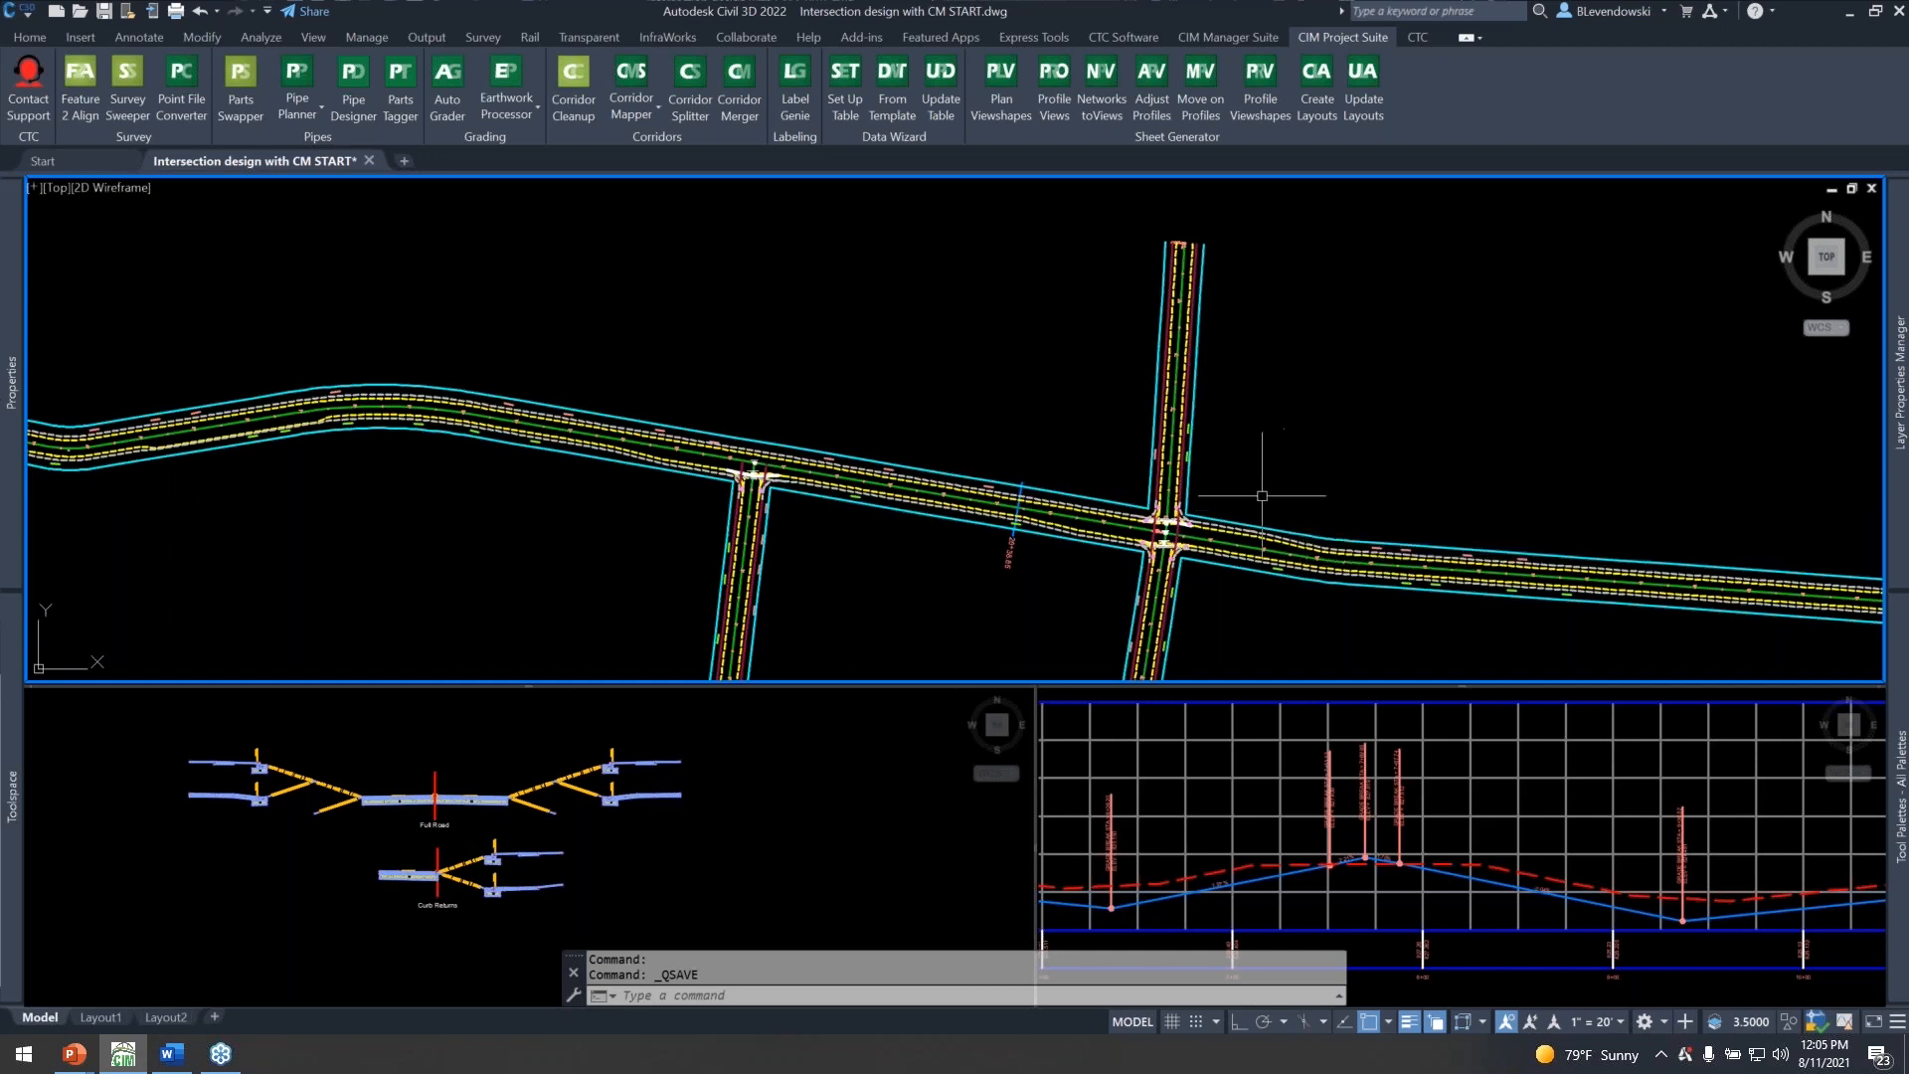
Examine the plan layout of Main Street and its intersections with 2nd Ave and 3rd Ave.
scroll(863, 516, up, 2)
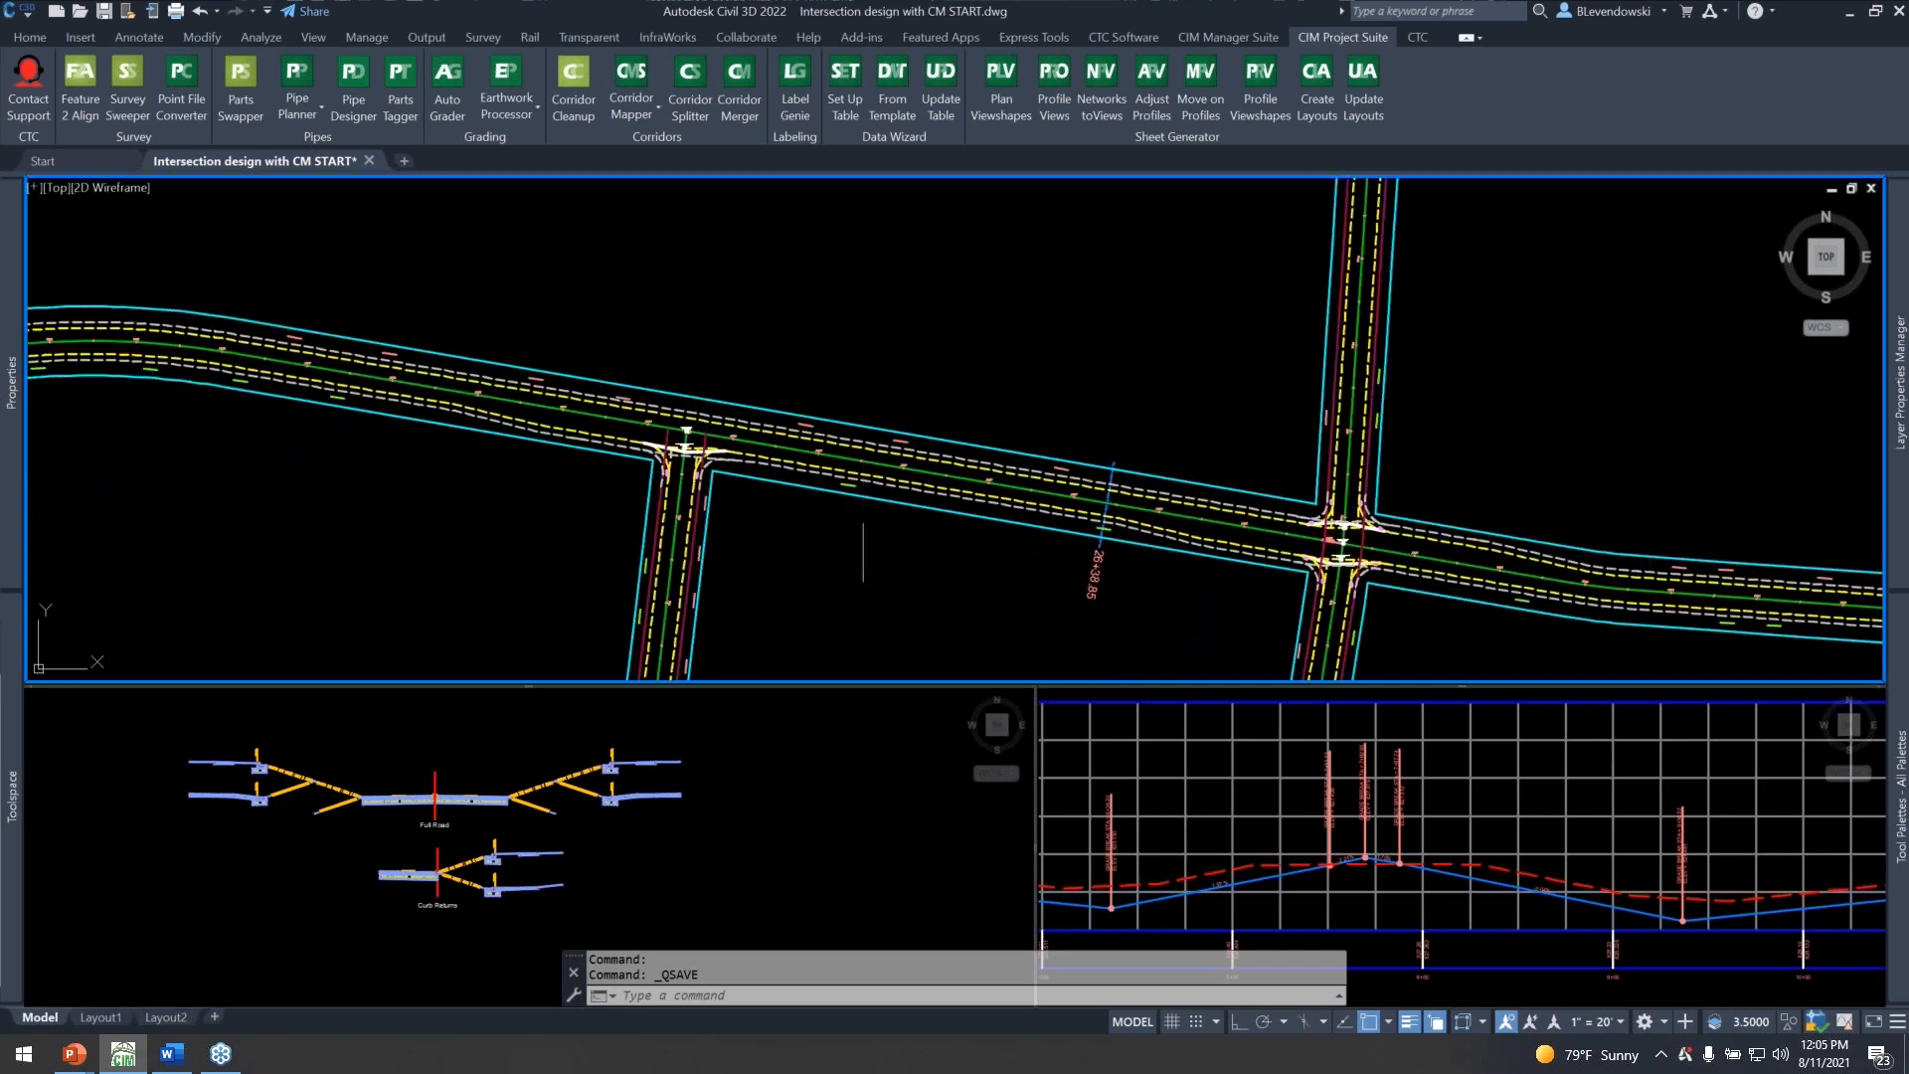
middle_drag(1037, 552, 875, 498)
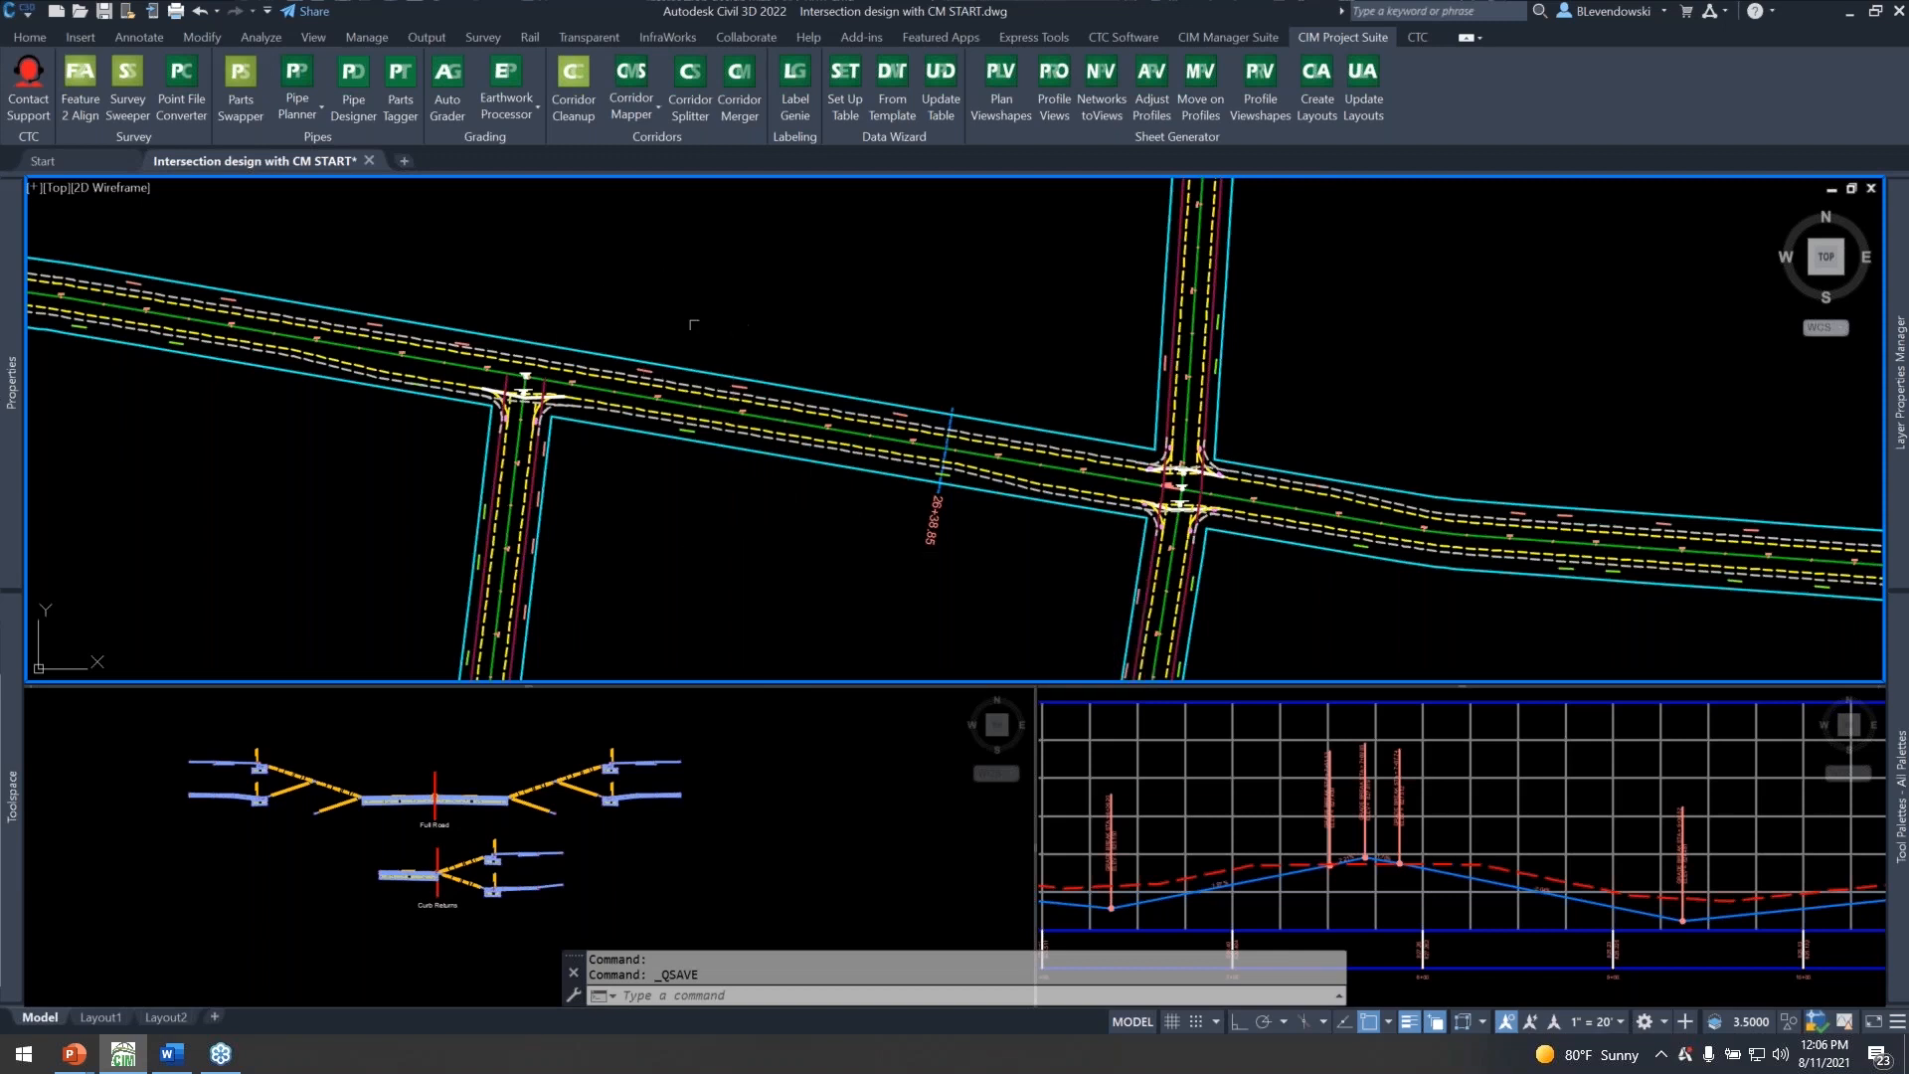
scroll(694, 327, down, 2)
middle_drag(613, 300, 648, 340)
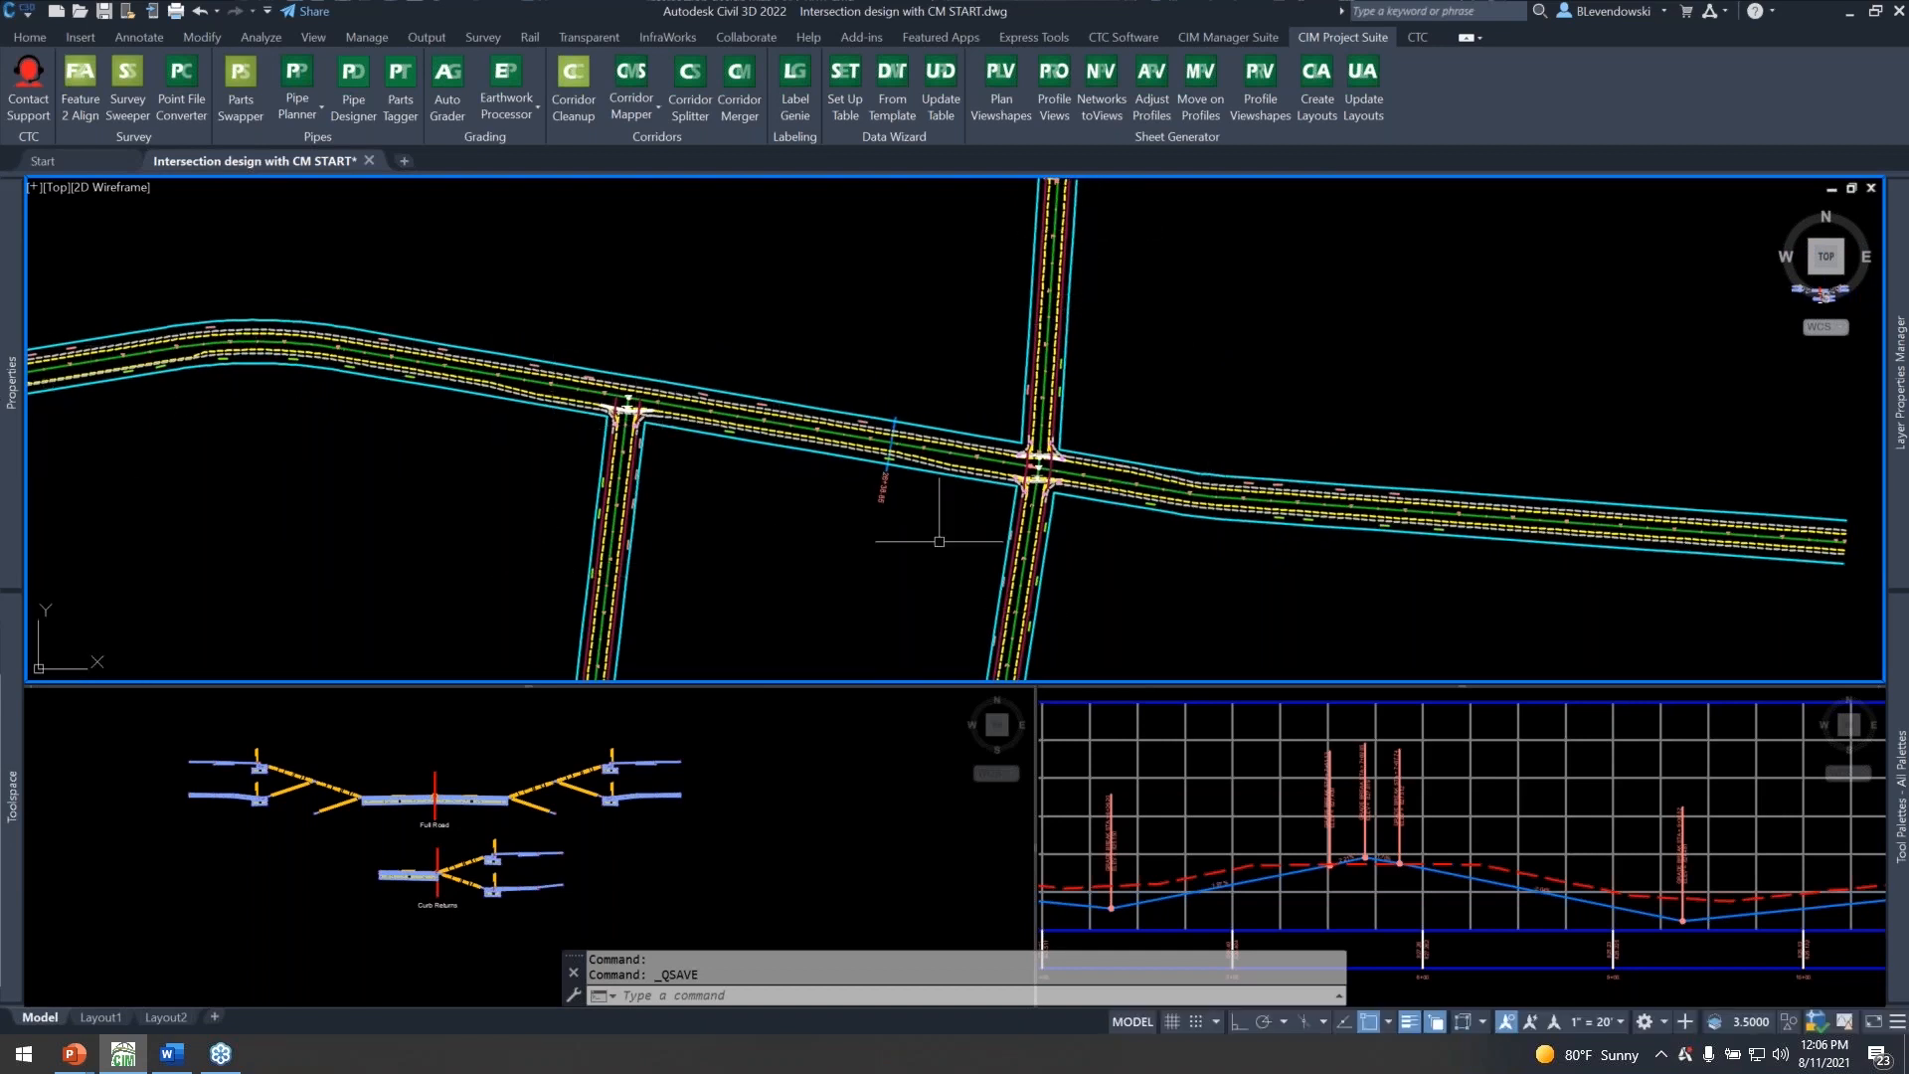
scroll(1062, 492, up, 2)
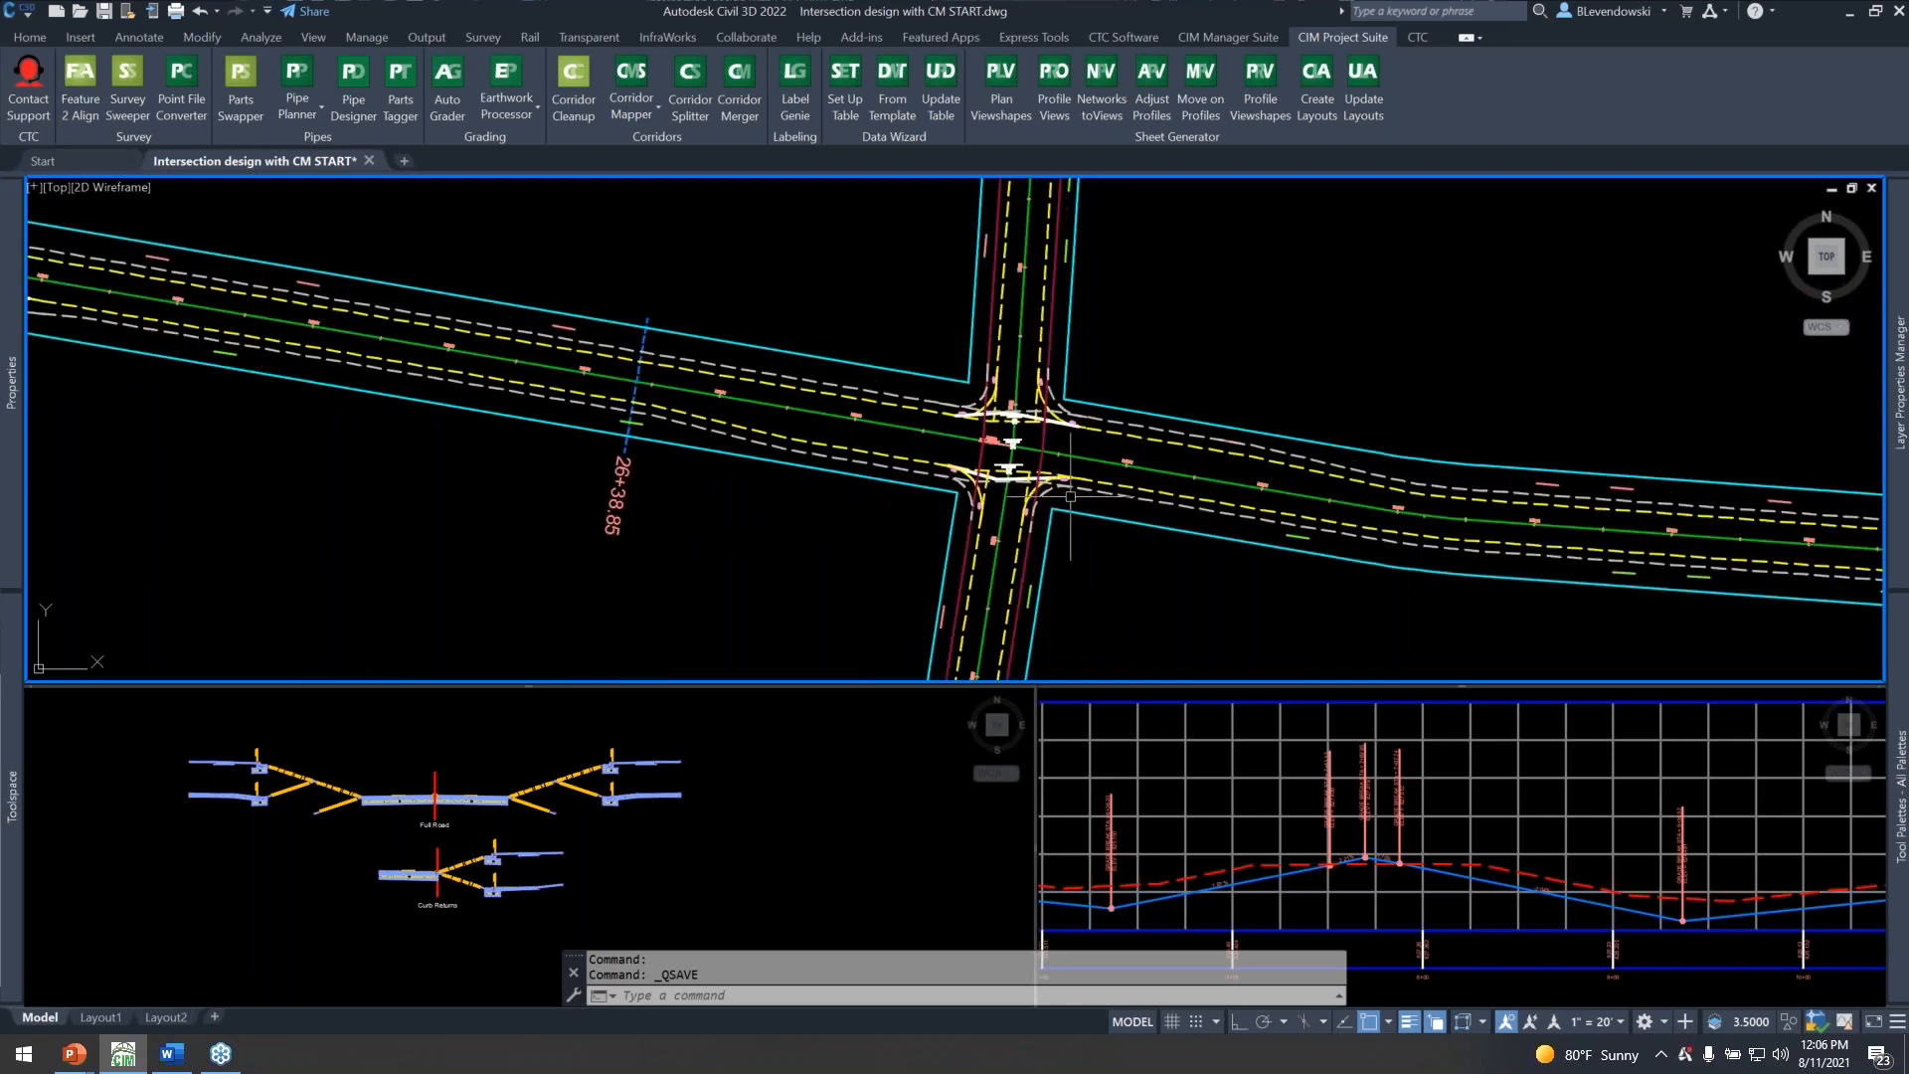
Inspect the two offset alignments along Main Street's right side, from the curve near station 14+00 to the 2nd Ave intersection.
scroll(1070, 495, down, 2)
middle_drag(533, 511, 1249, 610)
middle_drag(601, 492, 800, 543)
scroll(562, 436, up, 3)
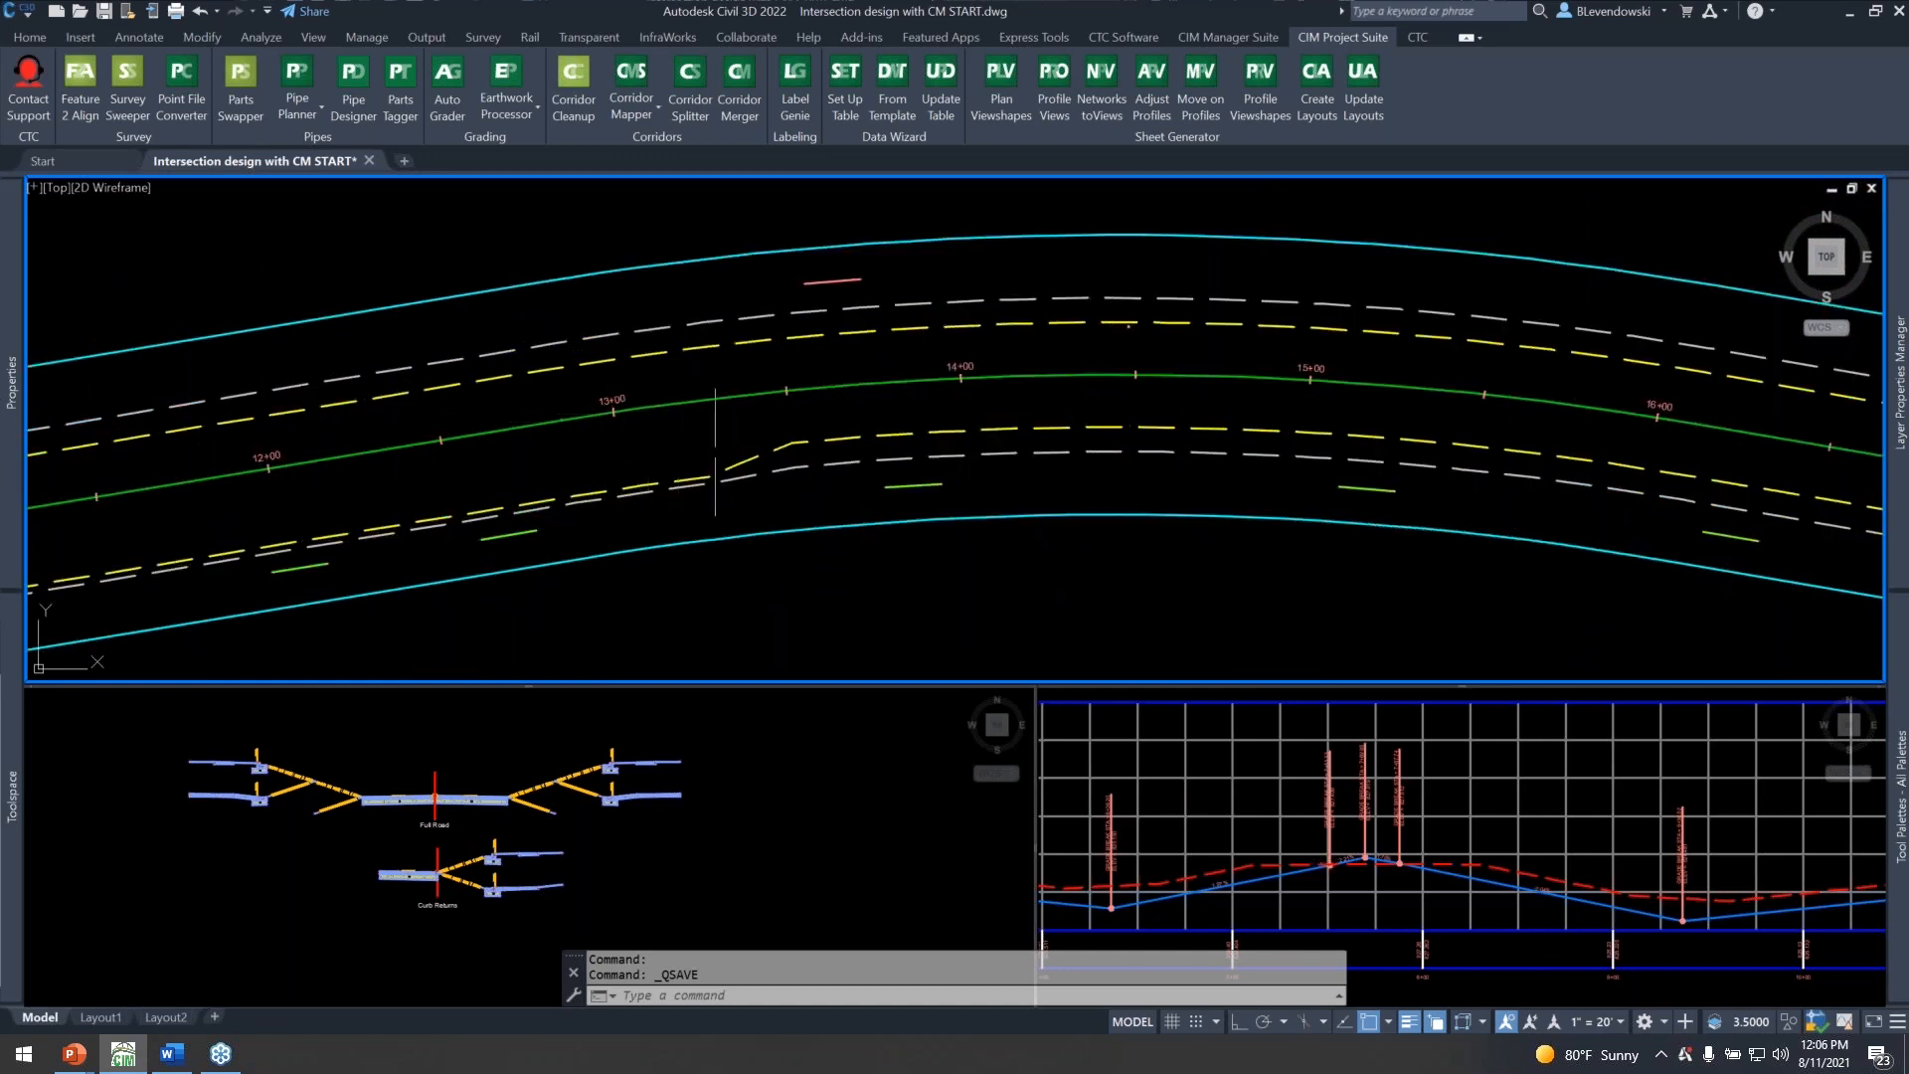
click(855, 435)
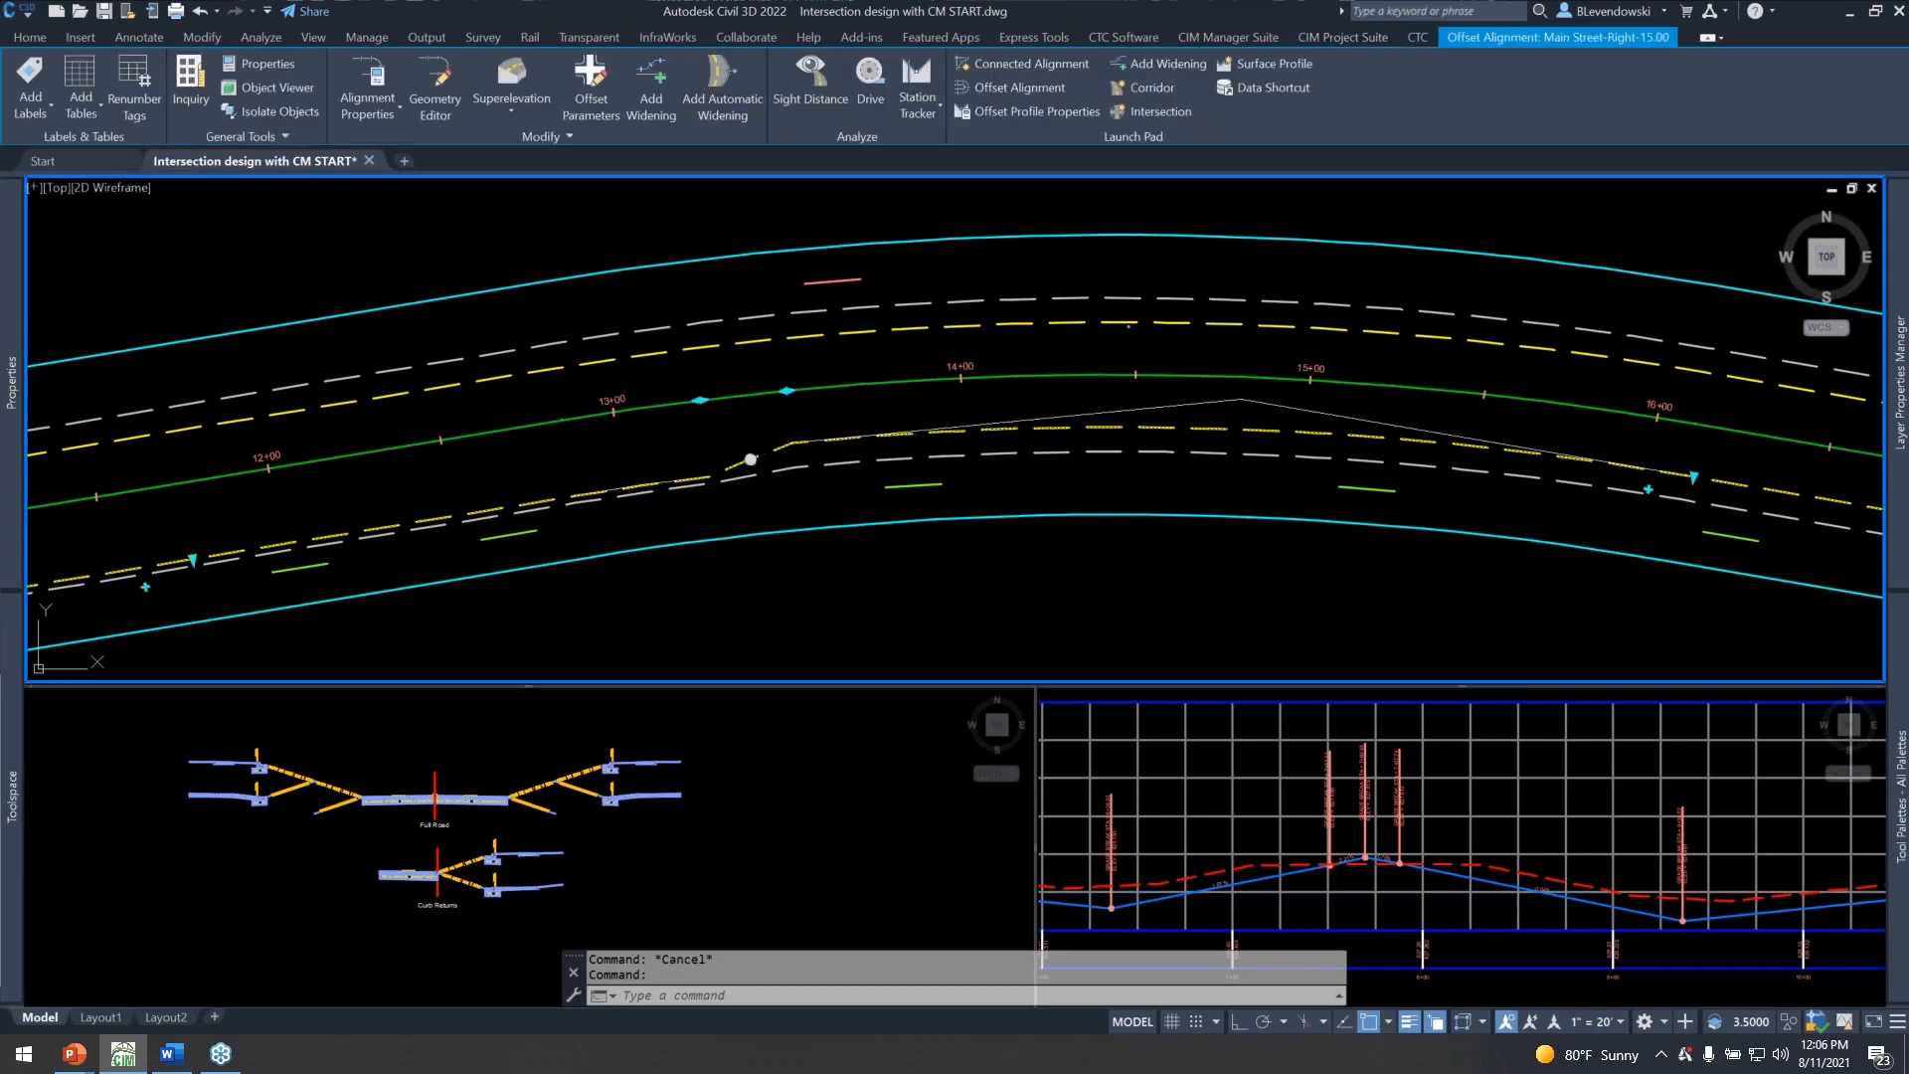
key(Escape)
middle_drag(986, 422, 726, 395)
click(844, 425)
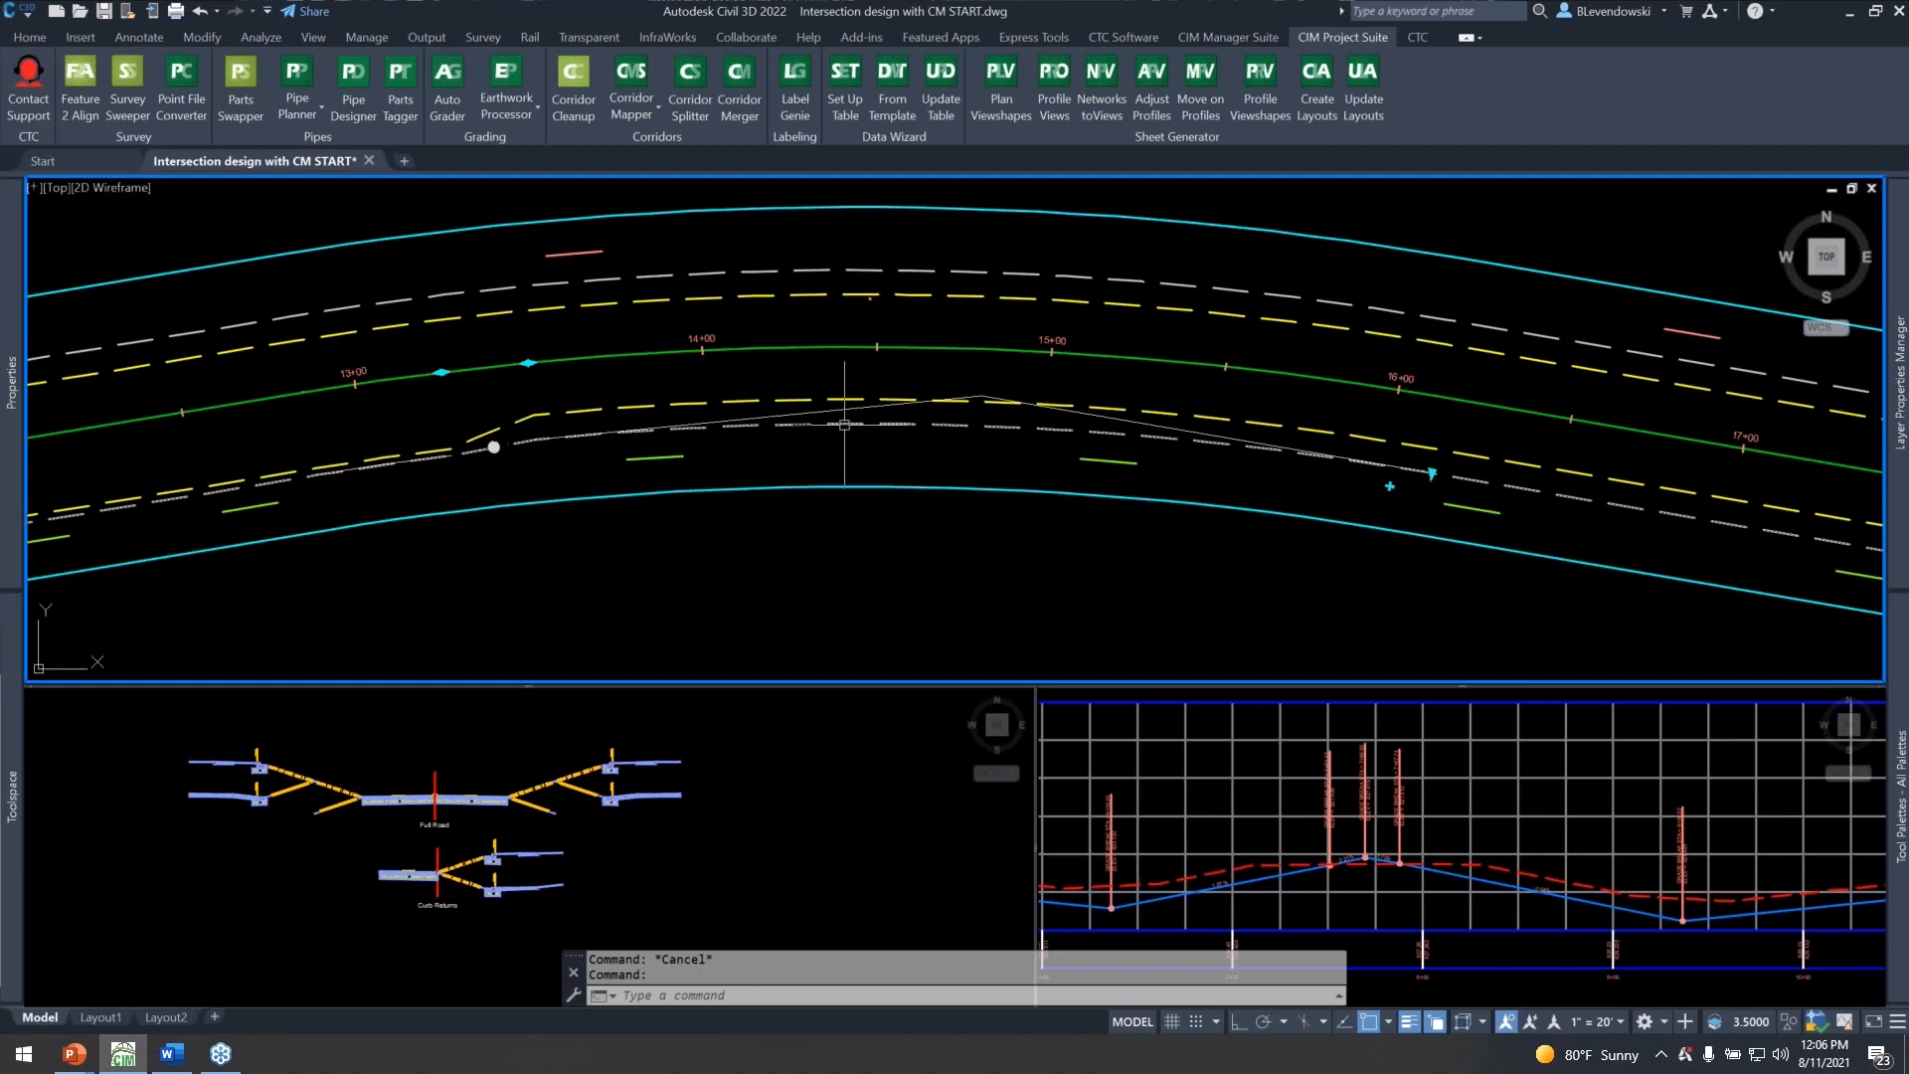
middle_drag(1005, 455, 585, 425)
key(Escape)
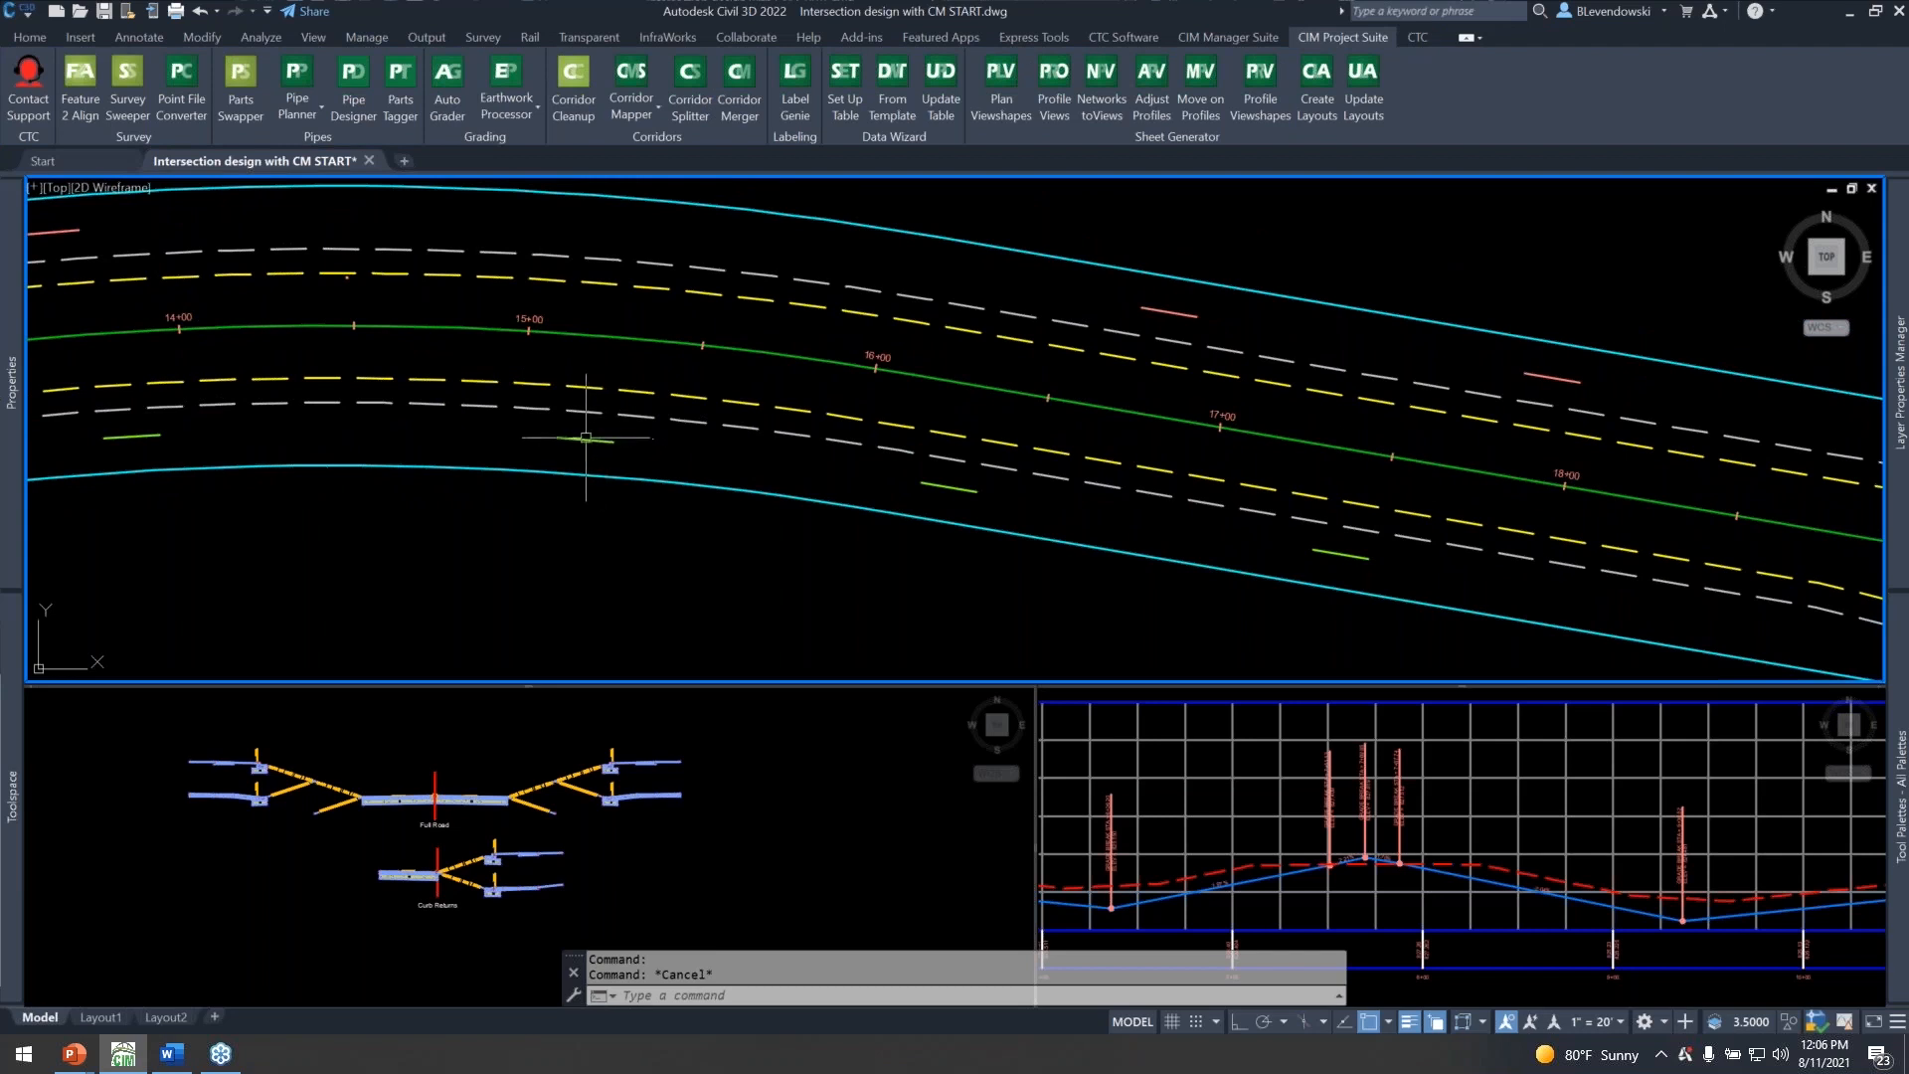
scroll(587, 428, down, 2)
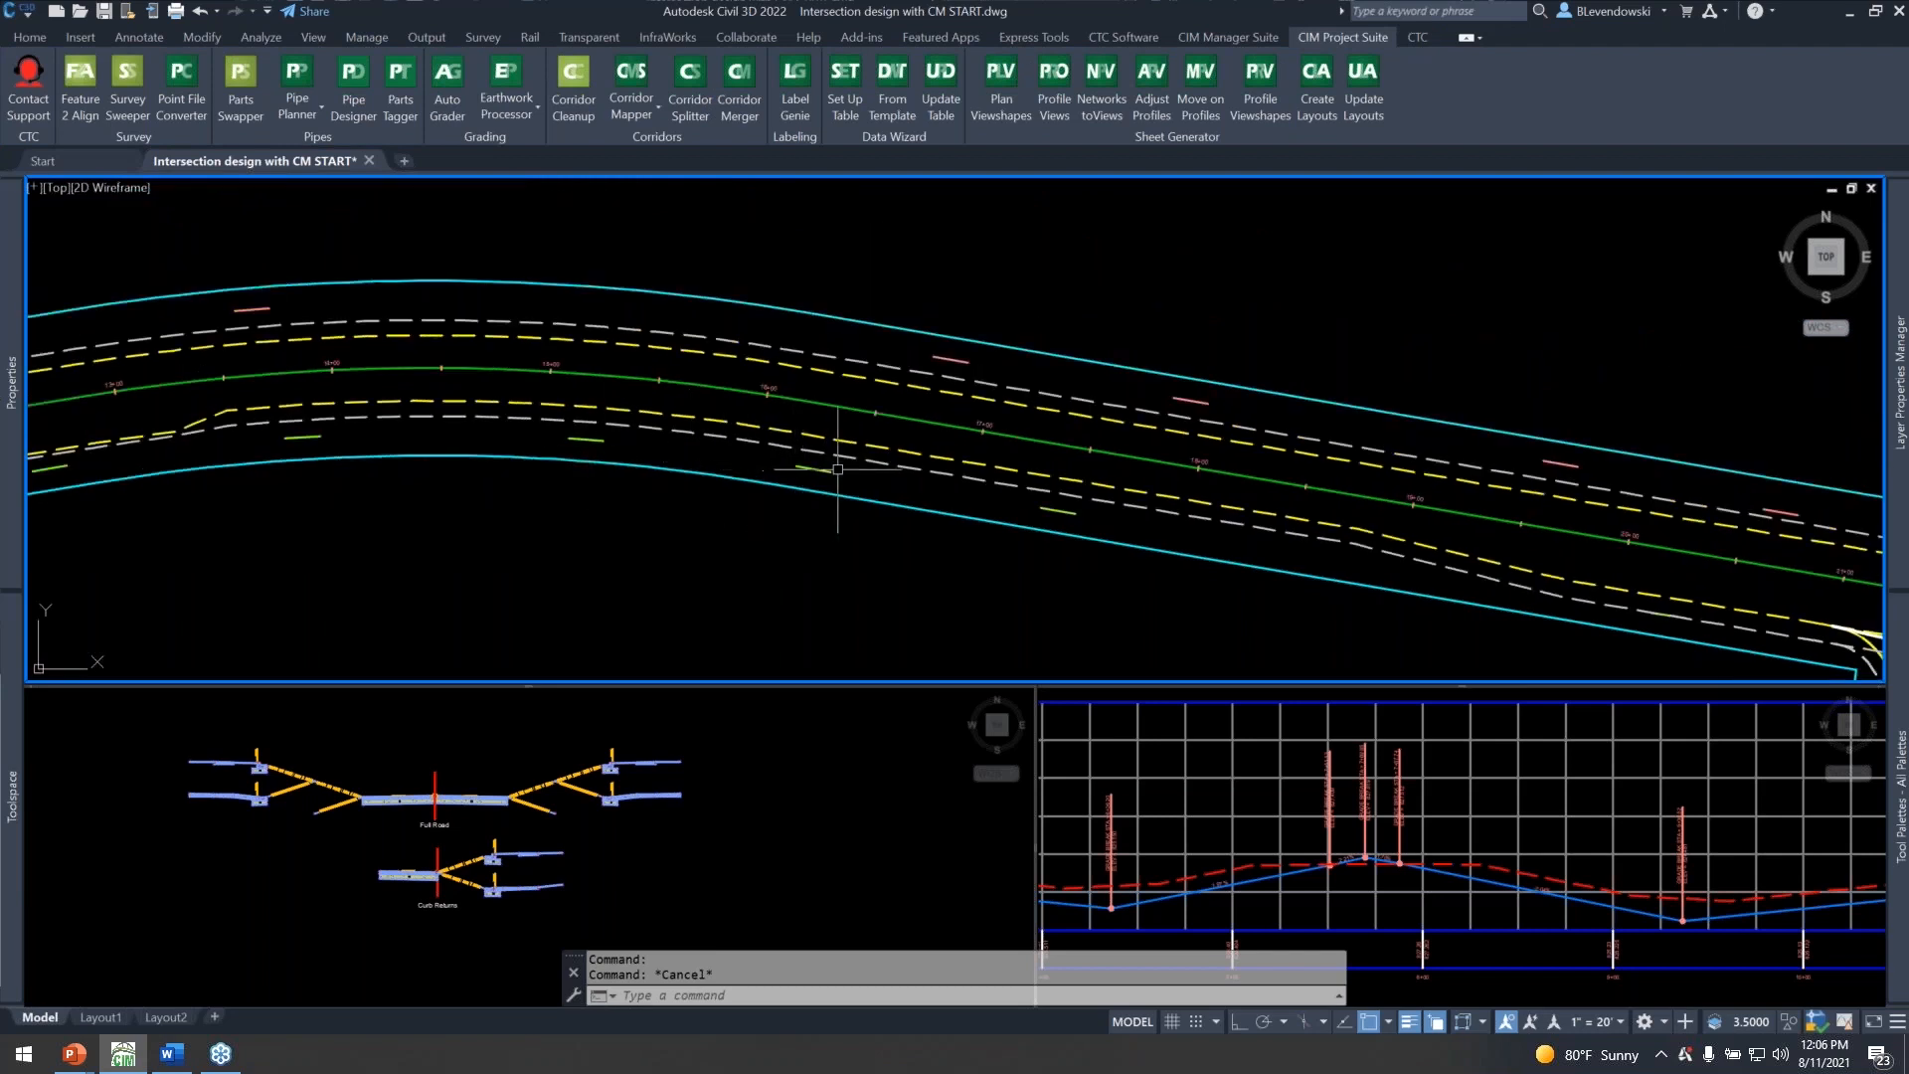
scroll(838, 469, up, 2)
middle_drag(1045, 503, 339, 355)
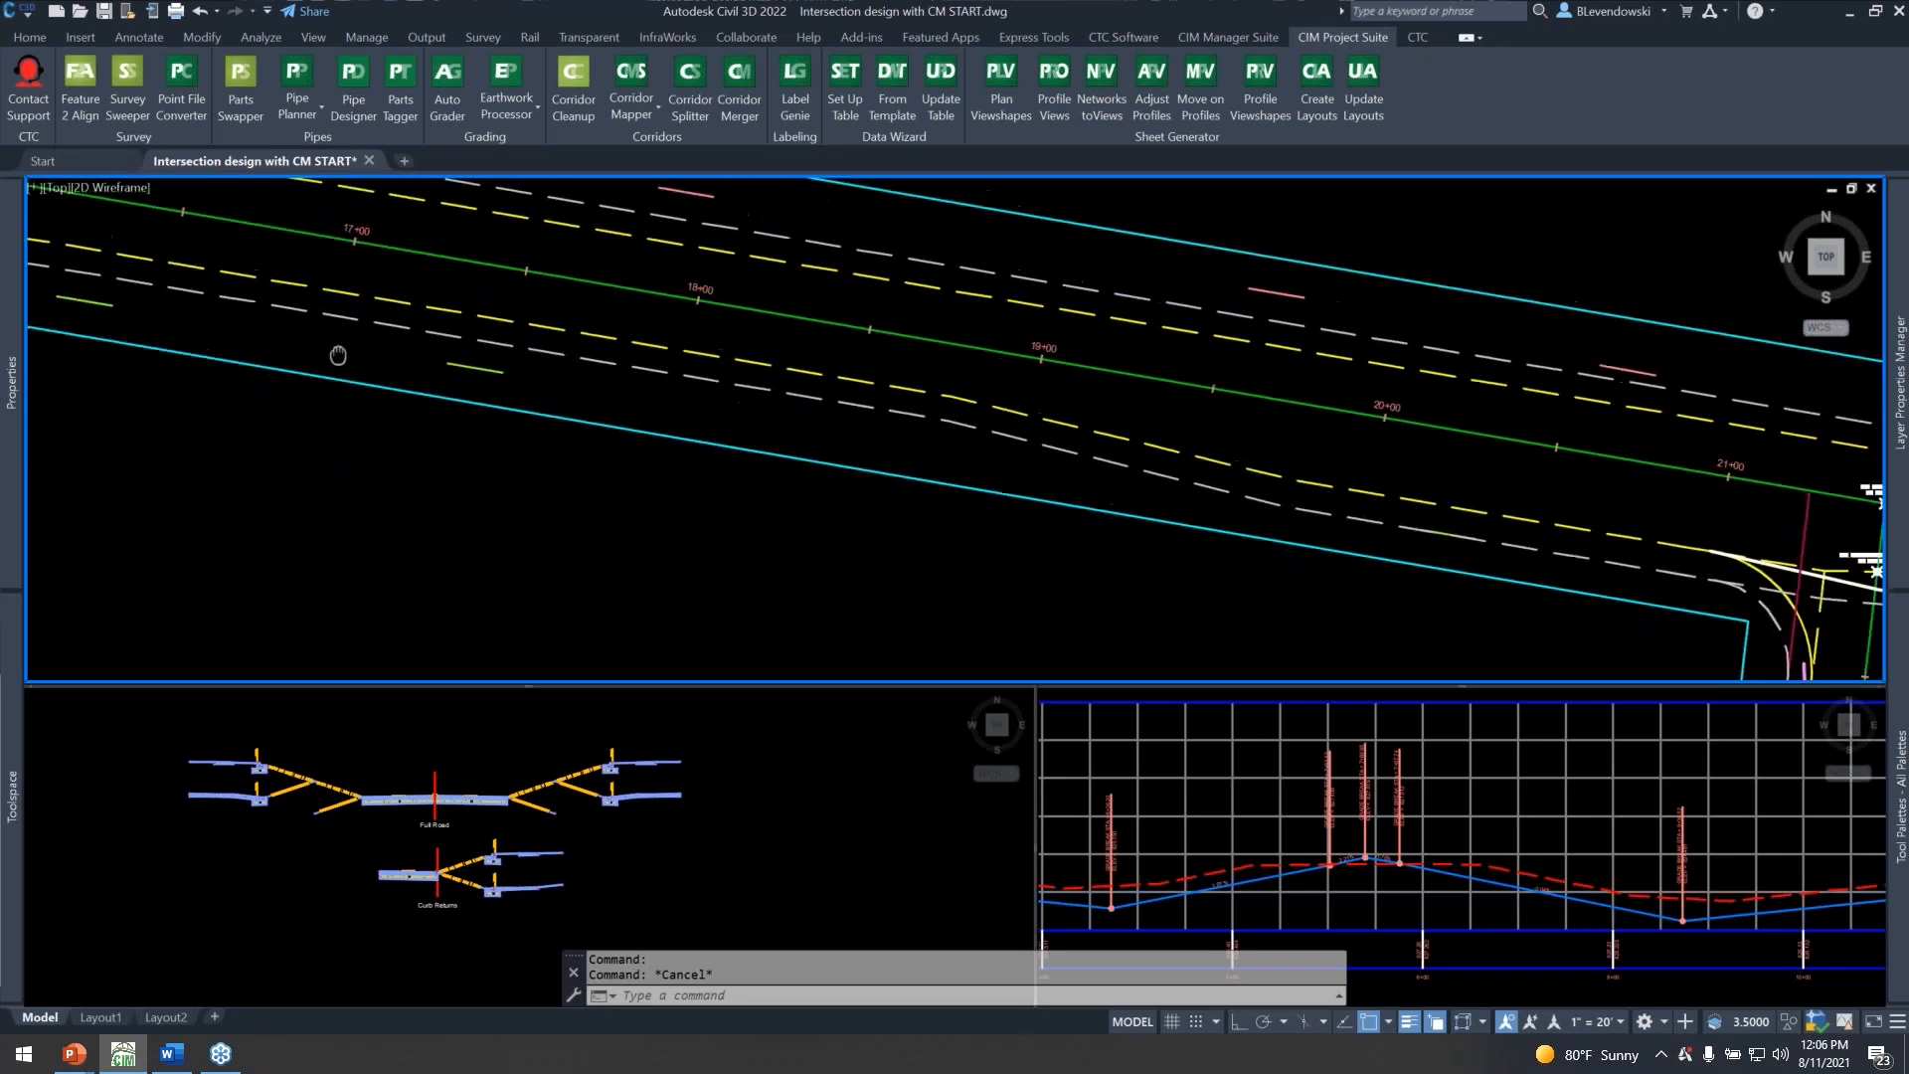
middle_drag(1023, 494, 290, 416)
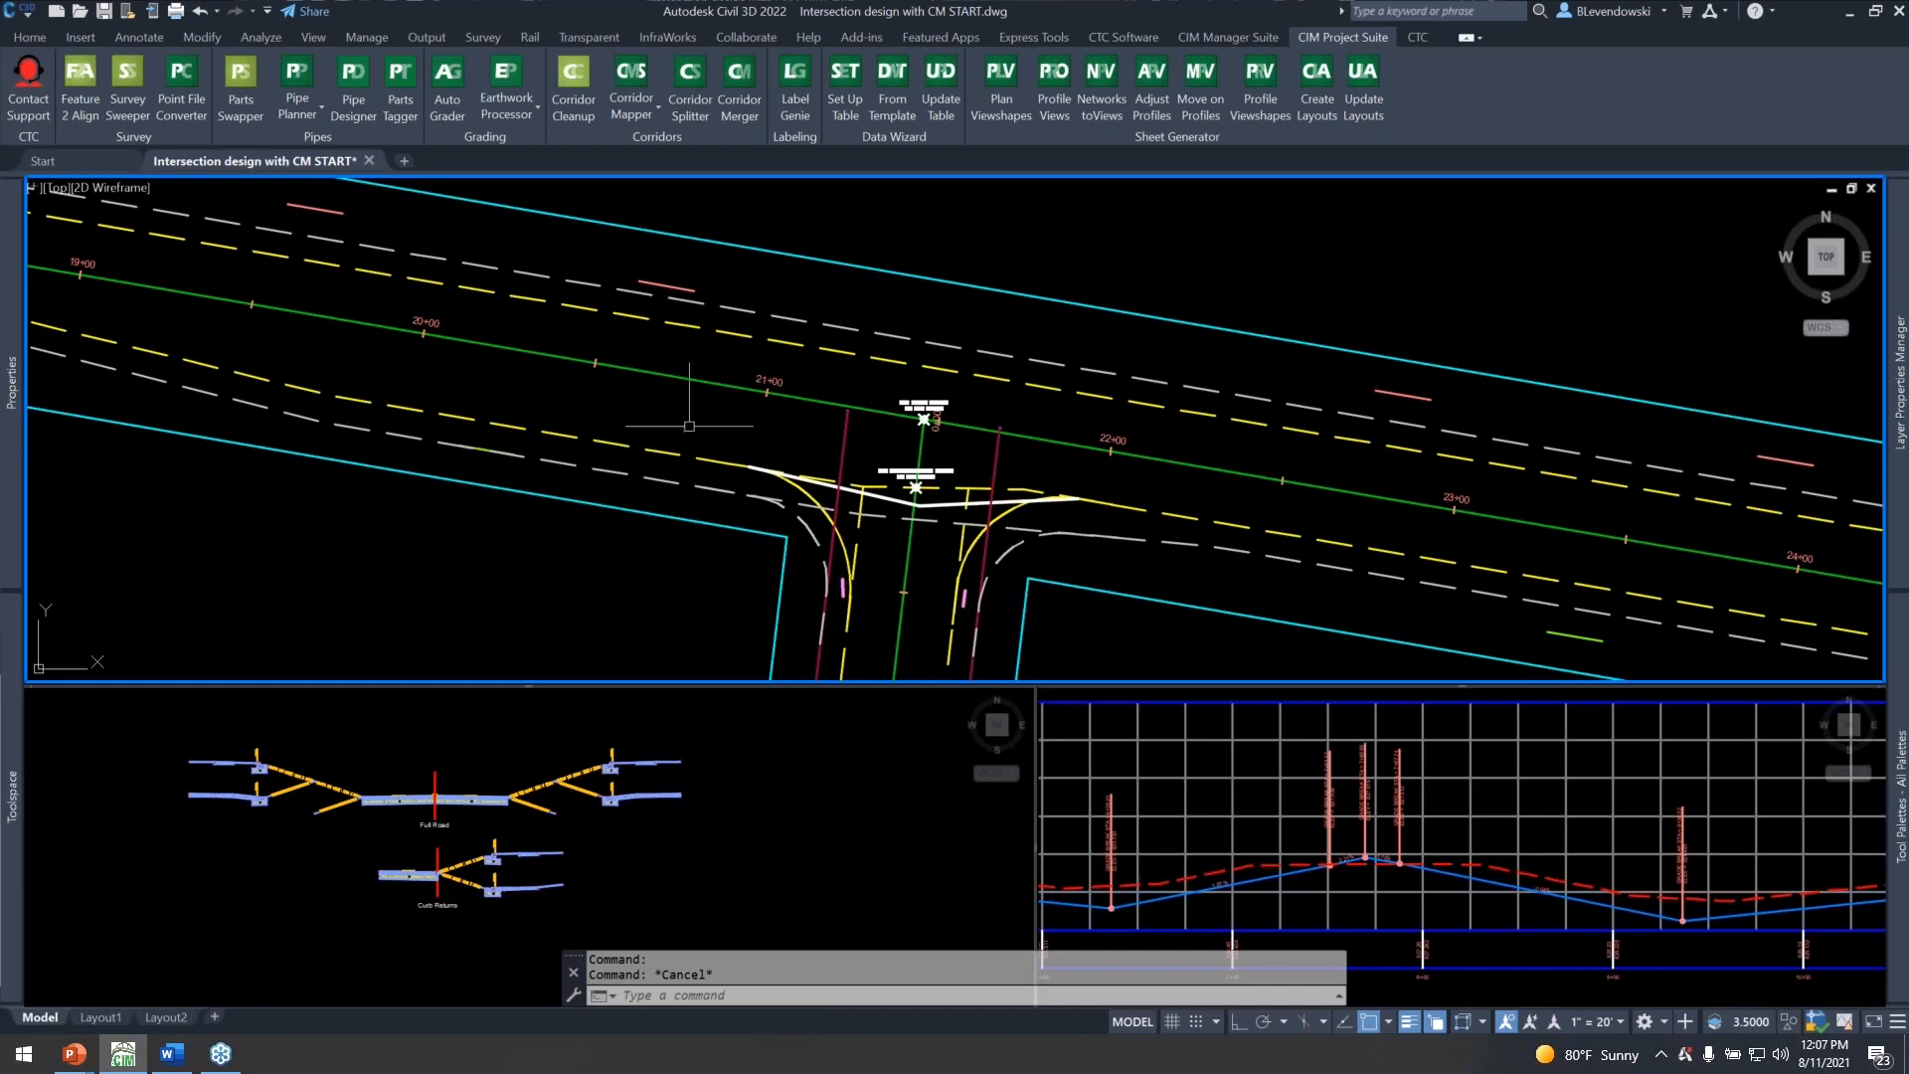
Inspect the inner and outer curb return alignments, the outer Main Street offset and the 2nd Ave right offset at the 2nd Ave intersection.
scroll(1020, 538, up, 1)
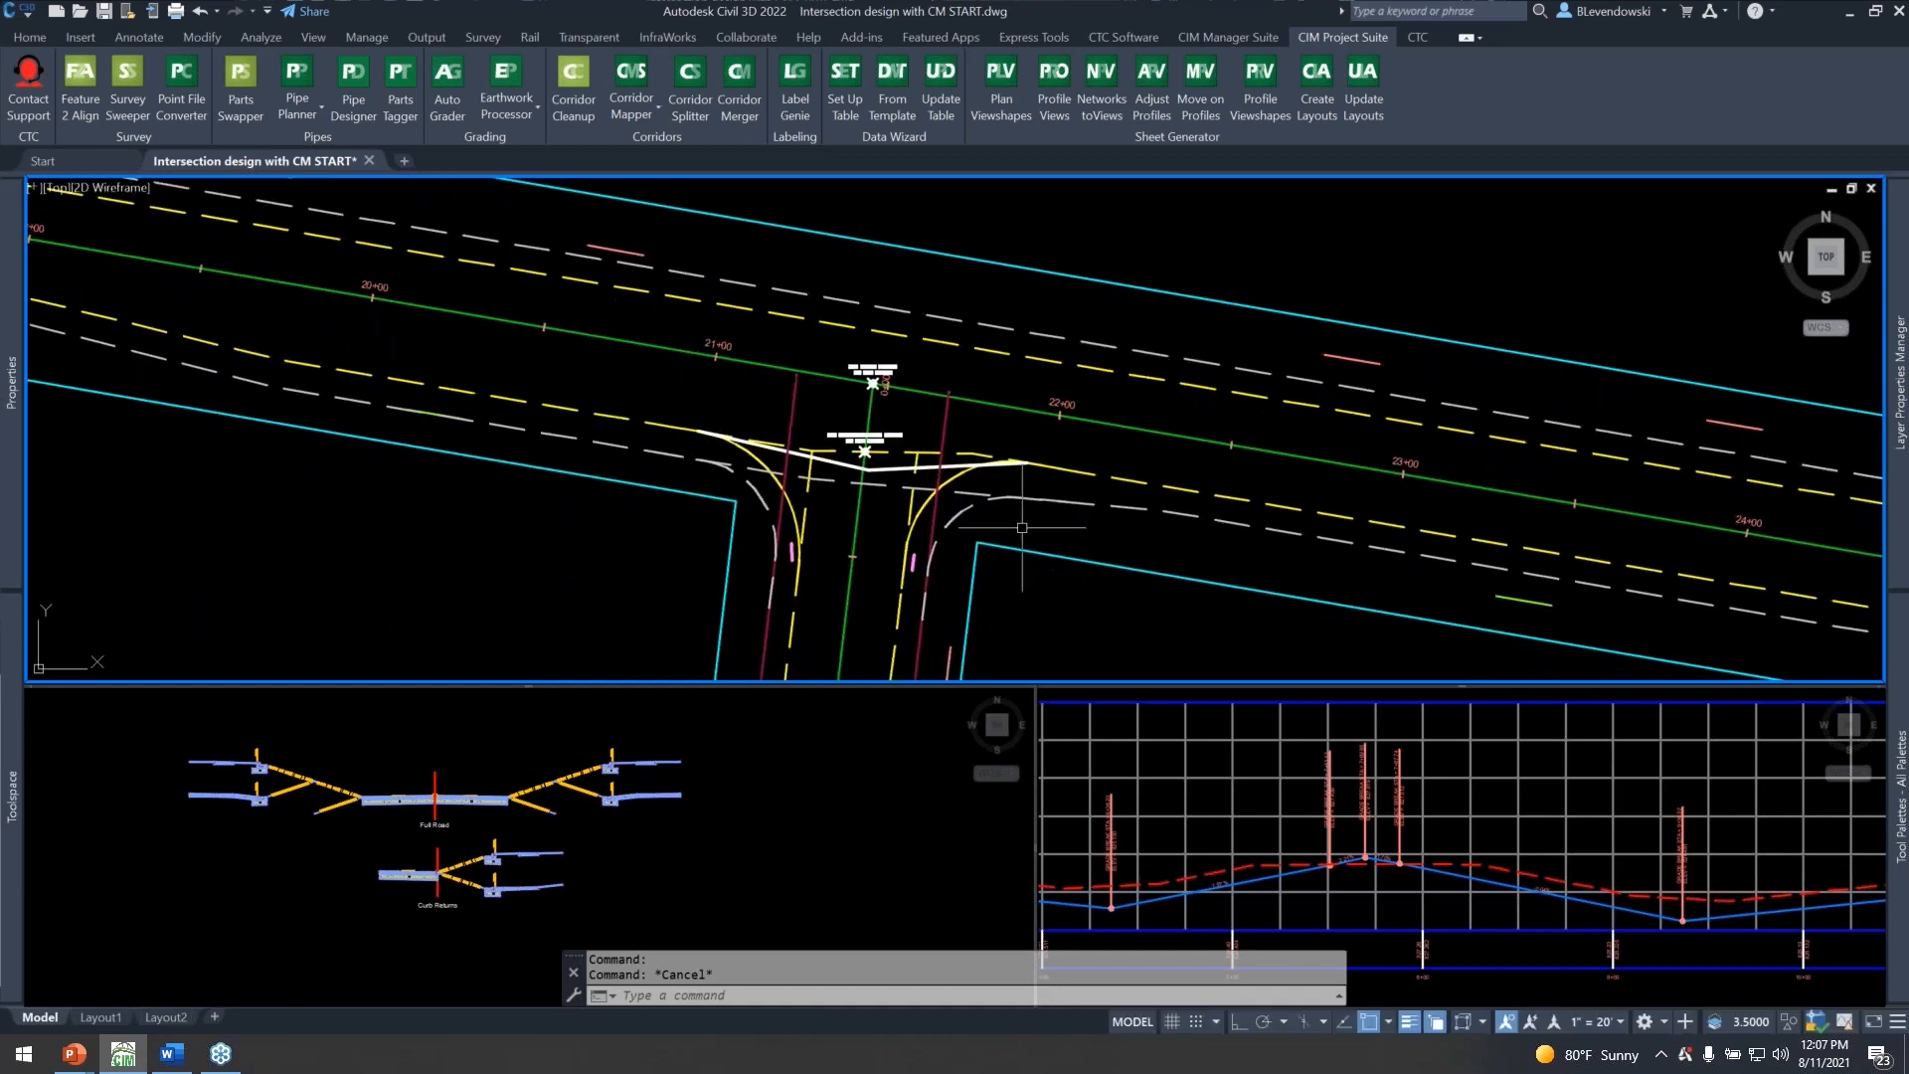
scroll(897, 571, up, 1)
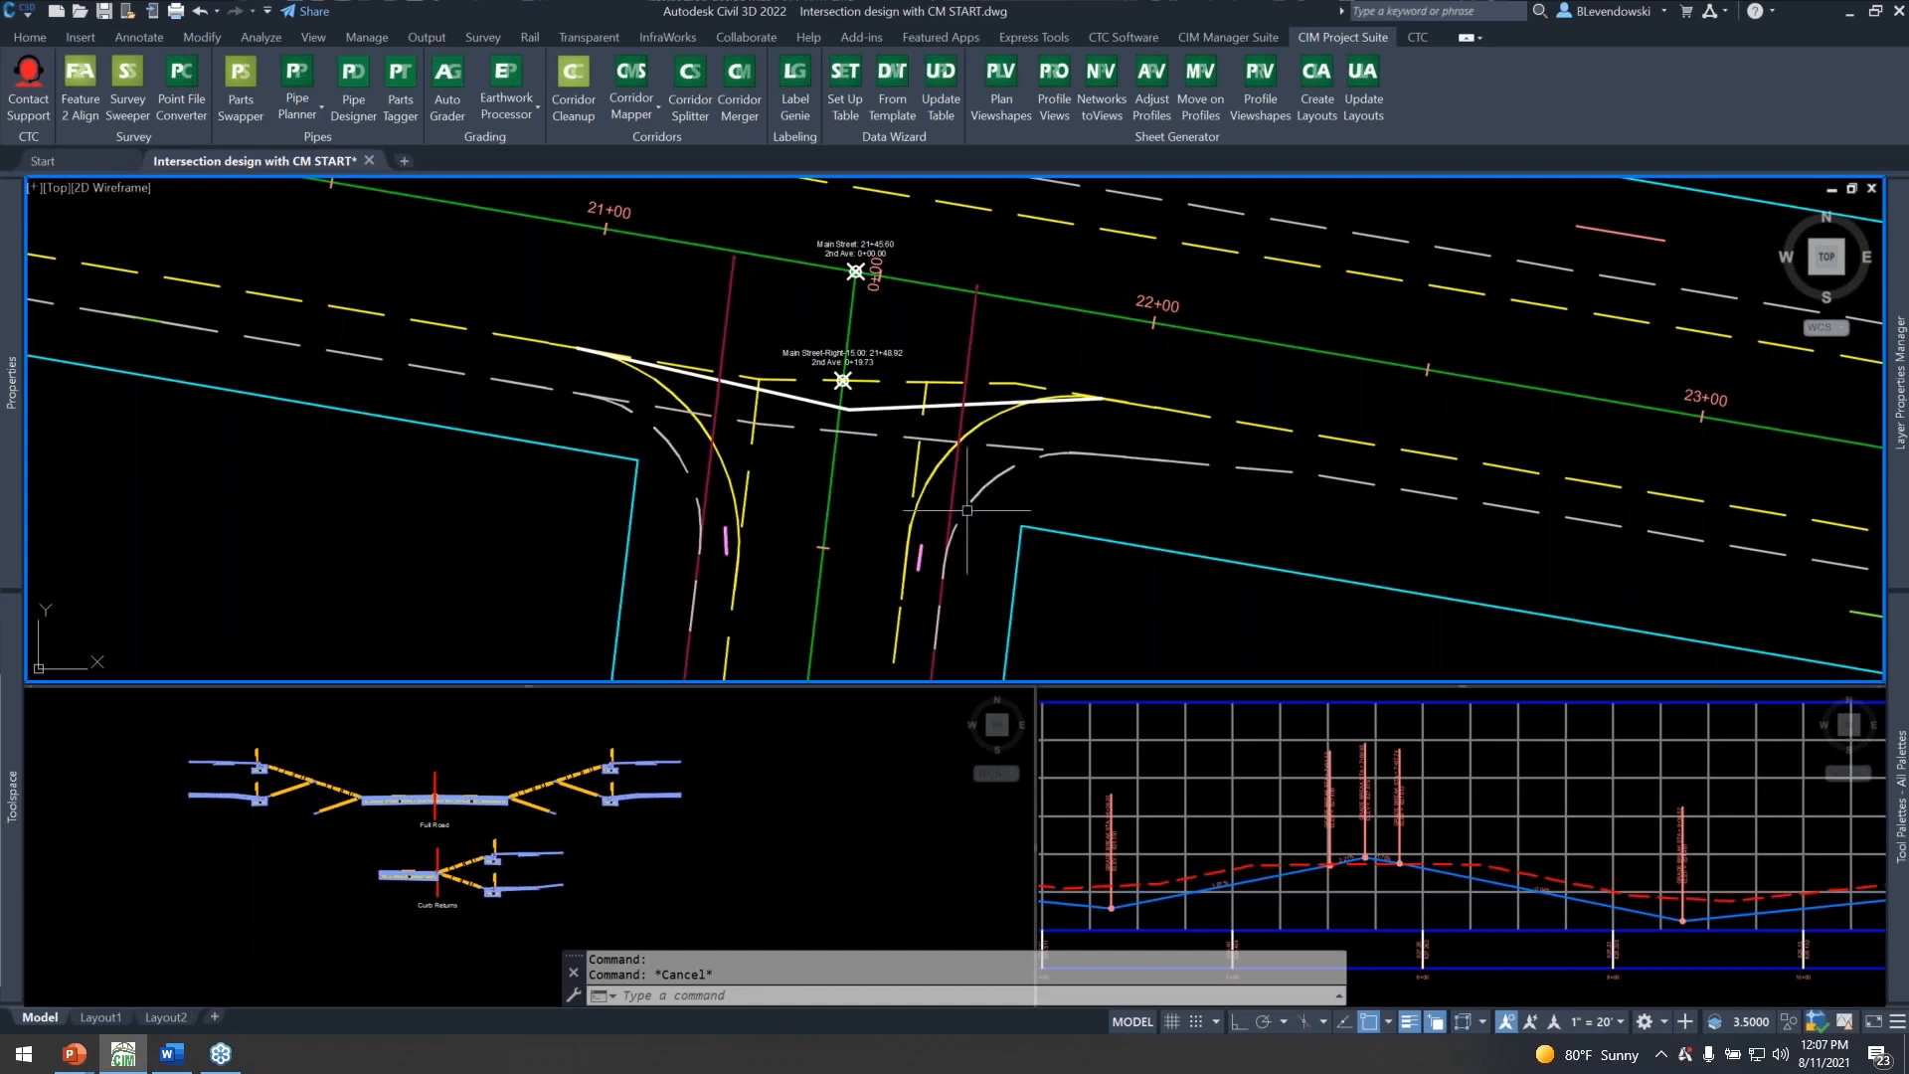
key(Escape)
click(668, 445)
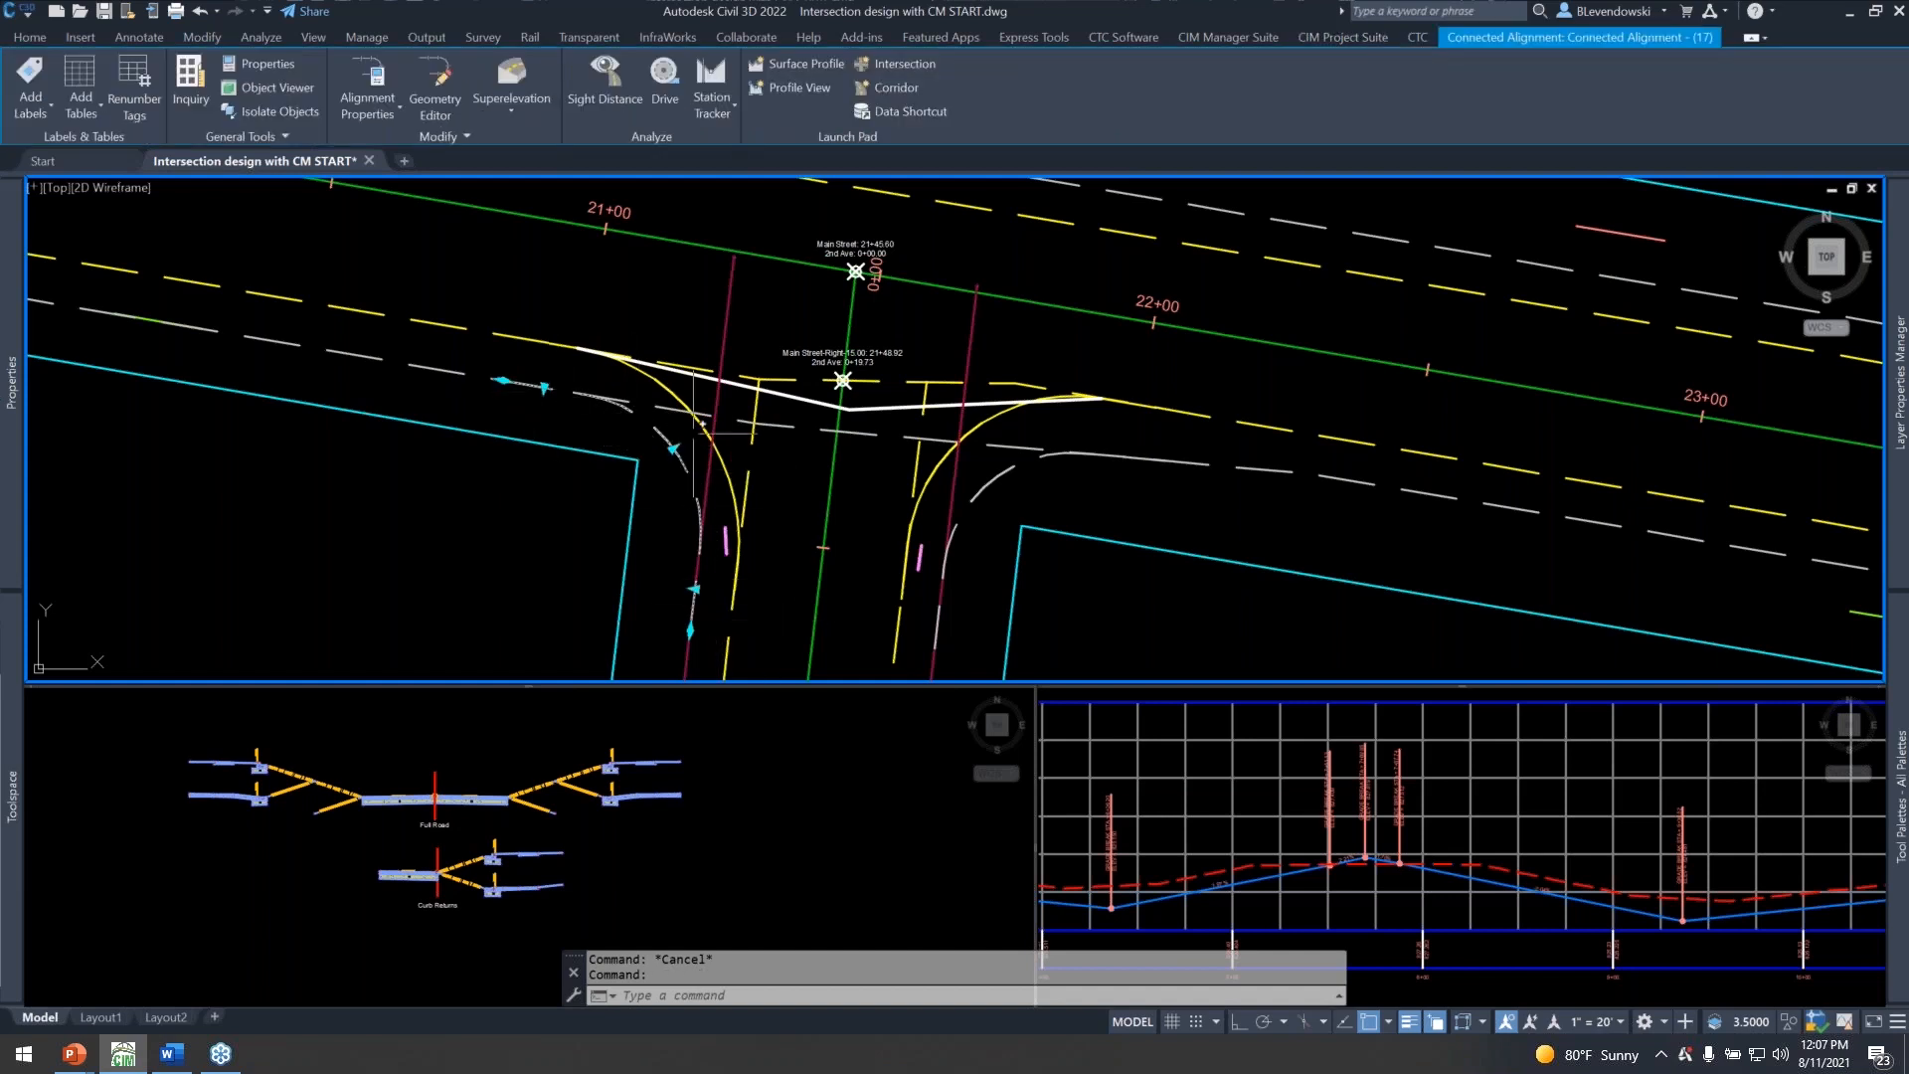
key(Escape)
click(662, 406)
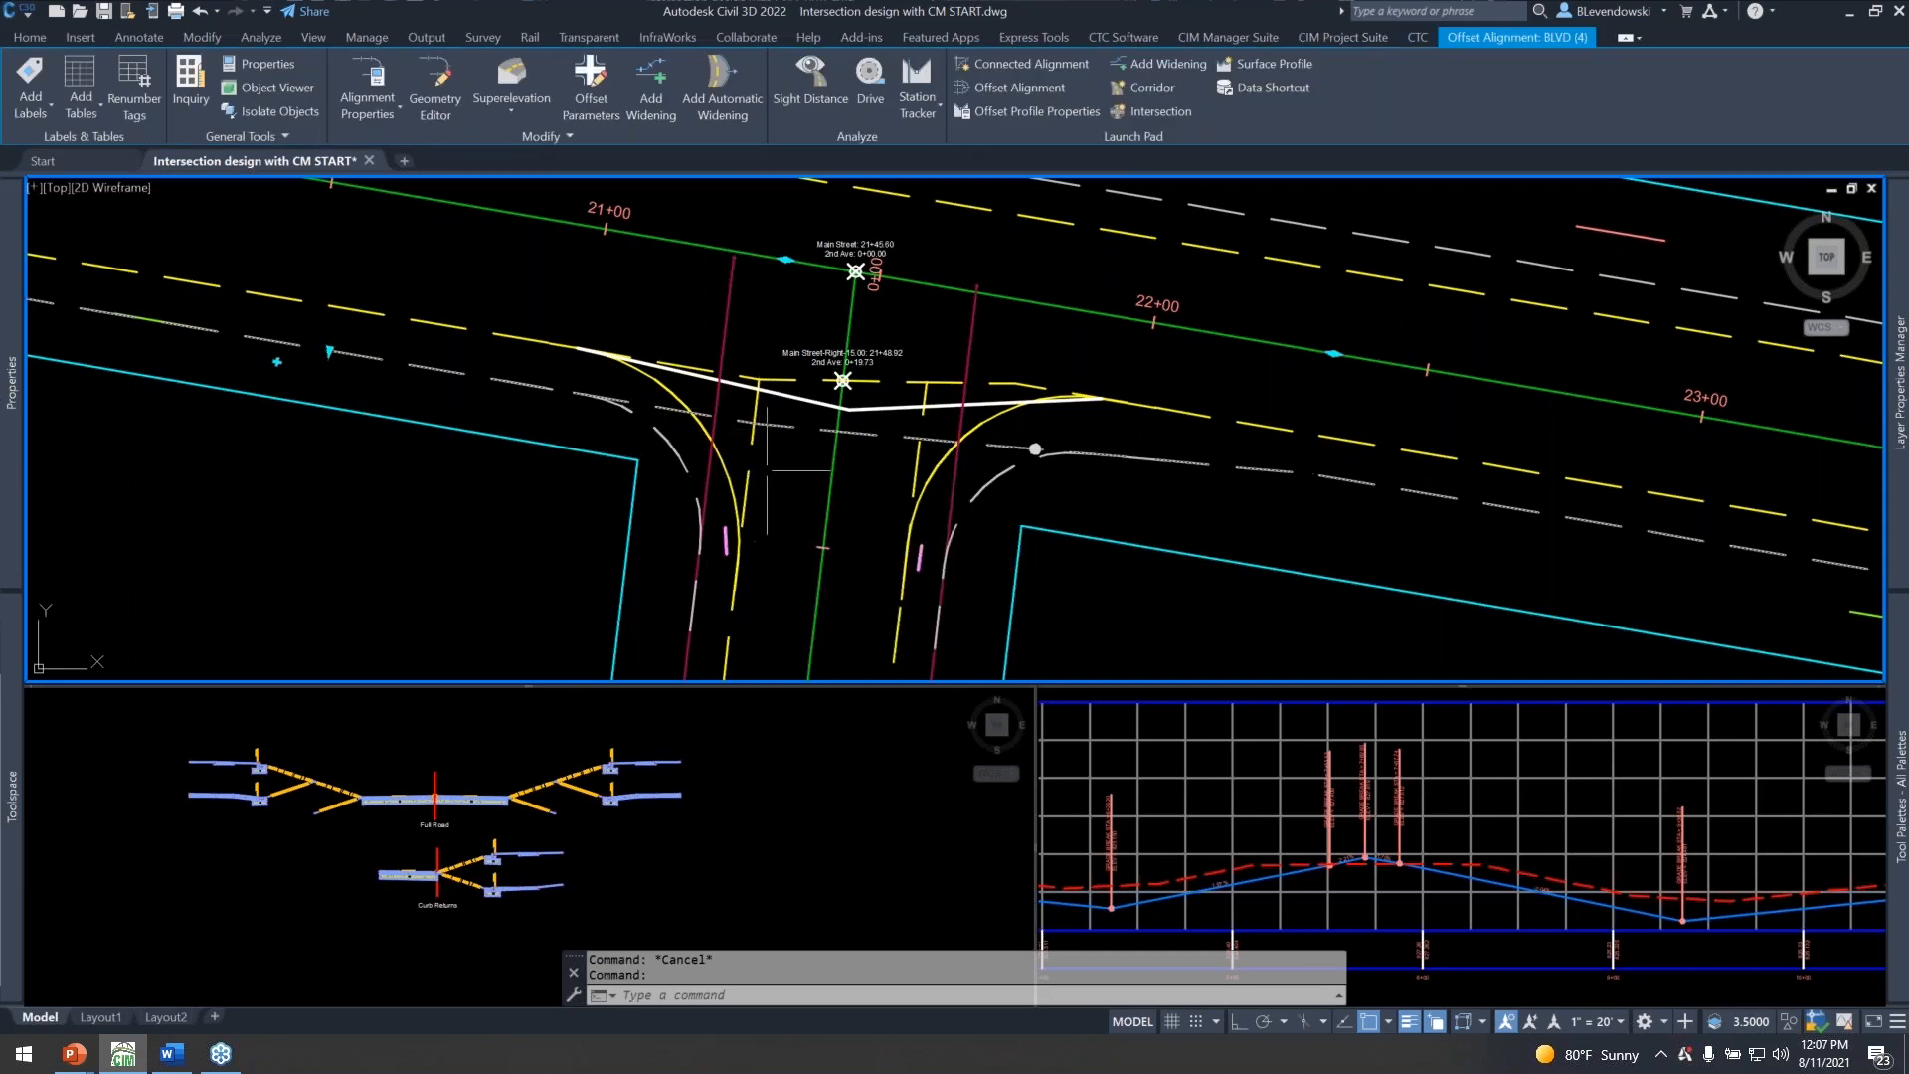
key(Escape)
click(675, 390)
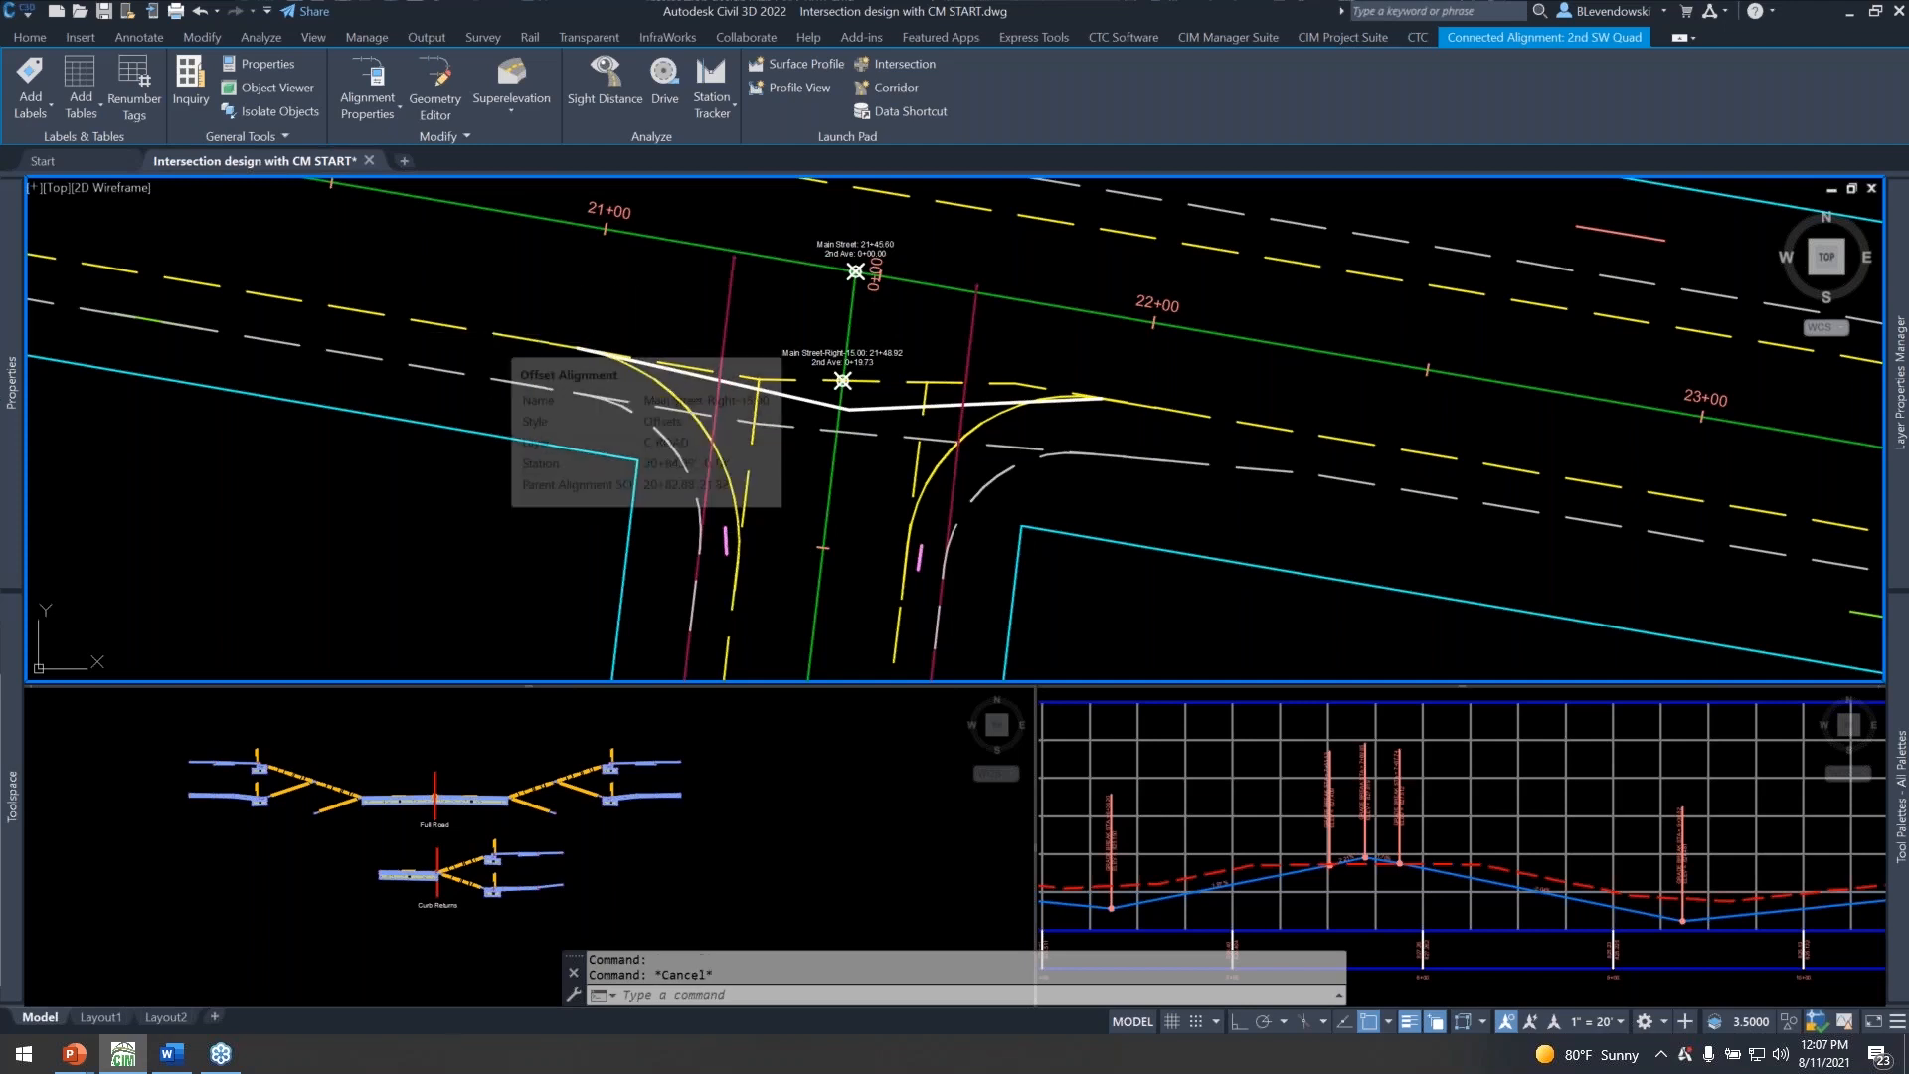
key(Escape)
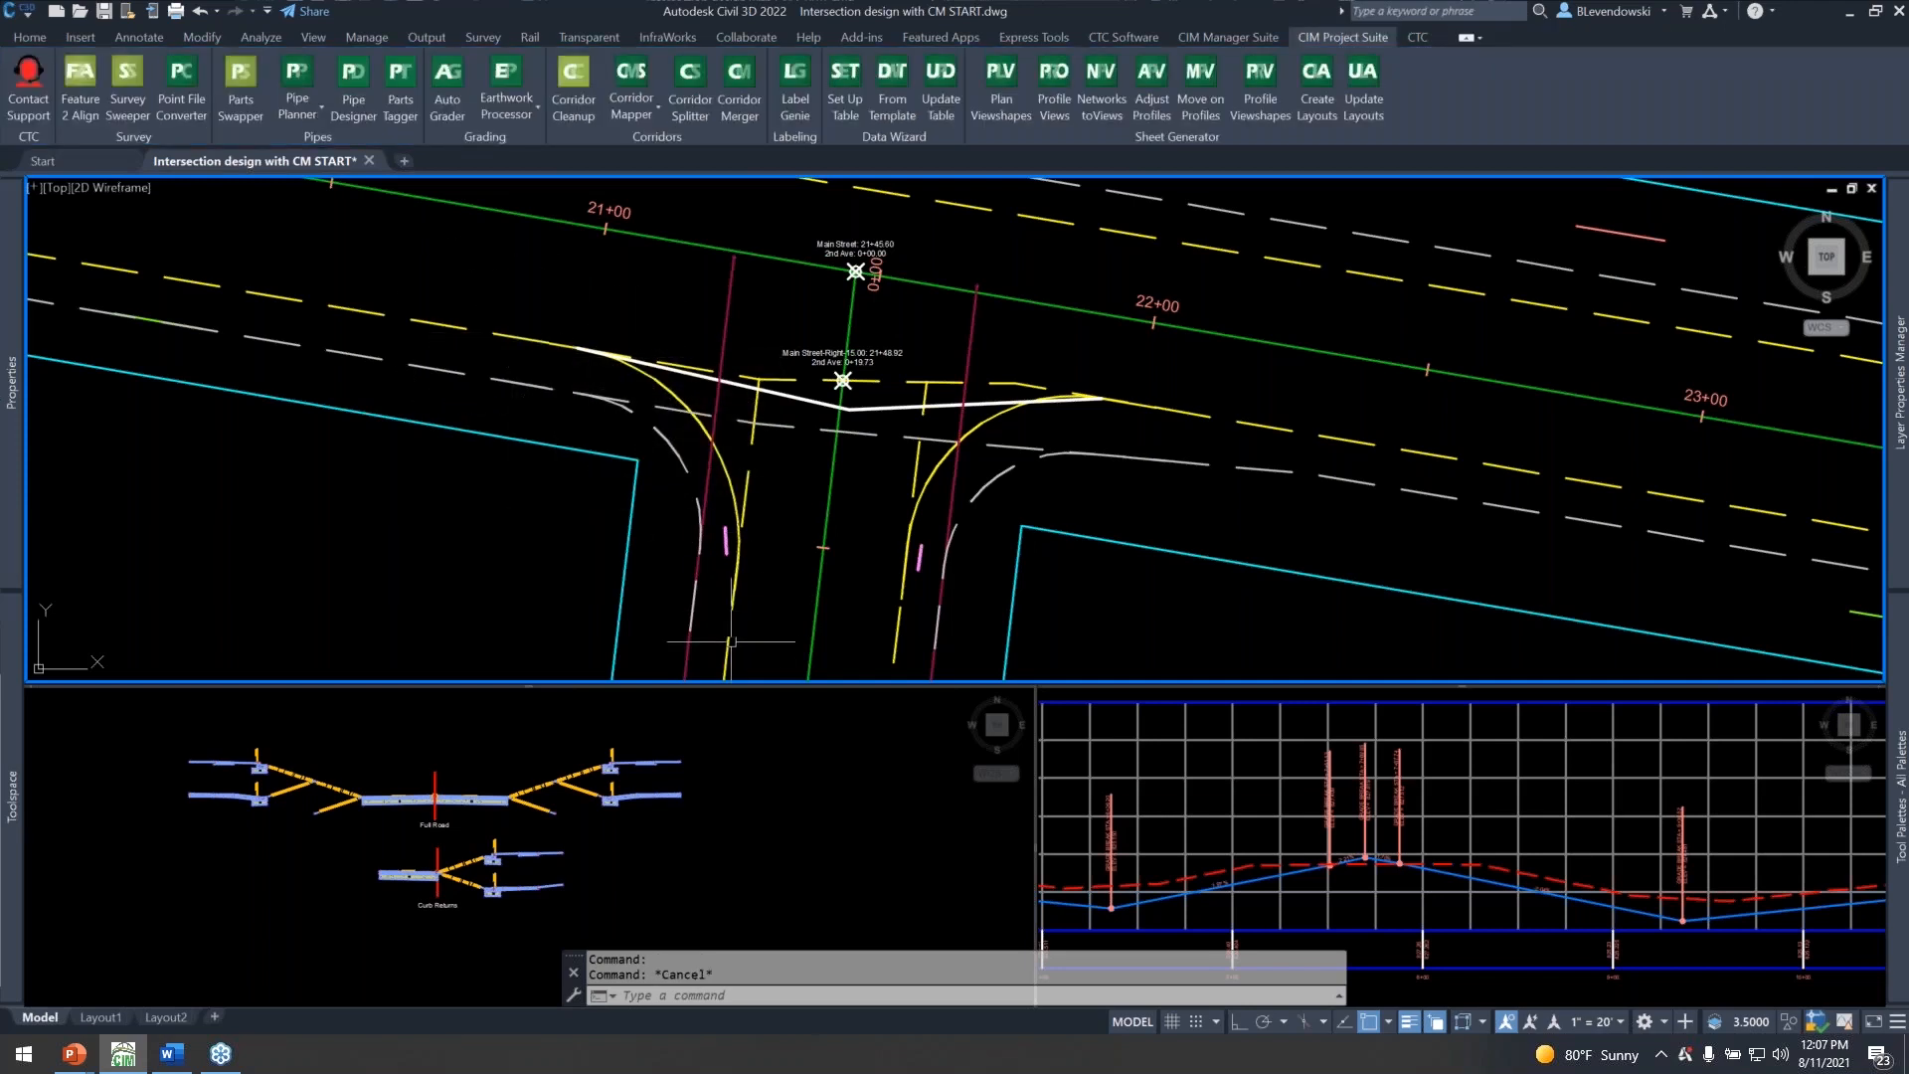
mouse_move(732, 642)
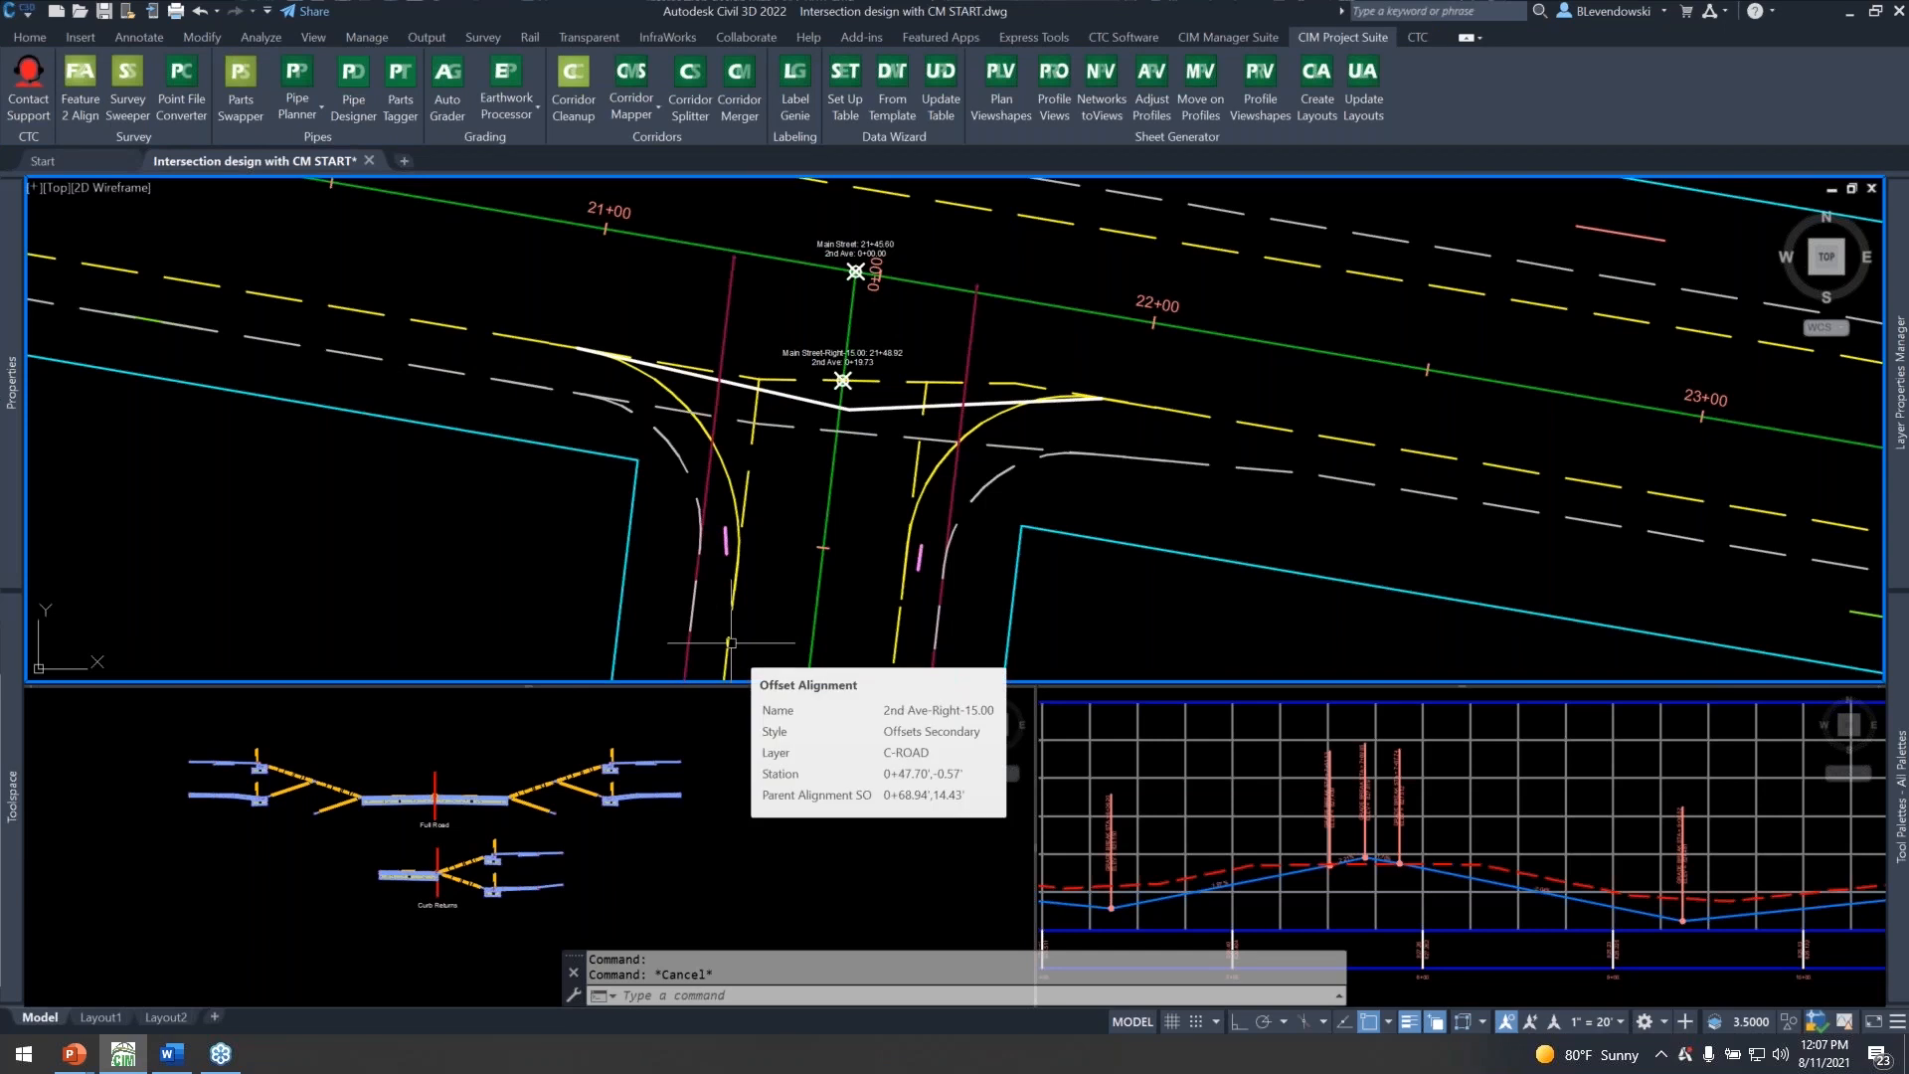
mouse_move(620, 339)
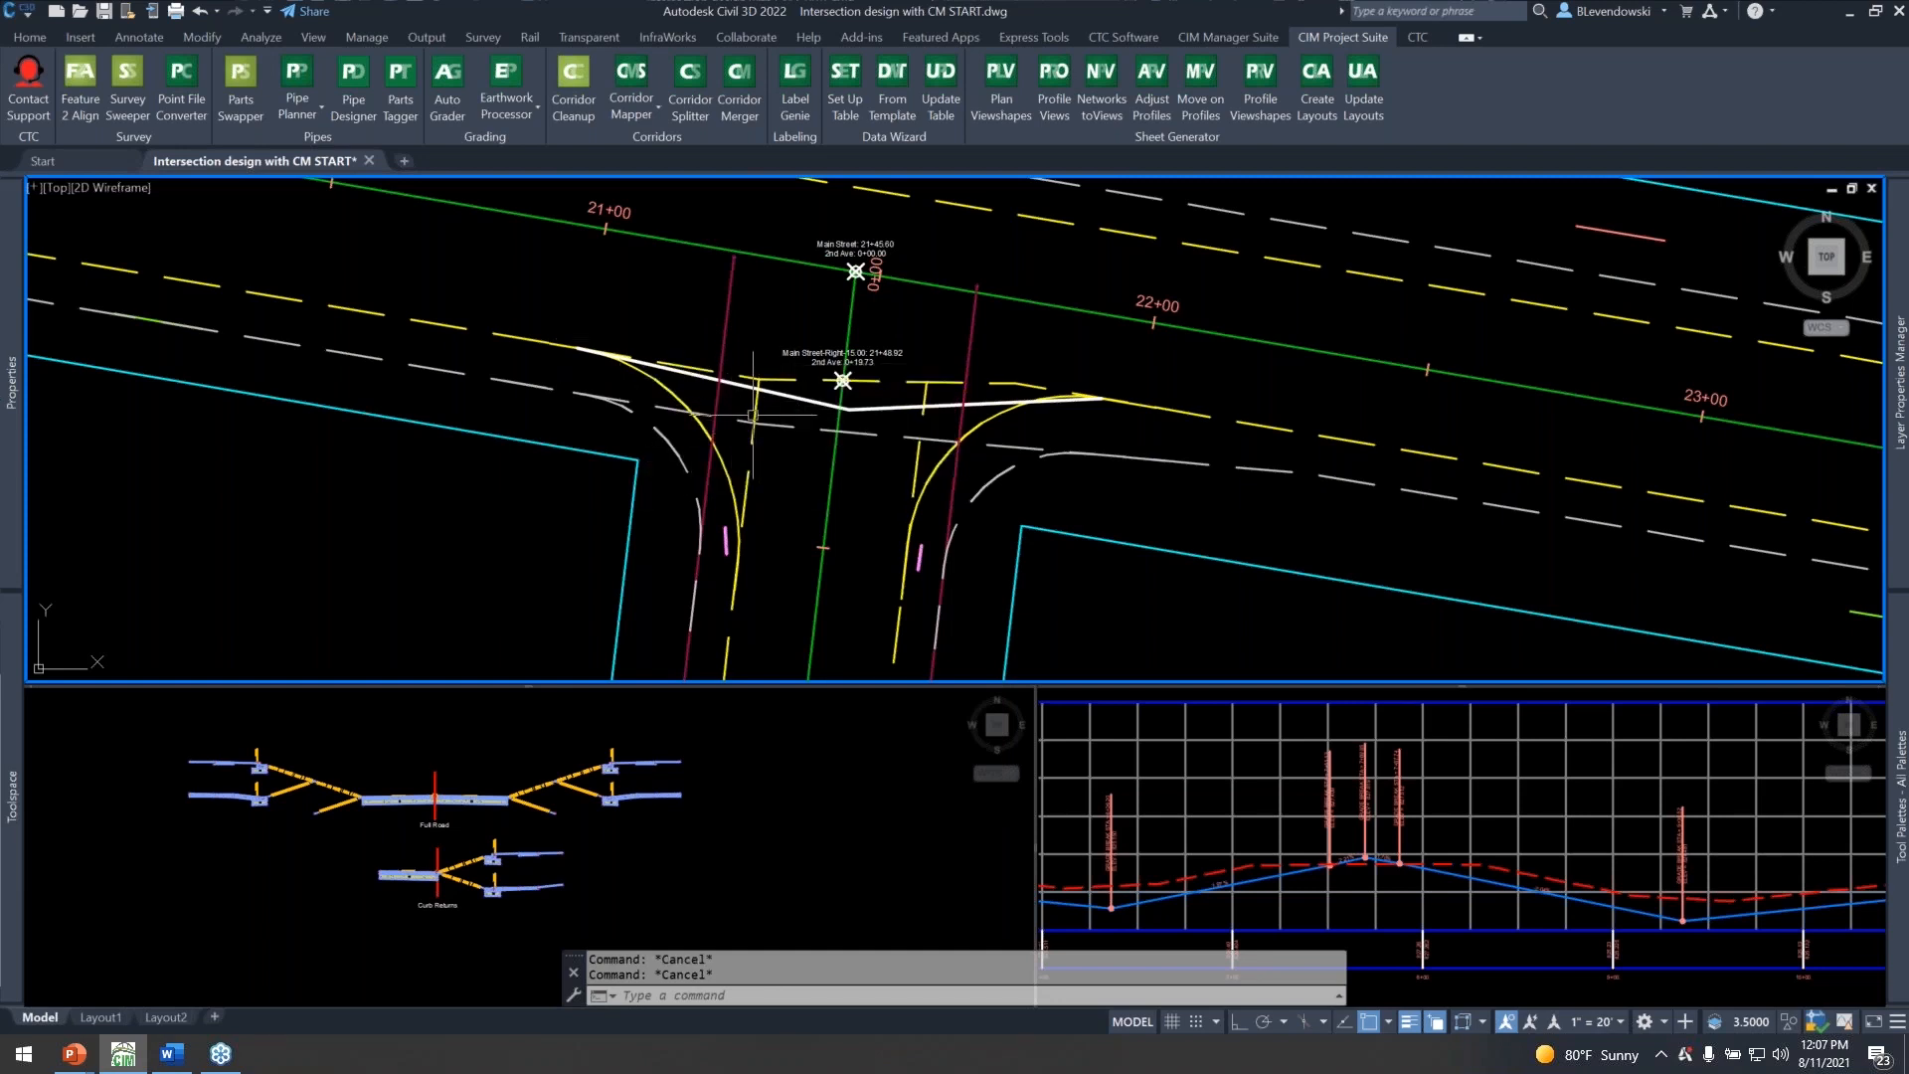
click(758, 437)
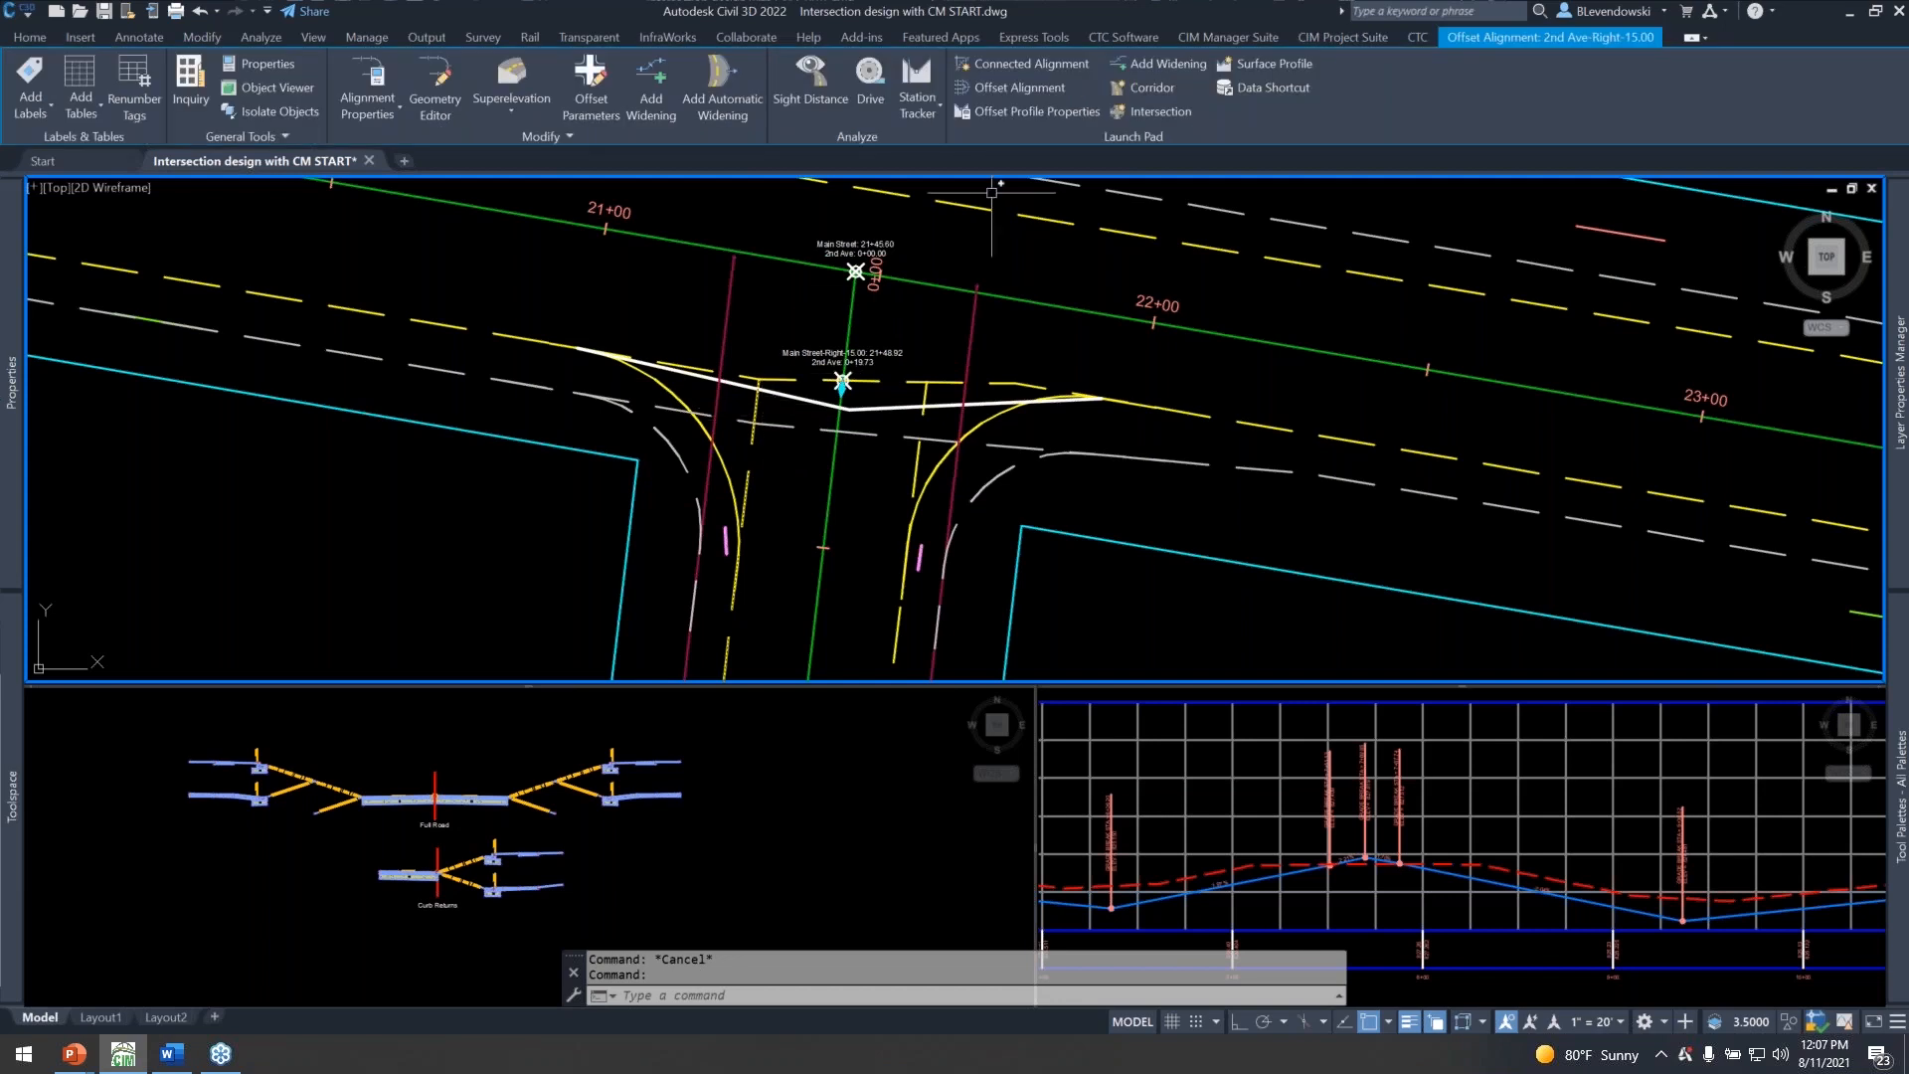
click(1020, 62)
Inspect the inner and outer connected alignments forming the southeast curb return at the 3rd Ave intersection.
middle_drag(1177, 370, 561, 334)
scroll(570, 341, down, 4)
middle_drag(1179, 453, 553, 349)
scroll(943, 401, up, 5)
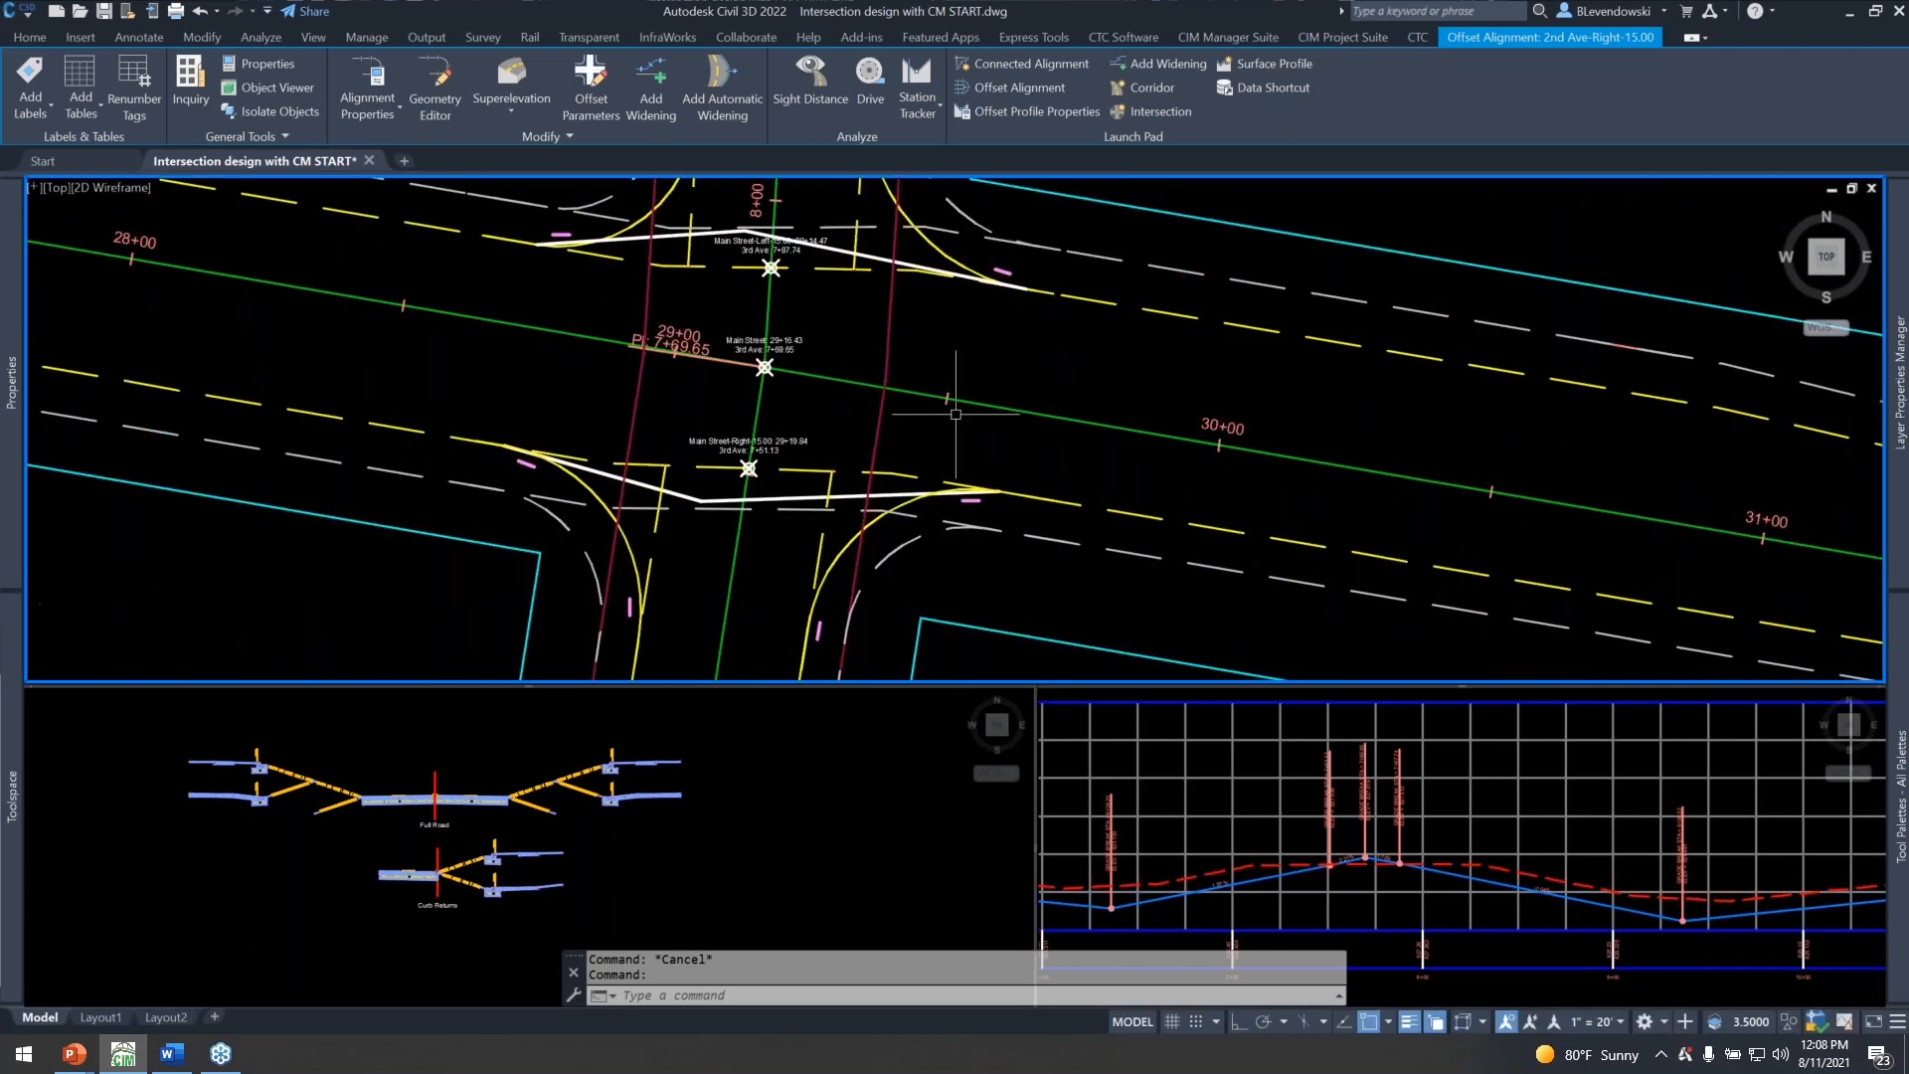
scroll(944, 408, down, 3)
key(Escape)
scroll(874, 502, up, 3)
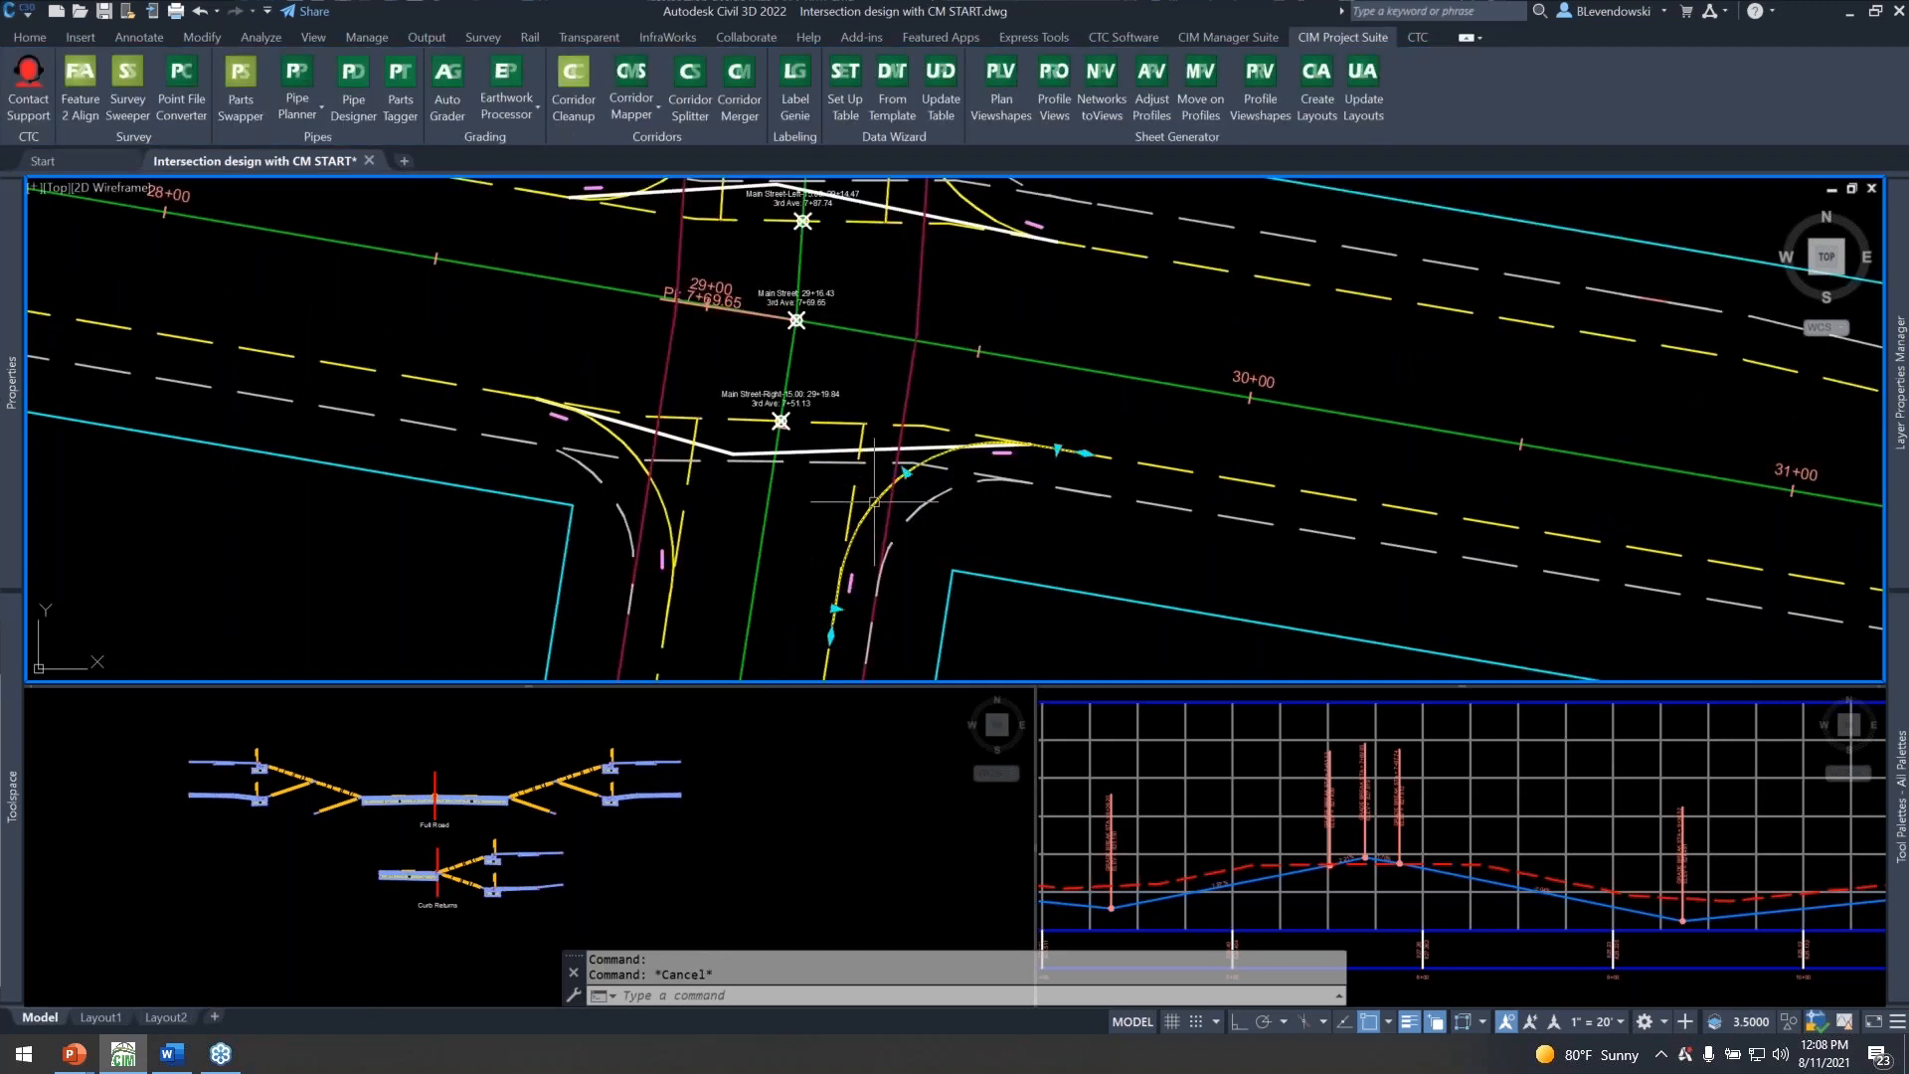
click(874, 501)
key(Escape)
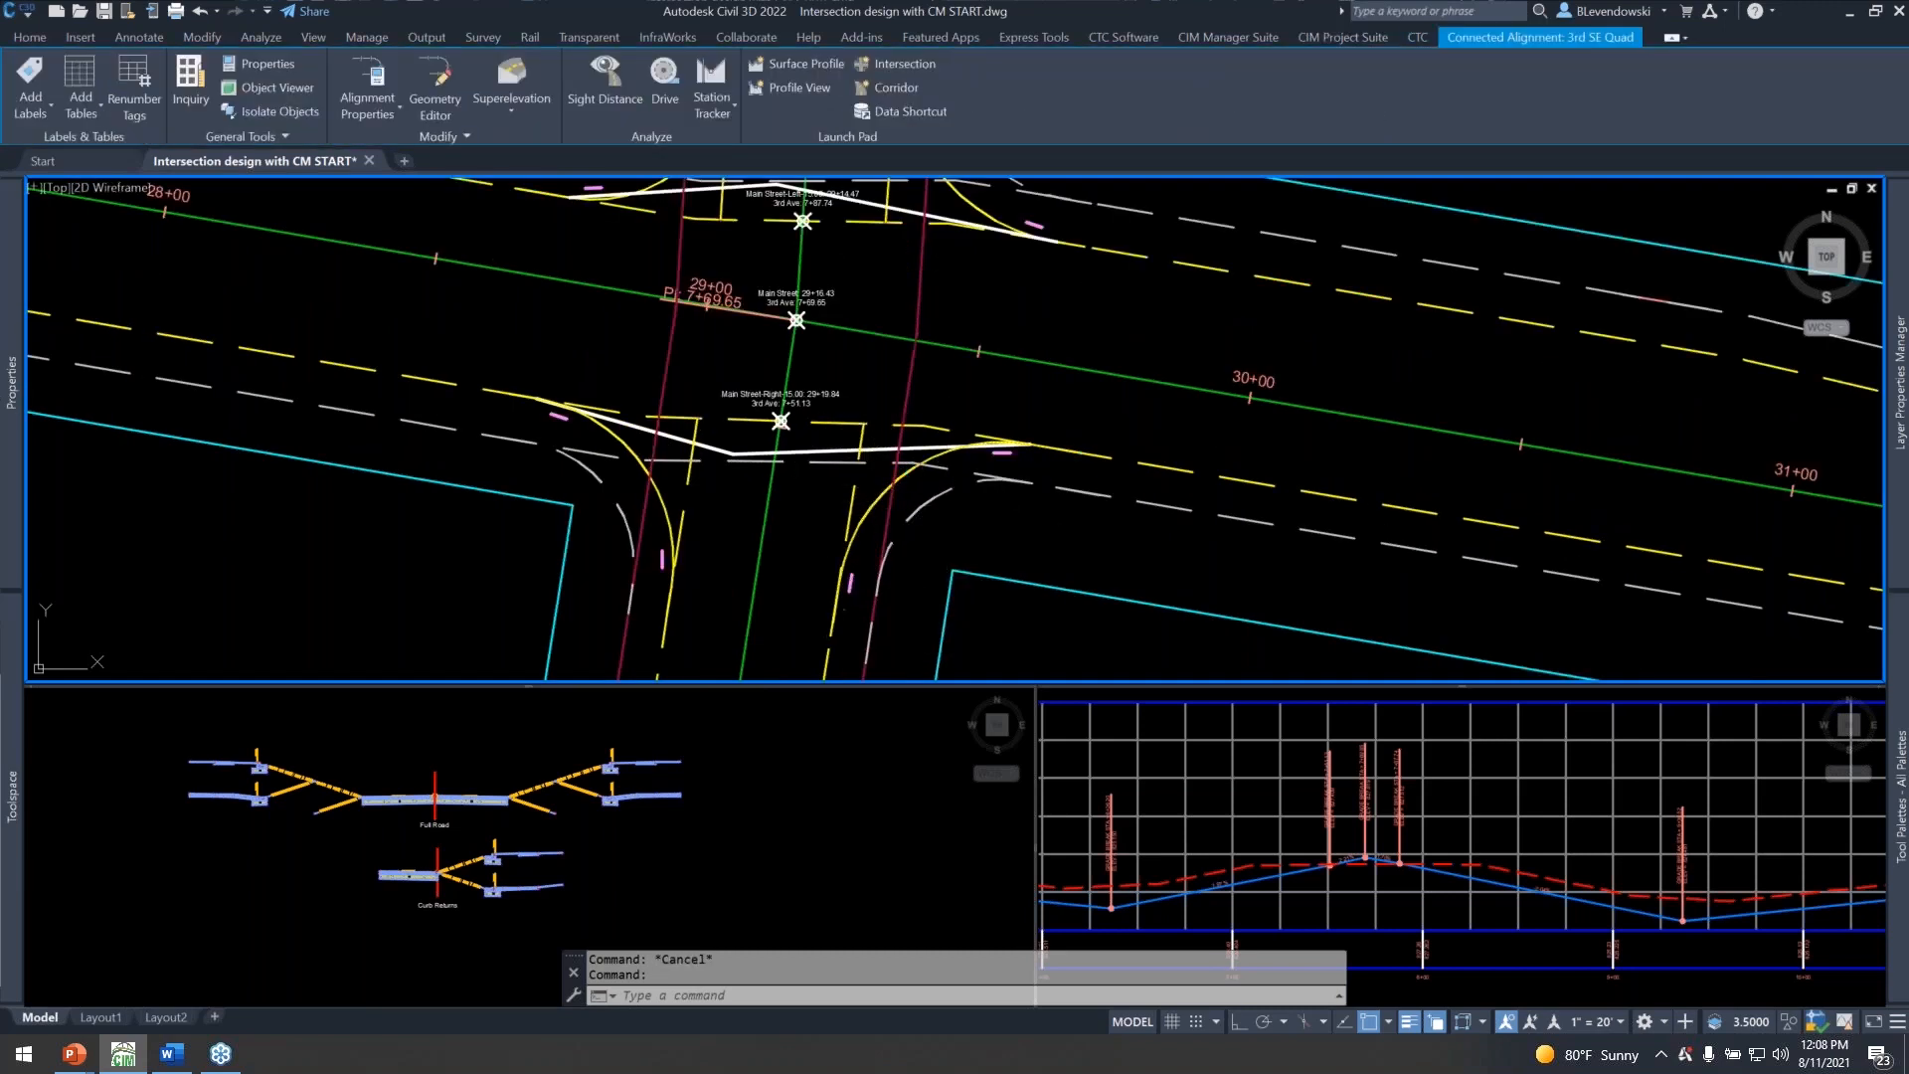
click(933, 496)
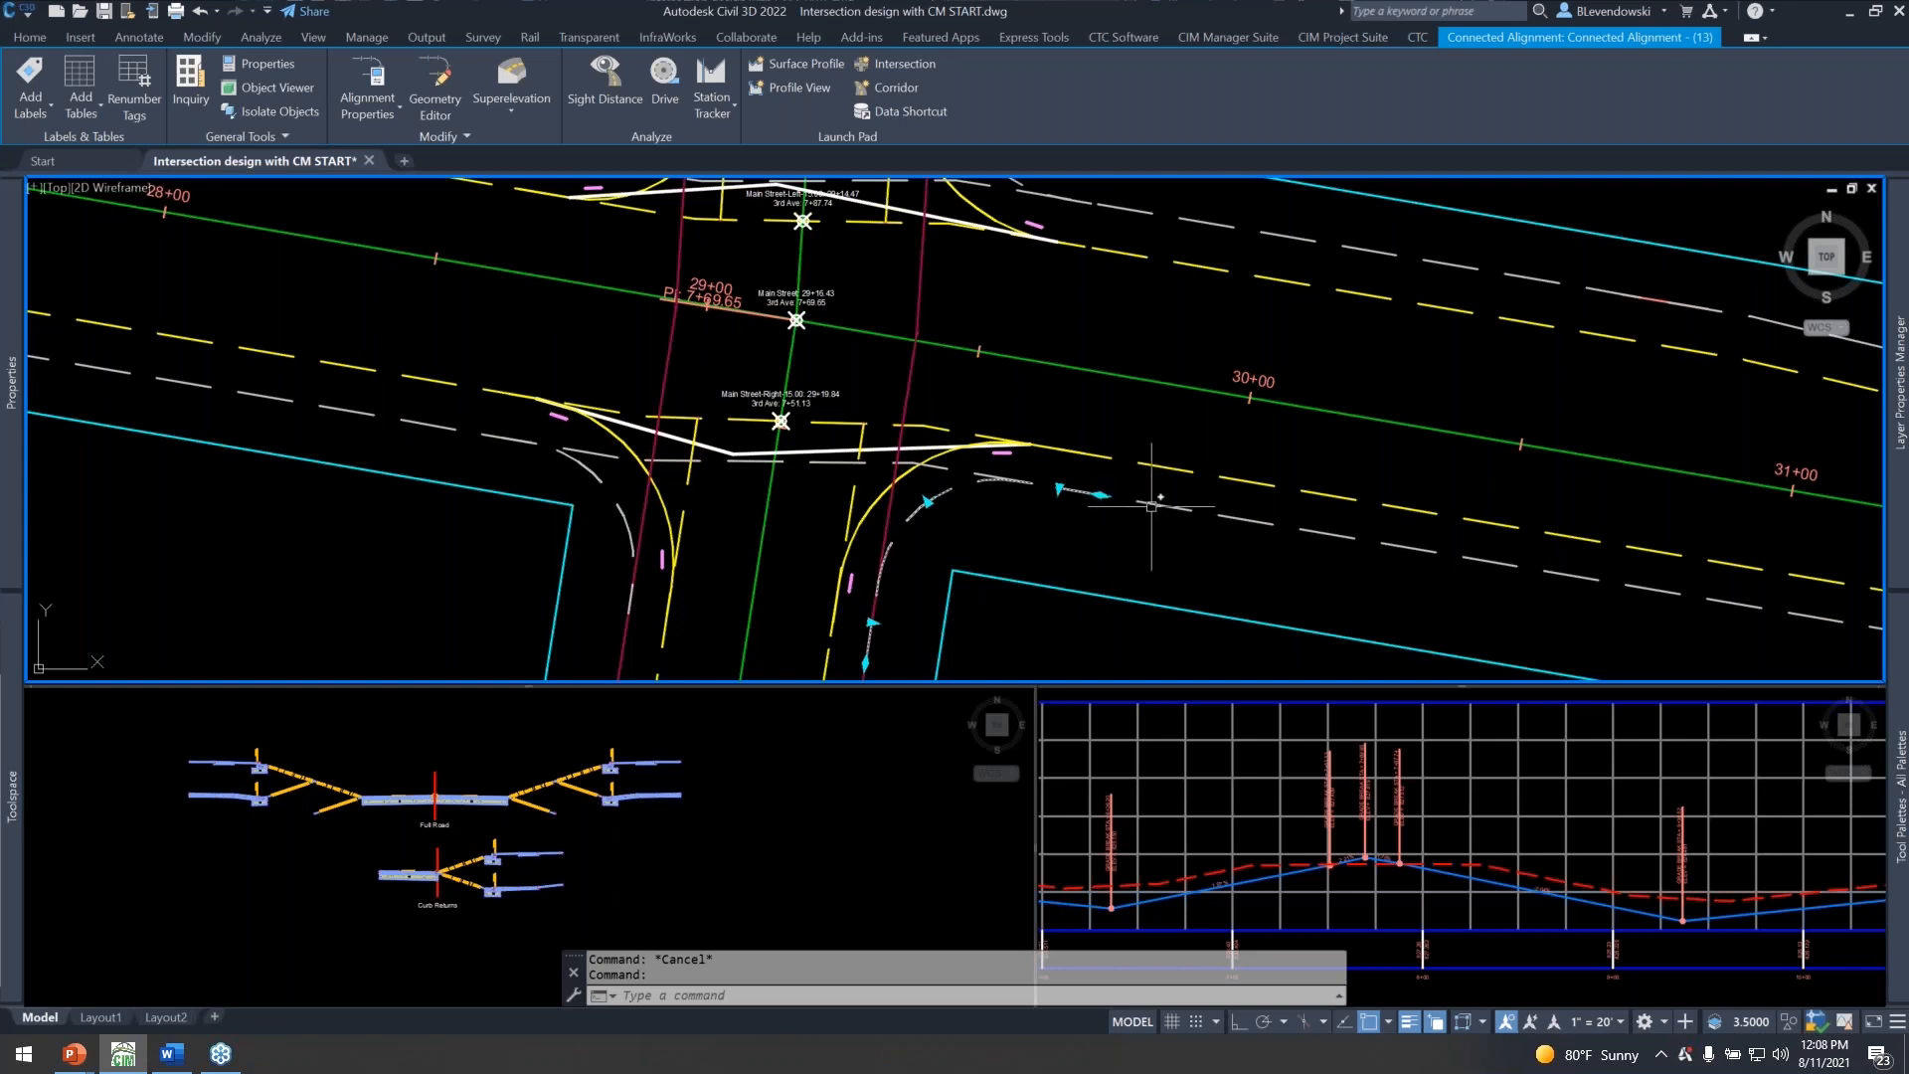
key(Escape)
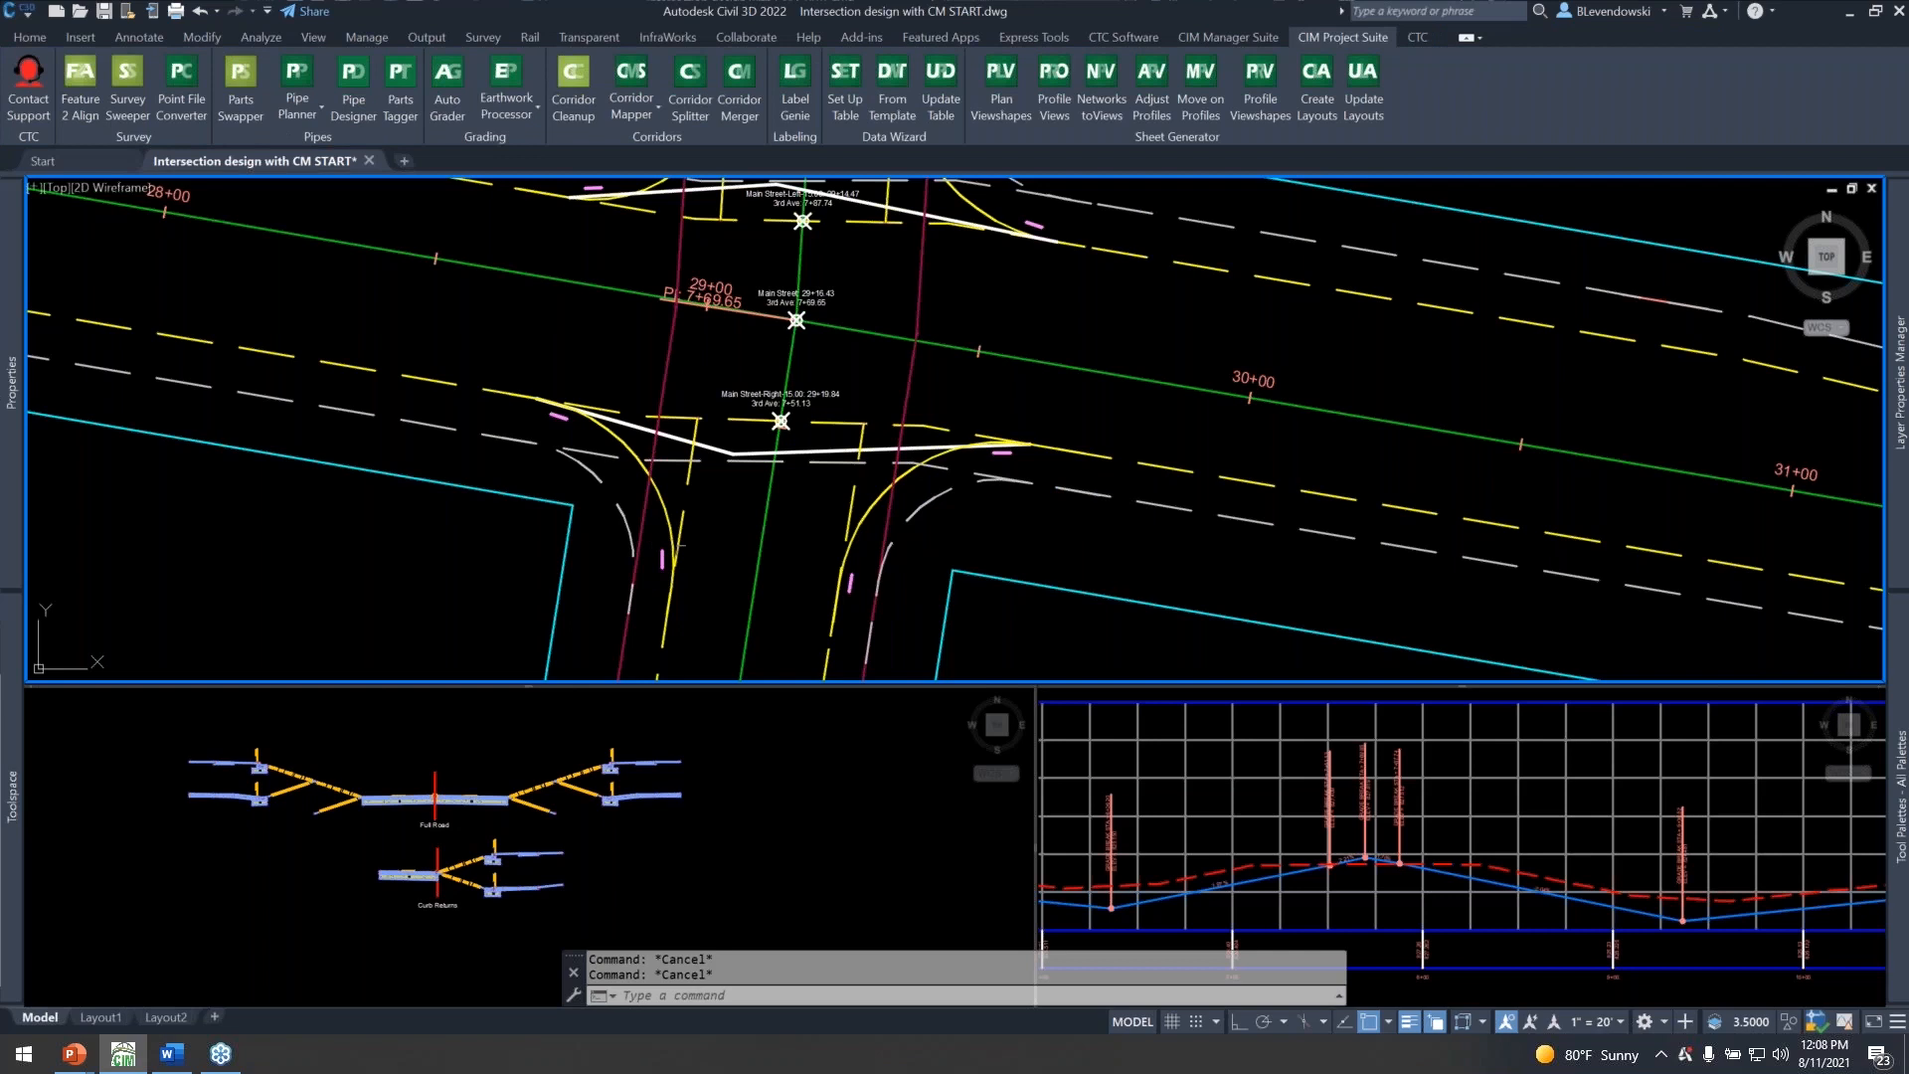
Examine the Full Road and Curb Returns assemblies, including their conditional target subassemblies and curb and sidewalk branches.
middle_drag(531, 315, 1138, 450)
scroll(1151, 449, down, 2)
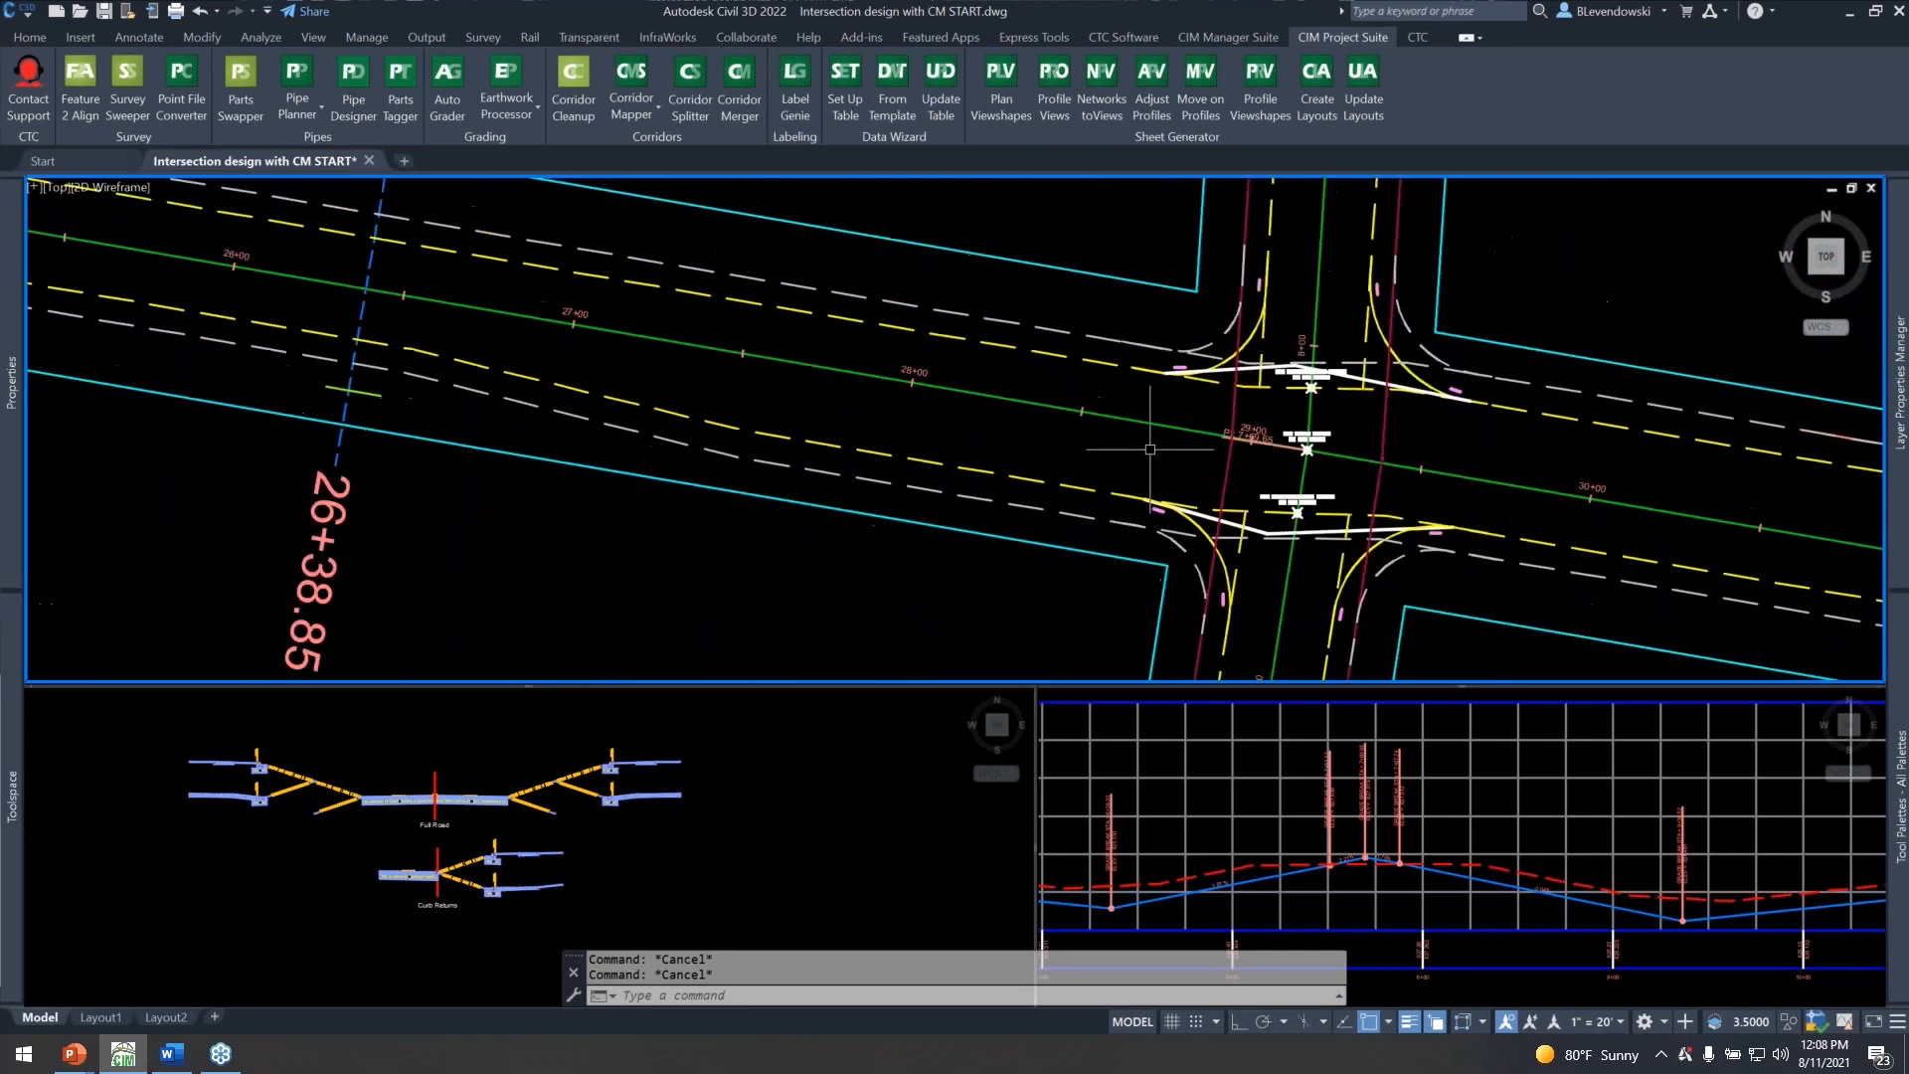
scroll(1151, 450, down, 2)
middle_drag(770, 607, 948, 621)
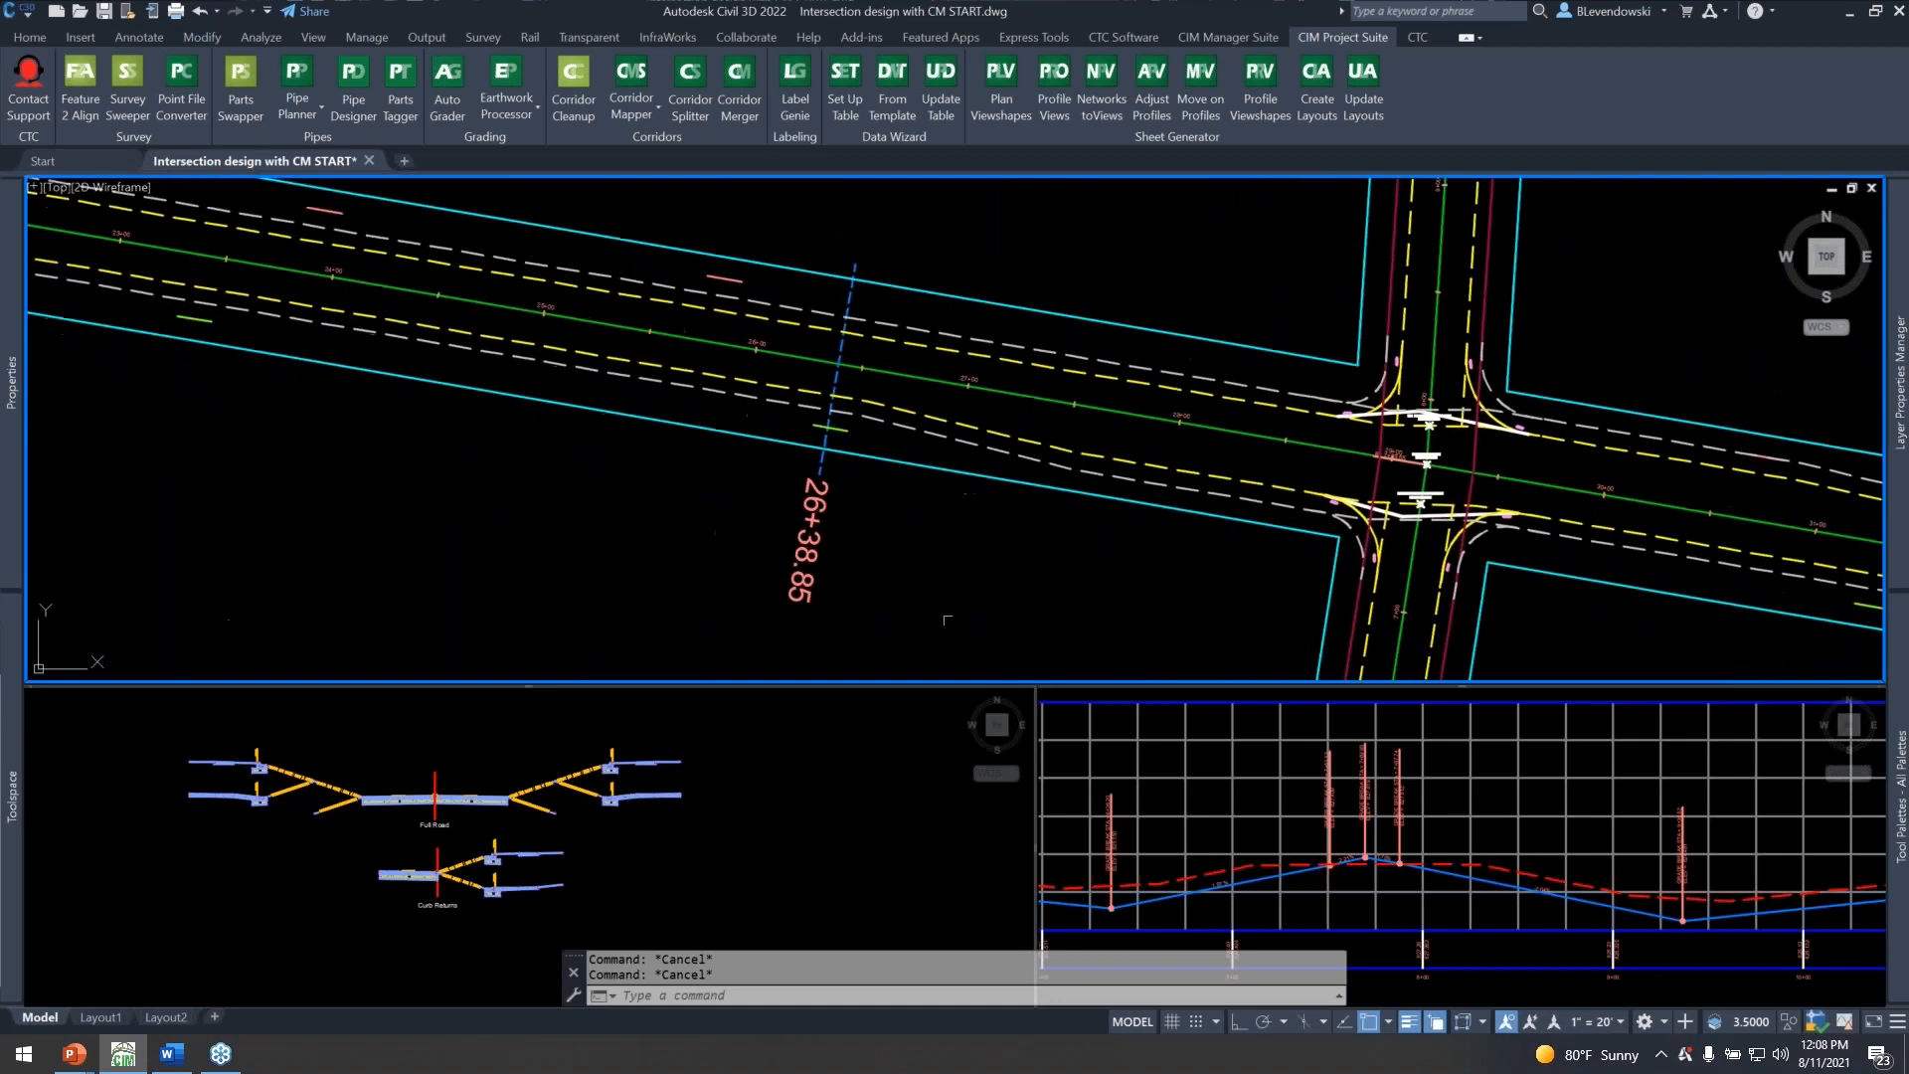
click(783, 791)
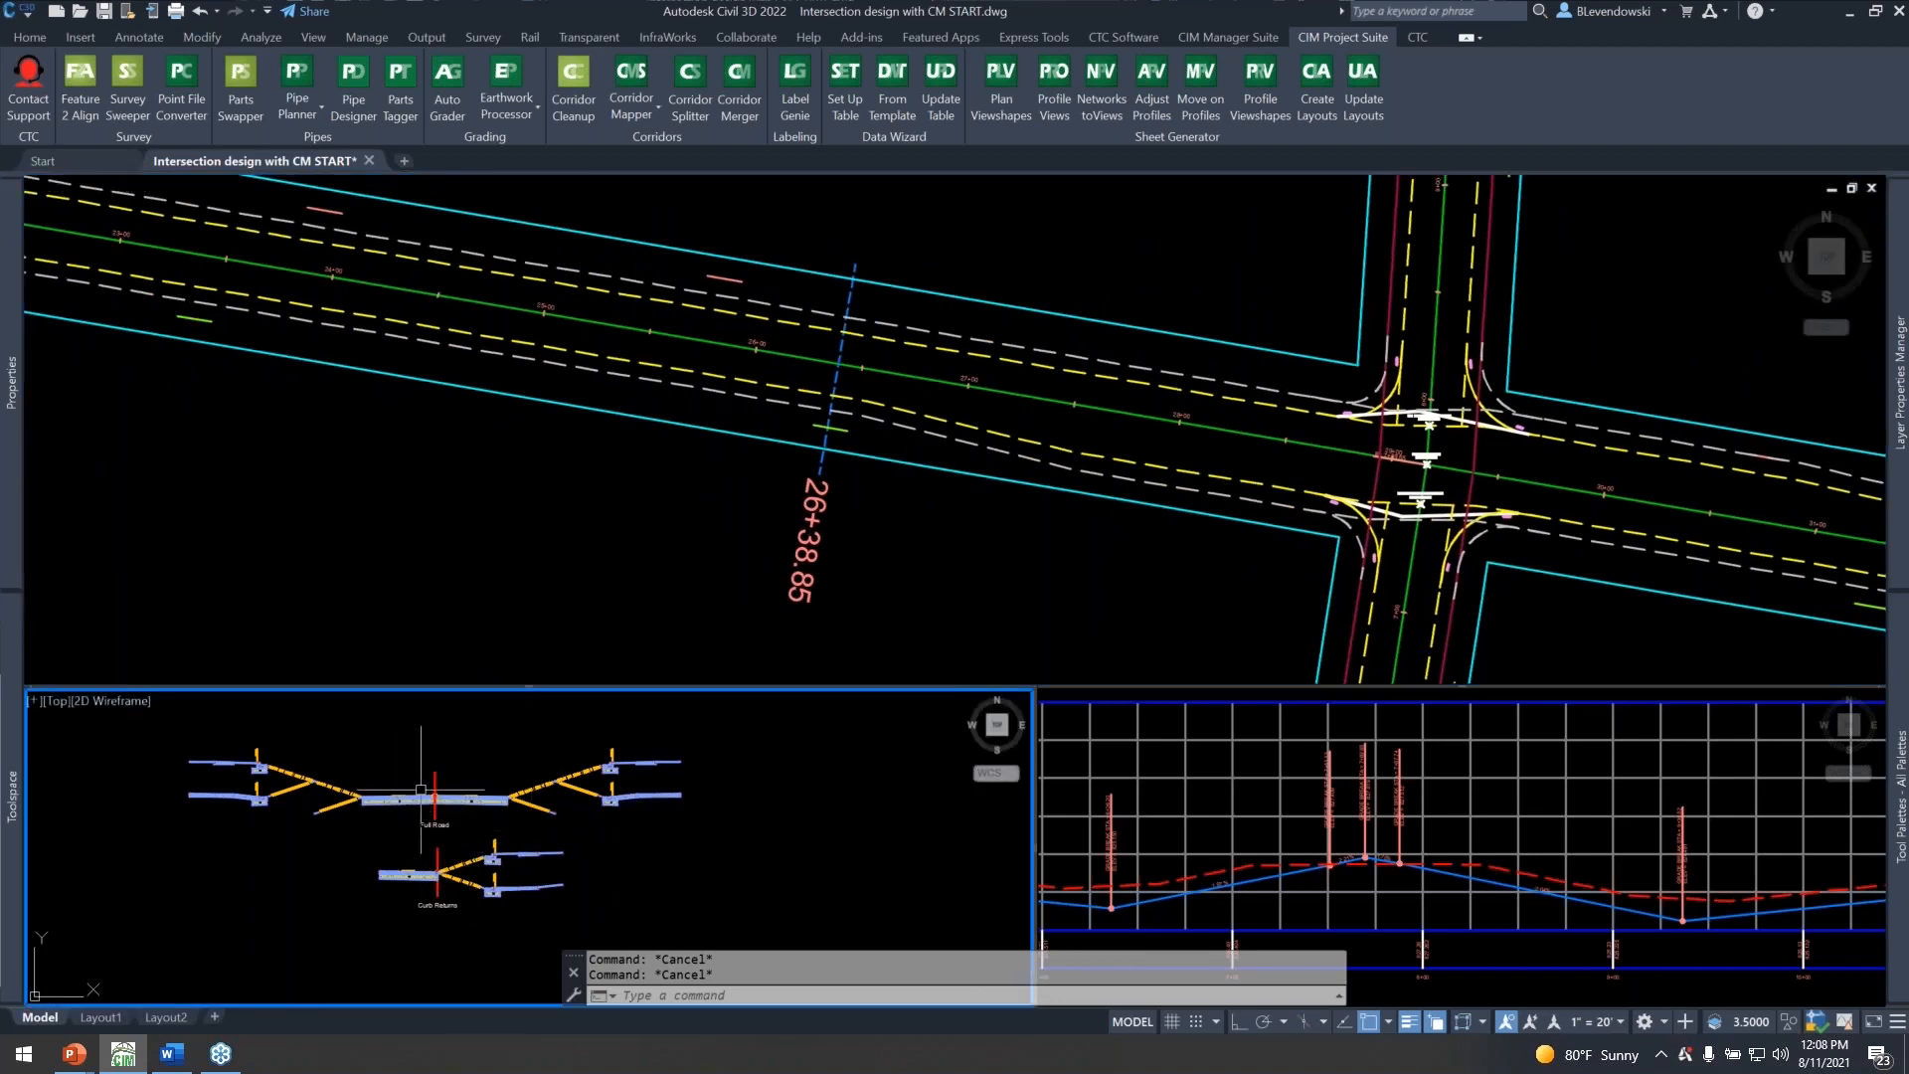
scroll(421, 790, up, 6)
scroll(495, 781, down, 2)
middle_drag(530, 747, 514, 762)
mouse_move(514, 761)
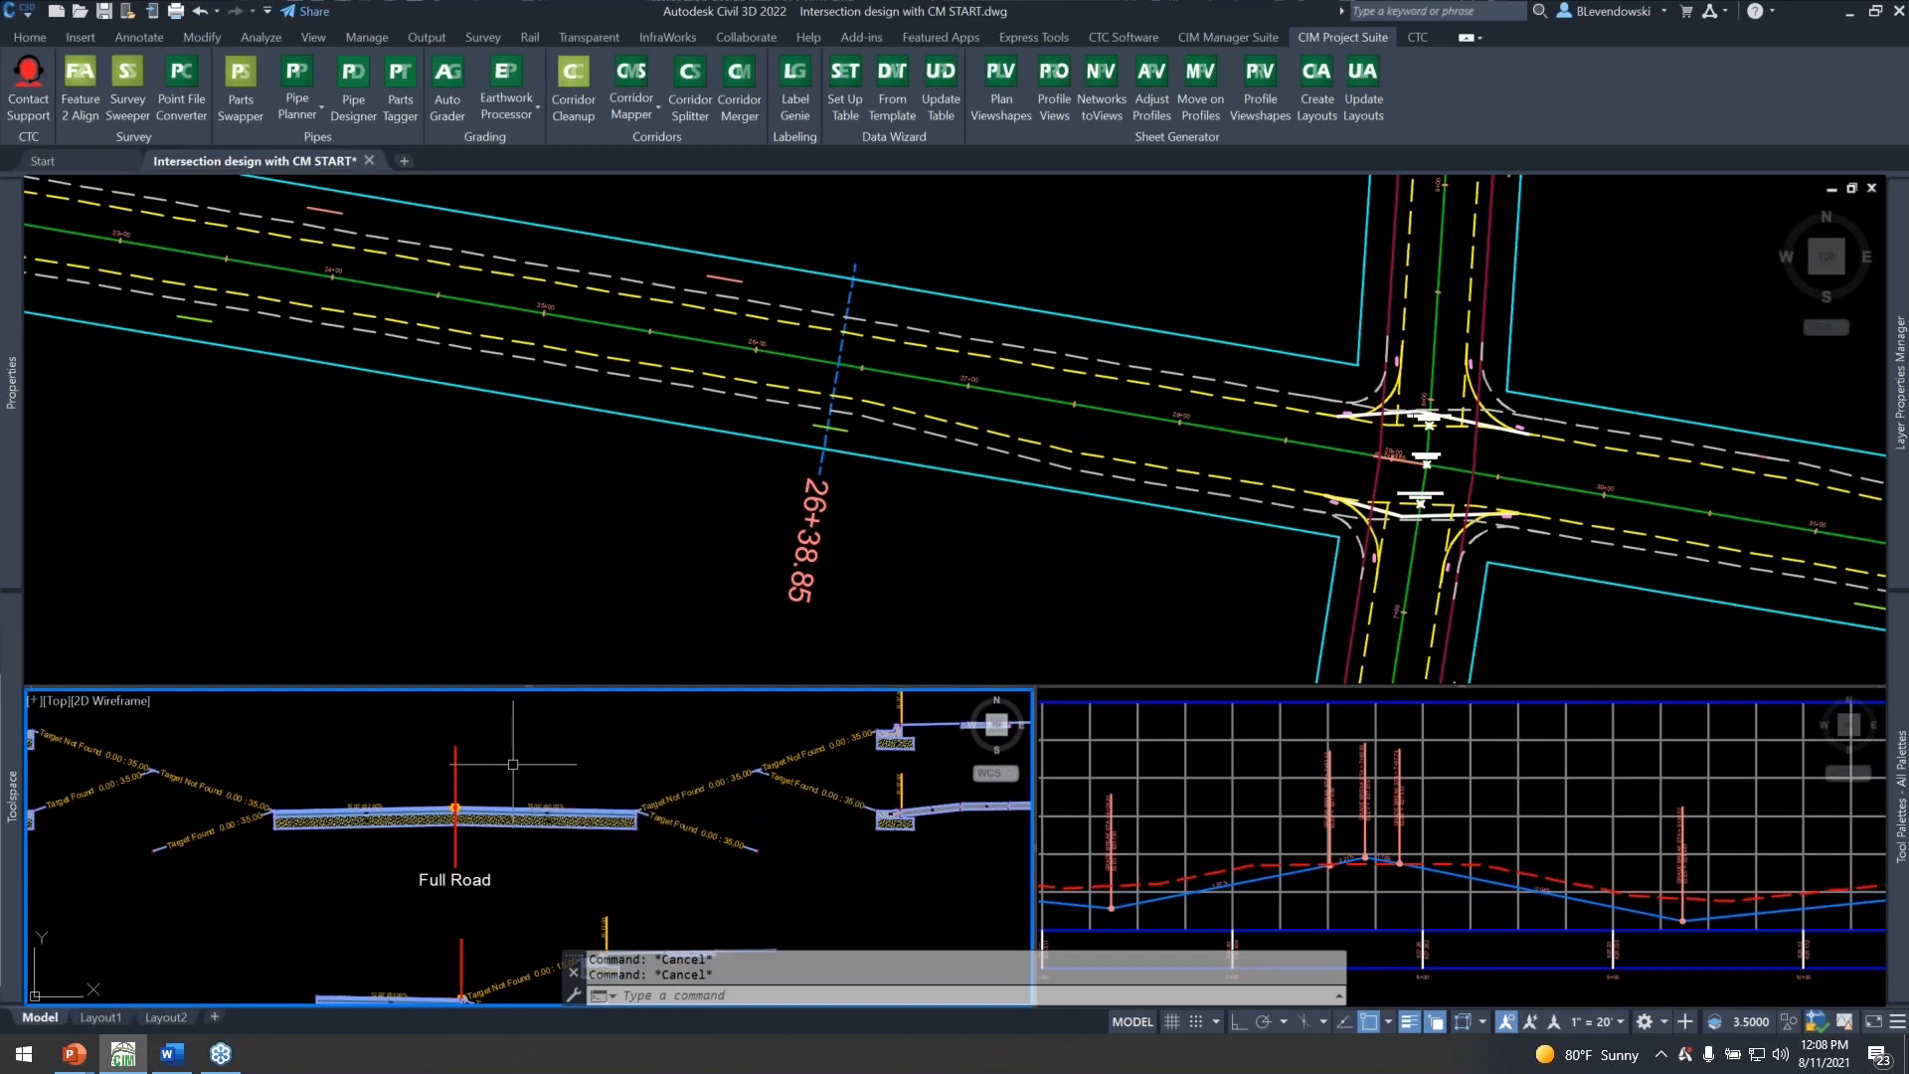
middle_drag(514, 762, 667, 760)
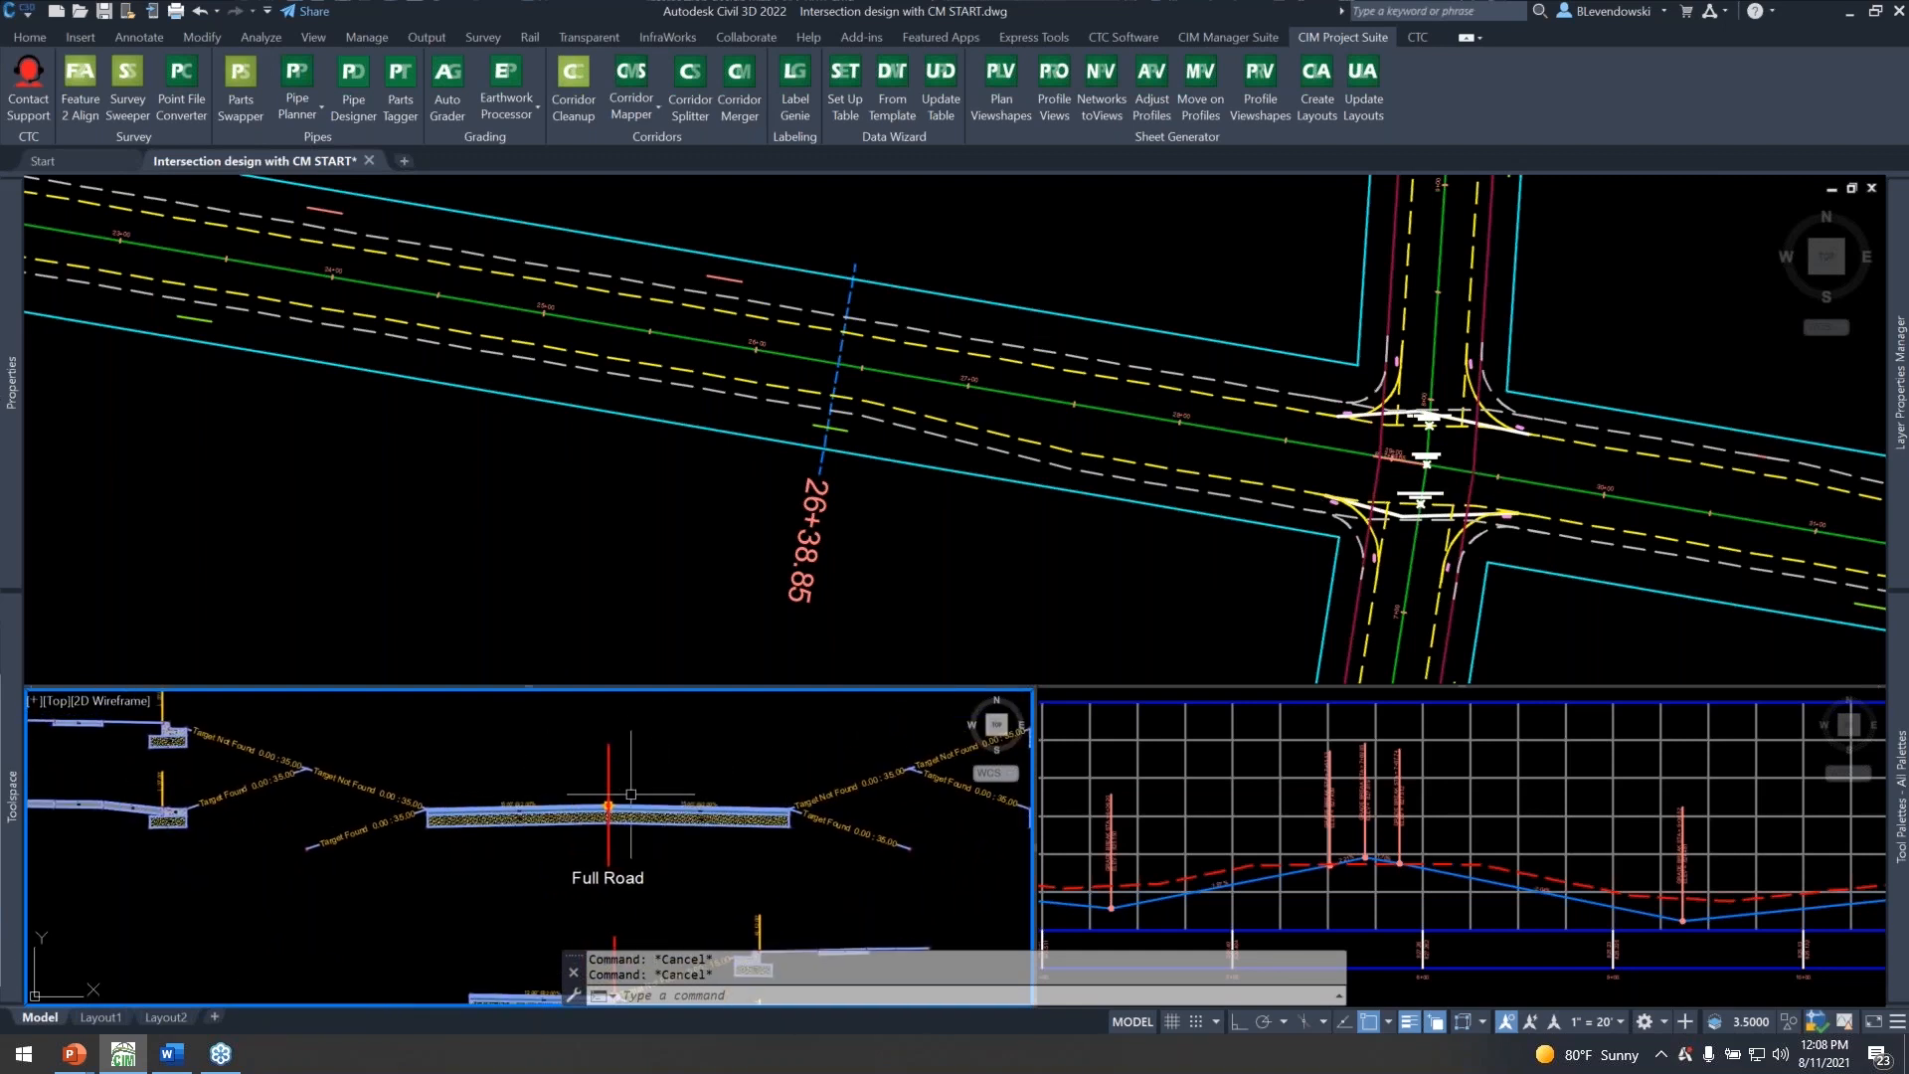
middle_drag(536, 755, 627, 789)
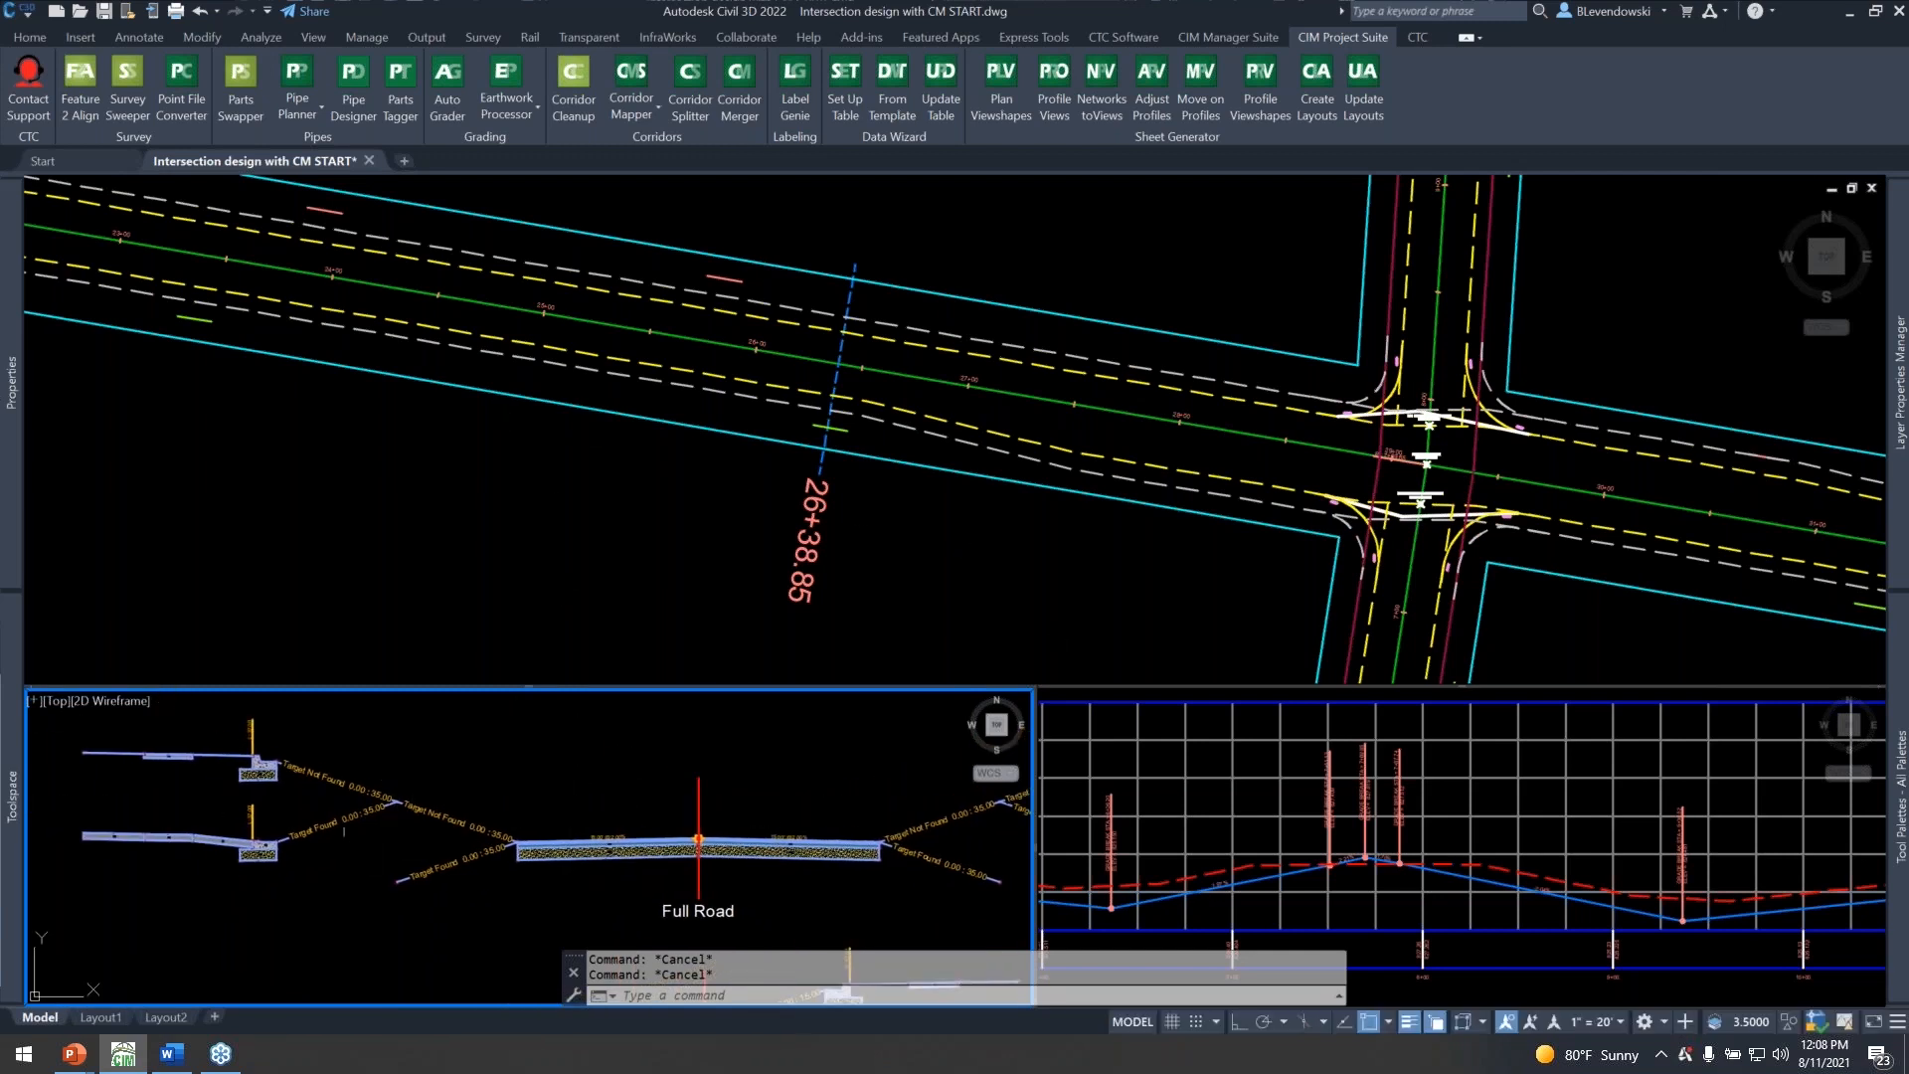
middle_drag(775, 793, 598, 755)
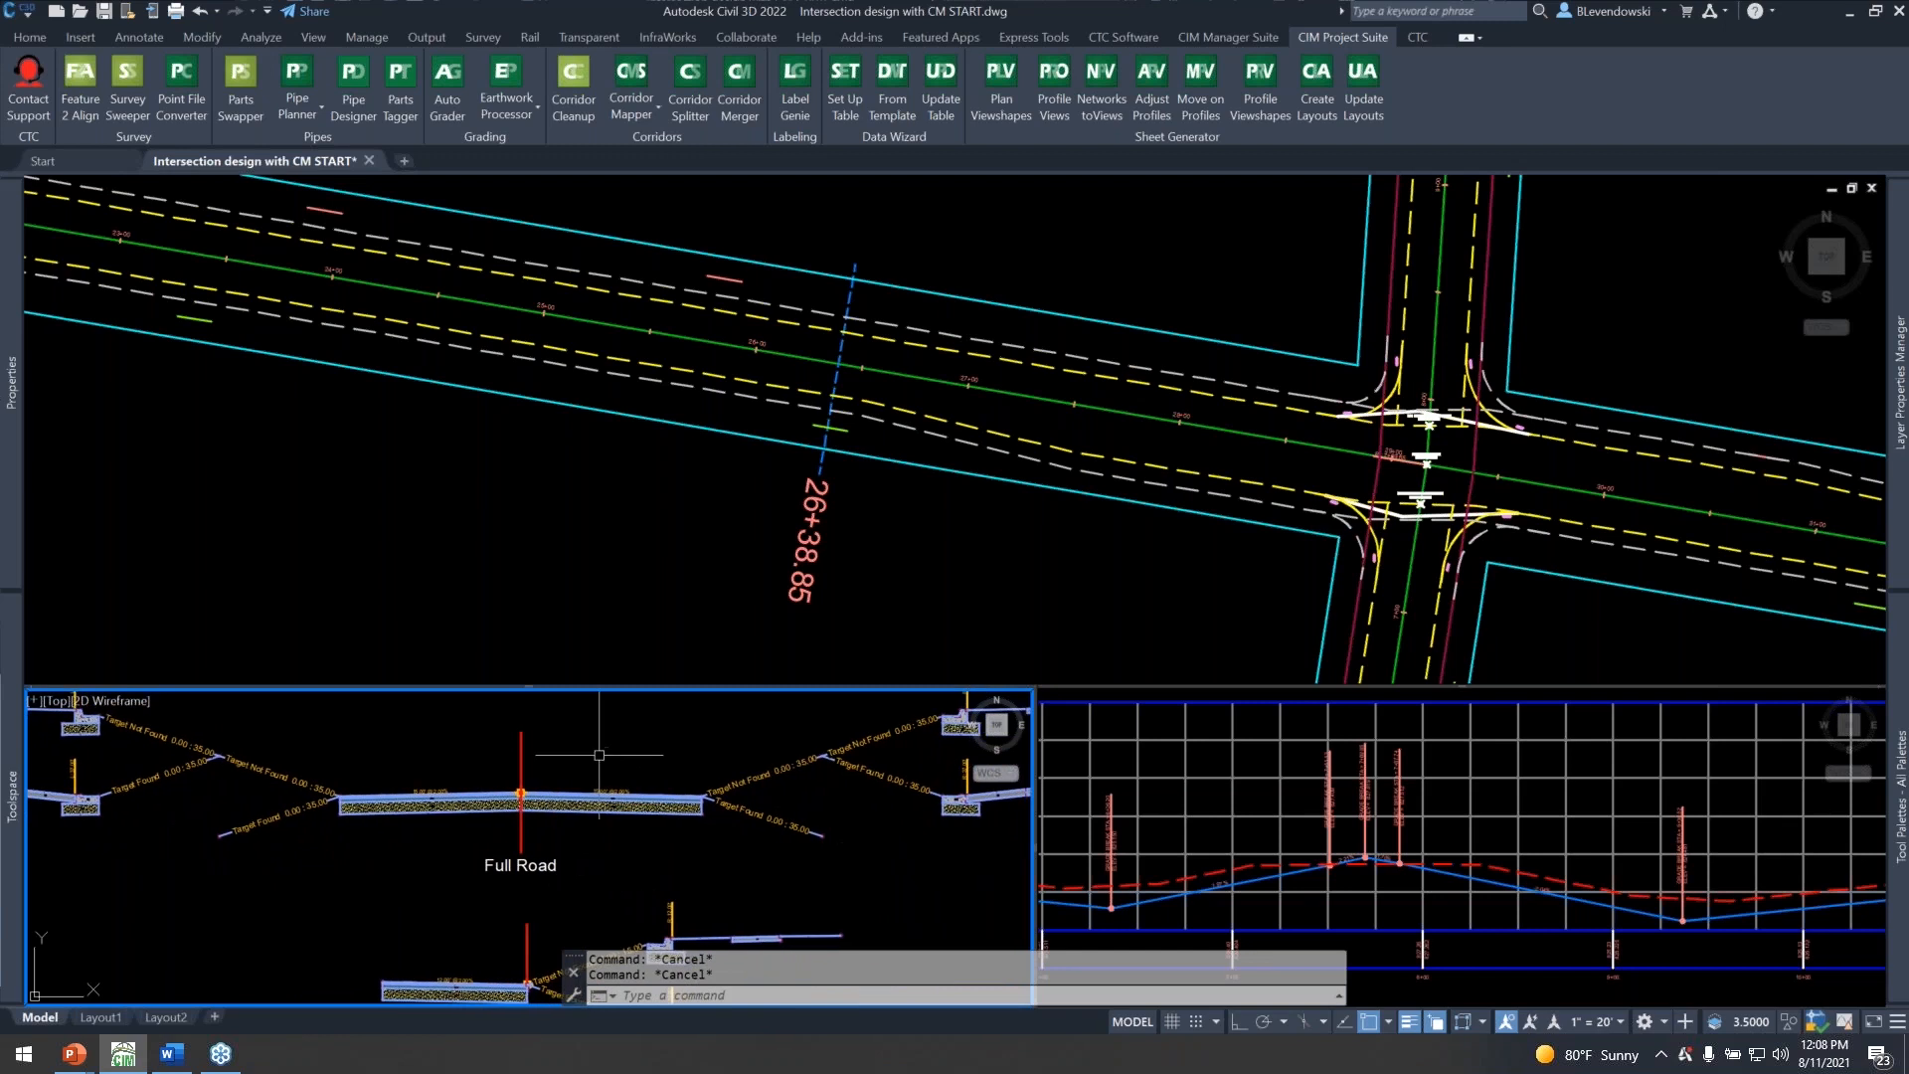
middle_drag(604, 882, 594, 747)
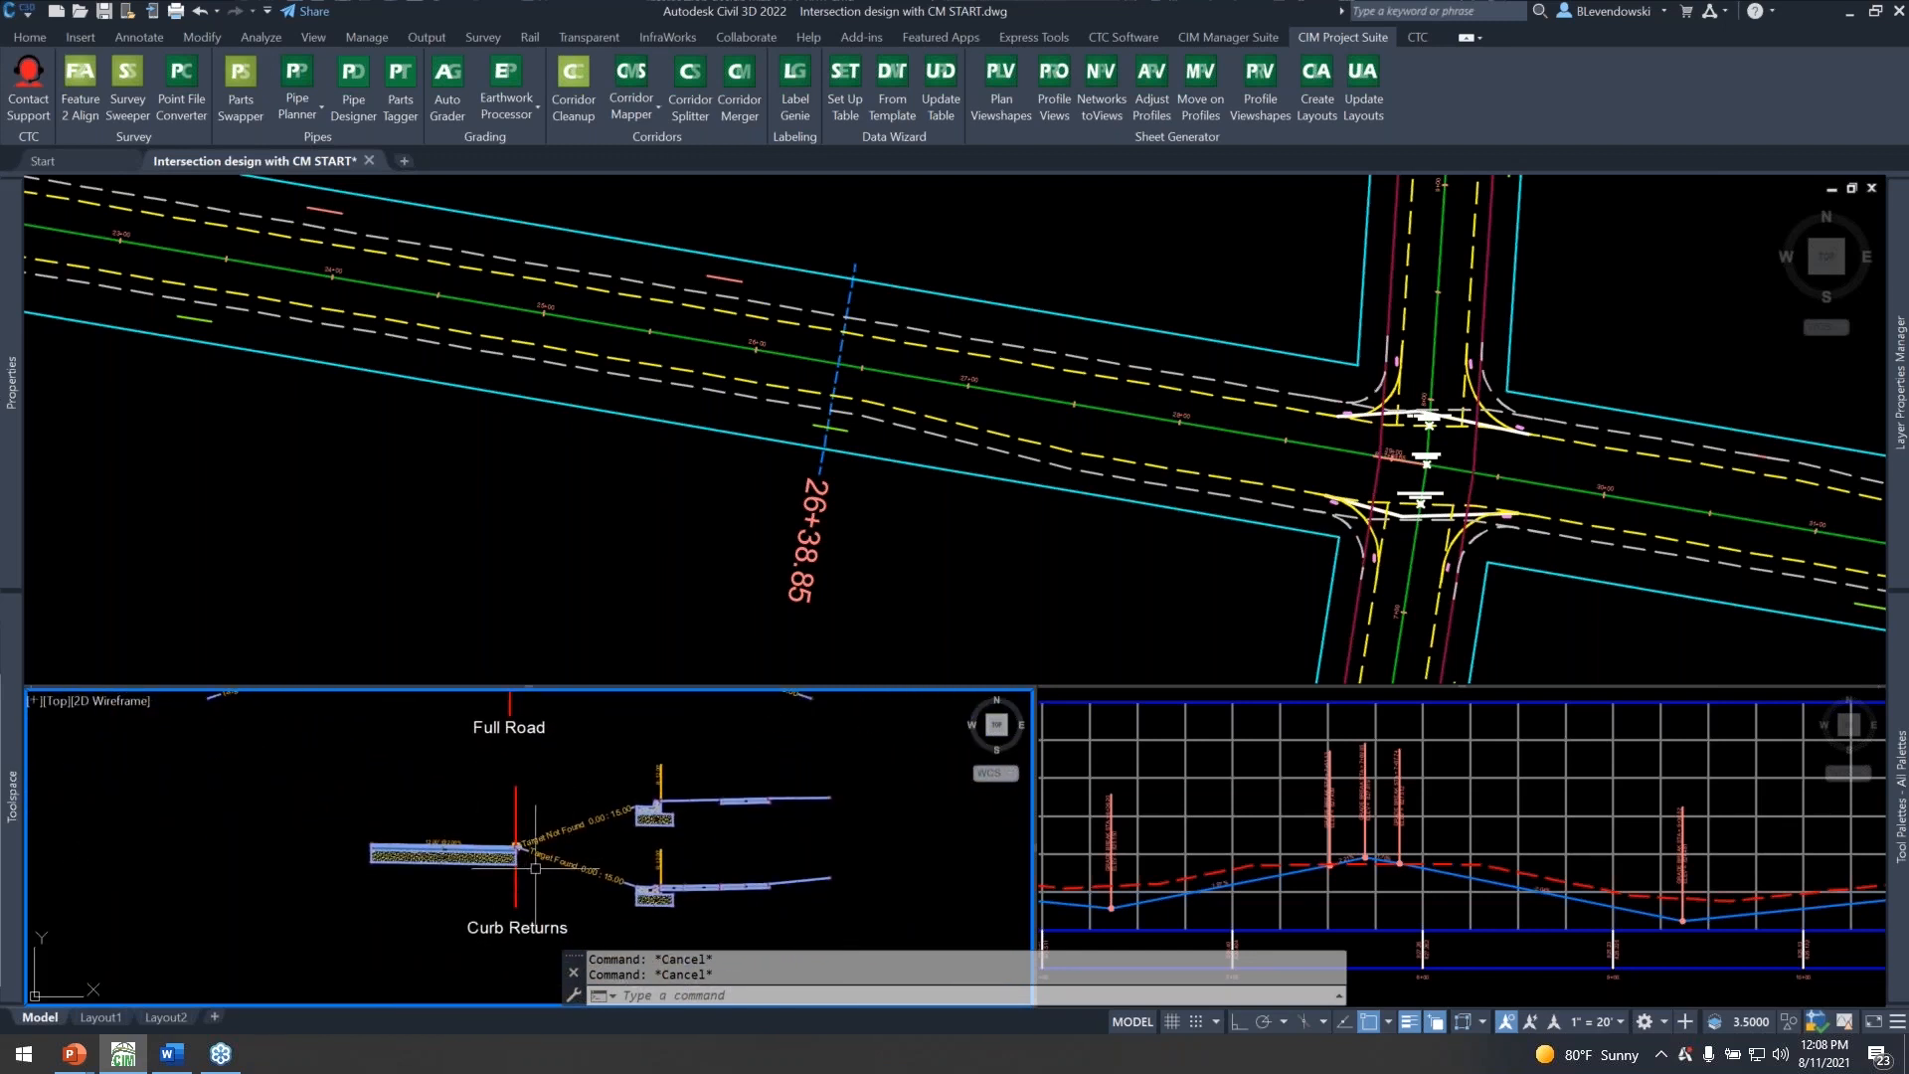
click(1161, 602)
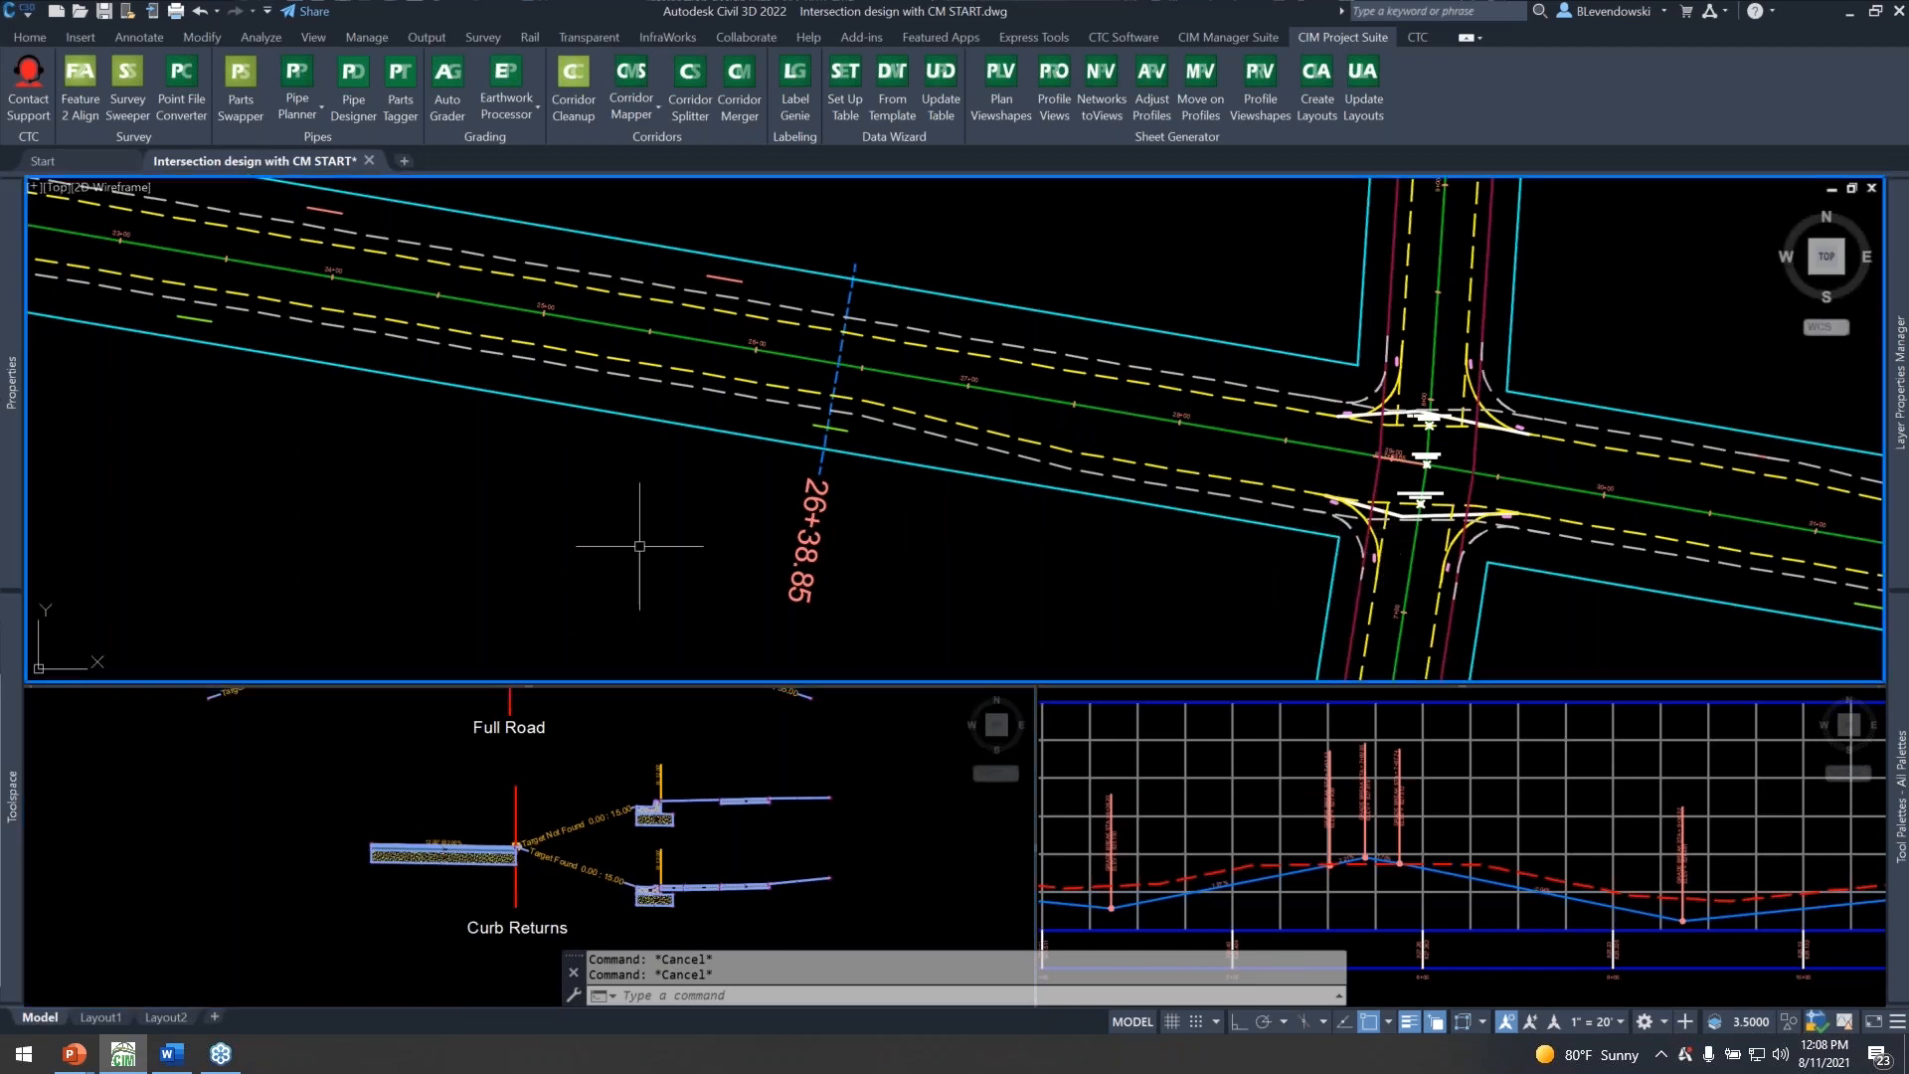
mouse_move(640, 546)
scroll(822, 582, down, 2)
scroll(823, 581, down, 3)
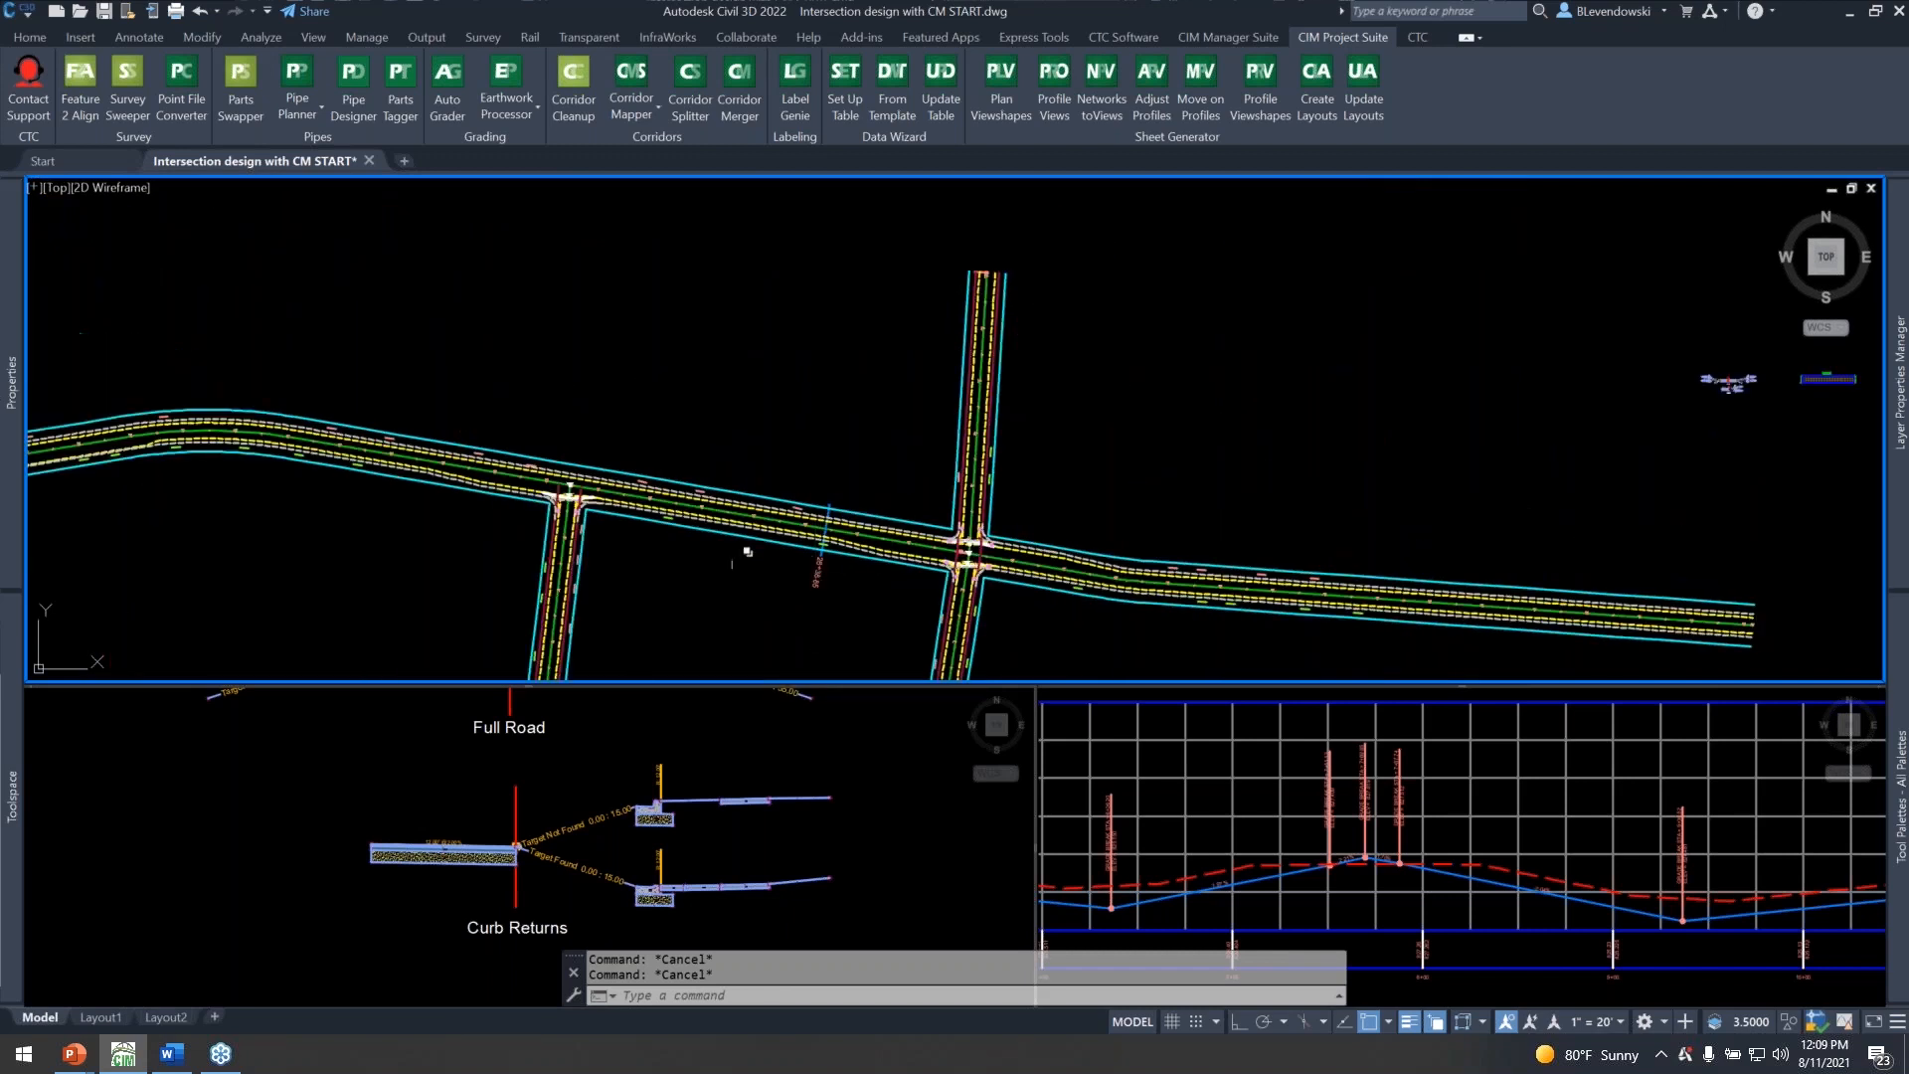
Review Main Street in plan between the 2nd Ave and 3rd Ave intersections, together with the Full Road and Curb Returns assemblies.
middle_drag(482, 546, 802, 546)
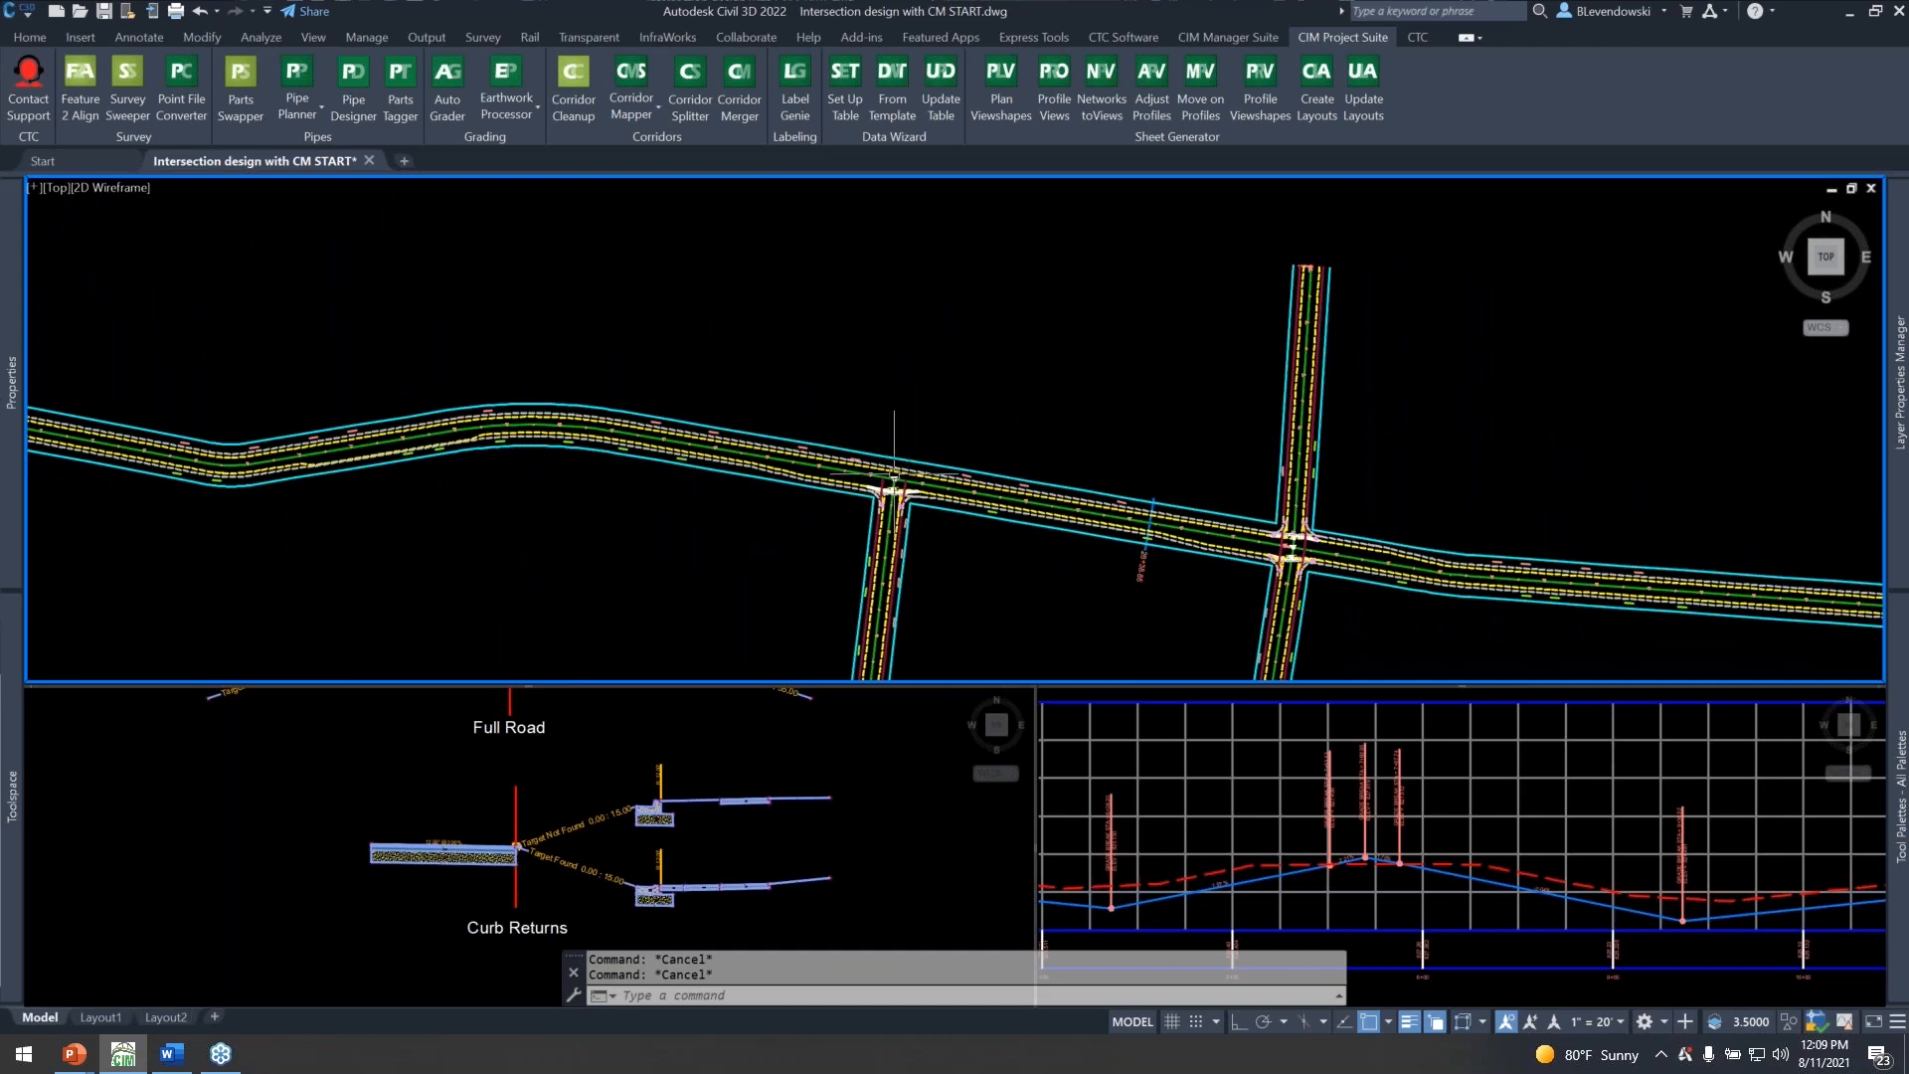
scroll(895, 476, up, 3)
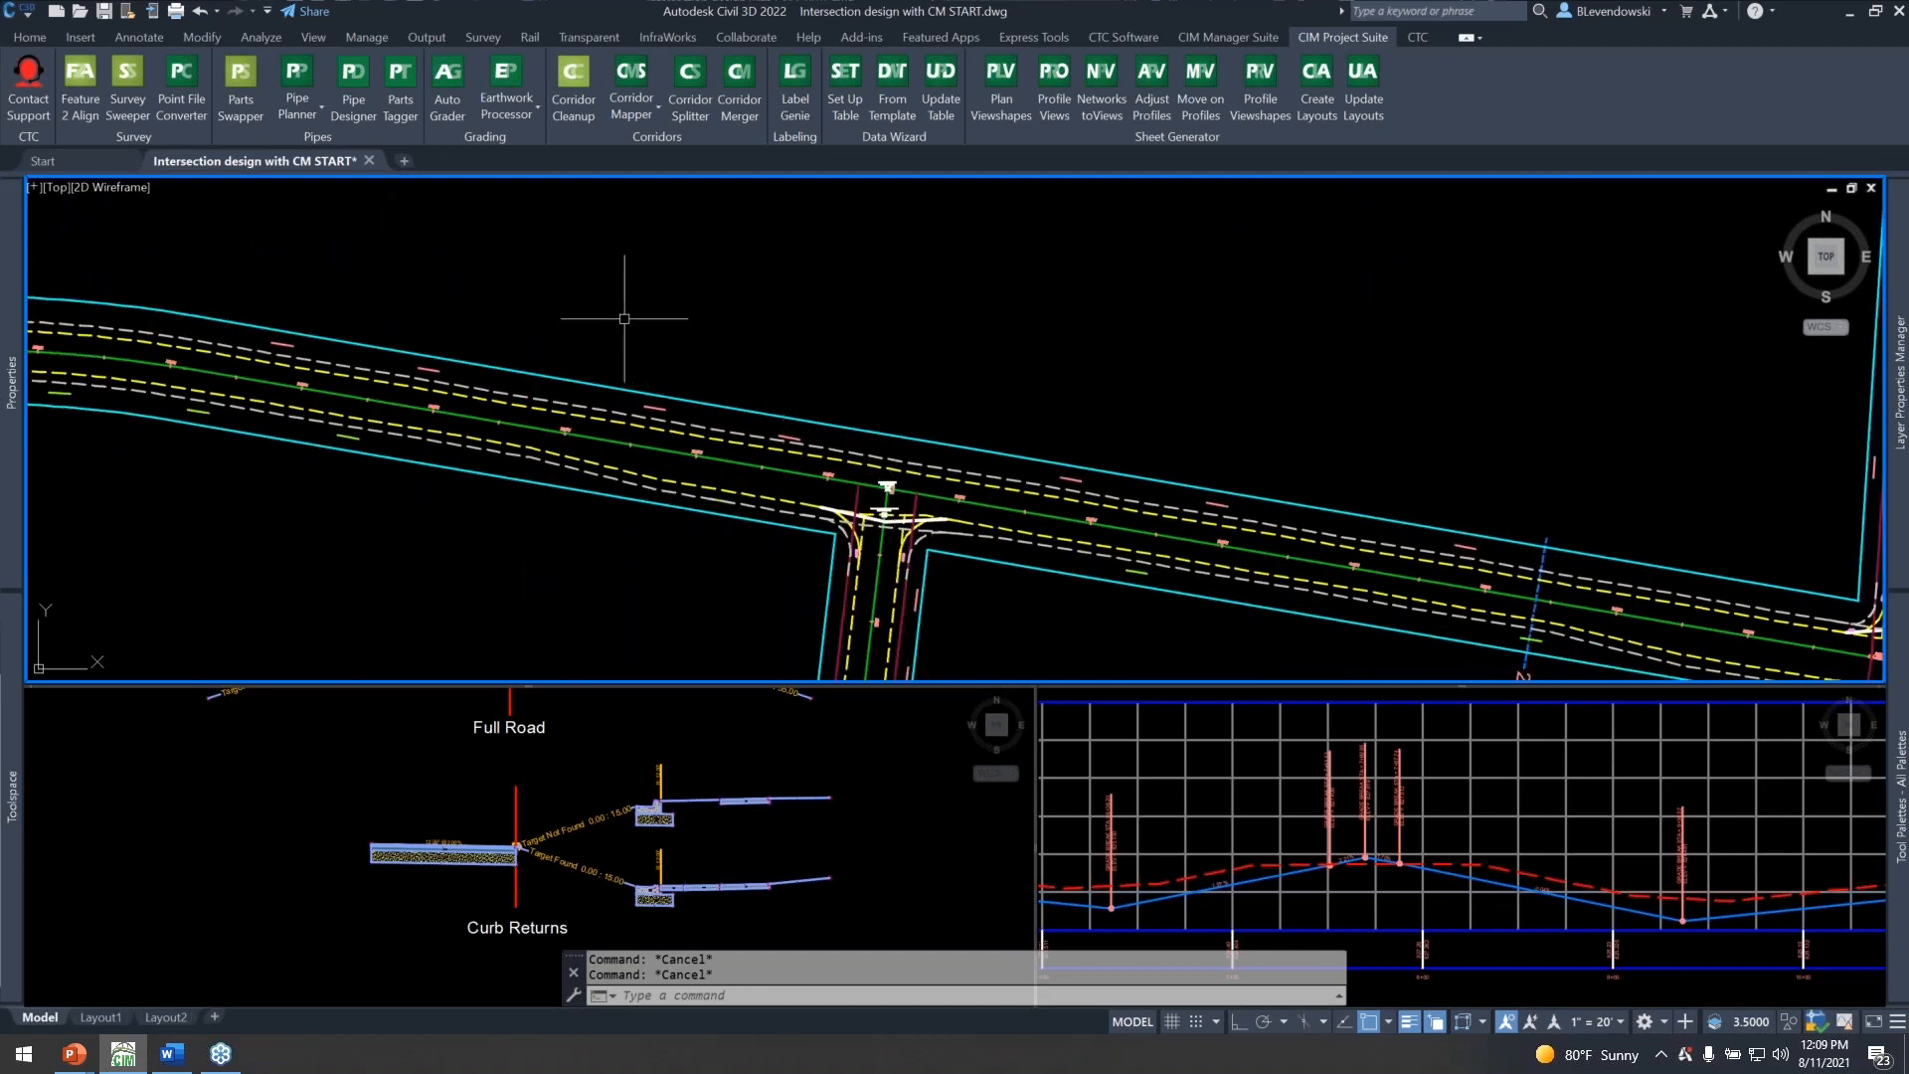
middle_drag(624, 320, 583, 279)
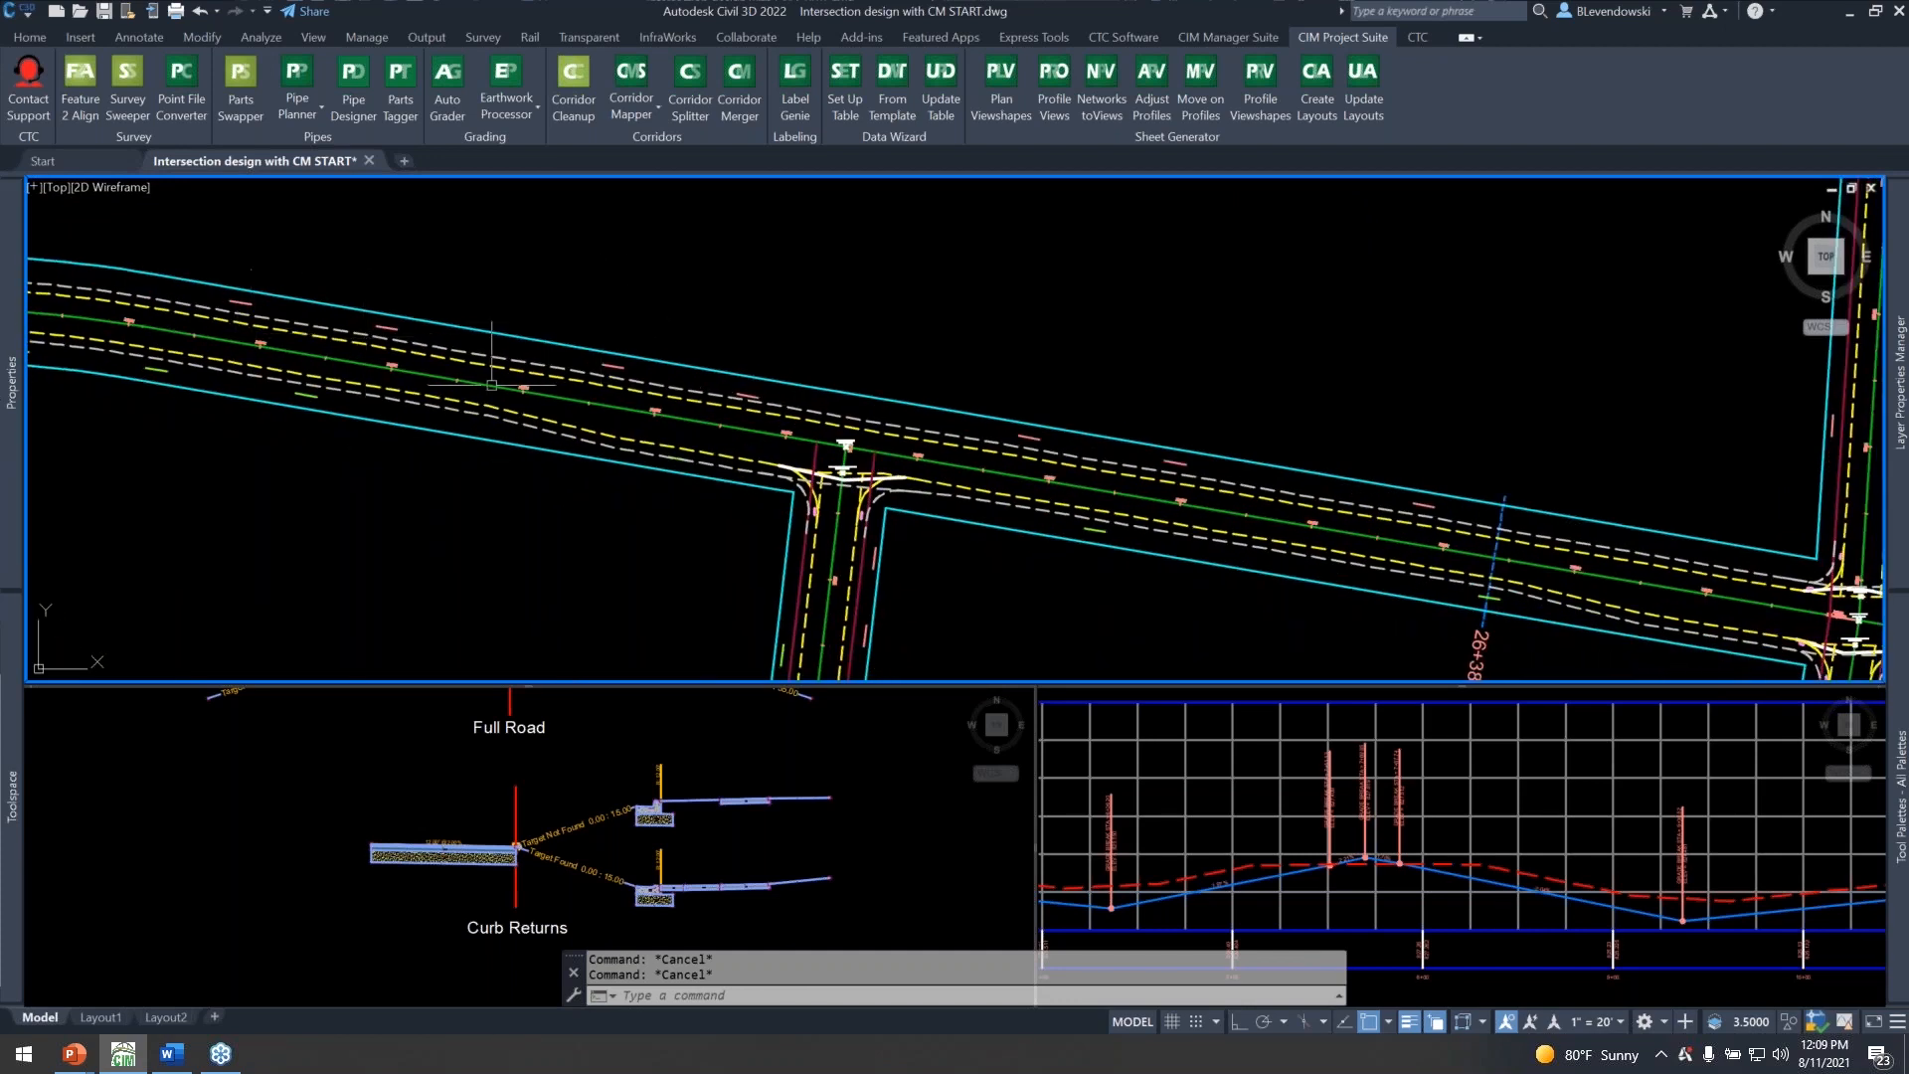
middle_drag(668, 530, 525, 529)
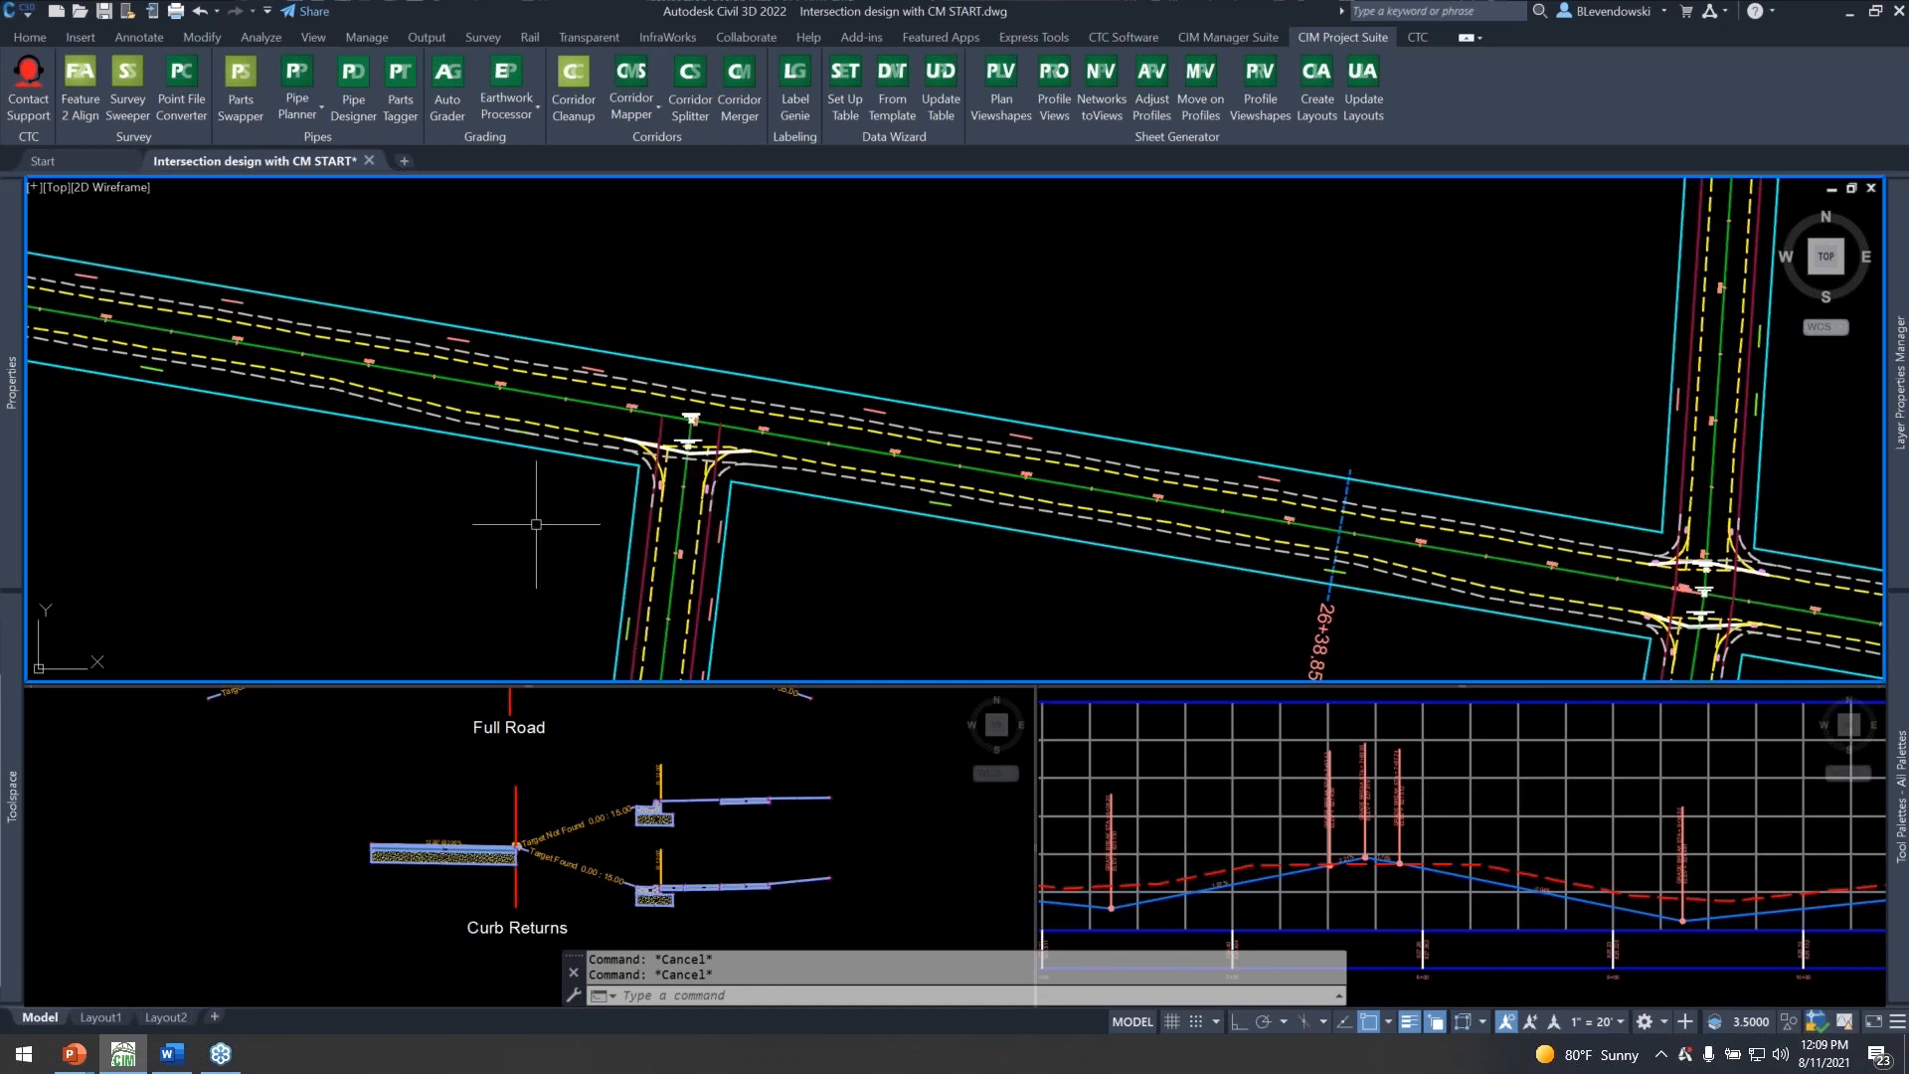
click(582, 758)
scroll(639, 843, down, 2)
middle_drag(653, 743, 628, 791)
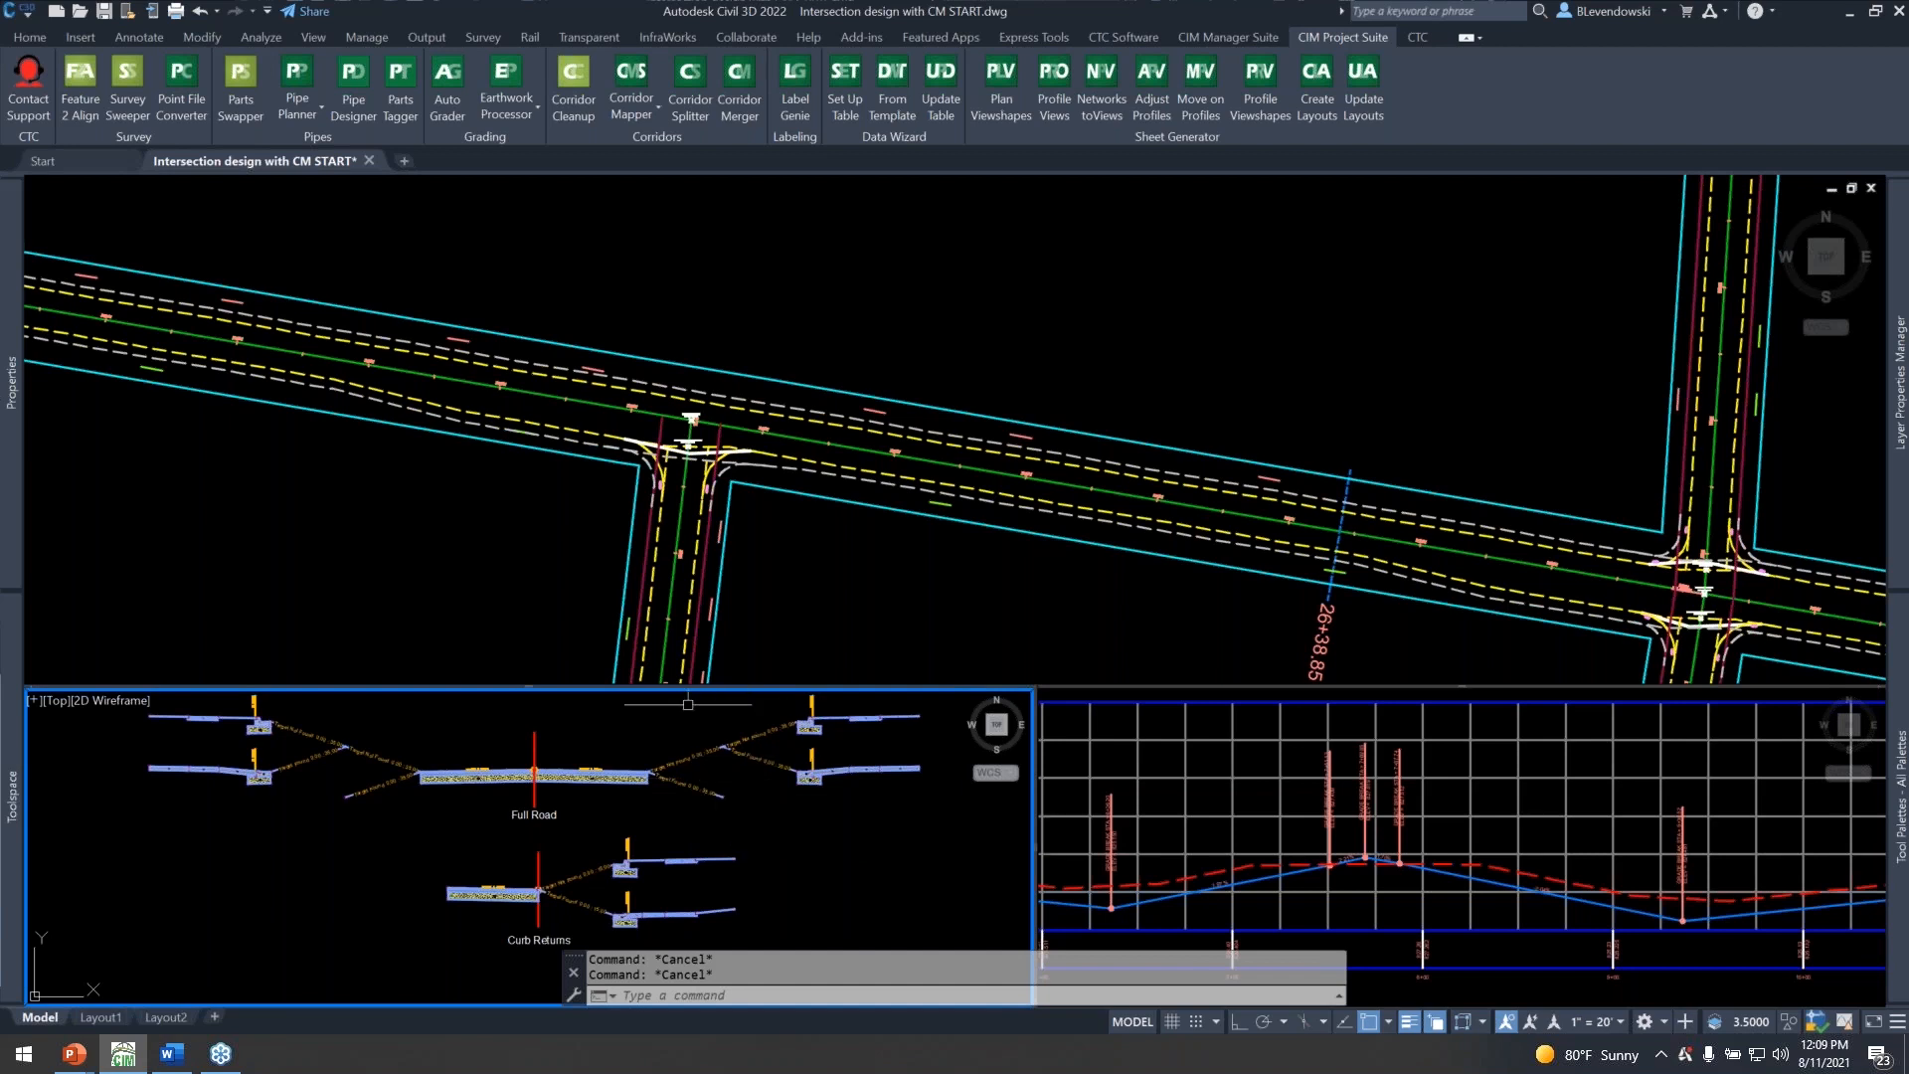
click(473, 509)
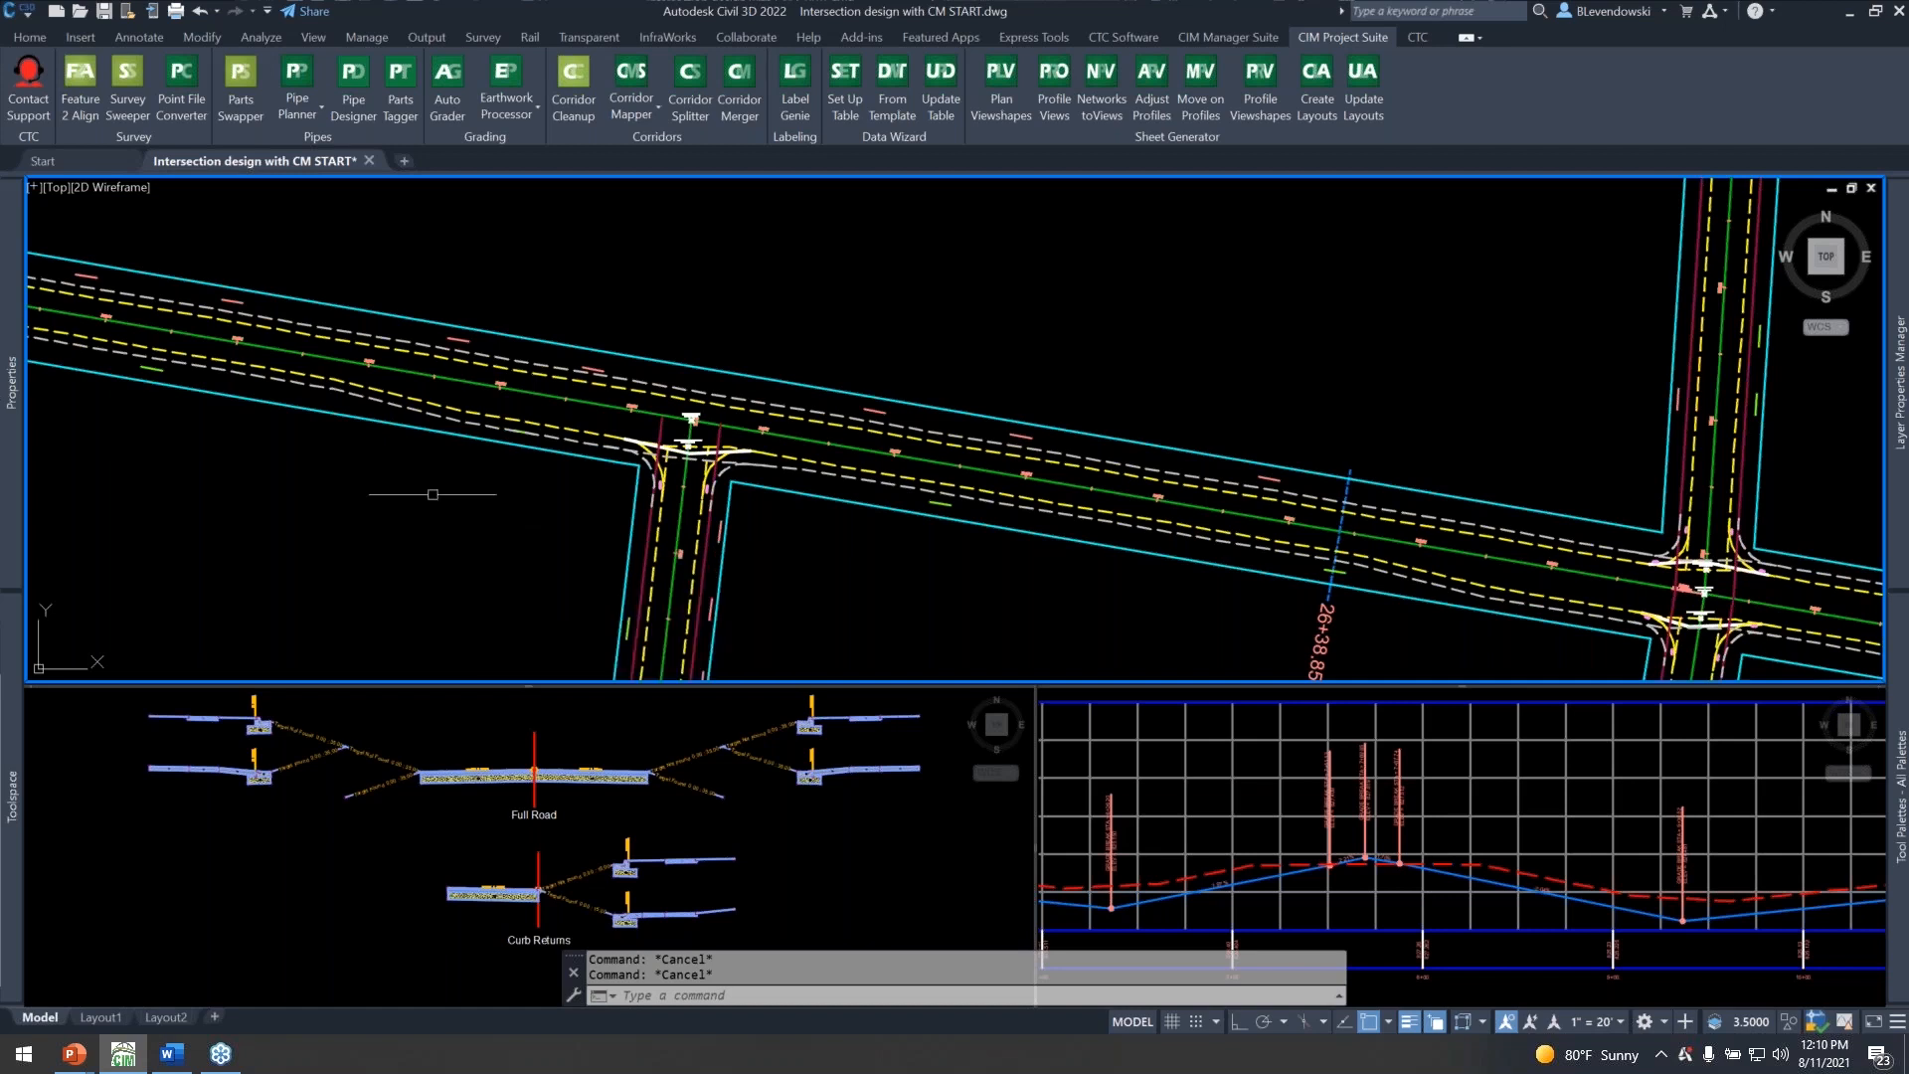
Start a new corridor named Main Street and use the Main Street alignment as its baseline.
middle_drag(286, 516, 885, 606)
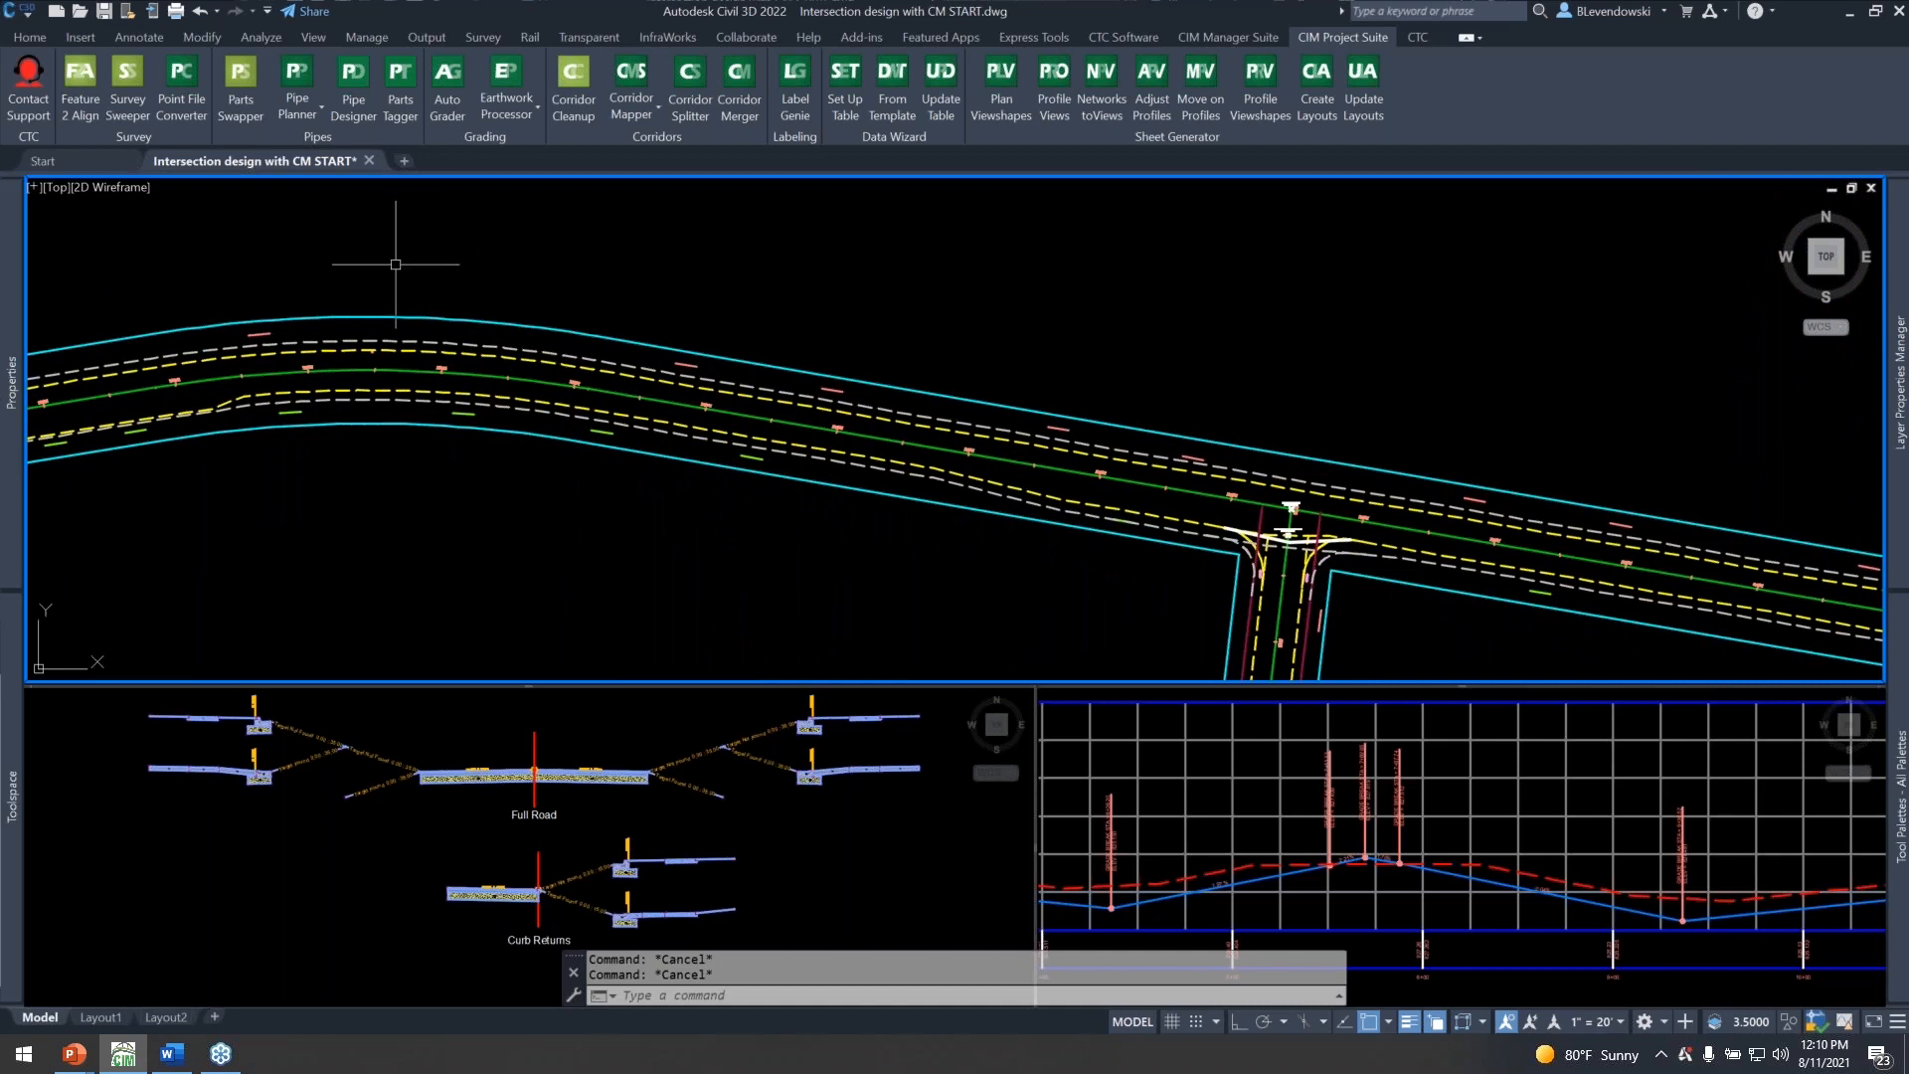
click(32, 39)
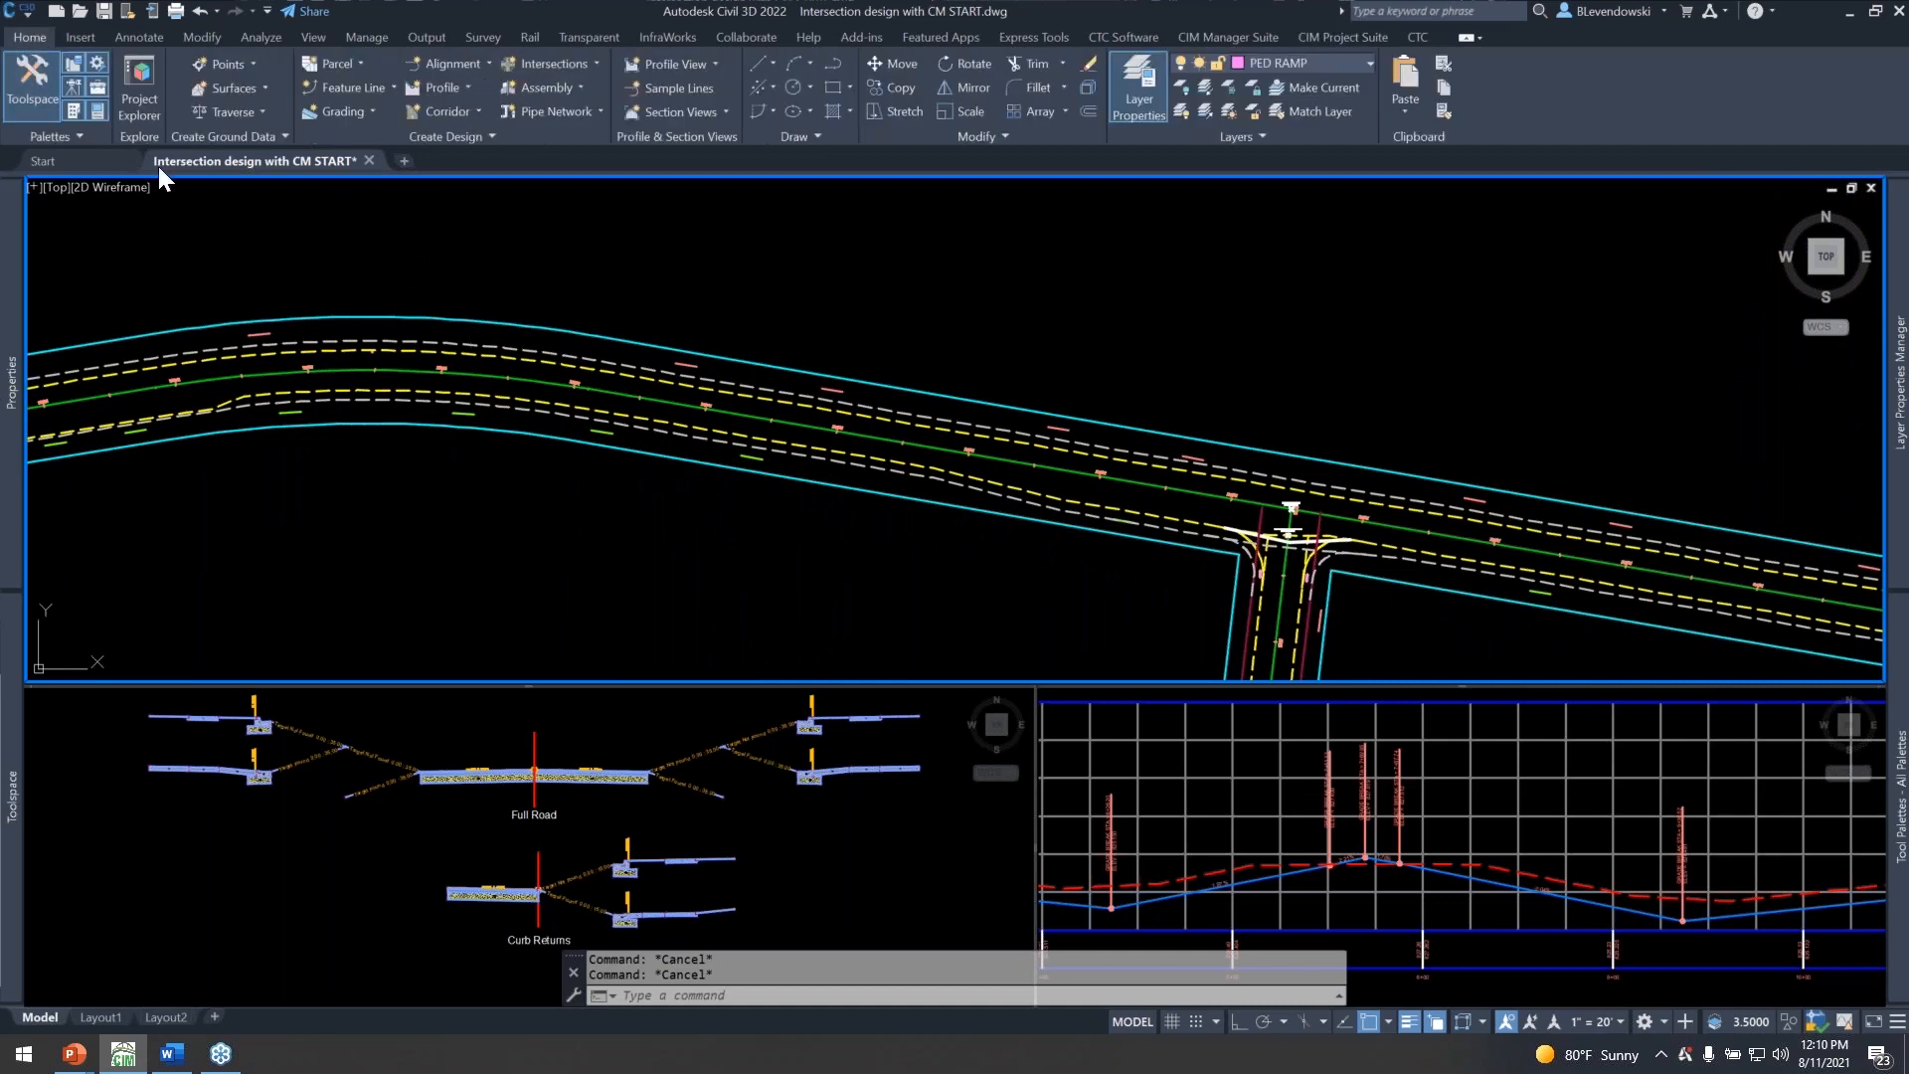
click(468, 112)
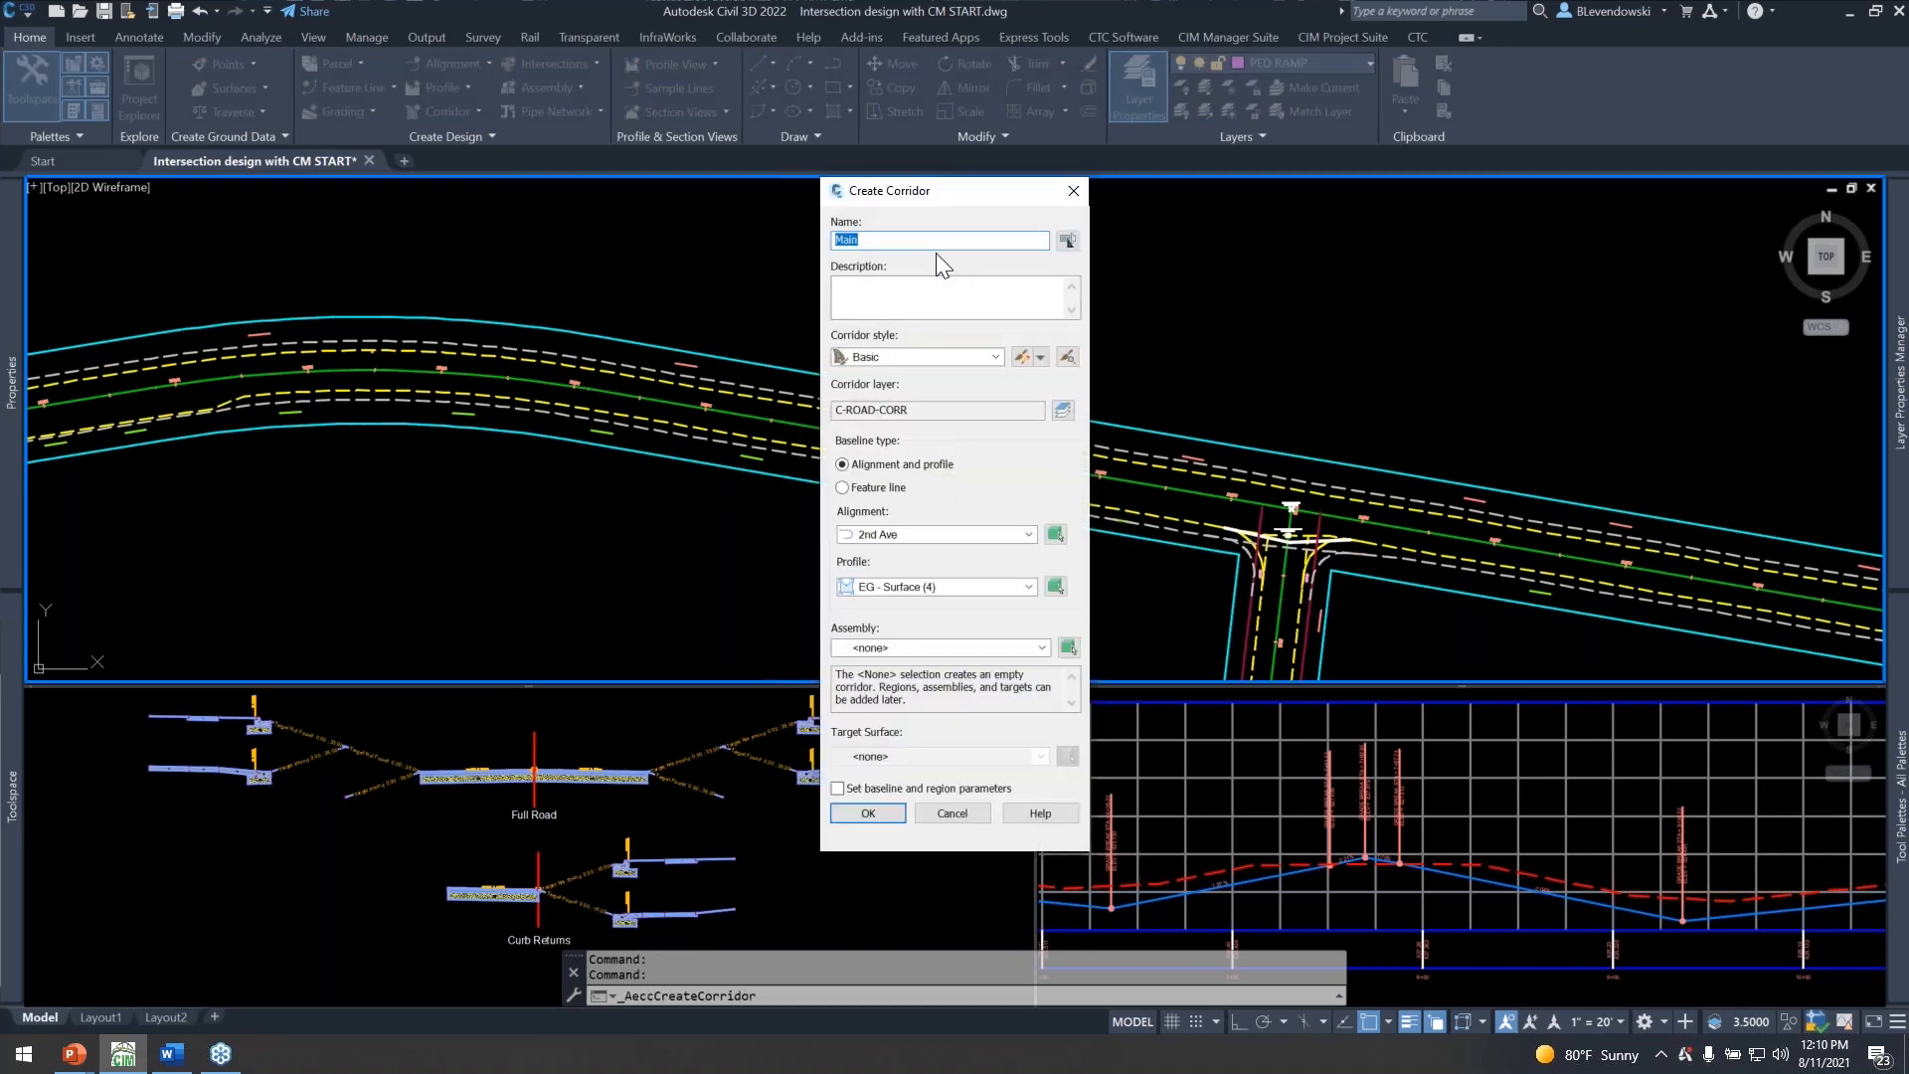
click(896, 242)
click(958, 534)
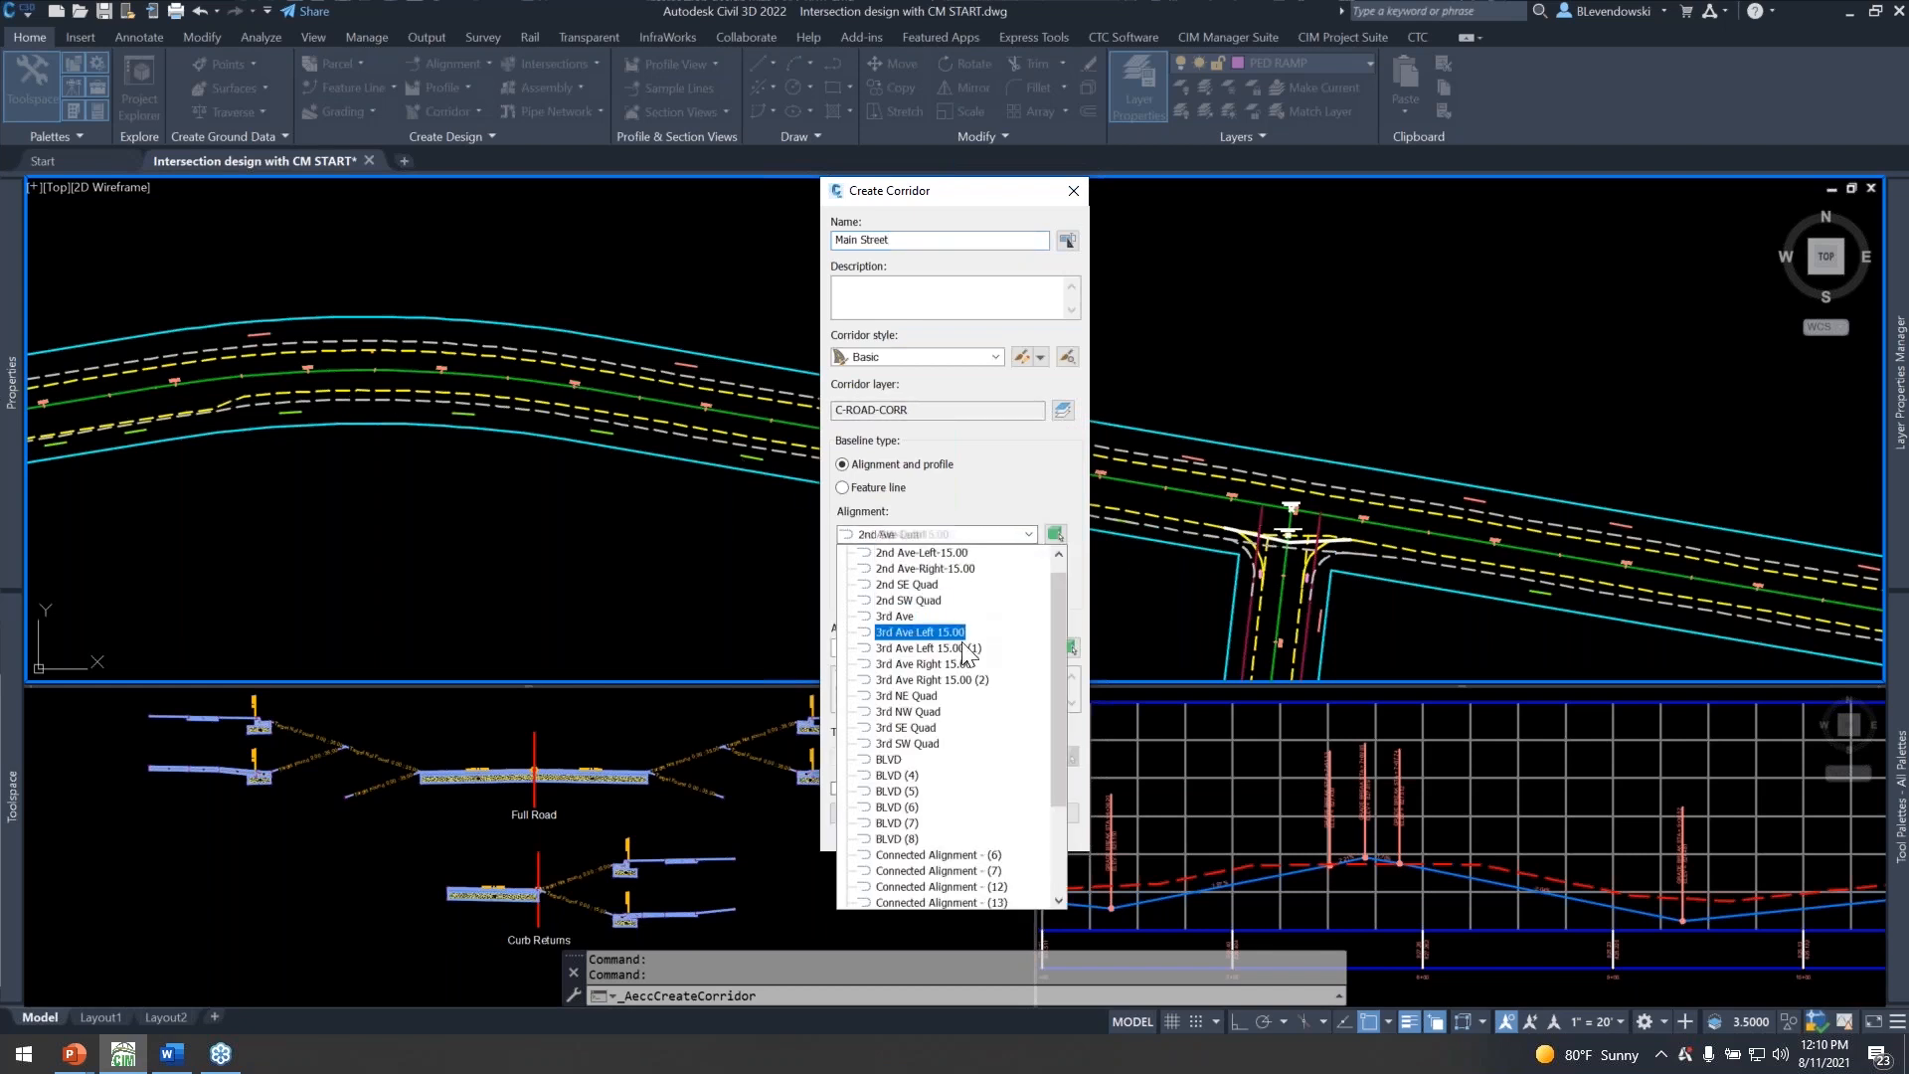
scroll(969, 741, down, 3)
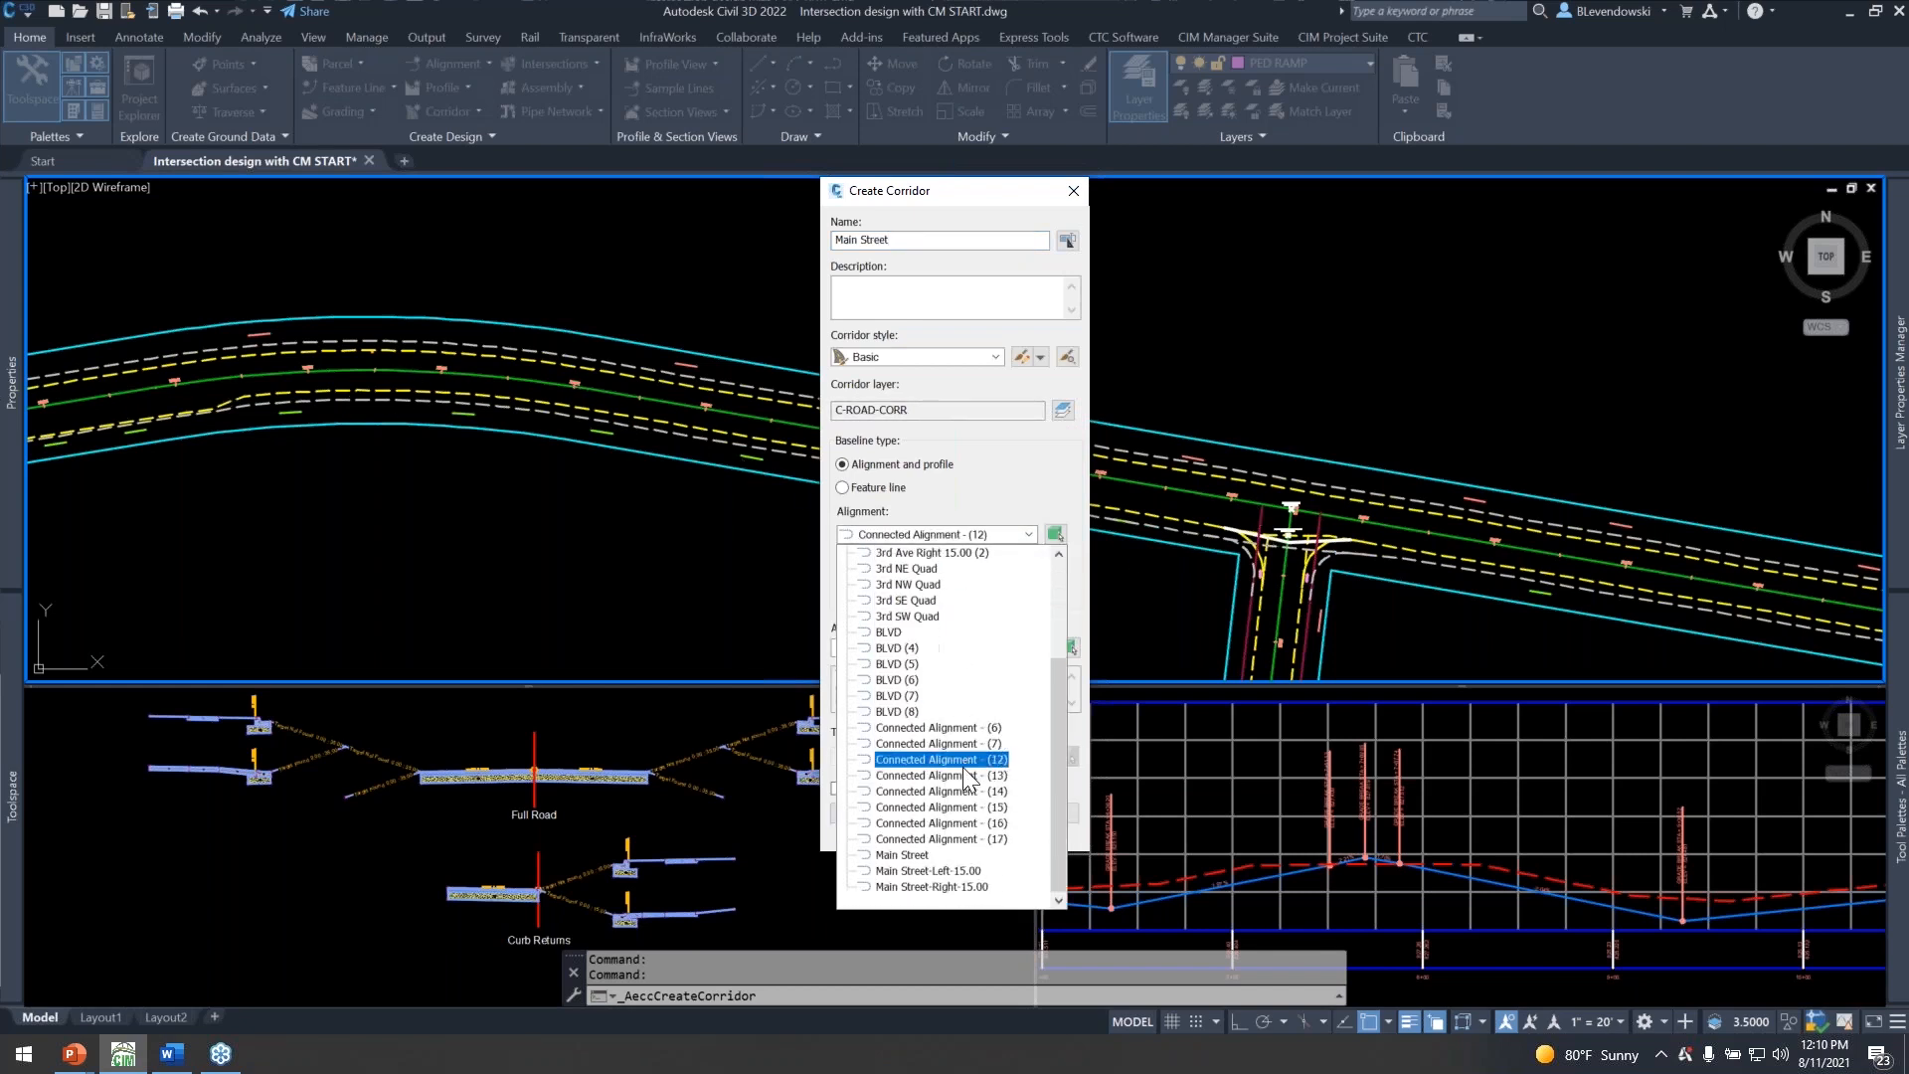
click(935, 852)
Assign the FG profile and the Full Road assembly to the corridor and continue to its baseline and region parameters.
click(945, 587)
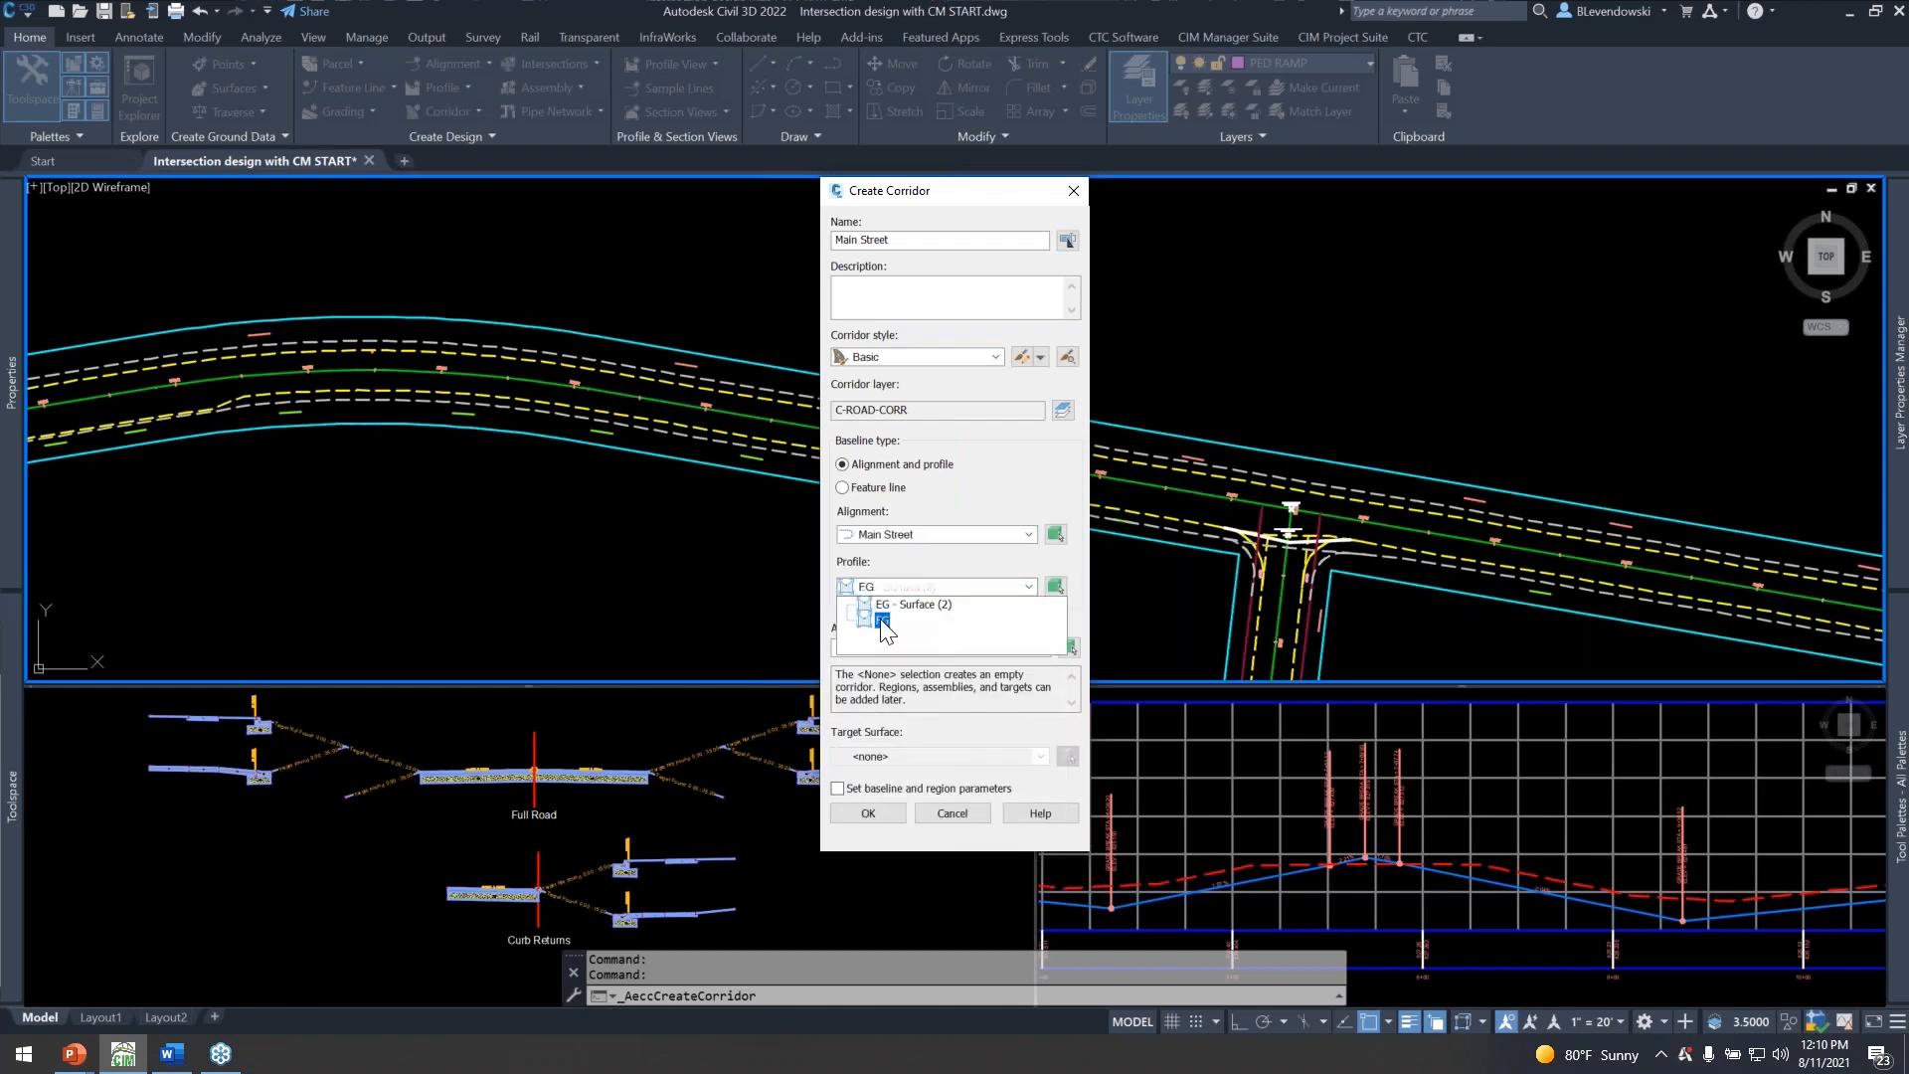
click(887, 619)
click(932, 648)
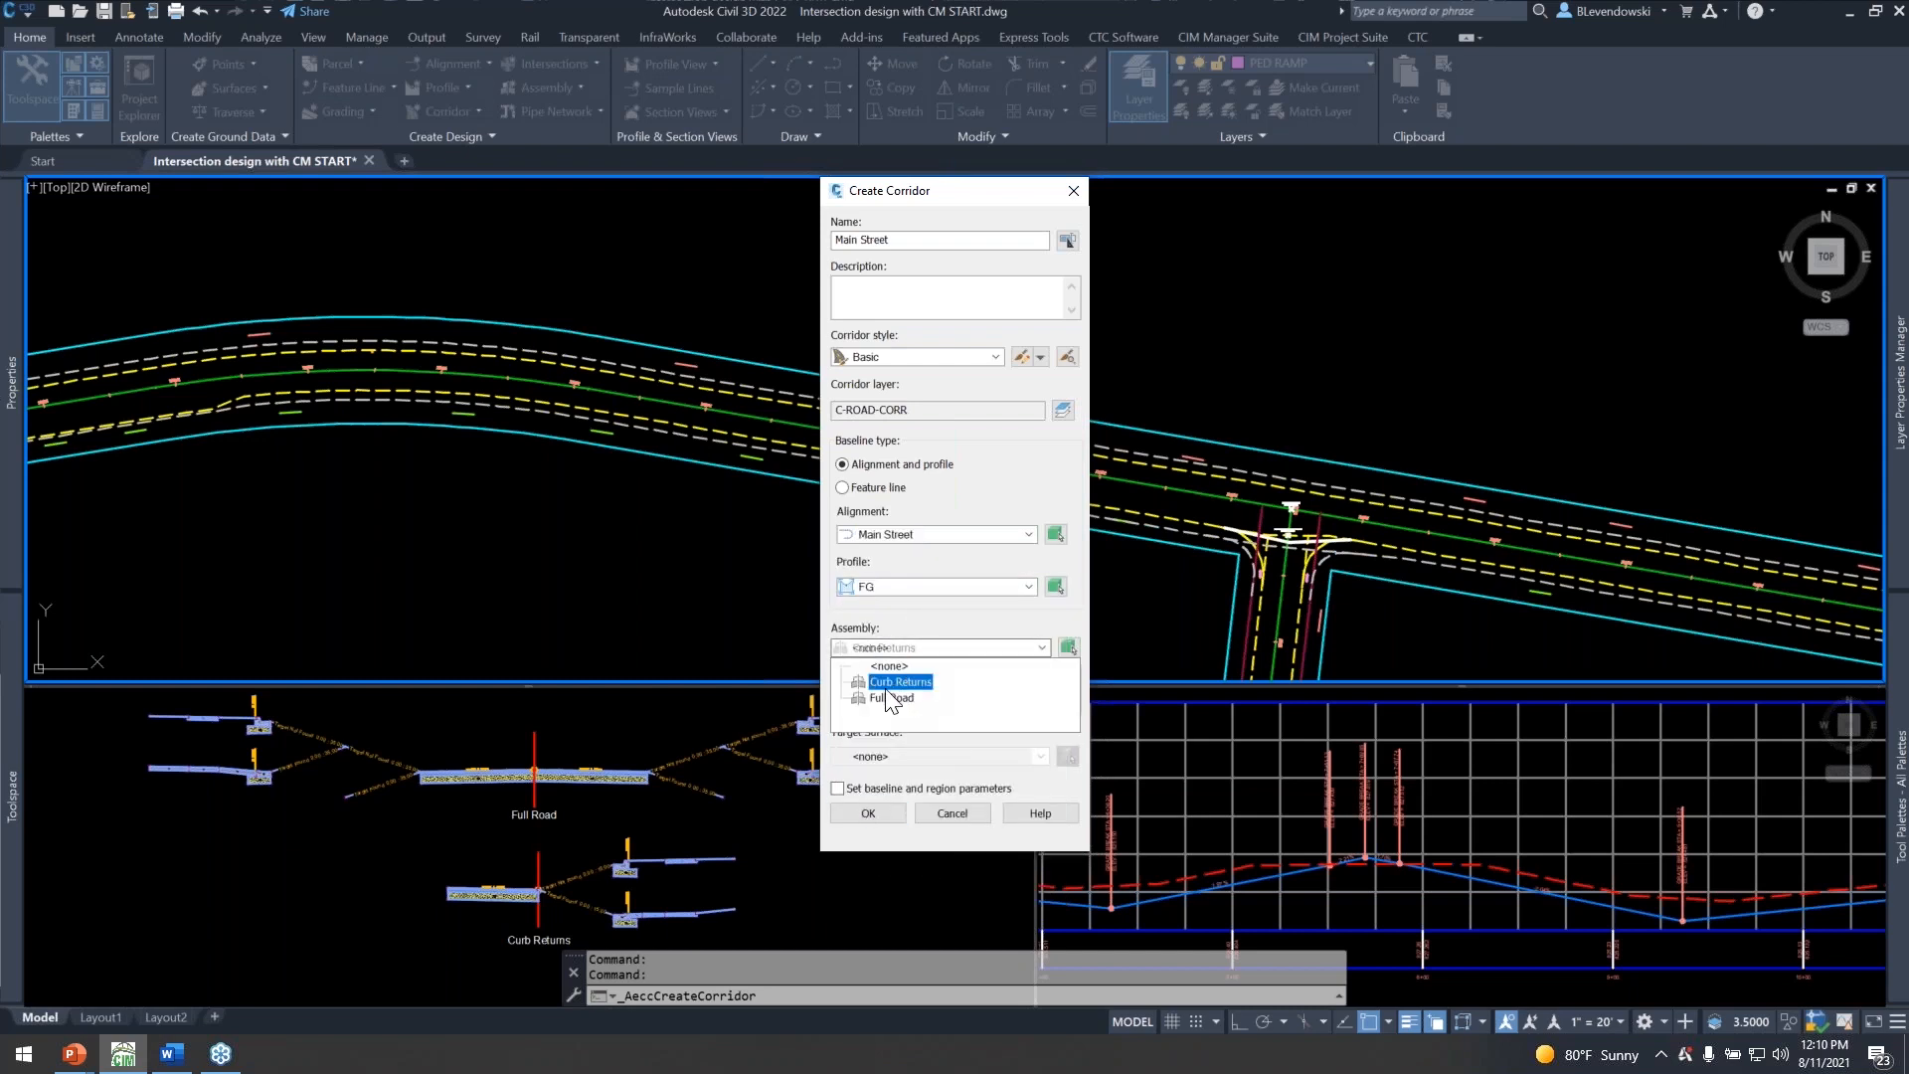
click(890, 677)
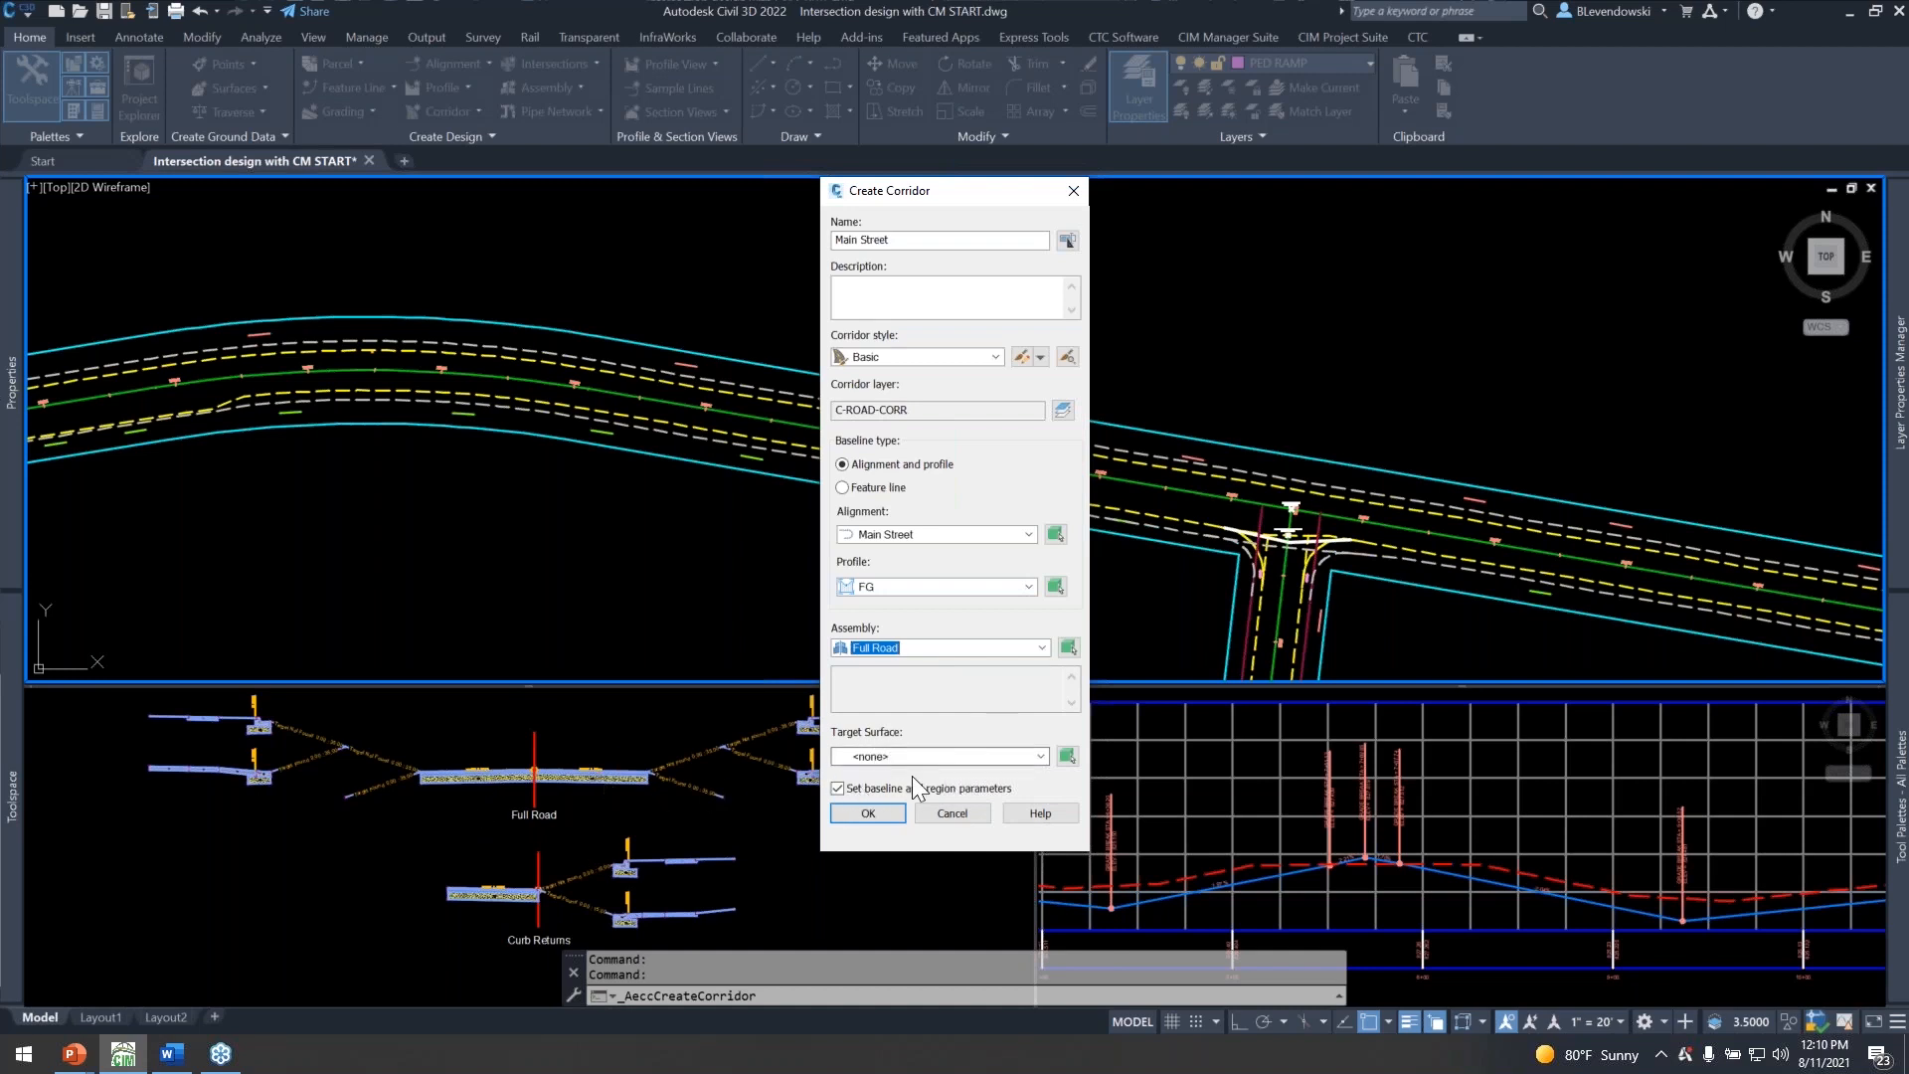
click(872, 810)
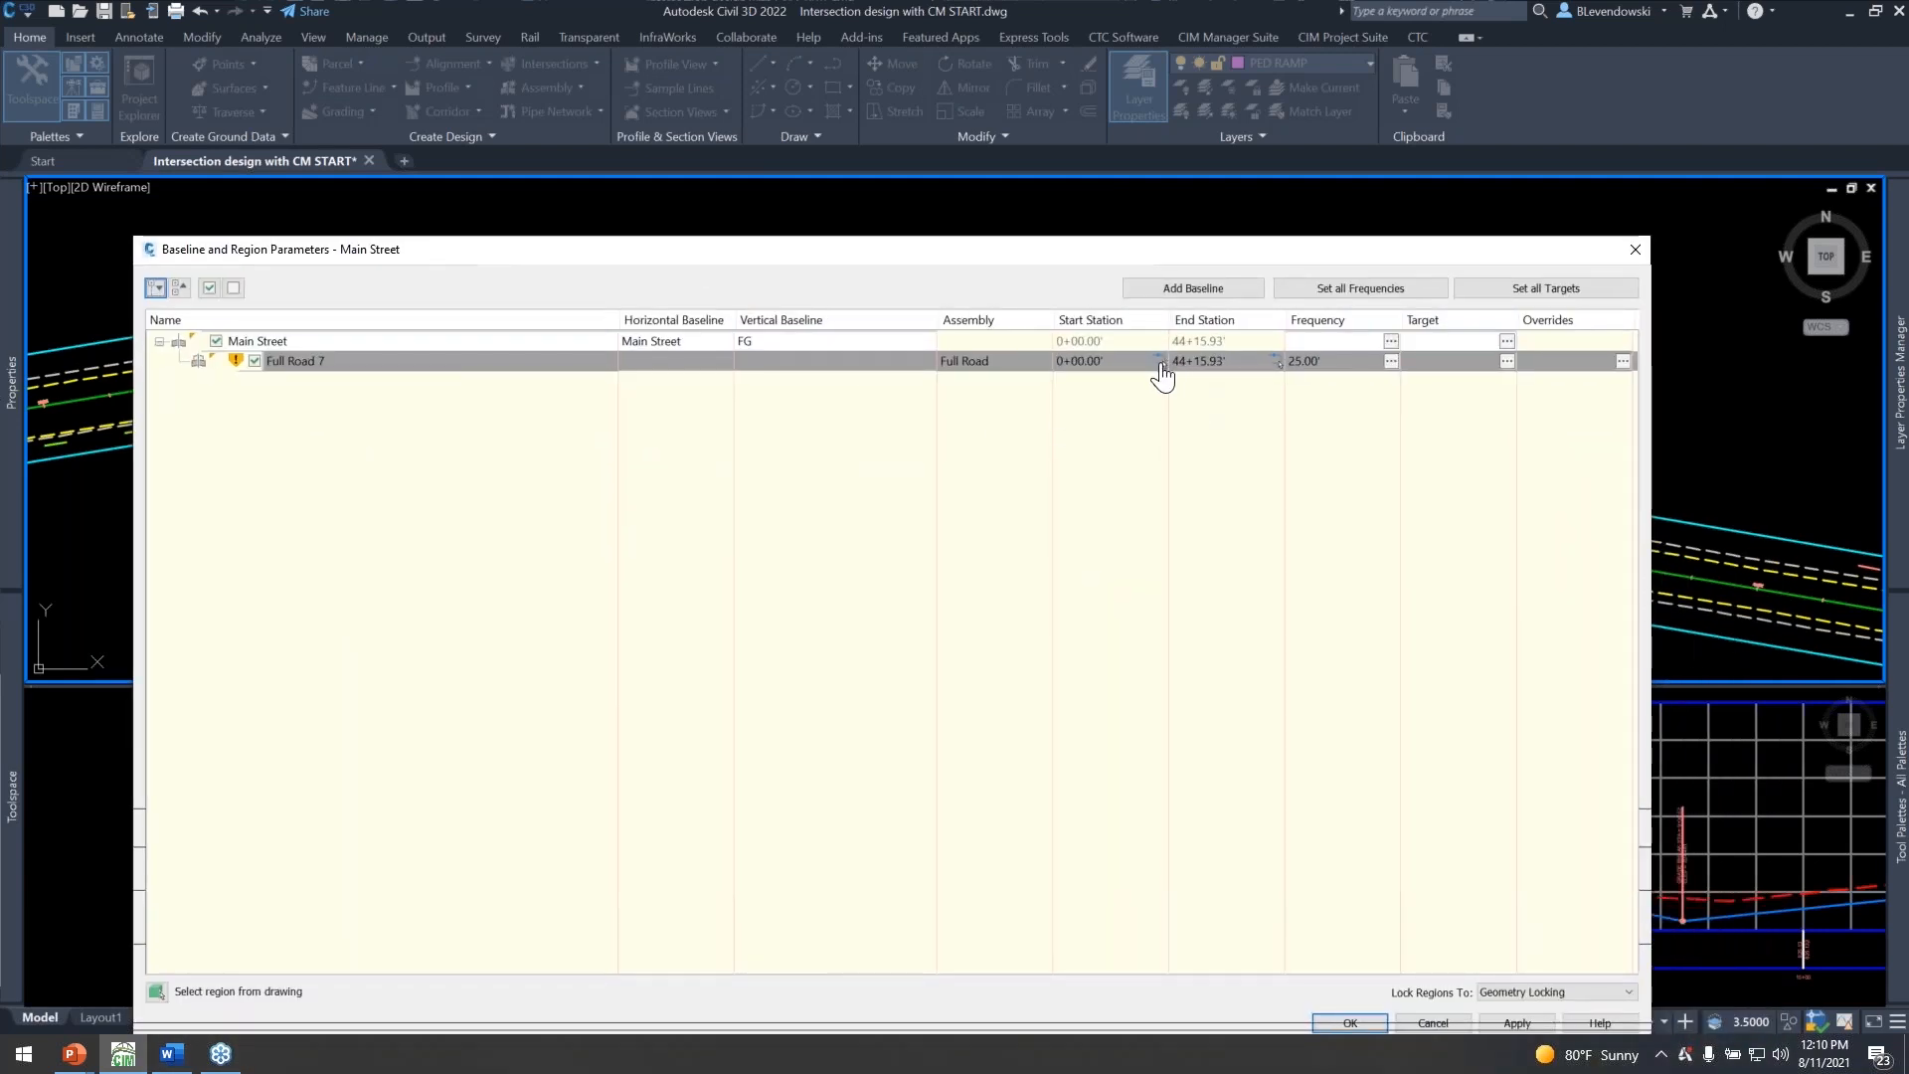
Pick the Full Road region's start station in the drawing at about 7+45.74, just before Main Street's western bend.
click(1161, 363)
scroll(1094, 500, down, 2)
middle_drag(308, 592, 906, 620)
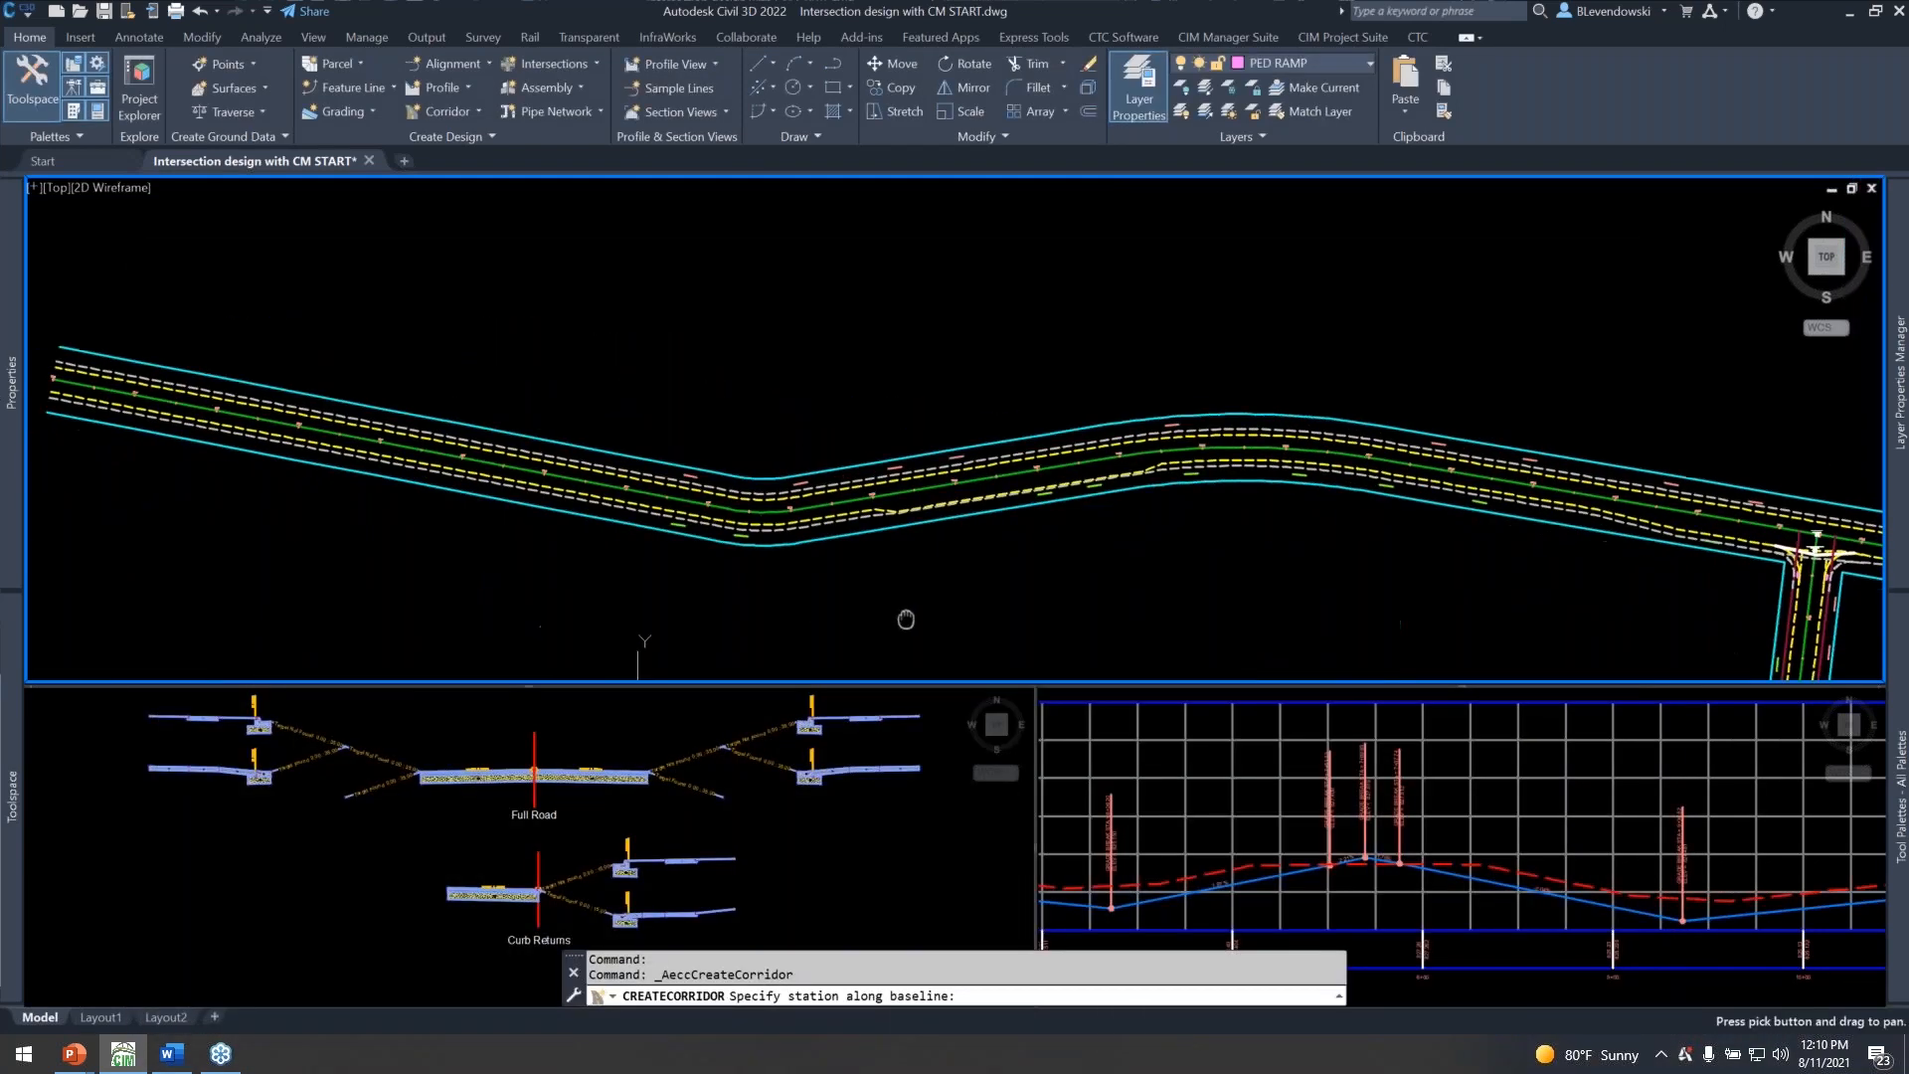
scroll(654, 577, up, 2)
click(644, 559)
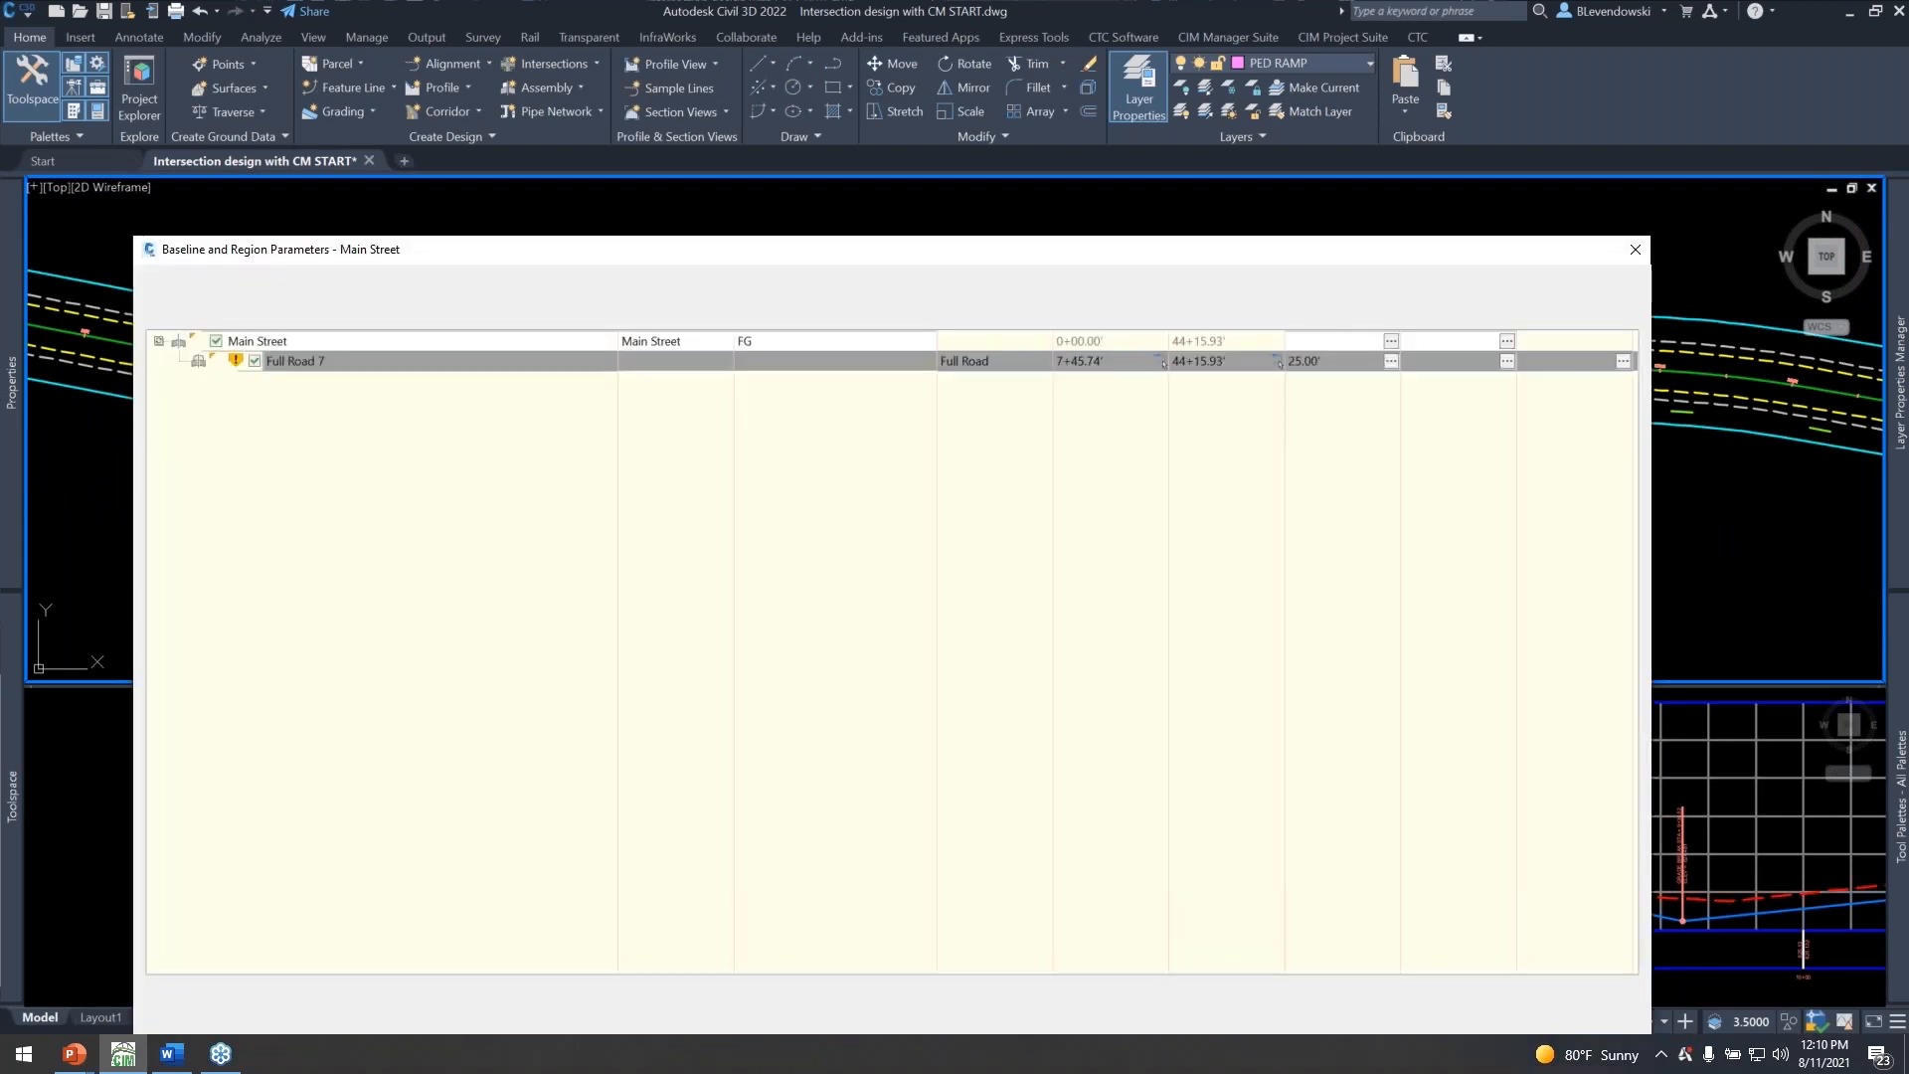
Pick the region's end station on Main Street east of the bend past the 3rd Ave intersection, and build the corridor.
click(1281, 363)
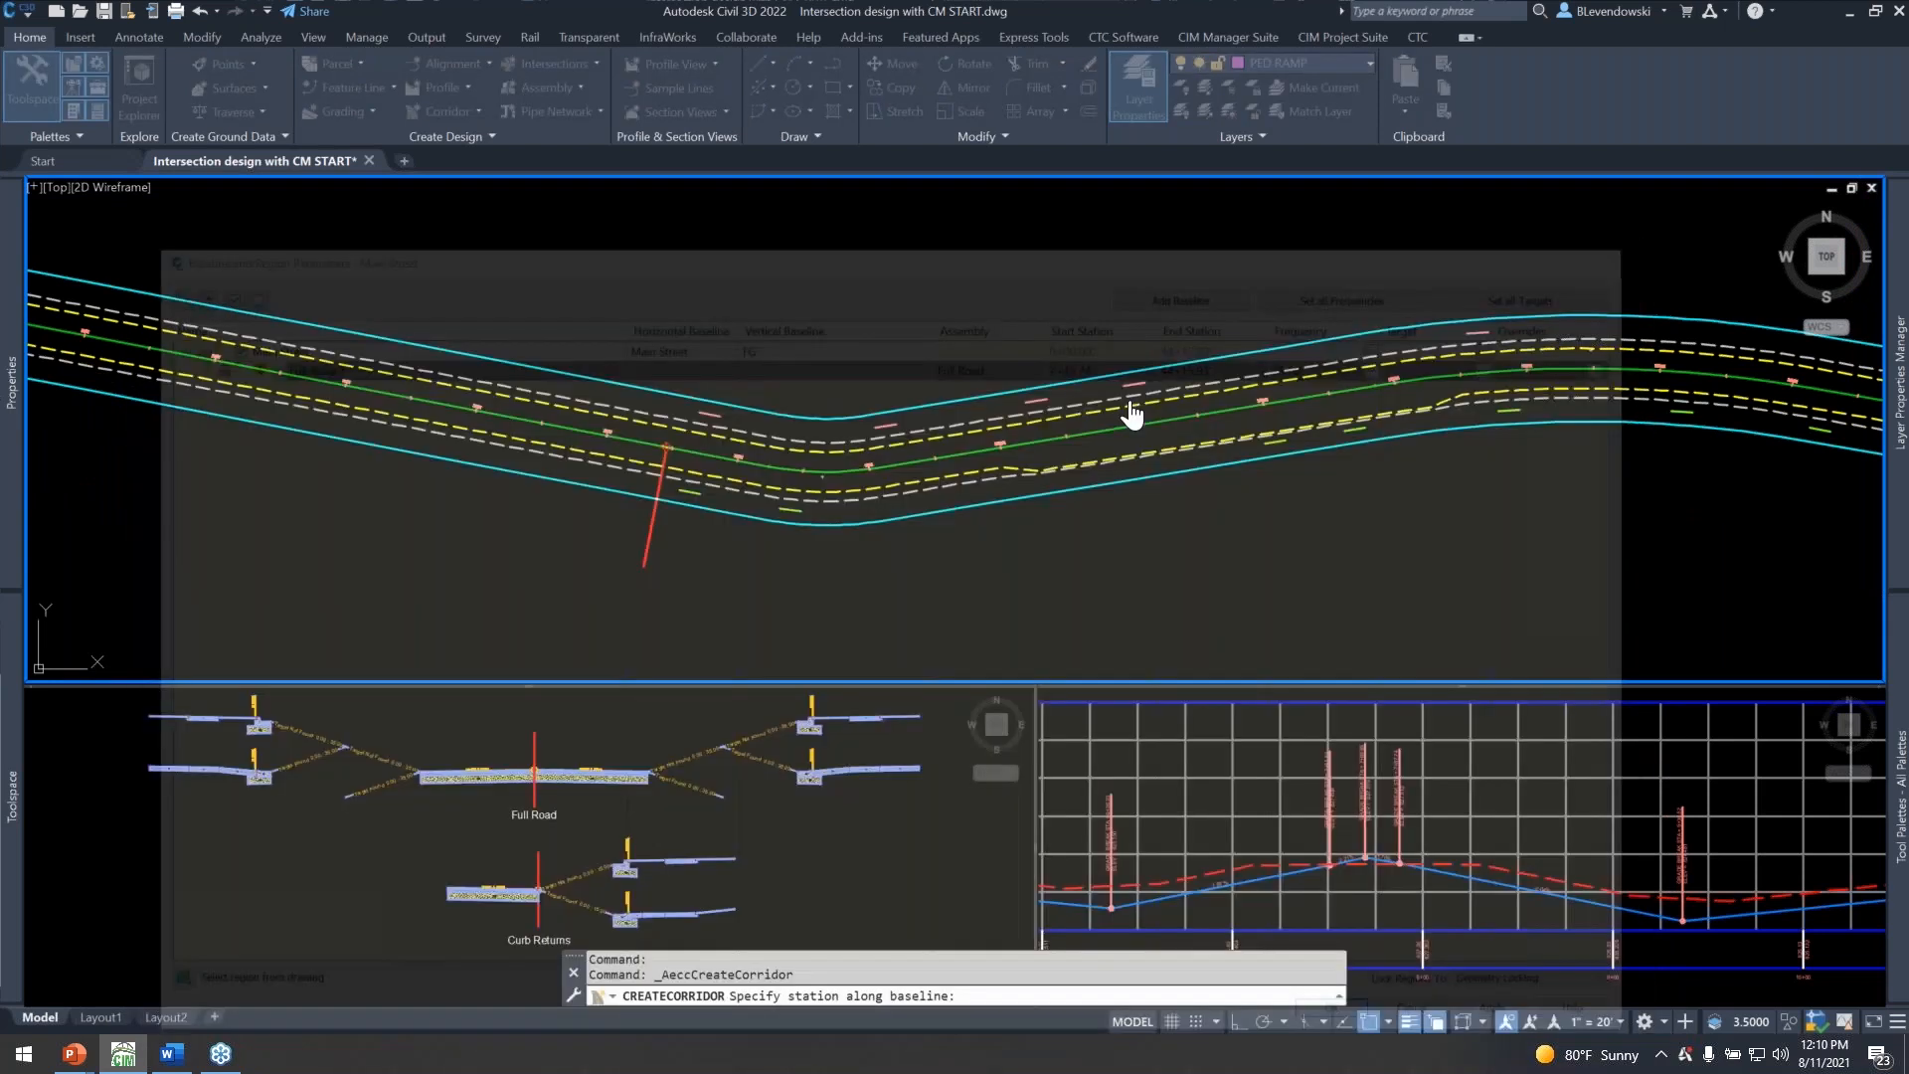
scroll(617, 443, down, 3)
scroll(1497, 543, up, 4)
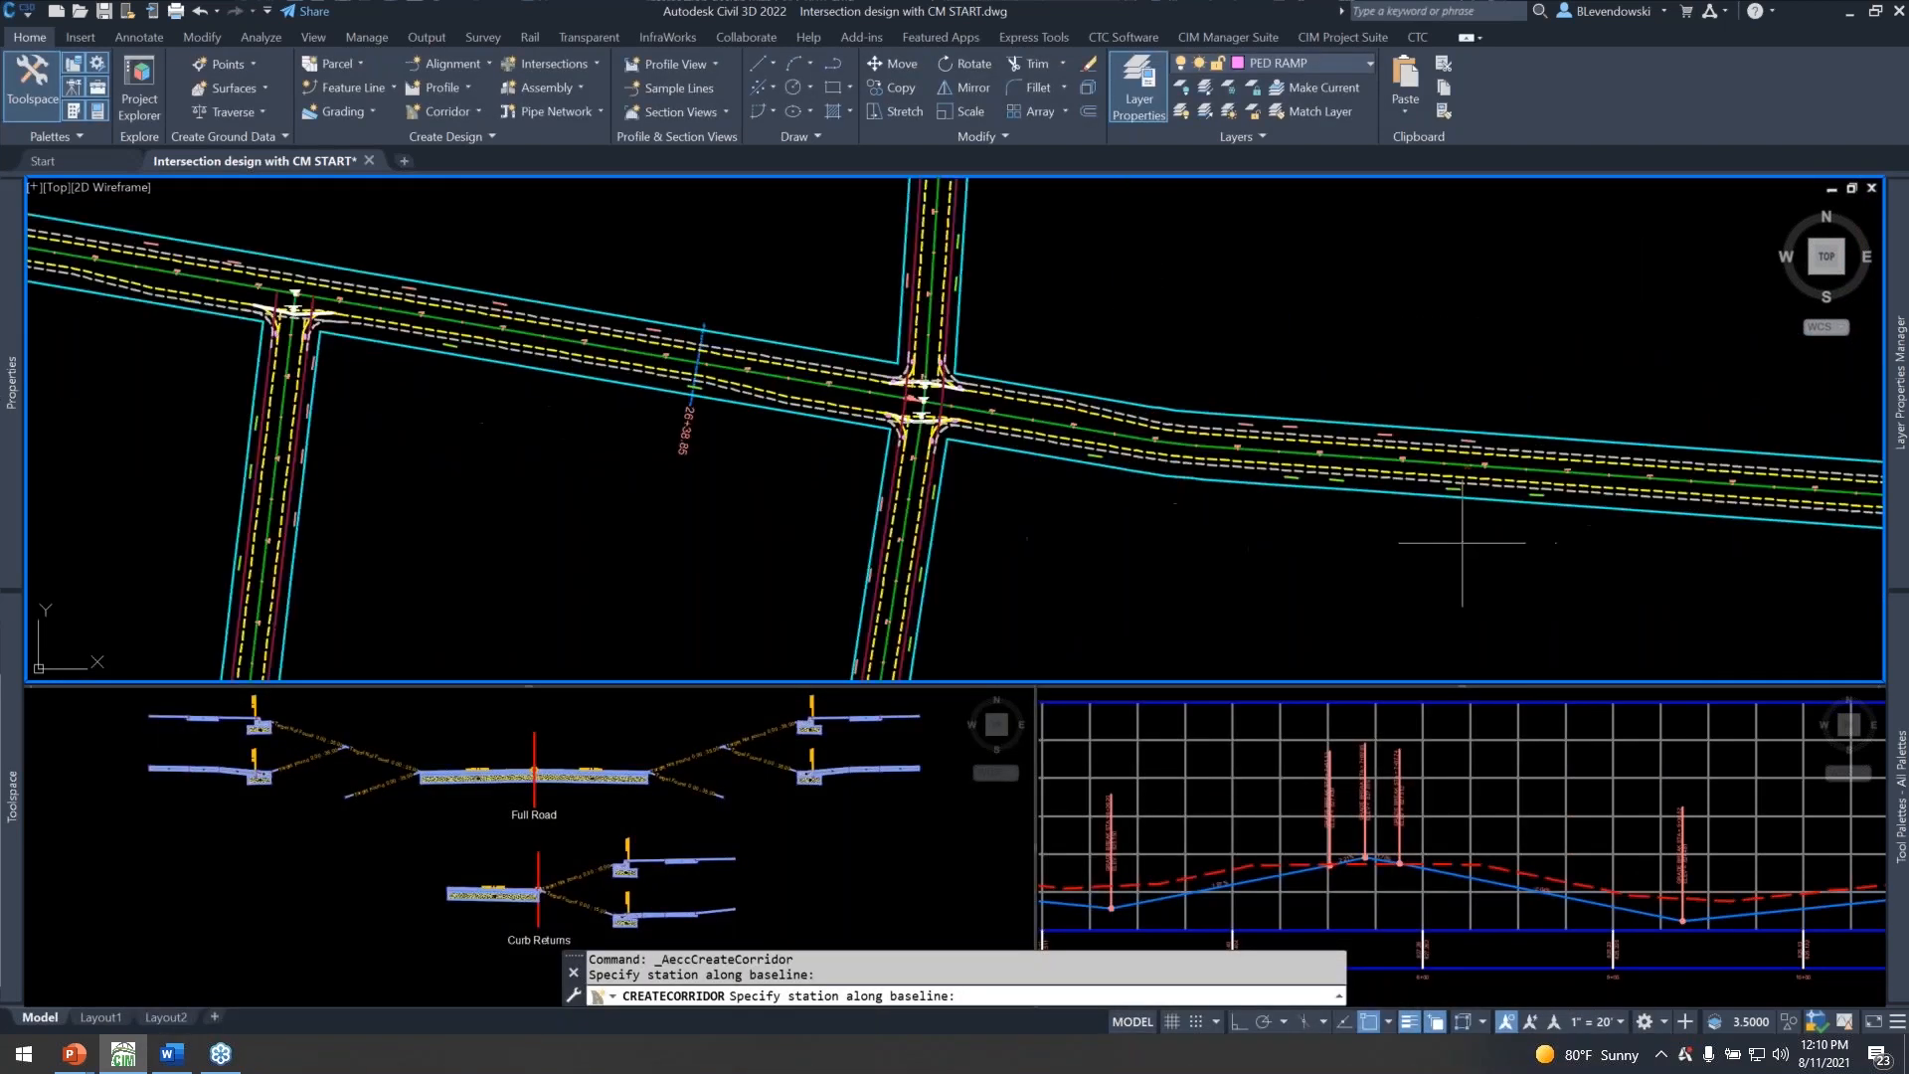
middle_drag(1585, 554, 1242, 602)
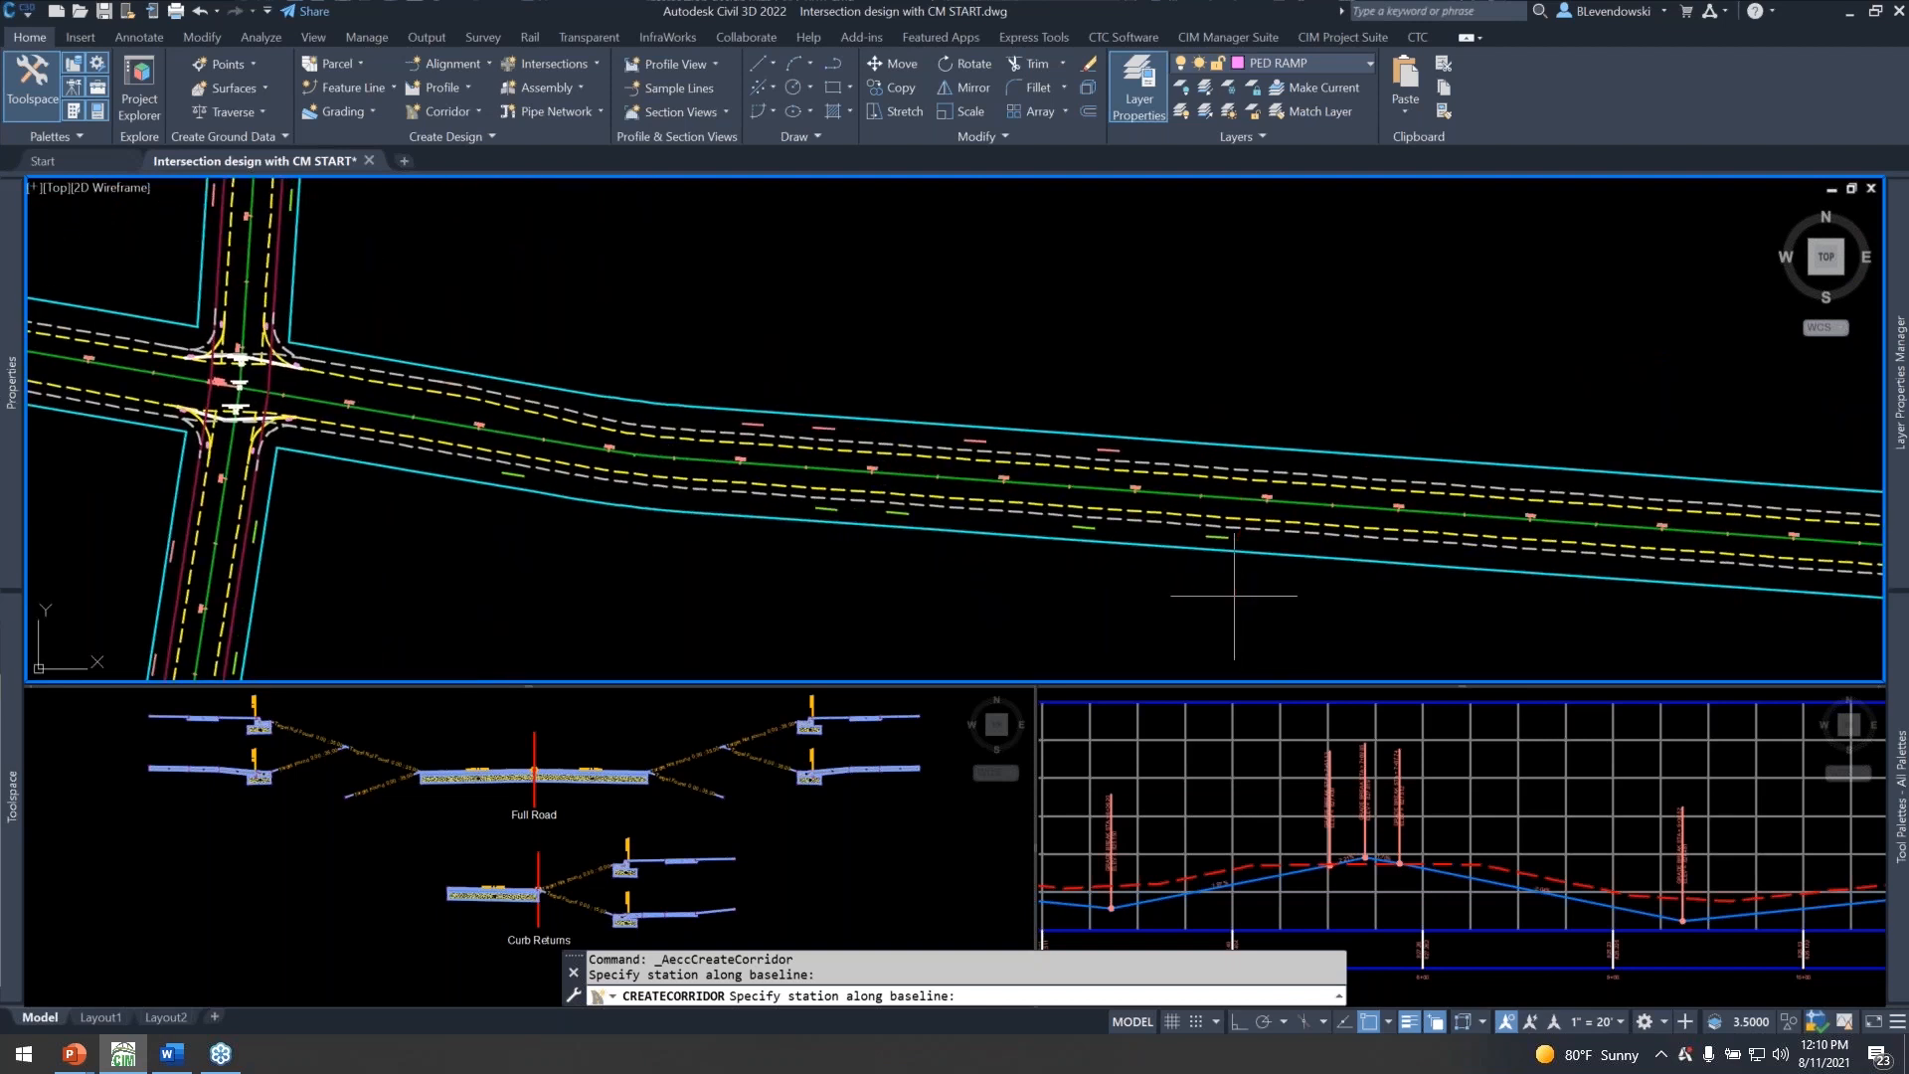
click(1237, 598)
drag(1120, 245, 1048, 173)
click(1279, 951)
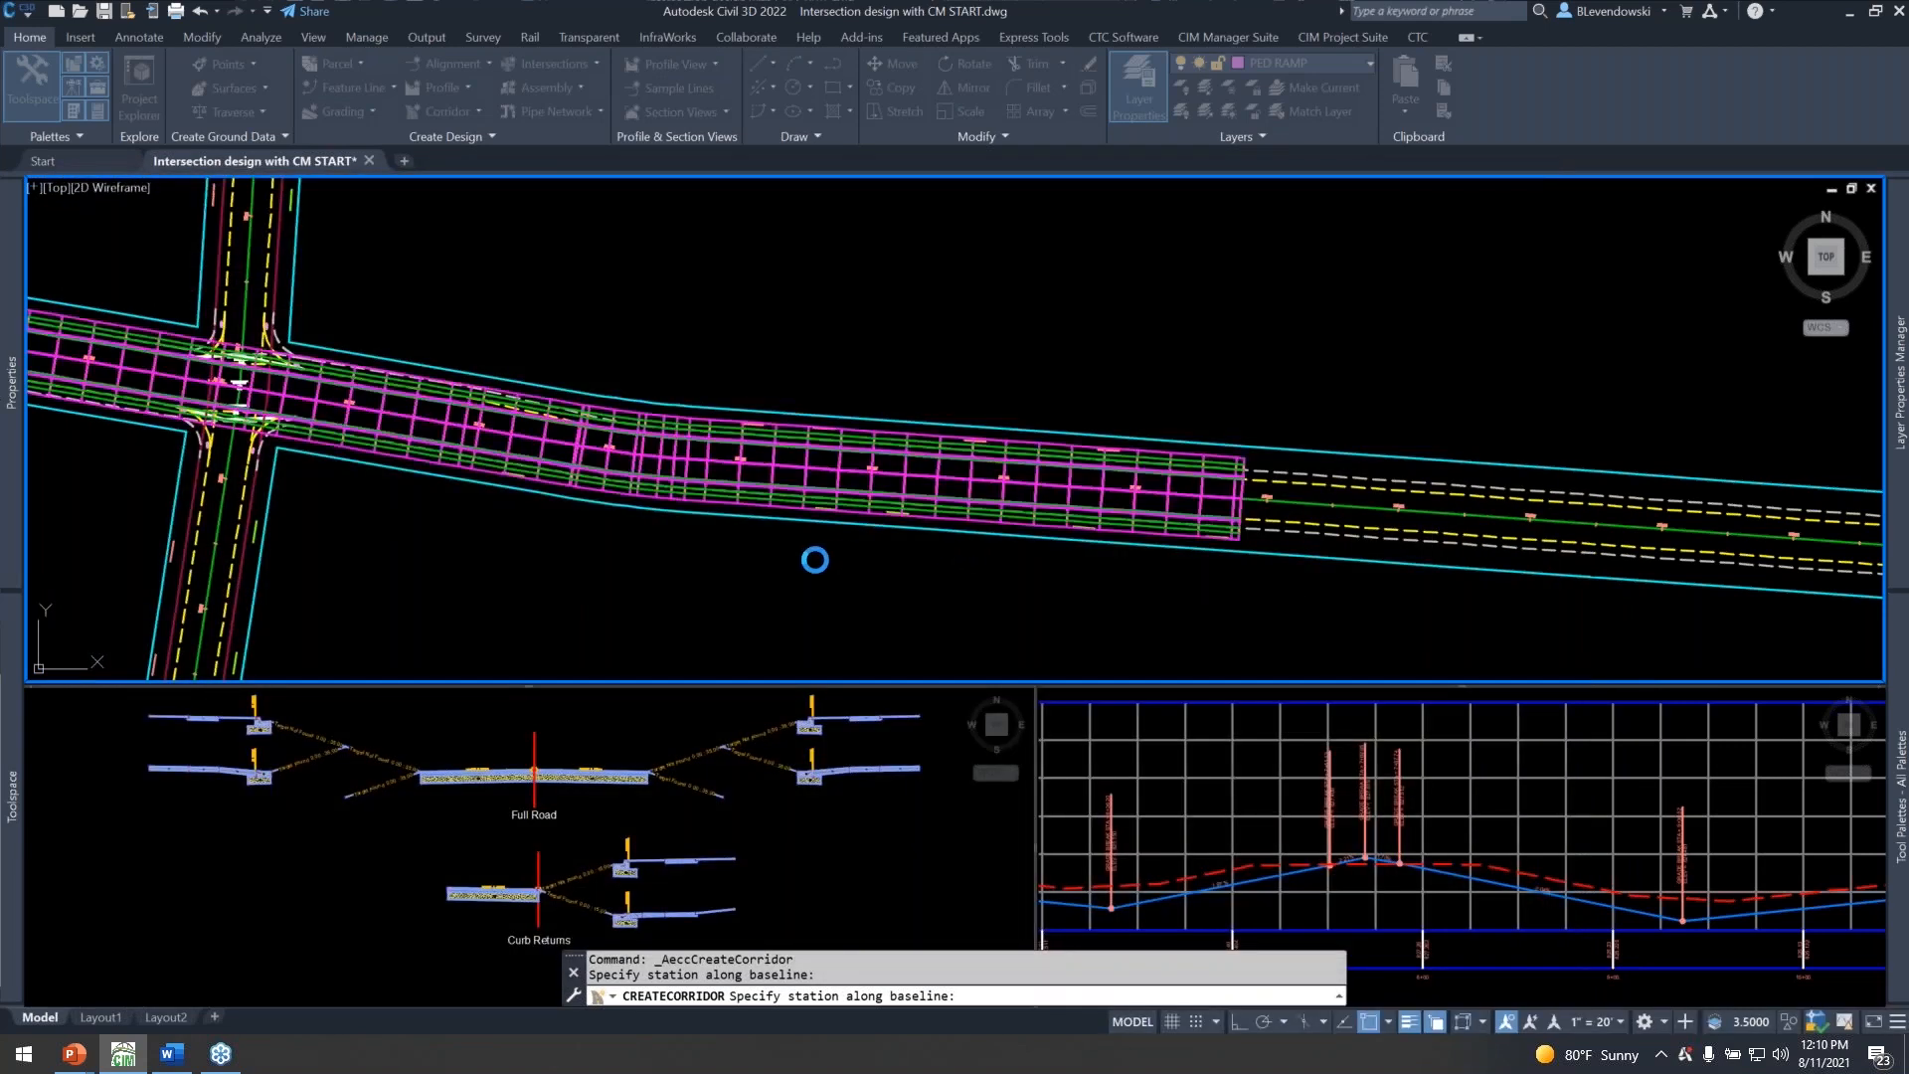
Change the Main Street corridor's code set style to Corridor Design - CTC.
middle_drag(520, 546, 1520, 743)
middle_drag(808, 625, 1107, 581)
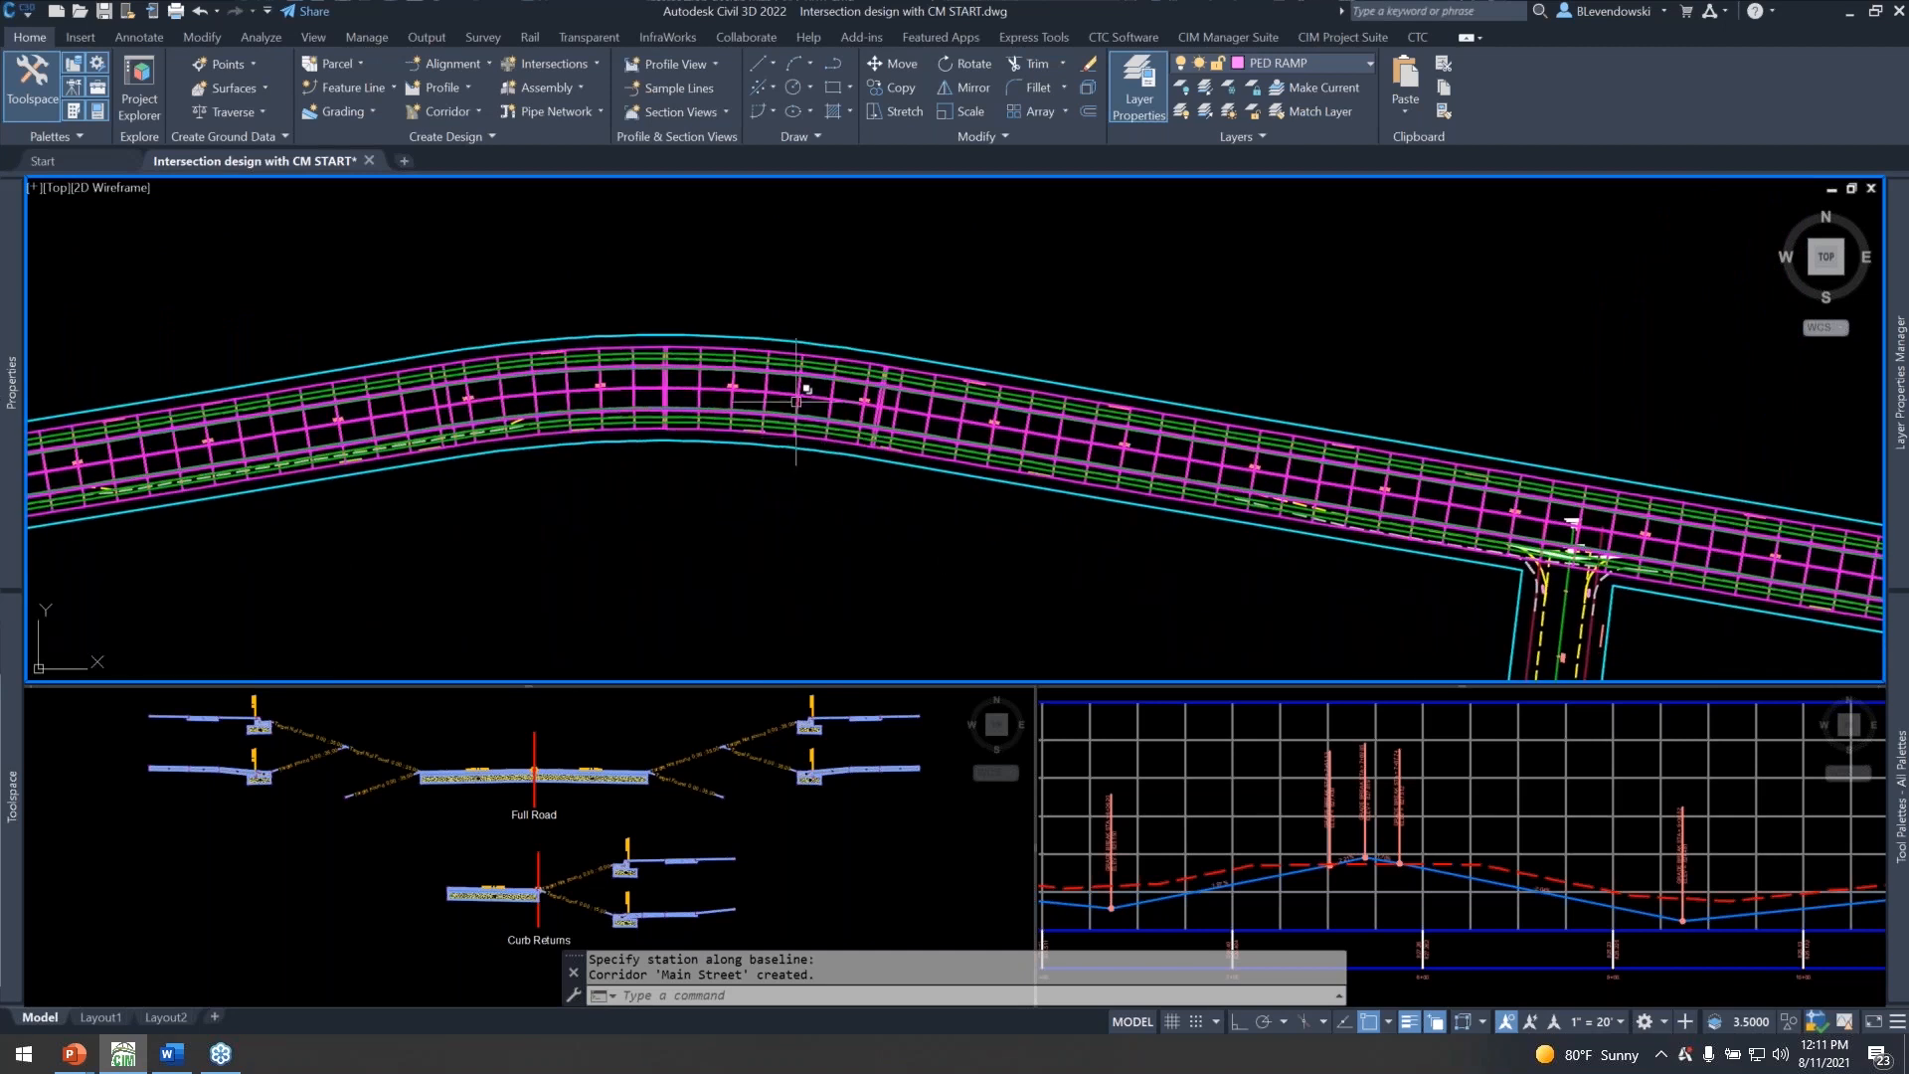
click(905, 424)
right_click(945, 420)
click(1030, 659)
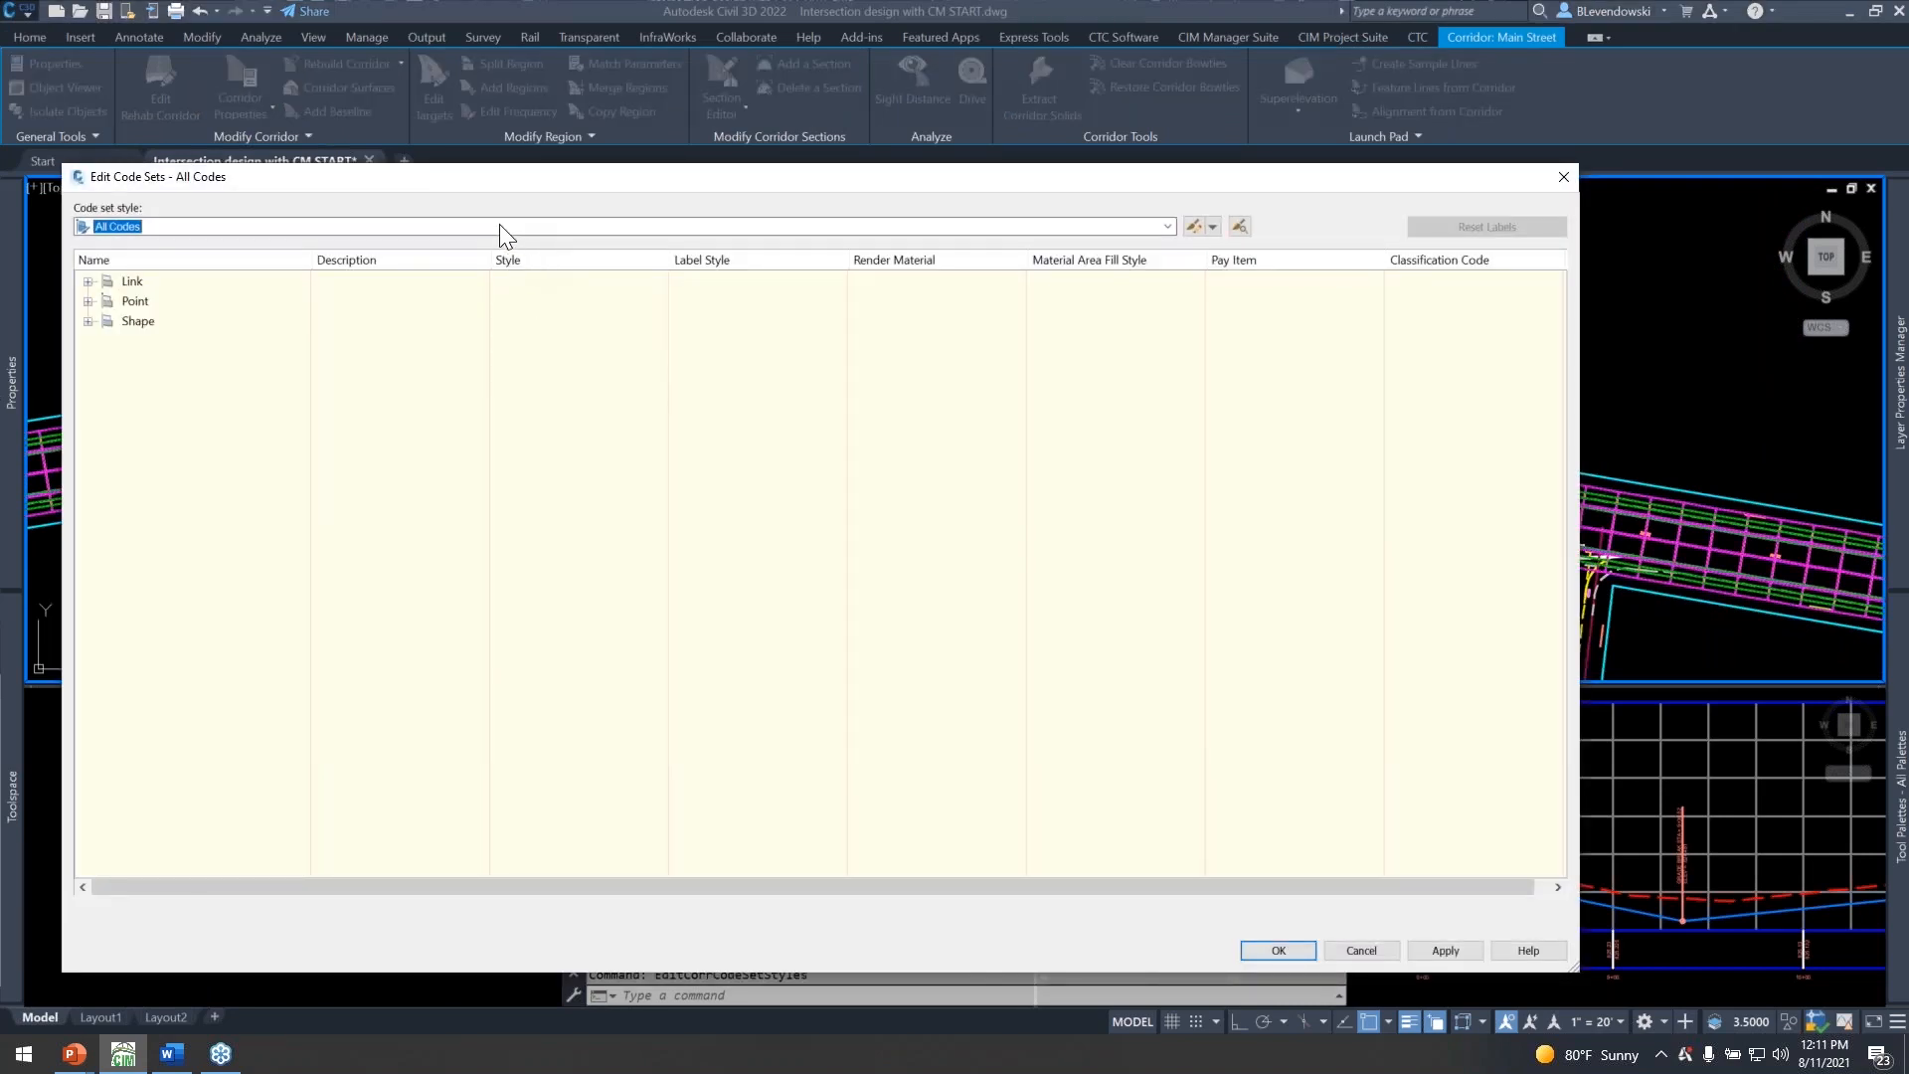
click(502, 226)
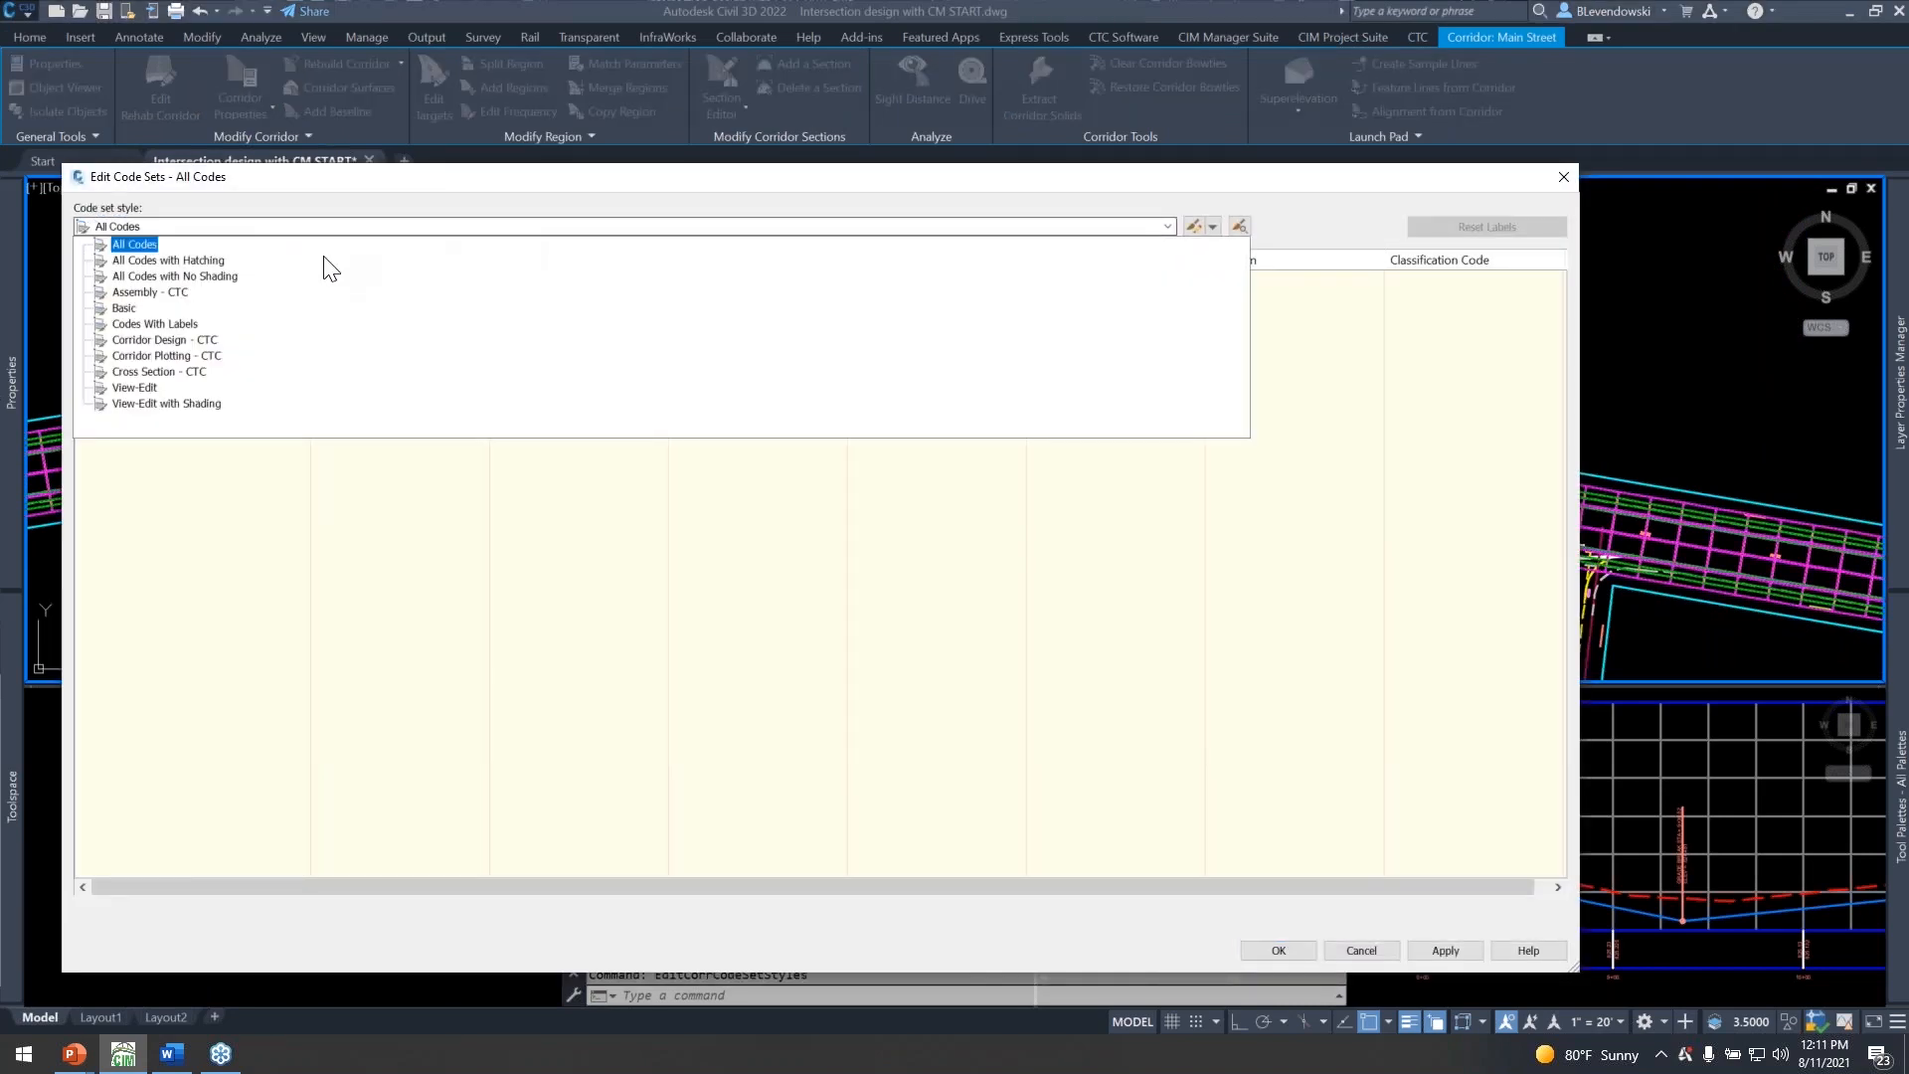
click(169, 343)
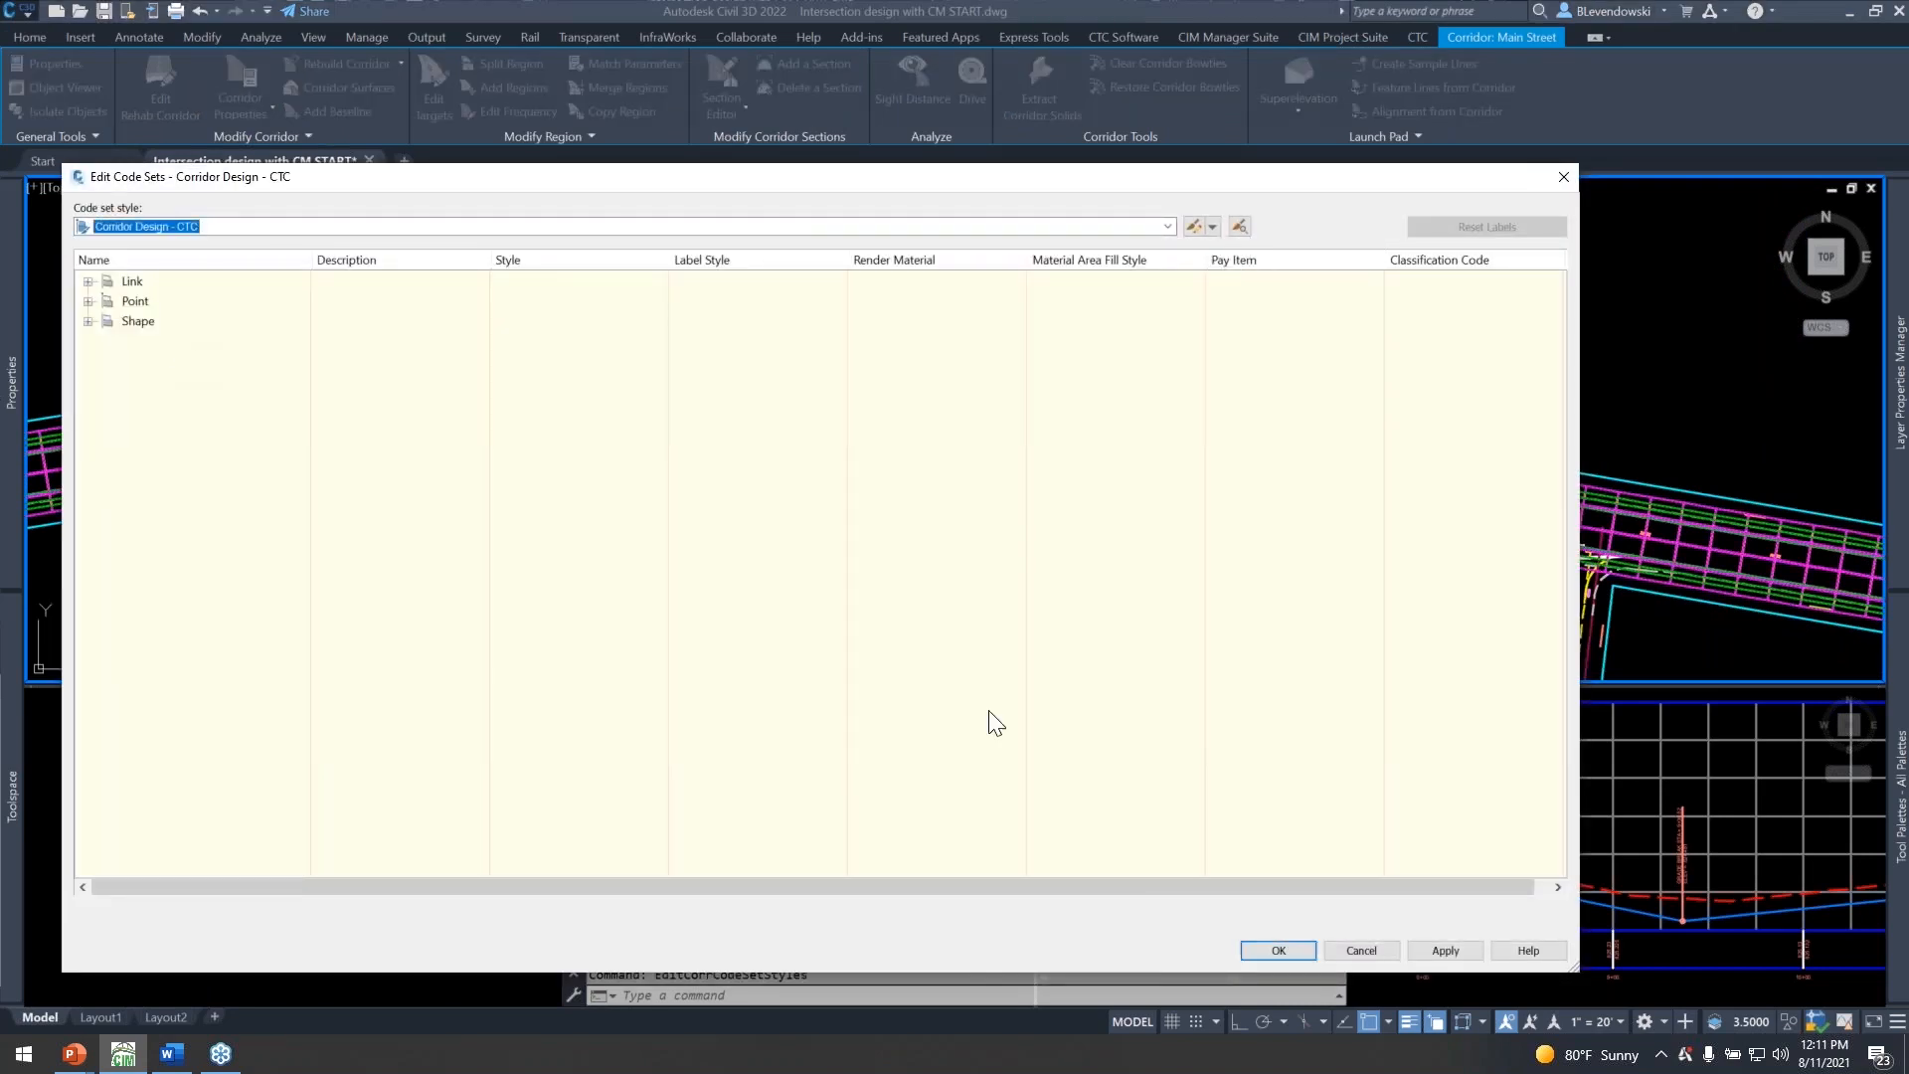
click(1278, 950)
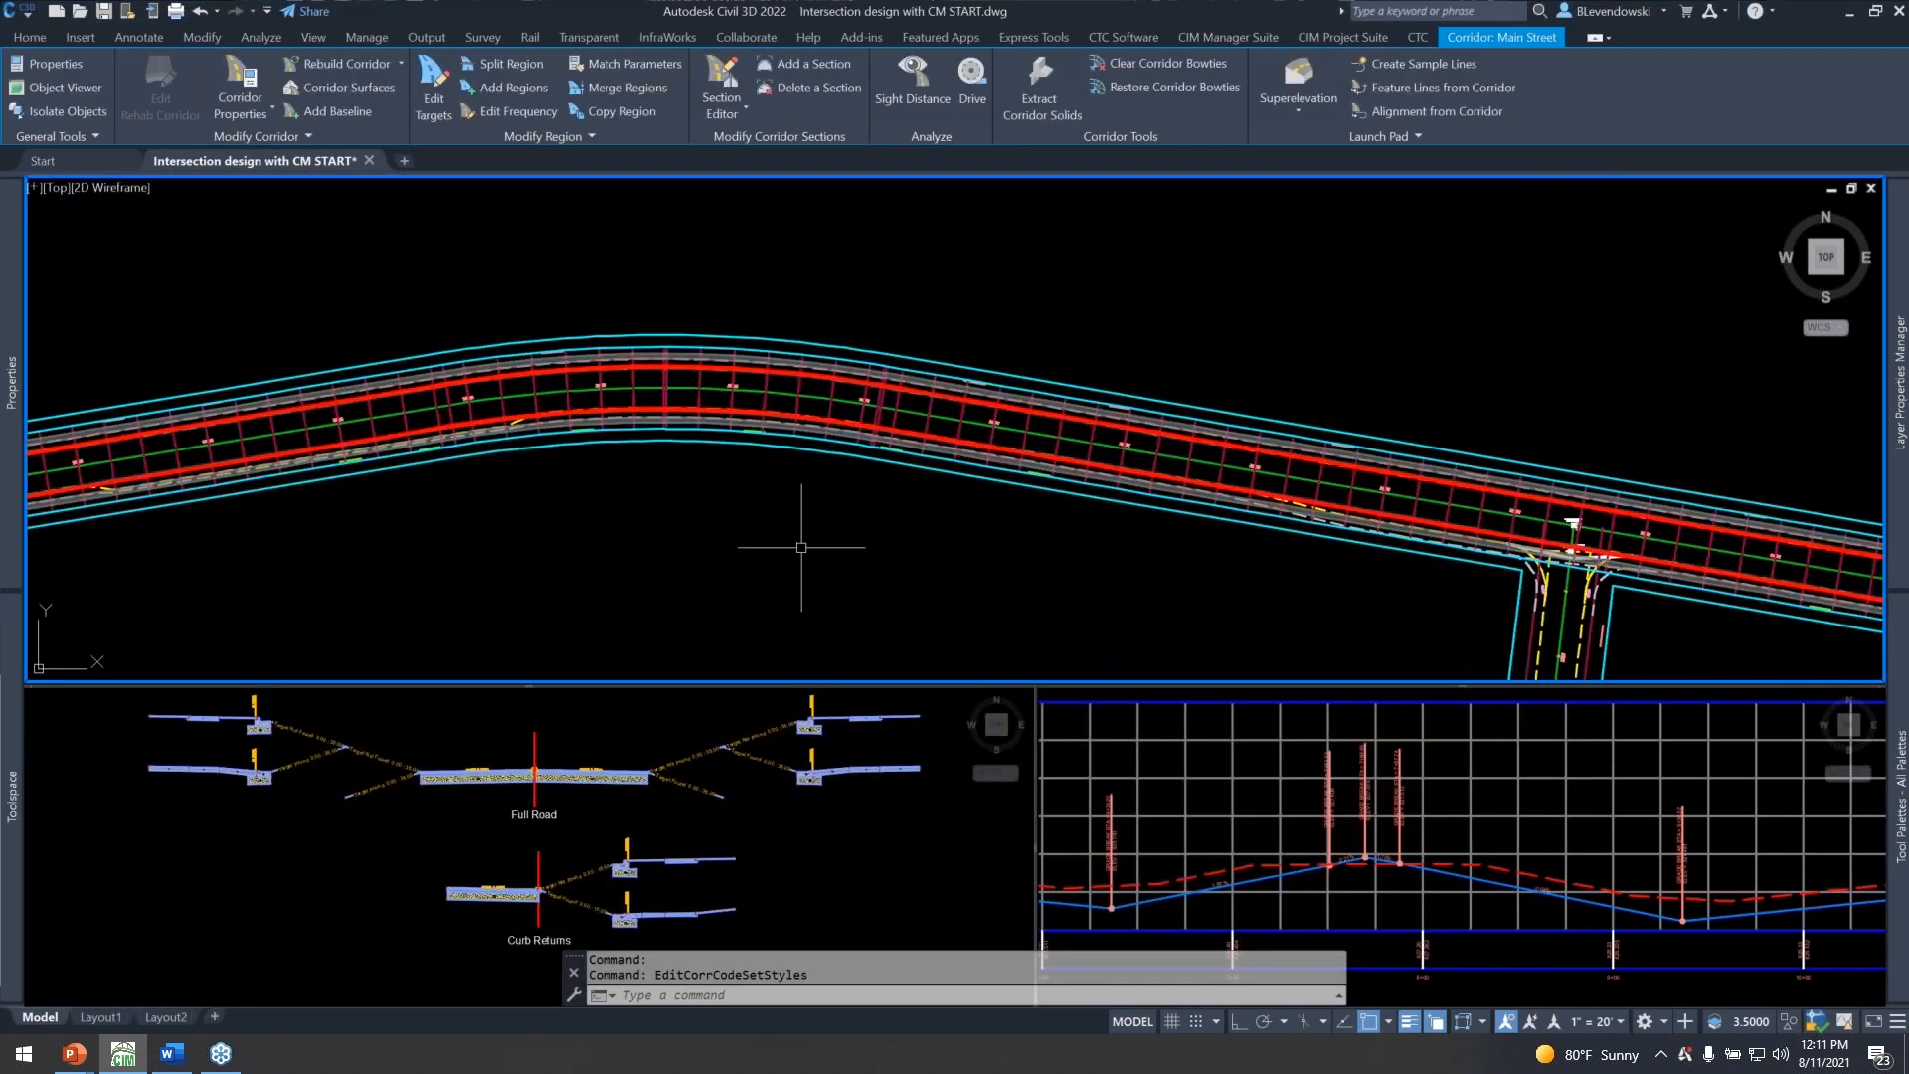
Inspect the corridor's curb lines and sidewalk band against the alignments between stations 8+00 and 9+00.
middle_drag(577, 504, 1236, 439)
middle_drag(843, 529, 932, 539)
scroll(575, 420, up, 8)
middle_drag(732, 497, 723, 420)
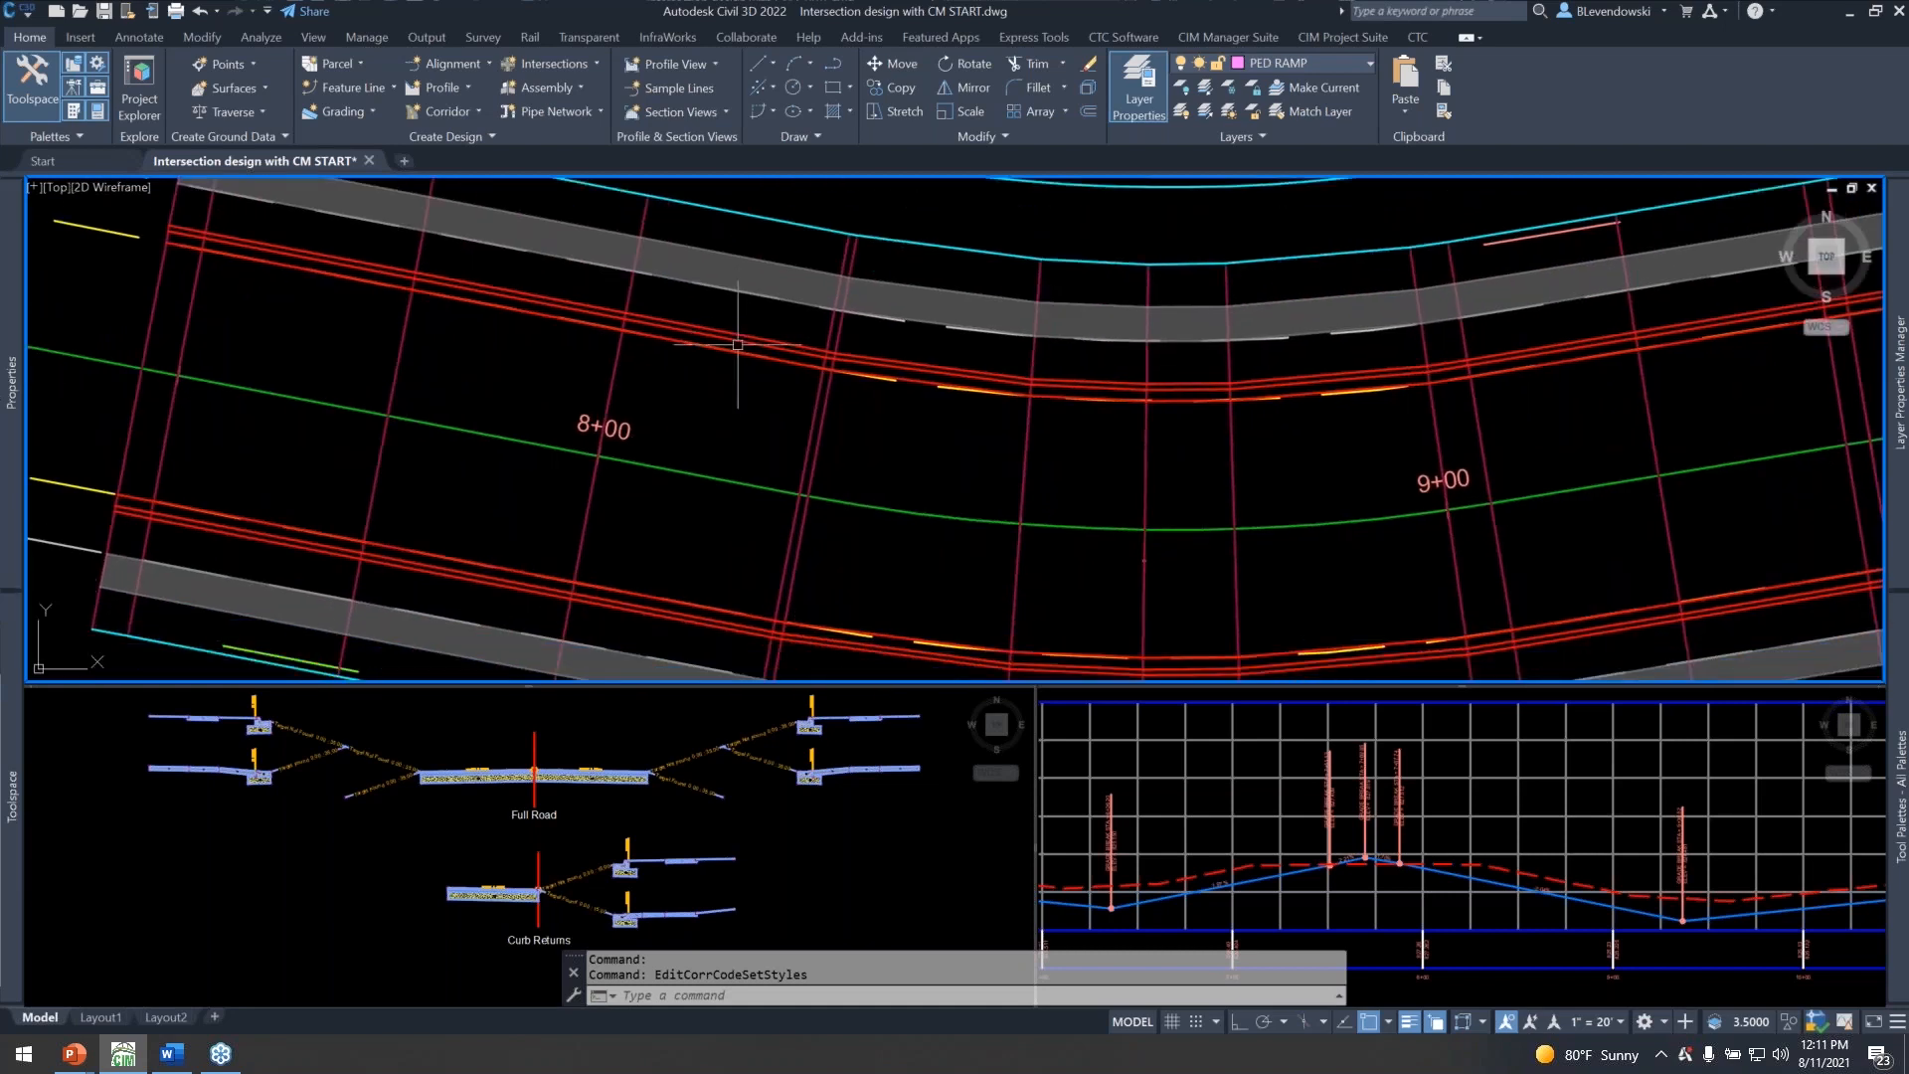
middle_drag(723, 251, 692, 310)
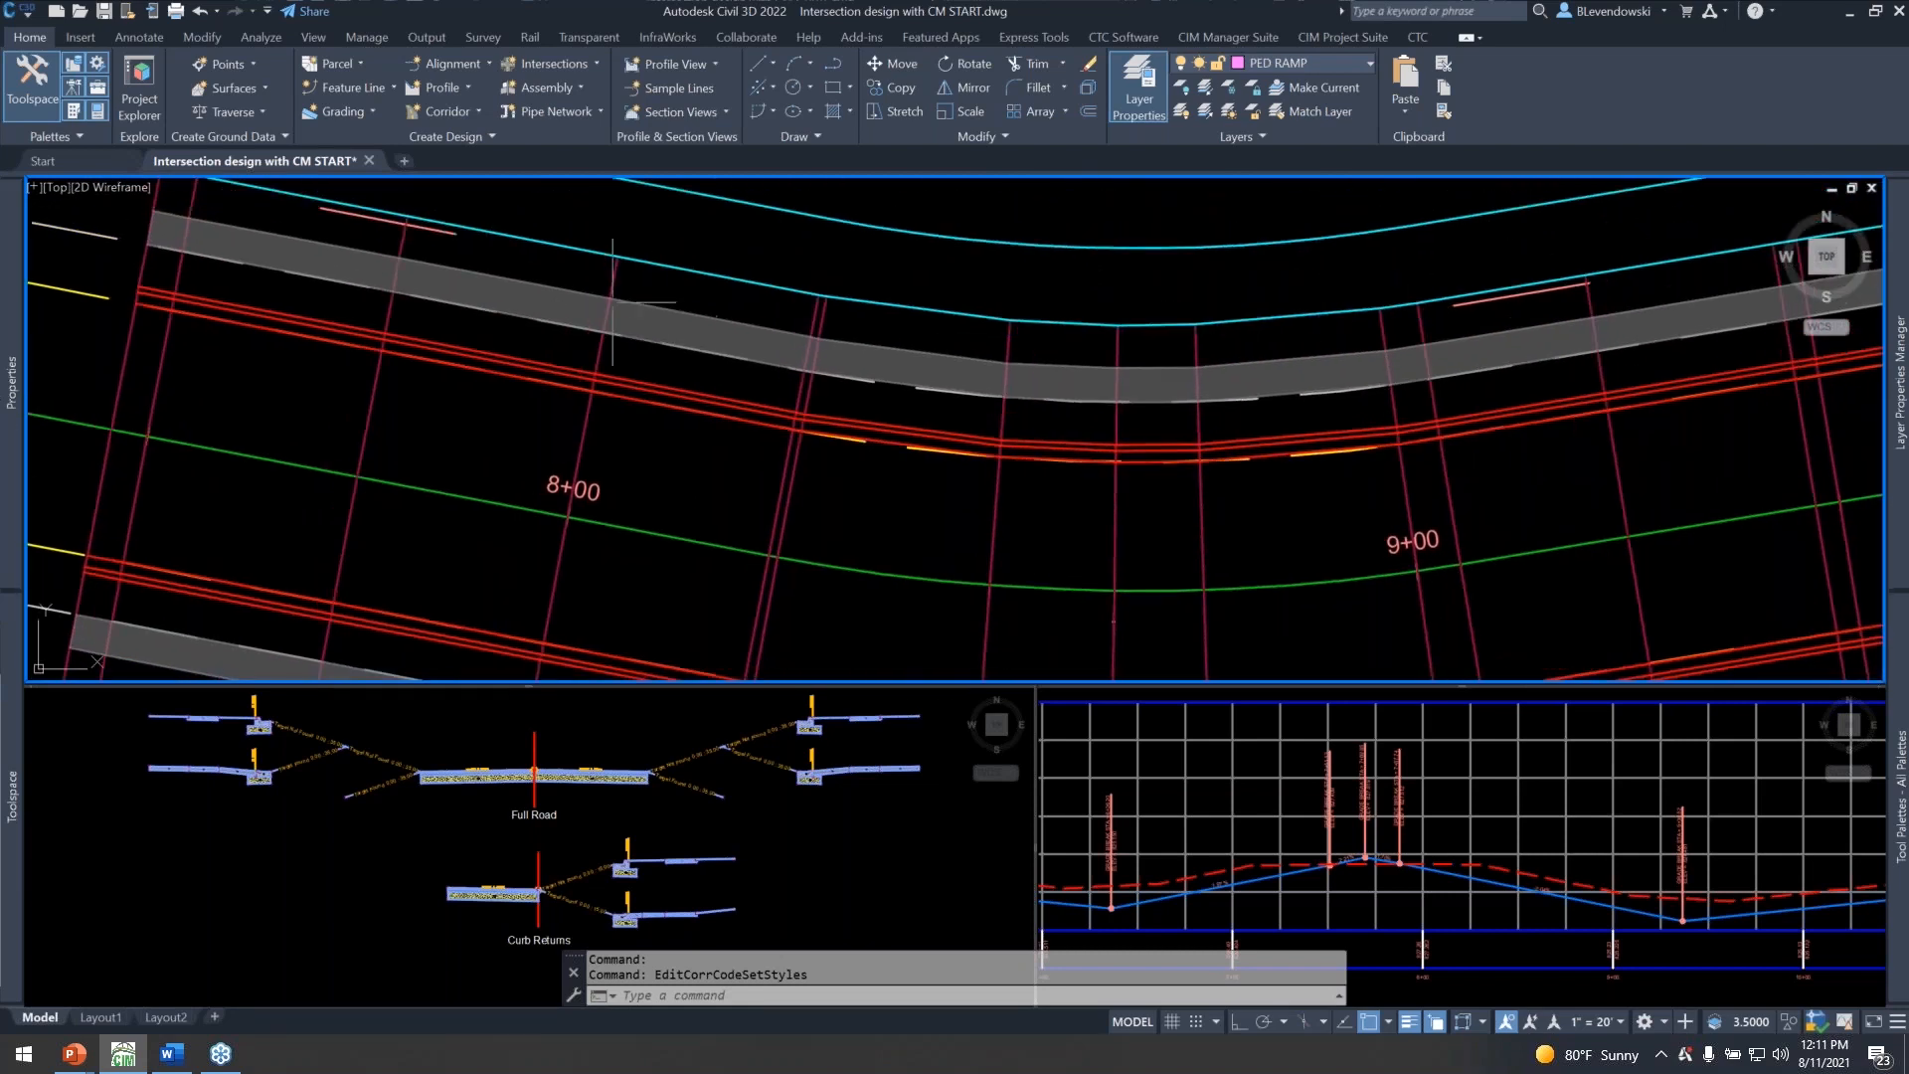
mouse_move(899, 353)
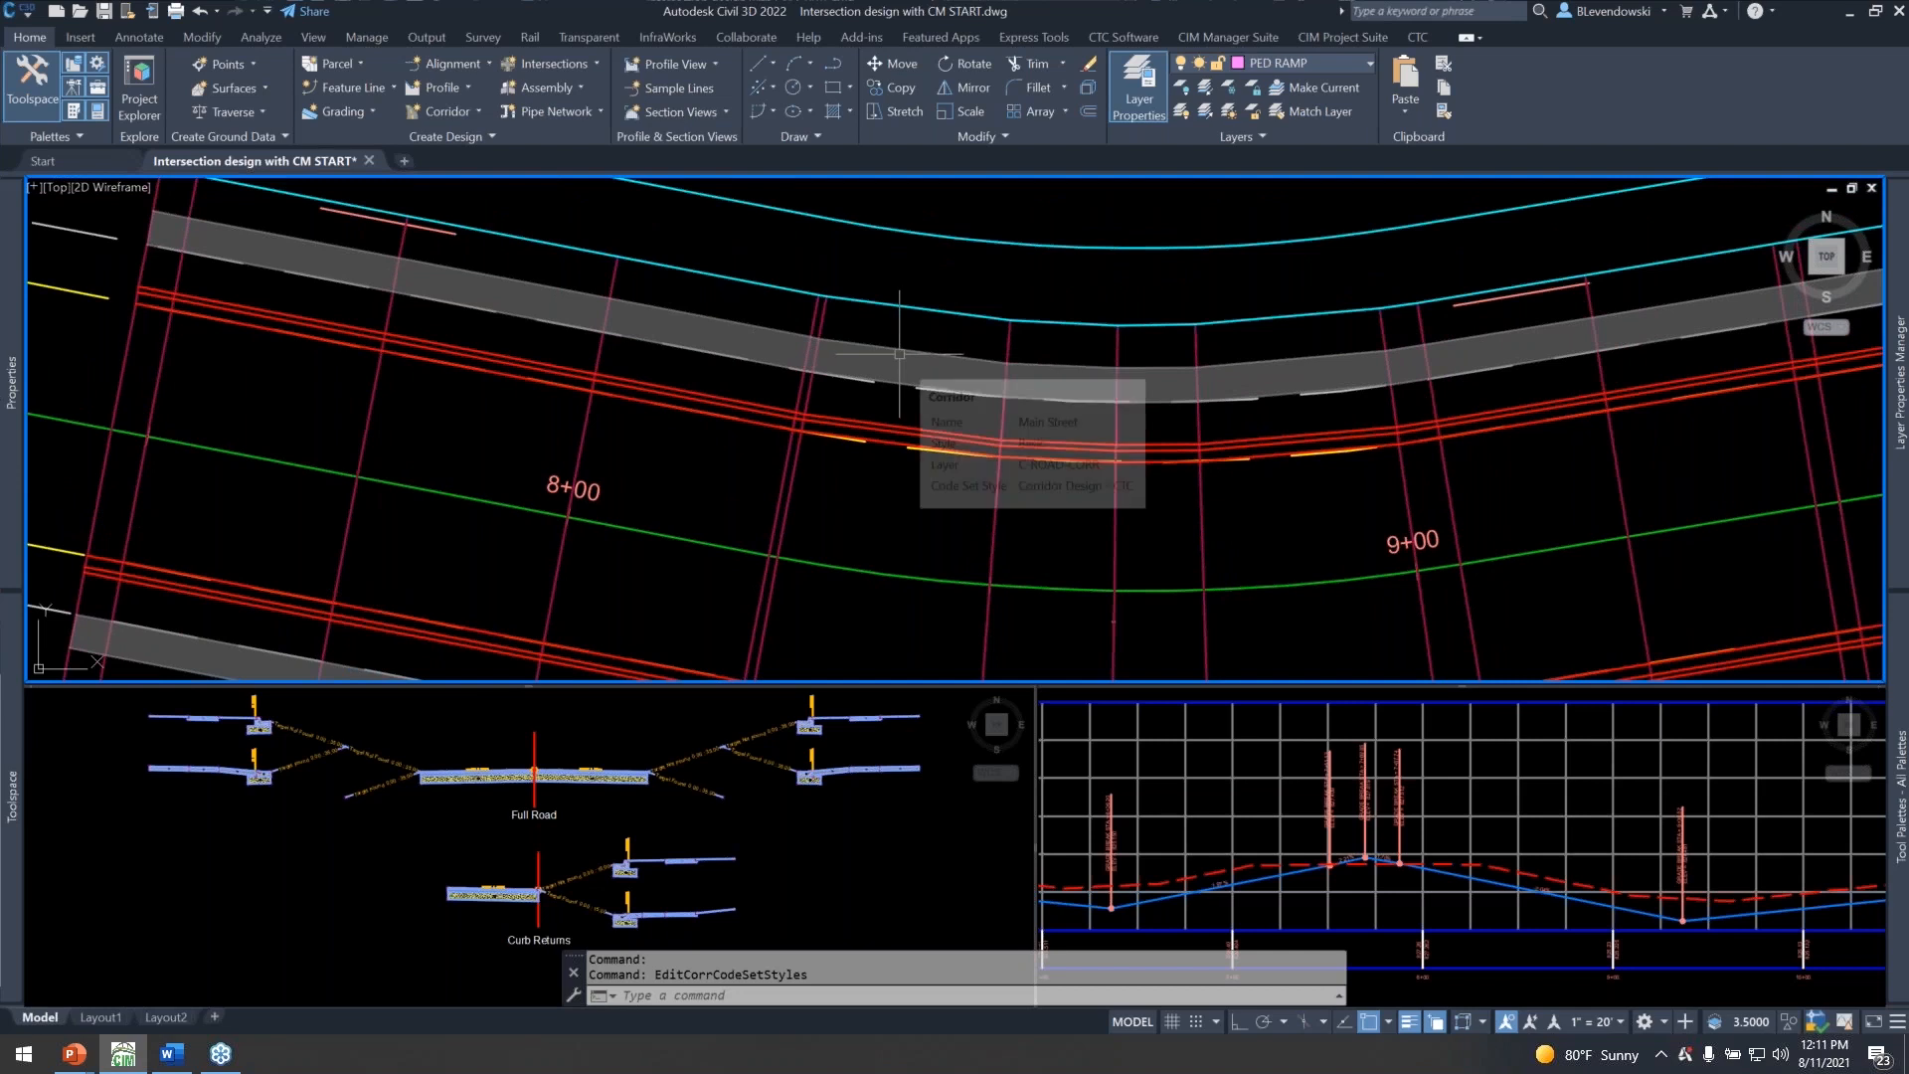
Examine the Target Found and Target Not Found curb and sidewalk branches in both assemblies, and return to the corridor near station 8+00.
click(685, 741)
scroll(853, 745, up, 5)
middle_drag(853, 745, 477, 829)
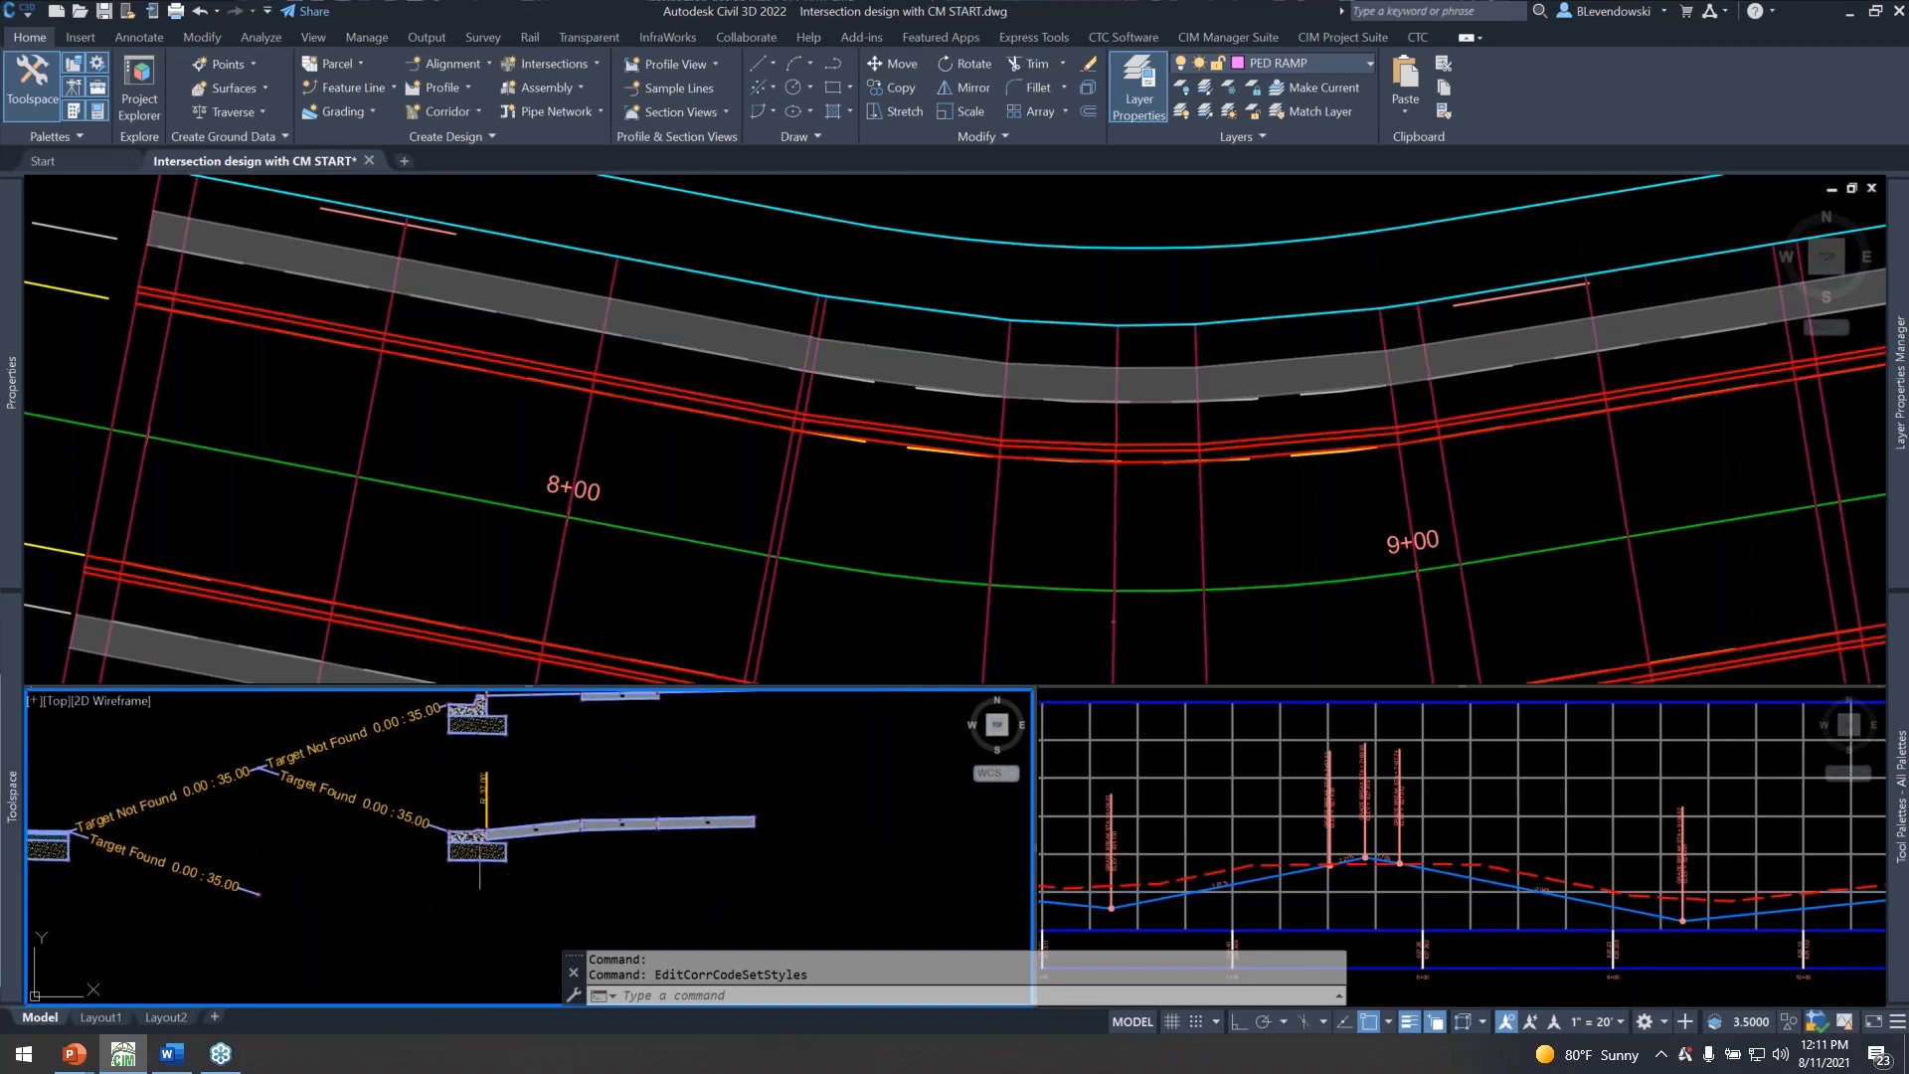
scroll(499, 824, up, 1)
scroll(643, 836, down, 2)
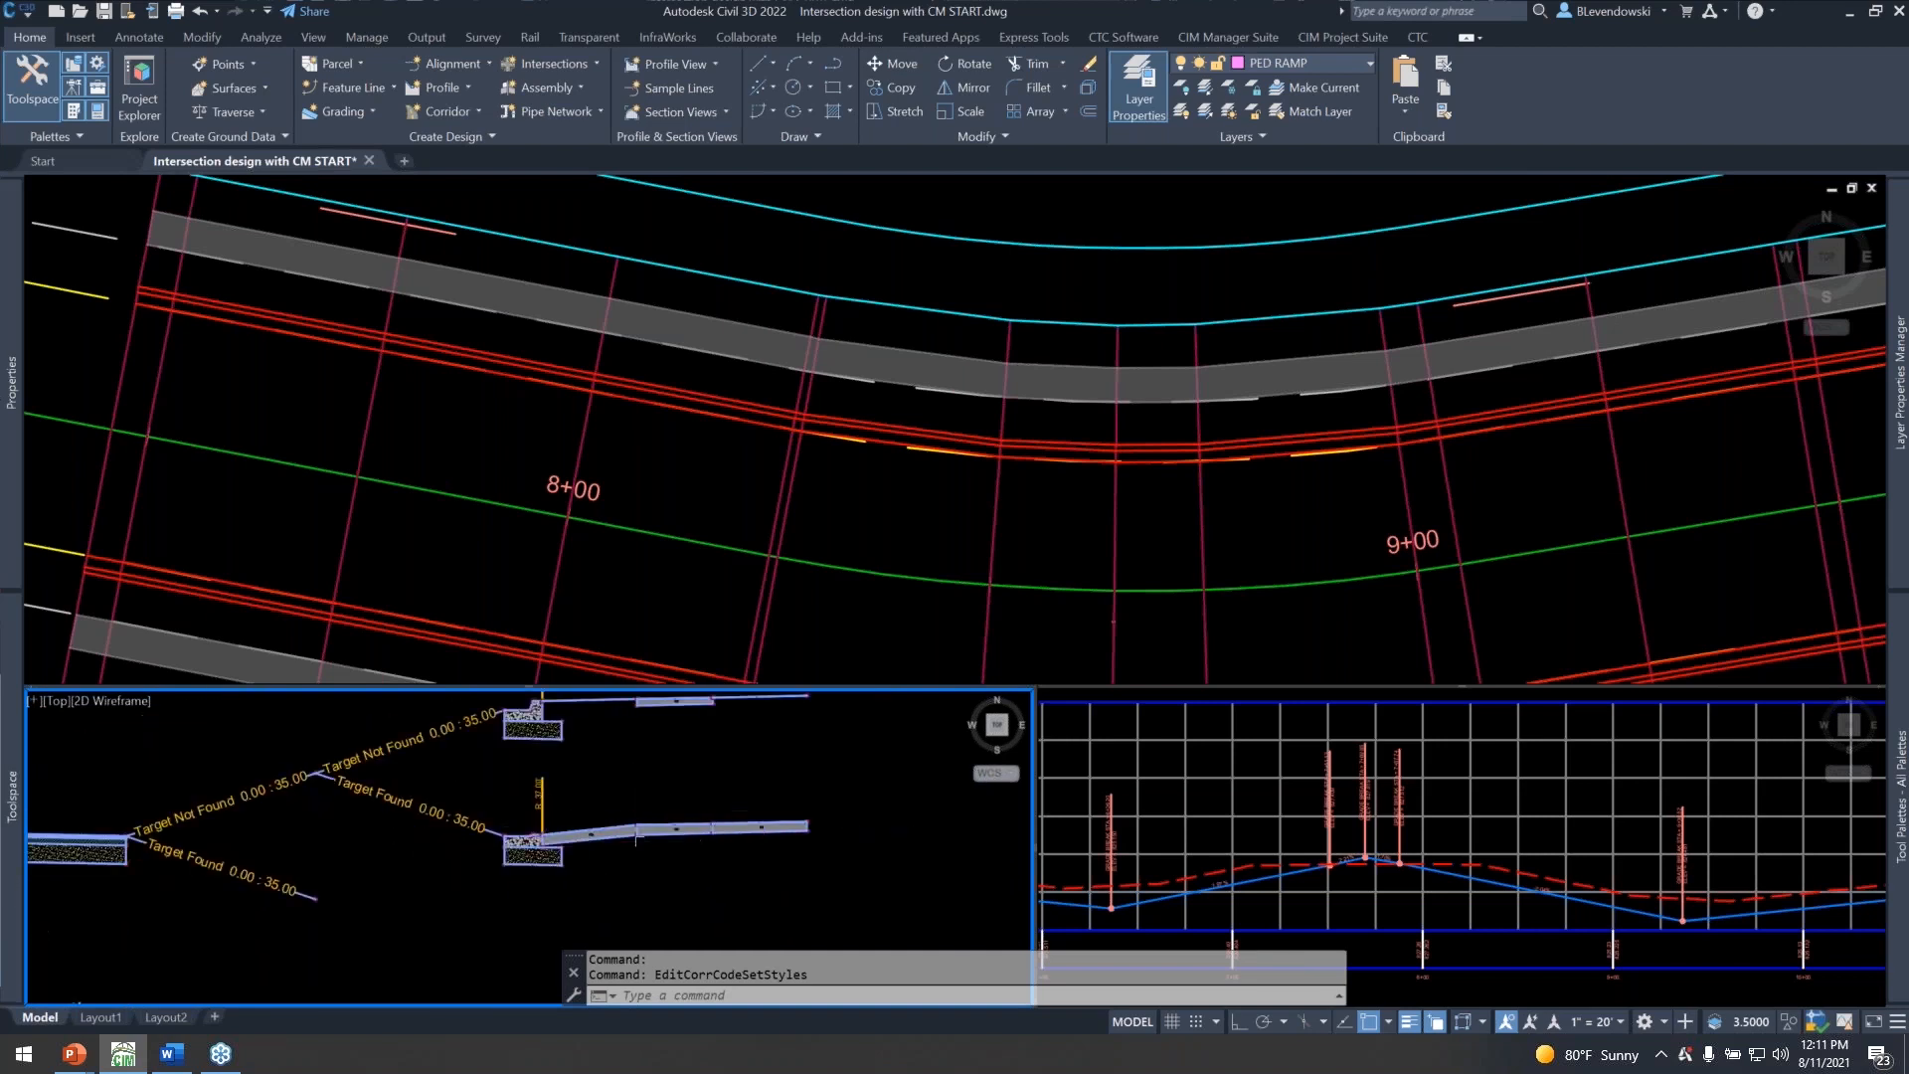
middle_drag(640, 833, 720, 718)
middle_drag(558, 889, 723, 790)
scroll(543, 833, up, 3)
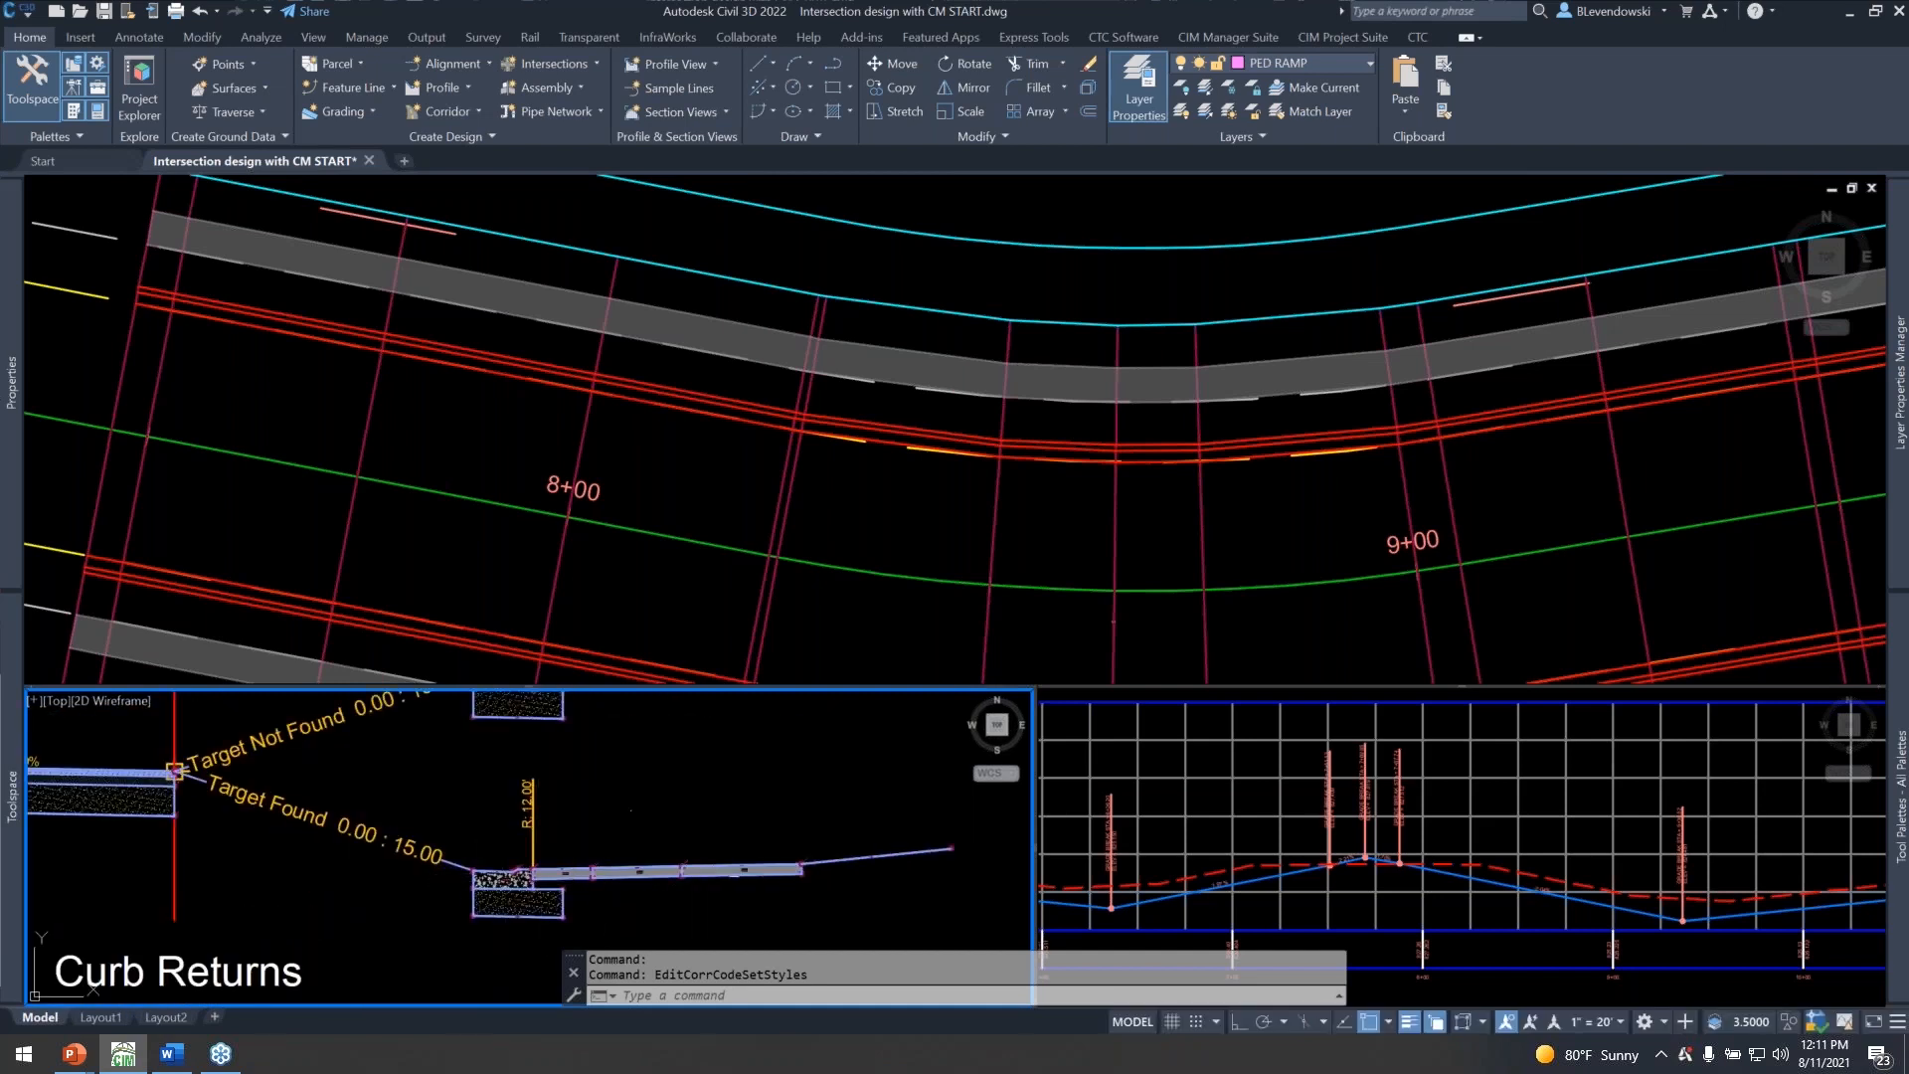
scroll(592, 879, down, 2)
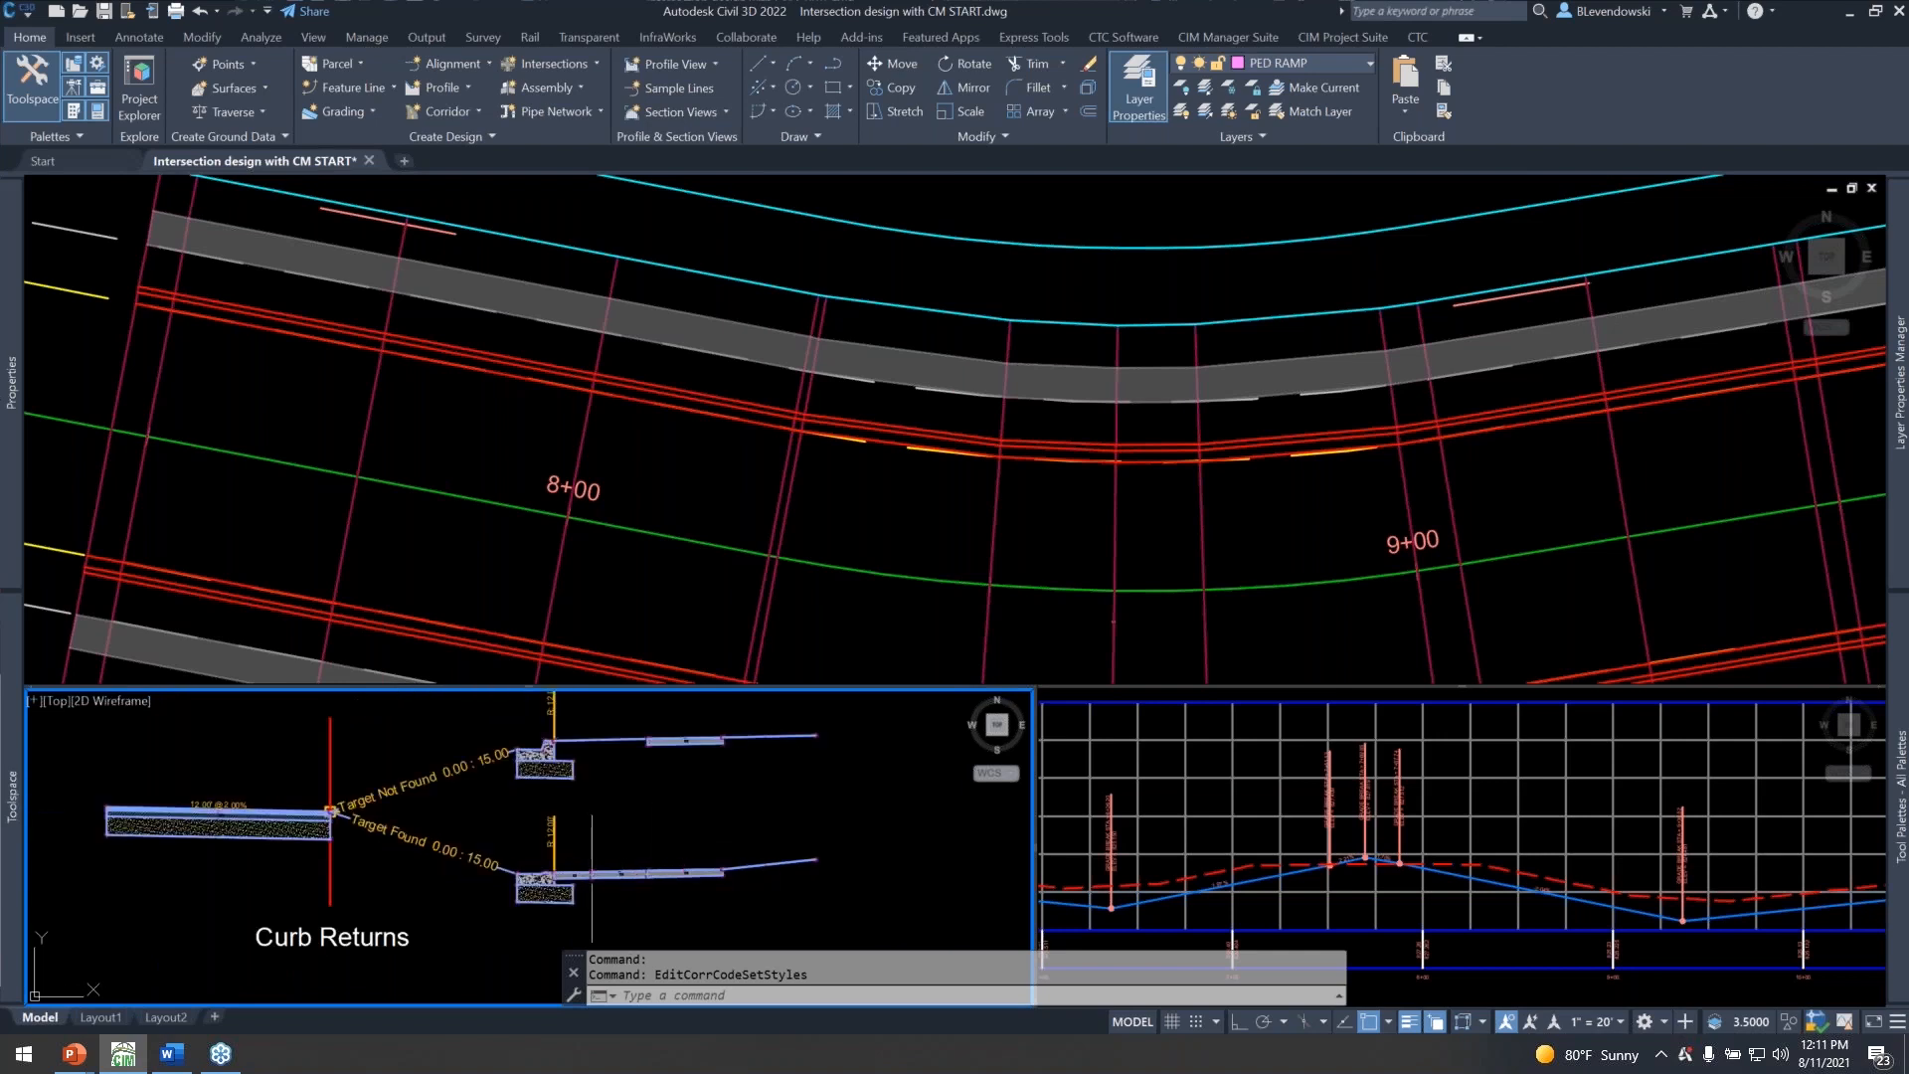
scroll(666, 835, down, 2)
middle_drag(660, 835, 693, 854)
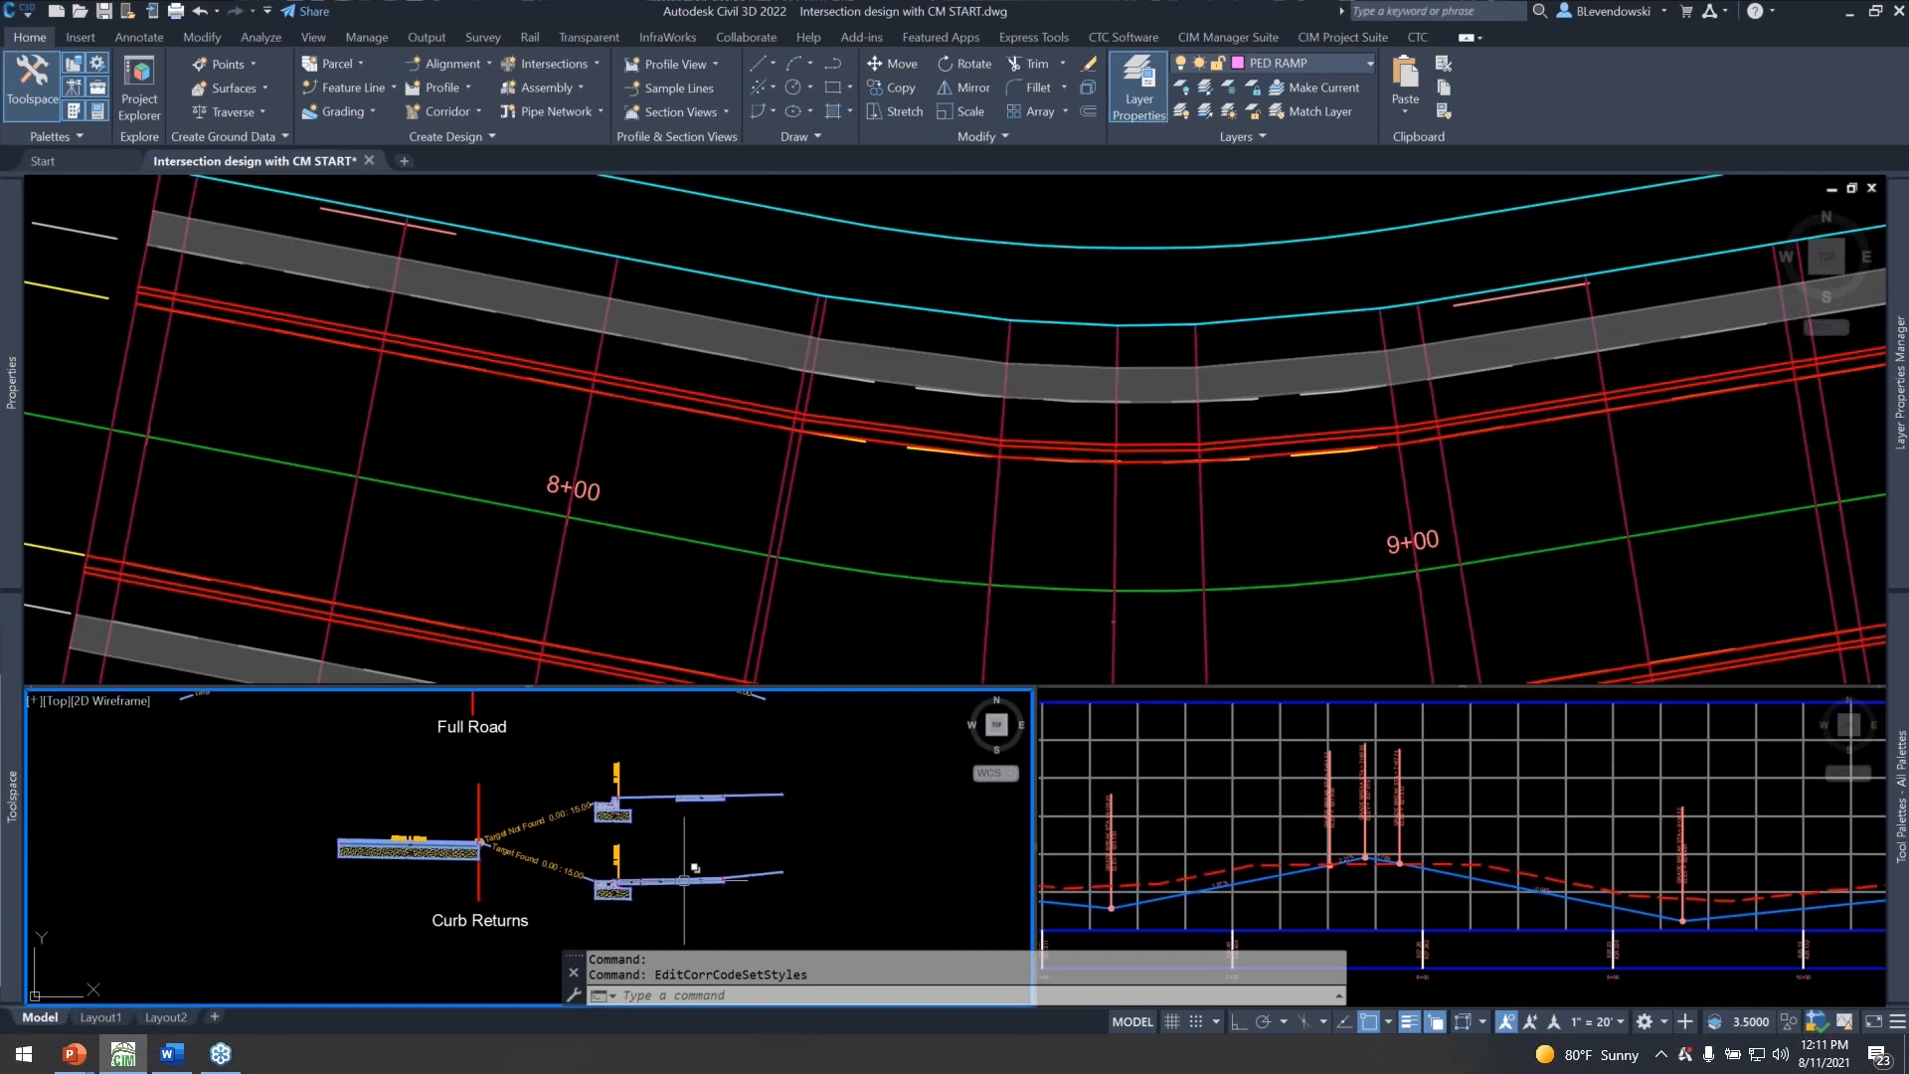
click(892, 542)
scroll(731, 461, down, 2)
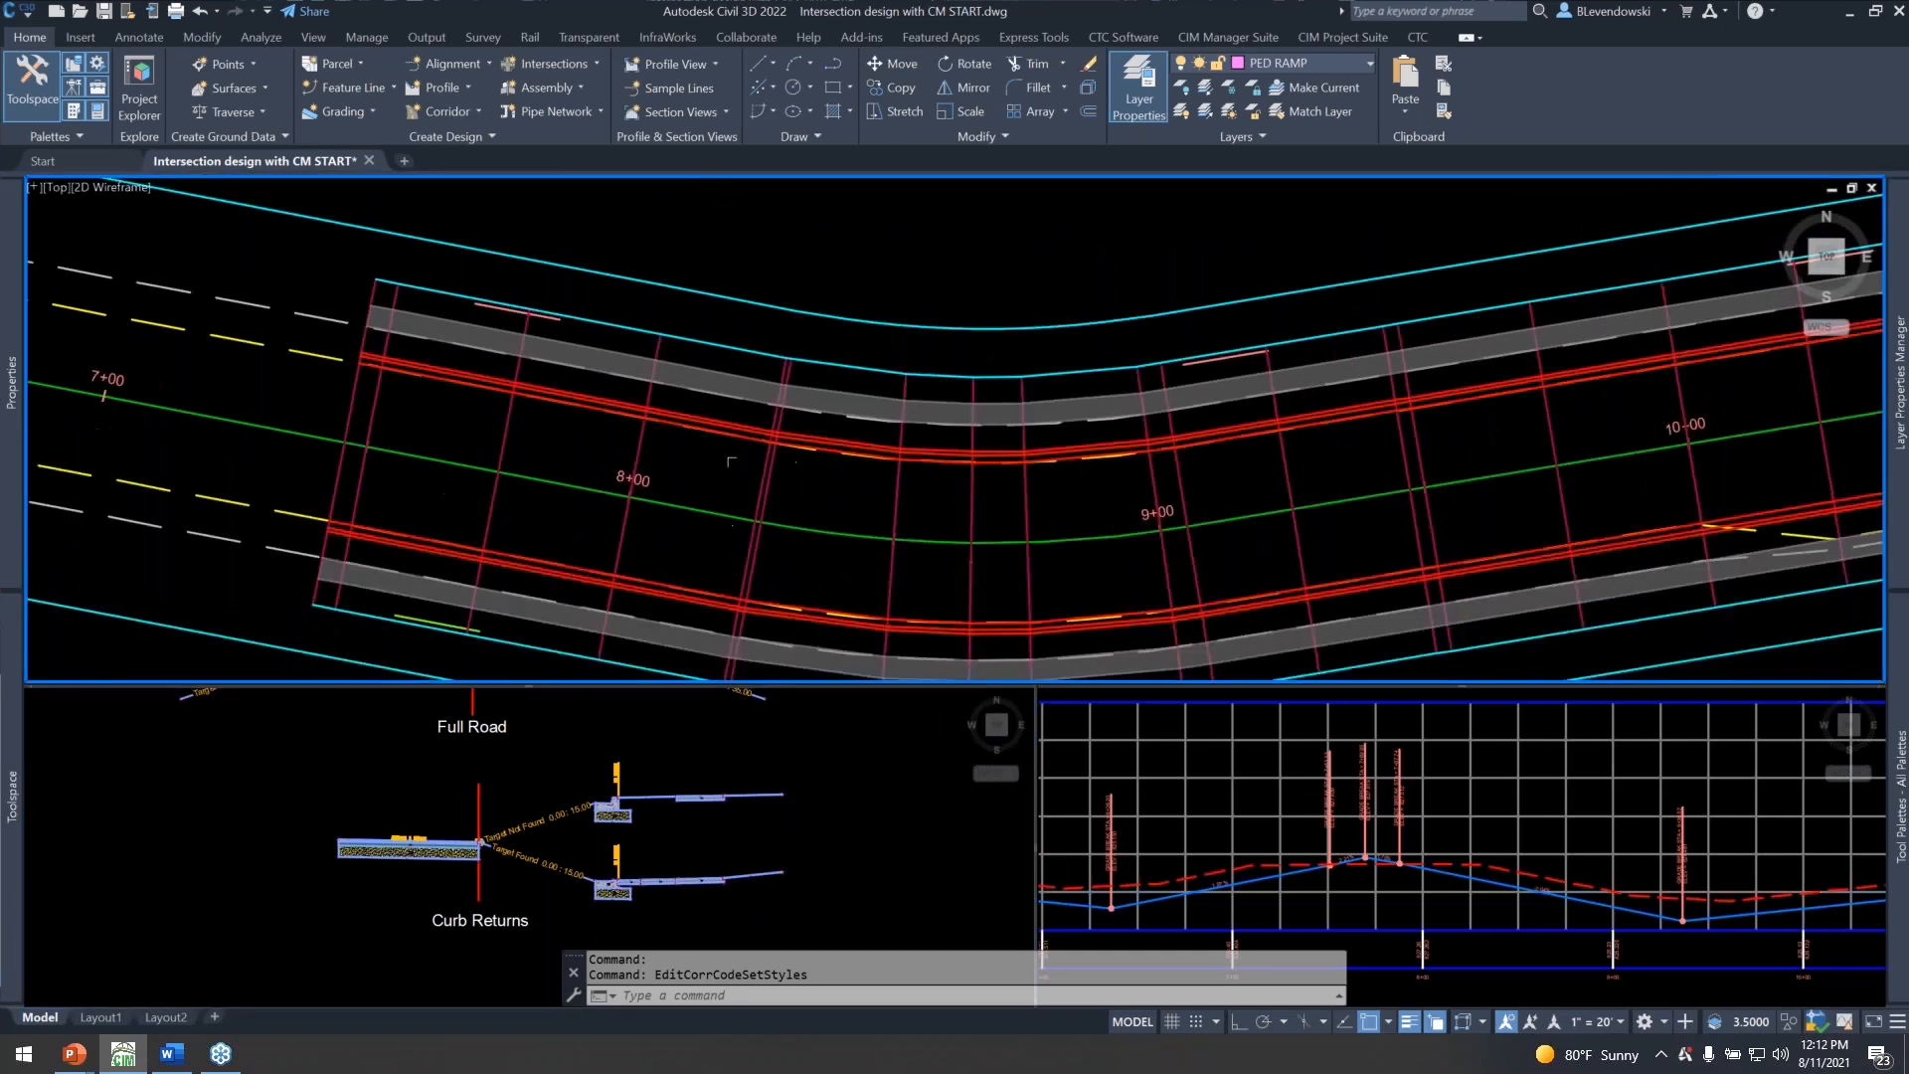
Compare the Main Street corridor at the tee intersection with the conditional branches on both sides of the Full Road assembly.
scroll(731, 463, down, 4)
middle_drag(1325, 503, 266, 482)
middle_drag(1206, 477, 643, 441)
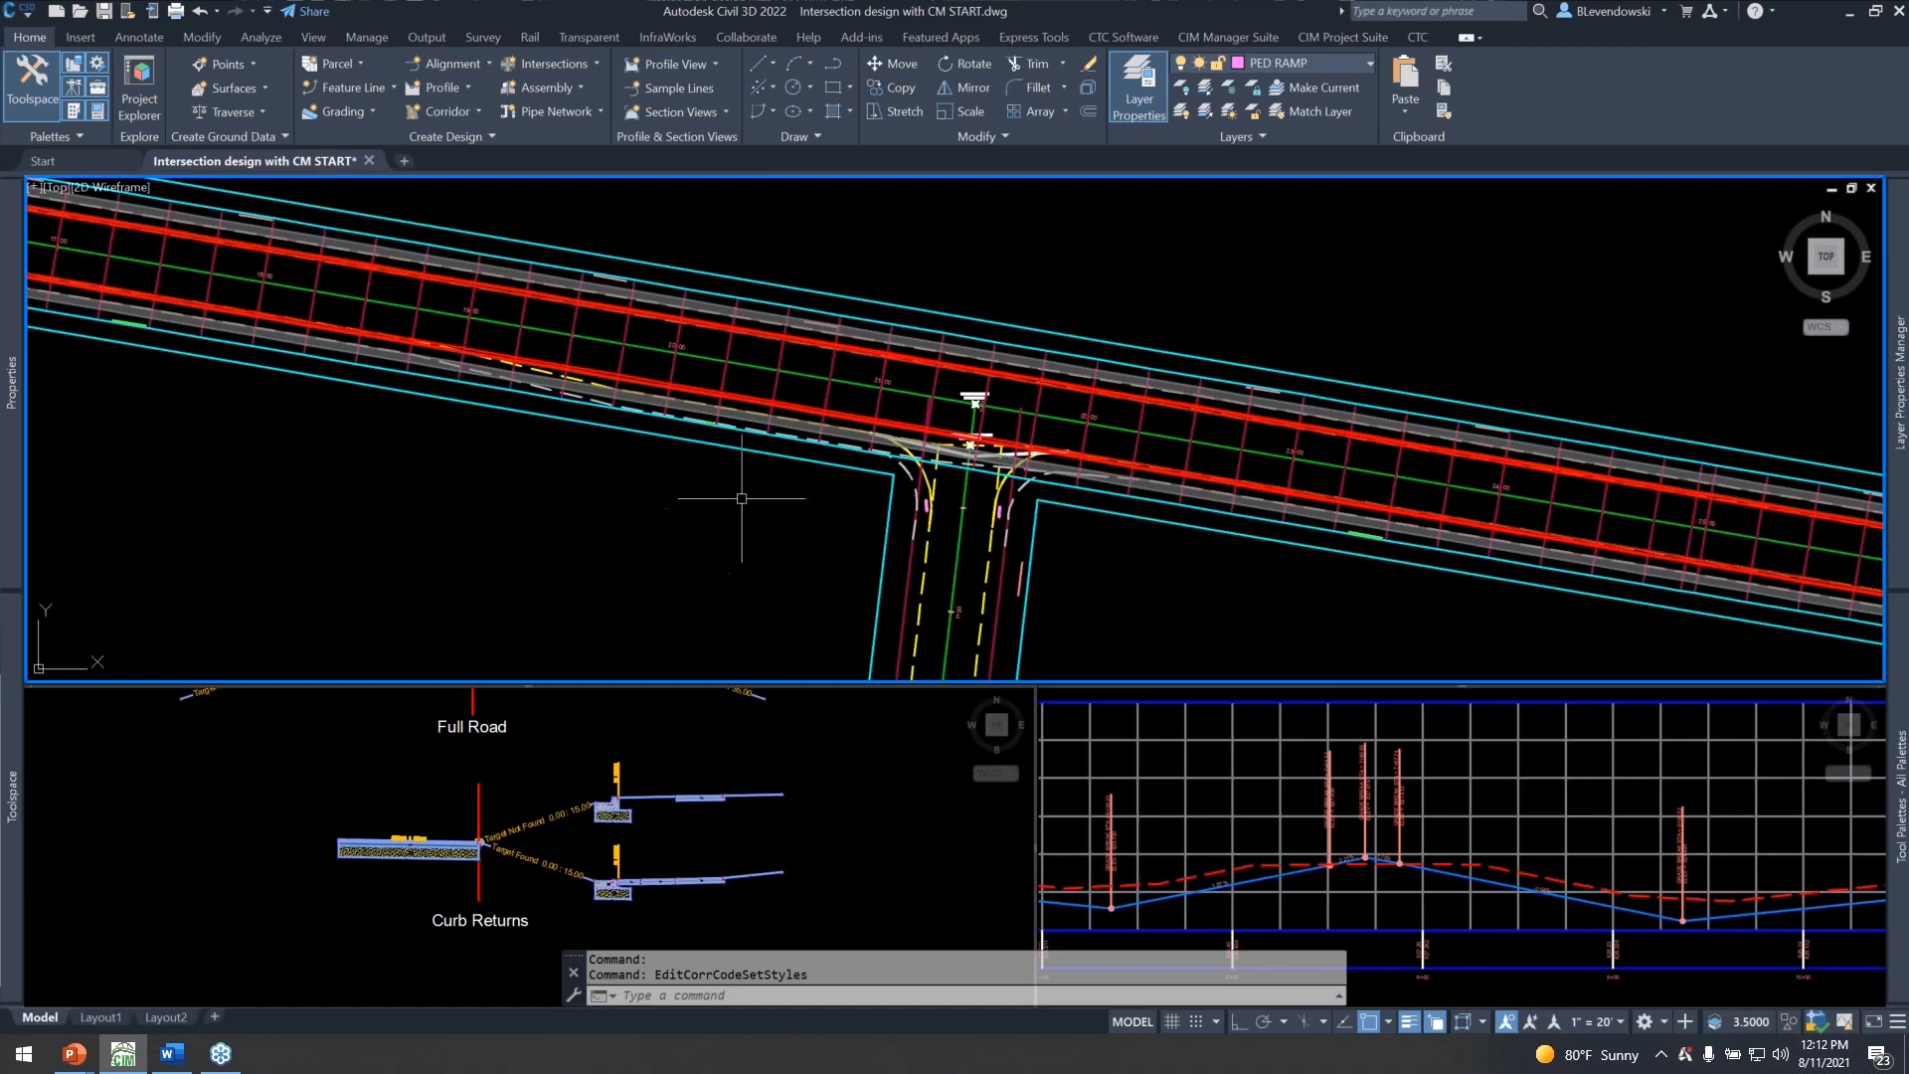
click(646, 795)
middle_drag(555, 713, 664, 858)
middle_drag(662, 757, 673, 779)
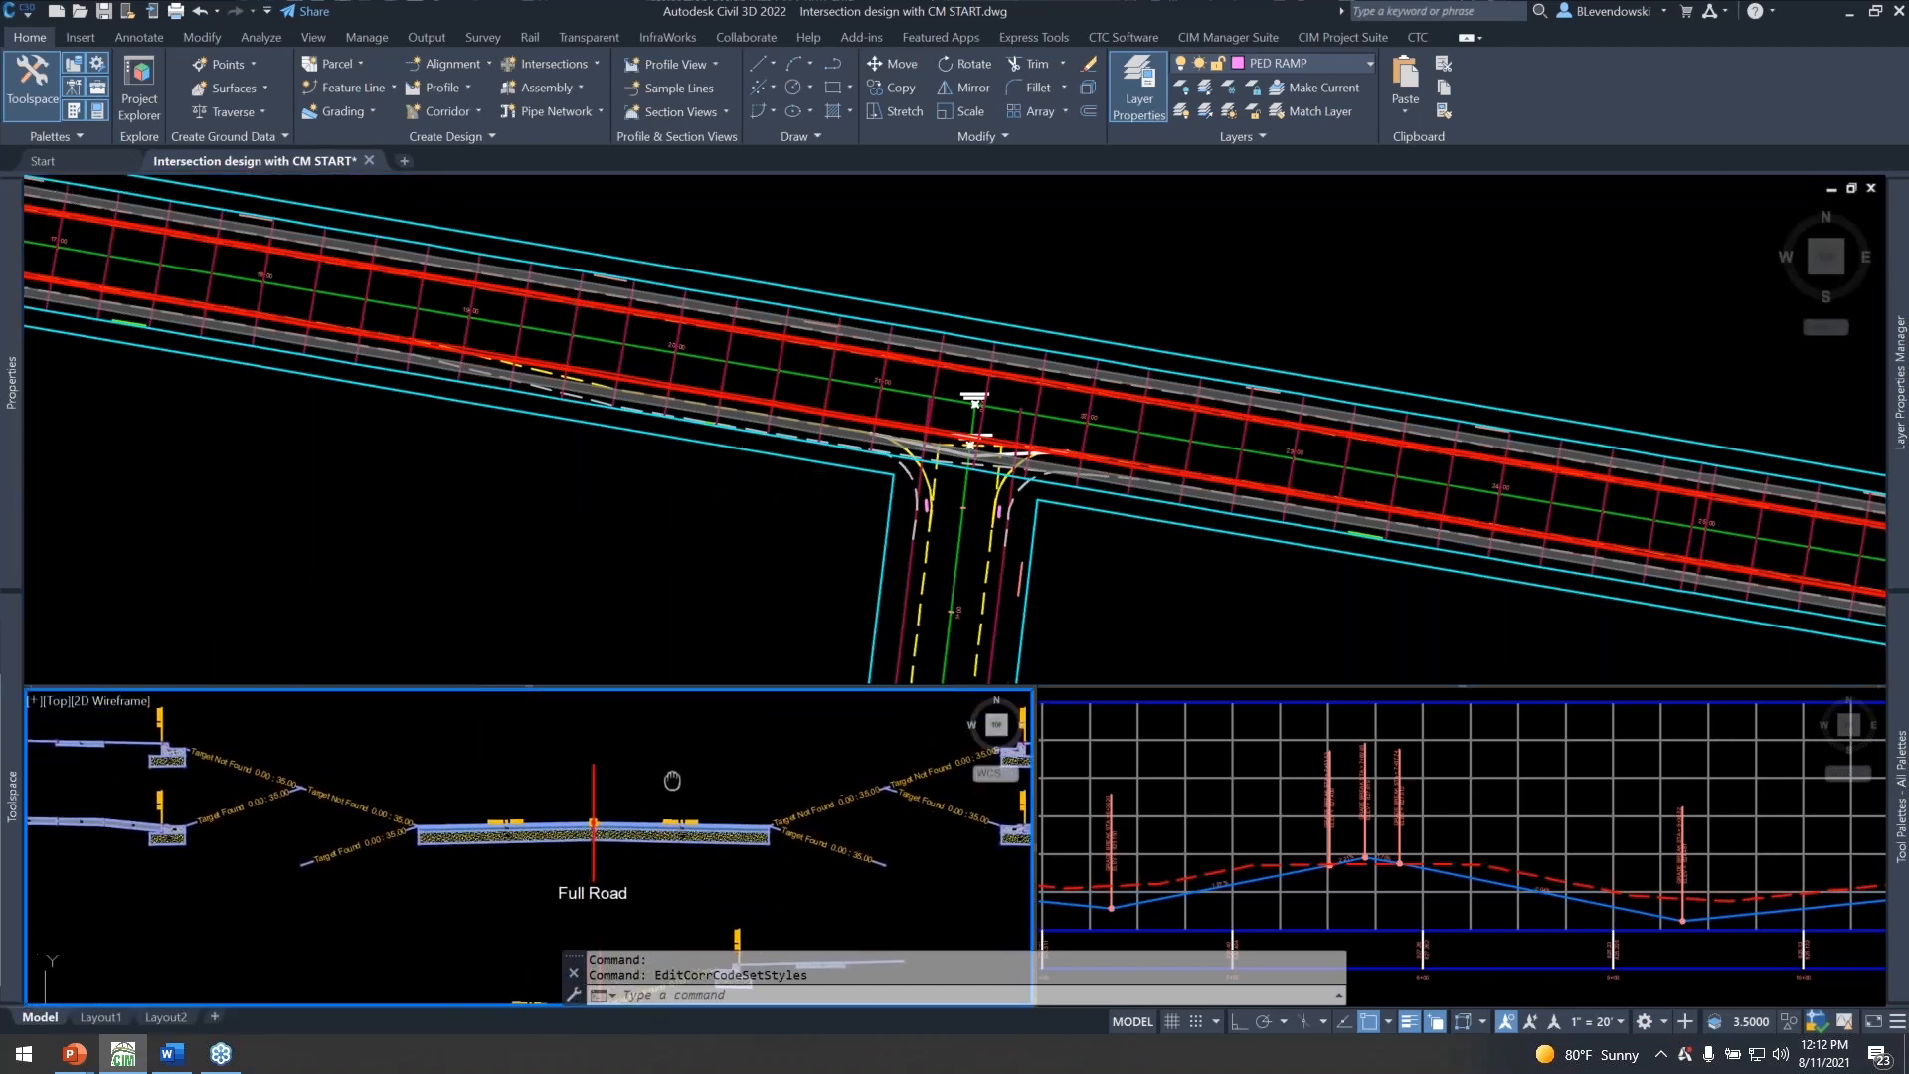
click(907, 289)
click(839, 363)
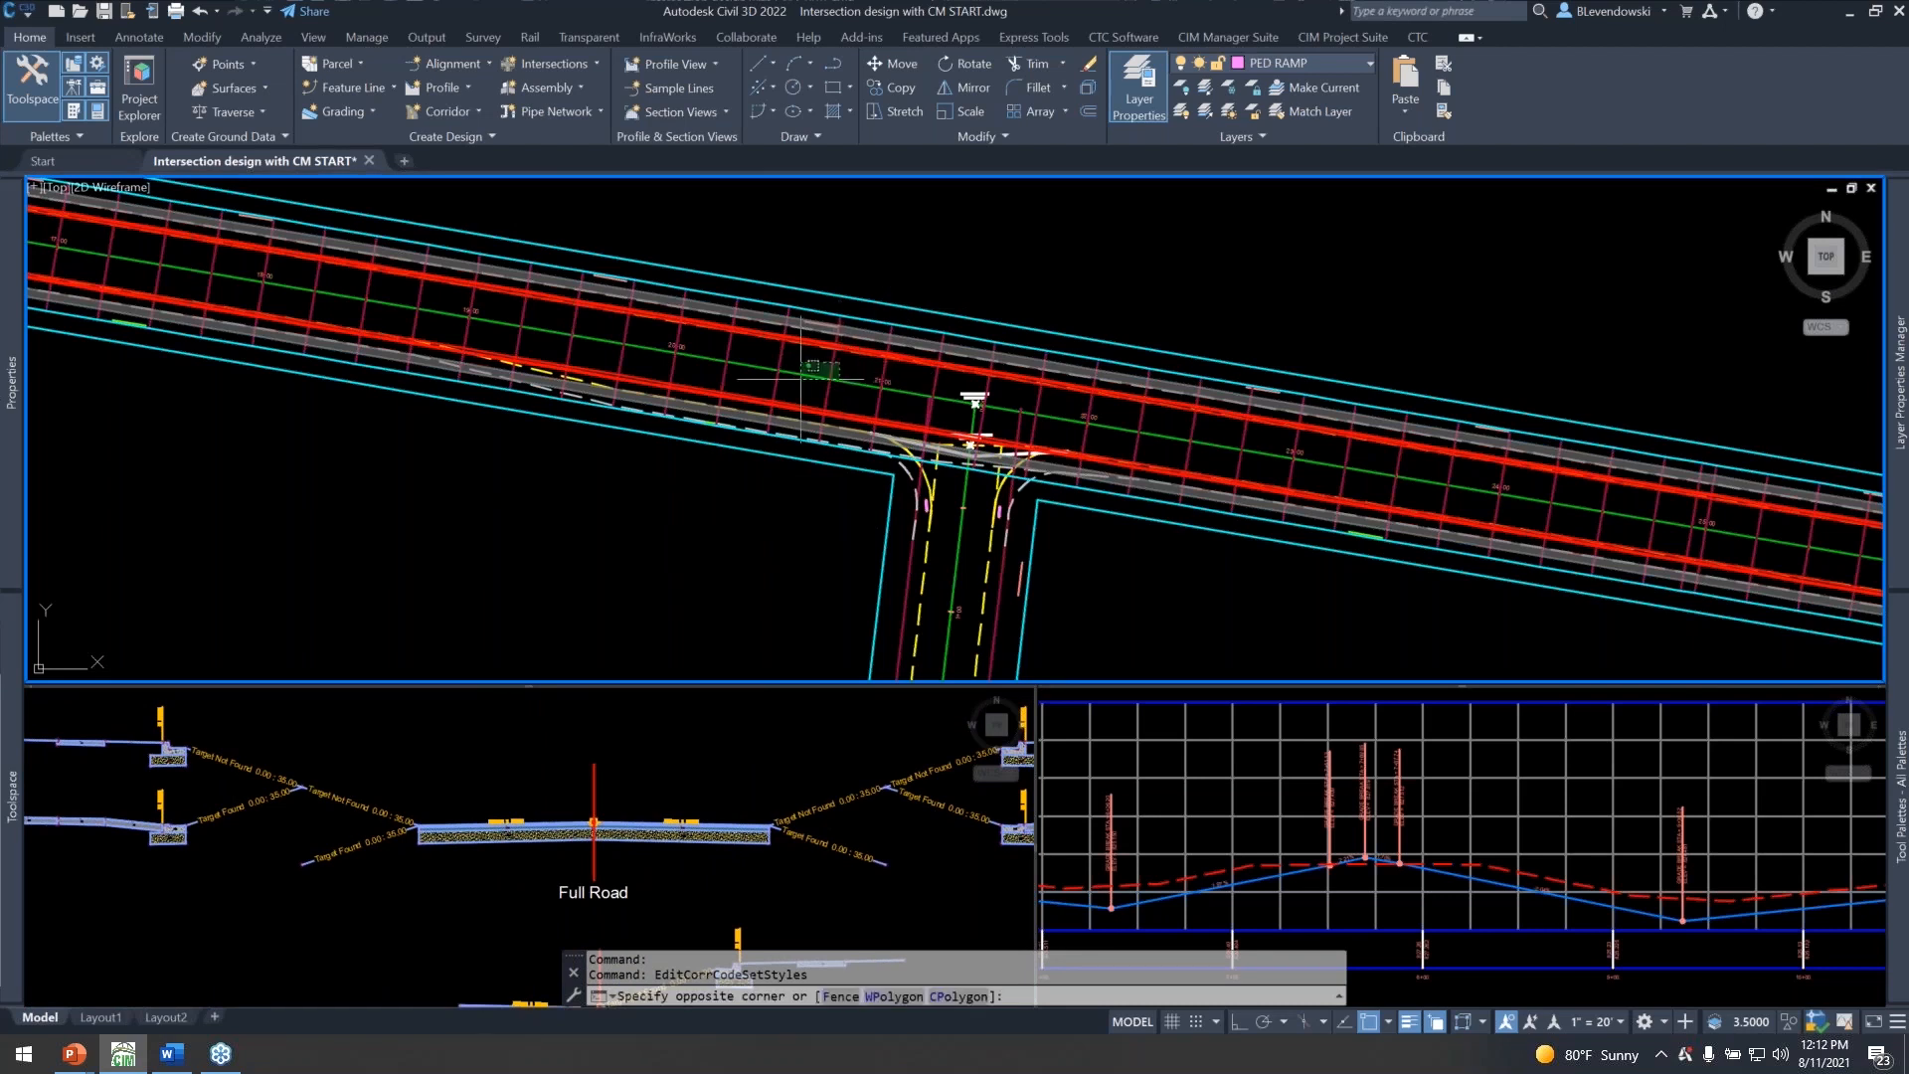
key(Escape)
click(833, 382)
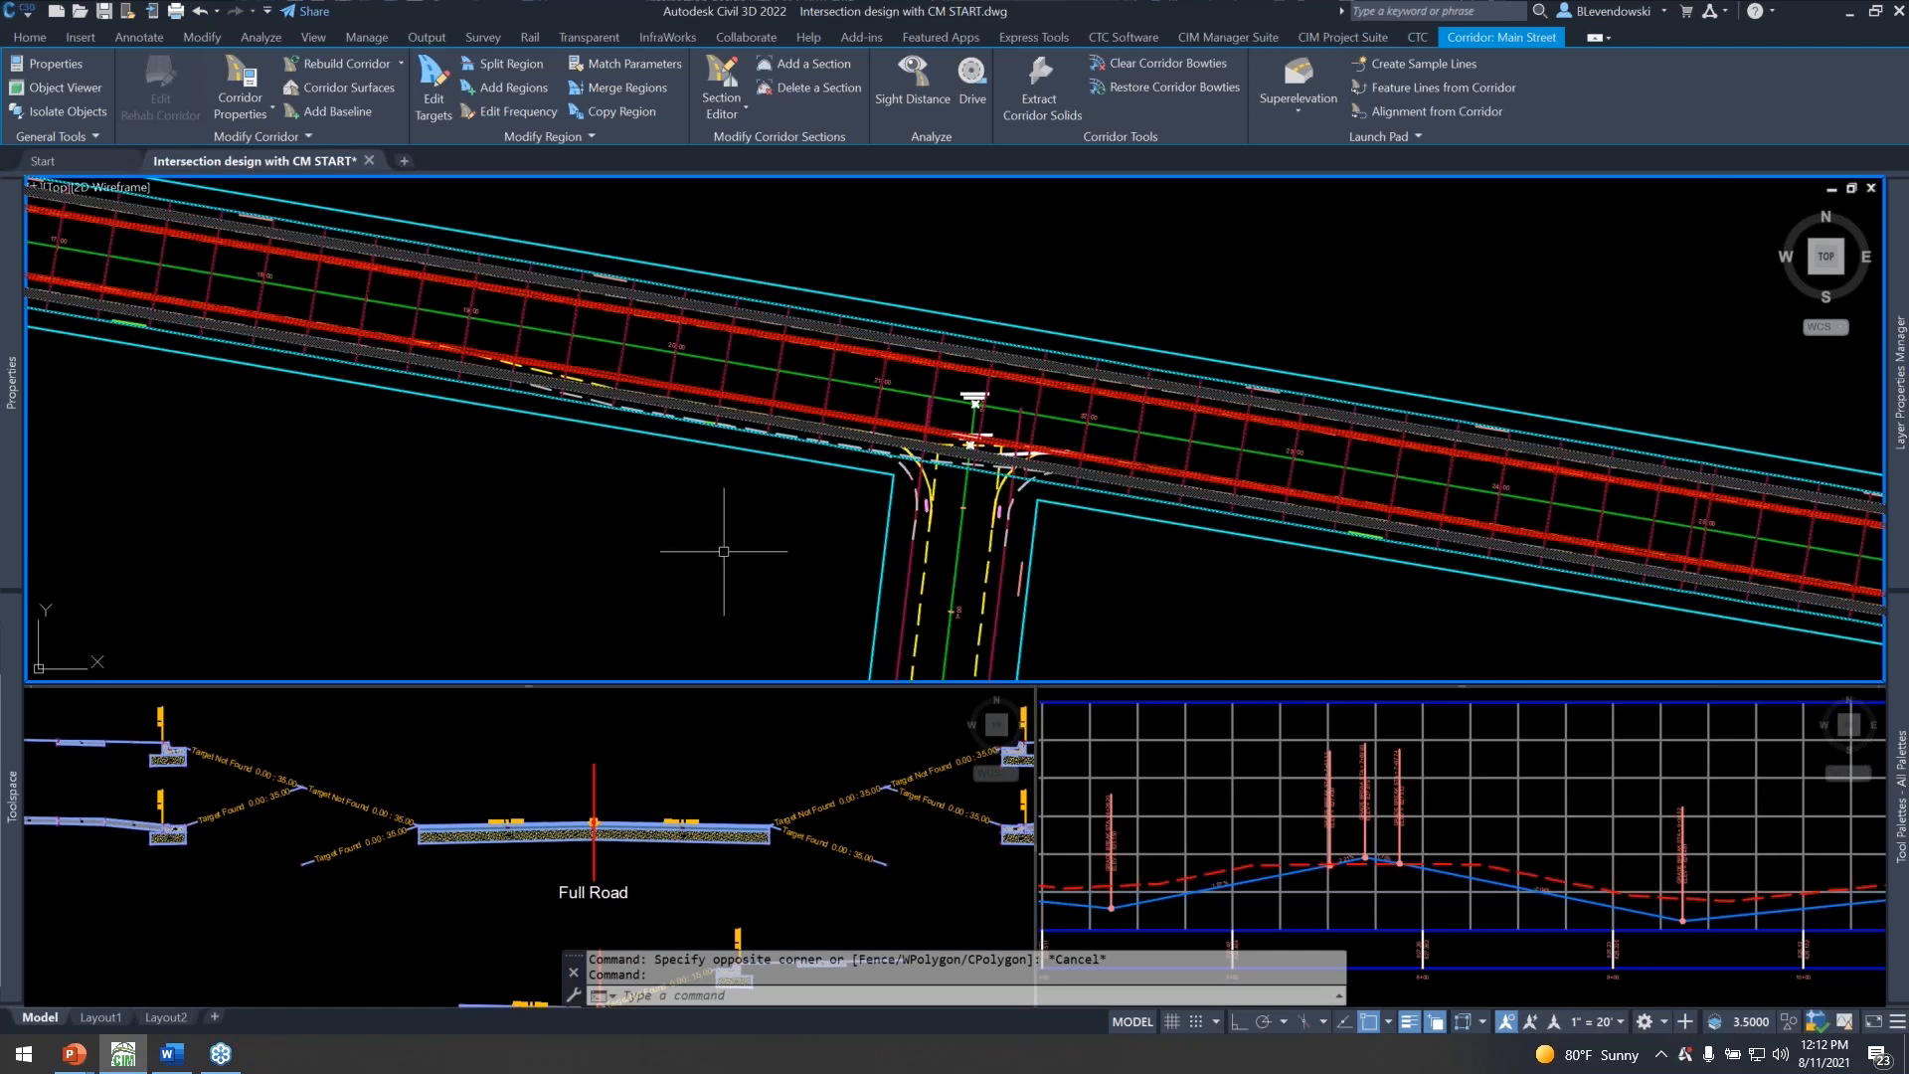
click(731, 766)
middle_drag(731, 766, 546, 770)
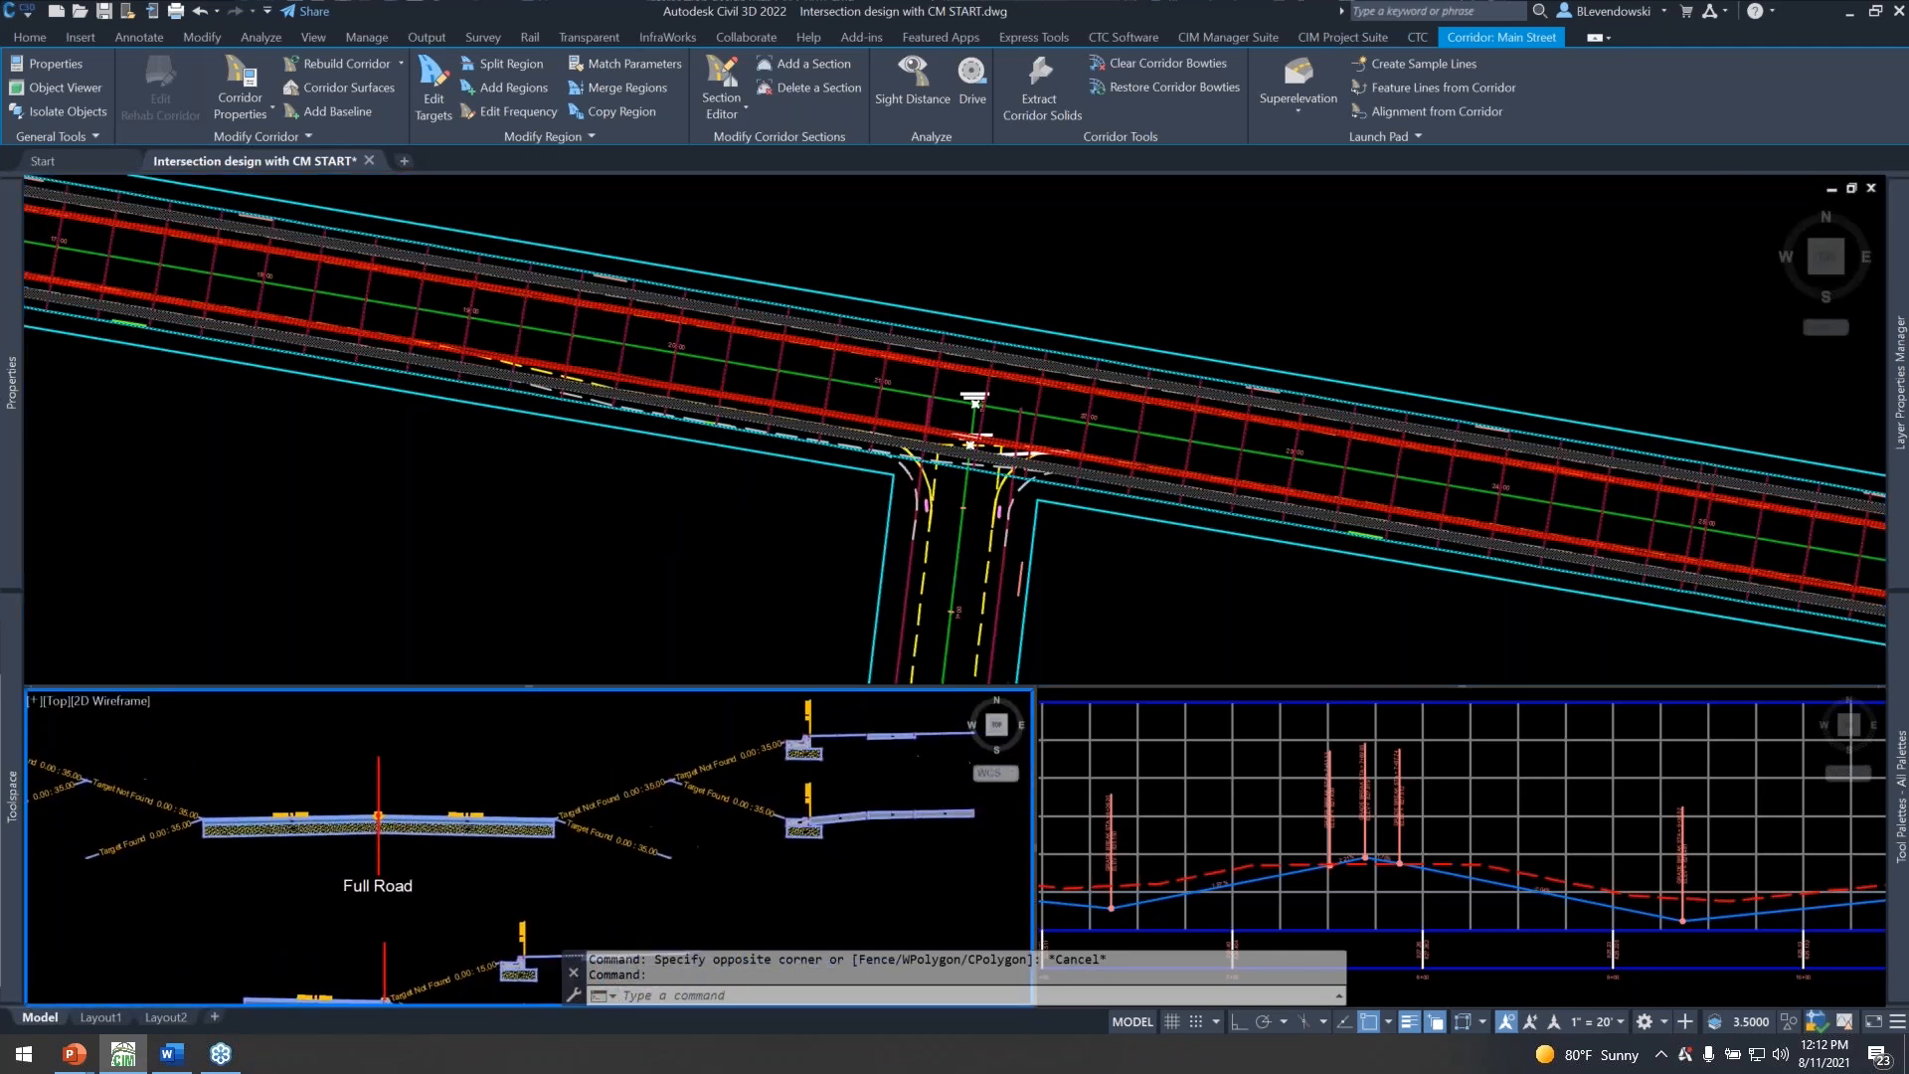
Examine the corridor between station 26+38.85 and the 3rd Ave crossing against the Full Road assembly, and clear the corridor selection.
click(1070, 271)
middle_drag(1432, 418, 711, 306)
middle_drag(1301, 501, 1295, 497)
middle_drag(787, 409, 787, 405)
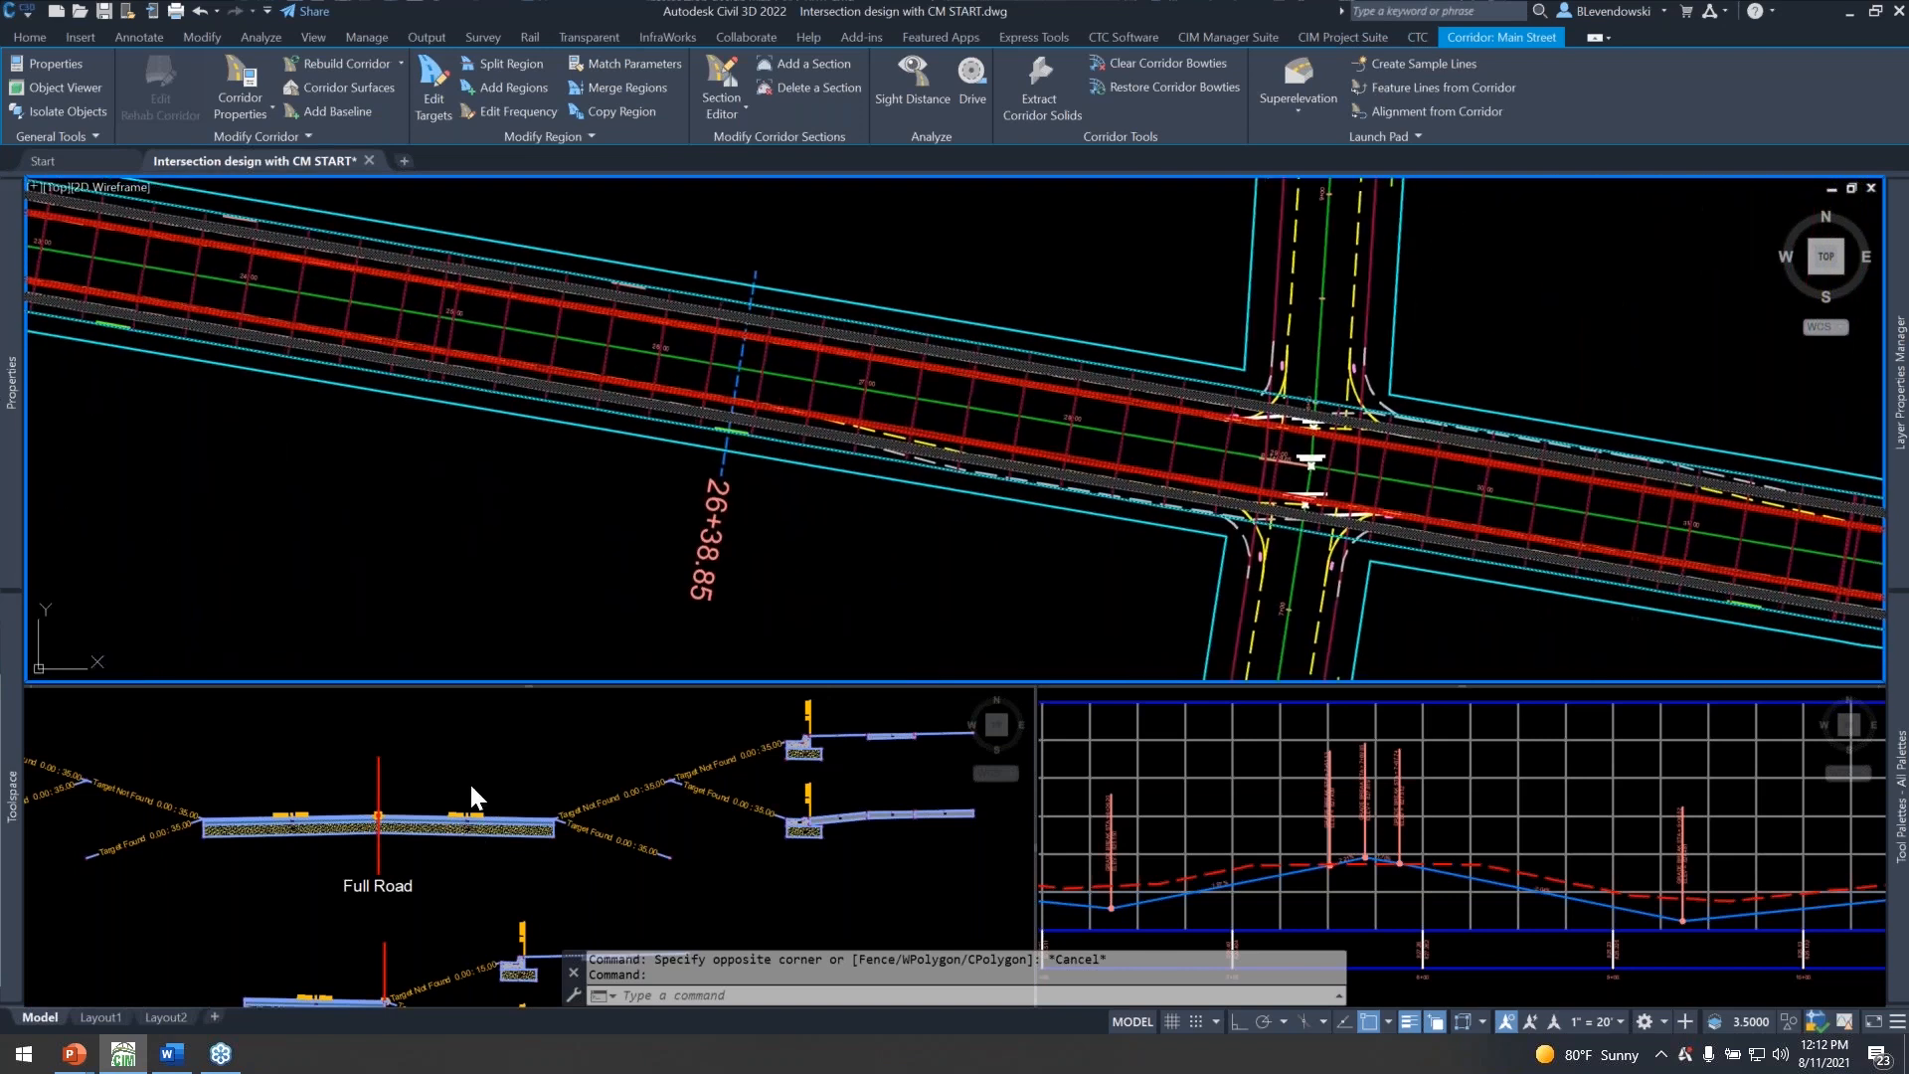
click(468, 780)
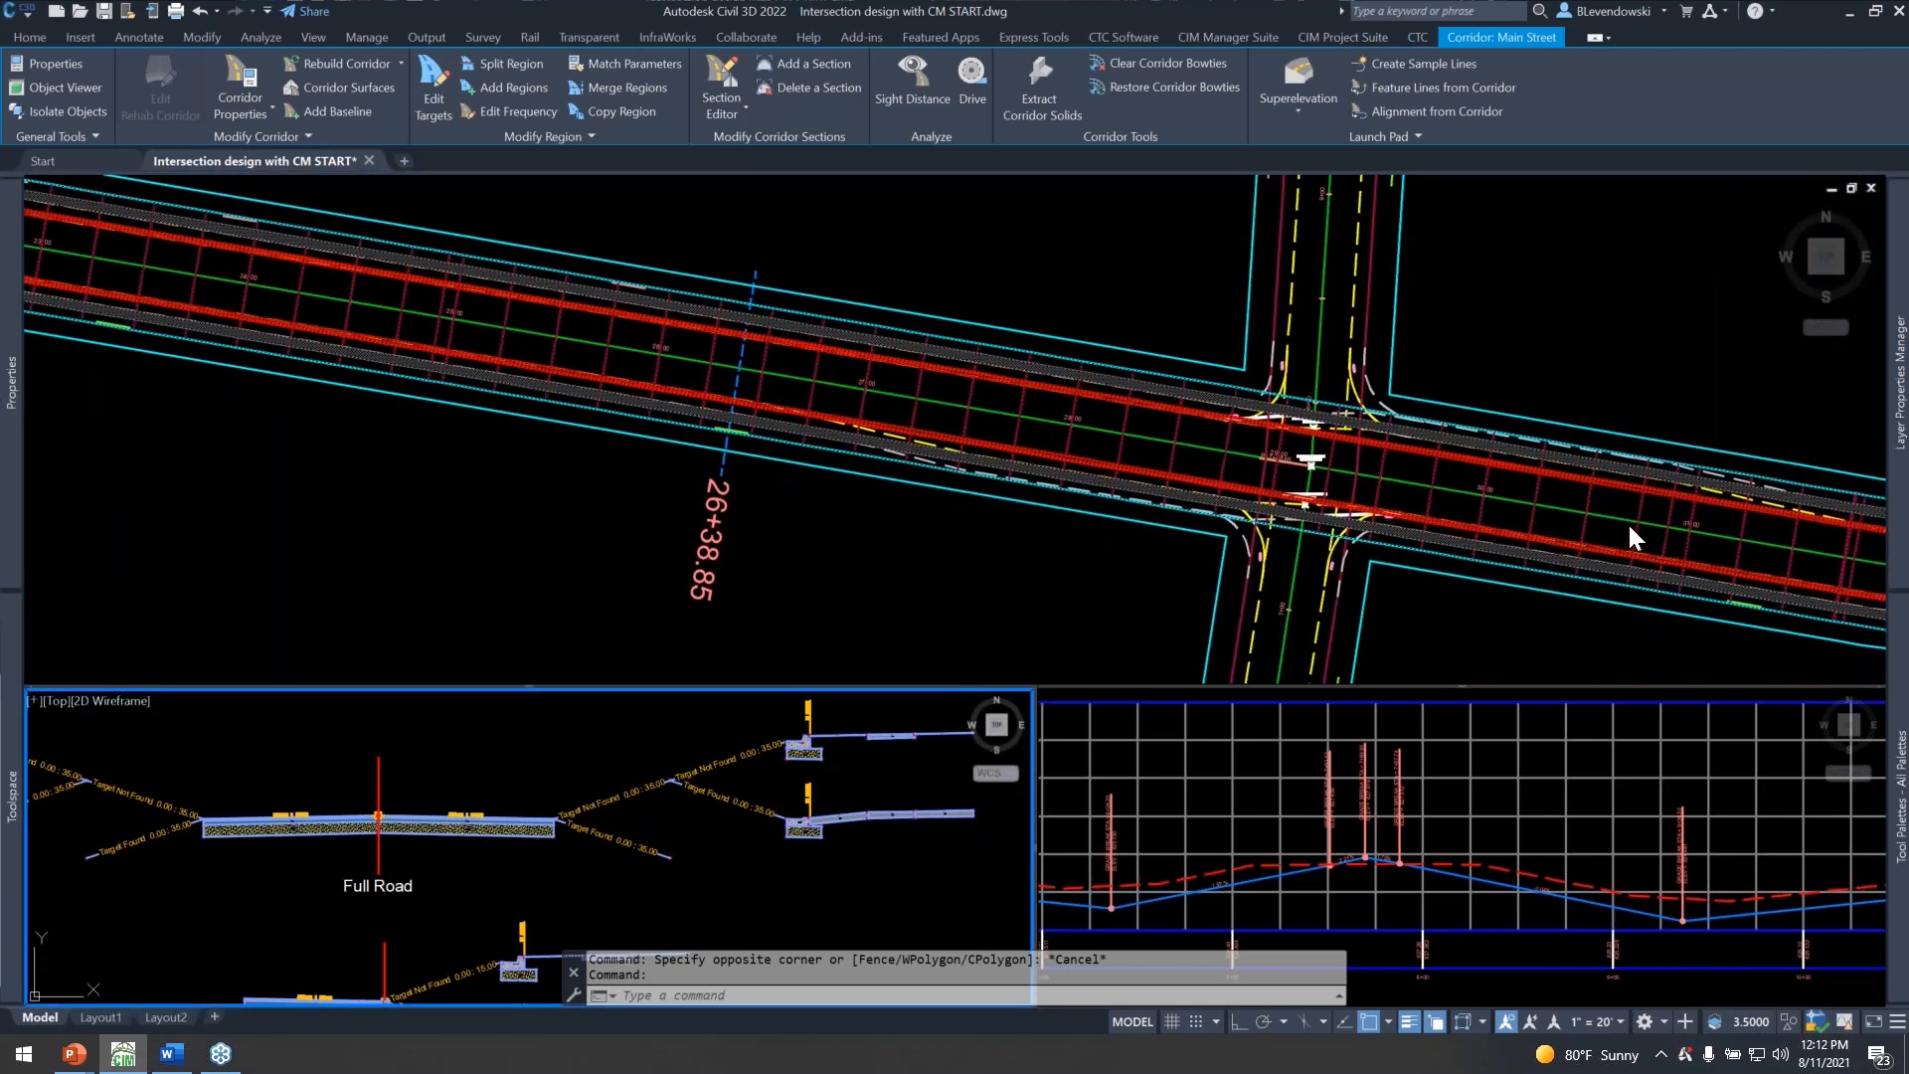
click(1512, 358)
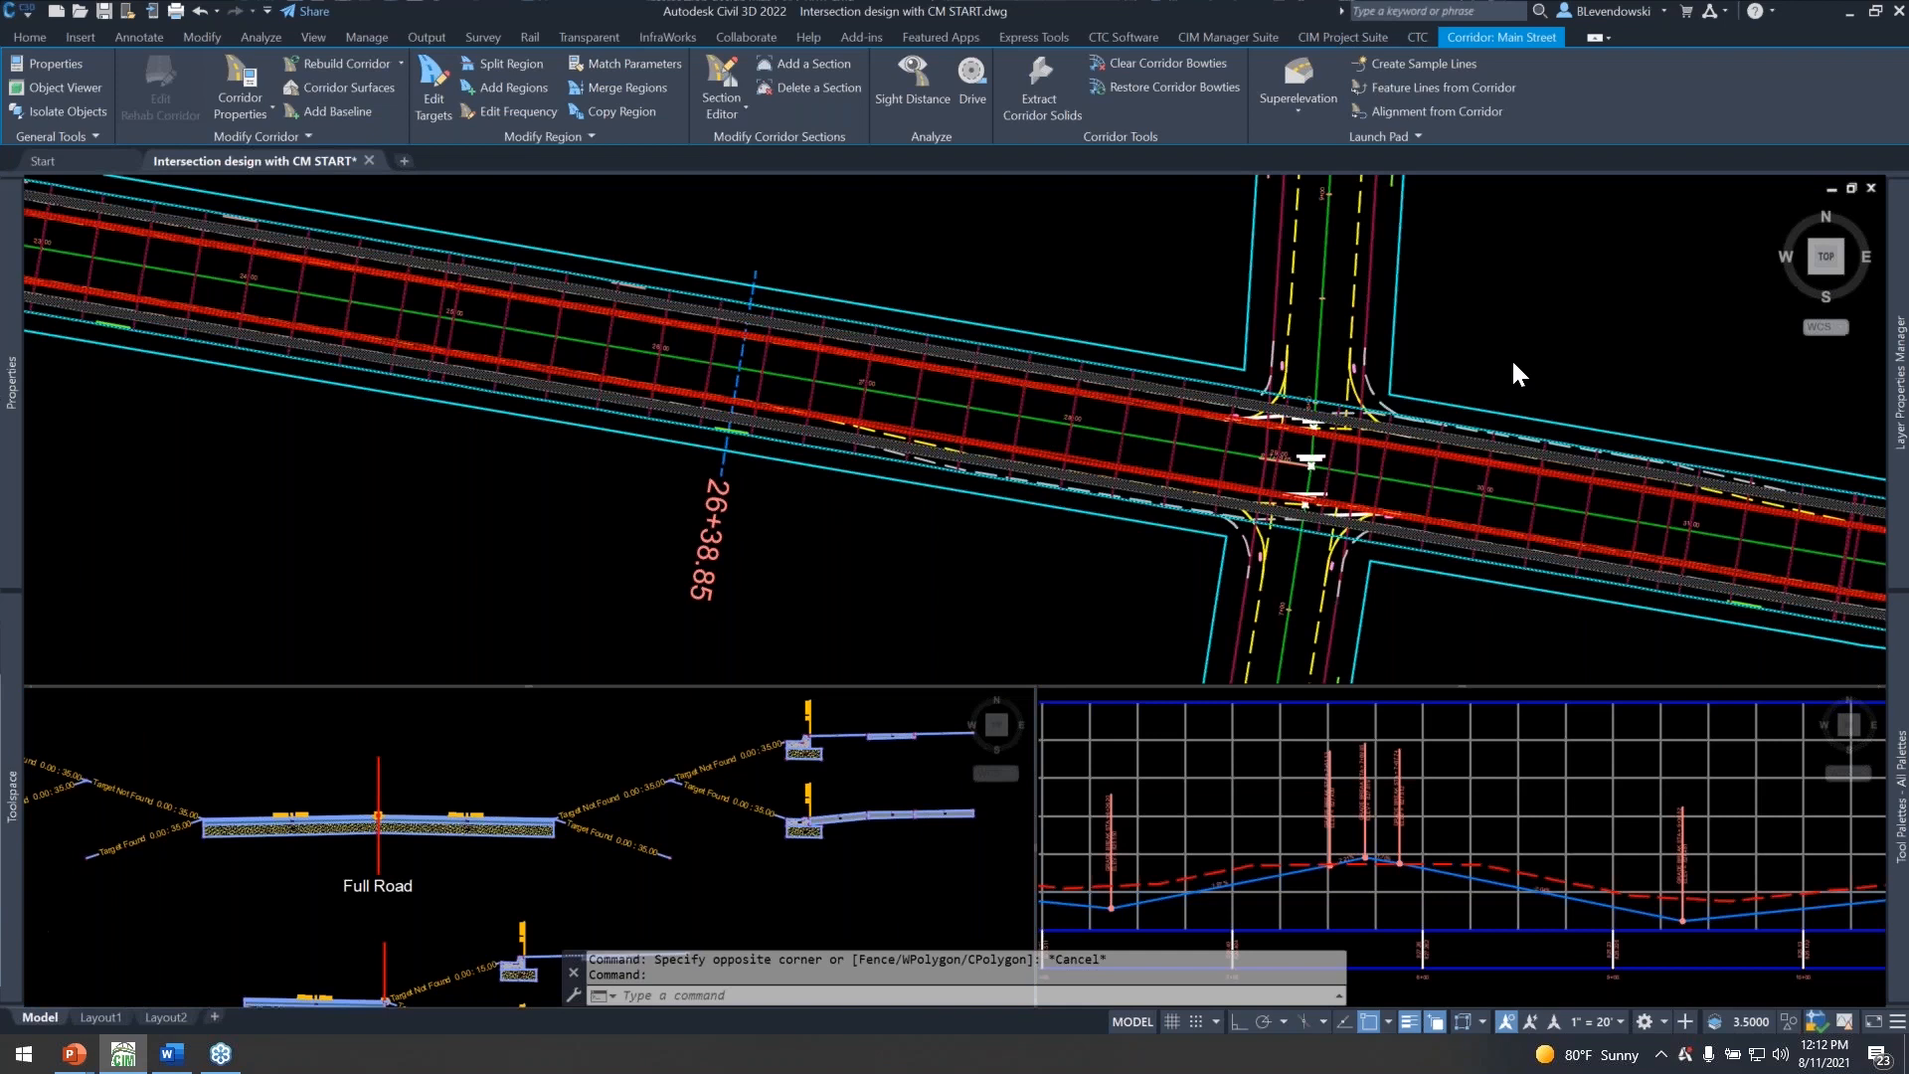
scroll(1398, 498, up, 4)
middle_drag(1398, 491, 1250, 475)
key(Escape)
key(Escape)
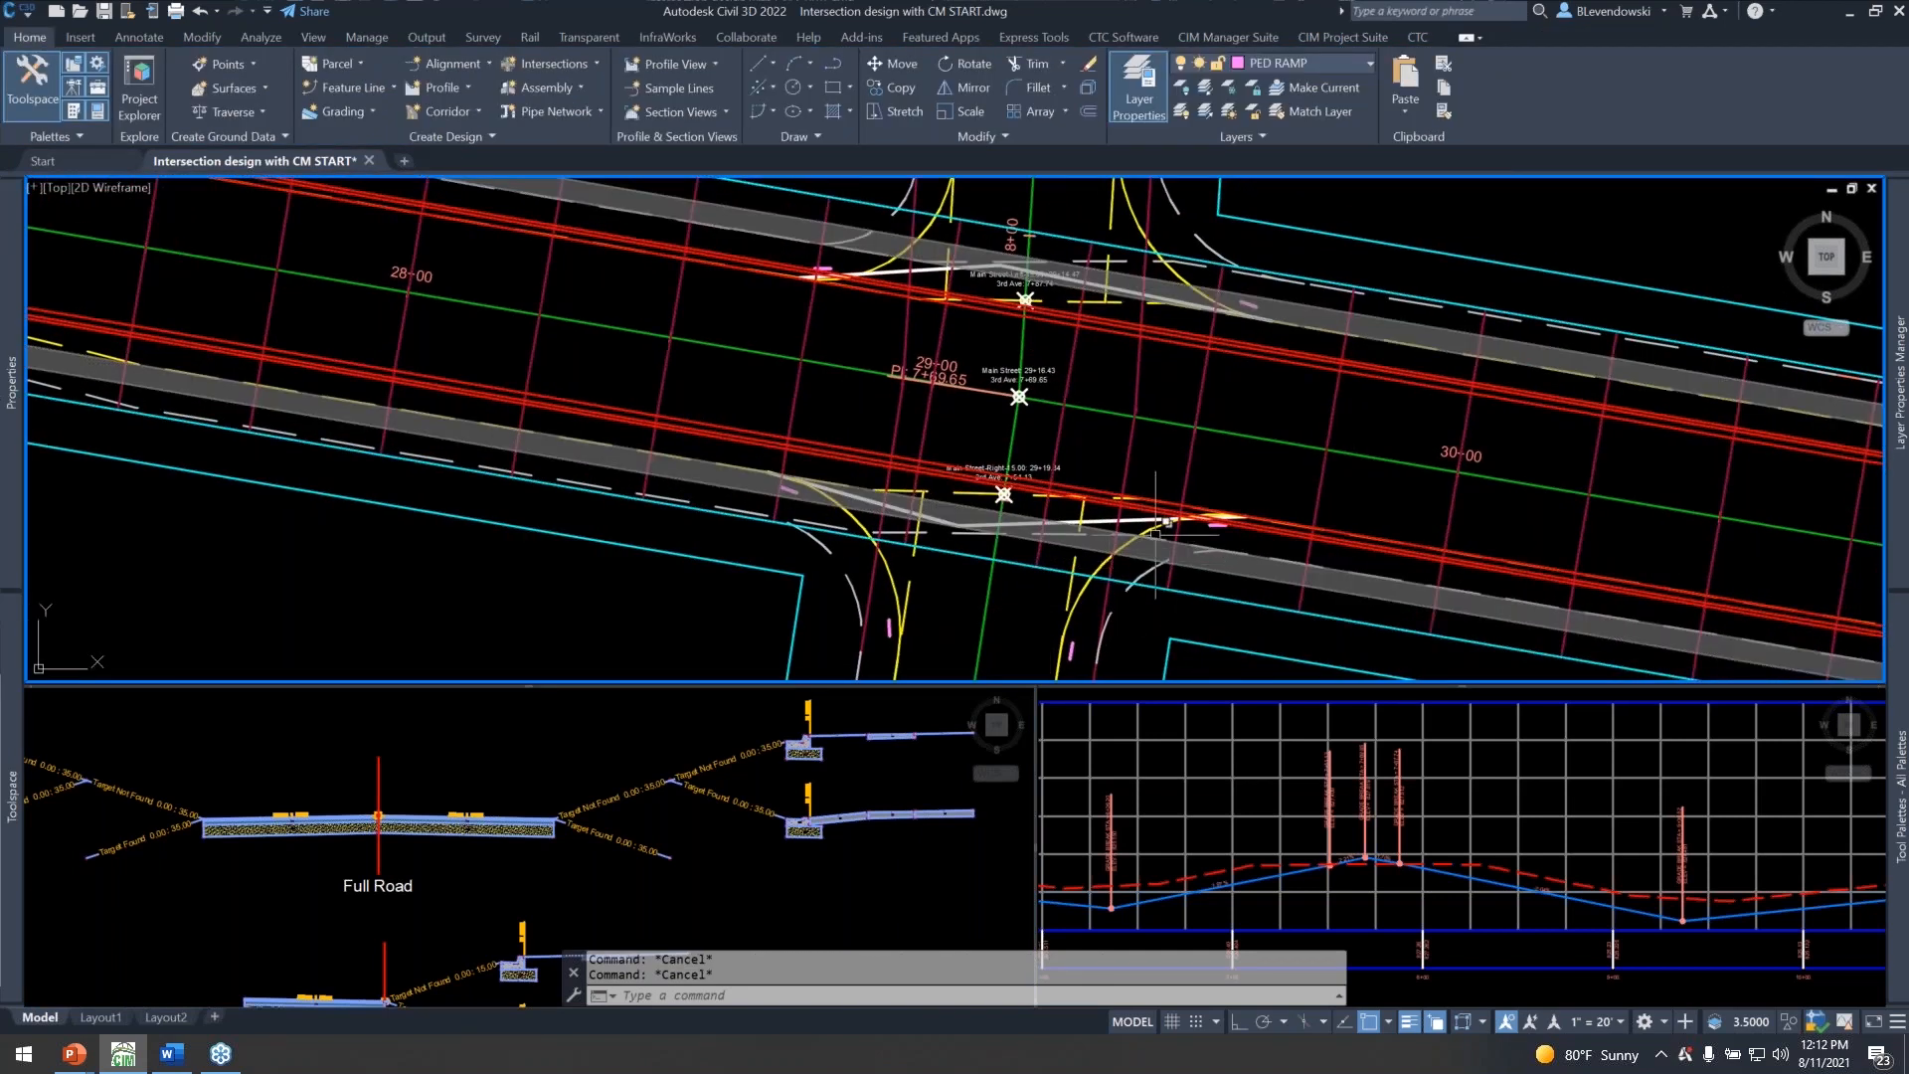
Examine the extent of the right-side intersection target polyline across the south curb returns at Main Street and 3rd Ave.
scroll(1180, 532, up, 2)
click(1117, 507)
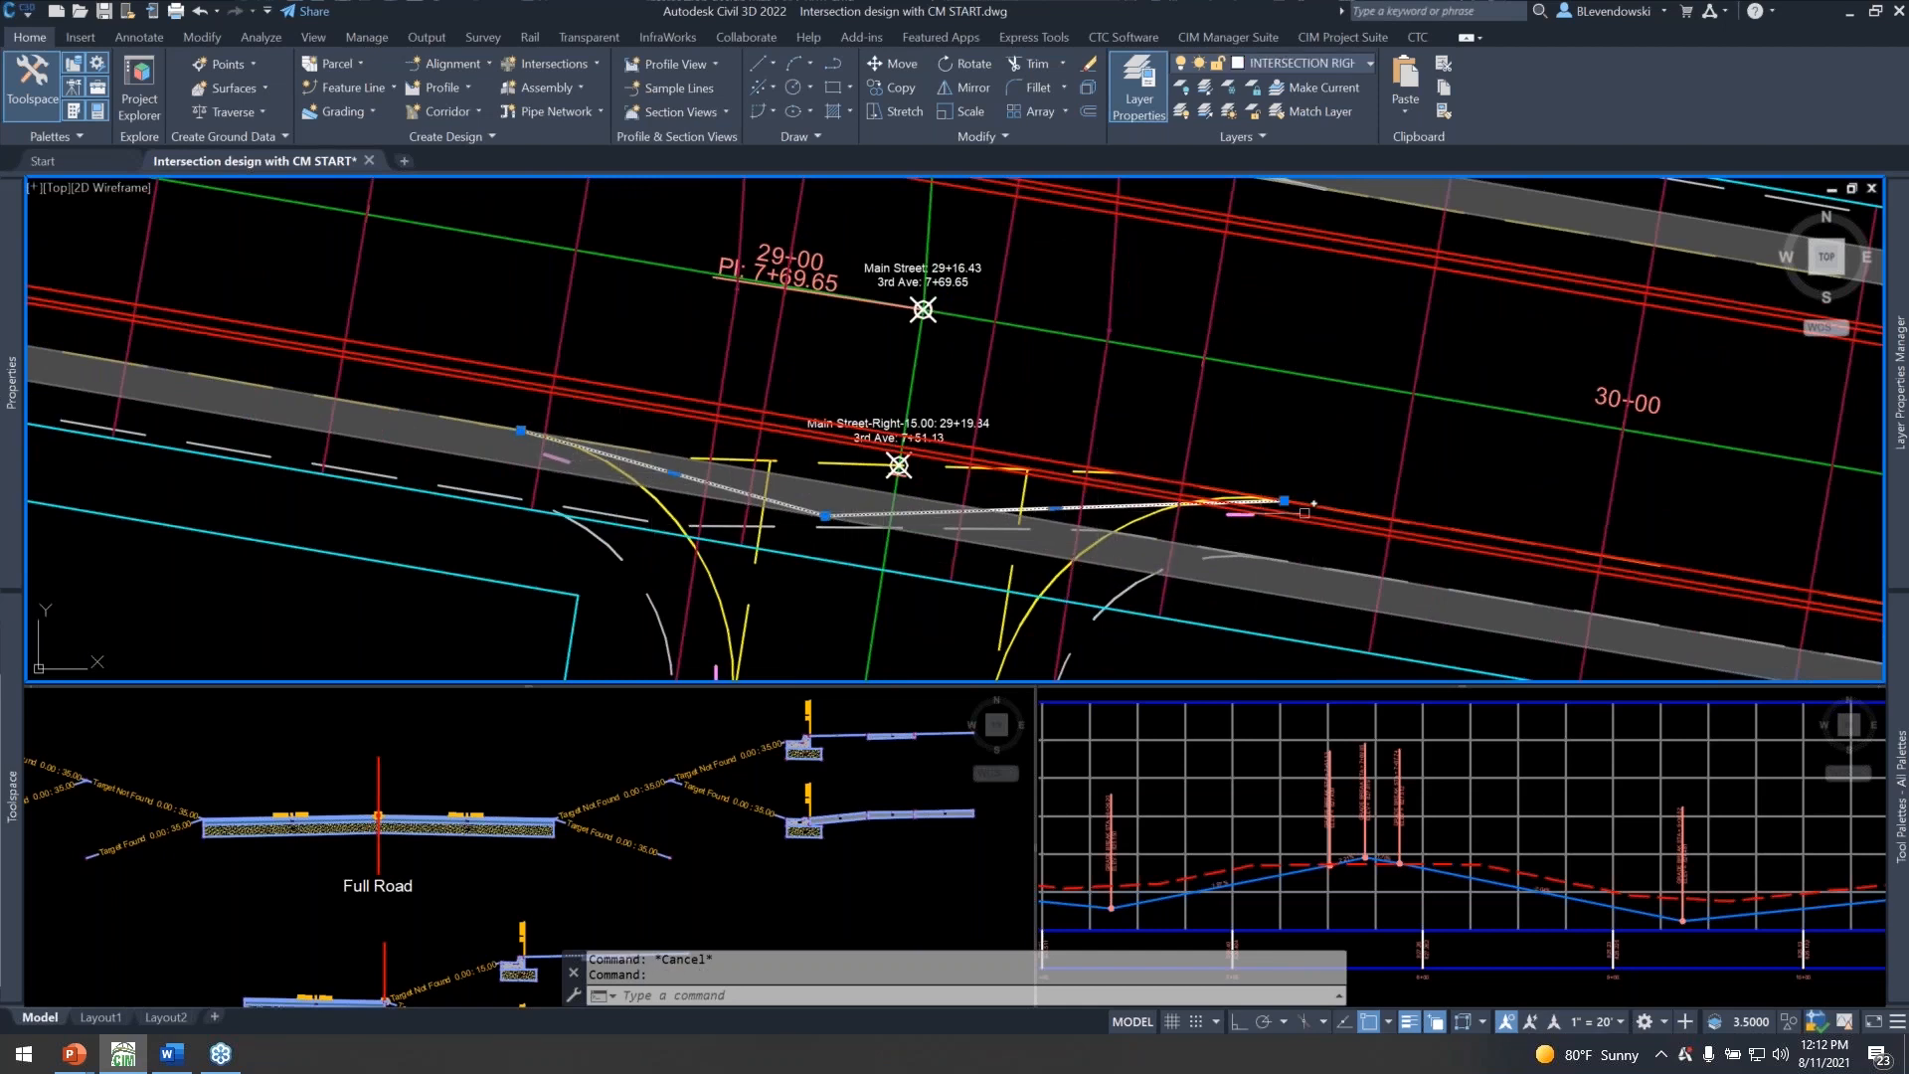
mouse_move(521, 430)
mouse_move(1284, 500)
scroll(1068, 572, down, 2)
middle_drag(1116, 417, 1057, 400)
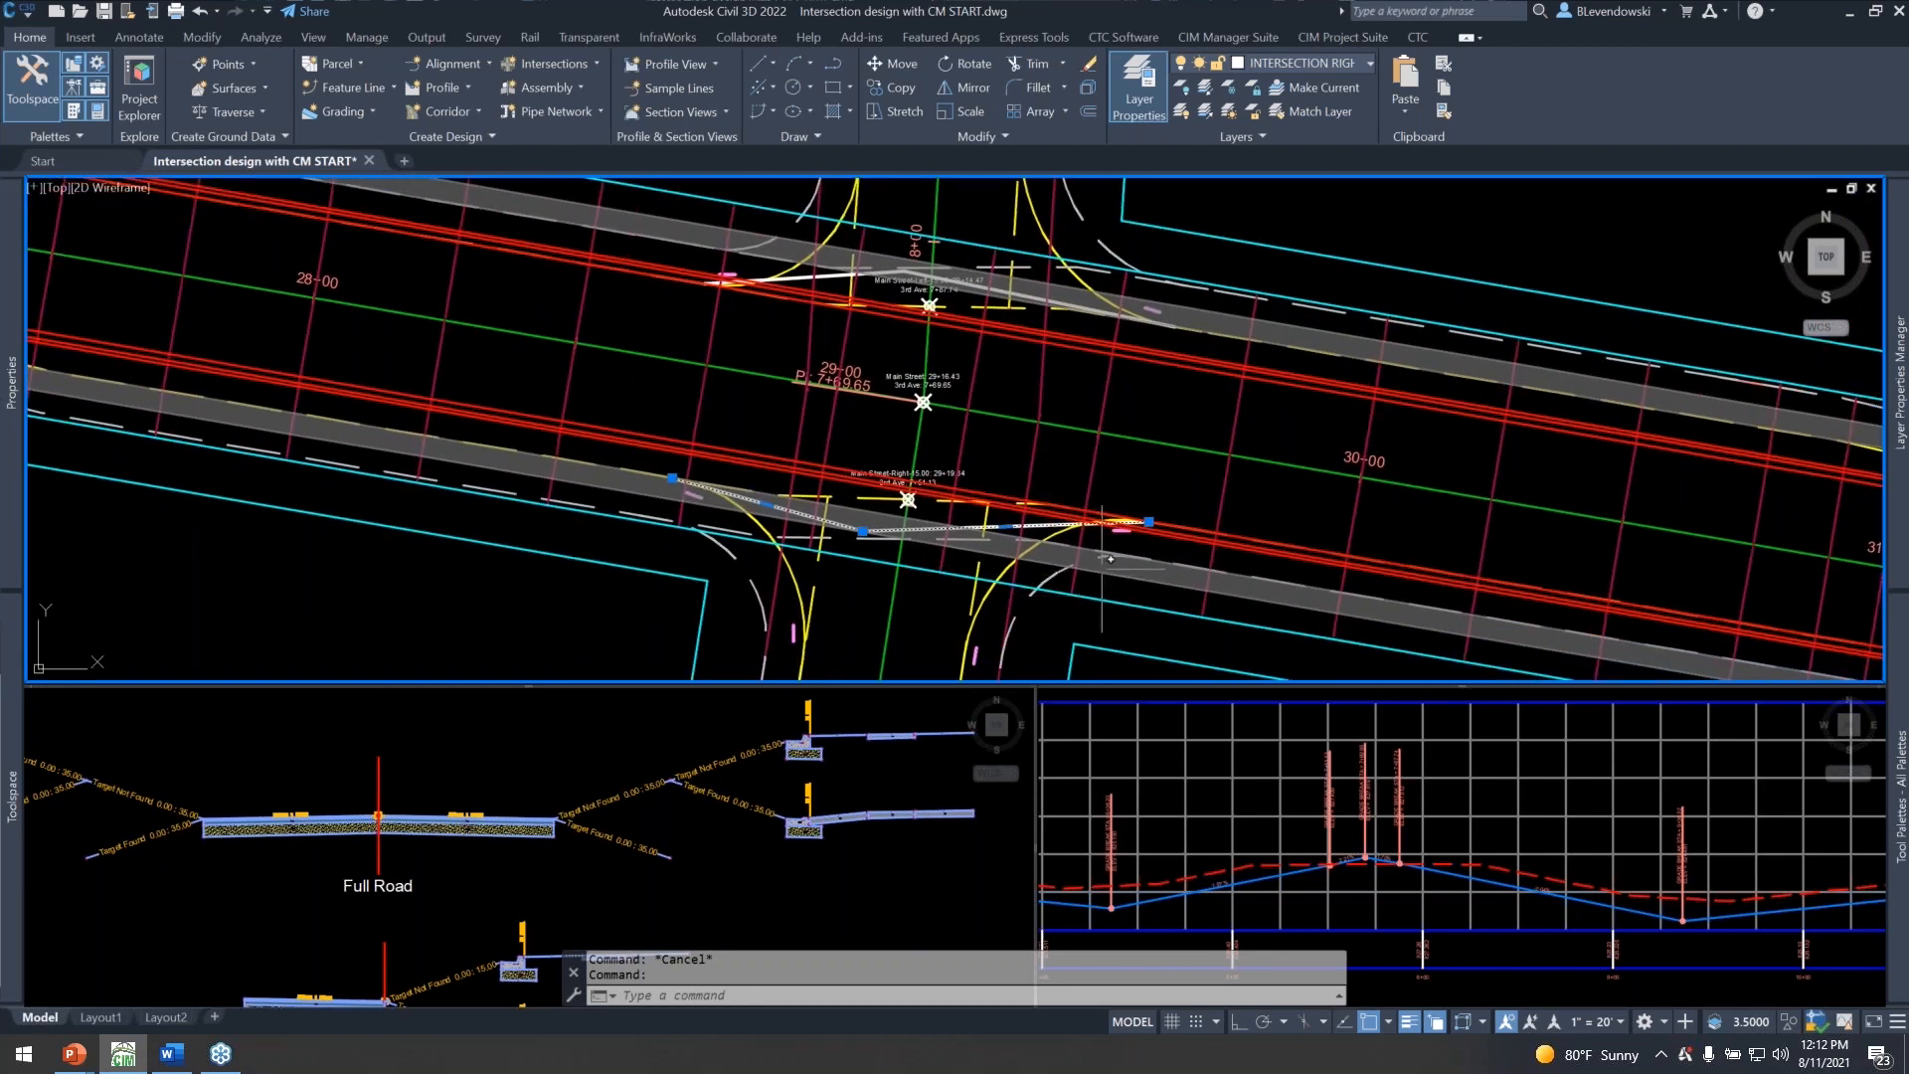
scroll(1098, 575, up, 4)
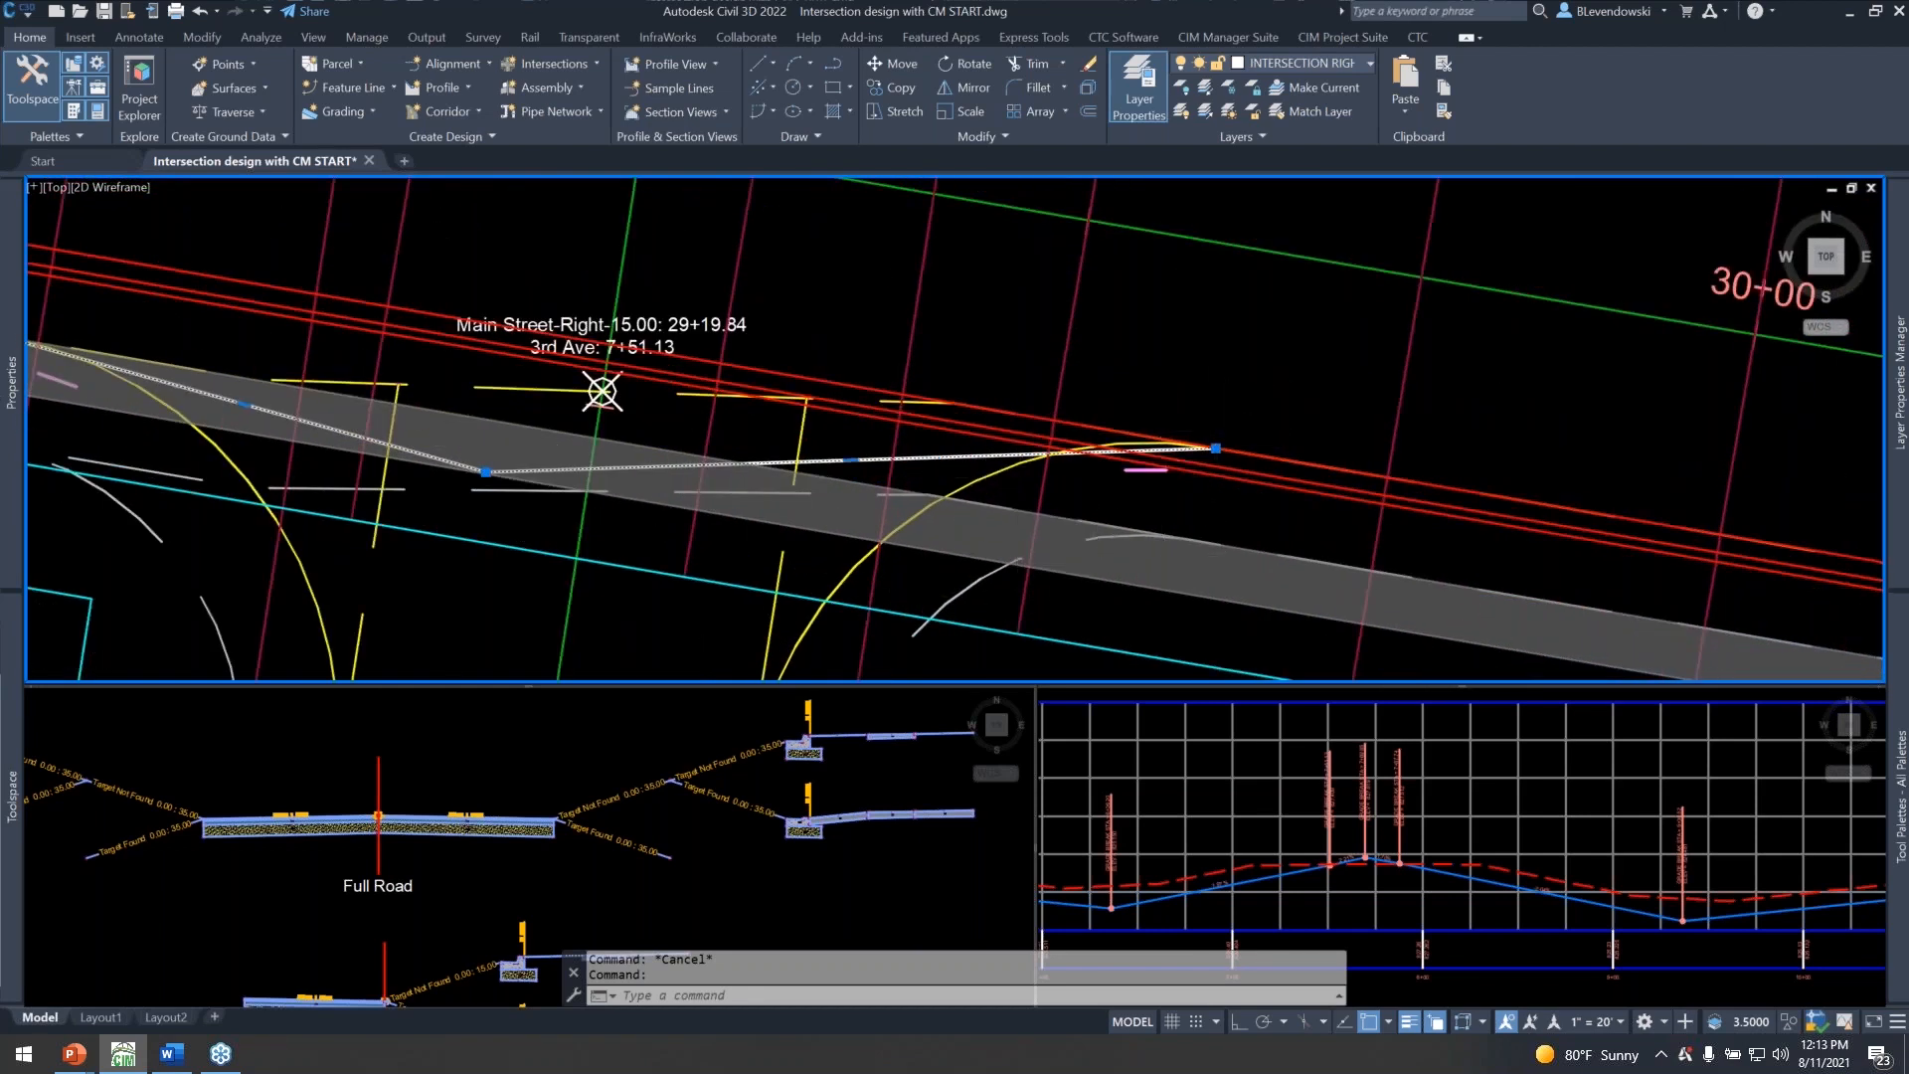
scroll(1223, 443, down, 4)
middle_drag(1129, 458, 1036, 459)
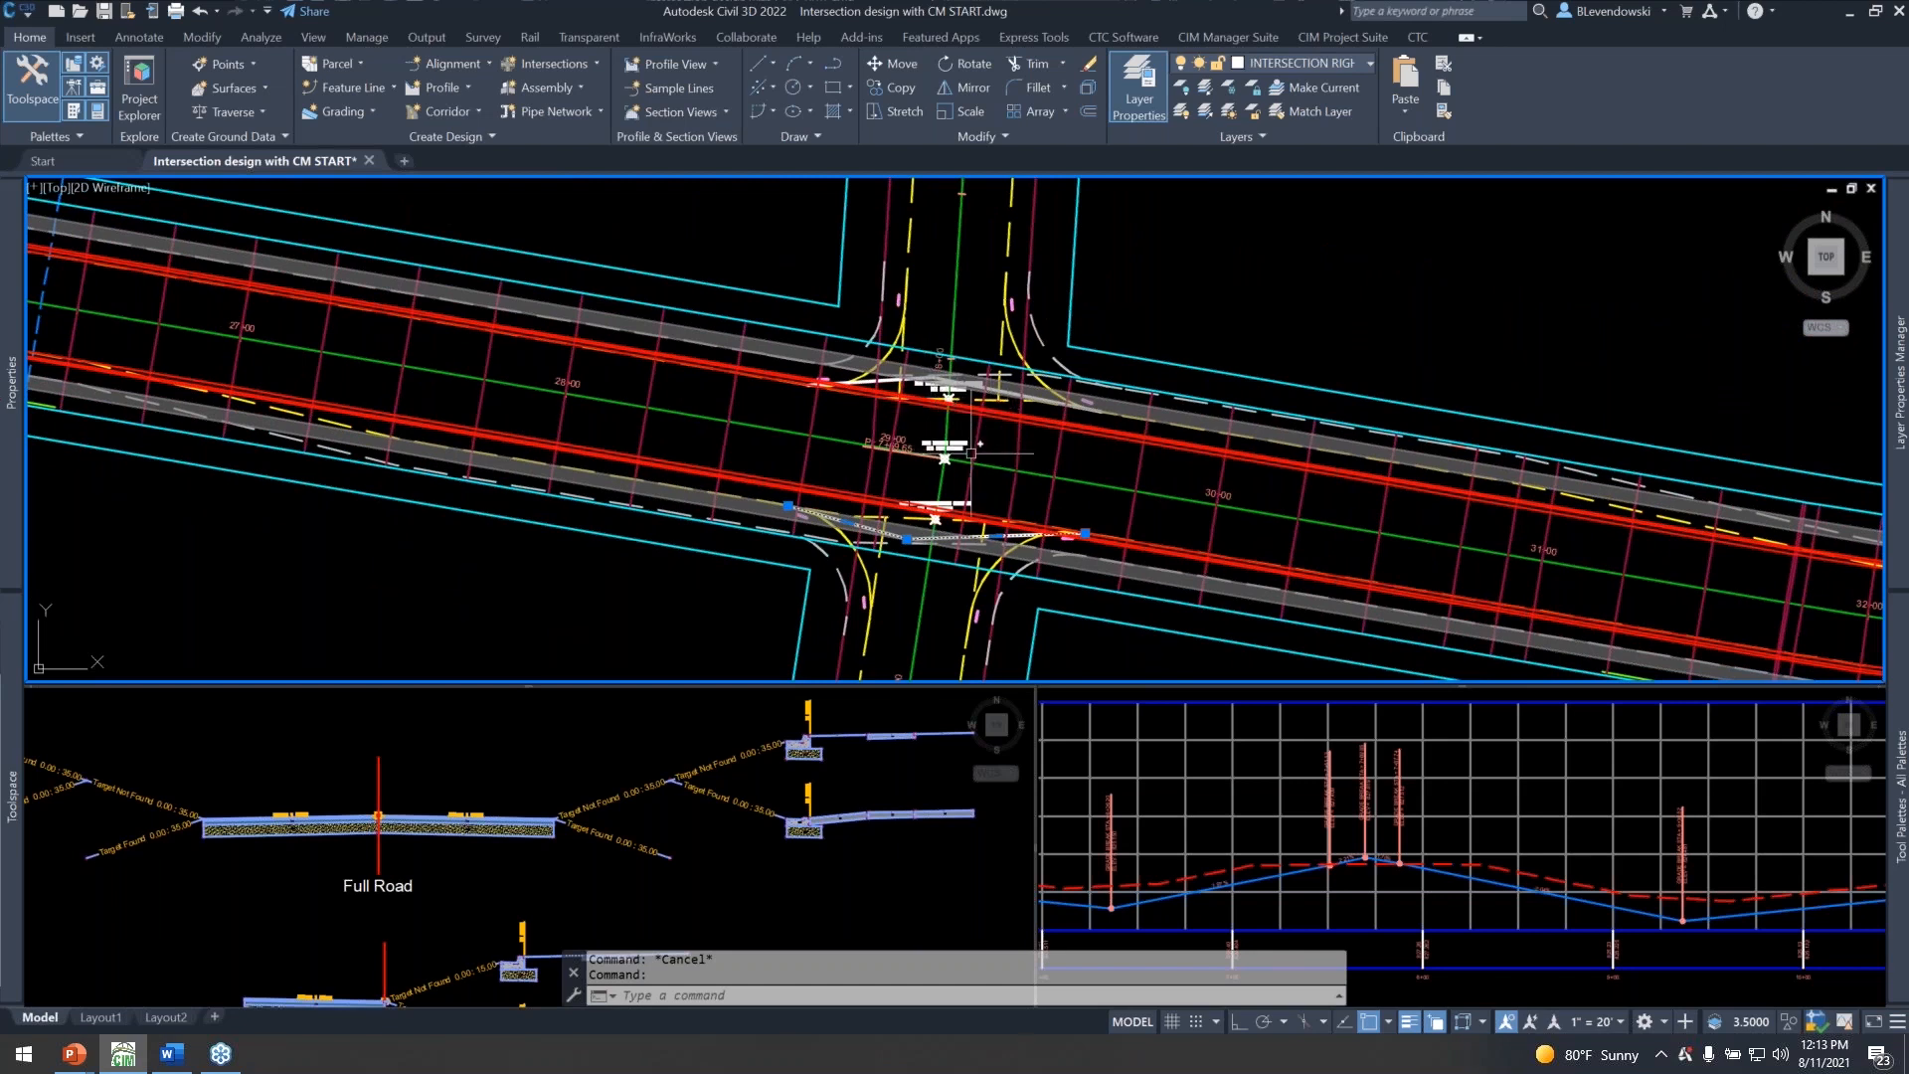
key(Escape)
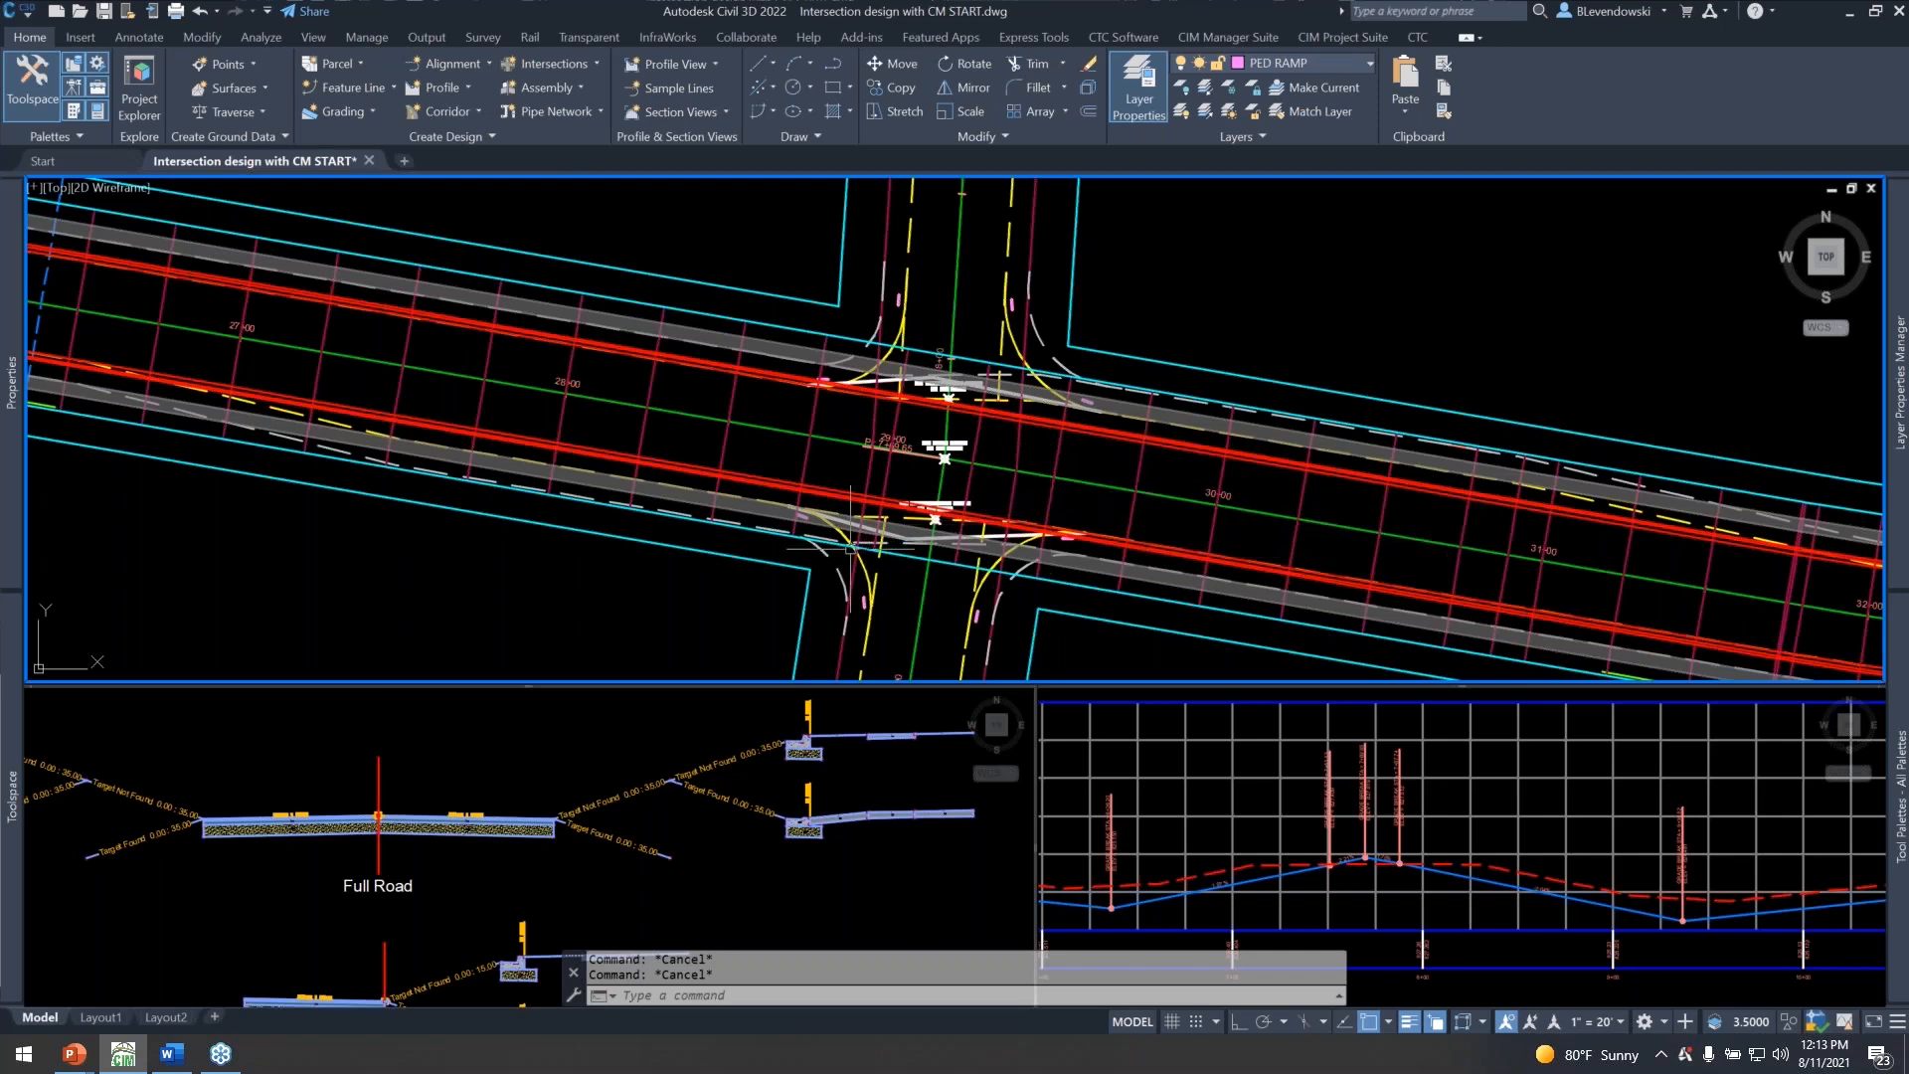
scroll(940, 545, up, 2)
scroll(1016, 546, up, 2)
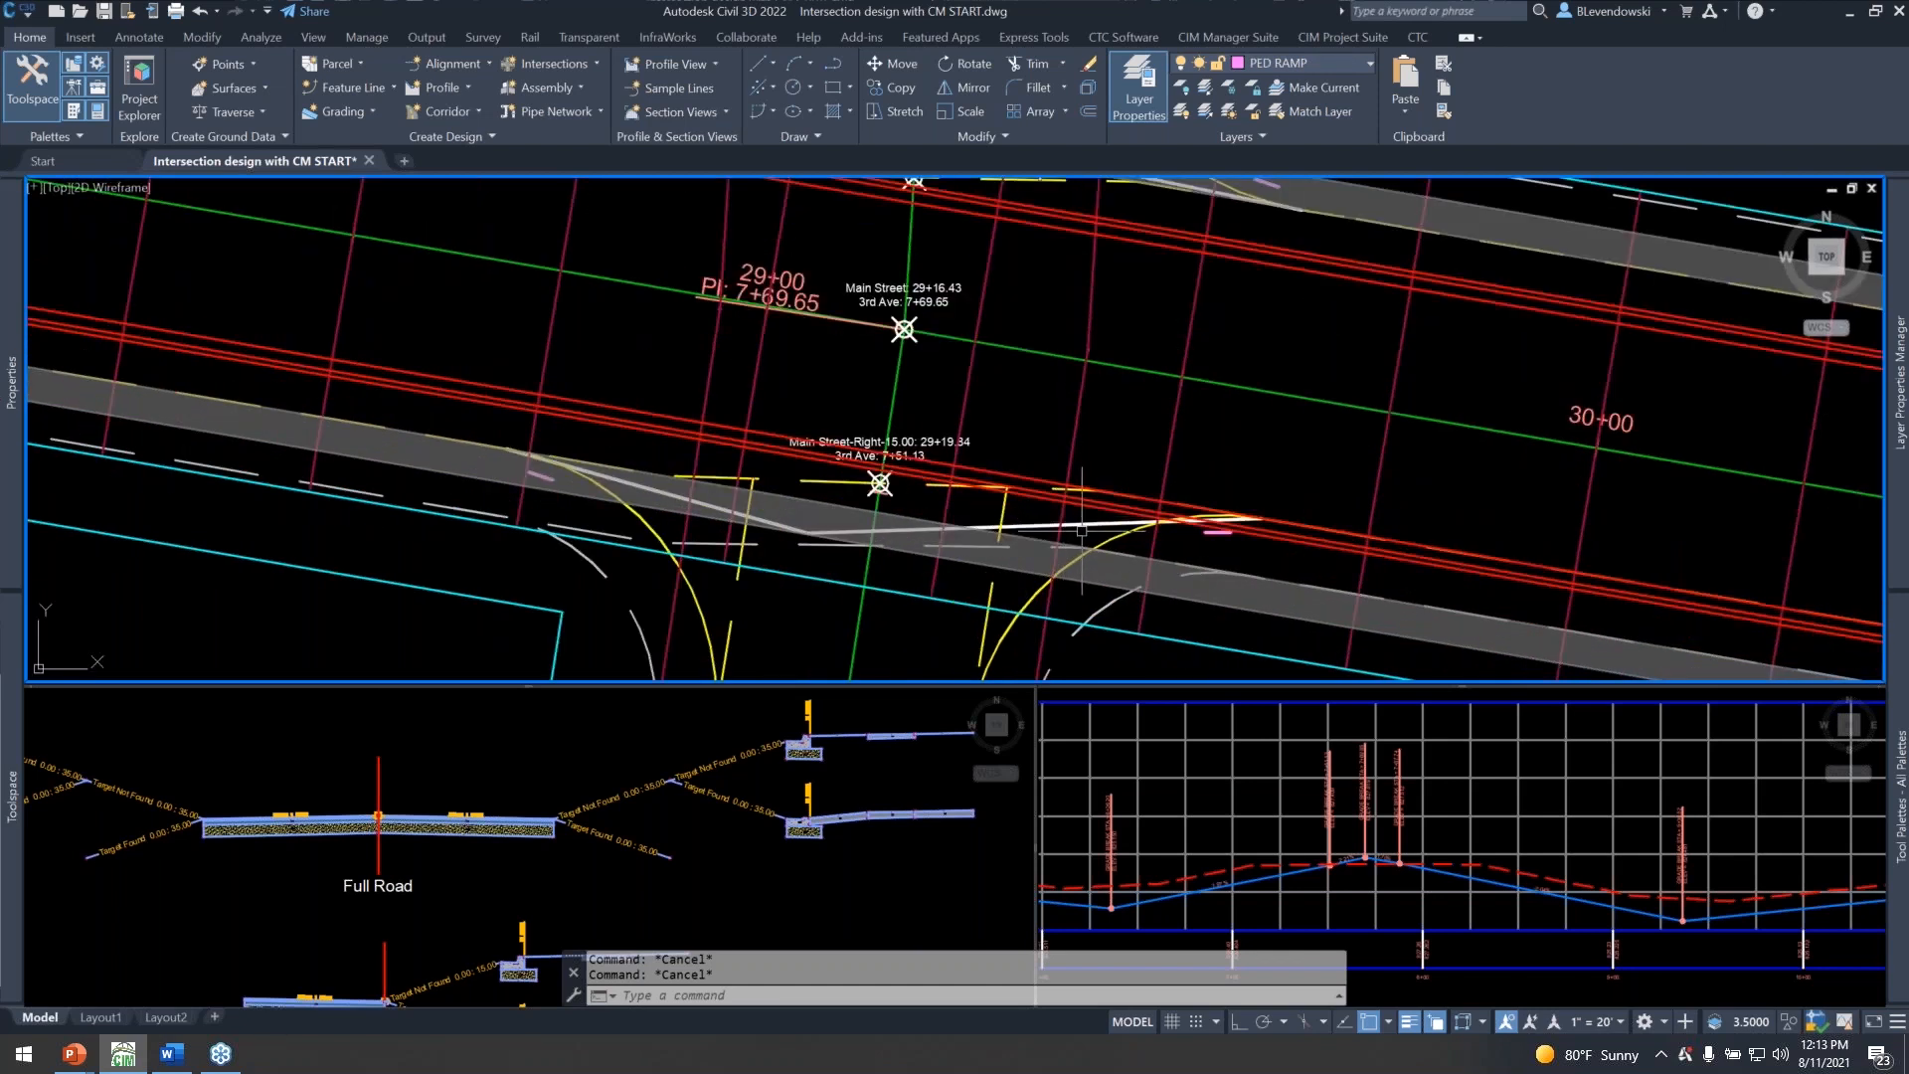
click(1089, 523)
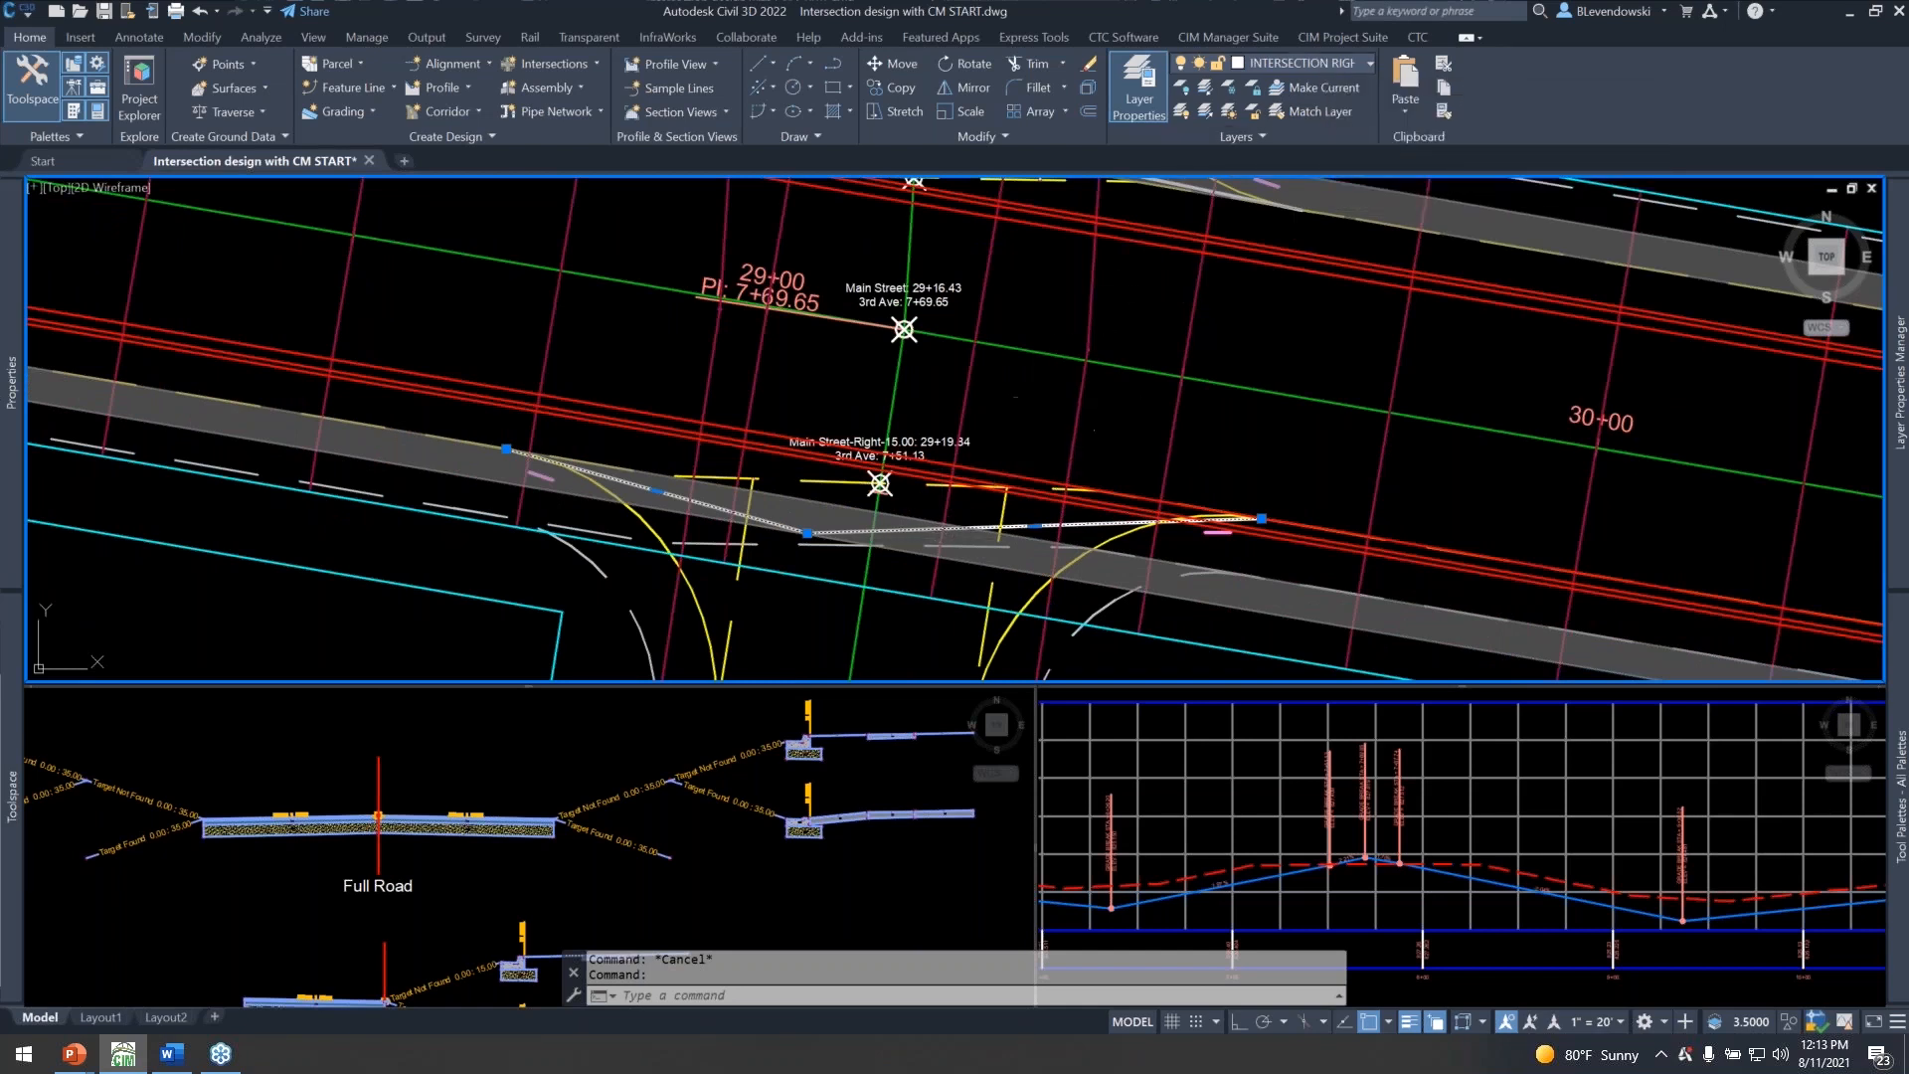
click(637, 751)
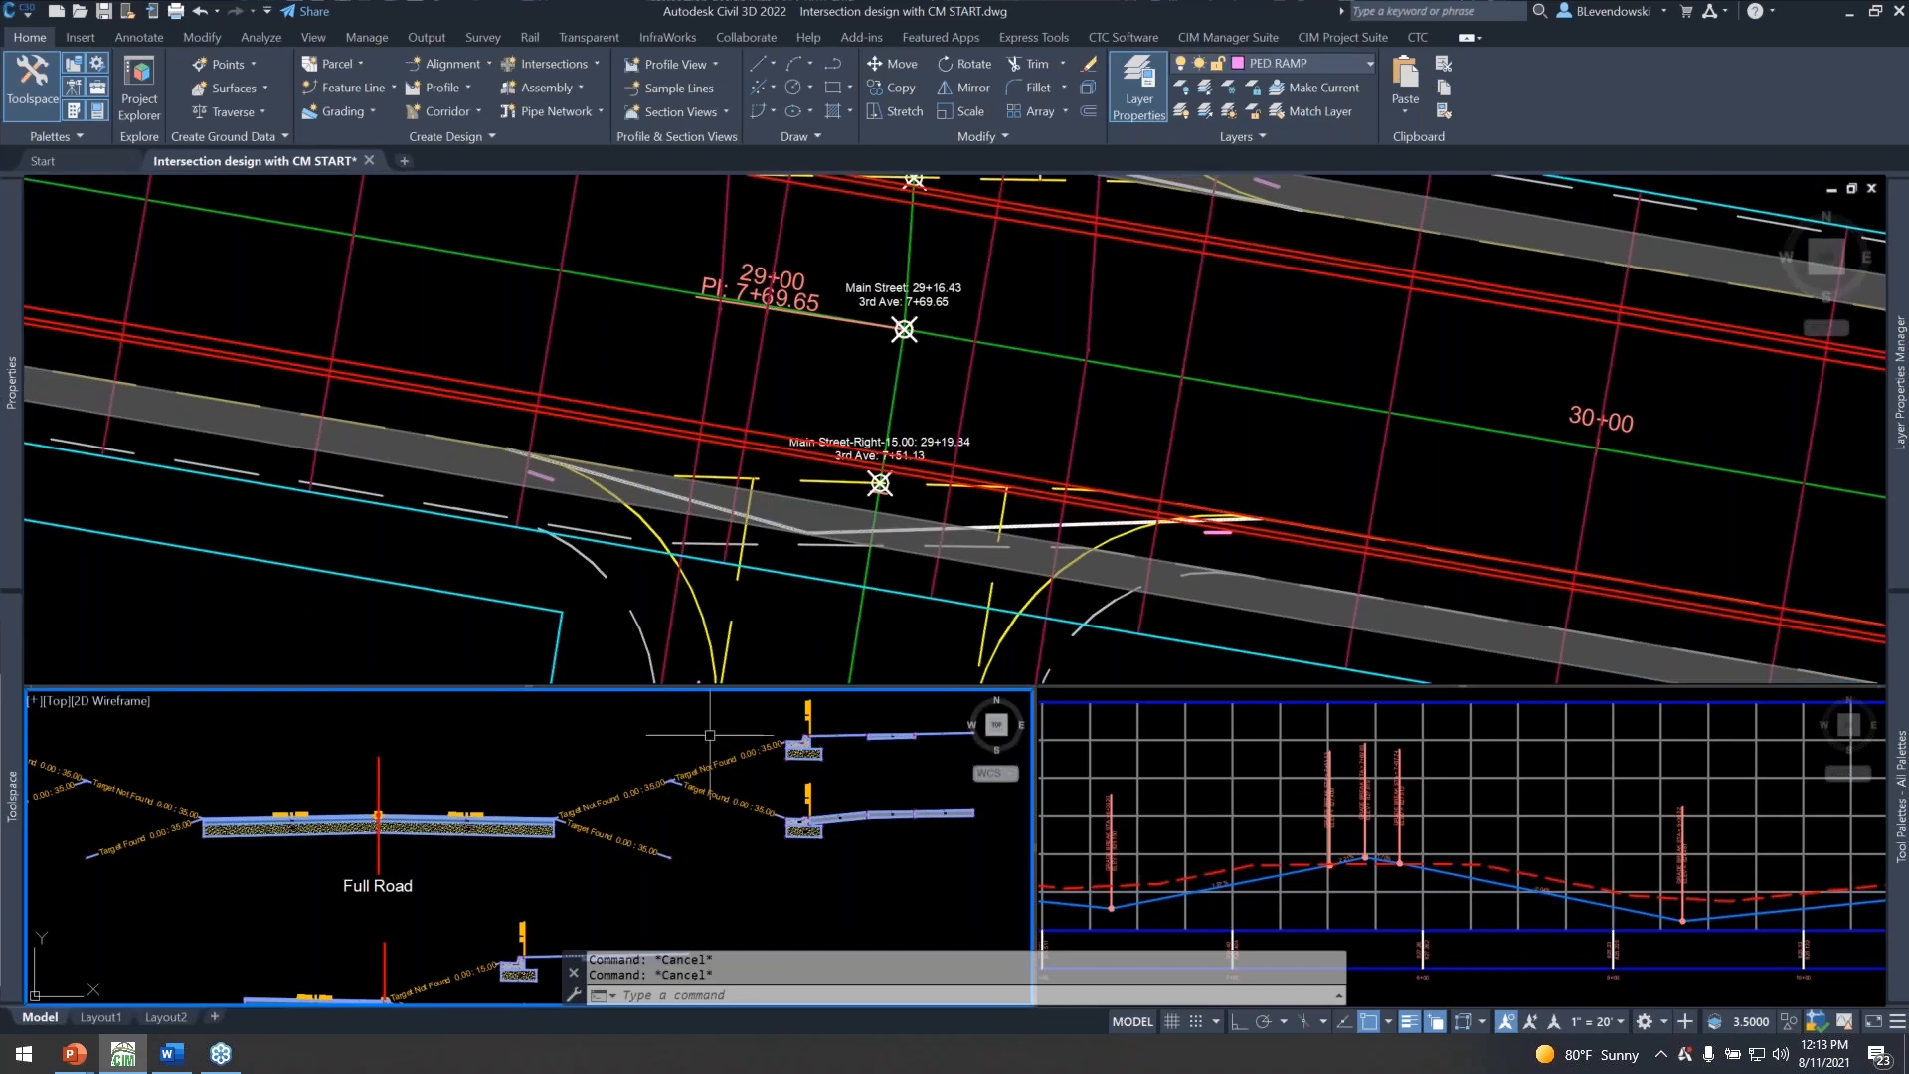
click(617, 344)
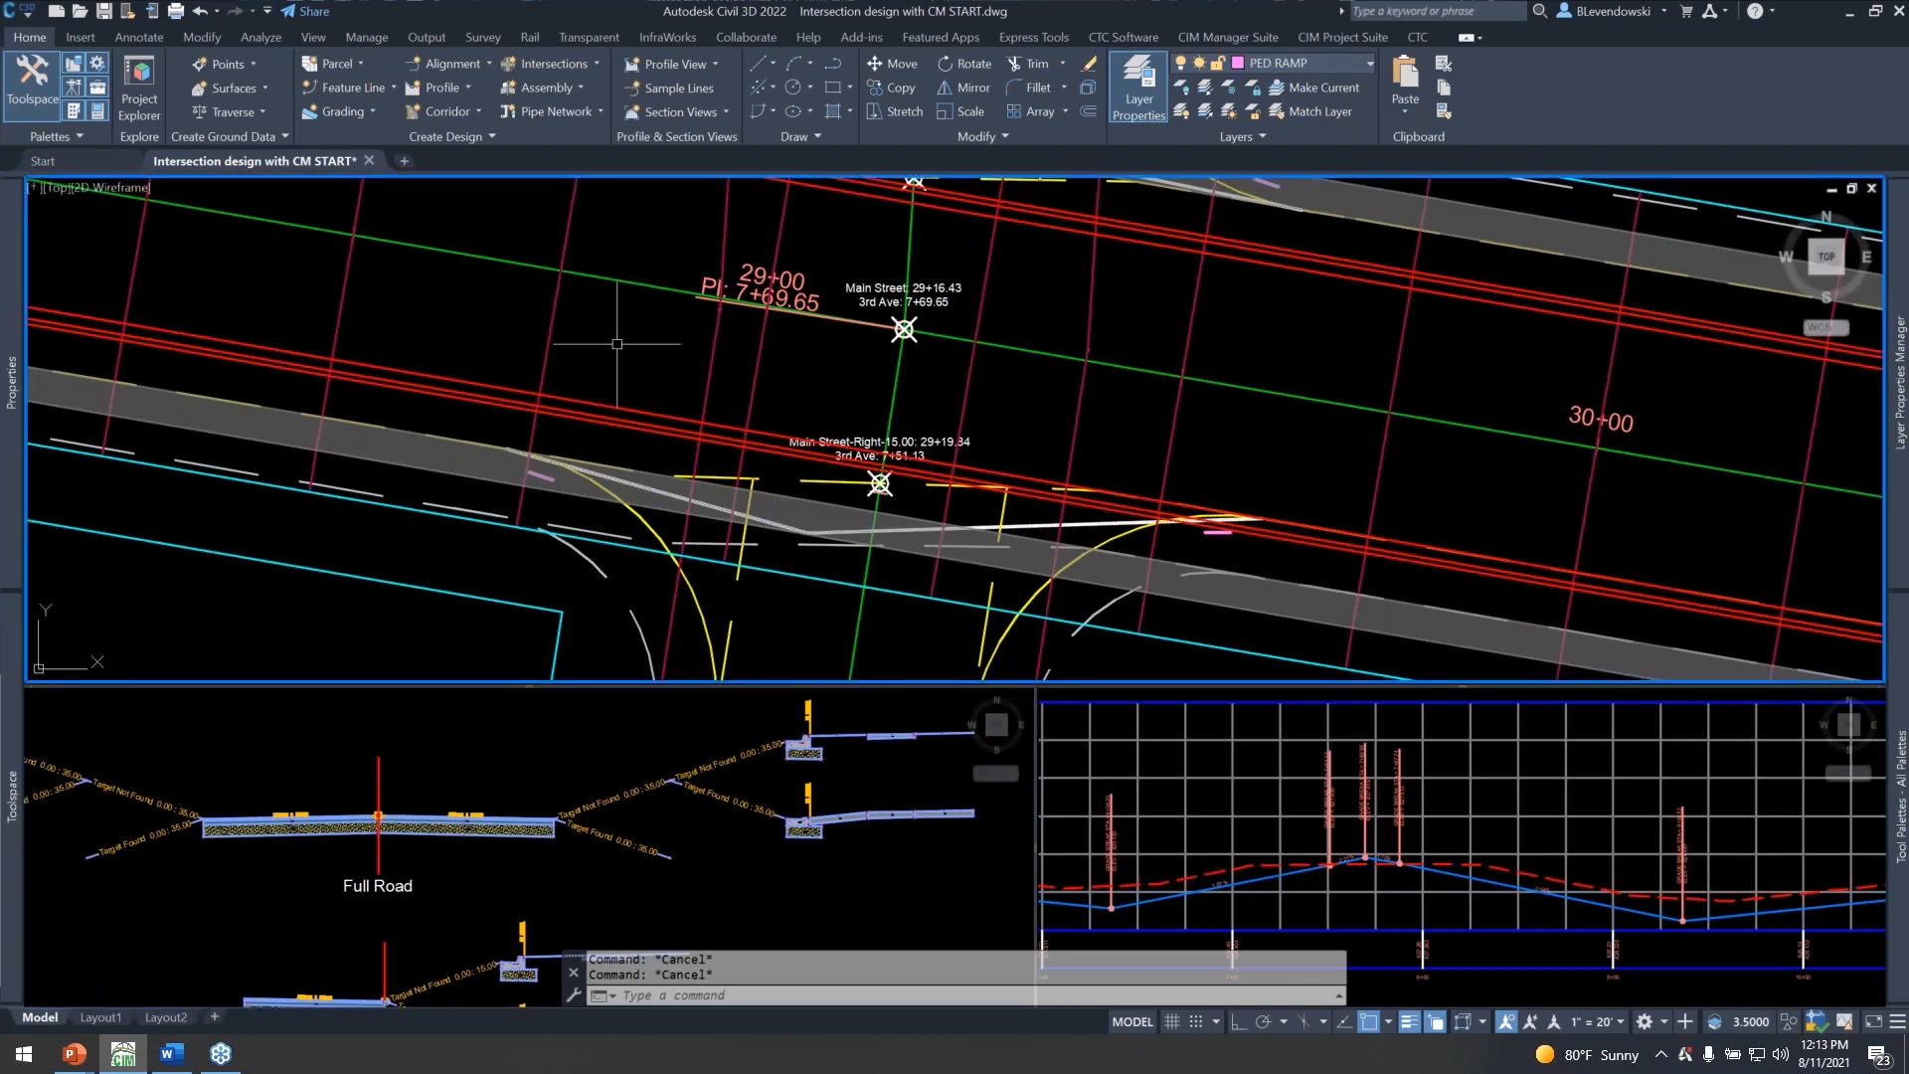
Open Corridor Mapper for the Main Street corridor, enlarge its window and move it clear of the assembly view.
text(CMAP)
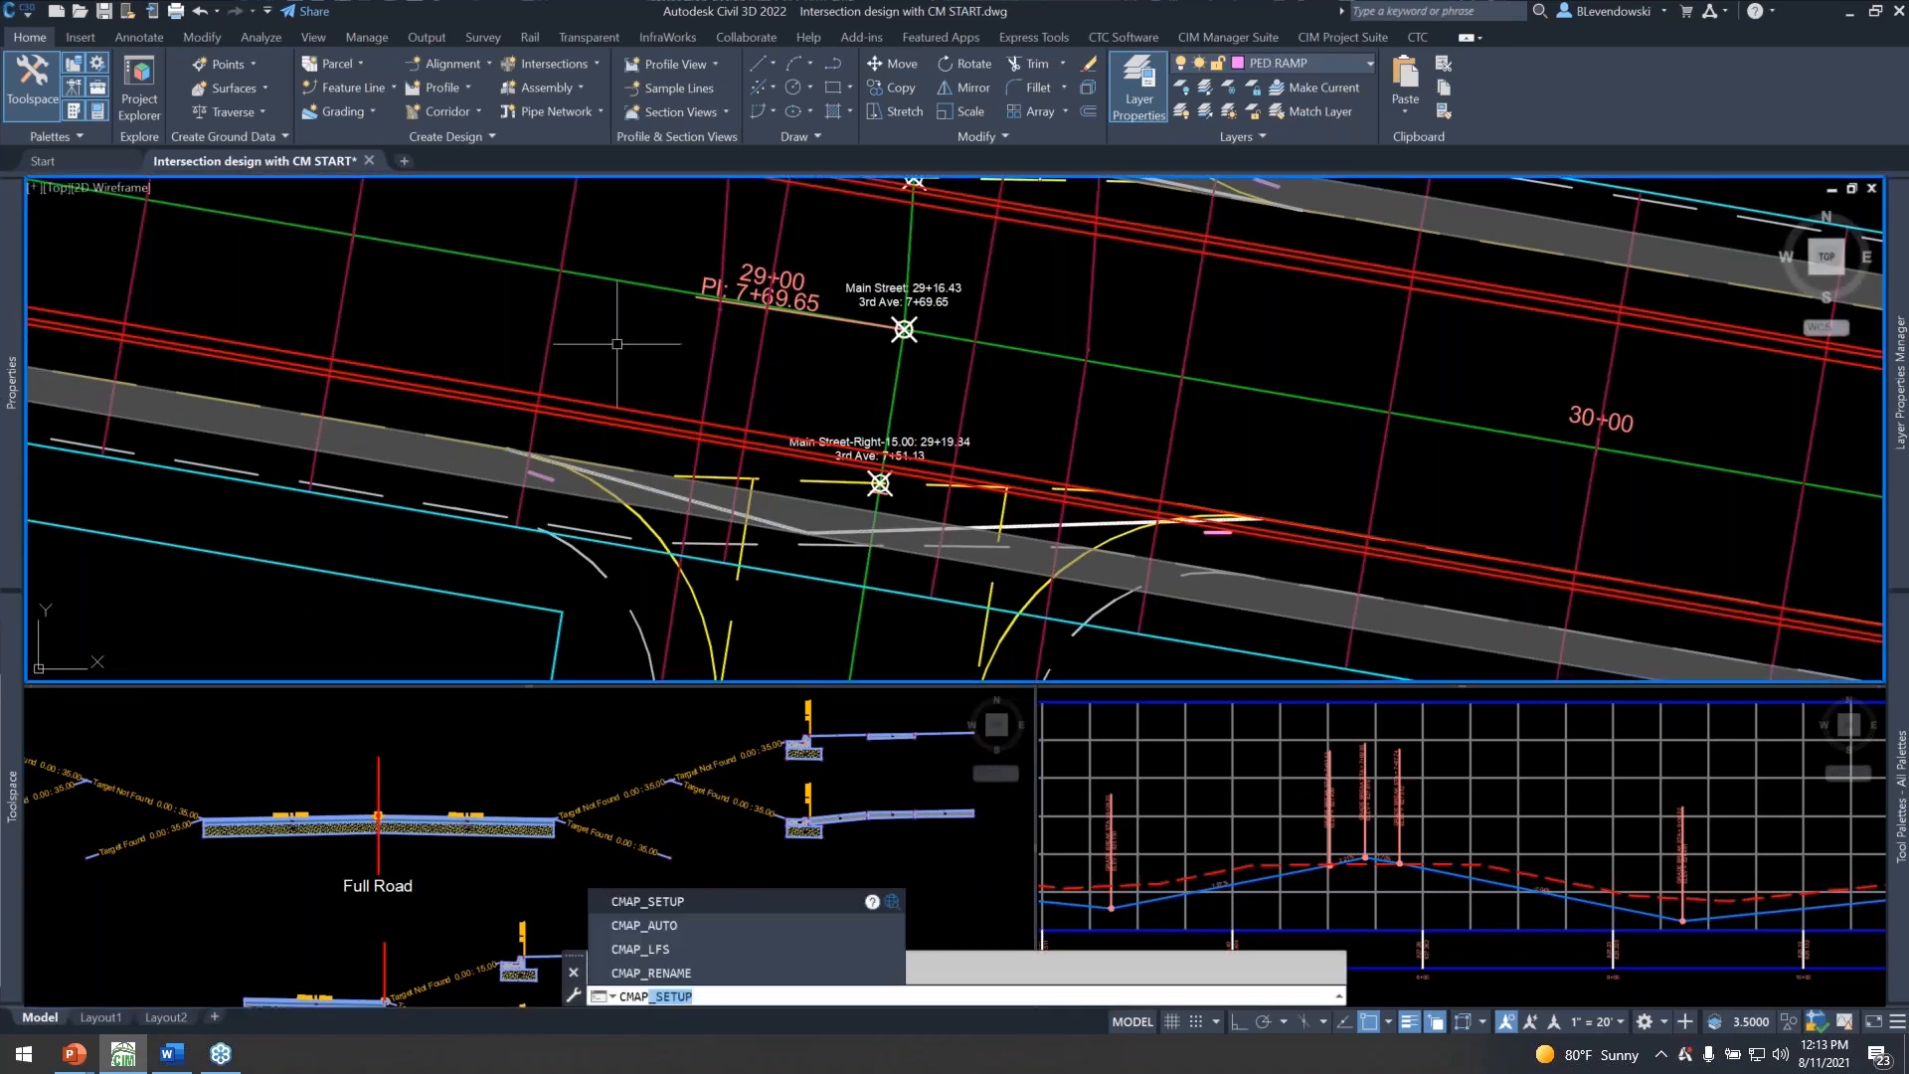
key(Escape)
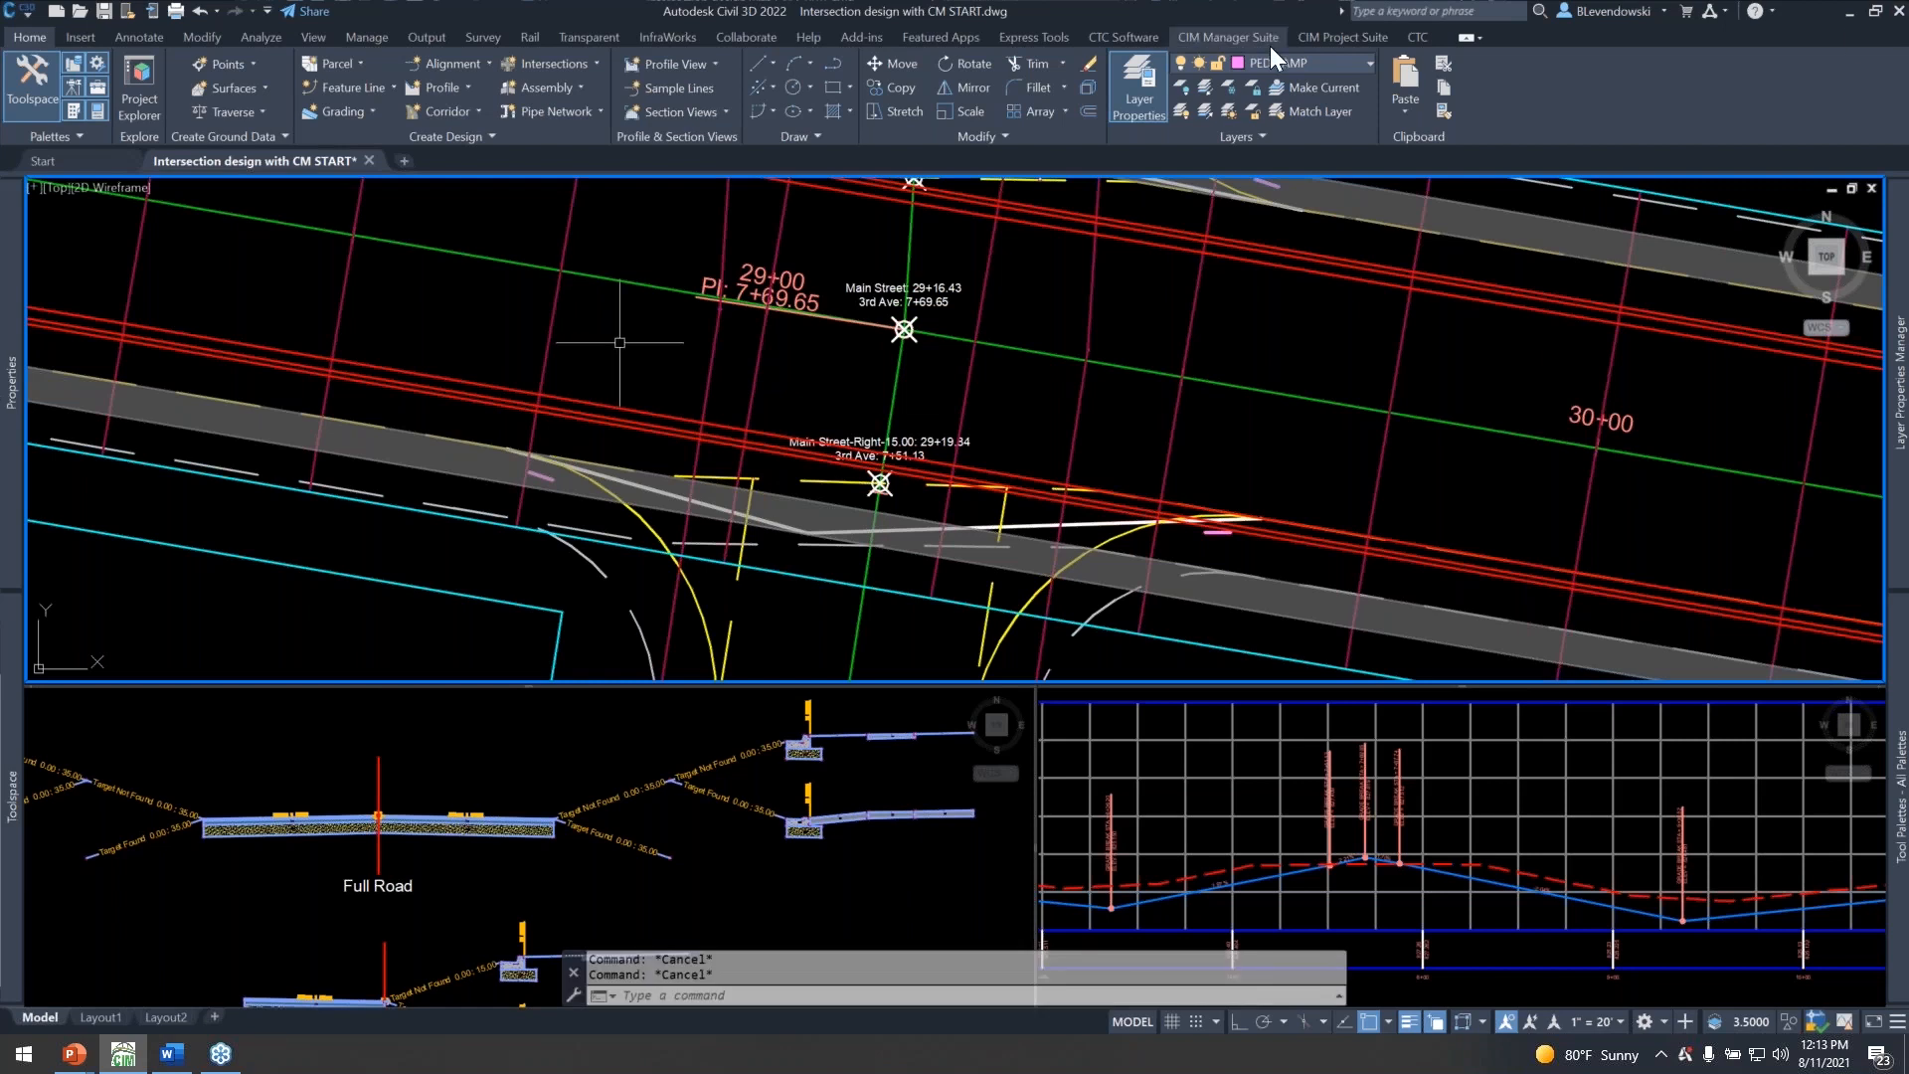
click(1343, 37)
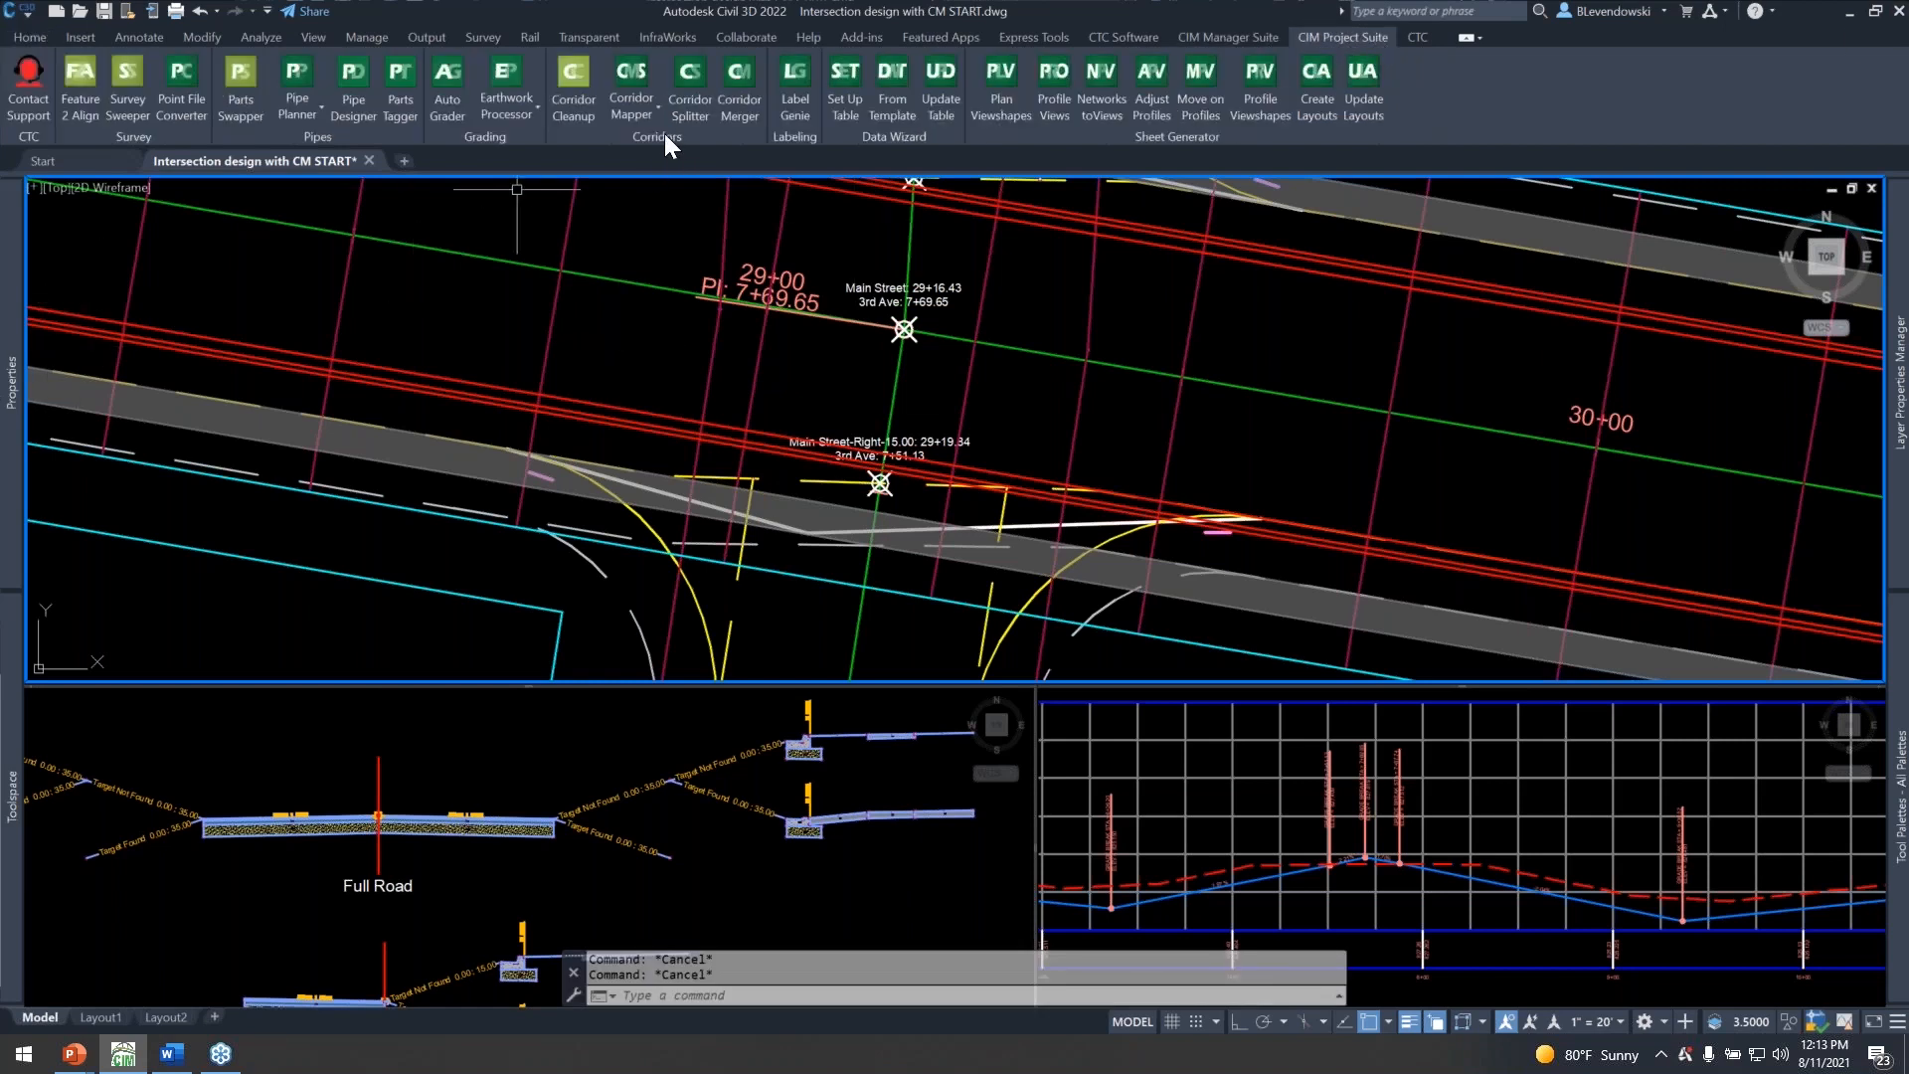
click(642, 116)
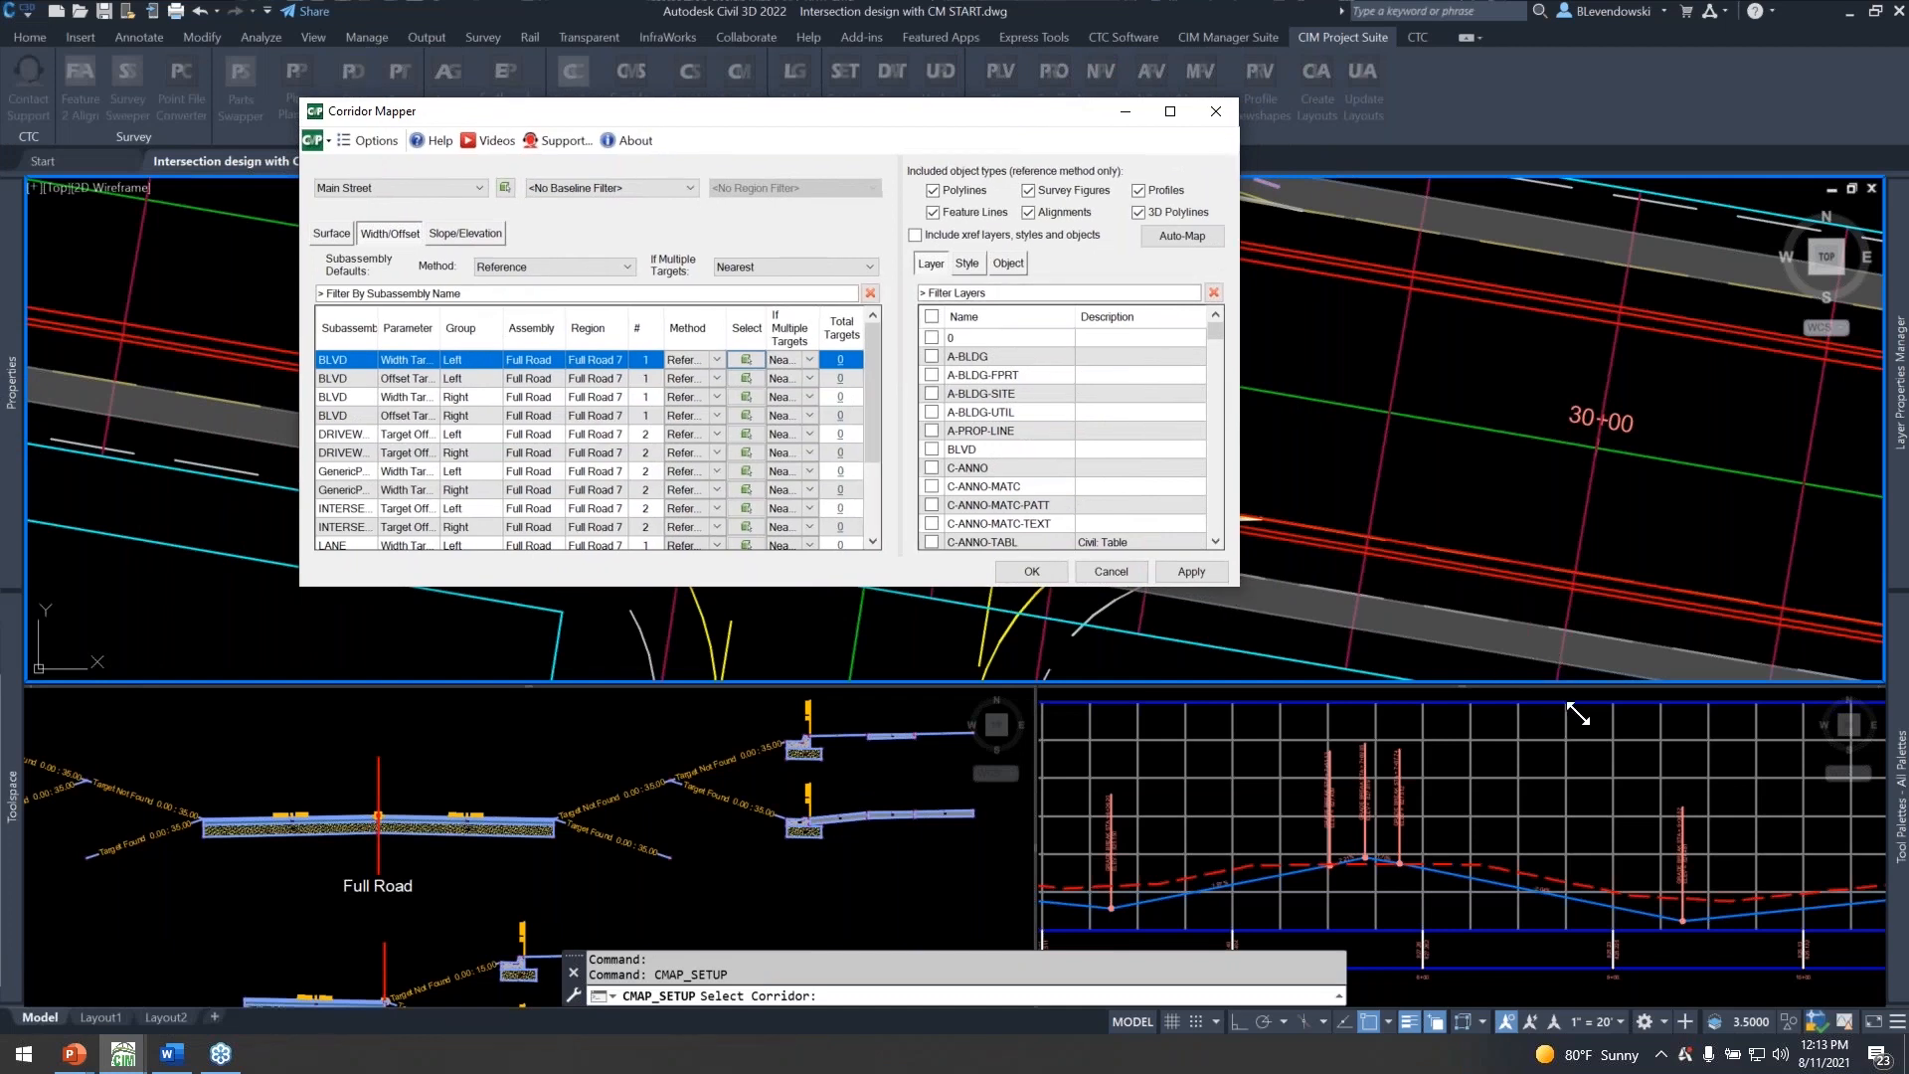
drag(1580, 714, 1575, 711)
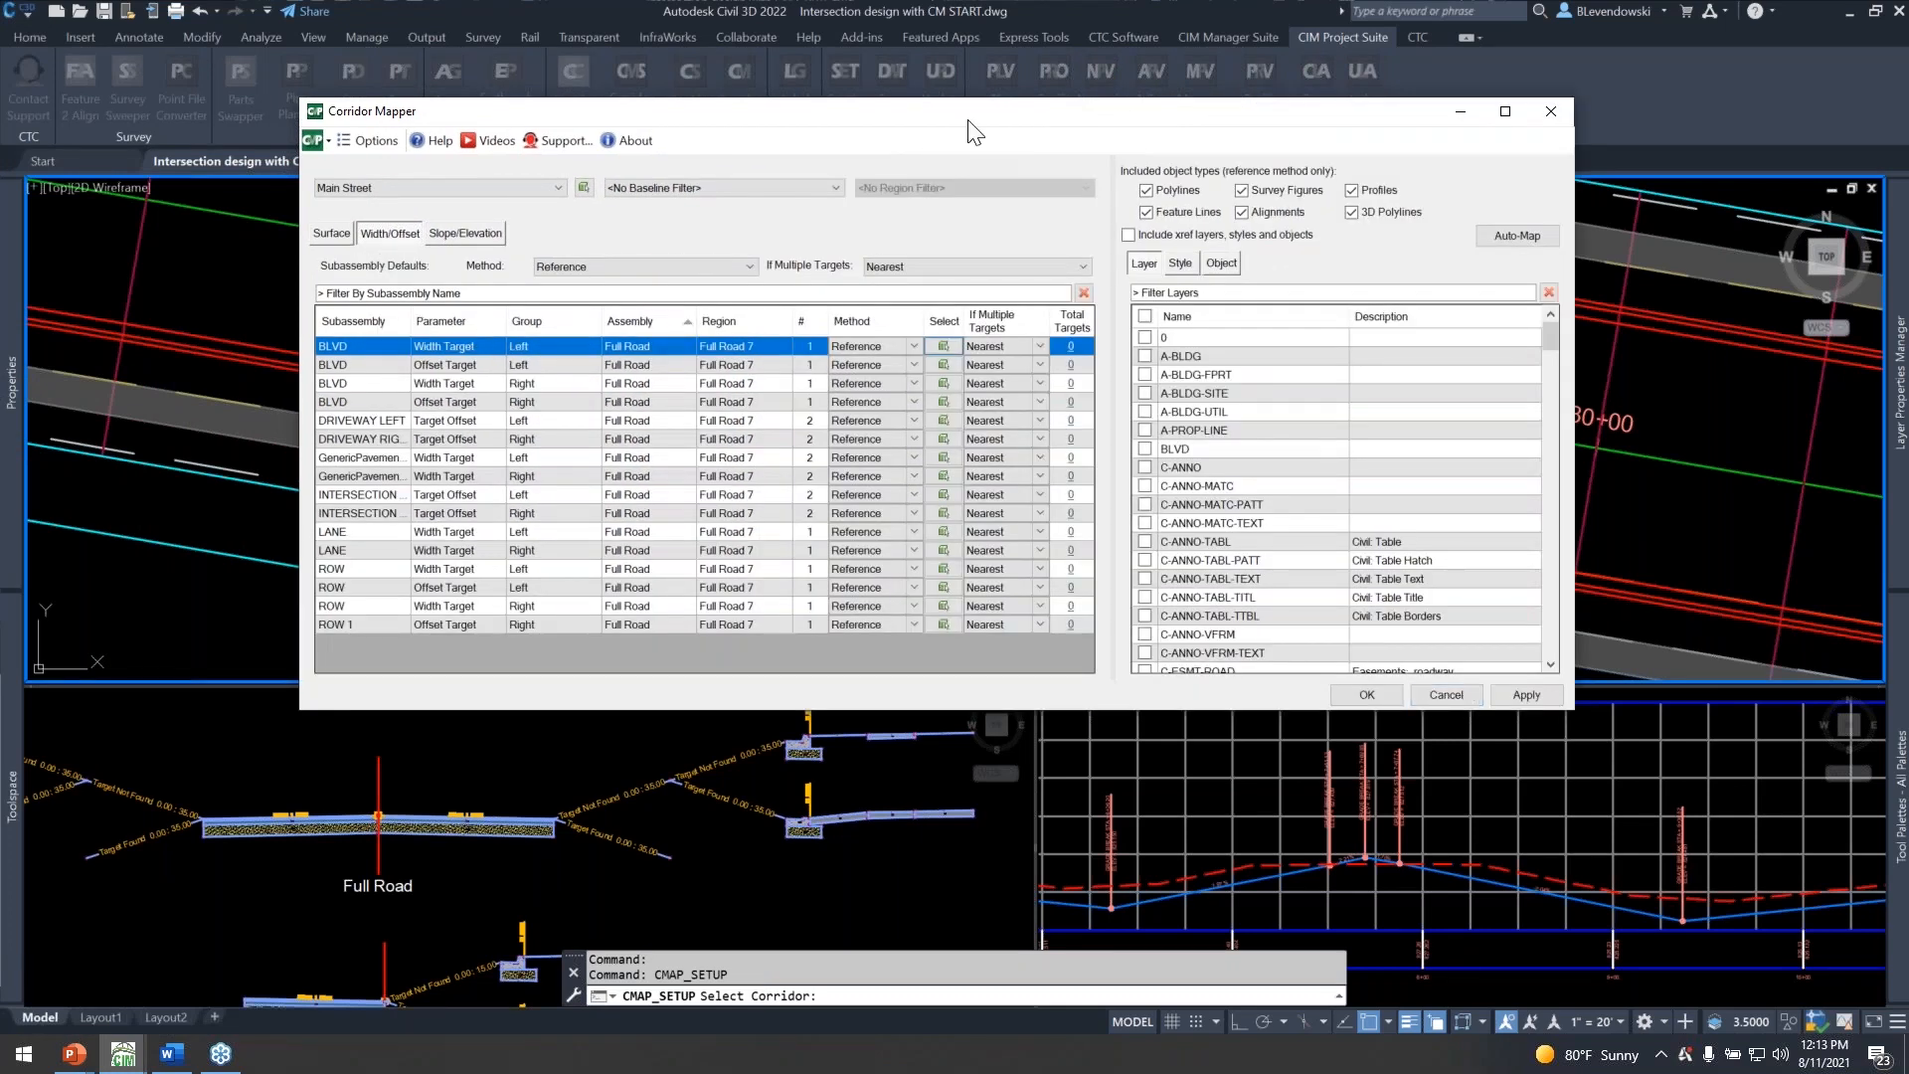
drag(942, 117, 860, 70)
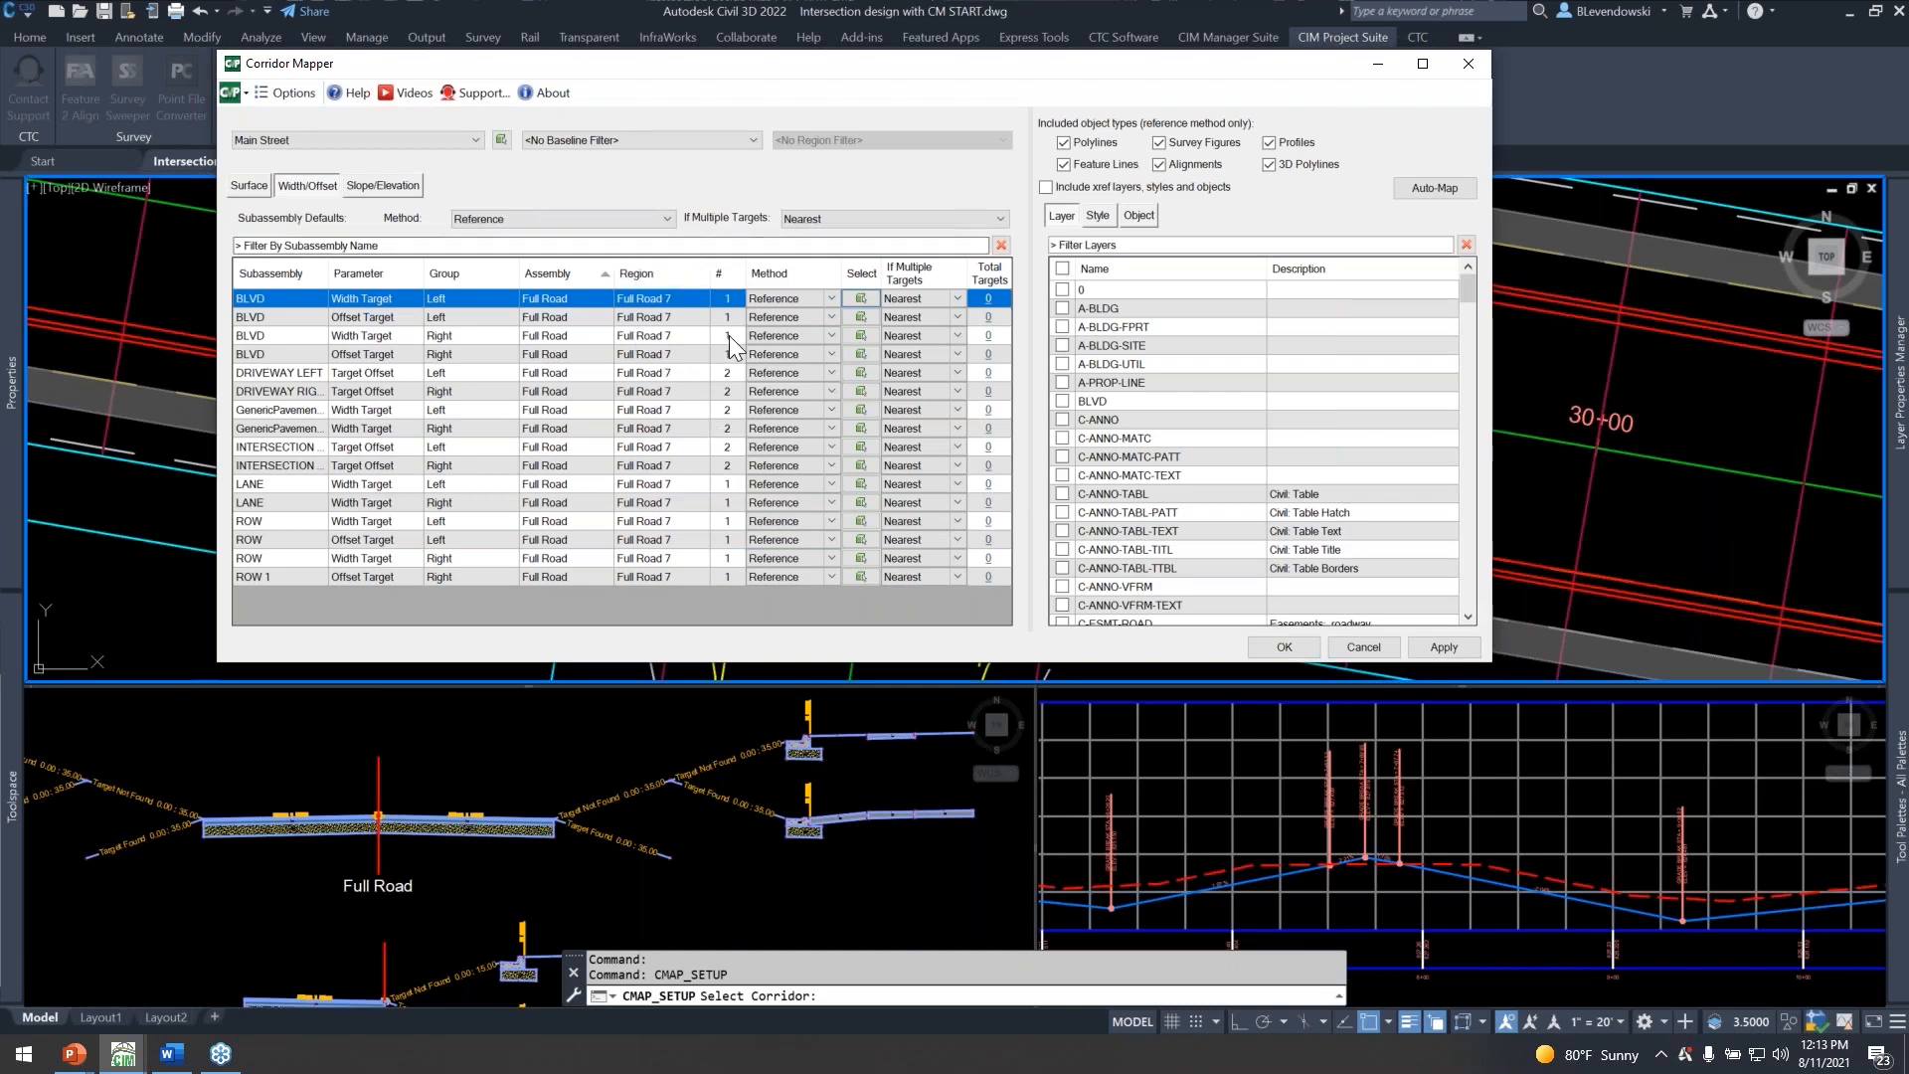
drag(765, 65, 752, 22)
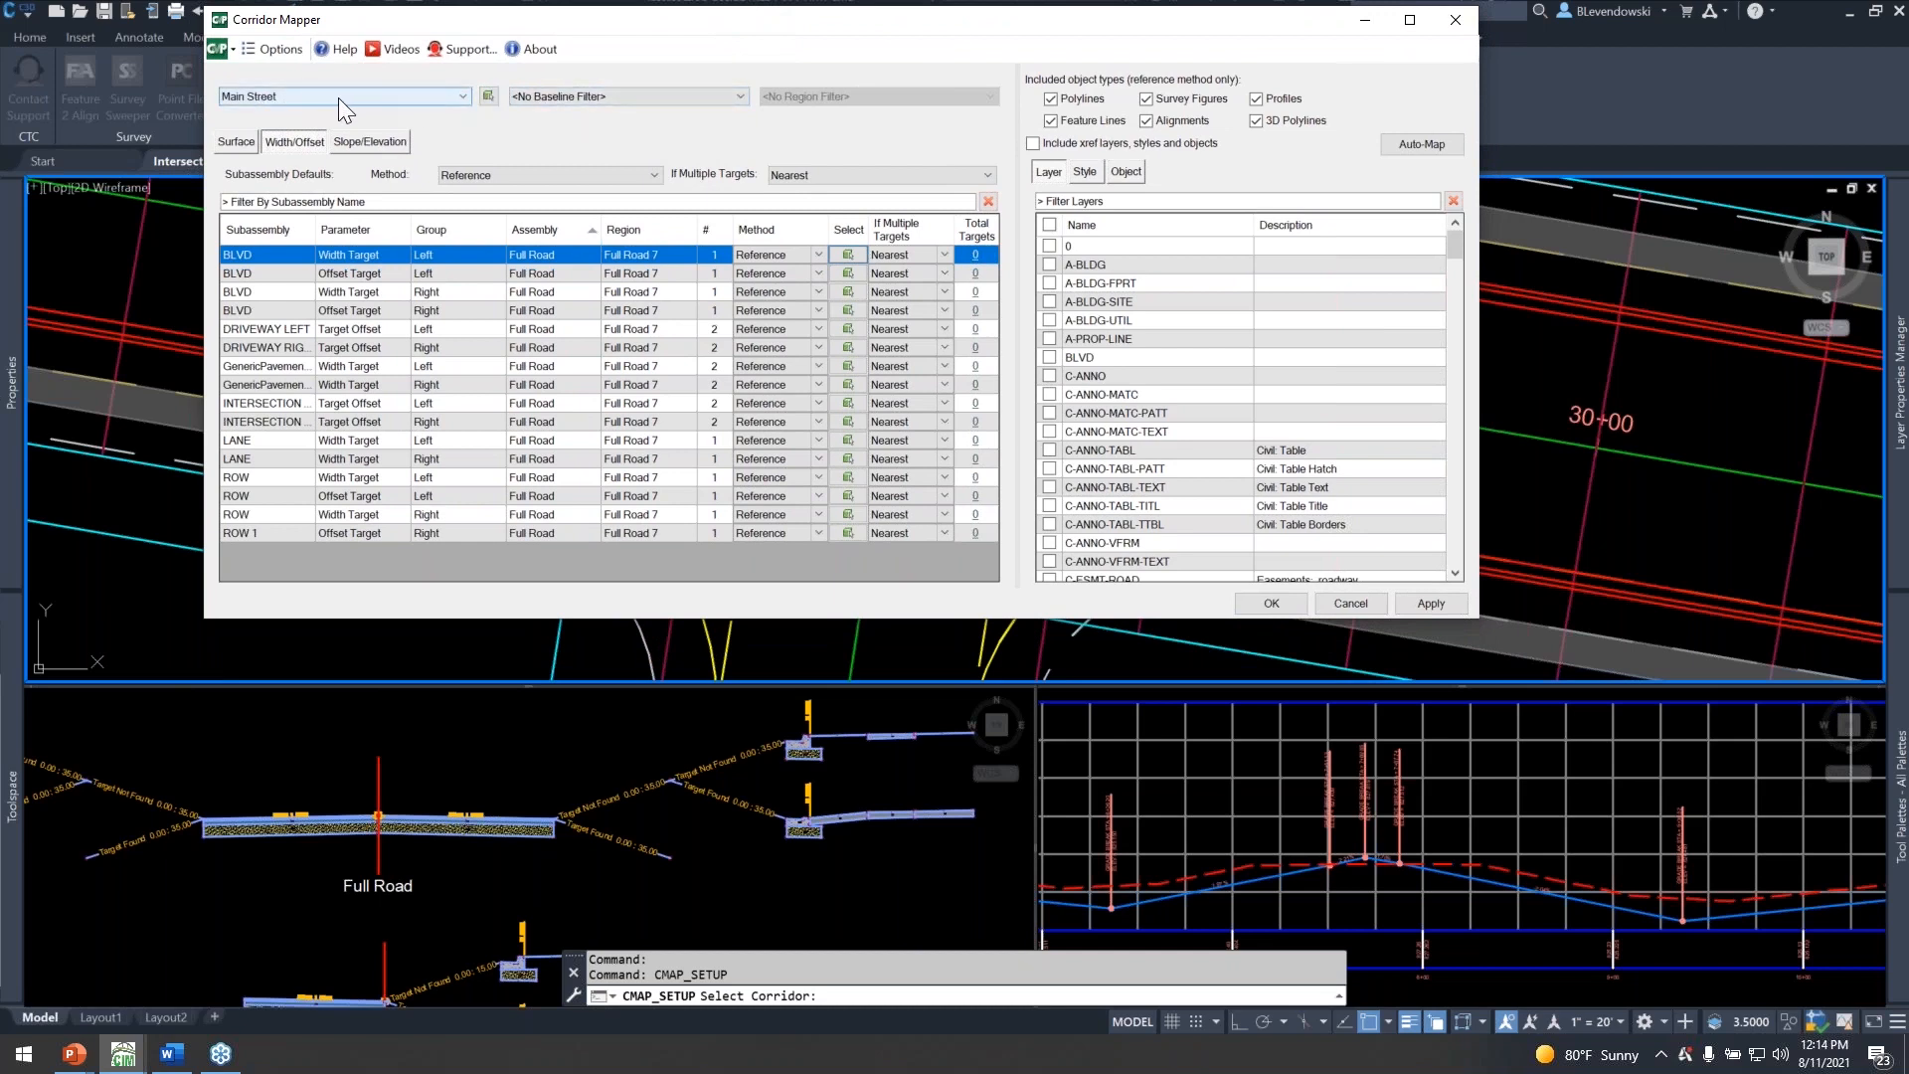
Review the available baseline filters and the corridor's surface, width/offset and slope/elevation target lists, returning to the width/offset targets.
click(626, 97)
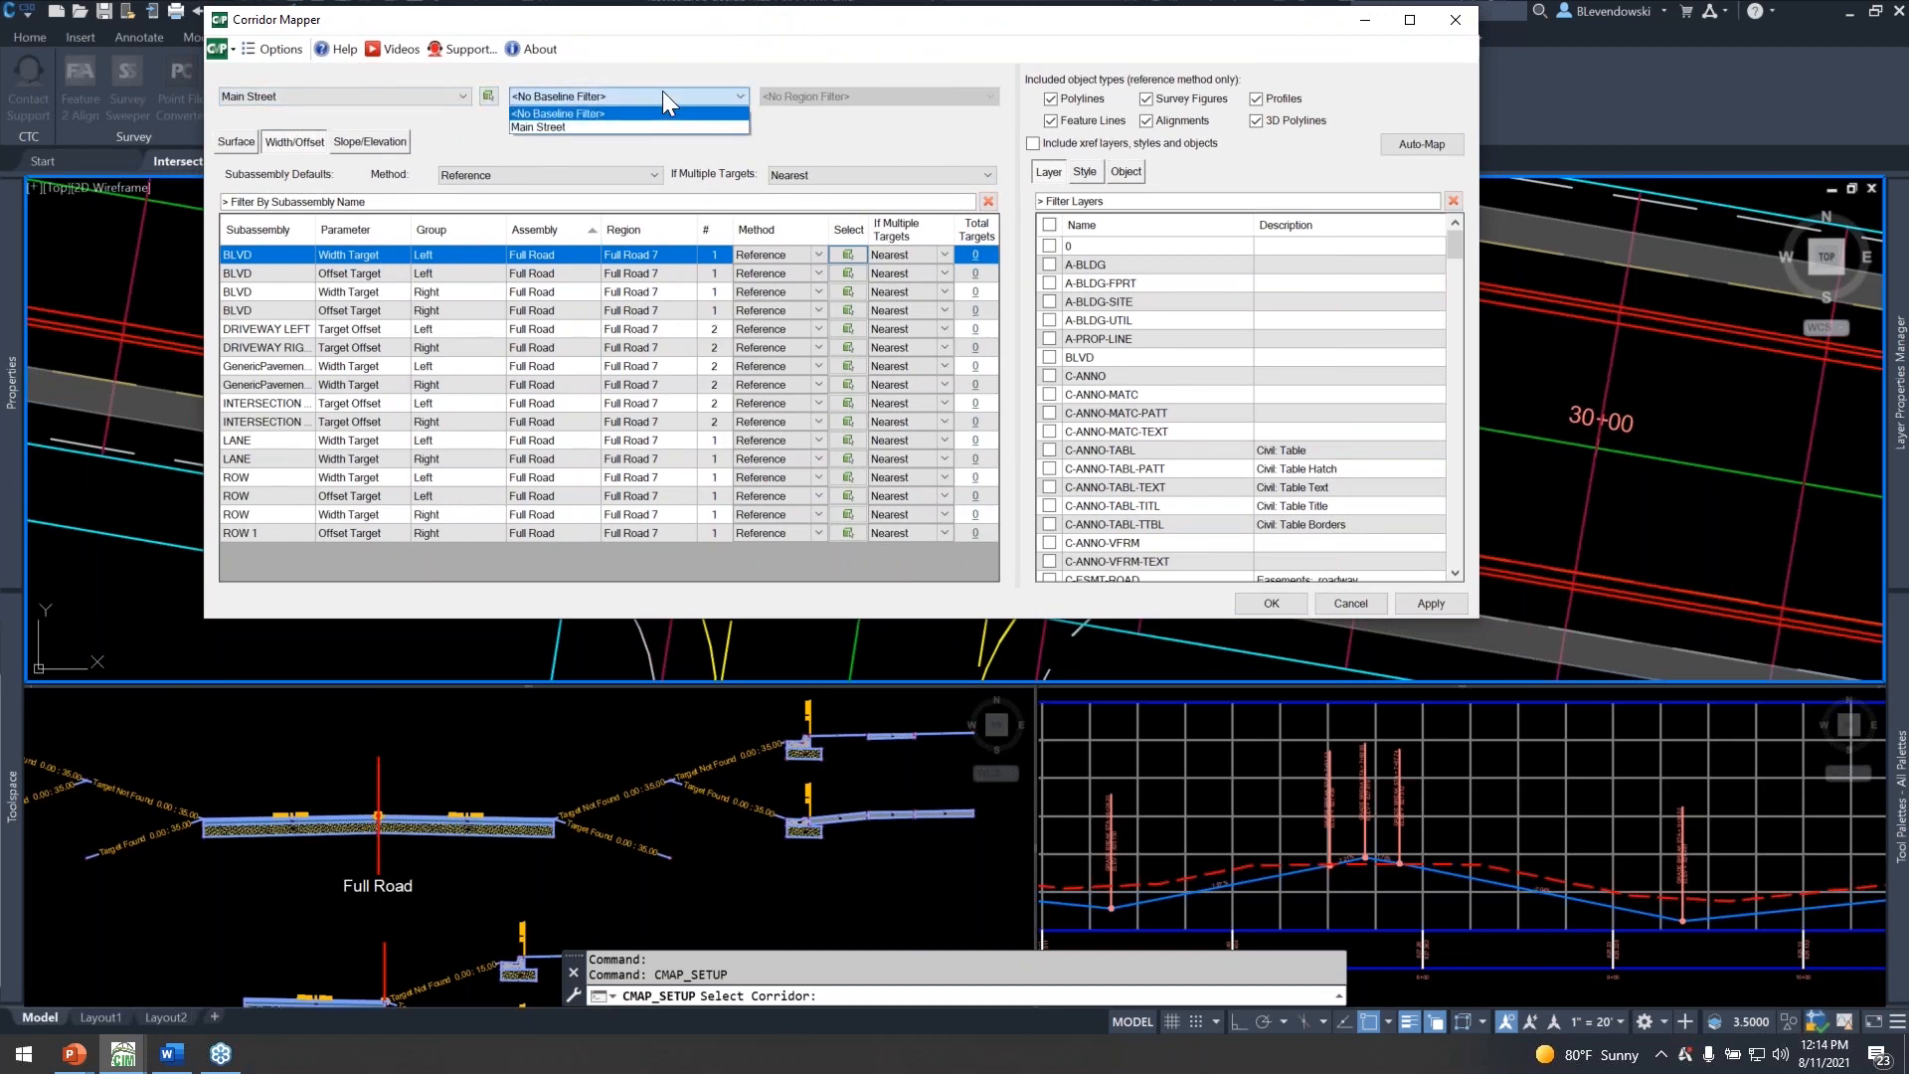
click(664, 96)
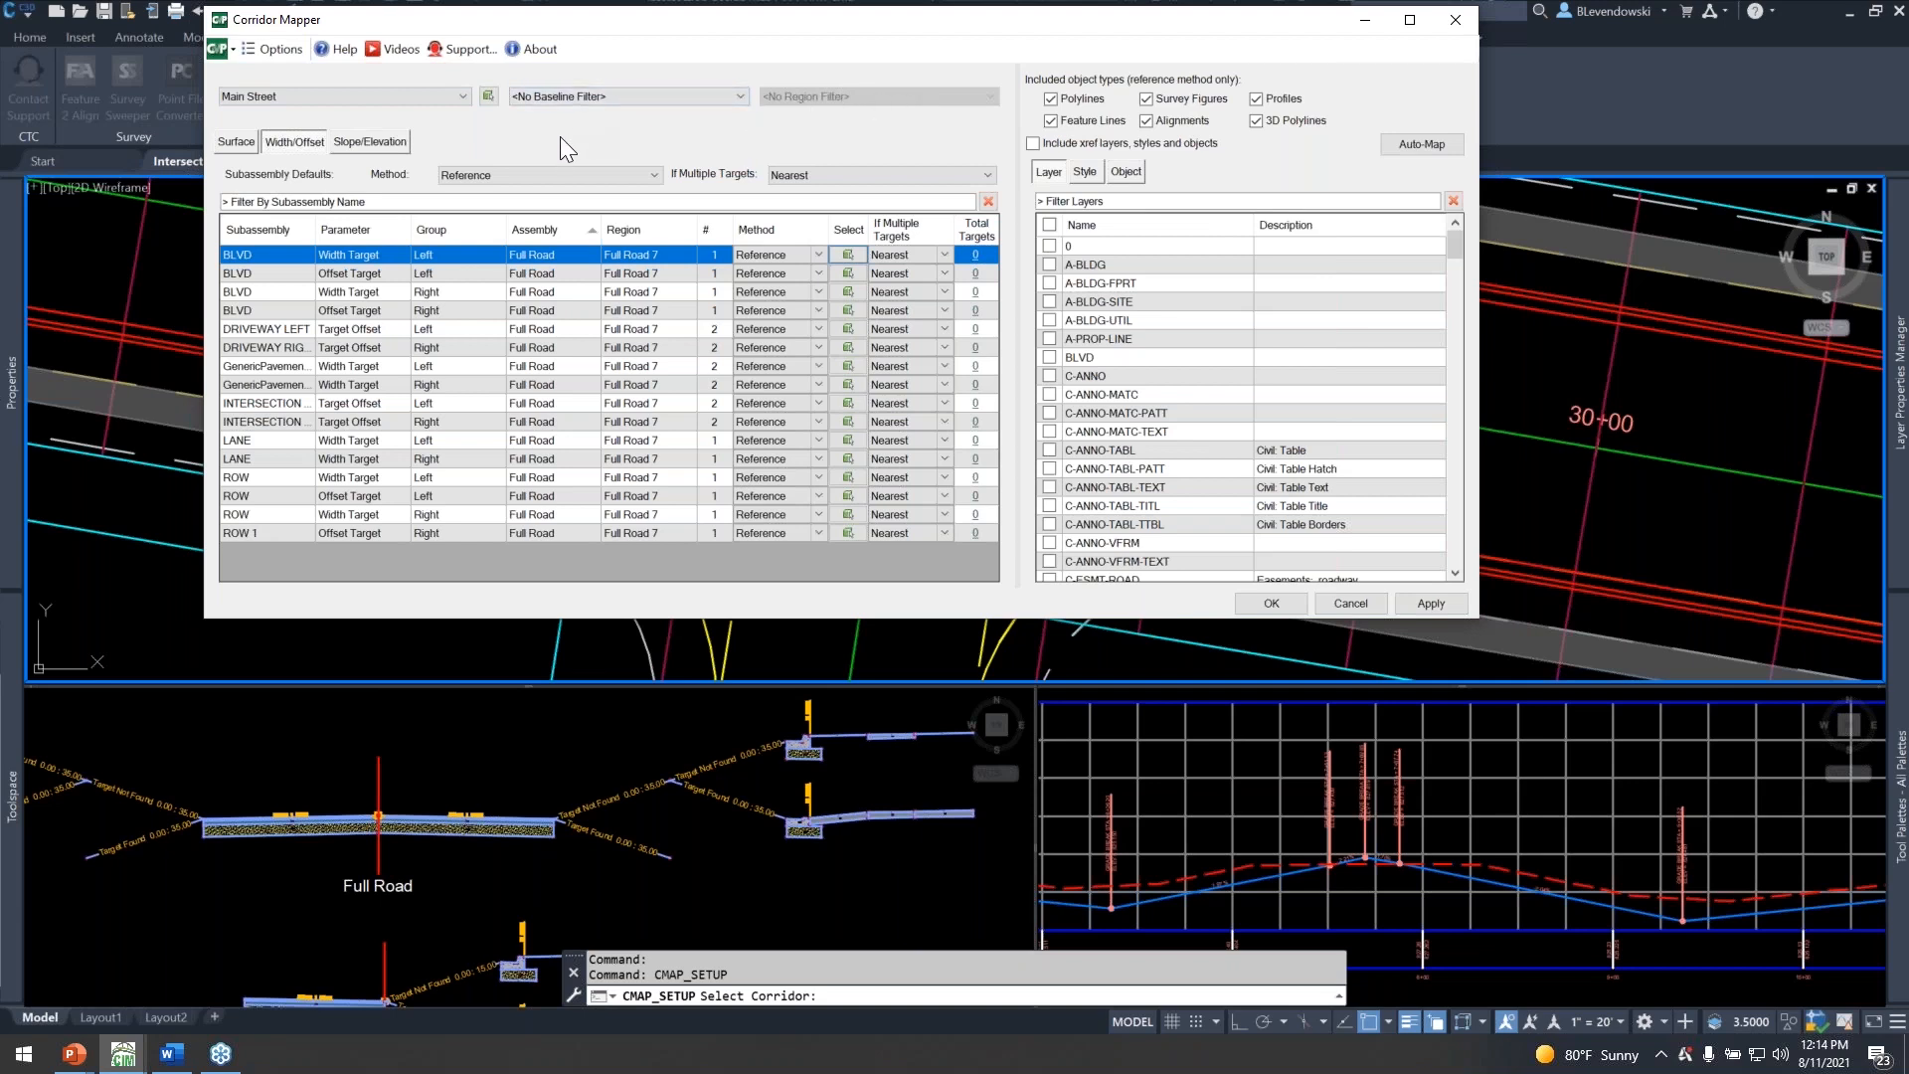
click(245, 142)
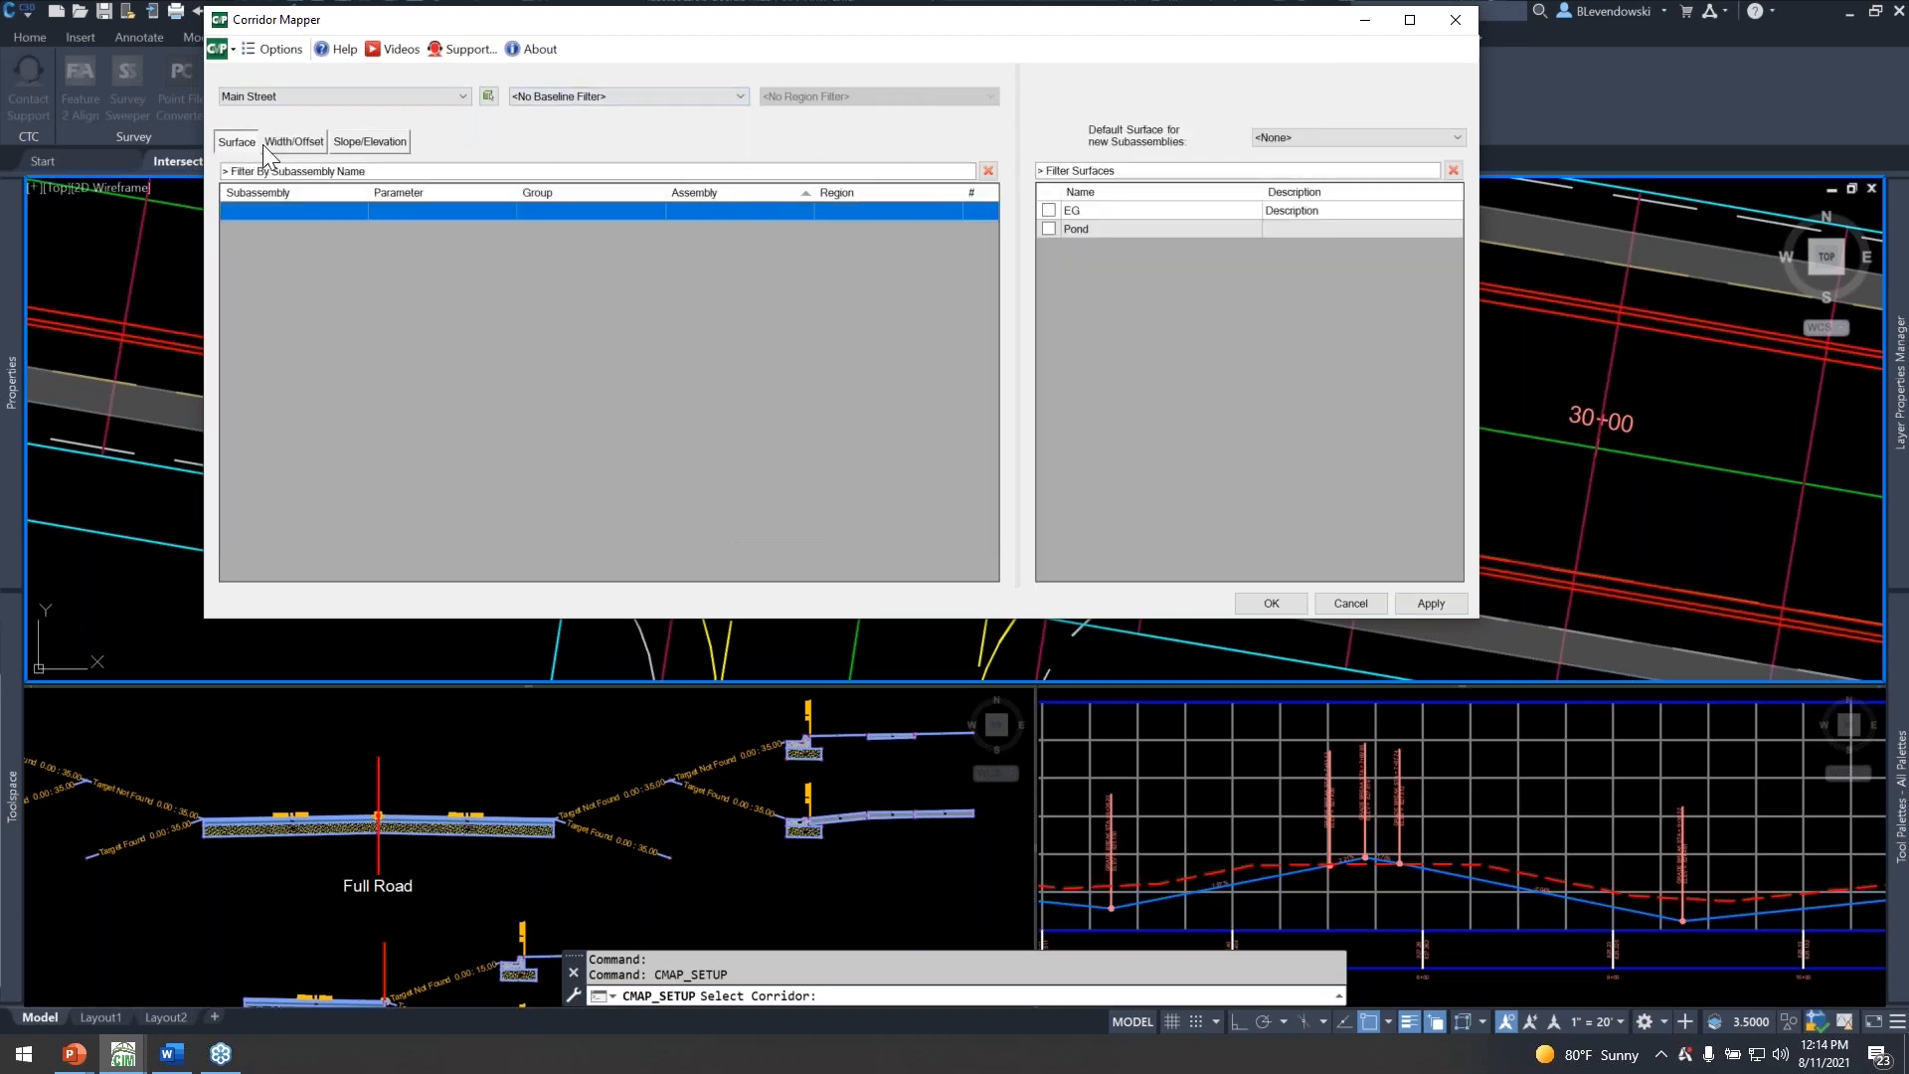
click(293, 142)
click(356, 136)
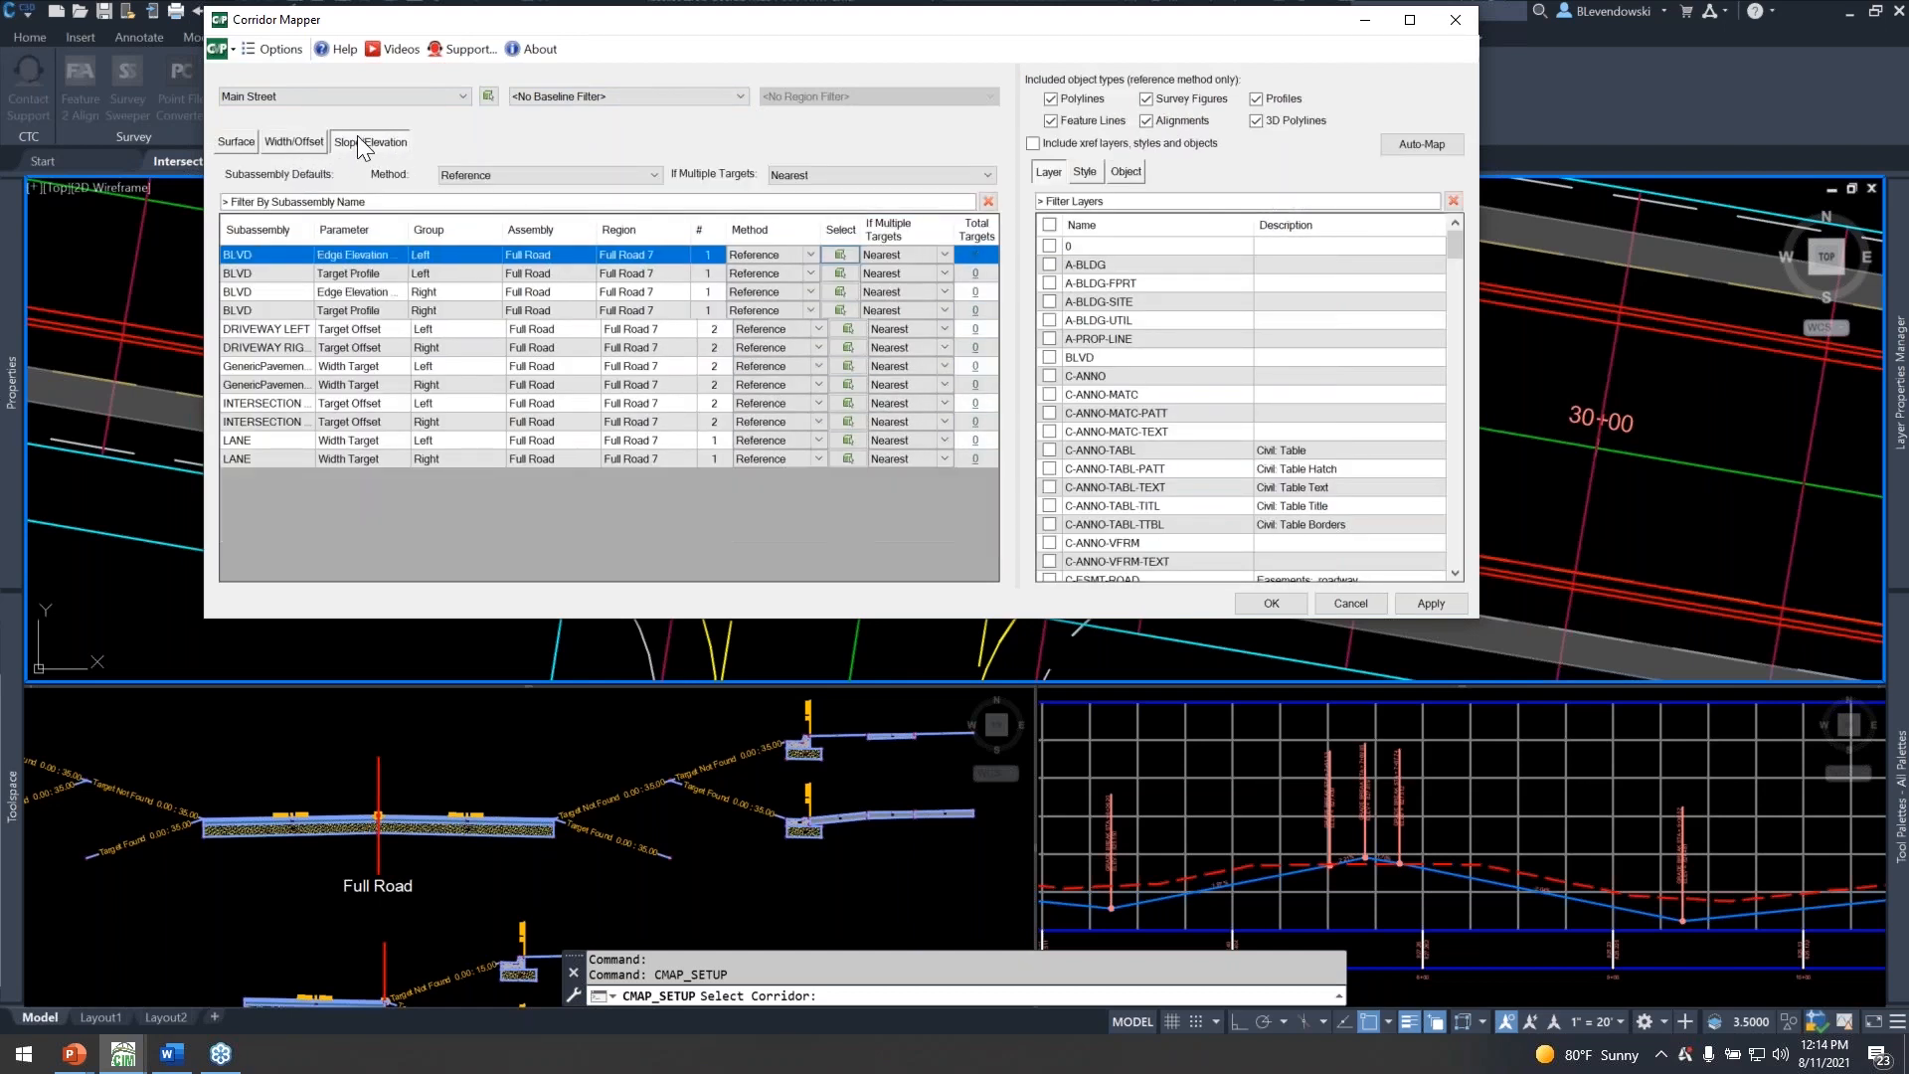
click(287, 139)
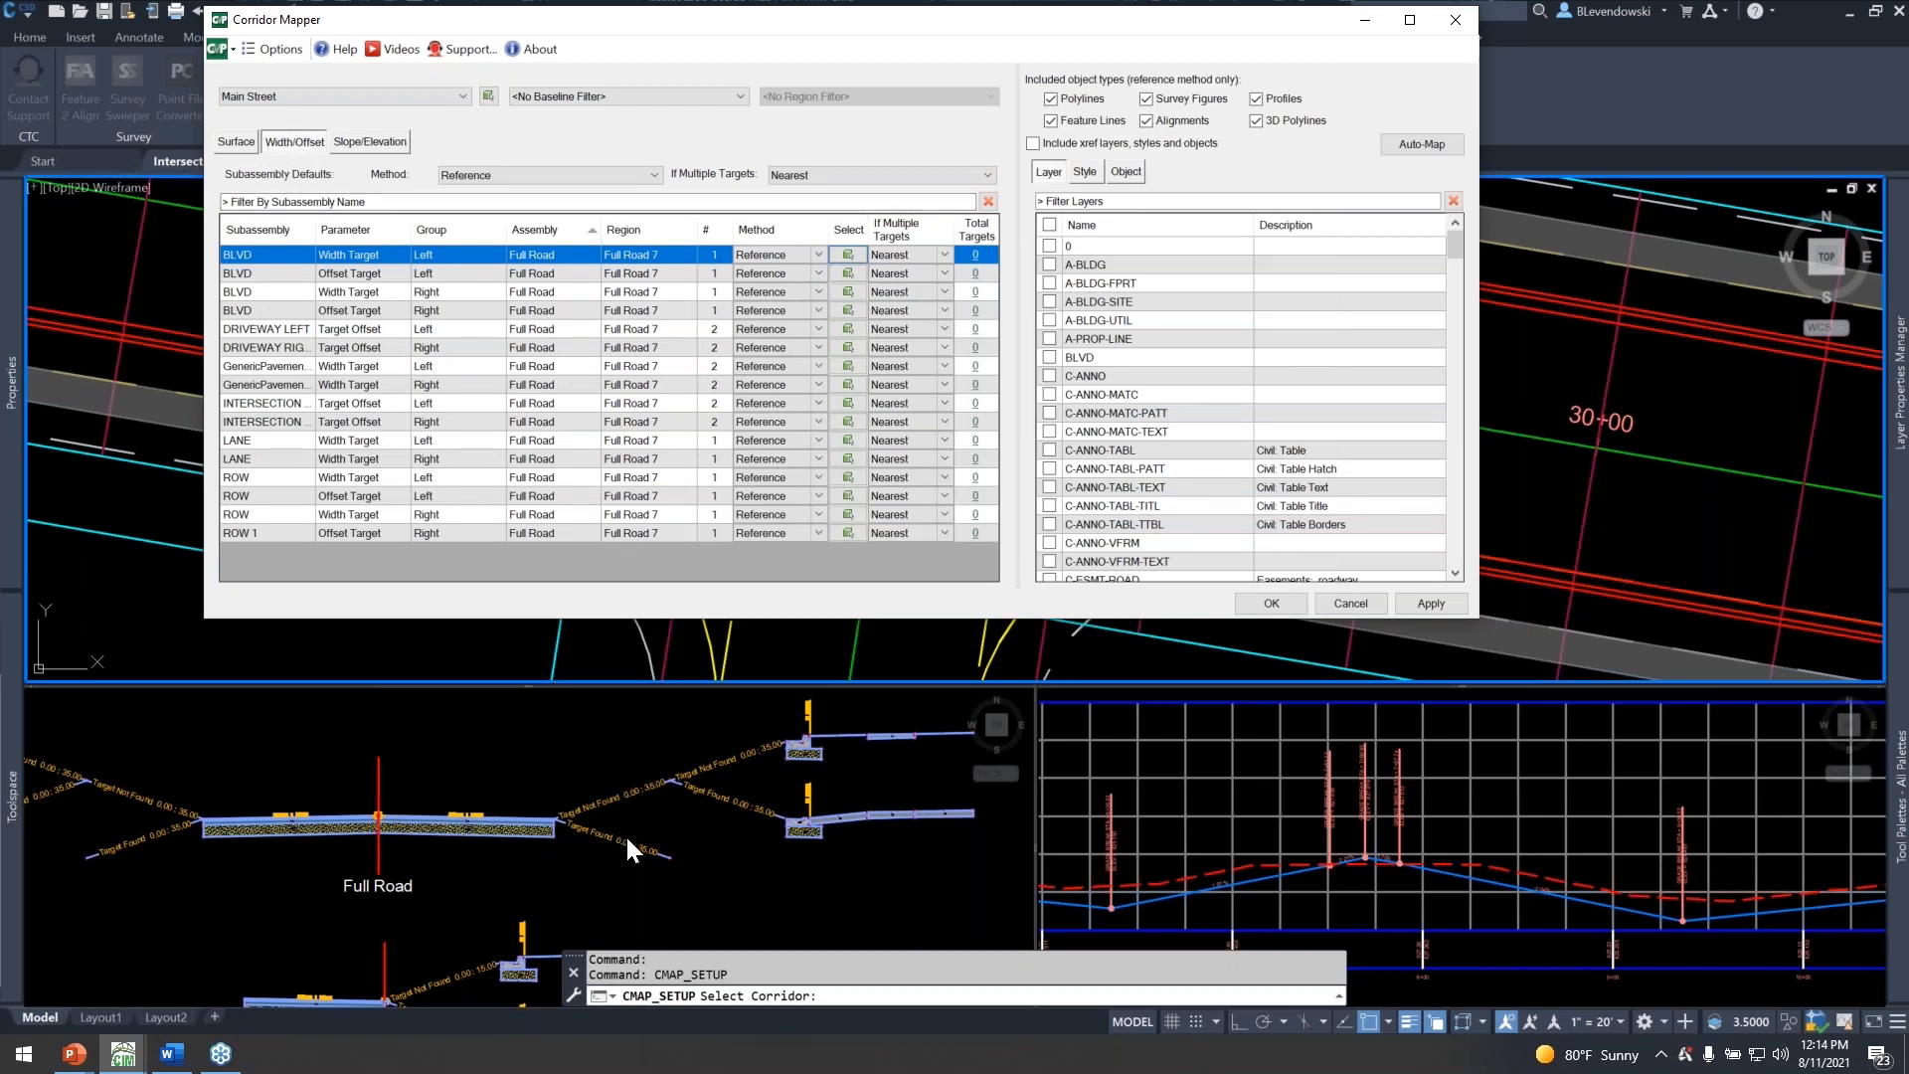
Widen the Subassembly column and examine the intersection and right-of-way entries among the width/offset targets.
click(606, 816)
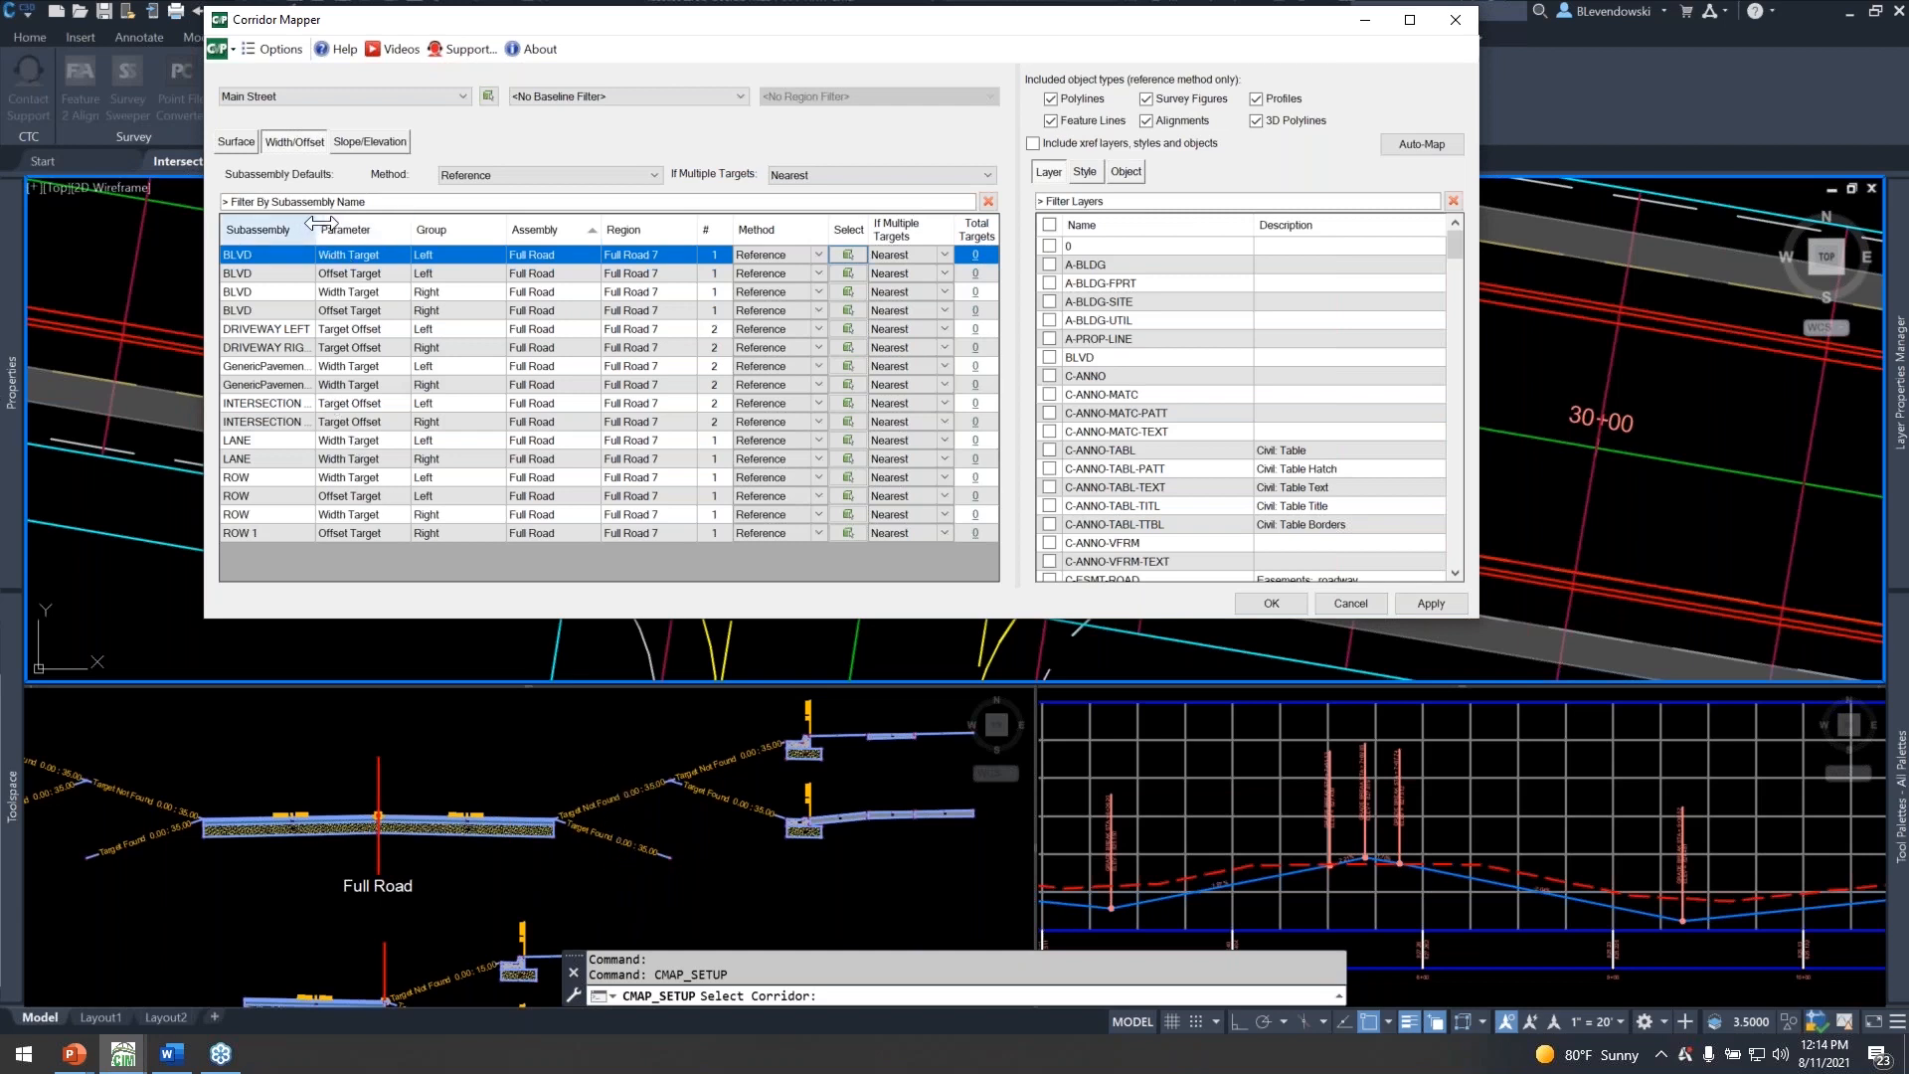
drag(315, 229, 425, 297)
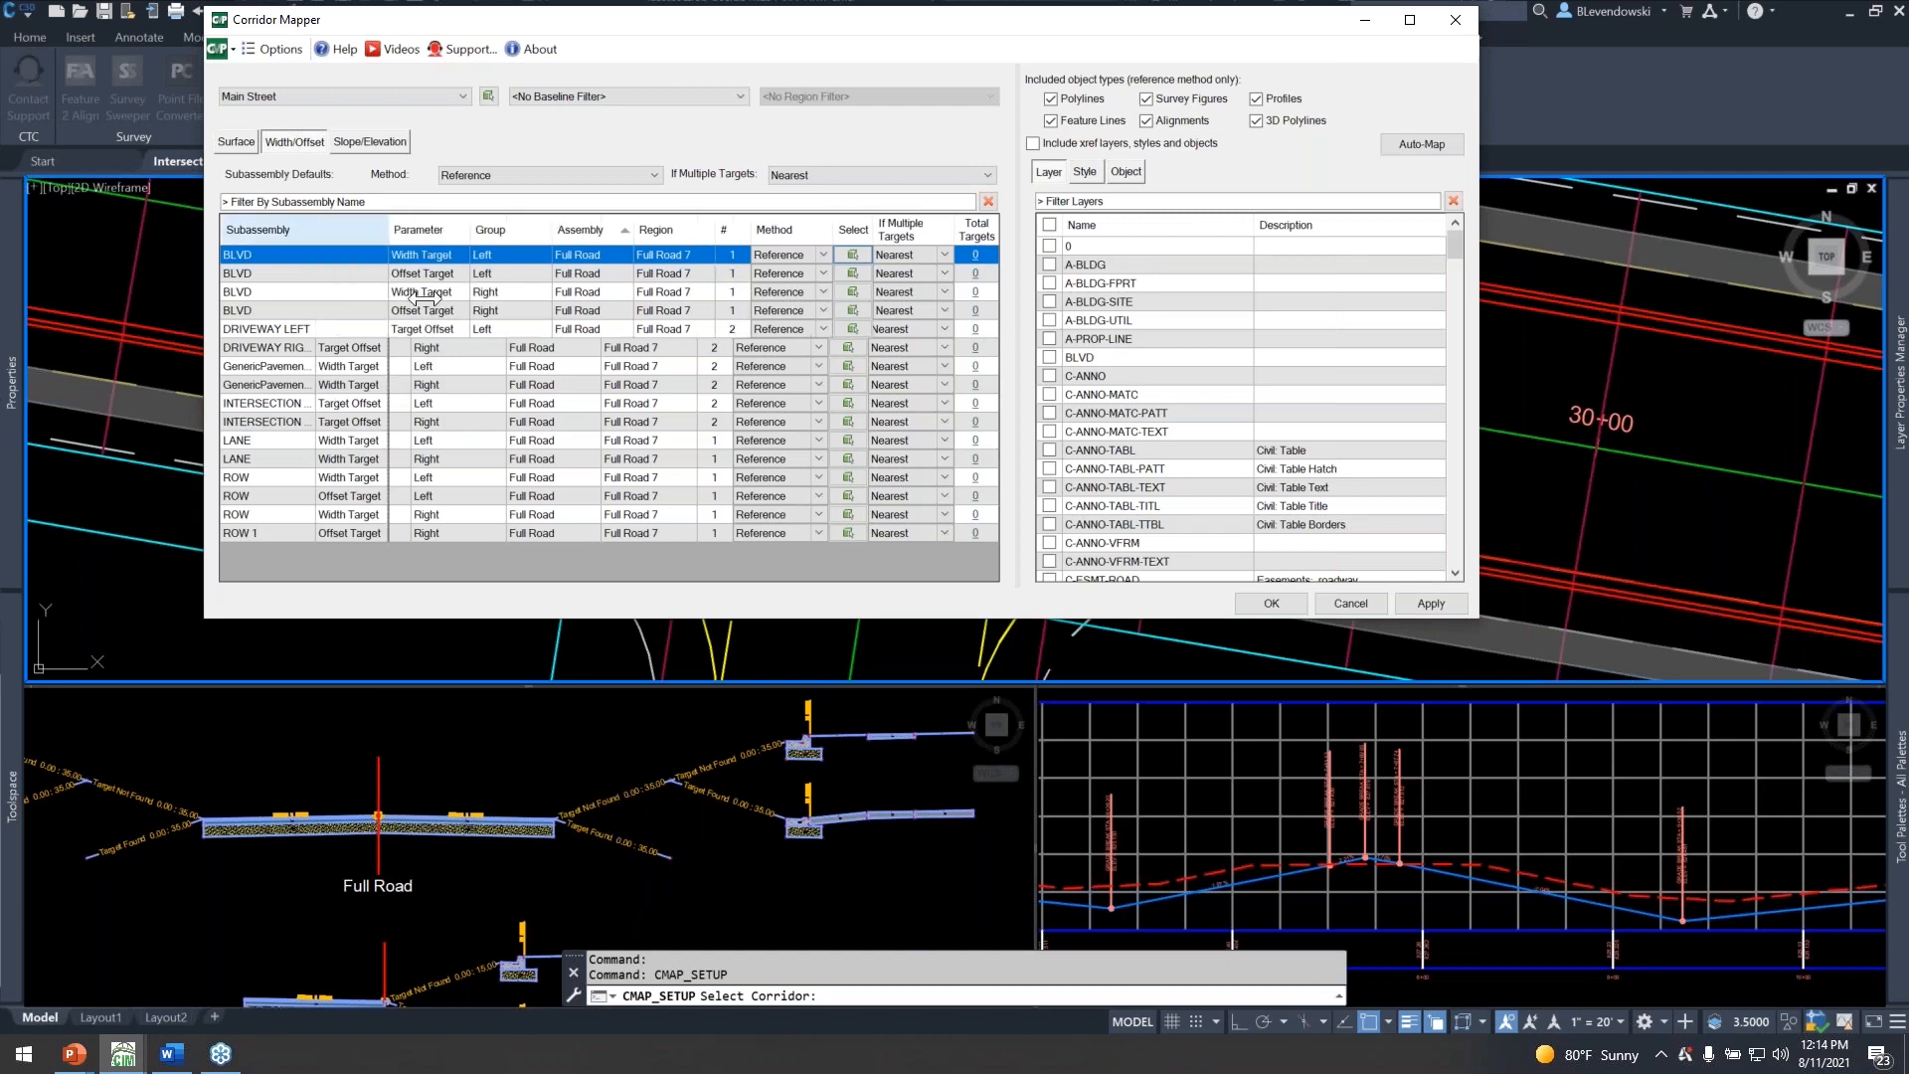
click(303, 404)
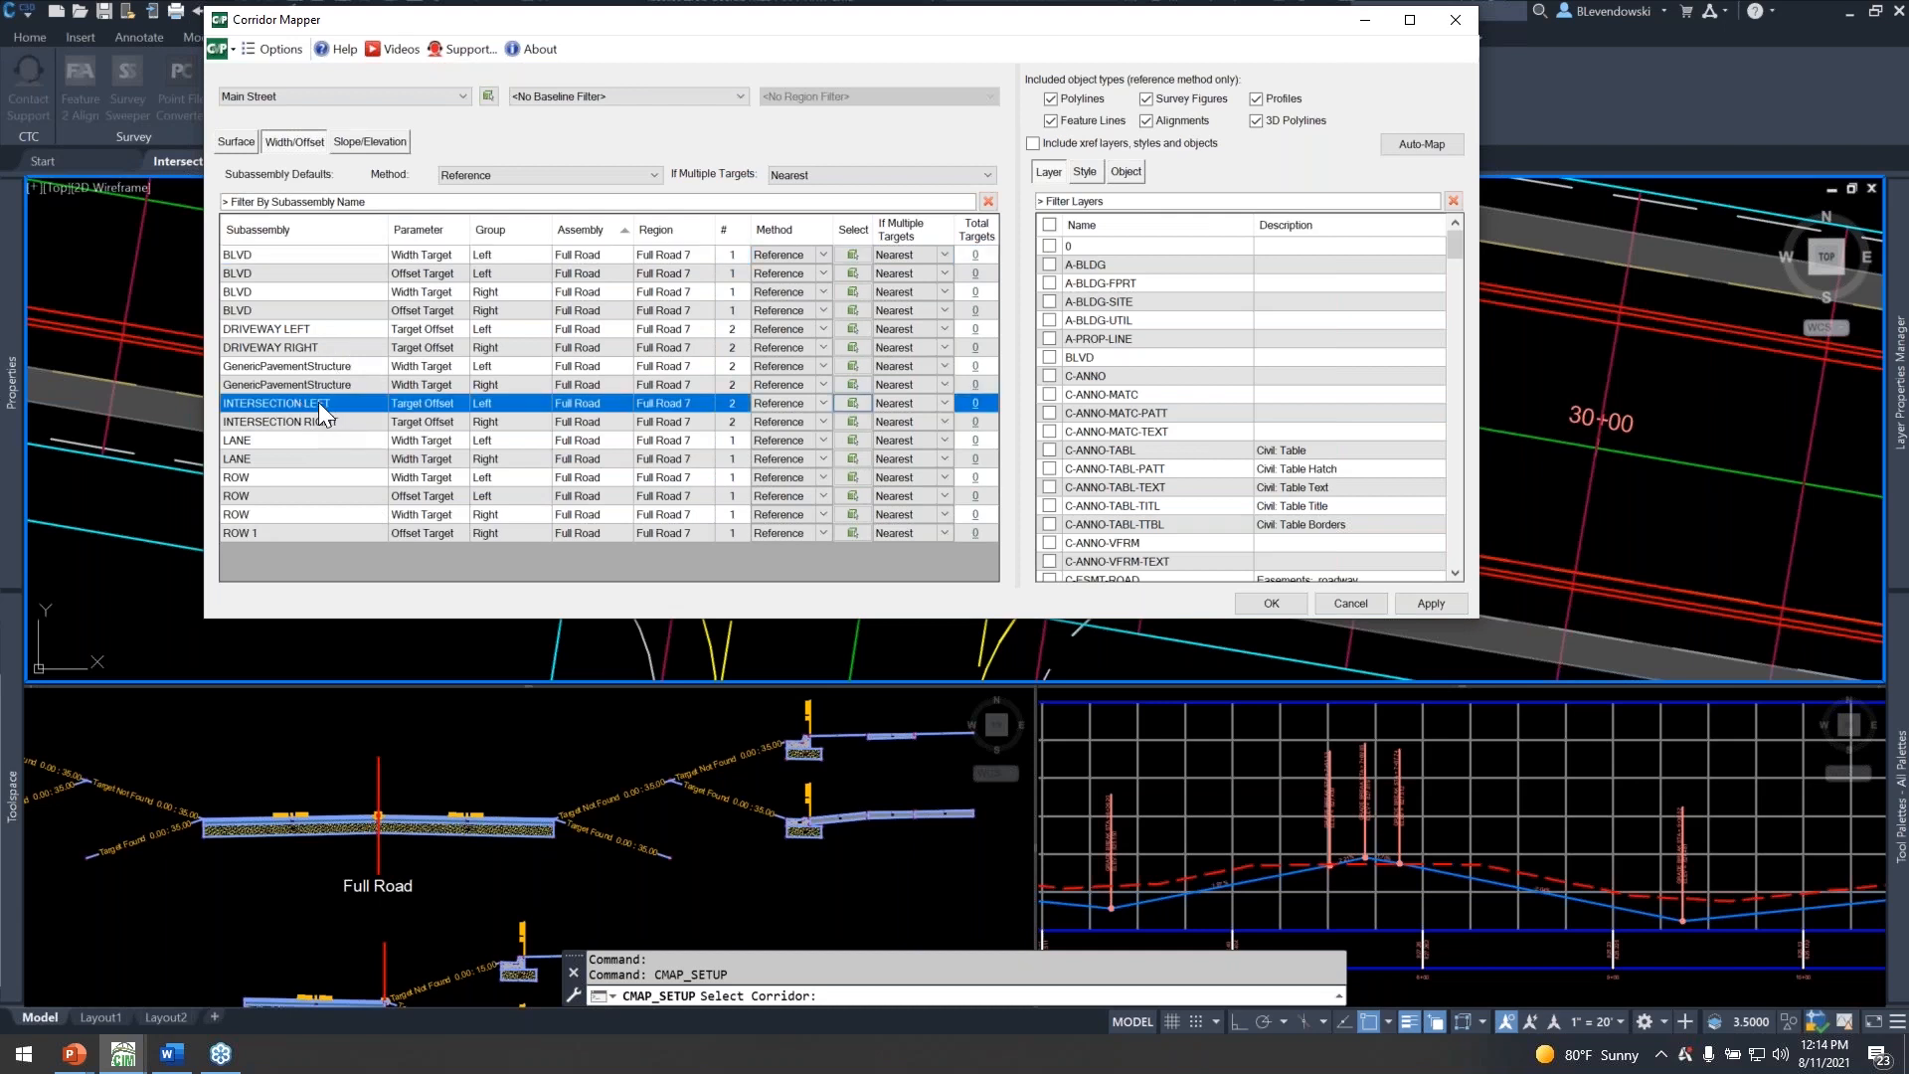
shift+click(294, 514)
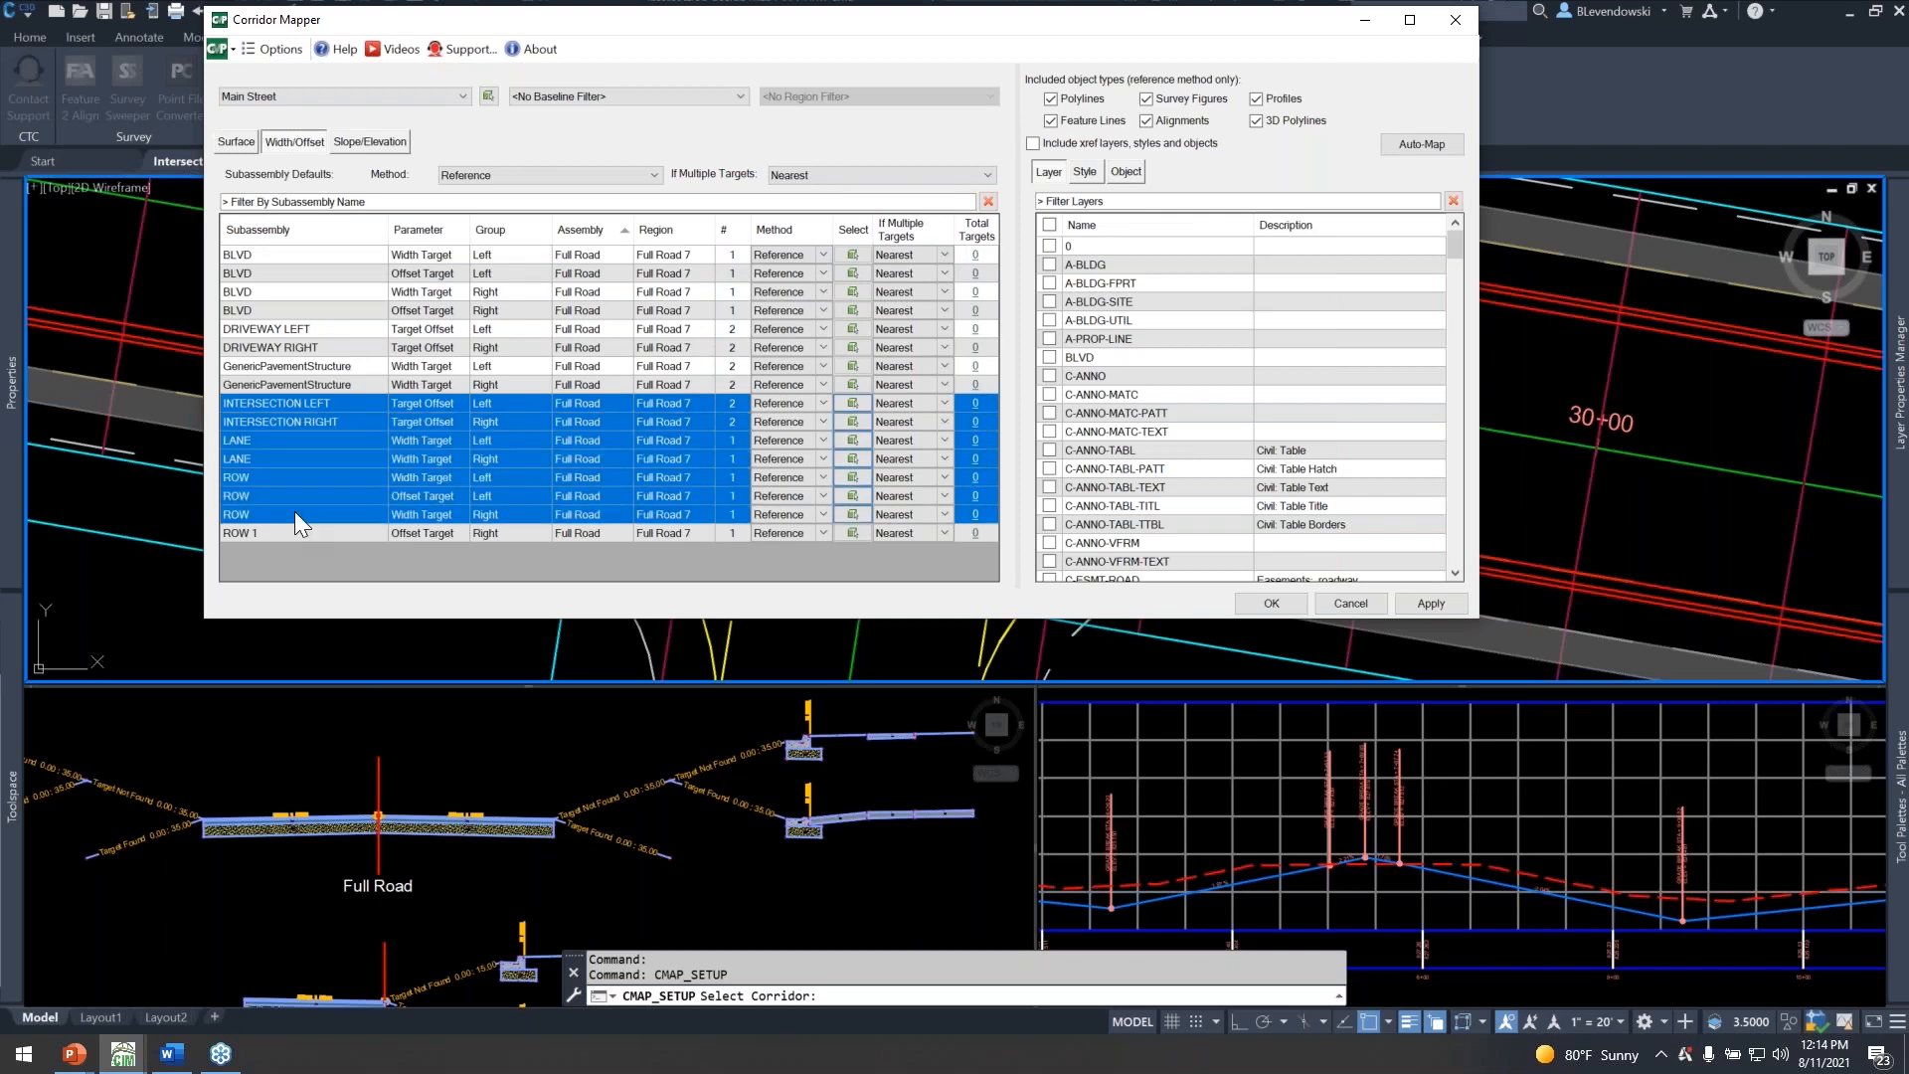
click(323, 420)
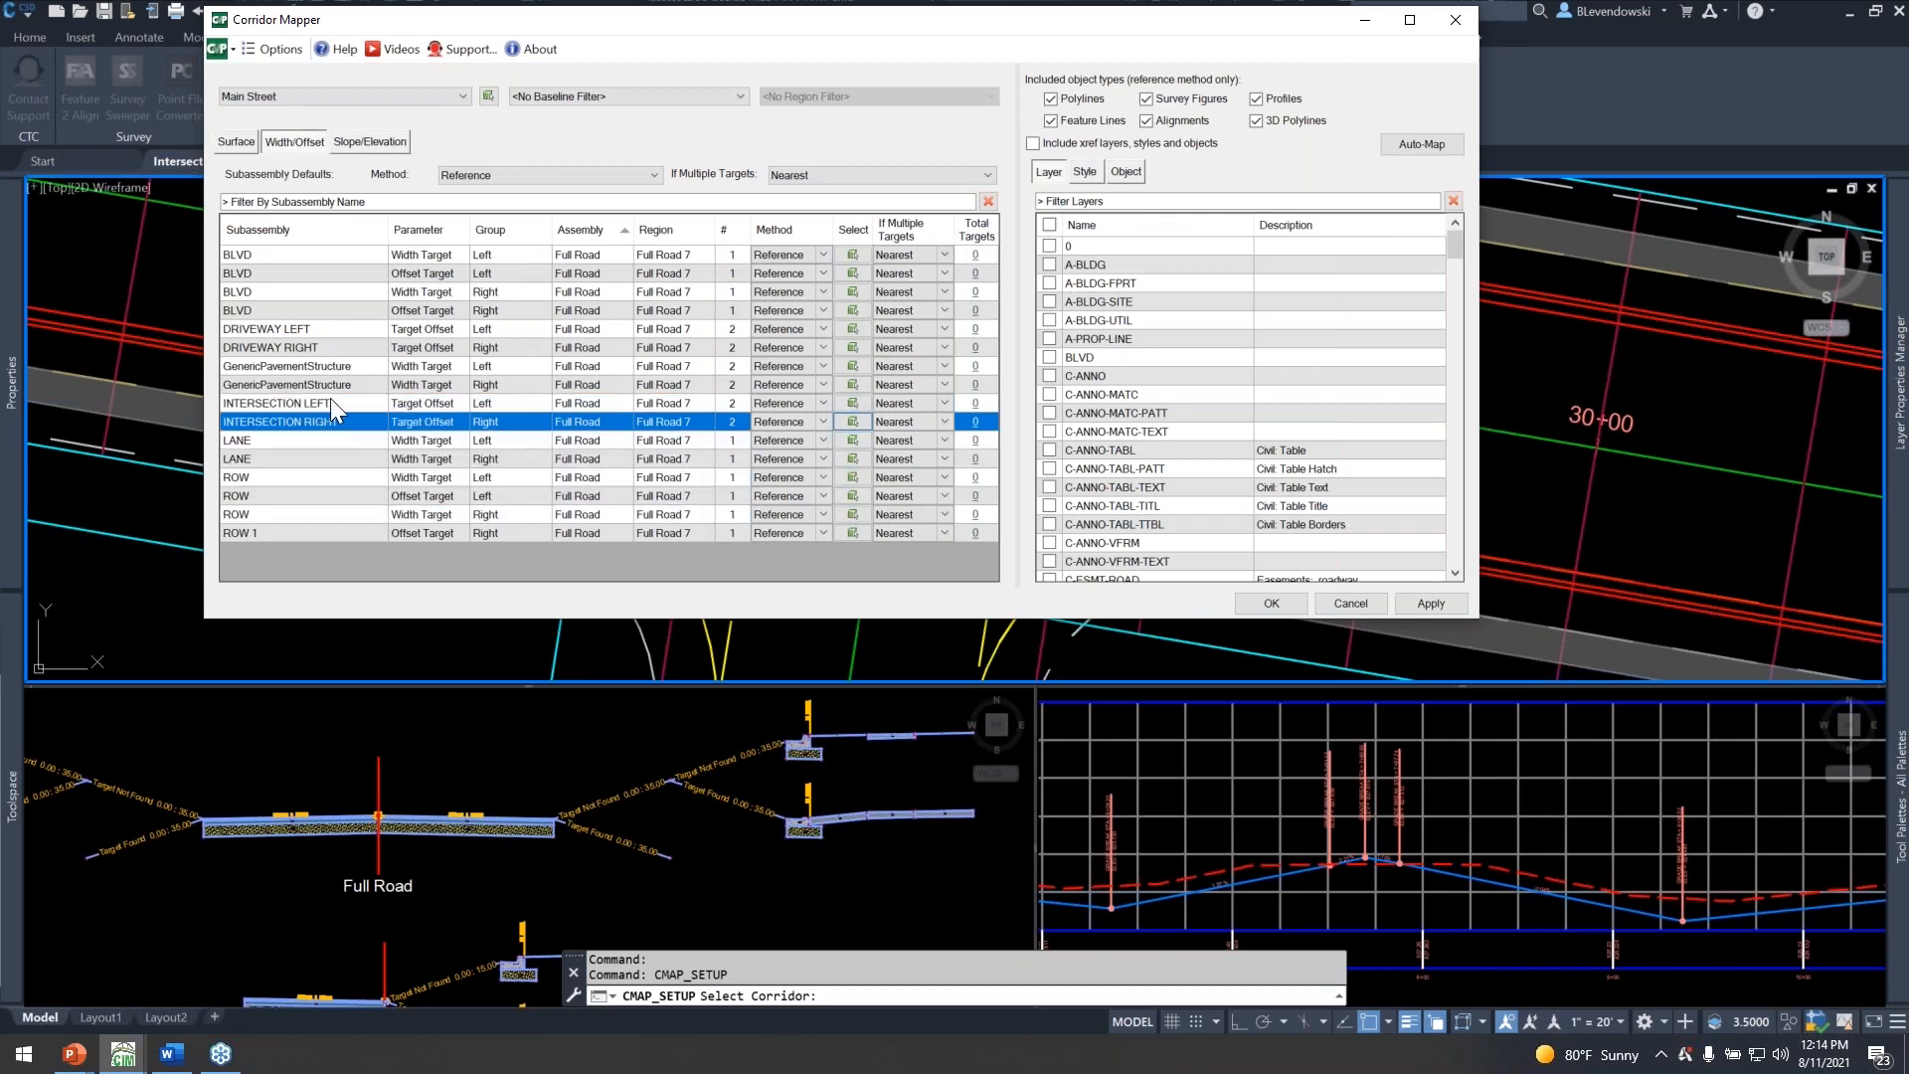
Review the style and object matching options for the INTERSECTION LEFT target, returning to the layer list.
click(330, 403)
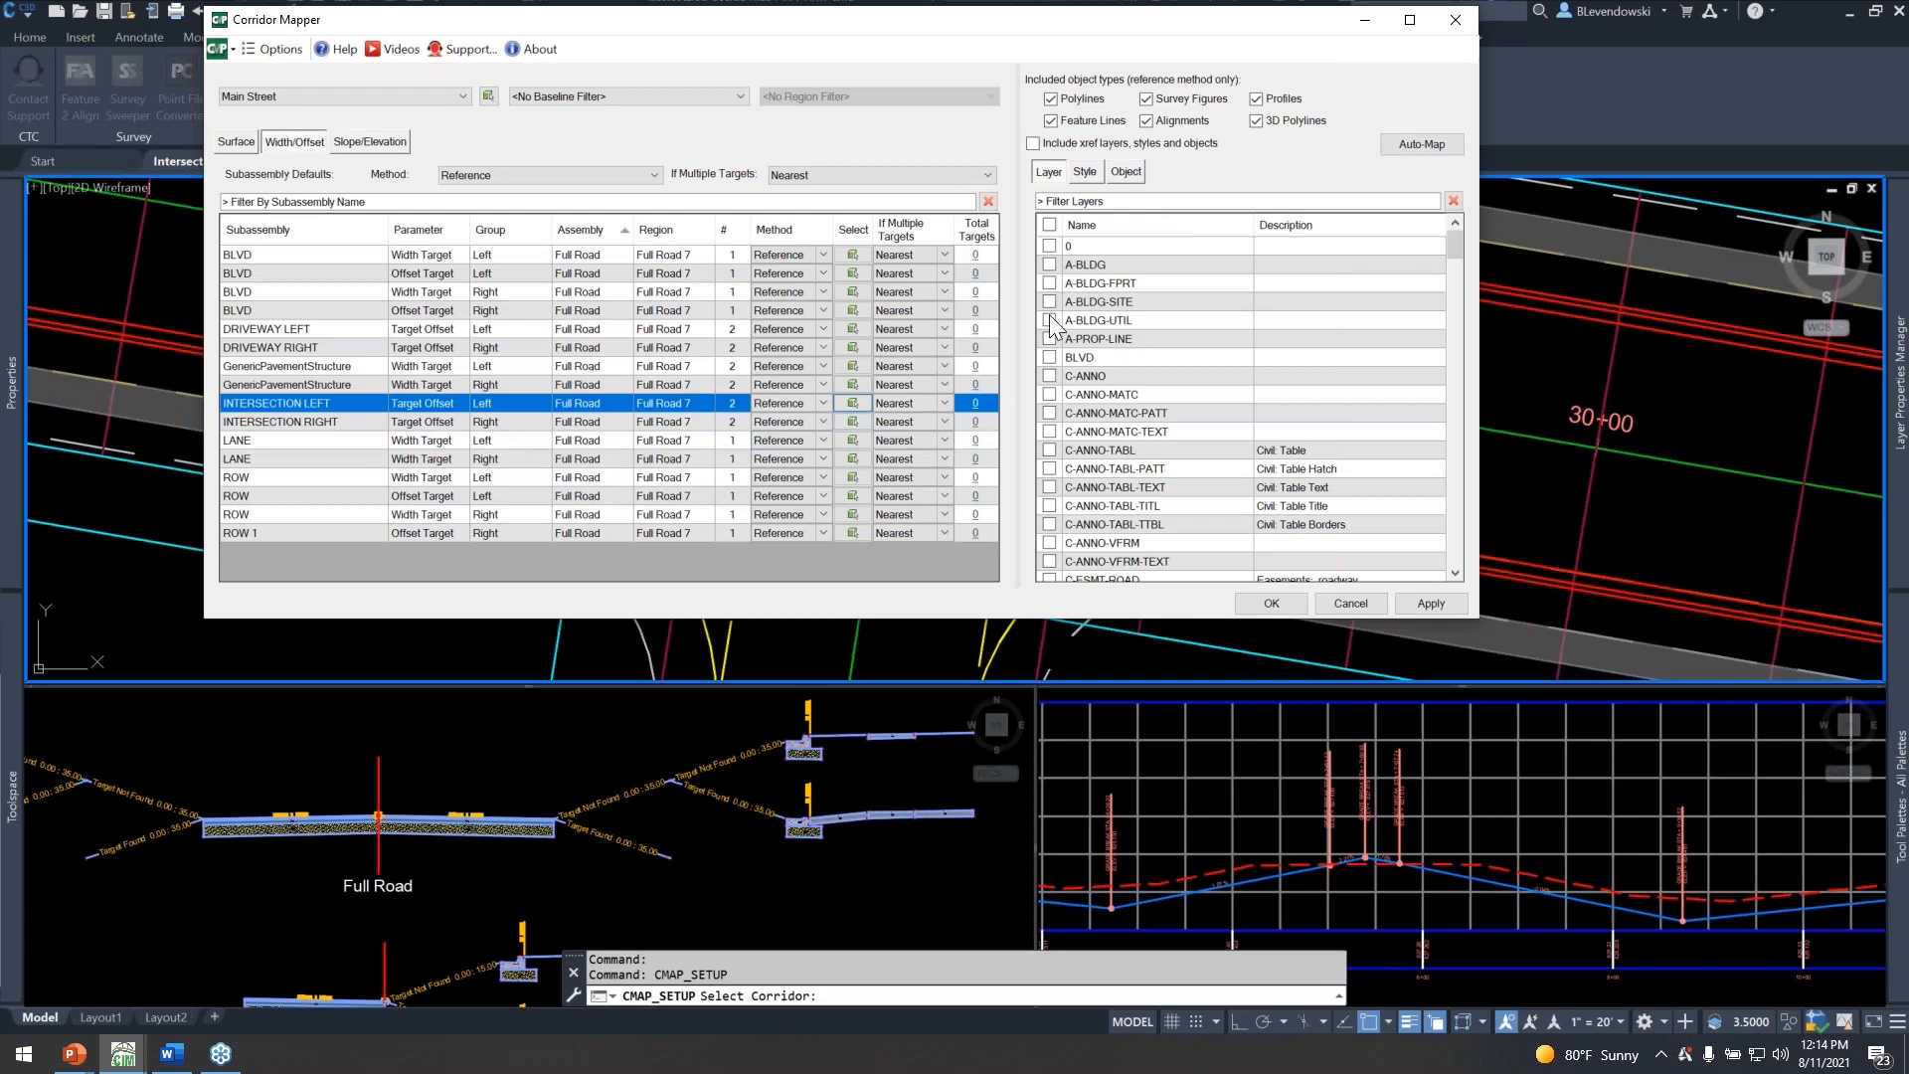
click(1086, 169)
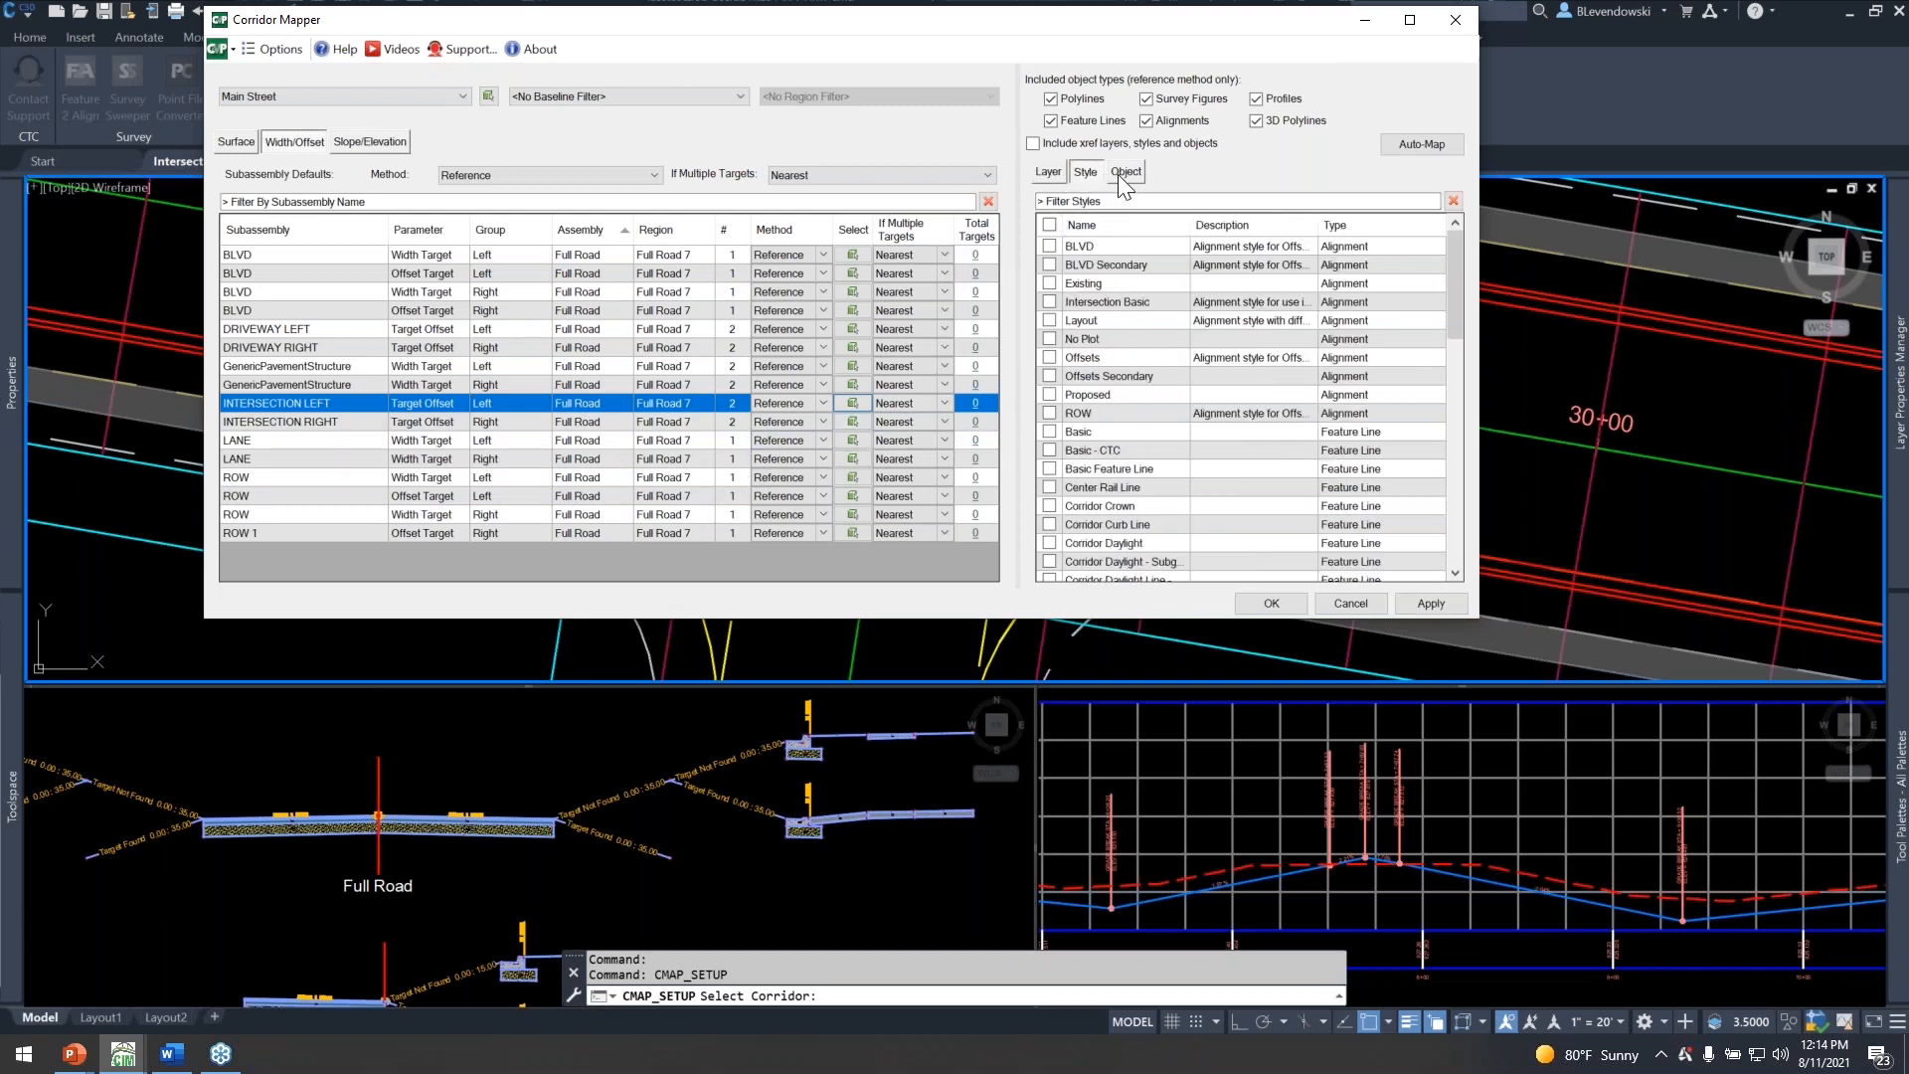
click(1126, 173)
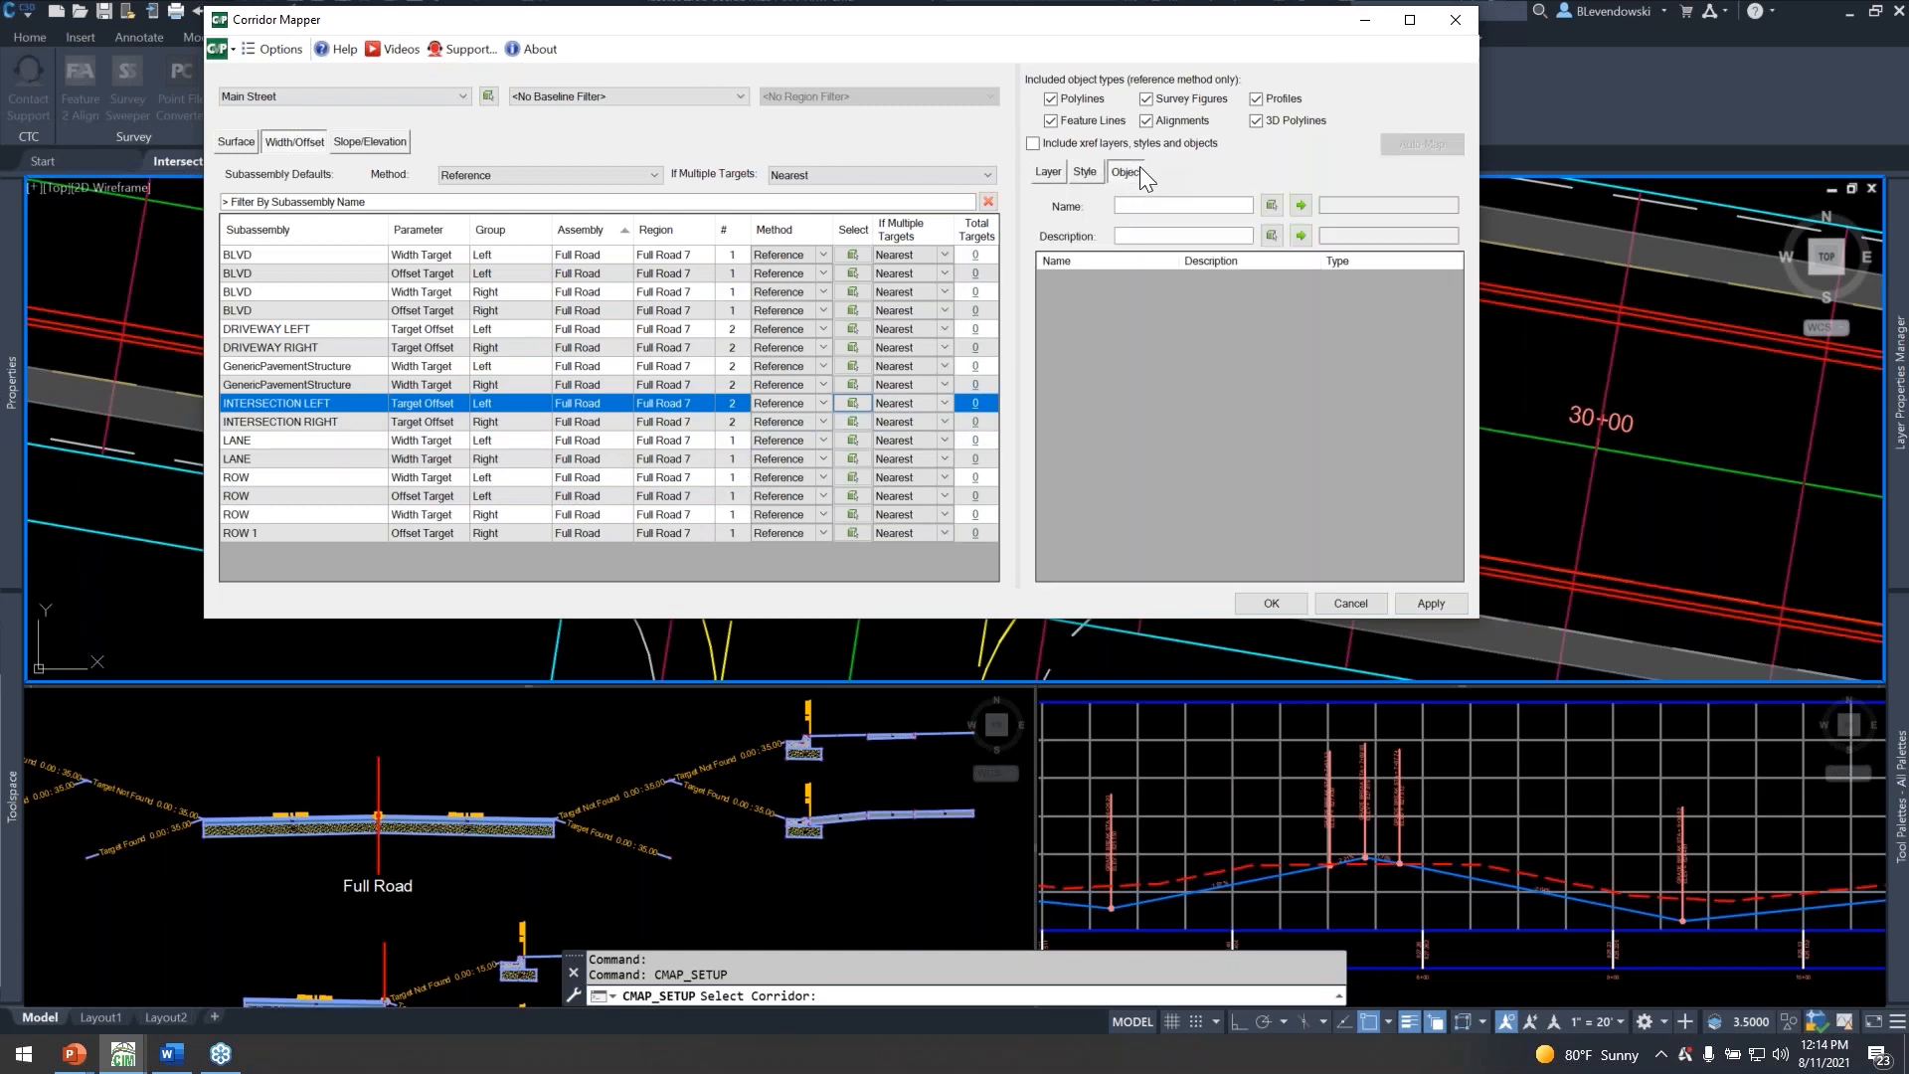
click(1044, 174)
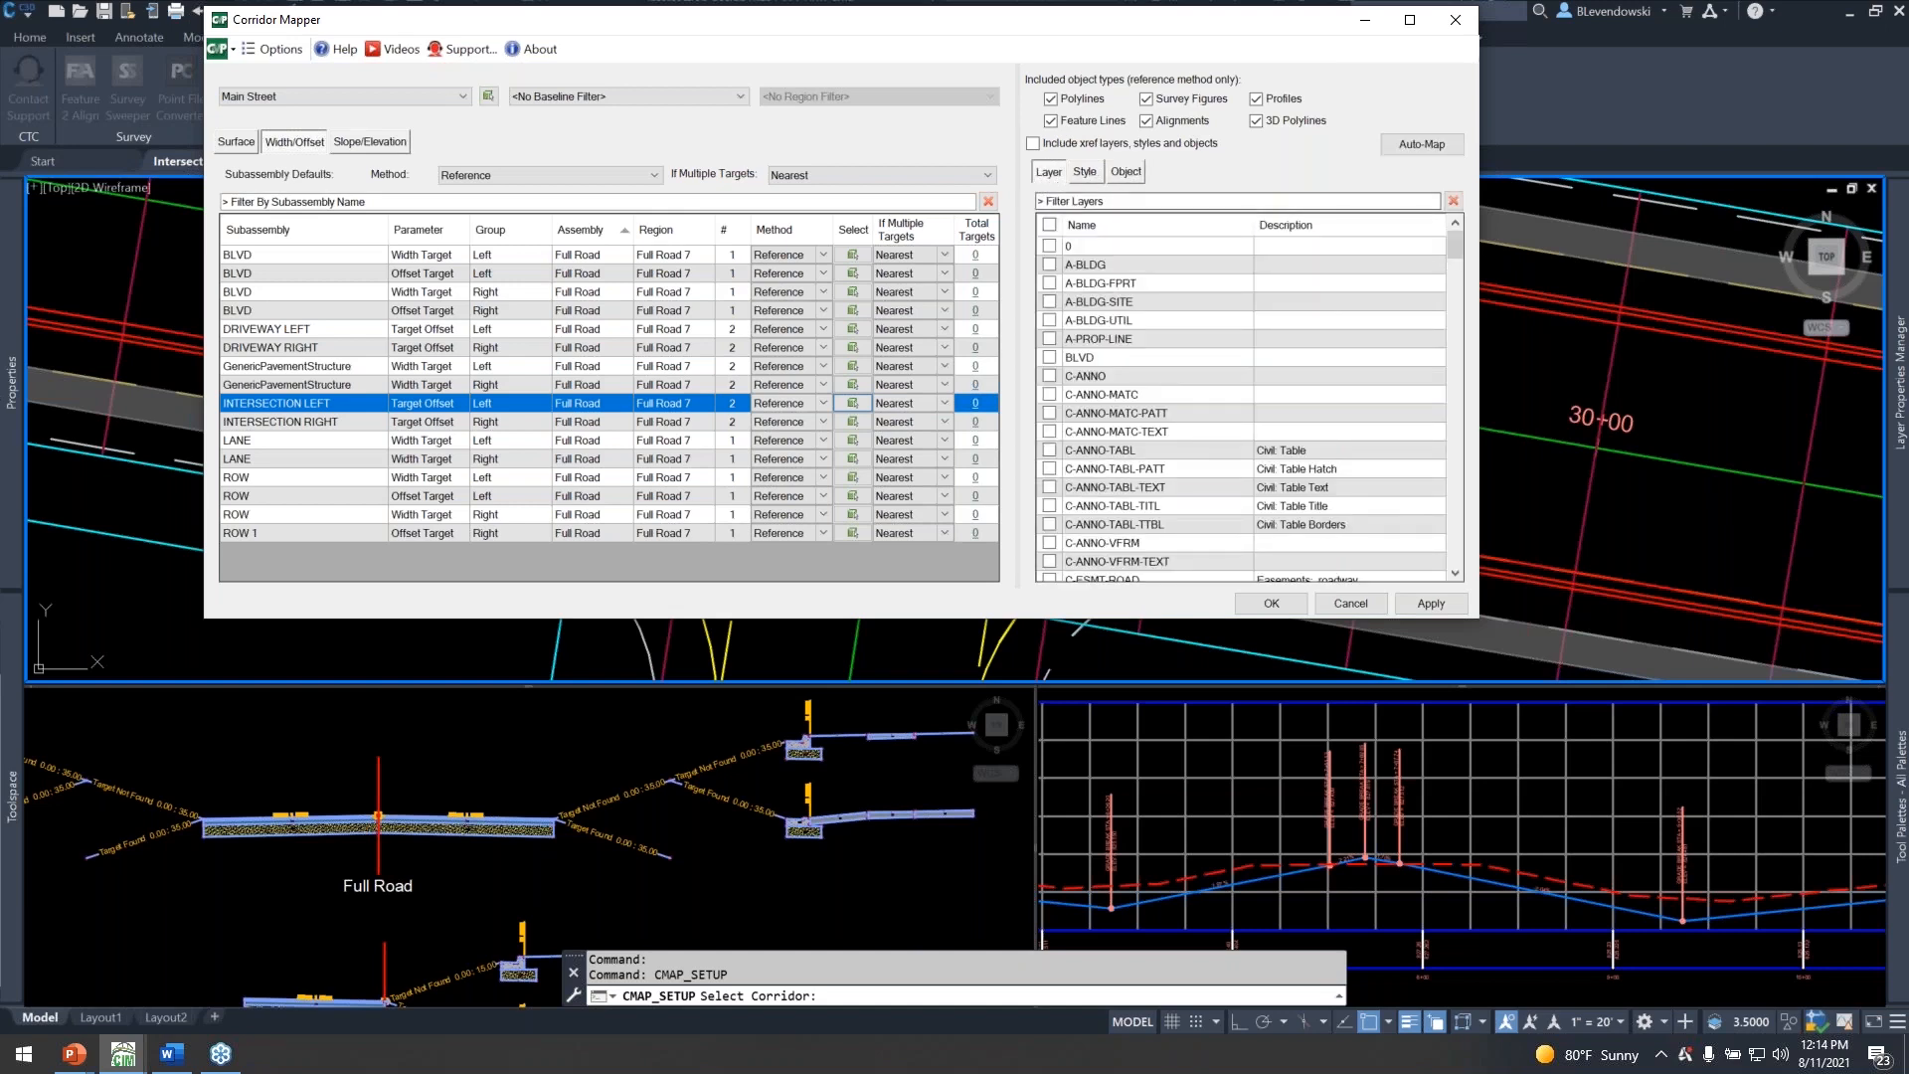
Filter the layers by "inter" and map the INTERSECTION LEFT target offset to the INTERSECTION LEFT layer.
click(1098, 202)
text(inter)
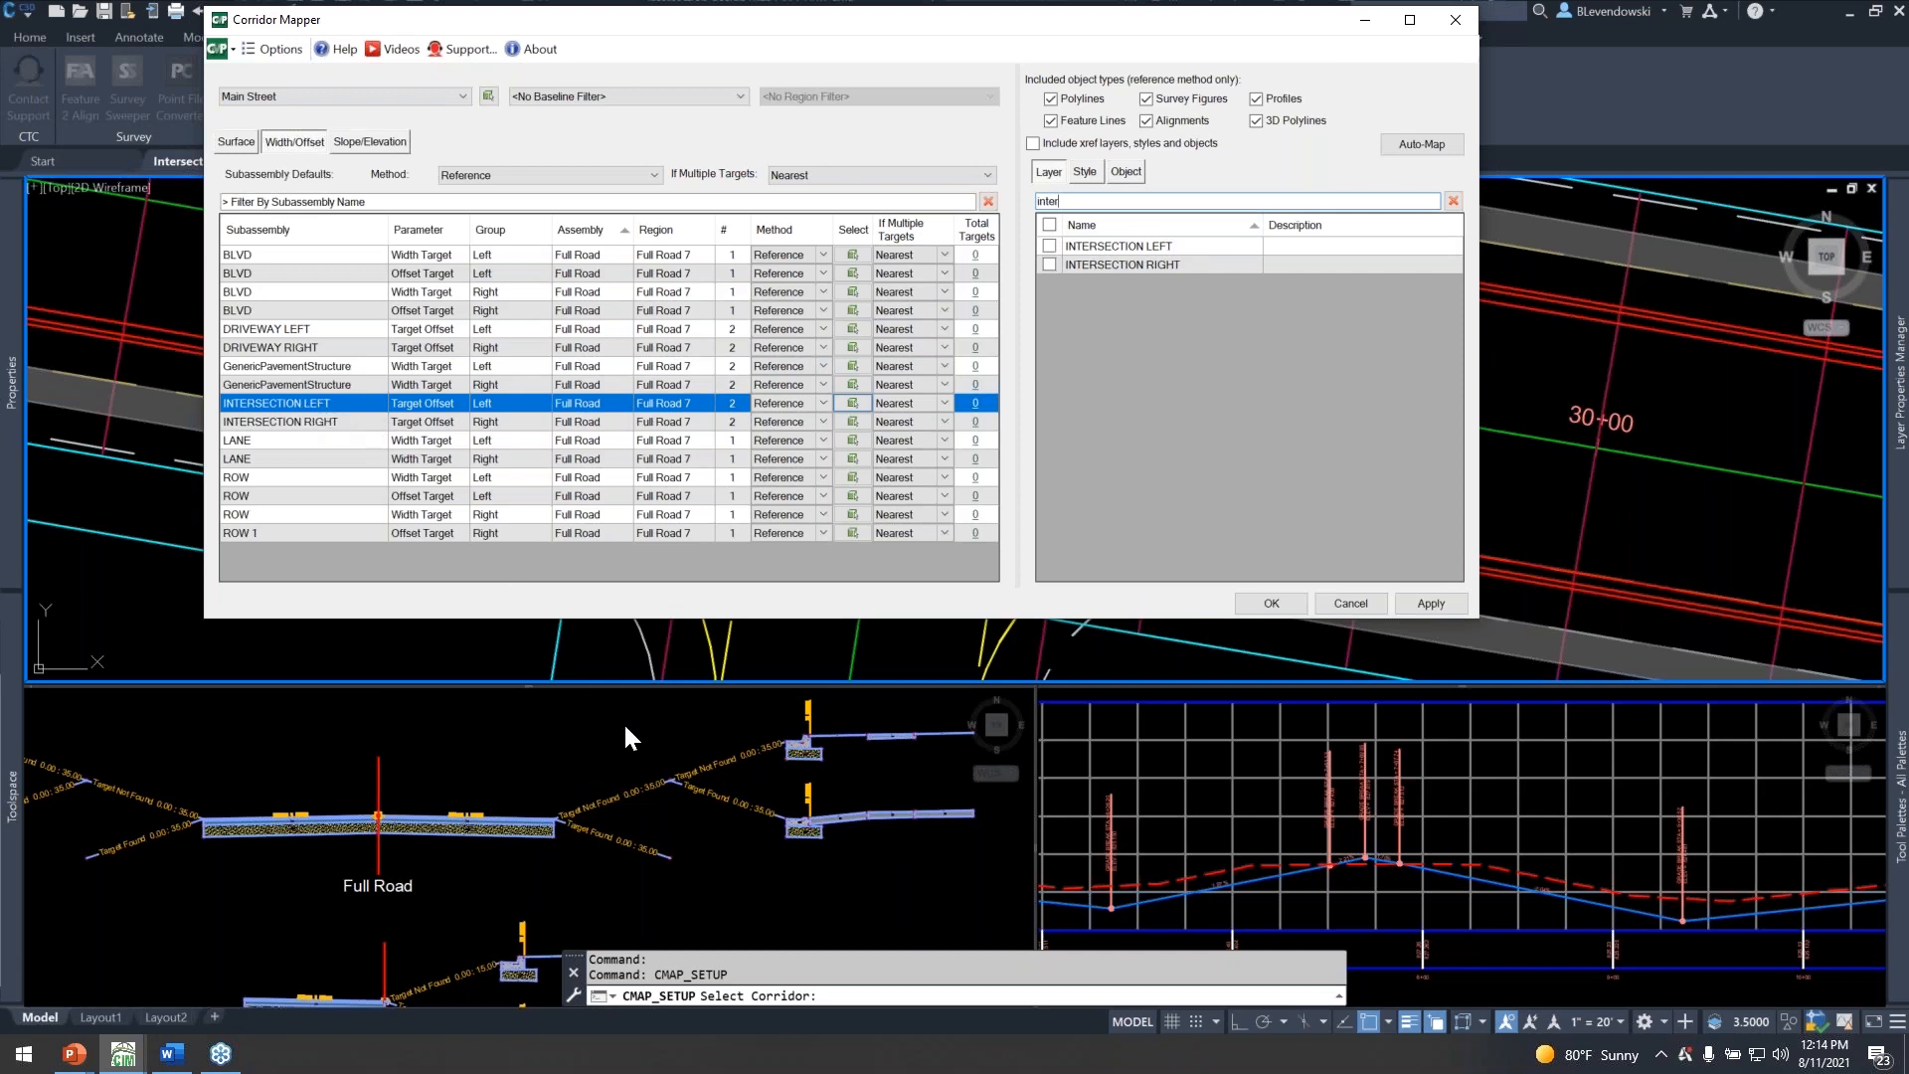
key(ctrl)
key(ctrl)
click(1050, 246)
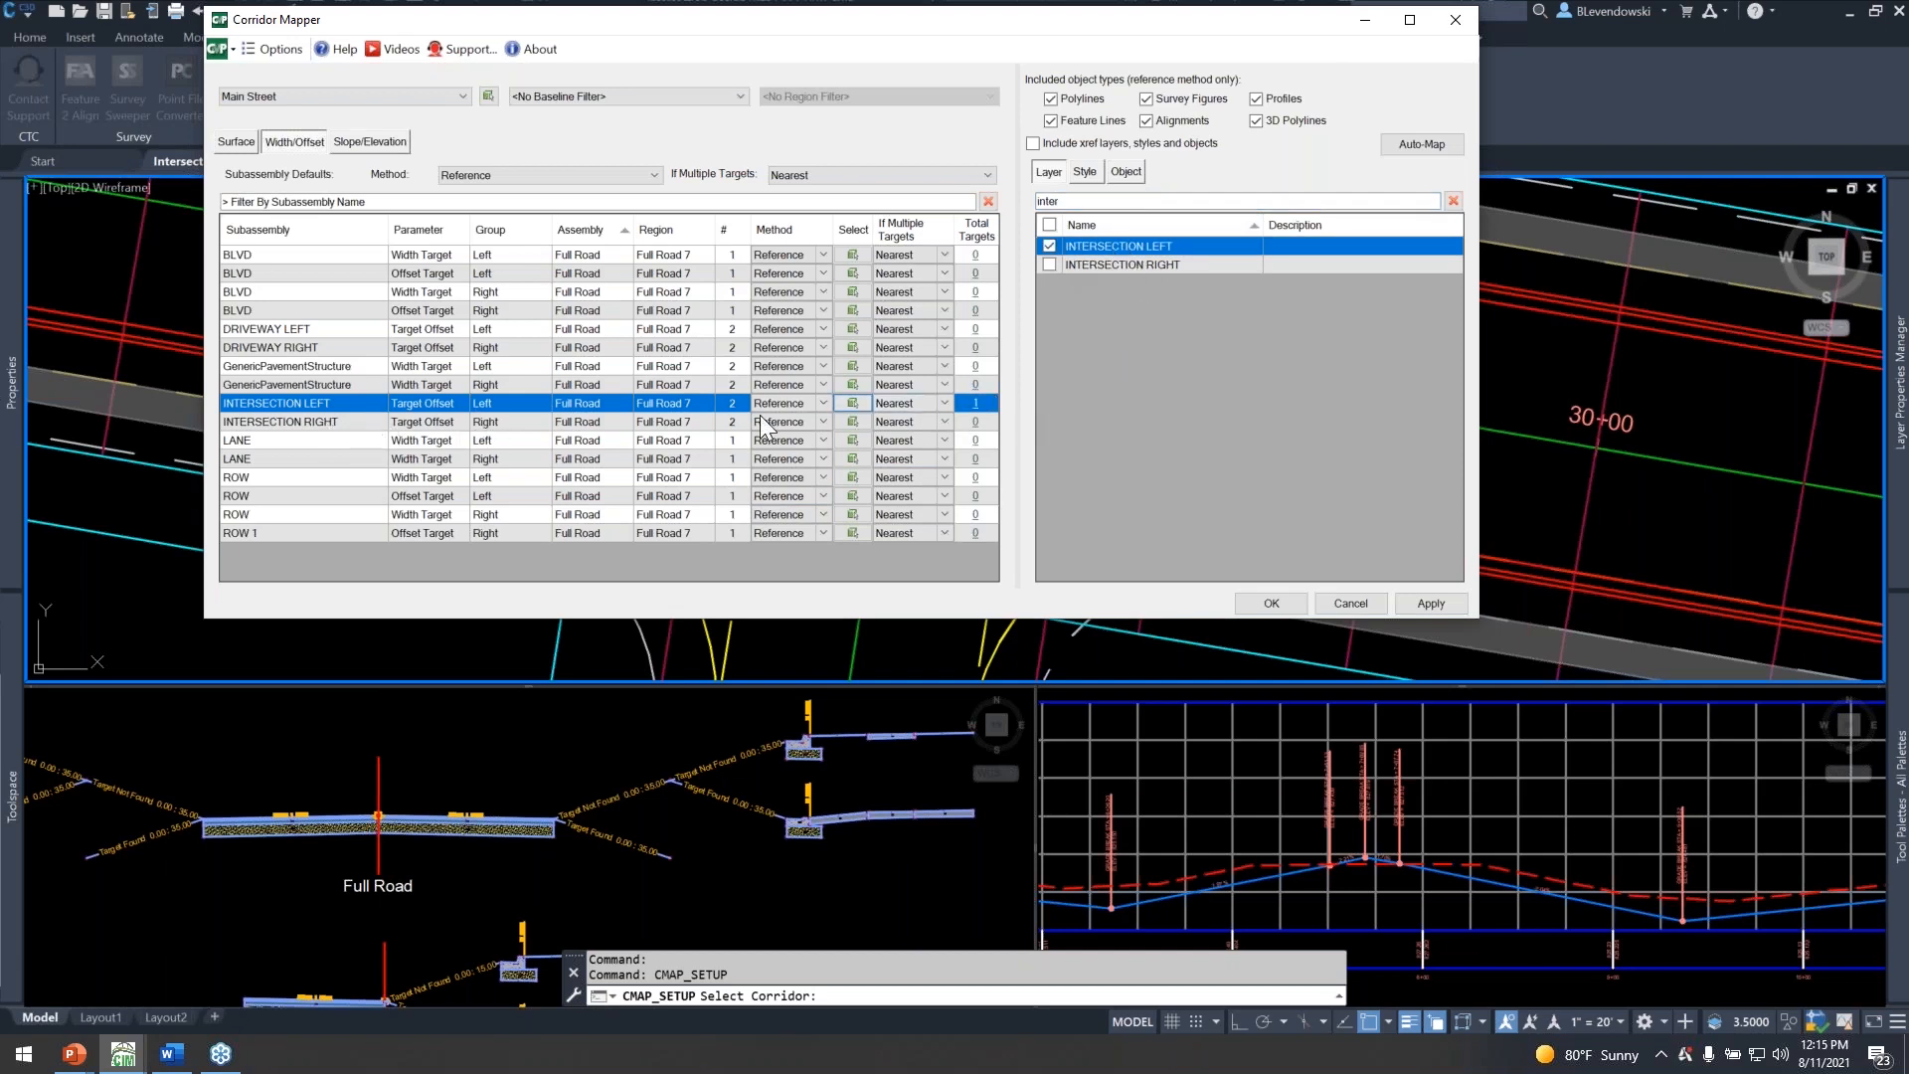
Map the INTERSECTION RIGHT target offset to the INTERSECTION RIGHT layer and accept the Corridor Mapper settings.
click(334, 420)
click(1049, 264)
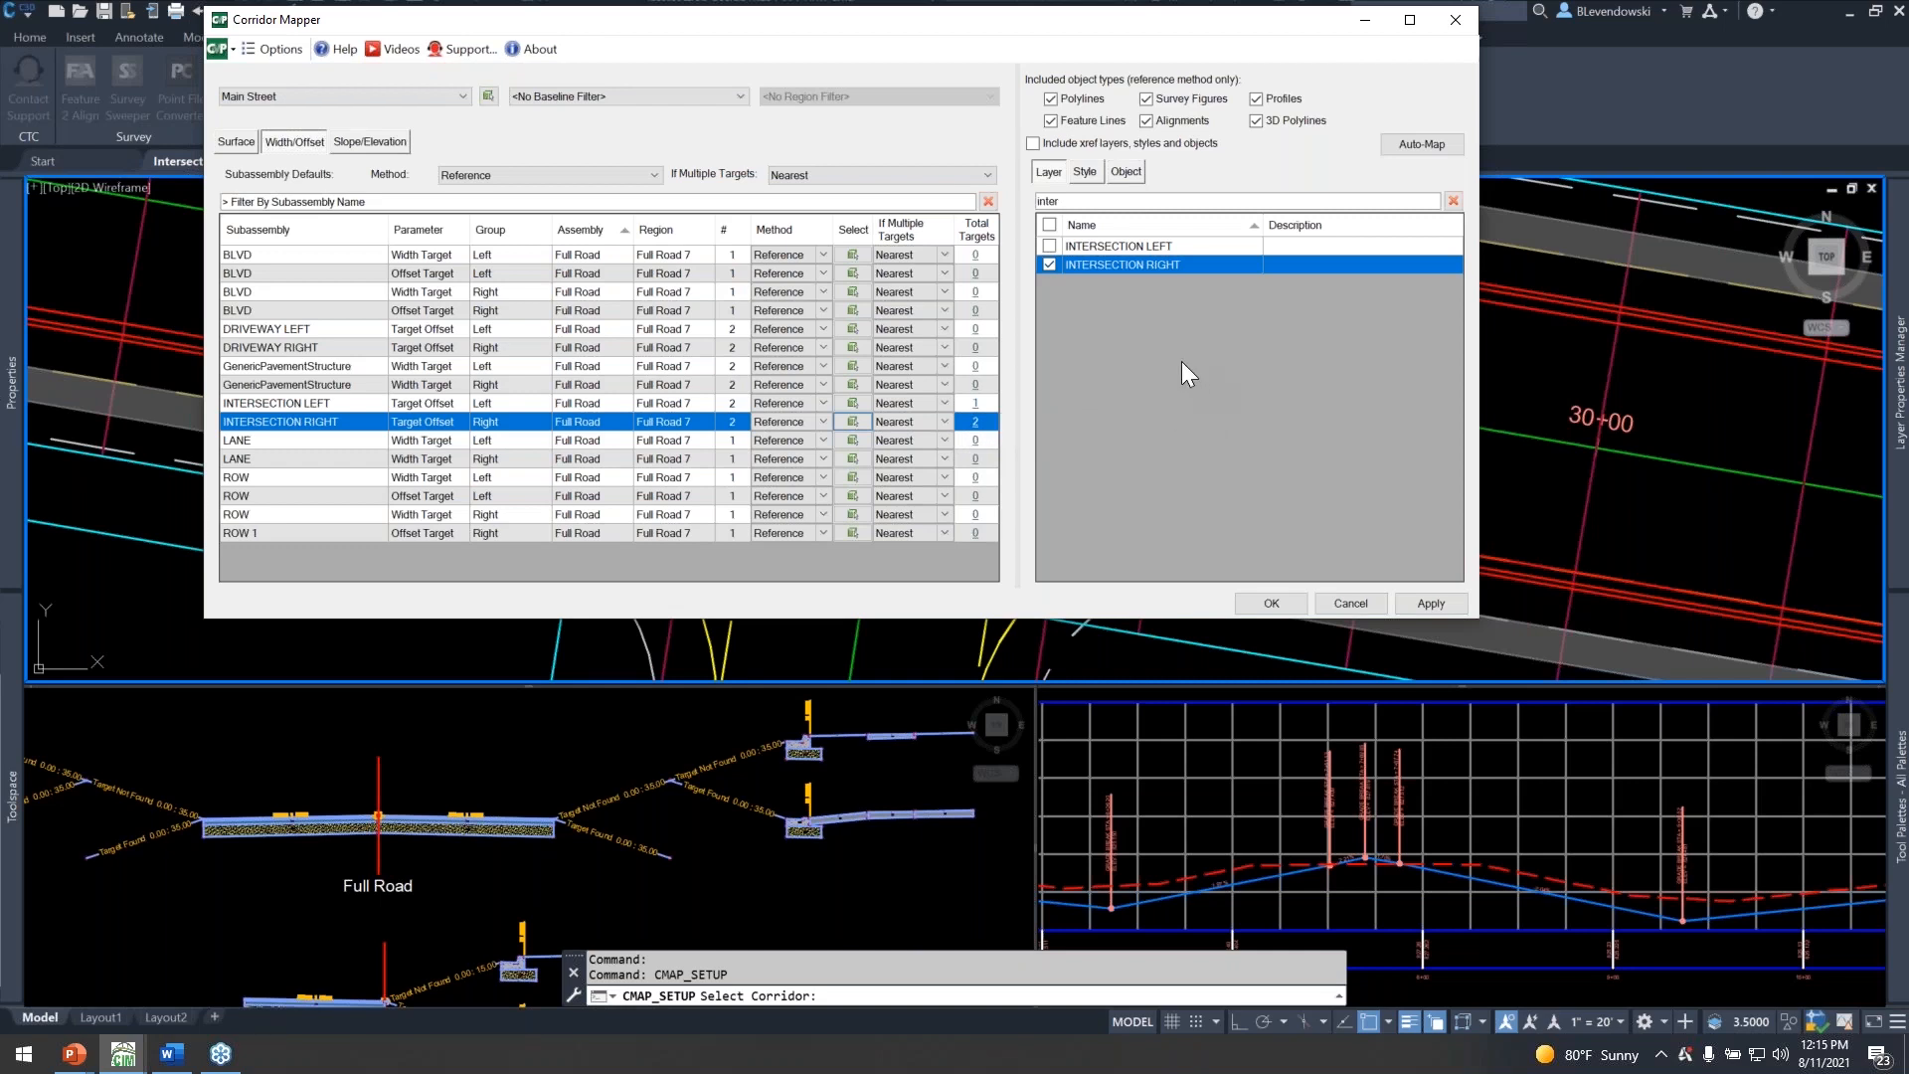
click(1273, 604)
key(Escape)
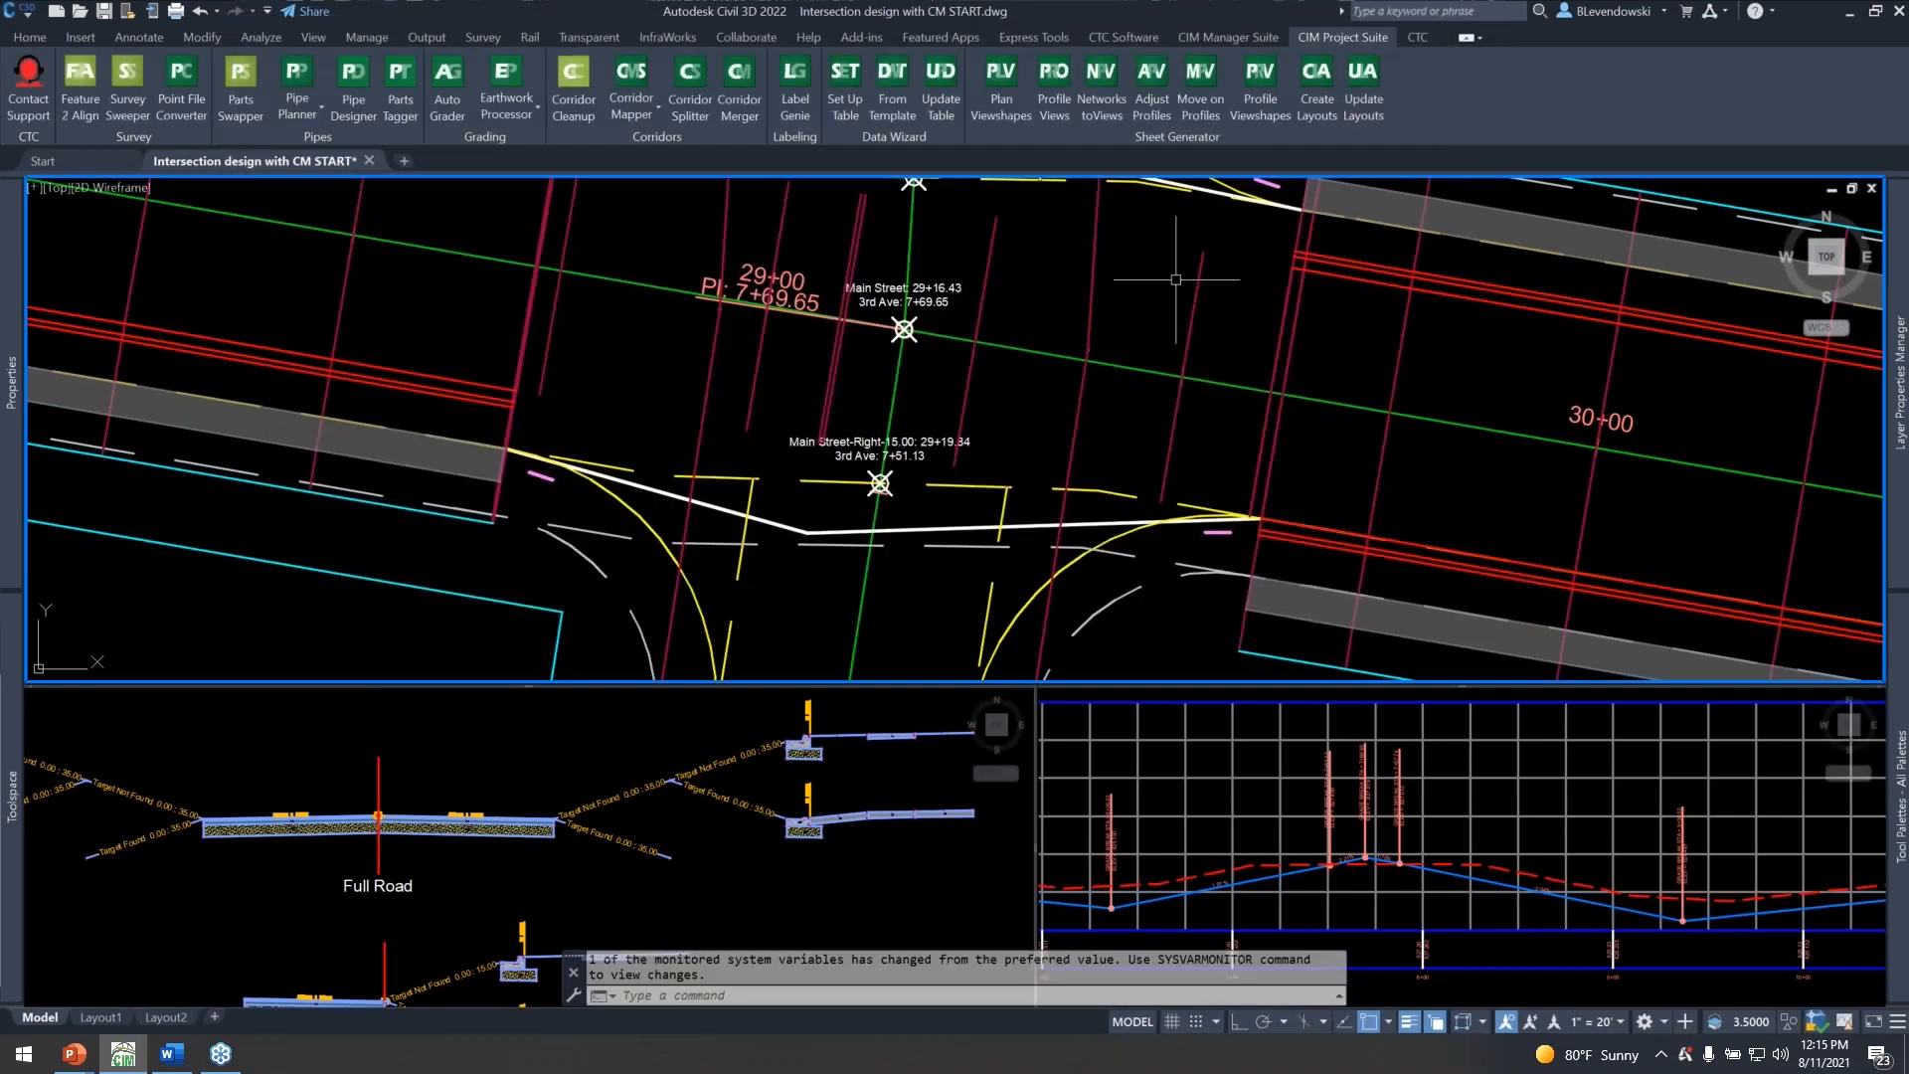
Examine the Main Street corridor across the 3rd Ave and 2nd Ave intersections for the effect of the mapped intersection targets.
scroll(921, 454, down, 2)
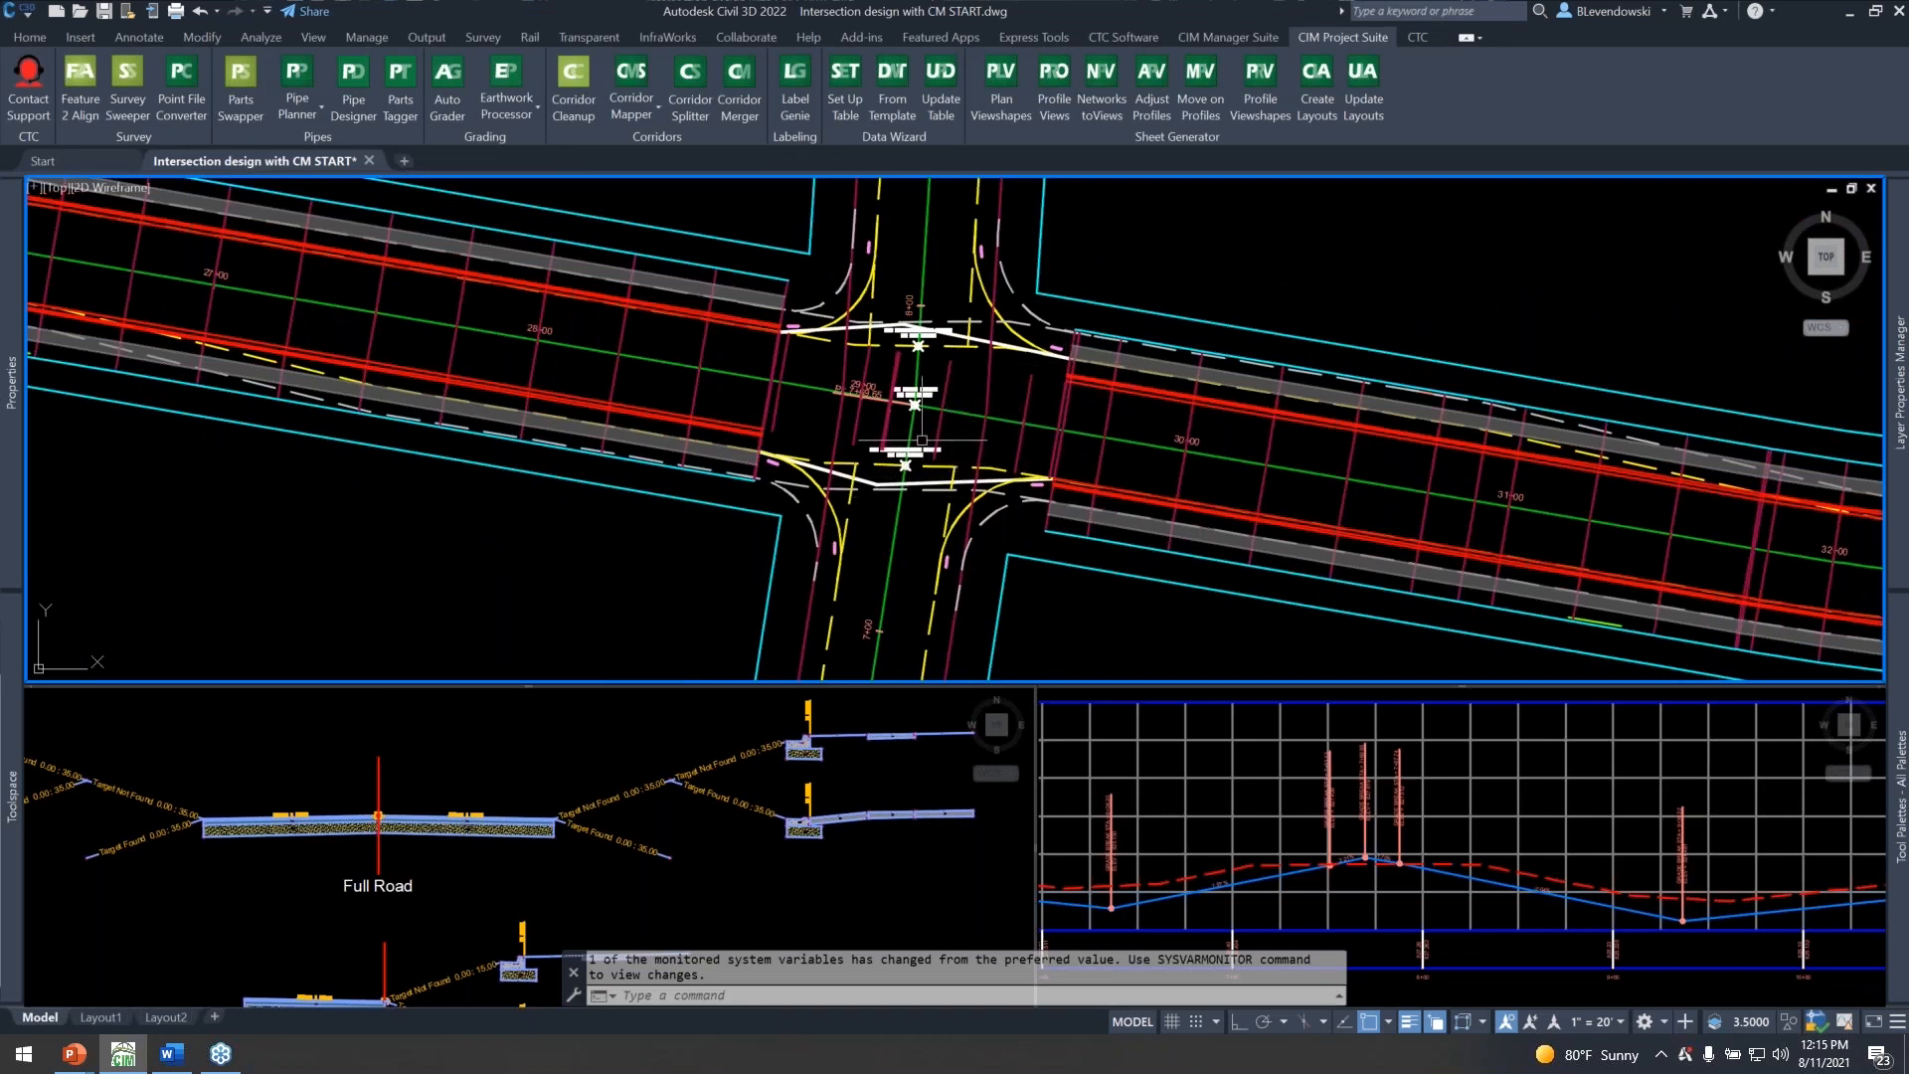
middle_drag(763, 406, 1377, 487)
scroll(1553, 484, down, 4)
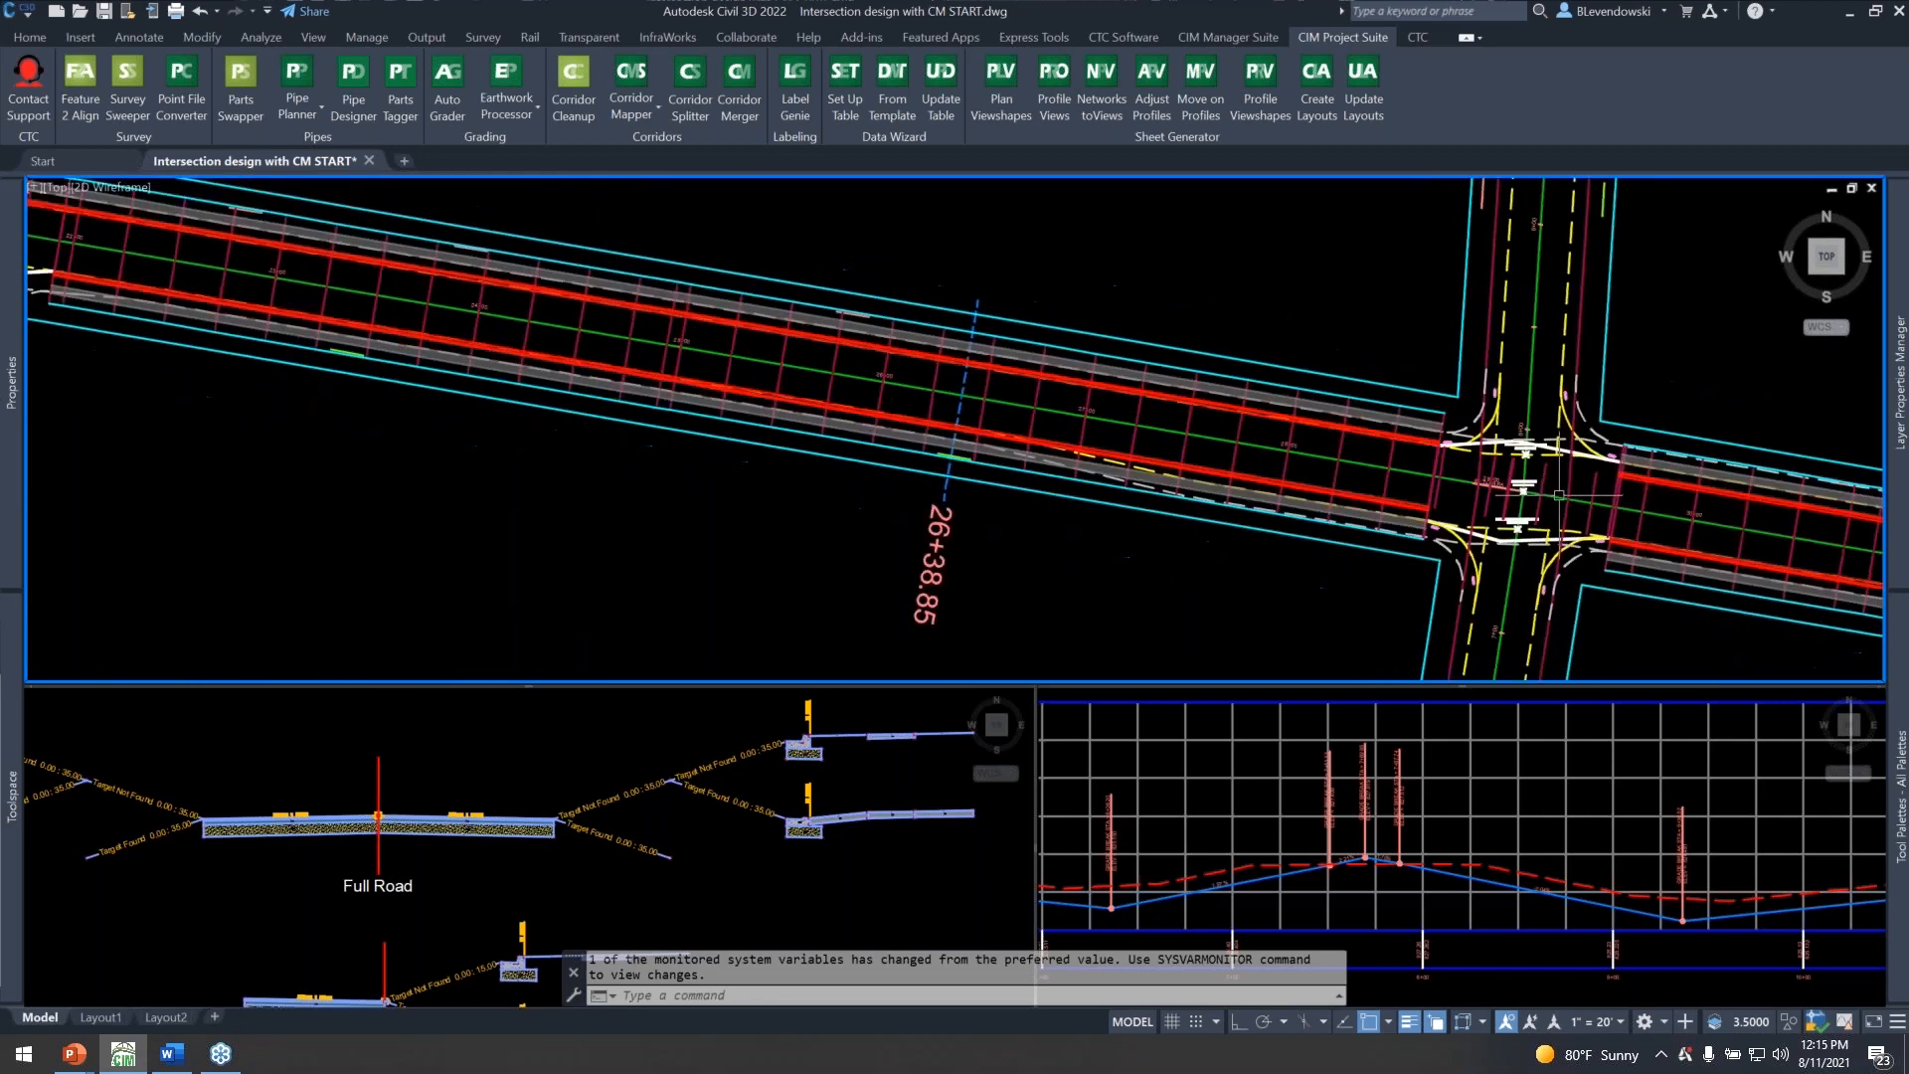
middle_drag(348, 394, 572, 446)
scroll(820, 417, up, 6)
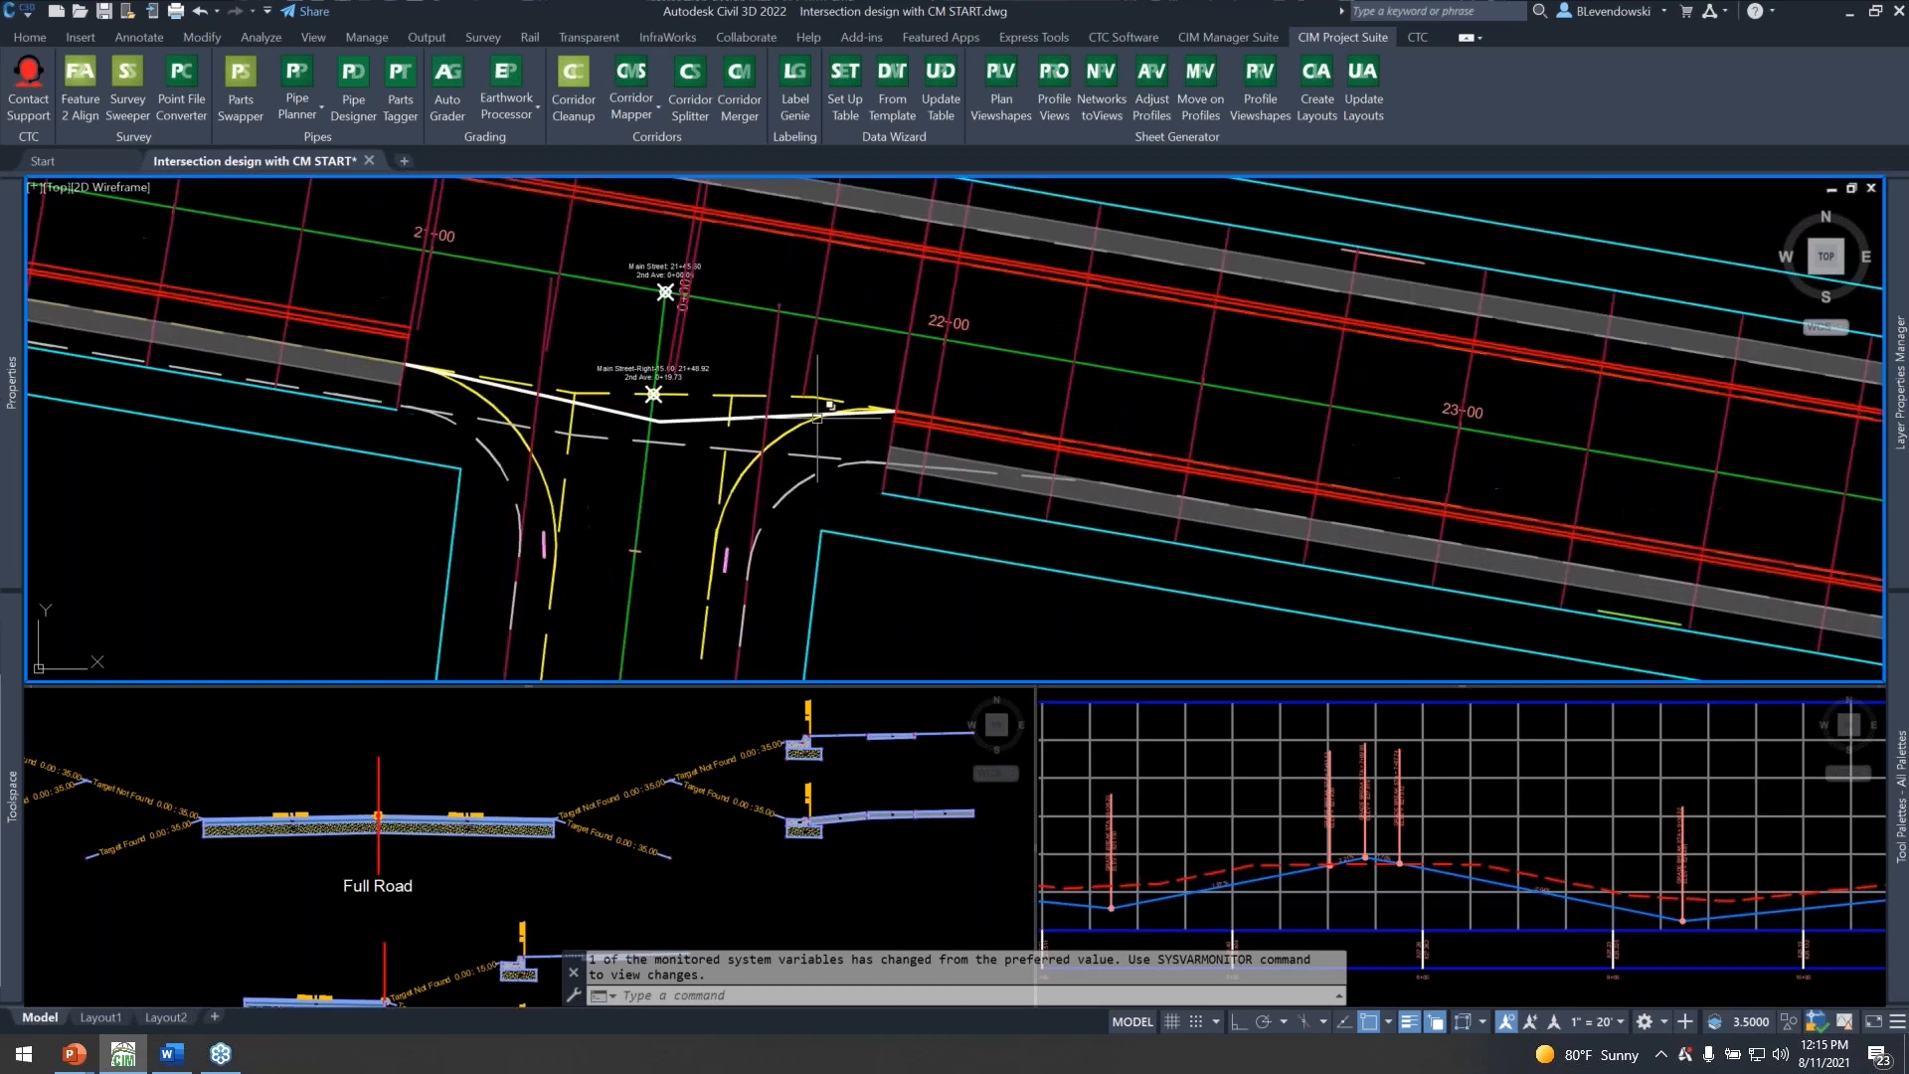
scroll(694, 397, down, 6)
middle_drag(1257, 497, 570, 391)
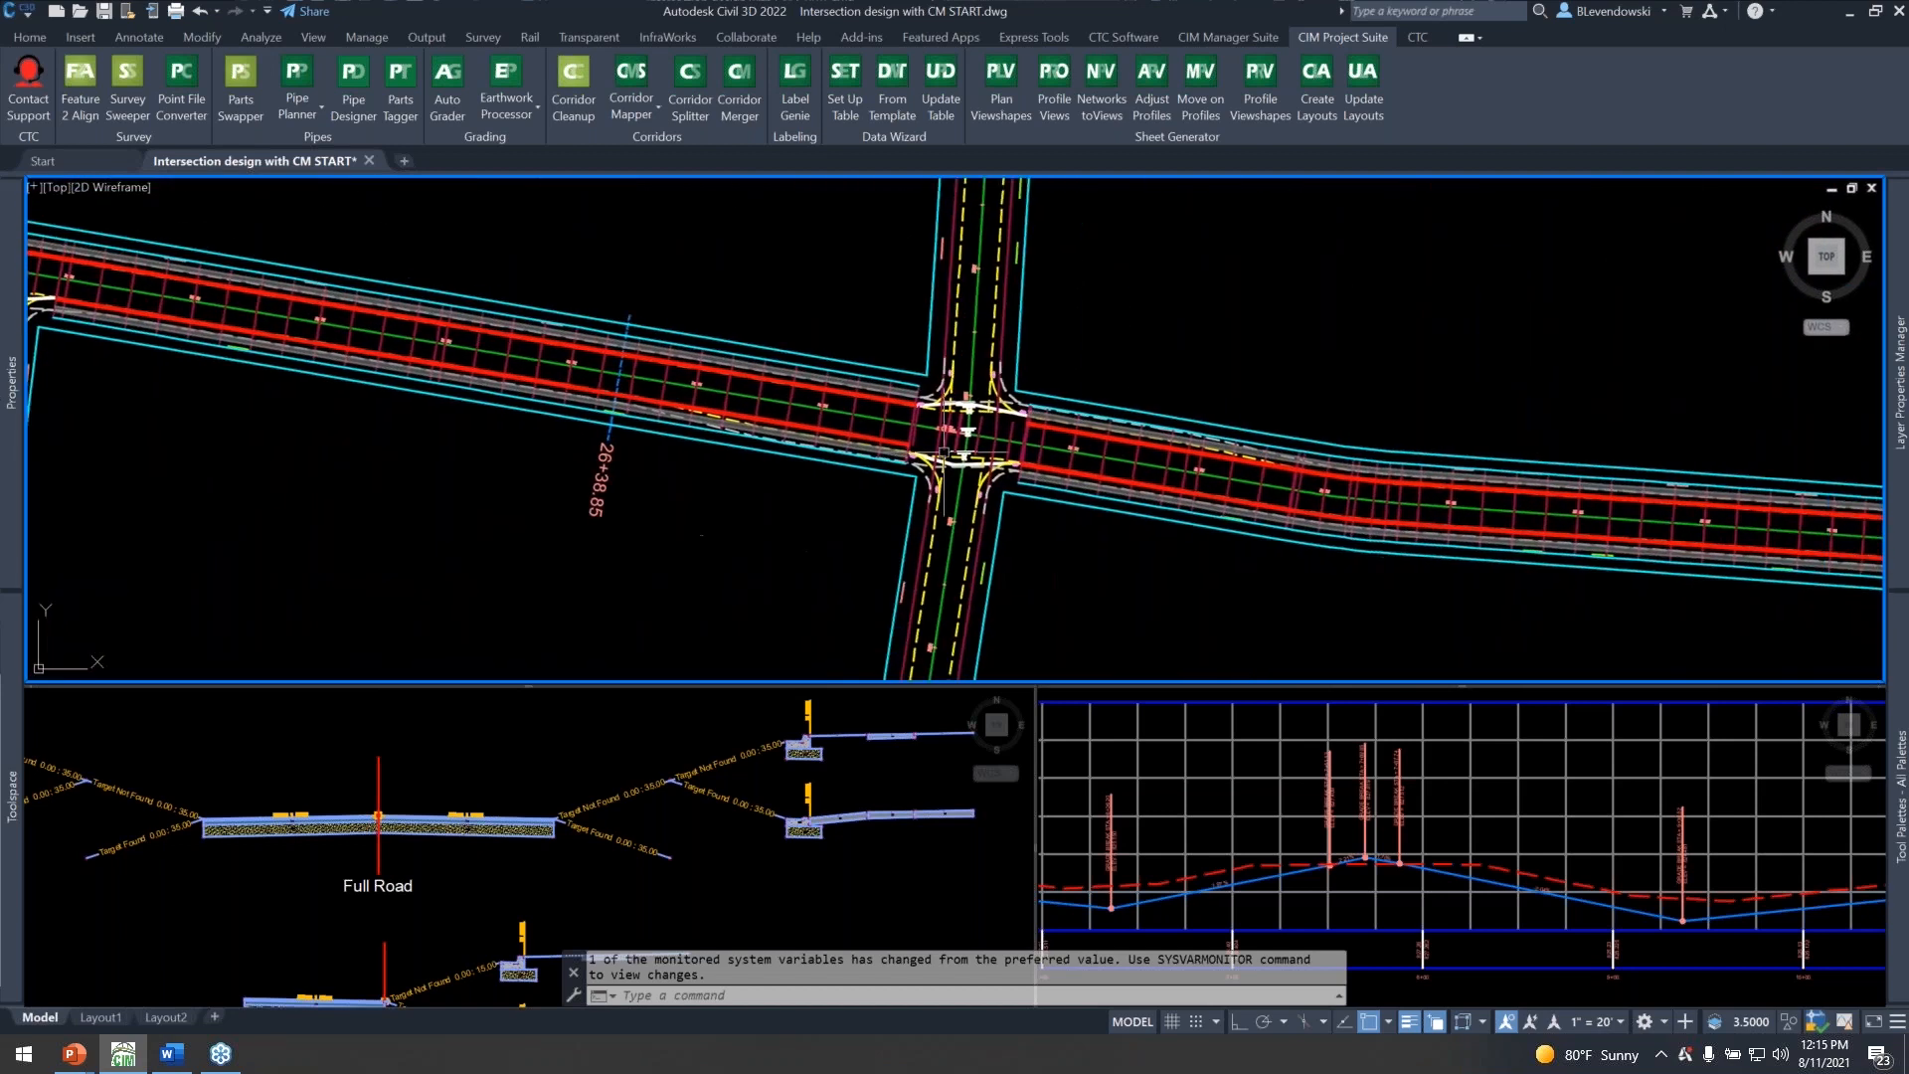
scroll(1025, 435, up, 4)
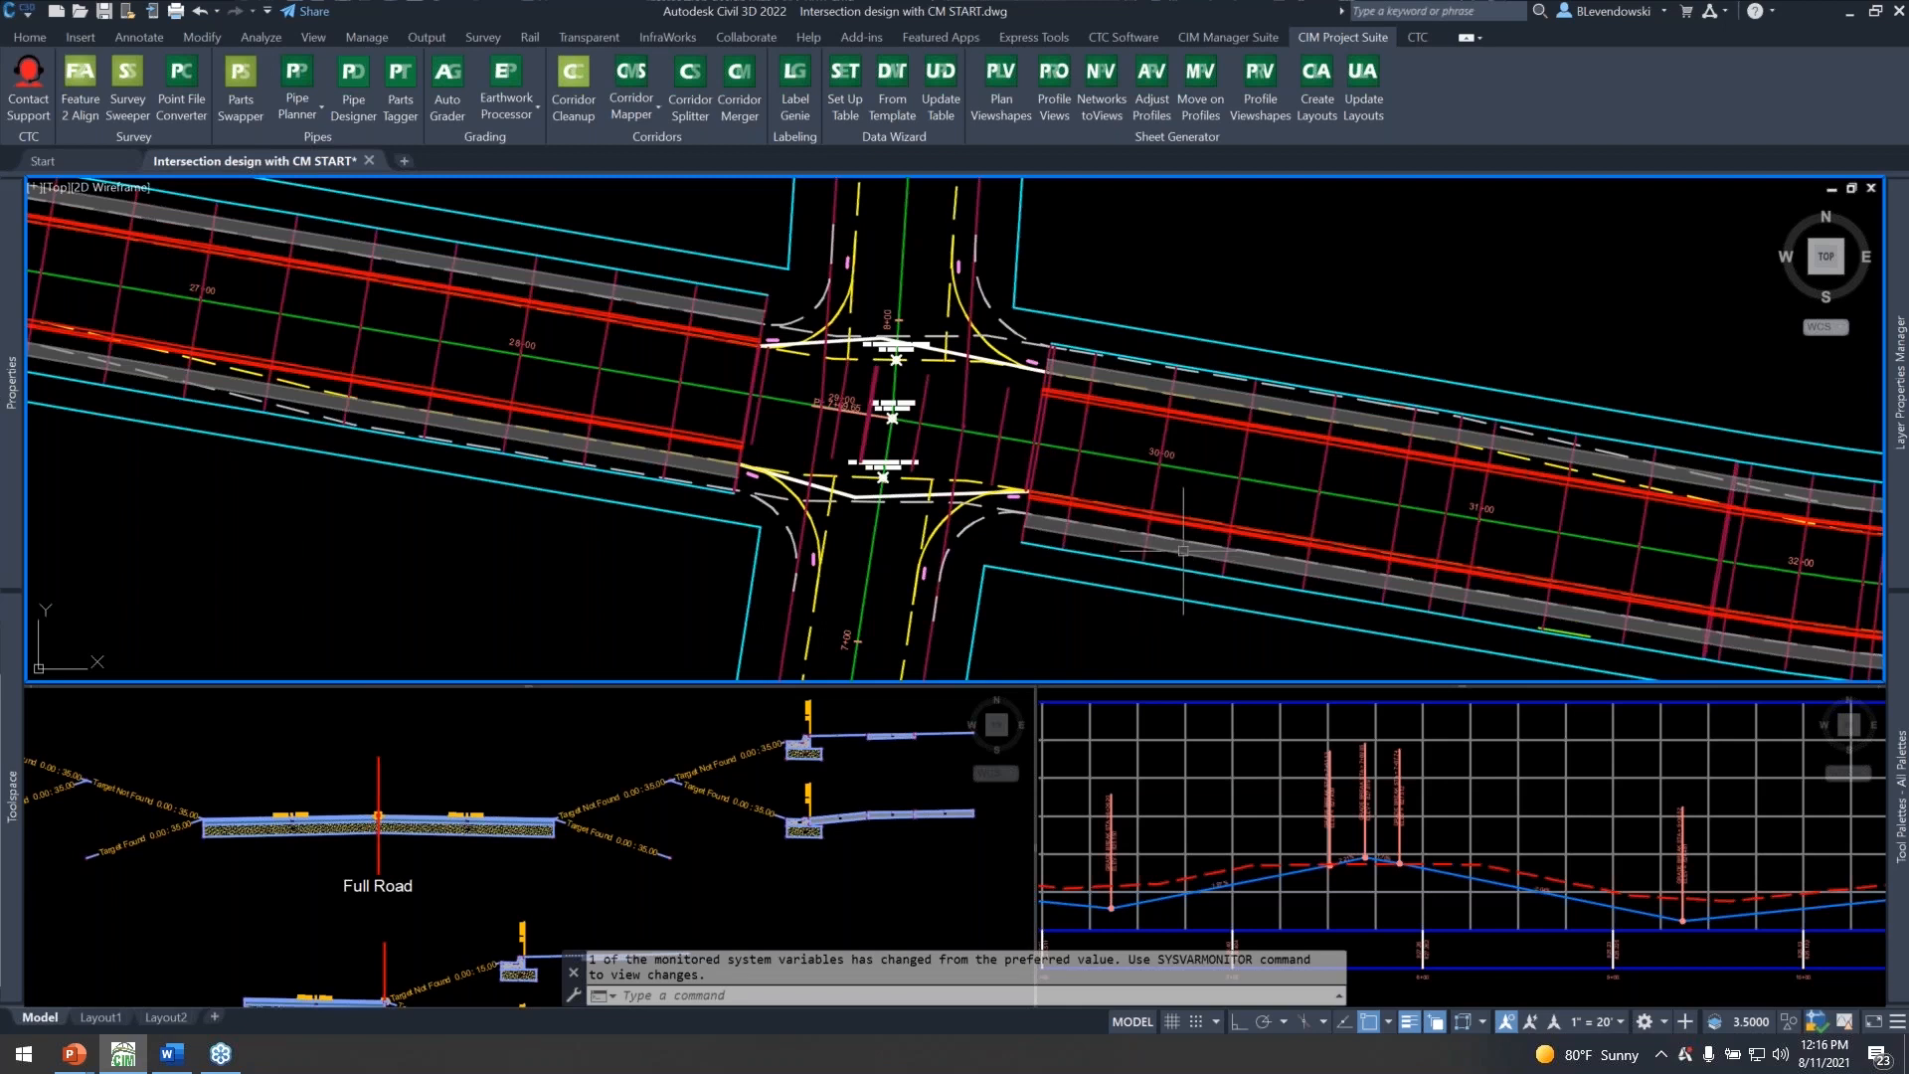
key(Escape)
key(Escape)
Examine the south side of the Main Street corridor approaching 2nd Ave, between stations 18+00 and 21+00.
scroll(1244, 539, down, 7)
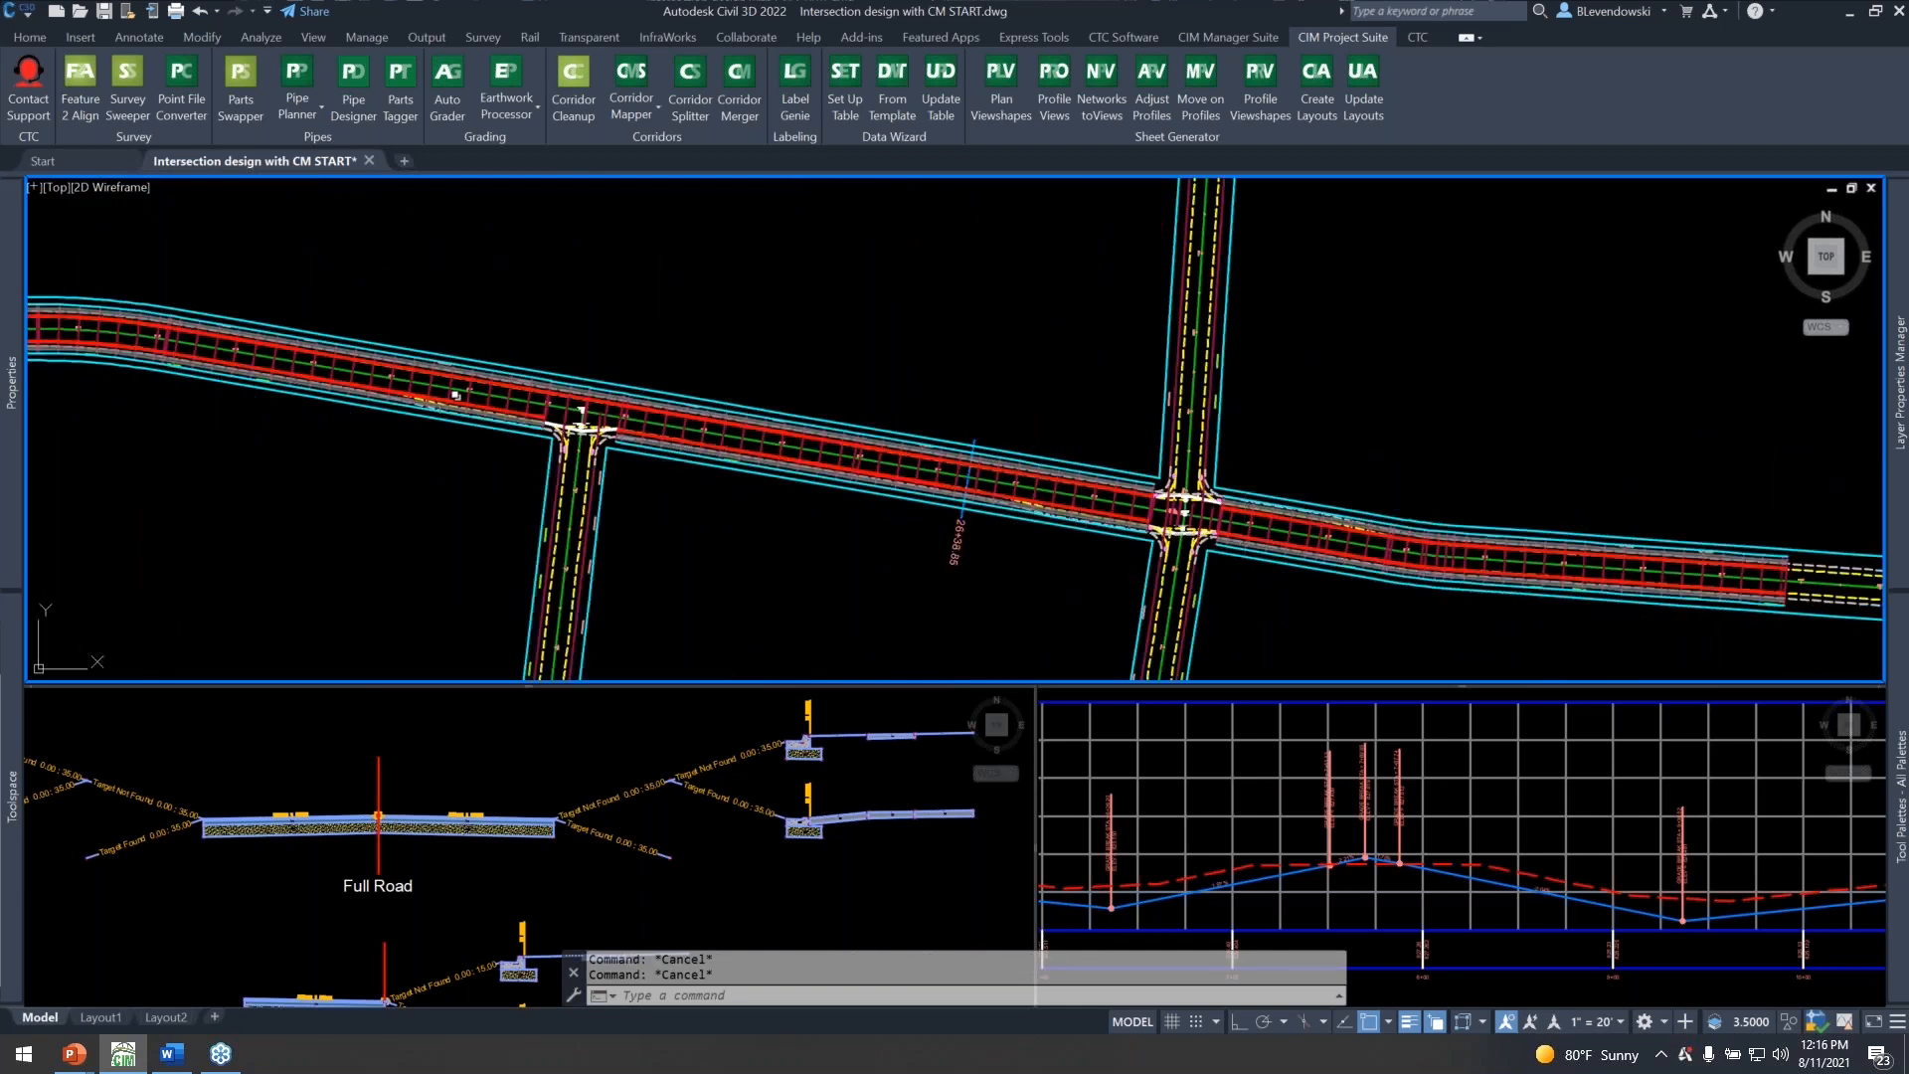
scroll(438, 437, up, 3)
scroll(744, 436, up, 3)
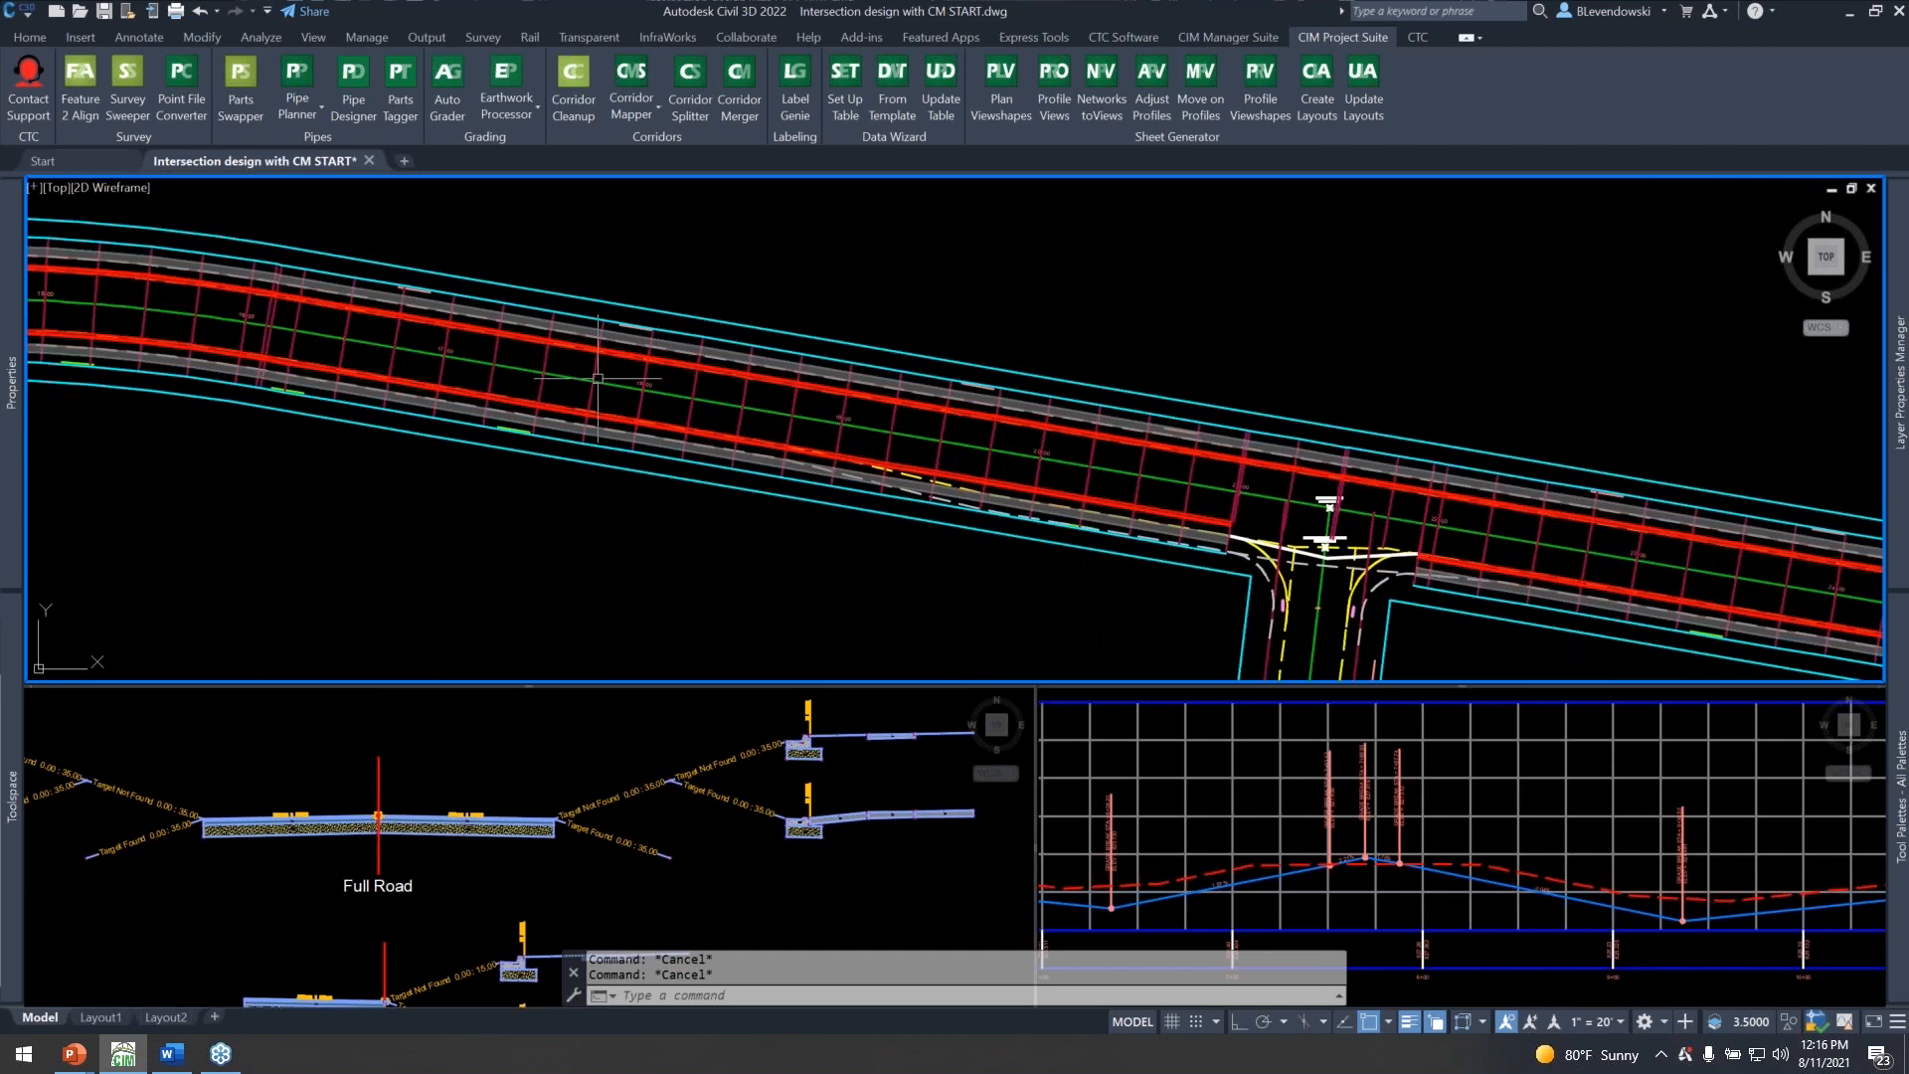
middle_drag(1079, 603, 745, 524)
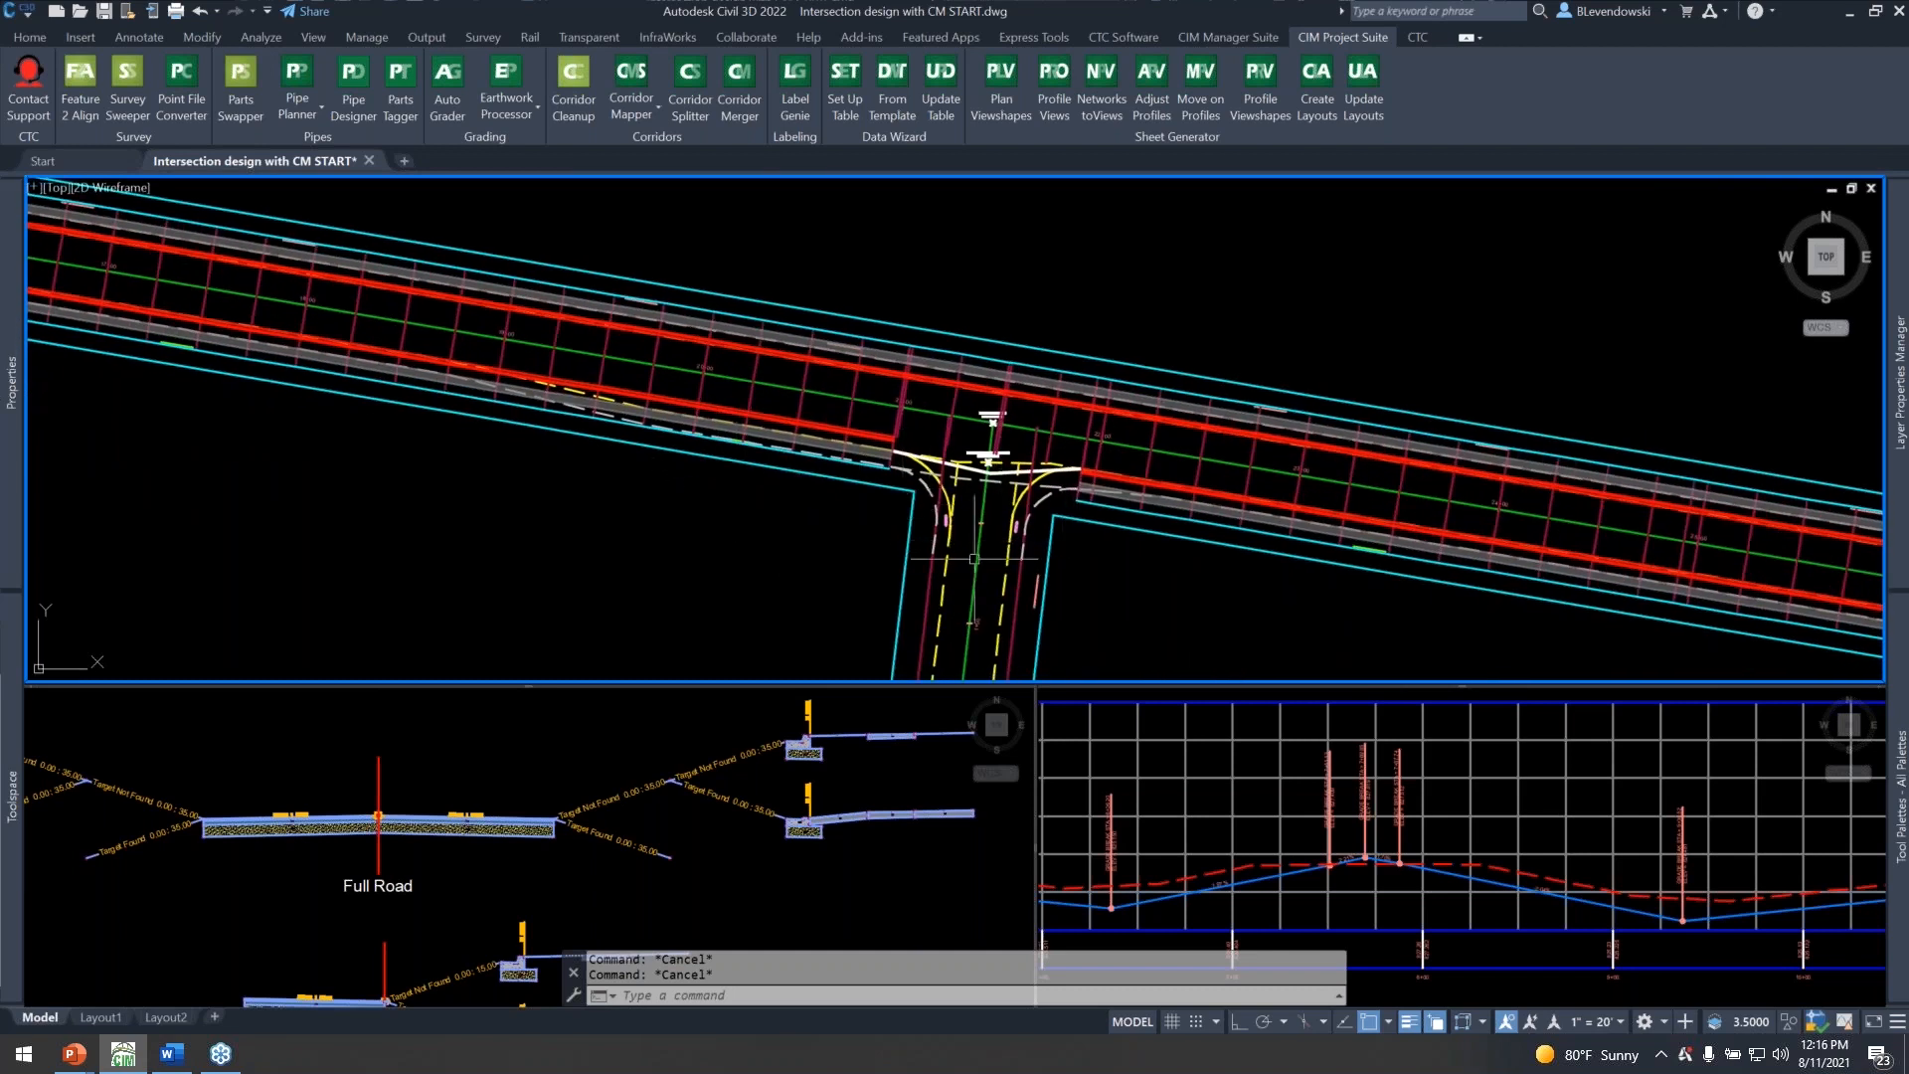
middle_drag(598, 497, 788, 562)
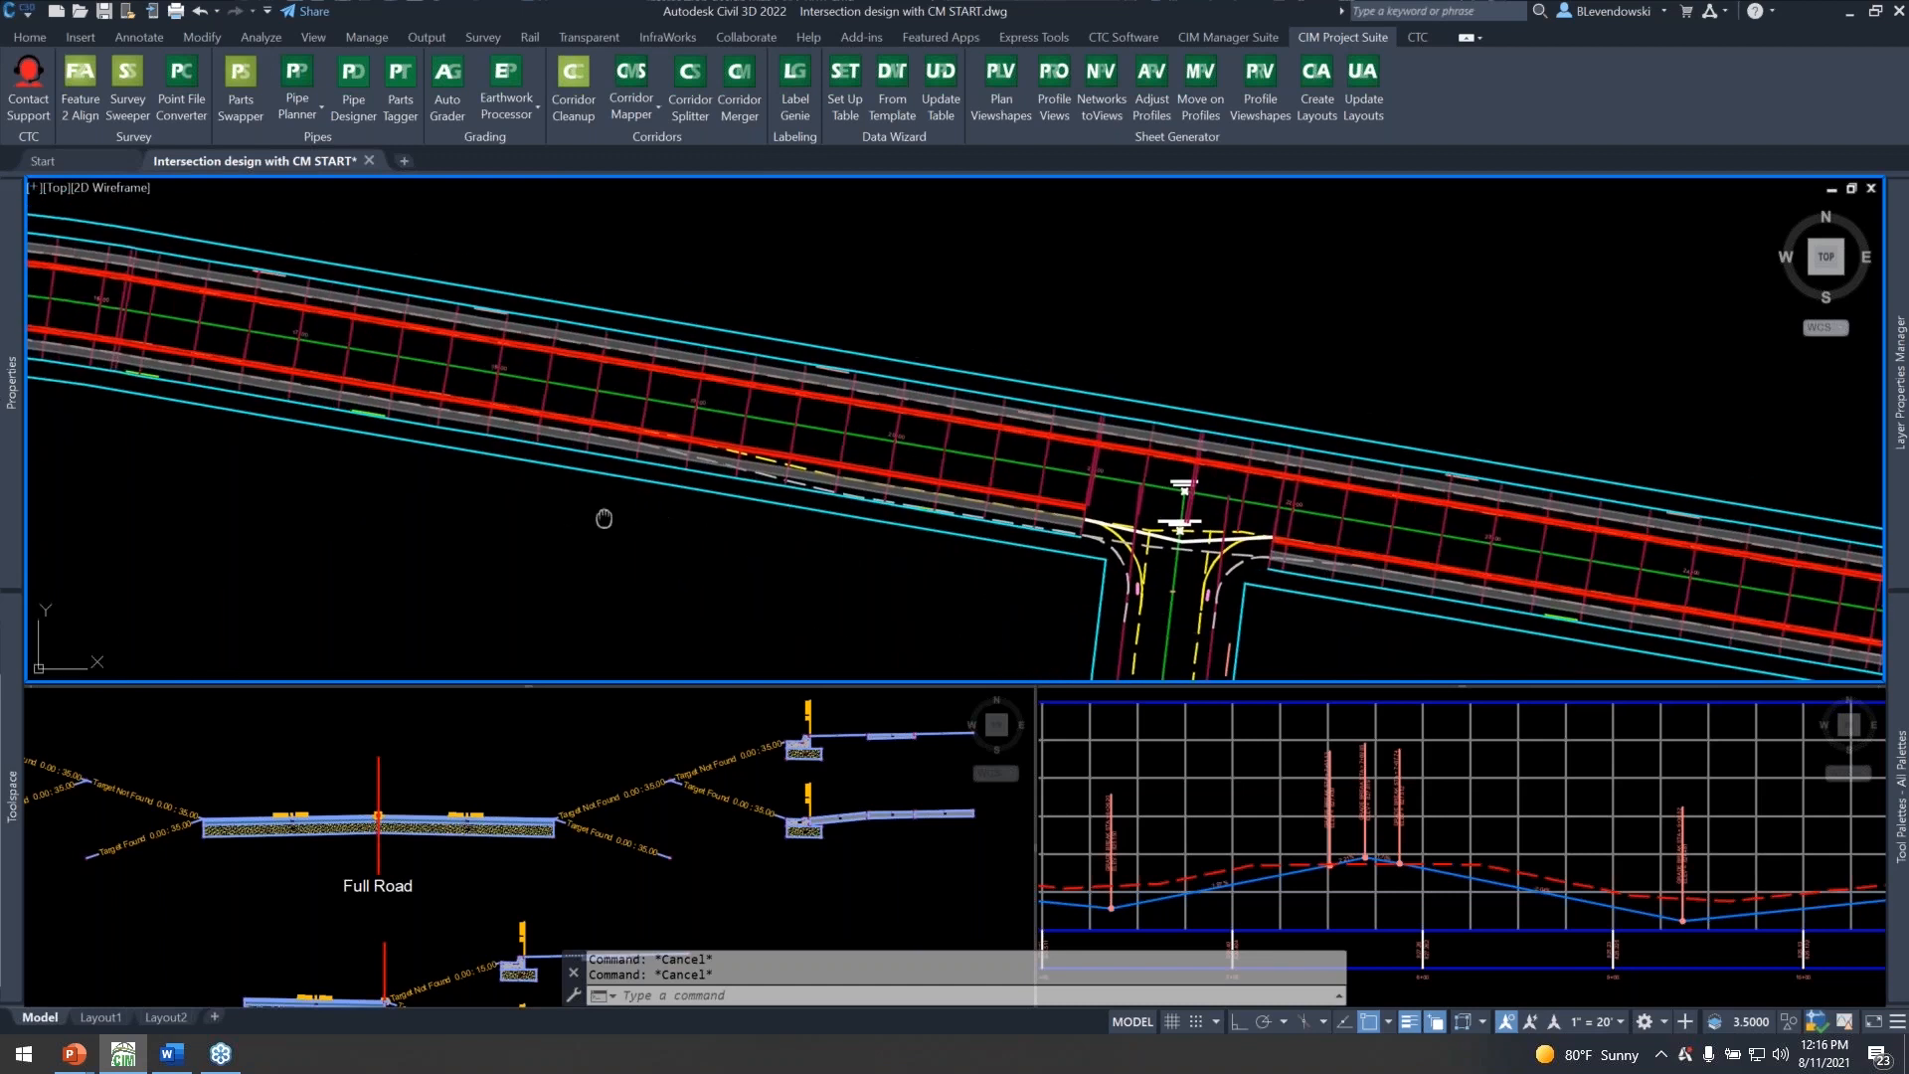
scroll(605, 516, up, 2)
scroll(1084, 502, up, 2)
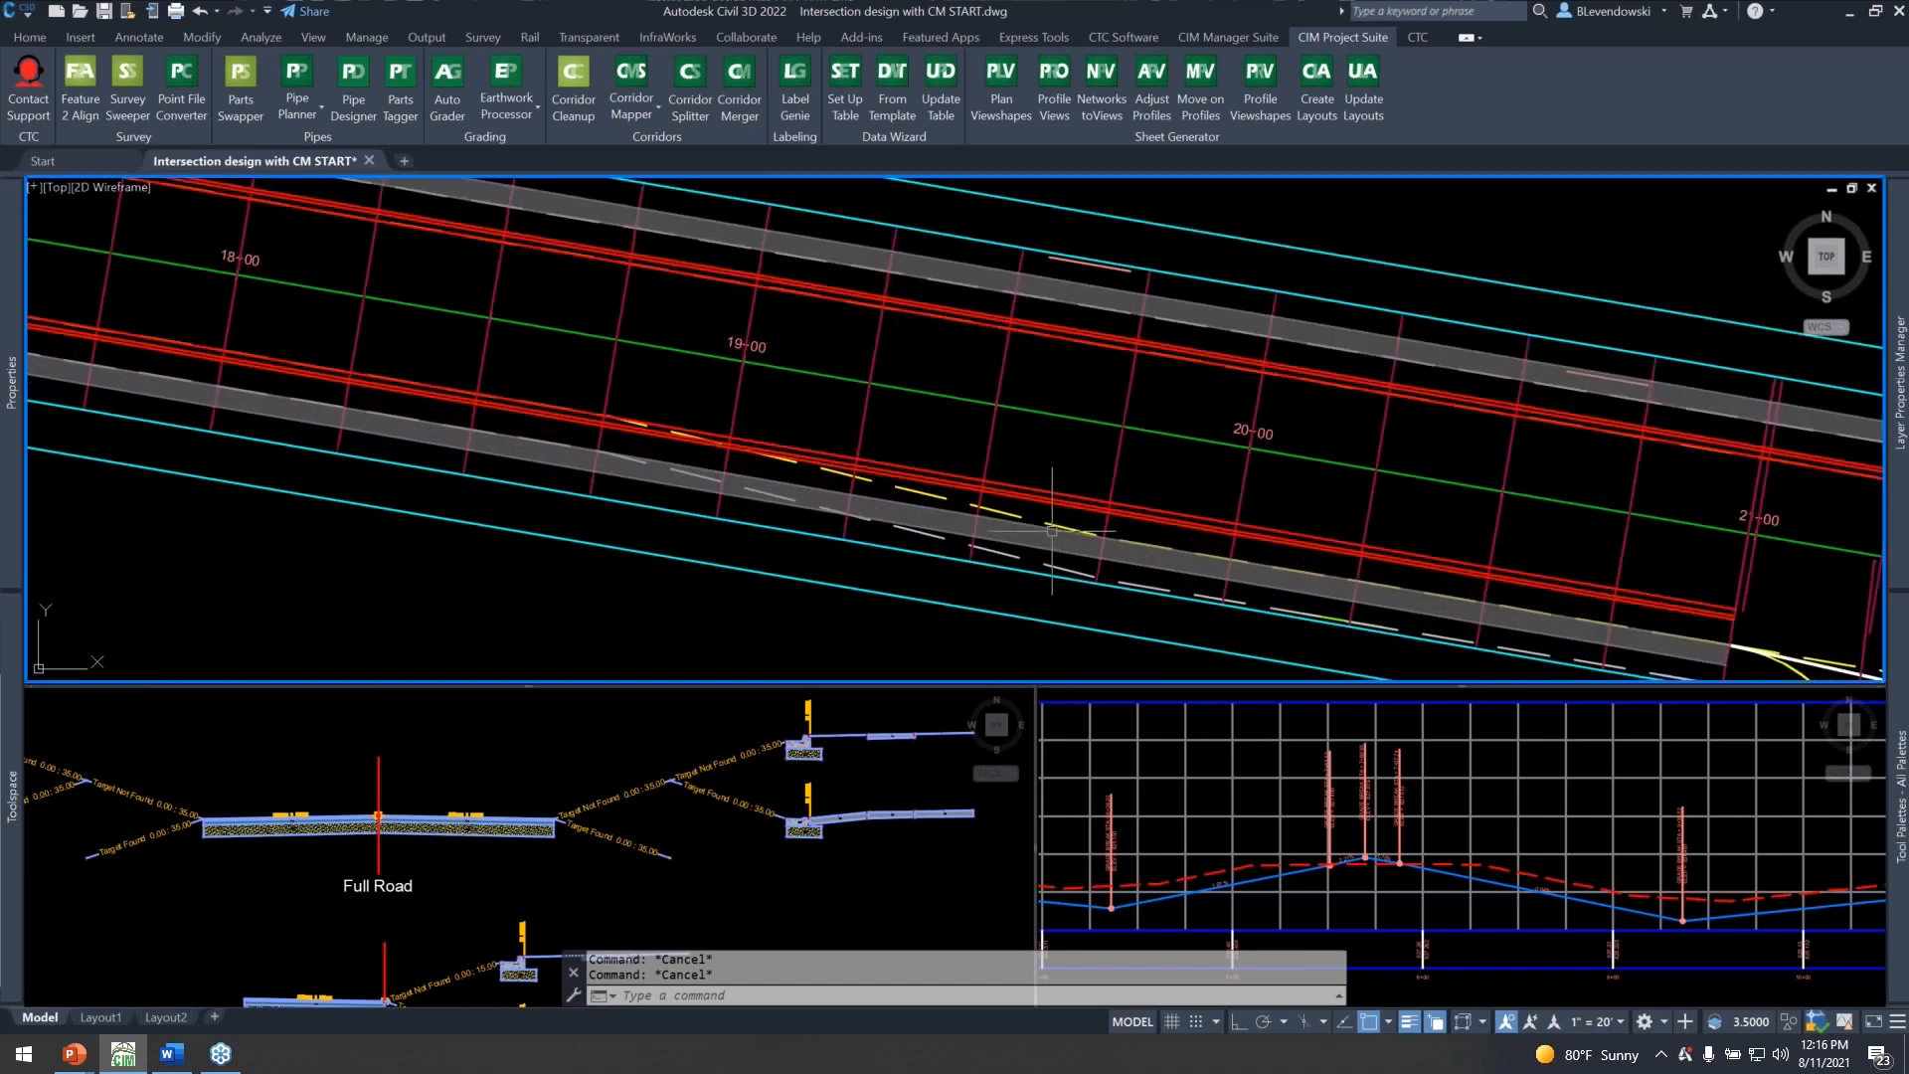
Select the Main Street-Right-15.00 offset alignment, examine its widening against the corridor's south lane edge west of 2nd Ave, and clear the selection.
click(930, 493)
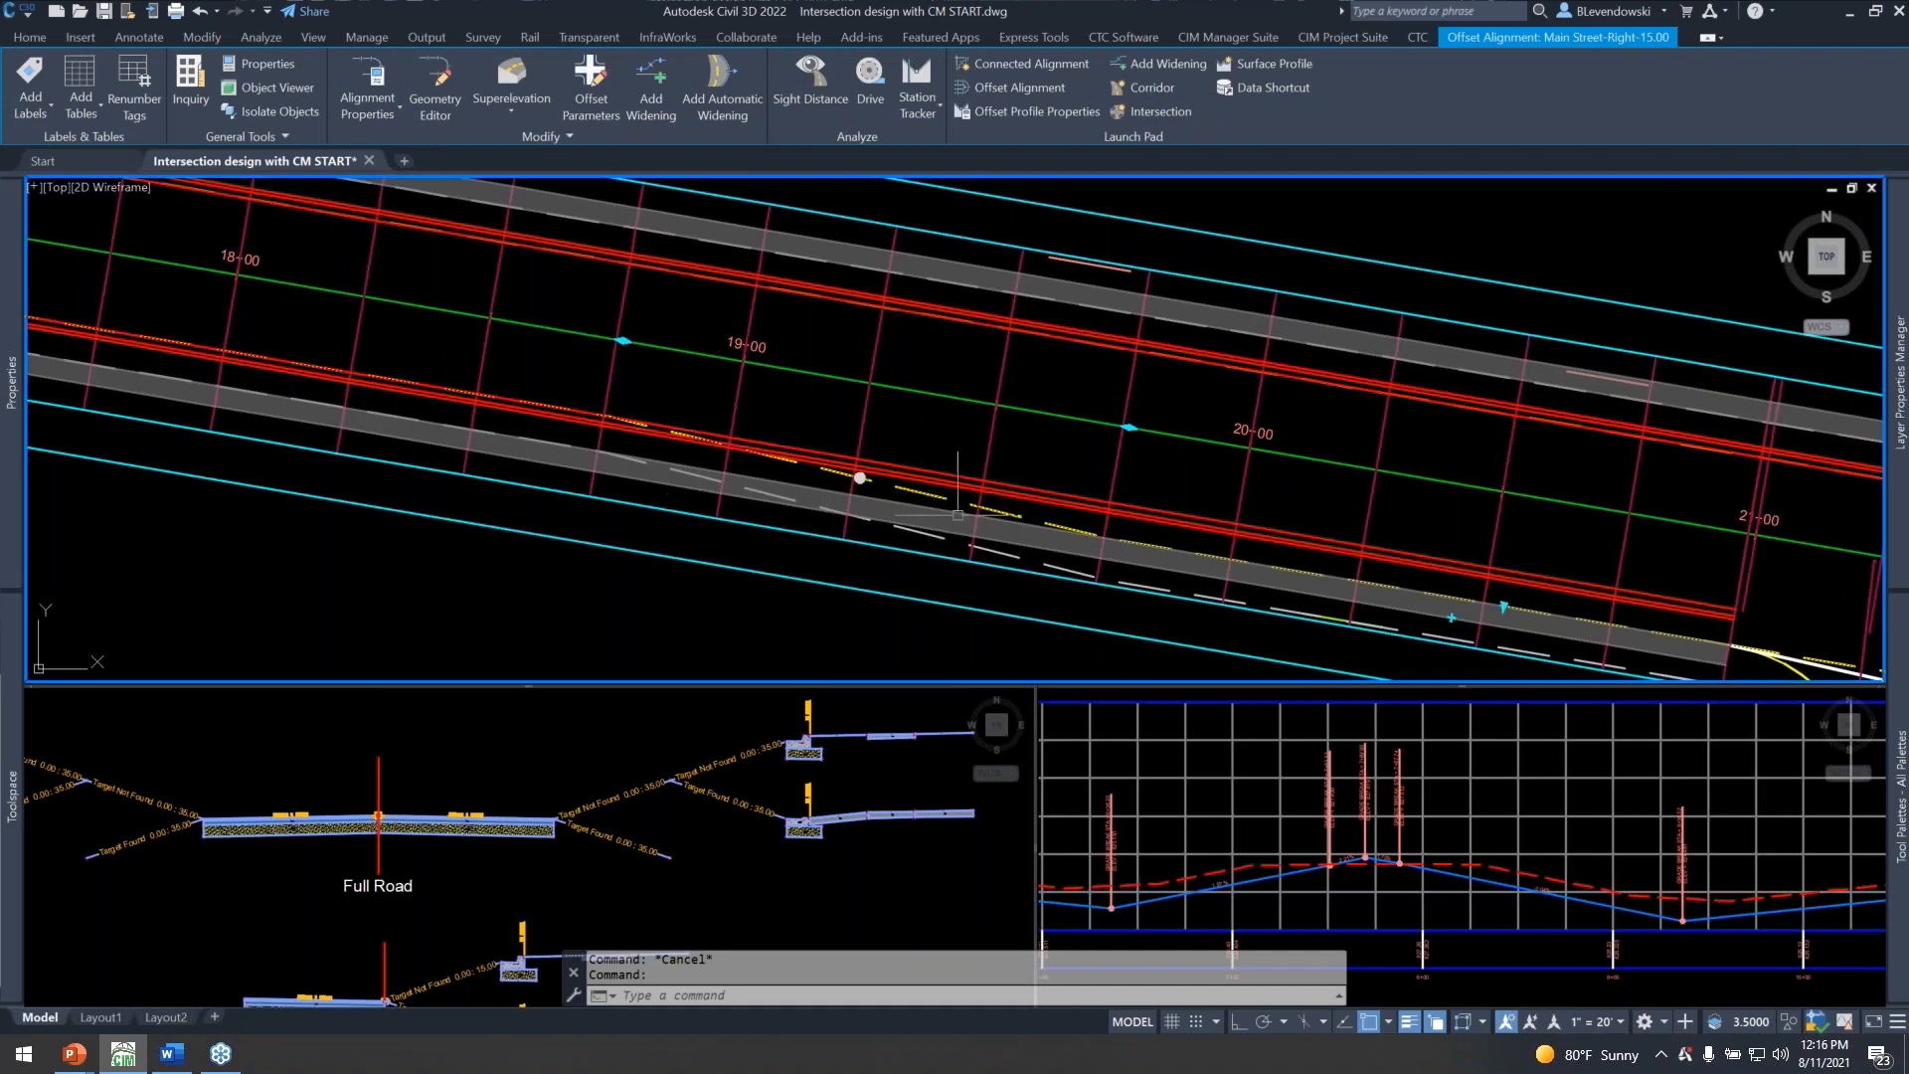
scroll(1335, 555, down, 2)
middle_drag(833, 437, 1553, 547)
middle_drag(753, 470, 559, 402)
middle_drag(1415, 583, 677, 464)
mouse_move(829, 447)
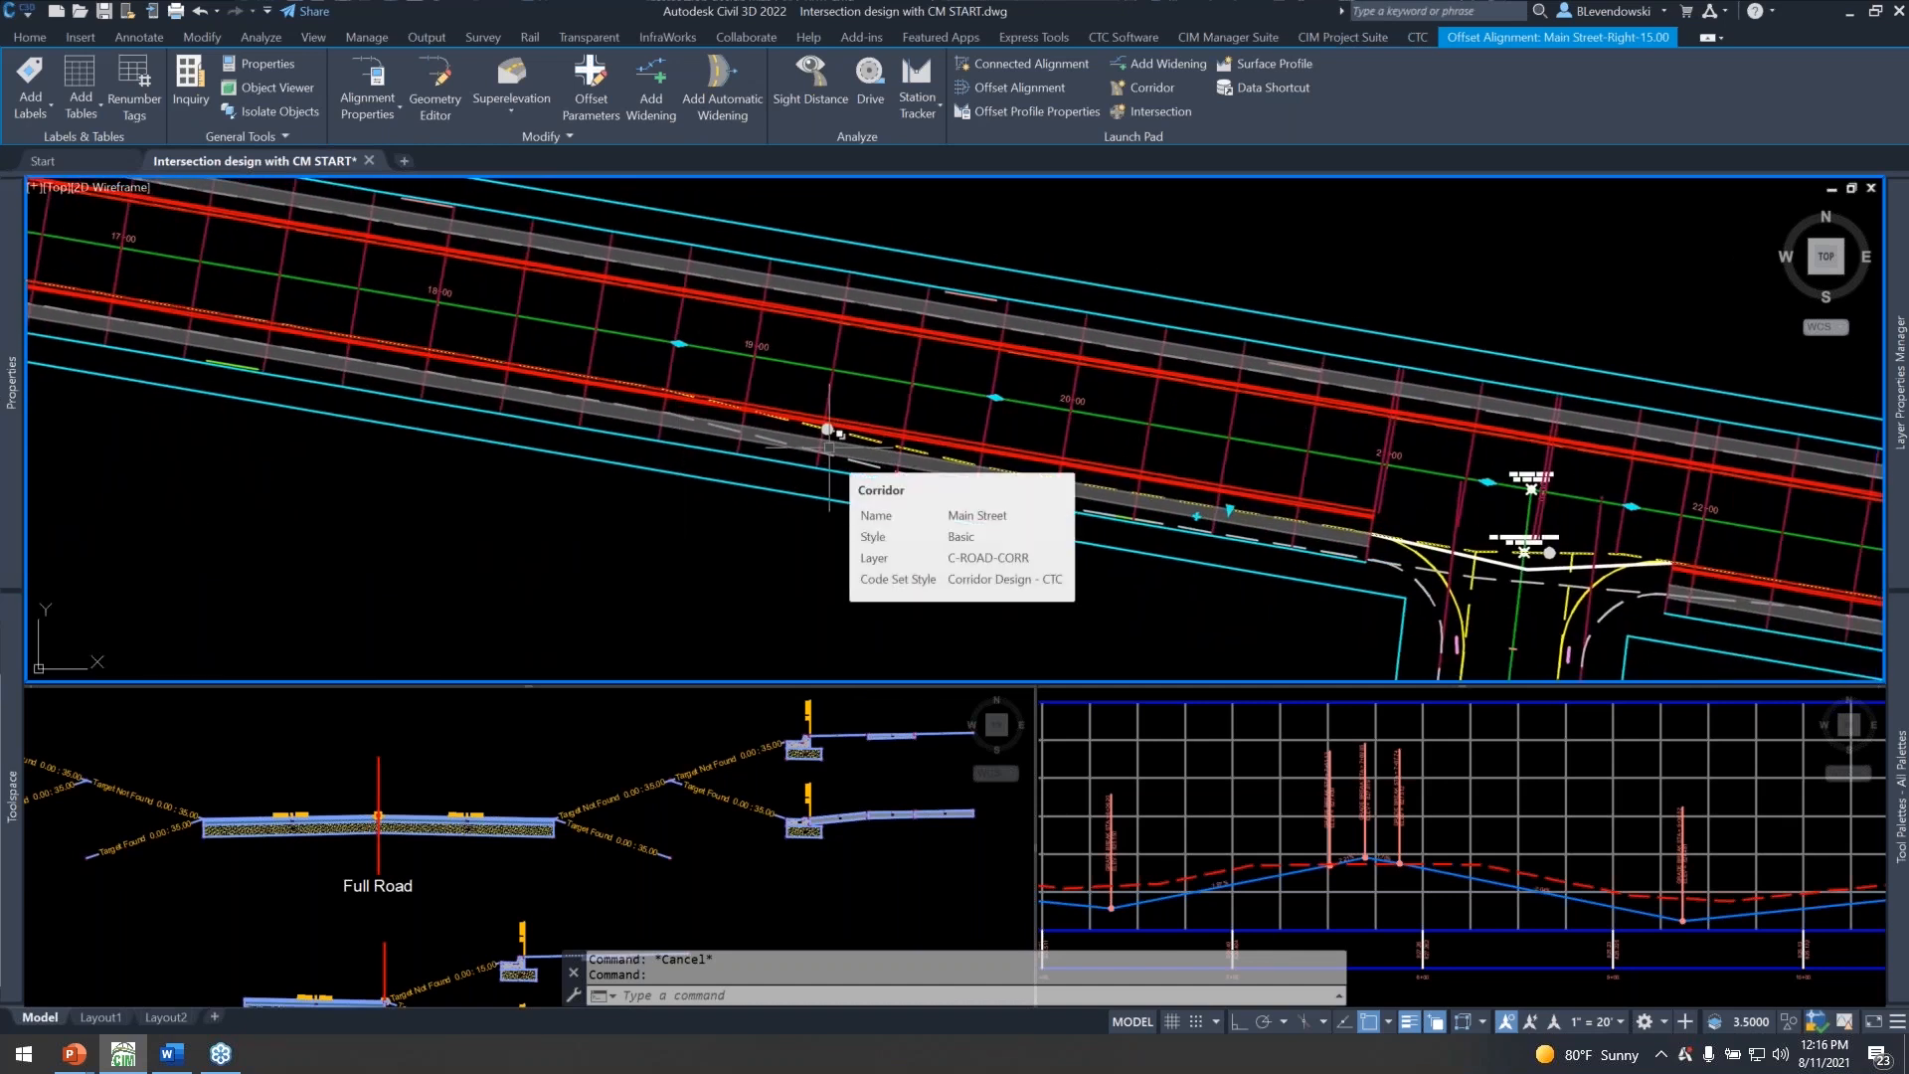
scroll(905, 427, up, 2)
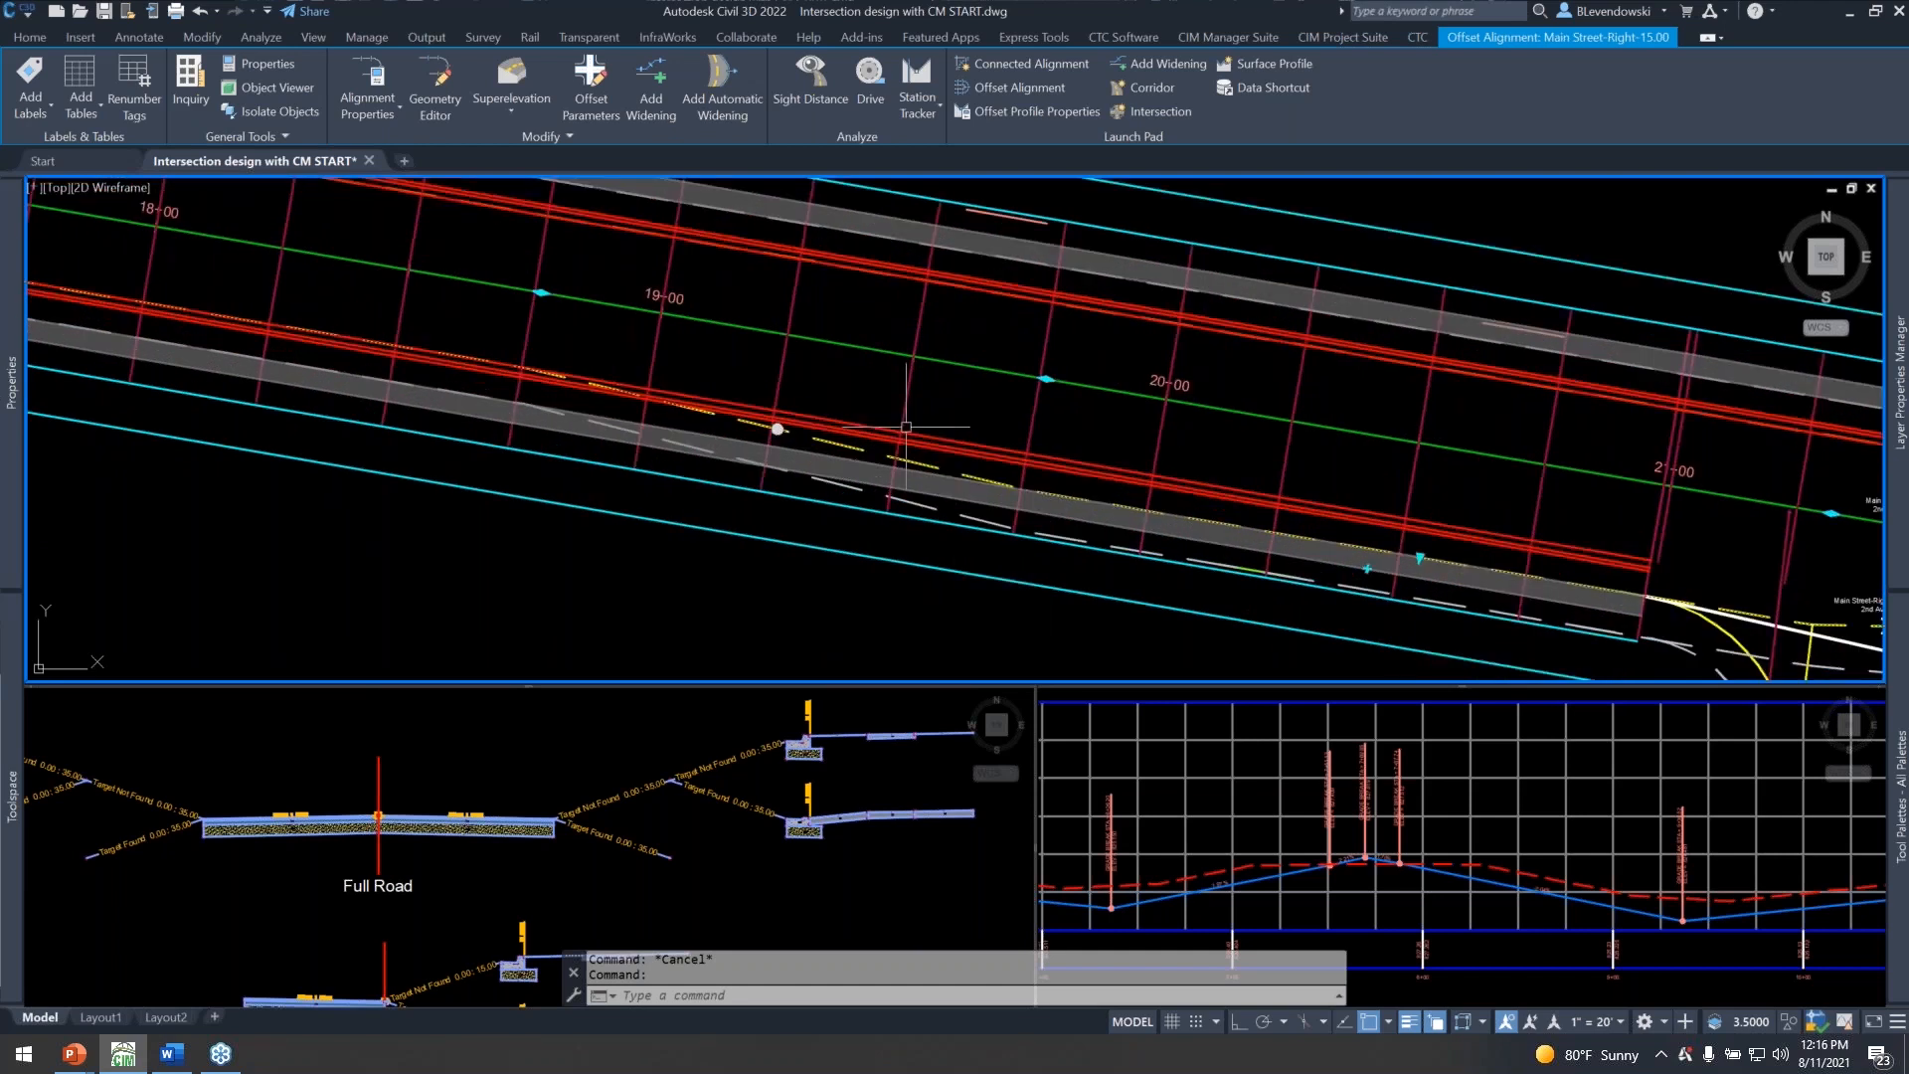
middle_drag(863, 403, 934, 463)
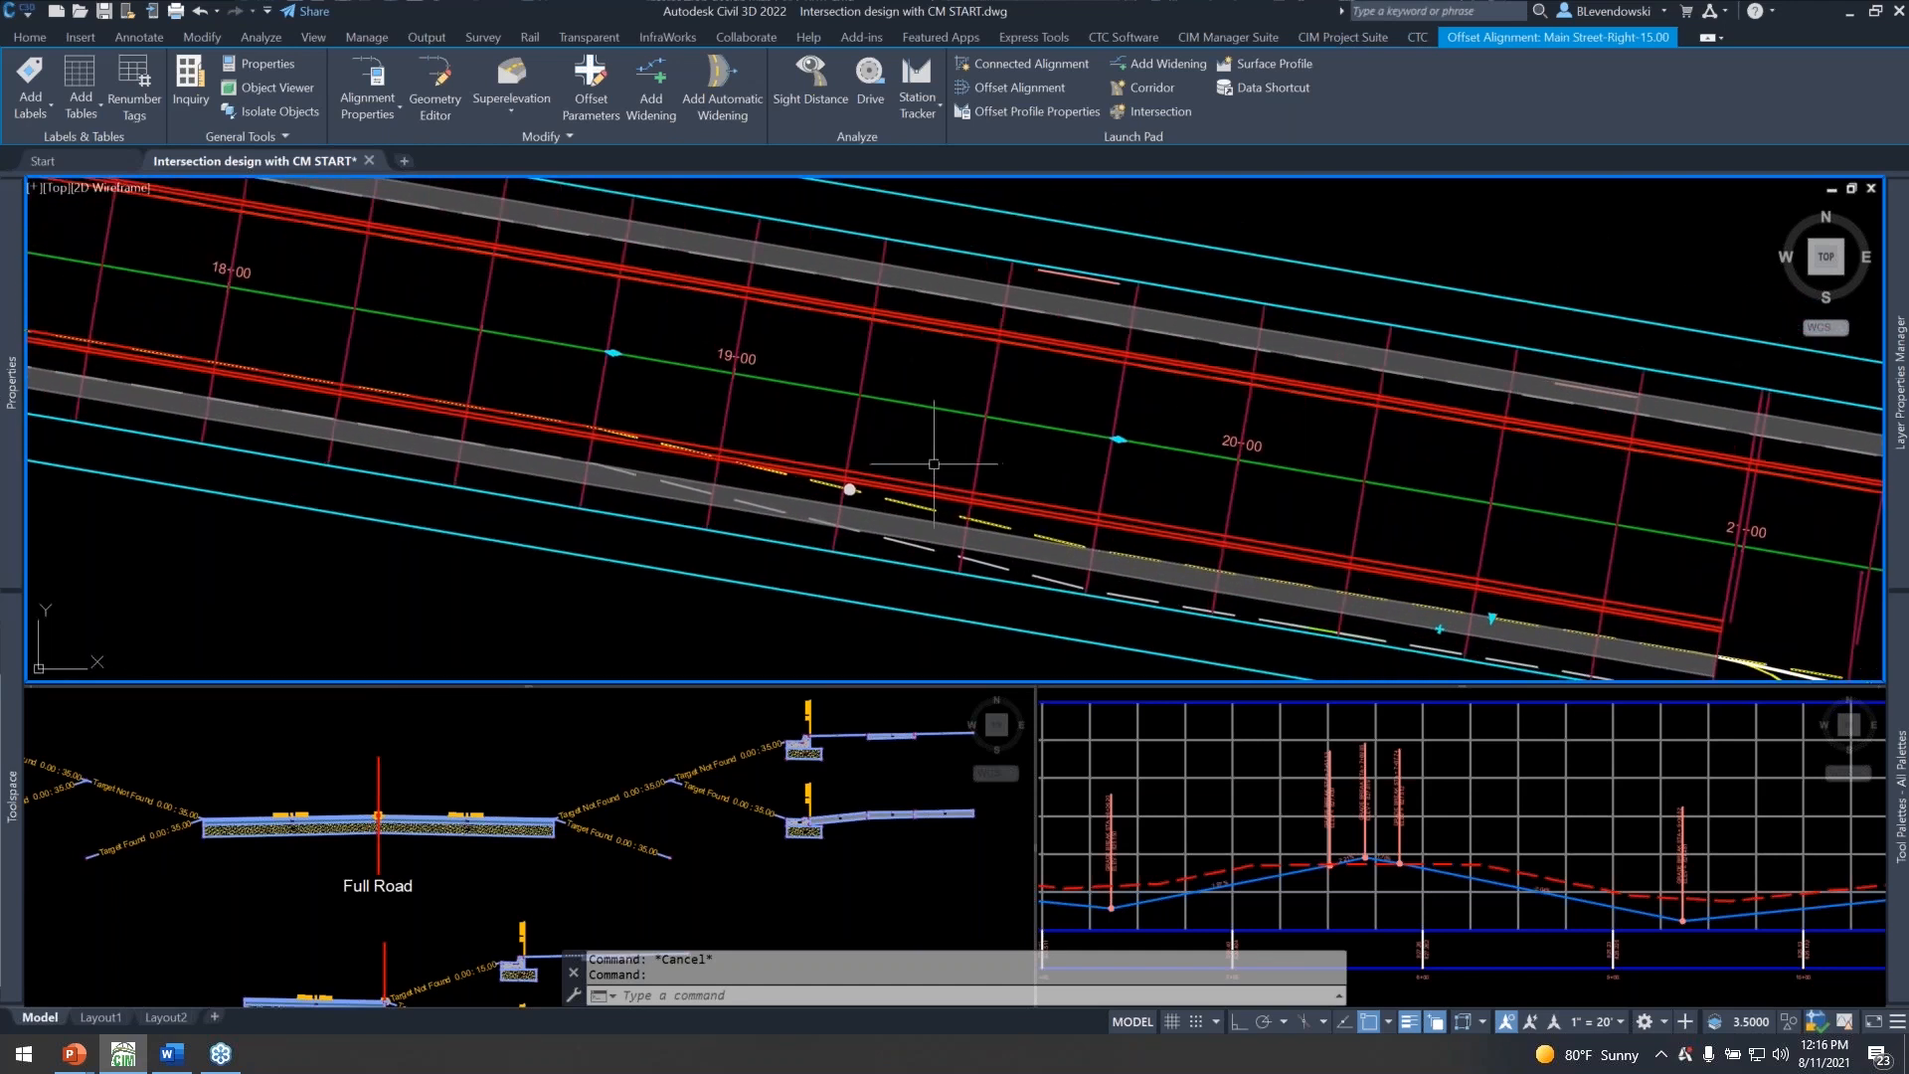
mouse_move(934, 463)
middle_drag(944, 475, 987, 443)
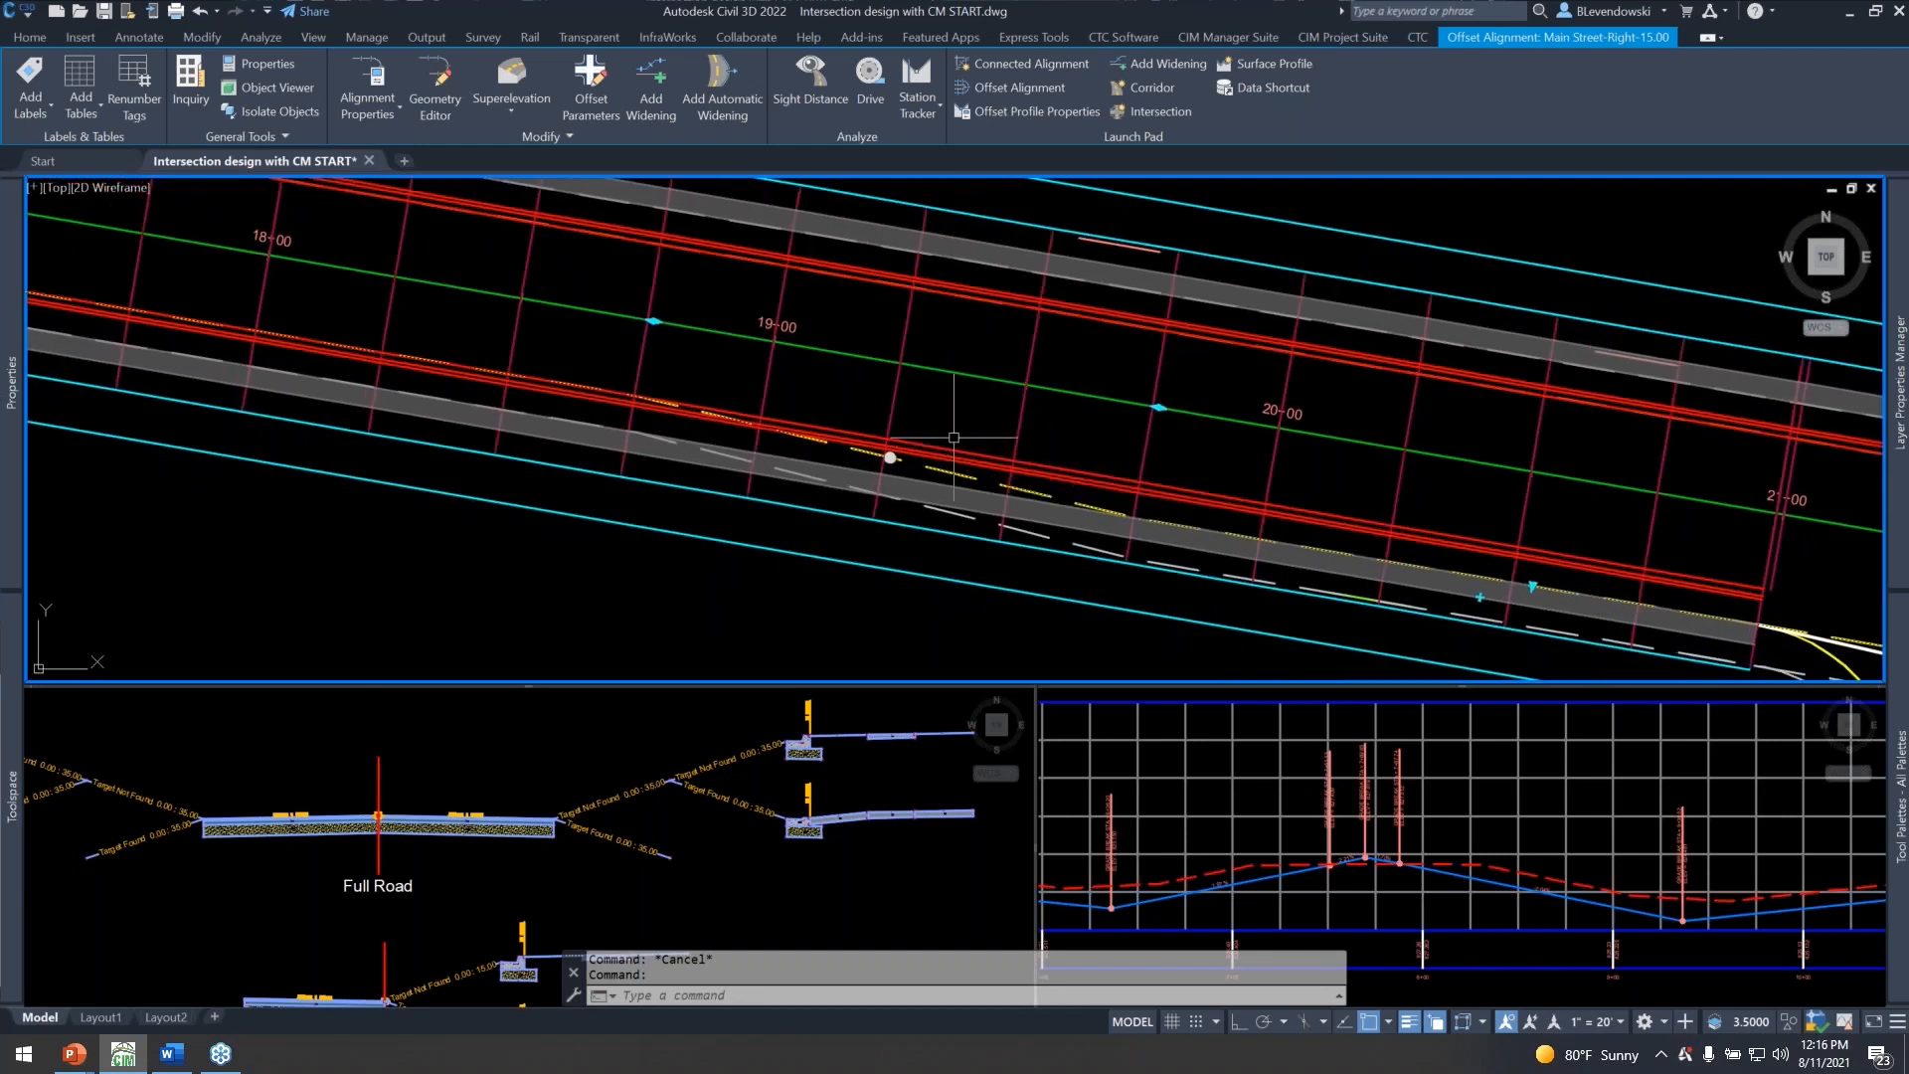
key(Escape)
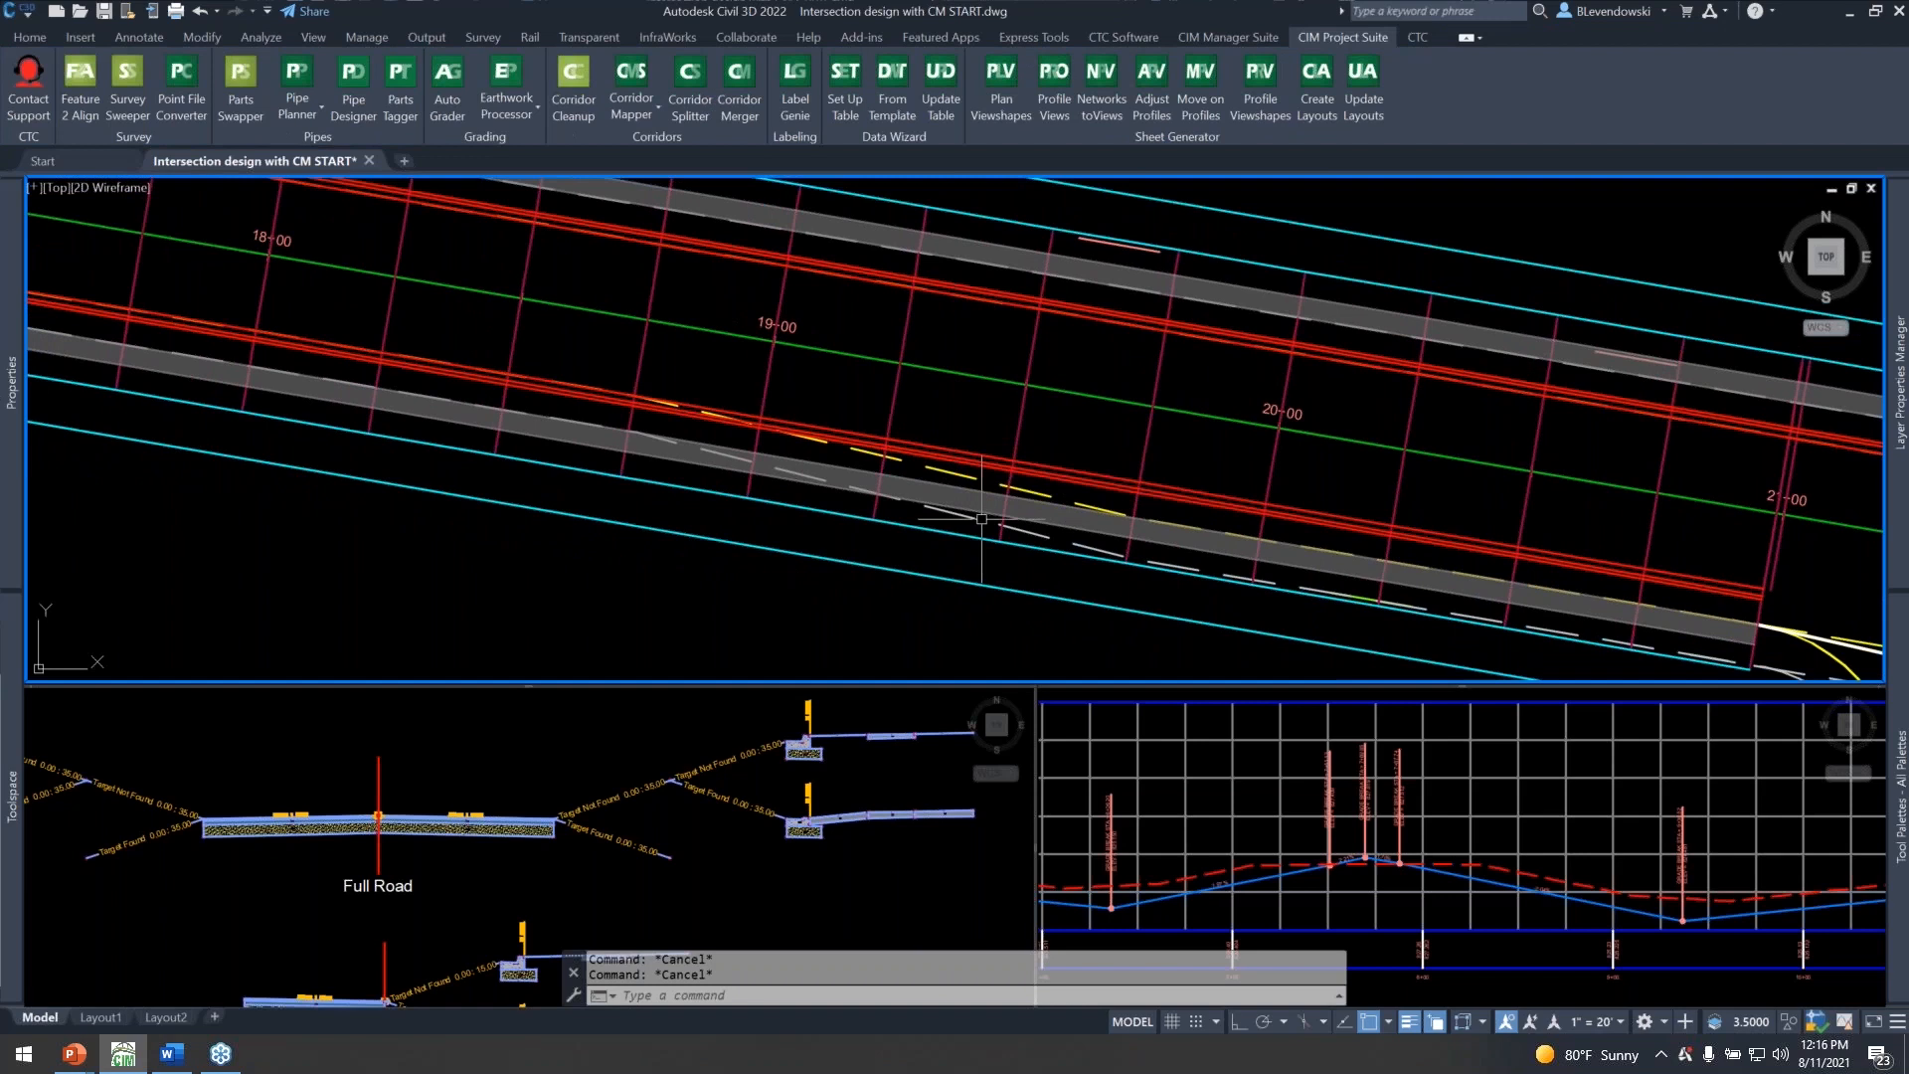
Inspect the BLVD (4) offset alignment along the south side near station 19+00 and clear the selection.
click(1033, 537)
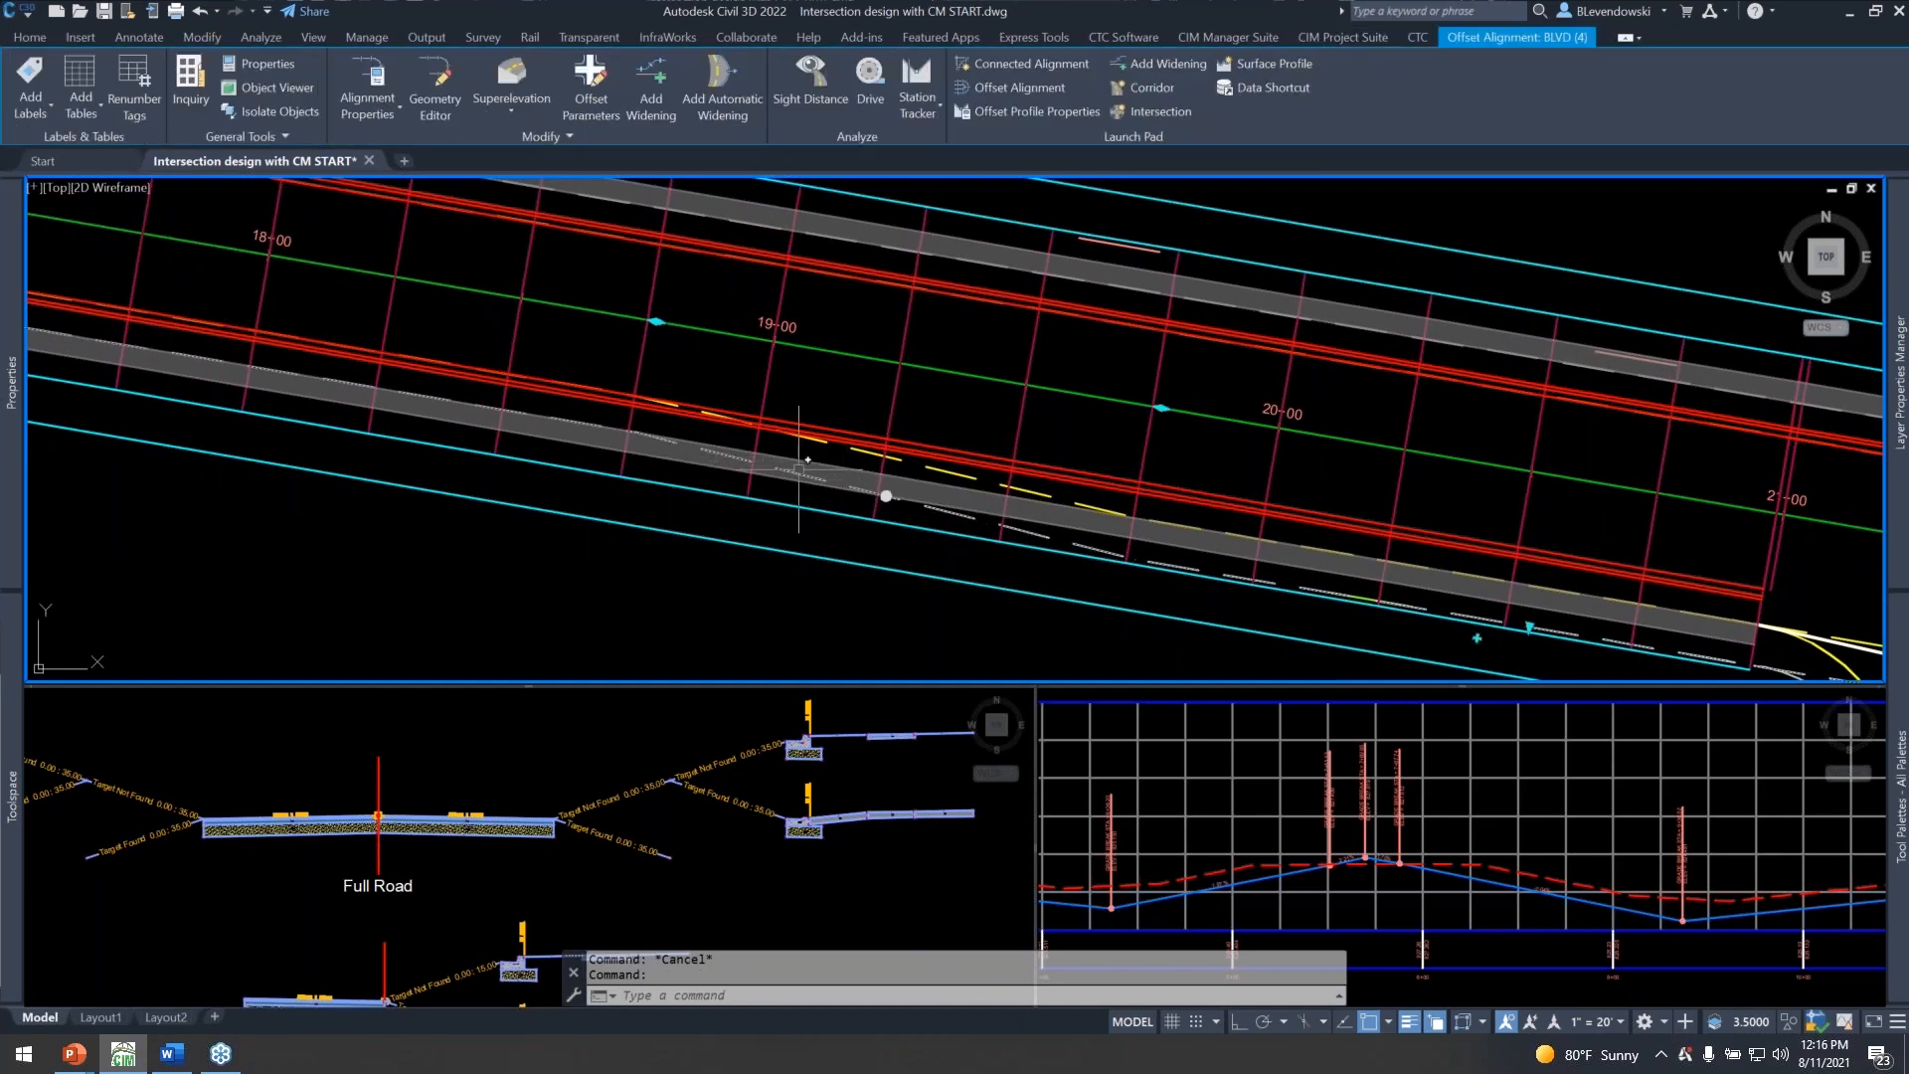
scroll(1048, 521, down, 3)
key(Escape)
middle_drag(556, 494, 822, 528)
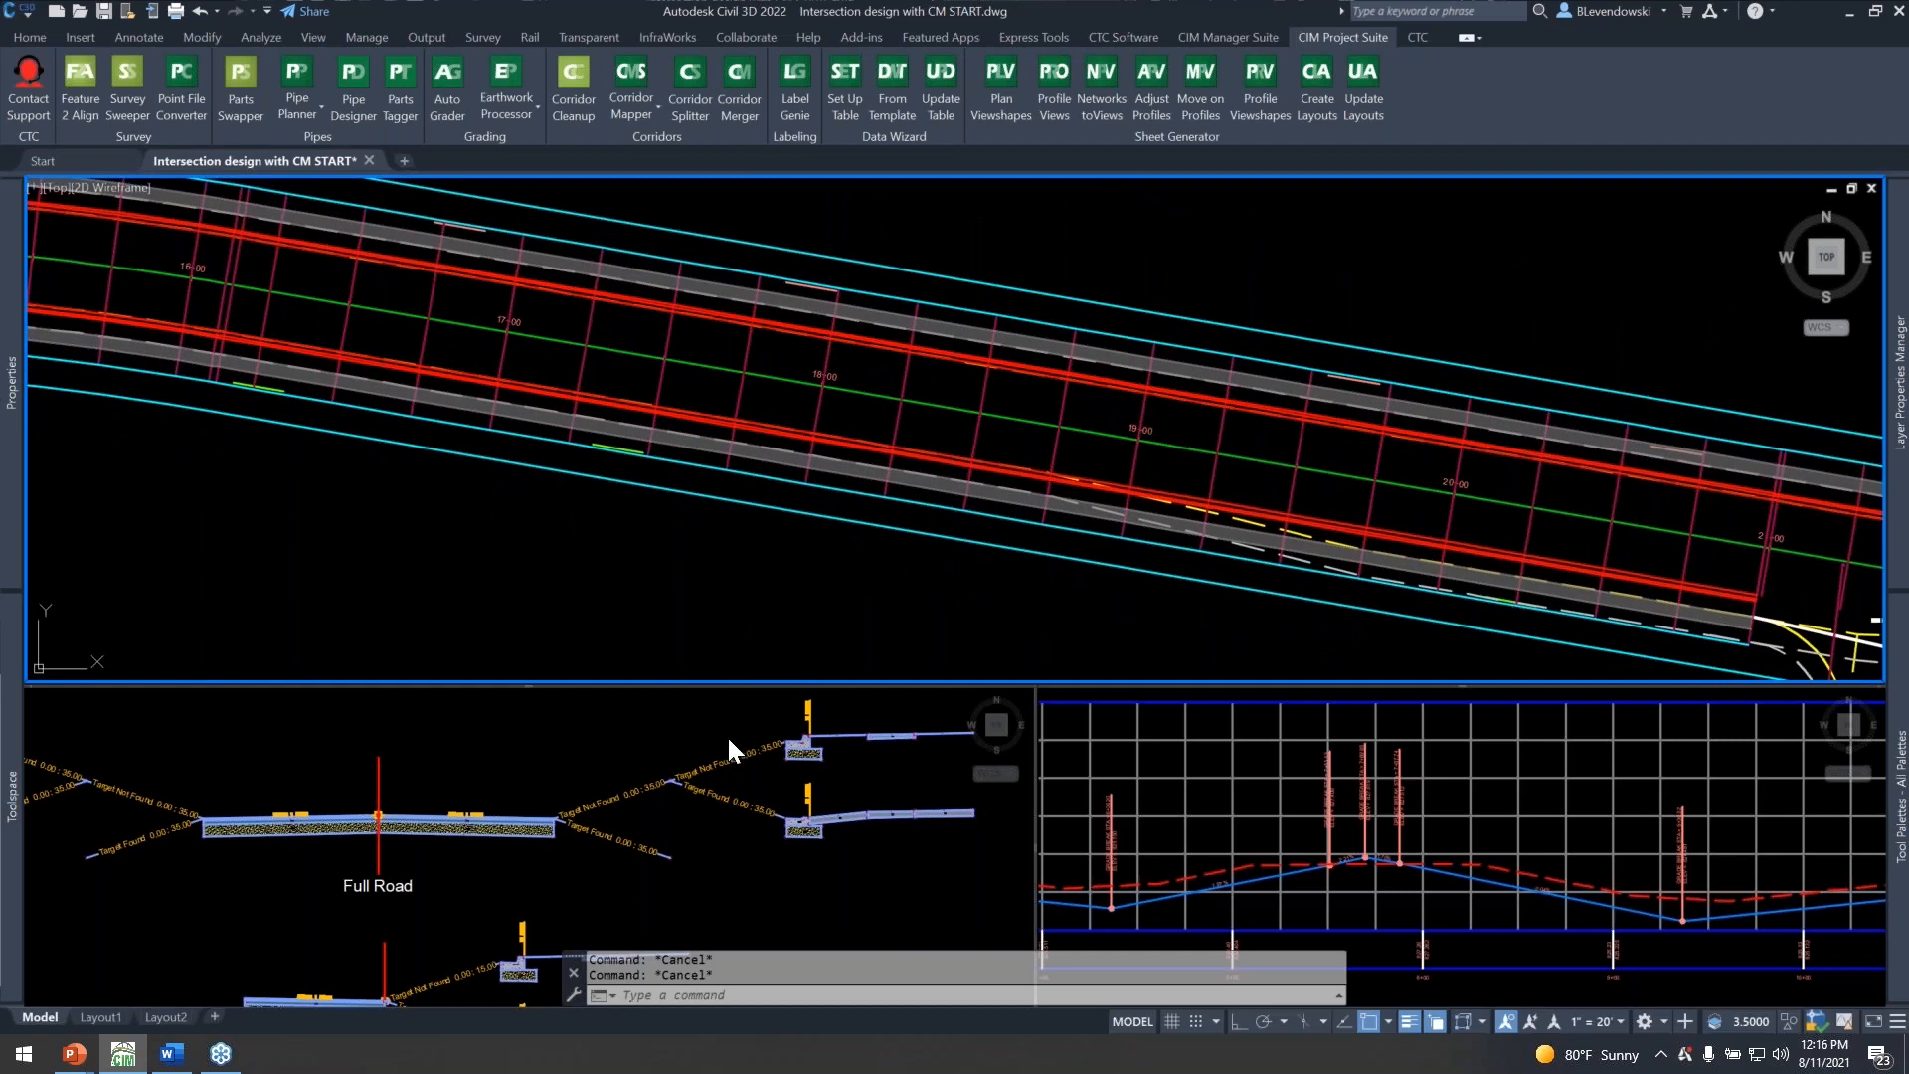
Examine the conditional branches and the curb and boulevard subassemblies on the Full Road assembly's right side.
click(828, 749)
scroll(827, 749, up, 3)
middle_drag(827, 749, 574, 749)
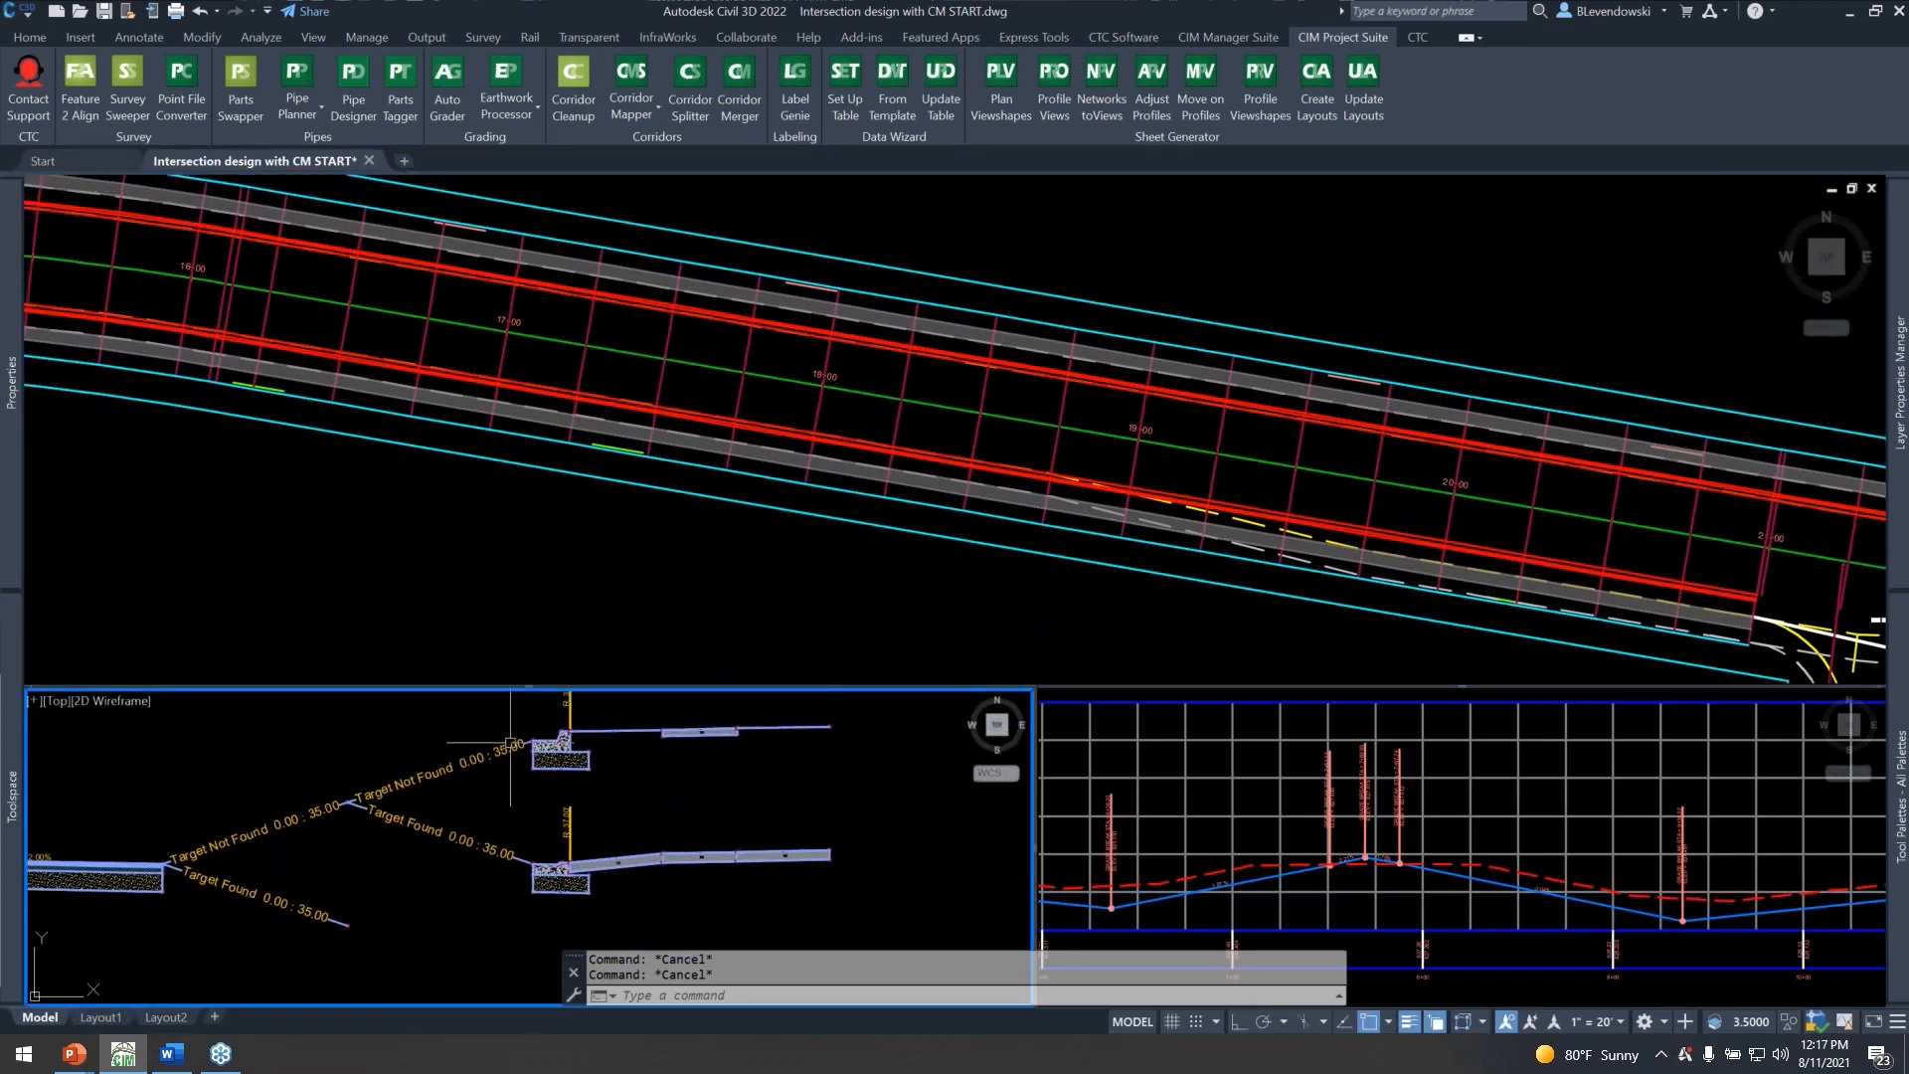
Return to the plan view and reopen Corridor Mapper for the Main Street corridor.
click(623, 501)
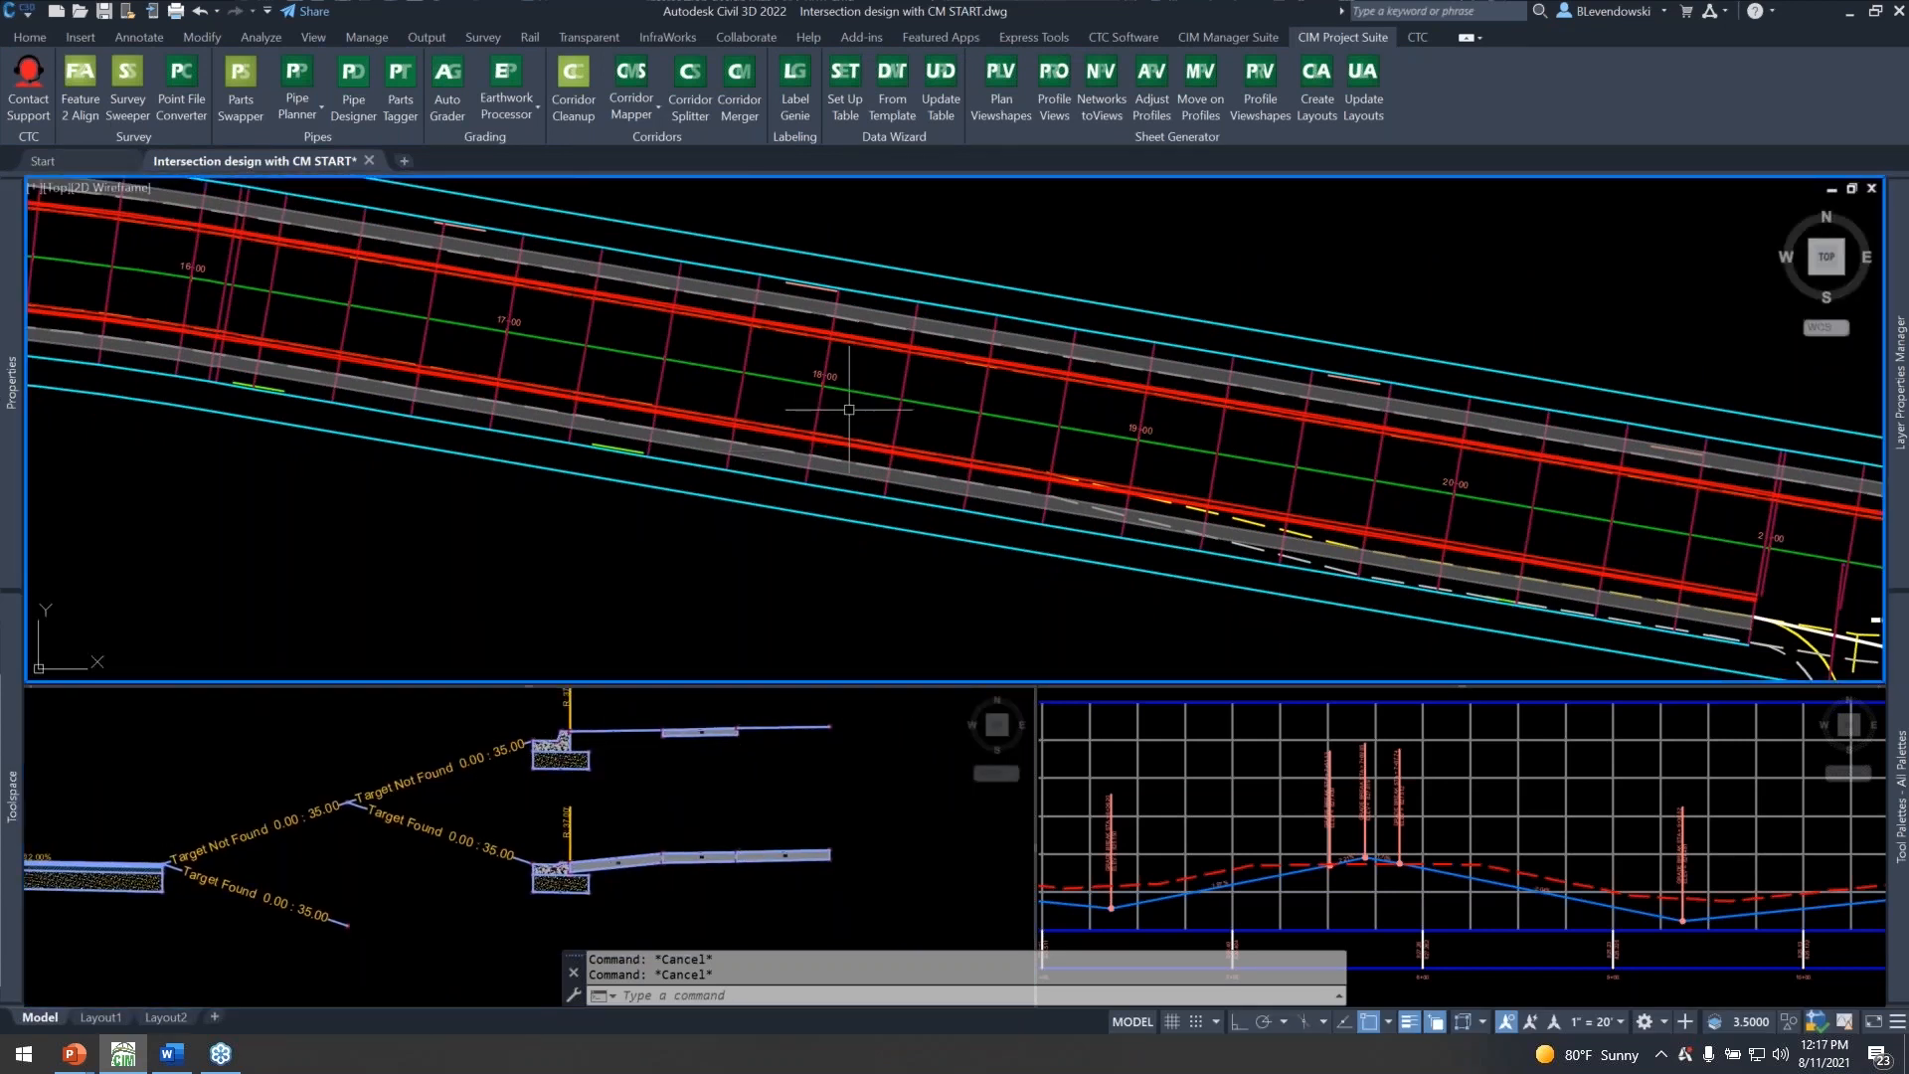
middle_drag(708, 249, 771, 328)
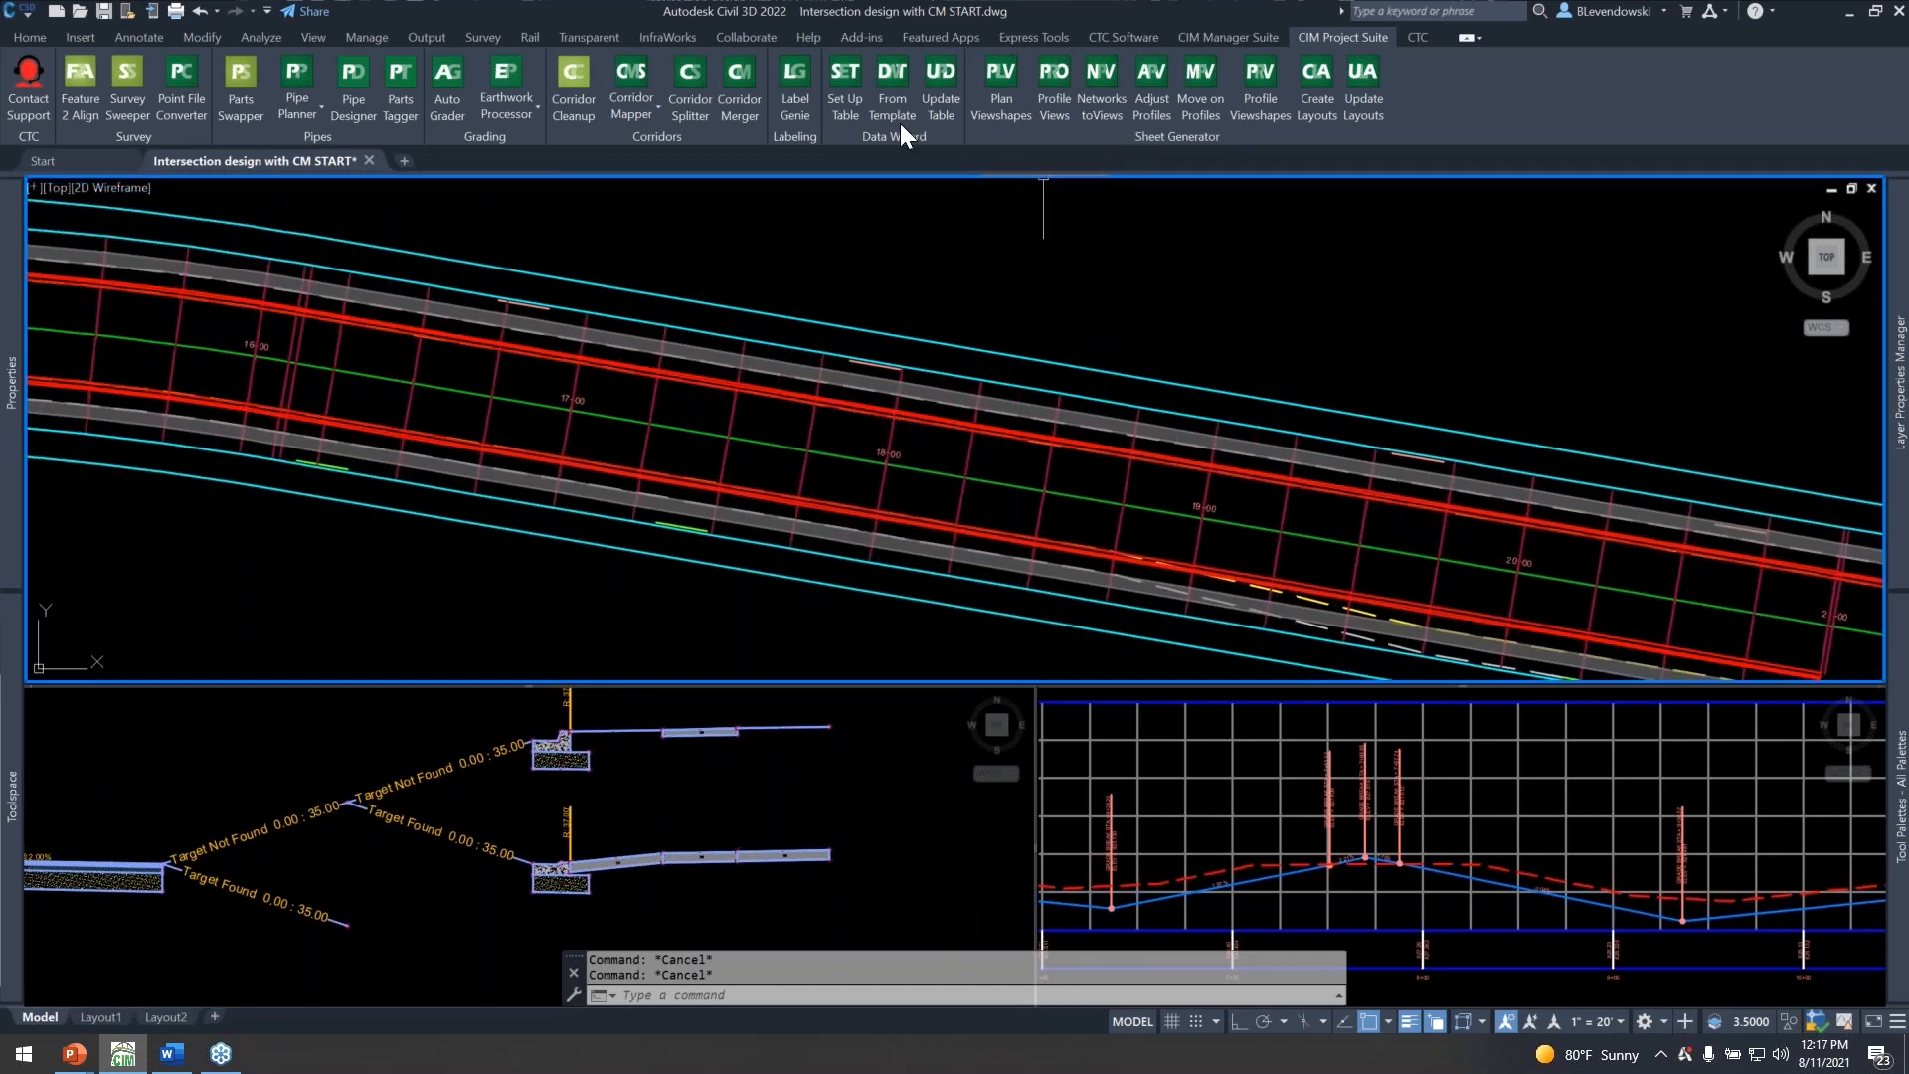
click(640, 110)
click(668, 150)
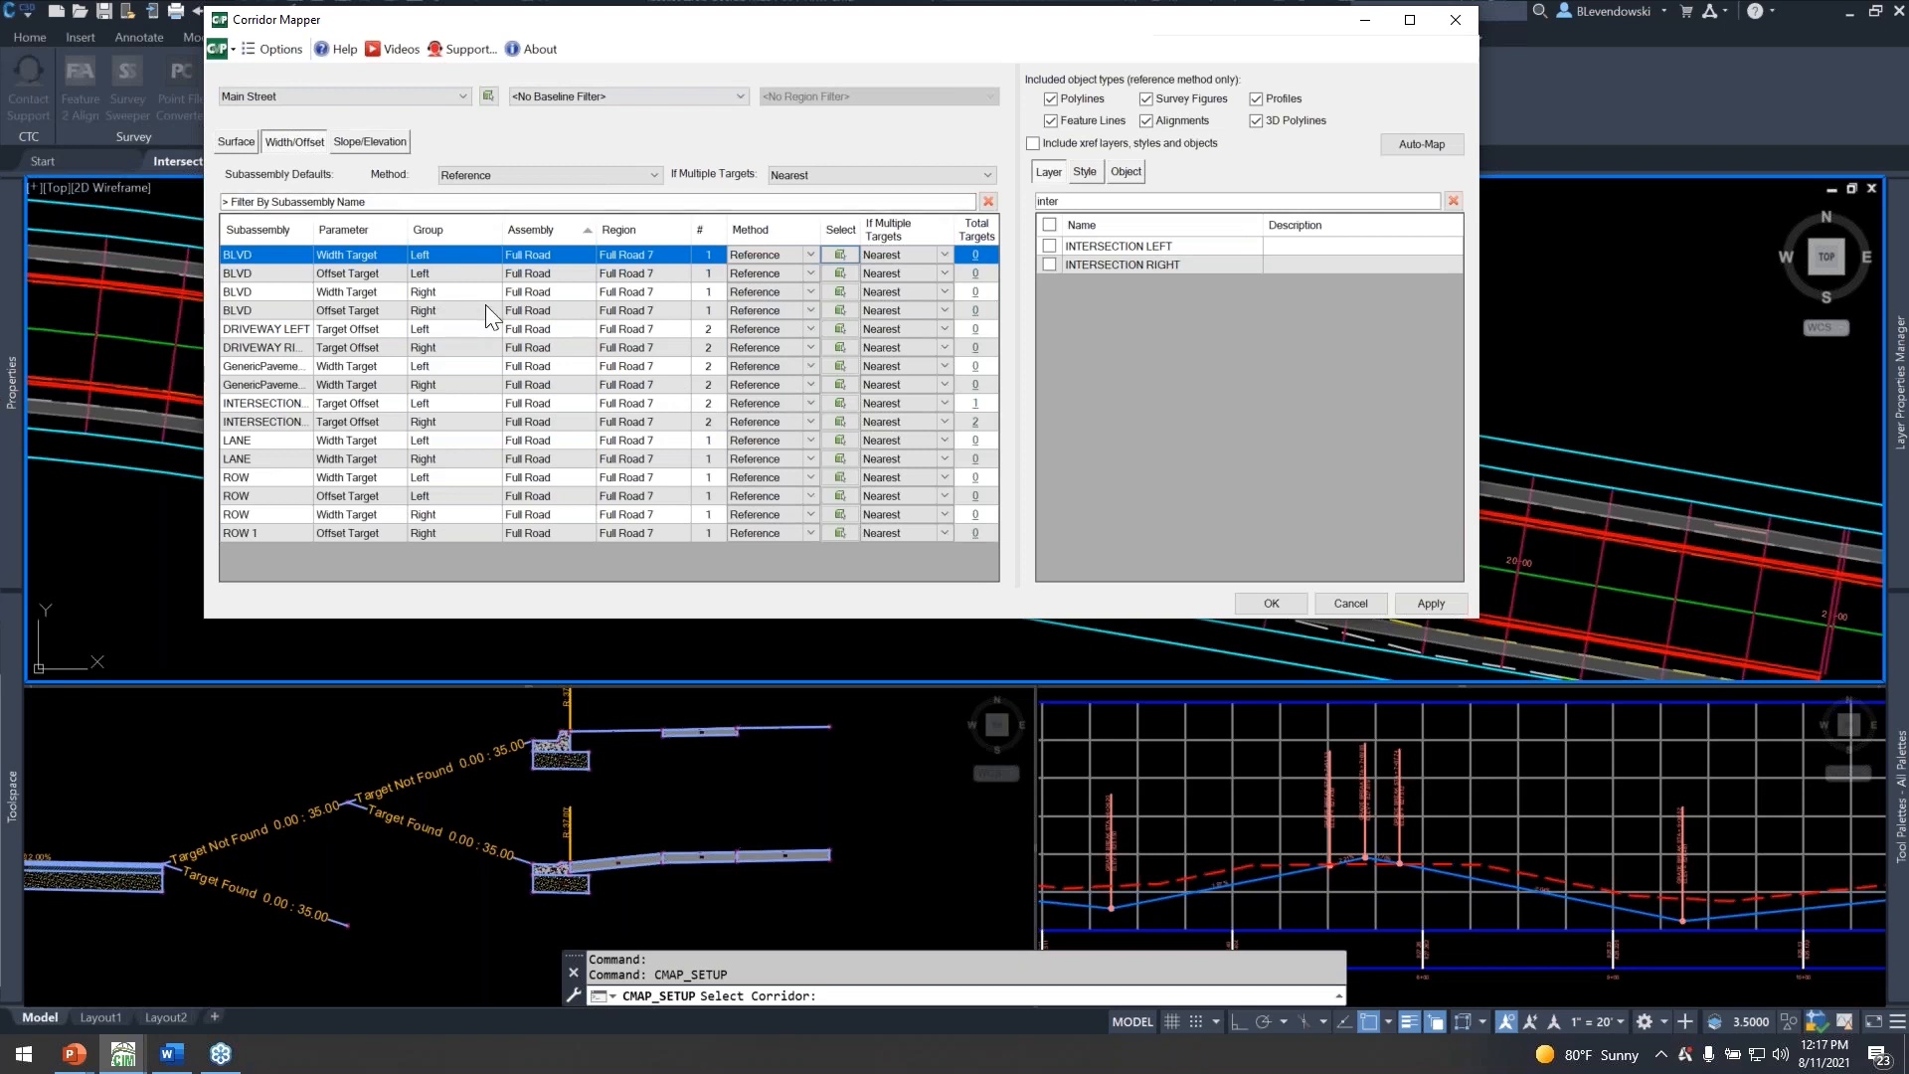
Map all four BLVD width and offset targets on both sides to the BLVD alignment style.
shift+click(251, 310)
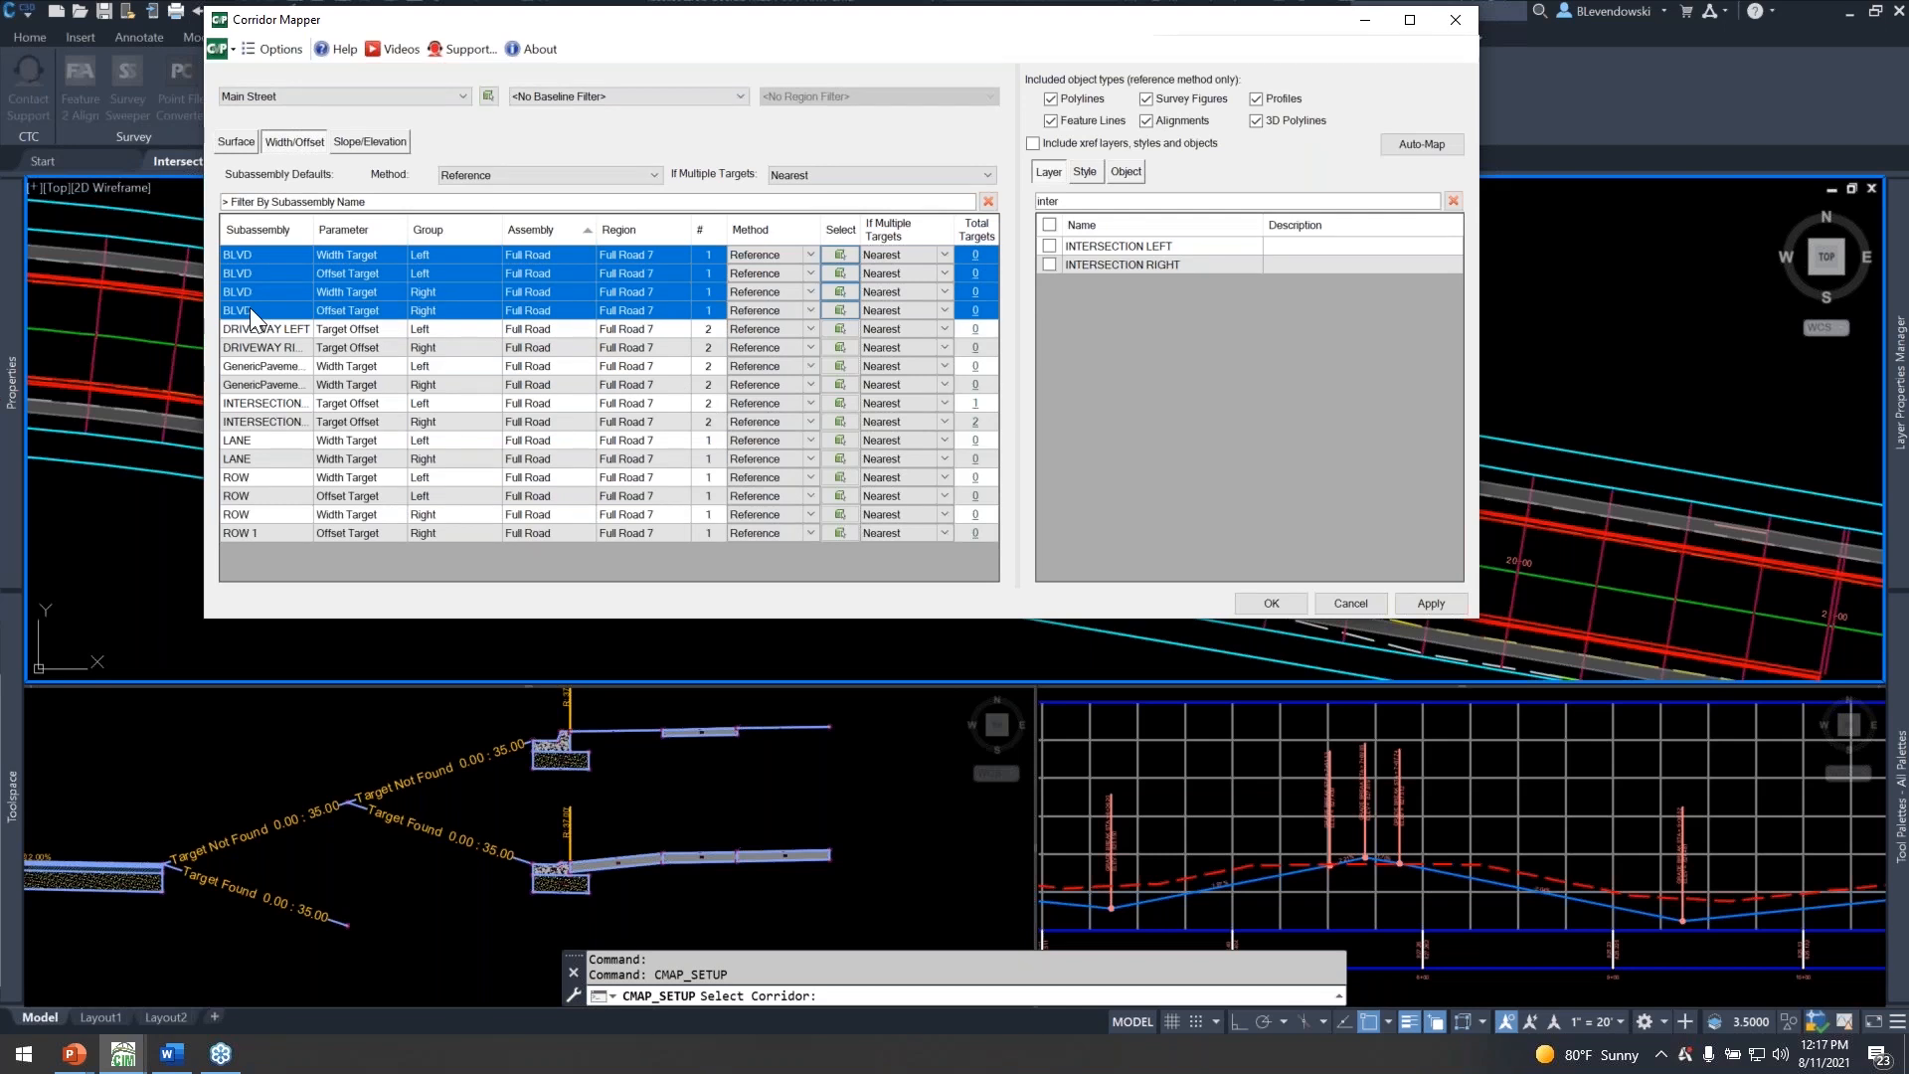
click(1087, 173)
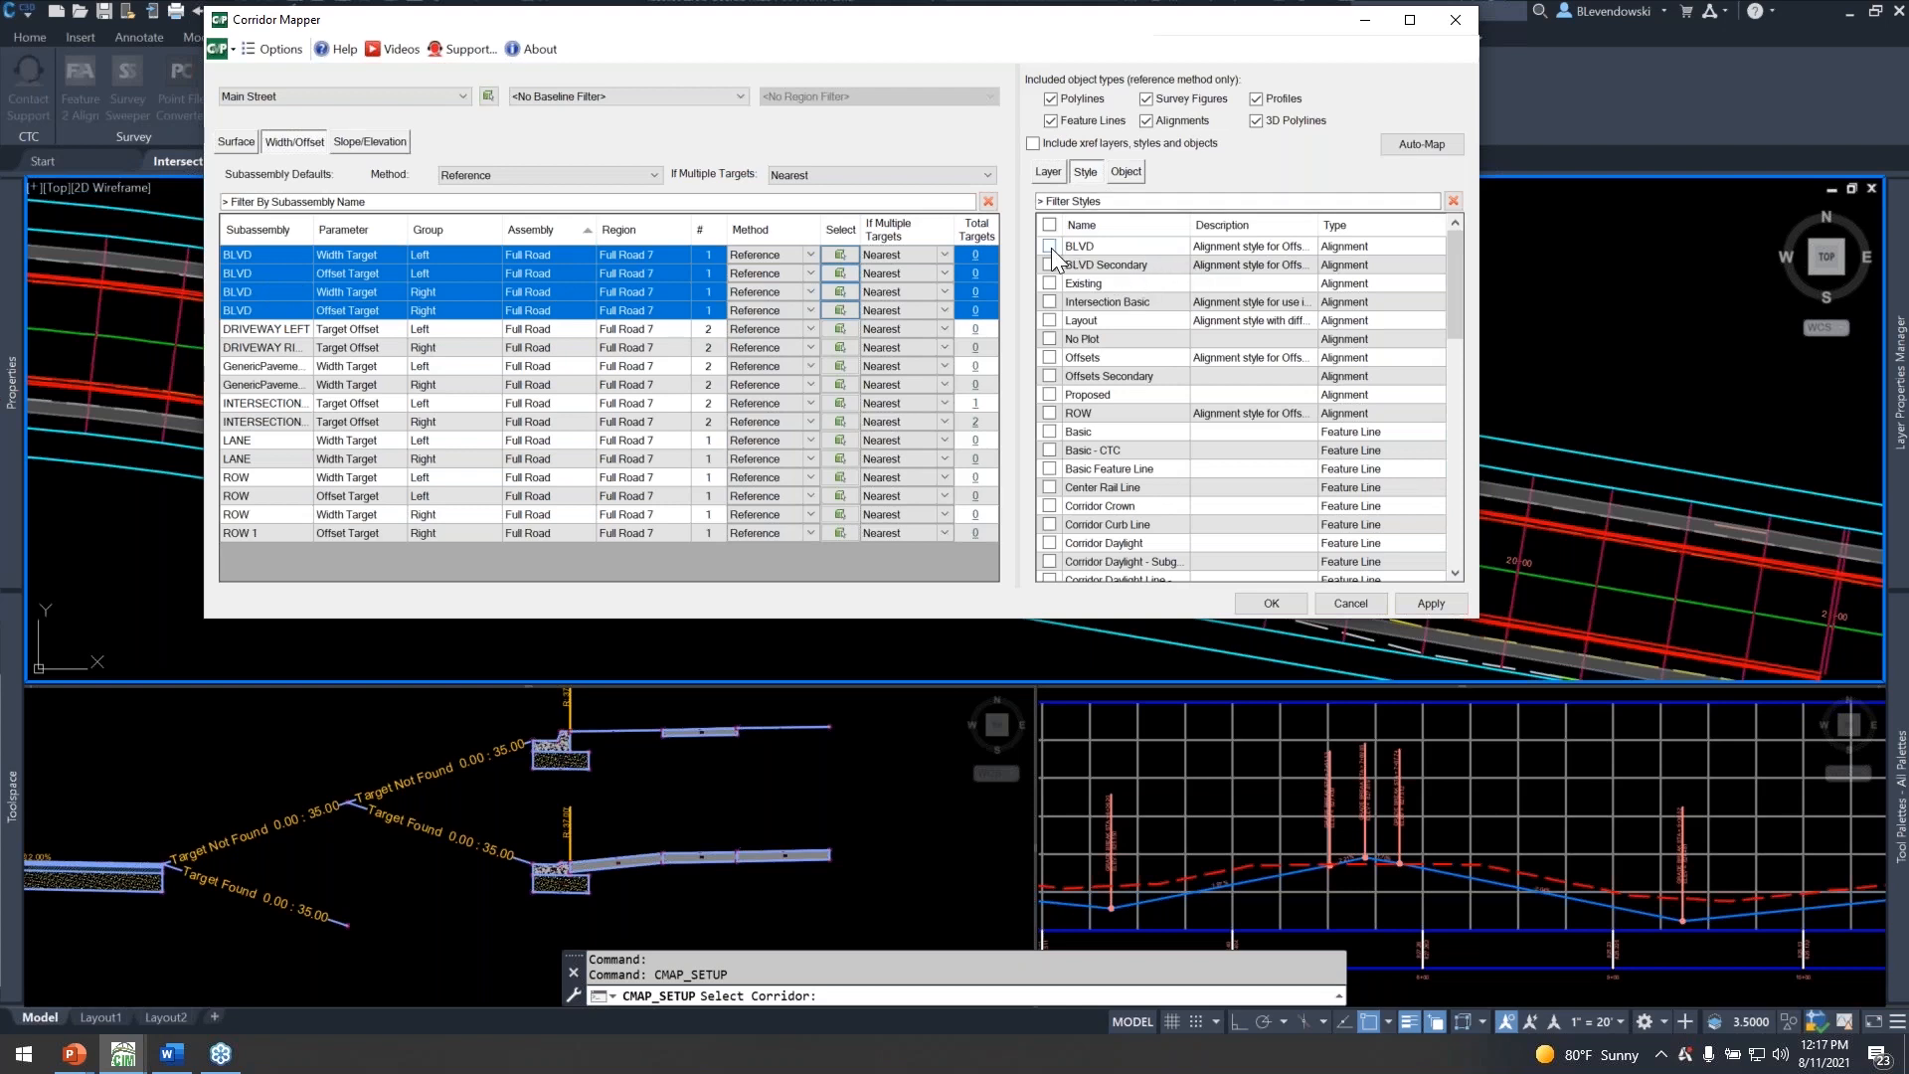
click(1122, 246)
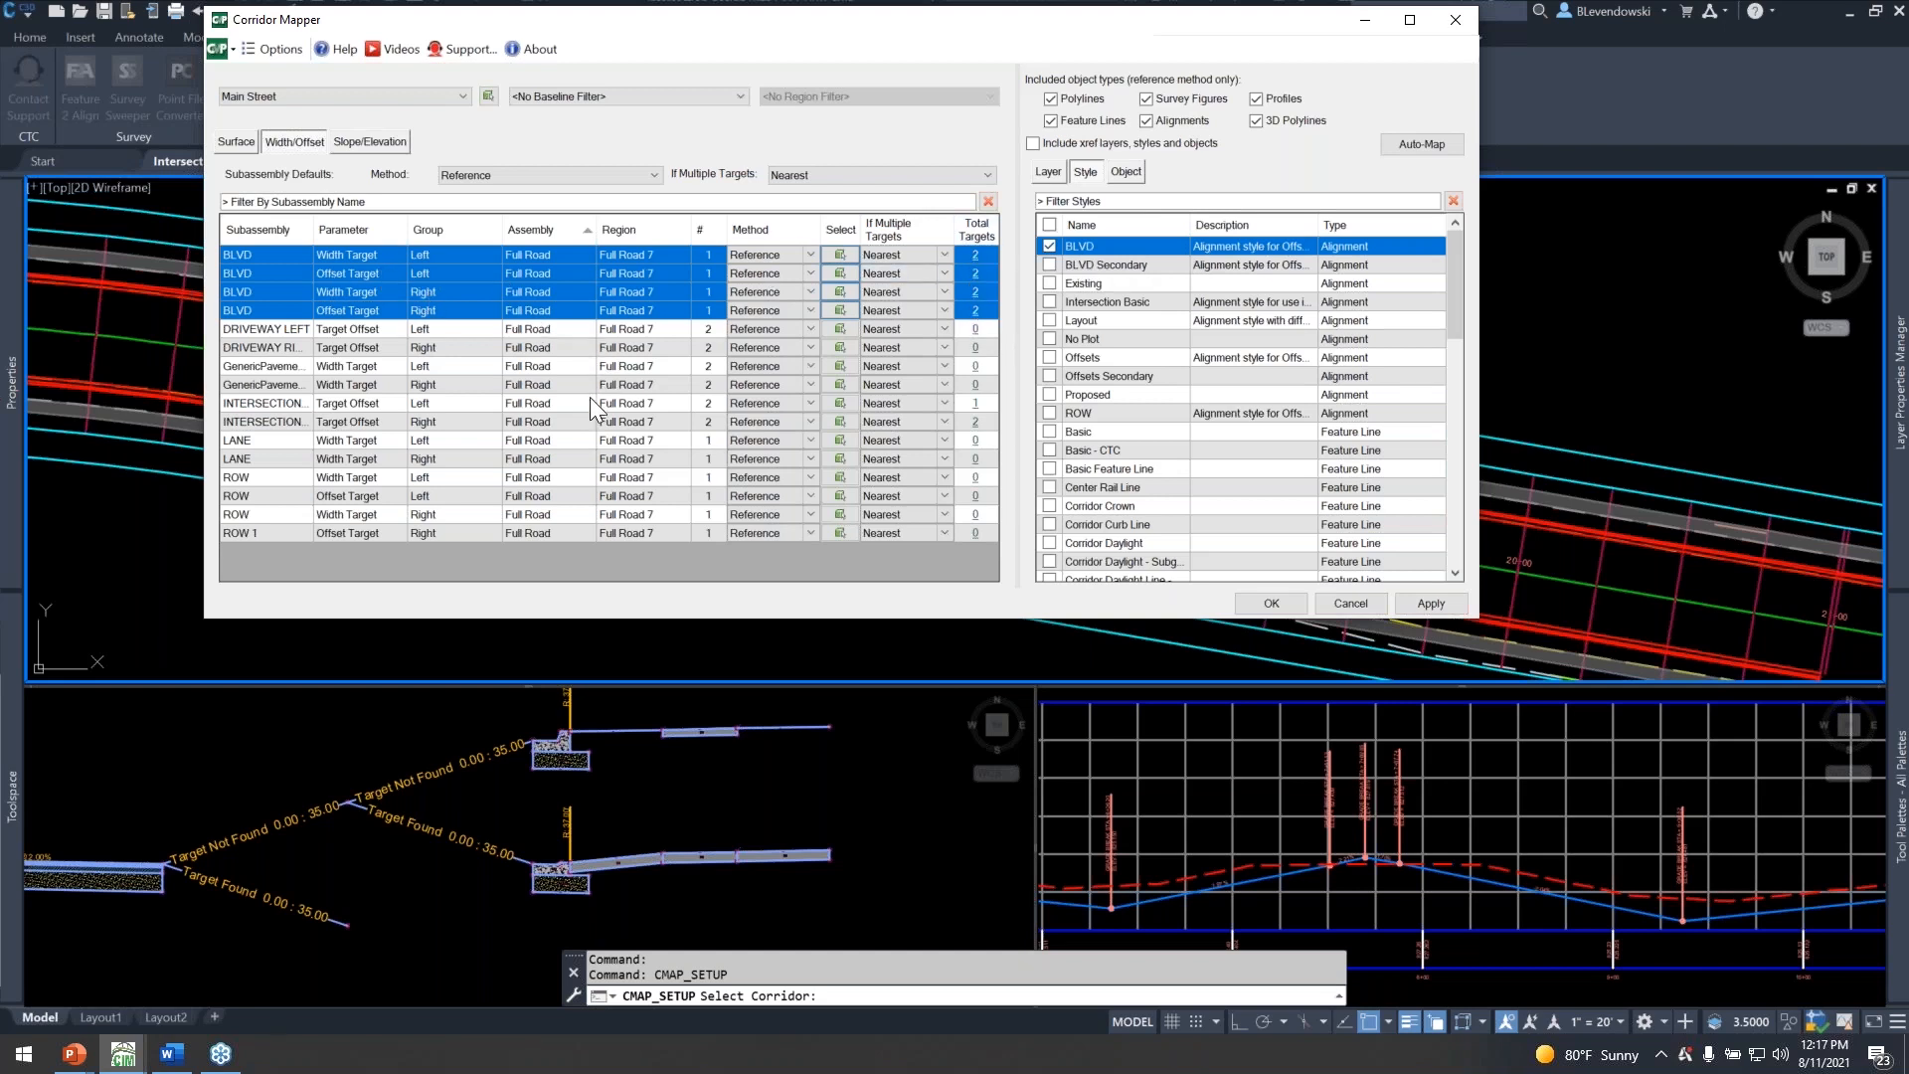
Map the left and right LANE width targets to the LANE layer, filtering the layers by "lane".
click(261, 443)
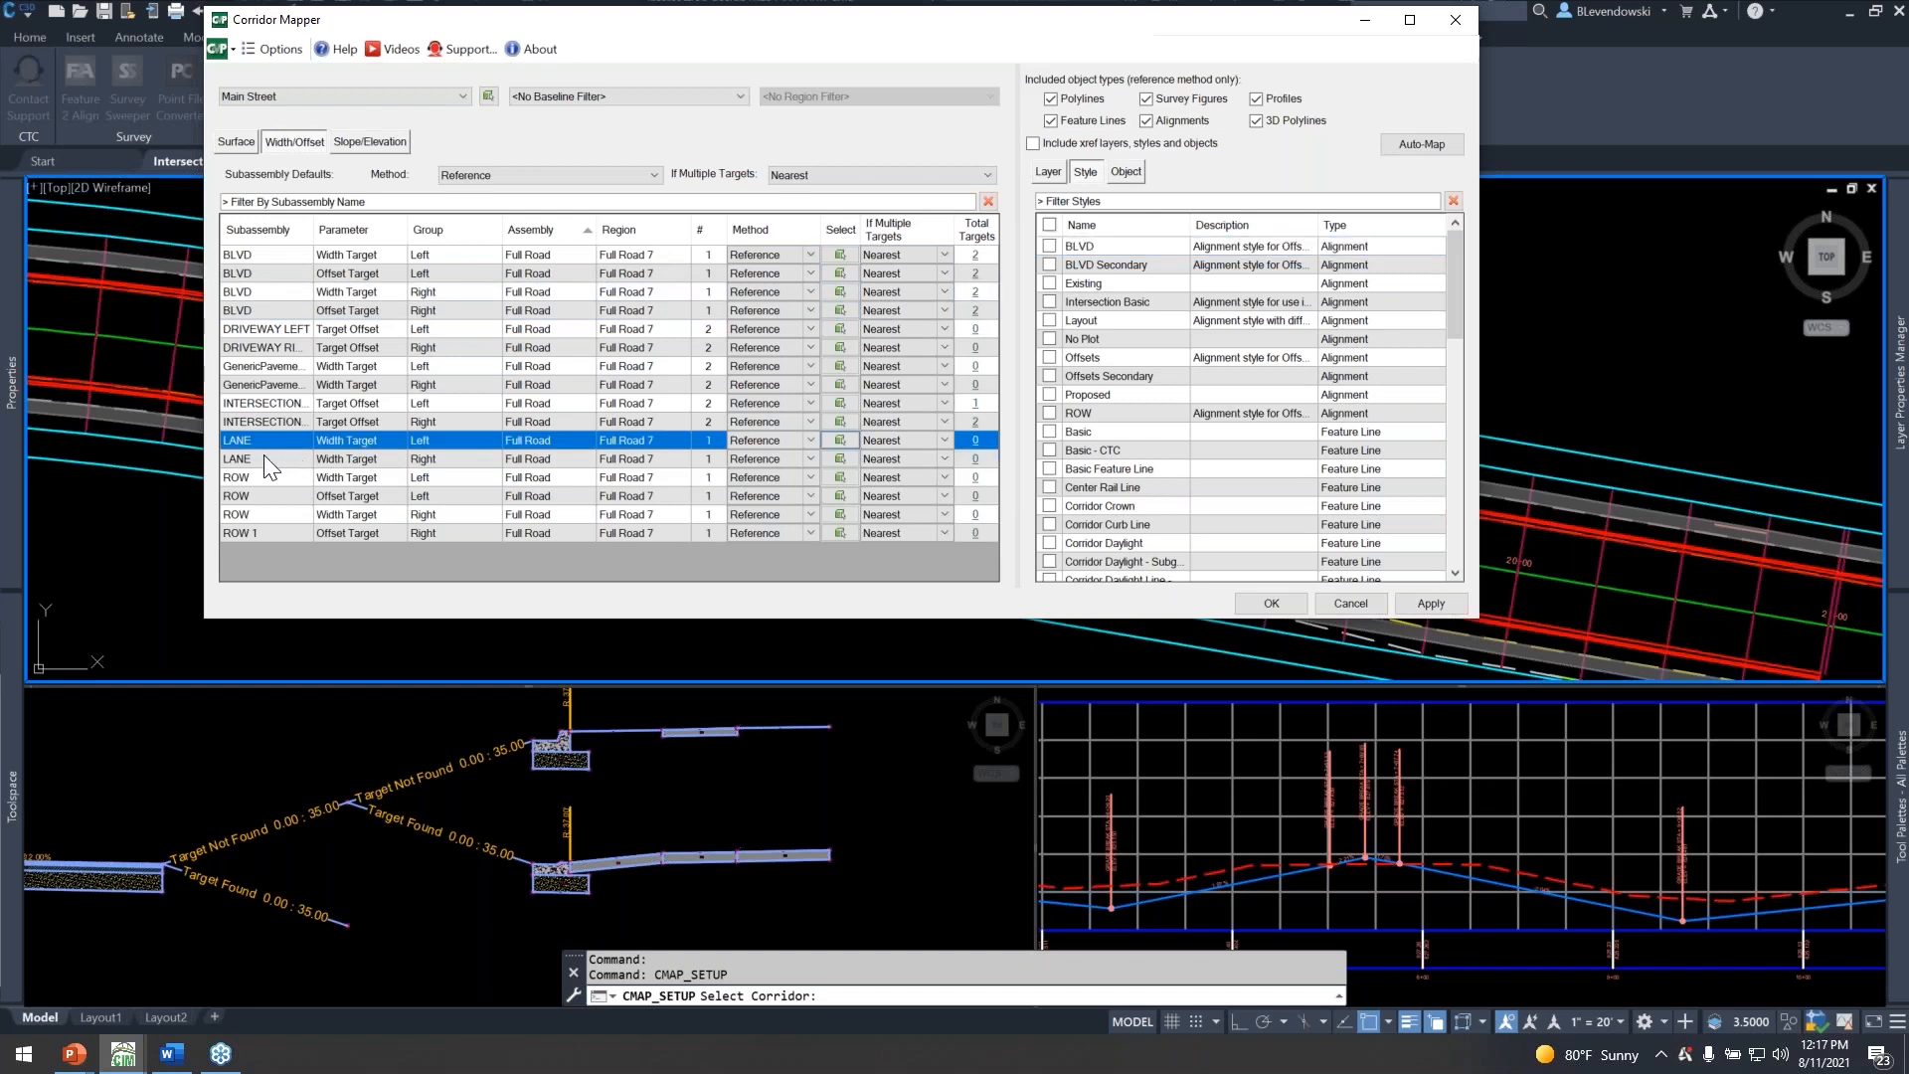
shift+click(264, 459)
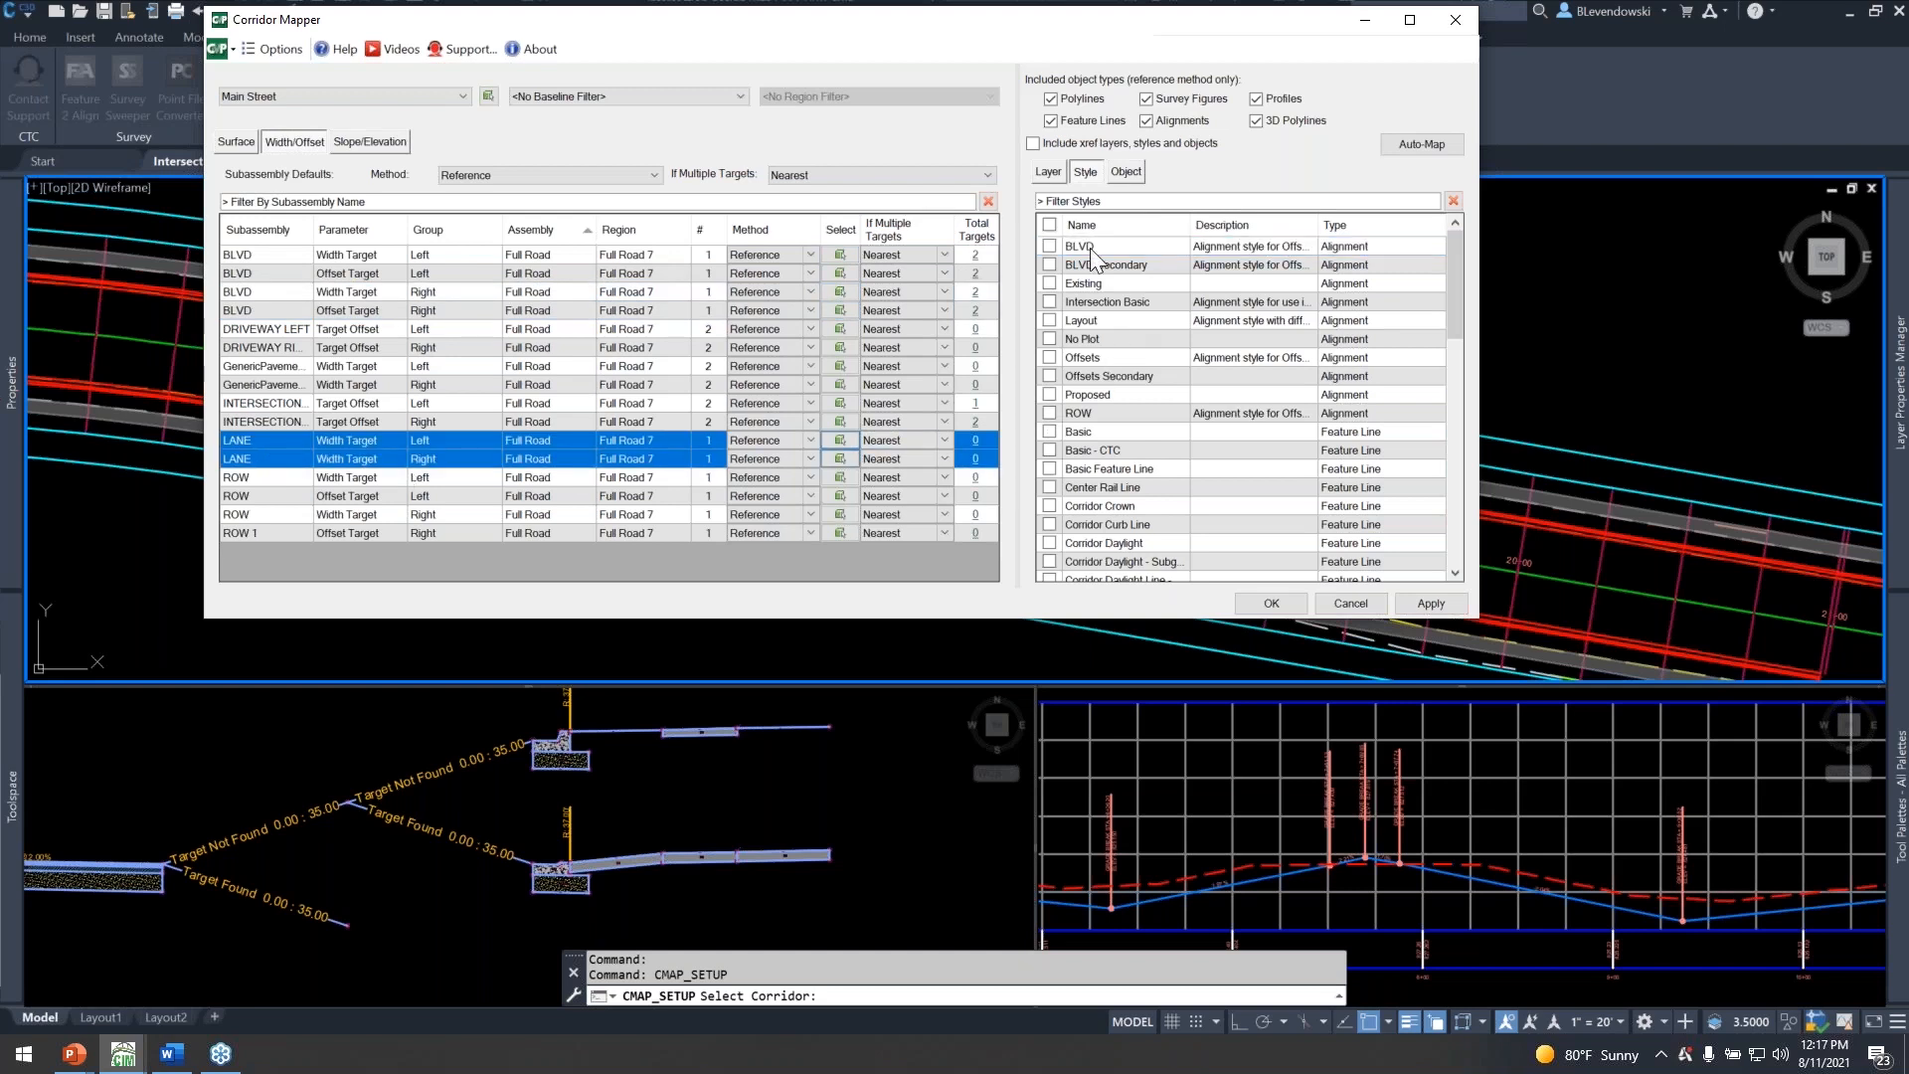
click(1050, 171)
click(1094, 201)
text(inter)
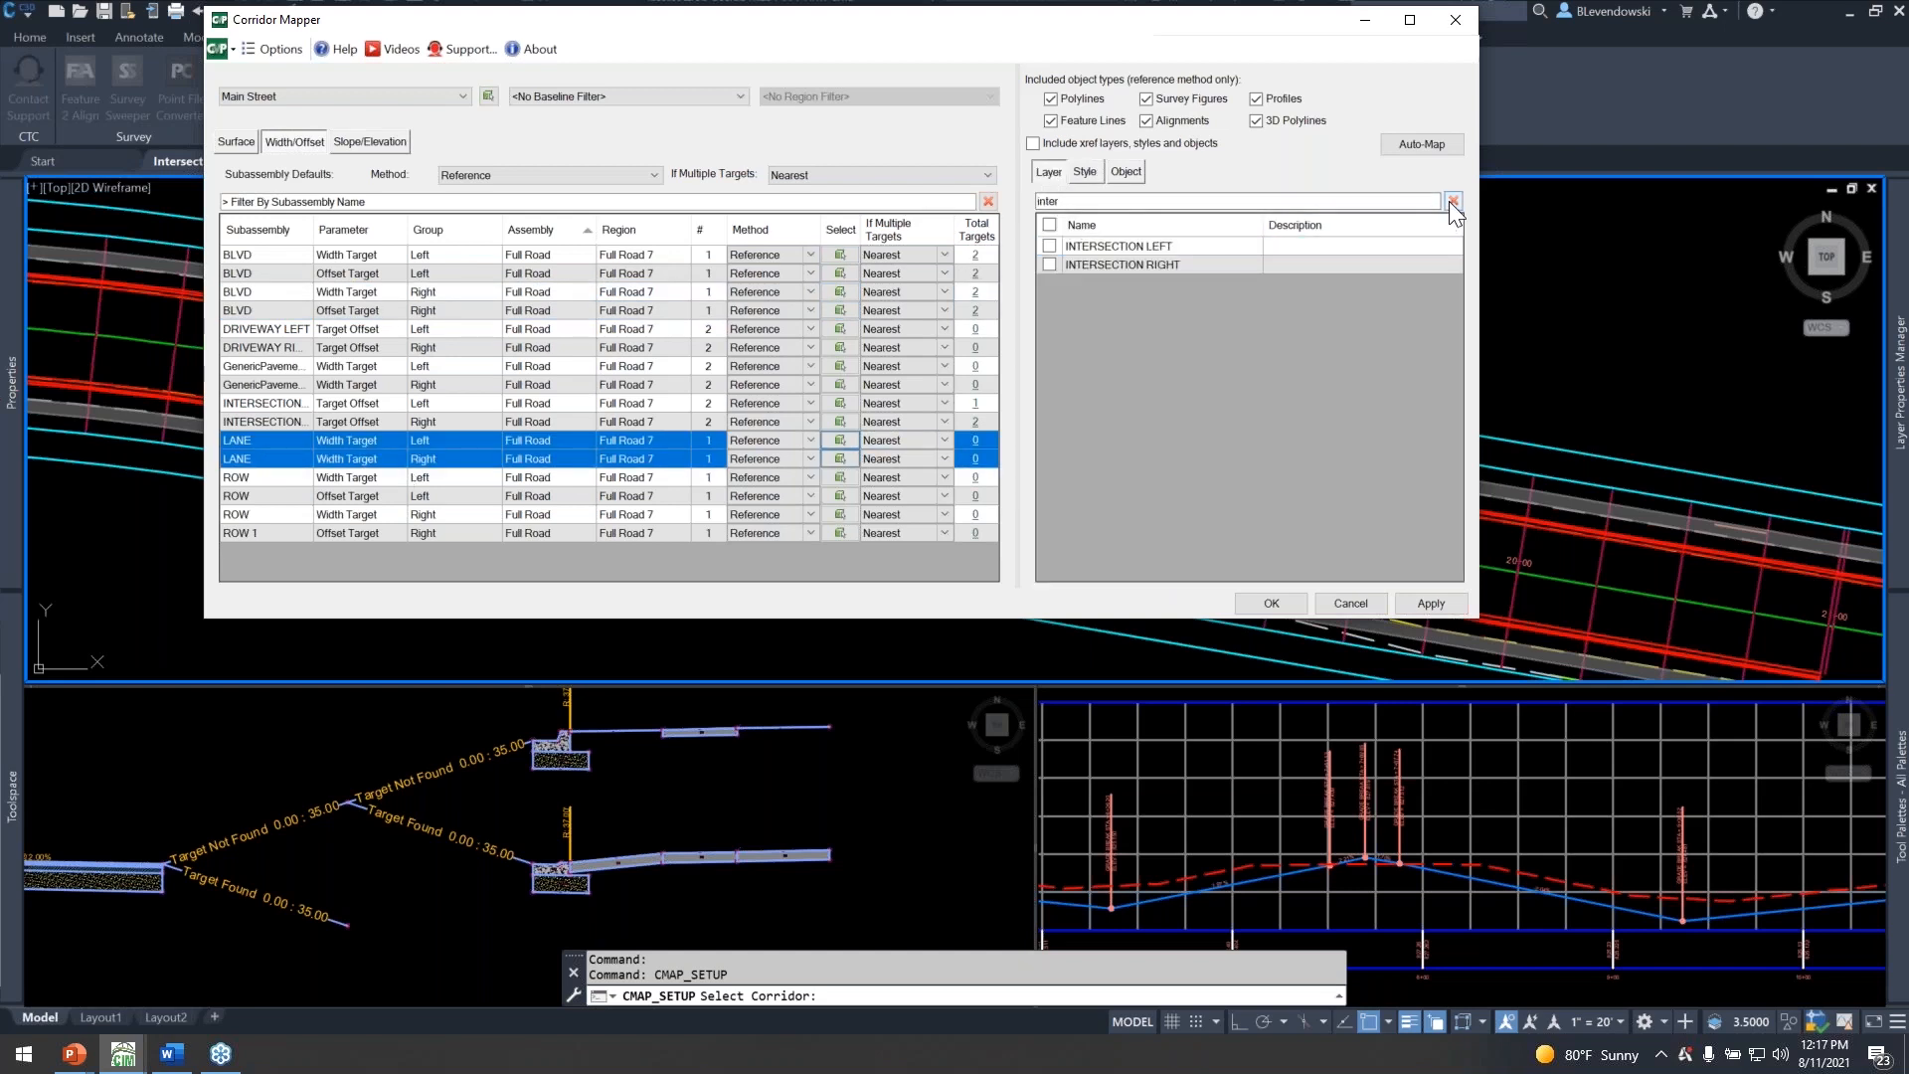
click(1453, 202)
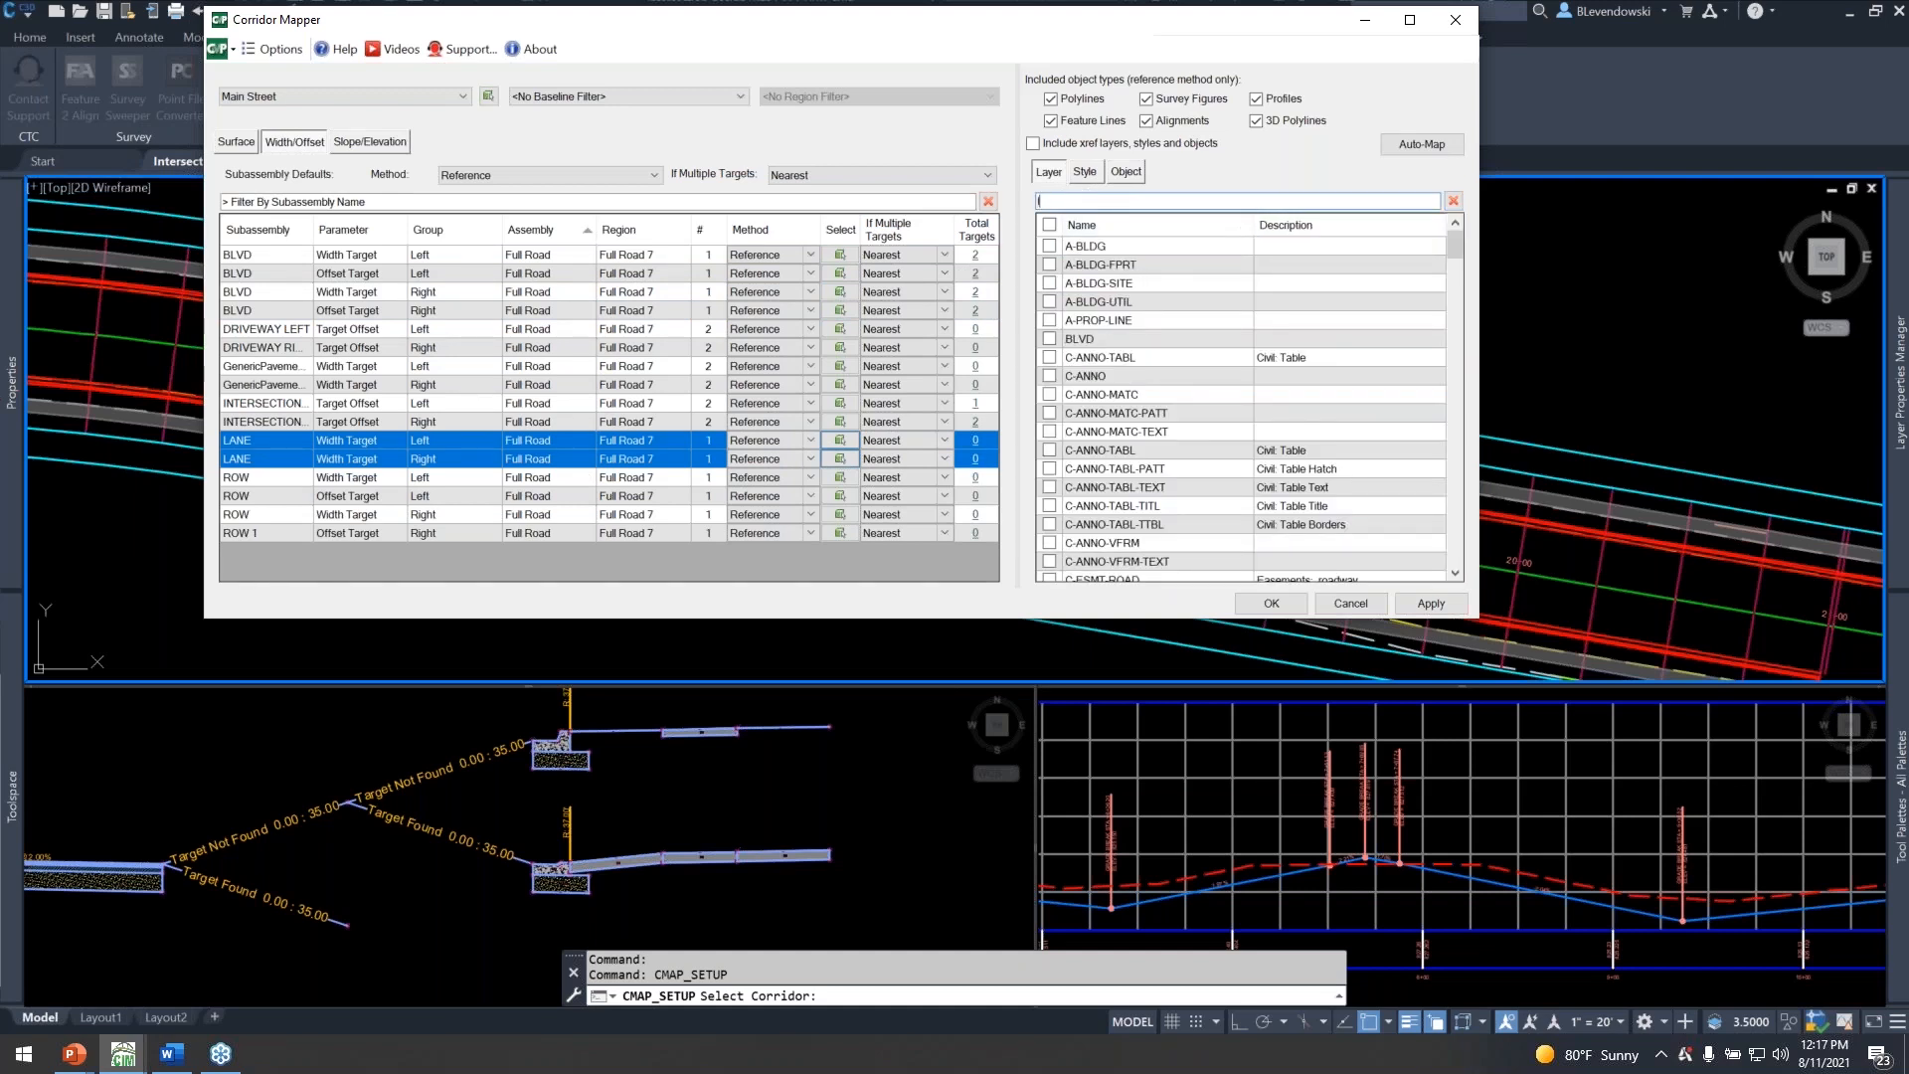
text(lane)
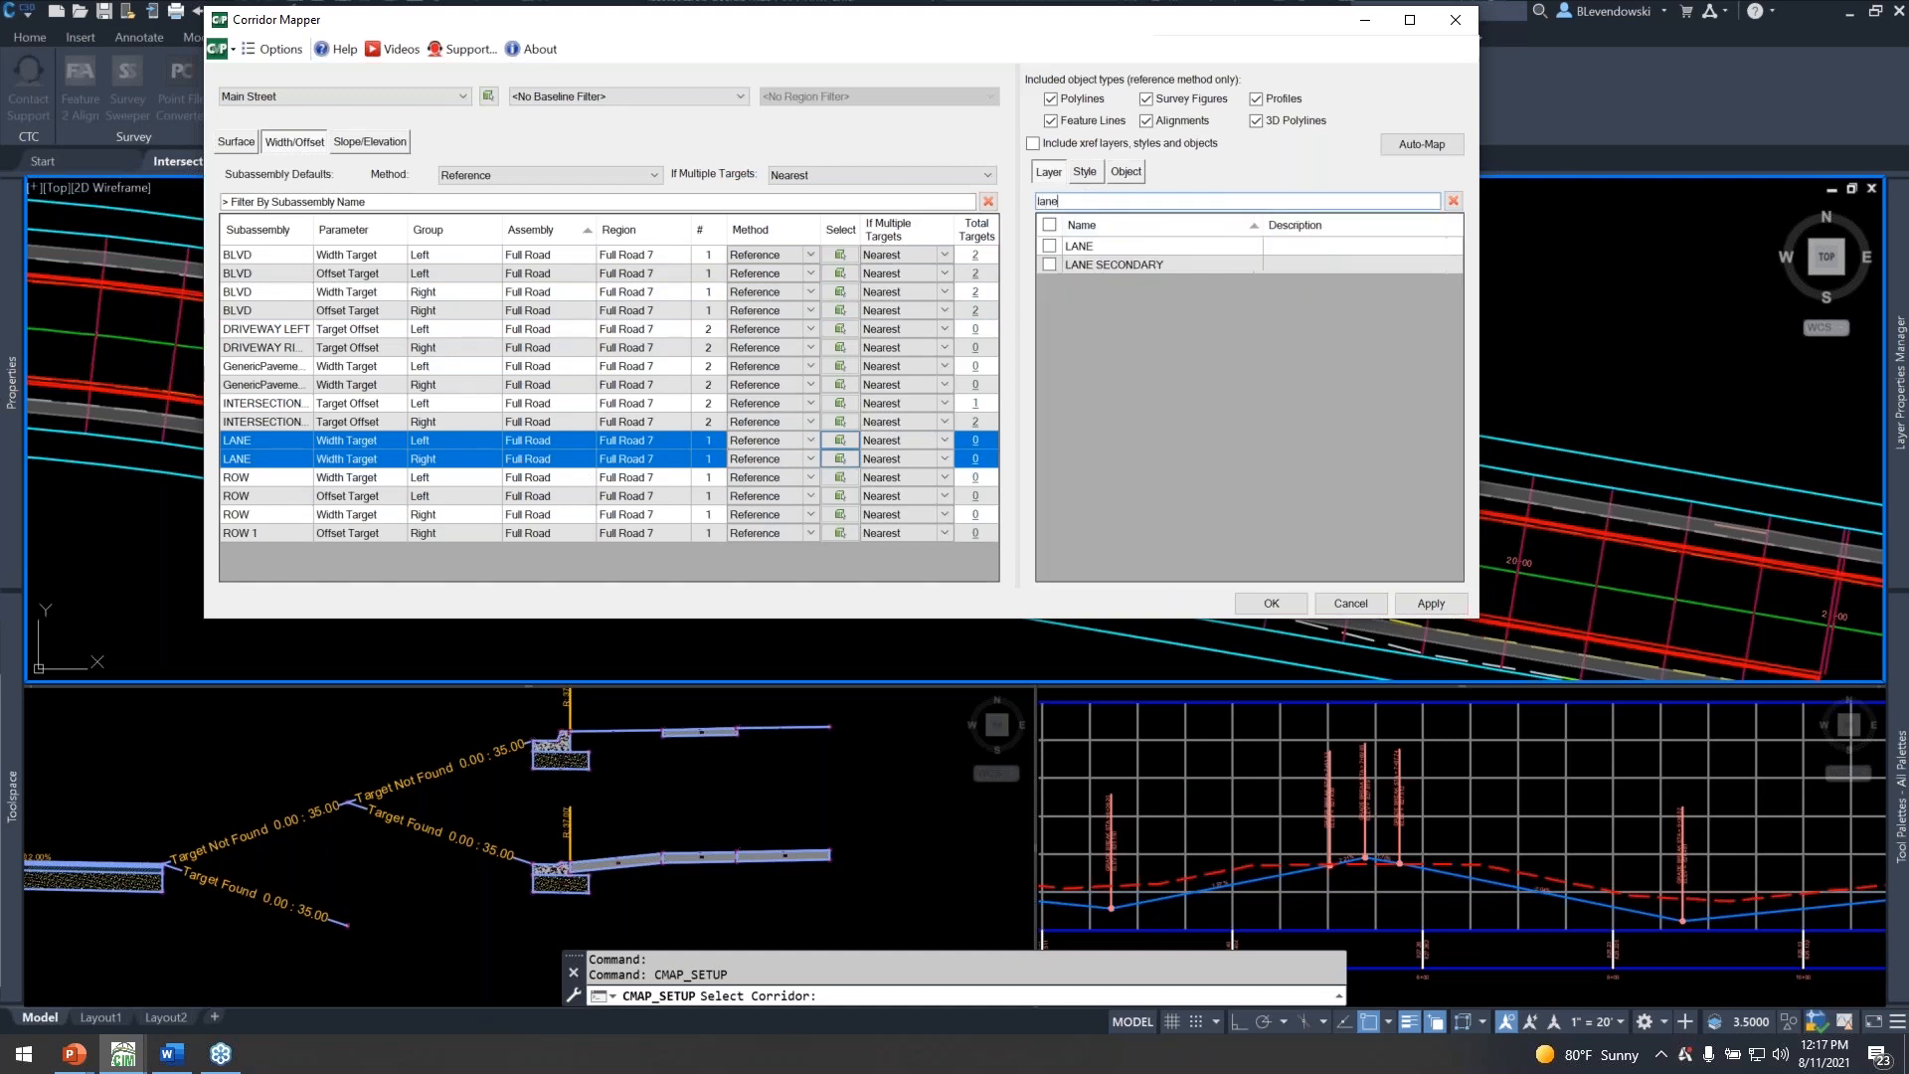
click(1051, 247)
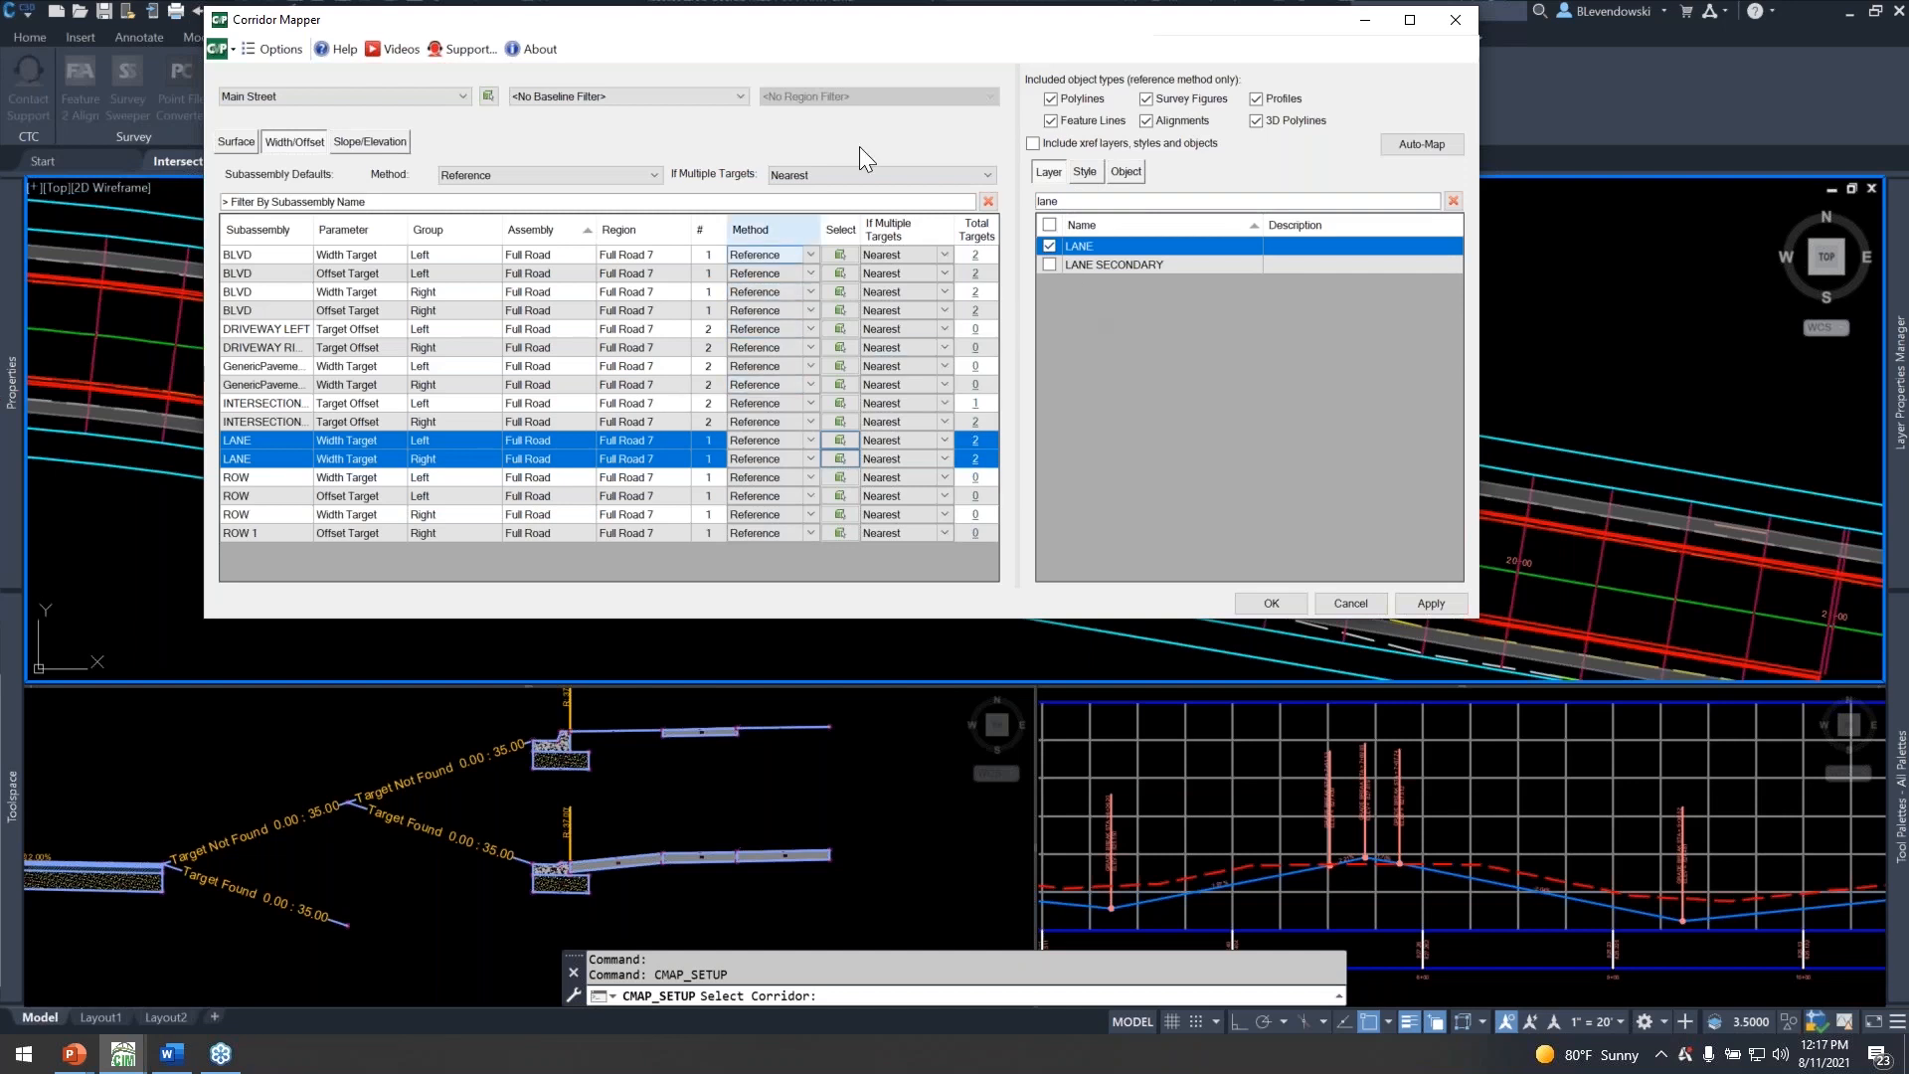
Widen the subassembly name column and map the DRIVEWAY LEFT offset target to the DRIVEWAY MAIN LEFT layer, filtering the layers by "dr".
drag(898, 10, 954, 107)
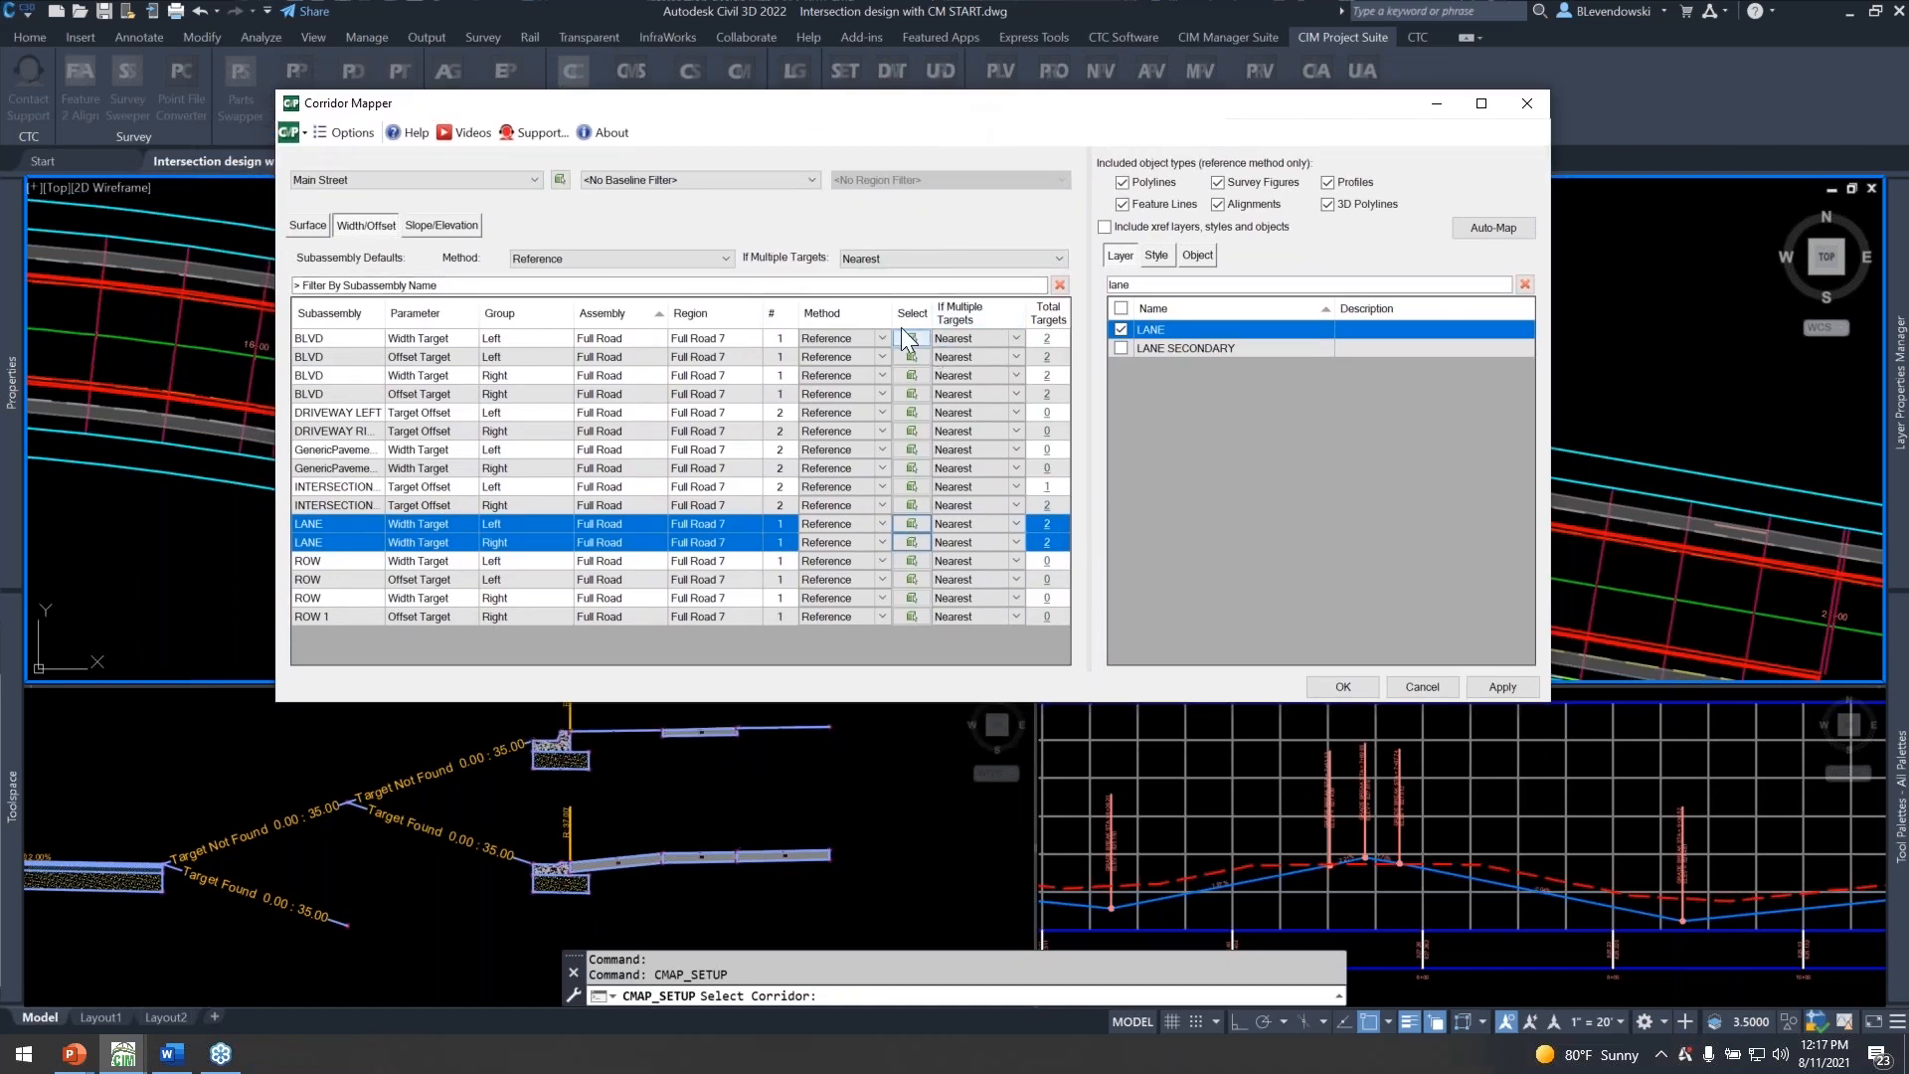
drag(383, 311, 422, 311)
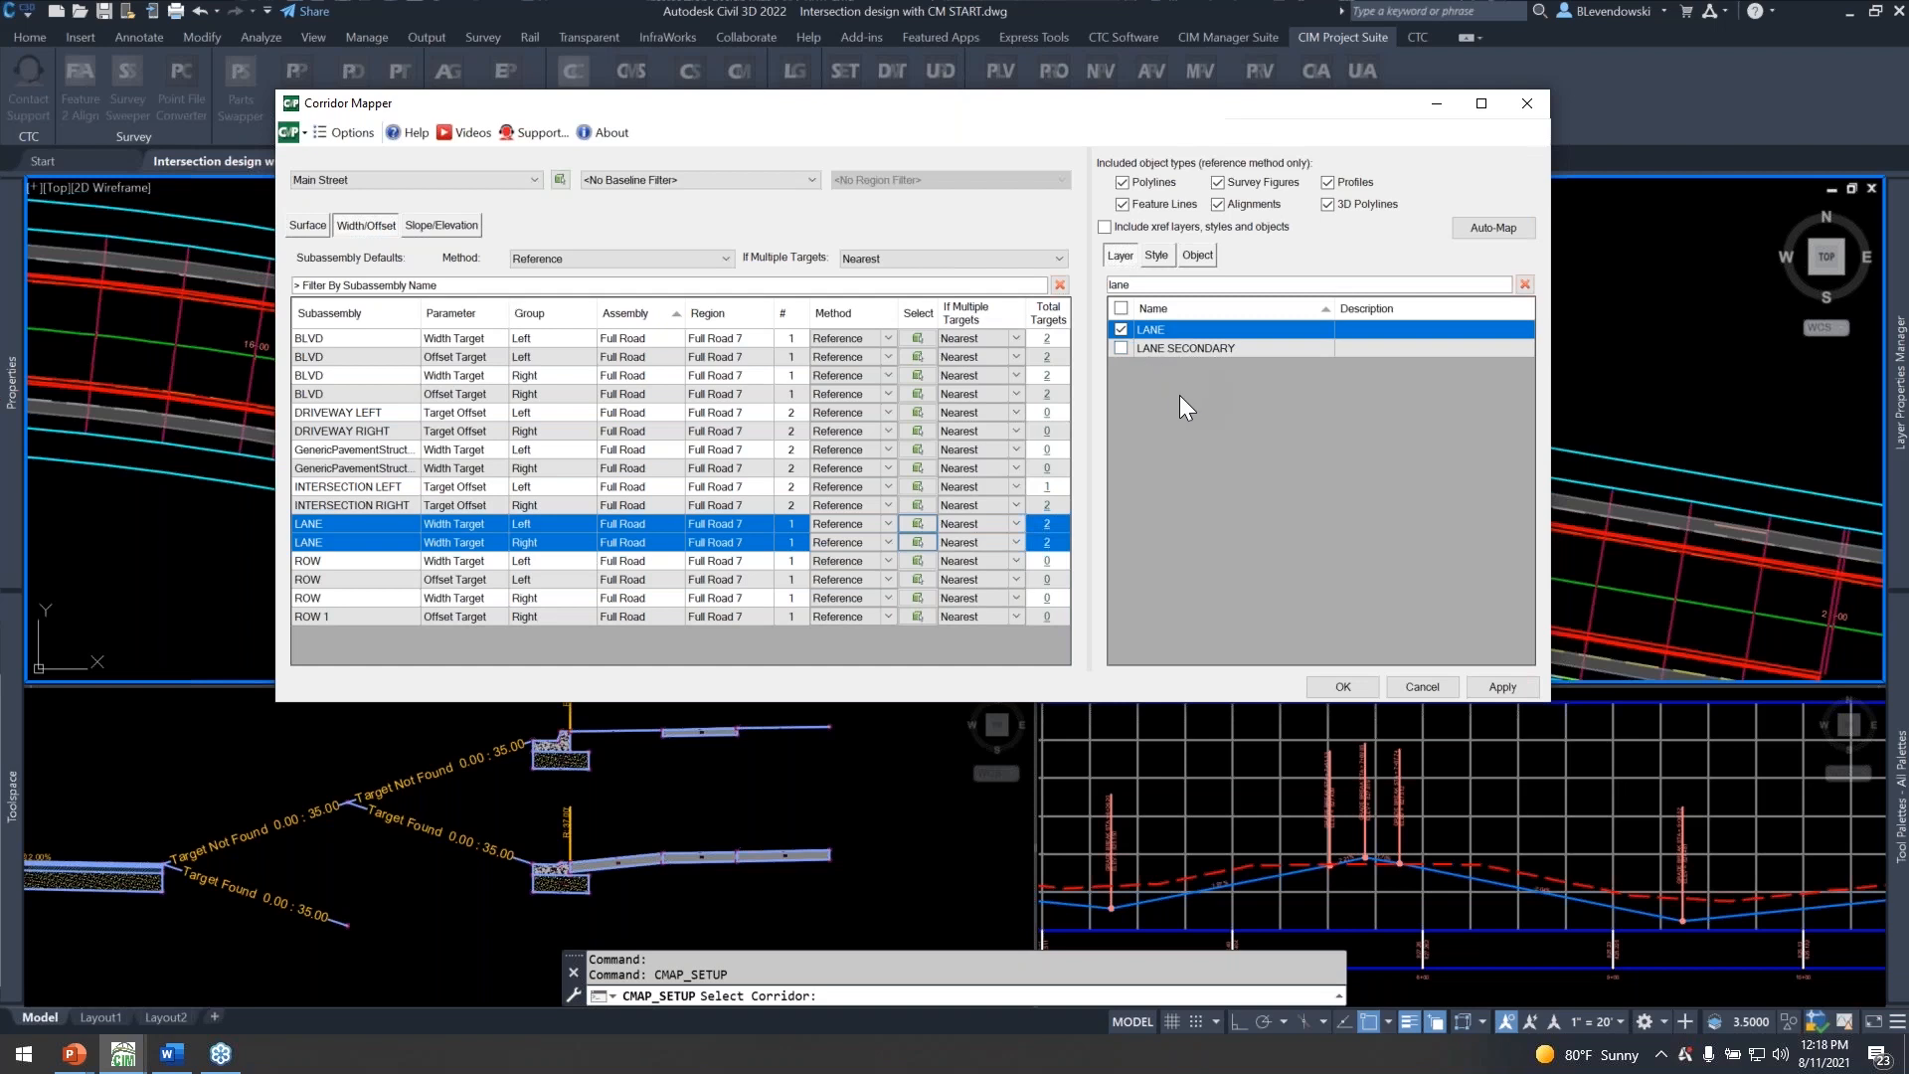
click(372, 418)
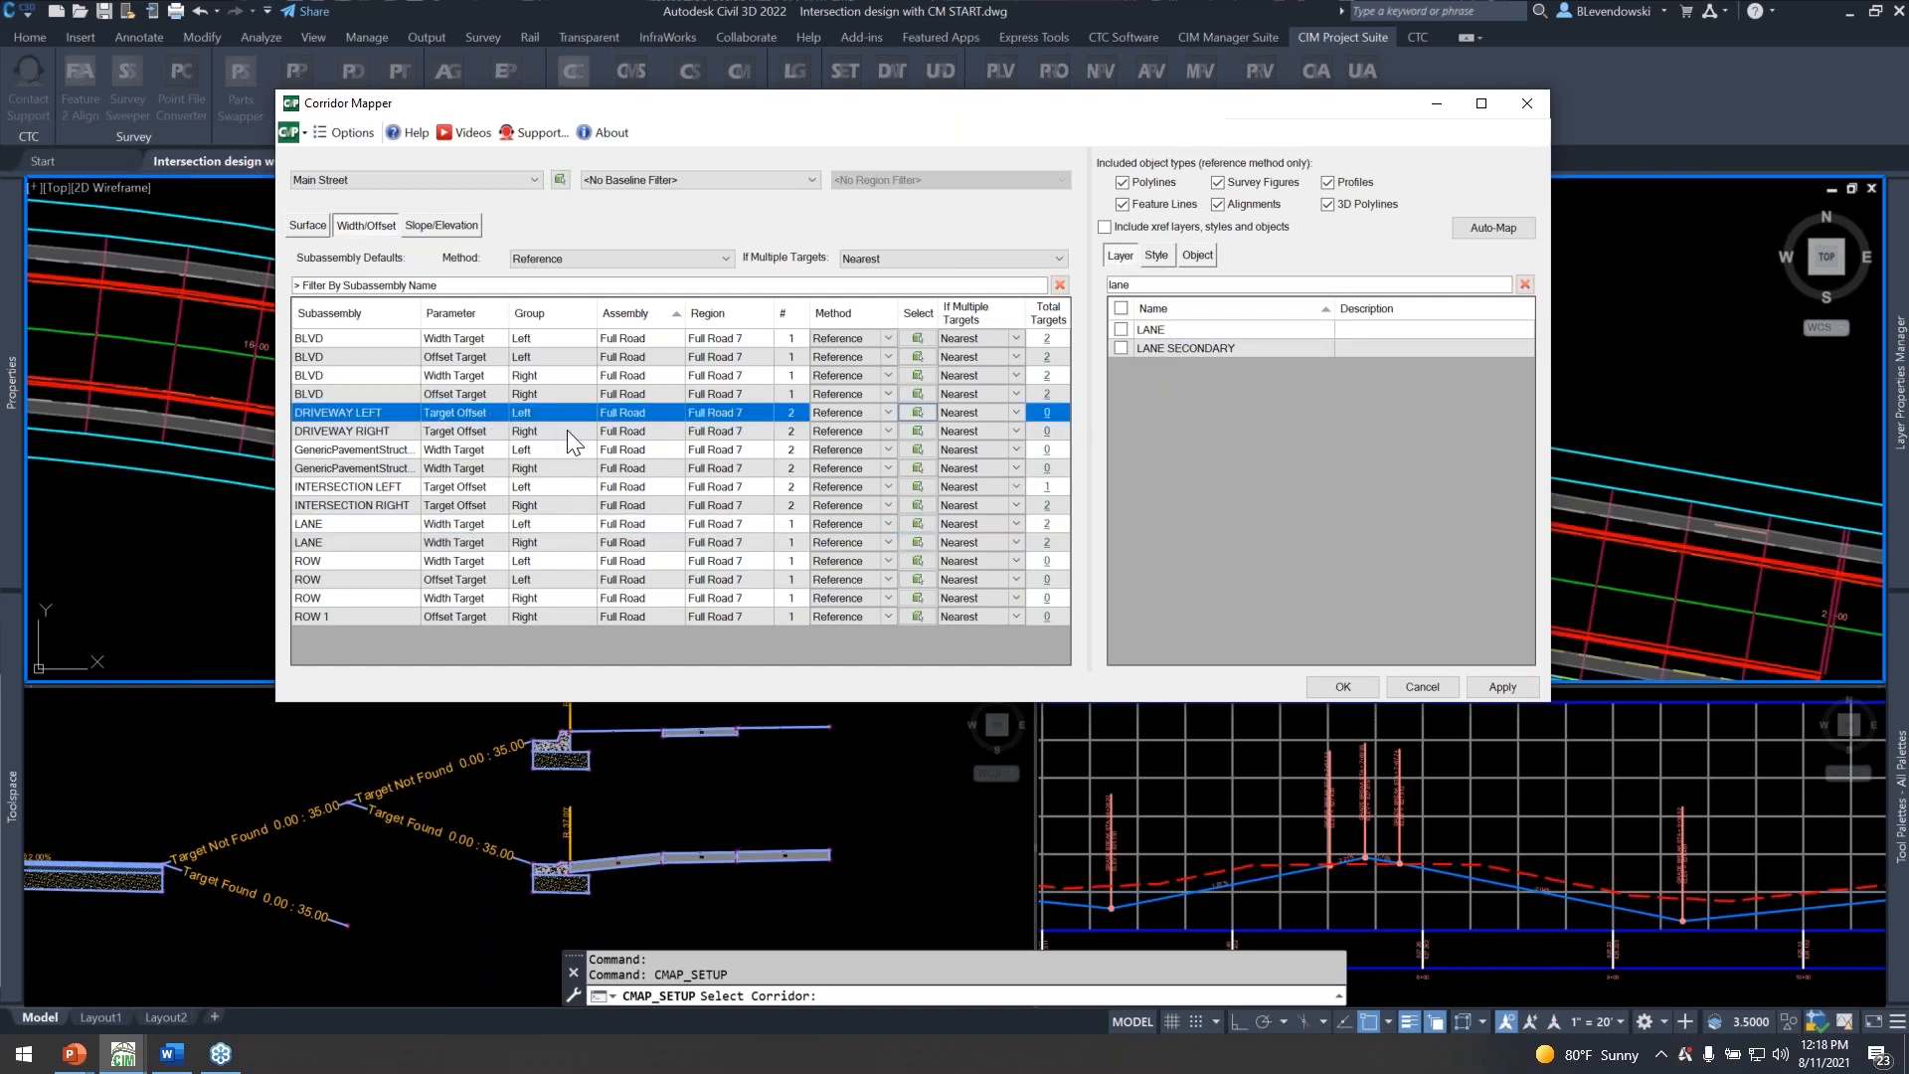
click(1525, 285)
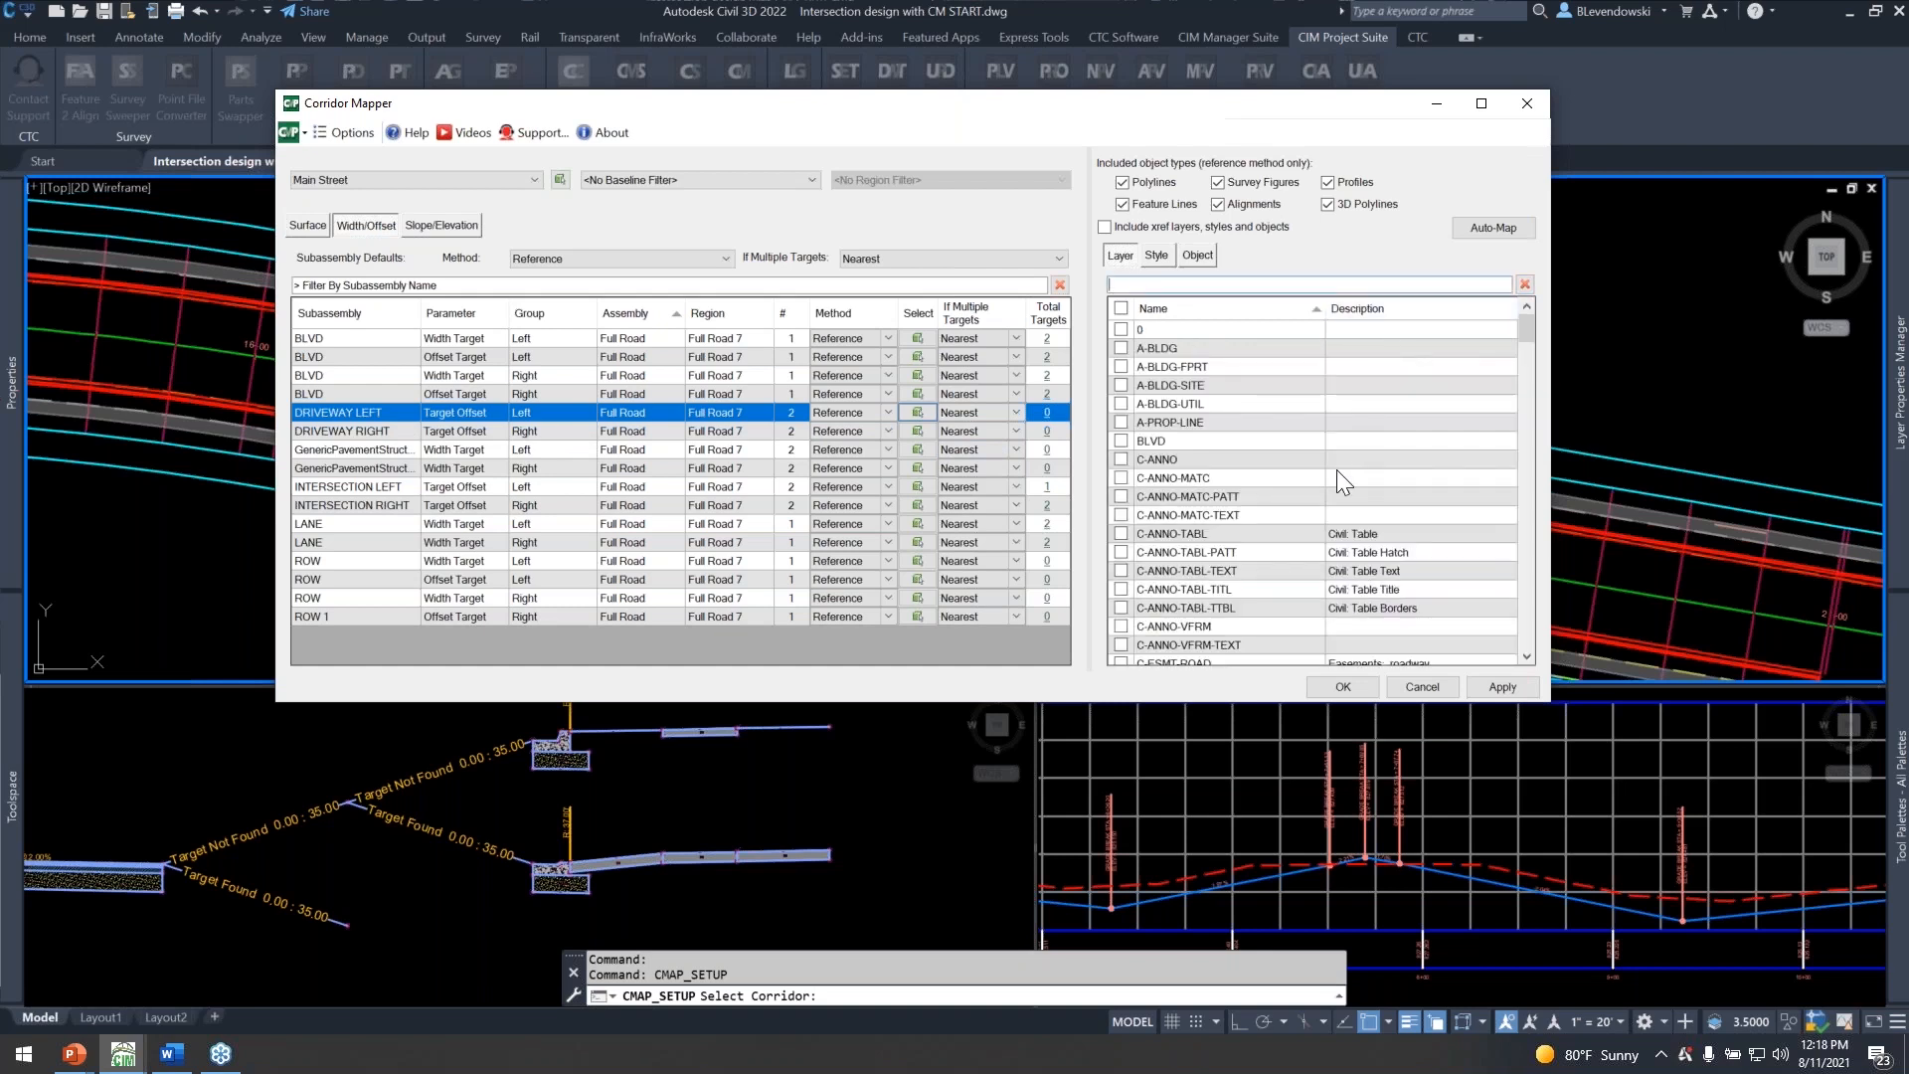
drag(708, 104, 1014, 61)
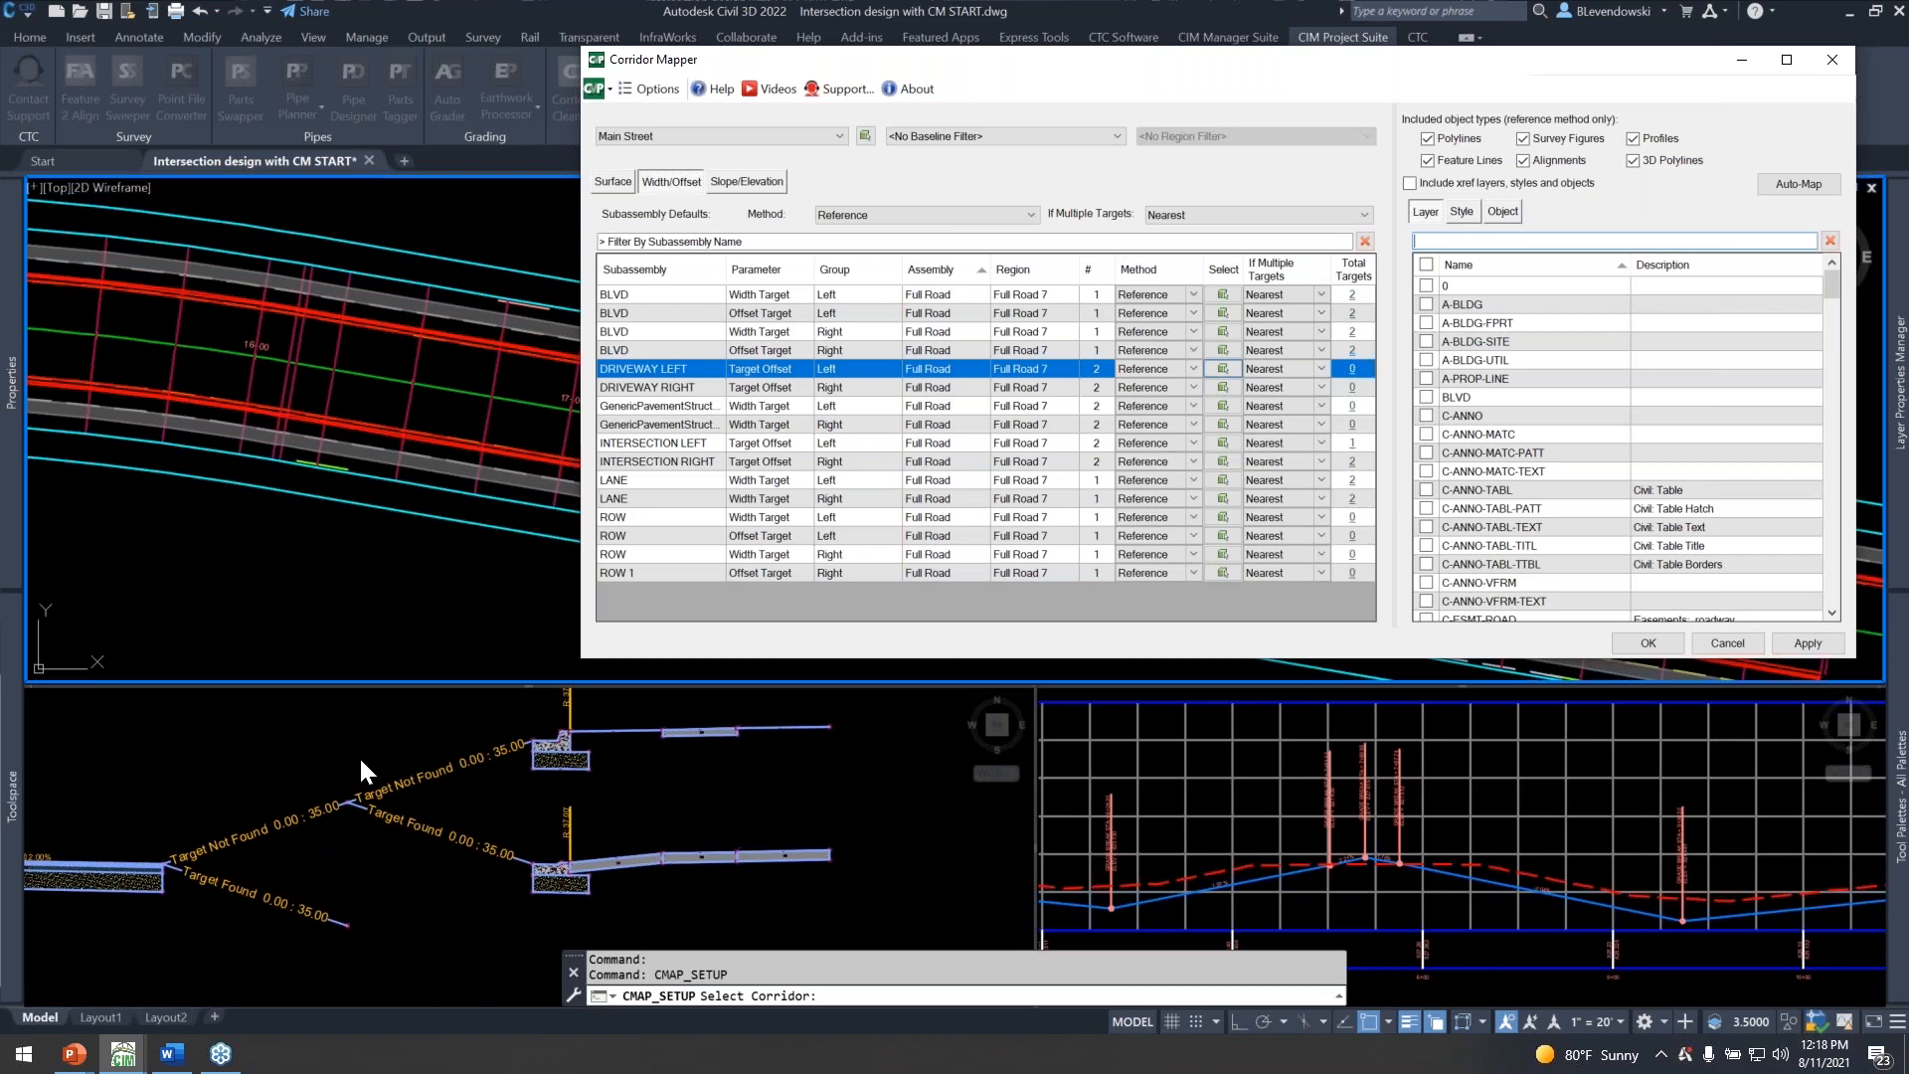
drag(1150, 57, 1006, 46)
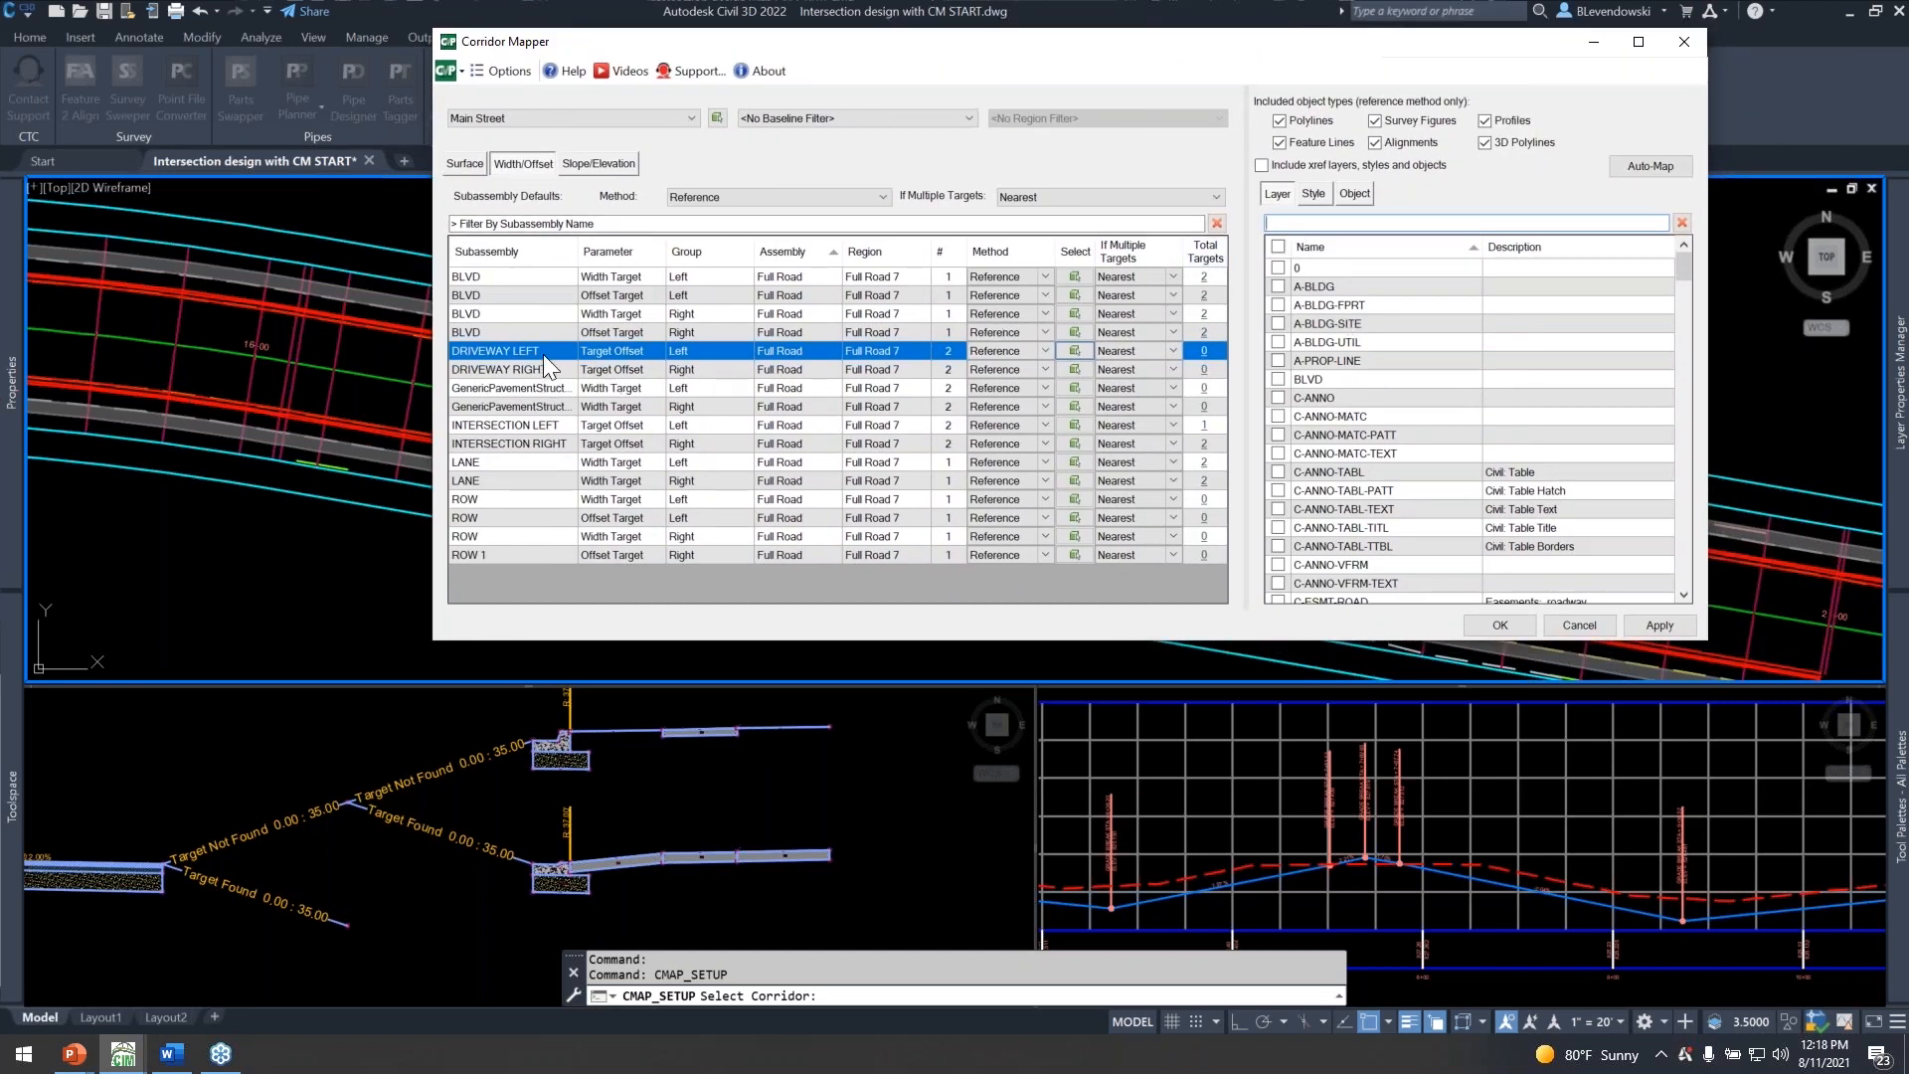
drag(1065, 48, 1015, 39)
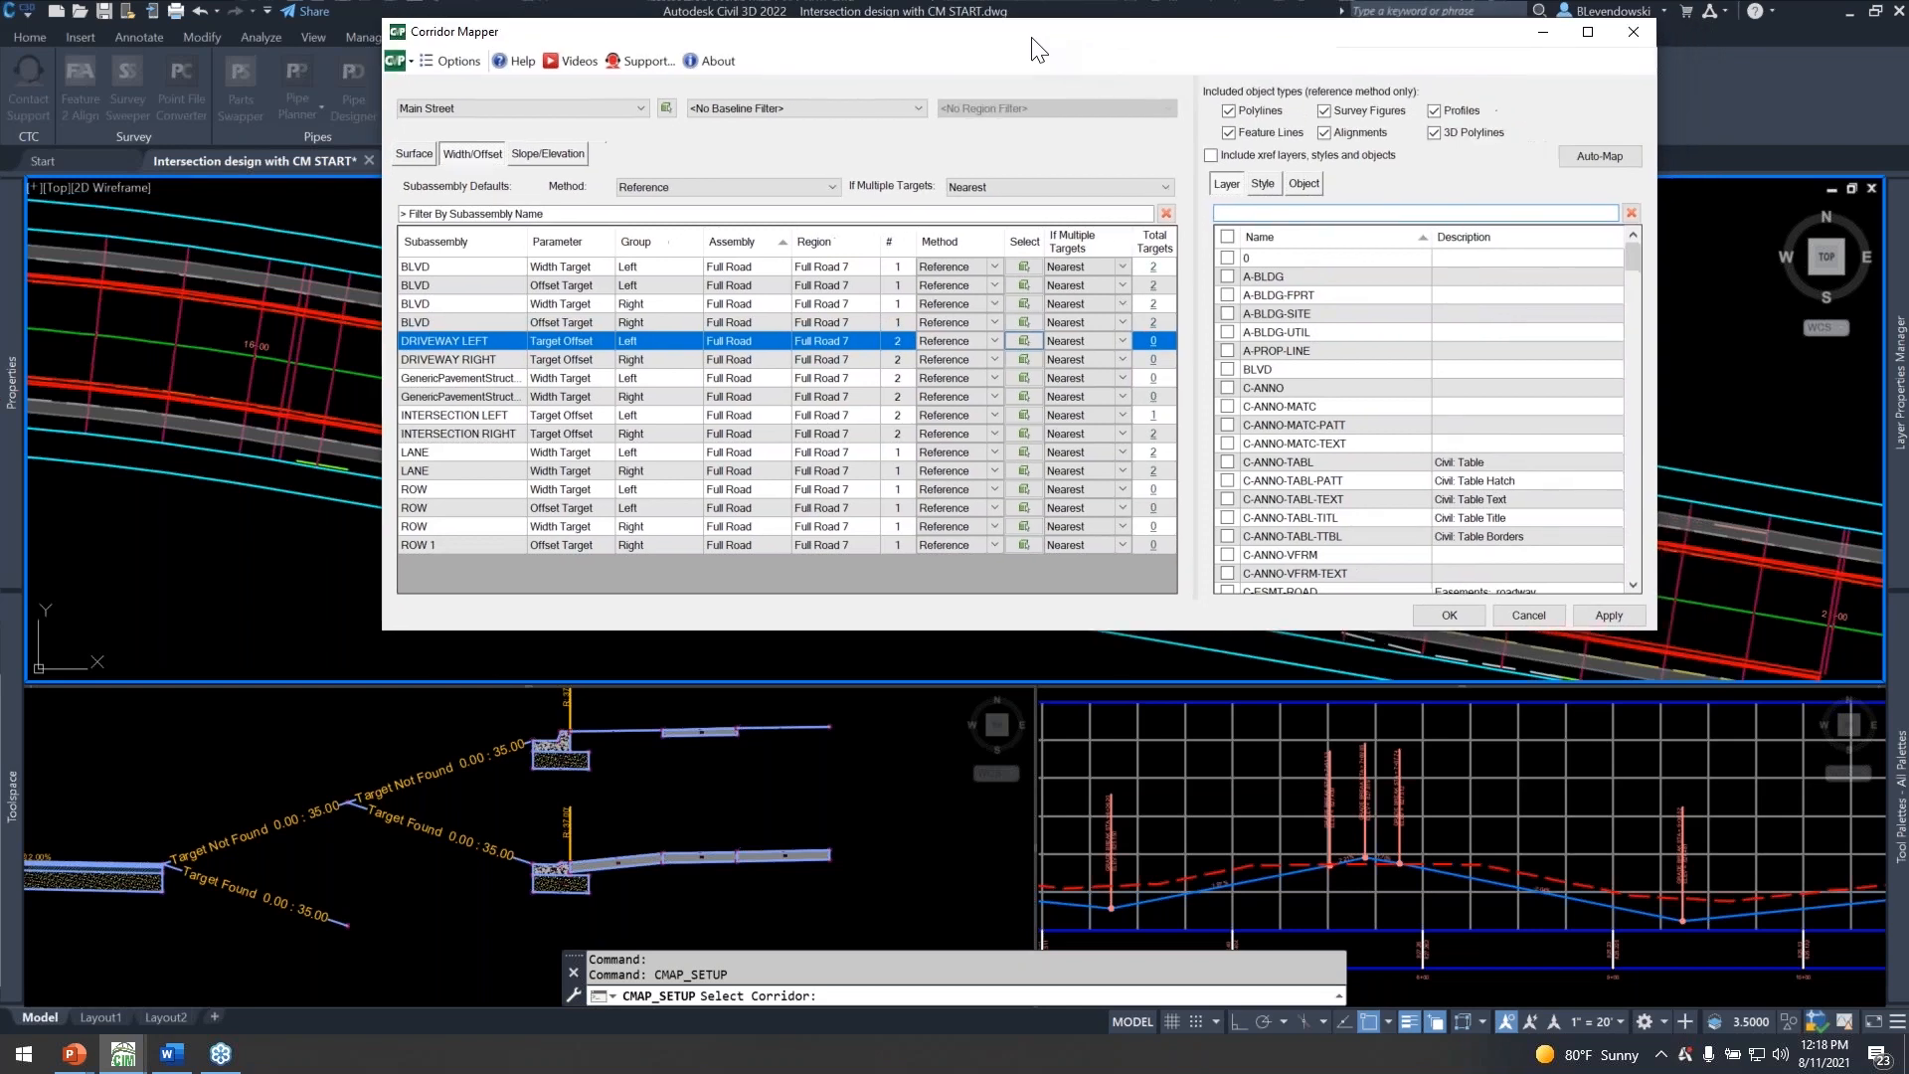
click(1308, 214)
text(dr)
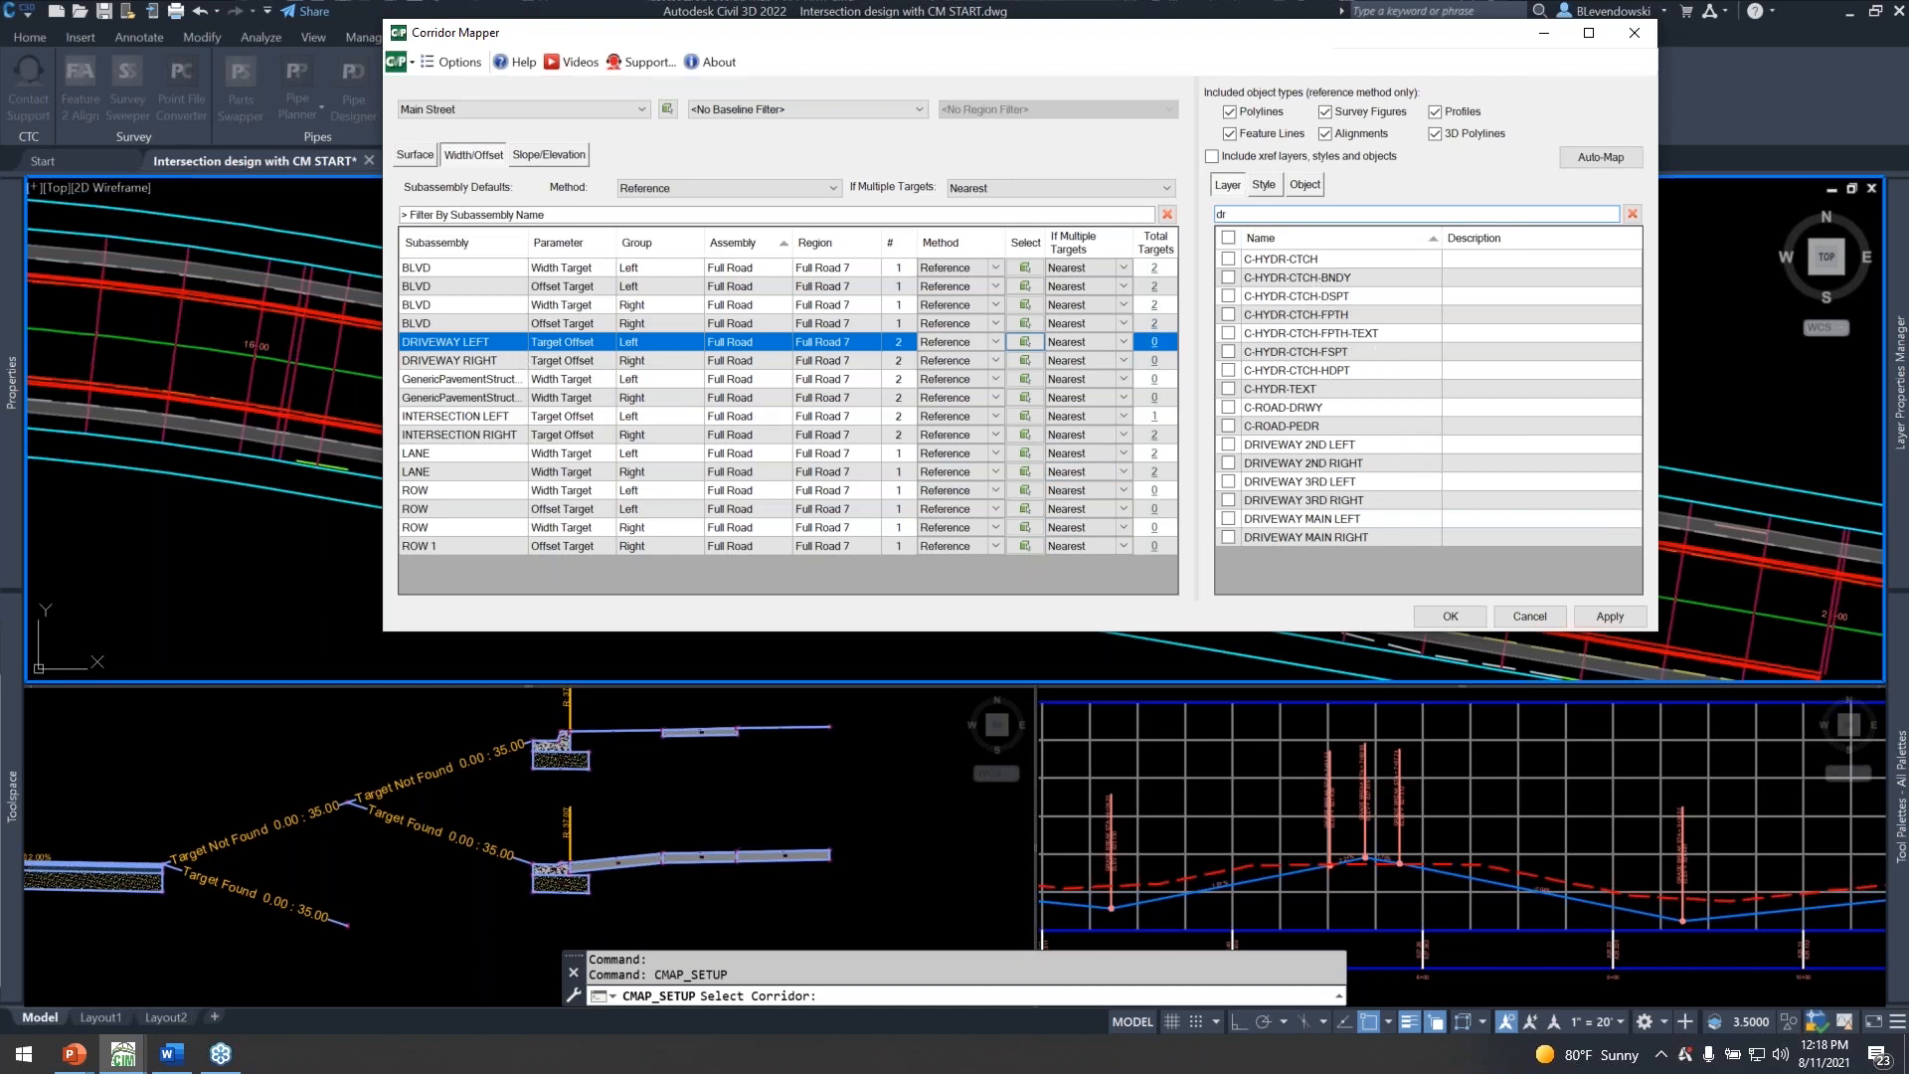
click(1228, 517)
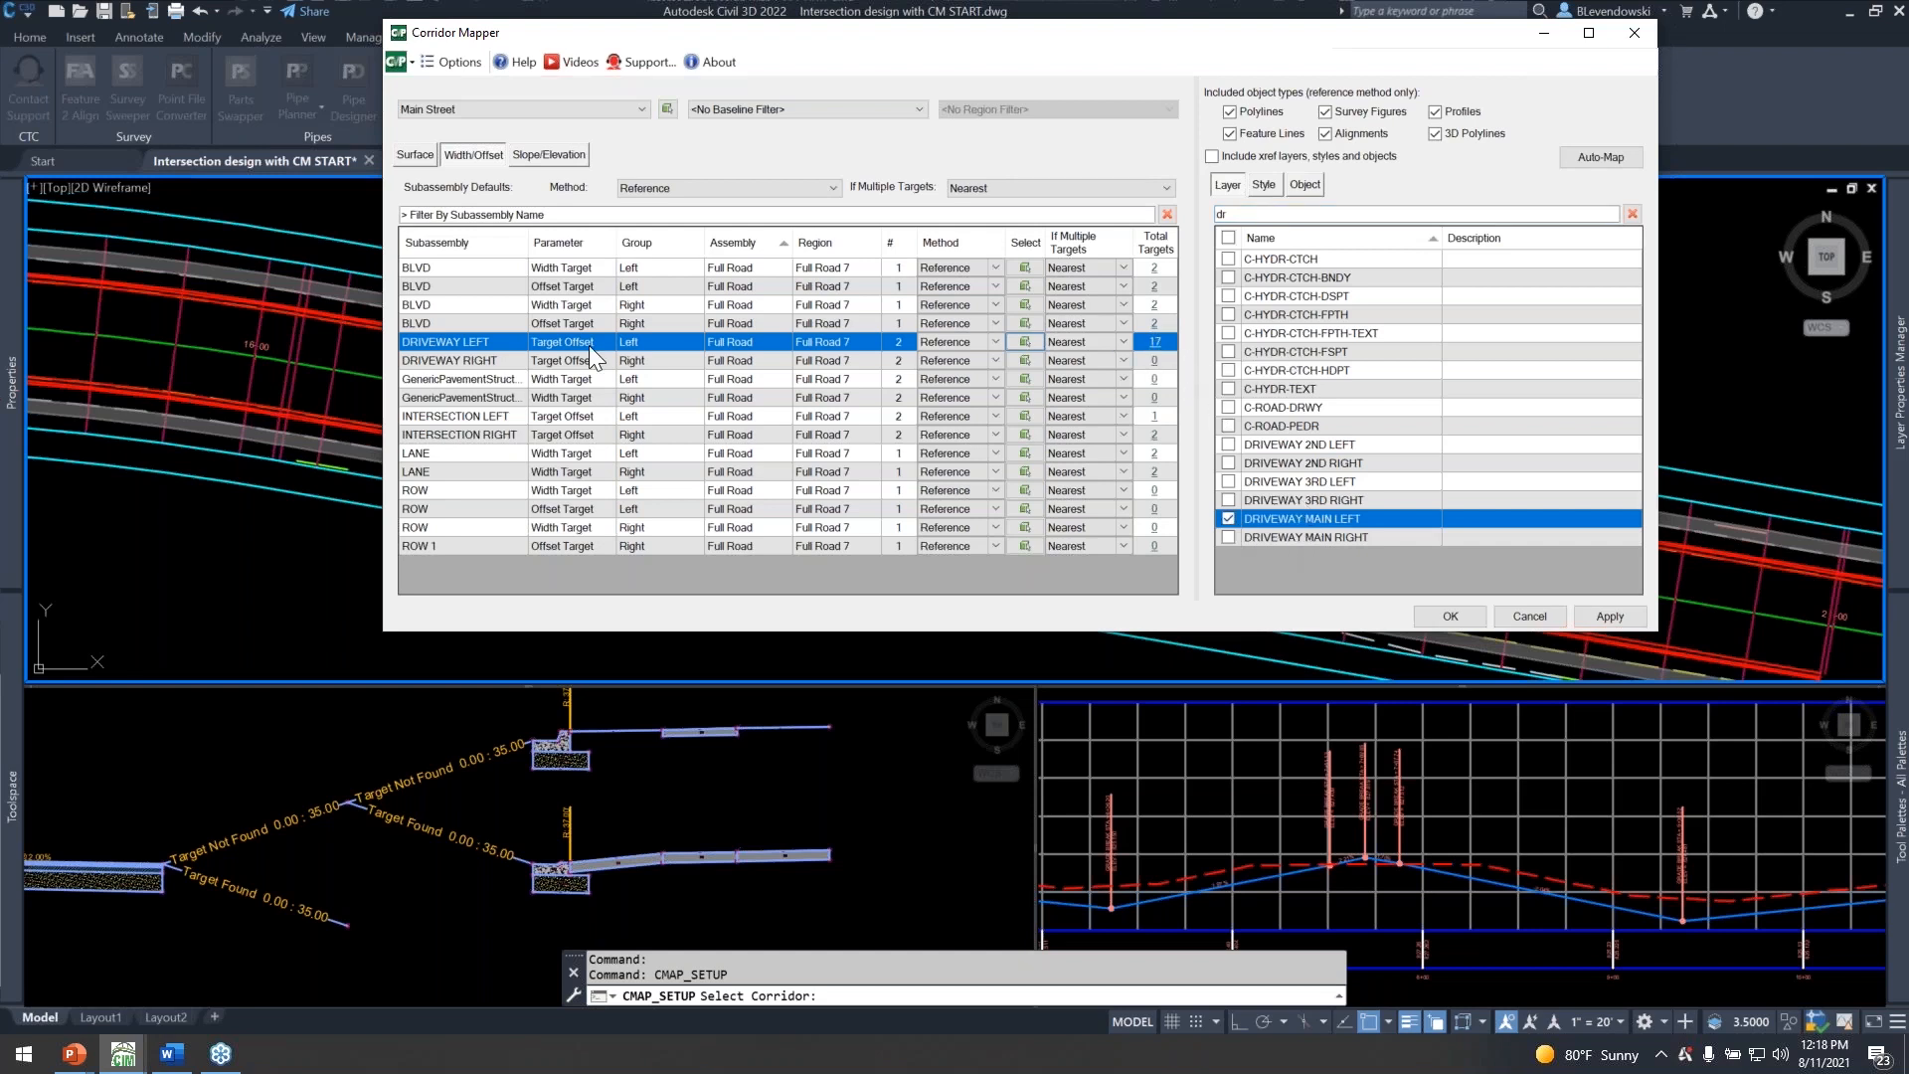
Map the DRIVEWAY RIGHT offset target to the DRIVEWAY MAIN RIGHT layer and accept the corridor mapping.
click(497, 360)
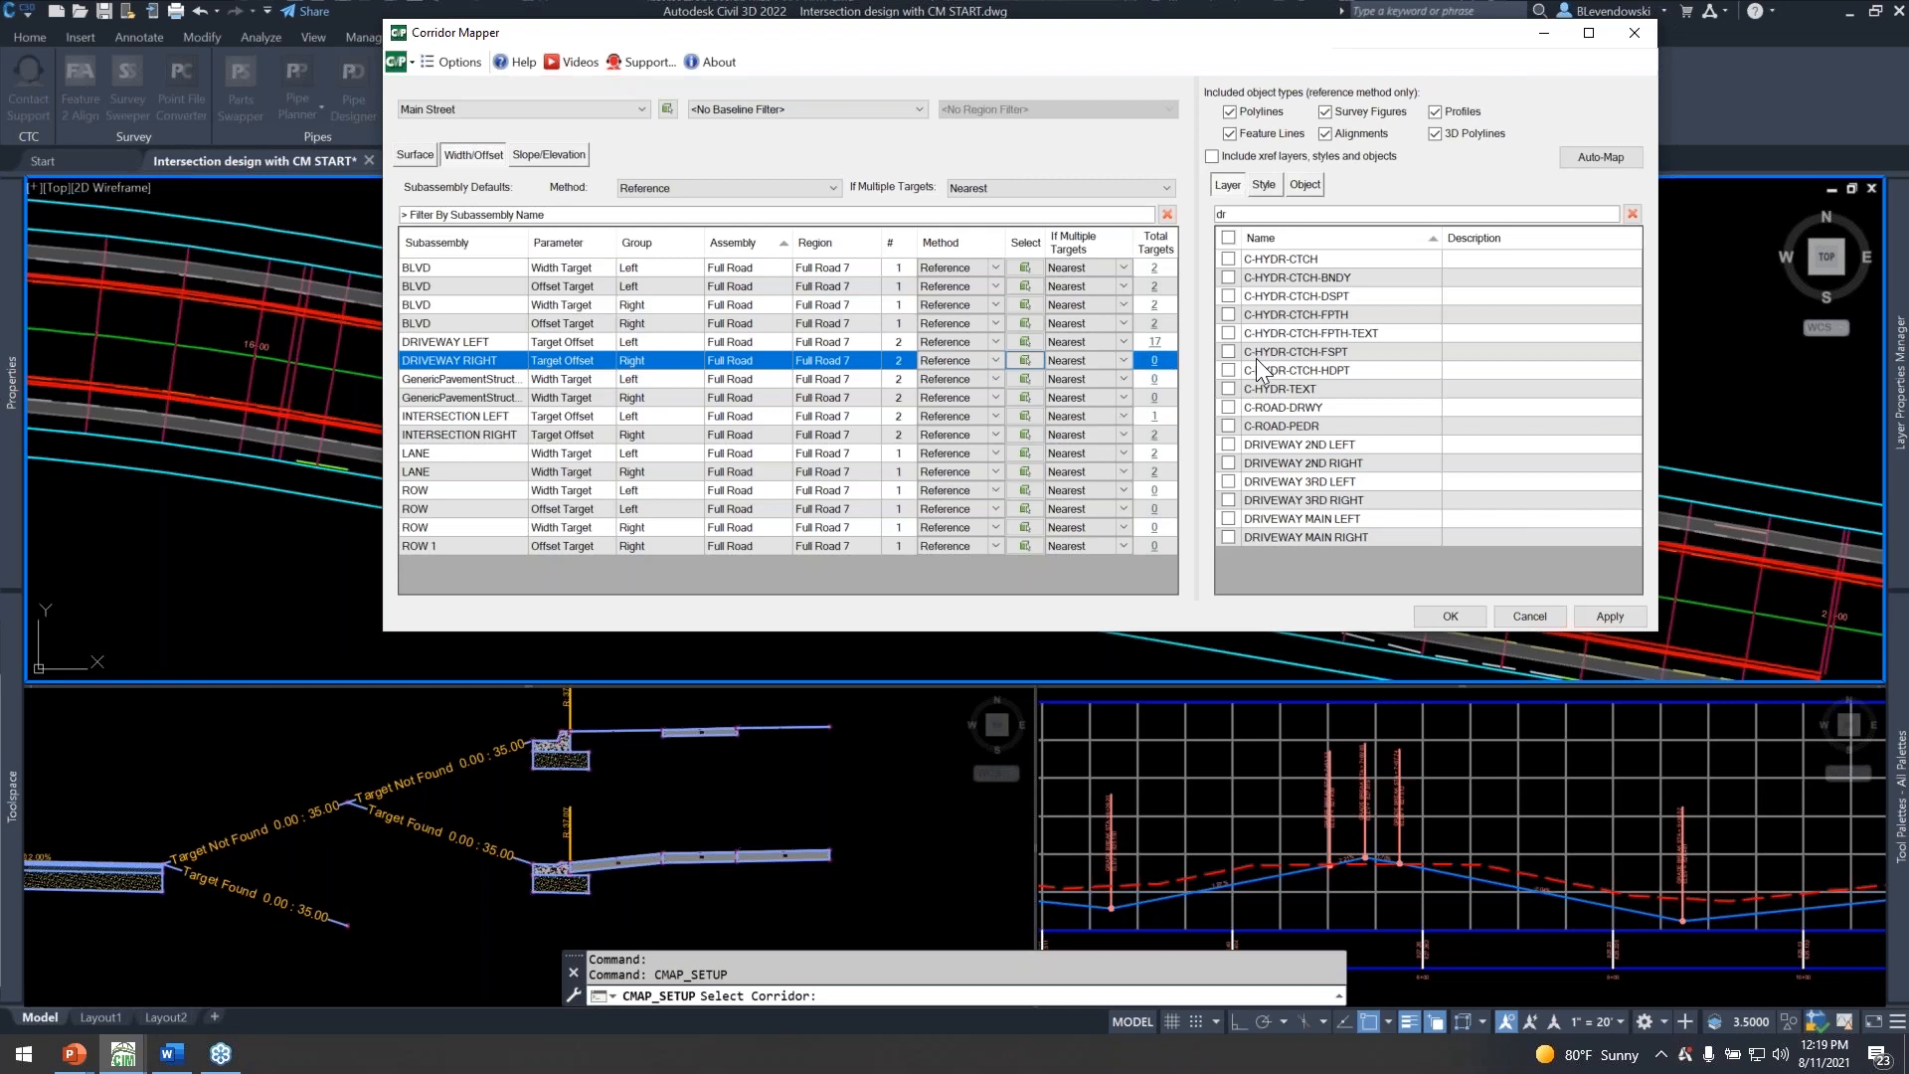
drag(1034, 50, 952, 50)
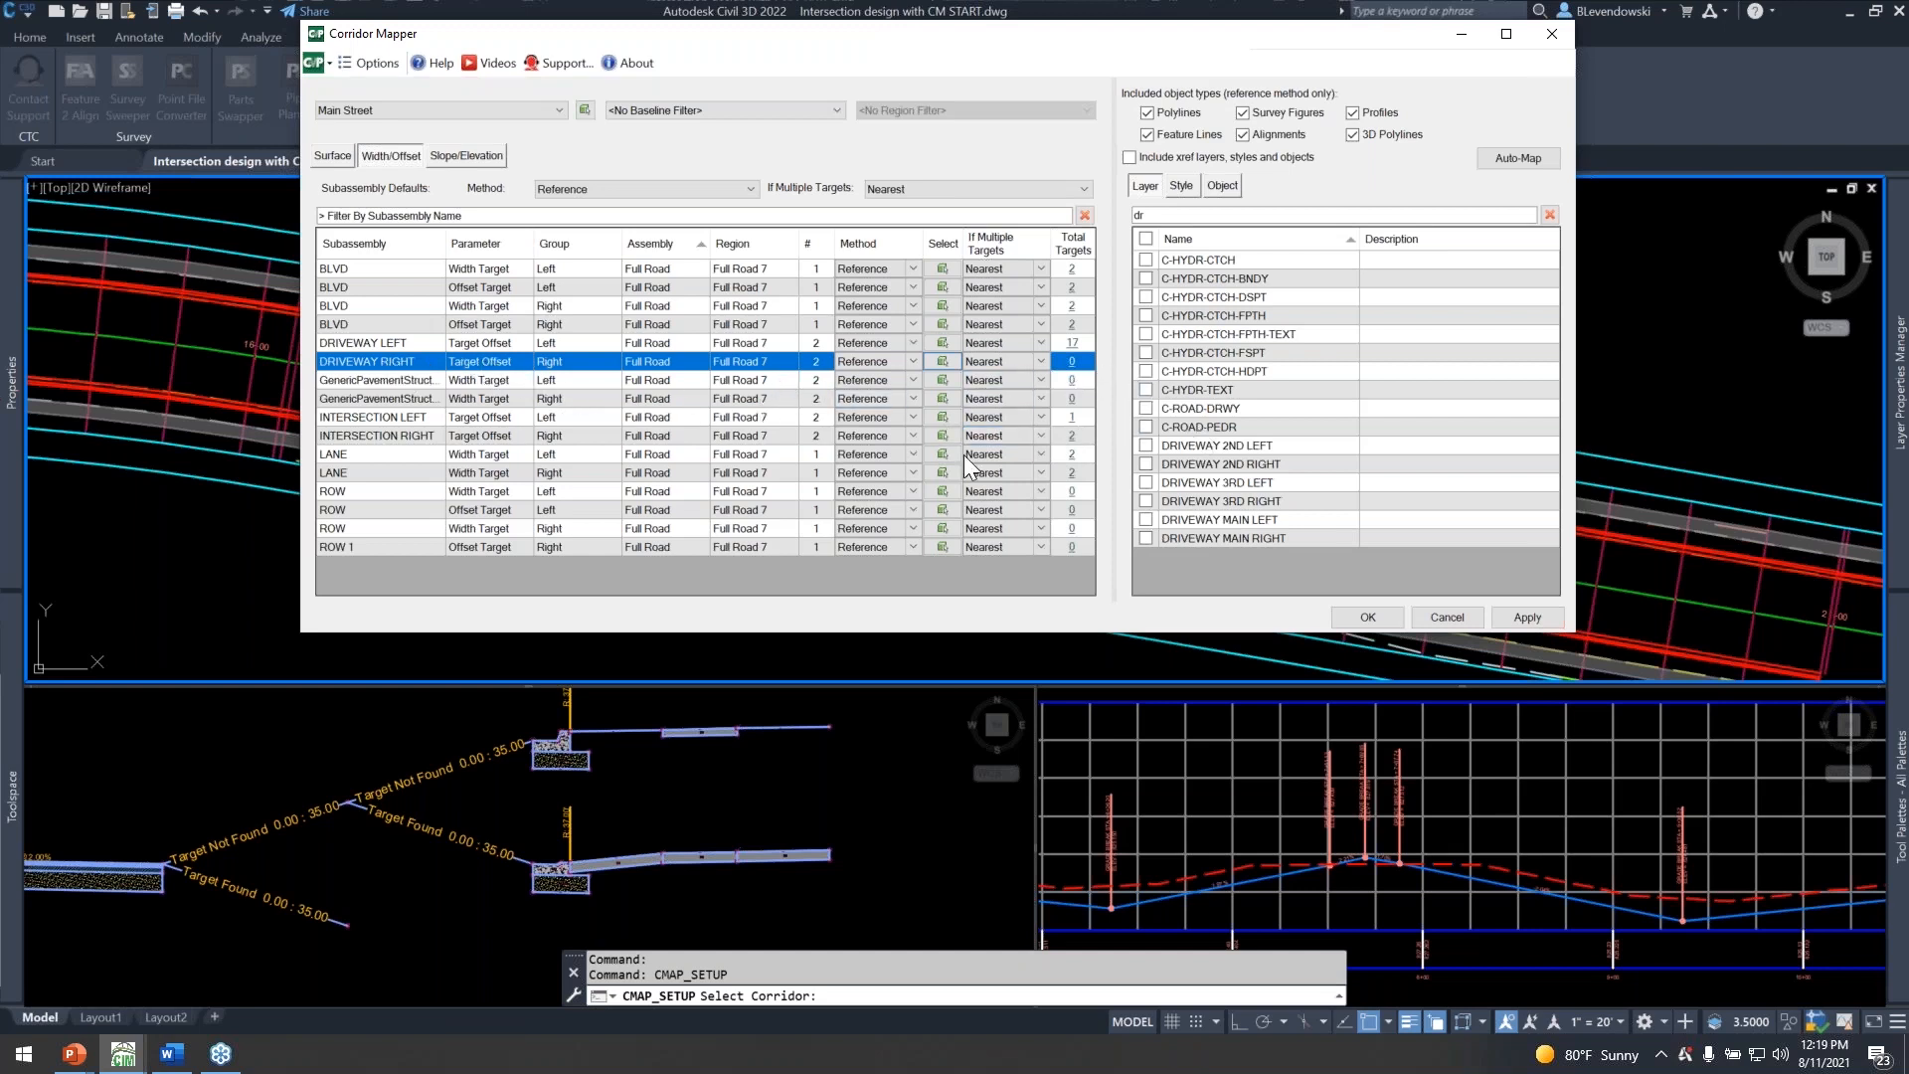
click(1145, 538)
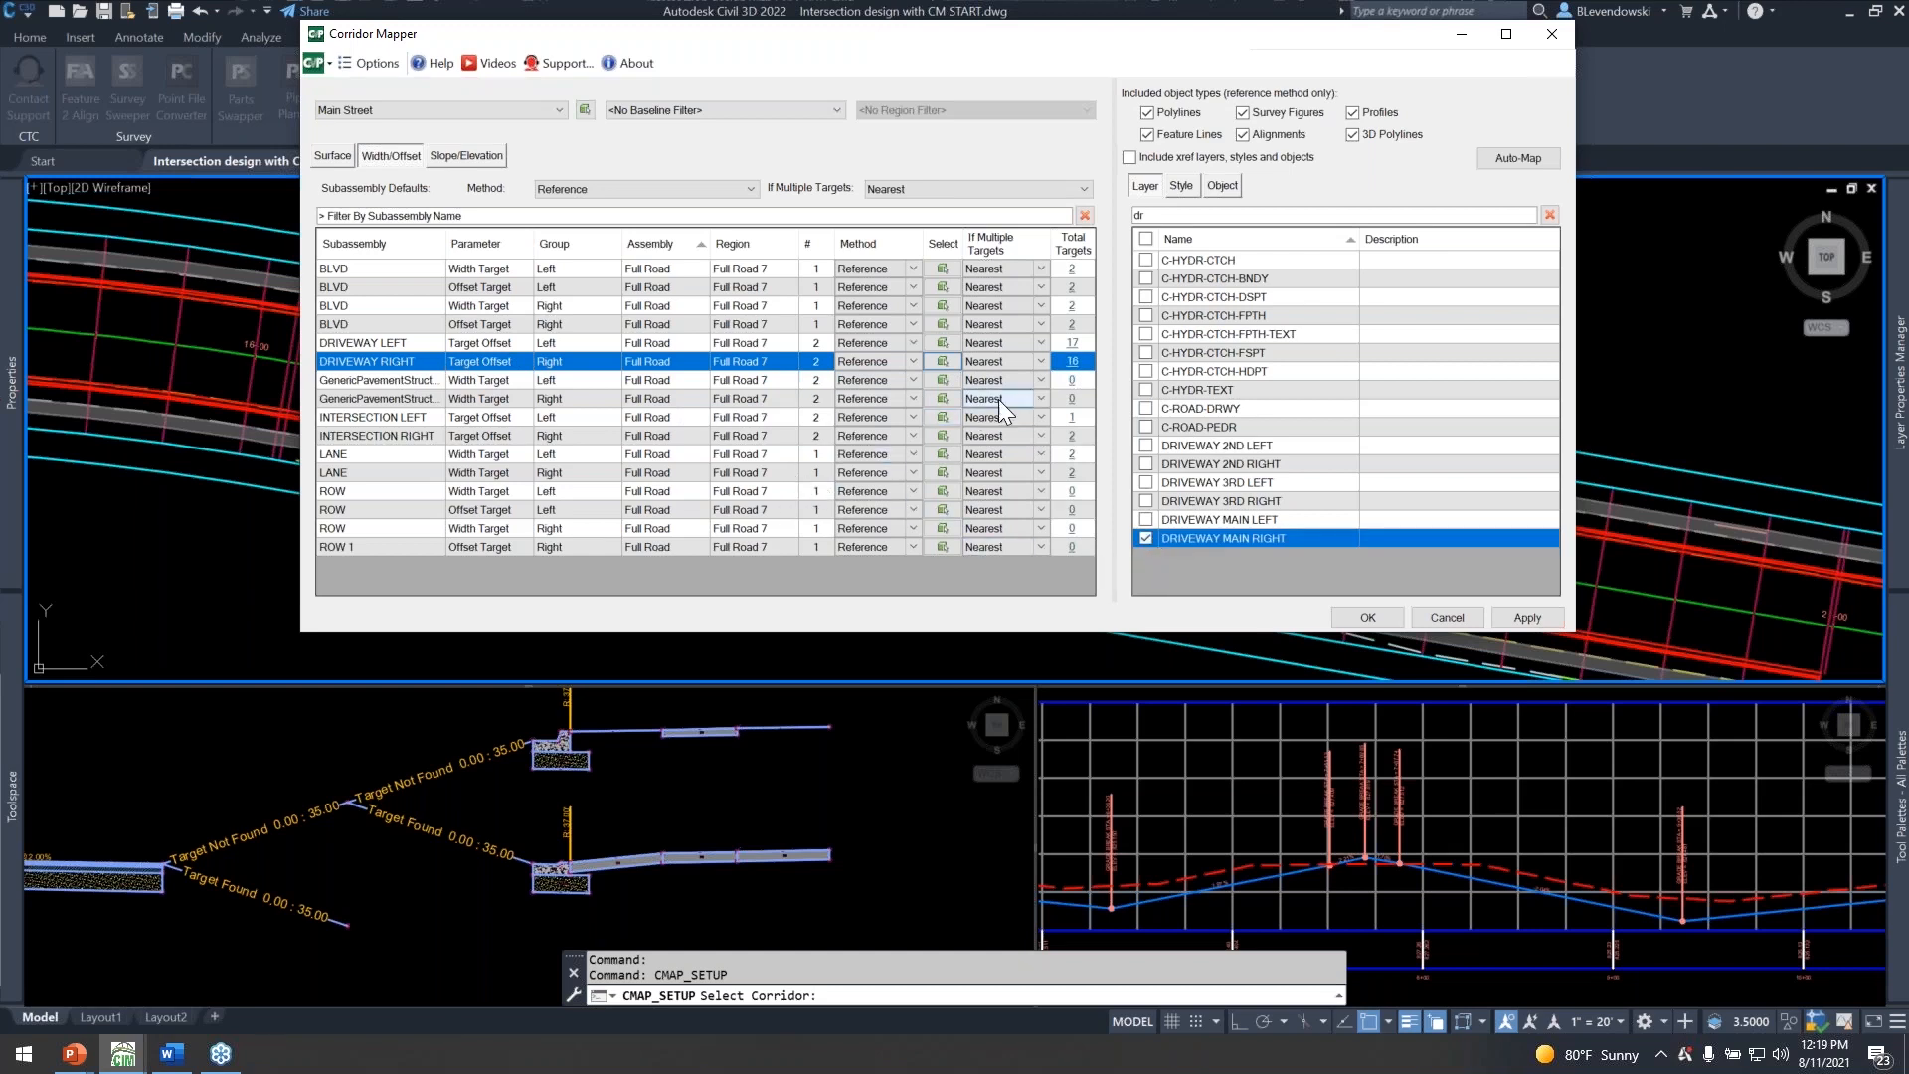
click(1365, 618)
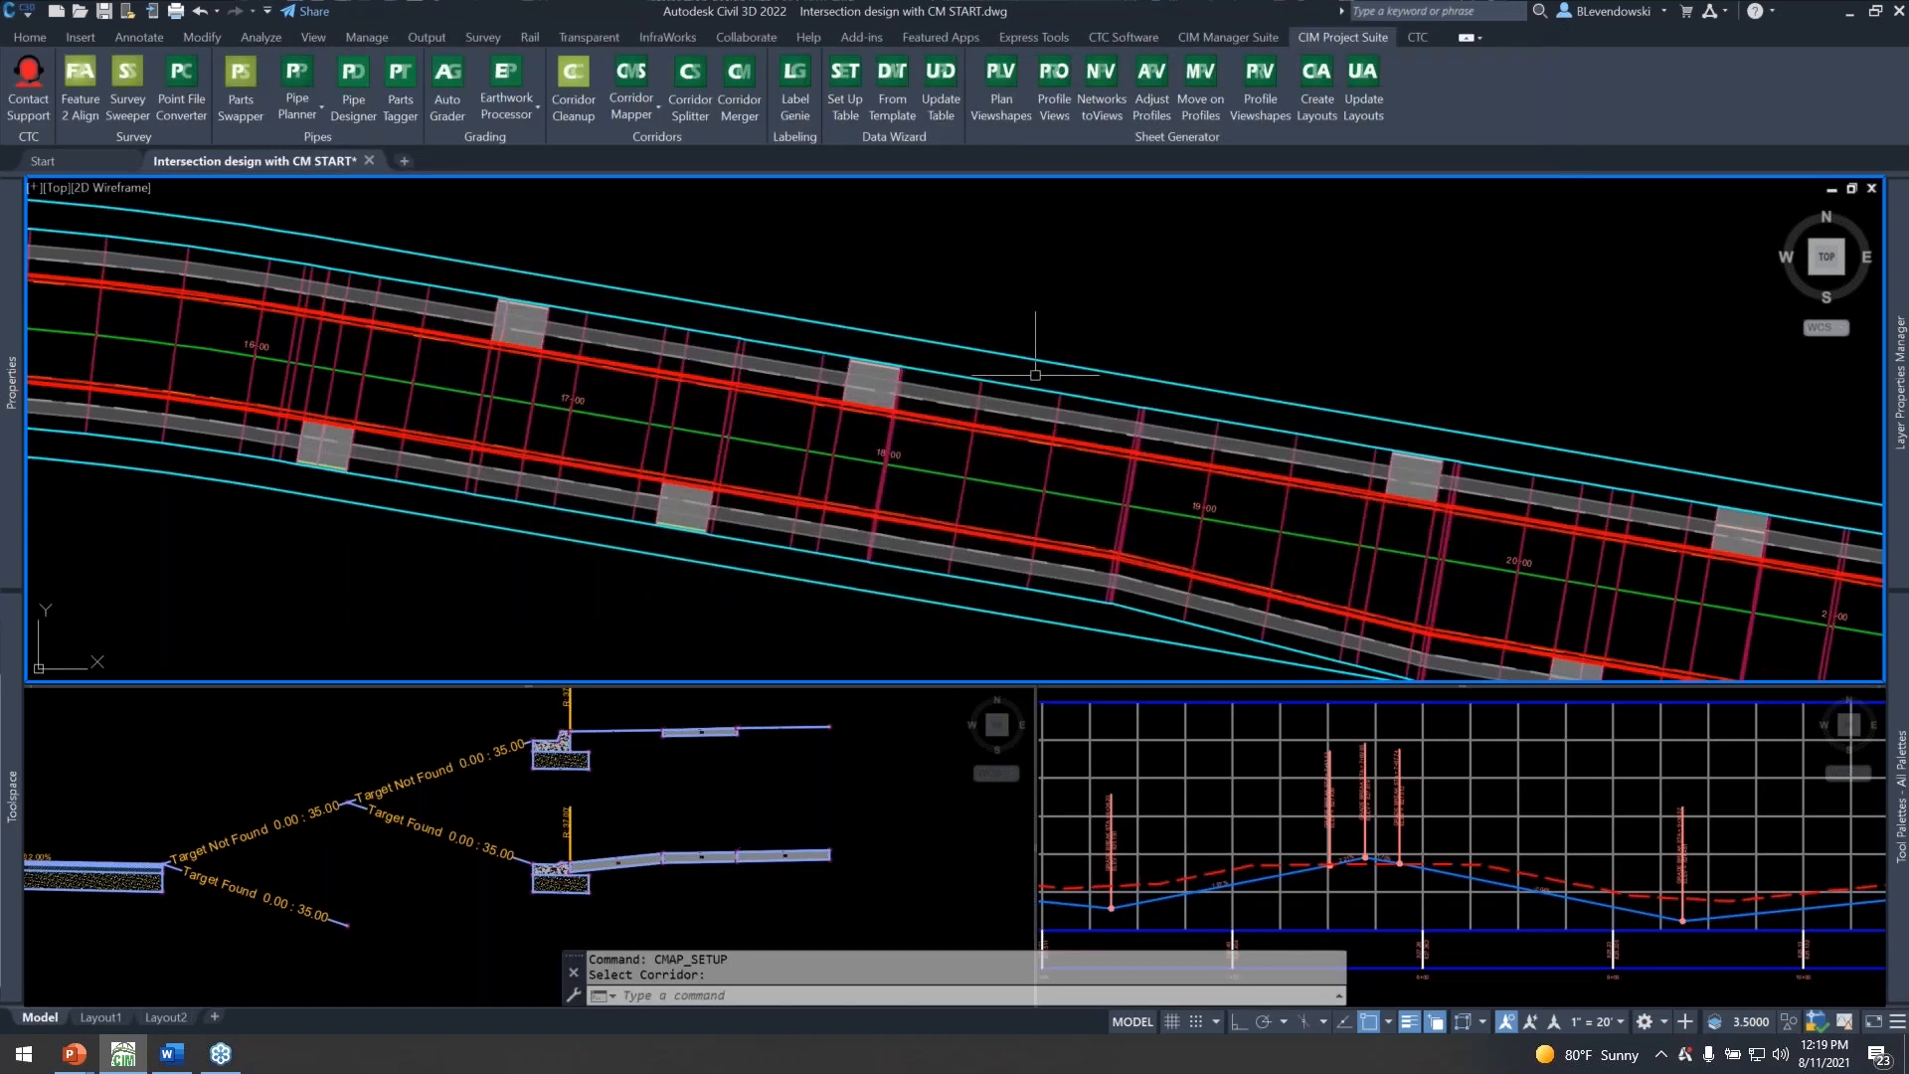
Examine the driveways modelled along both sides of the Main Street corridor between stations 12+00 and 20+00.
middle_drag(1161, 451, 760, 318)
middle_drag(585, 360, 1263, 447)
middle_drag(795, 445, 1322, 536)
middle_drag(409, 404, 712, 438)
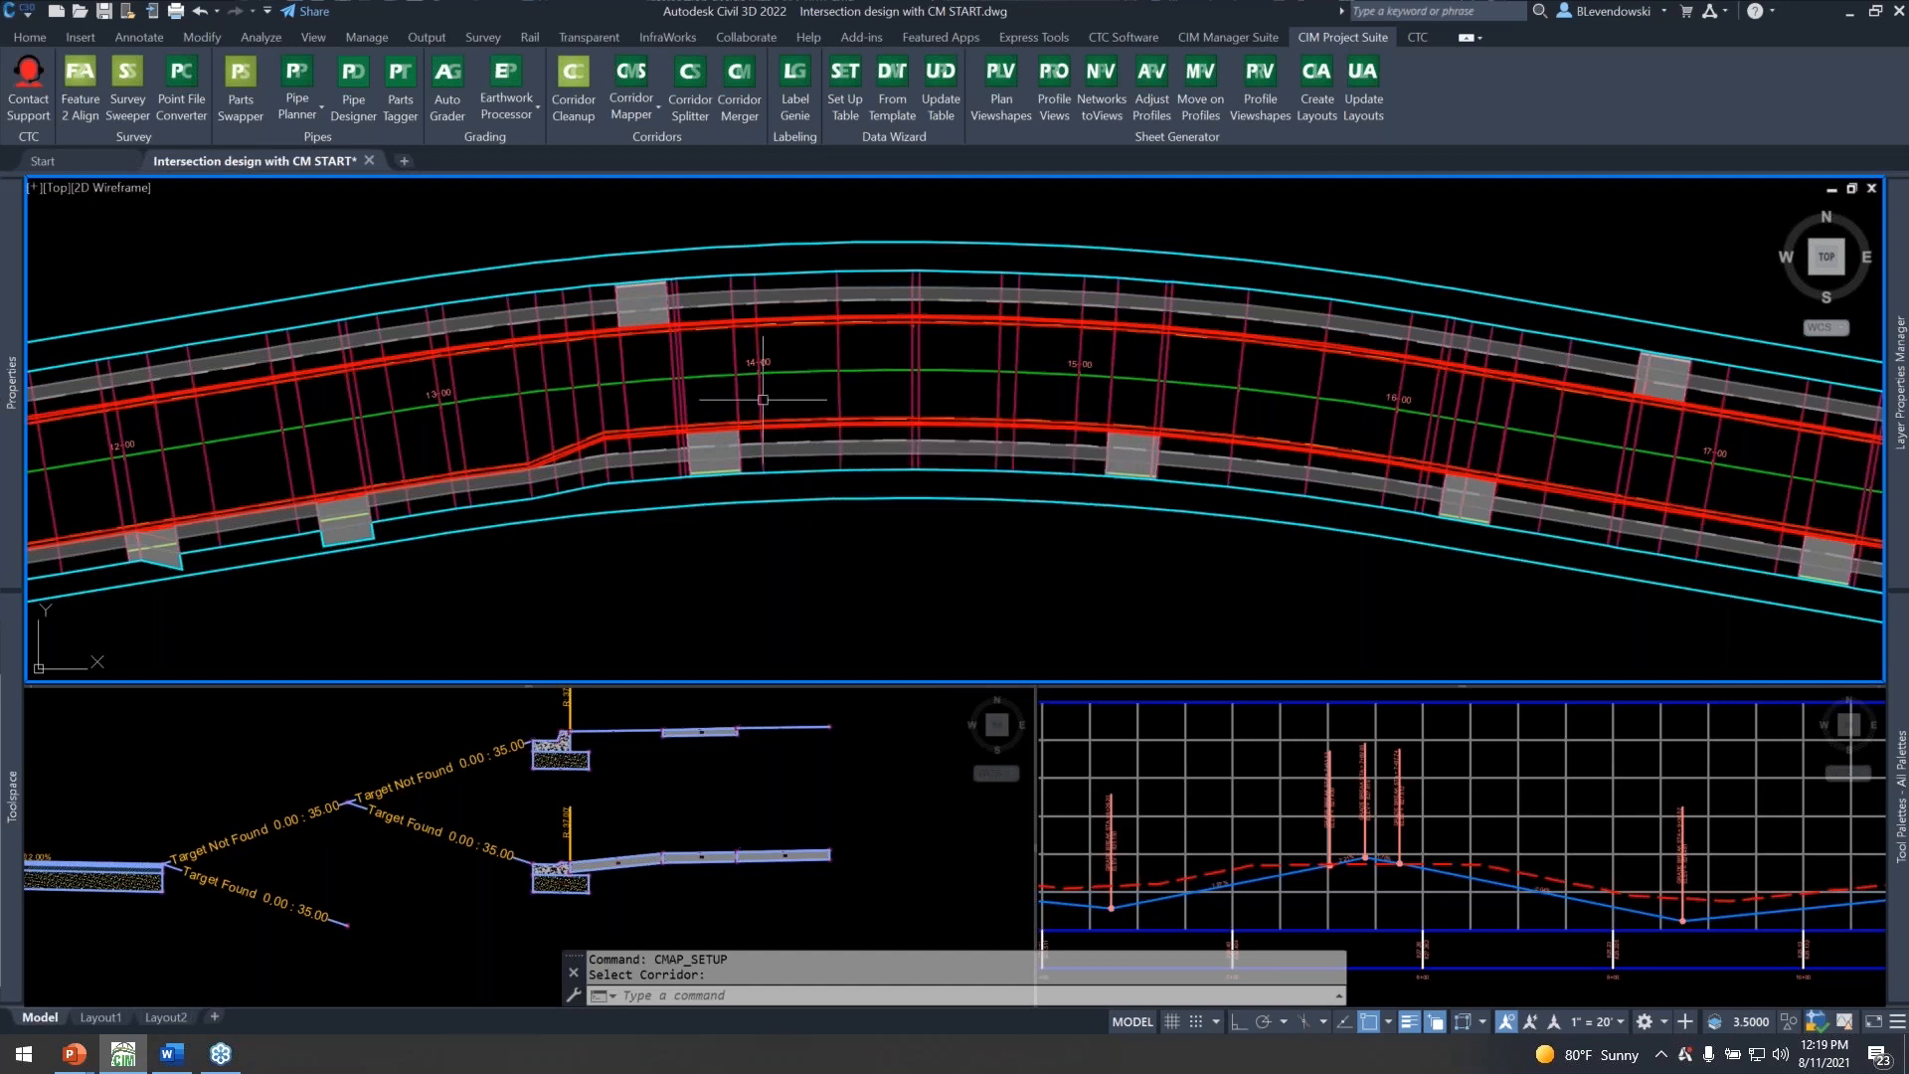
middle_drag(1305, 477, 460, 382)
middle_drag(838, 536, 715, 560)
key(Escape)
key(Escape)
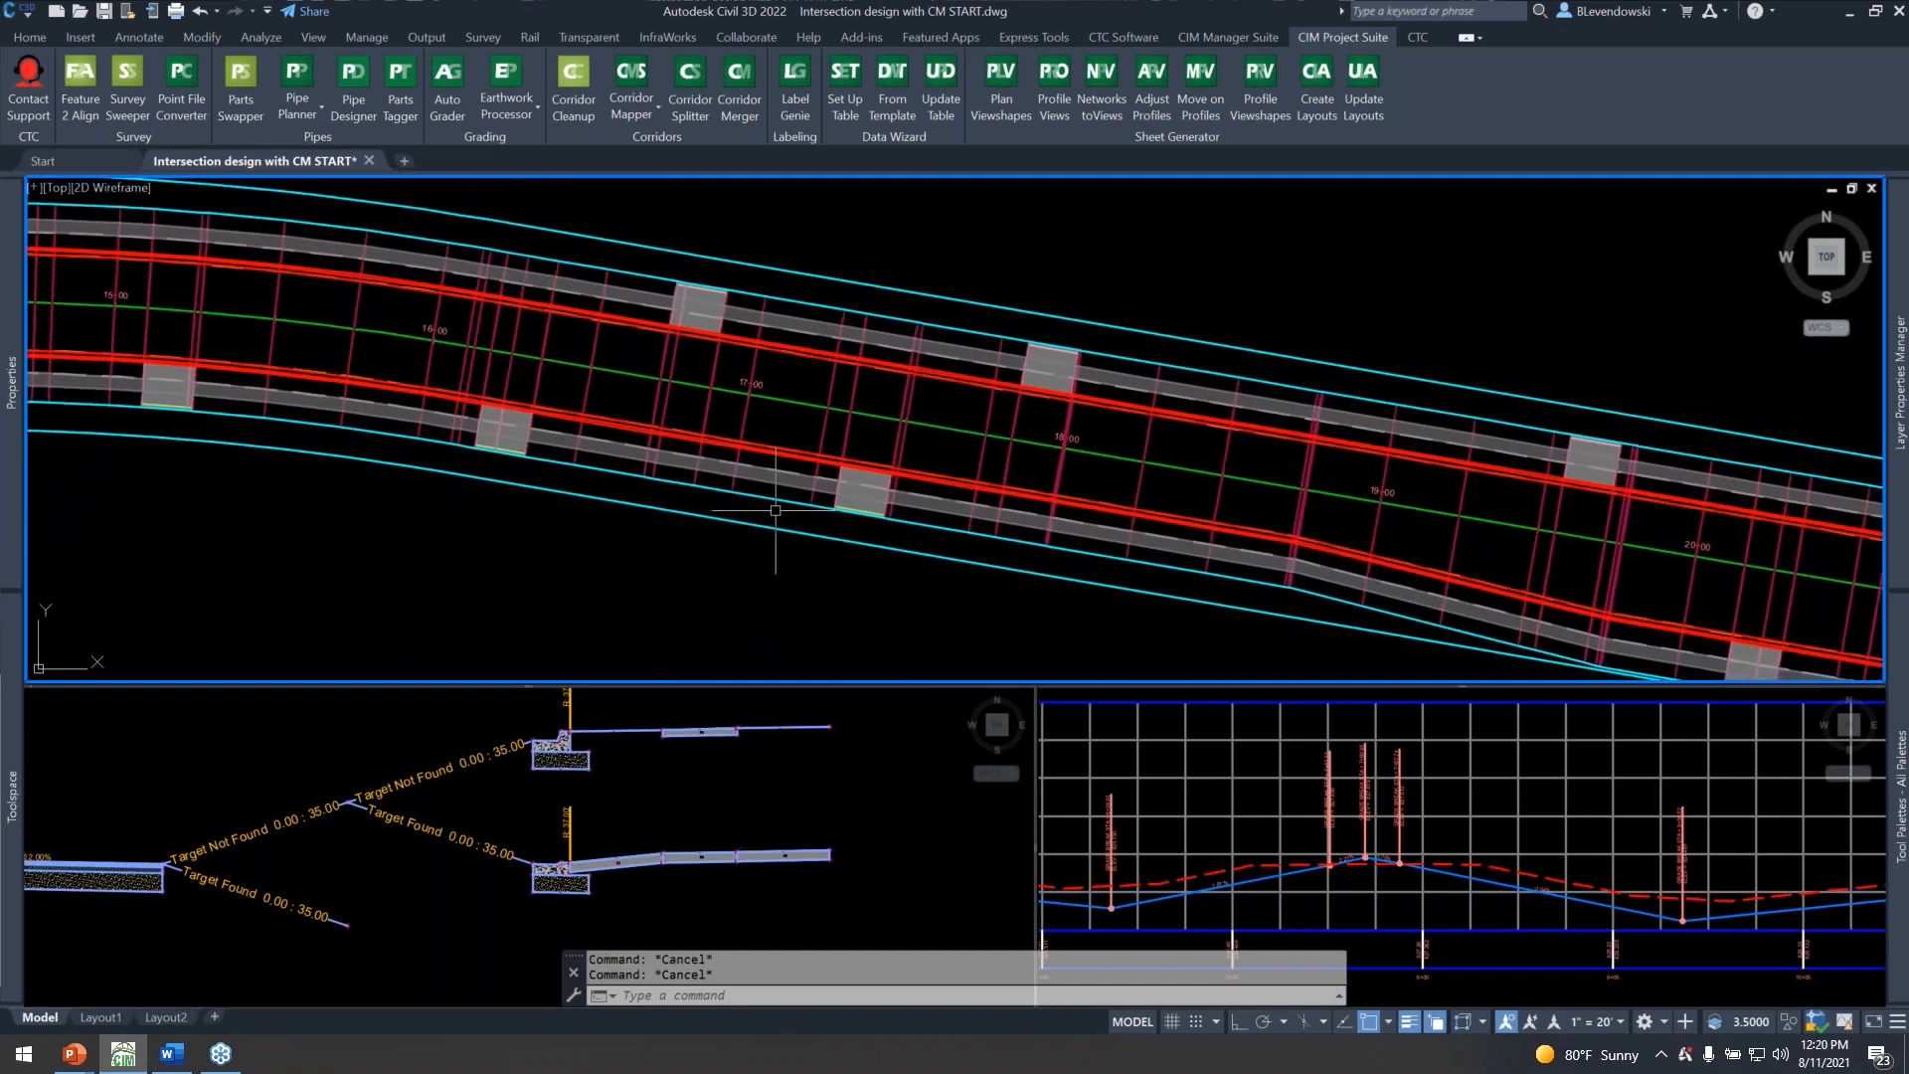
Copy the driveway line north of station 17+00 and the one south of station 16+00 eastward, between the existing driveways.
middle_drag(1054, 294, 981, 319)
text(c)
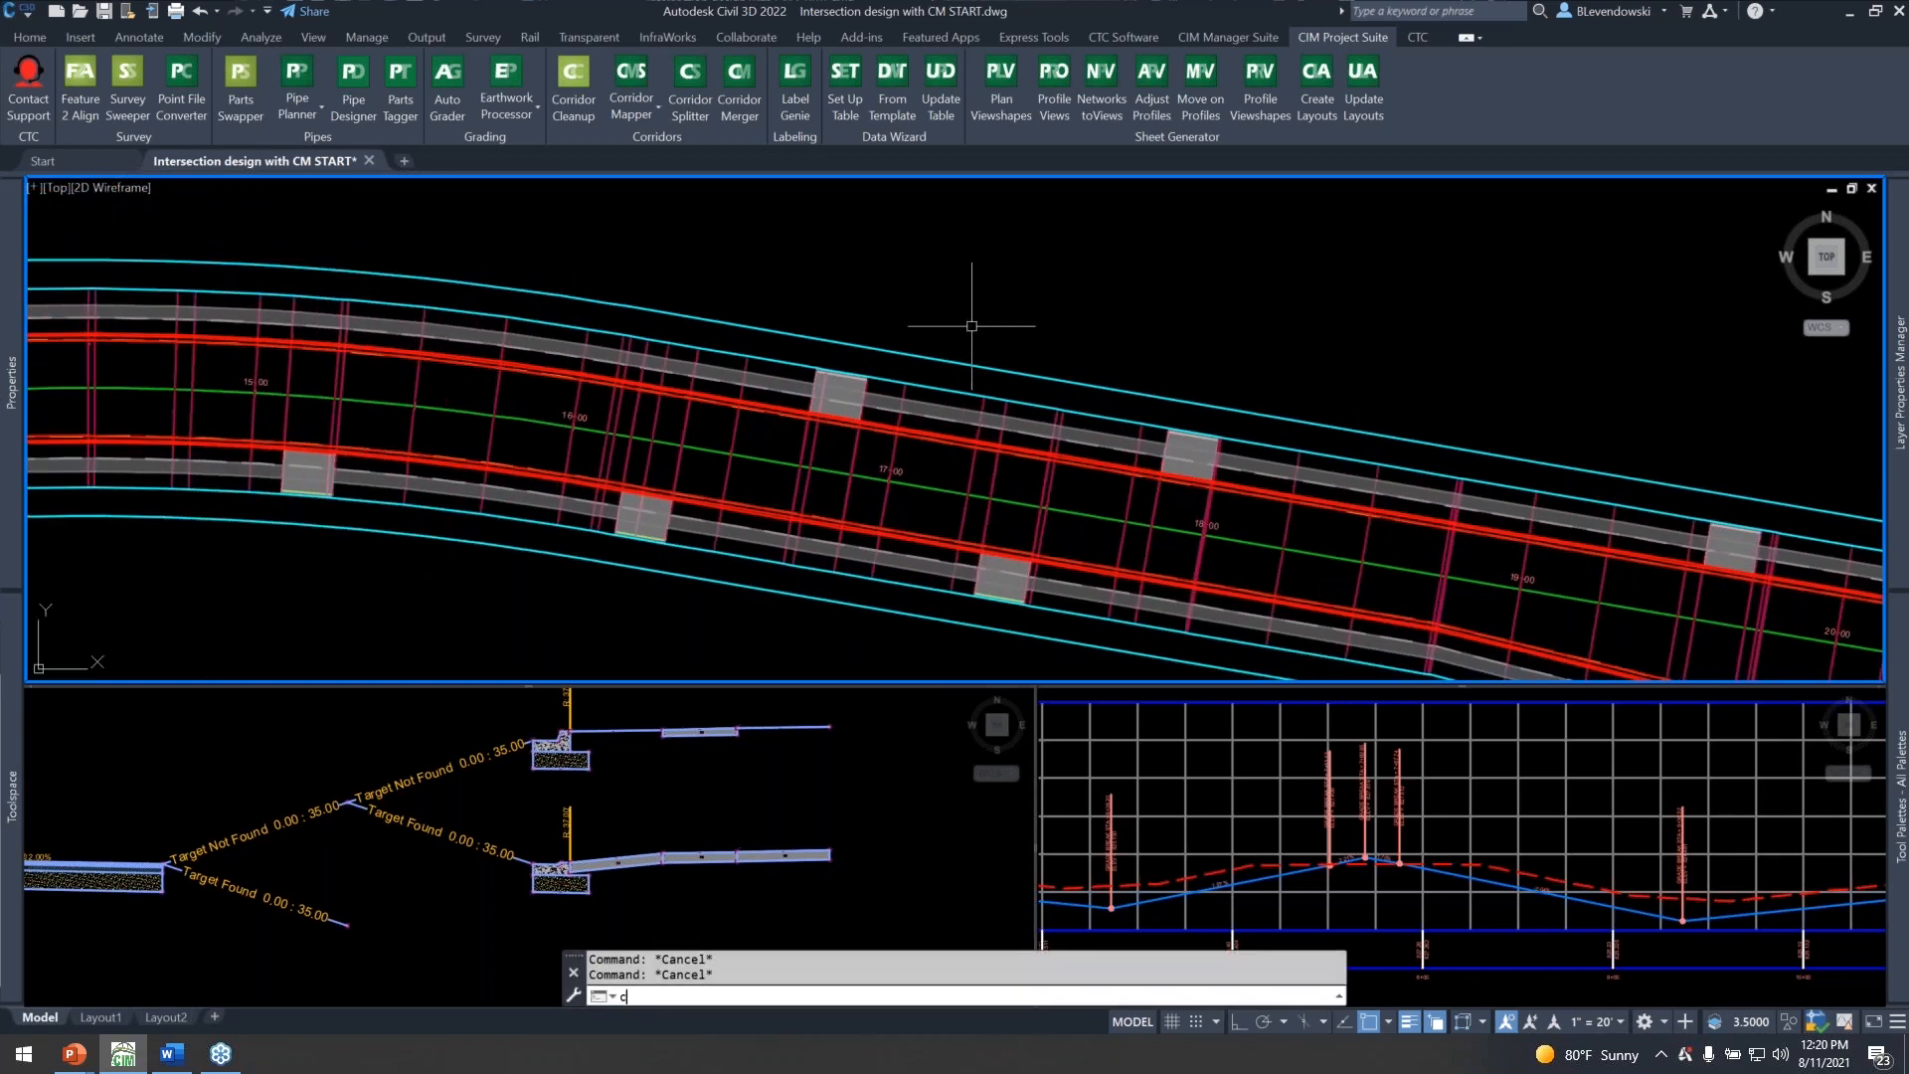
text(co)
key(Return)
click(723, 257)
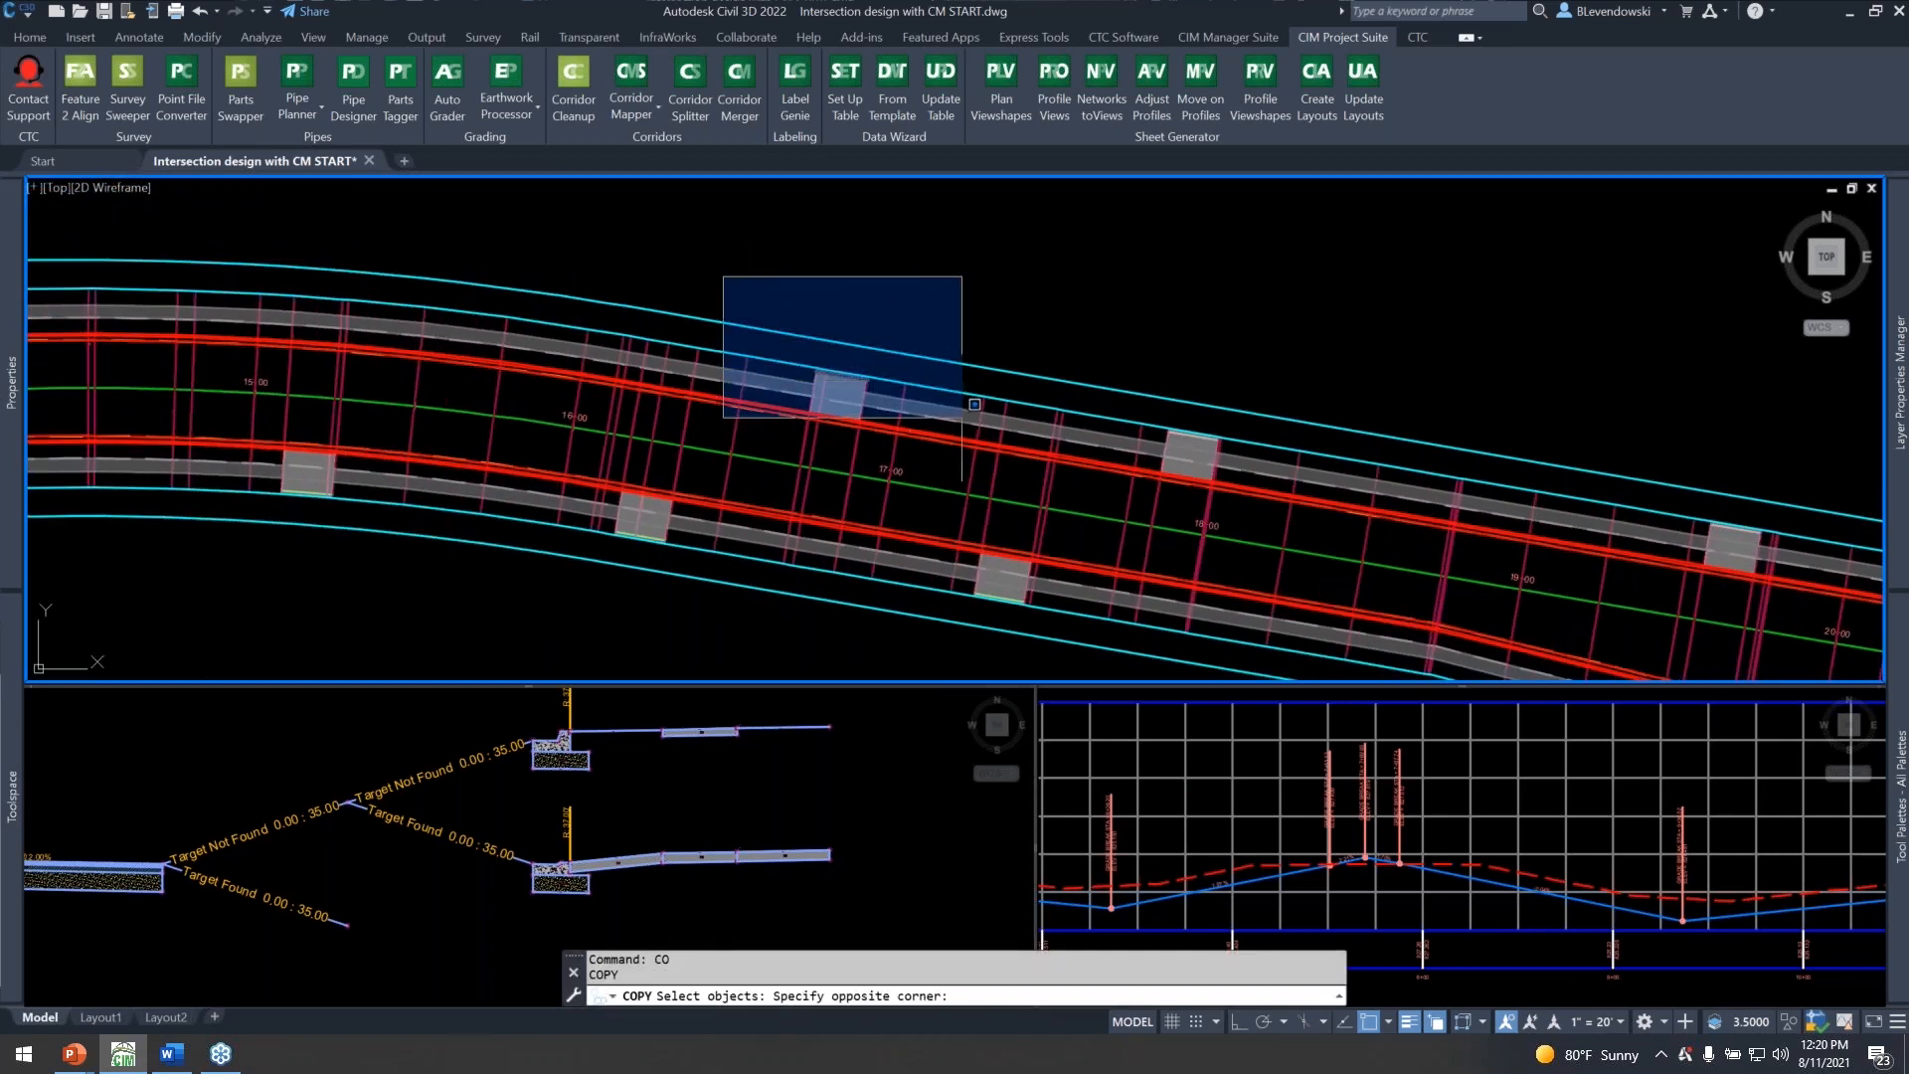
click(961, 419)
click(522, 623)
click(727, 499)
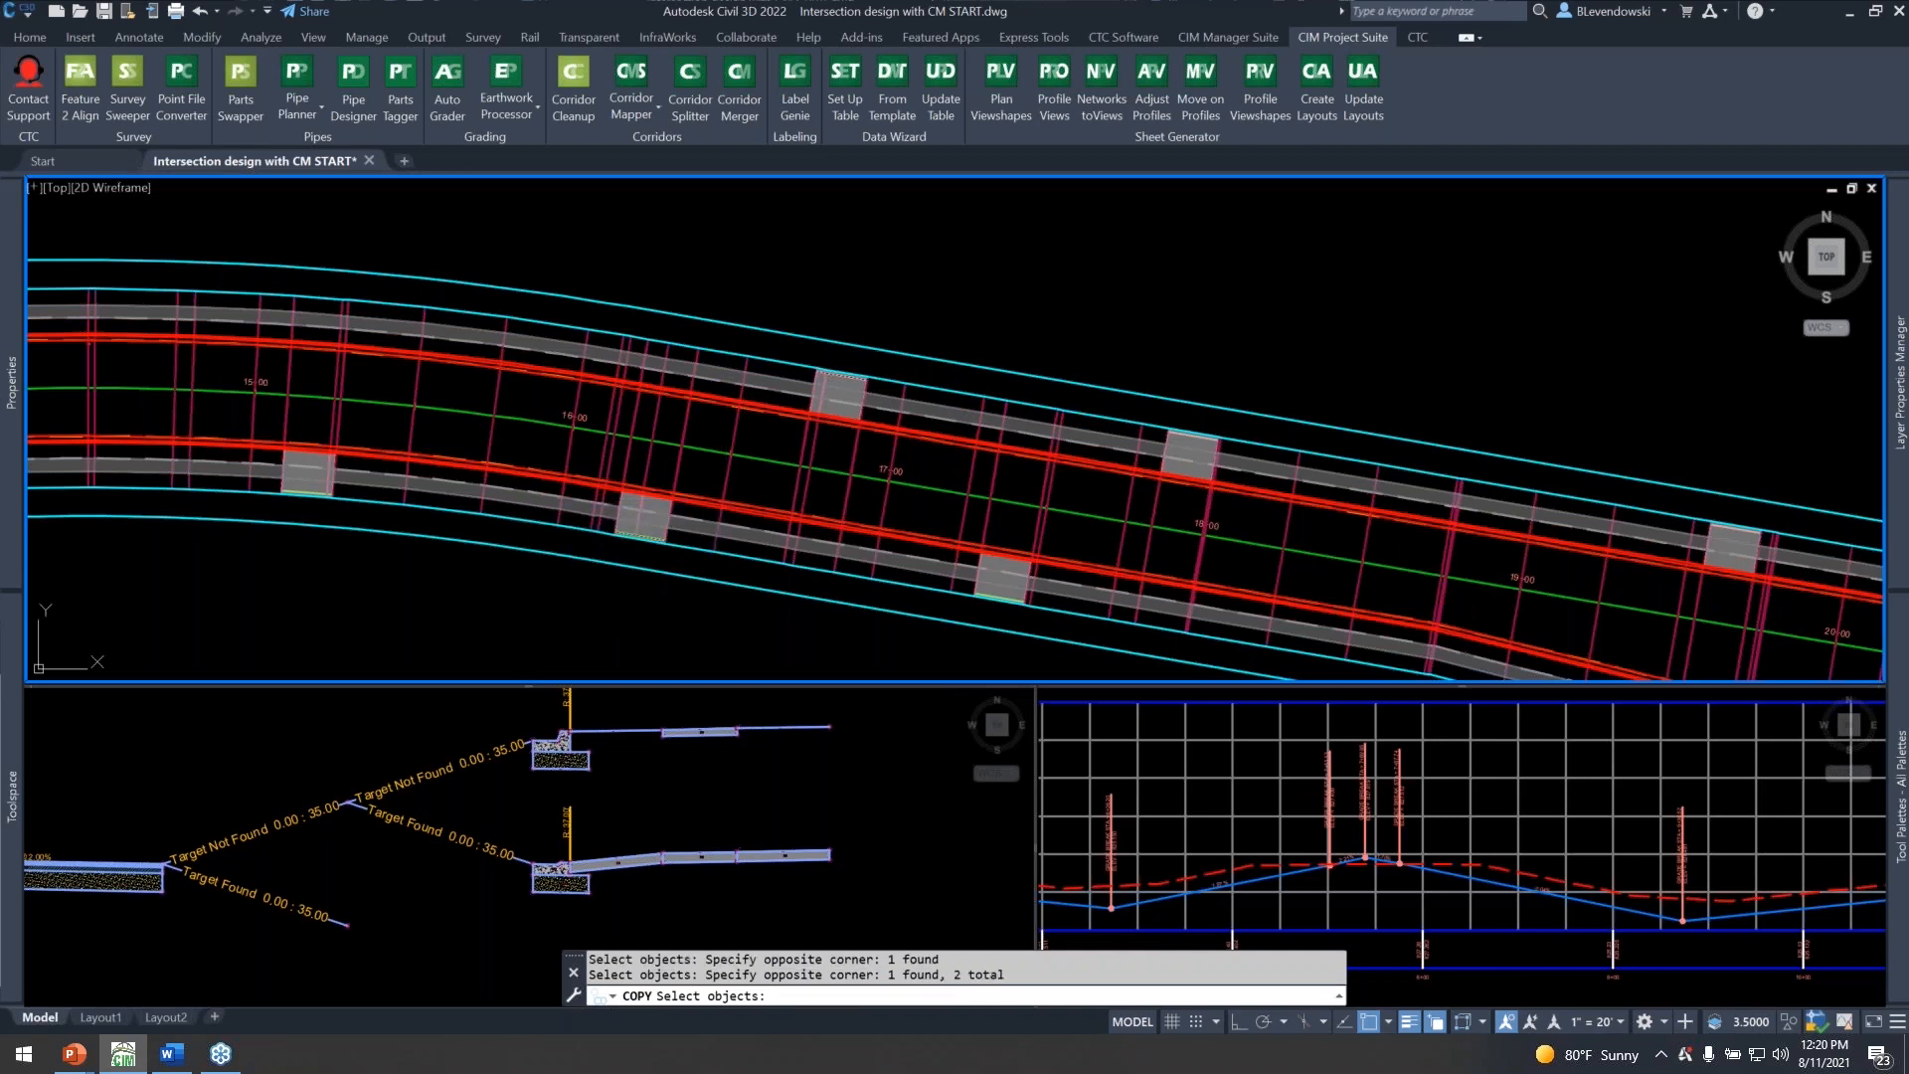
key(Return)
click(906, 282)
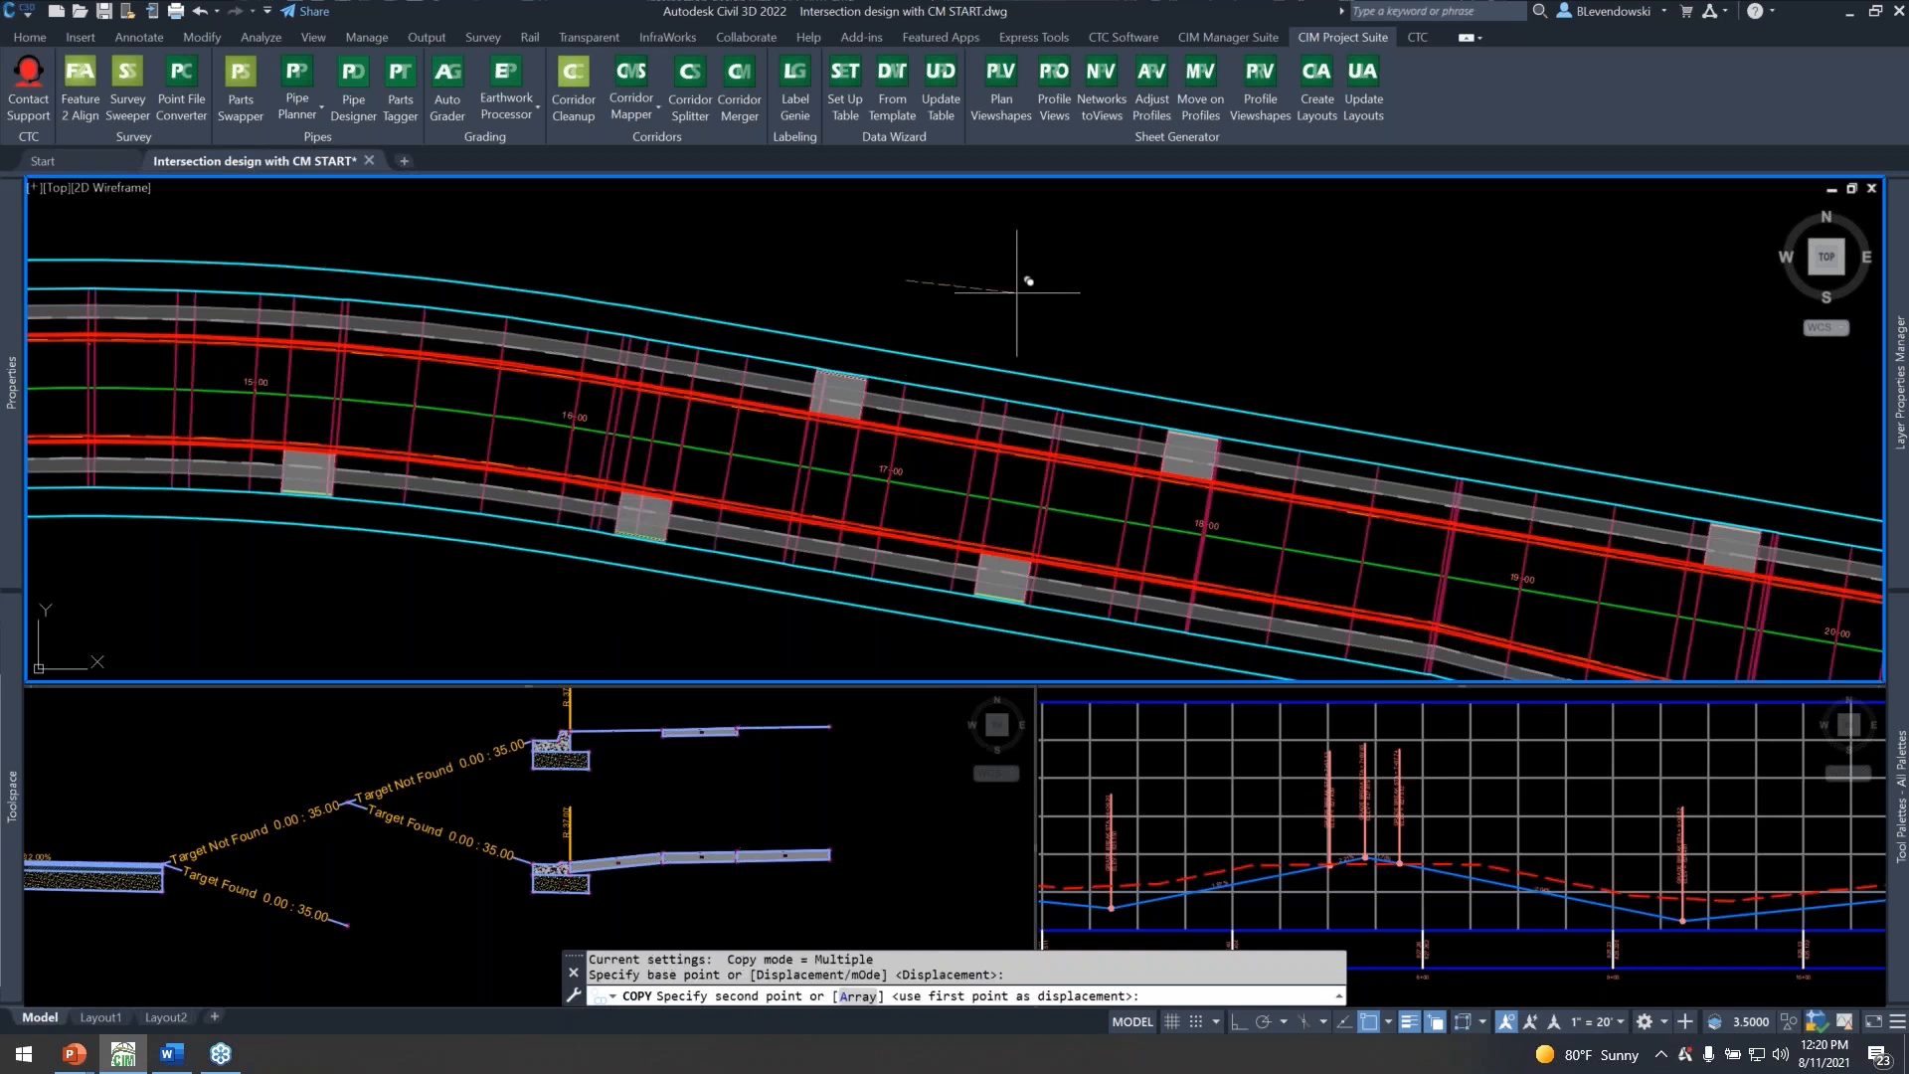
click(1094, 294)
Place a second copy of both driveway lines farther east, around stations 18+00 to 19+00, and end the copying.
middle_drag(1525, 332, 1219, 288)
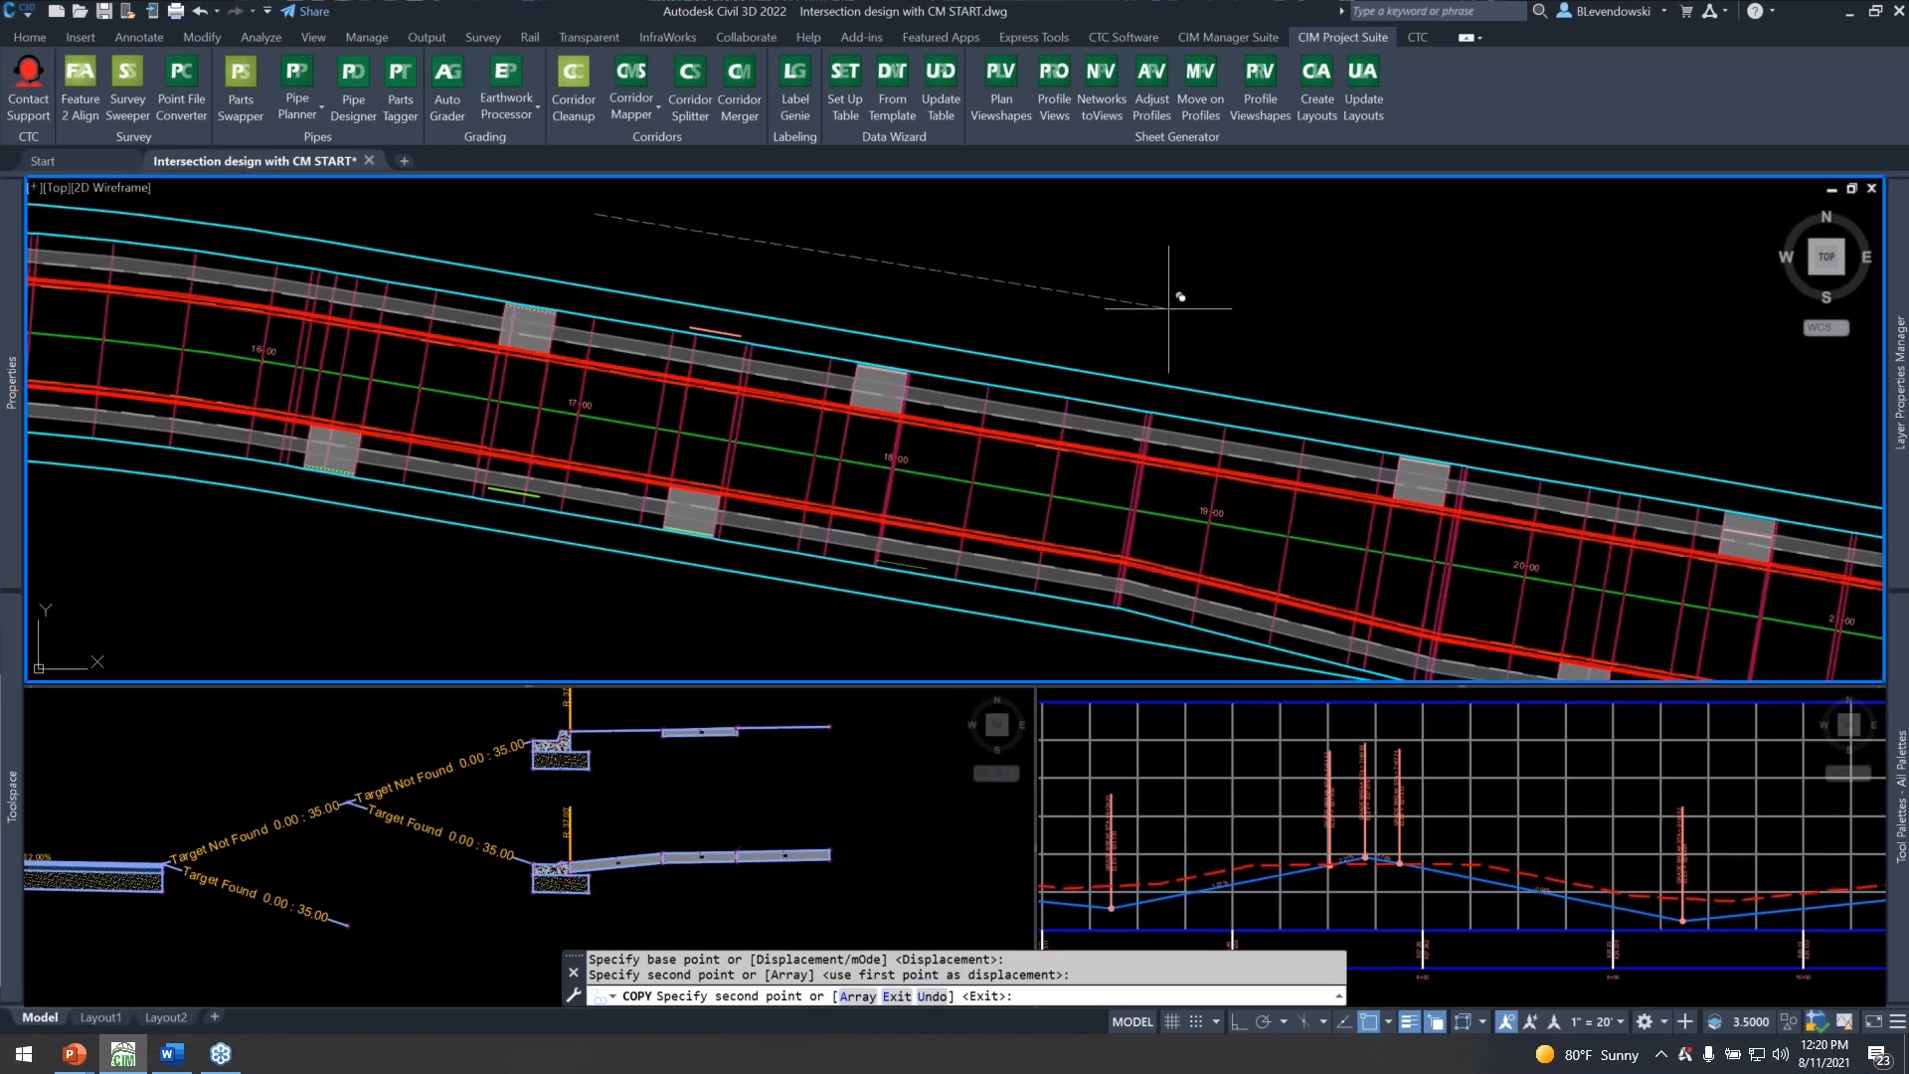
click(1178, 291)
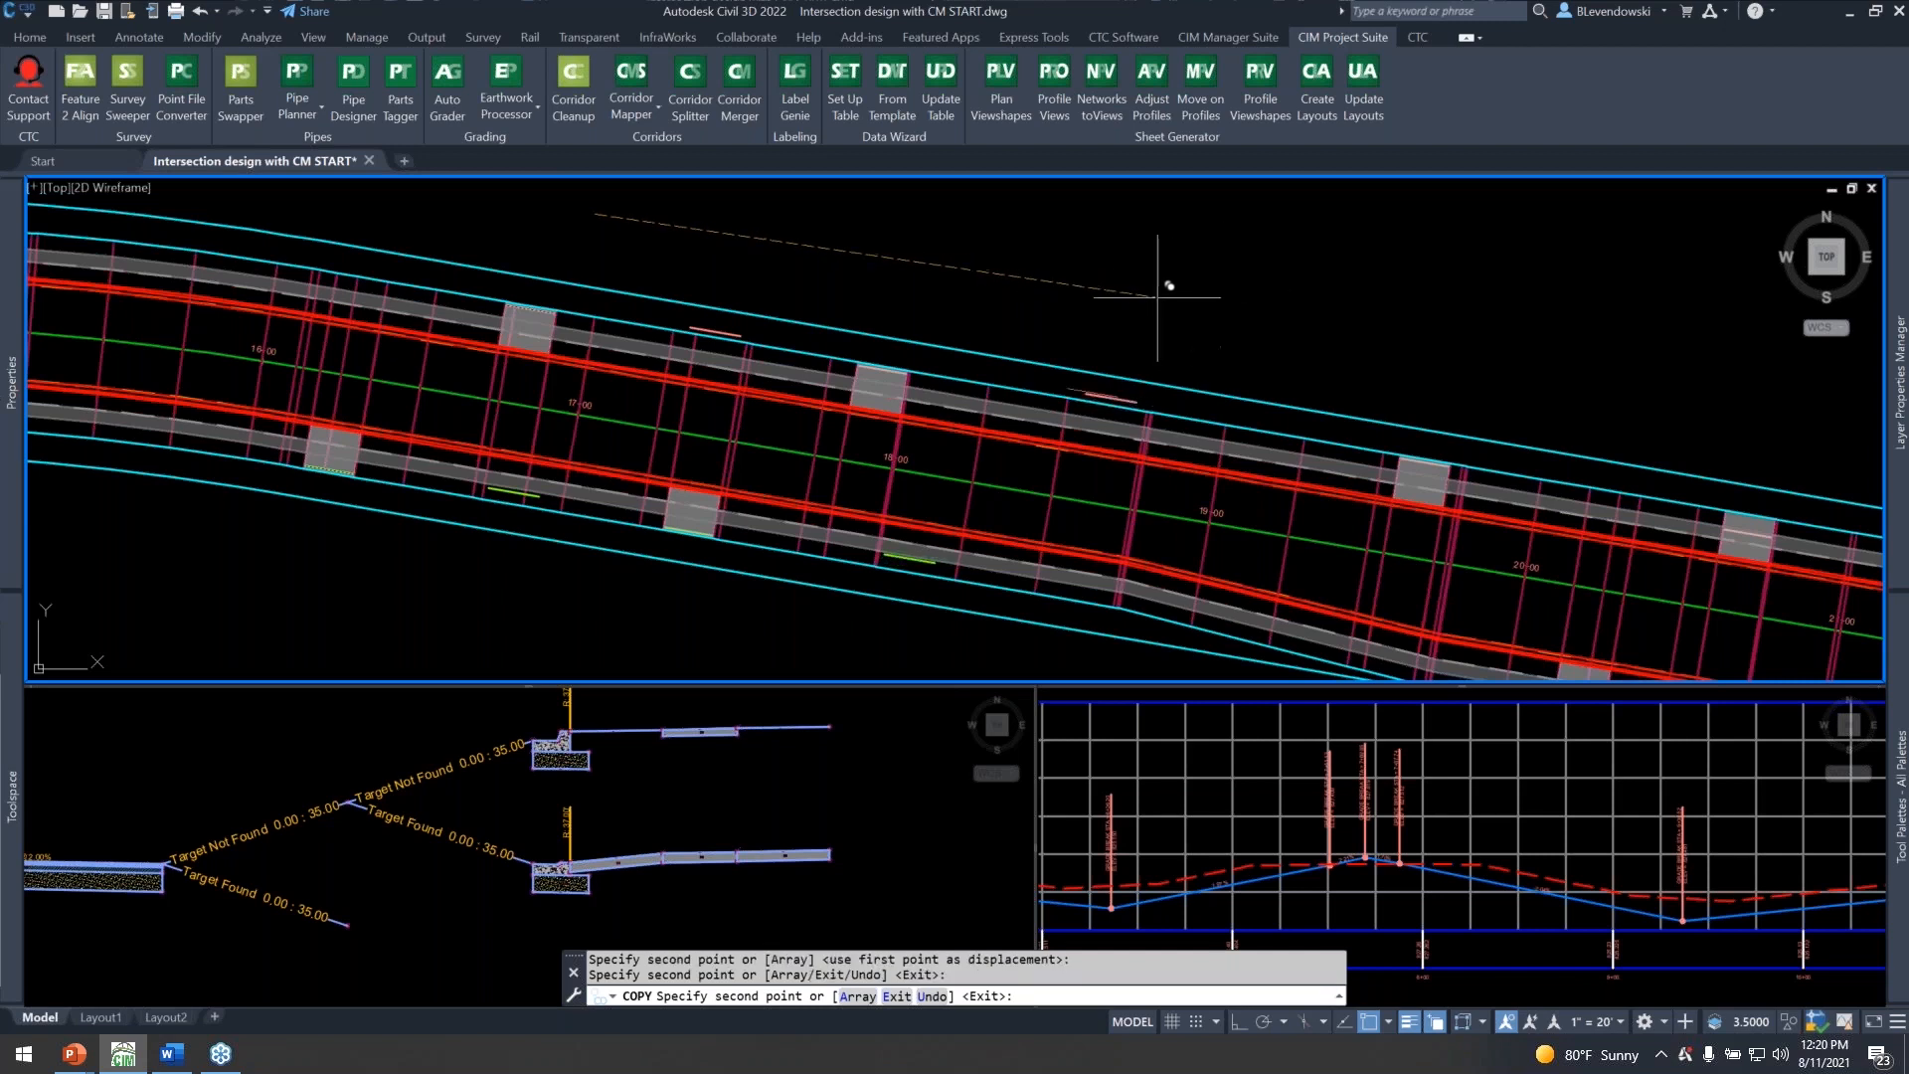
key(Escape)
key(Escape)
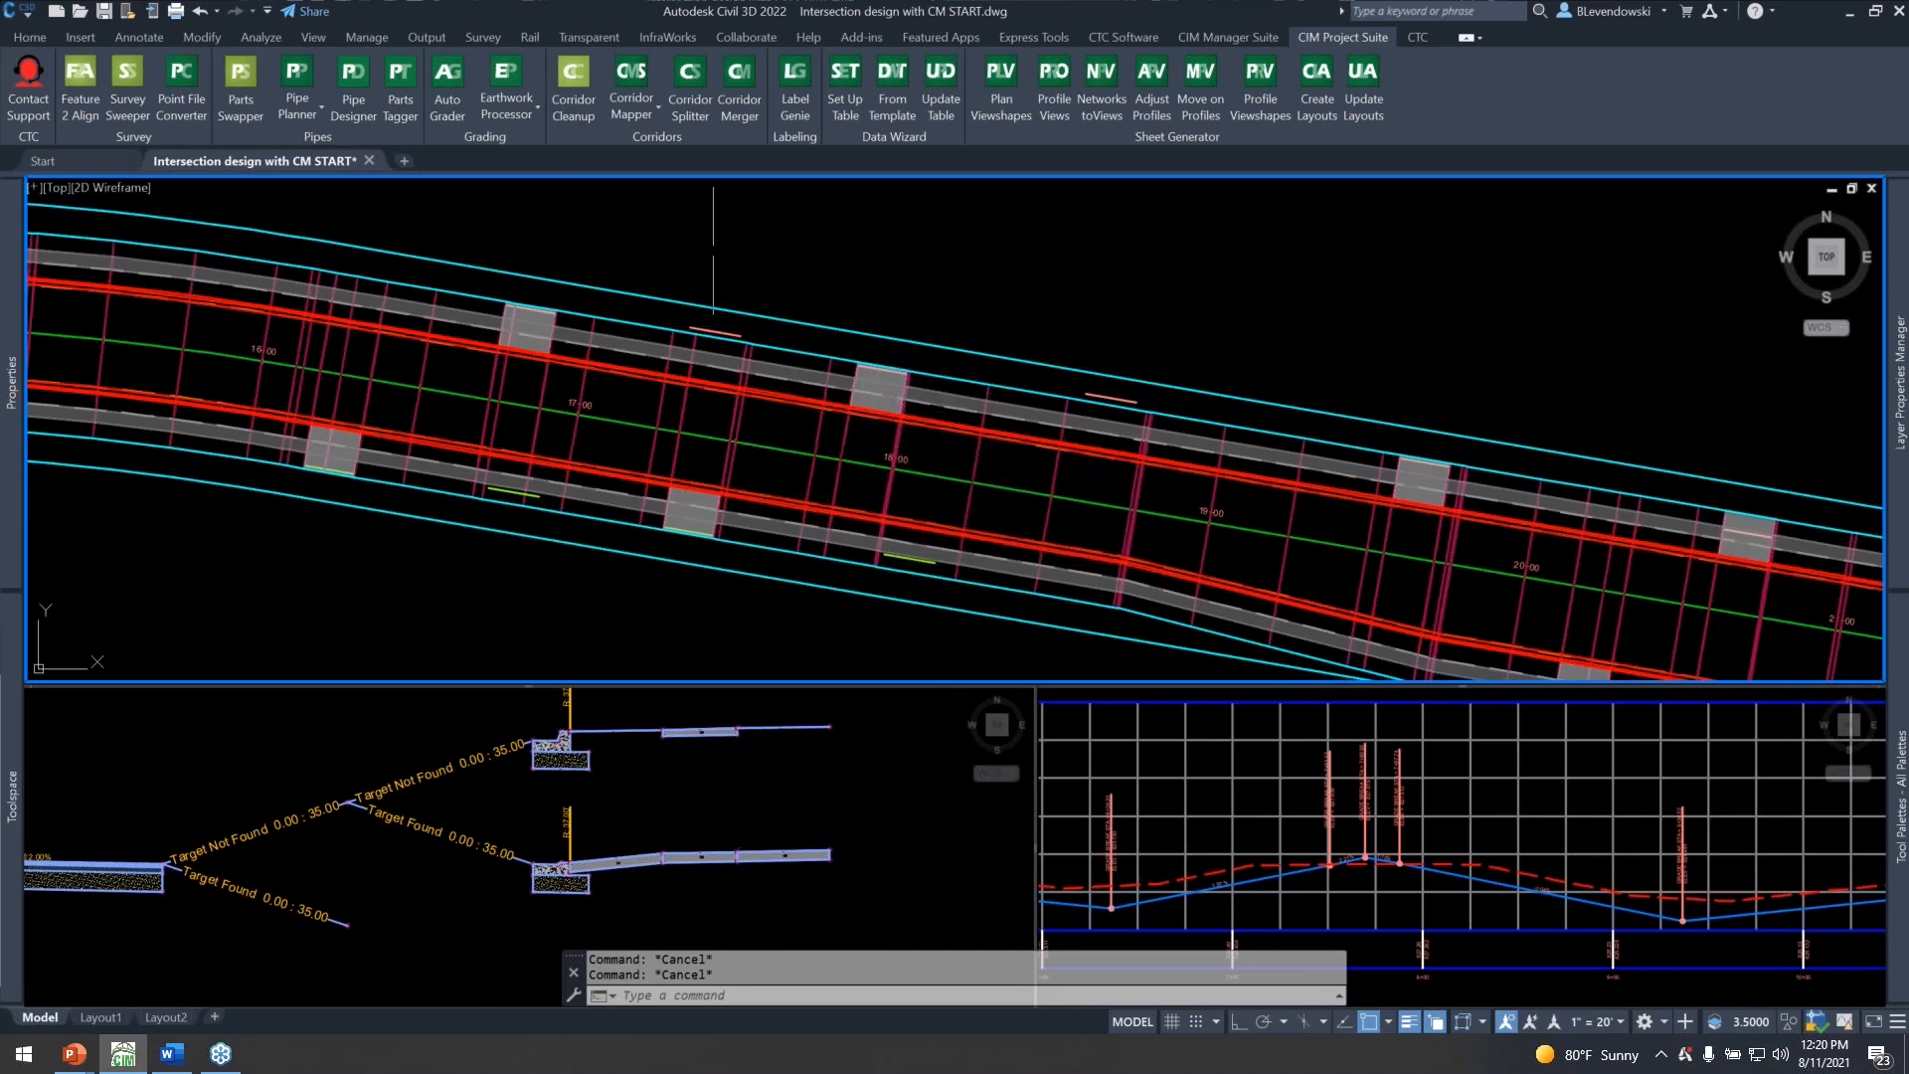
Auto-map the targets of the Main Street corridor with Corridor Mapper and accept mapping the width and offset targets.
click(626, 110)
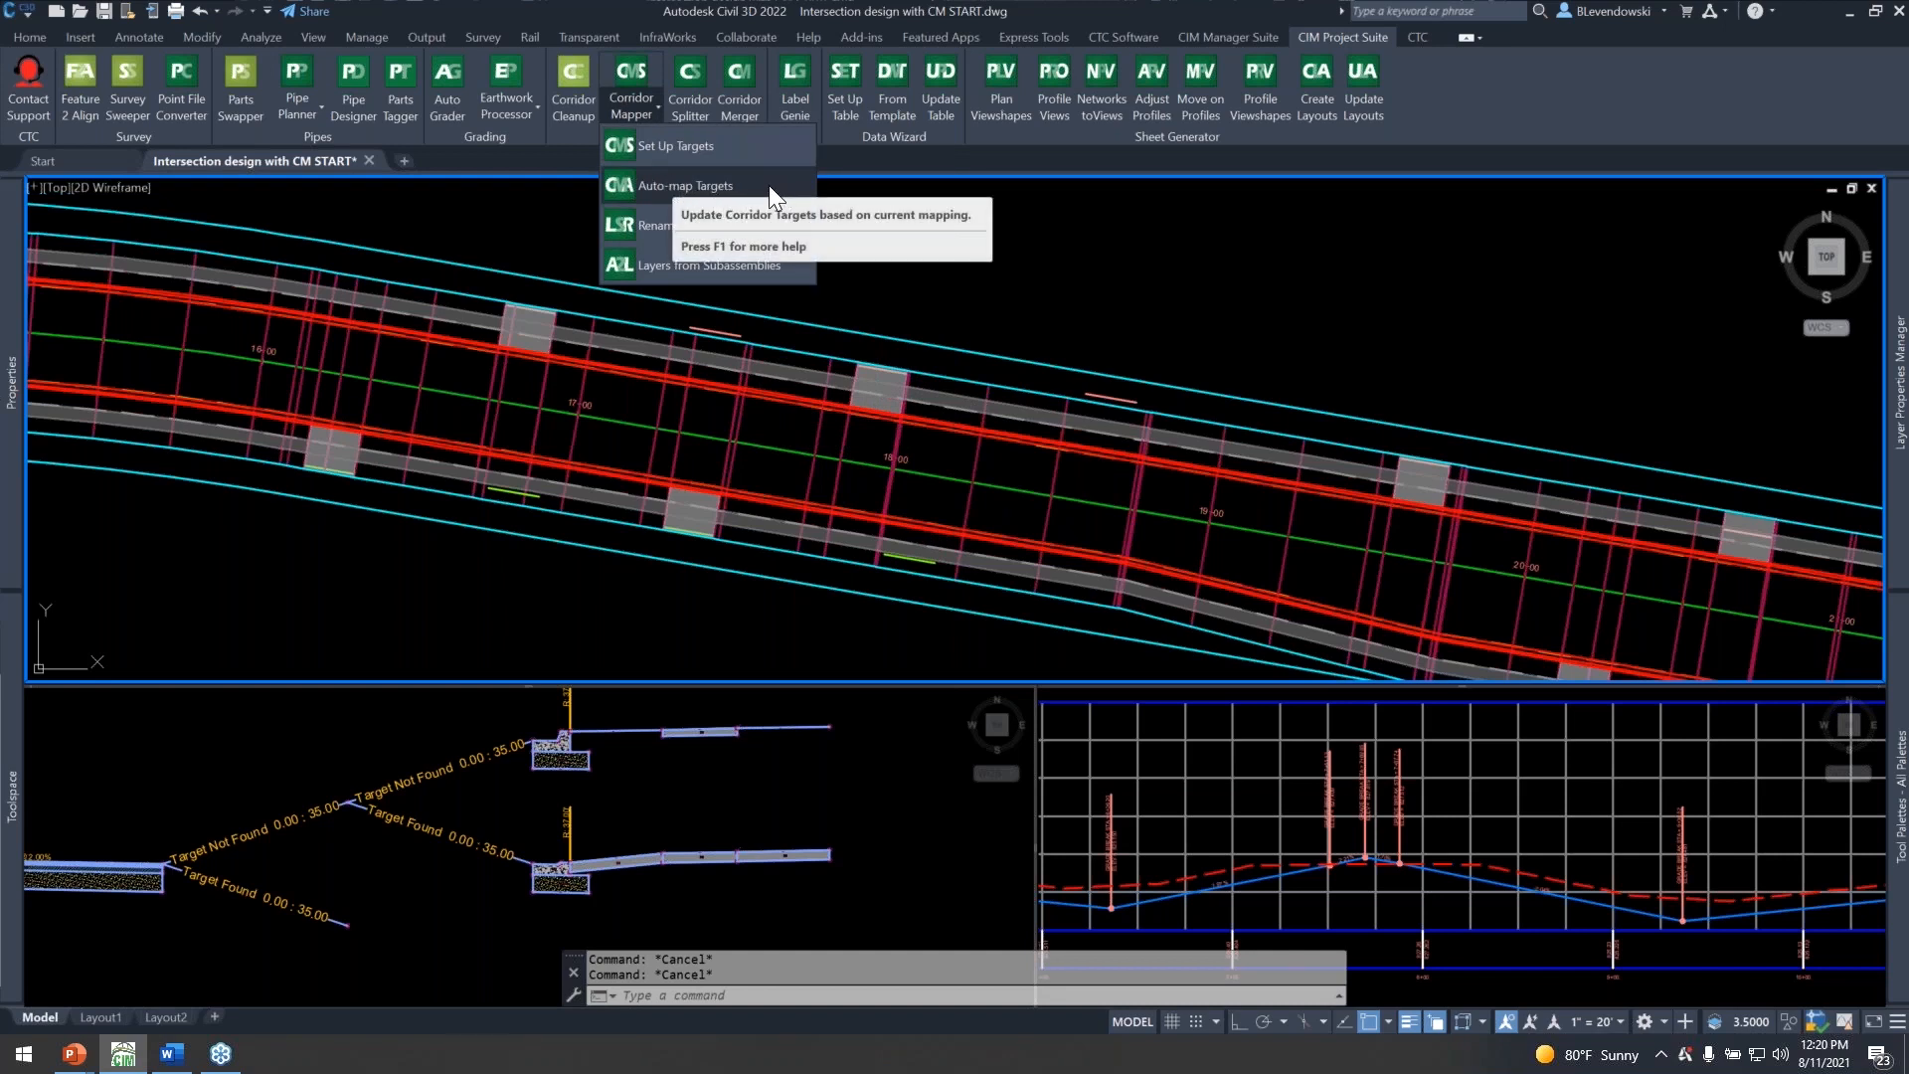
click(743, 187)
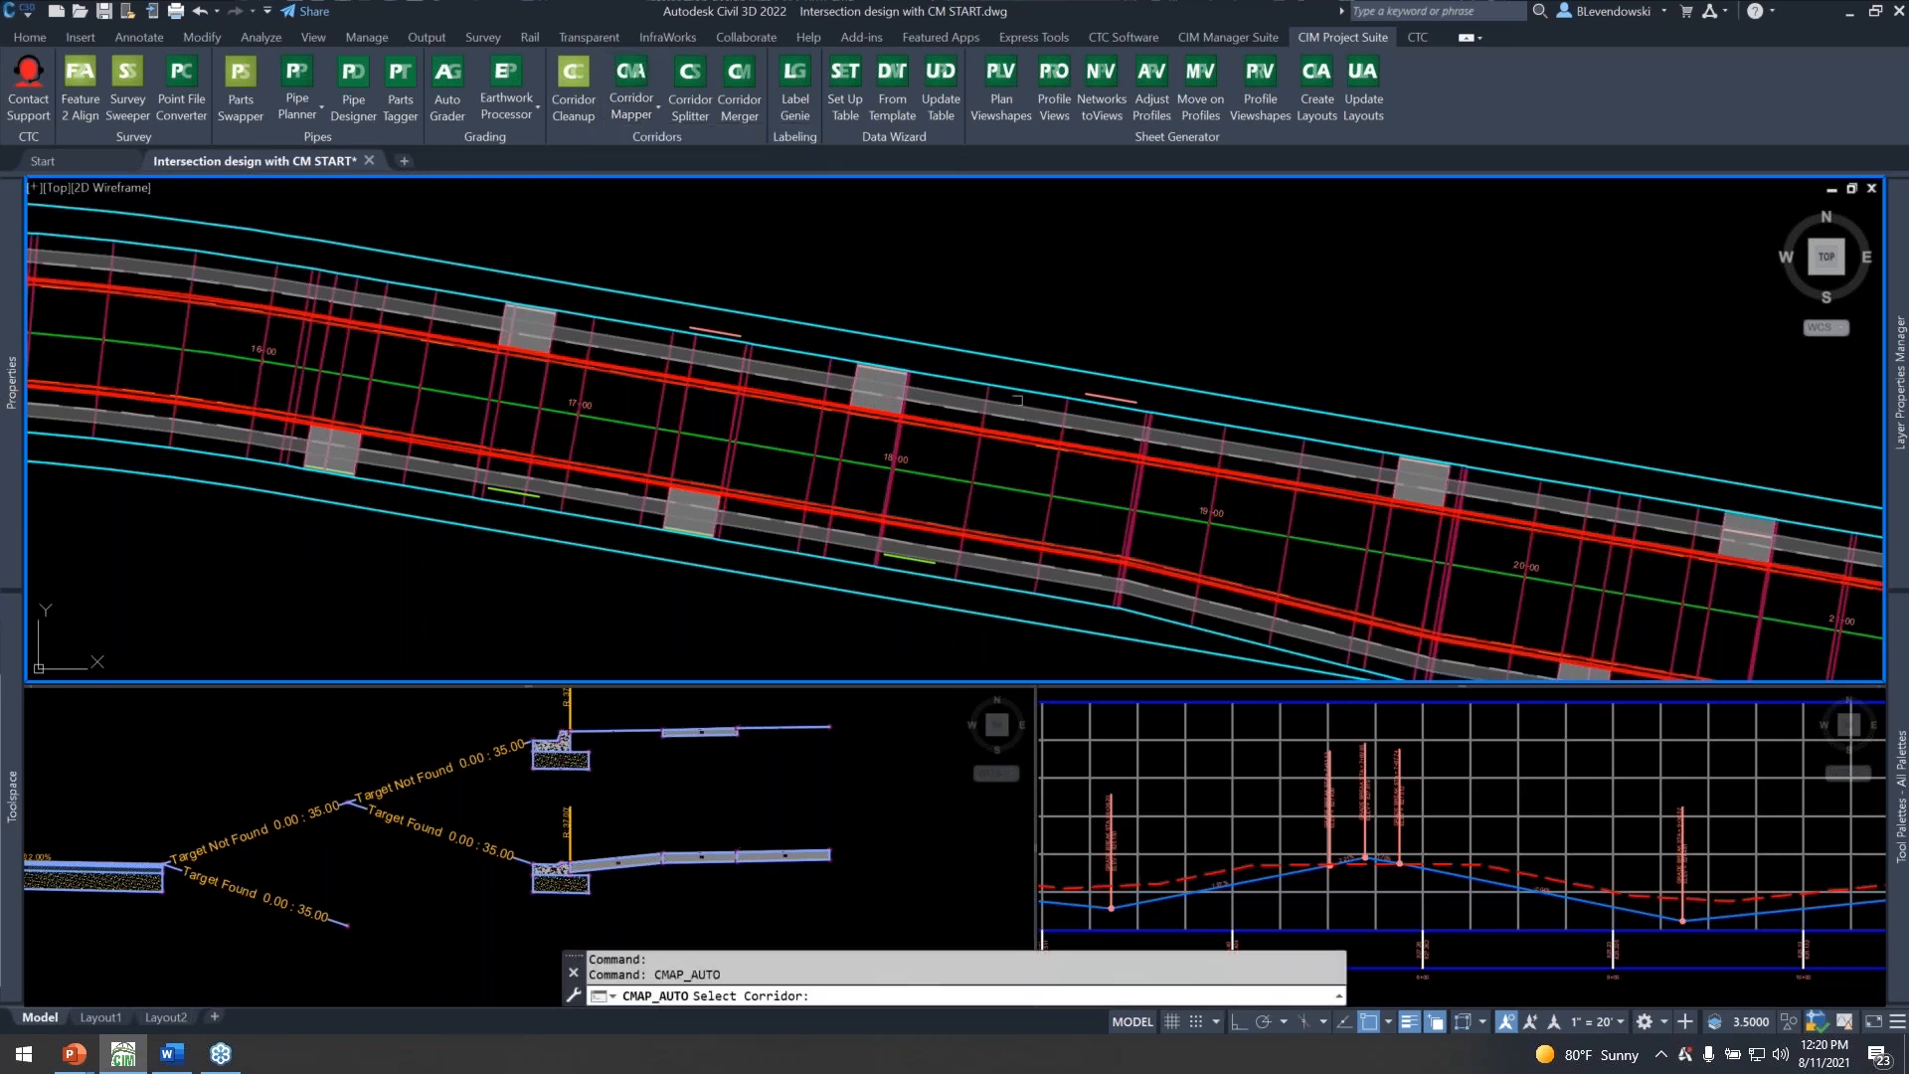
click(971, 475)
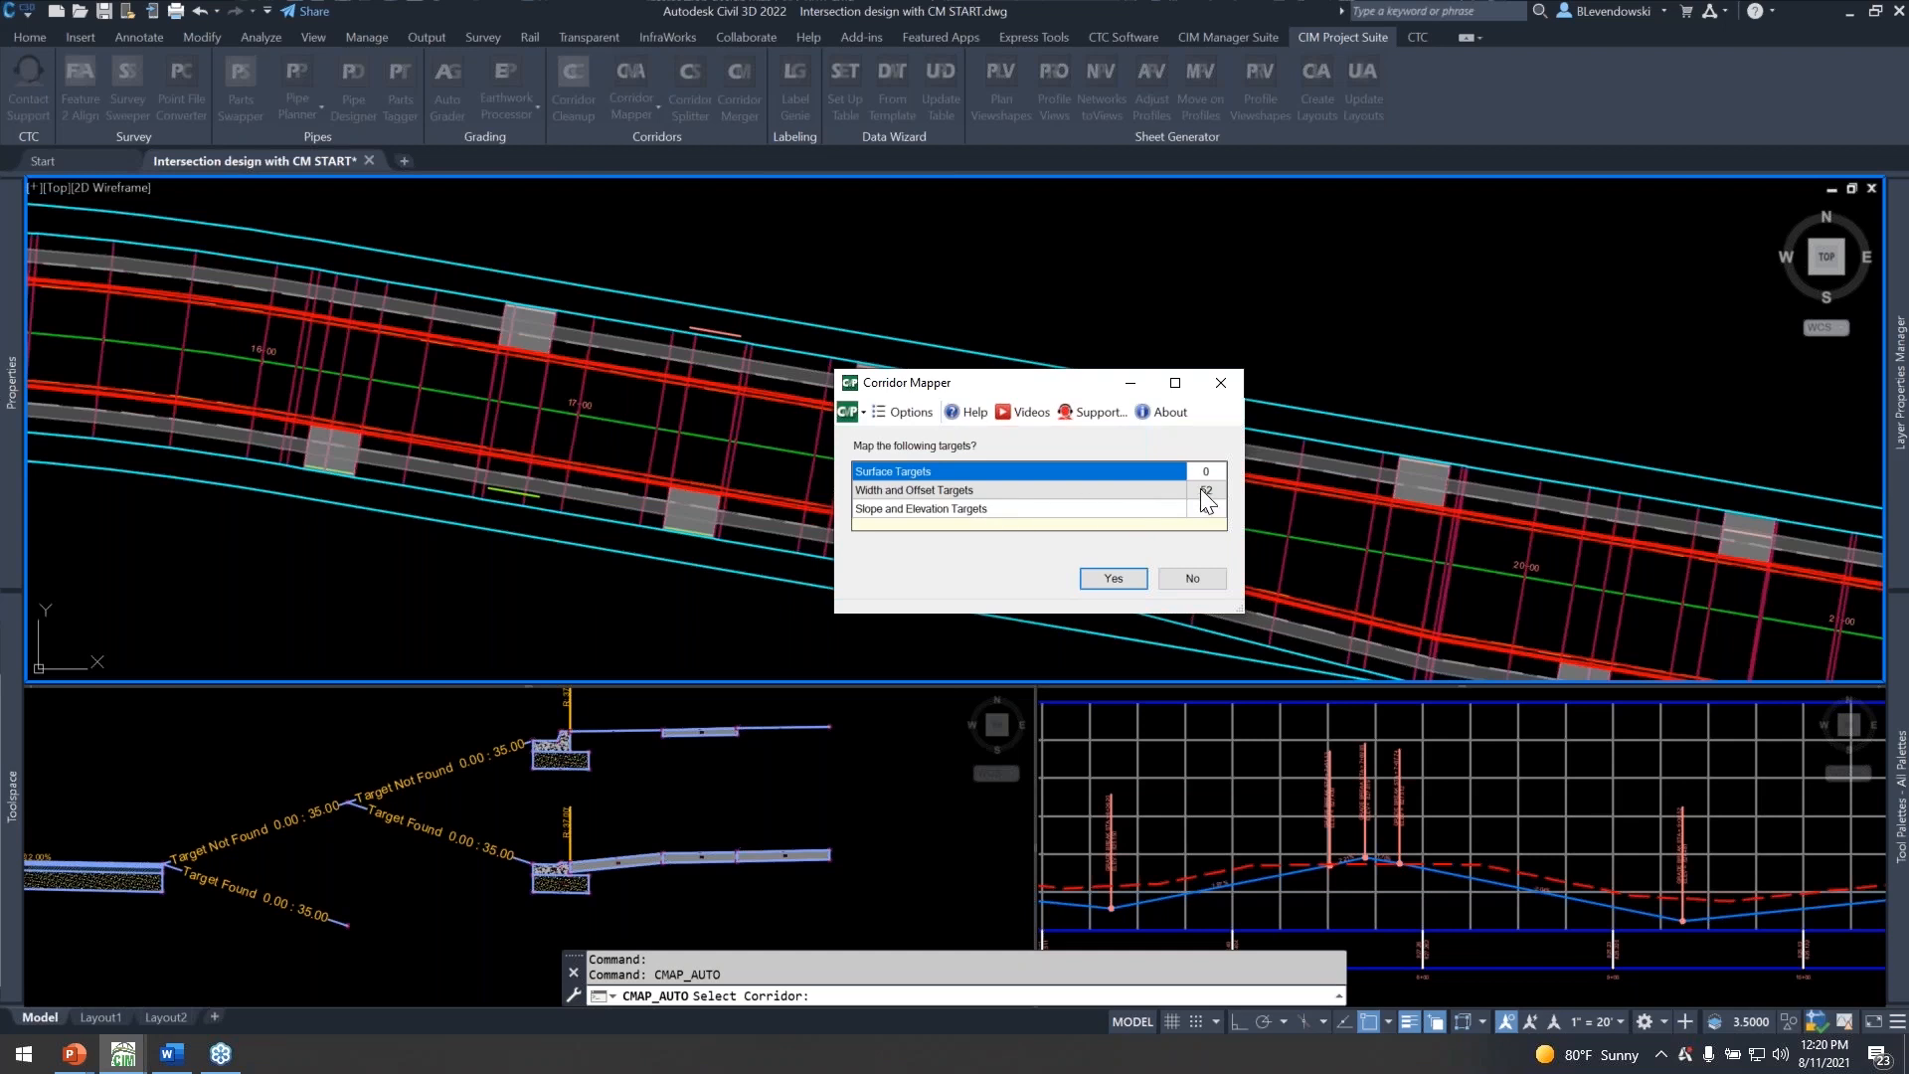
drag(1094, 383, 1205, 258)
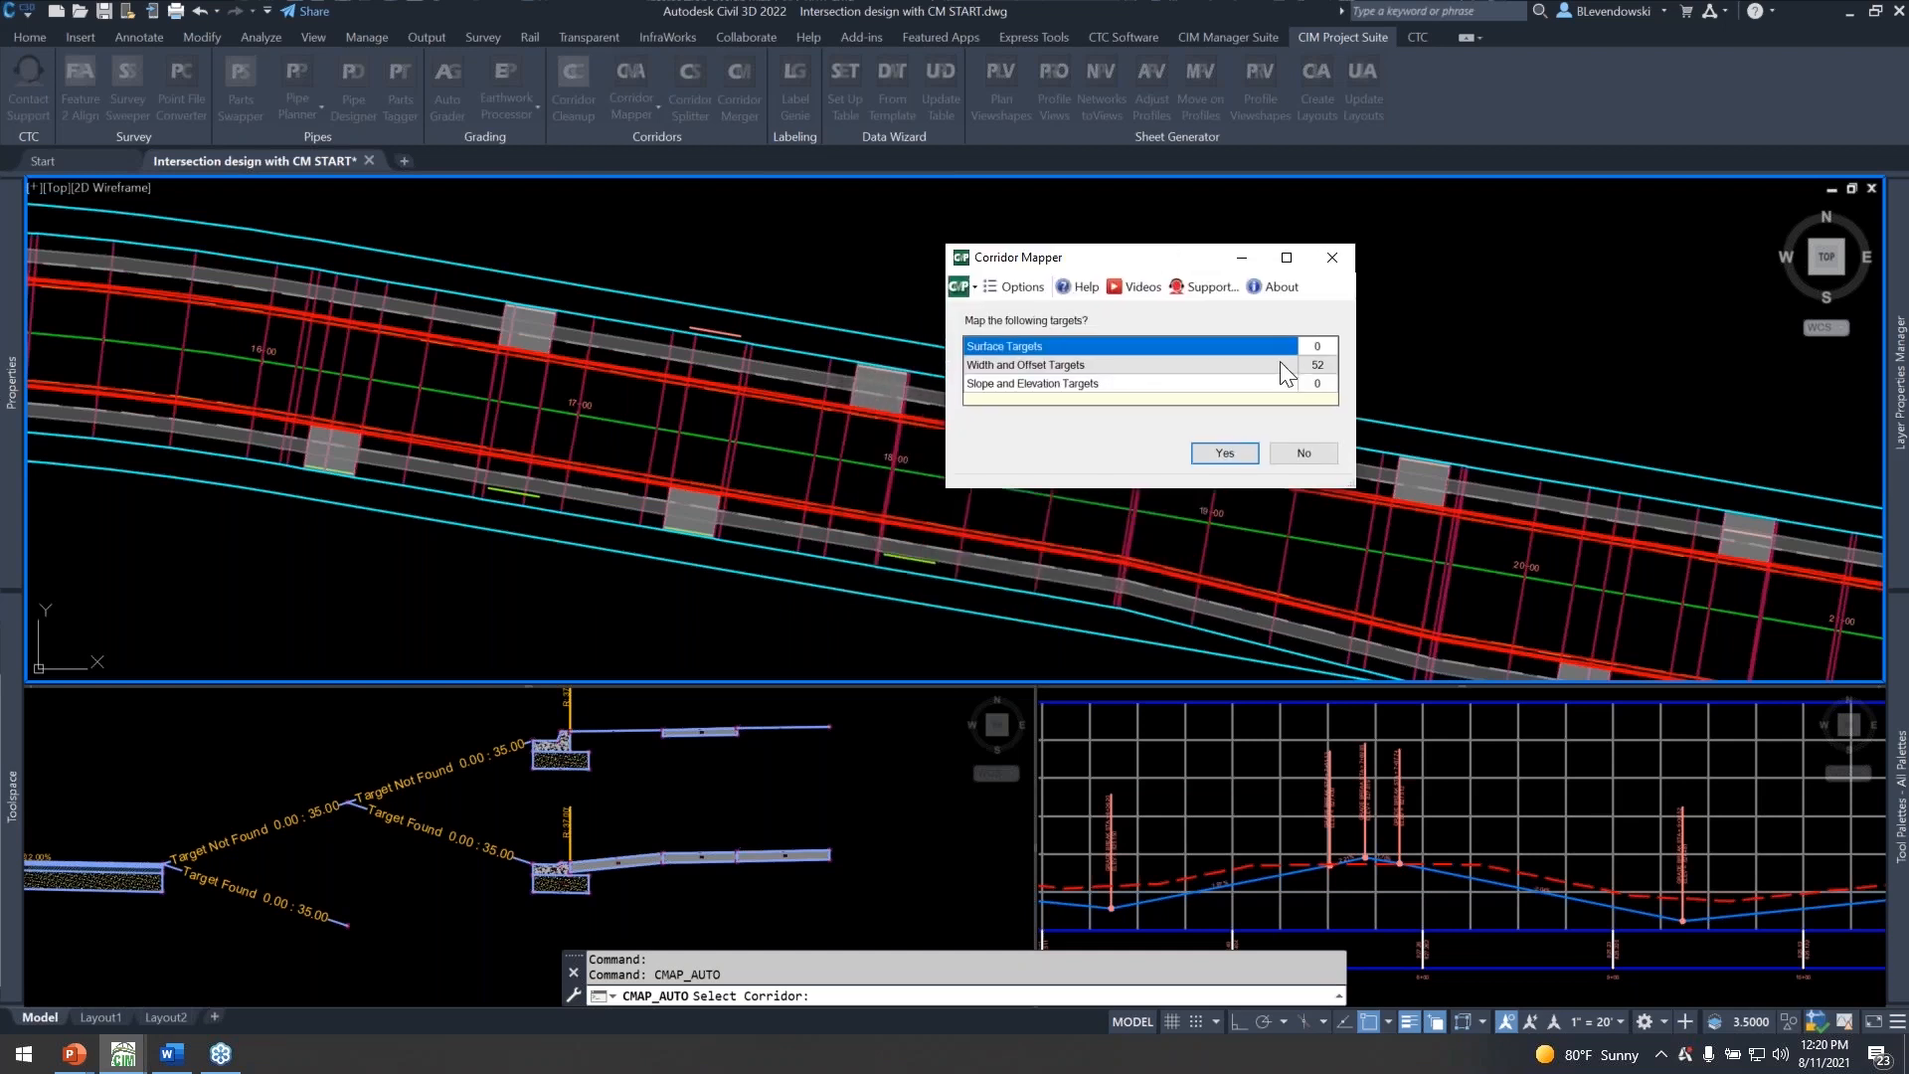
click(1221, 454)
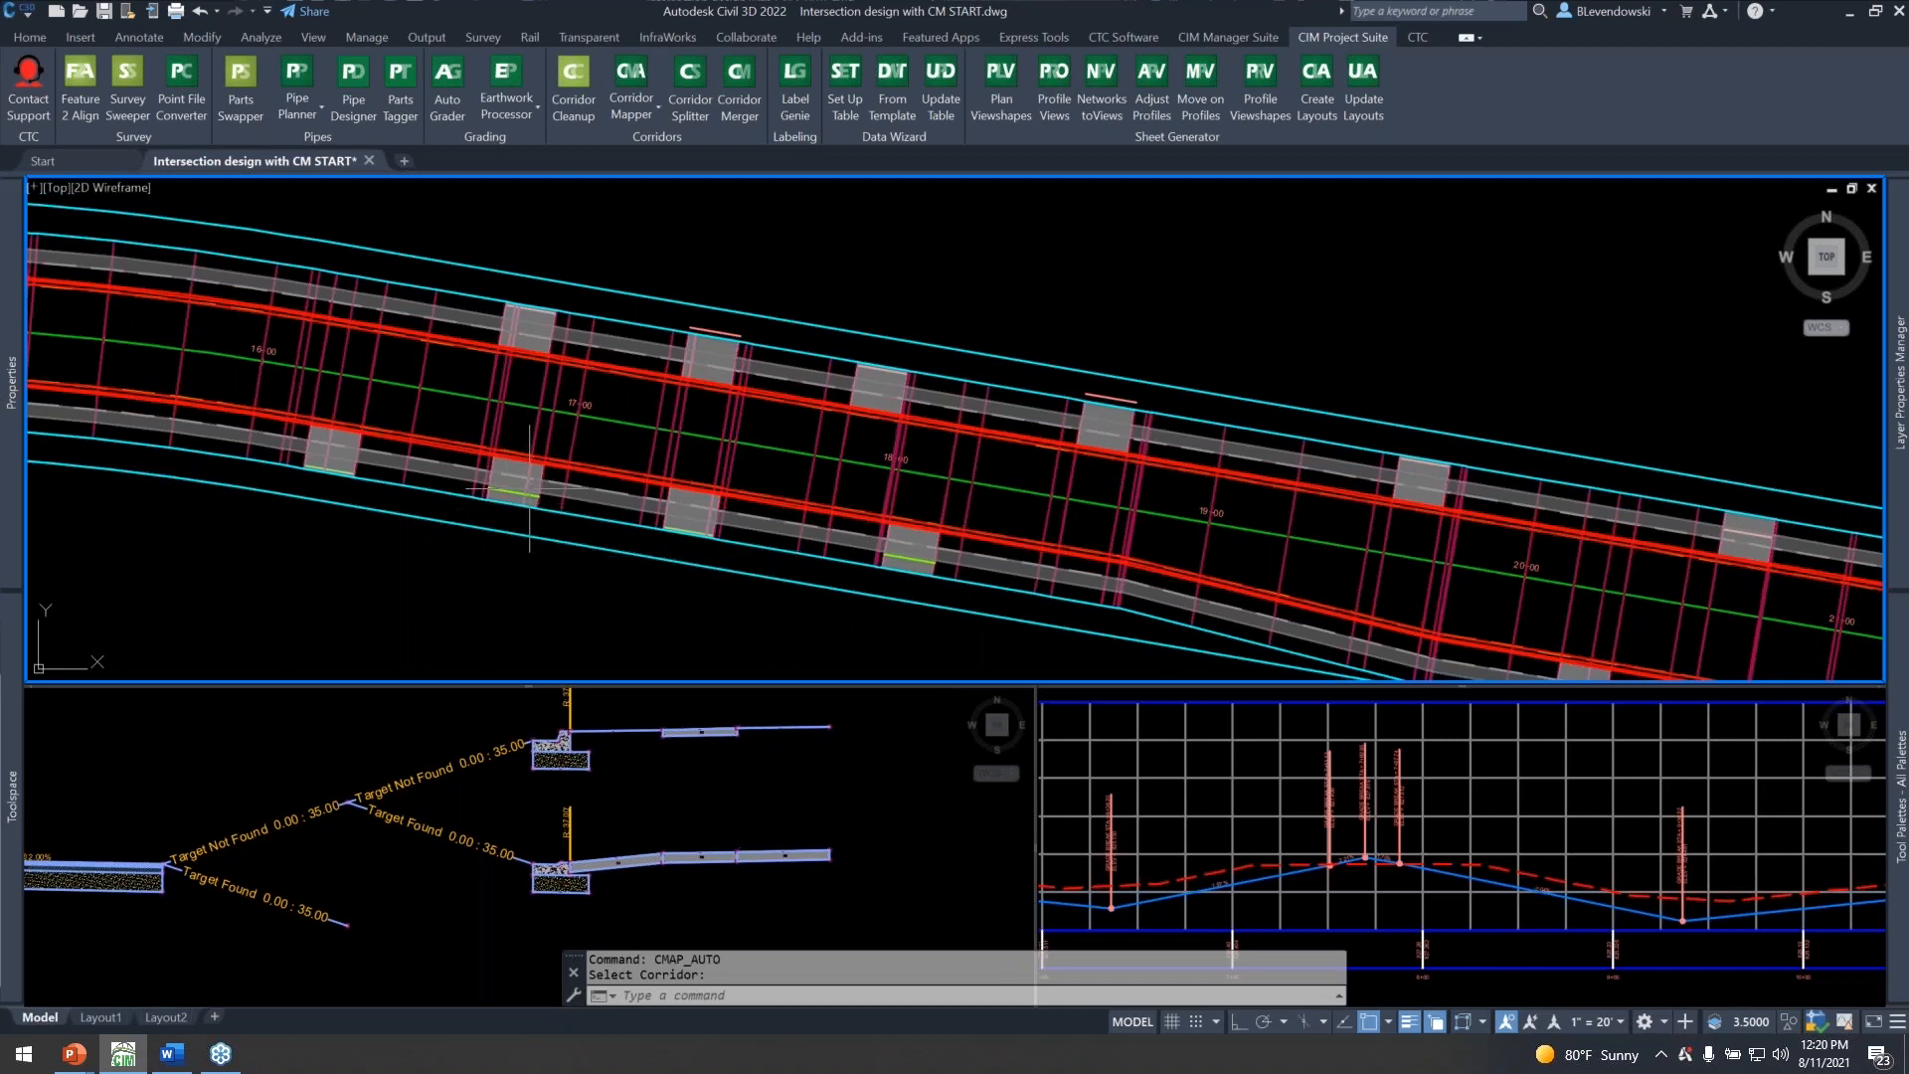
Move the sample line to the driveway at about station 25+76 on Main Street and bring up its section view.
scroll(1084, 332, down, 5)
middle_drag(554, 417, 526, 461)
middle_drag(1442, 533, 752, 441)
scroll(1144, 468, up, 4)
click(1143, 408)
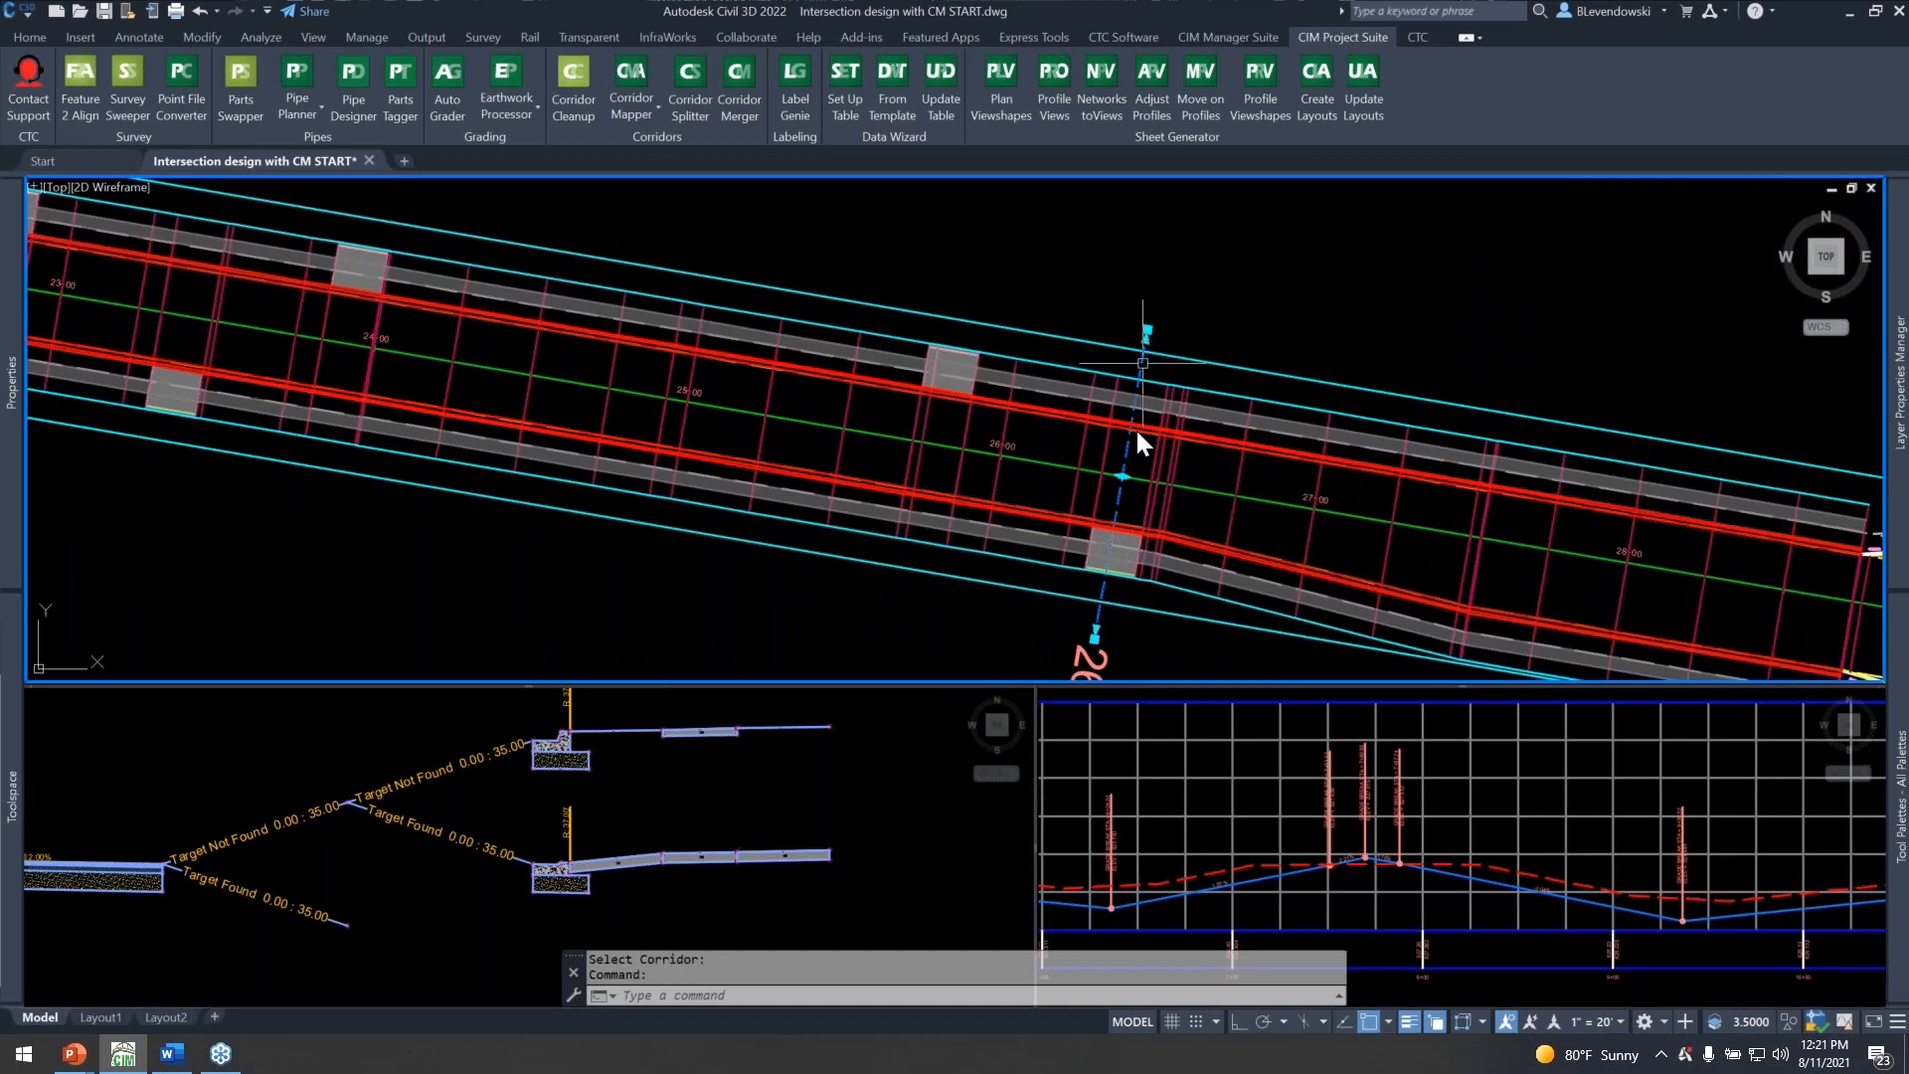
click(1122, 477)
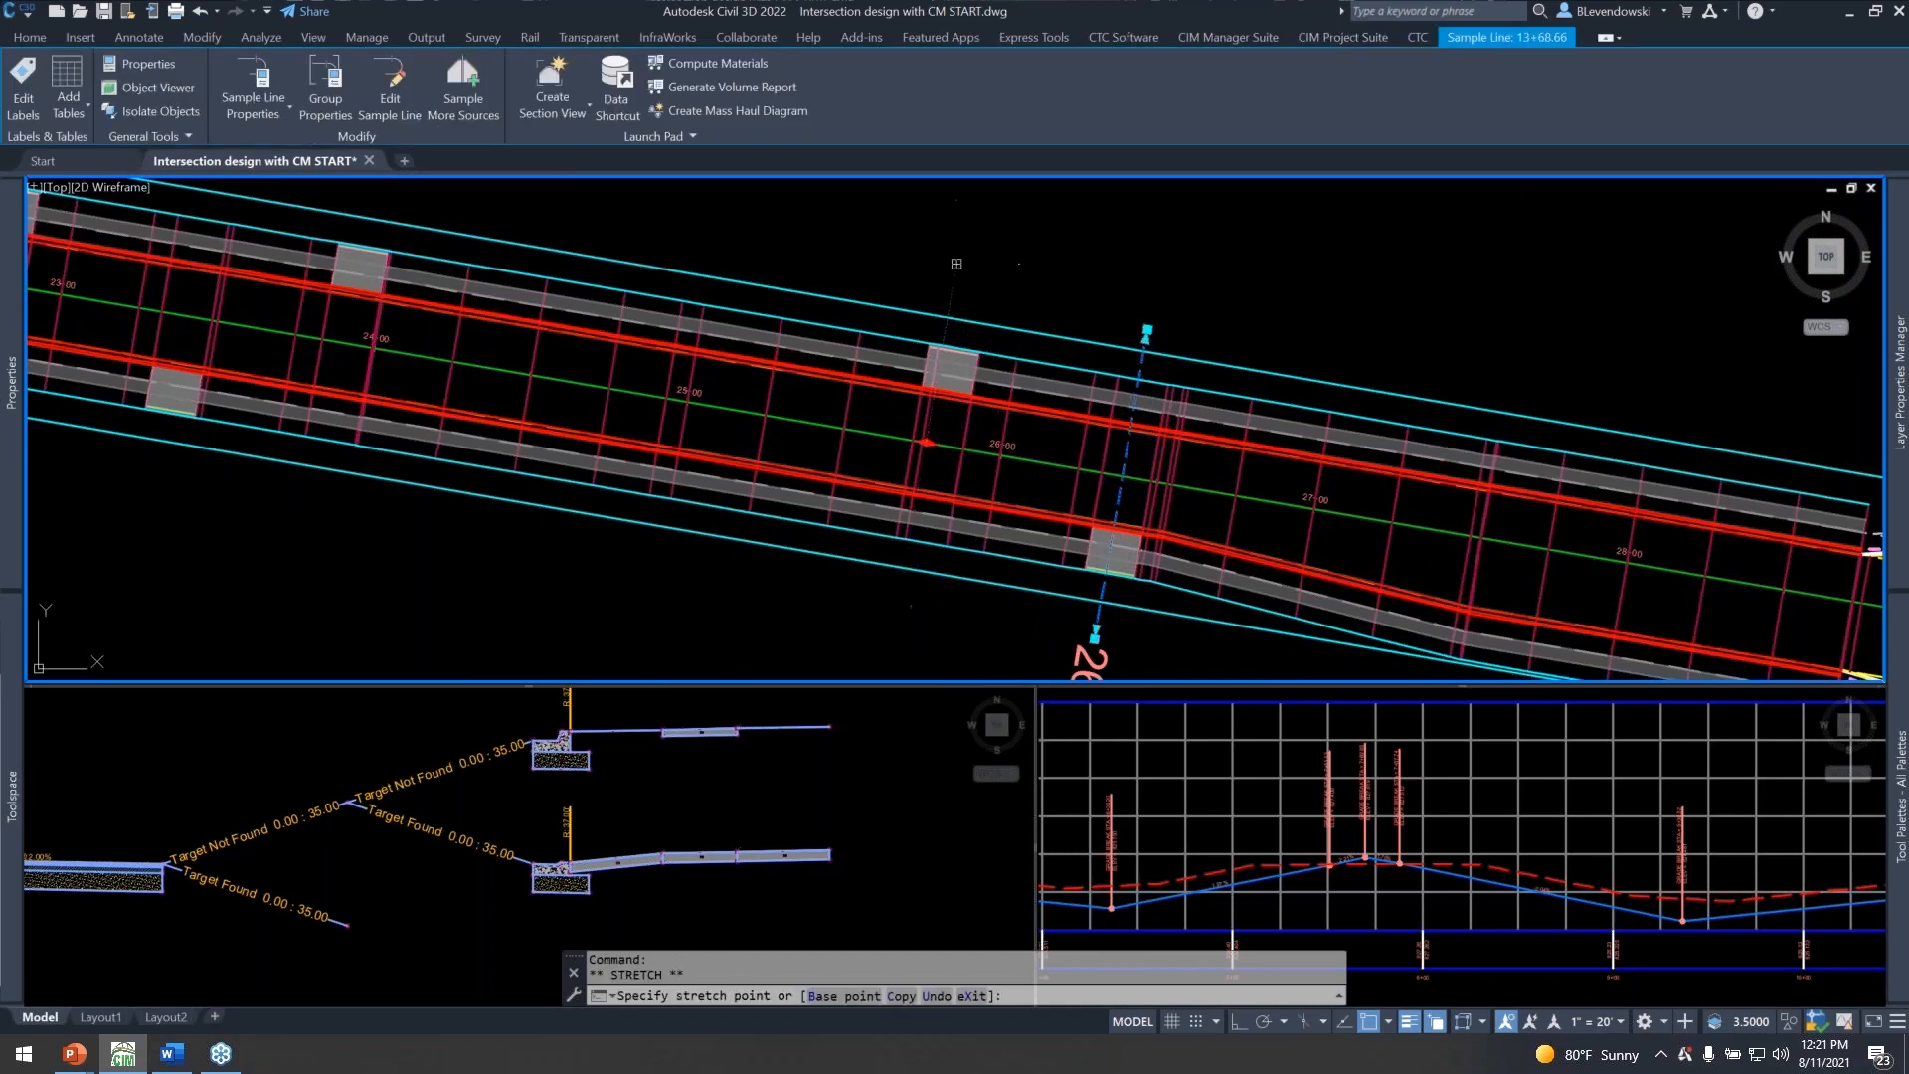
click(926, 441)
key(Escape)
click(1325, 764)
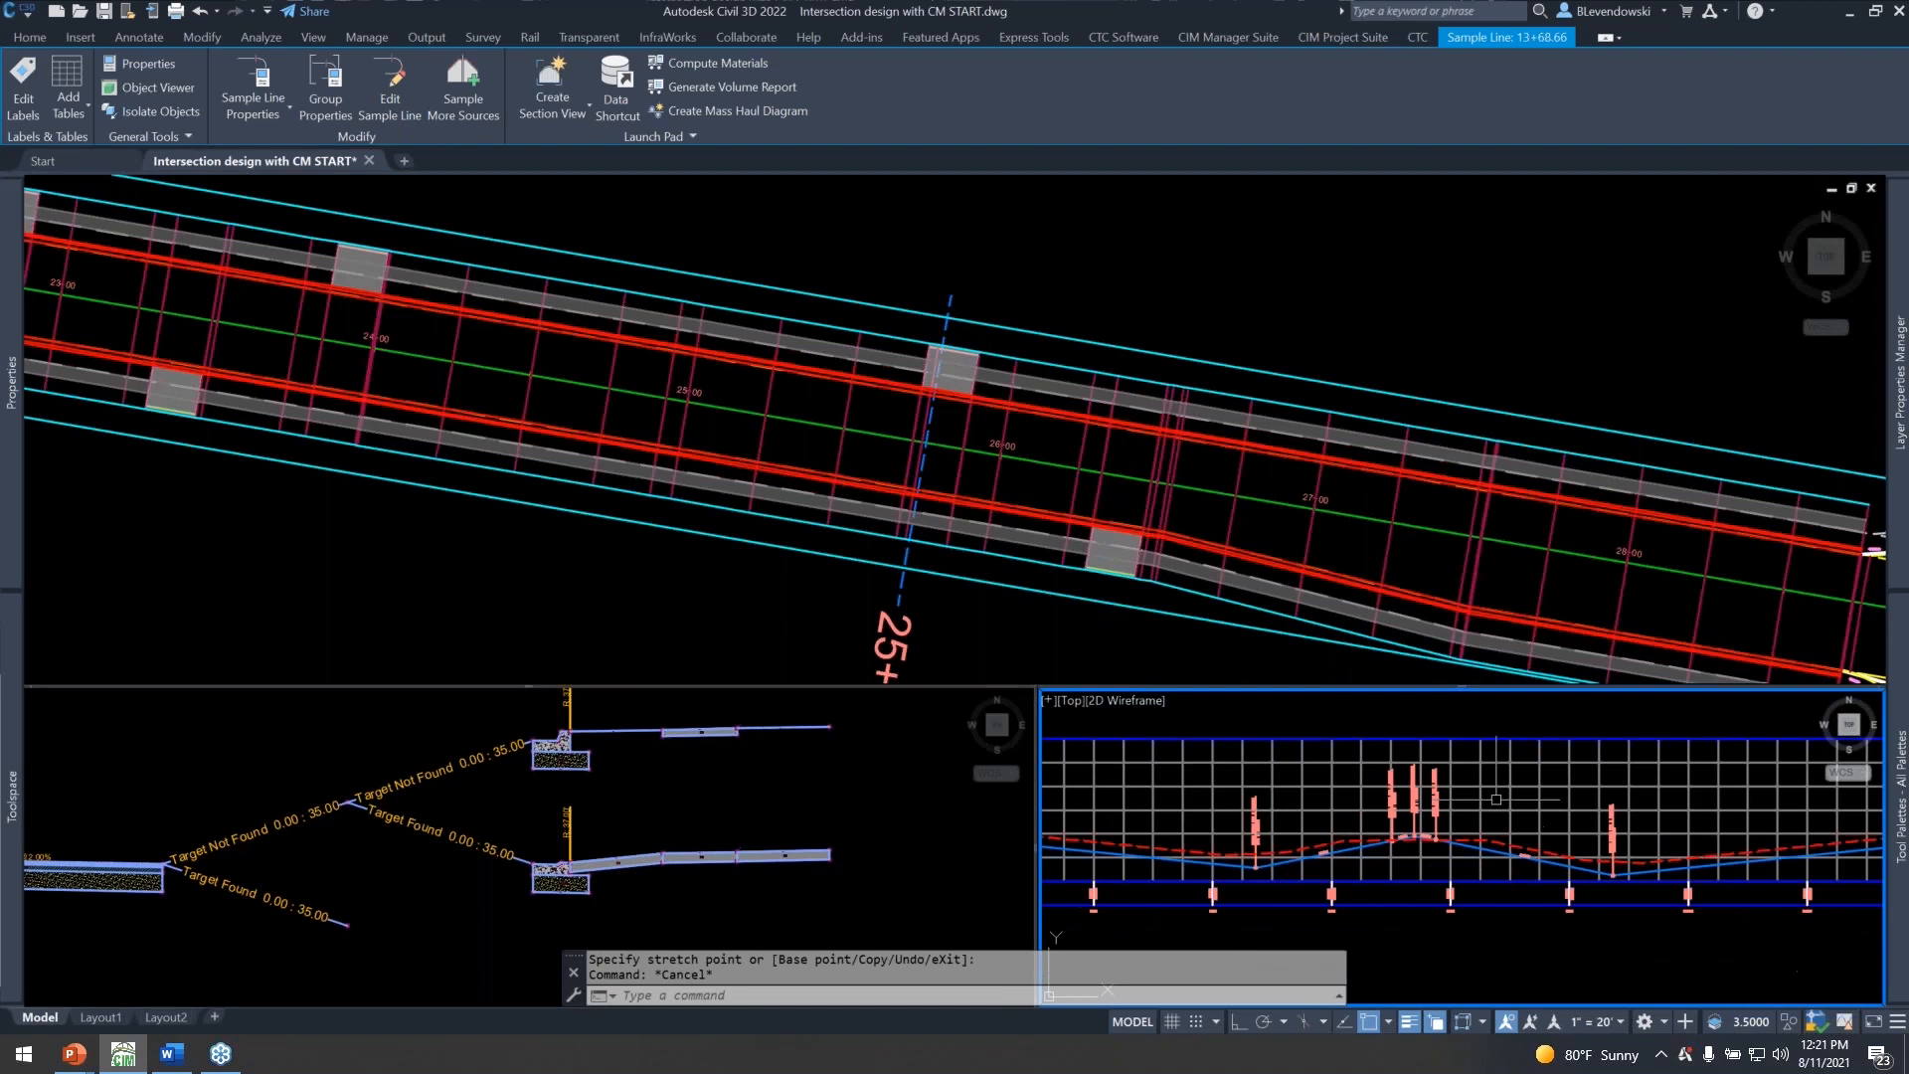
scroll(1469, 809, down, 8)
scroll(1480, 798, up, 8)
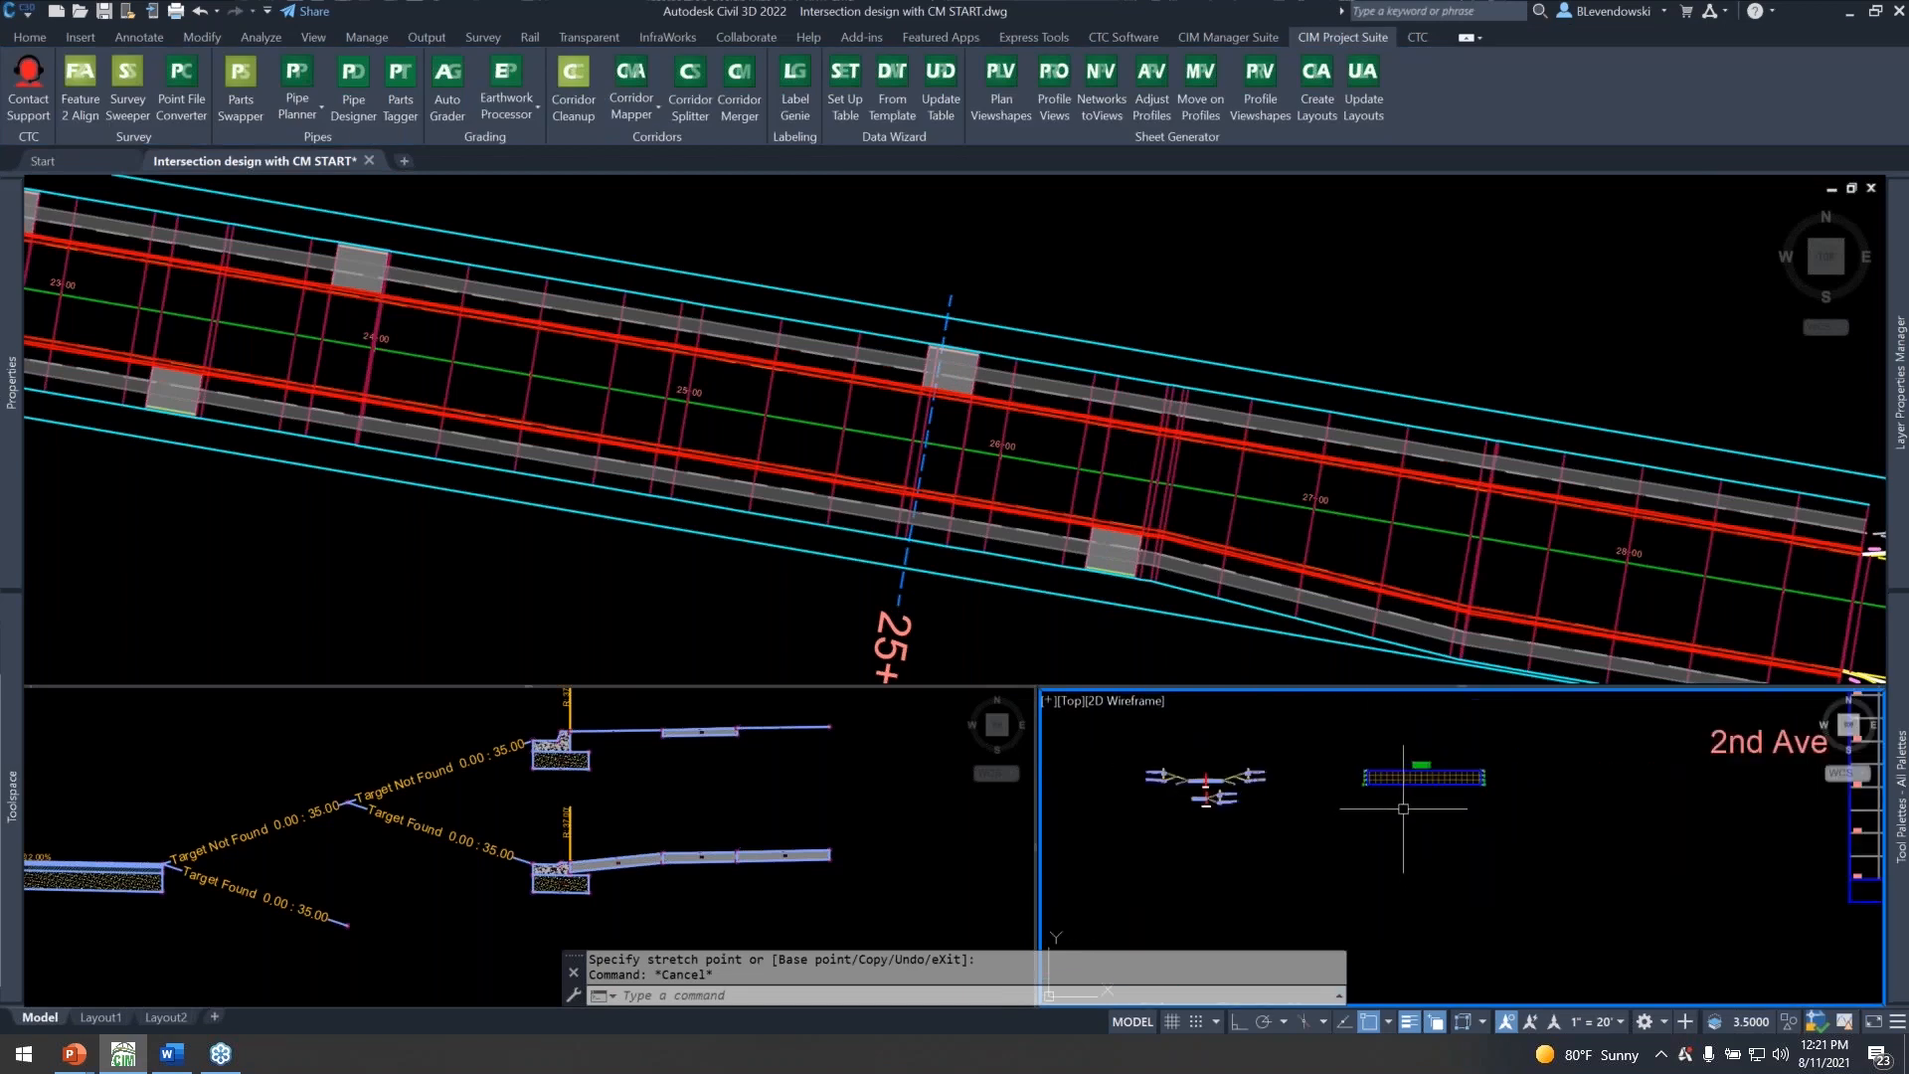
scroll(1440, 771, up, 3)
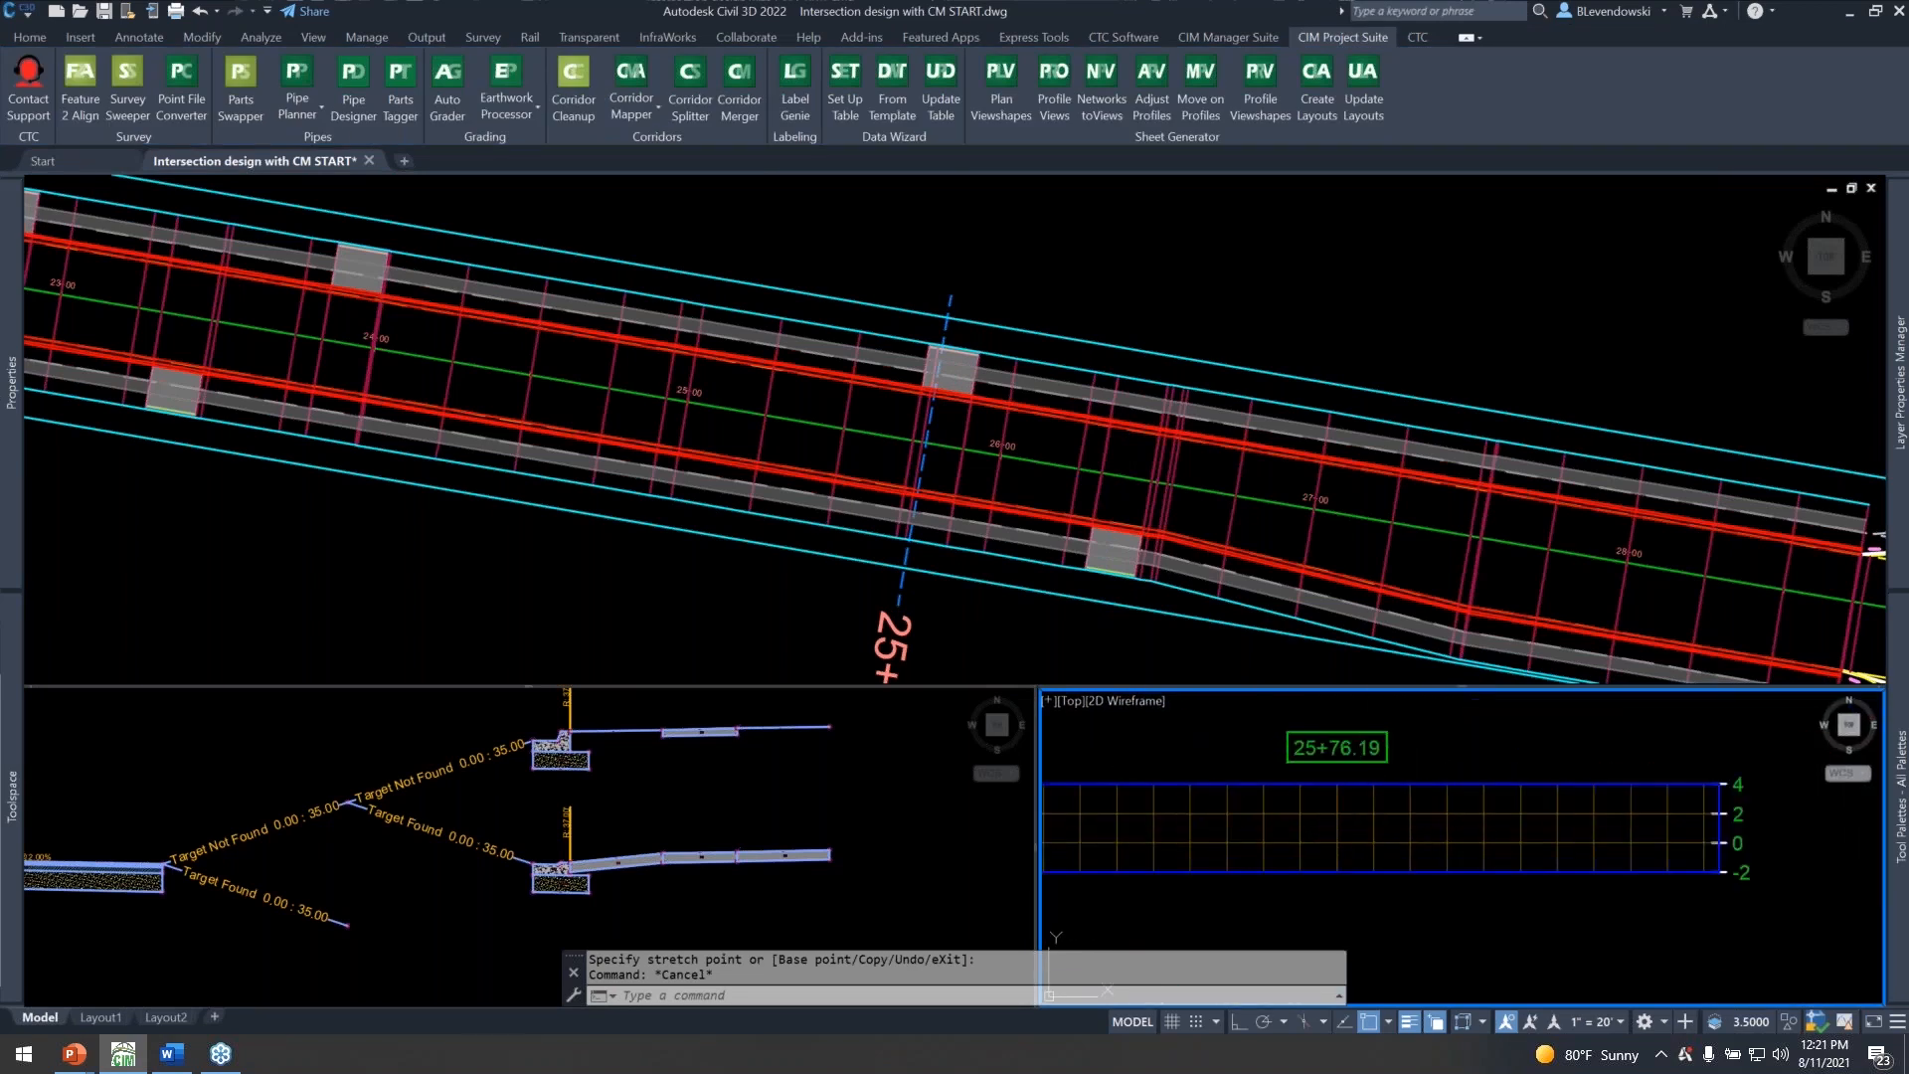
Add the Main Street corridor to the sample line group's section sources with the code set style Cross Section - CTC.
click(875, 224)
click(943, 311)
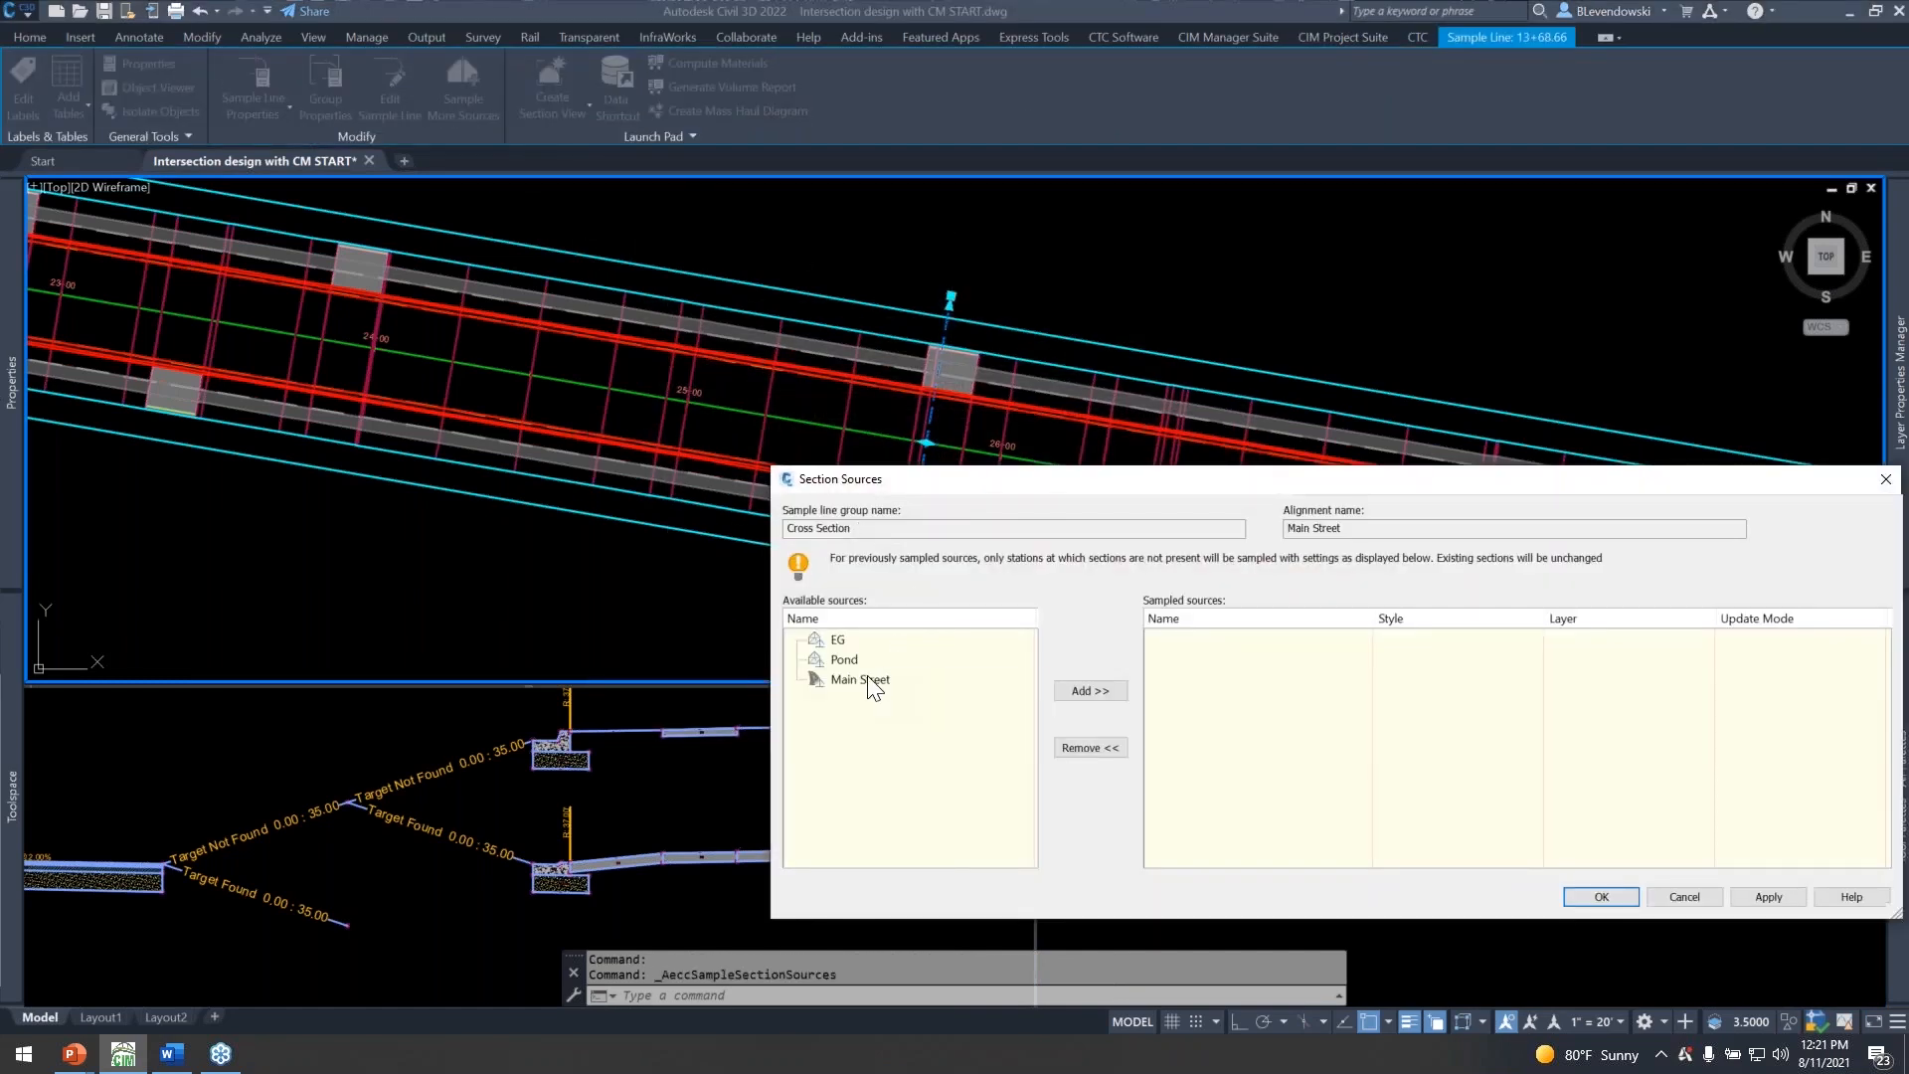
click(861, 680)
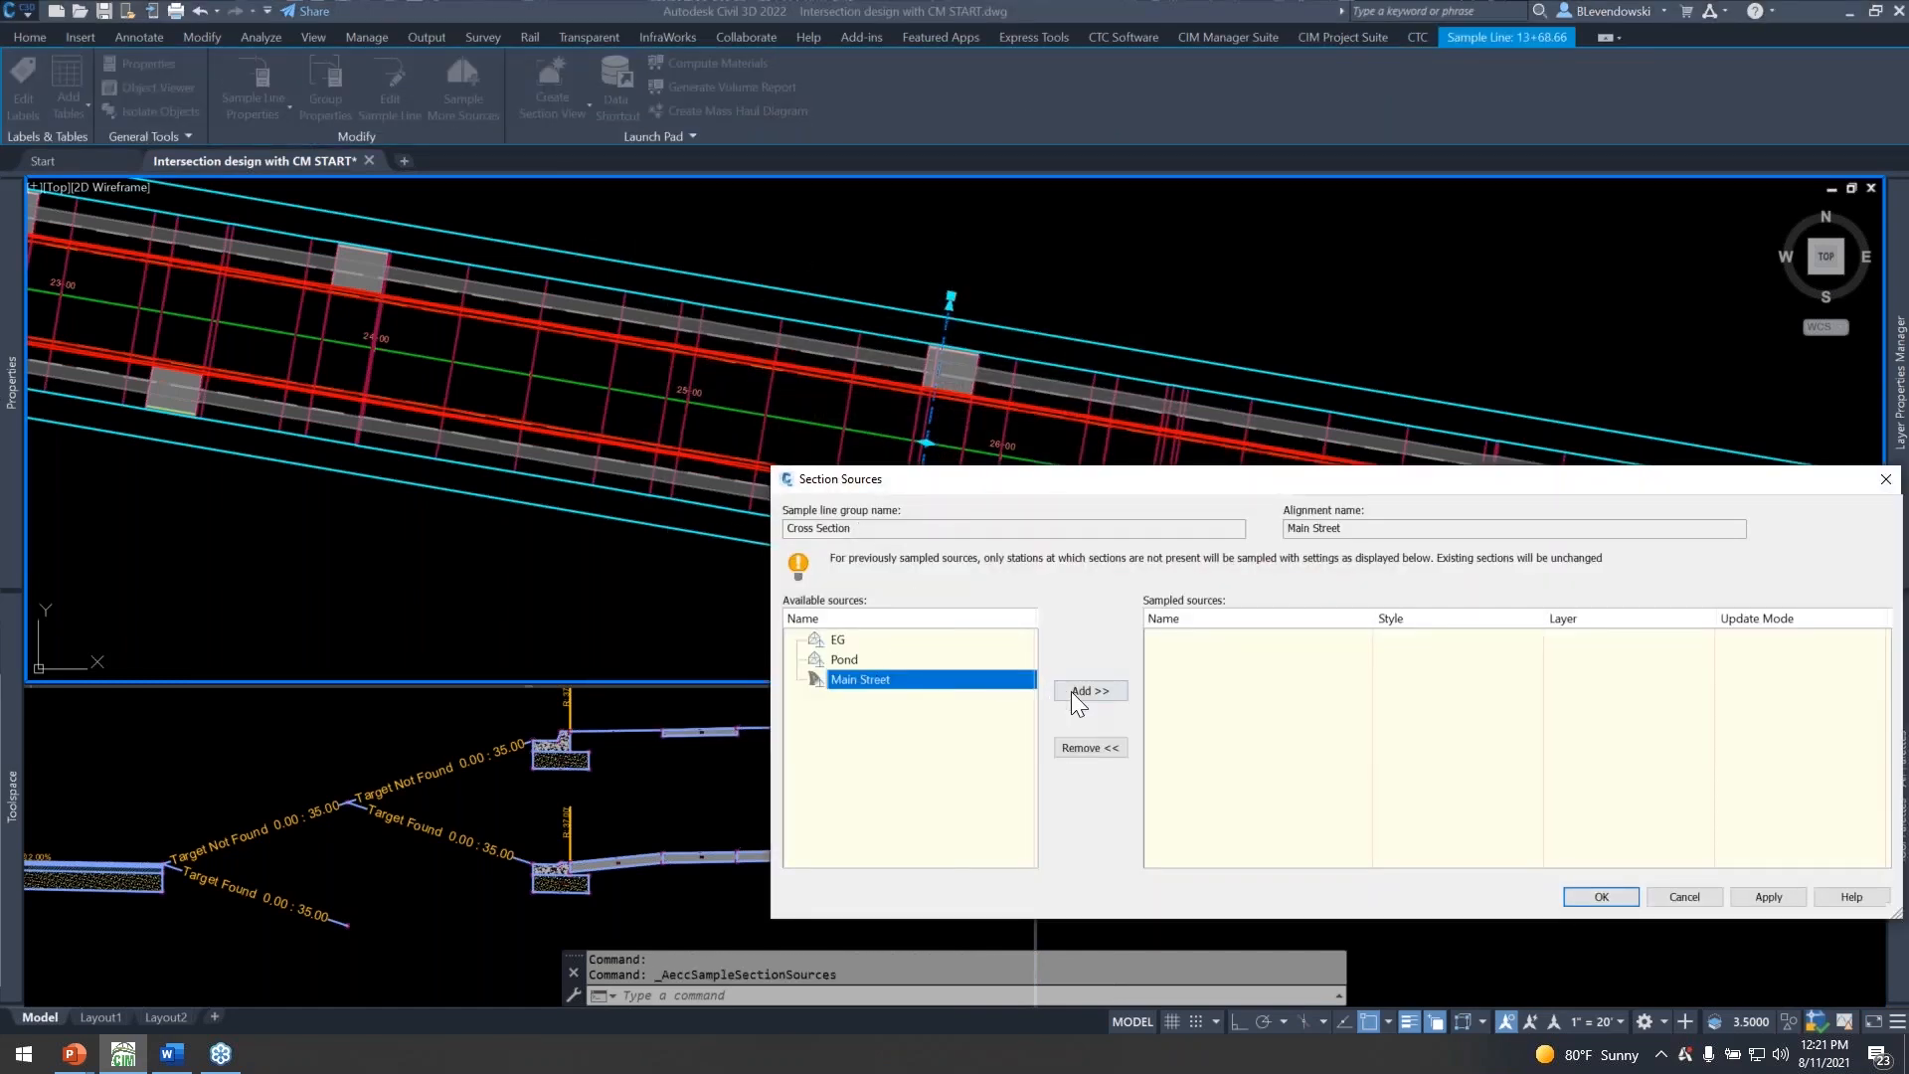
click(1084, 690)
click(1427, 639)
click(1221, 692)
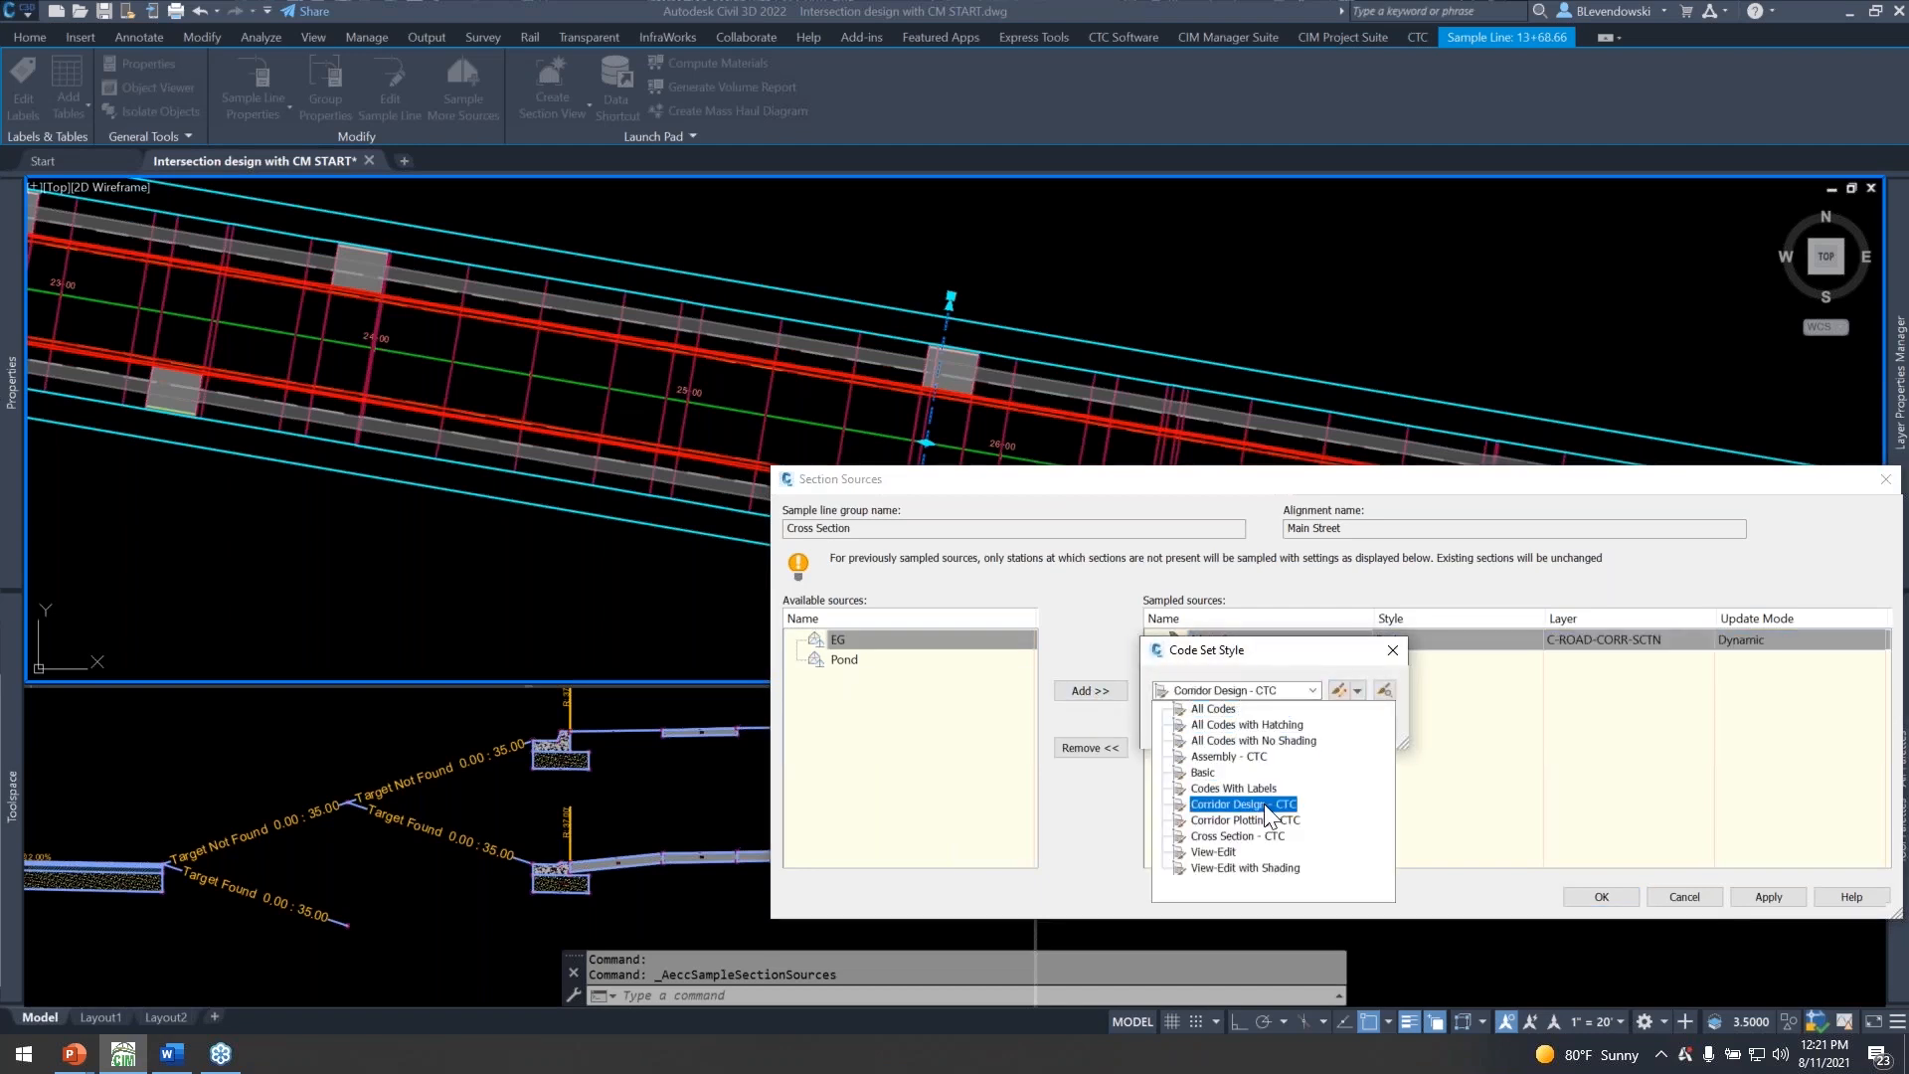
click(1250, 836)
click(1202, 726)
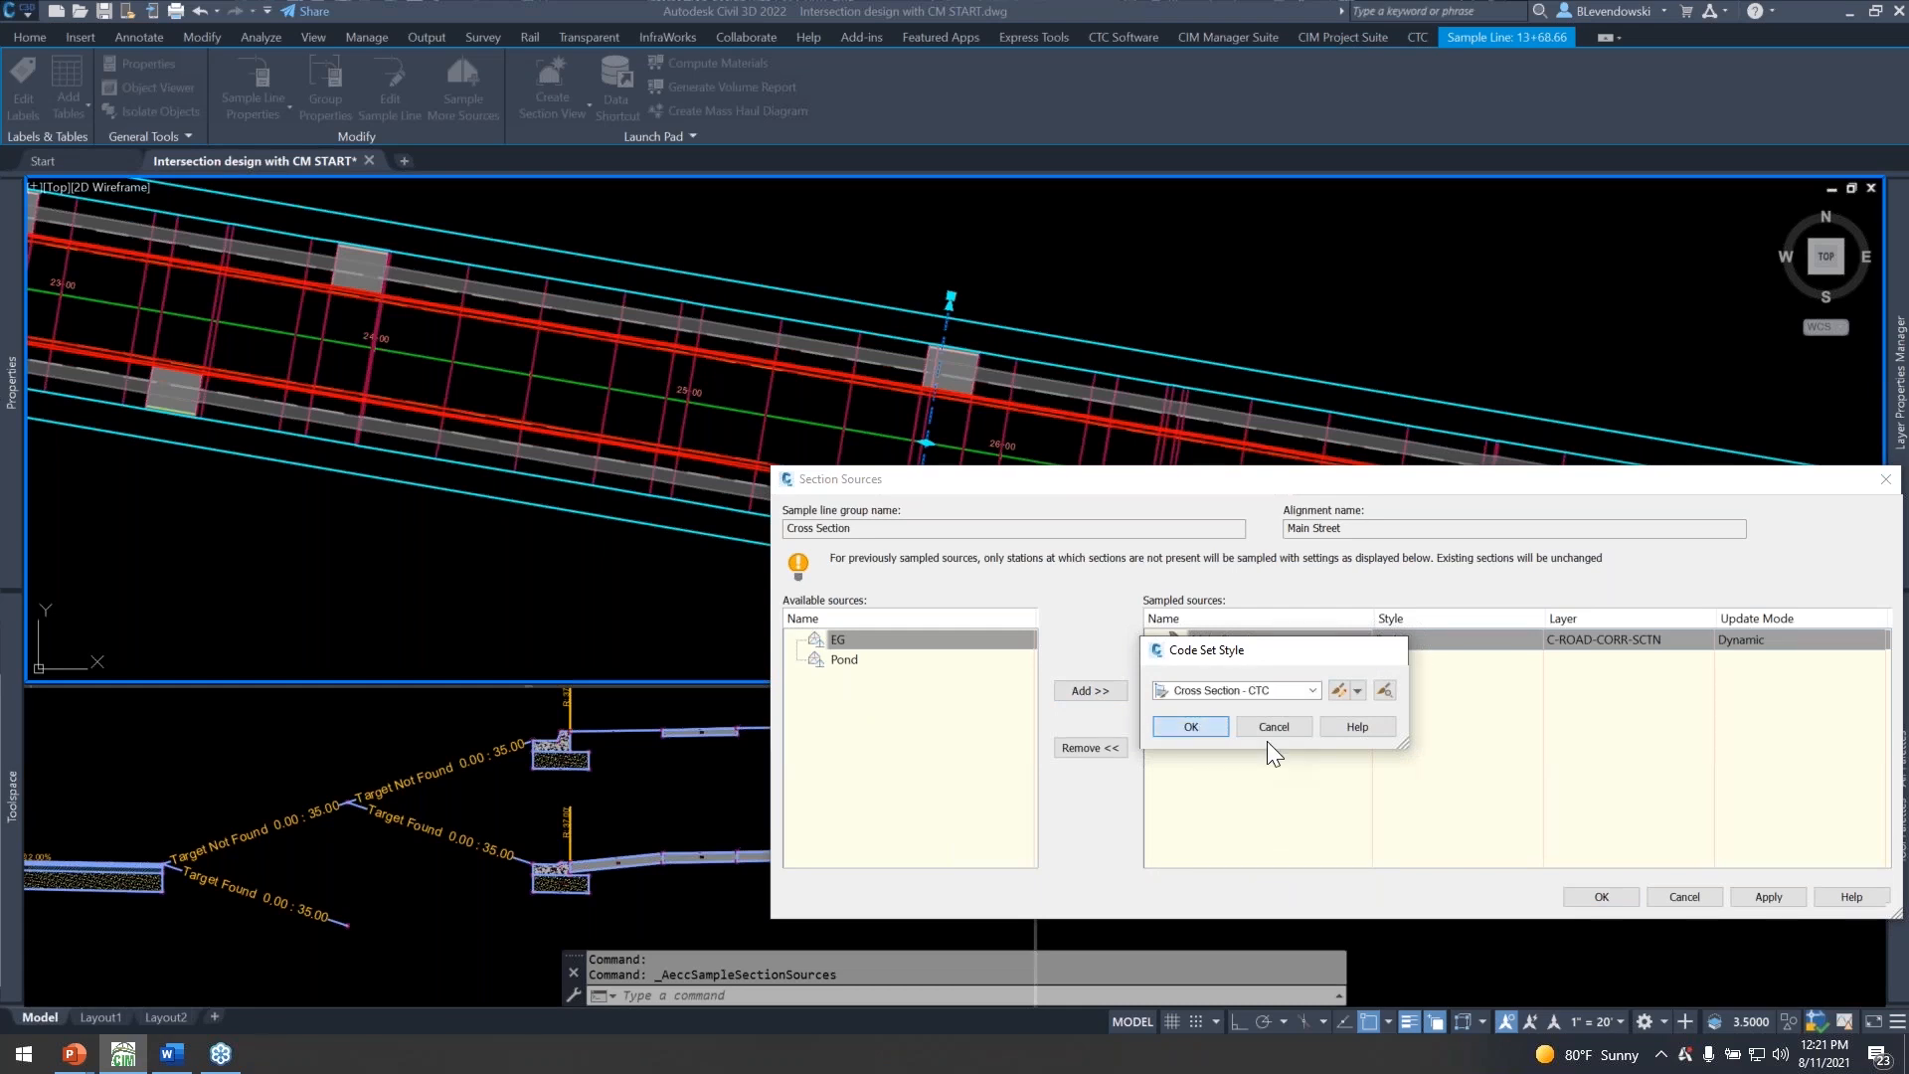
click(1601, 897)
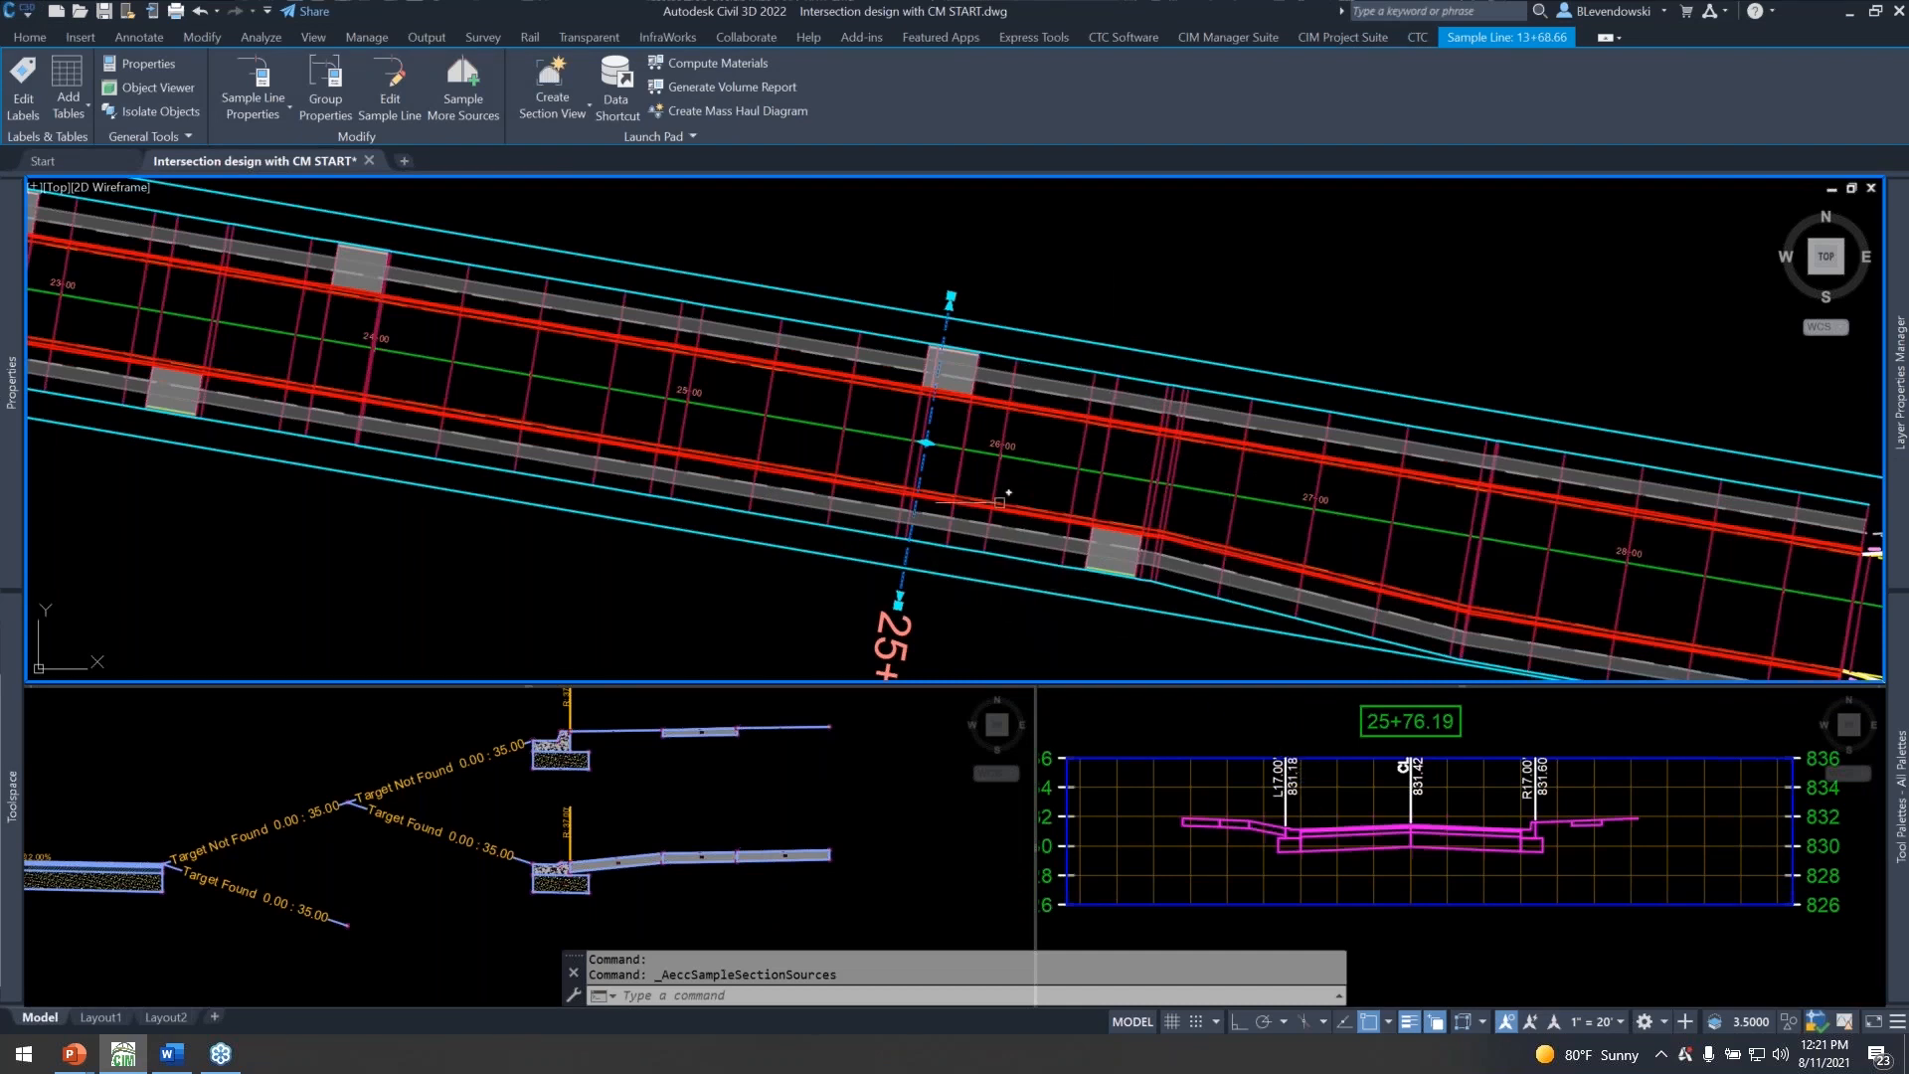
Compare the assembly's conditional target branches with the curb, driveway and boulevard on both sides of the 25+76.19 section.
click(672, 816)
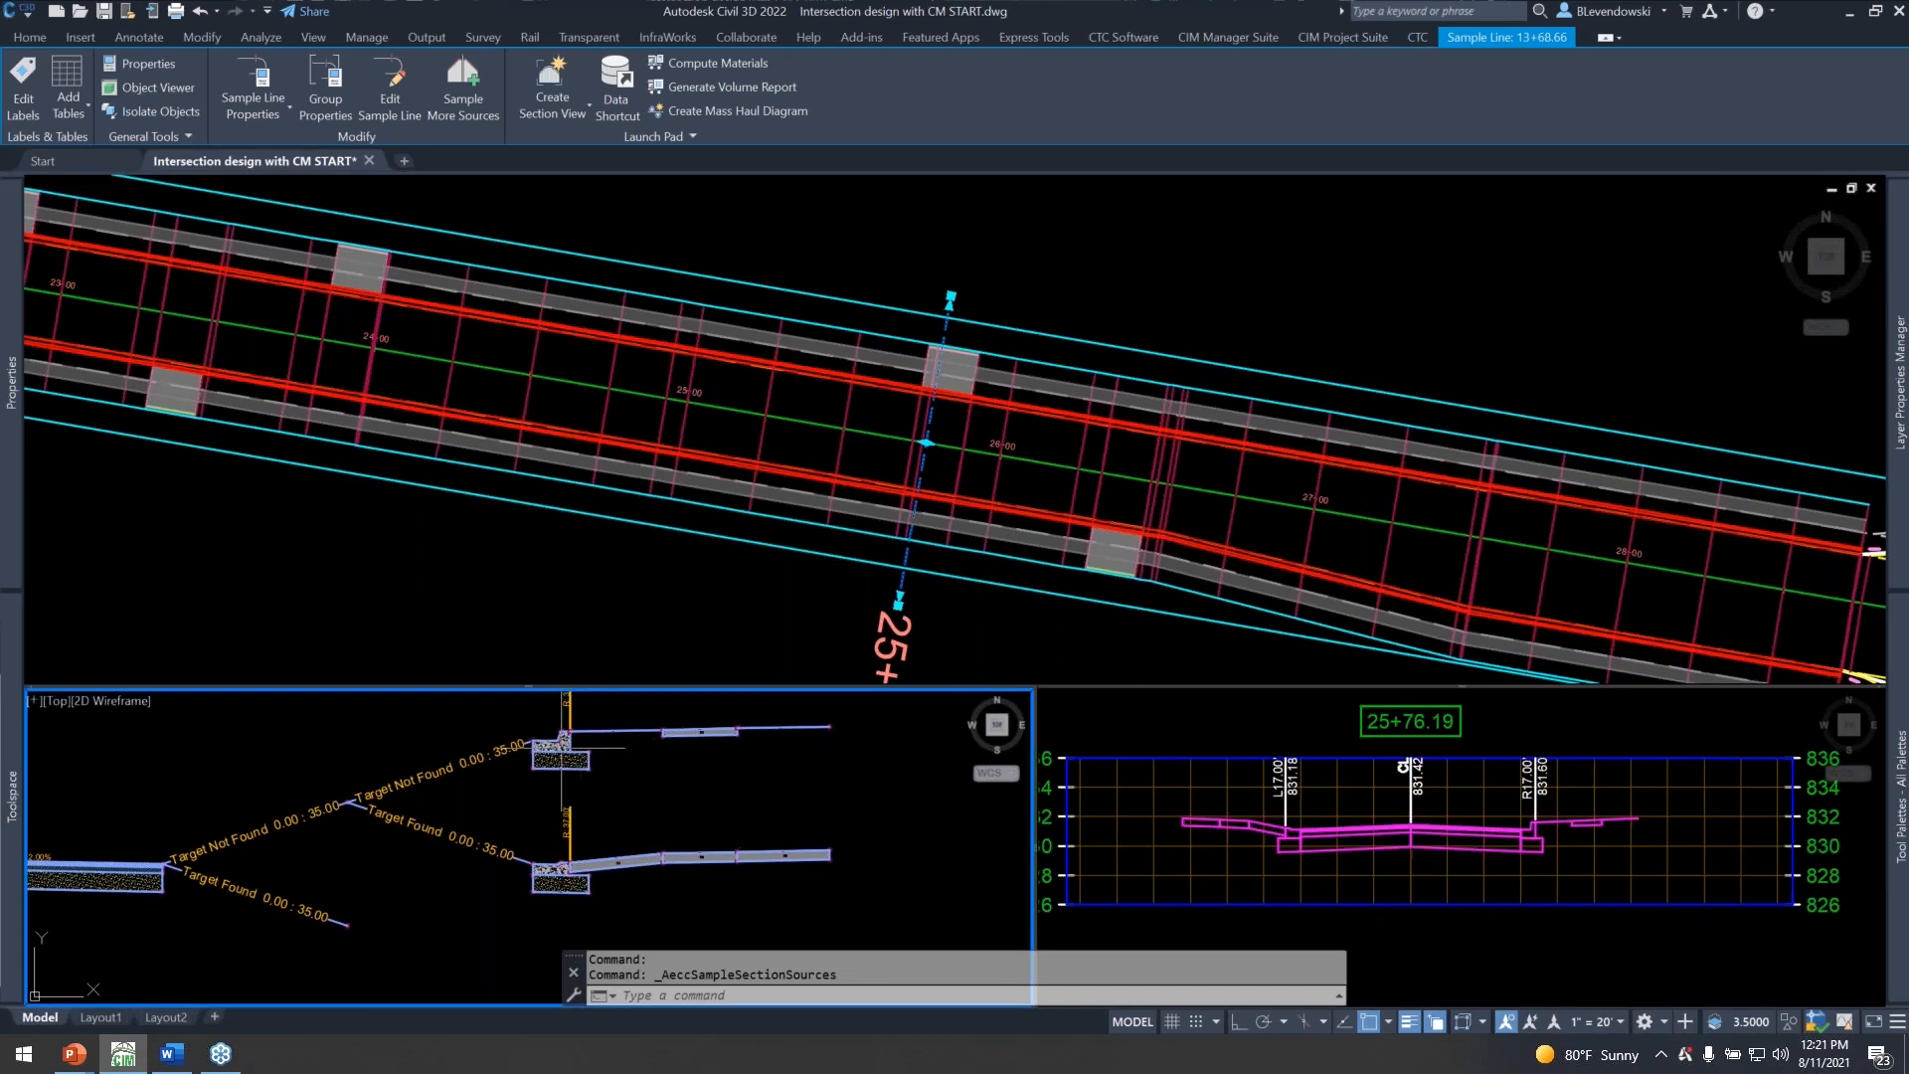
scroll(560, 751, up, 4)
scroll(560, 751, down, 5)
middle_drag(425, 791, 542, 805)
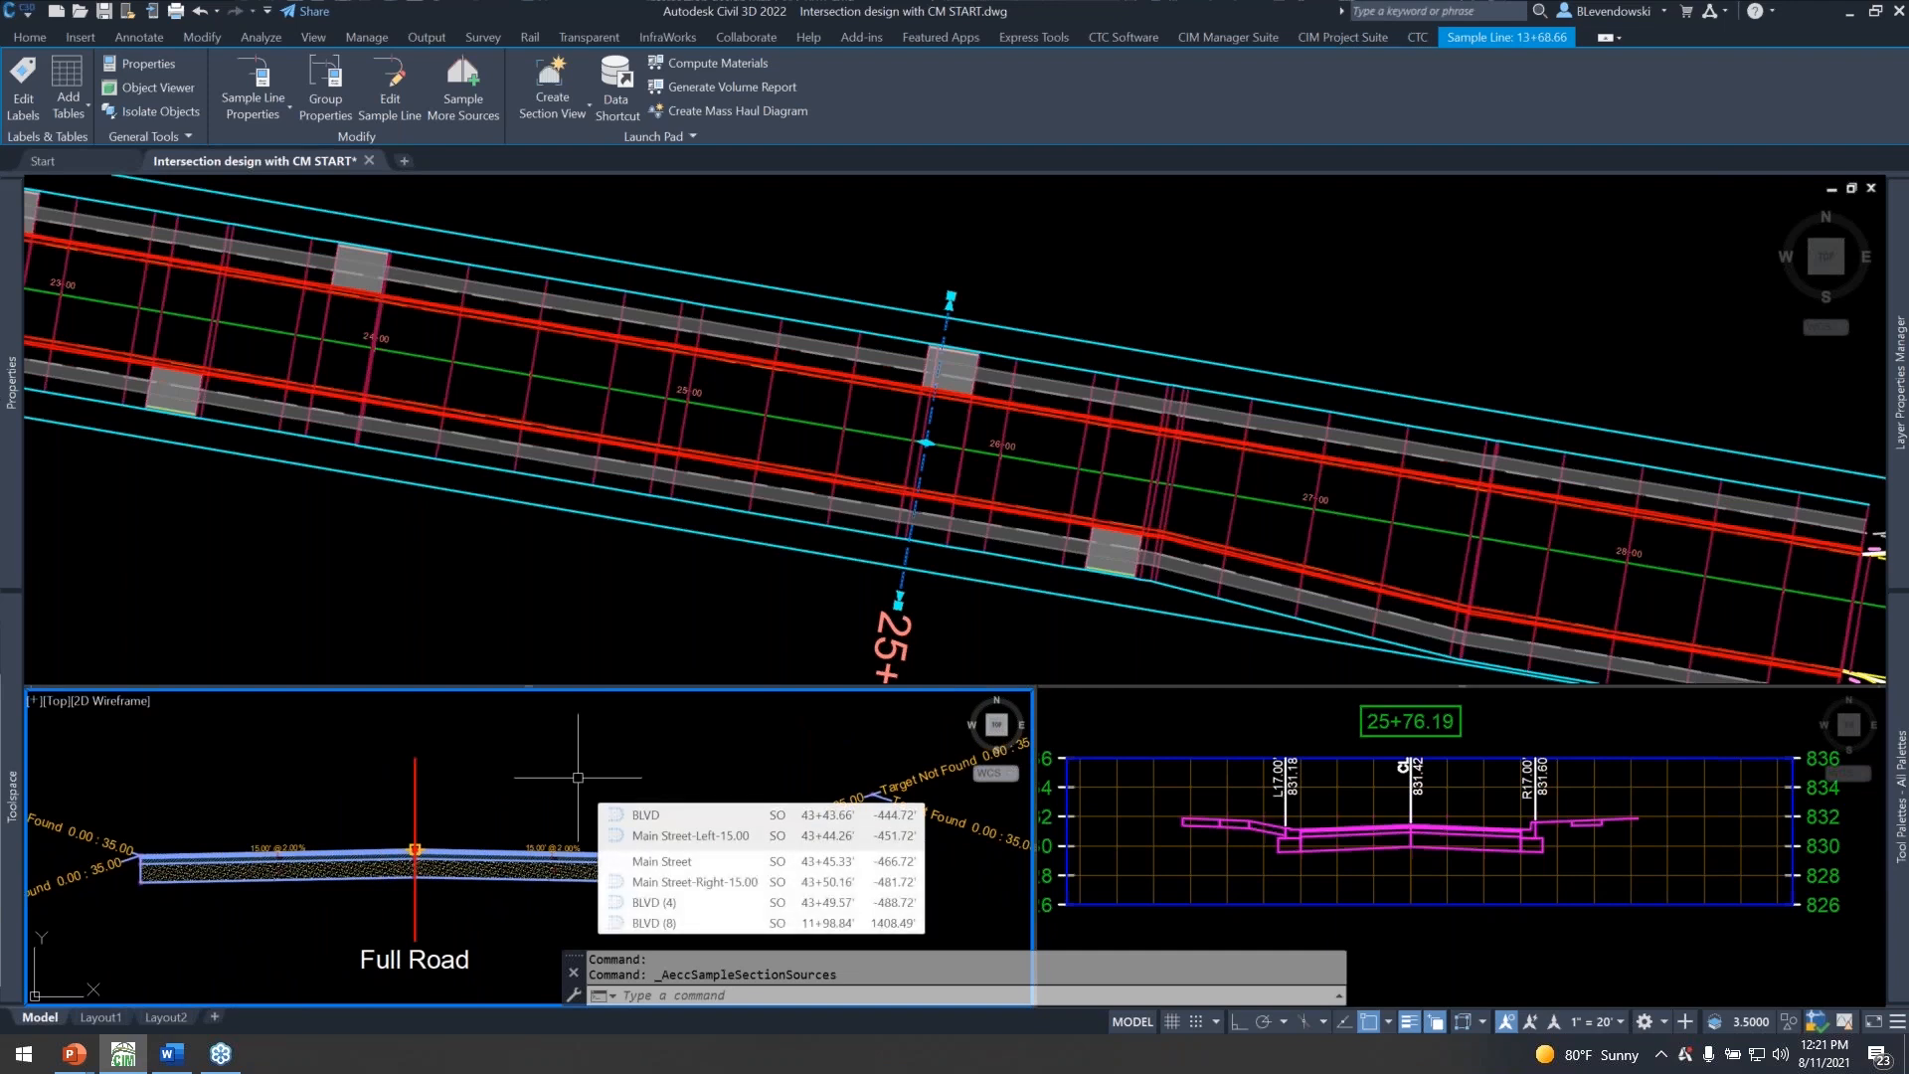
middle_drag(673, 776, 366, 796)
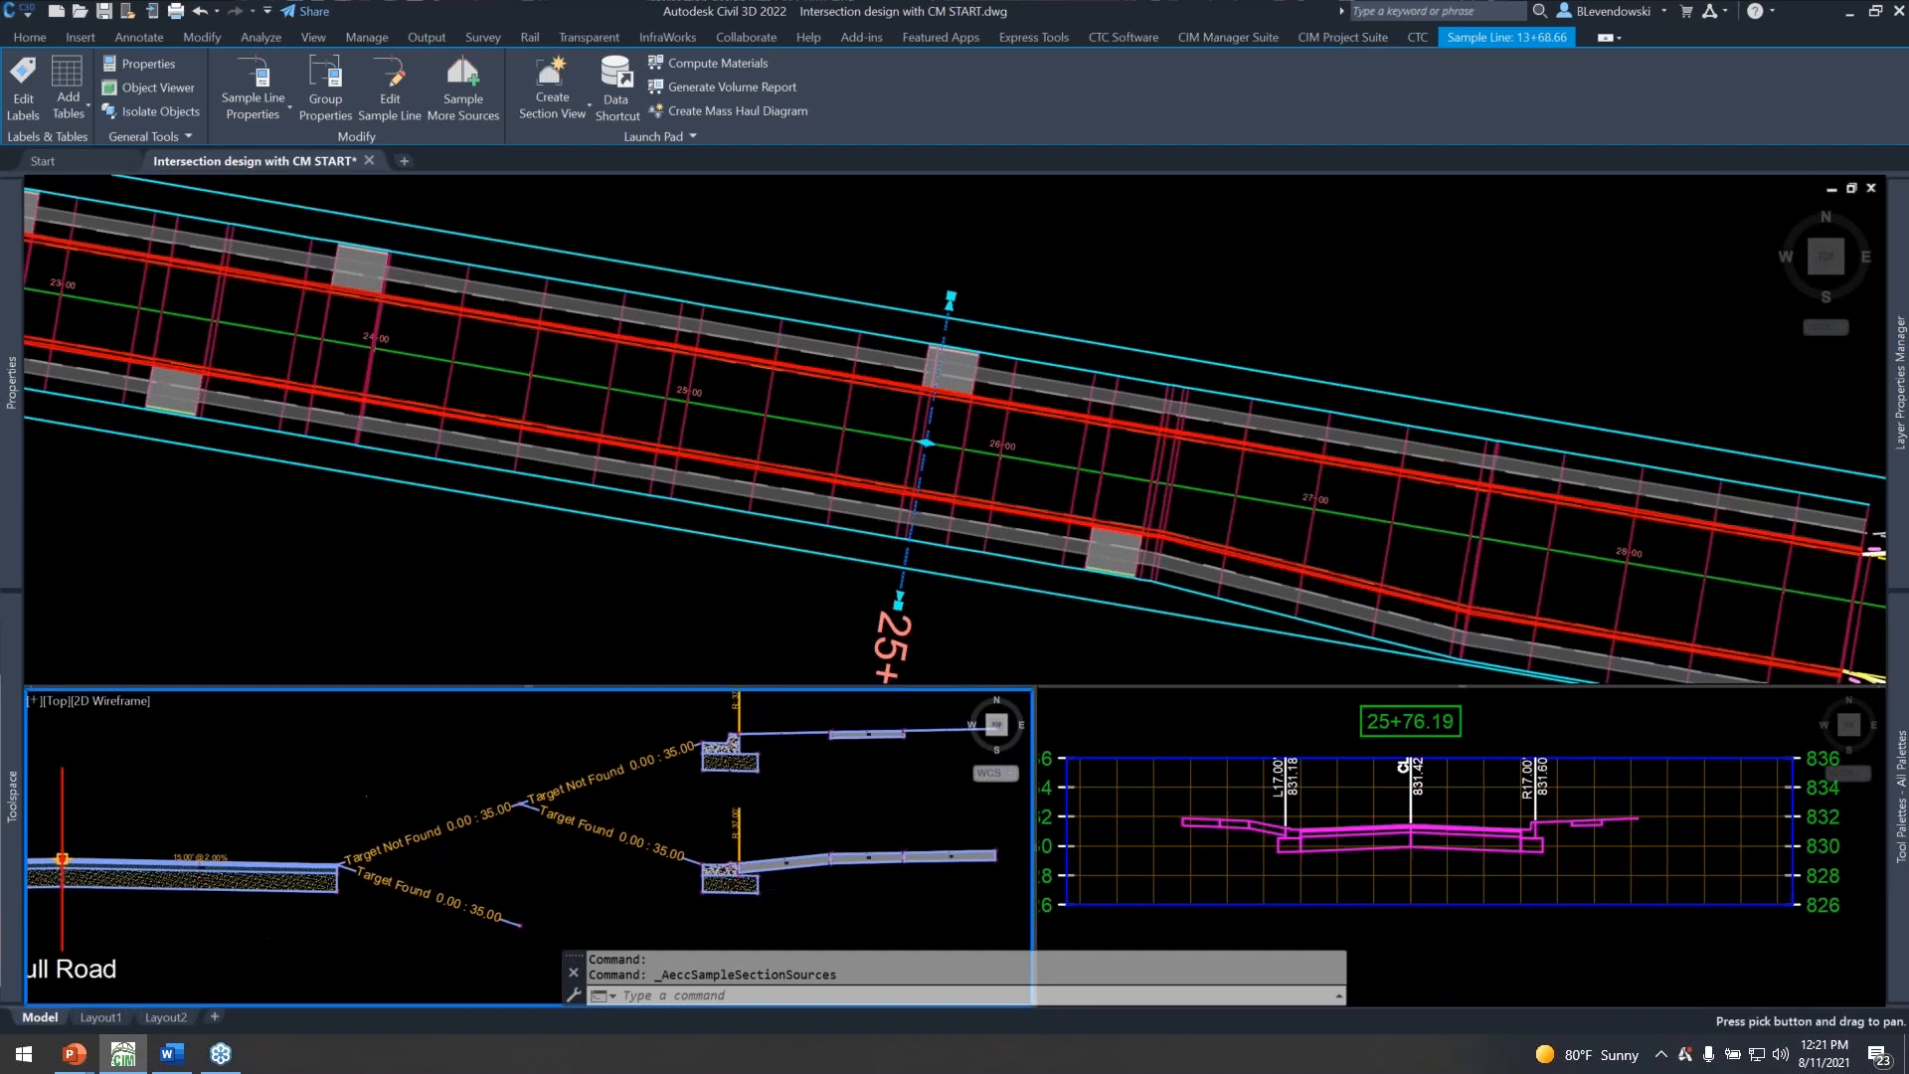
click(1165, 665)
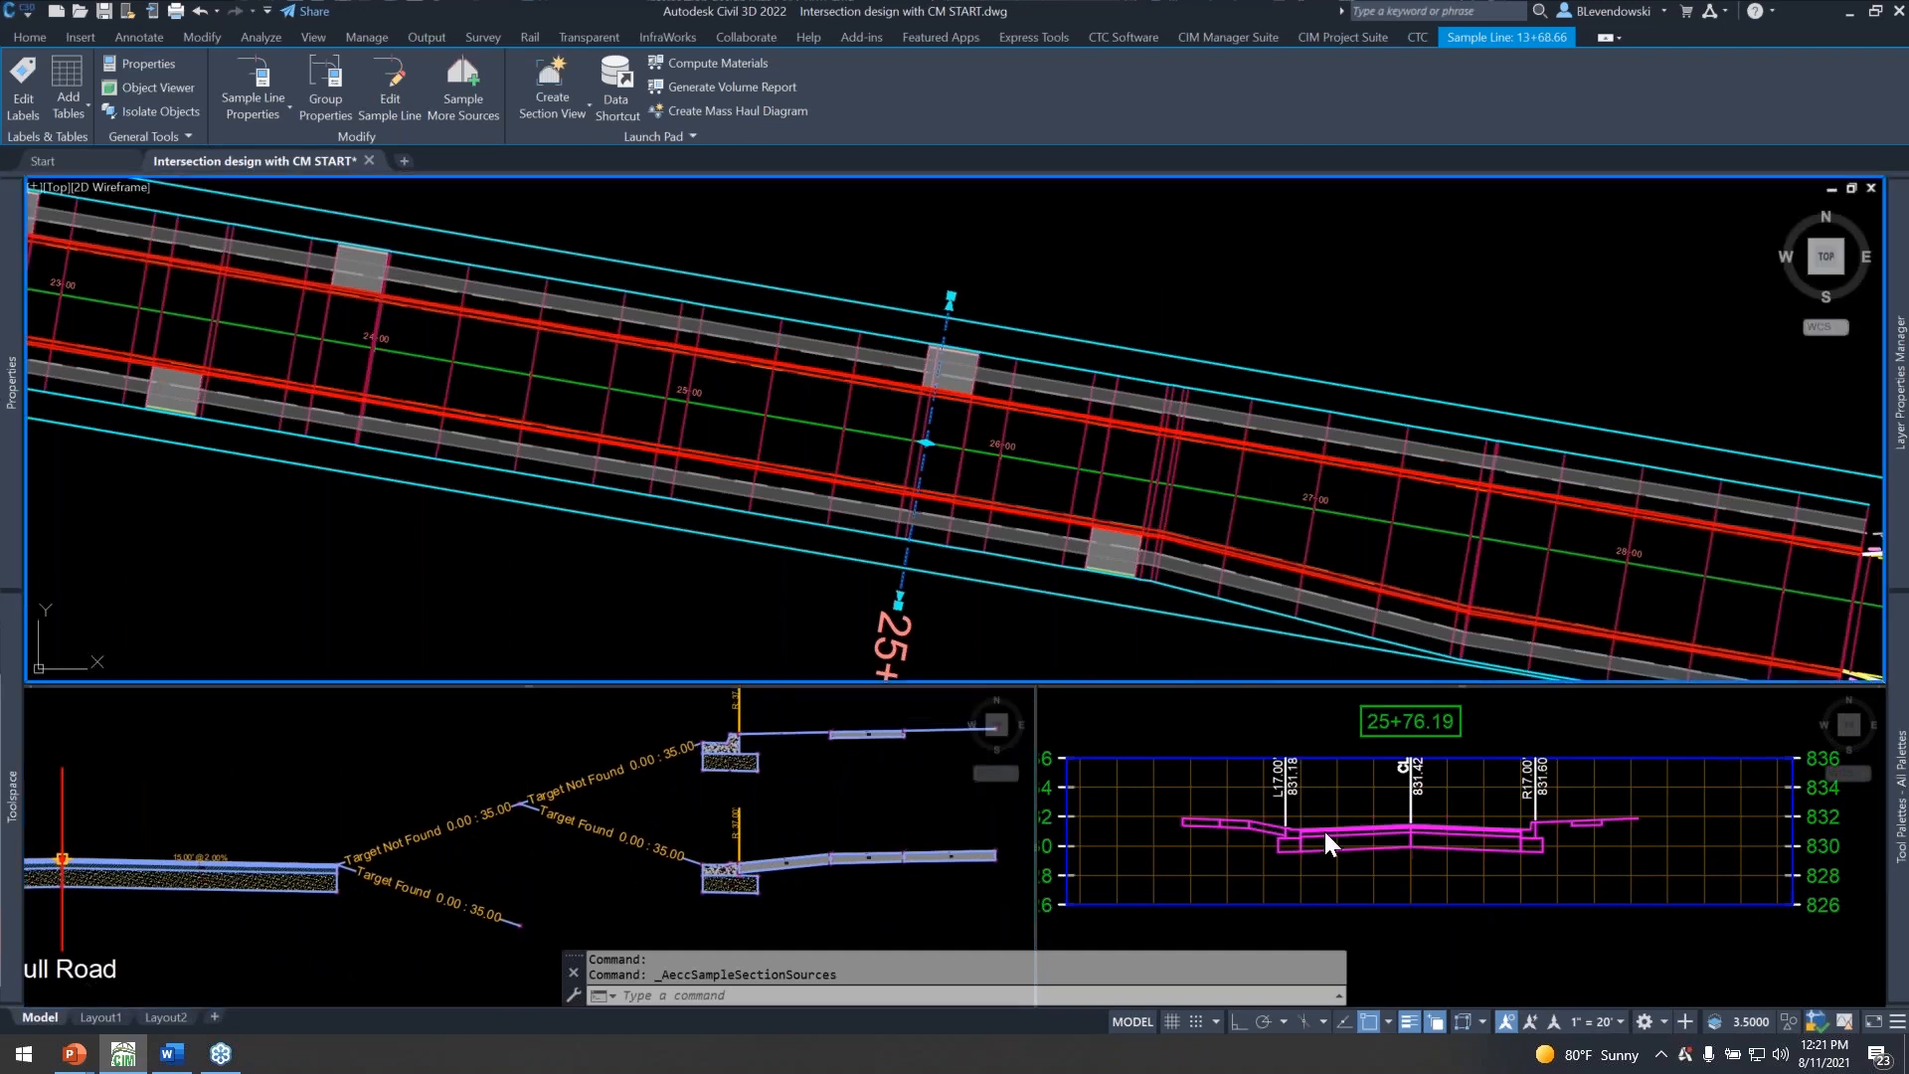
click(1311, 845)
scroll(1283, 831, up, 5)
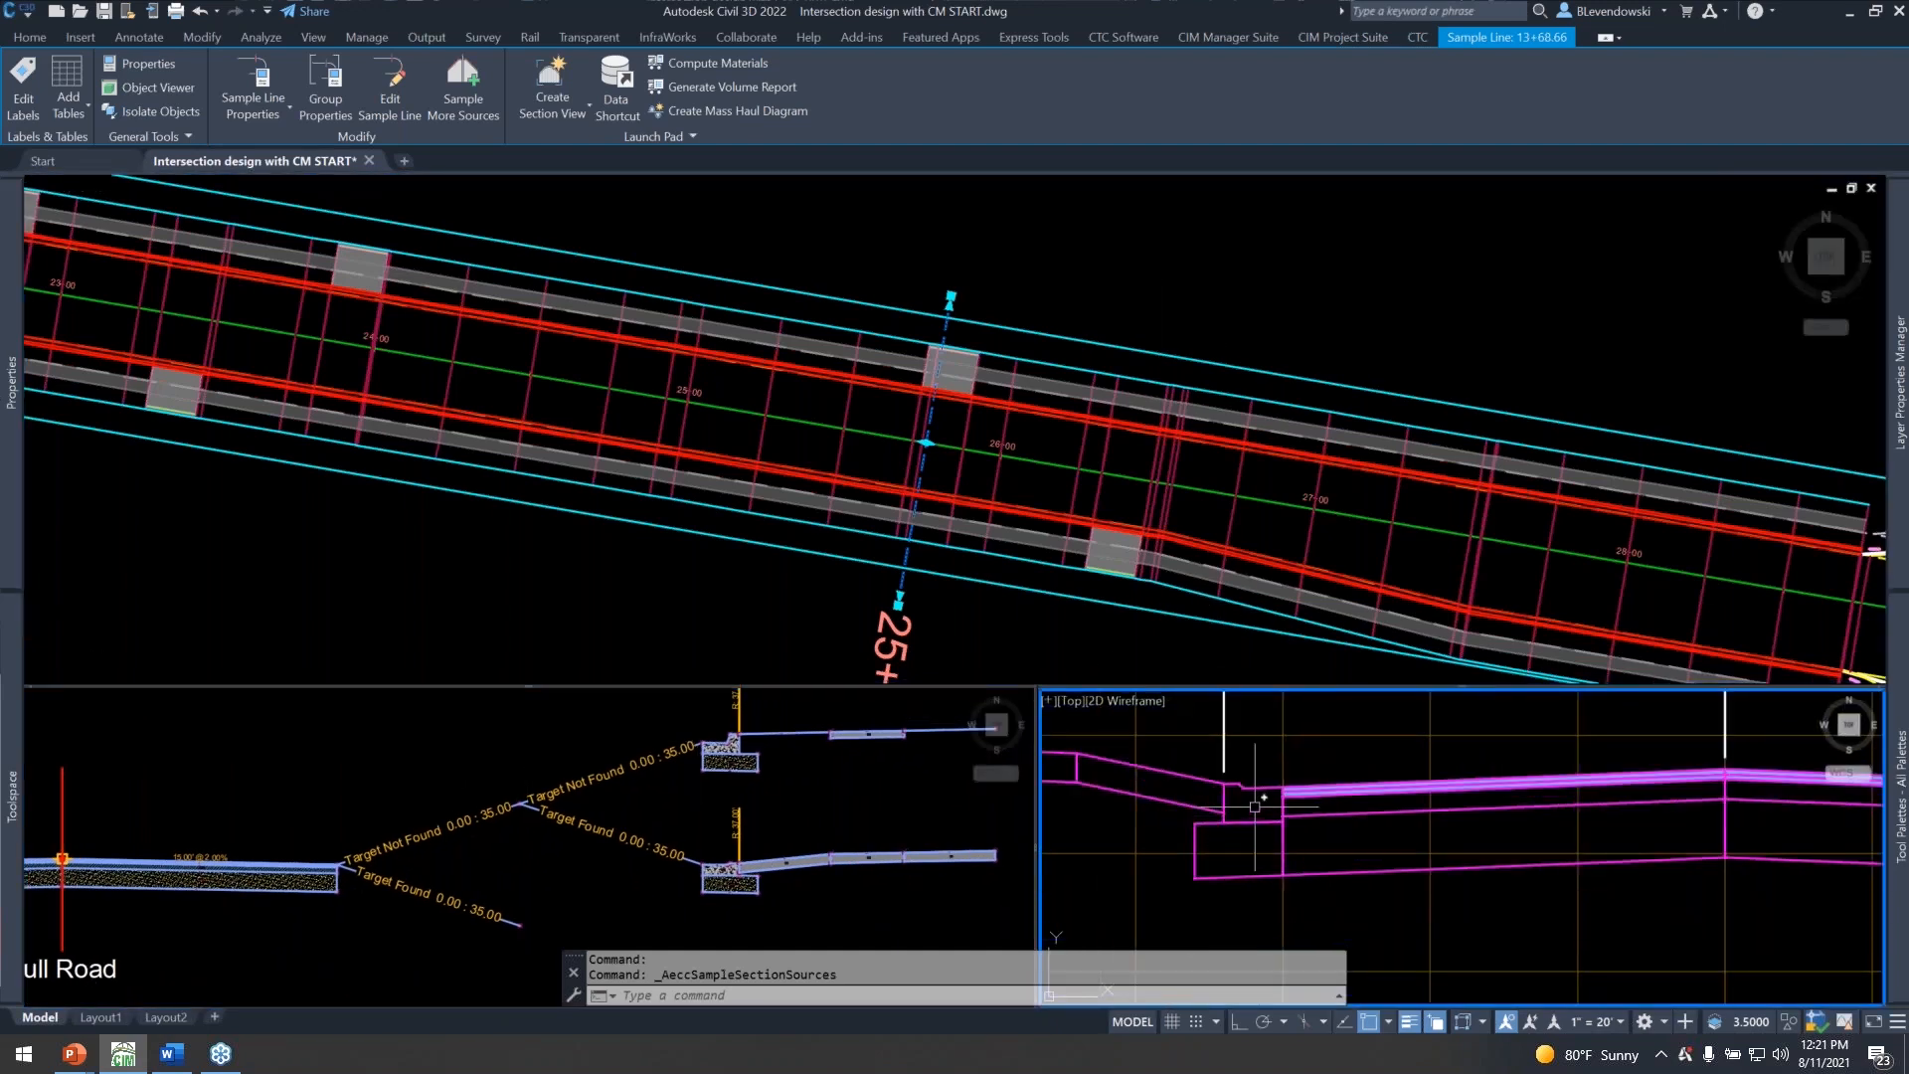
scroll(1255, 806, down, 5)
scroll(1293, 805, down, 2)
scroll(1292, 806, up, 5)
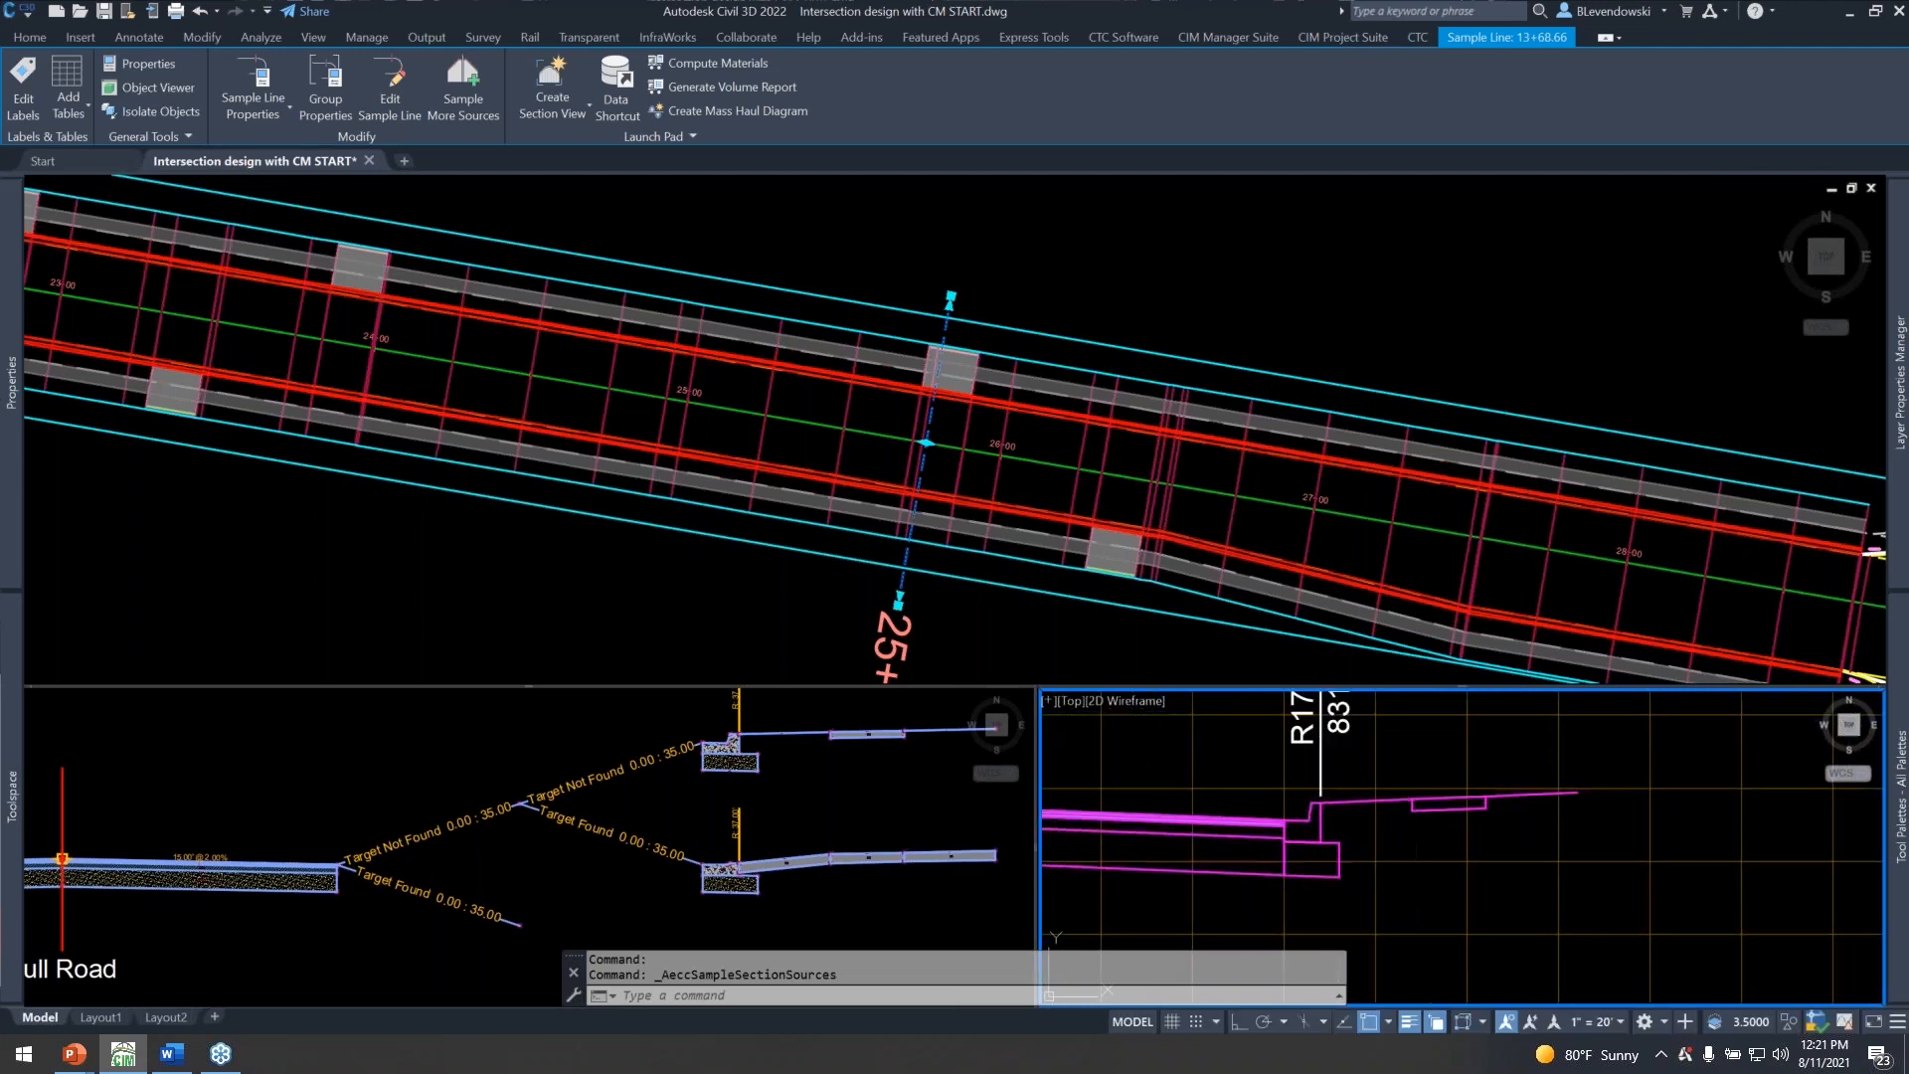
Review the Main Street corridor's driveways and lanes in plan around the 2nd Ave and 3rd Ave intersections, and deselect the sample line.
click(1024, 221)
scroll(875, 263, down, 5)
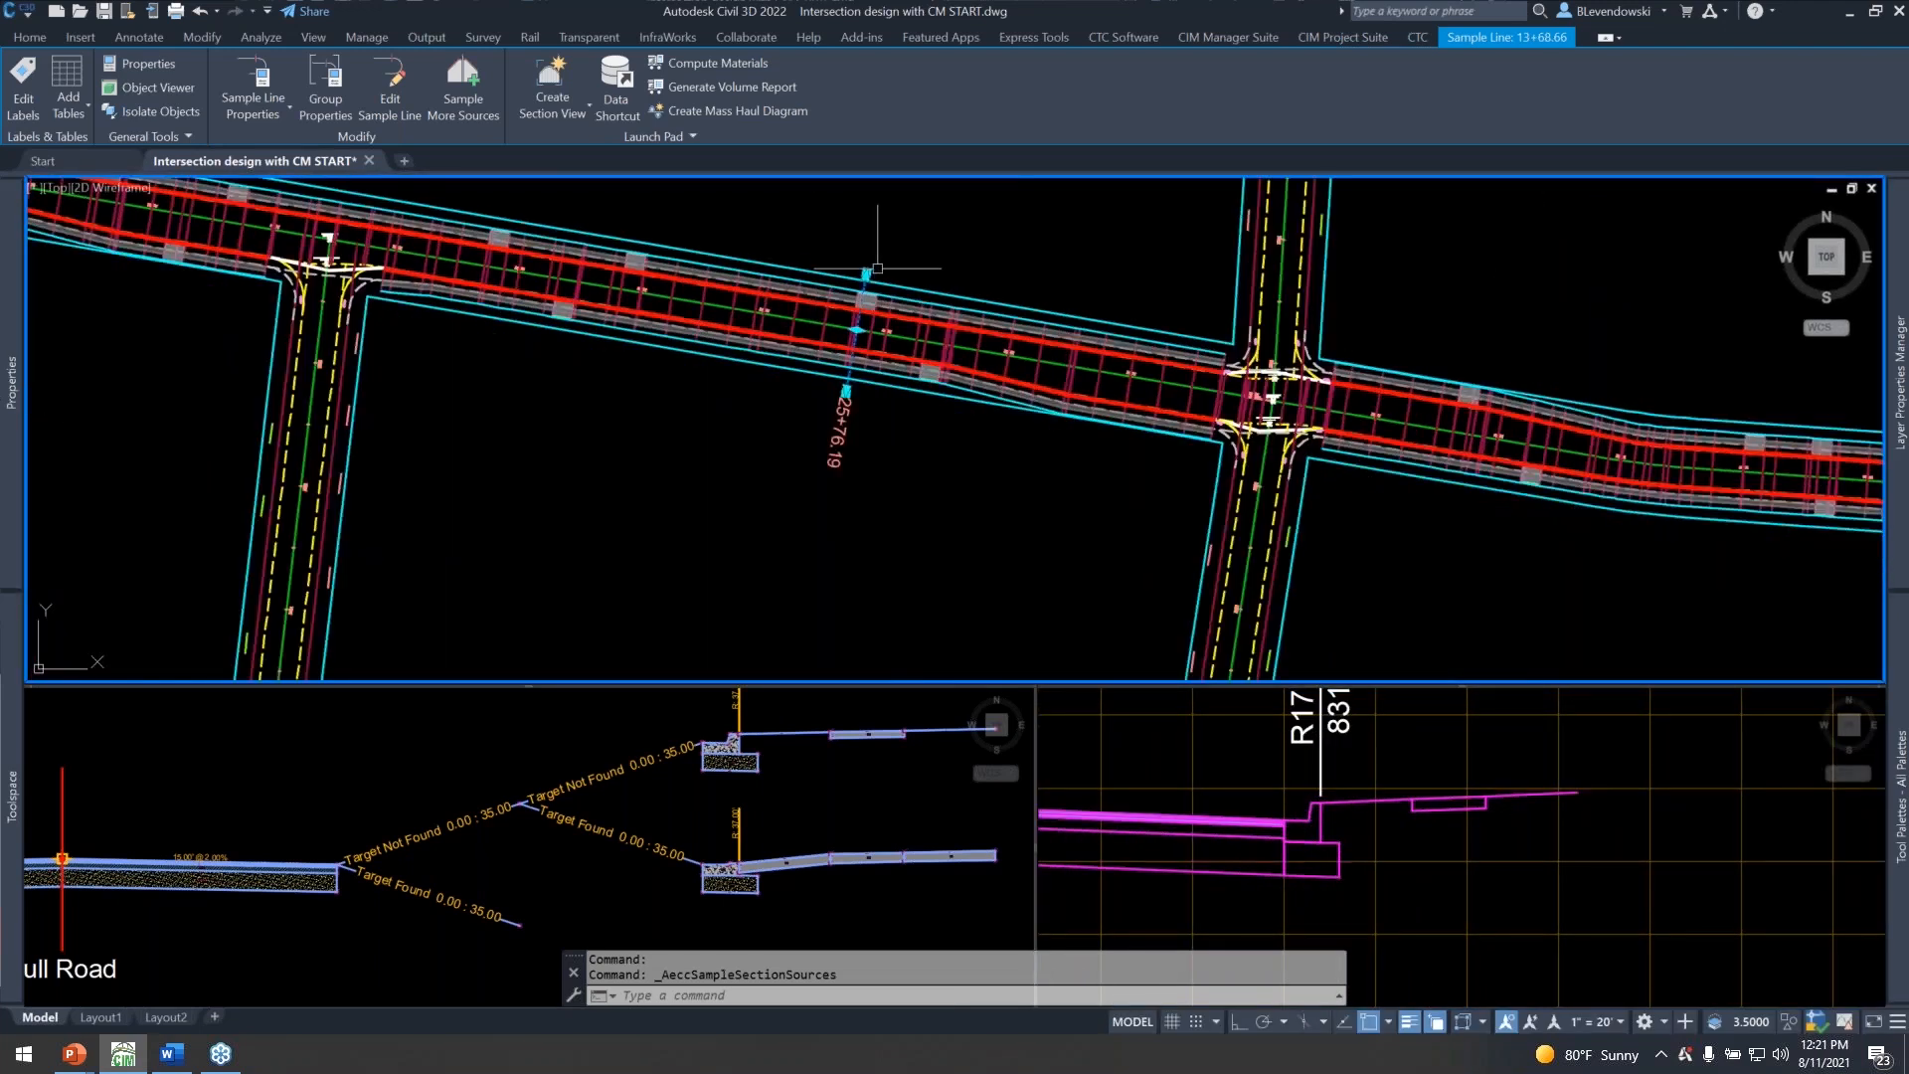
middle_drag(648, 426, 1227, 567)
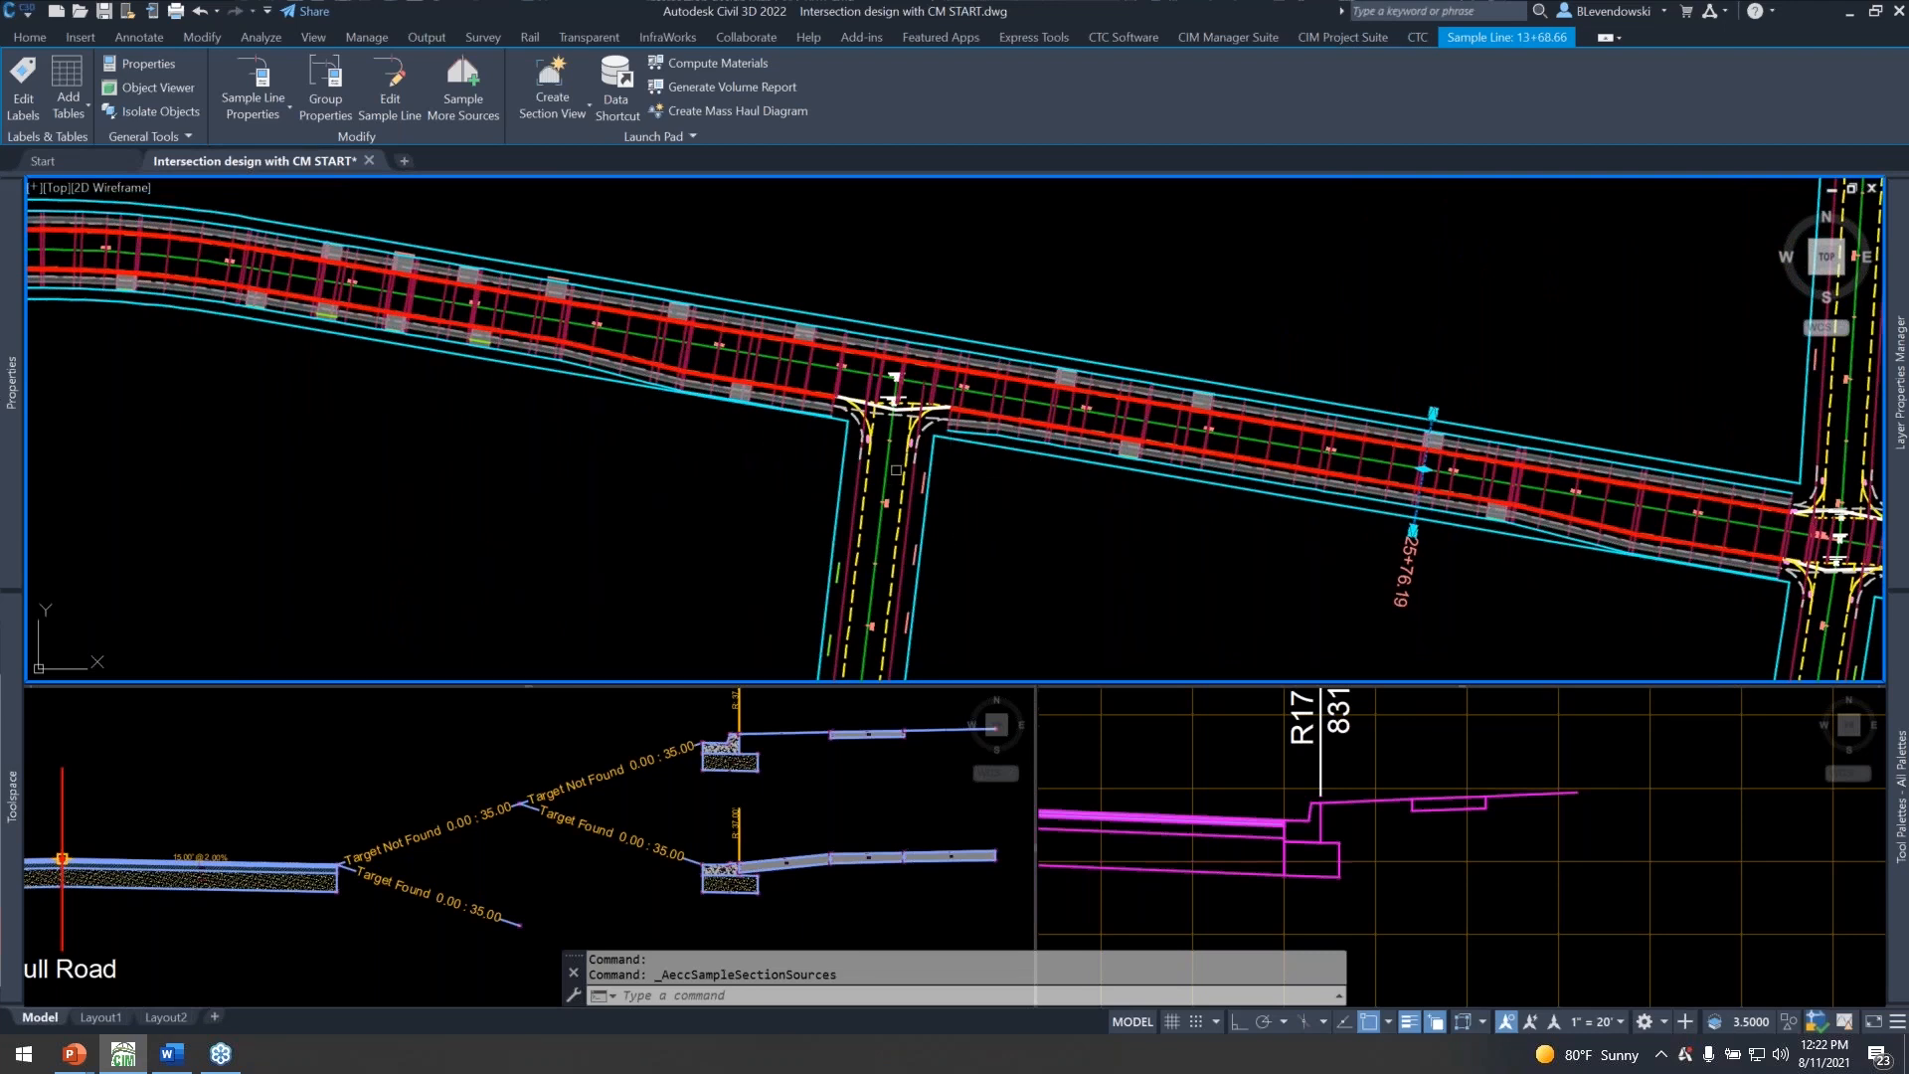
scroll(805, 482, up, 2)
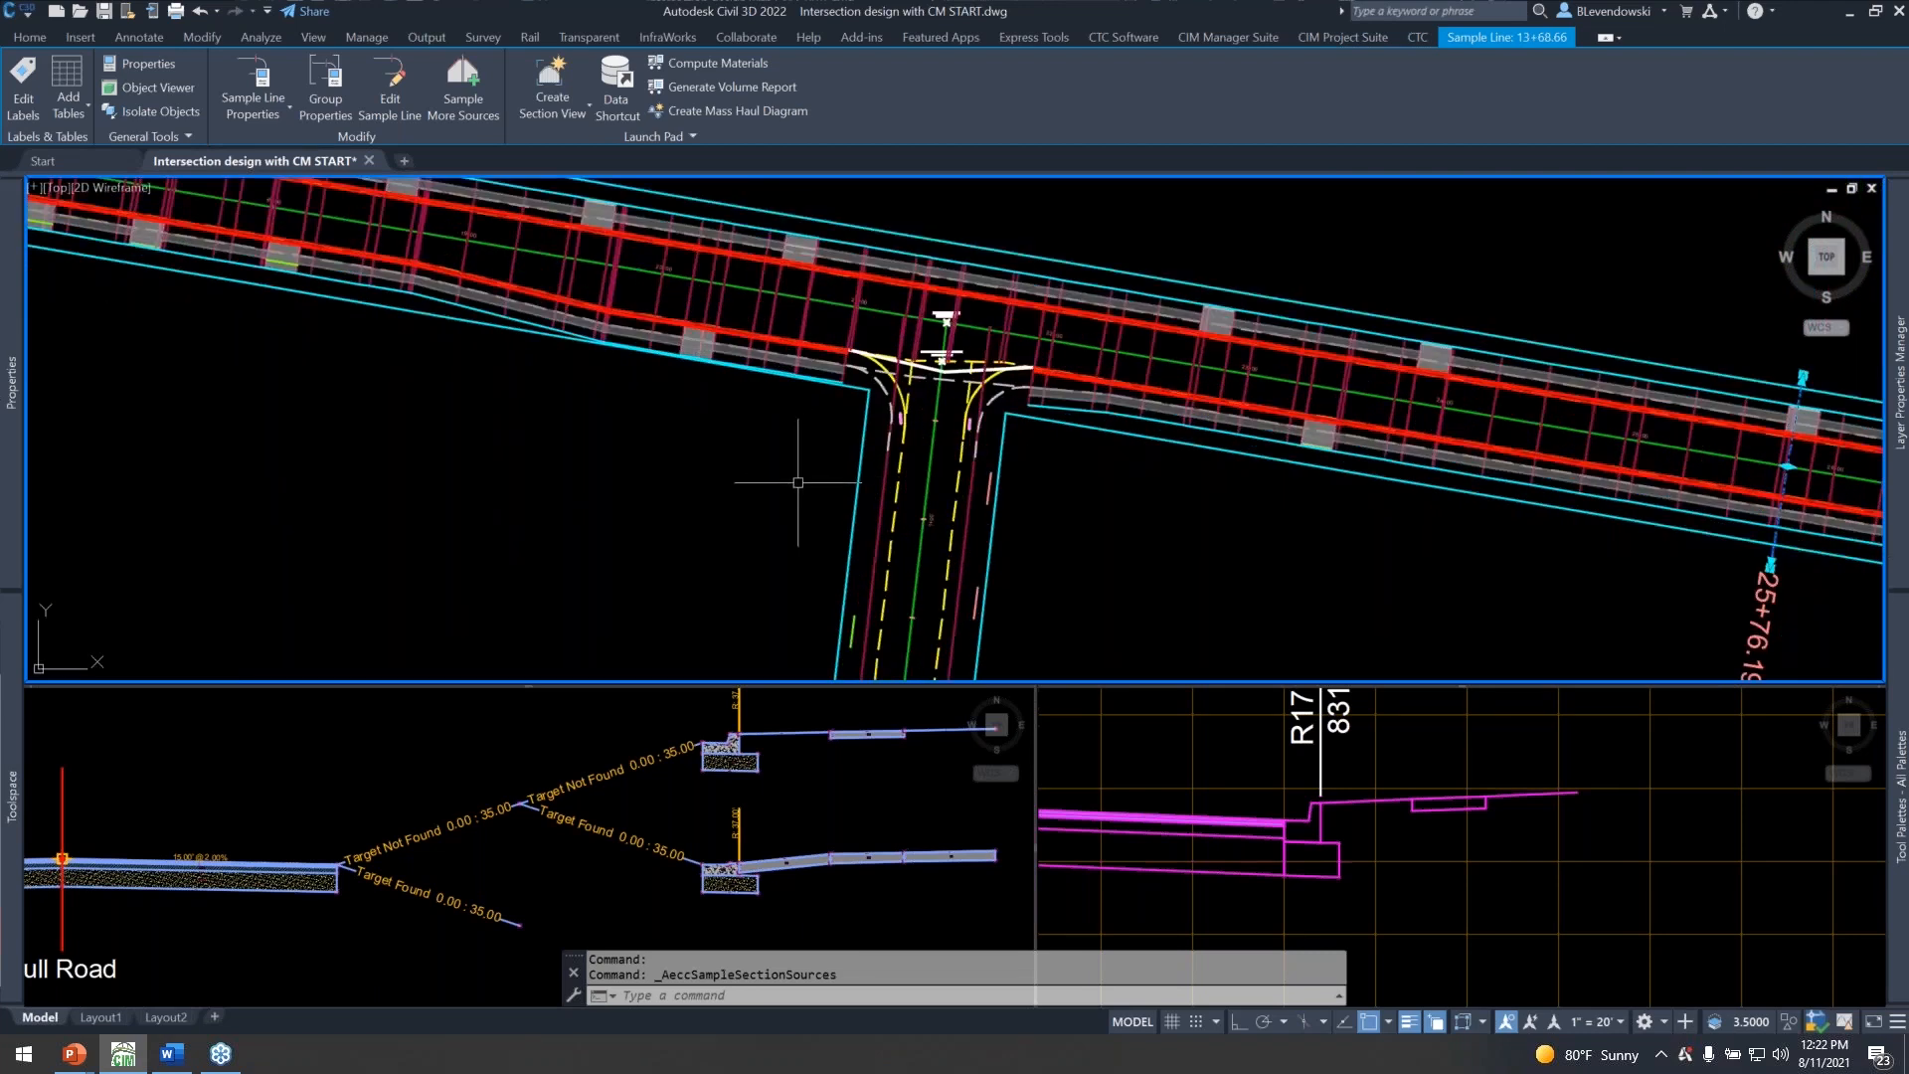
middle_drag(1086, 447, 903, 488)
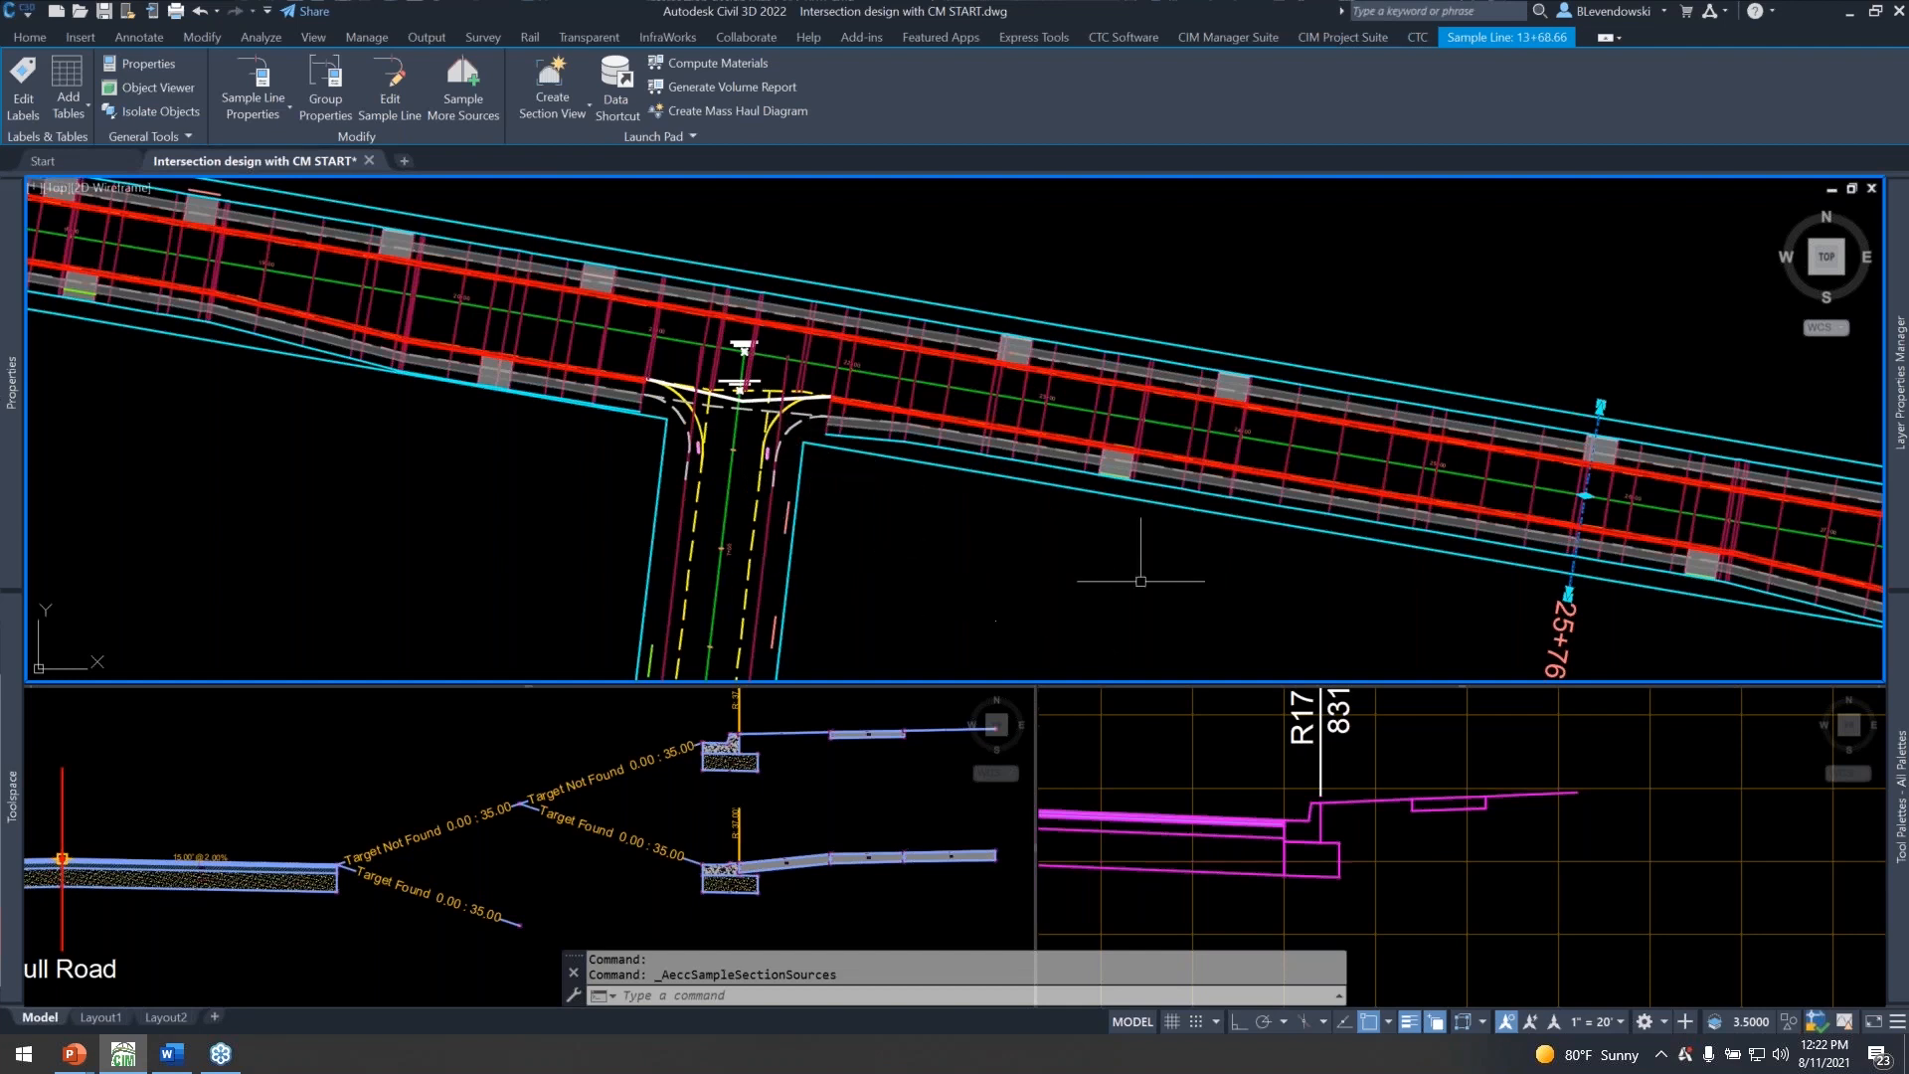
middle_drag(1241, 587, 617, 498)
middle_drag(1326, 597, 856, 553)
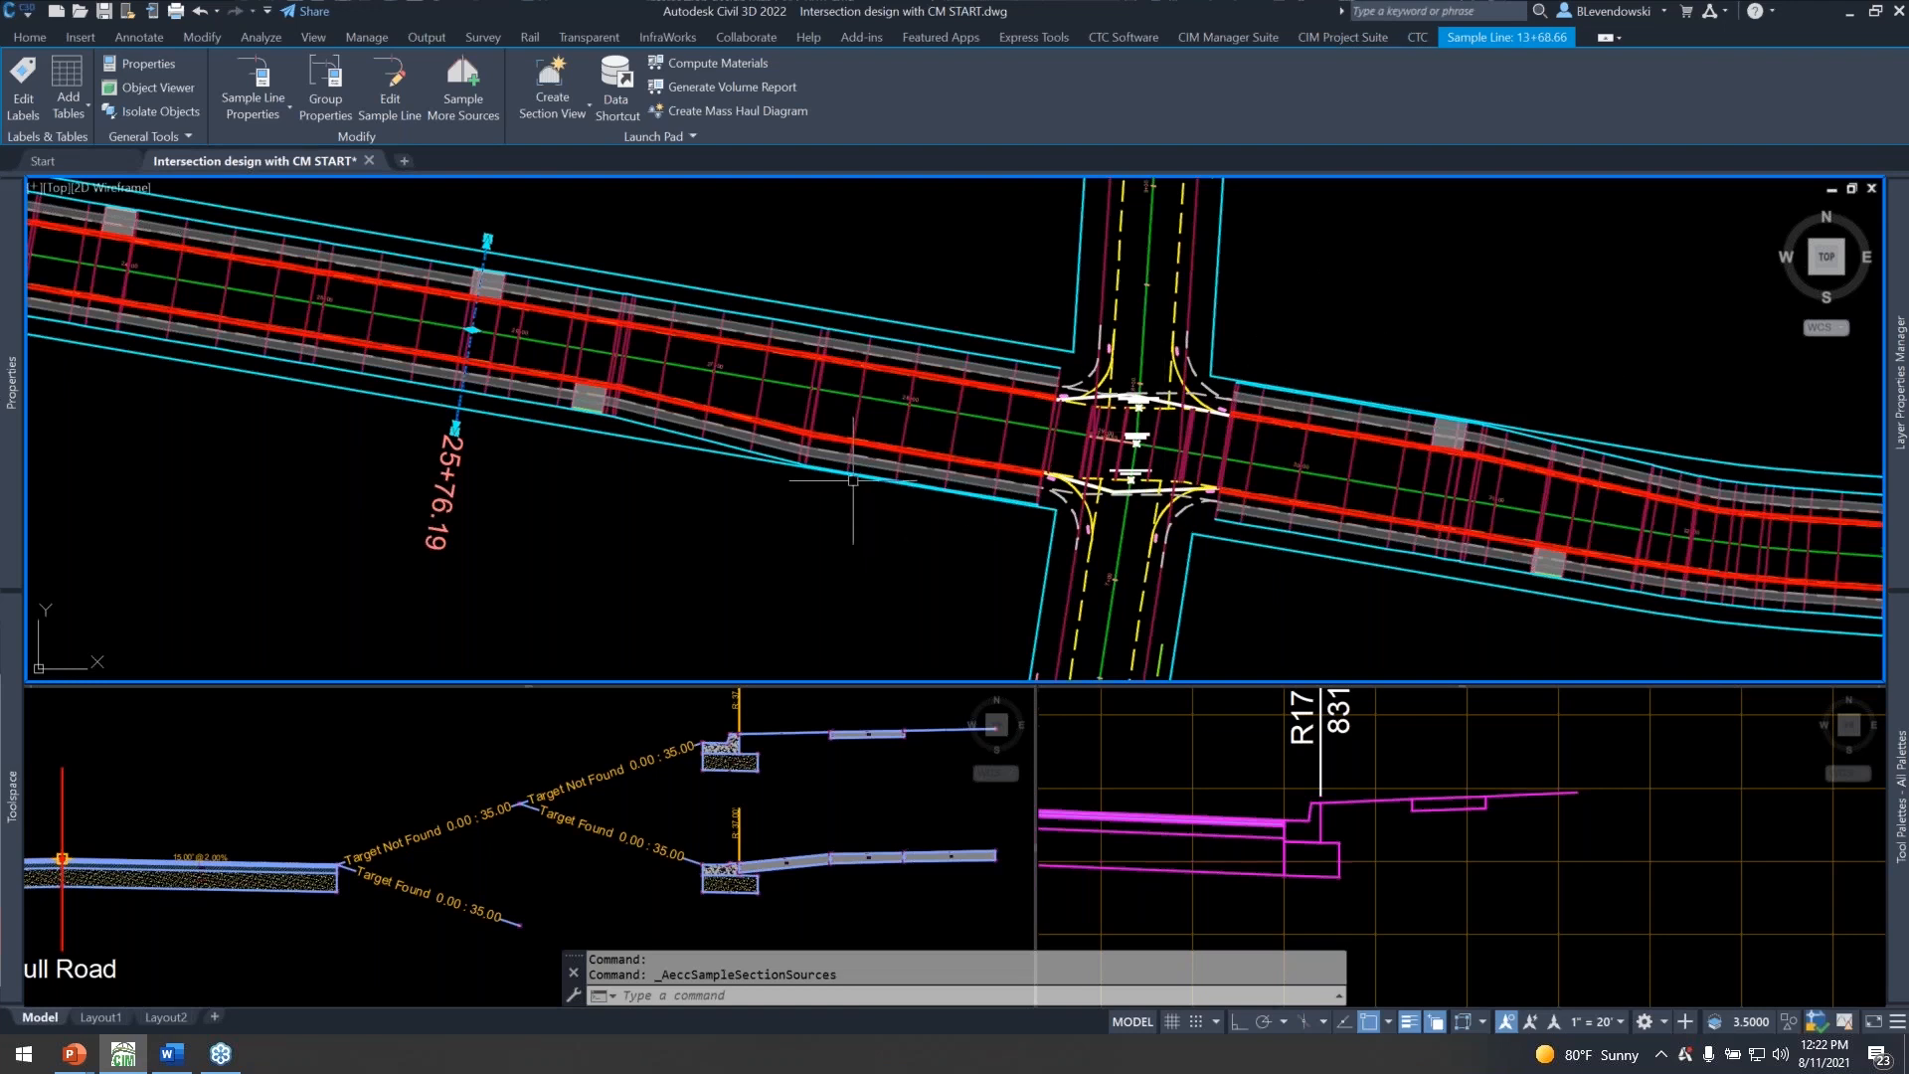
middle_drag(354, 438, 1339, 630)
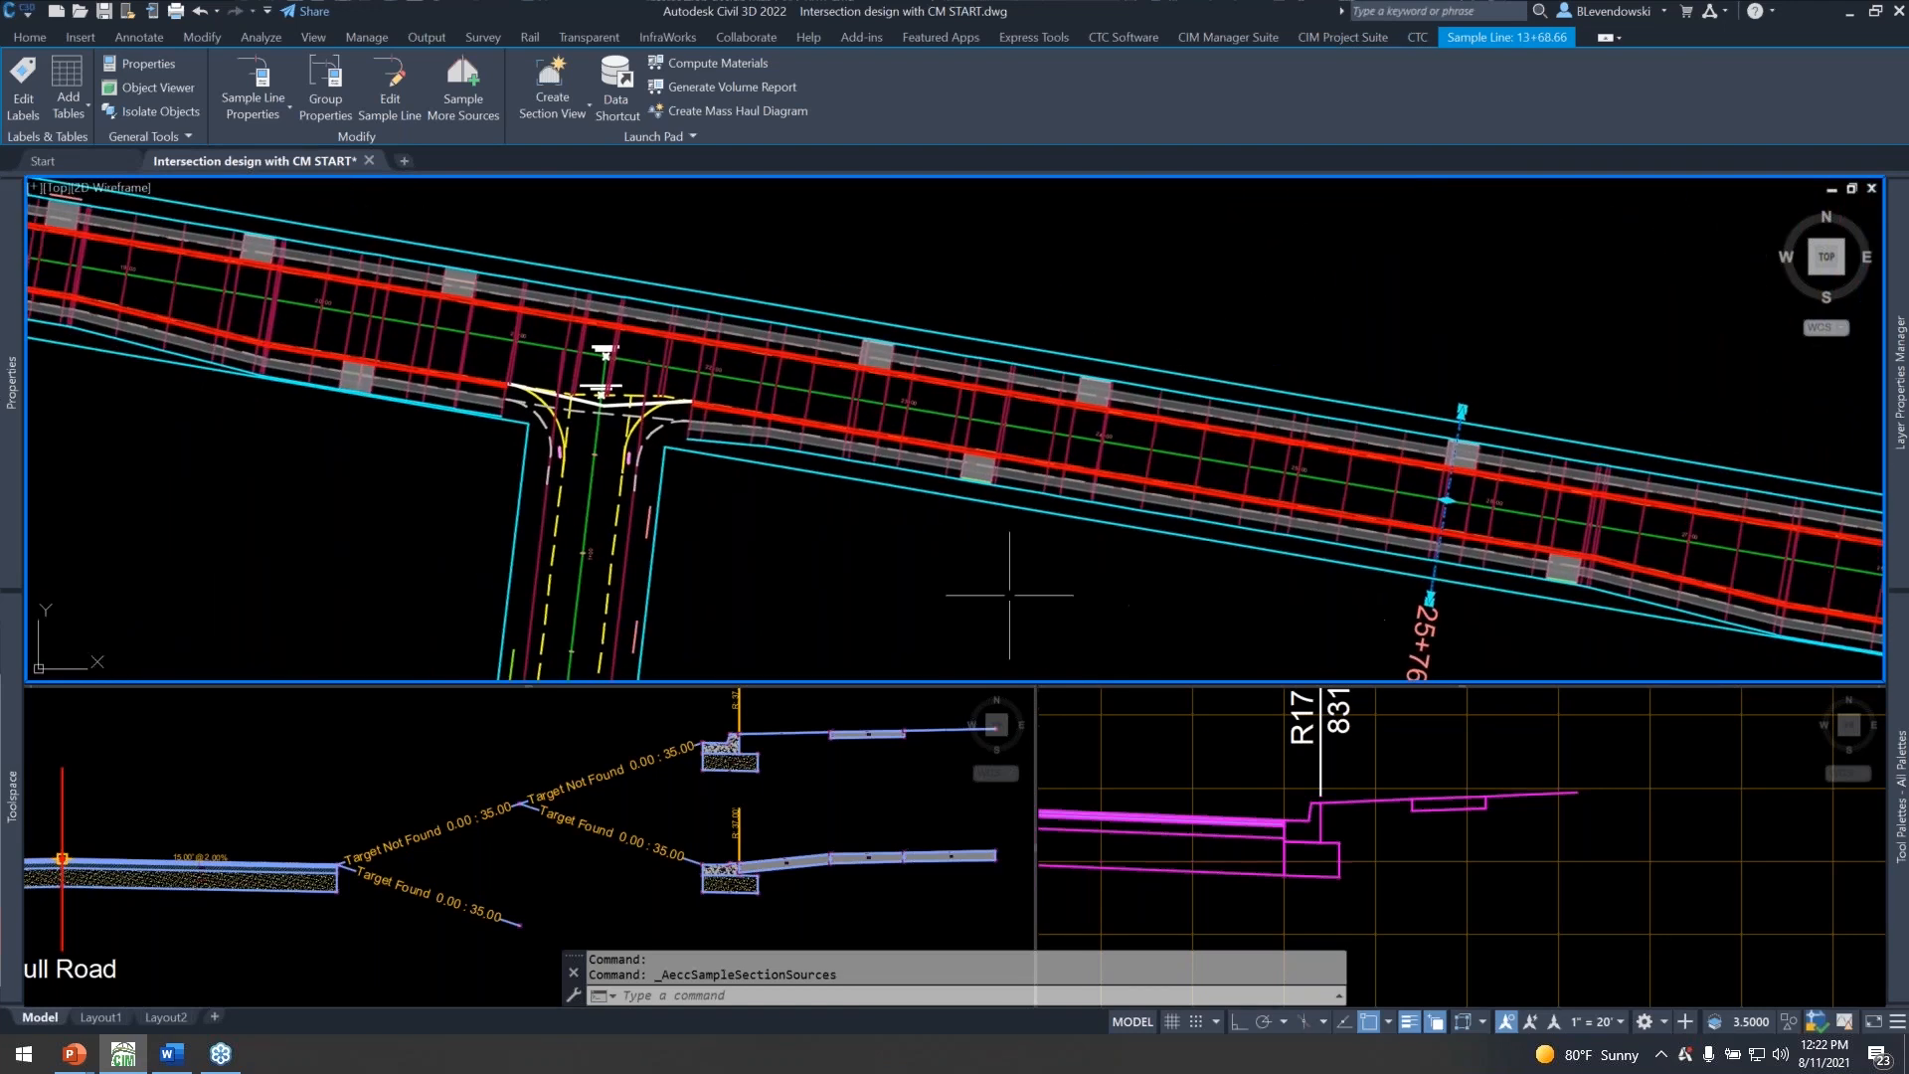
key(Escape)
key(Escape)
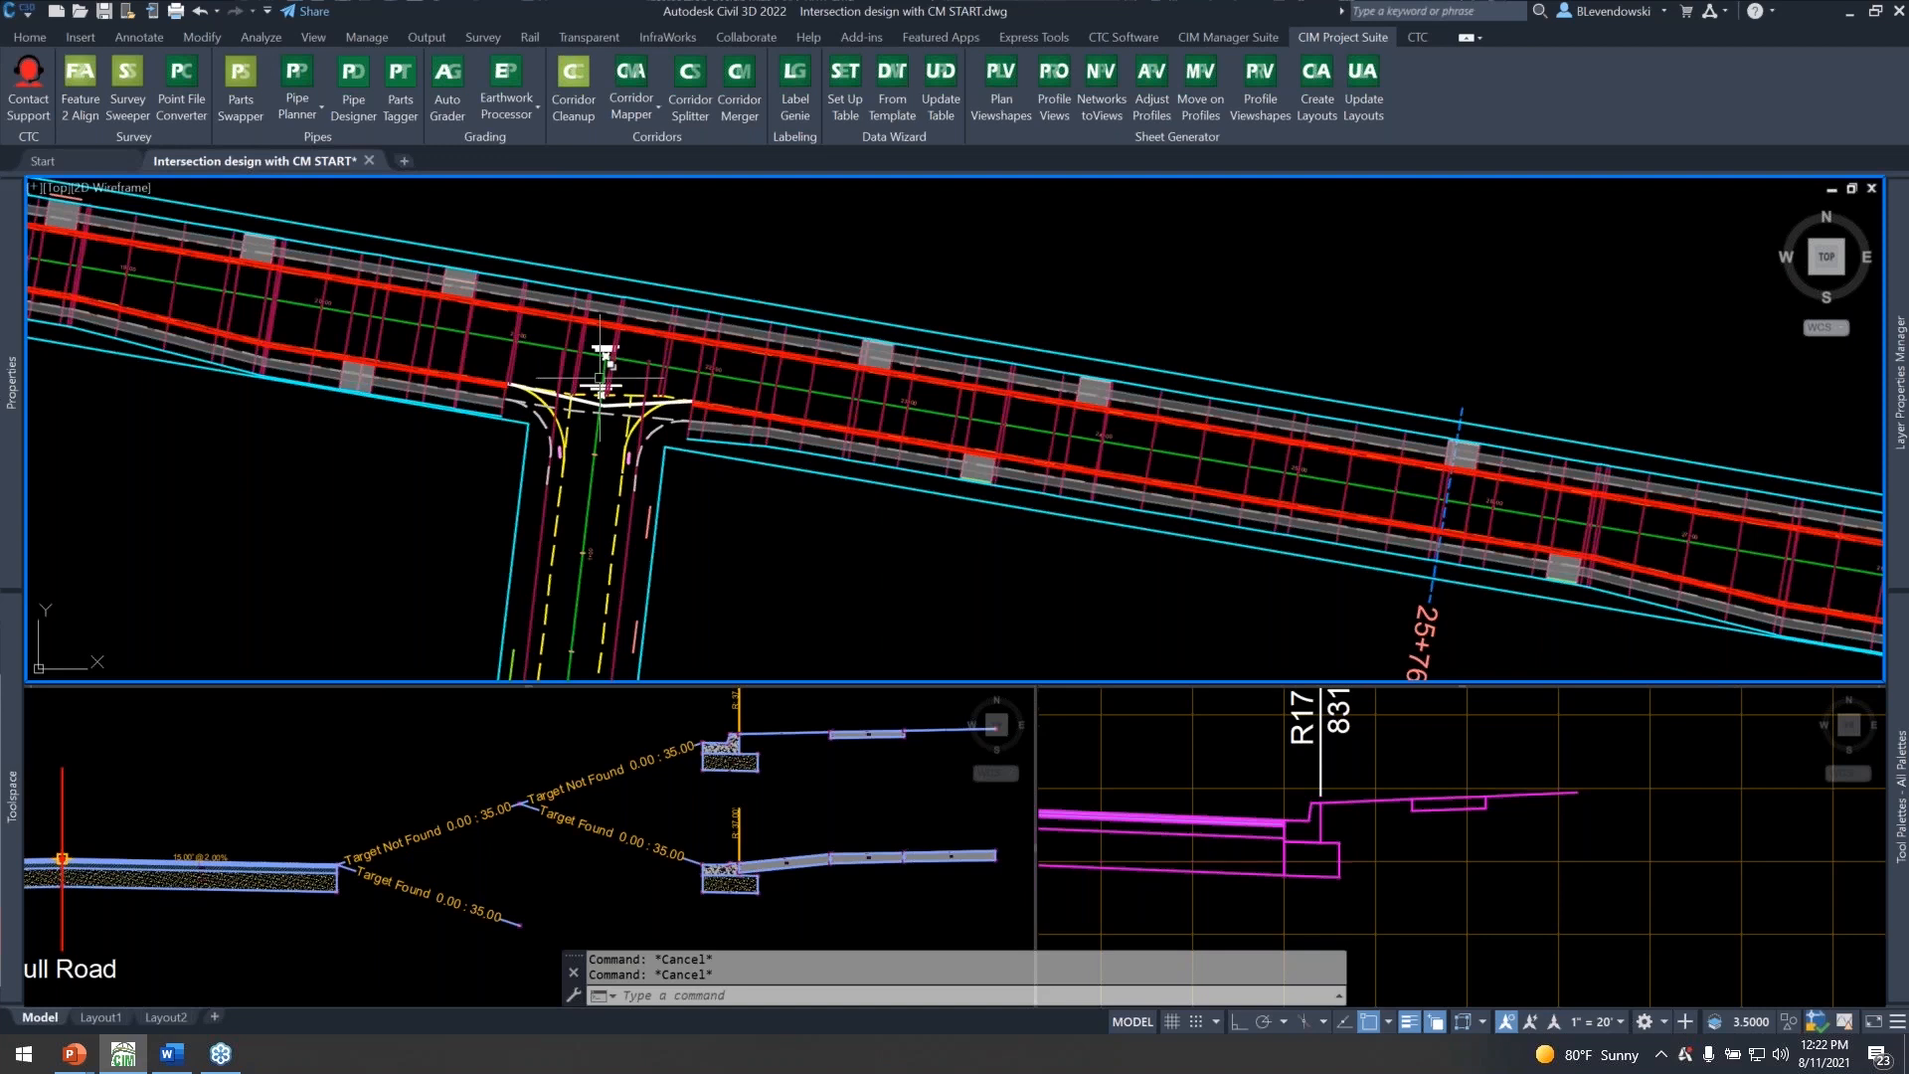
Examine the crossing points at the 2nd Ave intersection and locate the 3rd Ave profile view.
scroll(616, 378, up, 4)
middle_drag(658, 389, 704, 407)
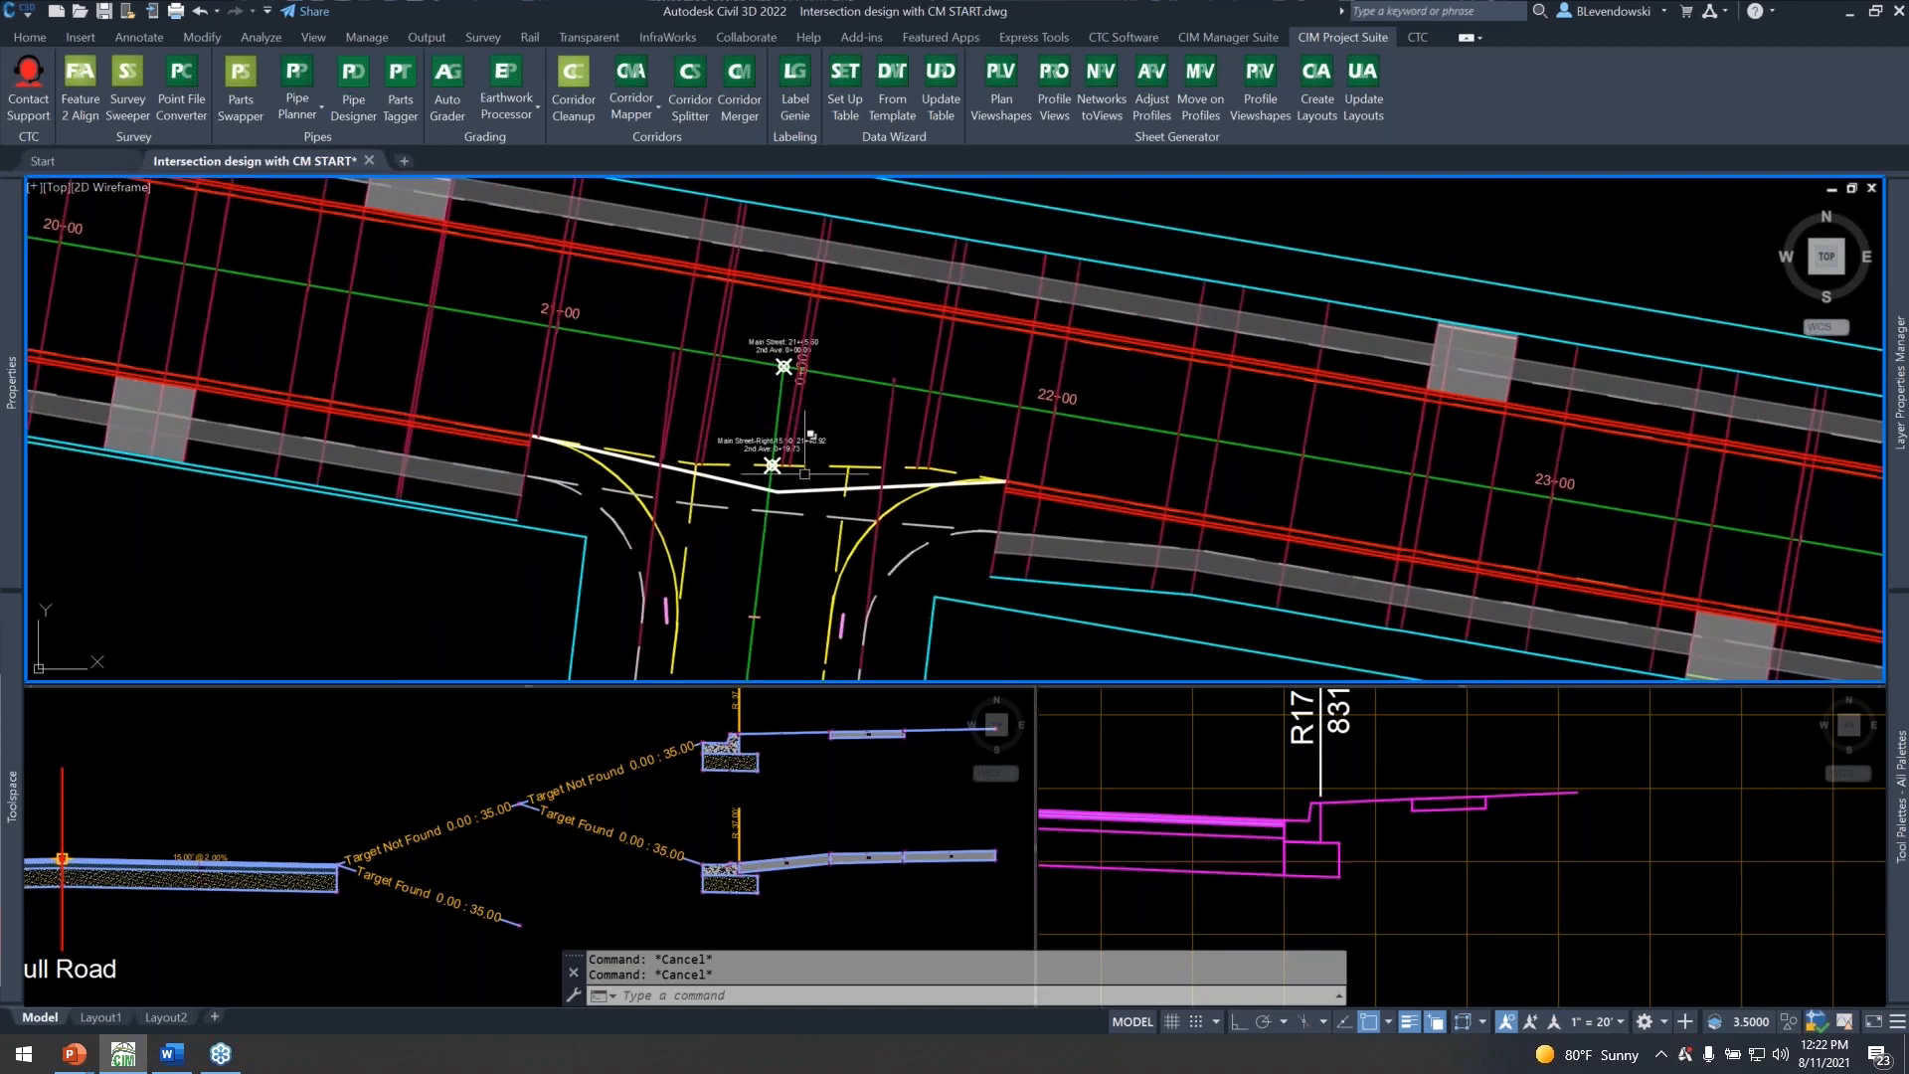
click(1283, 820)
scroll(1402, 863, down, 5)
middle_drag(1765, 894, 1293, 838)
middle_drag(1579, 845, 1585, 919)
middle_drag(1481, 777, 1395, 725)
middle_drag(1714, 893, 1258, 829)
middle_drag(1599, 895, 1651, 854)
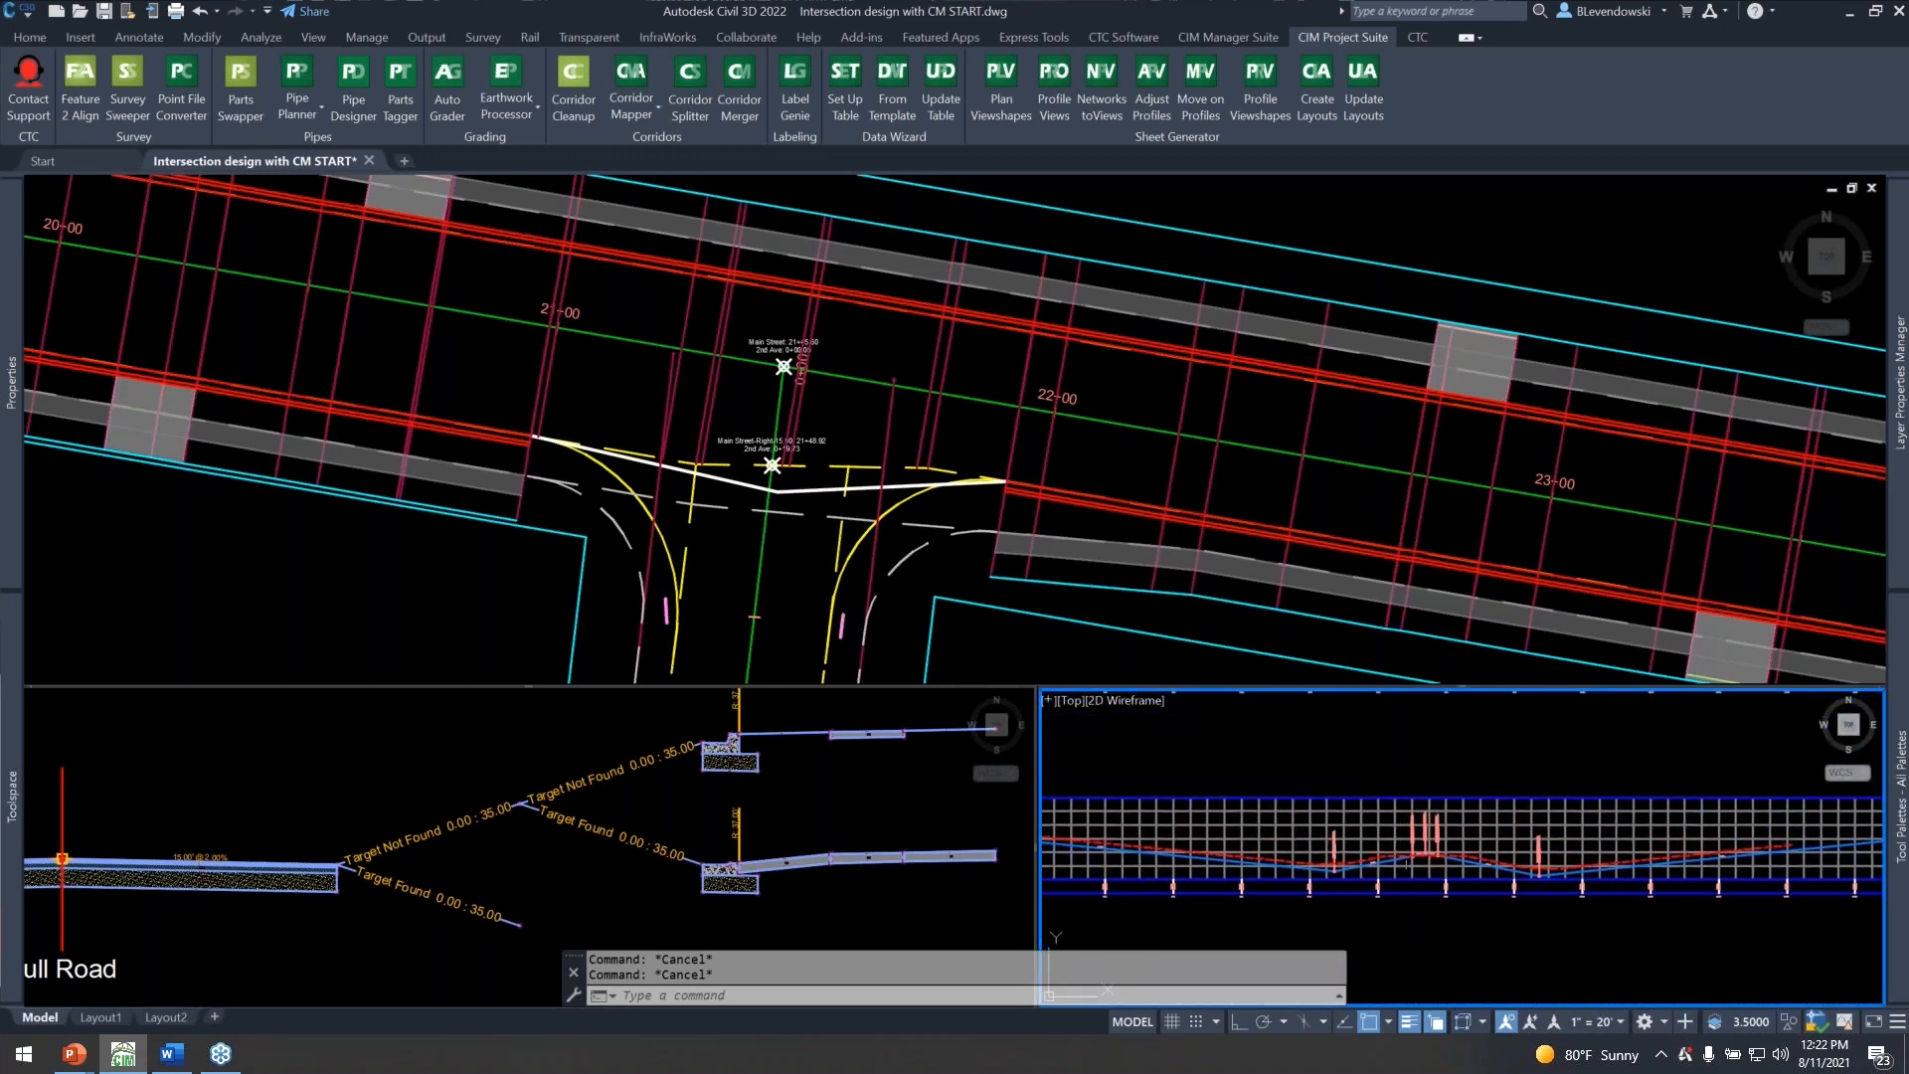
scroll(1427, 862, up, 3)
Examine the labelled crossing points of 3rd Ave with the Main Street centerline and its two 15.00 offset alignments.
click(1283, 422)
scroll(1137, 471, down, 3)
middle_drag(1342, 505, 430, 400)
middle_drag(1224, 530, 734, 389)
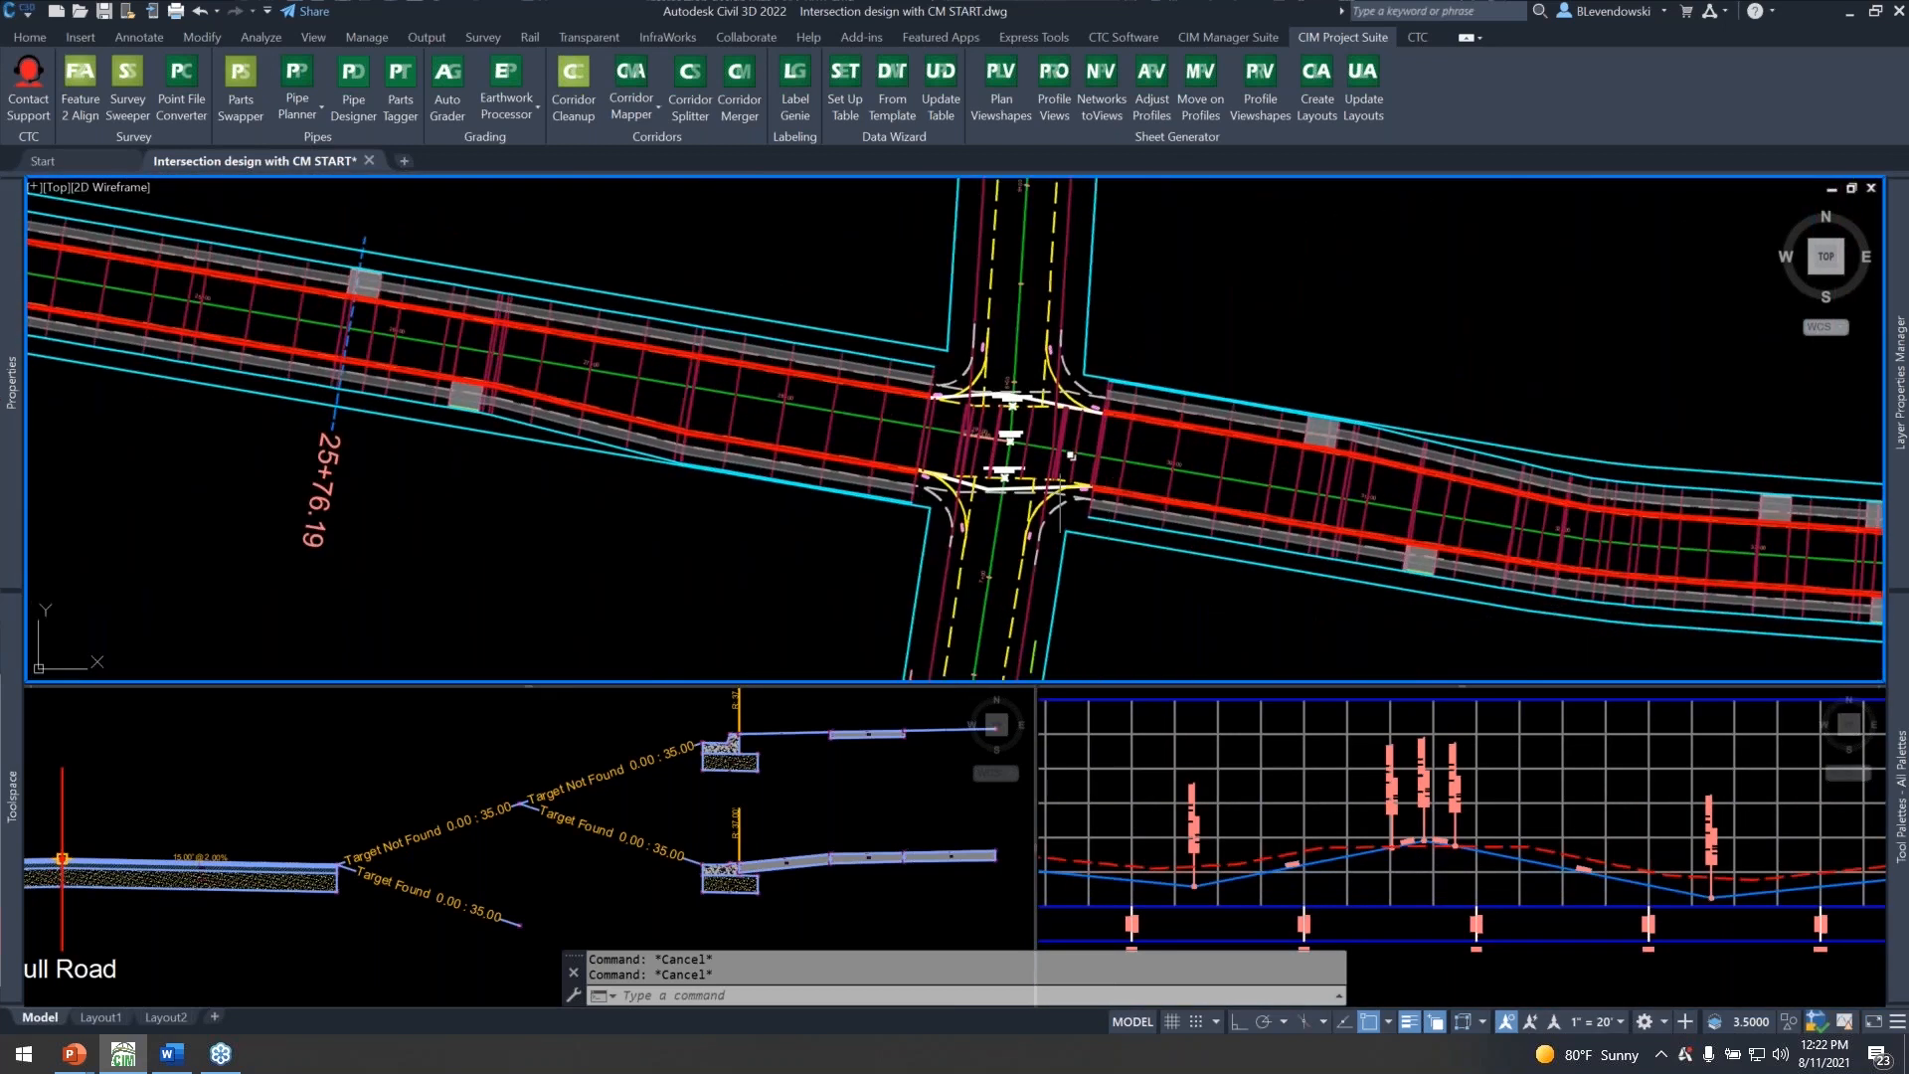
scroll(1024, 458, up, 4)
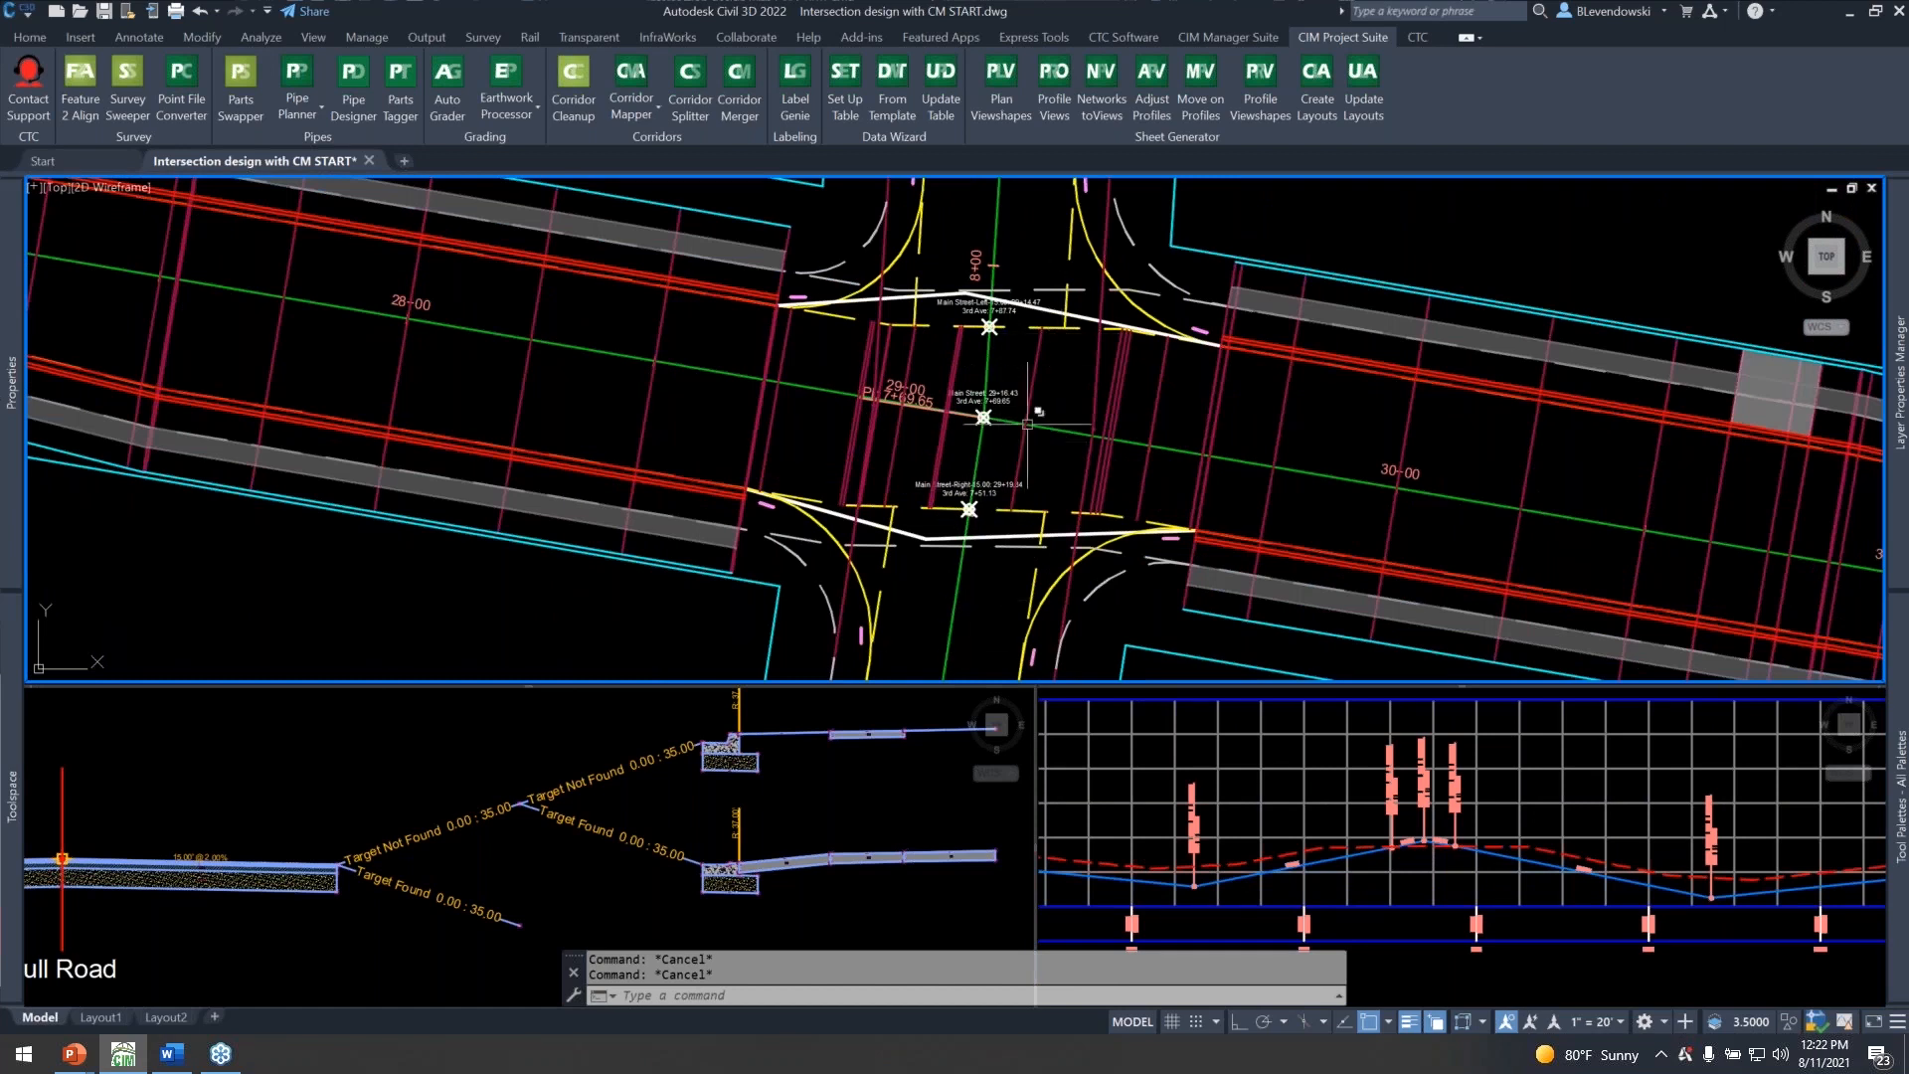
scroll(1025, 381, up, 4)
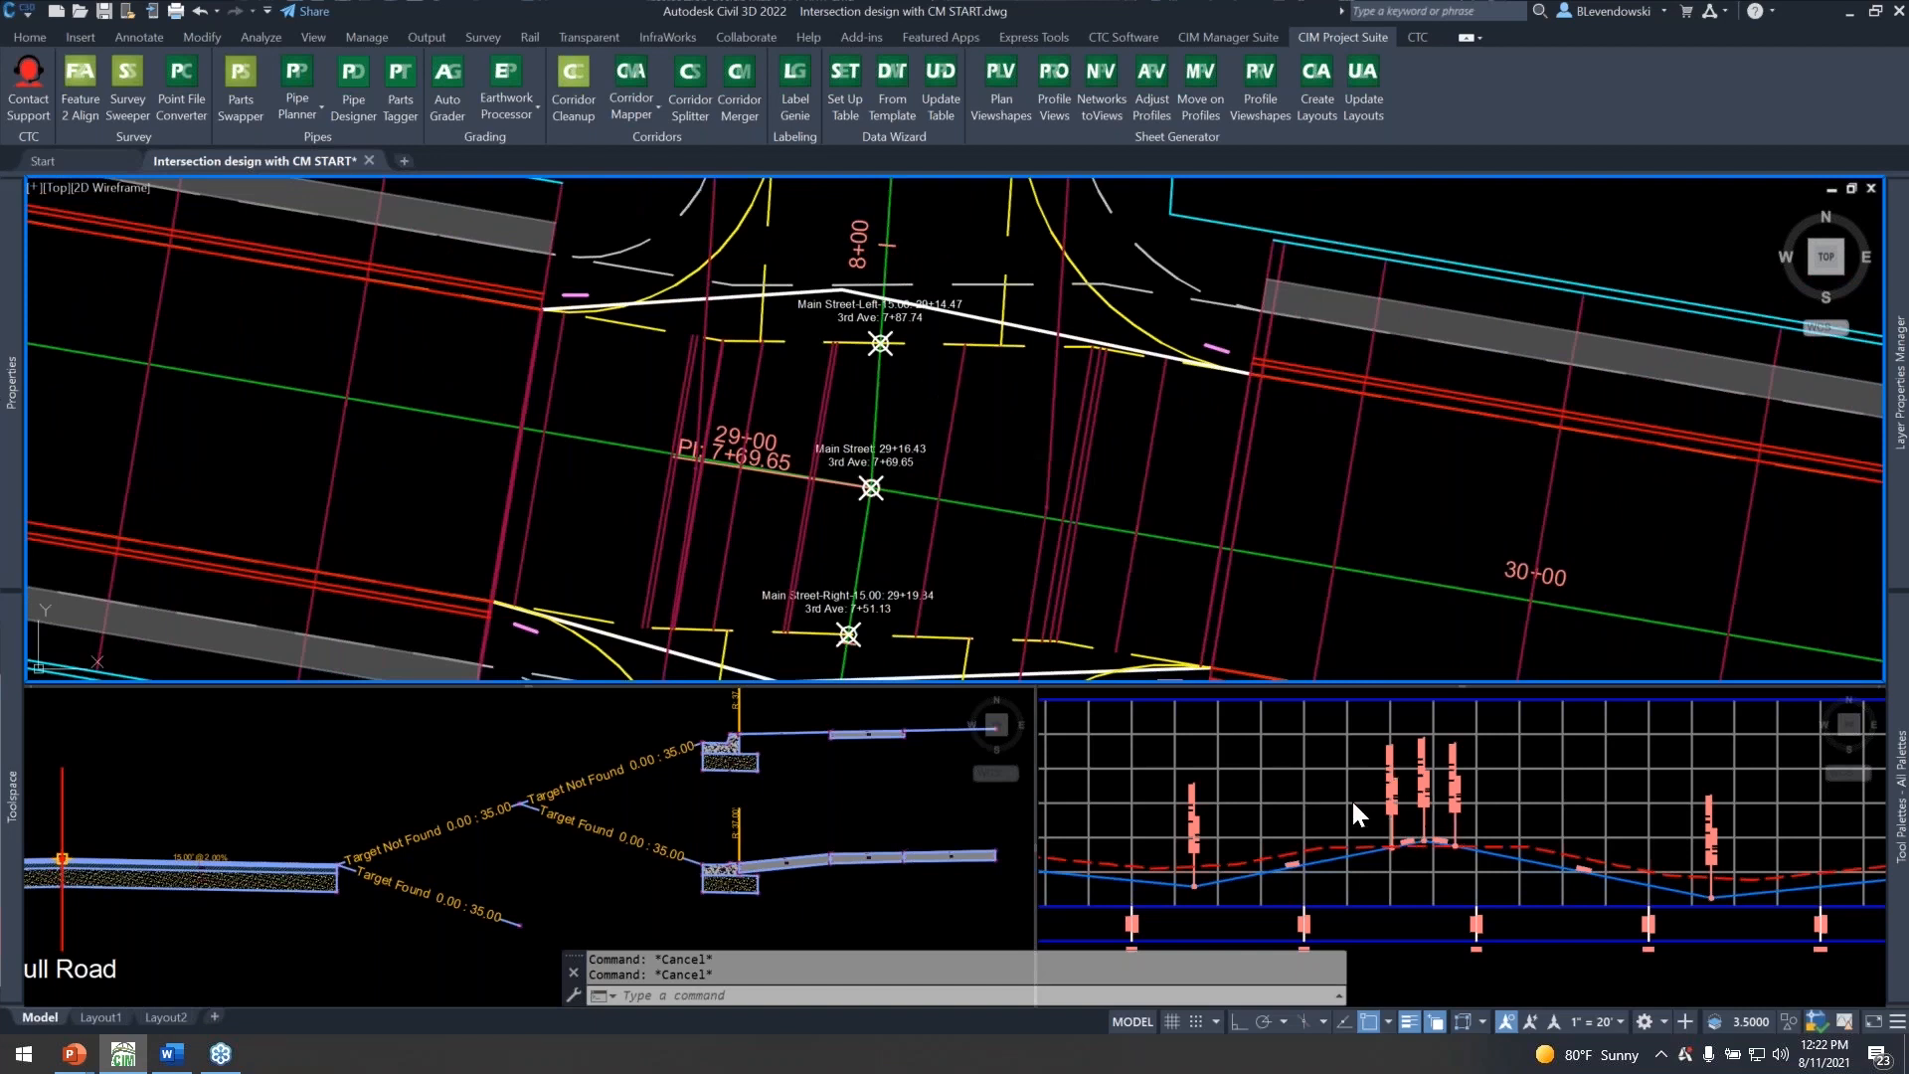
Select the 3rd Ave finished-grade profile and compare its three crest PVIs with the labelled crossing points in plan.
click(1432, 824)
scroll(1500, 859, up, 8)
middle_drag(1449, 877, 1795, 929)
key(Escape)
click(1217, 852)
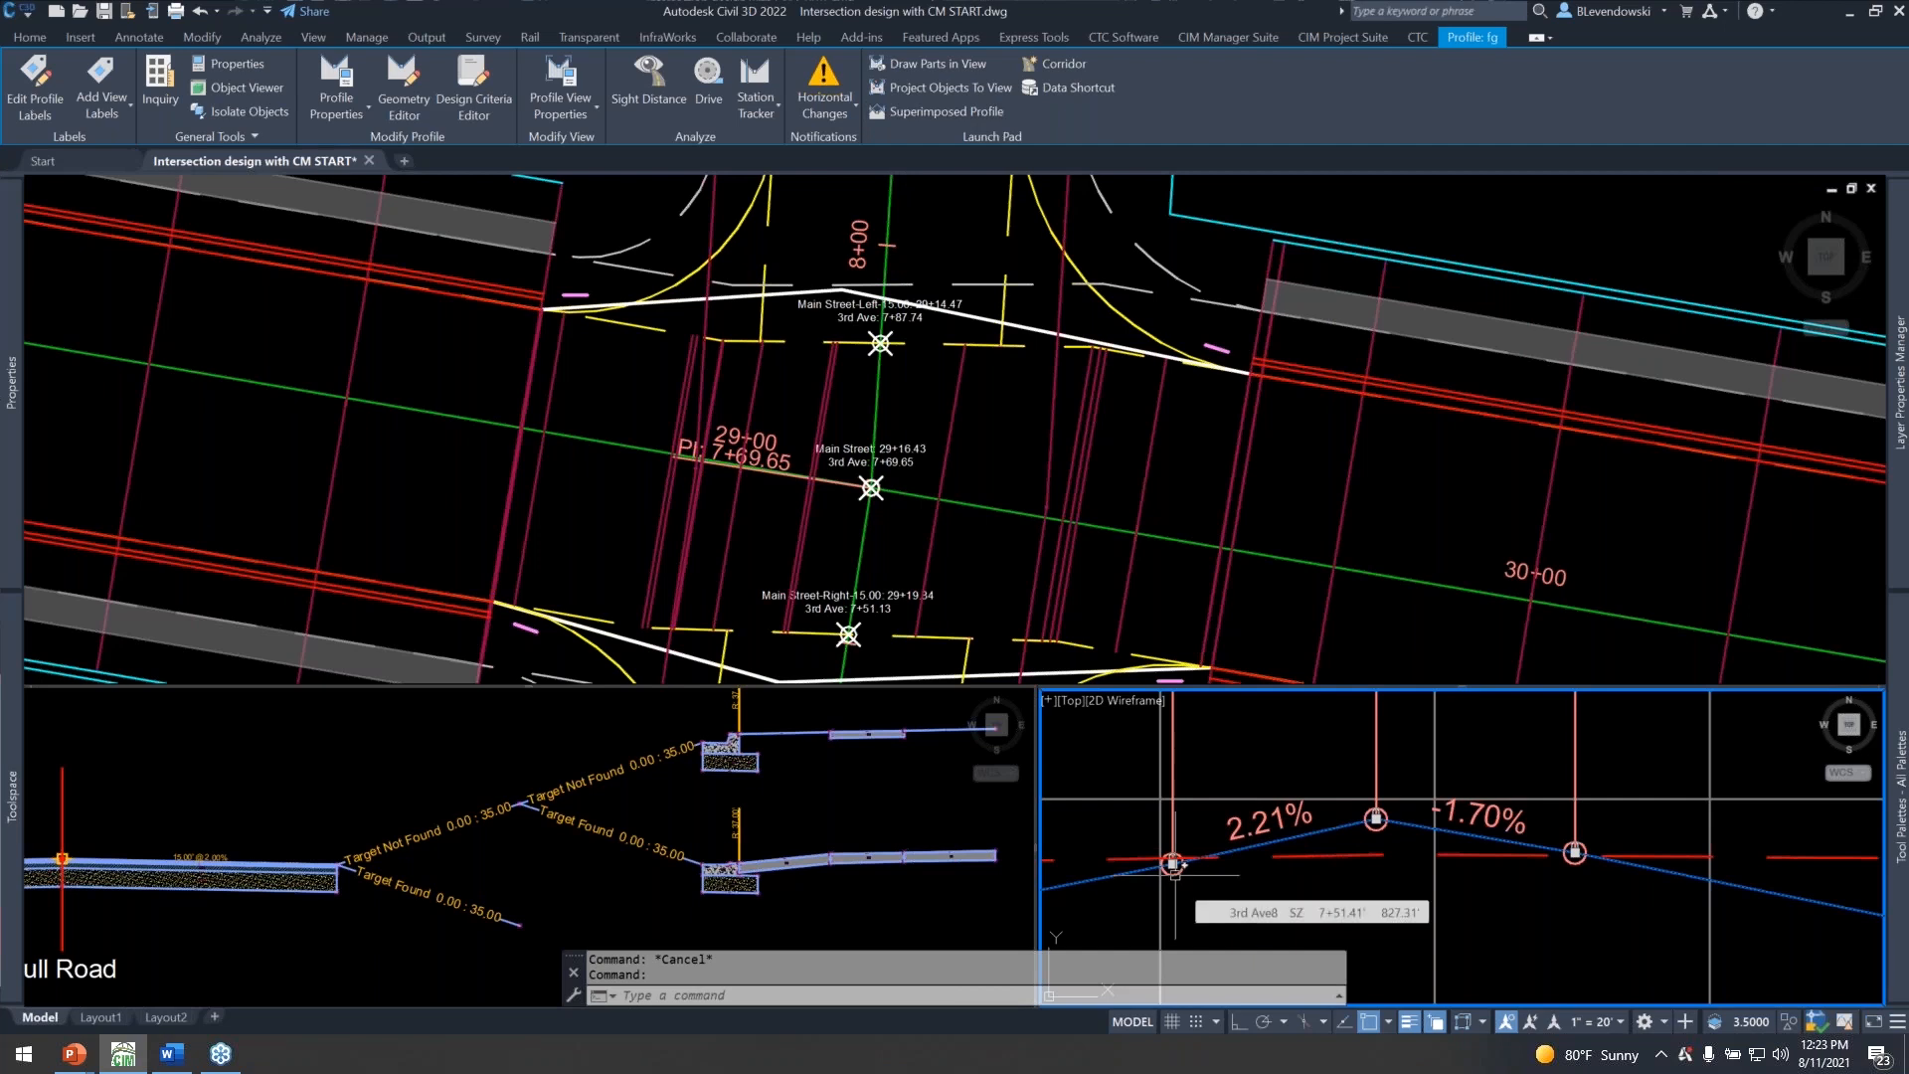
click(921, 368)
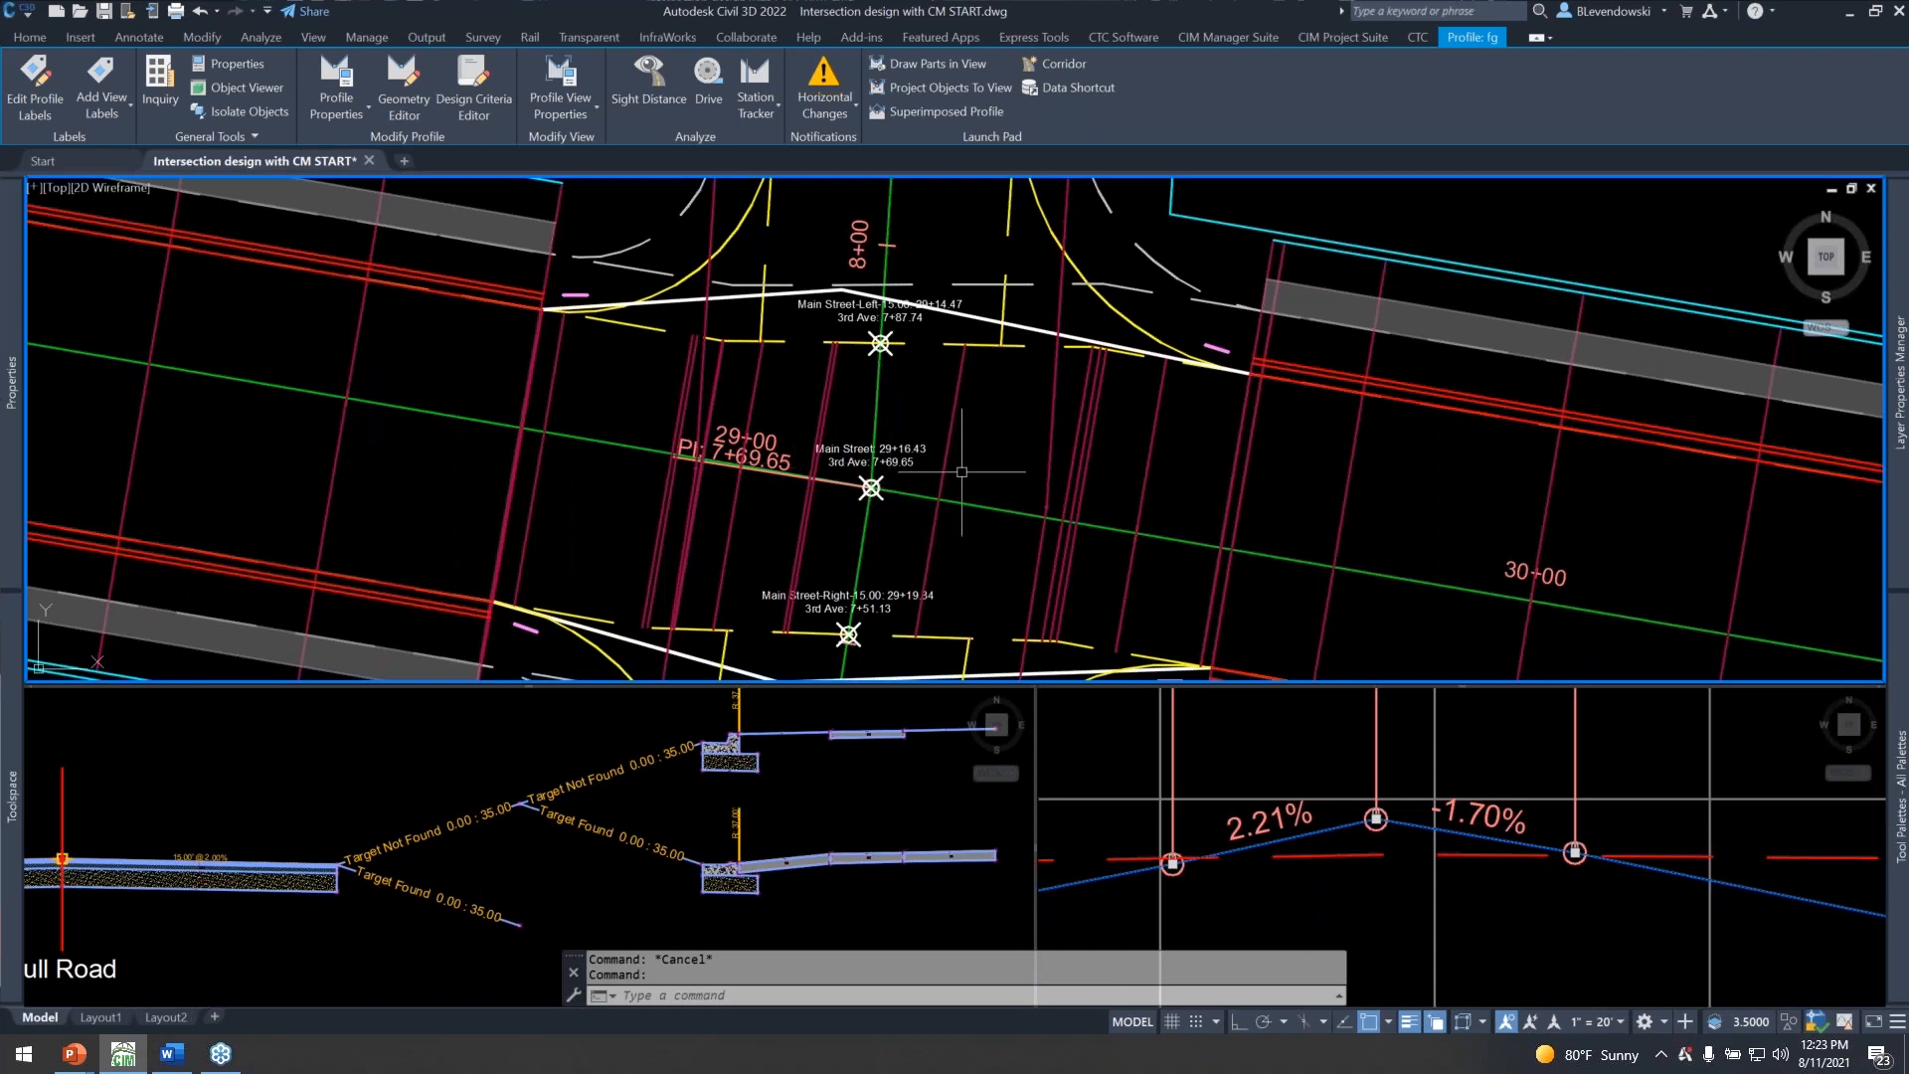
Try Create Intersection where the Main Street and 3rd Ave right offset alignments cross, with offset alignments turned off, and cancel it.
key(Escape)
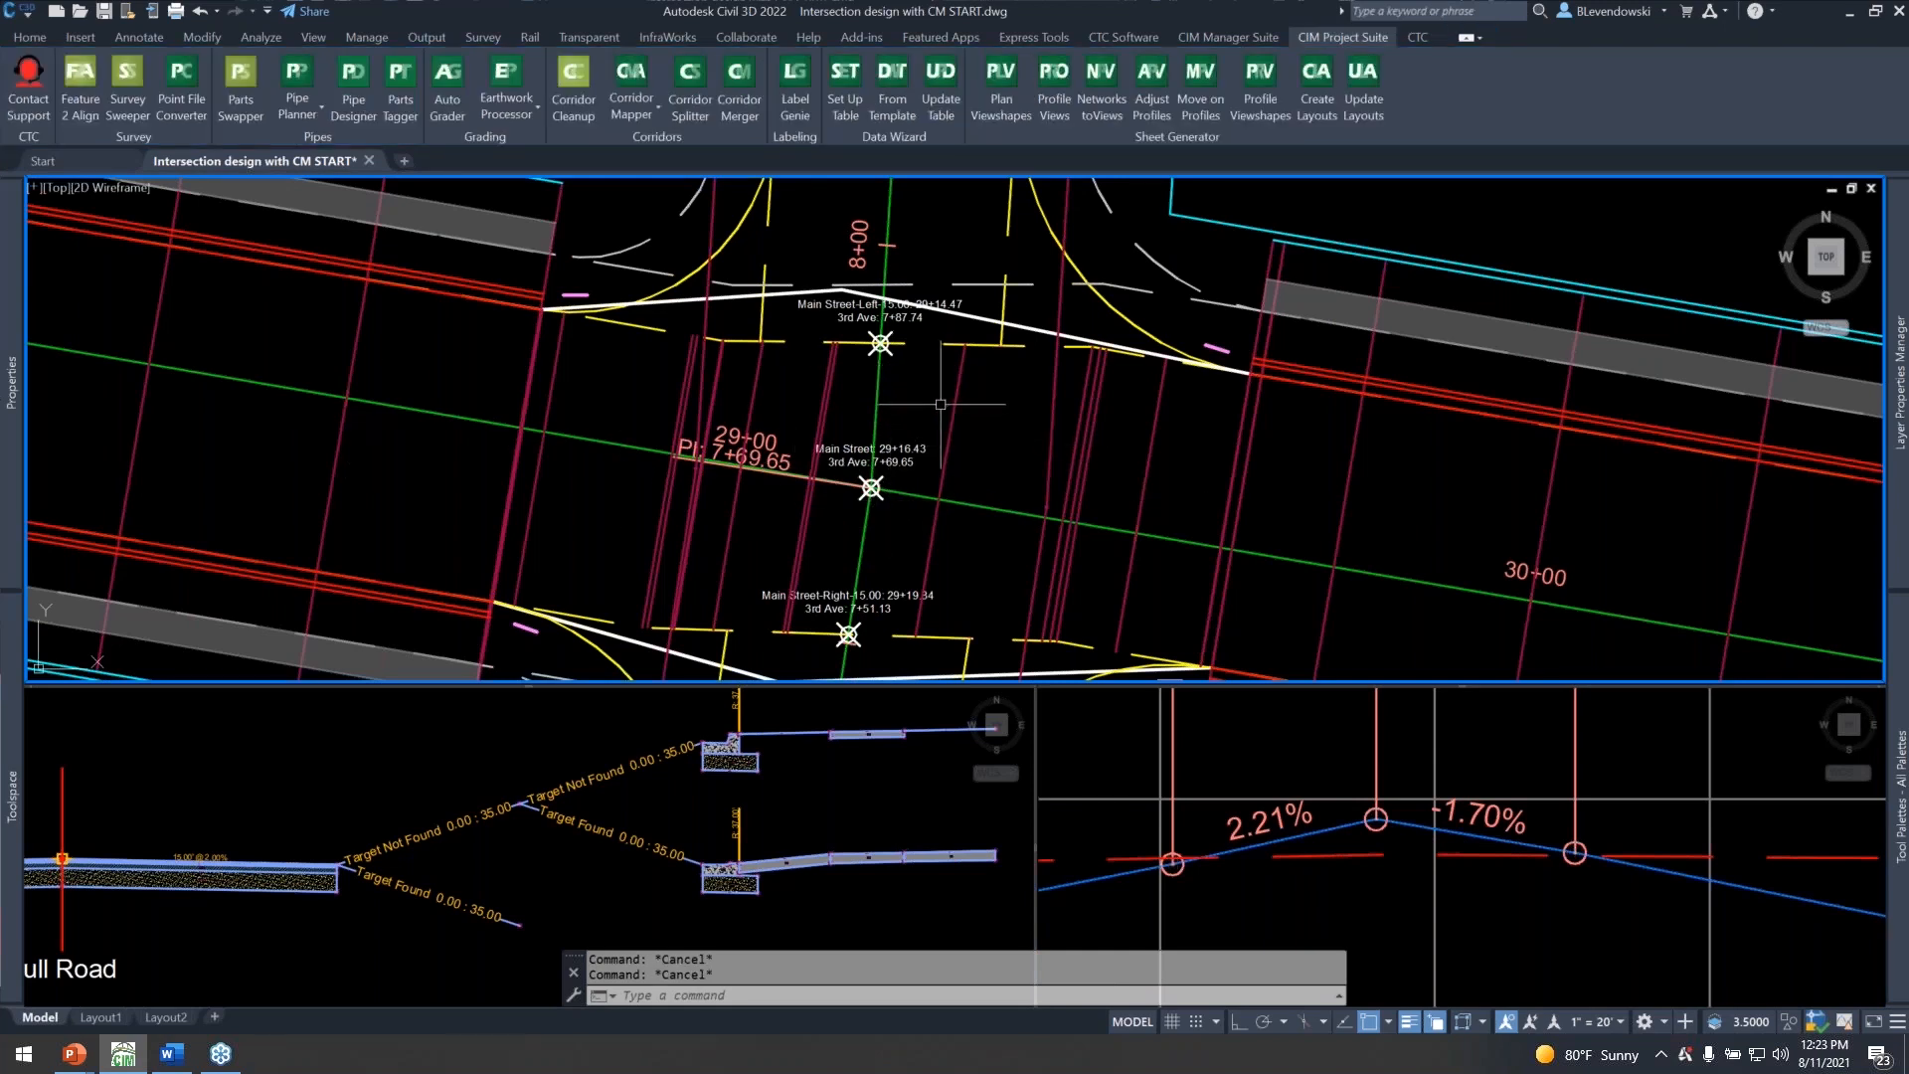
click(32, 37)
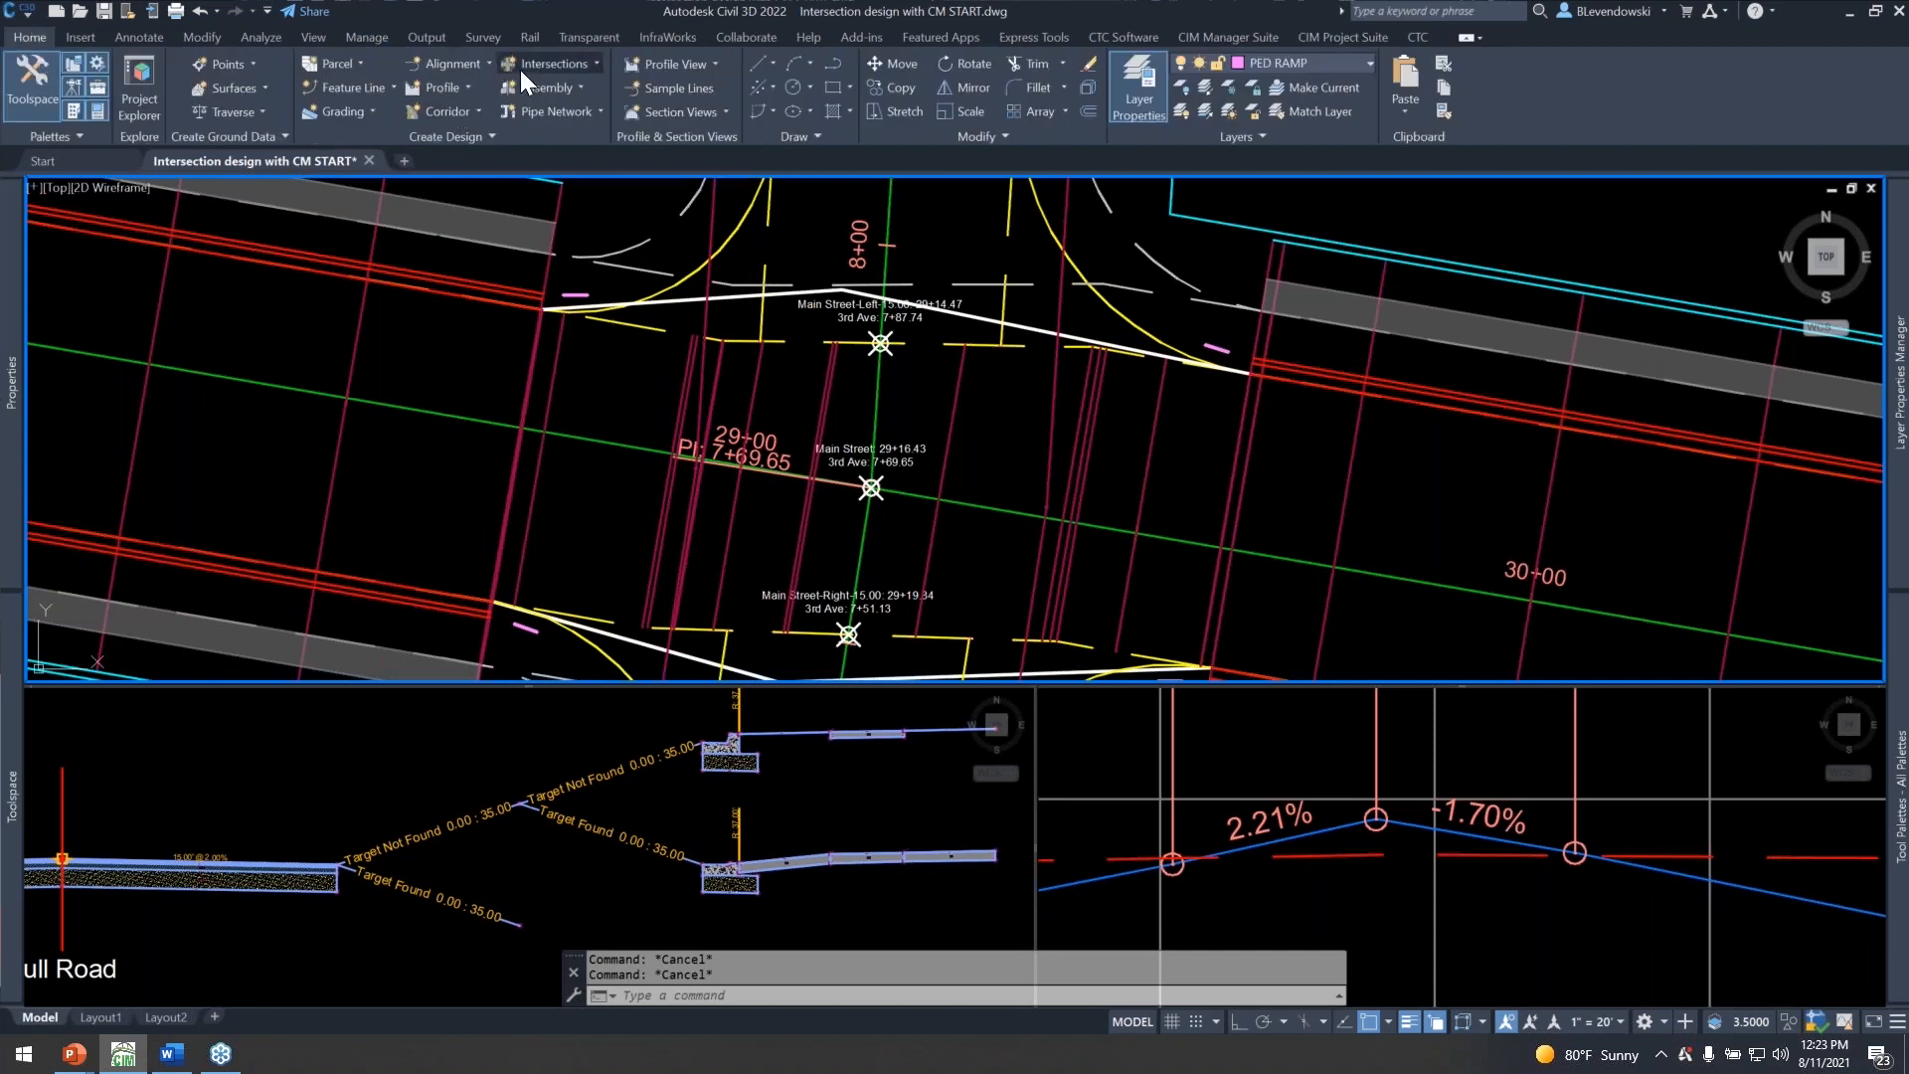
click(559, 64)
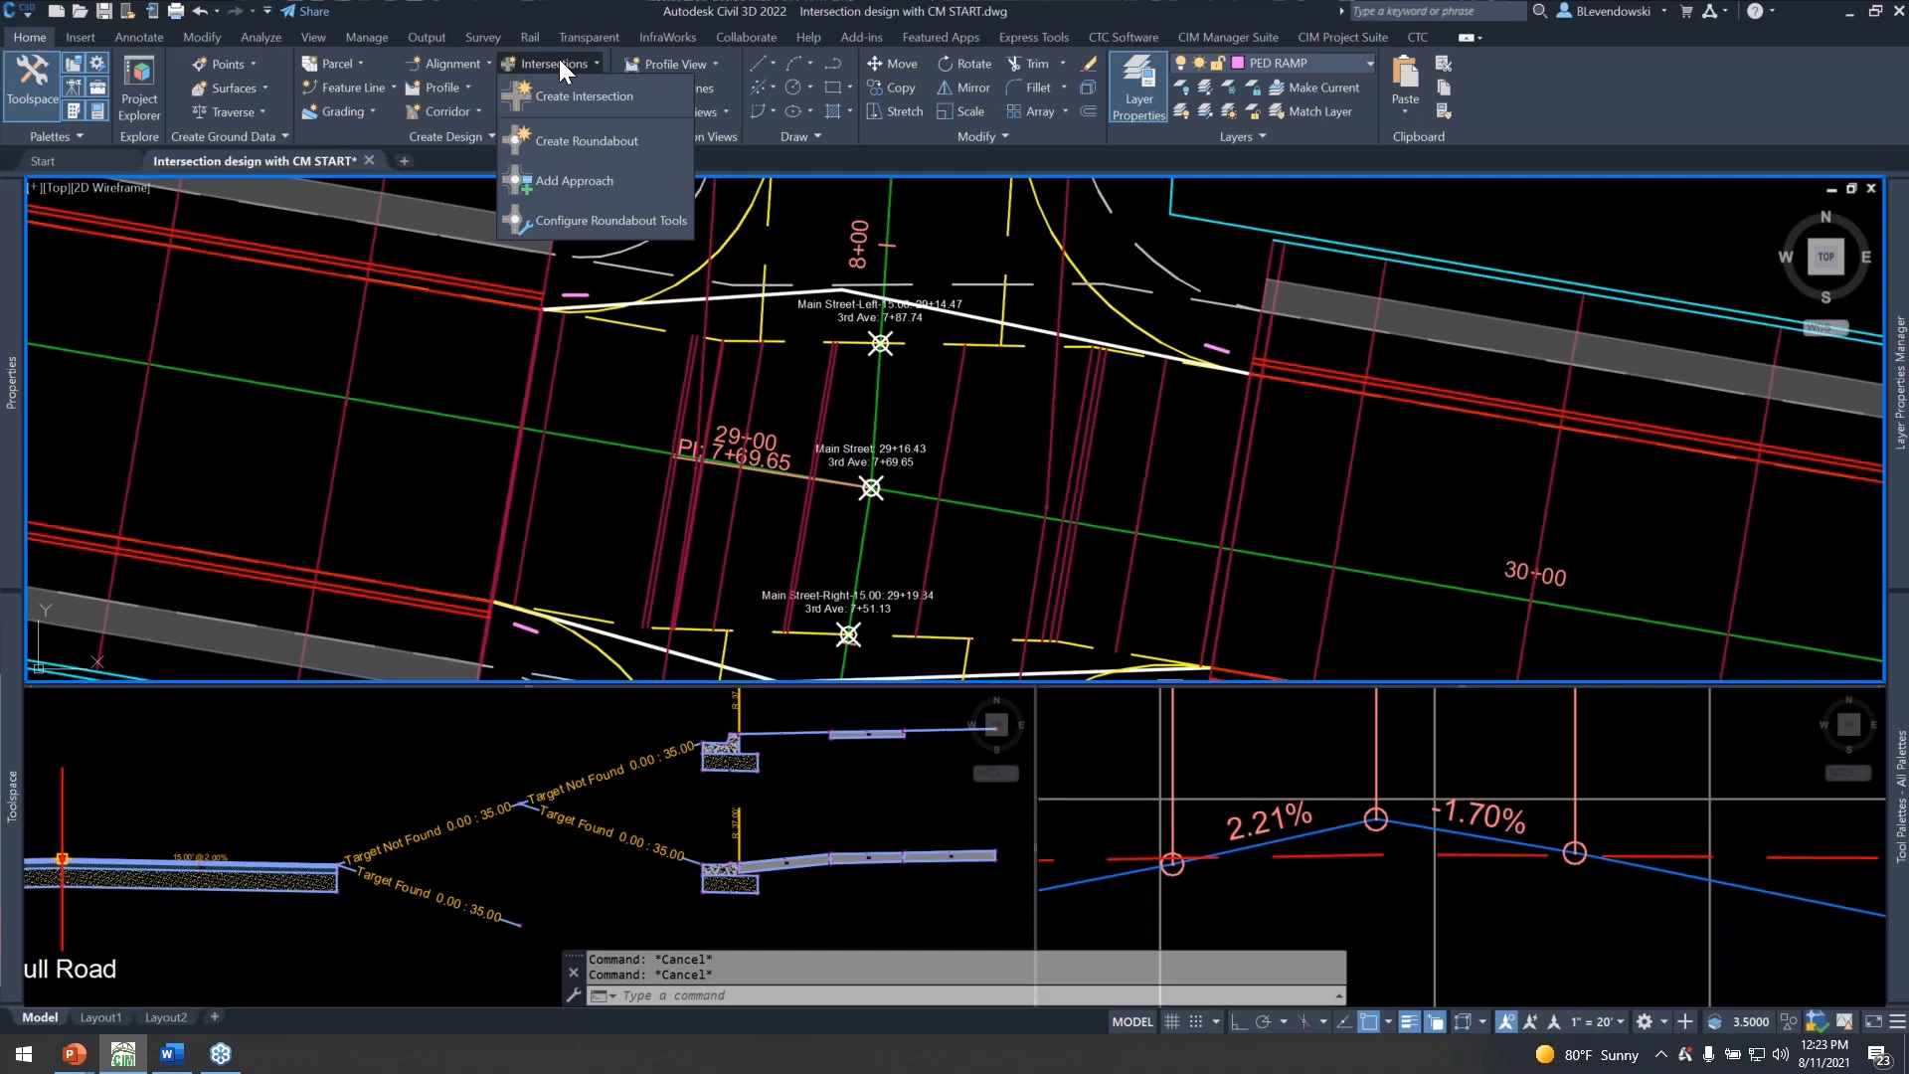
click(580, 95)
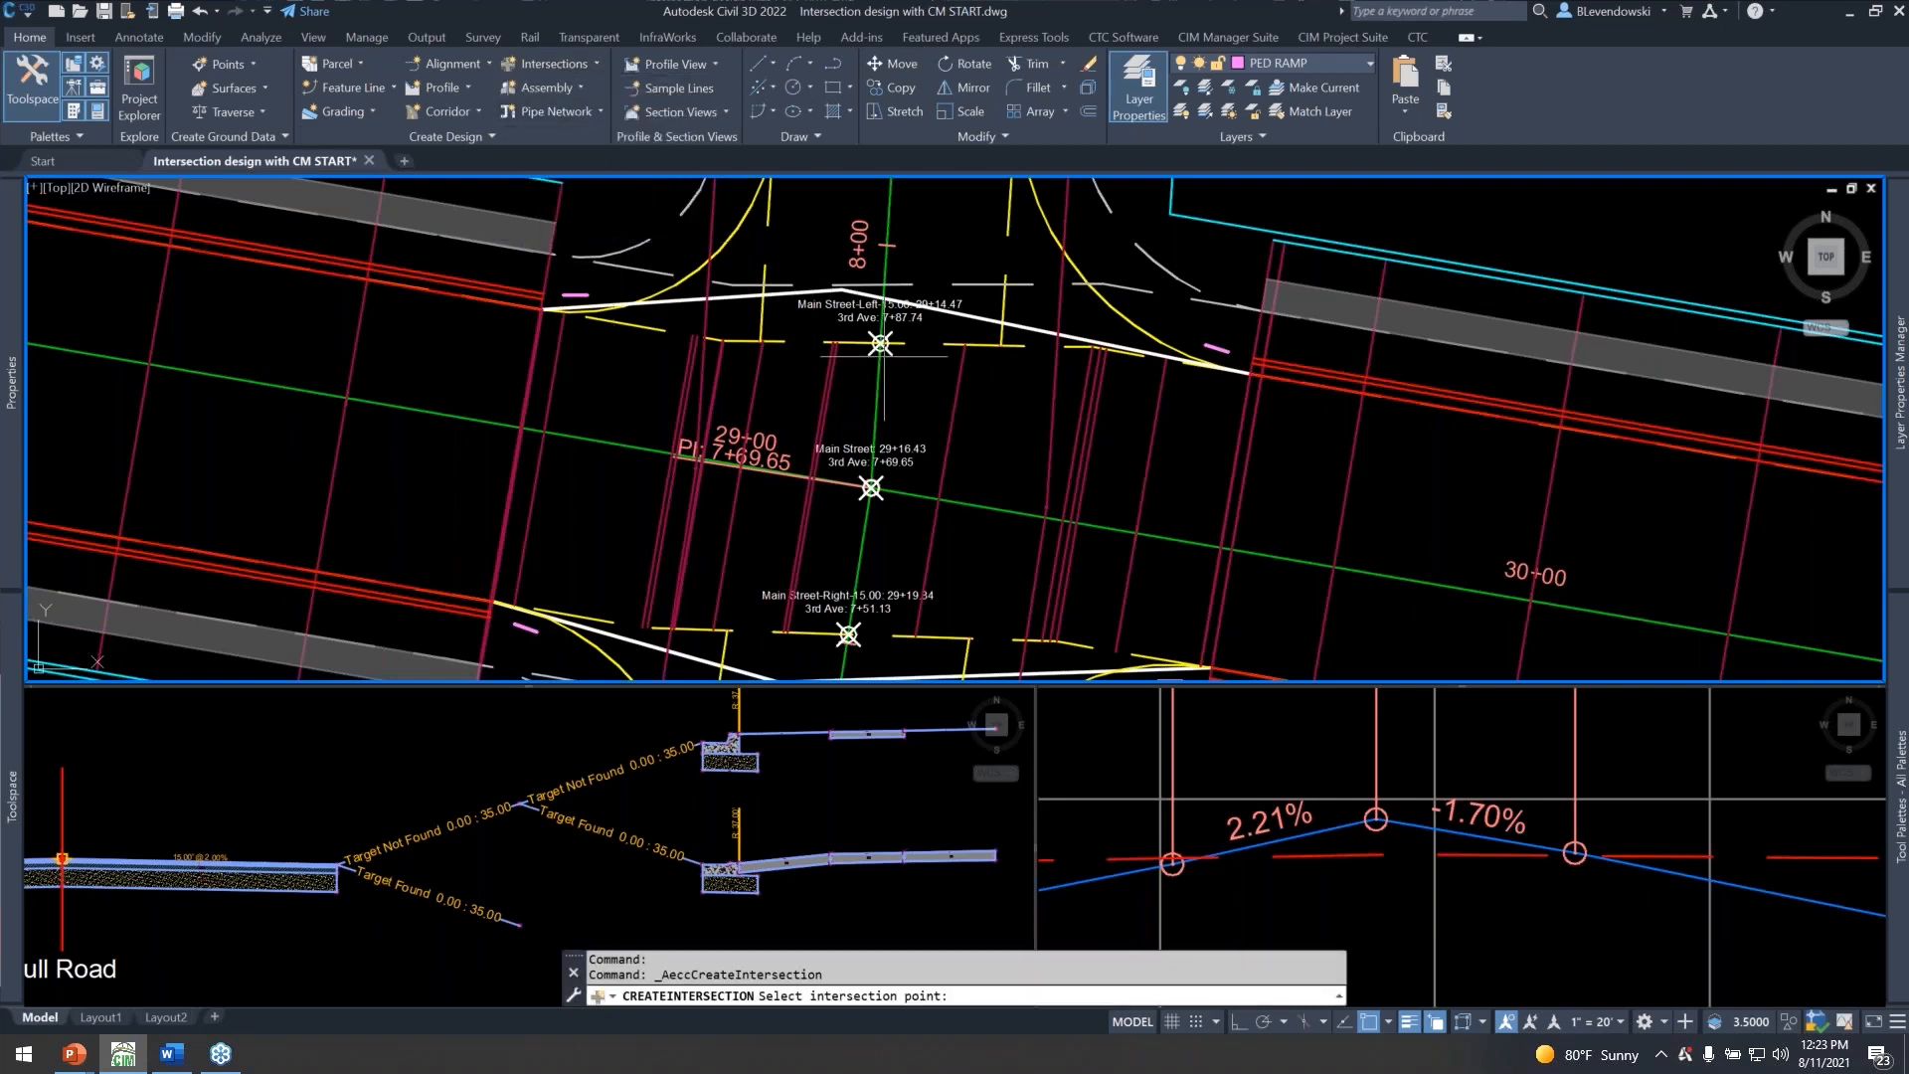
click(970, 639)
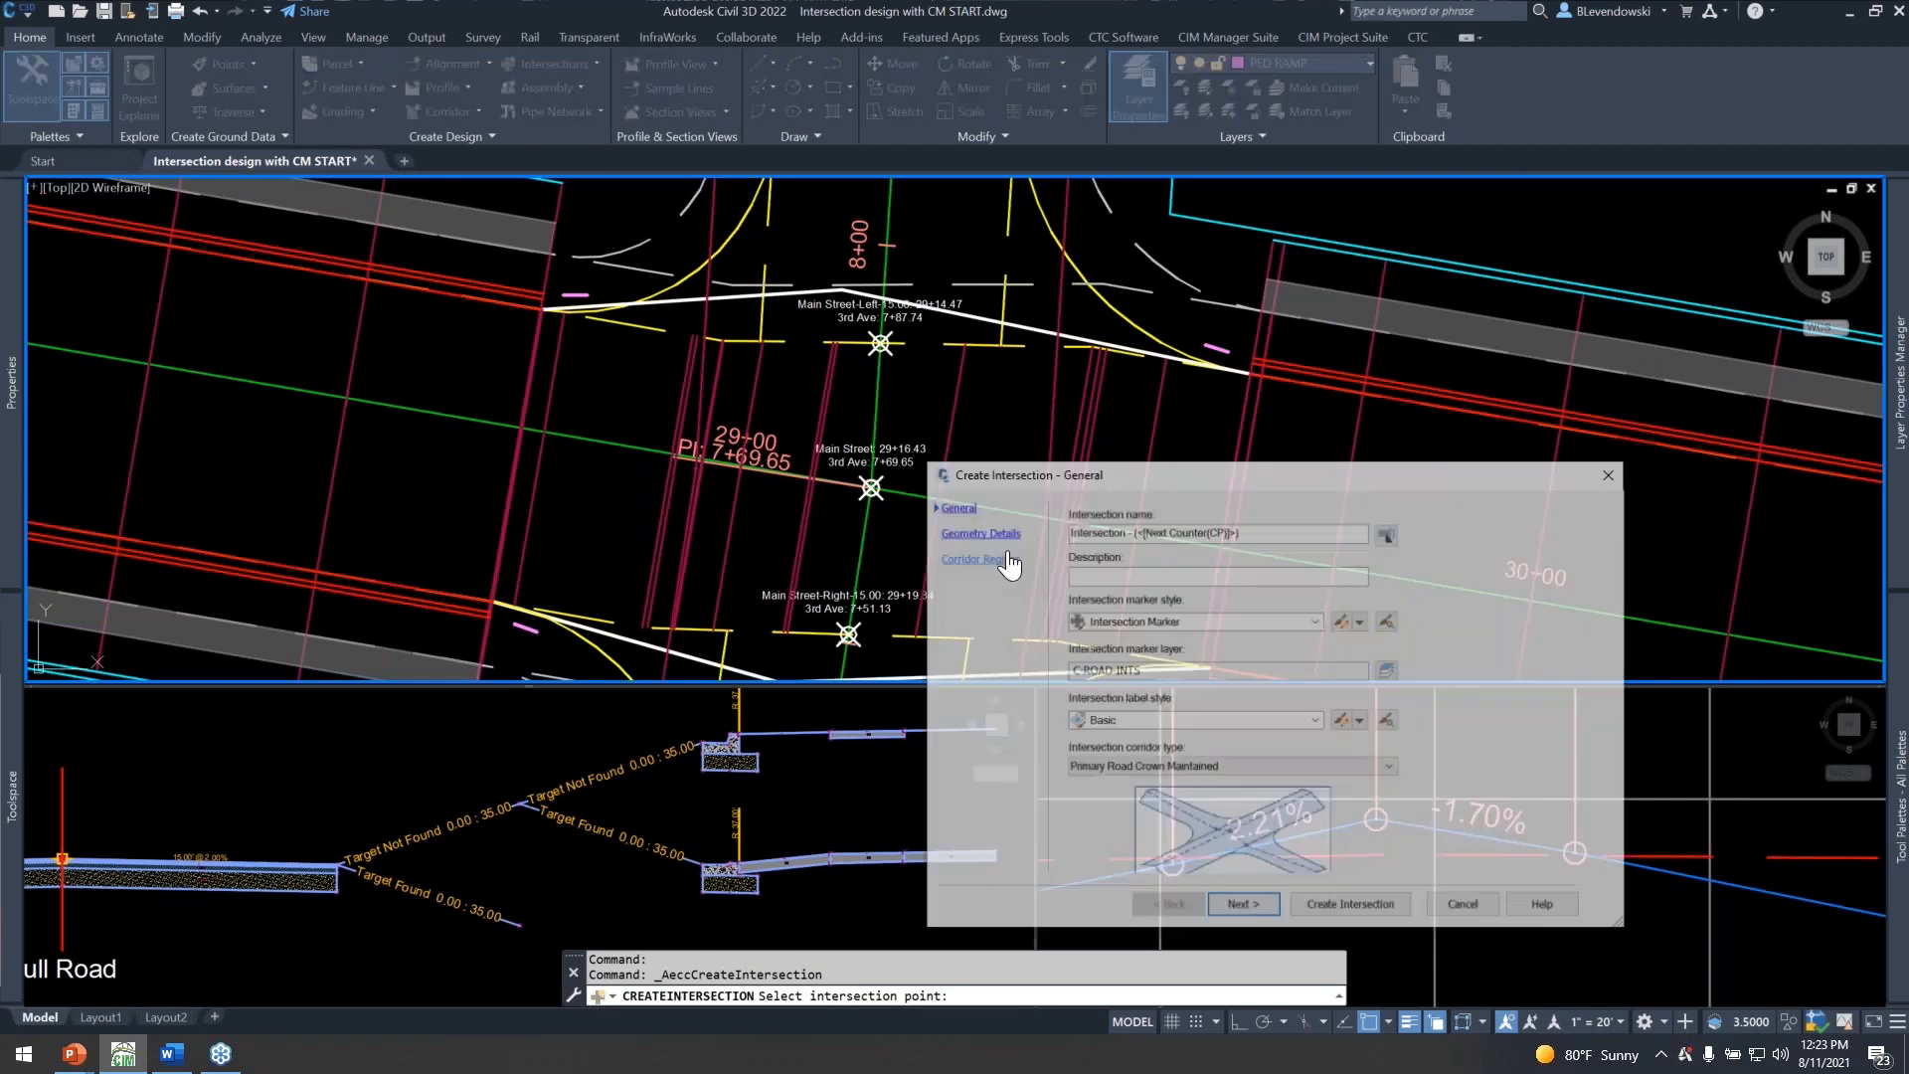
drag(1162, 464, 795, 283)
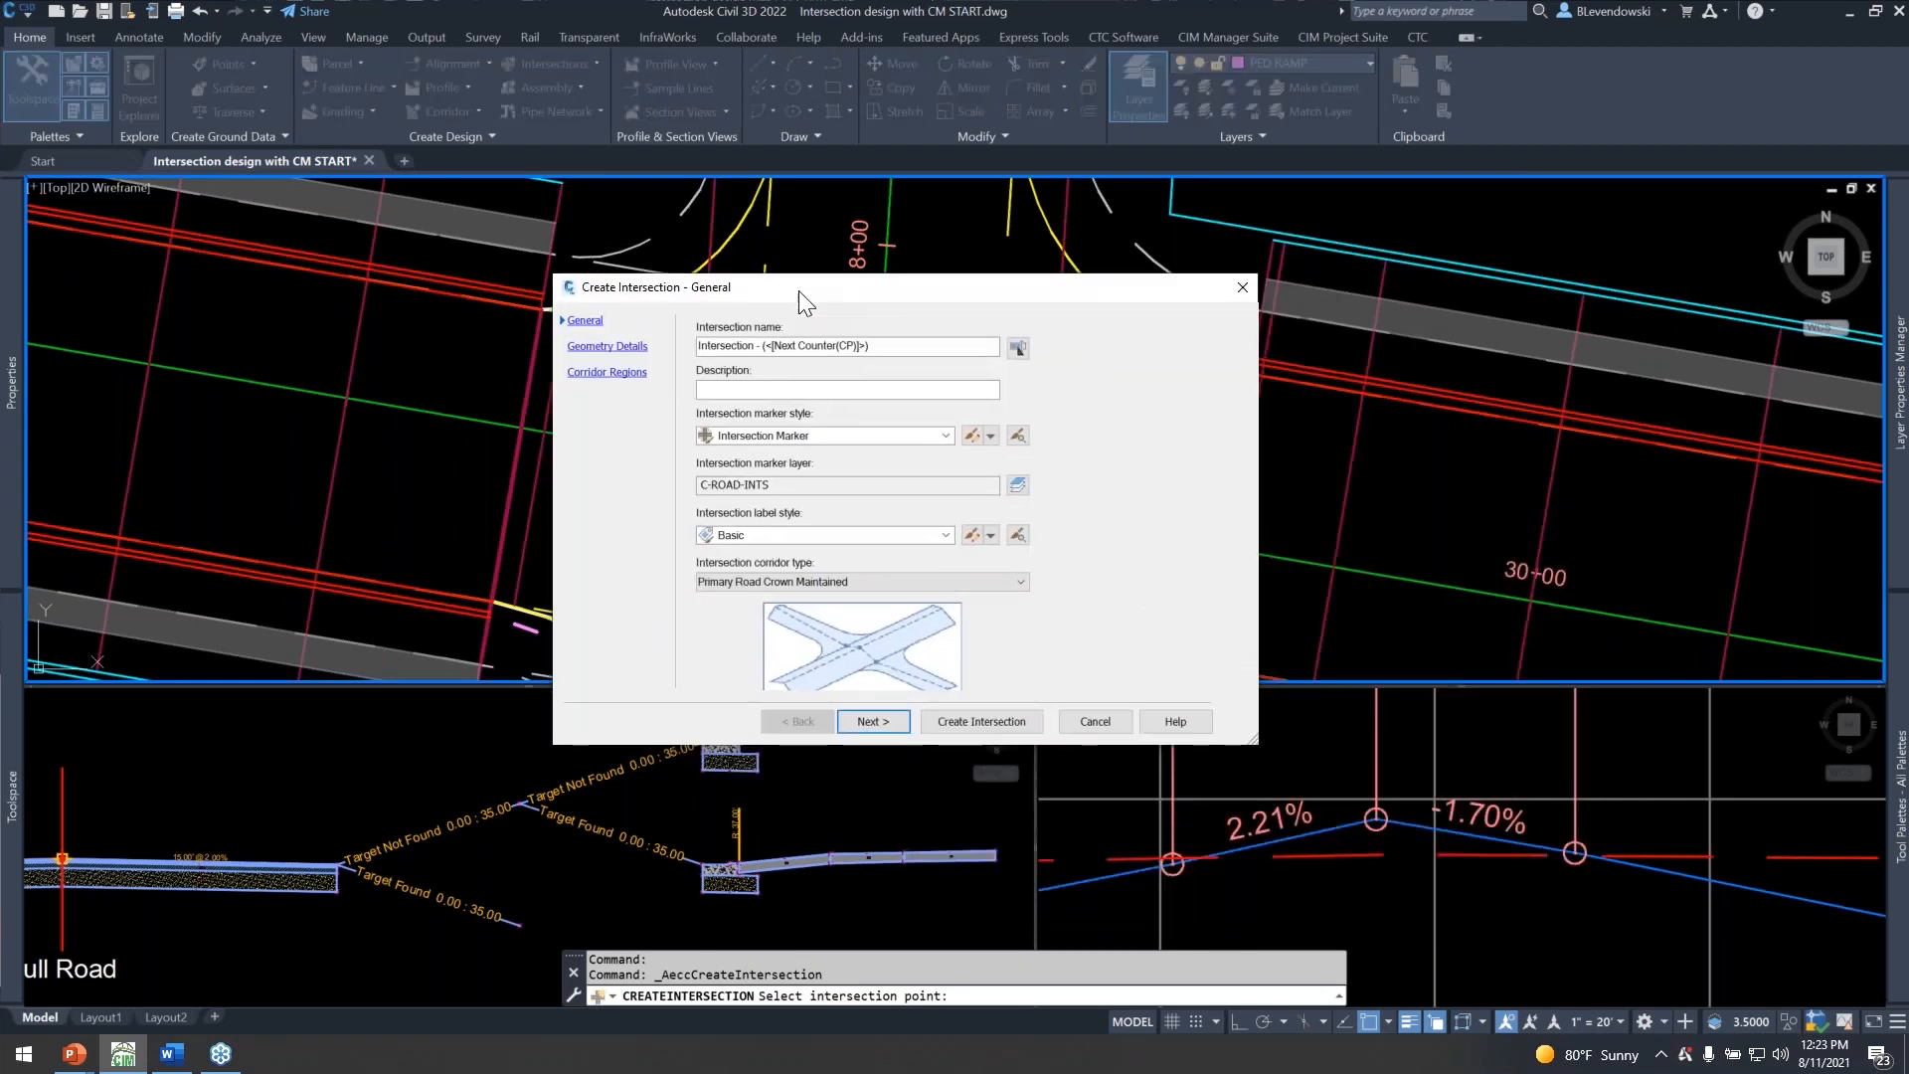
click(875, 722)
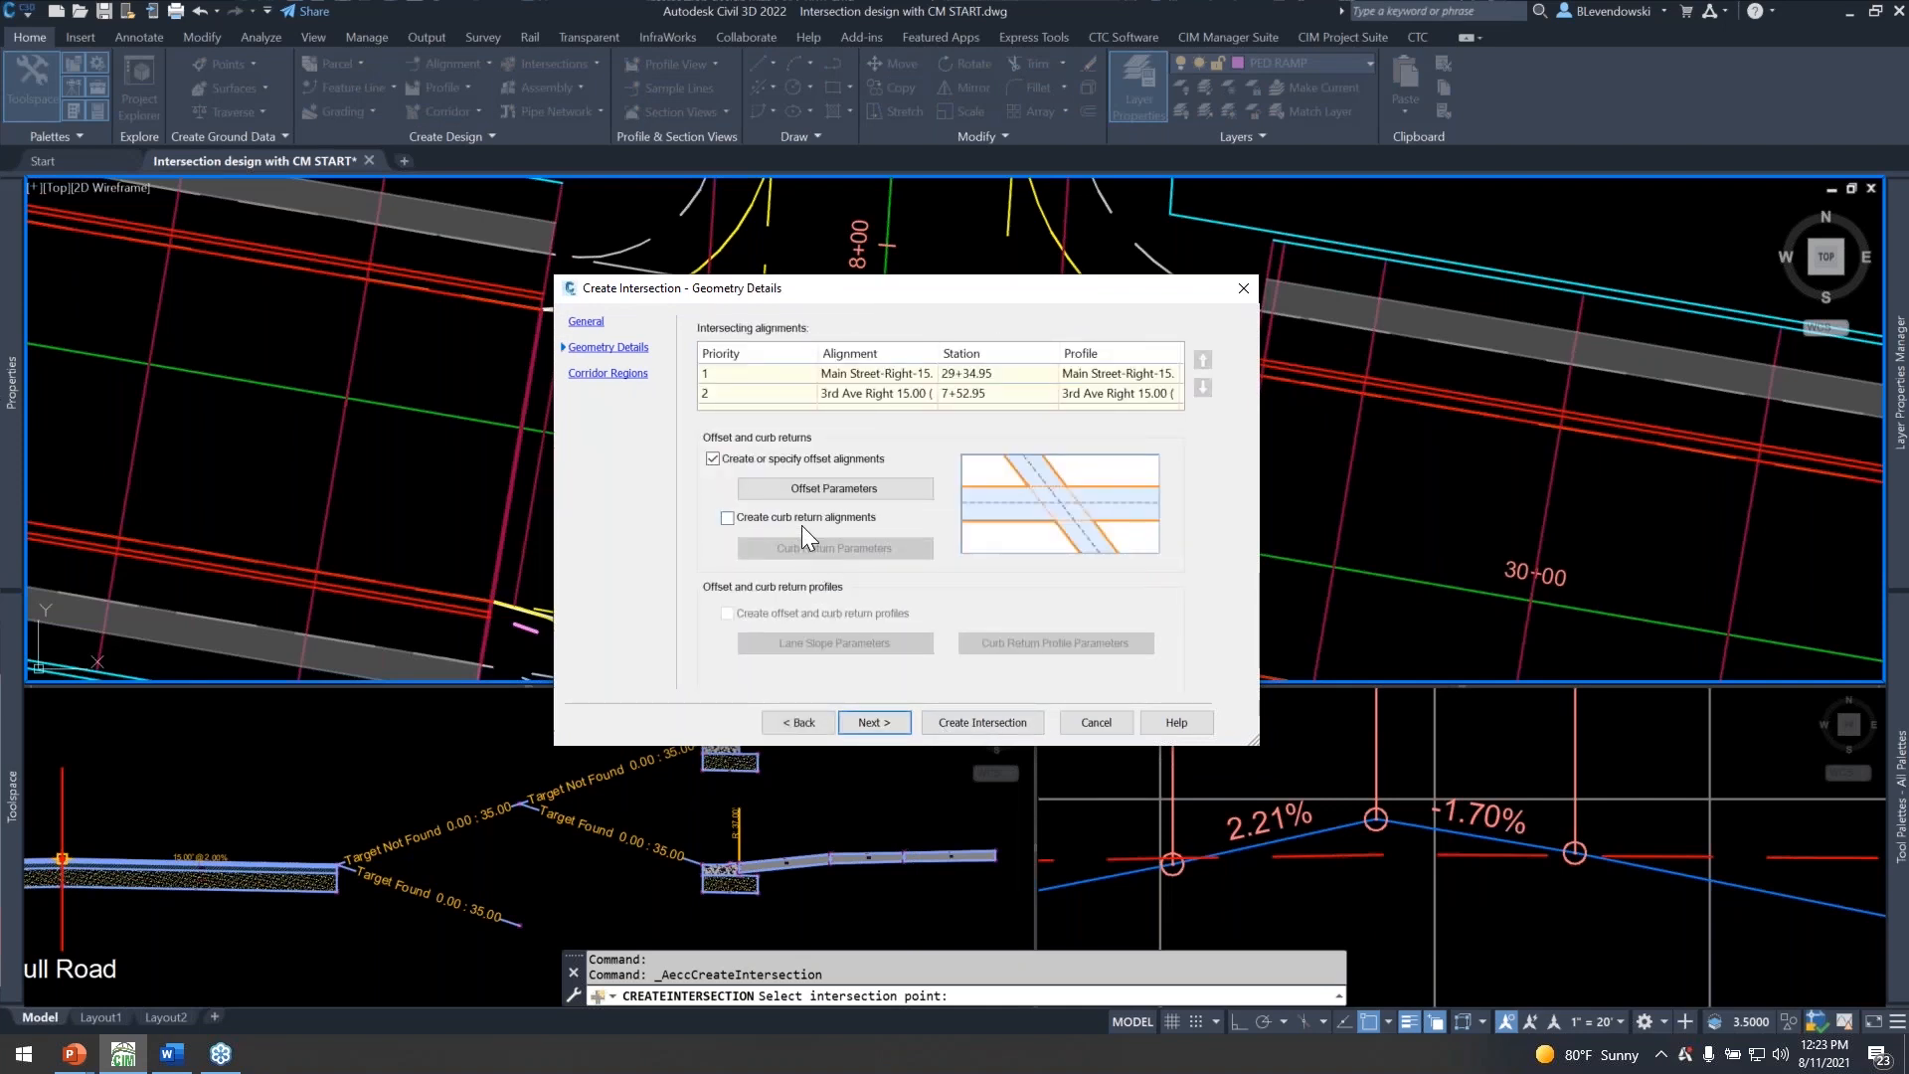
click(713, 459)
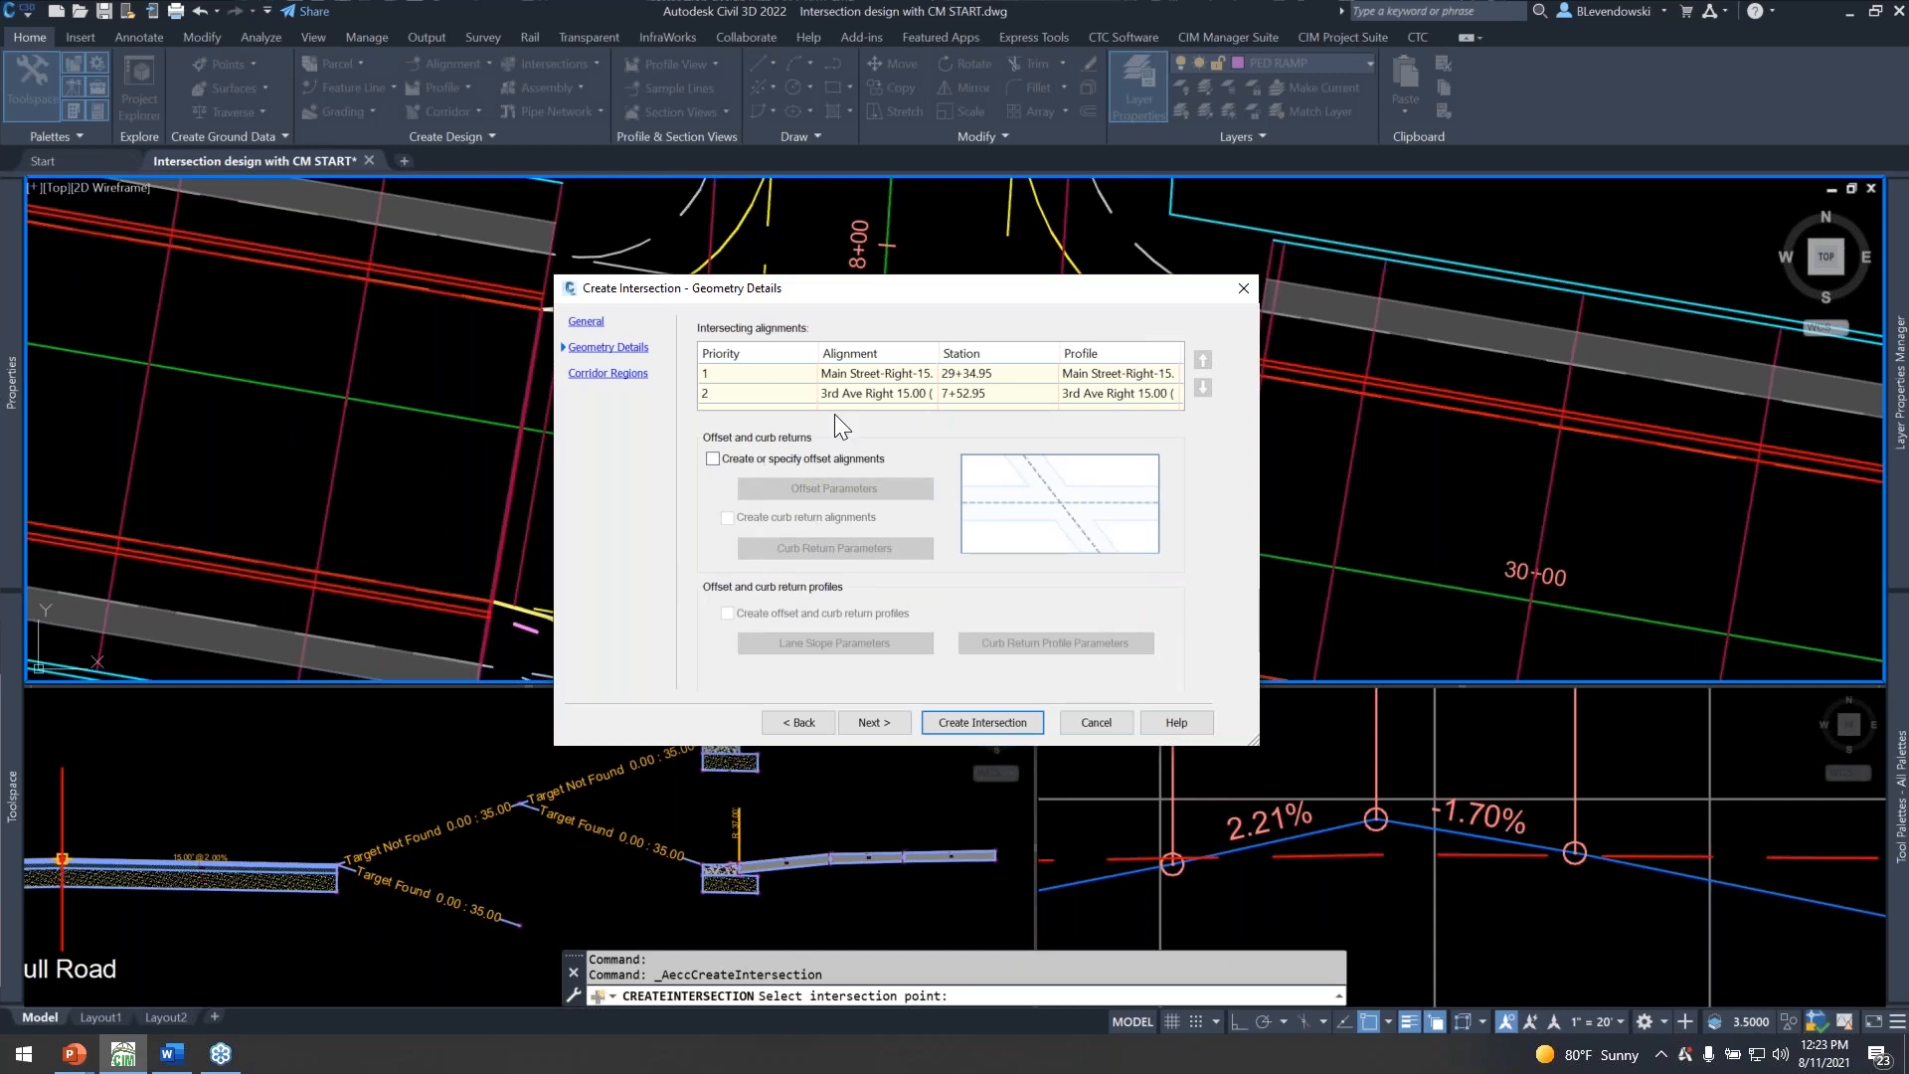
drag(925, 290, 675, 173)
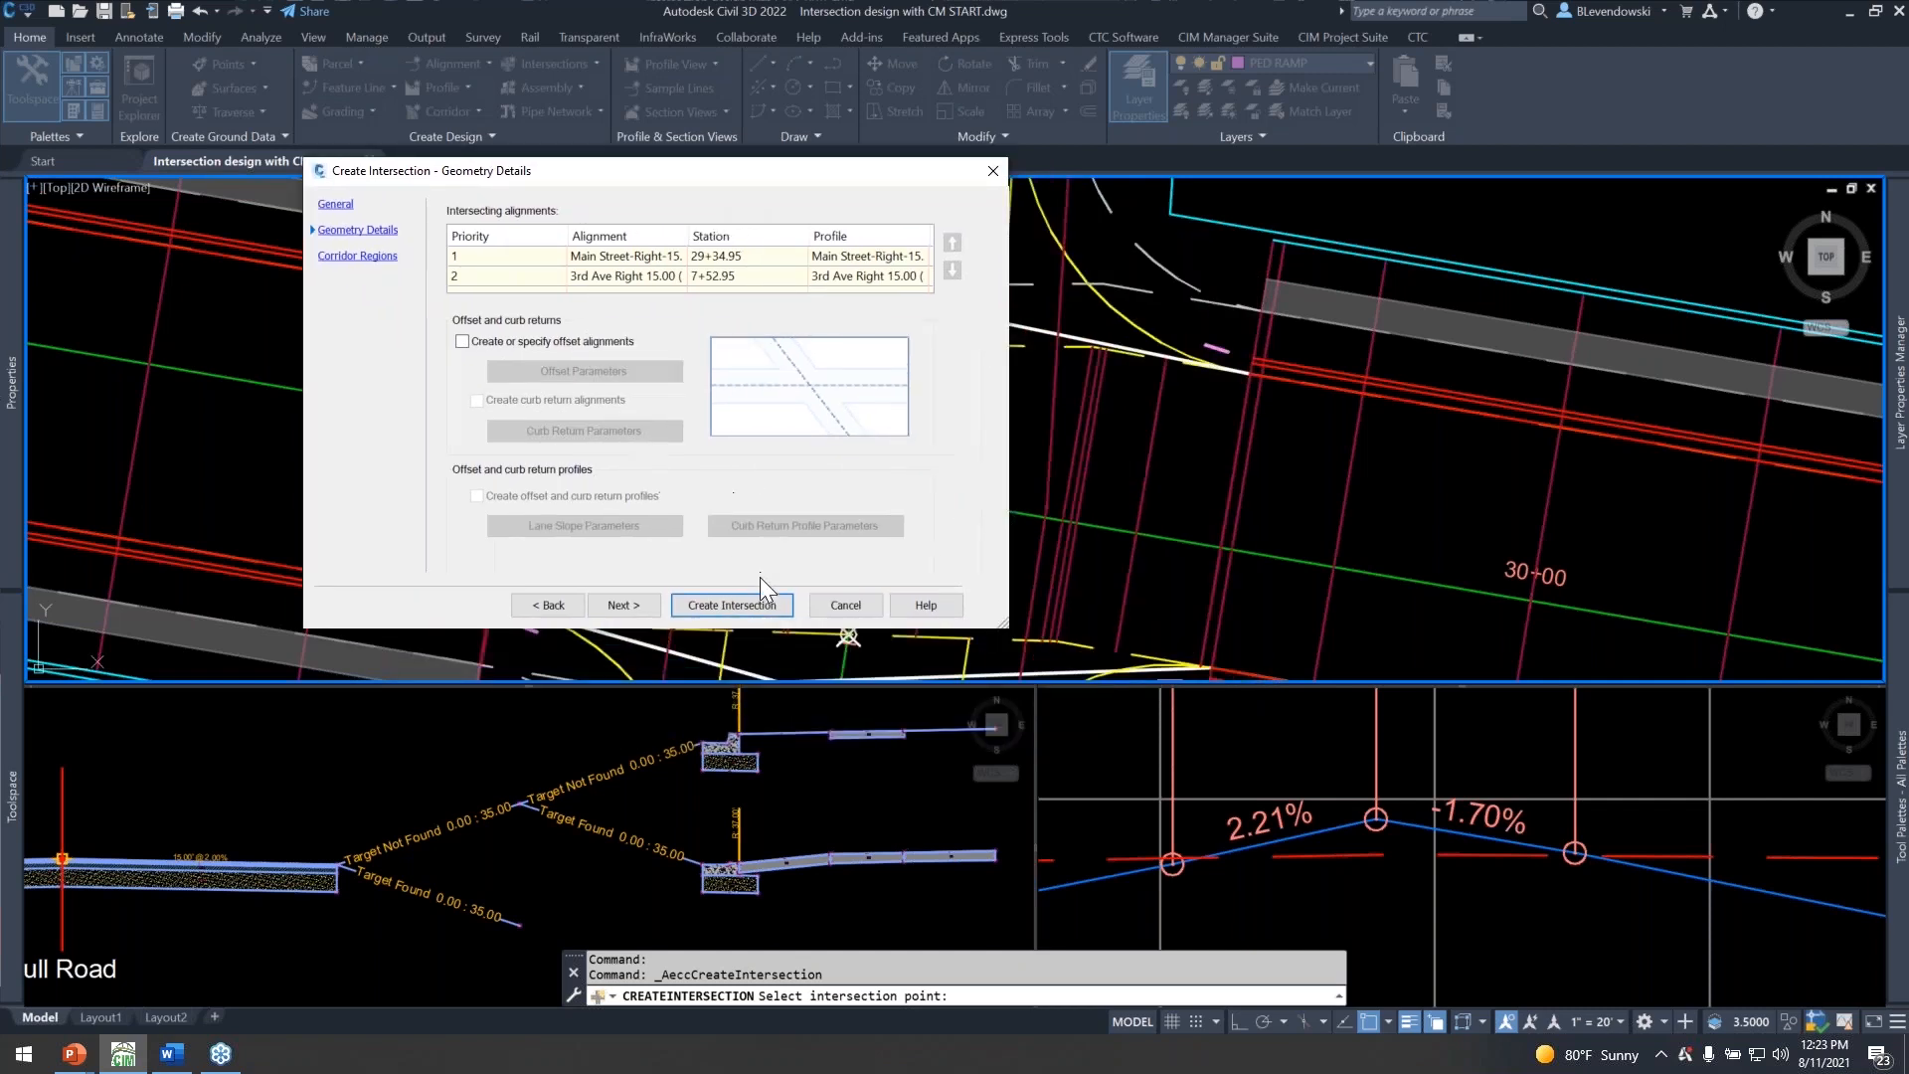
click(843, 606)
Select the intersection object at the Main Street and 3rd Ave centerline crossing and examine its marker and station label.
scroll(868, 472, up, 5)
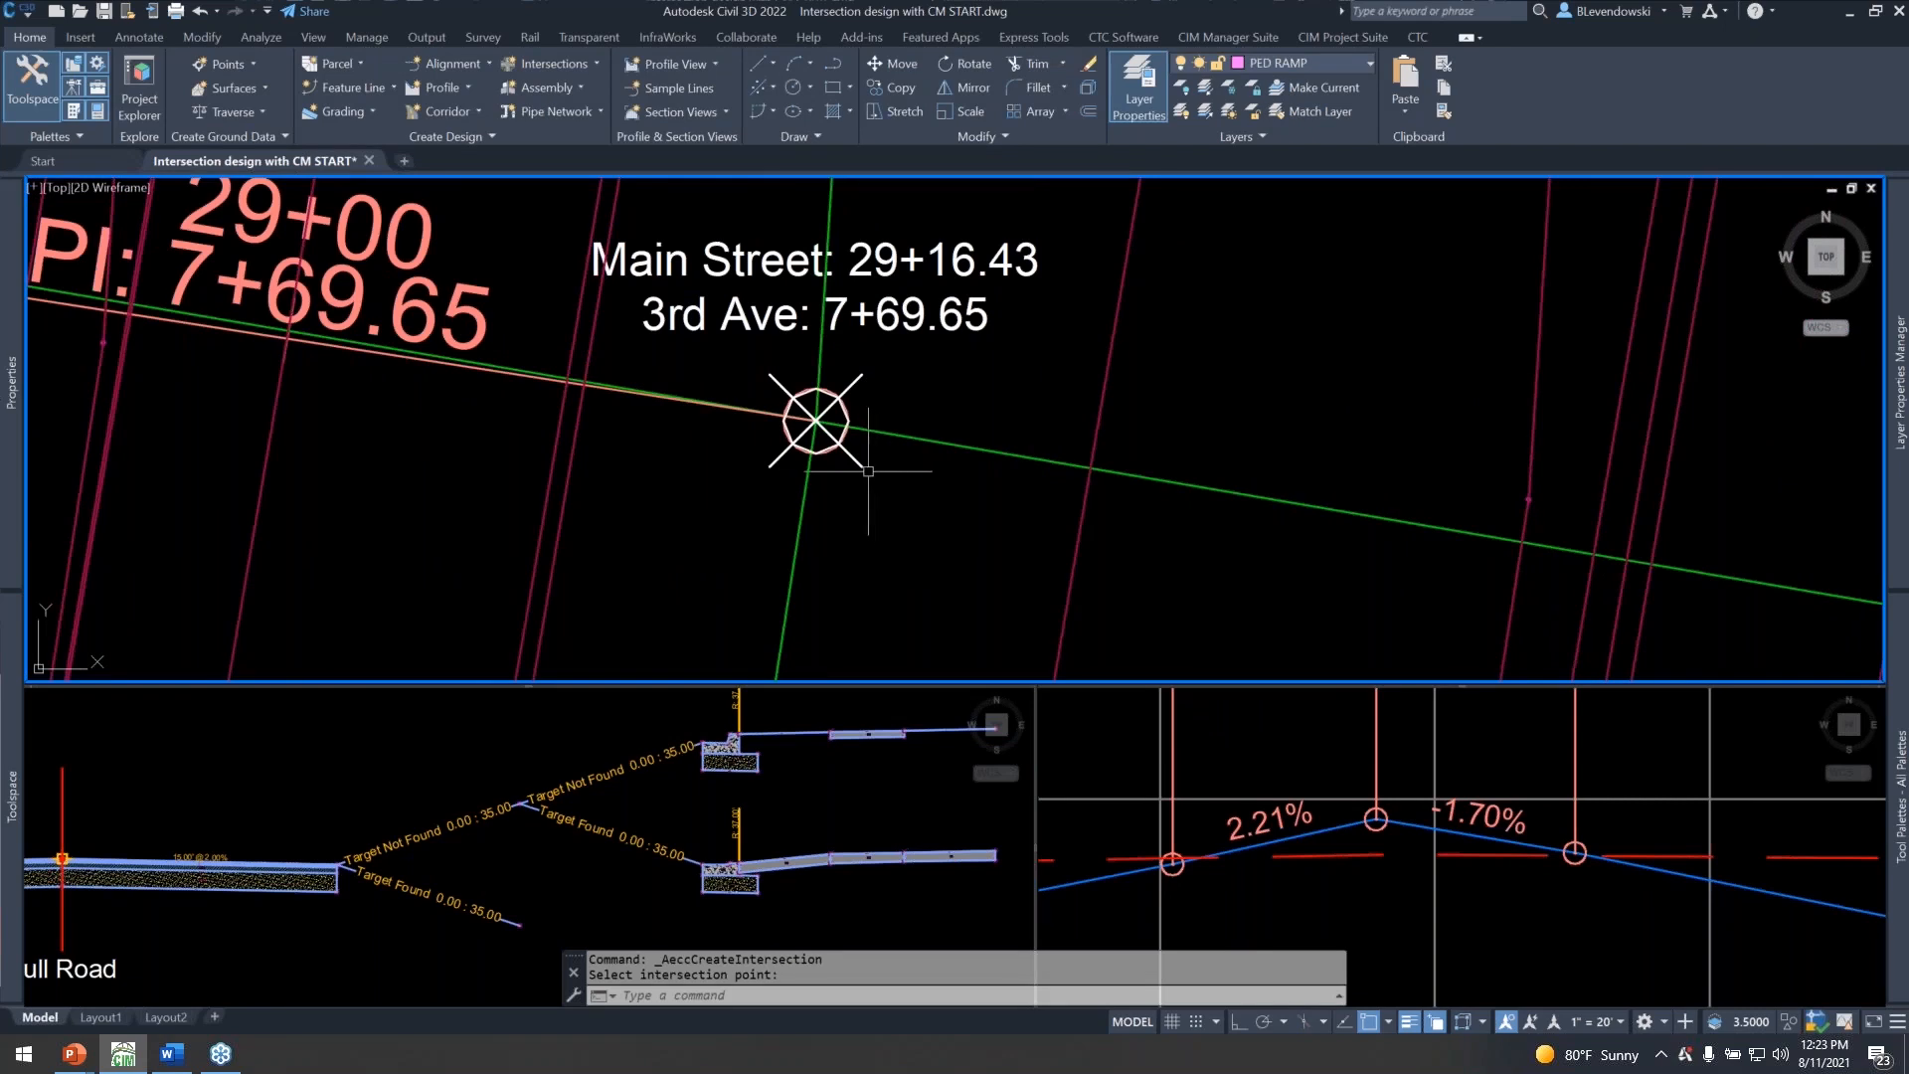
key(Escape)
click(836, 403)
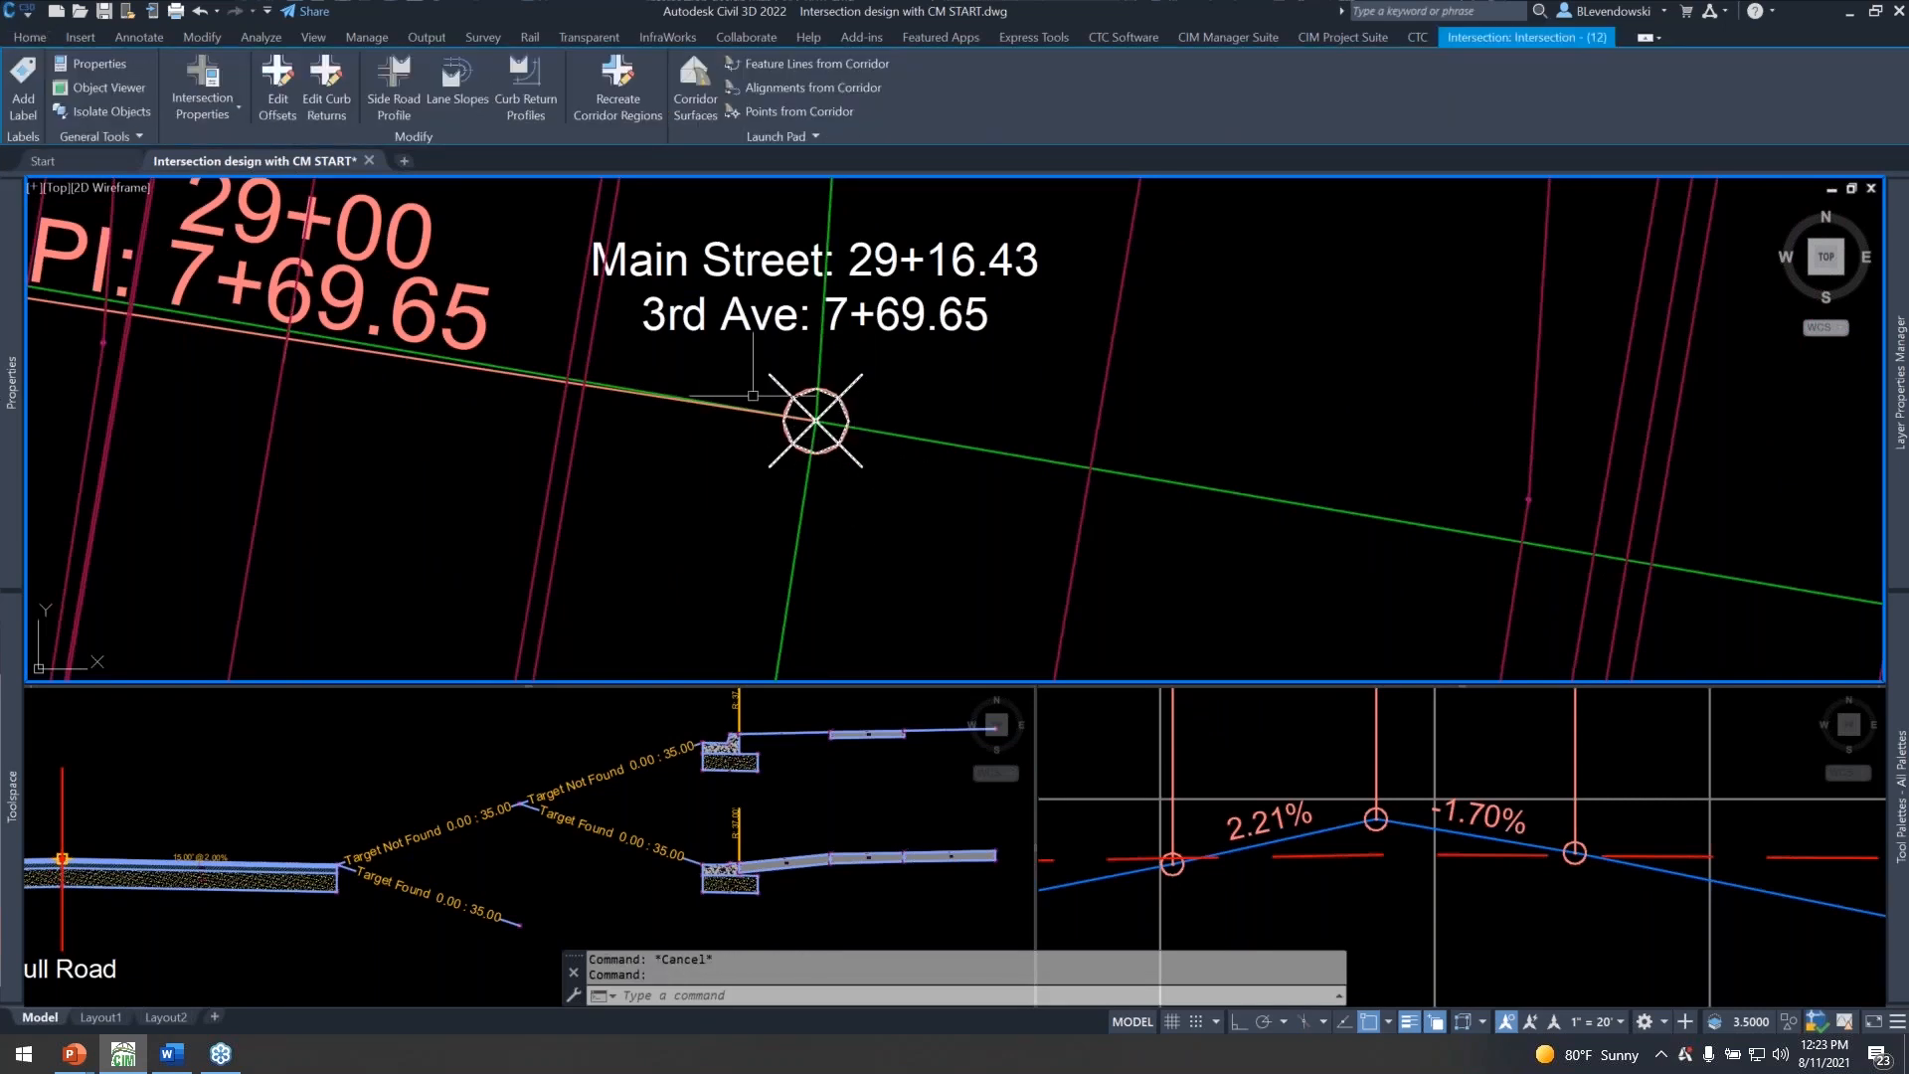
middle_drag(869, 389, 842, 422)
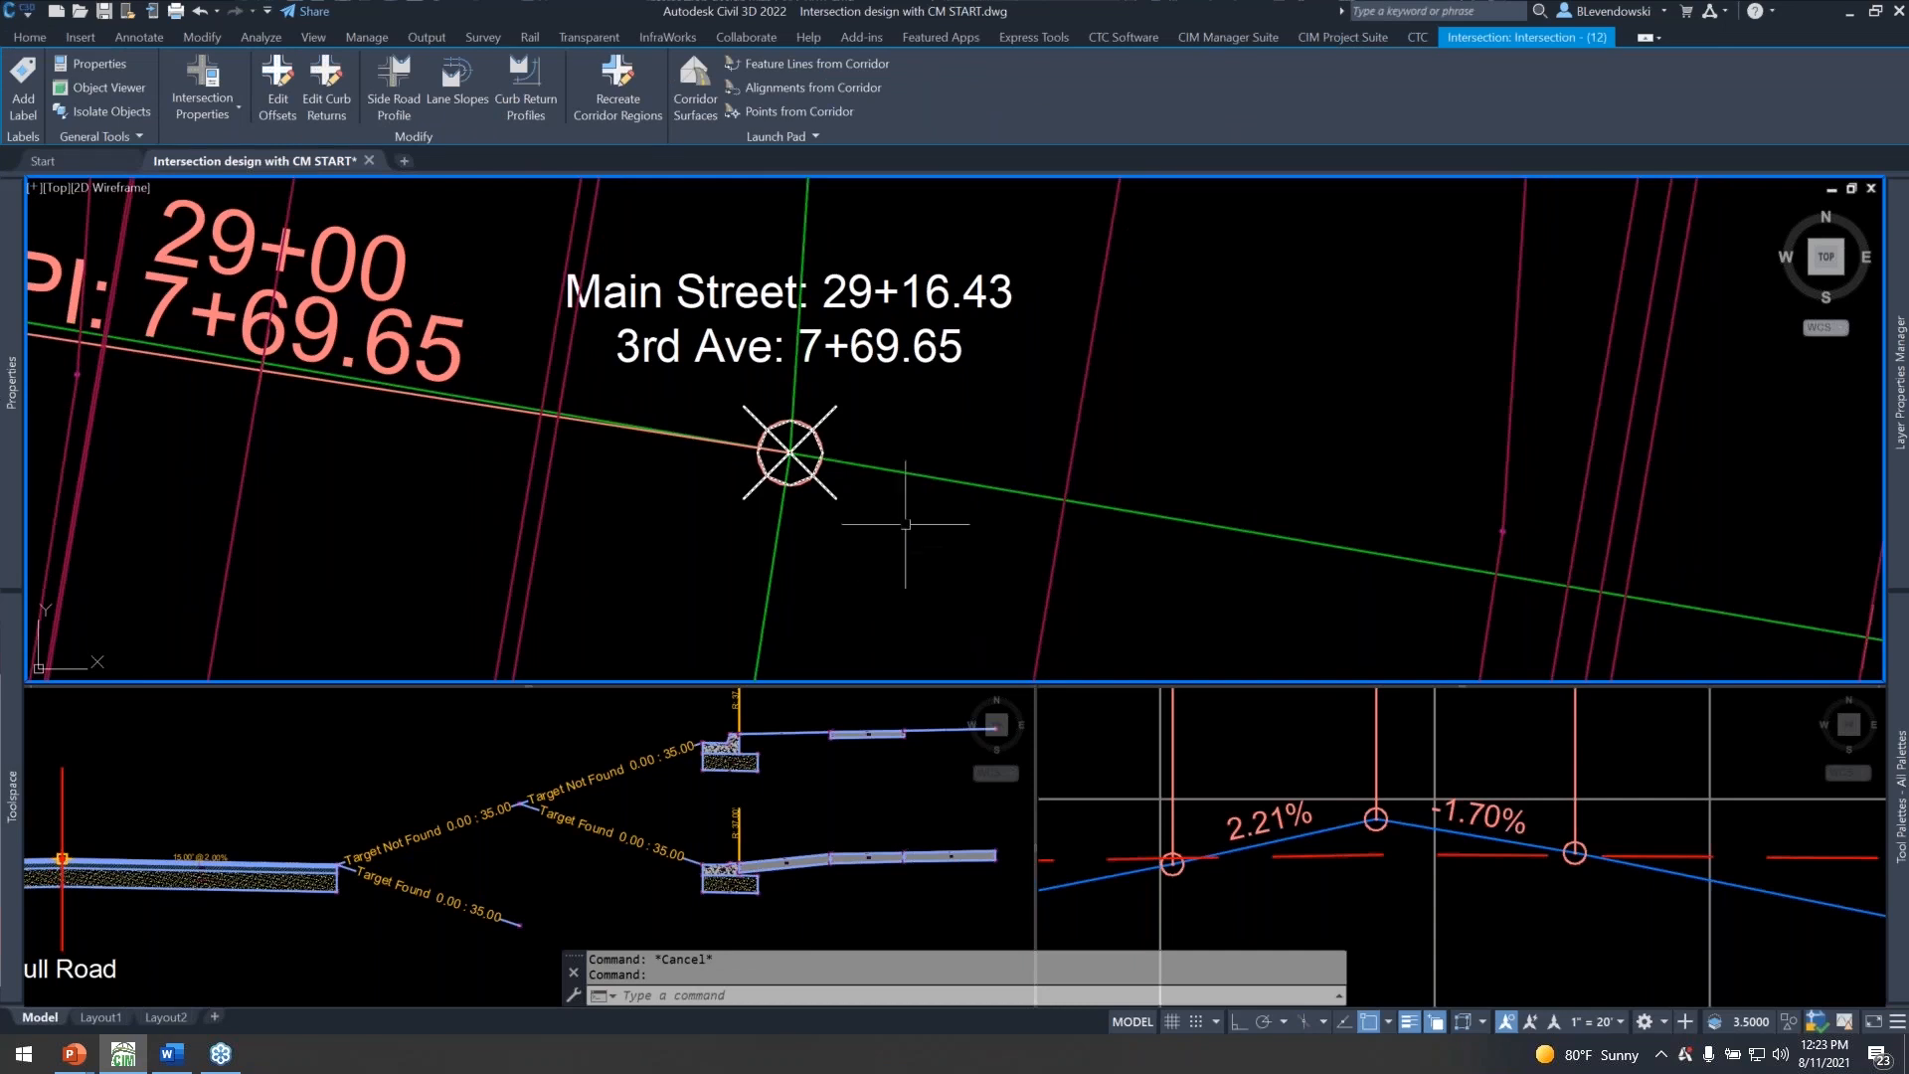
scroll(900, 517, down, 2)
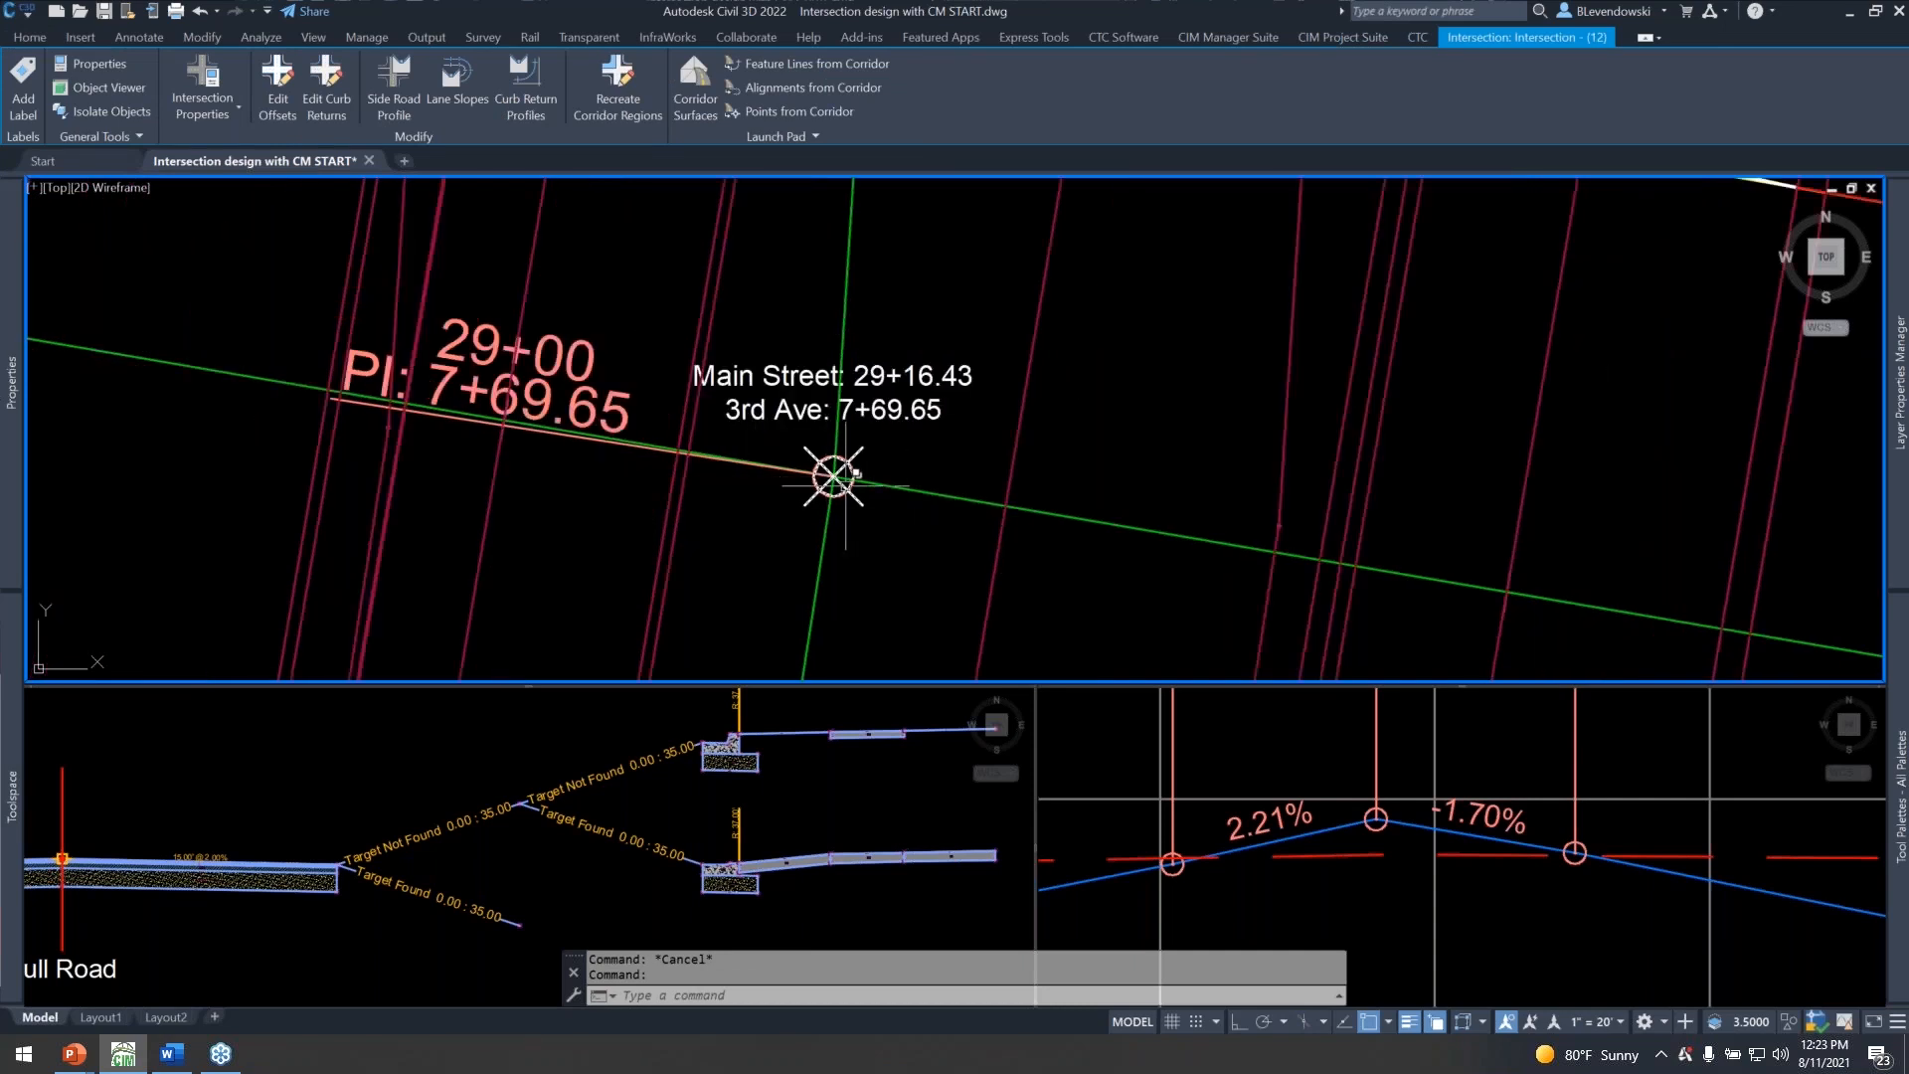
Select the 3rd Ave finished-grade profile and examine its middle crest PVI between the 2.21% and -1.70% grades.
click(1296, 783)
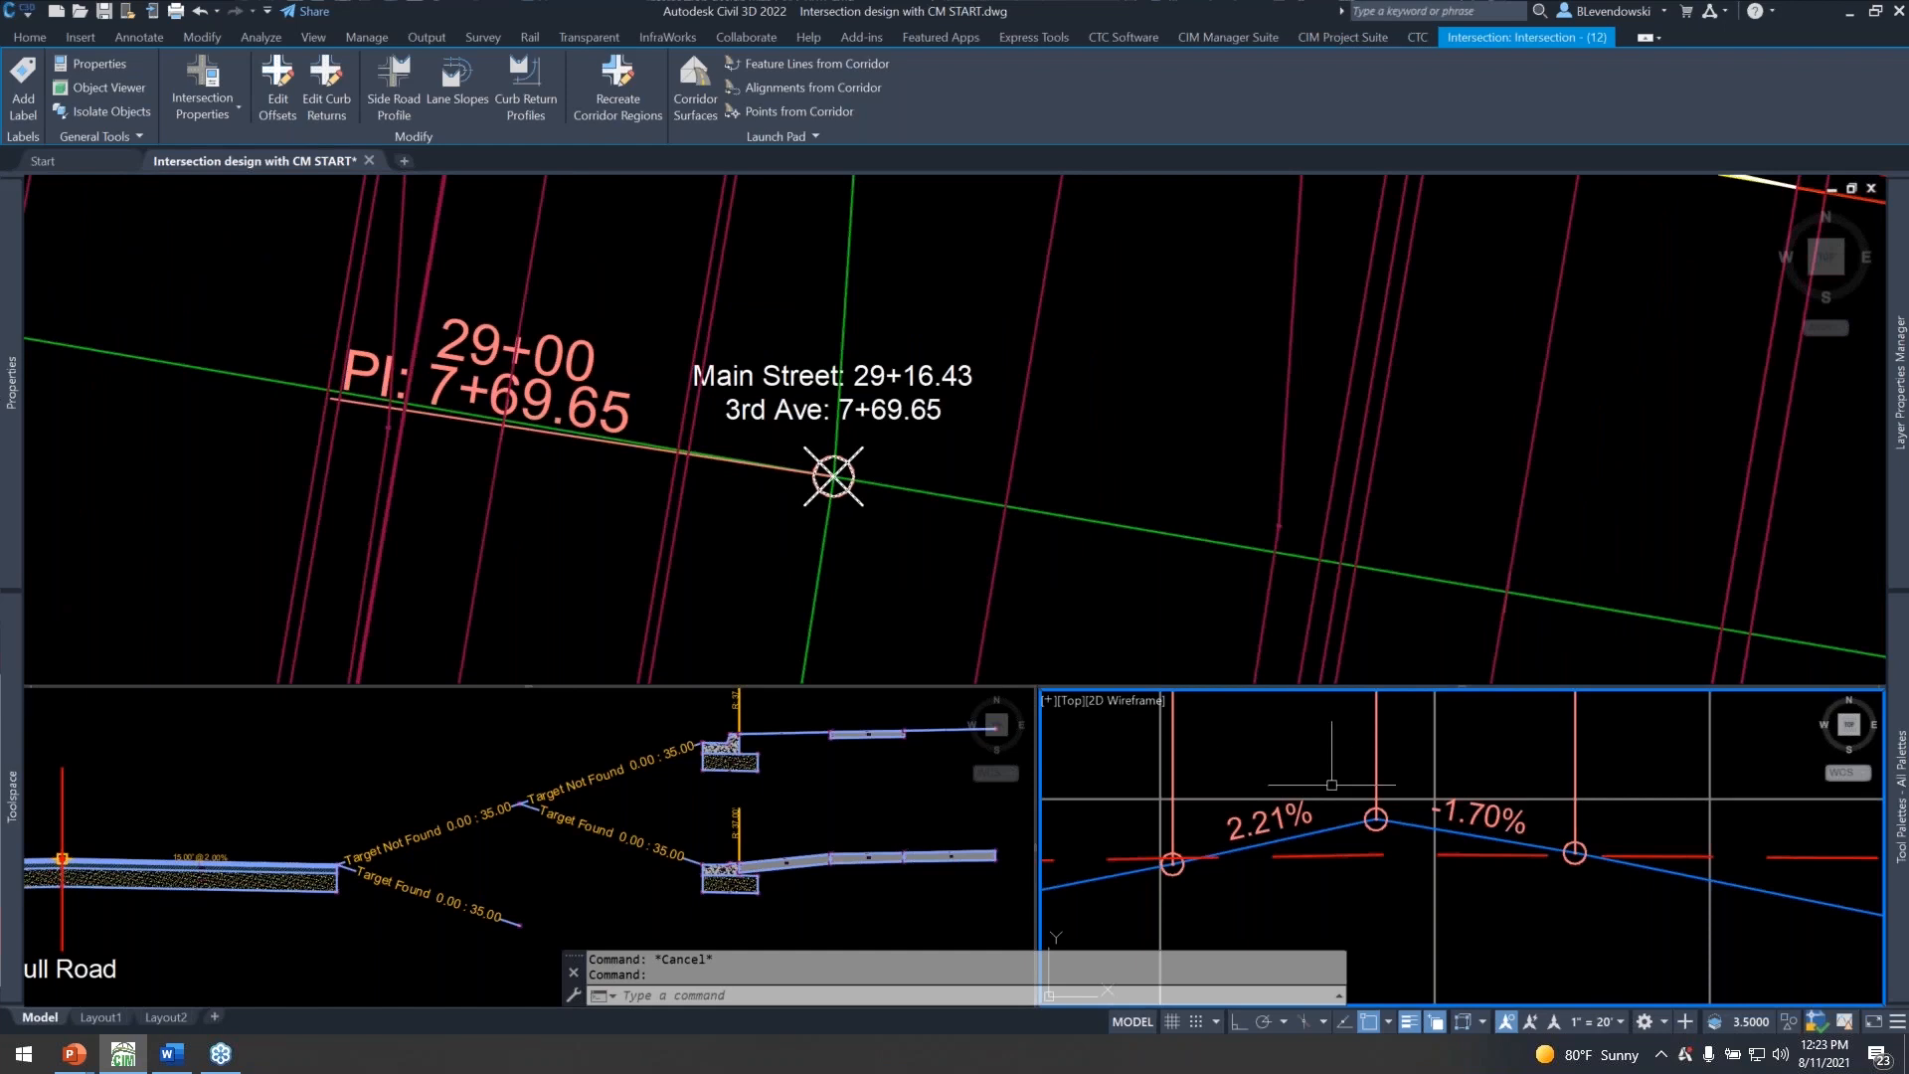
click(1419, 828)
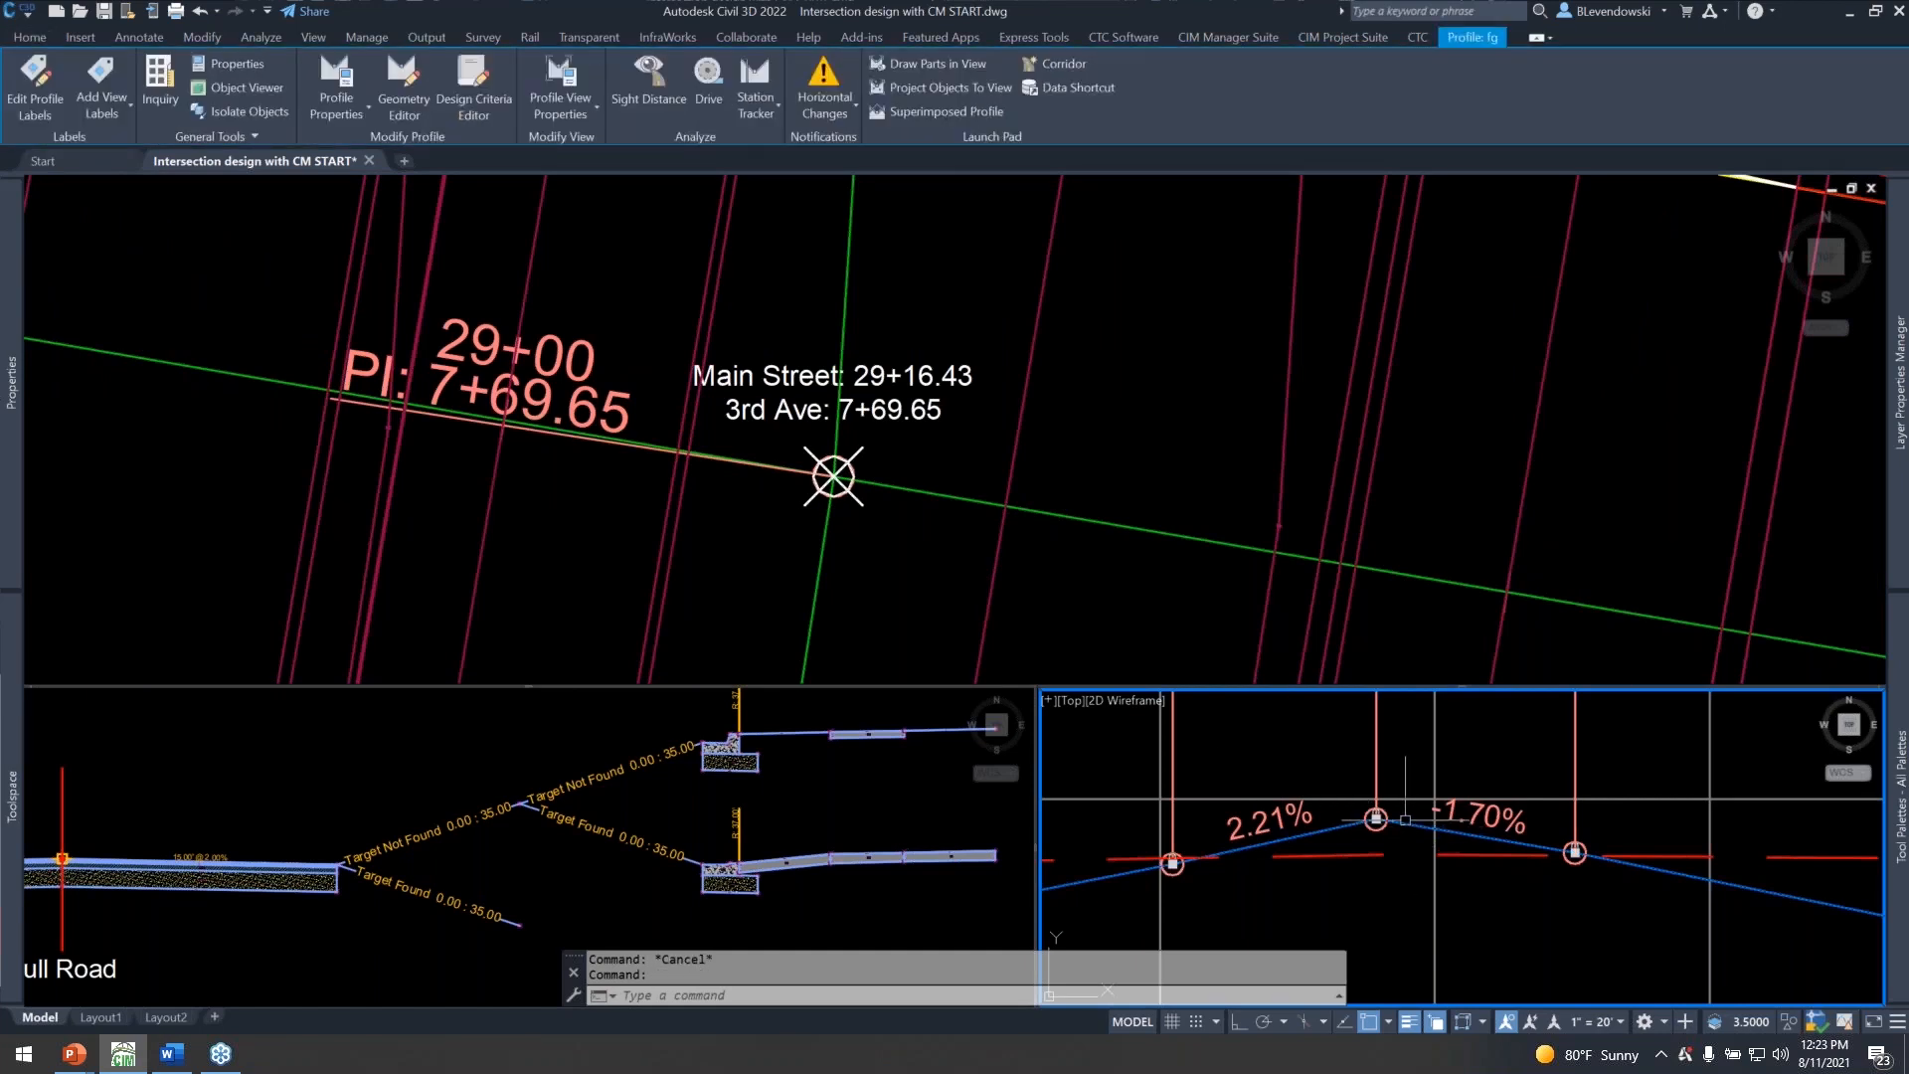
scroll(1412, 826, up, 3)
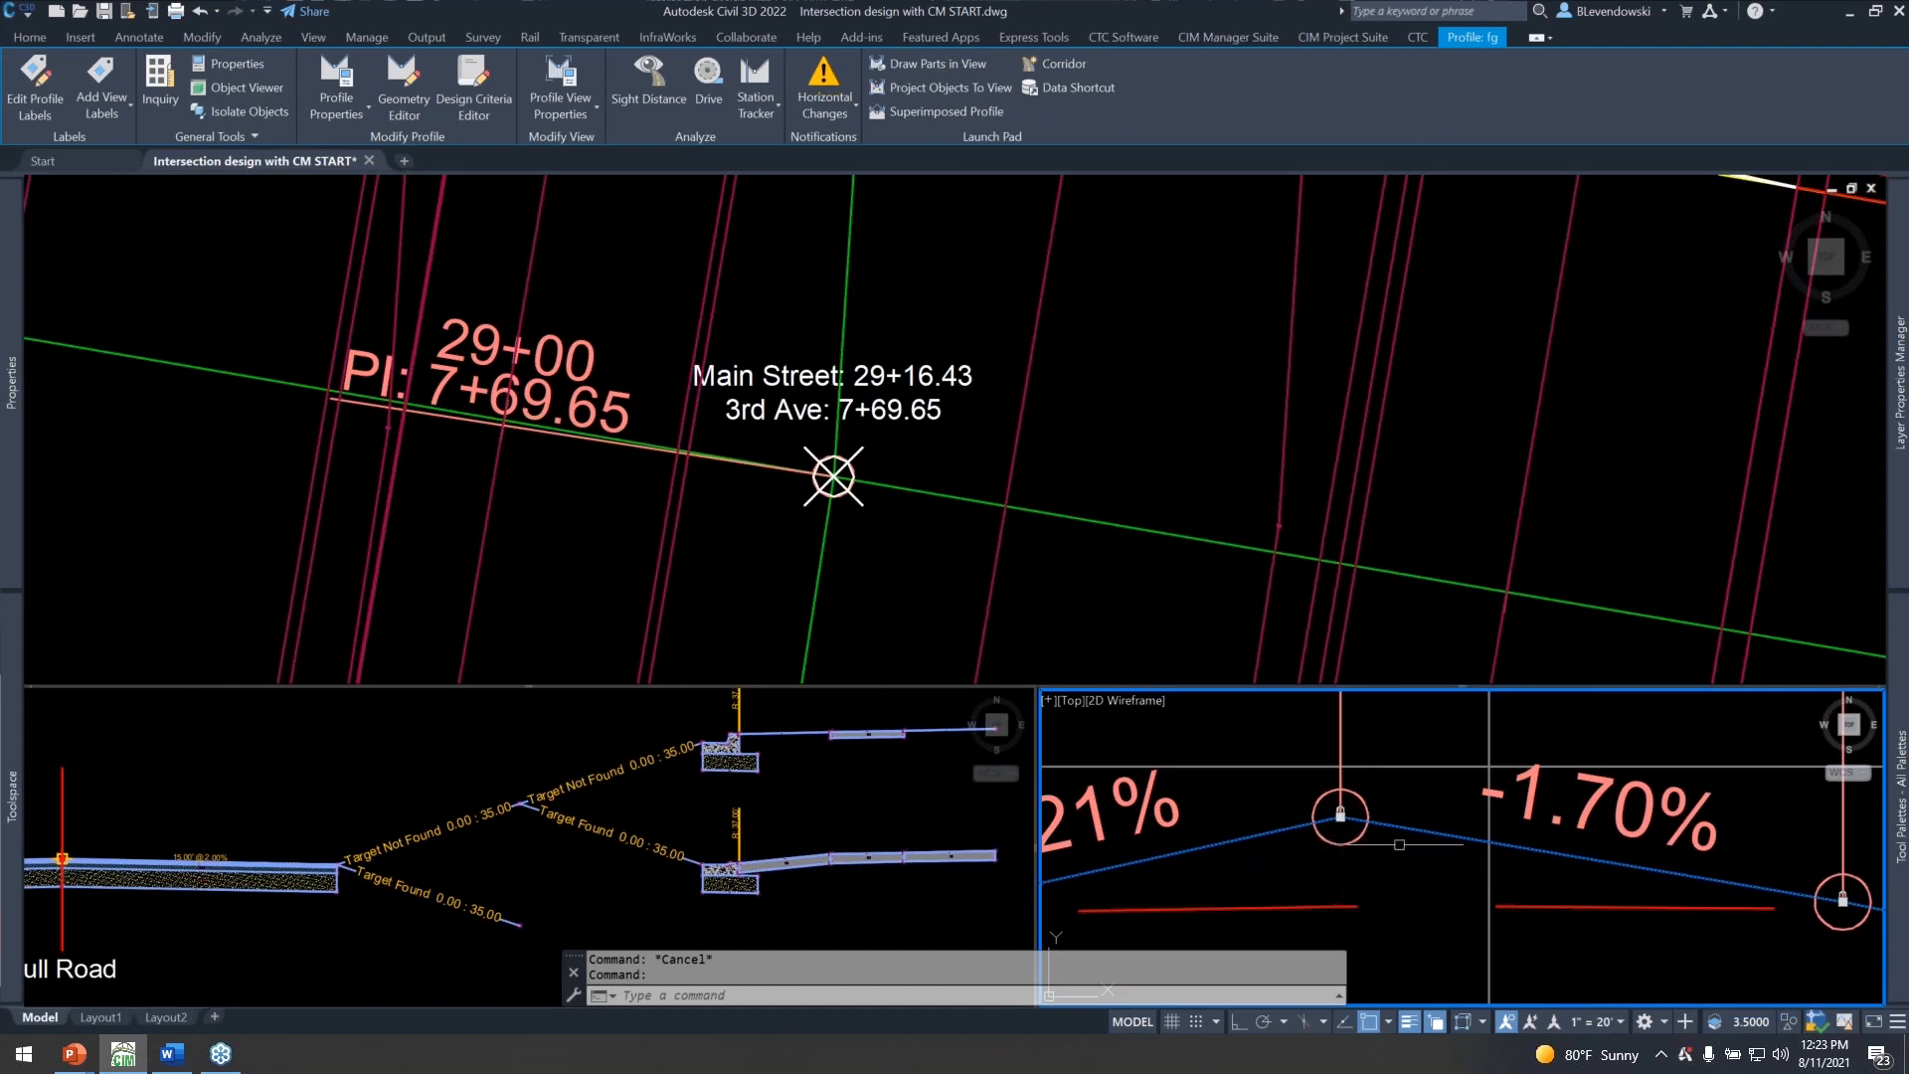
scroll(1403, 847, down, 4)
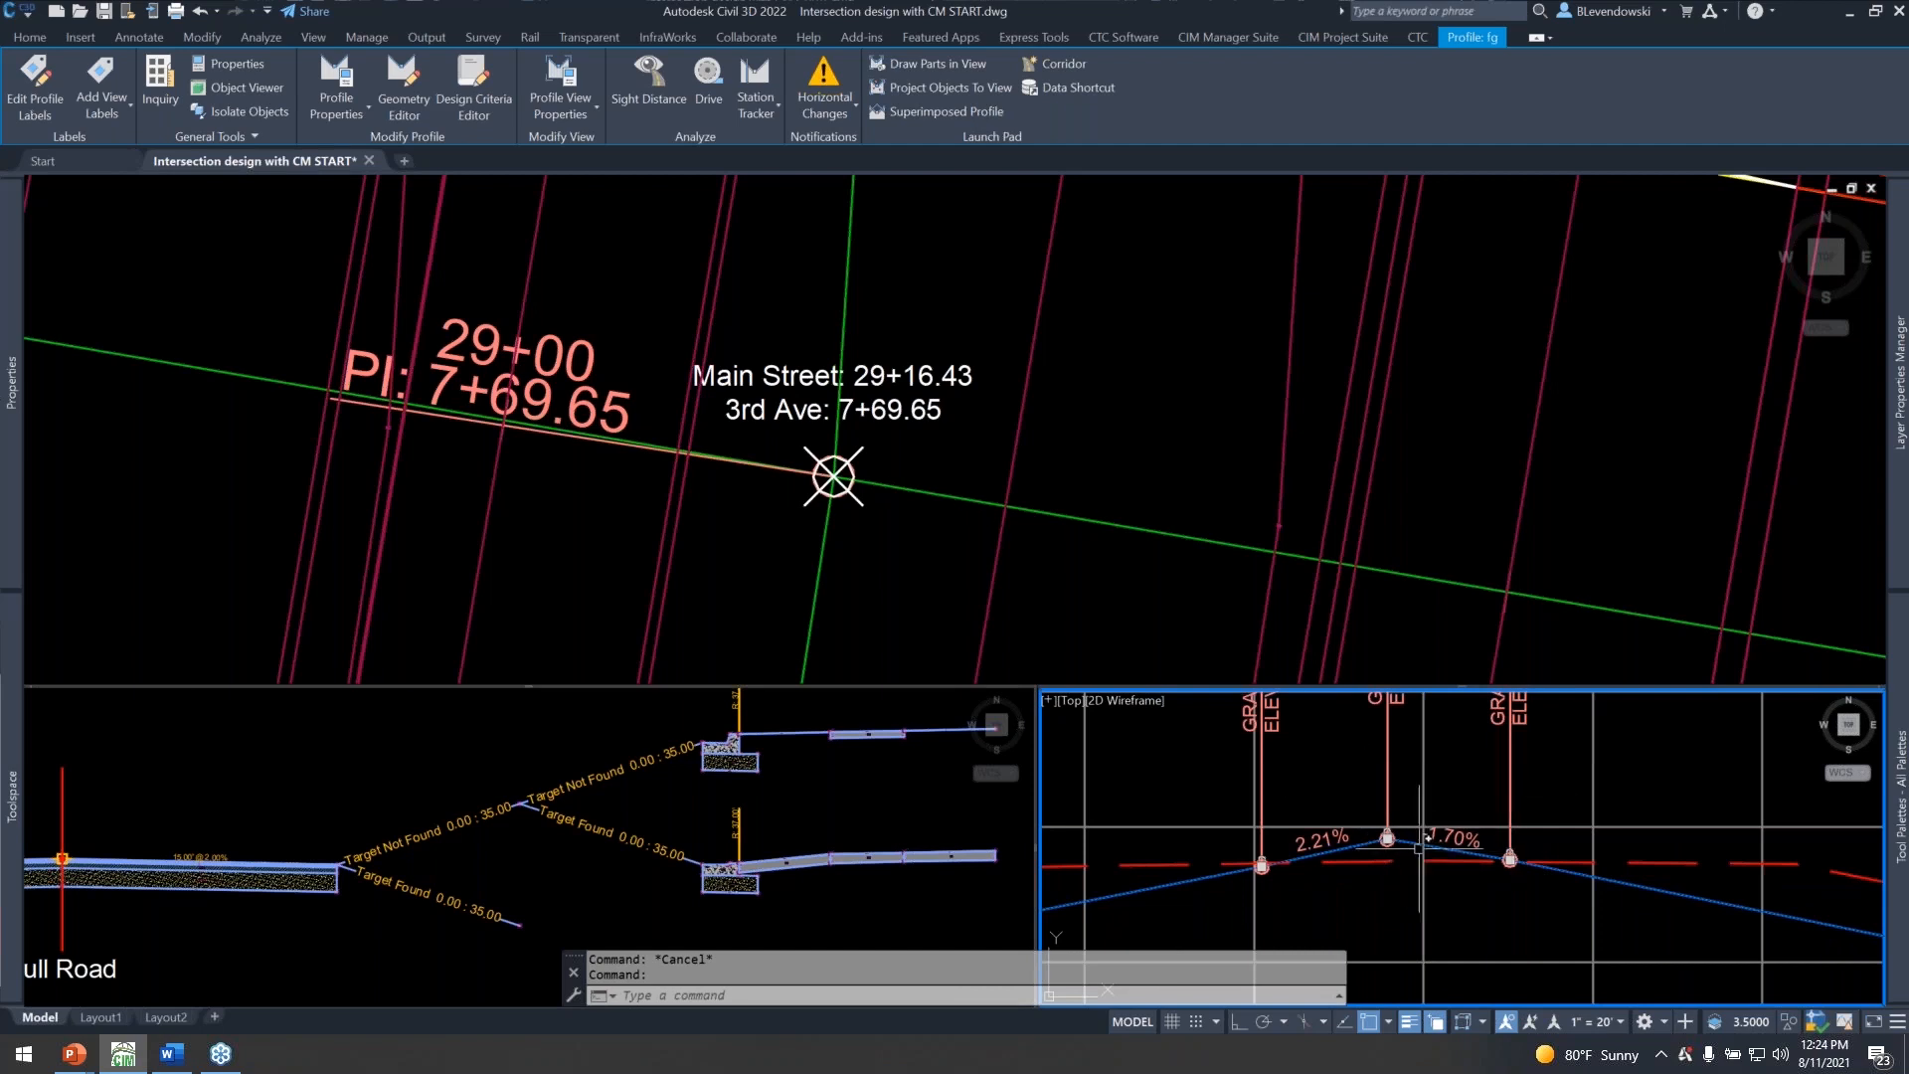
Deselect the profile and identify the intersection object at the Main Street and 3rd Ave centerline crossing in plan.
click(980, 452)
key(Escape)
scroll(891, 464, down, 5)
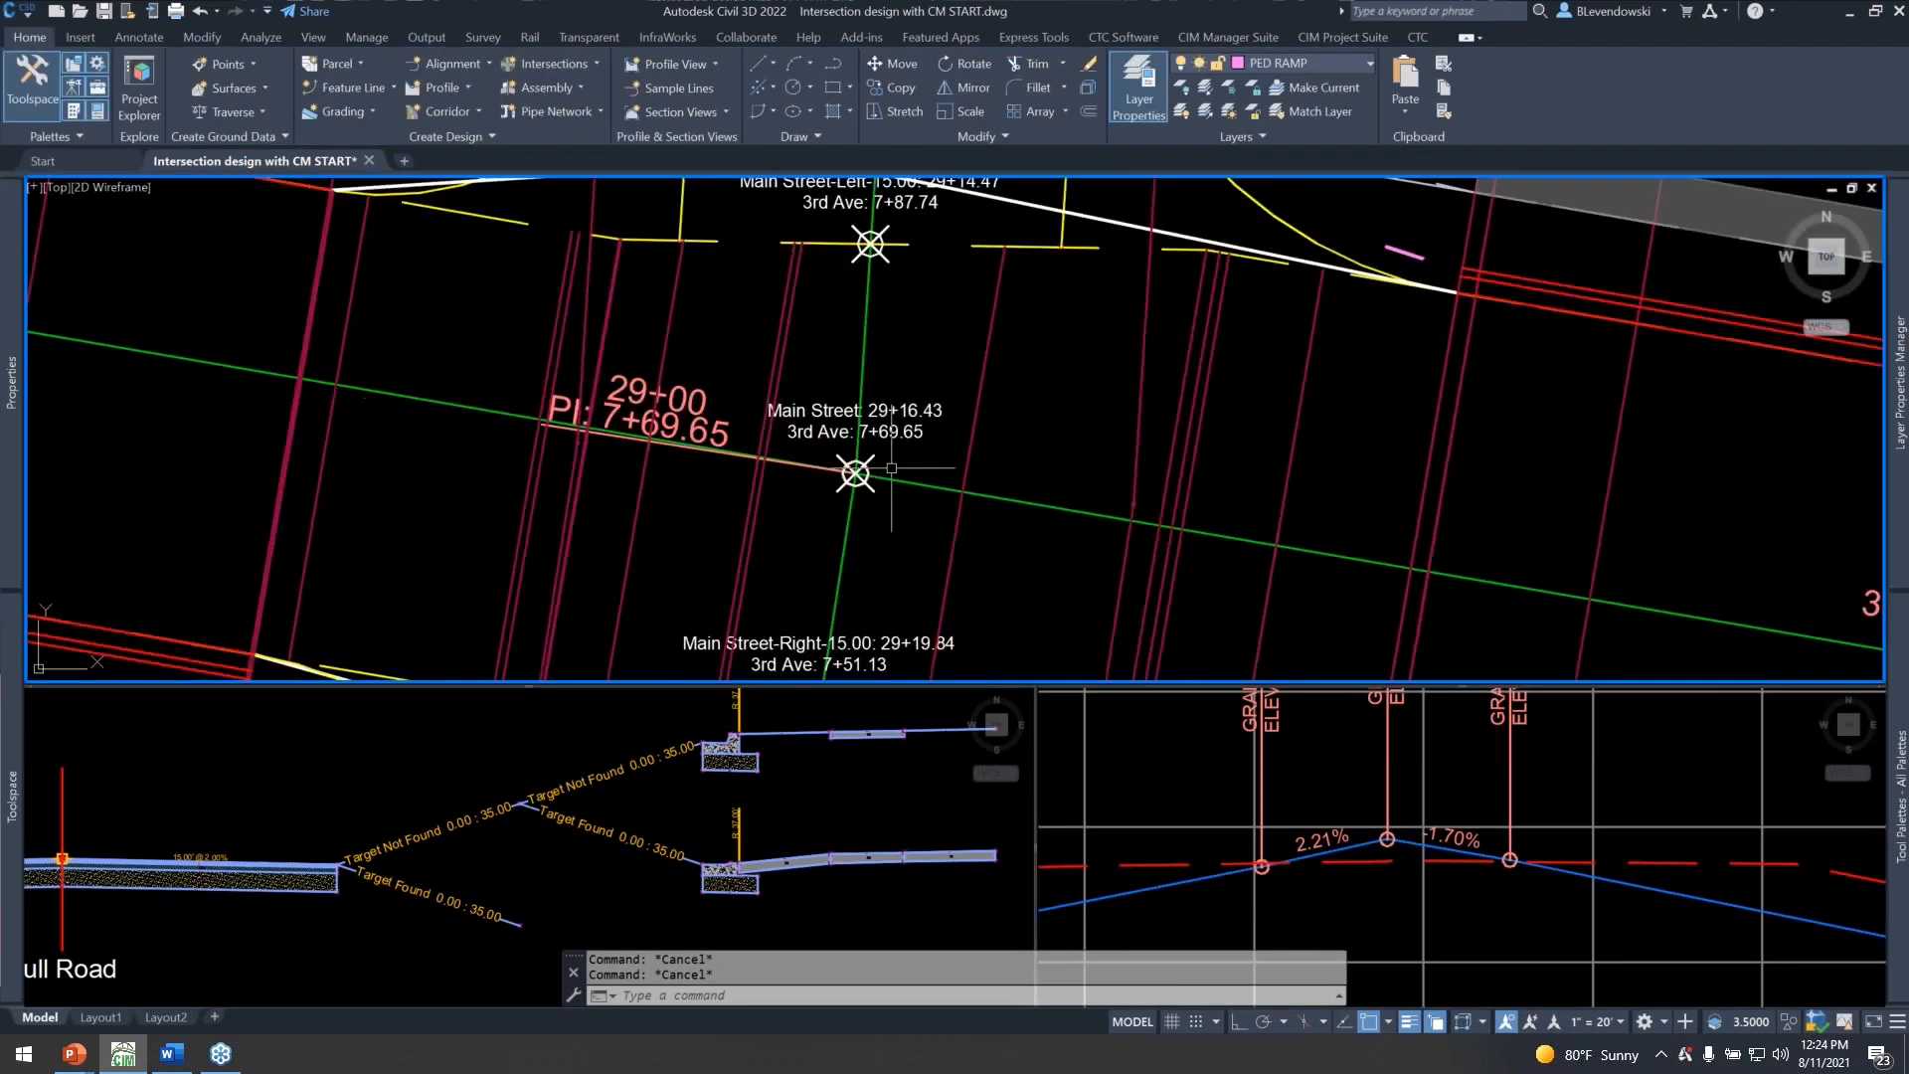
scroll(901, 467, up, 4)
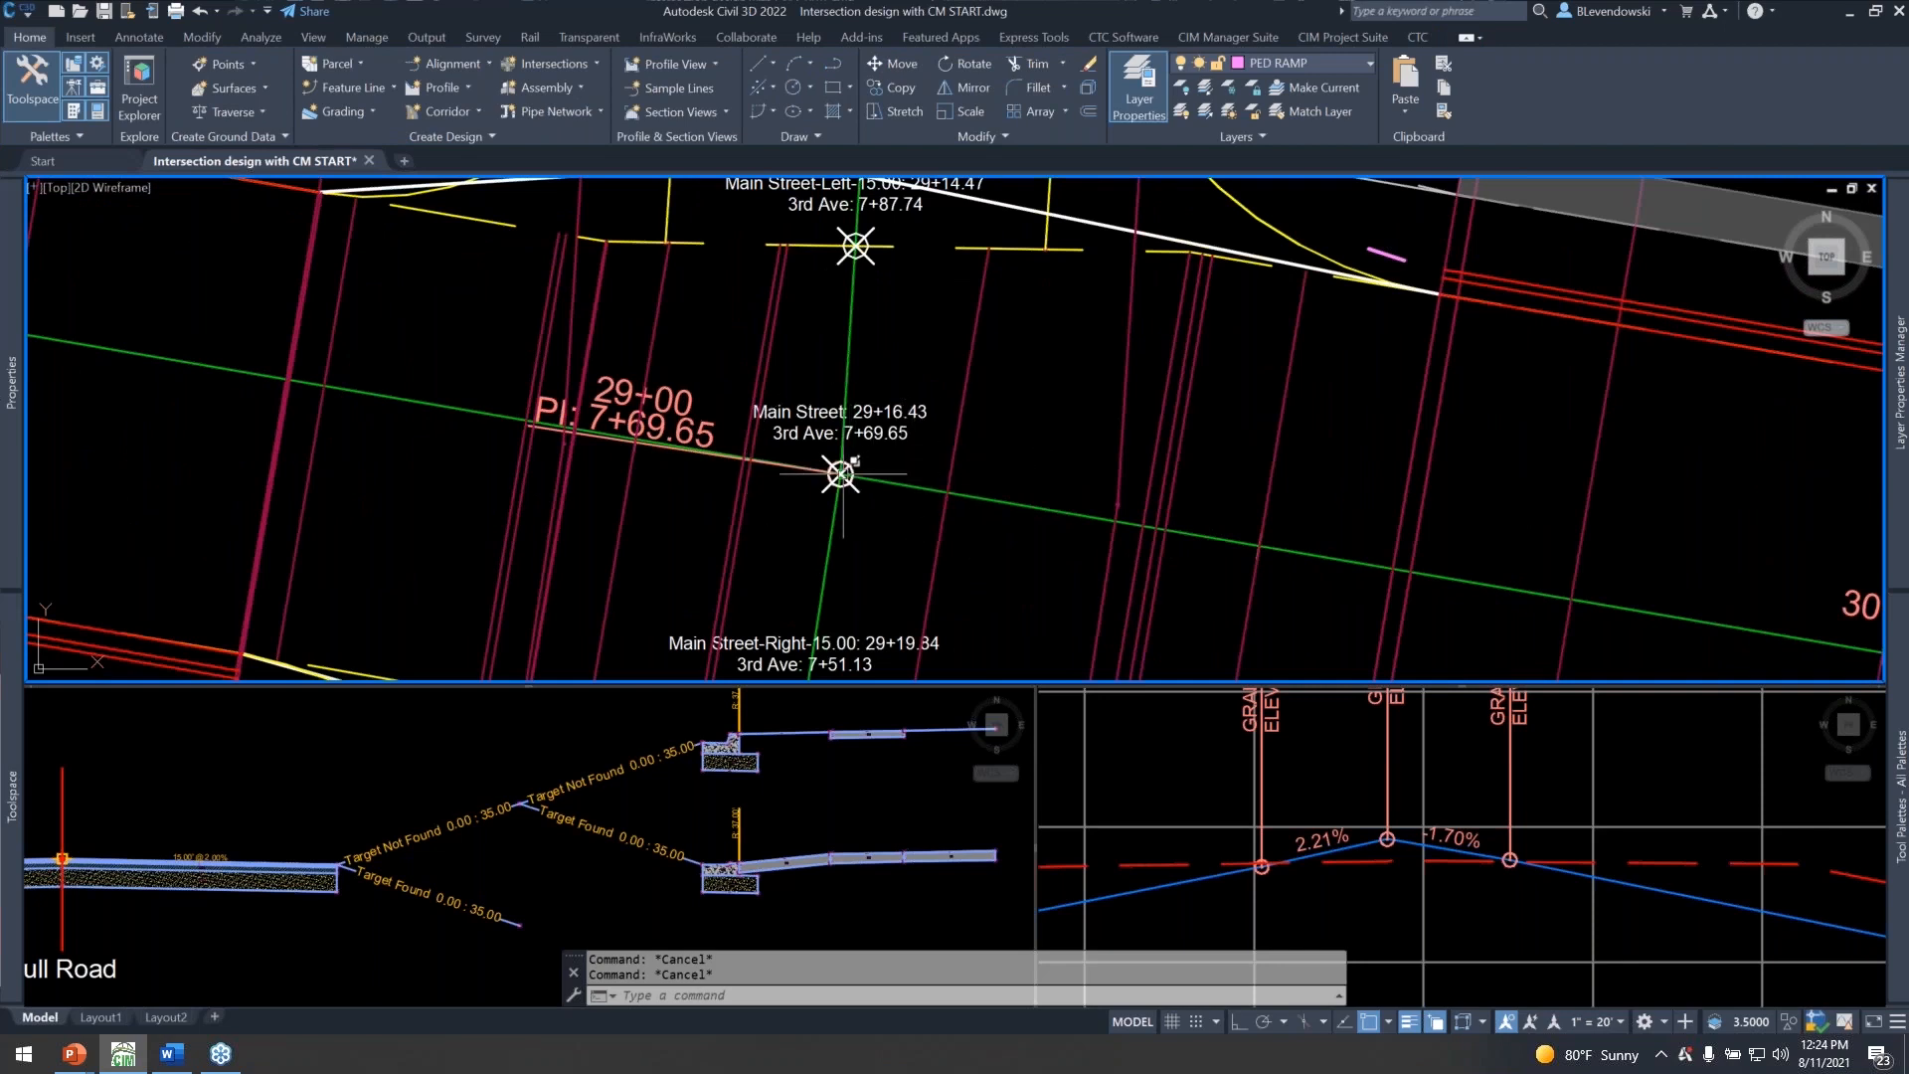
mouse_move(841, 475)
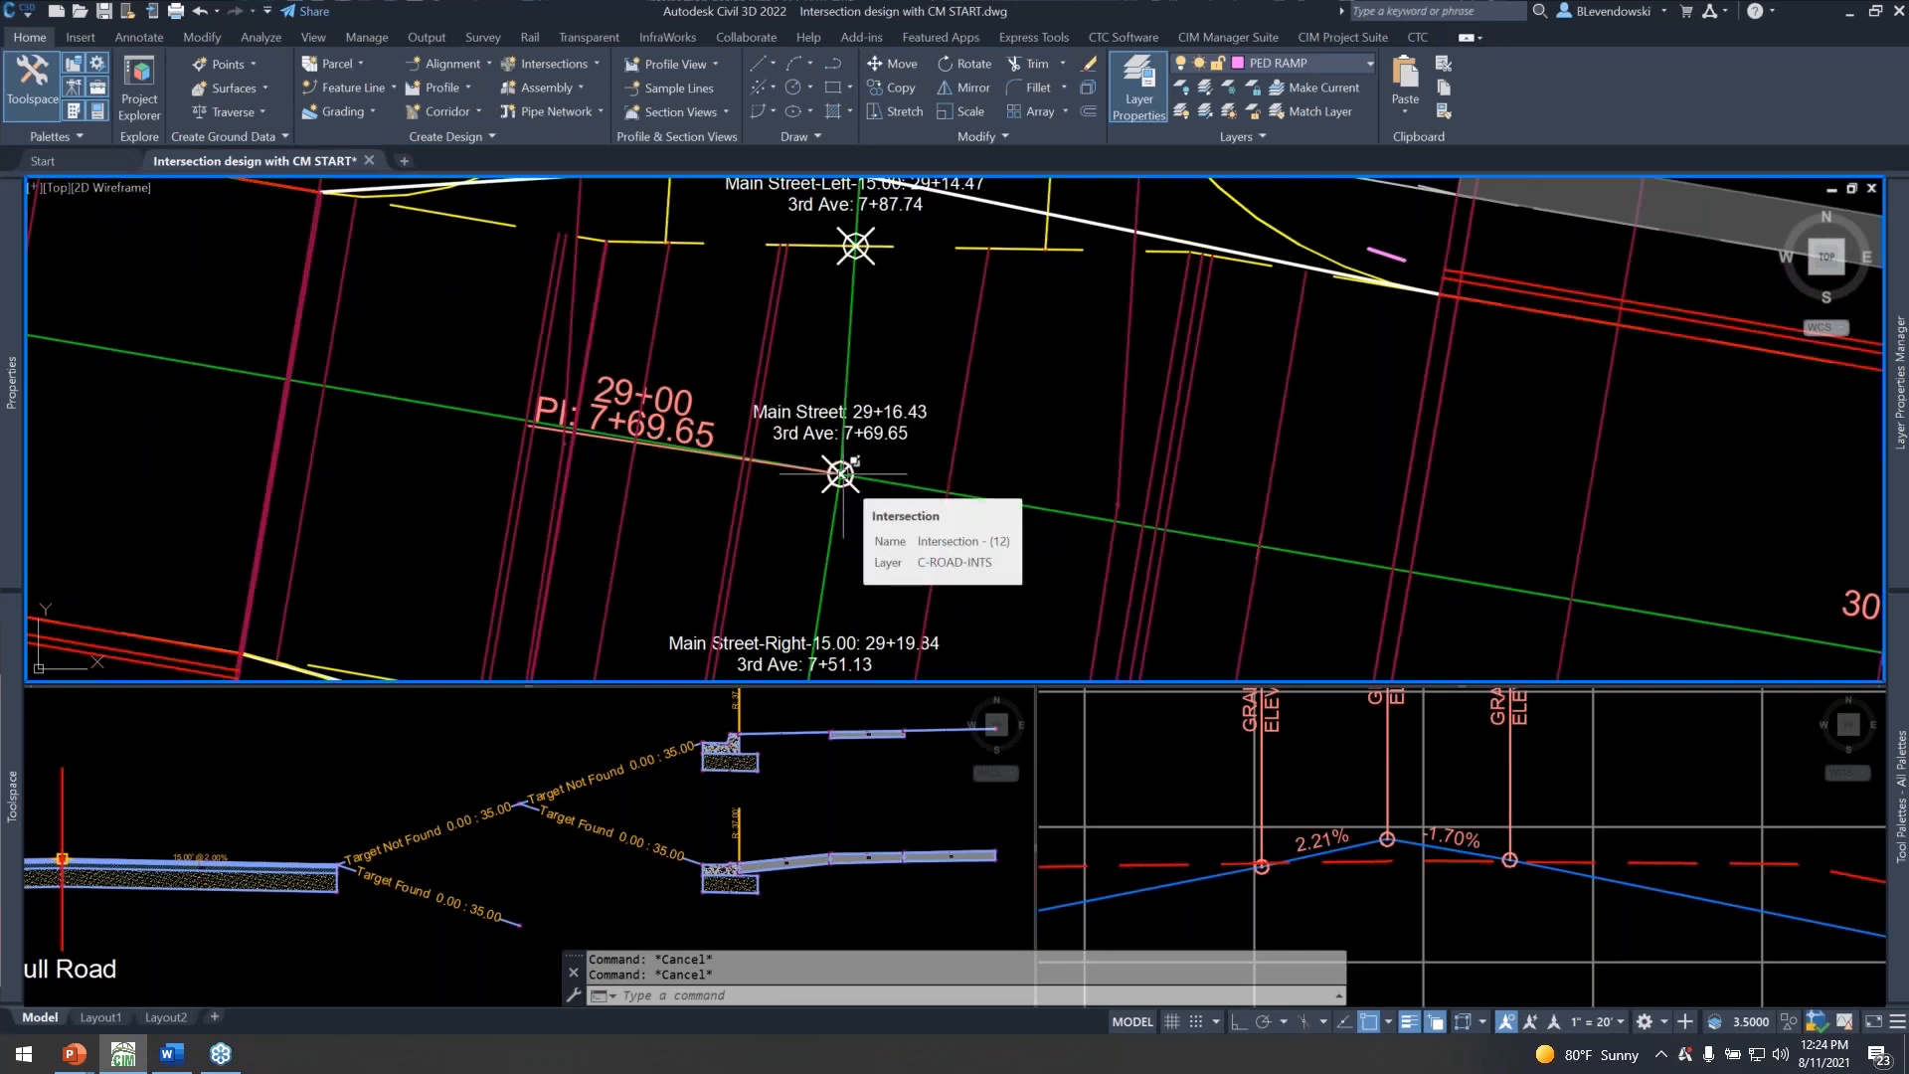
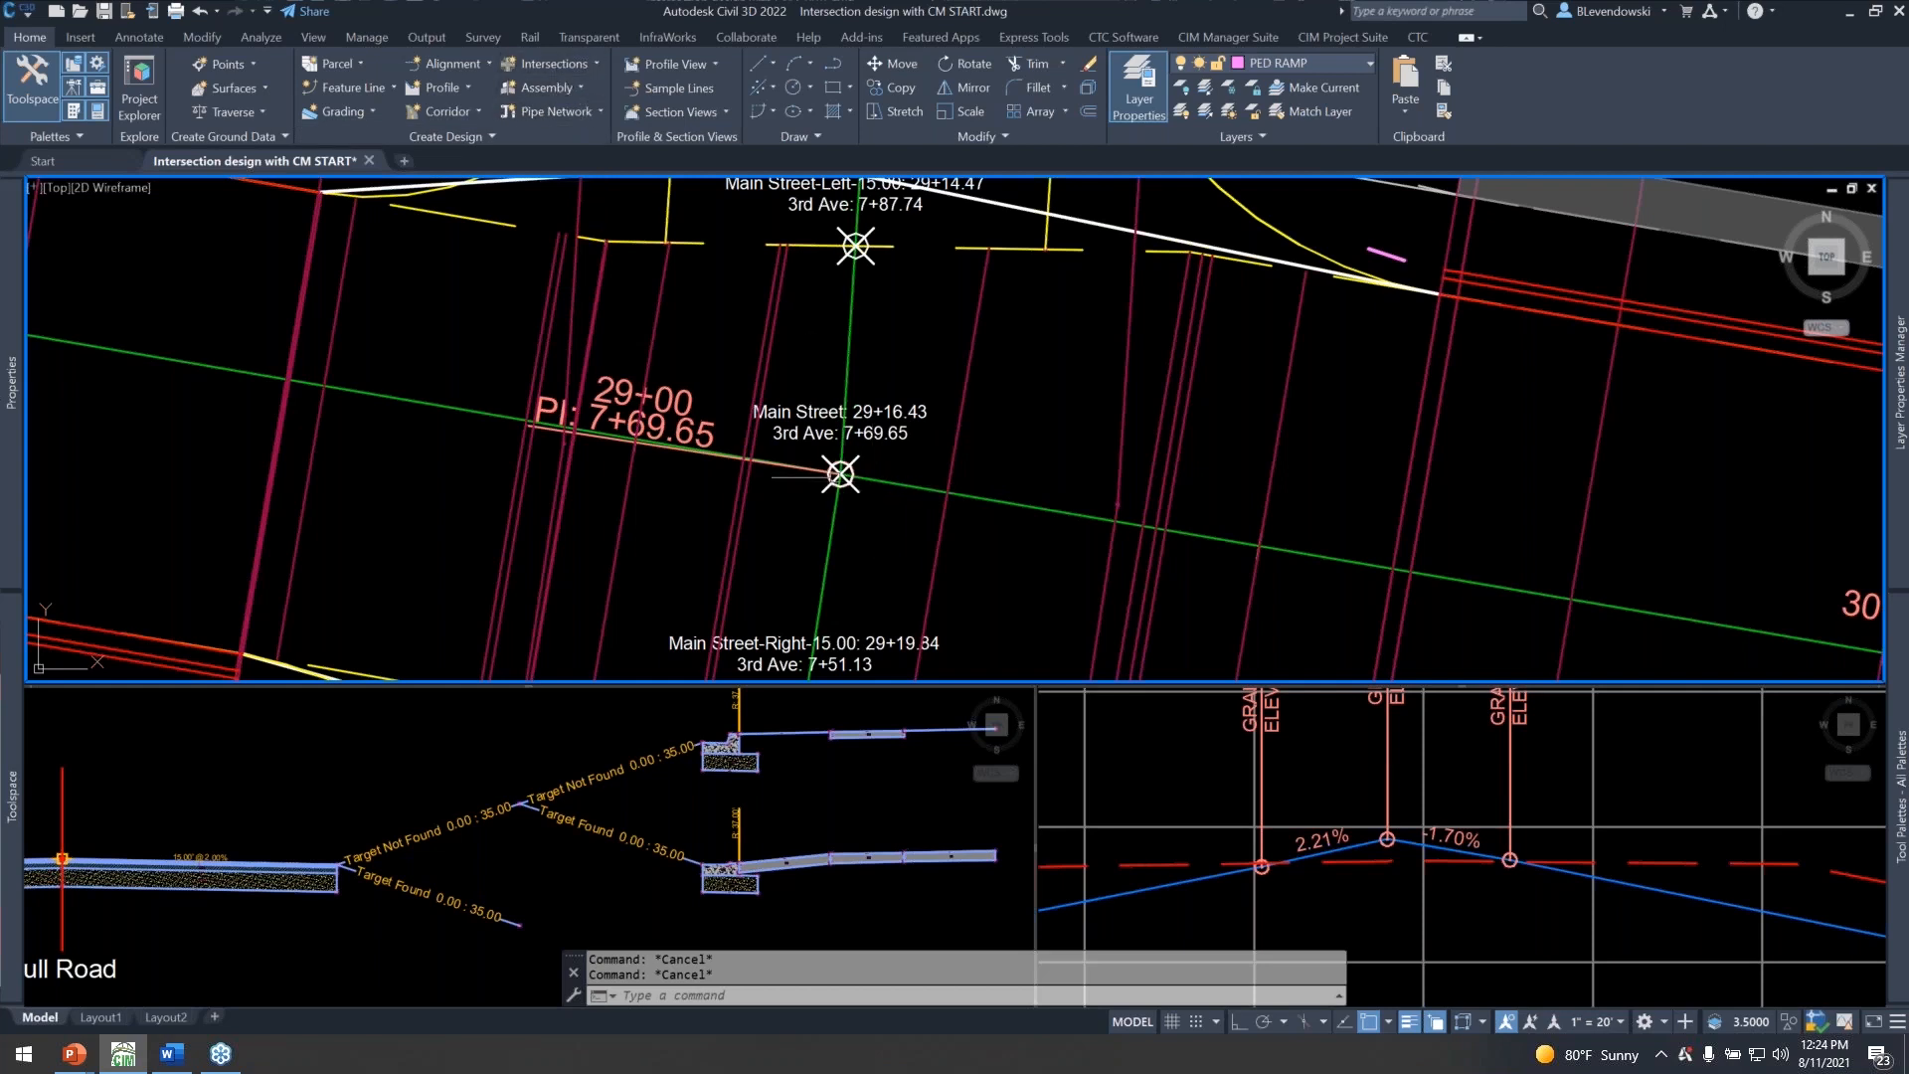
Inspect the intersection markers at Main Street and 3rd Ave and select the Main Street-Right-15.00 offset alignment.
scroll(891, 451, down, 6)
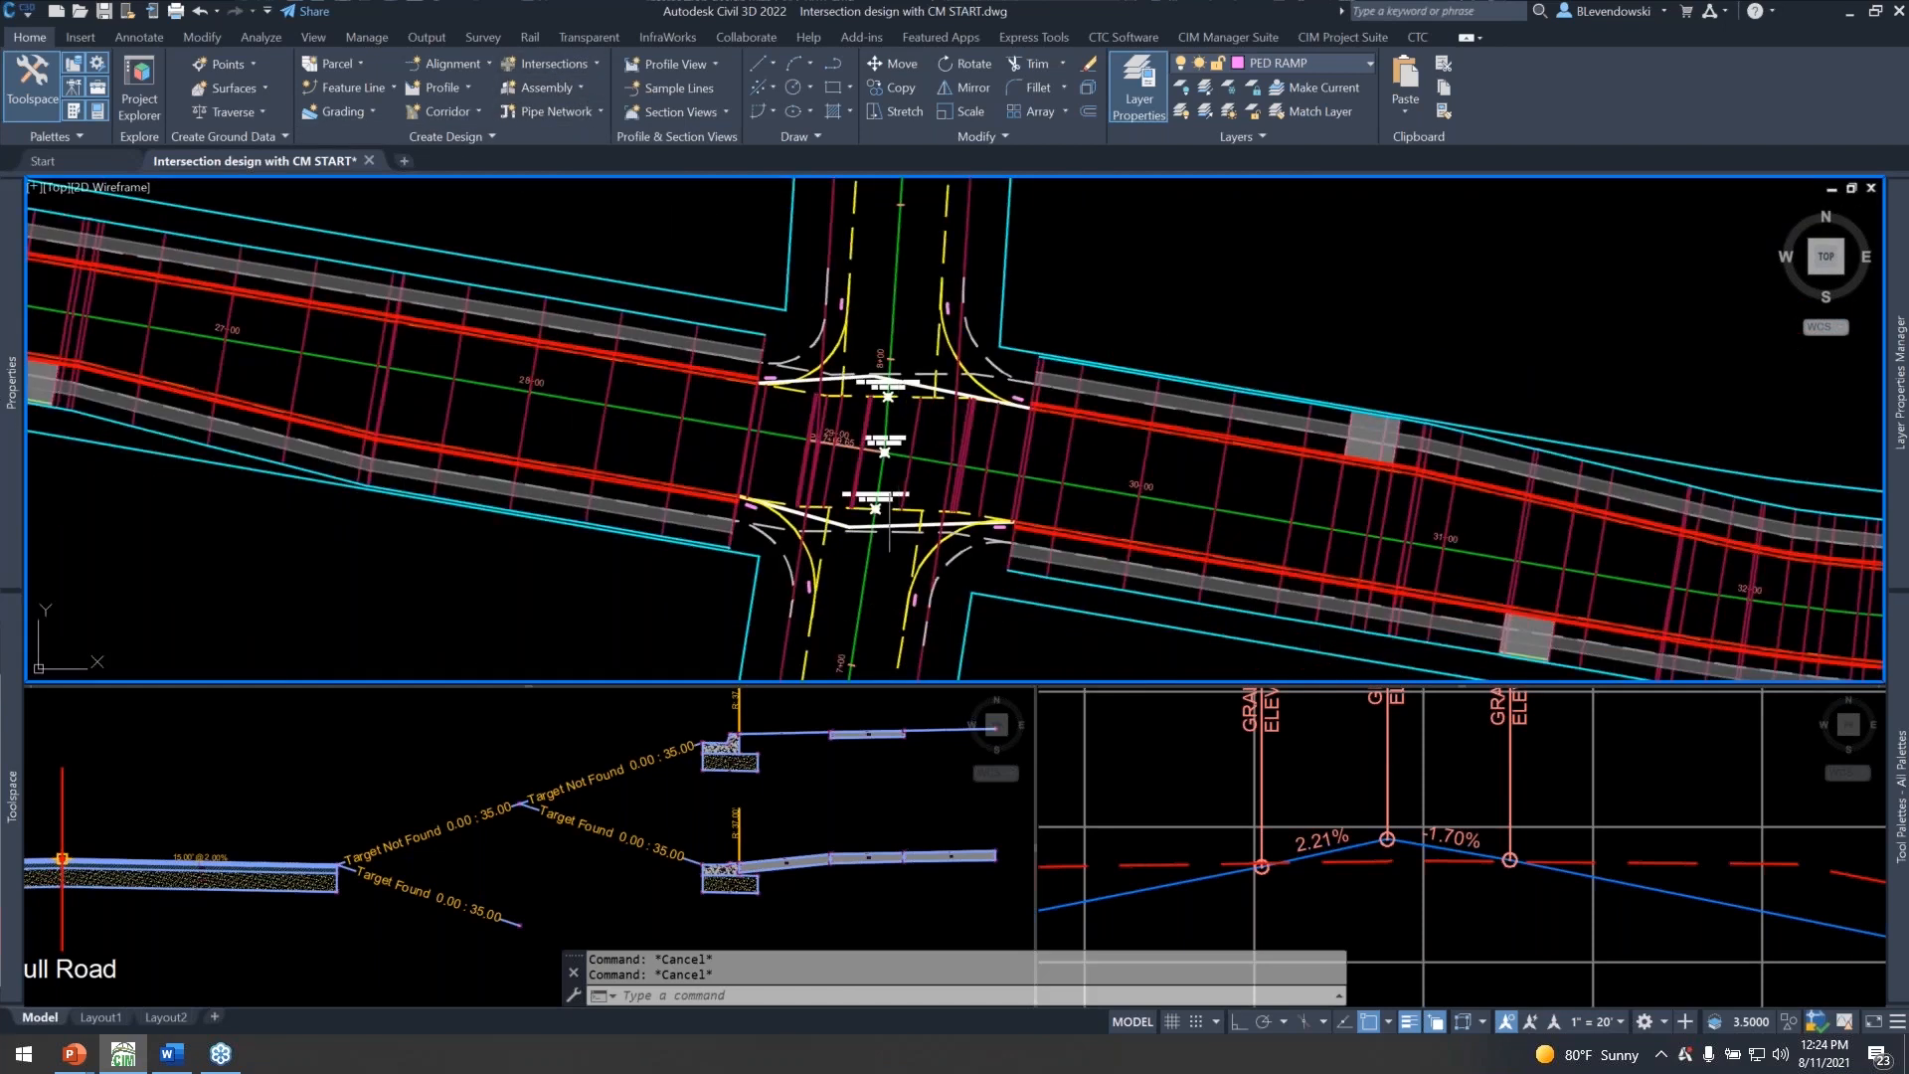
scroll(900, 417, up, 4)
scroll(853, 532, up, 2)
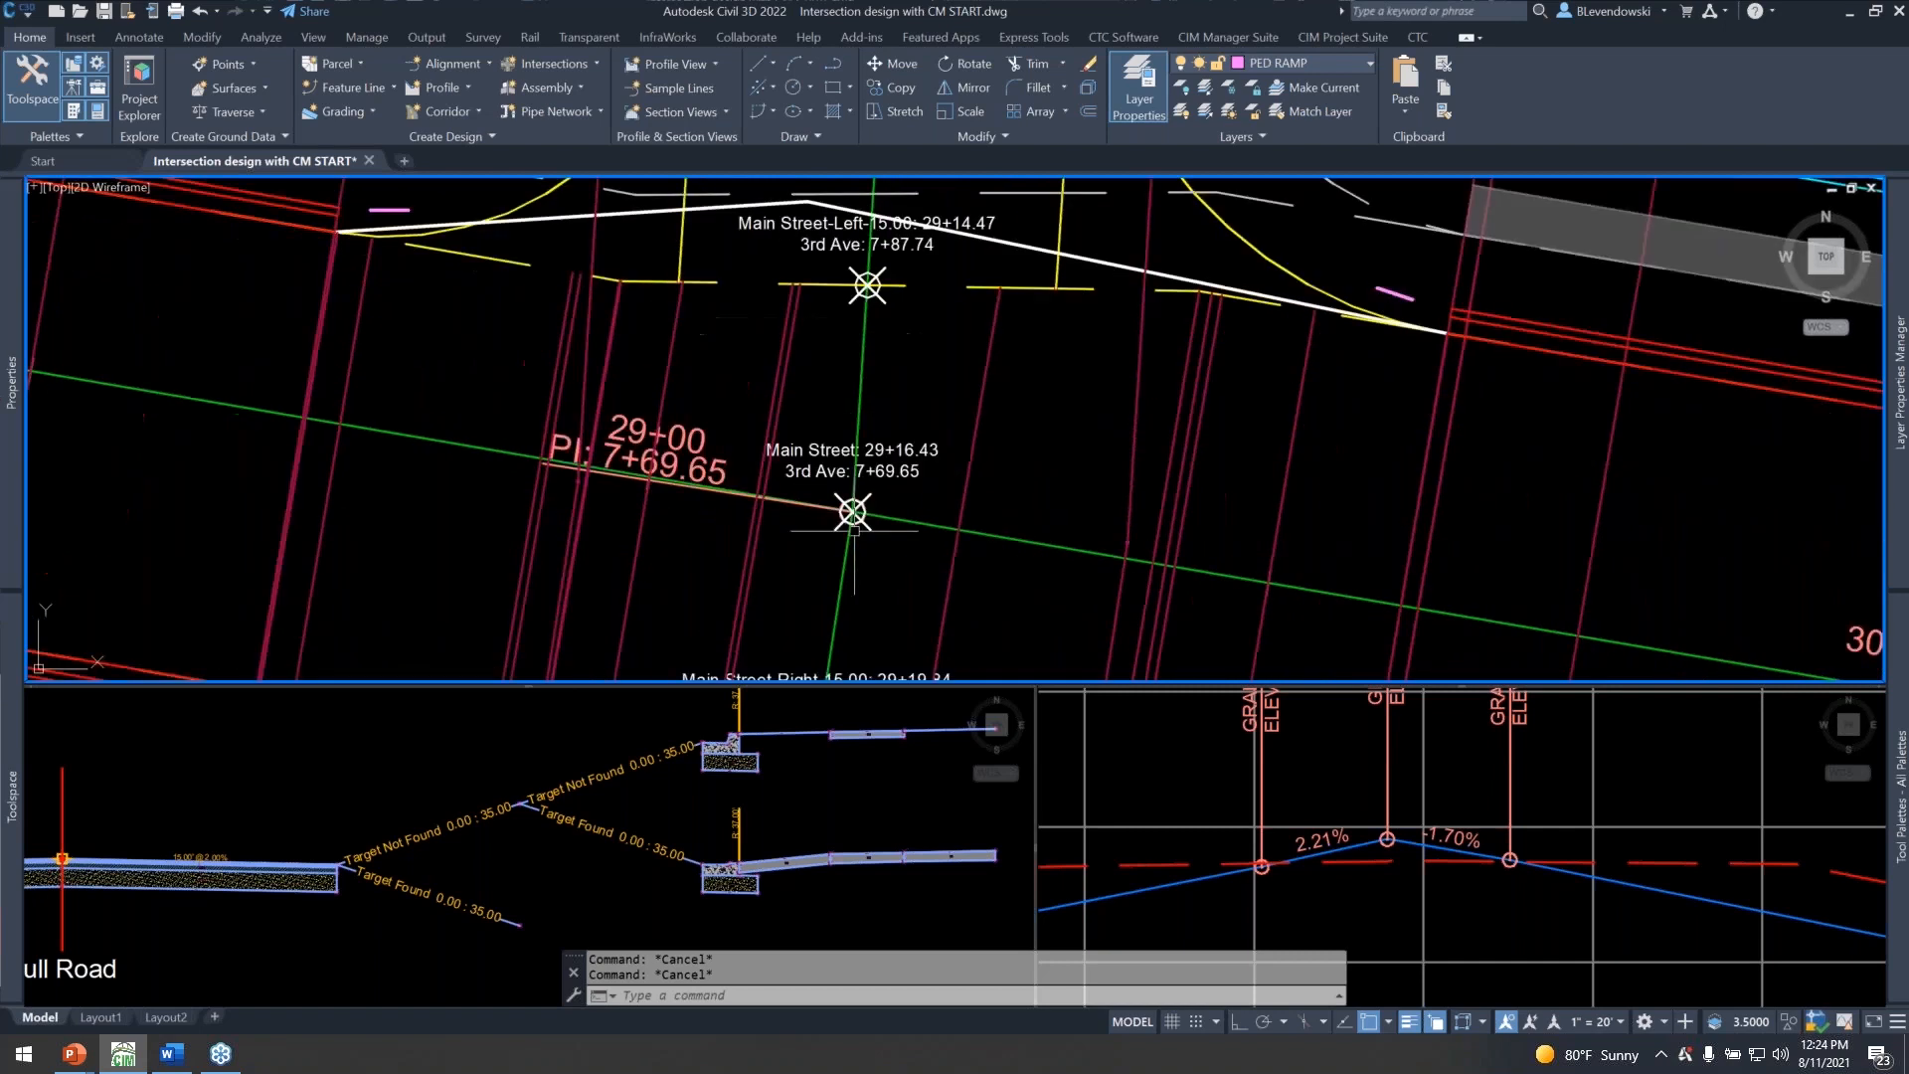
scroll(889, 470, down, 2)
middle_drag(925, 578, 912, 392)
scroll(902, 466, up, 2)
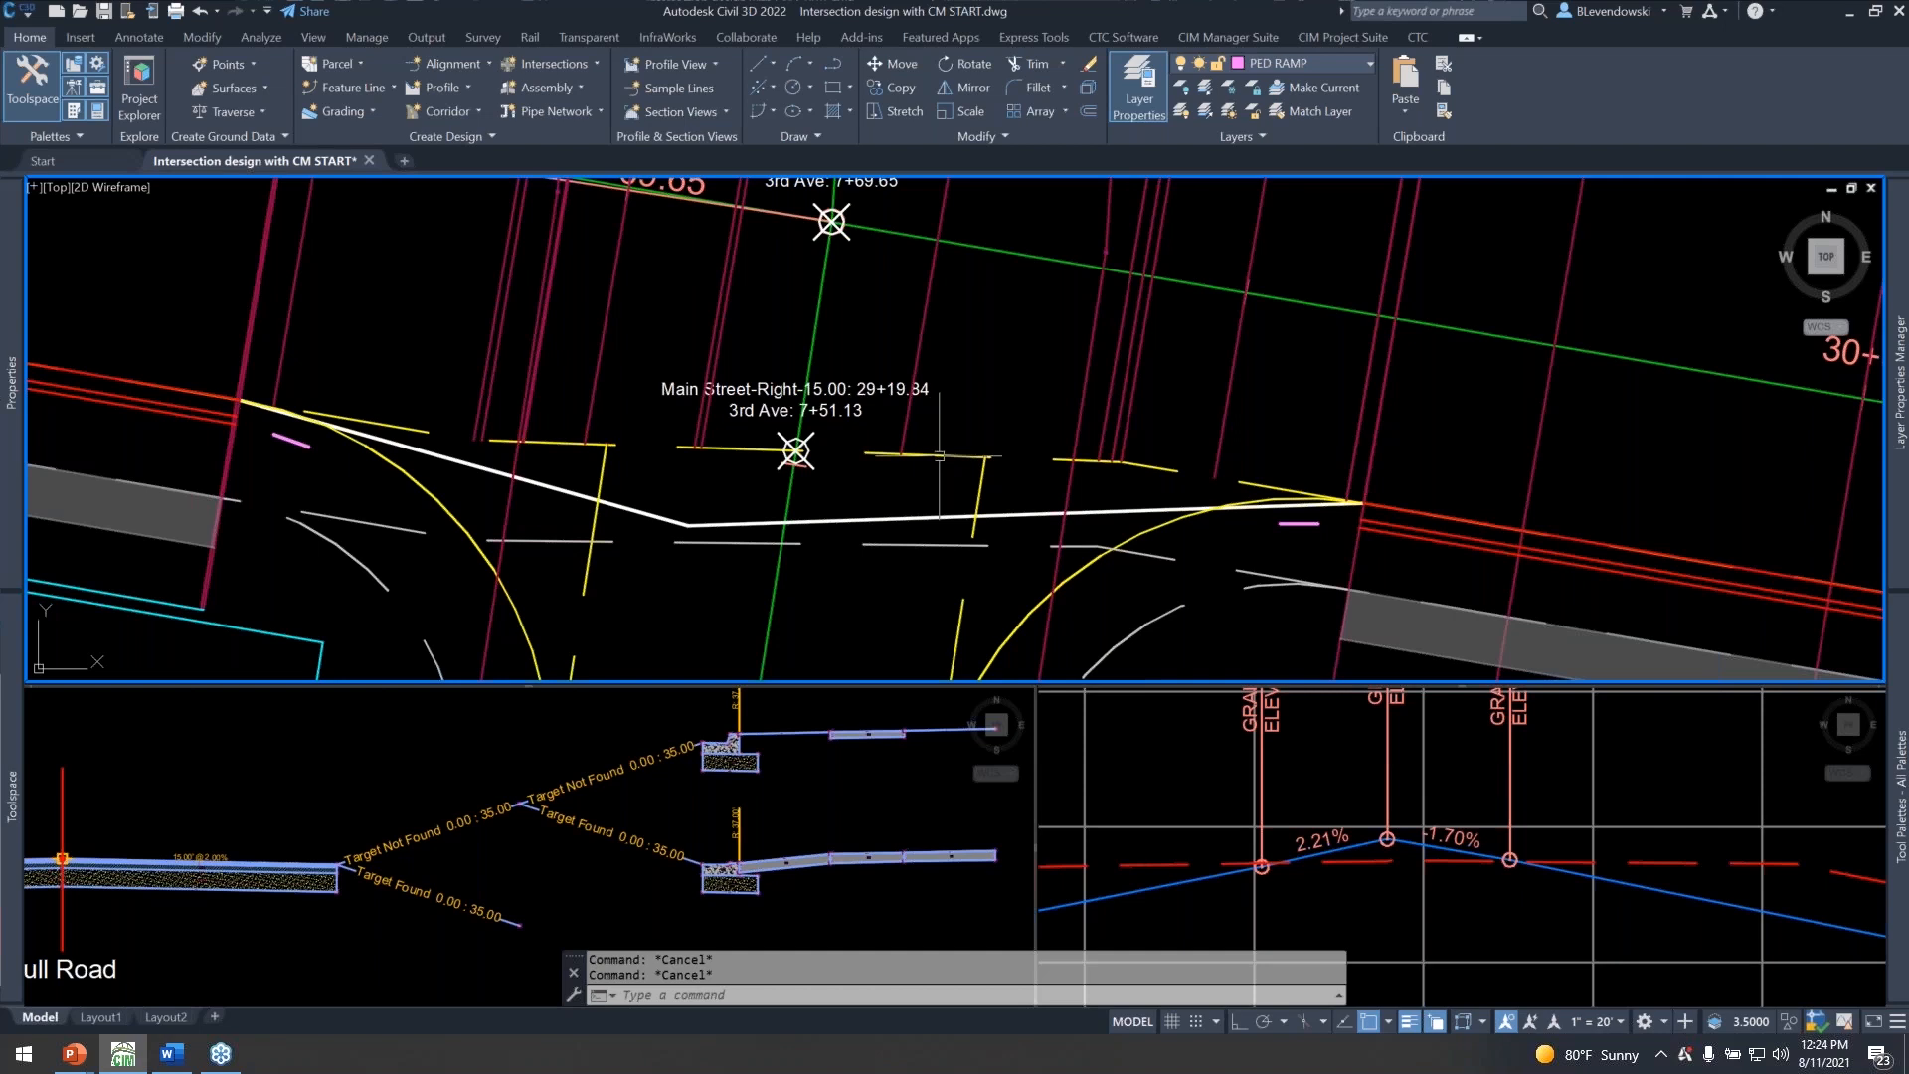
click(939, 456)
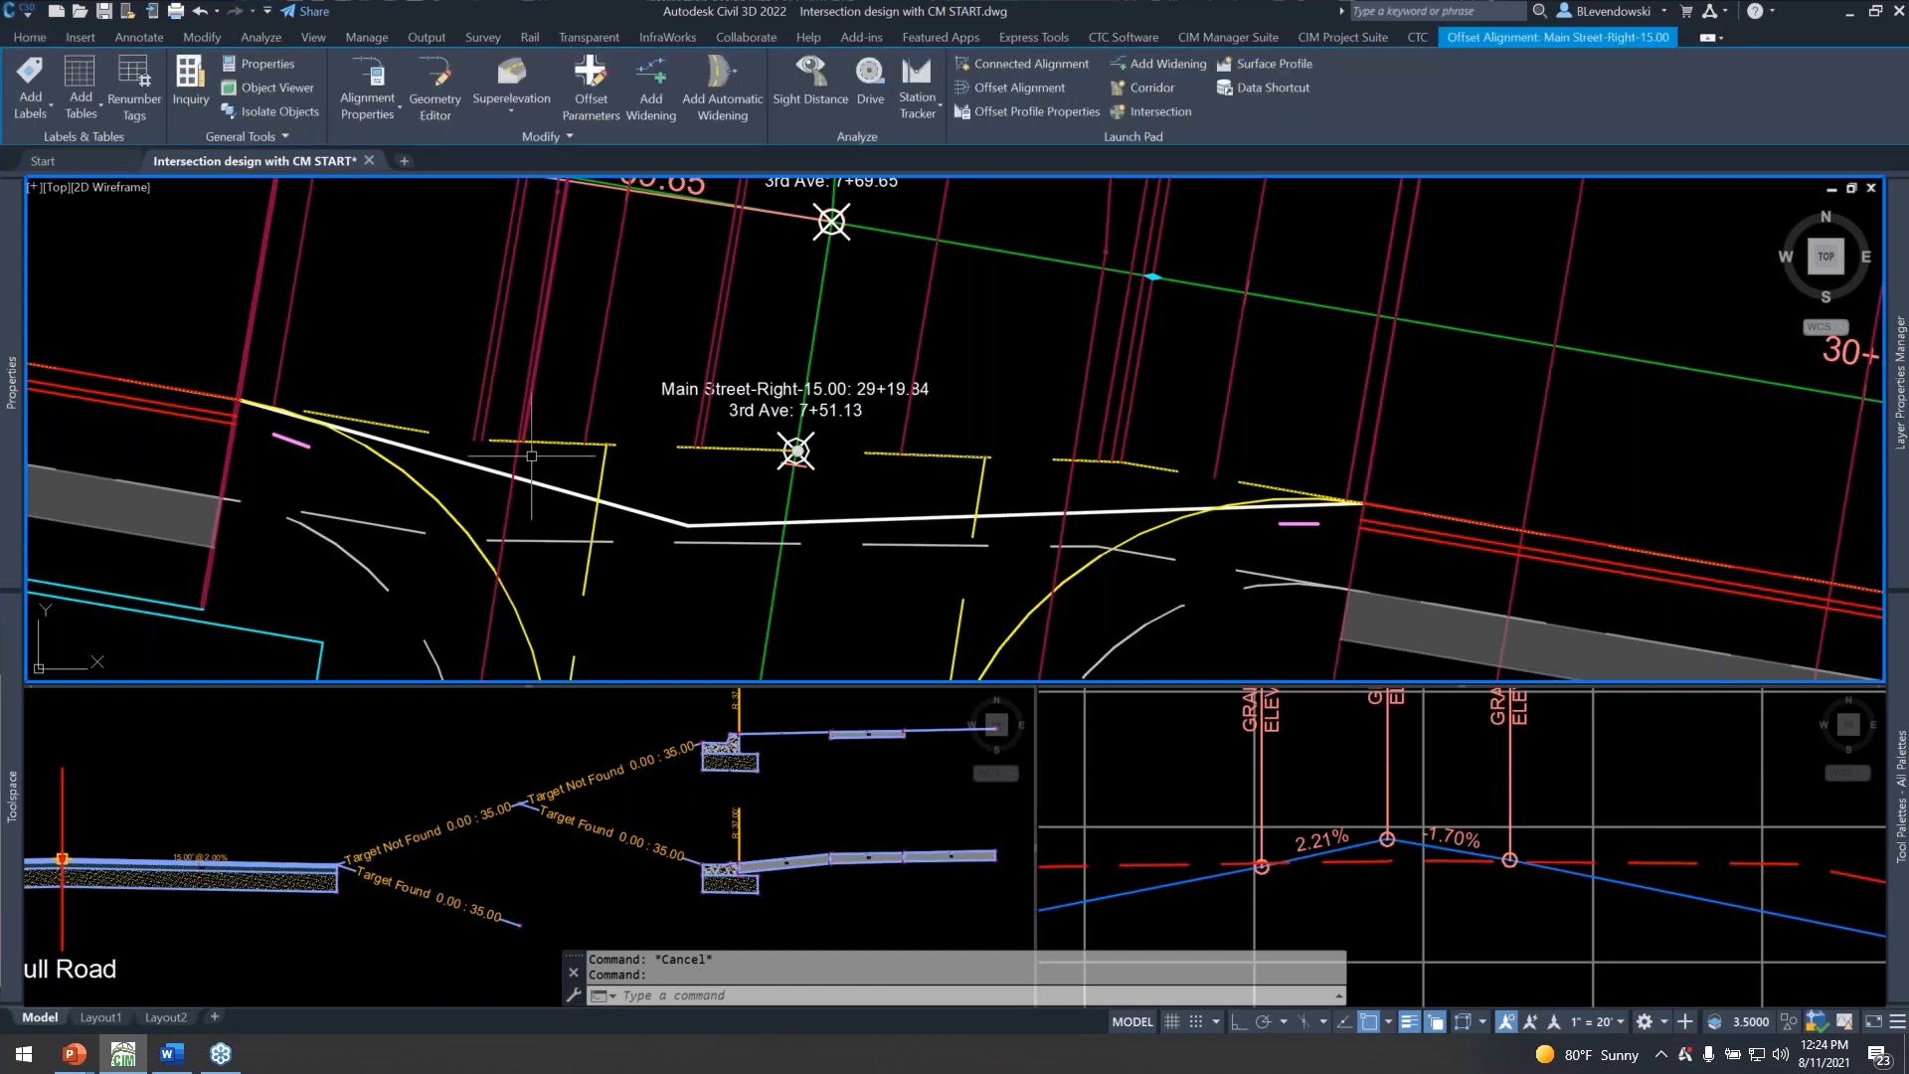
middle_drag(646, 437, 715, 503)
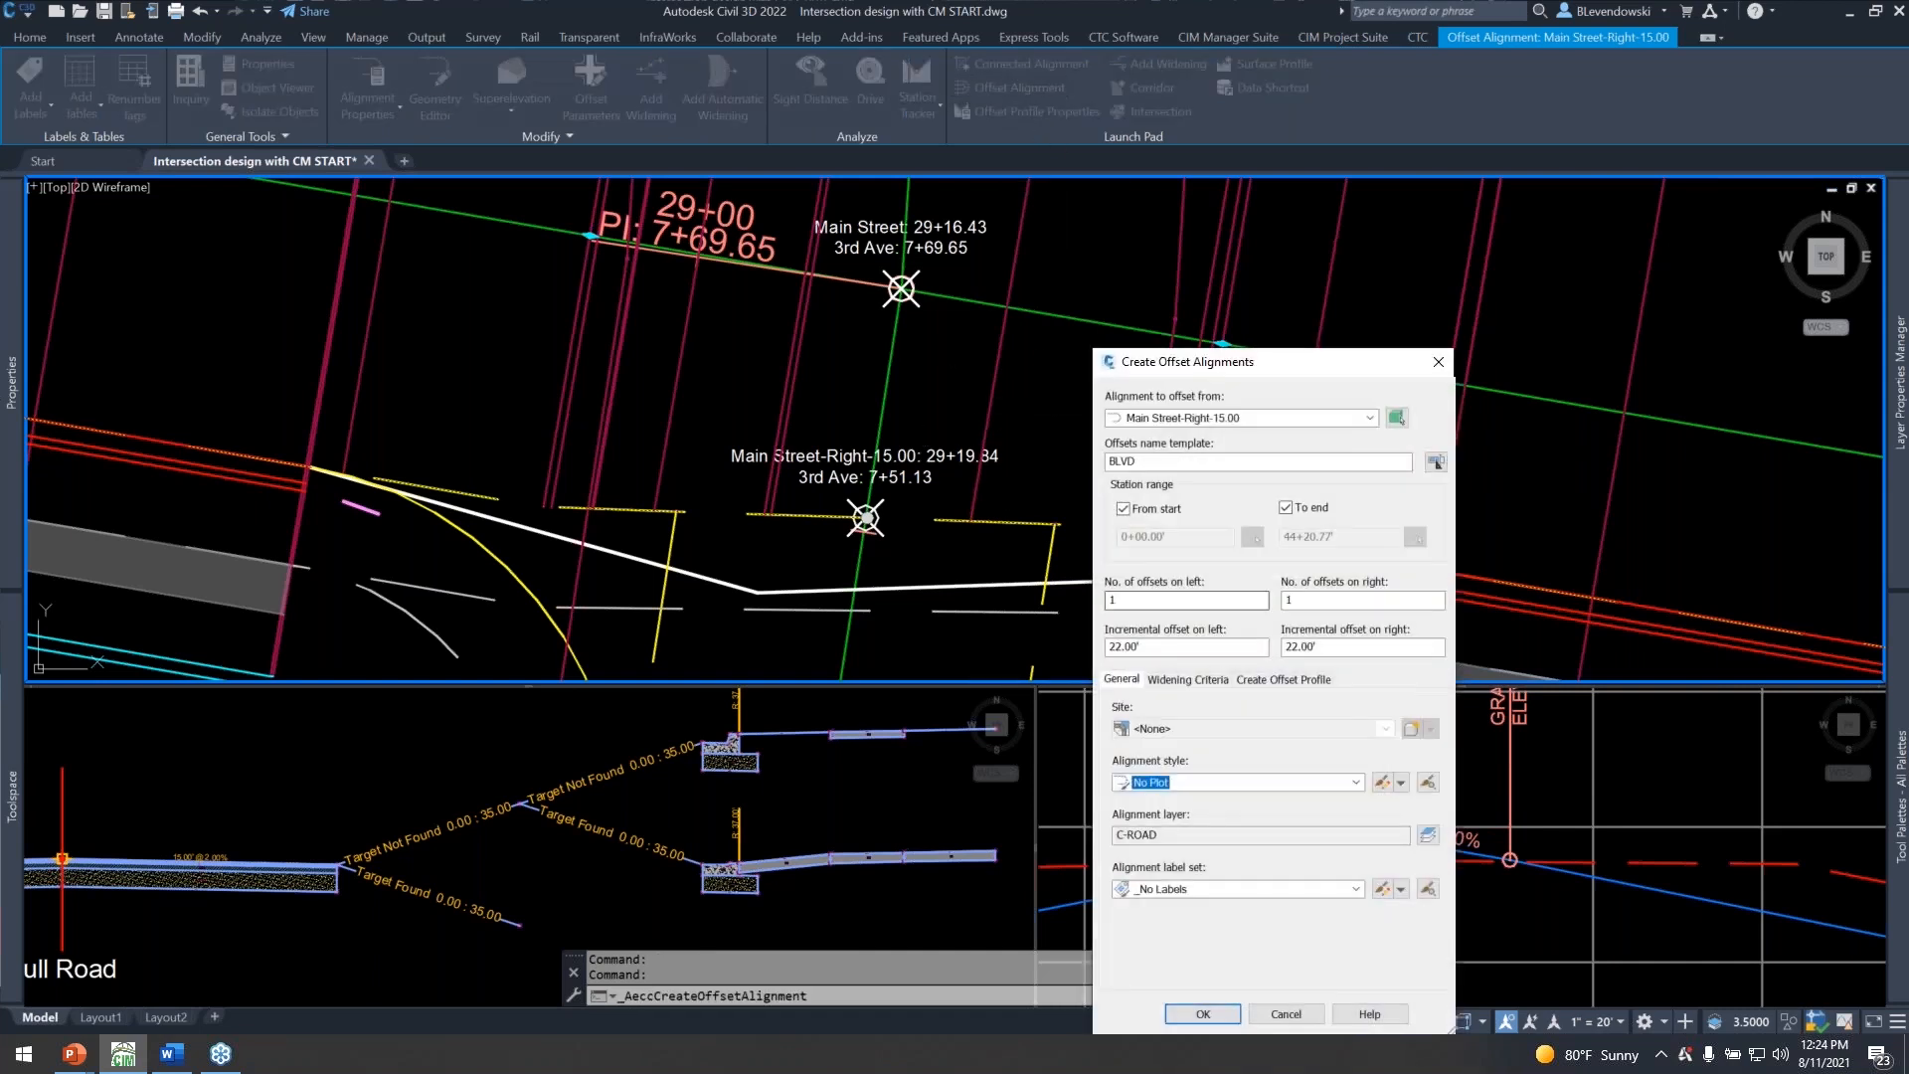
Review the offset profile and cross slope settings for an offset from Main Street-Right-15.00, cancel the creation and deselect the alignment.
click(1315, 677)
double_click(1189, 847)
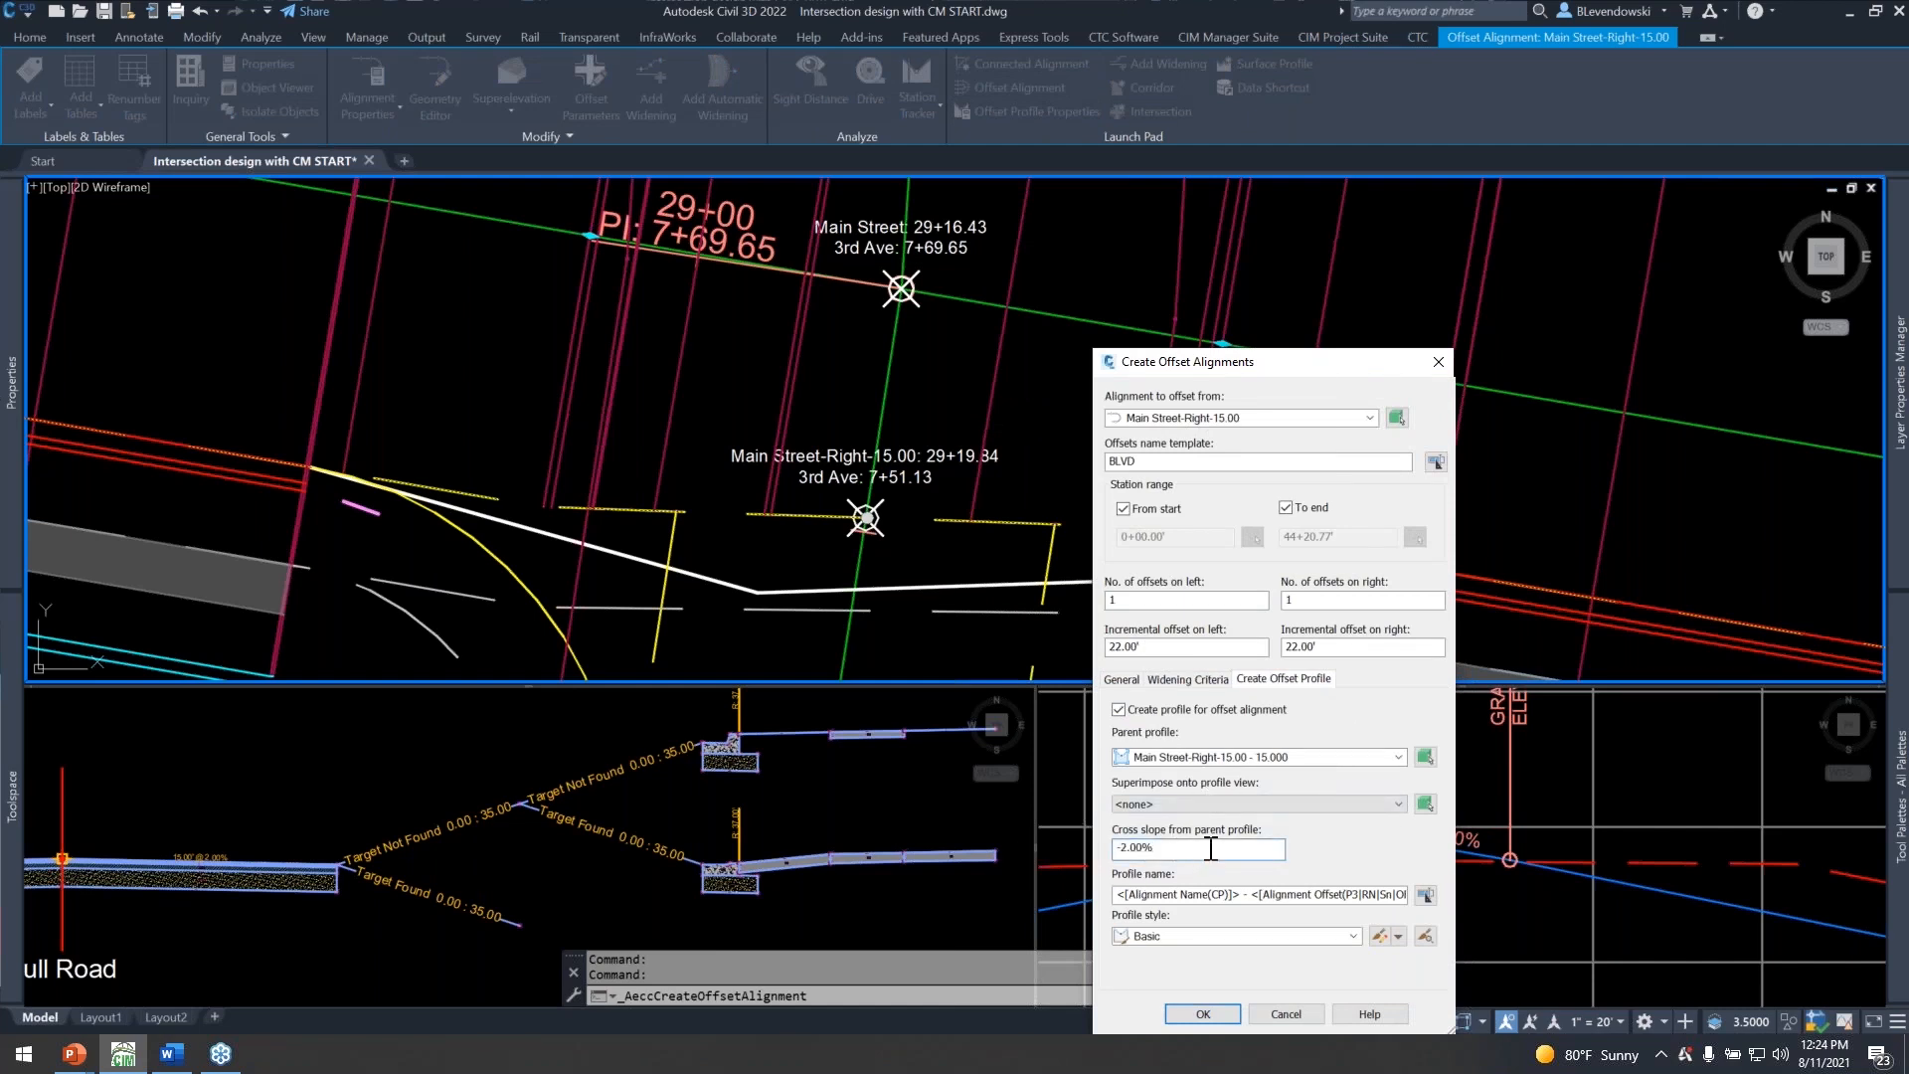
click(1287, 1016)
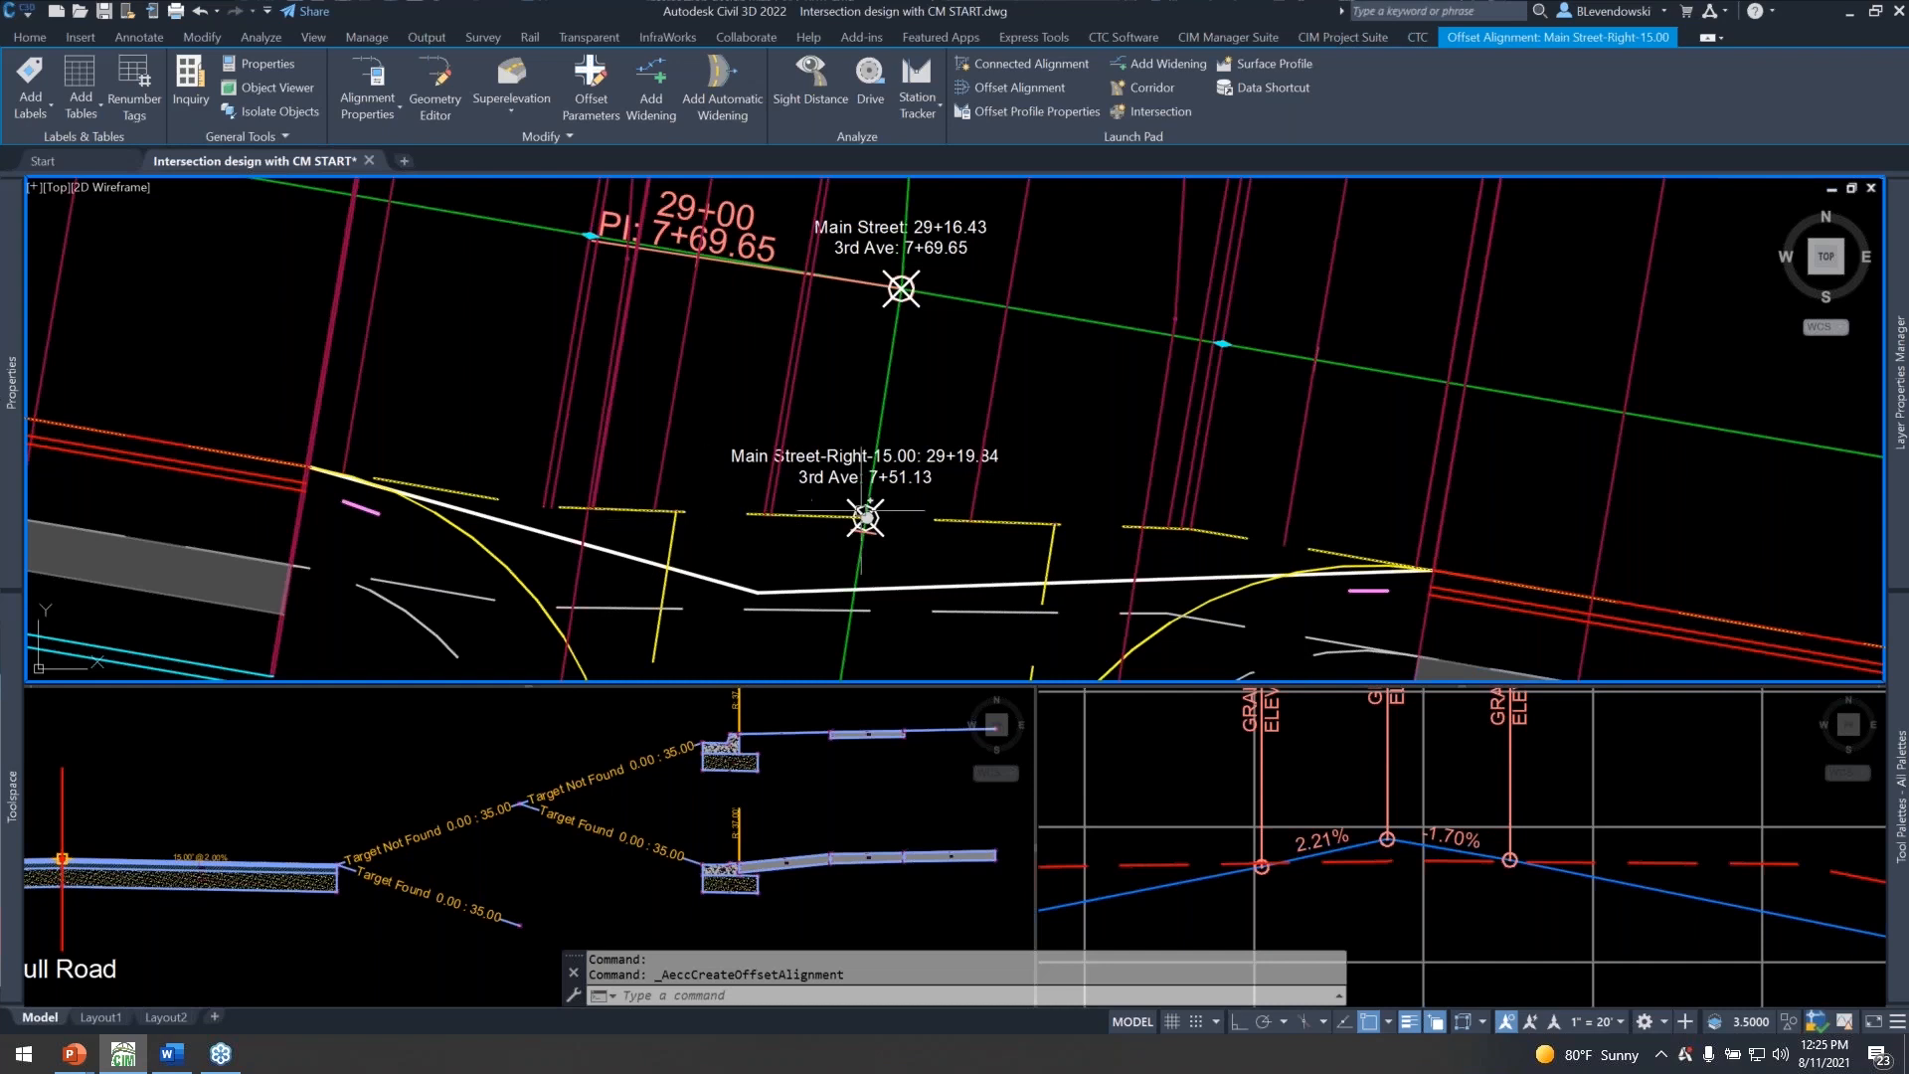
middle_drag(1024, 522, 982, 447)
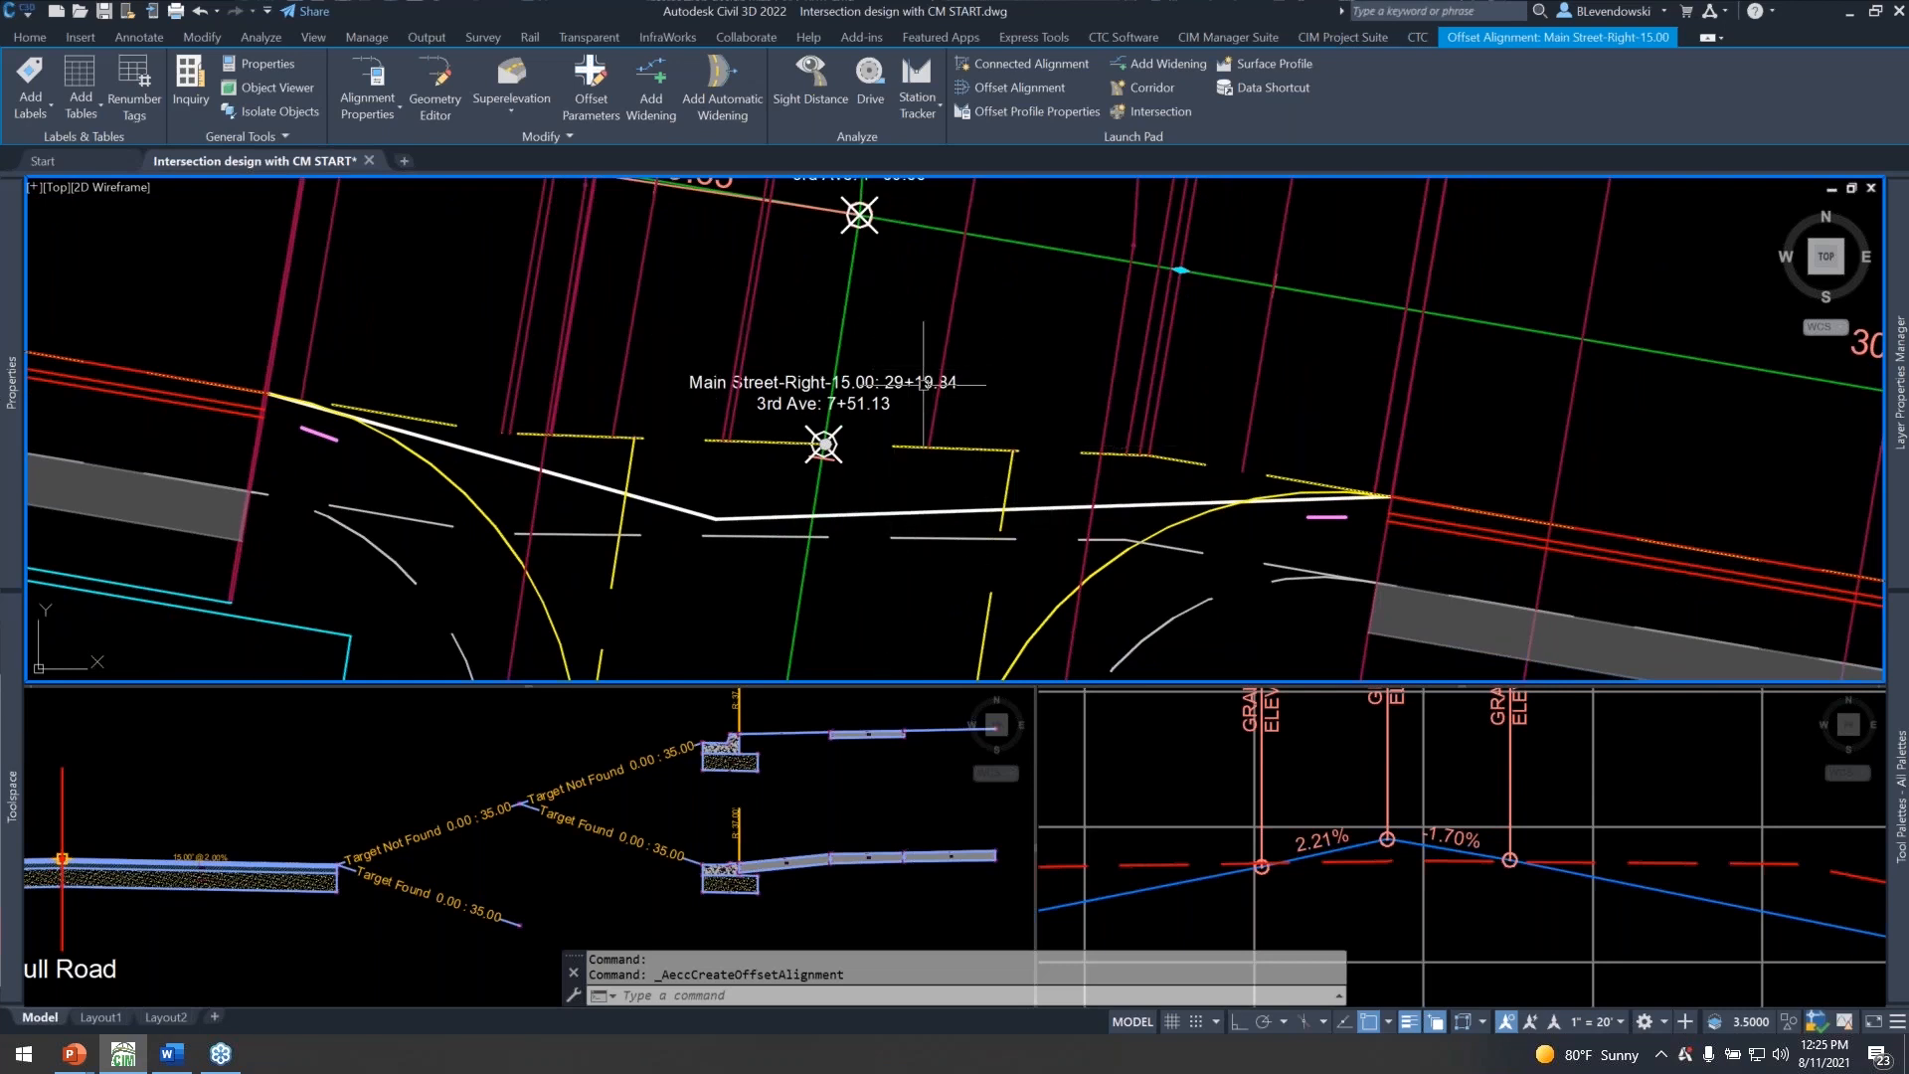
key(Escape)
key(Escape)
Examine the Main Street corridor in plan between the 2nd Ave and 3rd Ave intersections, including the gap in the corridor at 3rd Ave.
scroll(1042, 399, down, 4)
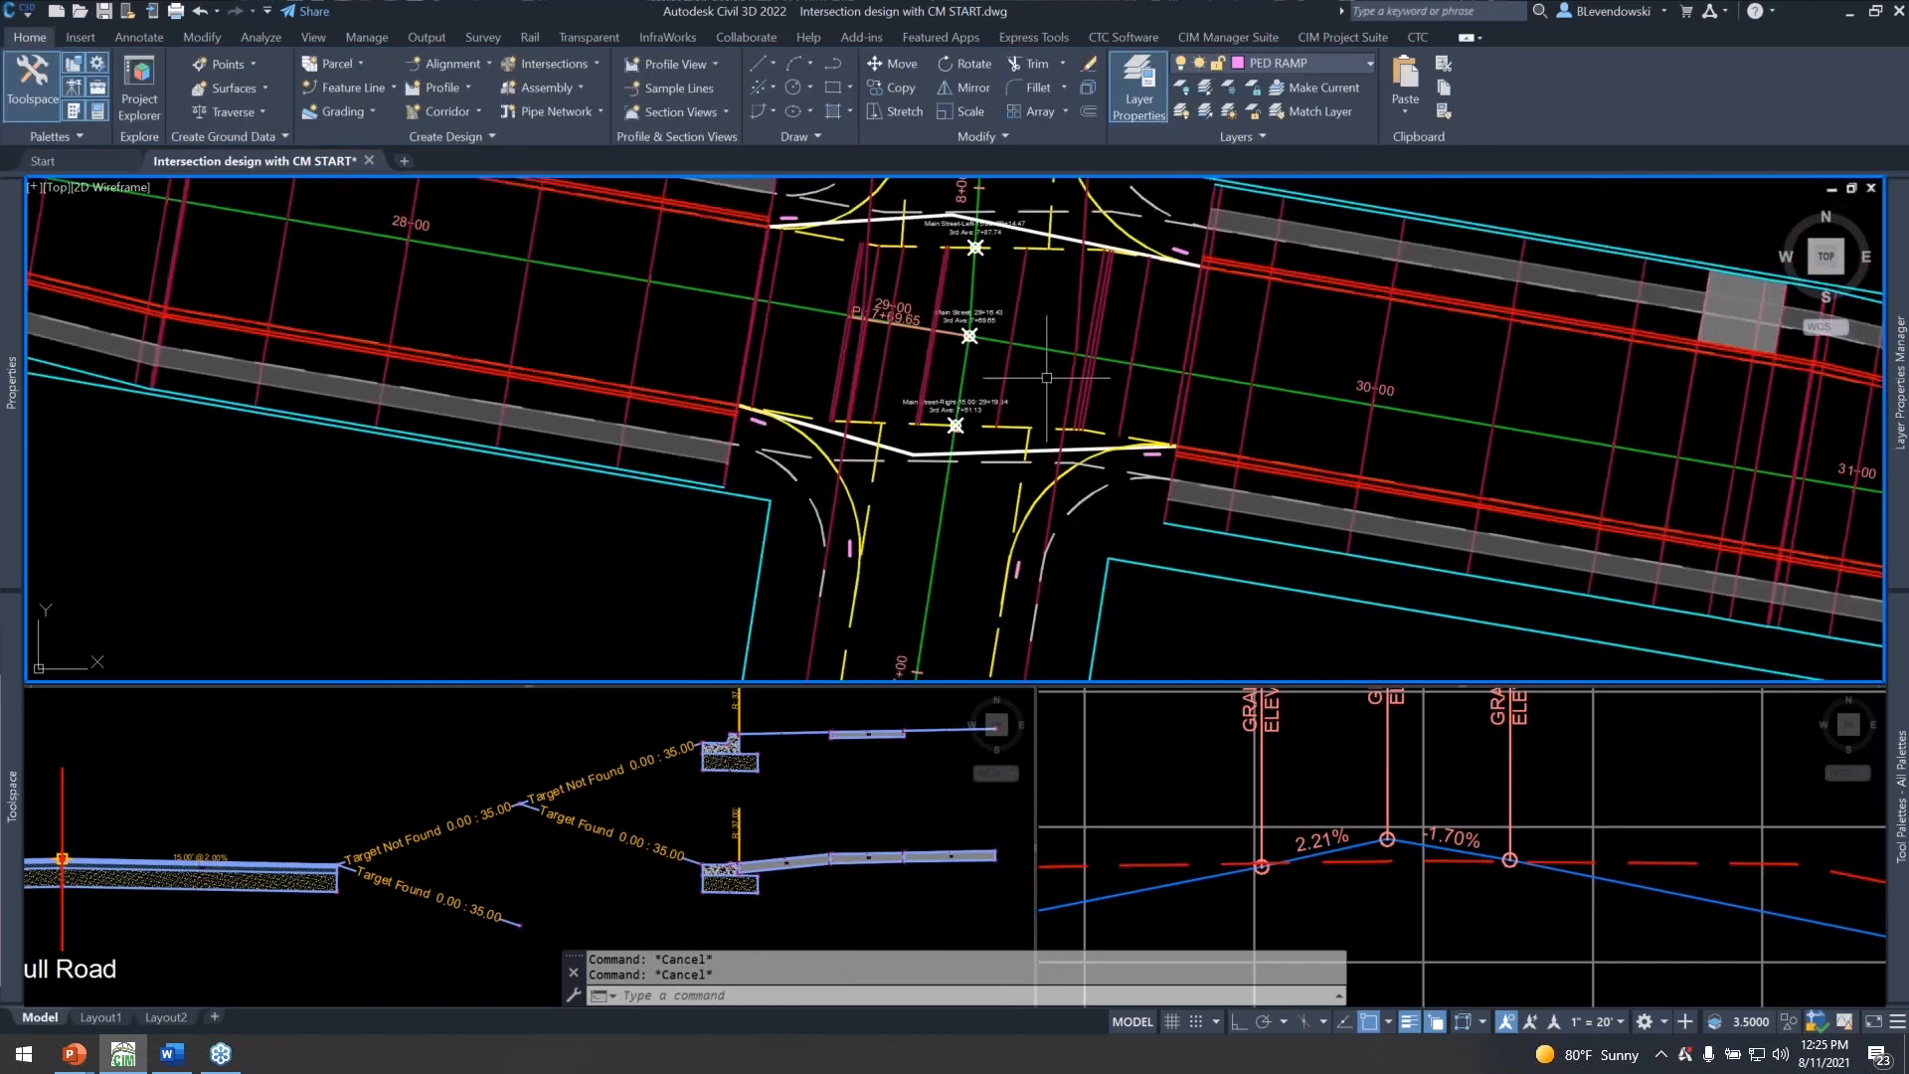
scroll(1193, 453, down, 6)
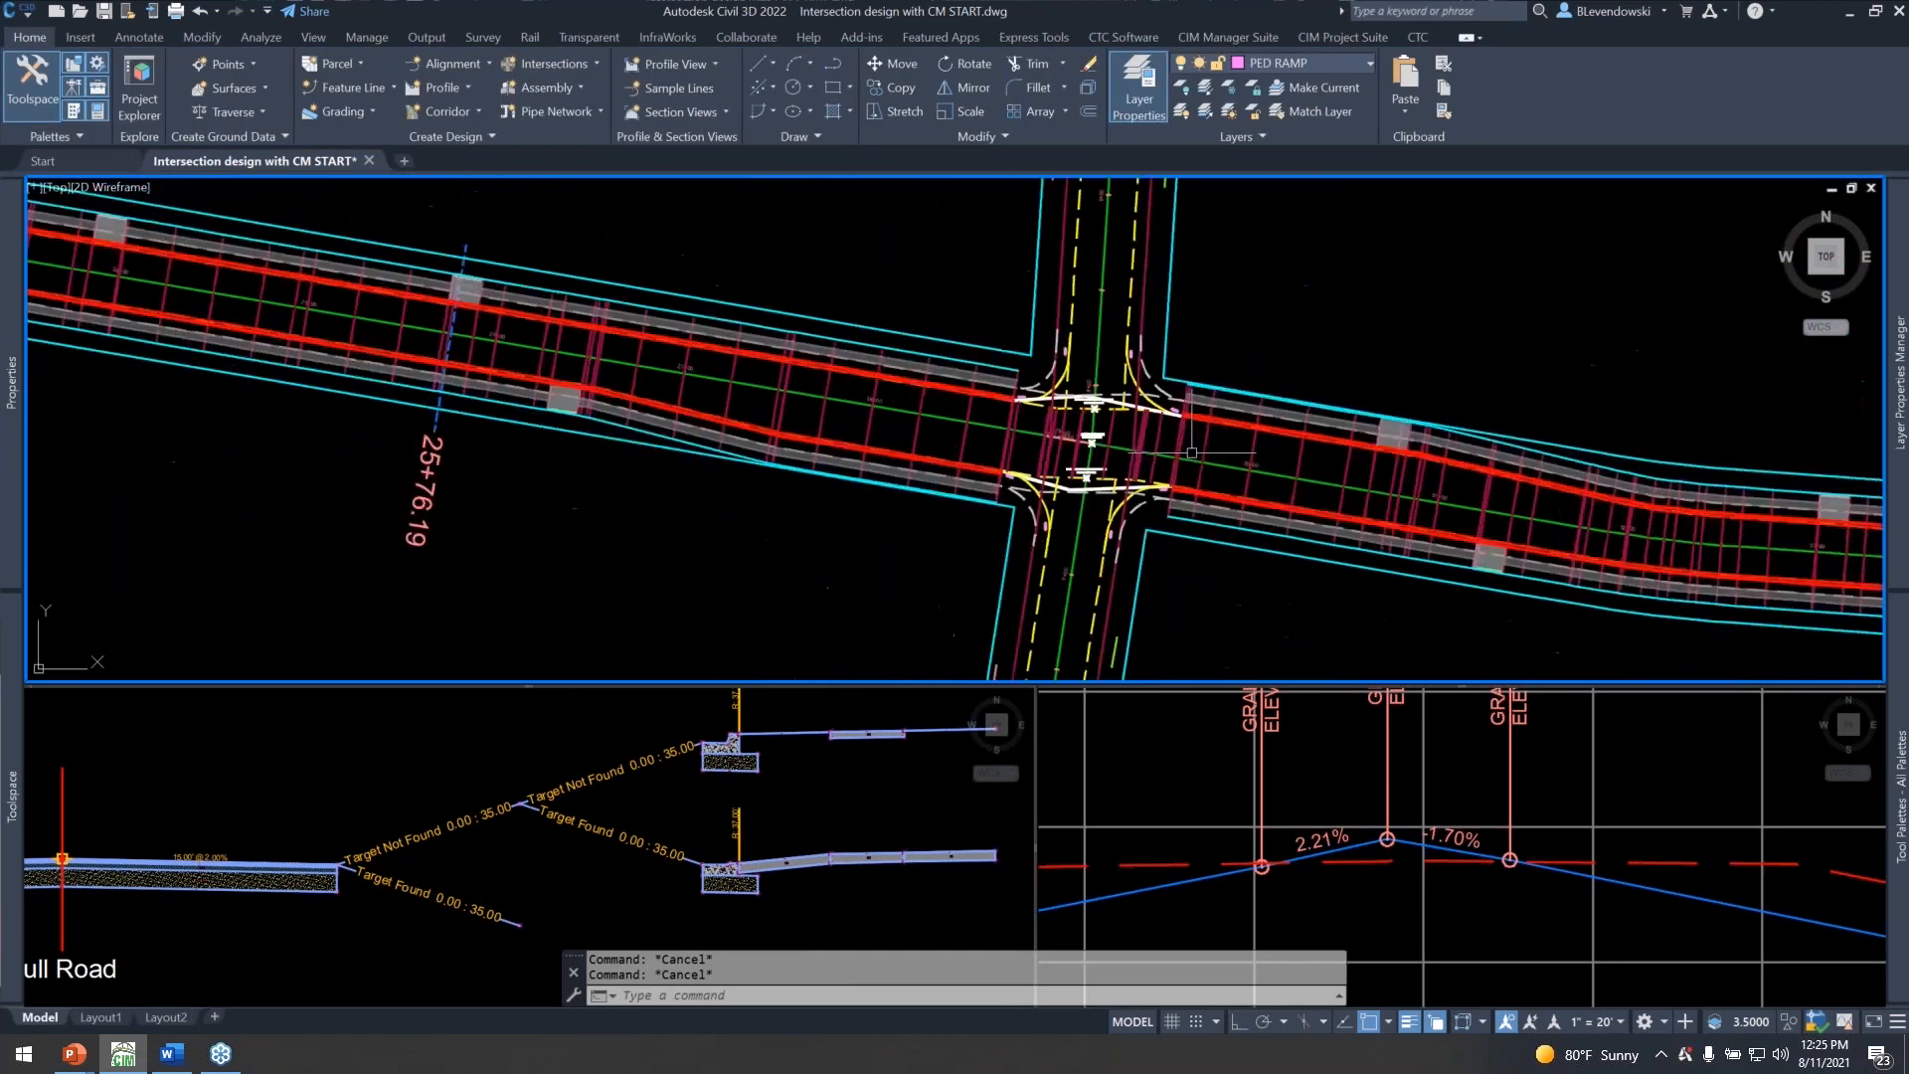
middle_drag(501, 469, 847, 466)
middle_drag(634, 505, 619, 394)
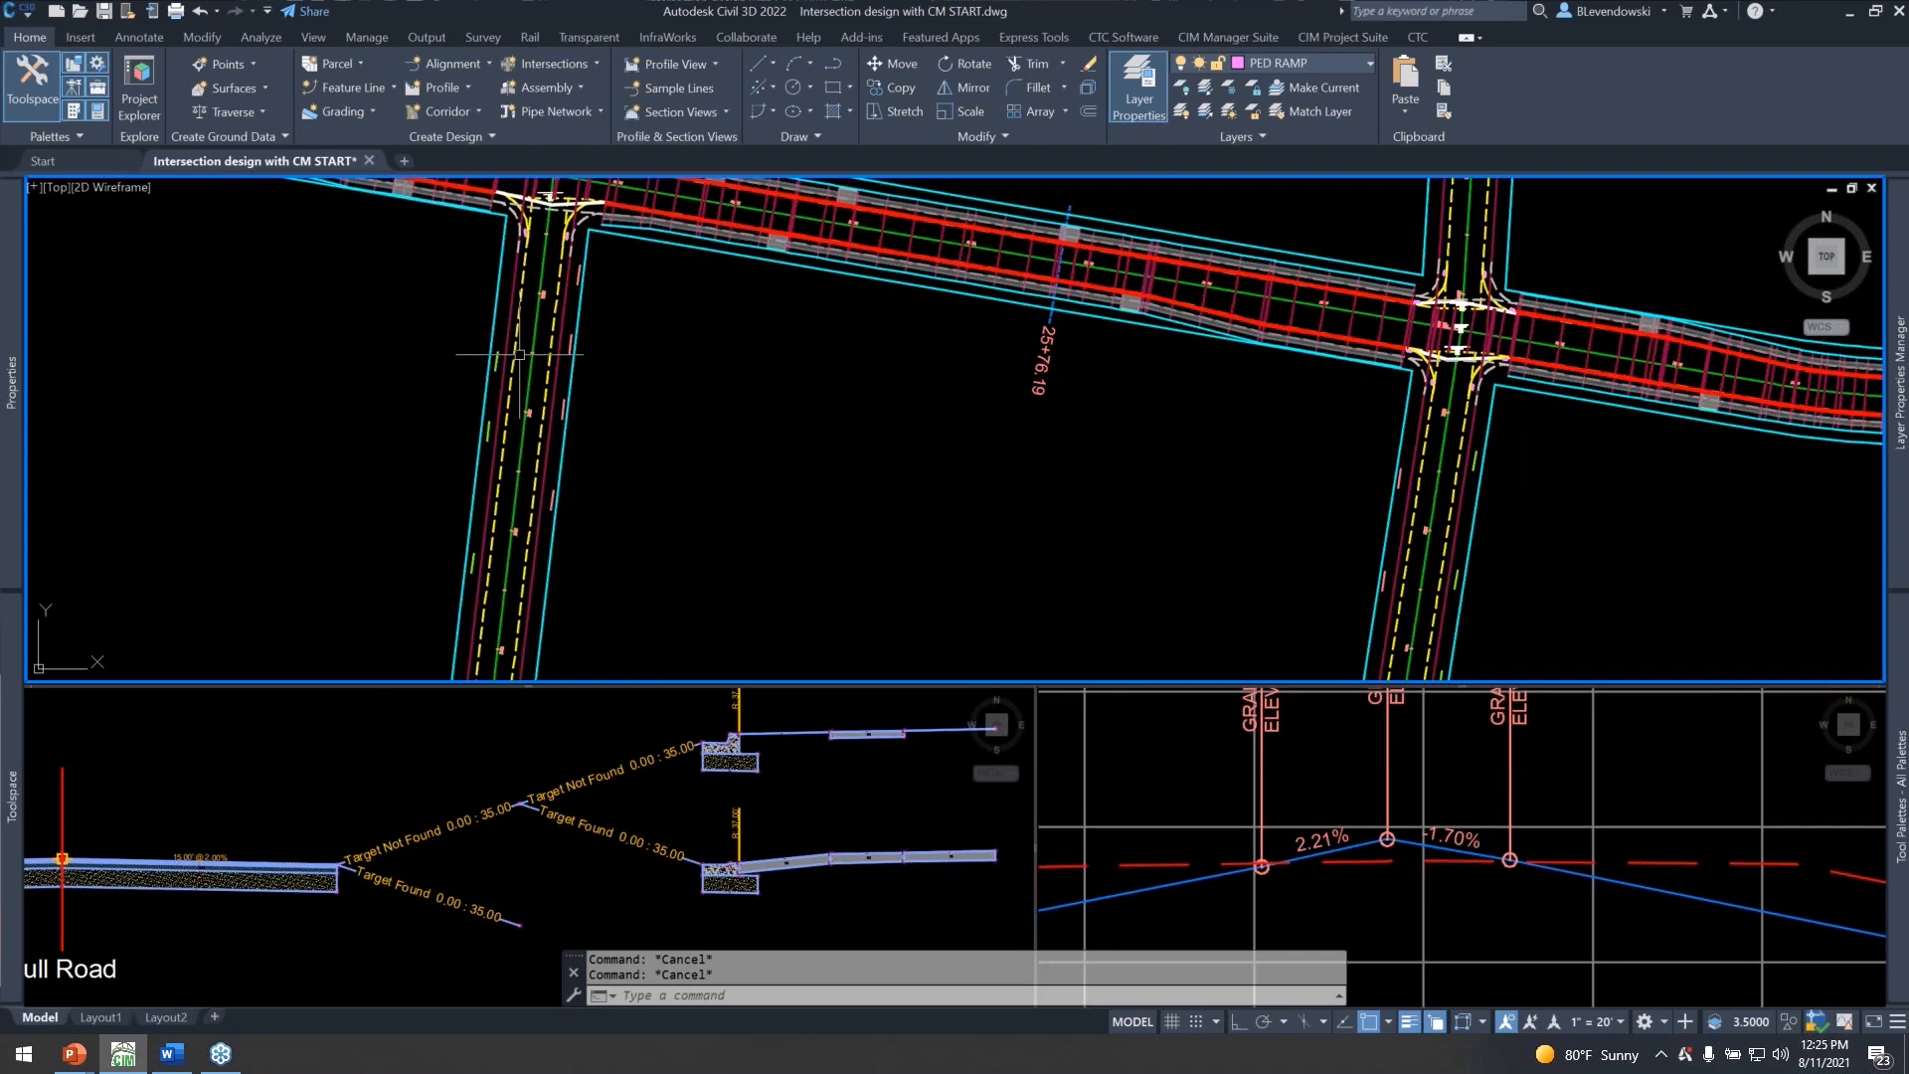
middle_drag(1142, 443, 1162, 553)
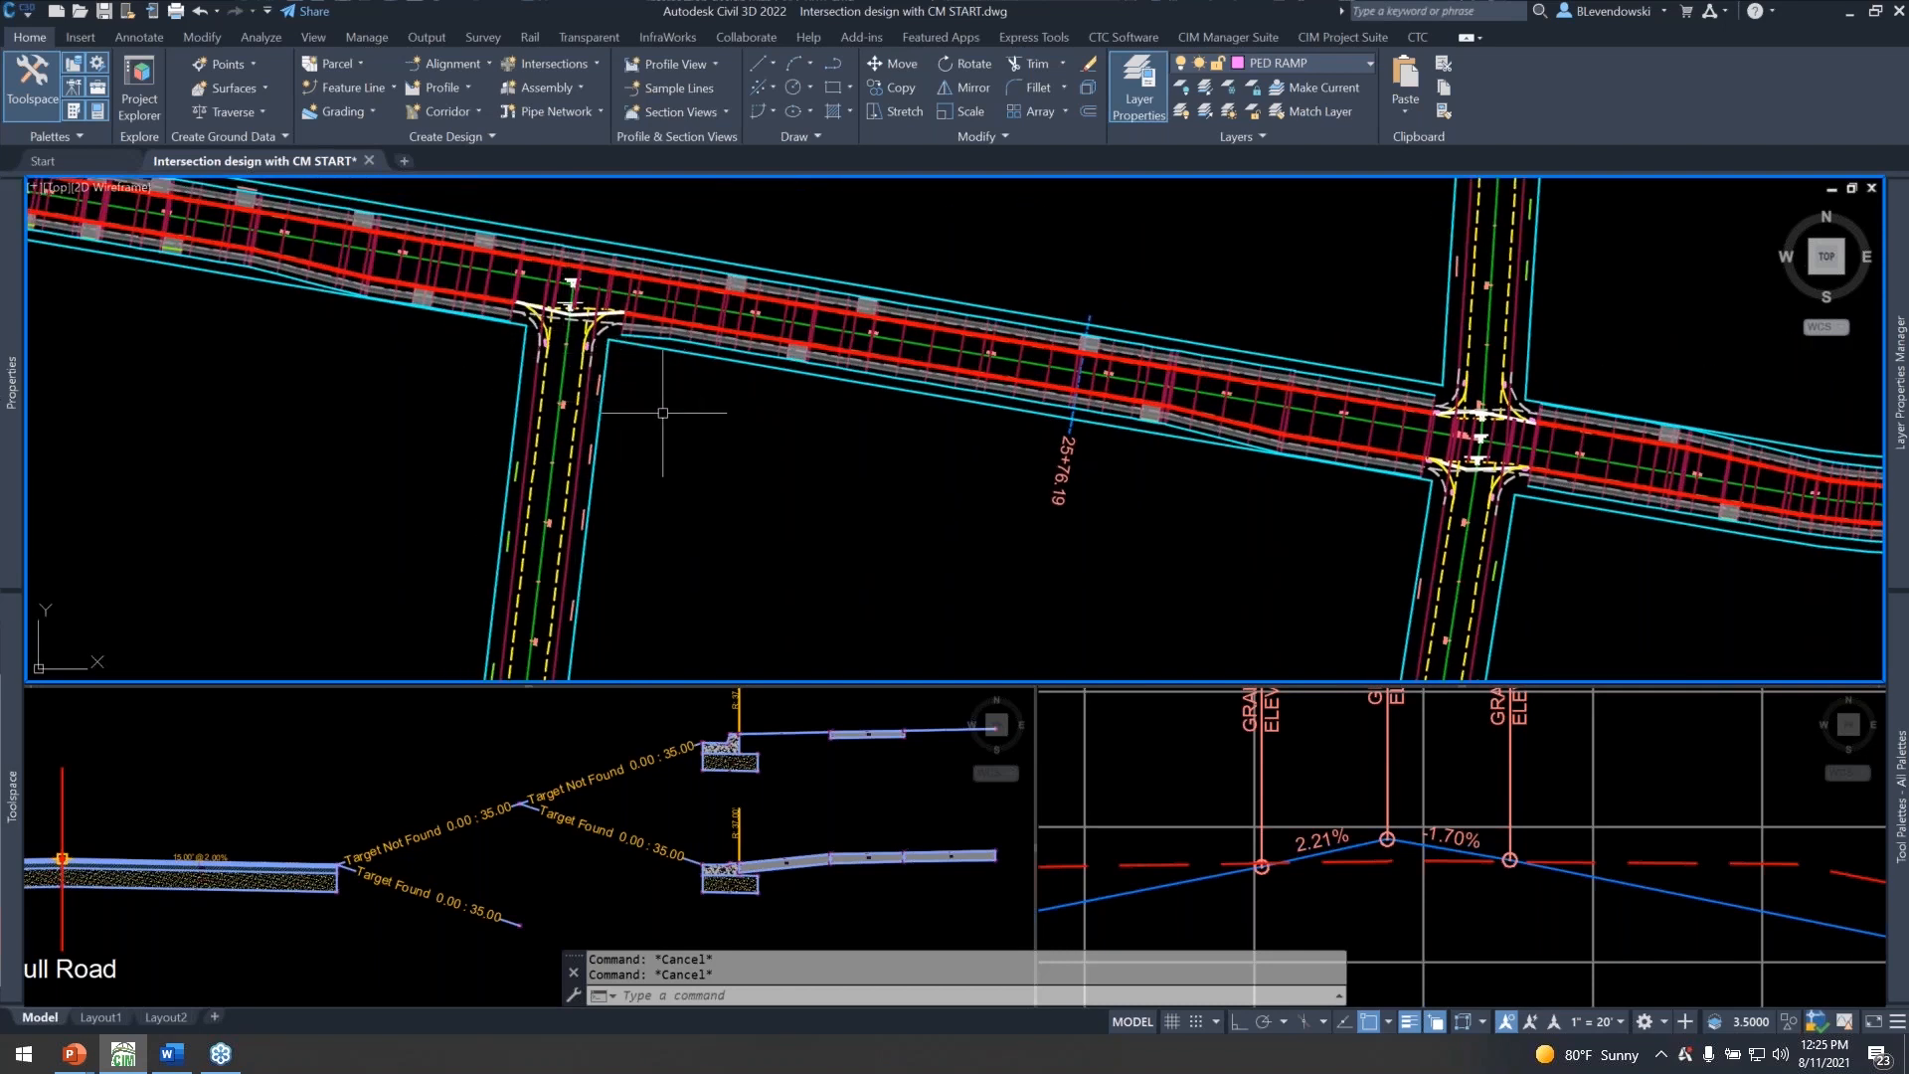
mouse_move(1240, 277)
middle_down()
mouse_move(1070, 310)
mouse_move(1051, 408)
middle_up()
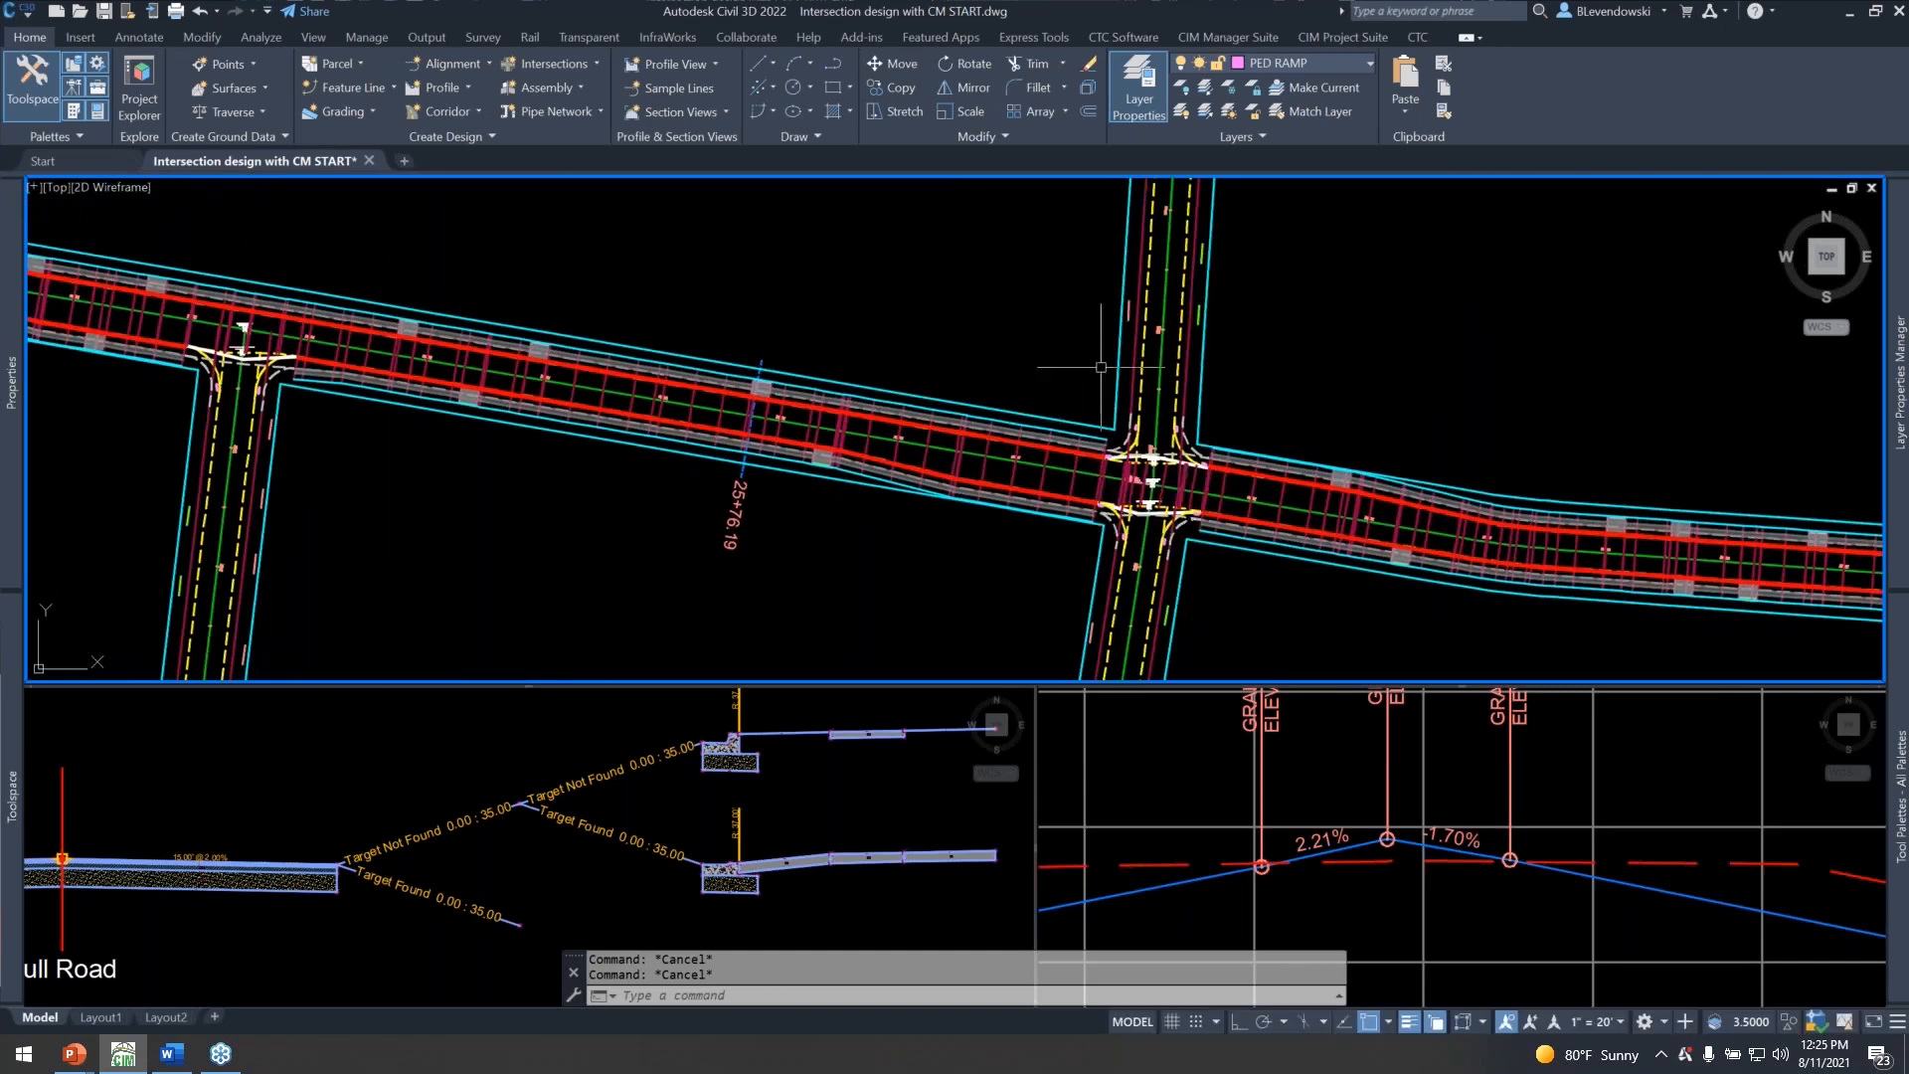
middle_drag(1029, 531, 887, 500)
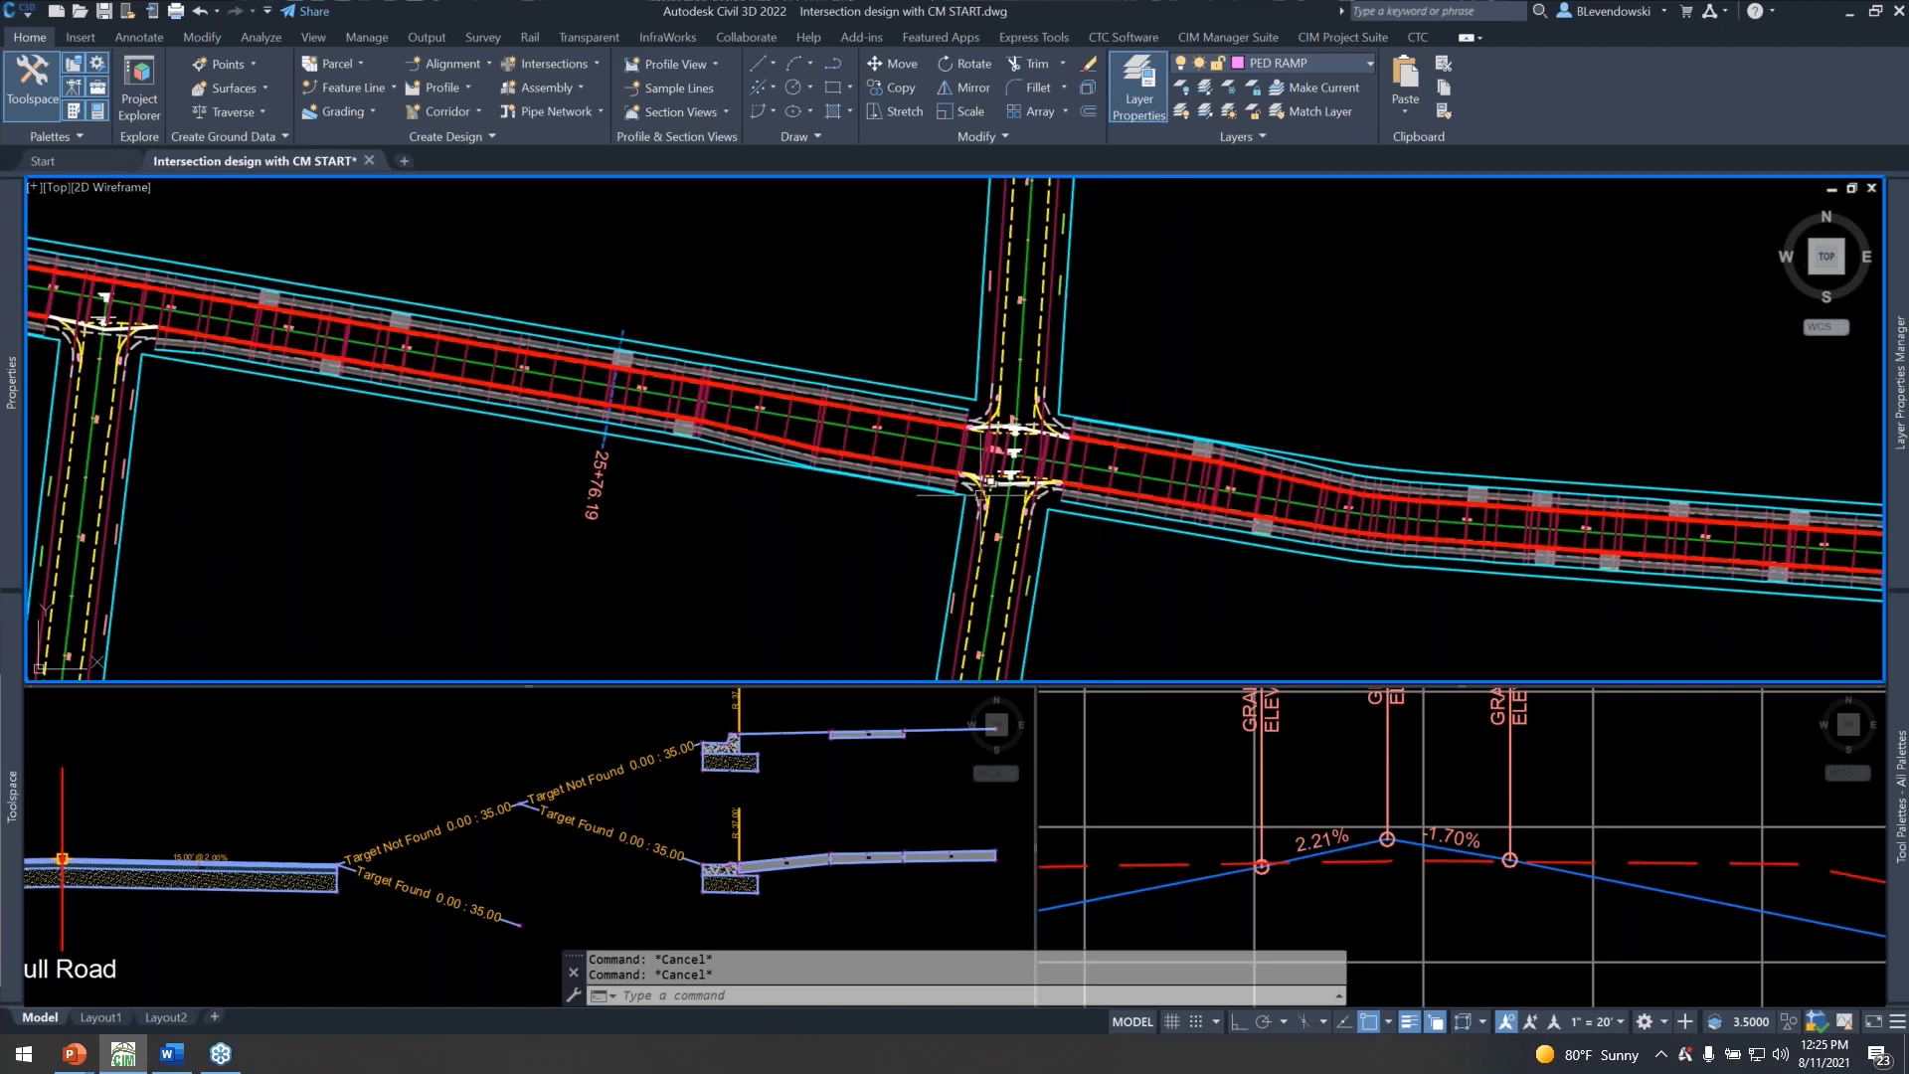
scroll(1000, 497, up, 1)
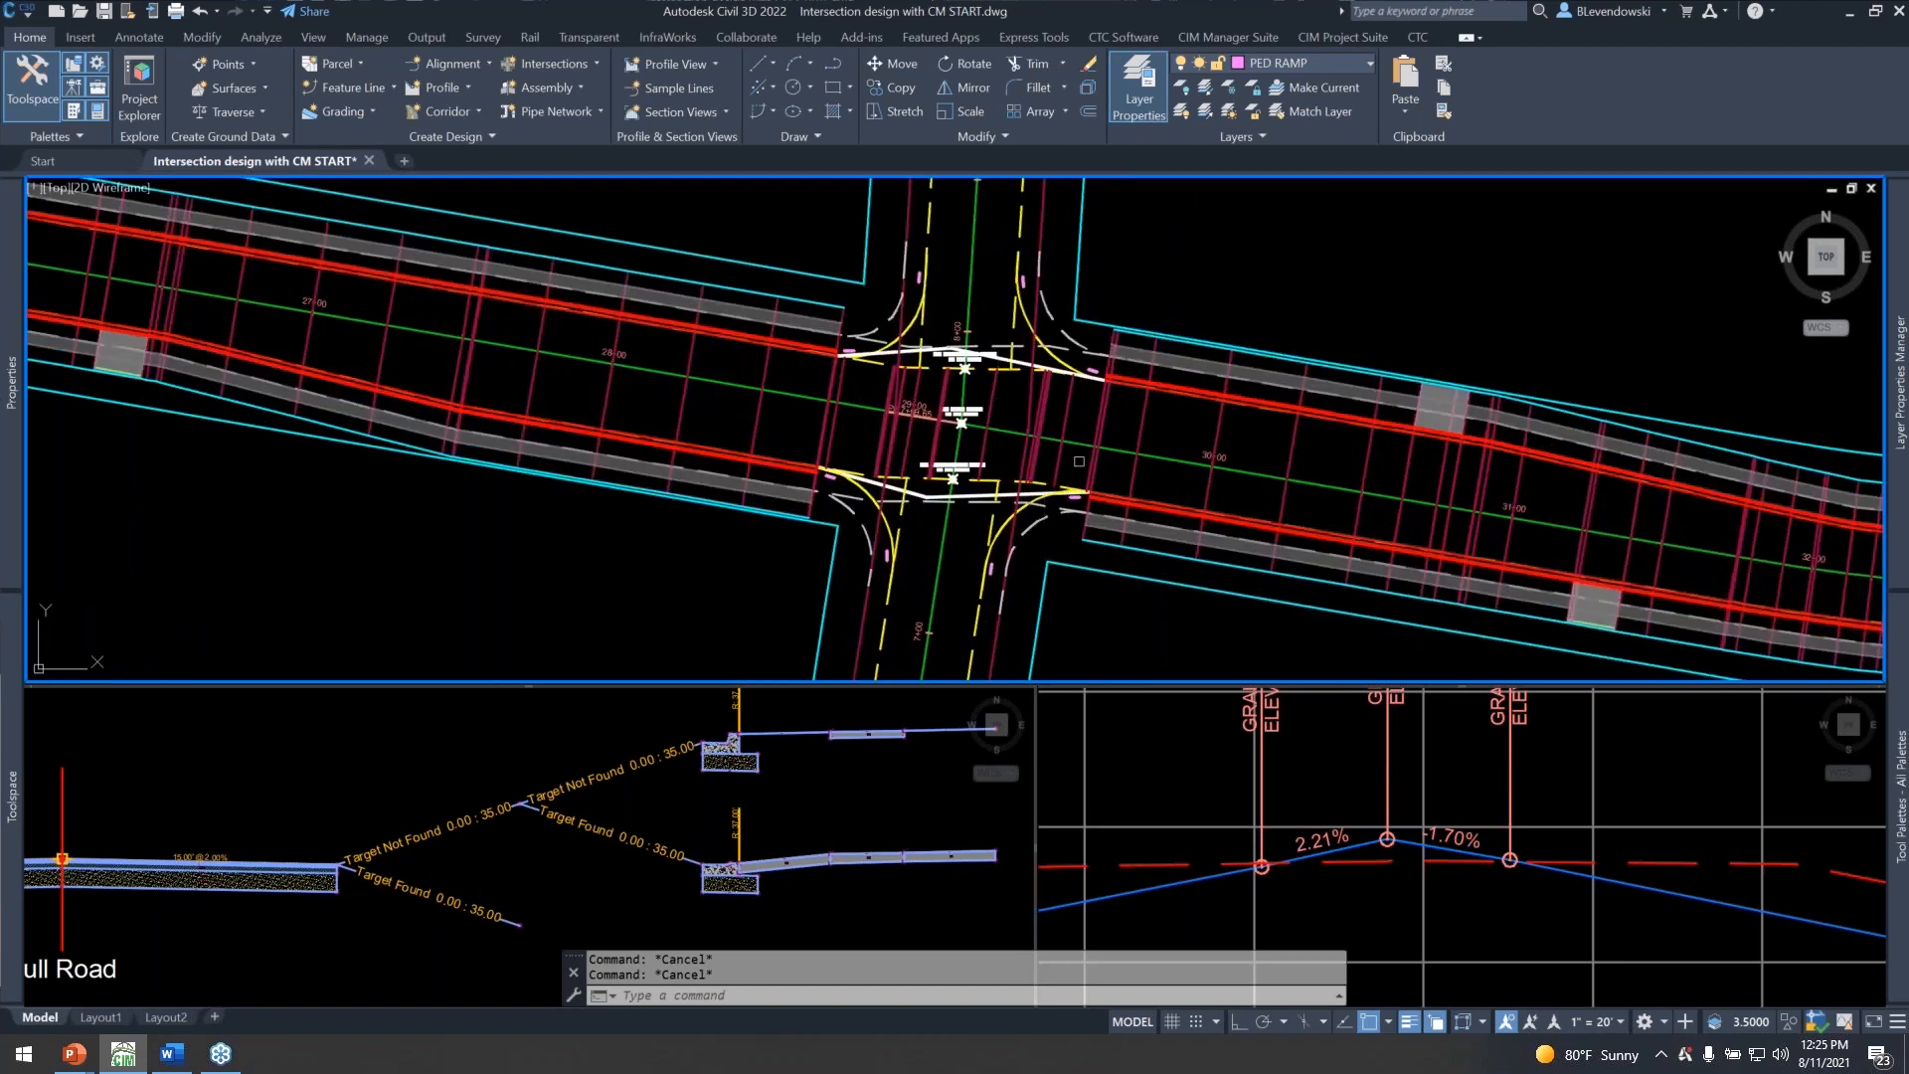
scroll(999, 497, up, 1)
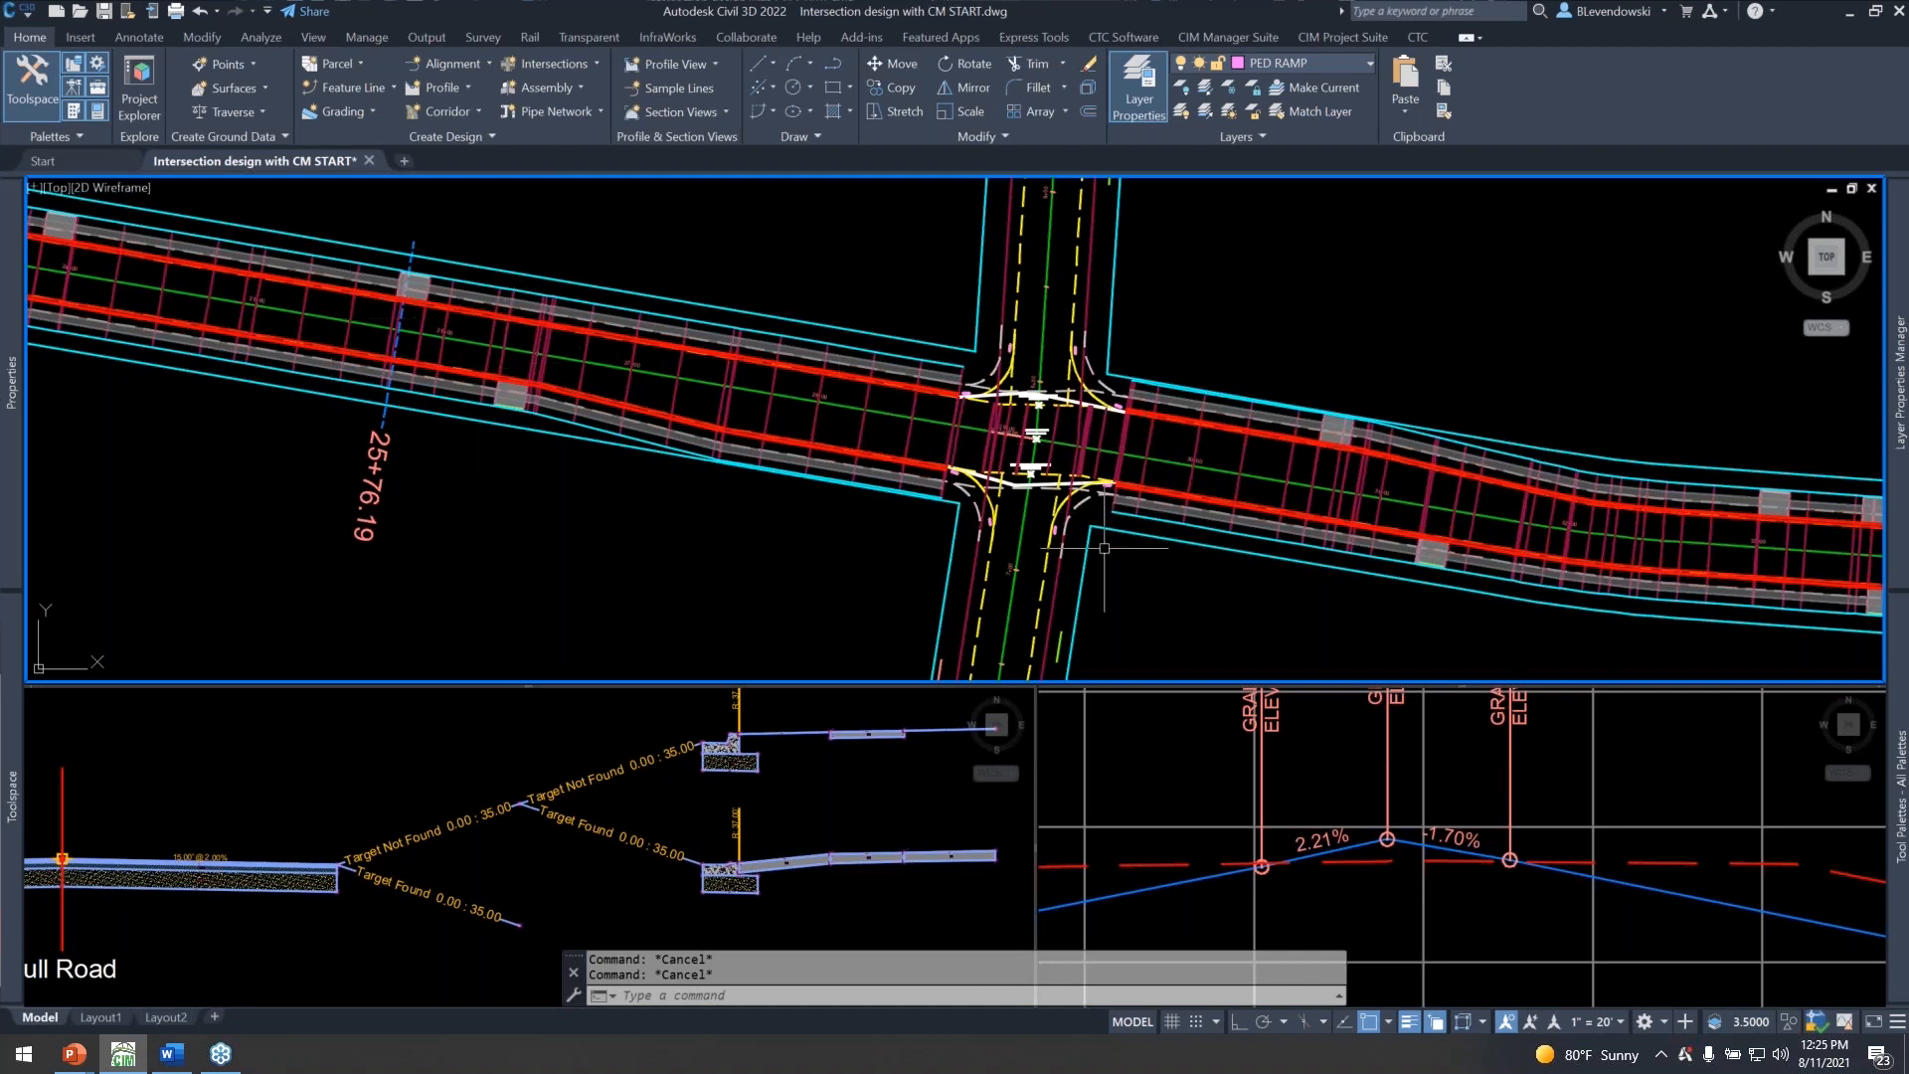
scroll(1114, 547, up, 1)
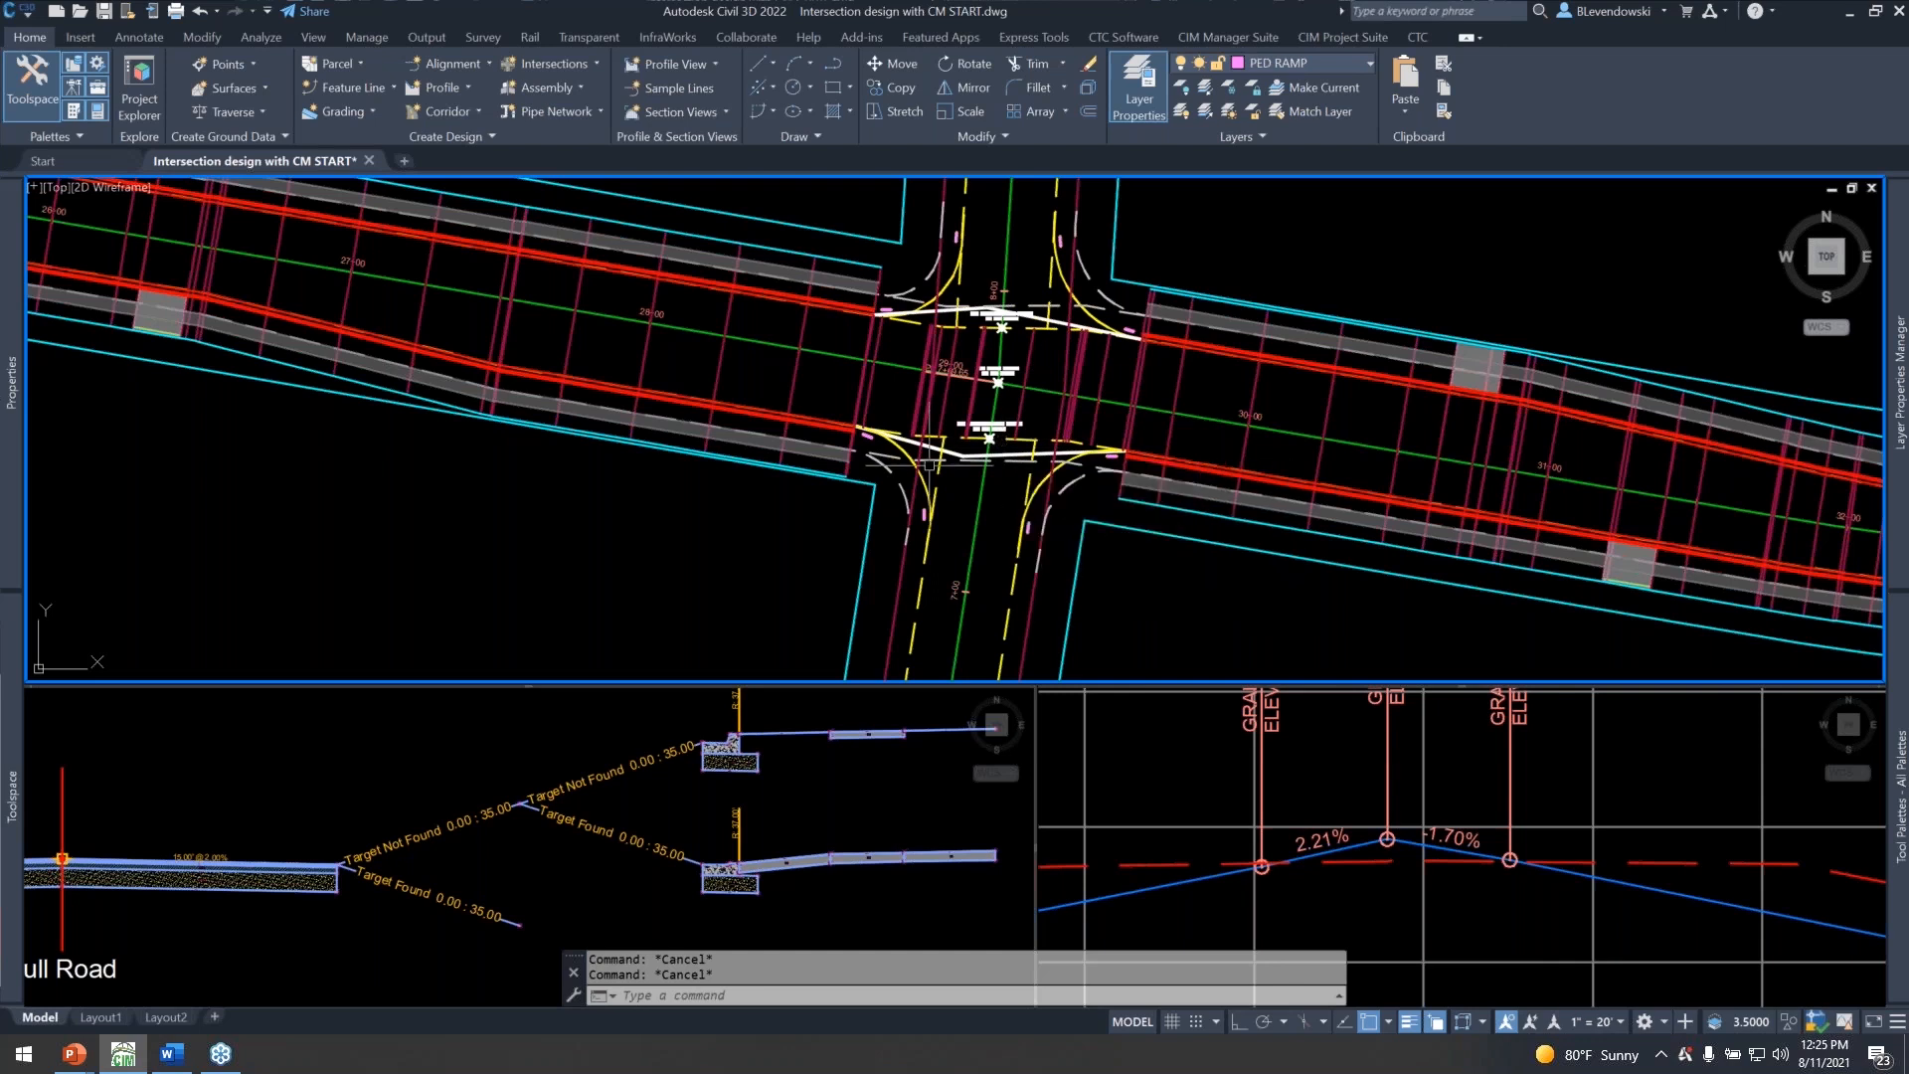
scroll(931, 415, up, 4)
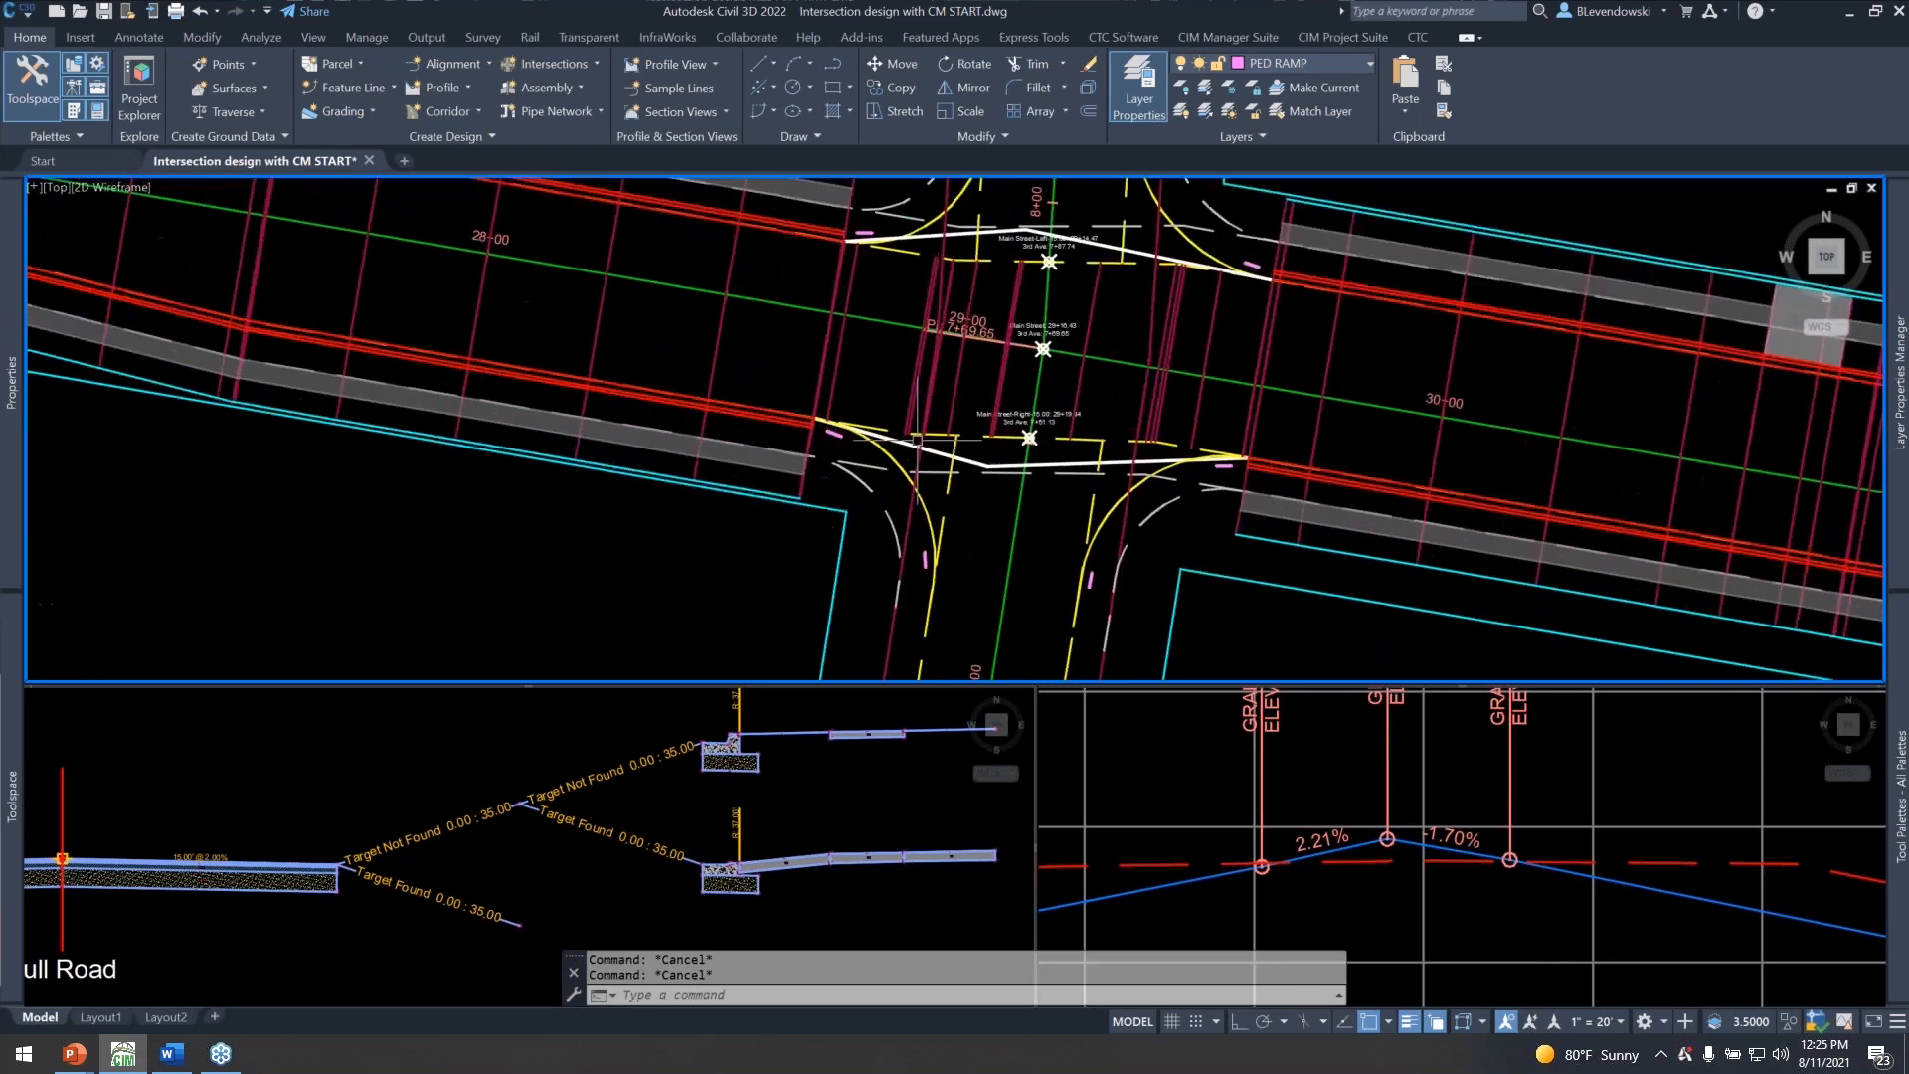
Select the 3rd SW Quad connected alignment and examine where its curb return leaves the Main Street edge.
middle_drag(931, 415, 812, 480)
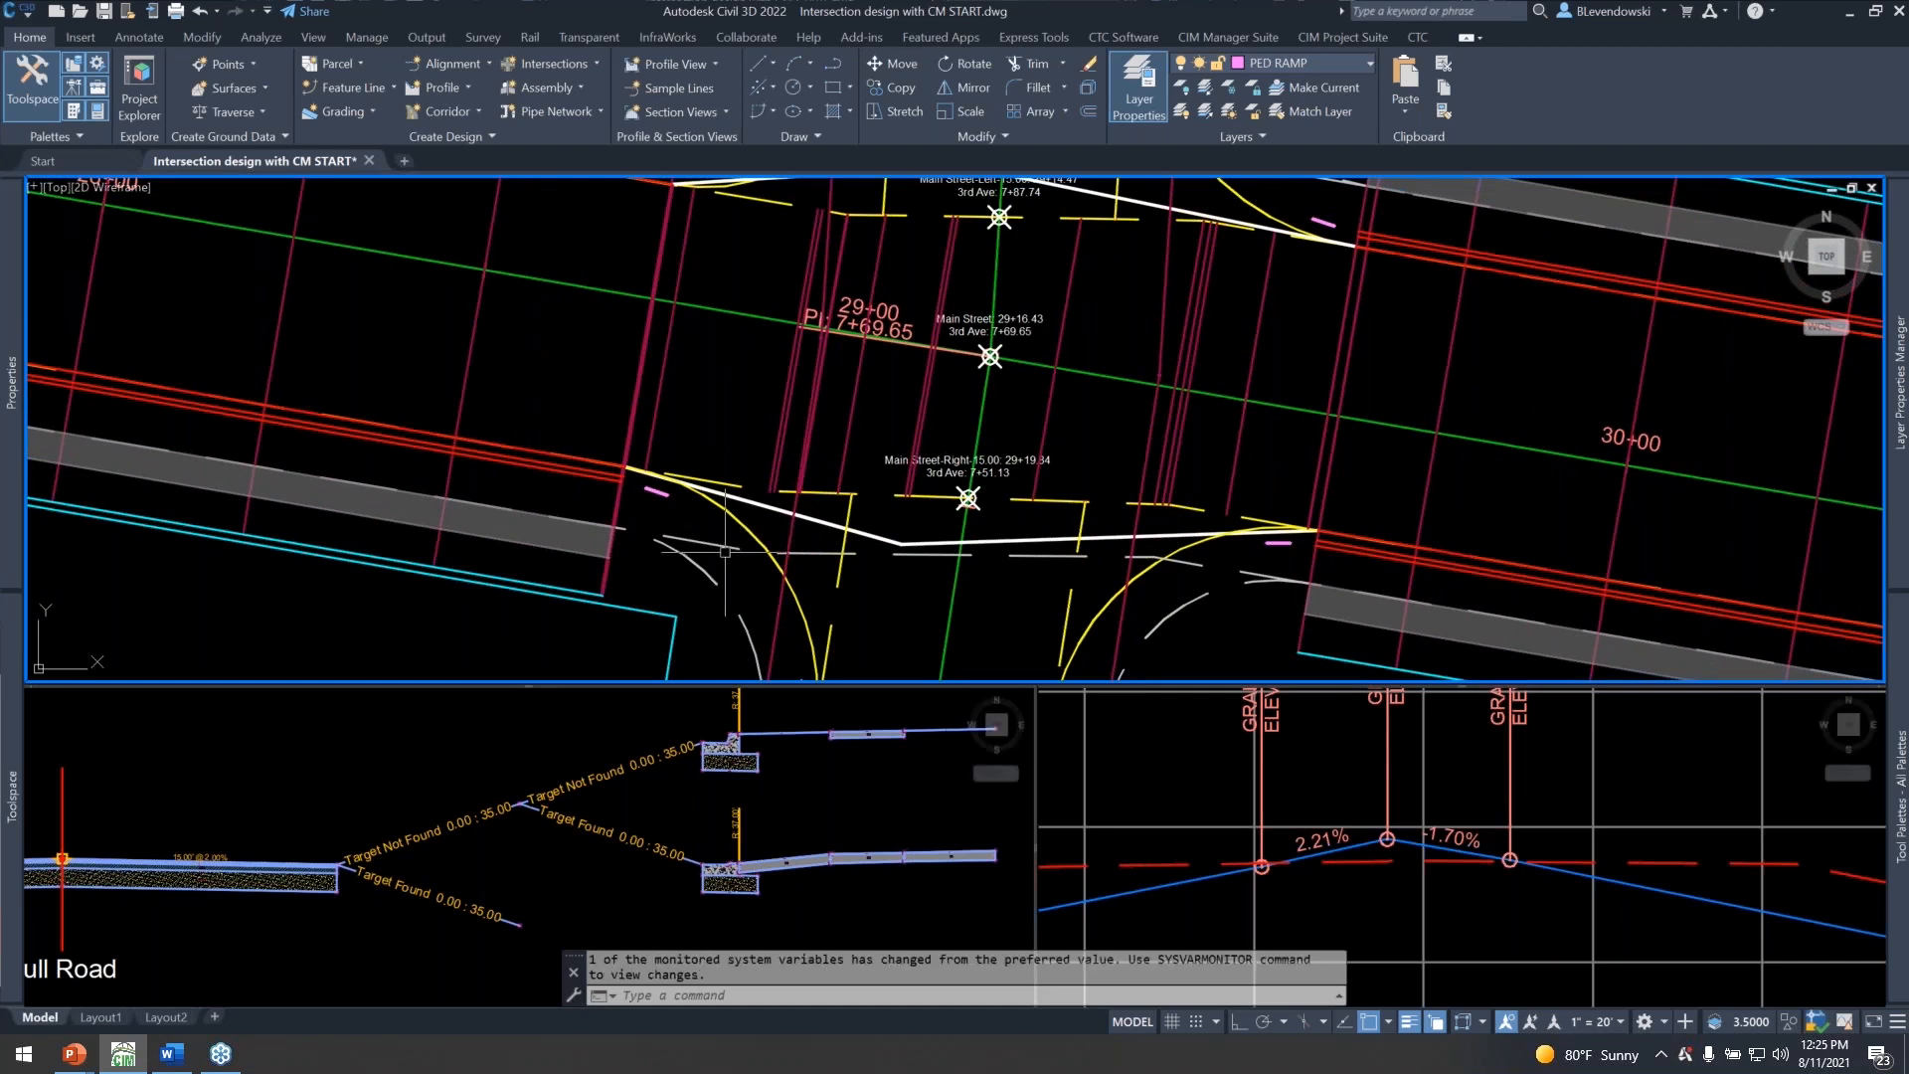
click(730, 511)
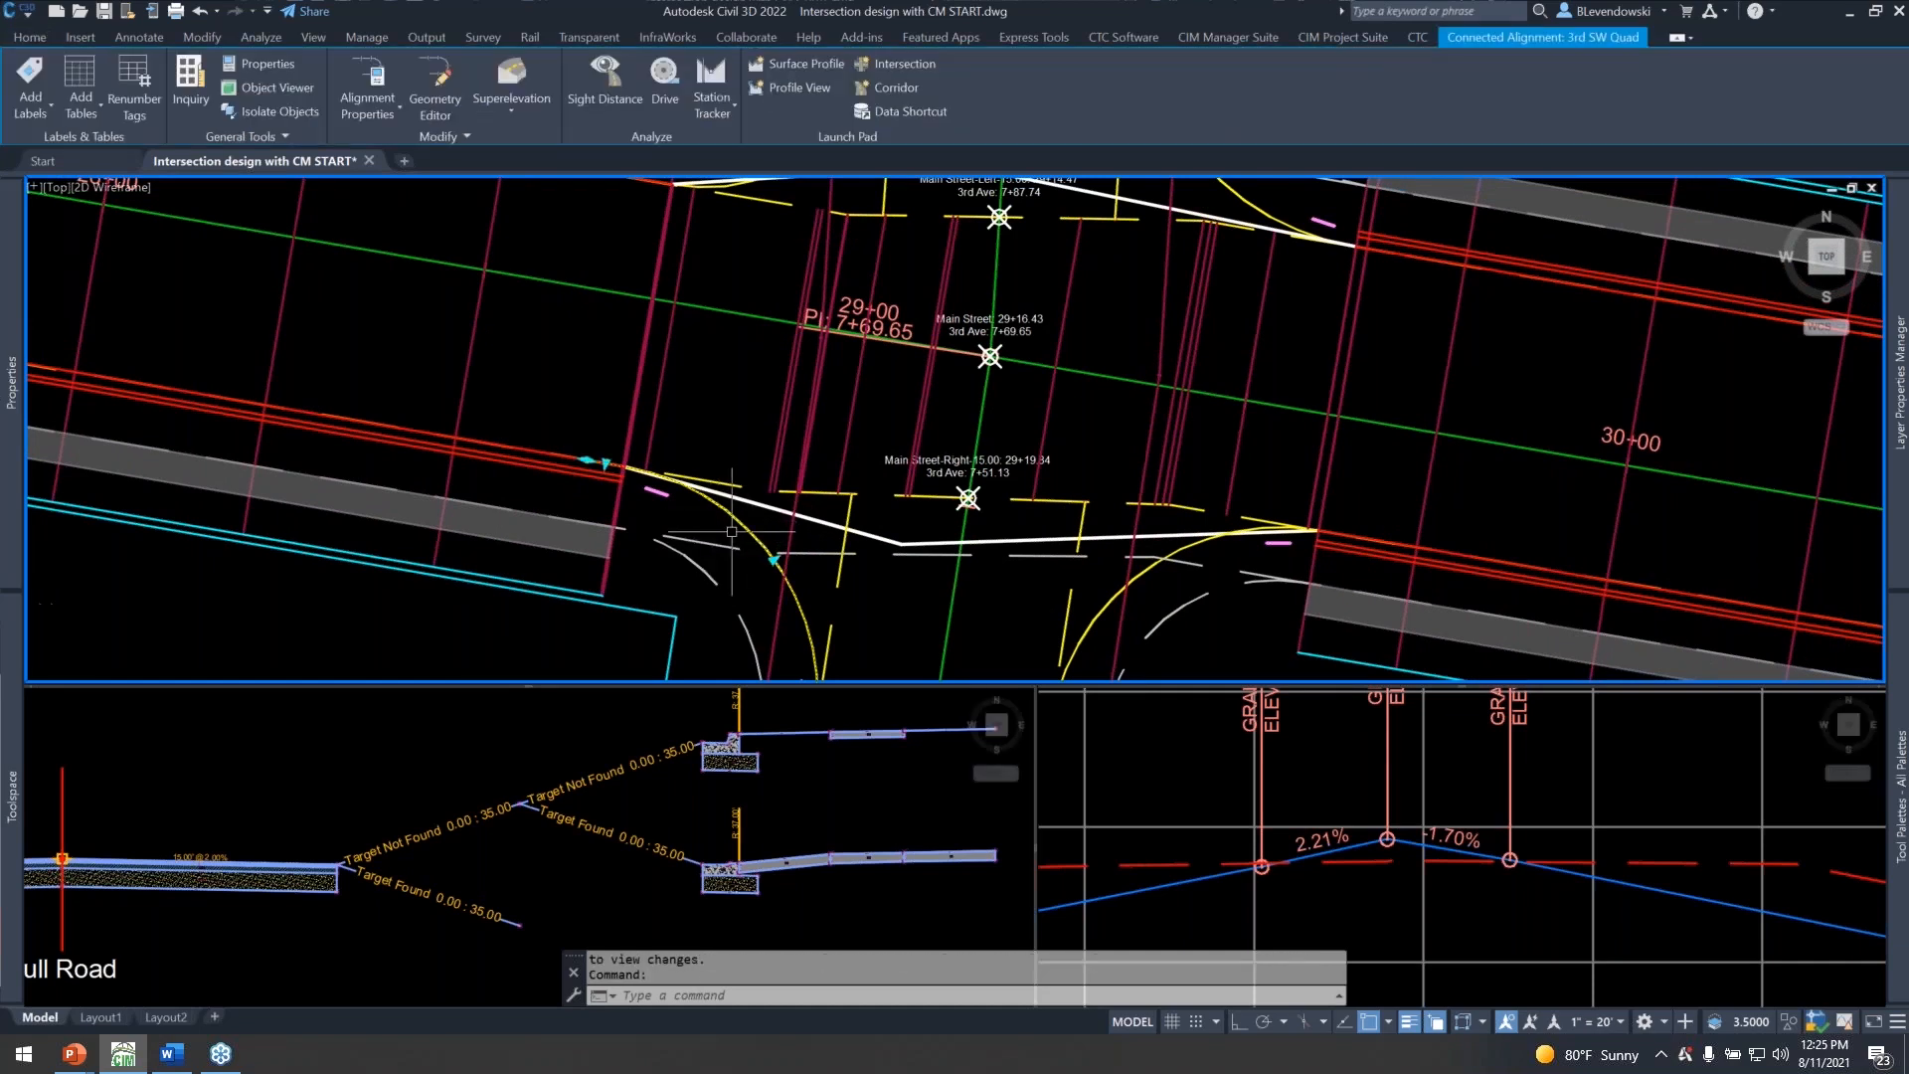
scroll(763, 534, down, 2)
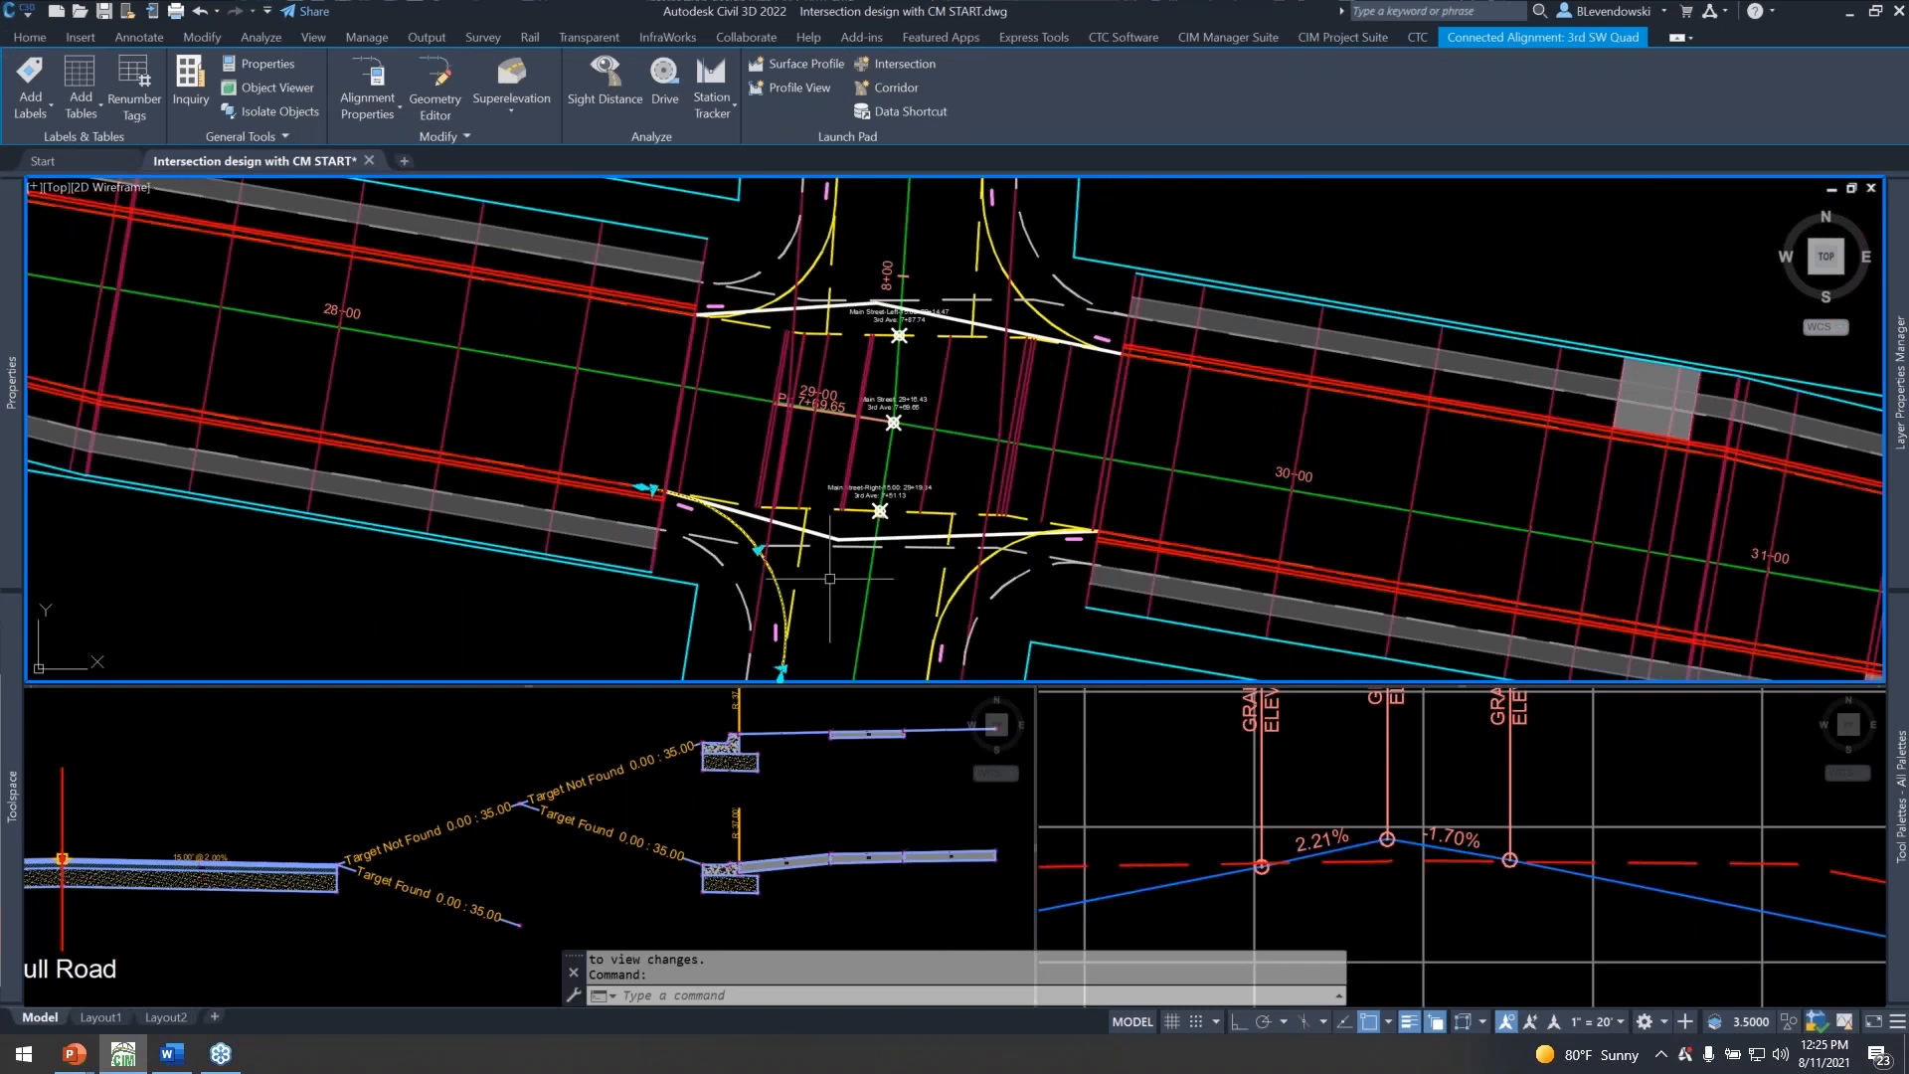
scroll(715, 522, up, 5)
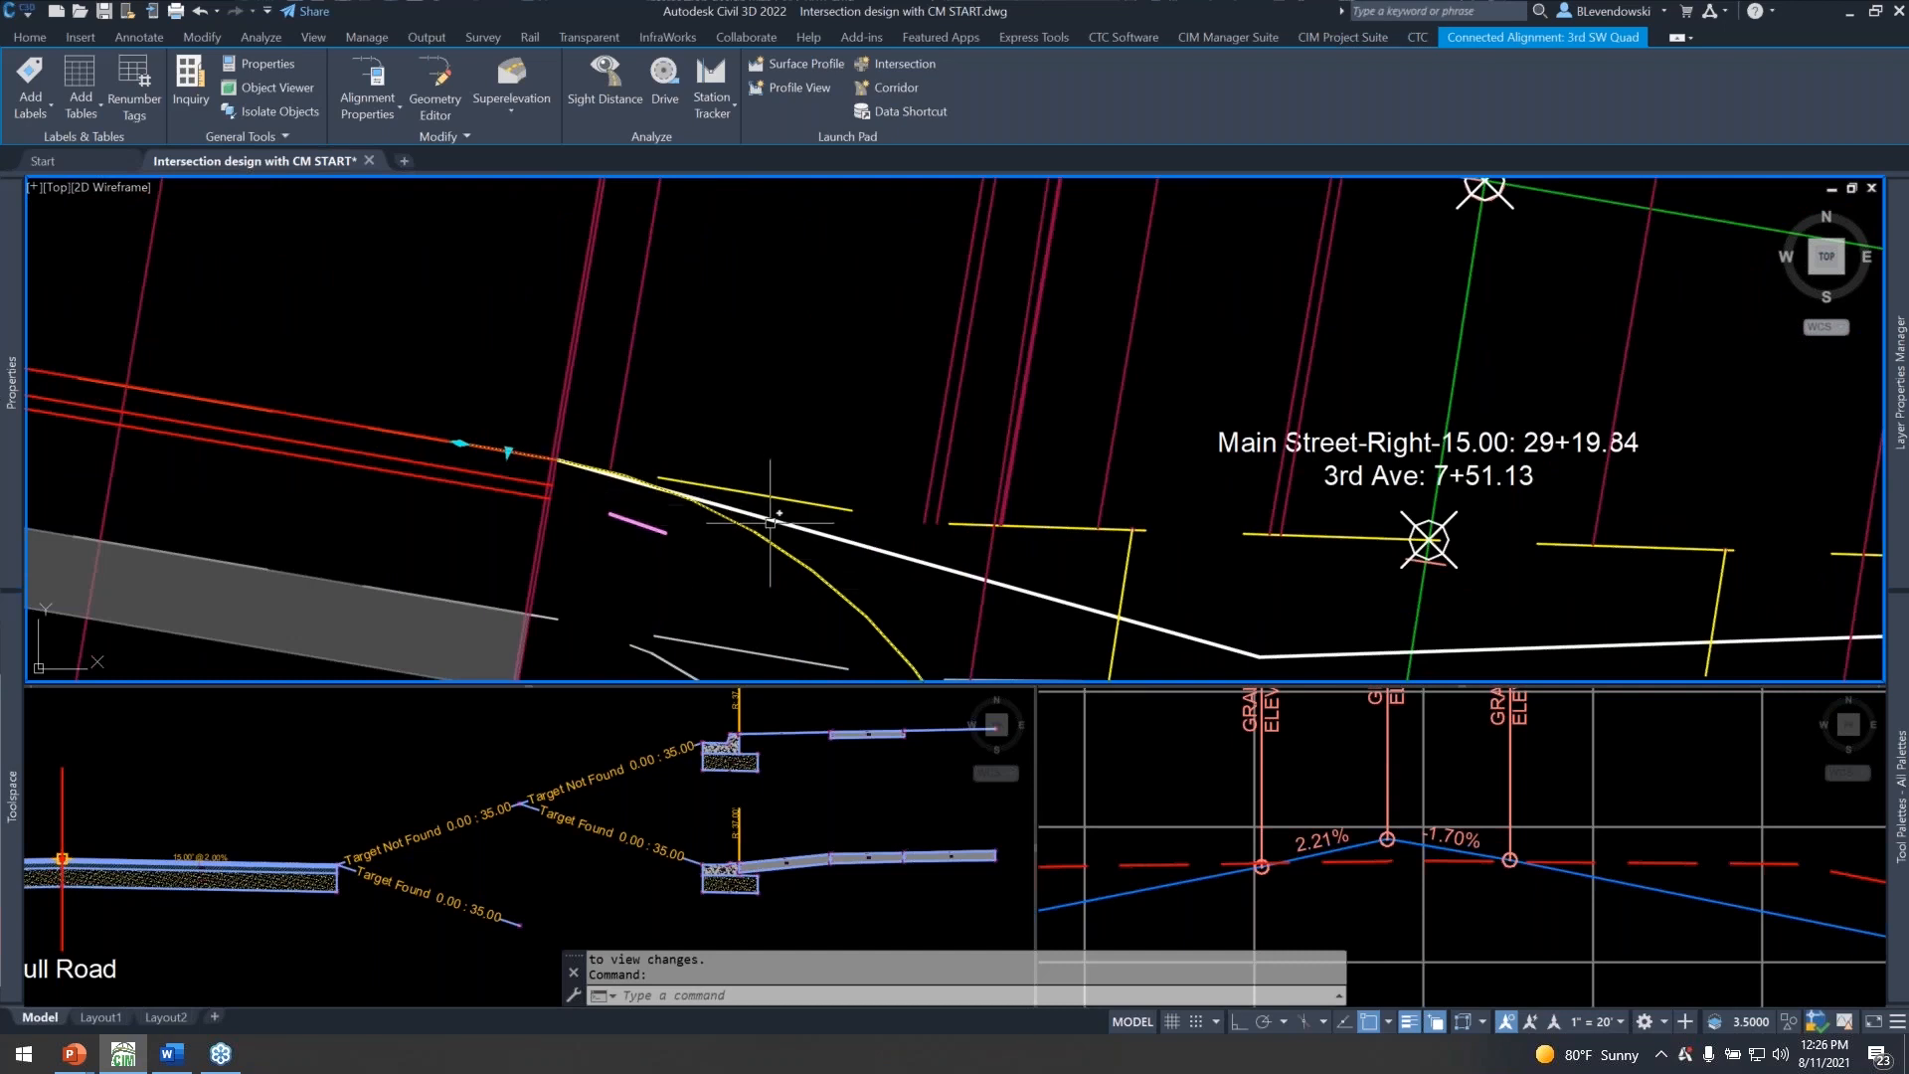
scroll(778, 550, down, 2)
middle_drag(819, 599, 842, 525)
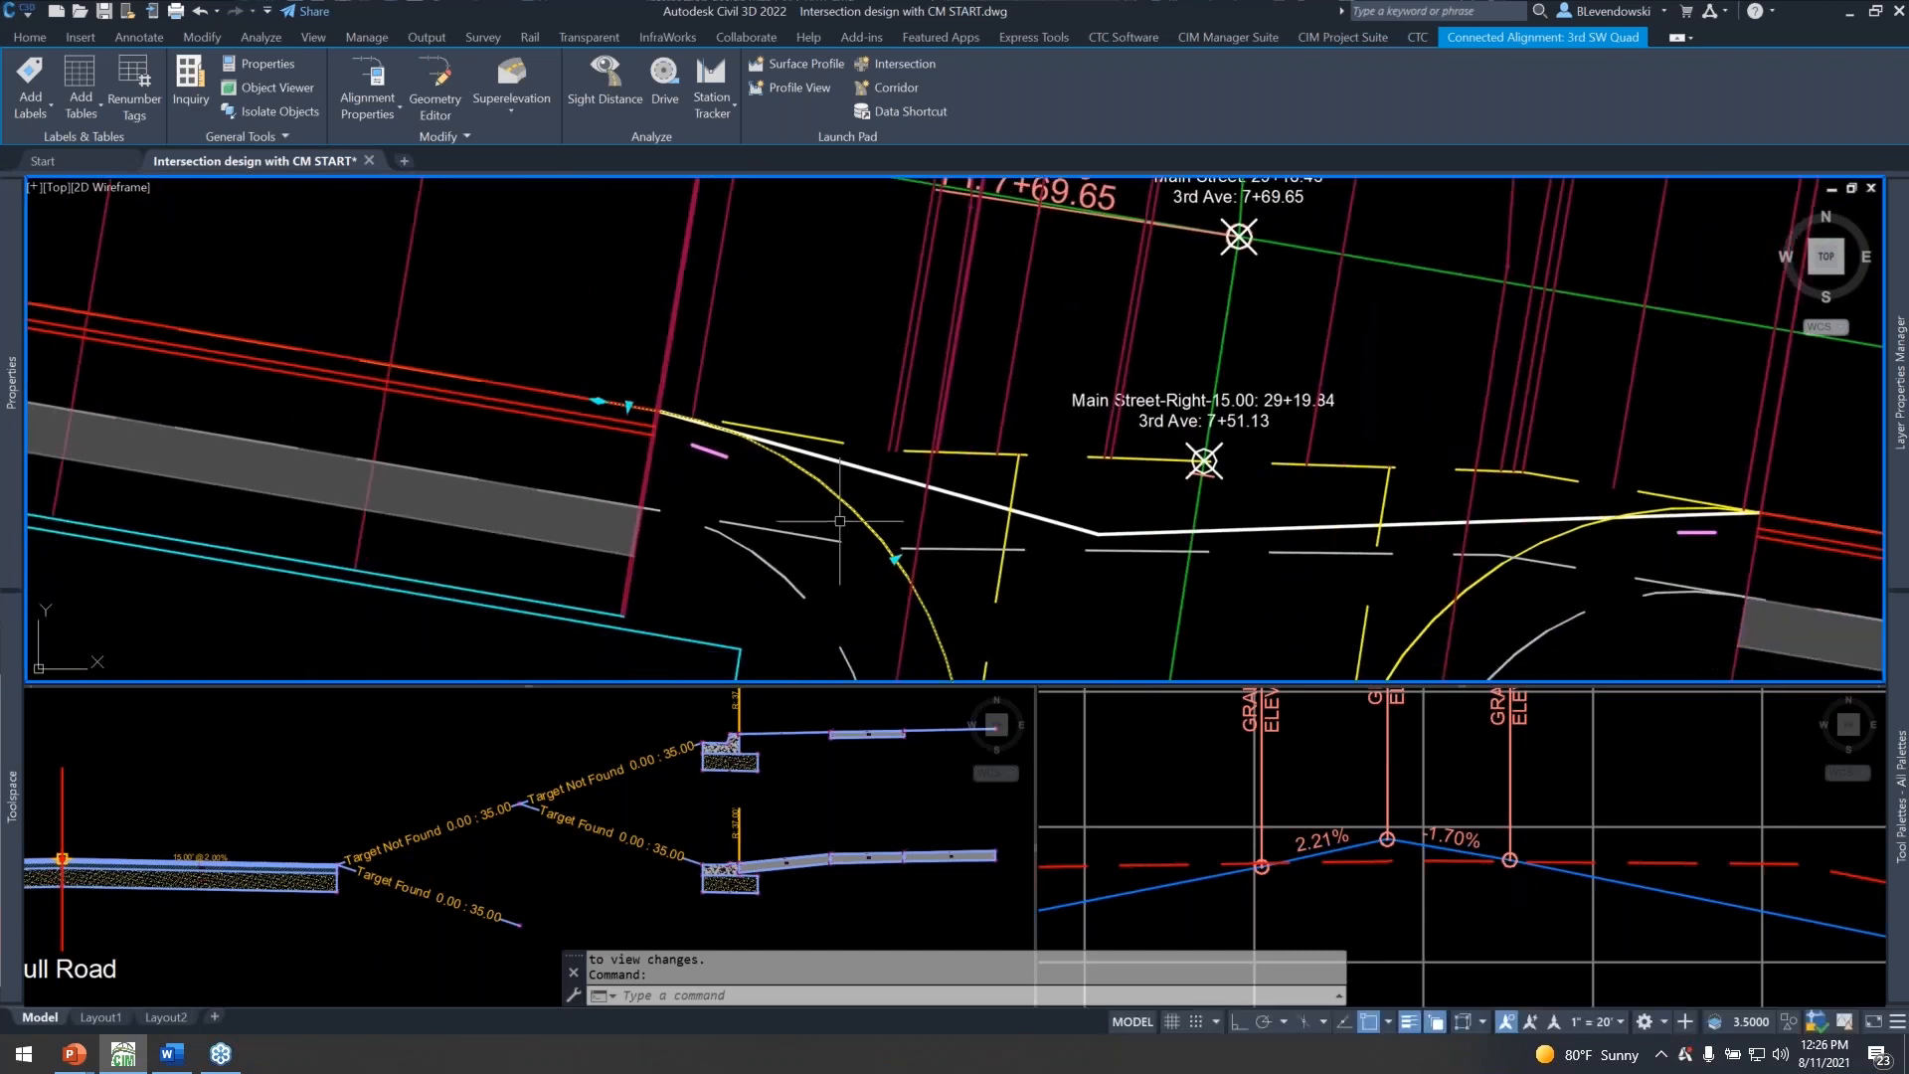
Compare the intersection polyline south of Main Street with the 3rd SW Quad curb return by selecting each one, and deselect them.
key(Escape)
click(872, 473)
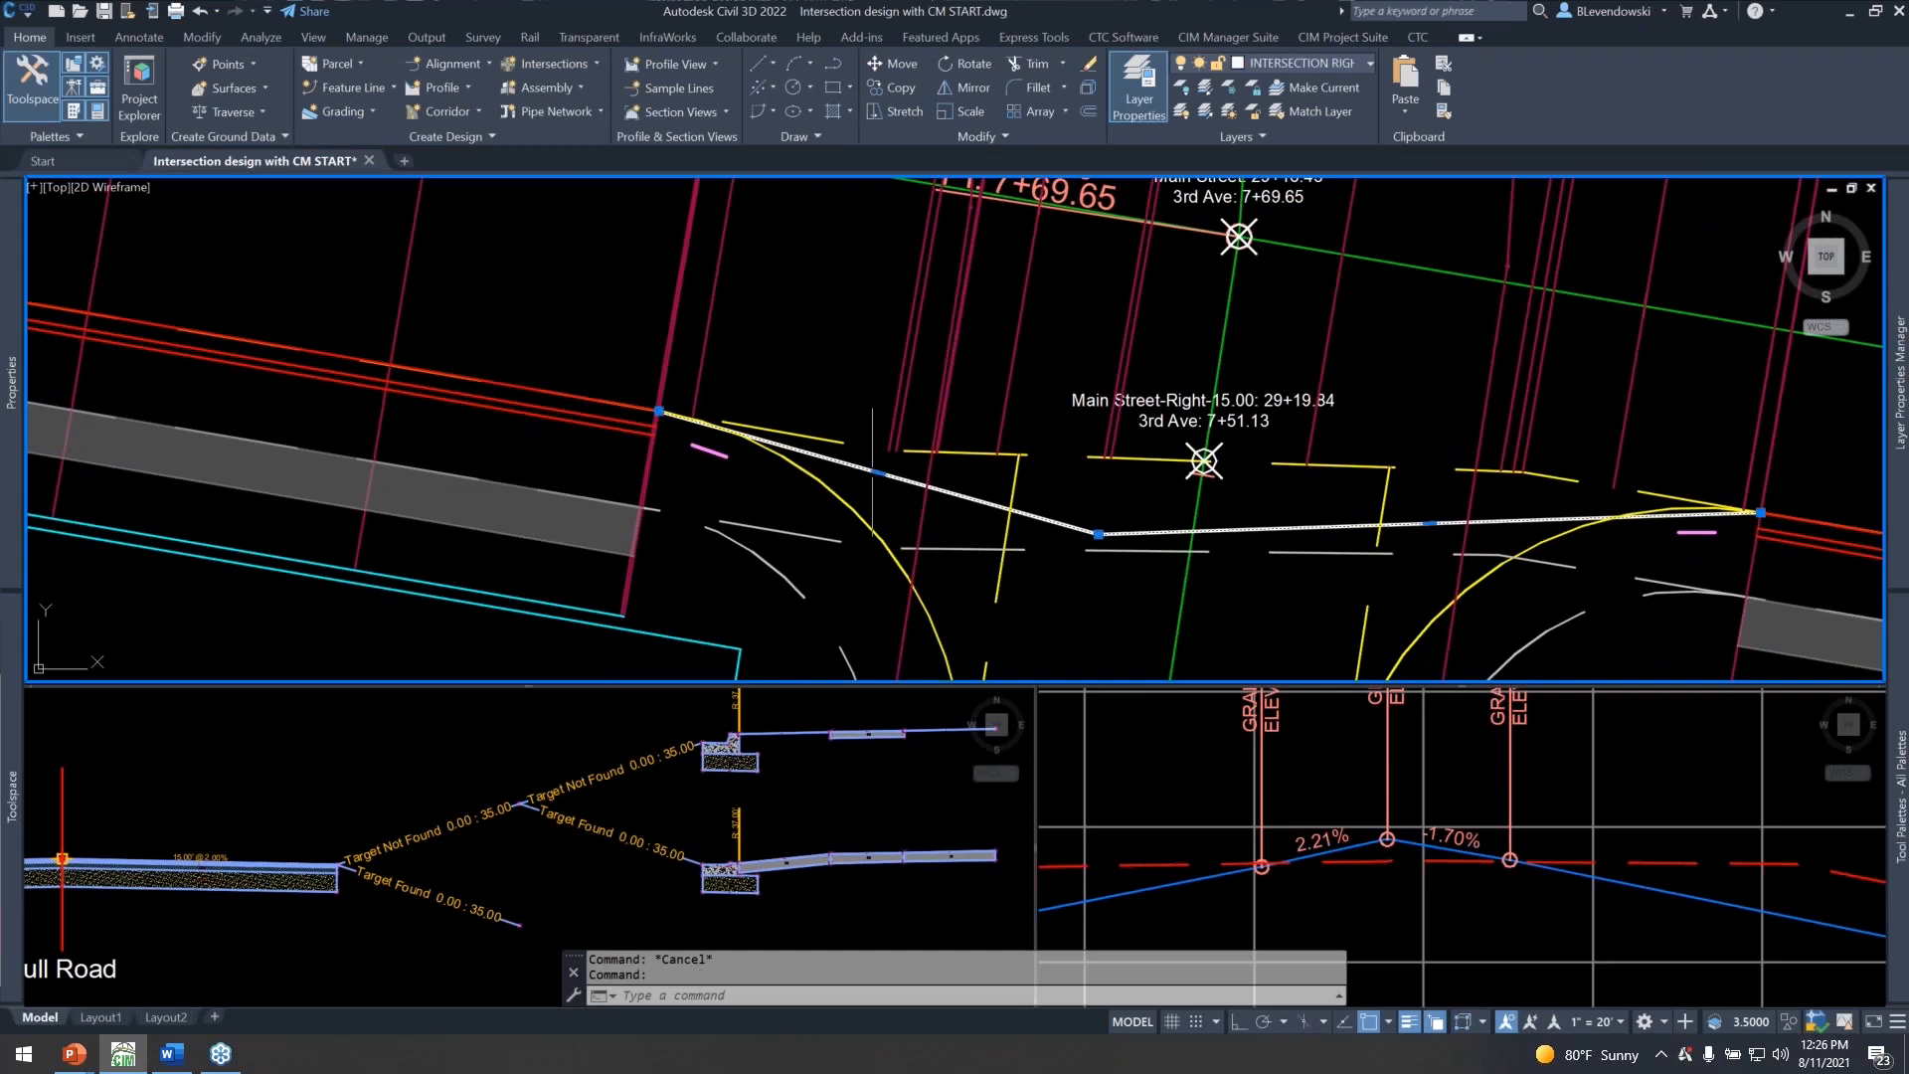
key(Escape)
click(814, 478)
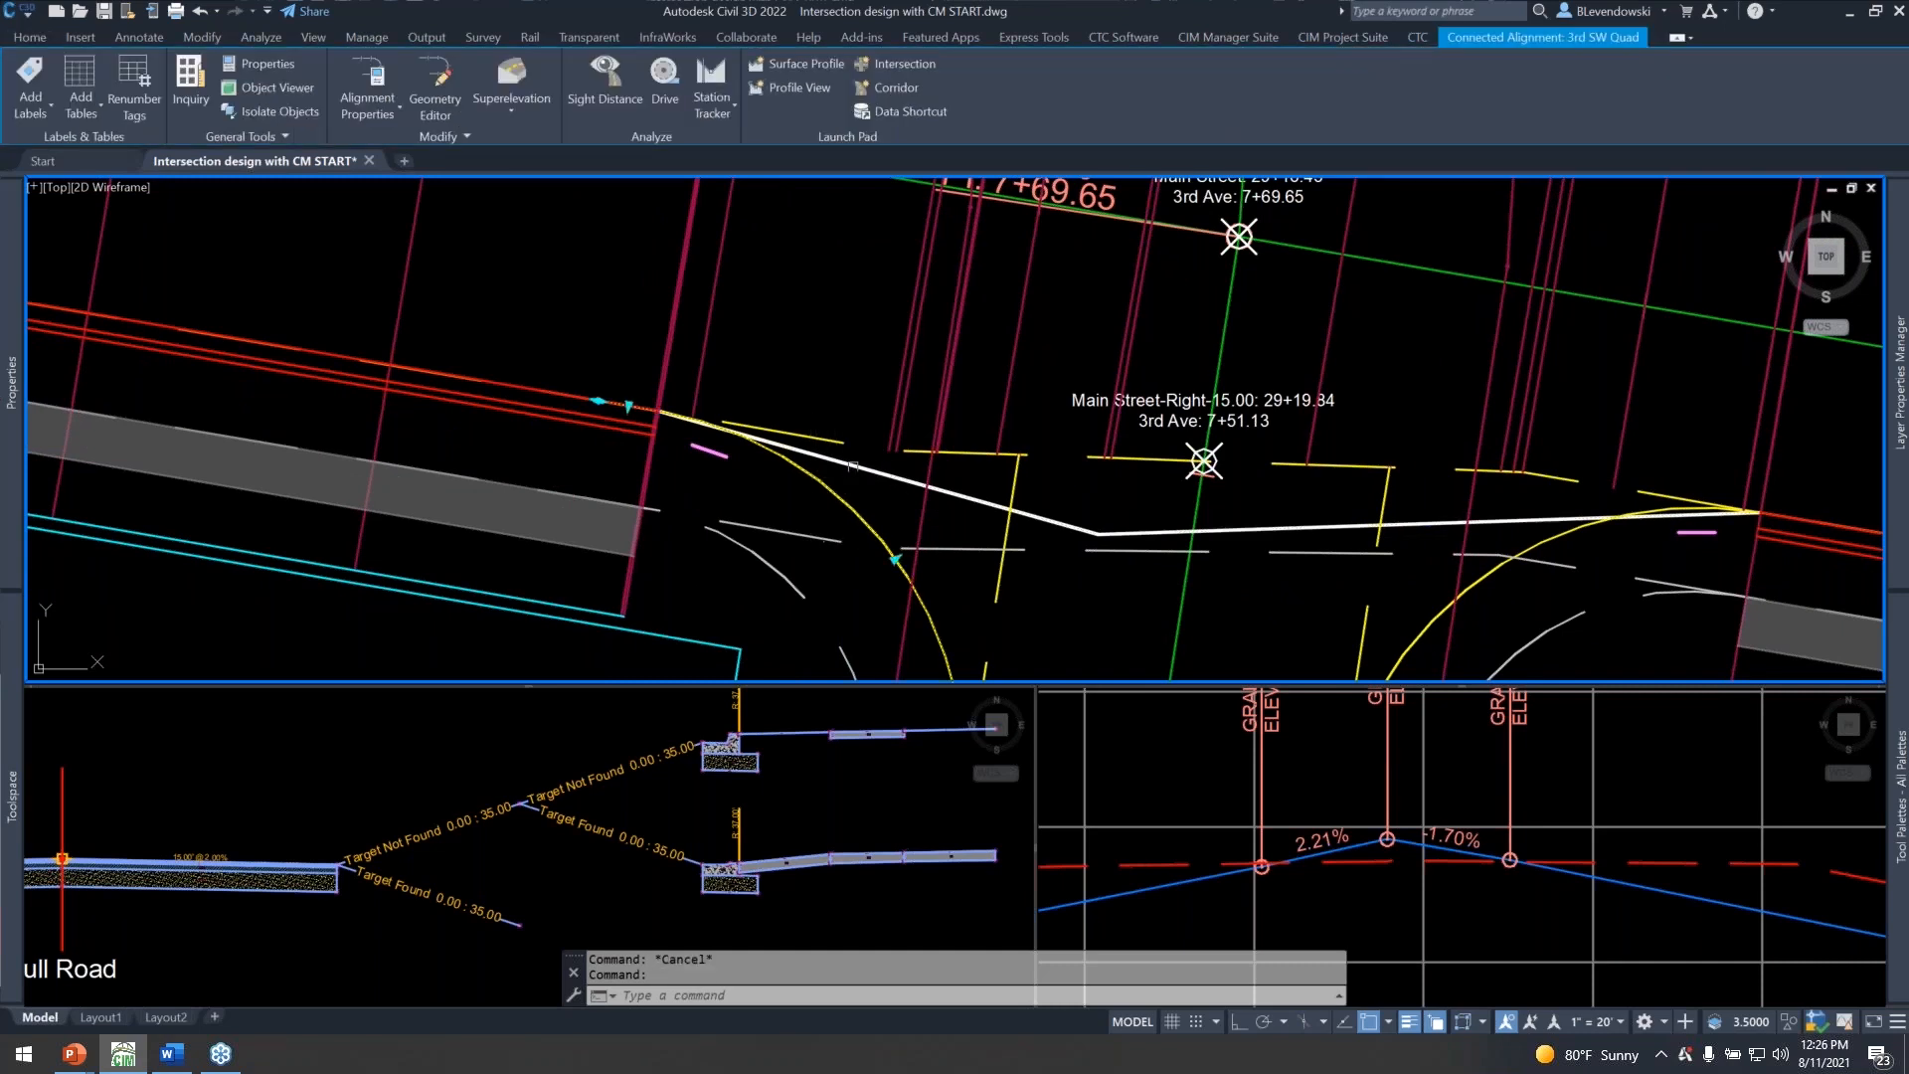
scroll(892, 455, down, 2)
scroll(857, 458, up, 6)
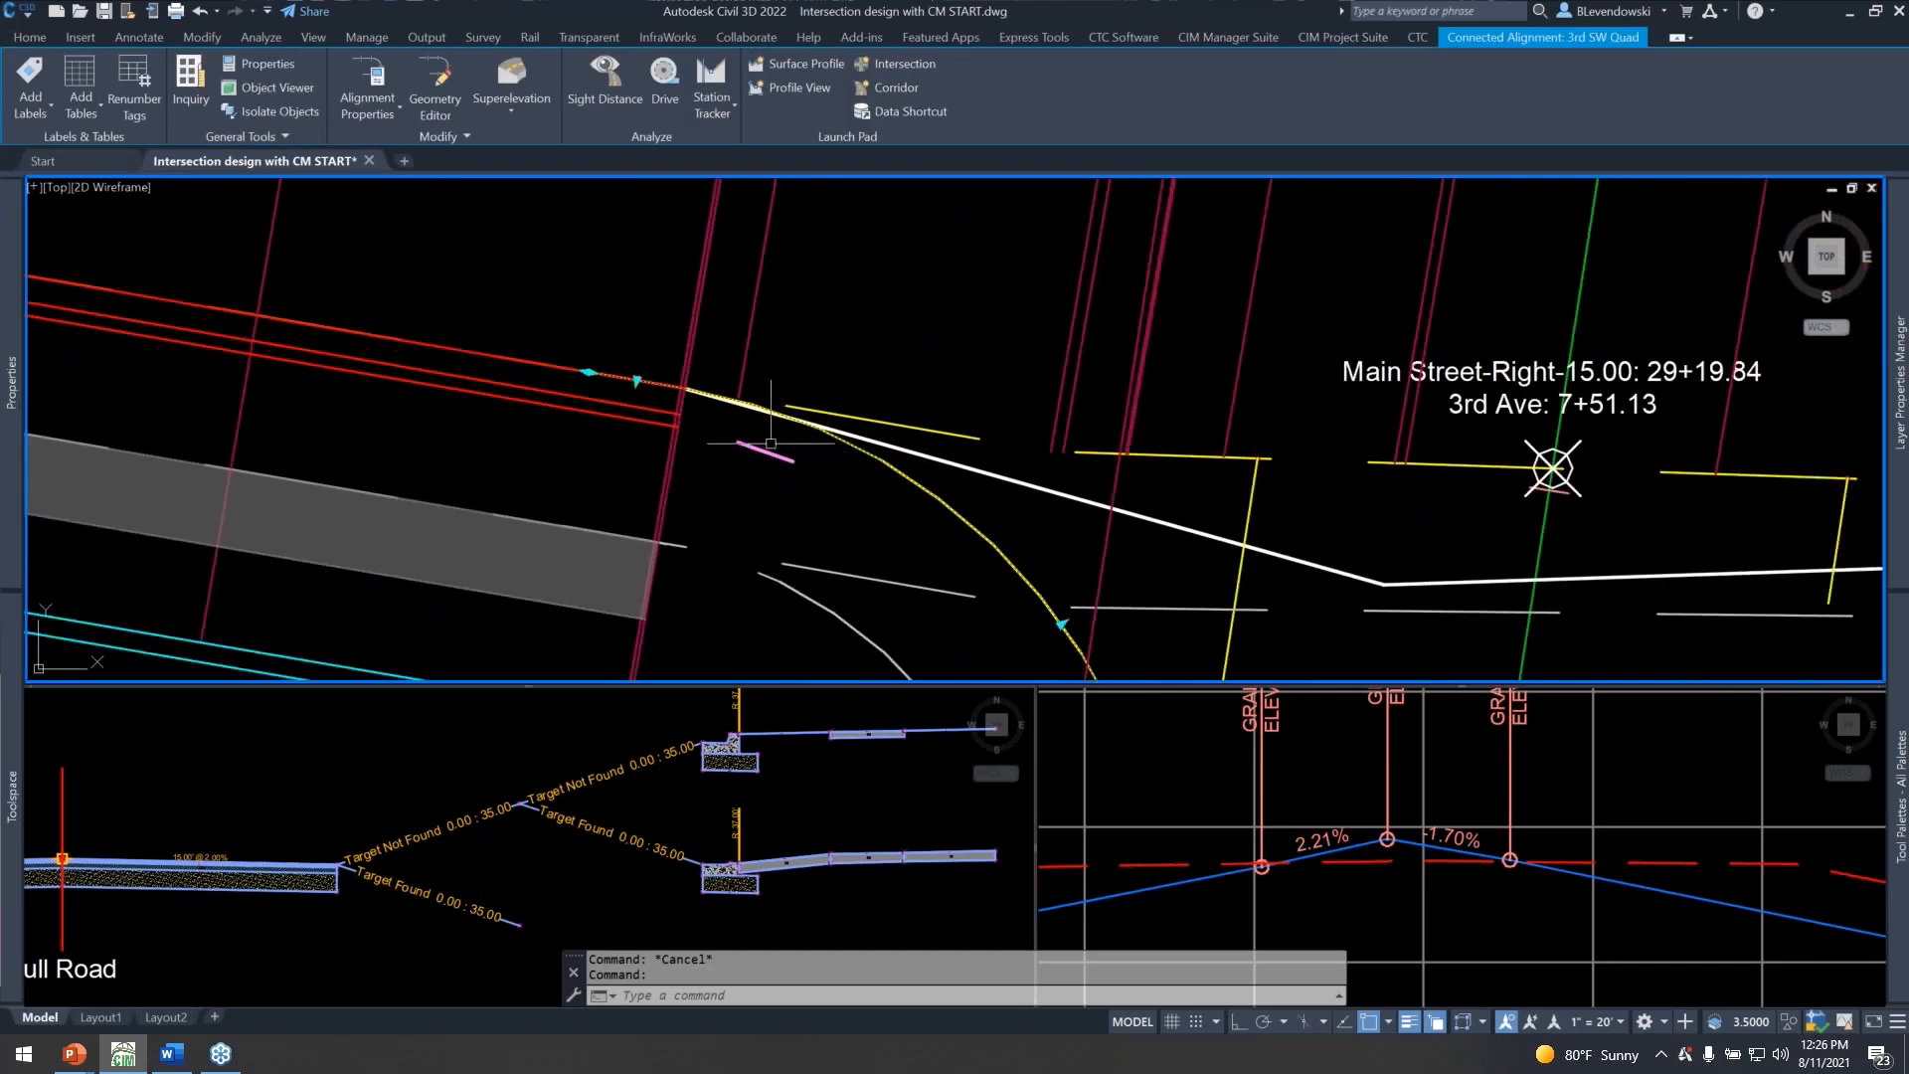
scroll(776, 389, down, 3)
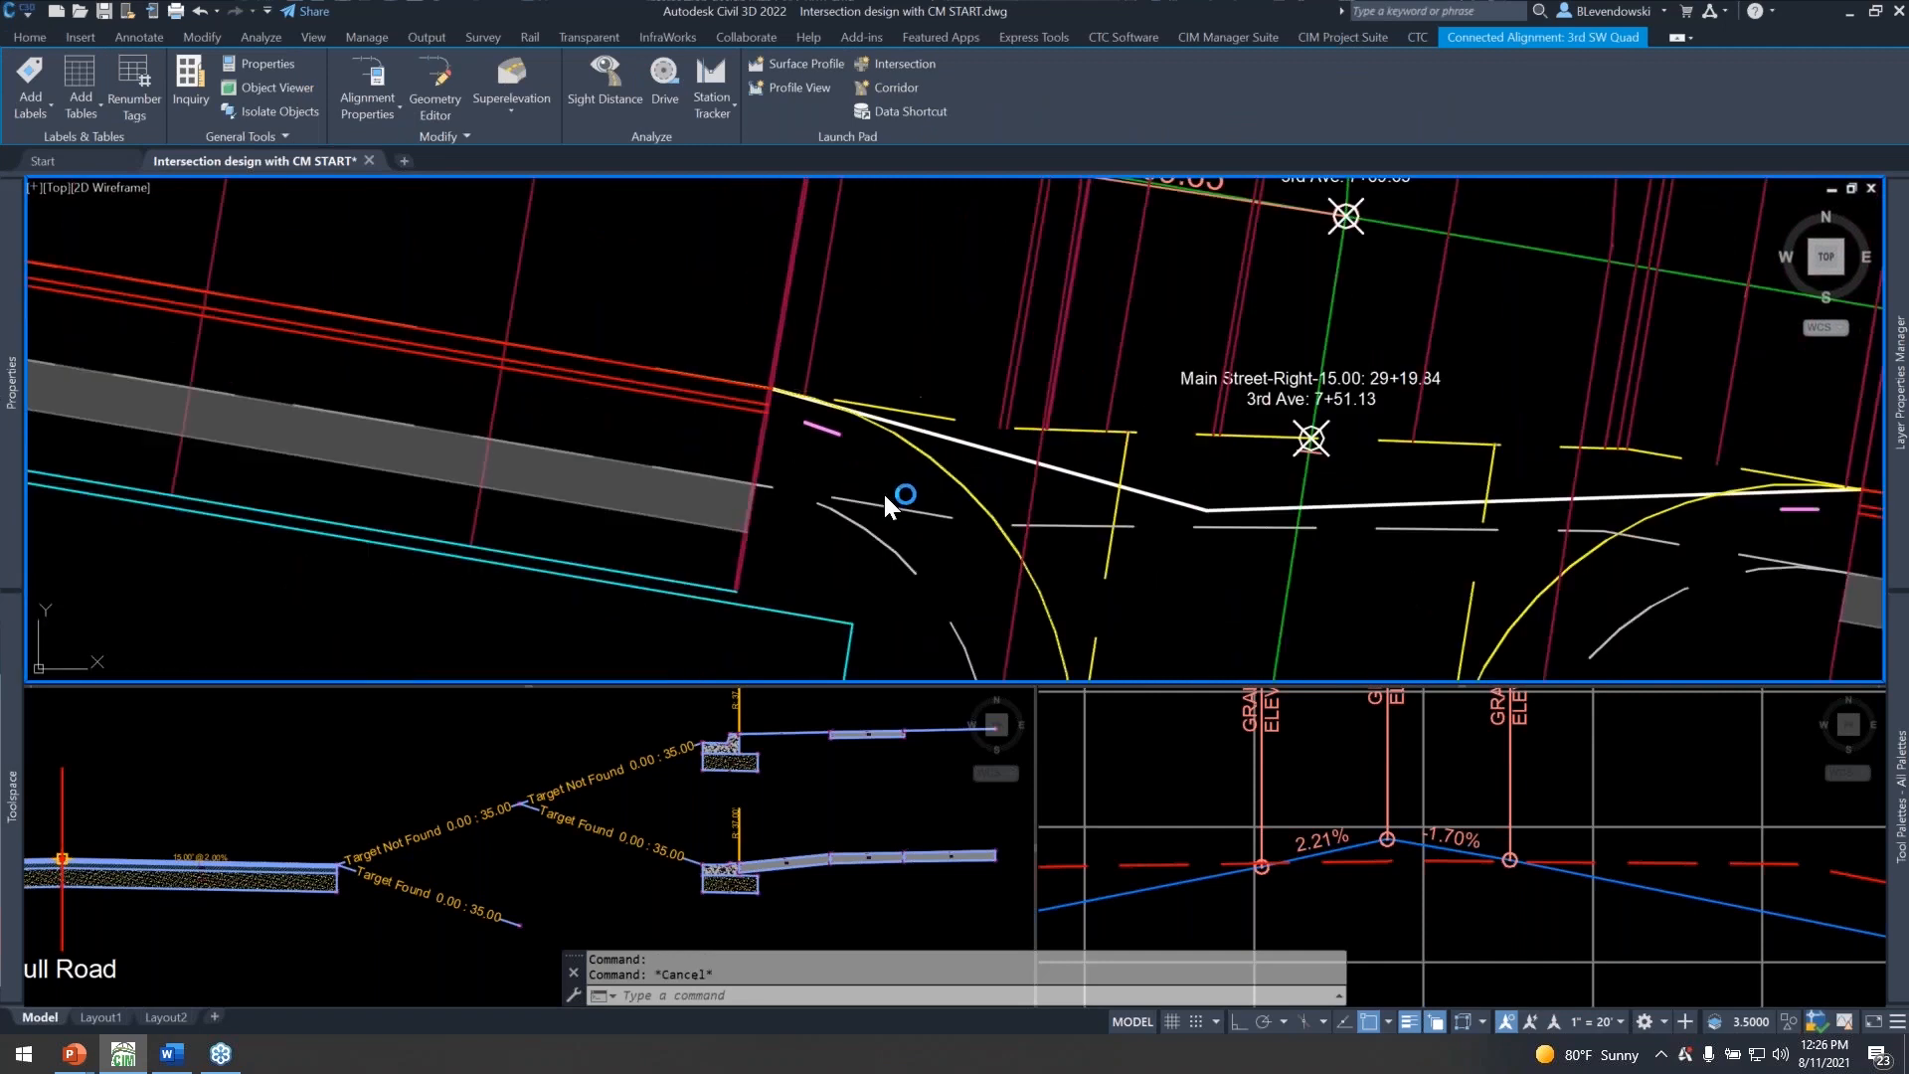
key(Escape)
Add a baseline to the Main Street corridor using the 2nd Ave alignment and its profile.
scroll(881, 492, down, 2)
middle_drag(711, 516, 1237, 499)
scroll(1159, 500, down, 5)
middle_drag(787, 339, 644, 289)
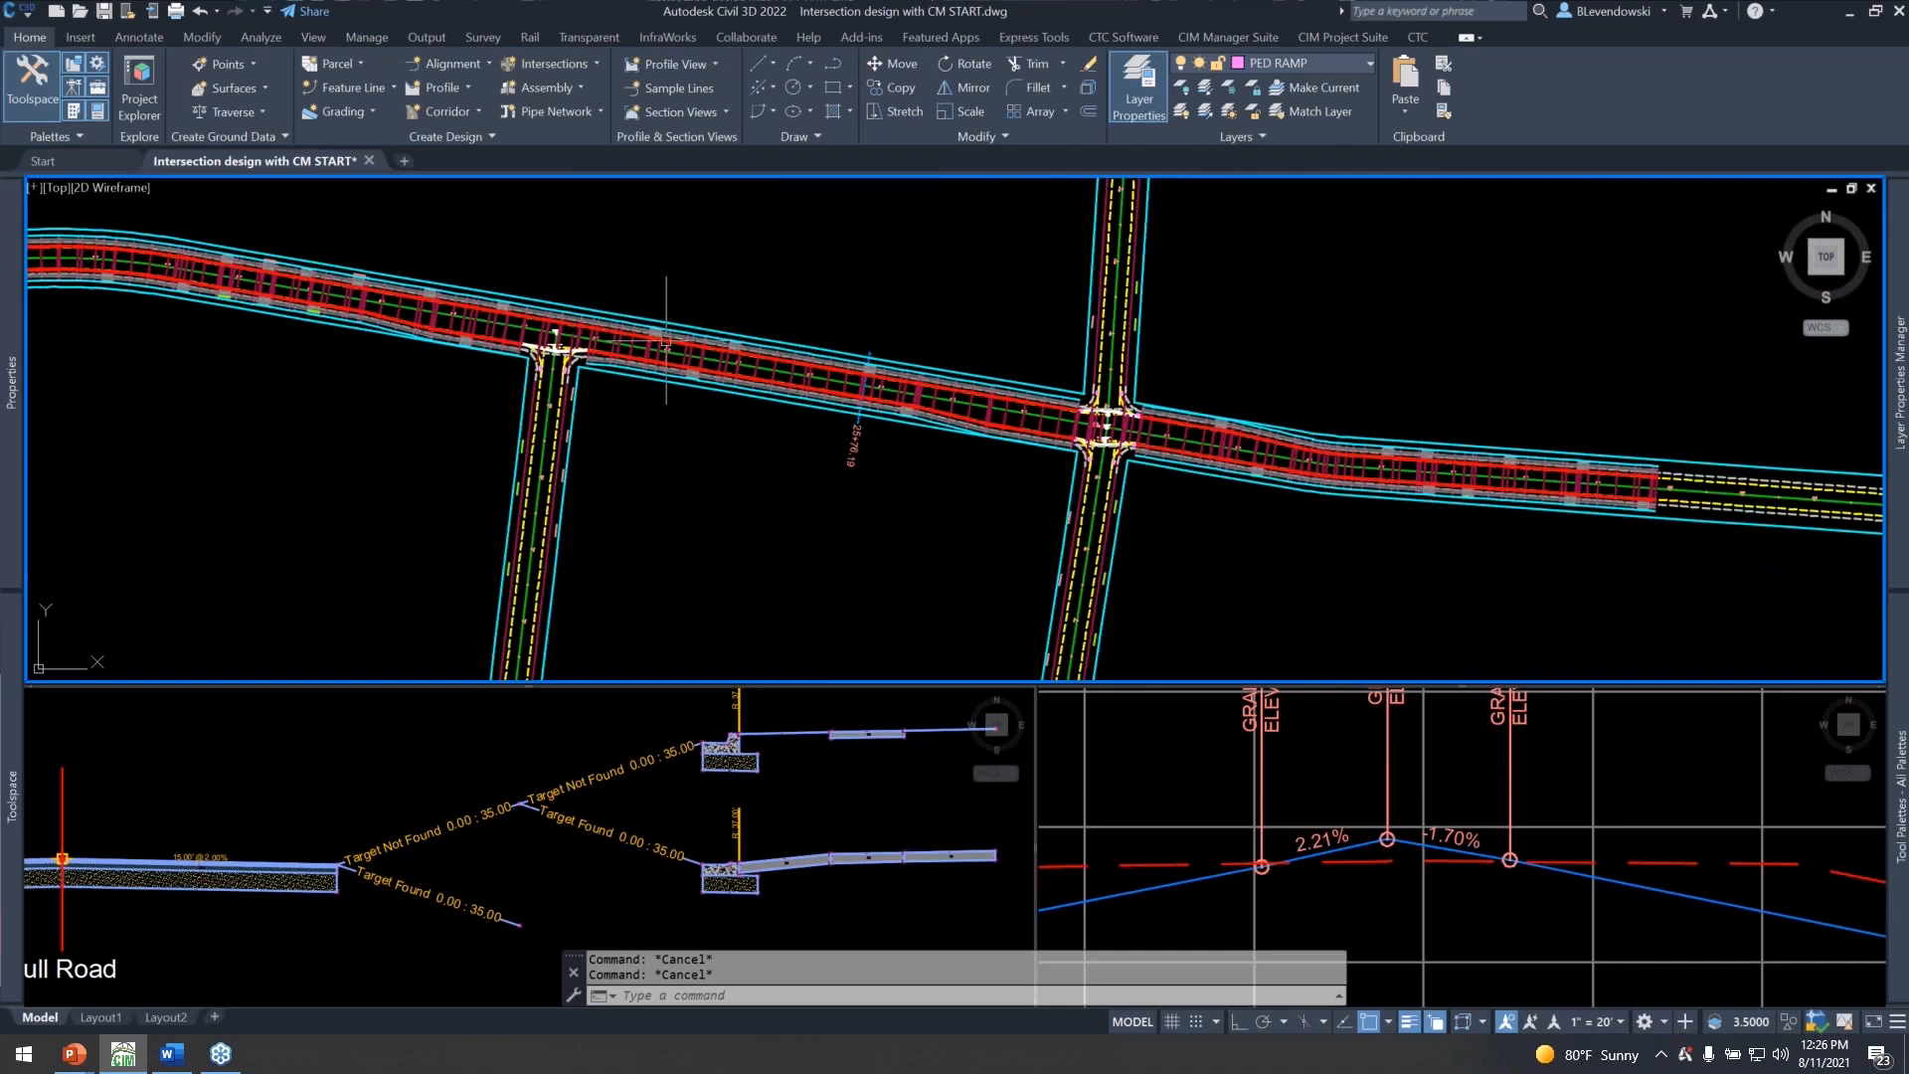
scroll(651, 358, up, 4)
click(620, 344)
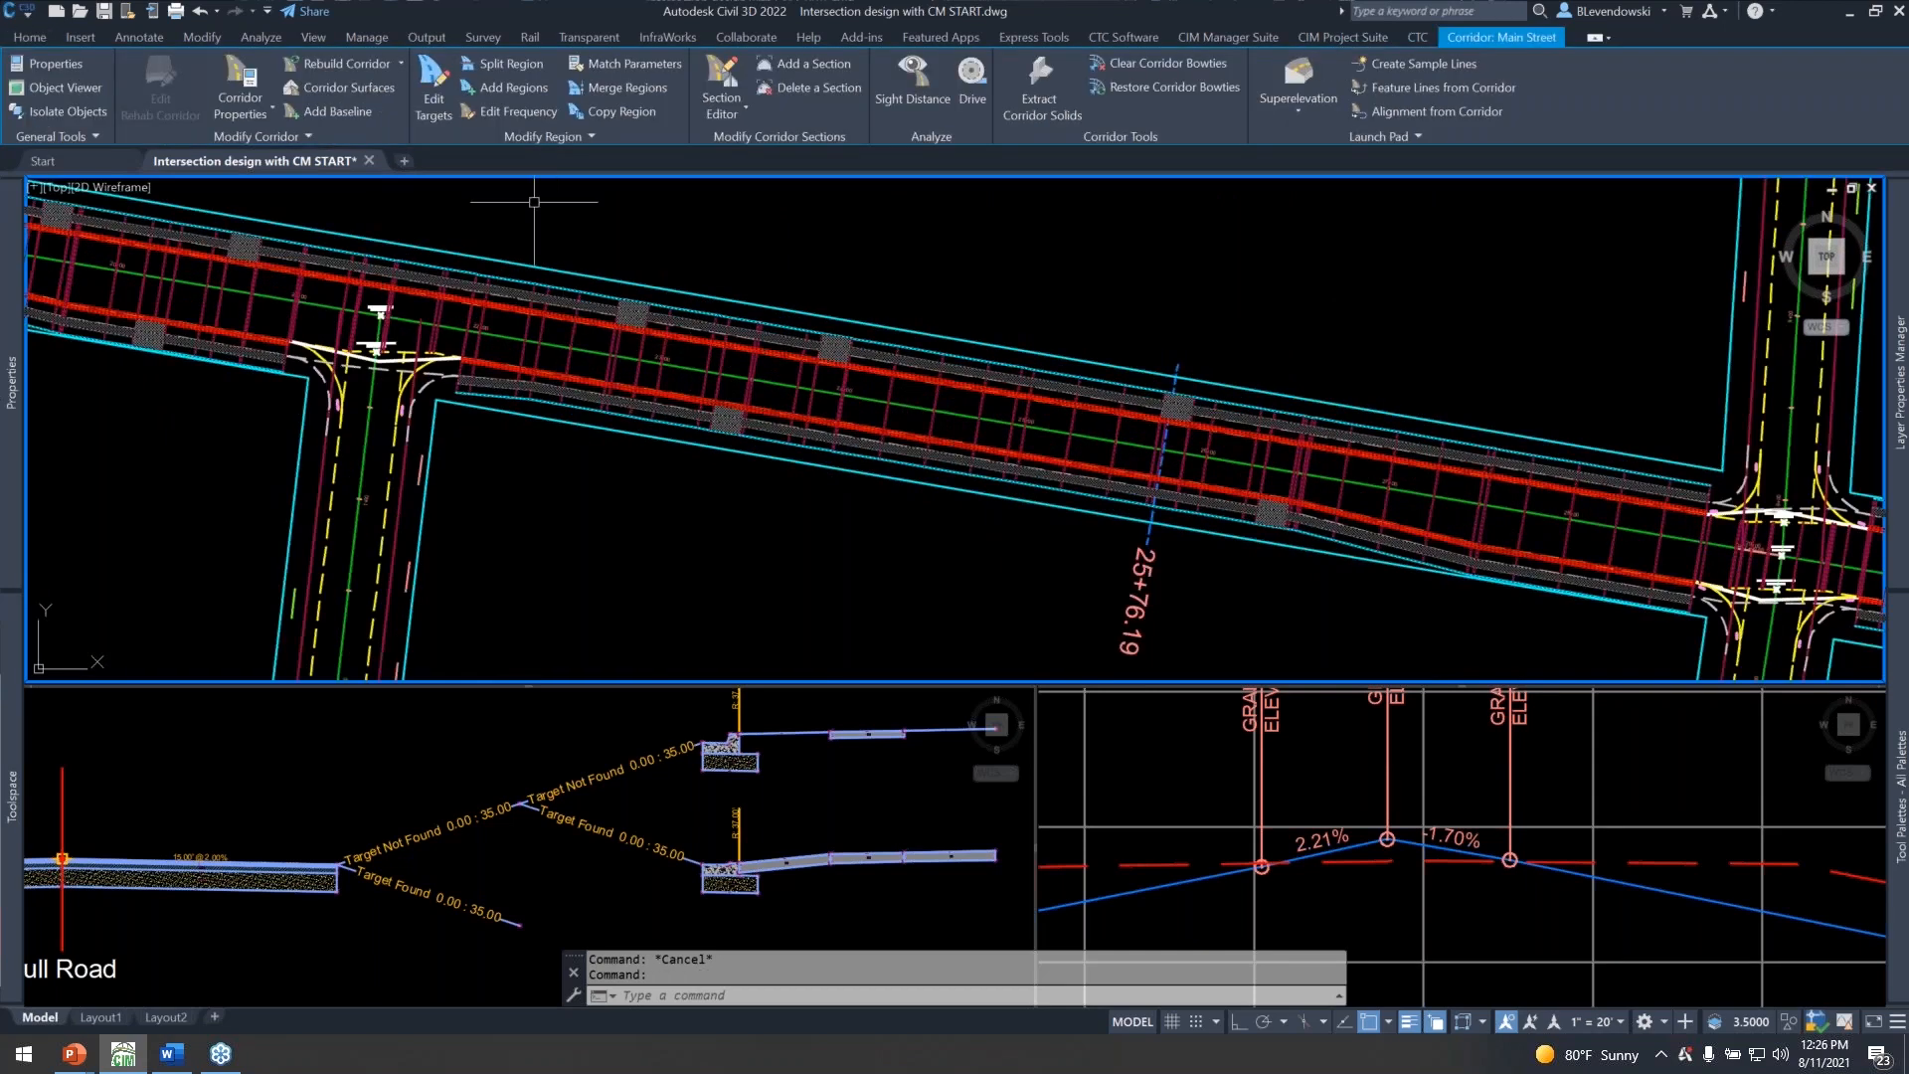
click(322, 112)
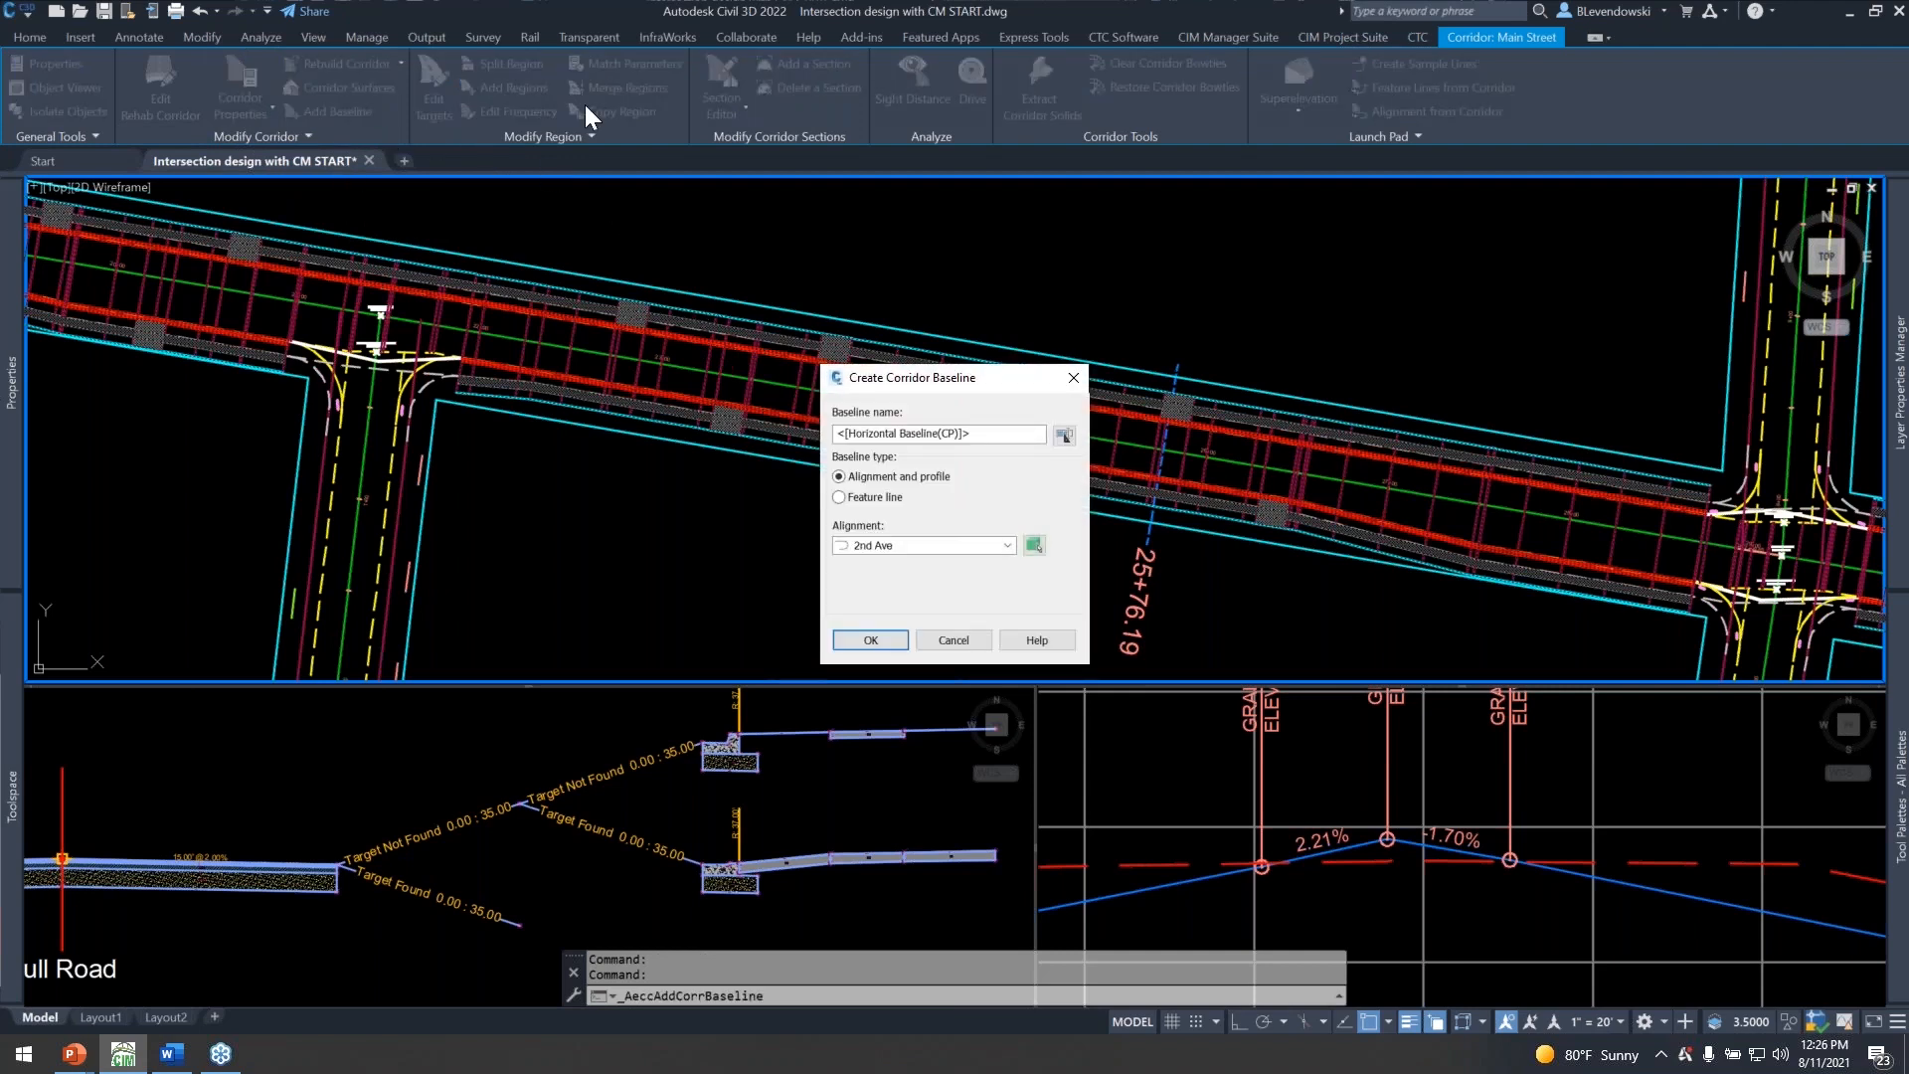
key(ctrl)
click(872, 641)
click(926, 544)
click(880, 557)
click(872, 574)
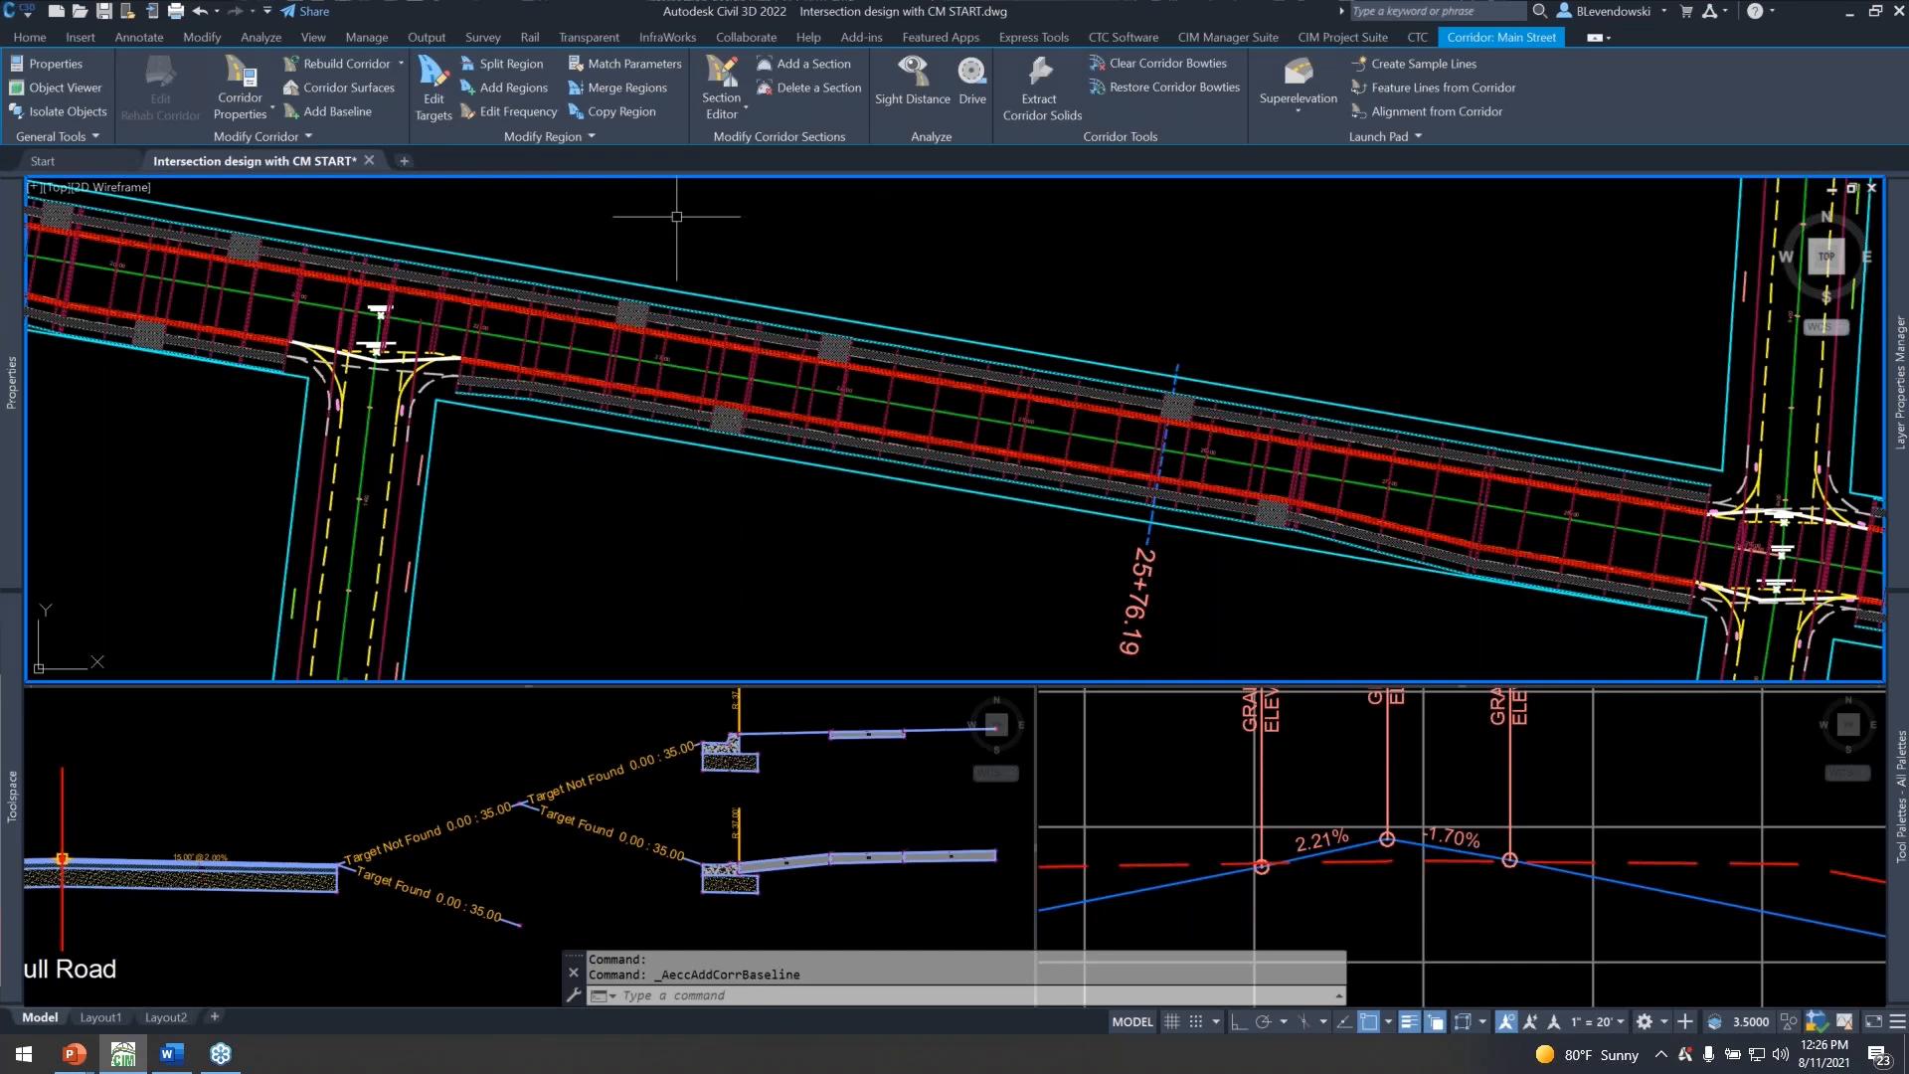
Lay out a corridor region on the 2nd Ave baseline from the curb return end at station 0+54.43 to about 3+48.
click(507, 86)
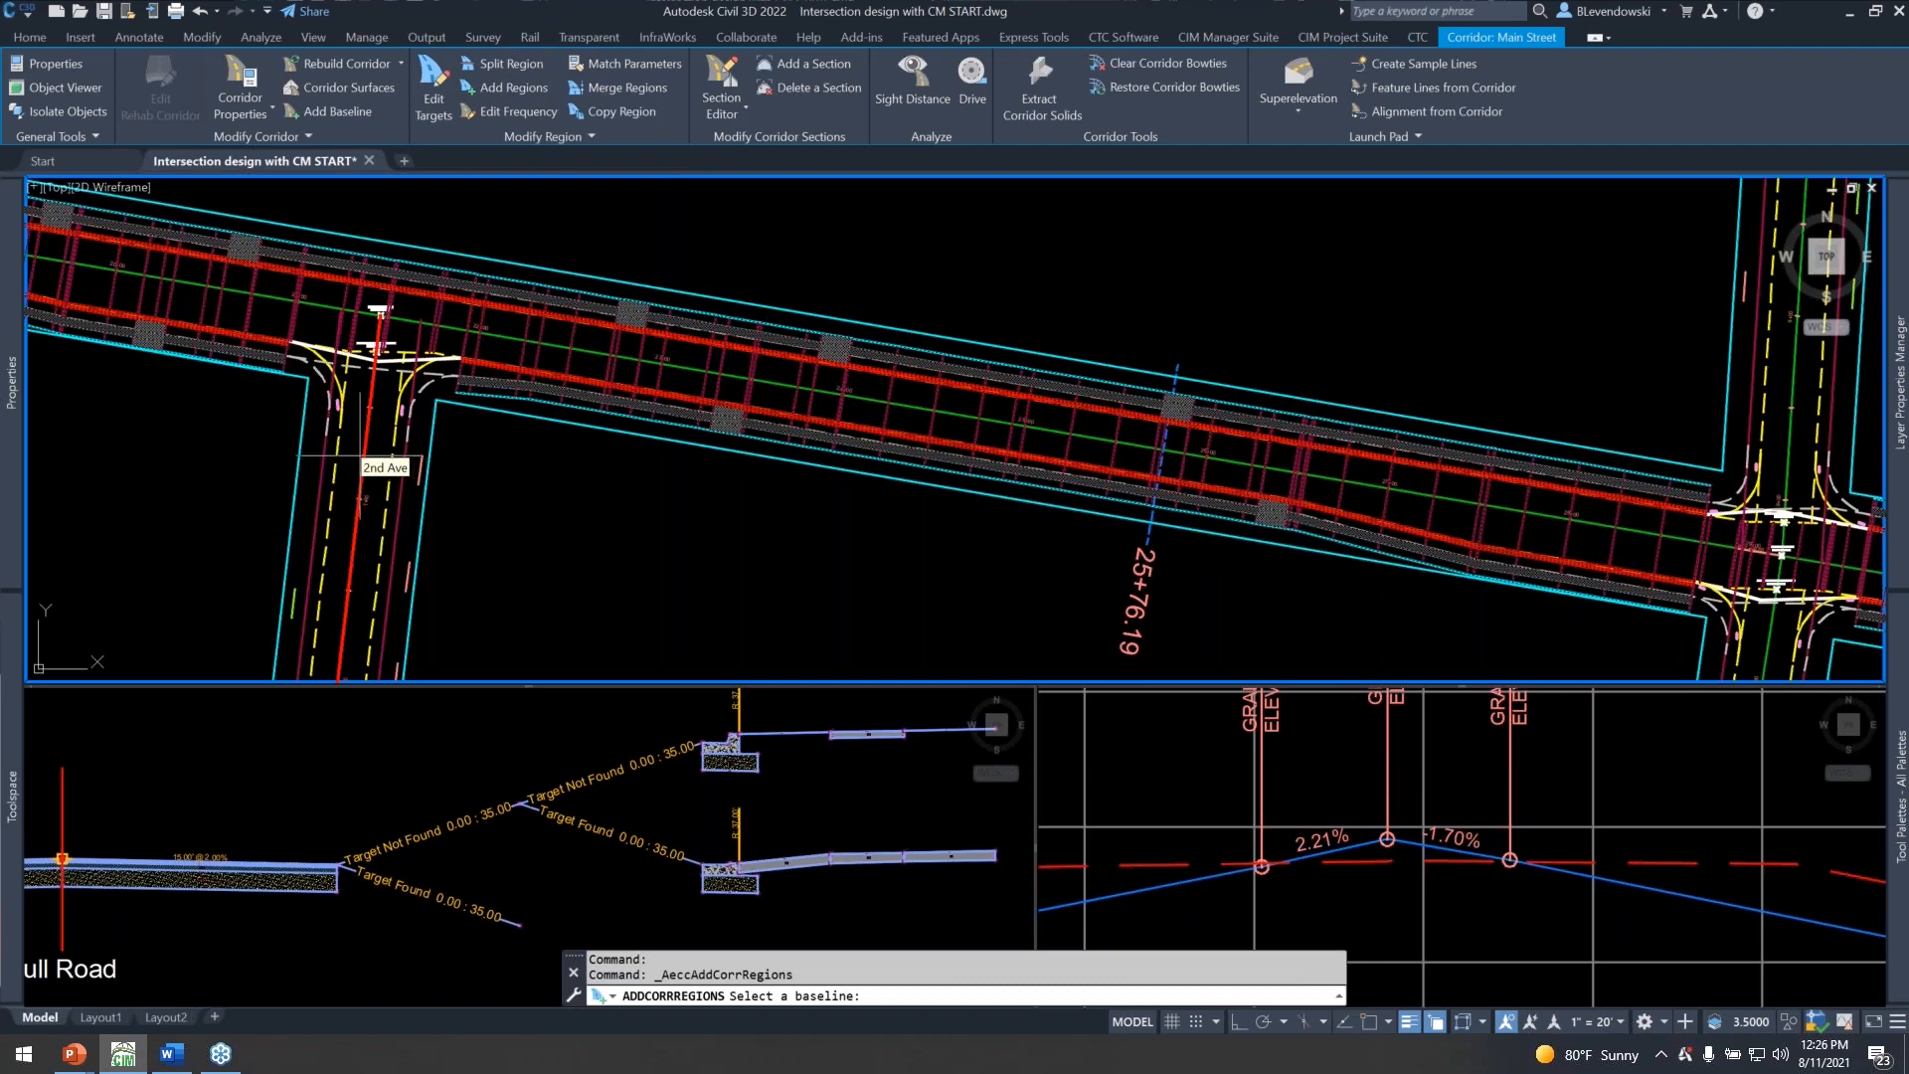
click(393, 446)
scroll(353, 427, up, 5)
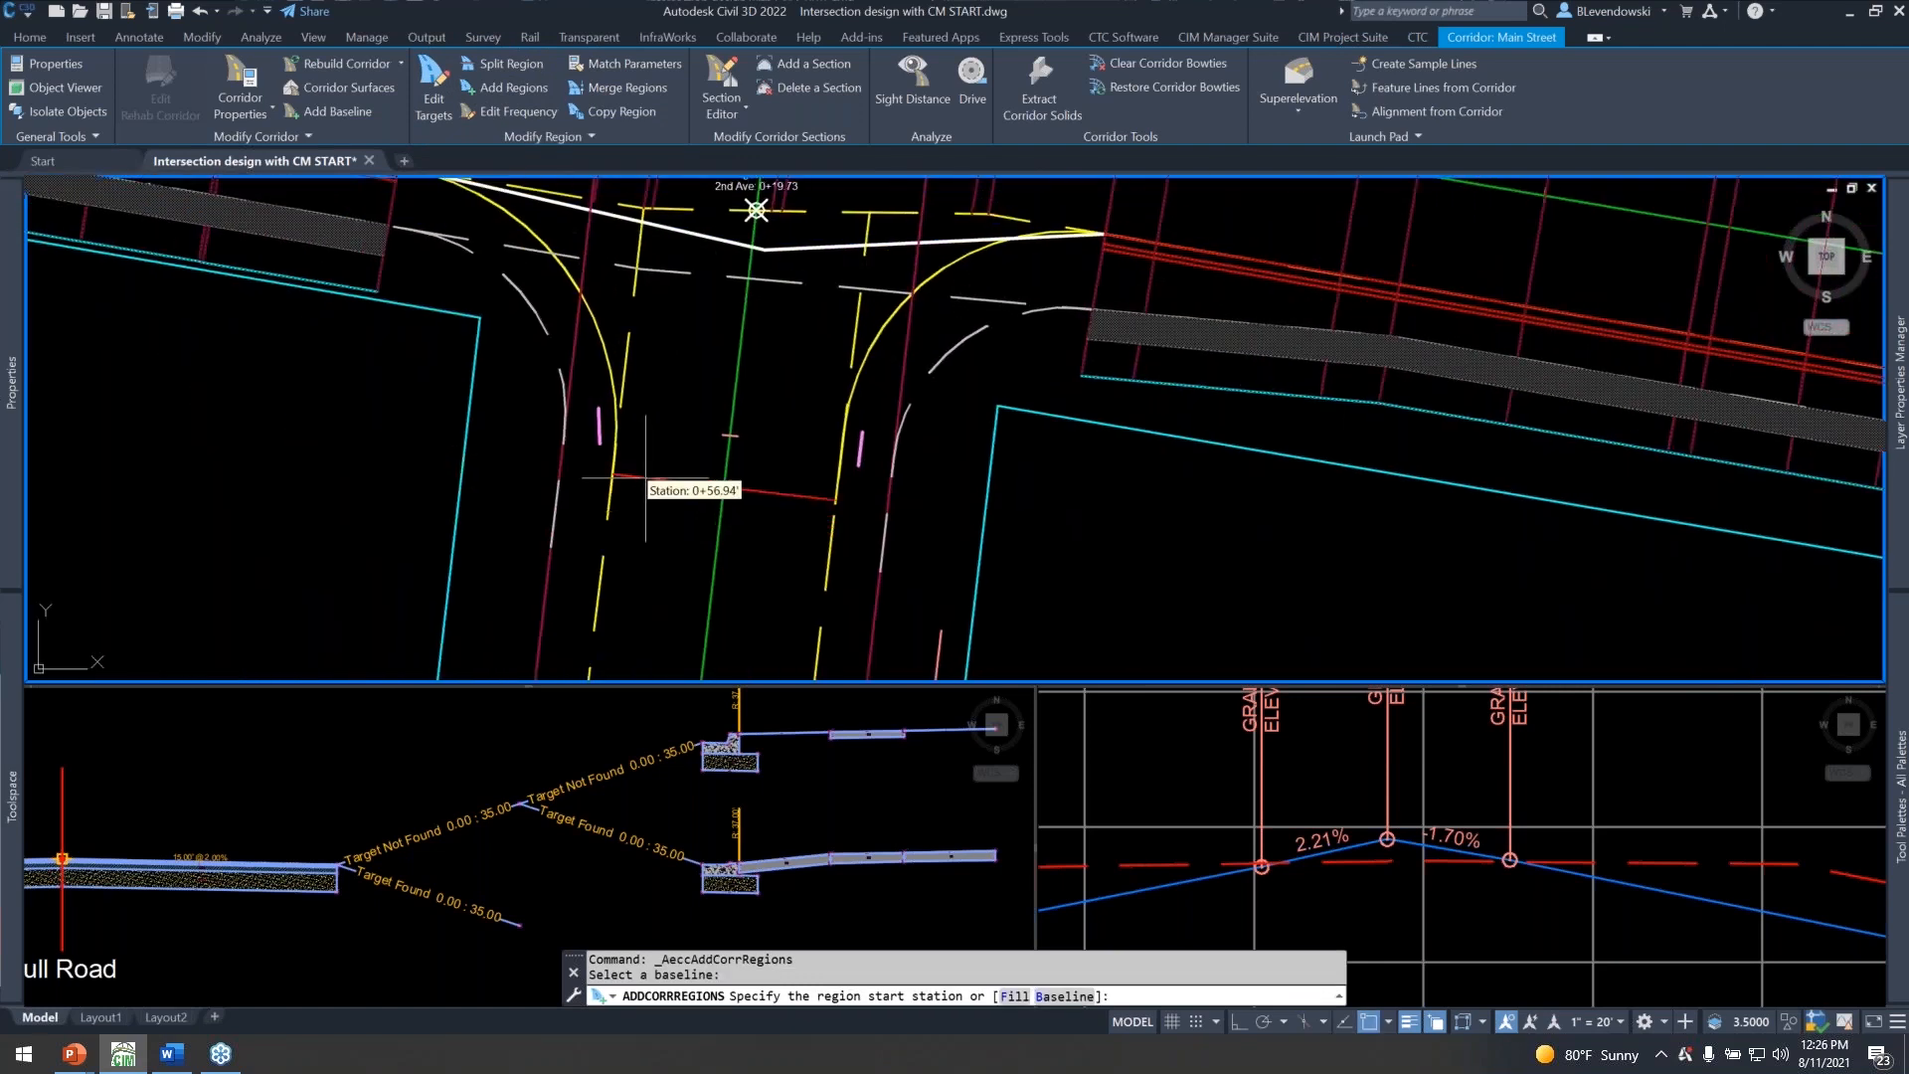
scroll(640, 486, up, 2)
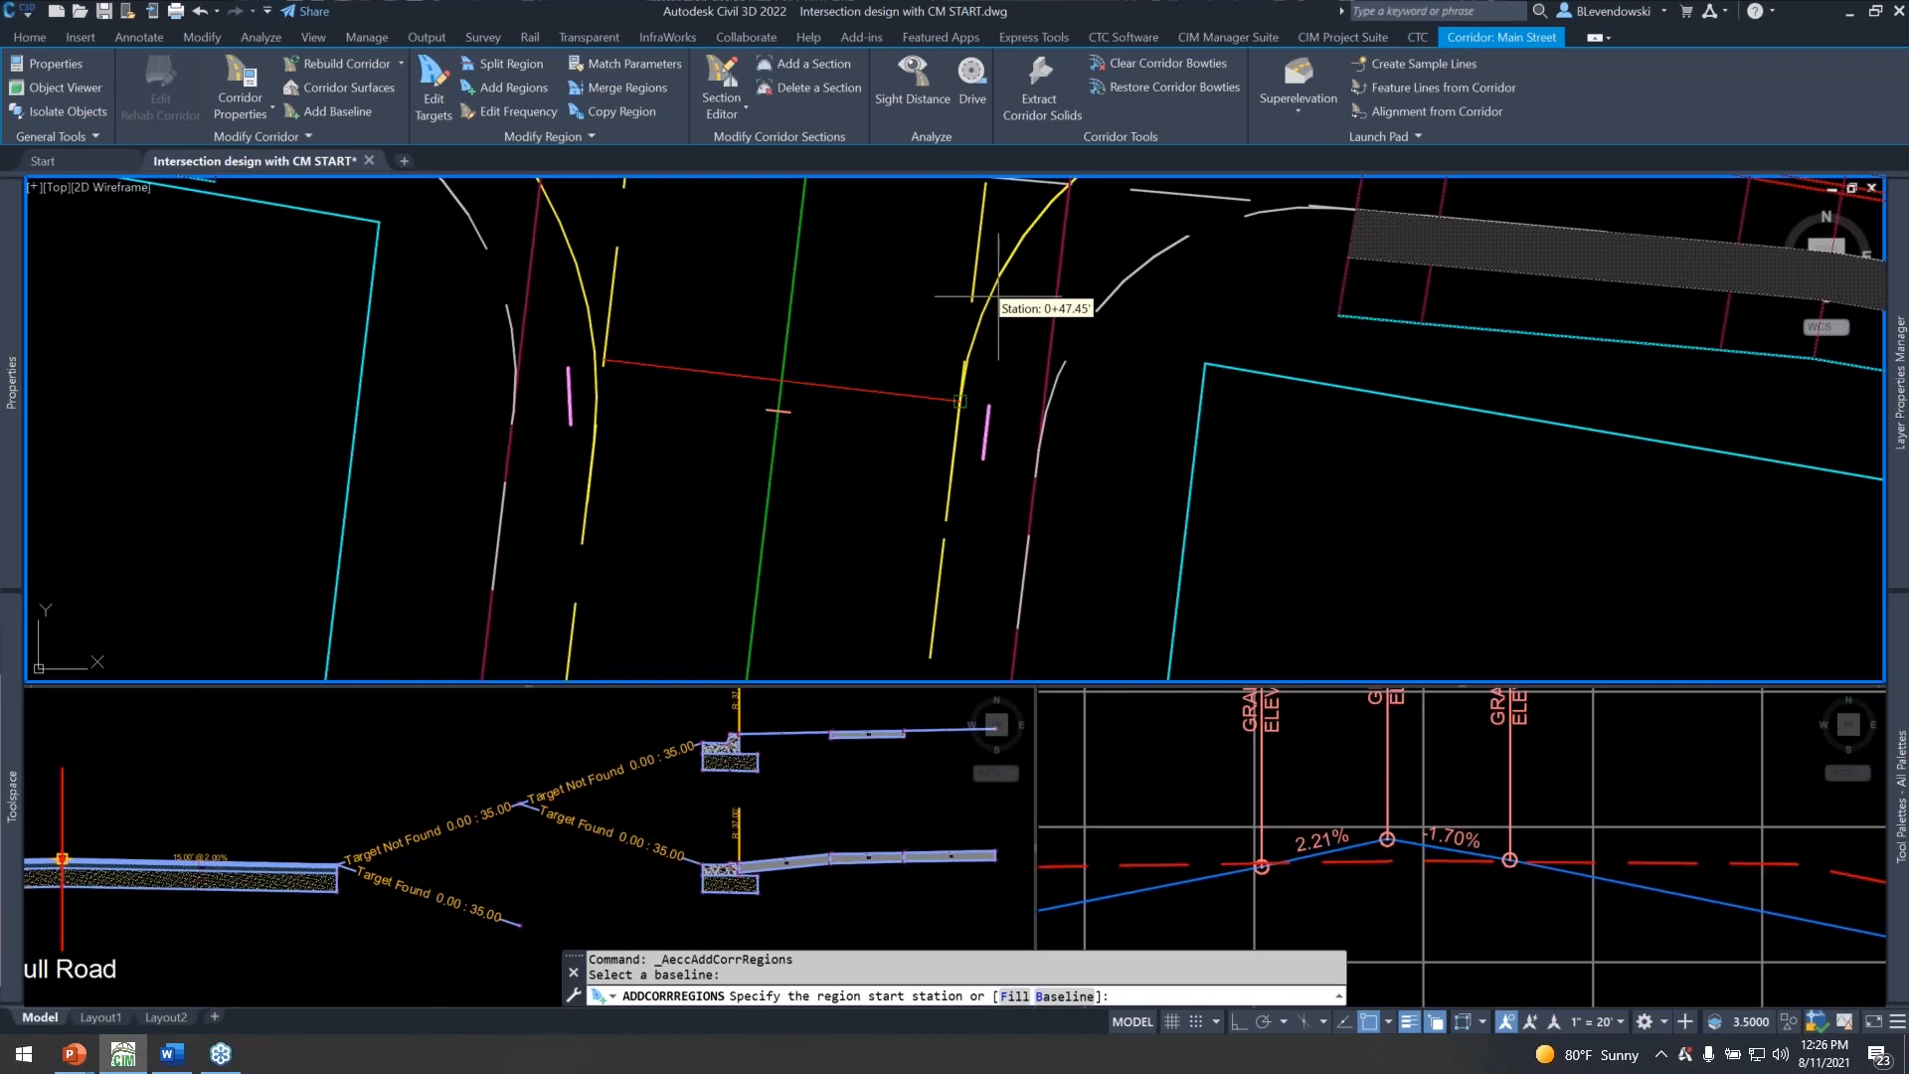
click(591, 327)
scroll(692, 388, down, 5)
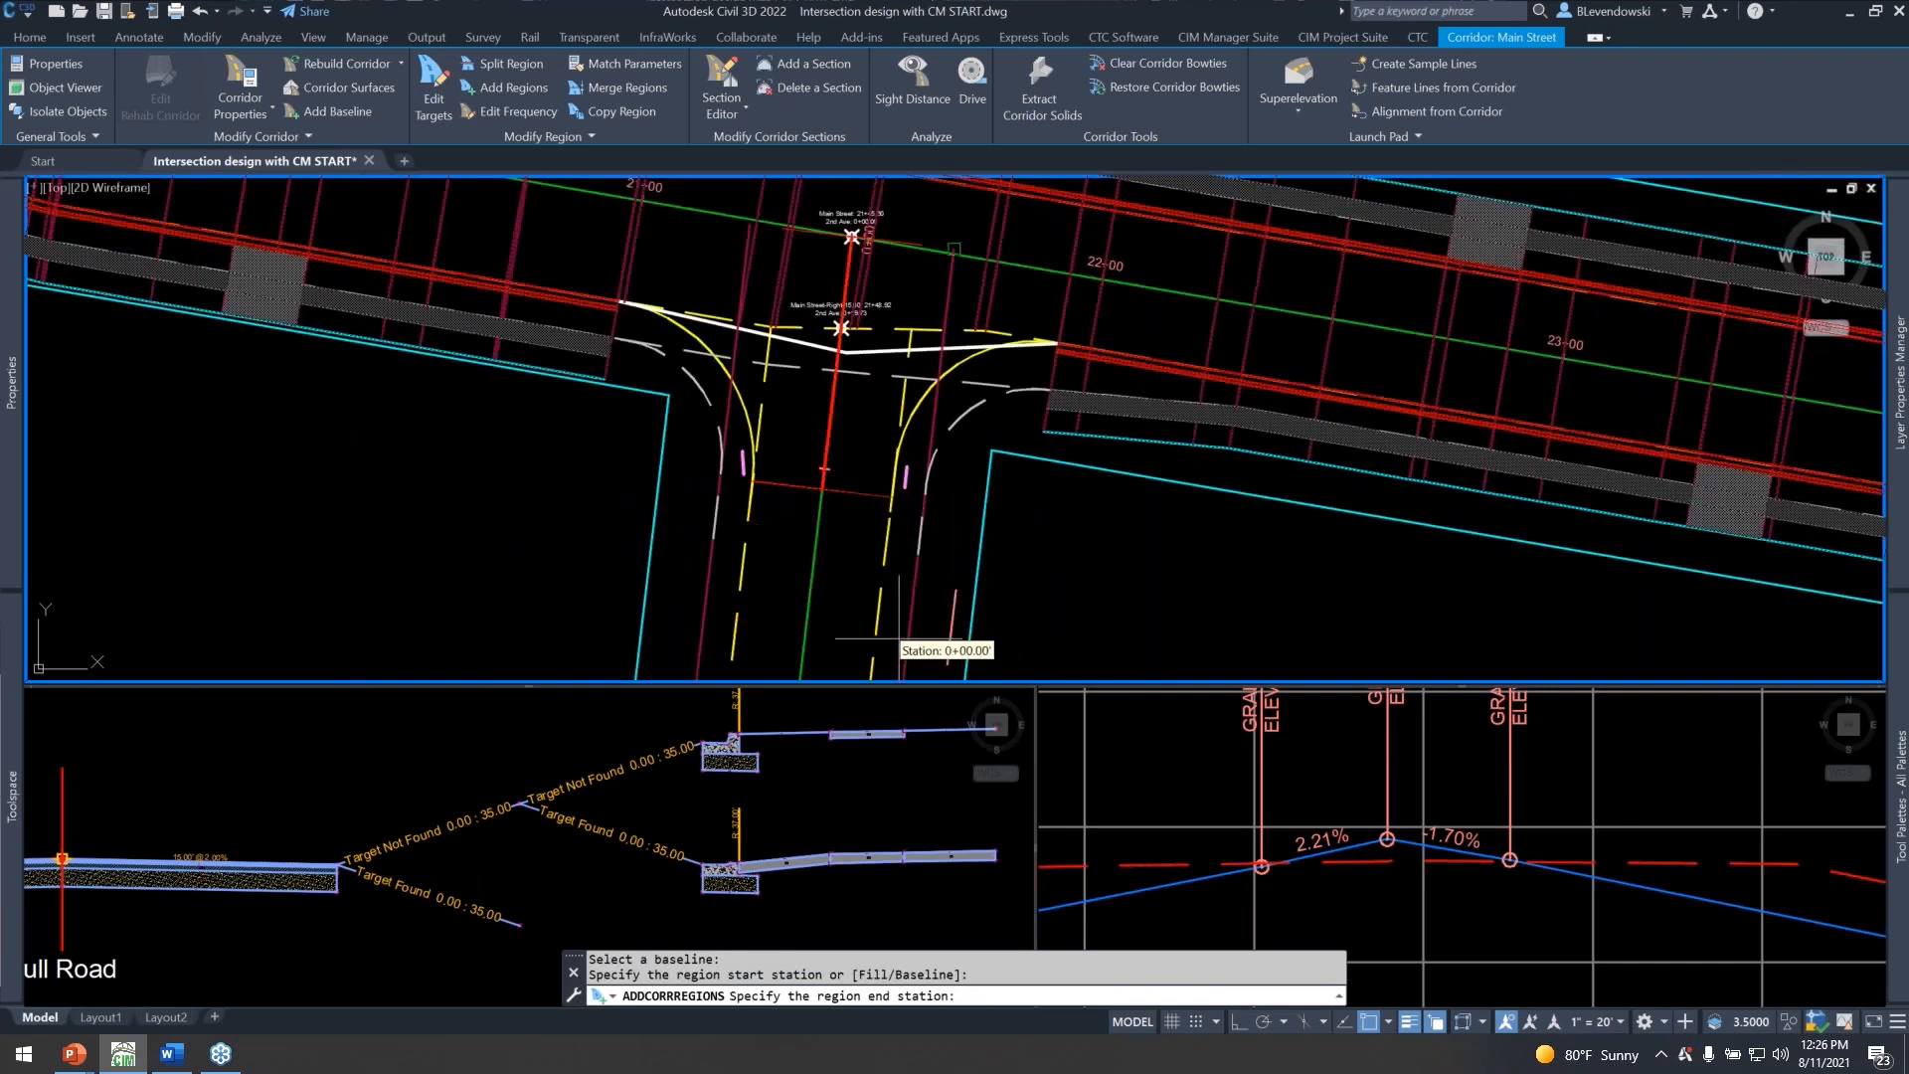
scroll(816, 477, up, 5)
scroll(790, 577, up, 3)
click(776, 532)
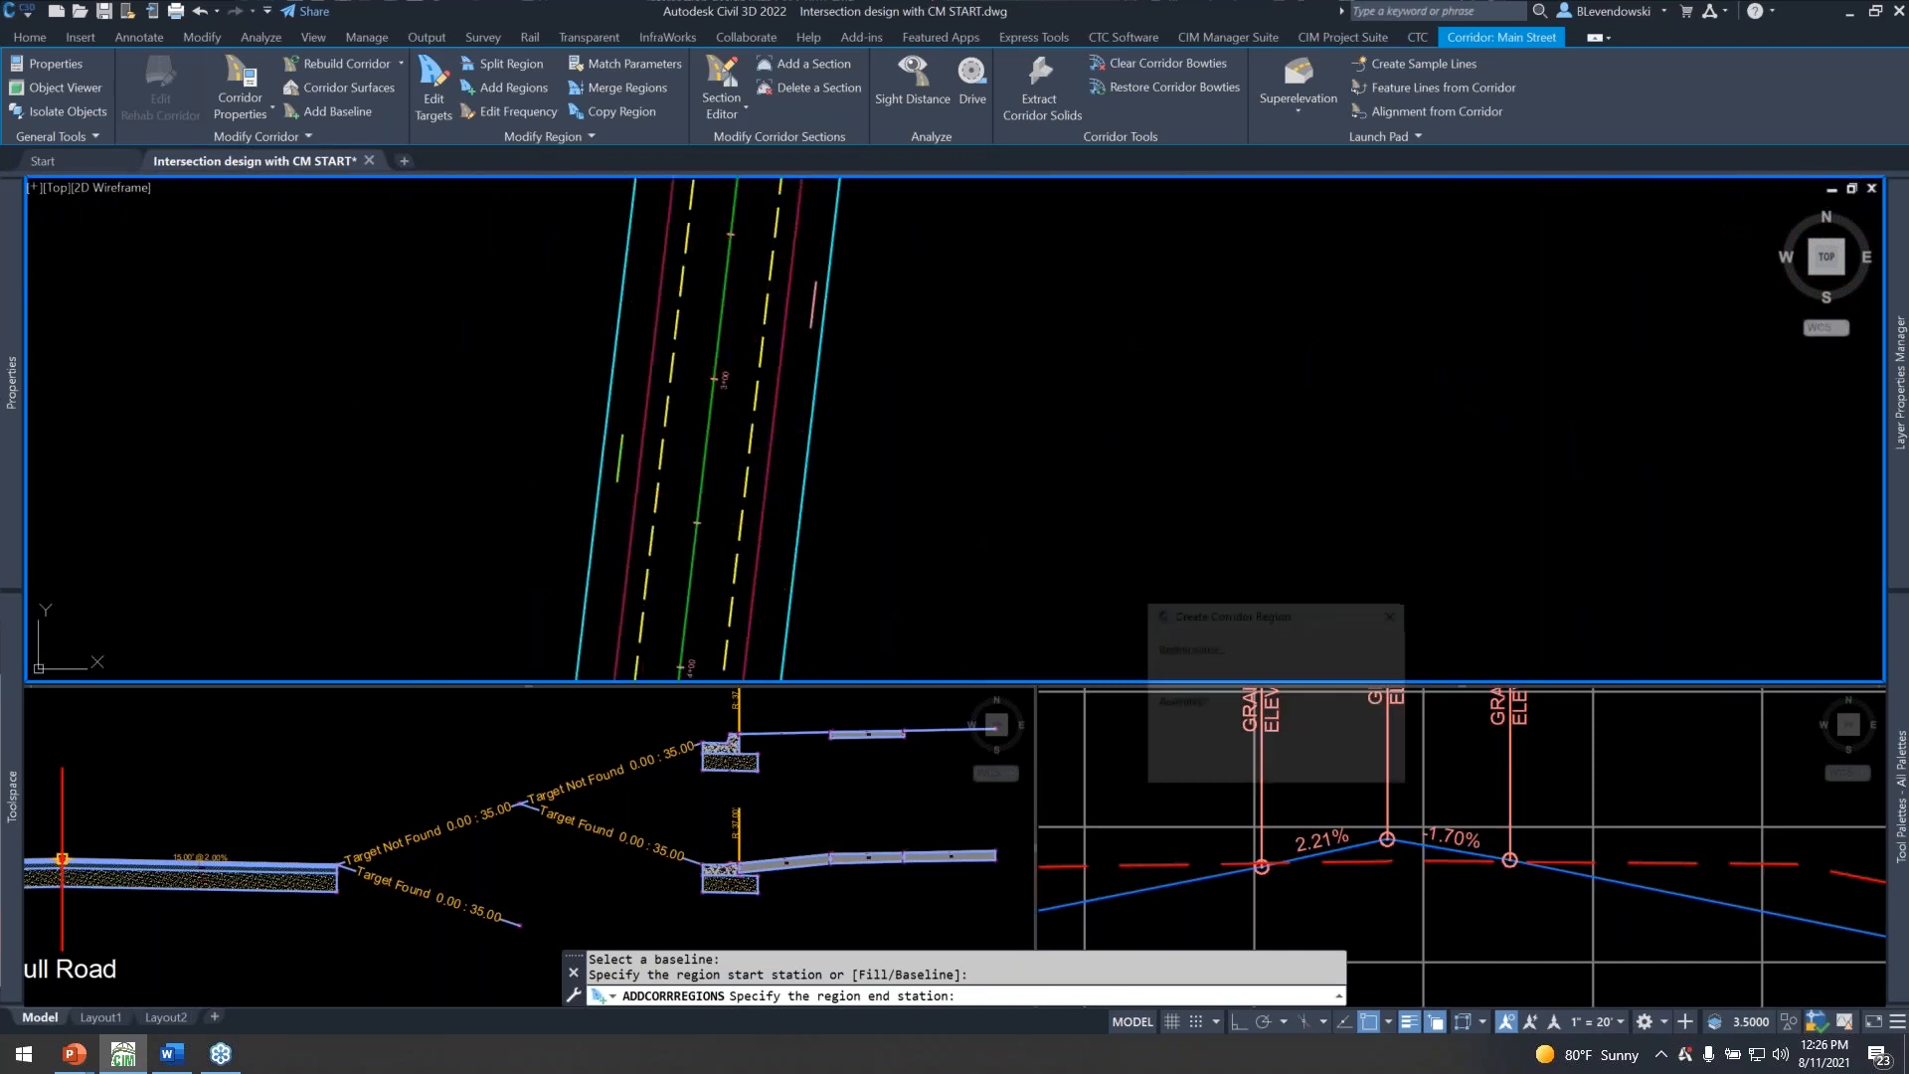
Assign the Full Road assembly to the new 2nd Ave region and accept its target mapping with no targets set.
click(1243, 725)
click(1211, 748)
click(1208, 763)
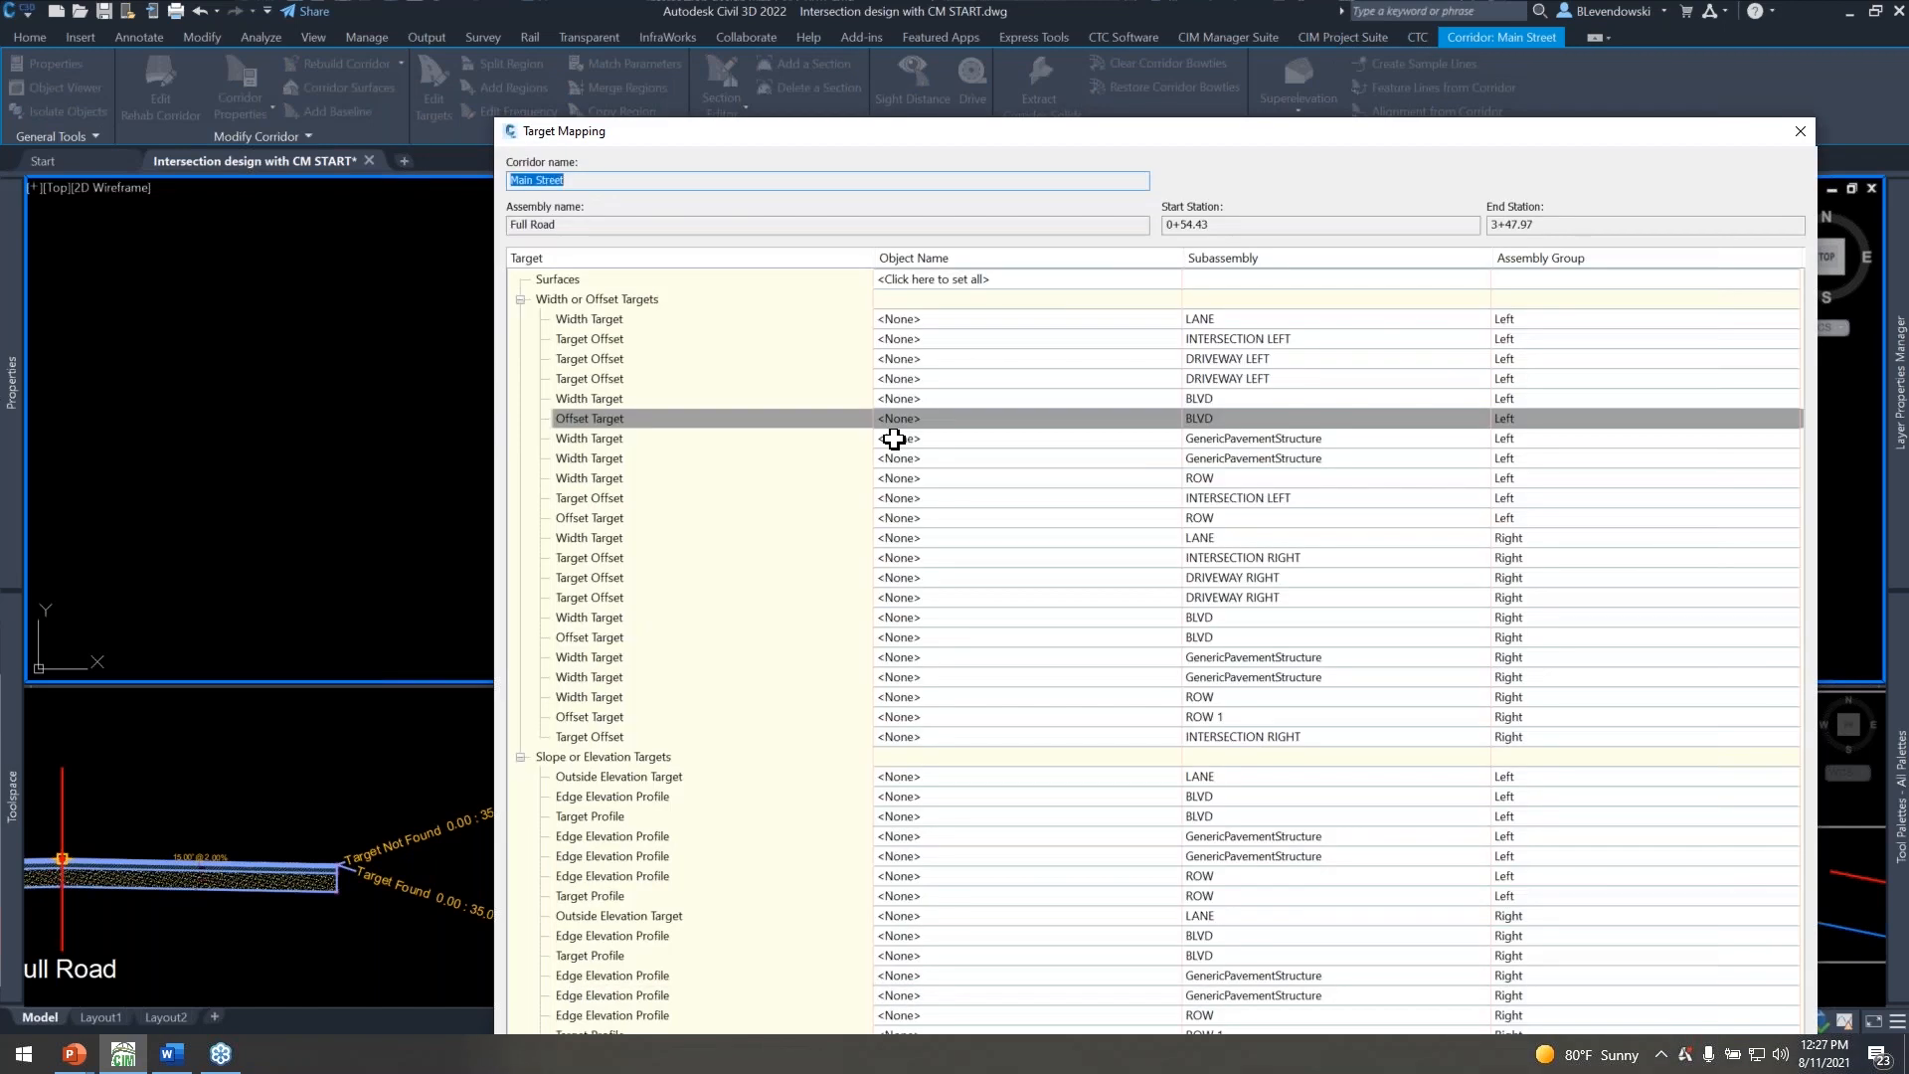
drag(1068, 131, 765, 44)
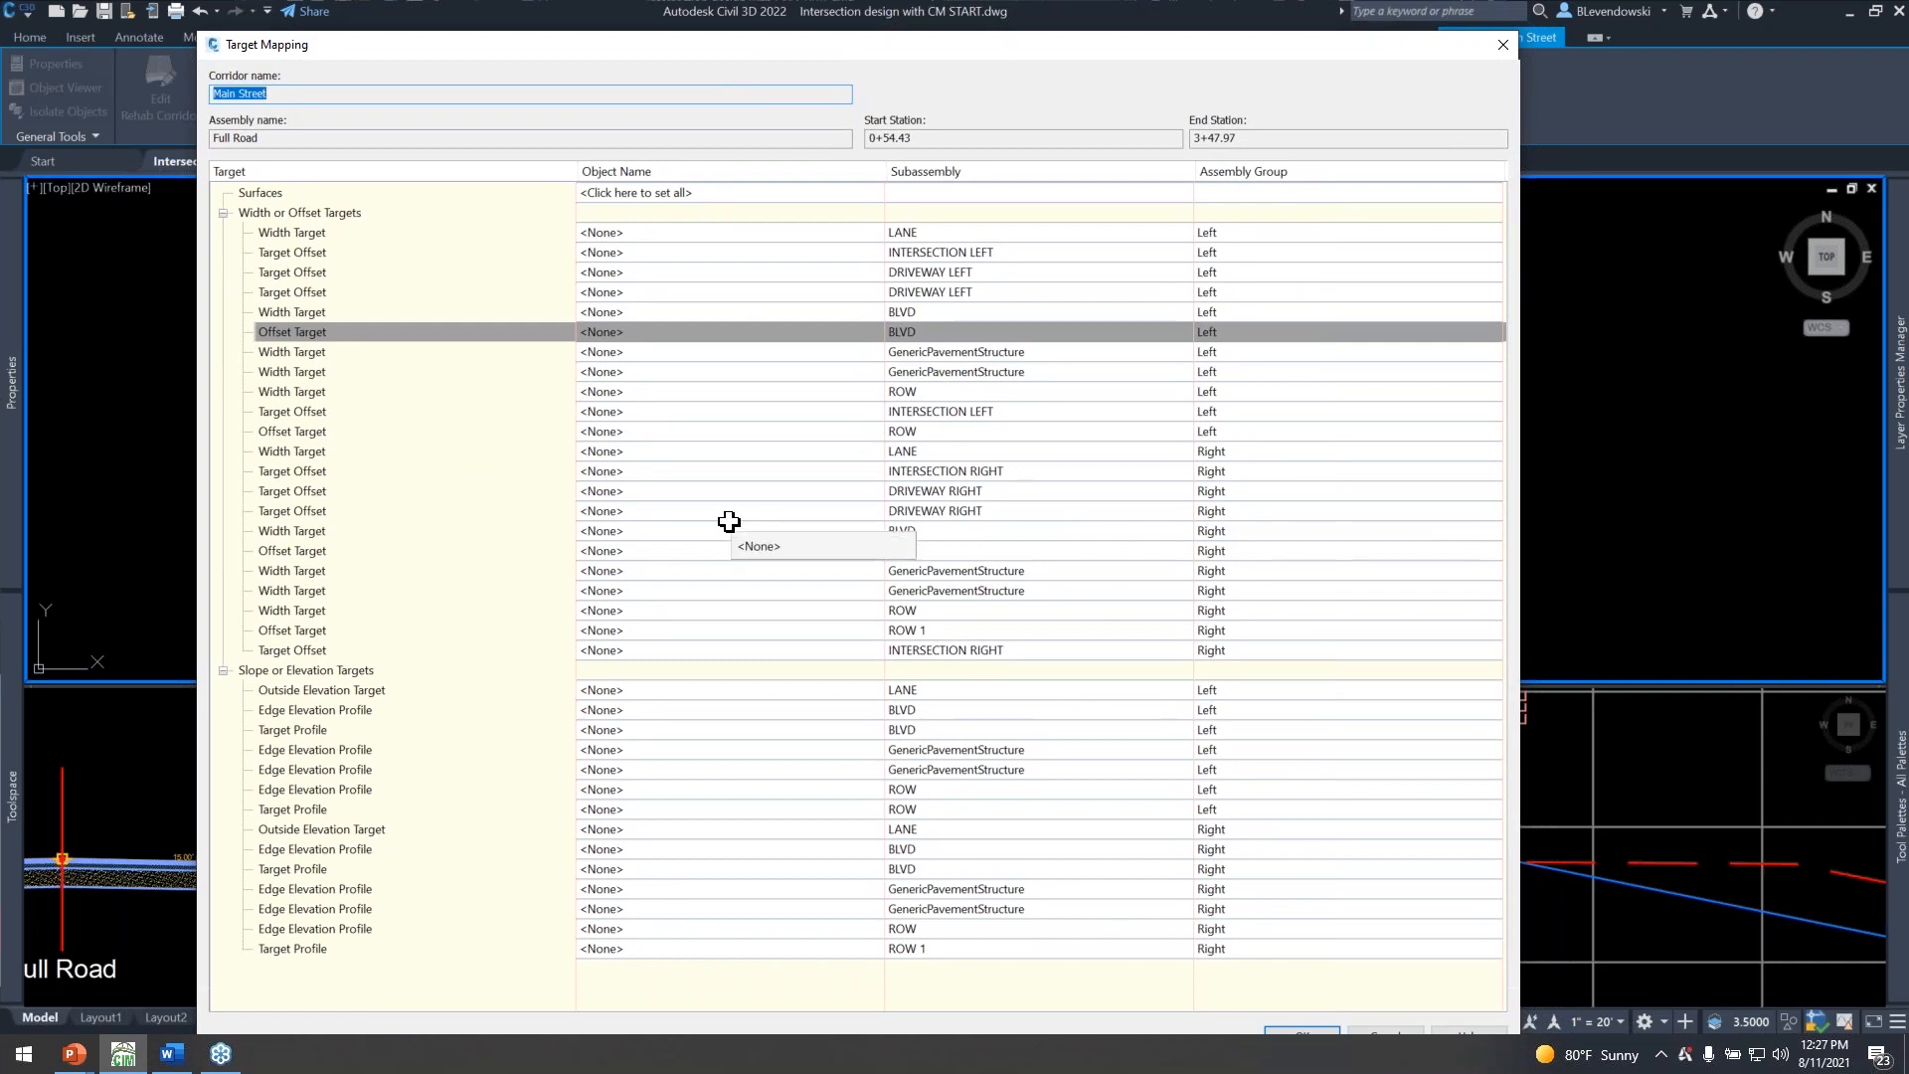
click(1315, 1031)
scroll(795, 477, down, 5)
middle_drag(840, 388, 537, 443)
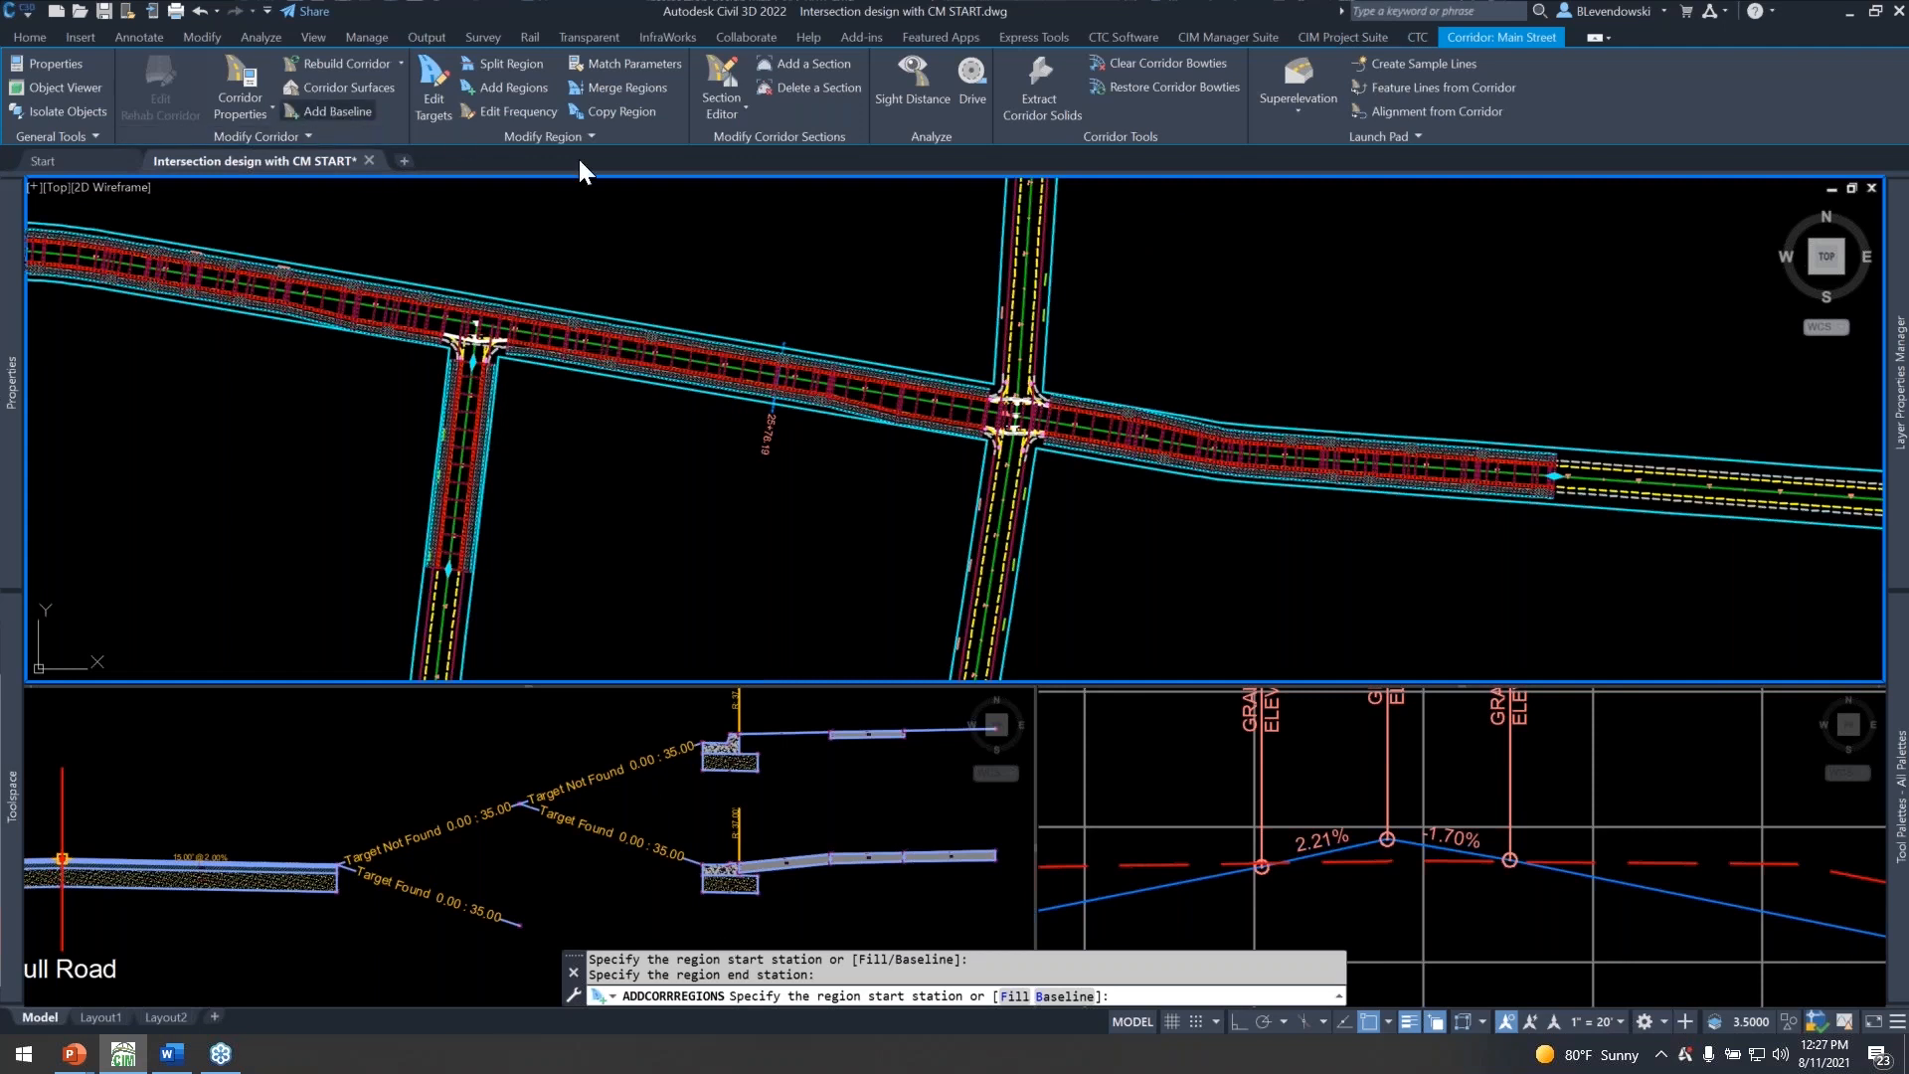
Add a baseline to the Main Street corridor using the 3rd Ave alignment and its fg profile.
click(337, 111)
click(919, 545)
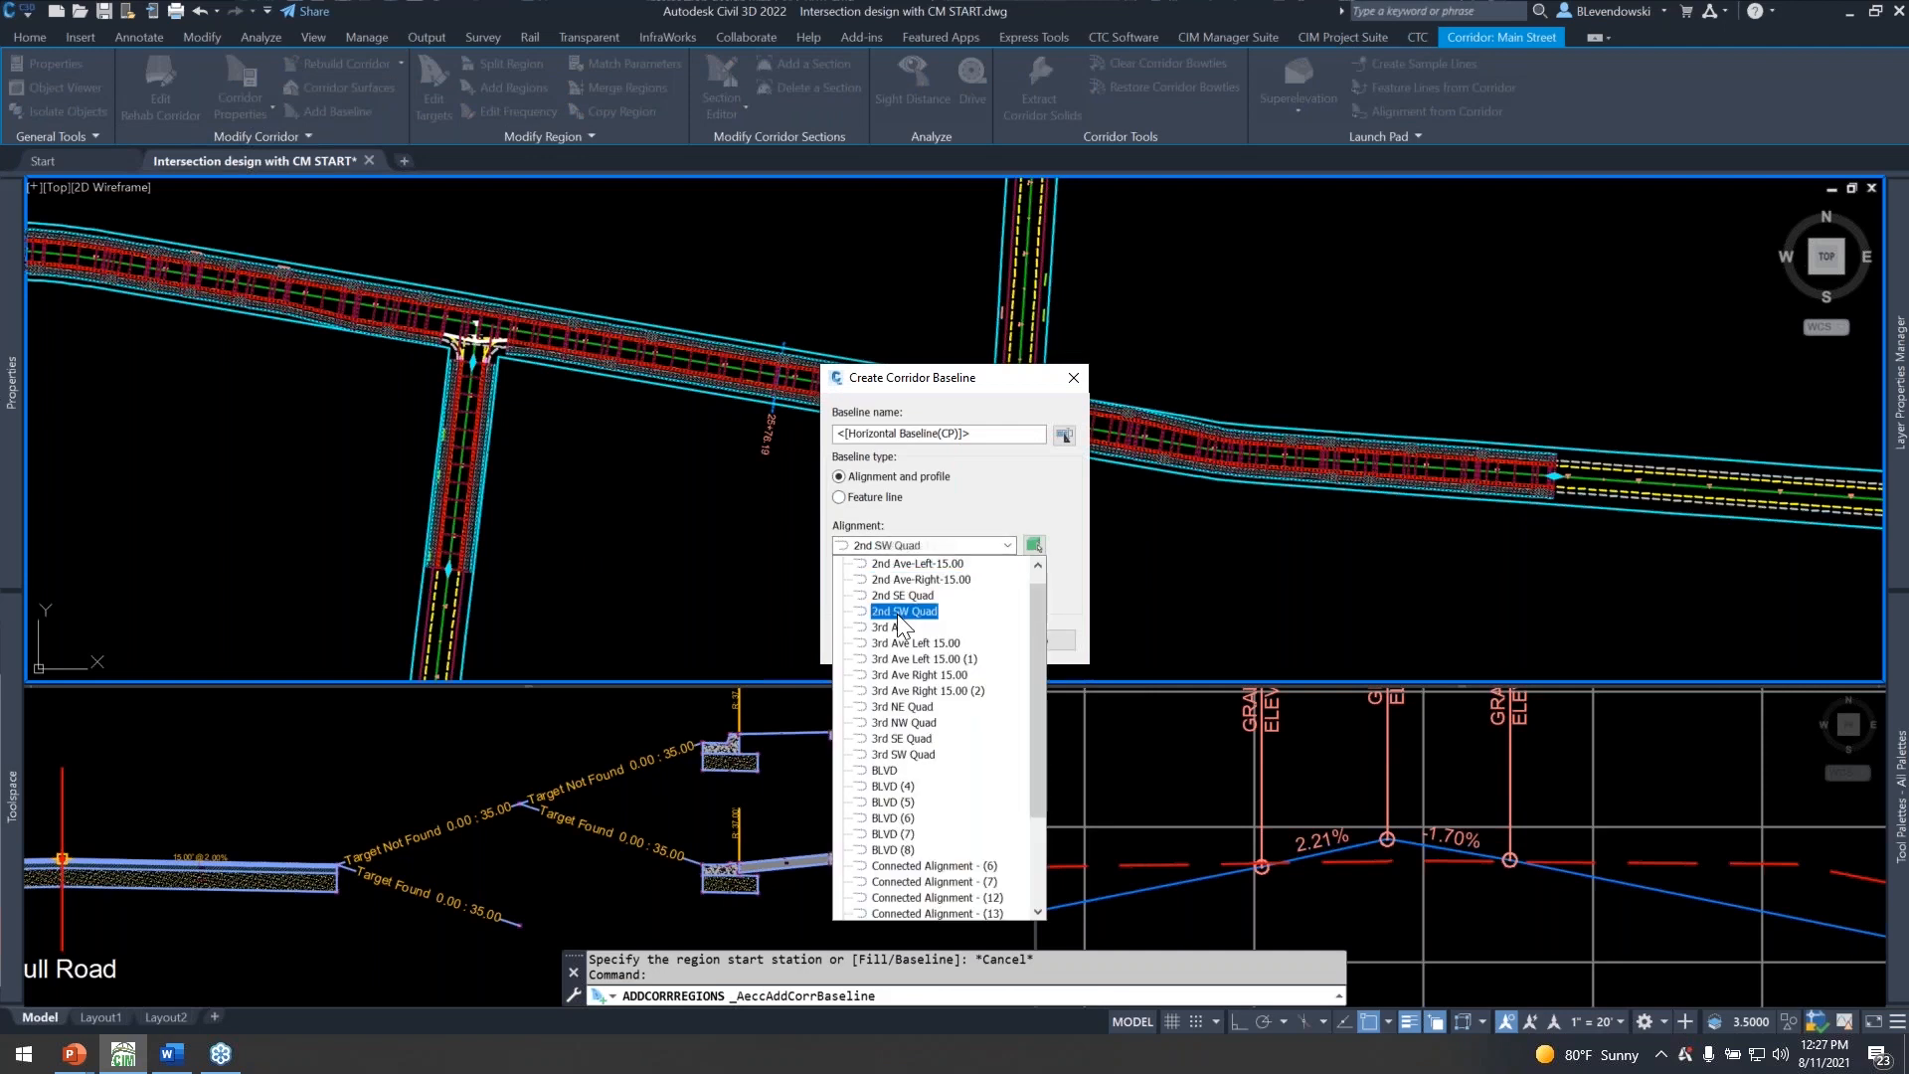
click(898, 627)
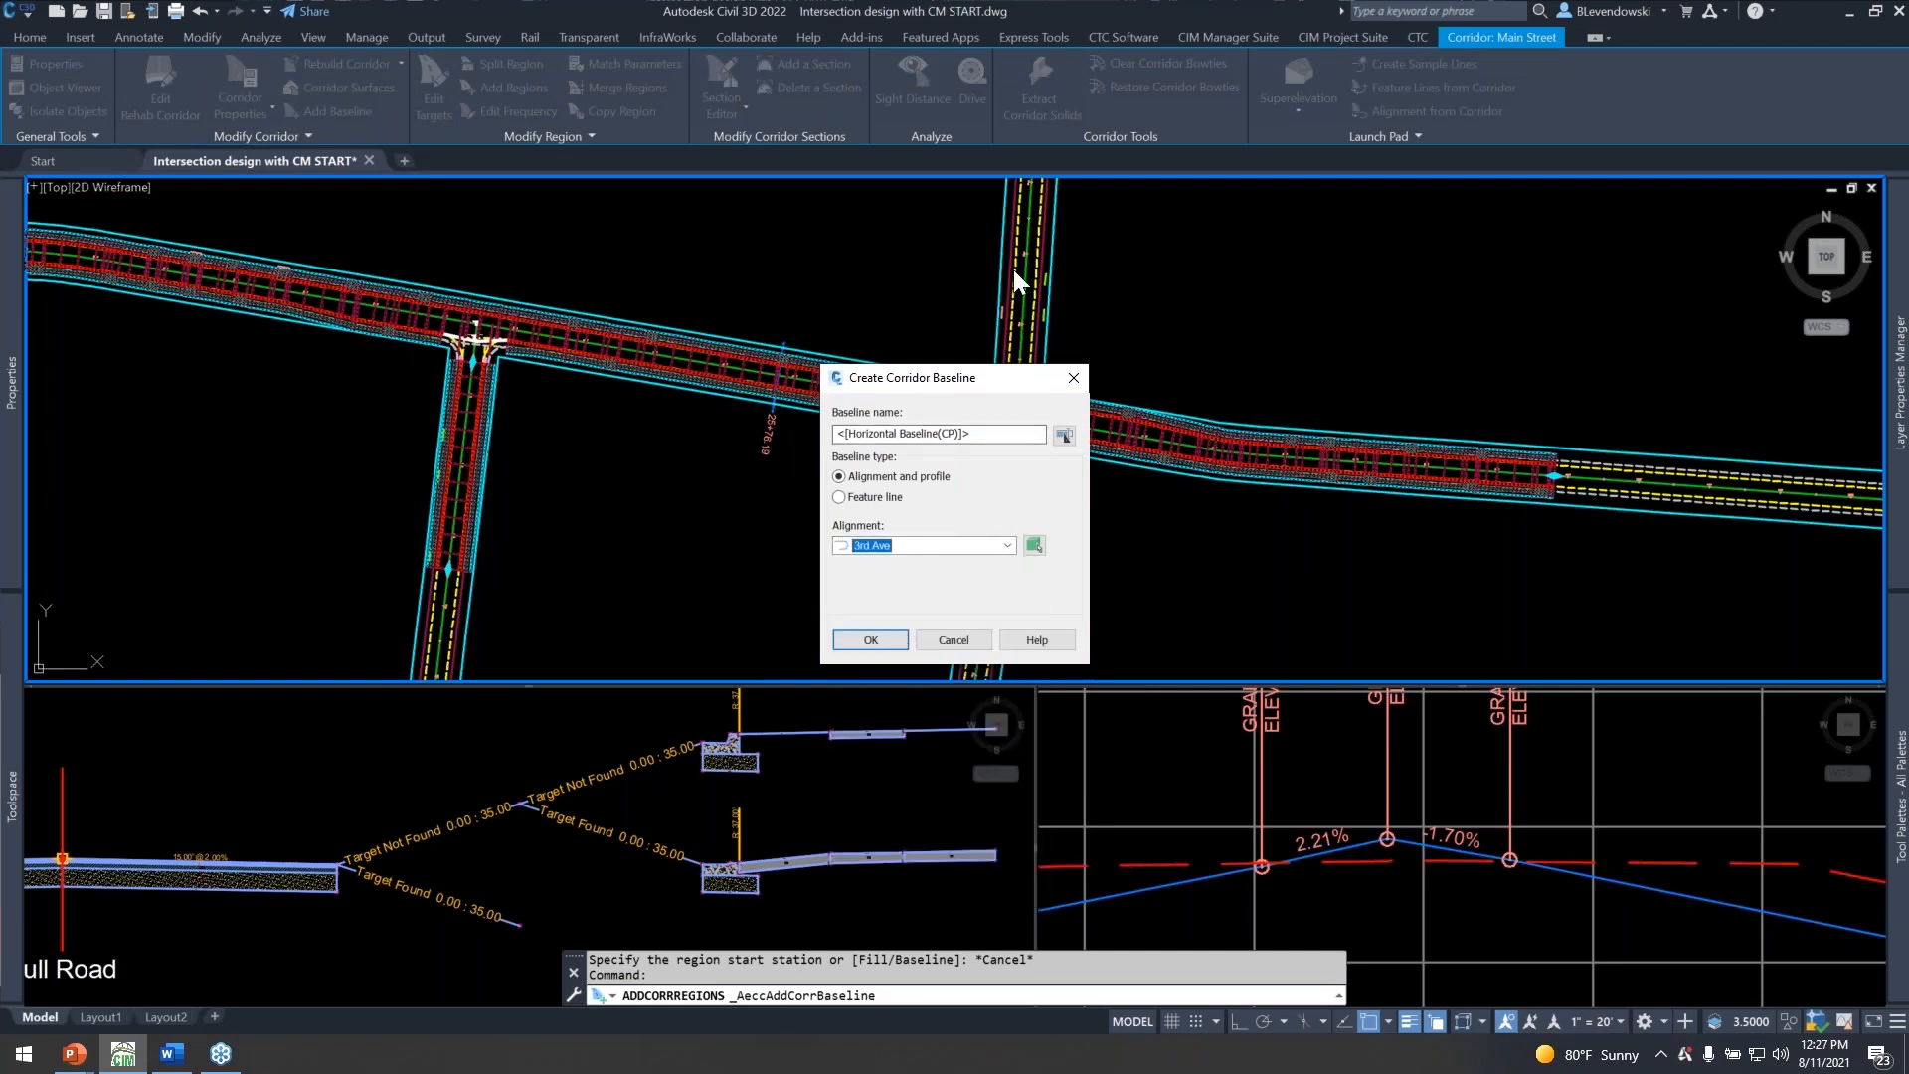
click(888, 646)
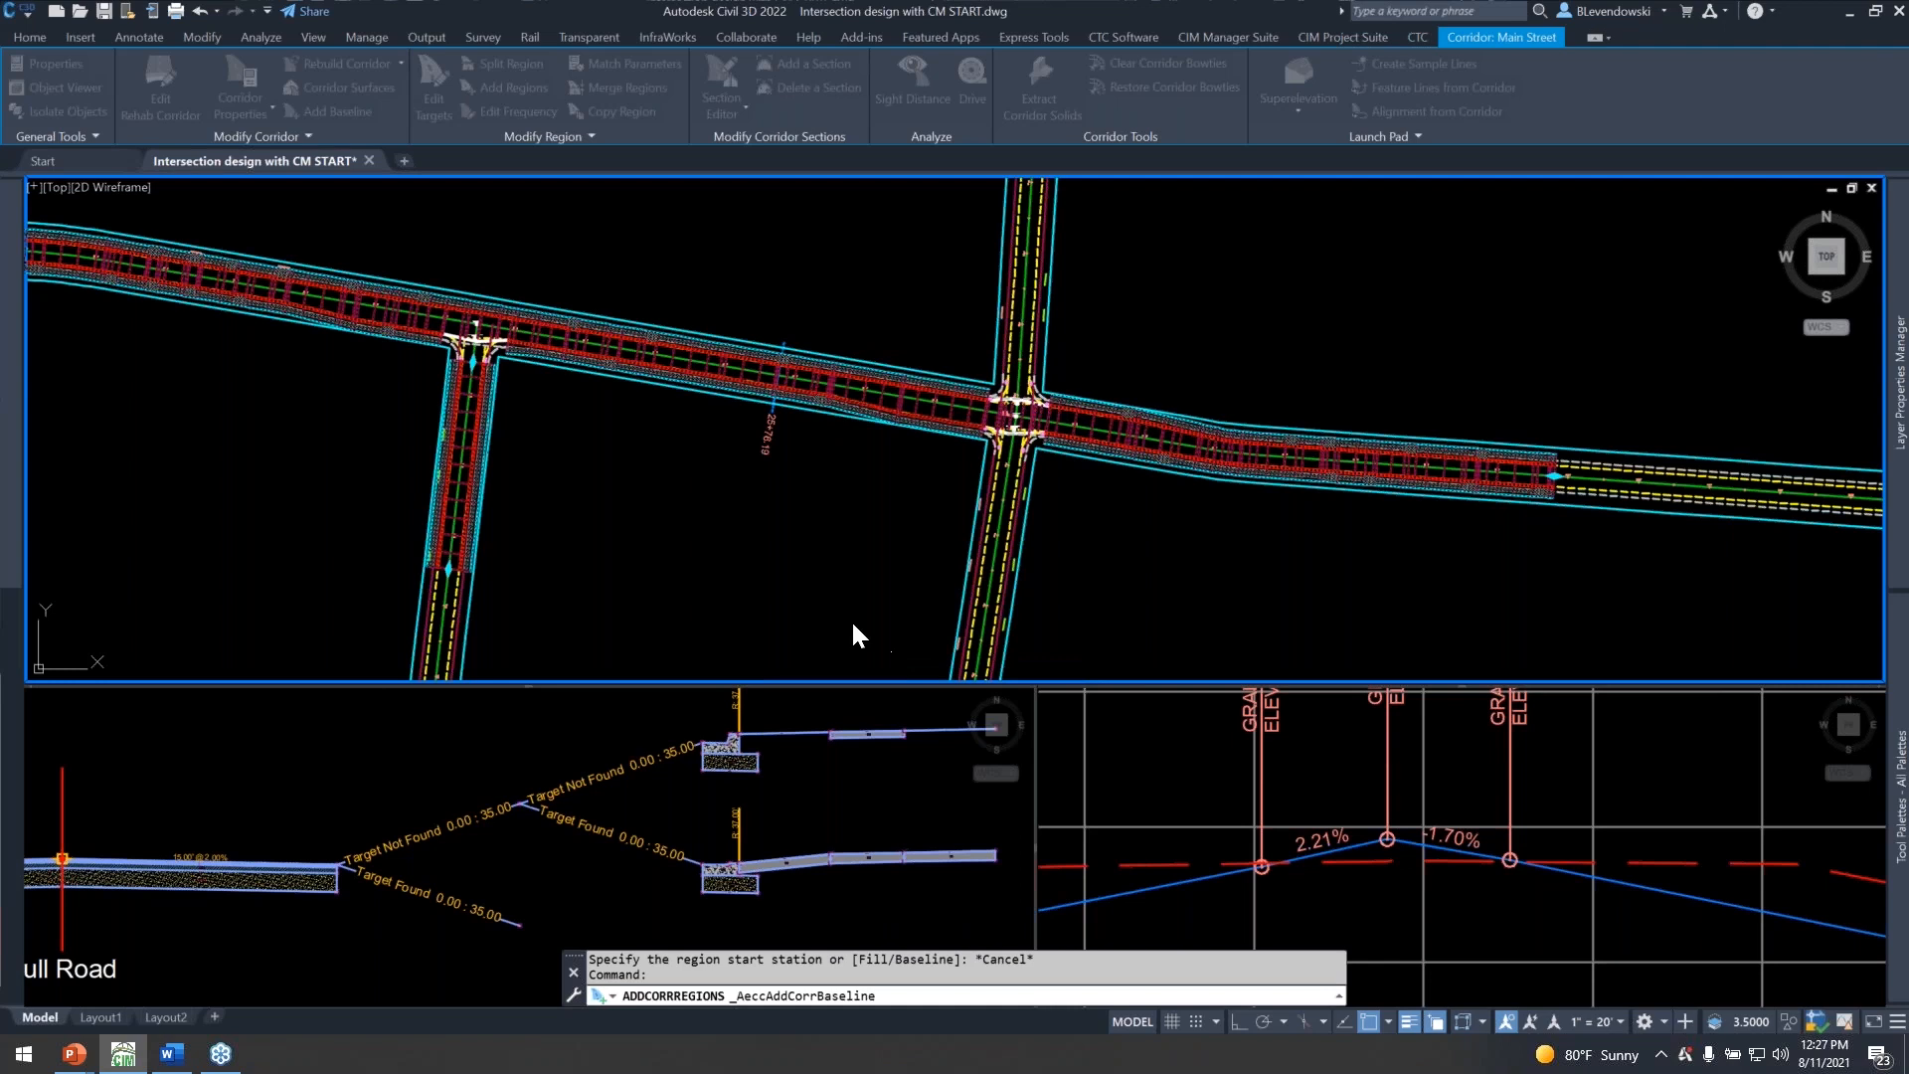
click(940, 541)
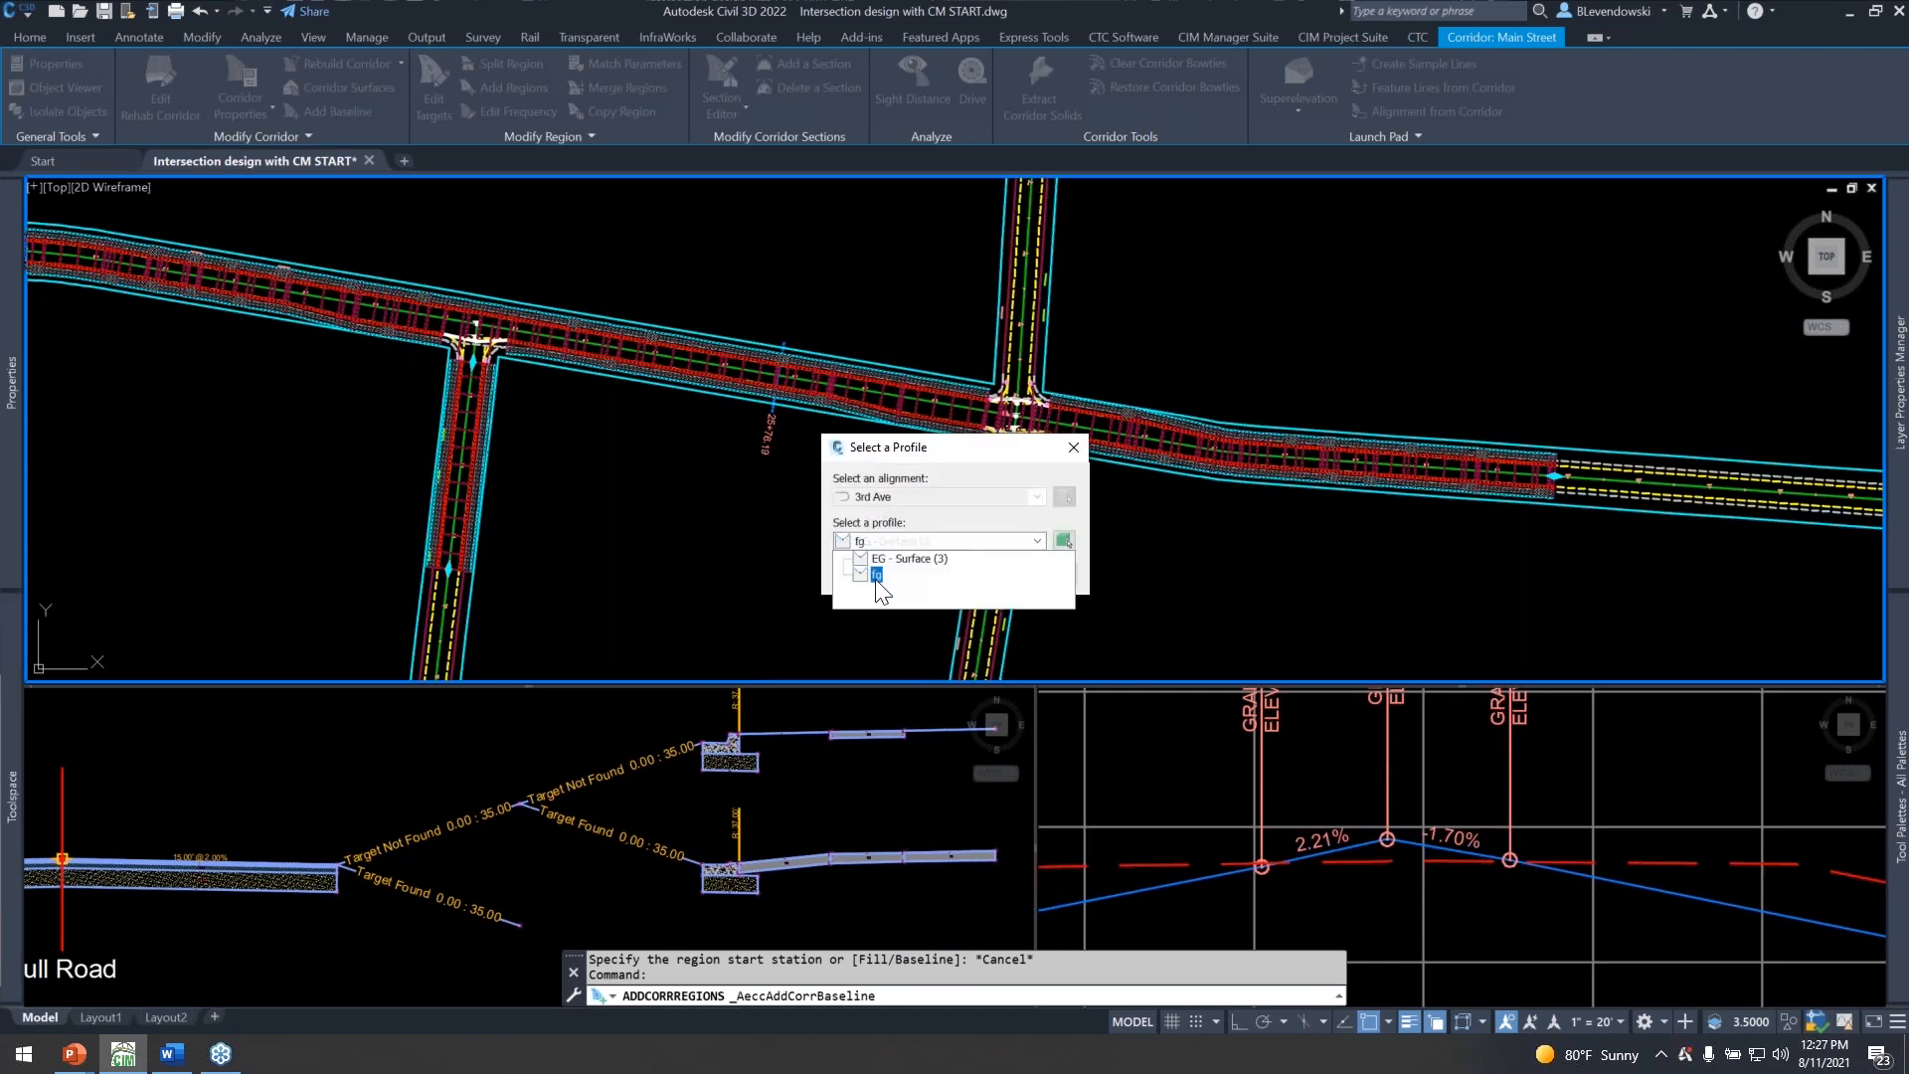
click(877, 576)
click(882, 571)
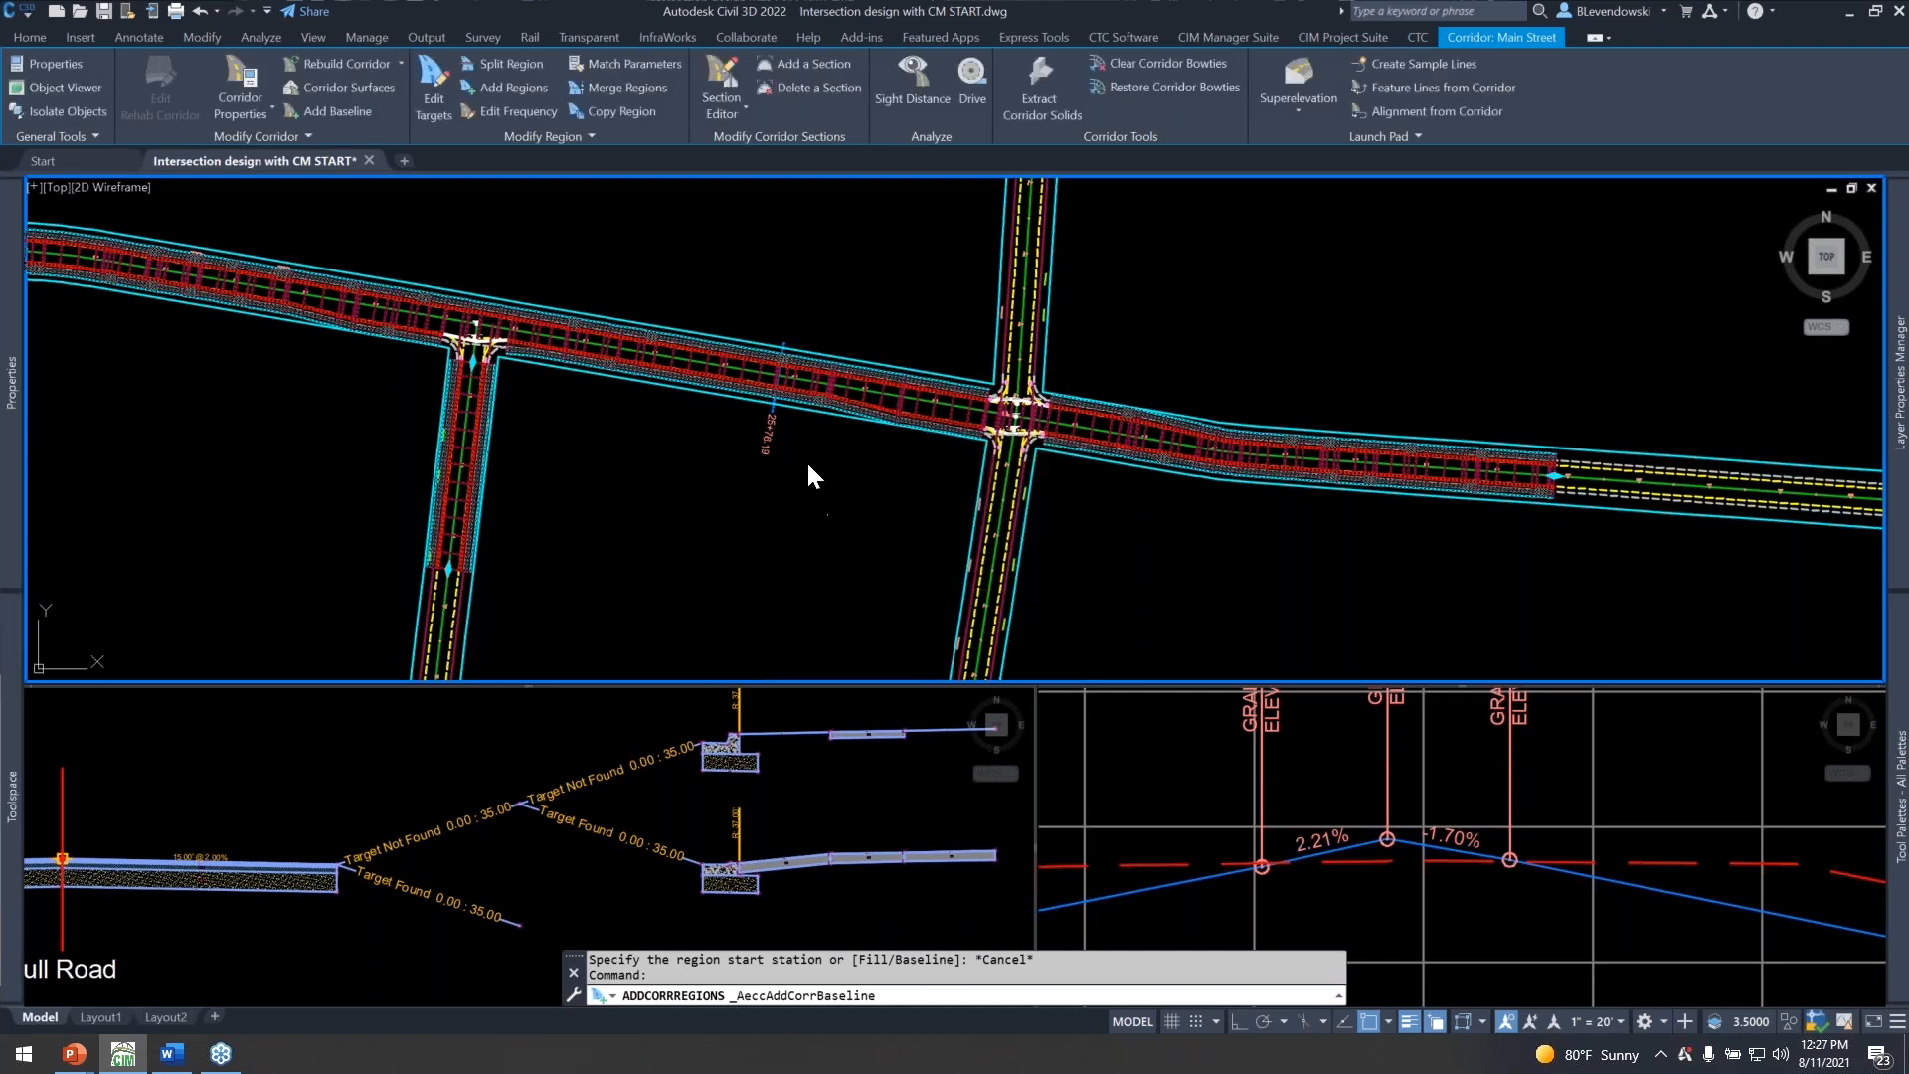
Lay out a region on the 3rd Ave baseline north of Main Street, from the curb return end at 8+21.71 to about 9+83.
click(502, 87)
click(1029, 373)
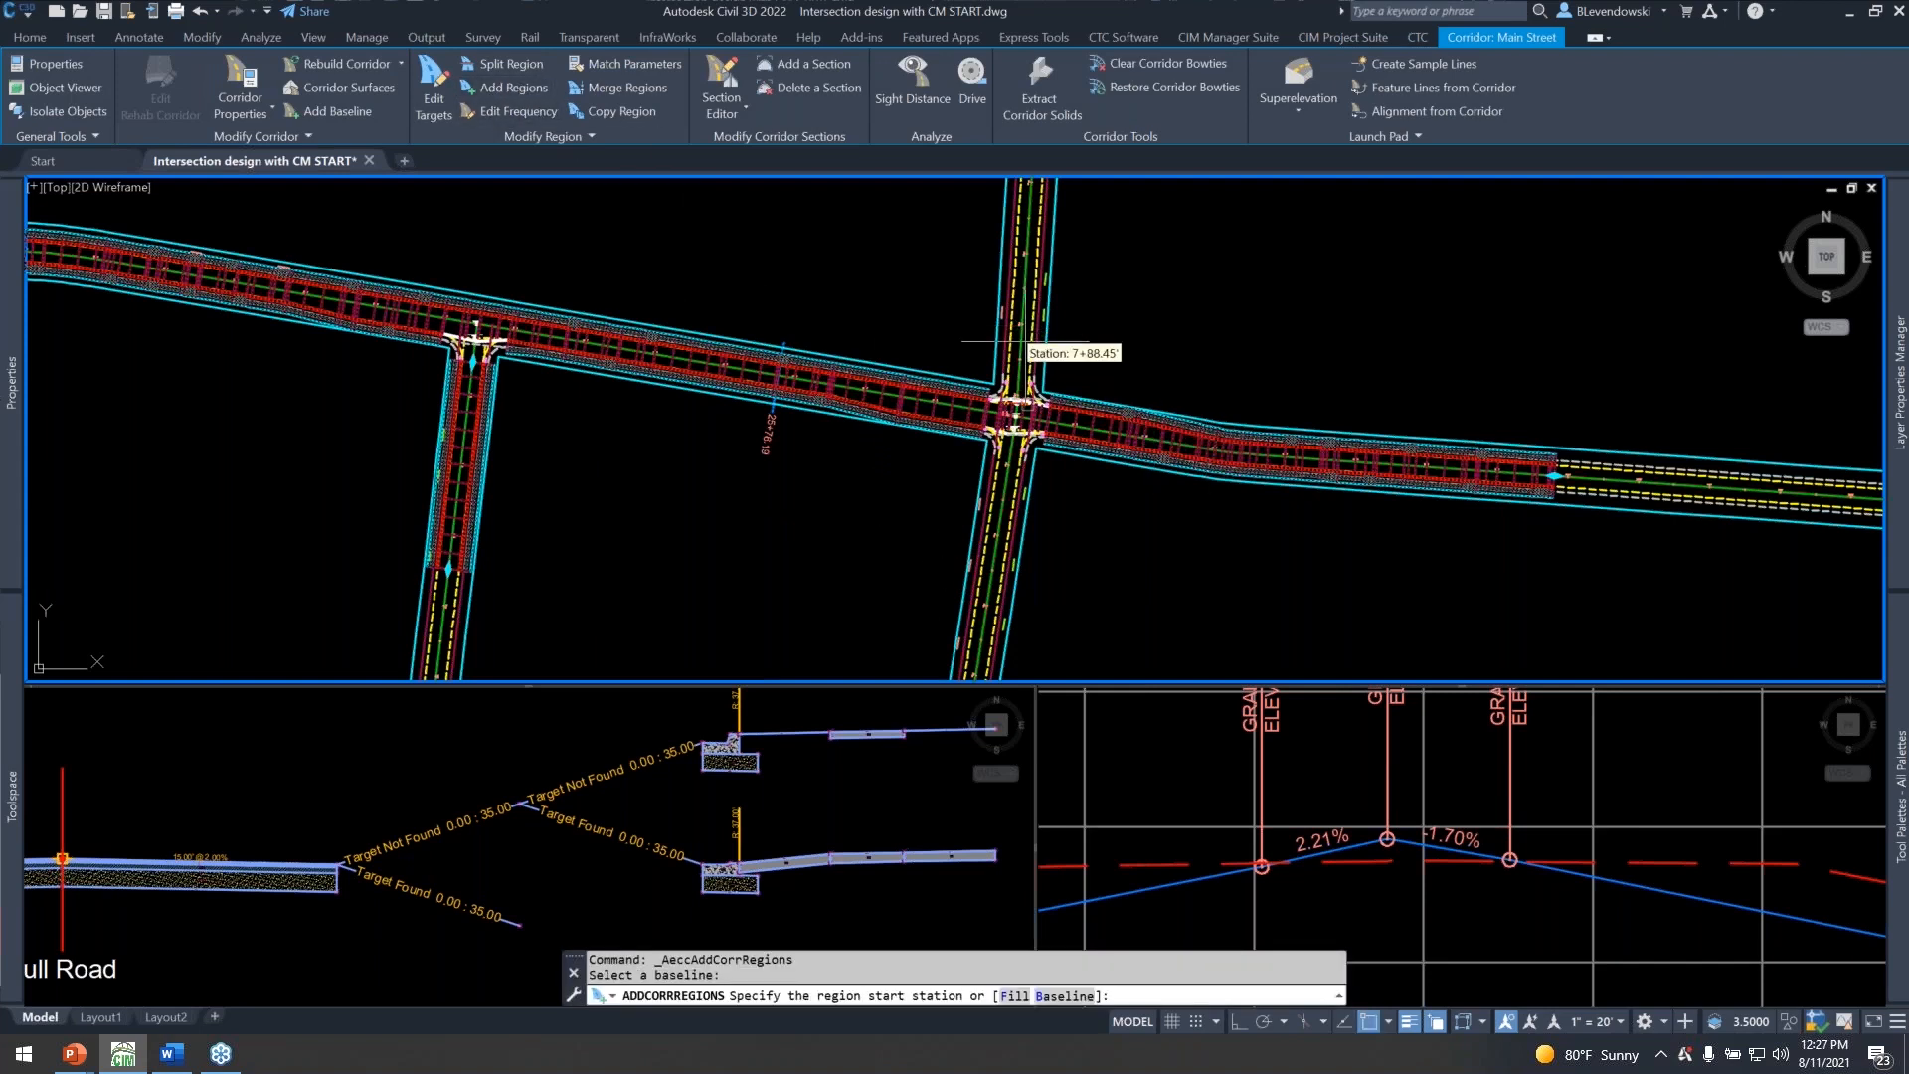
scroll(1024, 393, up, 10)
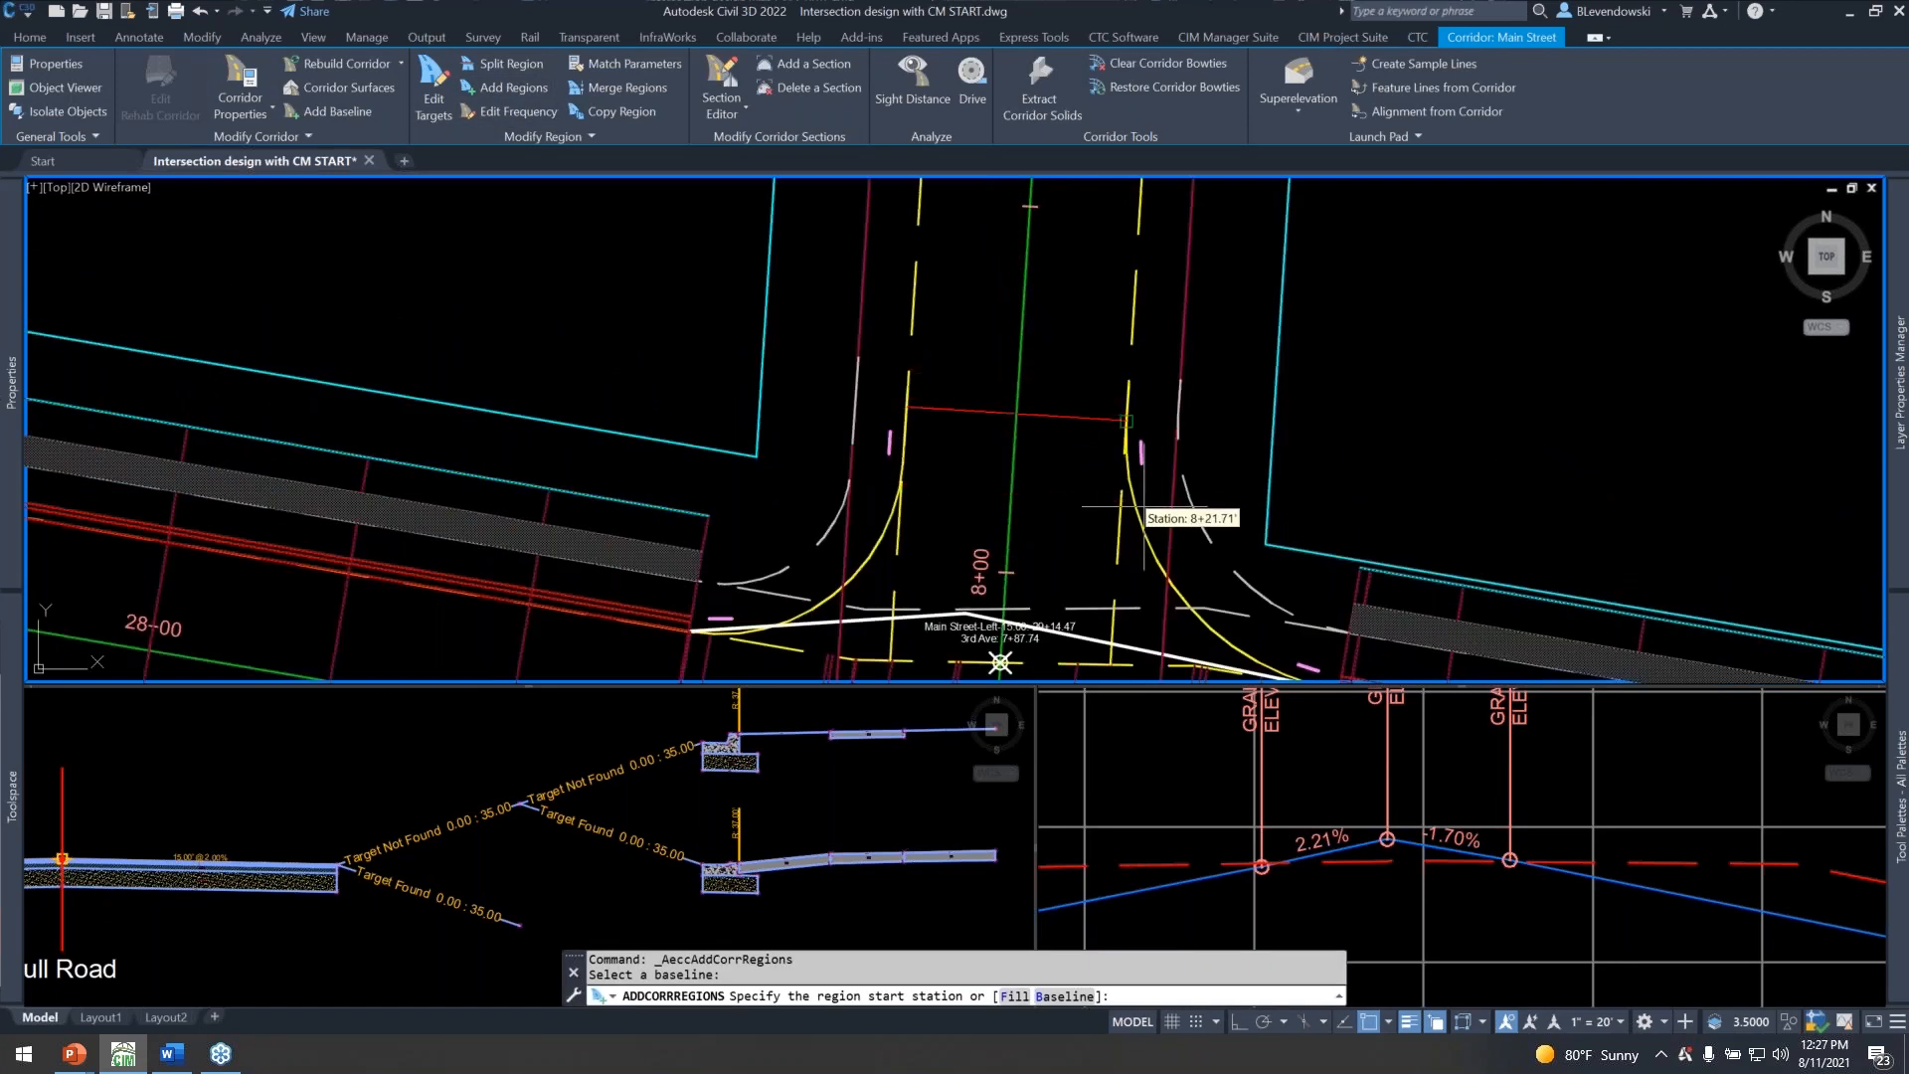
click(1142, 505)
scroll(1134, 644, down, 5)
scroll(1138, 646, down, 2)
click(1217, 433)
Assign the Full Road assembly to the northern 3rd Ave region and accept its target mapping with no targets set.
click(1219, 725)
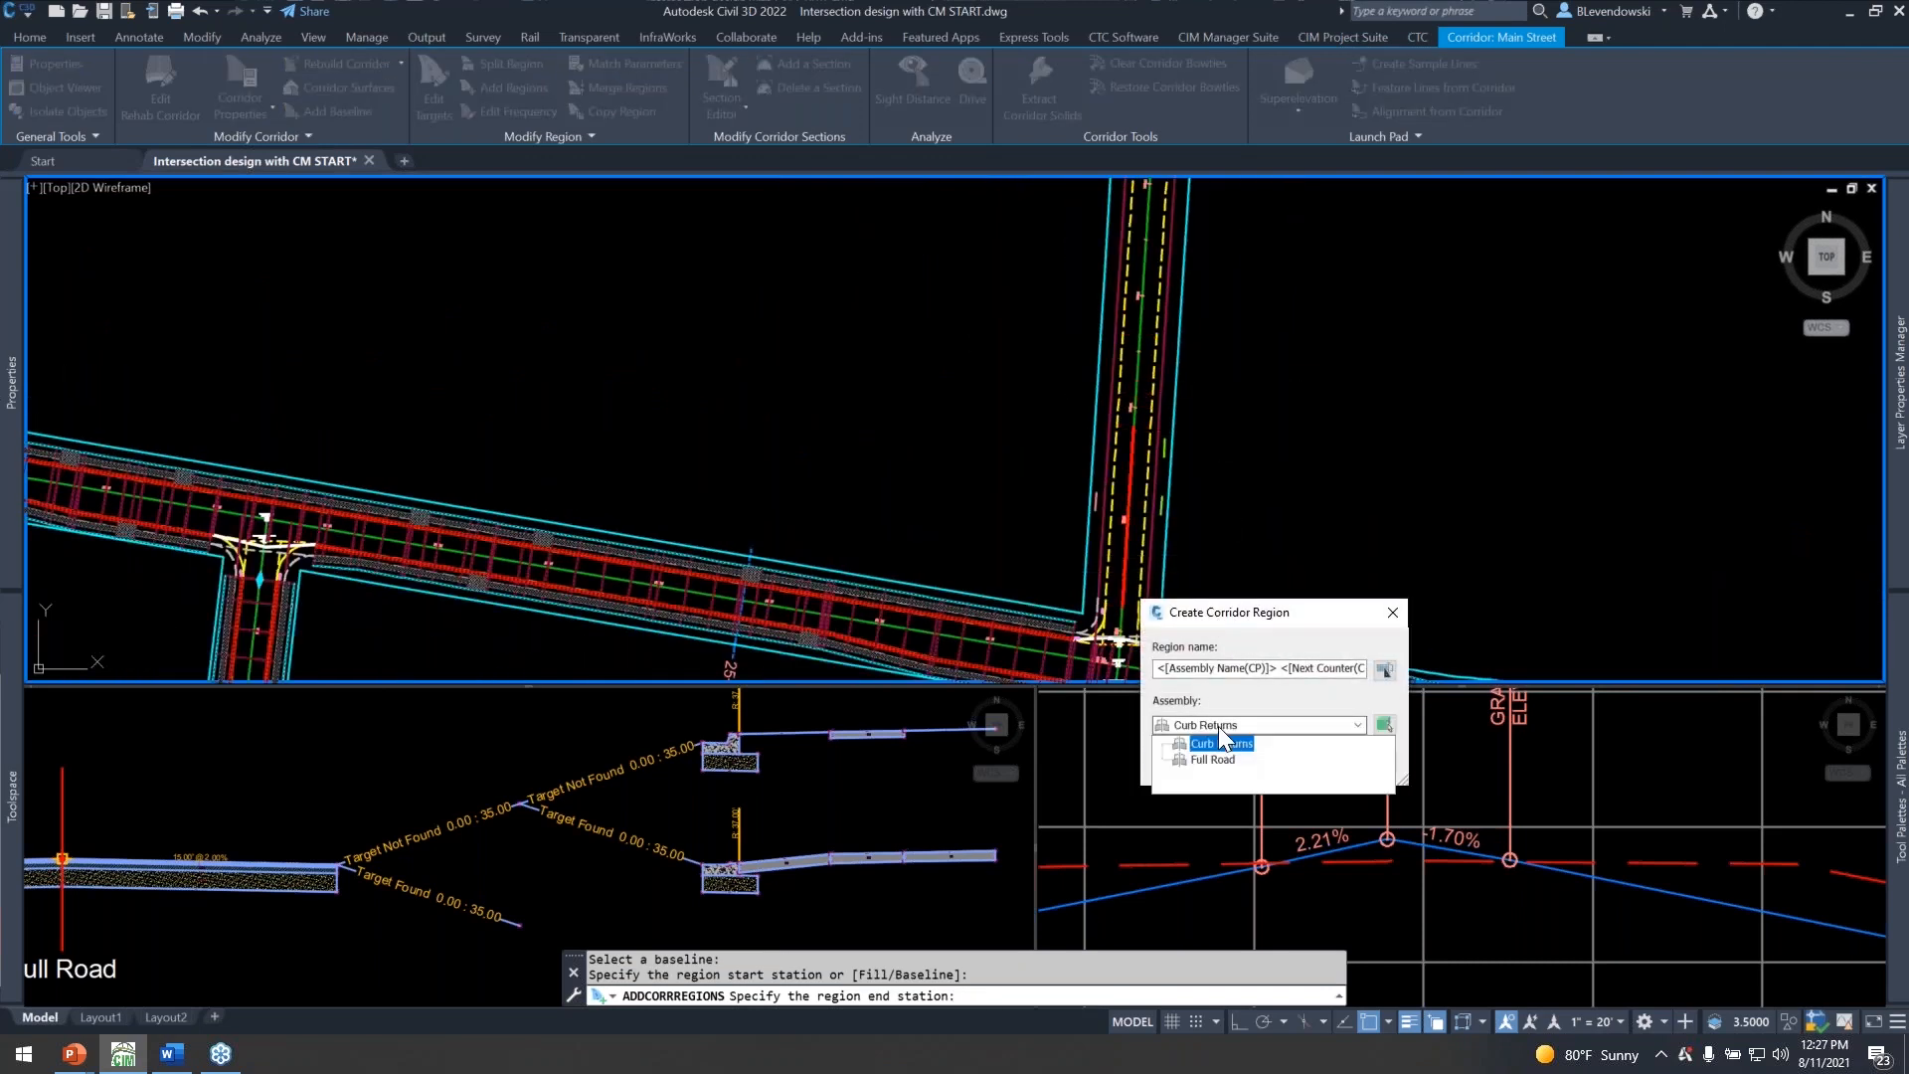
click(1208, 756)
click(1191, 762)
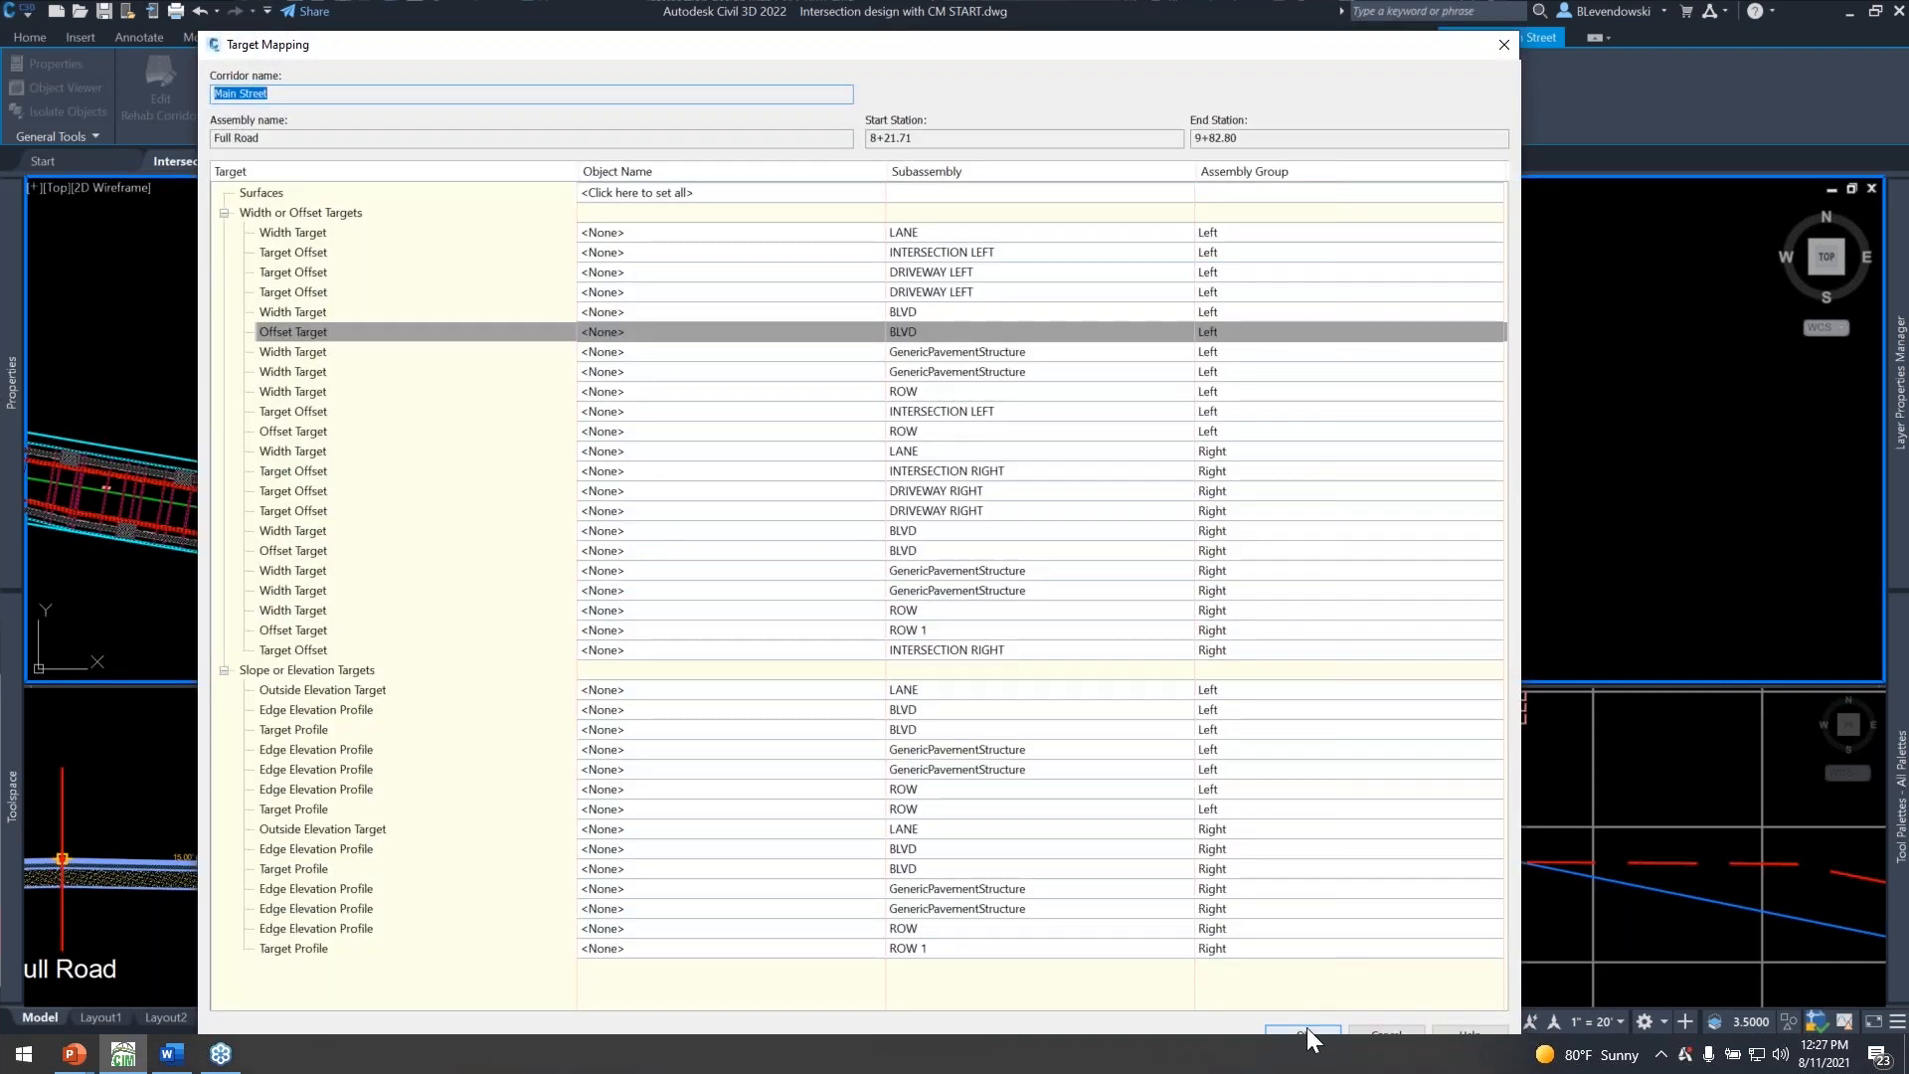
click(1303, 1031)
click(1290, 1028)
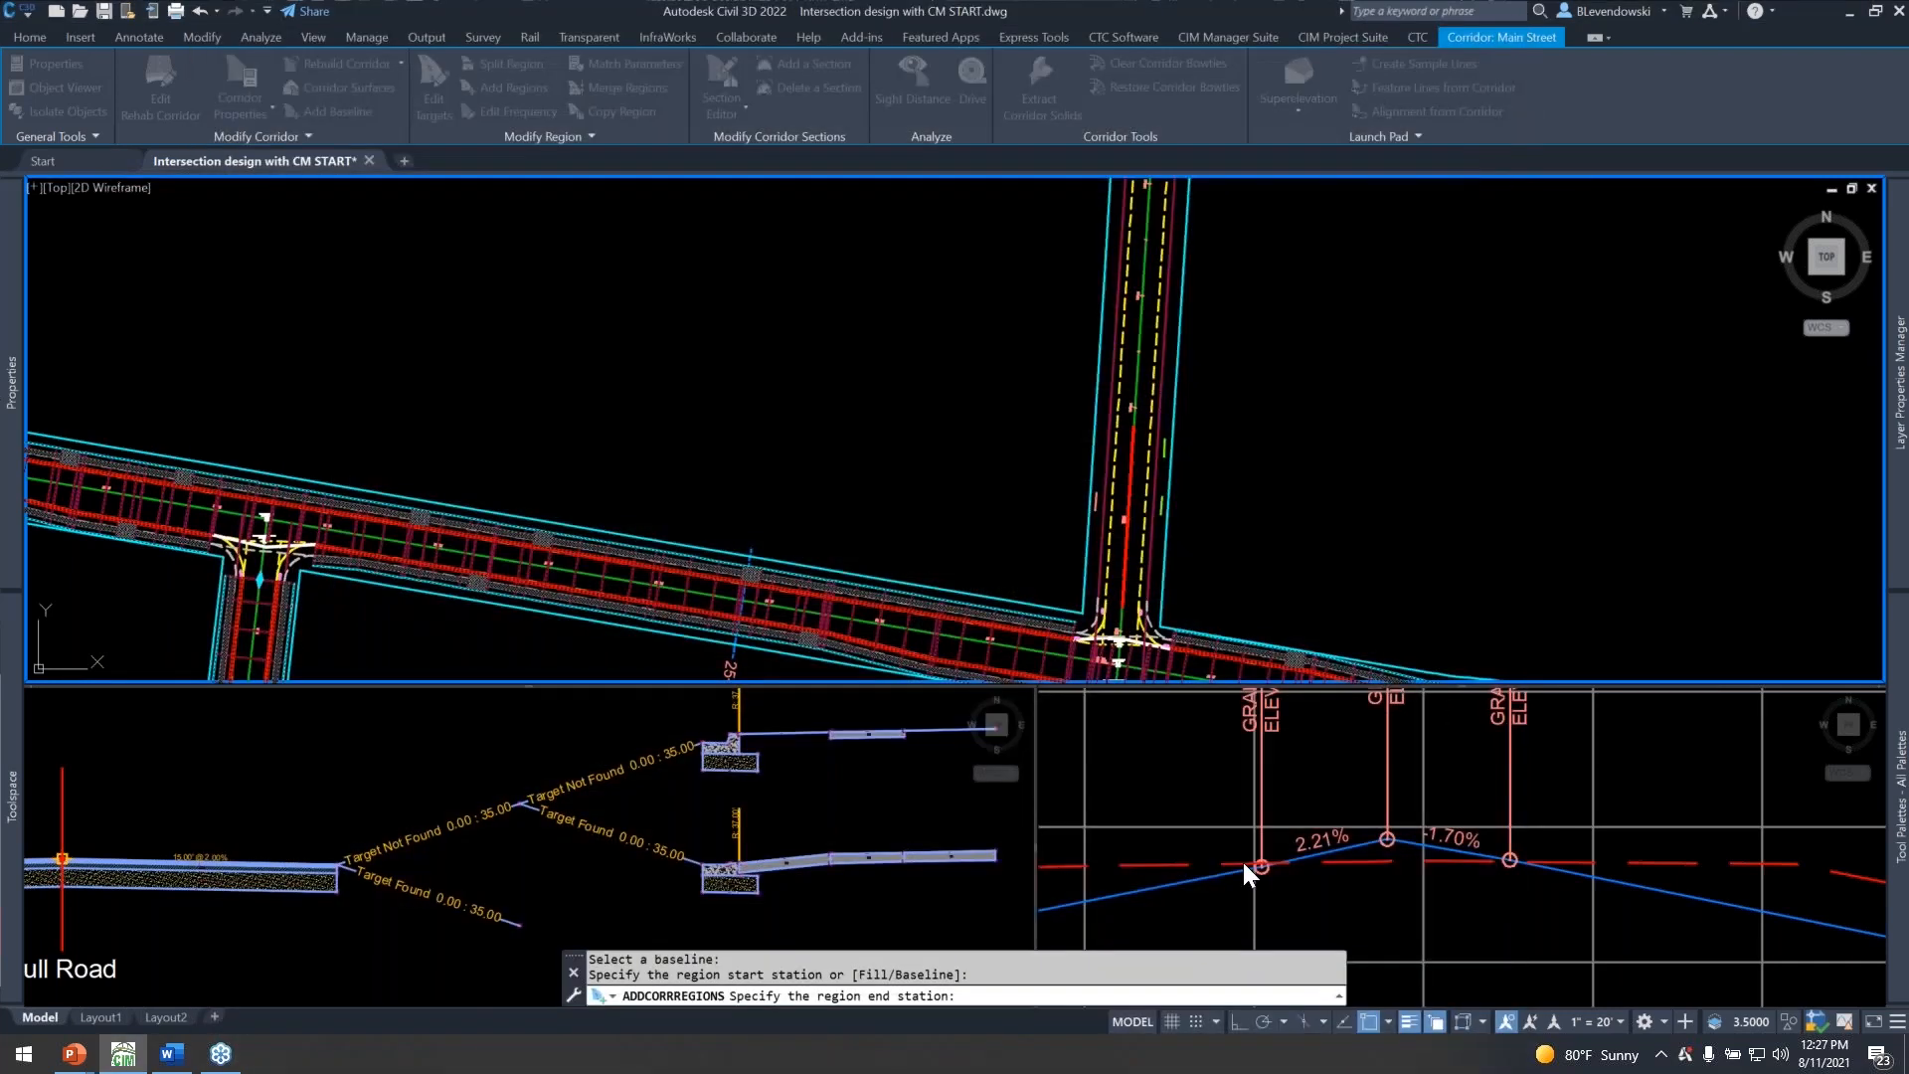
click(1219, 486)
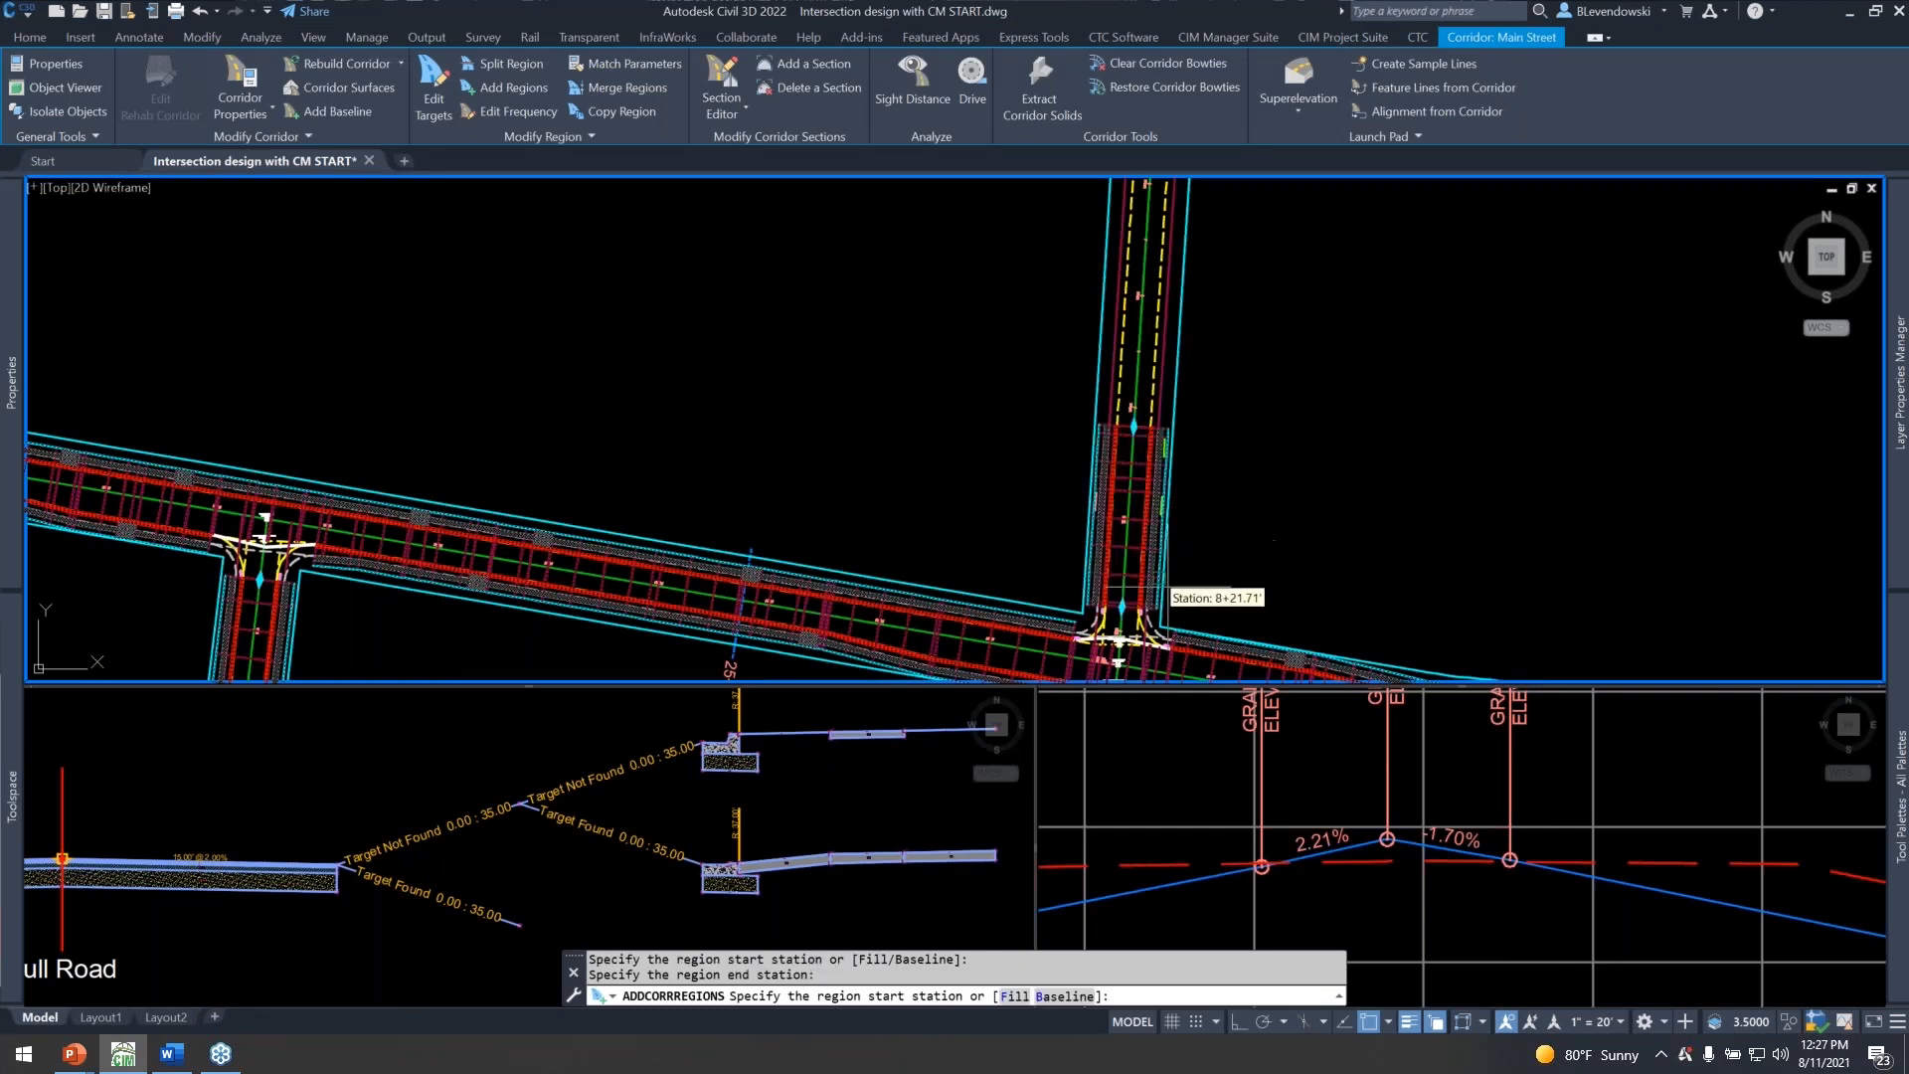
Start another region on the 3rd Ave baseline south of Main Street, at the curb return end at station 7+18.33.
scroll(1210, 612, up, 2)
click(507, 87)
scroll(1233, 328, down, 5)
scroll(1204, 502, up, 3)
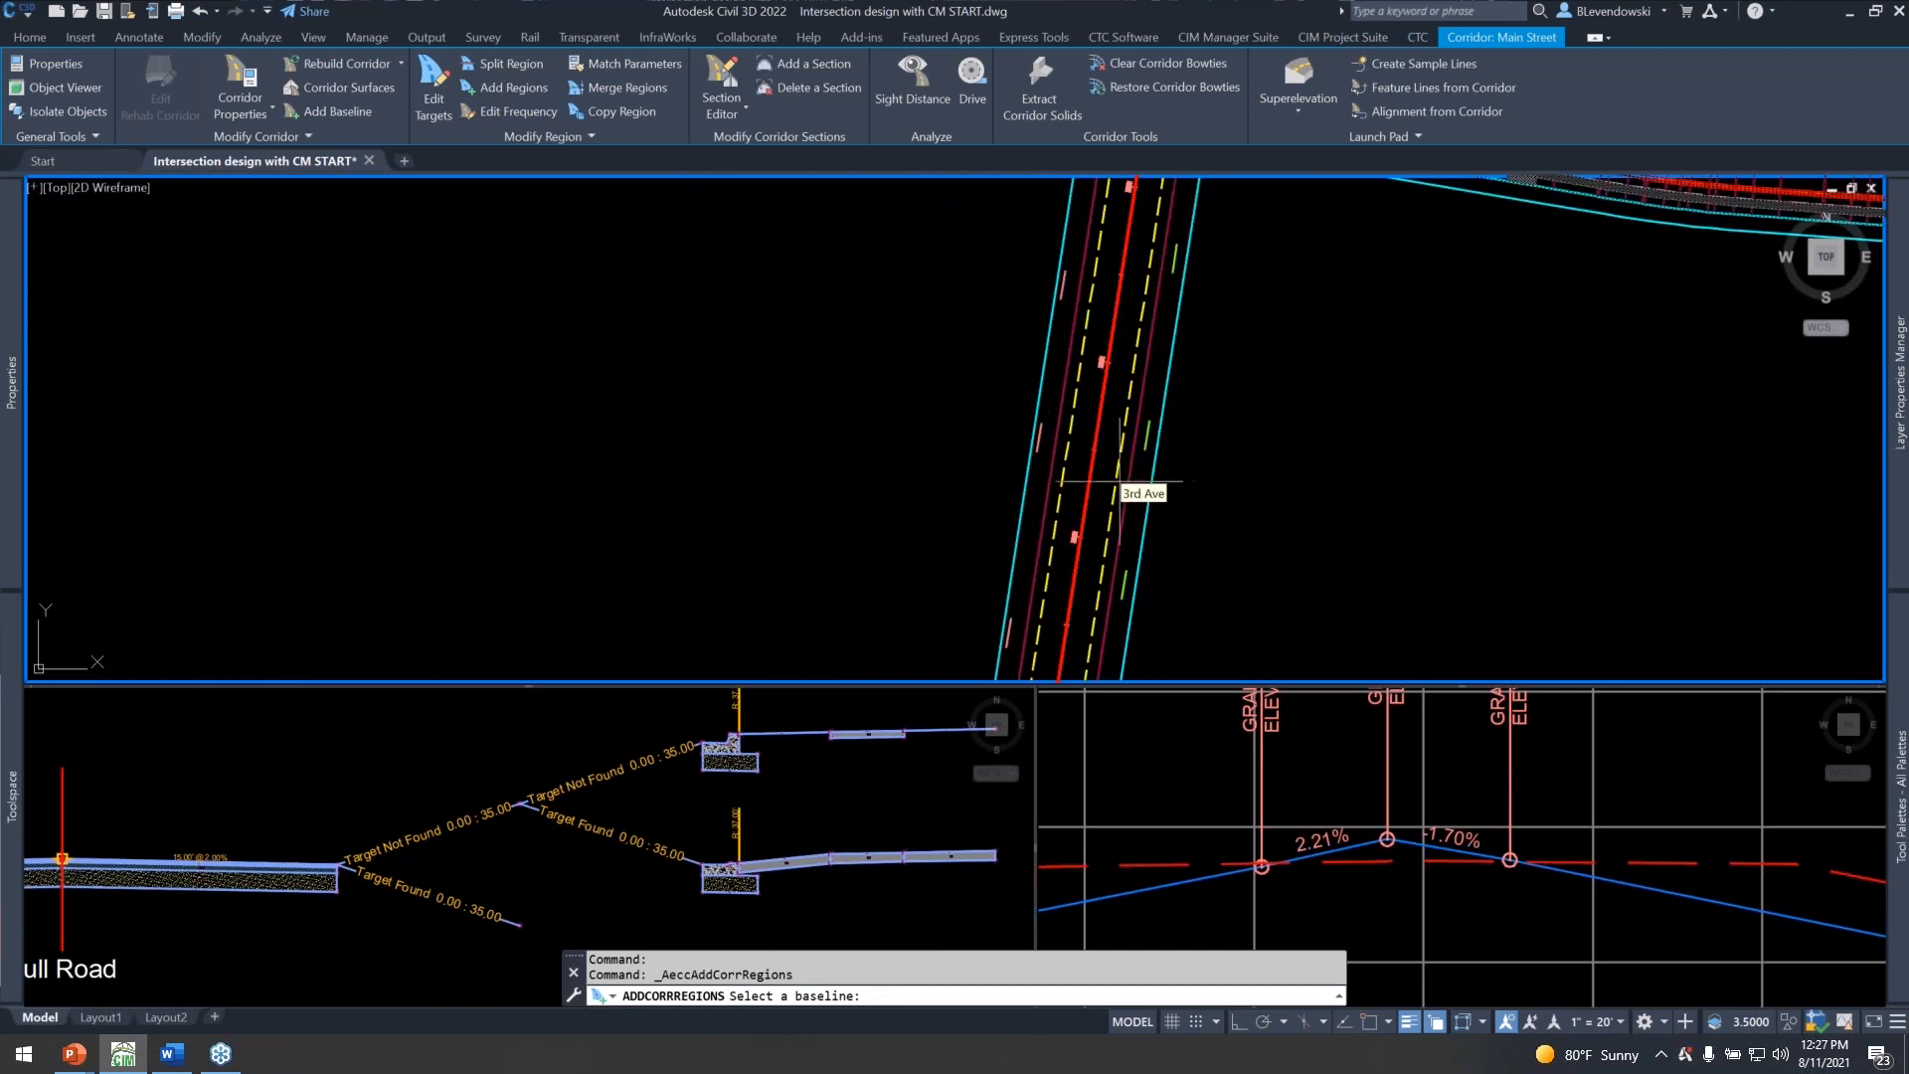
click(1120, 483)
middle_drag(1223, 410, 967, 559)
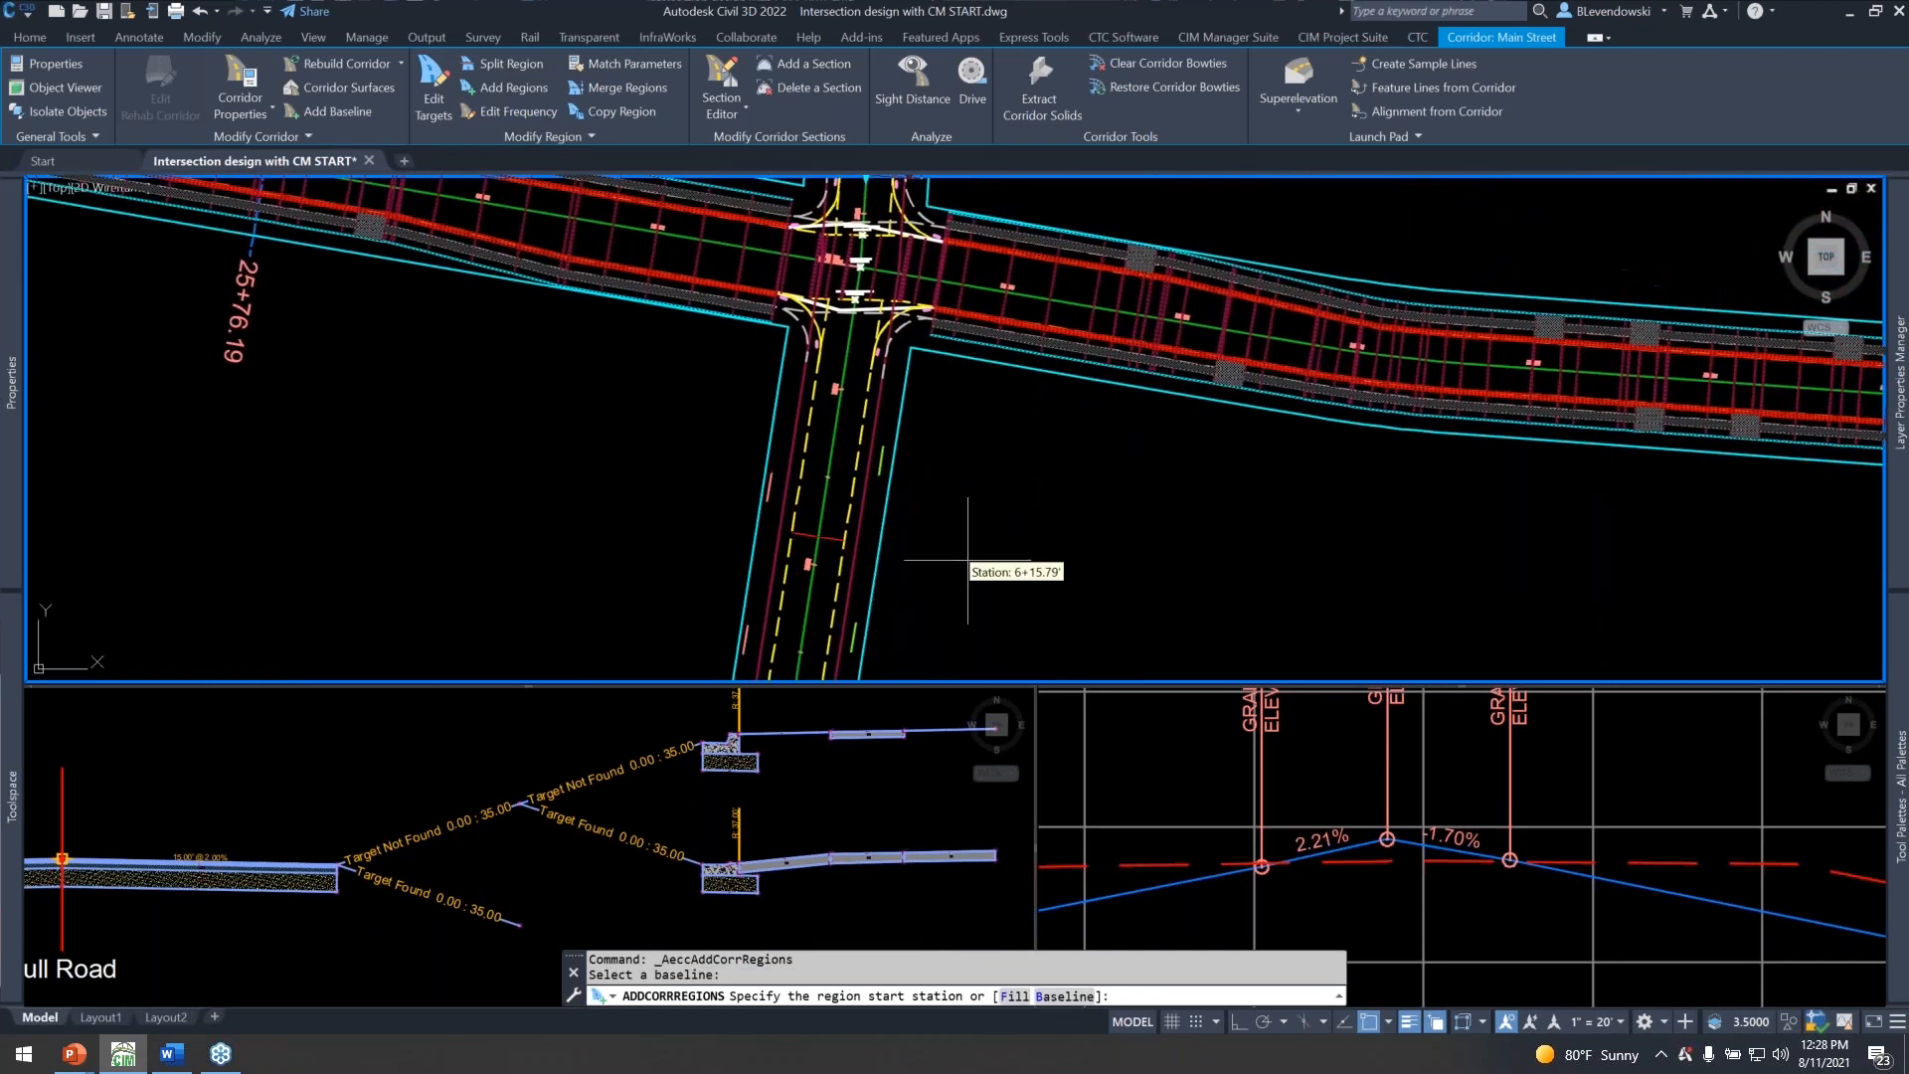
scroll(860, 330, up, 5)
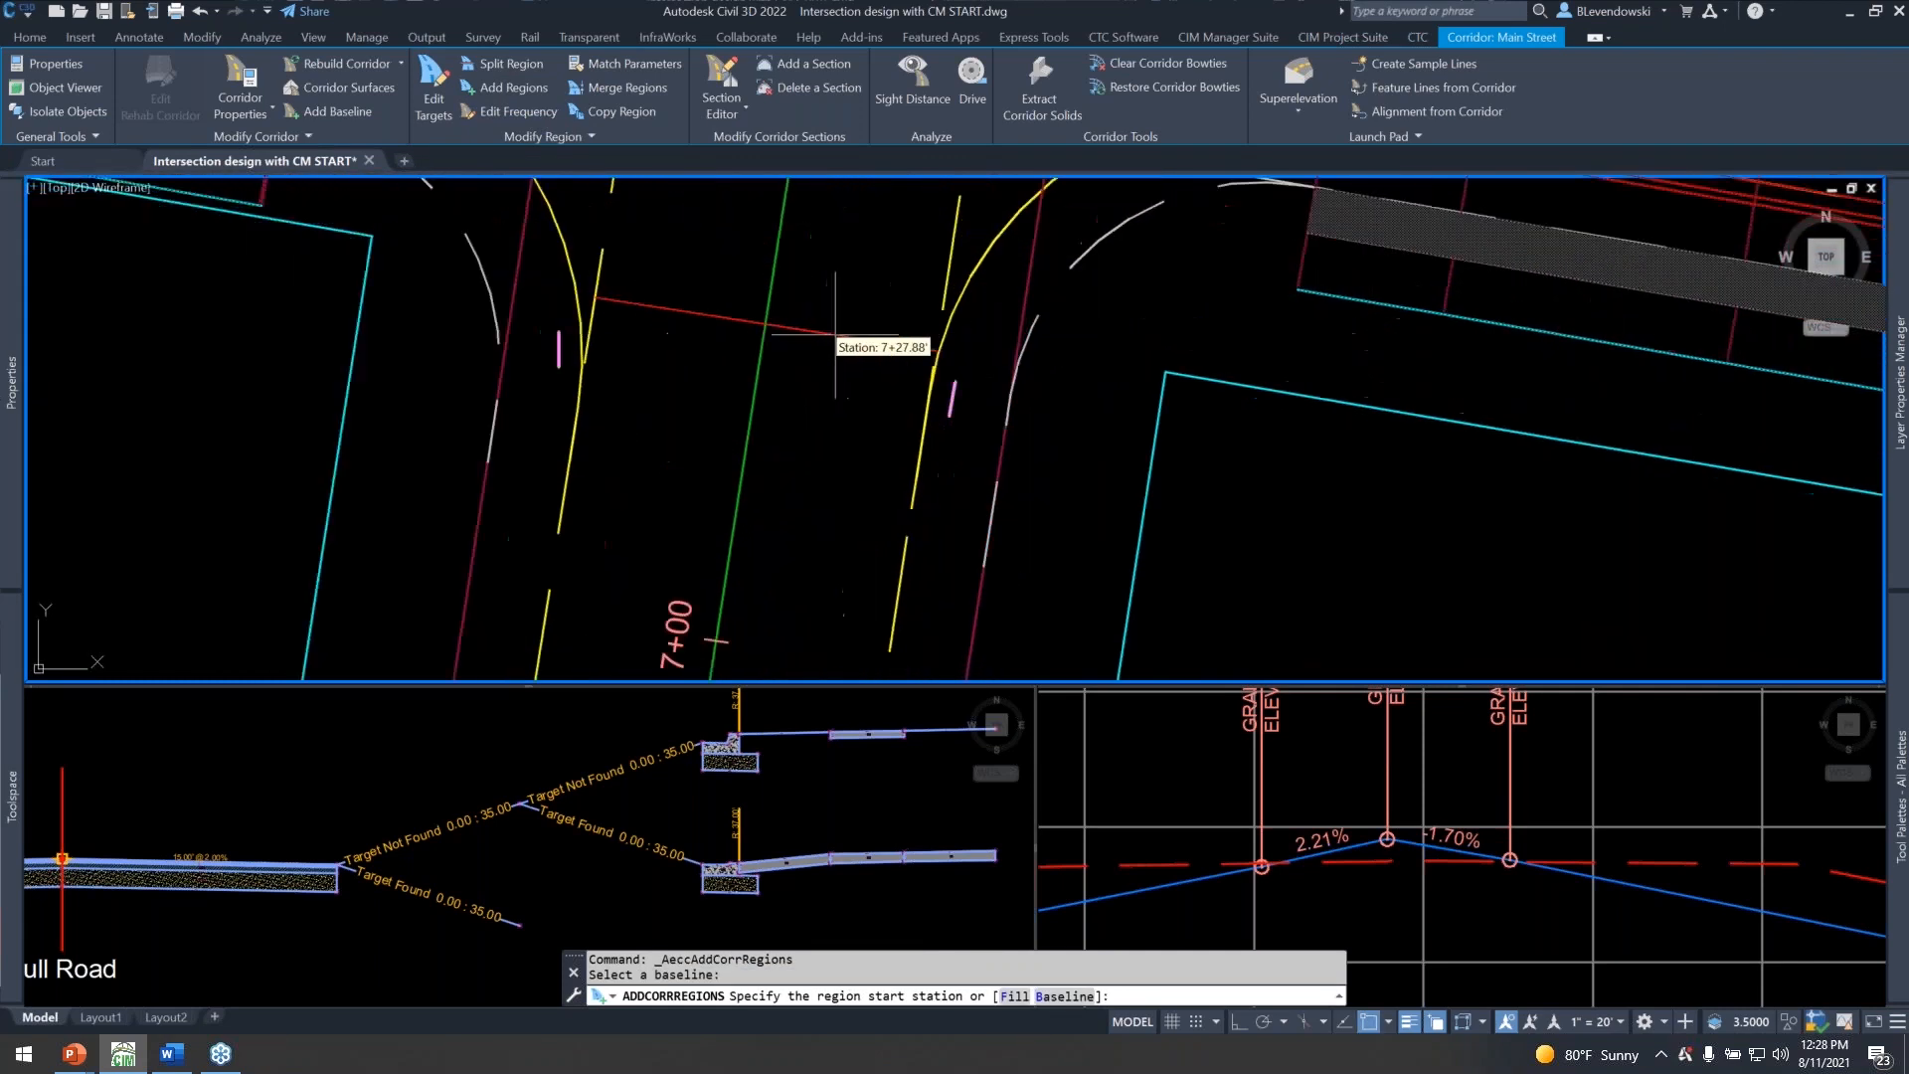
click(567, 267)
Set the southern 3rd Ave region's end station farther south along the road, well clear of the Main Street intersection.
scroll(900, 388, down, 4)
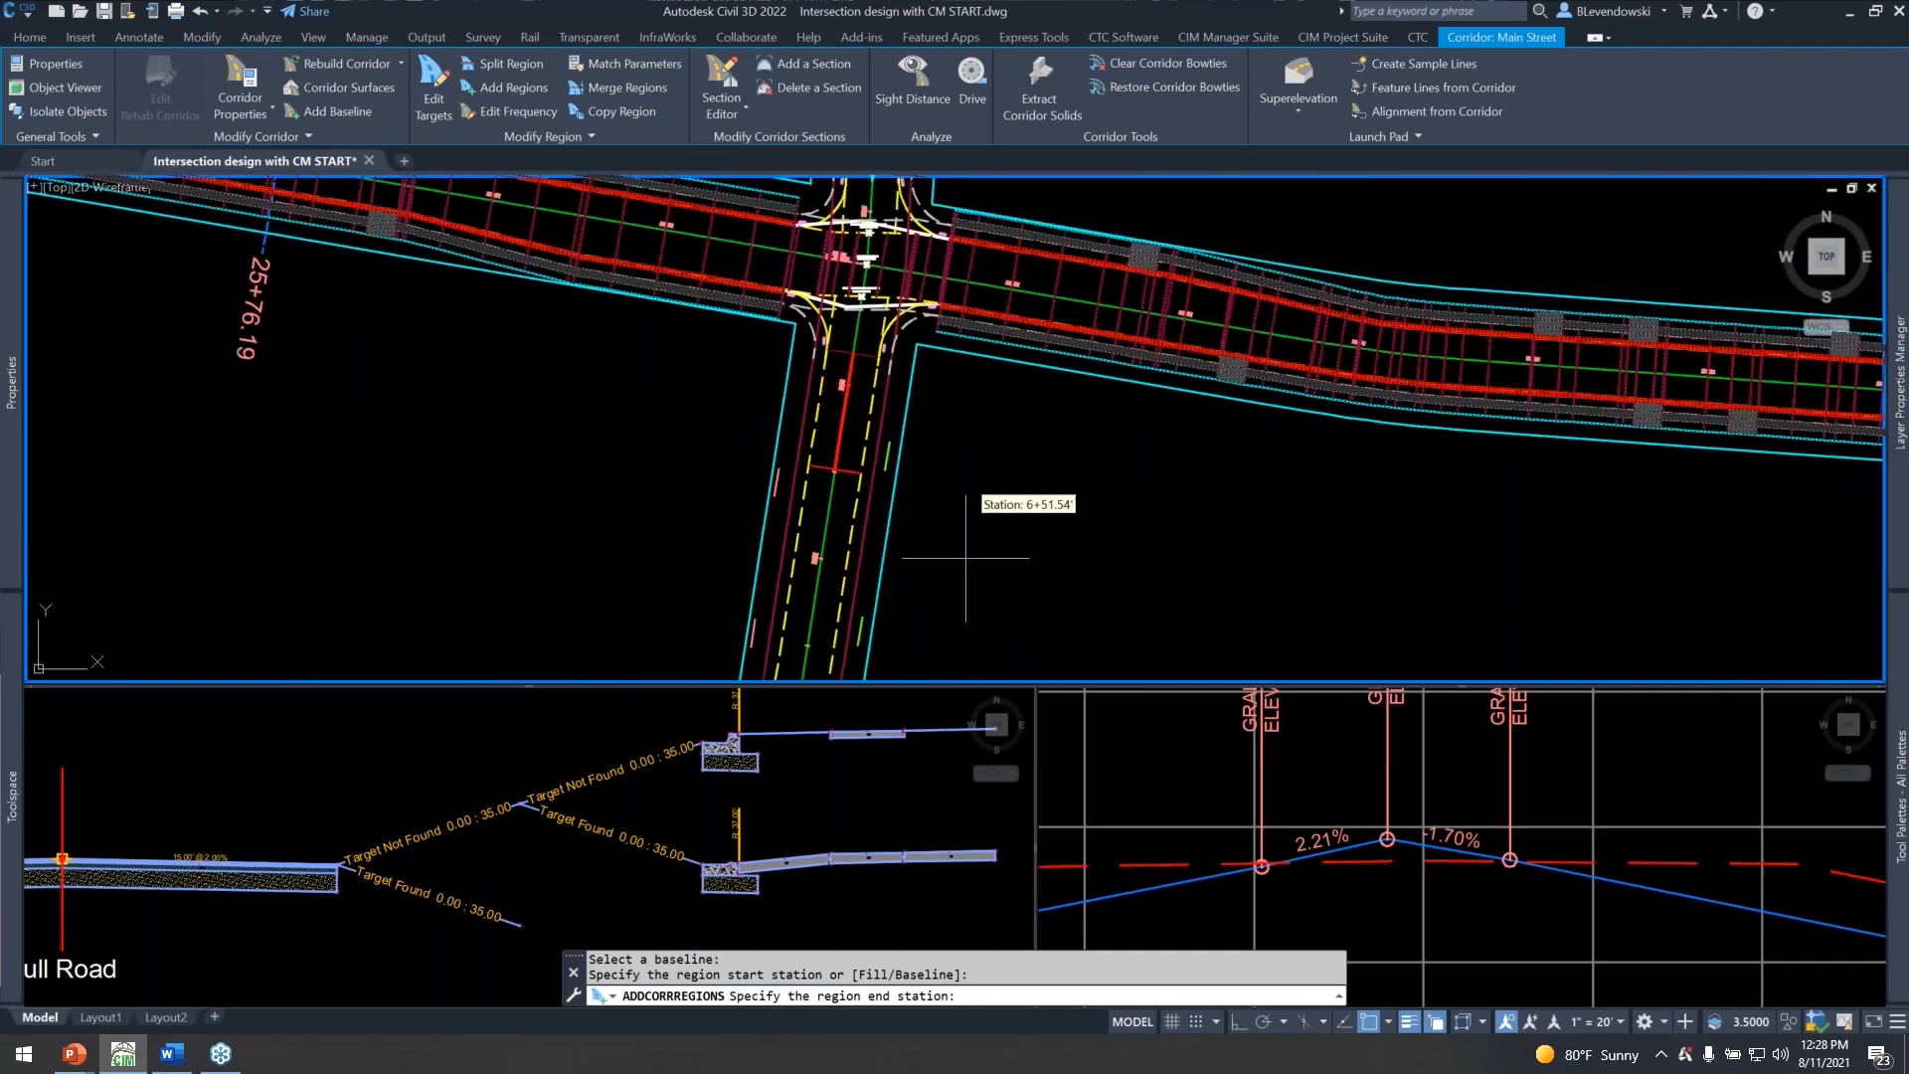
middle_drag(1005, 504, 1018, 216)
scroll(1000, 548, down, 2)
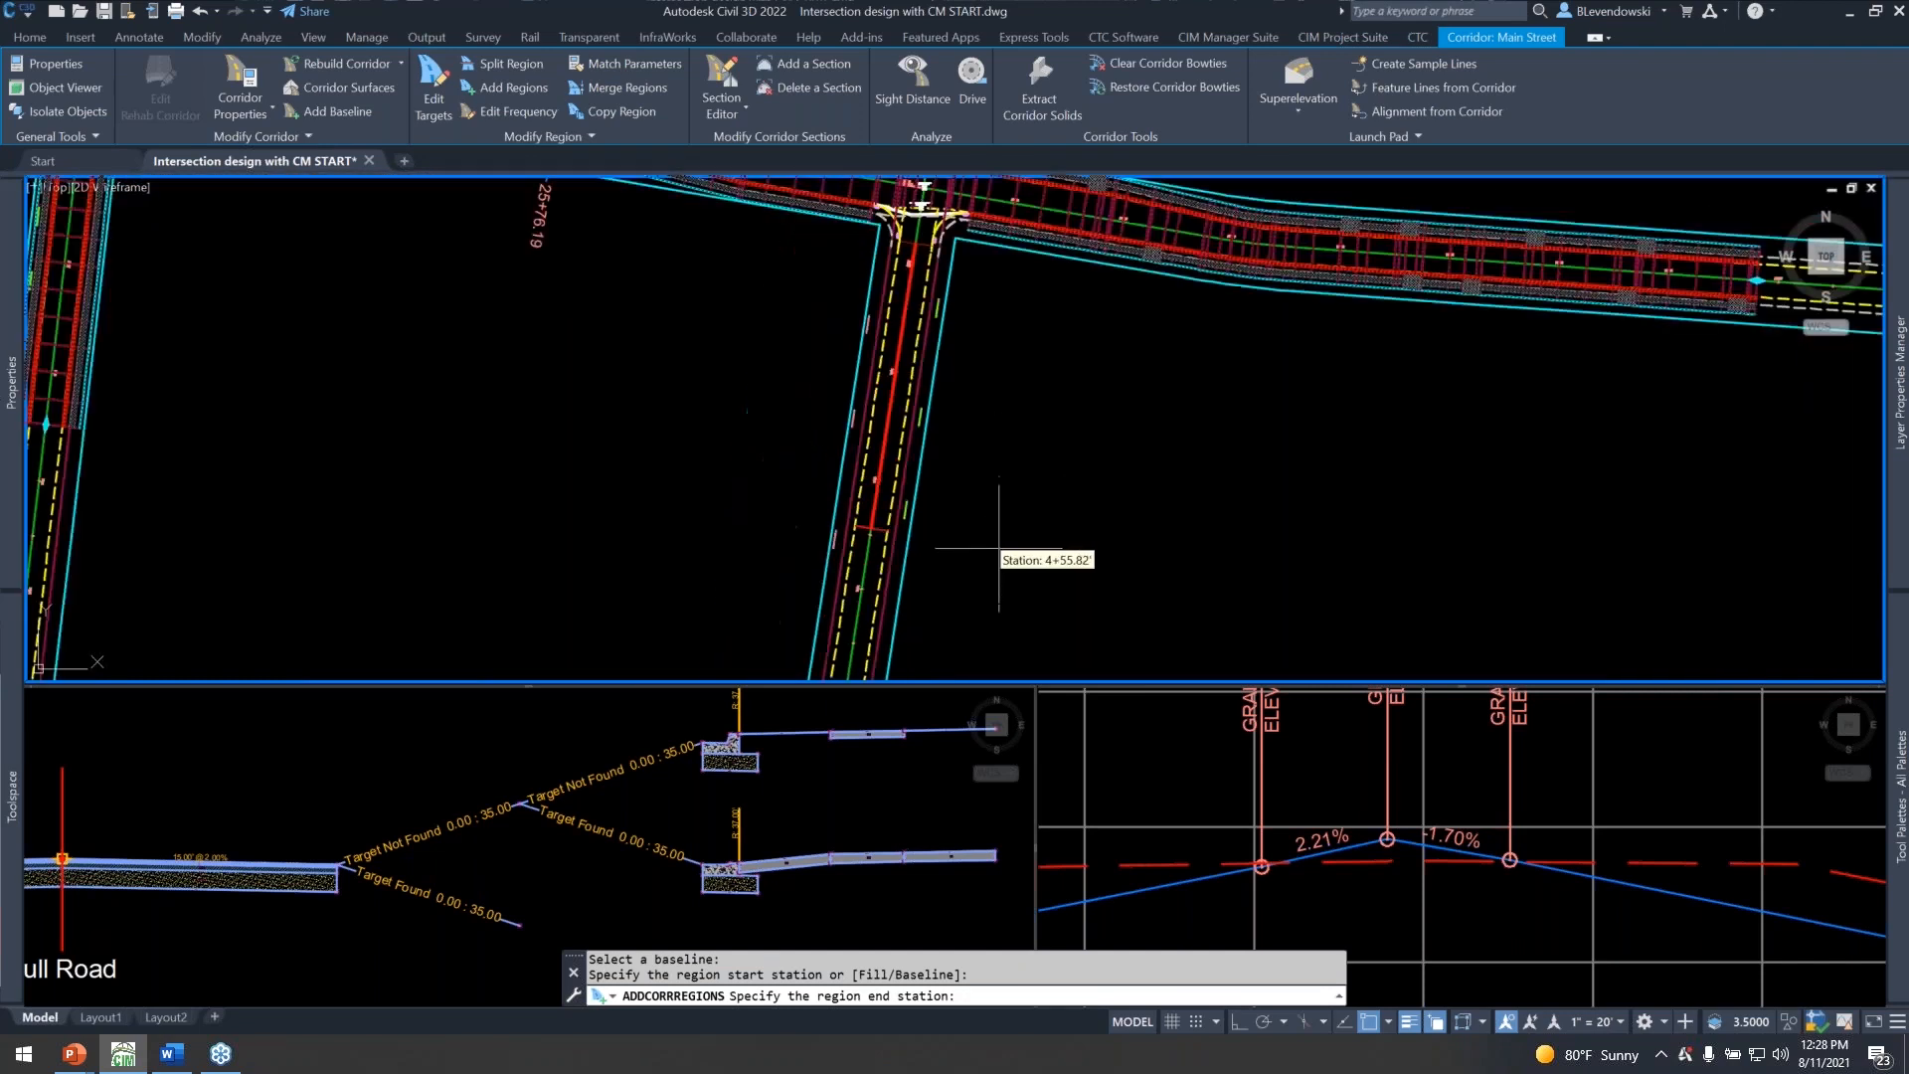
scroll(998, 577, up, 2)
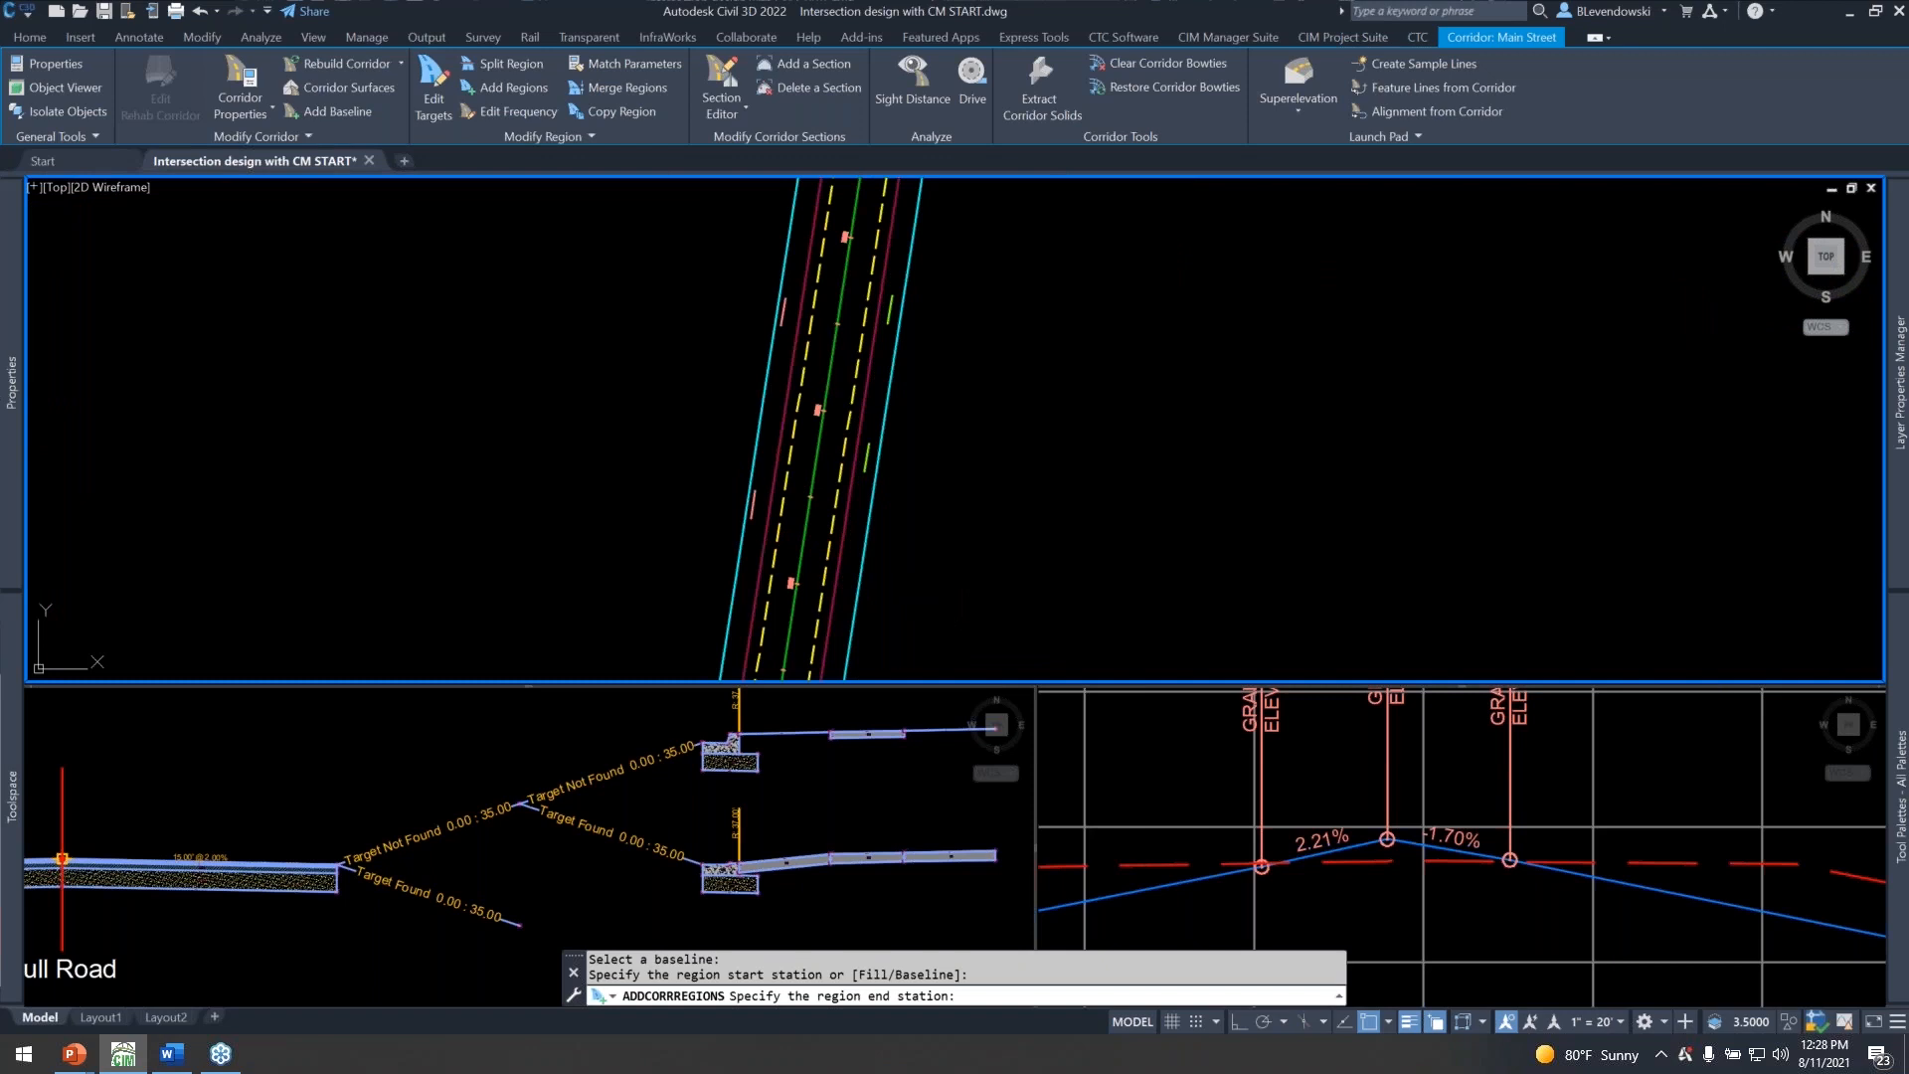
click(965, 563)
Assign the Full Road assembly to the southern 3rd Ave region, accept its target mapping, finish adding regions and deselect the corridor.
click(1221, 724)
click(1203, 767)
click(1189, 762)
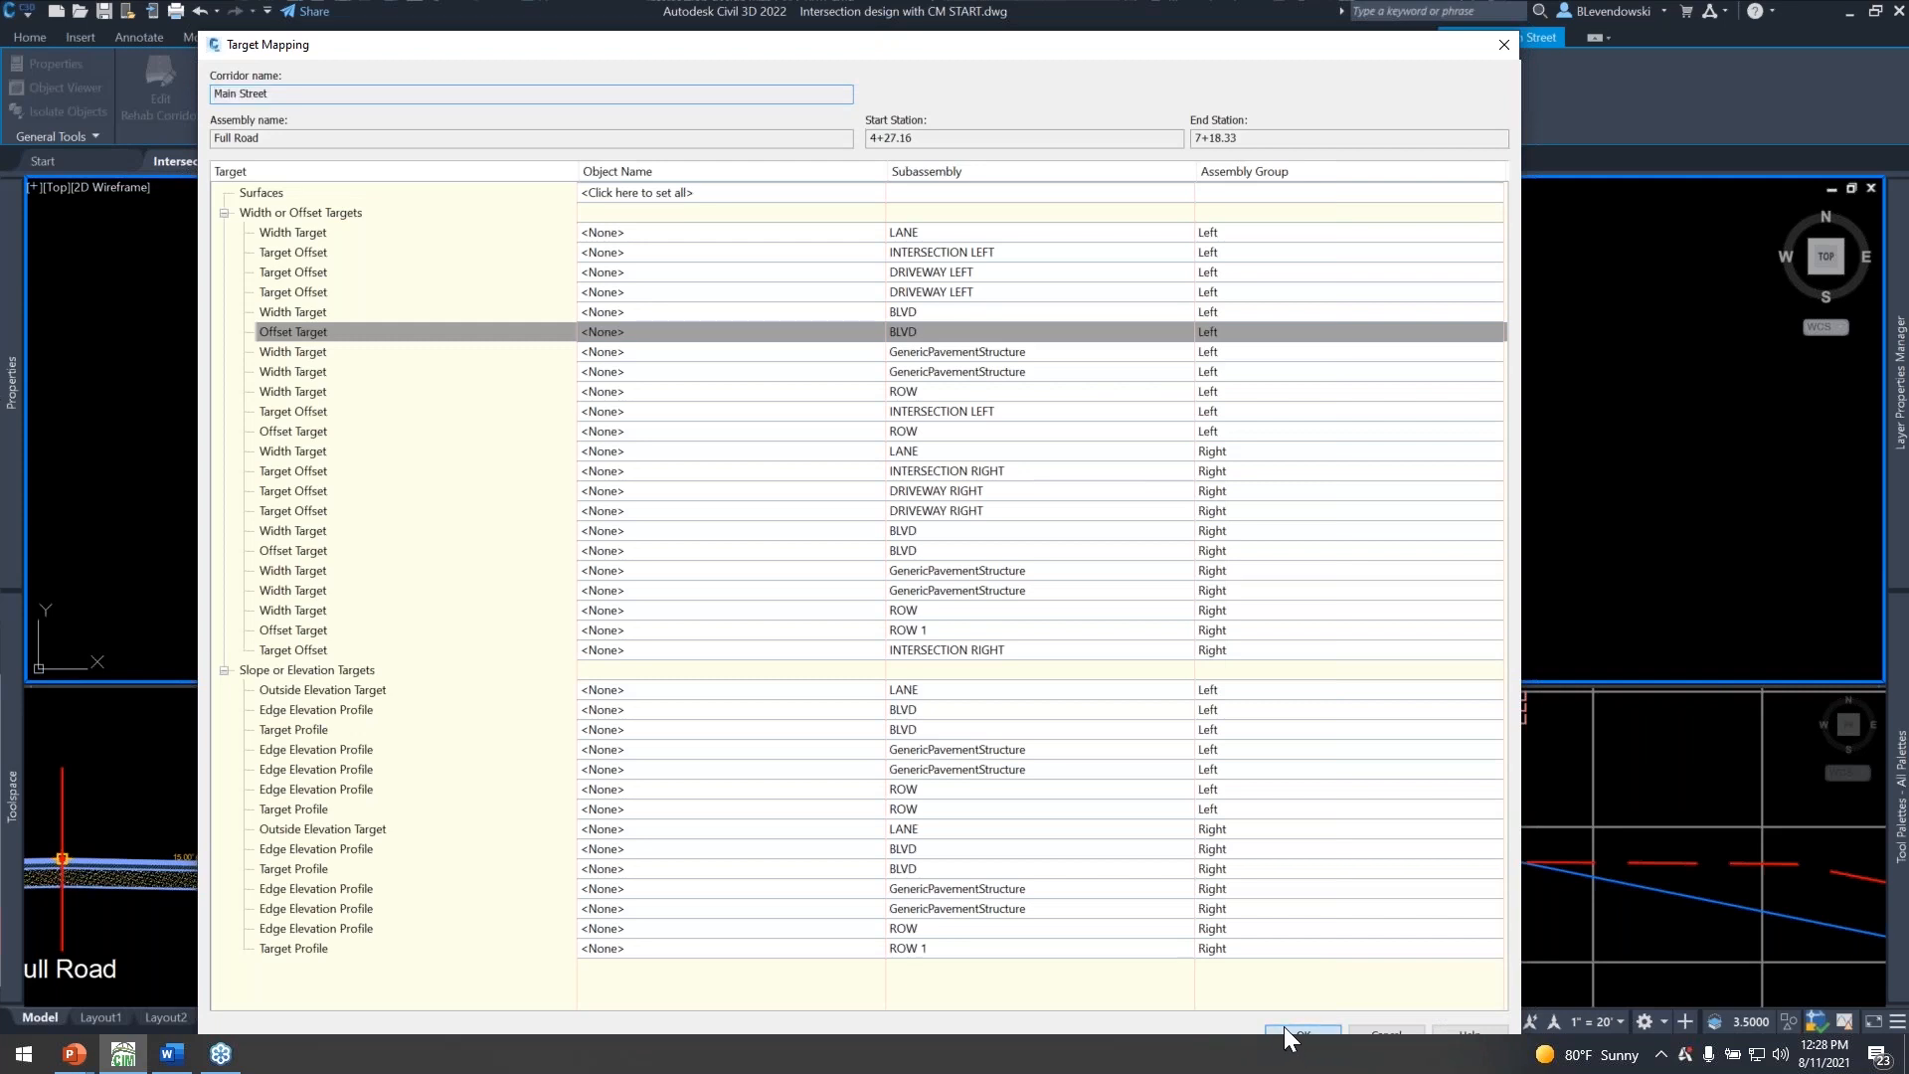
click(1293, 1029)
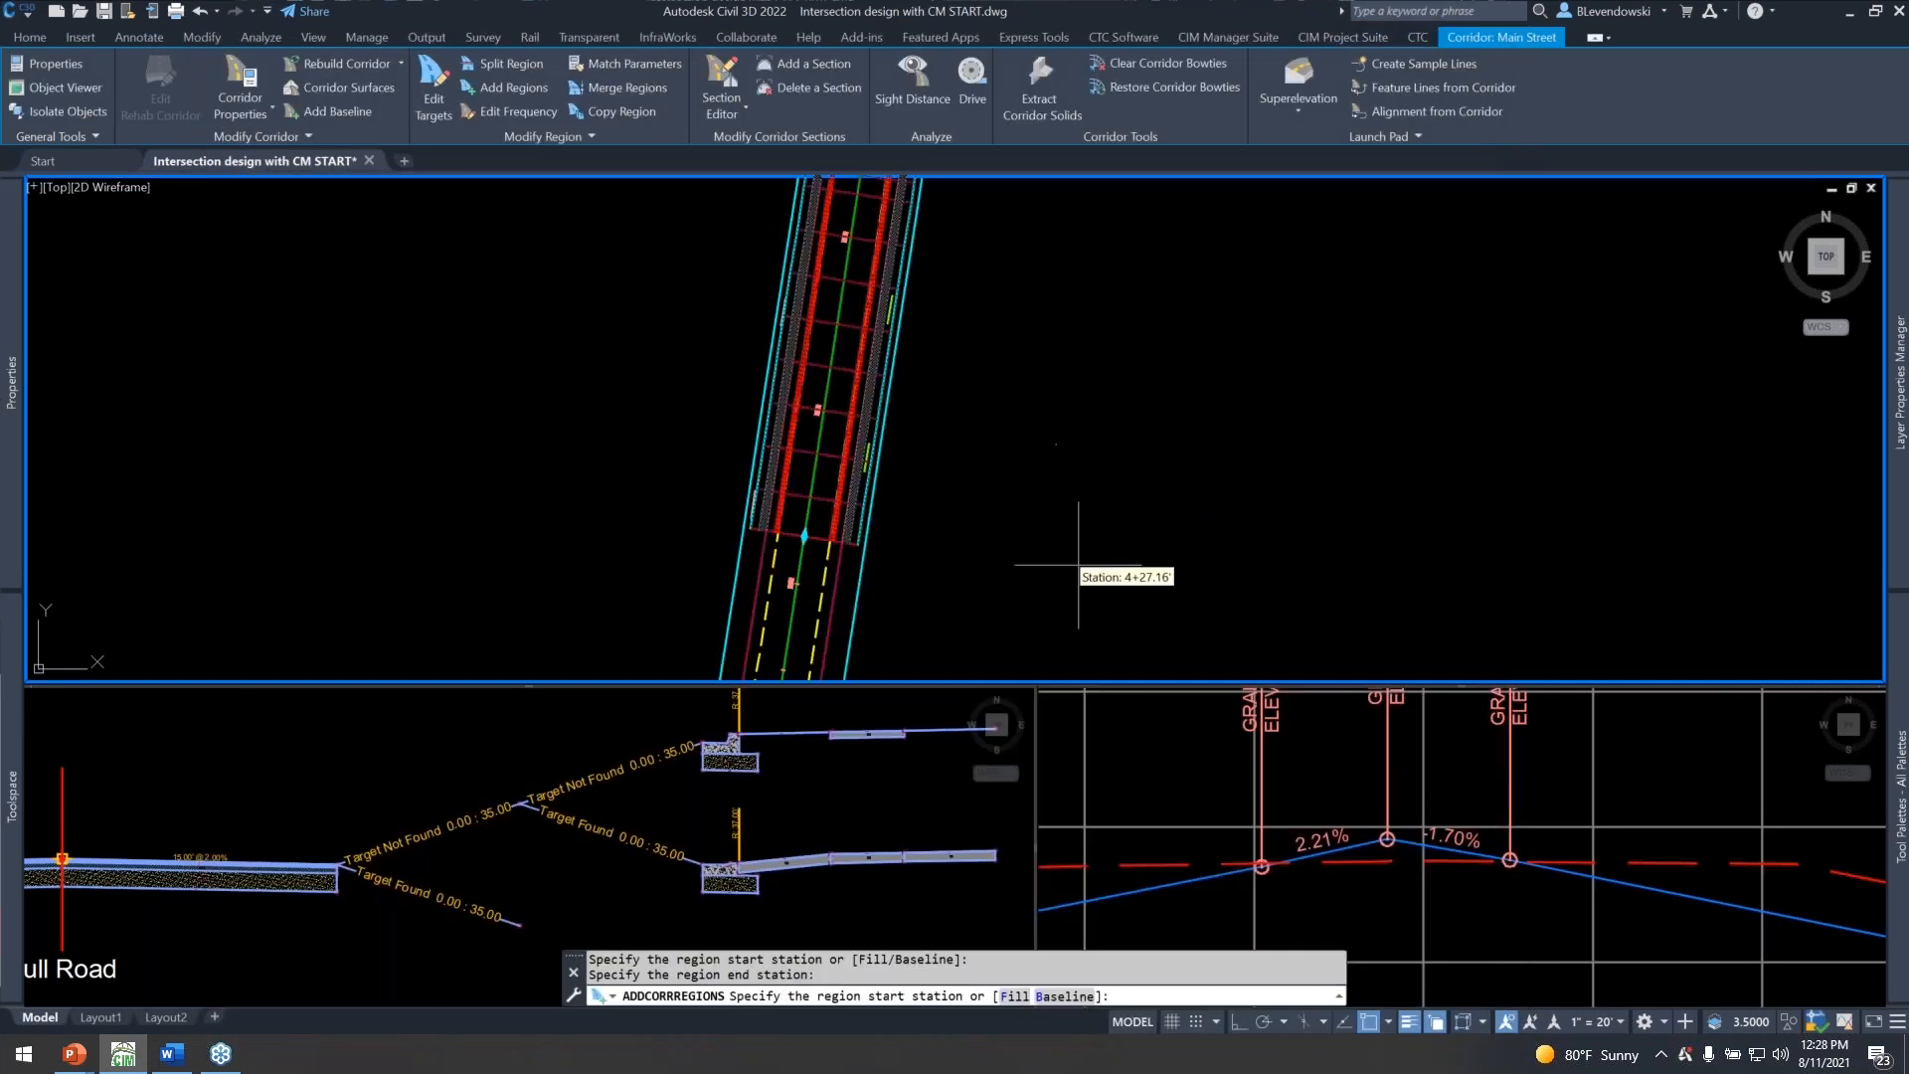
scroll(1083, 562, down, 5)
scroll(921, 452, up, 3)
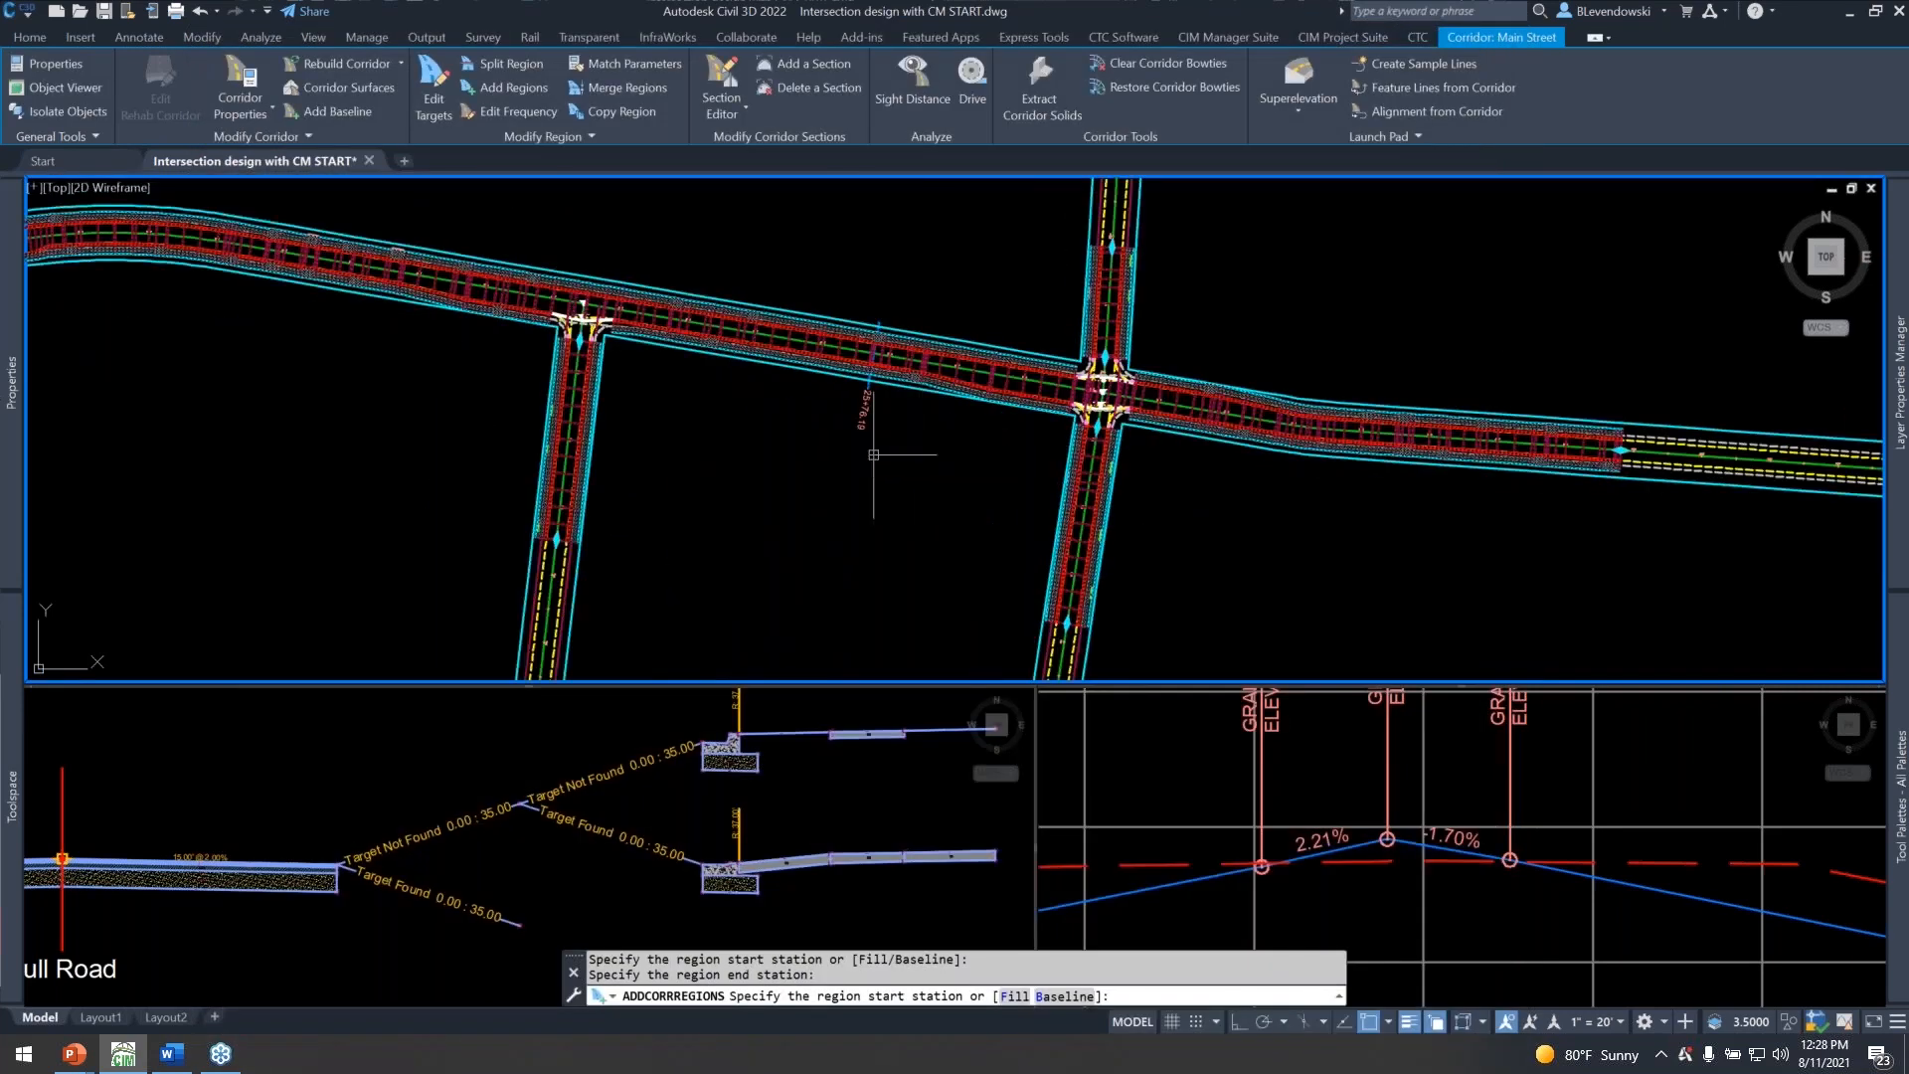
key(Return)
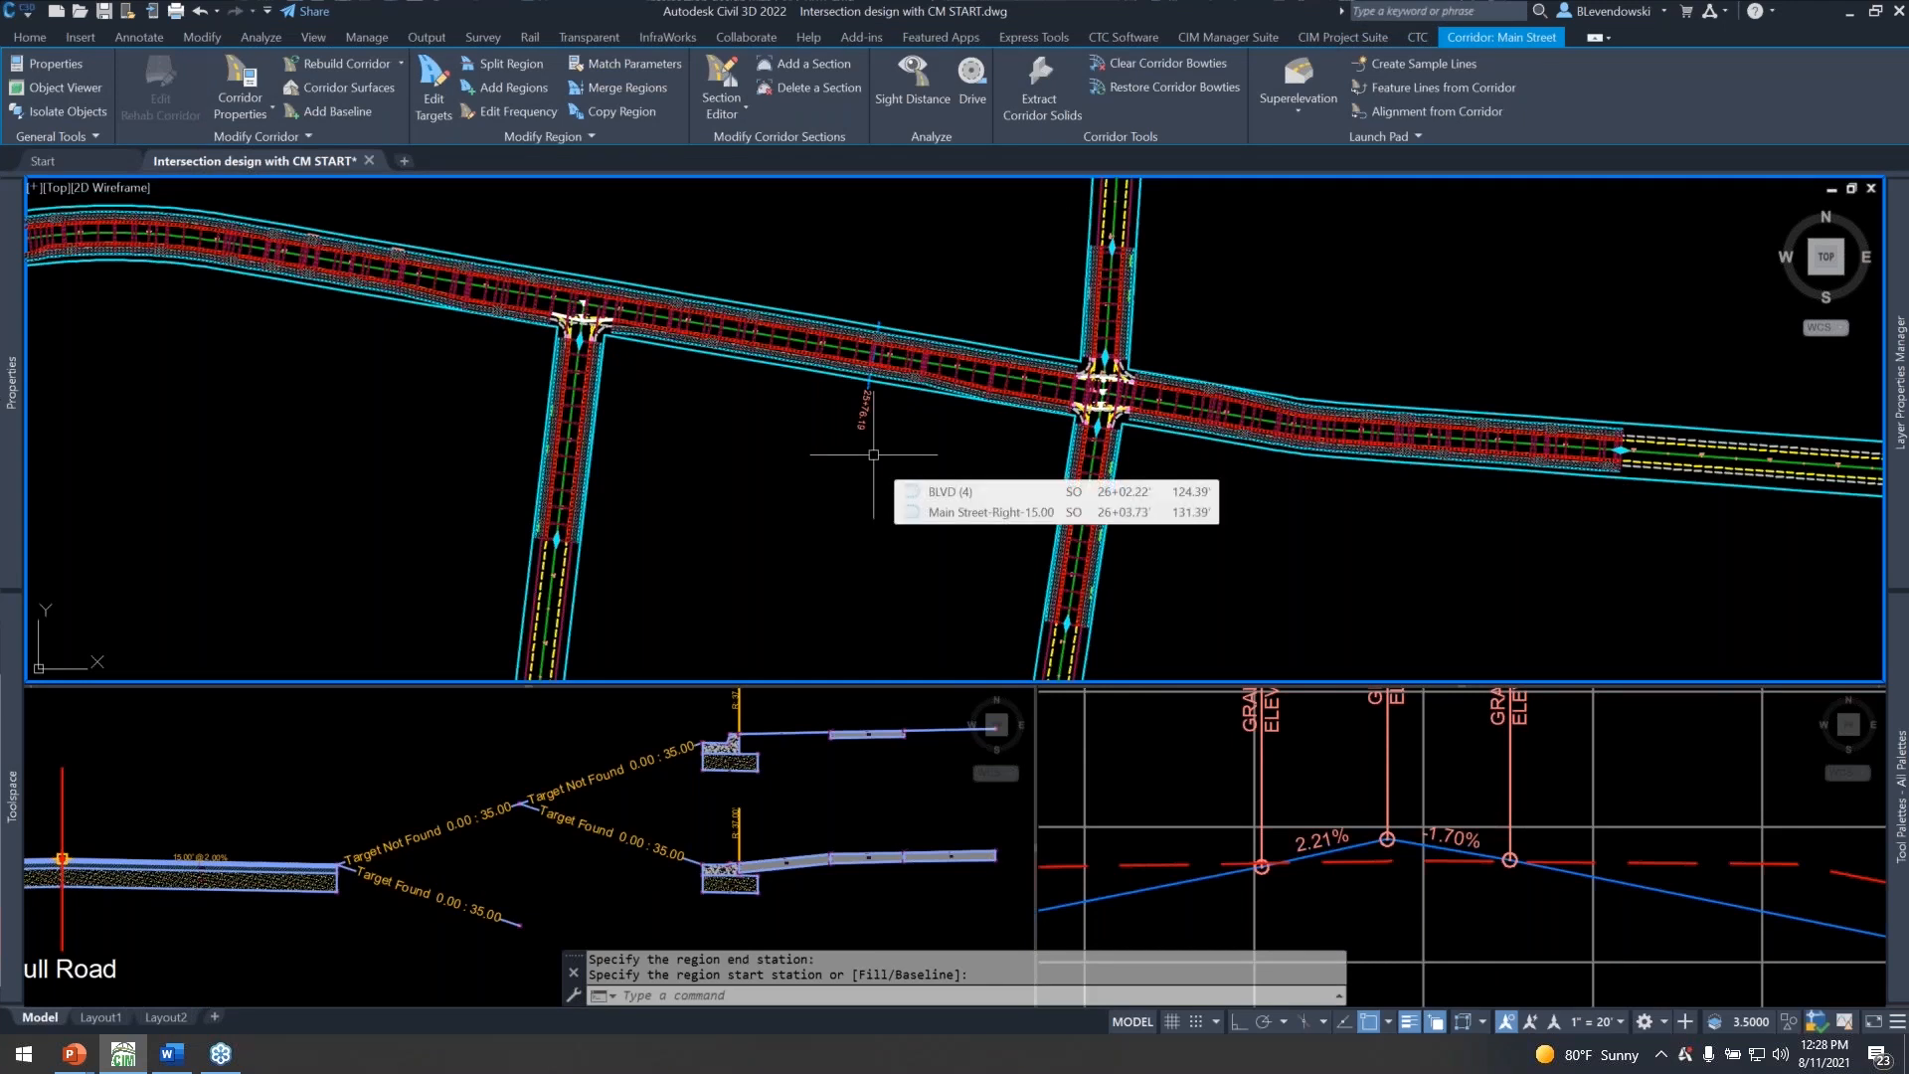
key(Escape)
key(Escape)
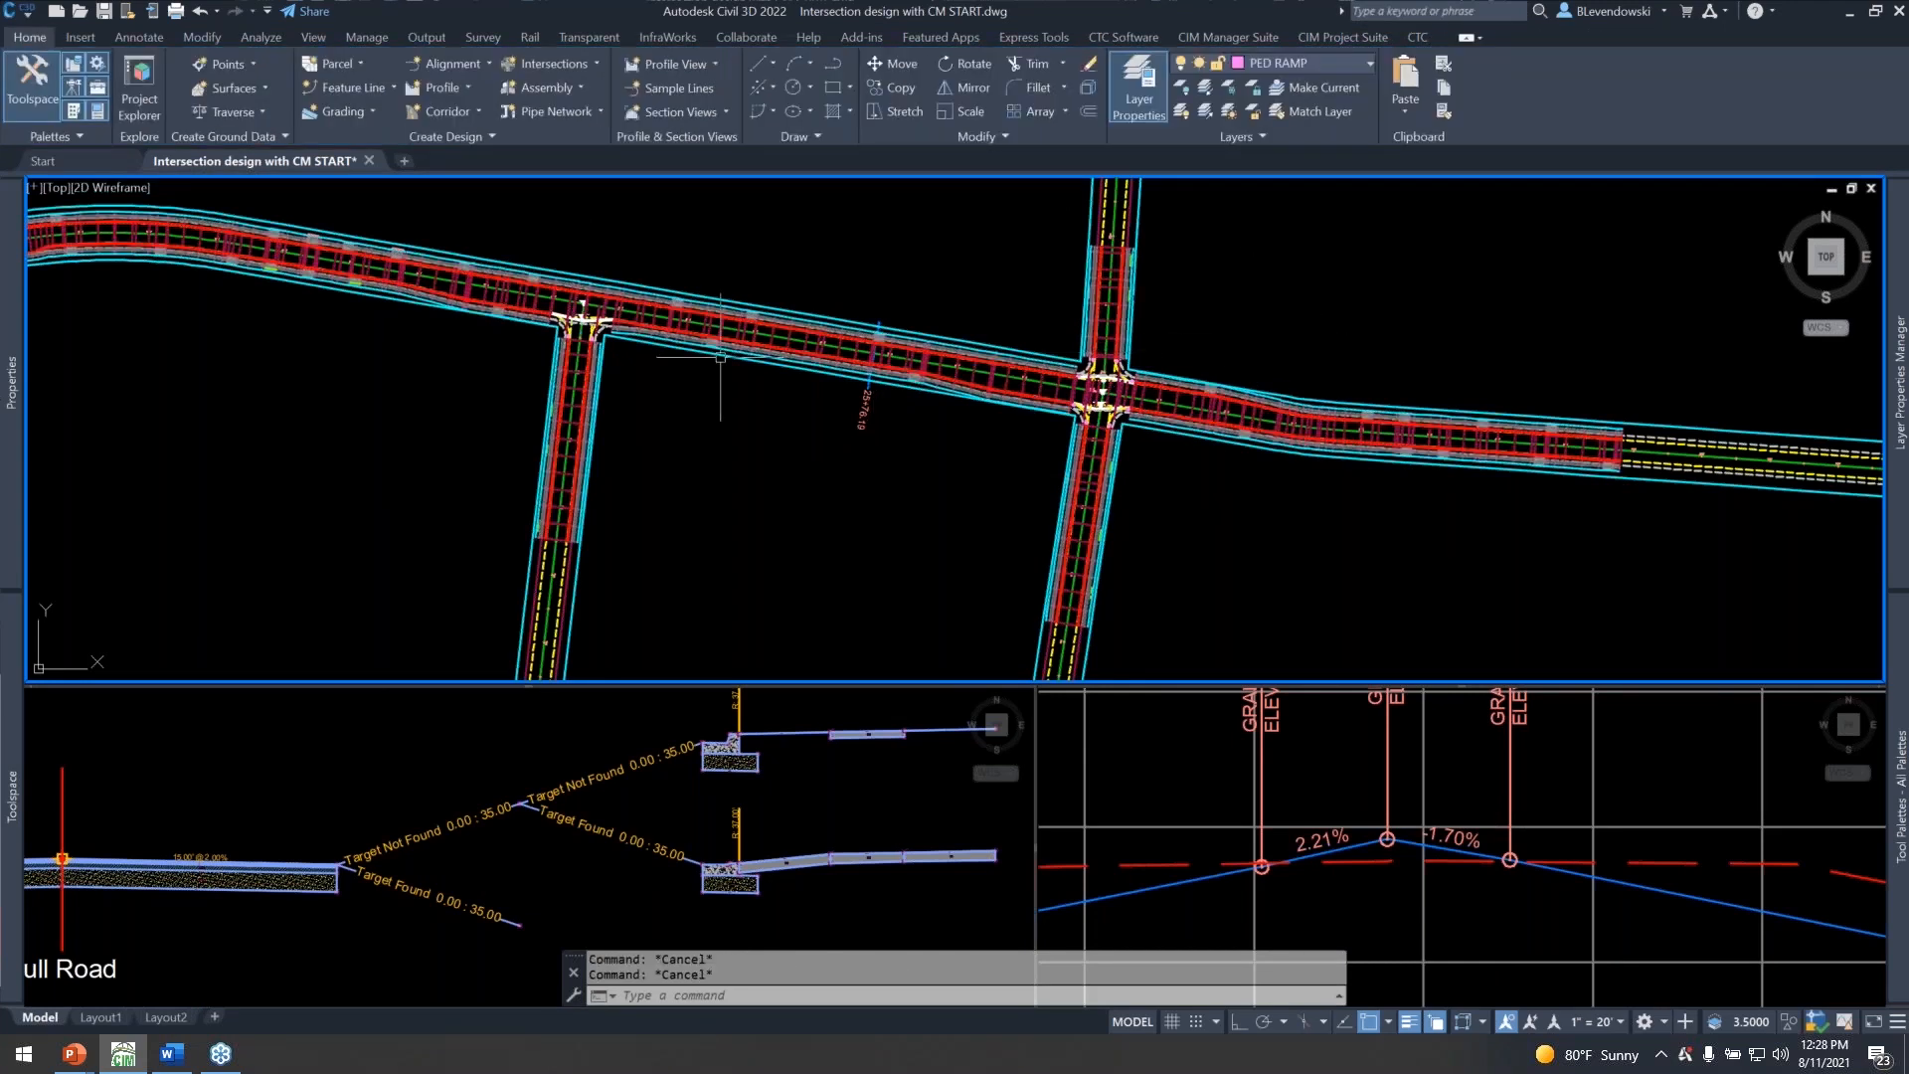
Save the drawing and run CMAP_SETUP on the Main Street corridor to open its target mapping.
scroll(647, 368, up, 2)
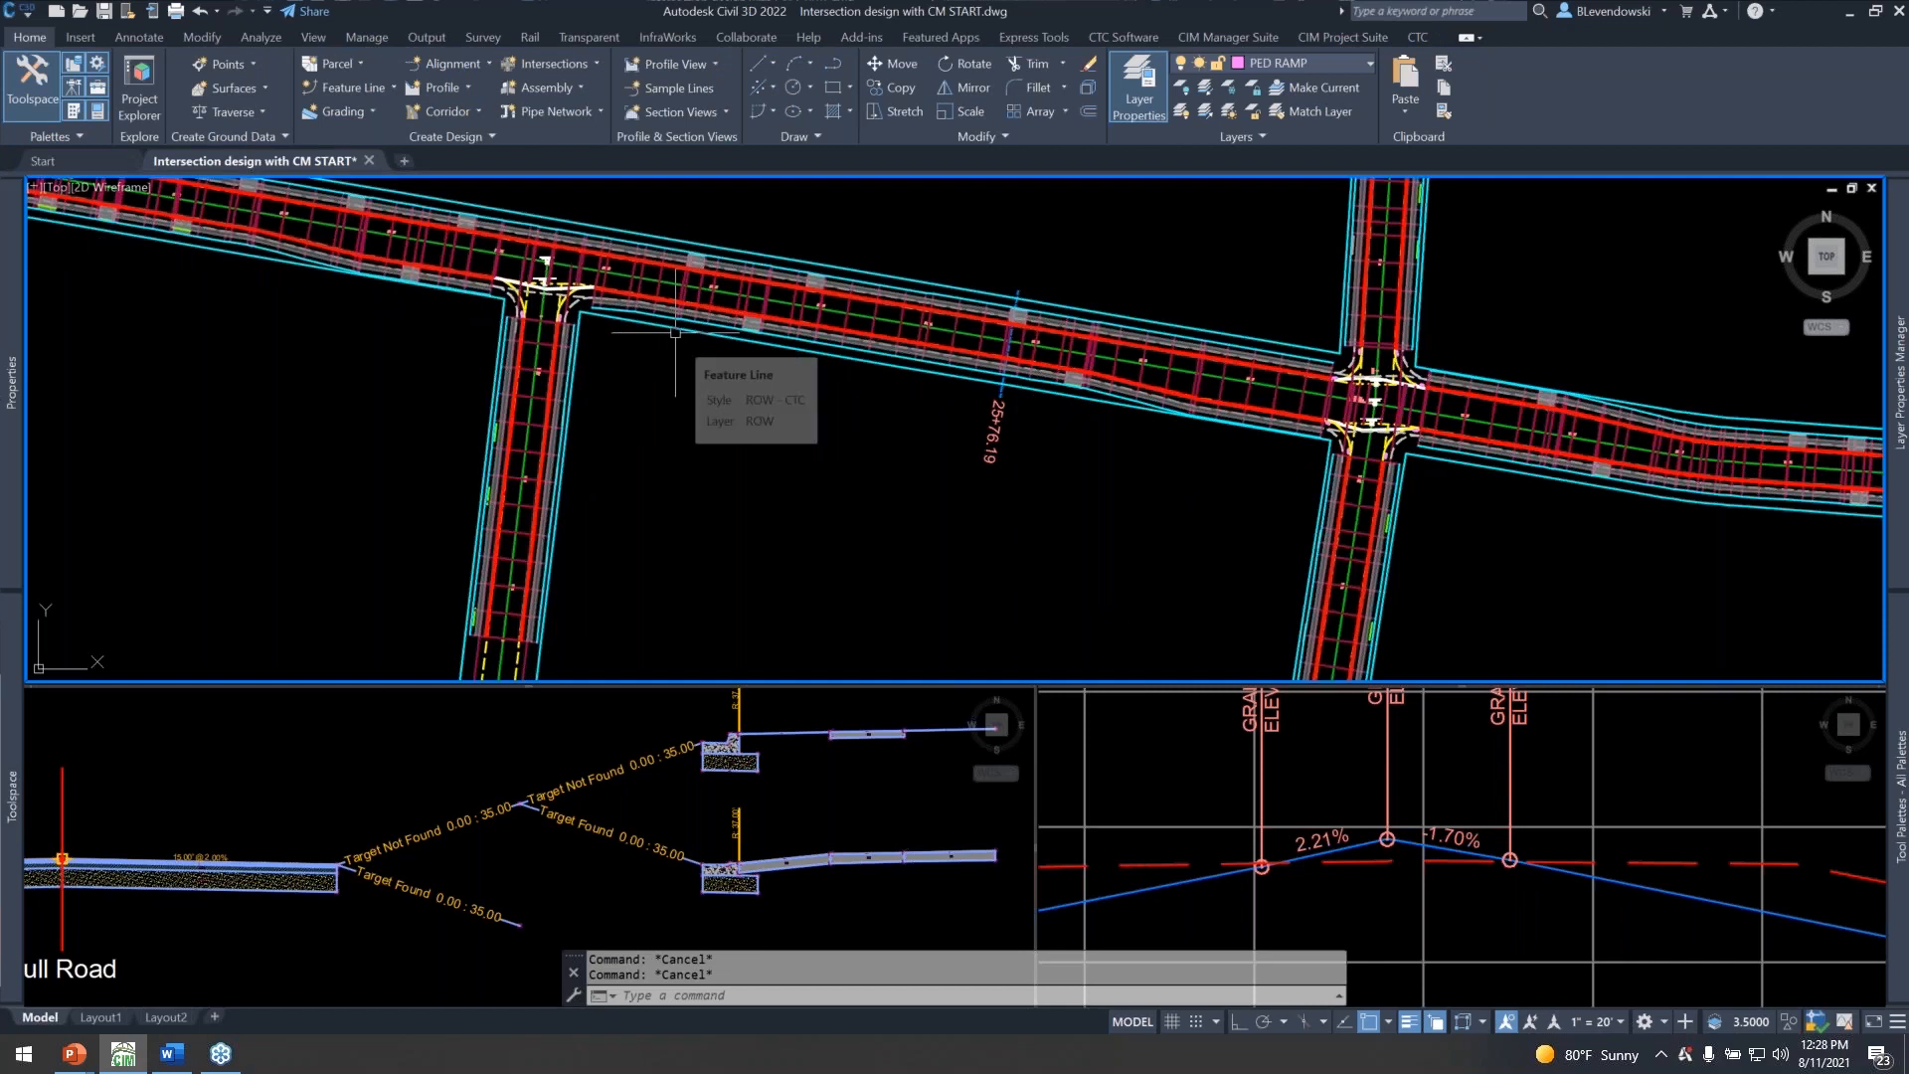
click(104, 12)
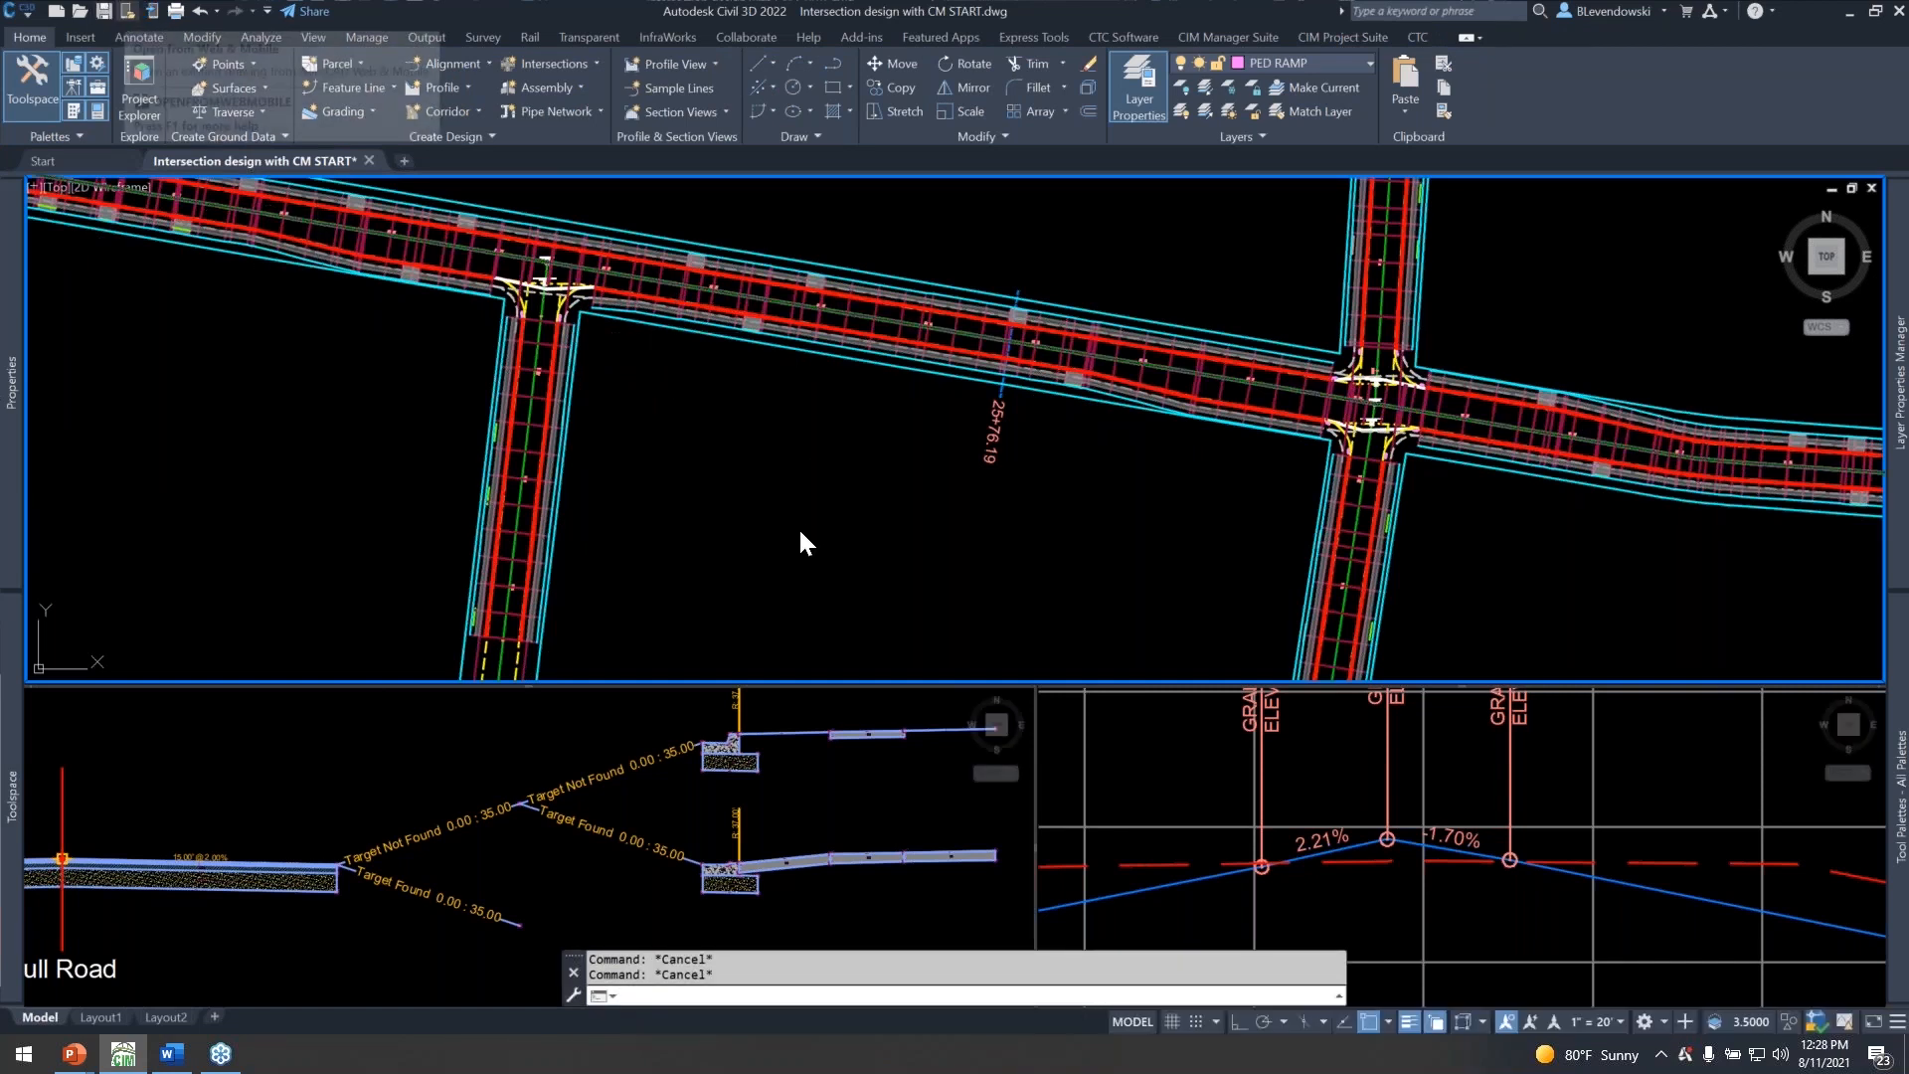
text(CMAP_SETUP)
key(Return)
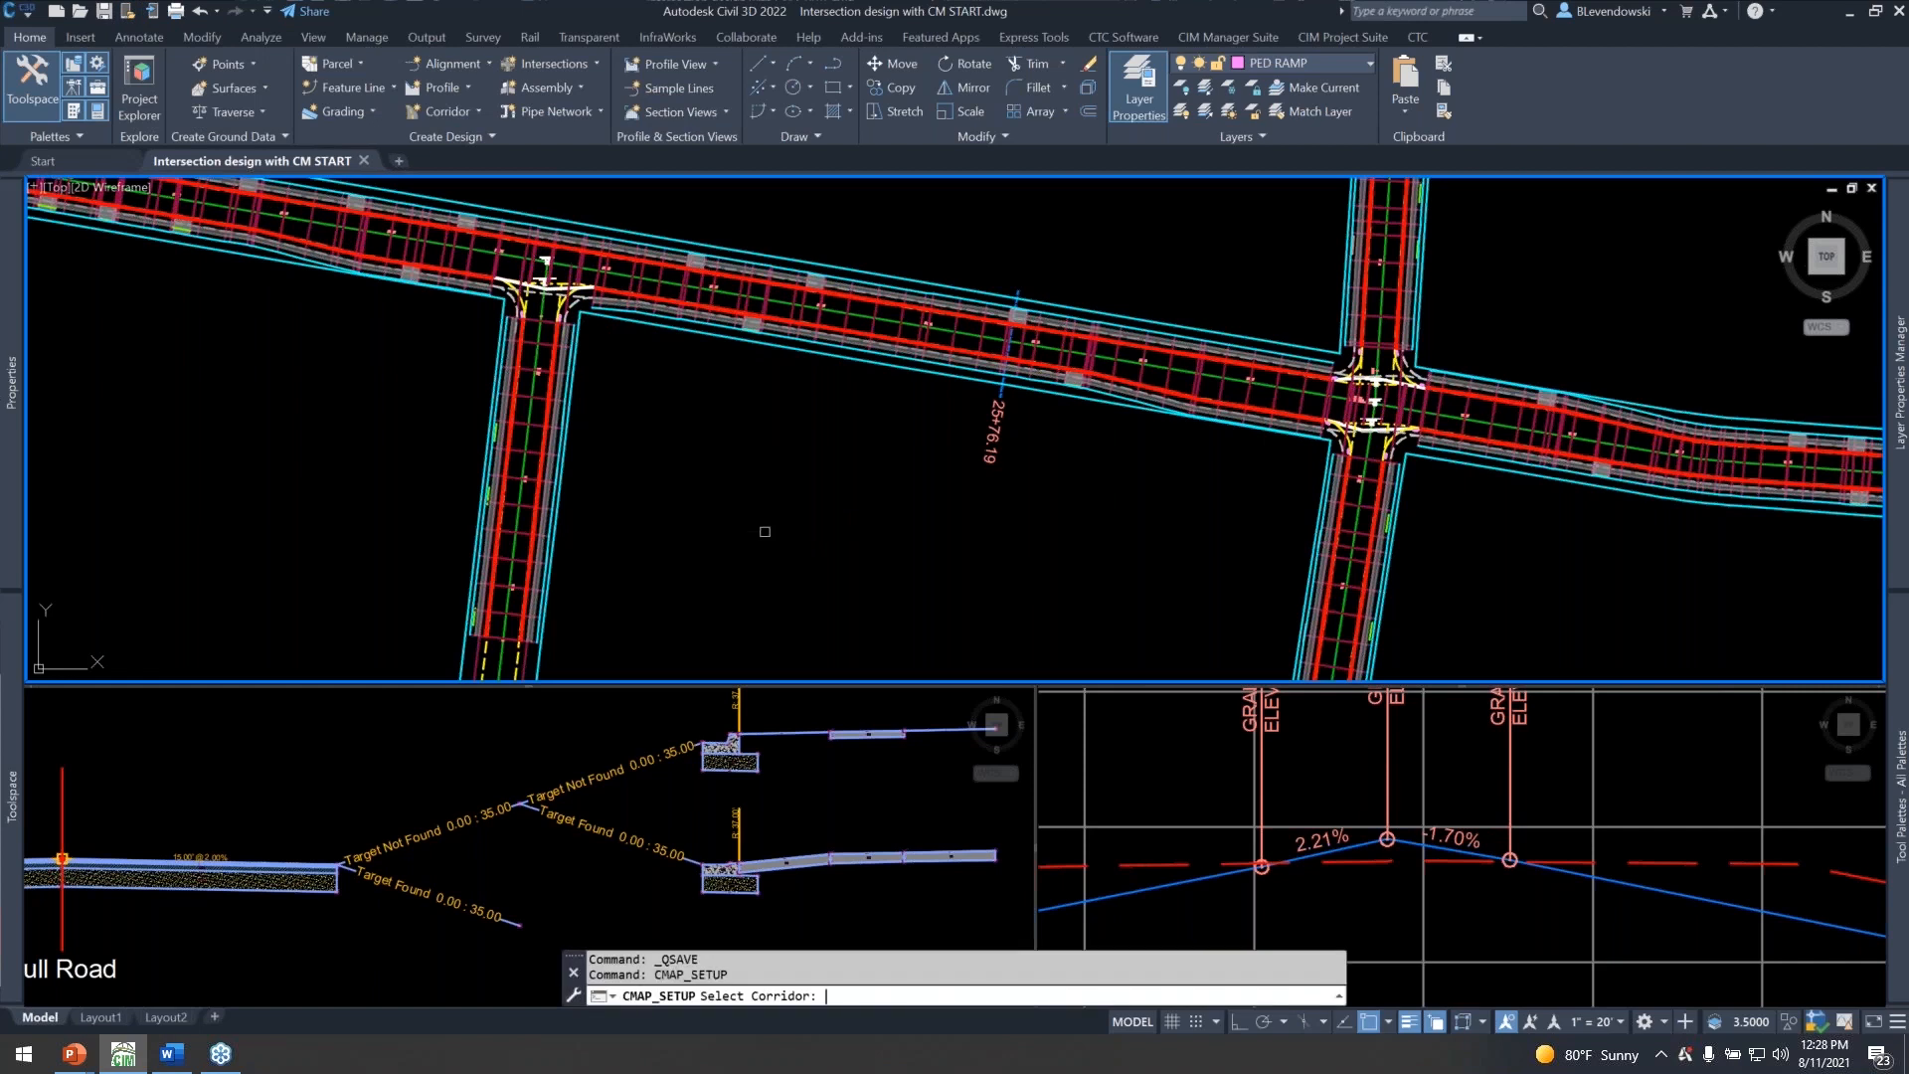
scroll(775, 293, up, 2)
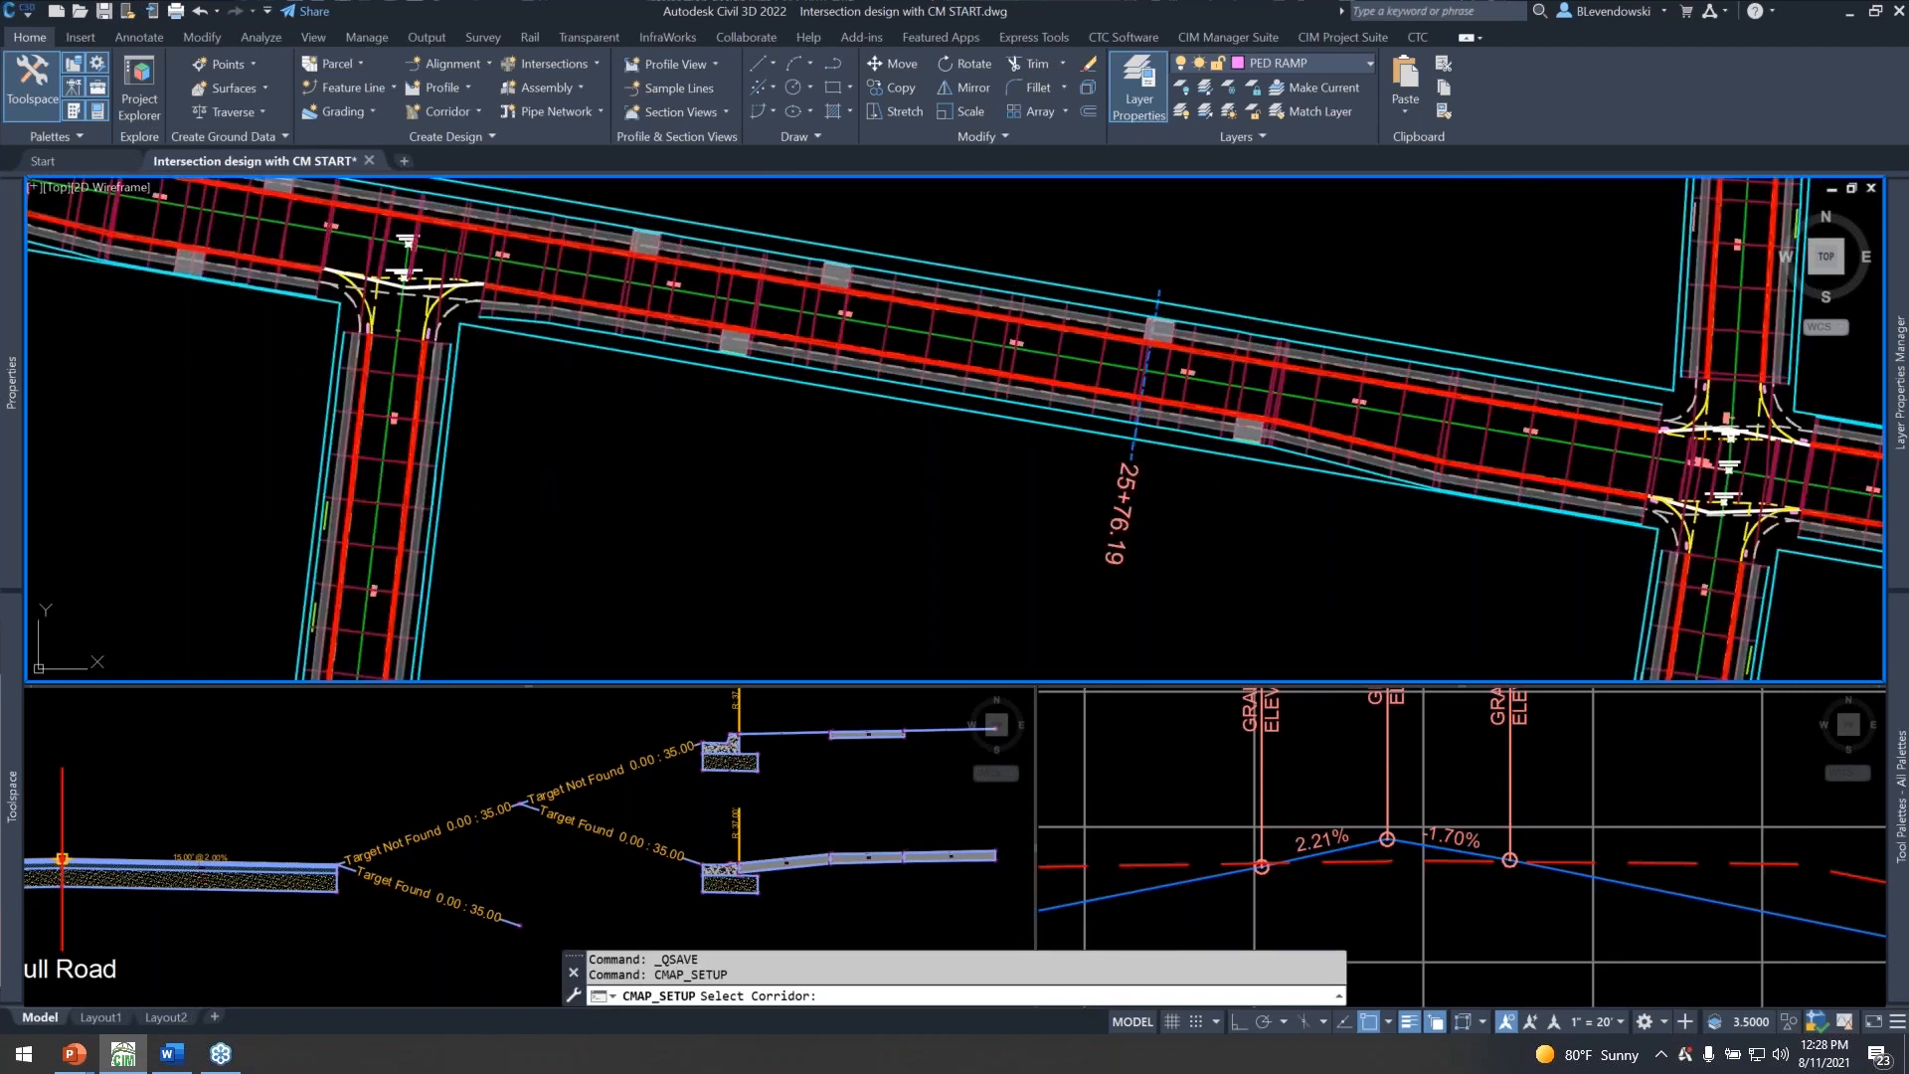
click(679, 282)
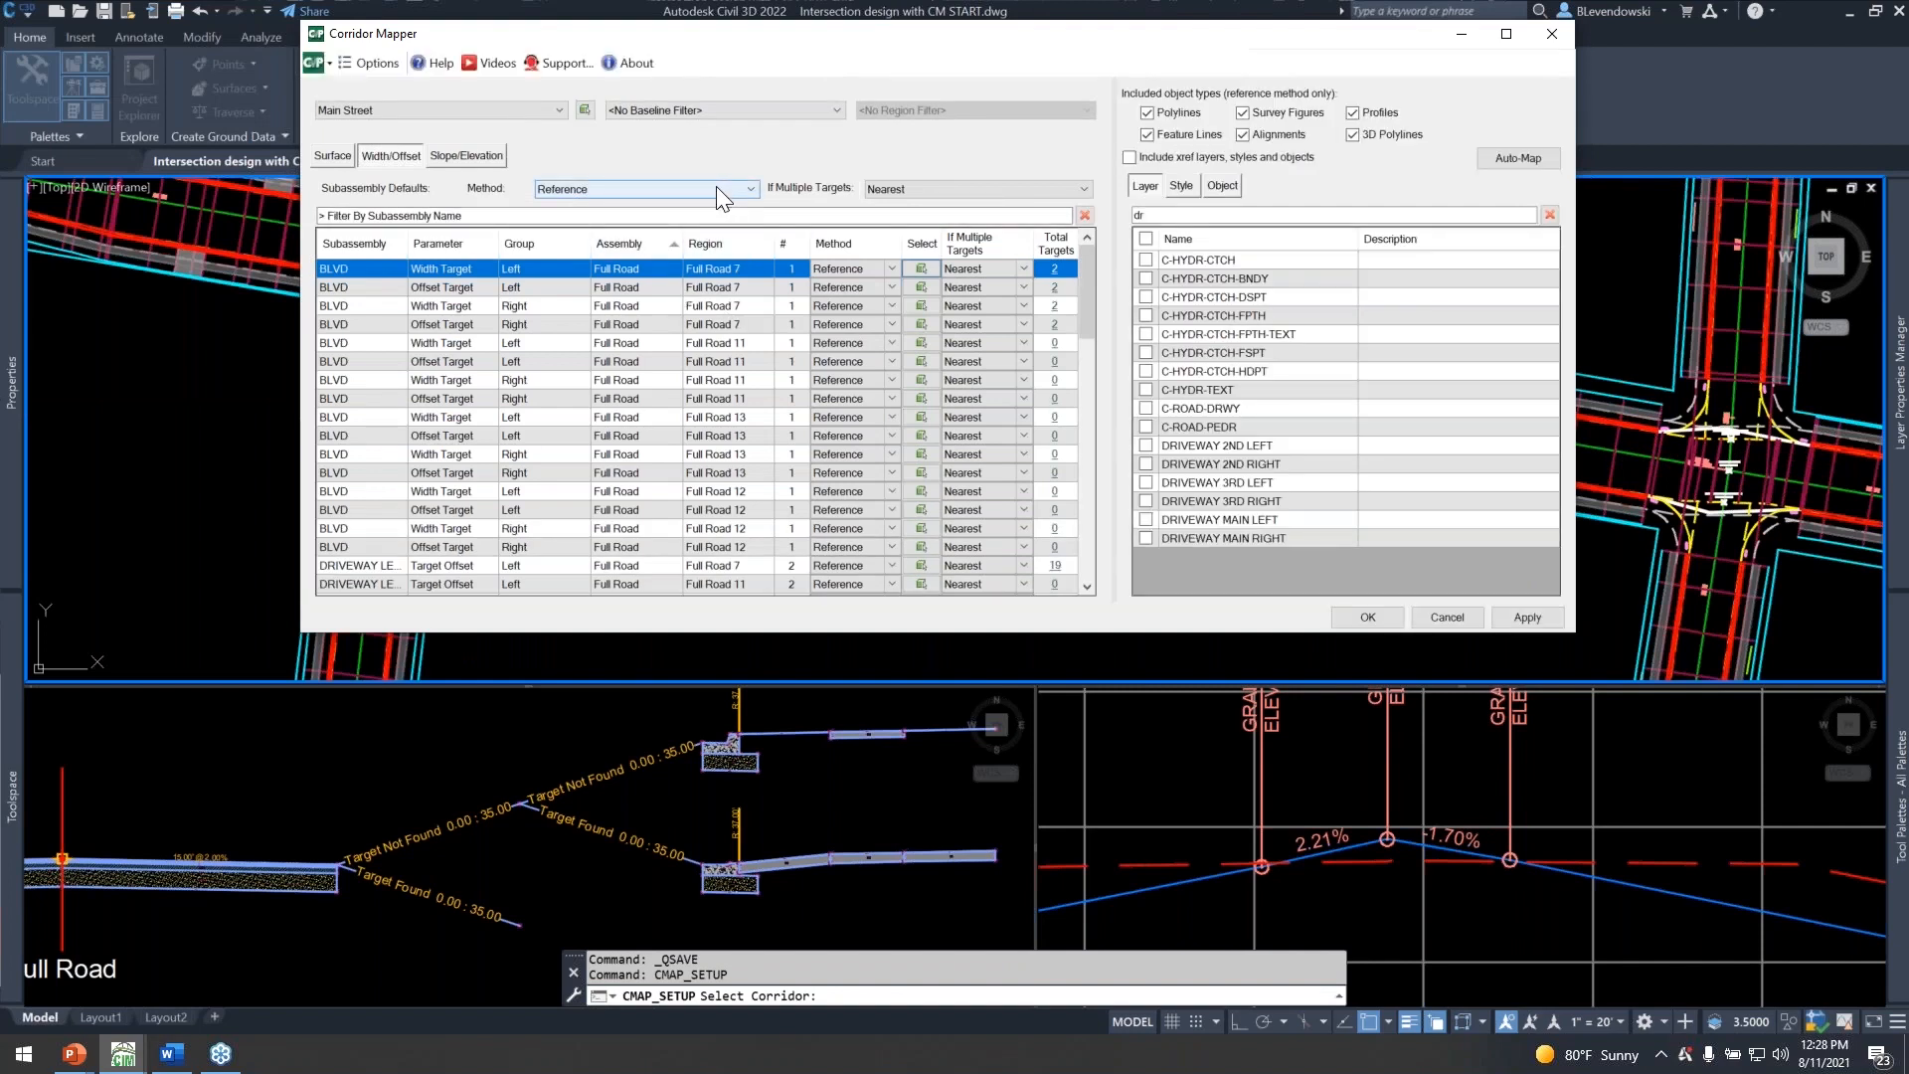
Filter the width and offset targets to the 2nd Ave baseline to review them, and return to no baseline filter.
click(682, 111)
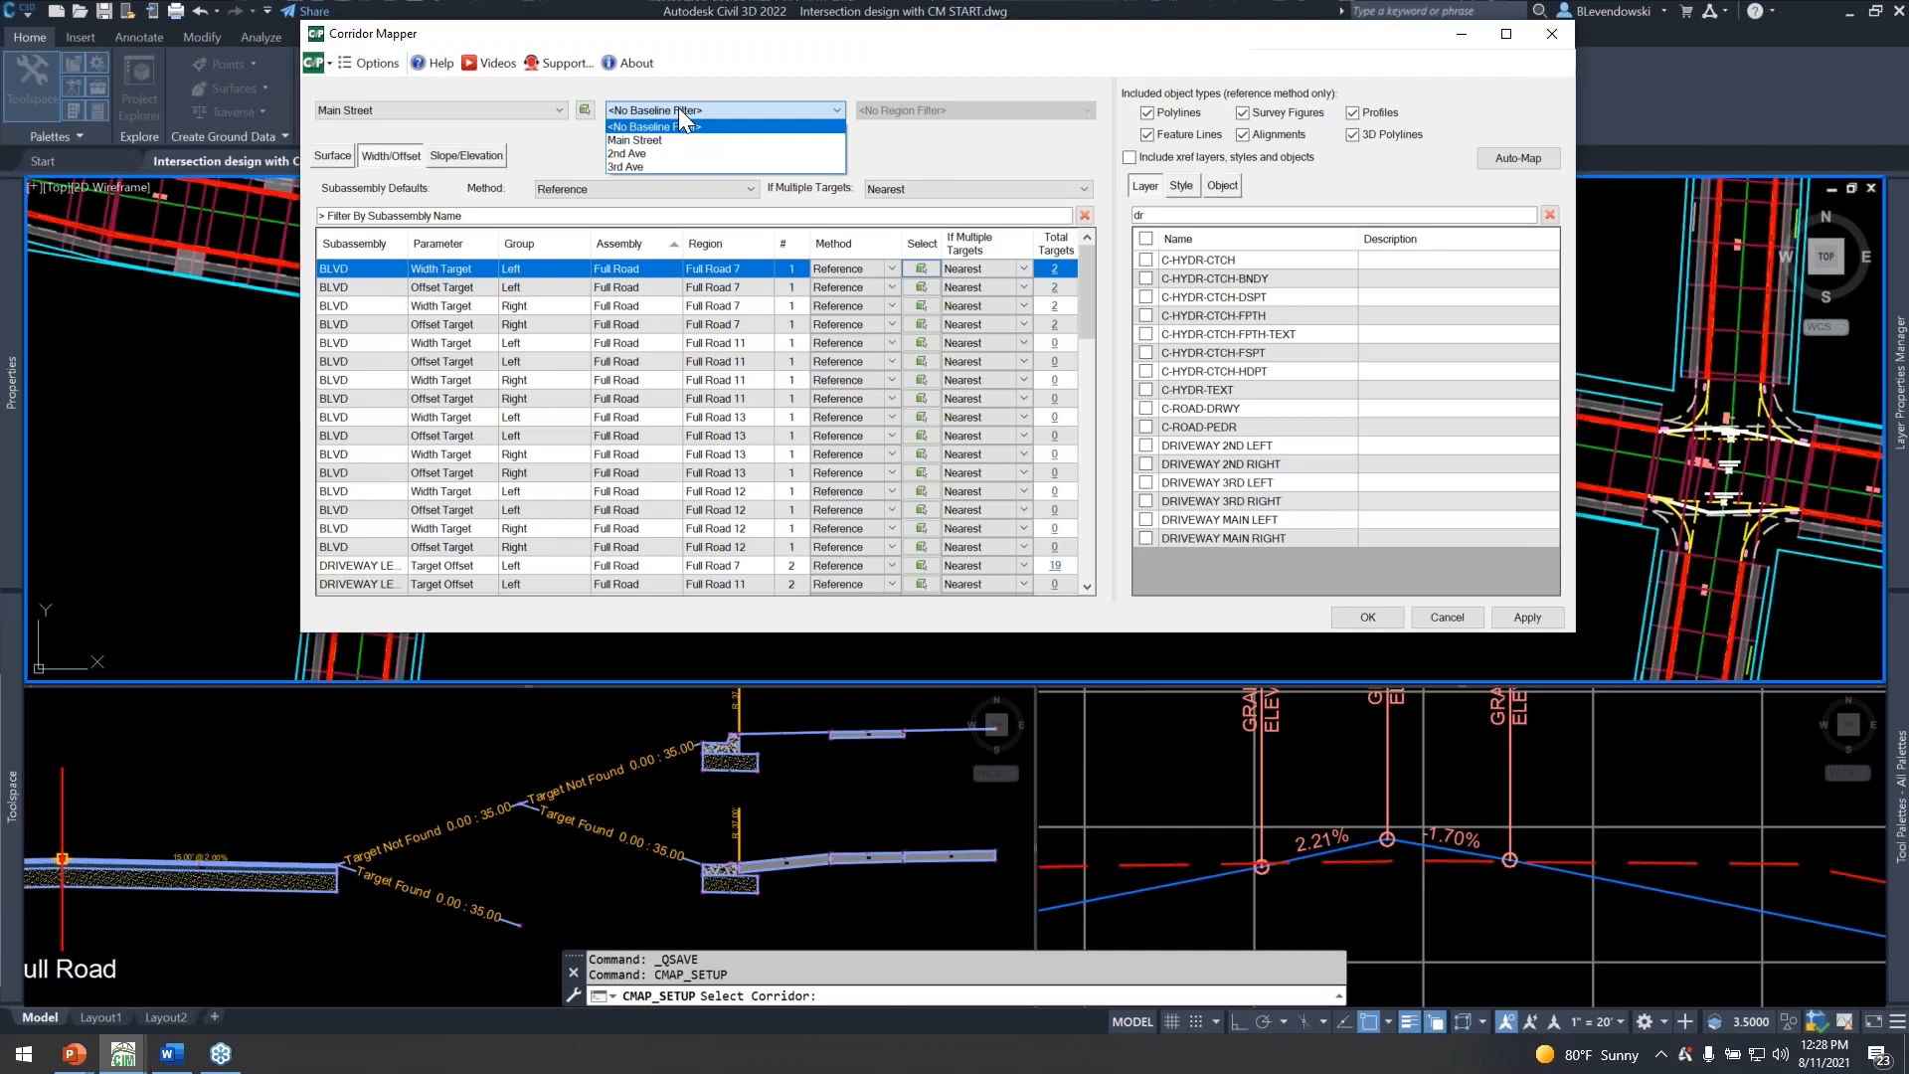
click(636, 155)
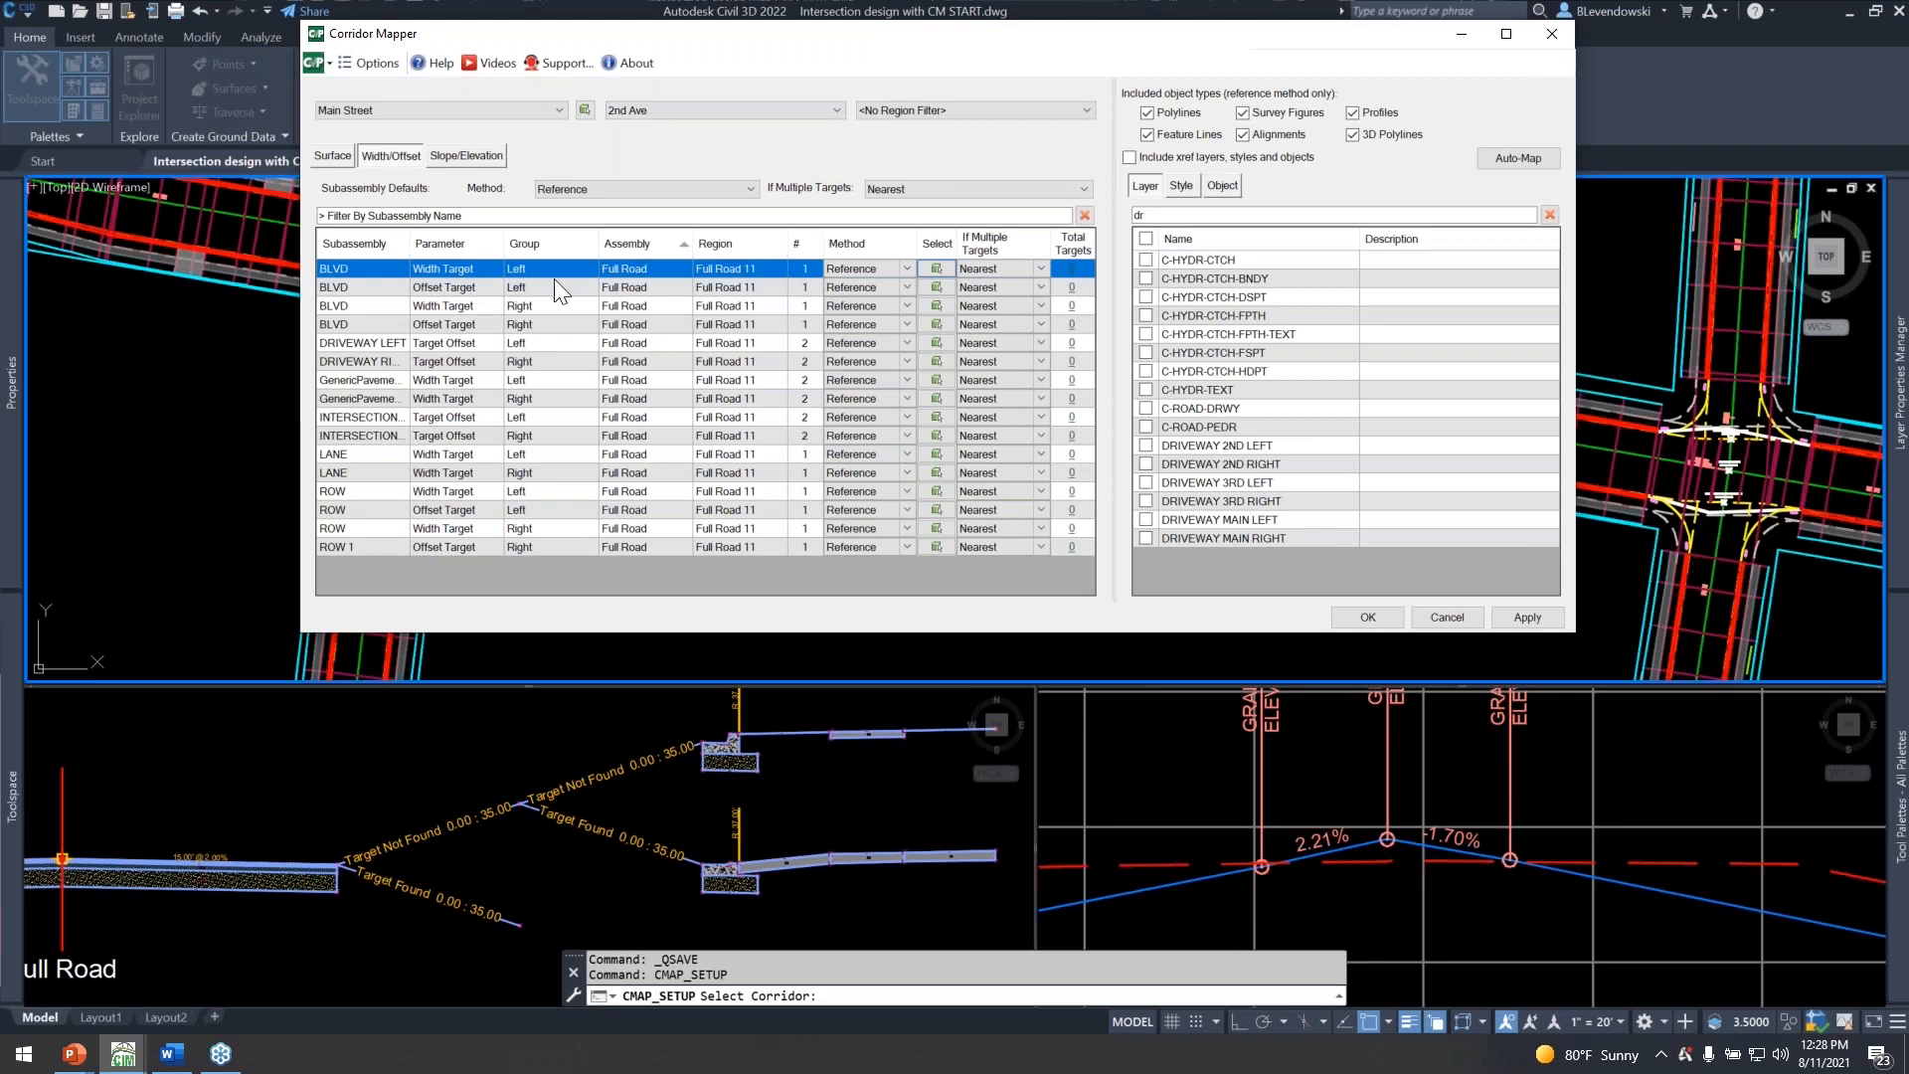
click(666, 112)
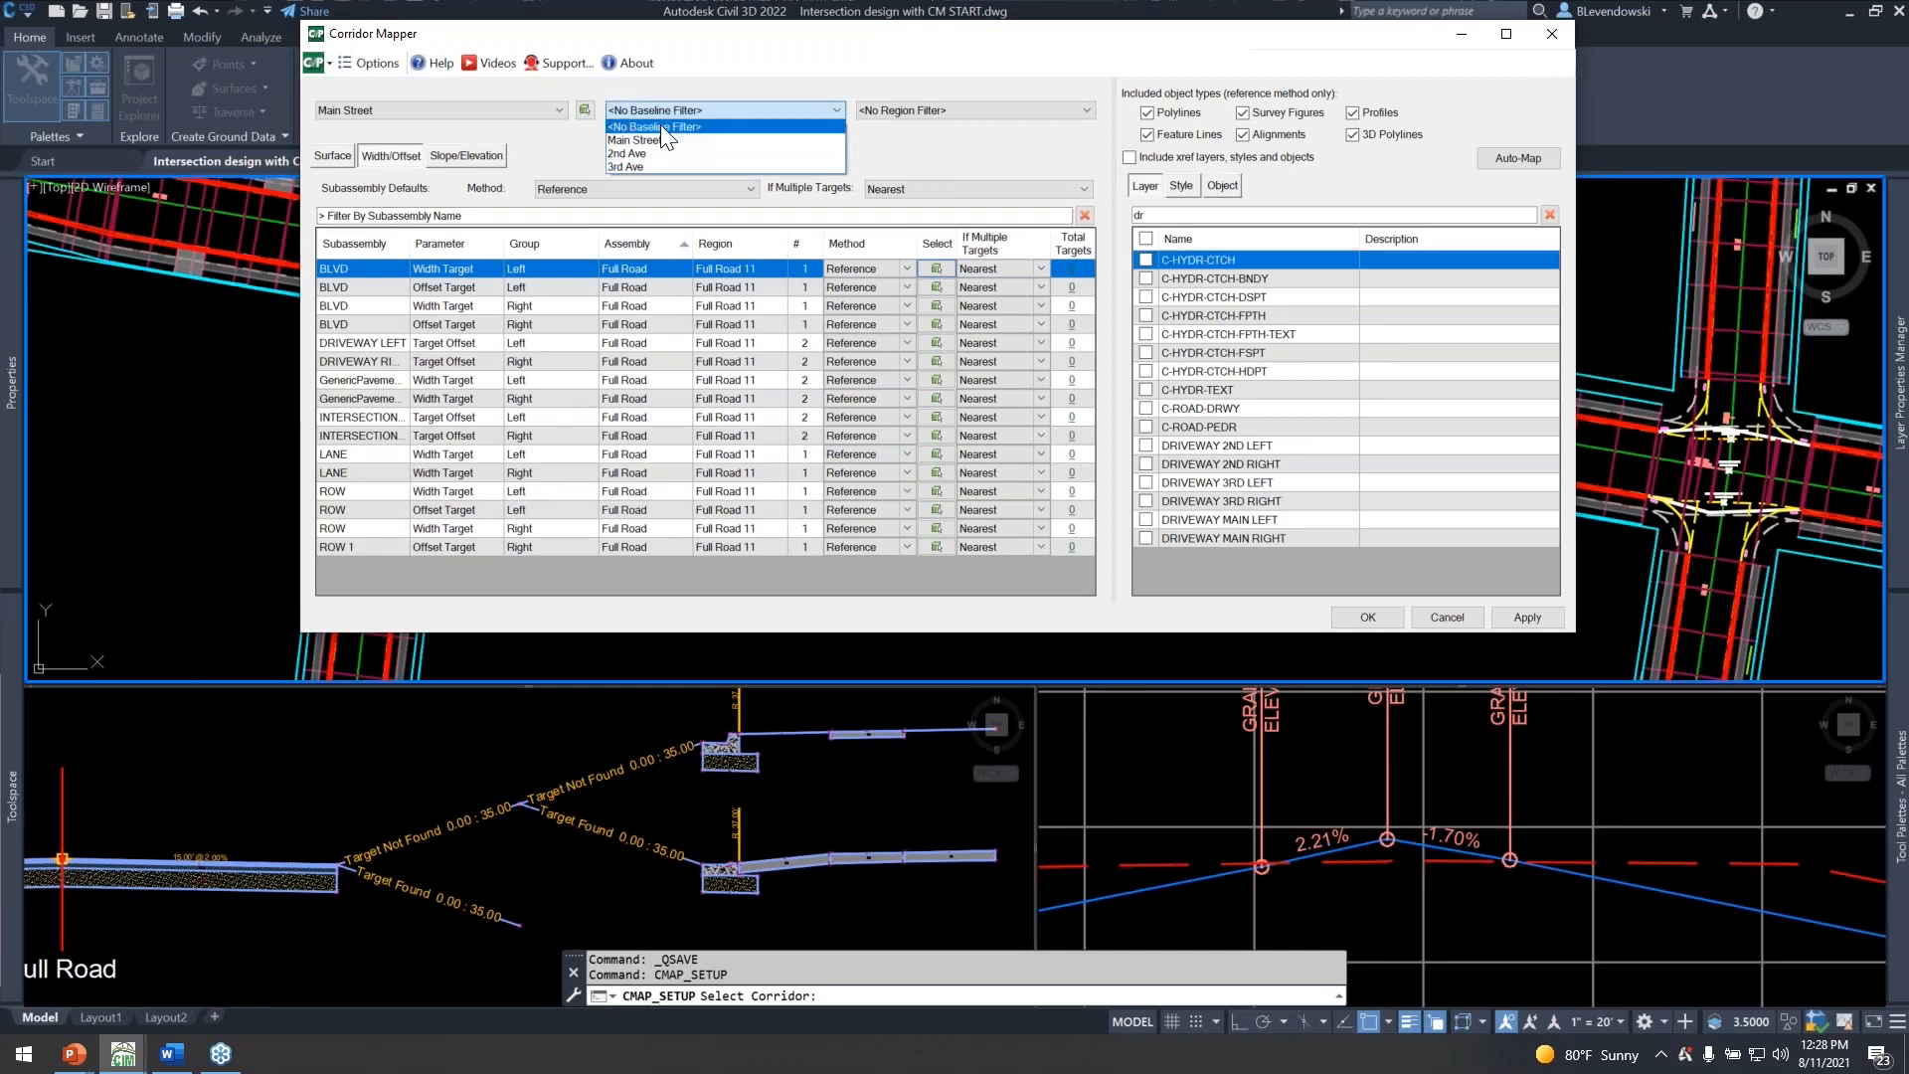
click(660, 123)
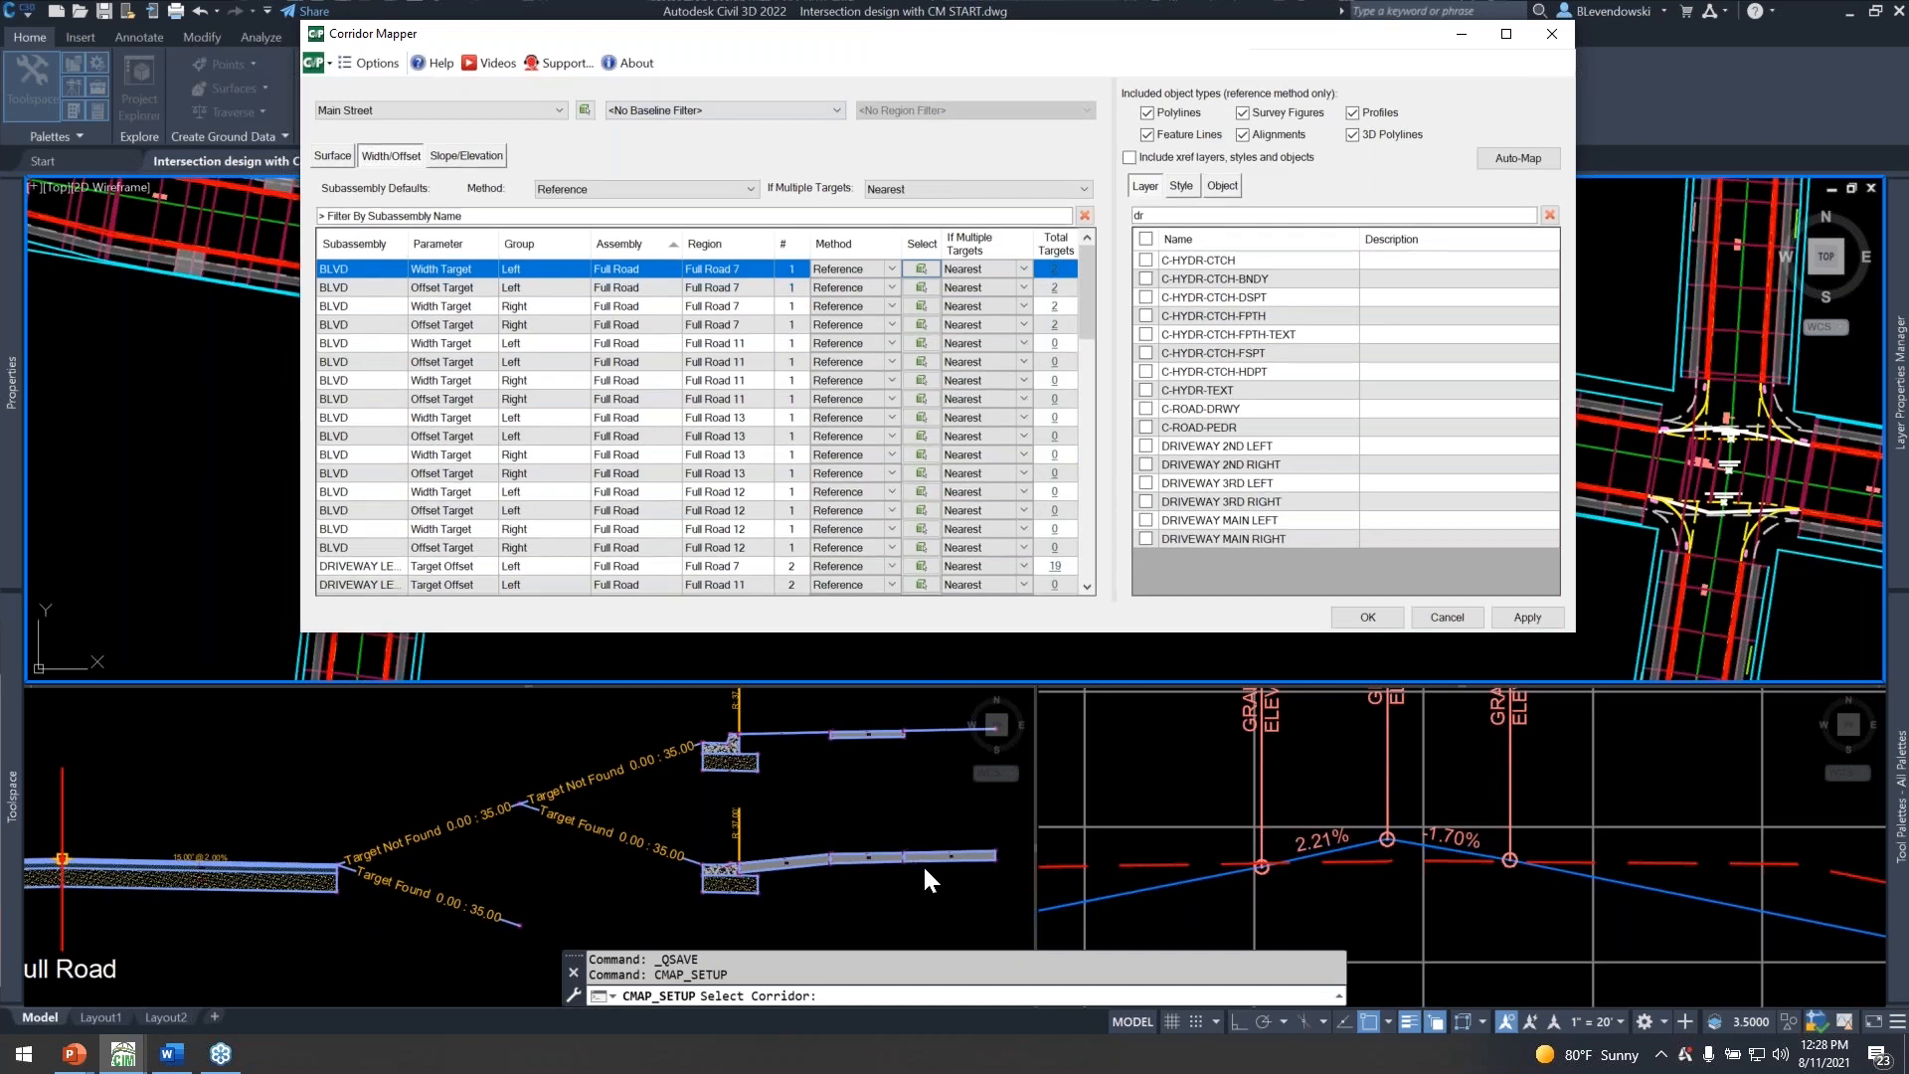
Widen the Subassembly column and check which layer is mapped to the DRIVEWAY LEFT target of region Full Road 7.
drag(407, 242, 453, 241)
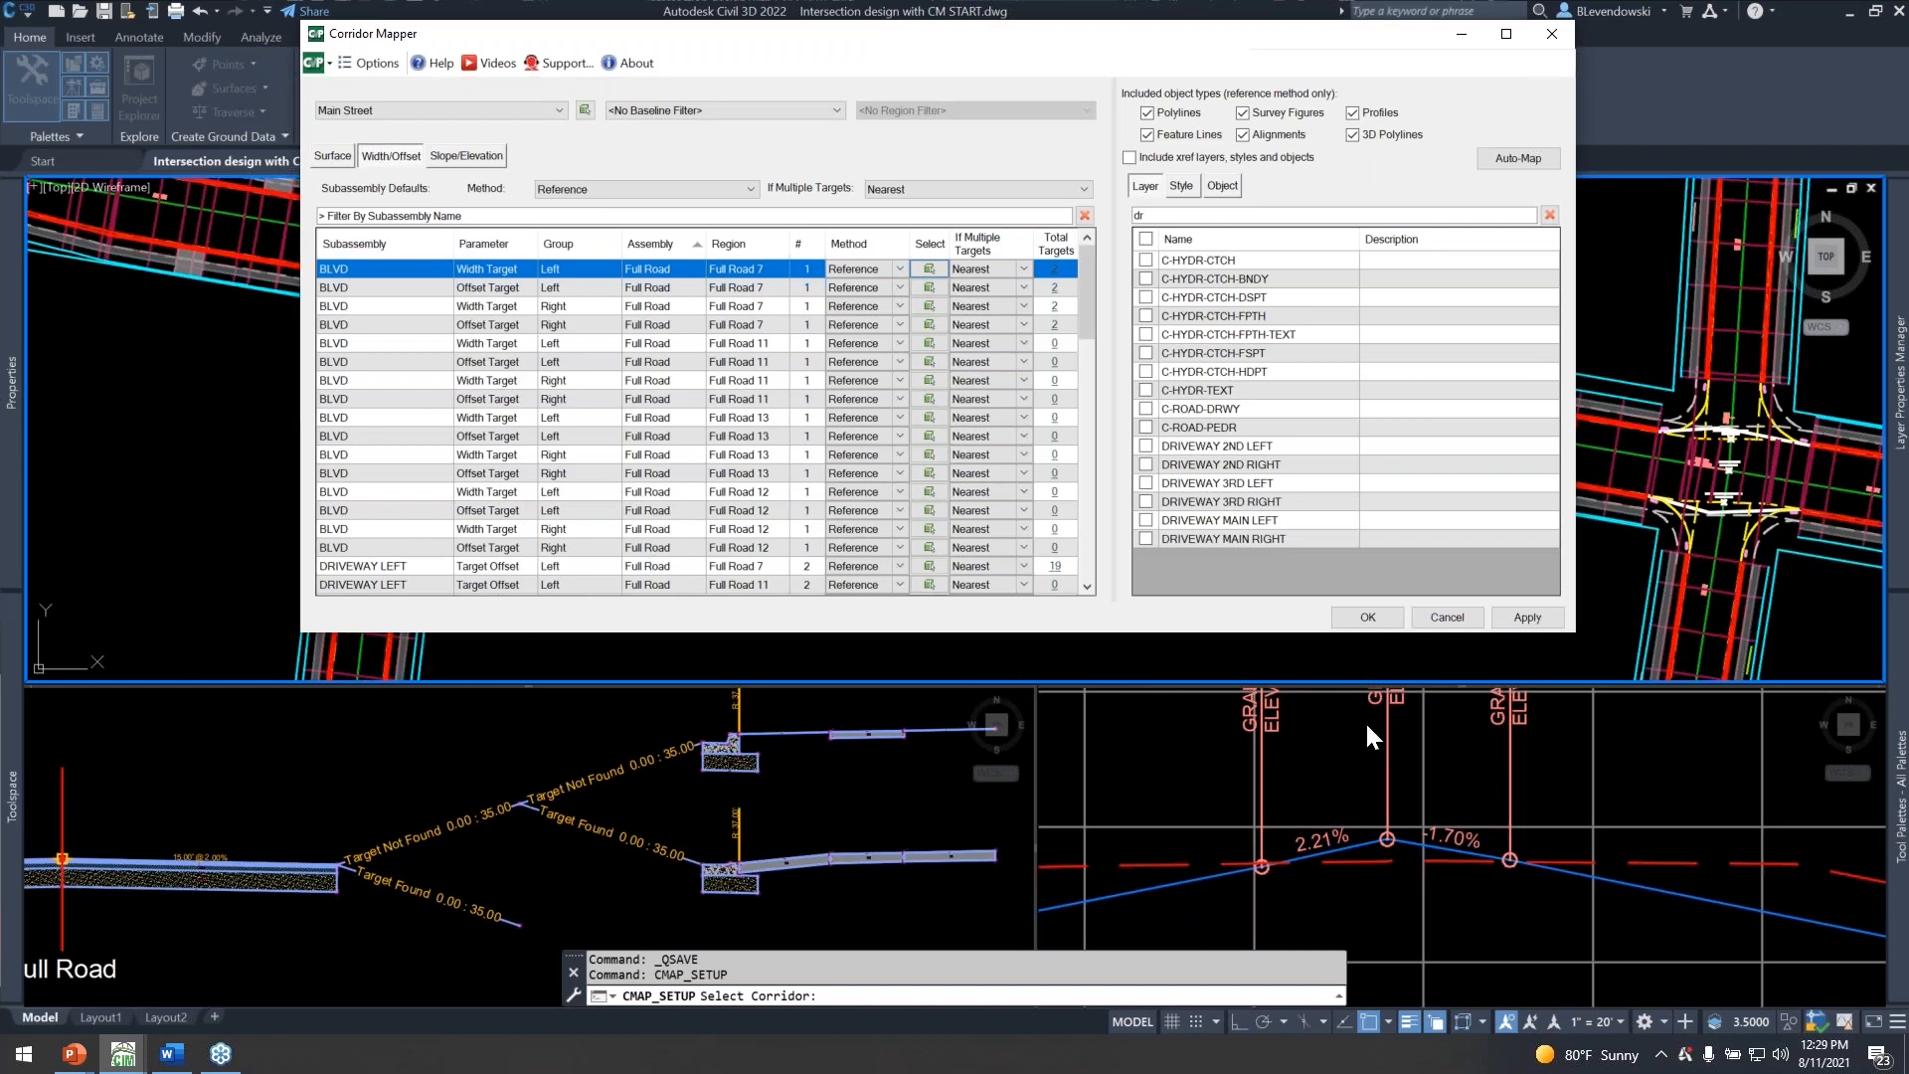
scroll(487, 557, down, 2)
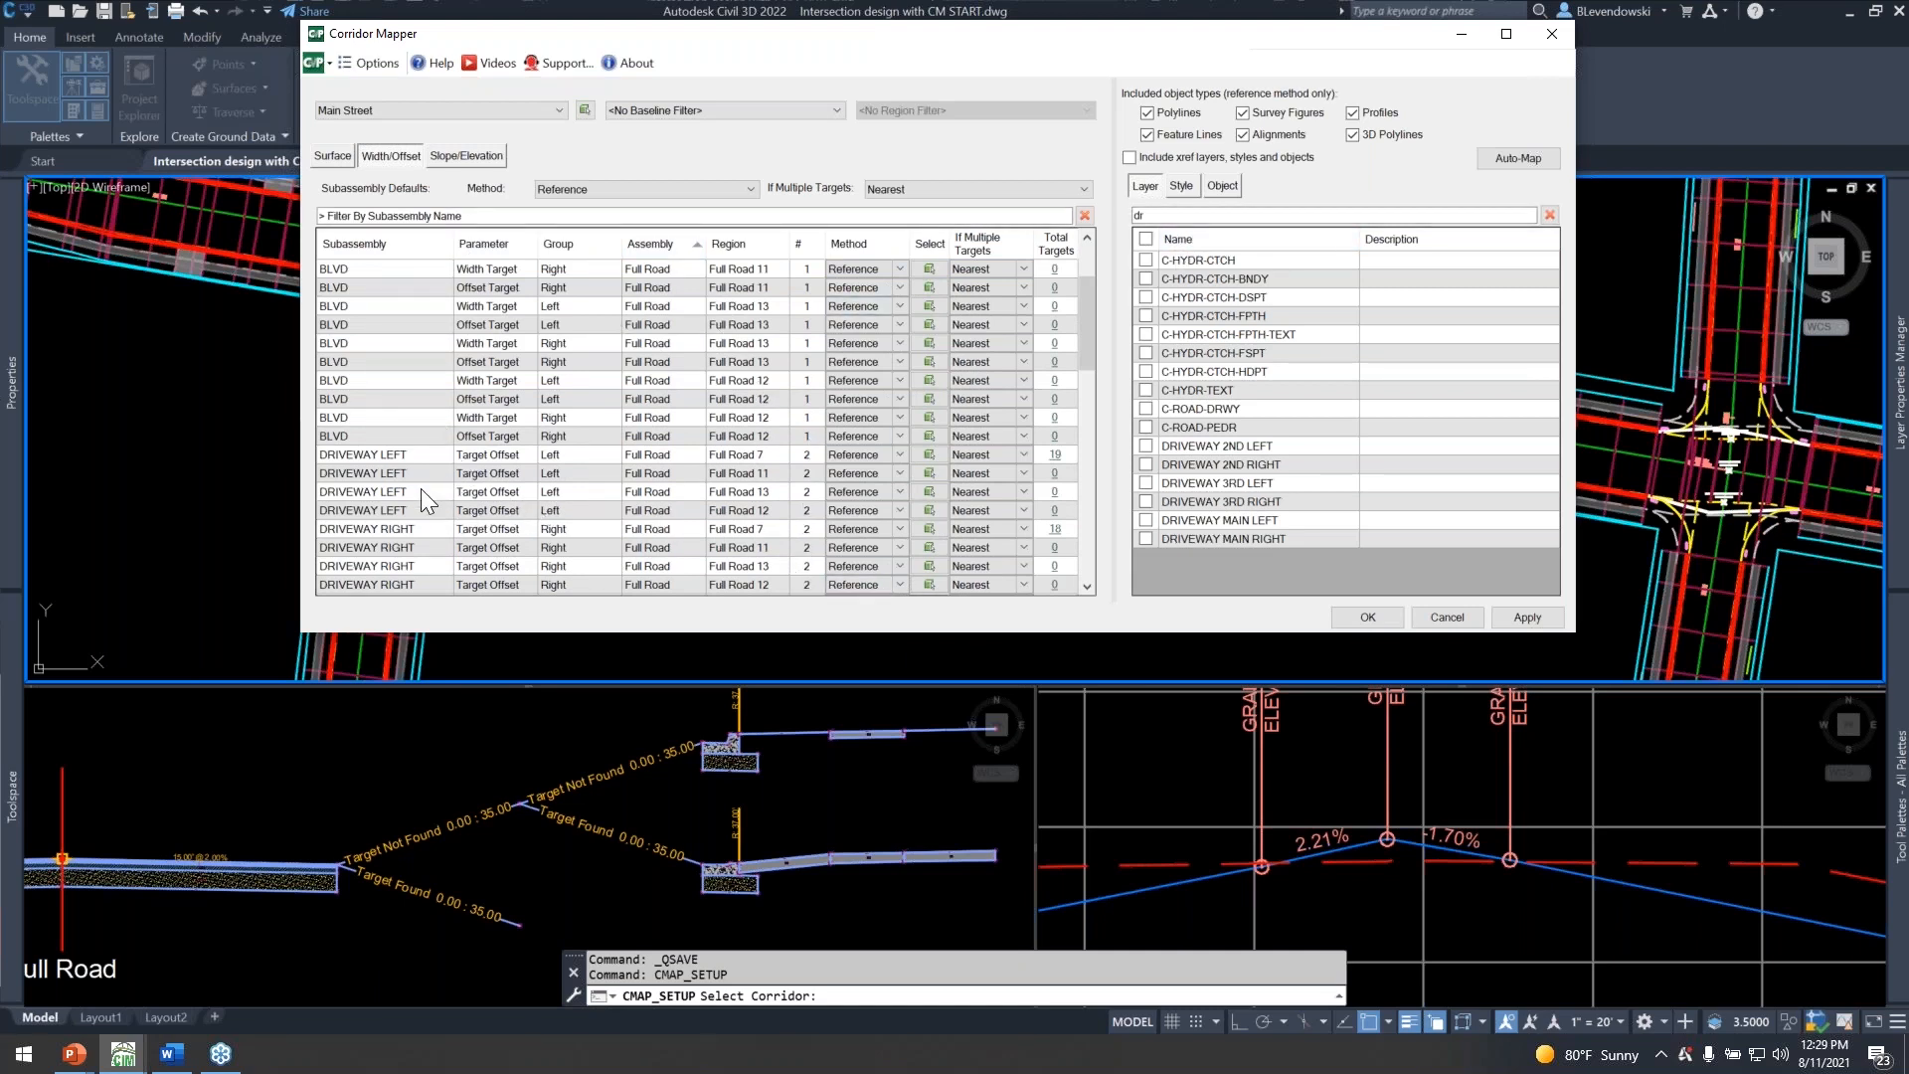
click(406, 455)
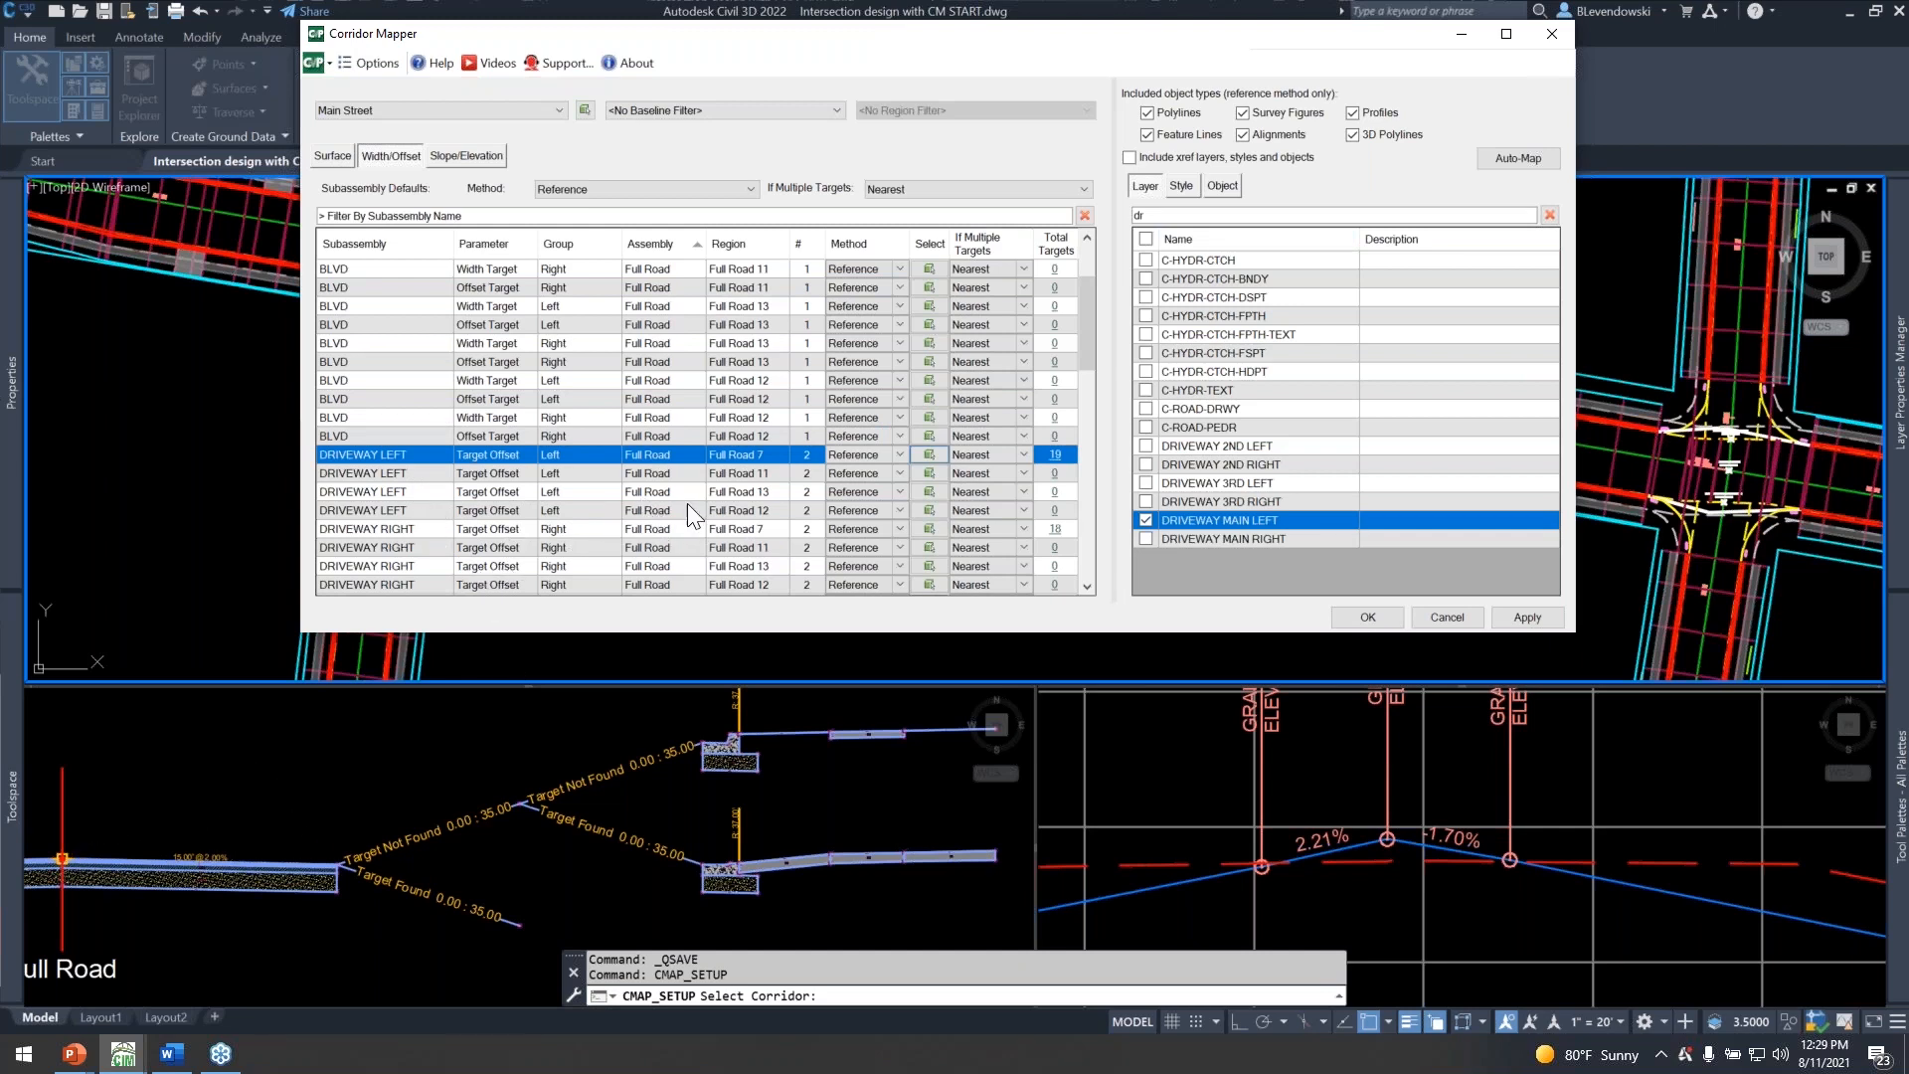
click(1056, 458)
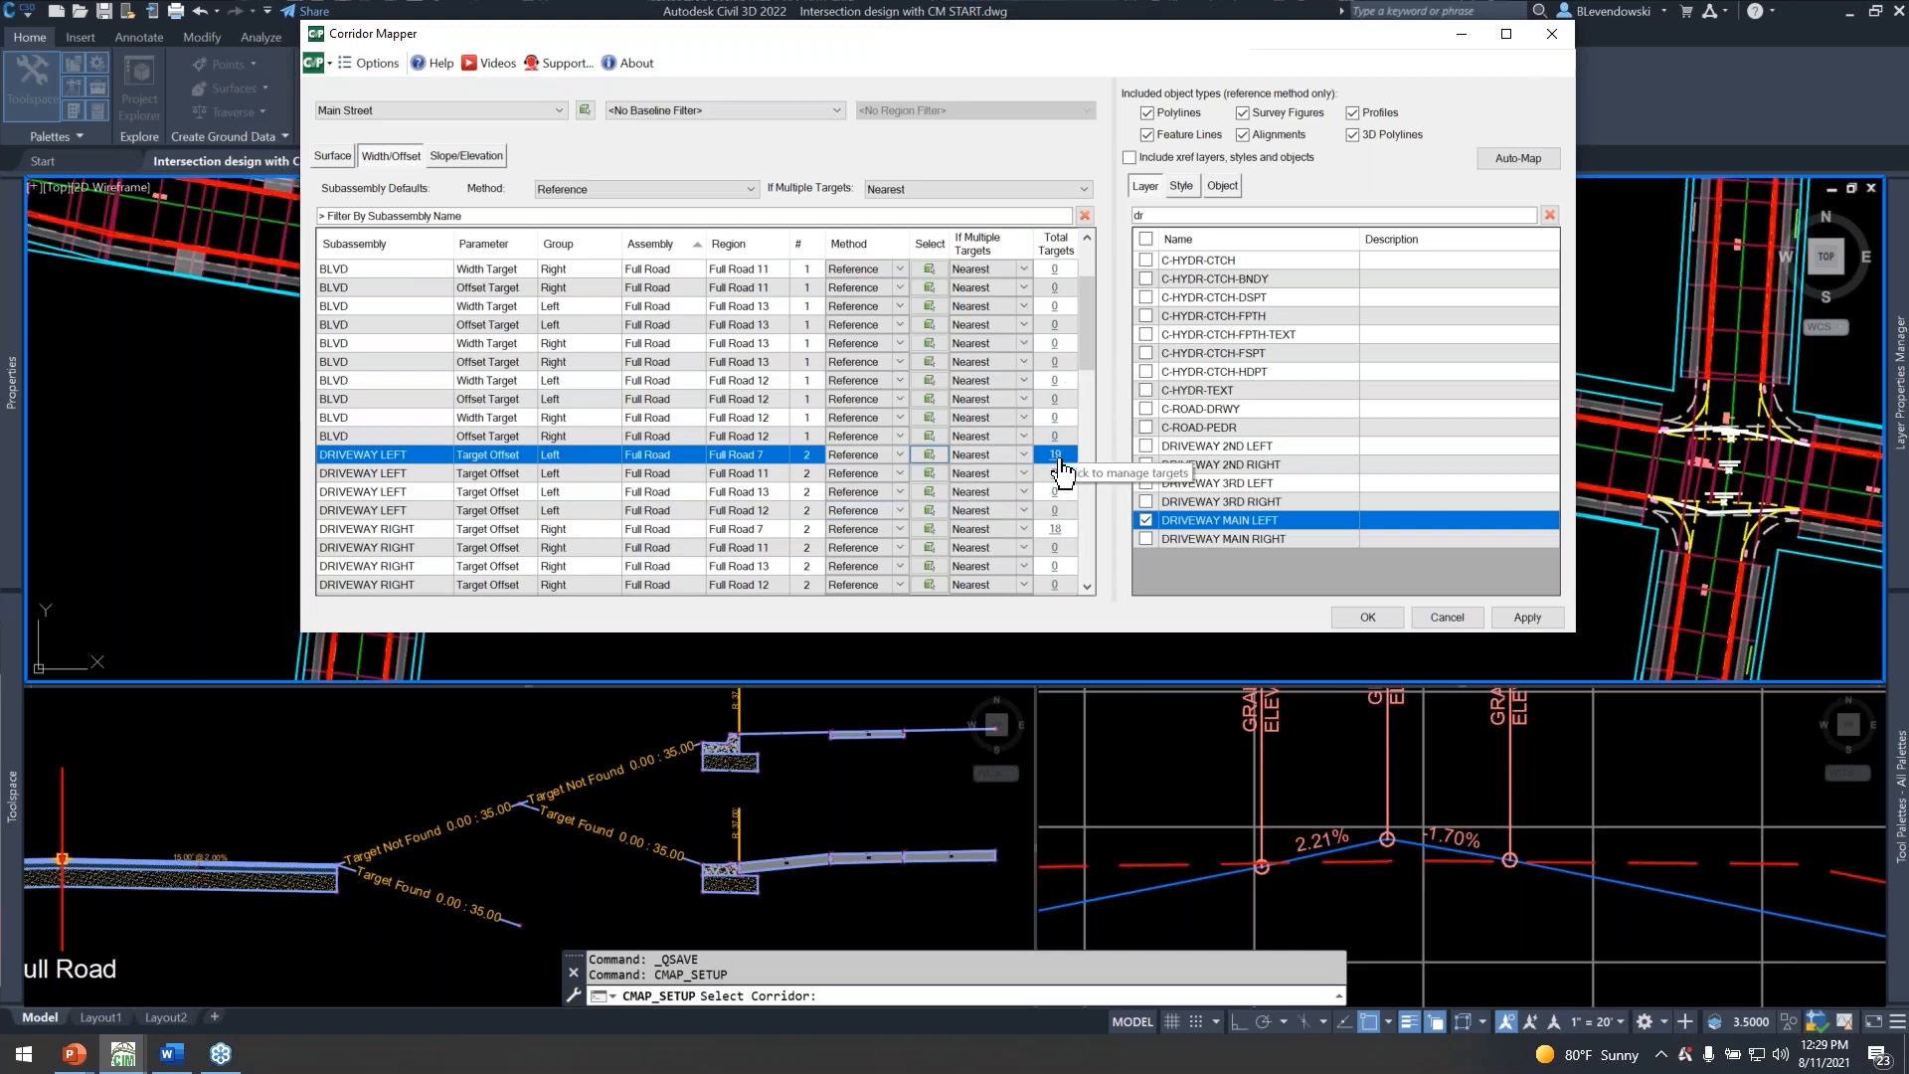
Filter to the 2nd Ave baseline and map its DRIVEWAY LEFT and DRIVEWAY RIGHT targets to layers DRIVEWAY 2ND LEFT and DRIVEWAY 2ND RIGHT.
click(672, 111)
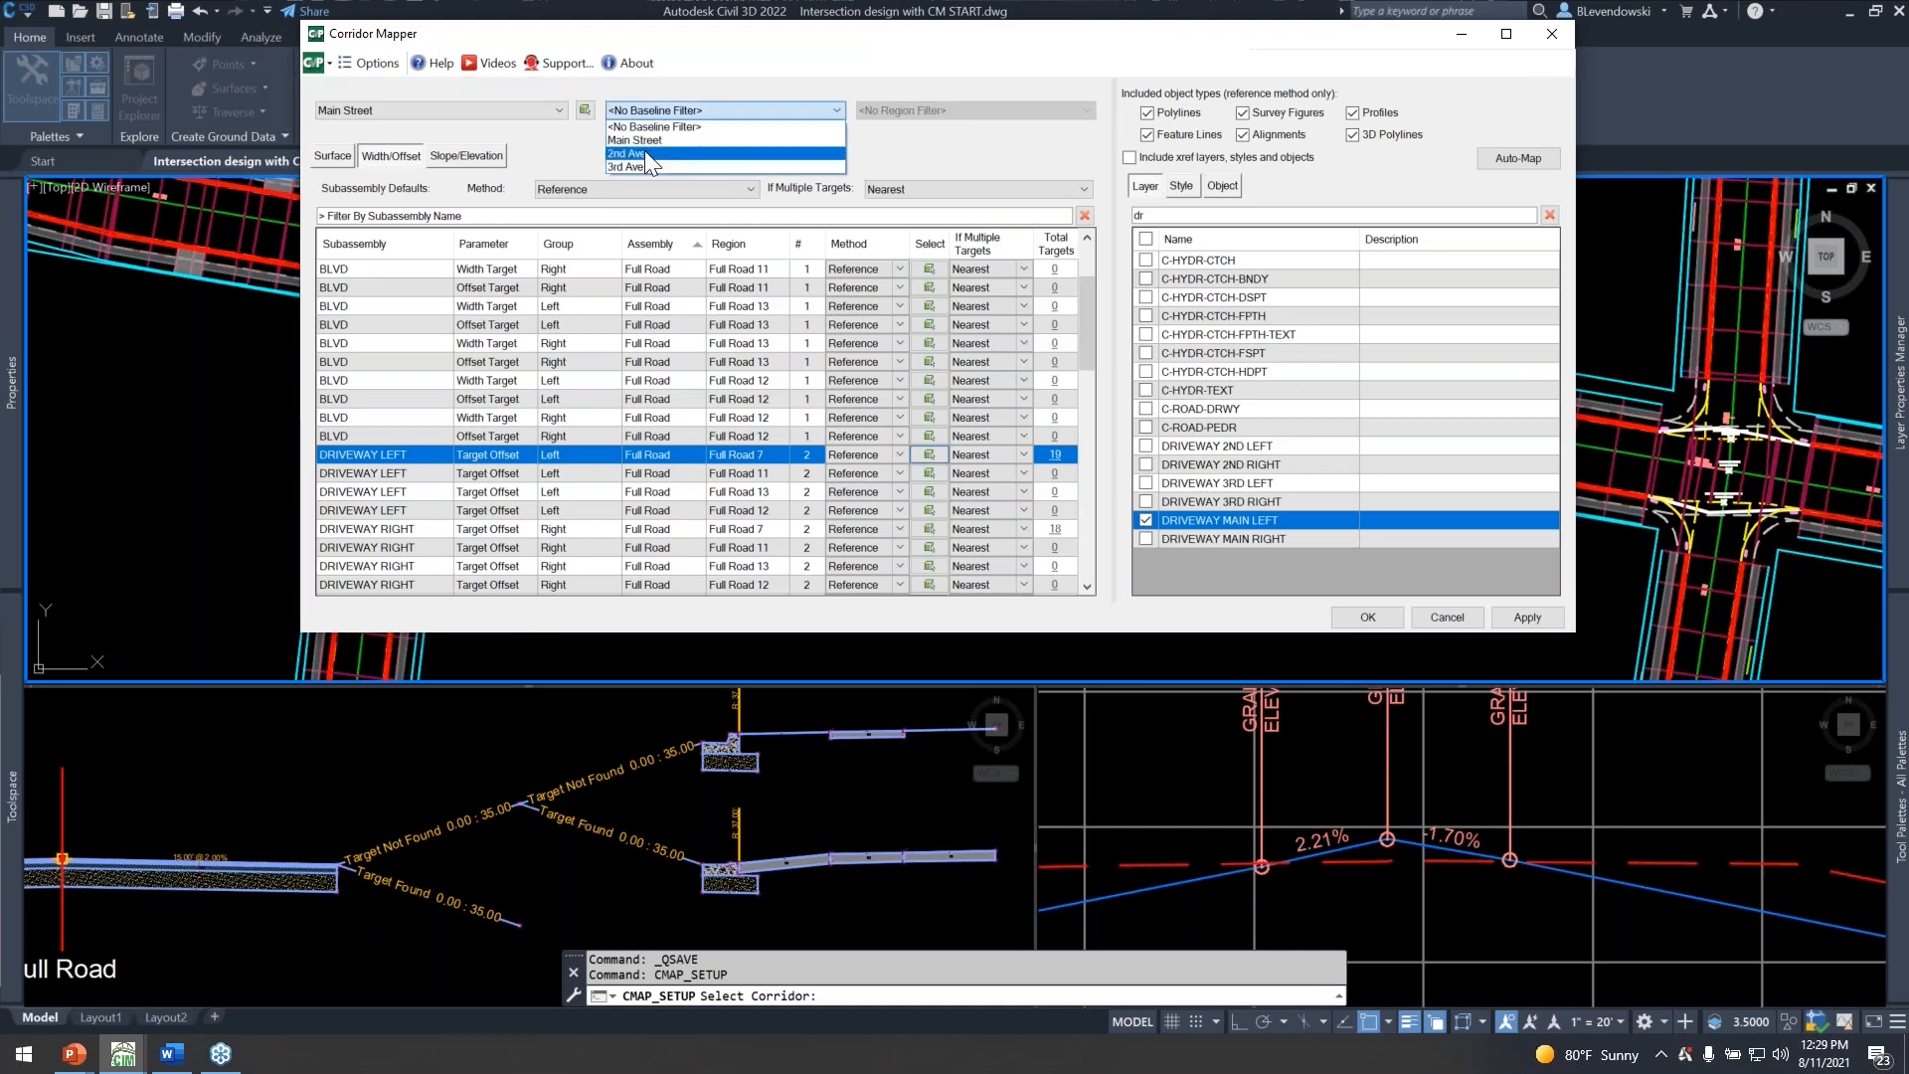
click(642, 153)
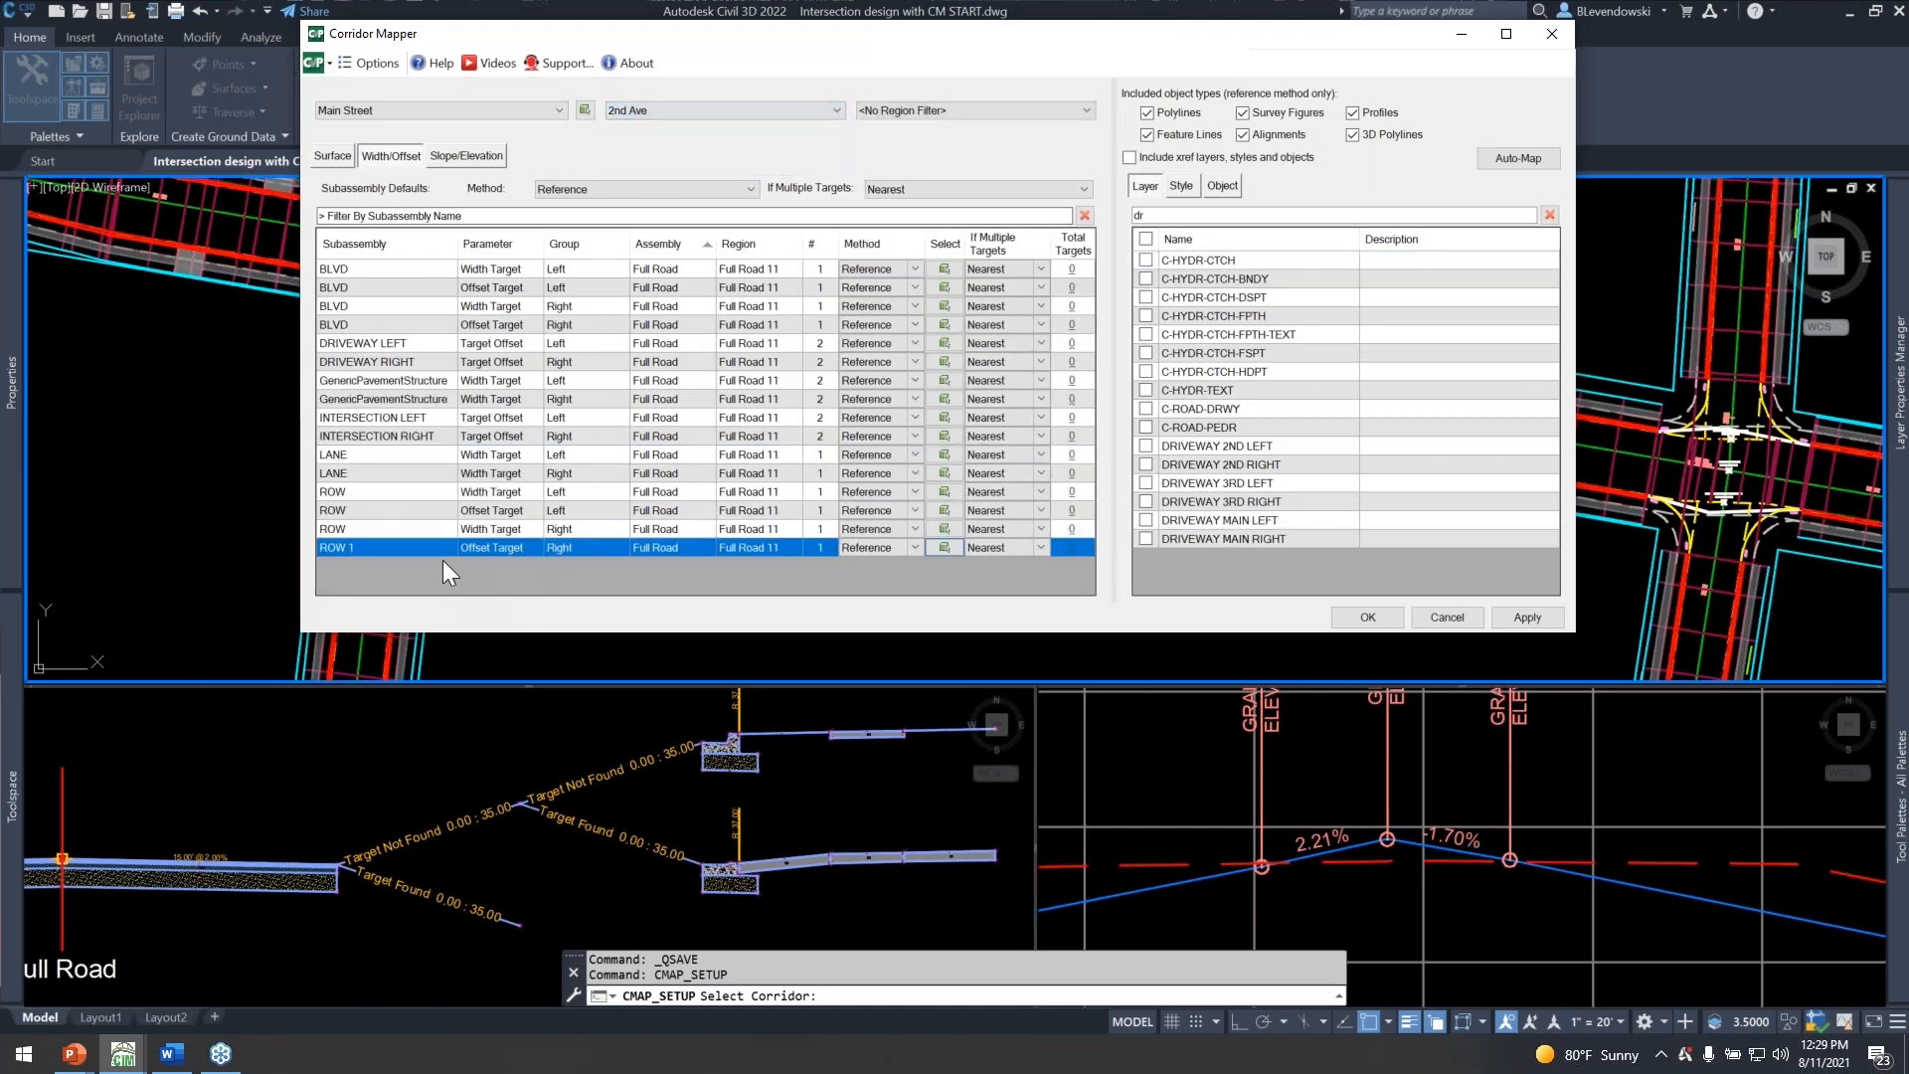
click(398, 338)
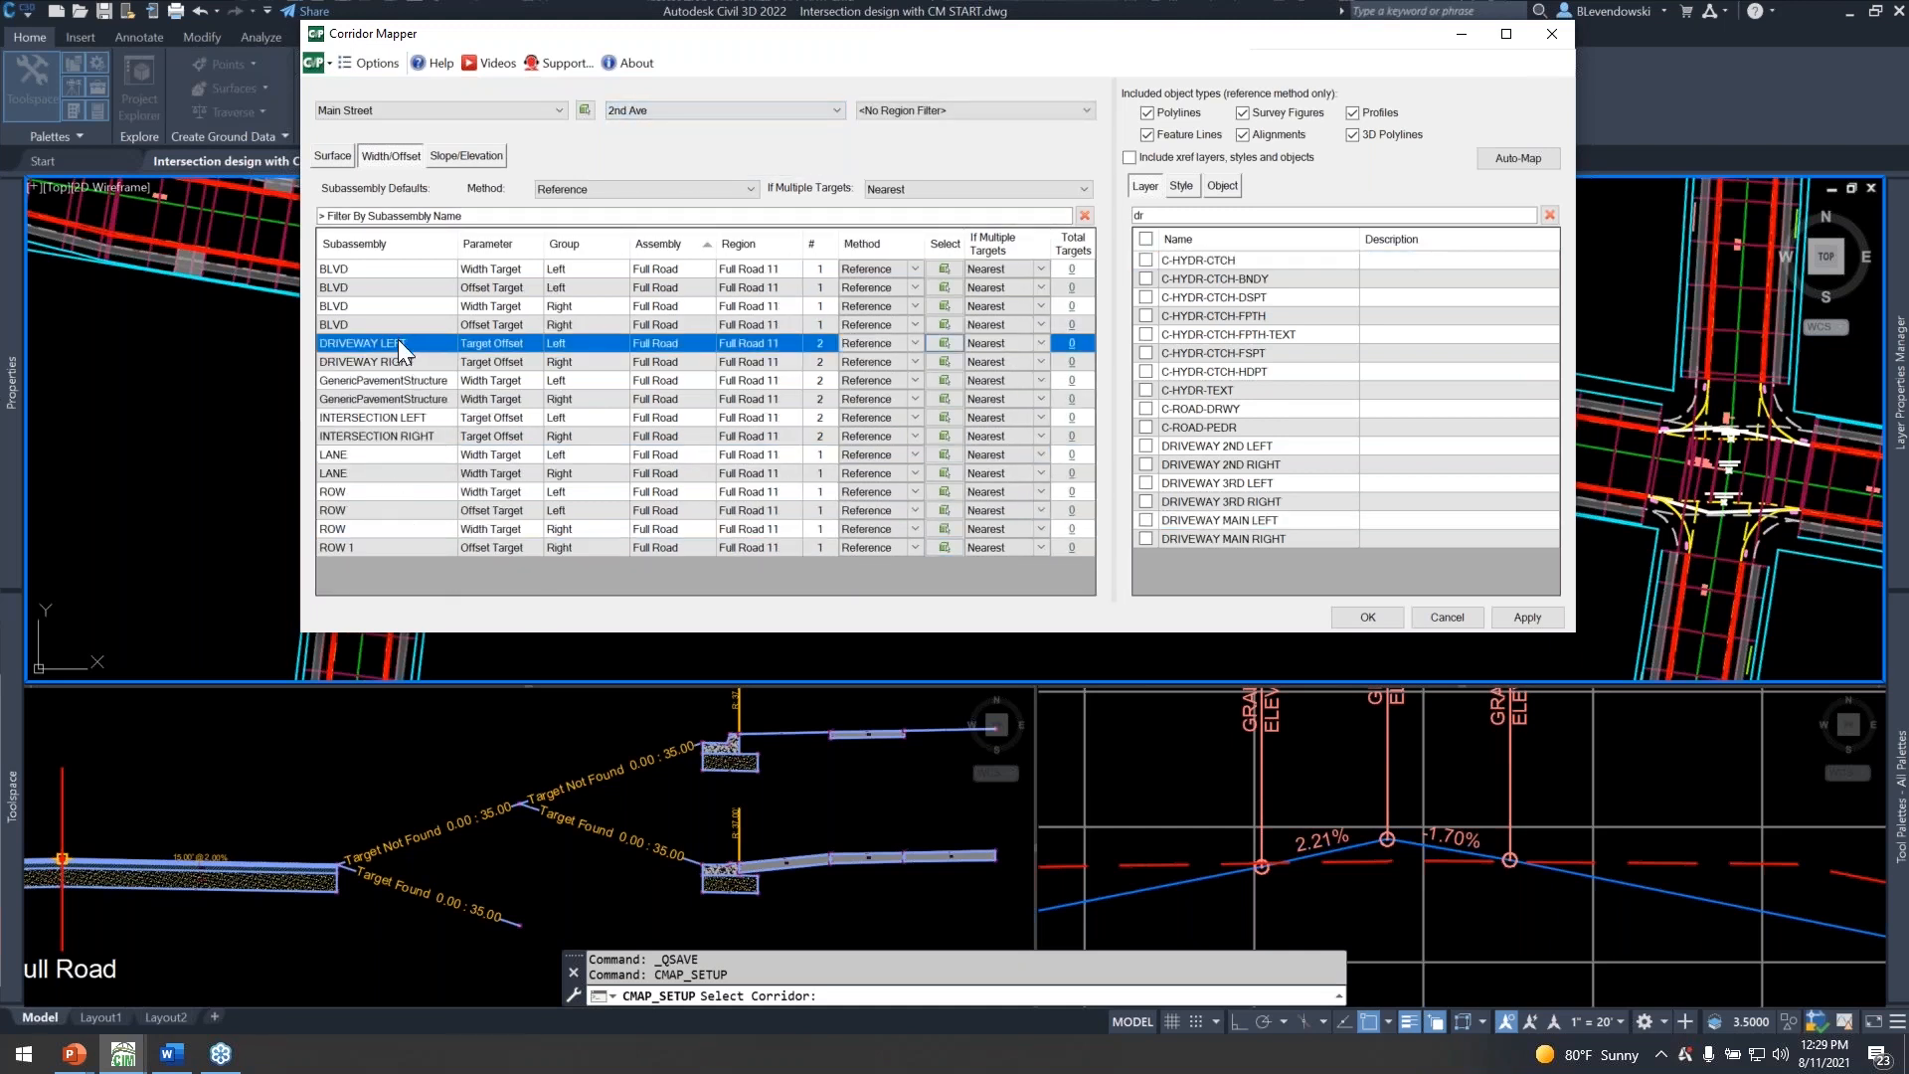
click(1147, 446)
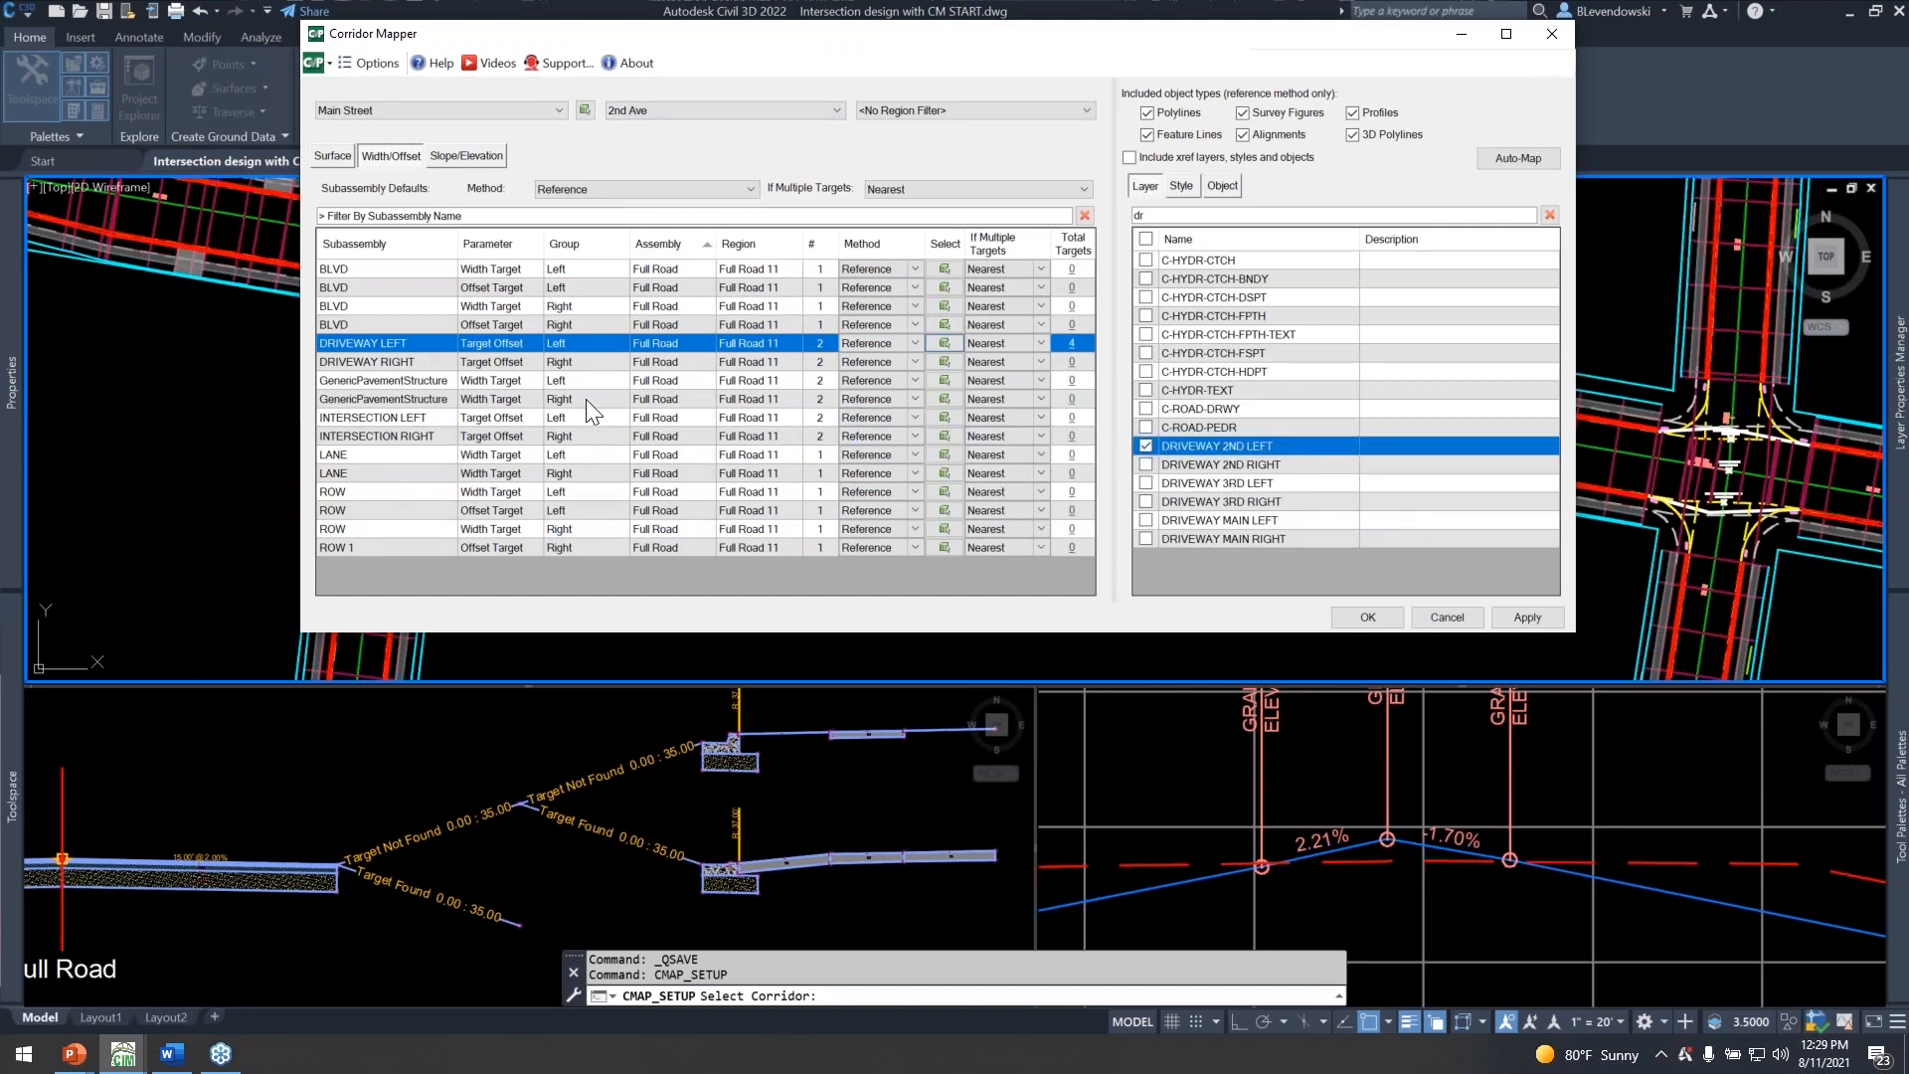
click(388, 360)
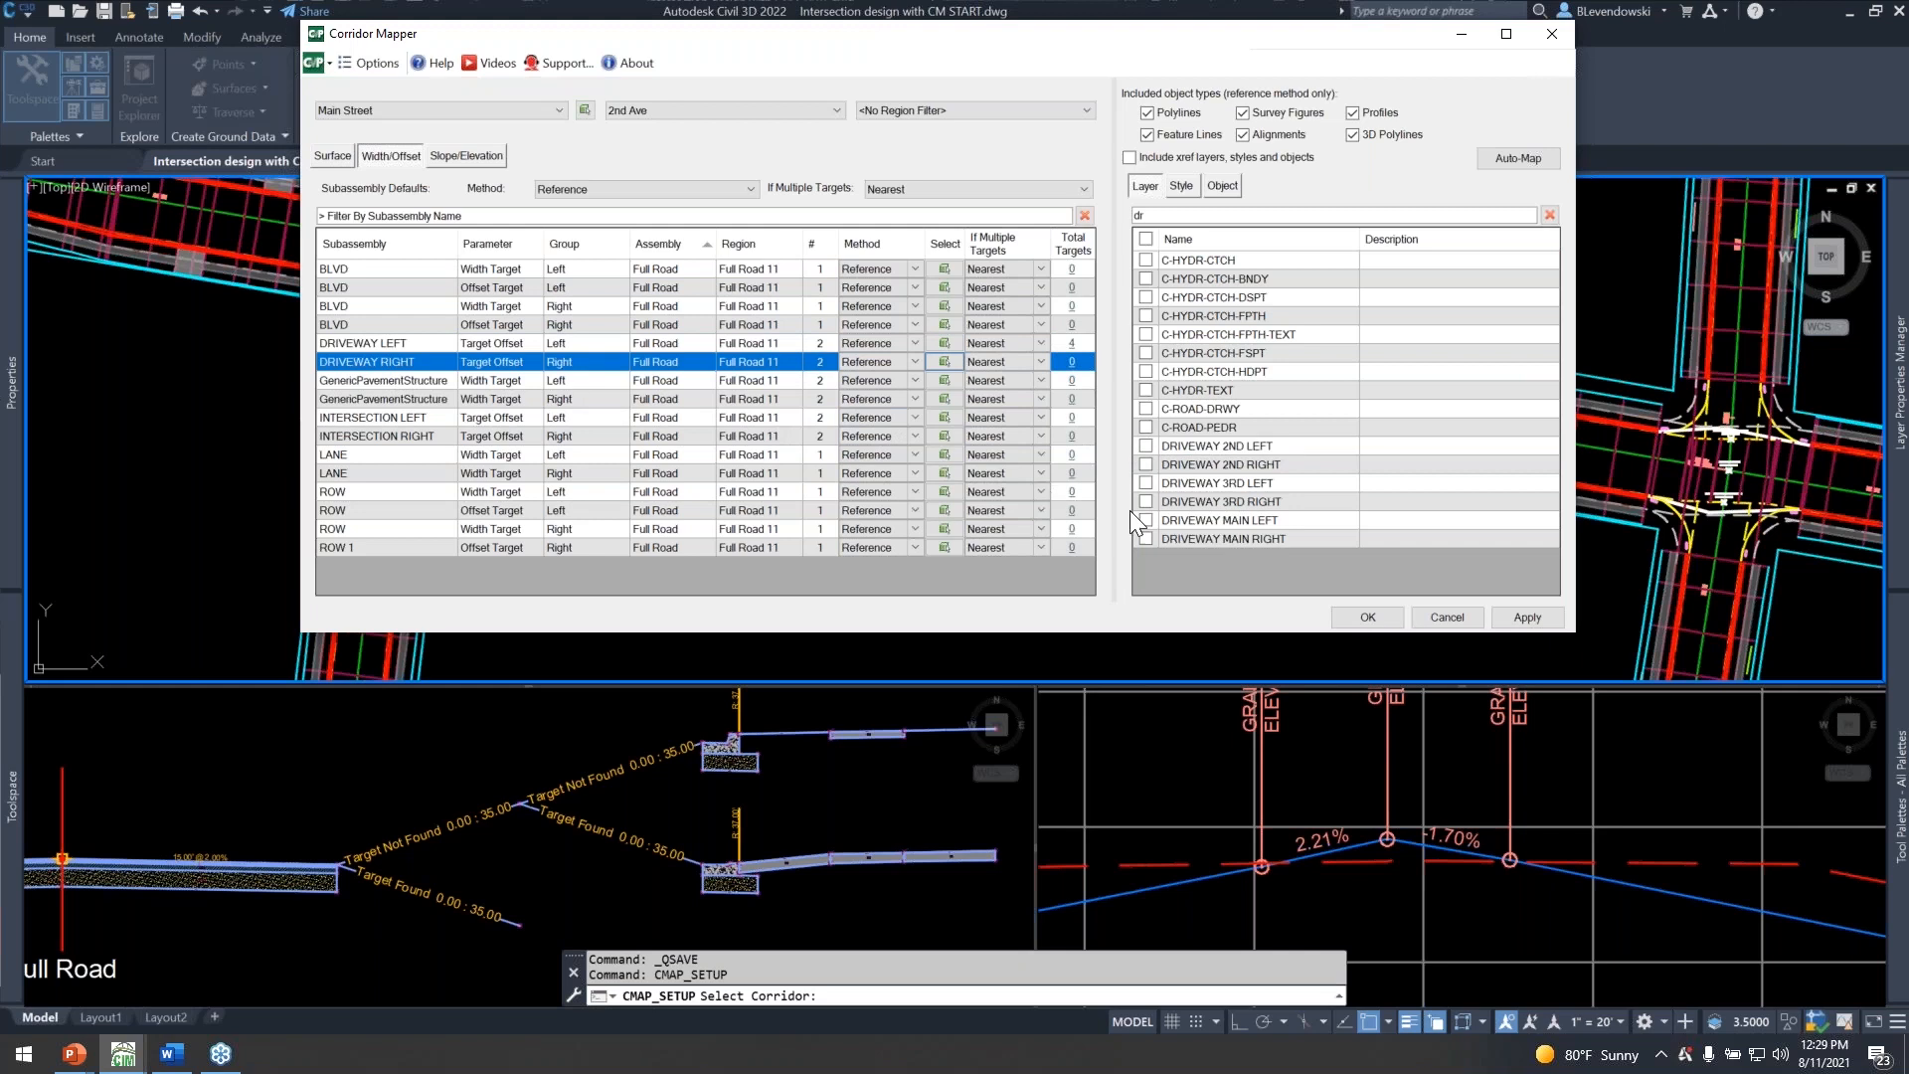
click(1147, 465)
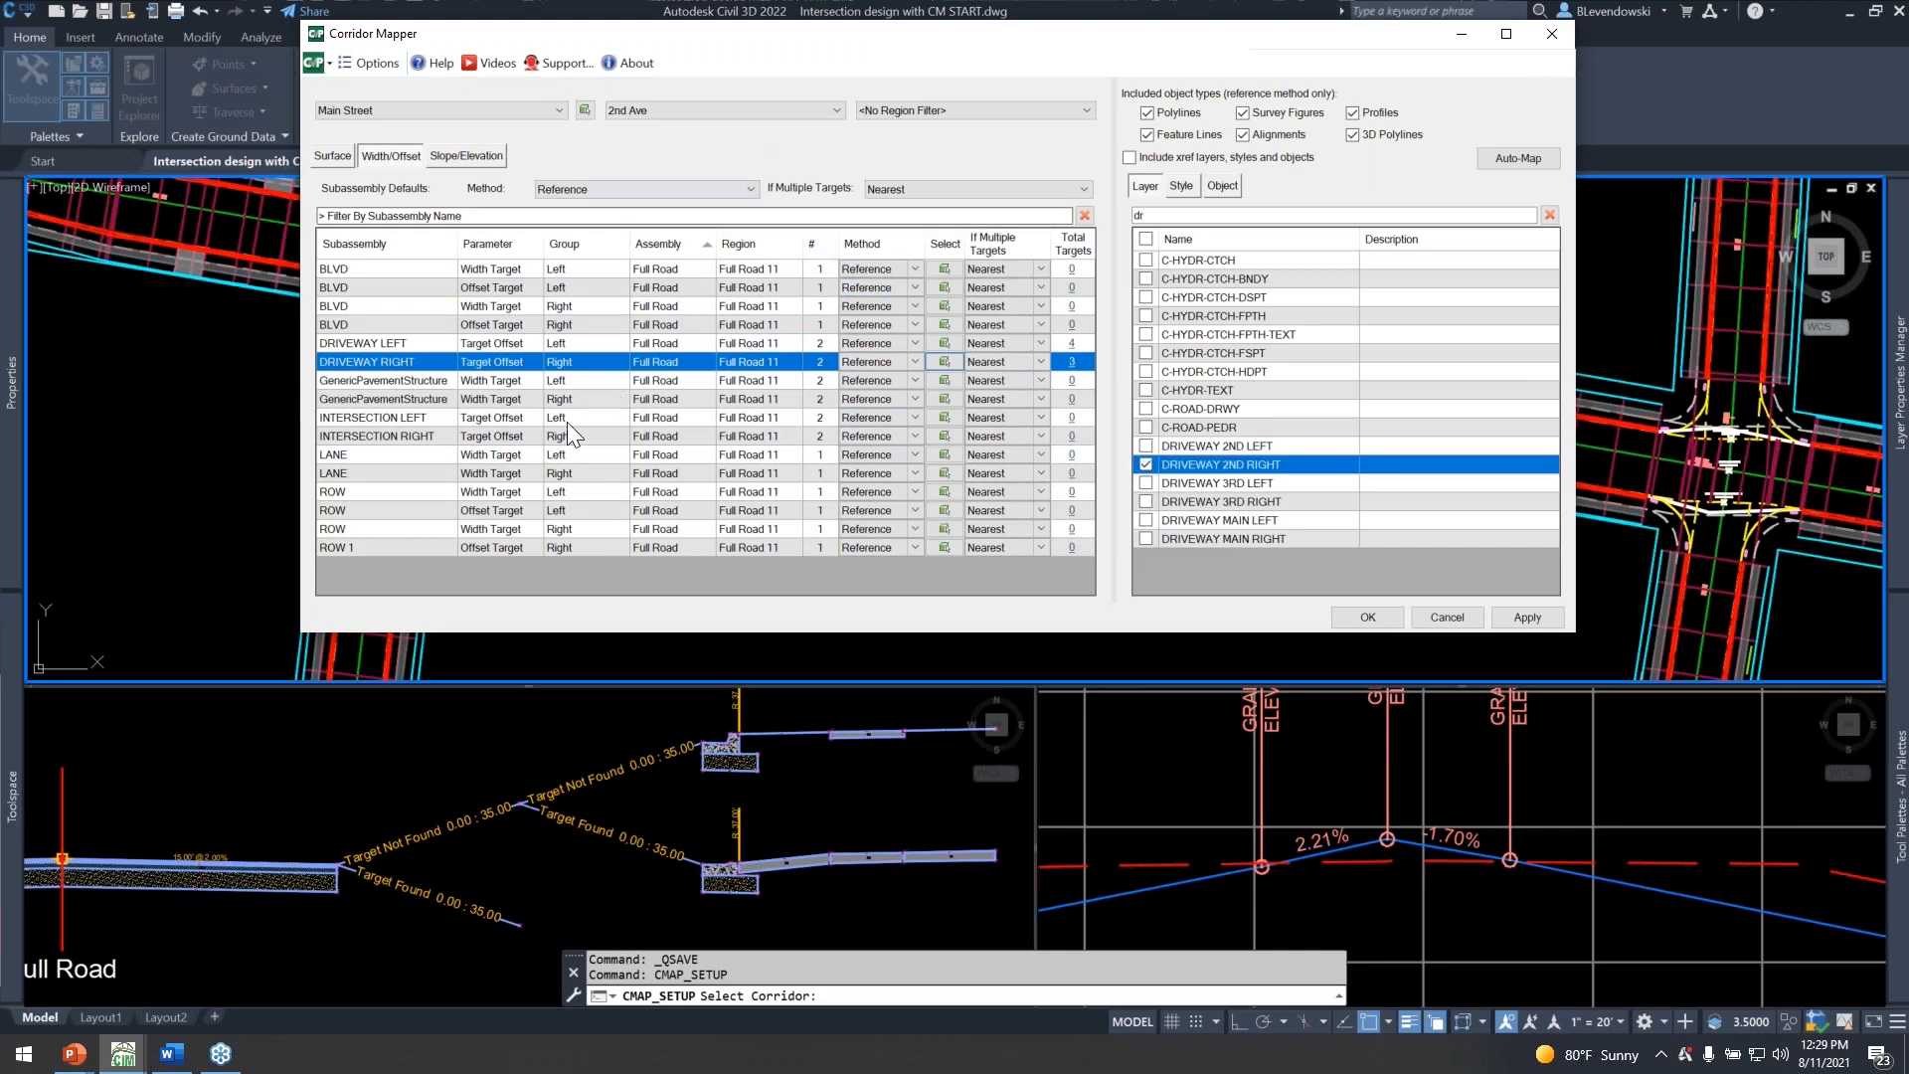
click(378, 456)
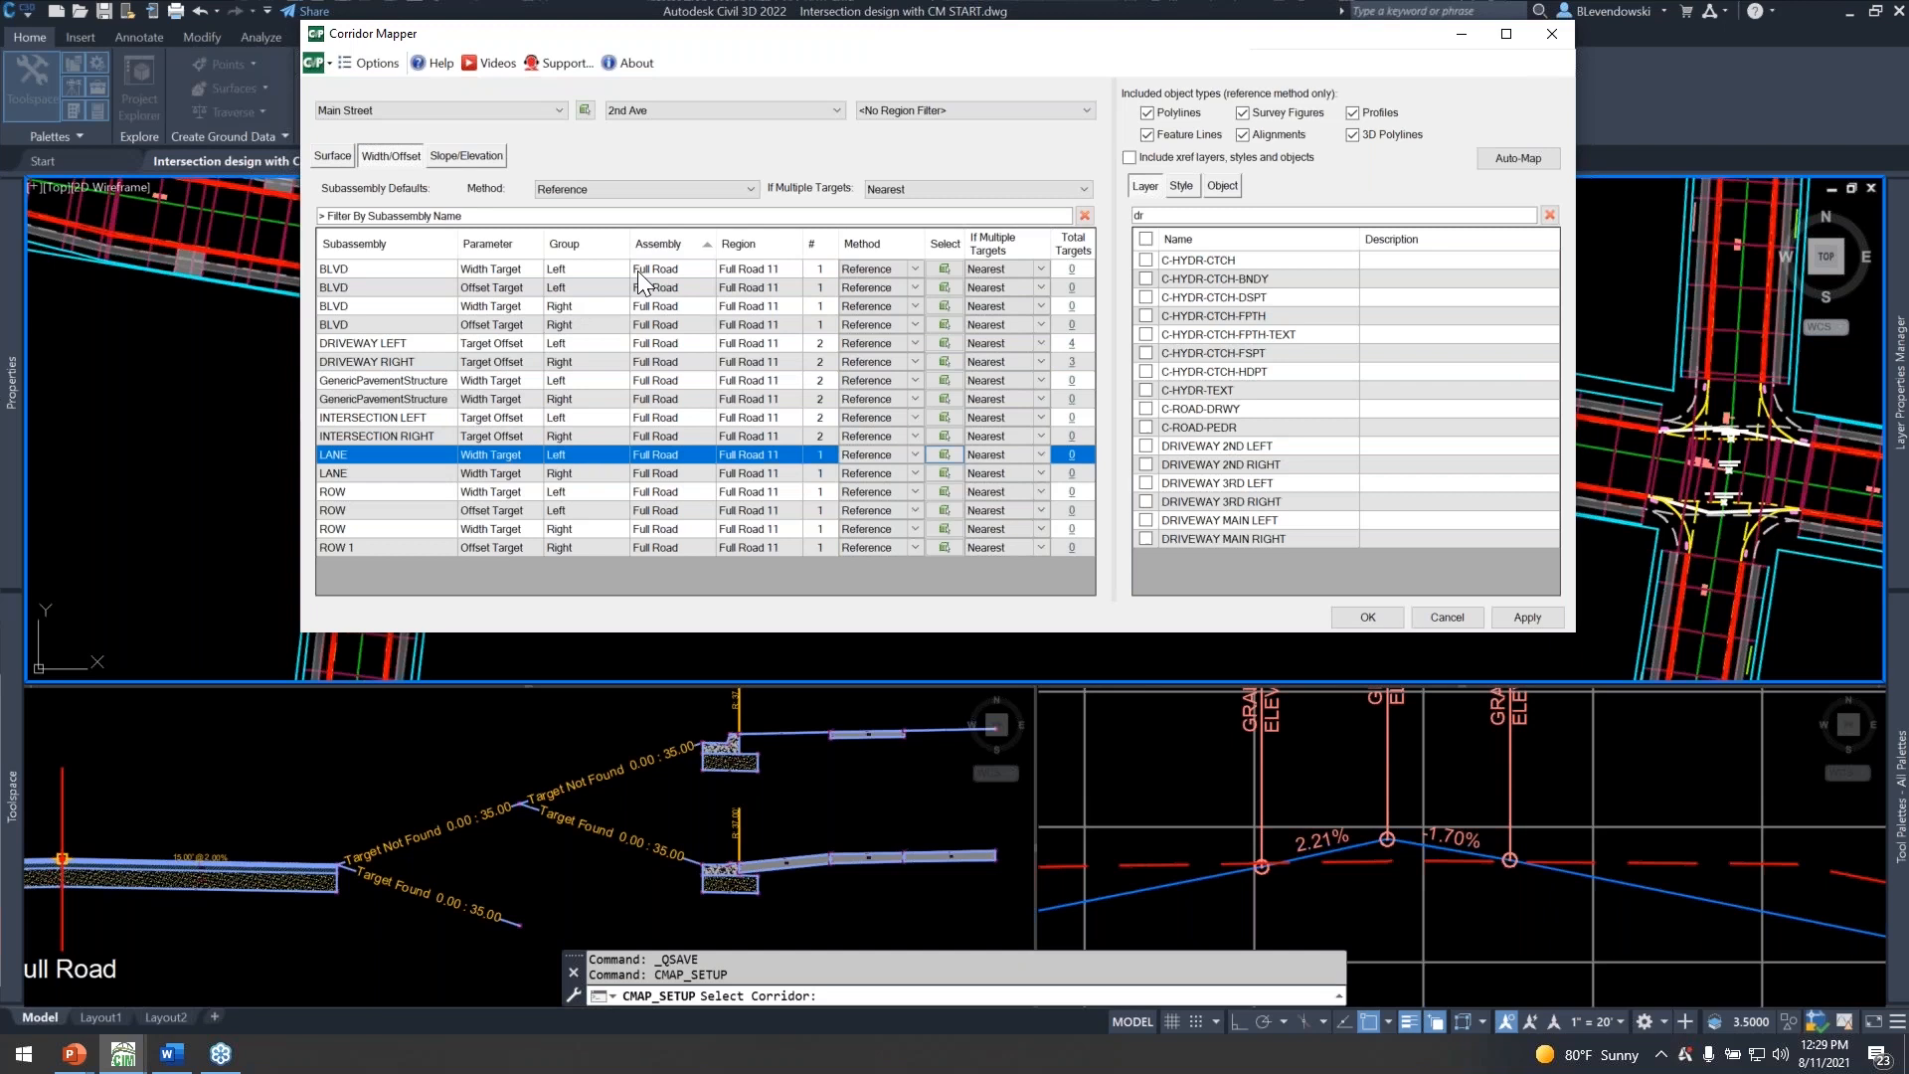
Filter to the 3rd Ave baseline and map the DRIVEWAY LEFT targets of both its regions to the DRIVEWAY 3RD LEFT layer.
click(716, 110)
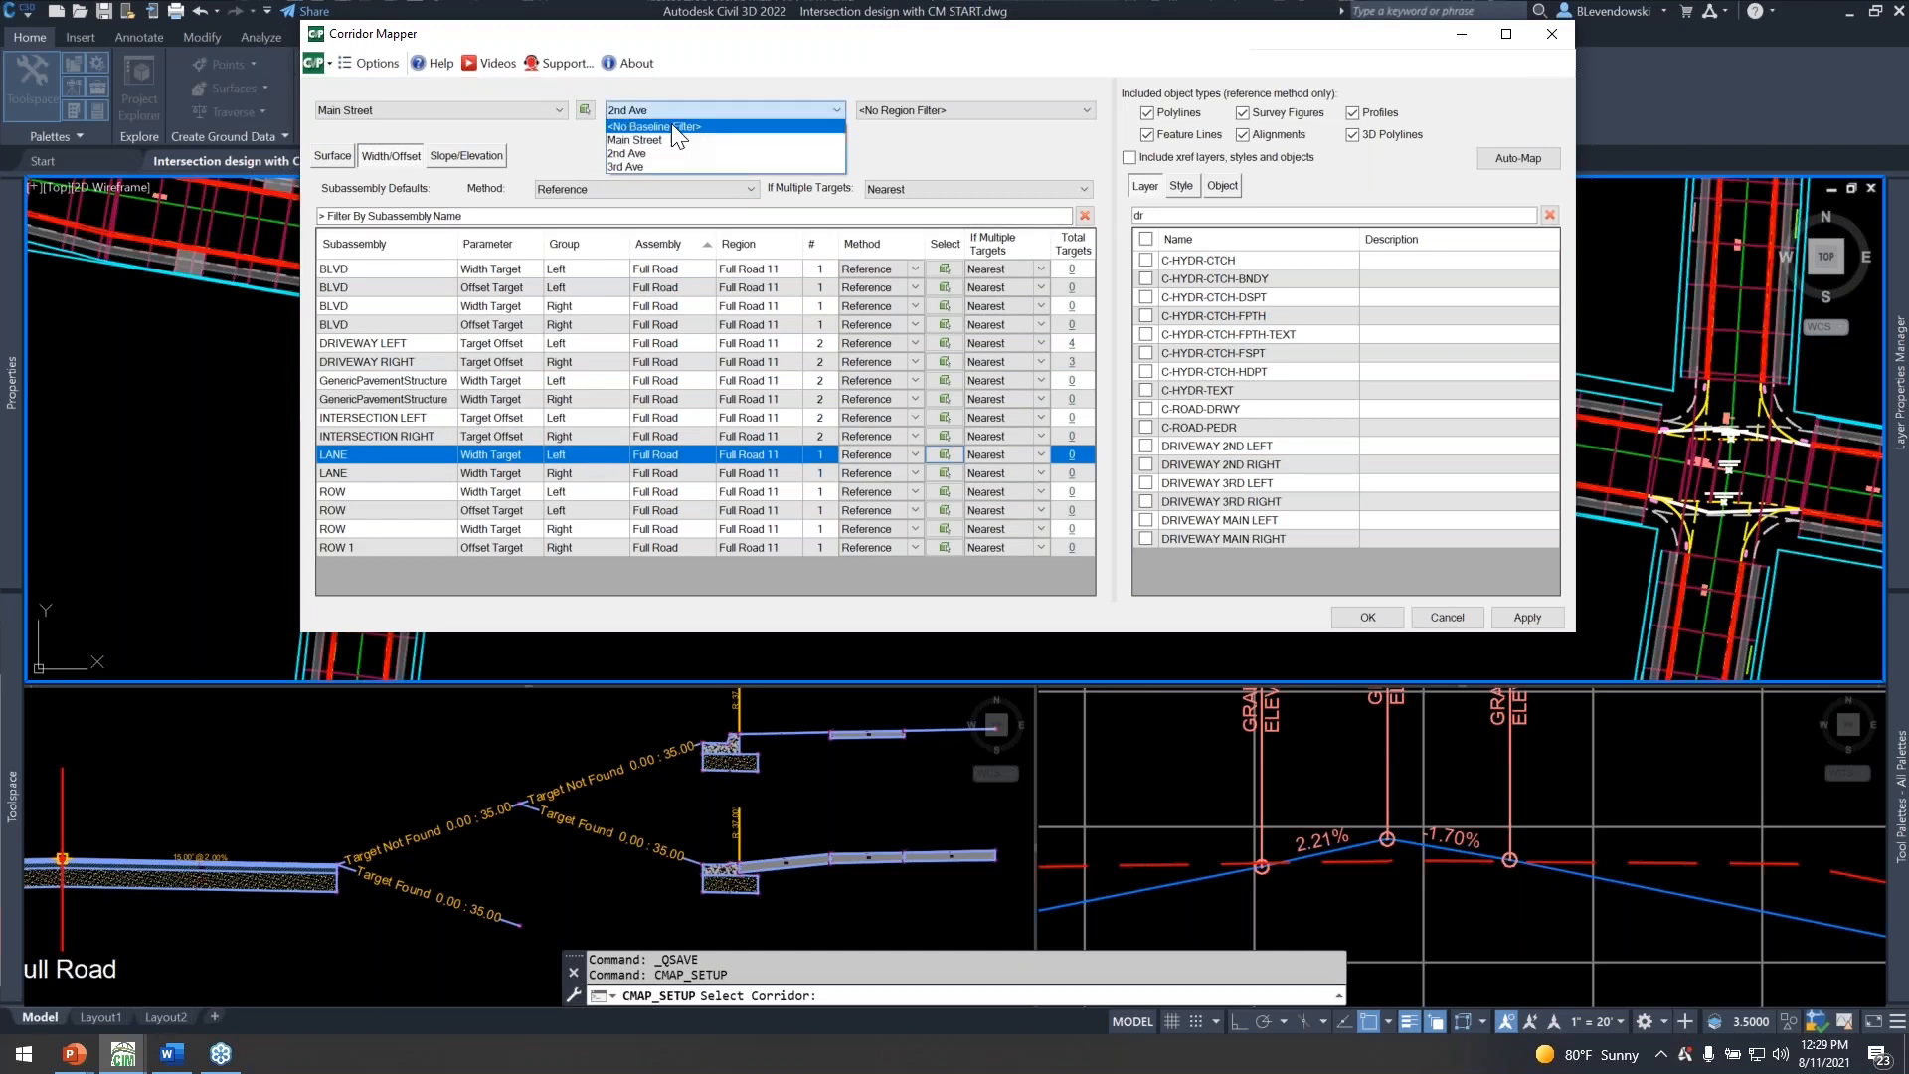
click(629, 167)
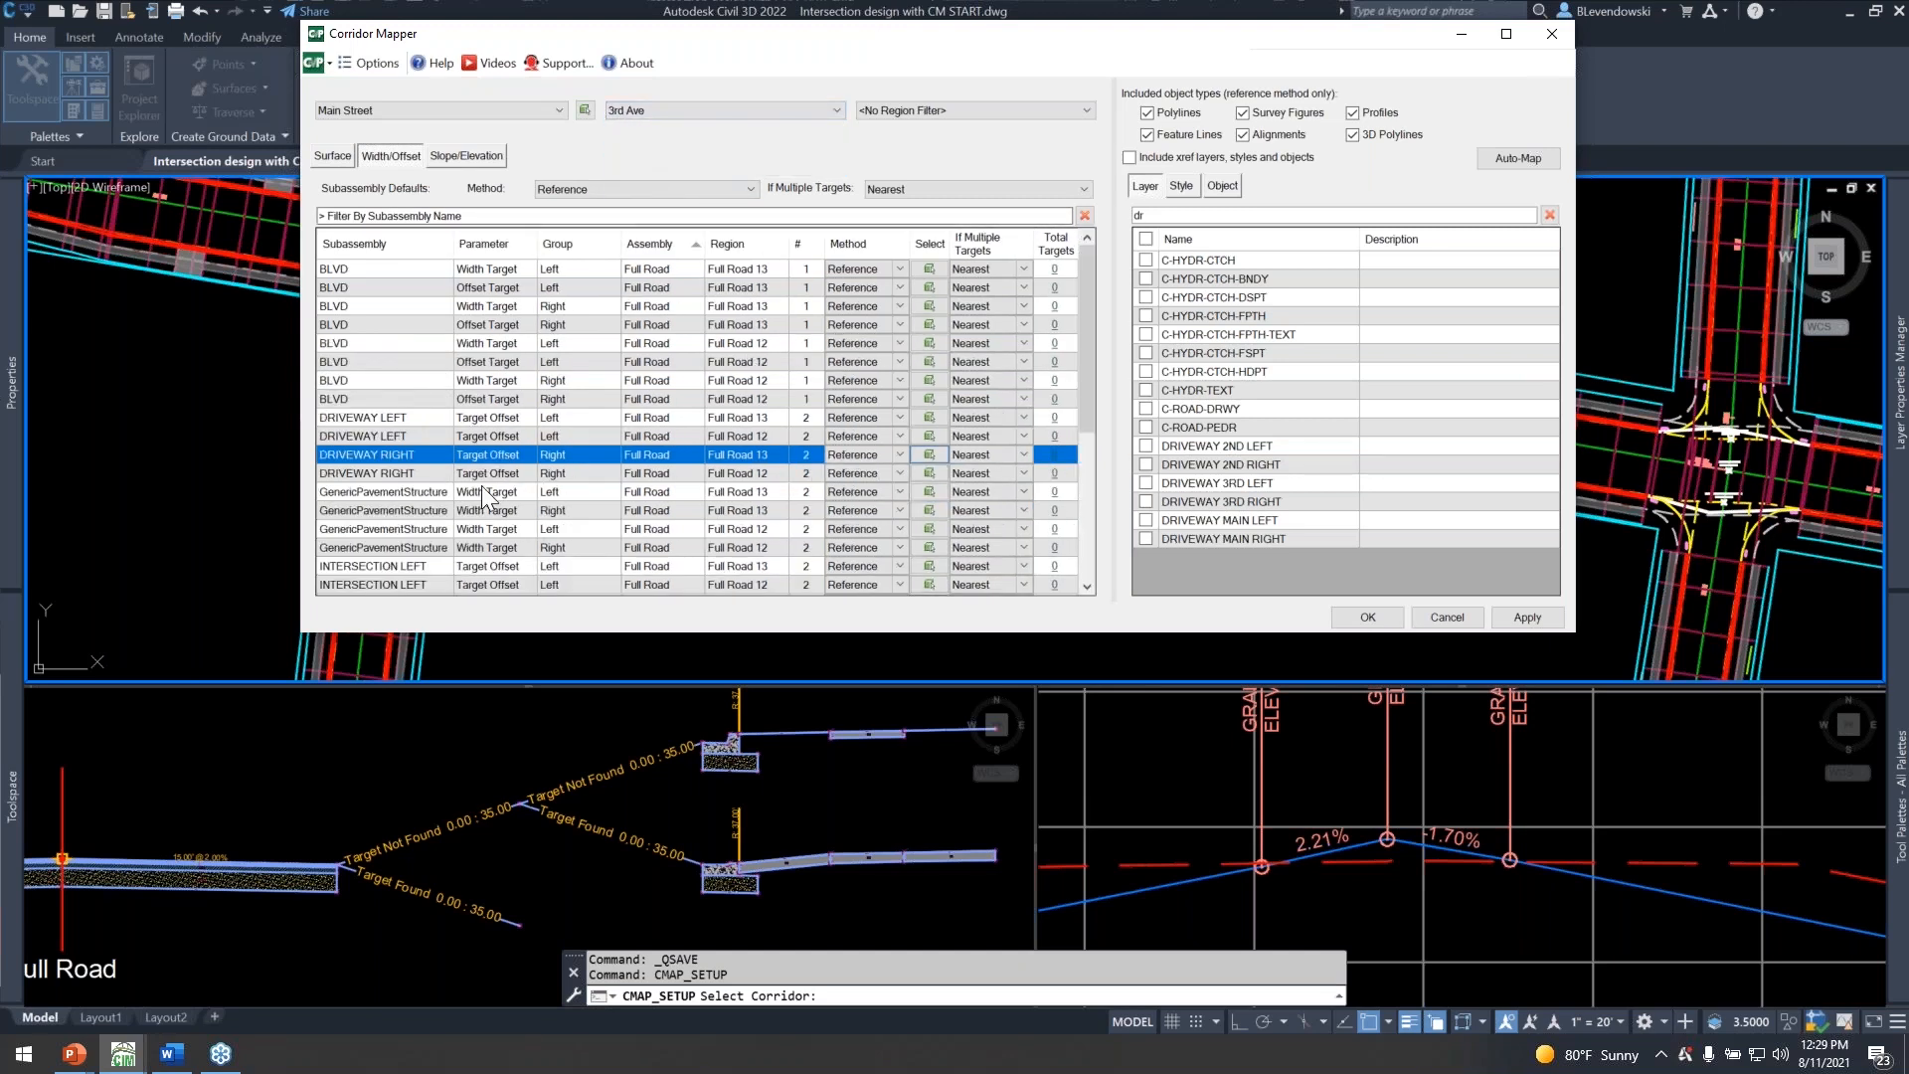
click(436, 422)
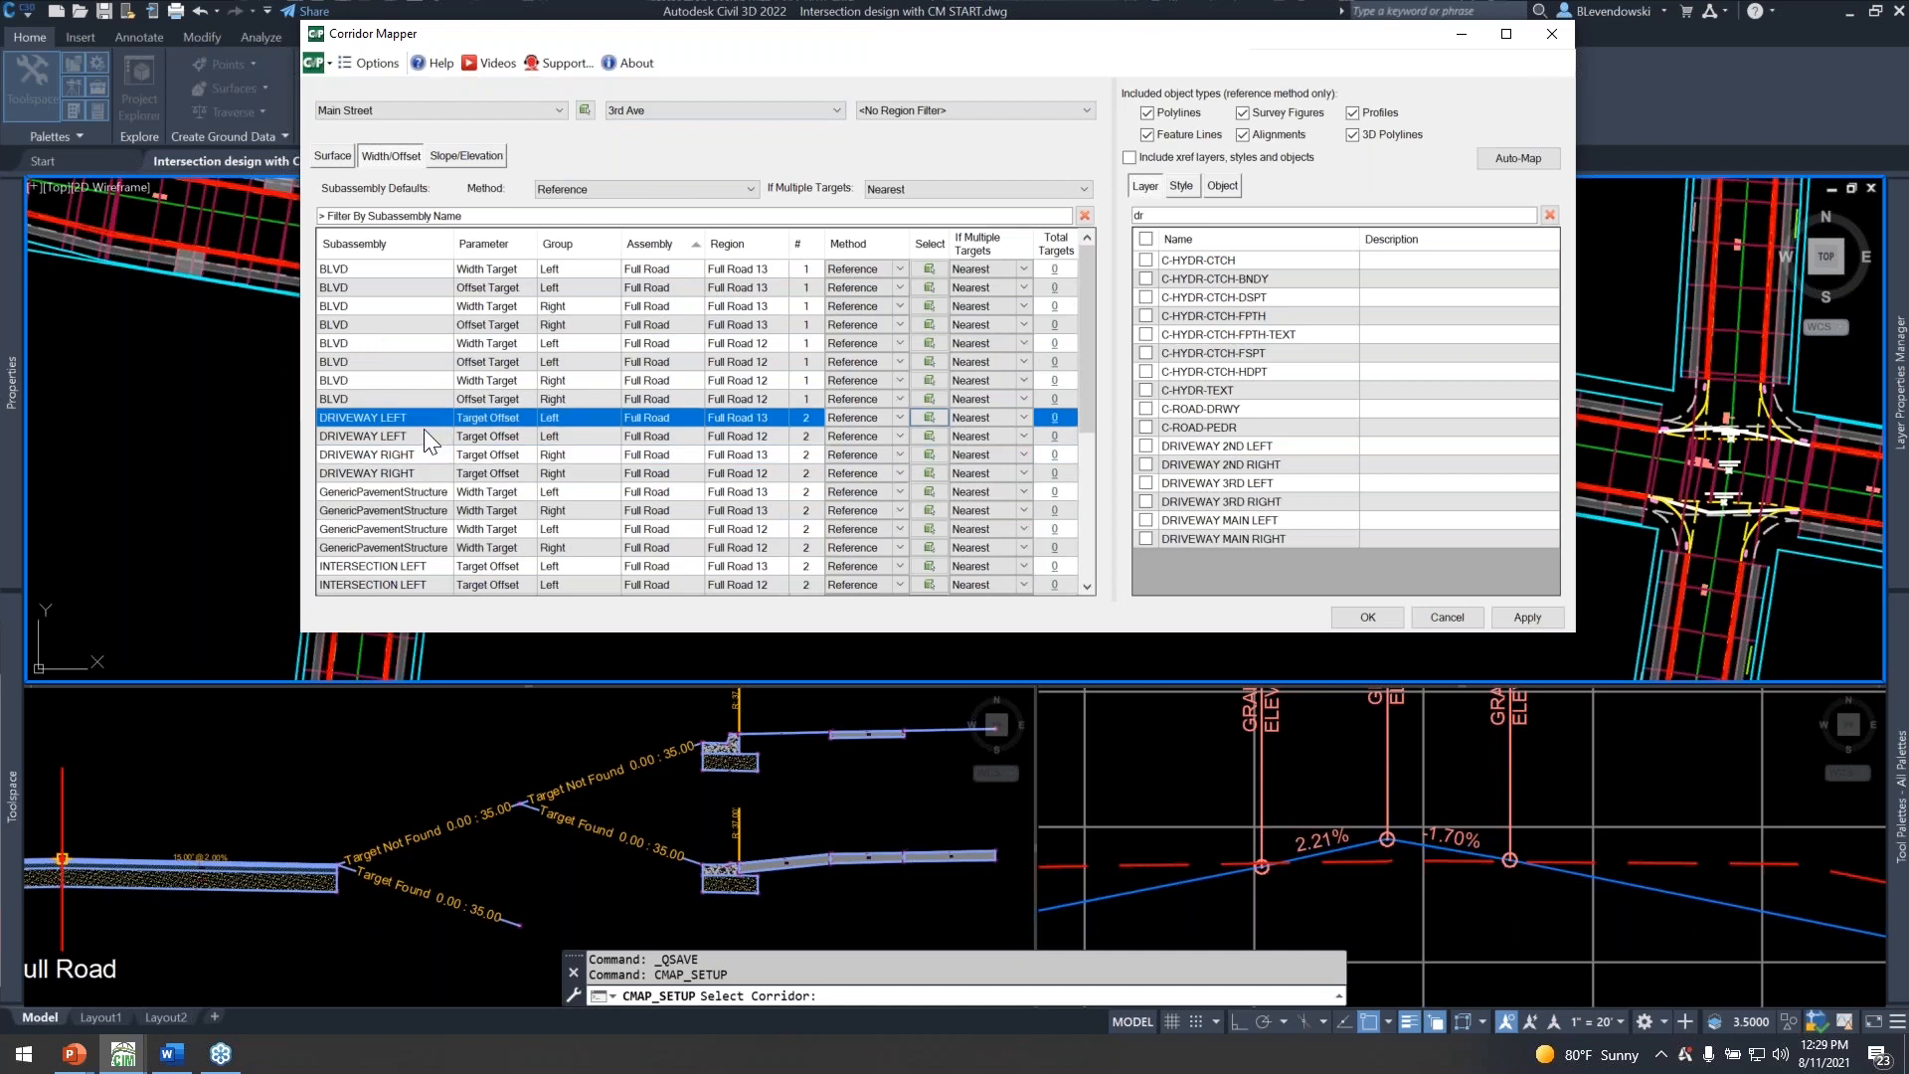
shift+click(396, 436)
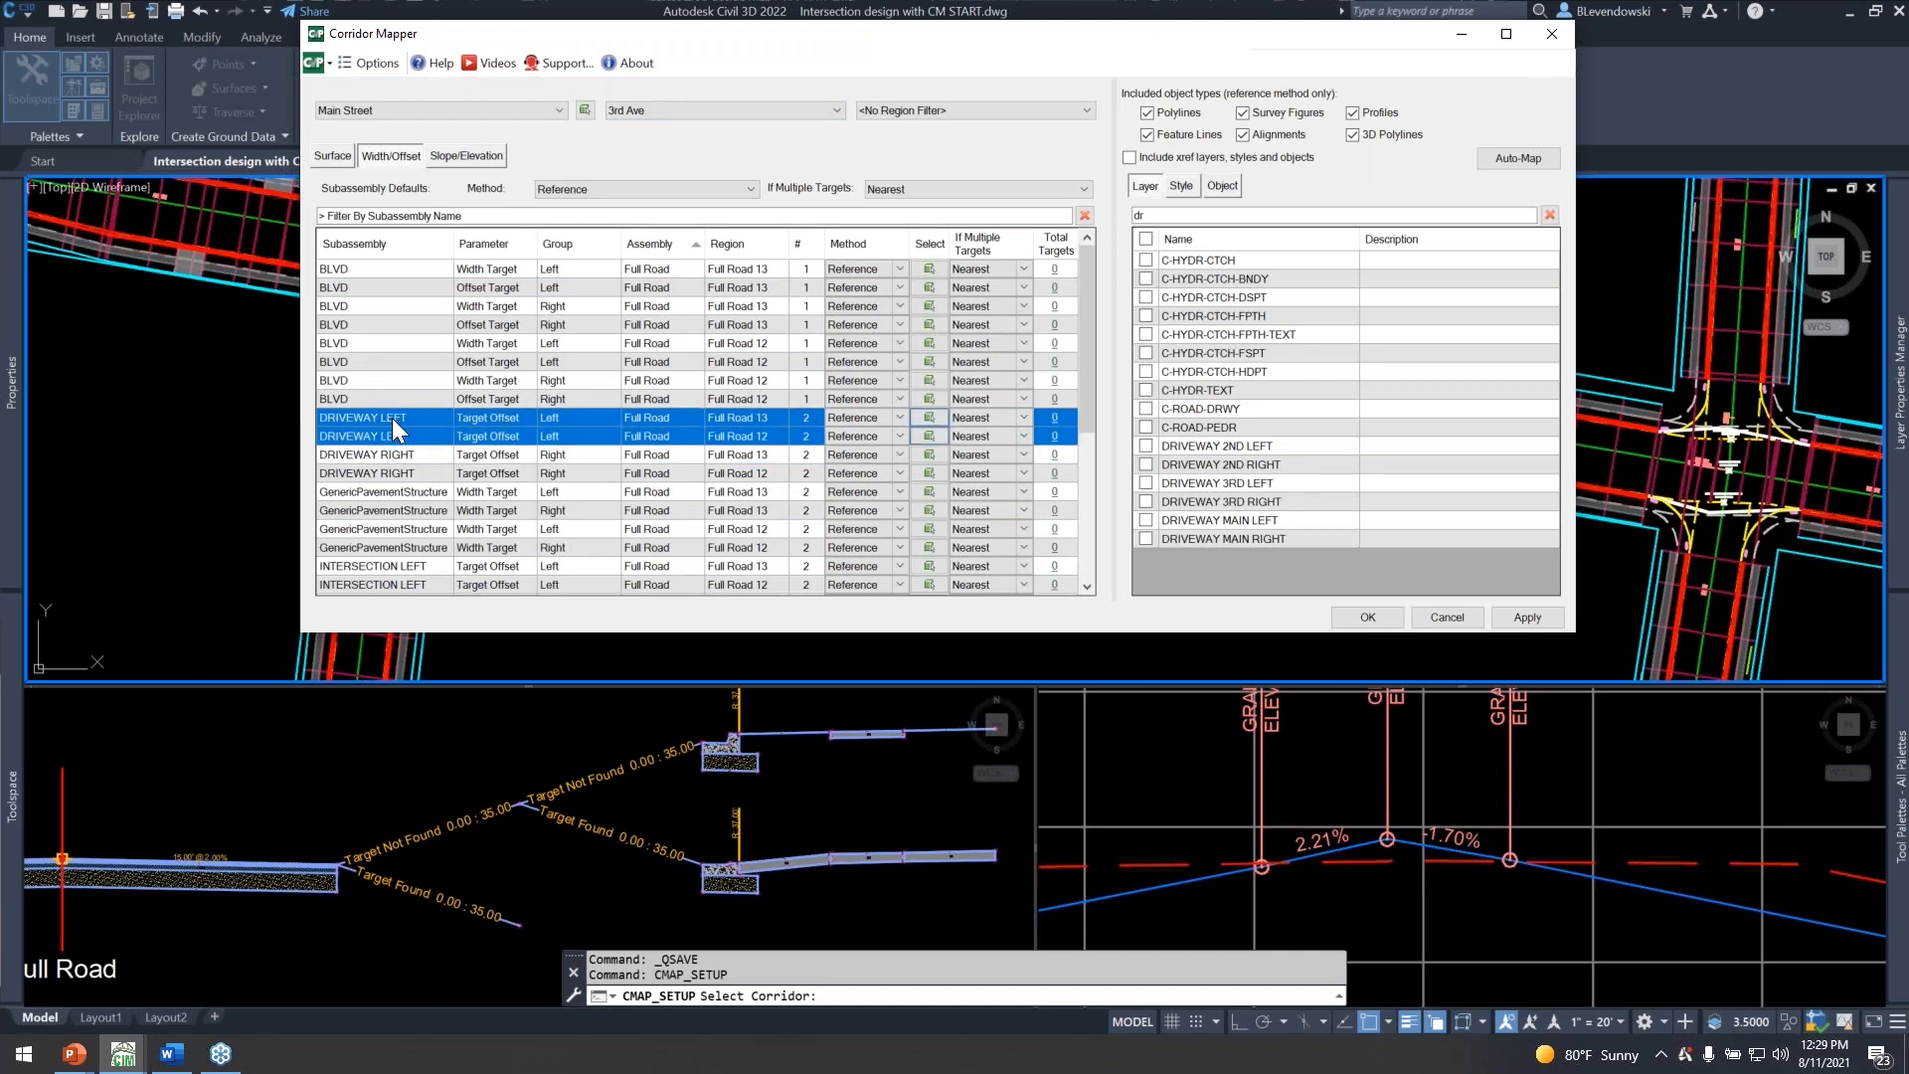
click(806, 438)
click(1147, 483)
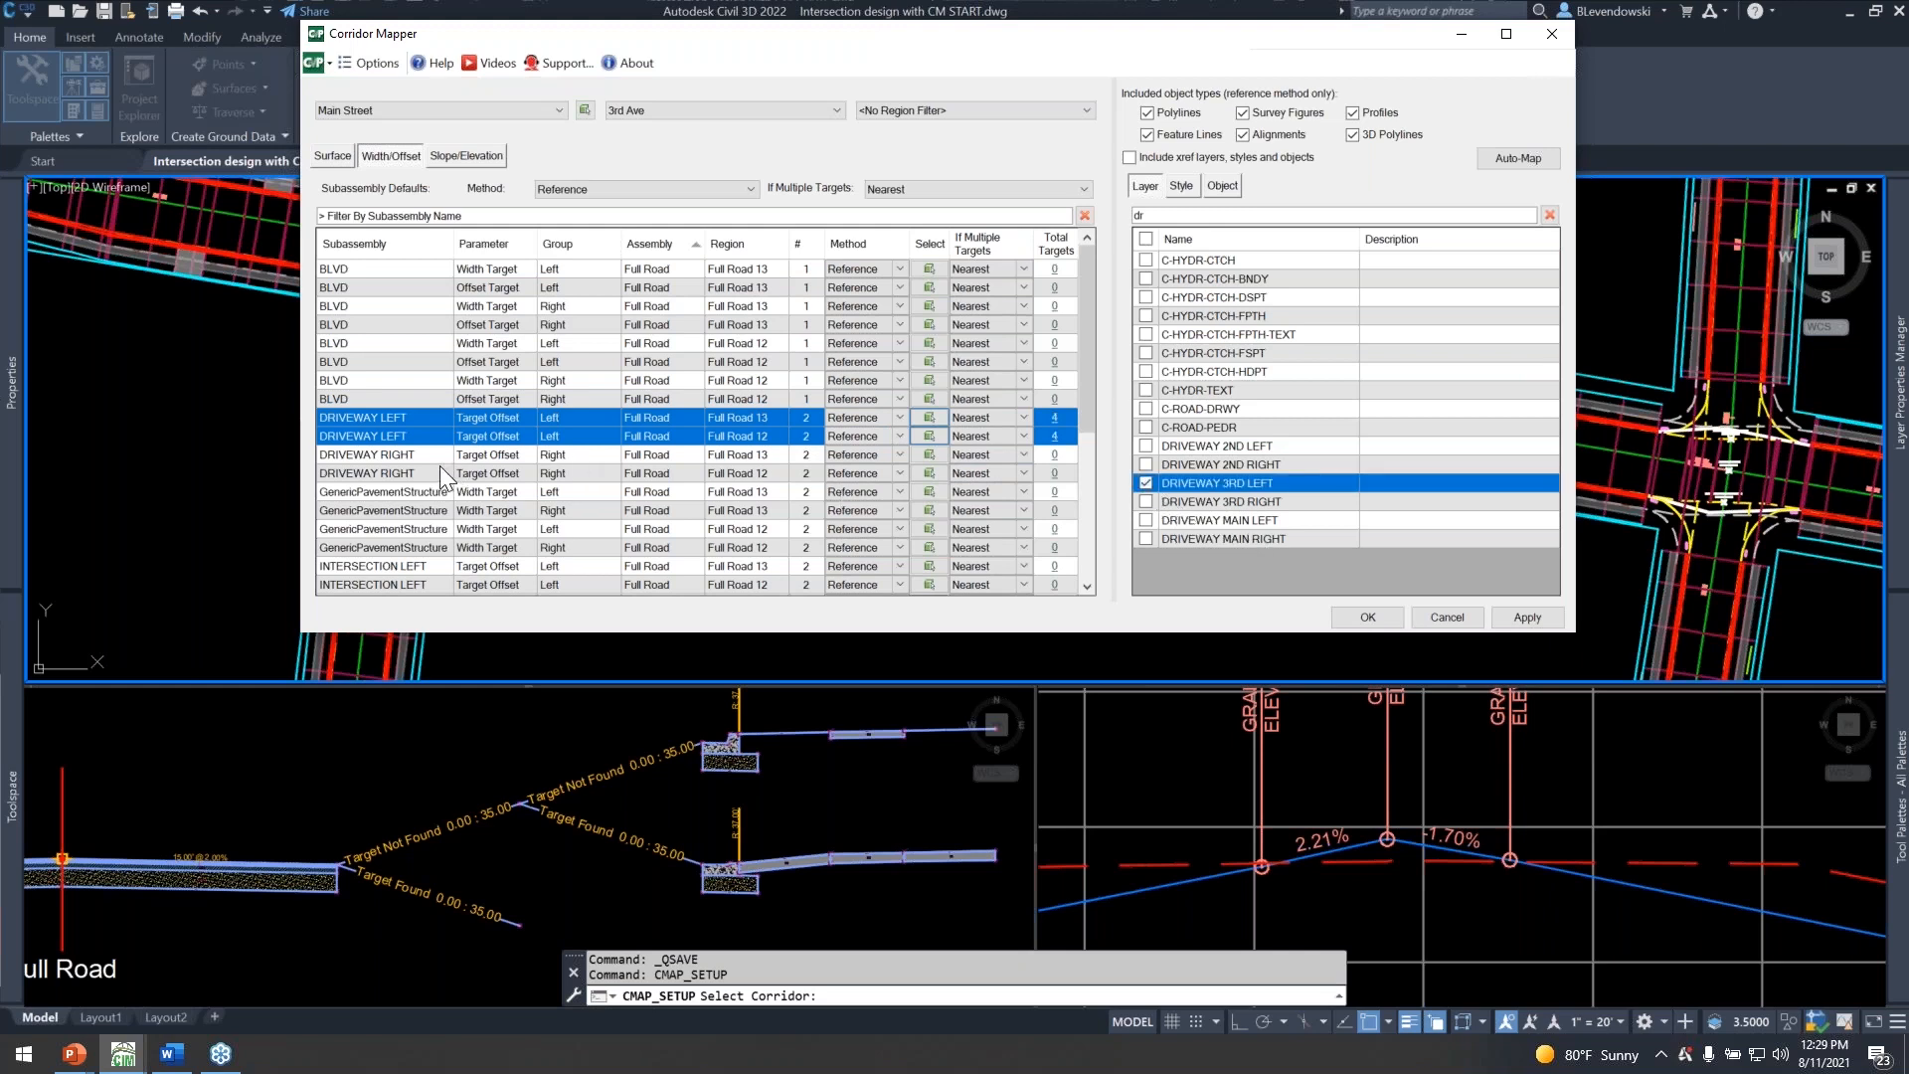
Map both 3rd Ave DRIVEWAY RIGHT offset targets to the DRIVEWAY 3RD RIGHT layer.
click(416, 453)
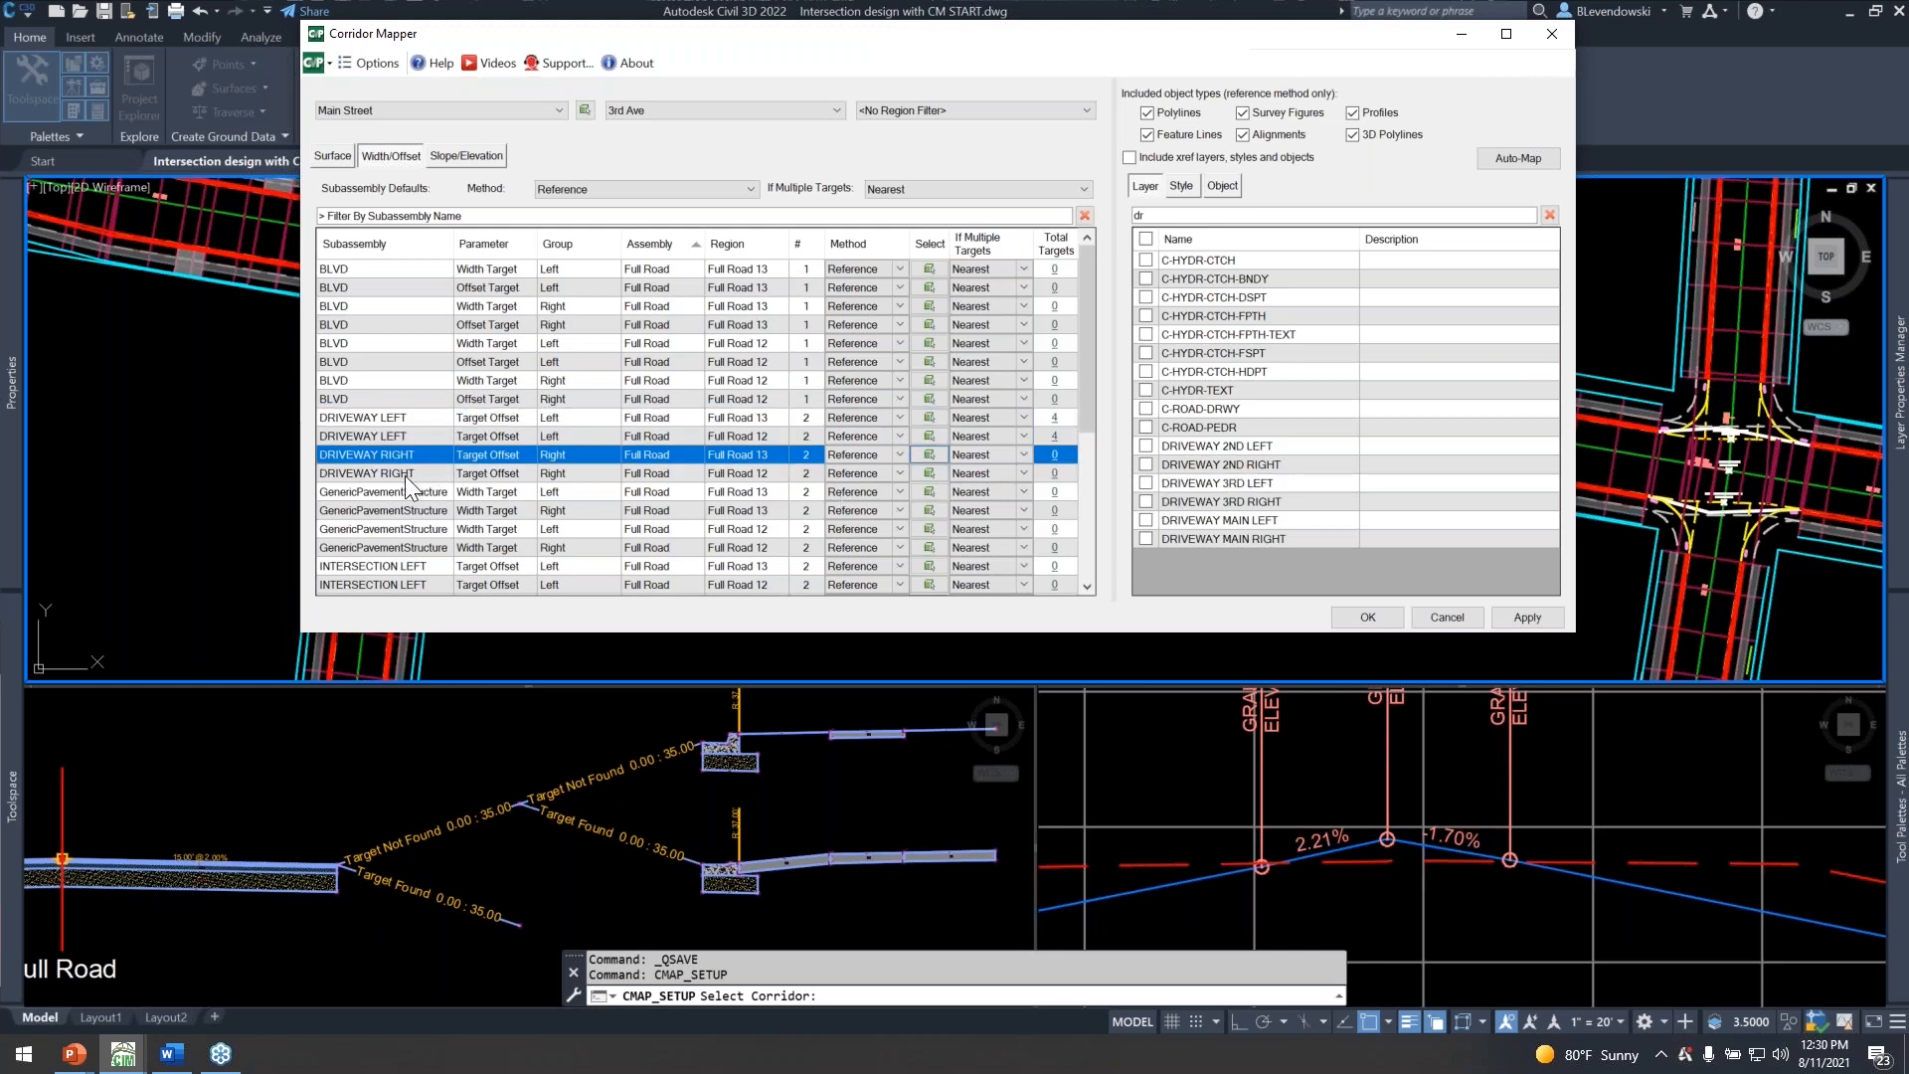
shift+click(404, 473)
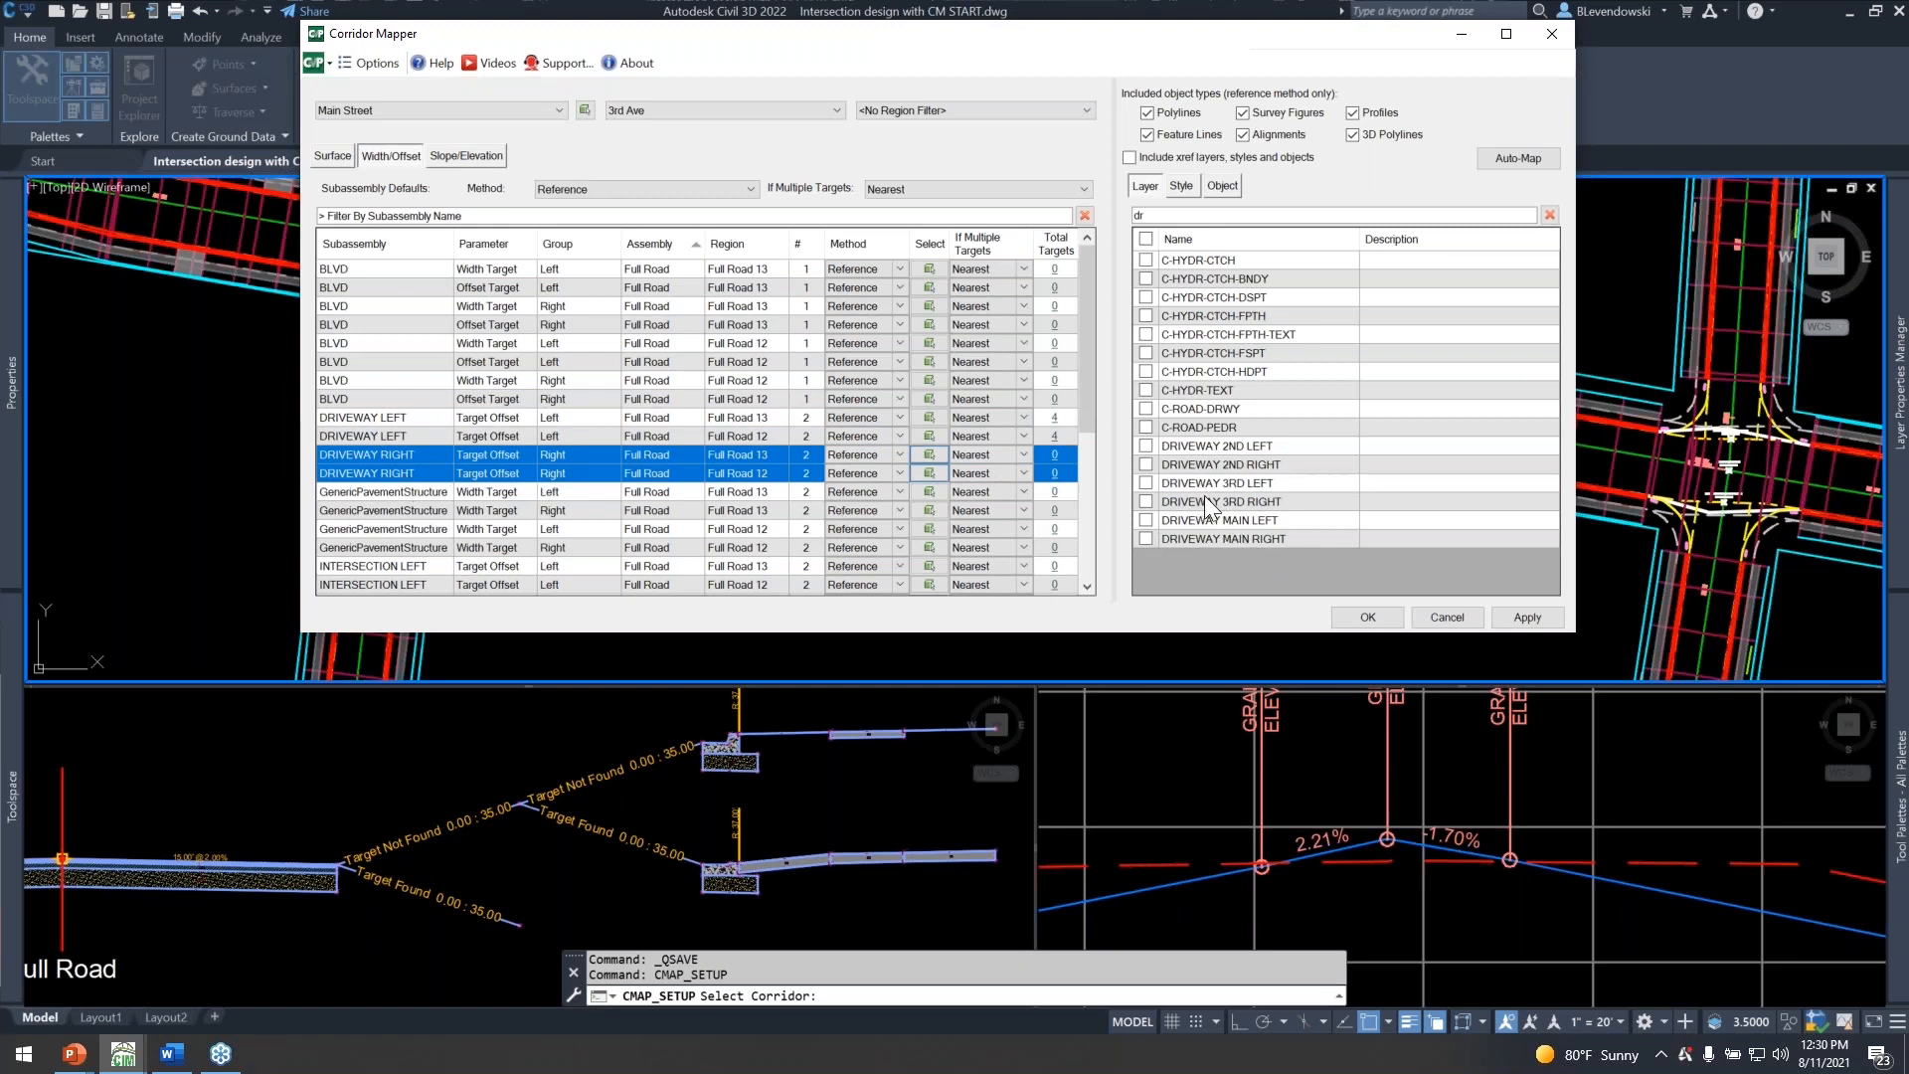
click(1147, 502)
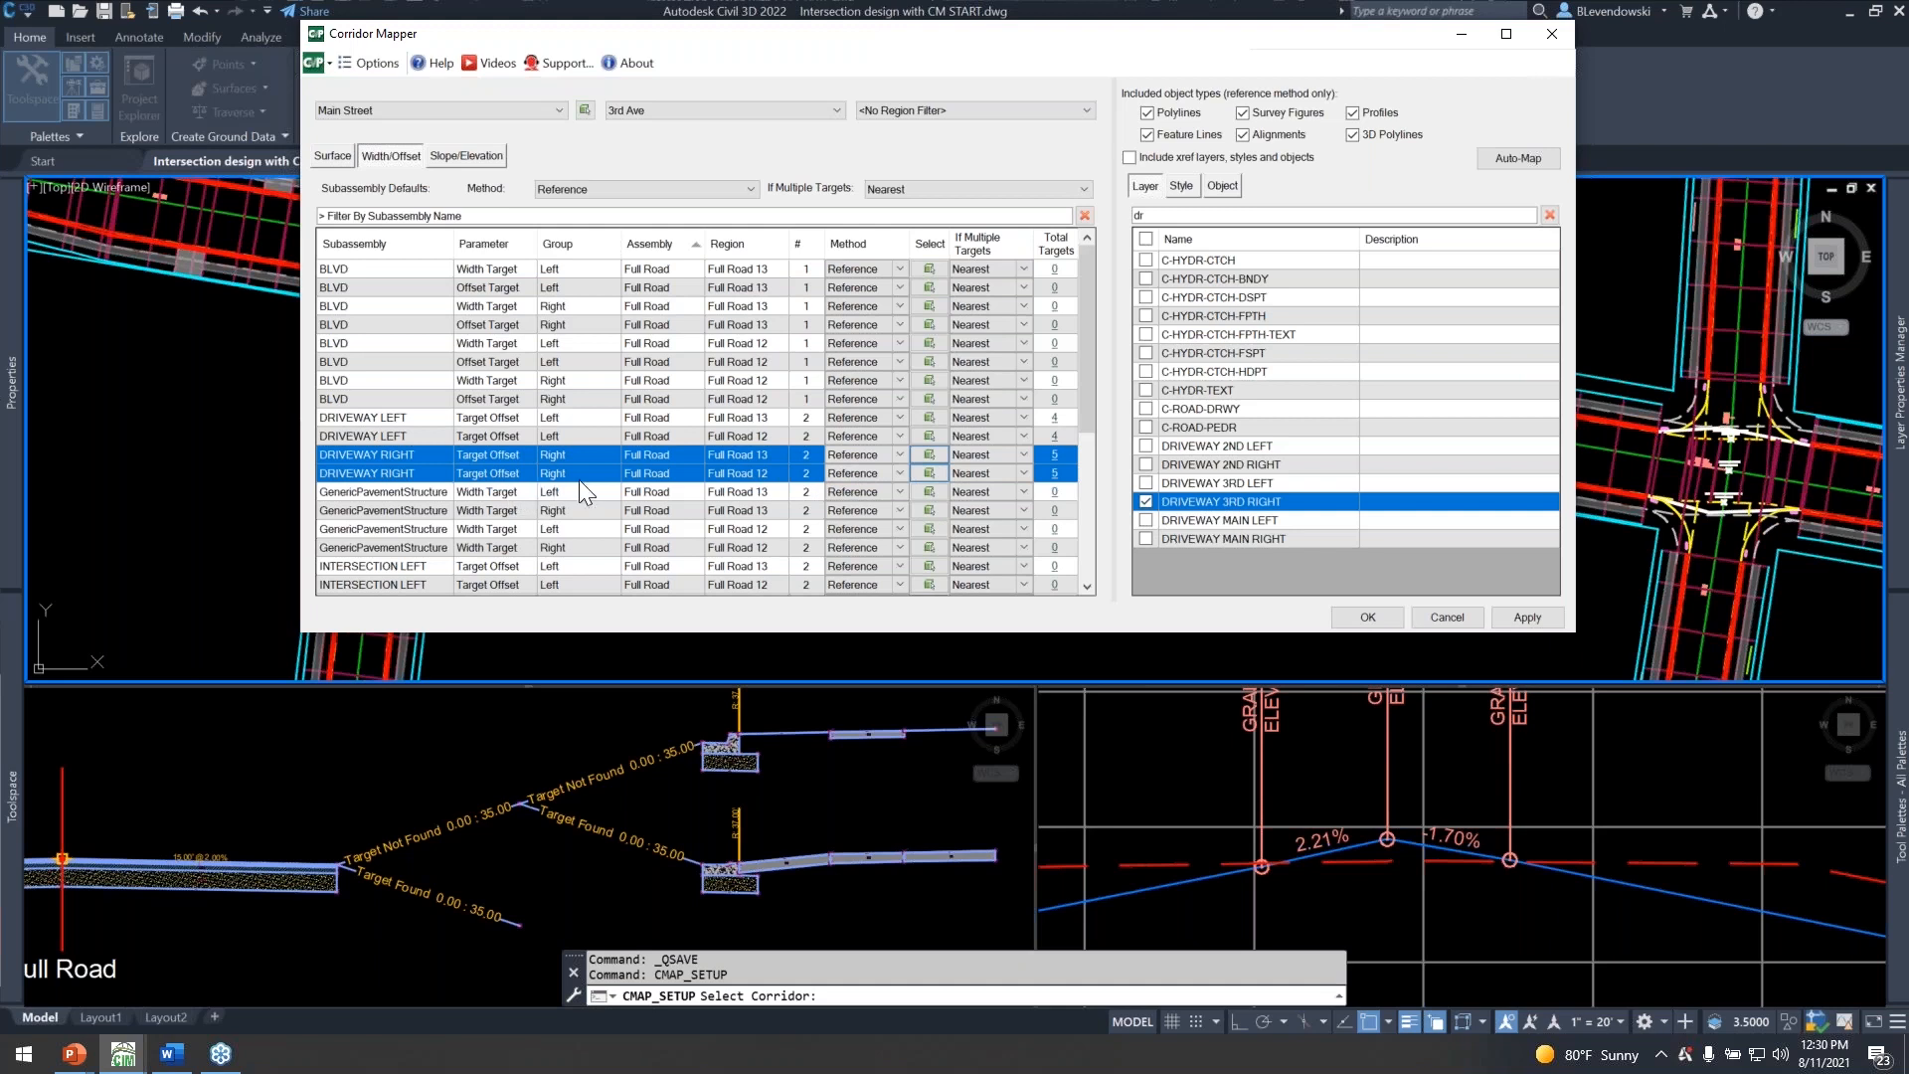
Remove the baseline filter and map all BLVD targets in regions Full Road 11, 12 and 13 to the BLVD Secondary alignment style.
mouse_move(955, 45)
mouse_down()
mouse_move(920, 353)
mouse_move(1013, 298)
mouse_up()
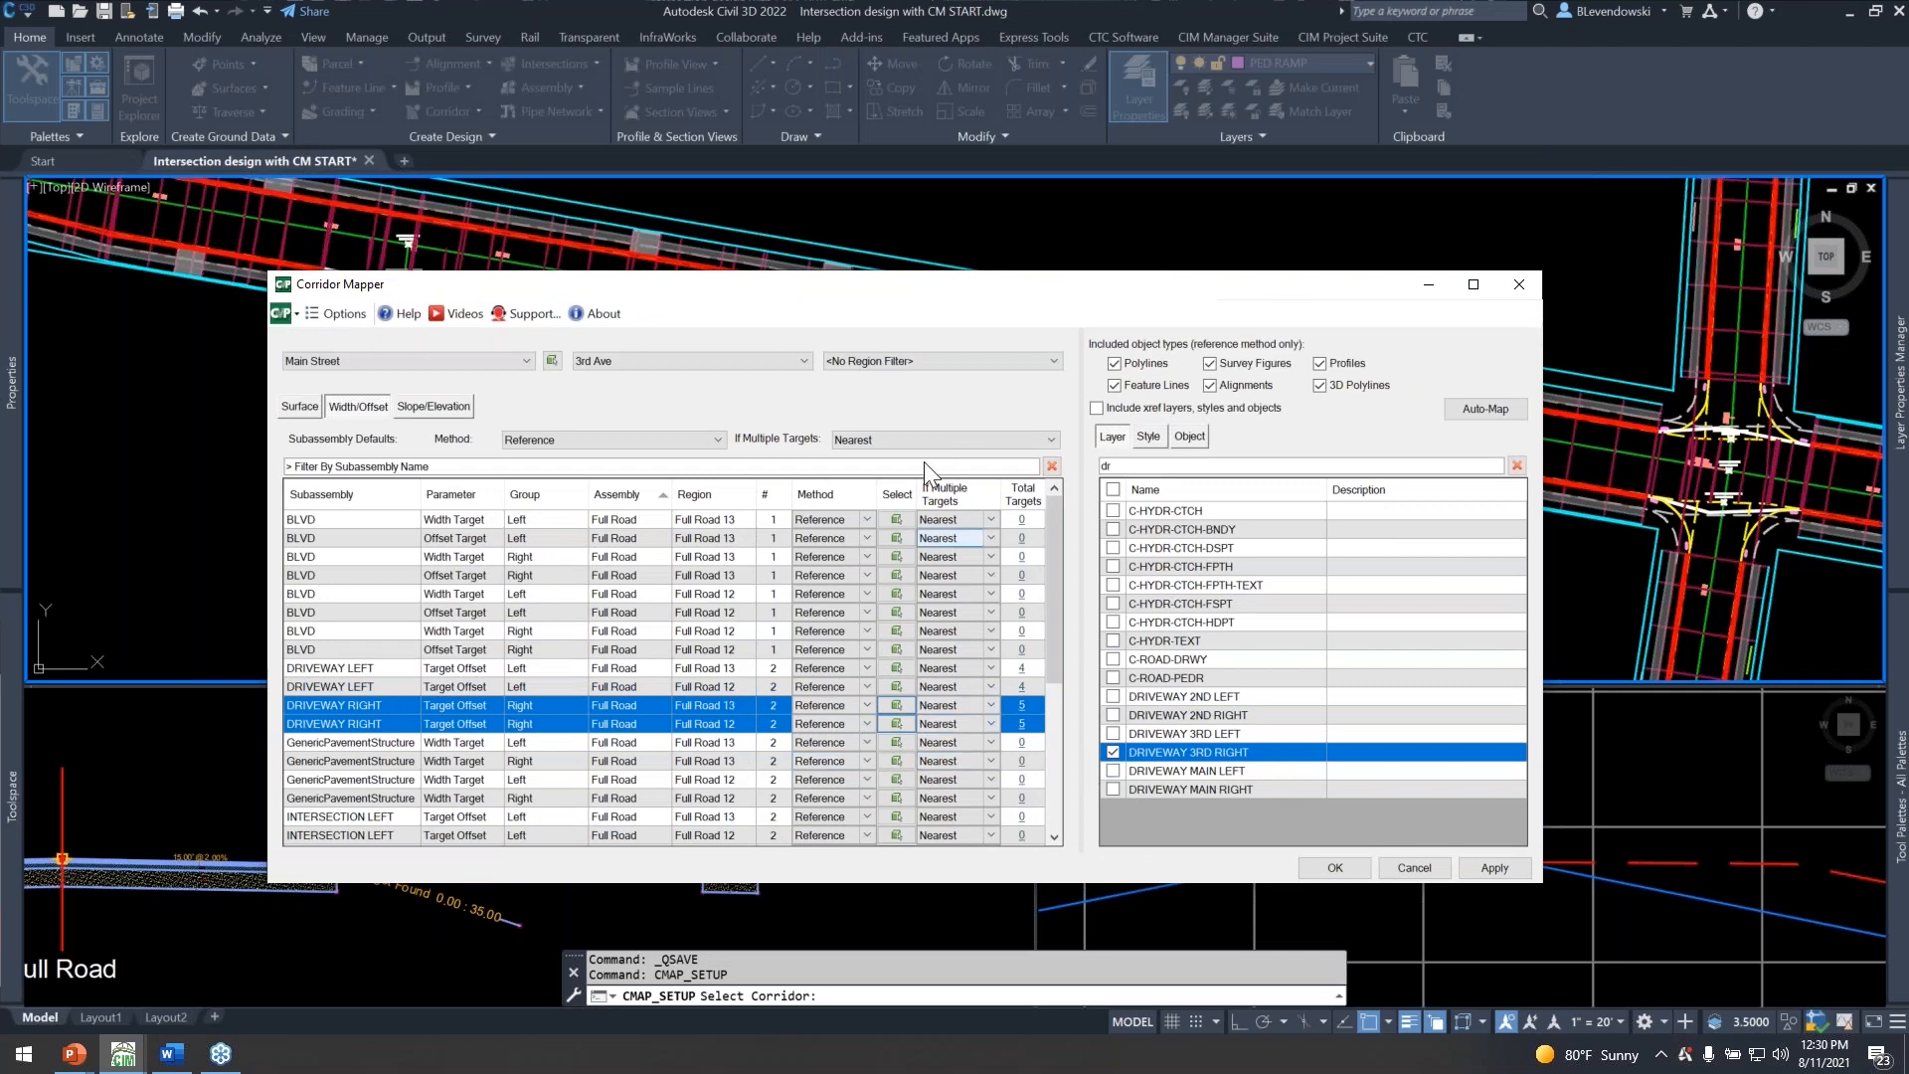
drag(914, 296, 883, 93)
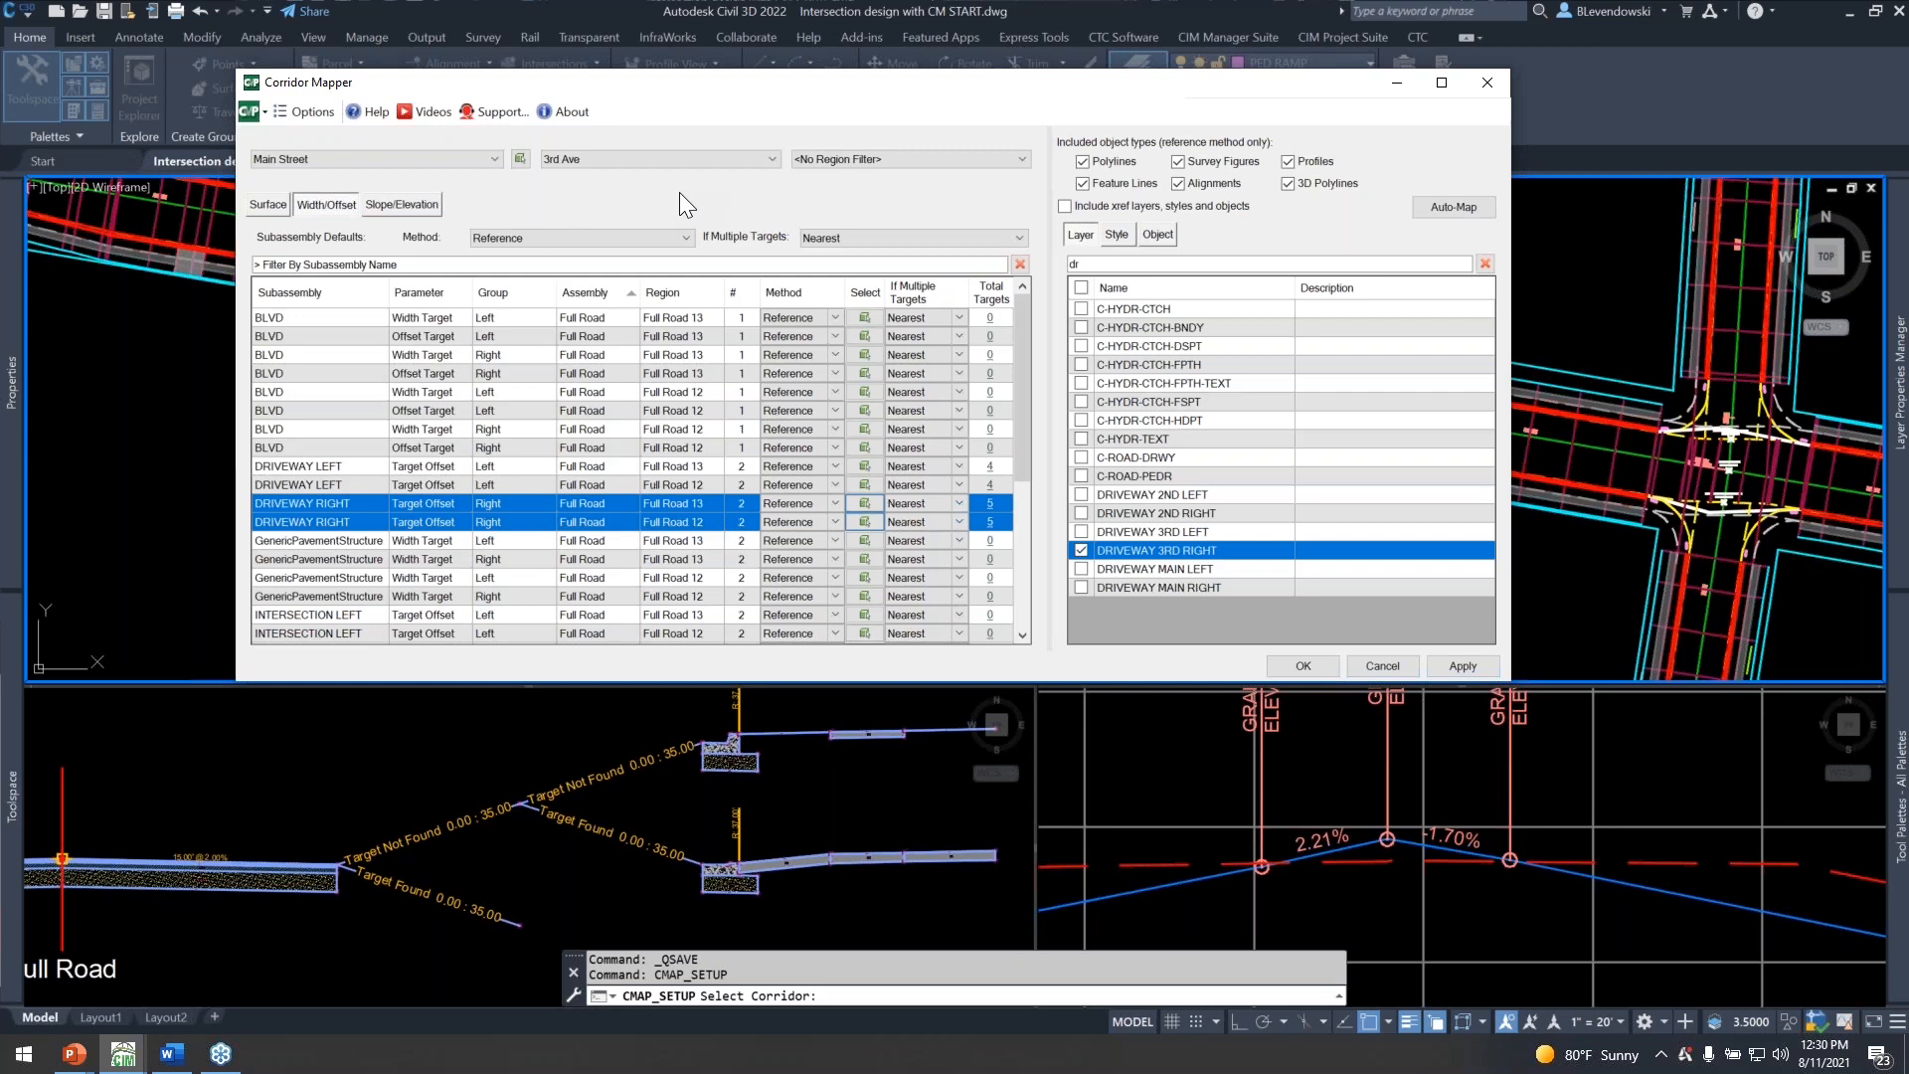
click(616, 162)
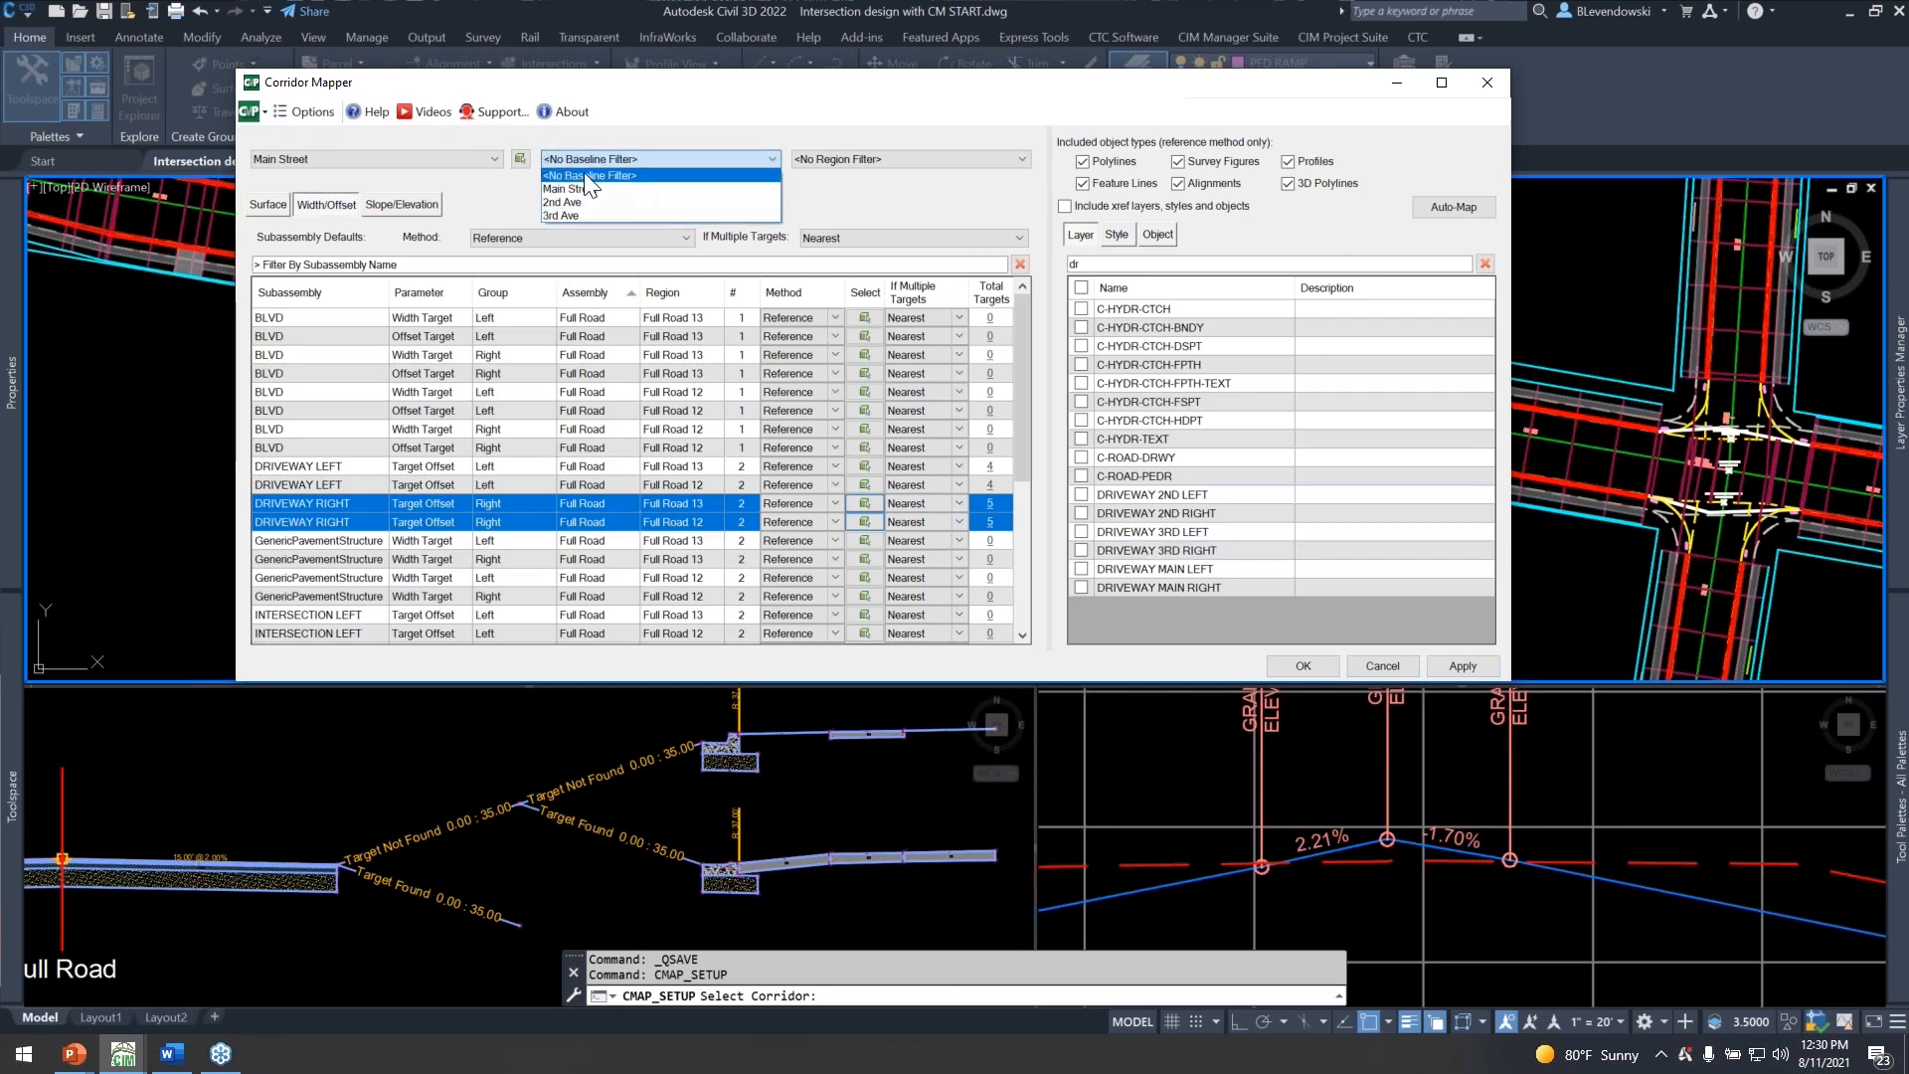
click(584, 175)
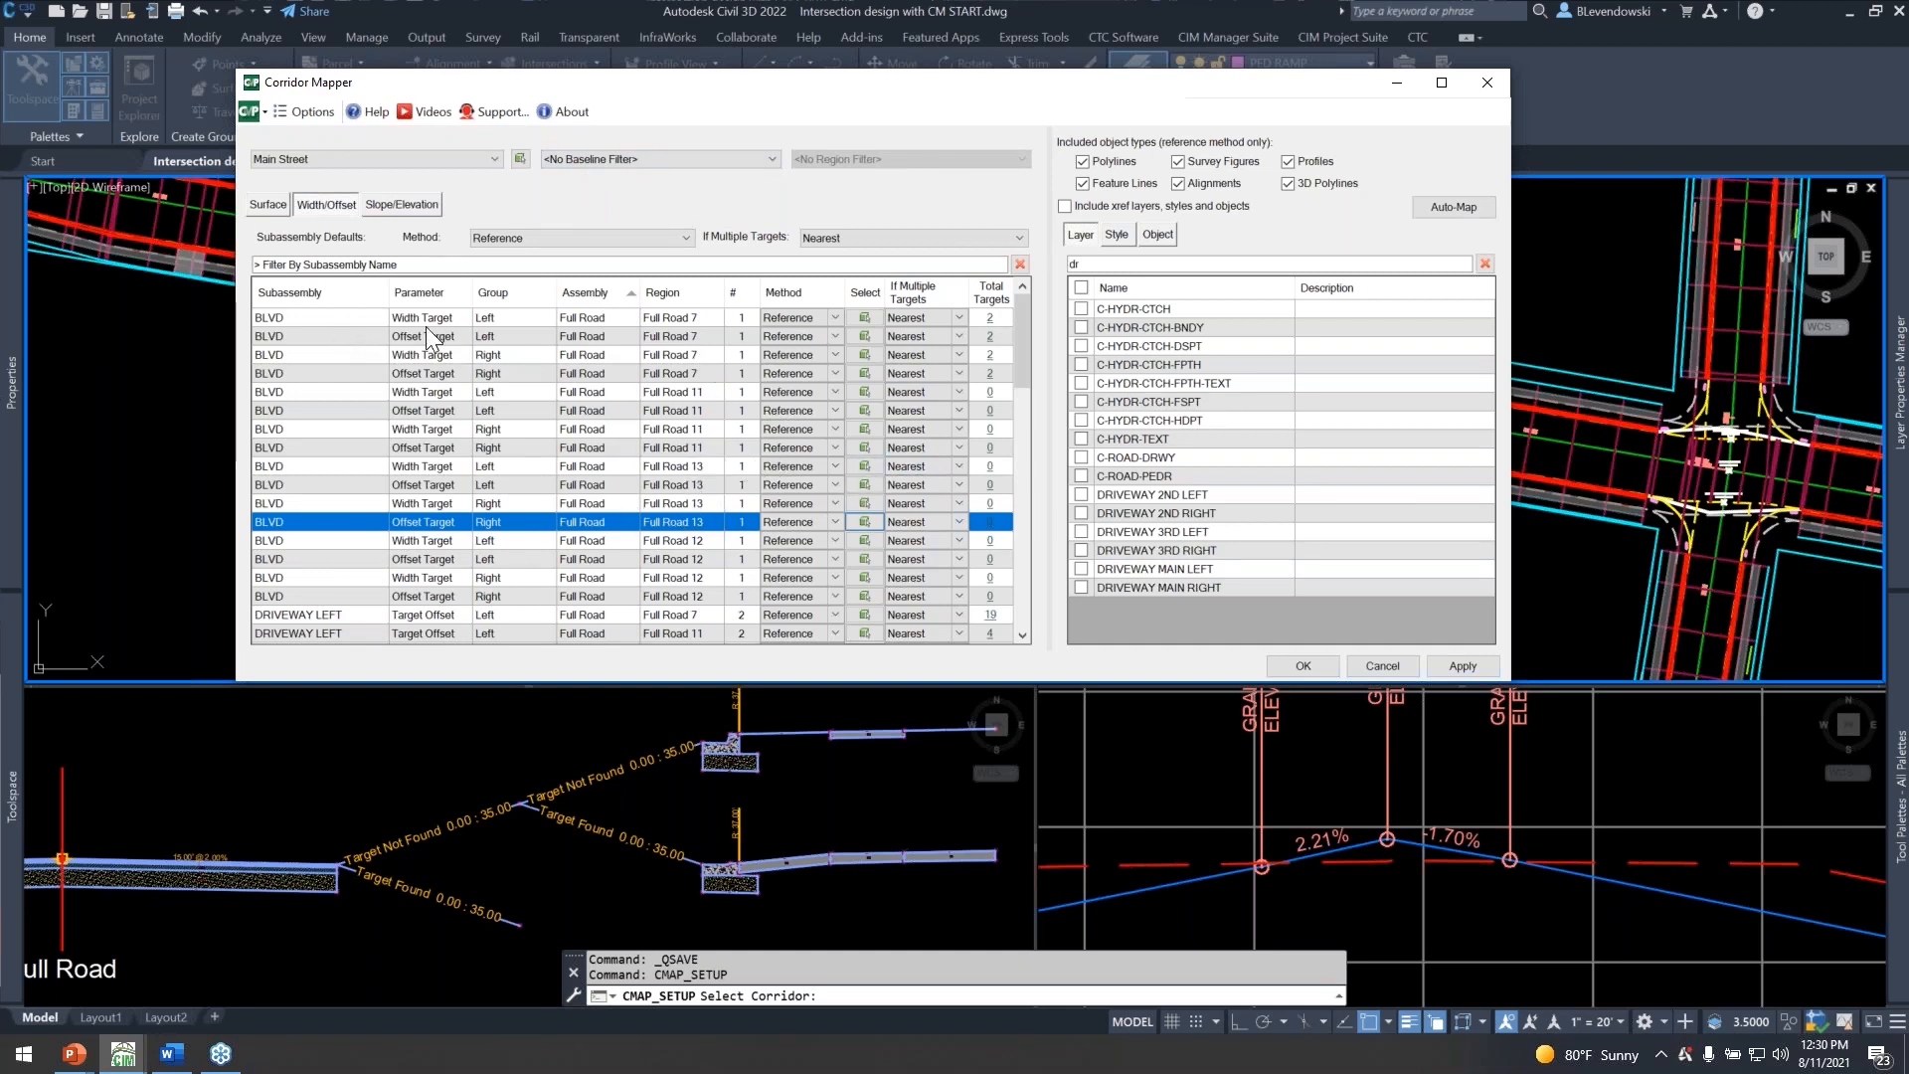
click(1118, 235)
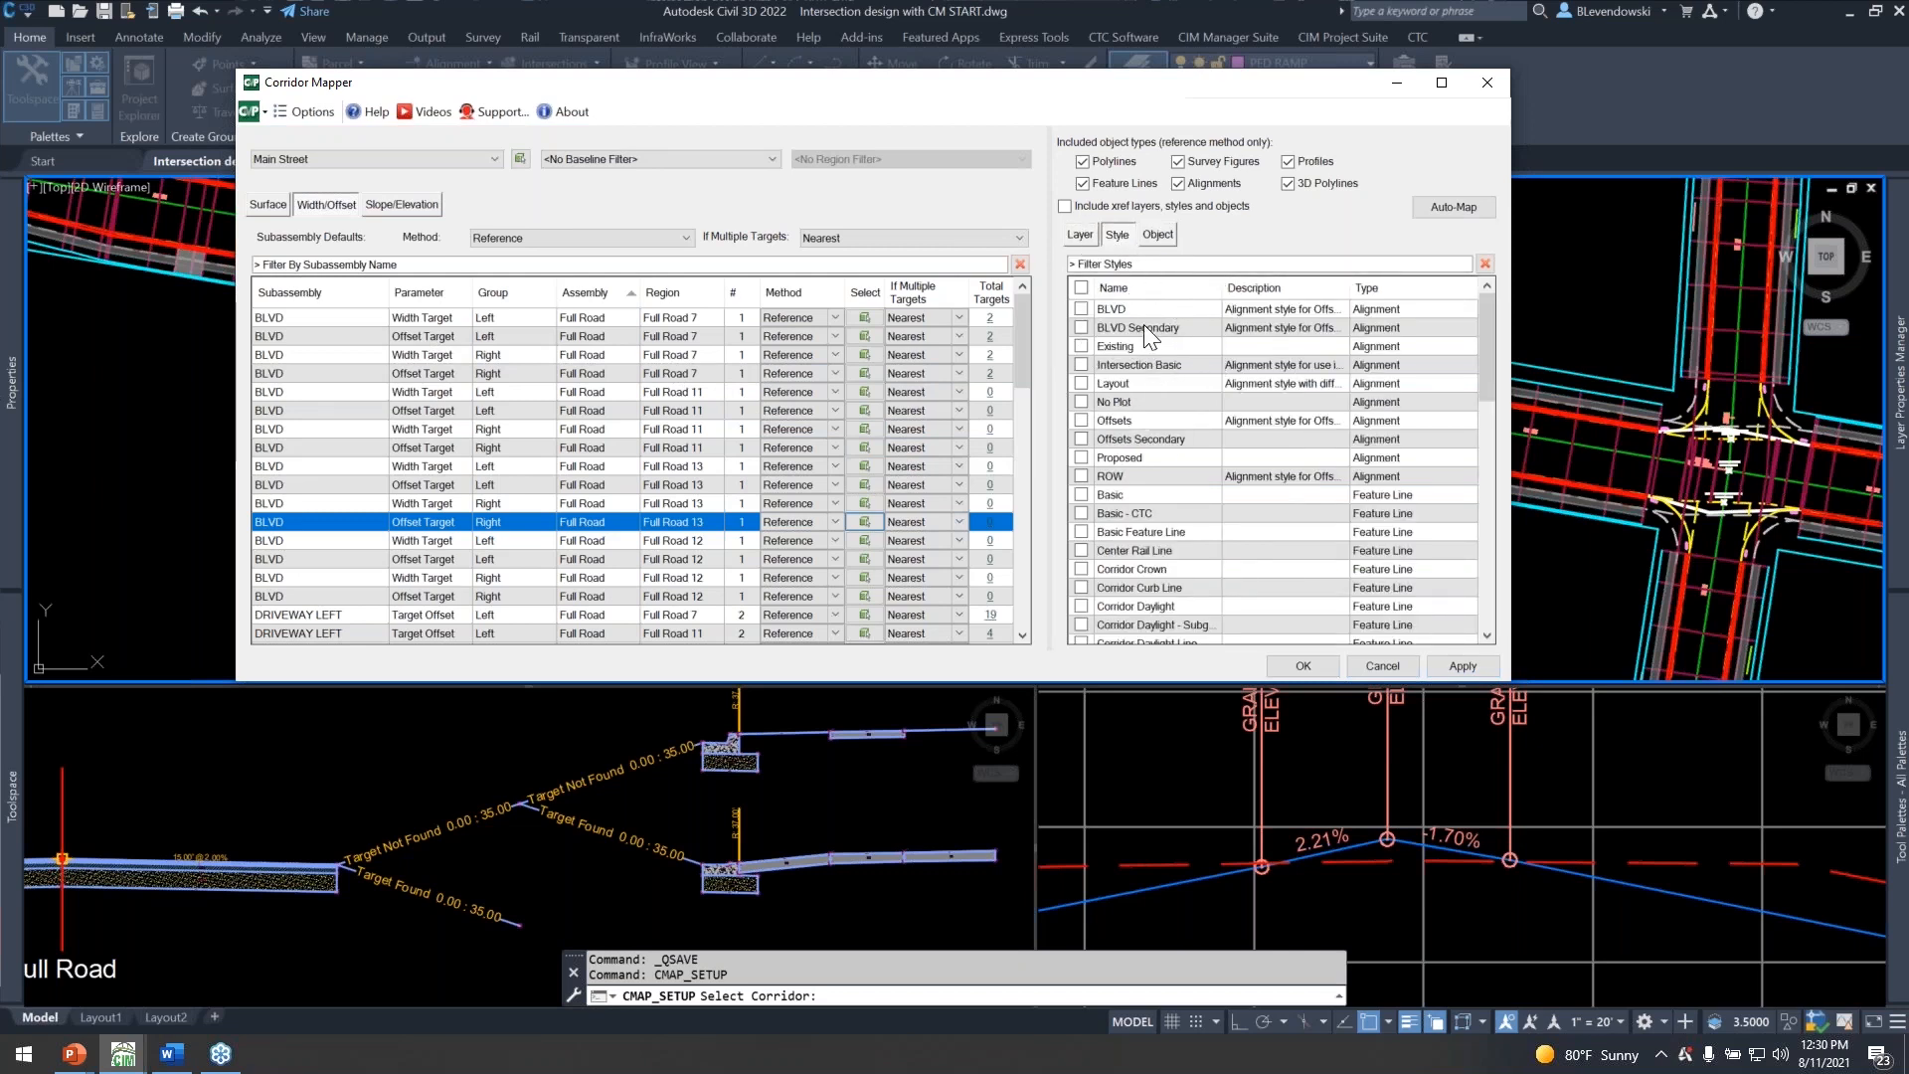
mouse_move(915, 85)
mouse_down()
mouse_move(639, 166)
mouse_move(432, 275)
mouse_up()
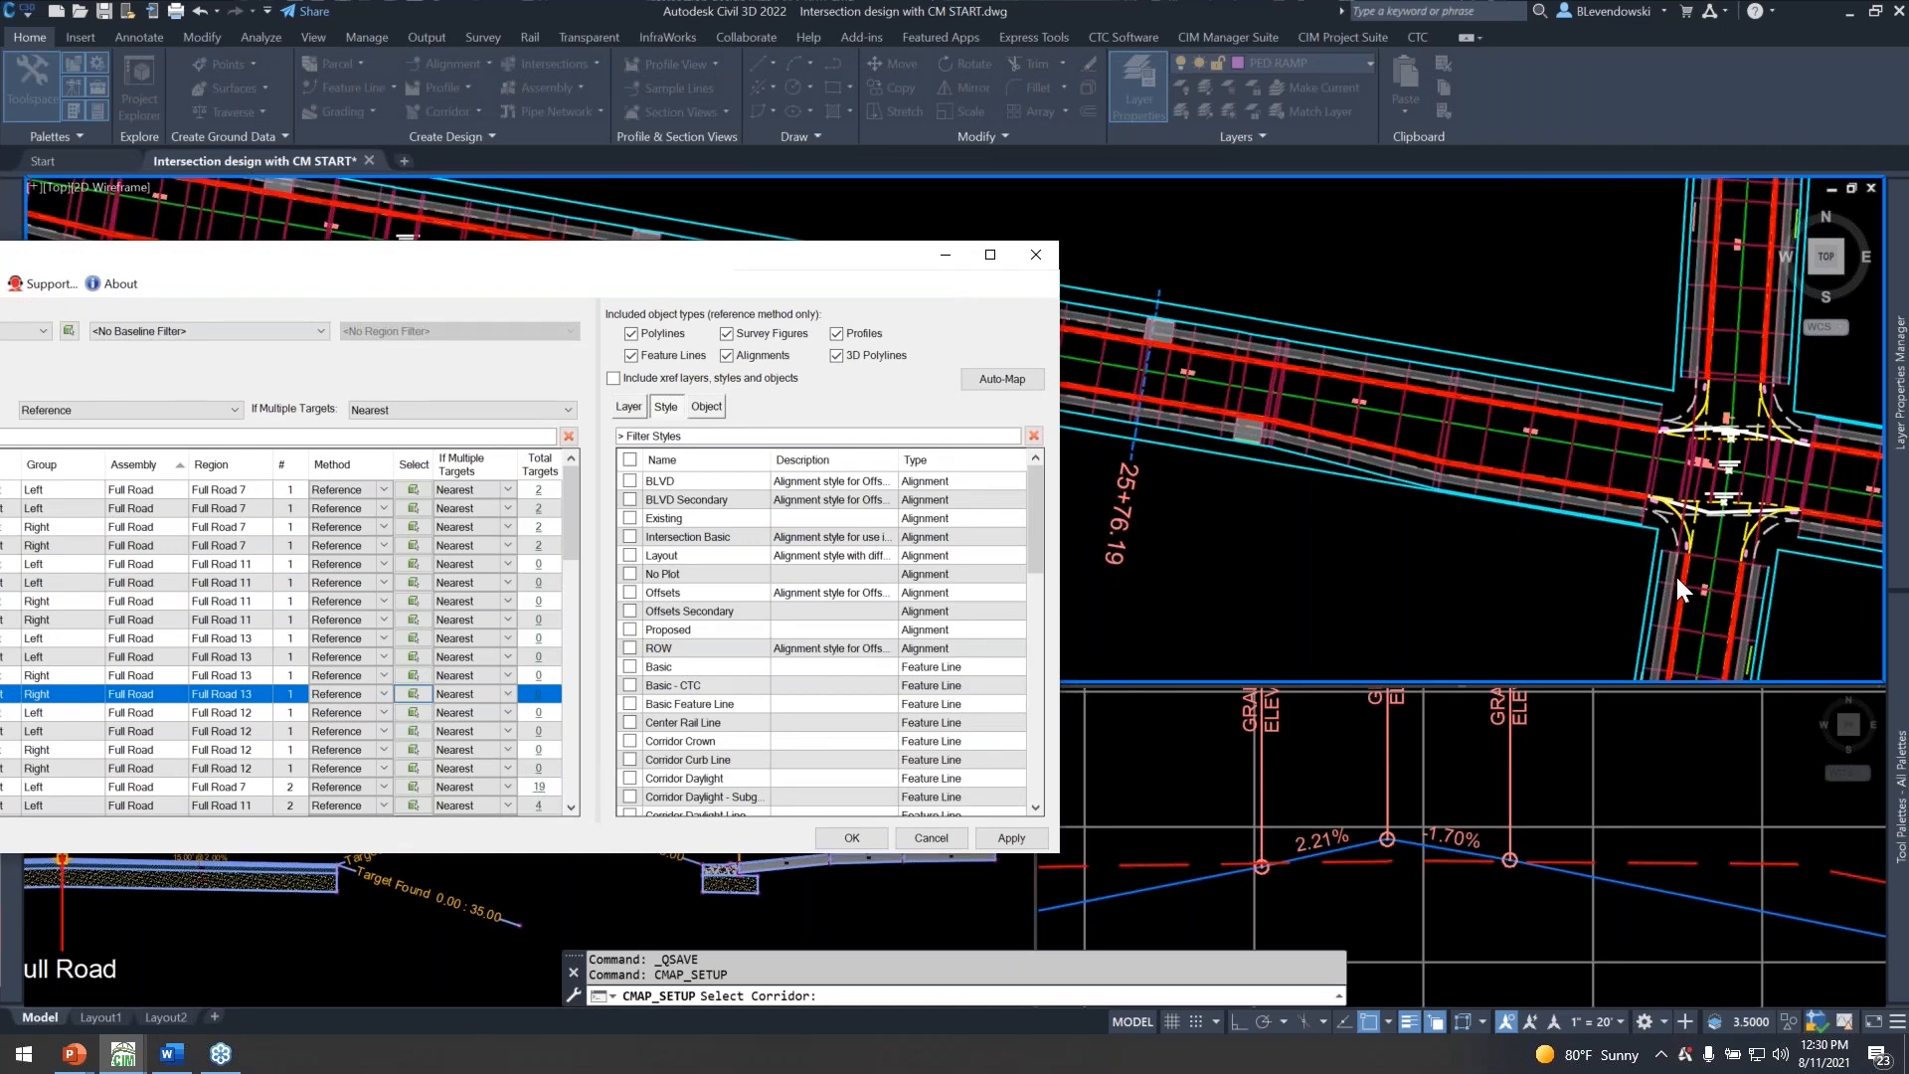
drag(617, 255, 1106, 98)
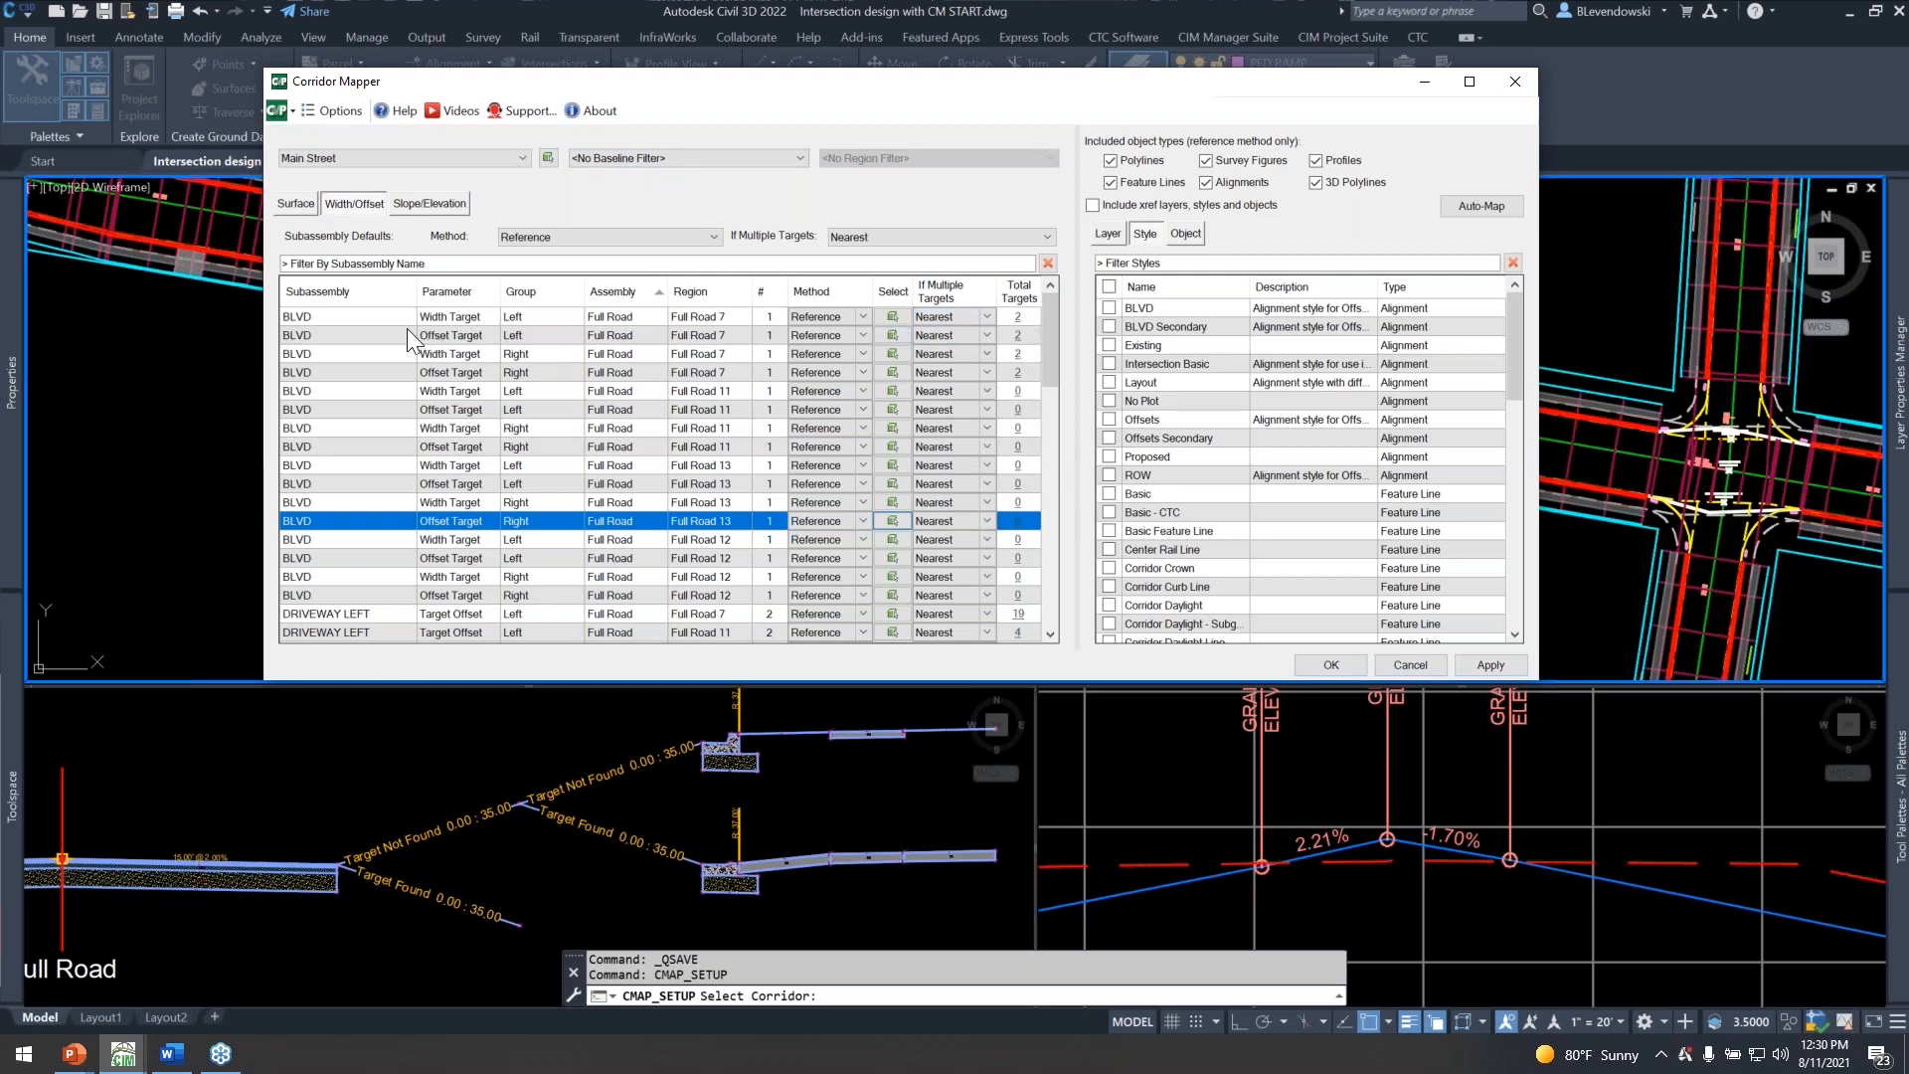
click(349, 391)
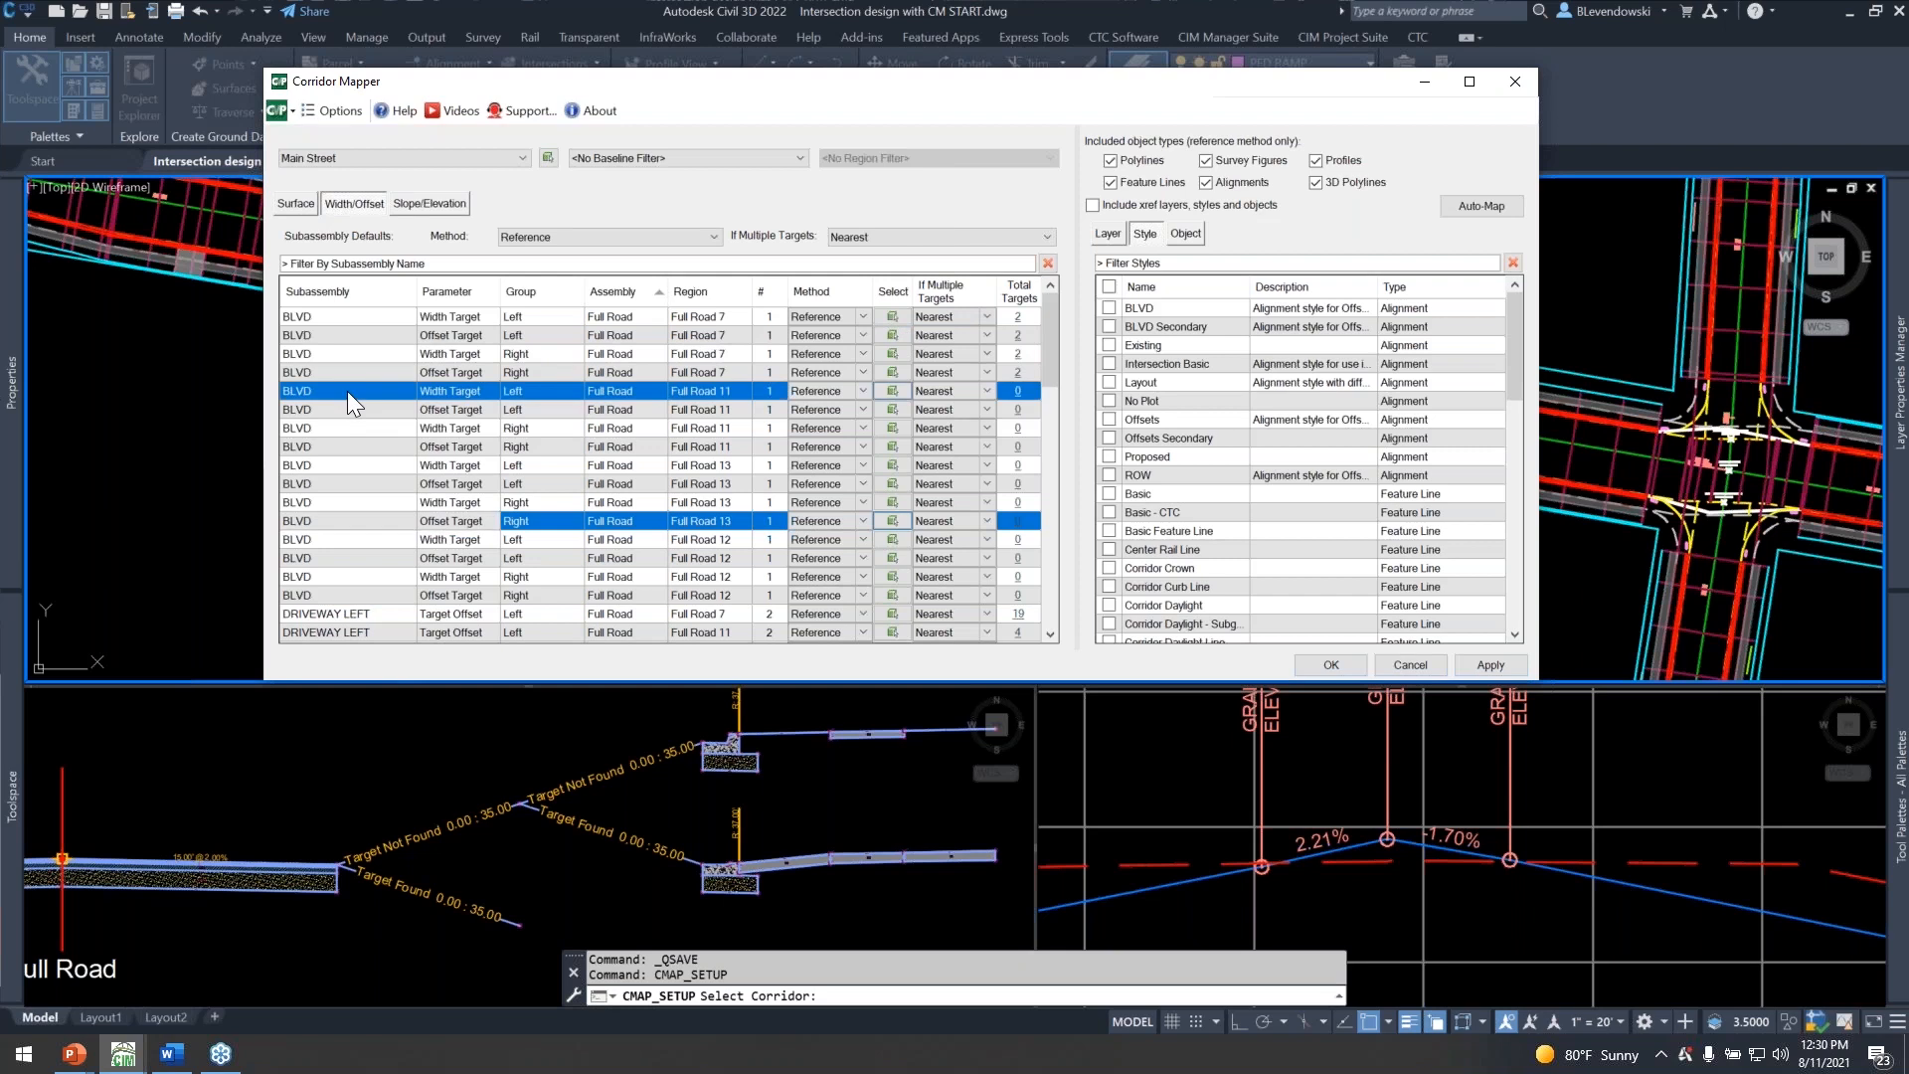
shift+click(344, 595)
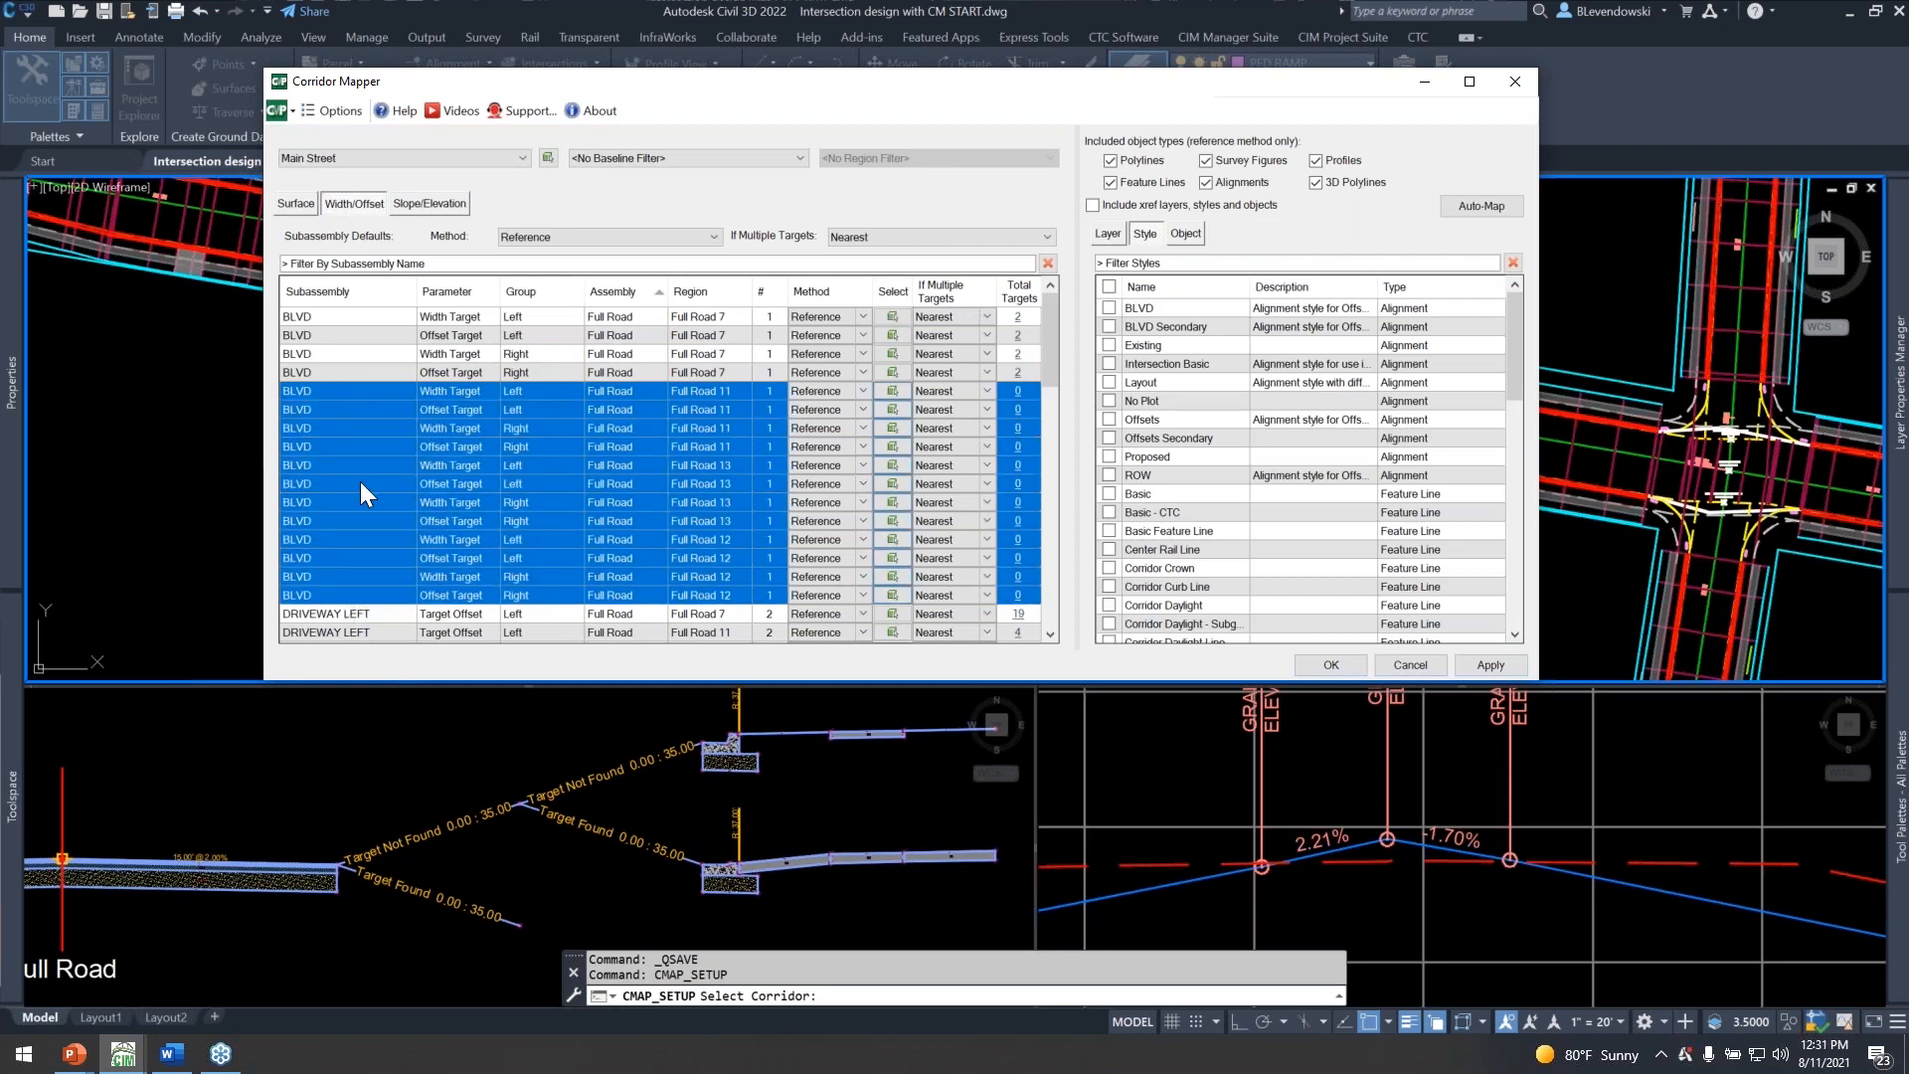
click(1109, 327)
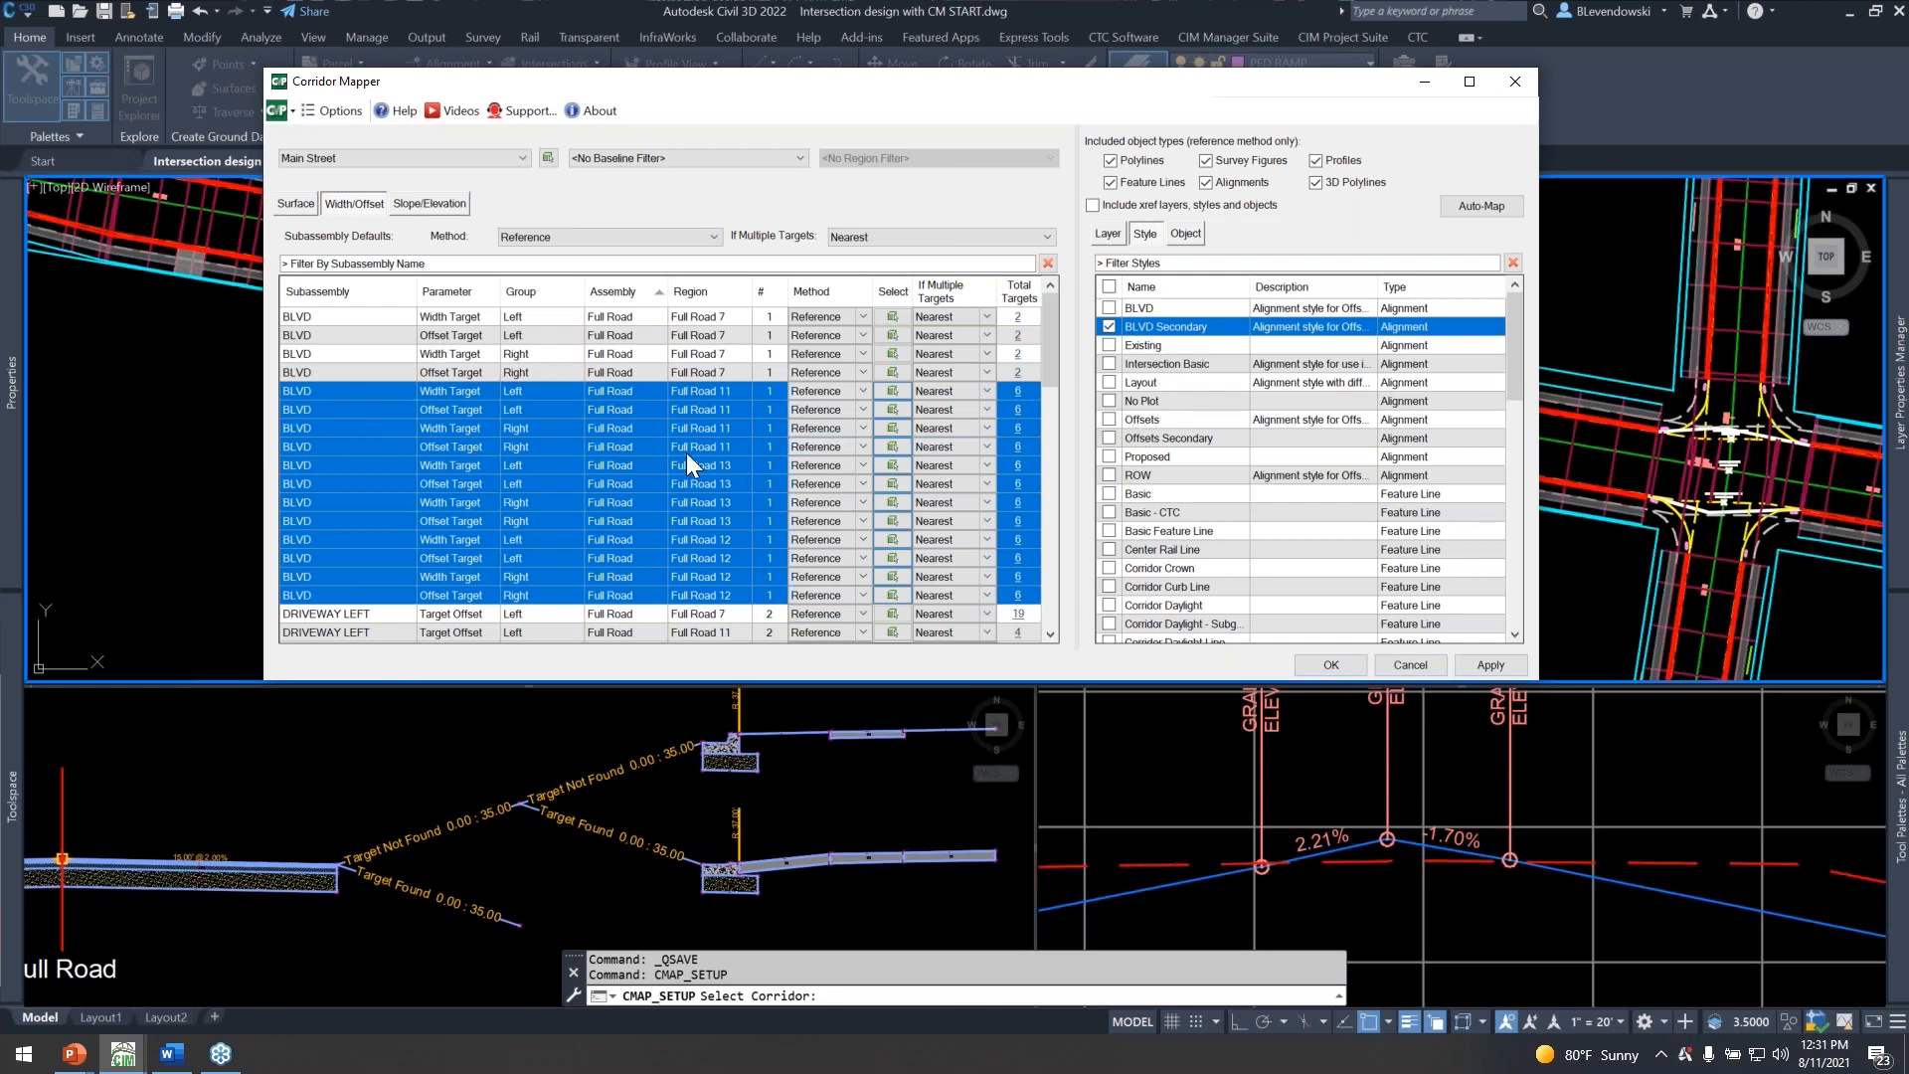
Map the LANE width targets of regions Full Road 11, 12 and 13 to the Offsets Secondary alignment style and accept the mapping.
scroll(415, 498, down, 7)
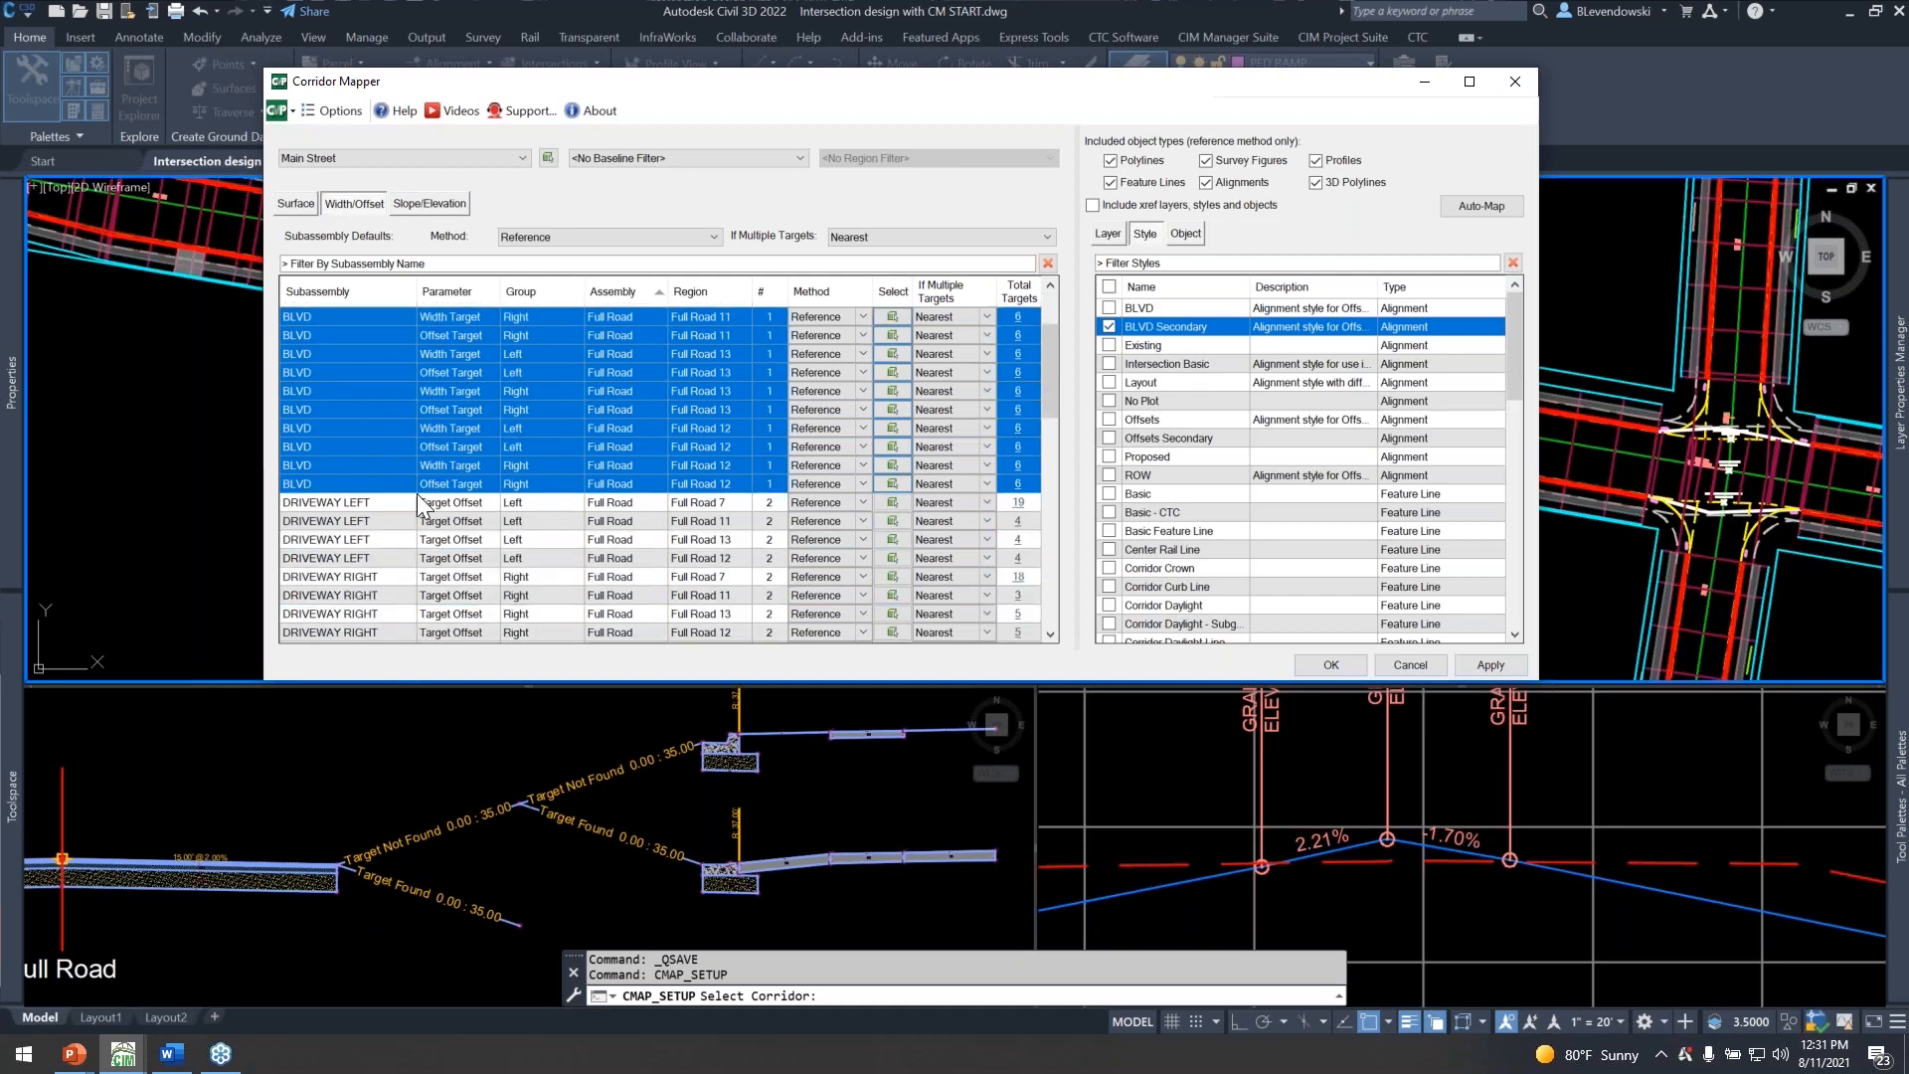
scroll(473, 505, down, 3)
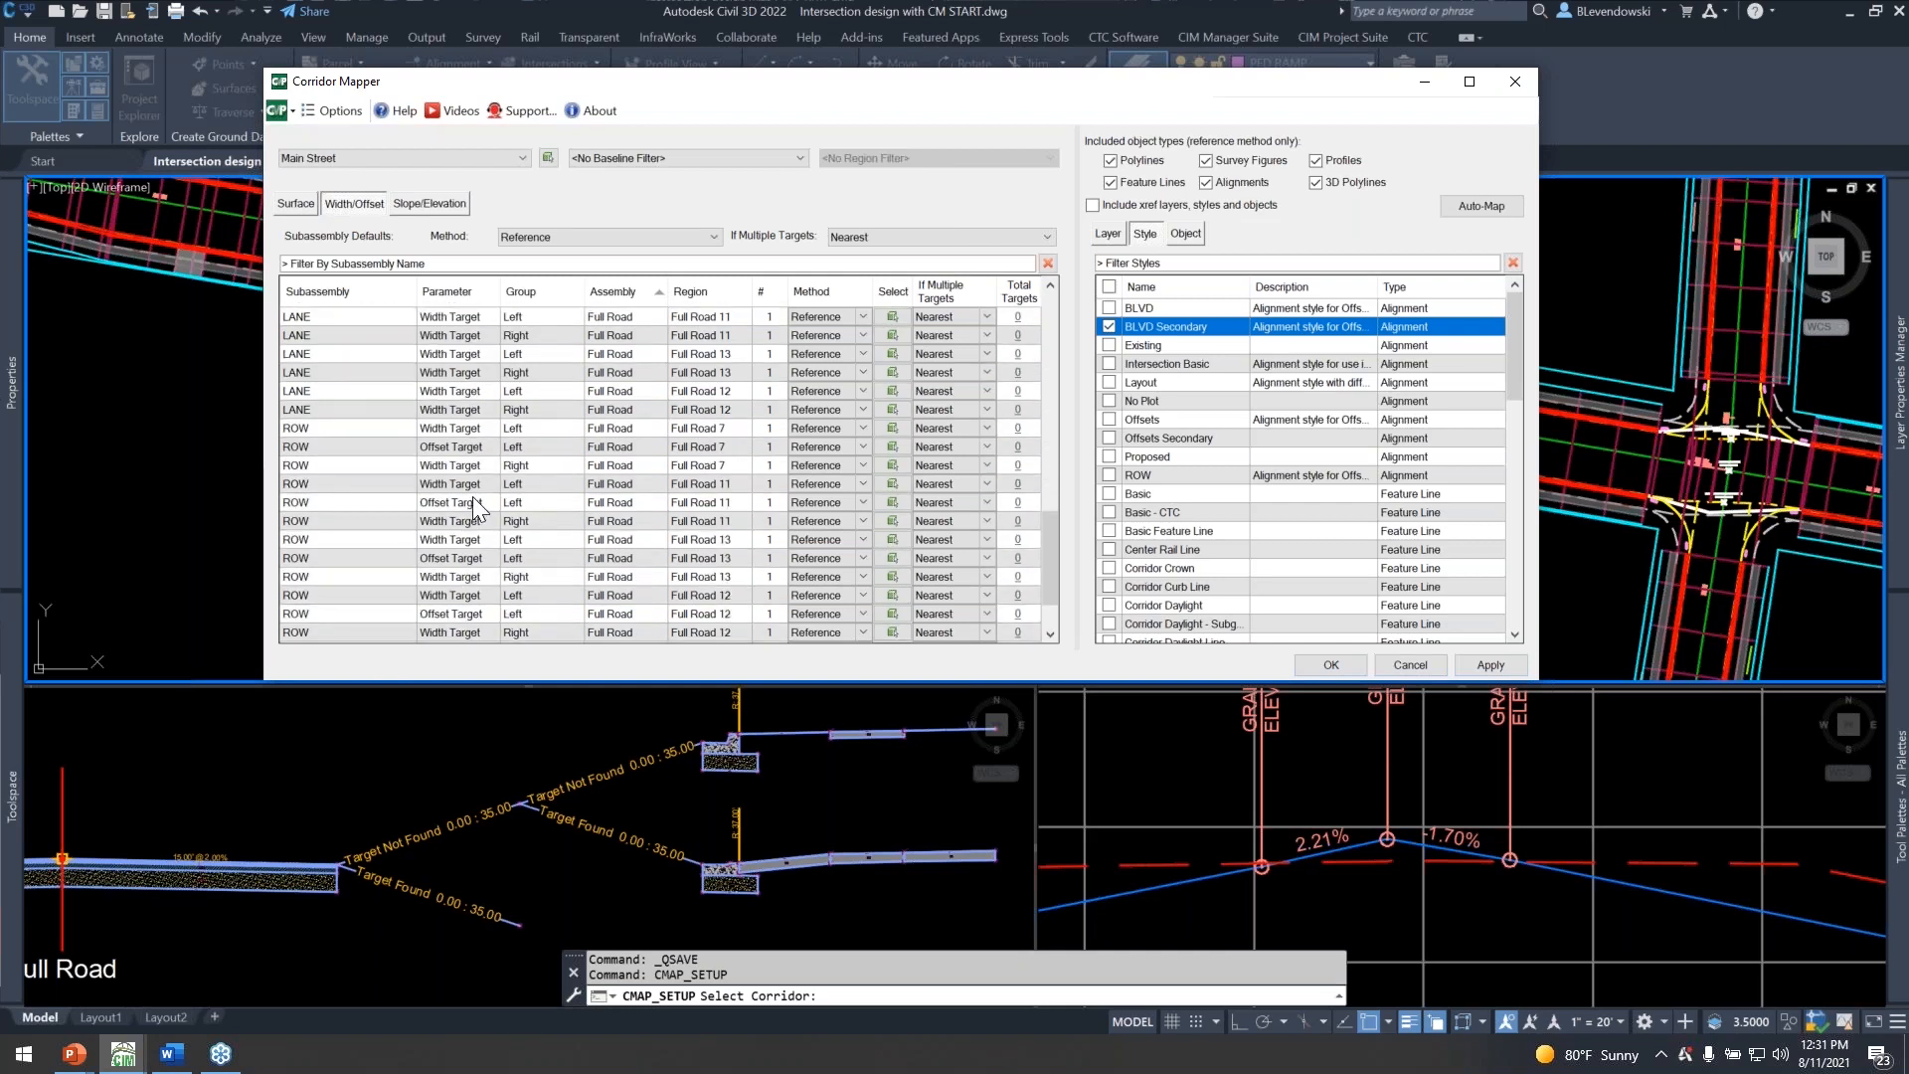
scroll(491, 502, down, 3)
scroll(491, 497, up, 1)
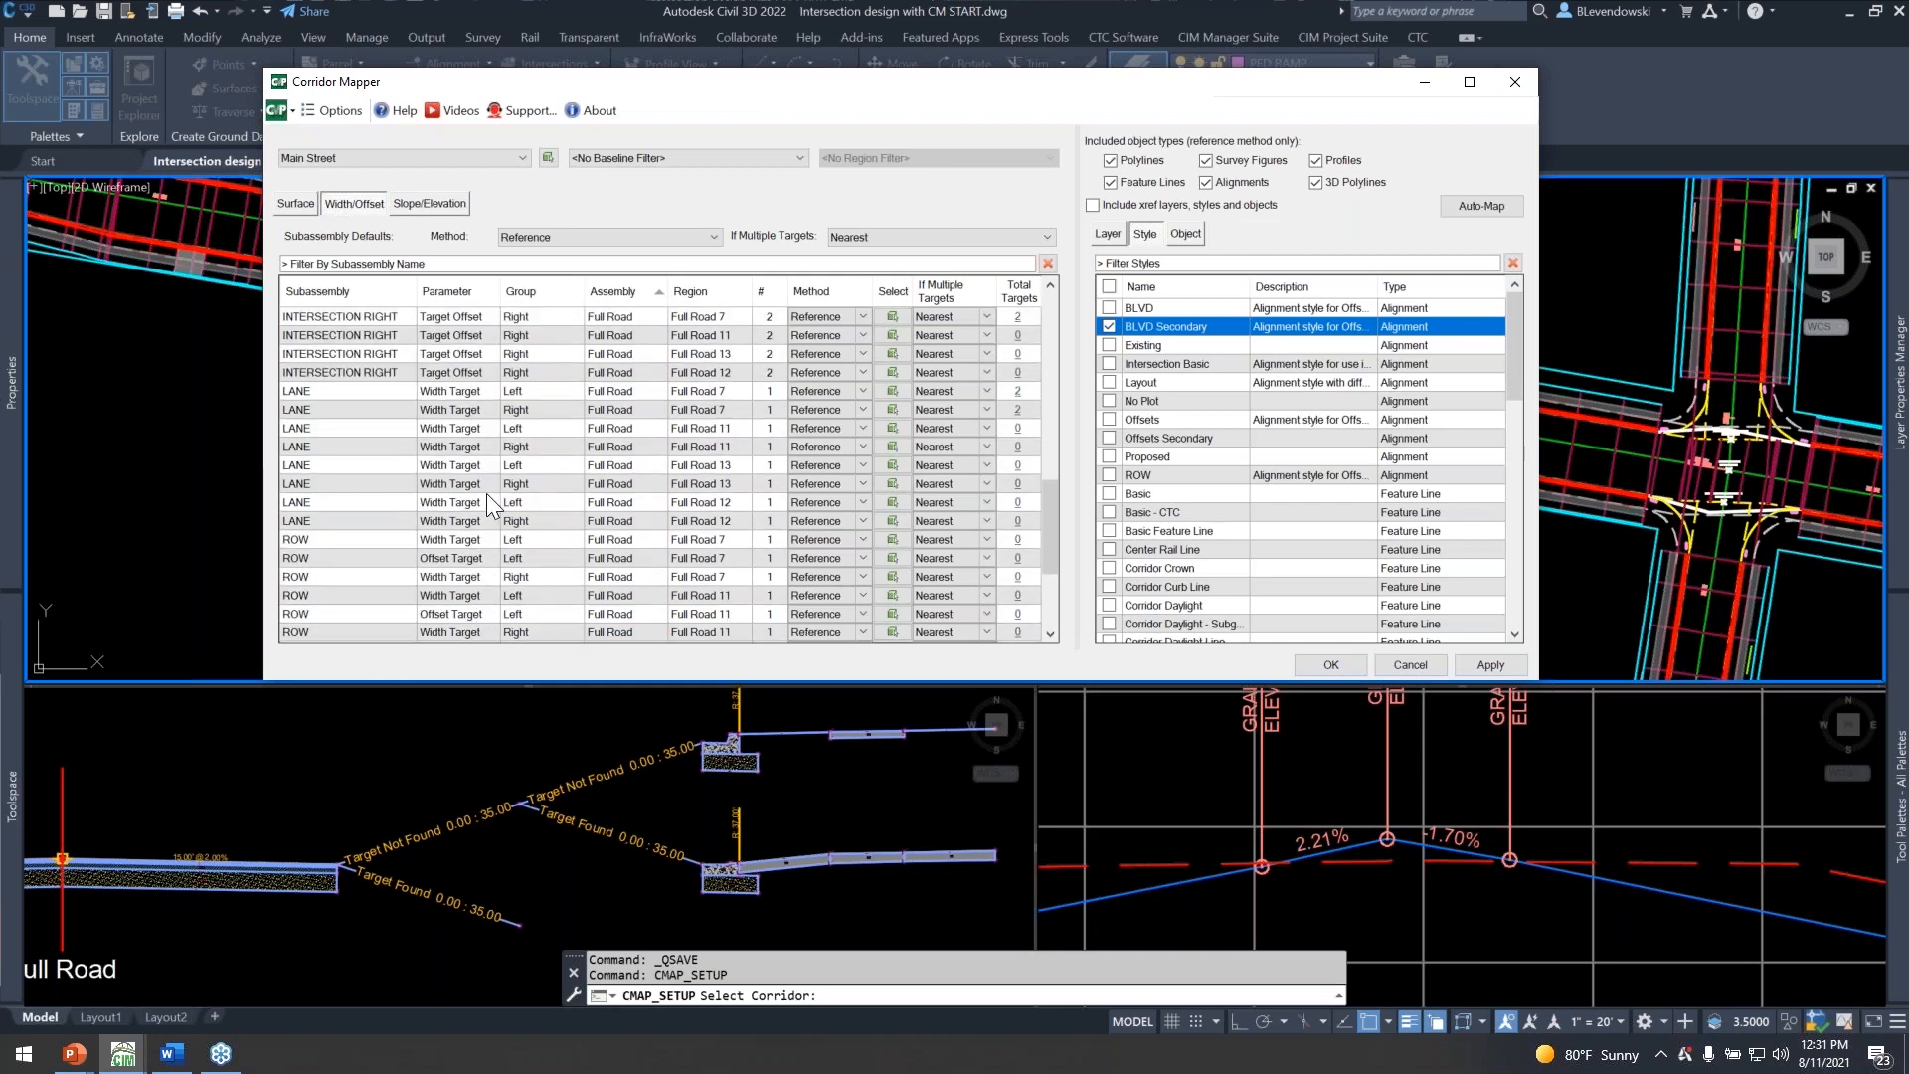
click(324, 398)
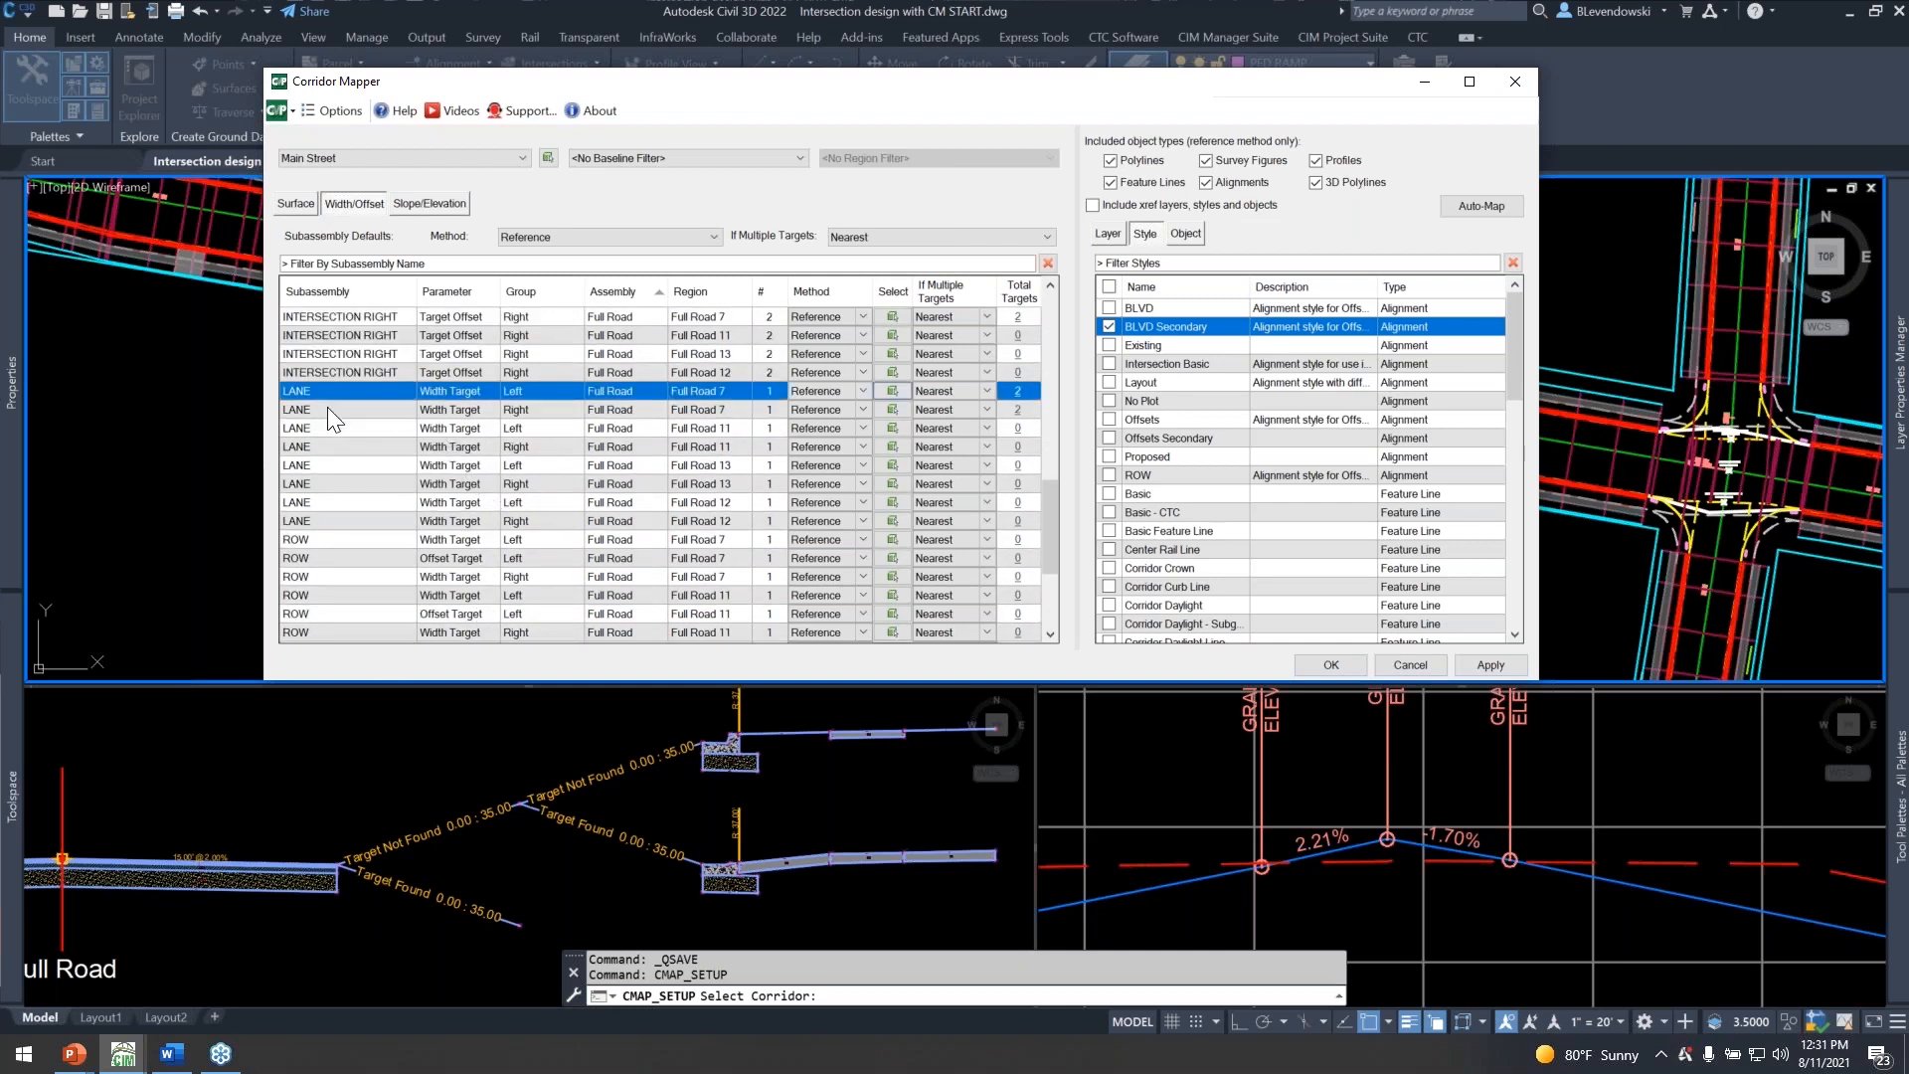
click(325, 410)
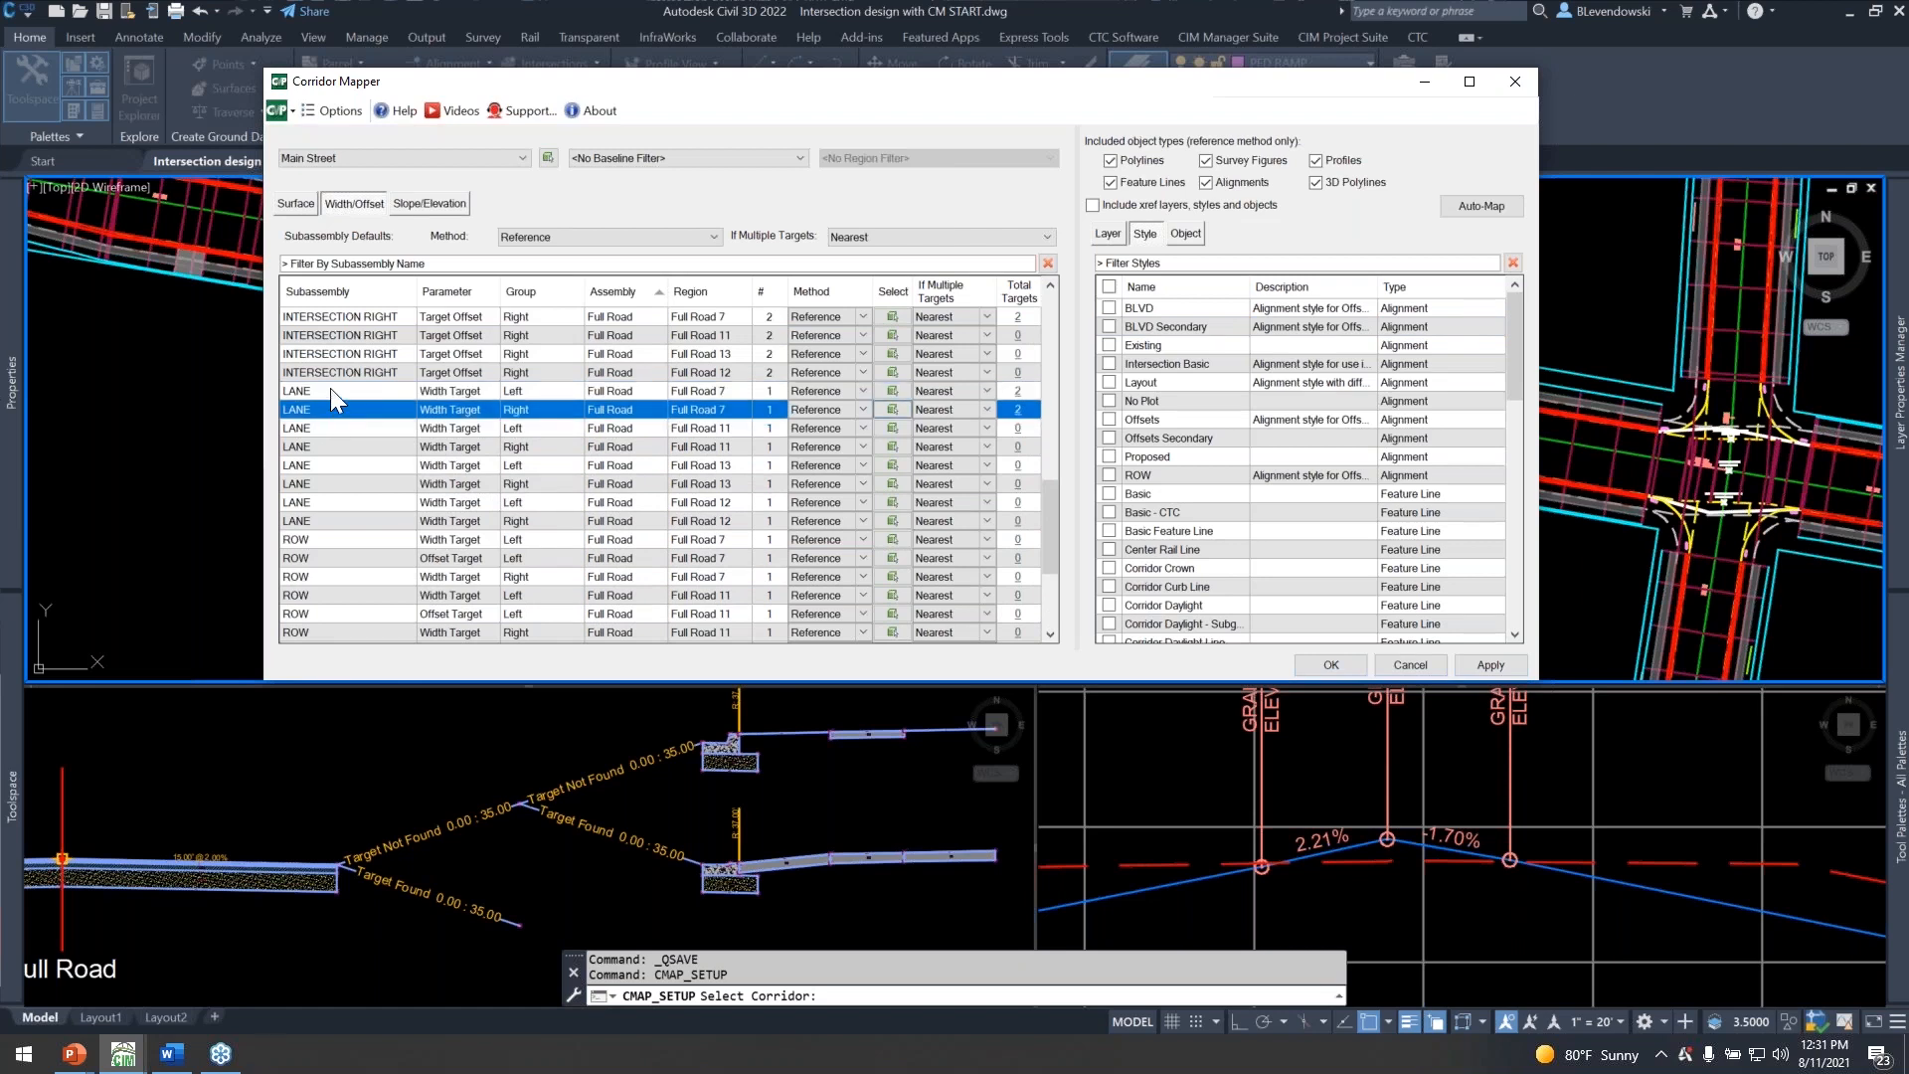
shift+click(343, 391)
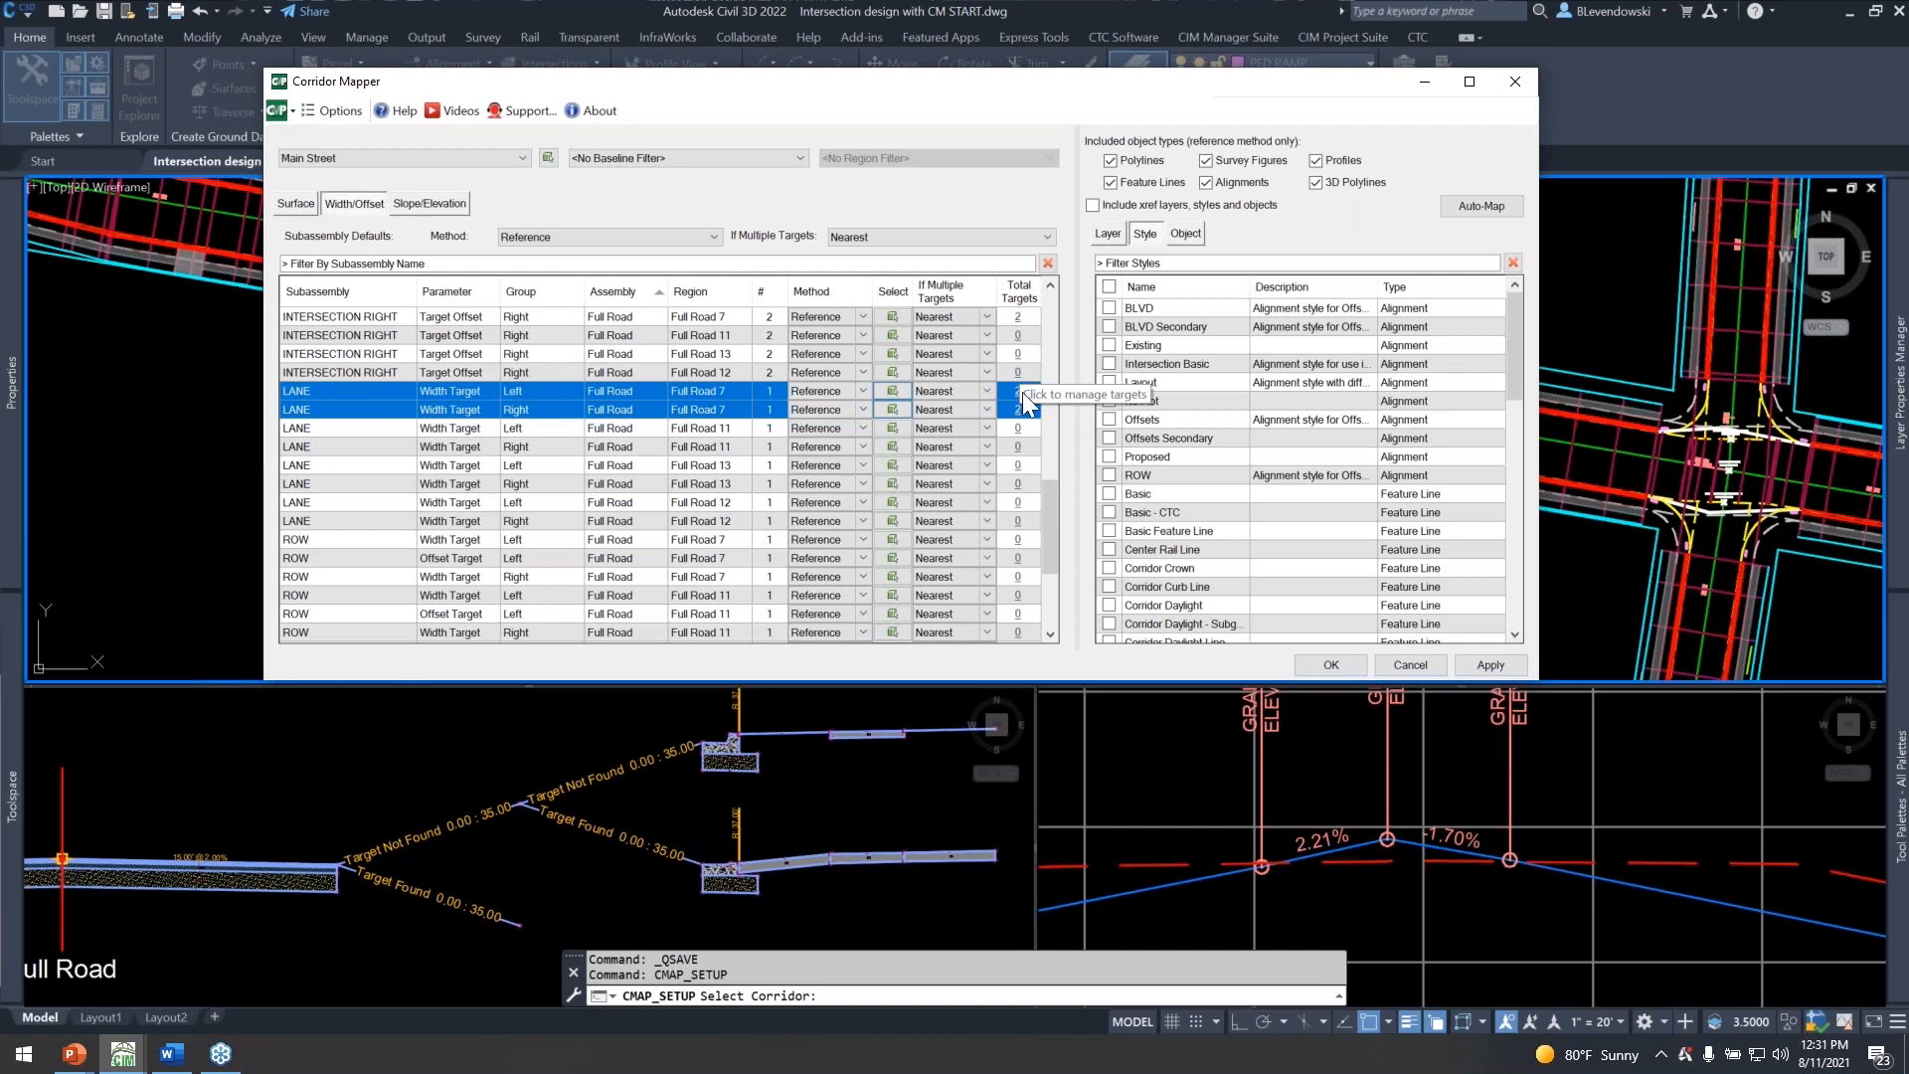
click(334, 428)
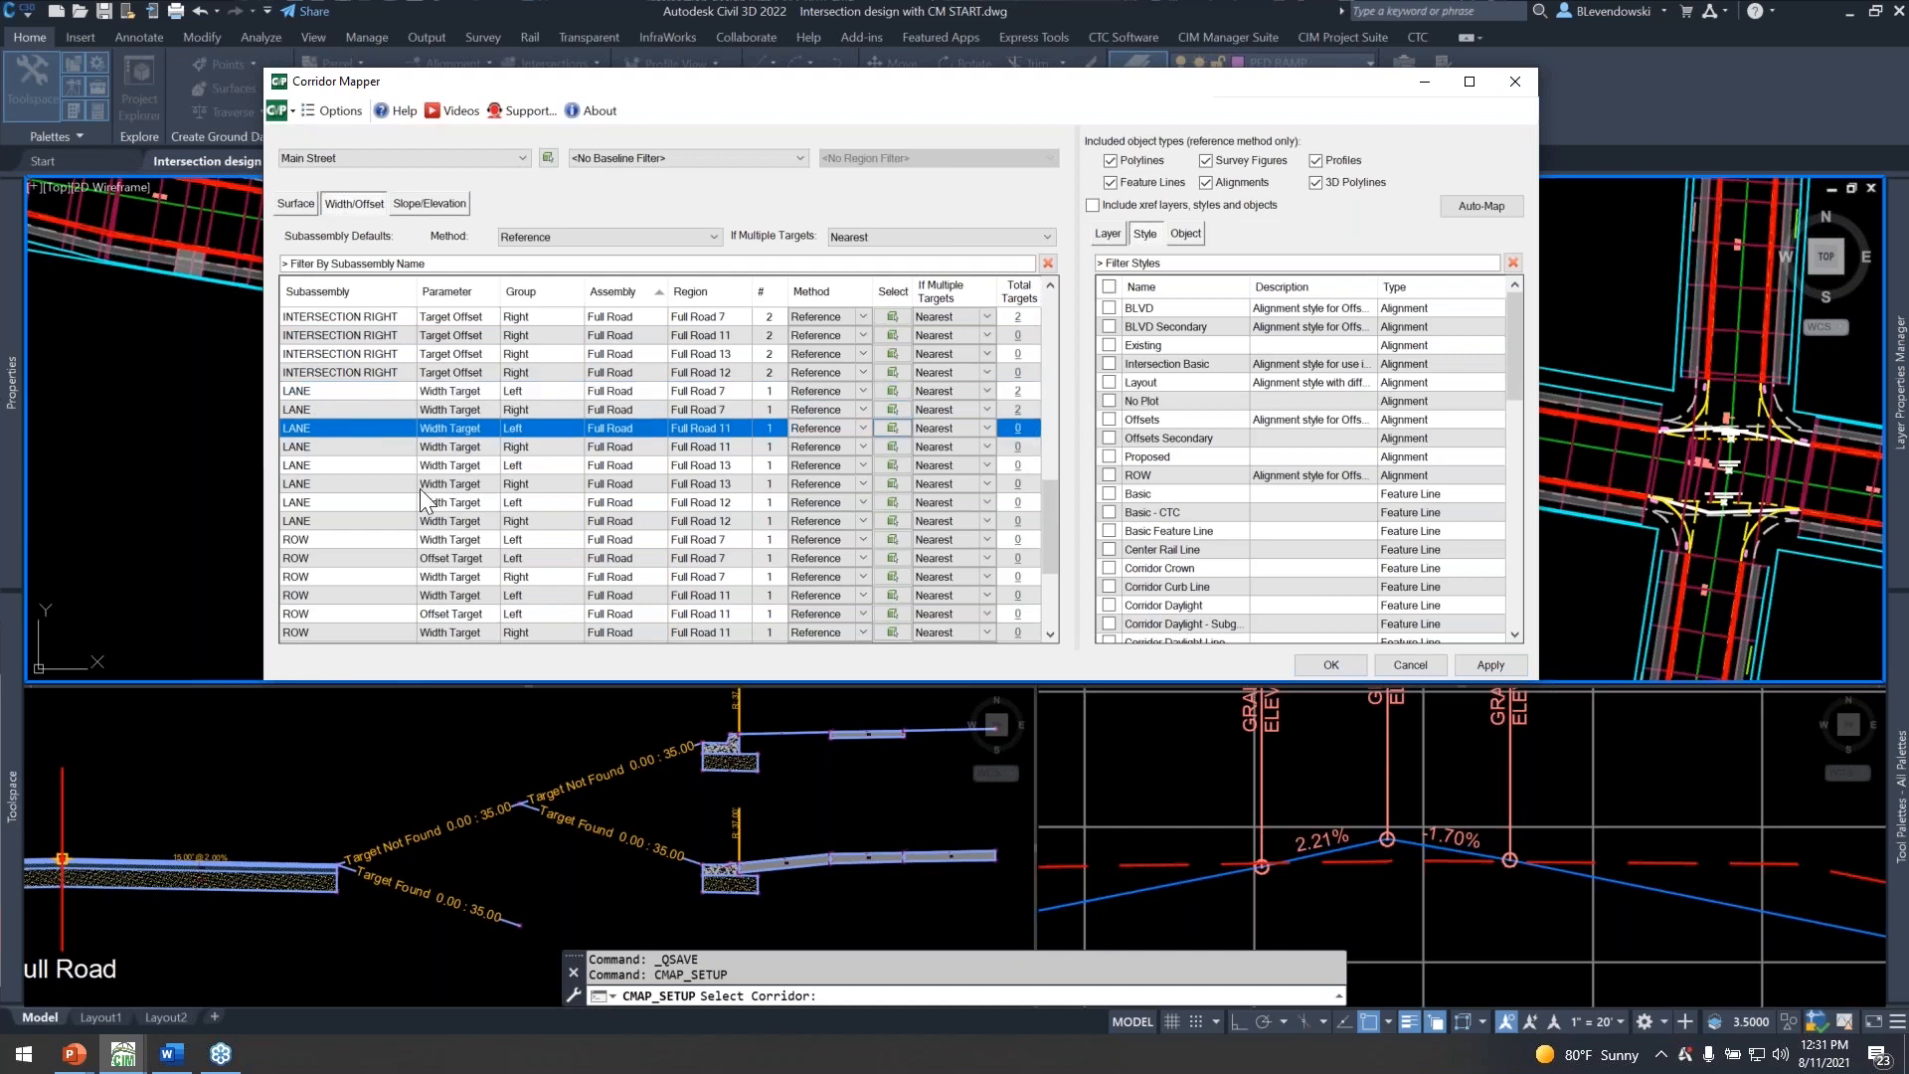
shift+click(334, 521)
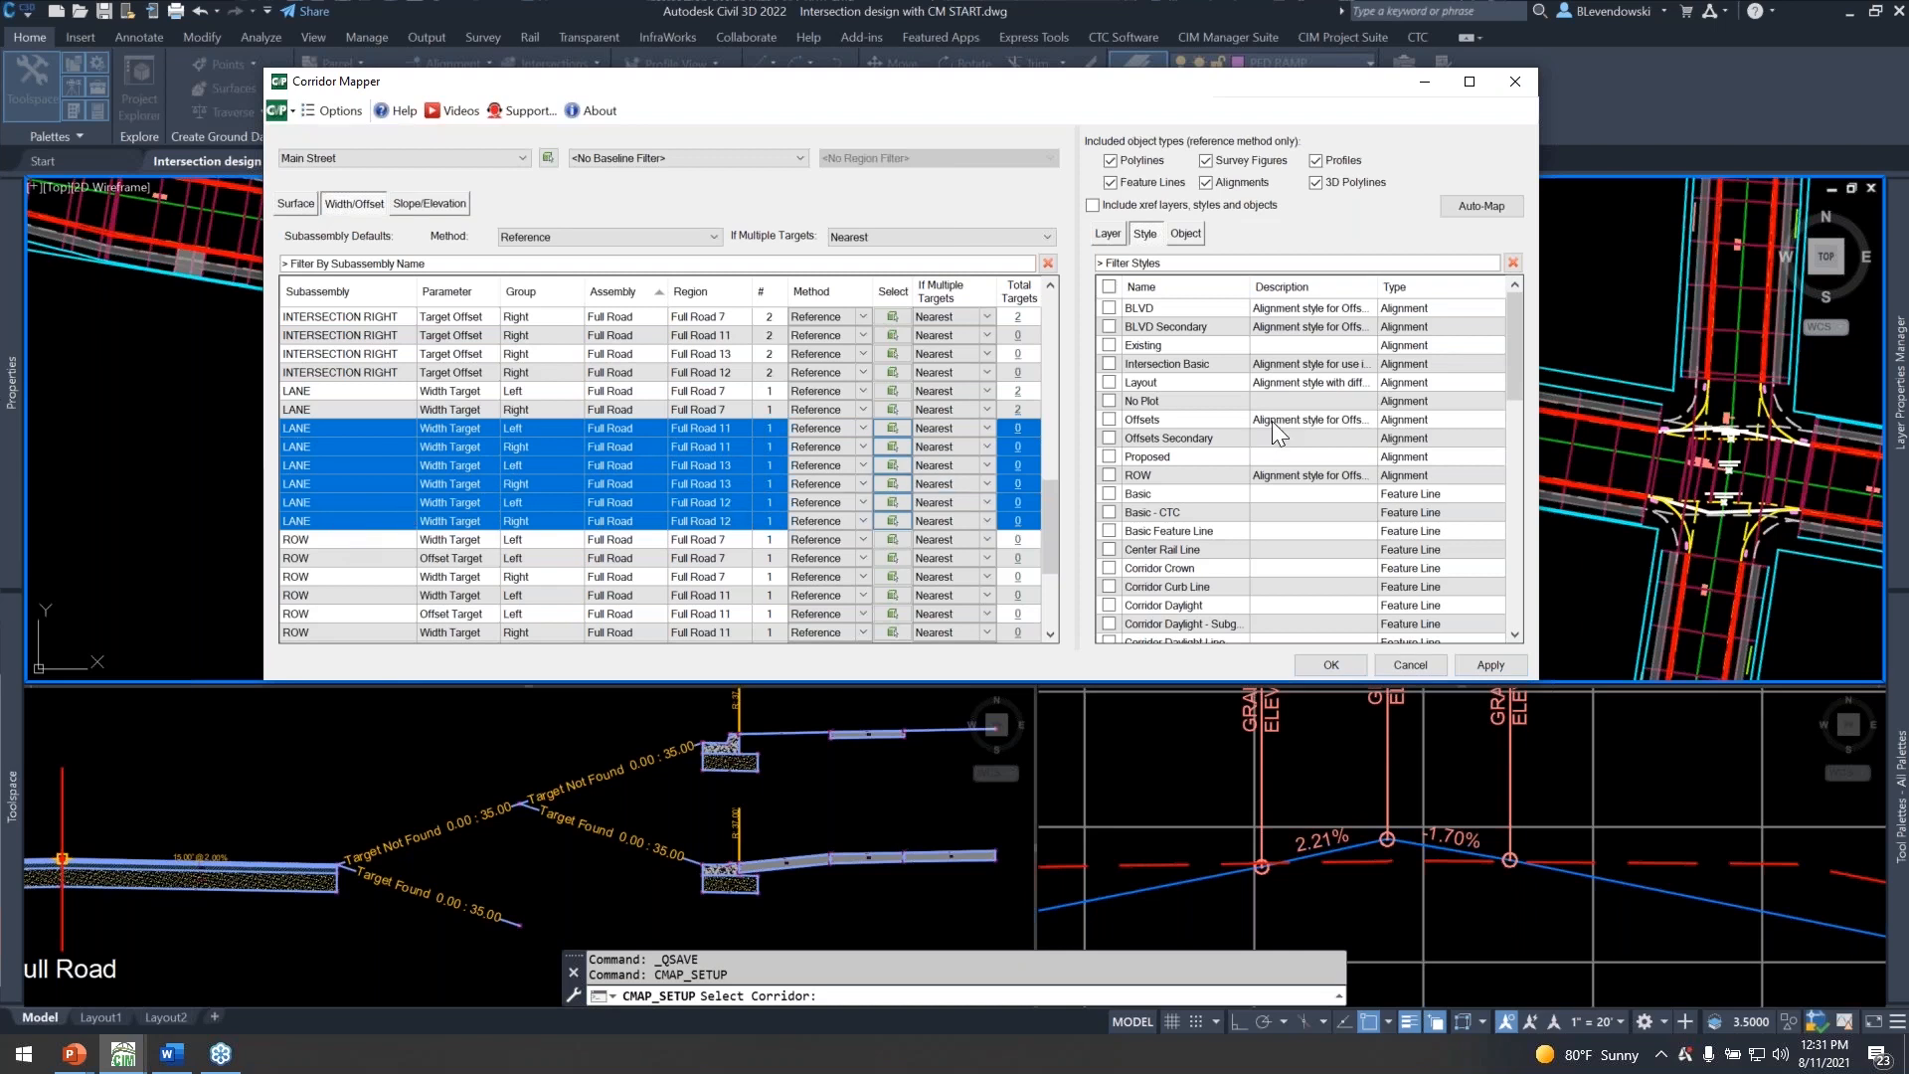
click(1108, 438)
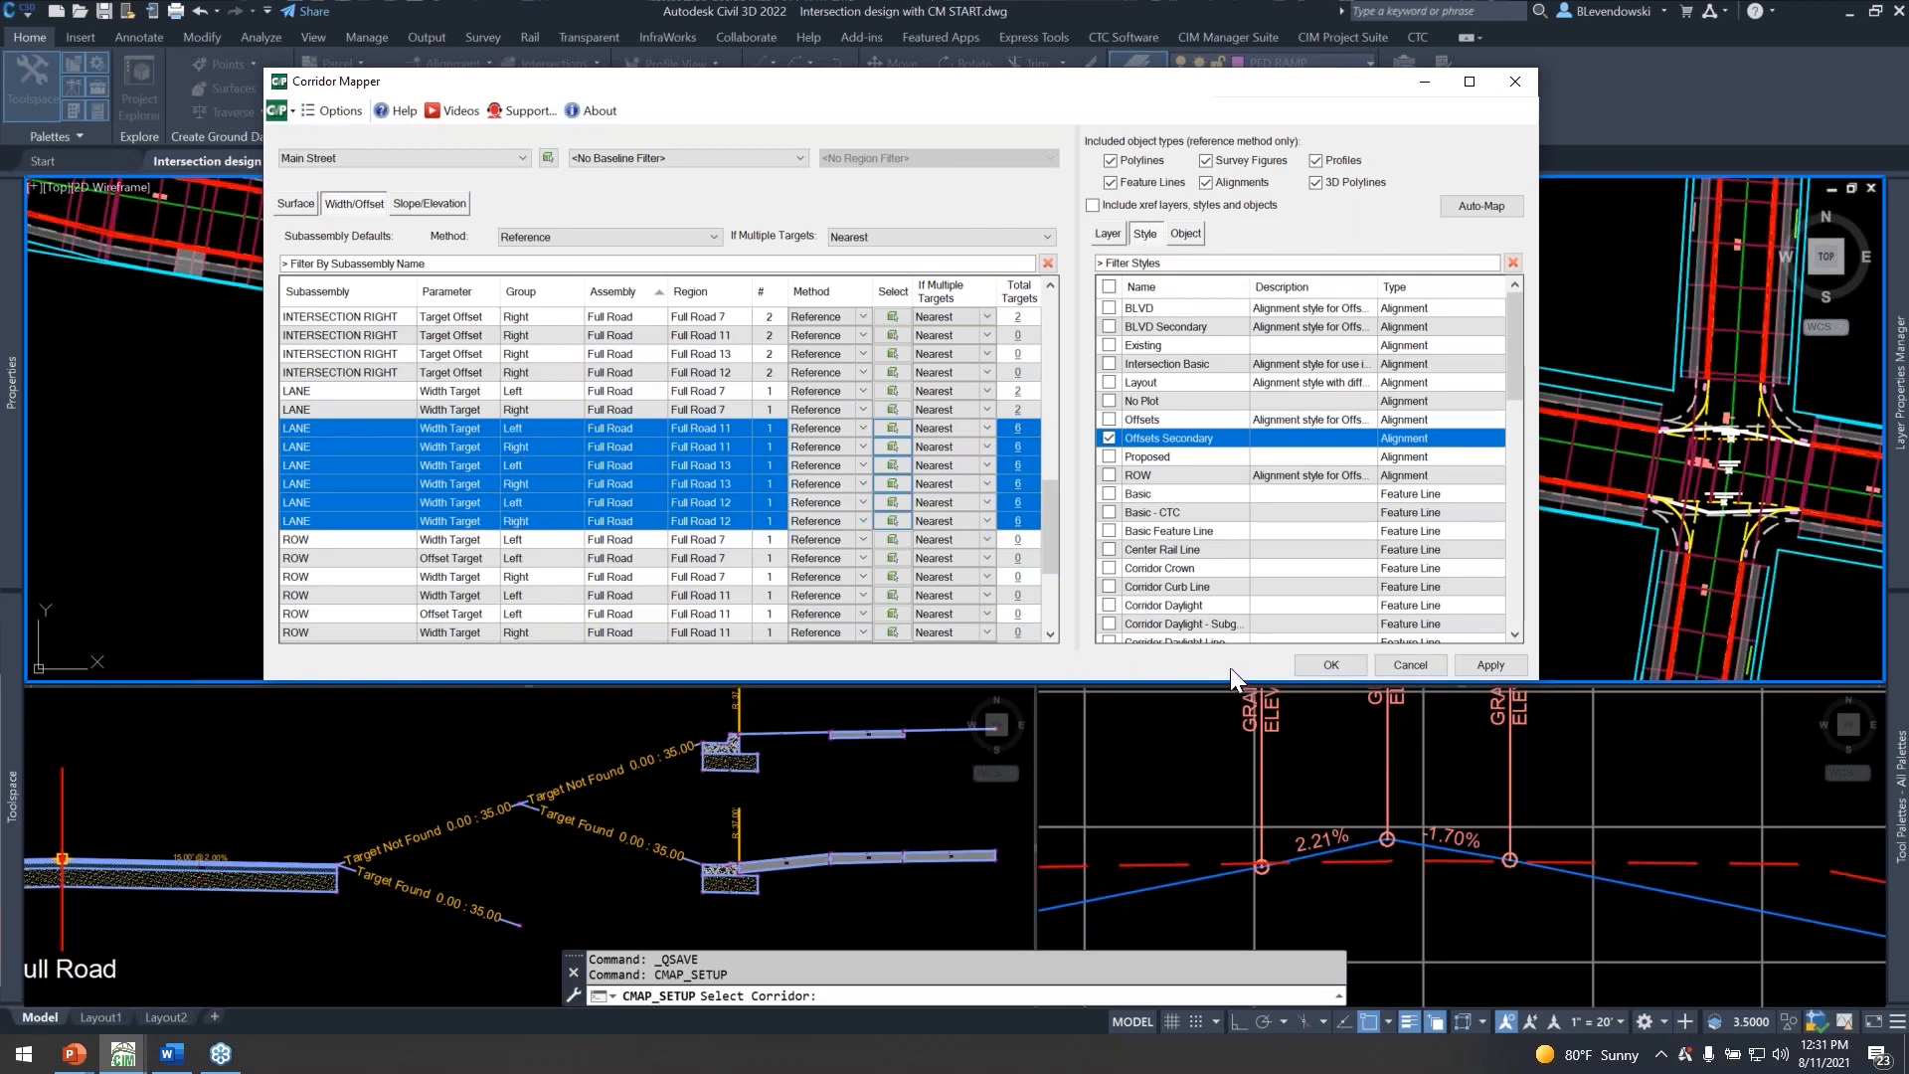
click(1317, 664)
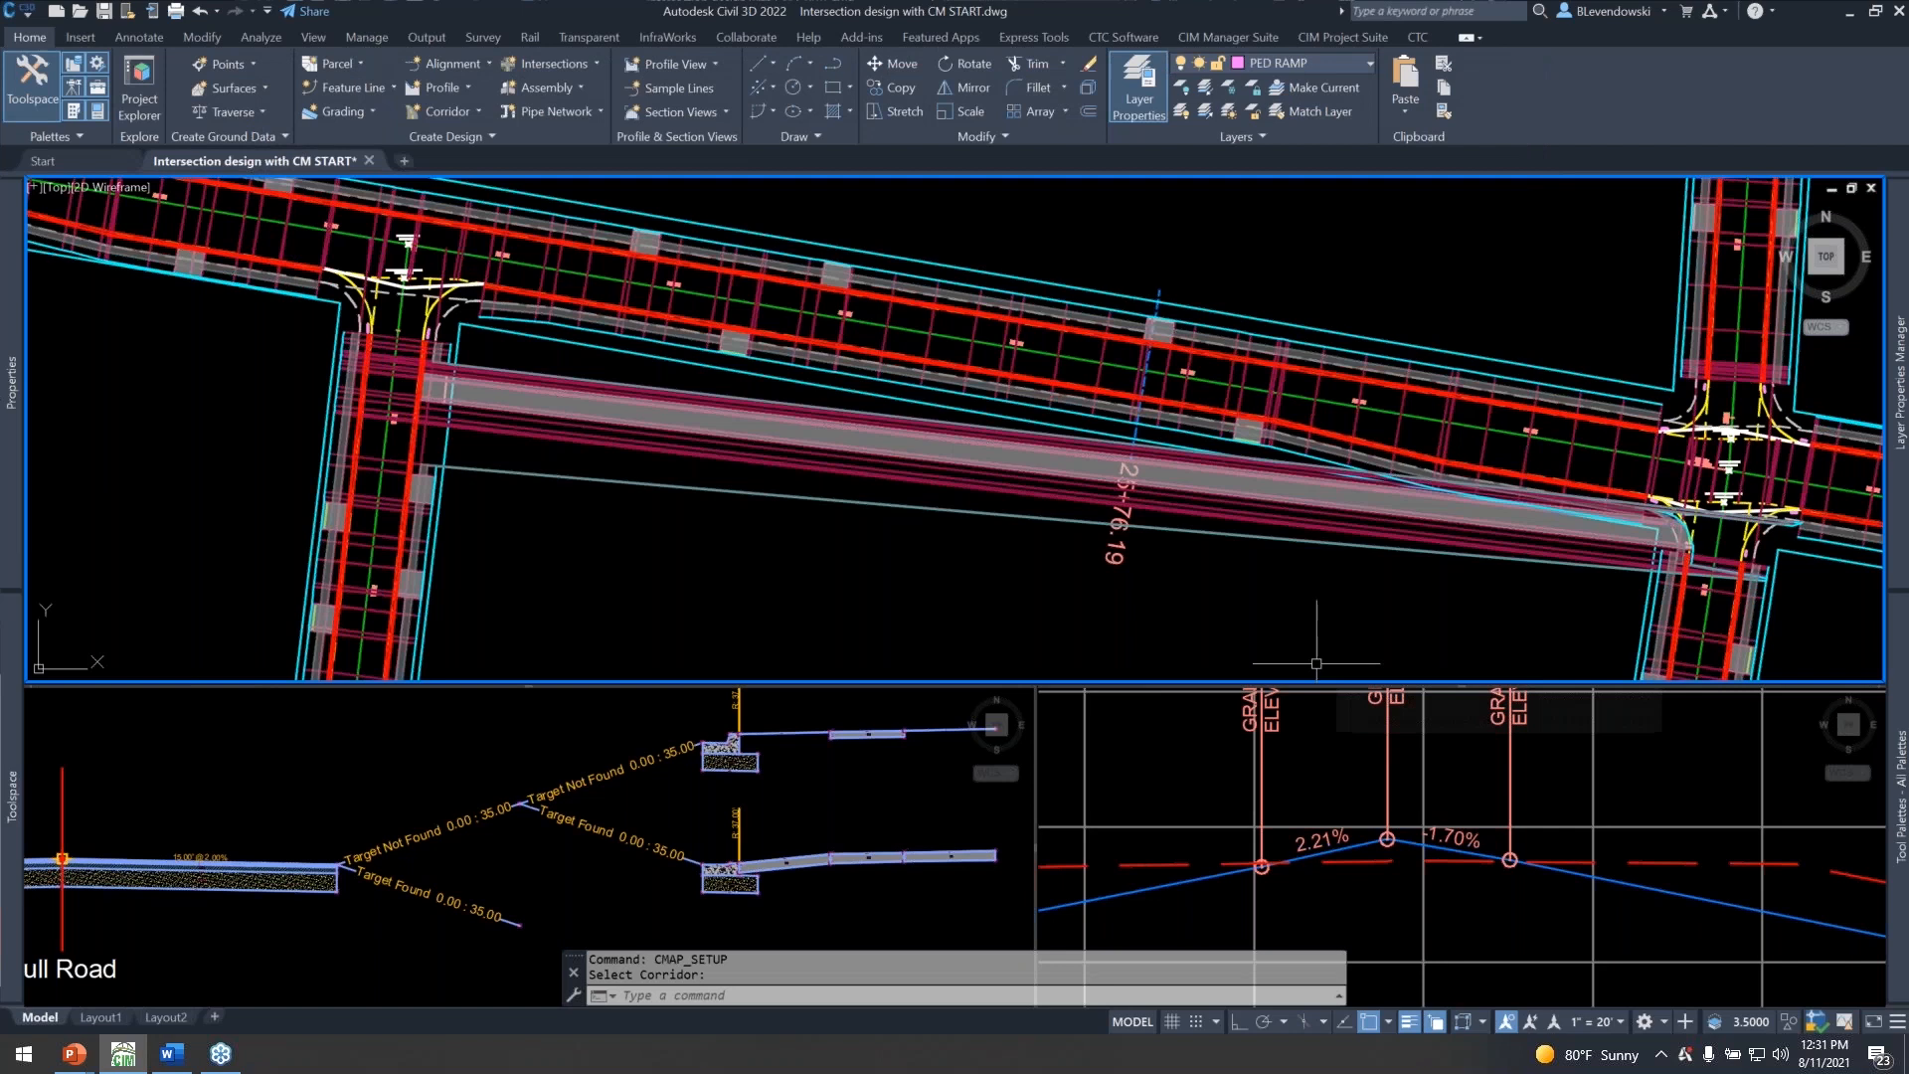
Examine the corridor sections along 2nd Ave near its intersection with Main Street.
middle_drag(1050, 565, 972, 494)
middle_drag(1183, 528, 1077, 519)
middle_drag(615, 481, 818, 503)
scroll(659, 447, up, 4)
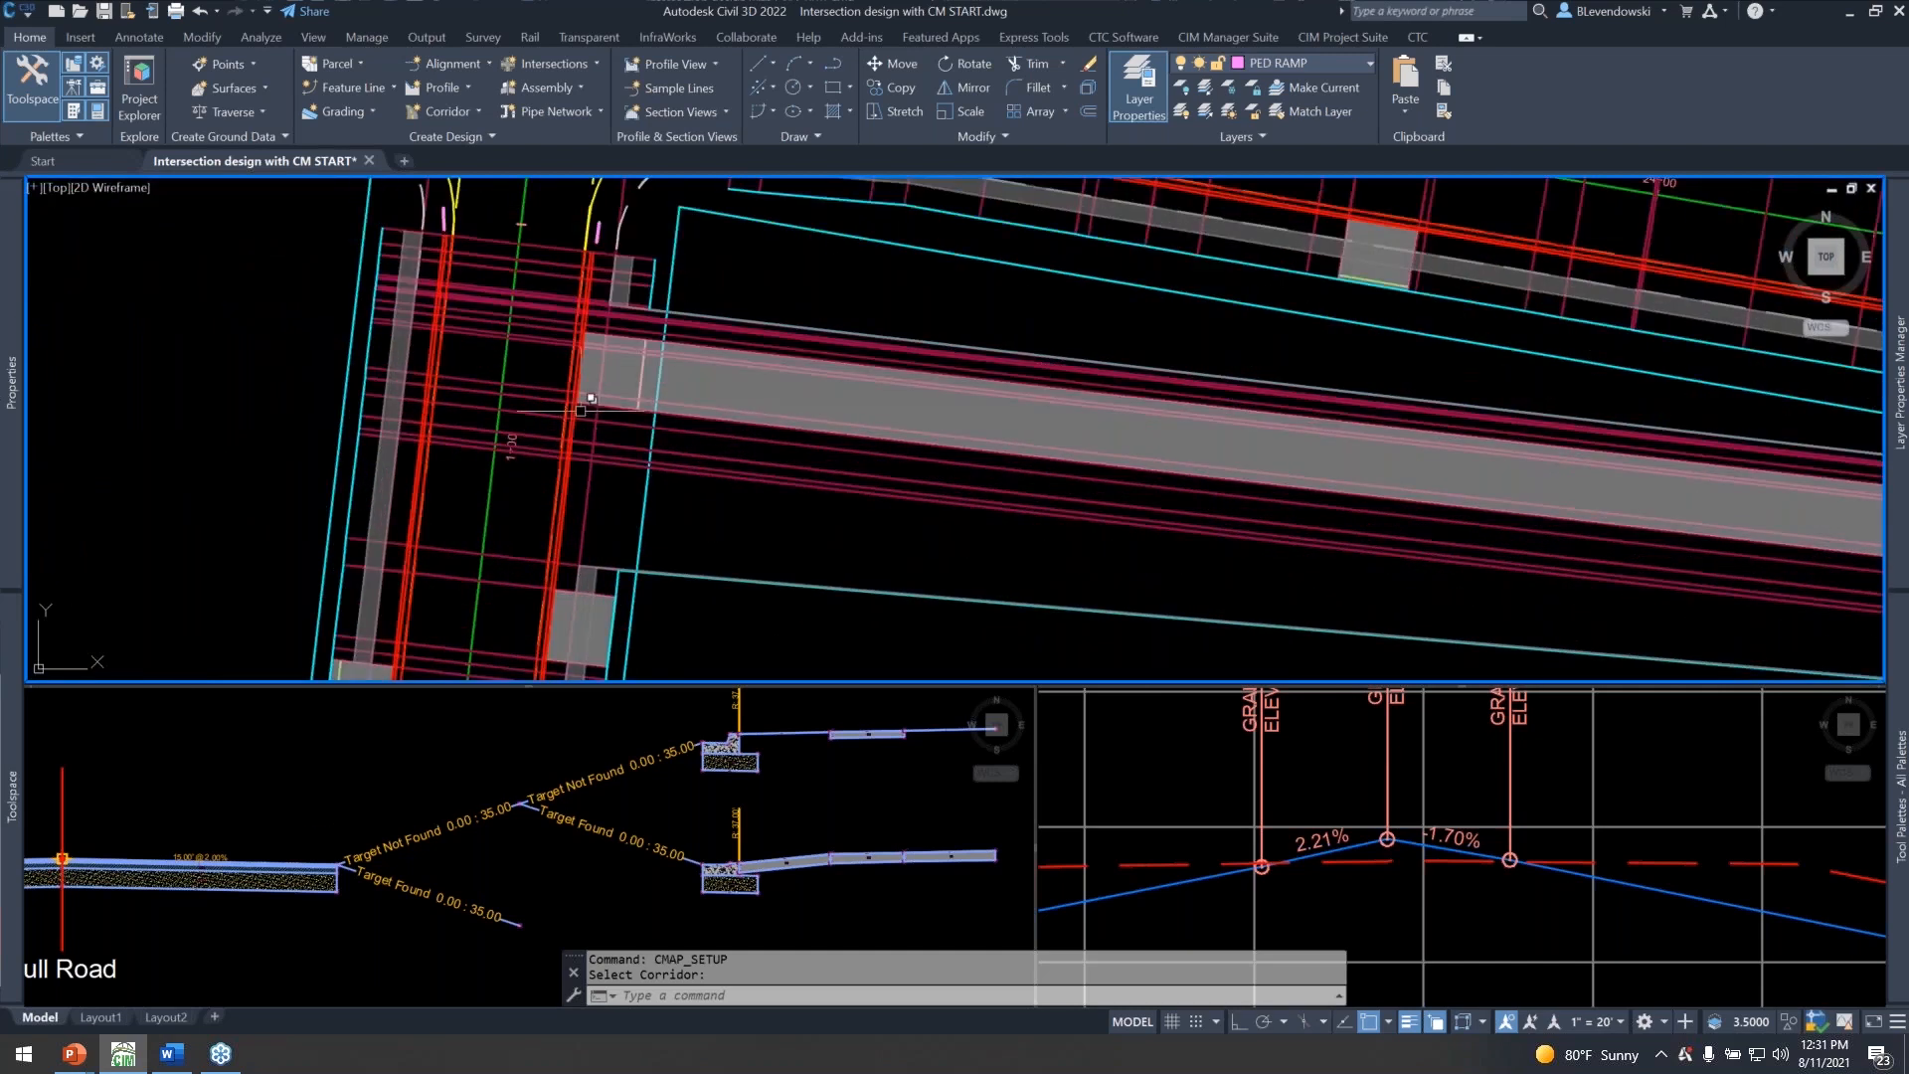
scroll(731, 448, down, 3)
middle_drag(885, 384, 937, 406)
key(Escape)
key(Escape)
scroll(727, 409, up, 4)
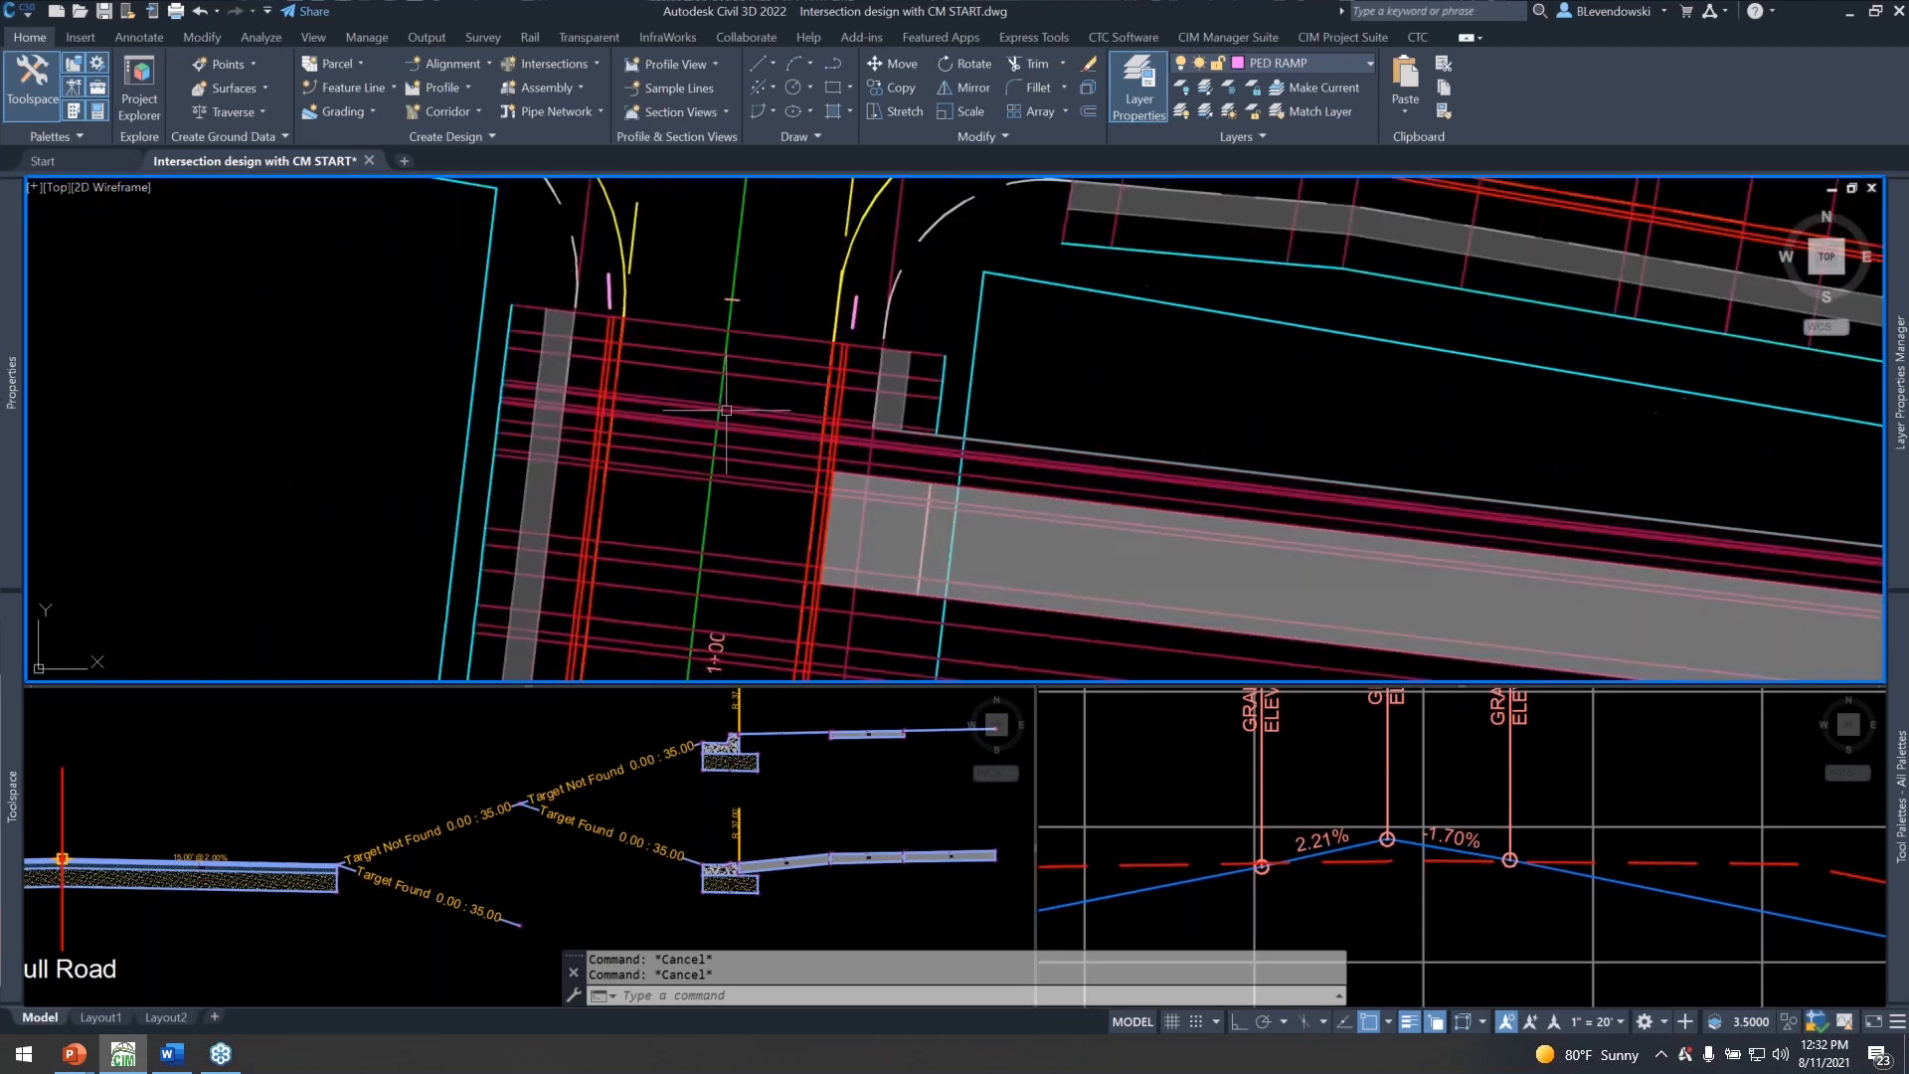
middle_drag(1129, 392, 1015, 427)
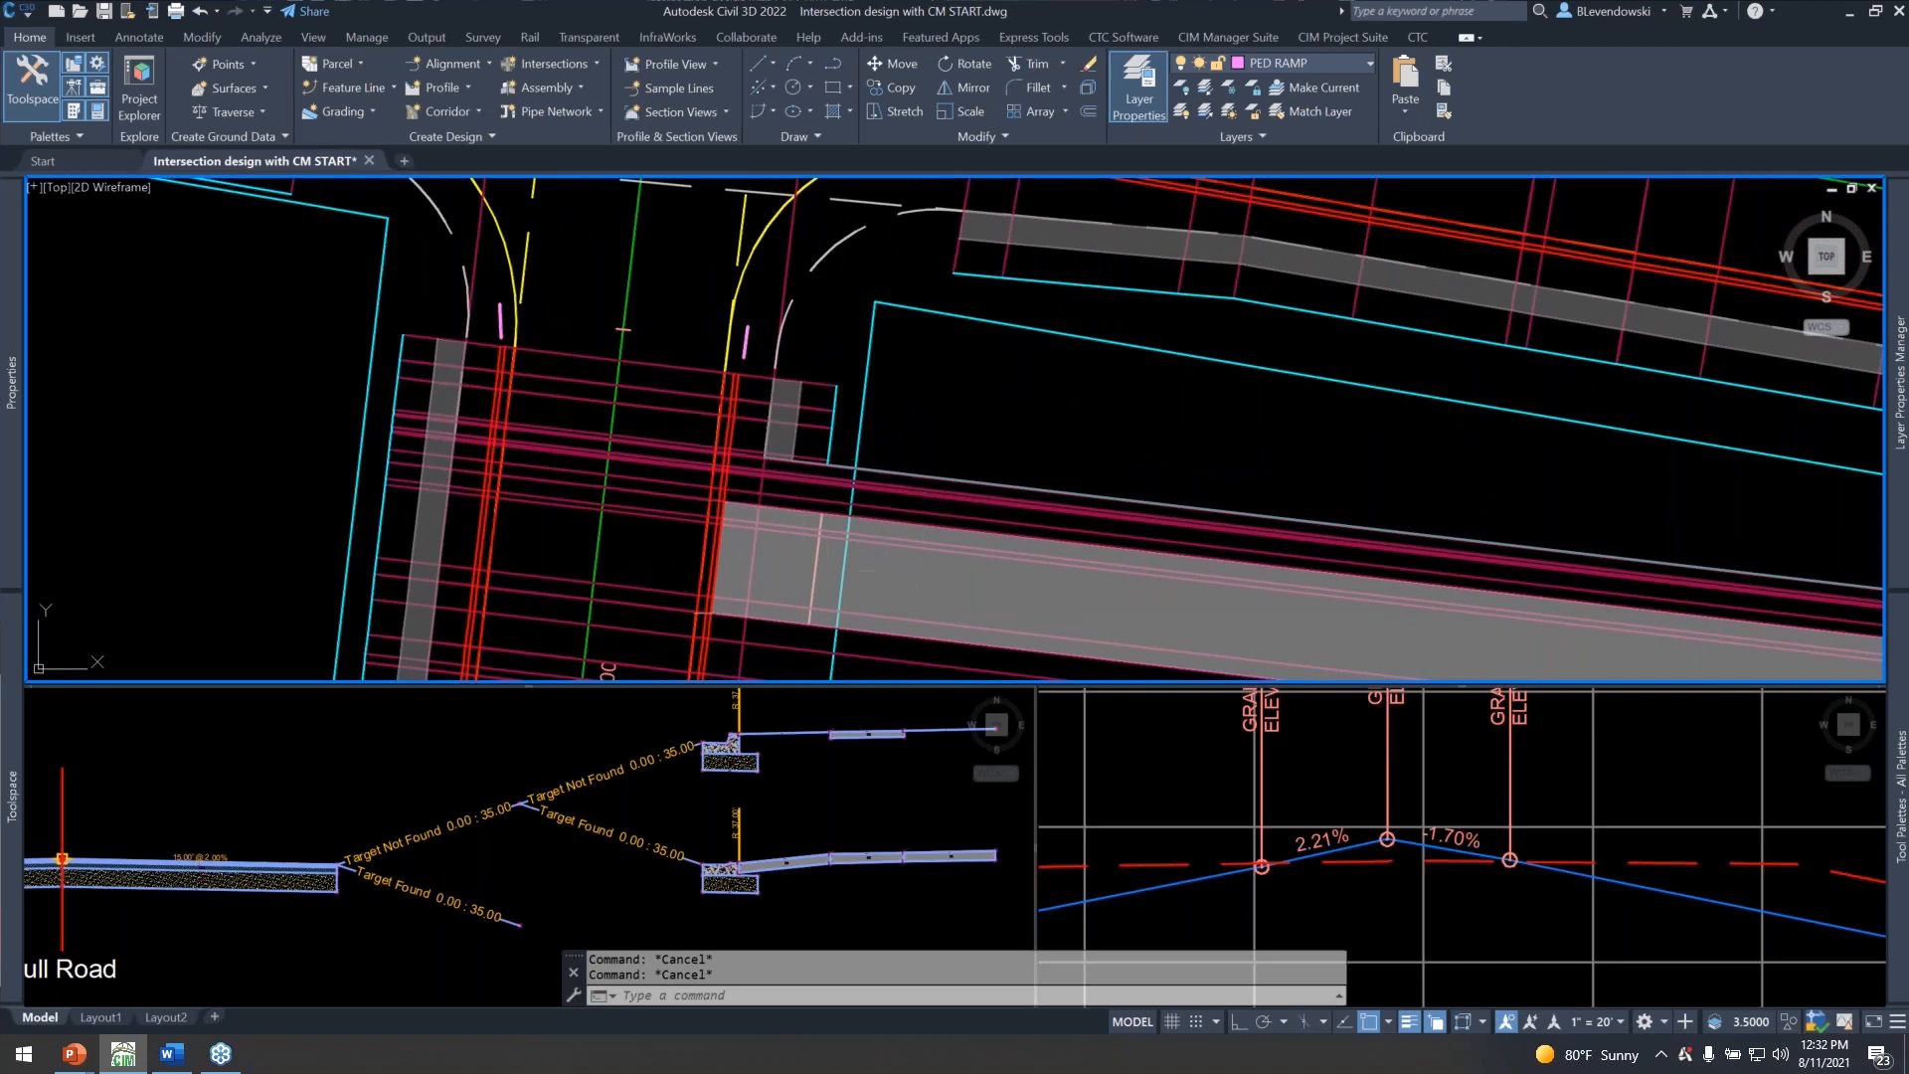
click(267, 875)
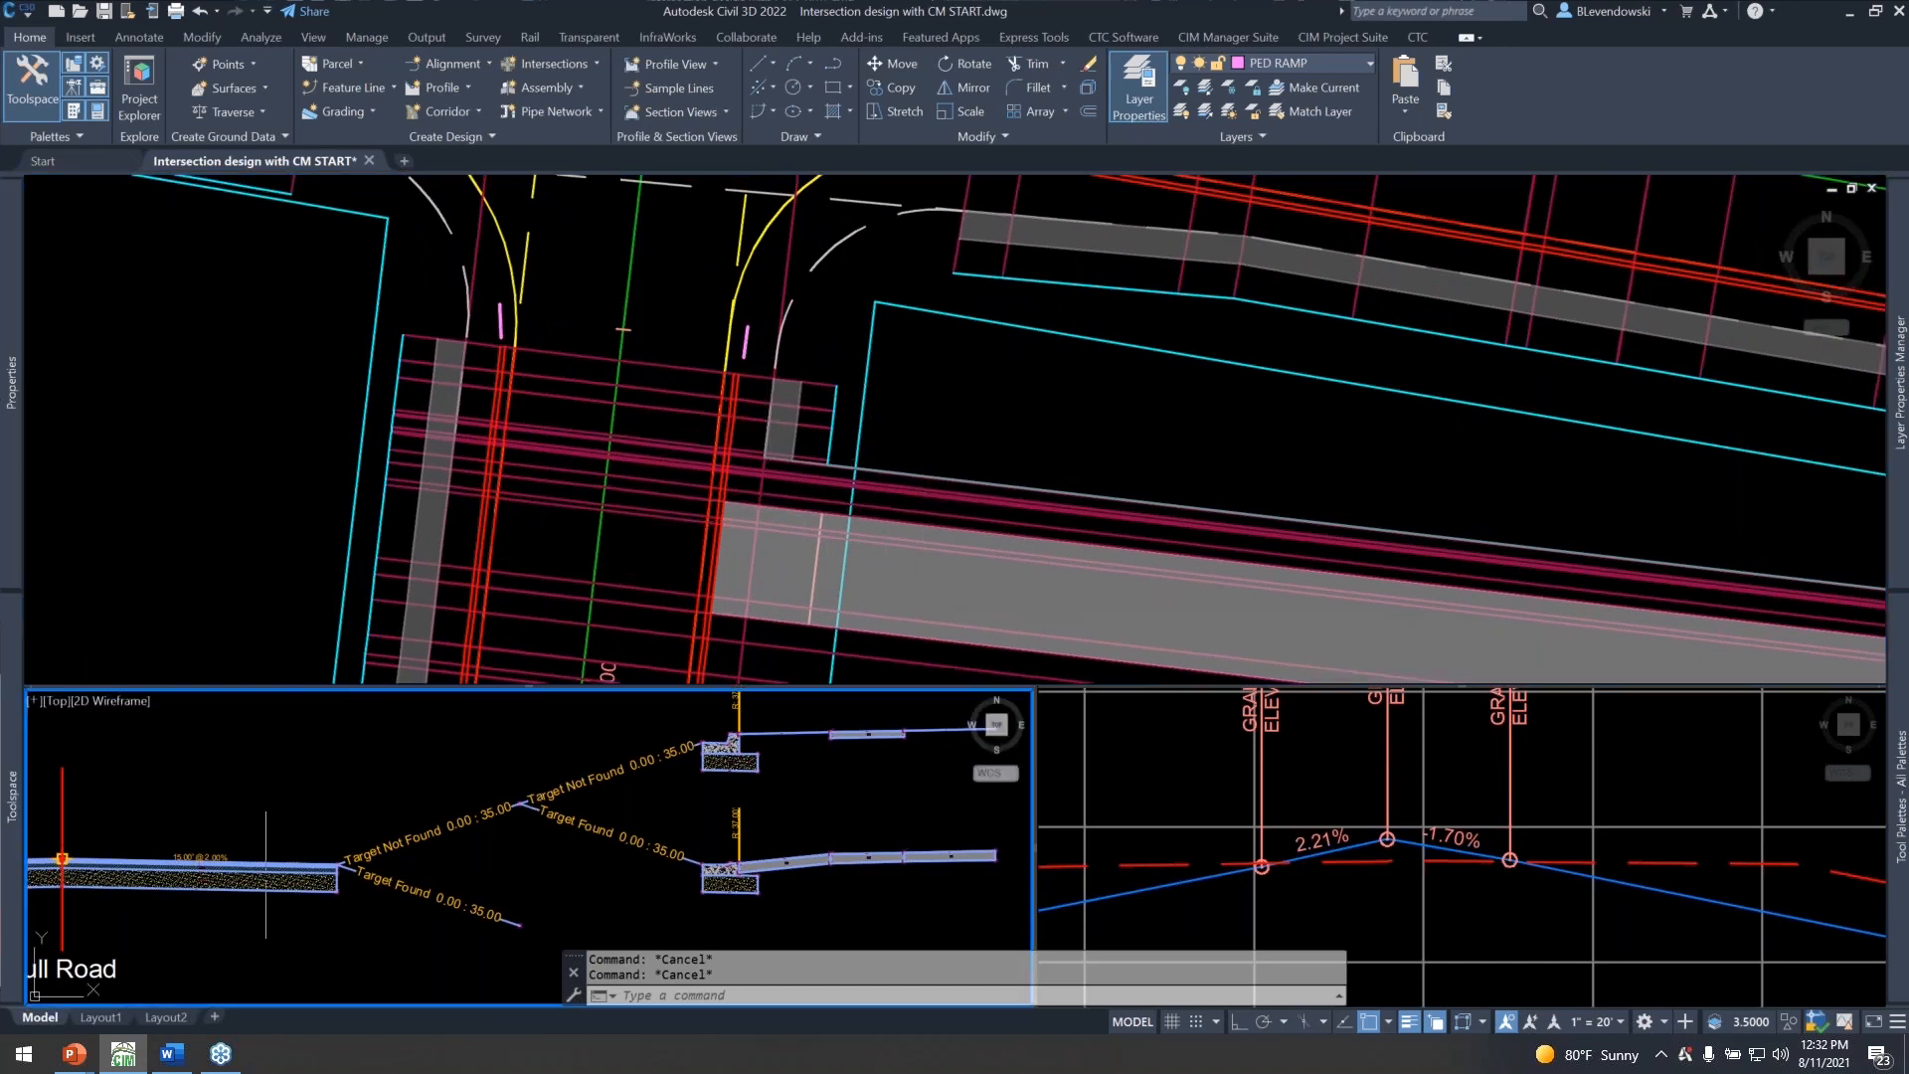
click(648, 303)
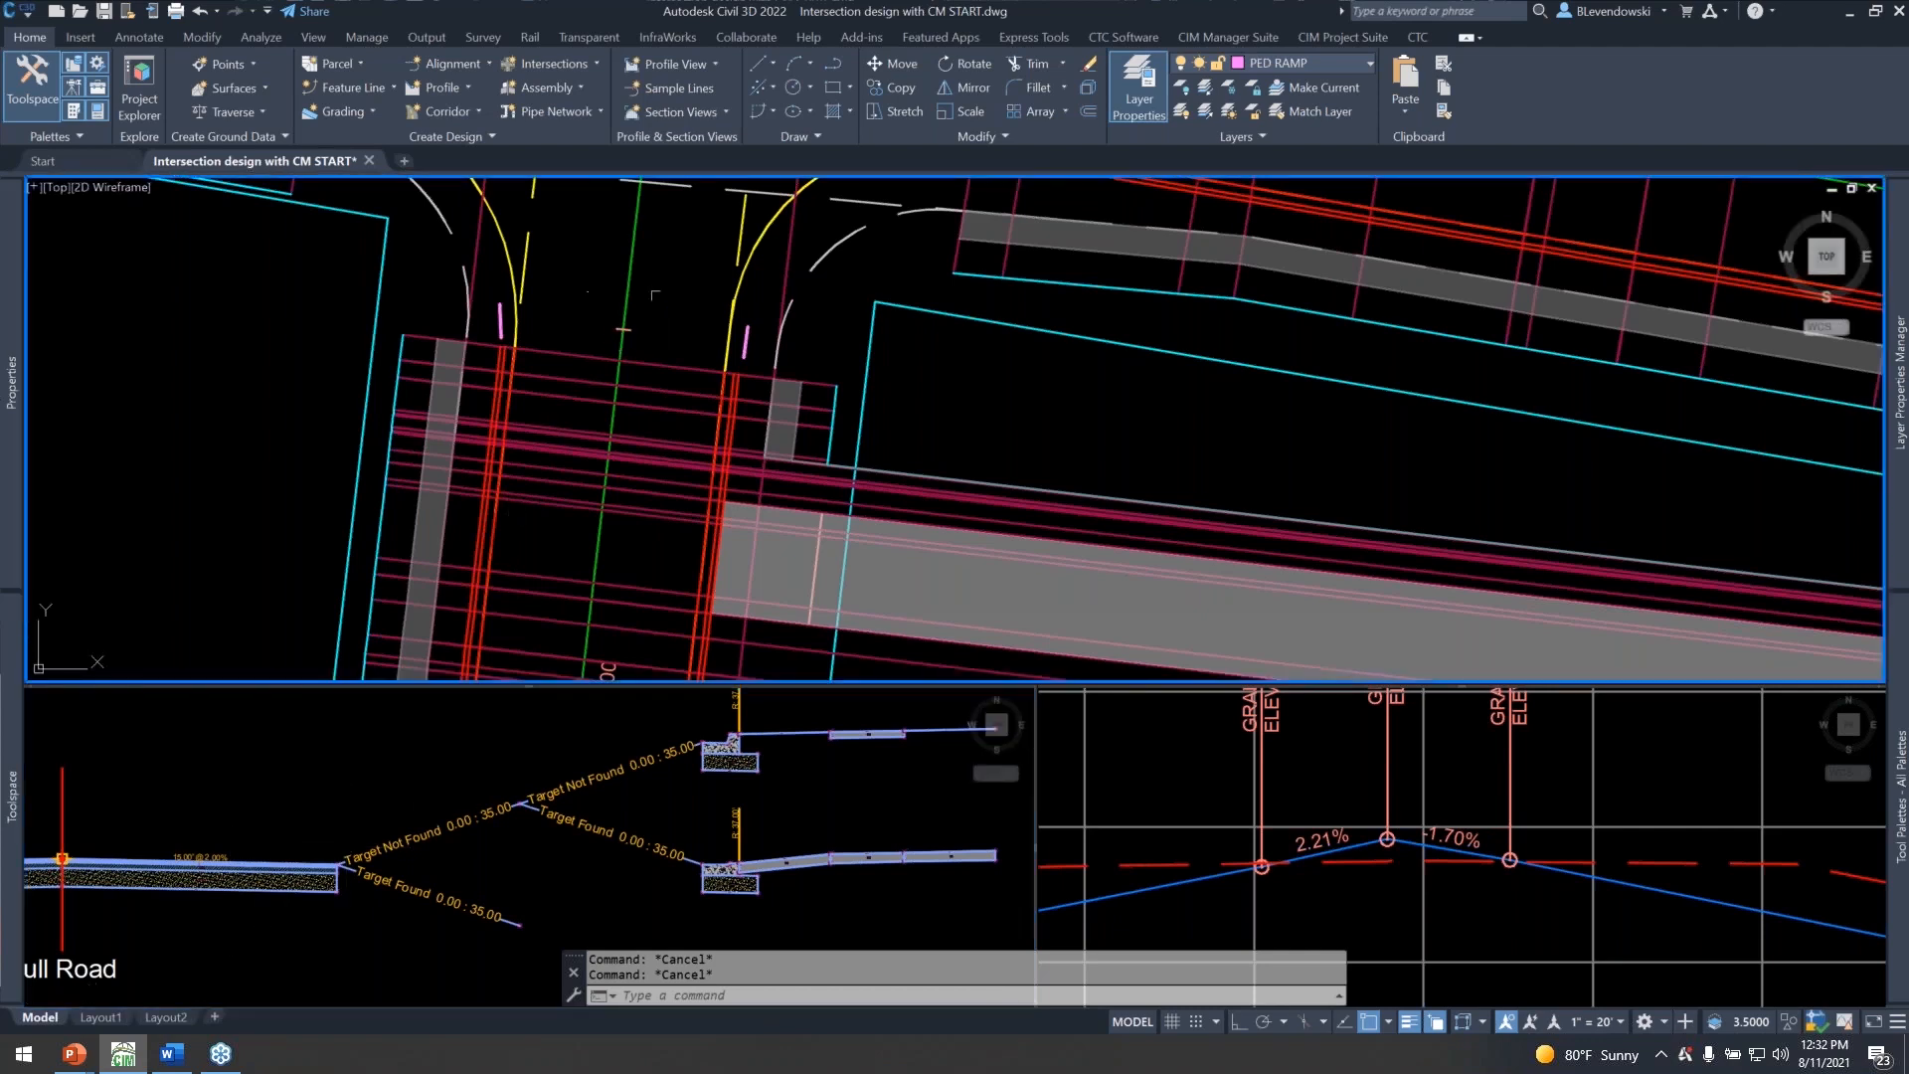
Reopen Corridor Mapper, filter to the 2nd Ave baseline and remove the Offsets Secondary style from both LANE width targets.
text(CMAP_SETUP)
key(Return)
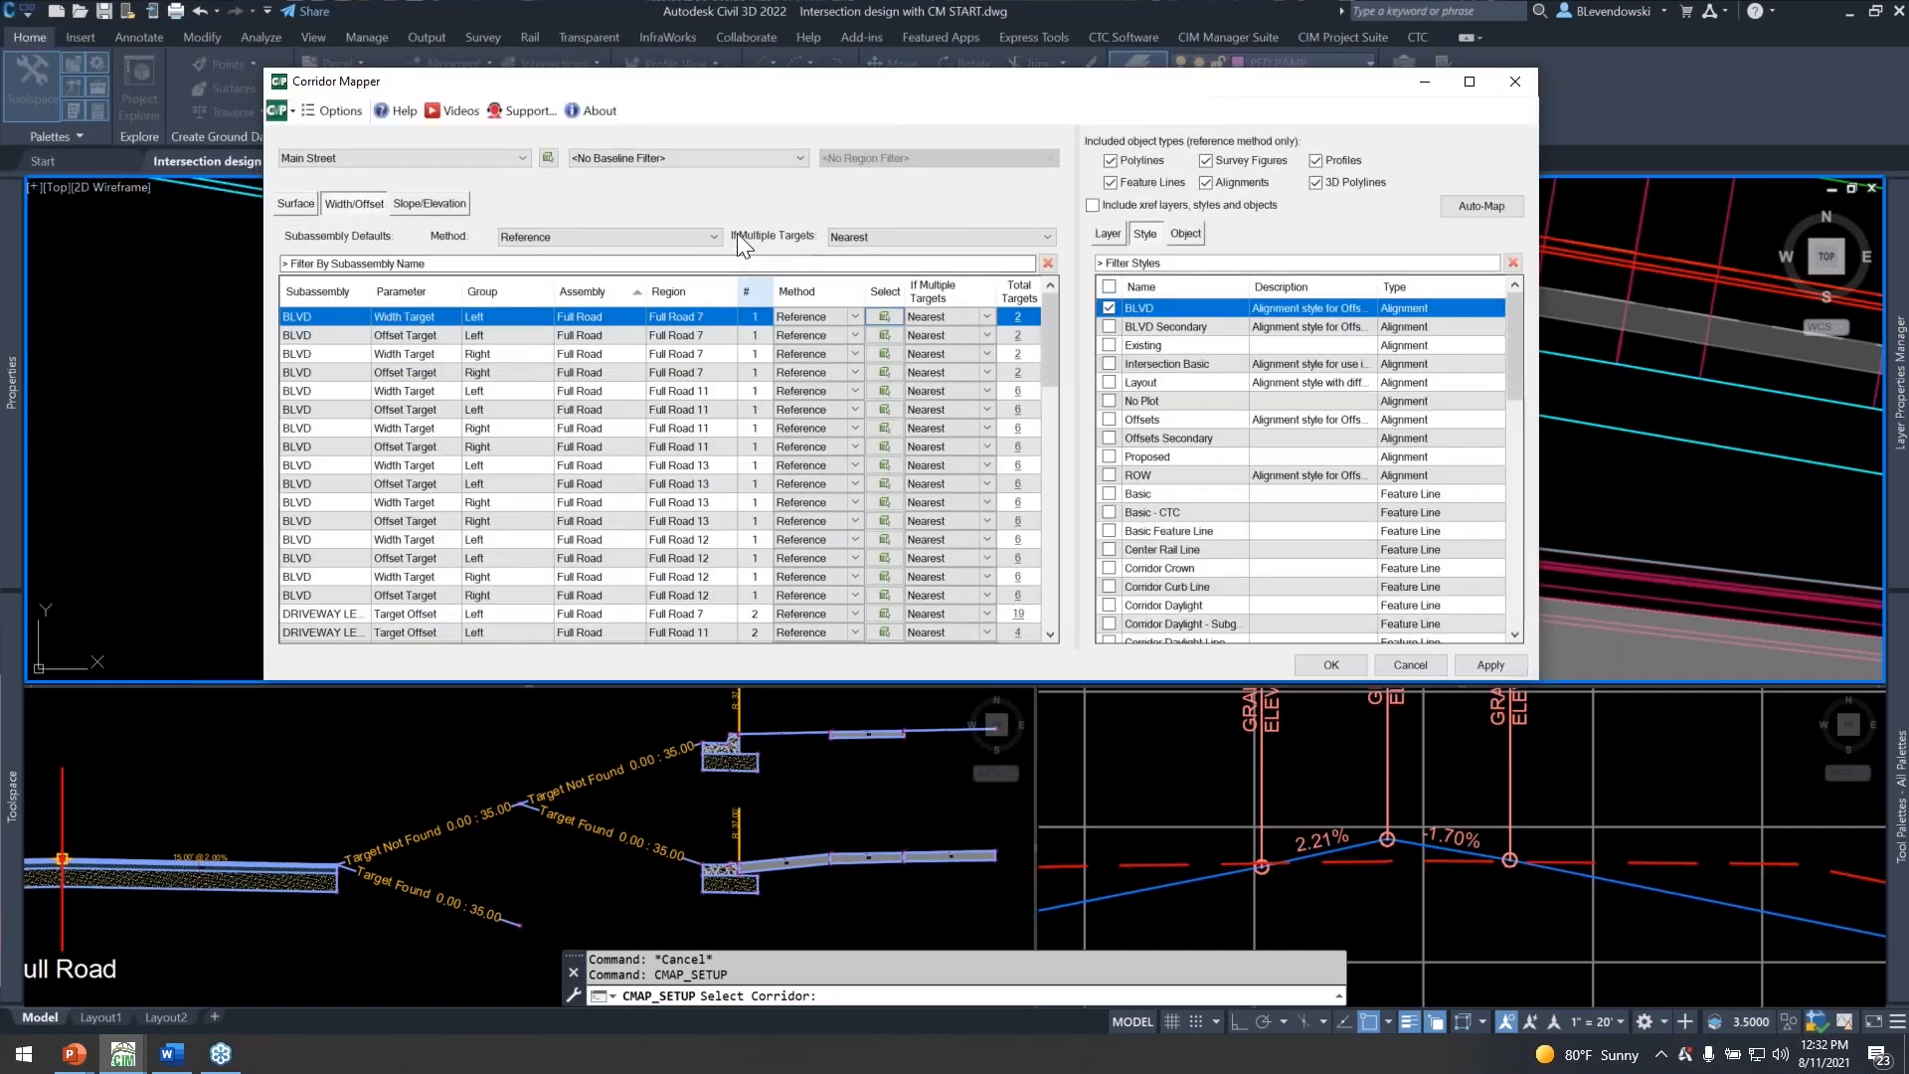
click(672, 154)
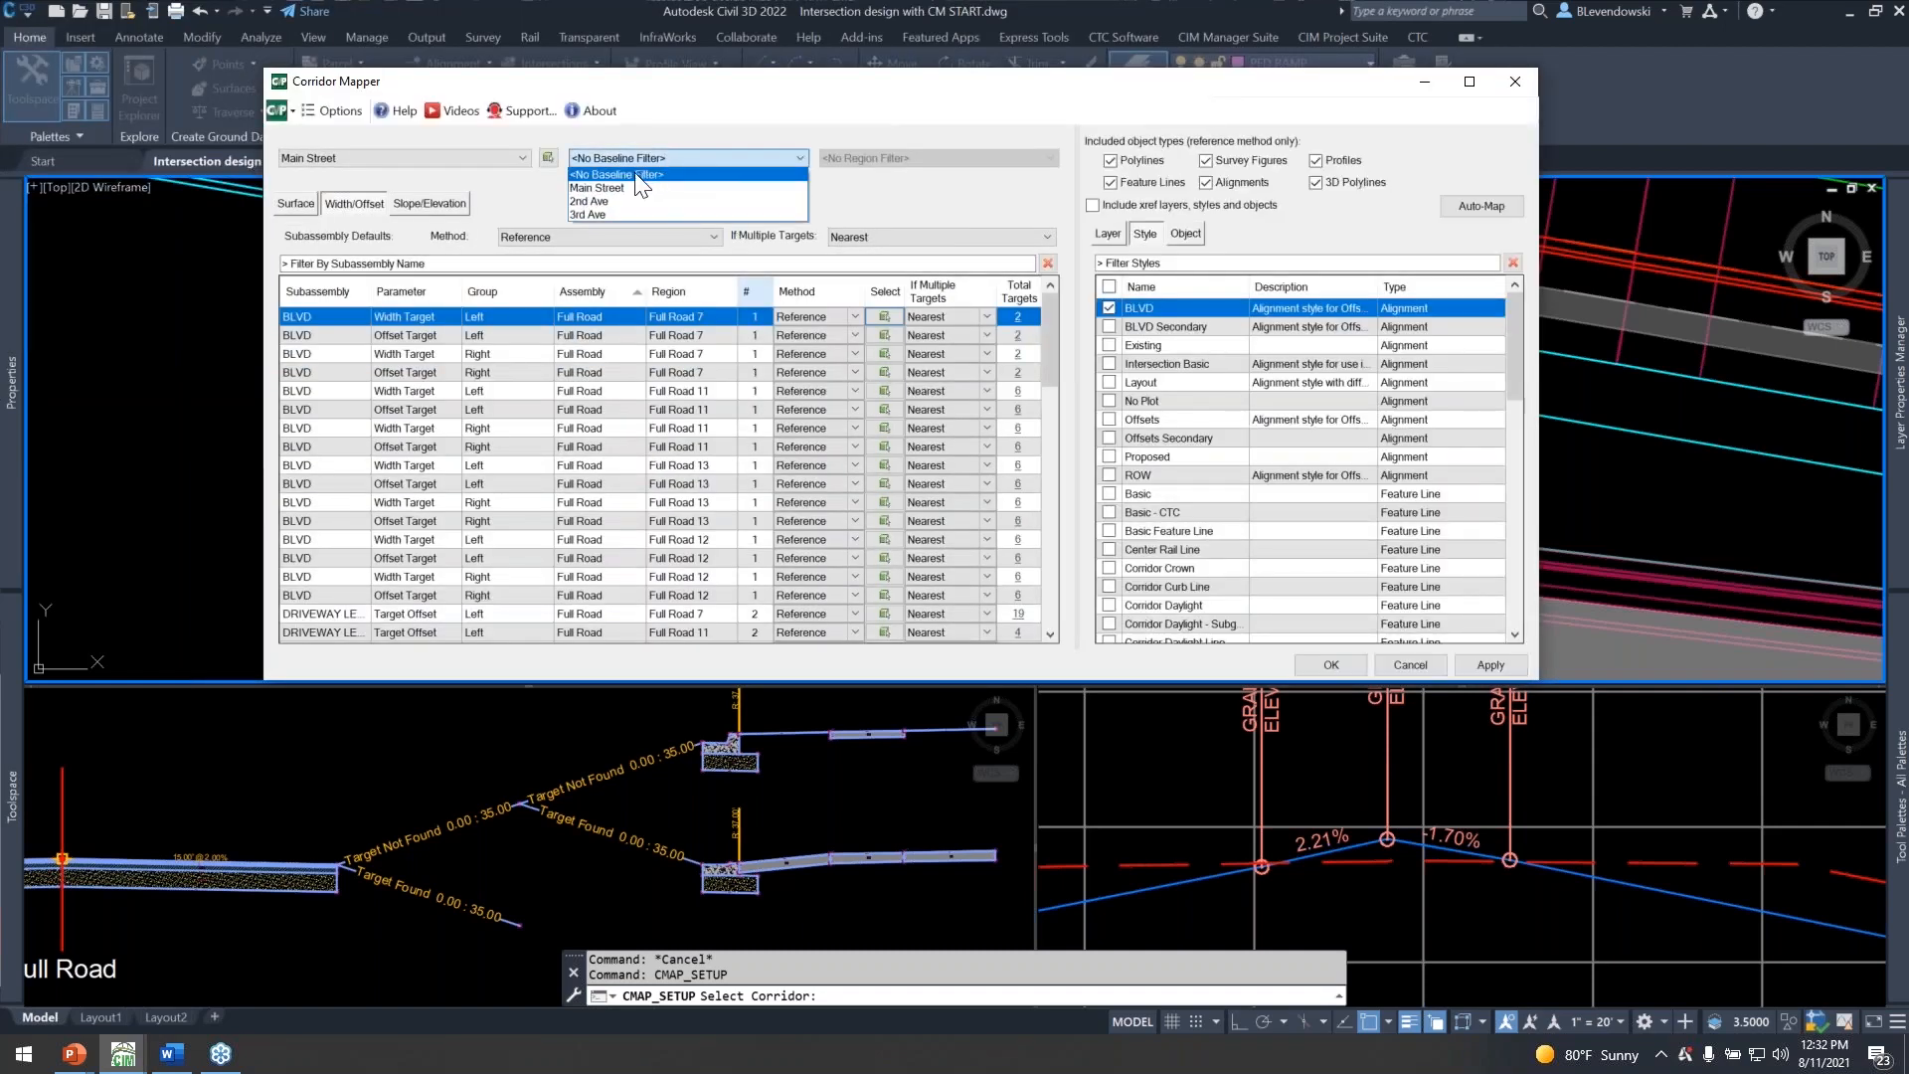
click(611, 195)
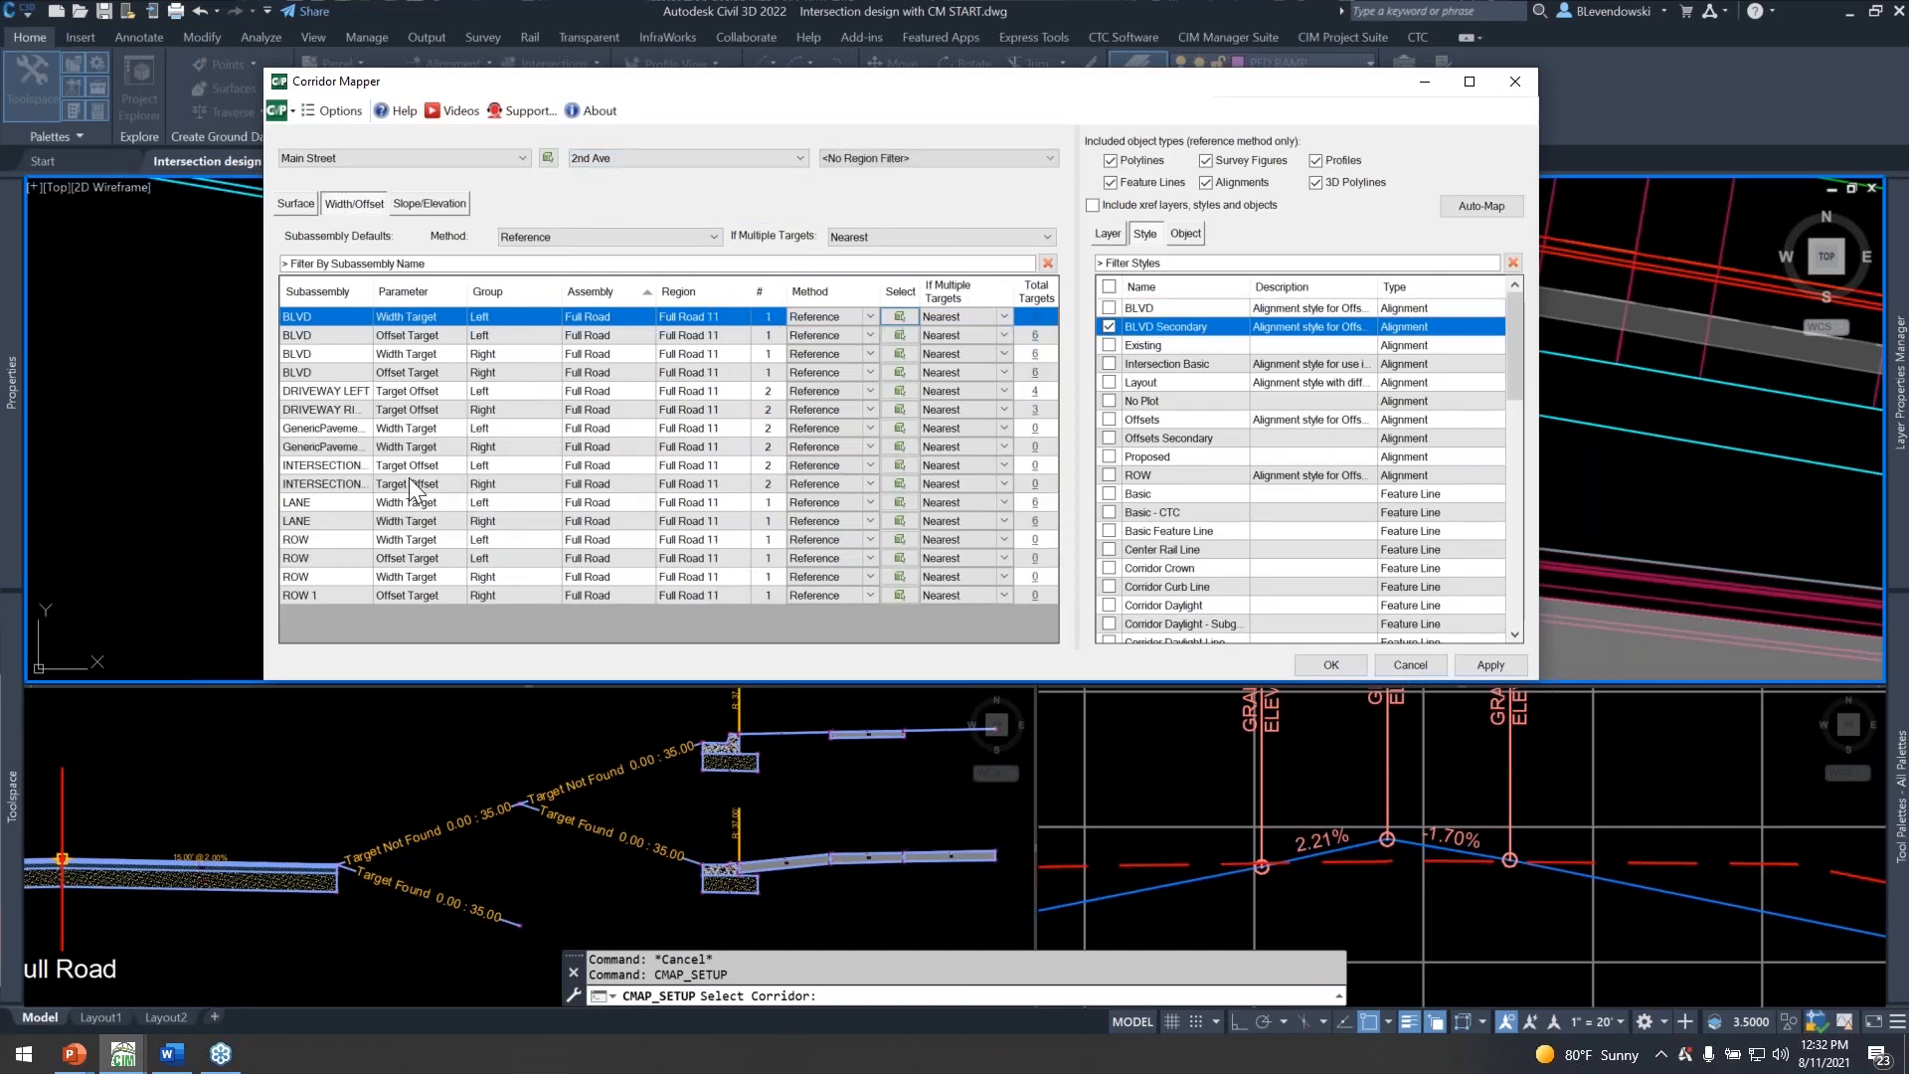
click(319, 501)
shift+click(328, 516)
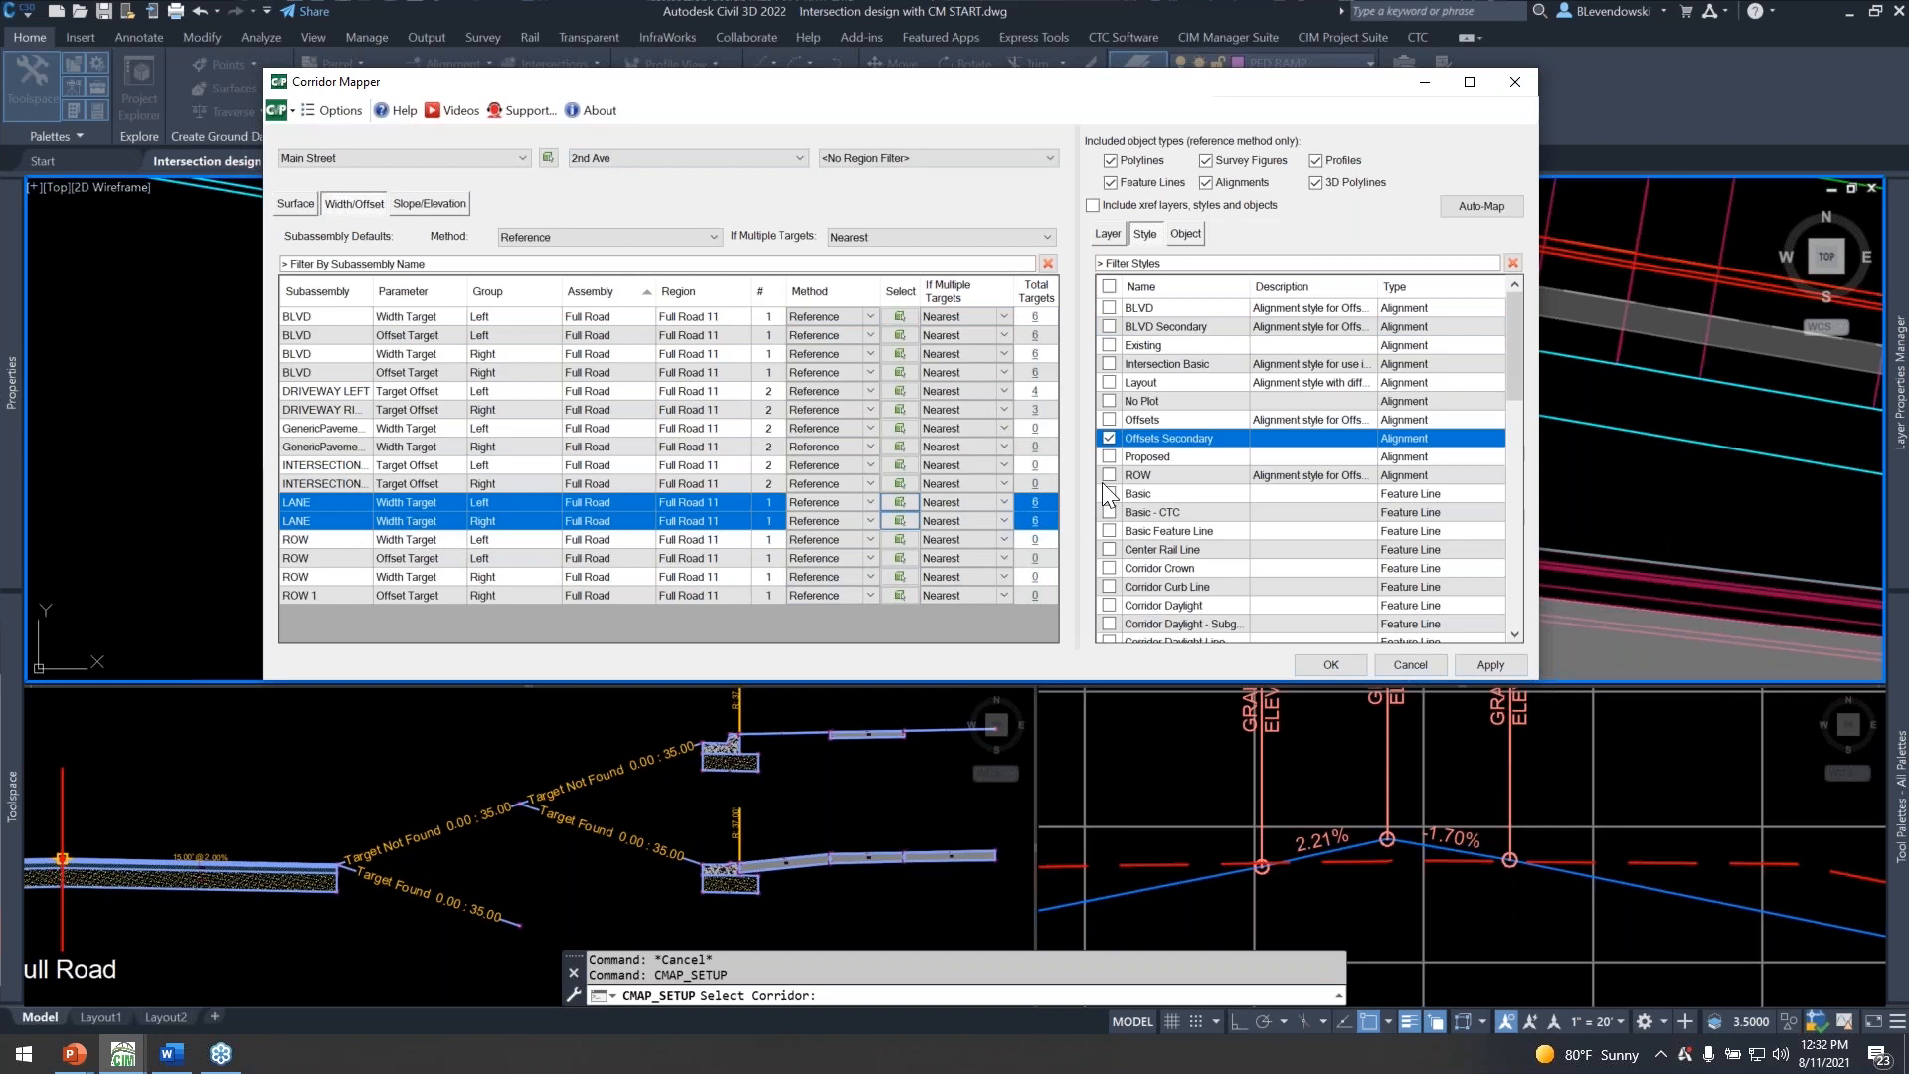
click(1110, 439)
Filter to the 3rd Ave baseline, remove the Offsets Secondary style from all LANE width targets in Full Road 12 and 13, and accept.
click(679, 163)
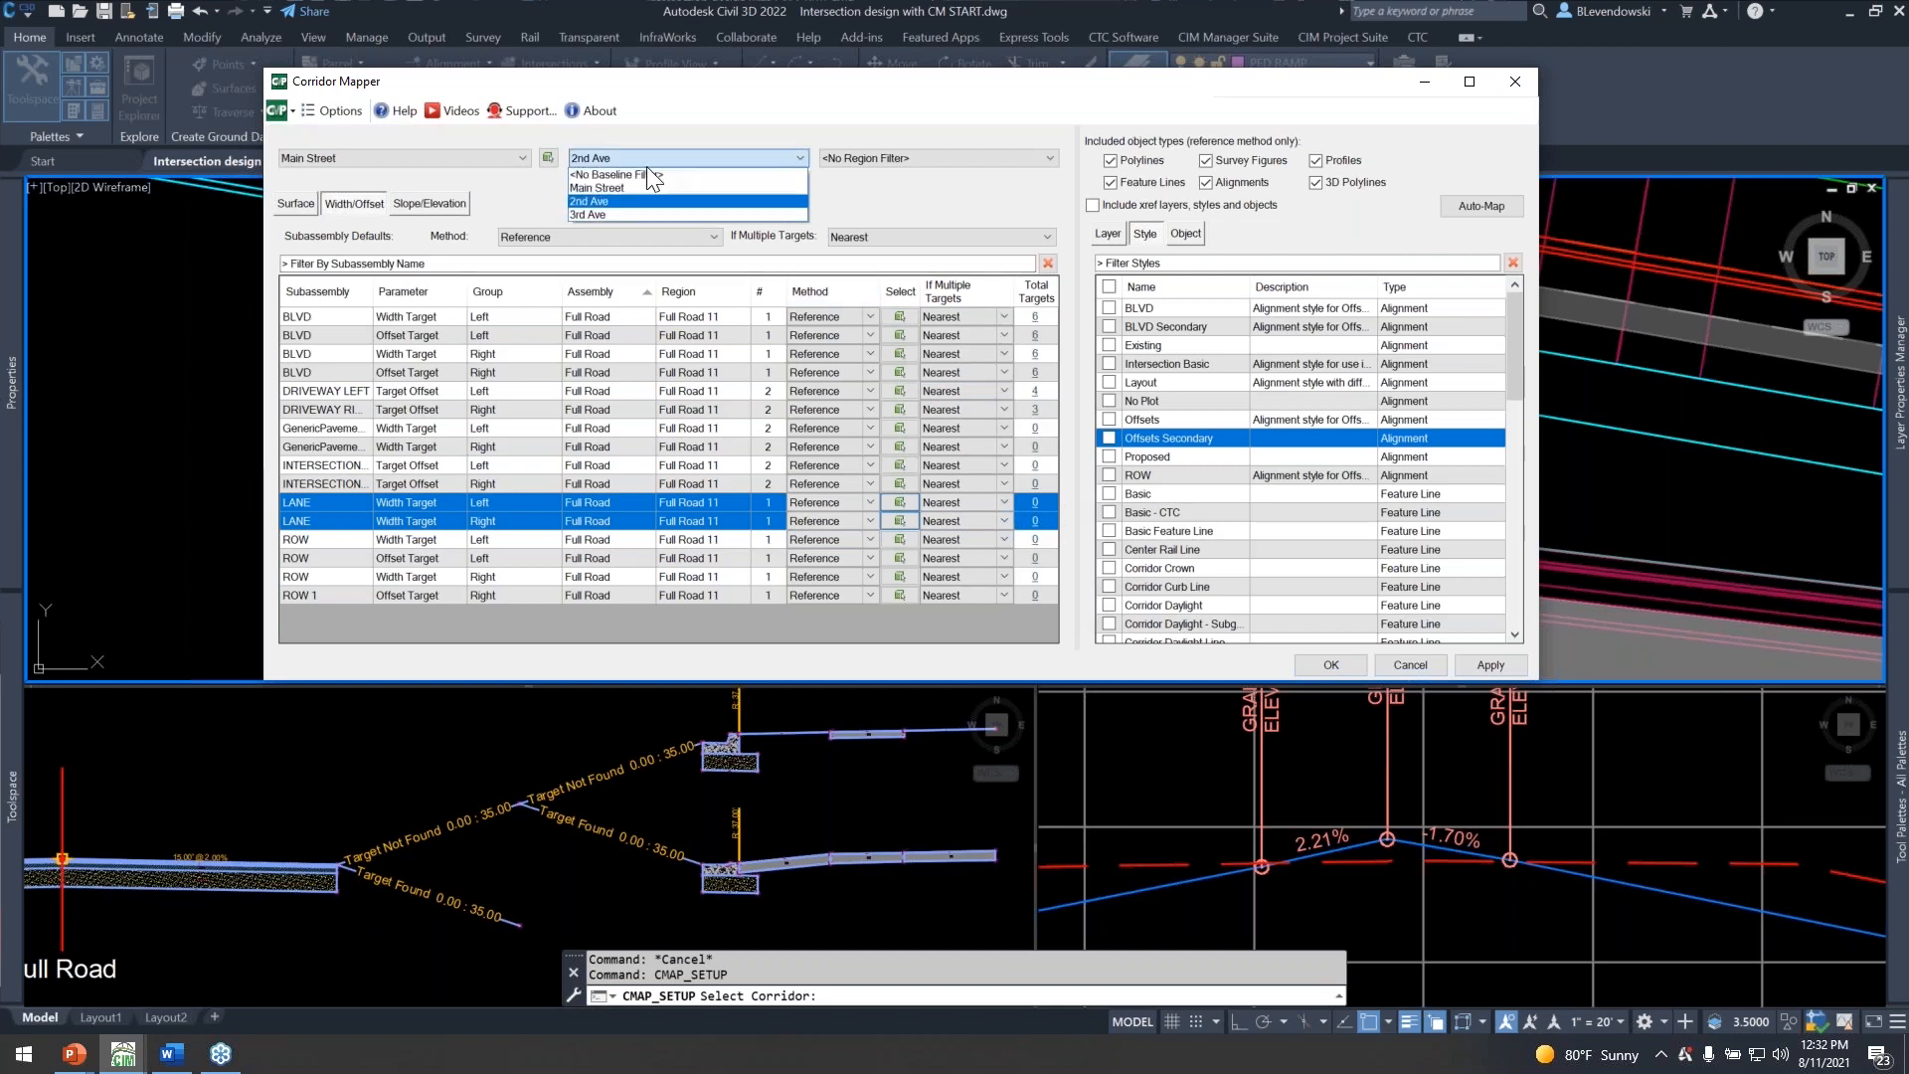
click(594, 214)
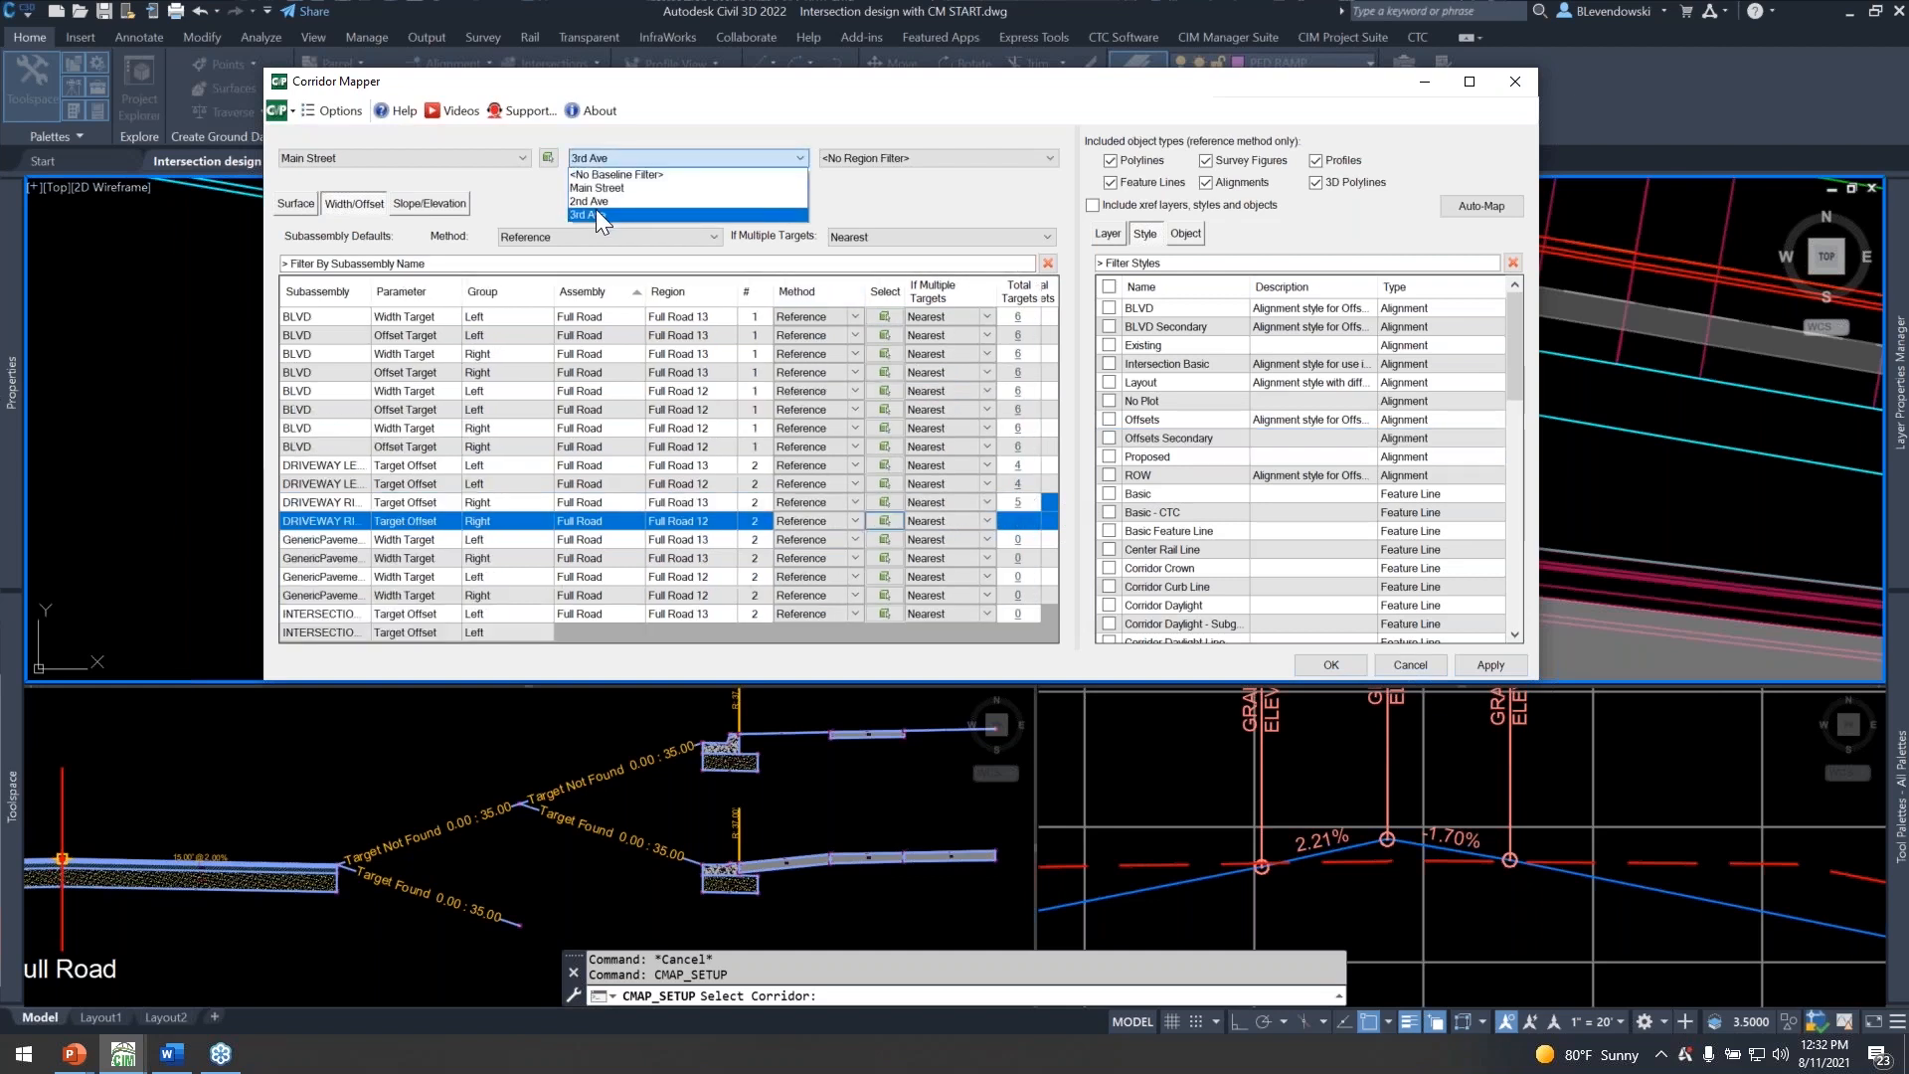
scroll(360, 487, down, 4)
click(326, 468)
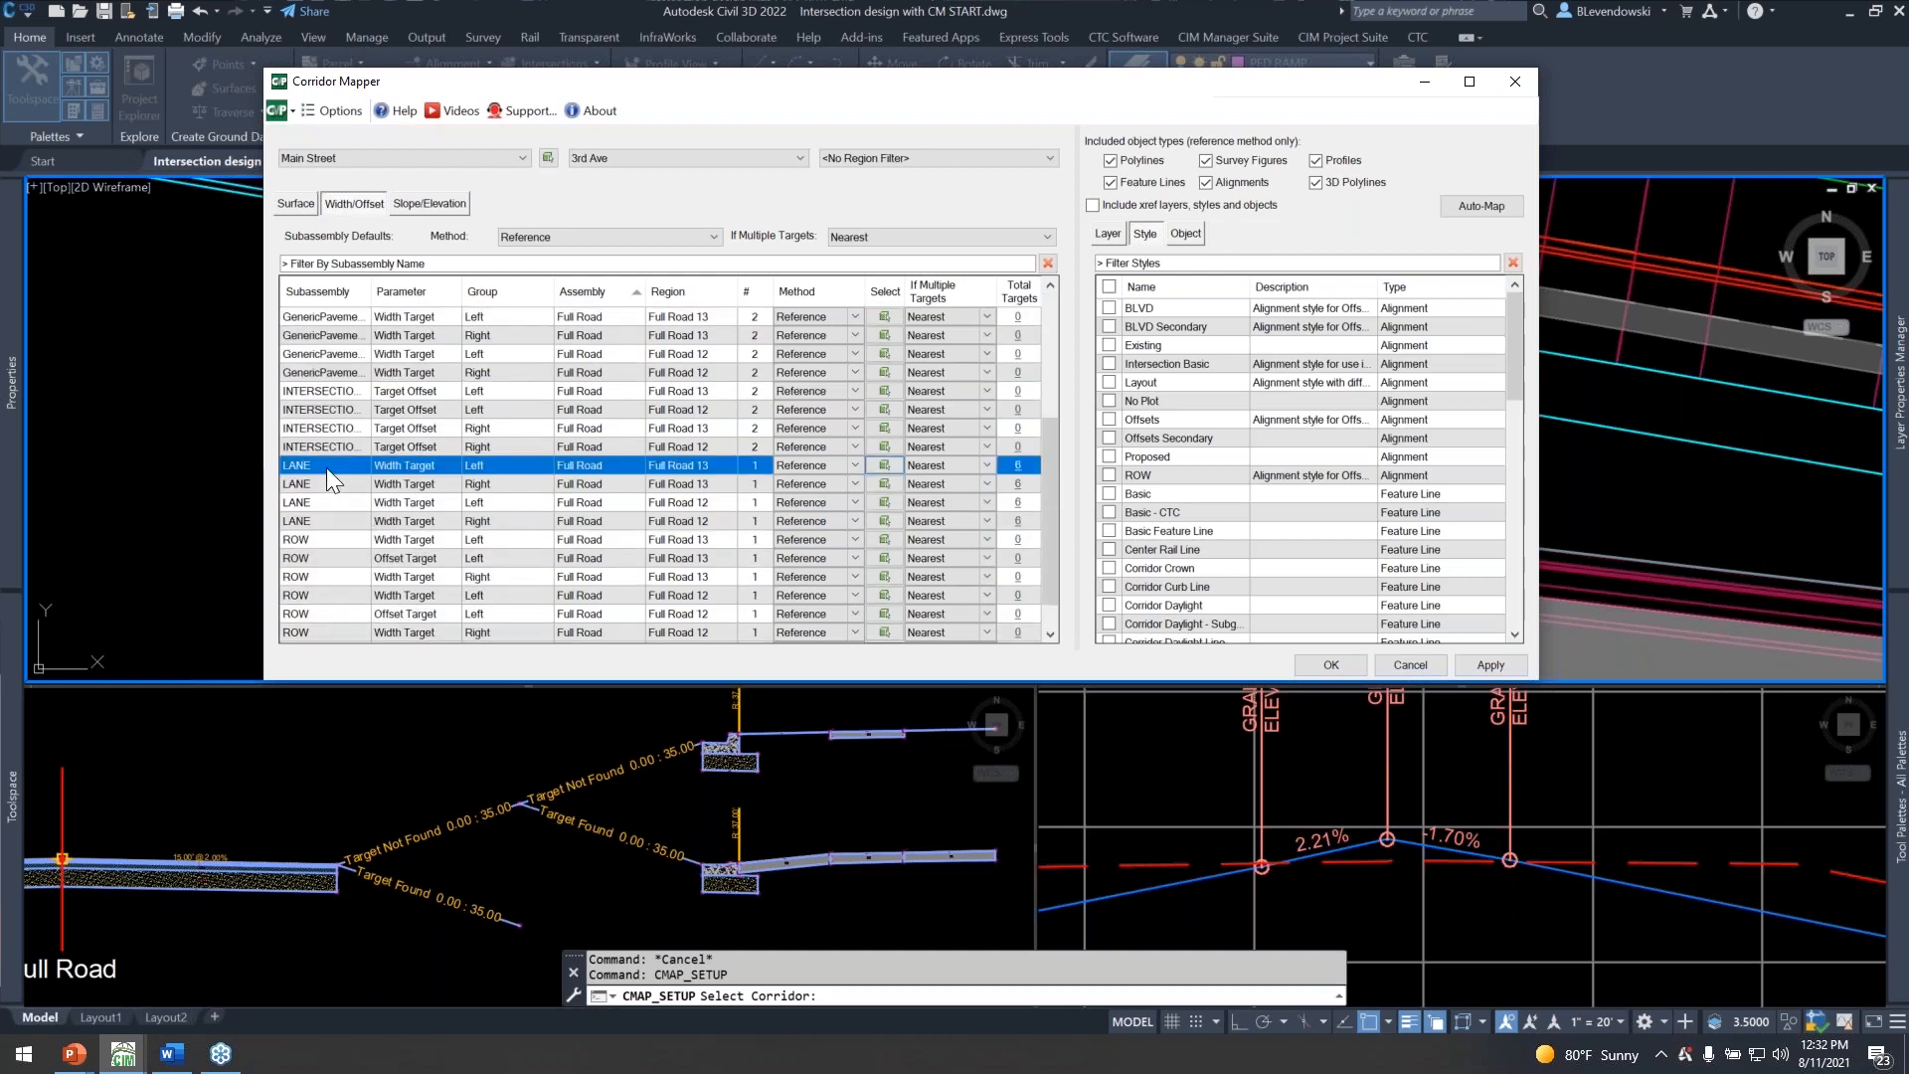
click(1020, 468)
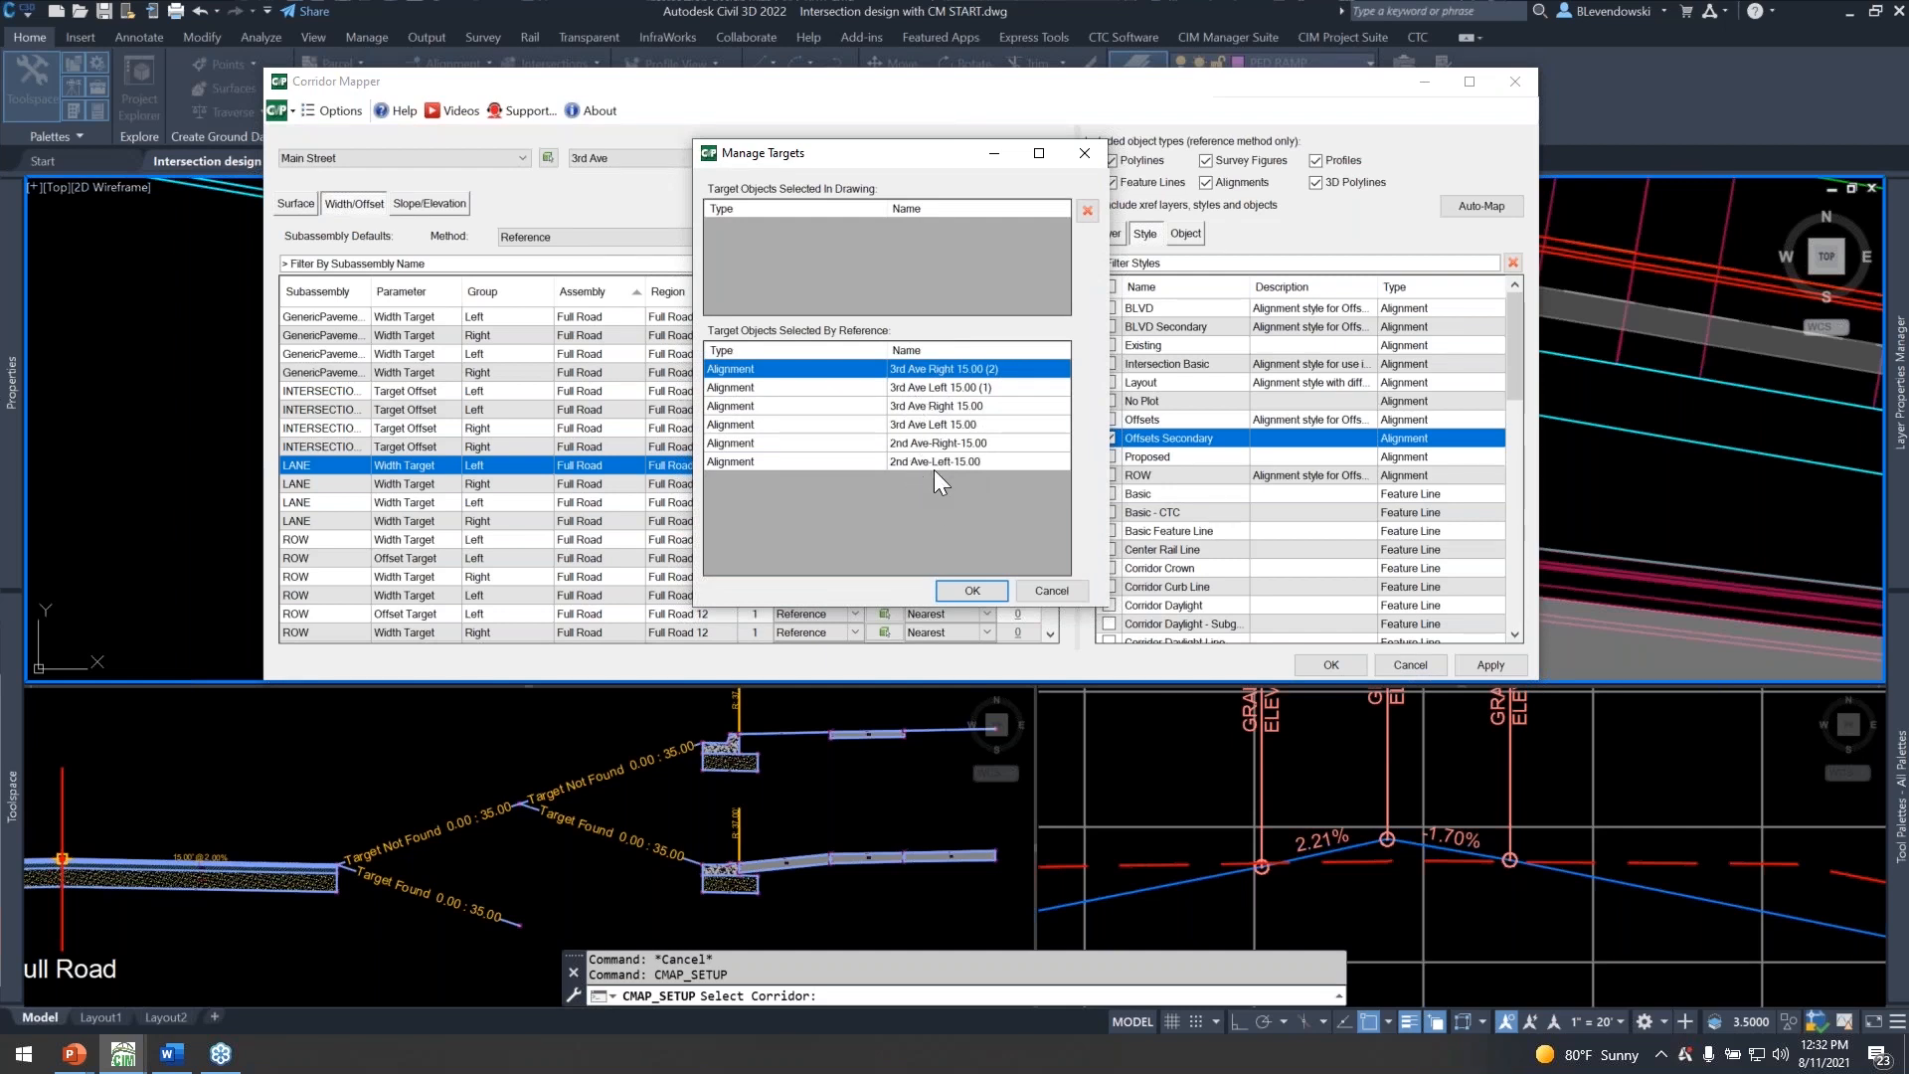
click(973, 590)
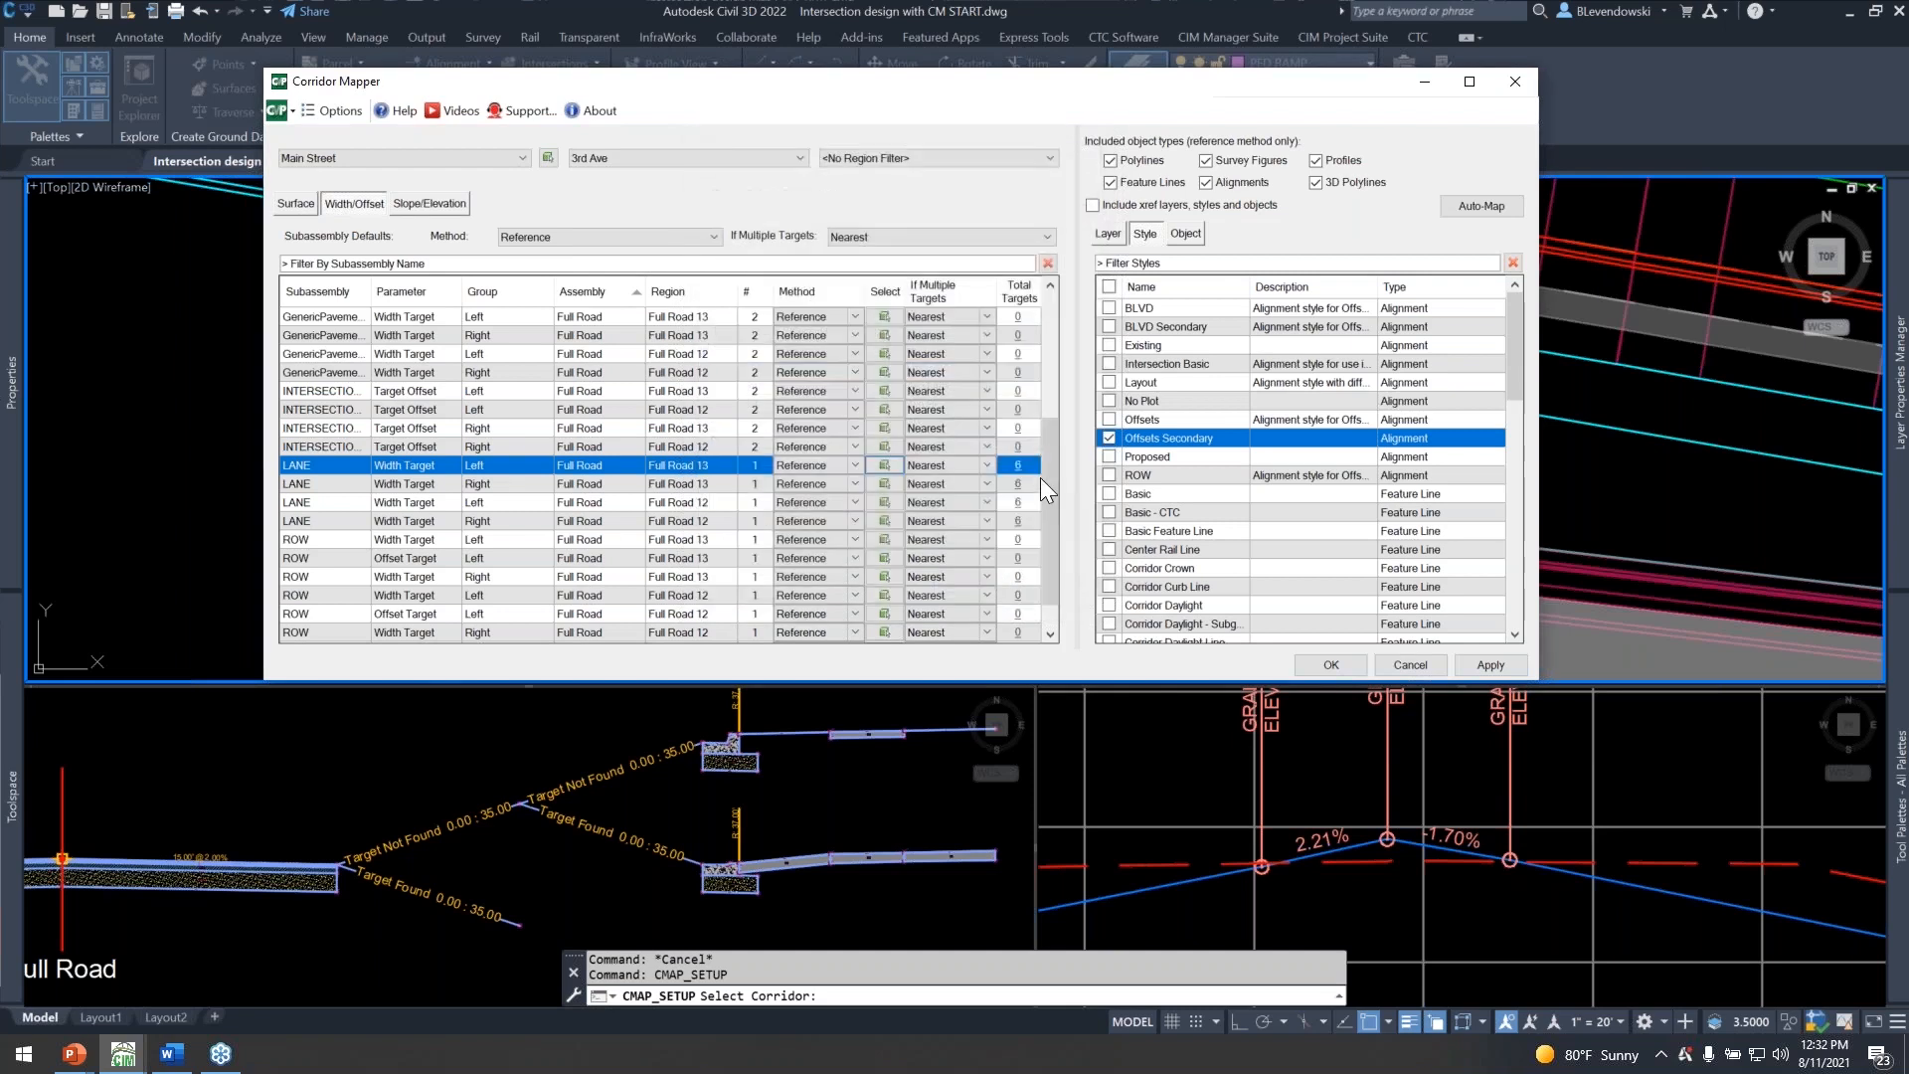
click(1108, 439)
shift+click(356, 517)
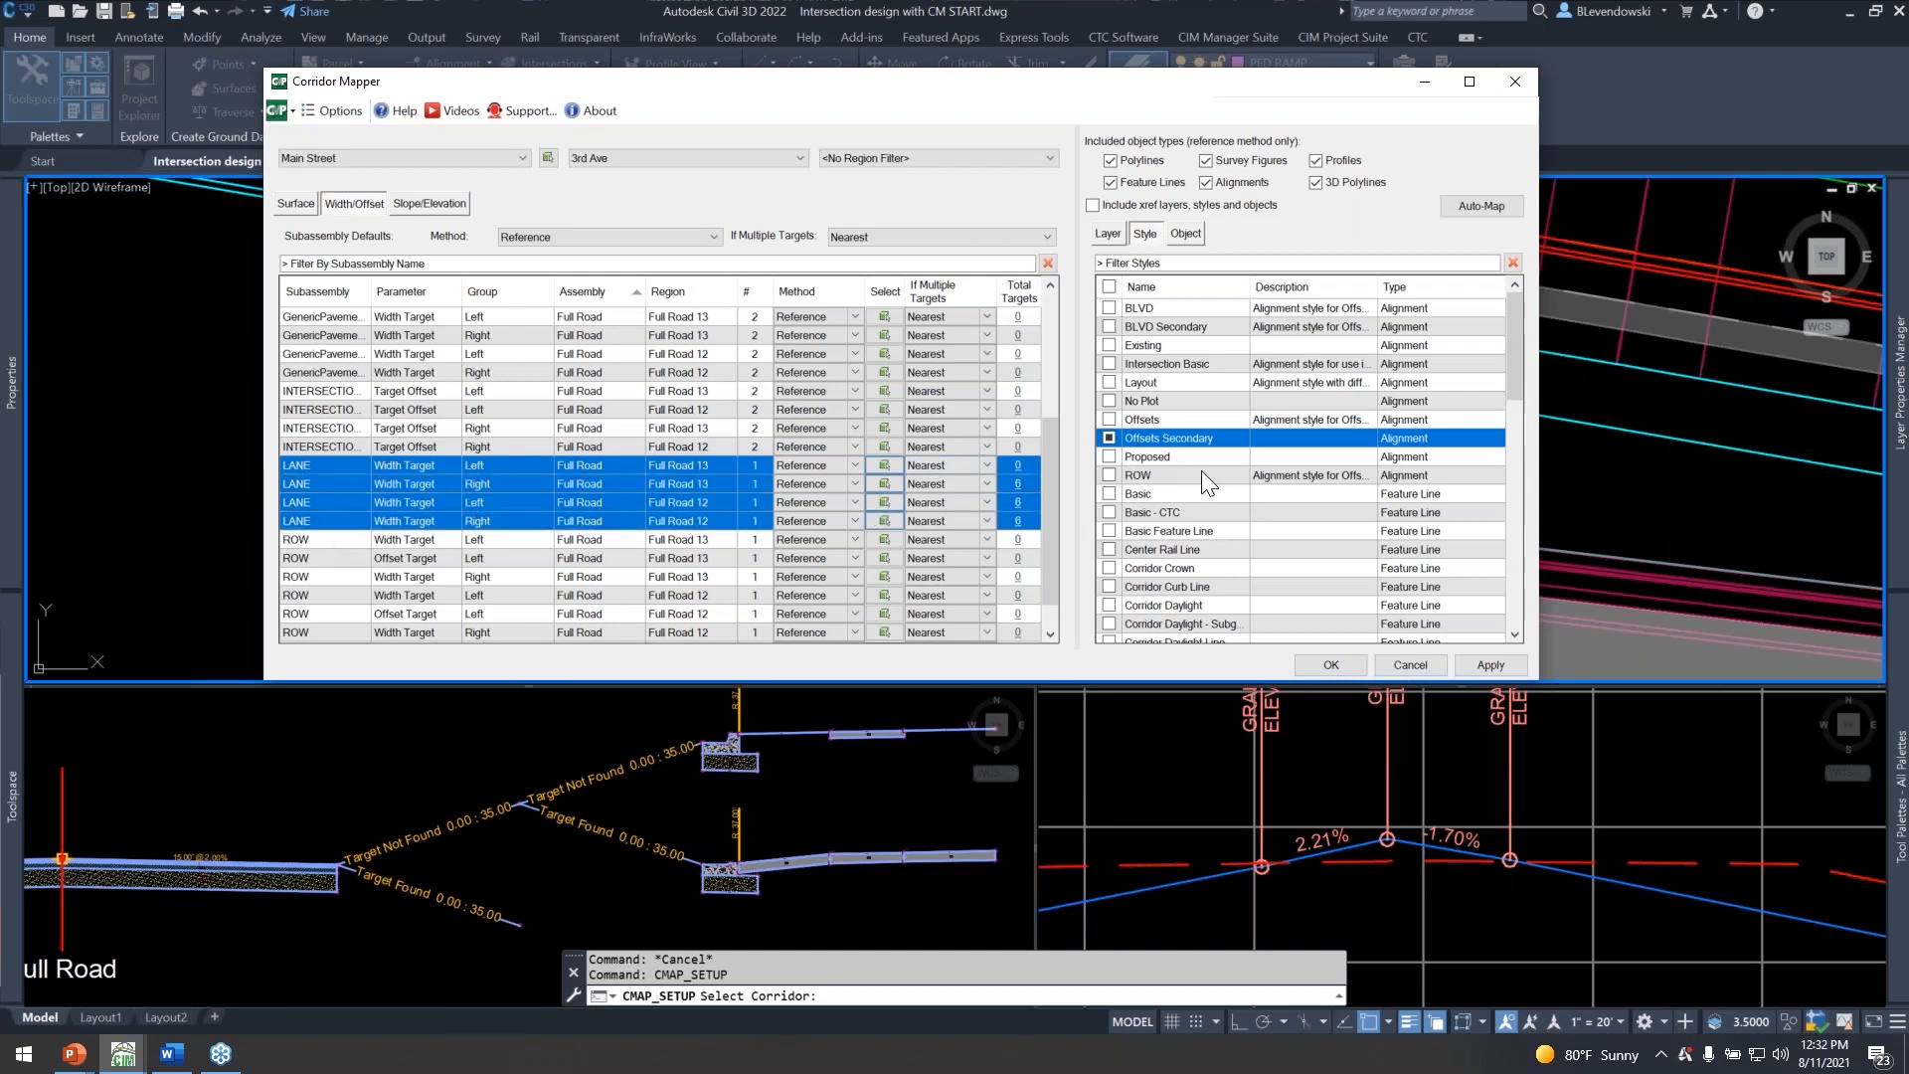
click(1109, 441)
click(1330, 663)
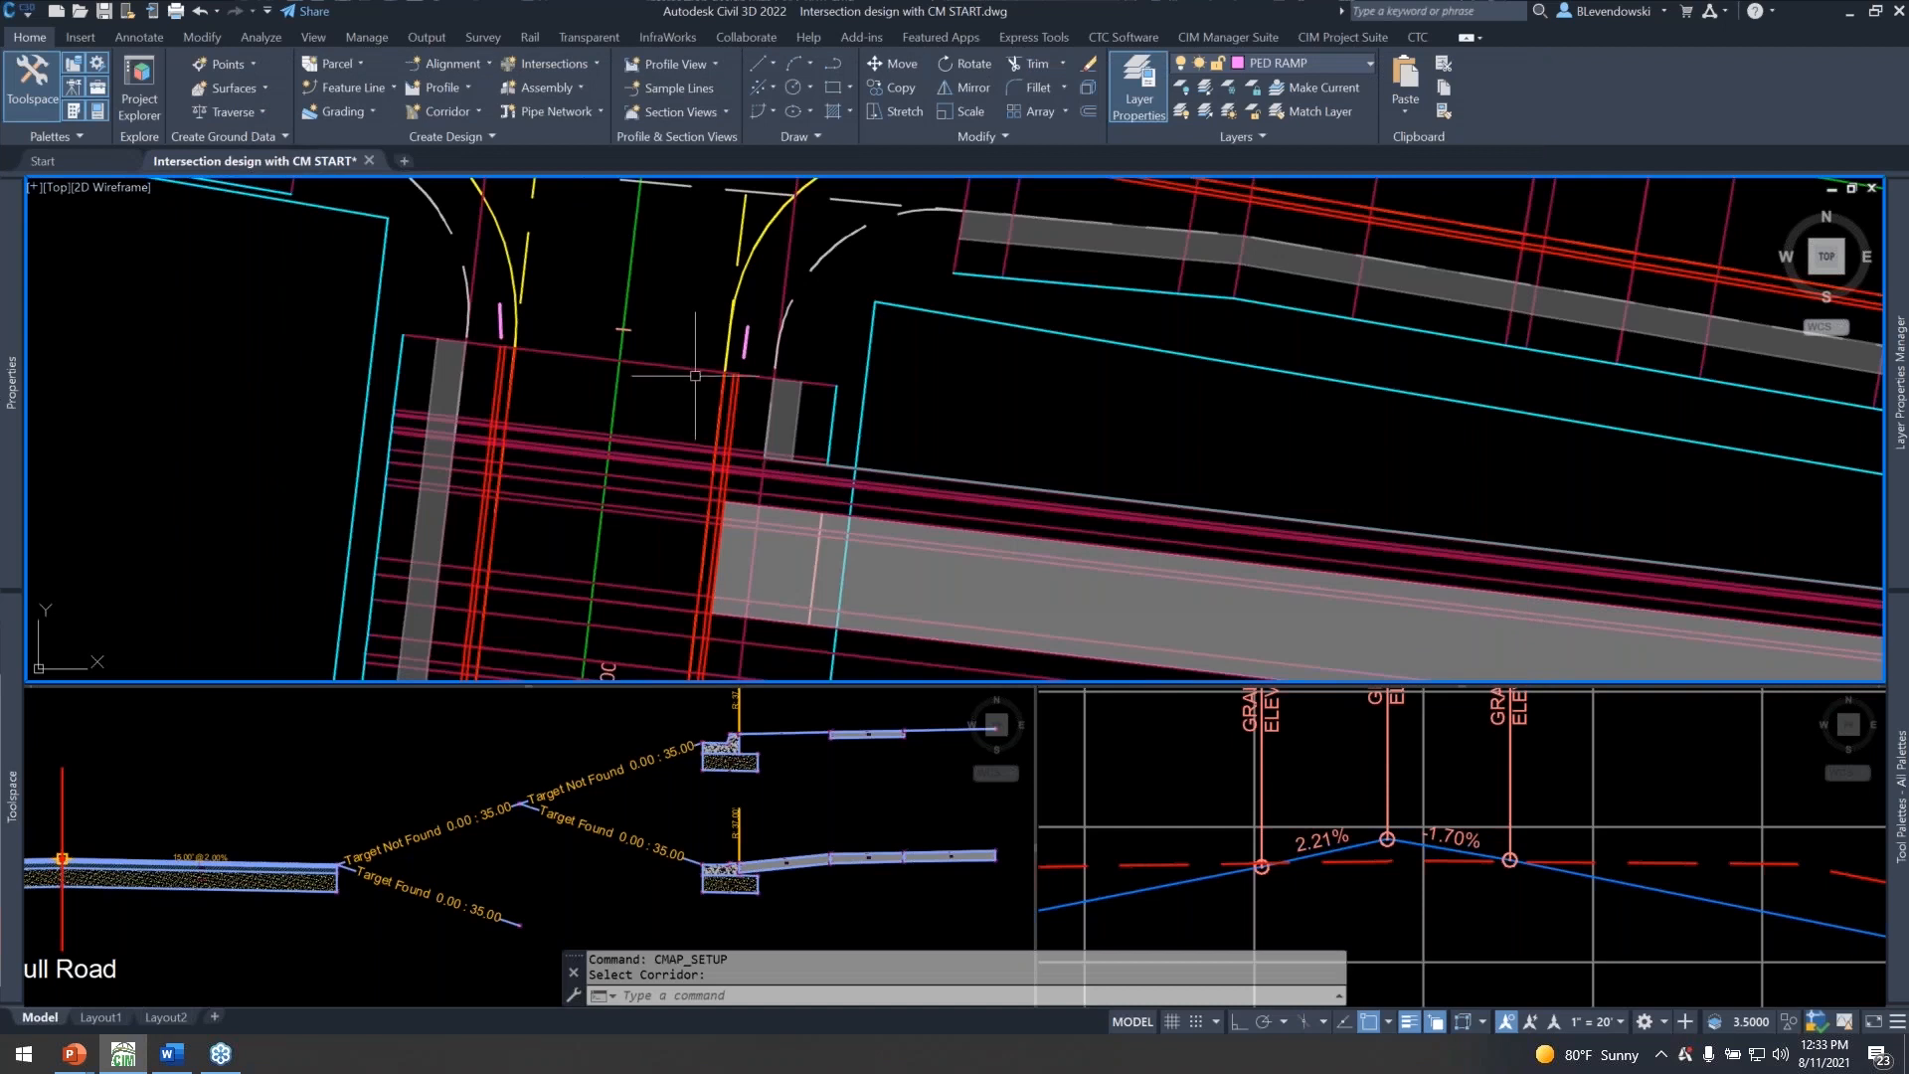
Regenerate the drawing and rebuild the Main Street corridor.
scroll(951, 429, down, 2)
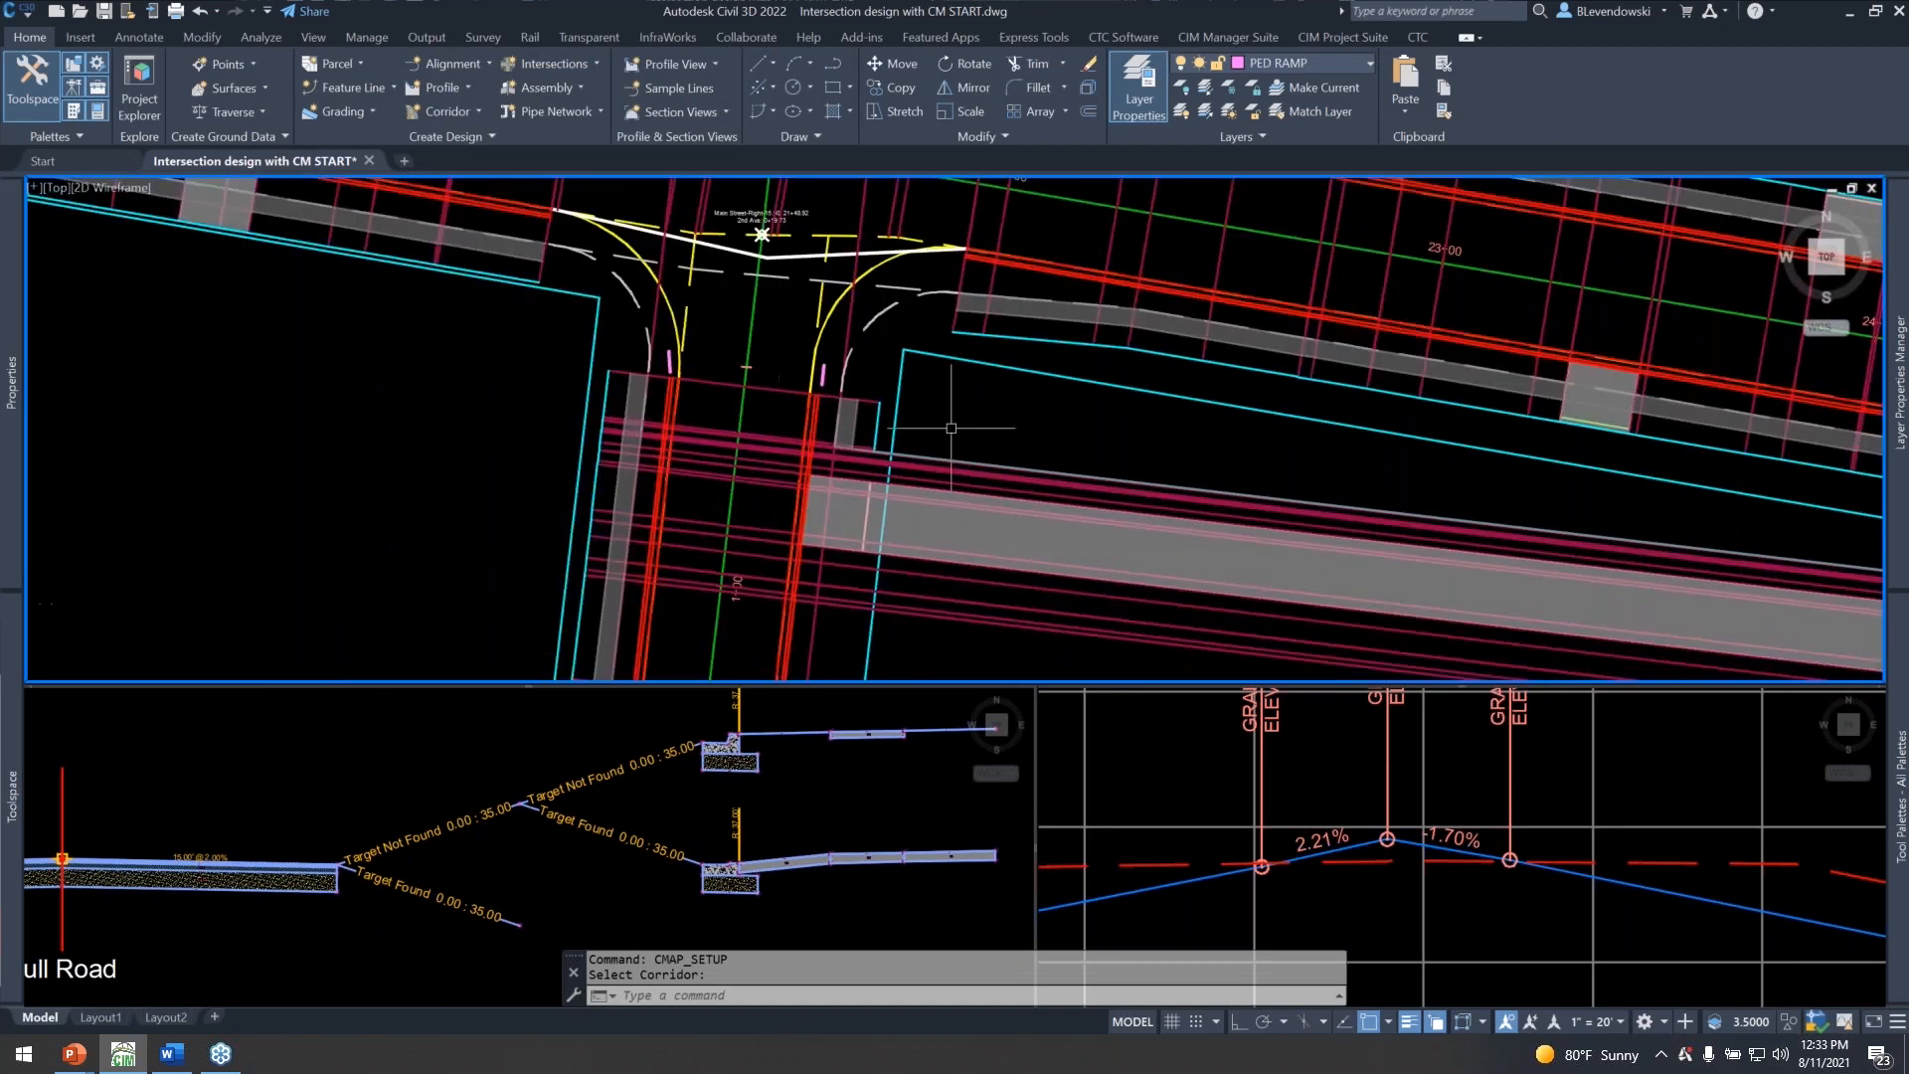
scroll(952, 428, down, 3)
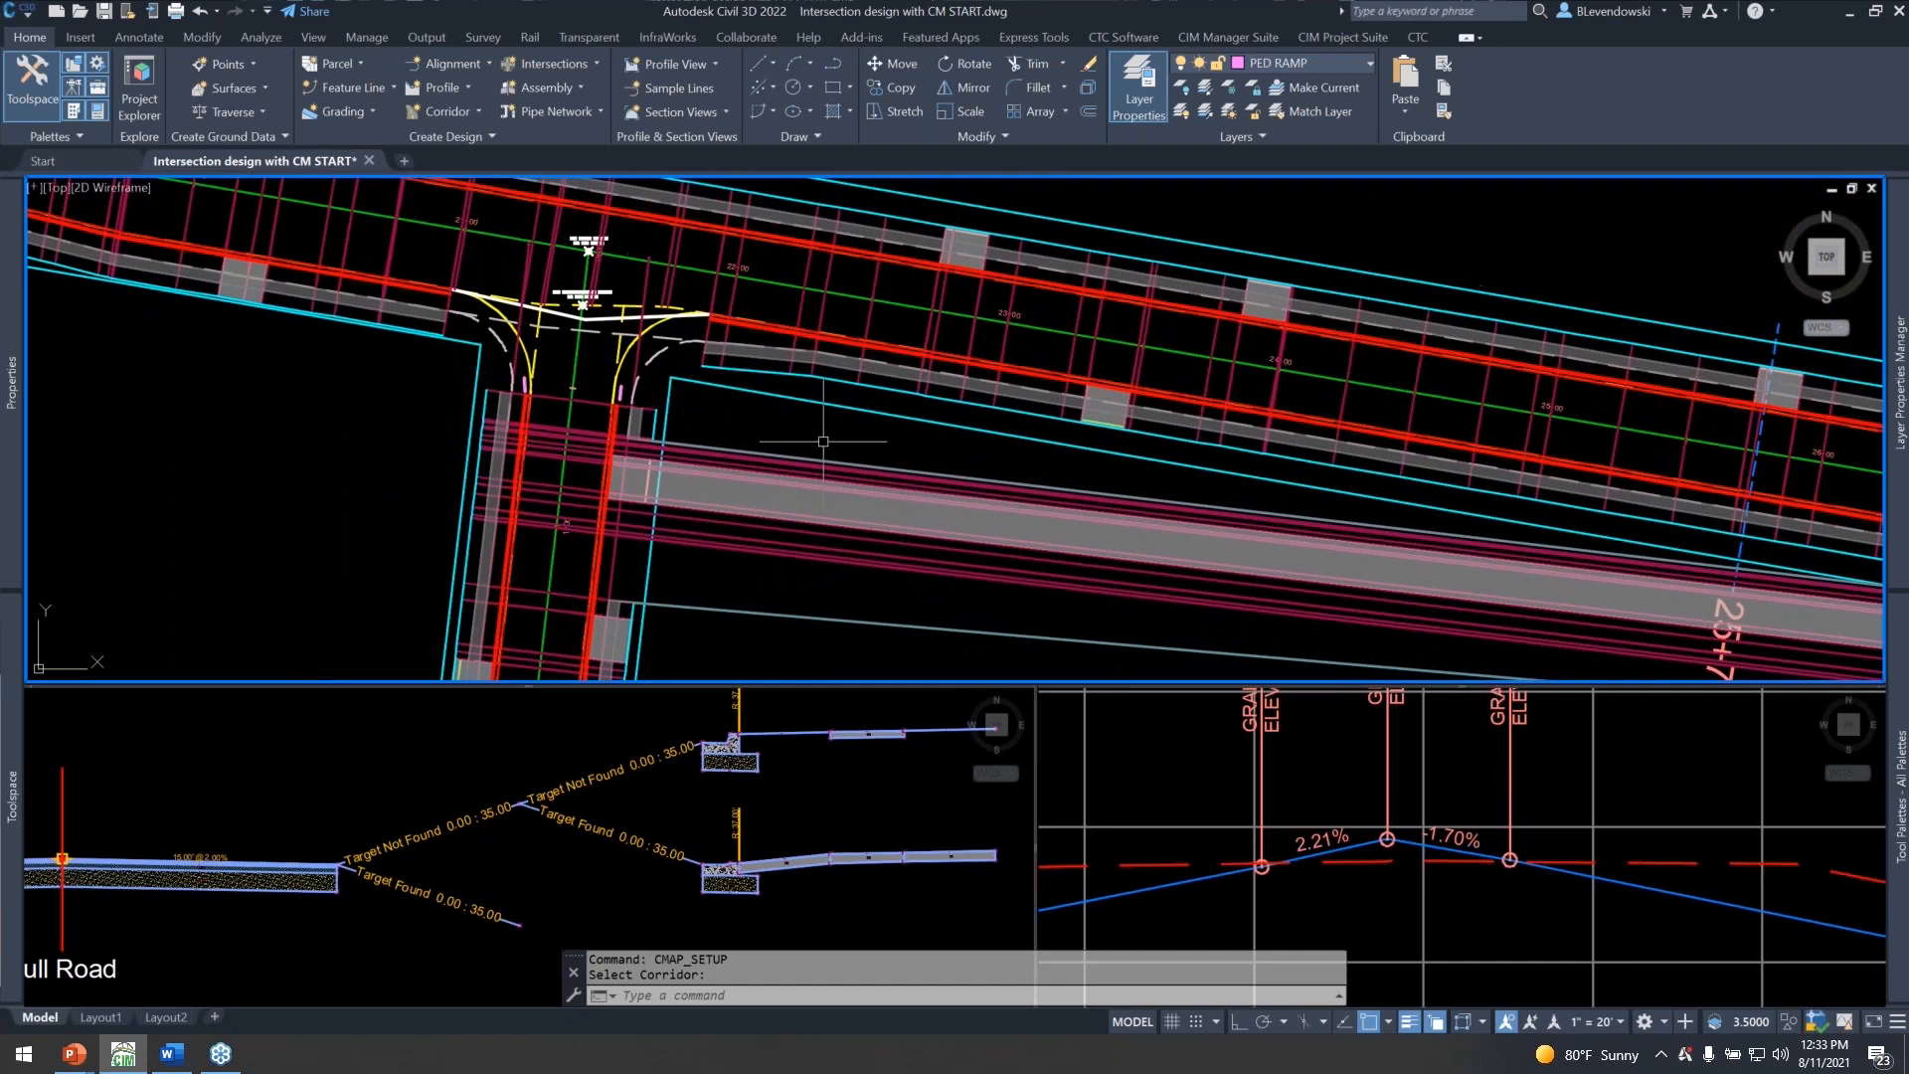
text(REA)
key(Return)
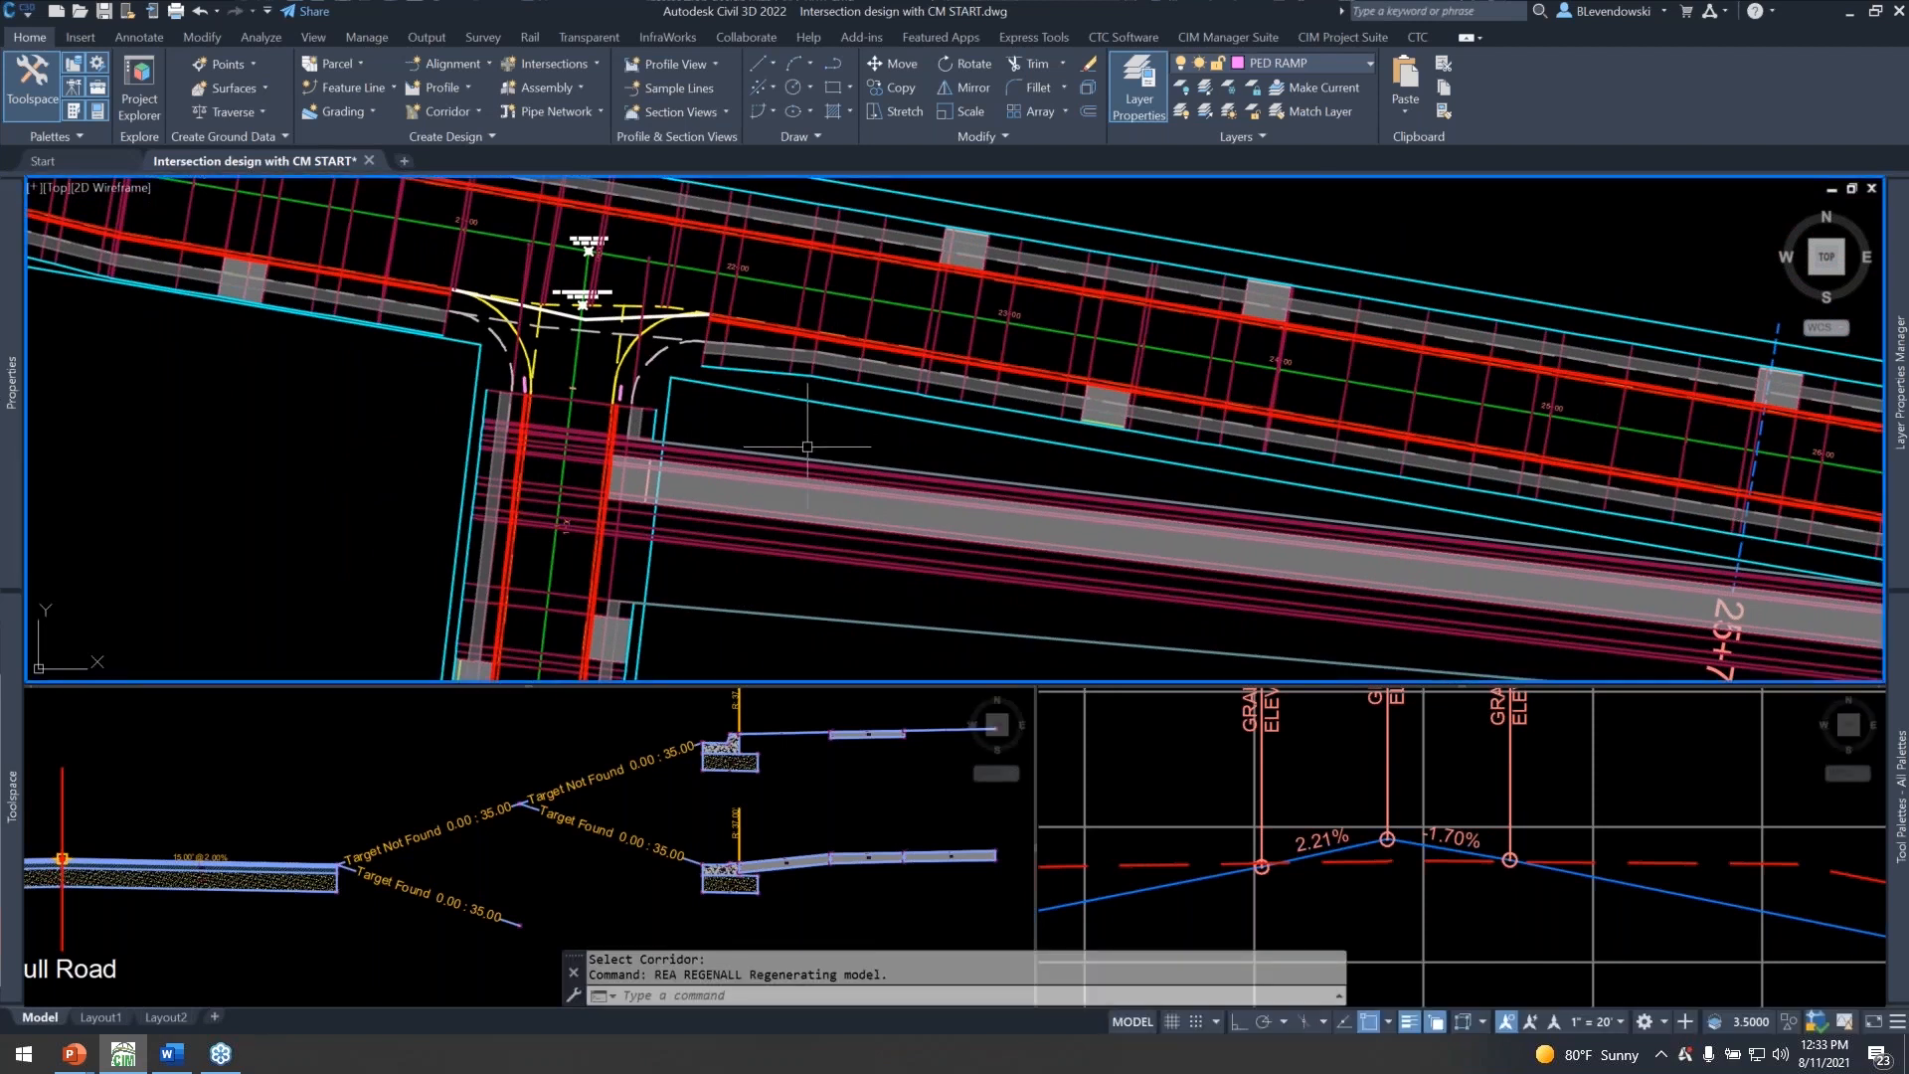
scroll(796, 450, down, 2)
scroll(762, 417, up, 2)
key(Escape)
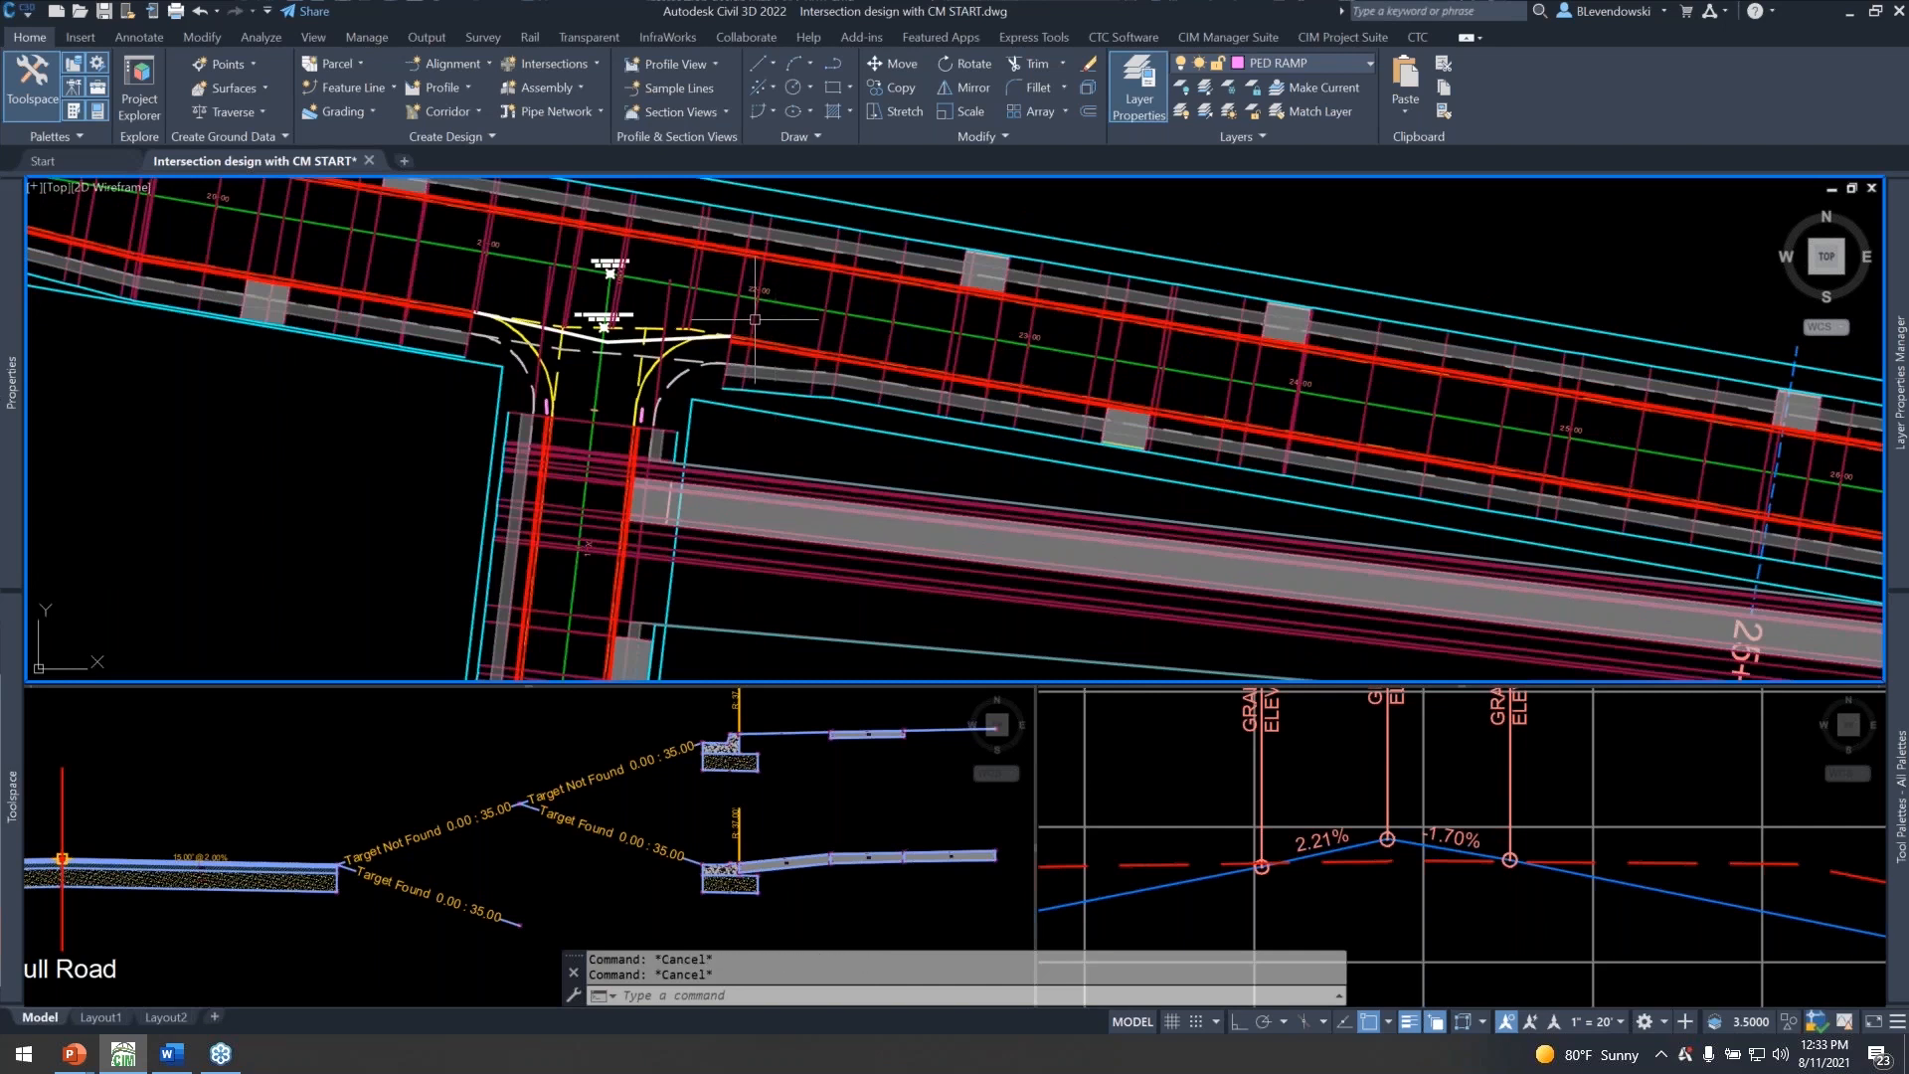
click(759, 341)
click(348, 68)
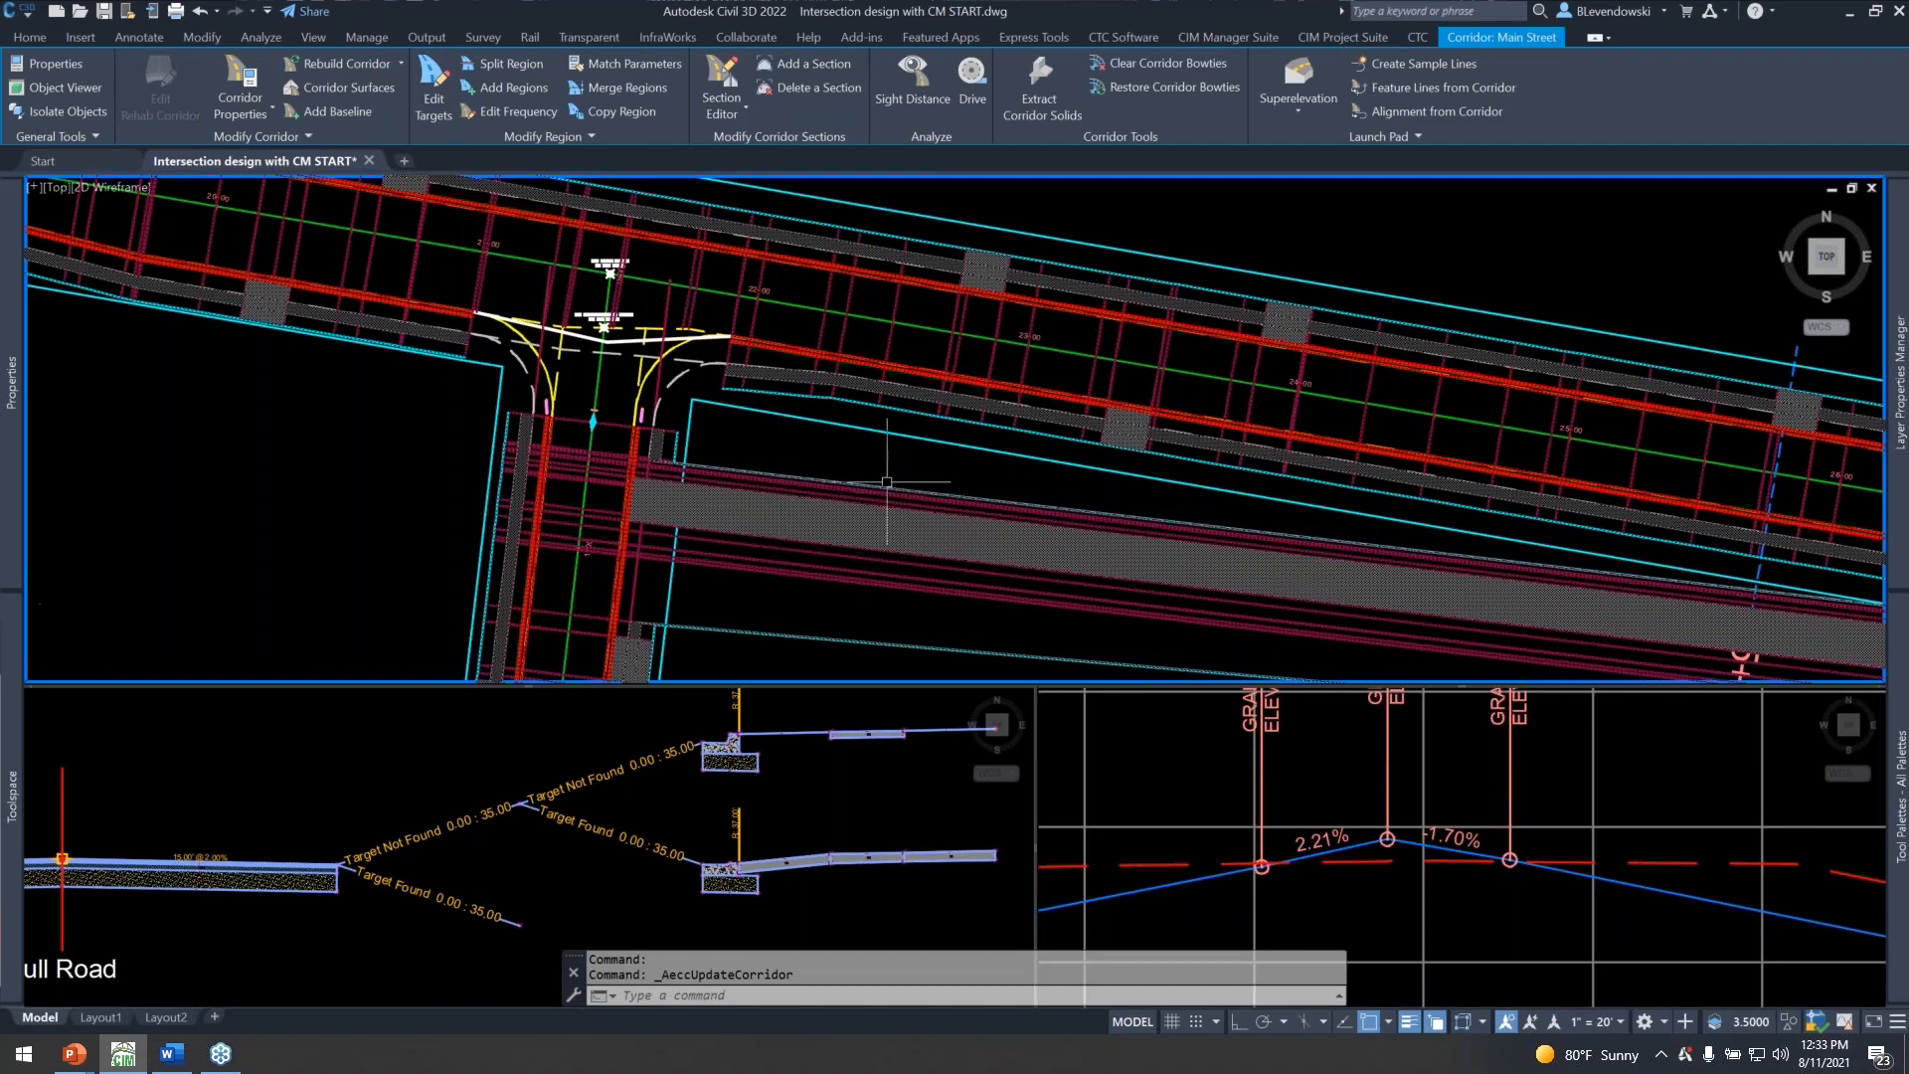
Examine the rebuilt corridor around the 3rd Ave intersection and back along Main Street toward 2nd Ave.
scroll(895, 488, down, 3)
middle_drag(1309, 527, 1104, 512)
scroll(1098, 514, up, 4)
scroll(1098, 515, up, 5)
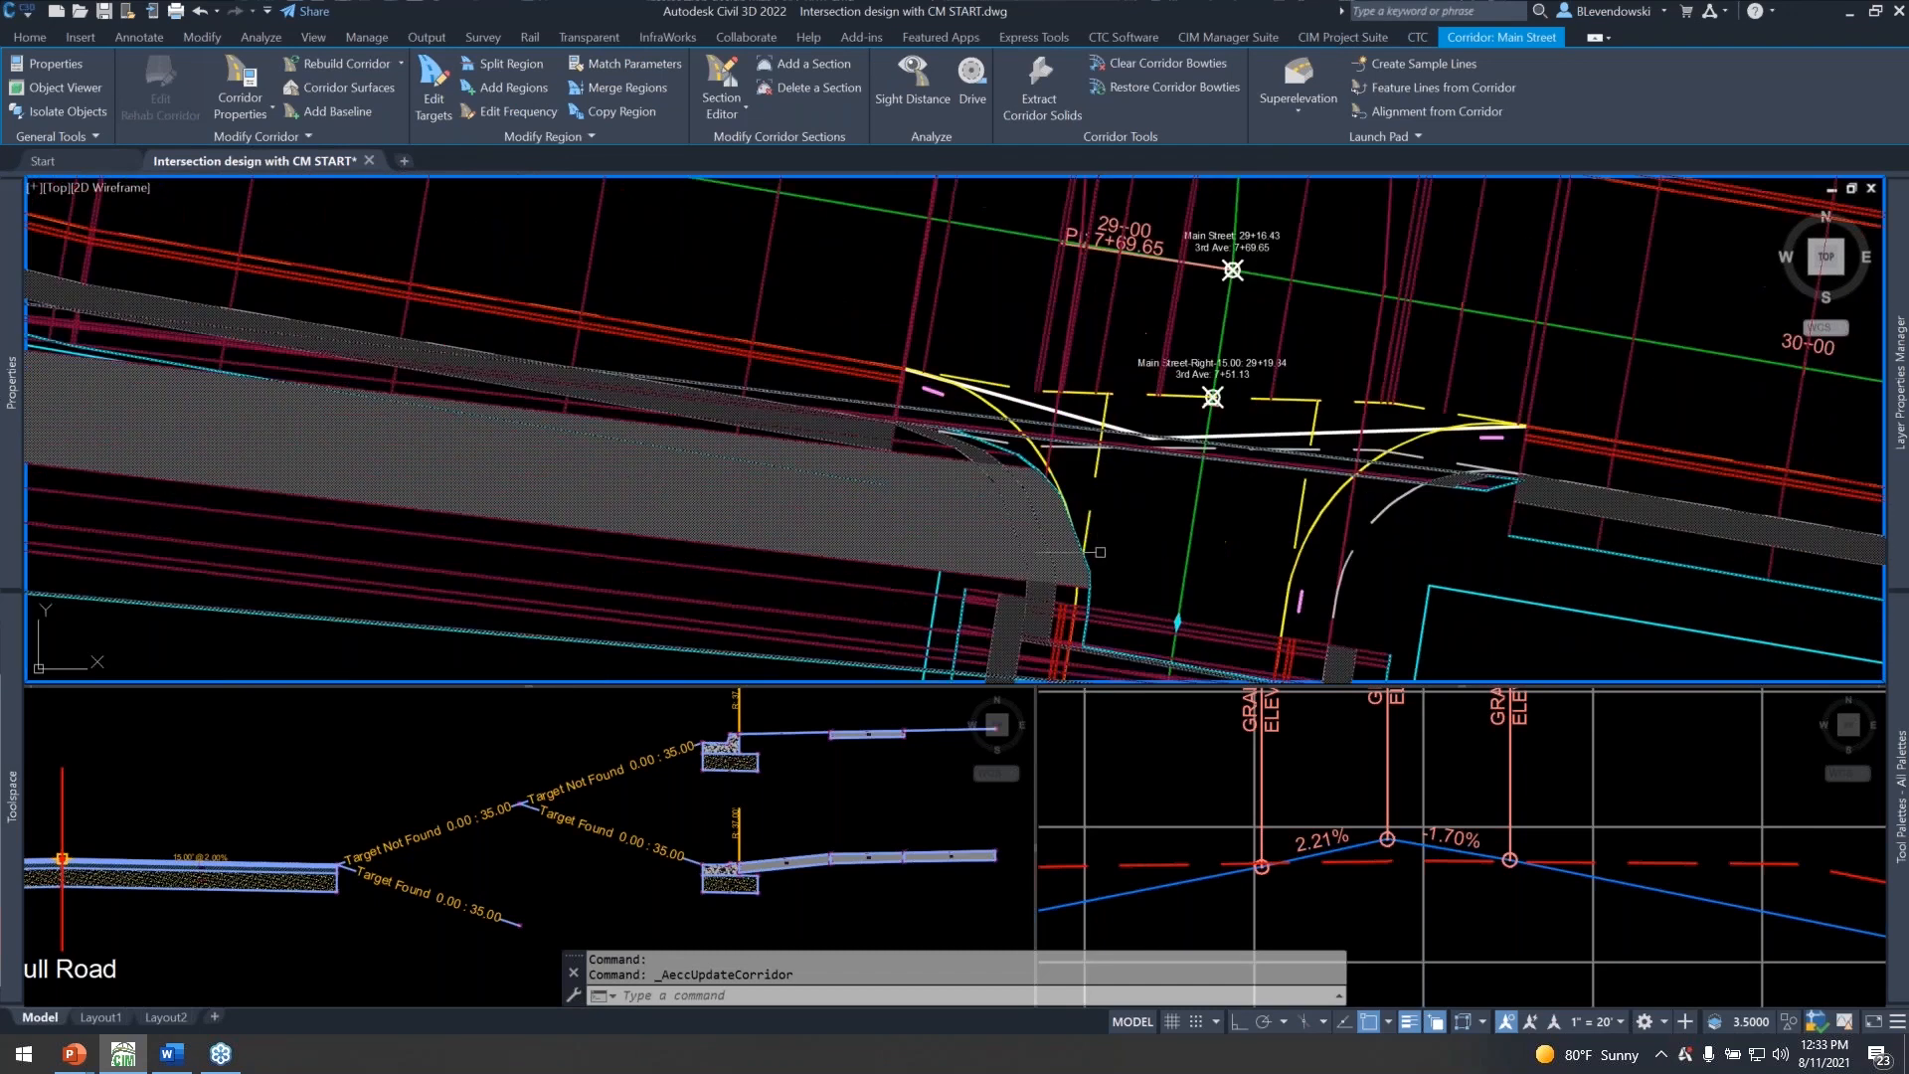
key(Escape)
key(Escape)
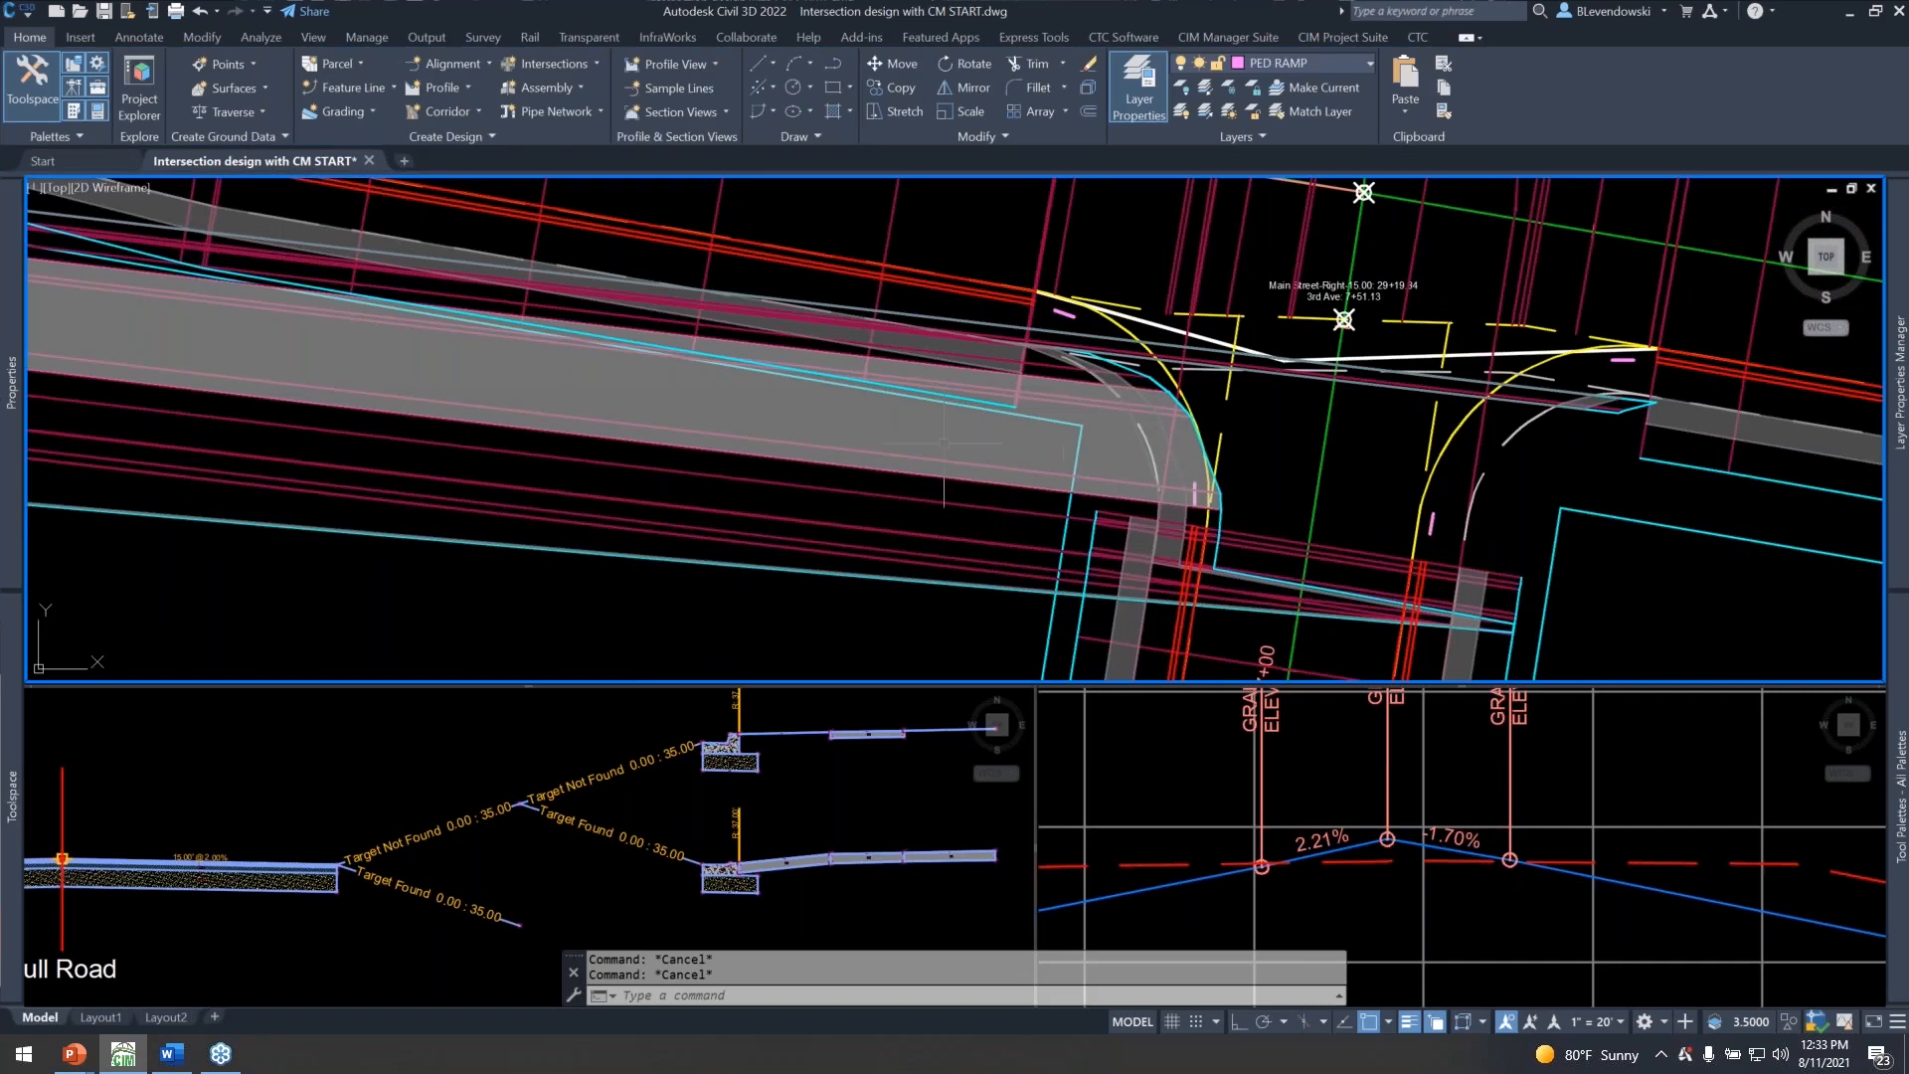
scroll(1193, 437, down, 2)
middle_drag(925, 470, 1432, 481)
scroll(1142, 434, down, 2)
middle_drag(415, 415, 1239, 520)
middle_drag(445, 353, 625, 453)
Reopen Corridor Mapper for Main Street, filter to the 2nd Ave baseline and check the layers mapped to the DRIVEWAY LEFT and RIGHT targets.
text(cmap_setup)
key(Return)
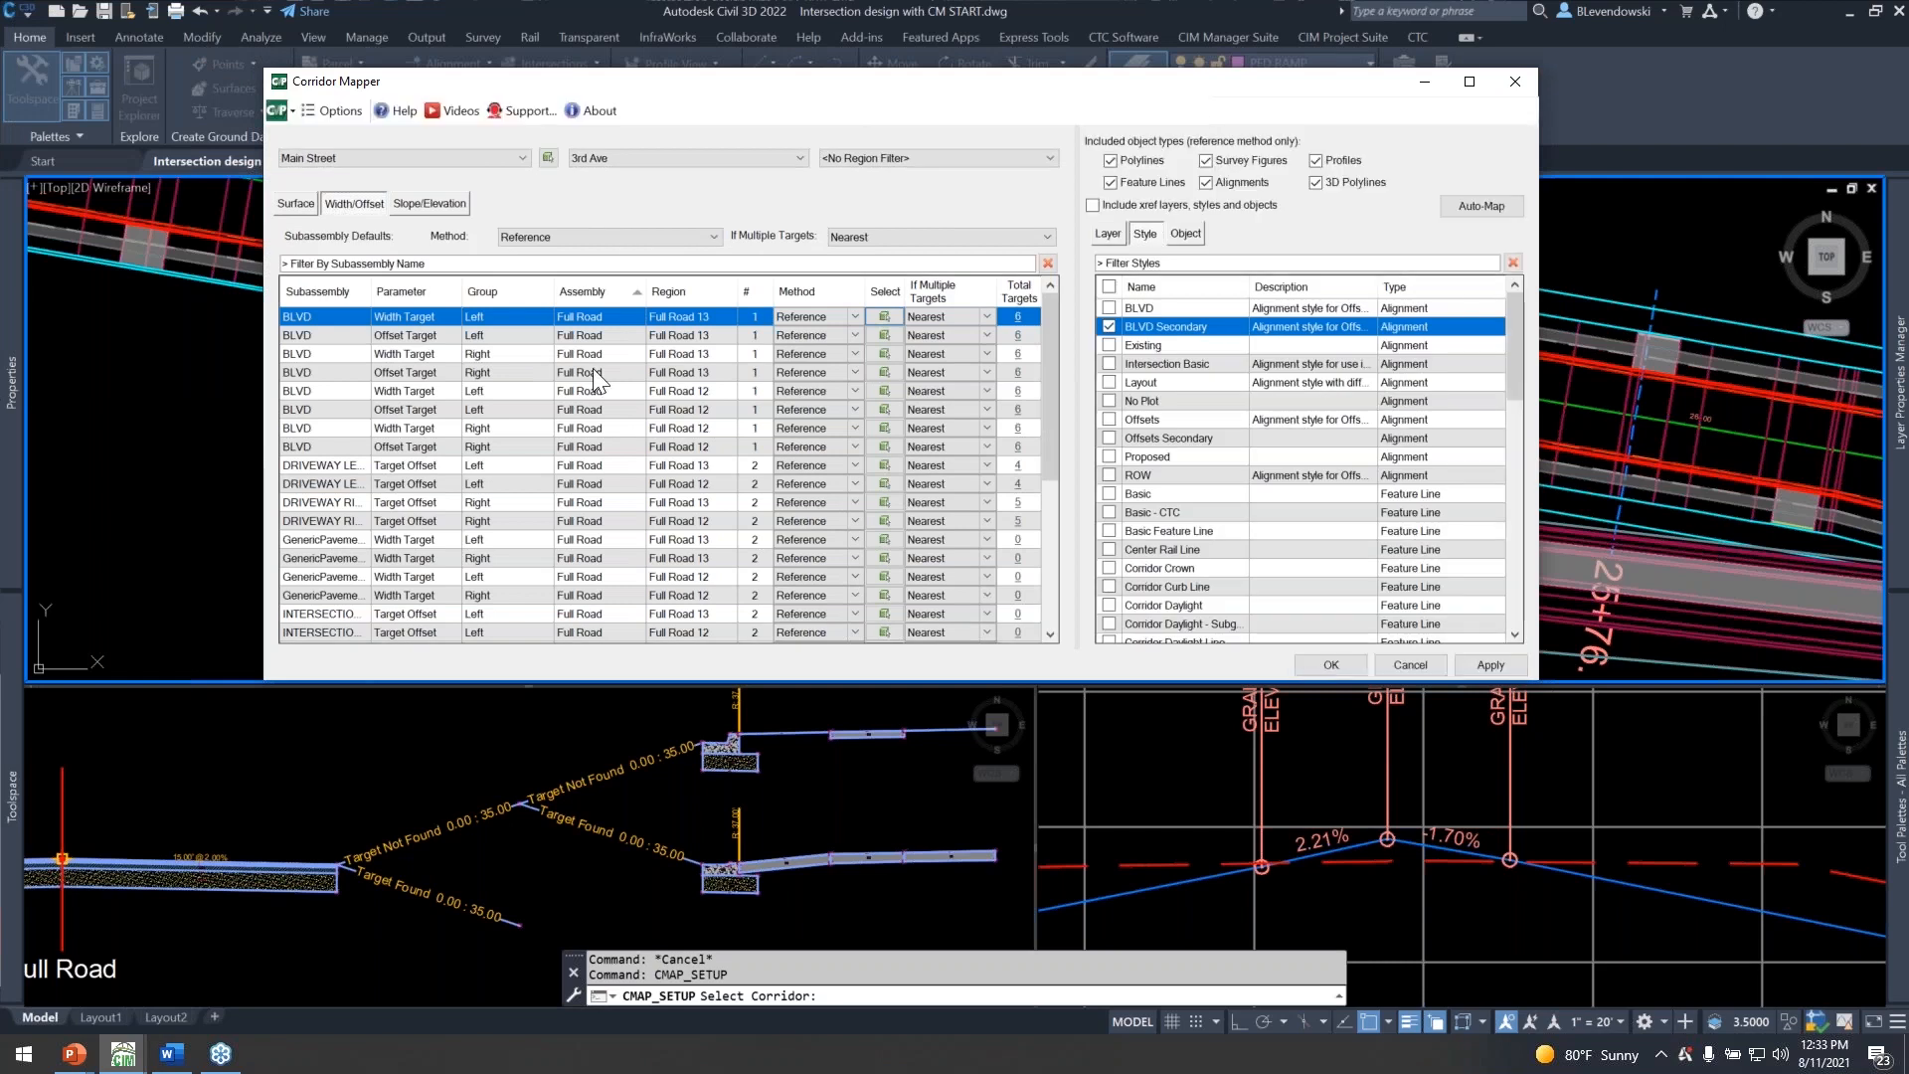
click(654, 155)
click(597, 195)
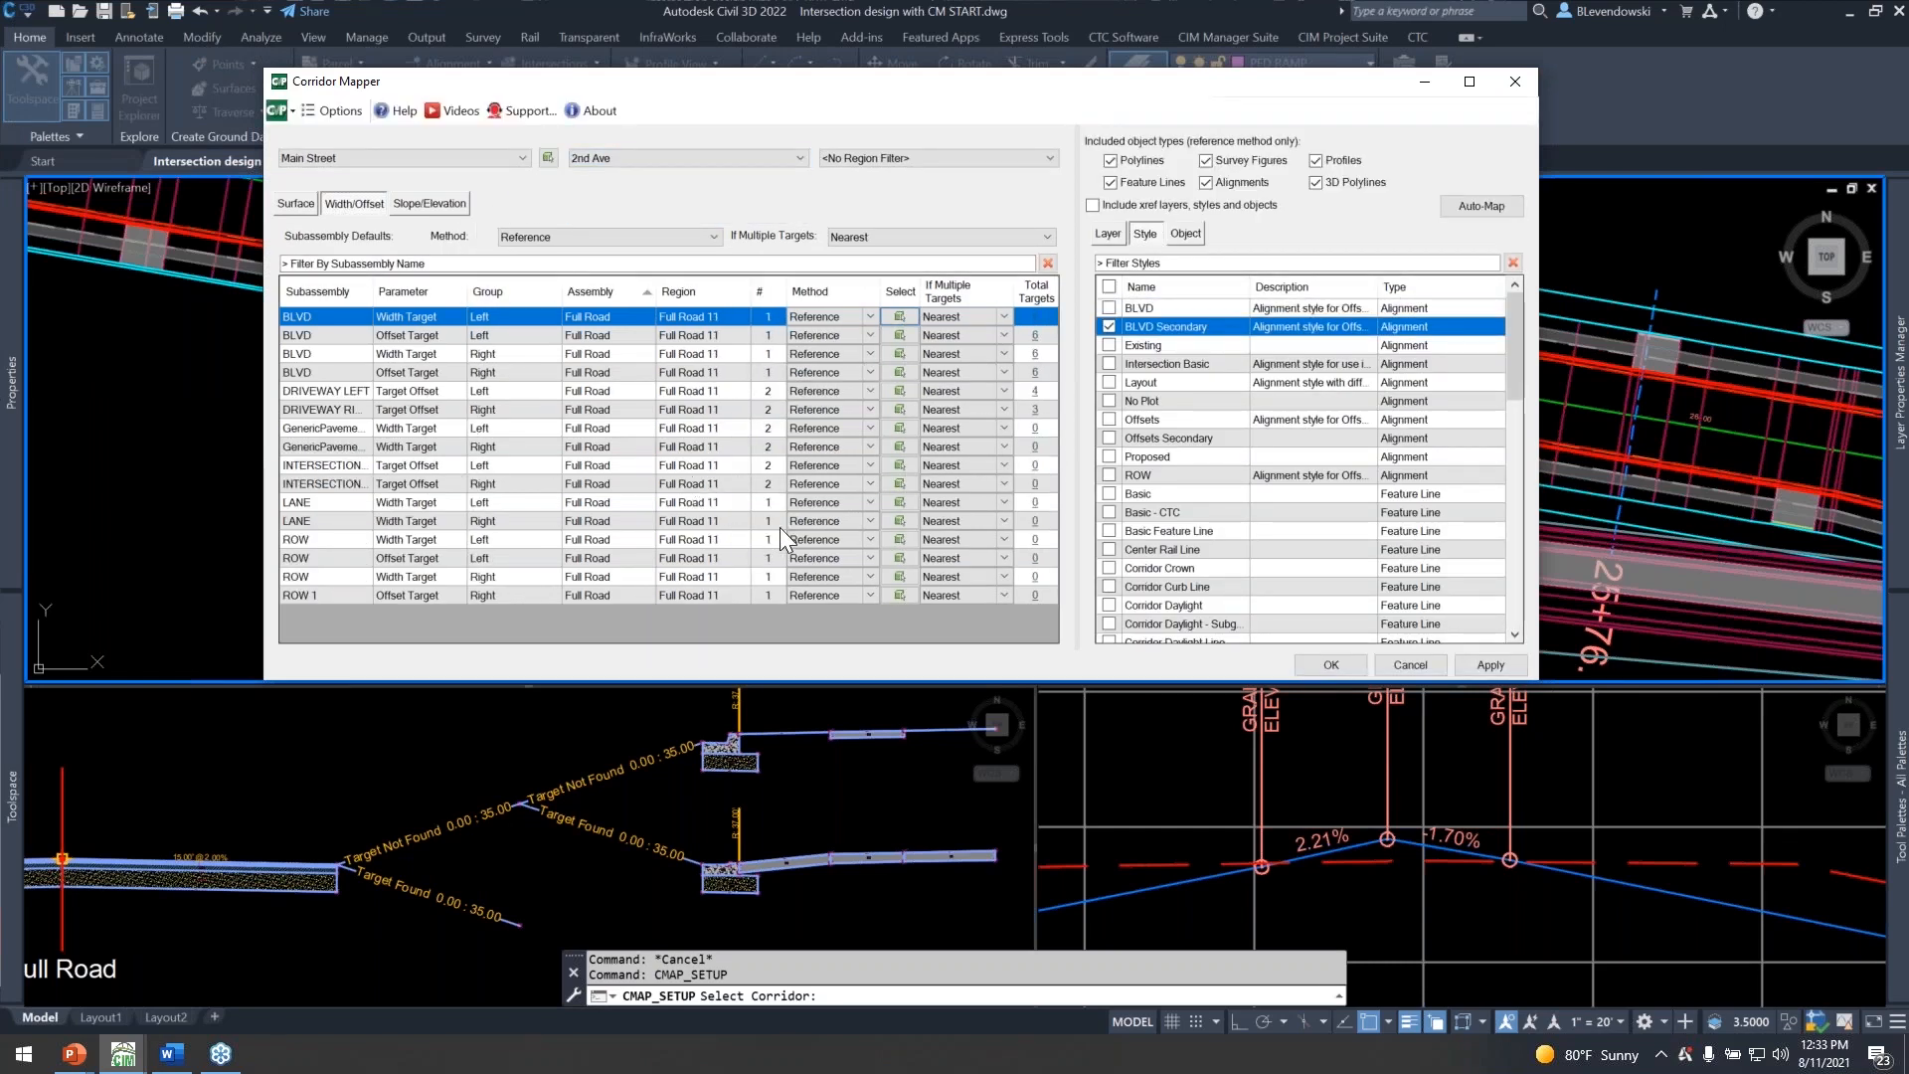
drag(868, 83, 781, 63)
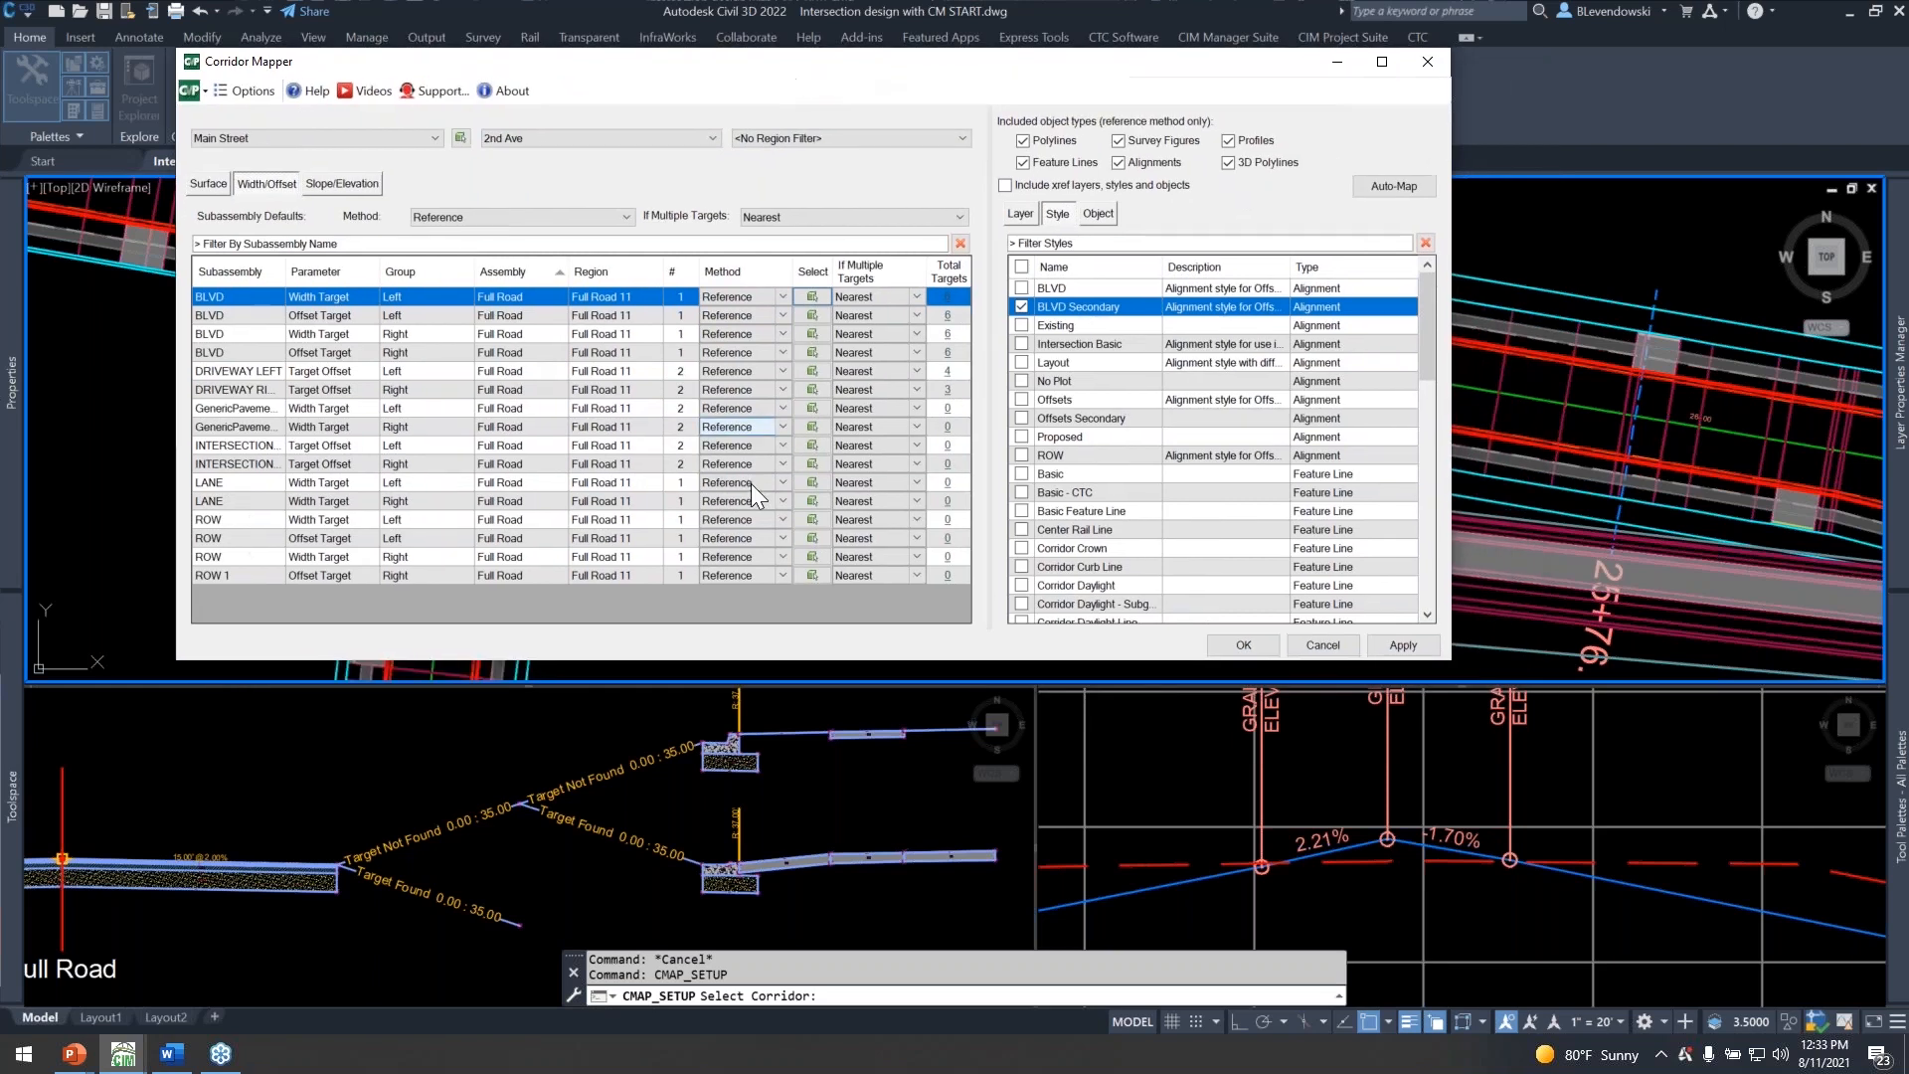
drag(285, 271, 331, 268)
click(255, 360)
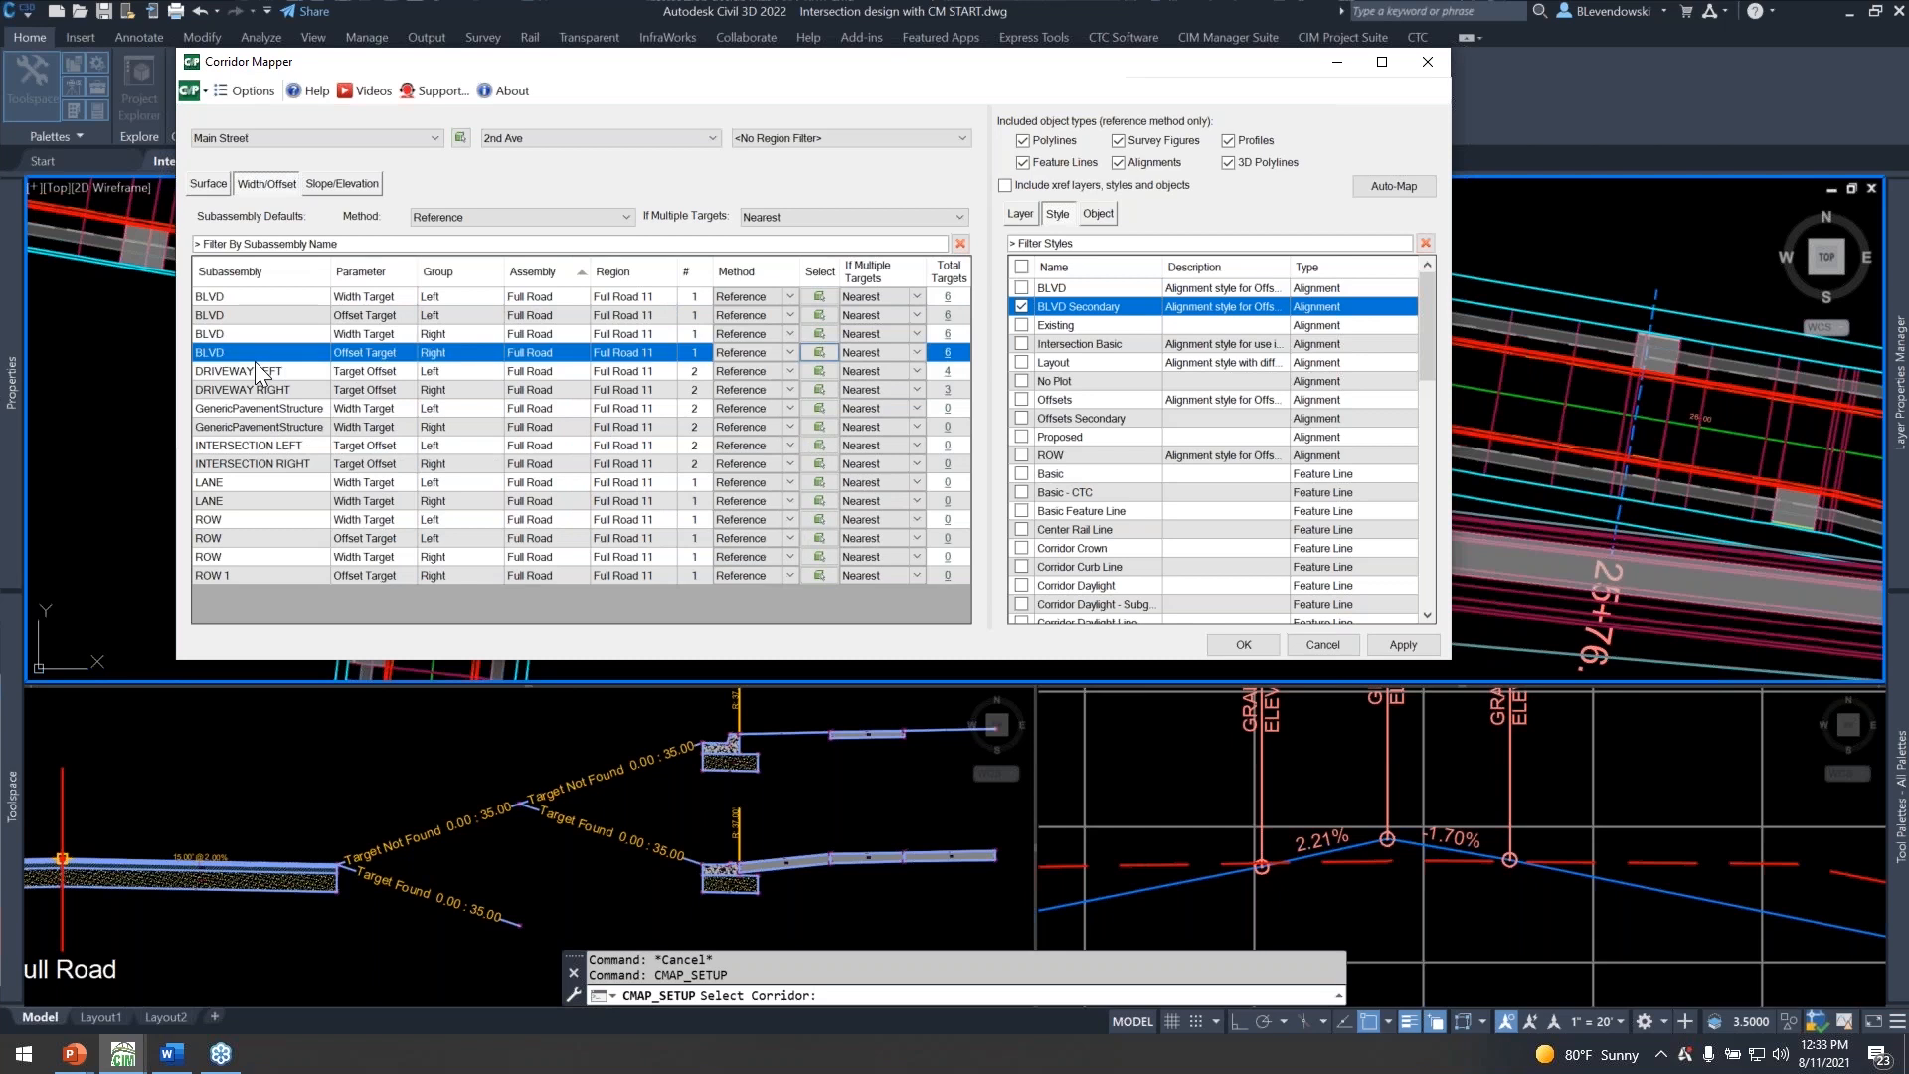
click(244, 368)
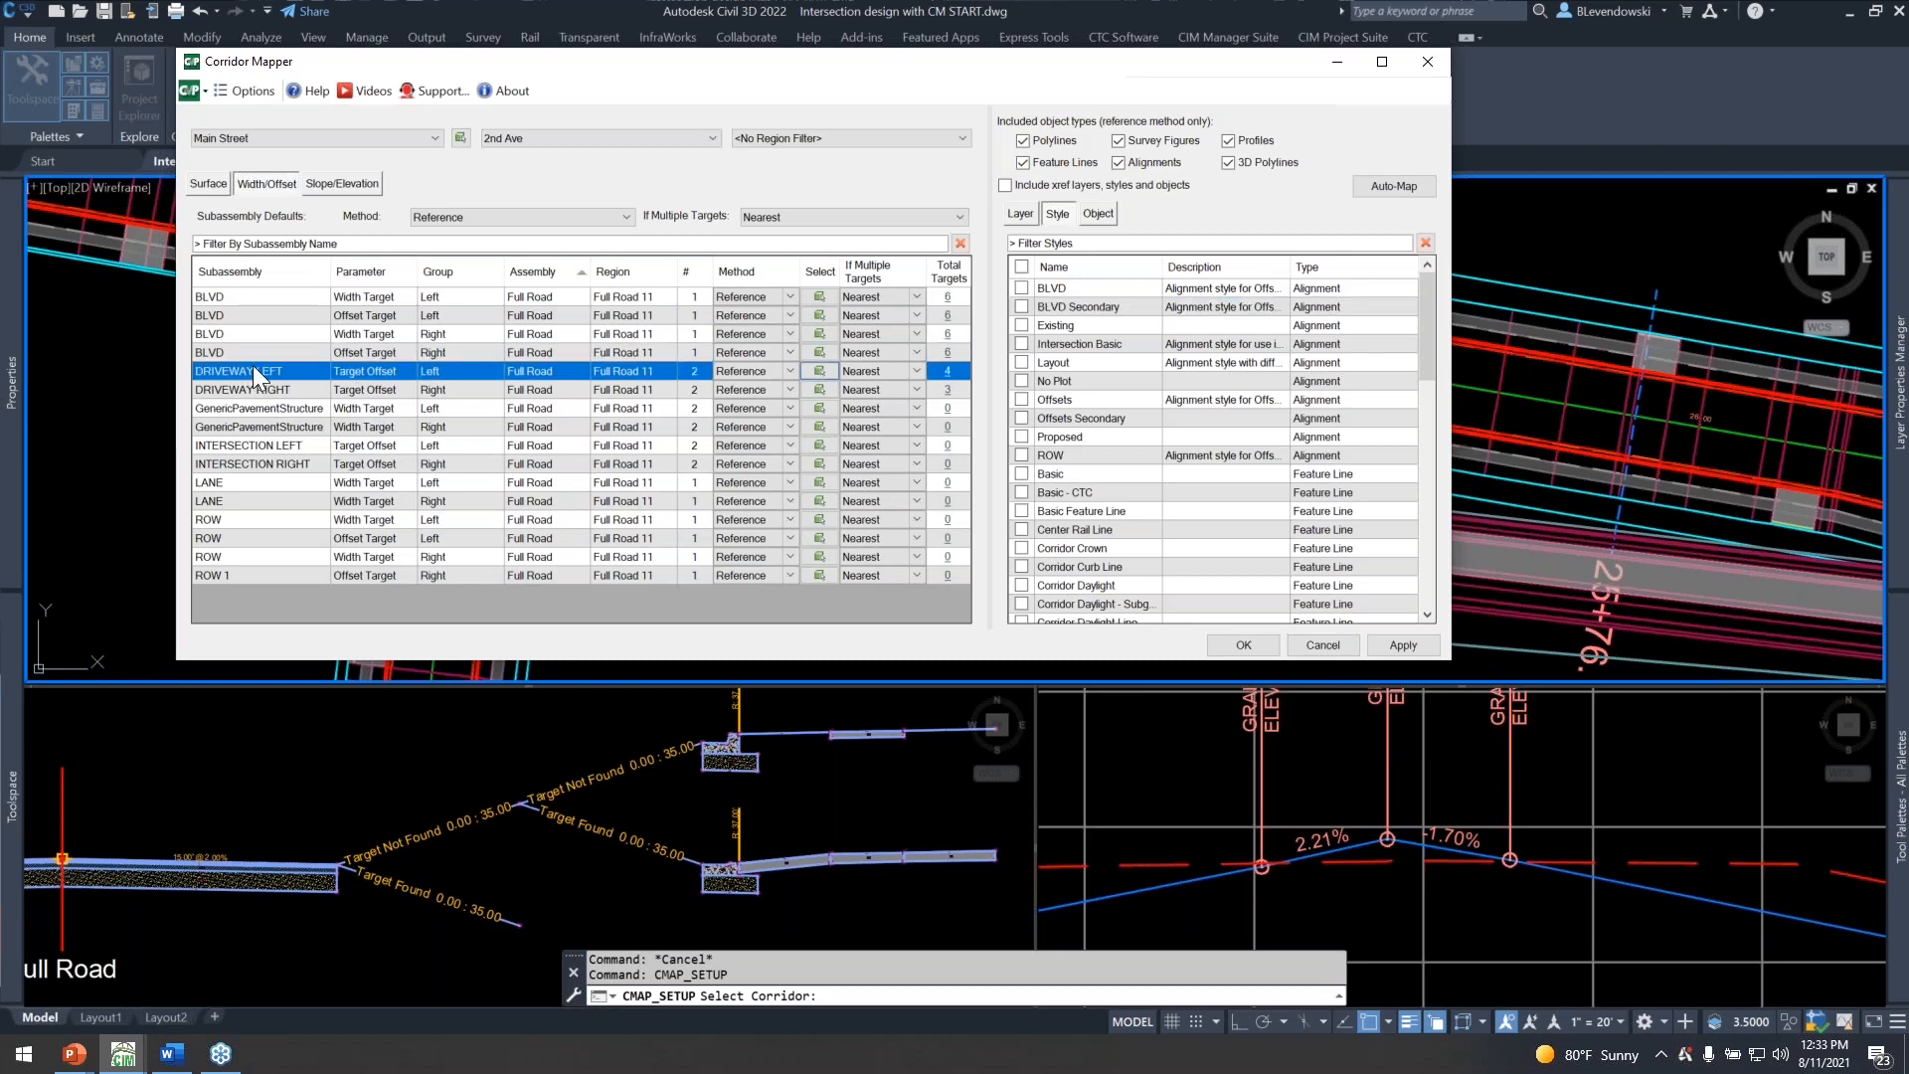
click(1025, 214)
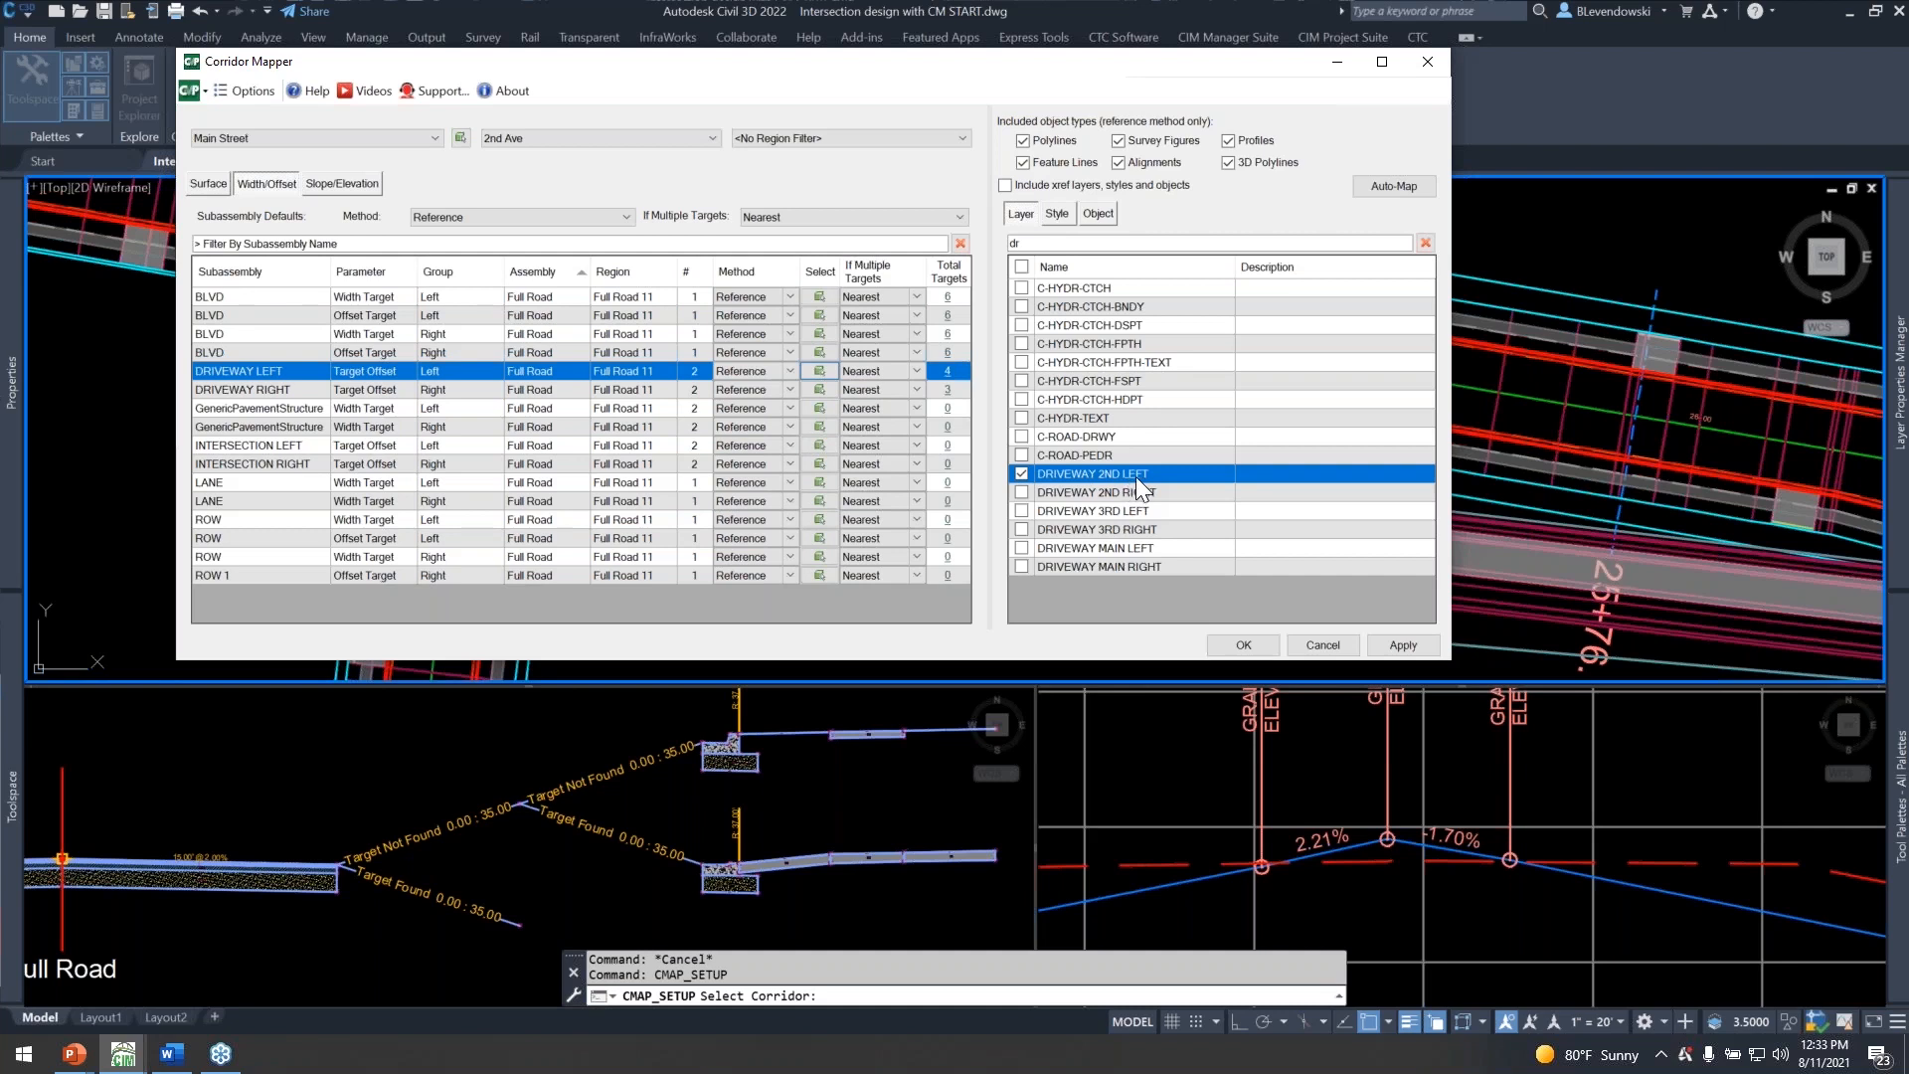
click(278, 390)
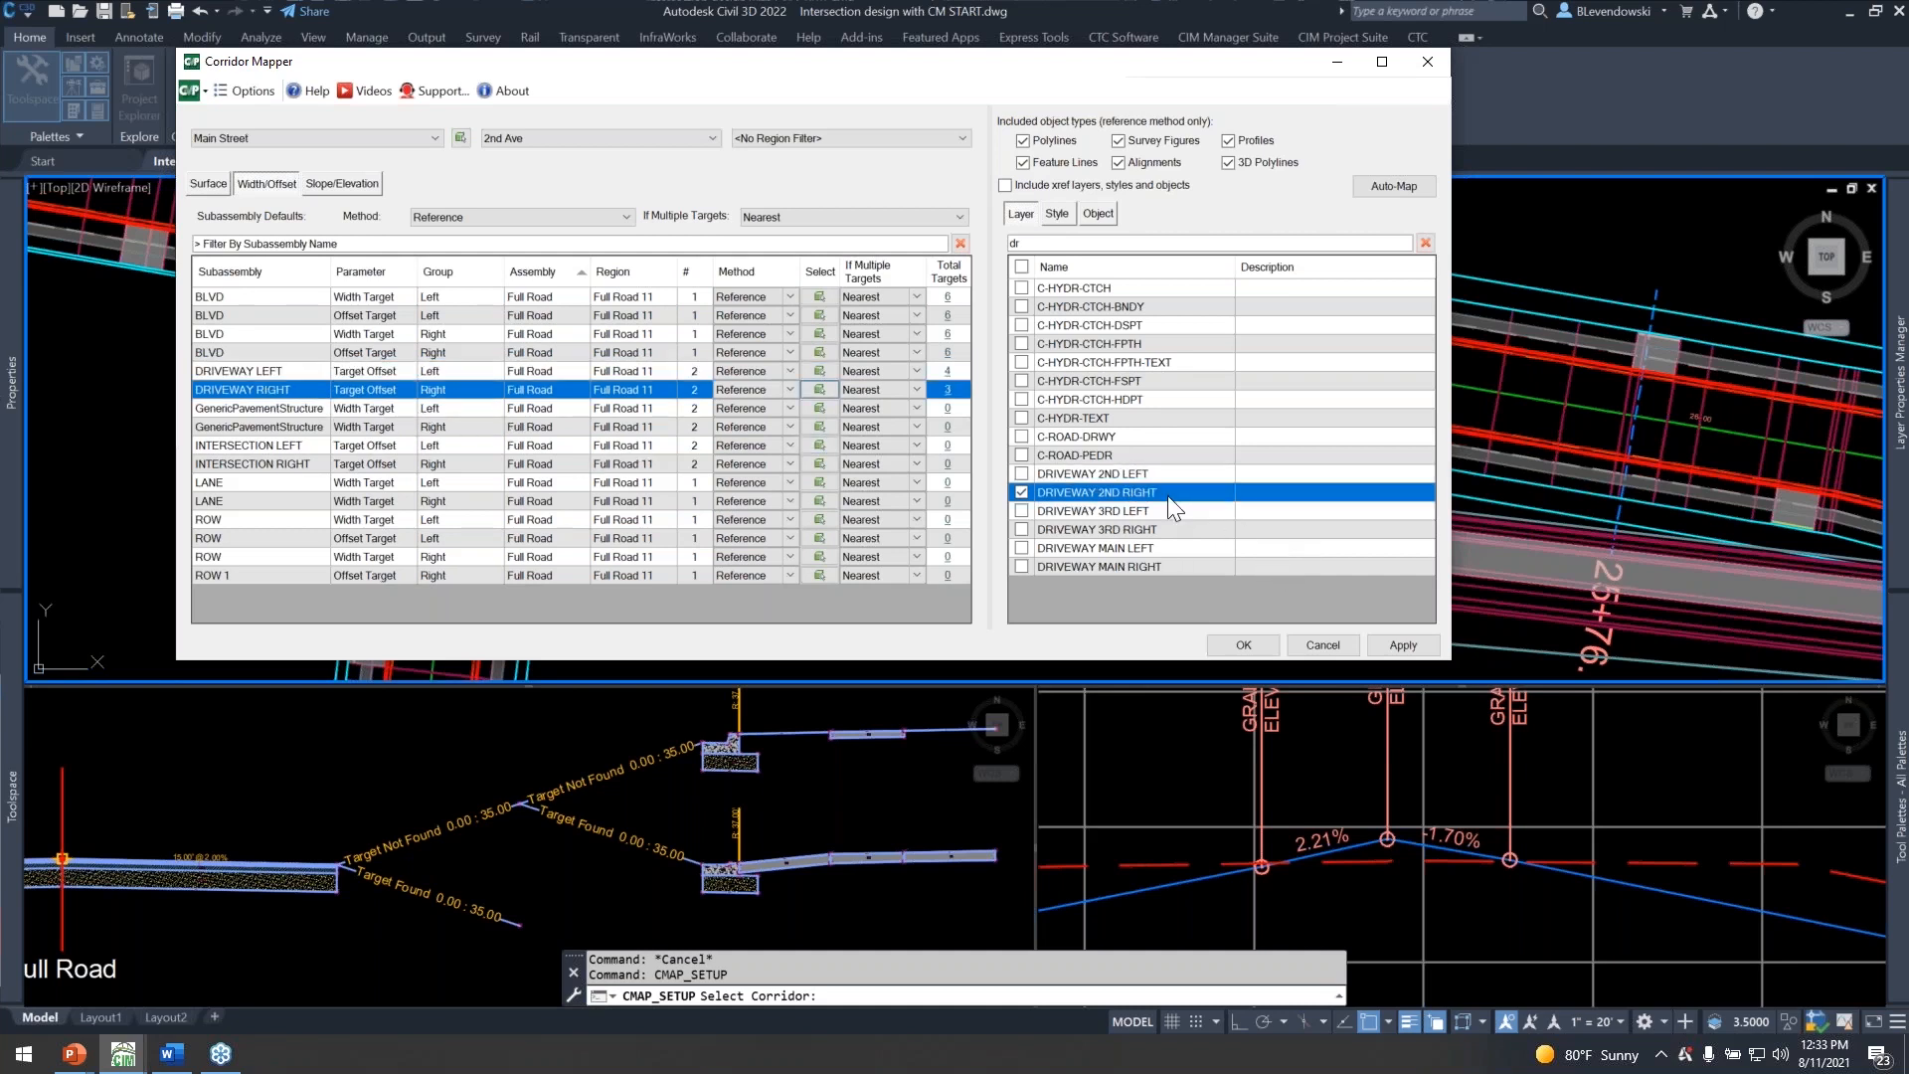
Check the LANE, INTERSECTION and BLVD target mappings of Full Road 11, including the BLVD styles, and accept.
click(247, 483)
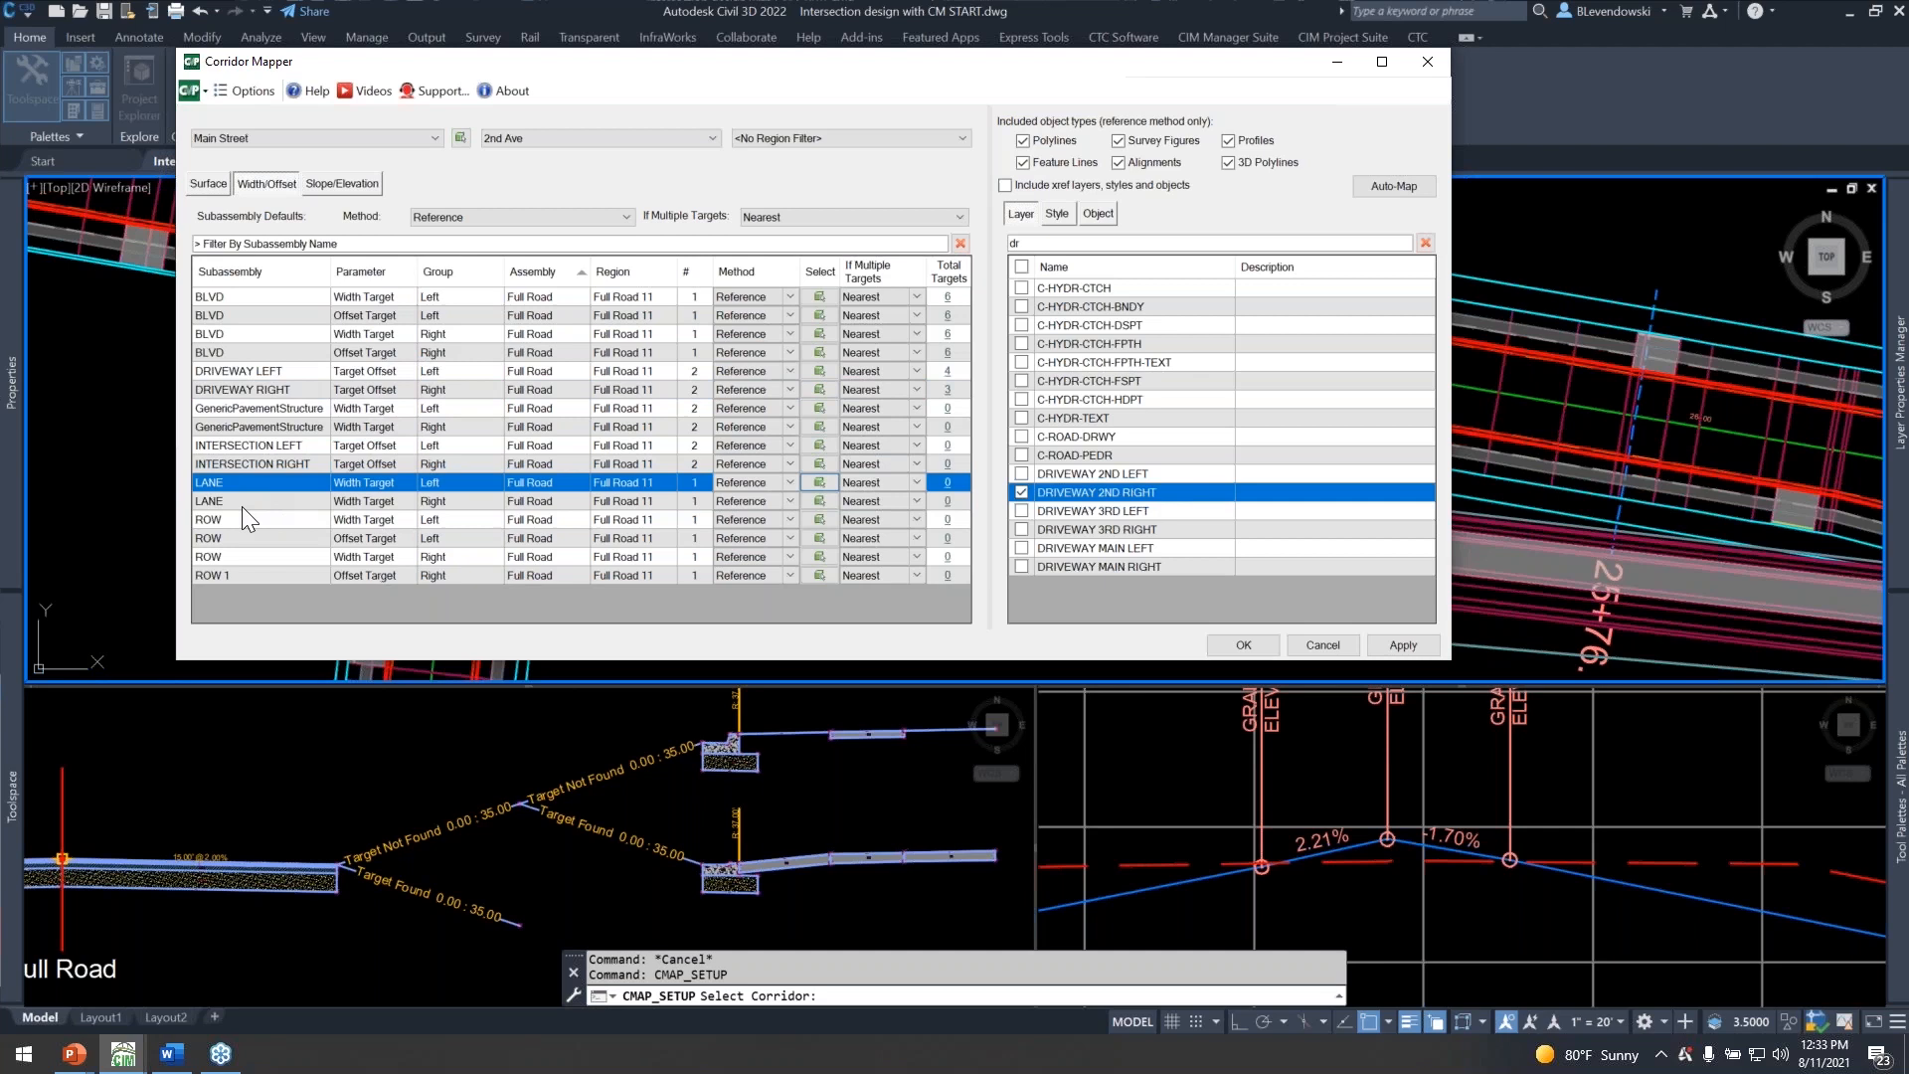
shift+click(221, 501)
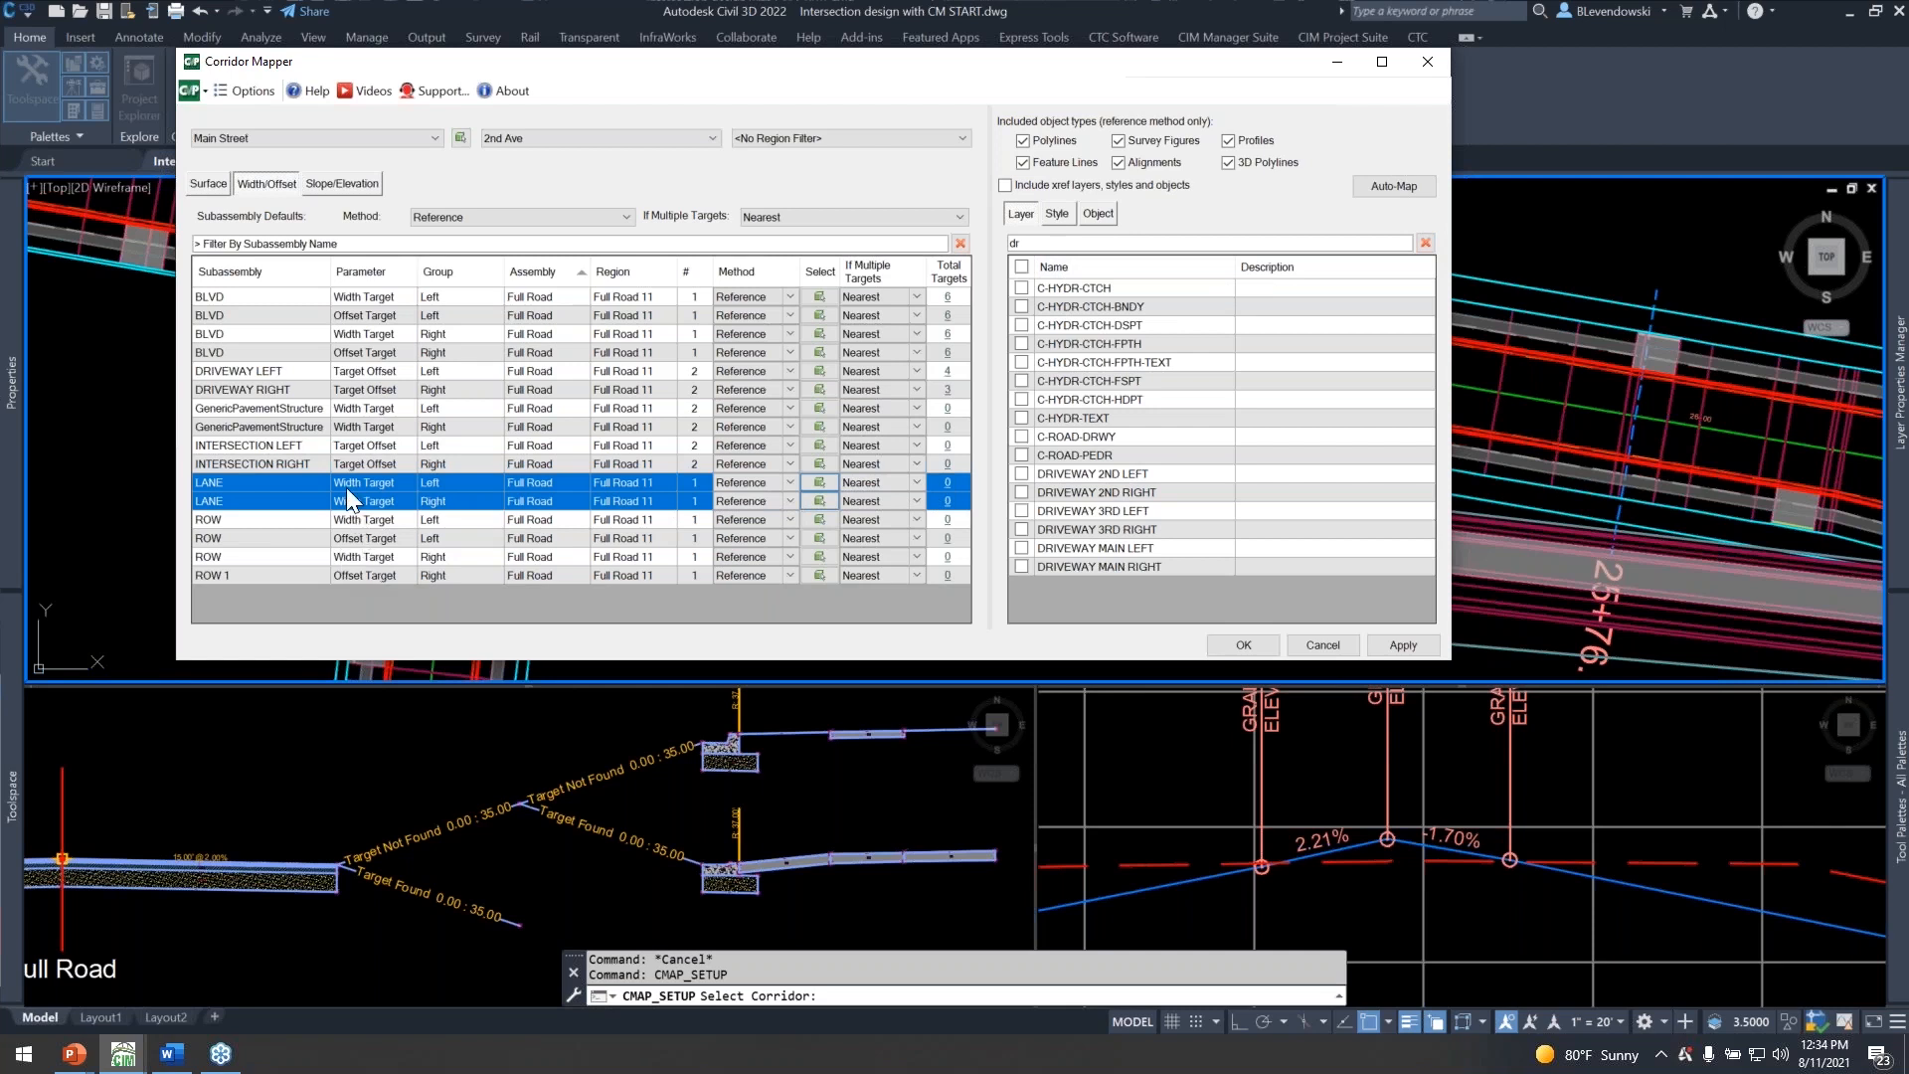
click(297, 444)
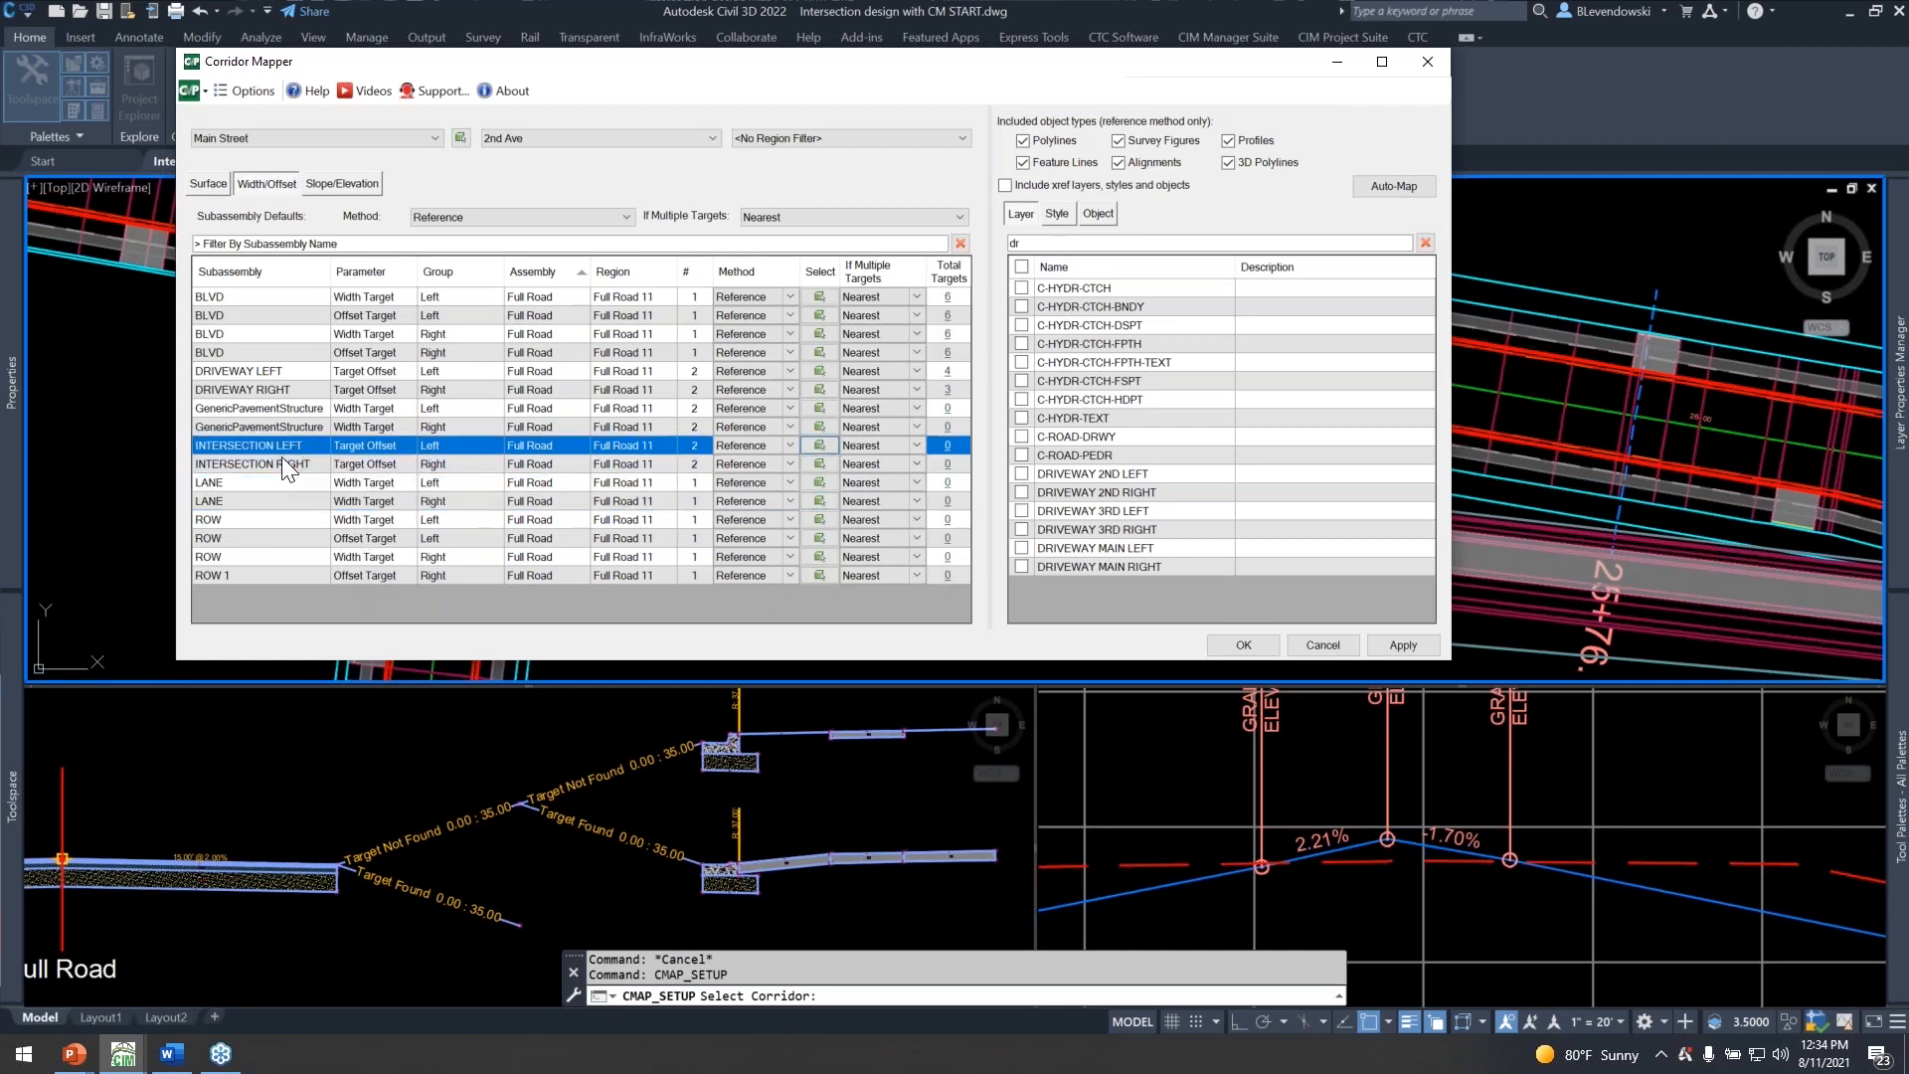
click(281, 461)
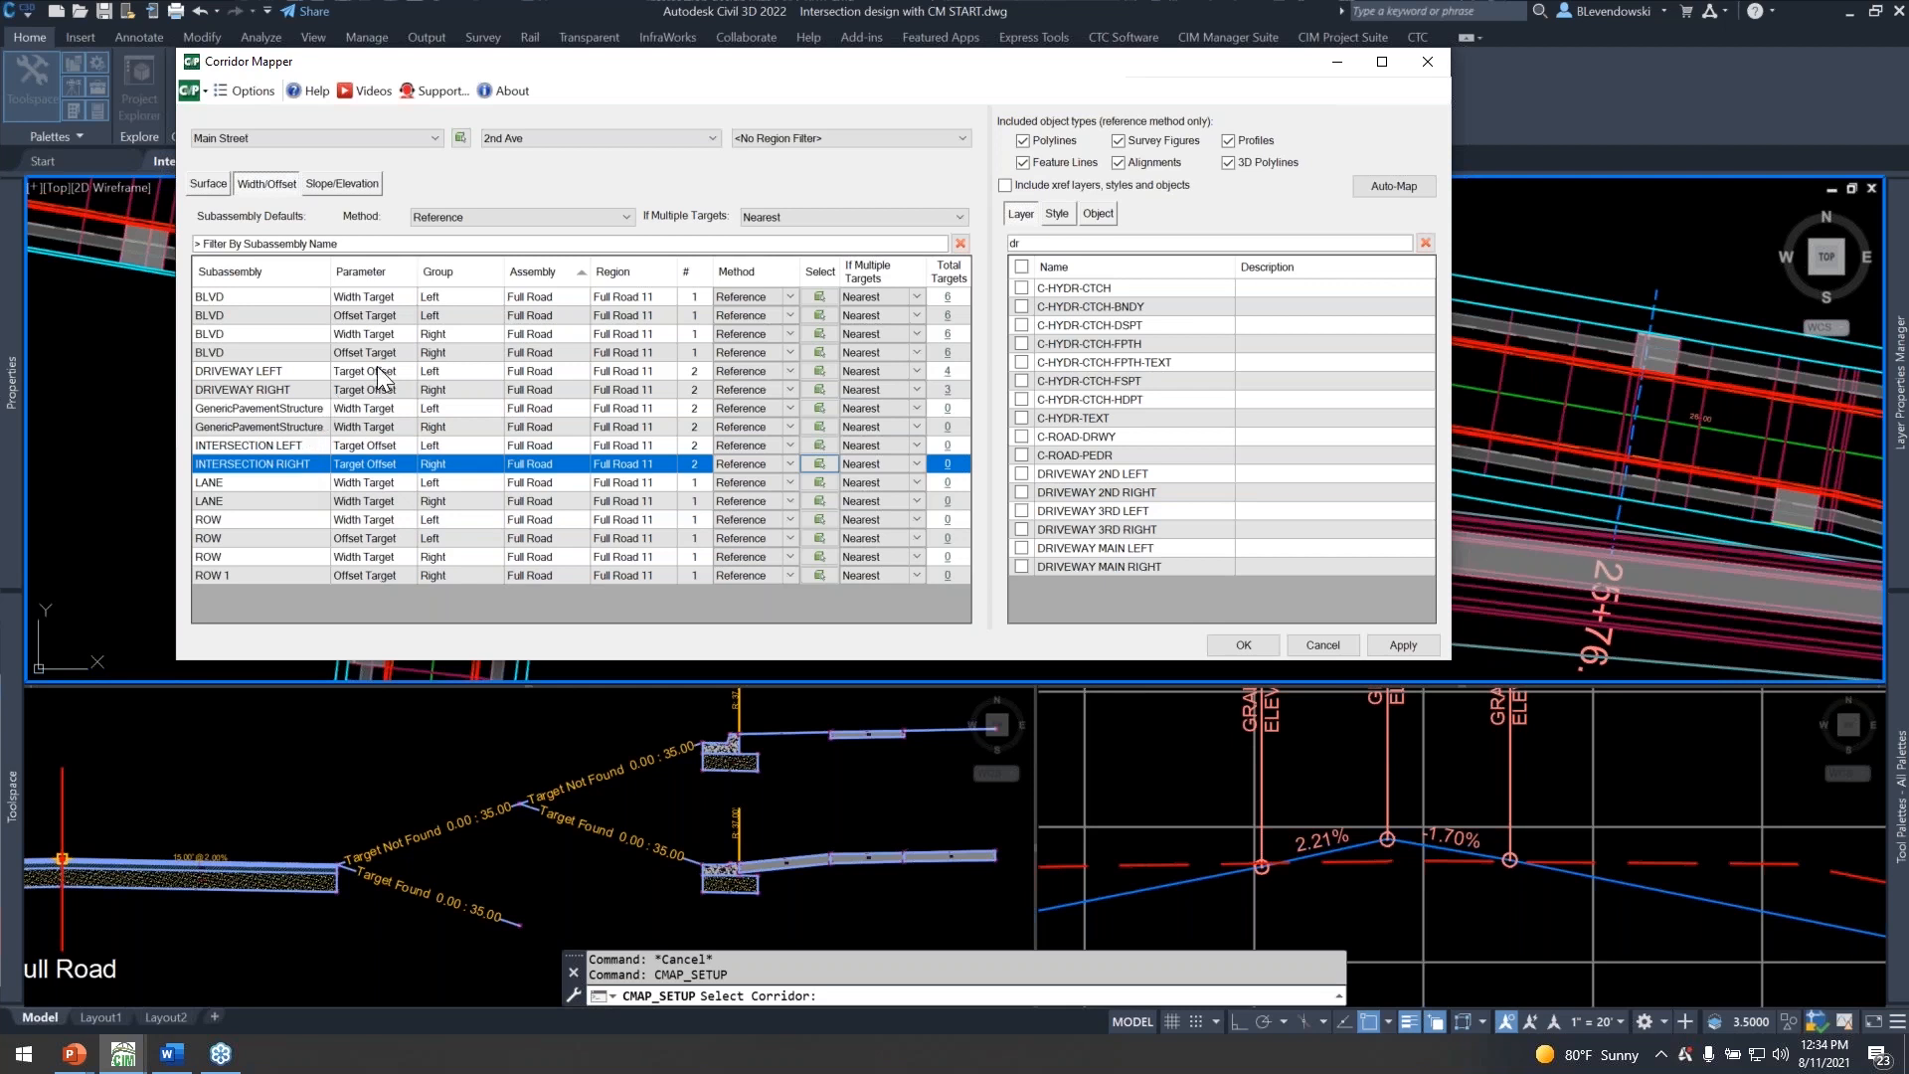
click(269, 352)
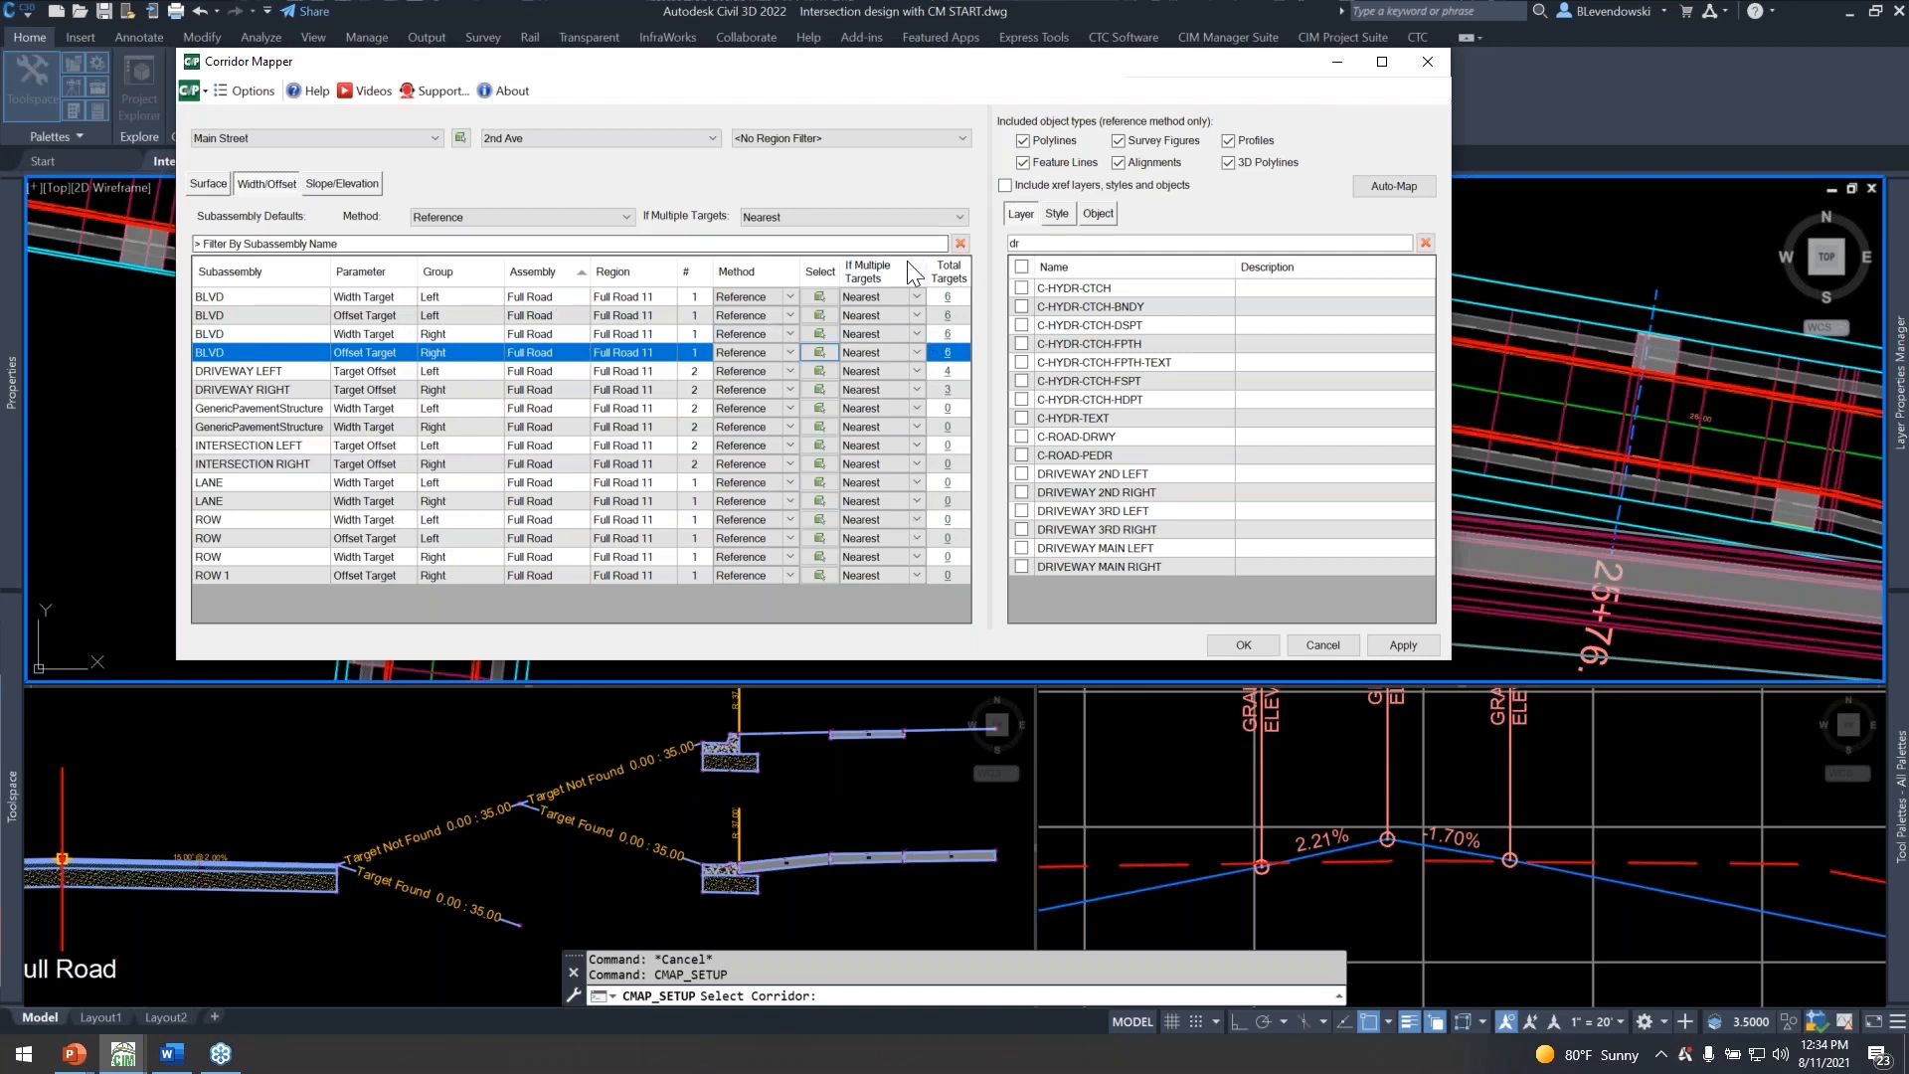
click(1058, 215)
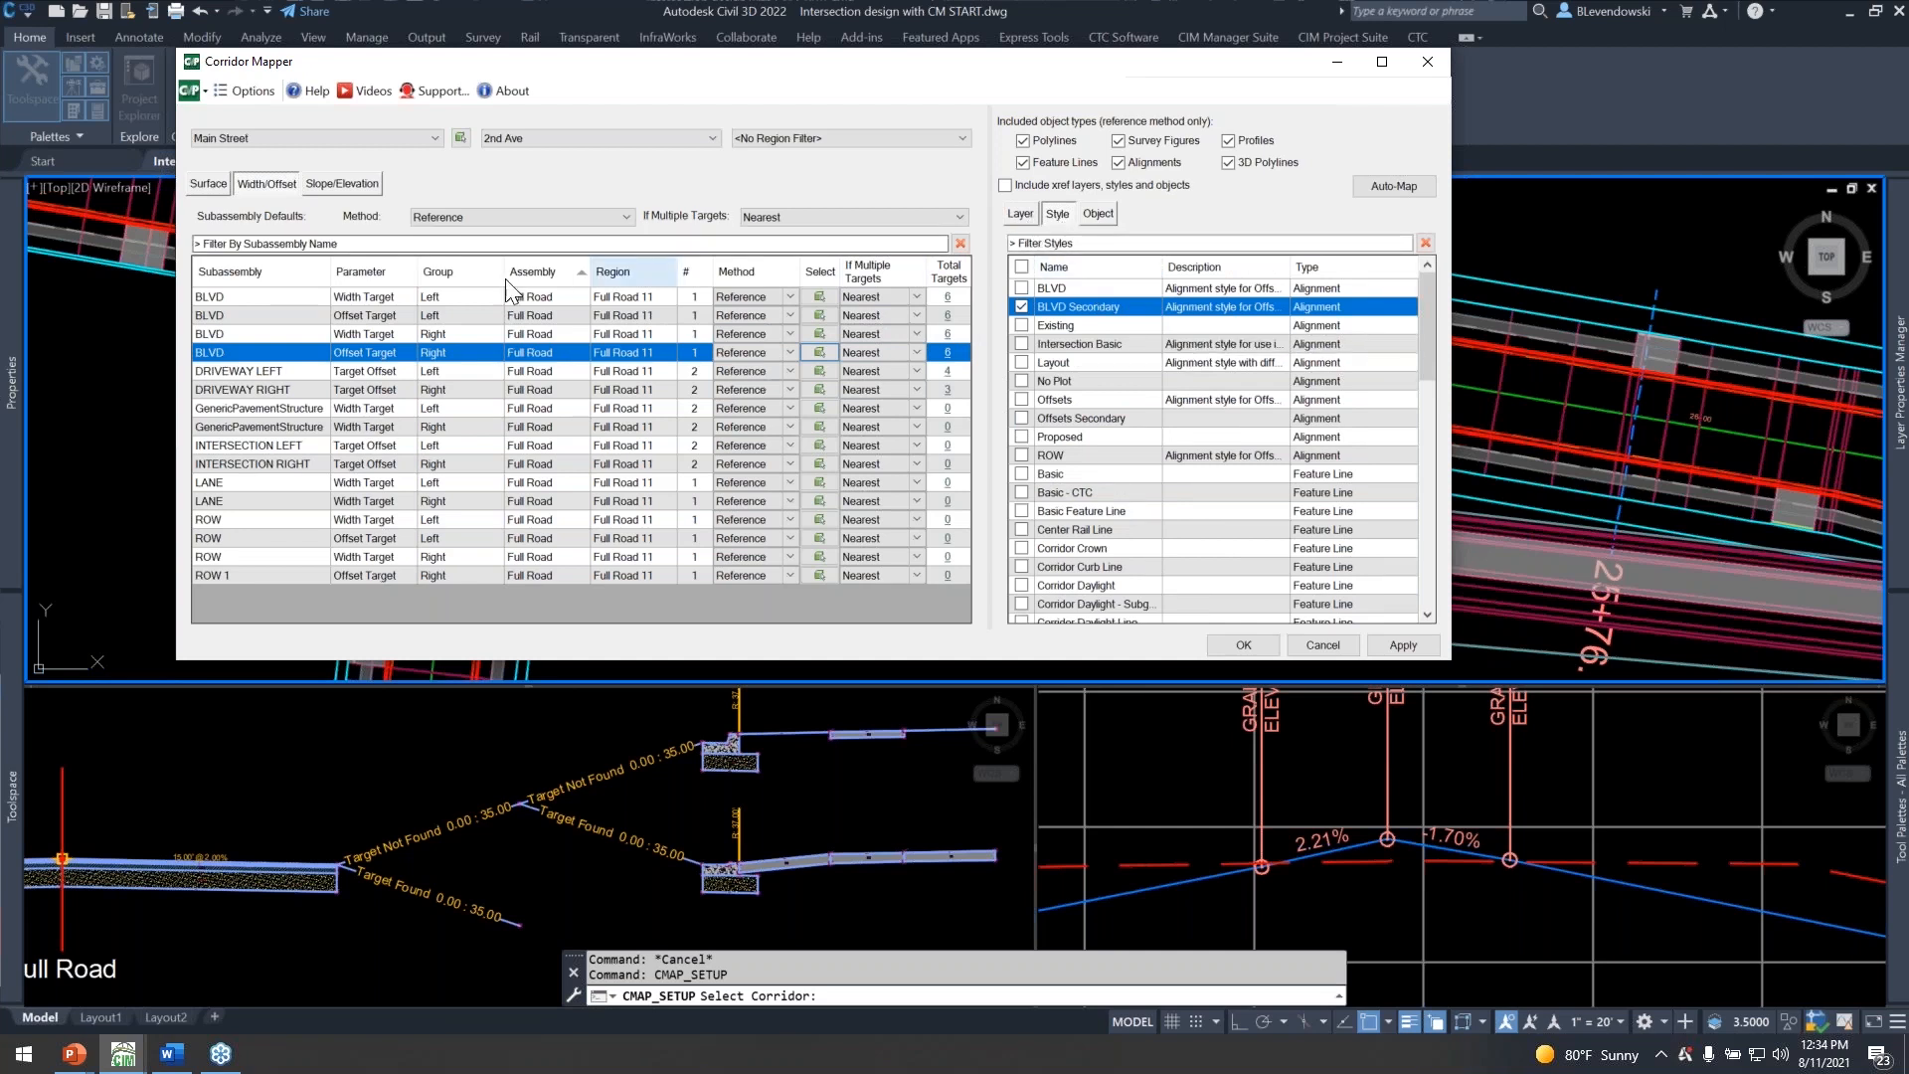
shift+click(255, 297)
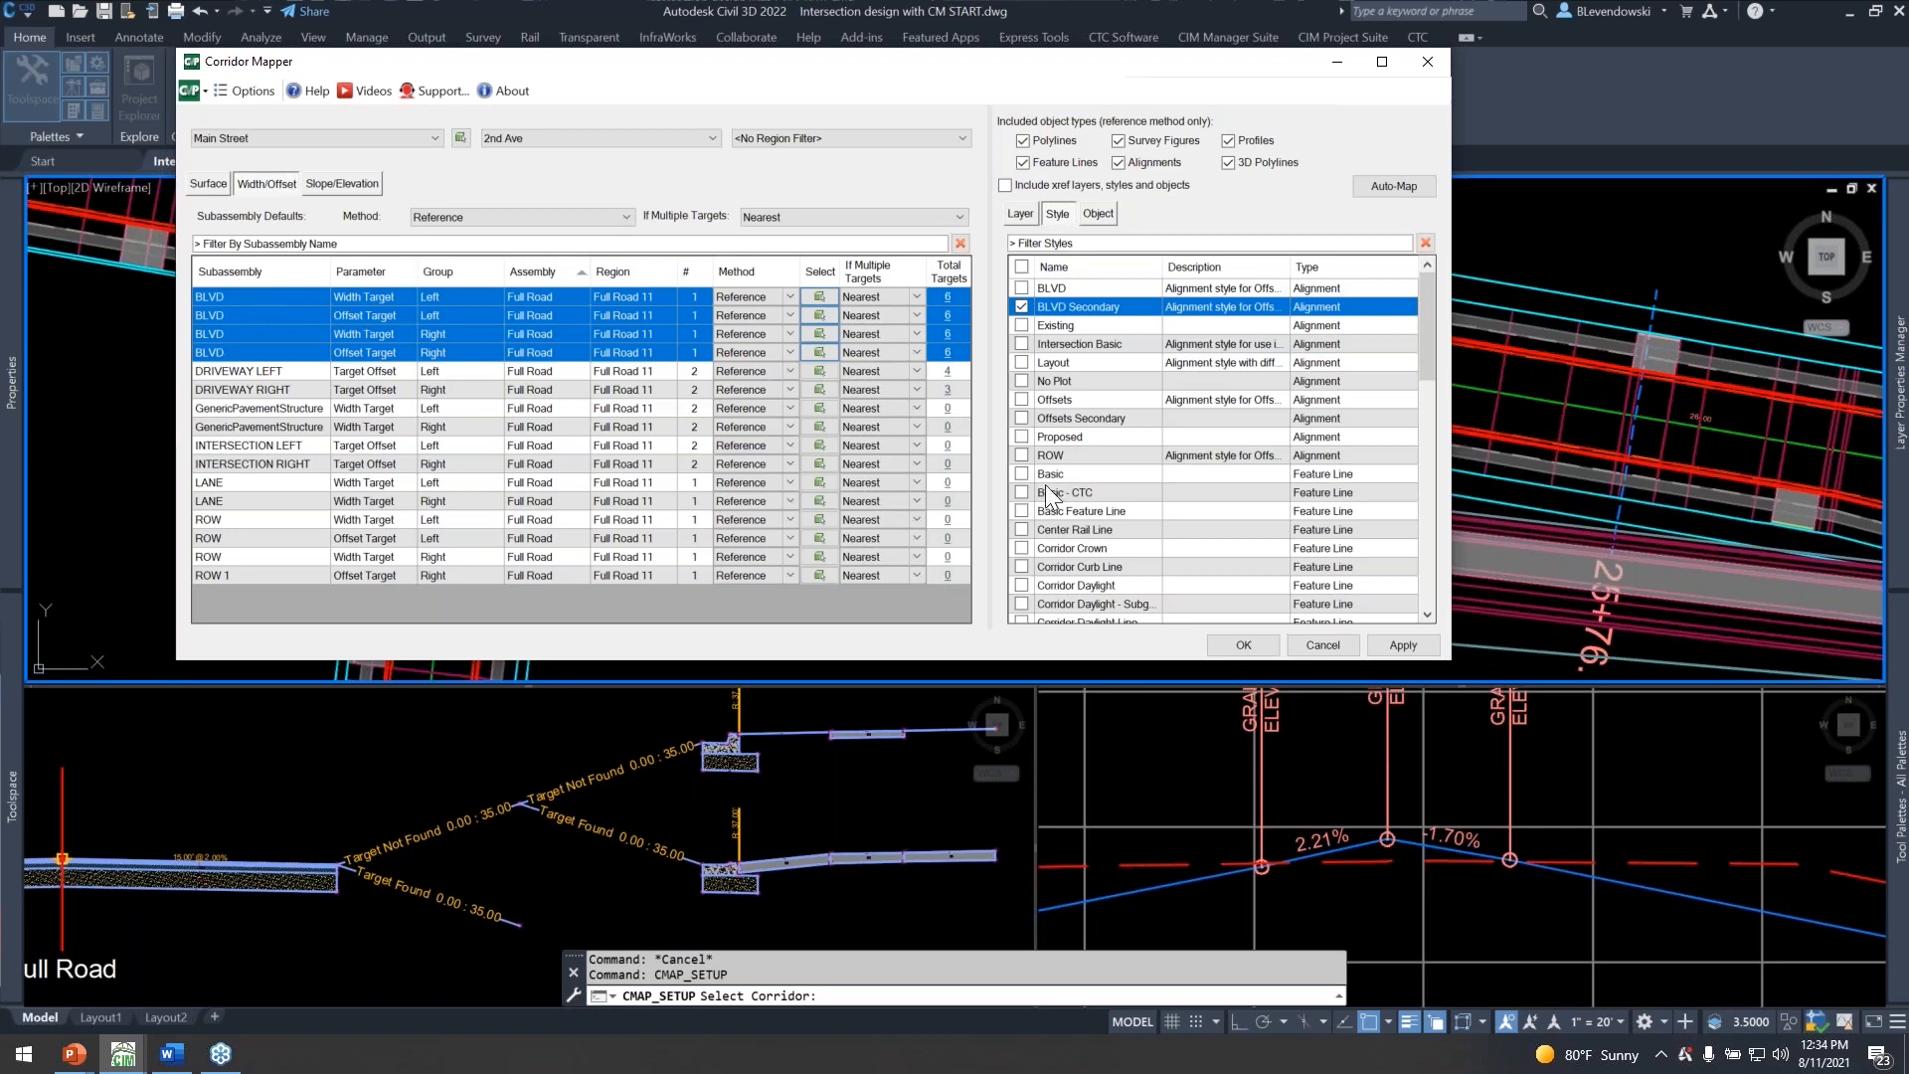
click(1240, 644)
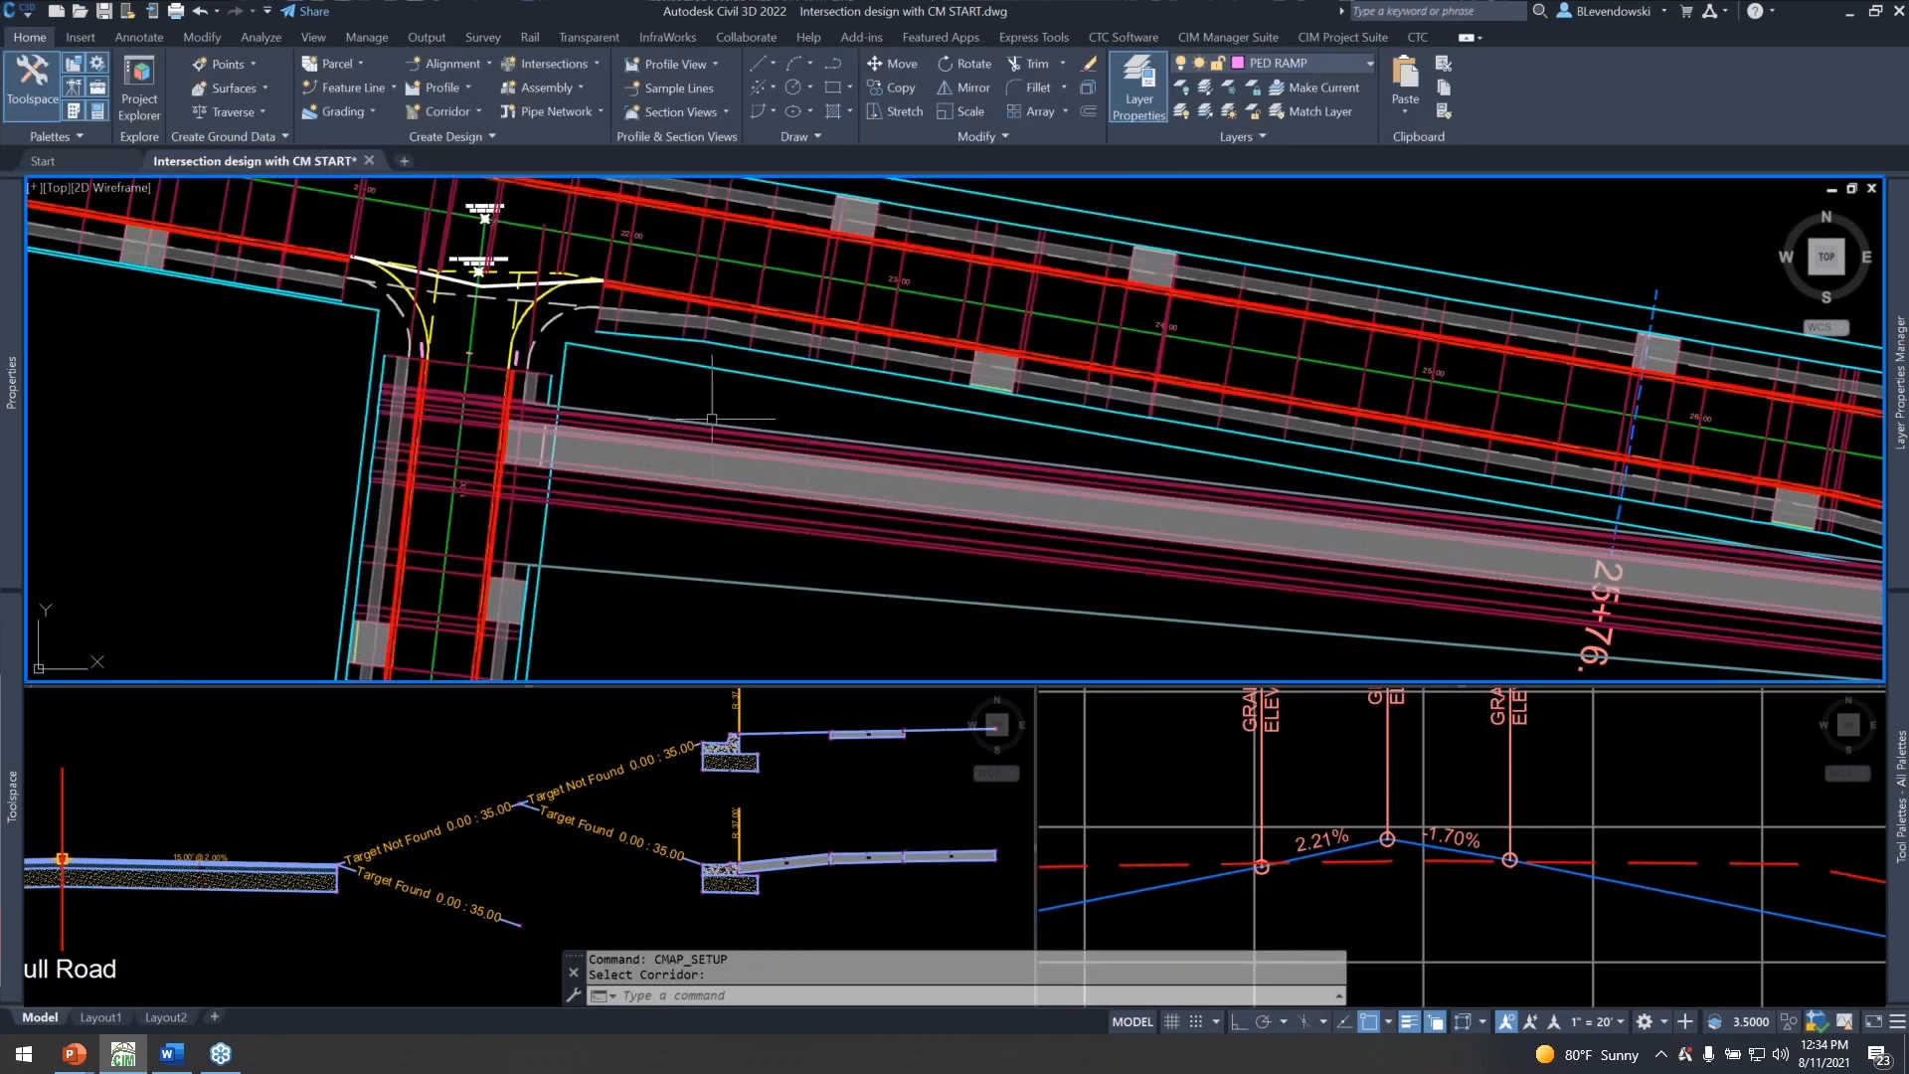
Reopen Corridor Mapper, remove the BLVD Secondary style from all four BLVD targets in Full Road 11, and accept.
key(Return)
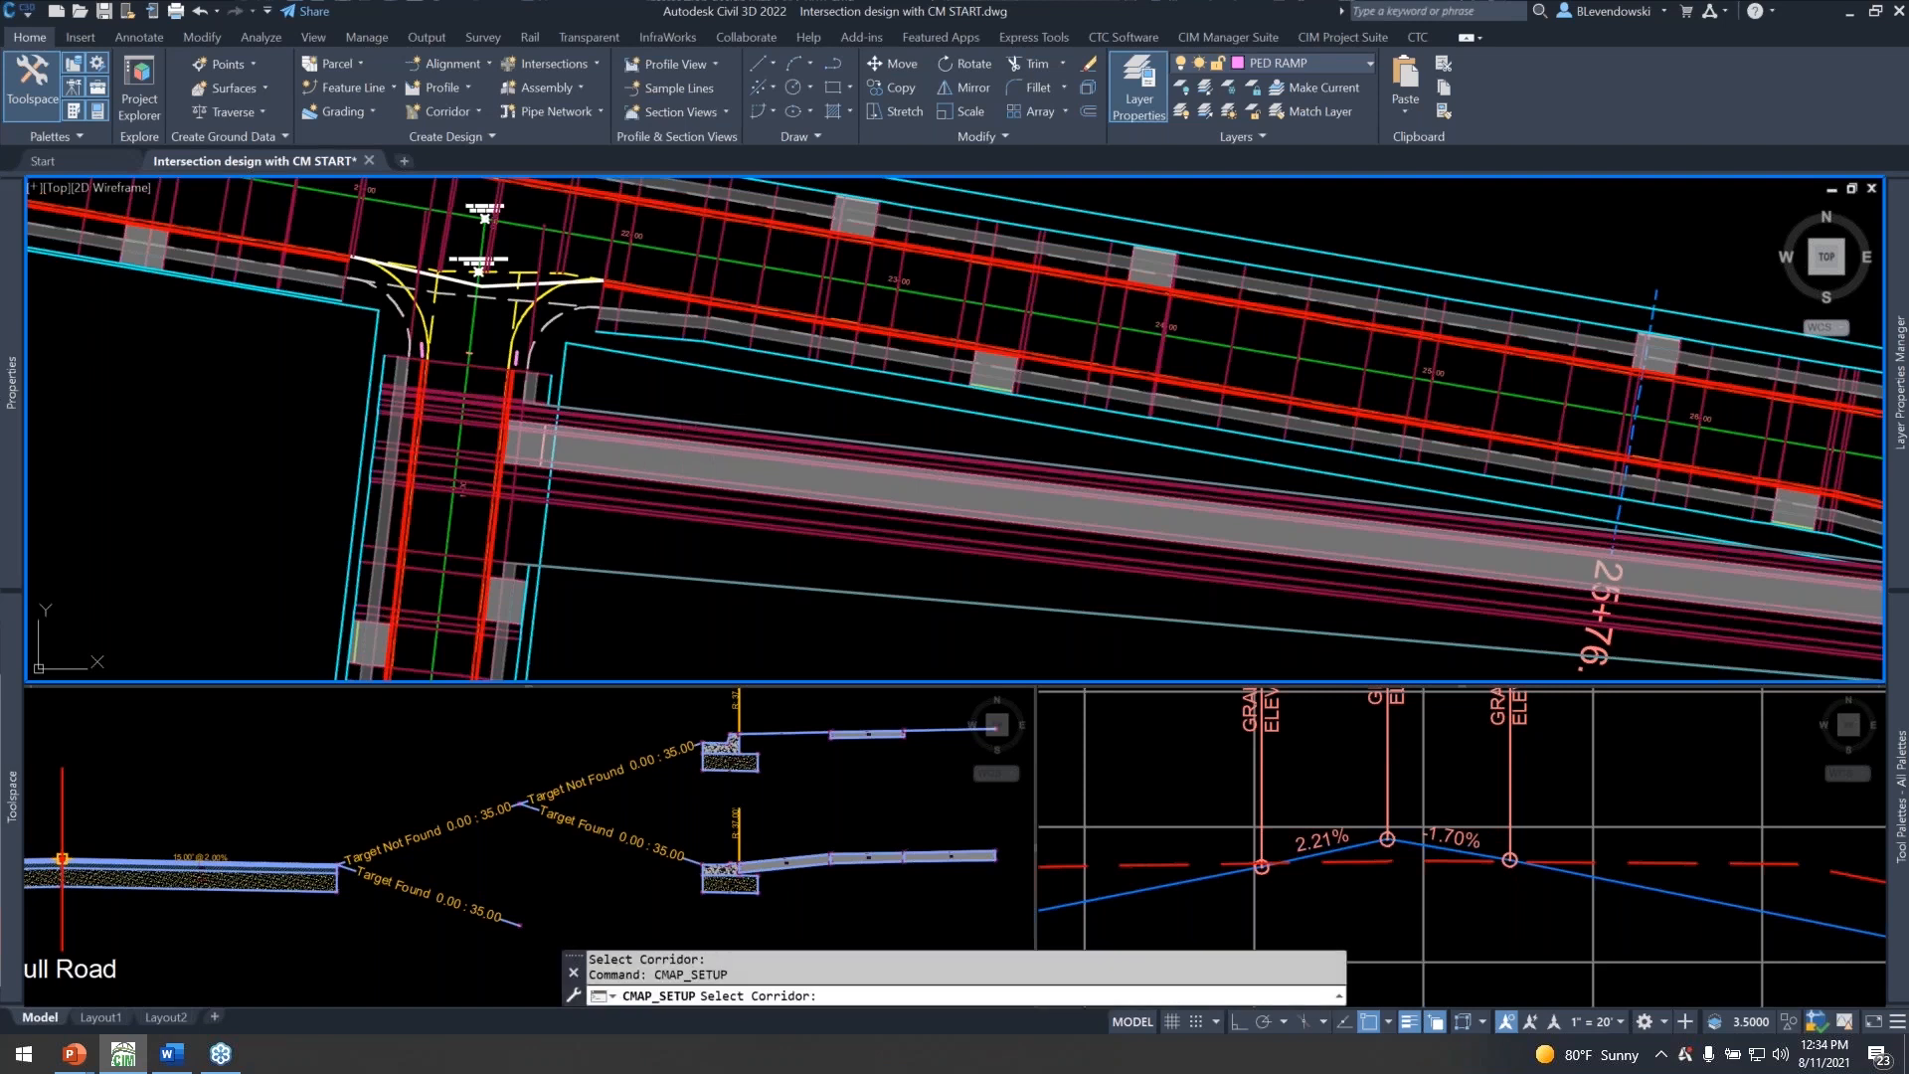
click(484, 214)
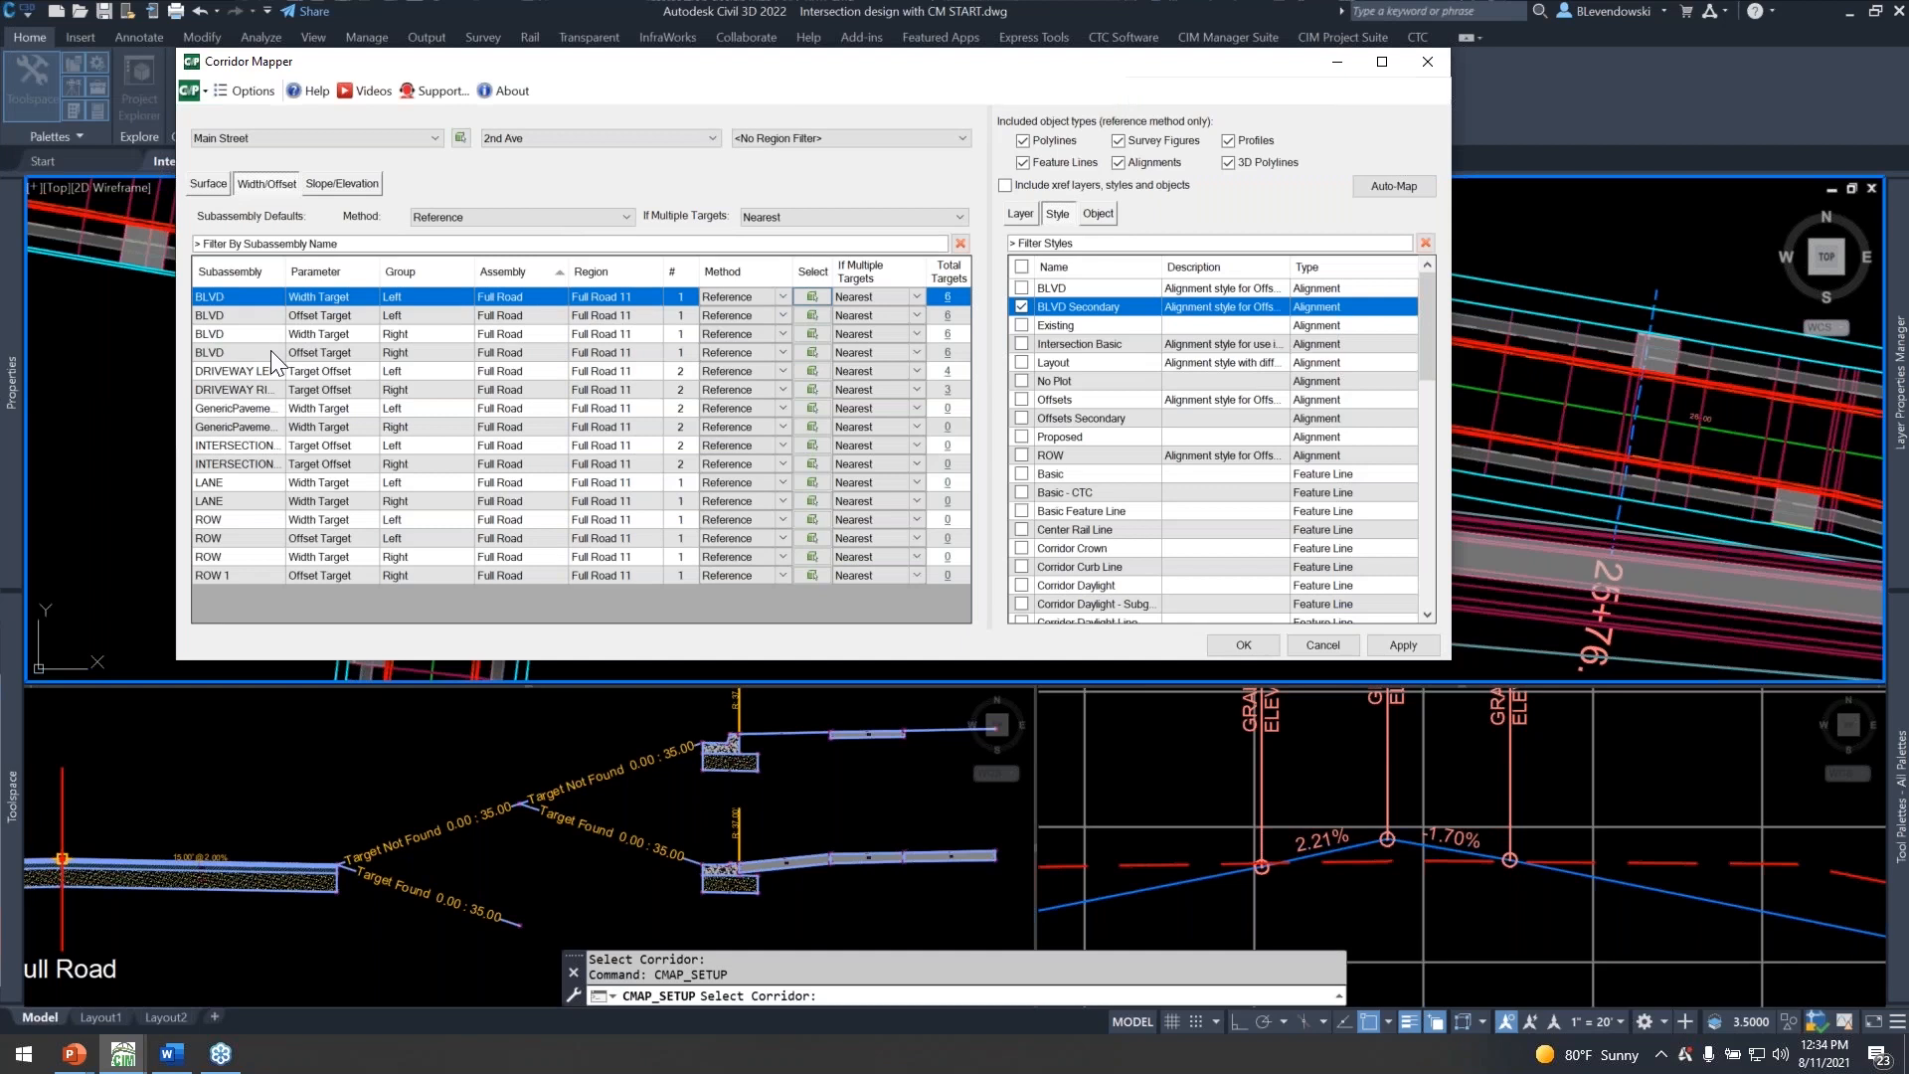
shift+click(256, 353)
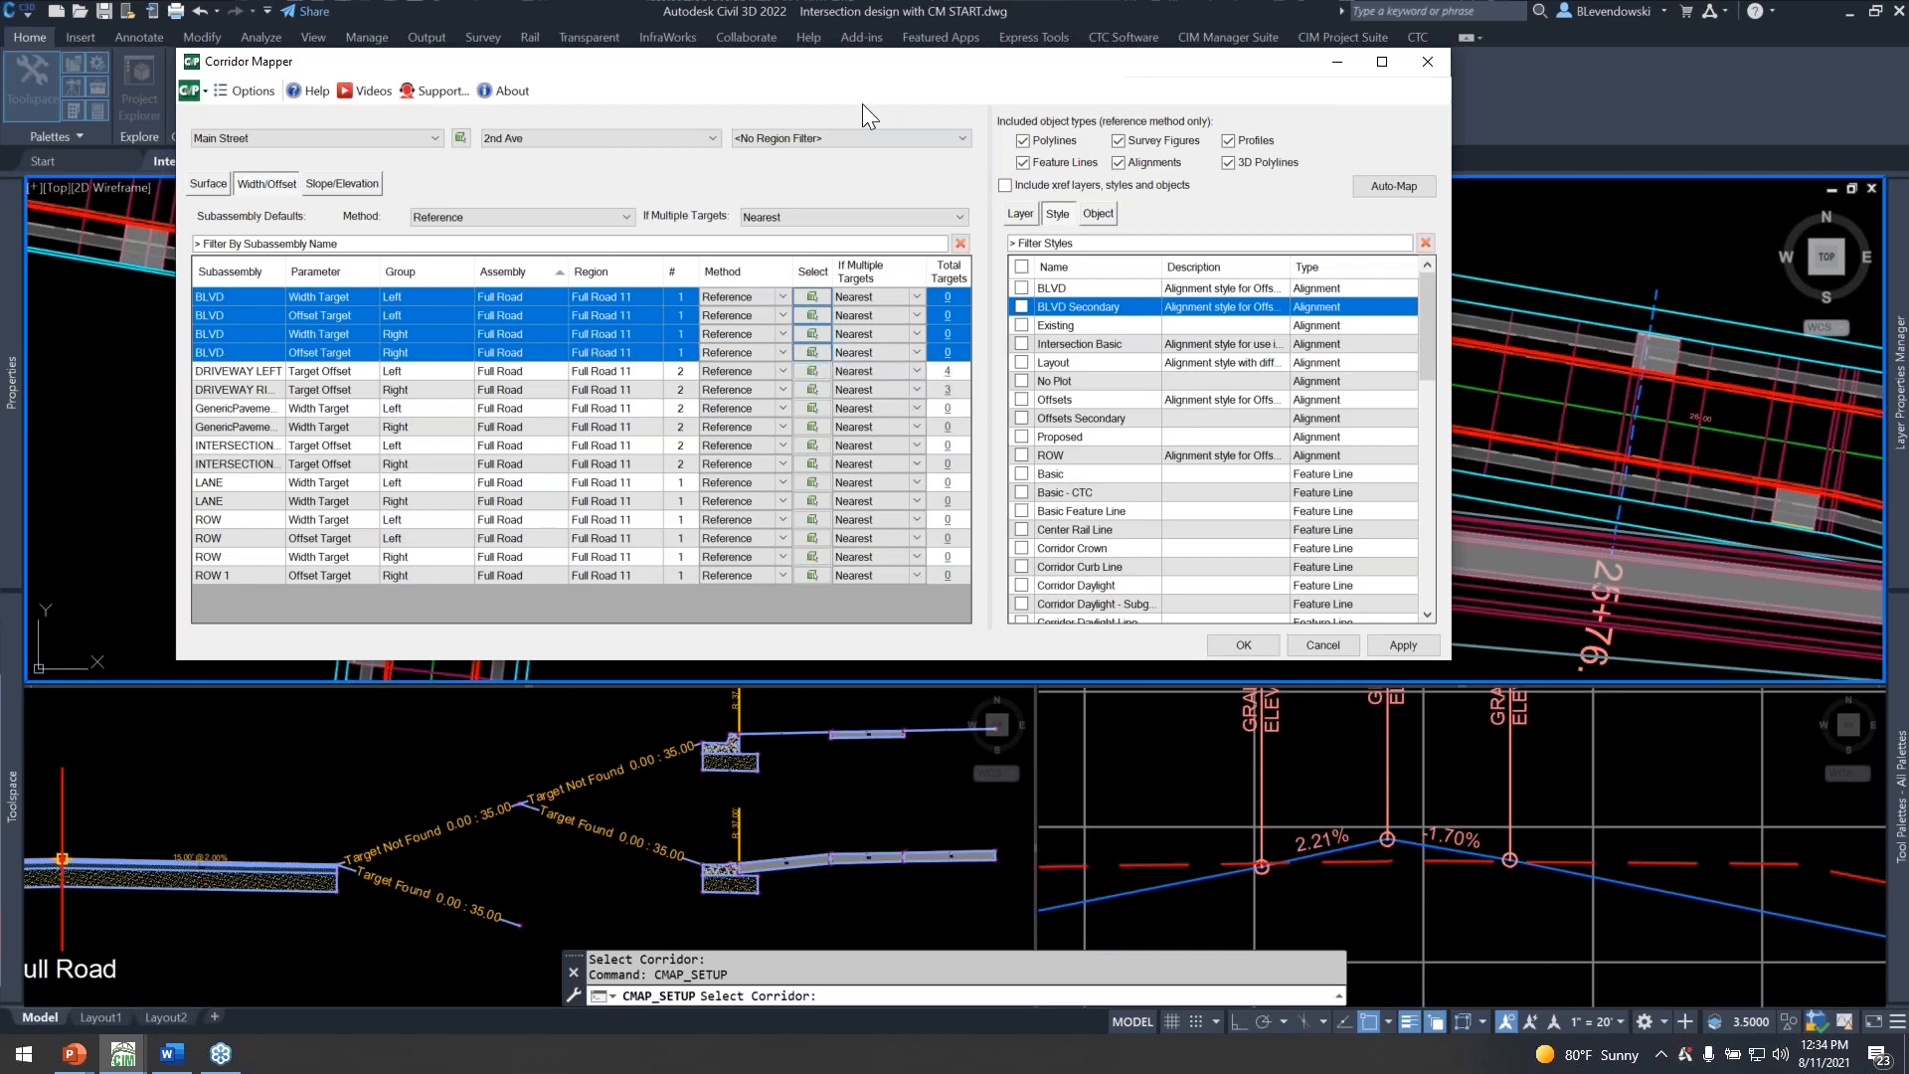
drag(897, 61, 891, 59)
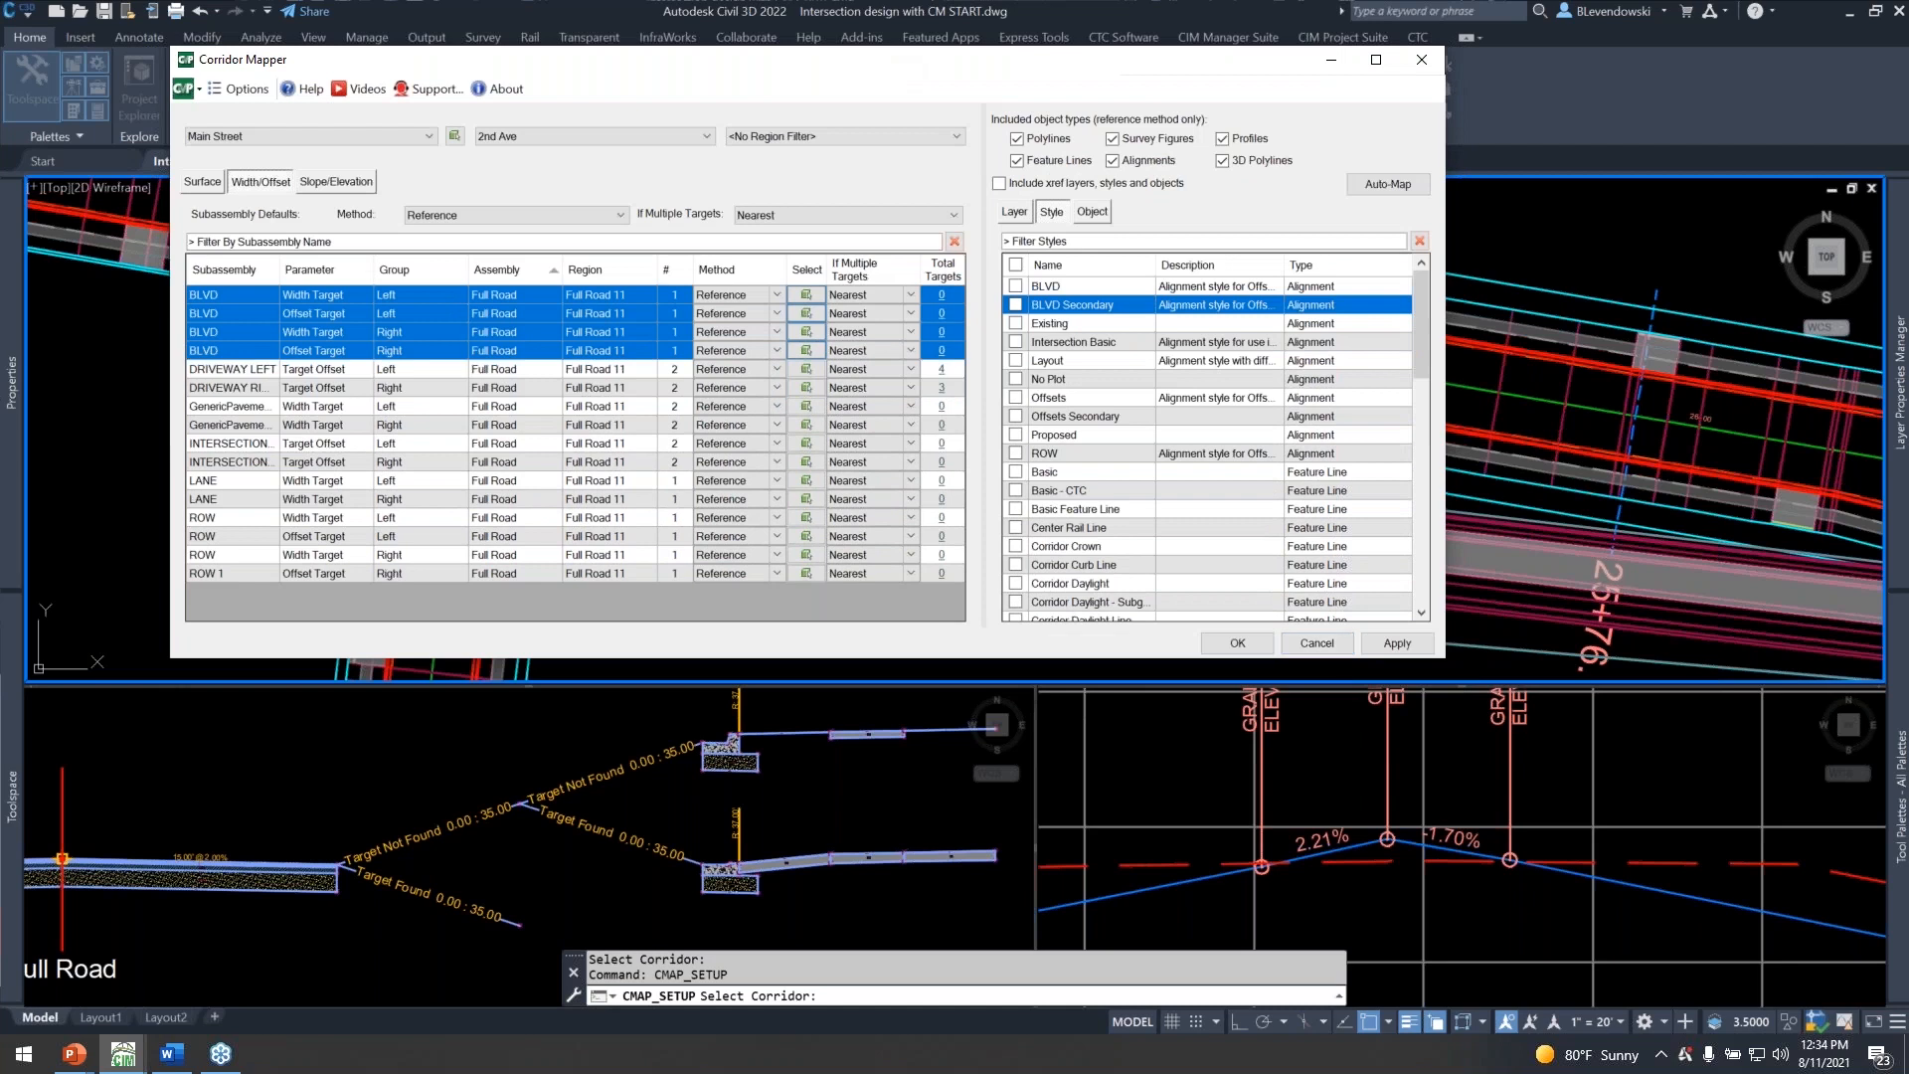
click(1237, 643)
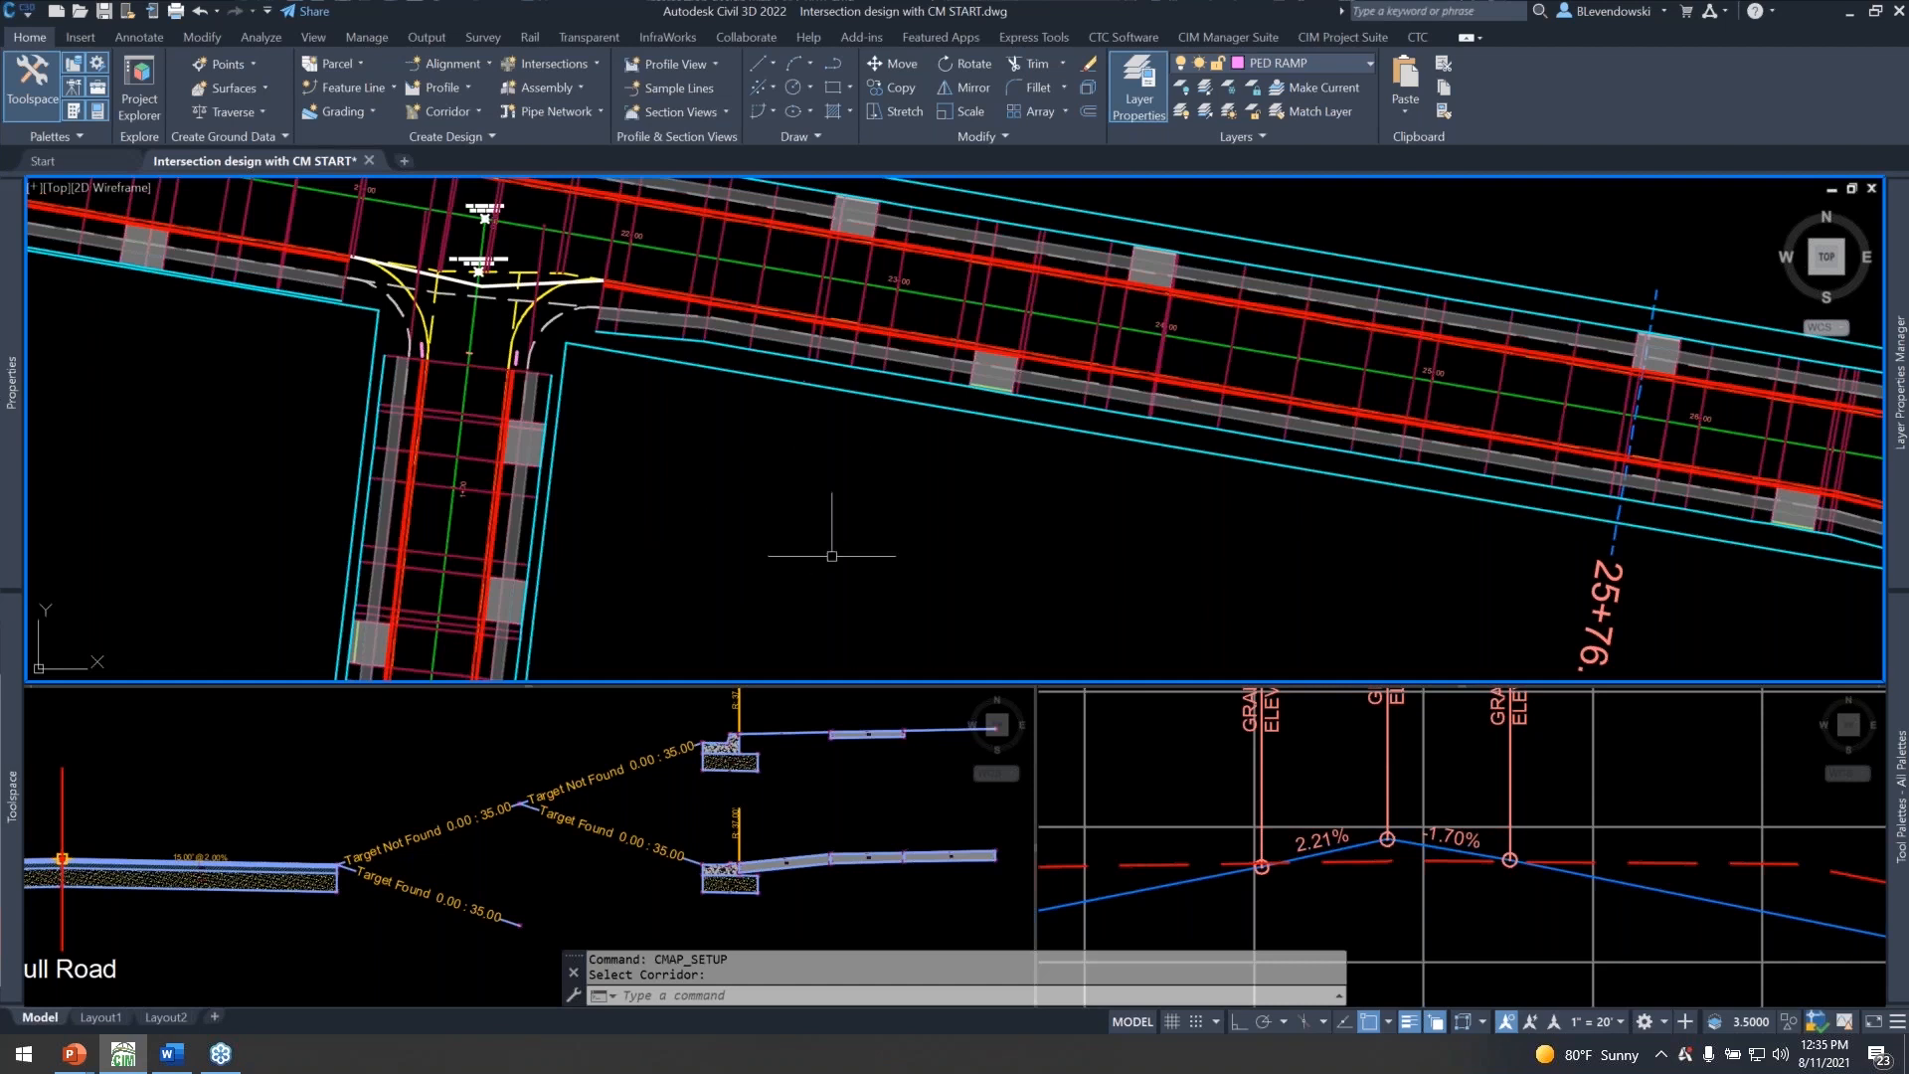
Inspect the properties of the two INTERSECTION RIGHT conditional subassemblies in the Full Road assembly, including type and maximum distance, and clear the selection.
click(596, 731)
middle_drag(535, 746, 650, 751)
click(572, 789)
click(521, 924)
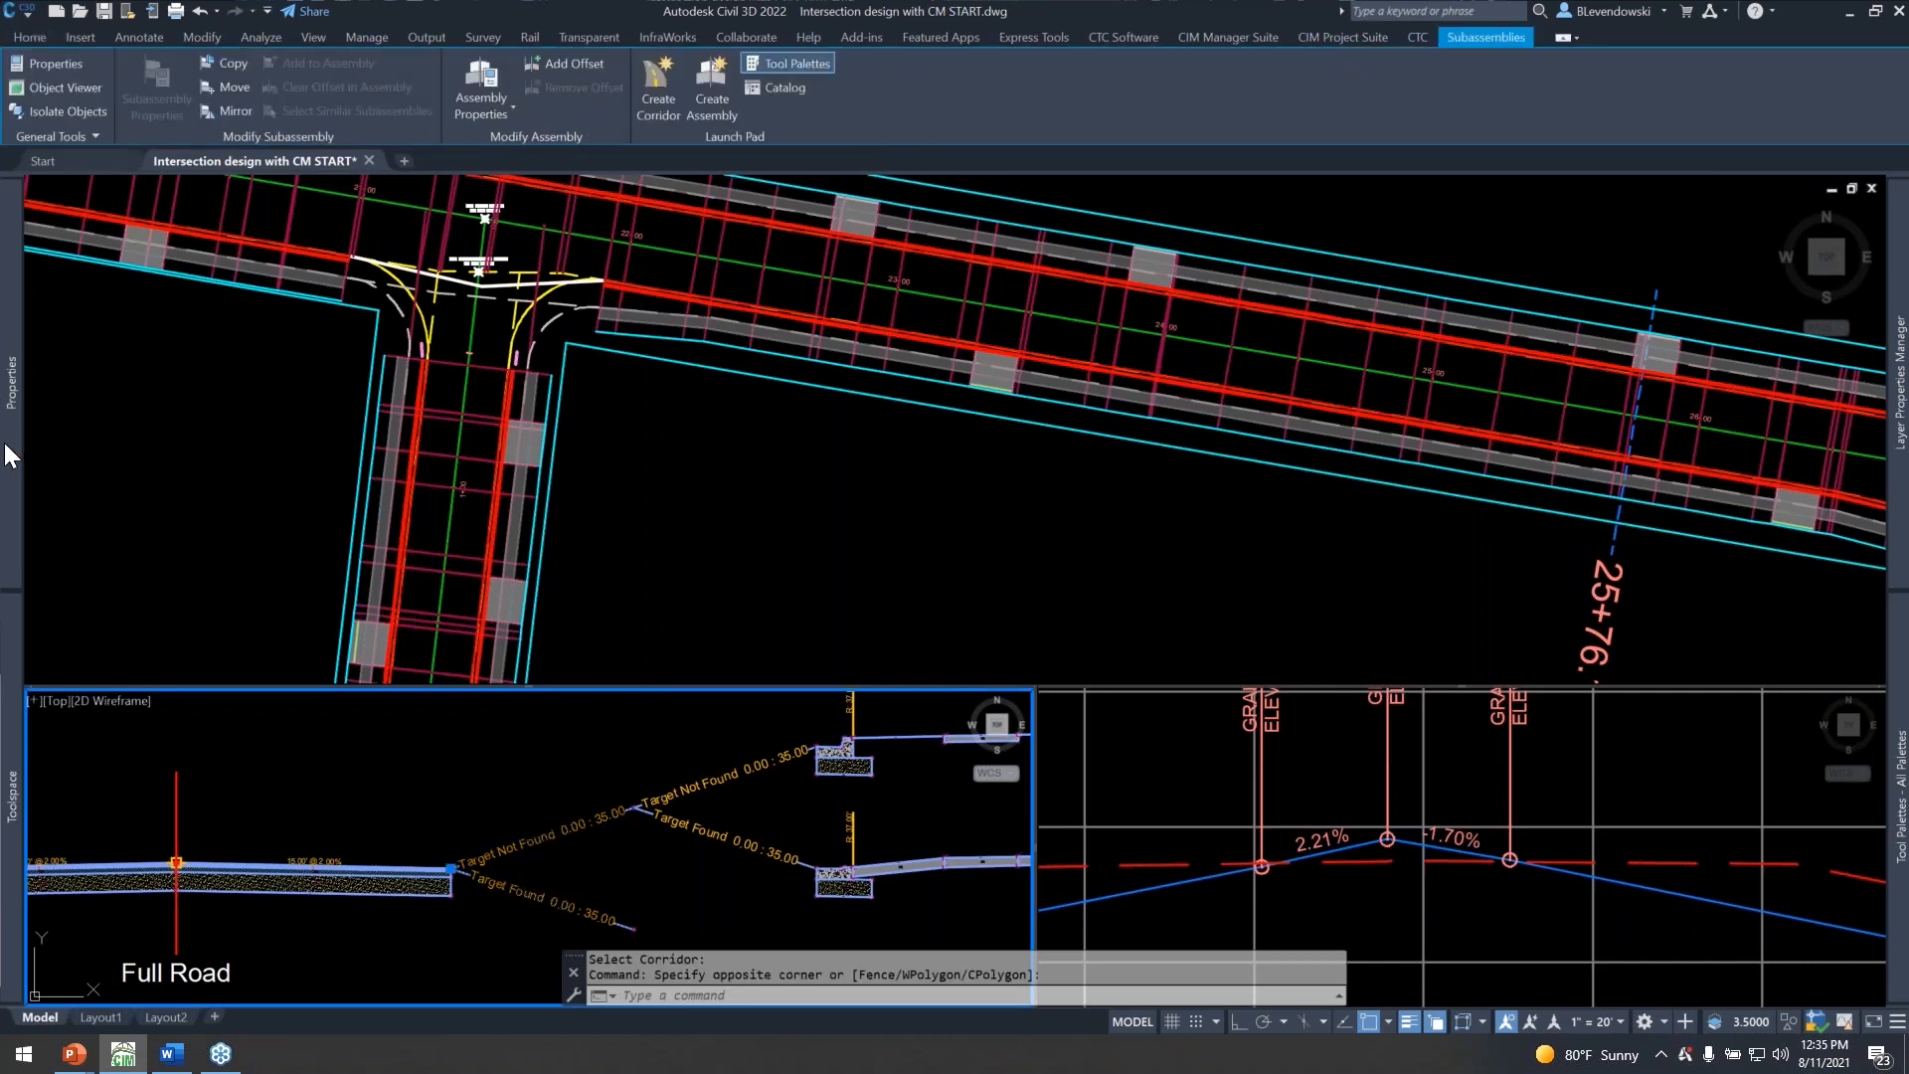
mouse_move(8, 456)
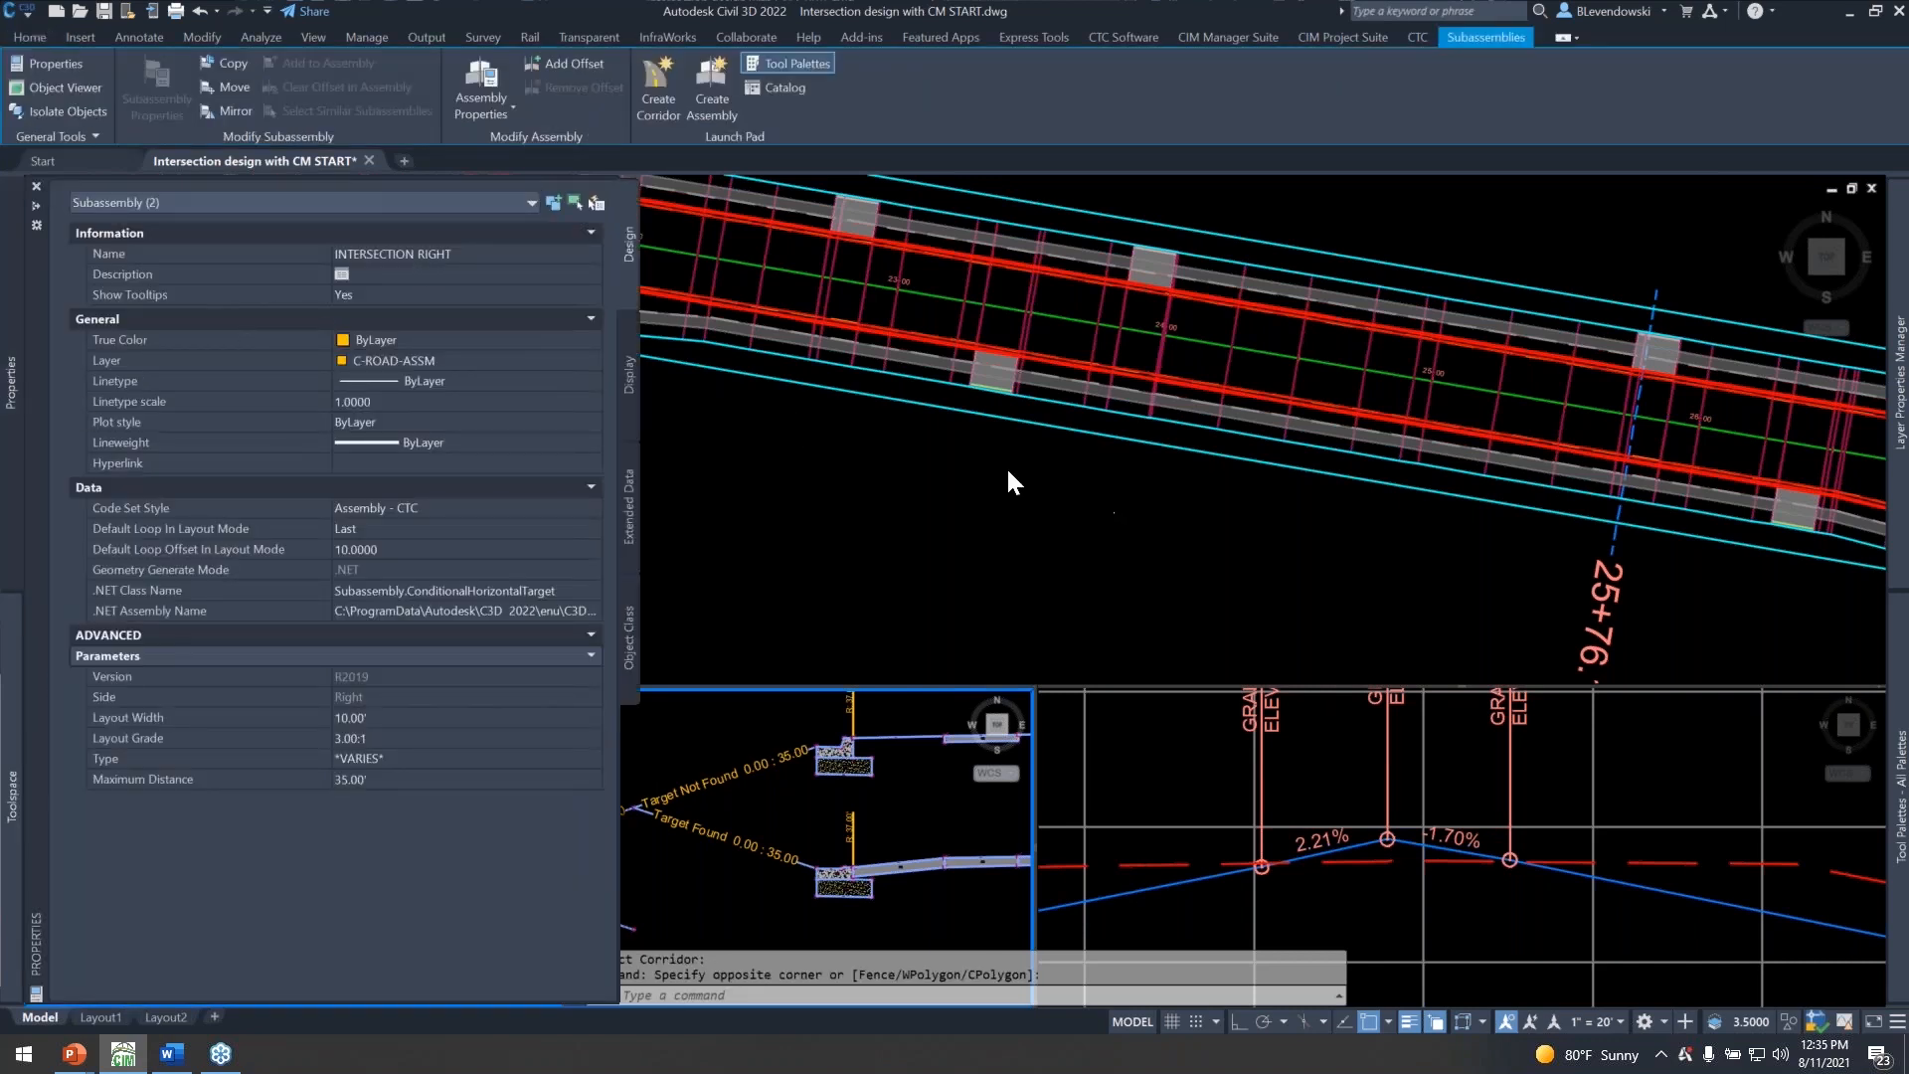
key(Escape)
key(Escape)
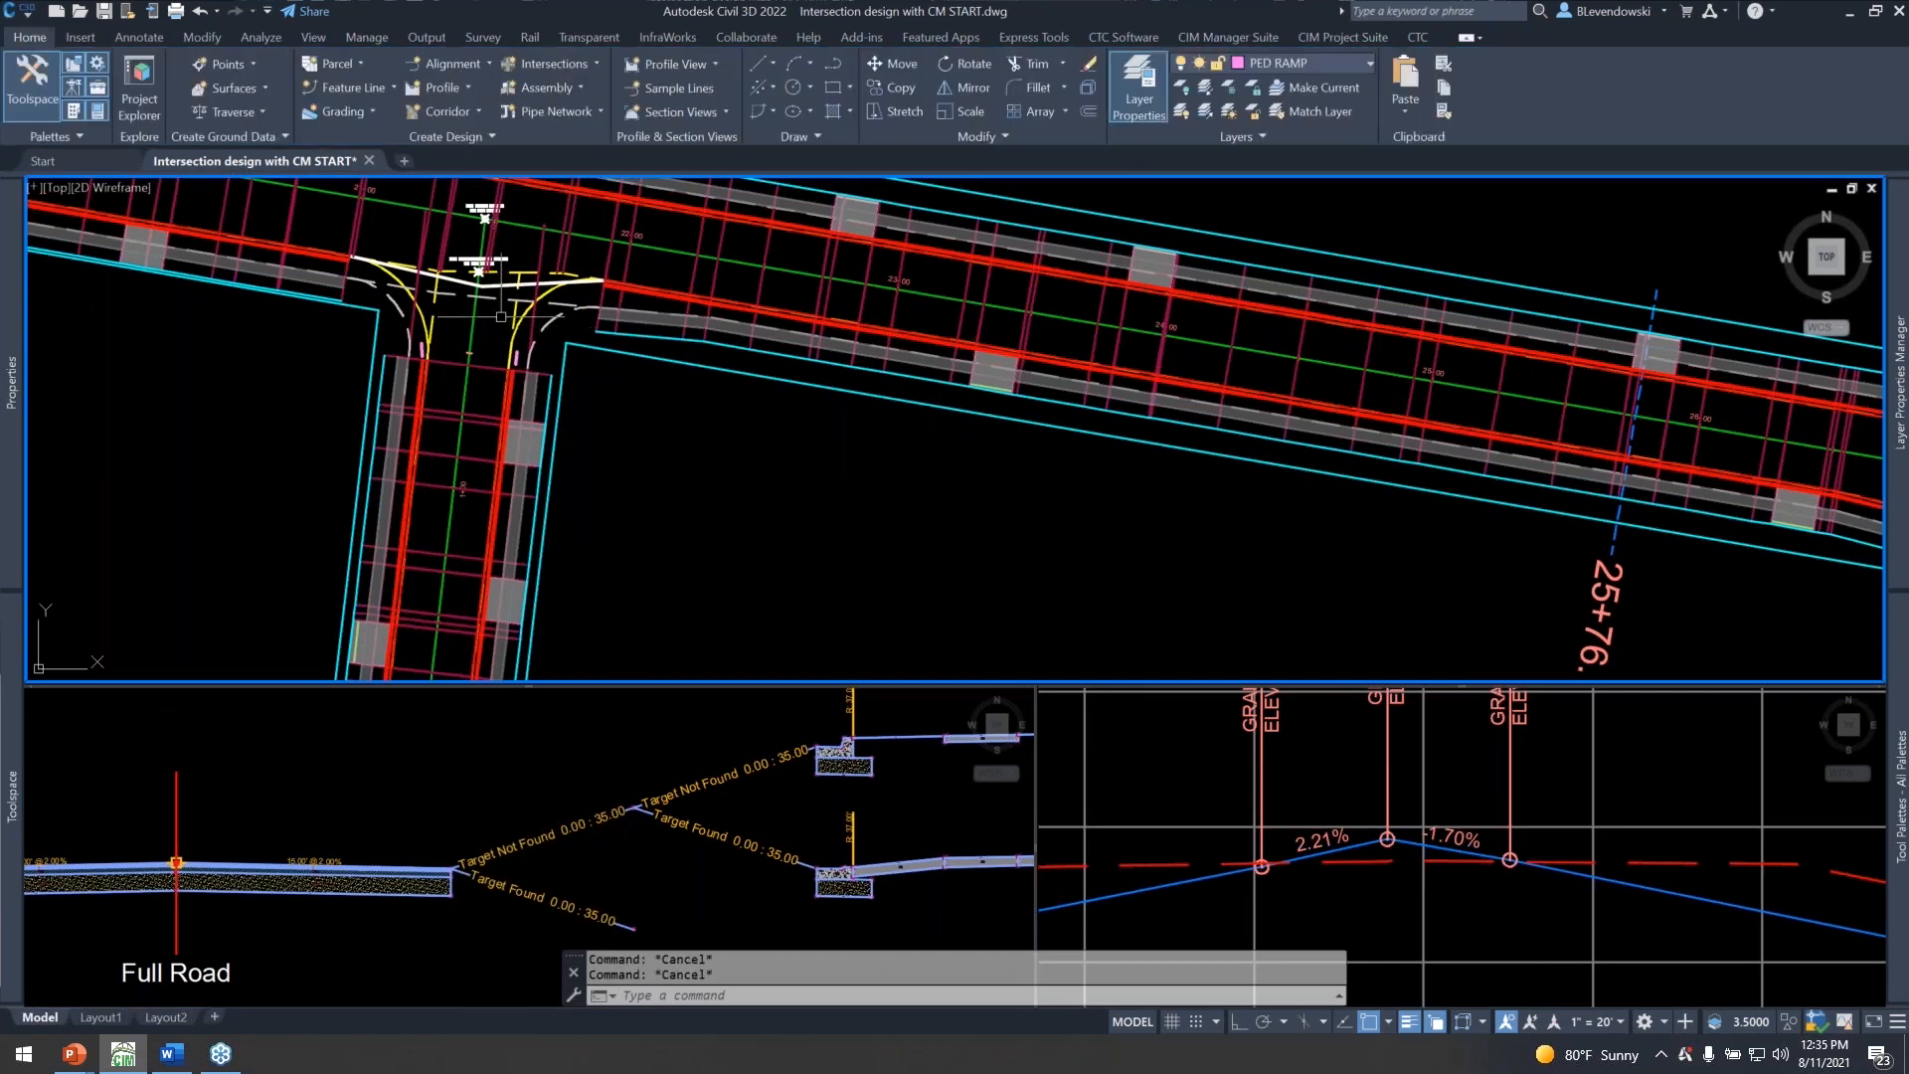
Look over the corridor near the intersection and review the available Corridor Mapper commands, including Rename Layers & Subassemblies and Layers from Subassemblies.
mouse_move(706, 452)
scroll(895, 459, down, 2)
middle_drag(1080, 472, 559, 380)
middle_drag(413, 414, 1099, 535)
scroll(800, 426, up, 2)
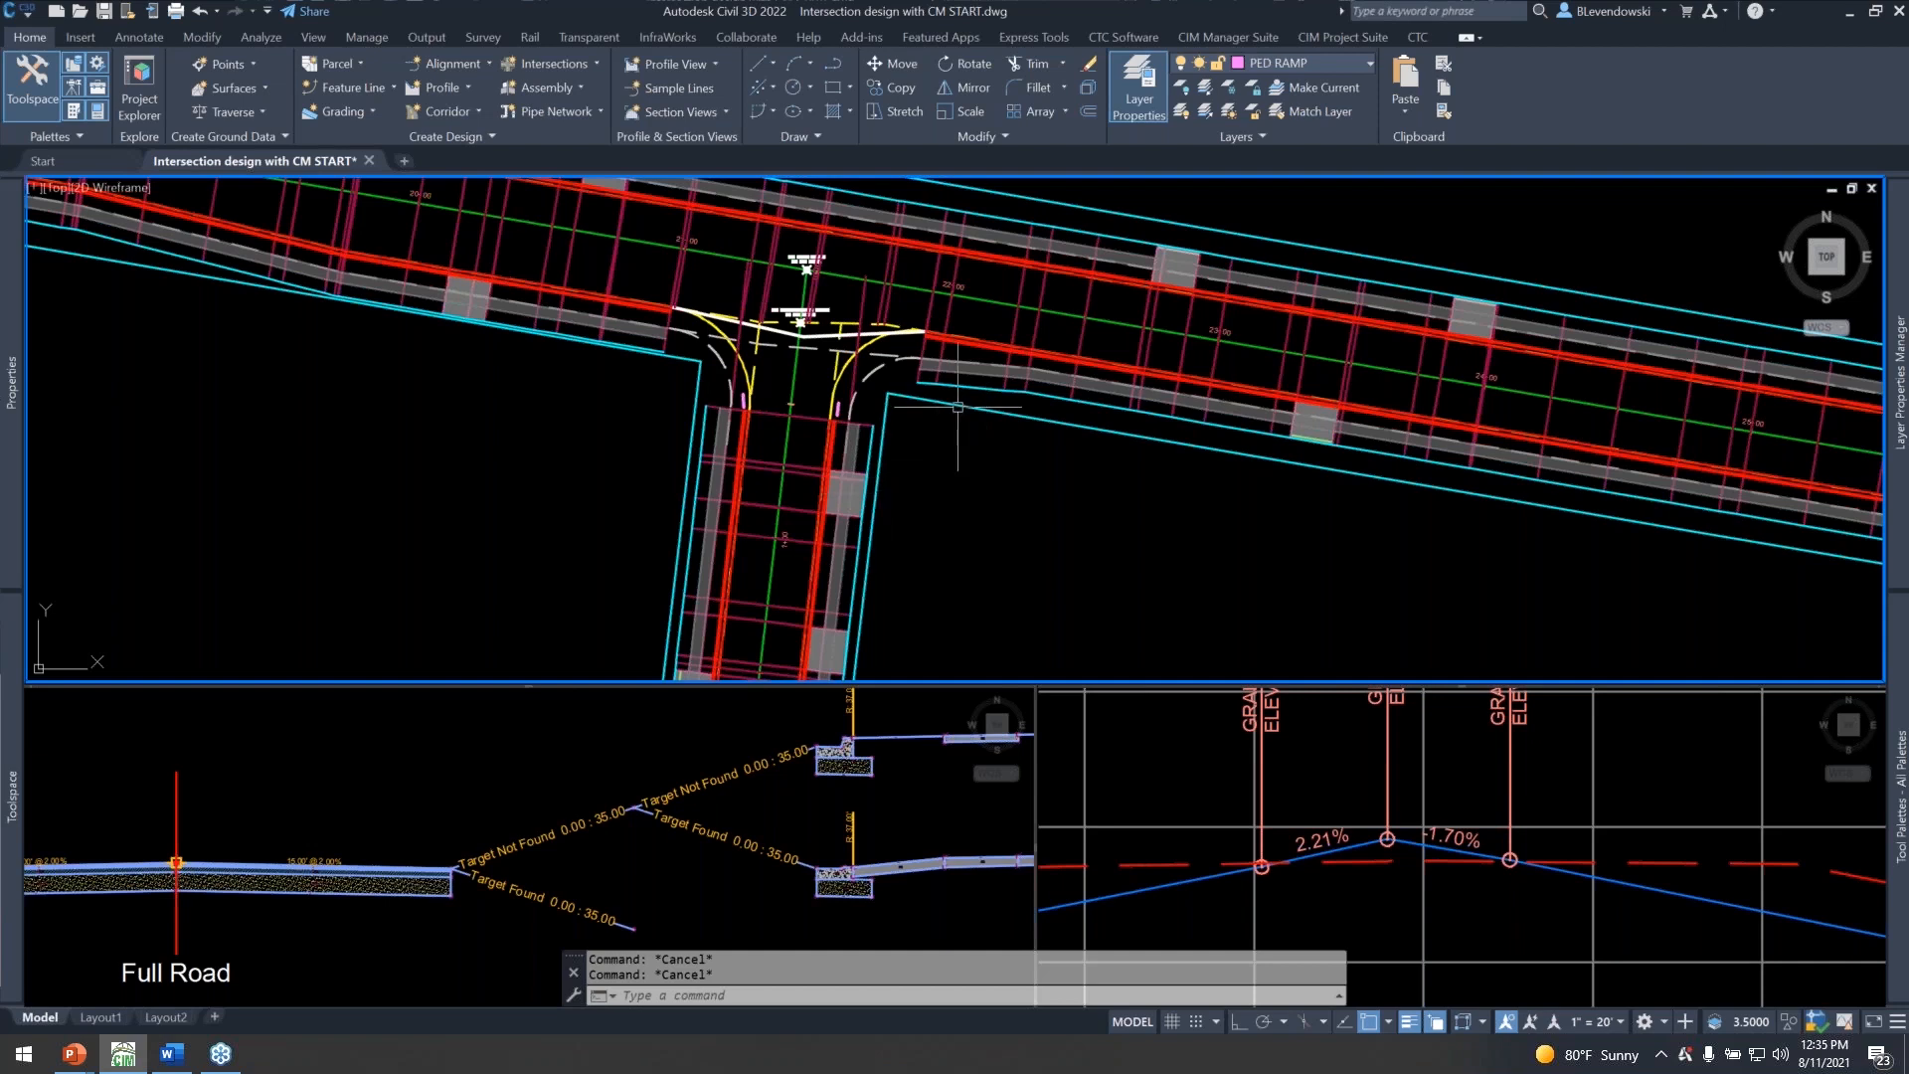
click(1336, 39)
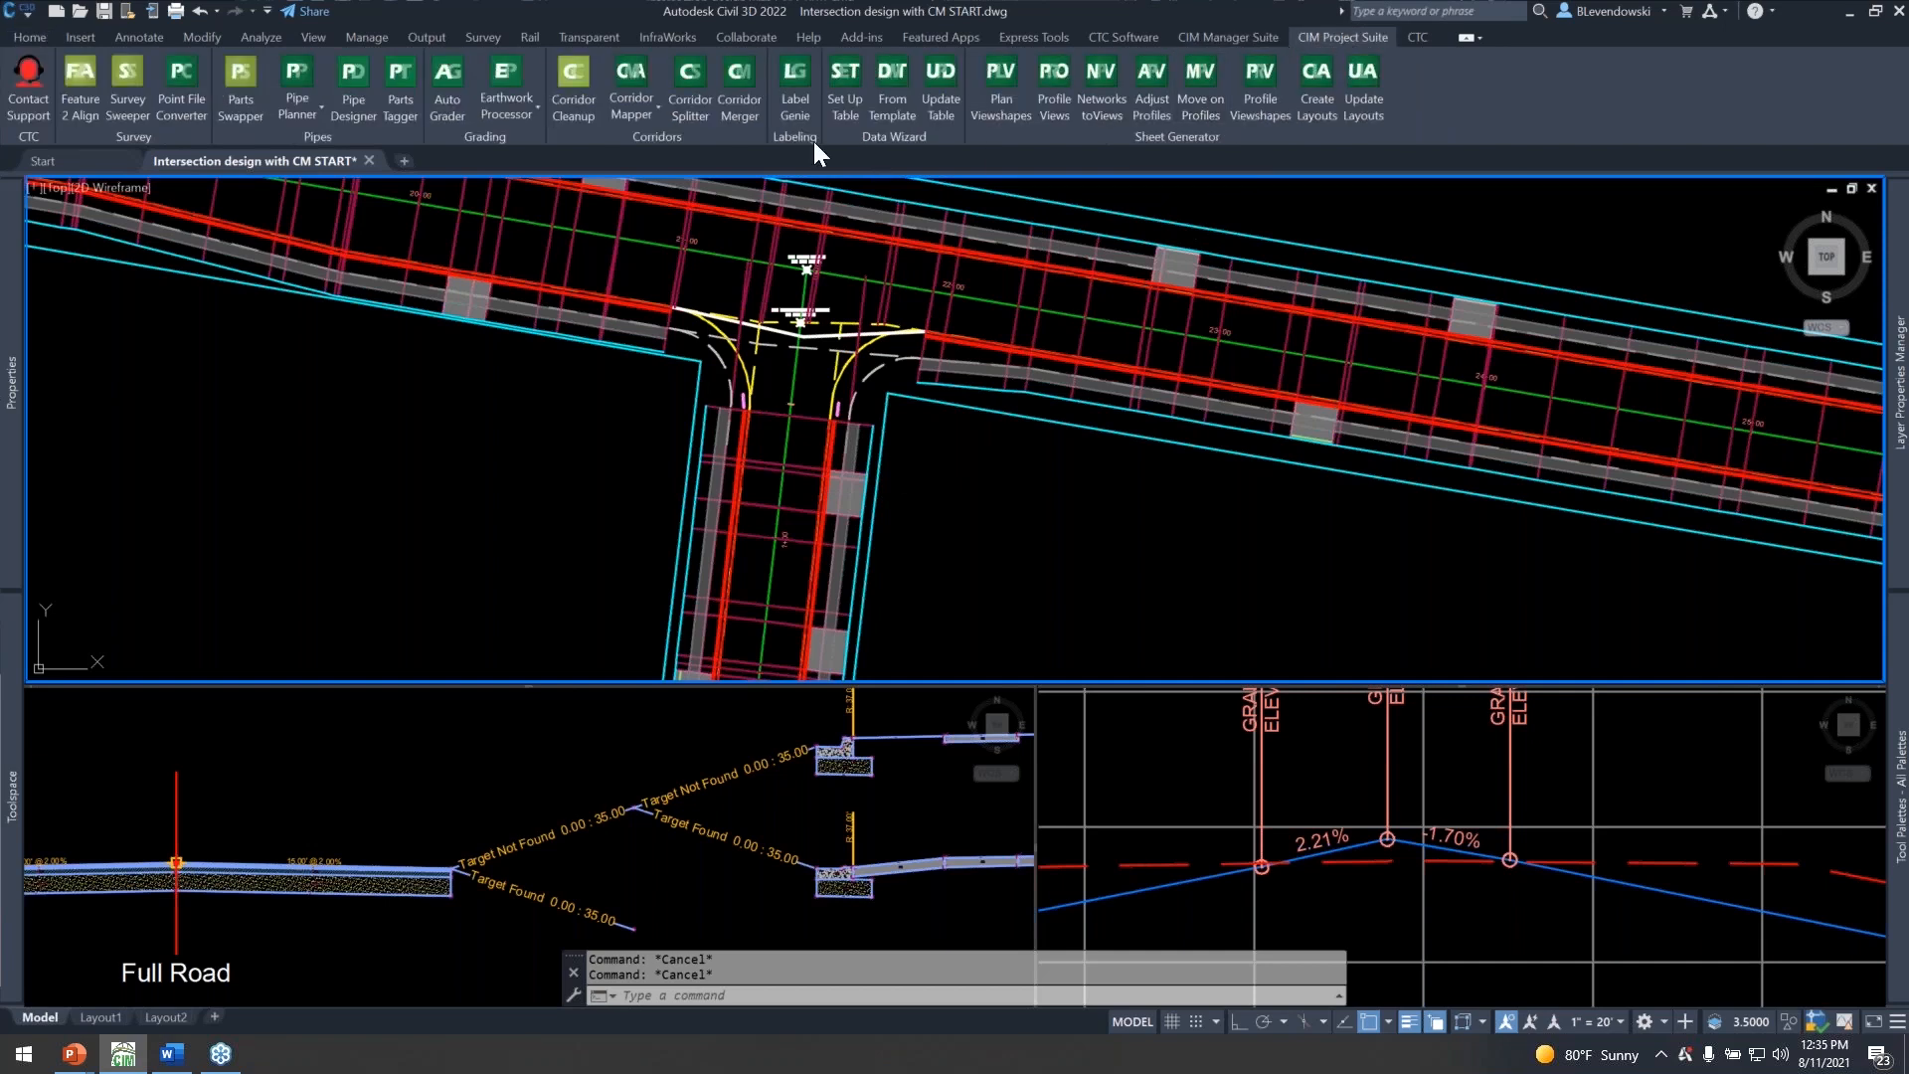
click(642, 105)
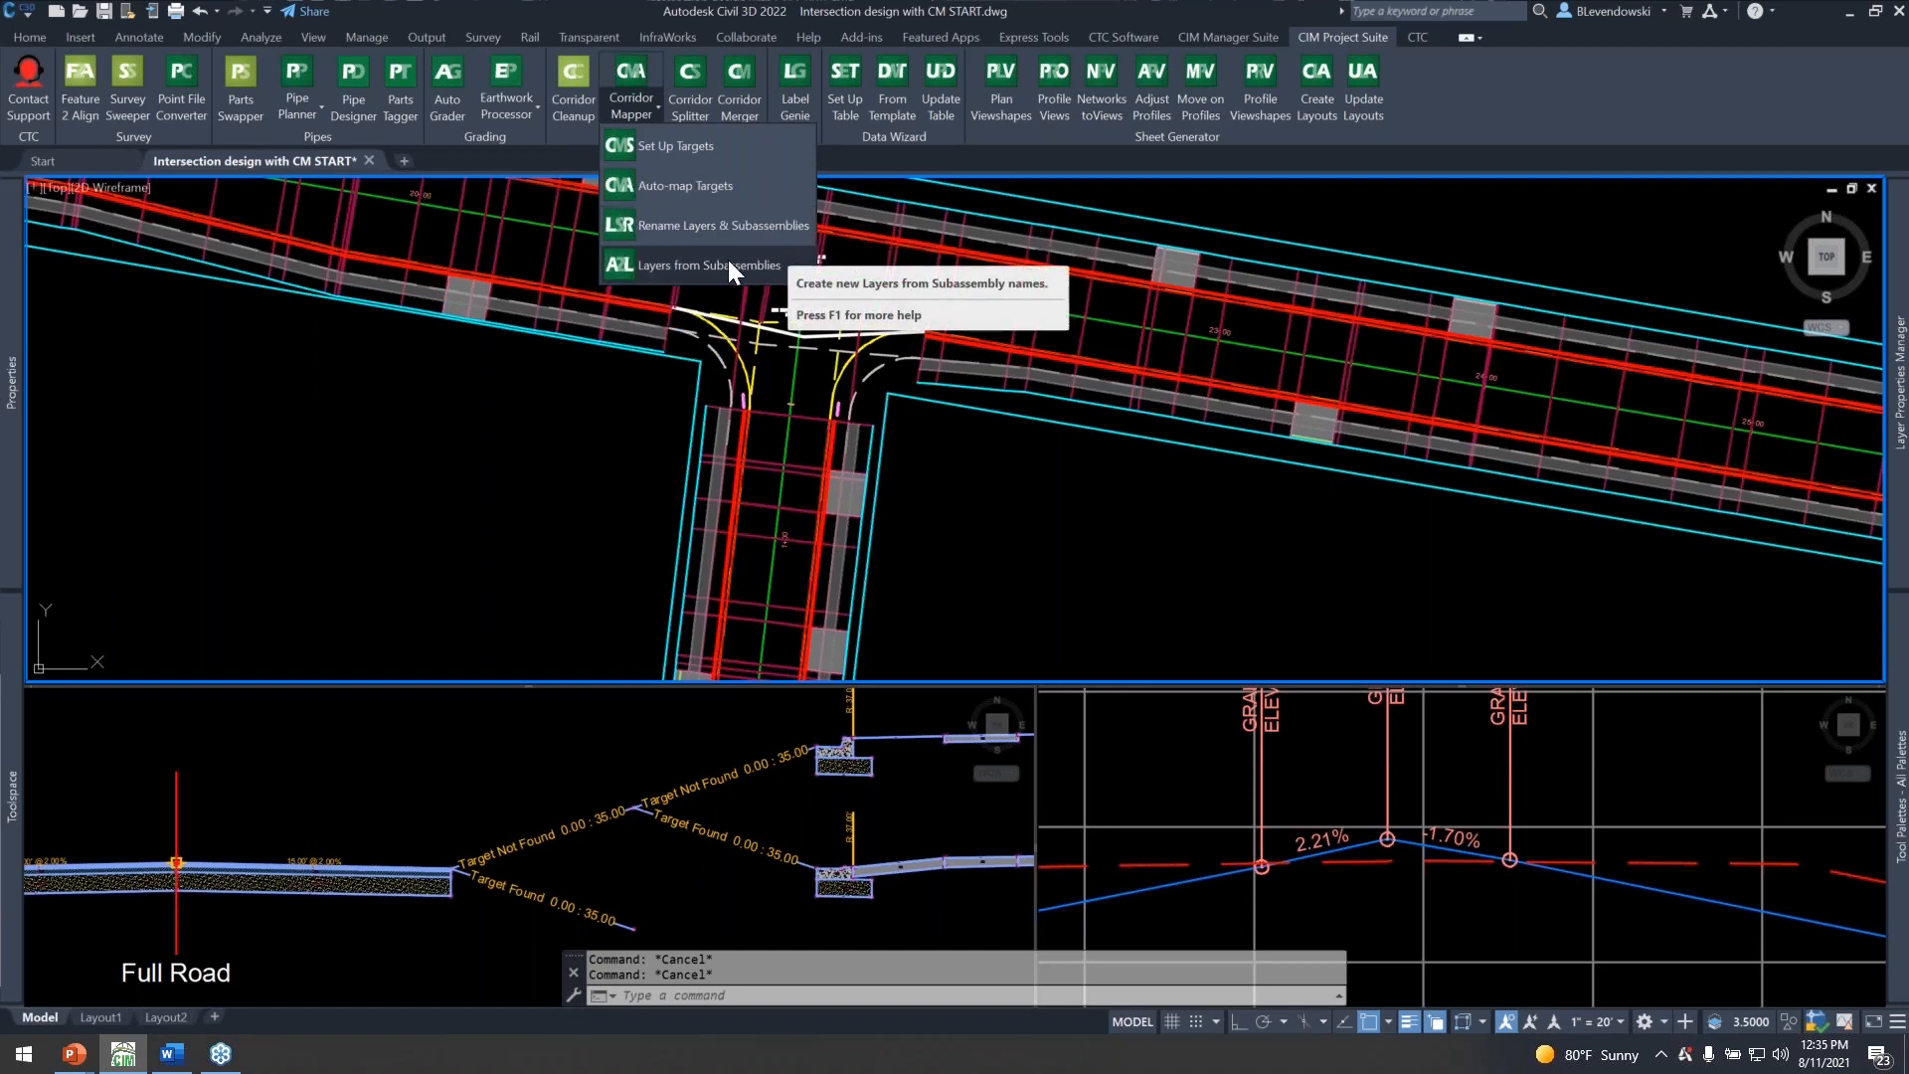
click(732, 229)
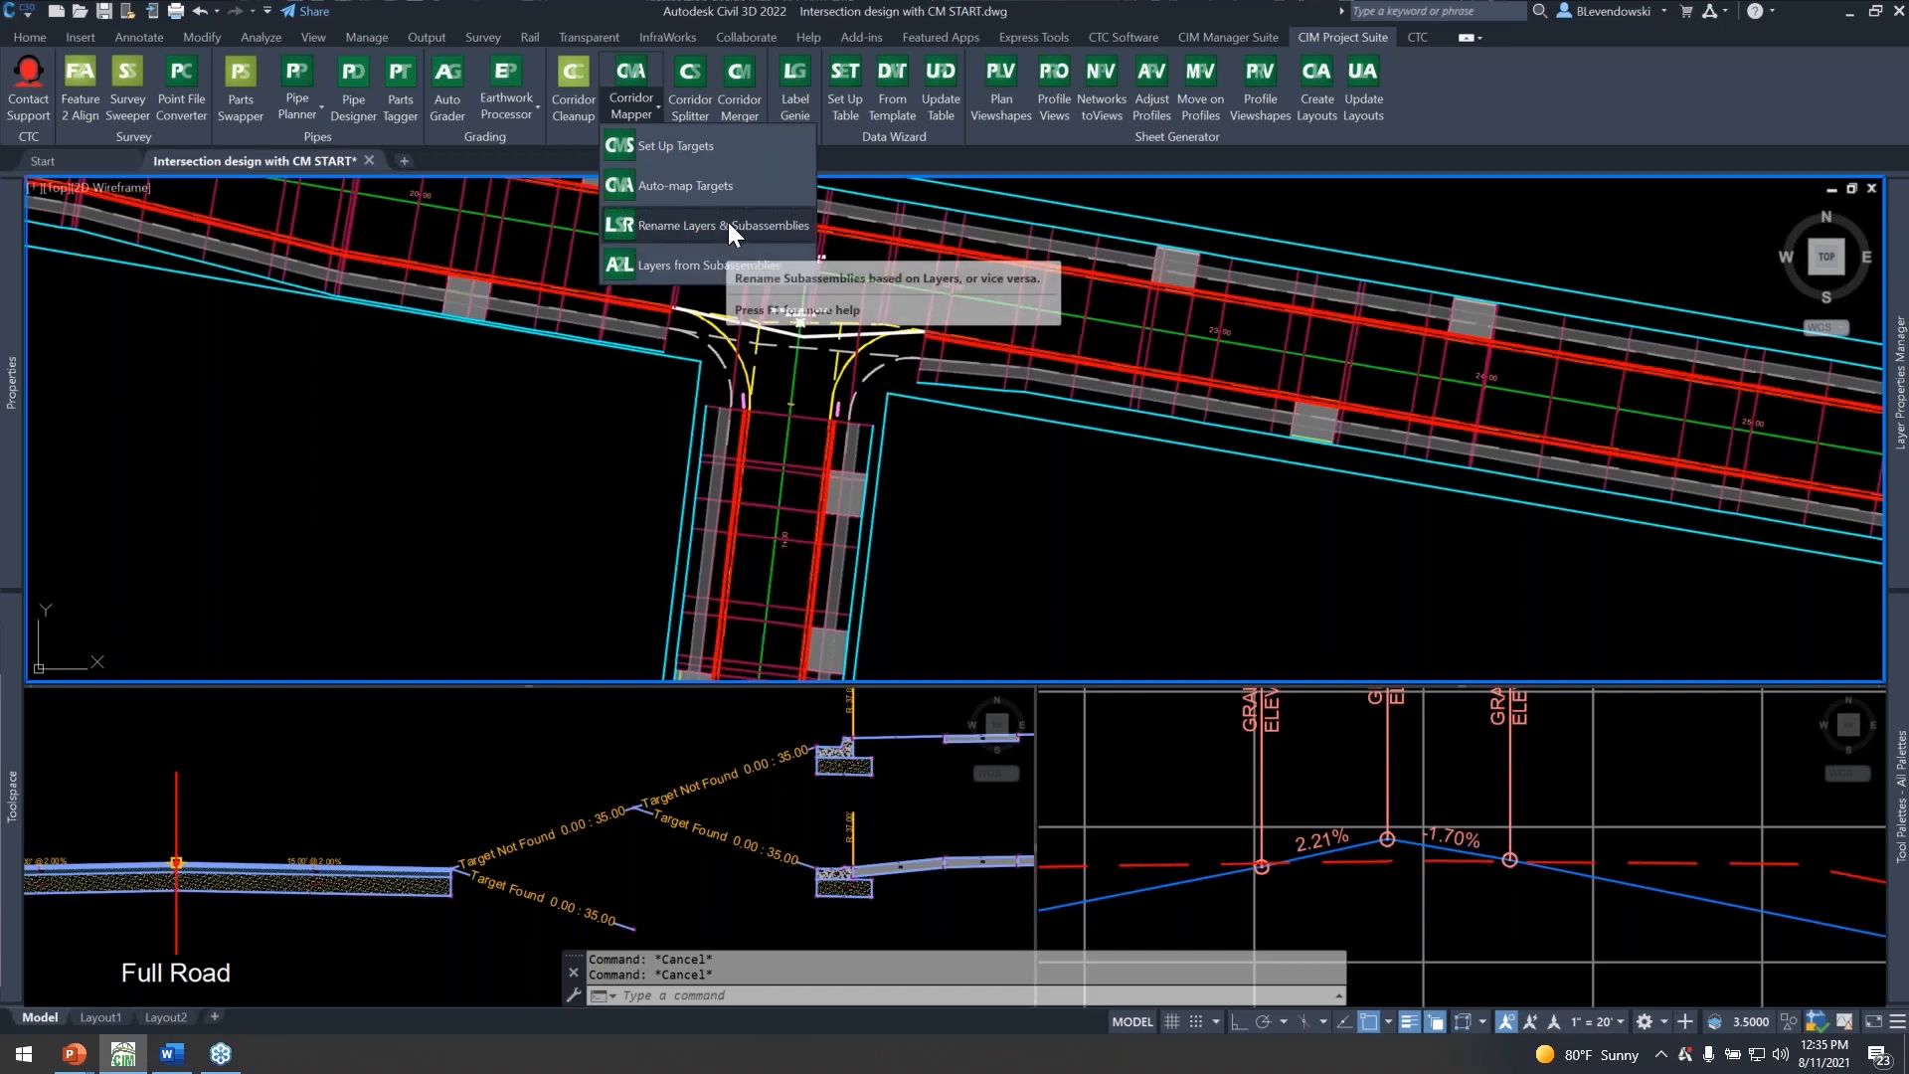
click(474, 453)
Examine the corridor along Main Street and up close at the 2nd Ave intersection curb returns.
scroll(535, 395, down, 3)
scroll(535, 396, down, 2)
middle_drag(861, 489, 558, 443)
scroll(766, 477, up, 6)
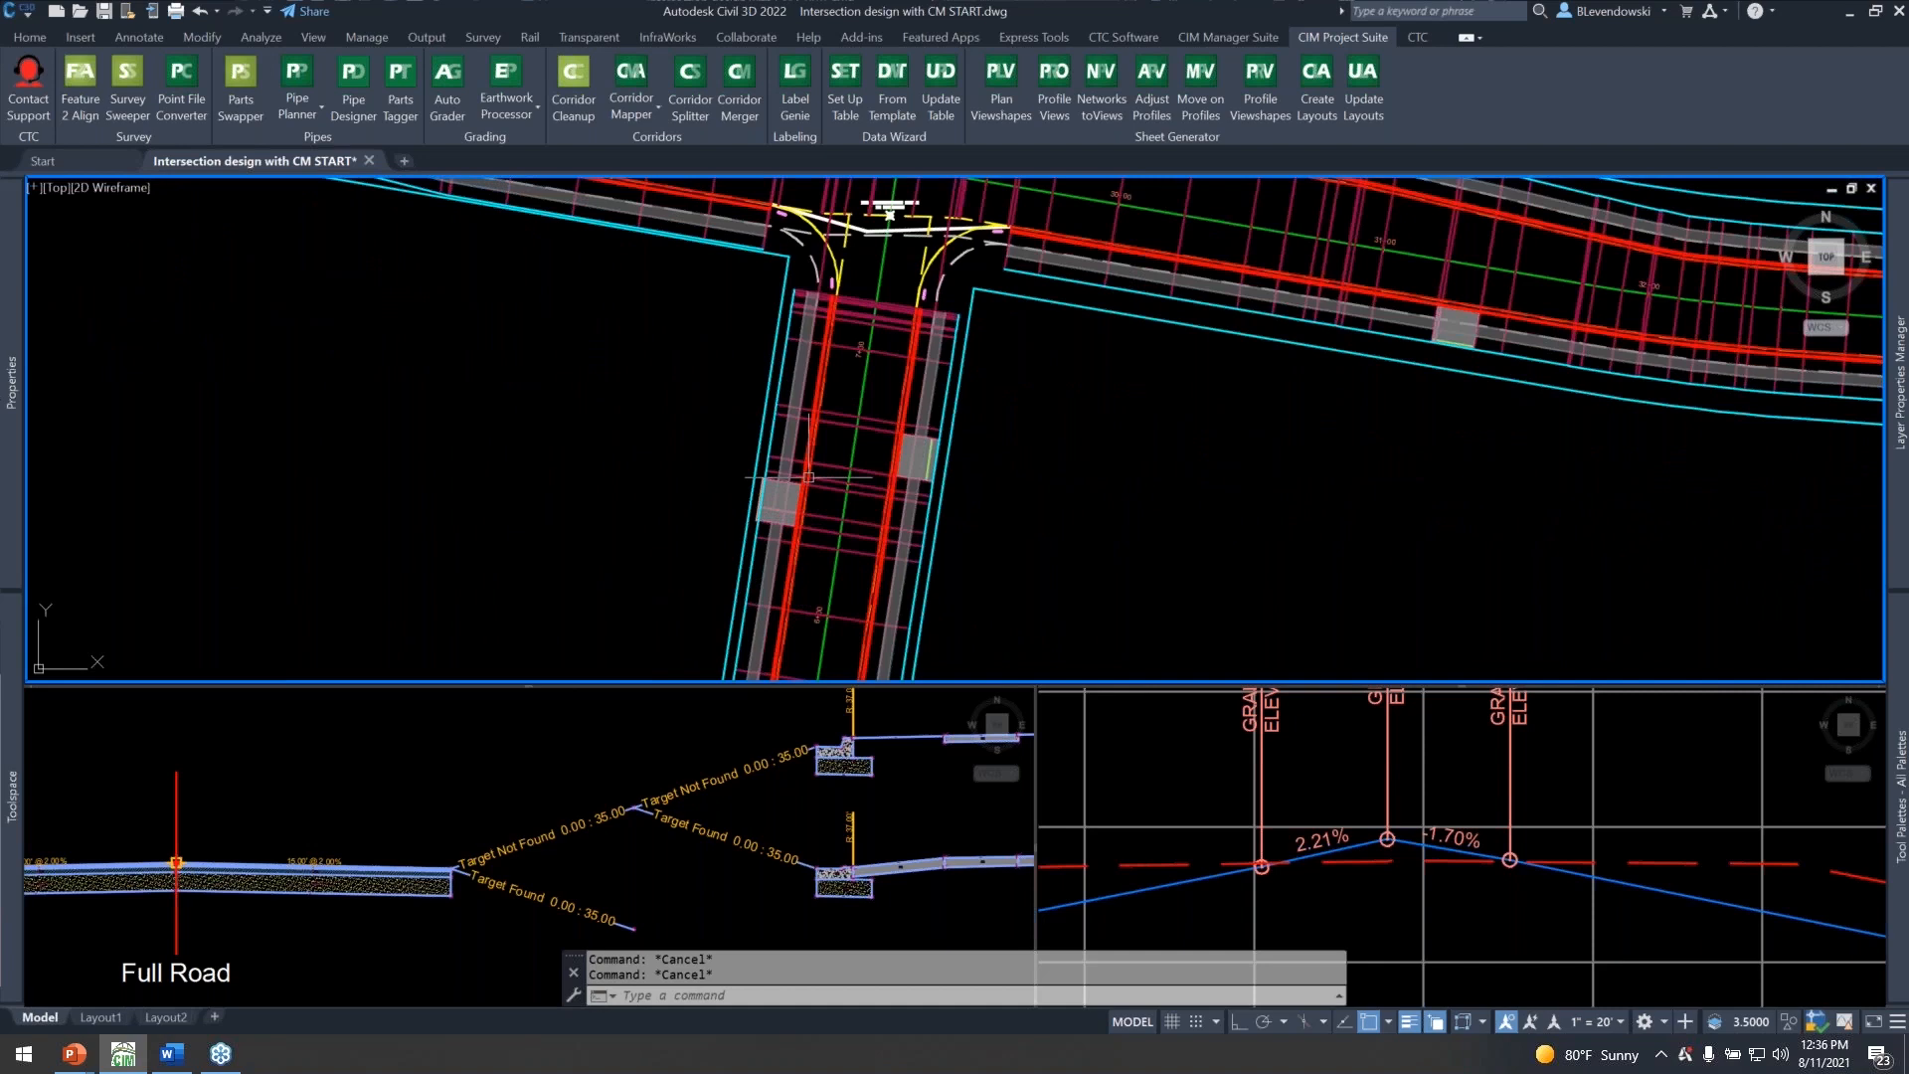
middle_drag(587, 362, 1267, 598)
mouse_move(497, 442)
middle_down()
mouse_move(911, 572)
mouse_move(1382, 684)
middle_up()
middle_drag(803, 555, 1154, 538)
scroll(779, 370, up, 5)
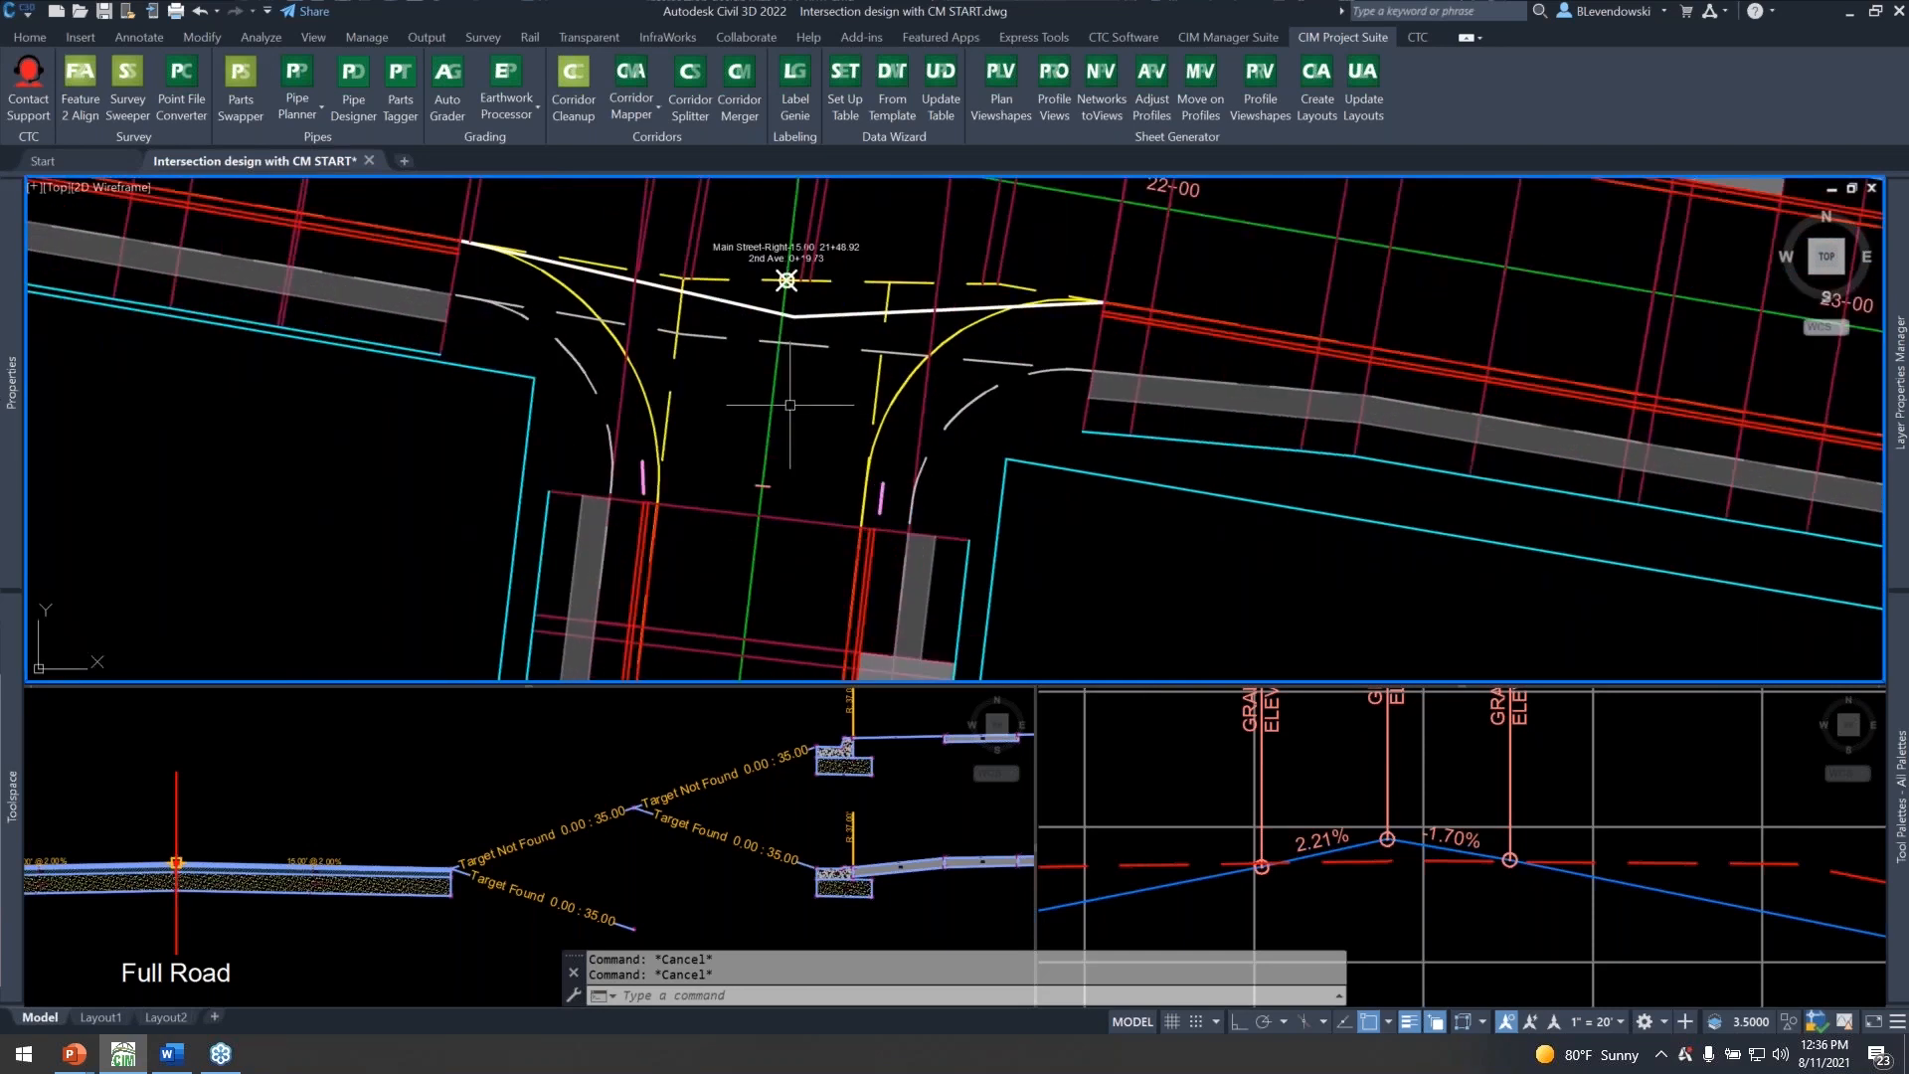
middle_drag(845, 398, 753, 458)
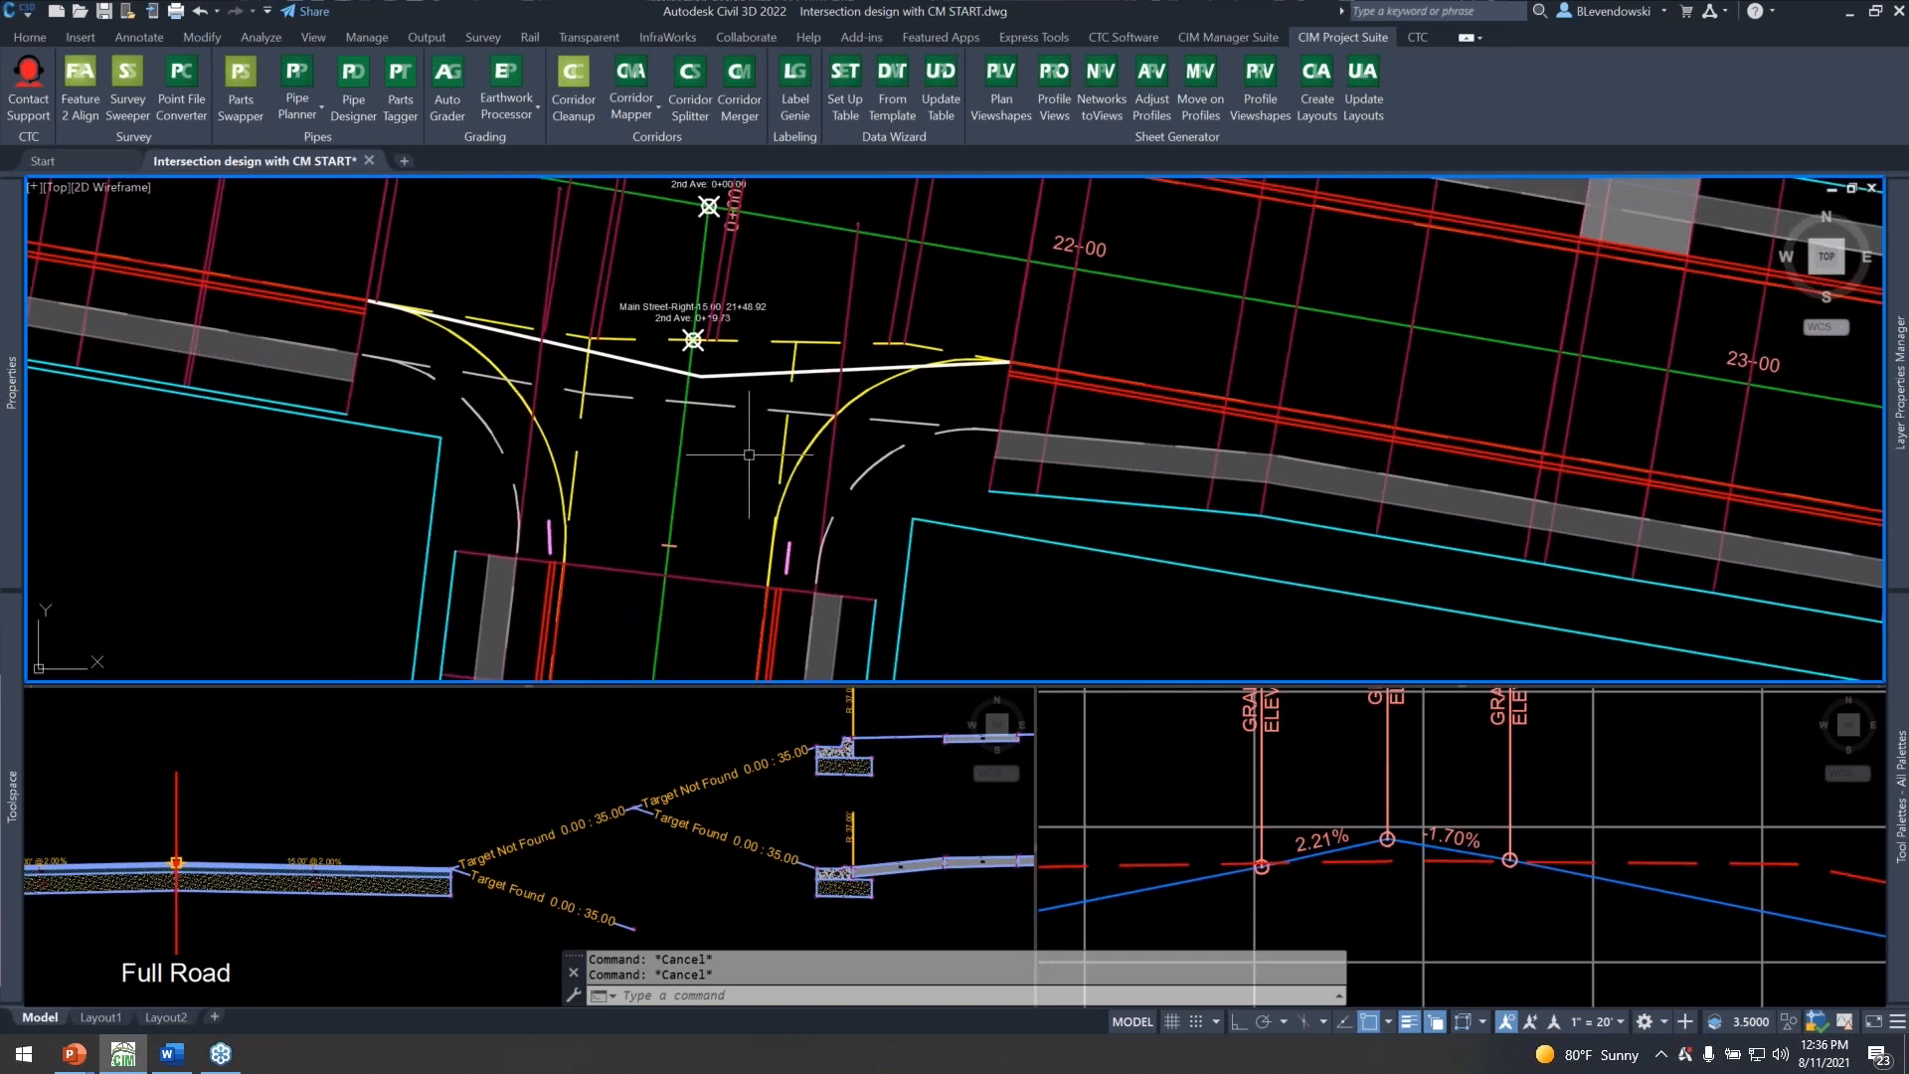
Examine the corridor from 2nd Ave along Main Street to the 3rd Ave intersection and its curb returns.
scroll(696, 447, down, 4)
middle_drag(1165, 495, 1095, 475)
middle_drag(1471, 487, 1188, 474)
middle_drag(1362, 488, 1213, 482)
mouse_move(1671, 497)
middle_down()
mouse_move(1164, 487)
mouse_move(1018, 447)
mouse_move(448, 429)
middle_up()
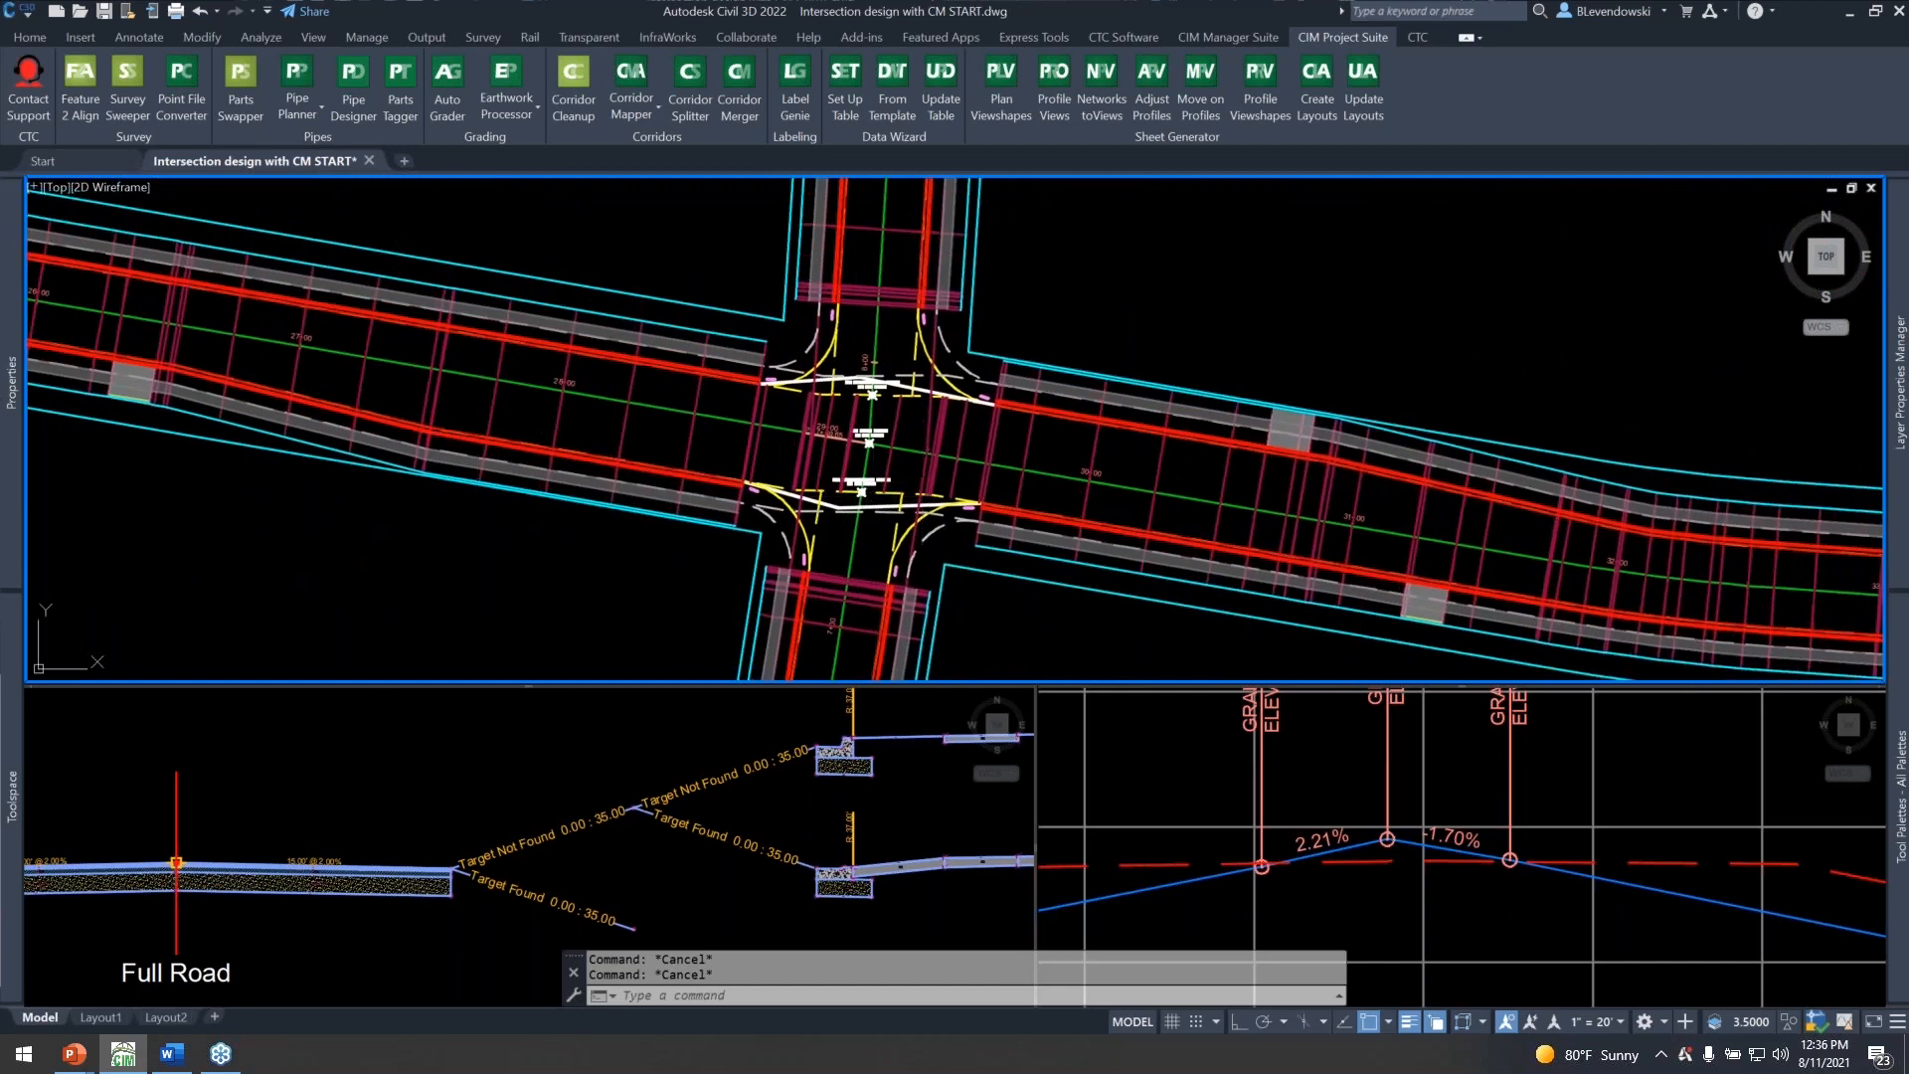
scroll(977, 442, down, 2)
scroll(980, 439, up, 2)
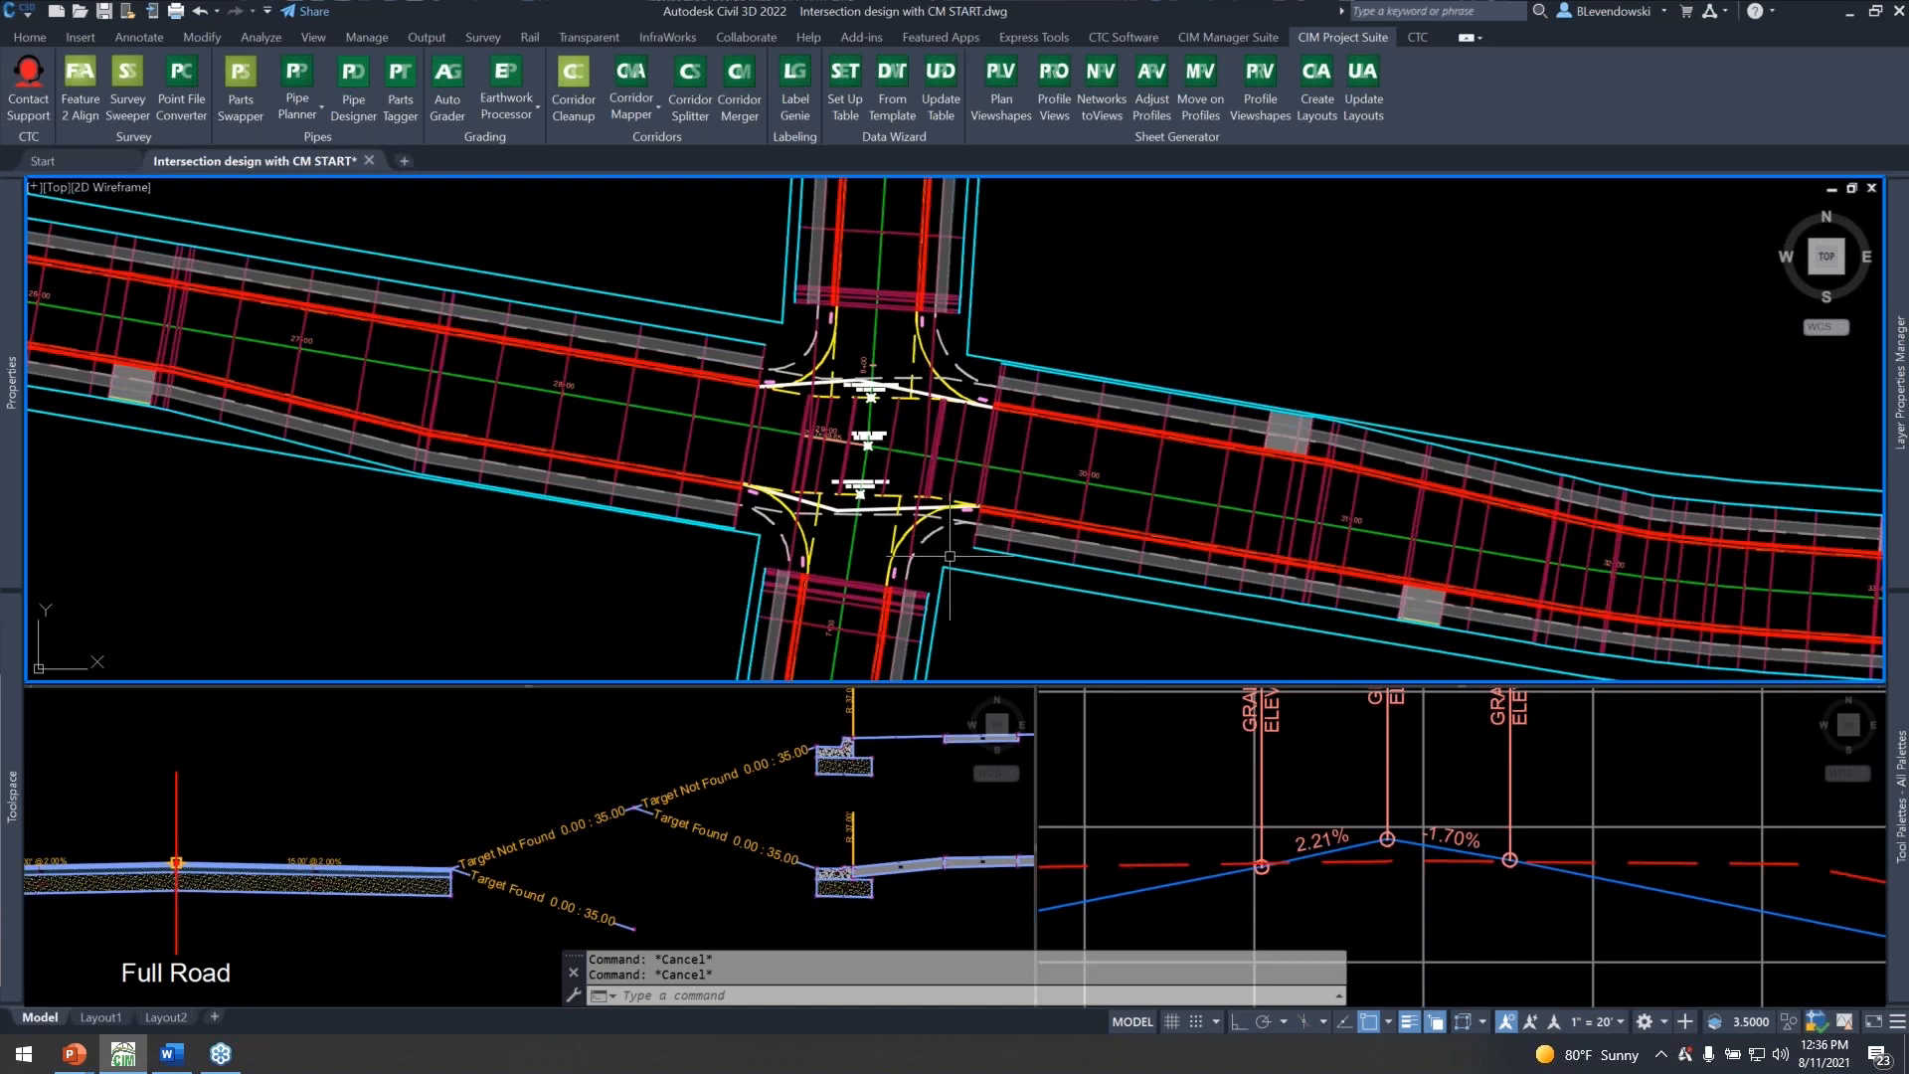
scroll(924, 542, up, 3)
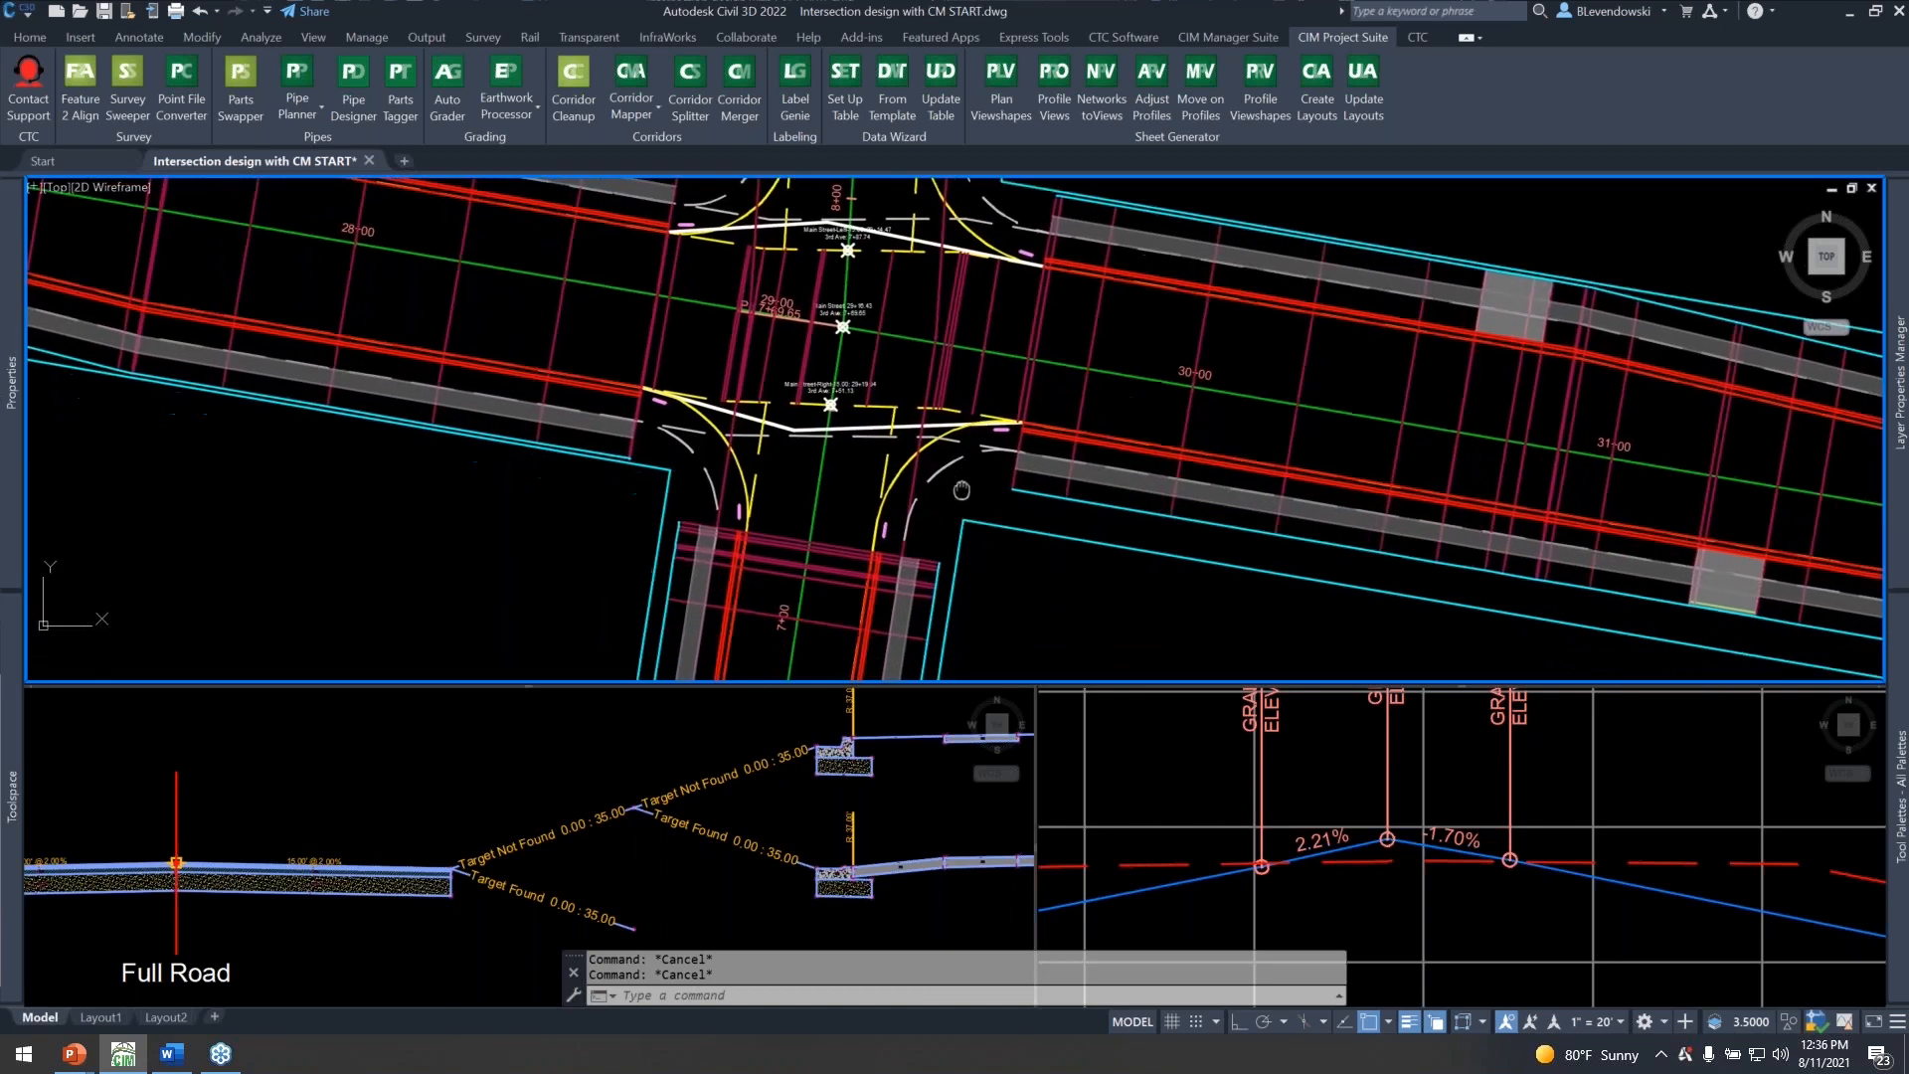
mouse_move(948, 500)
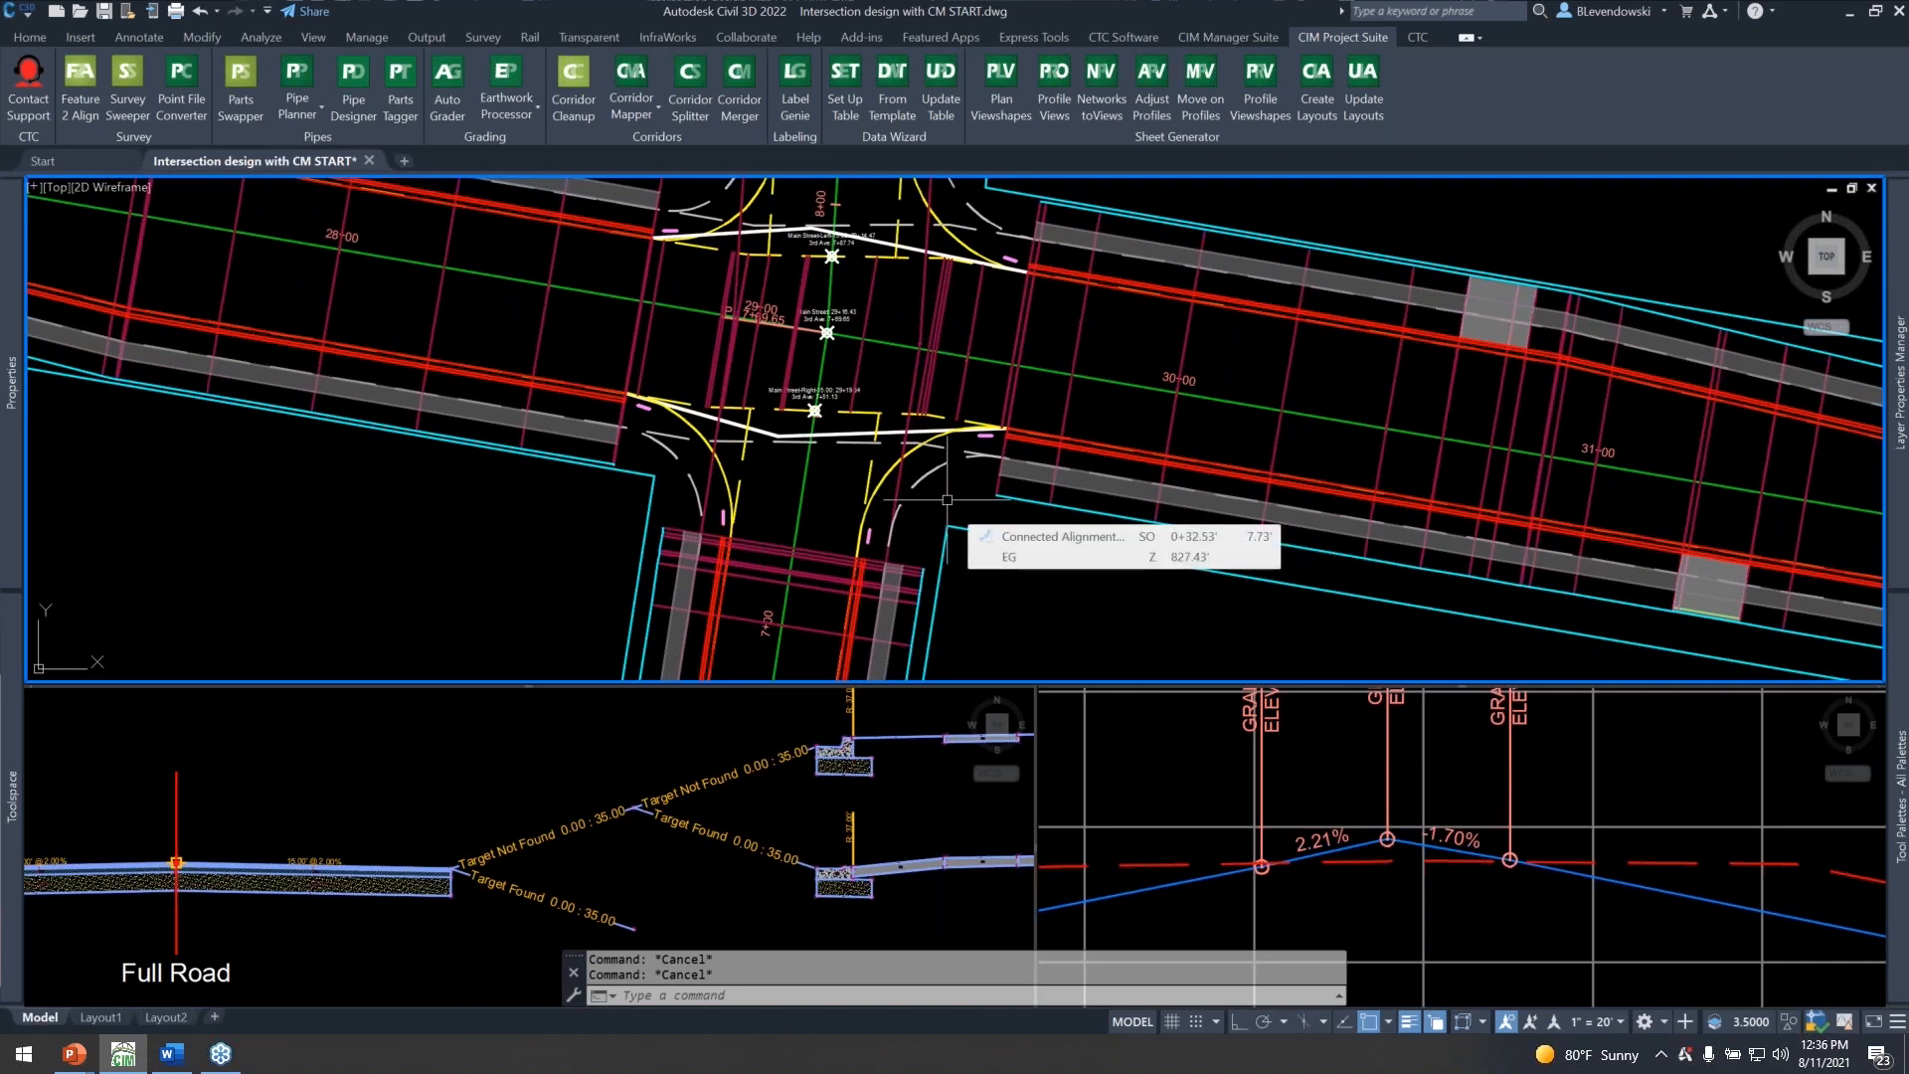
scroll(923, 487, up, 2)
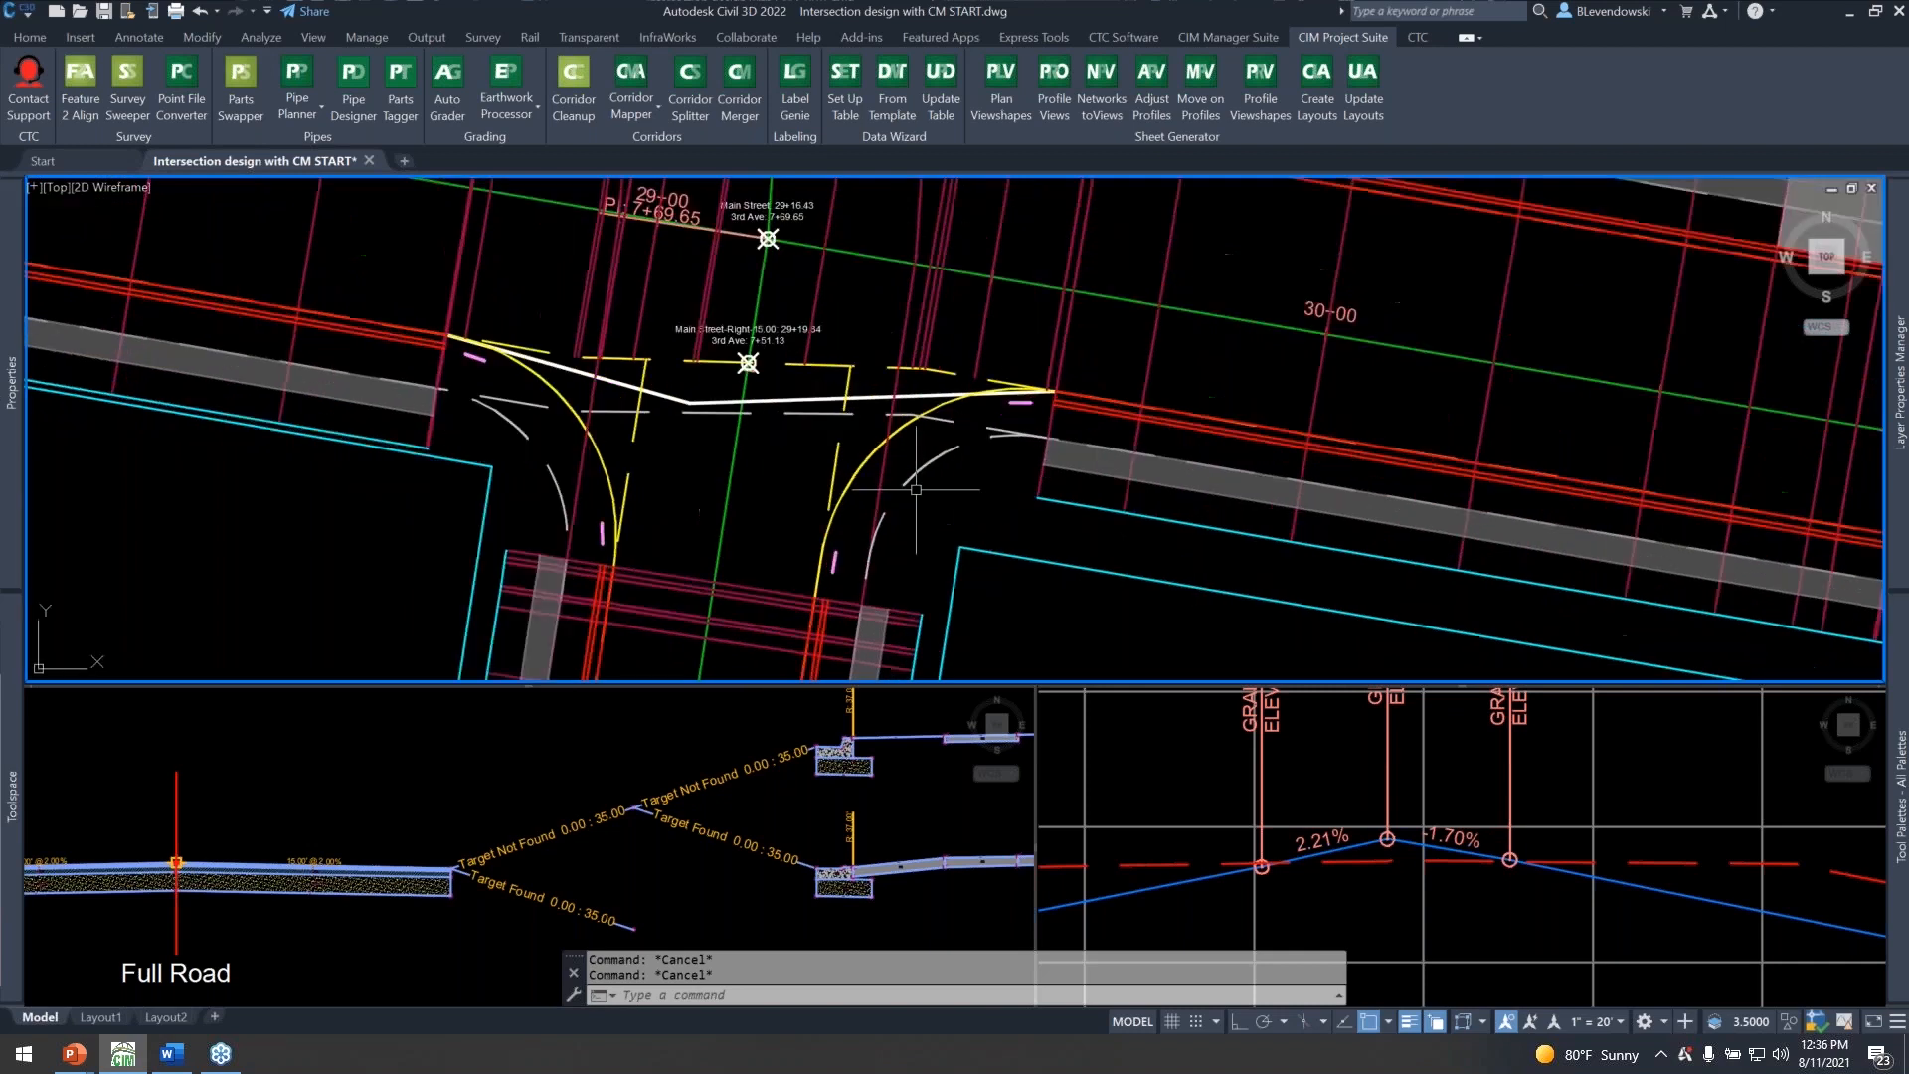
Inspect the 3rd SE Quad connected alignment and the 3rd Ave Right 15.00 (2) offset alignment at the 3rd Ave intersection, and clear the selection.
click(872, 463)
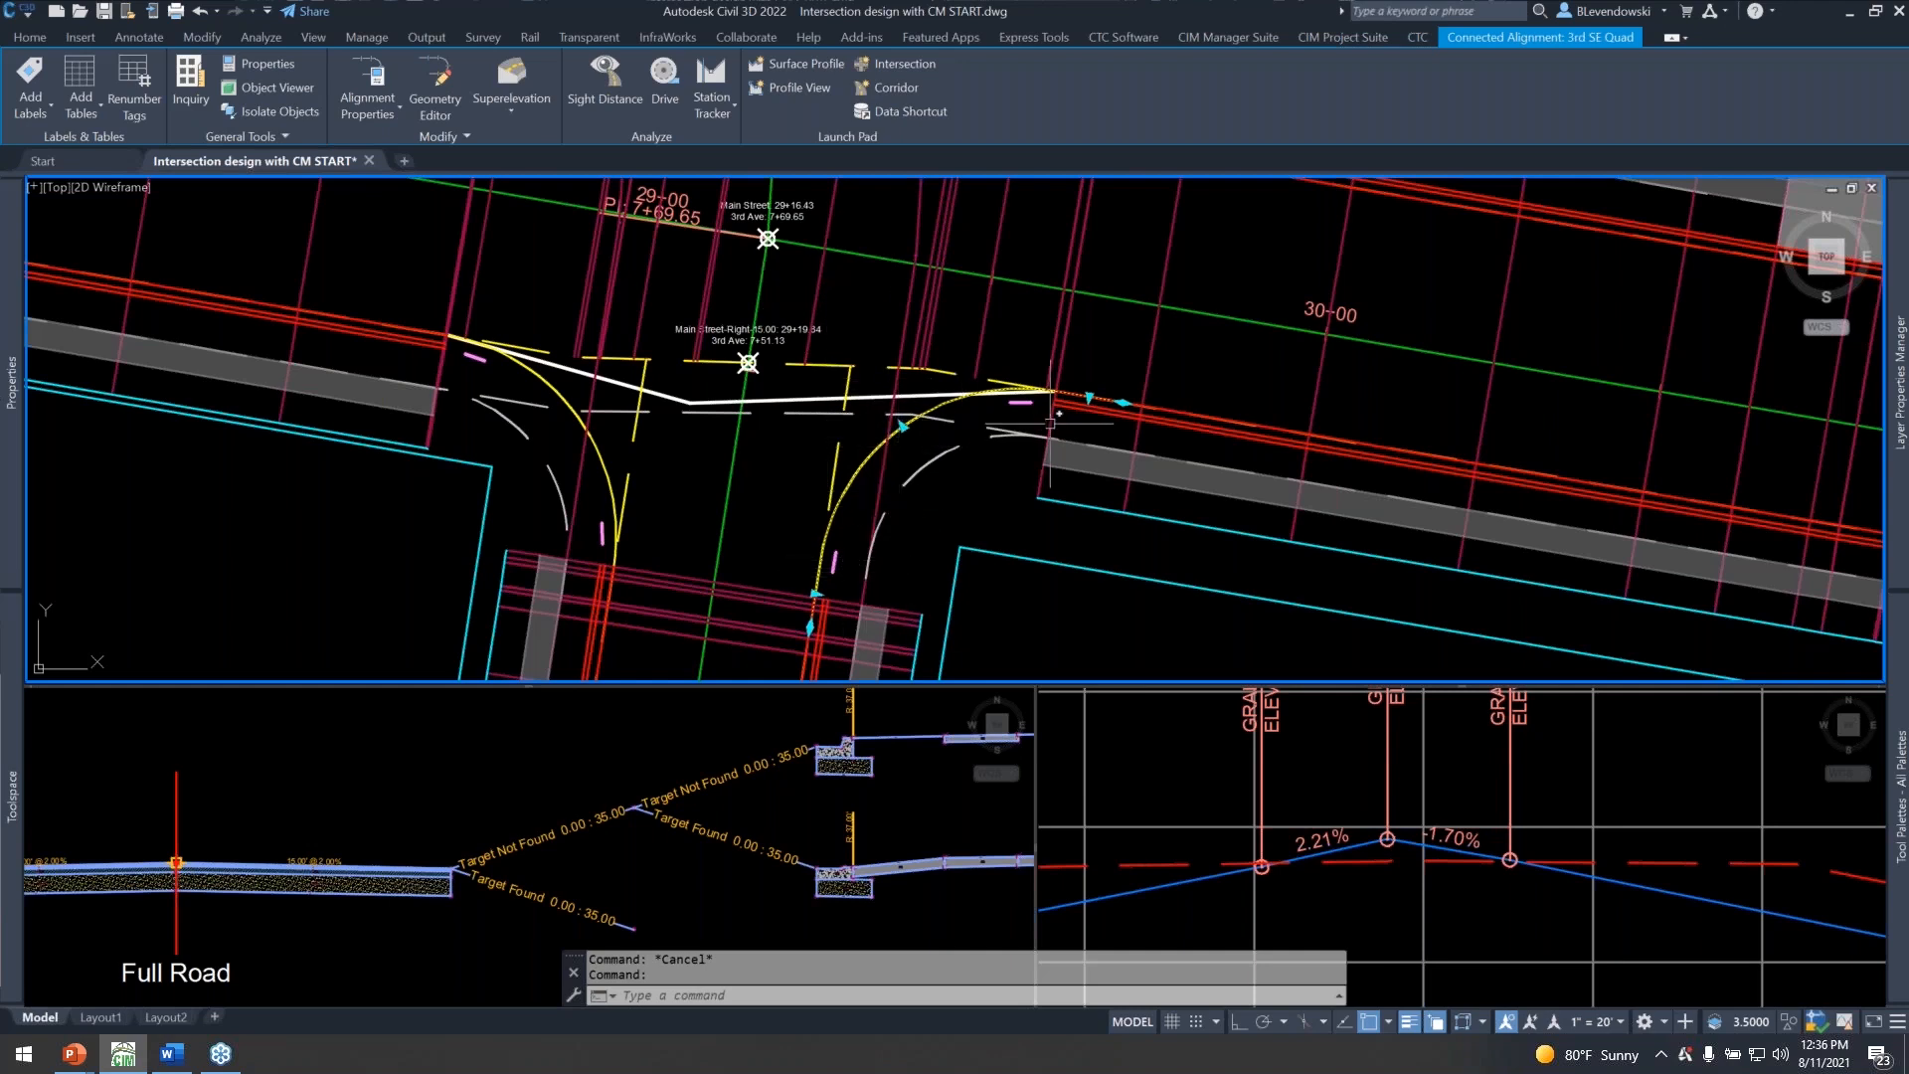
key(Escape)
click(836, 470)
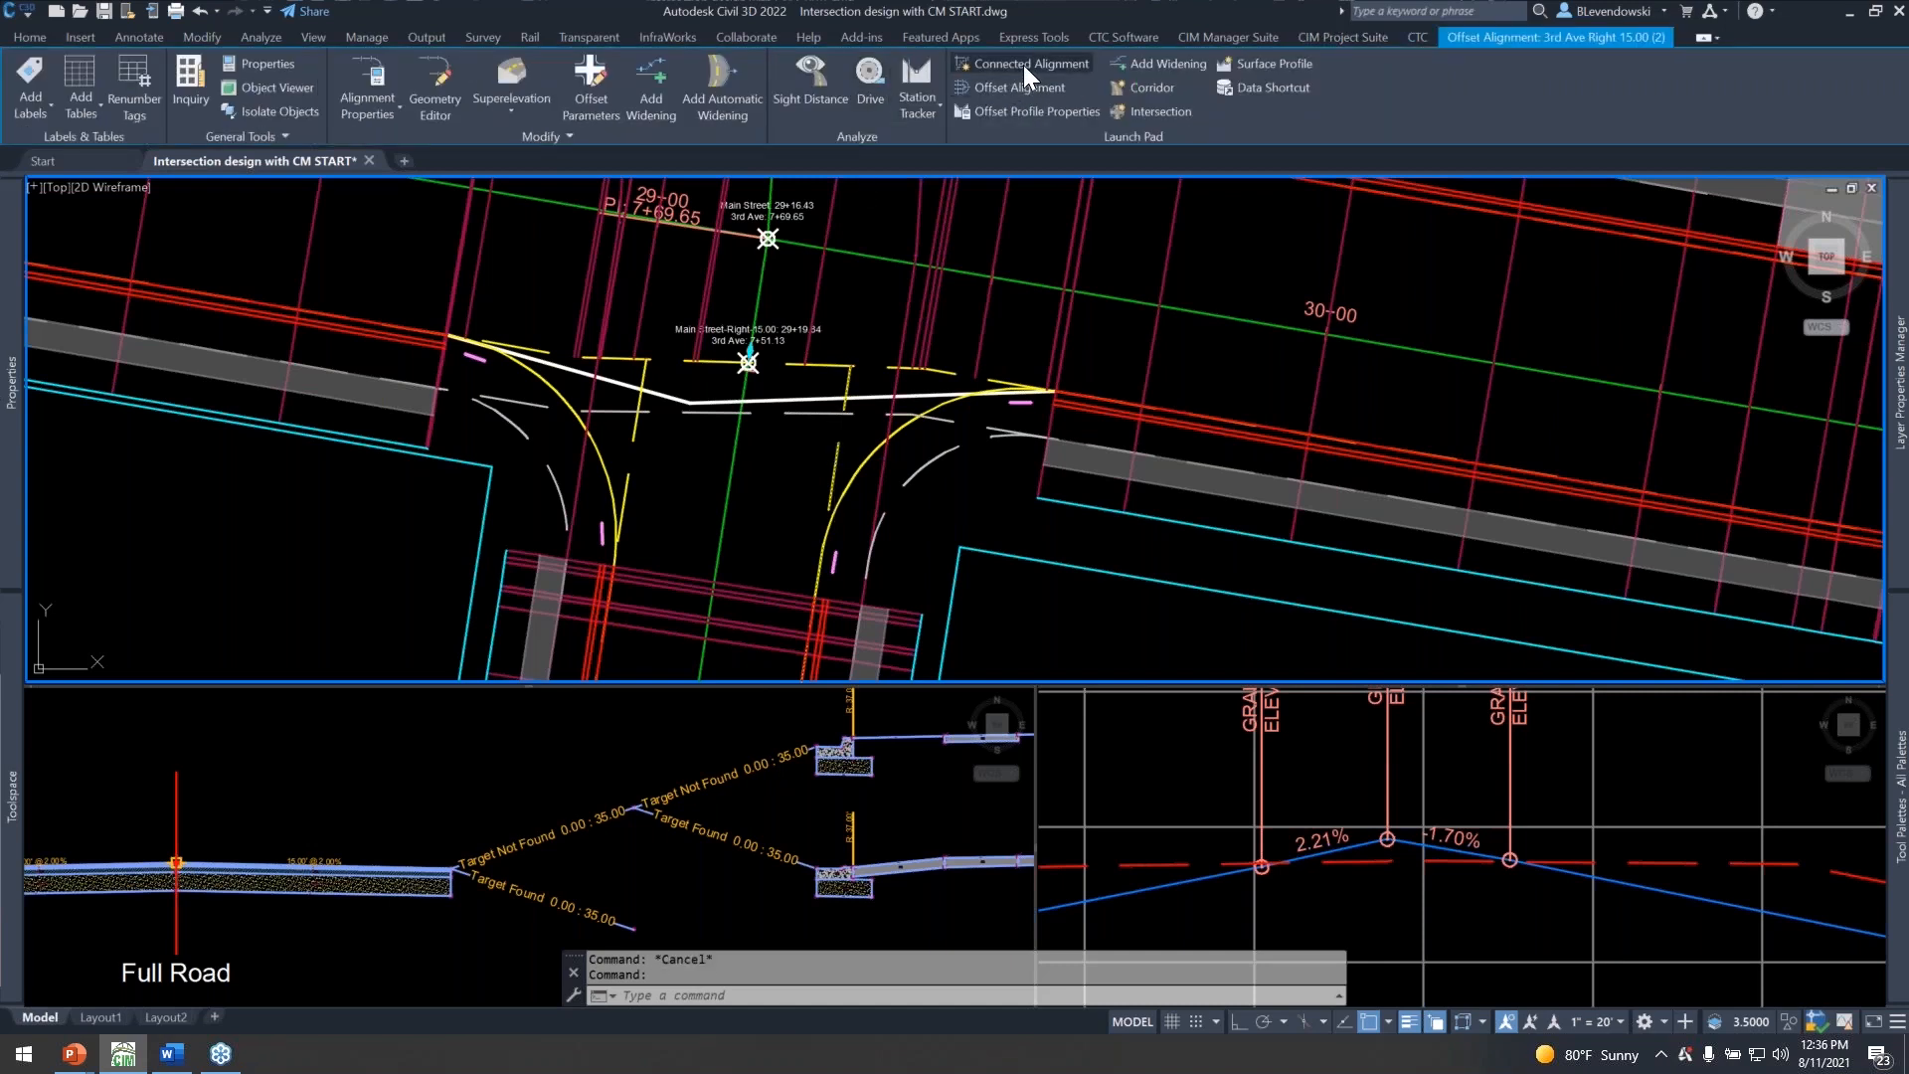
middle_drag(857, 312, 776, 360)
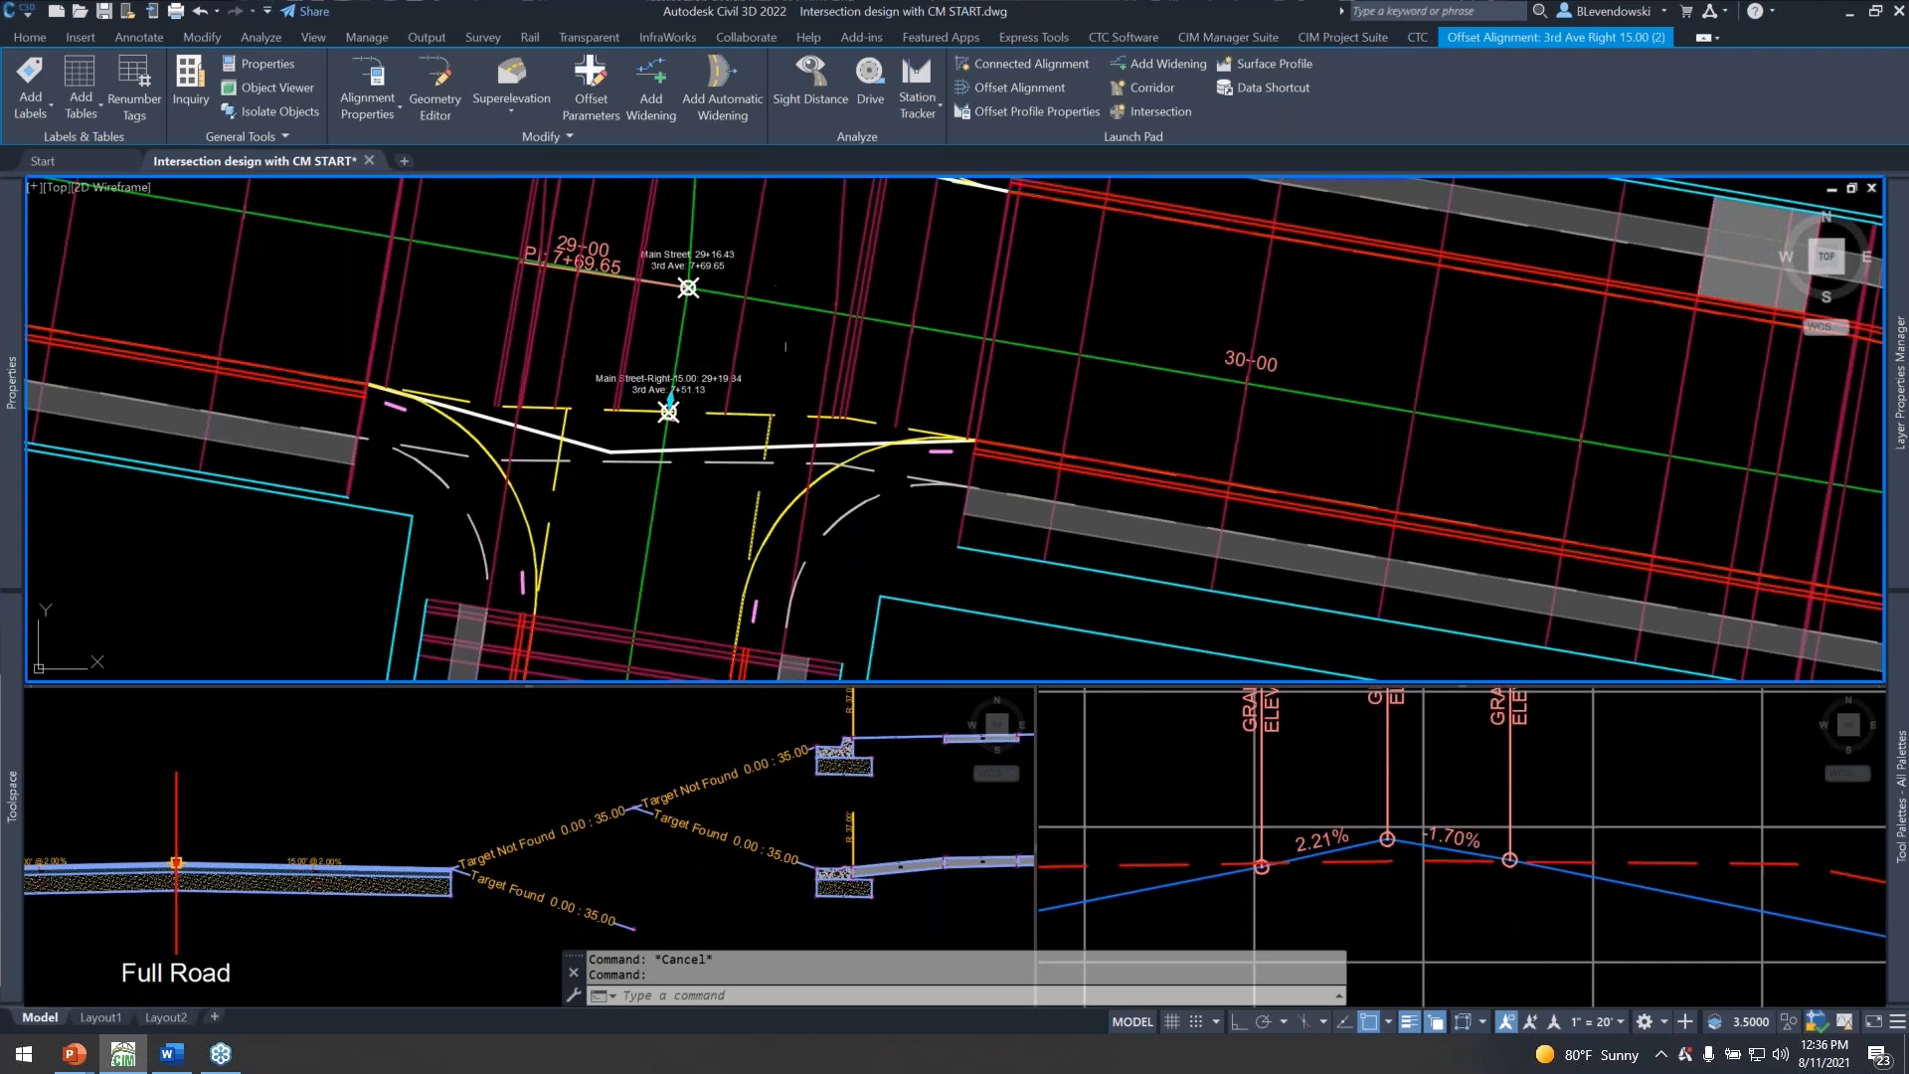
key(Escape)
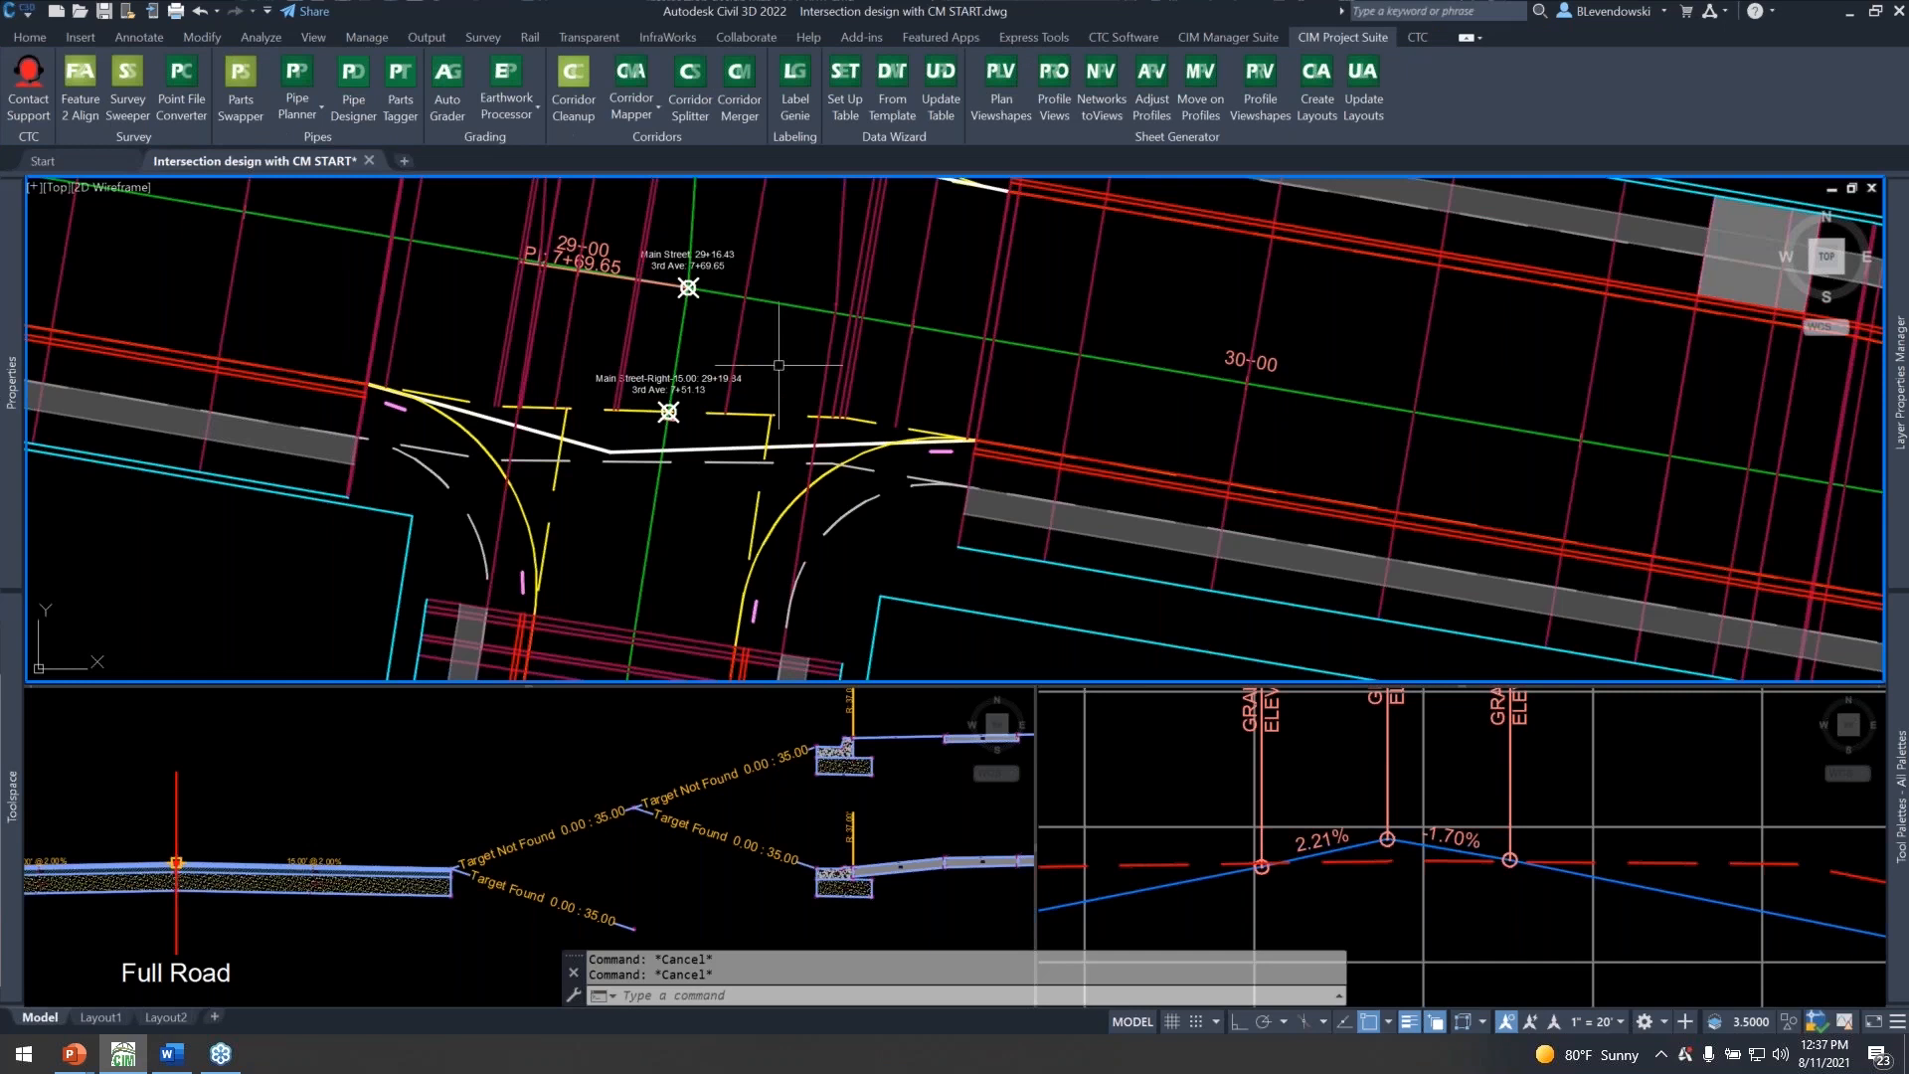
middle_drag(498, 497, 521, 488)
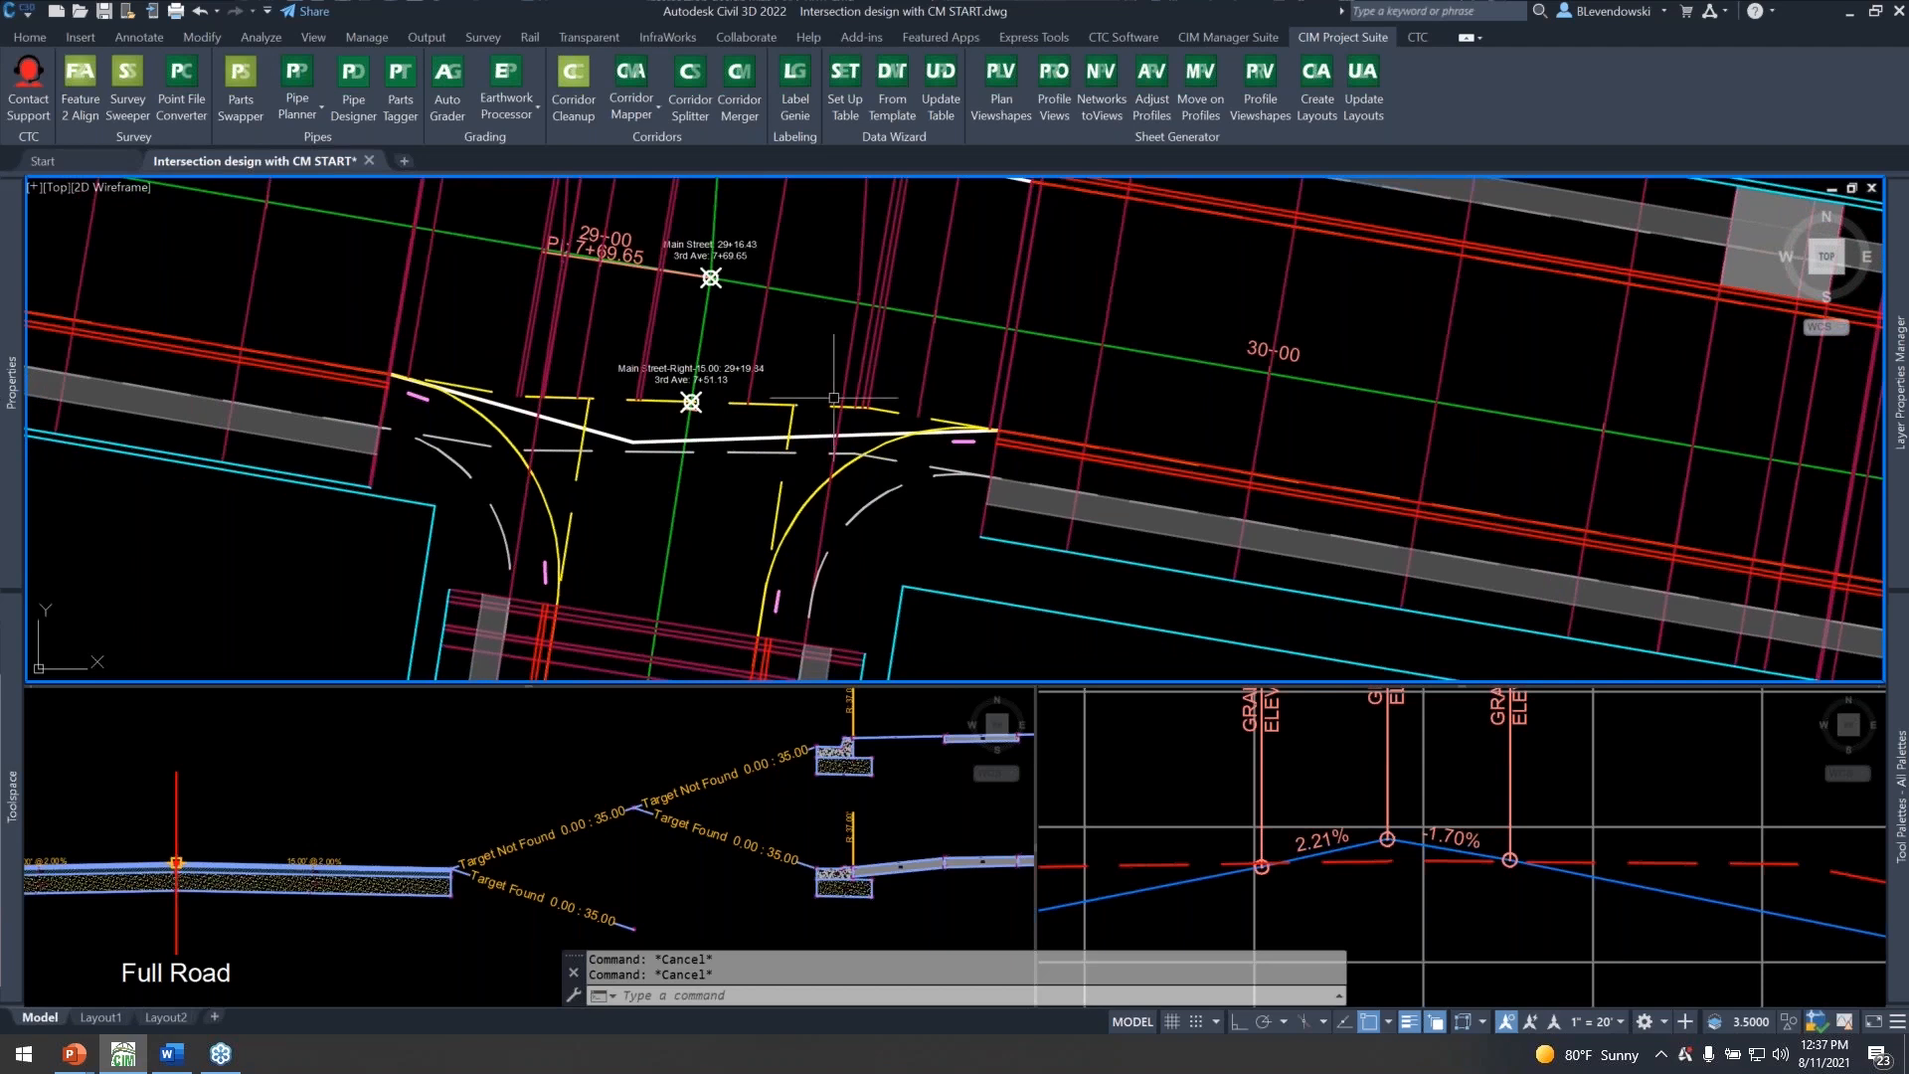
scroll(813, 357, down, 2)
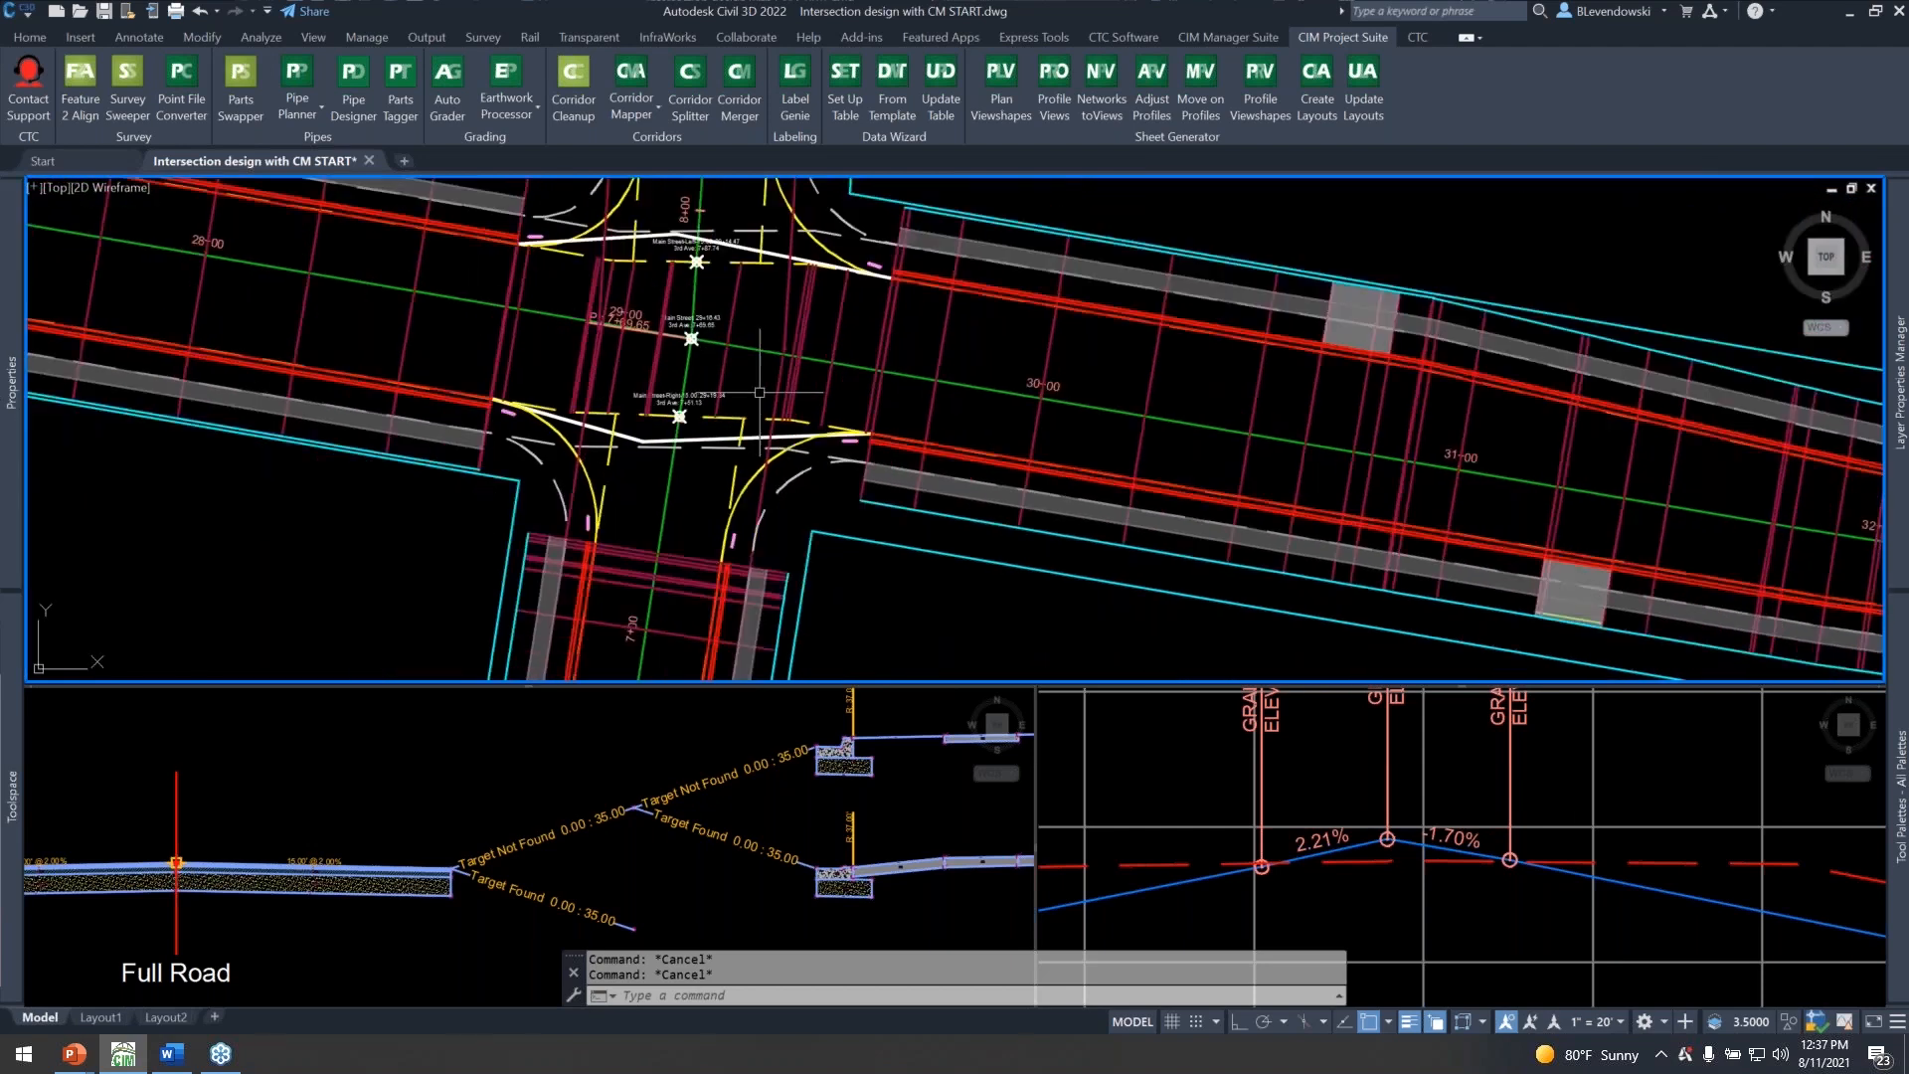
mouse_move(728, 395)
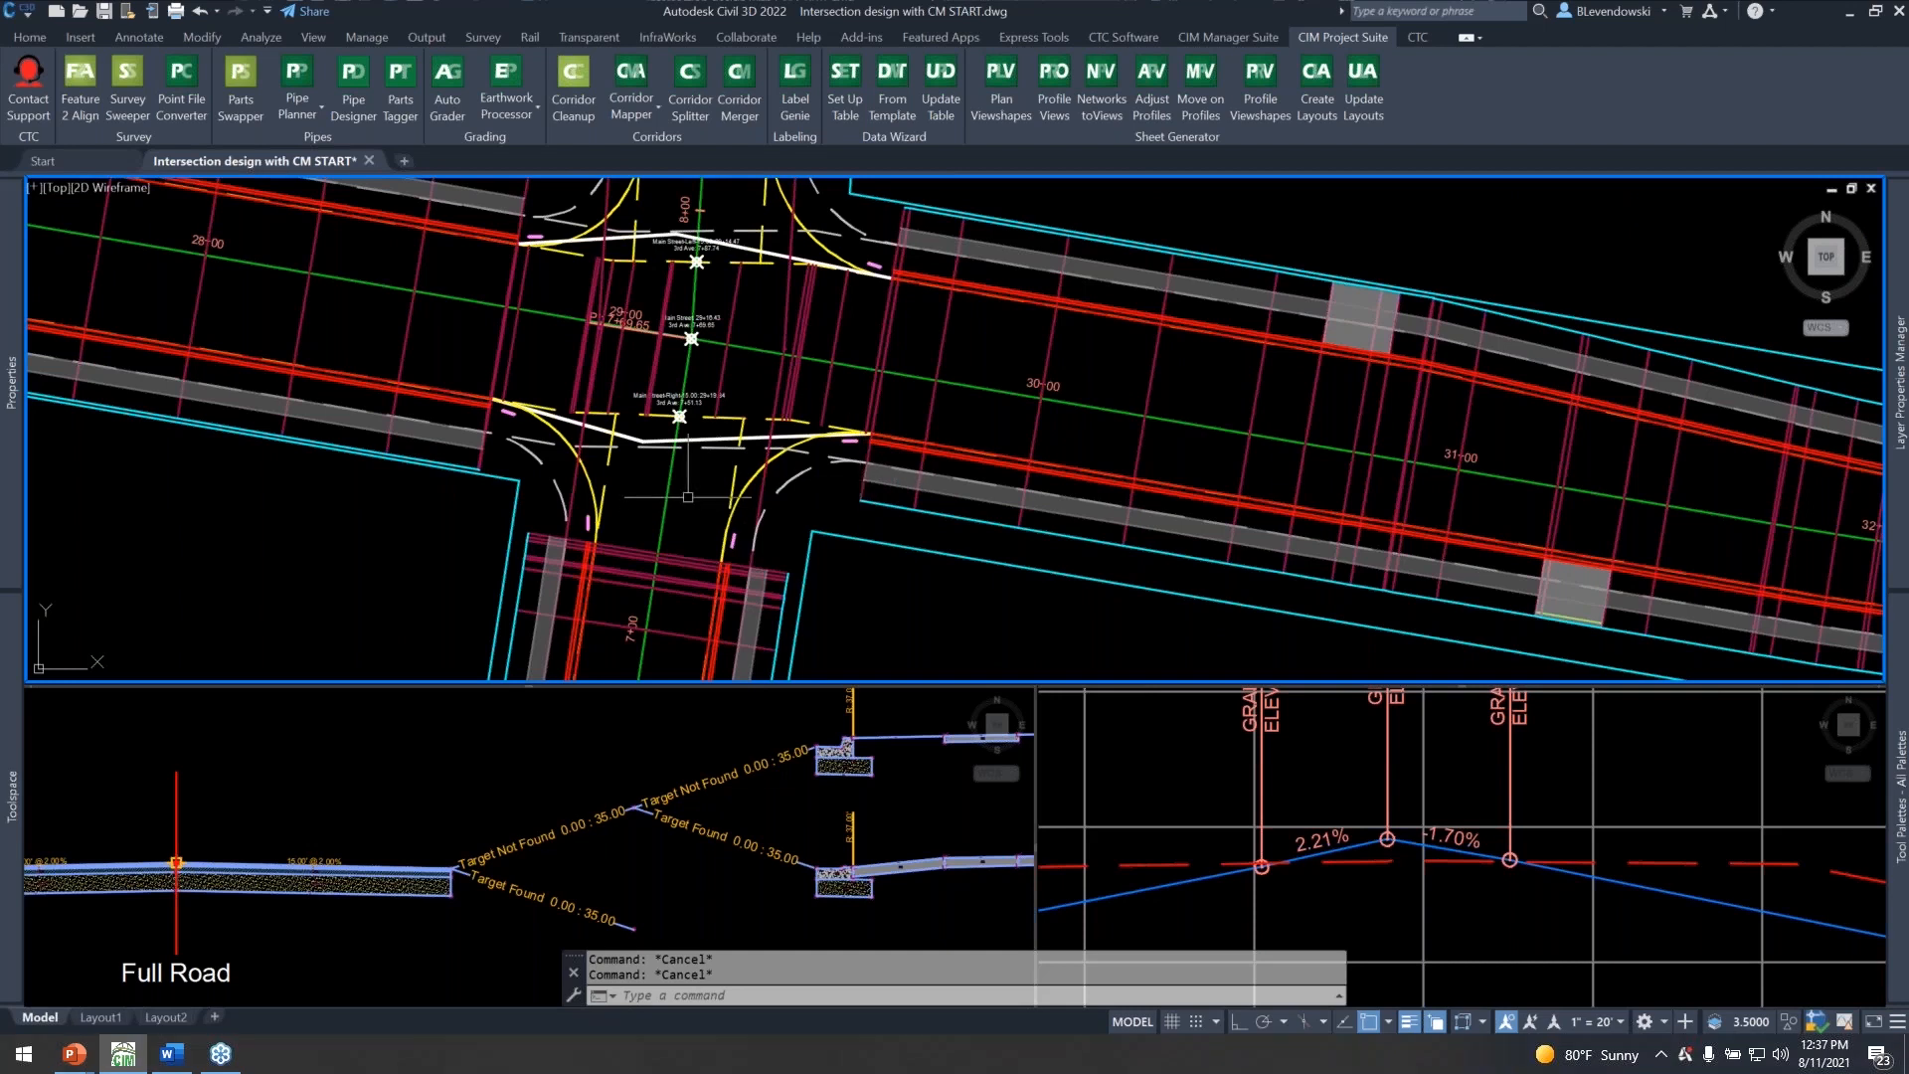
Add a baseline to the Main Street corridor using the 3rd SW Quad alignment and its Connected Alignment - (10) - (10) profile.
click(866, 407)
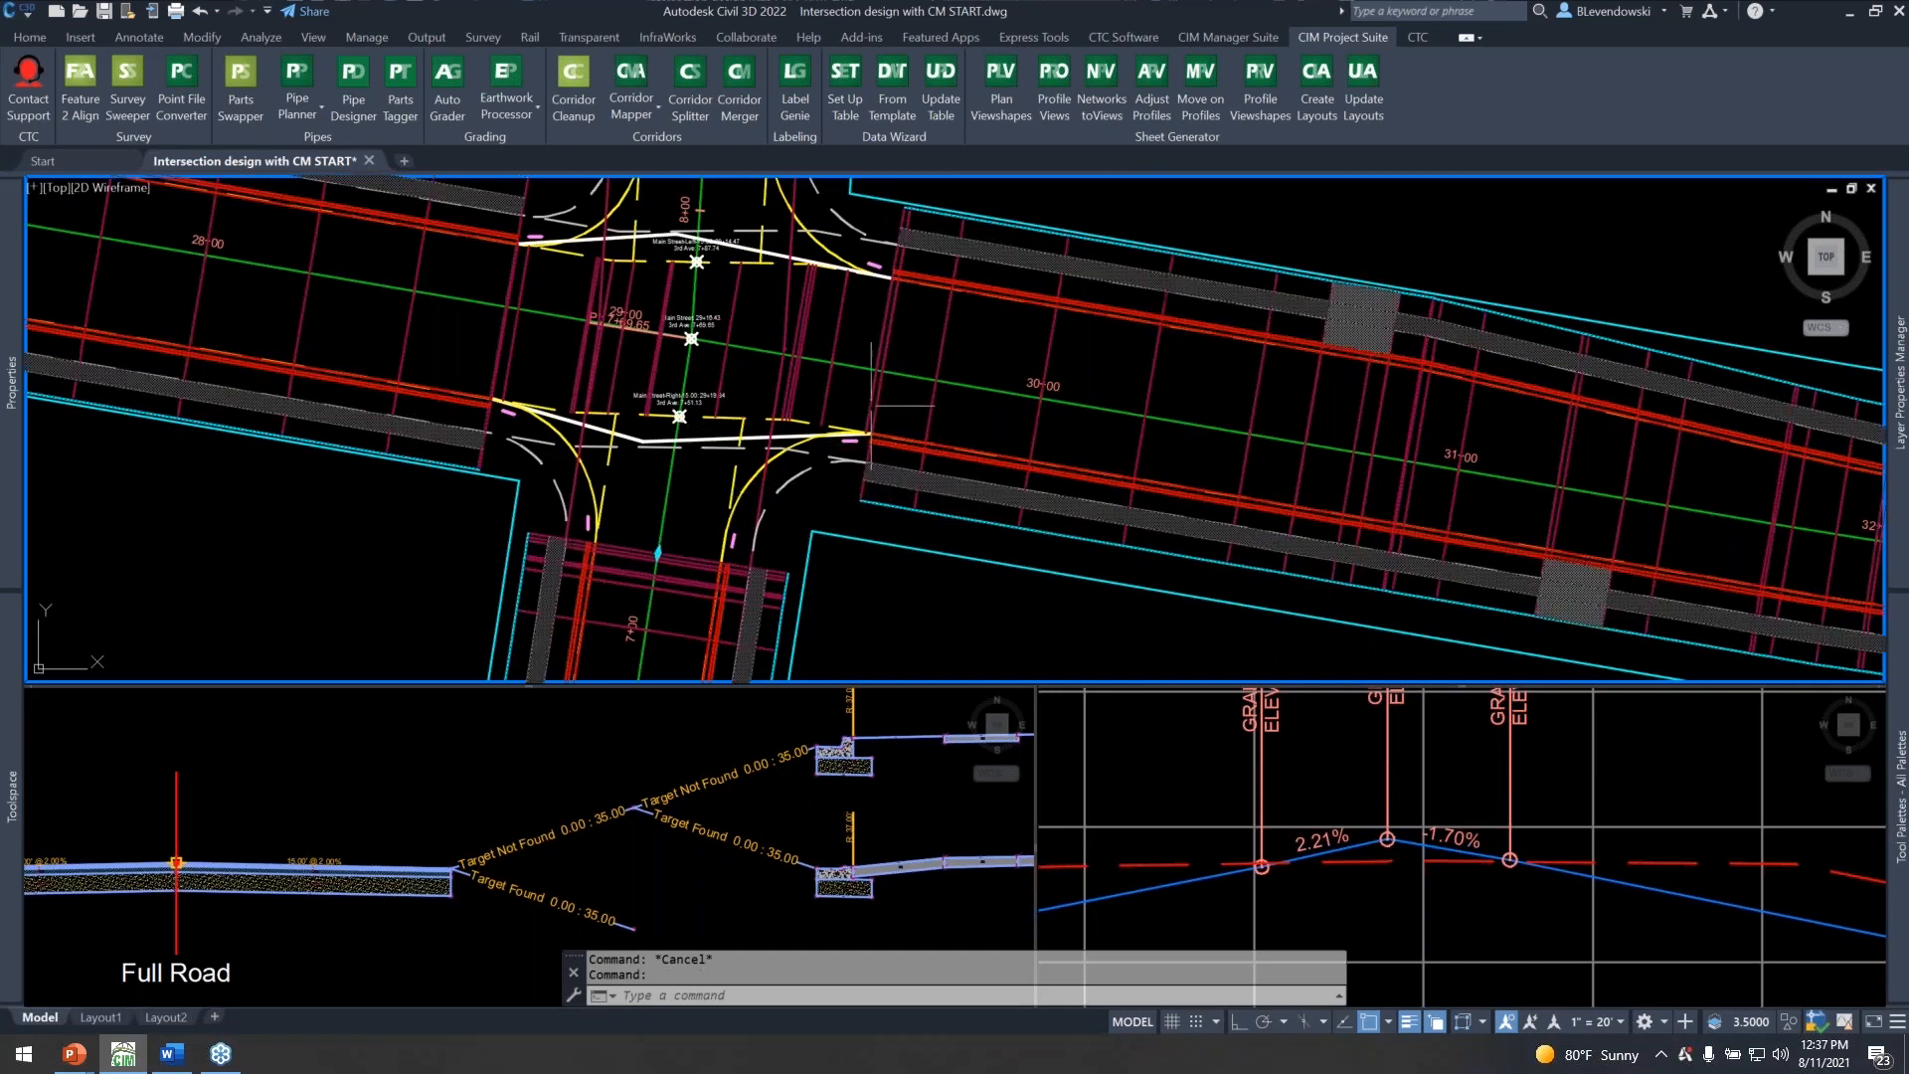
middle_drag(540, 457, 581, 549)
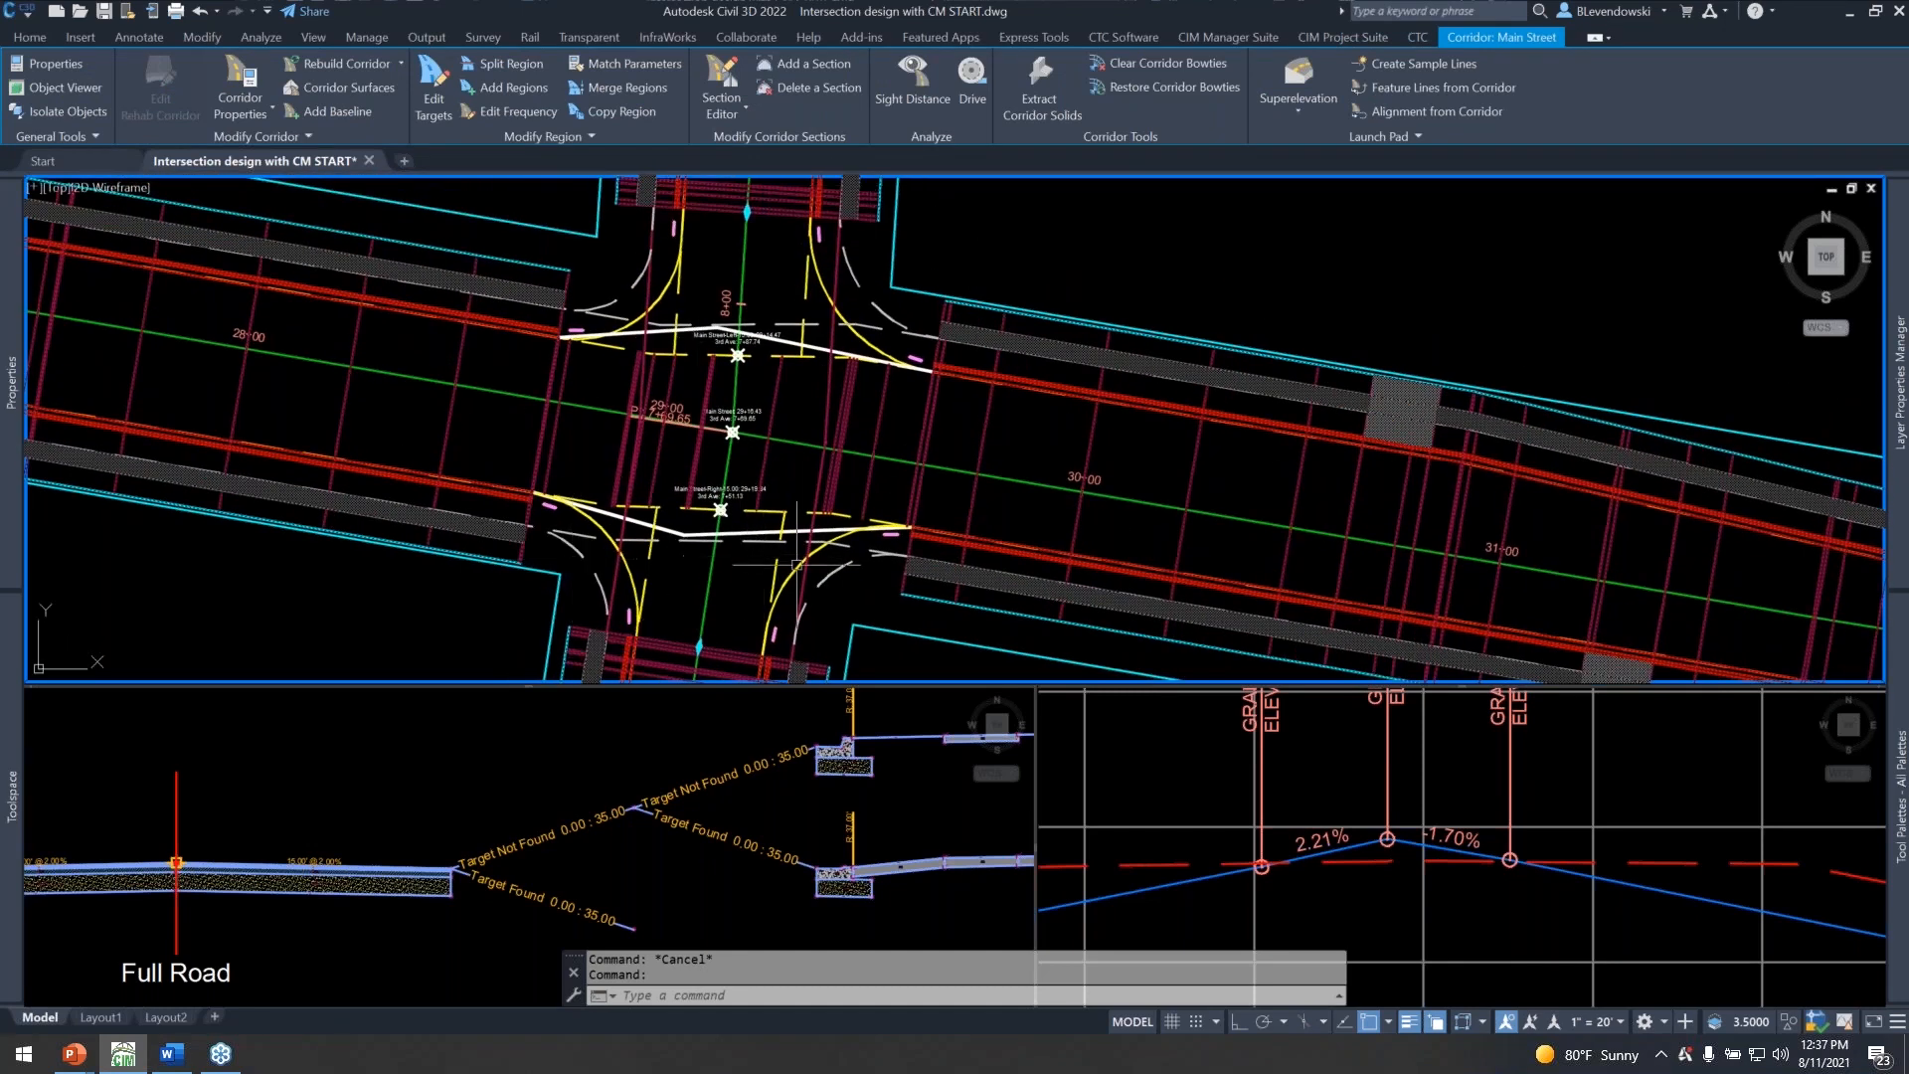
click(355, 113)
click(930, 546)
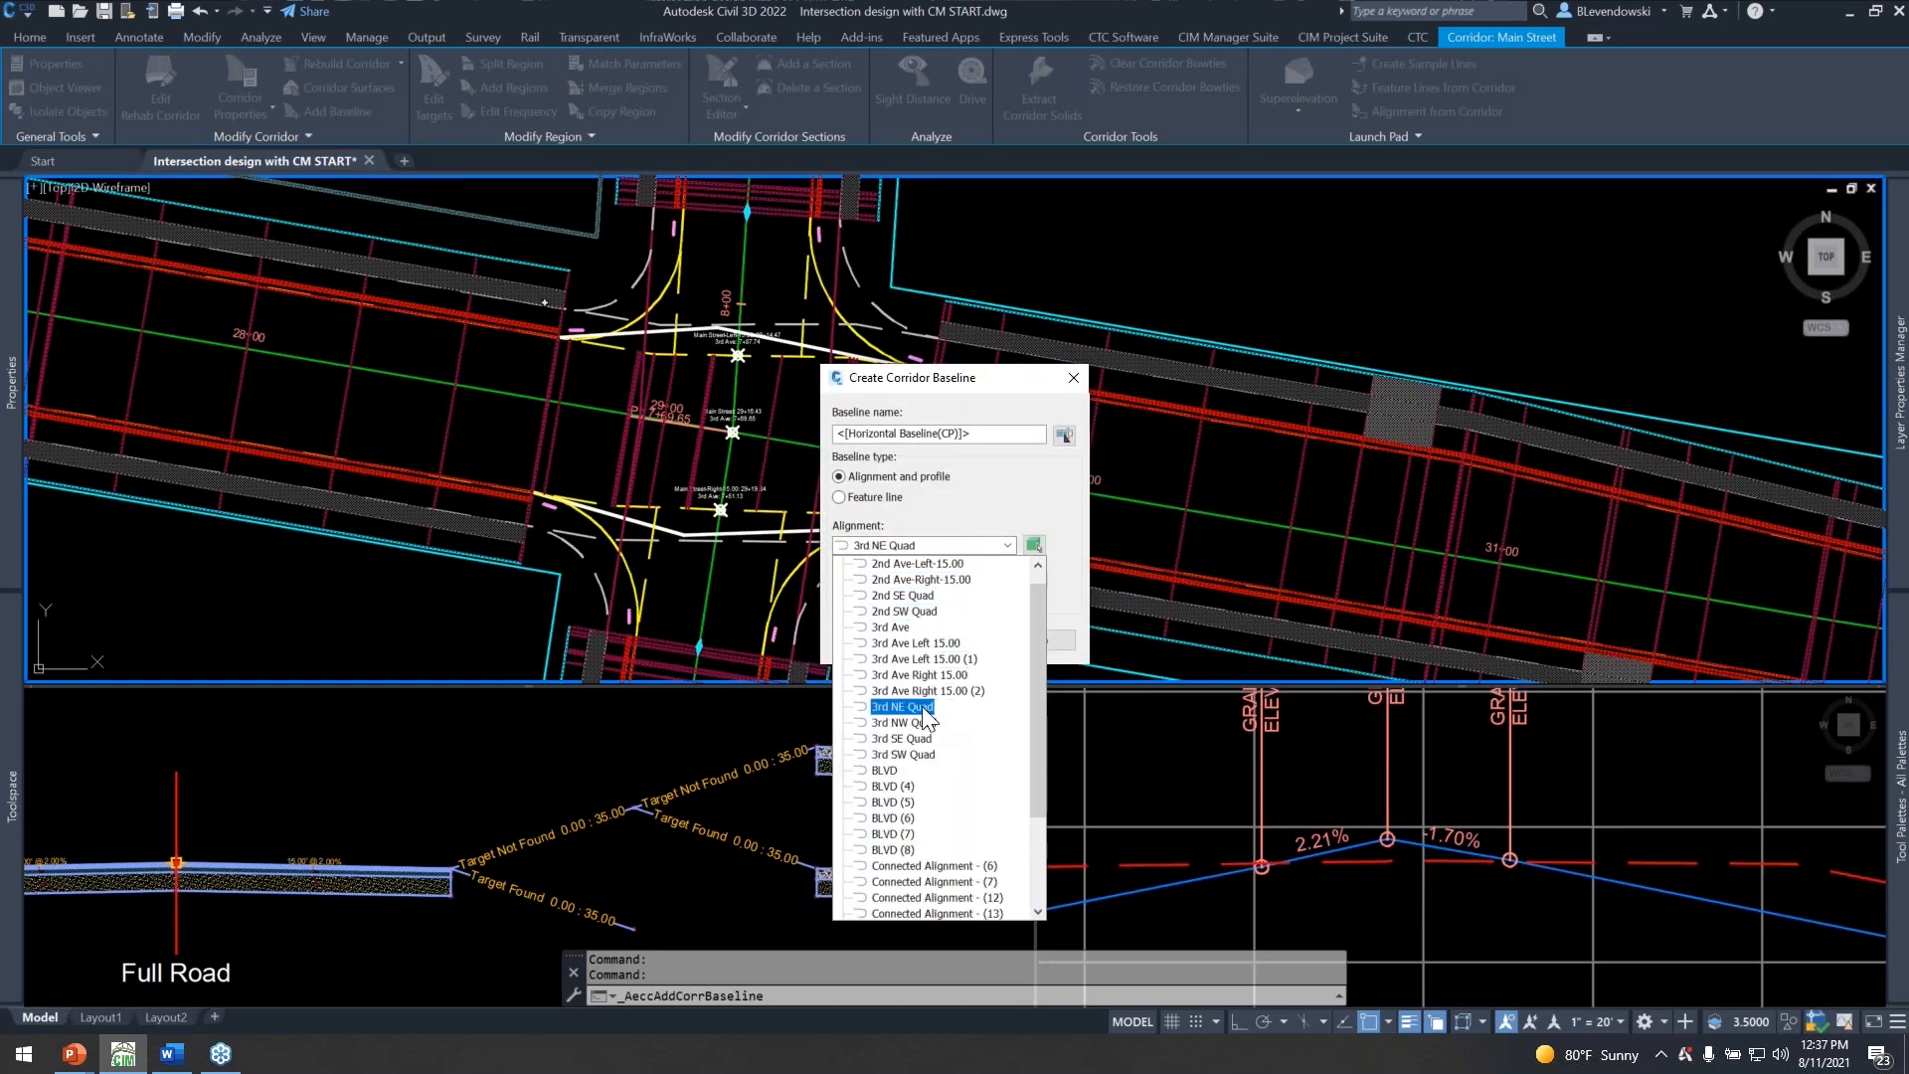
click(907, 754)
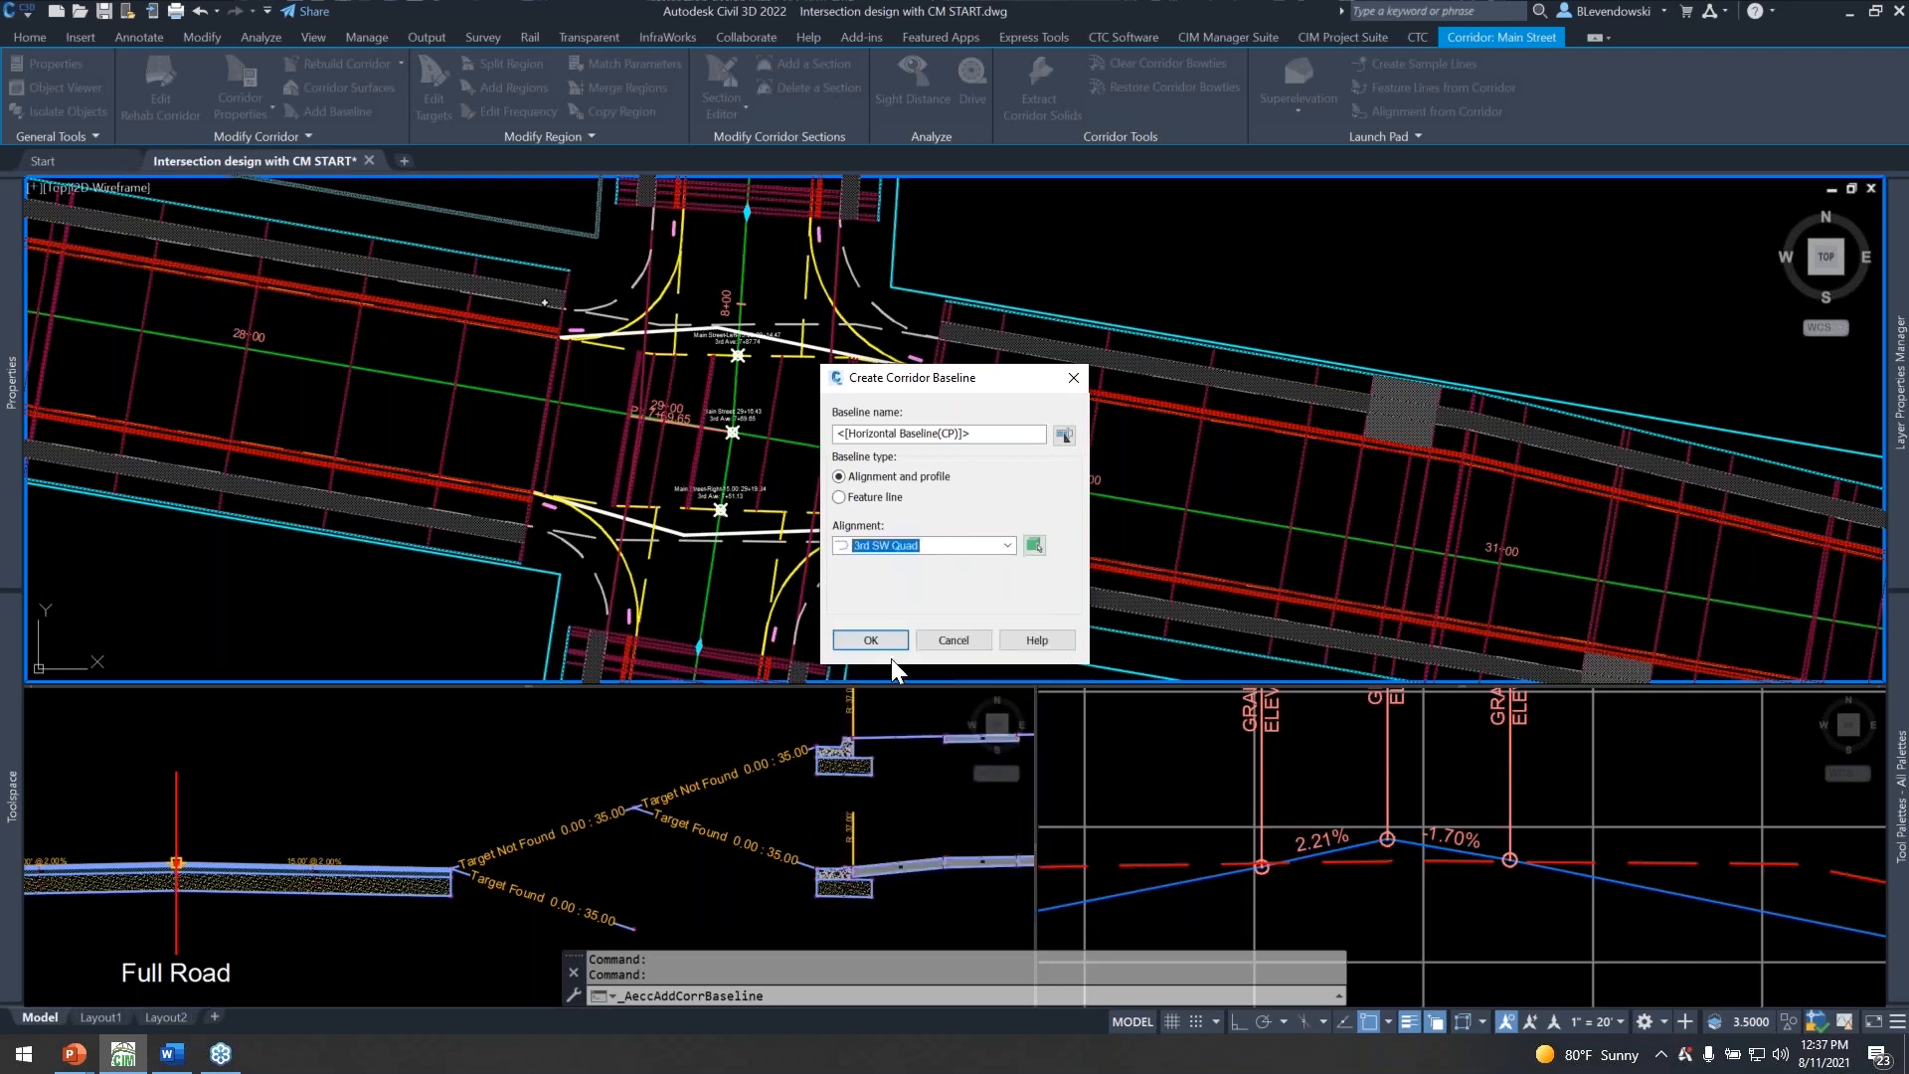
click(873, 640)
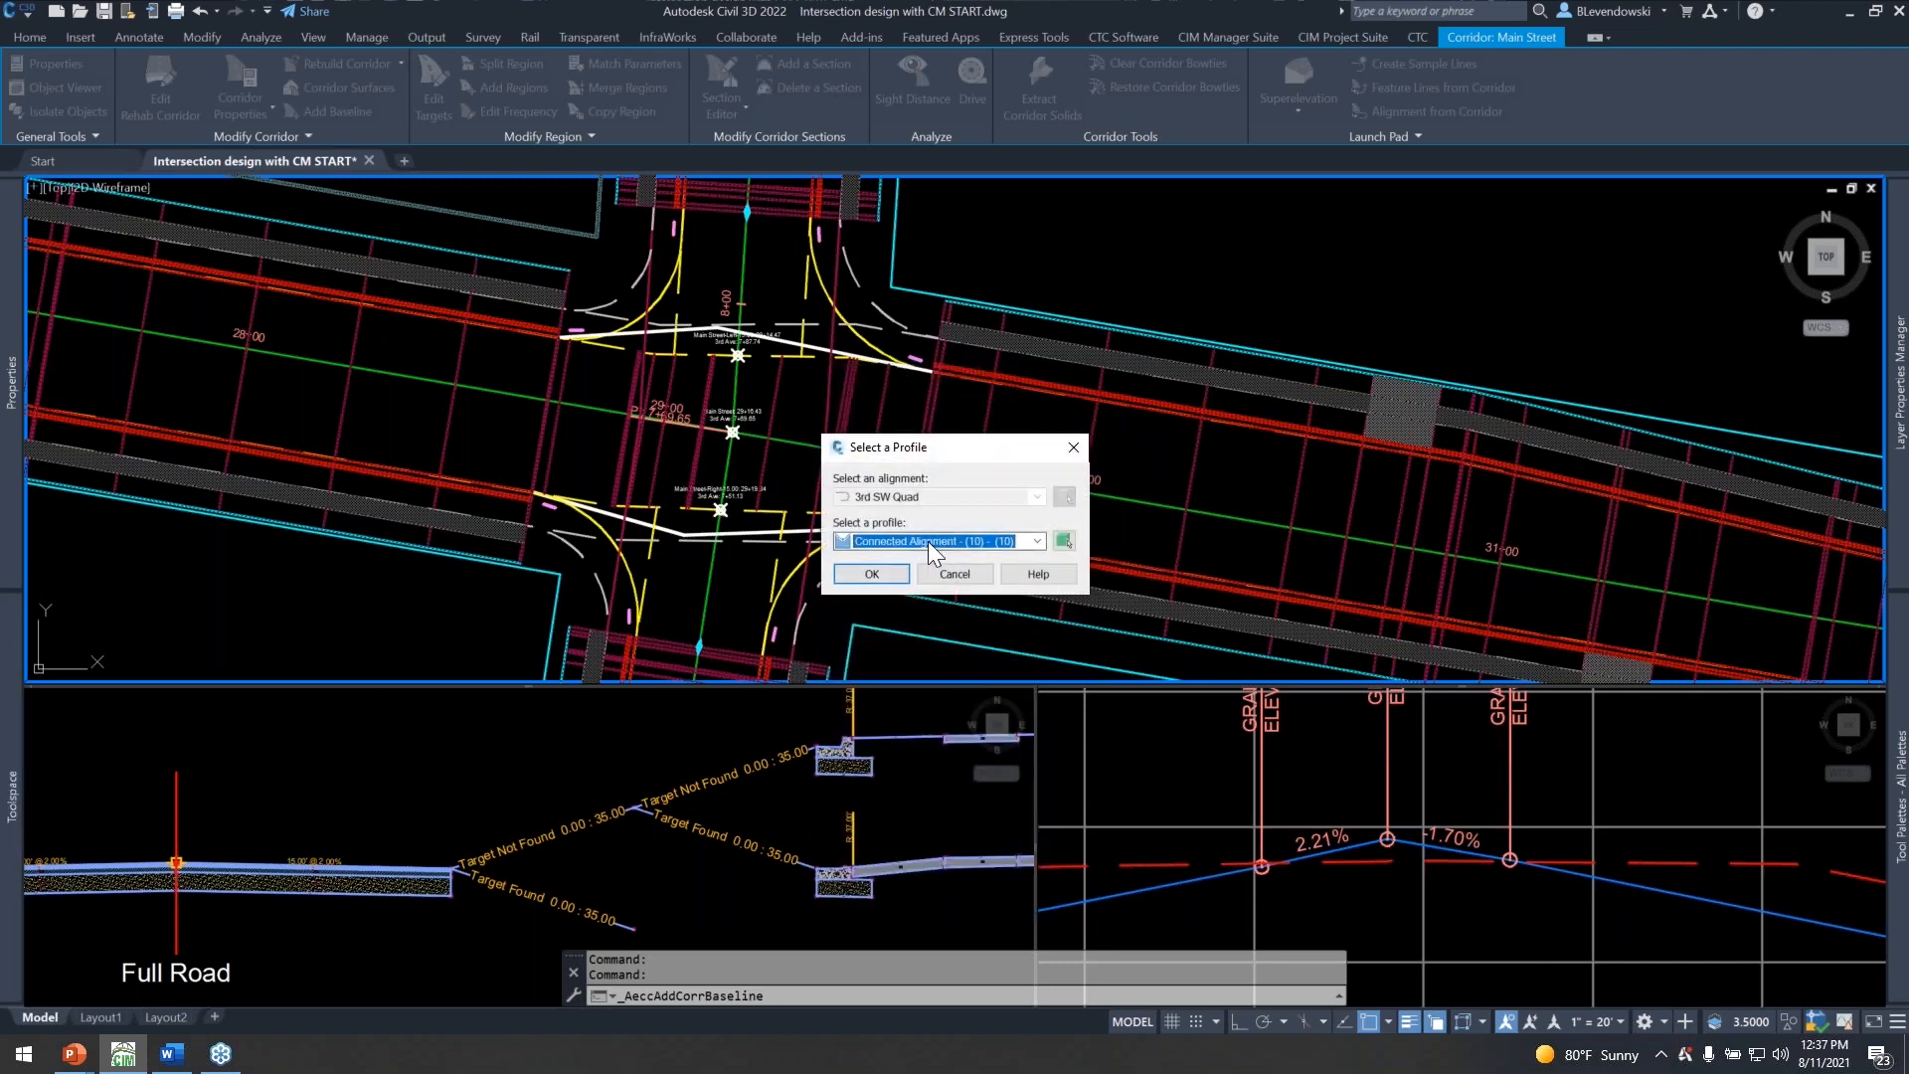
click(871, 574)
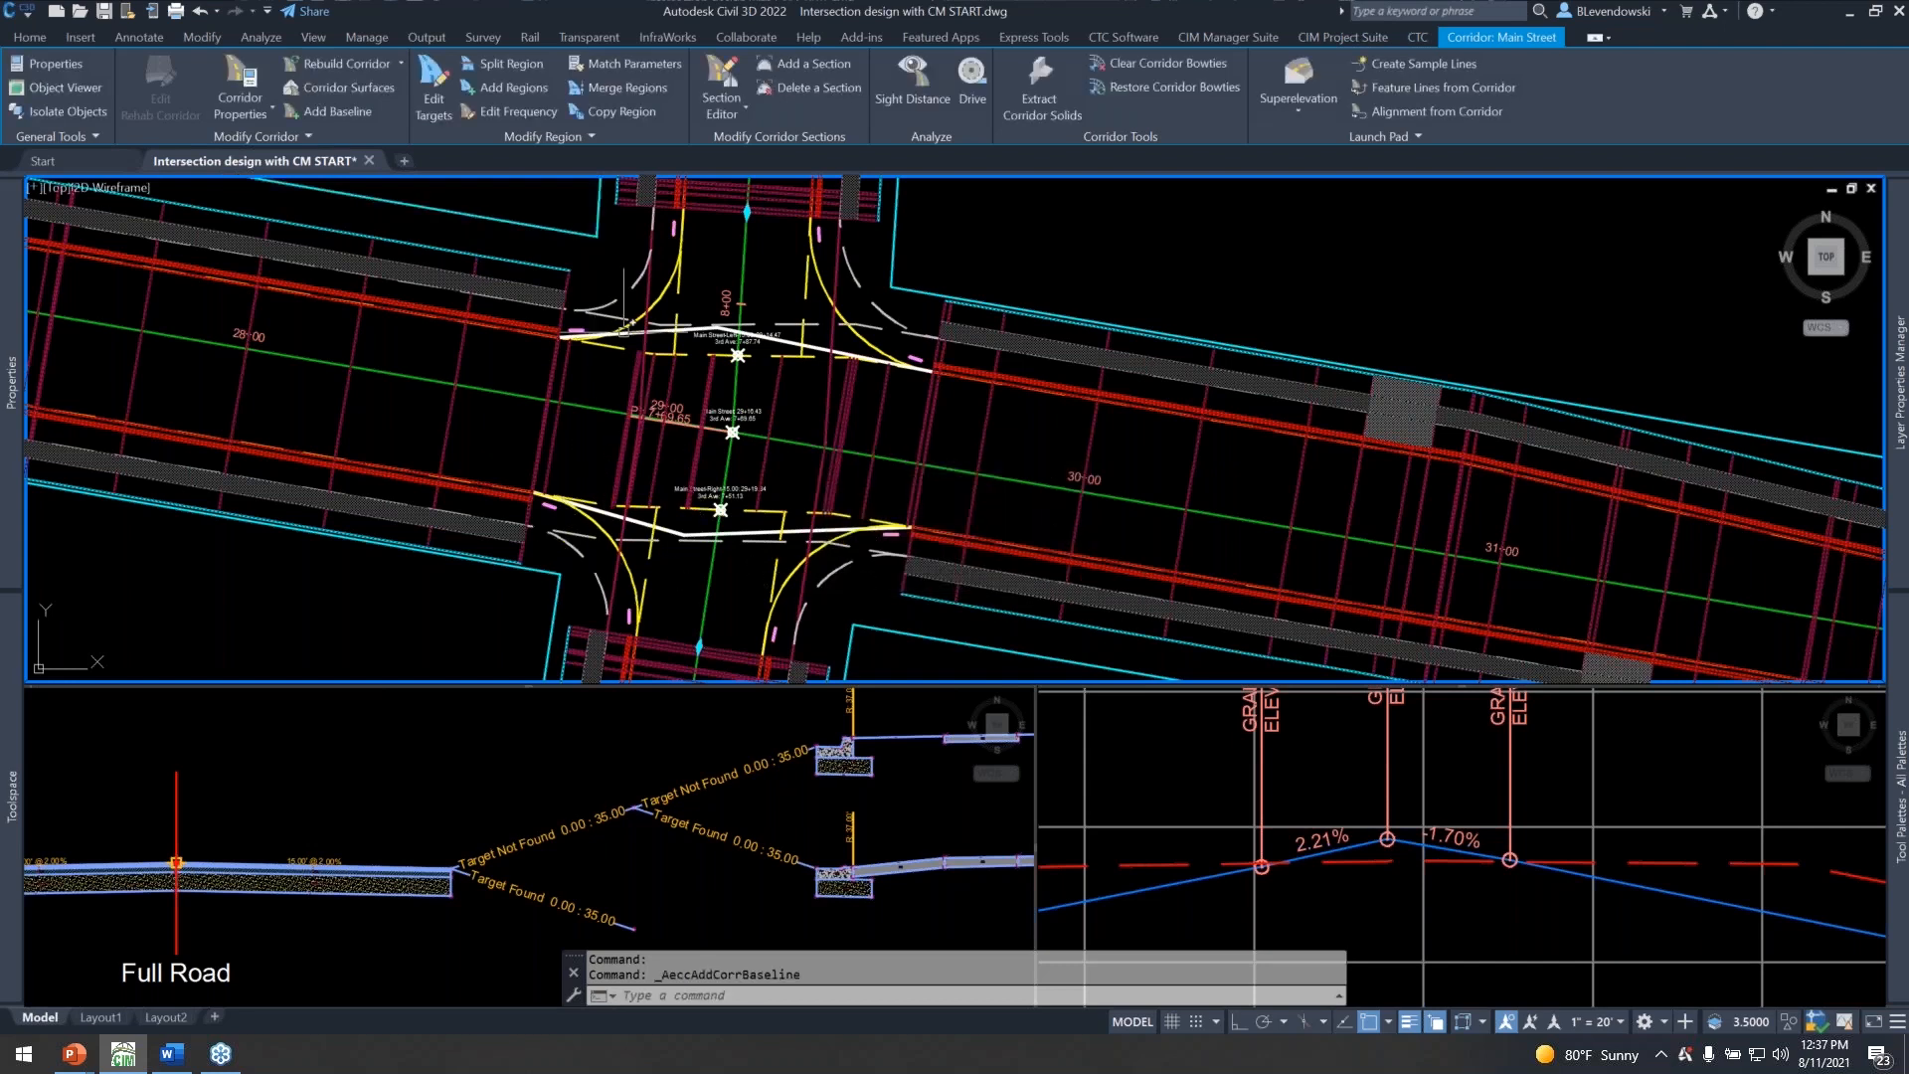
Add a Curb Returns region on the 3rd SW Quad baseline from station 0+05.00 to 0+51.67, leaving all targets unassigned.
click(509, 89)
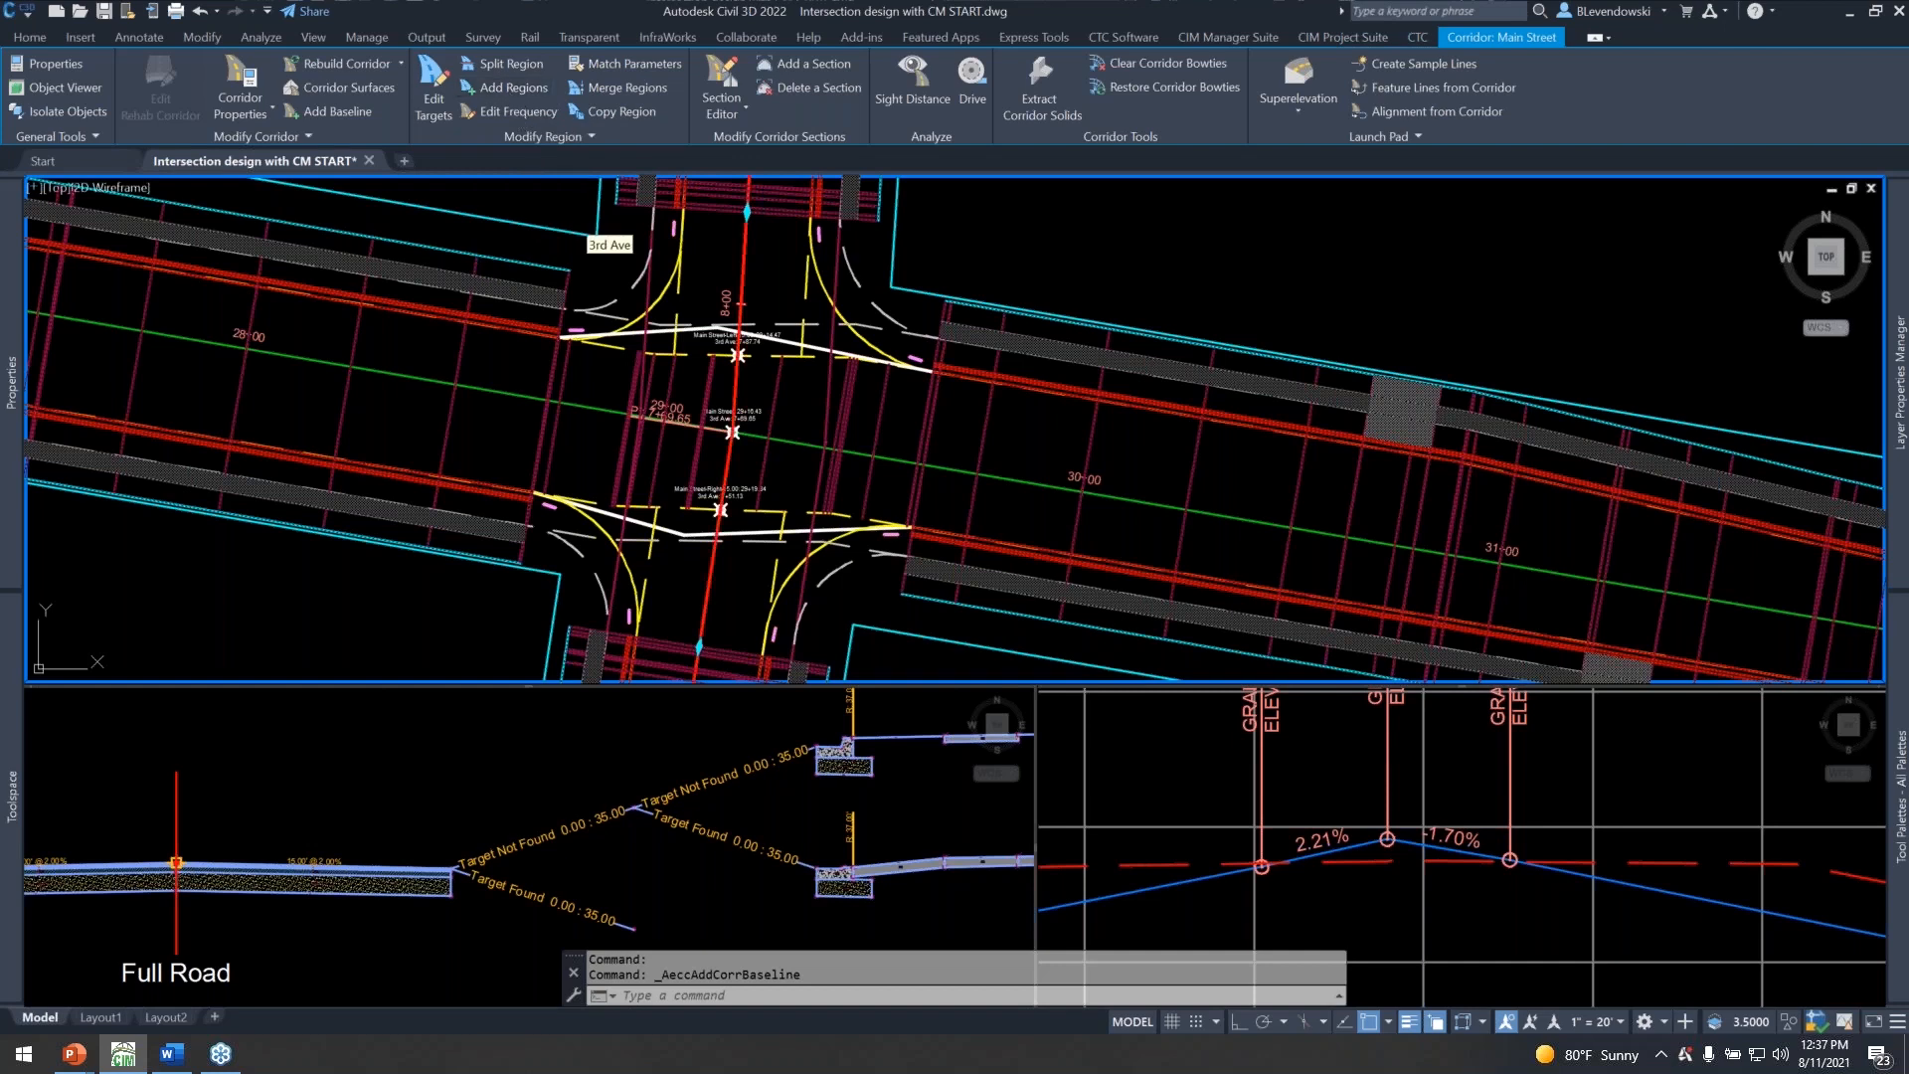
scroll(624, 558, up, 4)
click(567, 467)
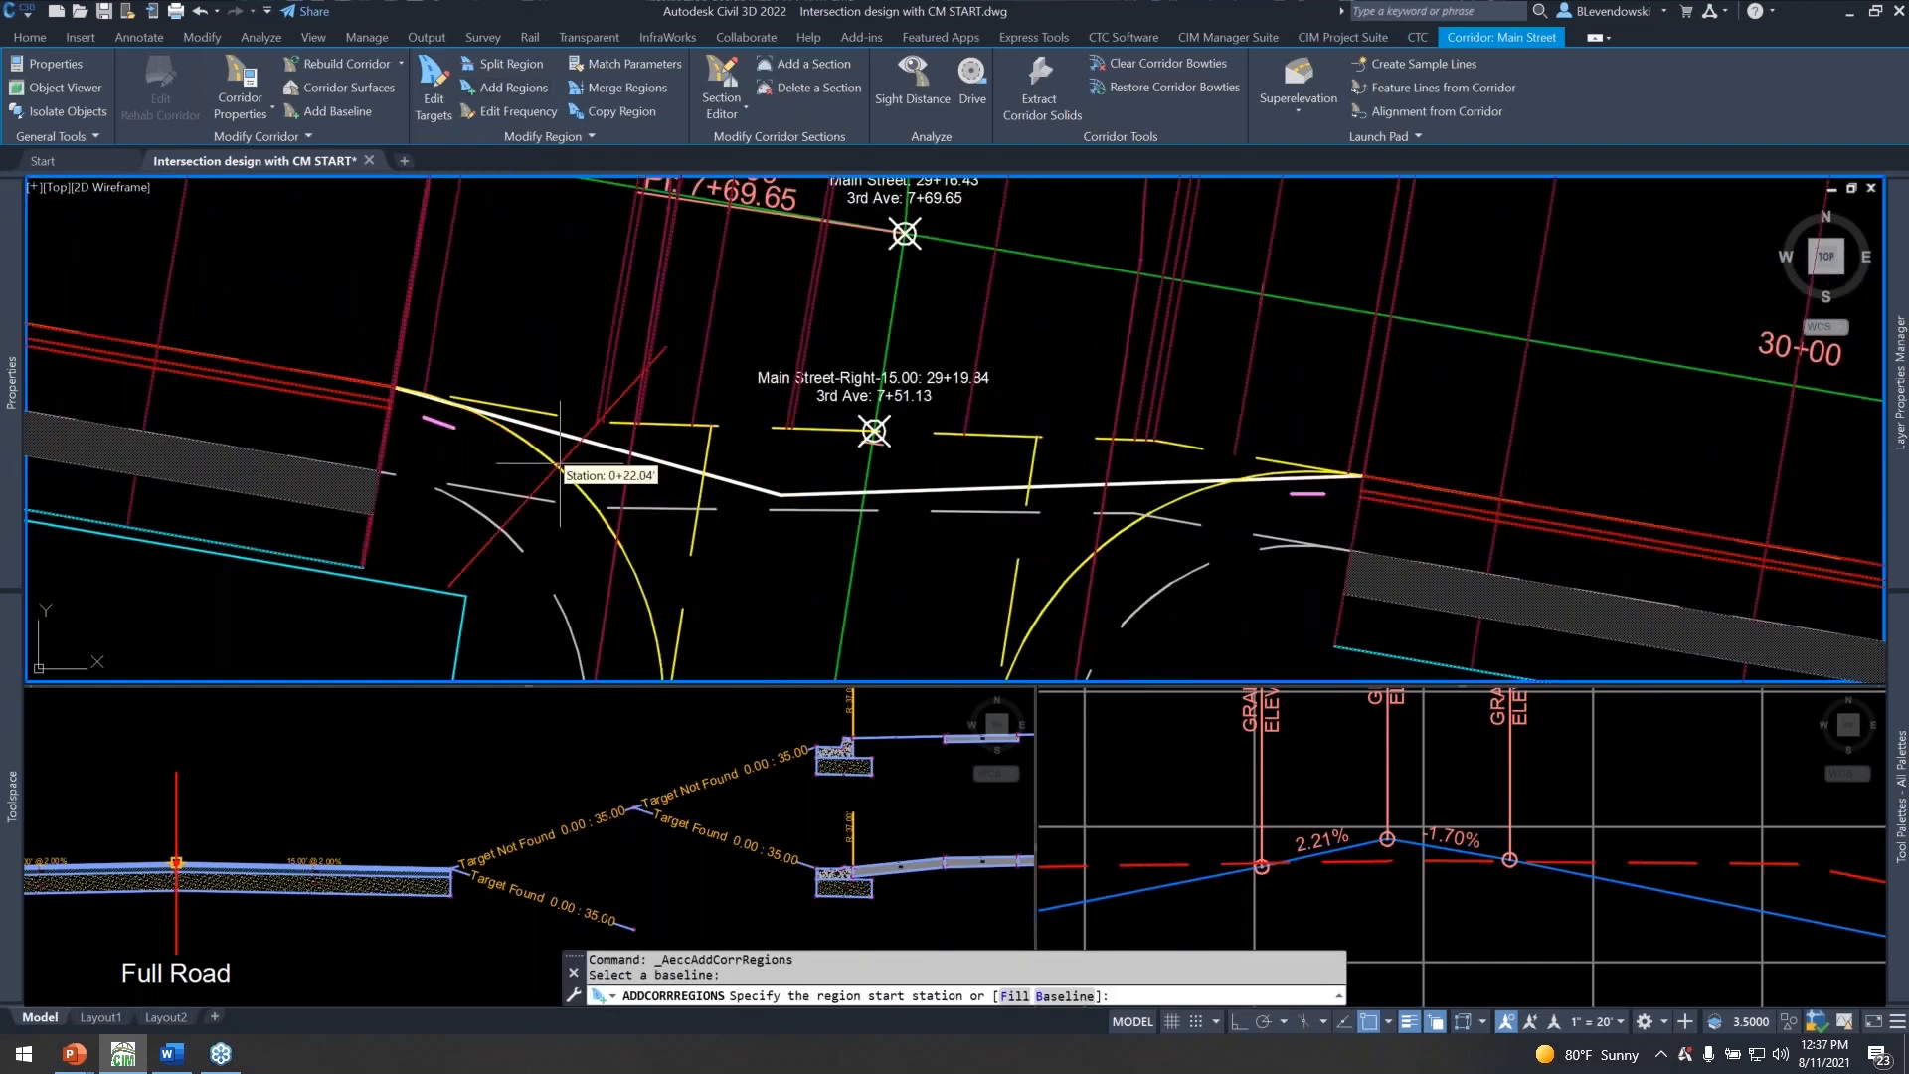
click(523, 441)
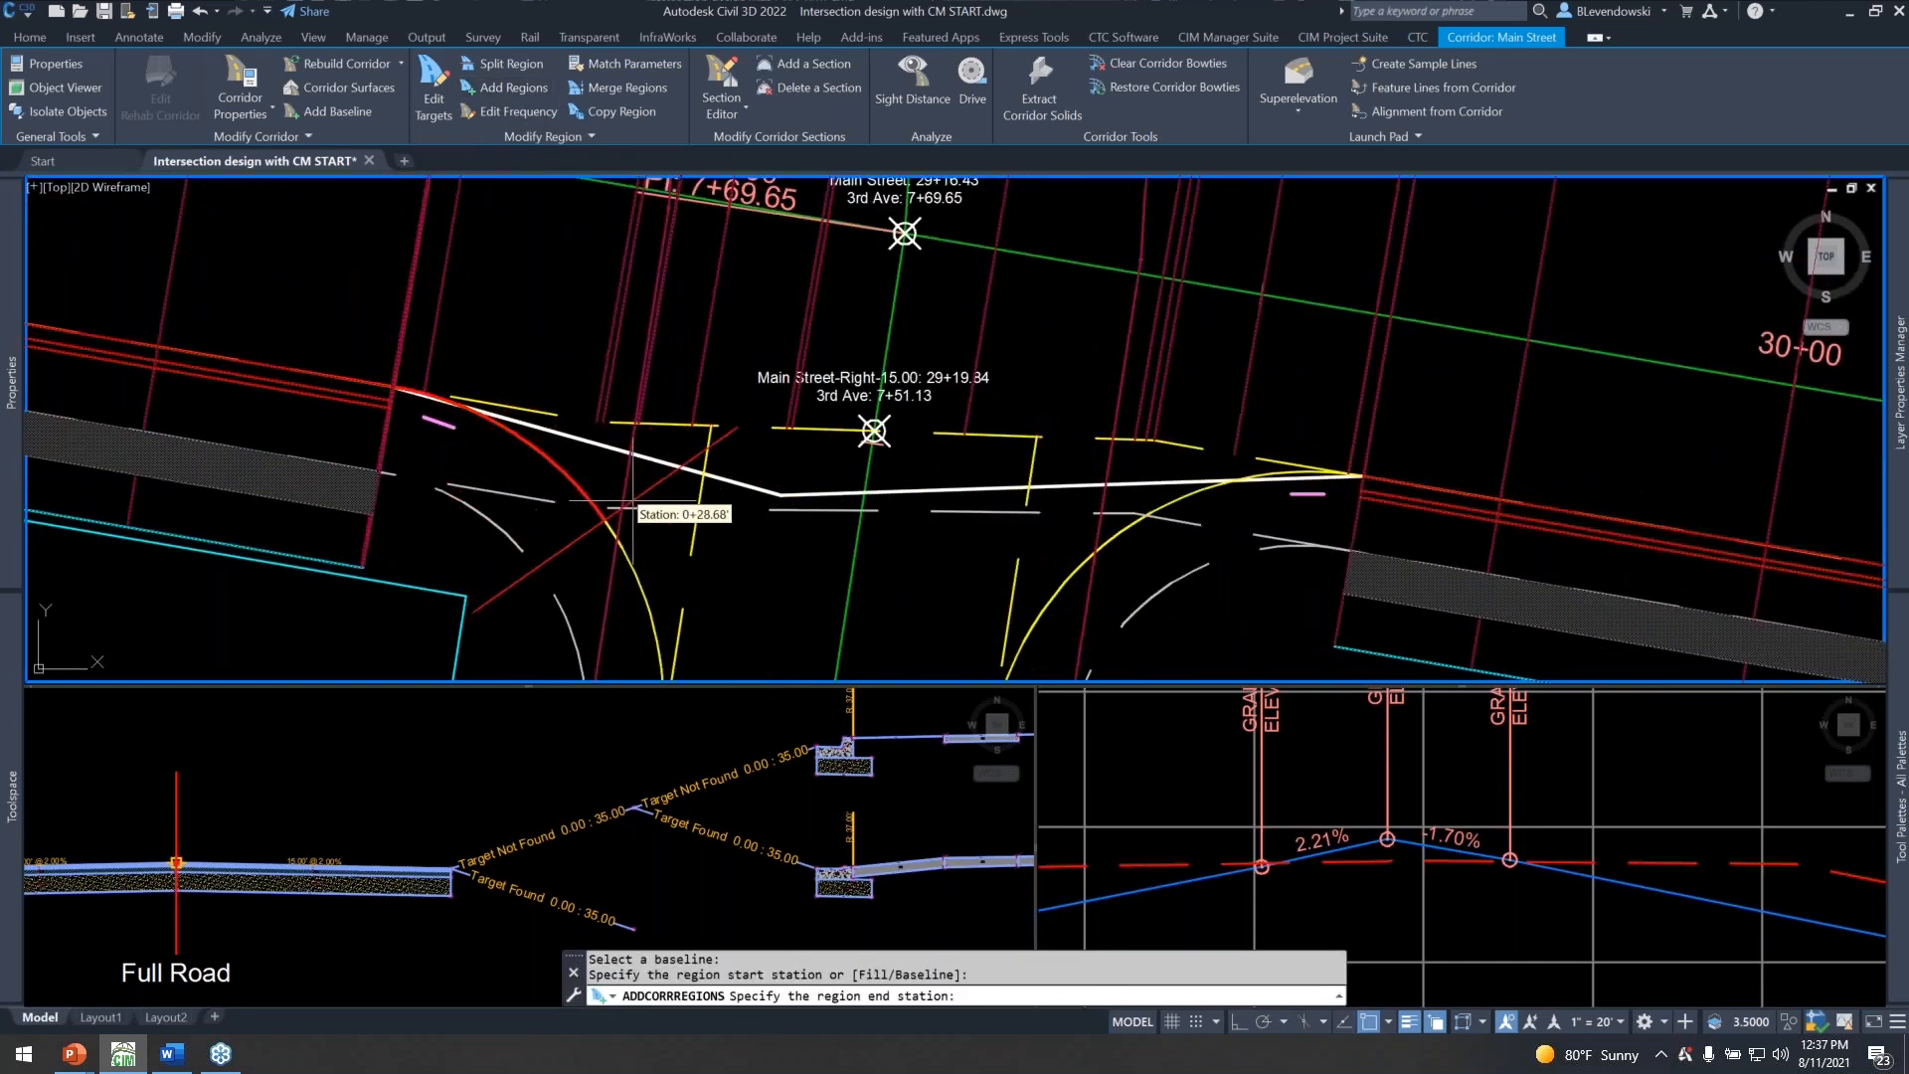
middle_drag(795, 587, 881, 275)
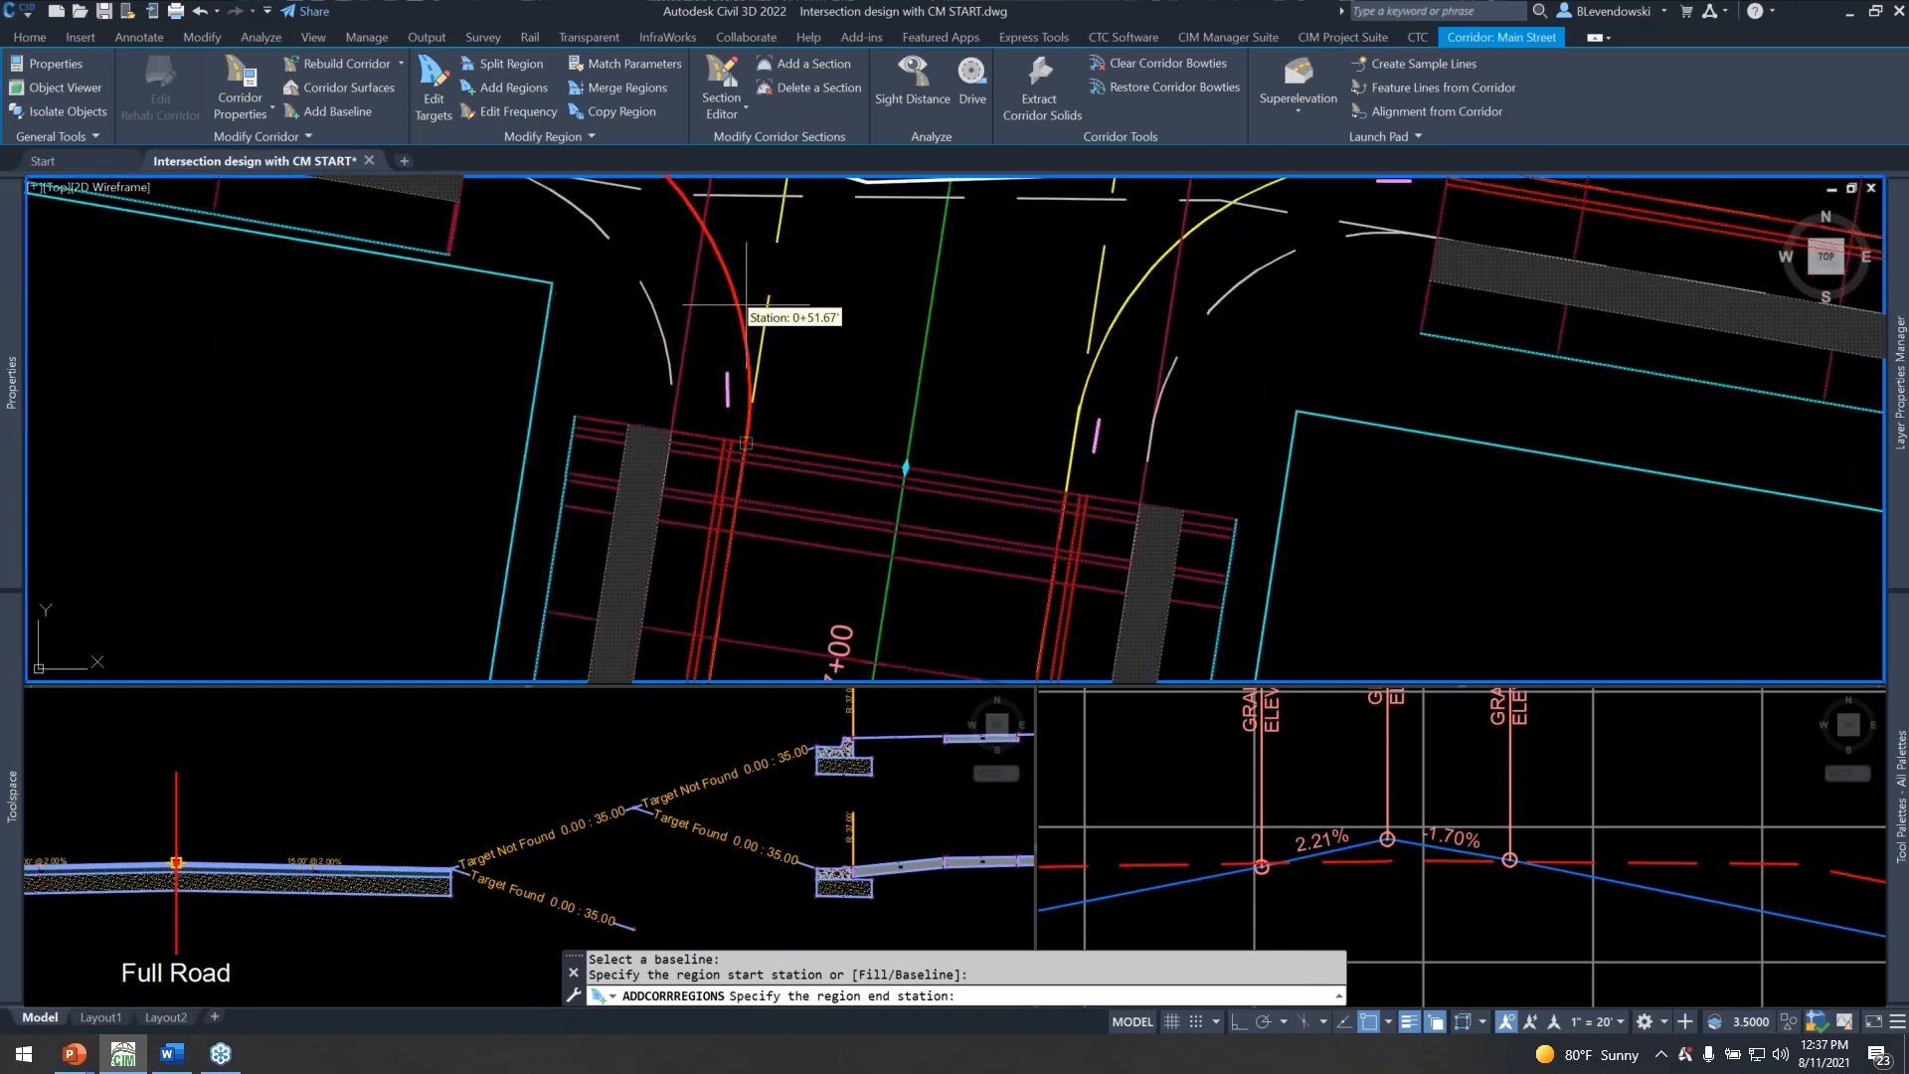
click(742, 310)
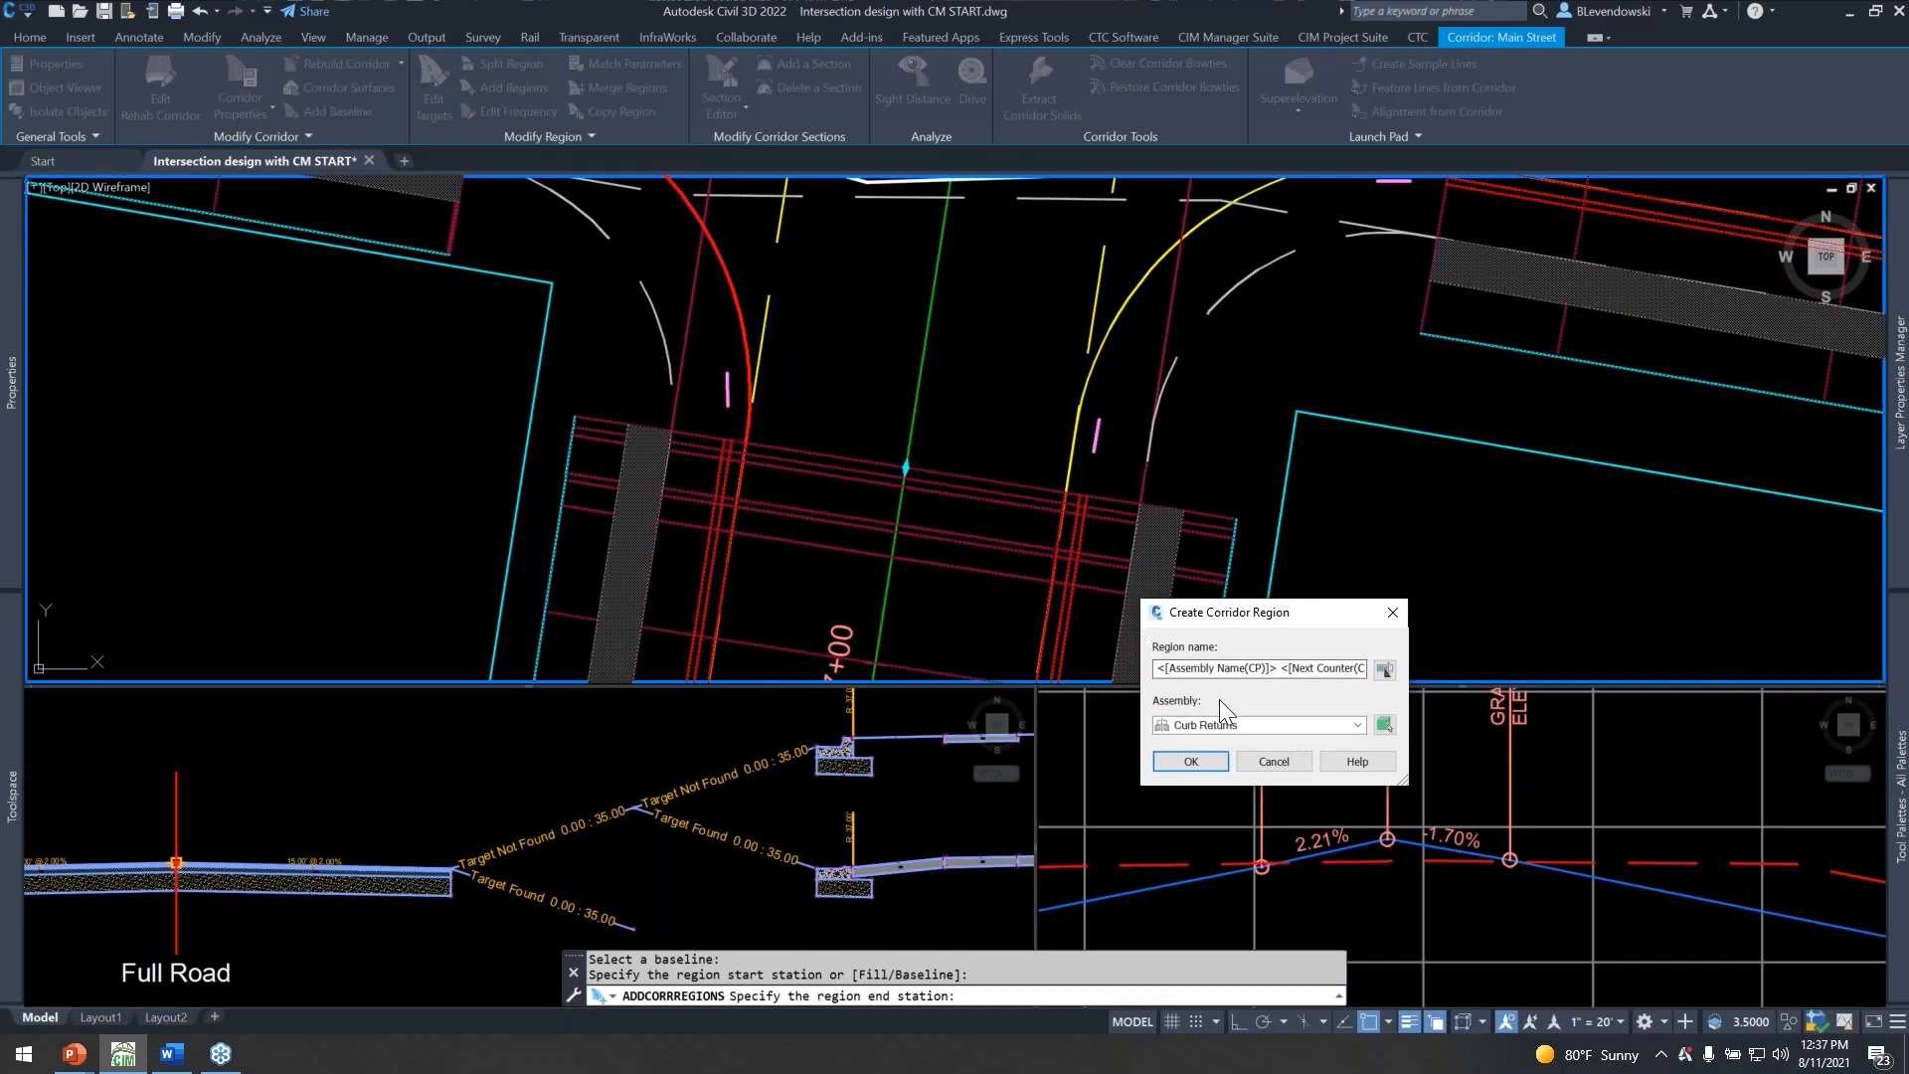
click(1193, 762)
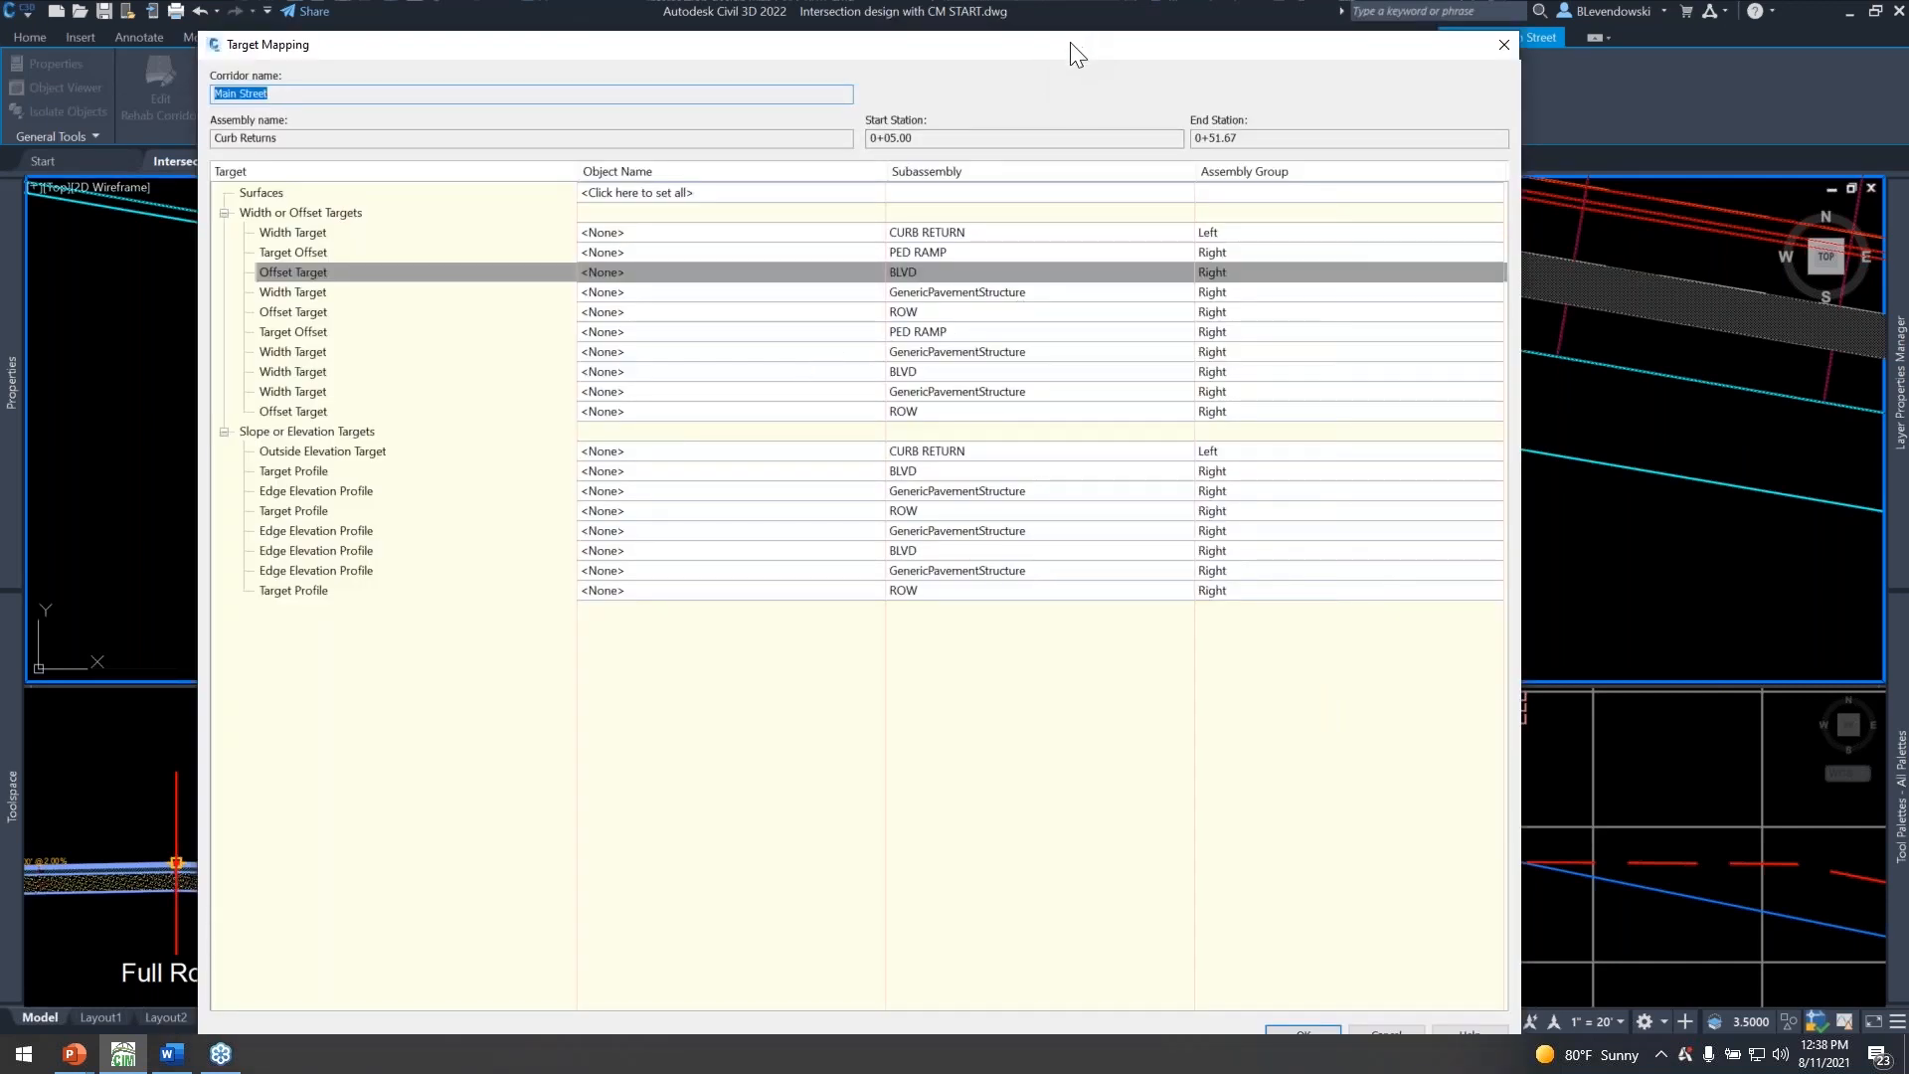
drag(1077, 55, 1056, 36)
click(1286, 1018)
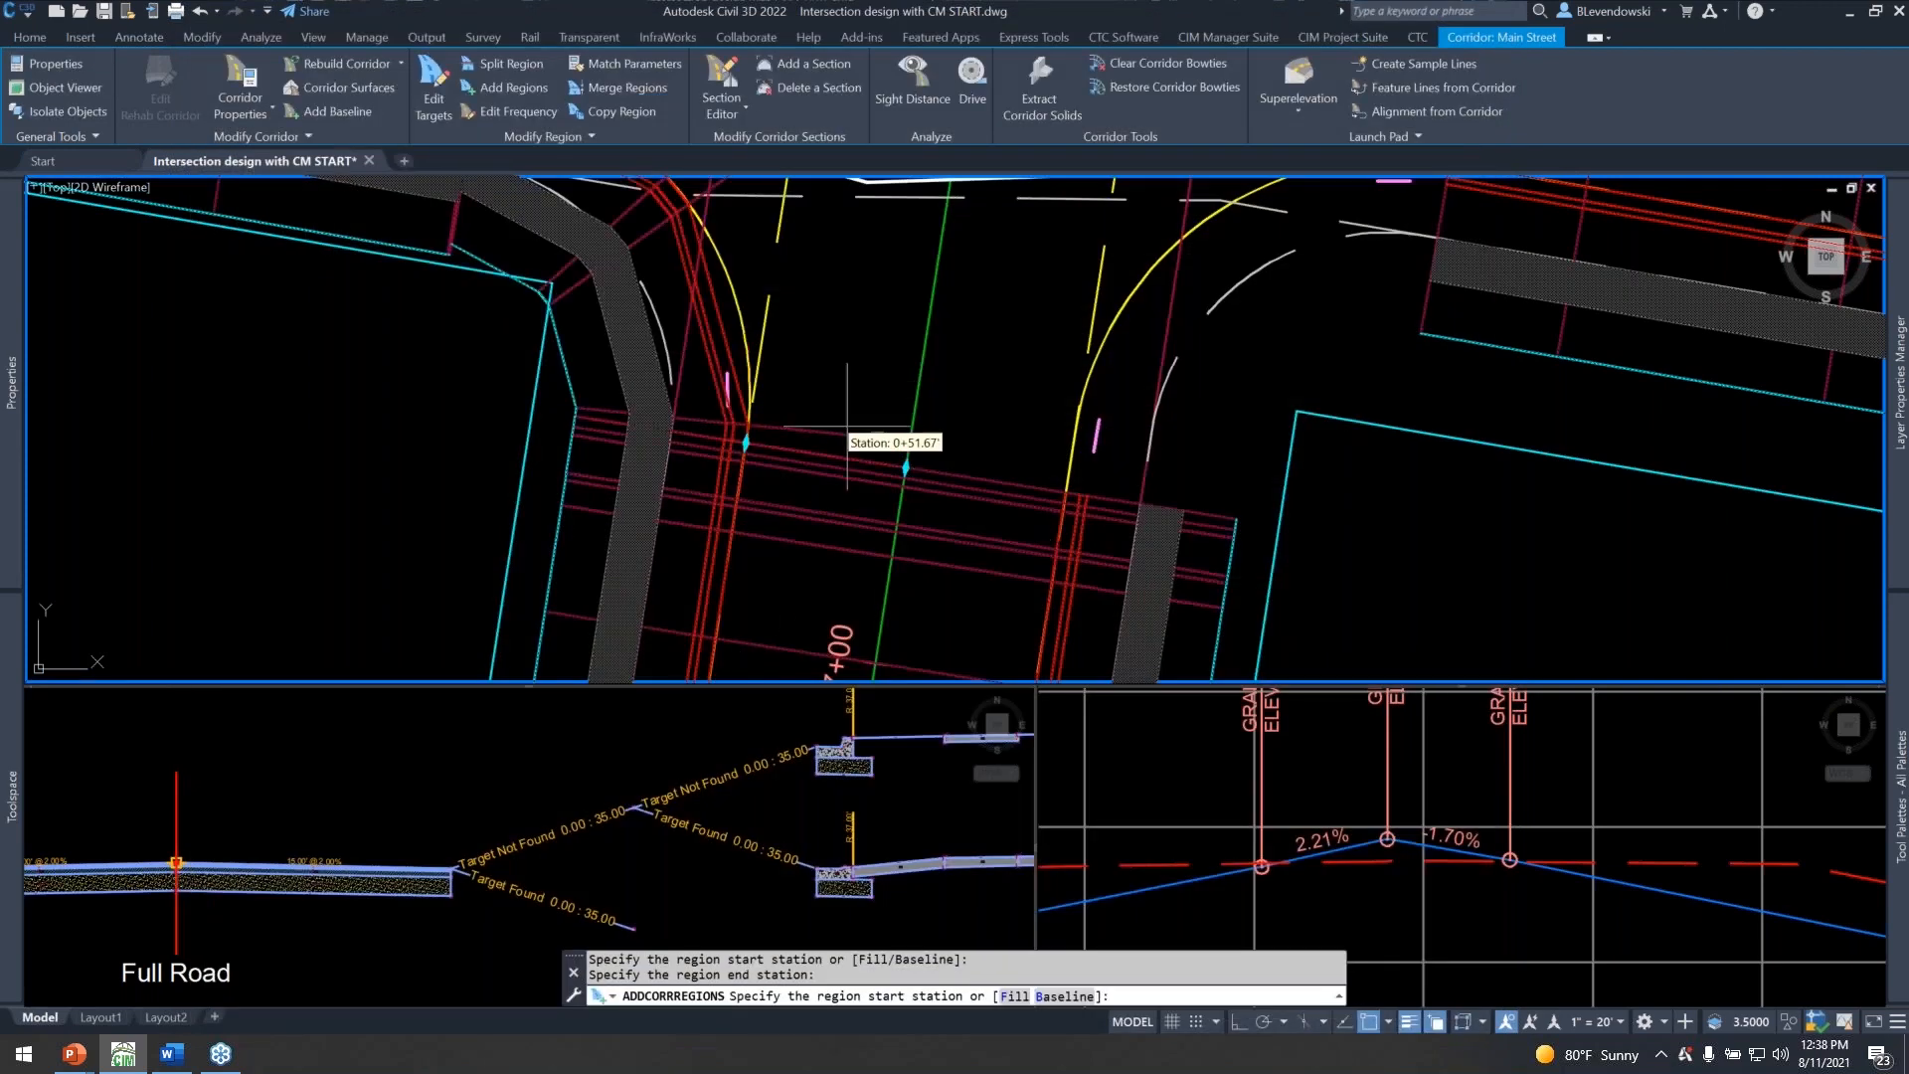
Add a baseline to the Main Street corridor using the 3rd SE Quad alignment and its profile.
scroll(839, 532, down, 4)
middle_drag(858, 456, 732, 476)
scroll(744, 438, up, 2)
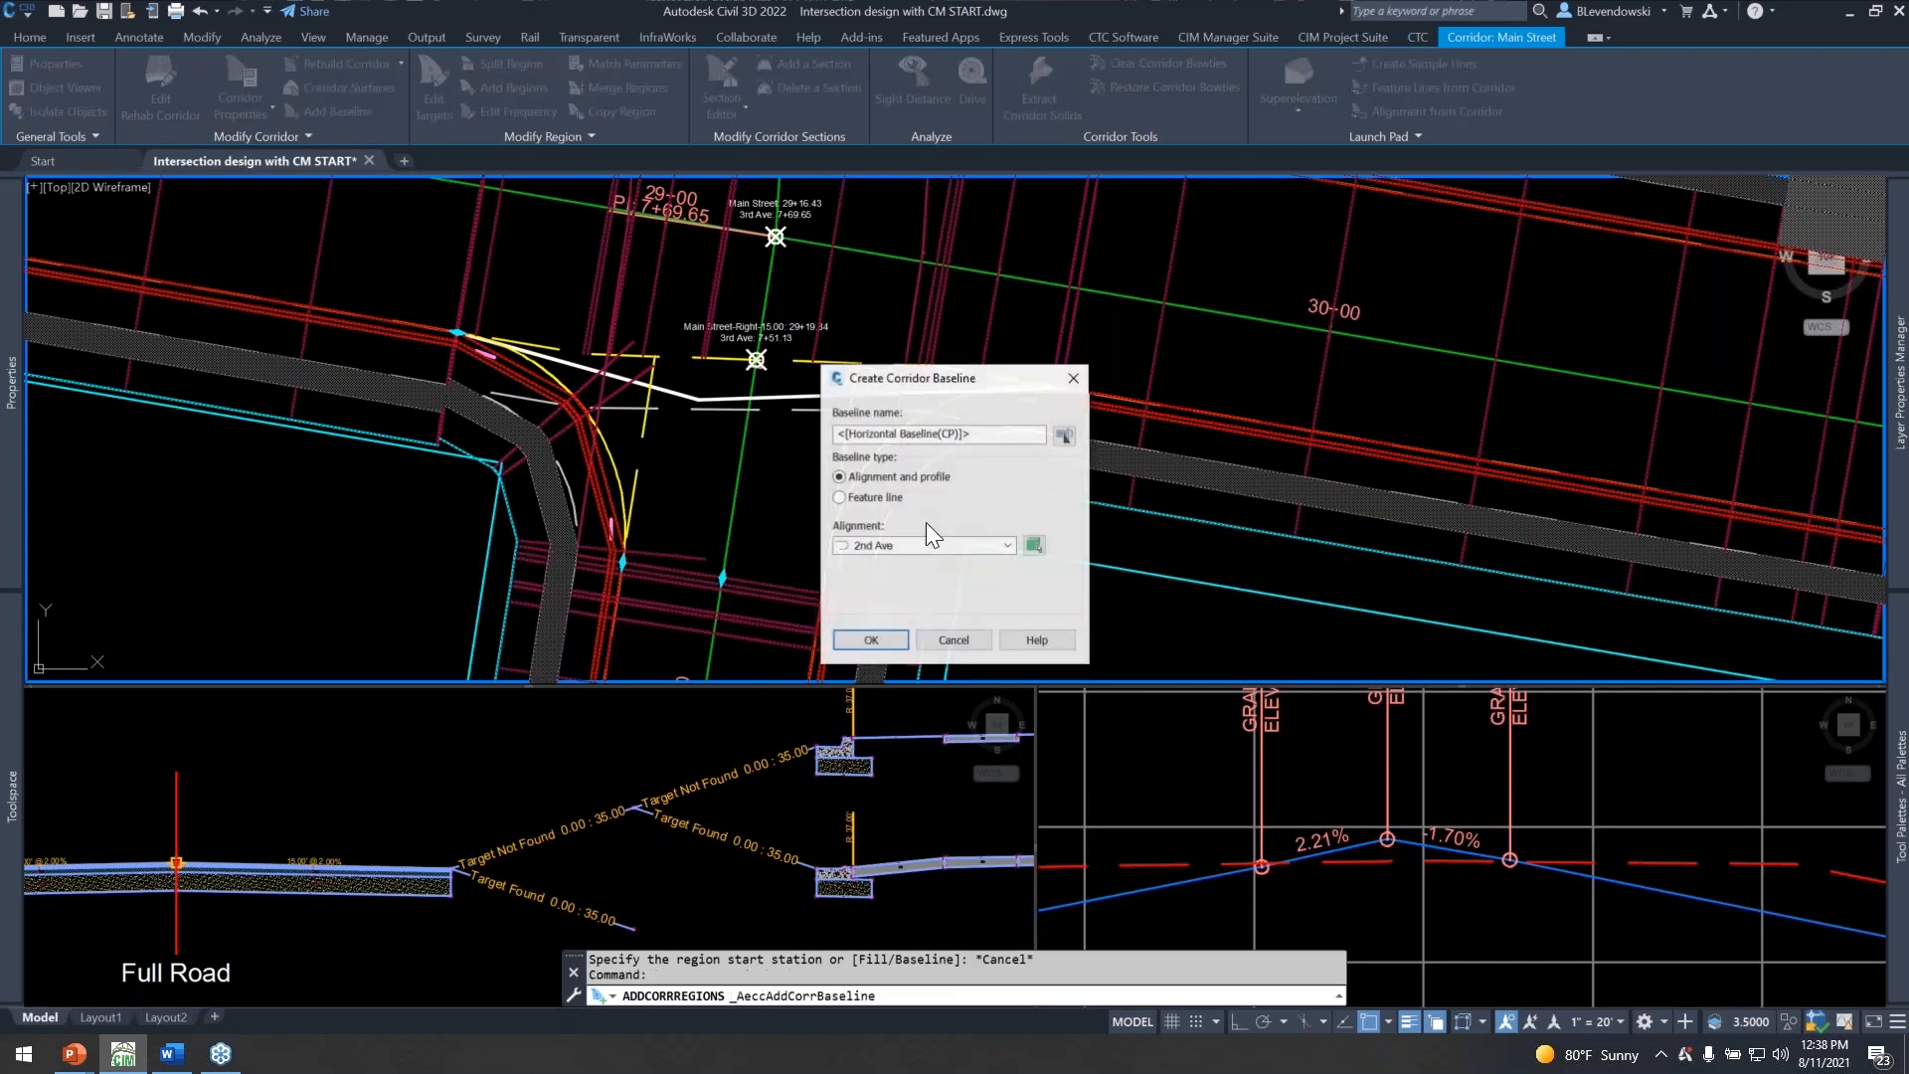
click(922, 545)
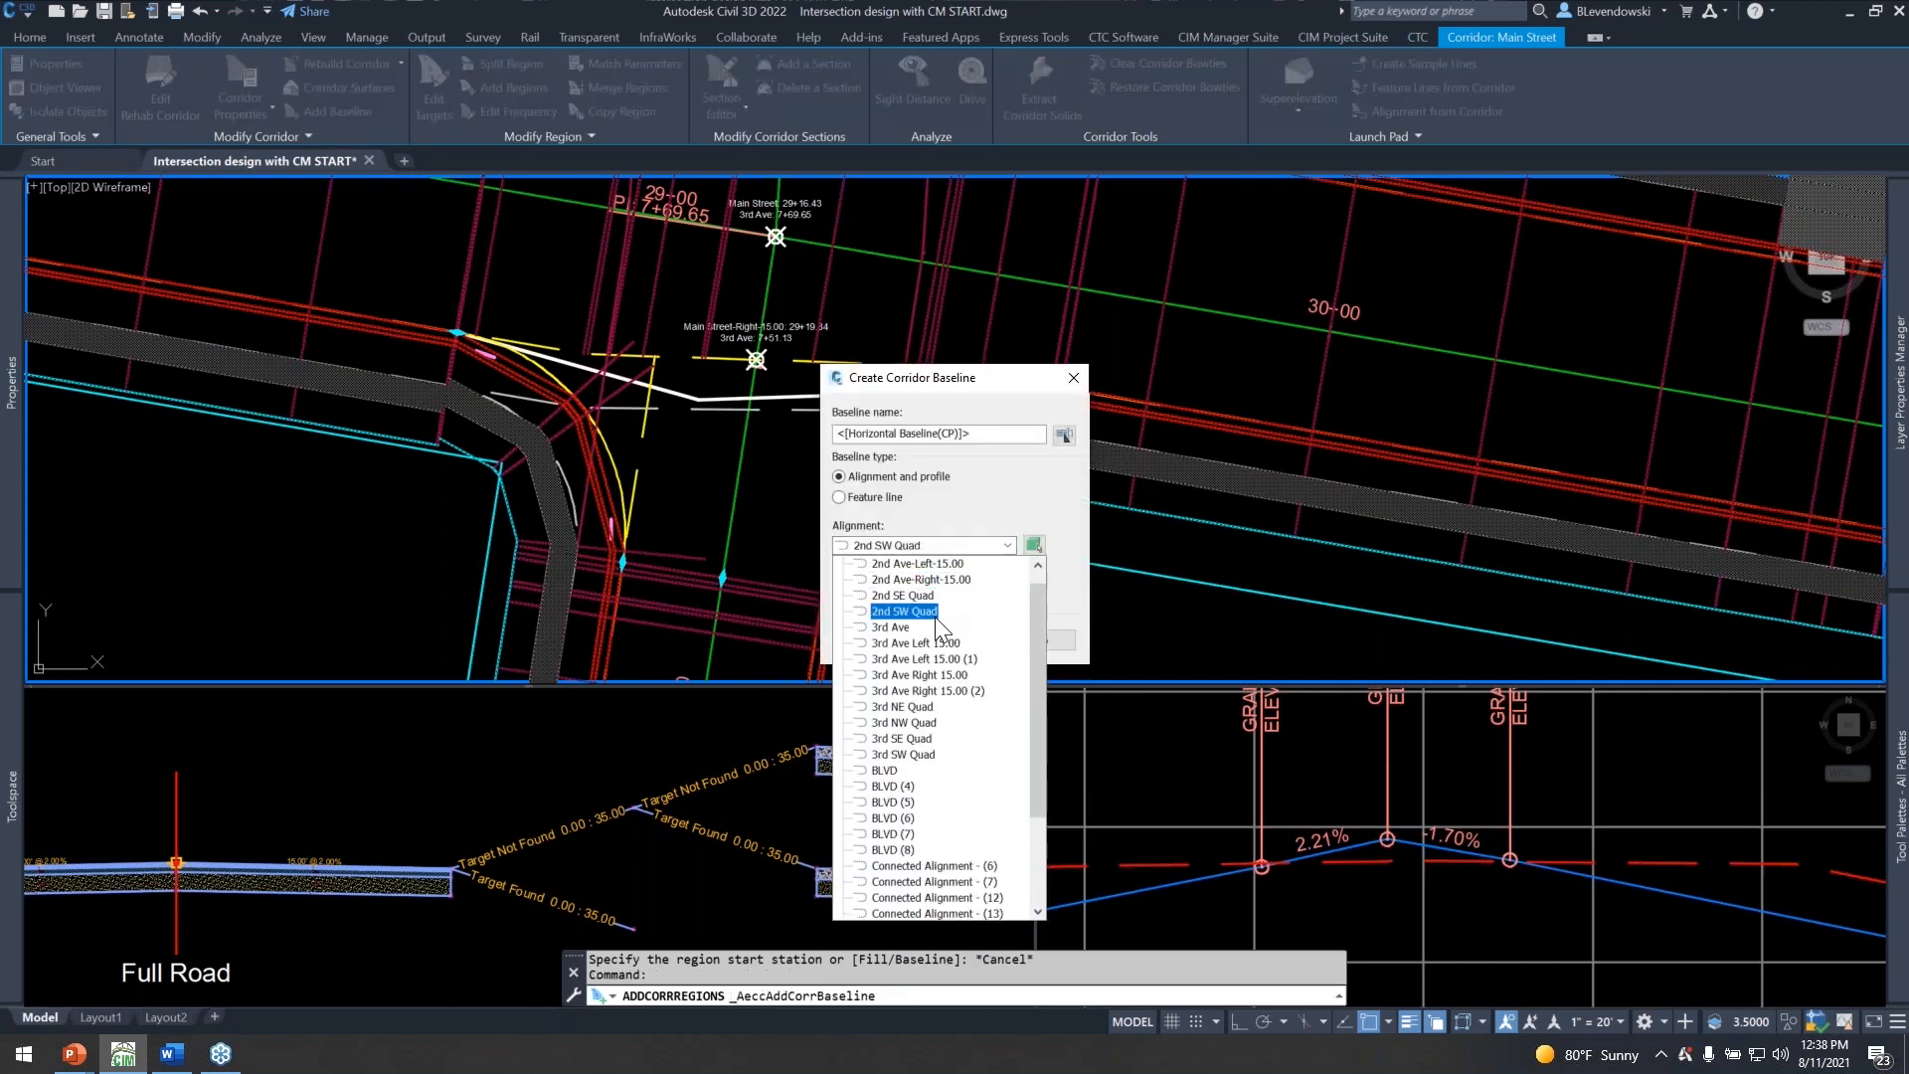
click(903, 738)
click(875, 637)
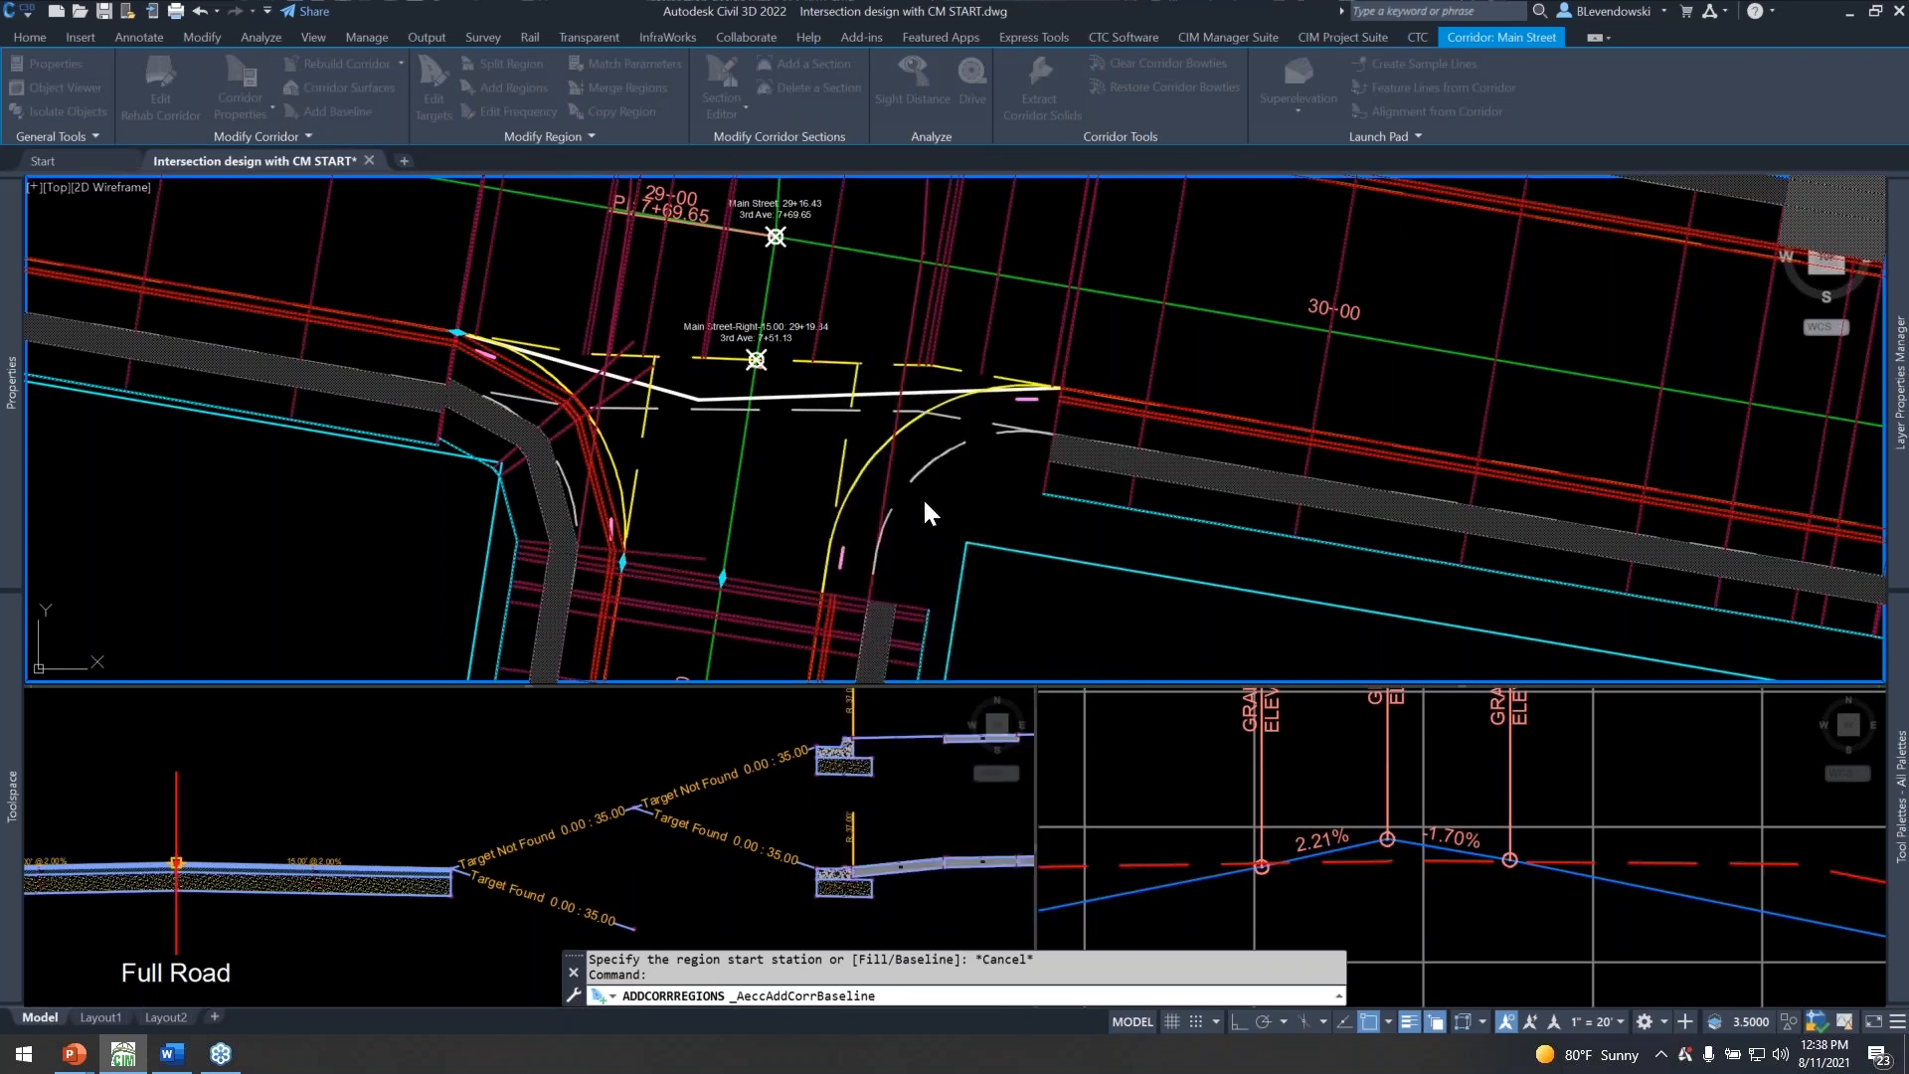
click(871, 574)
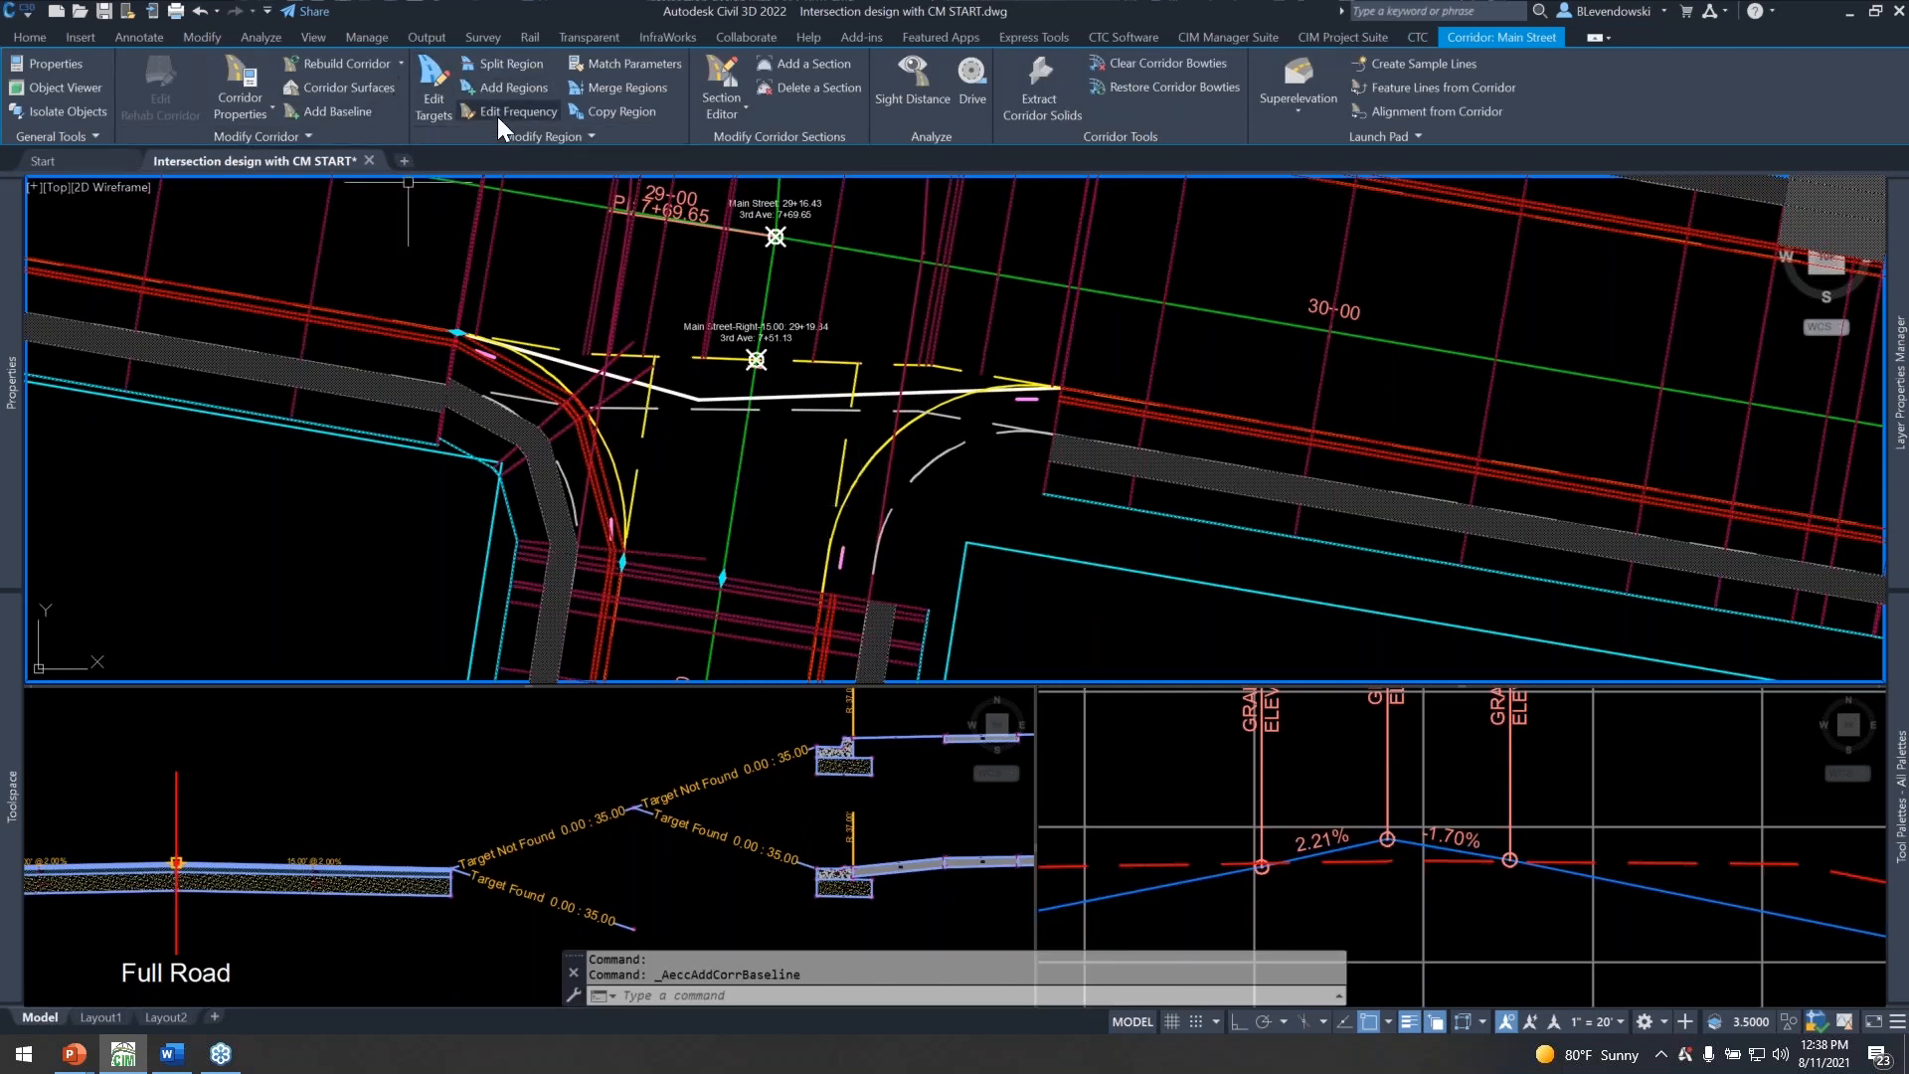
Add a Curb Returns region on the 3rd SE Quad baseline between stations 0+04.37 and 0+57.58, leaving all targets unassigned.
click(514, 87)
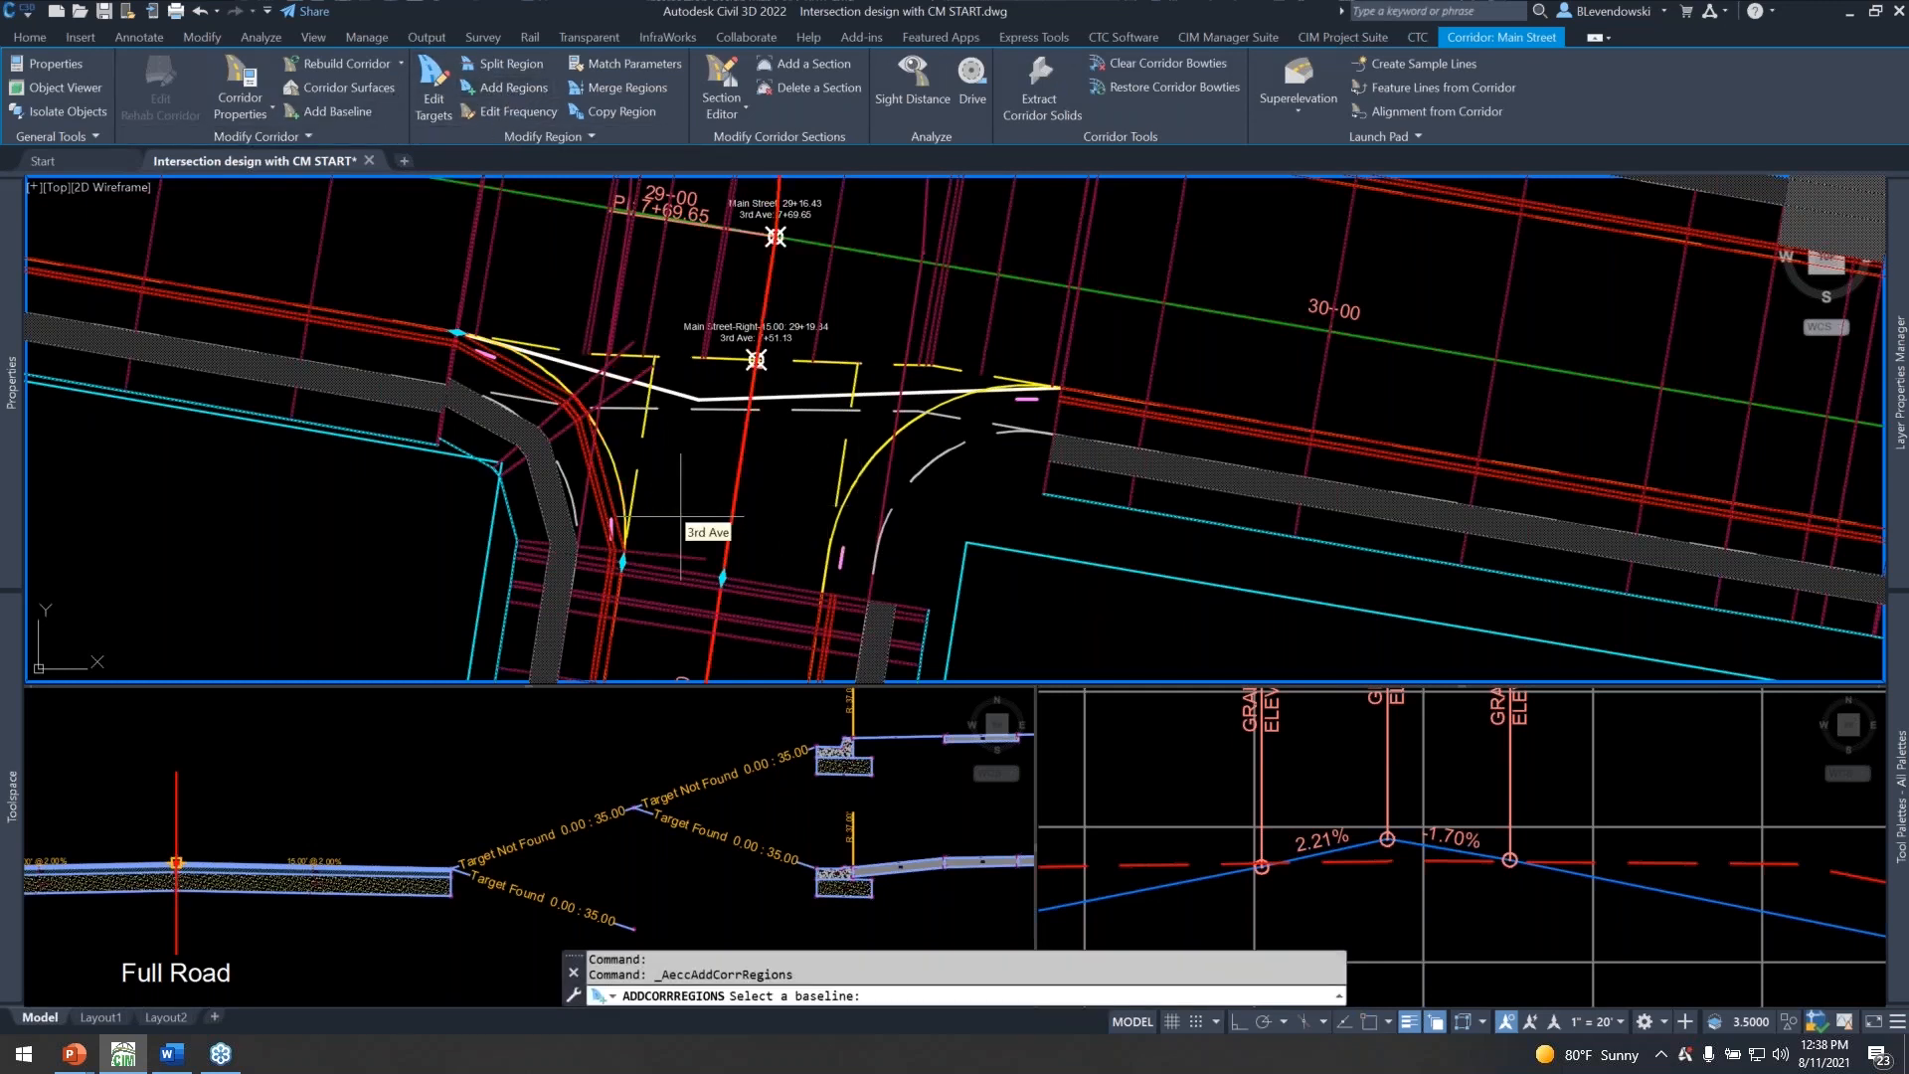
click(875, 460)
scroll(954, 406, up, 3)
scroll(953, 406, up, 3)
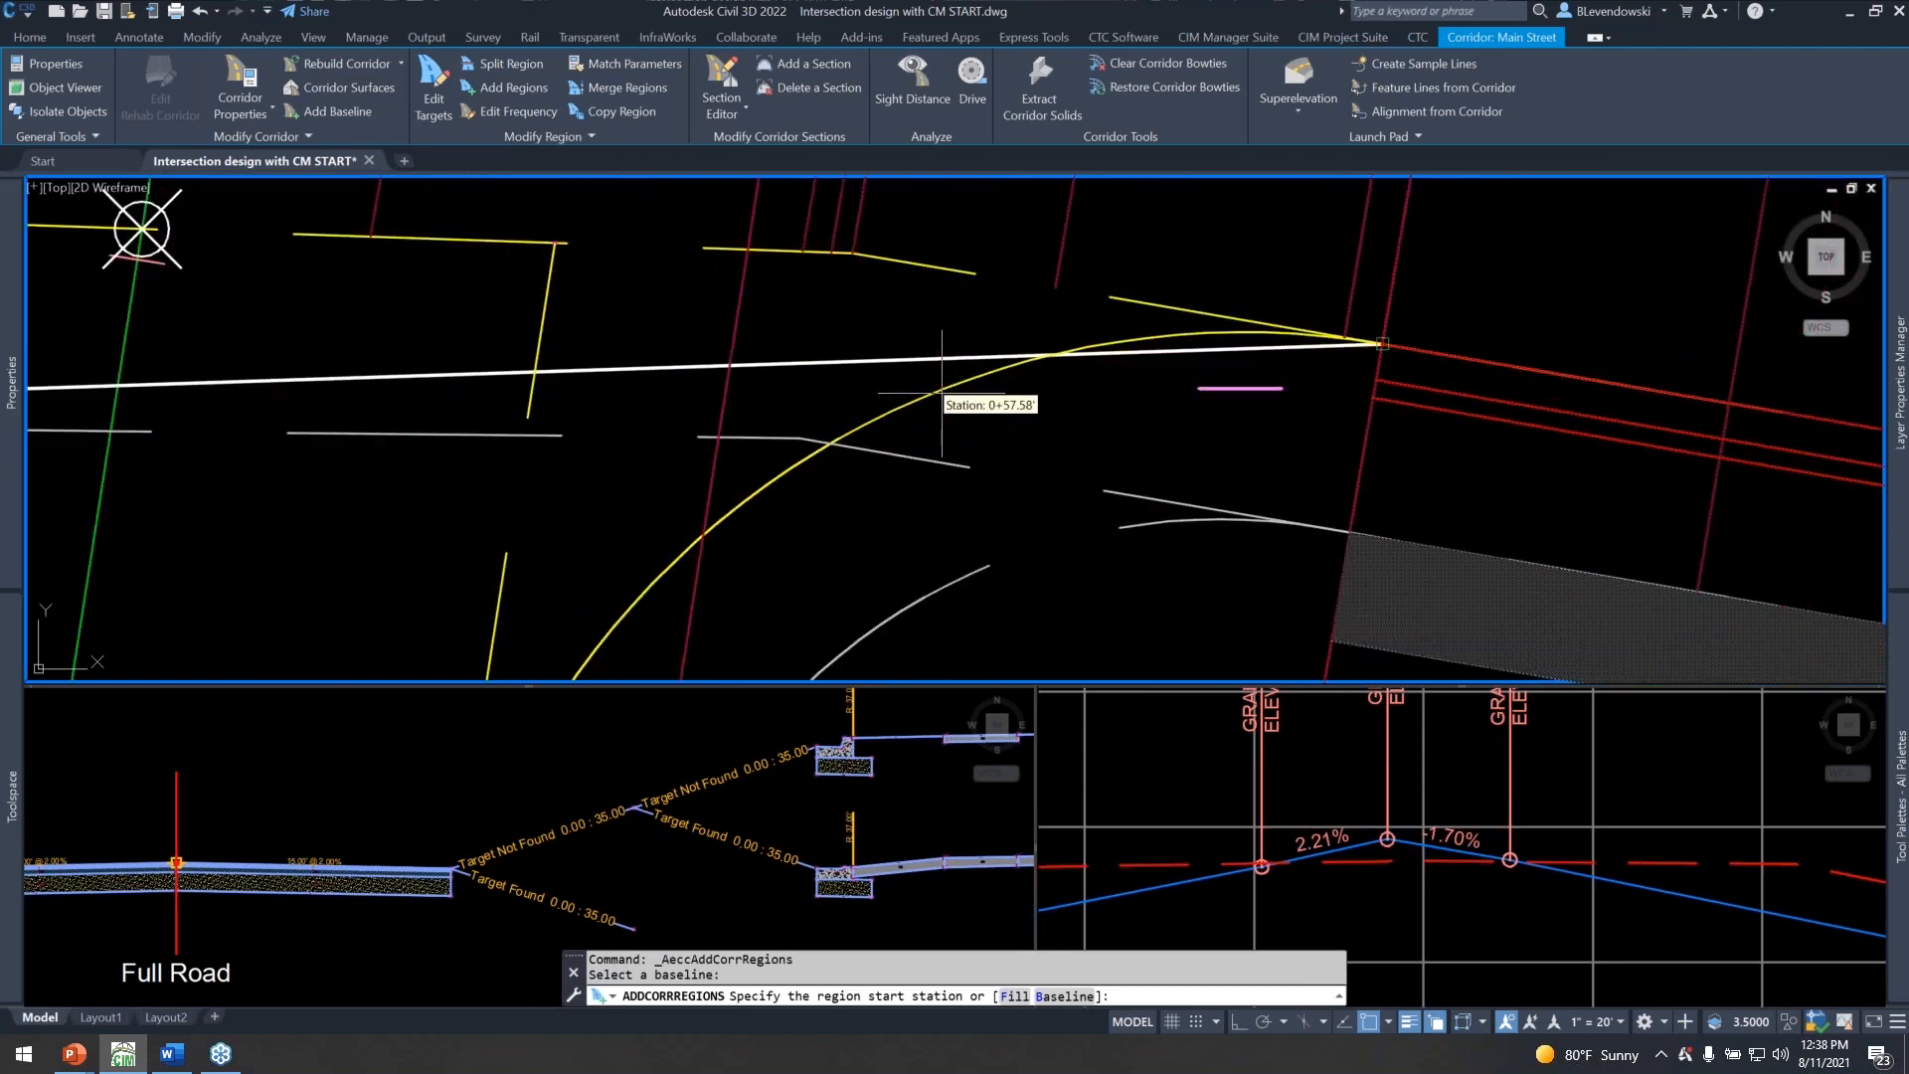
click(935, 393)
scroll(936, 393, down, 5)
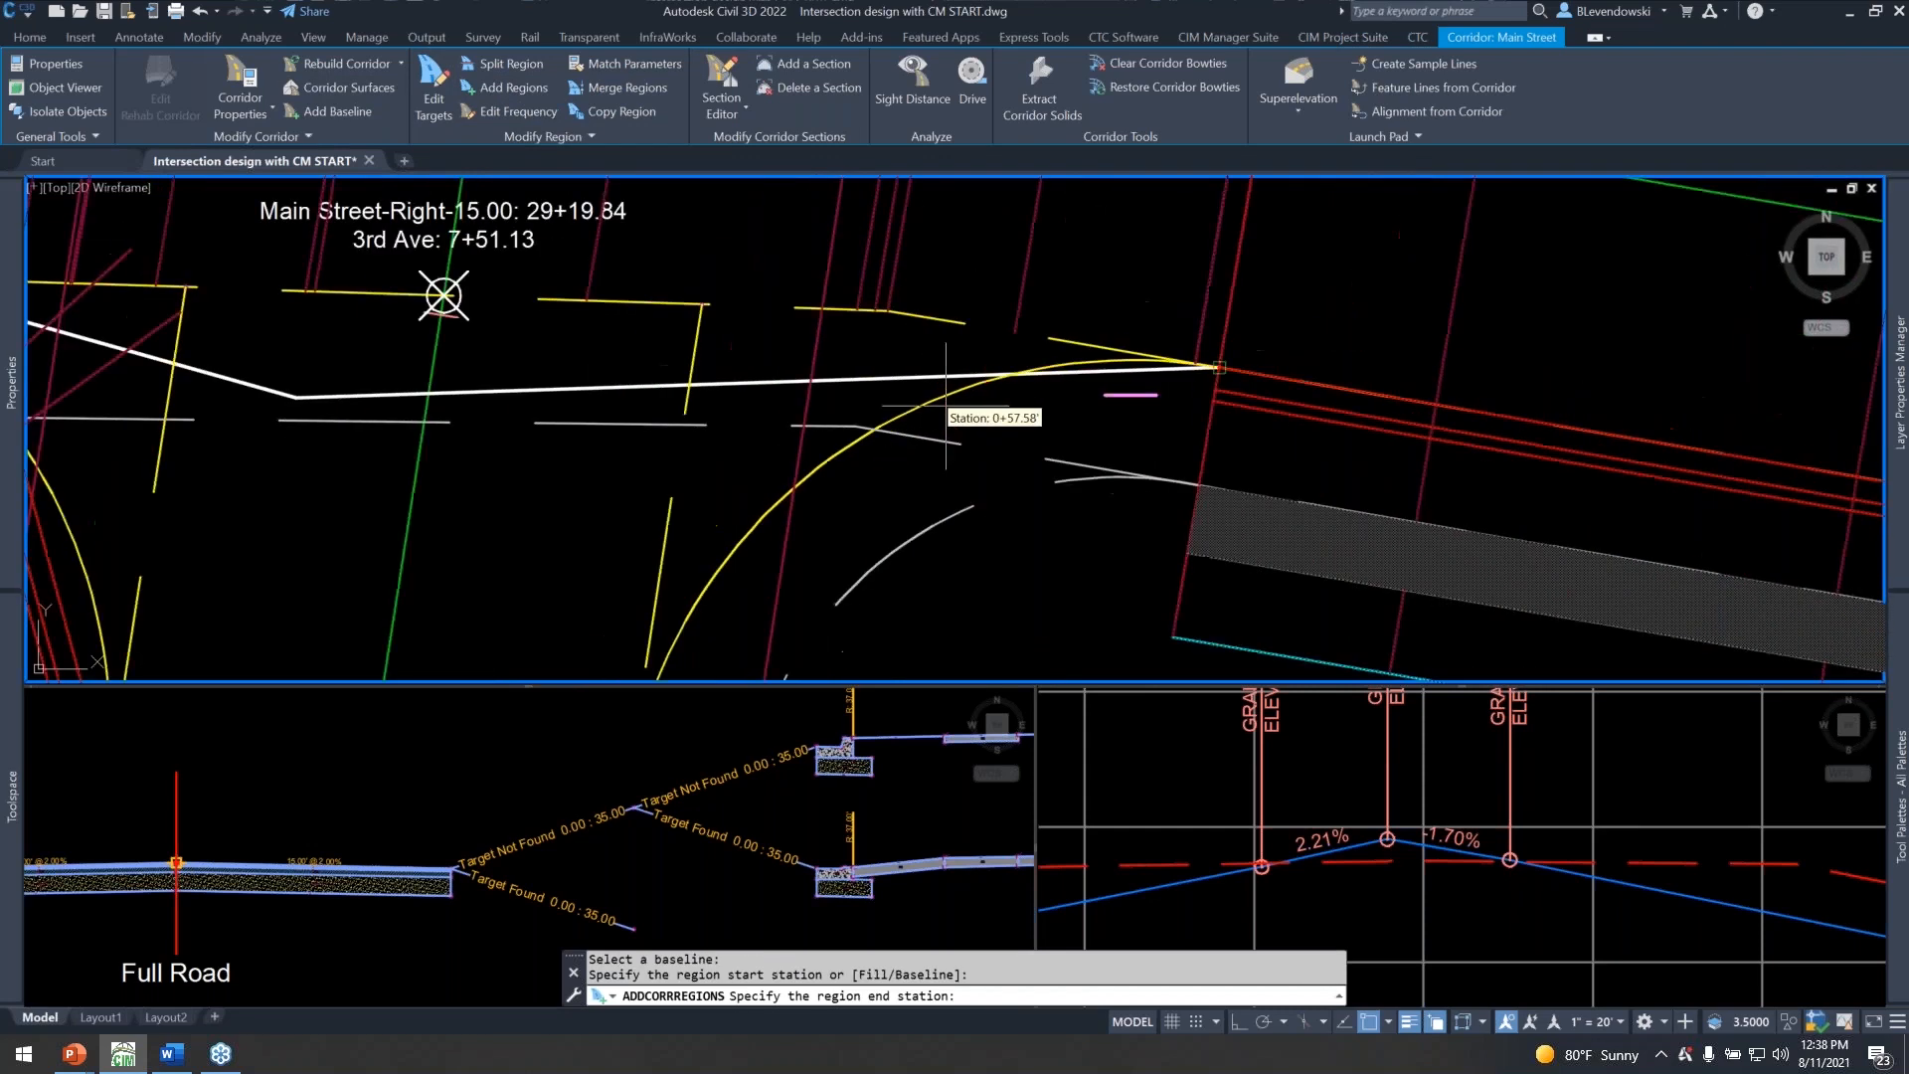
middle_drag(810, 626, 808, 488)
scroll(809, 487, up, 3)
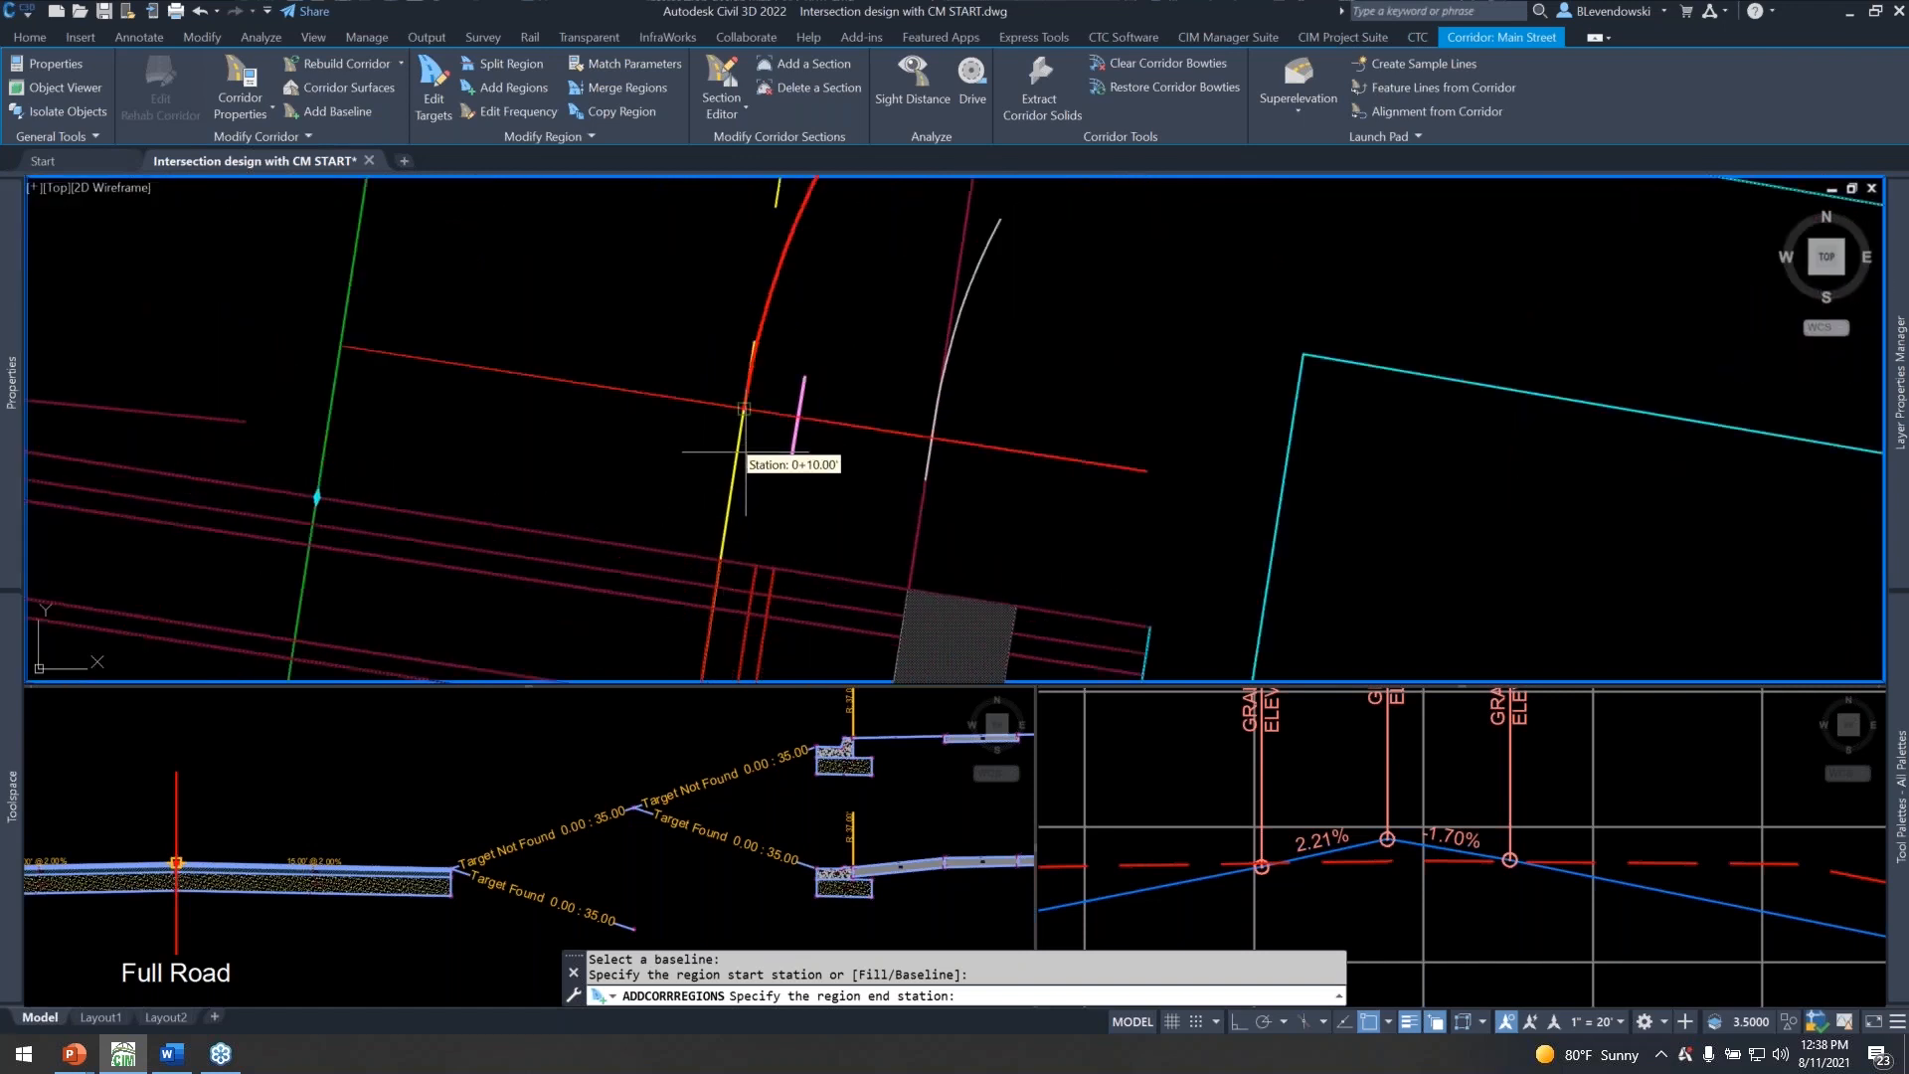
click(720, 560)
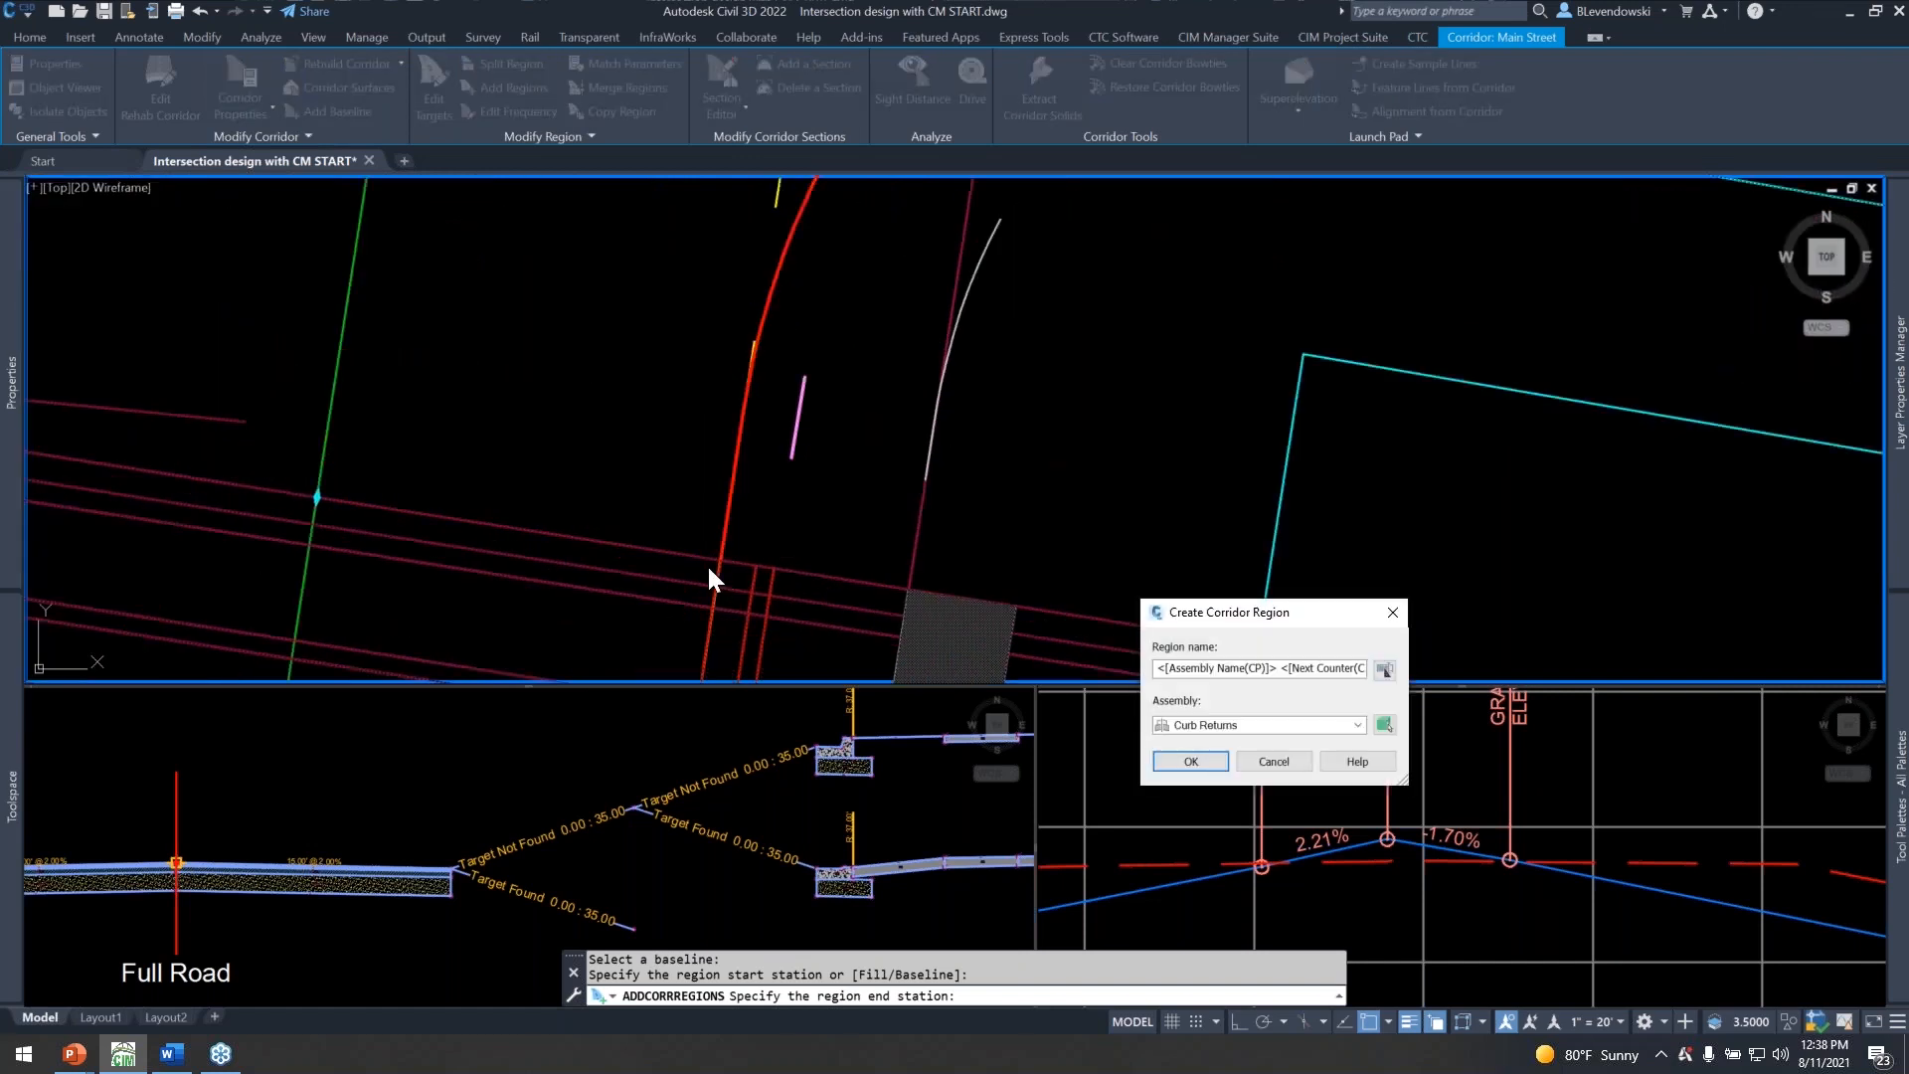
click(1189, 760)
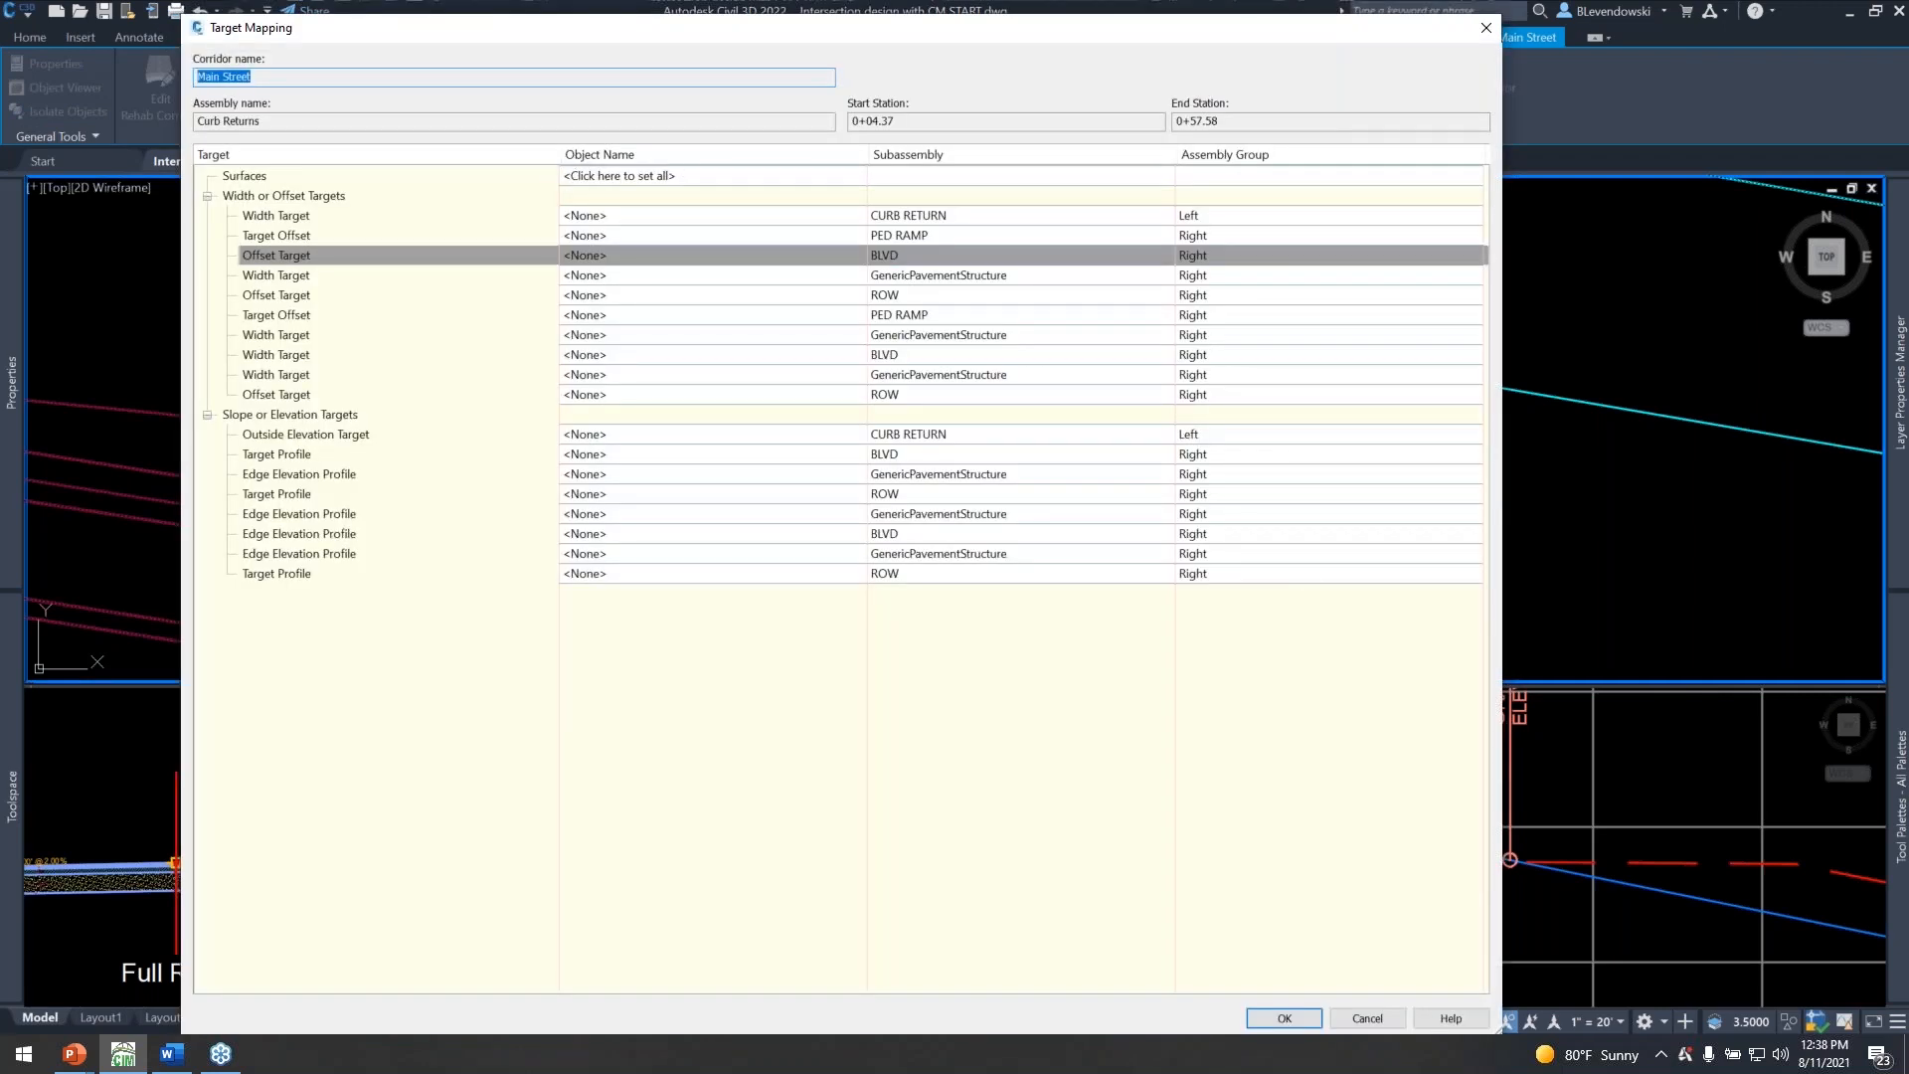
click(1283, 1018)
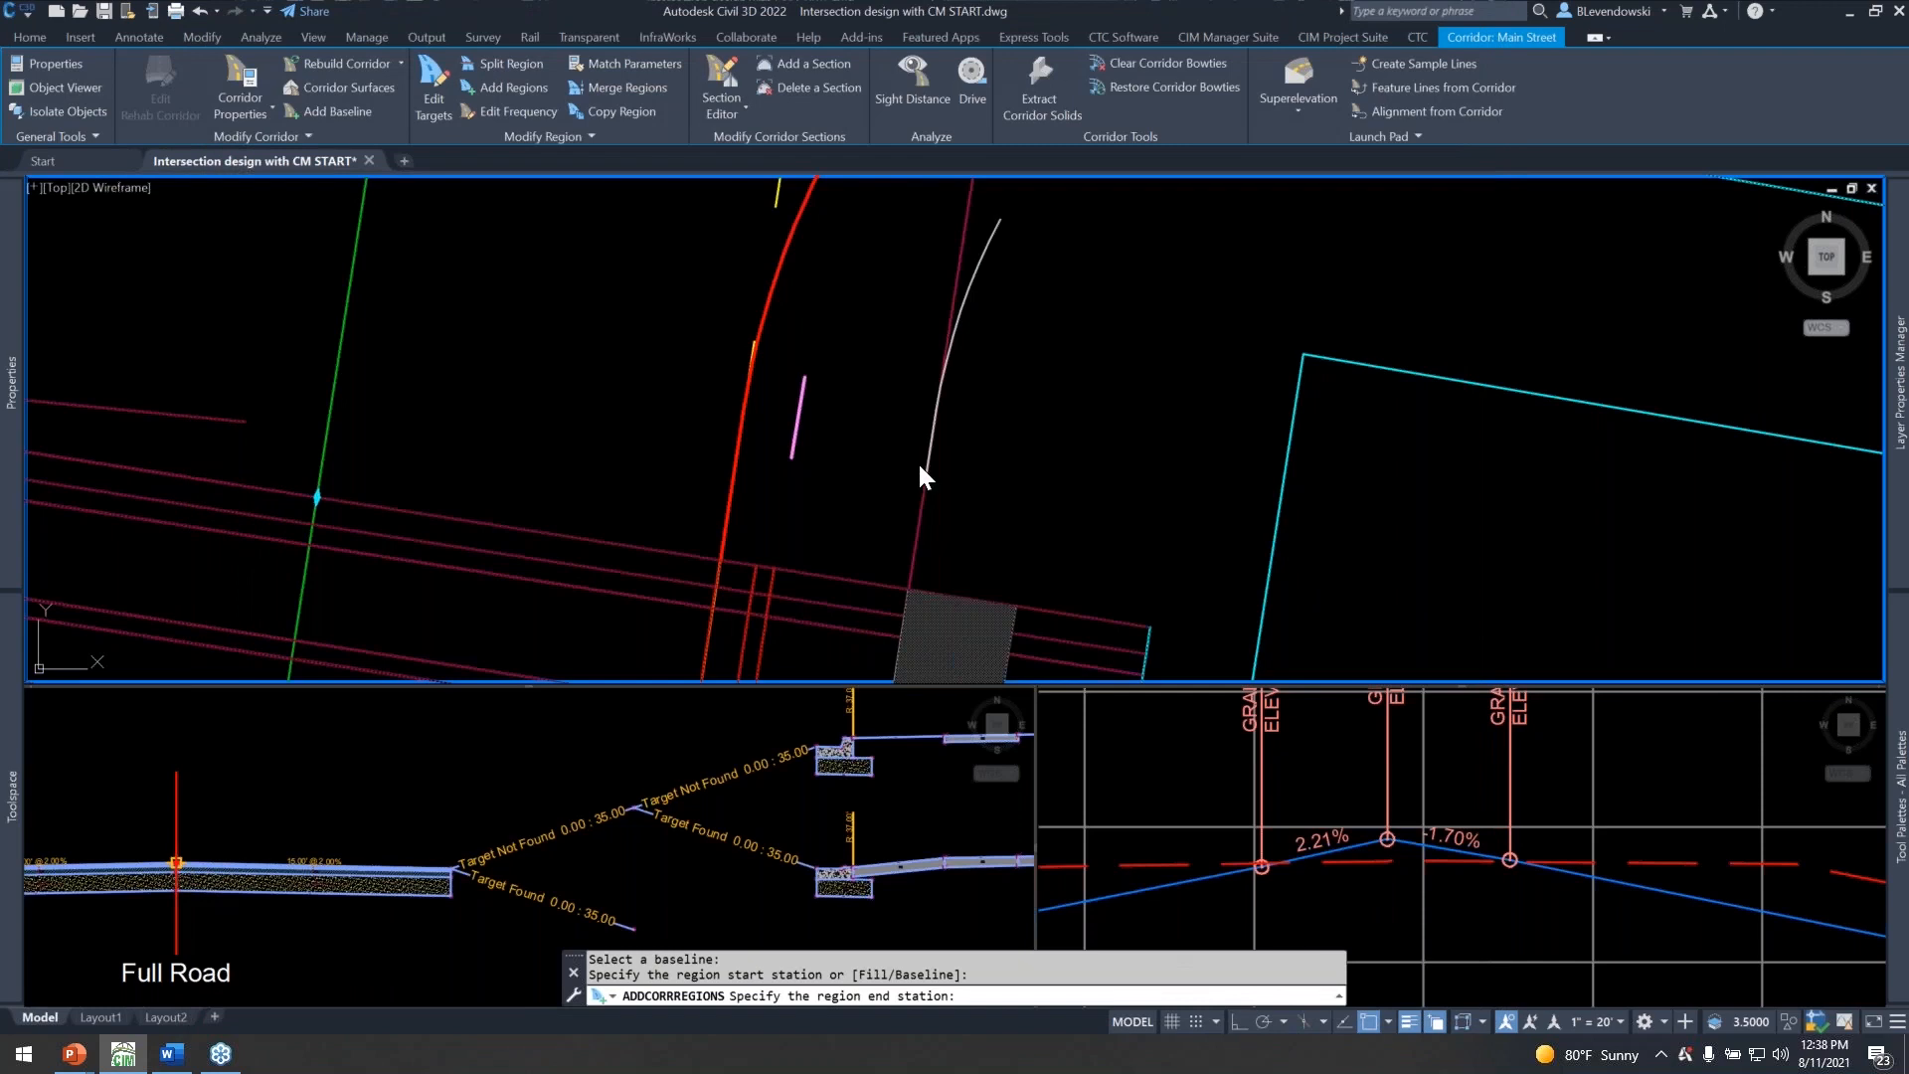
Add a baseline to the Main Street corridor using the 3rd NE Quad alignment and its profile.
scroll(854, 546, down, 4)
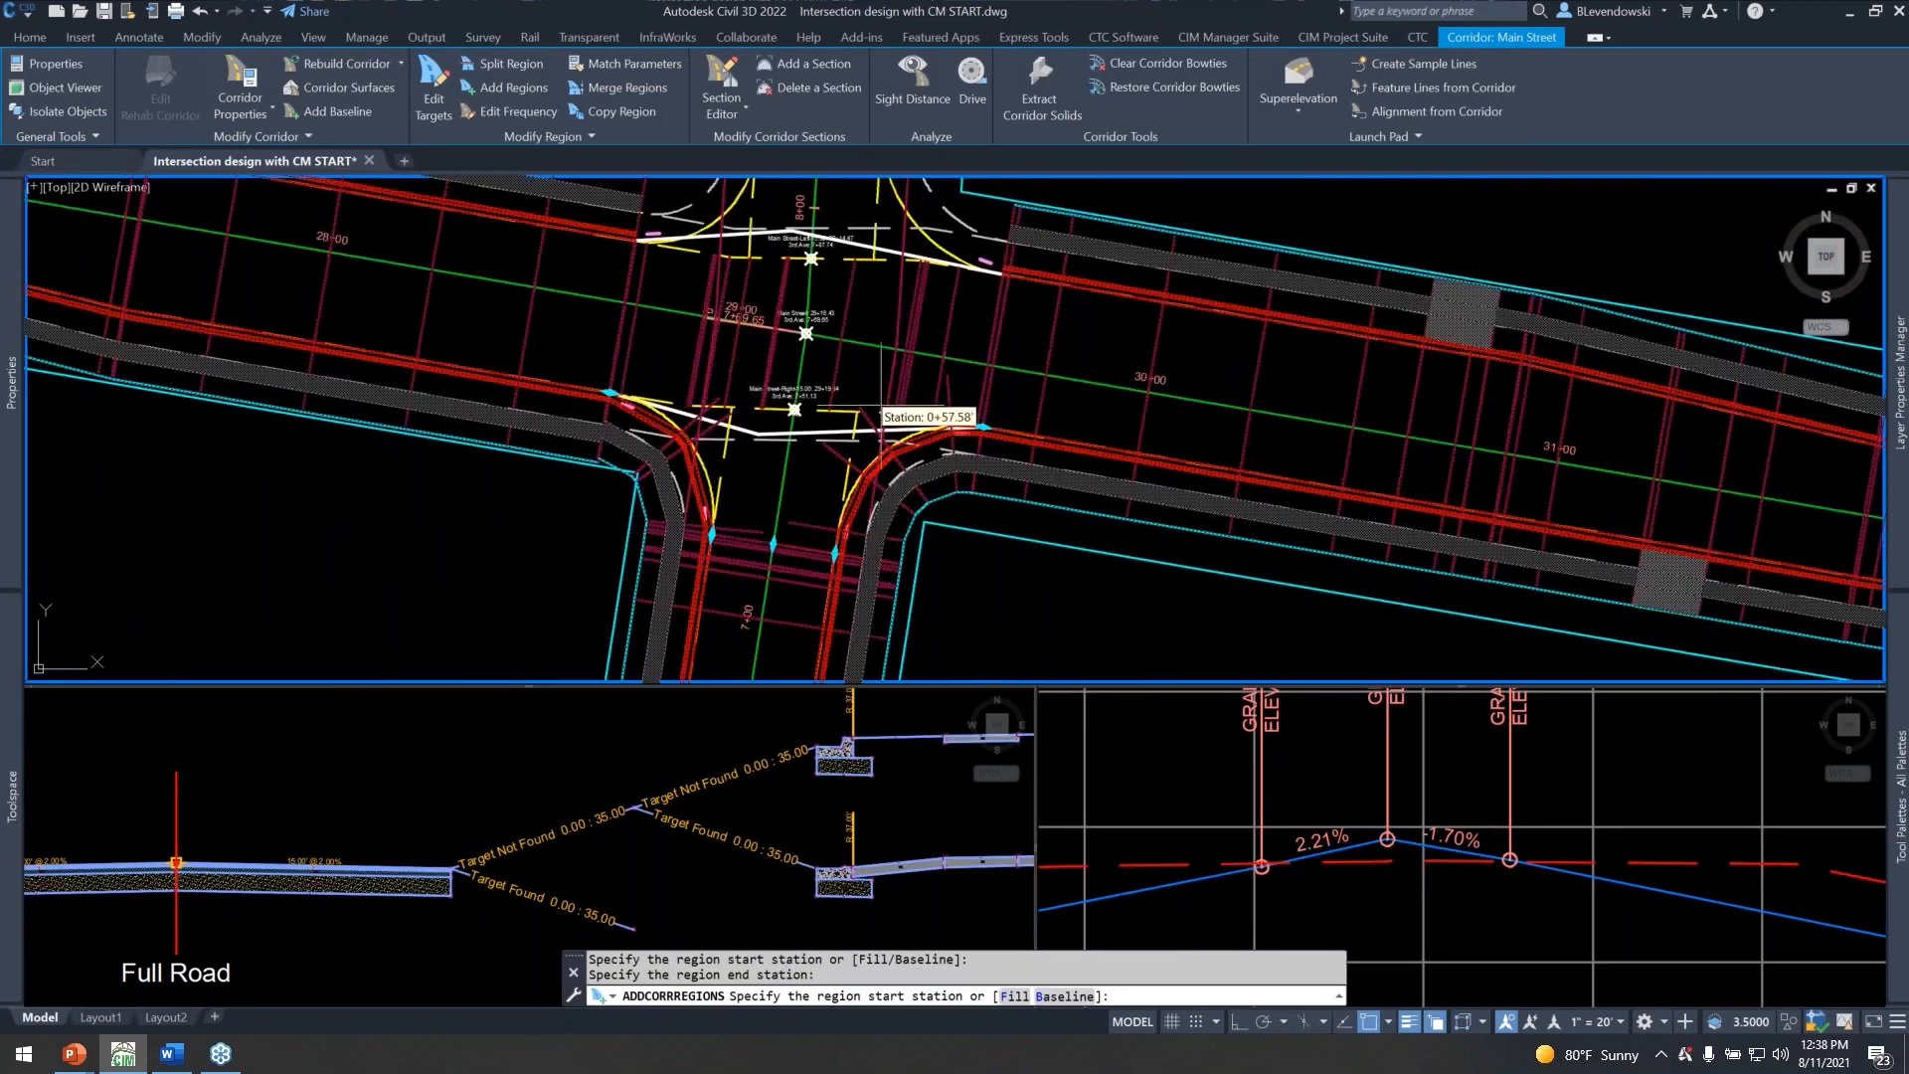
scroll(879, 308, up, 4)
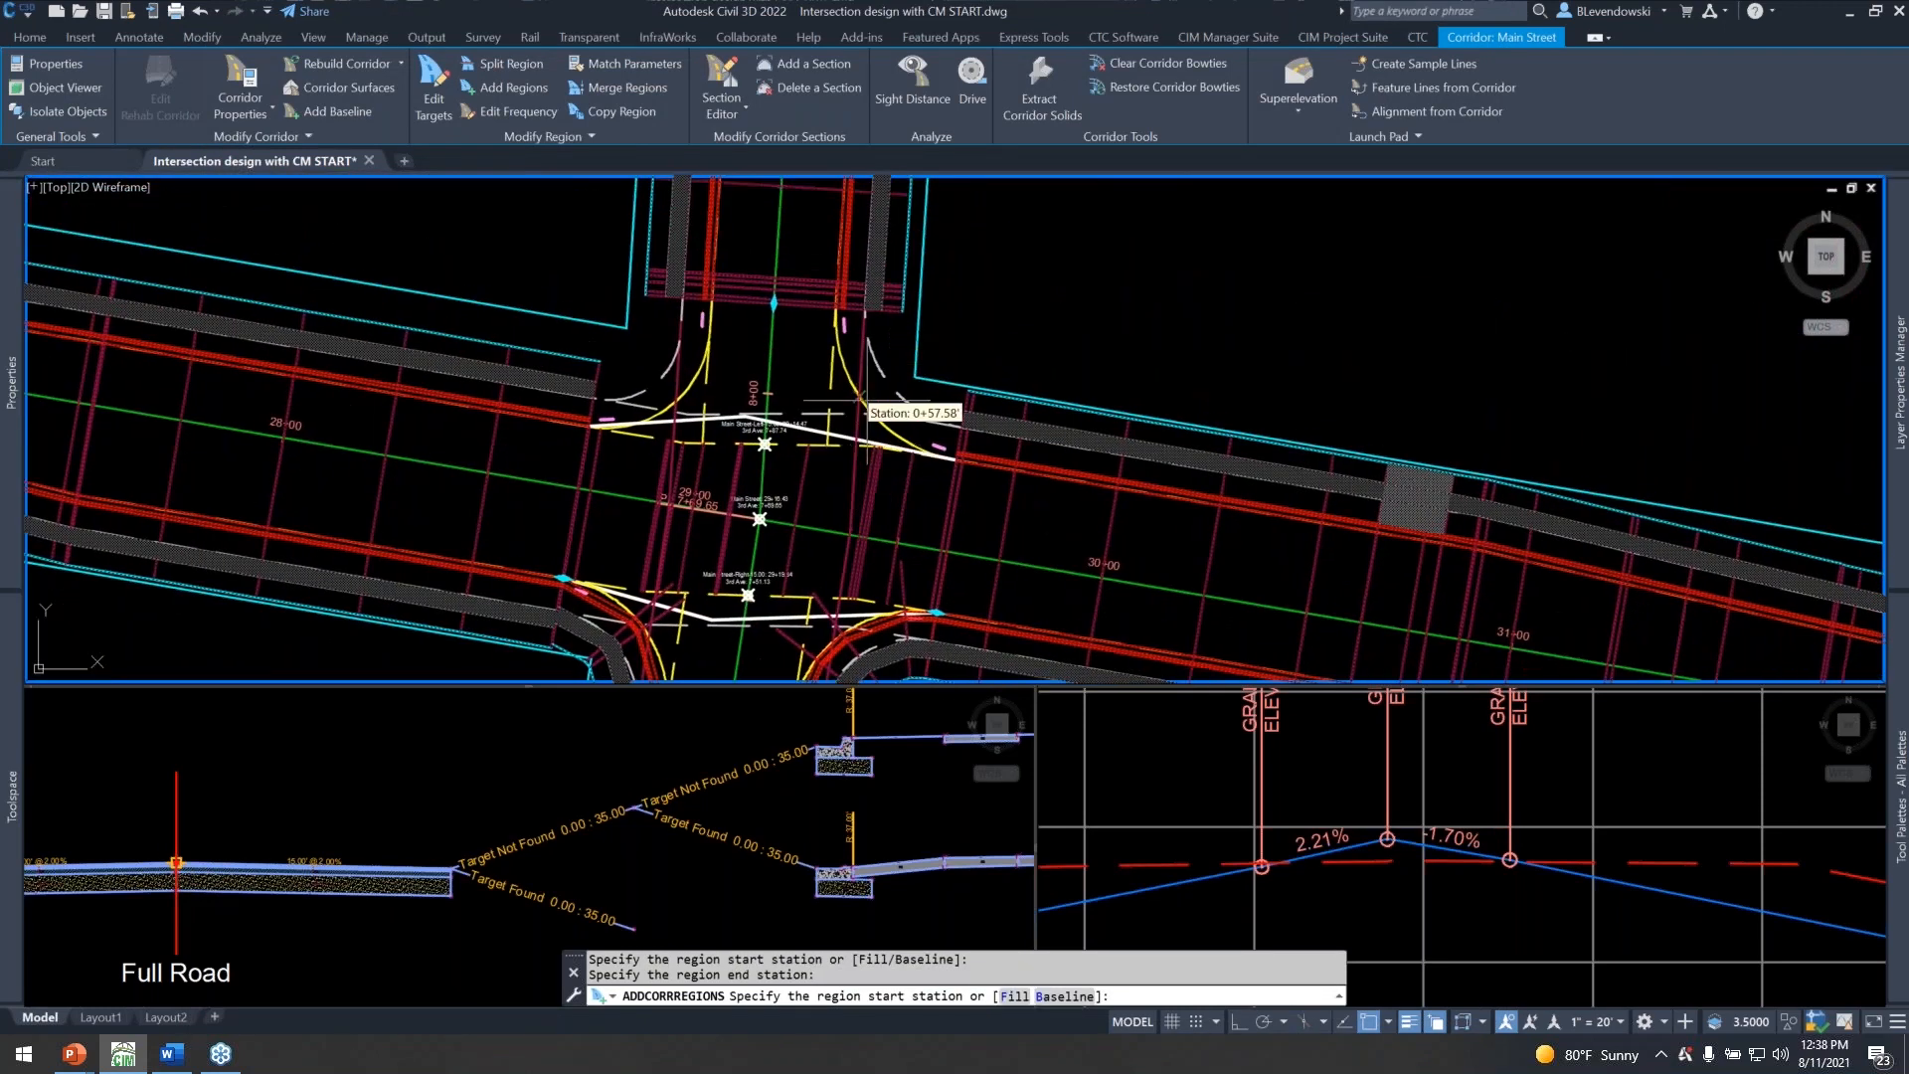
click(325, 107)
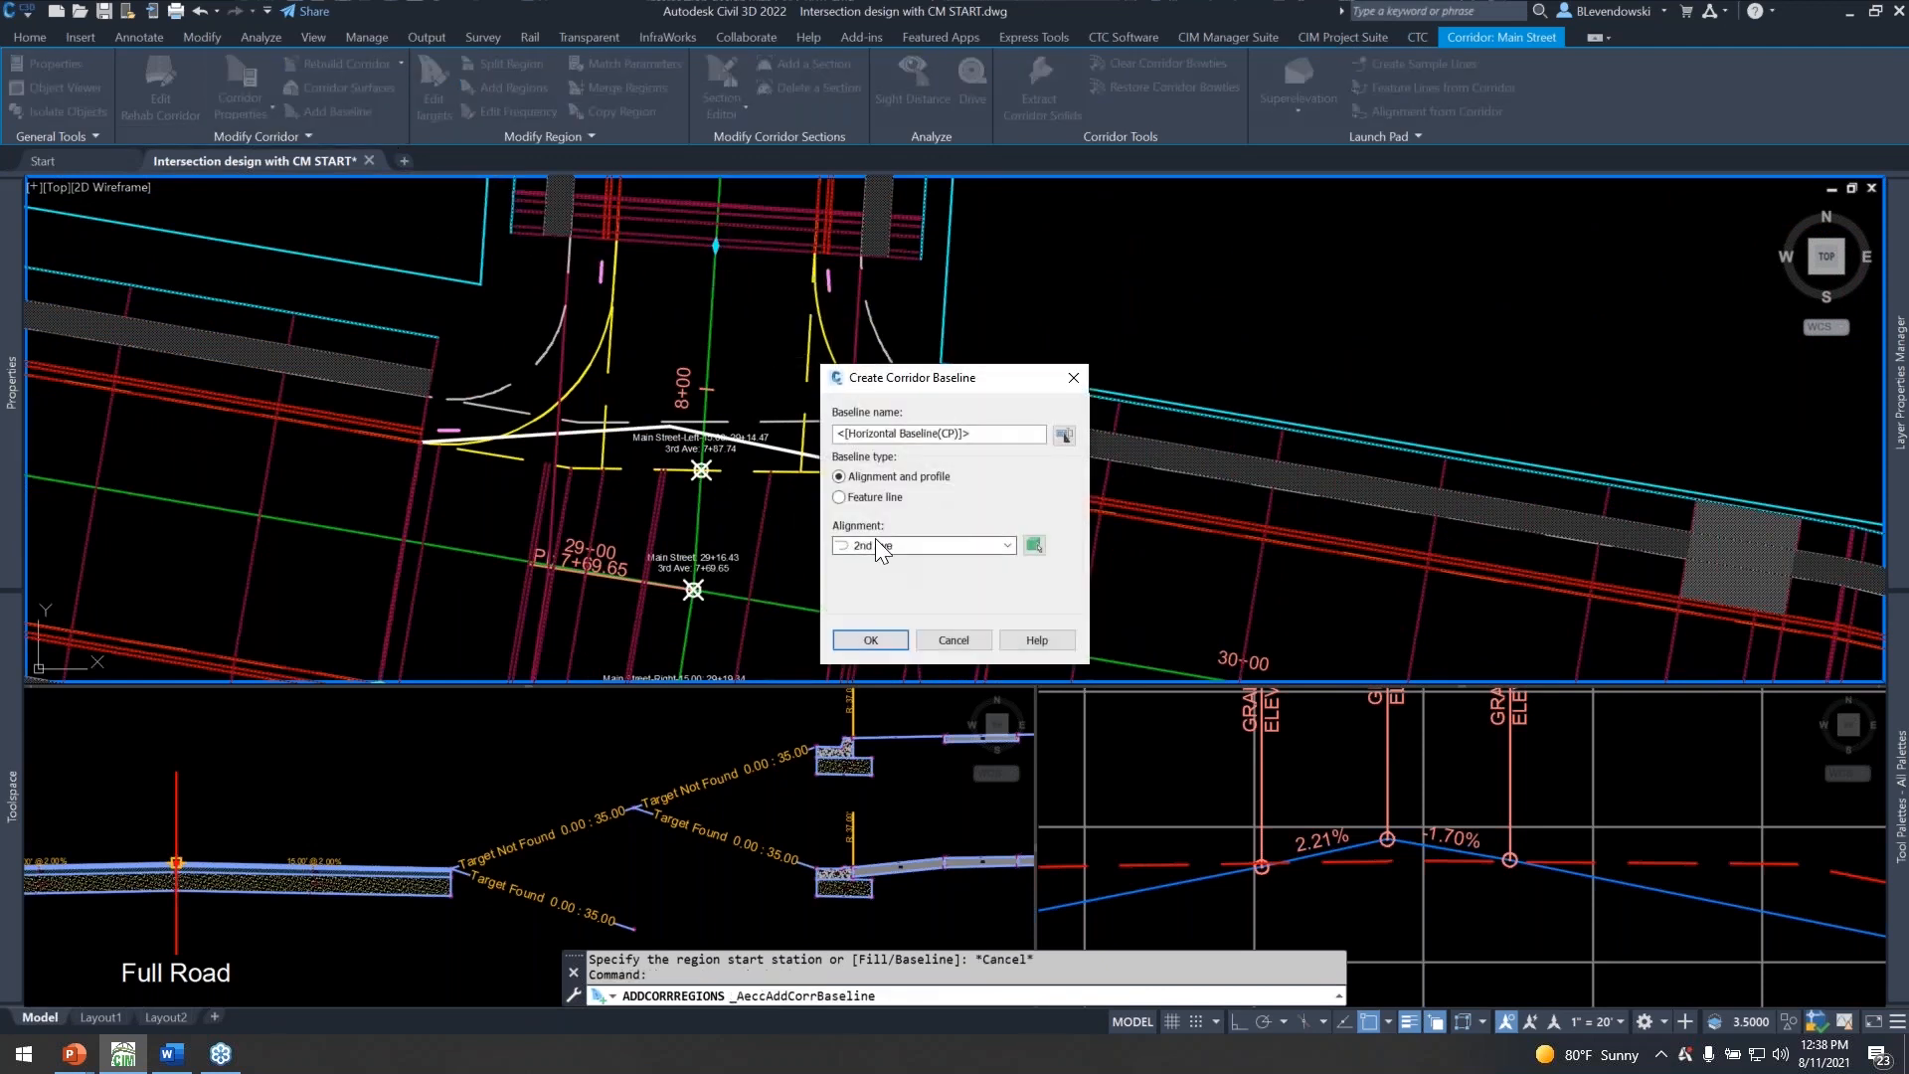
click(877, 545)
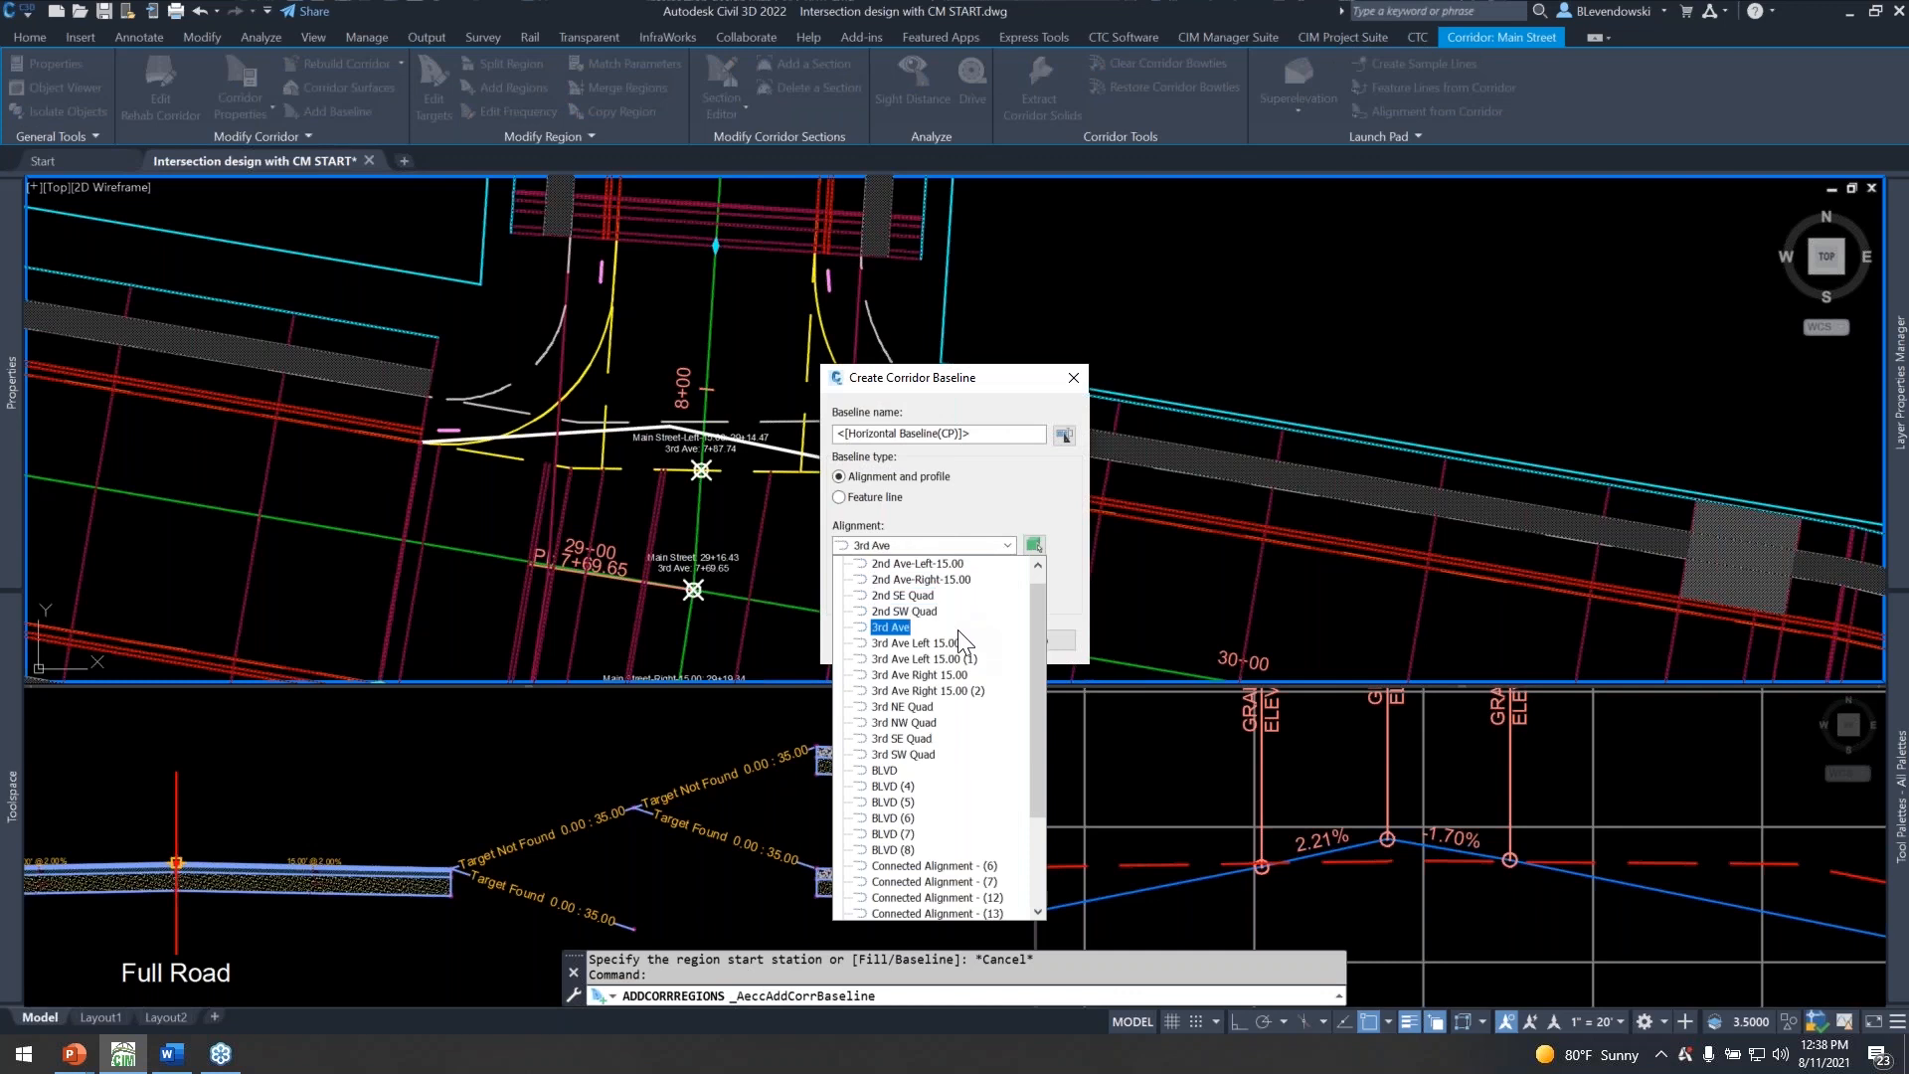
click(912, 710)
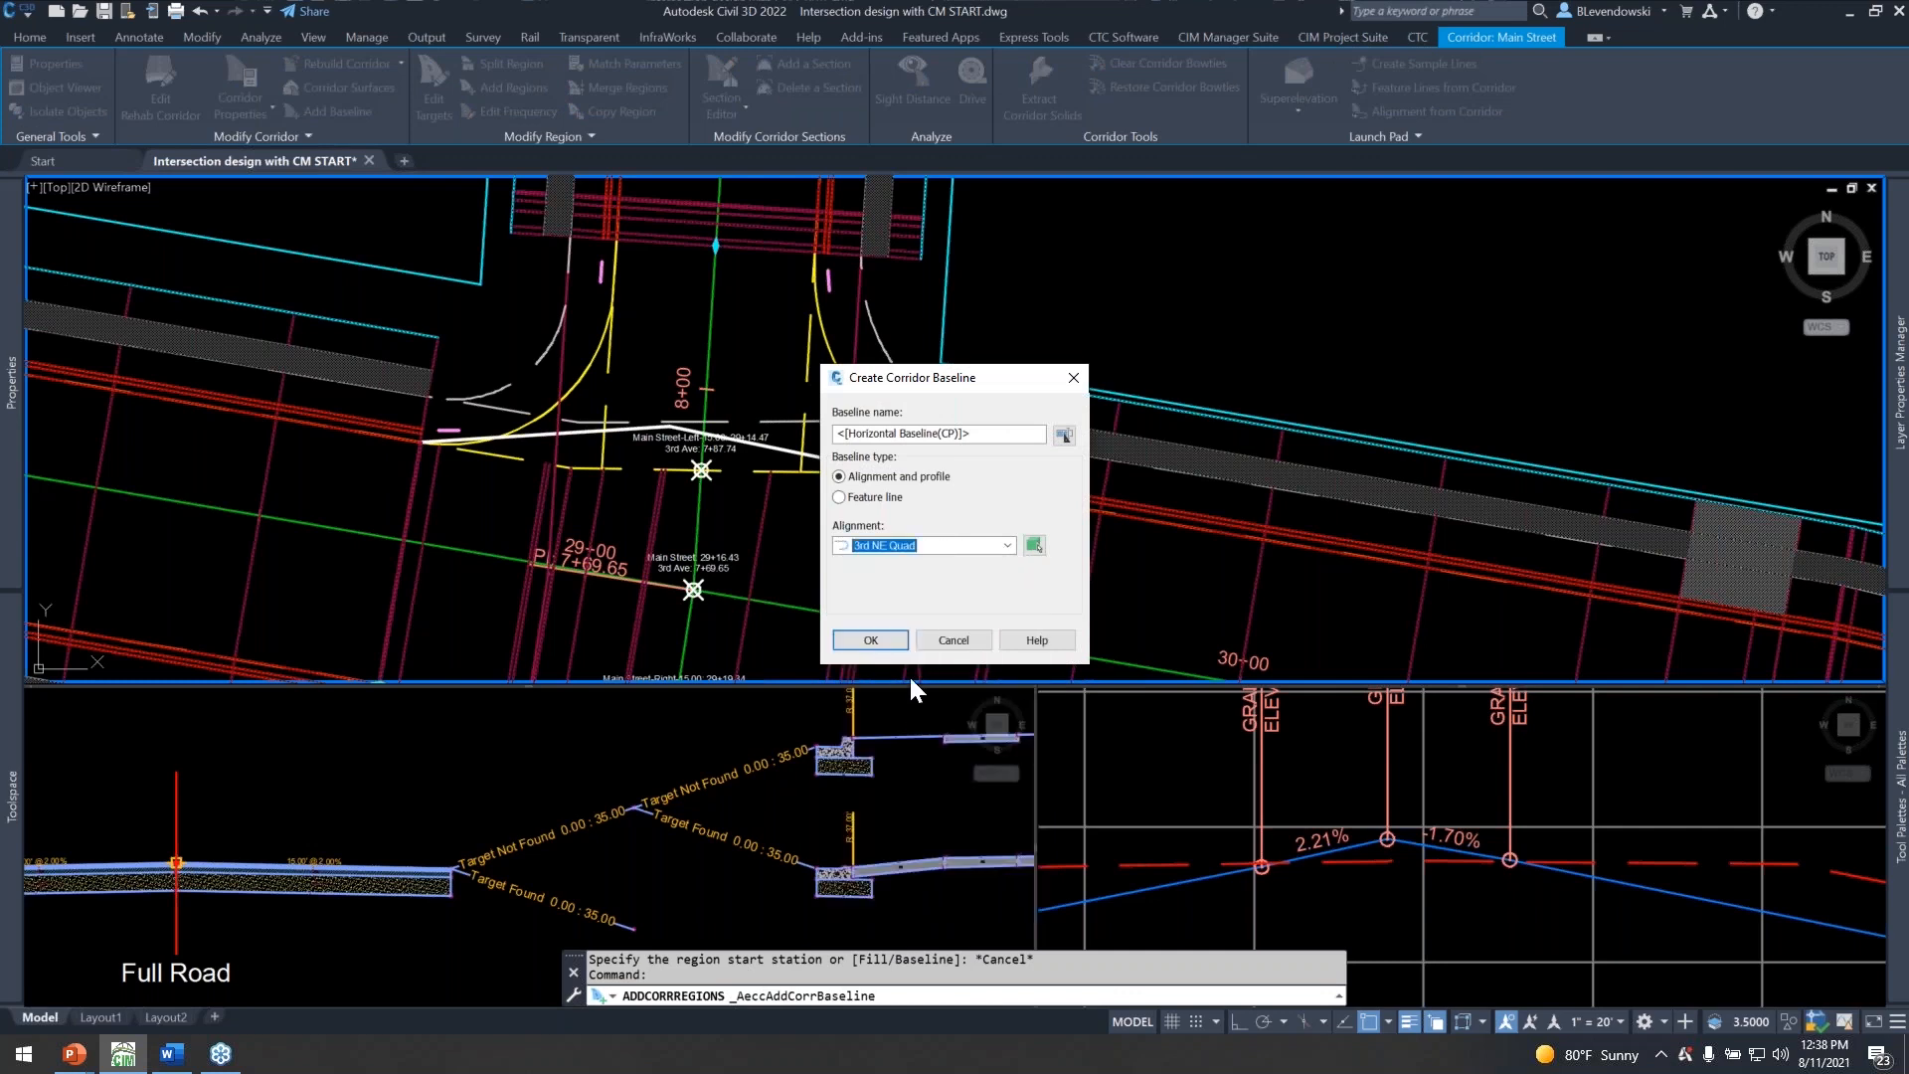
click(872, 639)
click(873, 575)
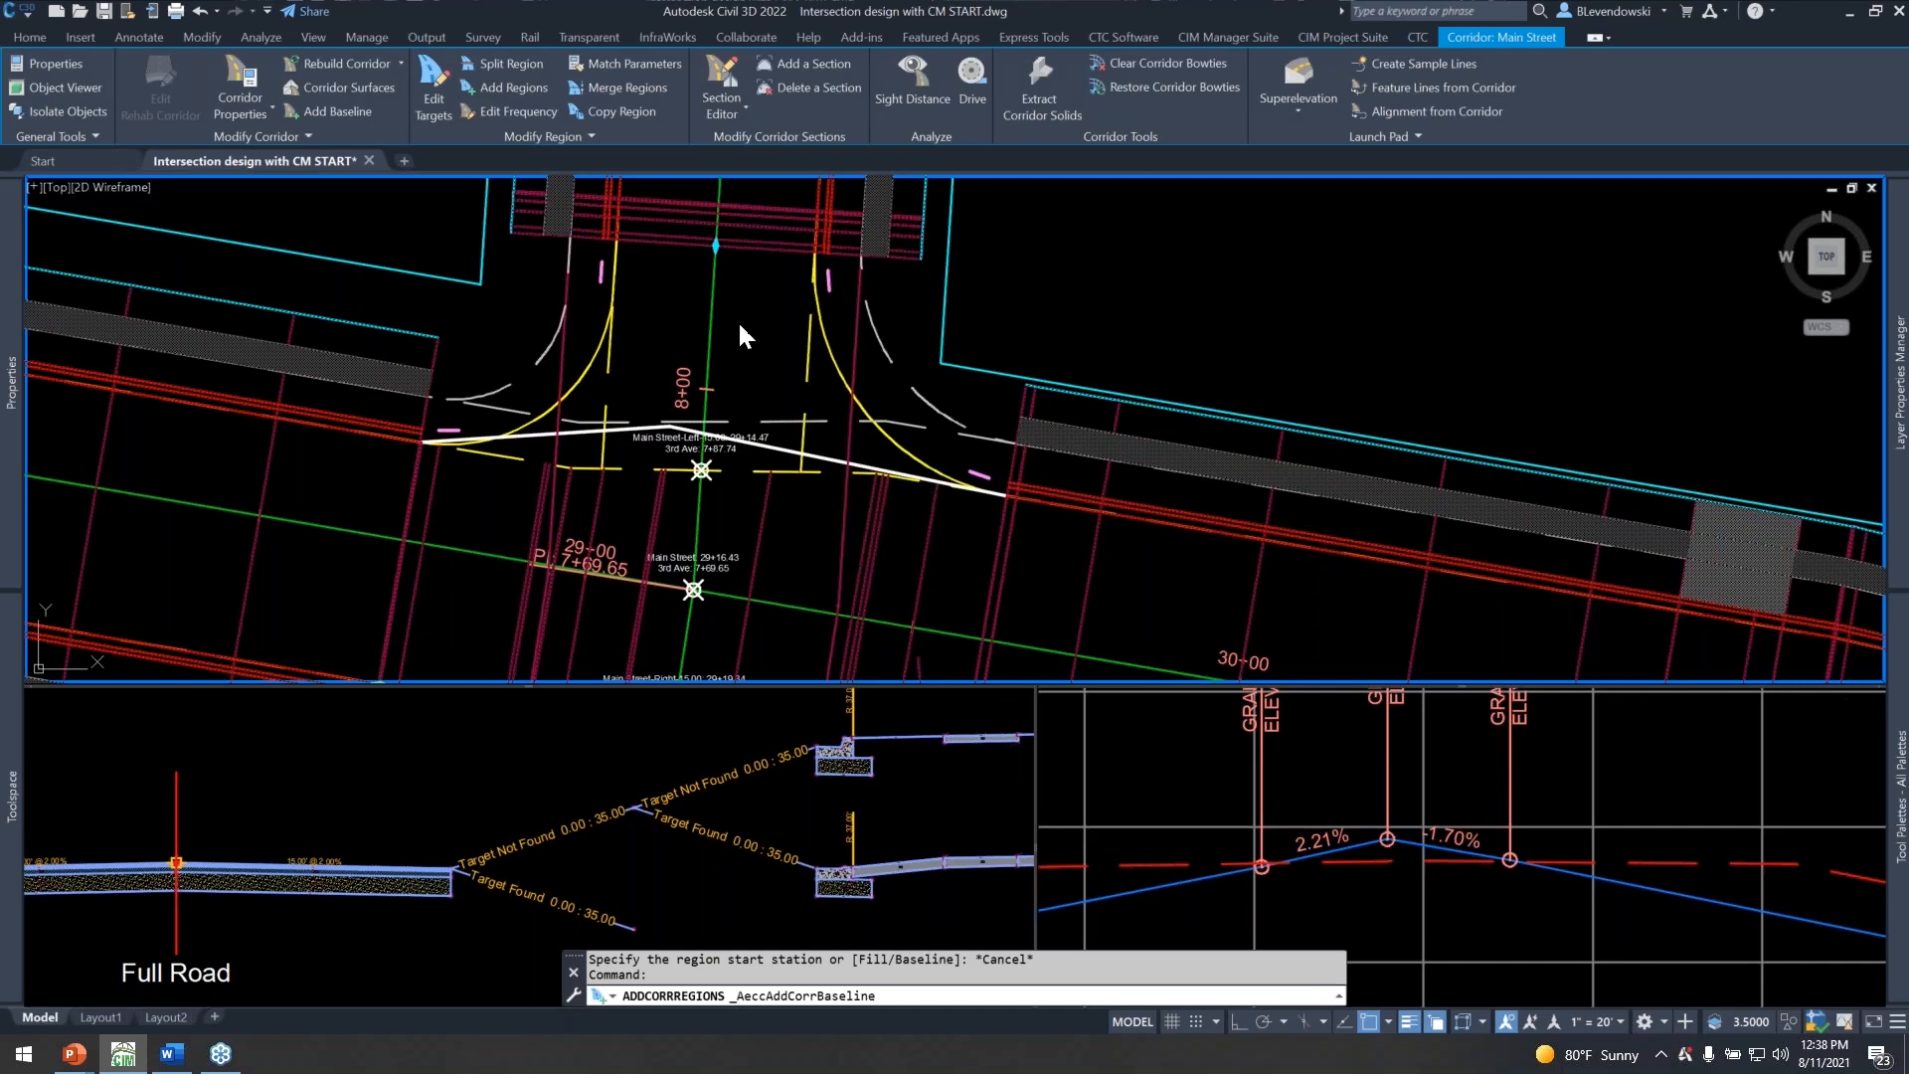
Add a Curb Returns region on the 3rd NE Quad baseline from station 0+05.00 to 0+56.31, leaving all targets unassigned.
click(514, 89)
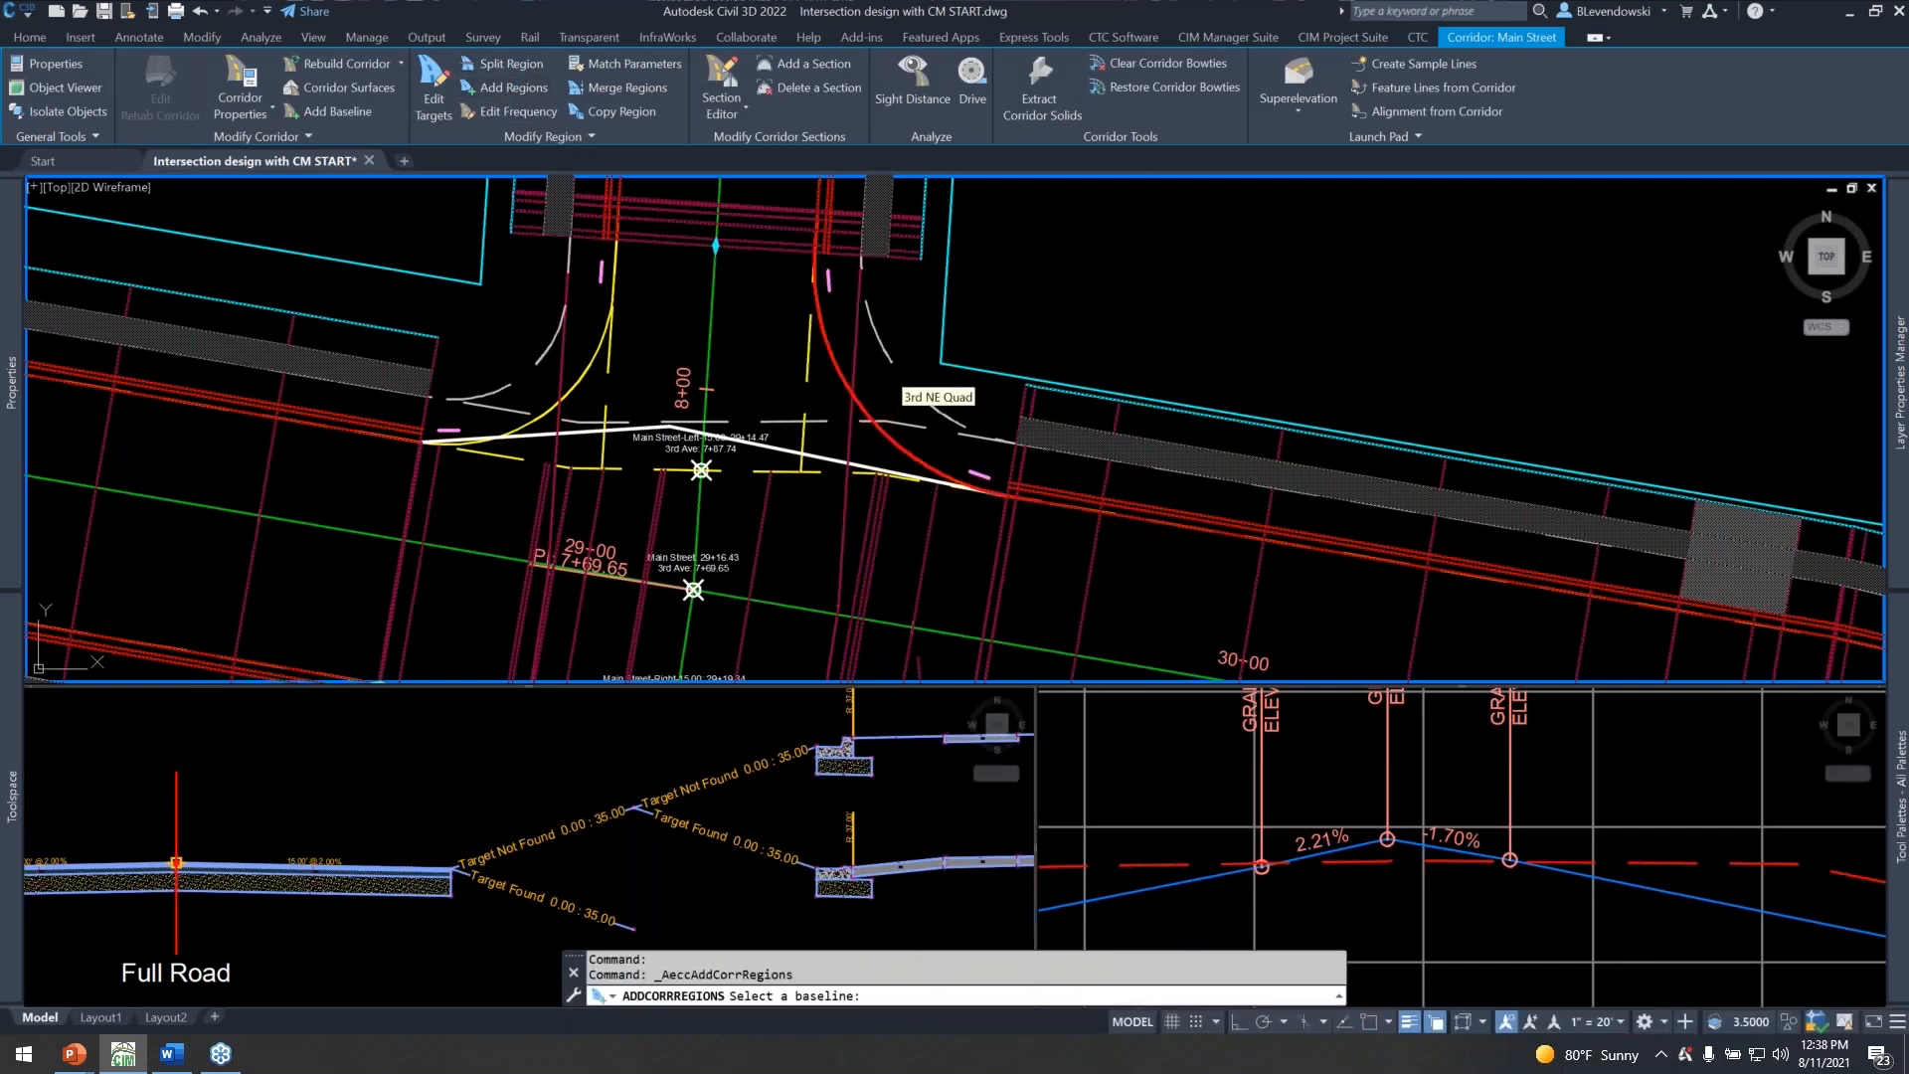
click(872, 428)
scroll(940, 468, up, 4)
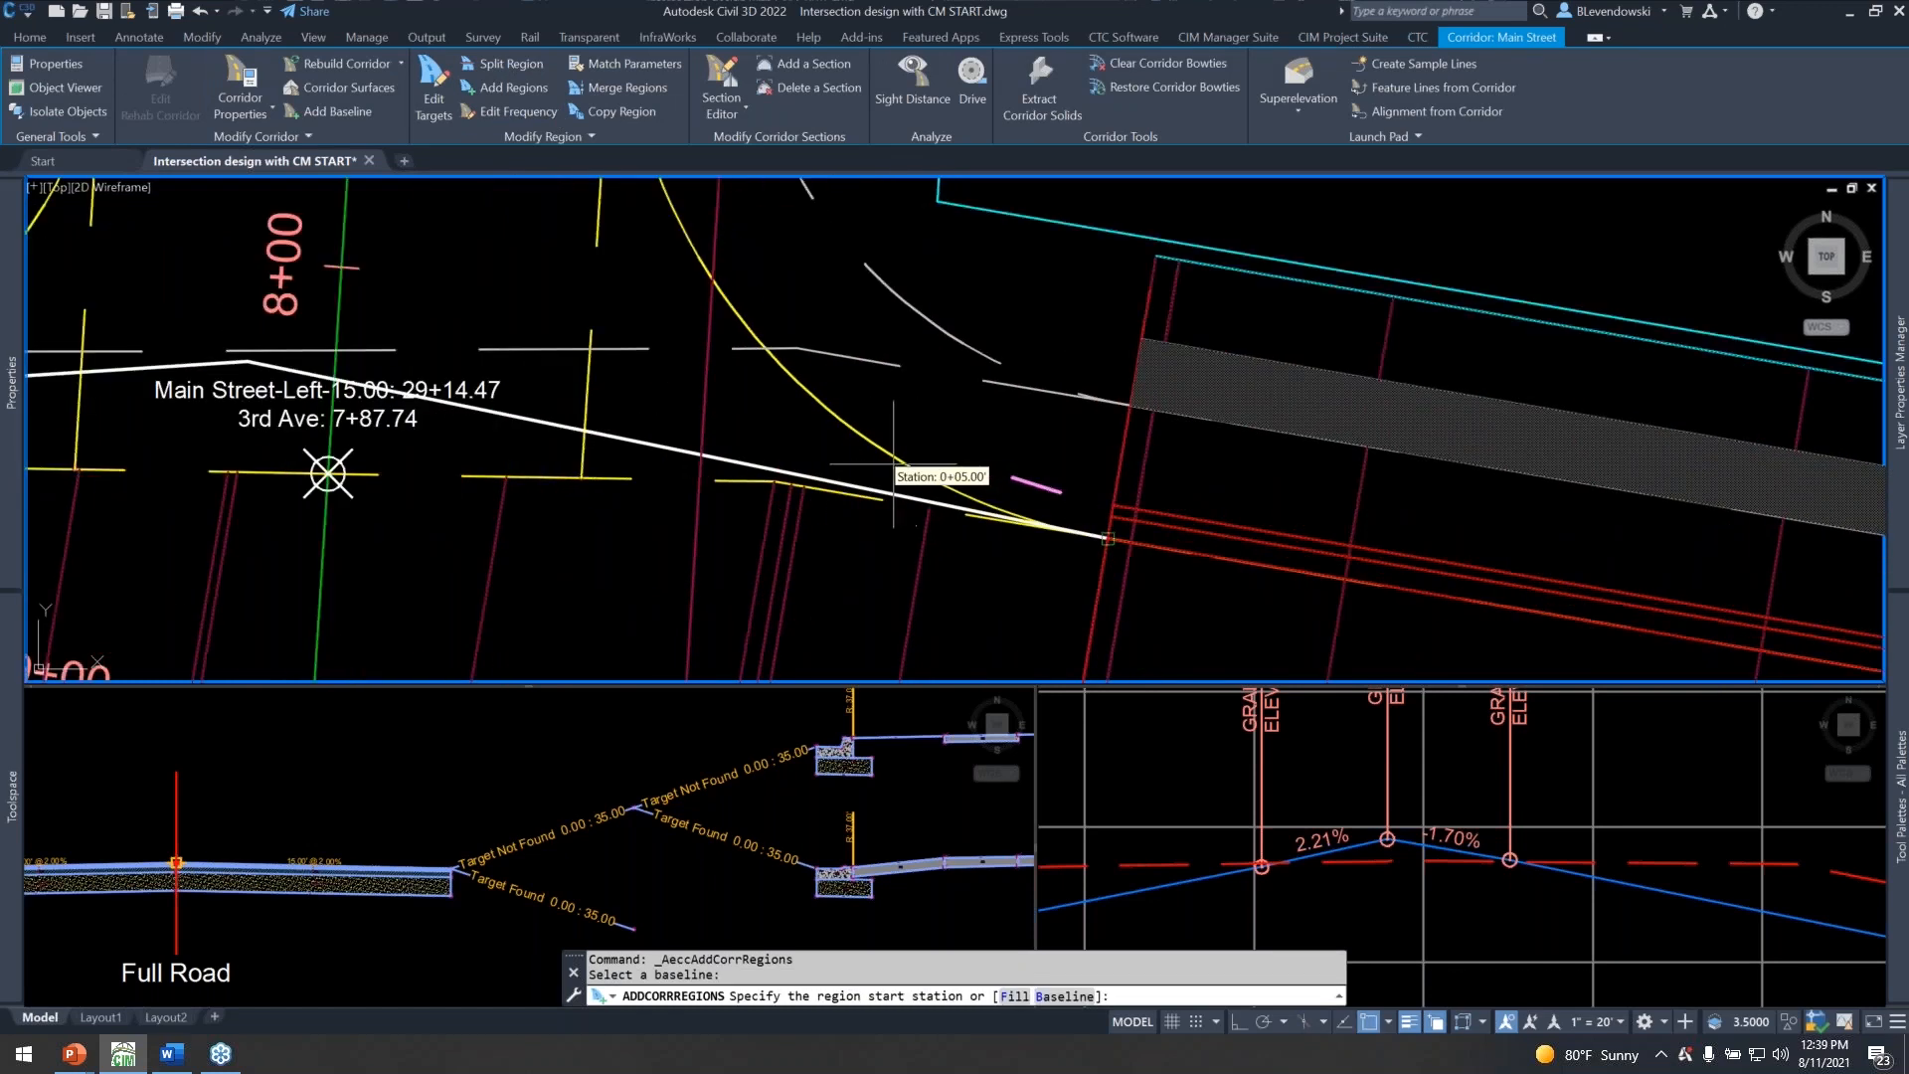
click(893, 464)
scroll(893, 463, down, 3)
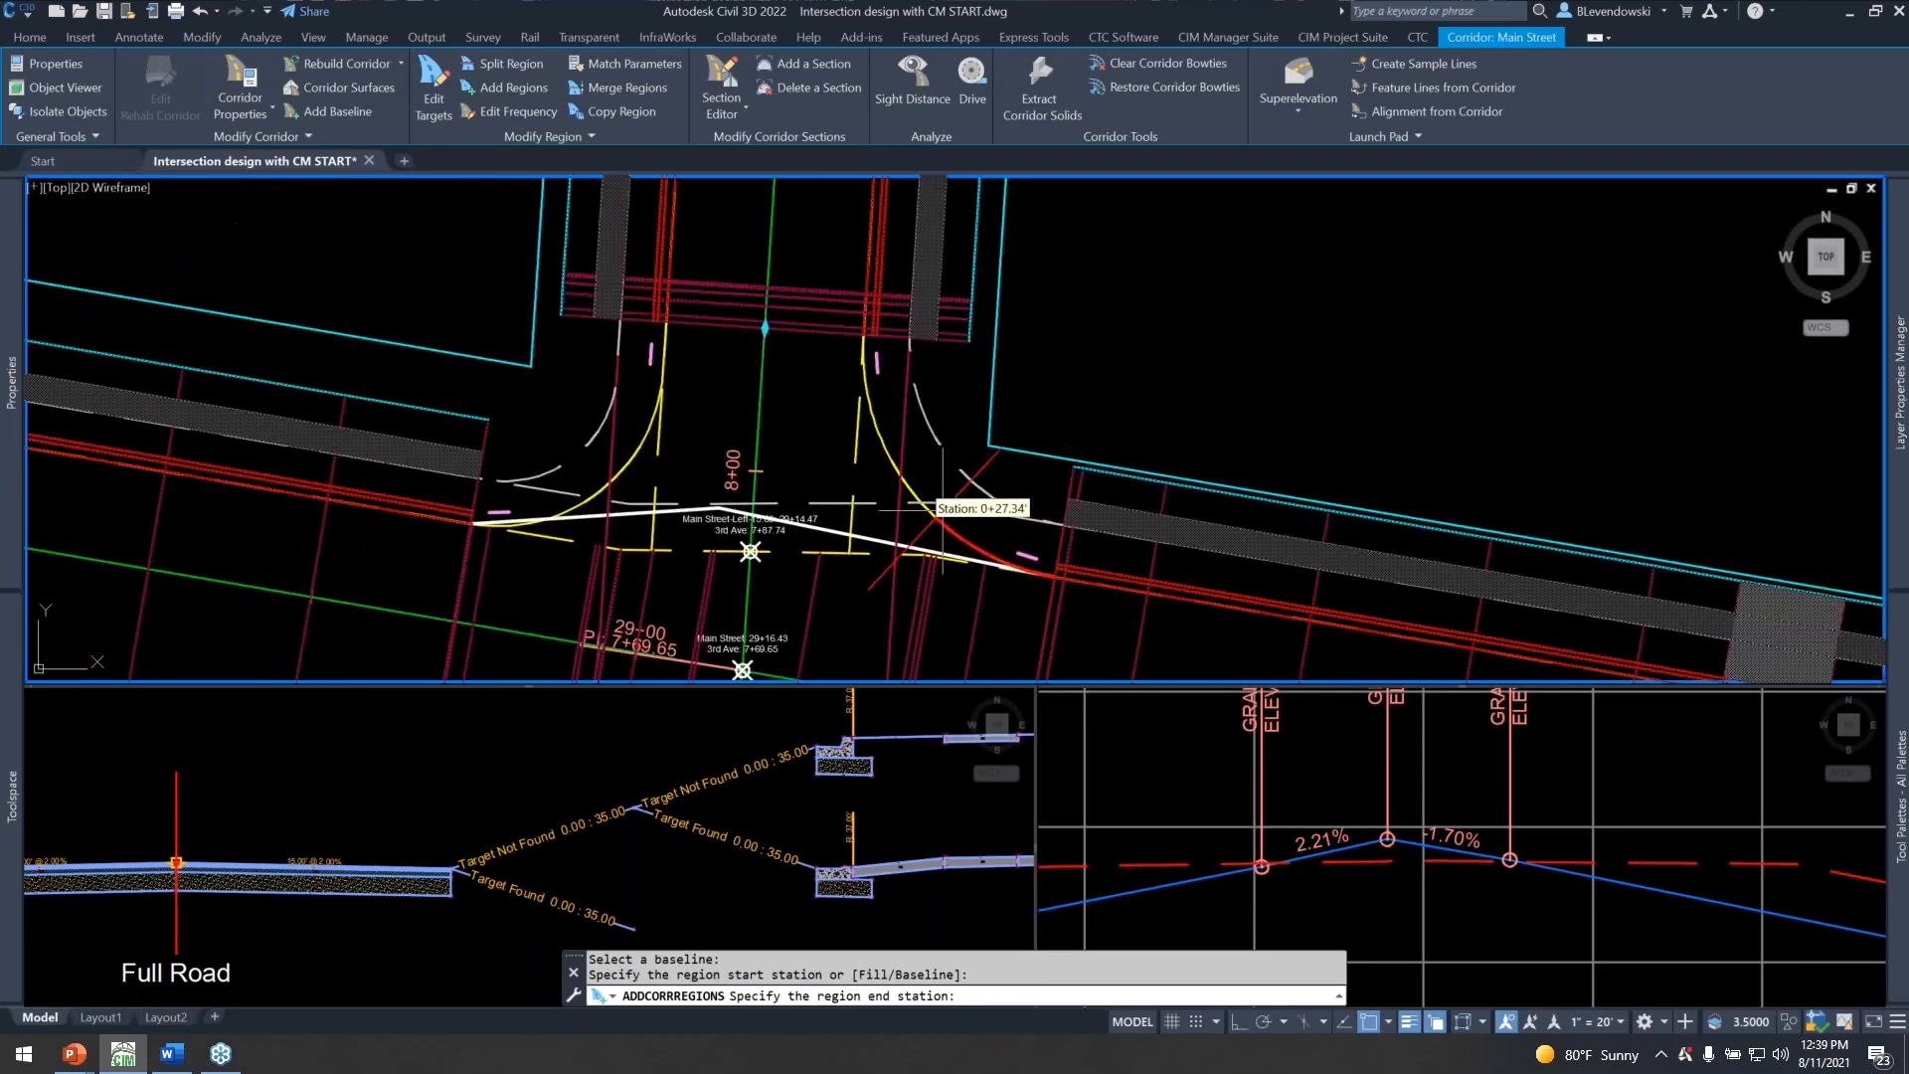
click(864, 427)
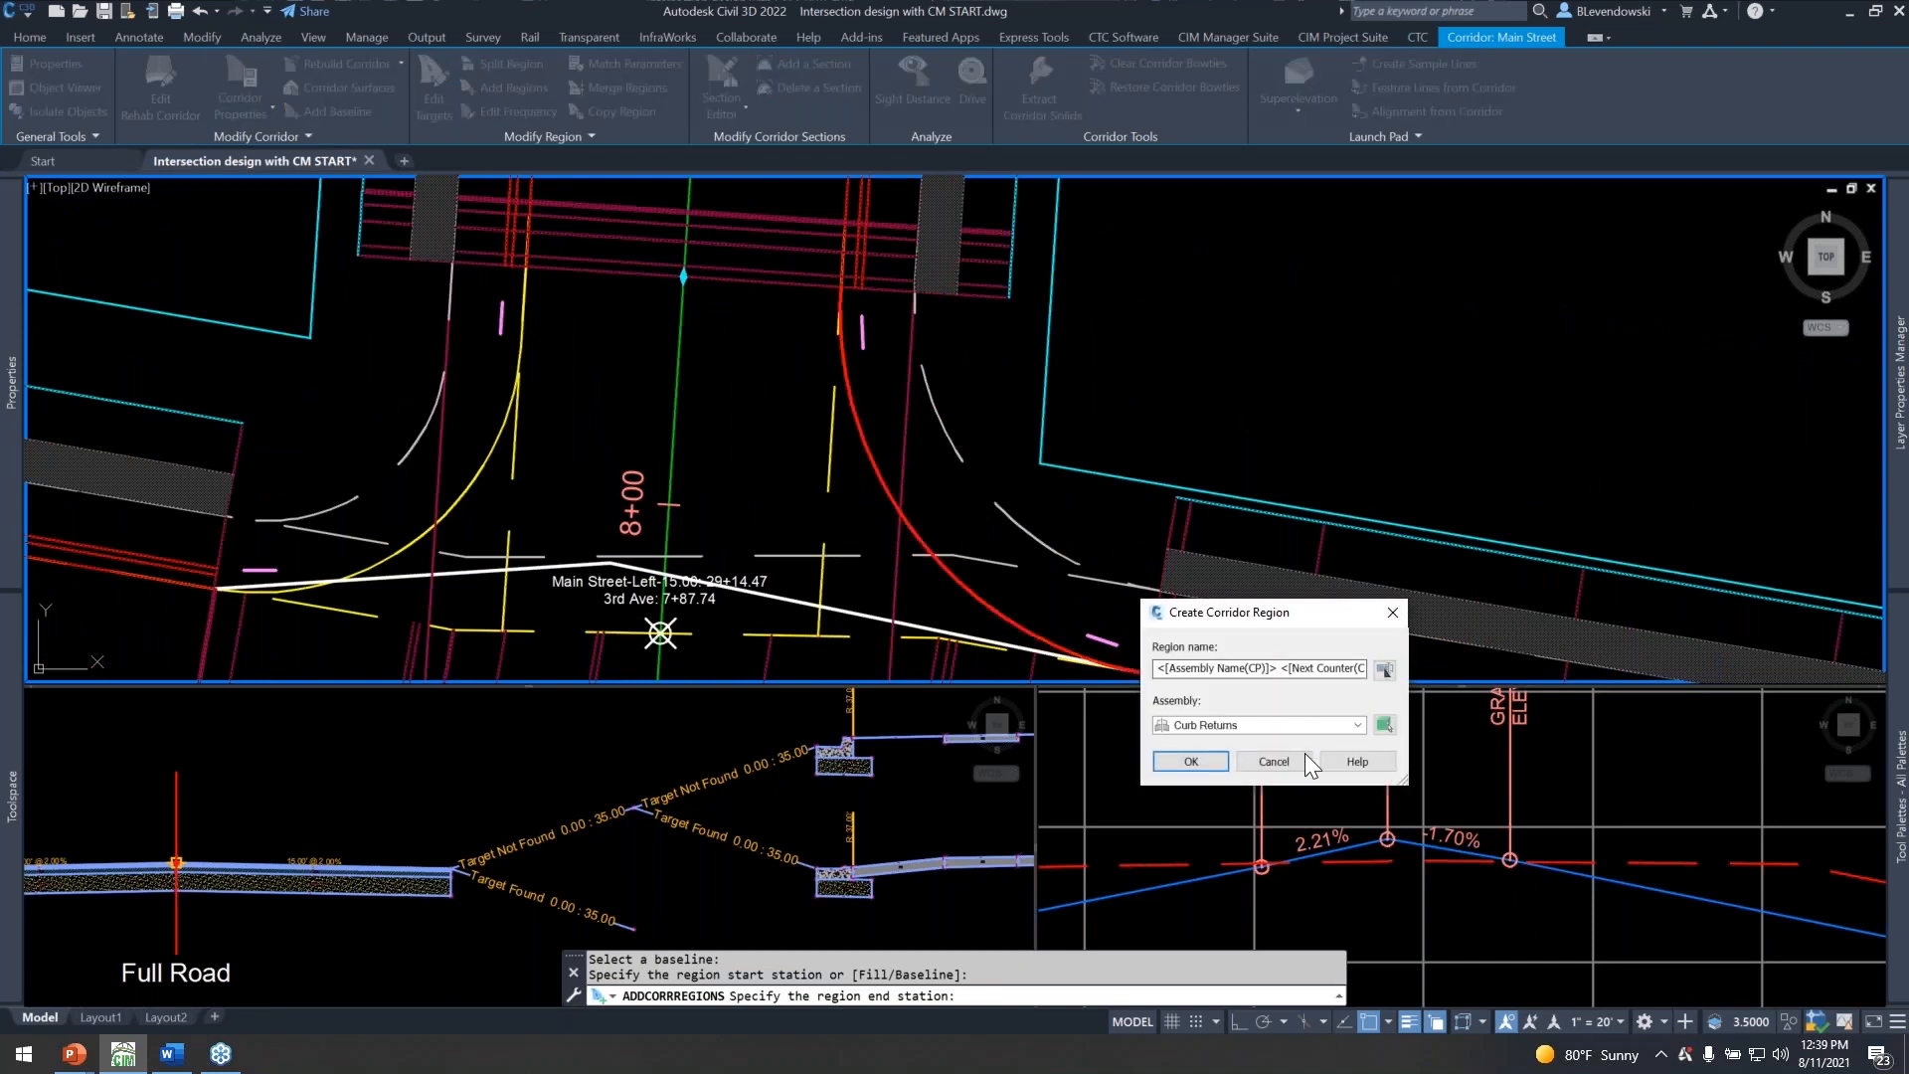
click(1179, 759)
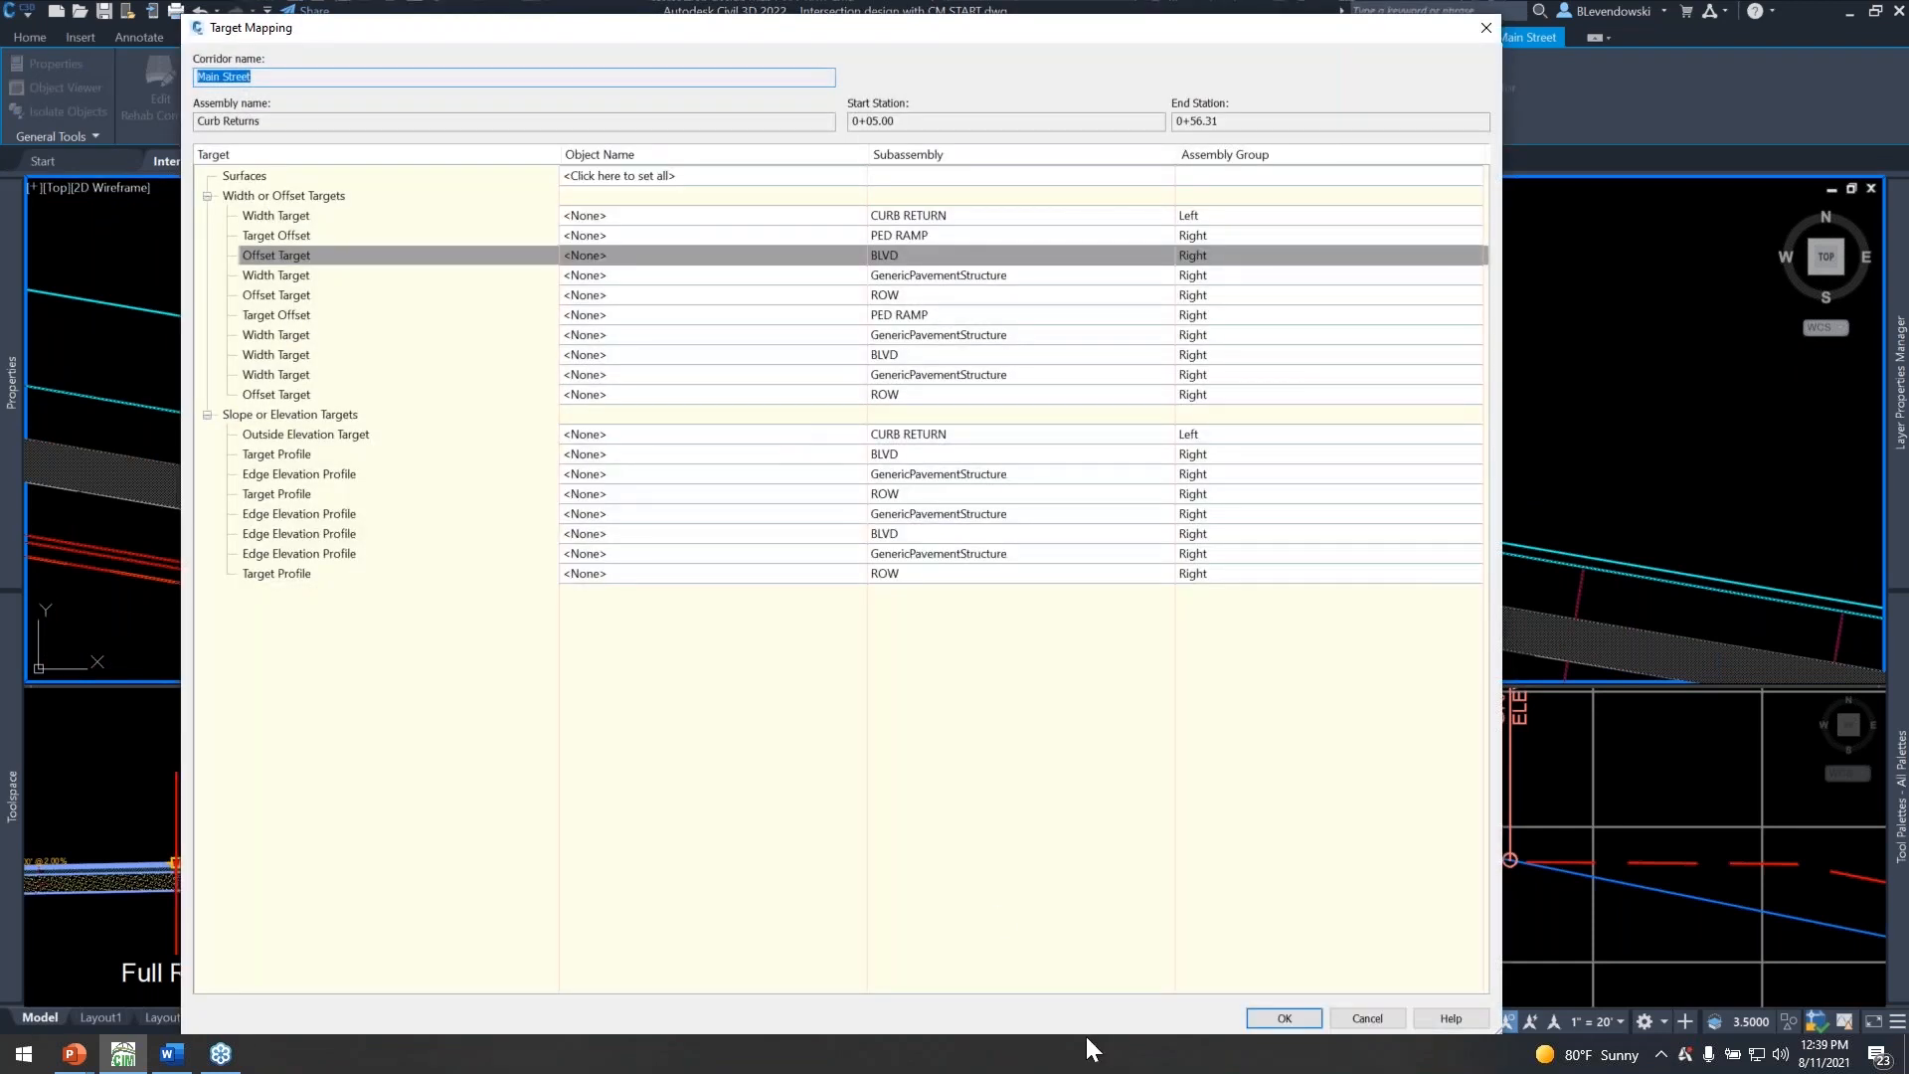
click(1282, 1017)
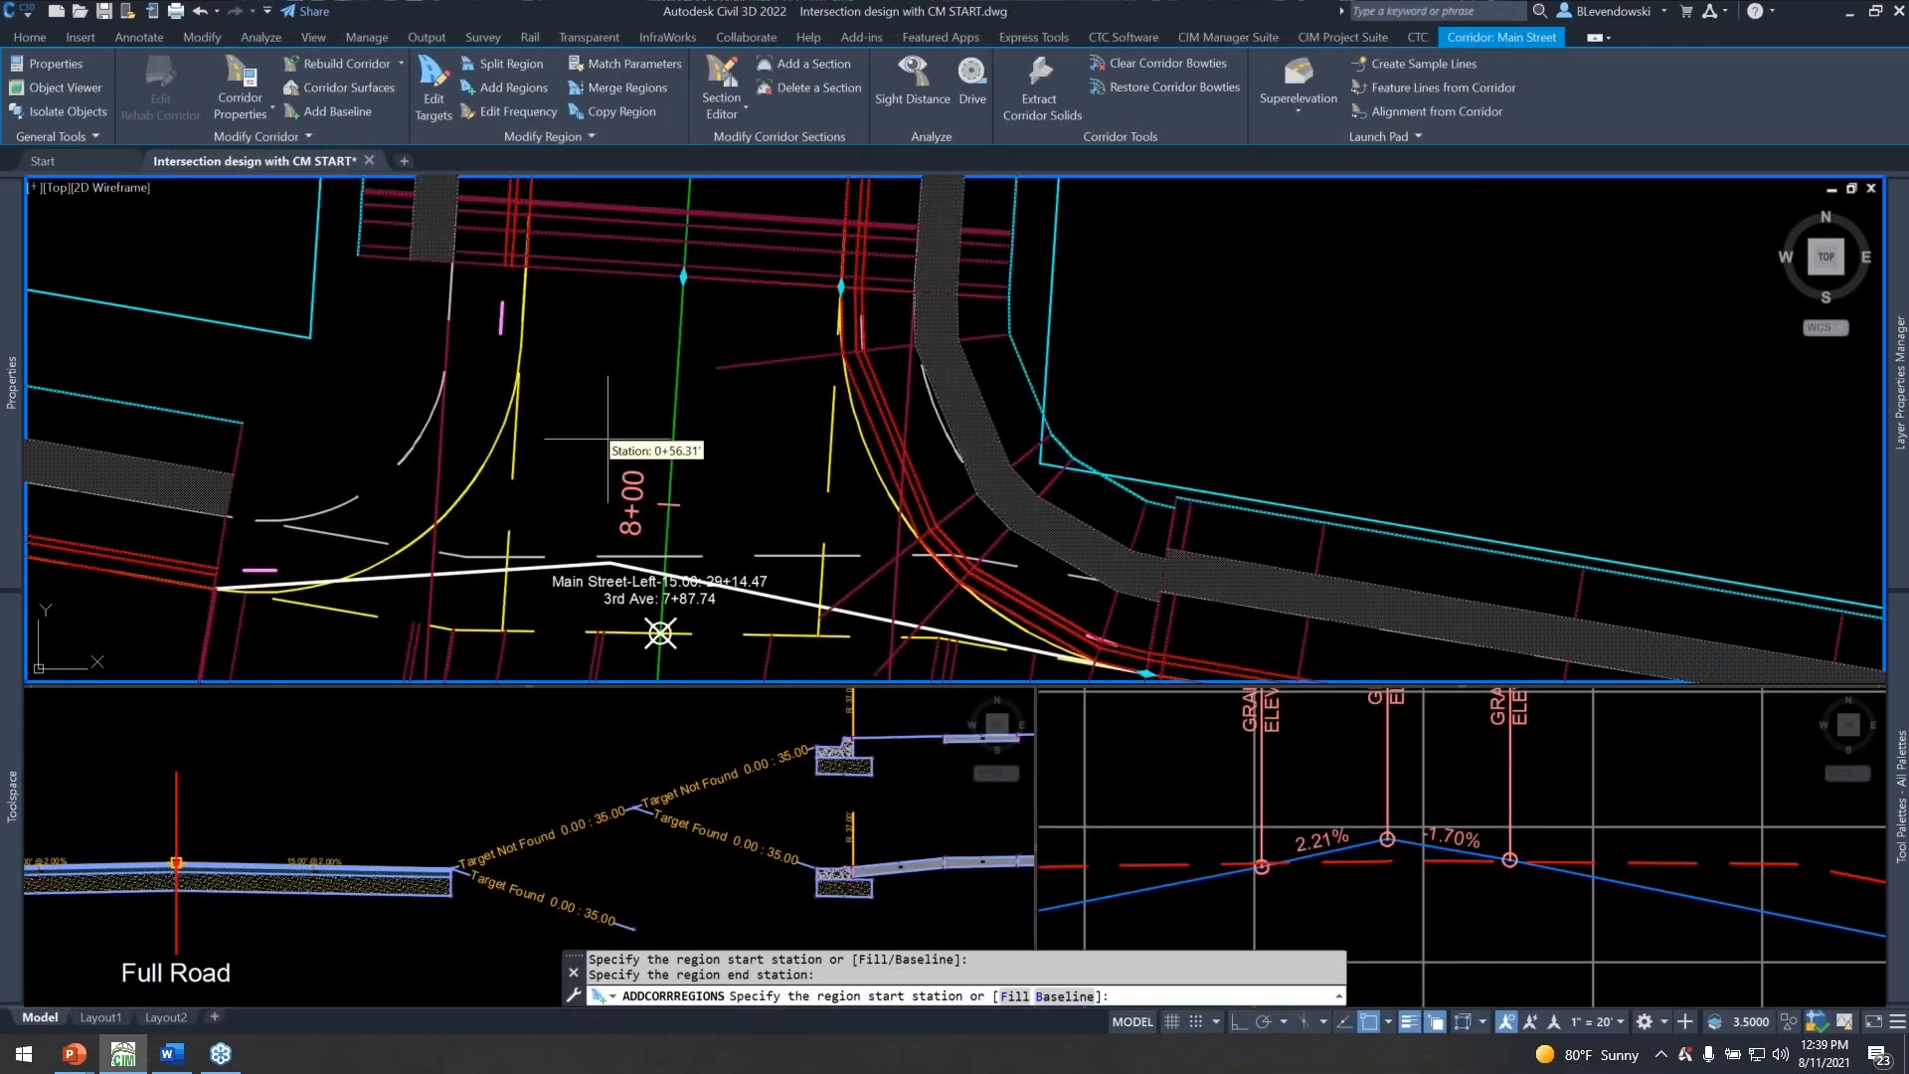
Add a baseline to the Main Street corridor using the 3rd NW Quad alignment and its profile.
middle_drag(599, 437, 822, 400)
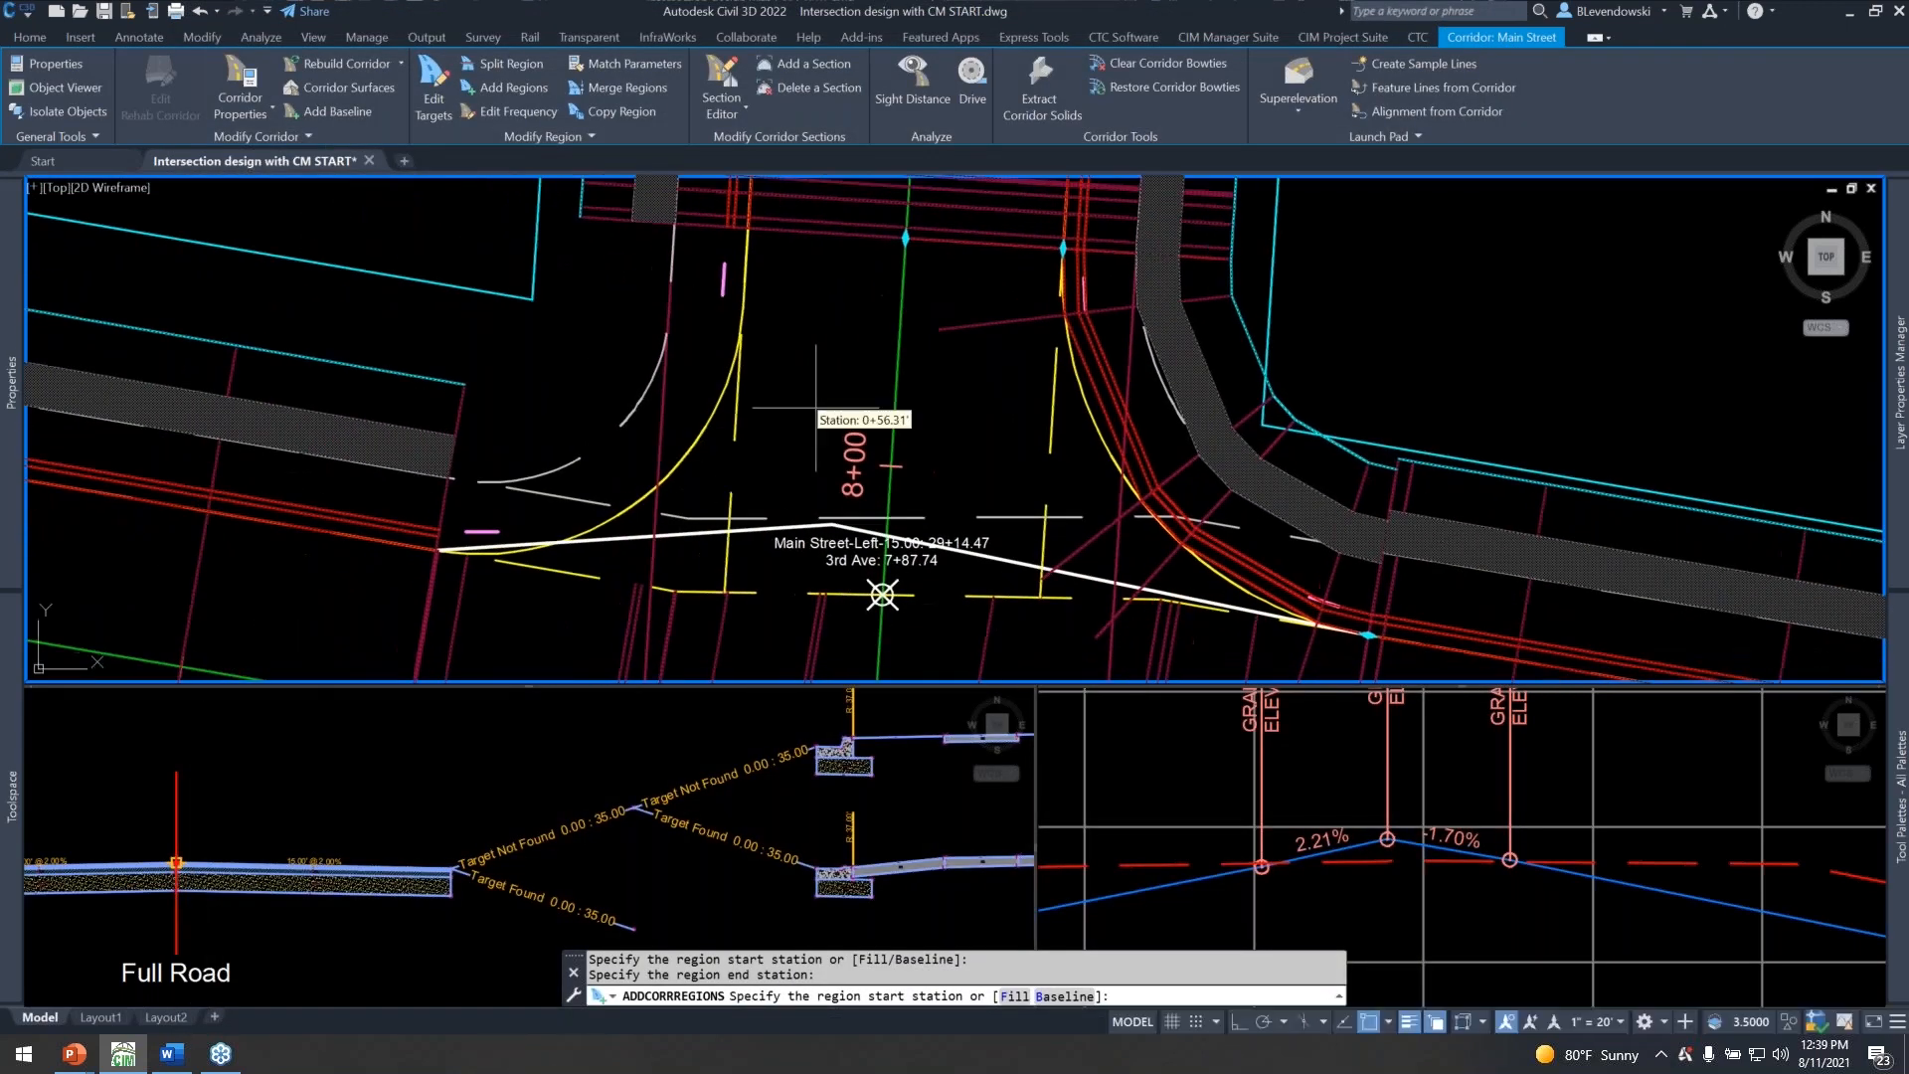
click(328, 111)
click(913, 545)
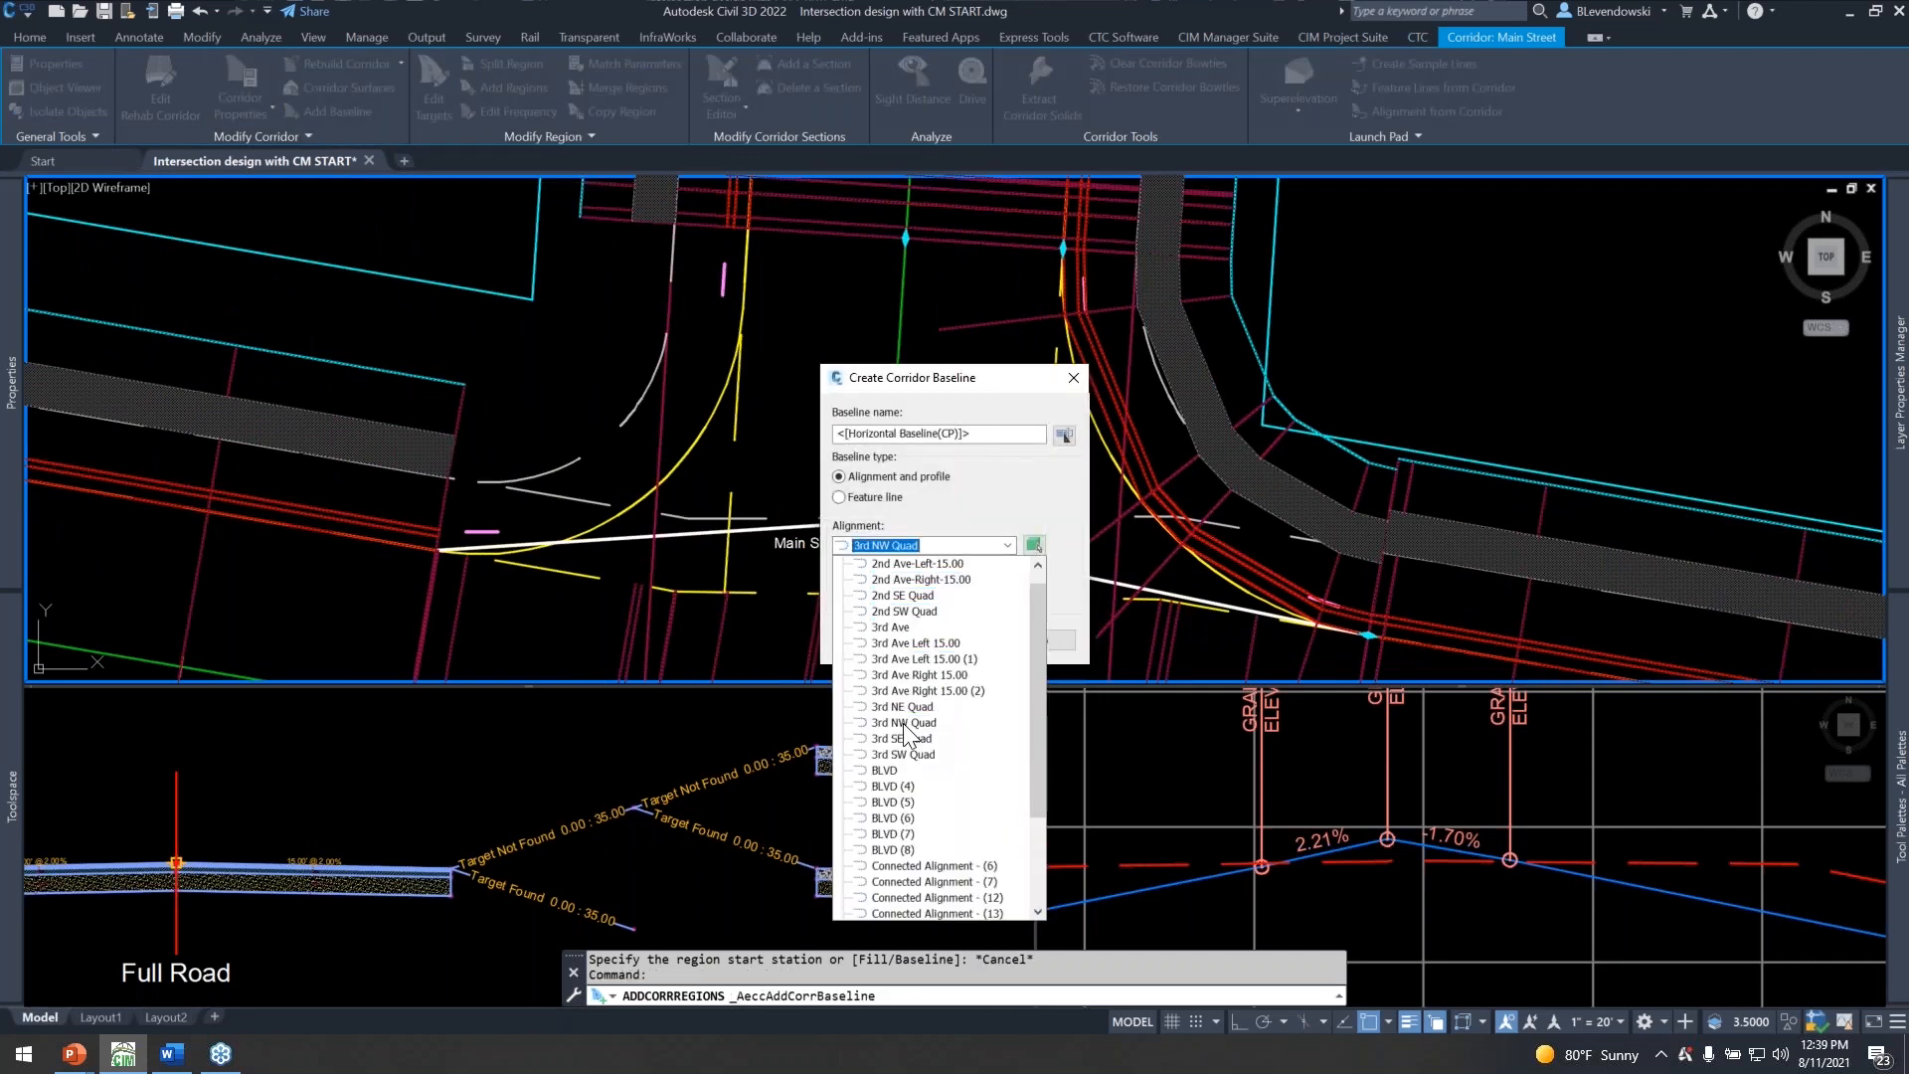
click(910, 723)
click(882, 642)
click(915, 542)
click(920, 558)
click(875, 582)
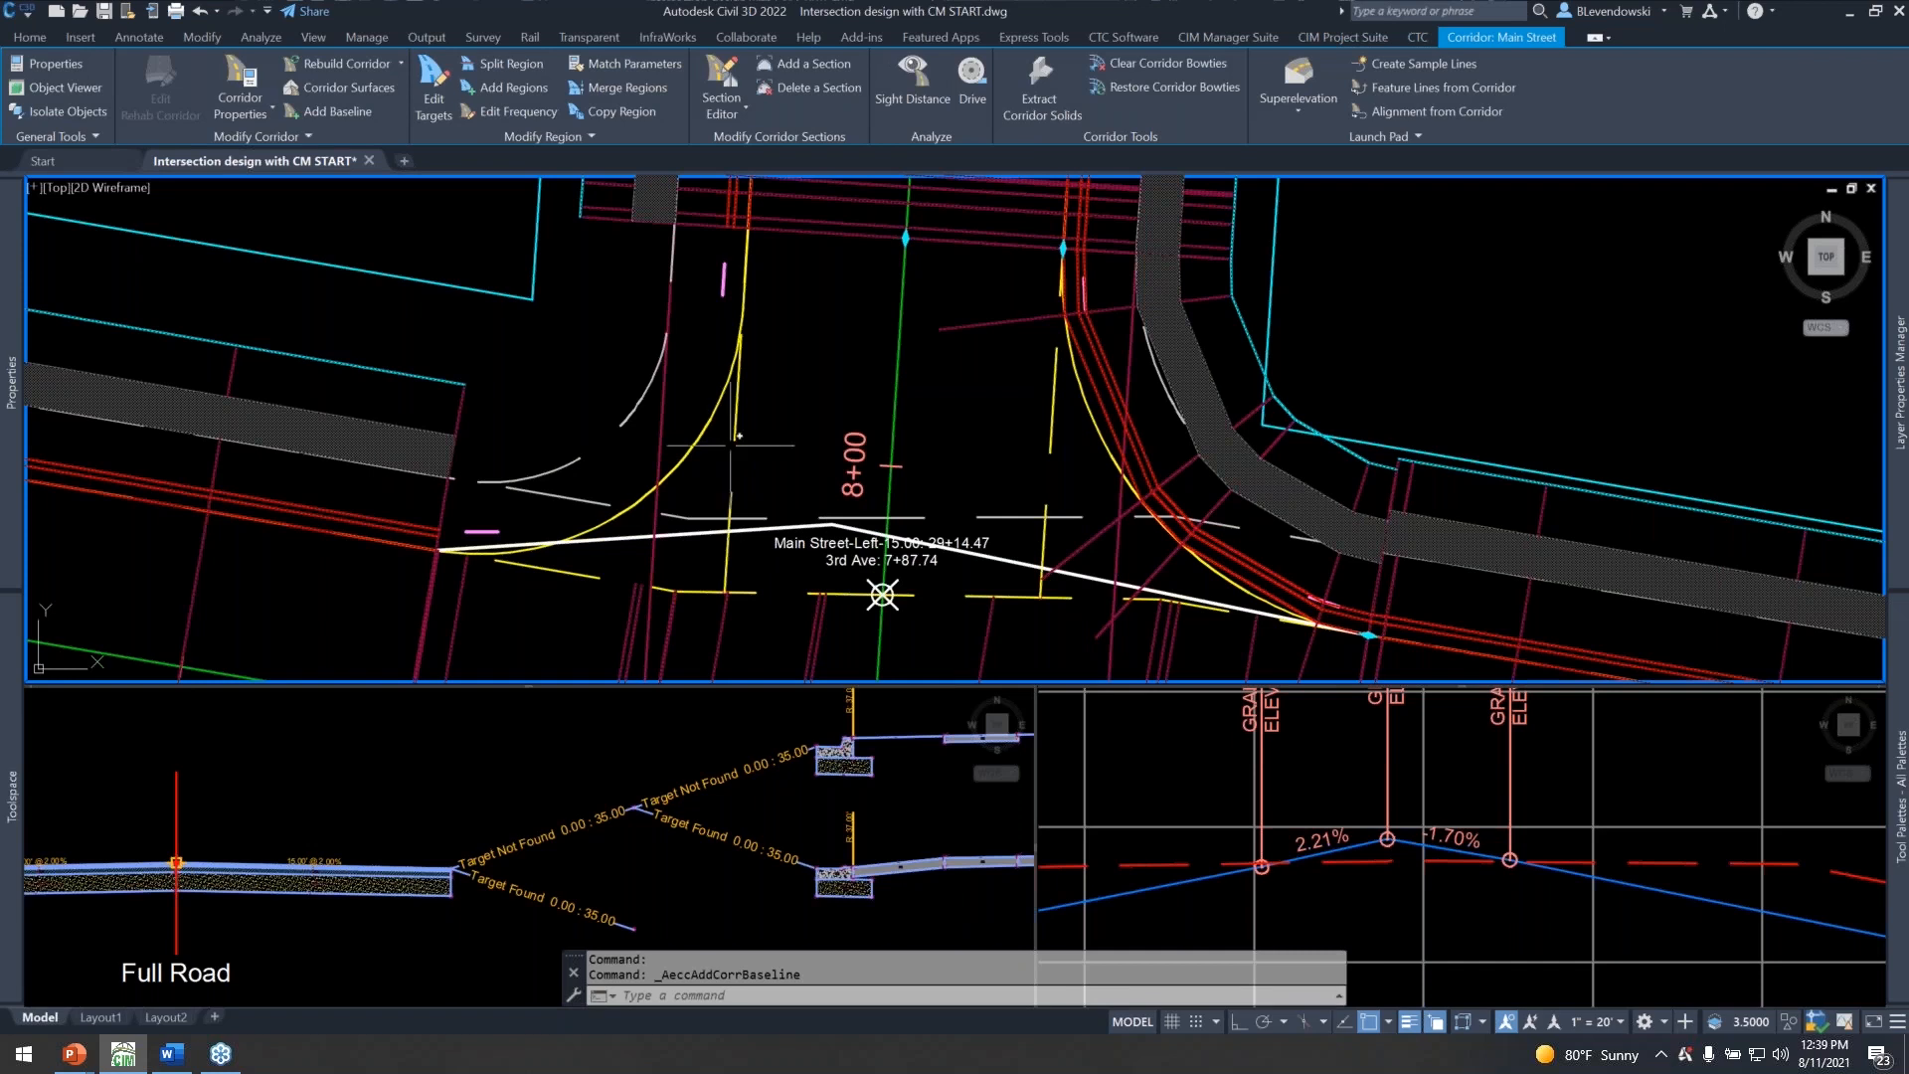
Add a Curb Returns region on the 3rd NW Quad baseline between the adjoining 3rd Ave and Main Street regions, leaving all targets unassigned.
click(509, 92)
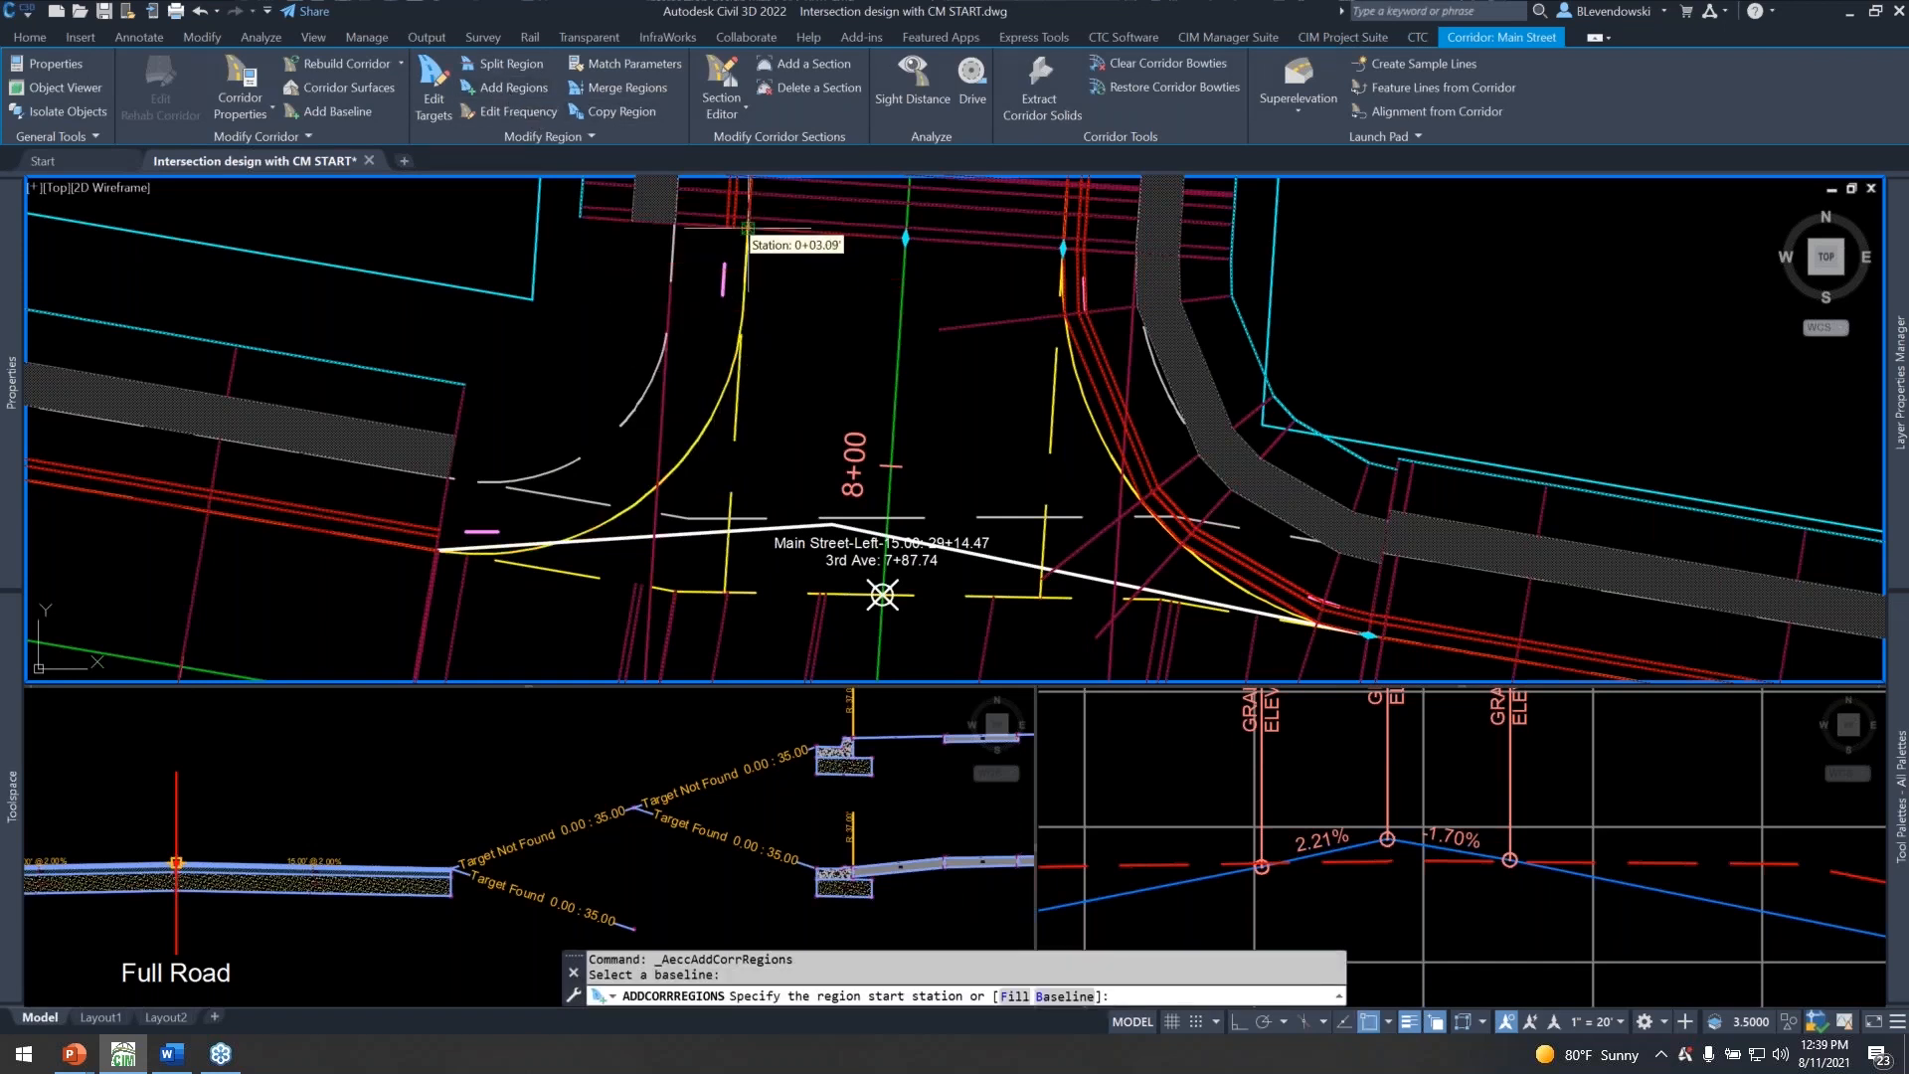
scroll(761, 276, up, 4)
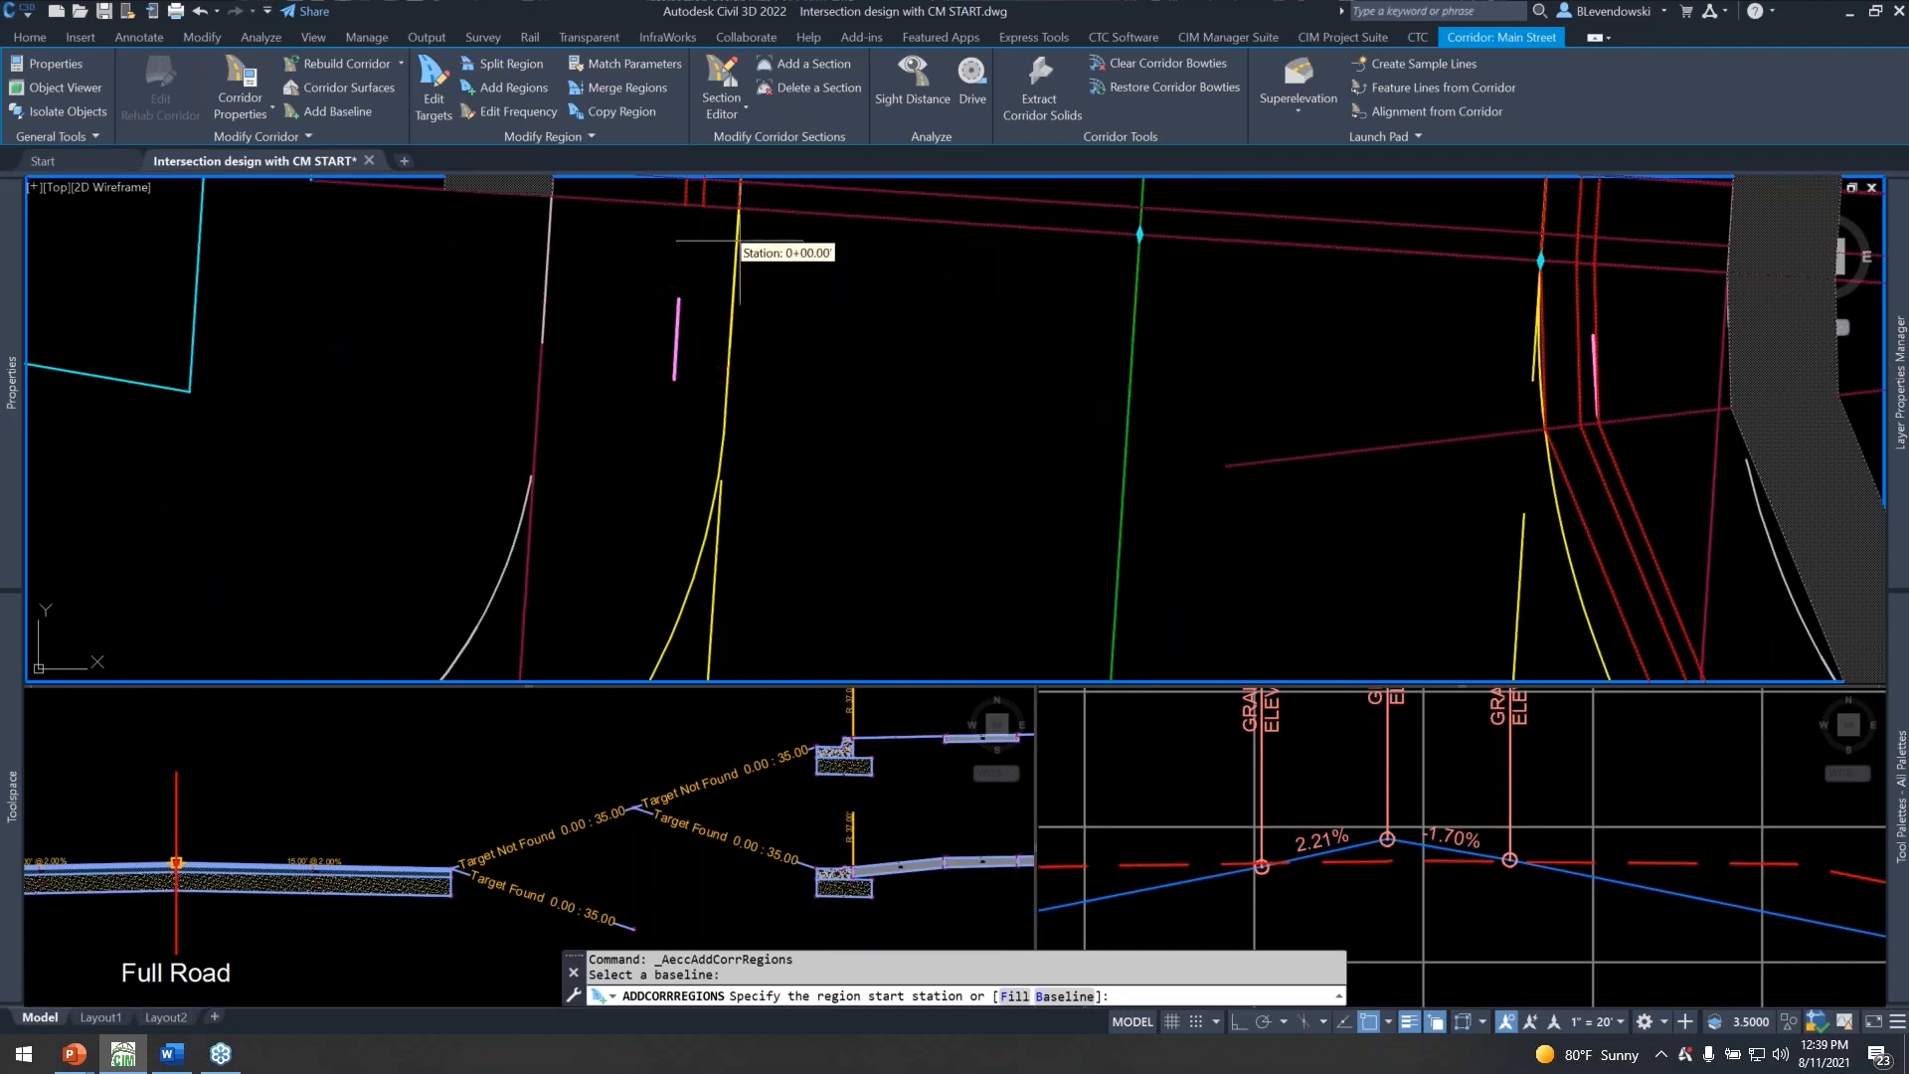
click(739, 208)
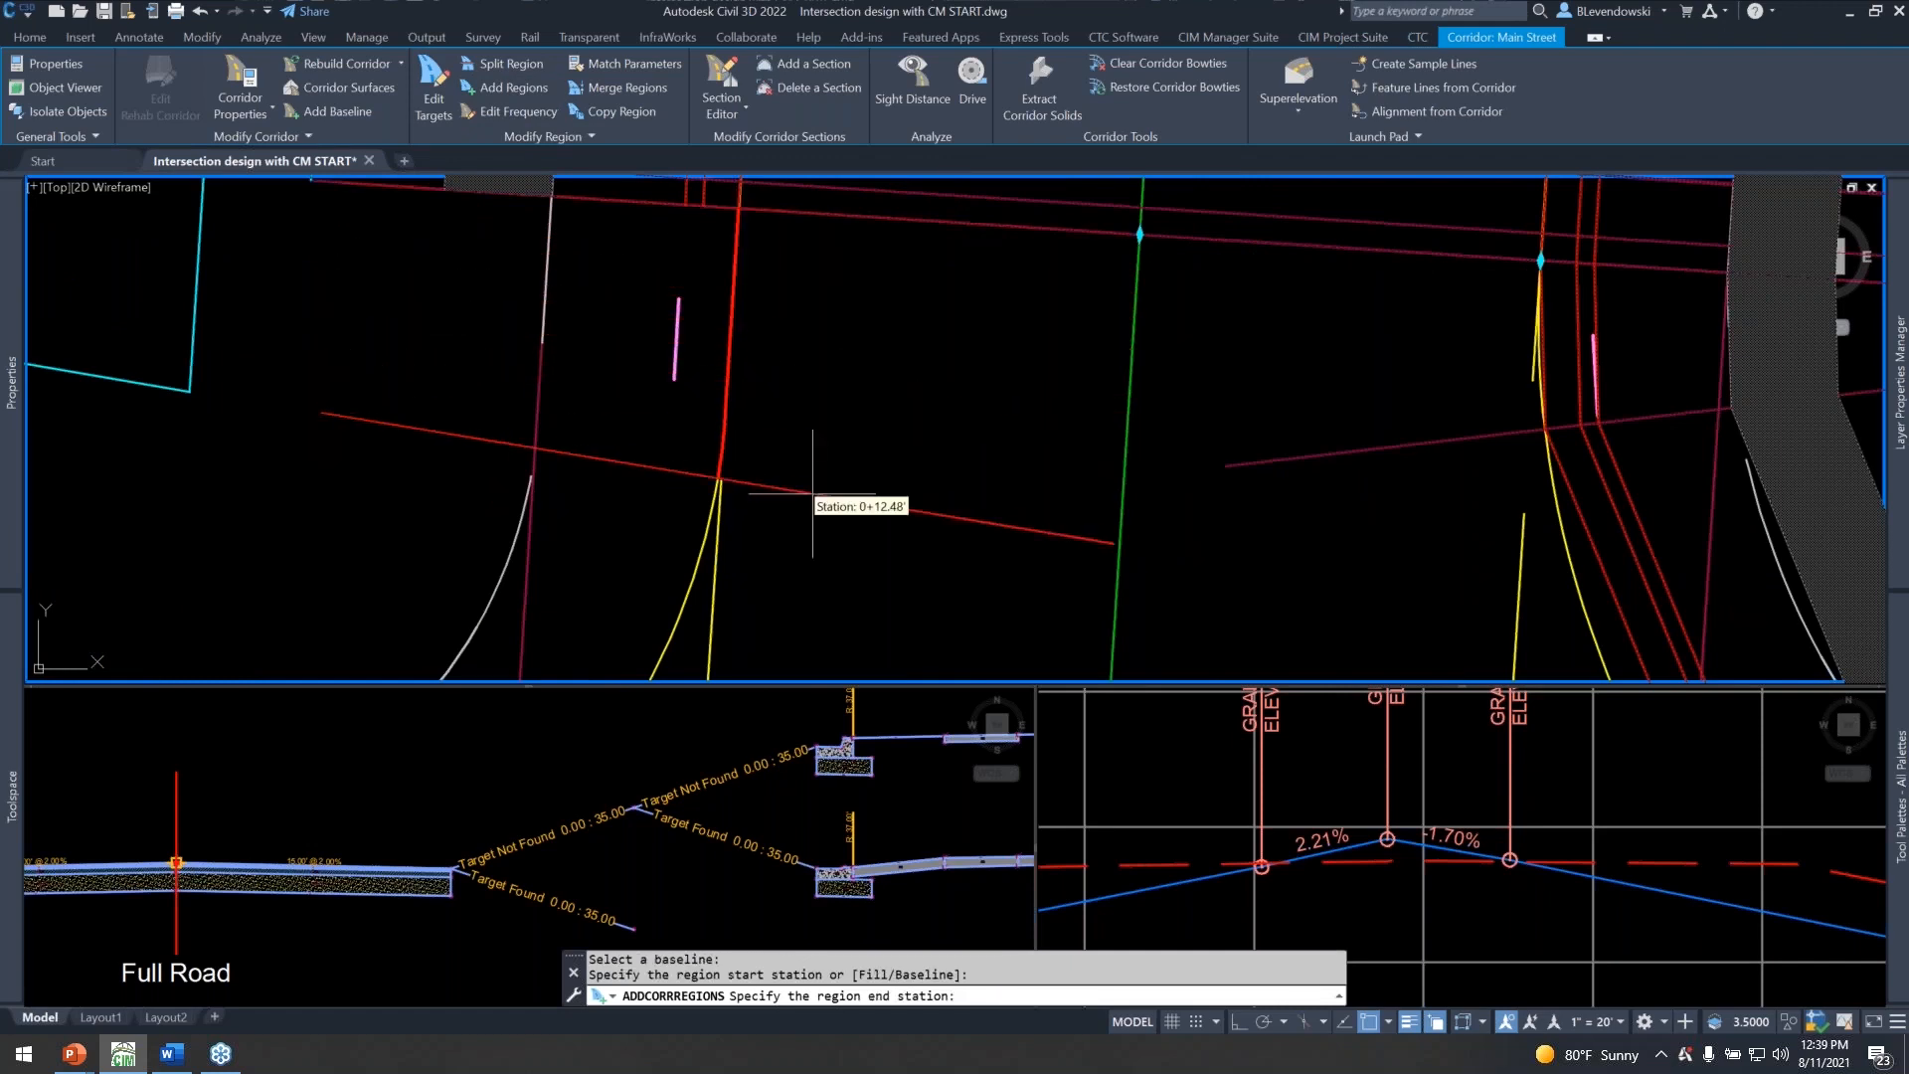
scroll(856, 502, down, 4)
scroll(1028, 475, up, 4)
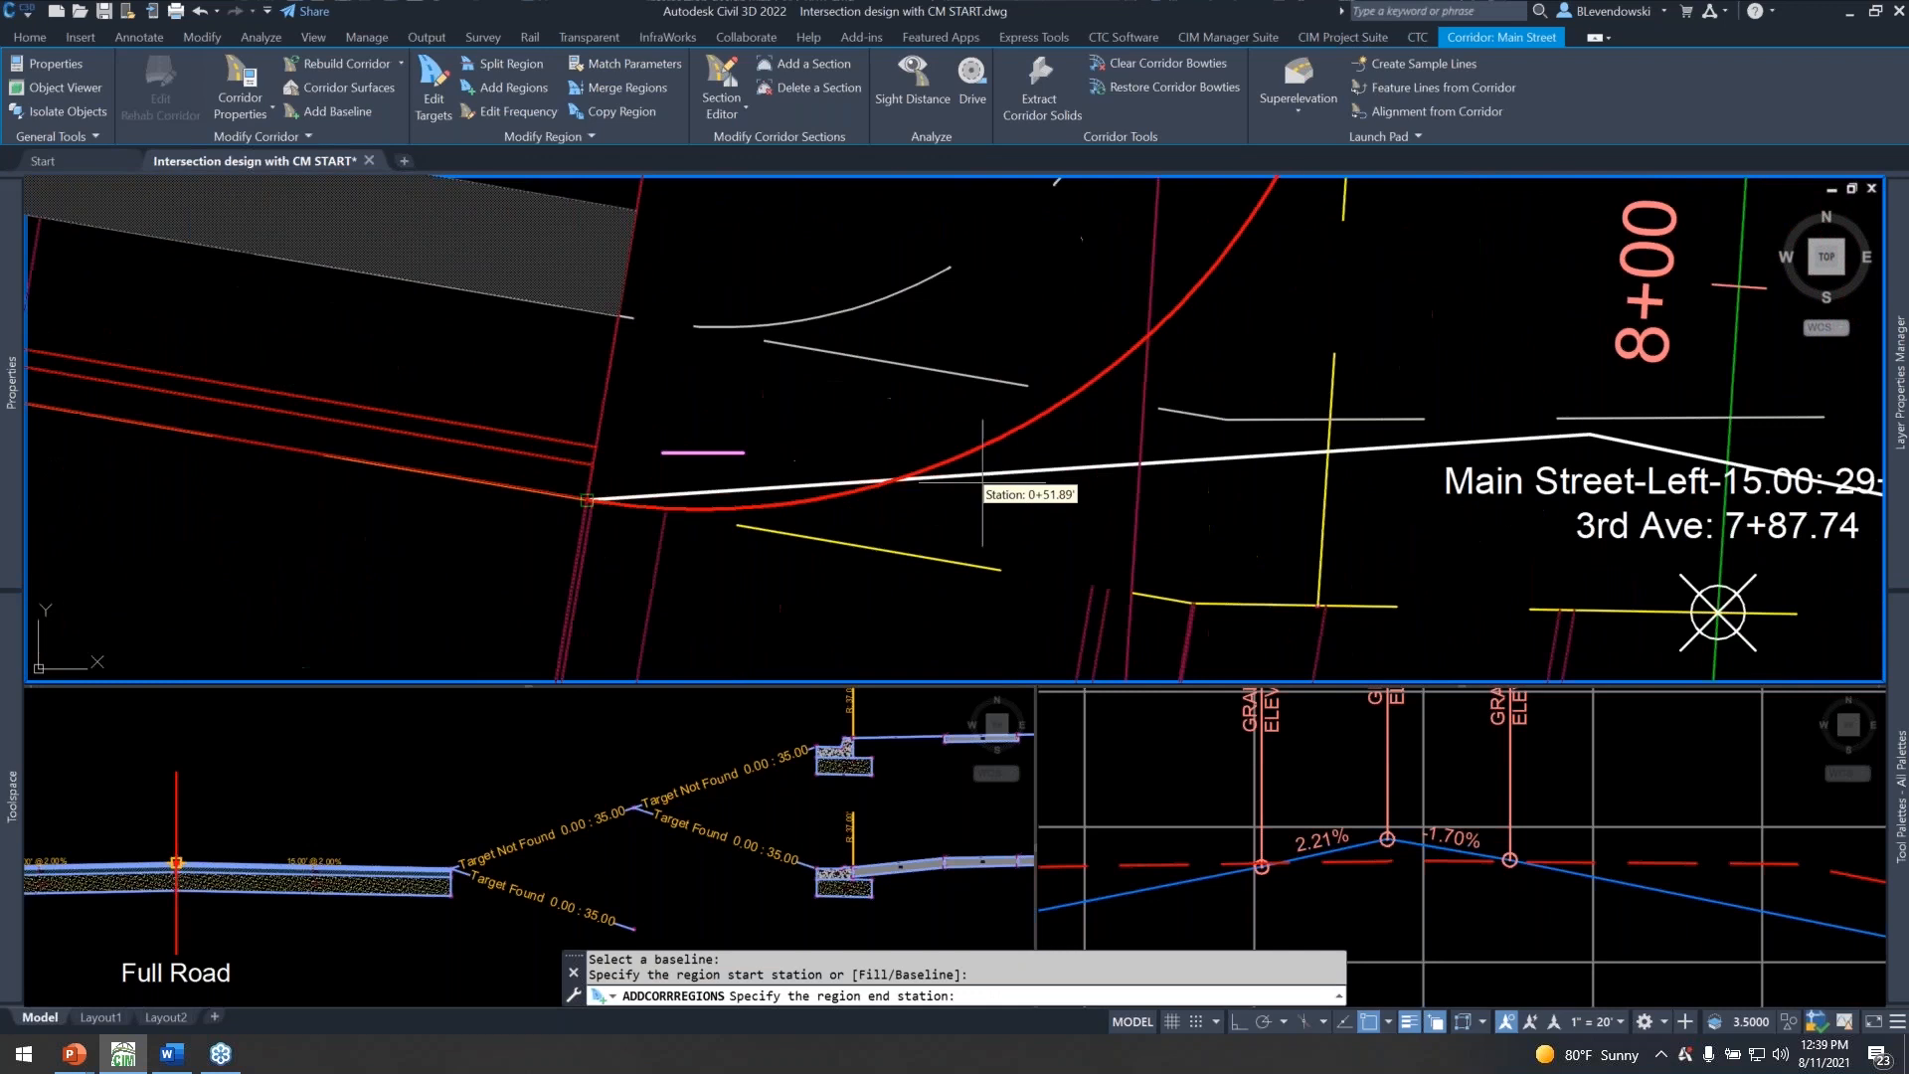
click(772, 504)
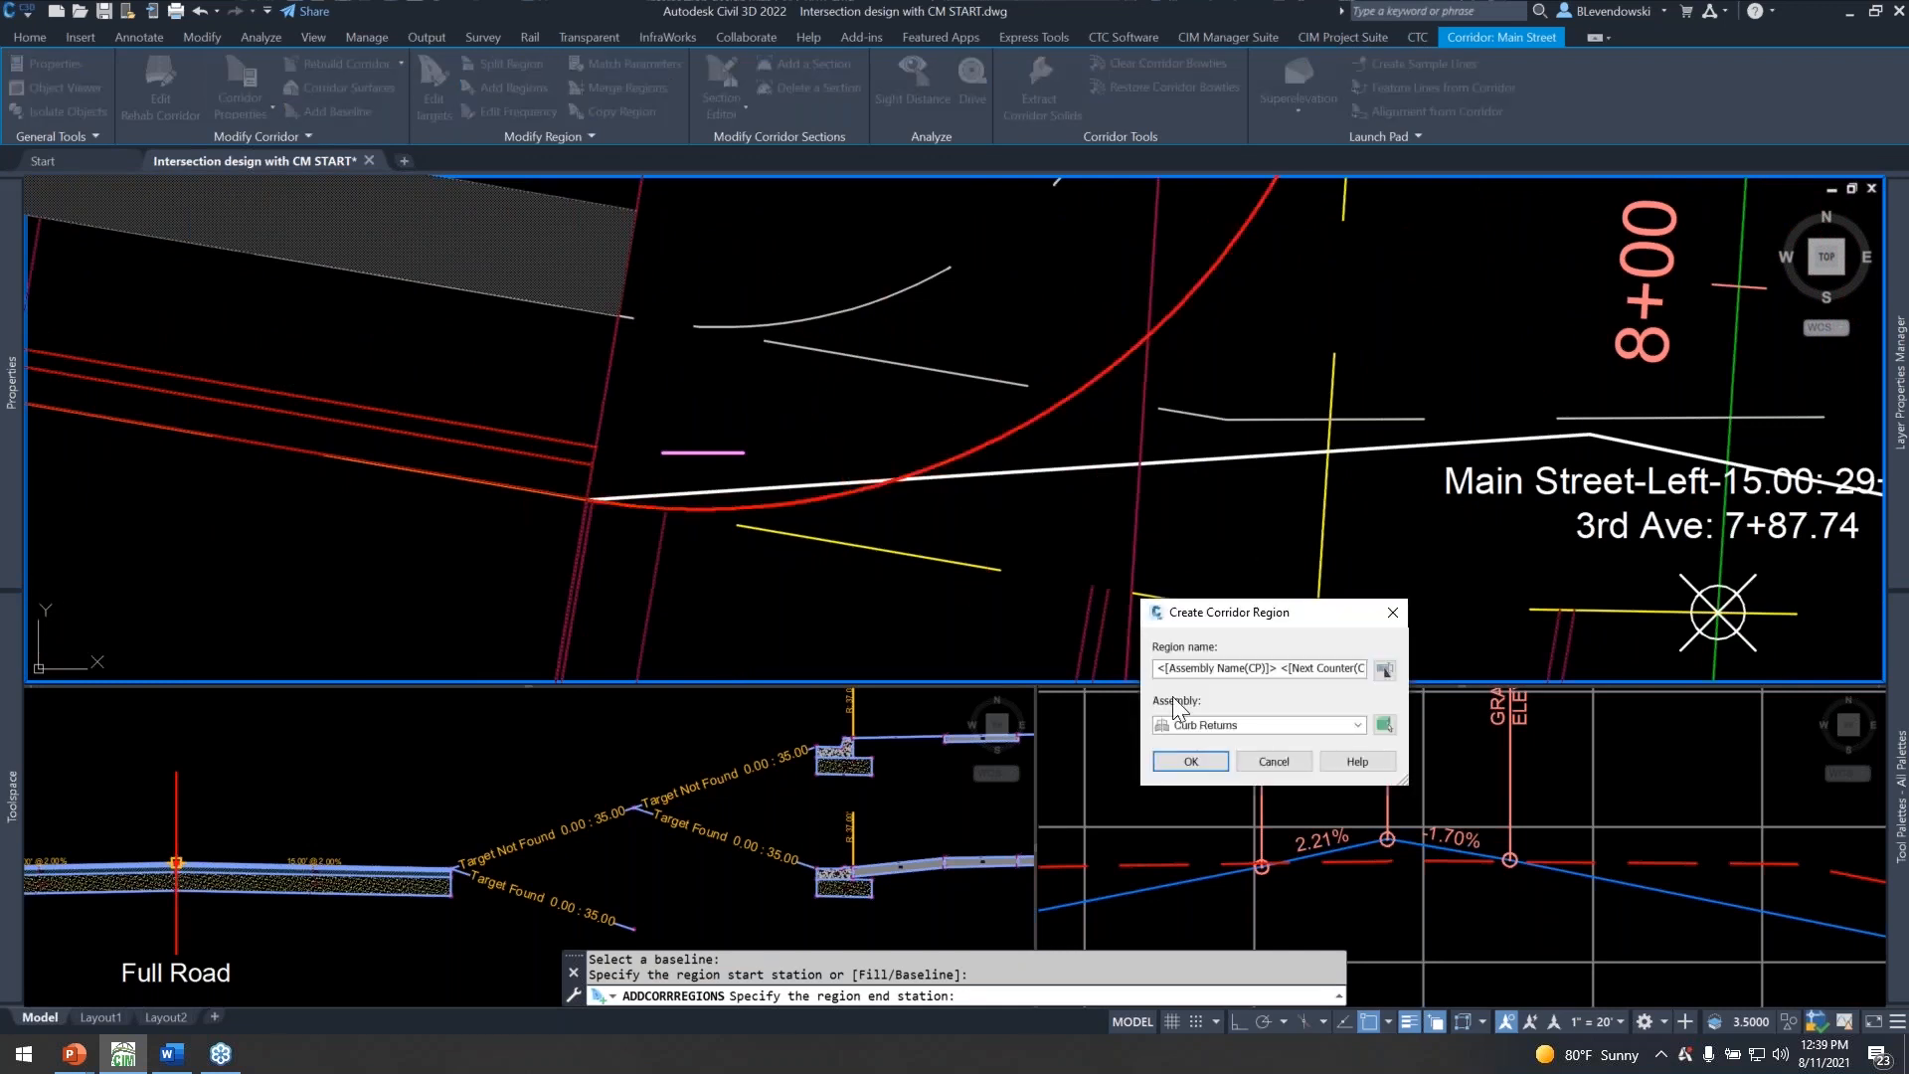
click(1185, 755)
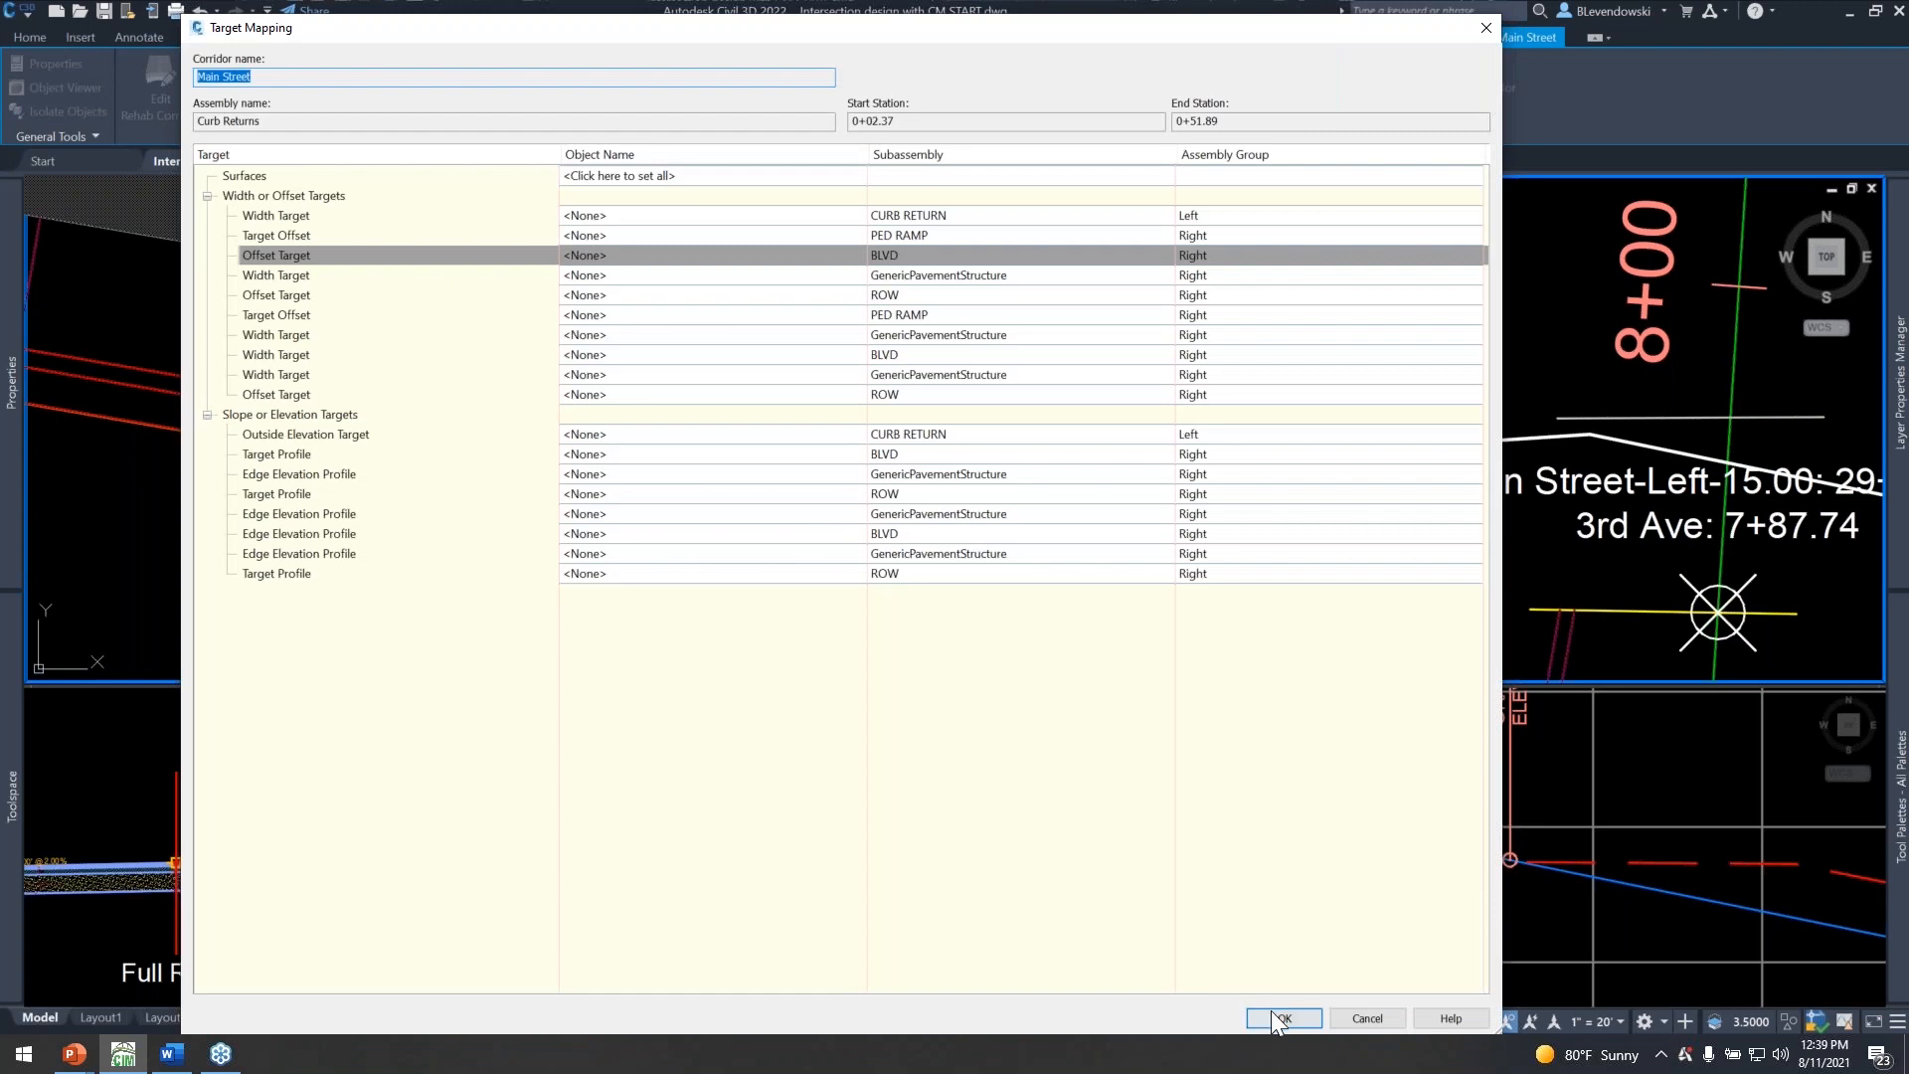
click(1277, 1017)
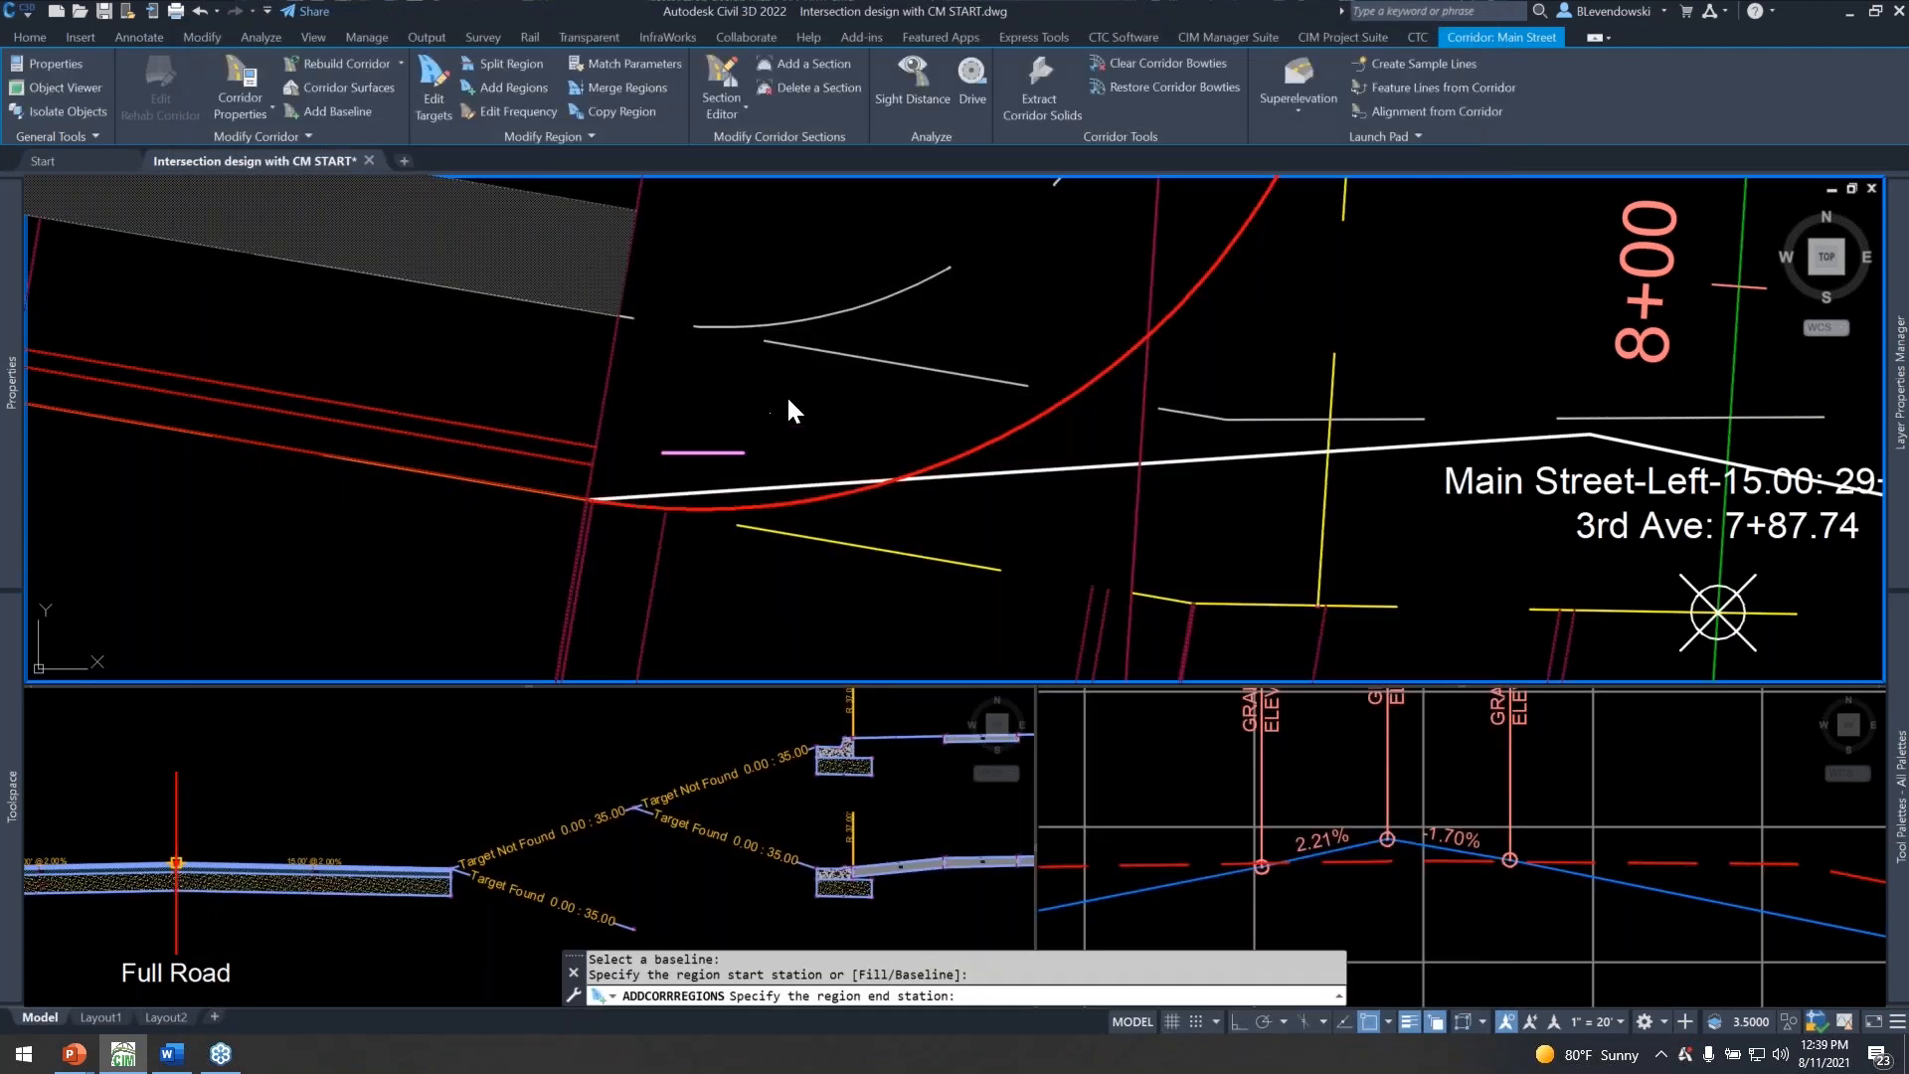
scroll(737, 409, down, 6)
middle_drag(1072, 445, 764, 353)
key(Return)
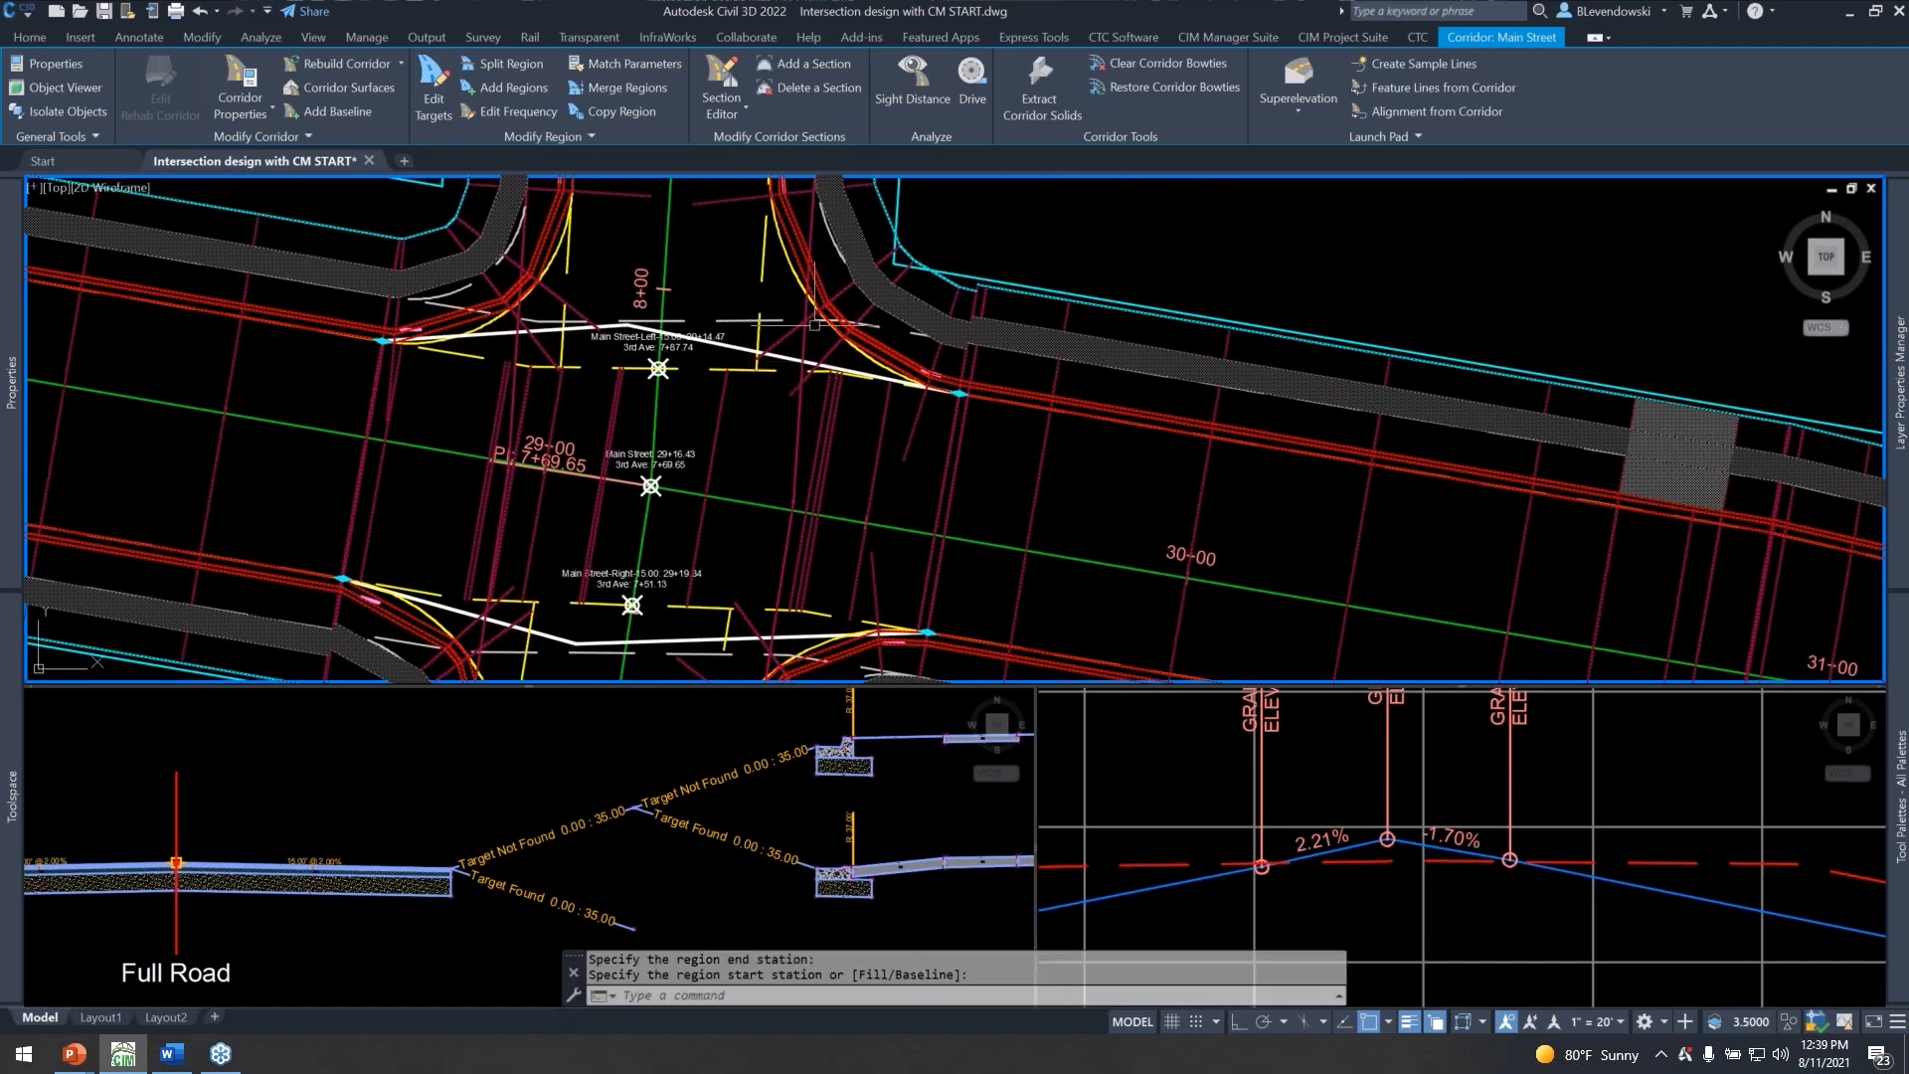
Set the assembly frequency of the northeast Curb Returns region to 5 ft along tangents and a 5 ft curve increment.
scroll(816, 328, down, 2)
scroll(828, 356, up, 2)
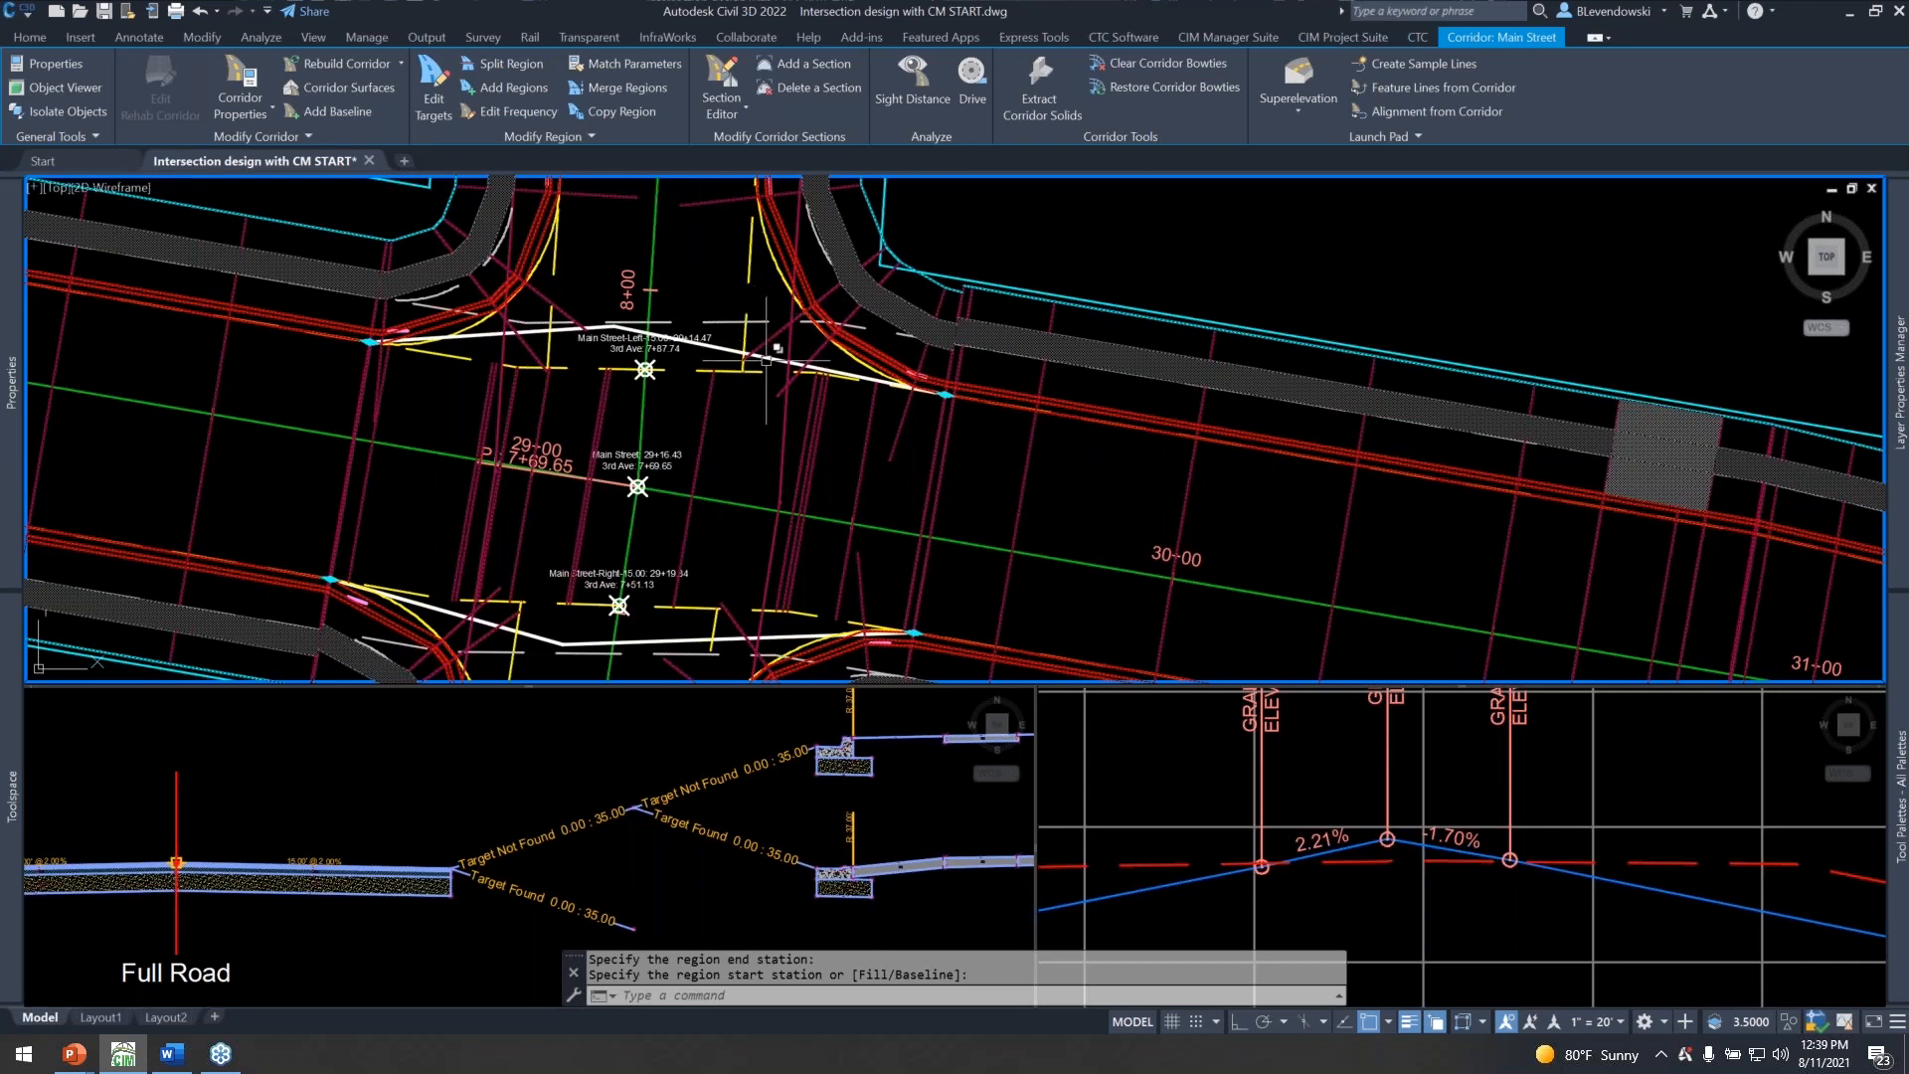
click(502, 112)
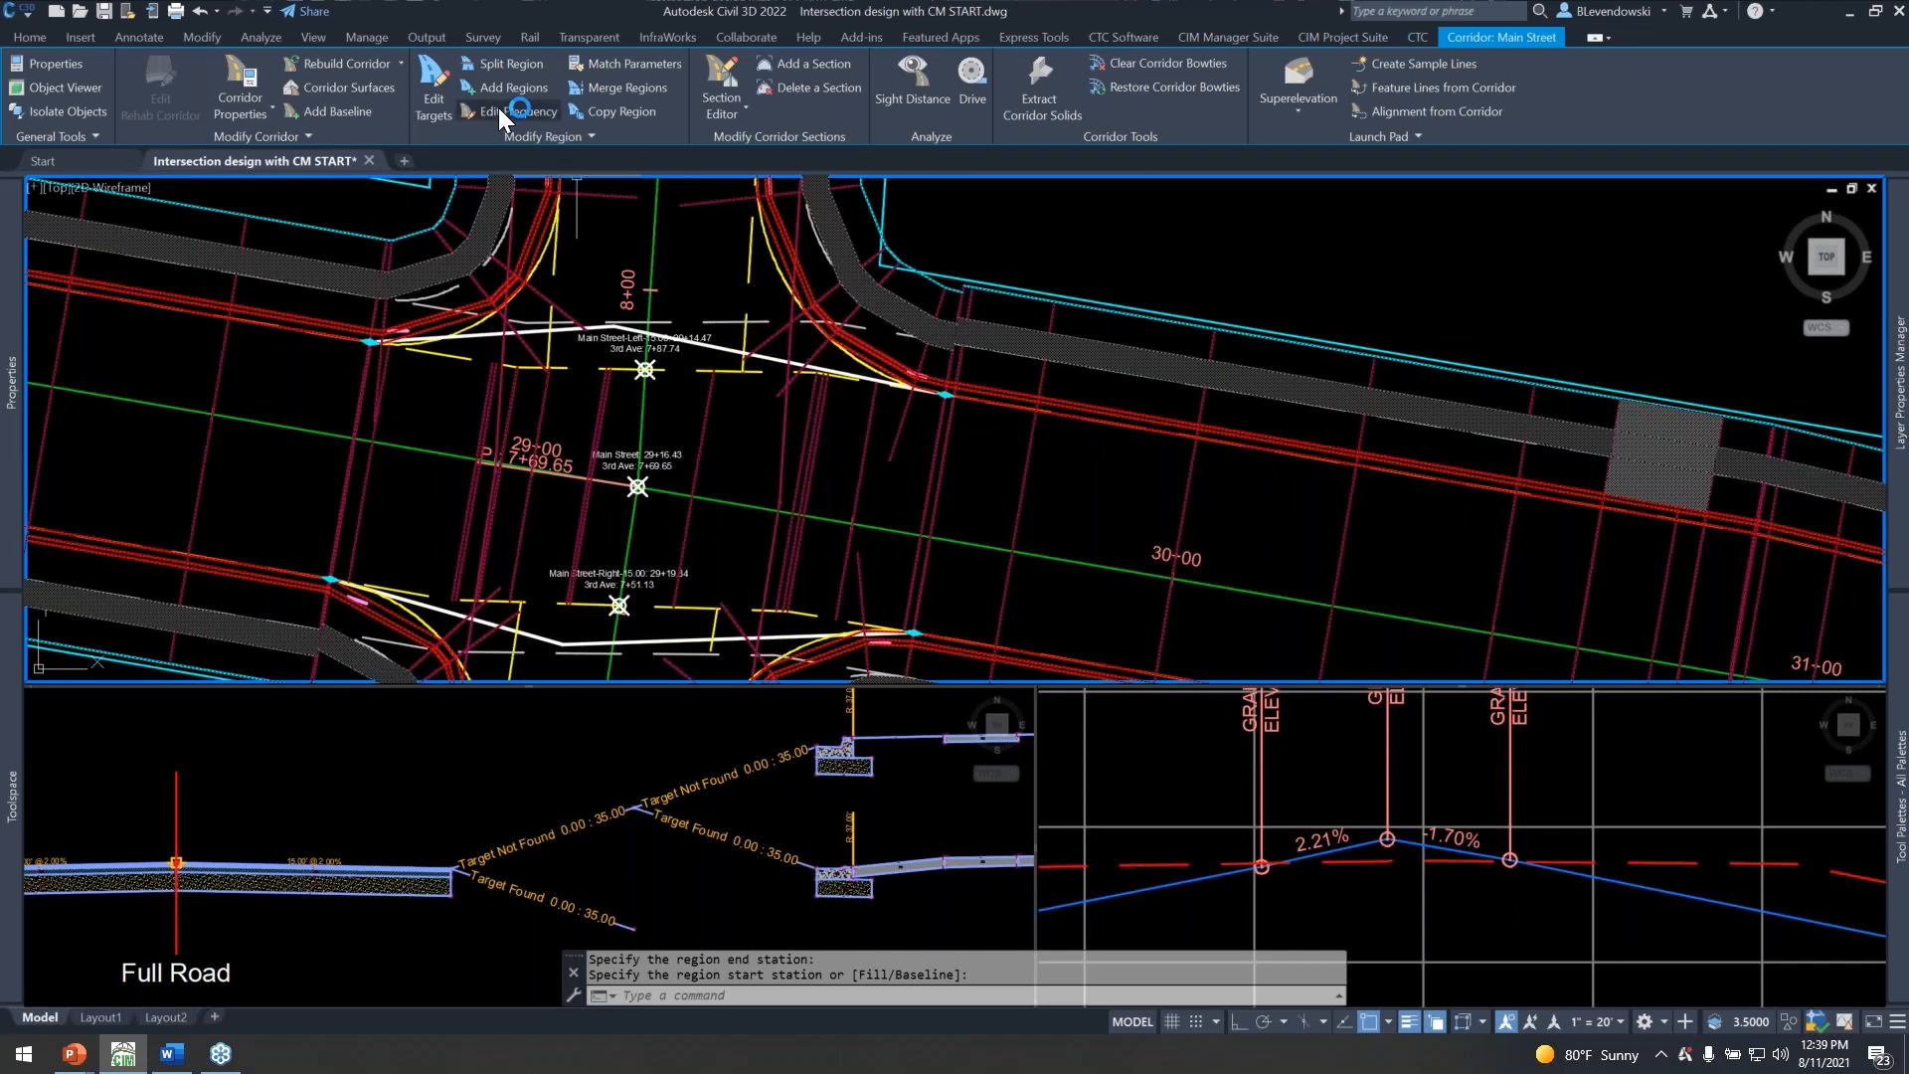
click(810, 263)
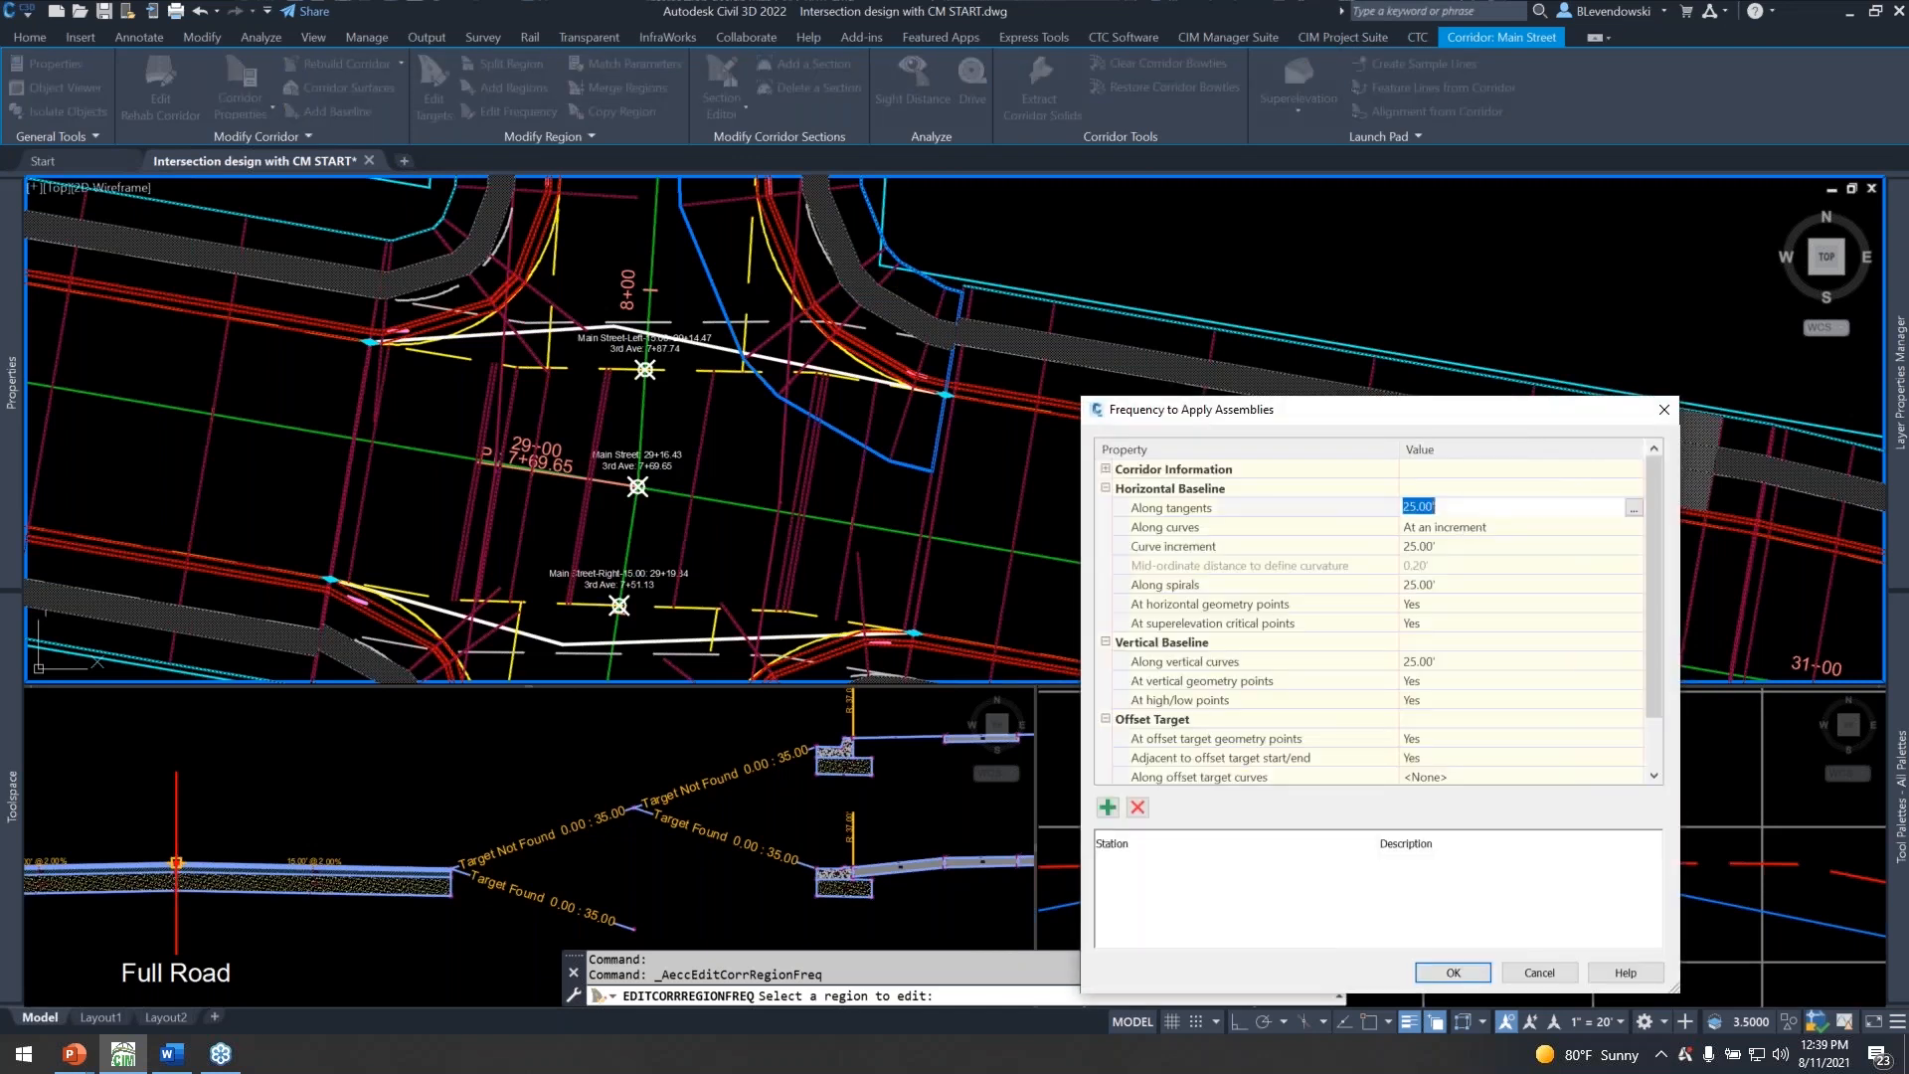
click(1439, 547)
text(5)
key(Return)
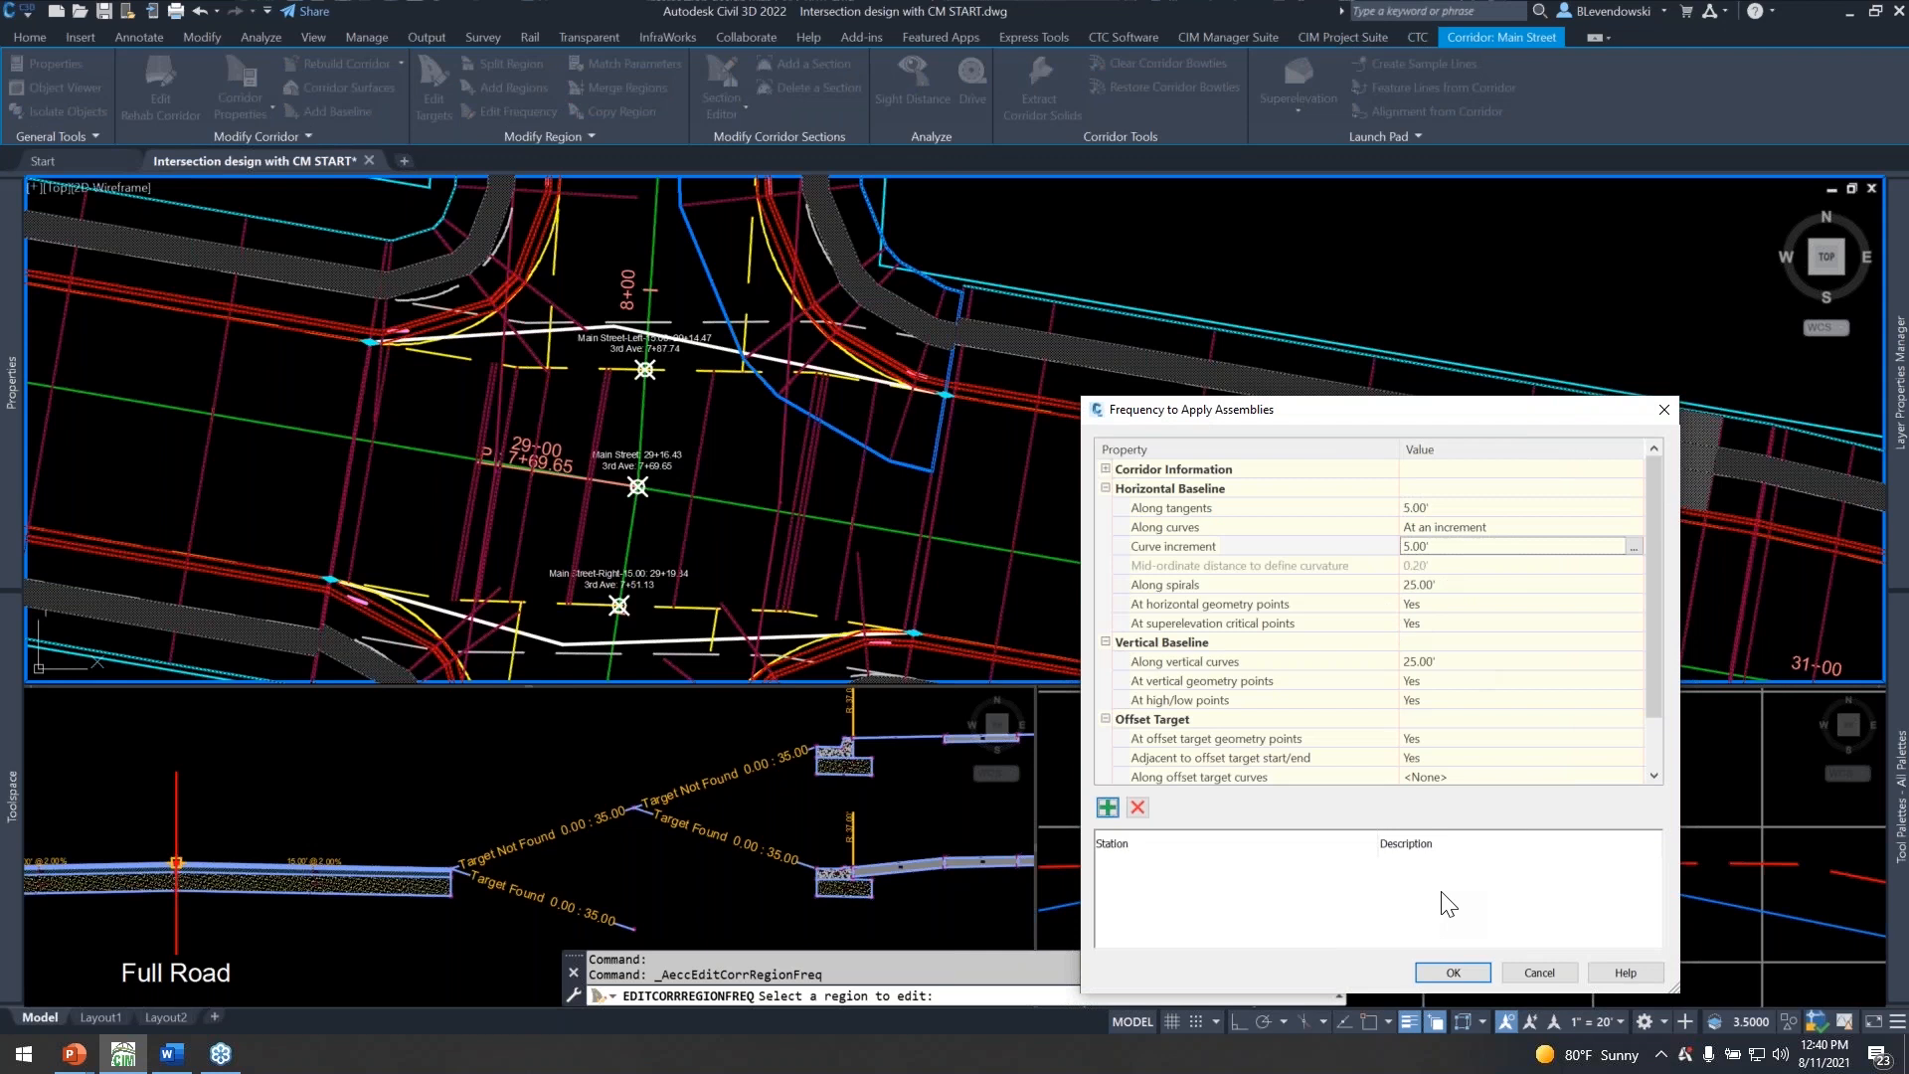
click(1452, 974)
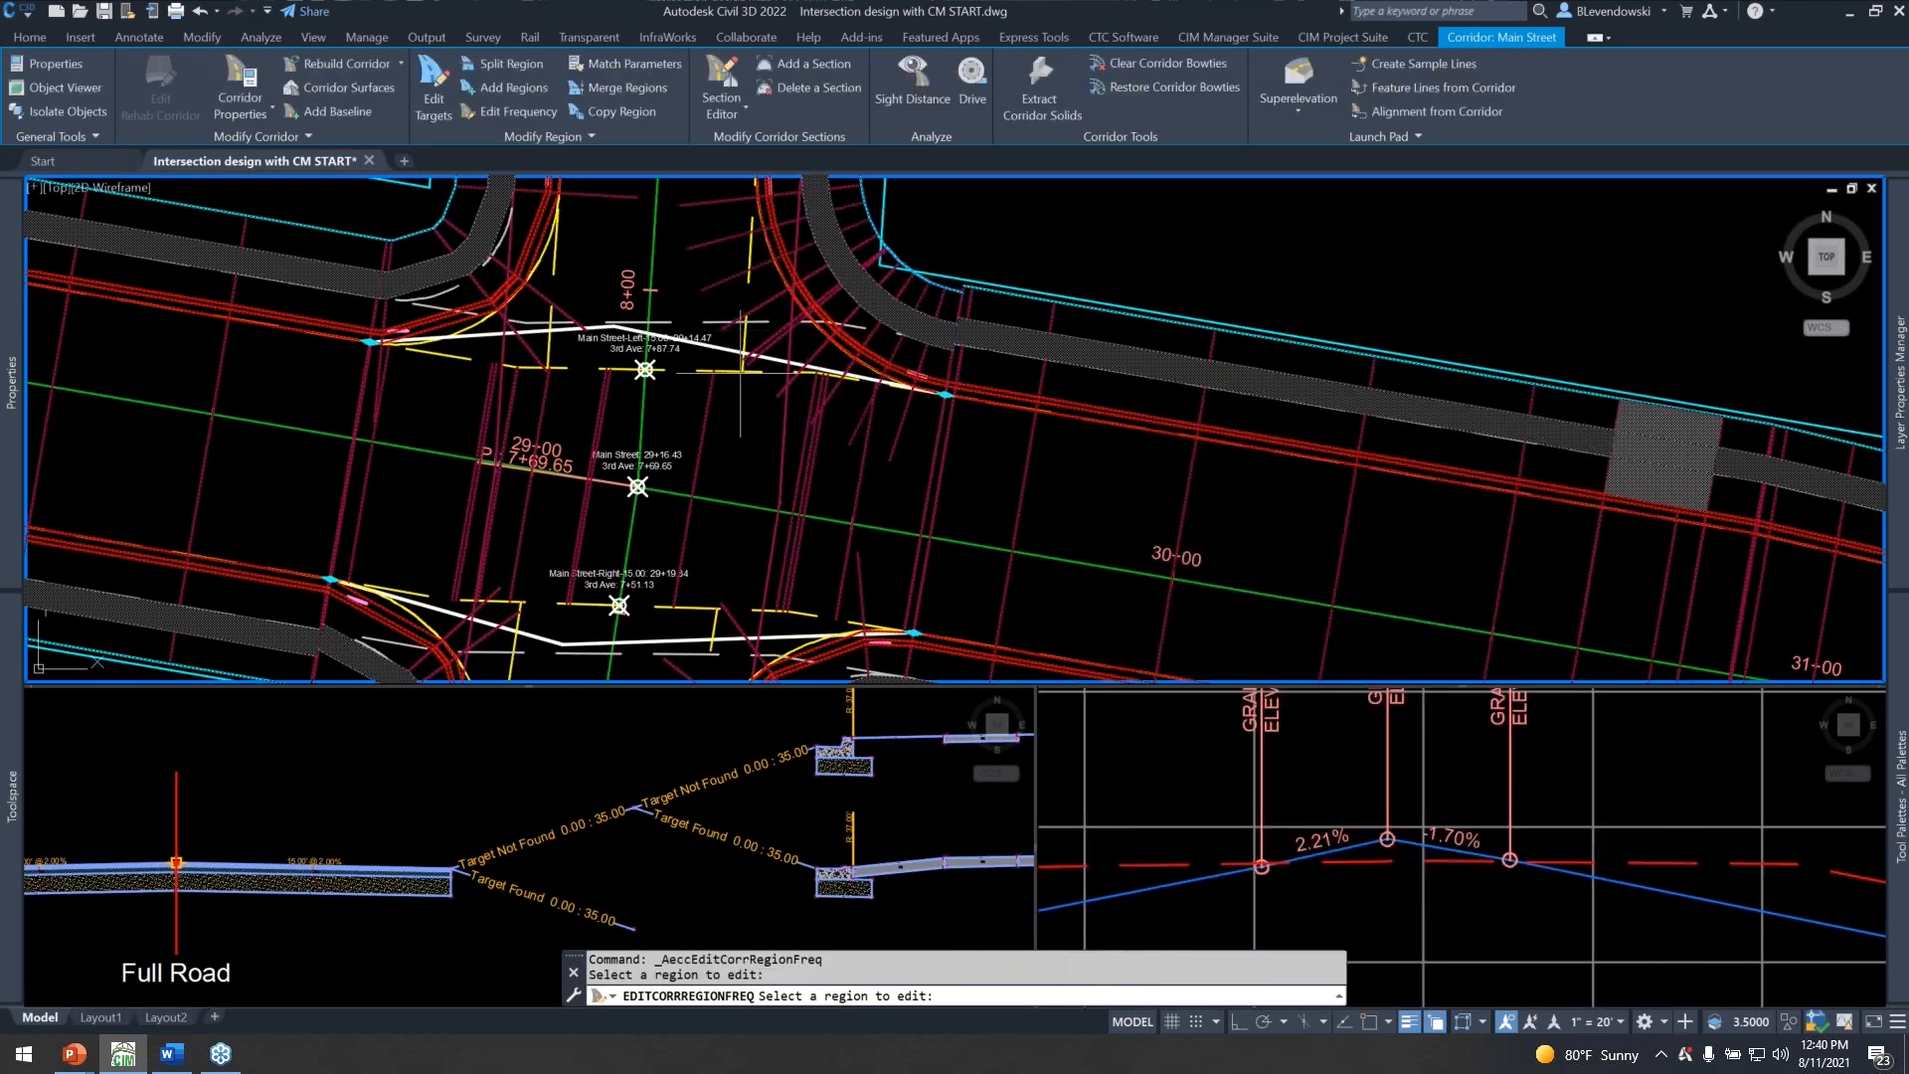
Match the northeast Curb Returns region's parameters to the northwest, southwest and southeast curb return regions.
middle_drag(883, 320, 818, 437)
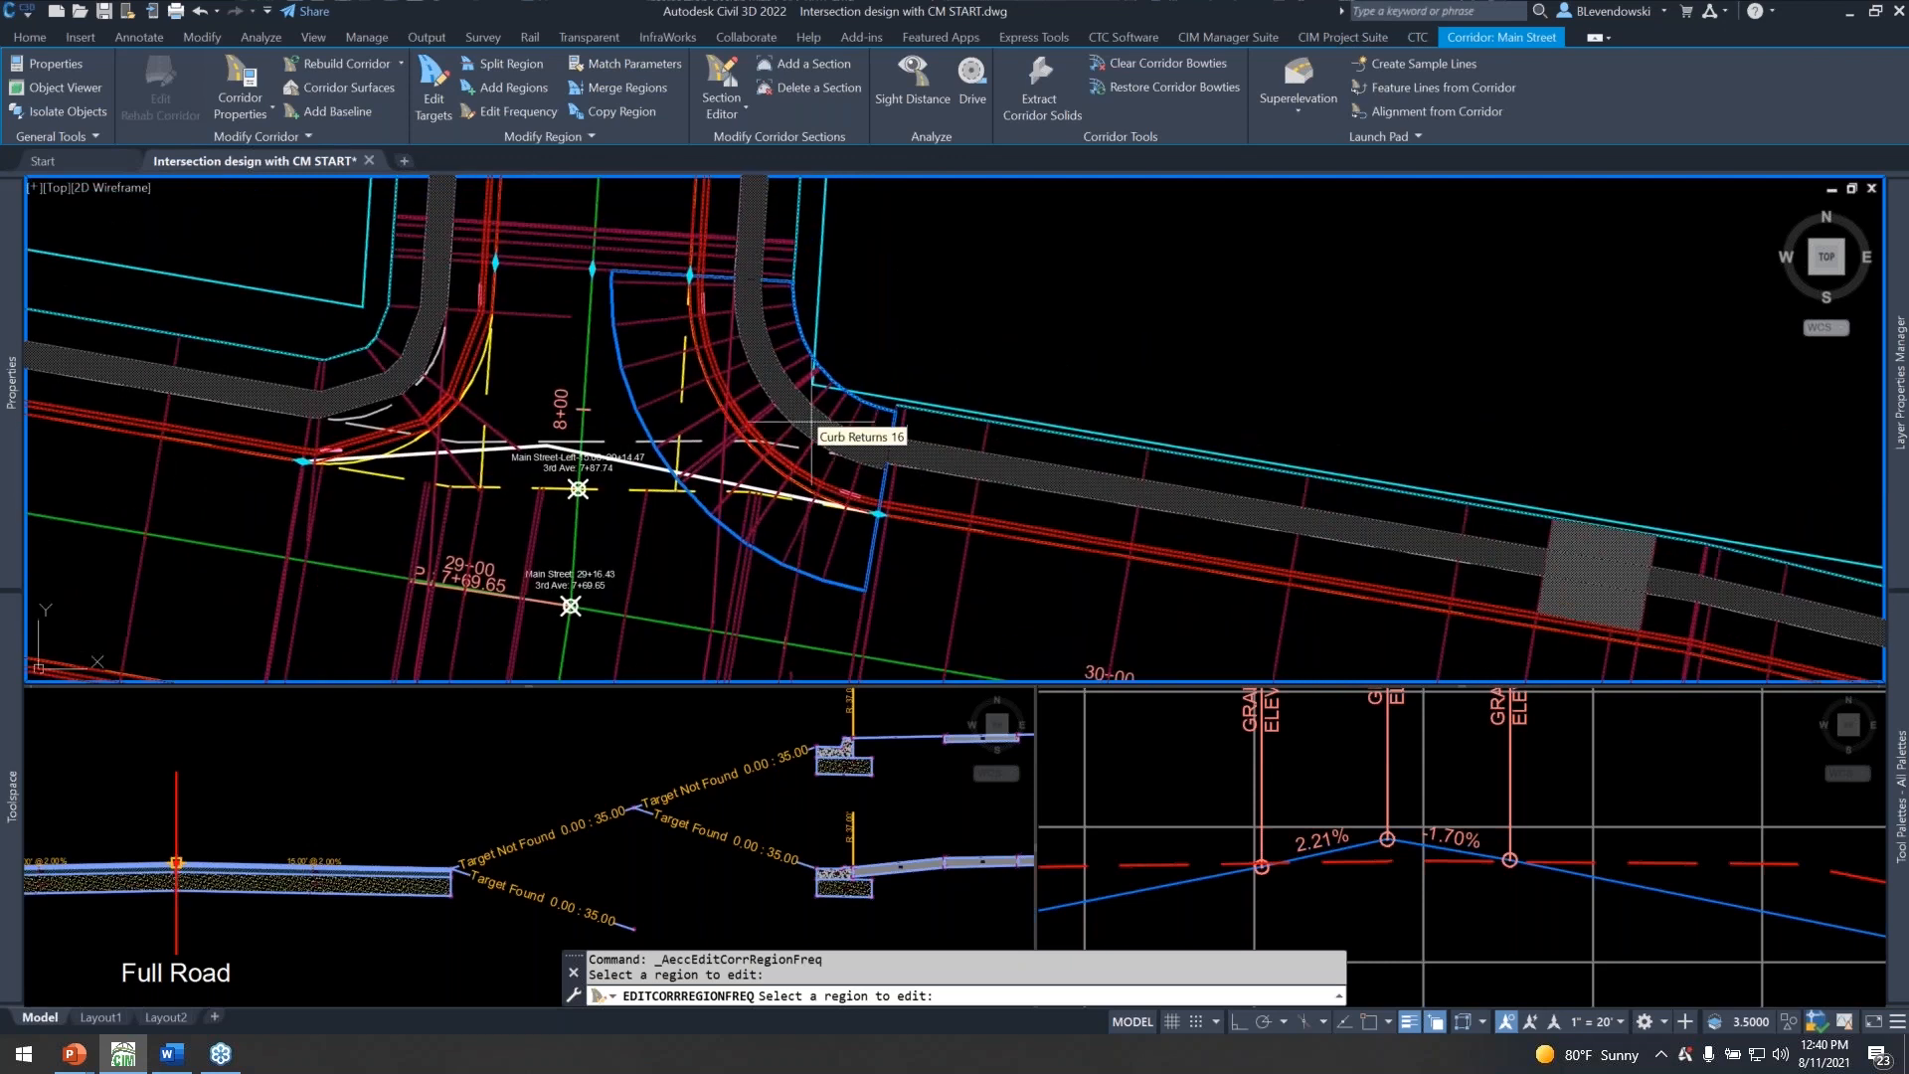
click(611, 63)
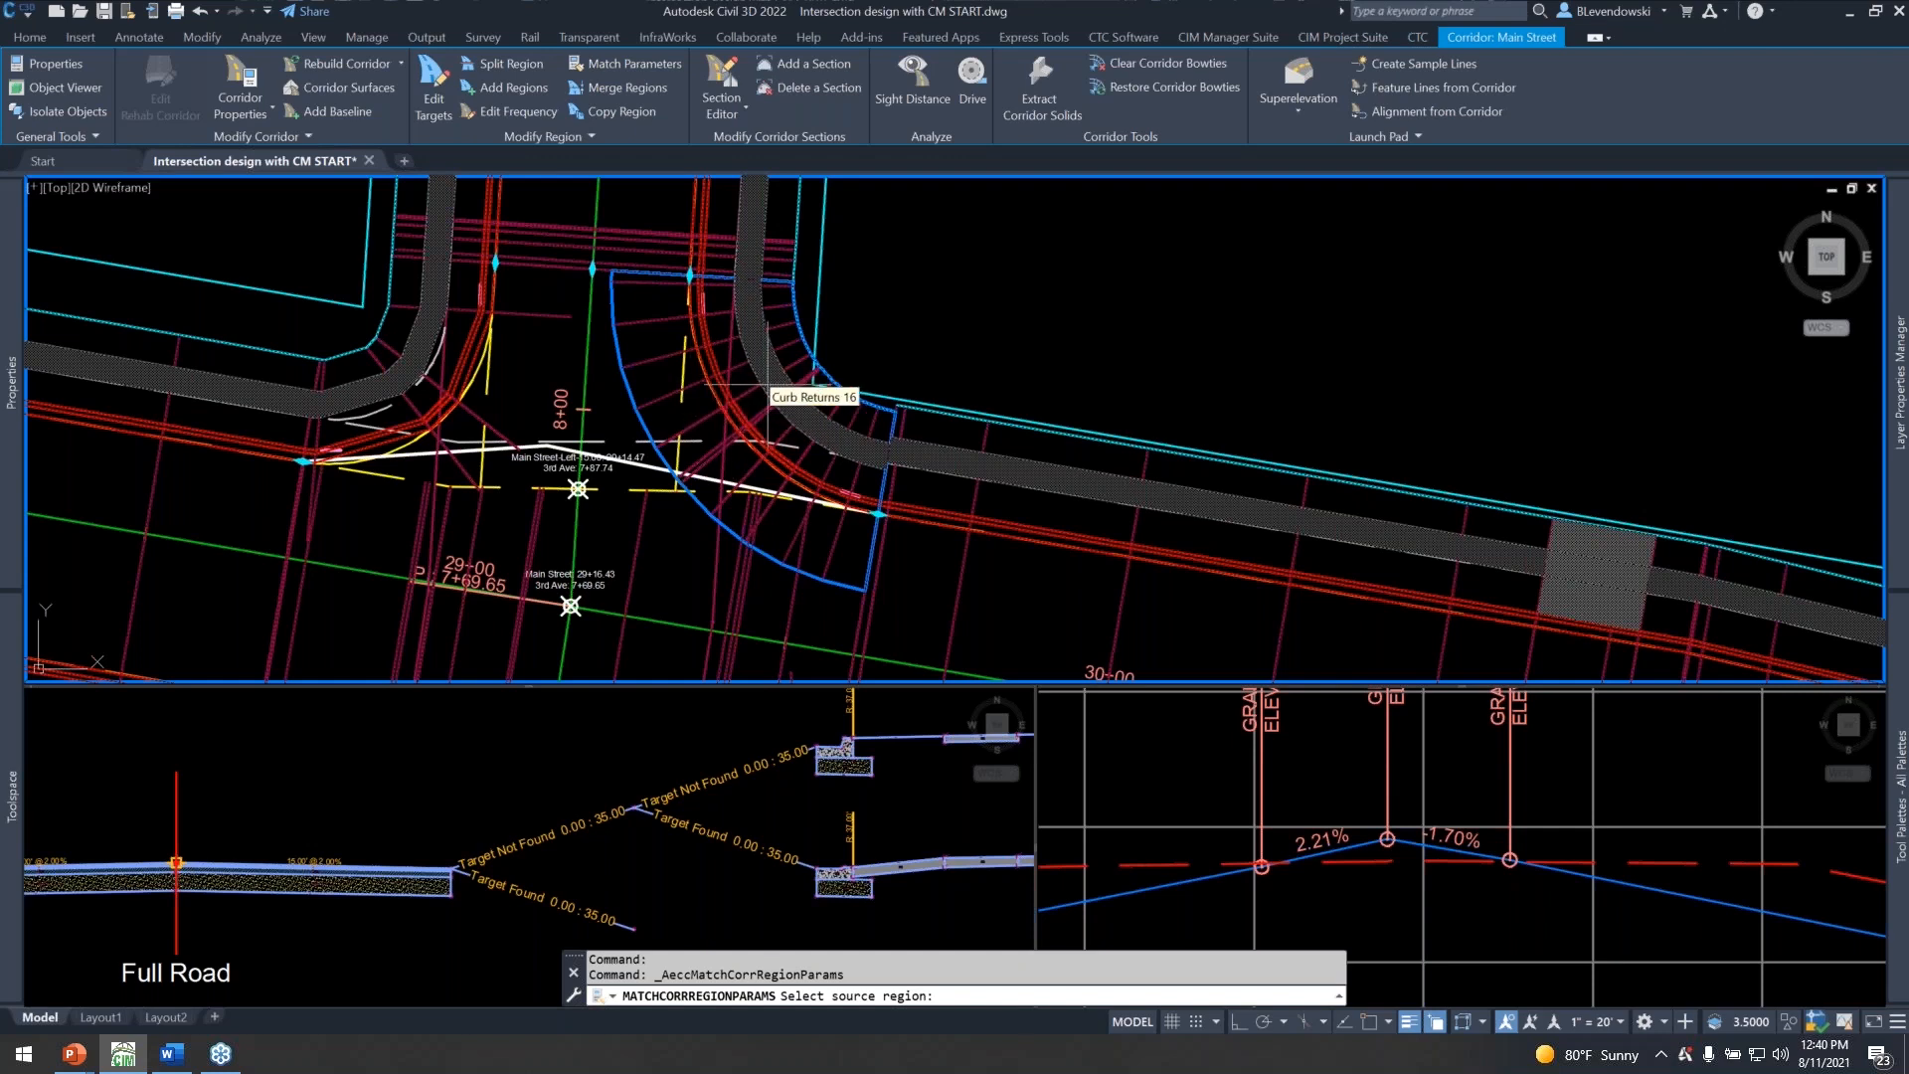
click(738, 398)
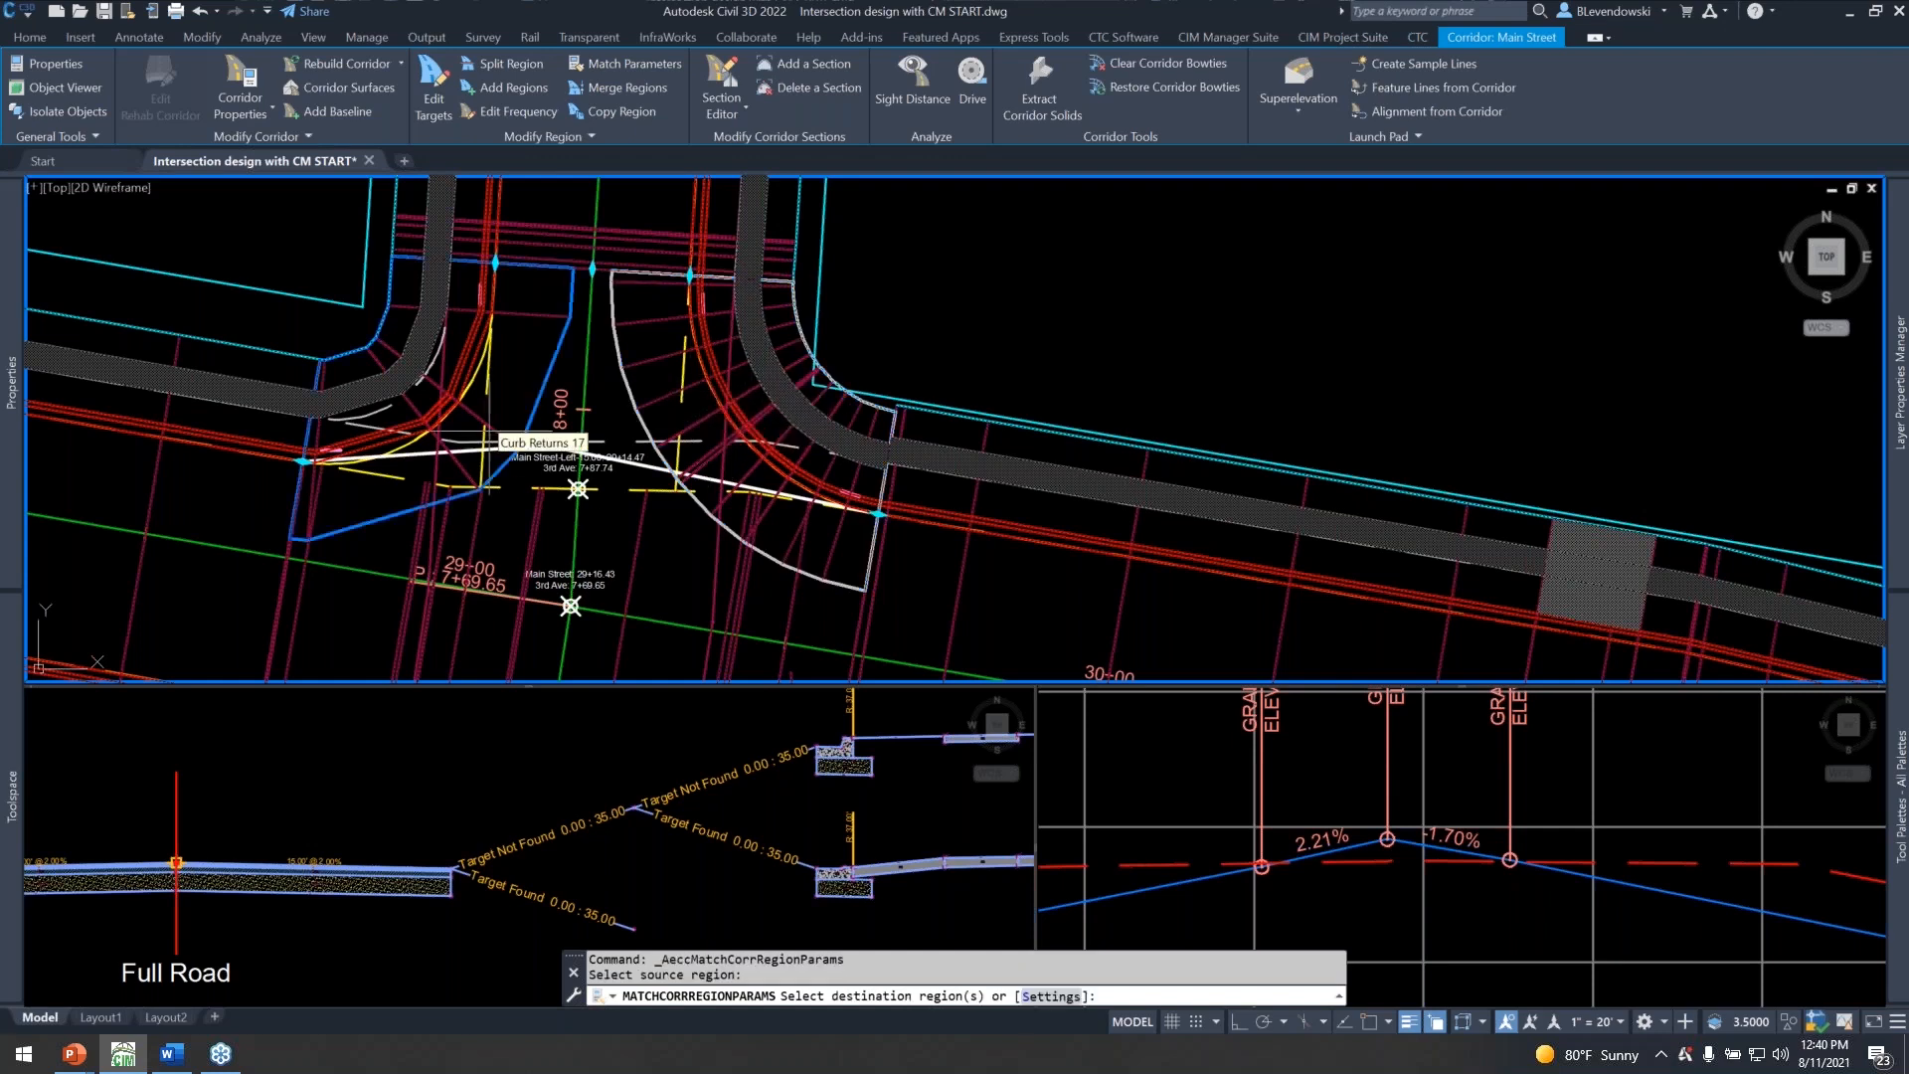
click(463, 389)
middle_drag(609, 600, 712, 331)
click(482, 539)
click(773, 554)
key(Return)
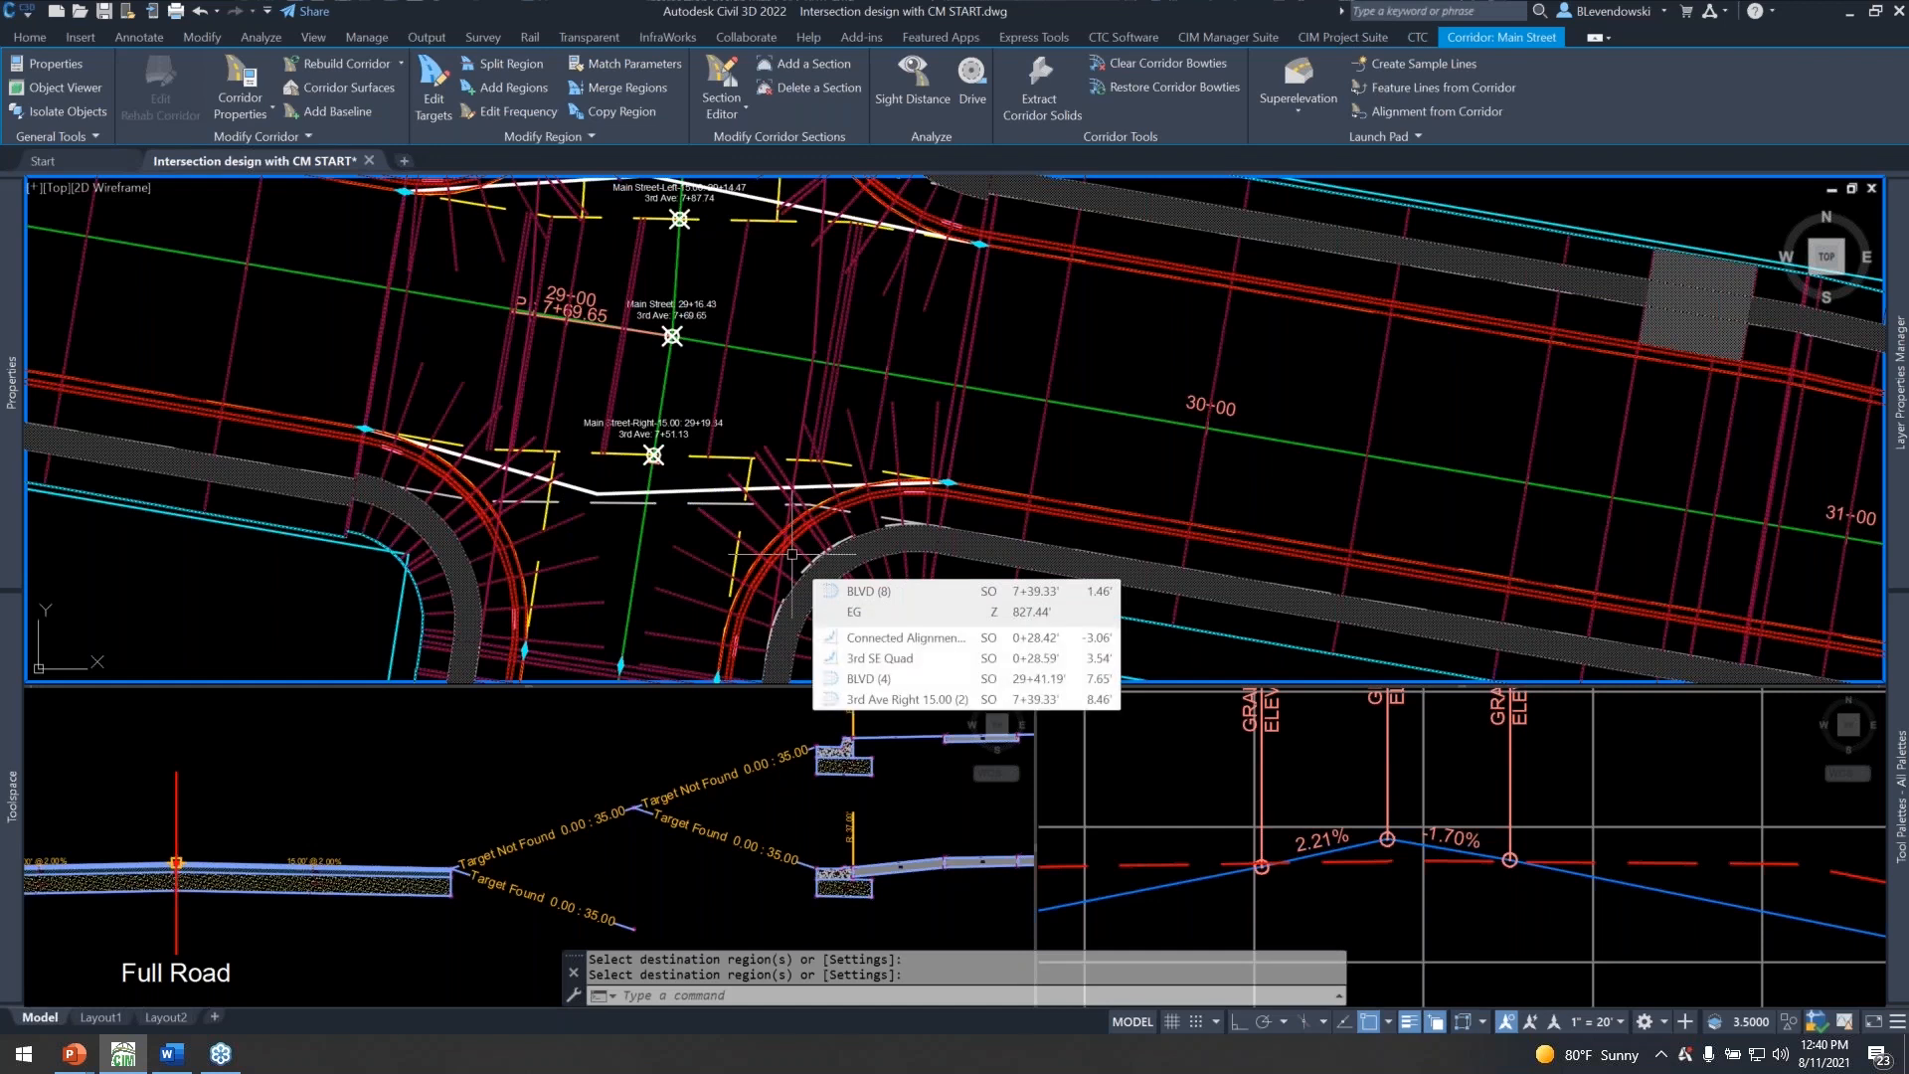
Examine the curb return sections around the 3rd Ave intersection and deselect the Main Street corridor.
mouse_move(844, 217)
middle_down()
mouse_move(844, 396)
mouse_move(769, 396)
mouse_move(792, 454)
middle_up()
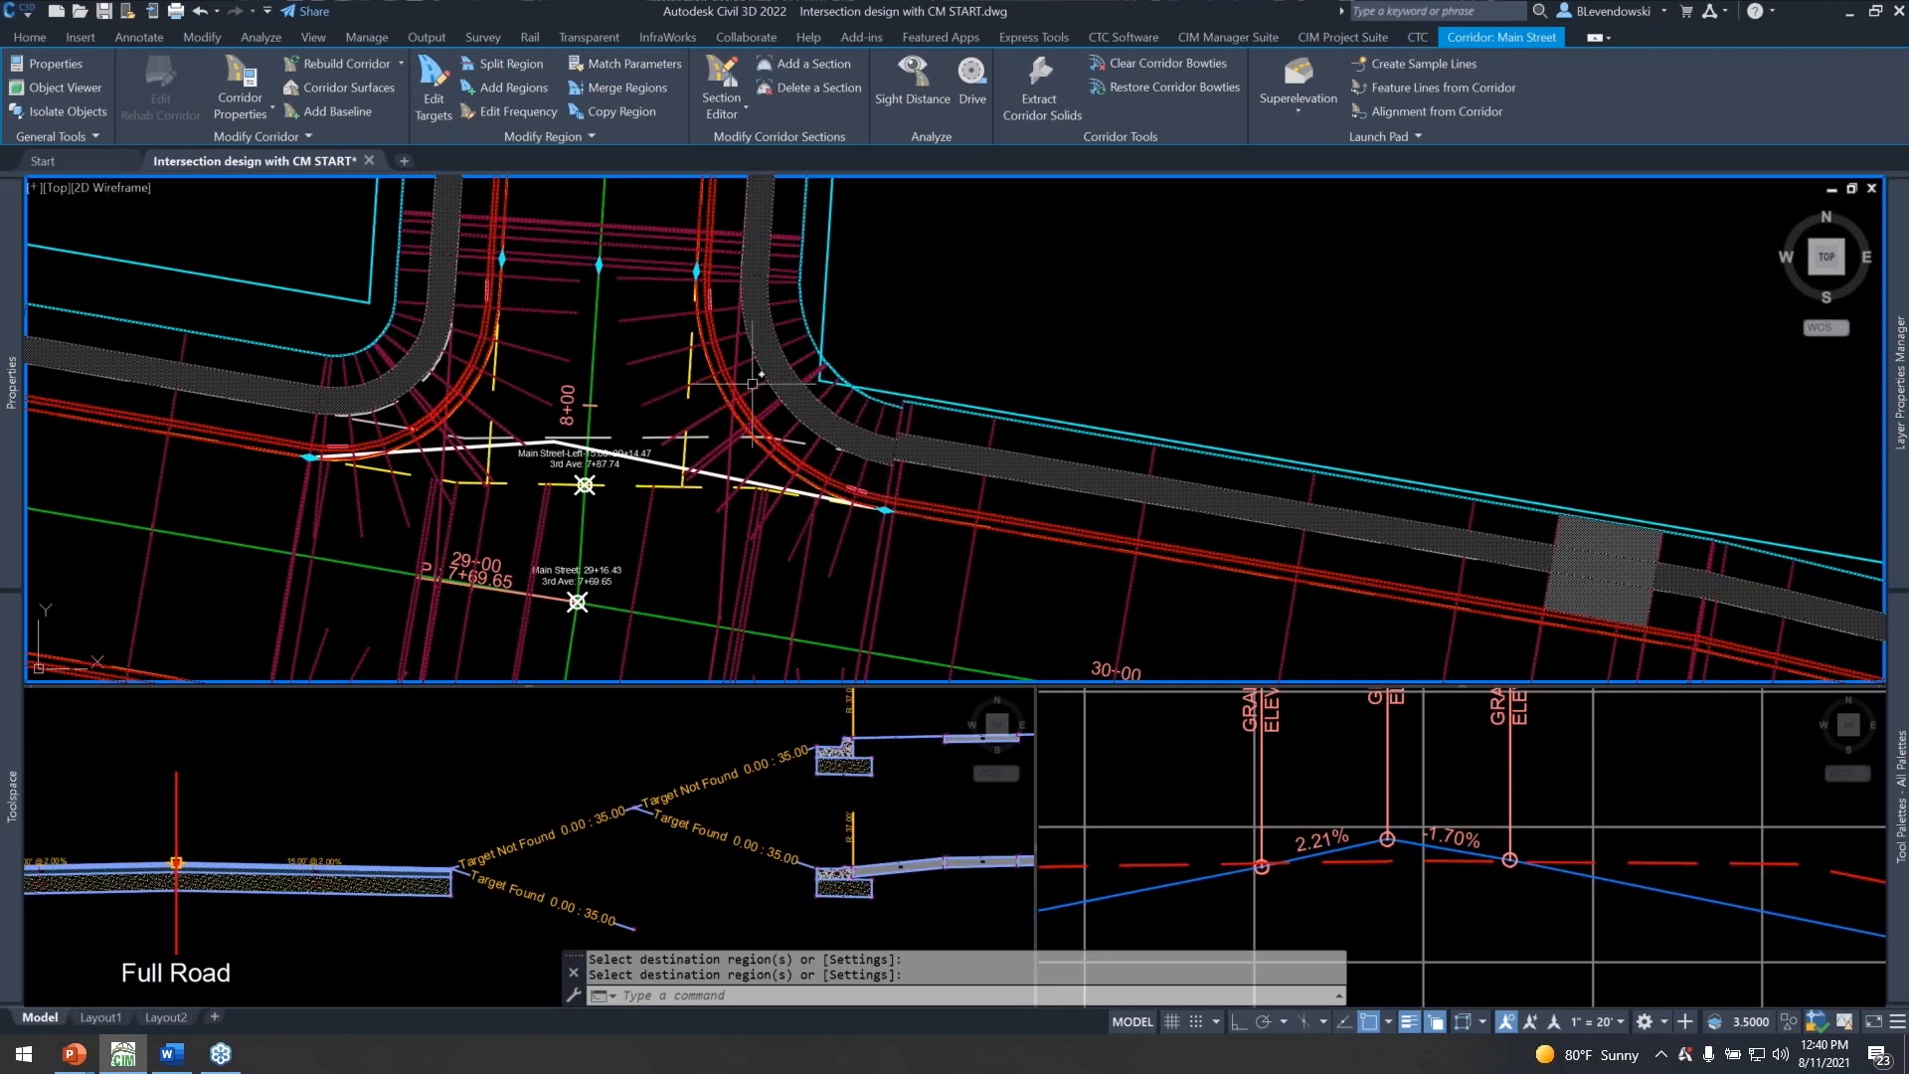
mouse_move(665, 367)
middle_down()
mouse_move(786, 396)
mouse_move(707, 382)
middle_up()
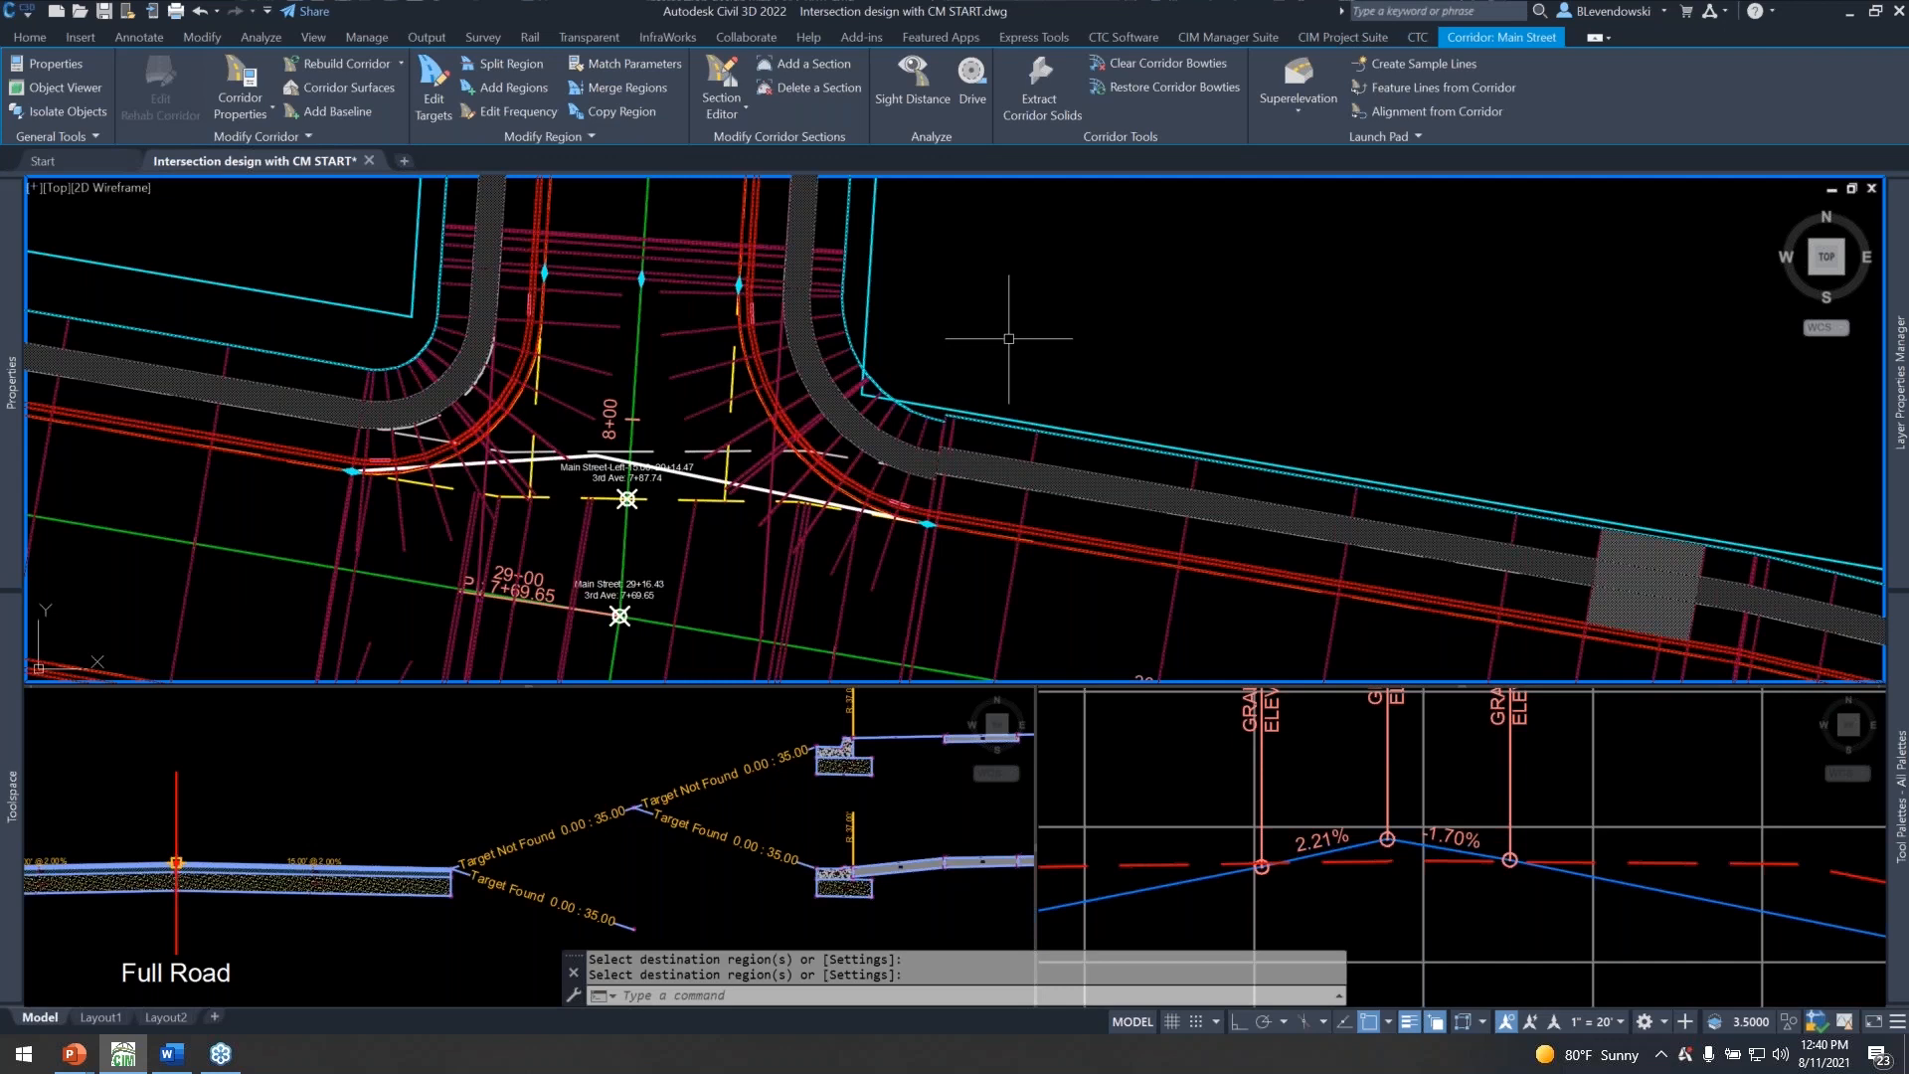
key(Escape)
key(Escape)
scroll(810, 347, down, 2)
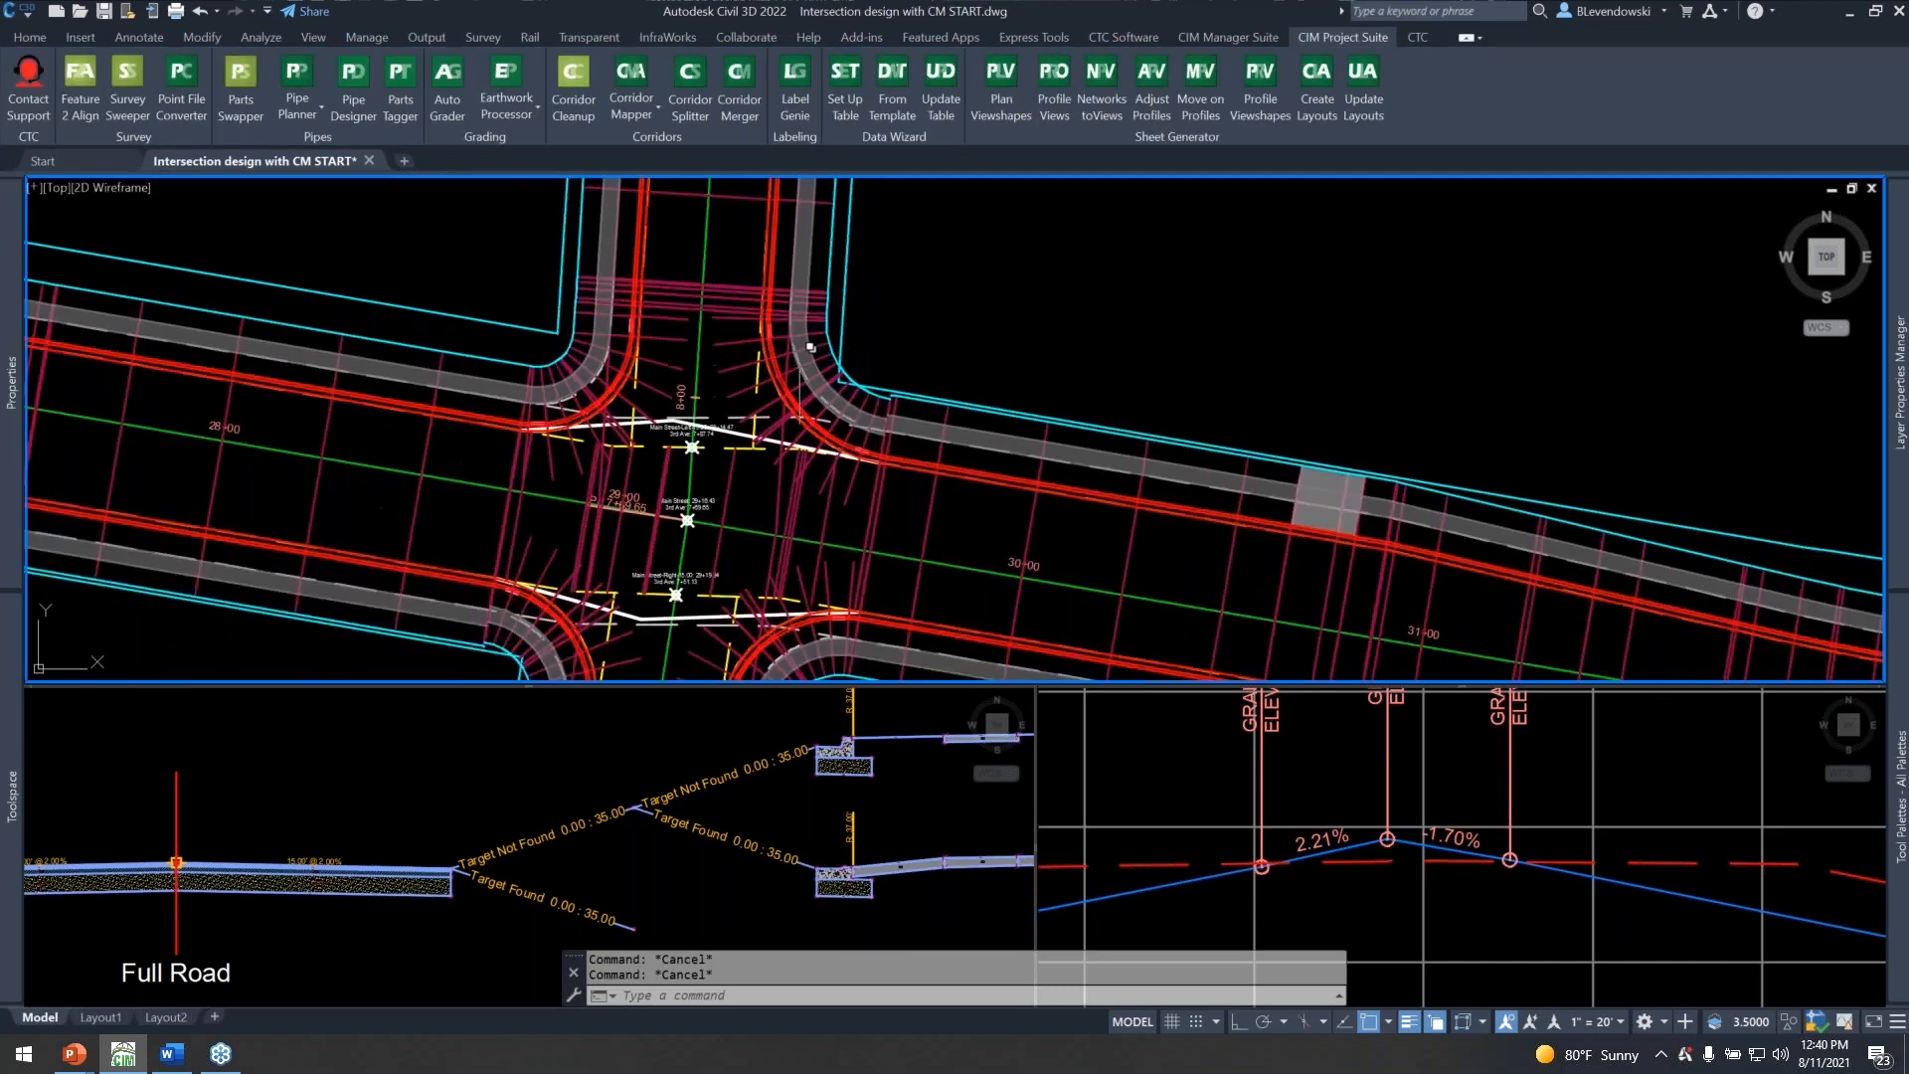
Examine the curb returns, edge lines and intersection points of Main Street's centerline and offsets at the 3rd Ave intersection.
middle_drag(713, 474, 724, 324)
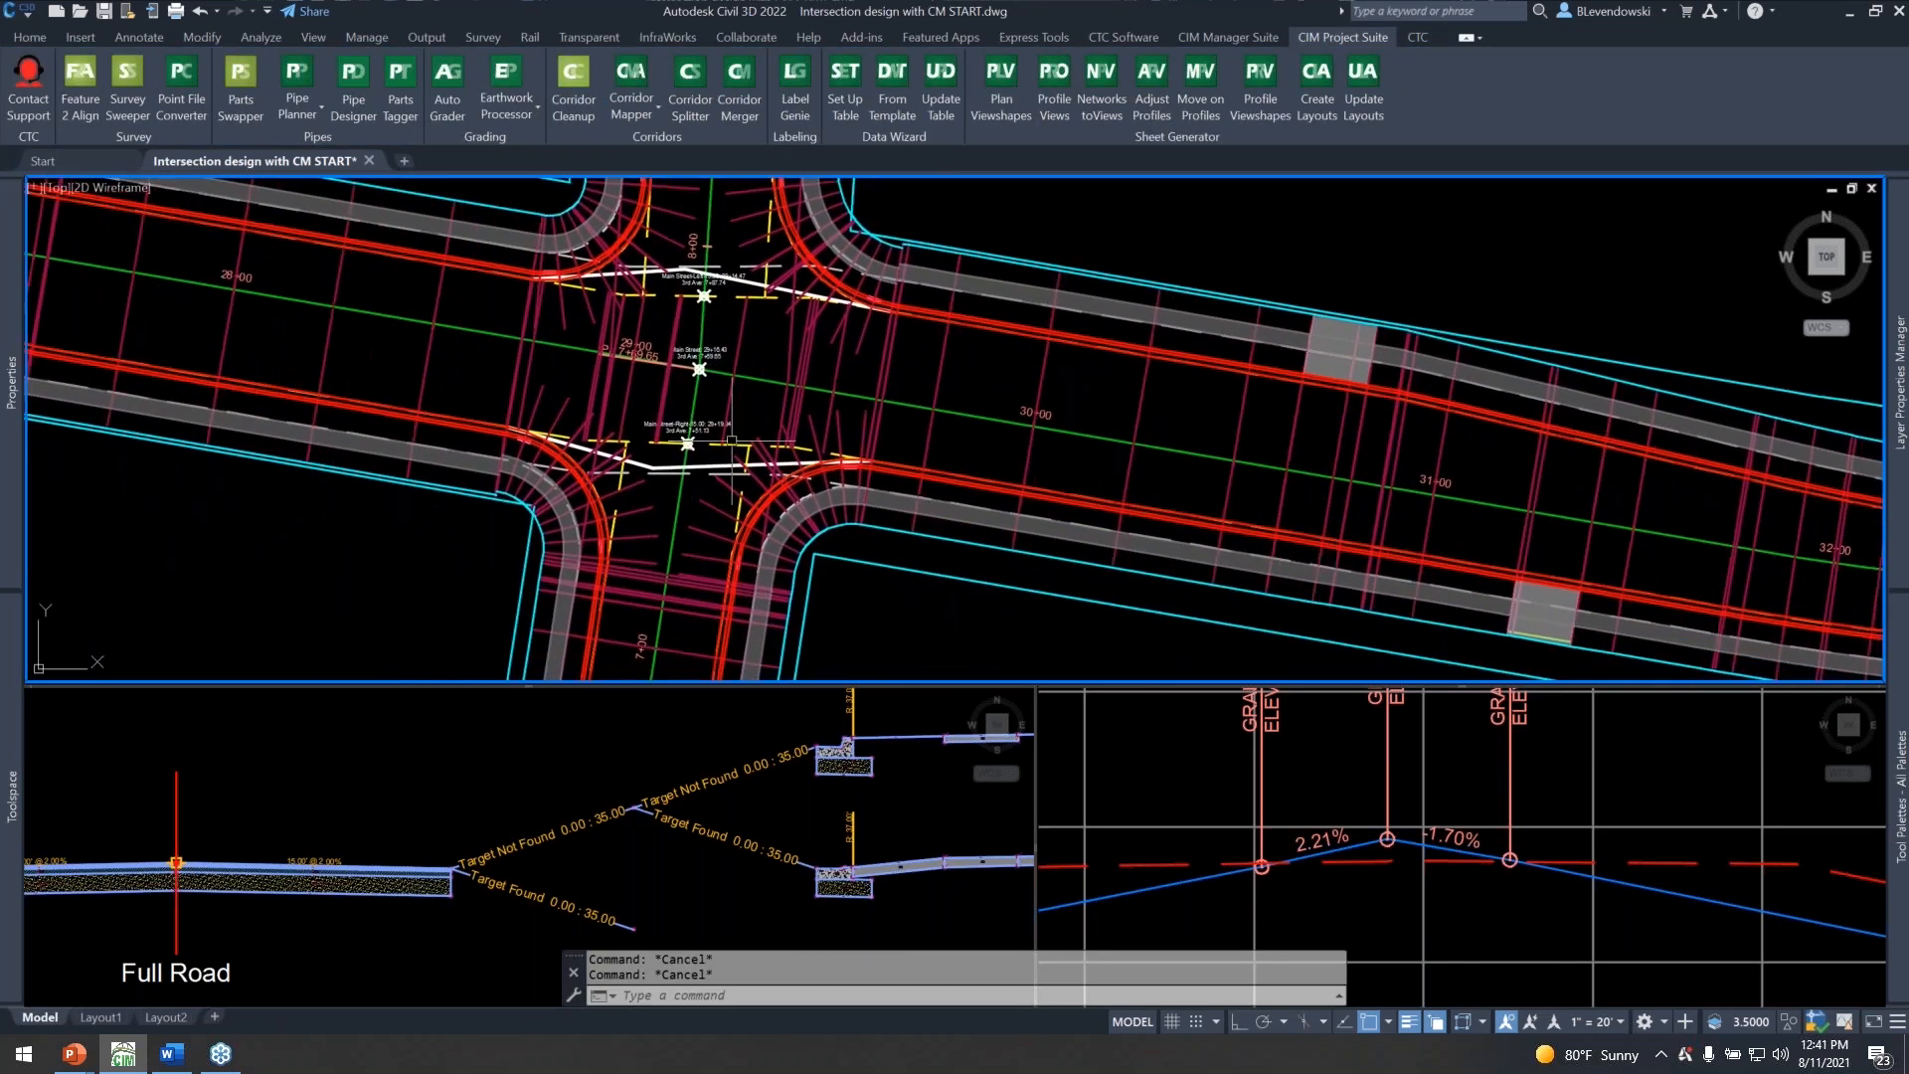
scroll(646, 497, up, 2)
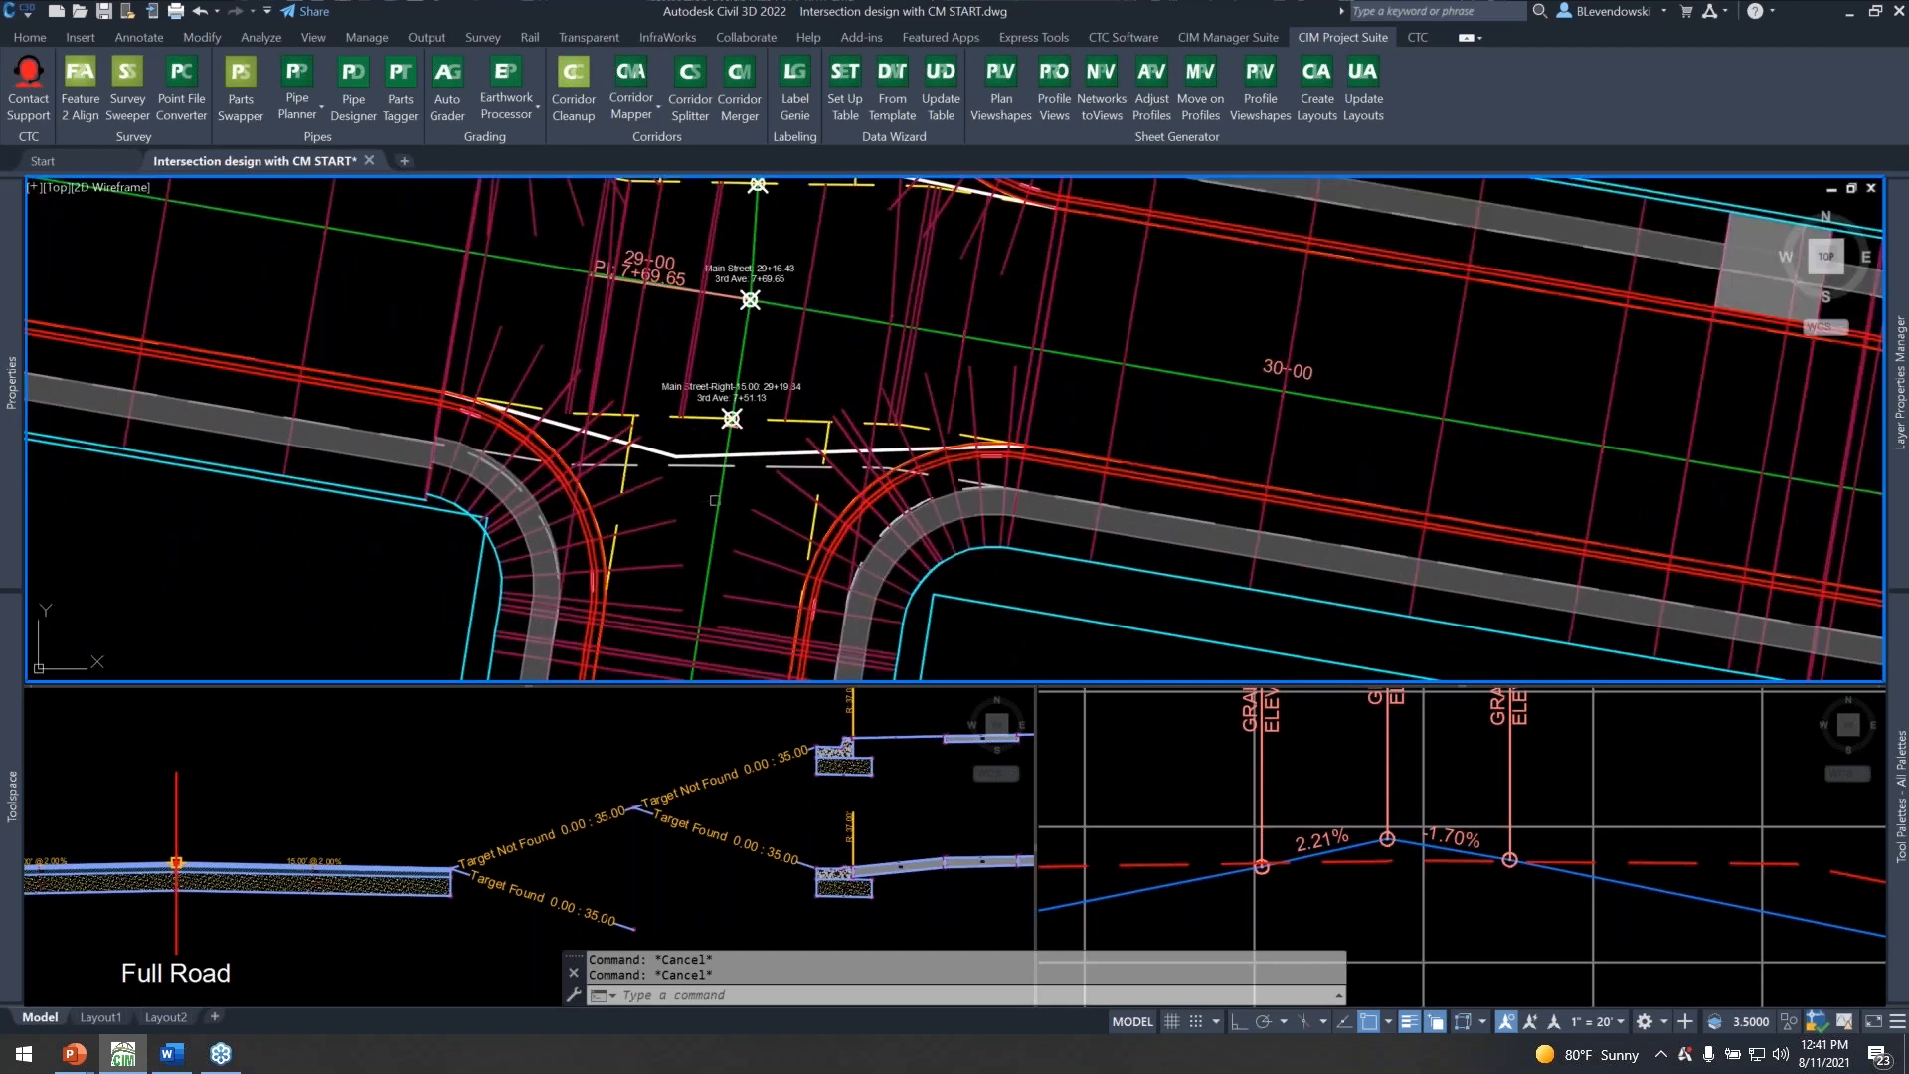
scroll(716, 502, up, 1)
scroll(631, 486, up, 2)
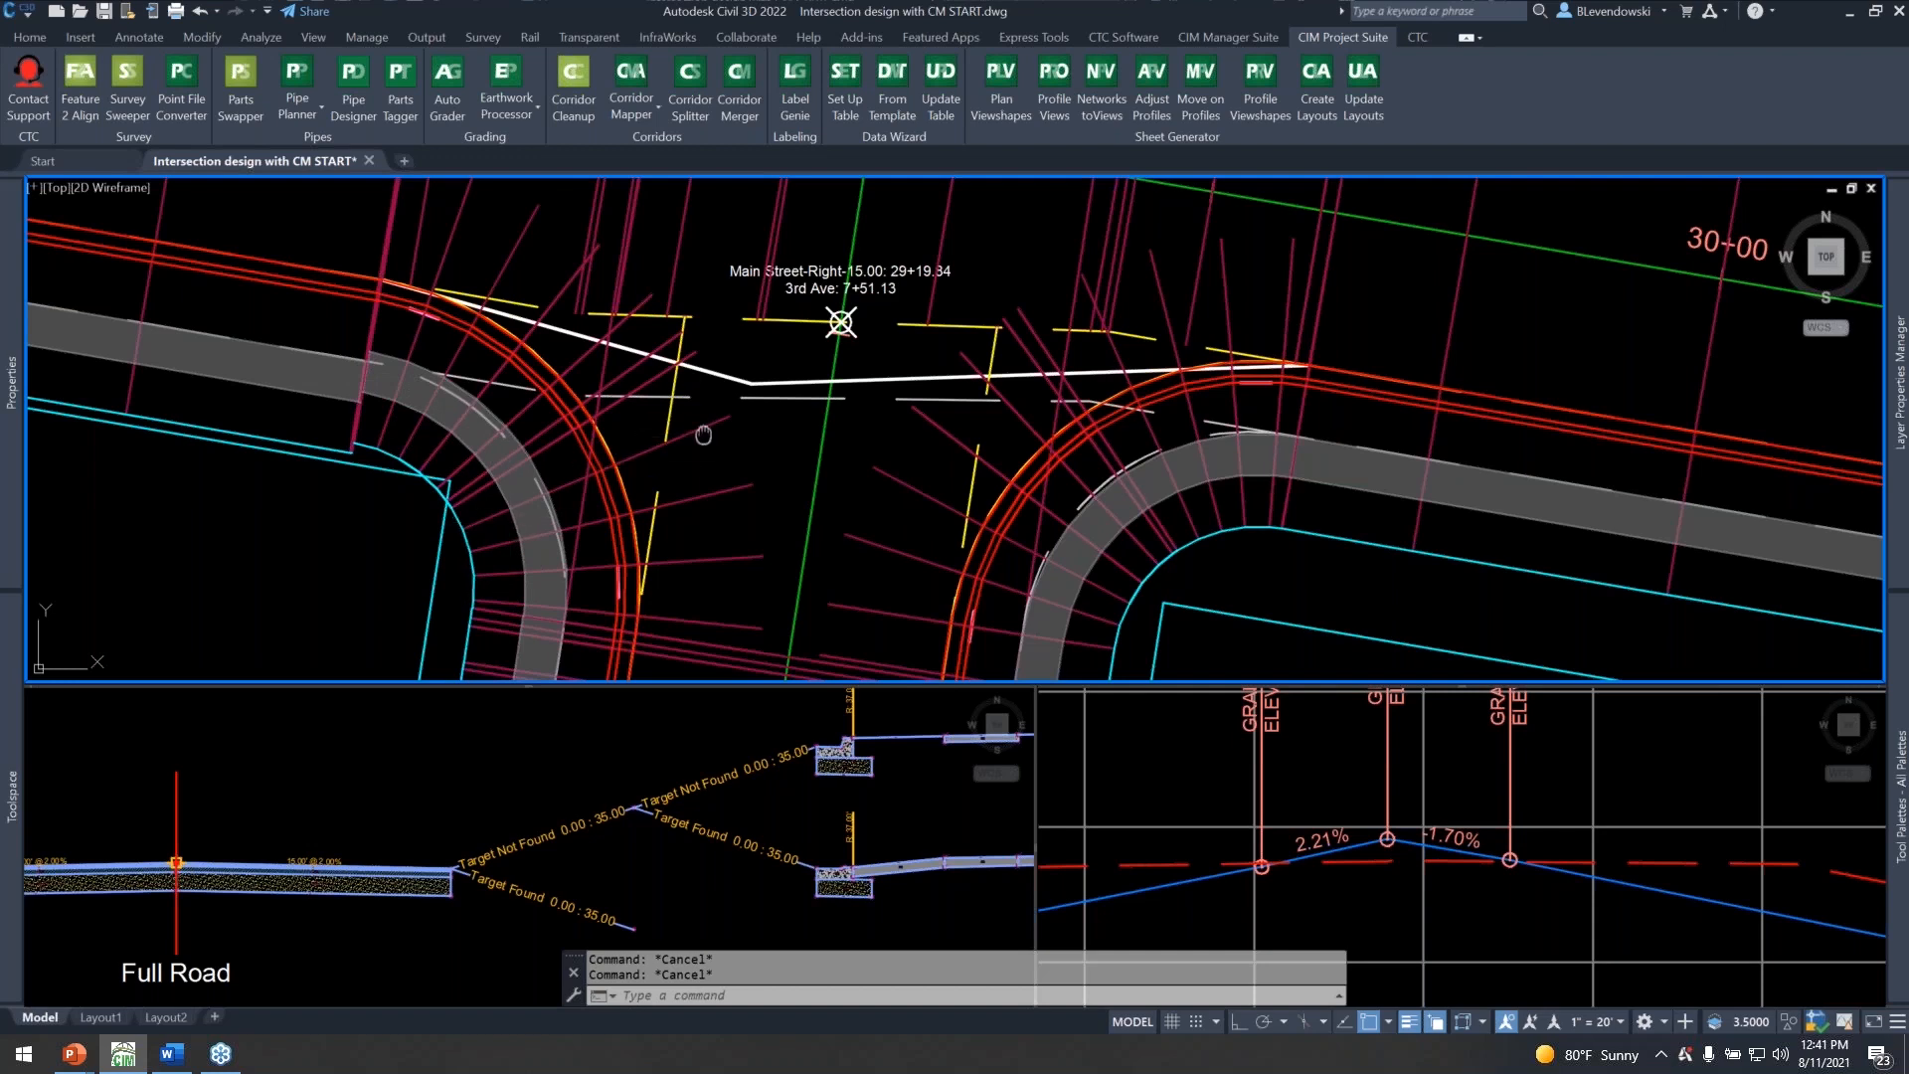
middle_drag(865, 319, 796, 304)
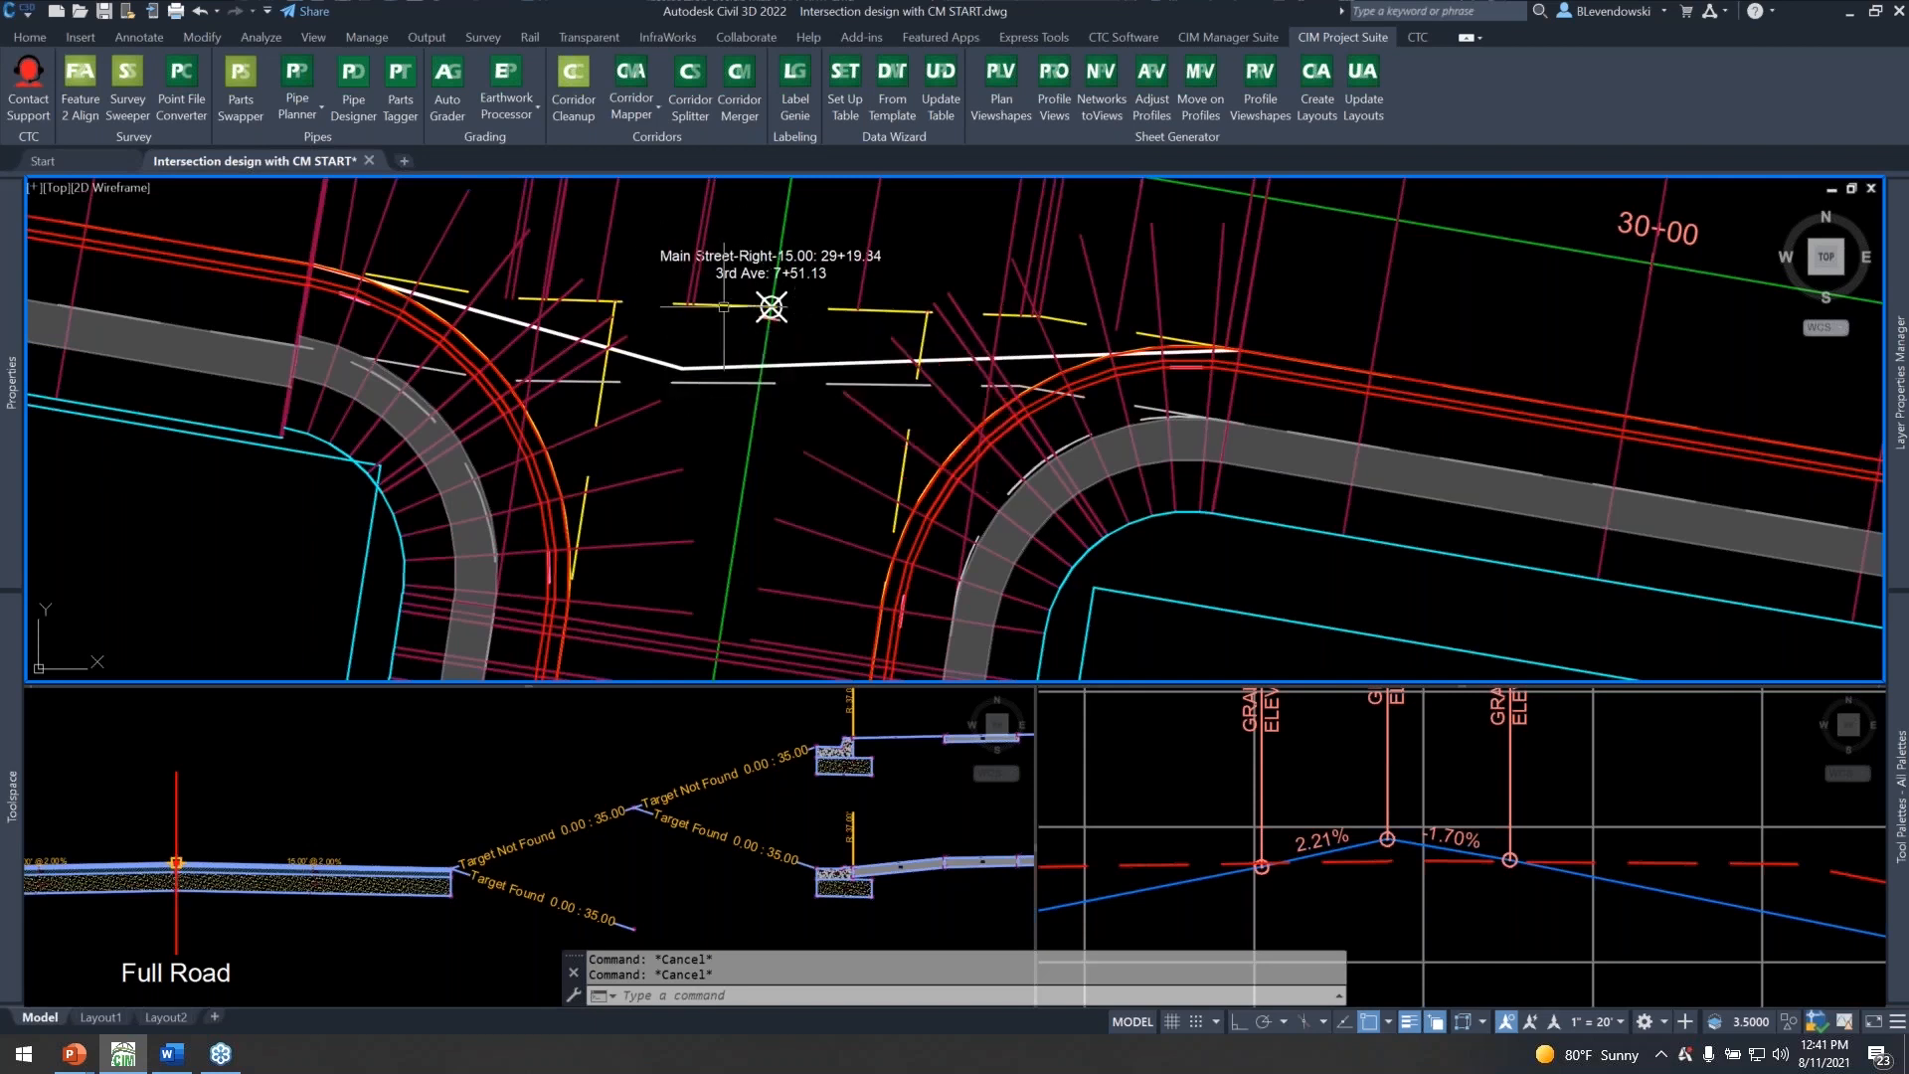
scroll(778, 415, down, 2)
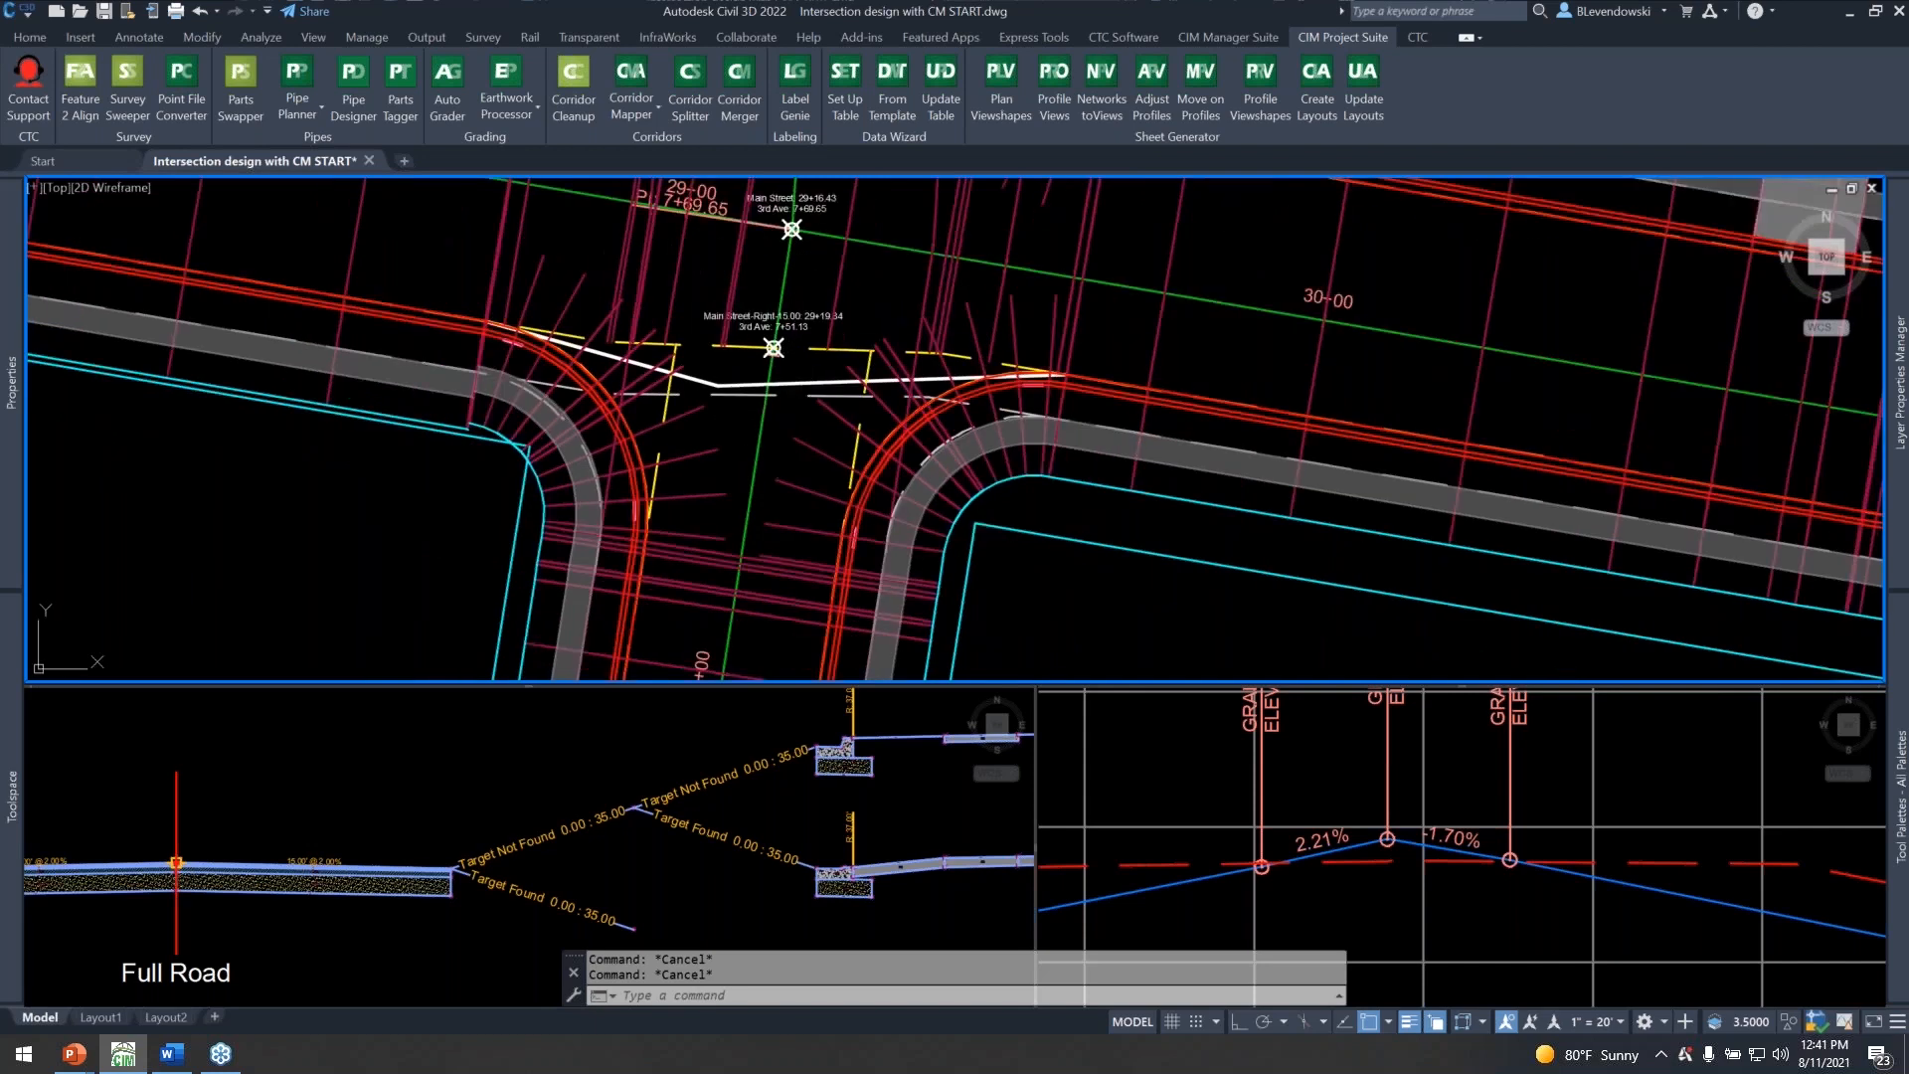
middle_drag(814, 302, 756, 448)
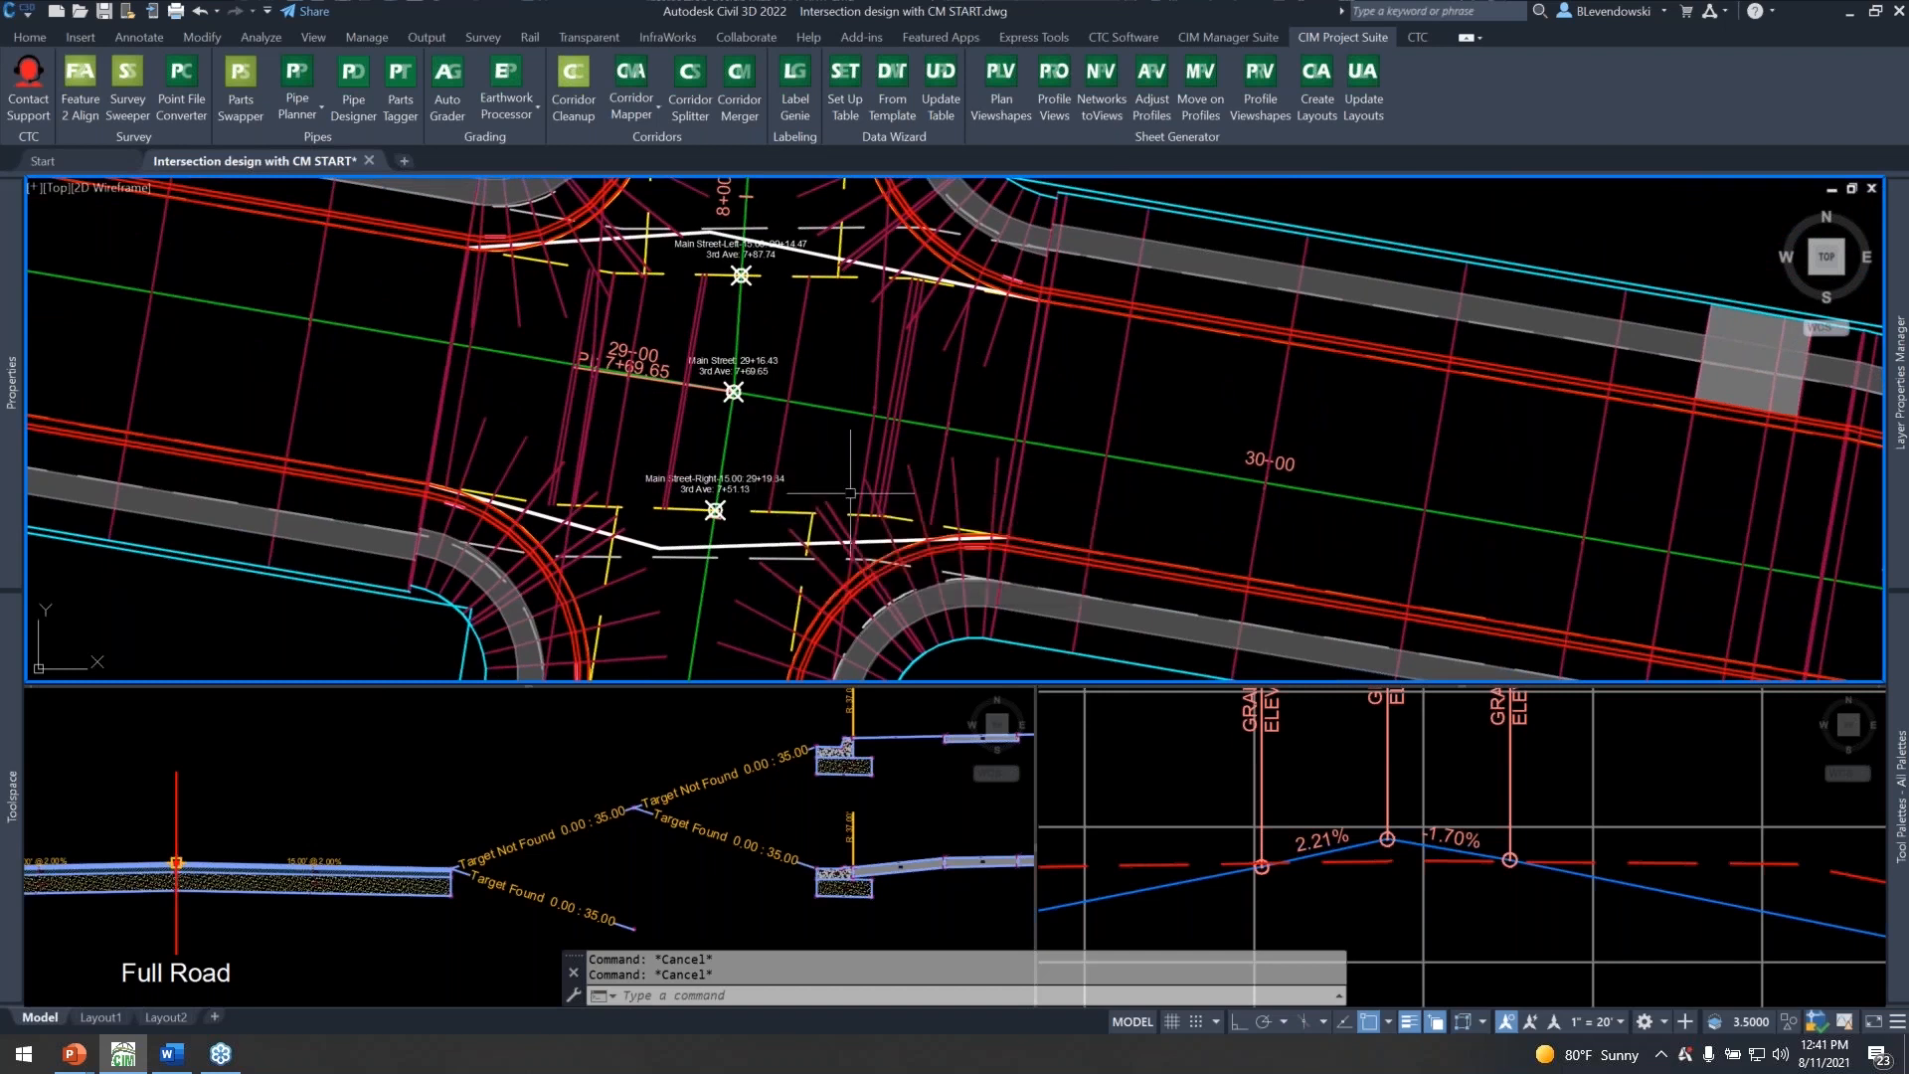
middle_drag(838, 435, 863, 461)
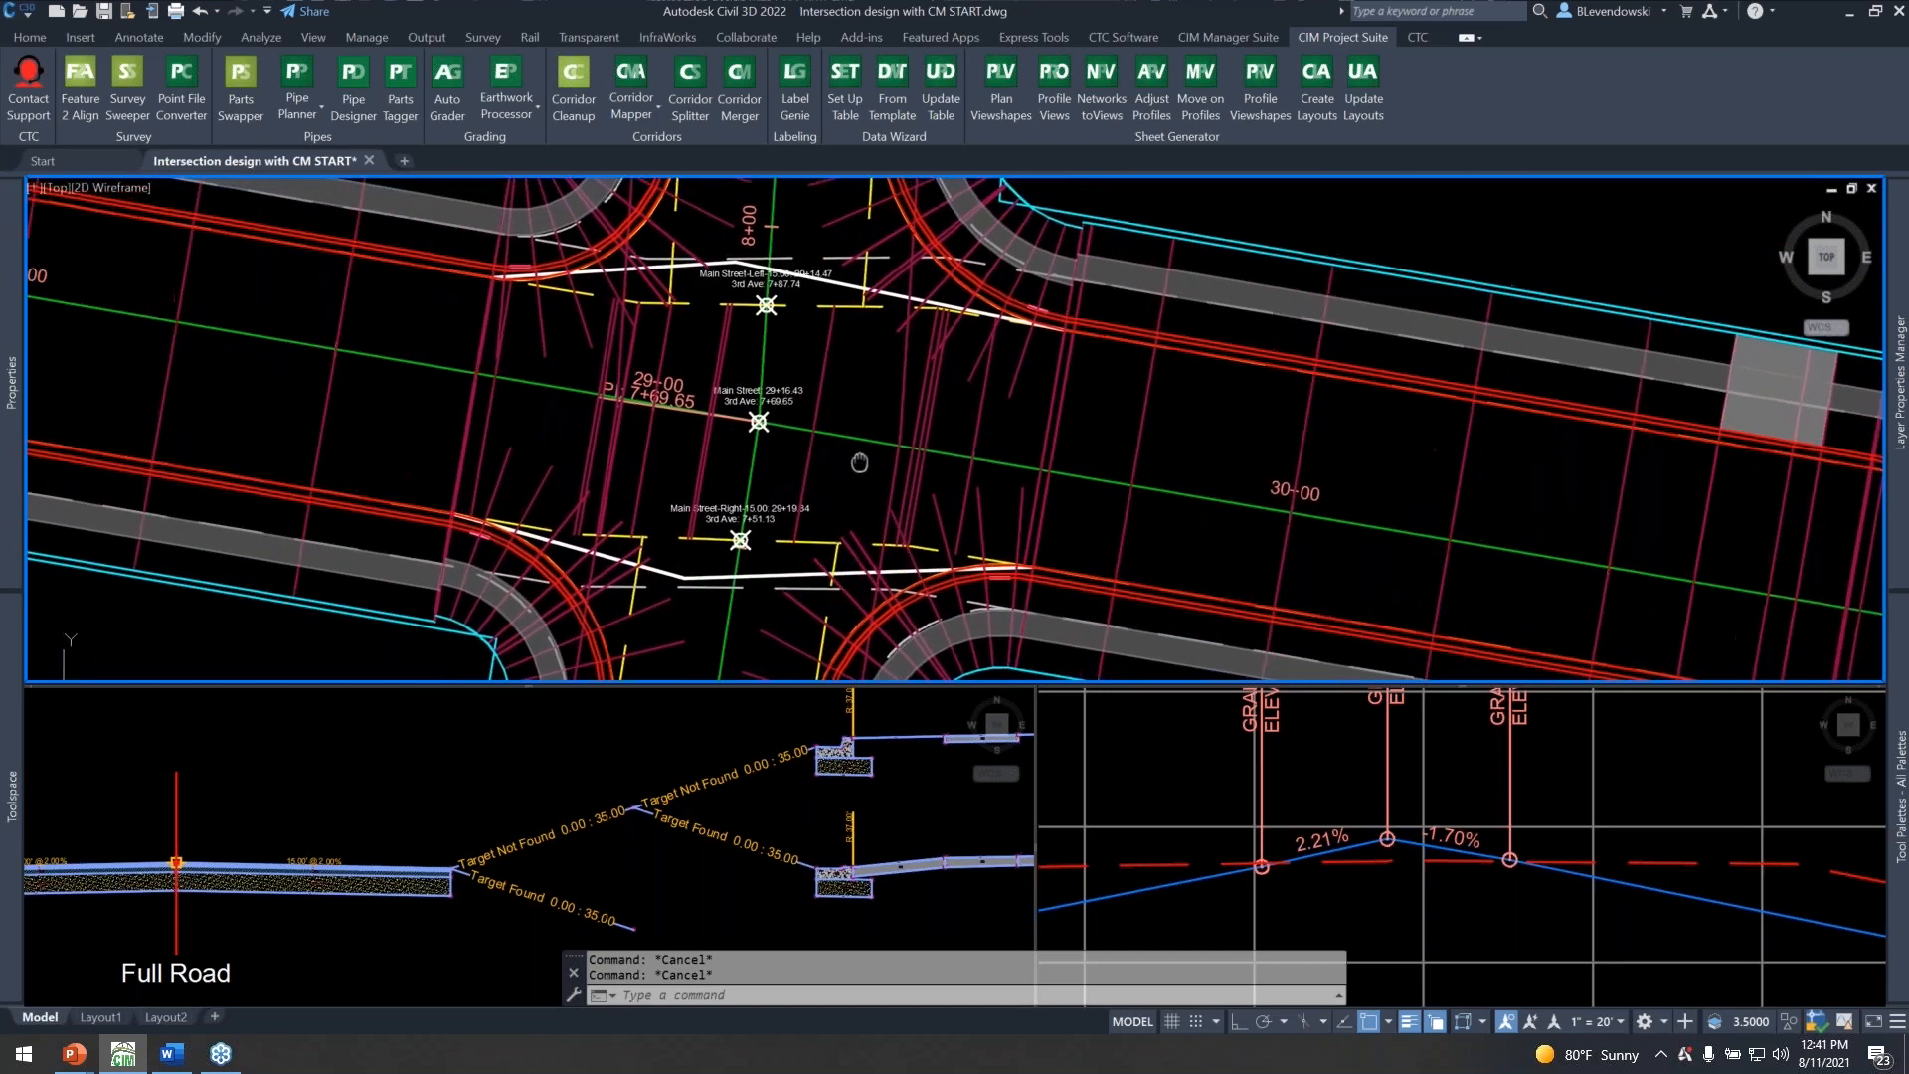
mouse_move(877, 410)
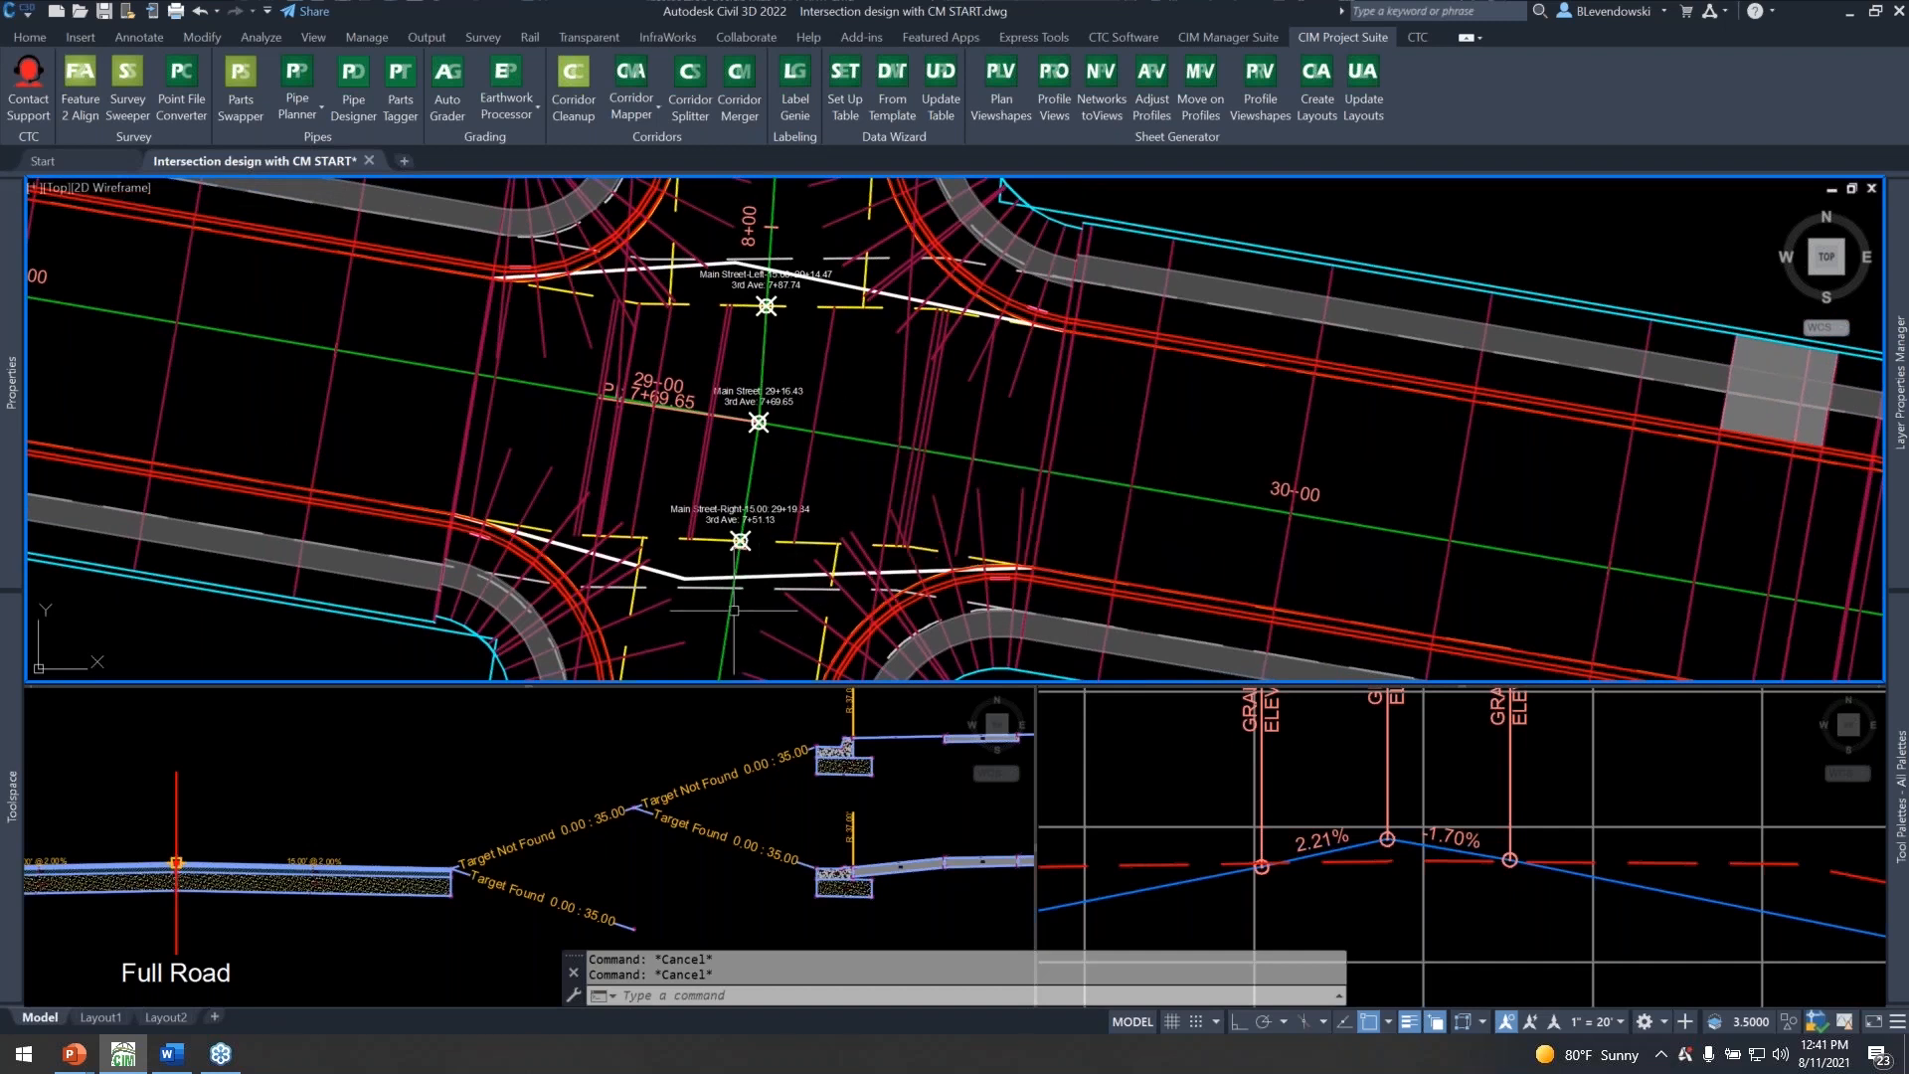
mouse_move(795, 479)
Select the centerline and left and right offset alignments at the 3rd Ave intersection and open their shared description for editing.
click(762, 343)
click(823, 305)
click(781, 541)
scroll(824, 540, down, 5)
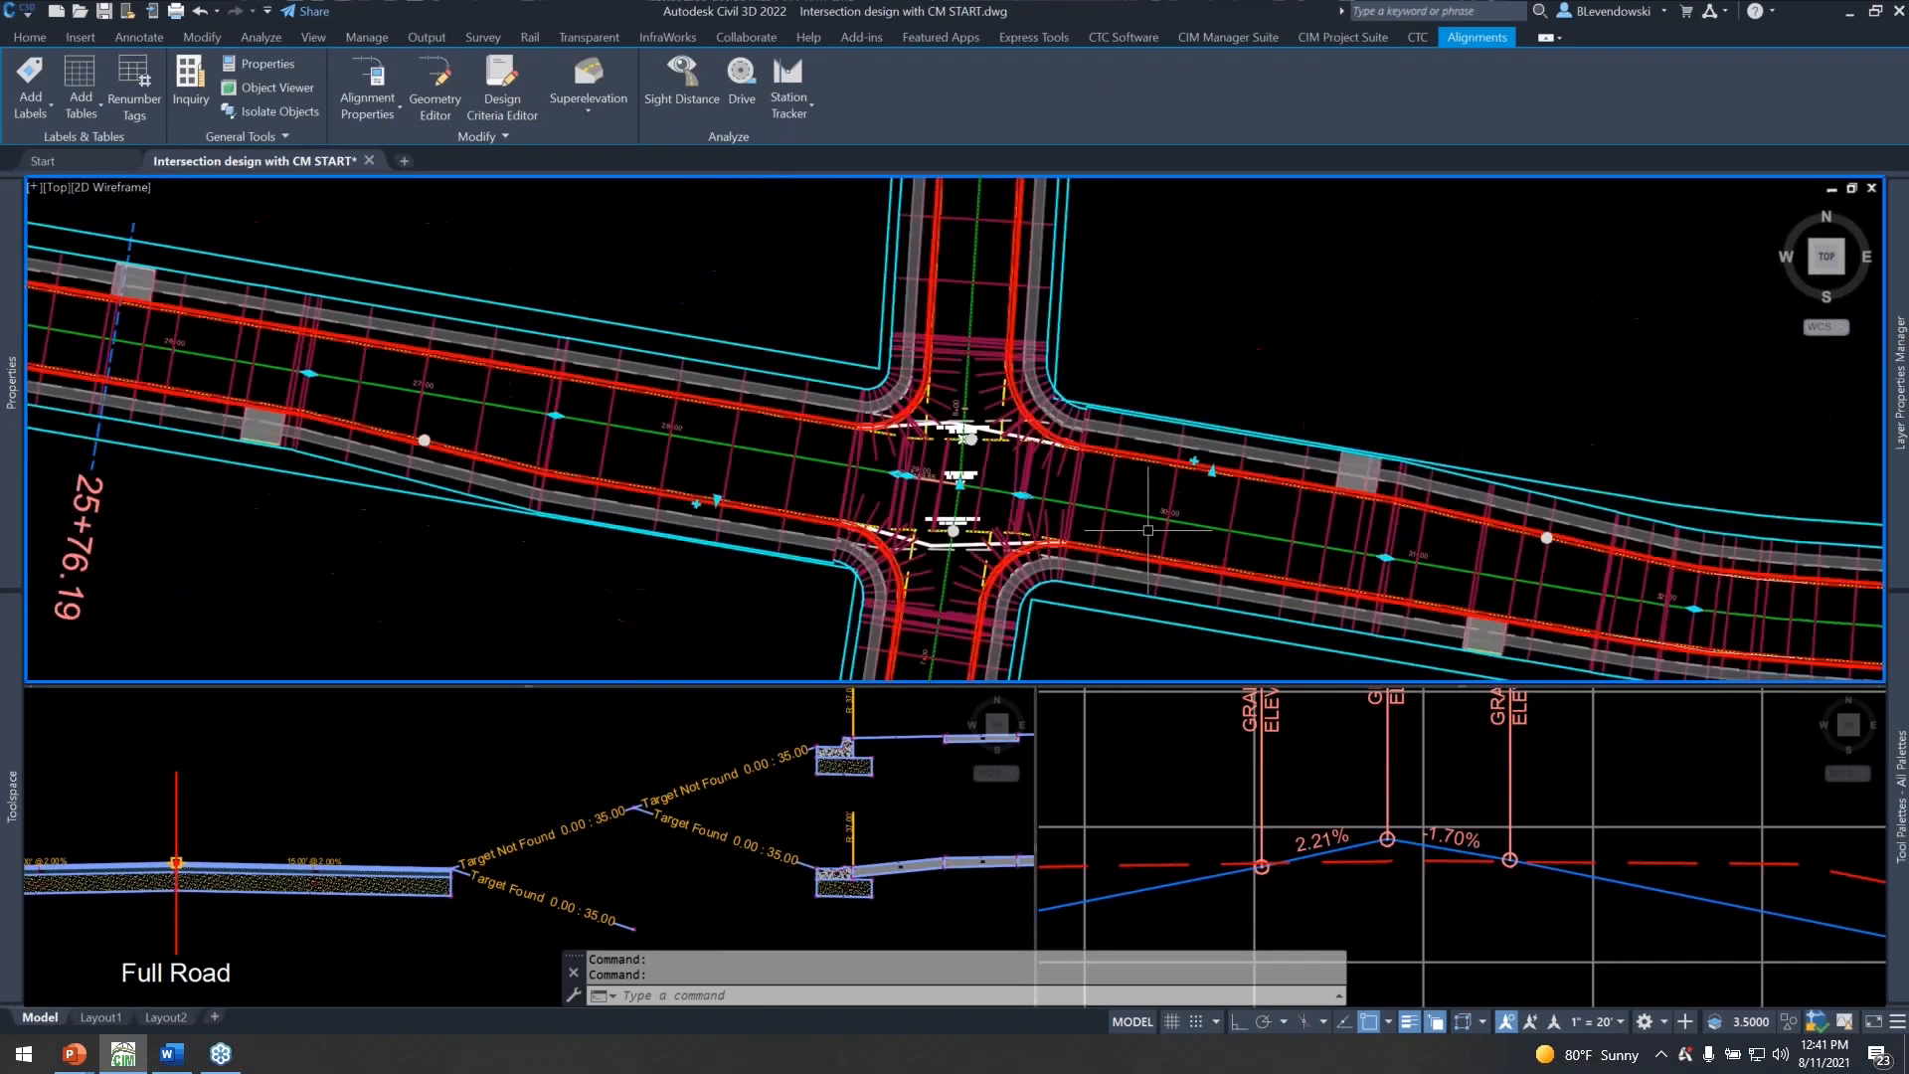
scroll(310, 409, up, 8)
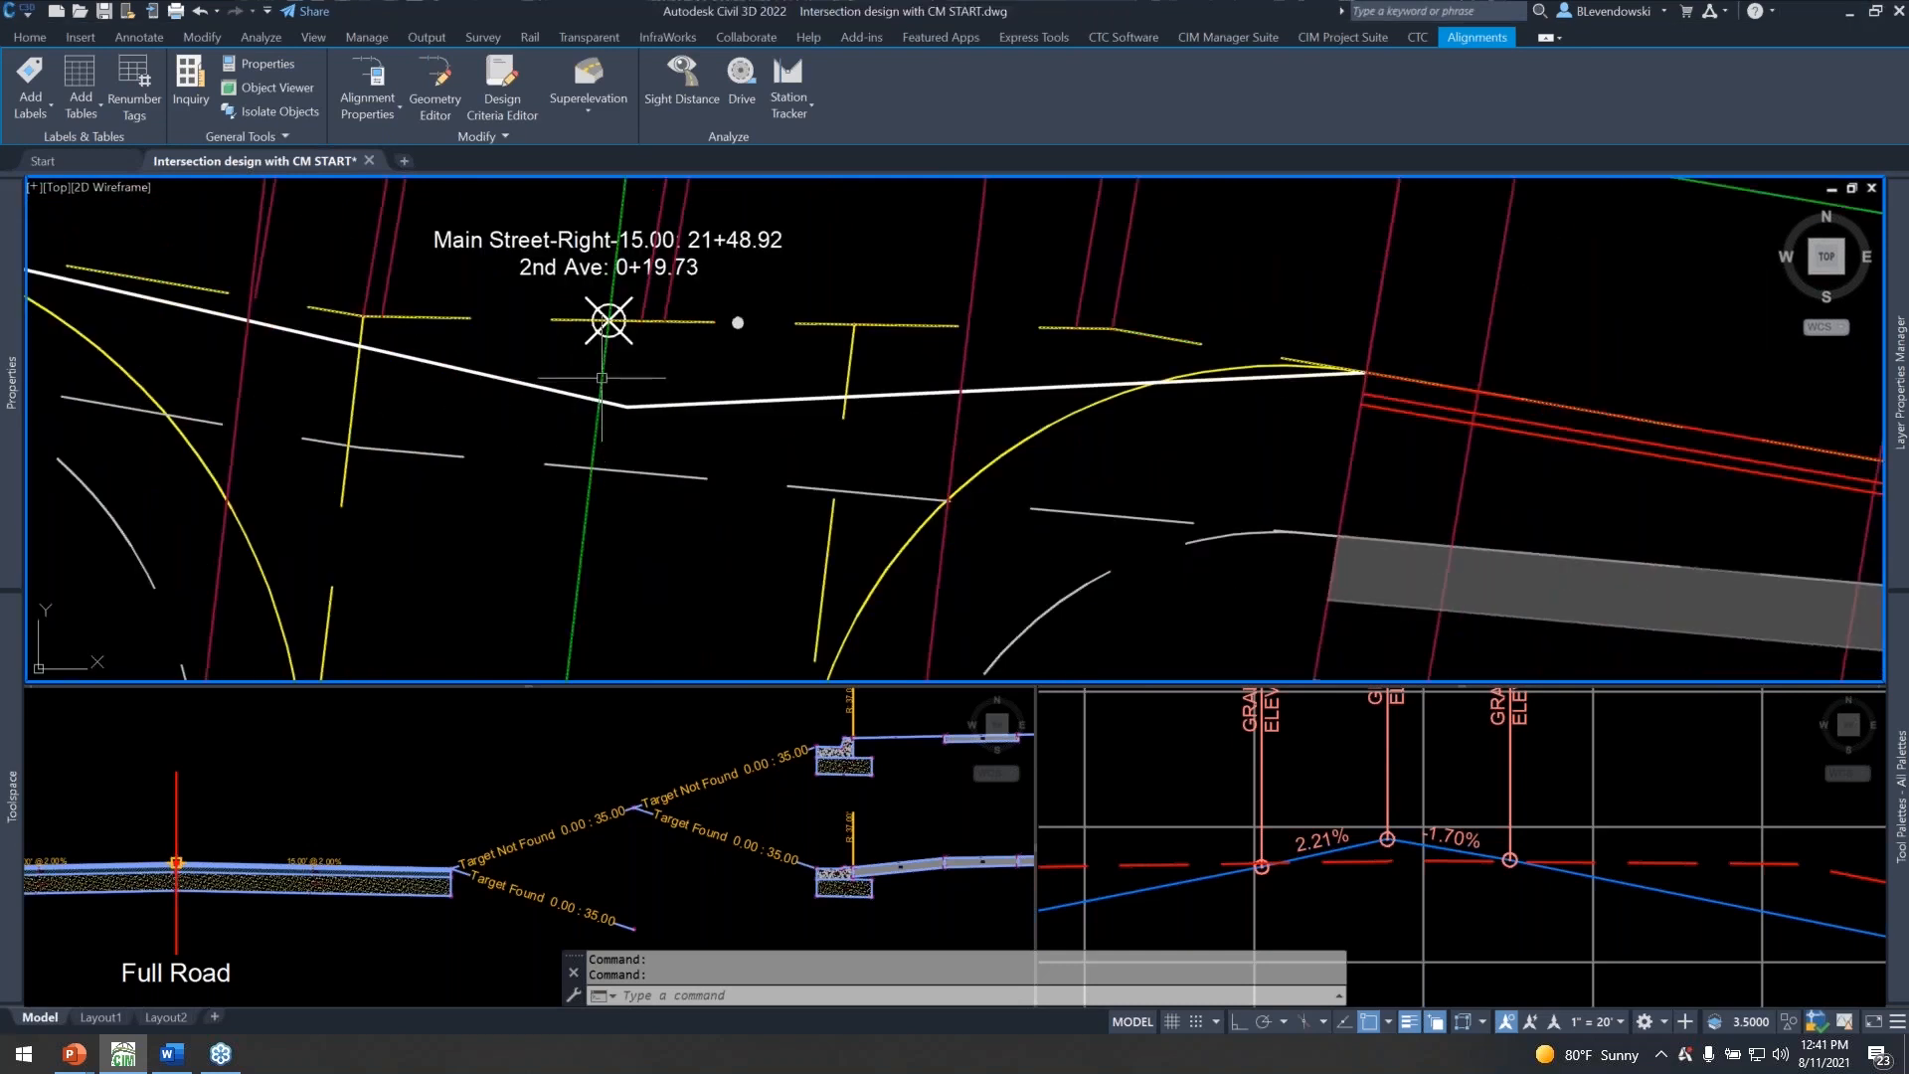
scroll(545, 420, down, 8)
middle_drag(1193, 567, 441, 450)
scroll(880, 465, up, 6)
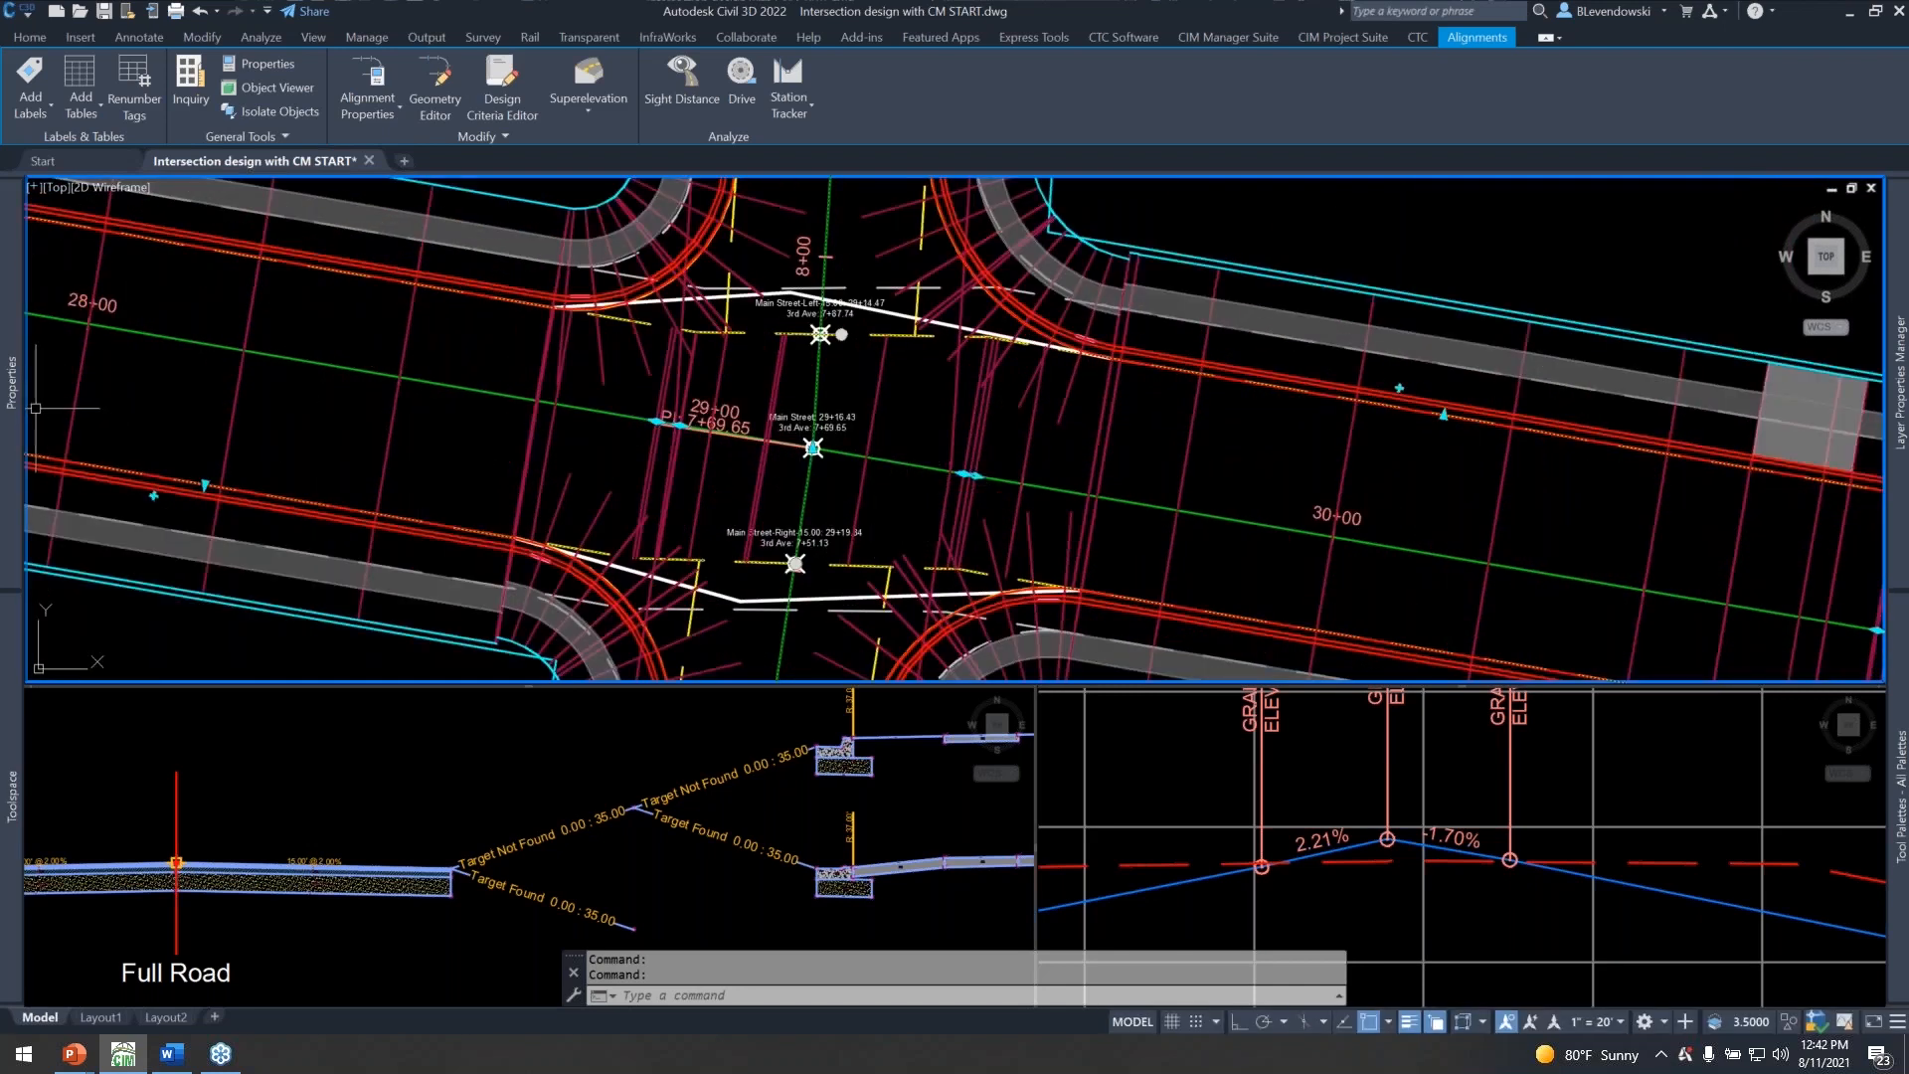
mouse_move(15, 431)
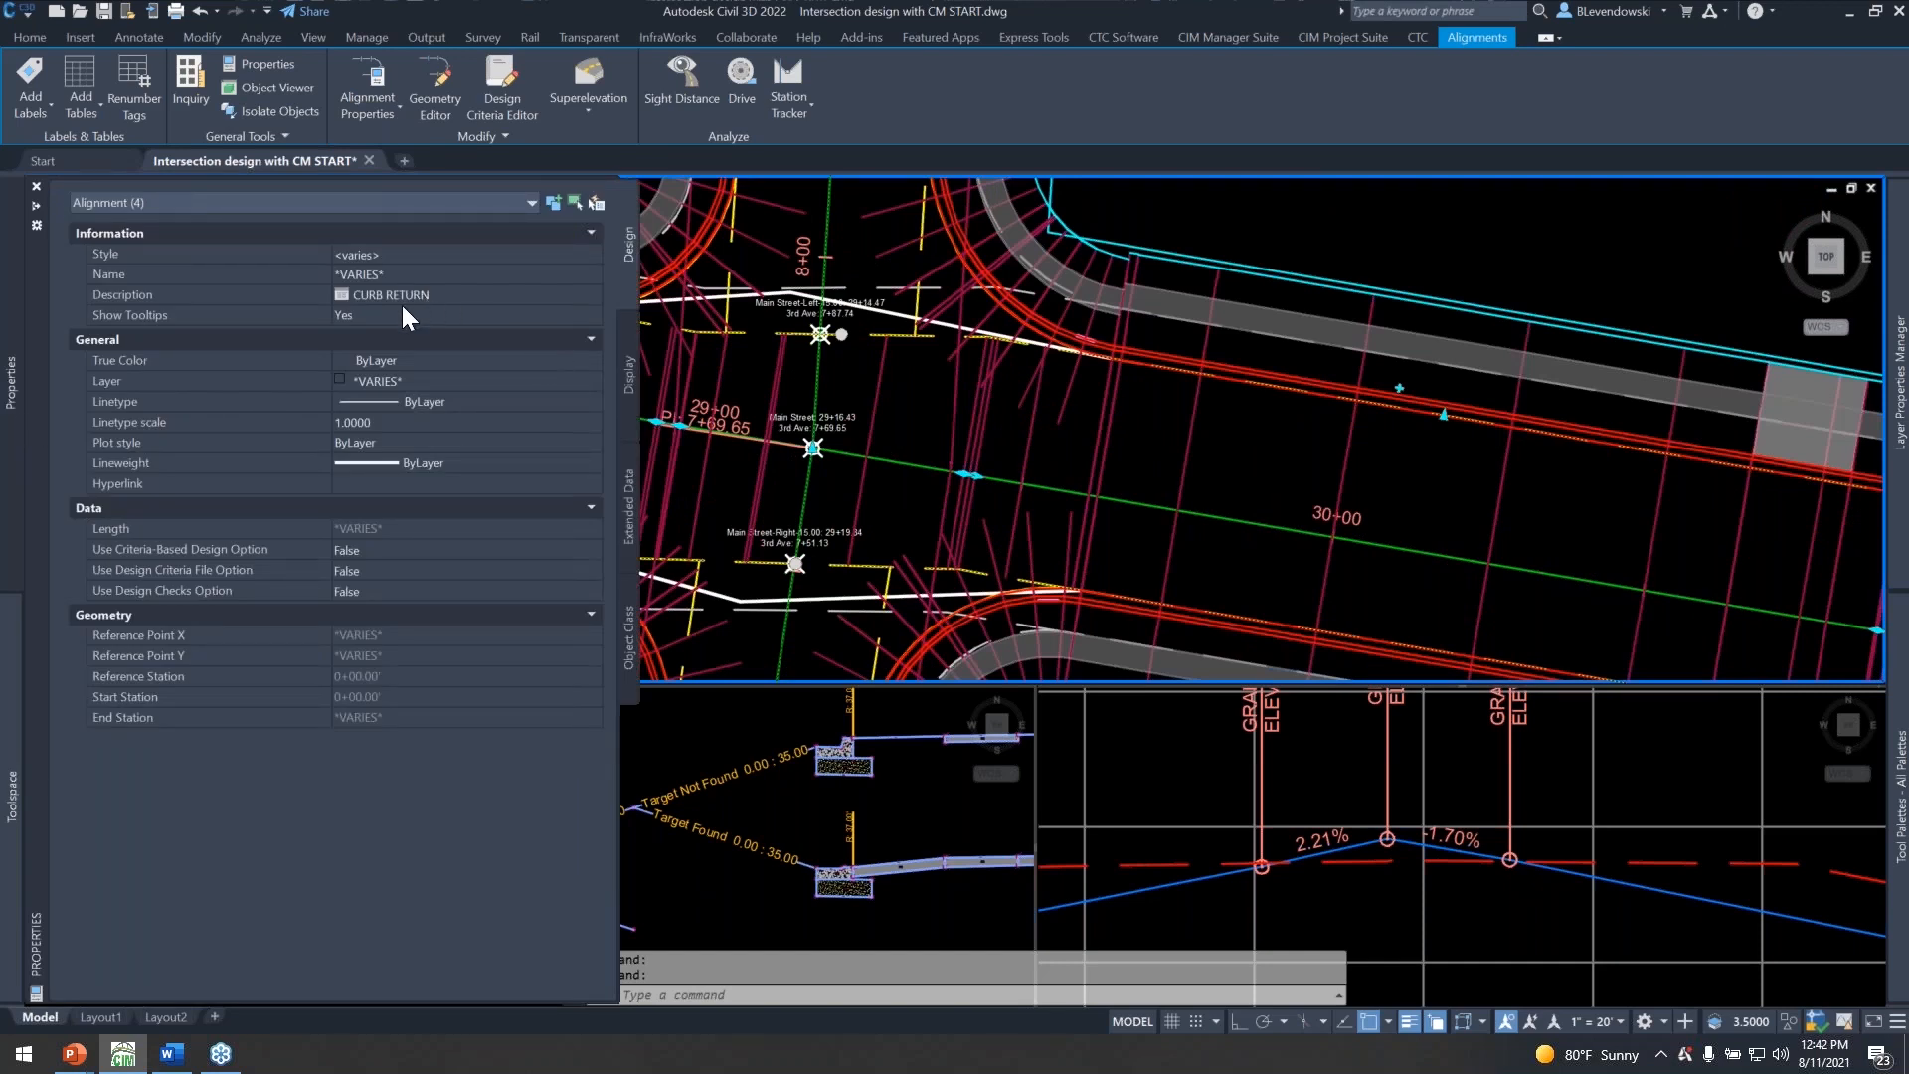
click(480, 295)
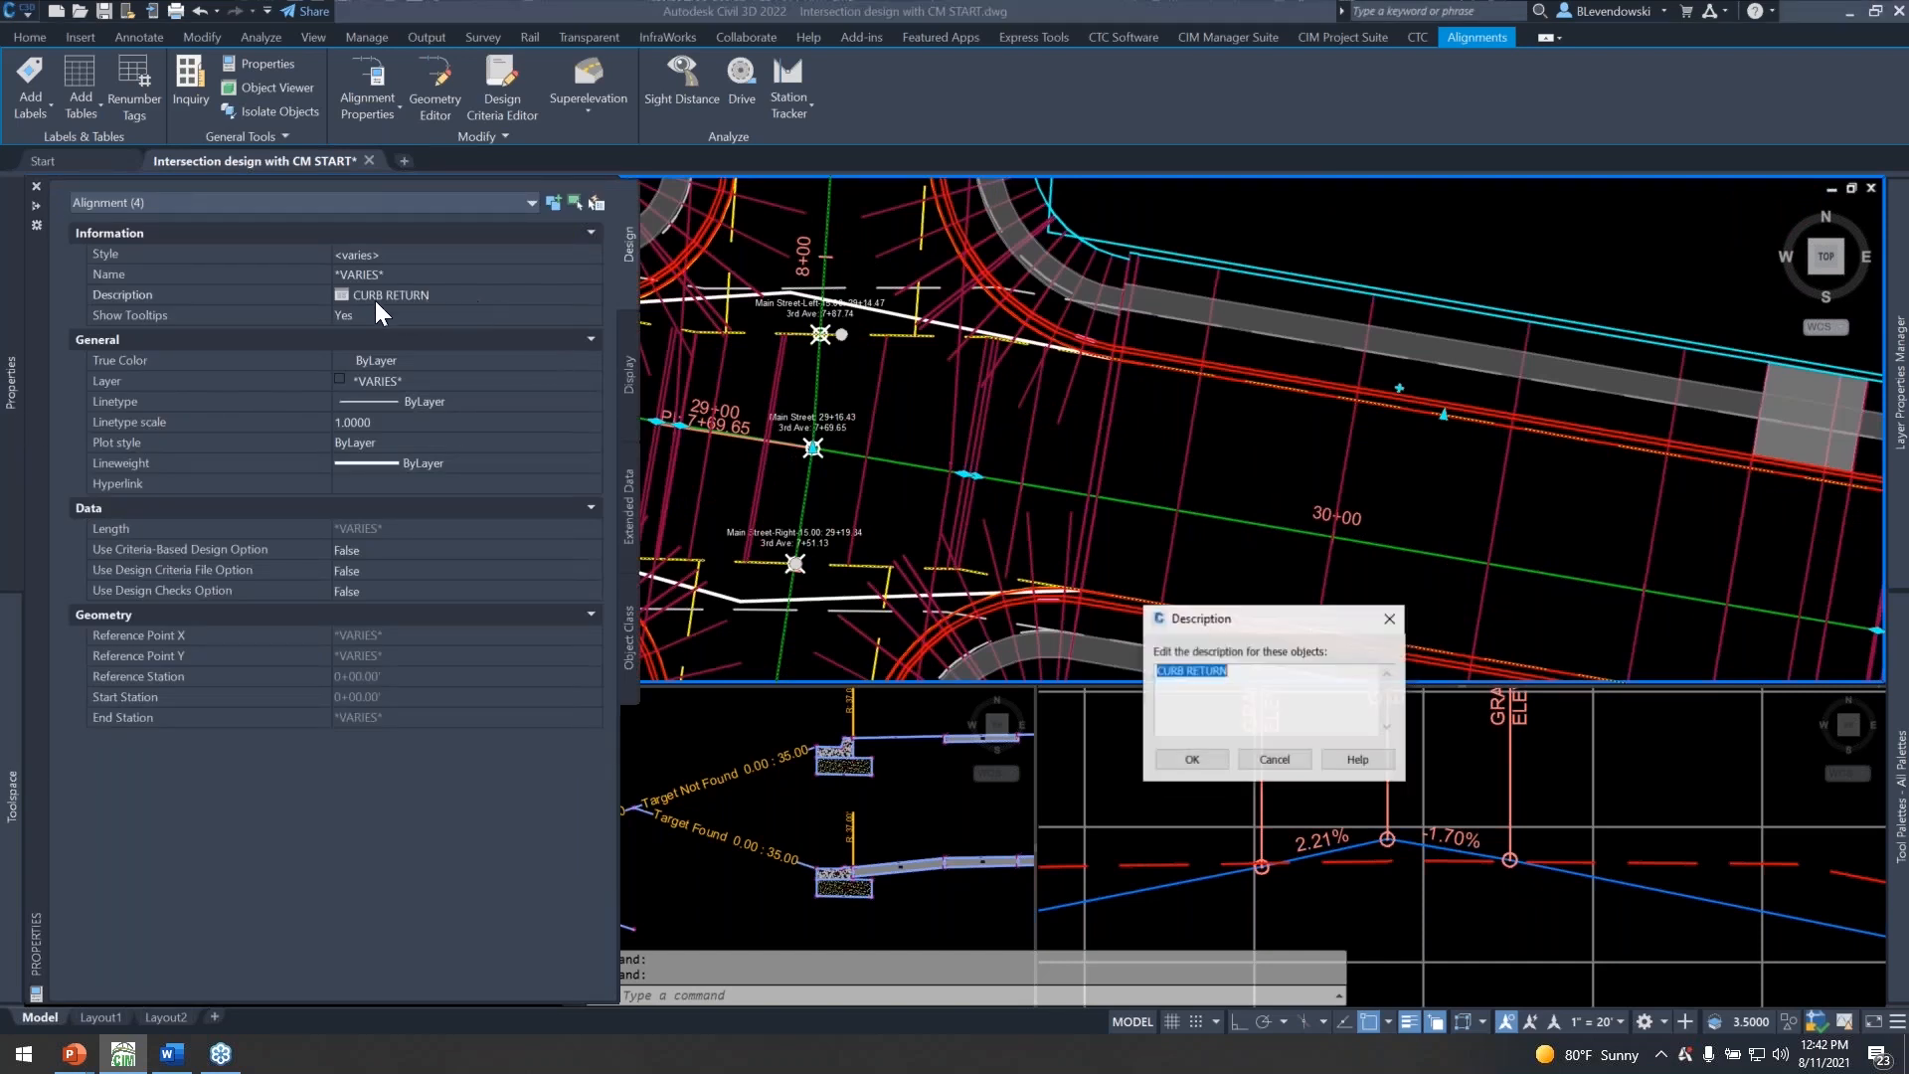
click(1257, 677)
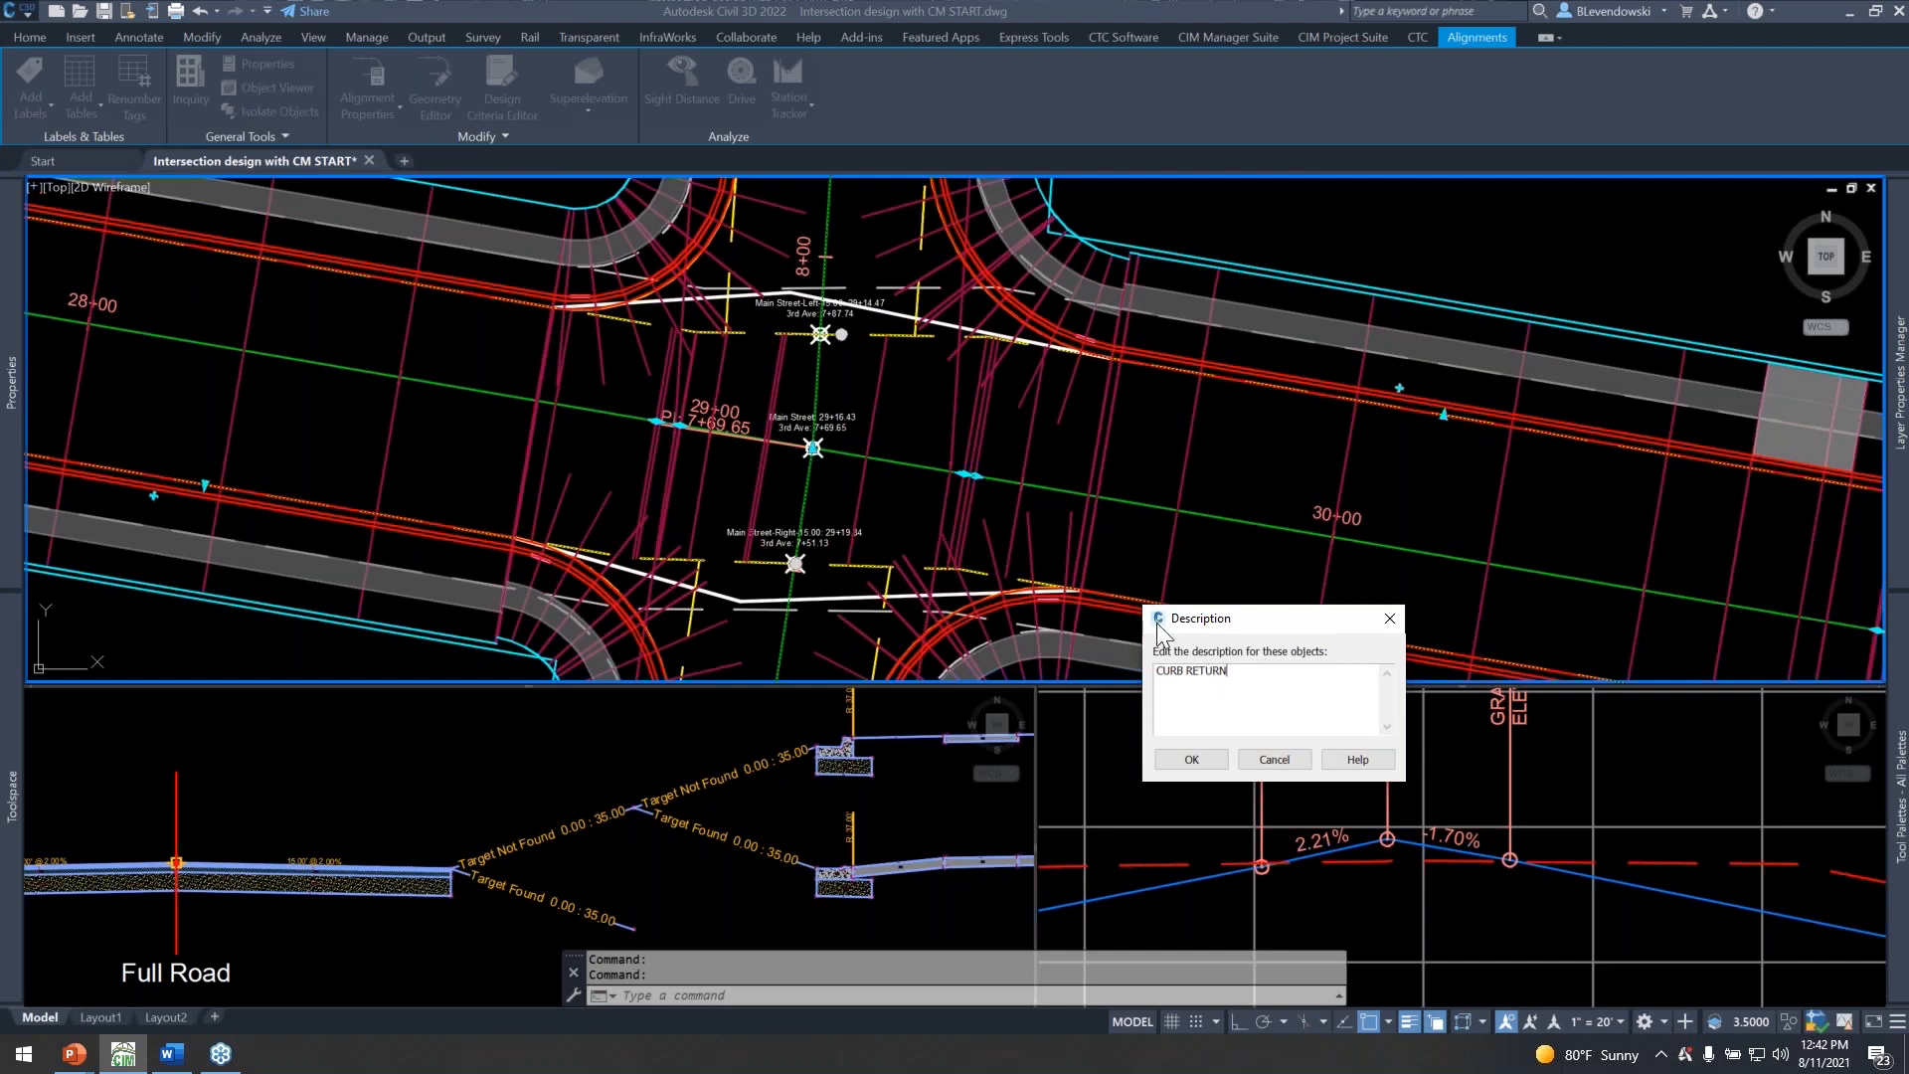
Confirm CURB RETURN as the shared description of the selected alignments and deselect them.
click(1195, 759)
scroll(908, 418, up, 2)
scroll(908, 418, down, 3)
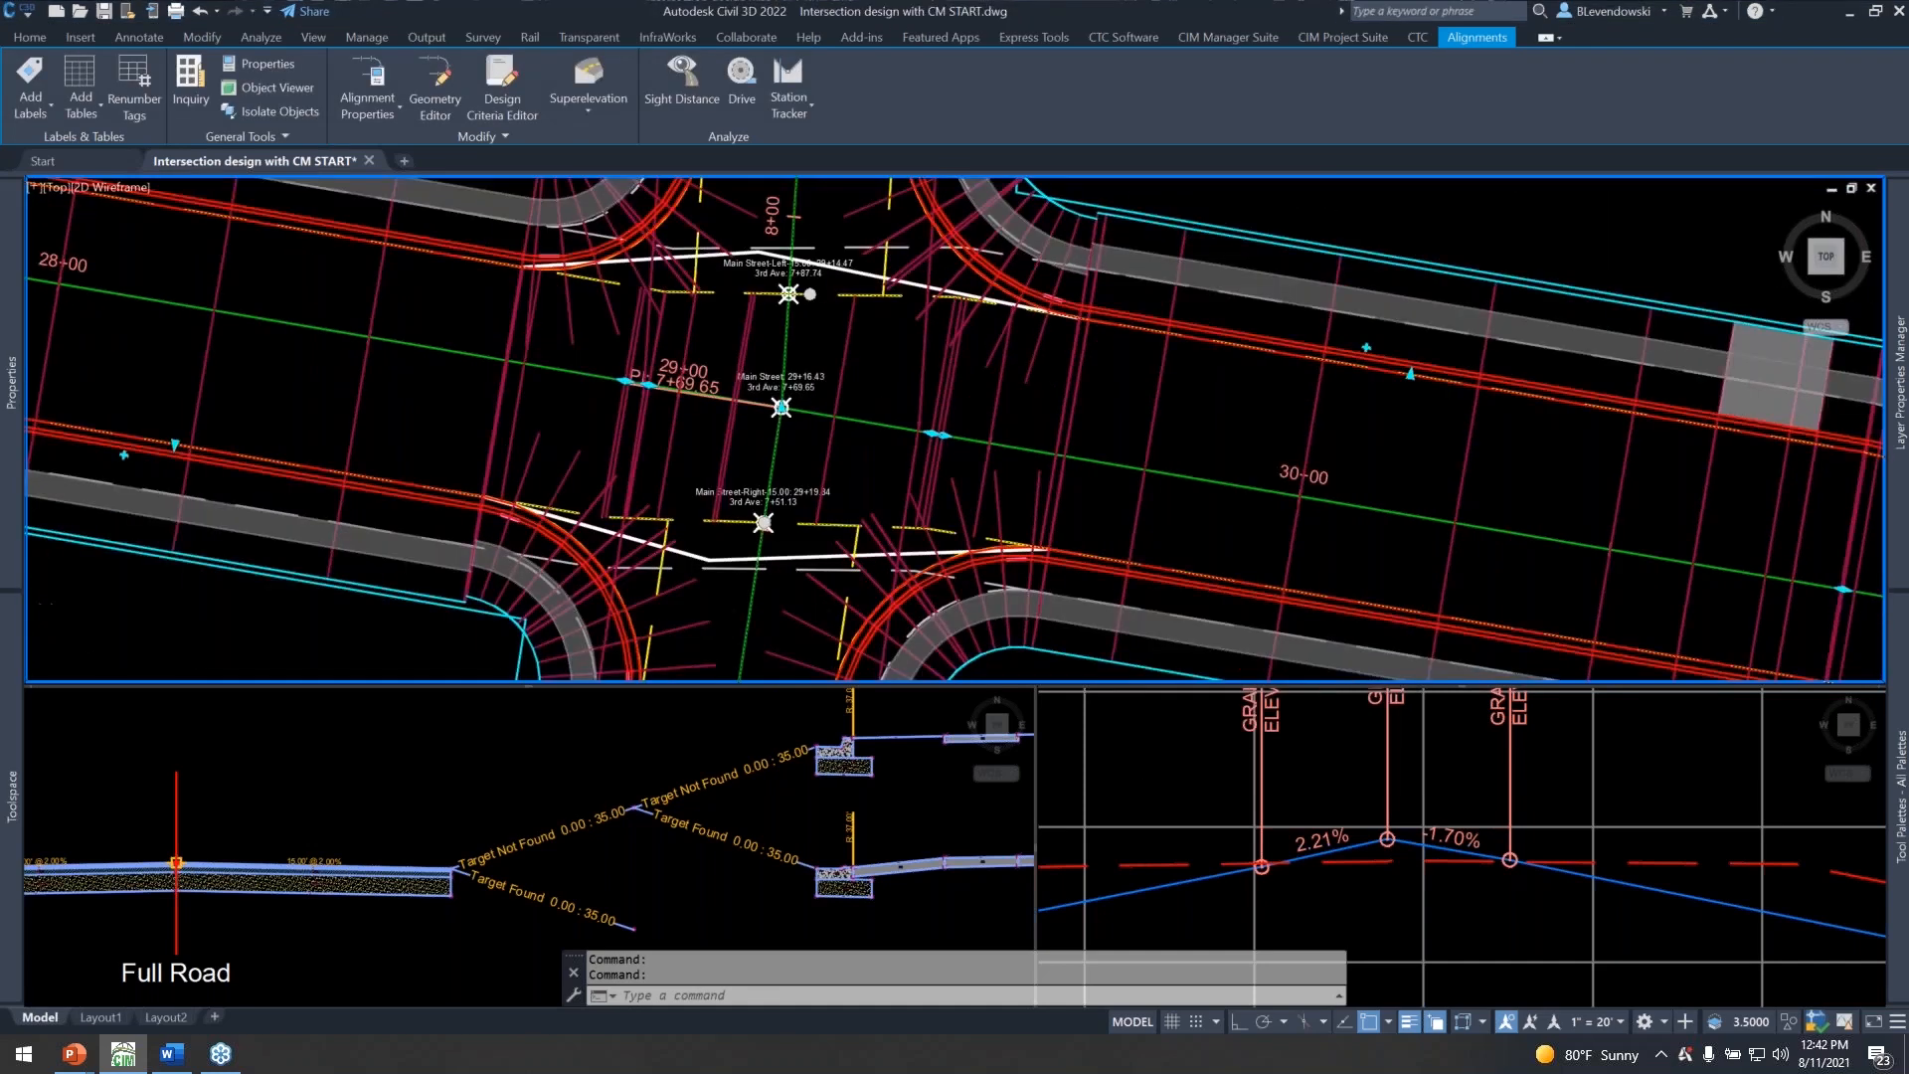
key(Escape)
key(Escape)
Examine the name and description in the alignment properties of the Main Street left offset at 3rd Ave.
scroll(838, 327, up, 3)
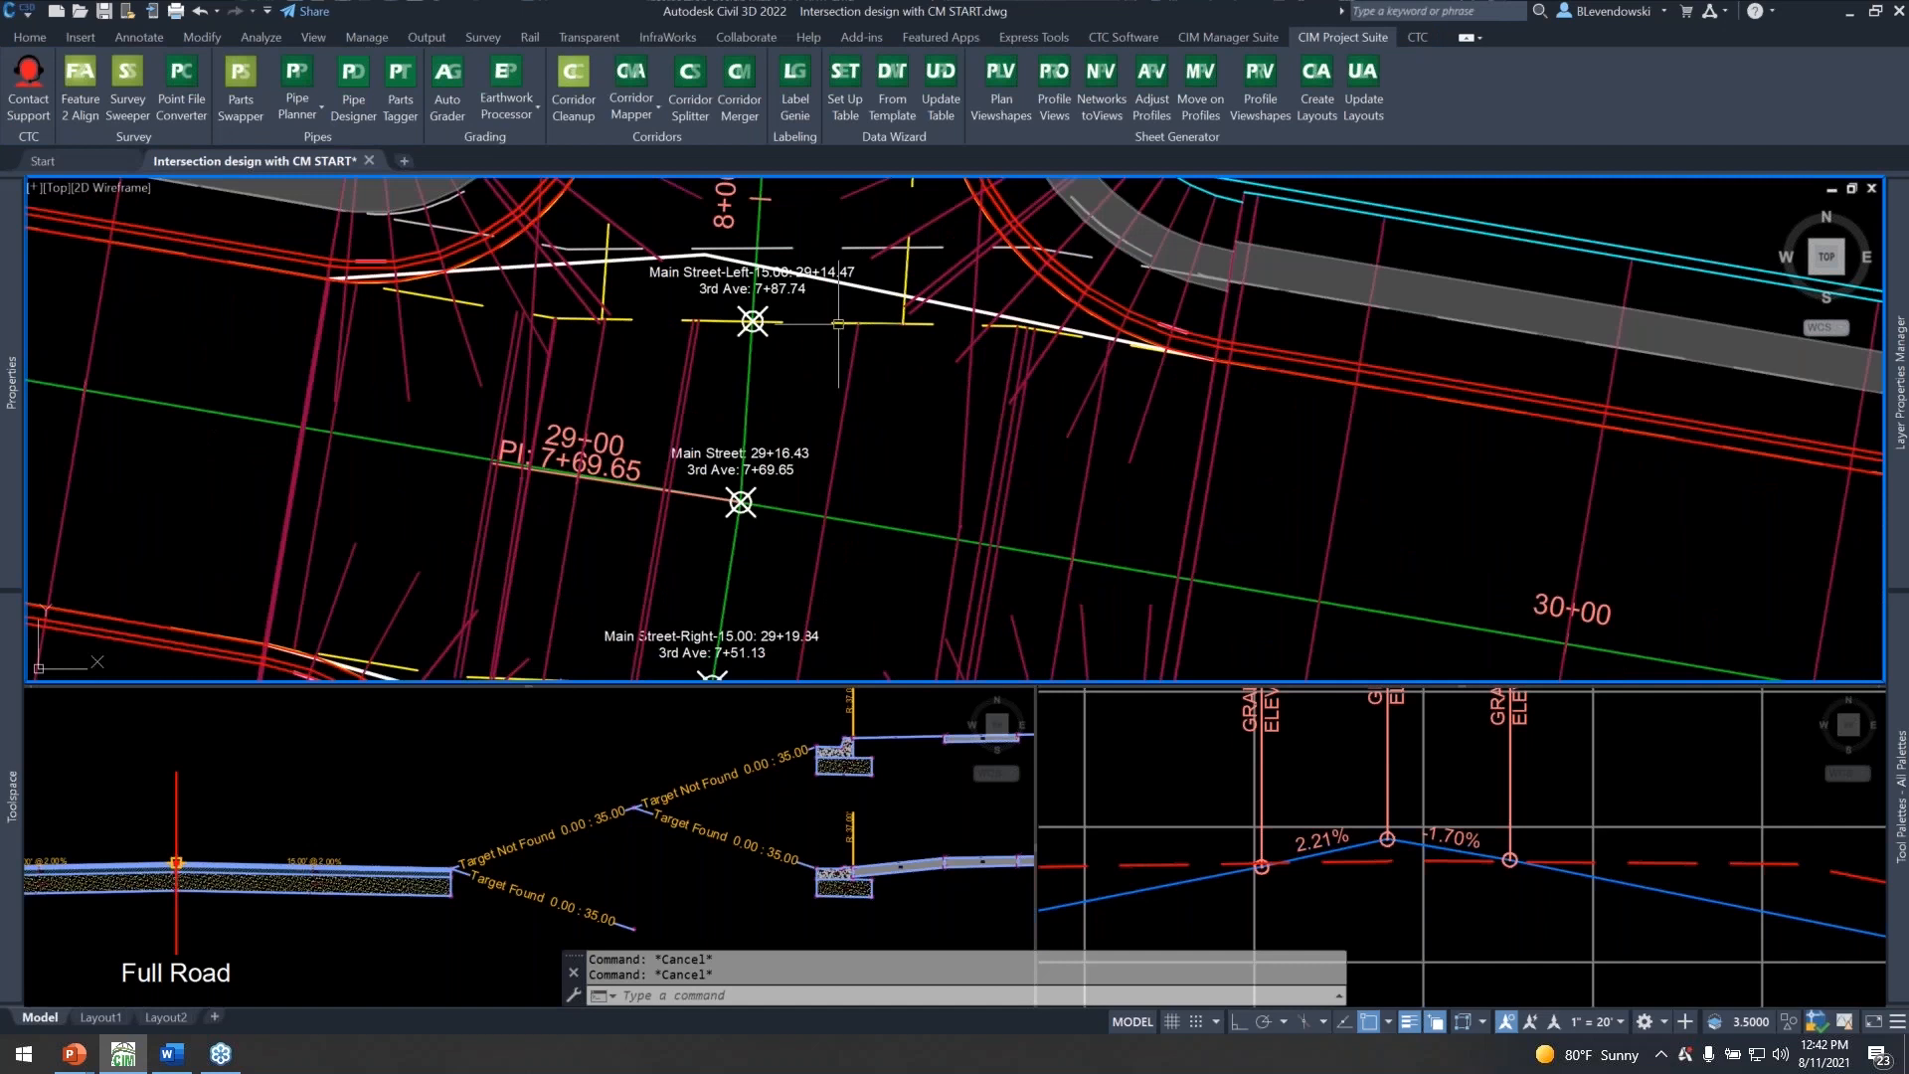
click(857, 342)
right_click(876, 366)
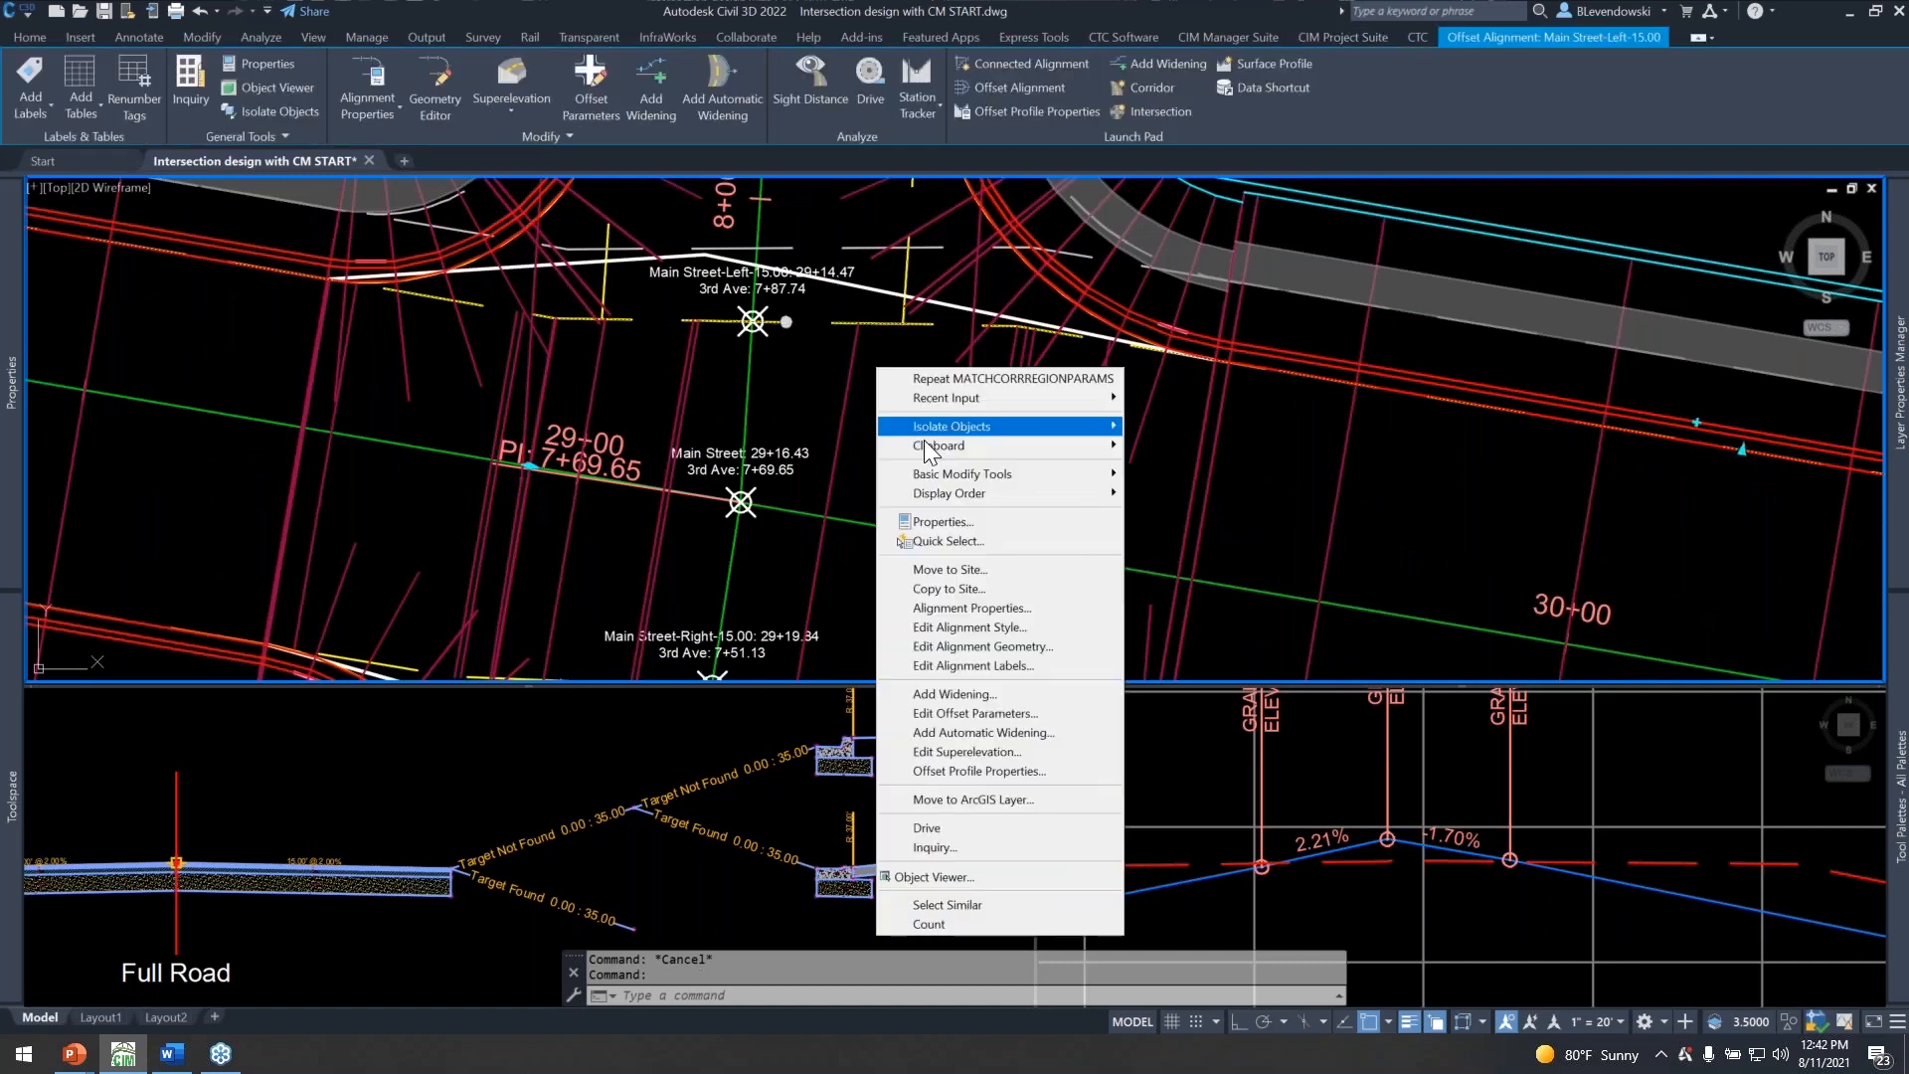
click(945, 608)
click(976, 511)
drag(1053, 603, 821, 597)
click(1153, 596)
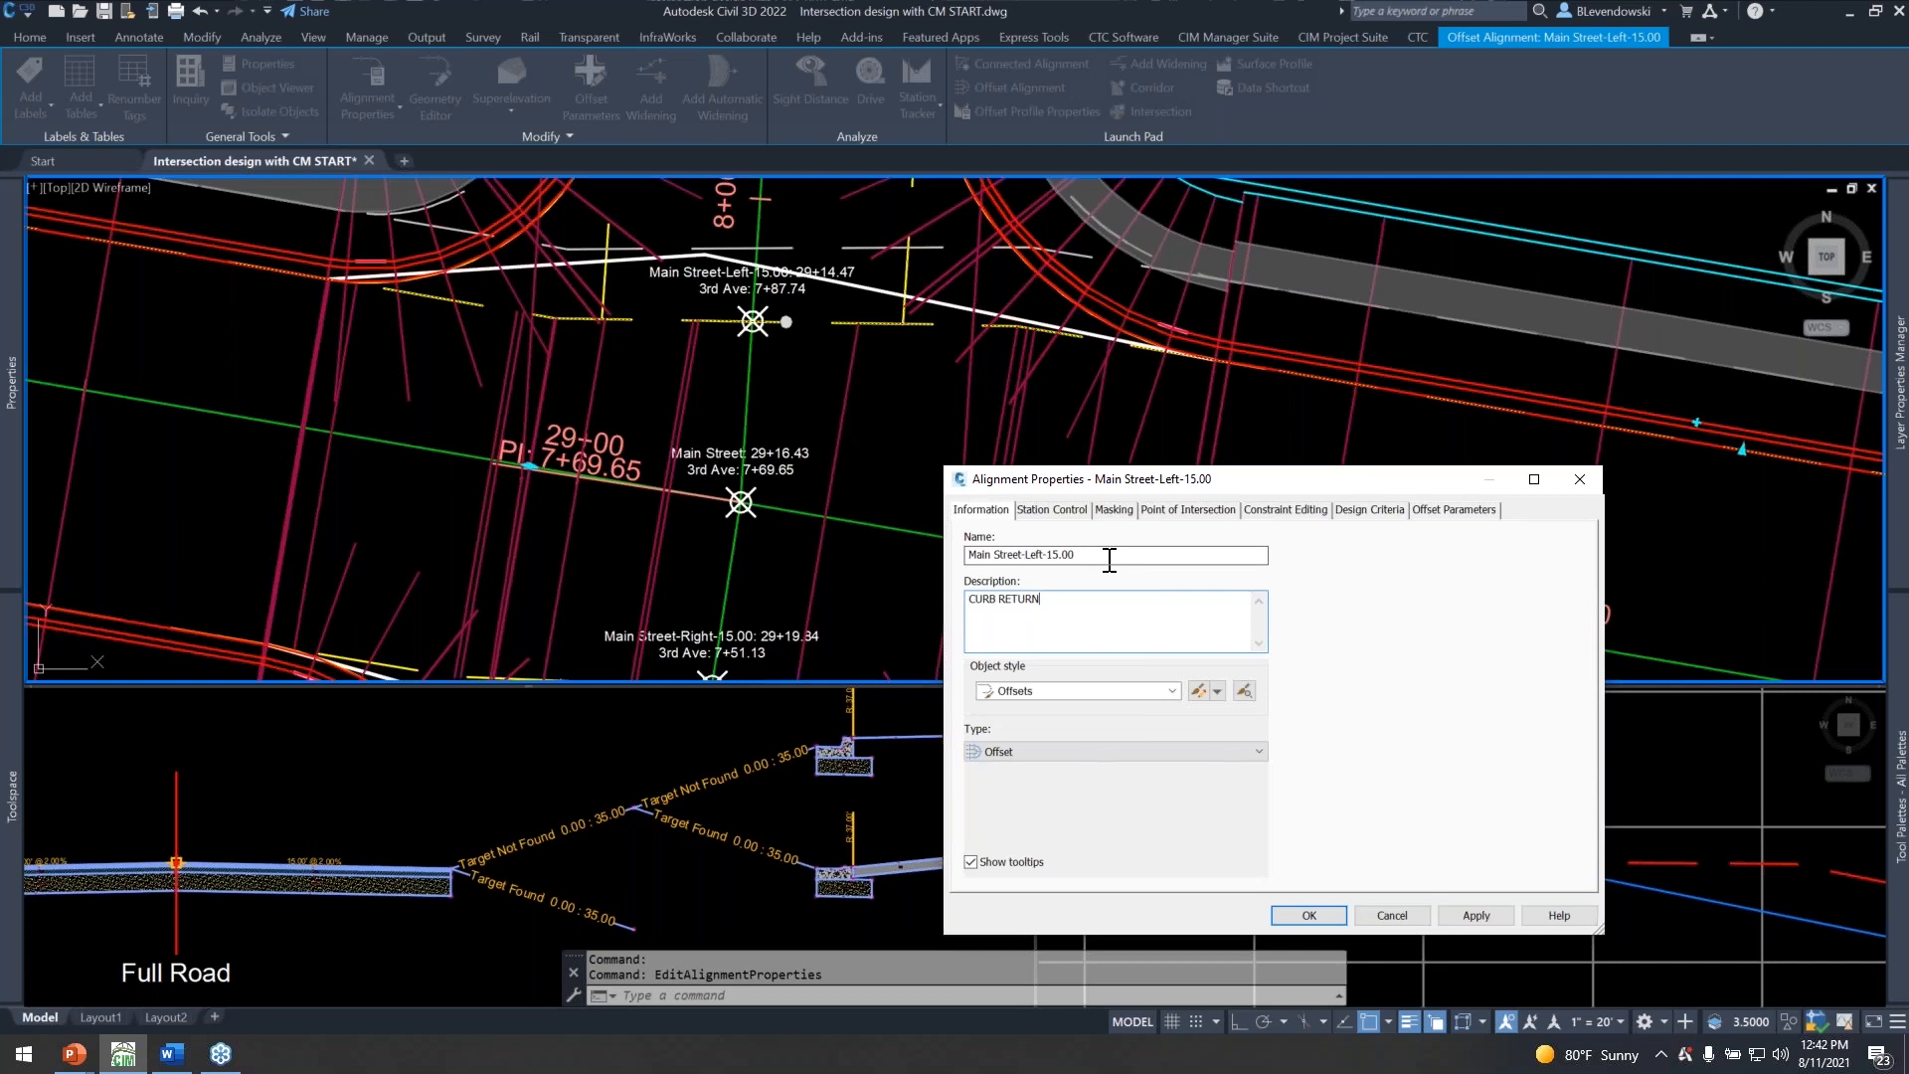
drag(1116, 556, 925, 544)
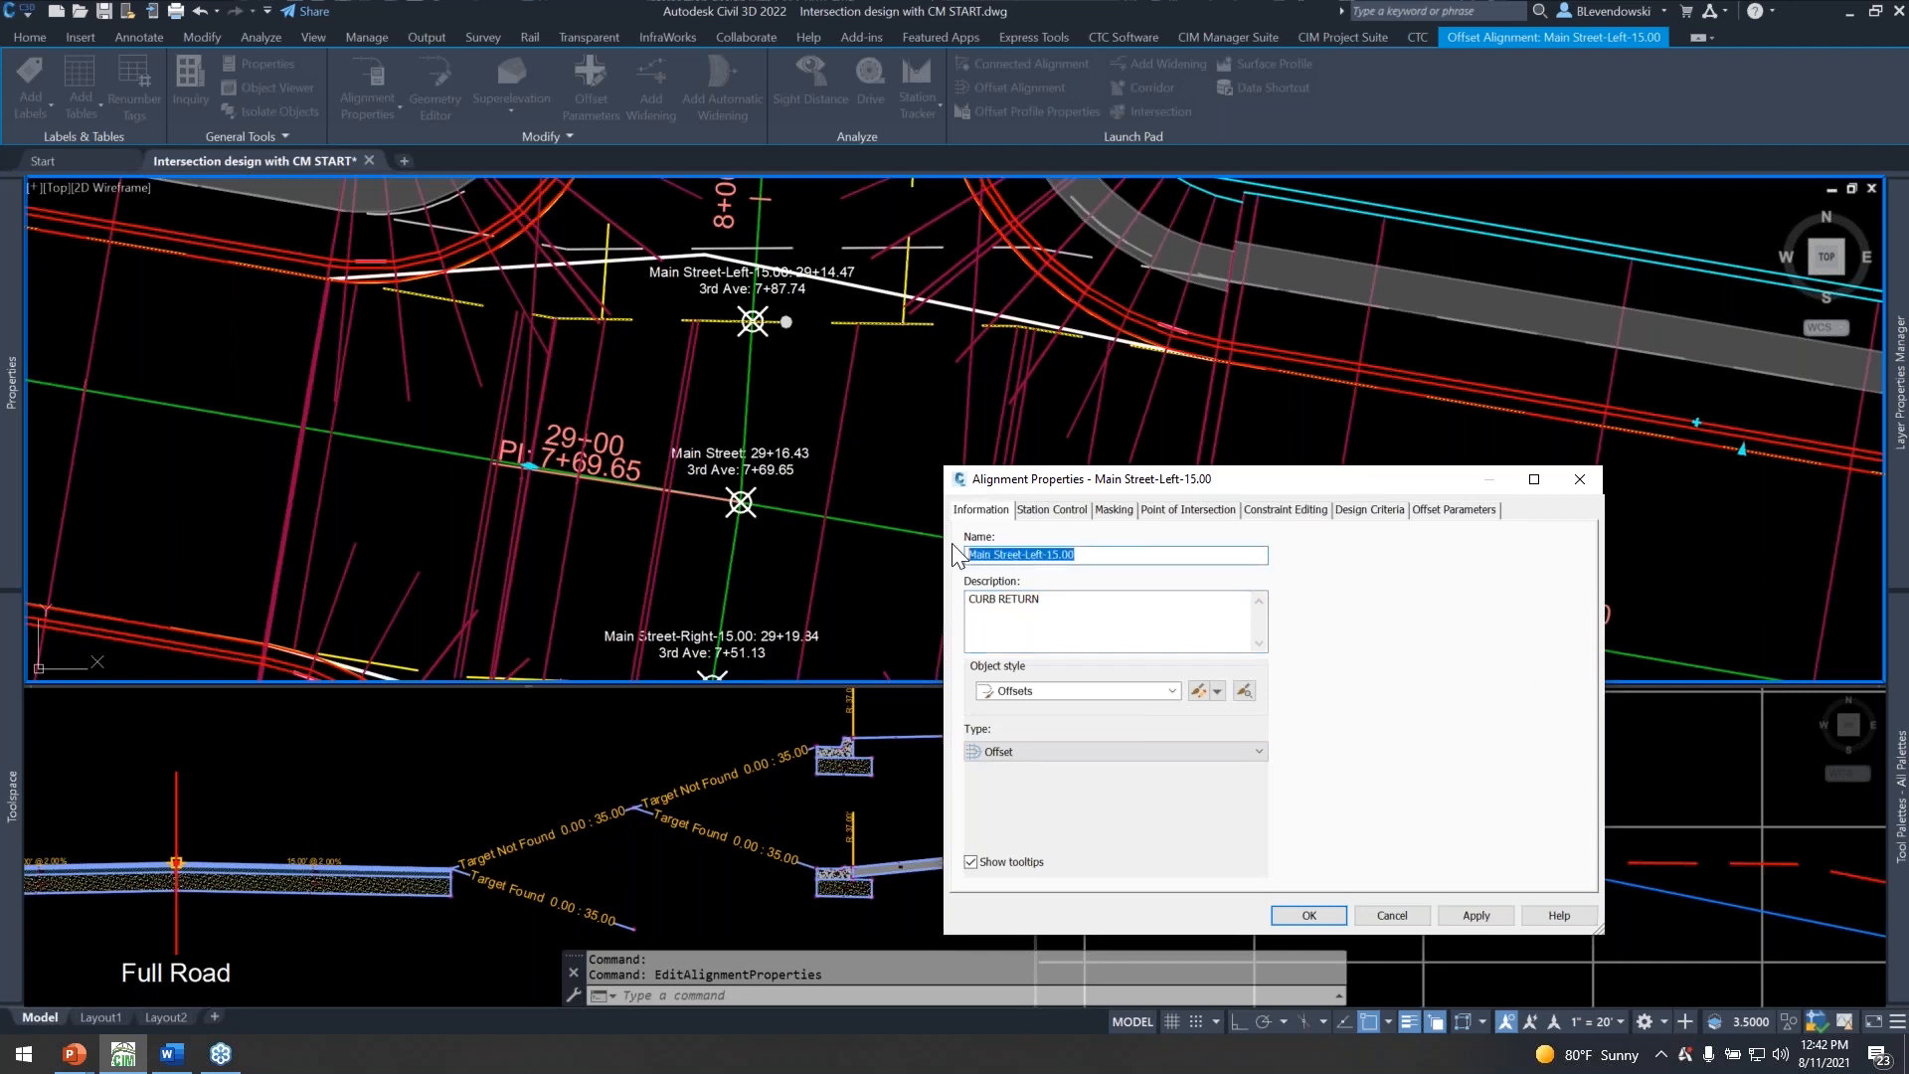
click(1078, 609)
drag(1078, 609, 875, 586)
click(1082, 606)
drag(1098, 555, 925, 545)
click(1111, 558)
drag(1219, 478, 1106, 315)
click(1196, 753)
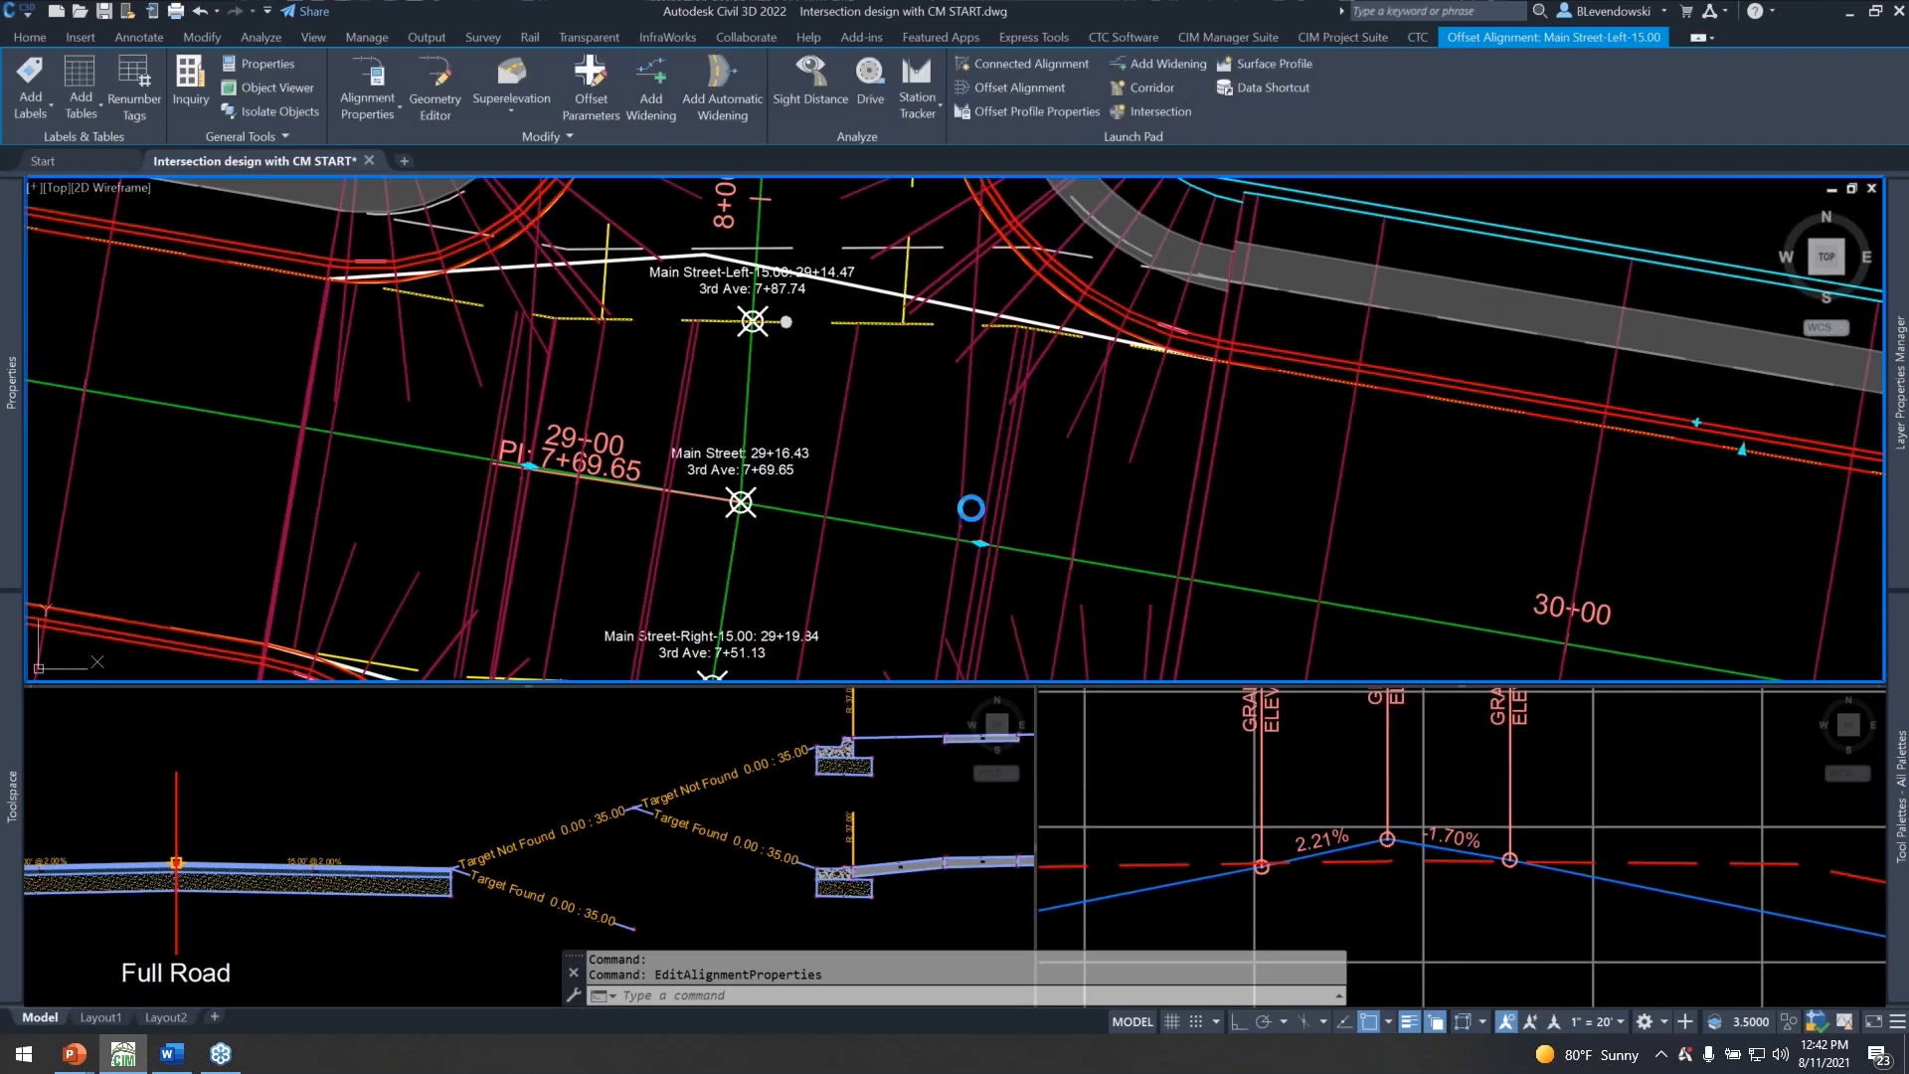
scroll(893, 407, down, 3)
key(Escape)
key(Escape)
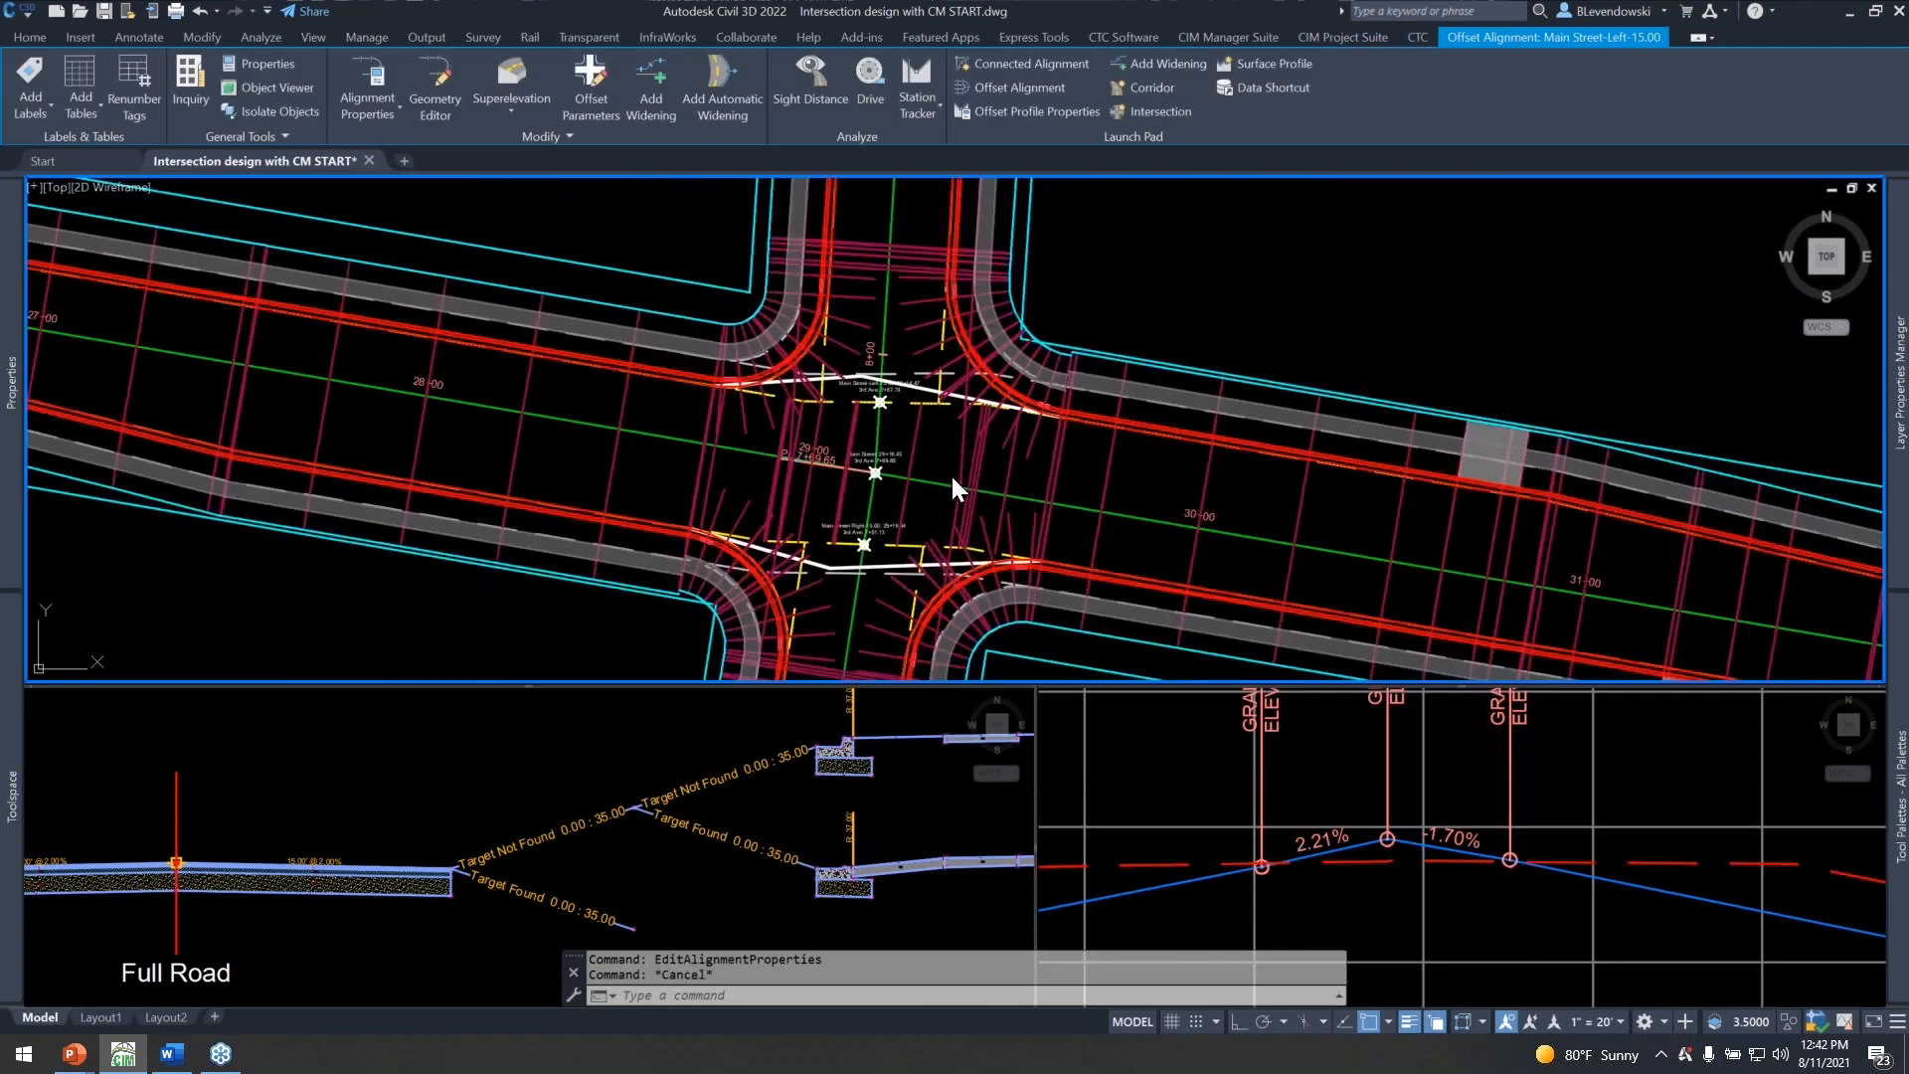
Open the Corridor Mapper setup for the Main Street corridor and set the baseline filter to <No Baseline Filter>.
scroll(947, 475, up, 1)
text(CMAP_SETUP)
key(Return)
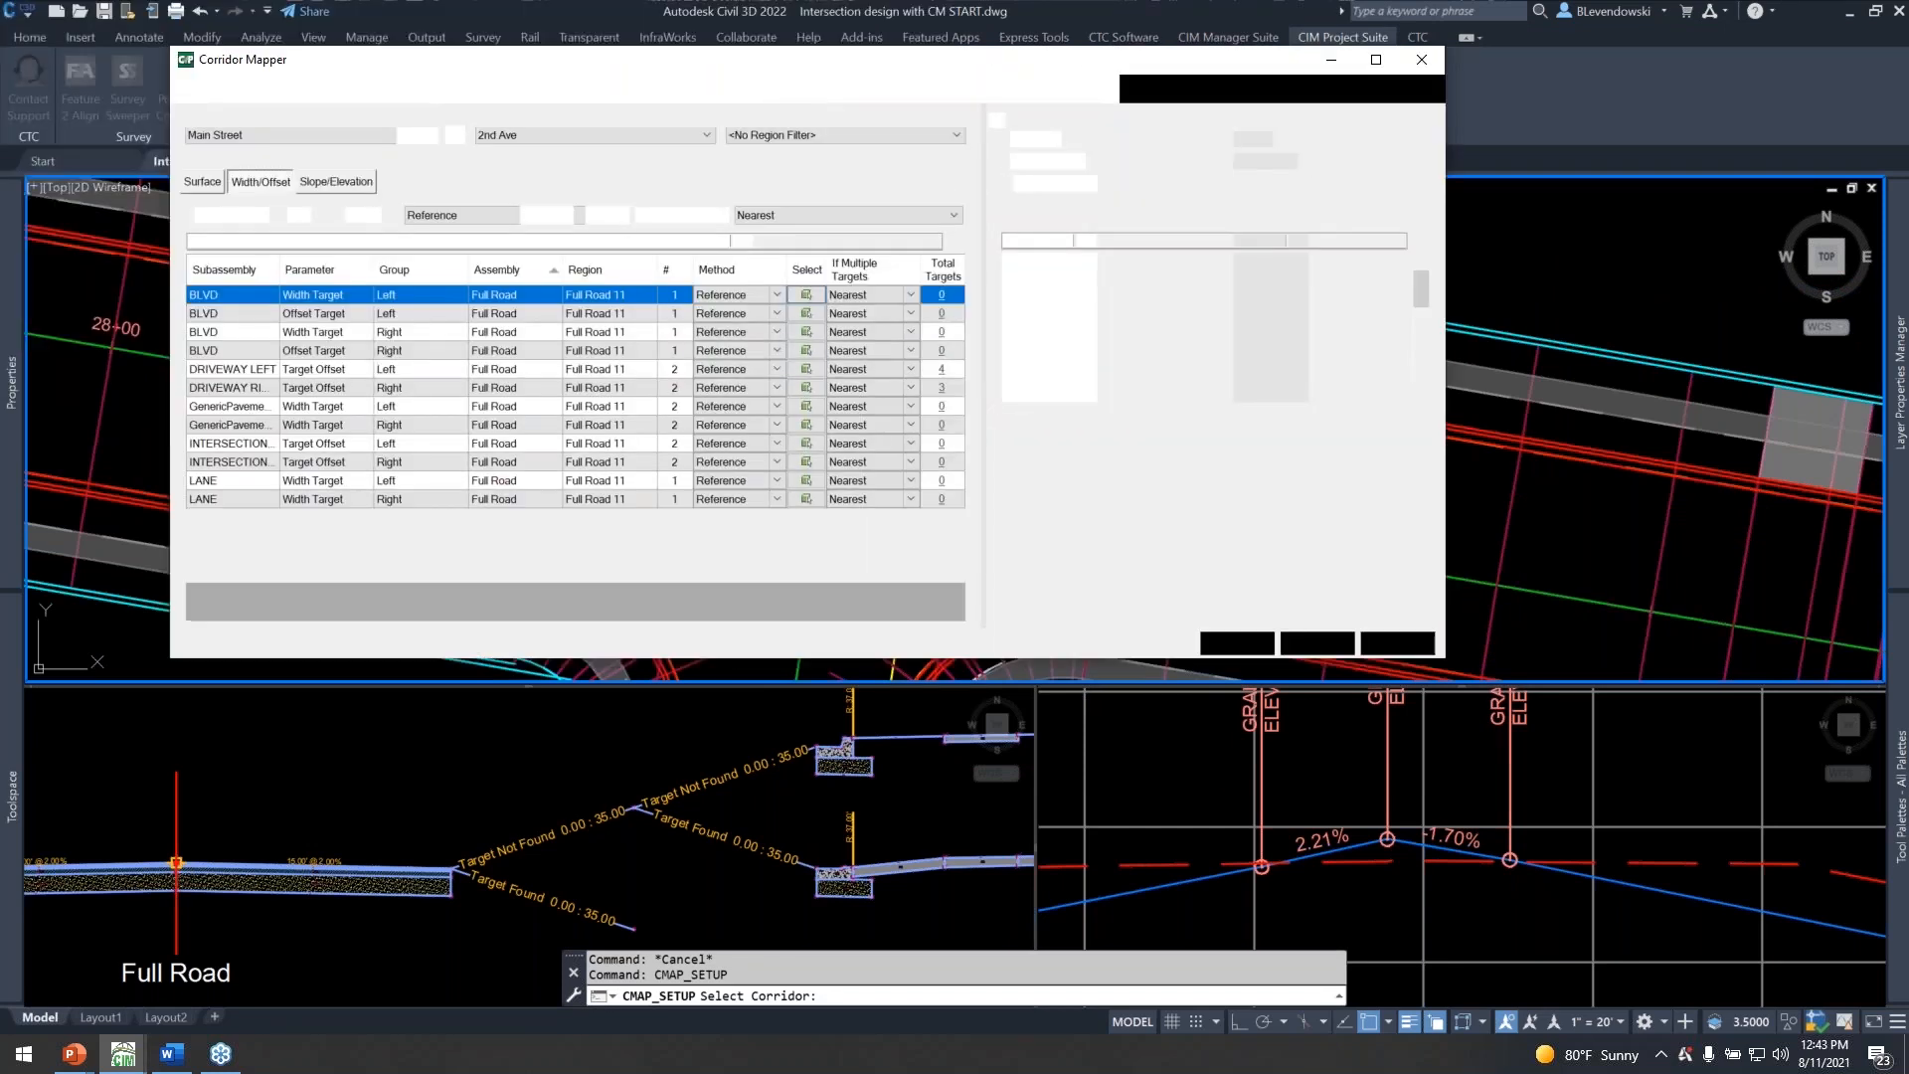
drag(720, 75, 758, 96)
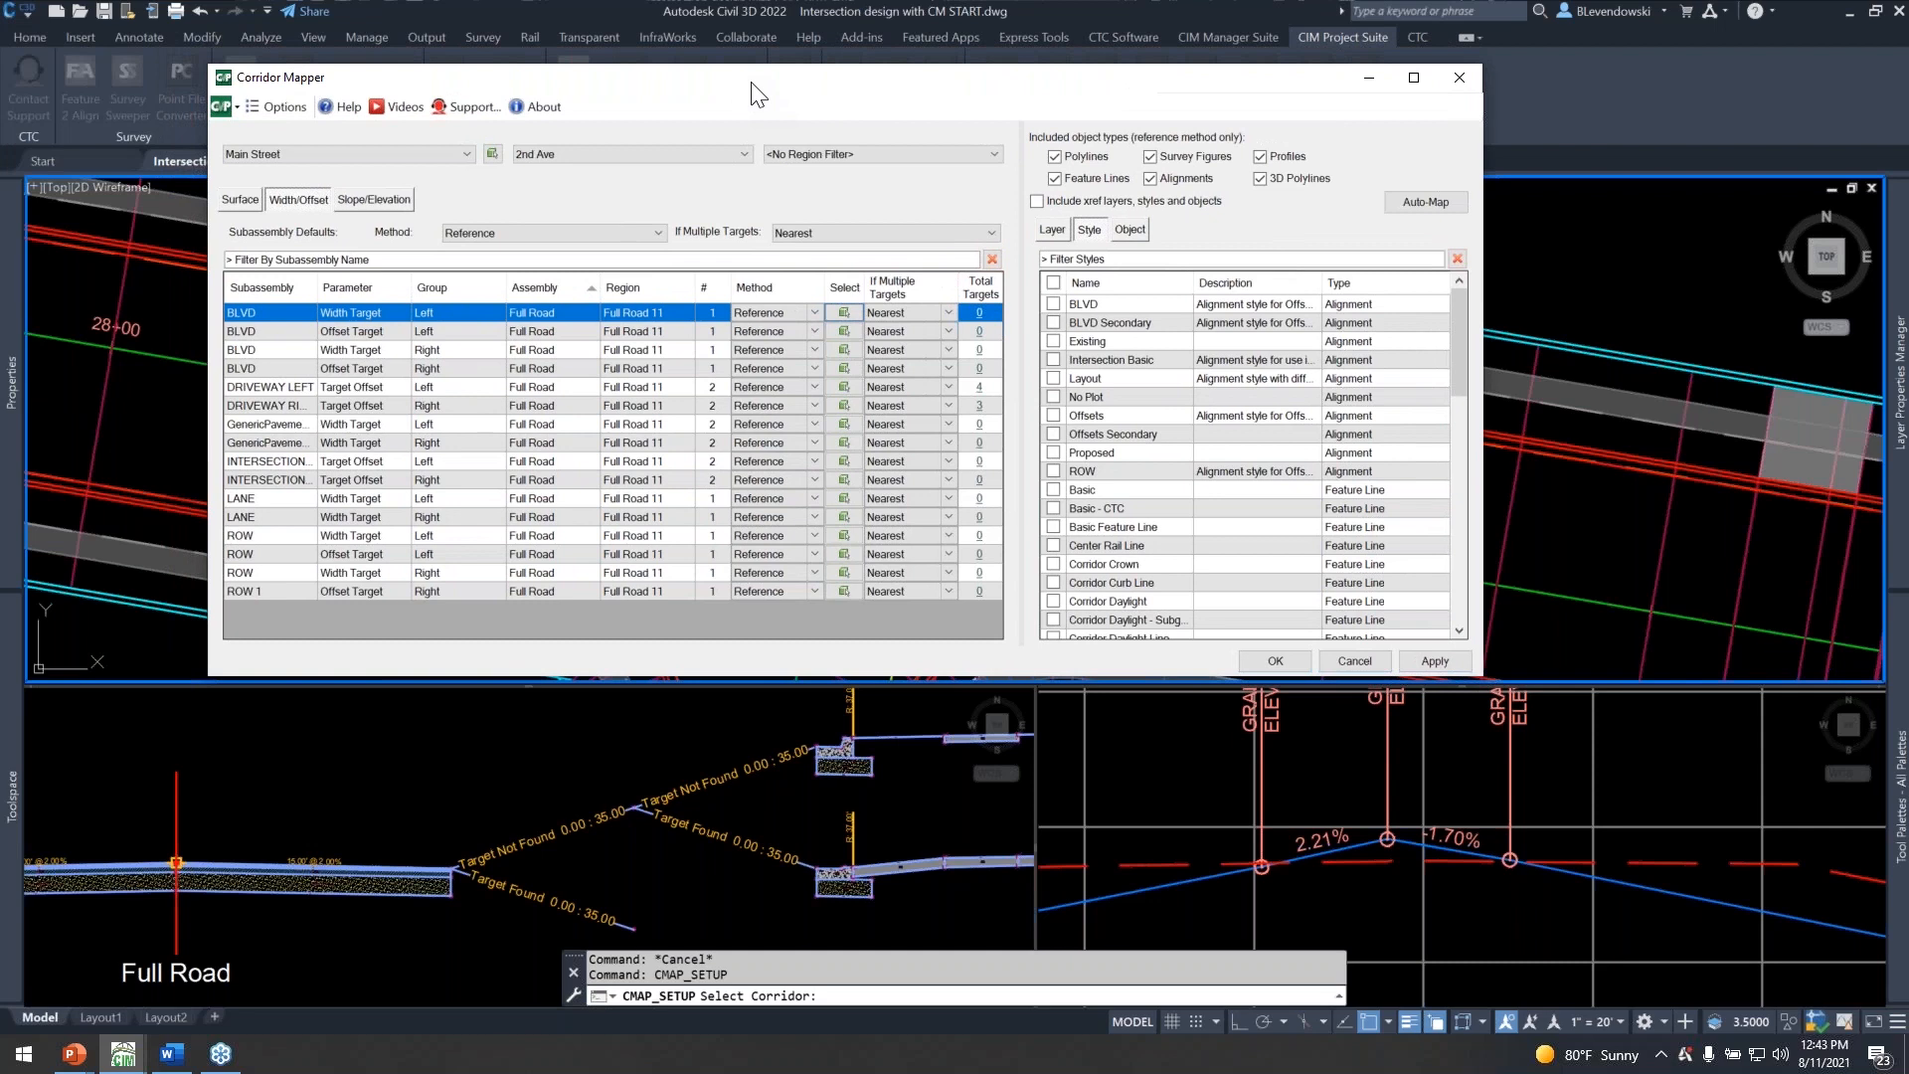
click(609, 152)
click(595, 173)
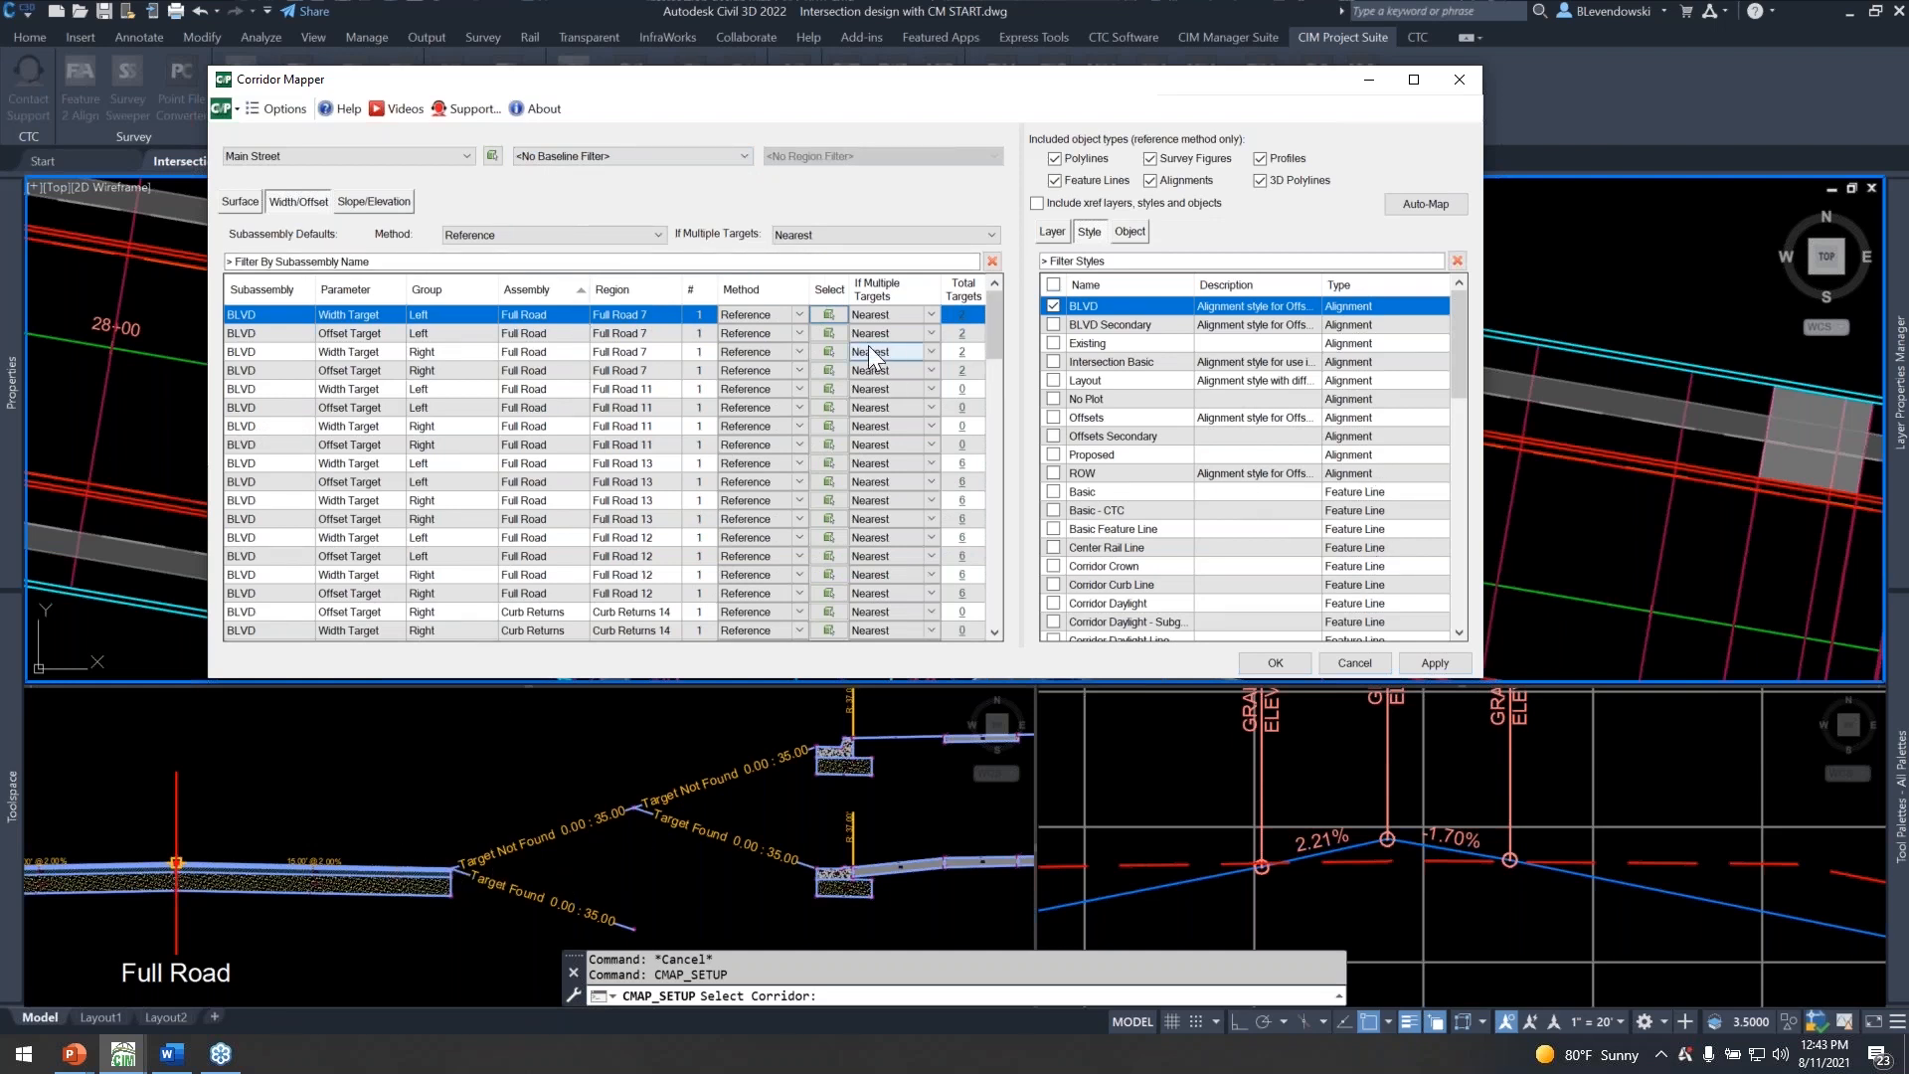
Examine the Curb Returns assembly in the drawing and return to the Corridor Mapper dialog.
click(828, 333)
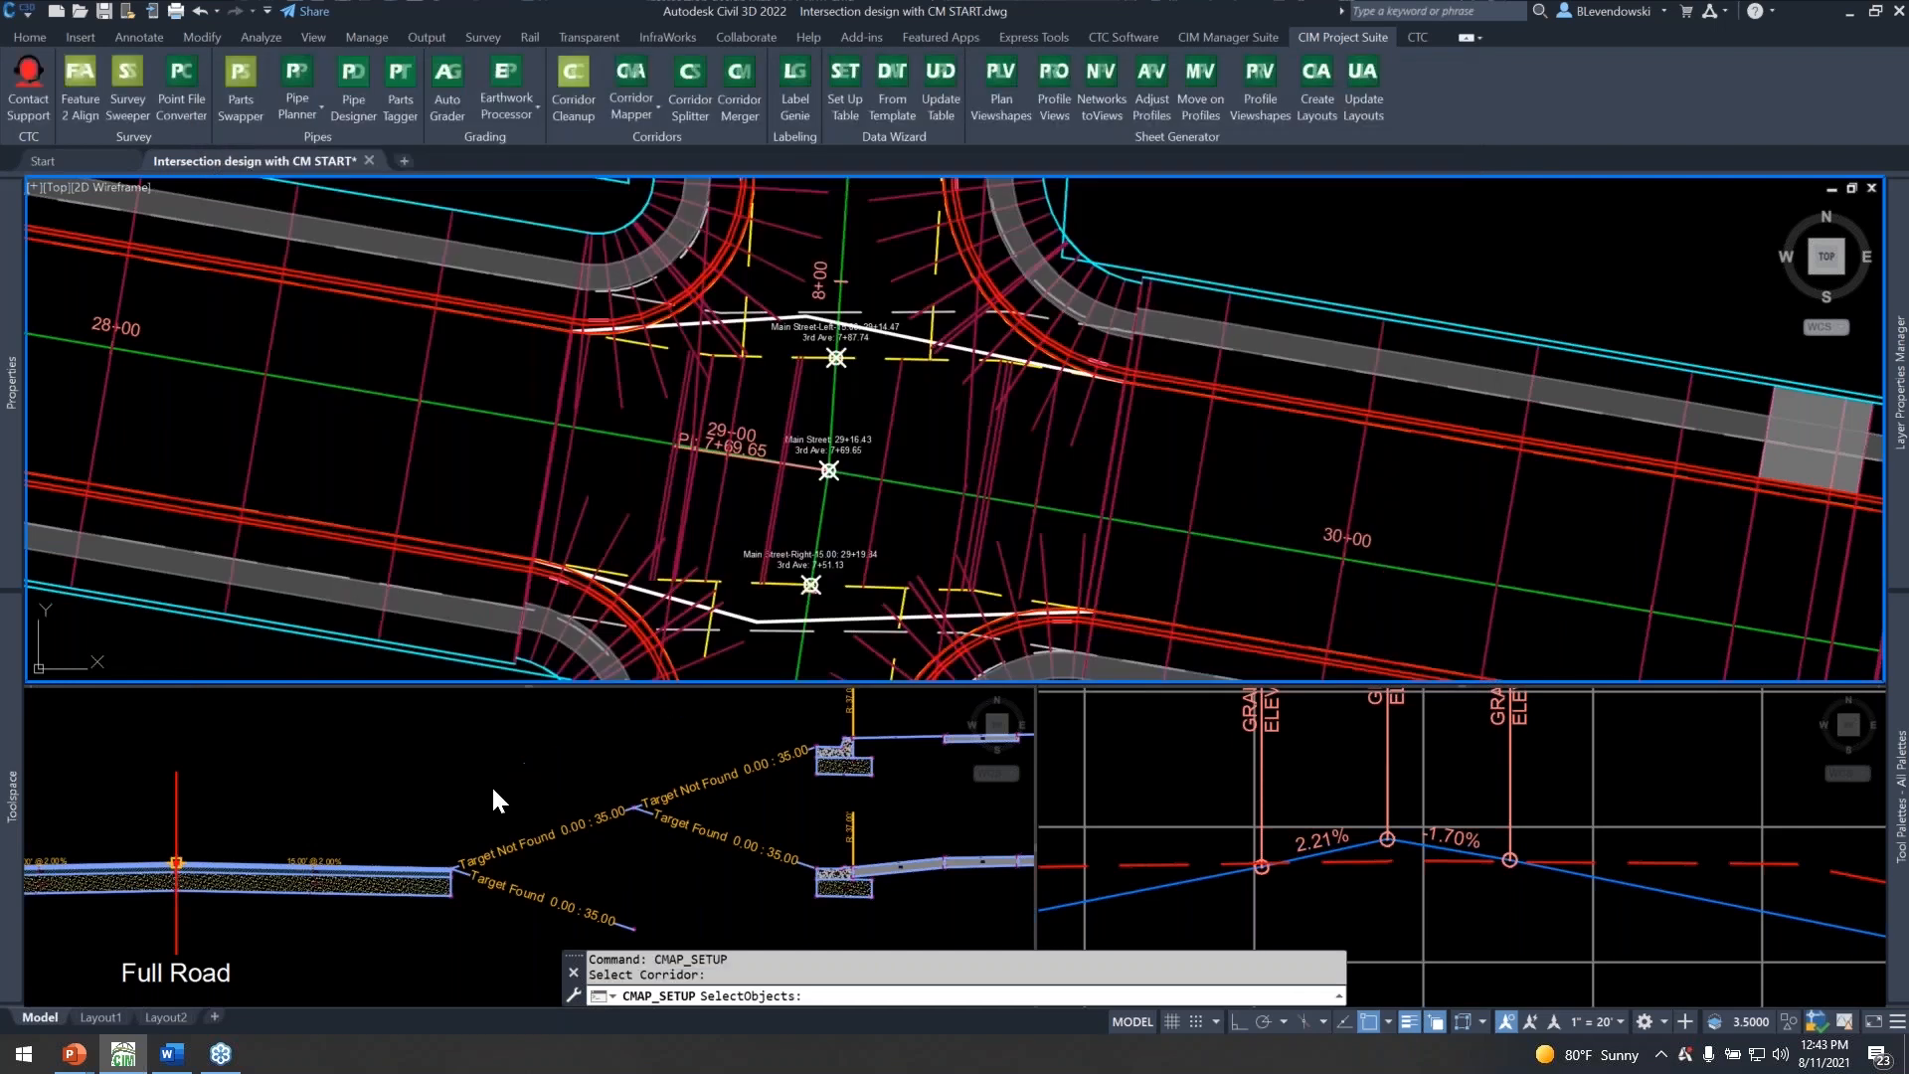
click(497, 792)
scroll(688, 840, down, 5)
scroll(583, 954, up, 3)
scroll(1005, 826, up, 2)
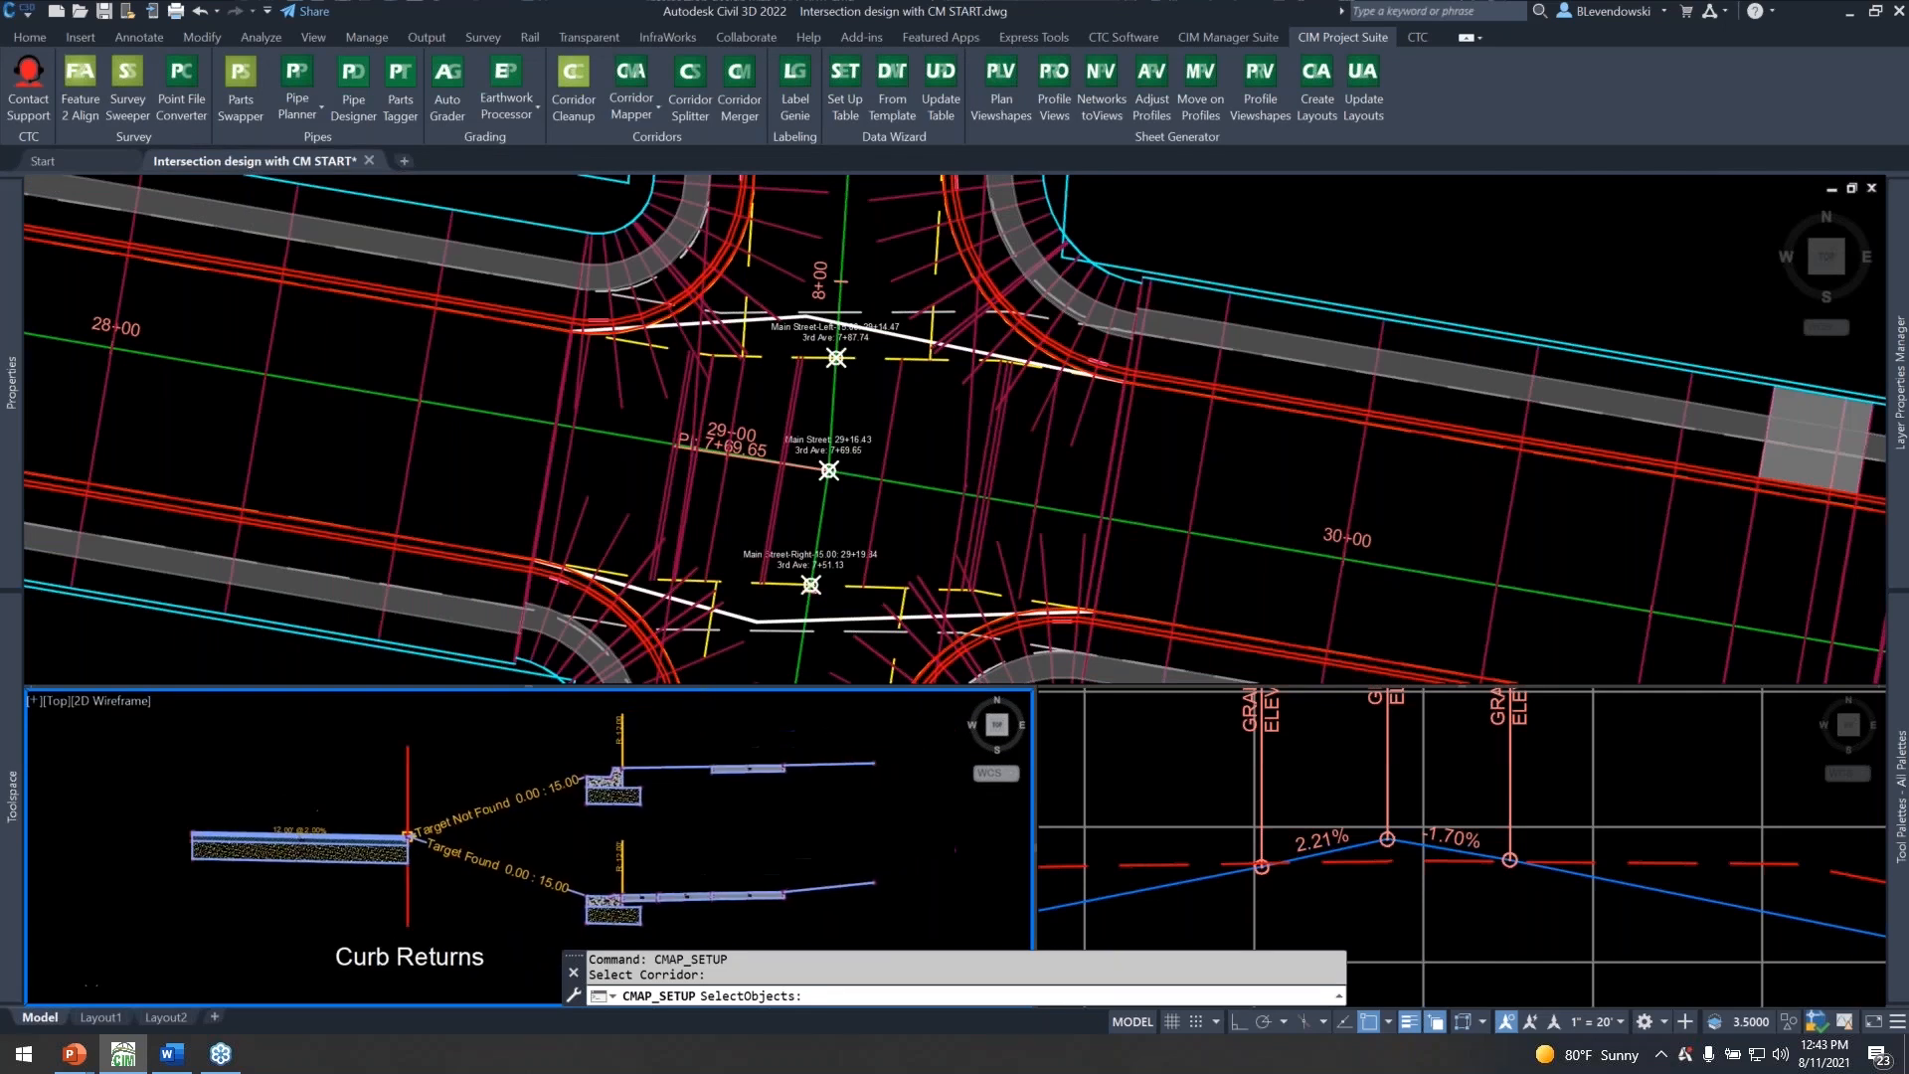
click(275, 848)
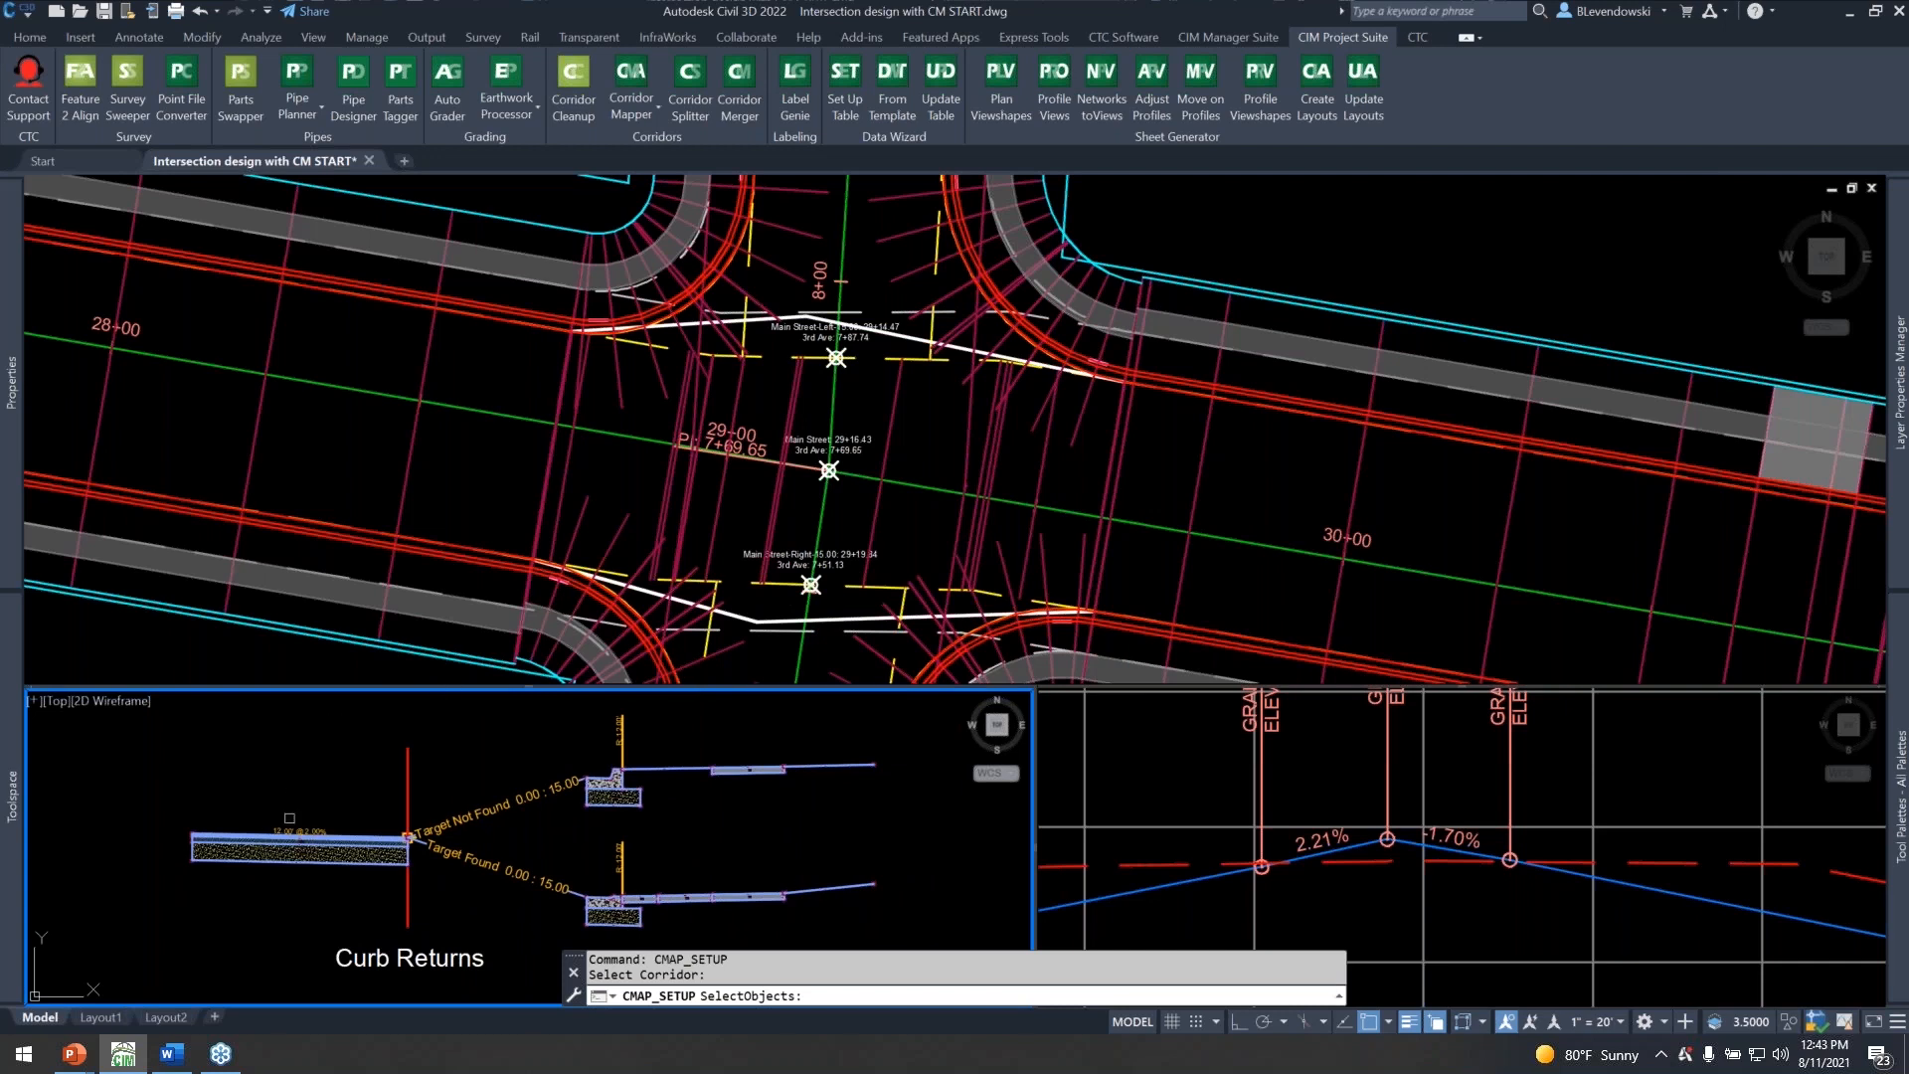
key(Return)
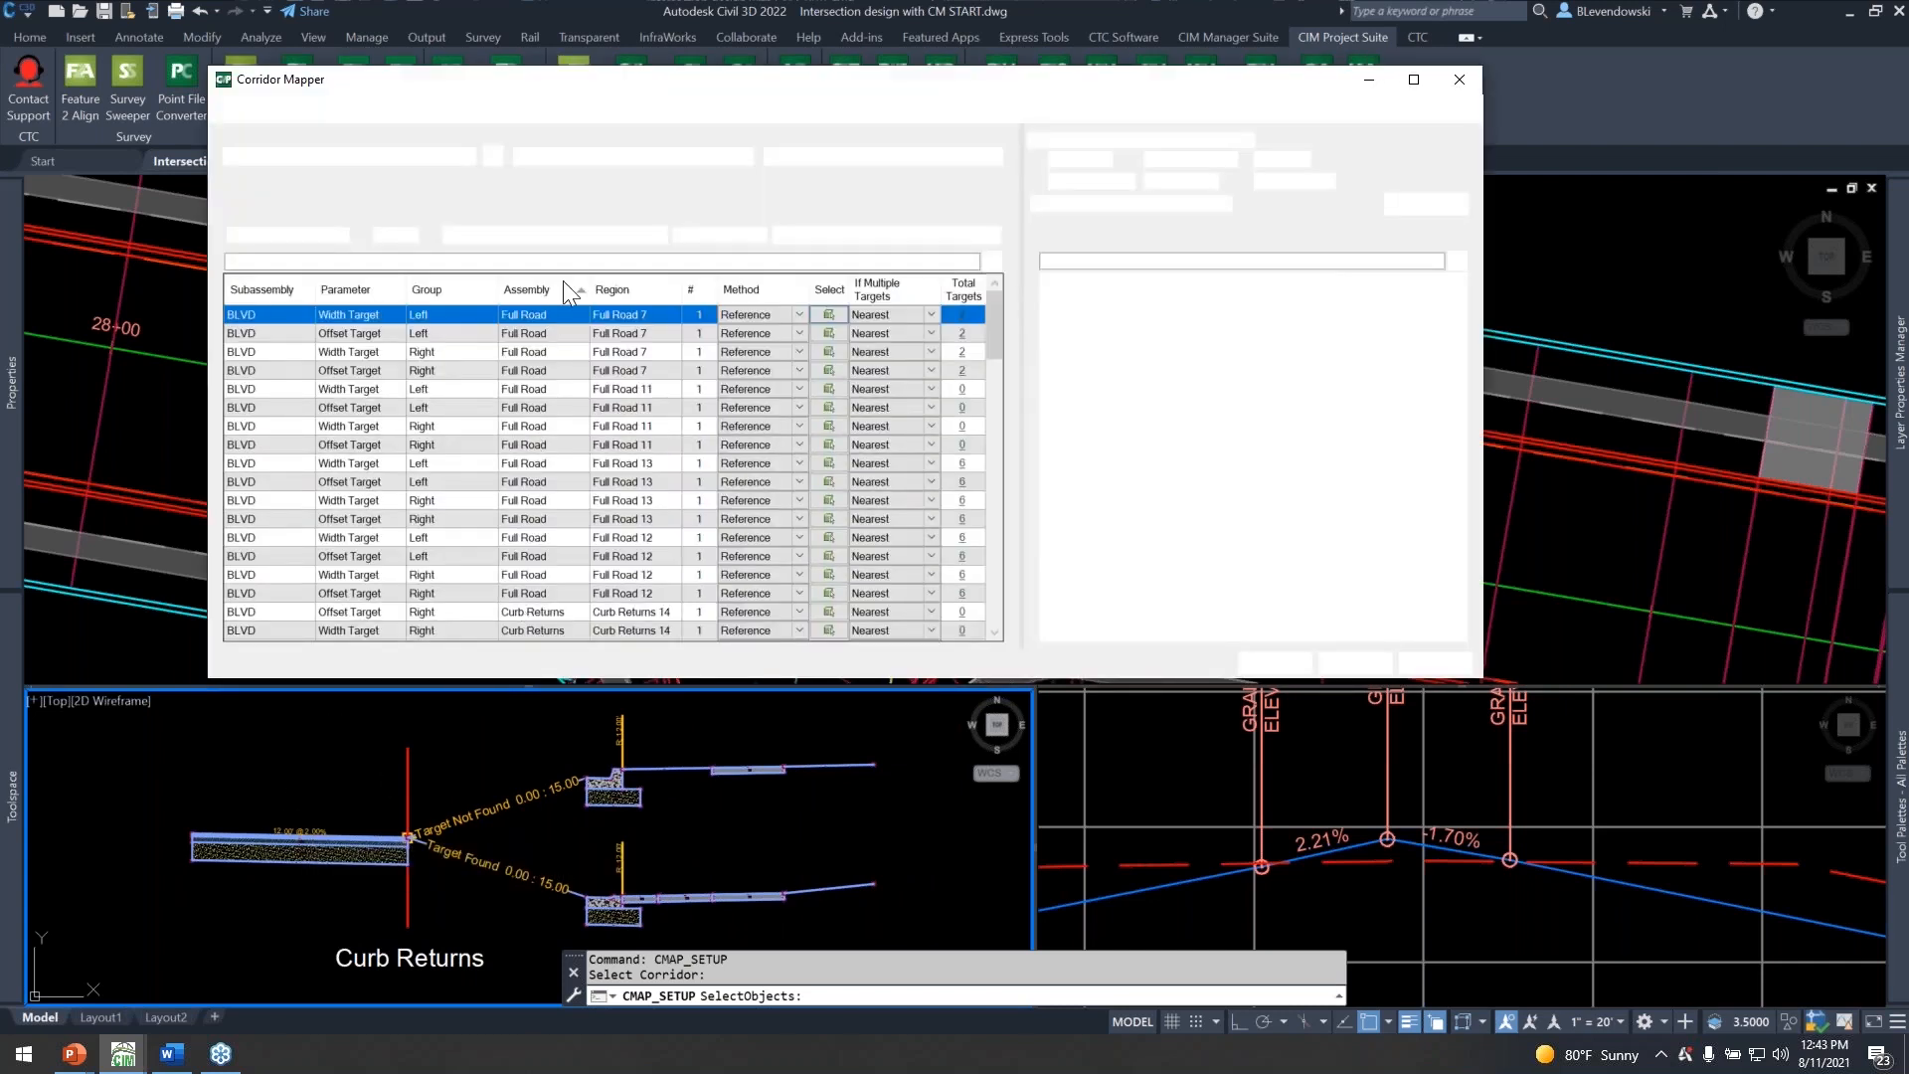
Filter the width/offset targets by the subassembly name "curb" and select all the CURB RETURN width target rows.
click(393, 263)
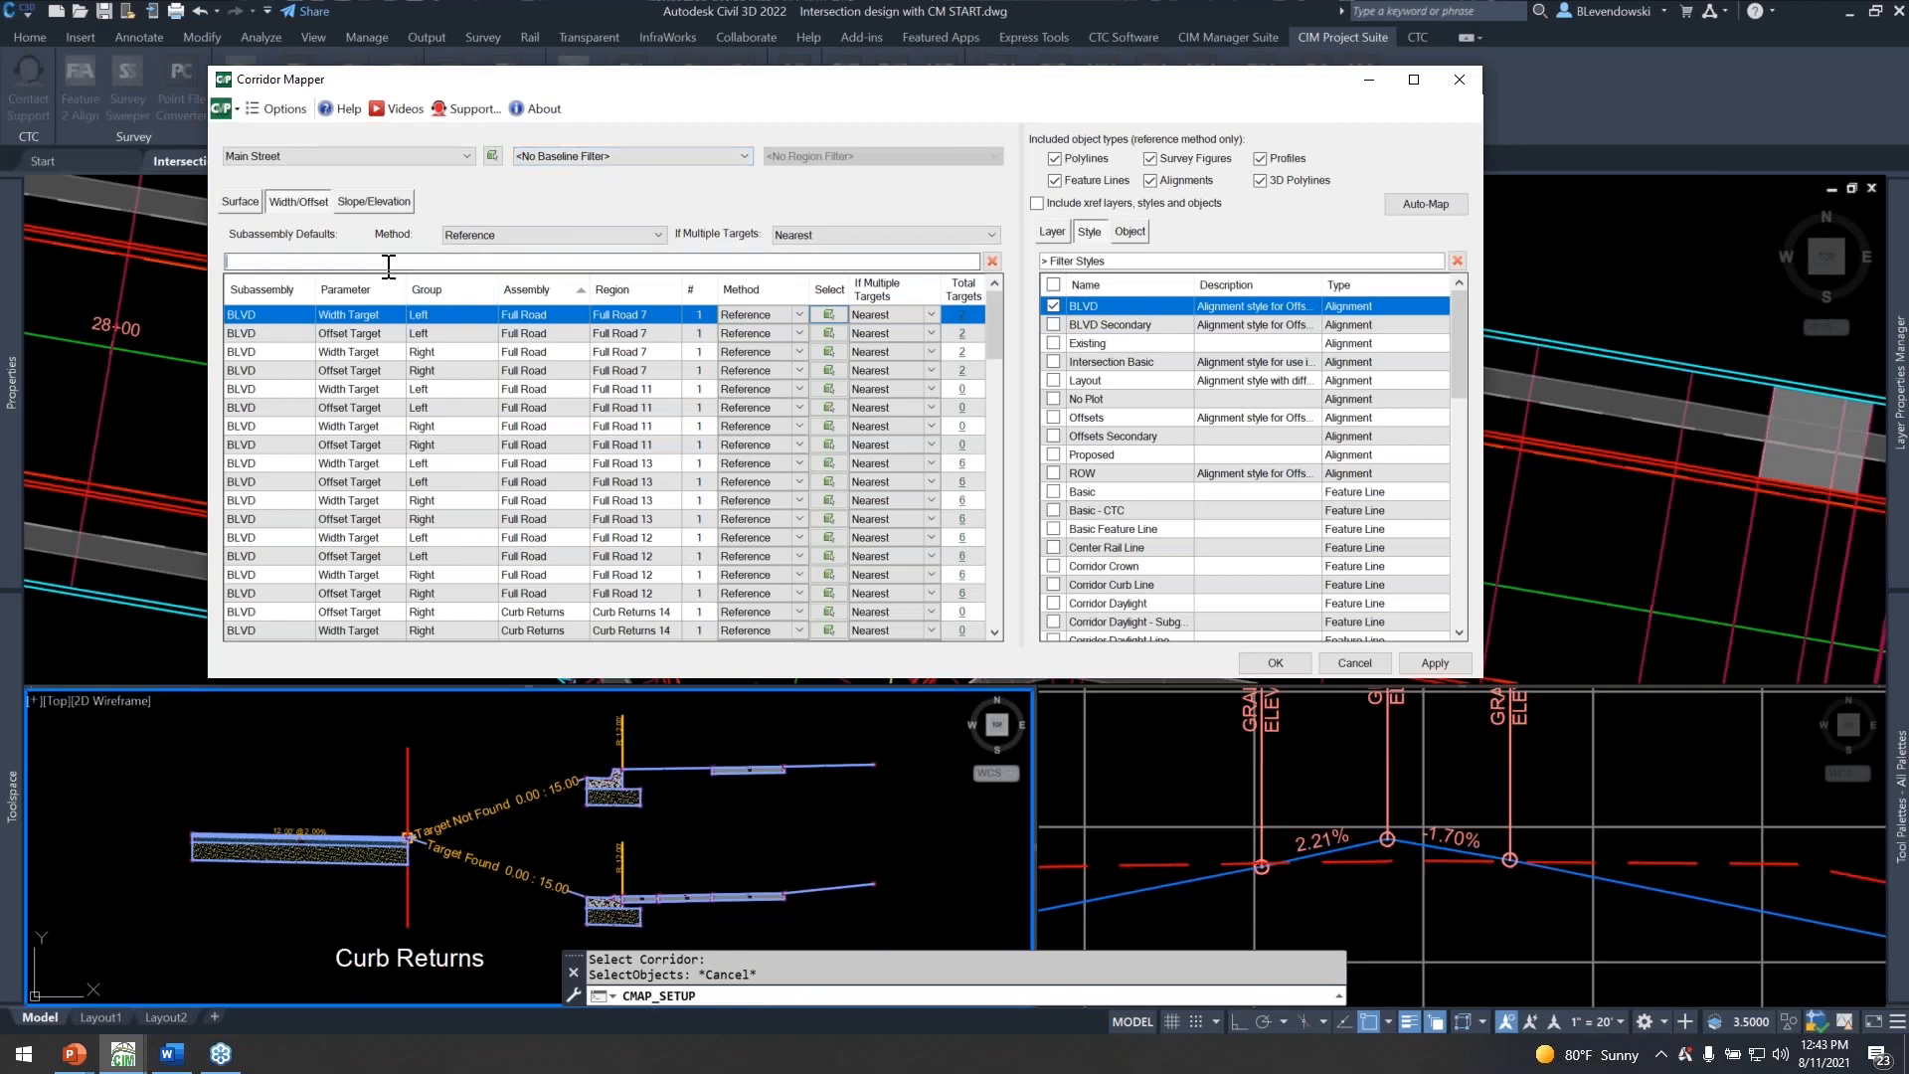
text(cuerb)
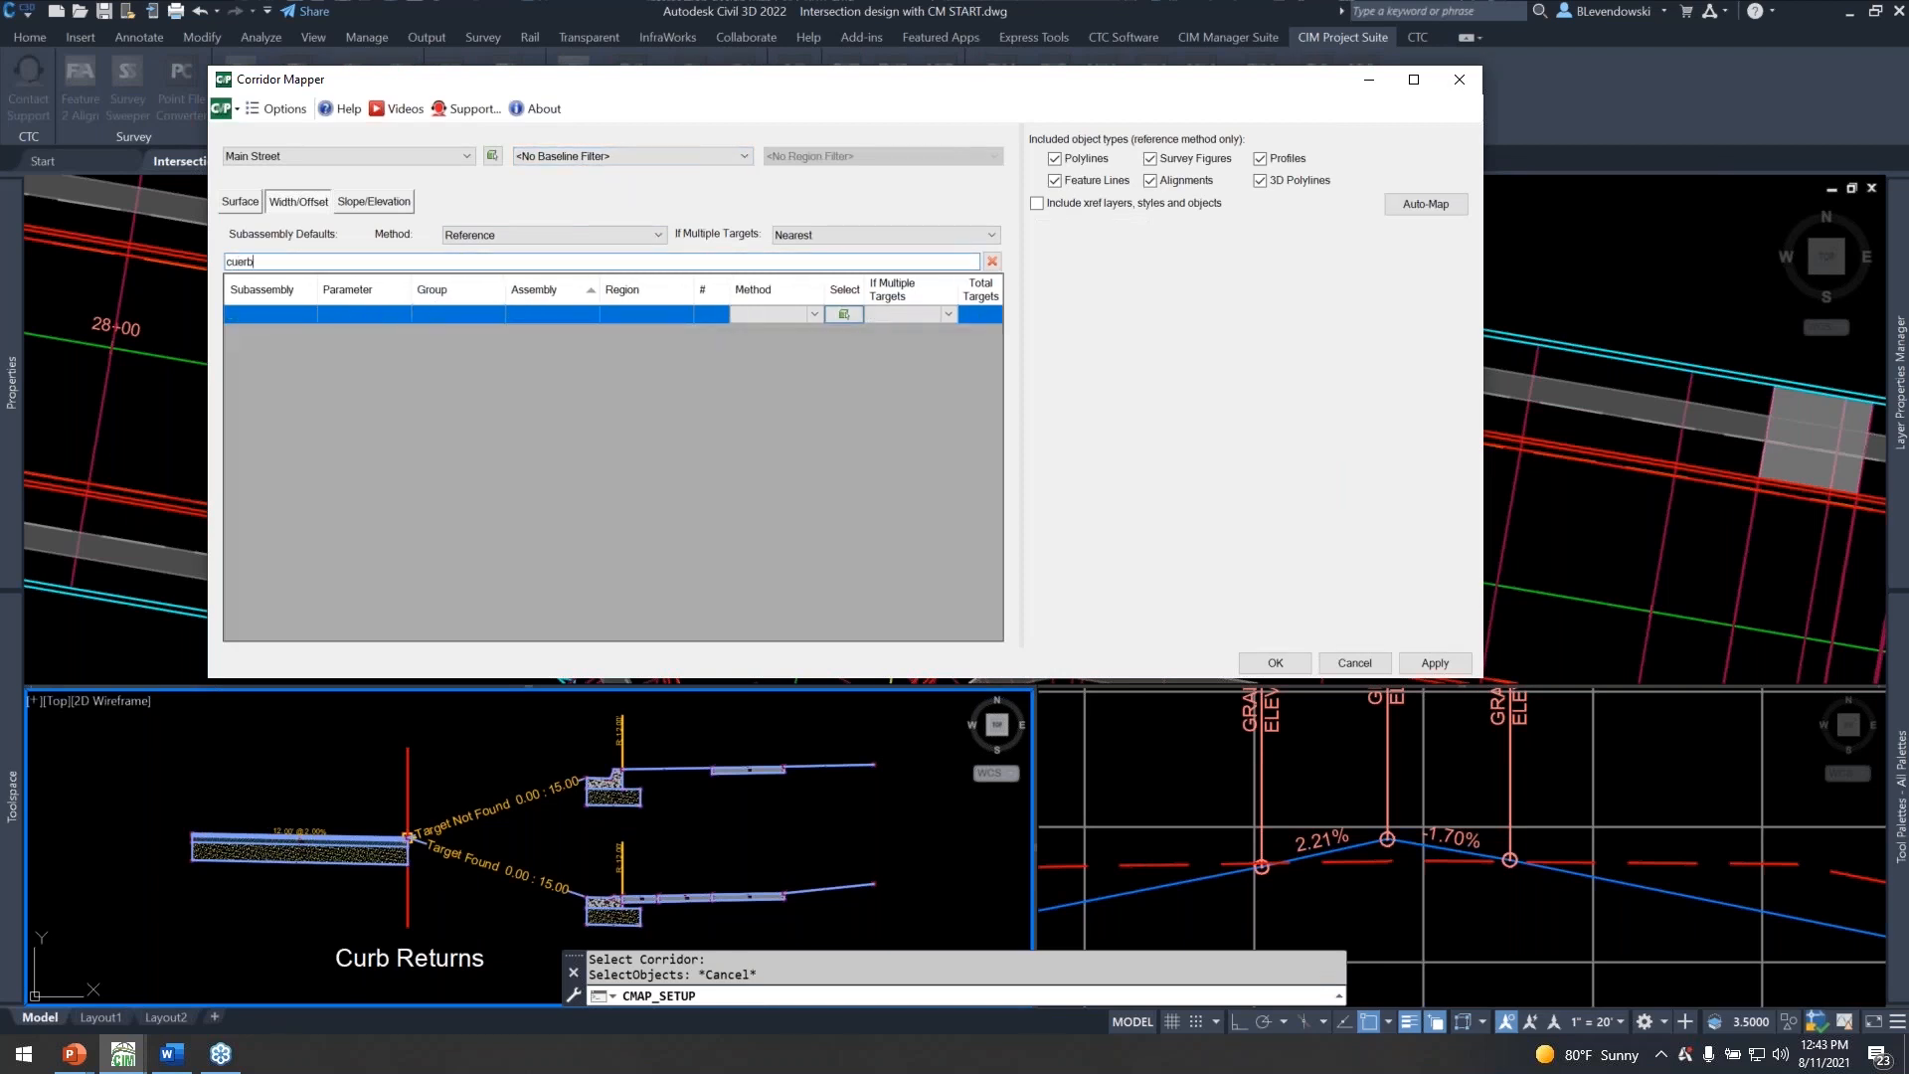
text(r)
key(BackSpace)
key(BackSpace)
text(rb)
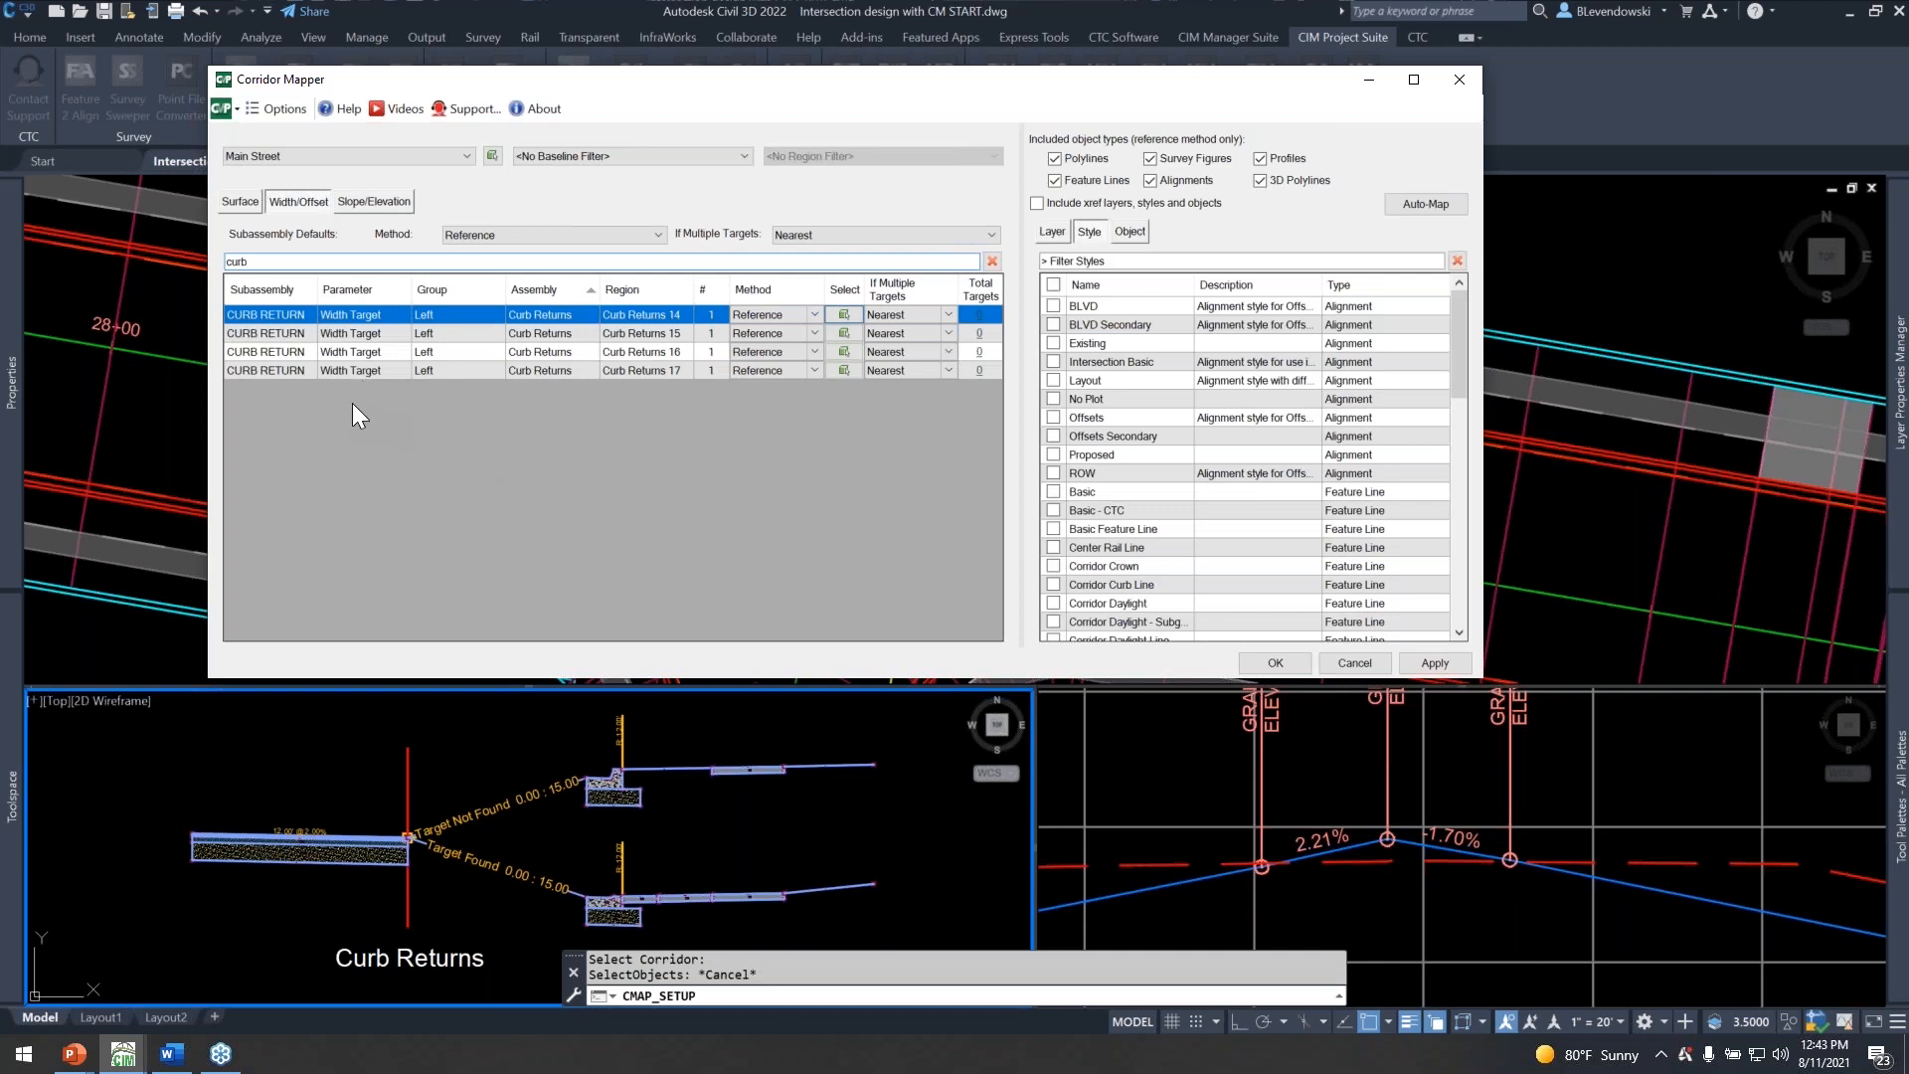
shift+click(263, 366)
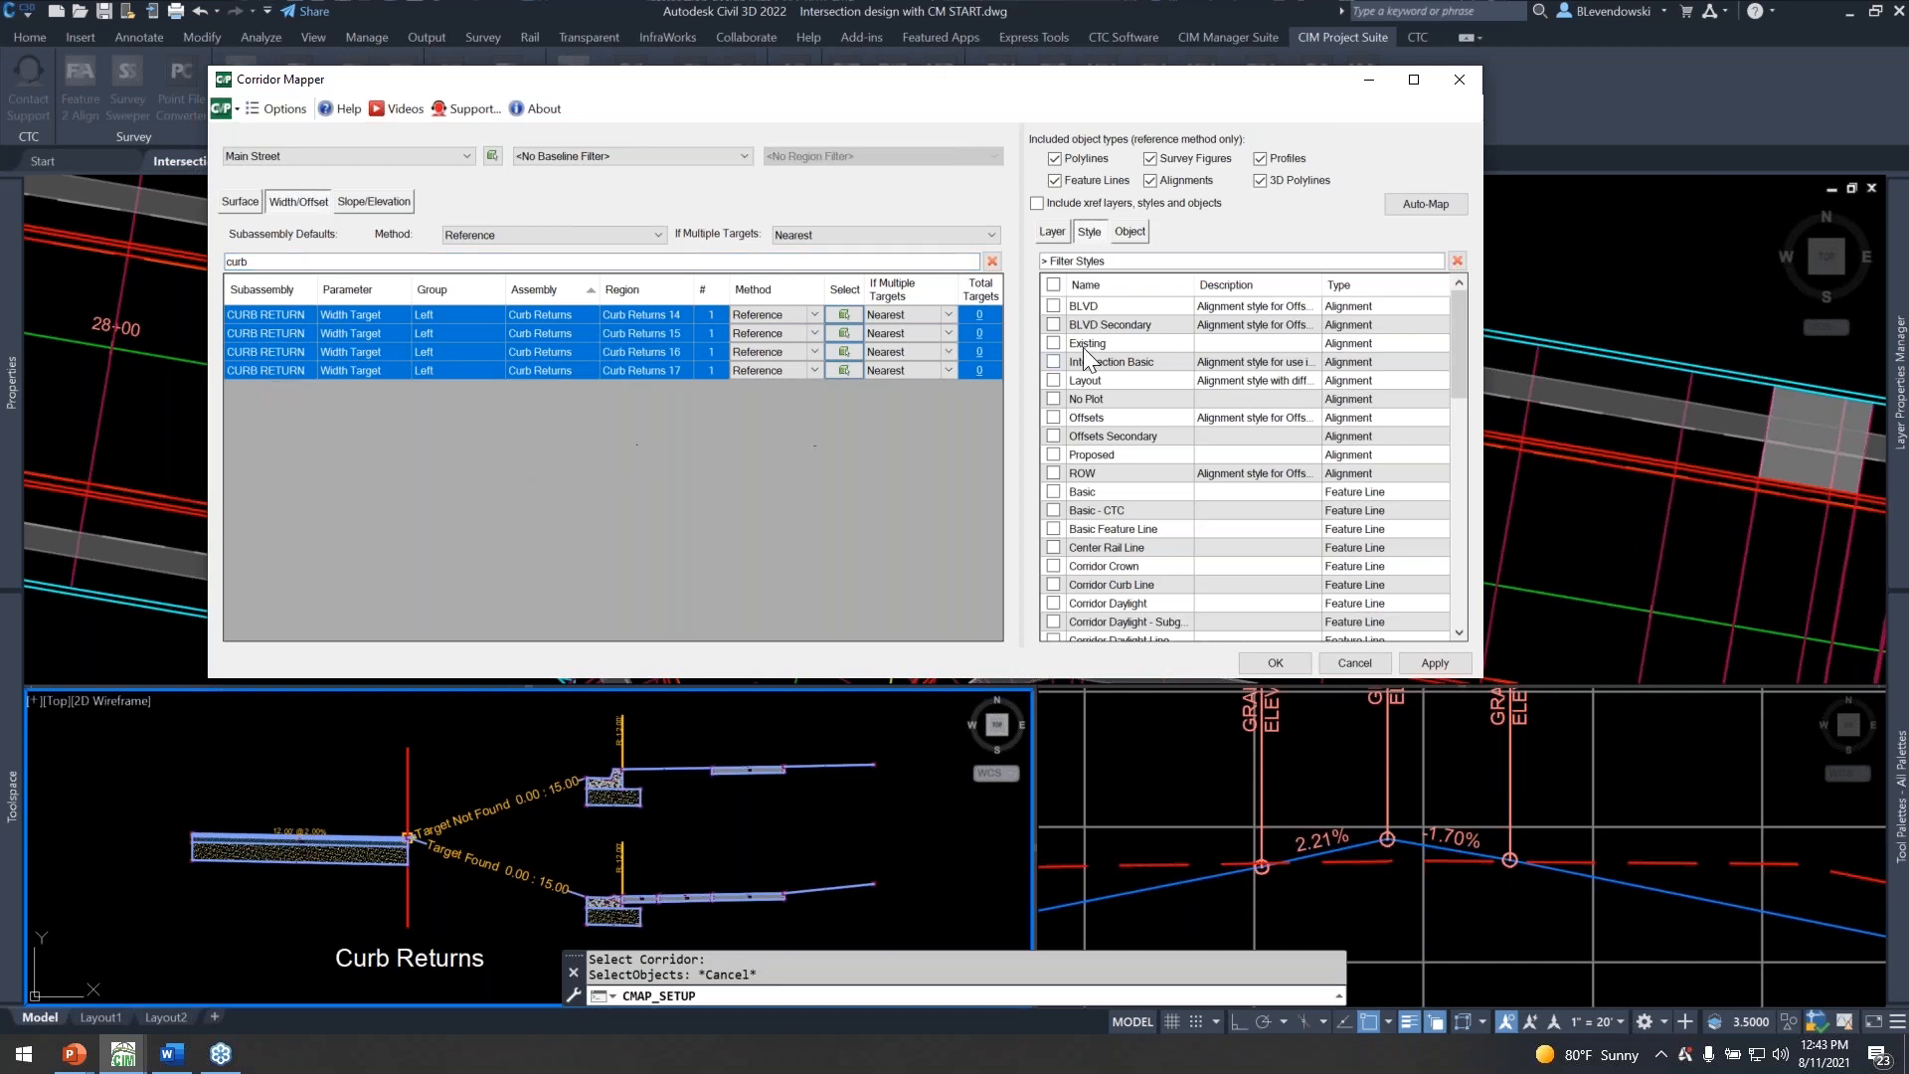
Search the reference target objects by the description wildcard "*curb*".
click(1131, 232)
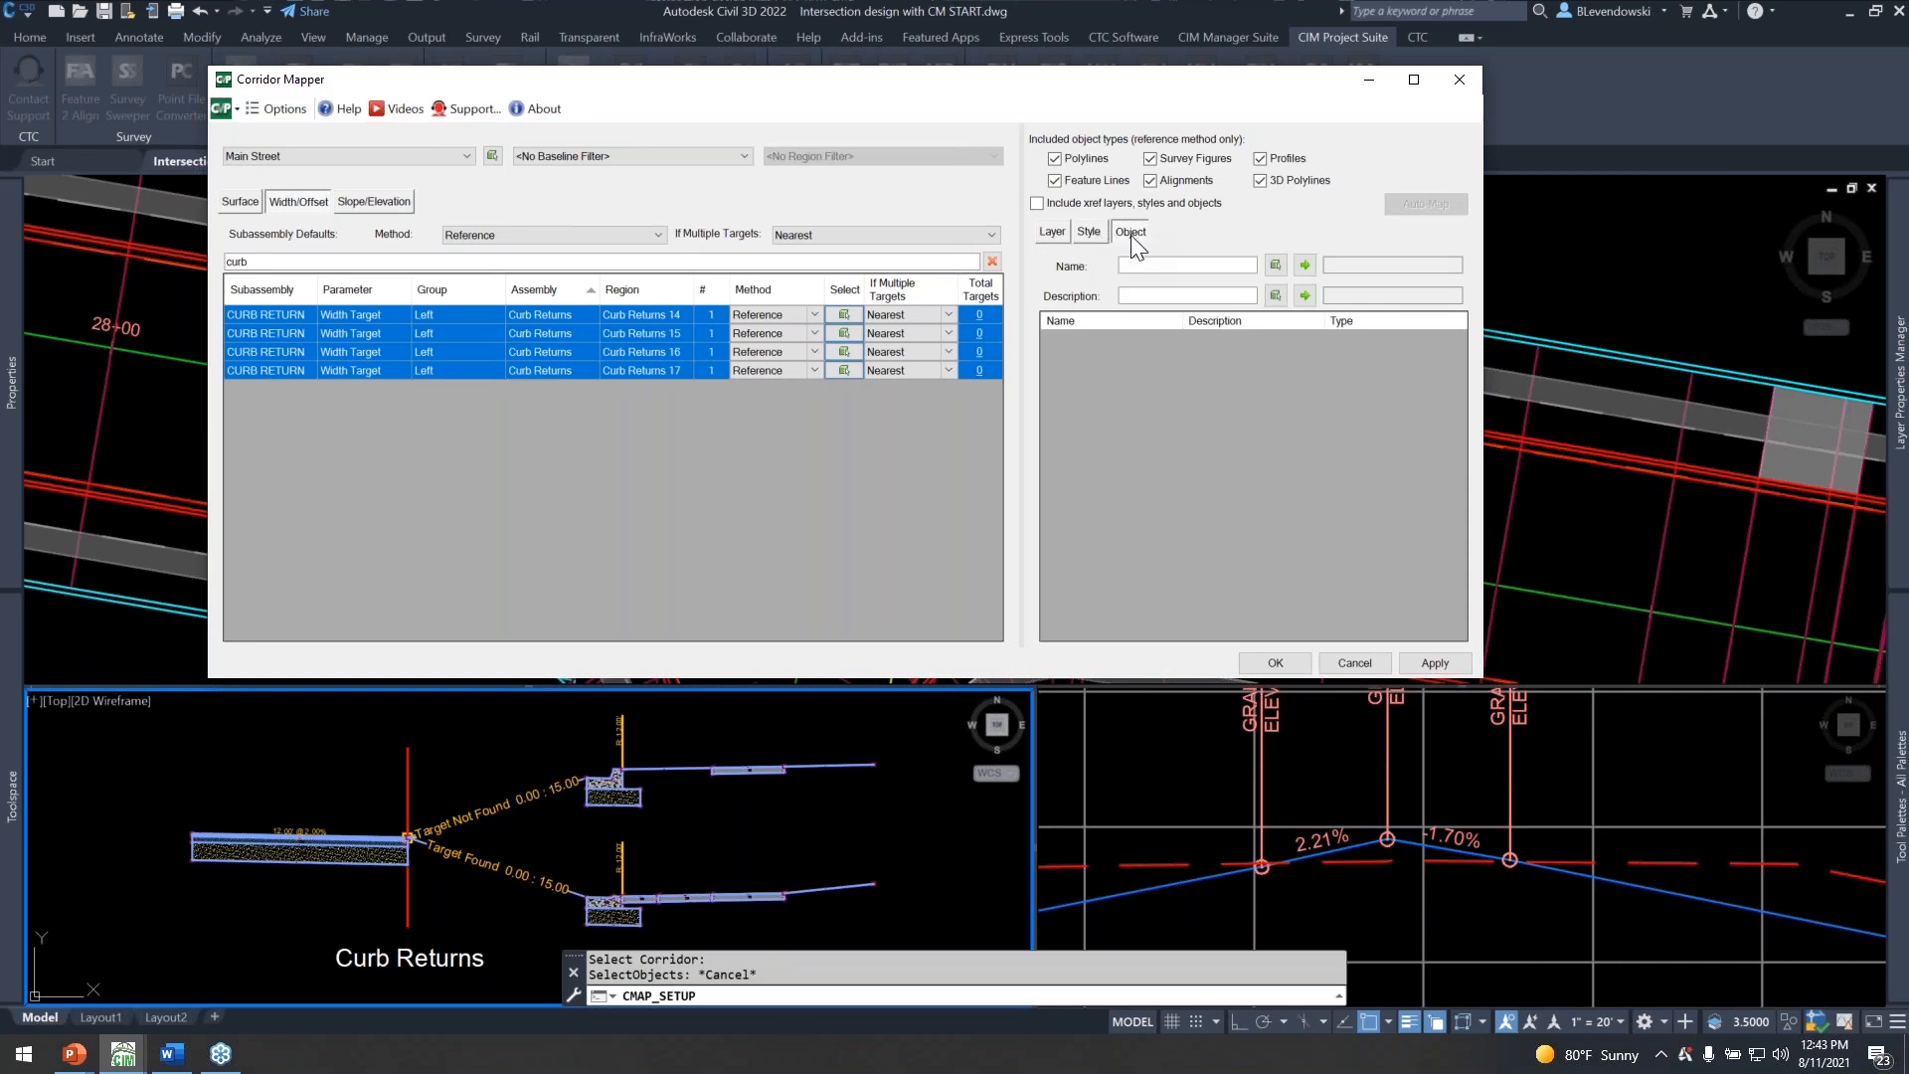
click(1147, 269)
click(1152, 297)
text(*curb*)
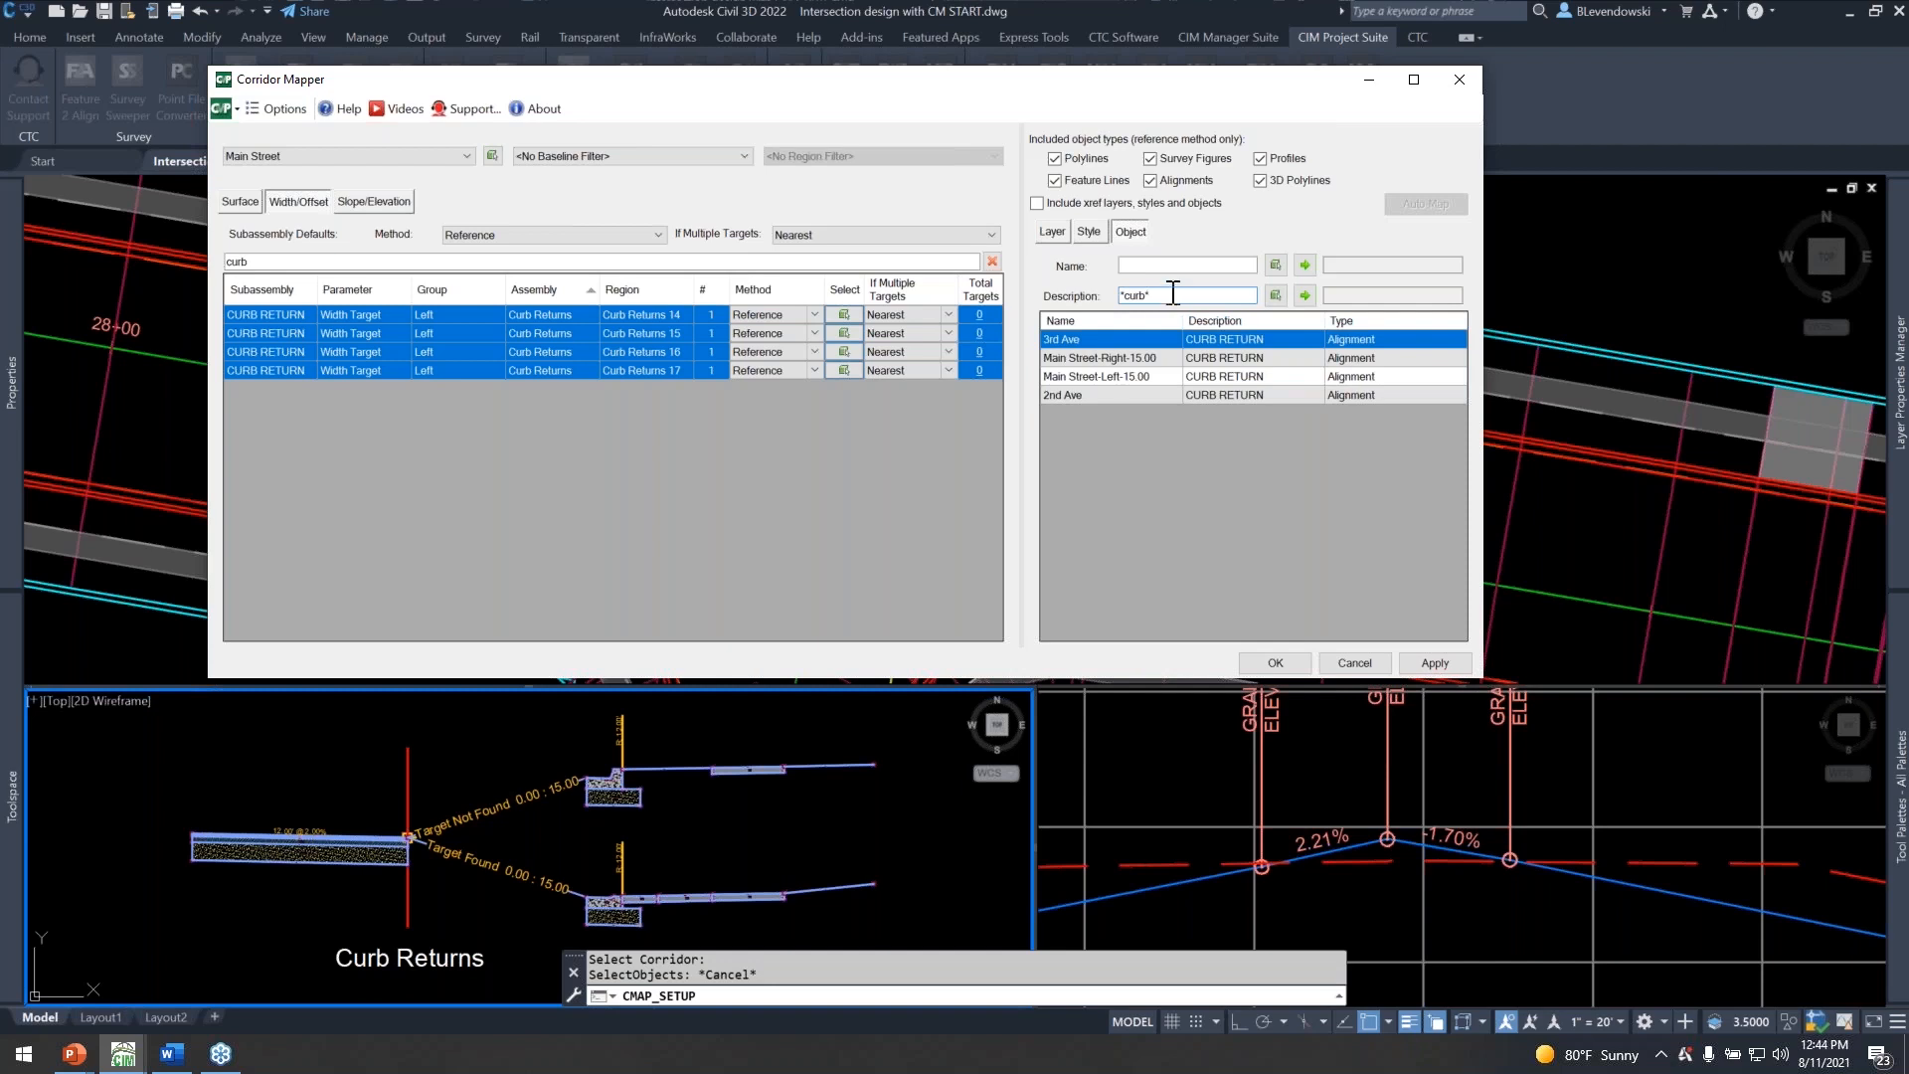
Search the reference target objects by the exact description "curb return" instead of a wildcard.
key(BackSpace)
key(BackSpace)
key(BackSpace)
key(BackSpace)
key(BackSpace)
key(BackSpace)
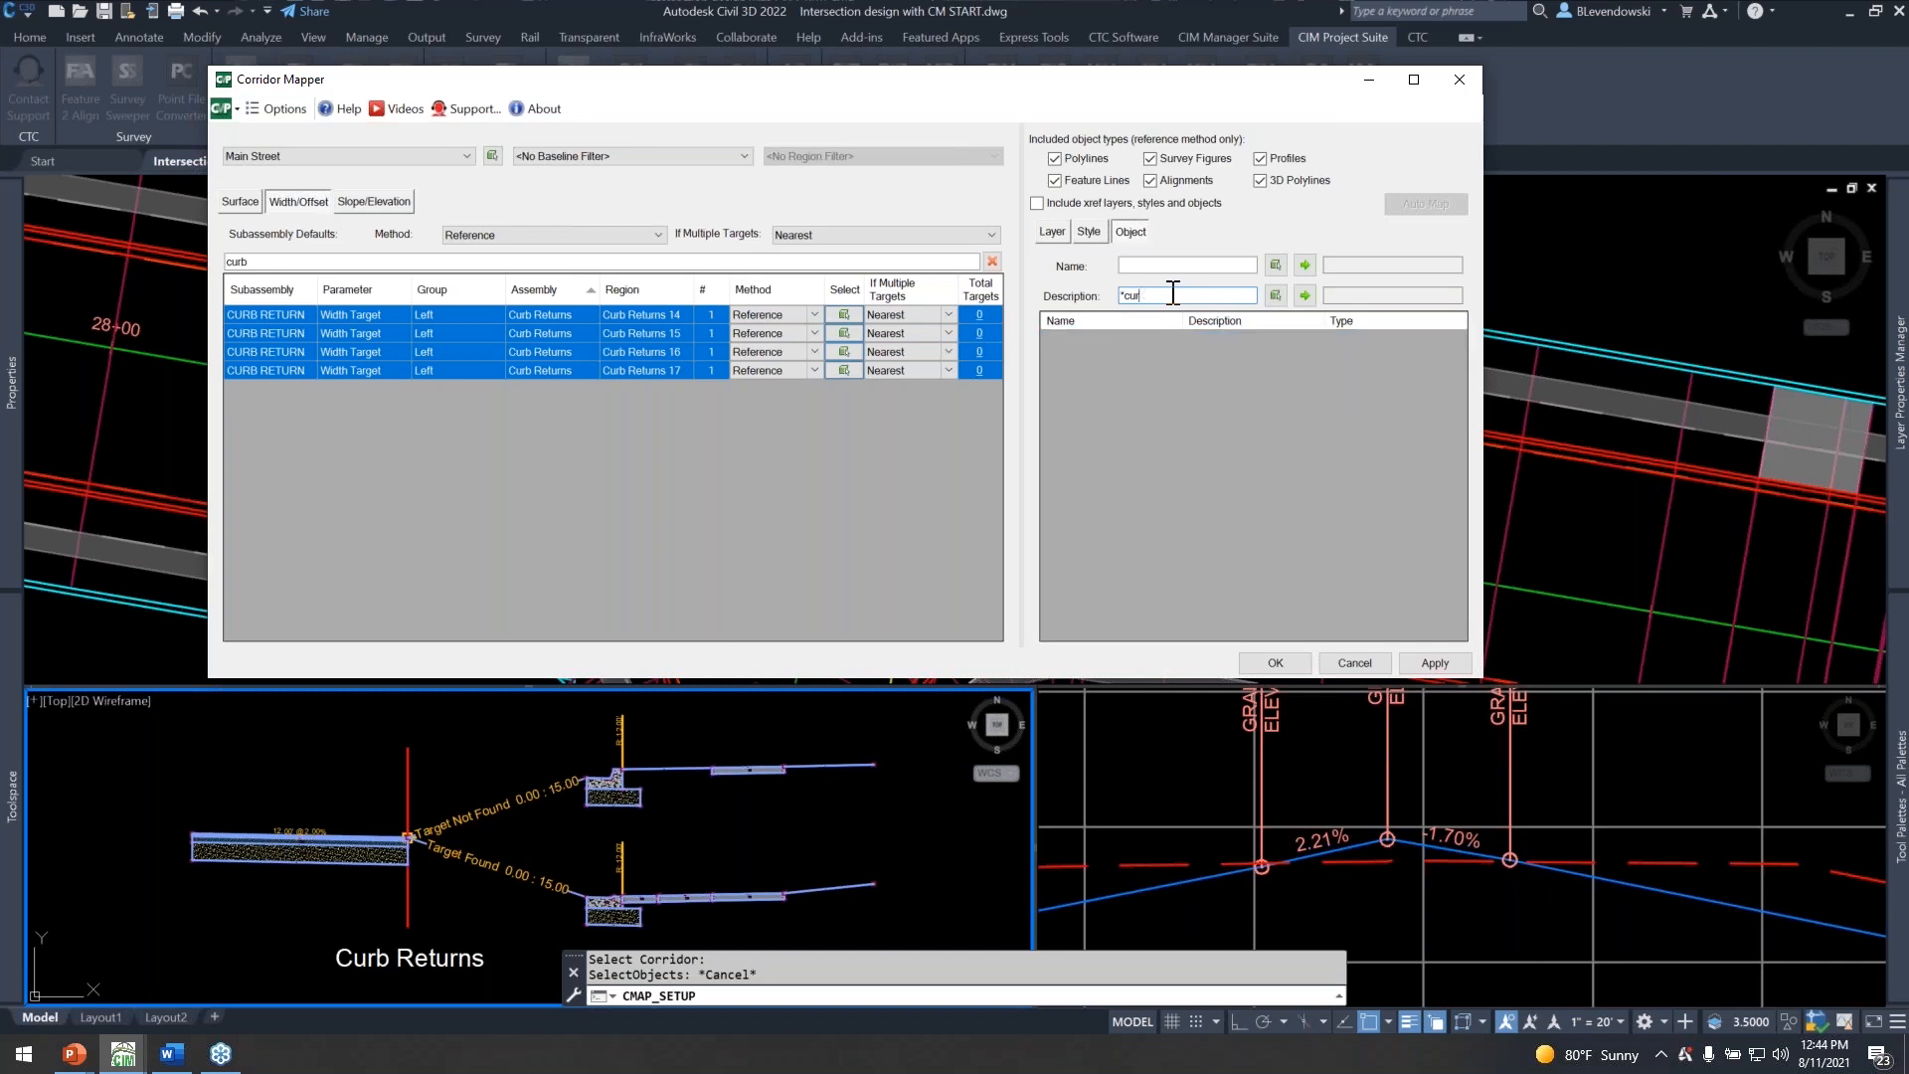
text(curb return)
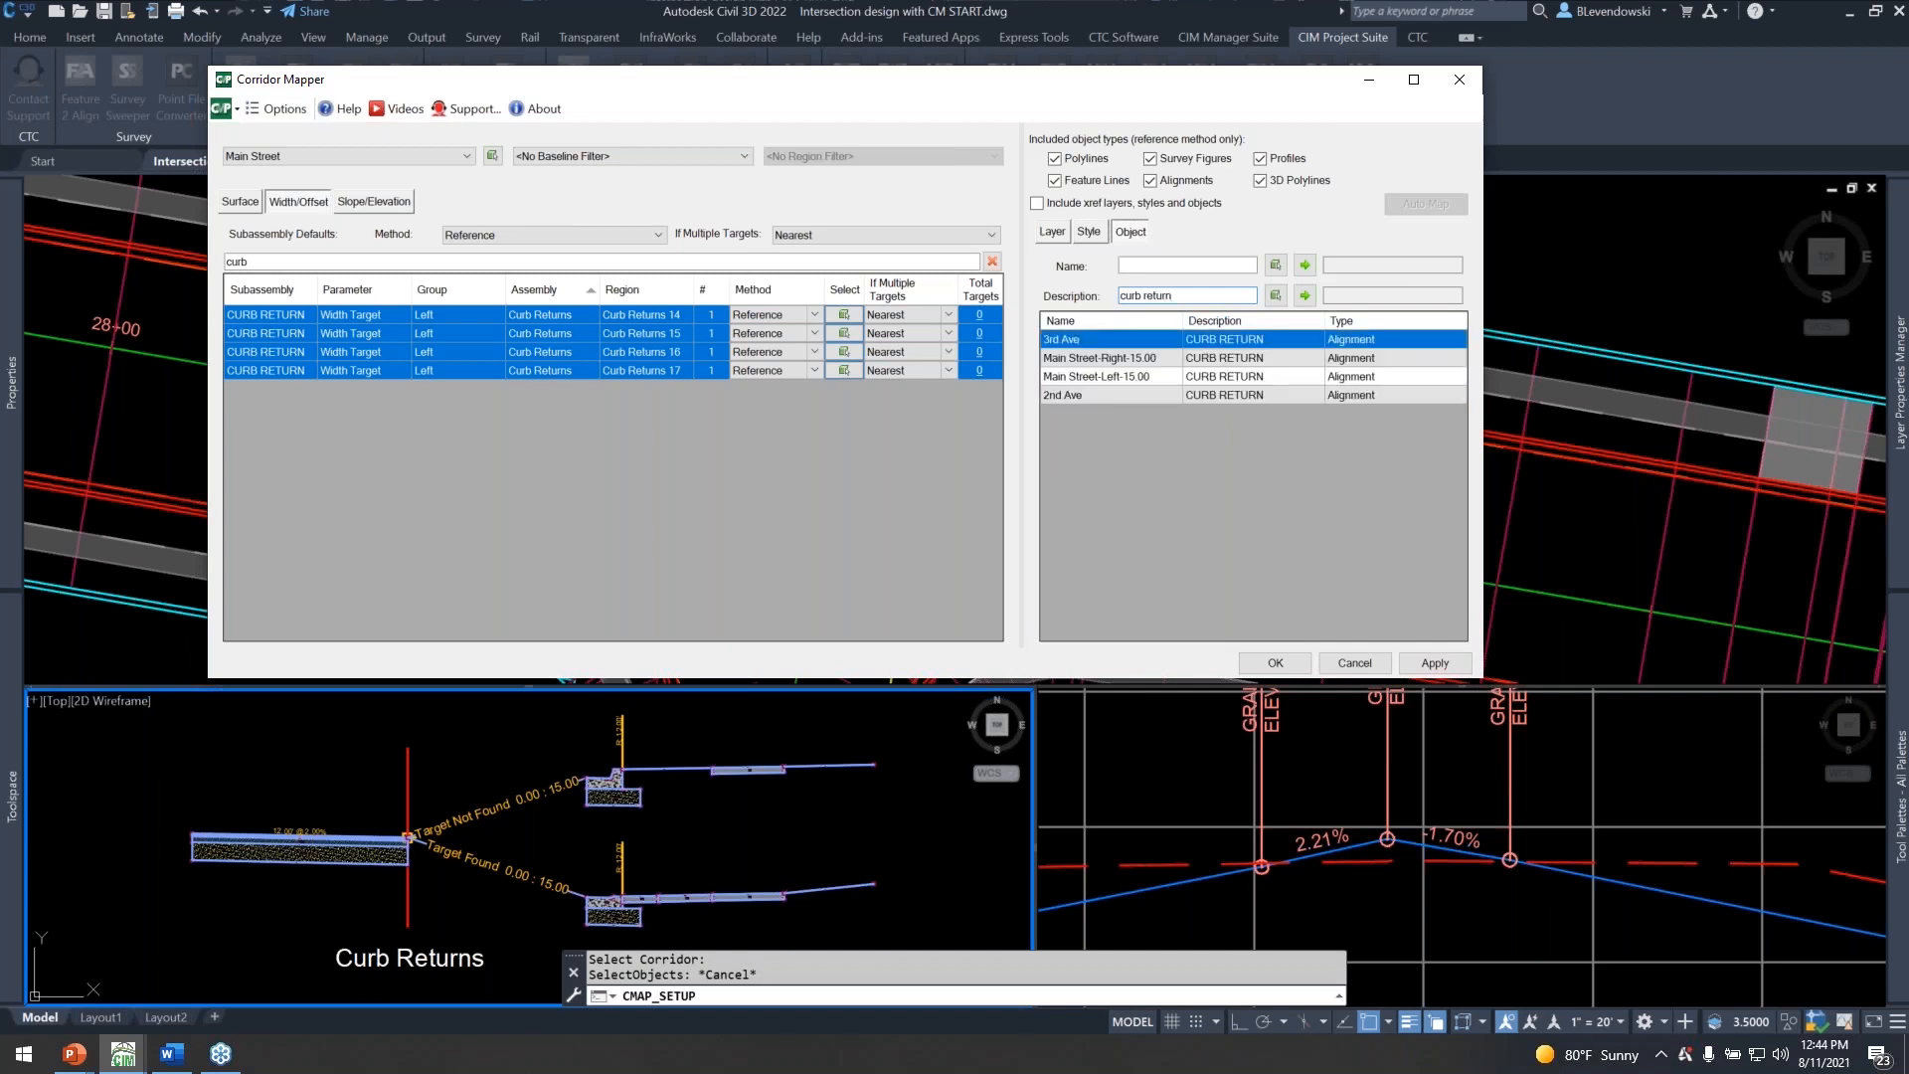
Try the description filters "*" and "curb, *" on the target objects, and clear the description filter.
key(BackSpace)
key(BackSpace)
key(BackSpace)
key(BackSpace)
key(BackSpace)
key(BackSpace)
key(BackSpace)
key(BackSpace)
key(BackSpace)
key(BackSpace)
key(BackSpace)
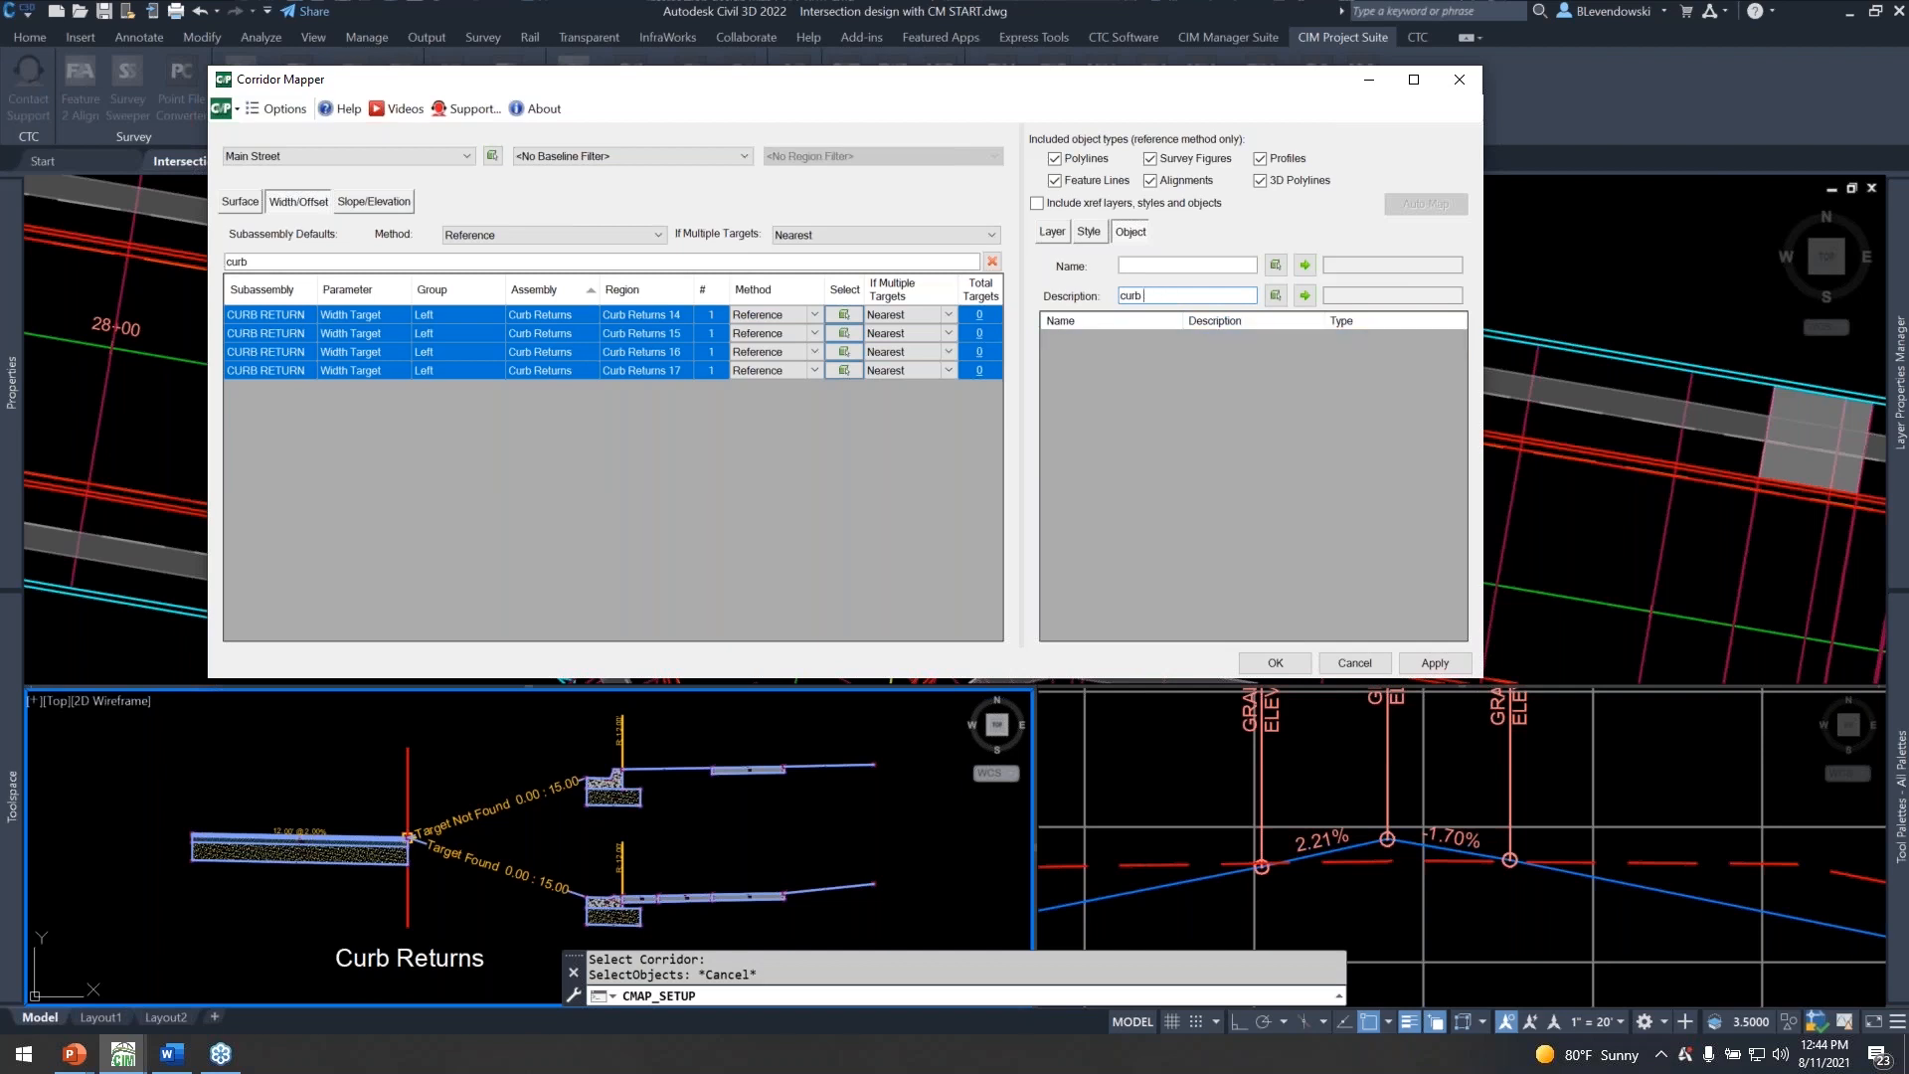
text(*)
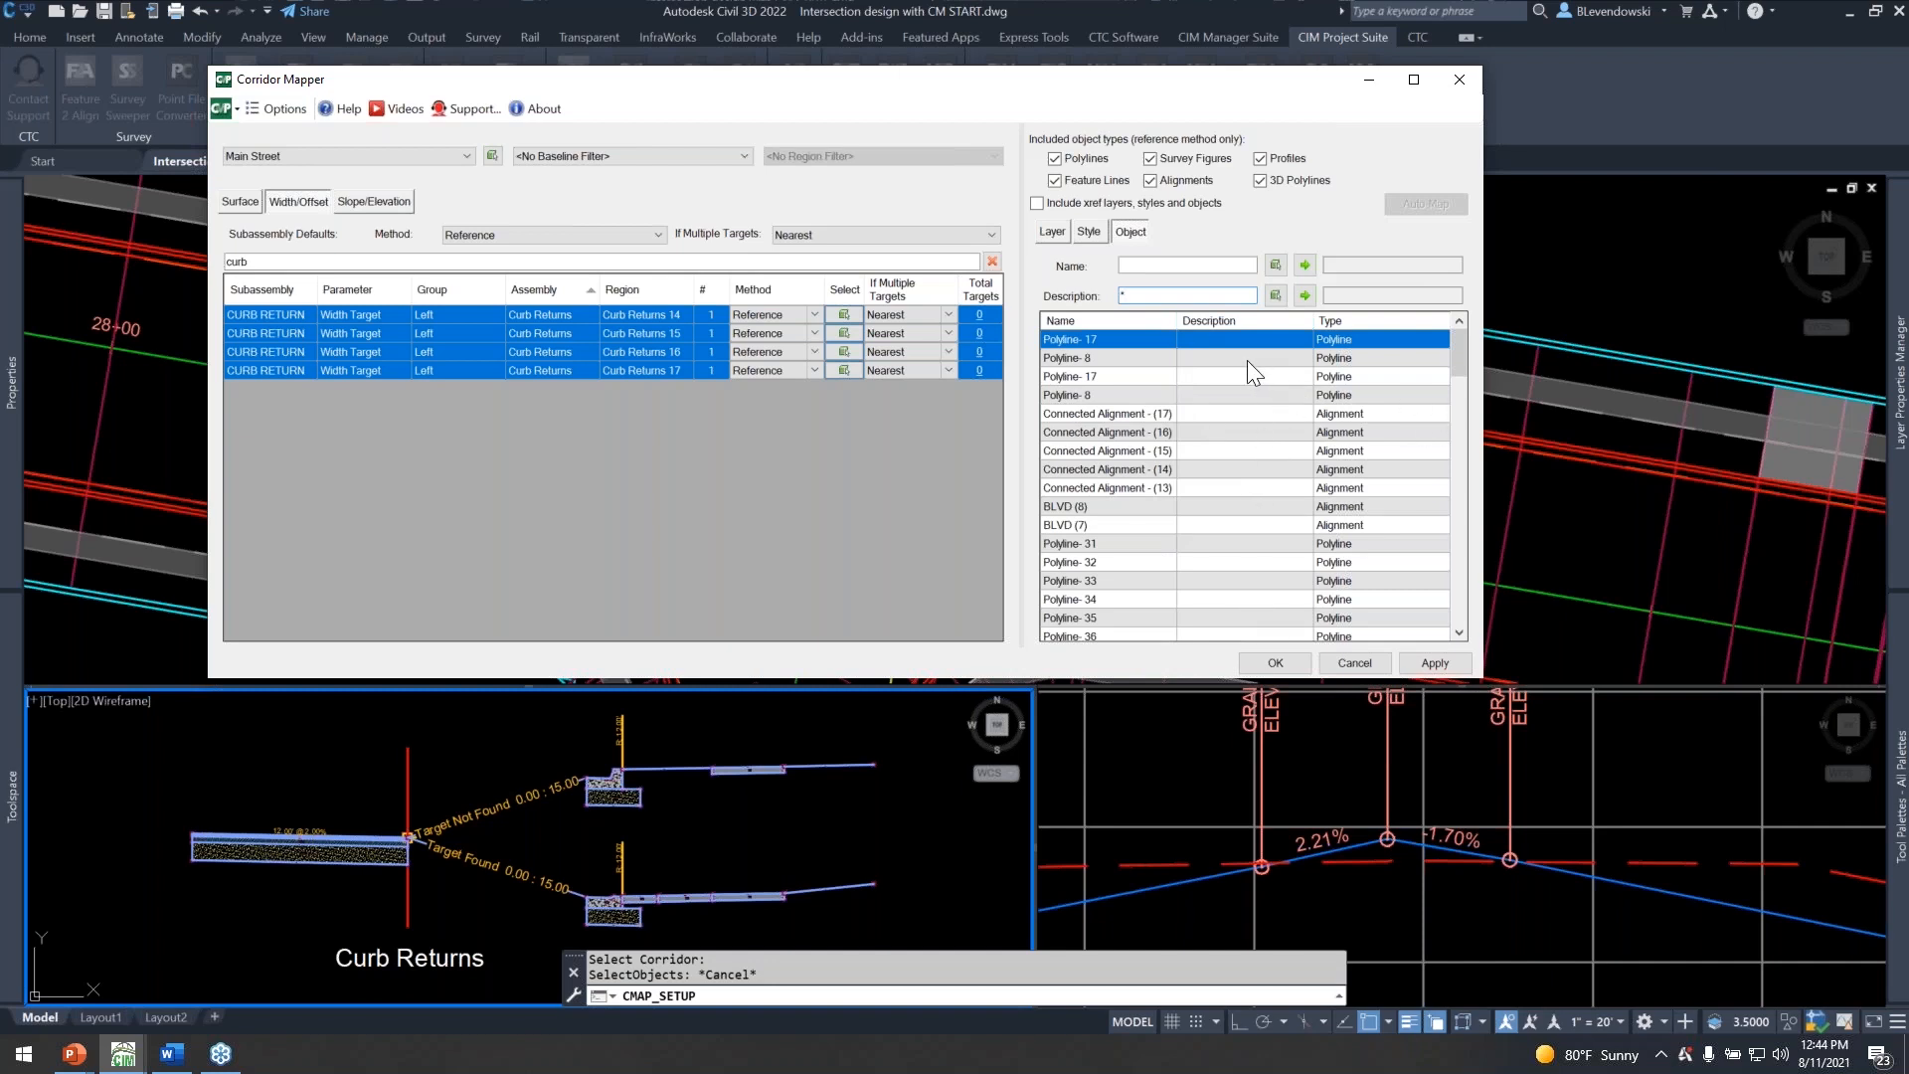
key(BackSpace)
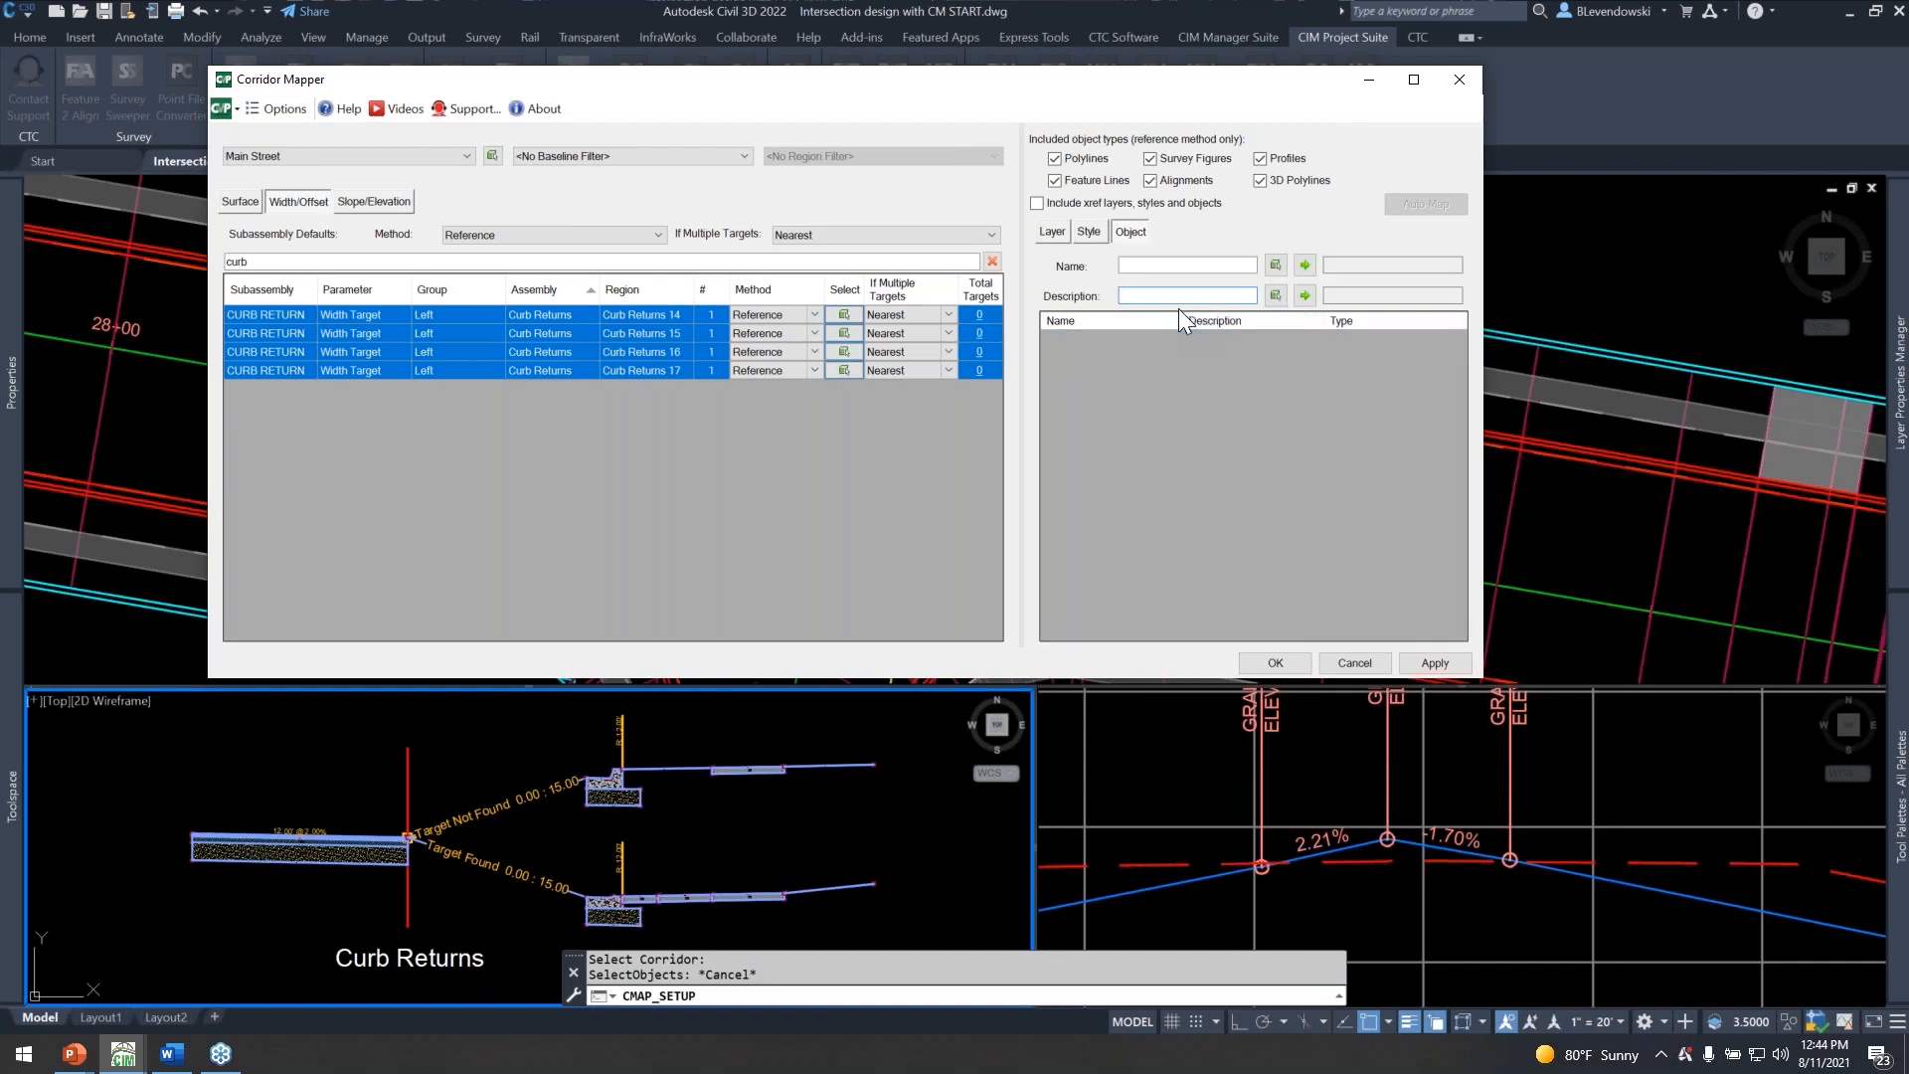
text(curb, *)
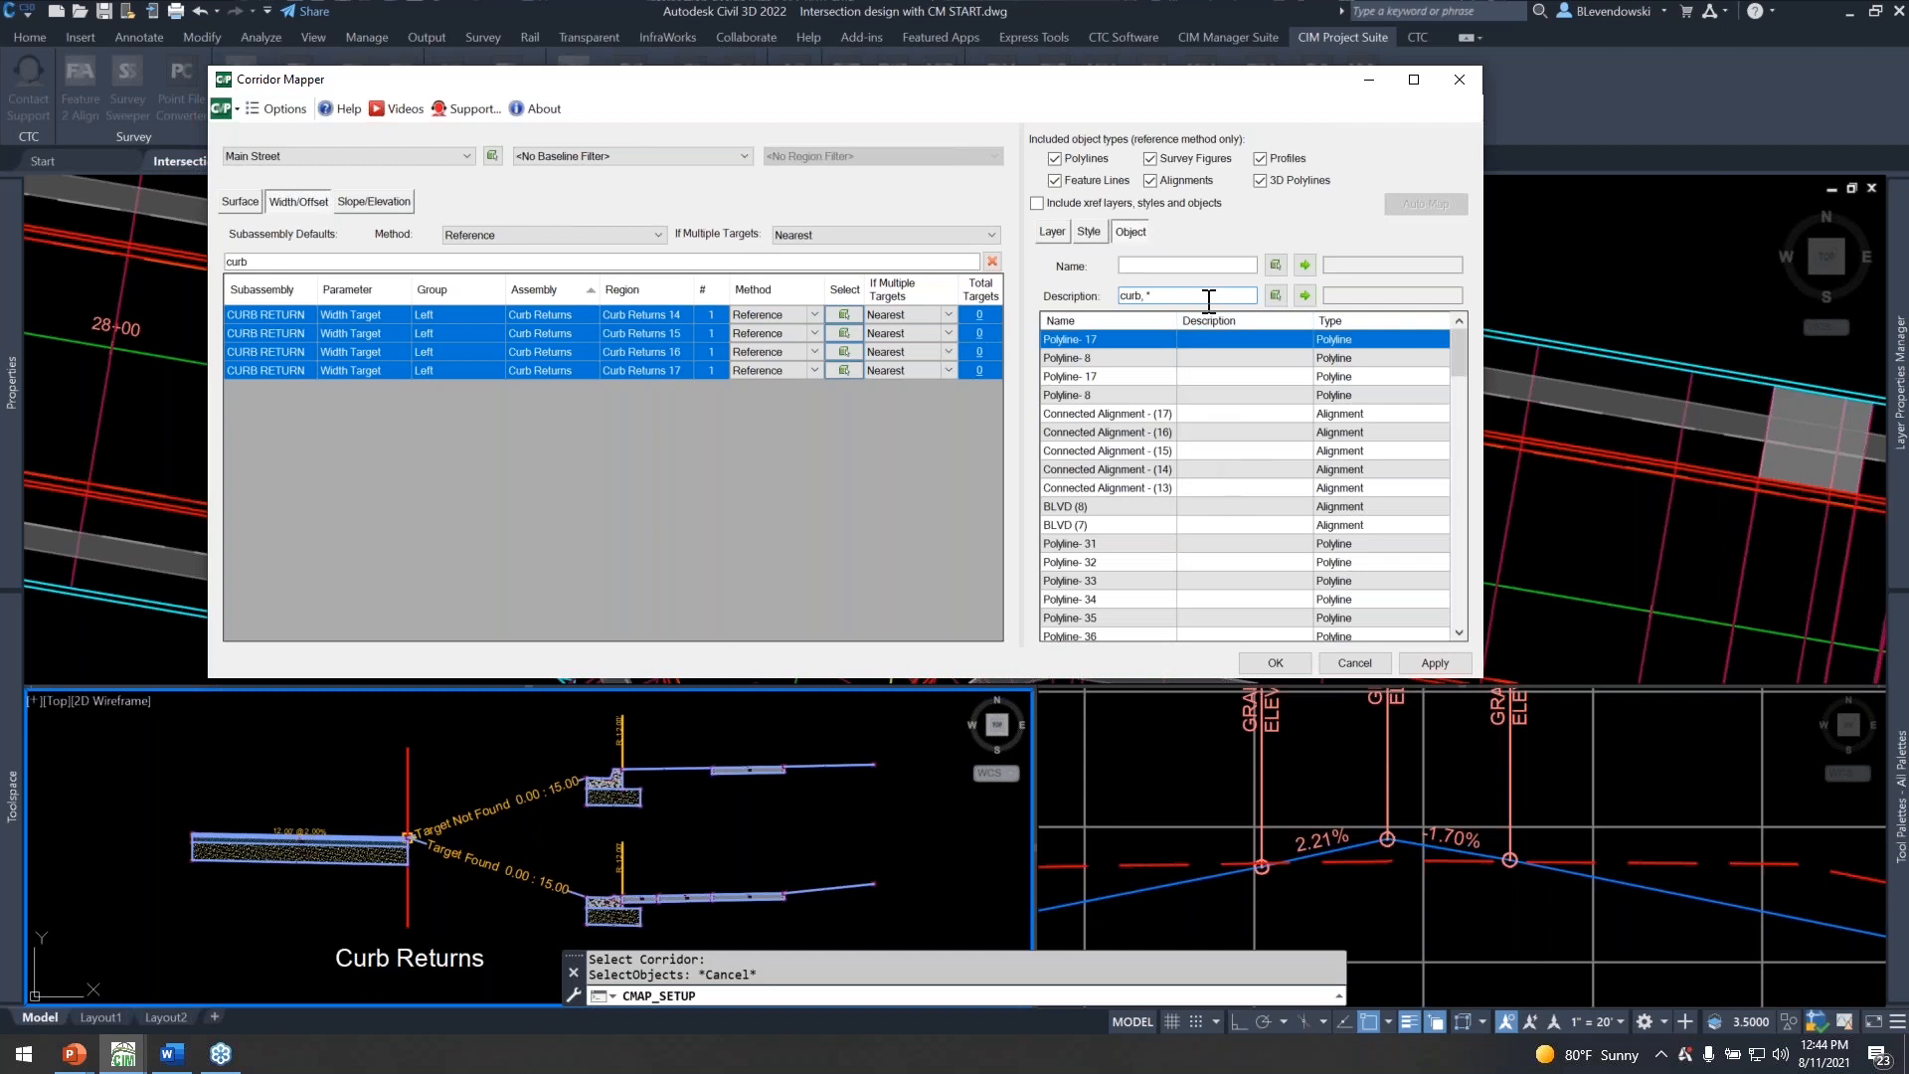
key(BackSpace)
key(BackSpace)
key(BackSpace)
key(BackSpace)
key(BackSpace)
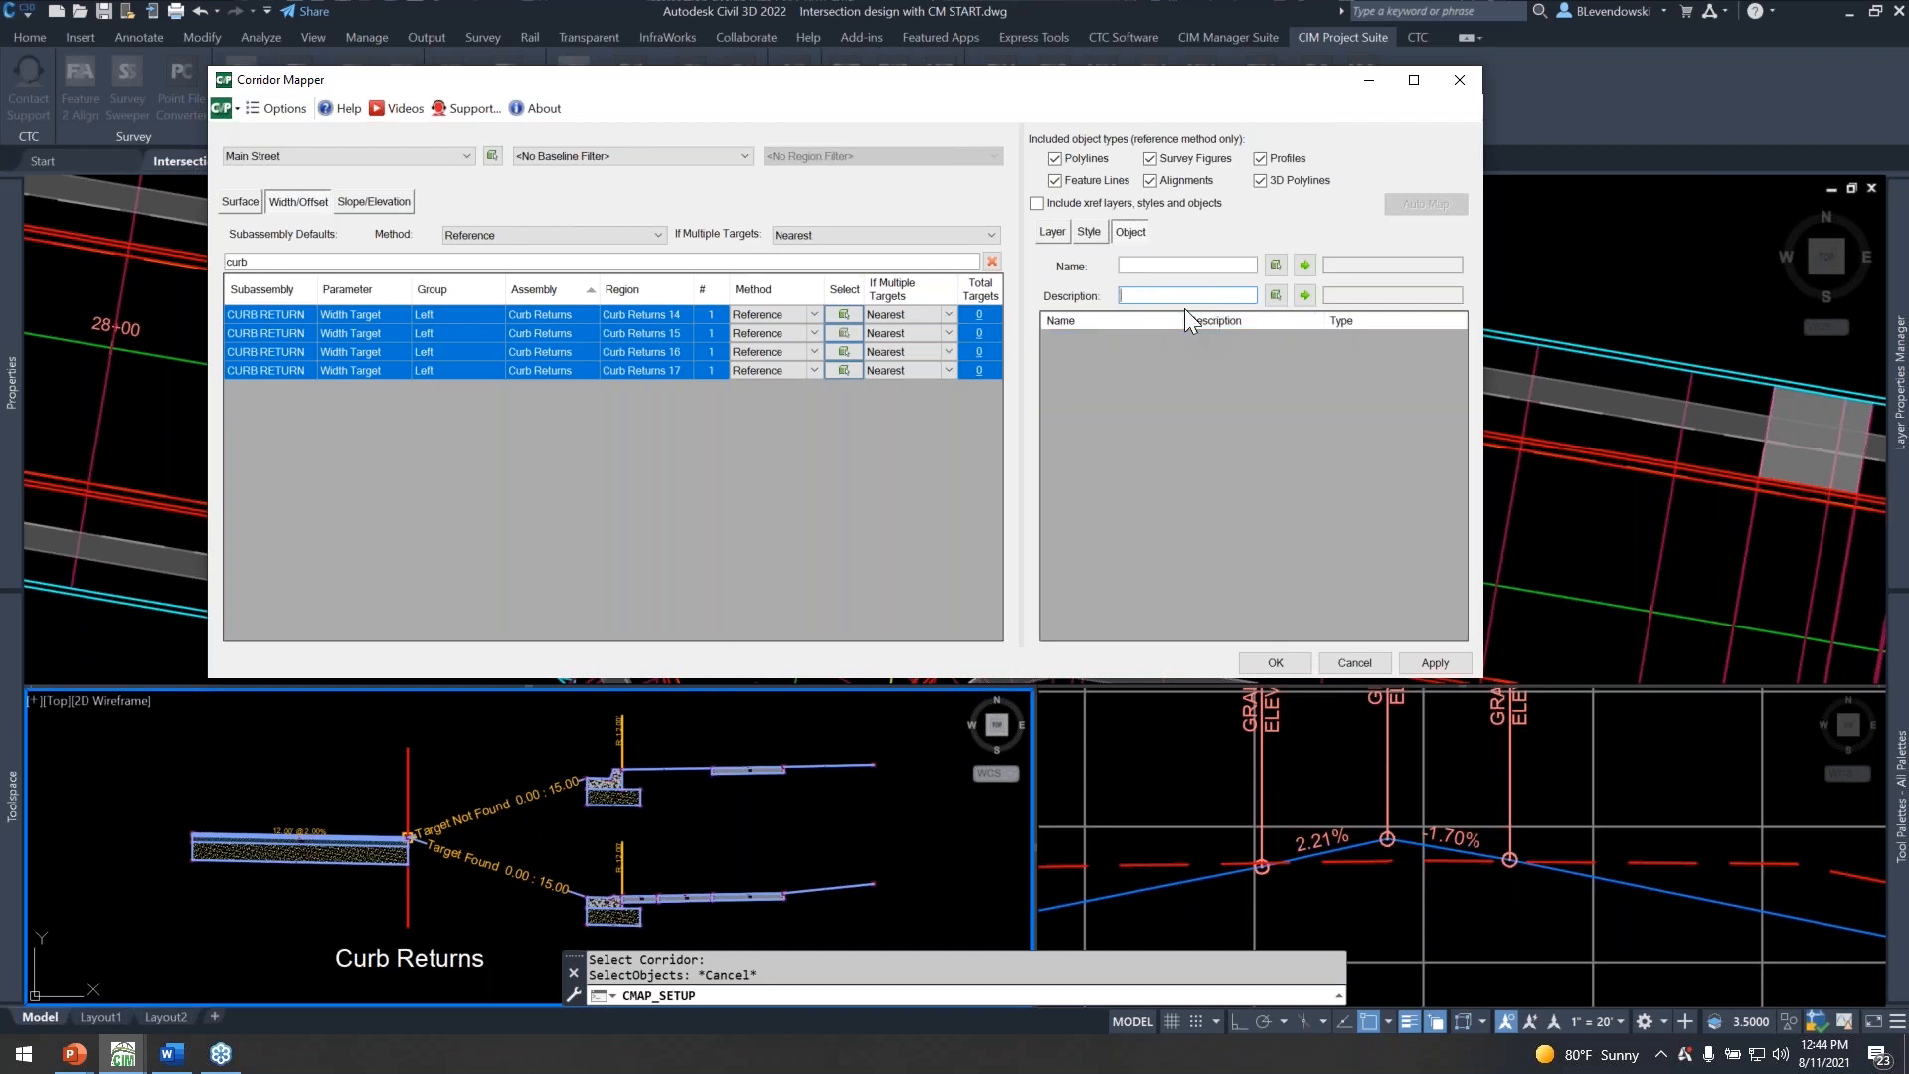
Assign the alignments described "curb return" as reference targets for the selected CURB RETURN rows and apply the mapping to the corridor.
text(curb return)
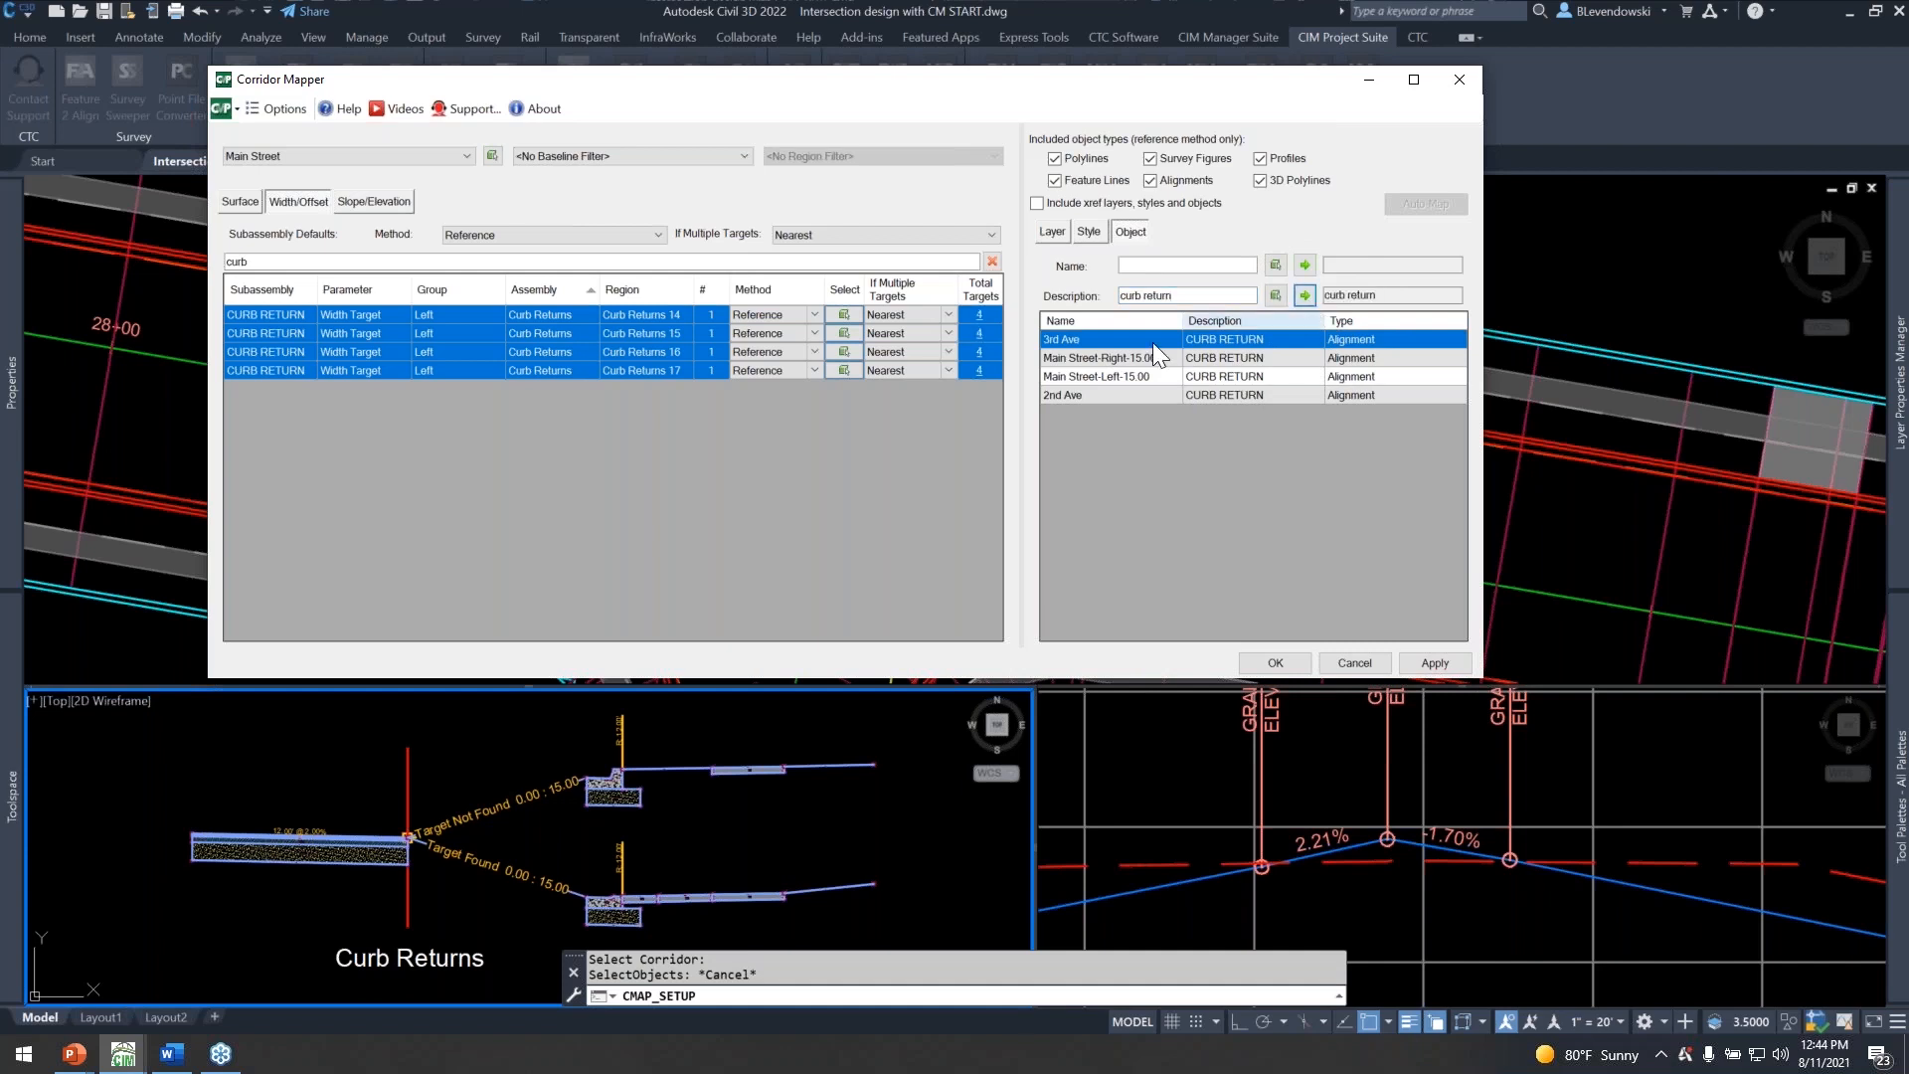
click(979, 372)
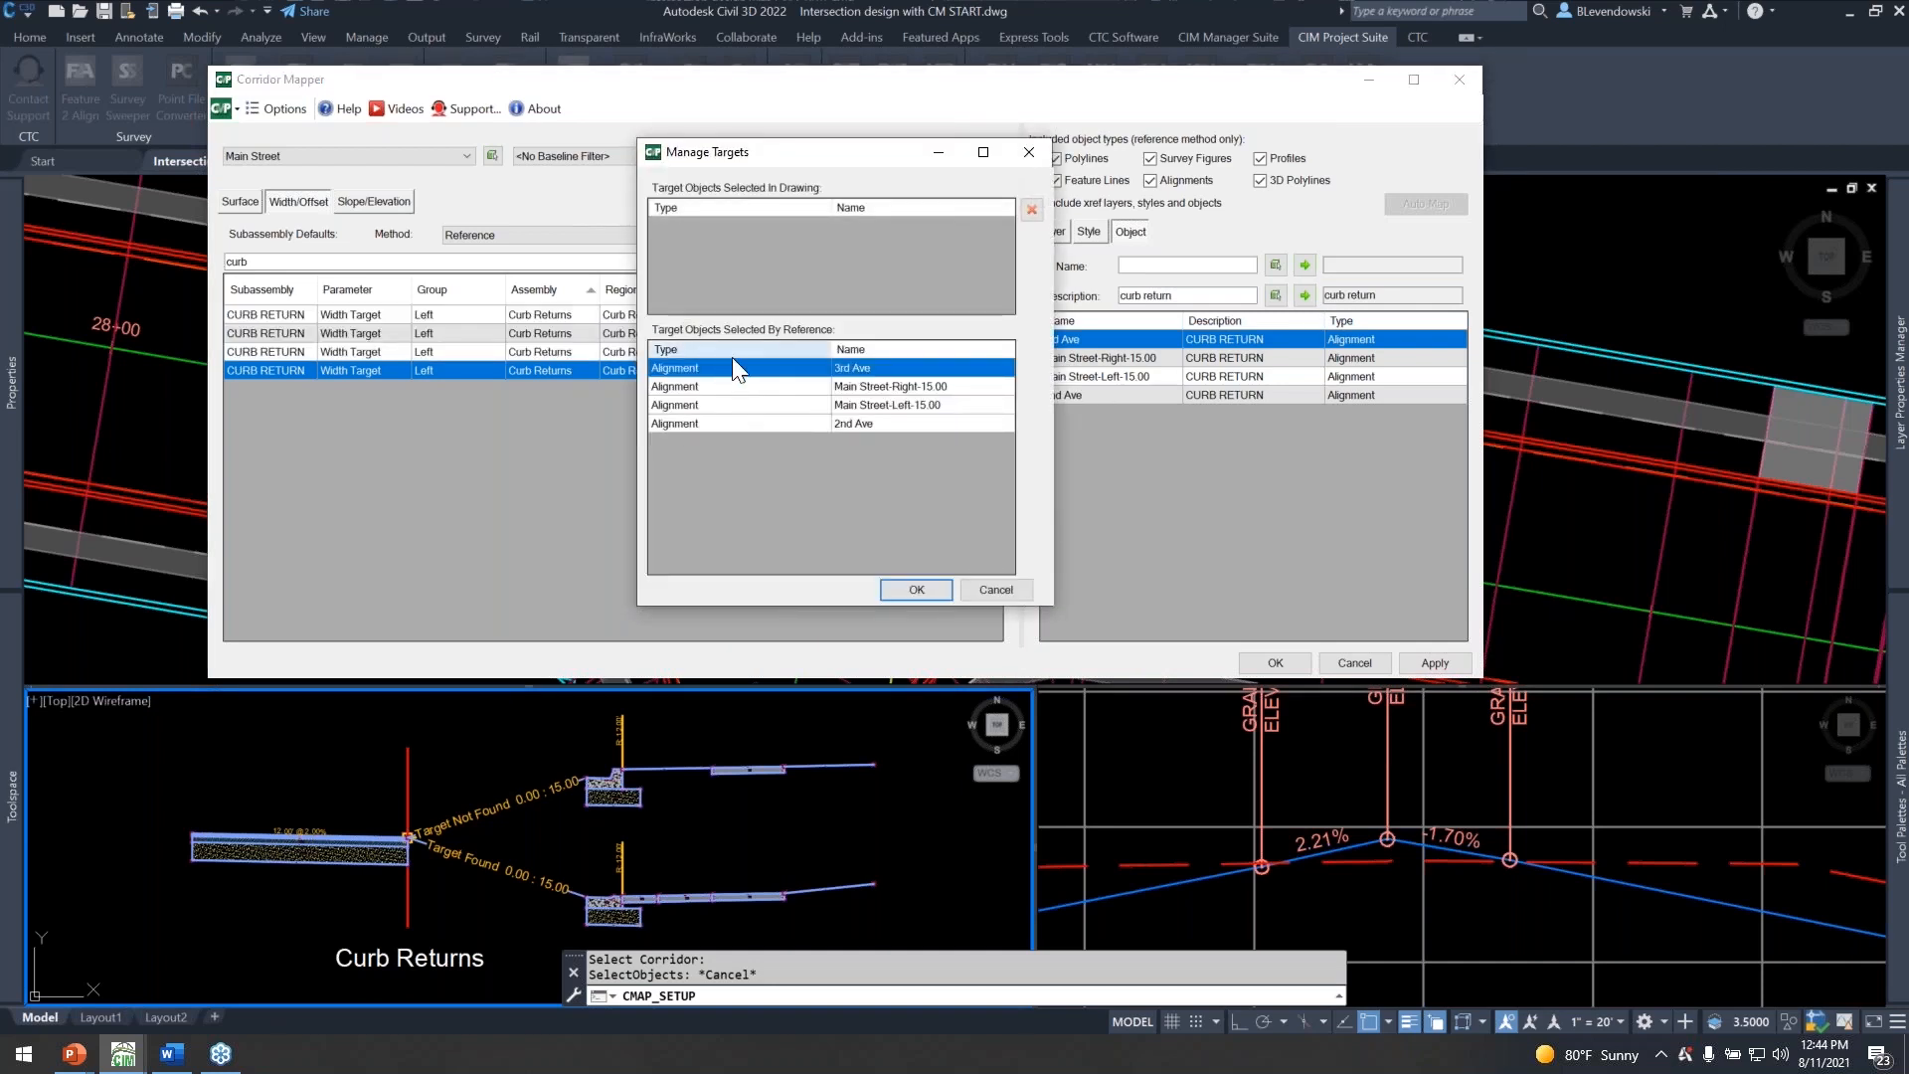
click(915, 591)
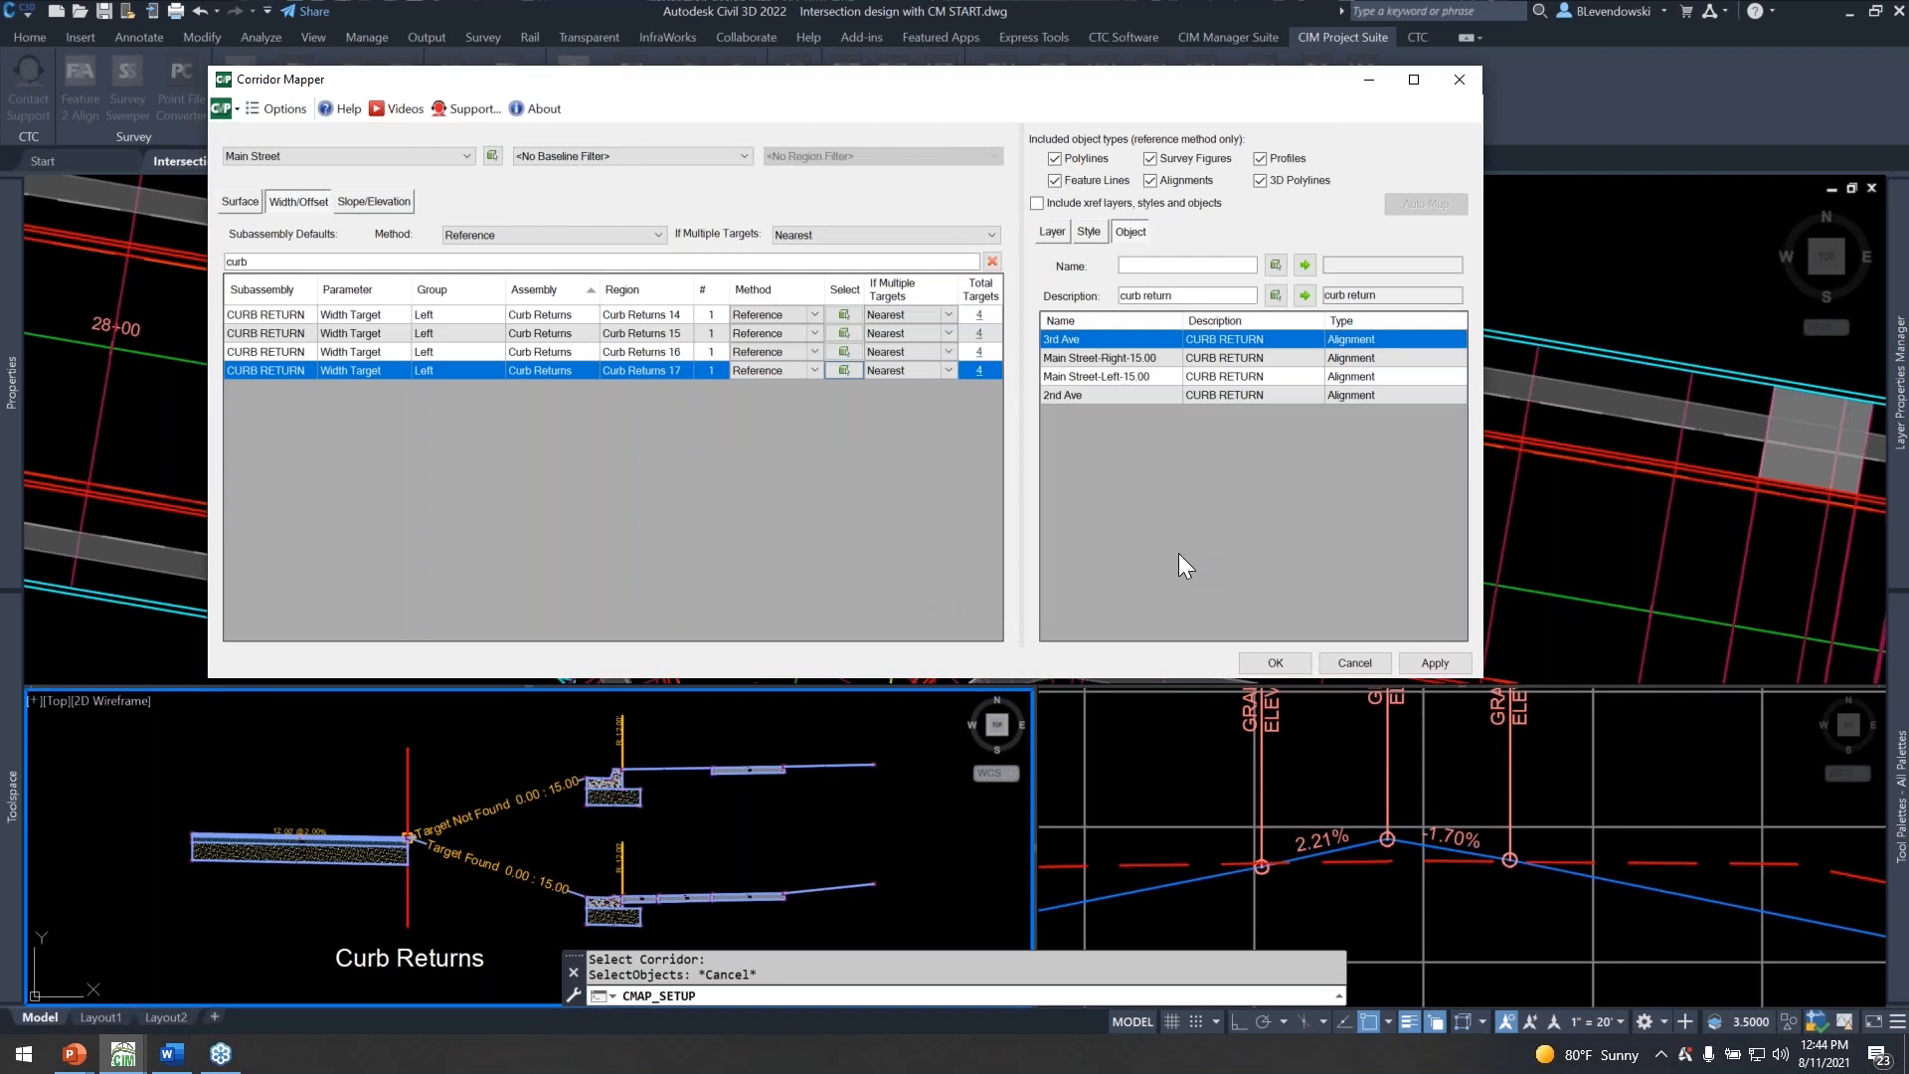
drag(979, 67, 1198, 126)
click(1456, 603)
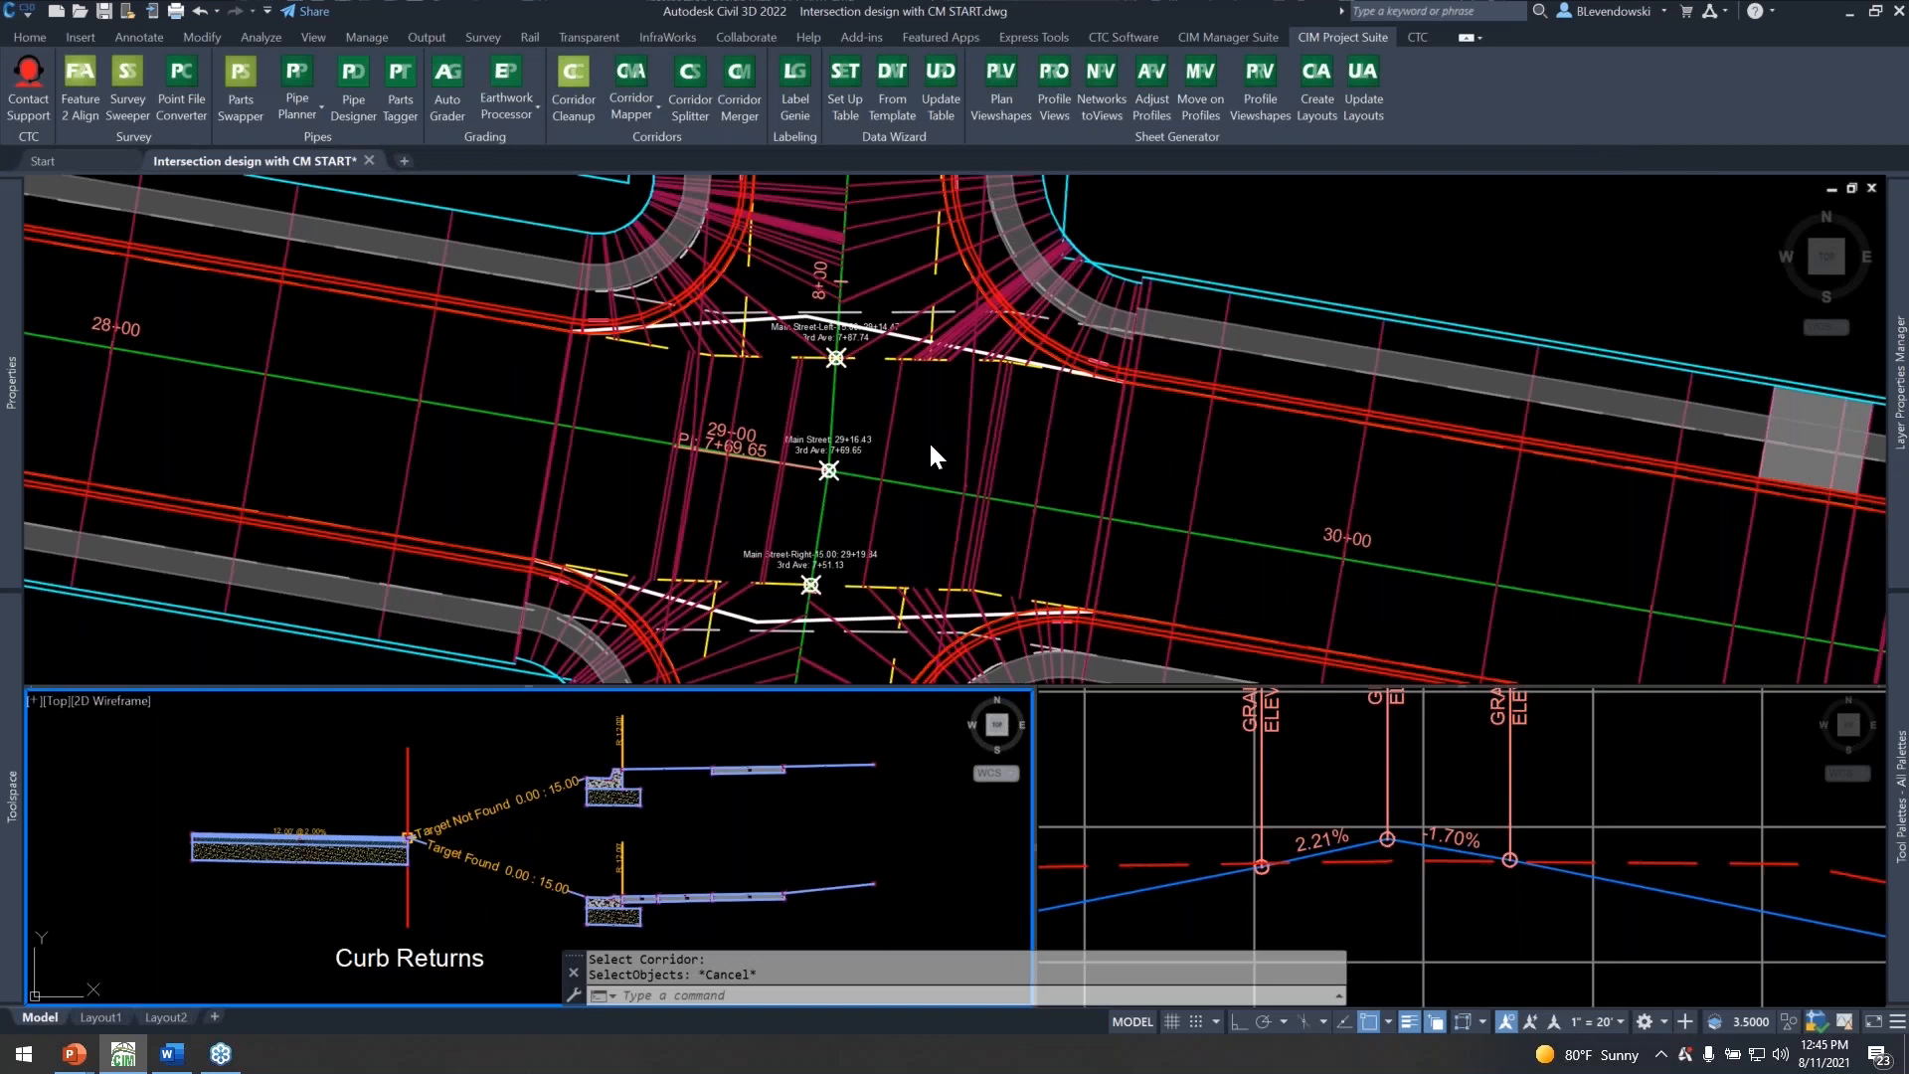
Examine the corridor sections in the curb returns on the south side of the 3rd Ave intersection.
click(927, 418)
mouse_move(924, 455)
middle_down()
mouse_move(845, 497)
mouse_move(820, 482)
mouse_move(826, 497)
mouse_move(959, 154)
middle_up()
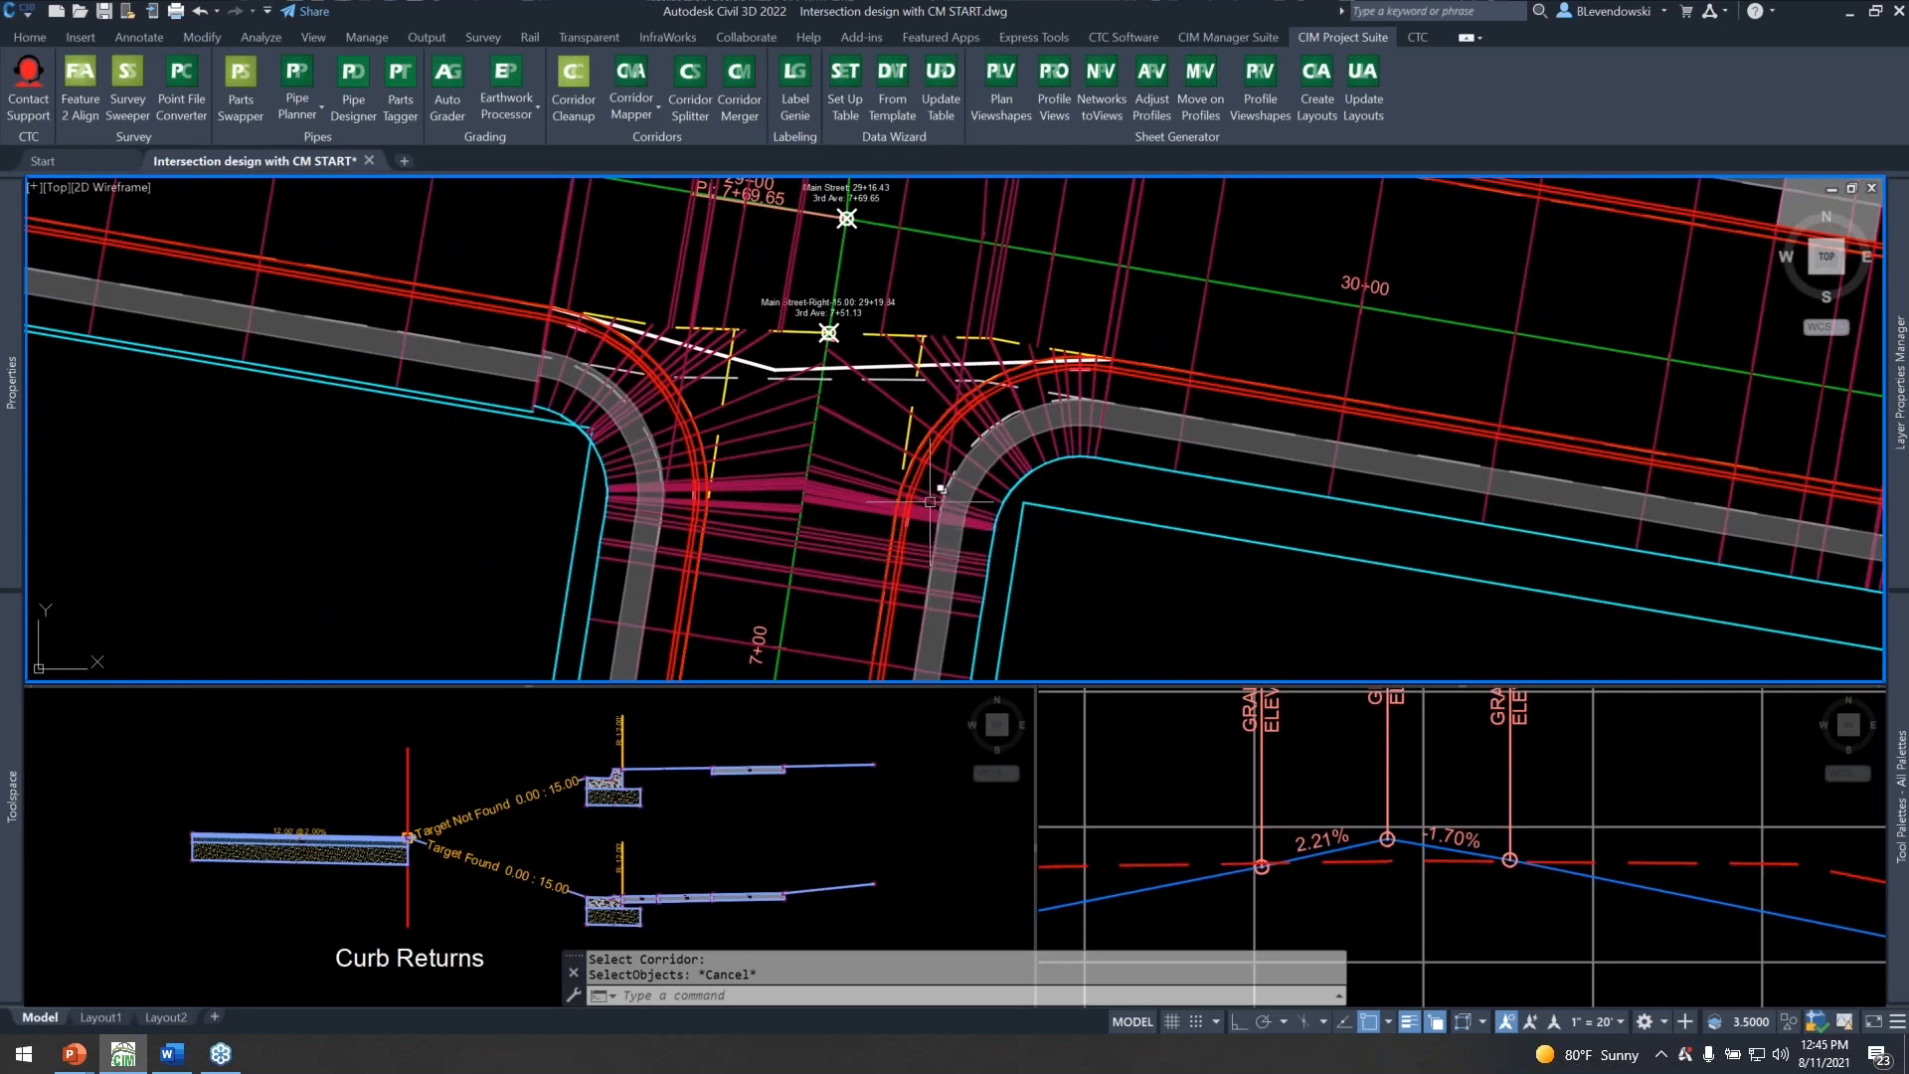
key(Escape)
key(Escape)
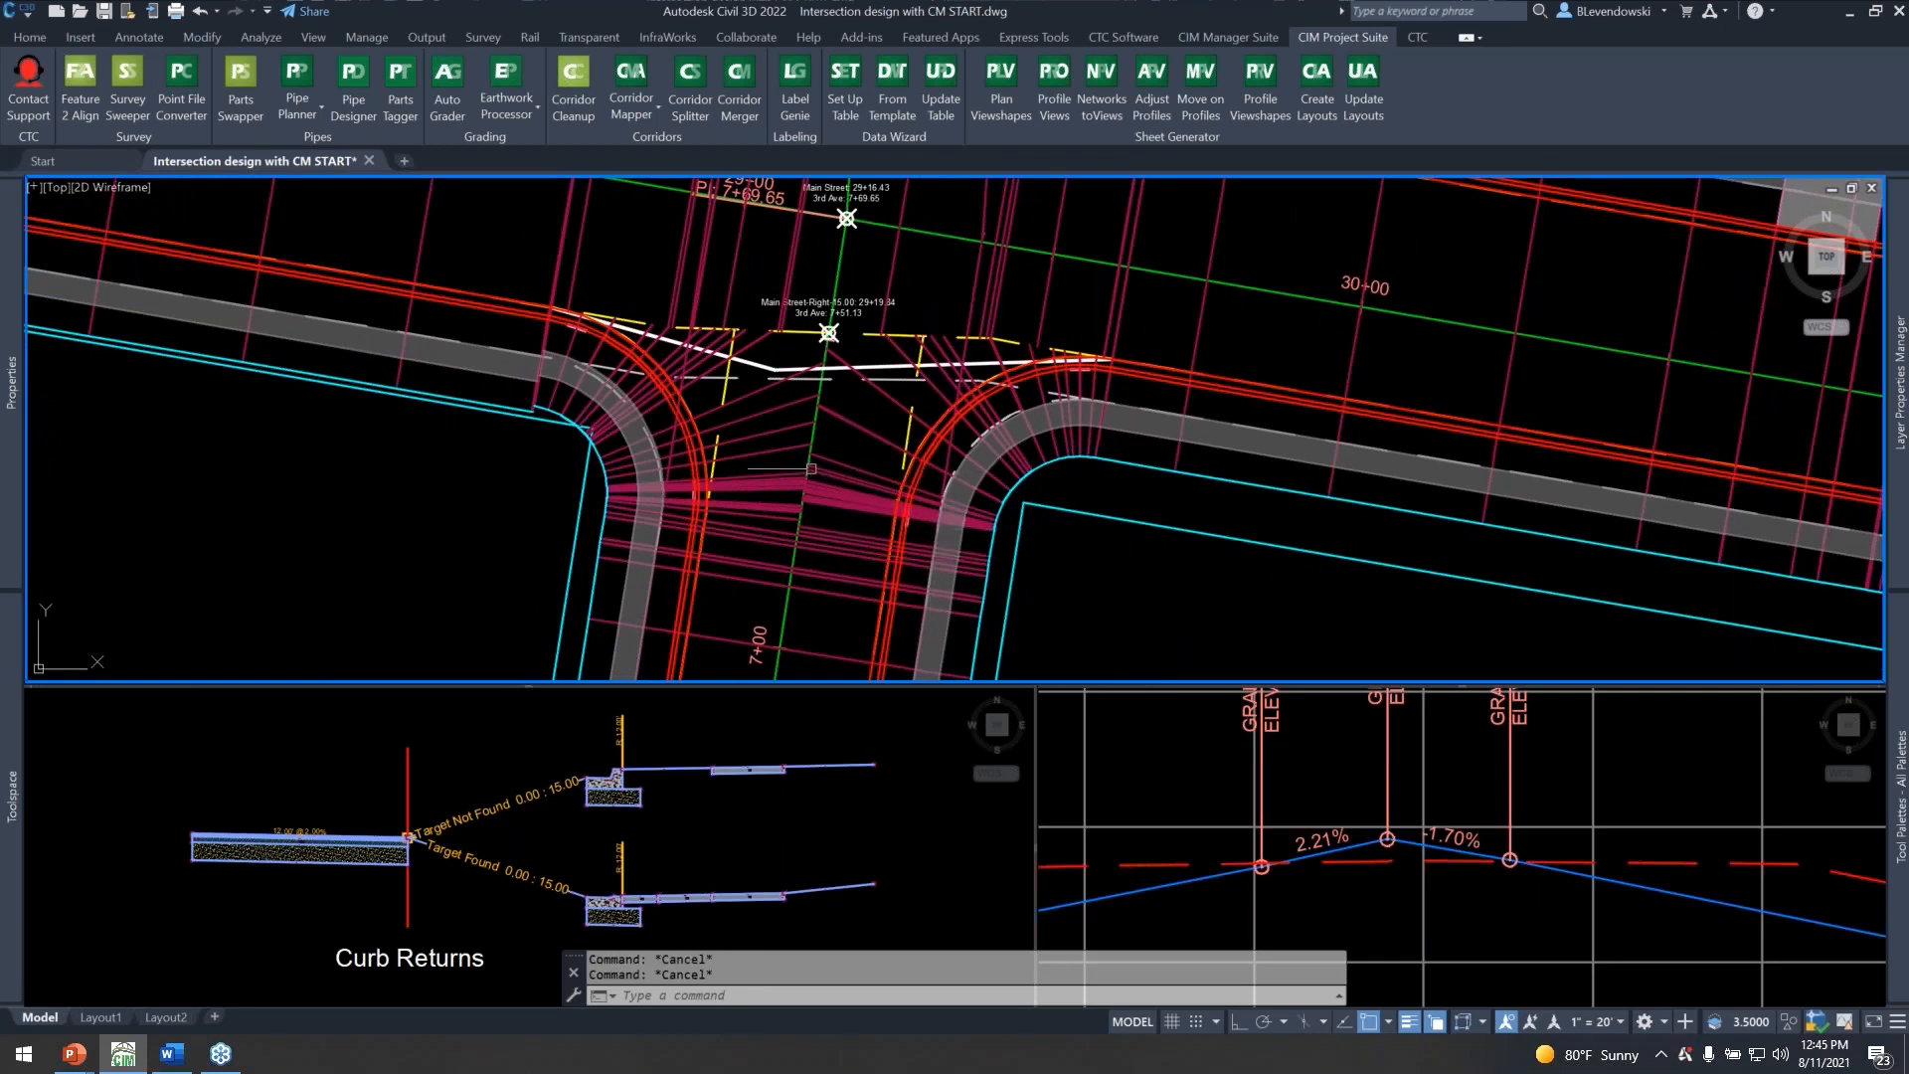
mouse_move(811, 469)
middle_drag(736, 390, 738, 444)
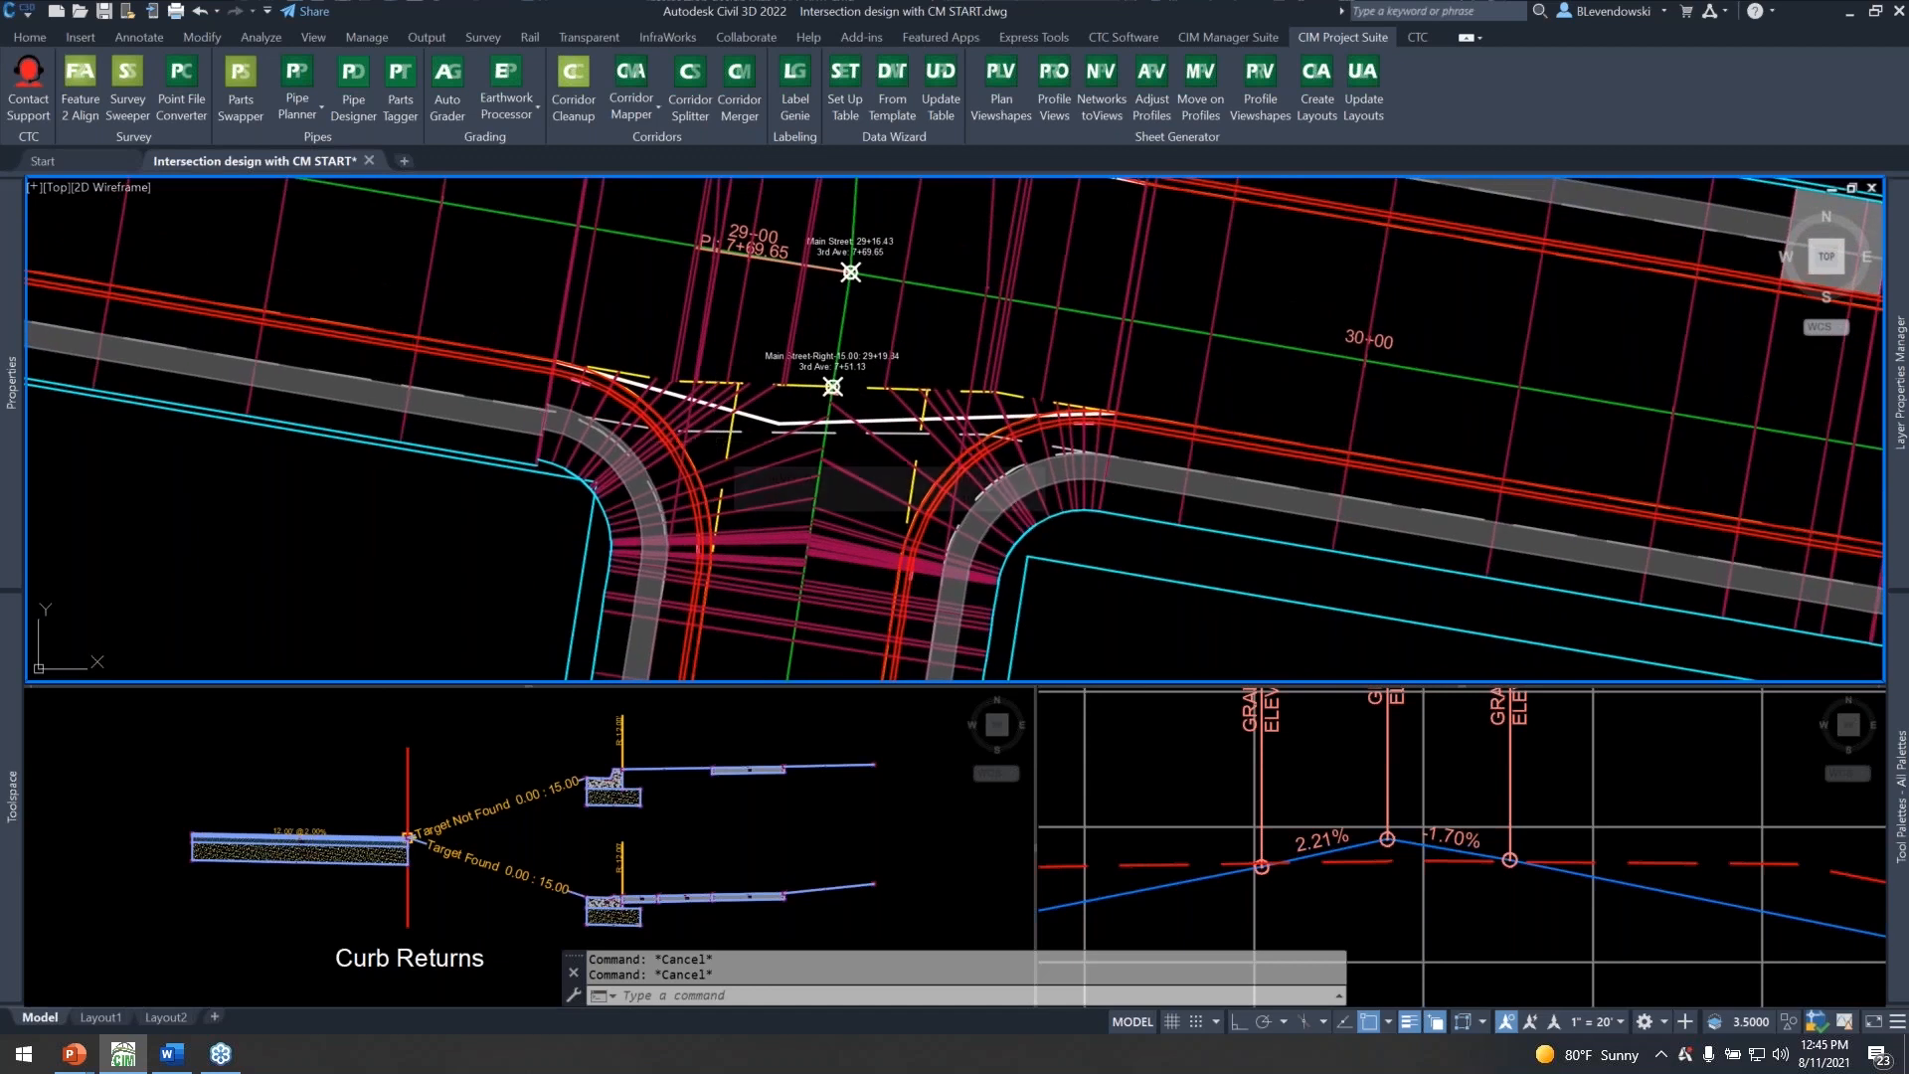
Open Corridor Mapper for the Main Street corridor, filter the subassemblies by "ped" and select all PED RAMP target offset rows.
mouse_move(714, 441)
text(cmap)
key(Return)
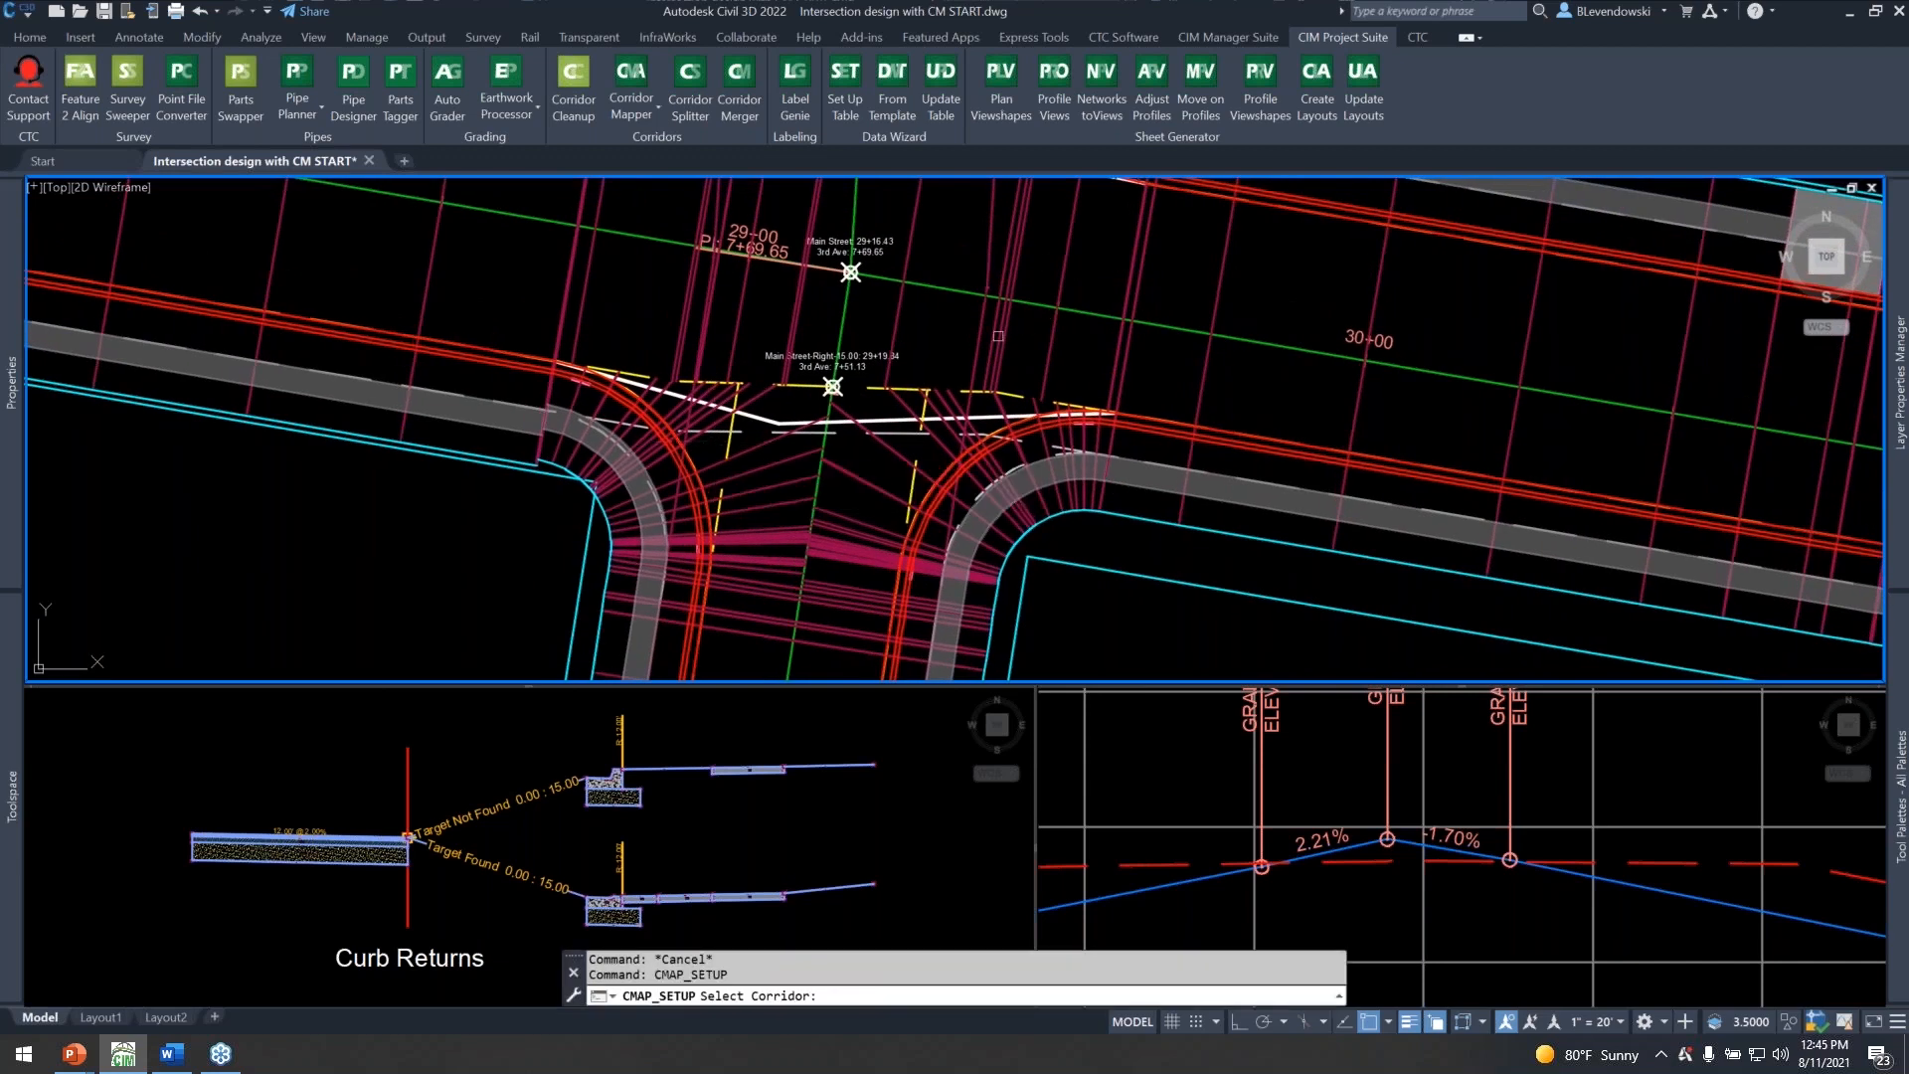
click(998, 336)
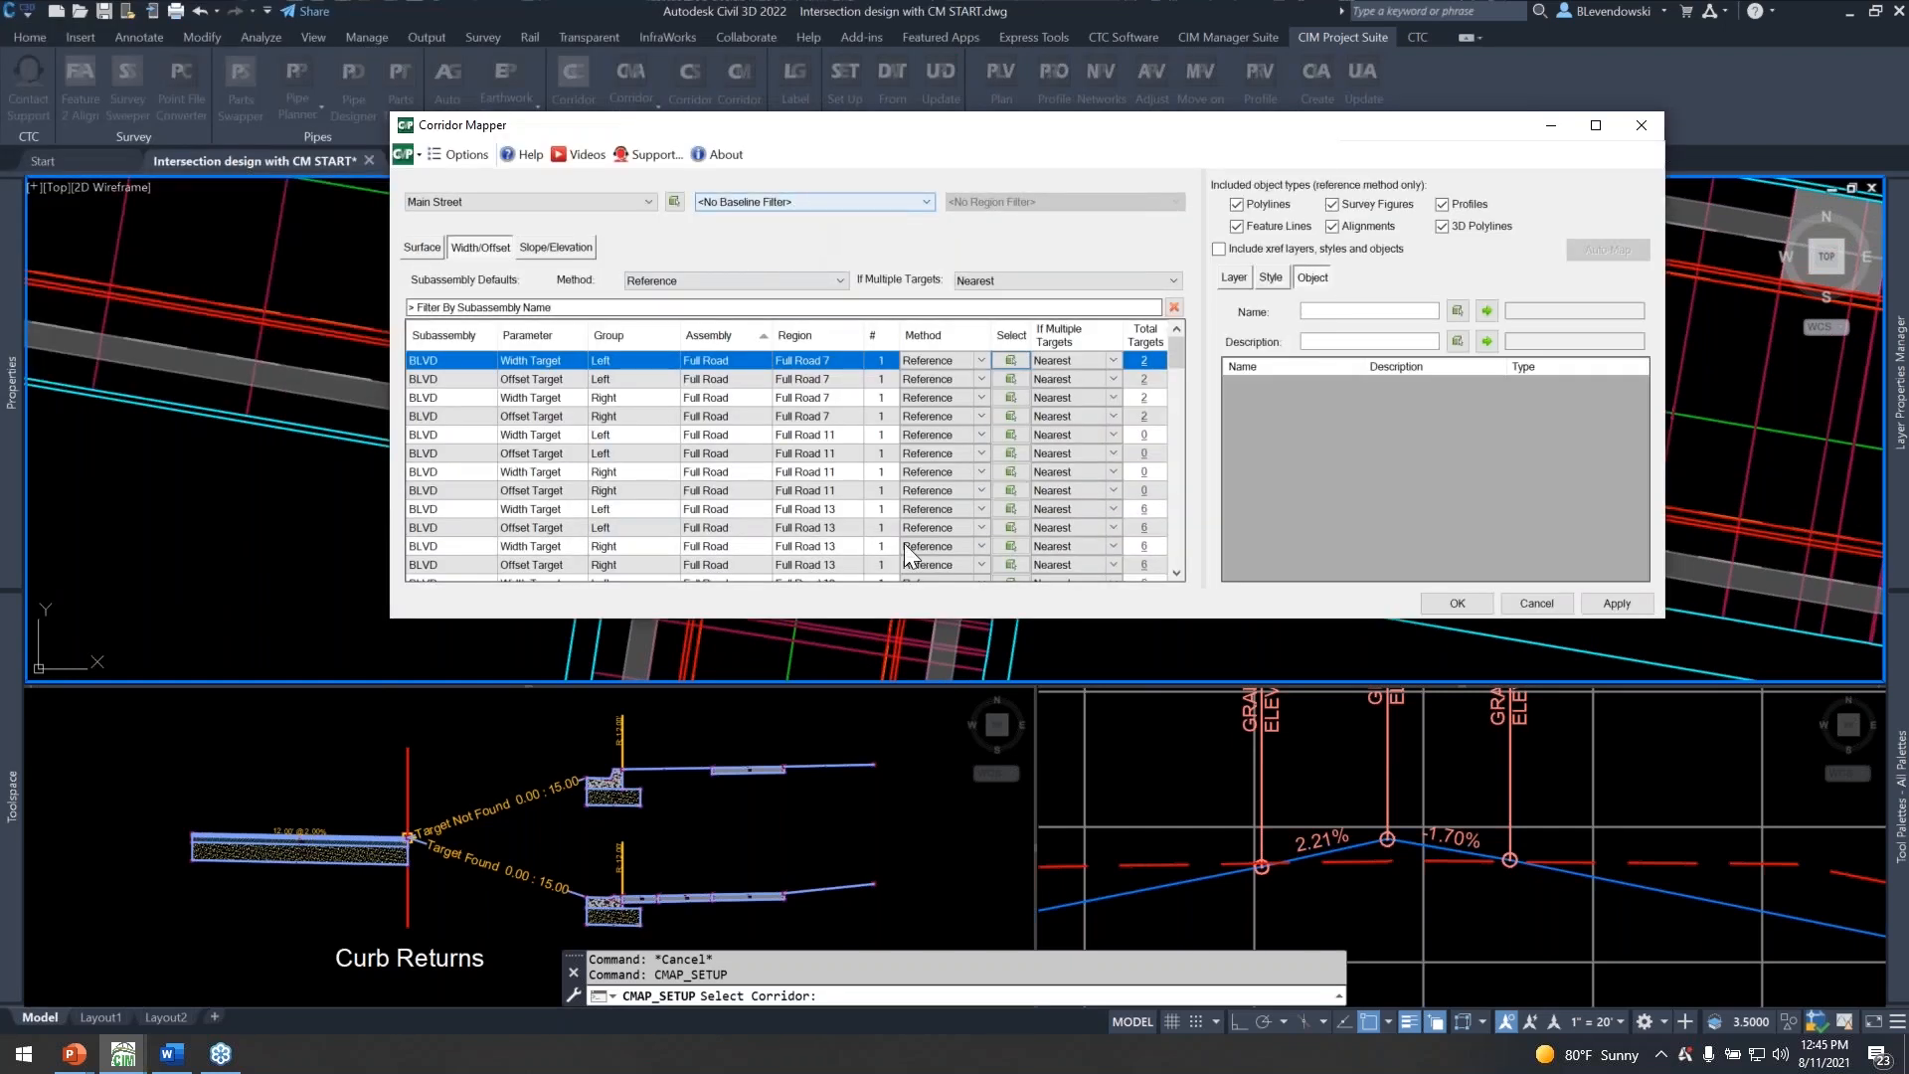
click(547, 307)
text(ped)
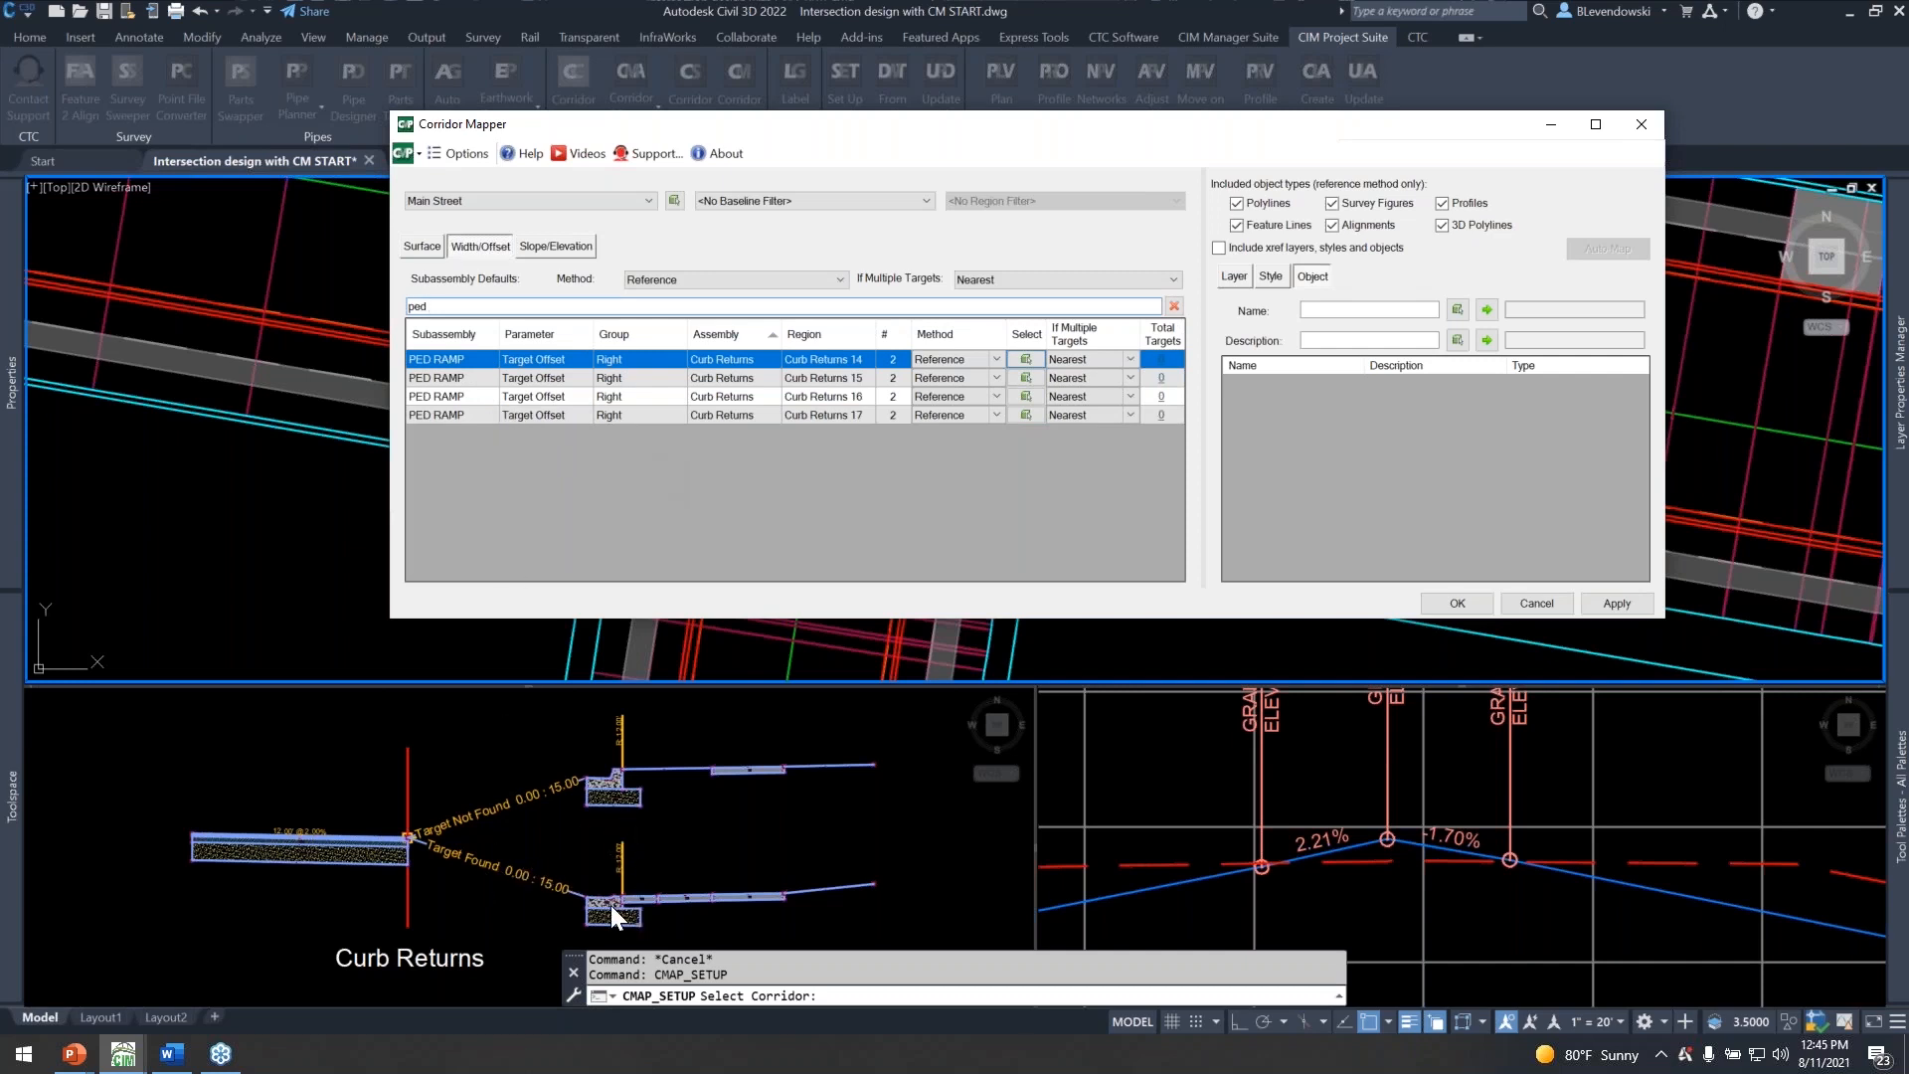
key(ctrl)
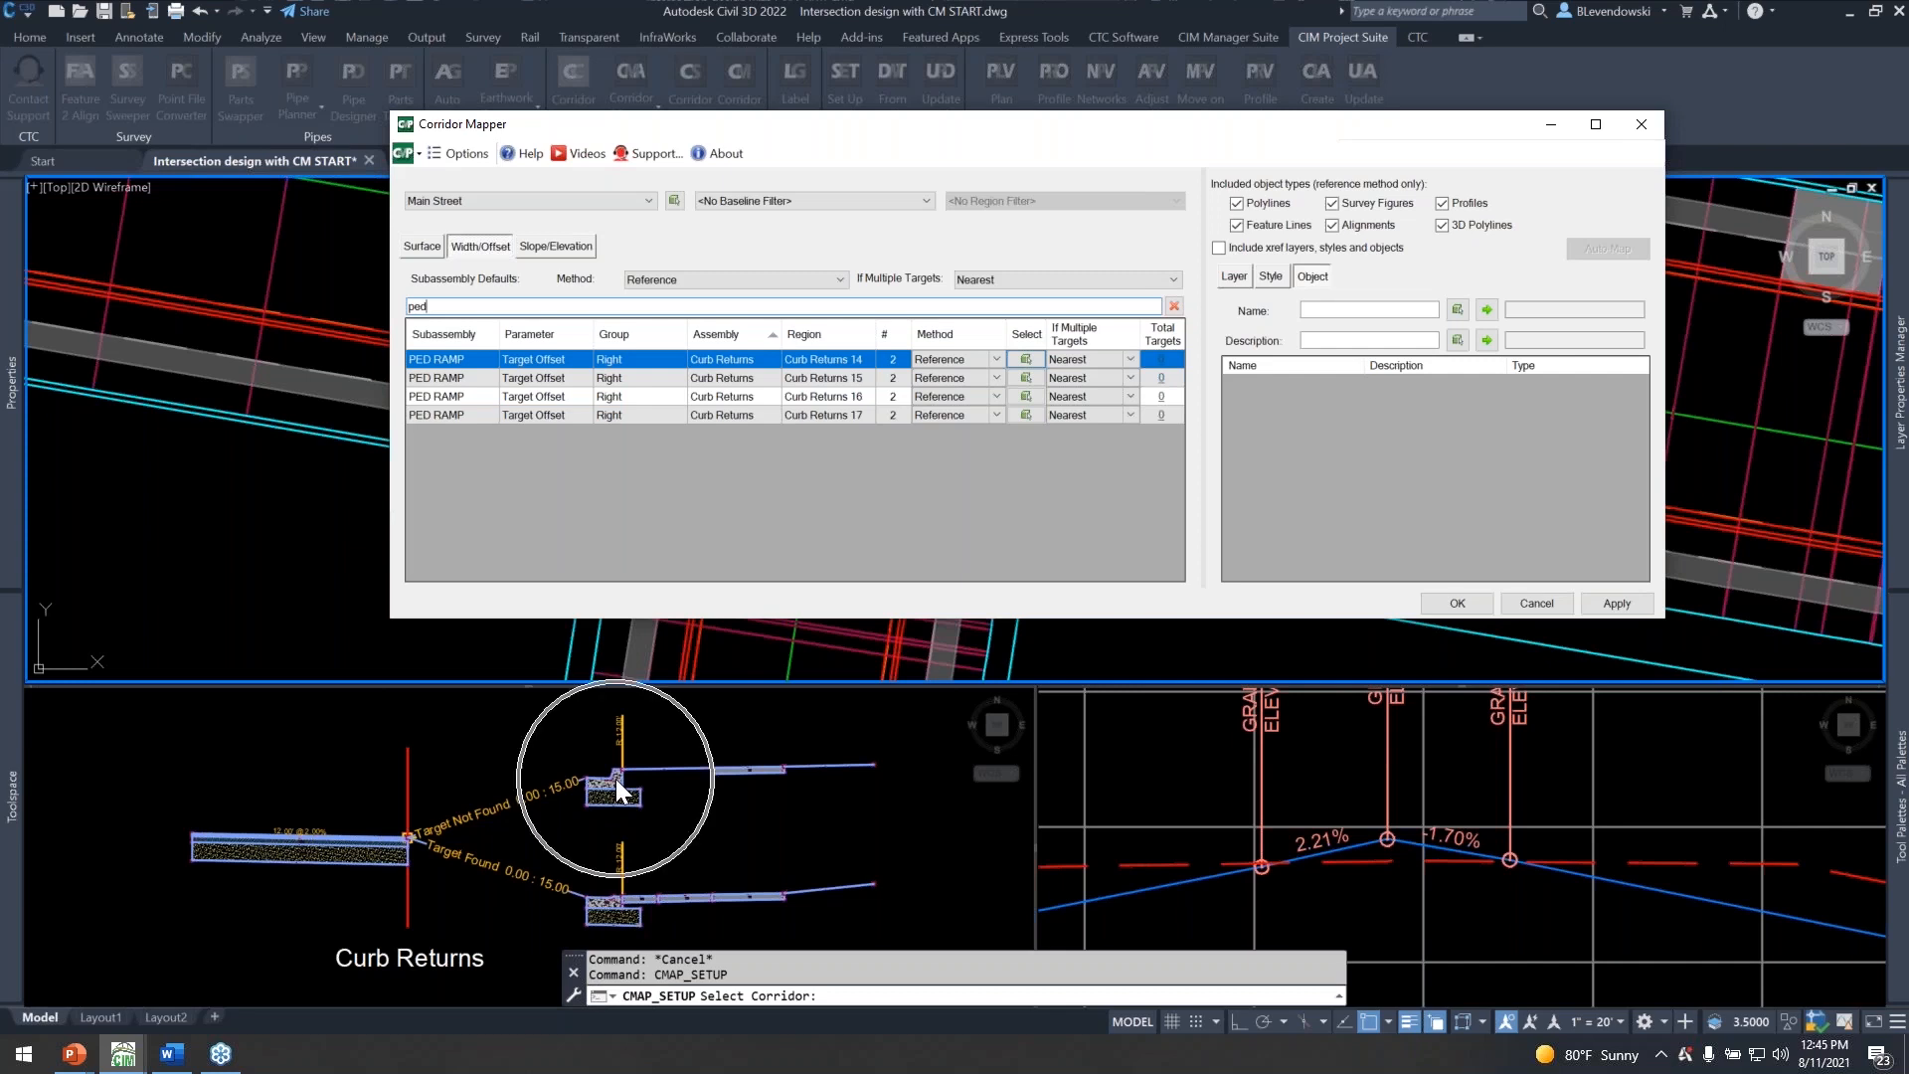
shift+click(442, 414)
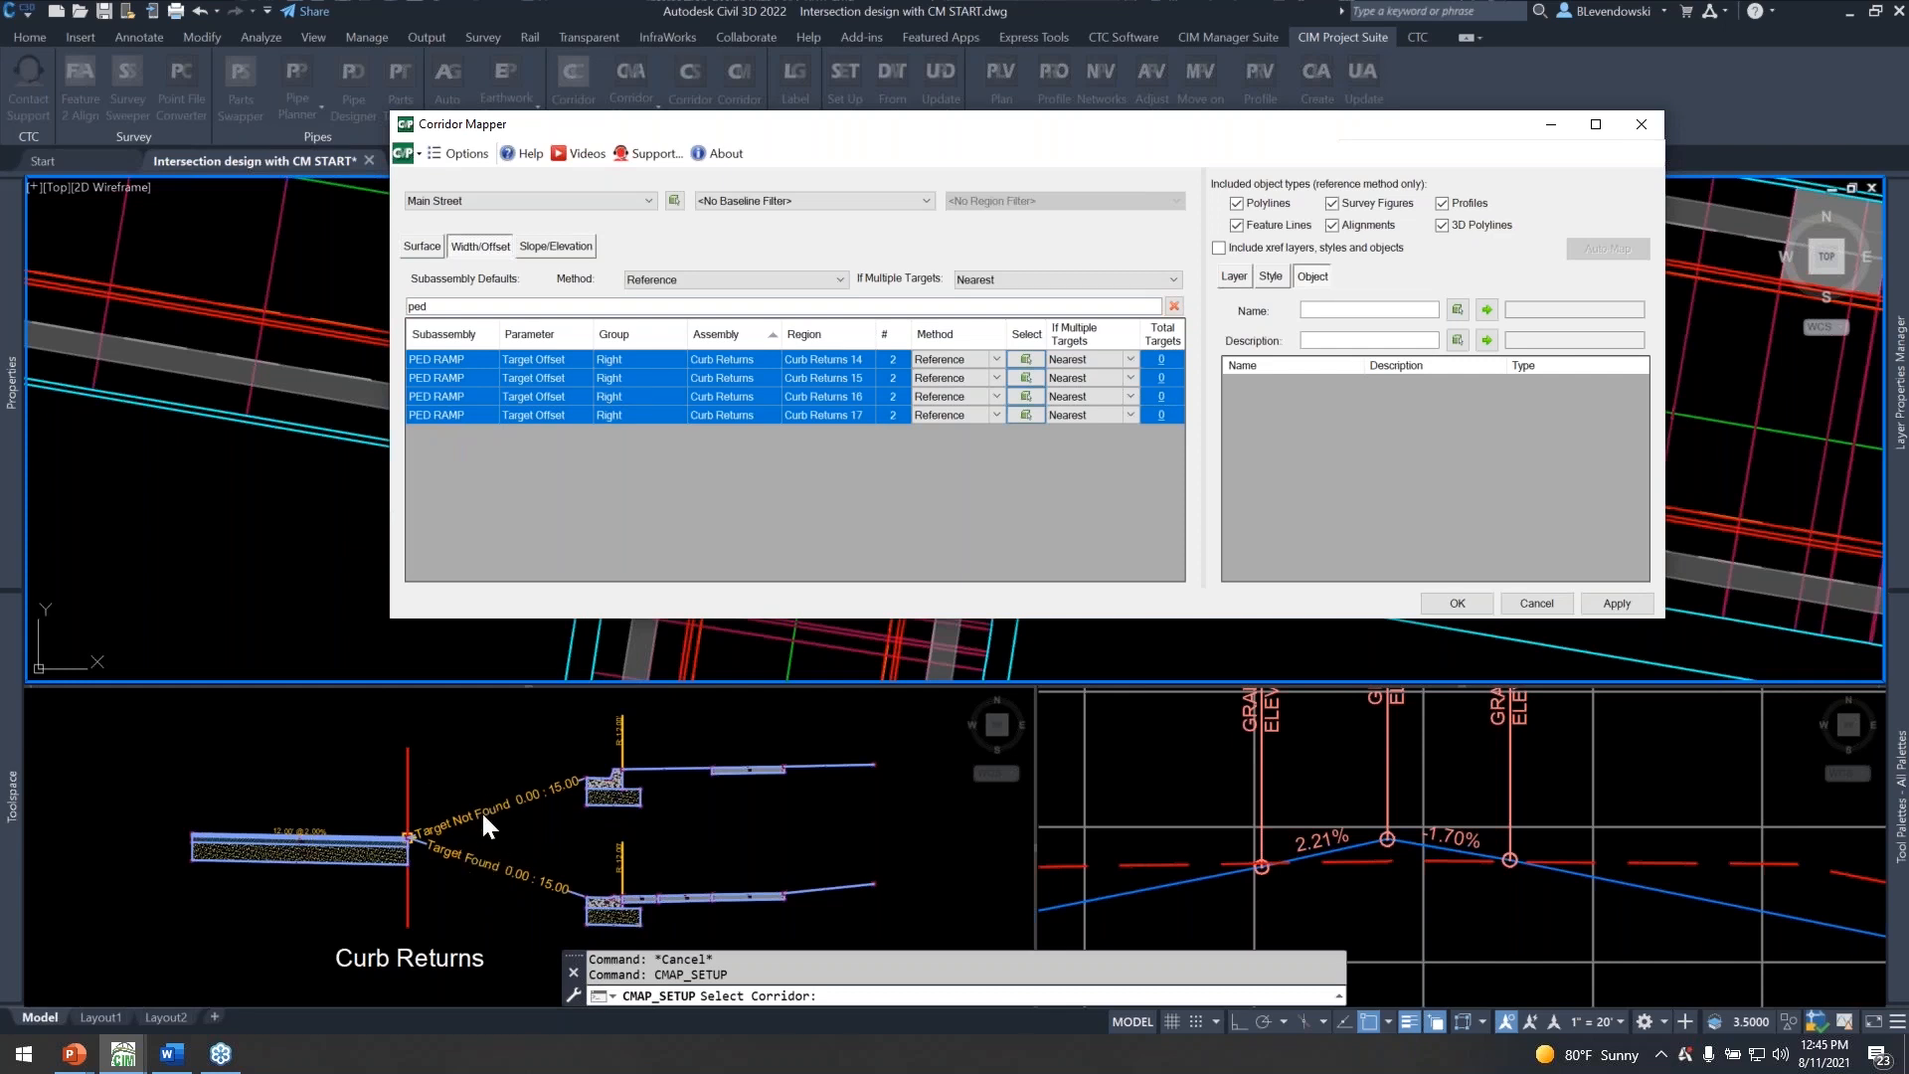
click(891, 417)
Filter the reference layers by "ped" and assign the PED RAMP layer as the target for the selected PED RAMP rows.
click(1243, 276)
click(1269, 306)
text(dr)
drag(1145, 133, 973, 676)
key(ctrl)
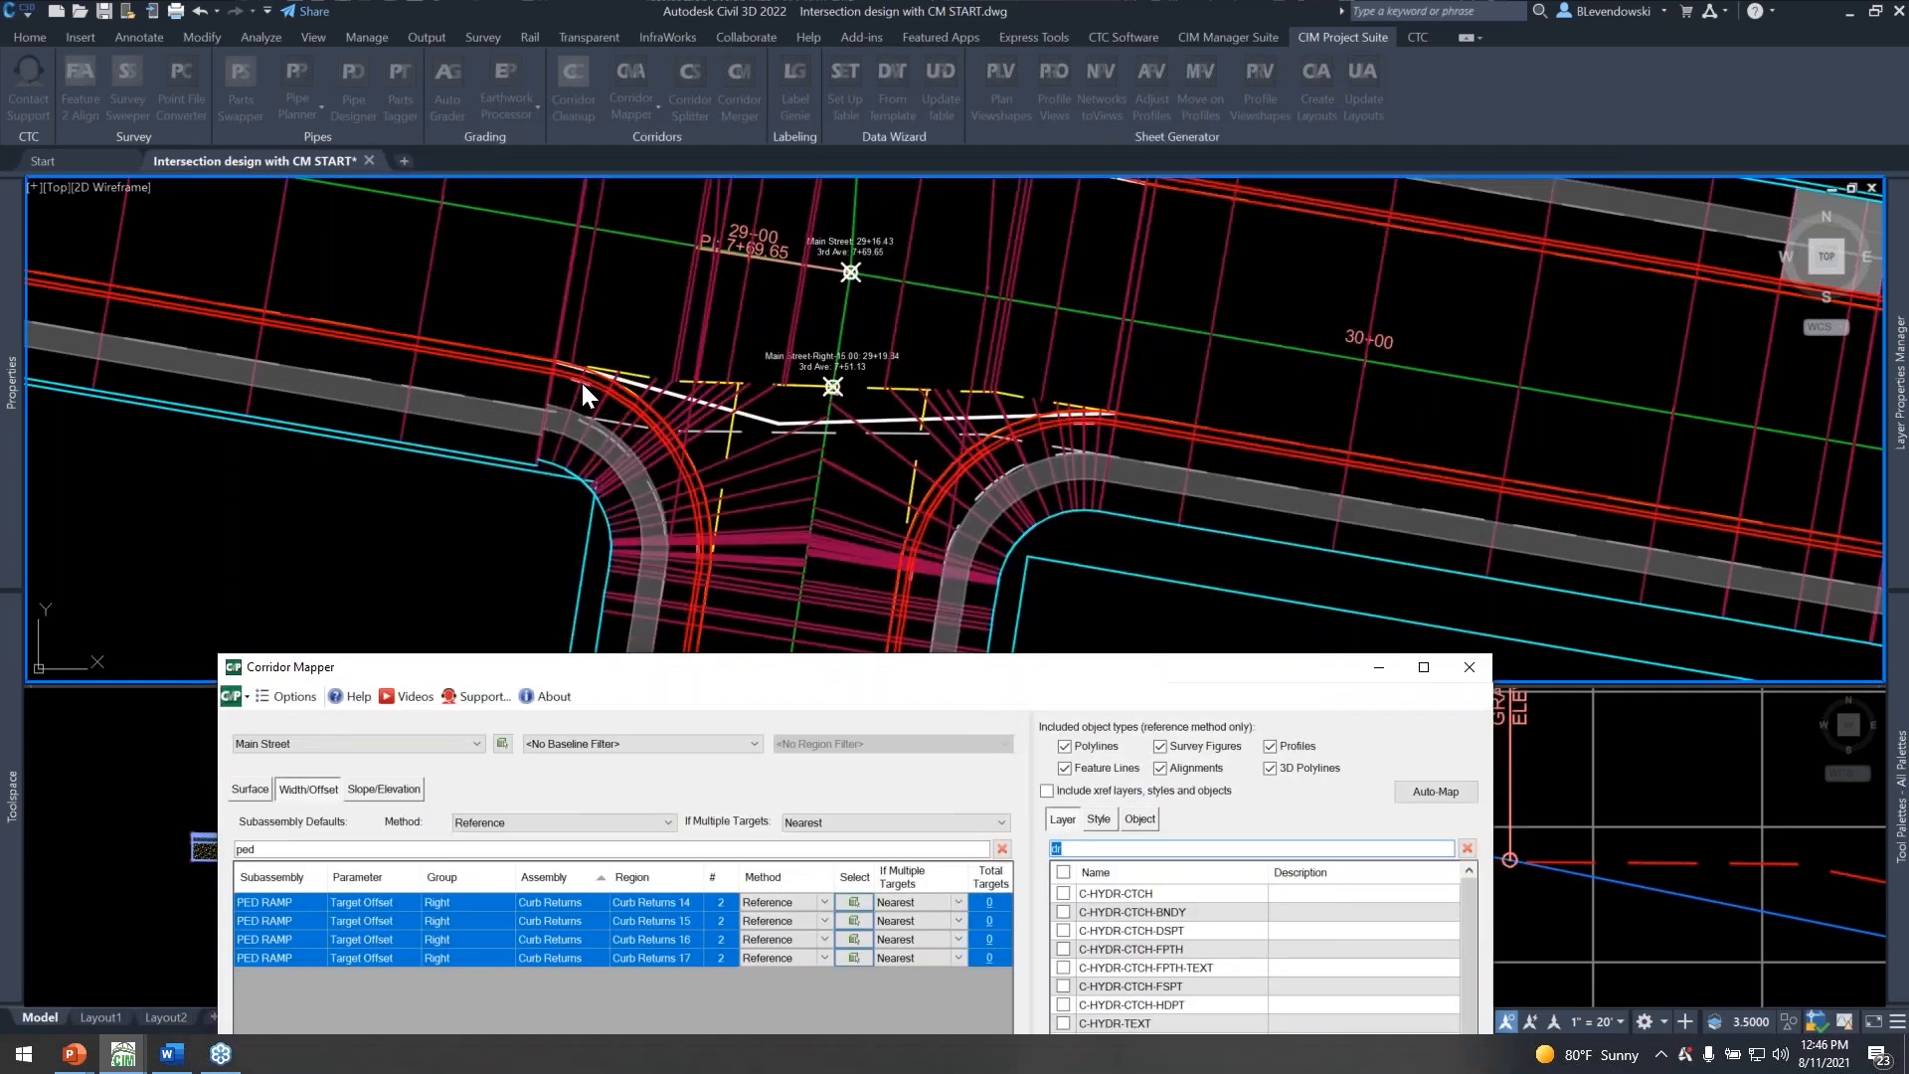
drag(857, 656, 1047, 120)
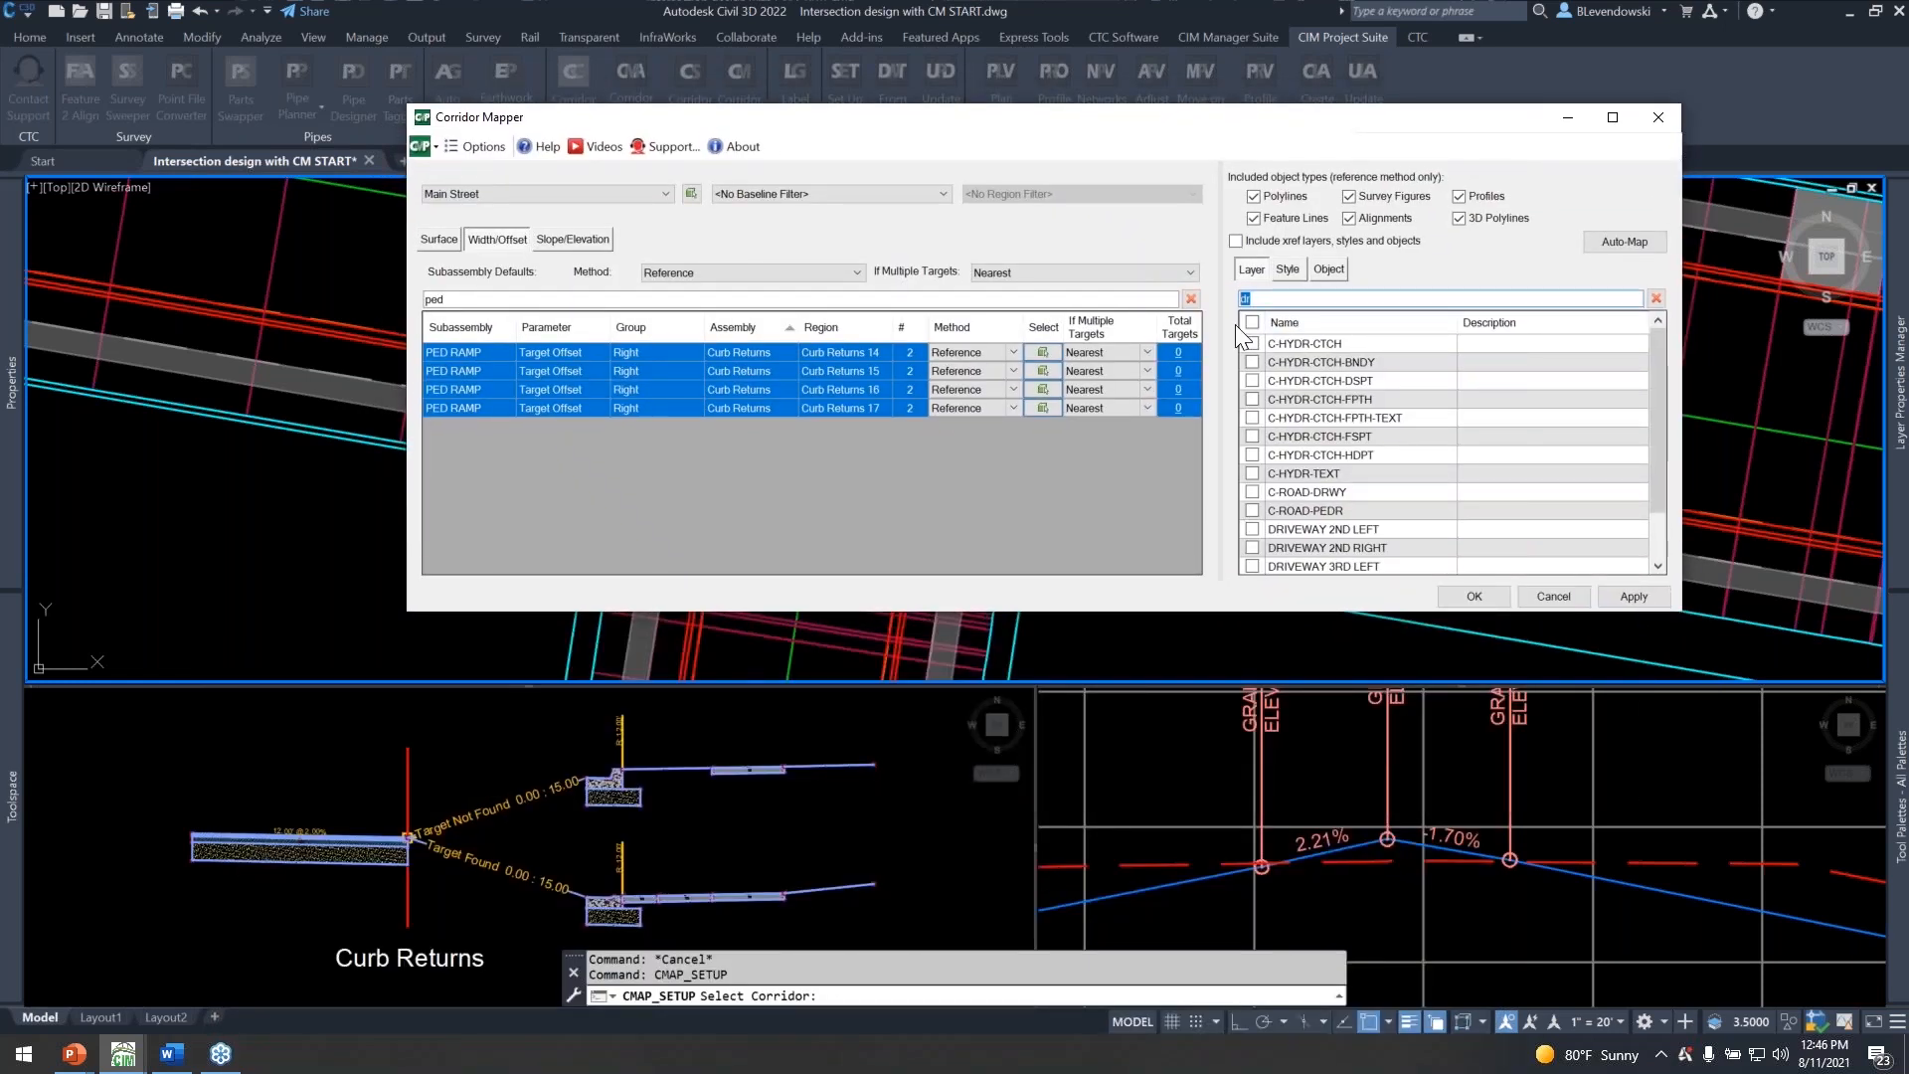
text(ped)
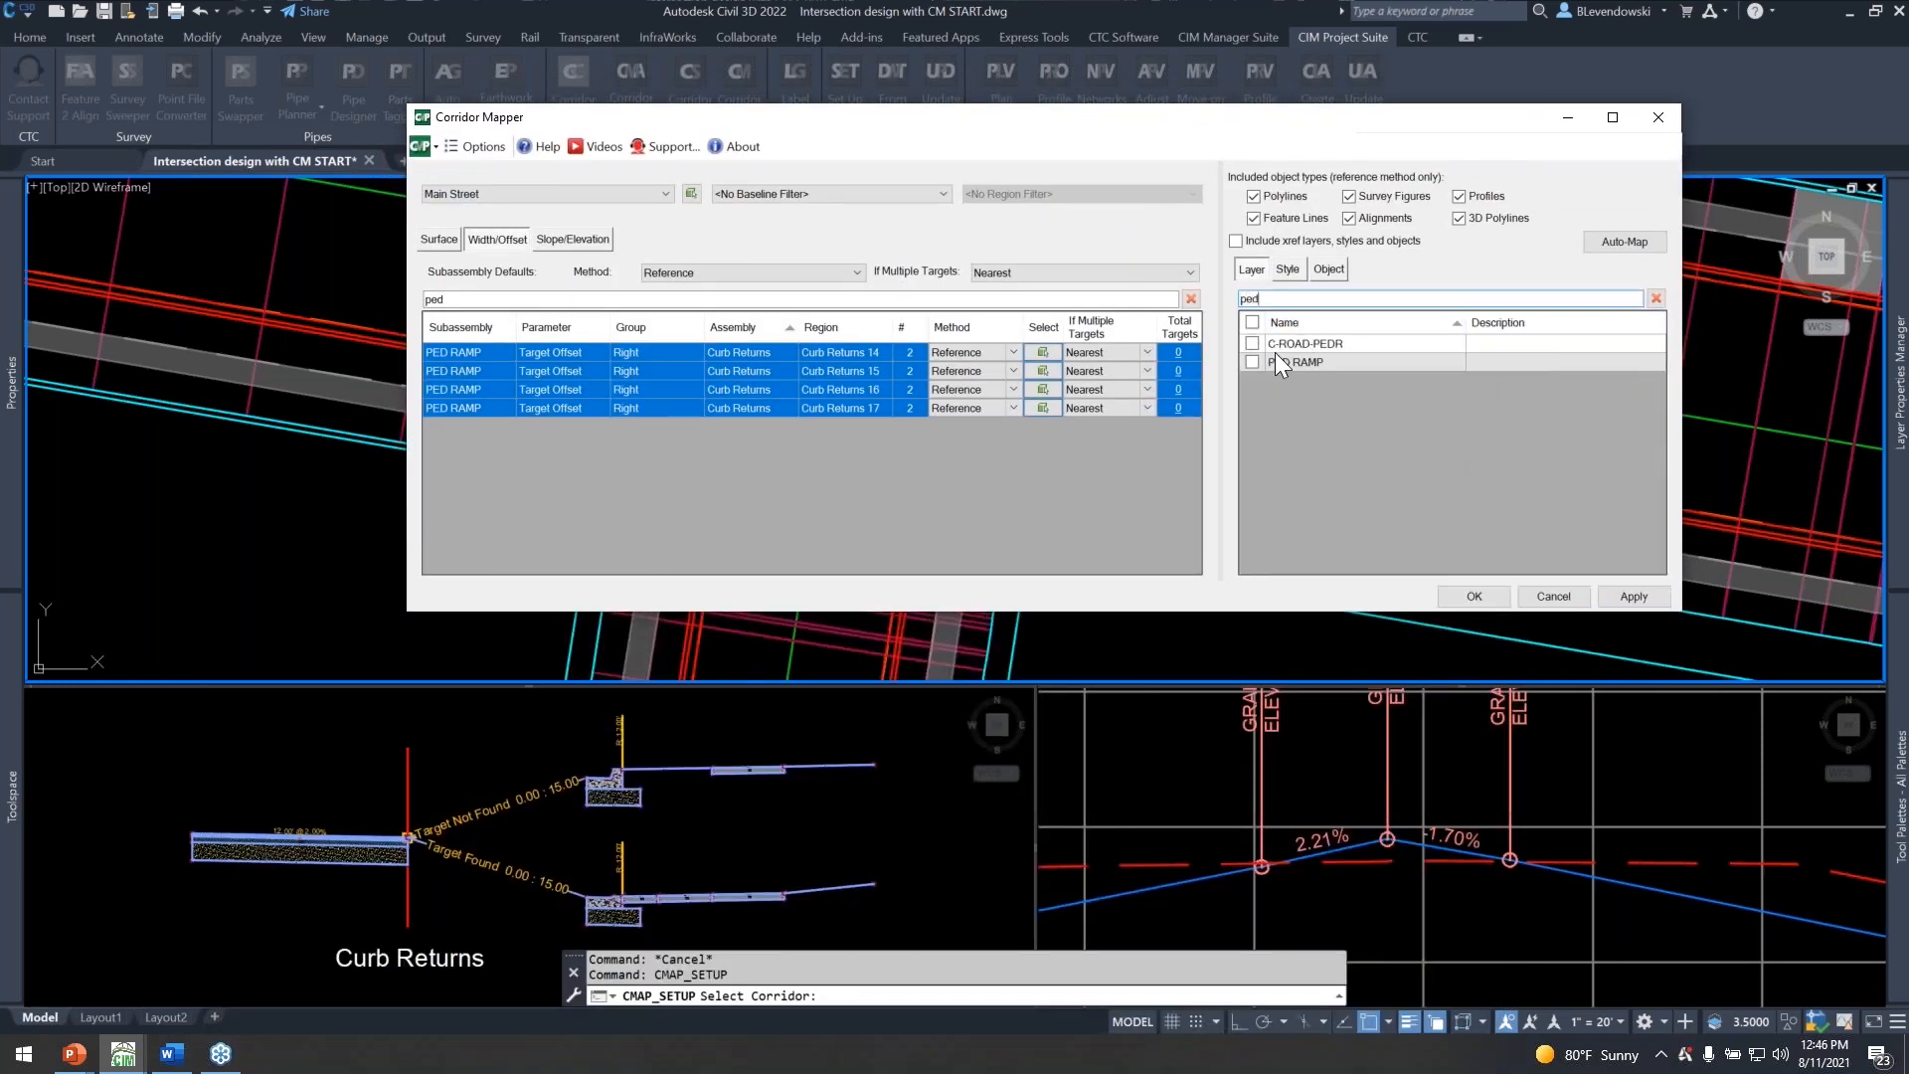
click(1251, 362)
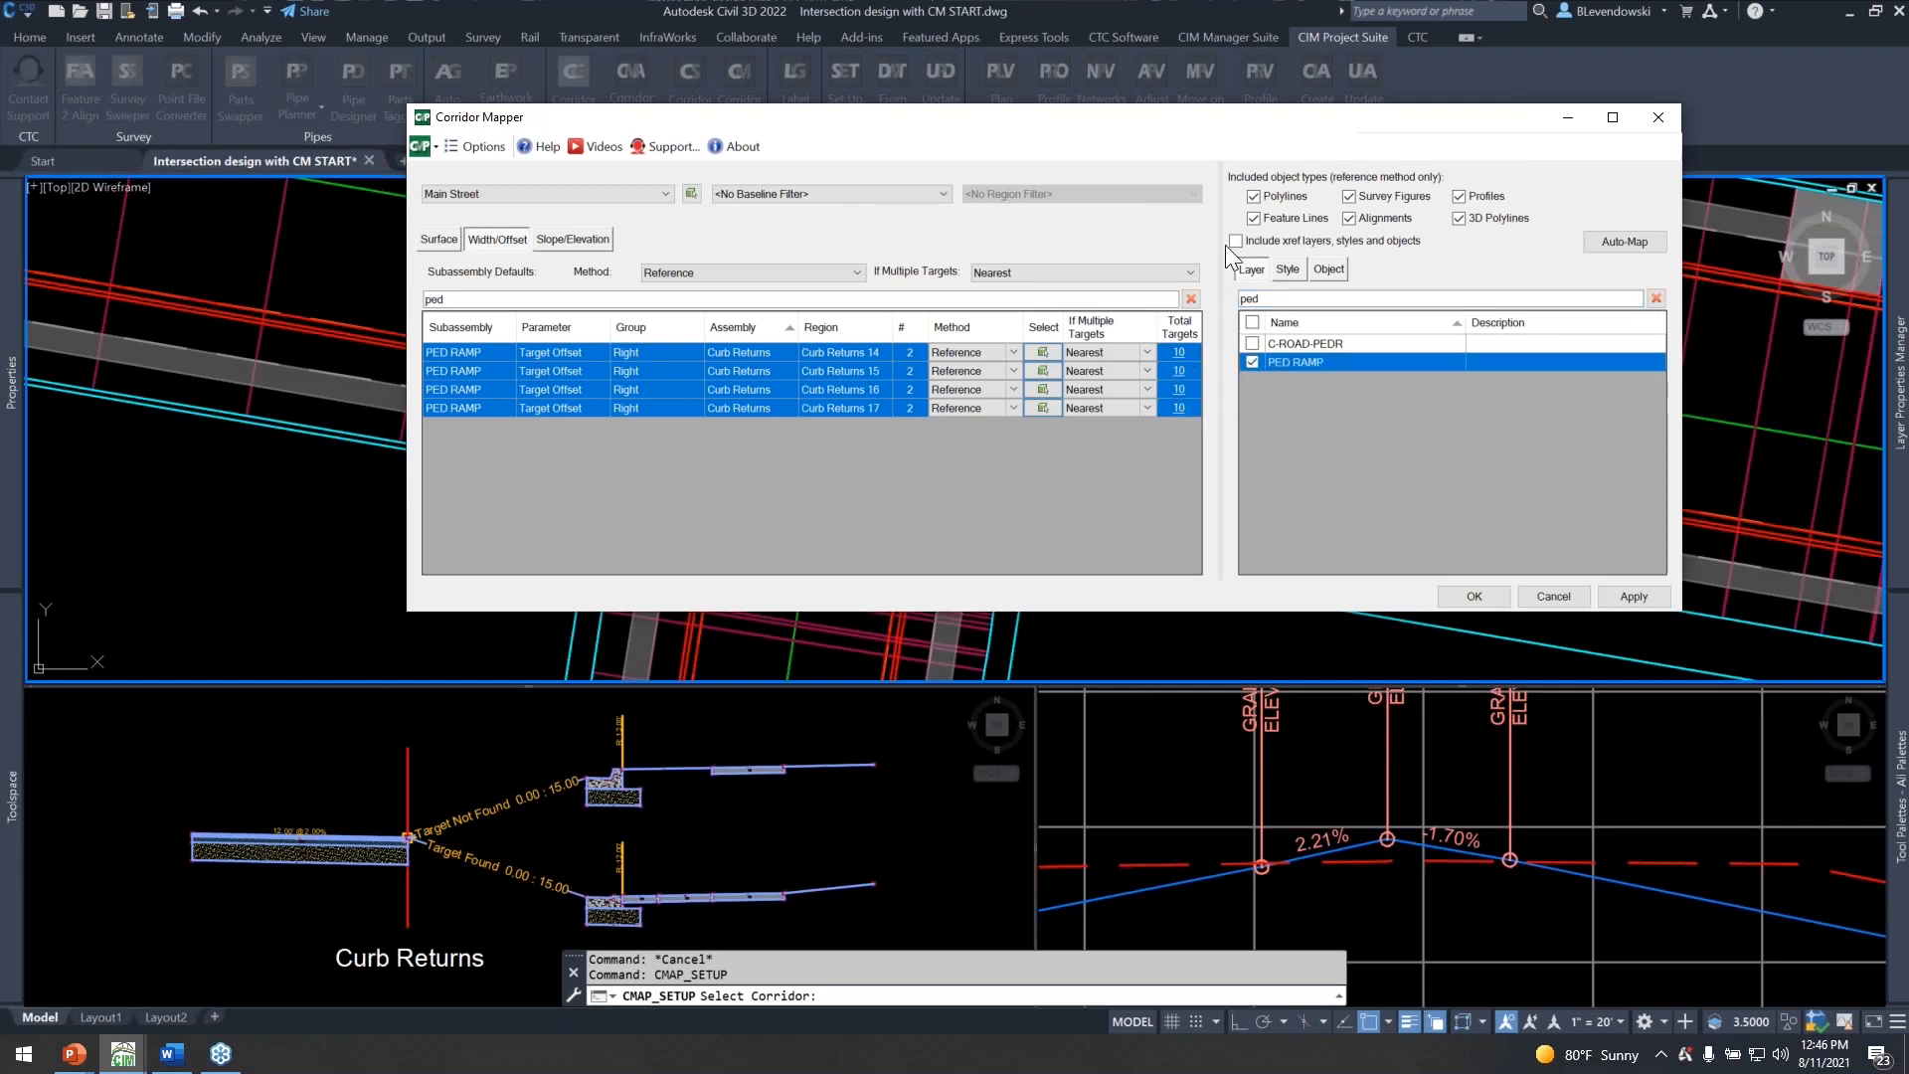
drag(1184, 129, 1292, 136)
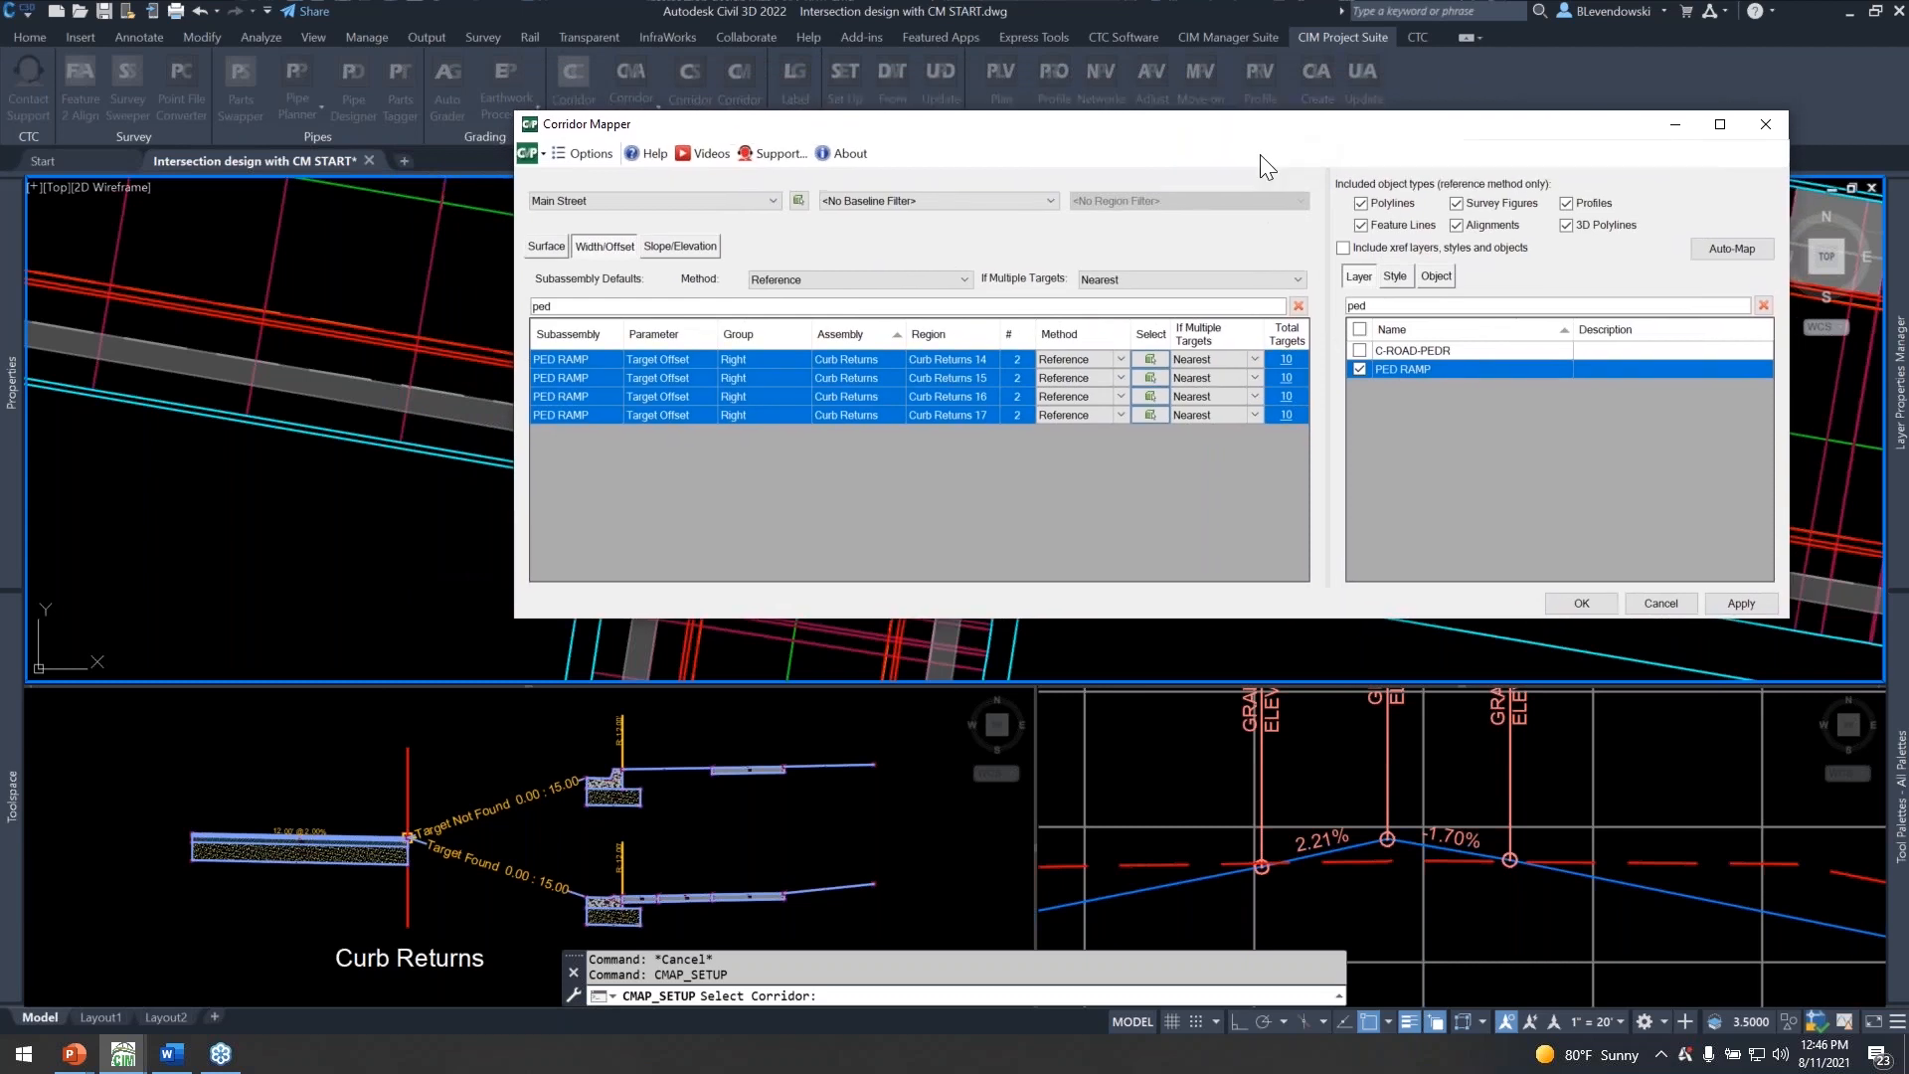
Filter the subassemblies by "blvd" and select the BLVD width and offset target rows of the Curb Returns assembly, regions 14 to 17.
drag(900, 309, 494, 308)
text(blvd)
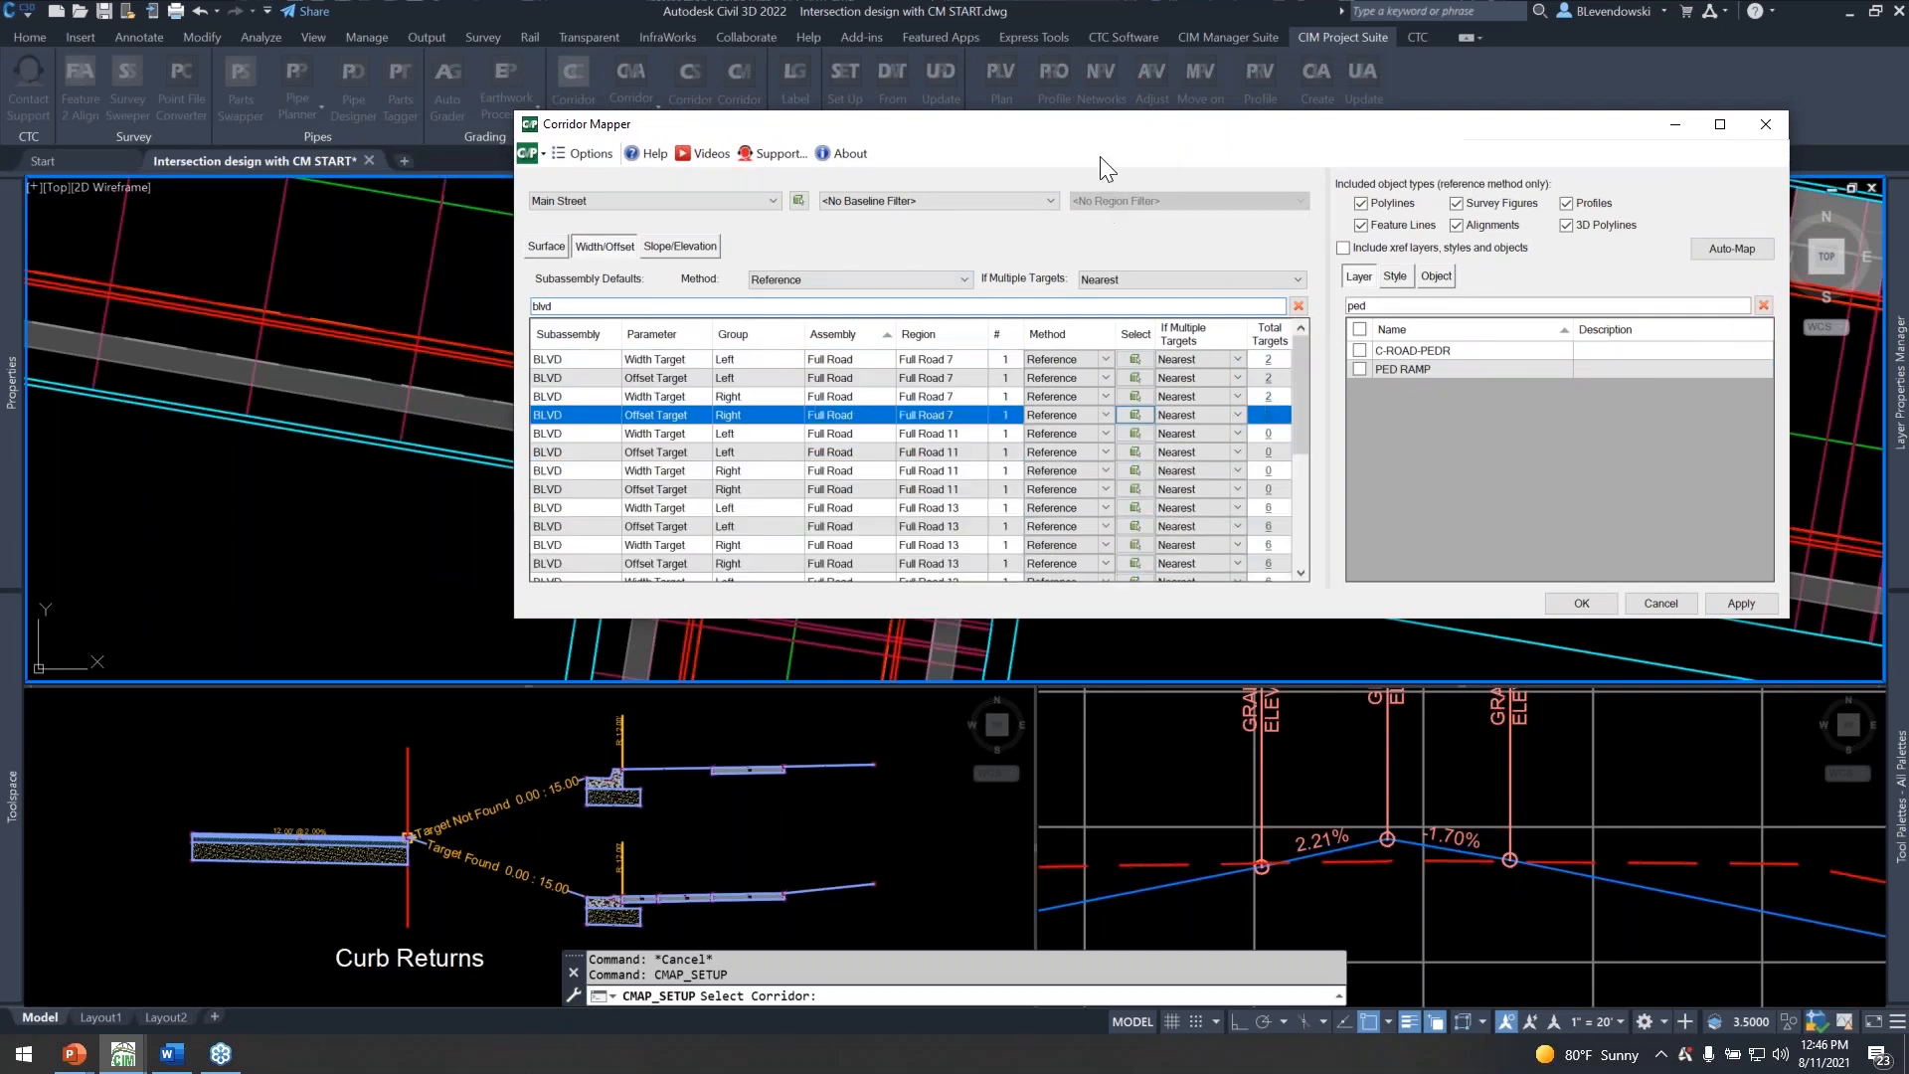
drag(1075, 126, 670, 661)
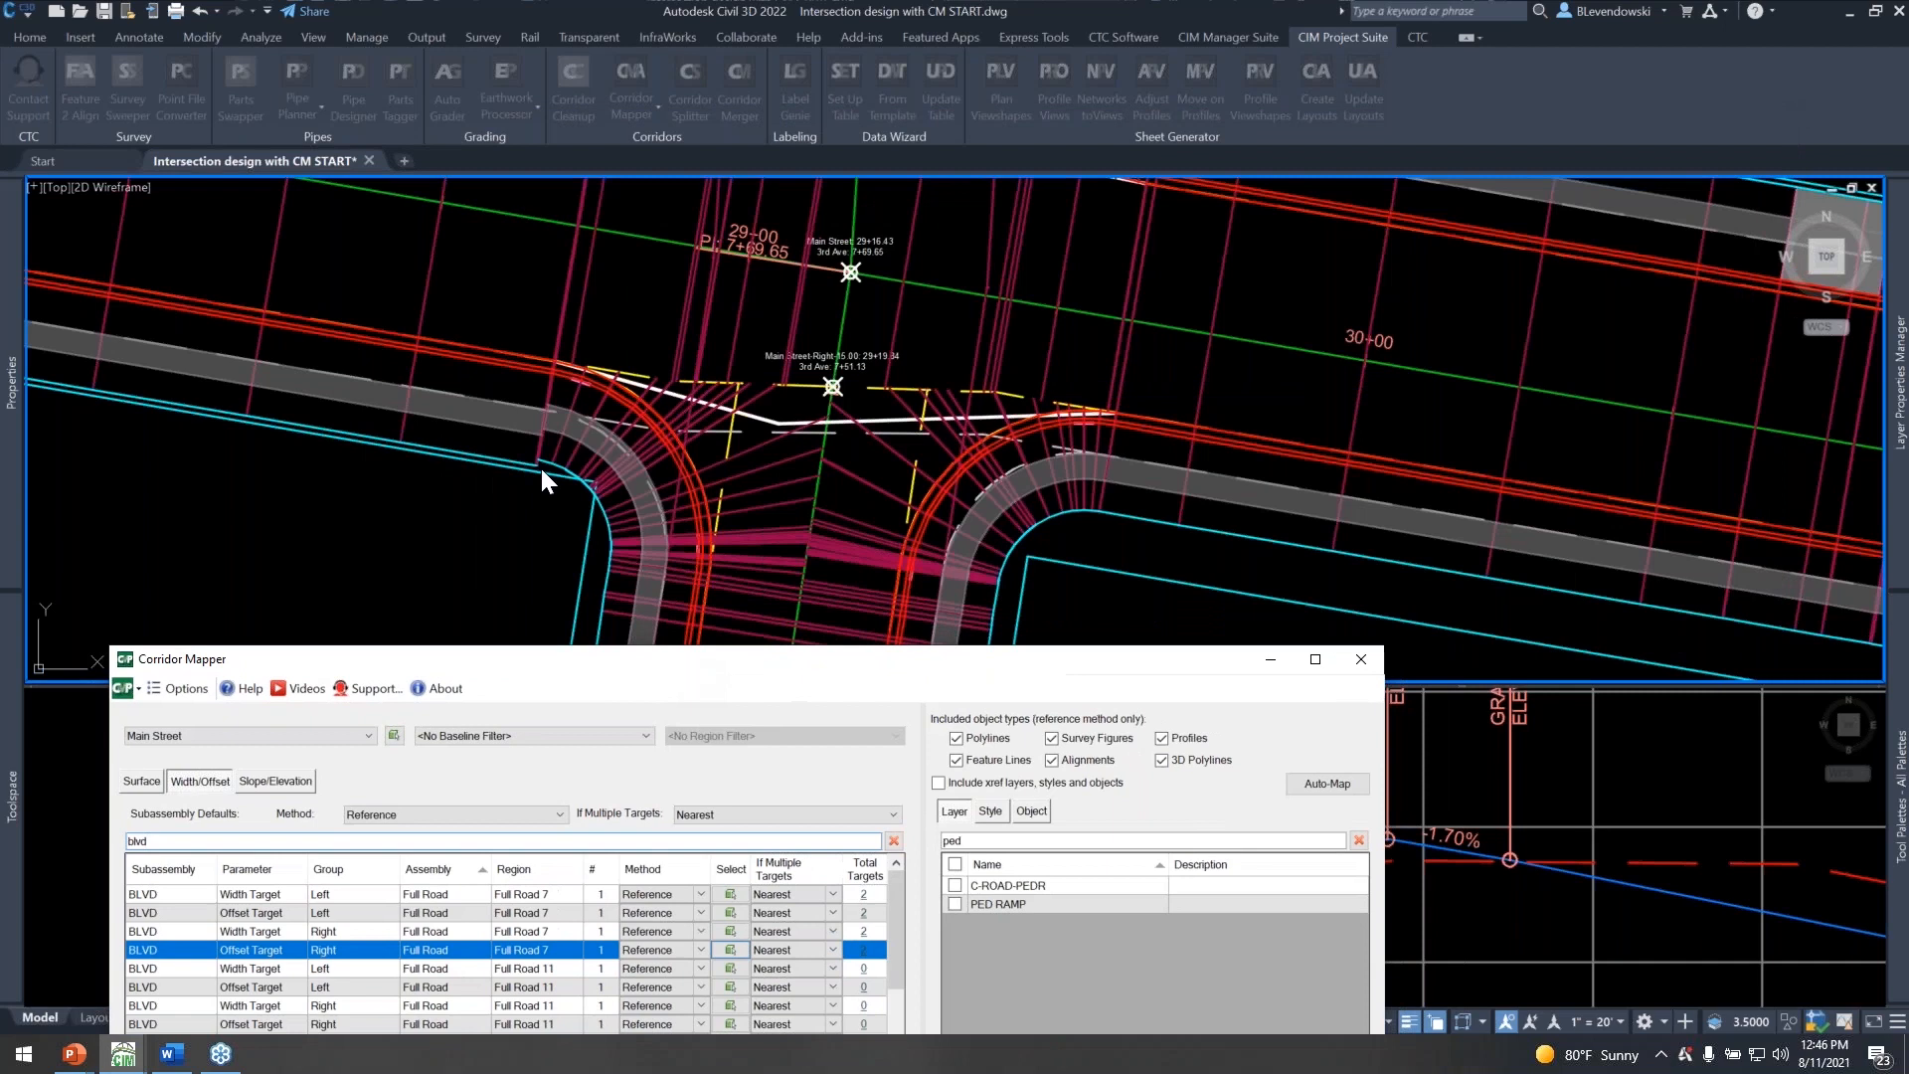
click(549, 408)
mouse_move(718, 664)
mouse_down()
mouse_move(772, 639)
mouse_move(853, 247)
mouse_up()
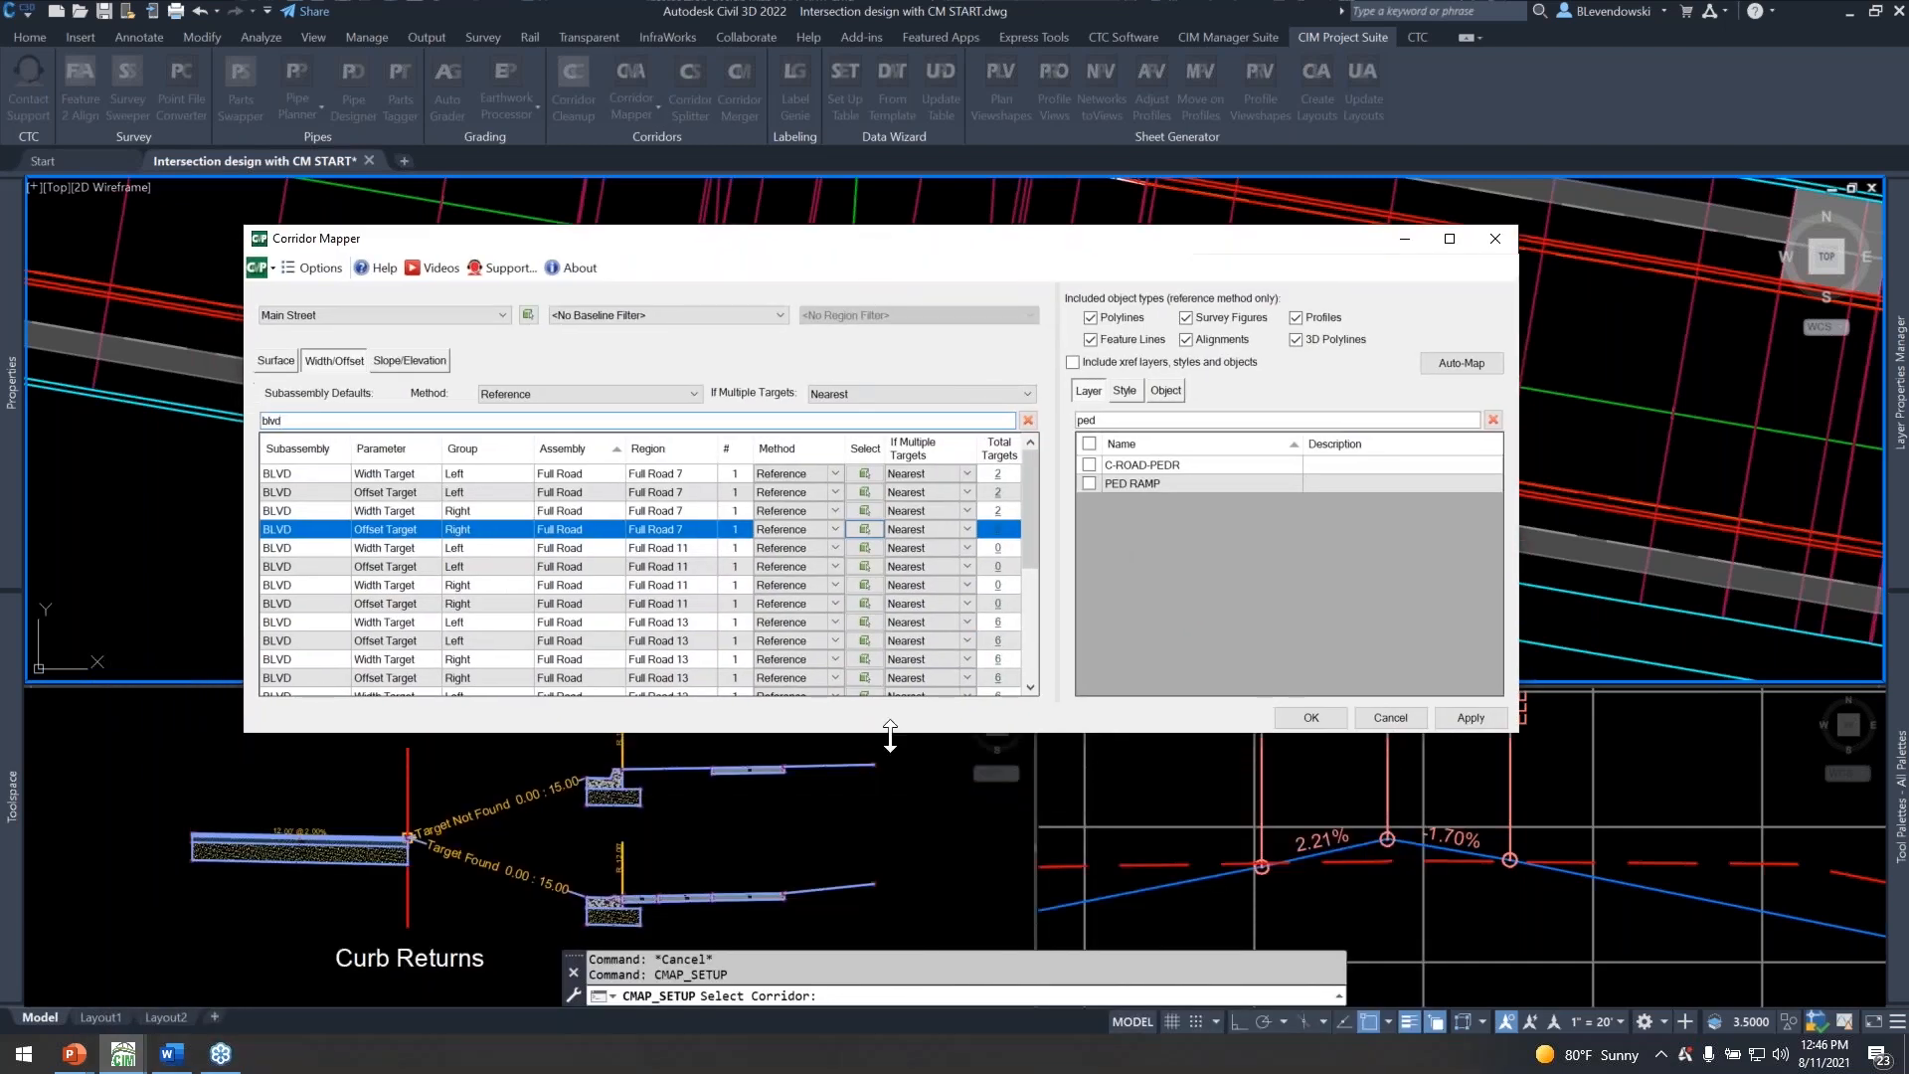
click(641, 314)
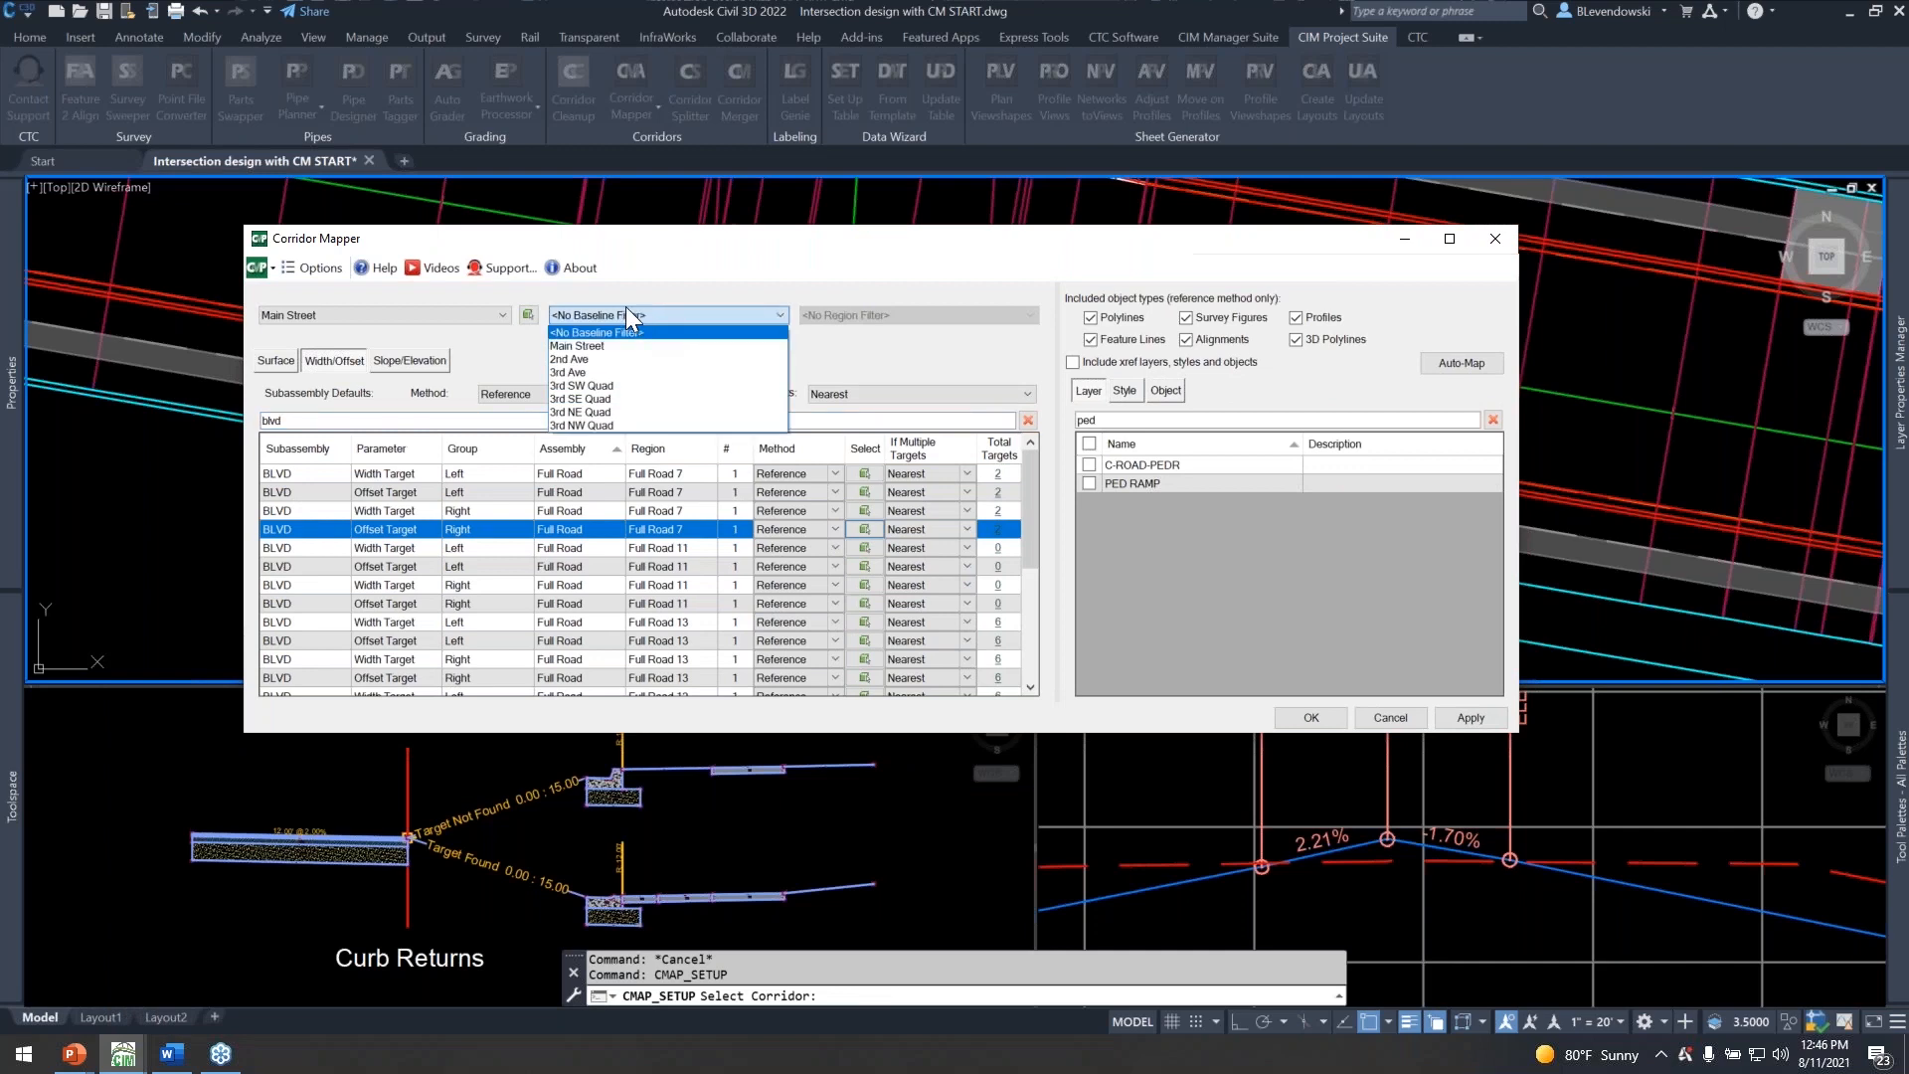
click(764, 310)
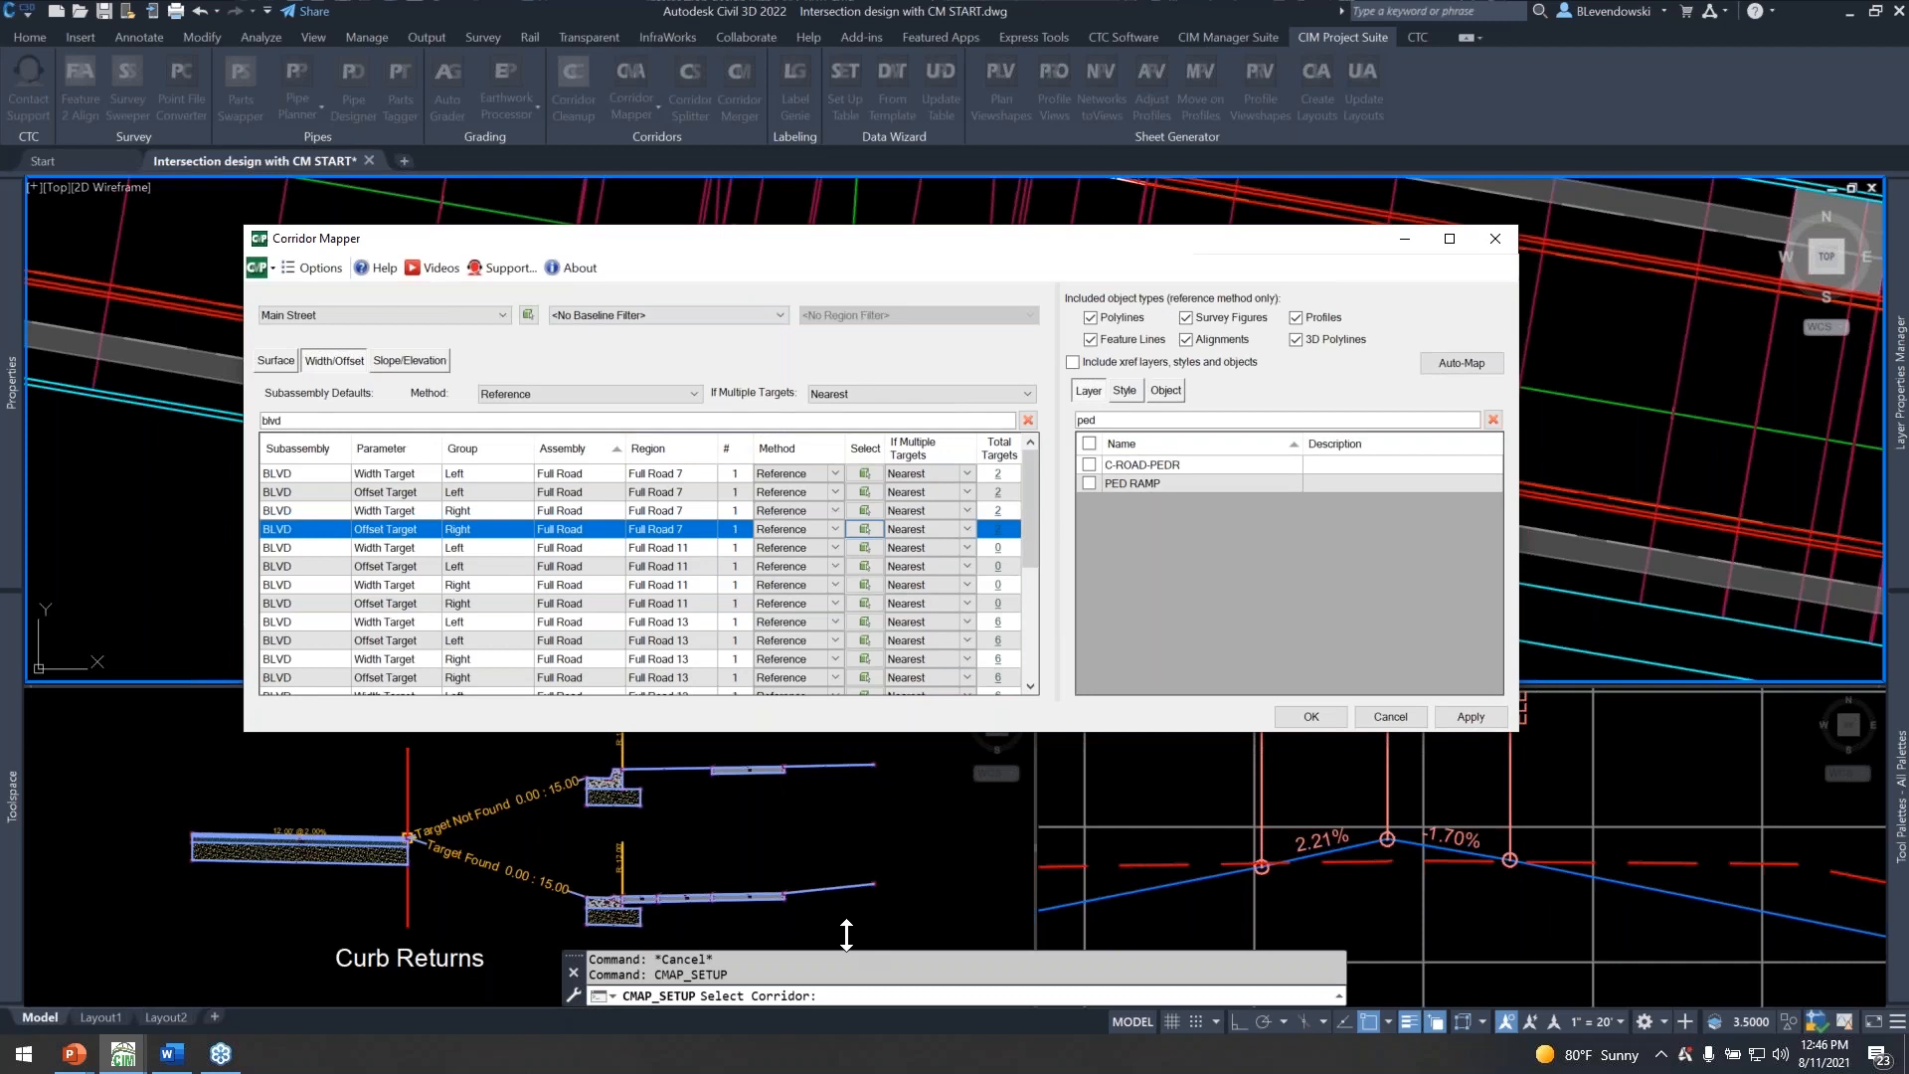
drag(837, 803, 837, 935)
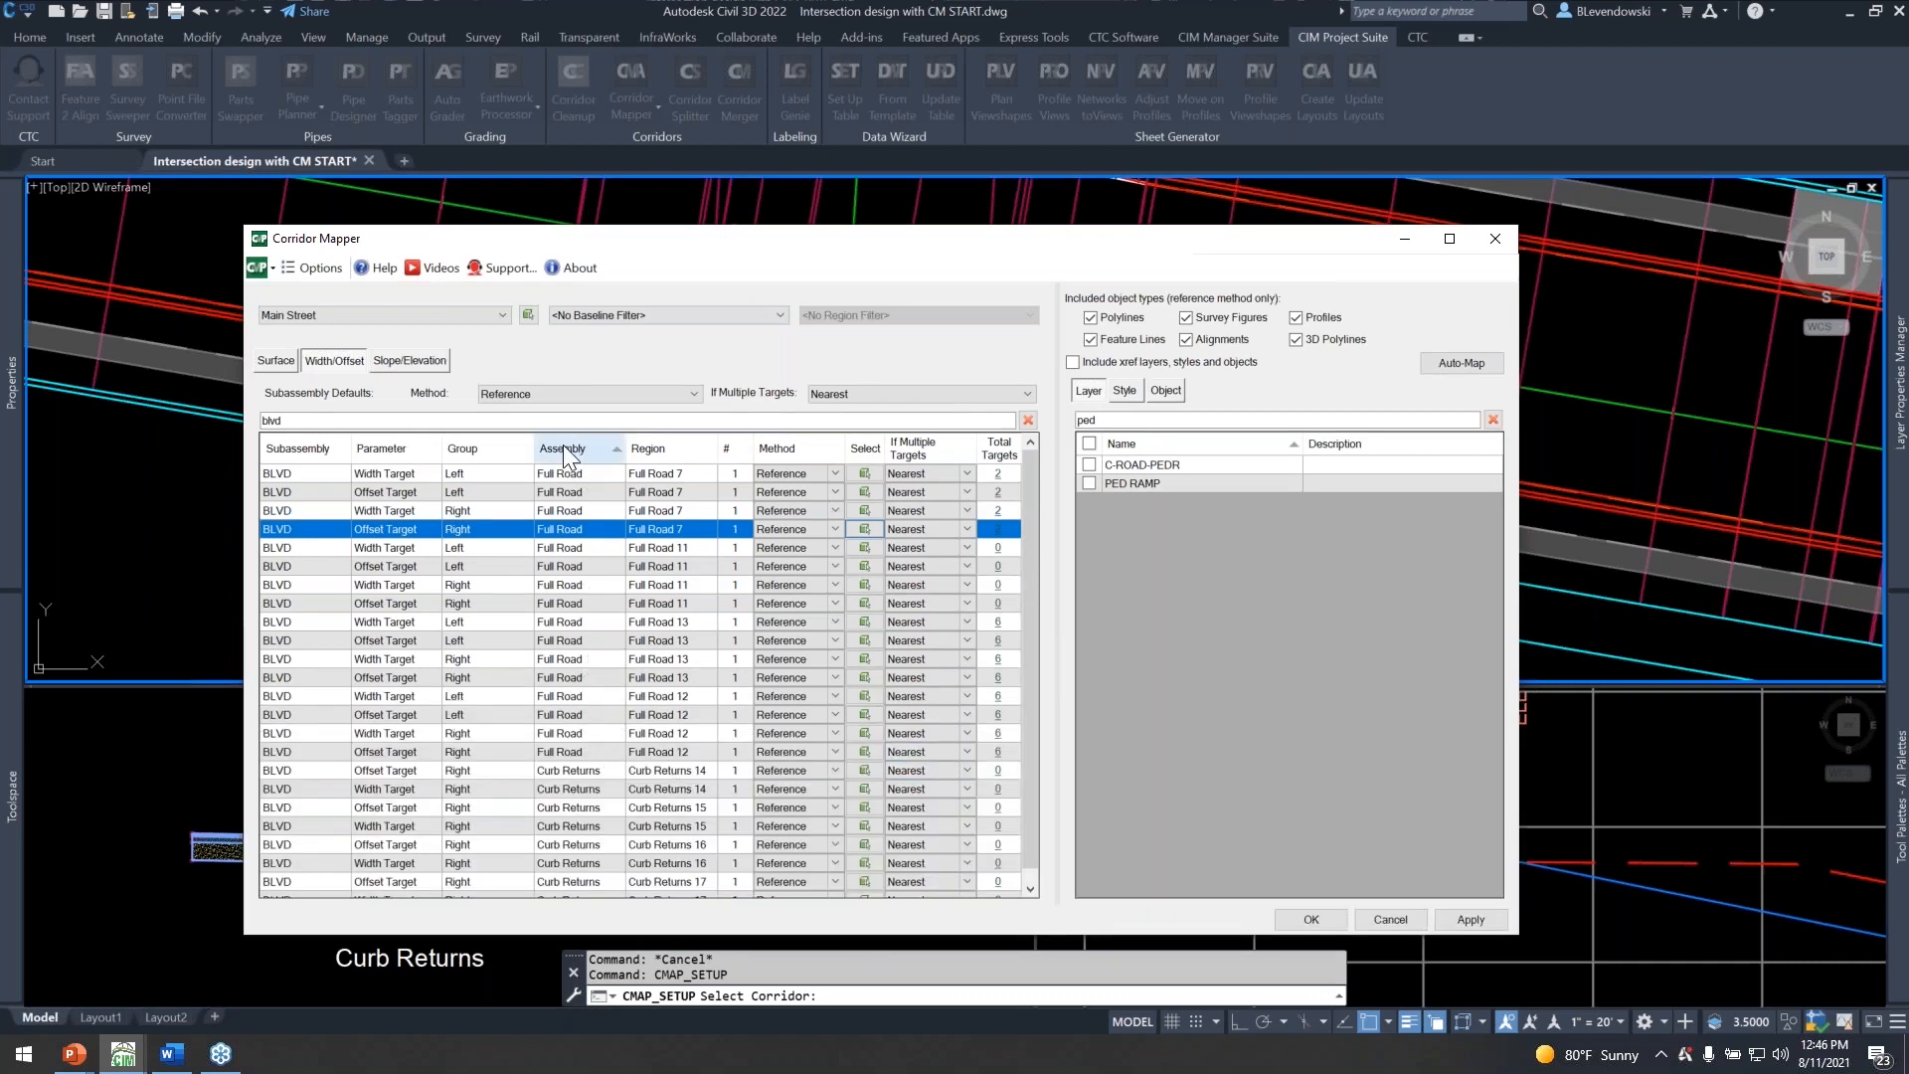
scroll(606, 717, down, 1)
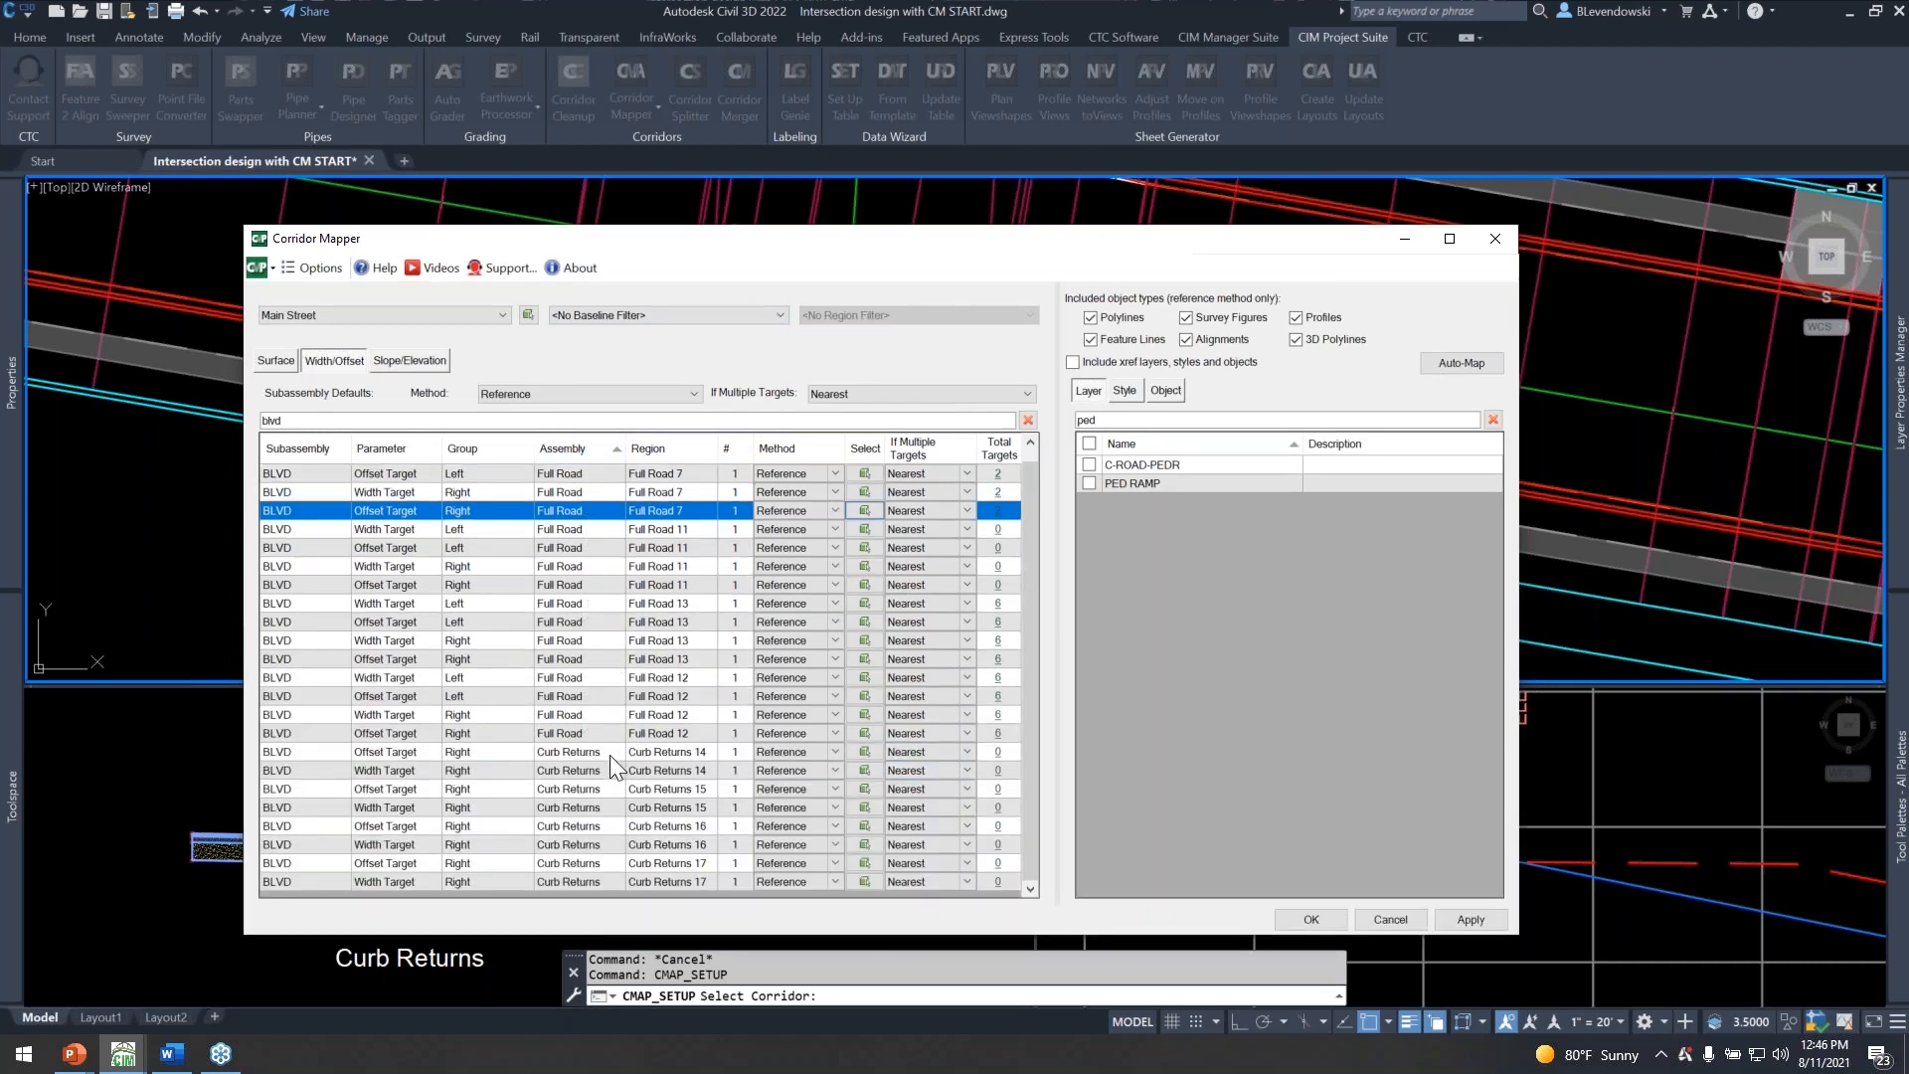
click(336, 753)
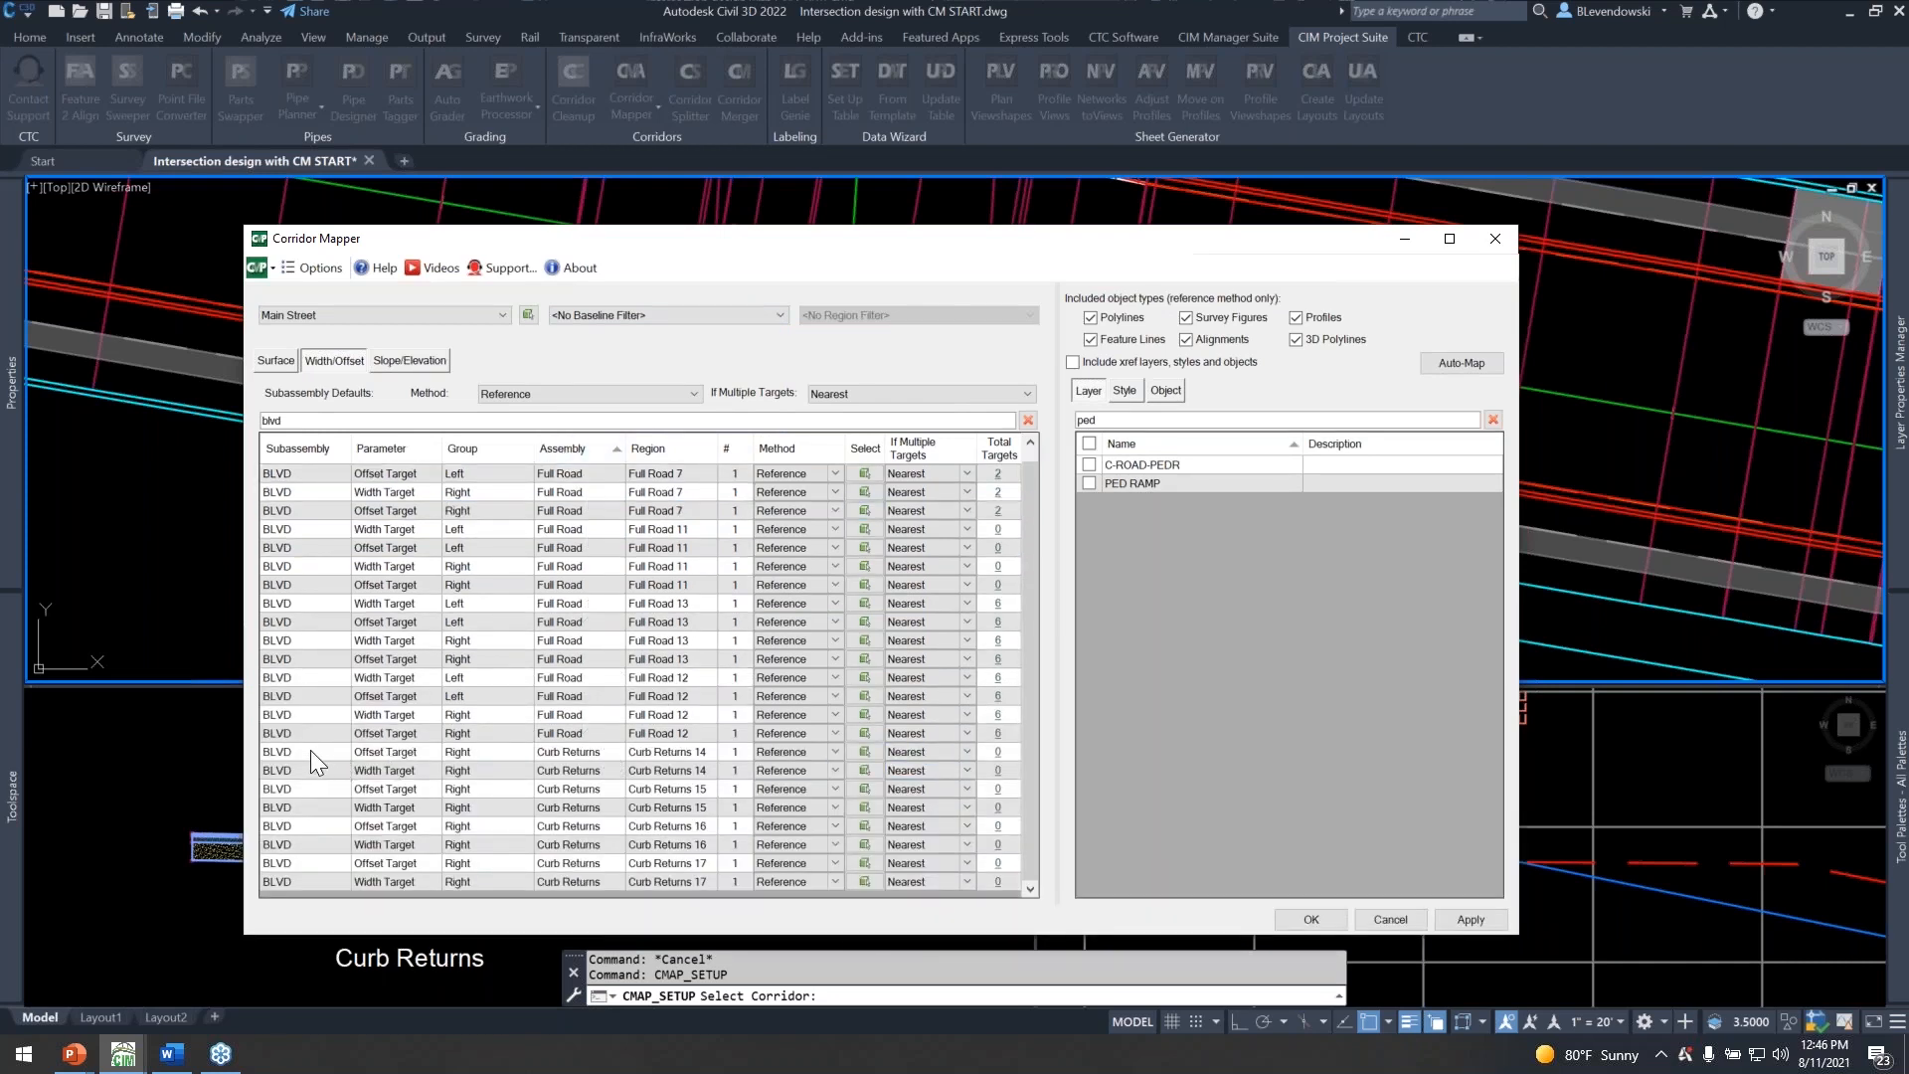
shift+click(302, 879)
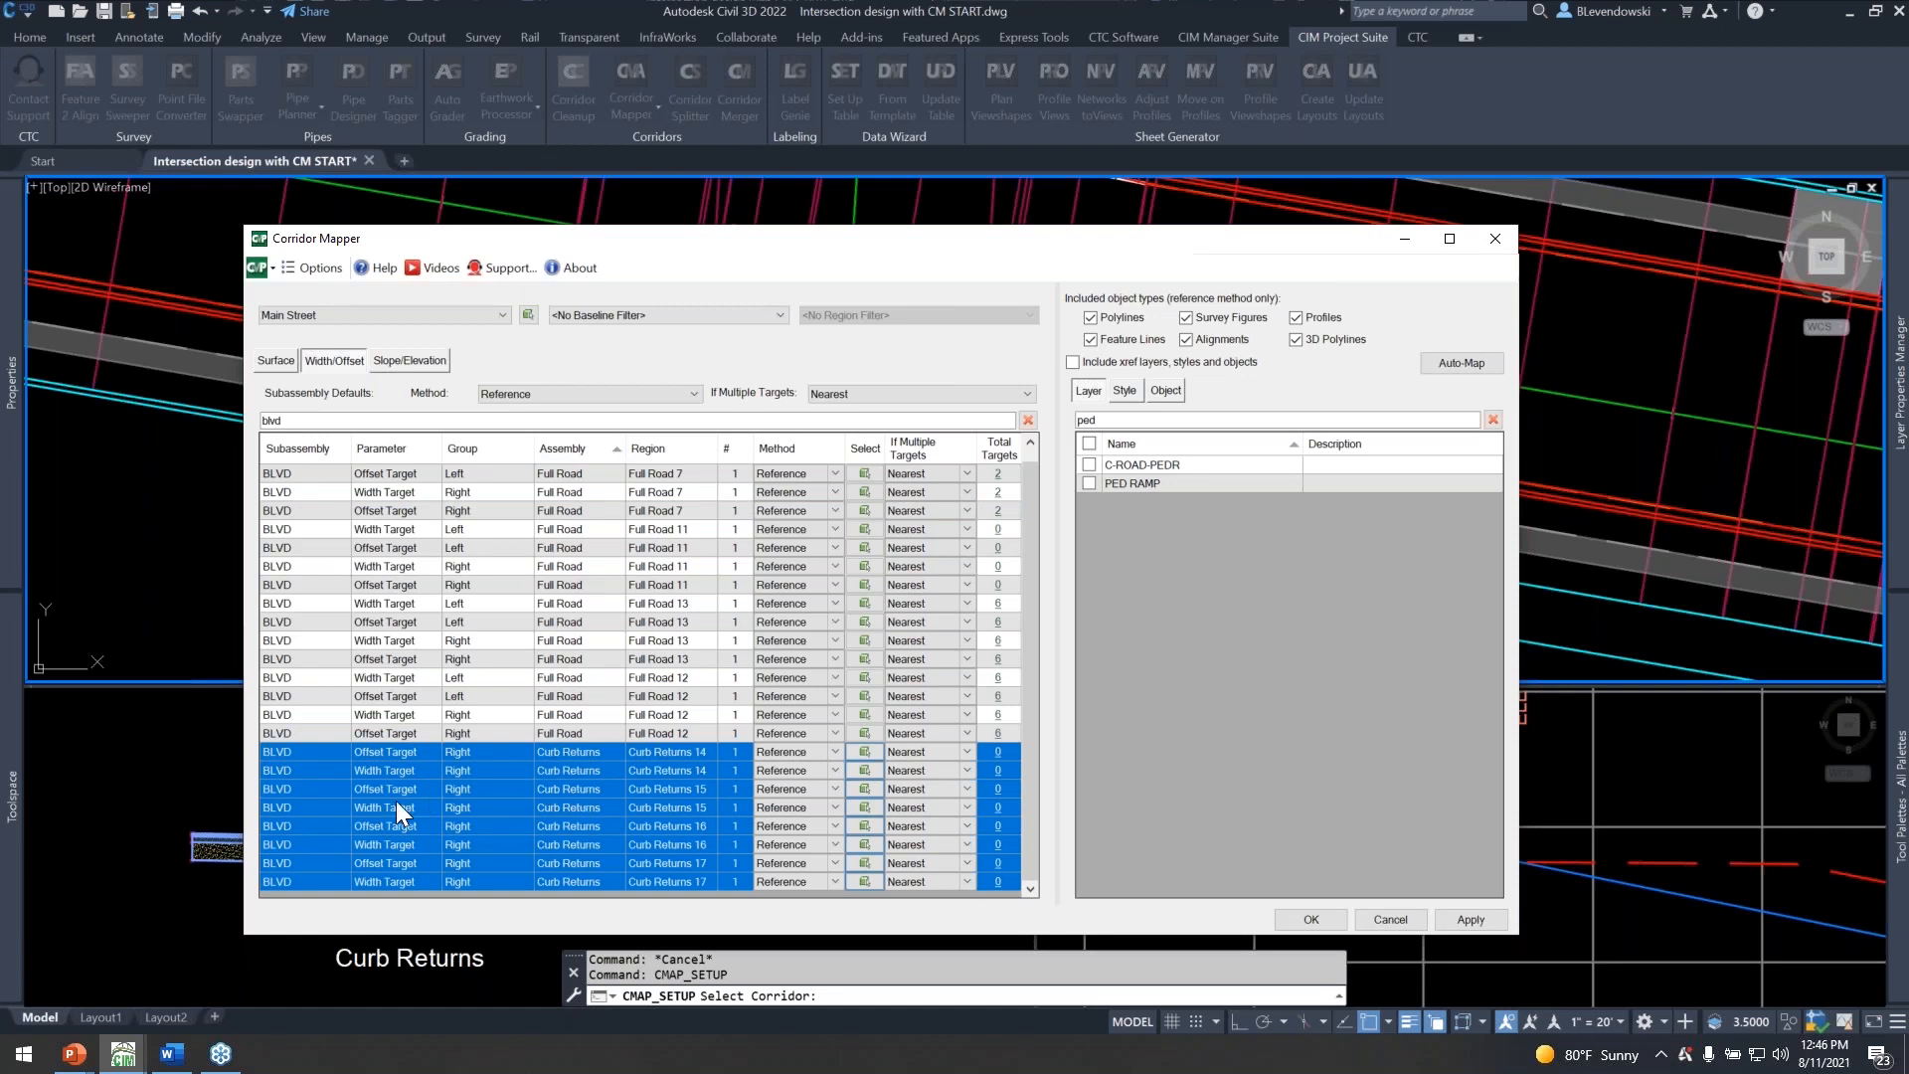
Assign the BLVD Secondary alignment style as the reference target for the selected BLVD rows and apply the mapping to the corridor.
click(1125, 389)
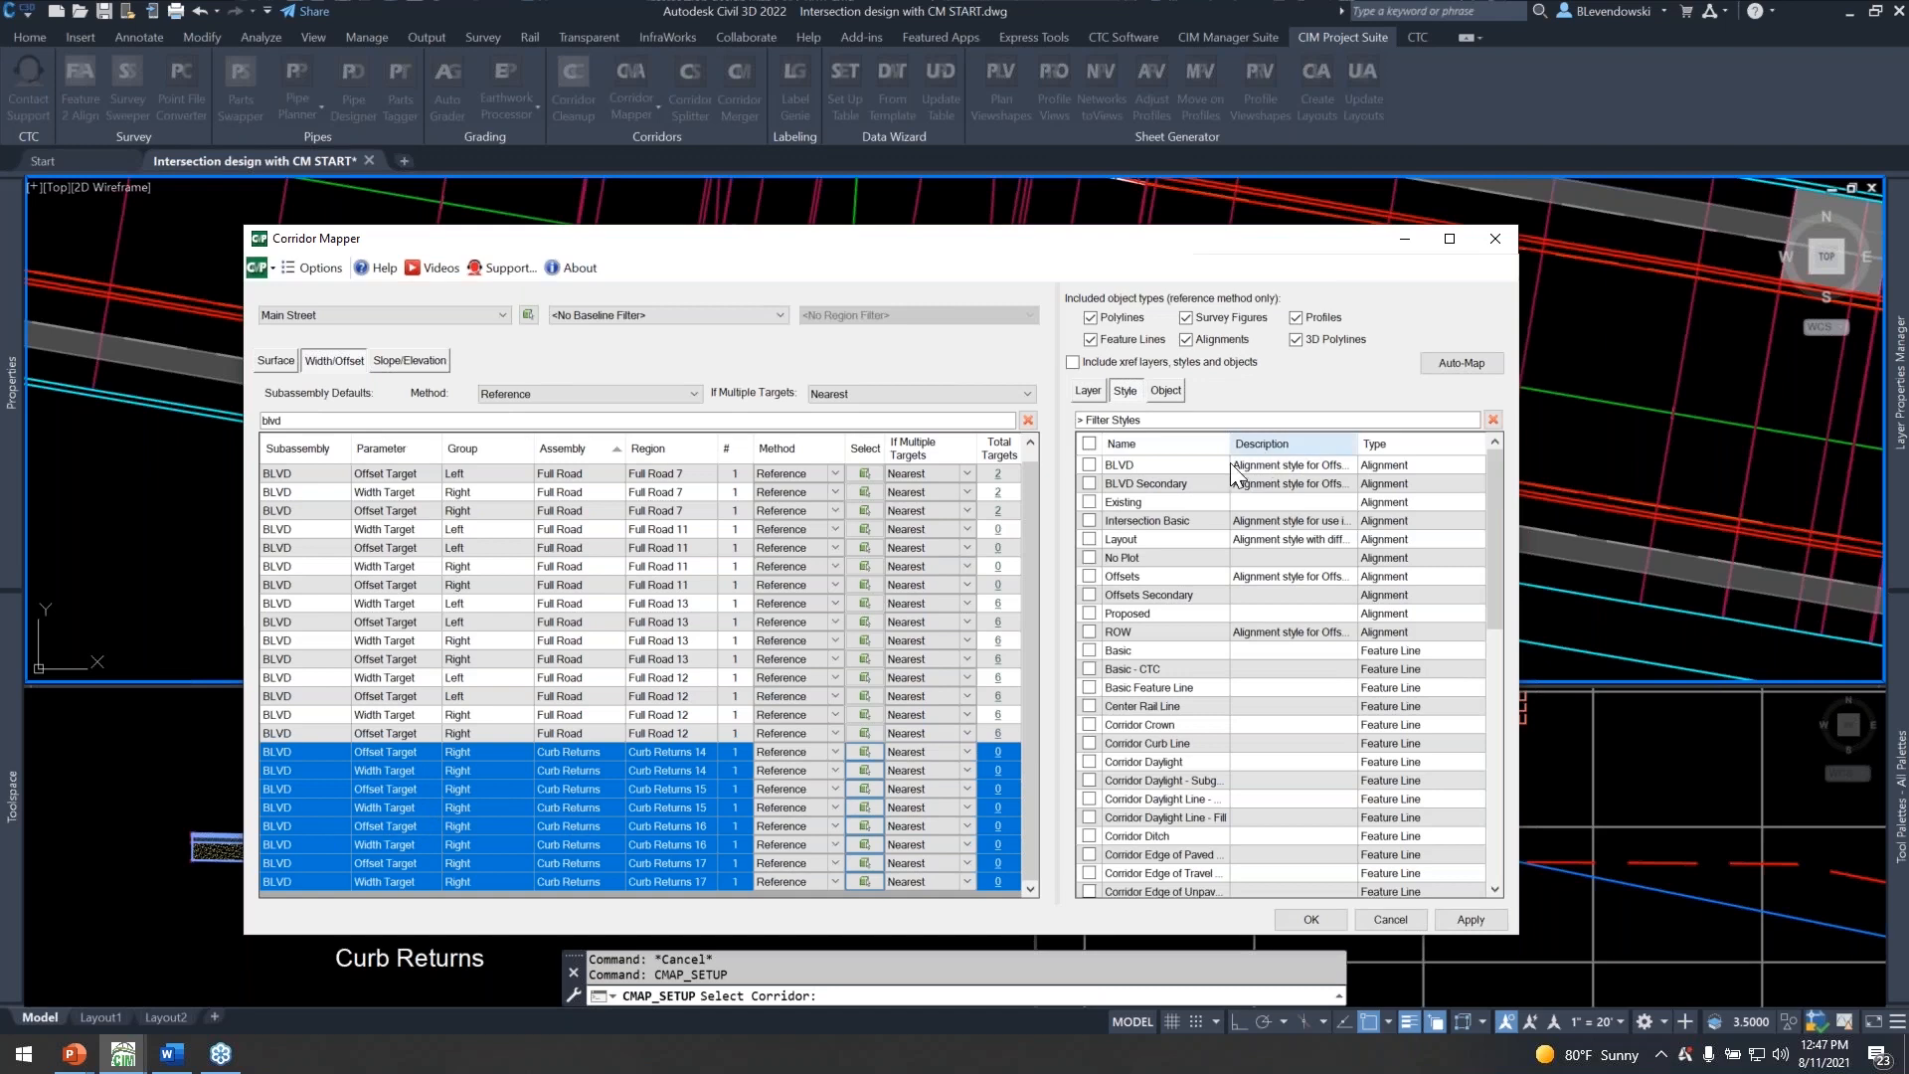
click(1090, 484)
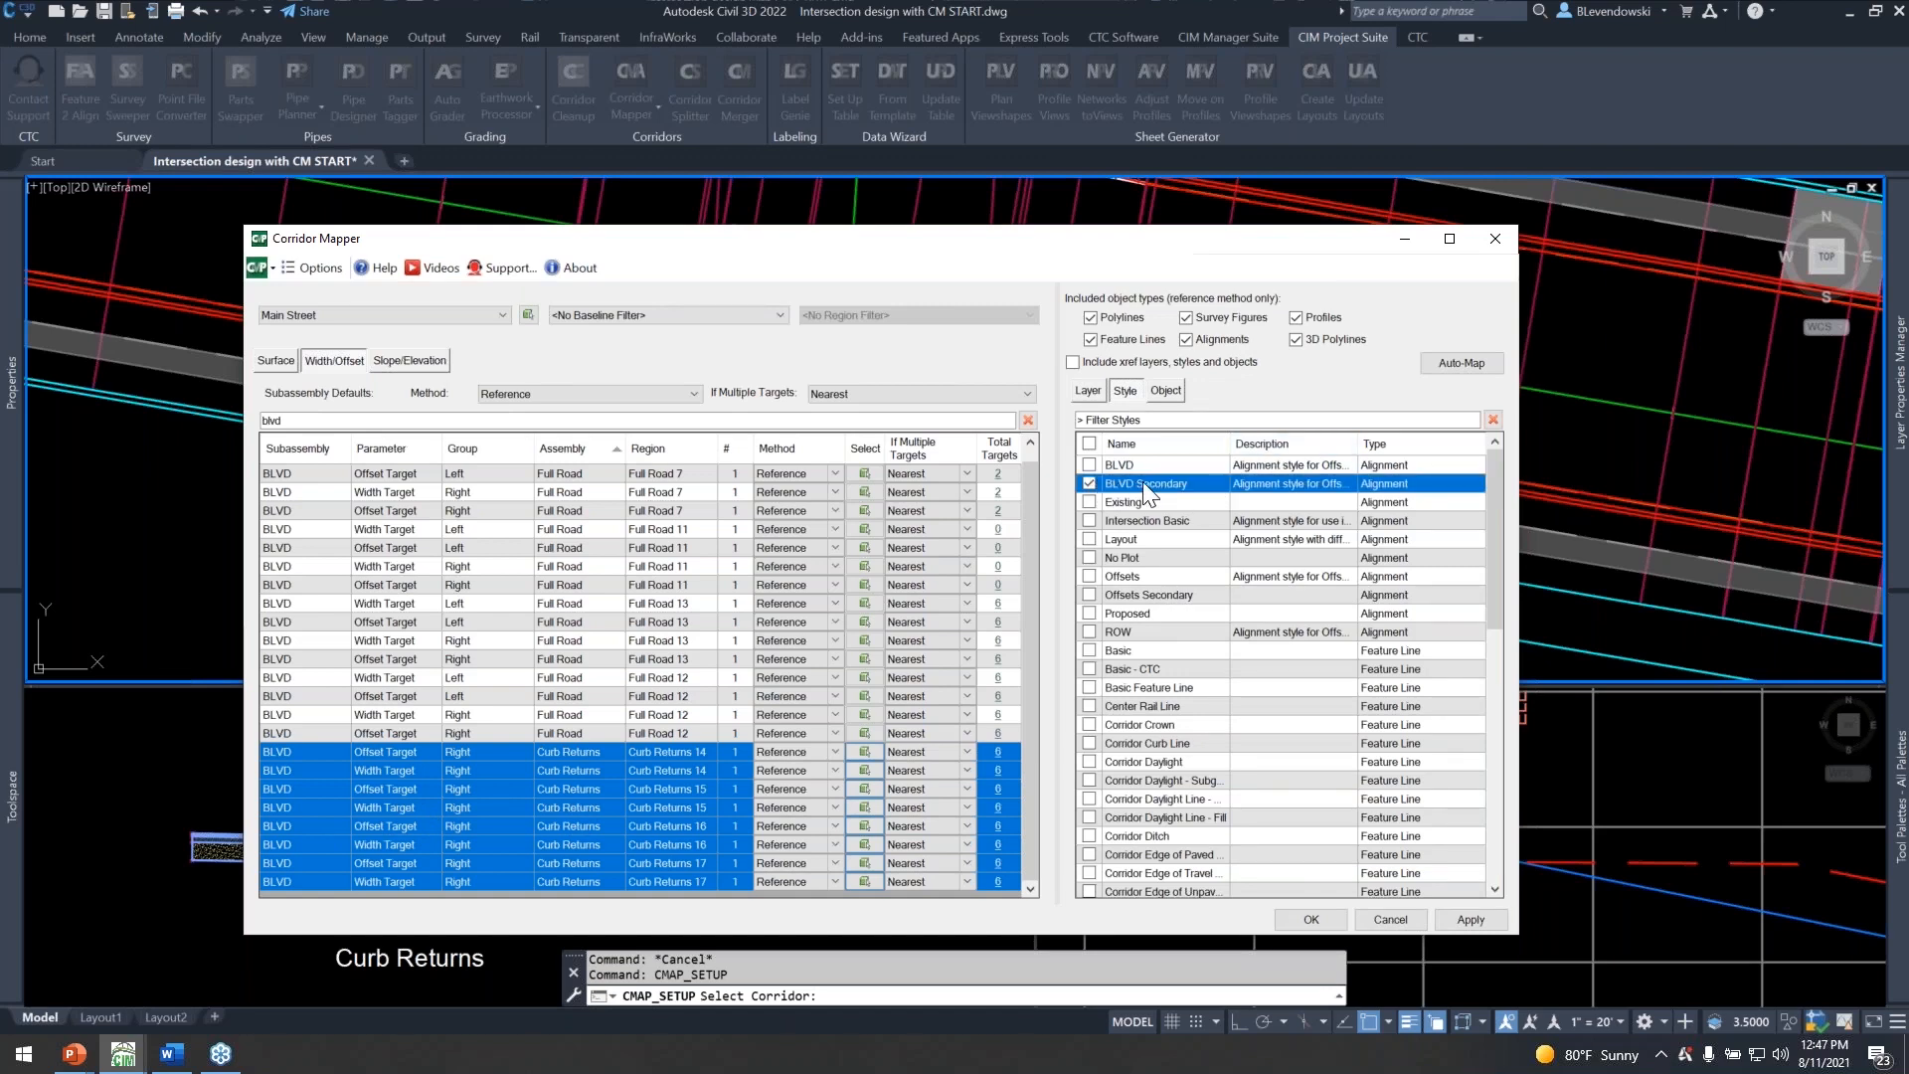
mouse_move(1019, 246)
mouse_down()
mouse_move(980, 322)
mouse_move(942, 331)
mouse_move(837, 621)
mouse_move(837, 730)
mouse_up()
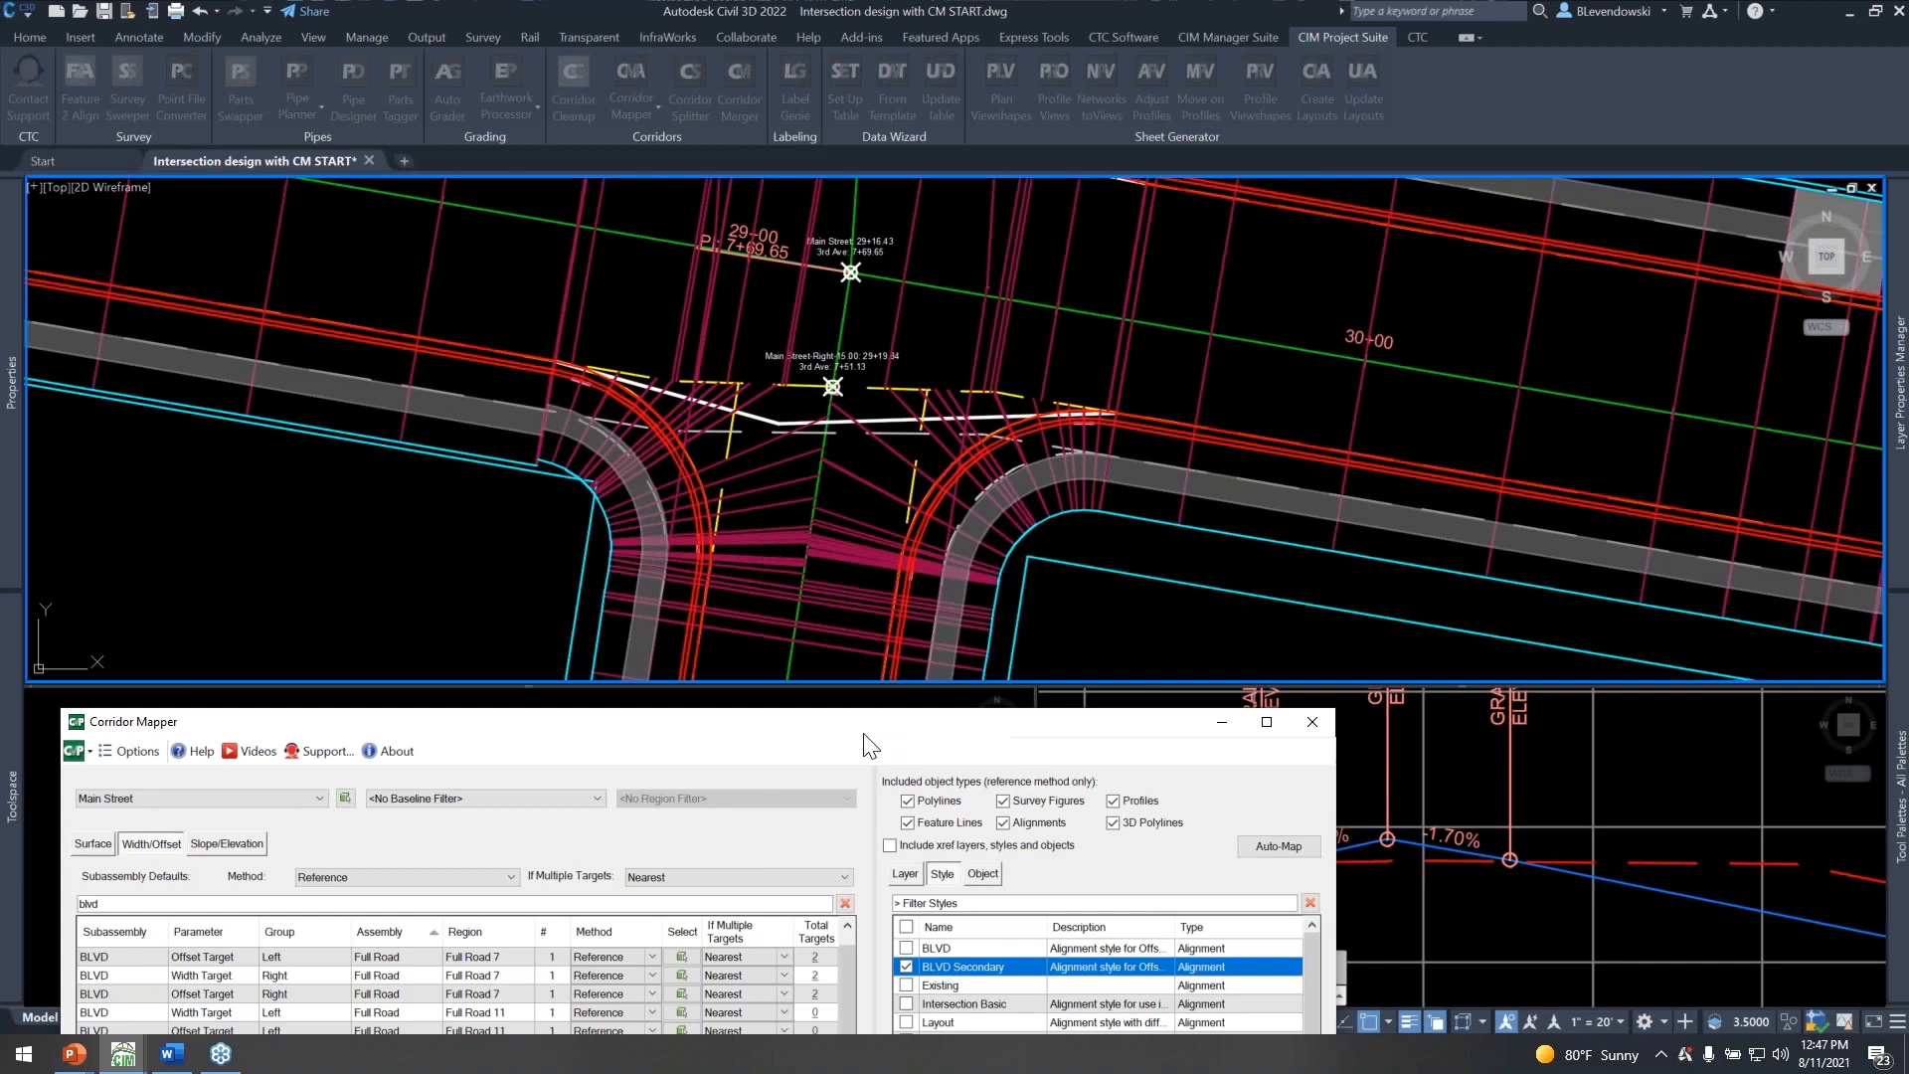
key(ctrl)
drag(746, 736, 915, 316)
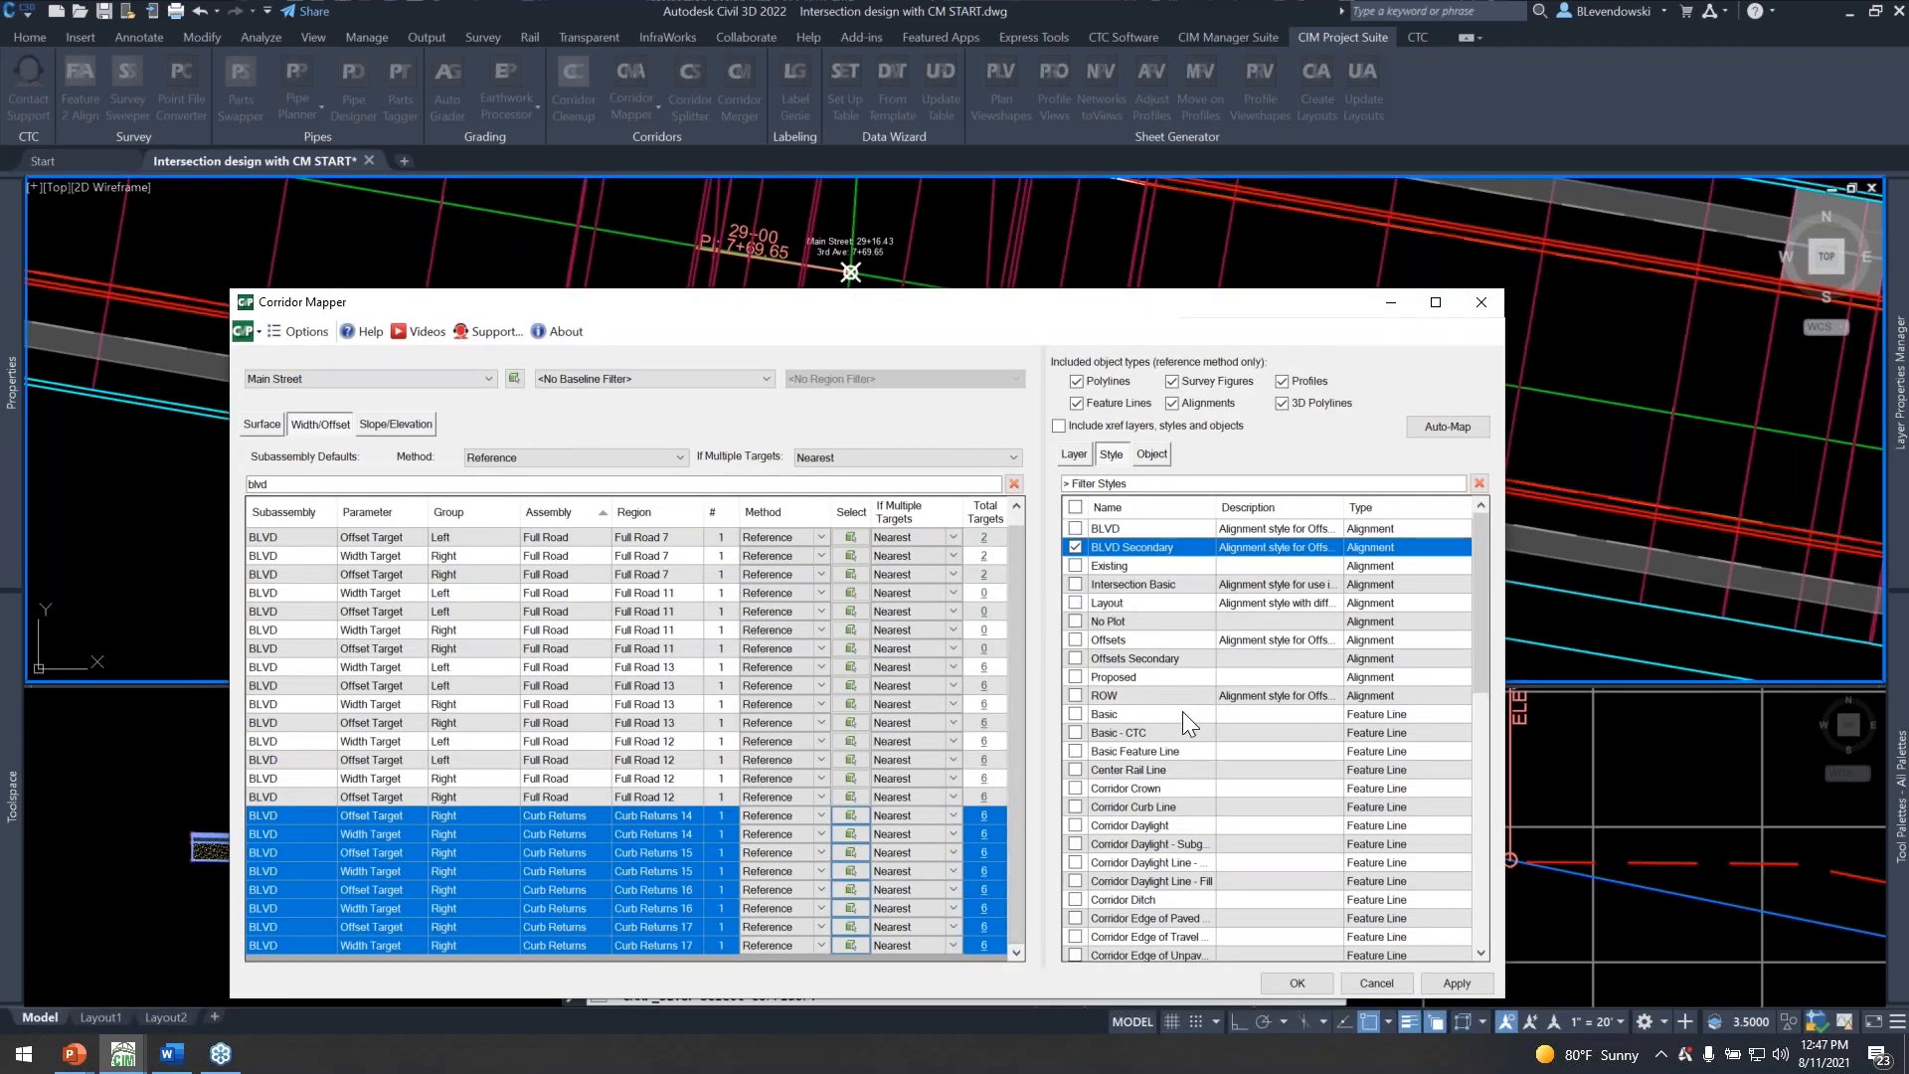
click(1293, 983)
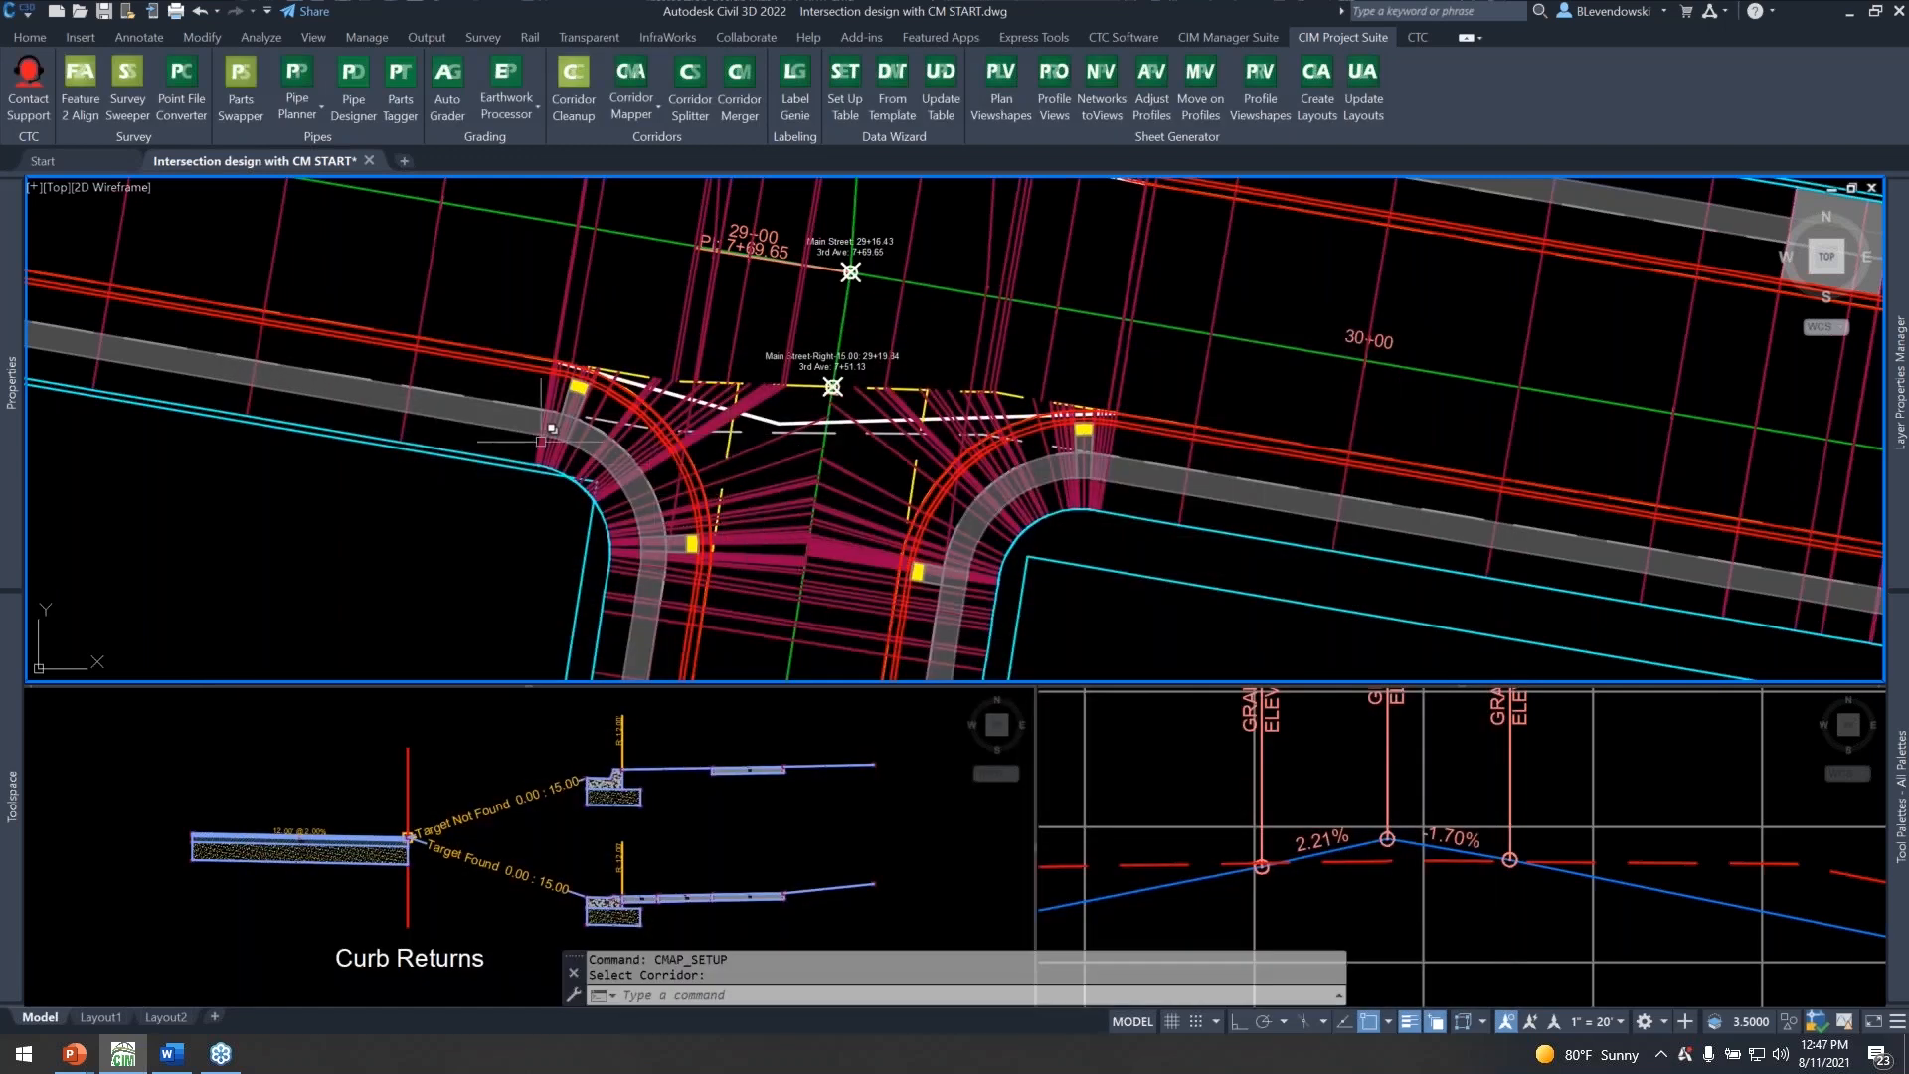
Examine the pedestrian ramp, sidewalk and corridor sections in the southwest curb return of the 3rd Ave intersection.
scroll(542, 449, up, 4)
middle_drag(674, 449, 804, 403)
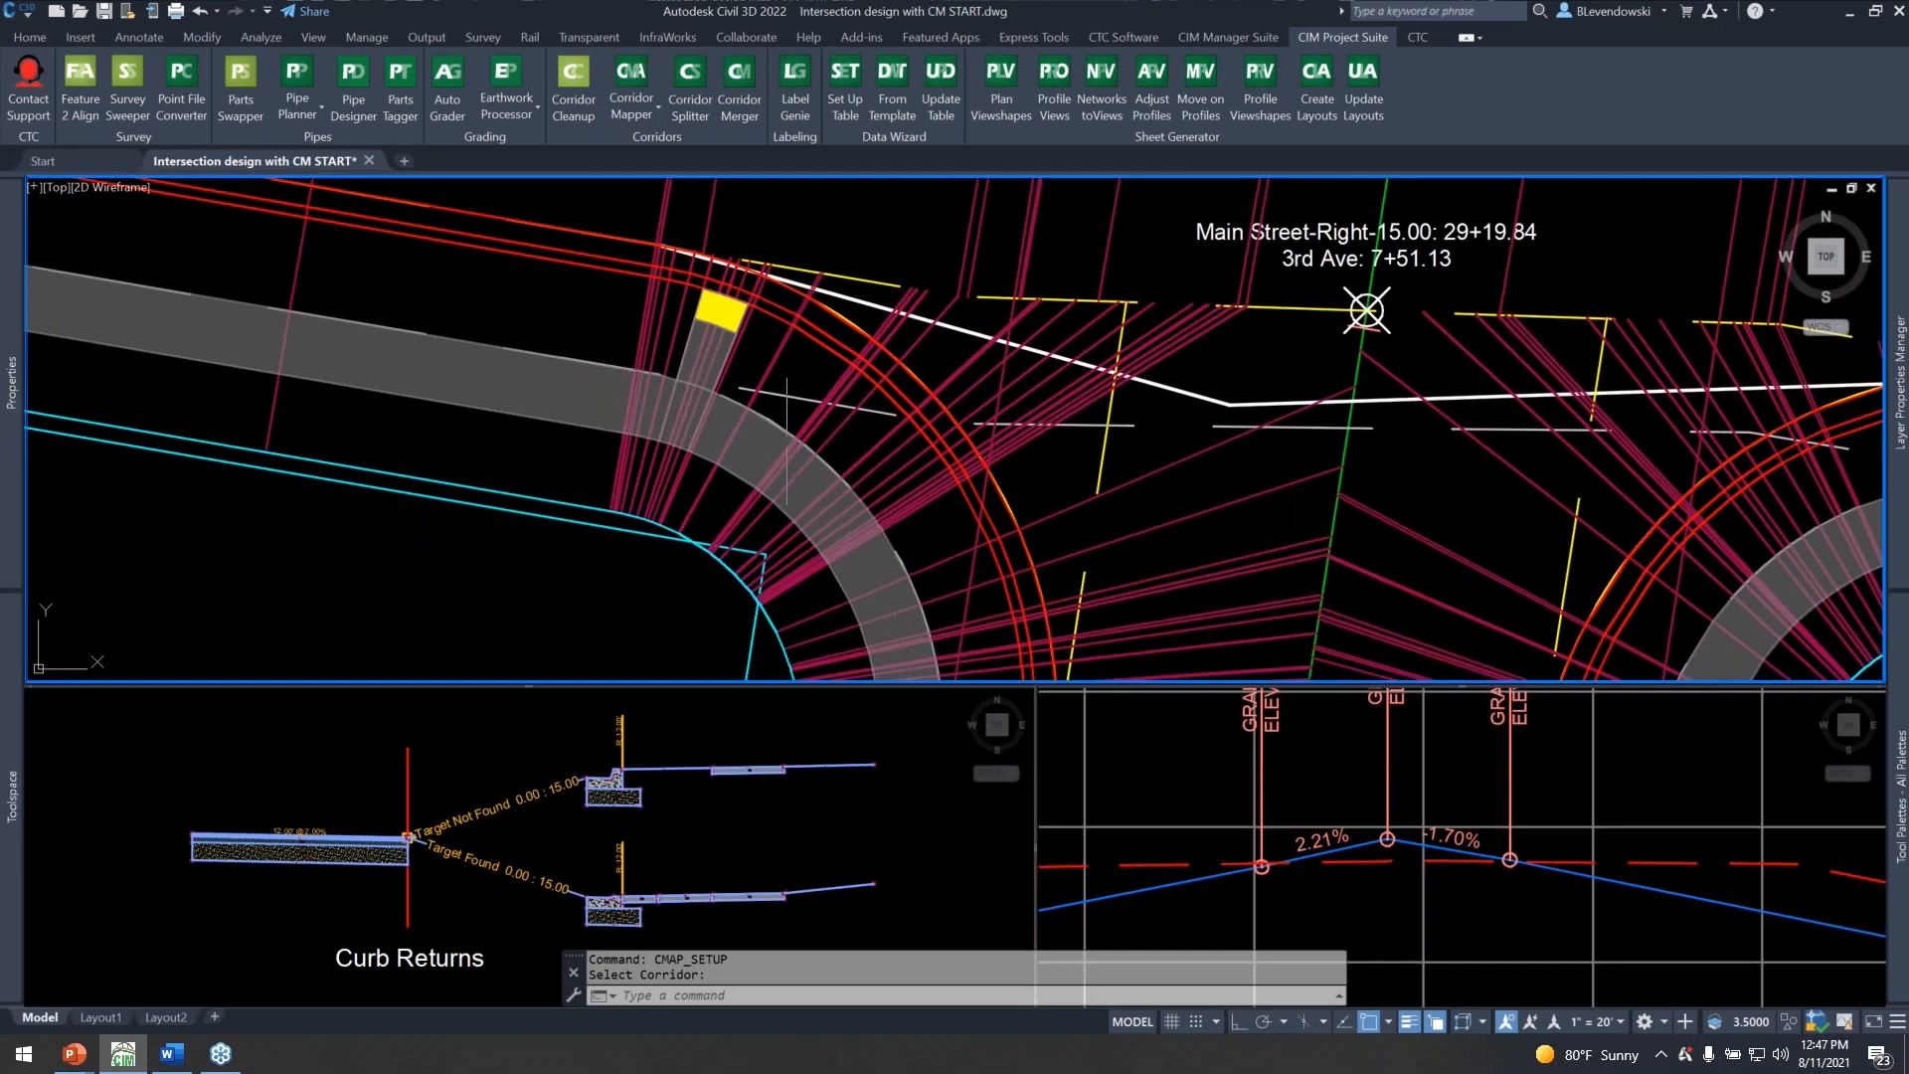
middle_drag(749, 317, 775, 471)
scroll(775, 471, up, 4)
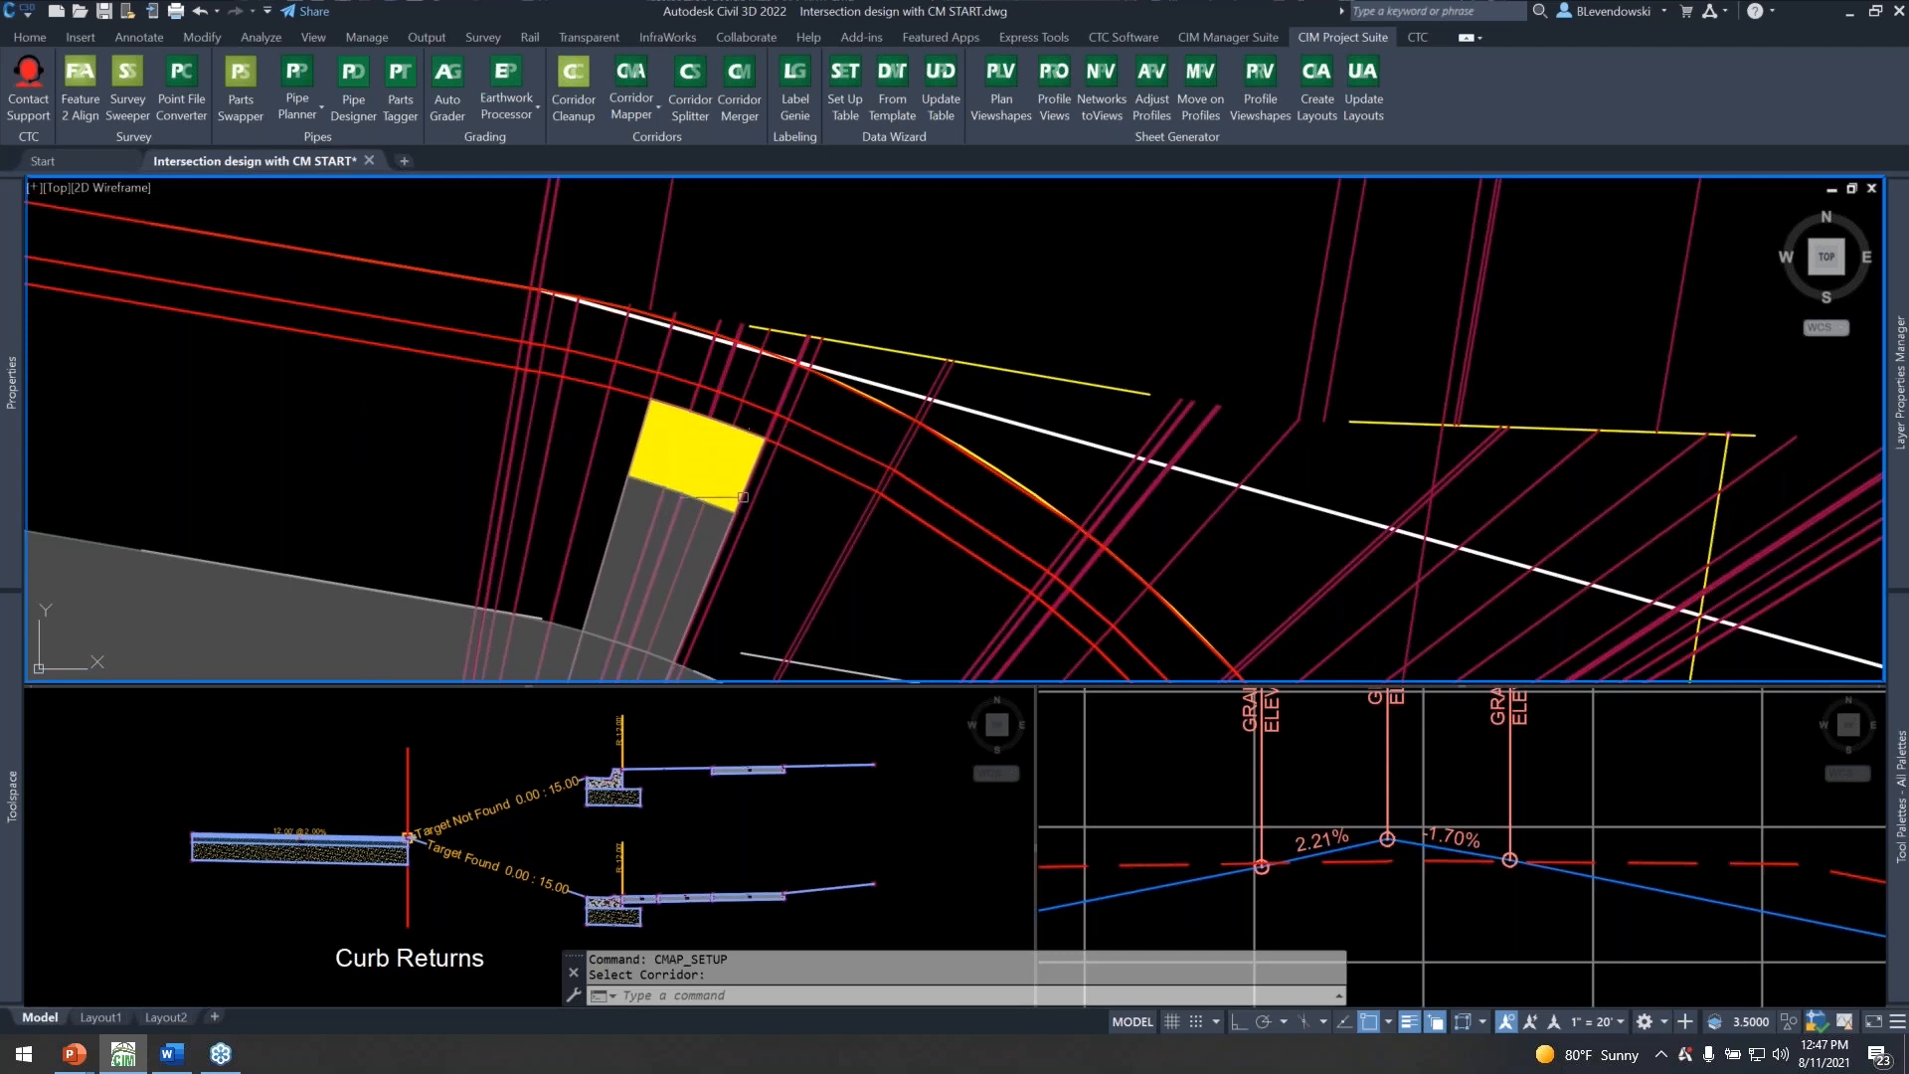
scroll(704, 441, down, 4)
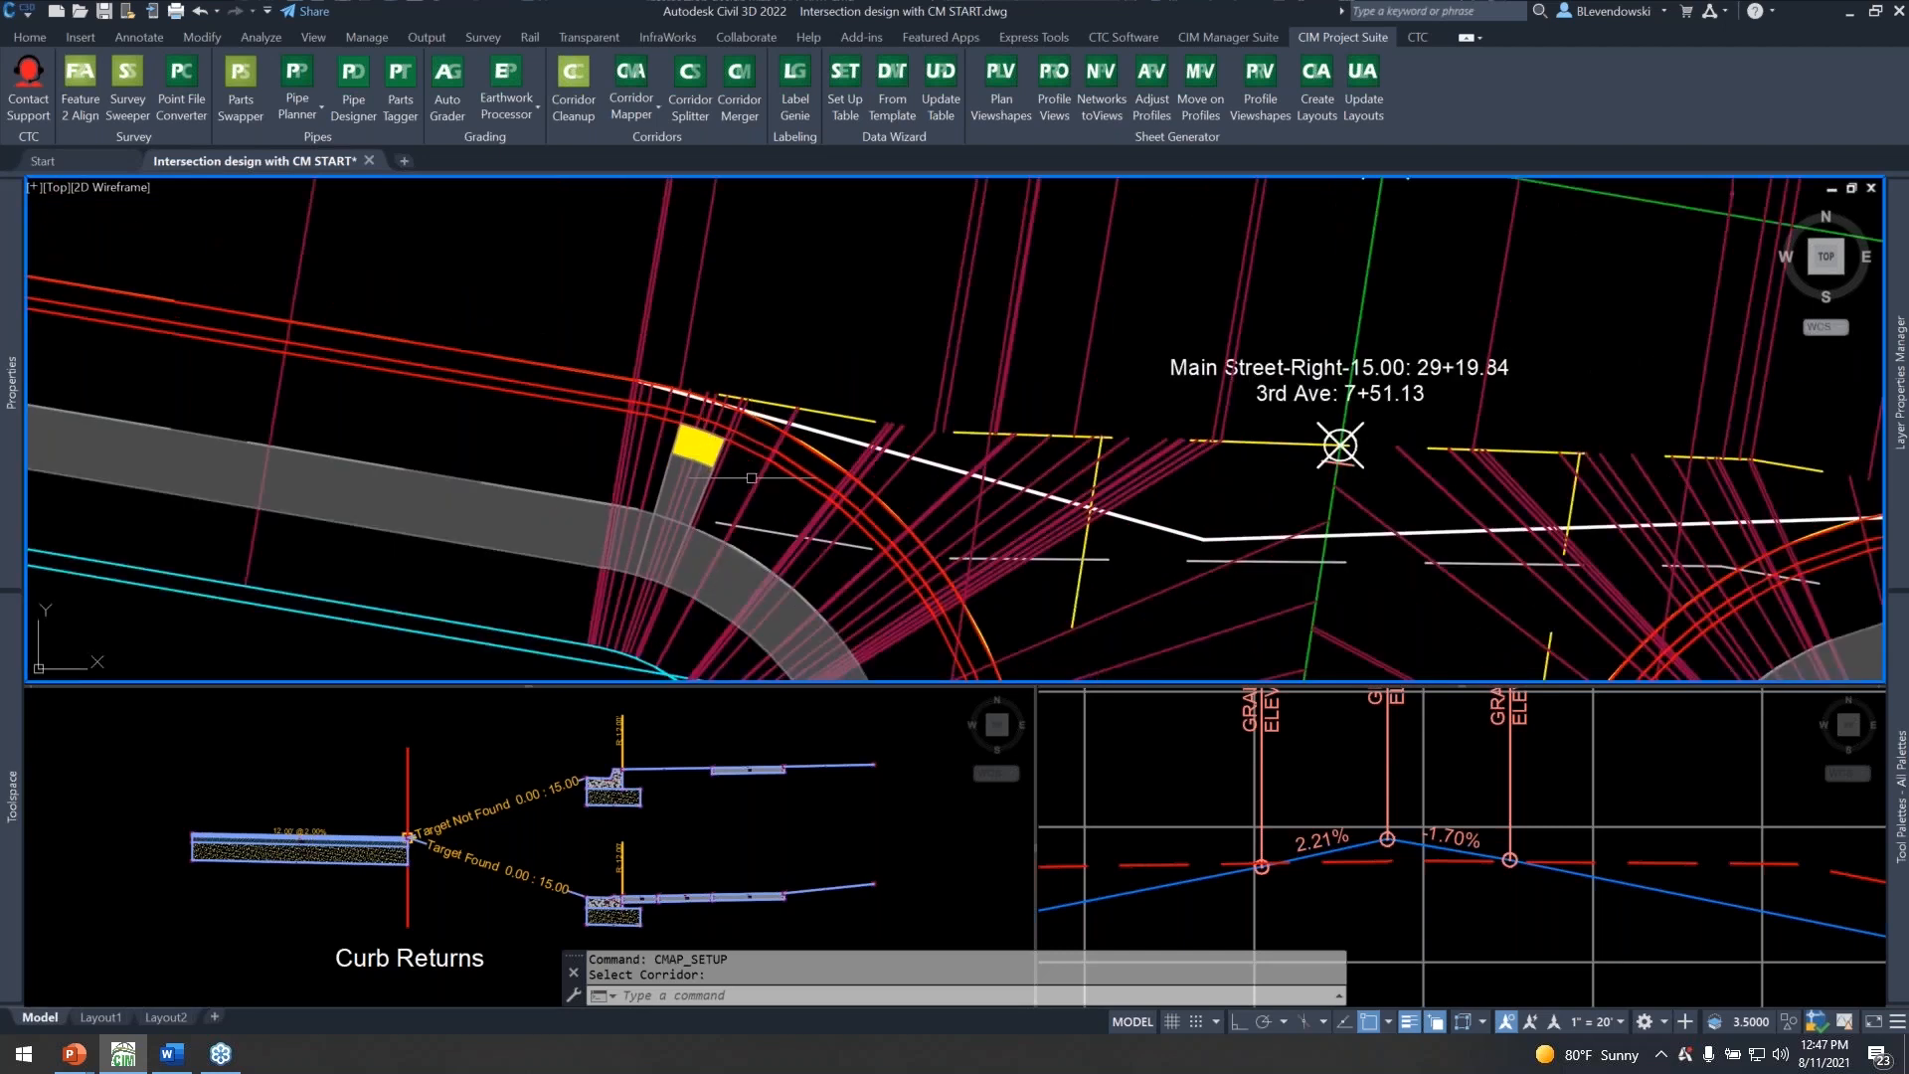
scroll(704, 441, up, 2)
middle_drag(769, 466, 609, 416)
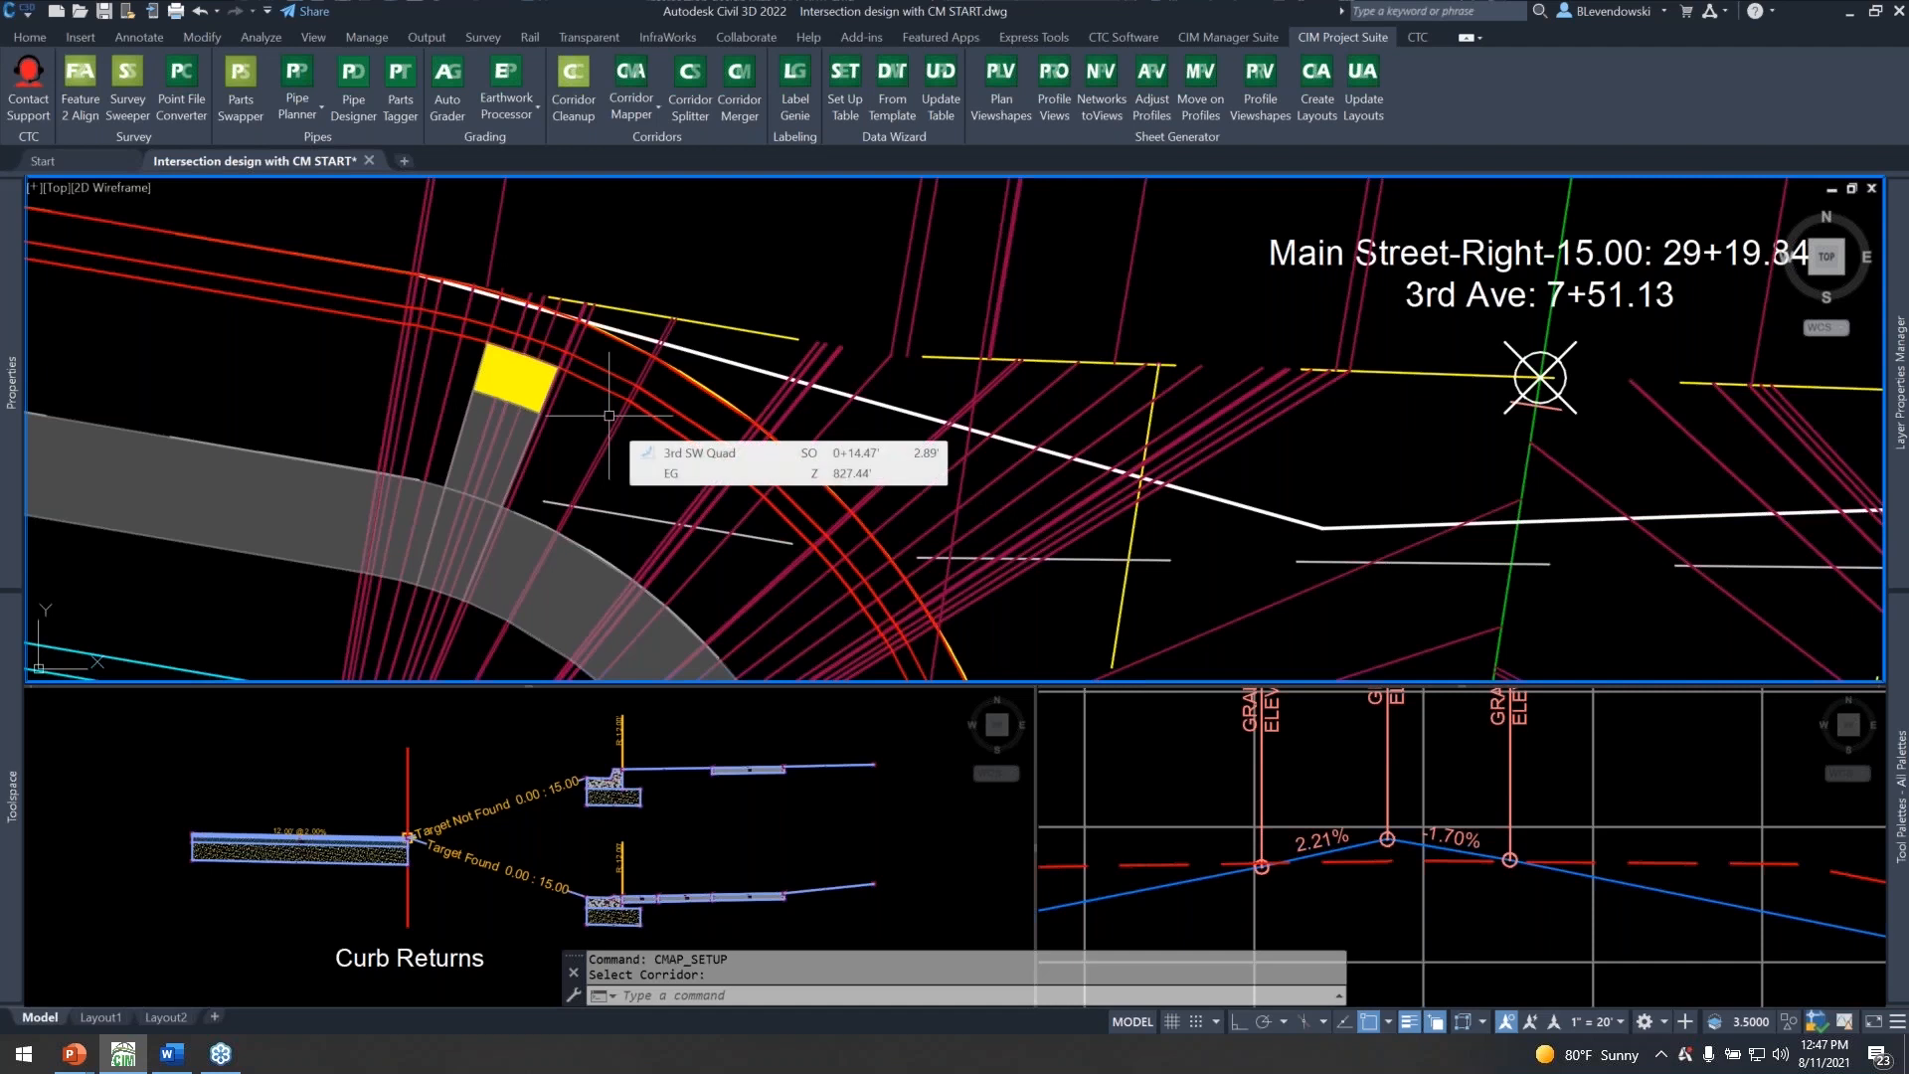
mouse_move(548, 267)
middle_down()
mouse_move(554, 328)
mouse_move(556, 269)
middle_up()
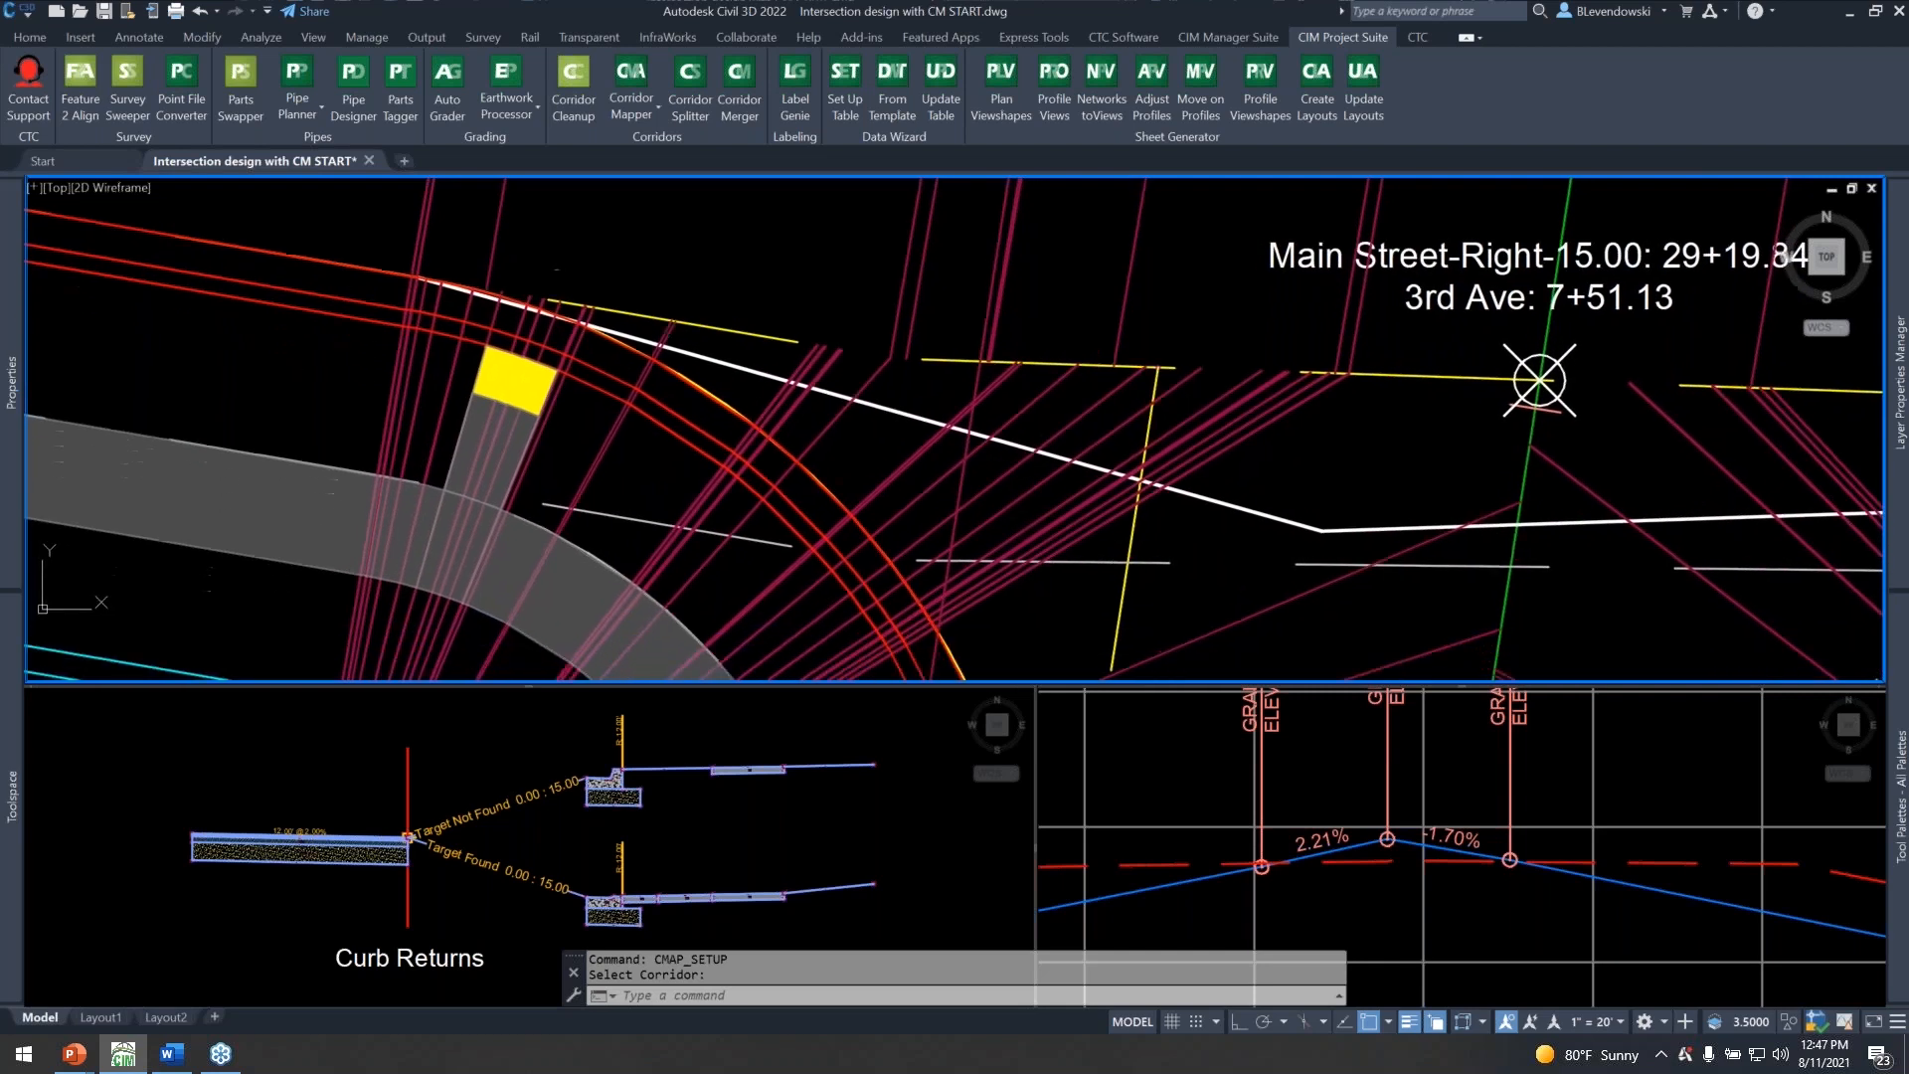
middle_drag(575, 464, 683, 466)
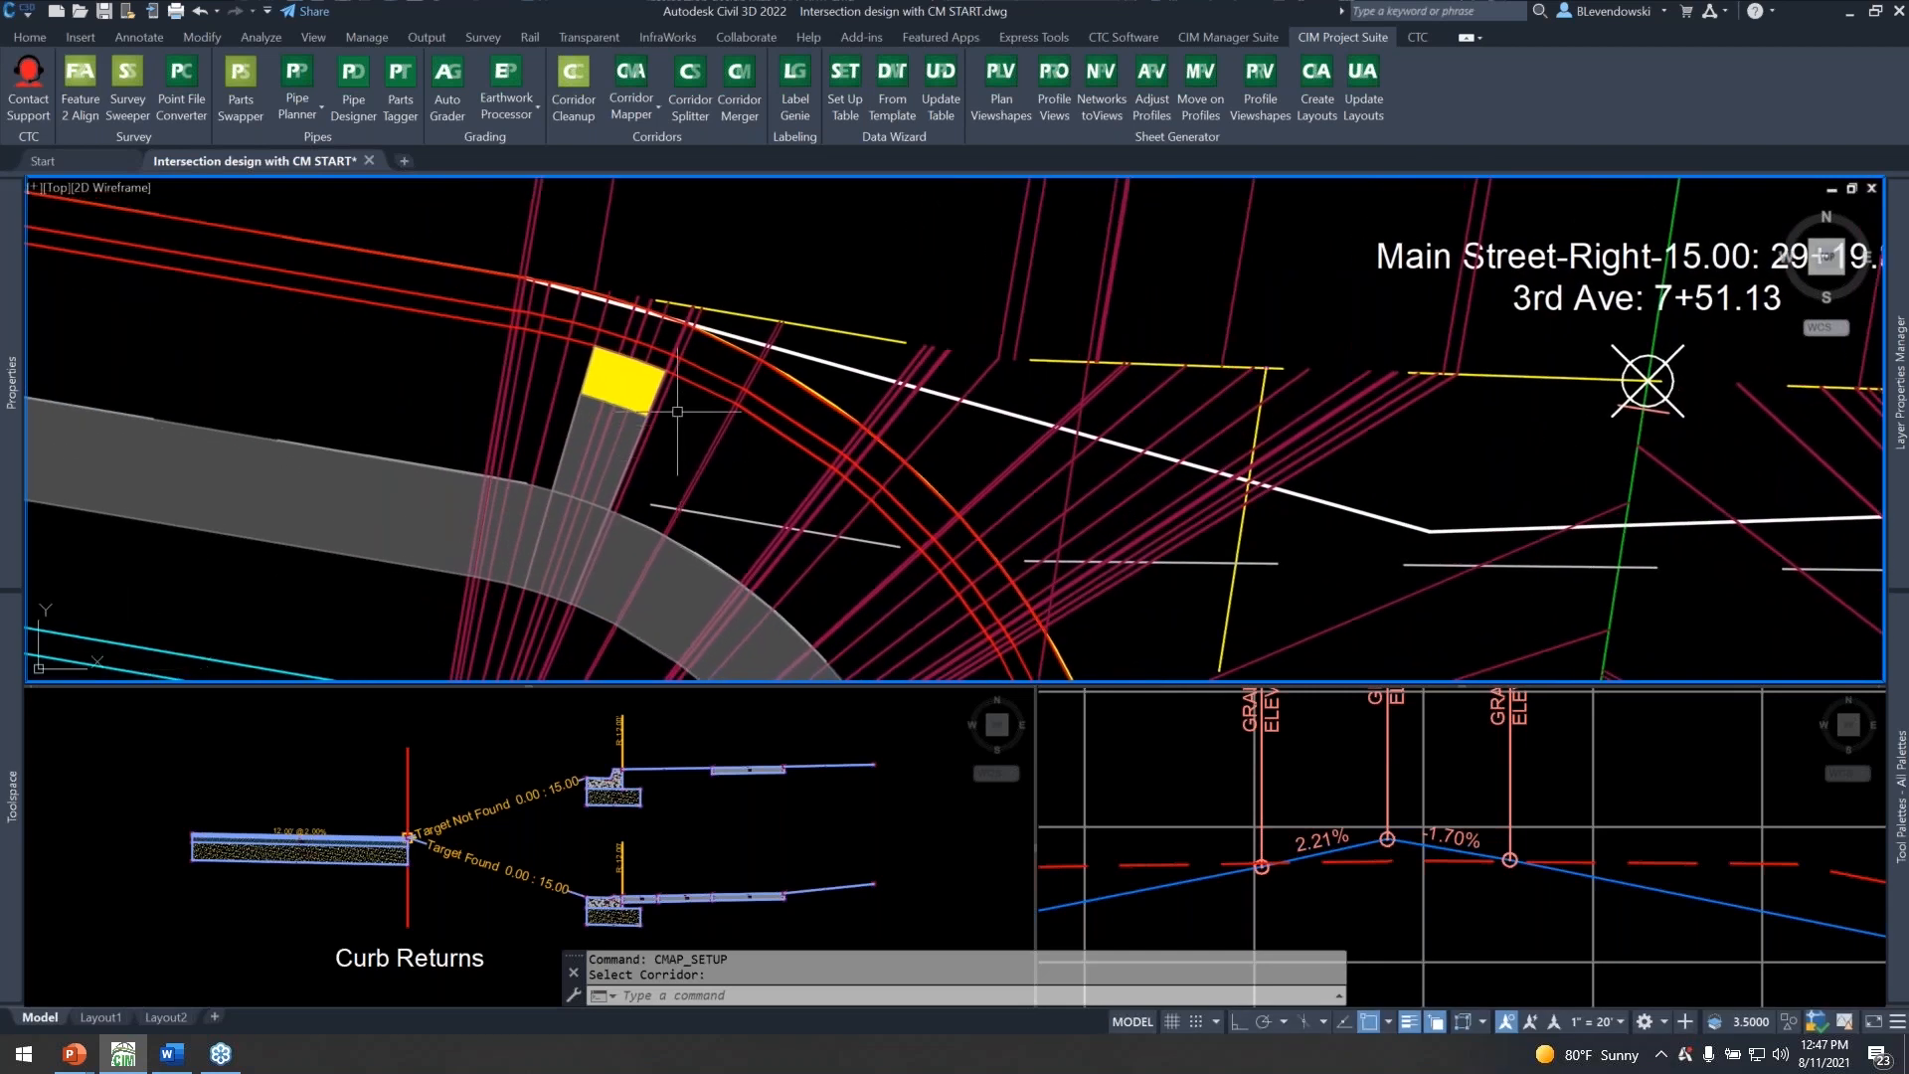
scroll(686, 437, down, 3)
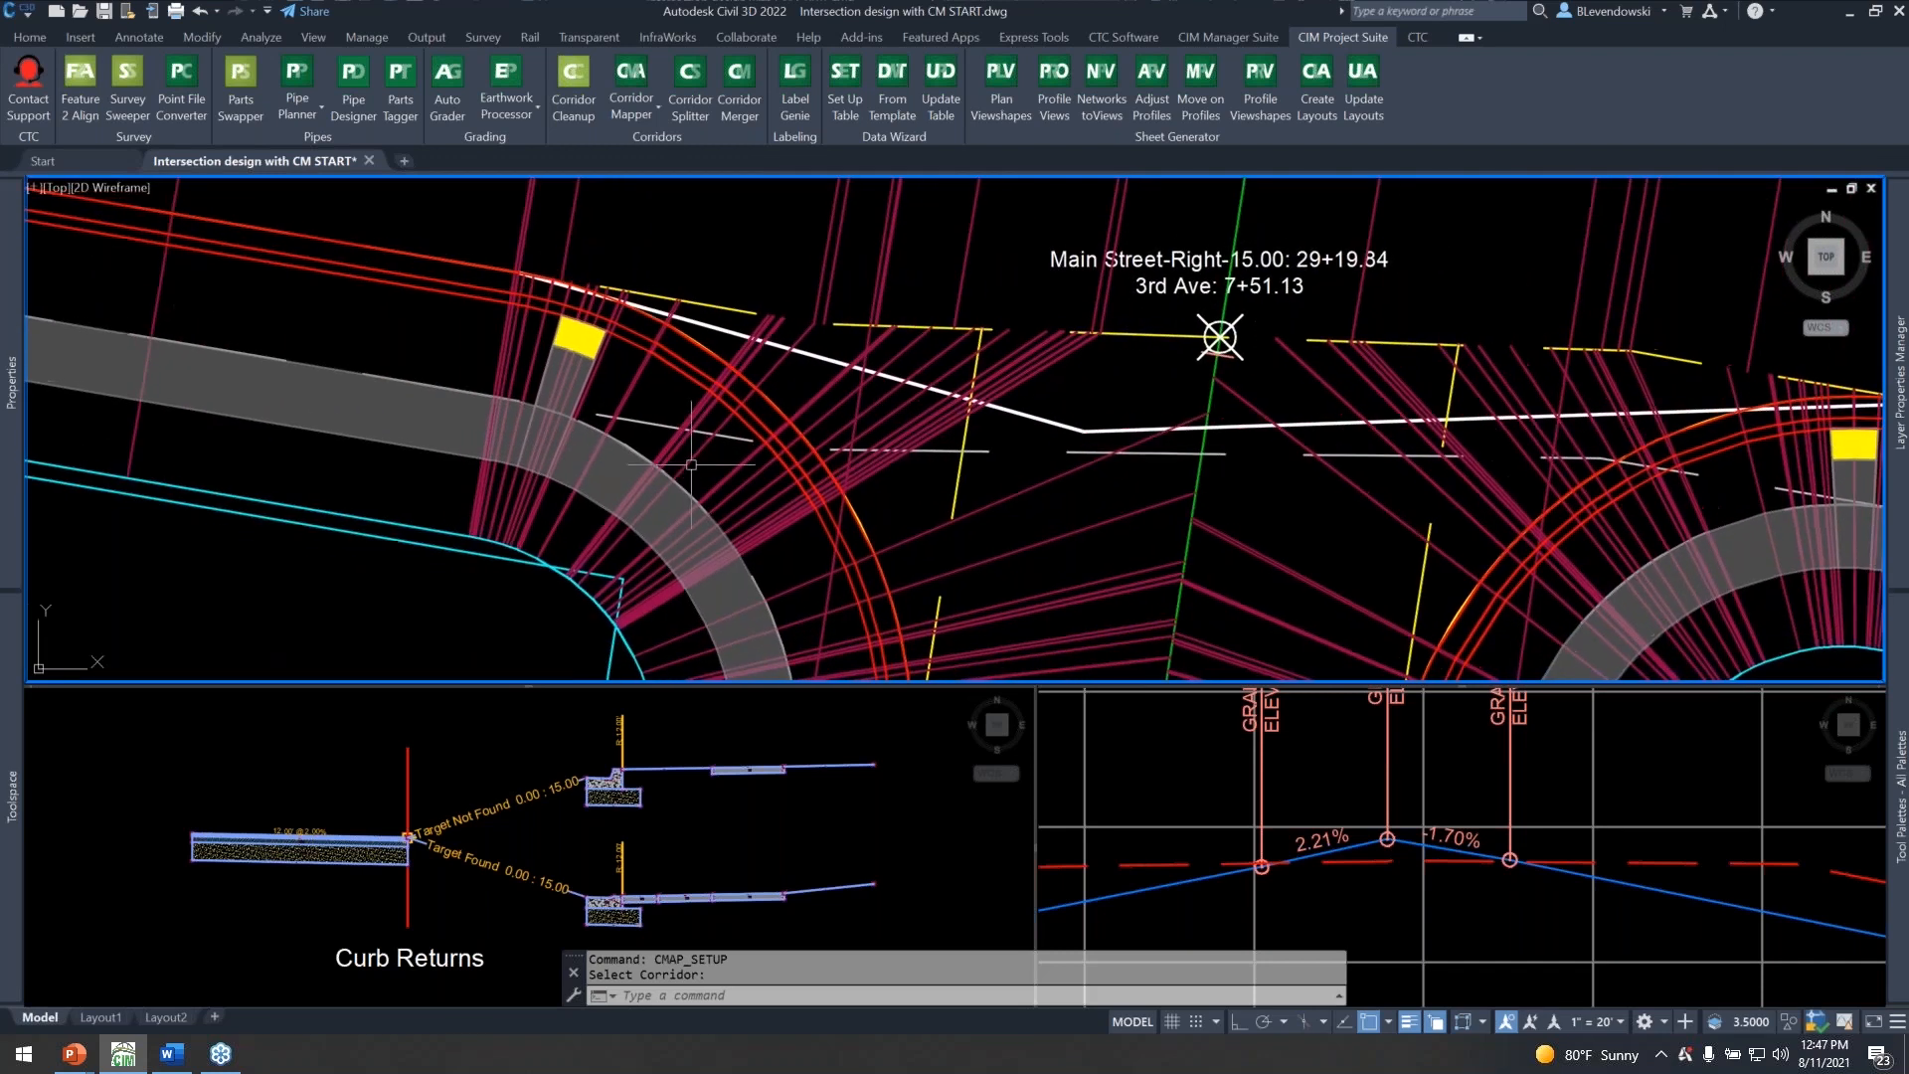
scroll(569, 397, up, 2)
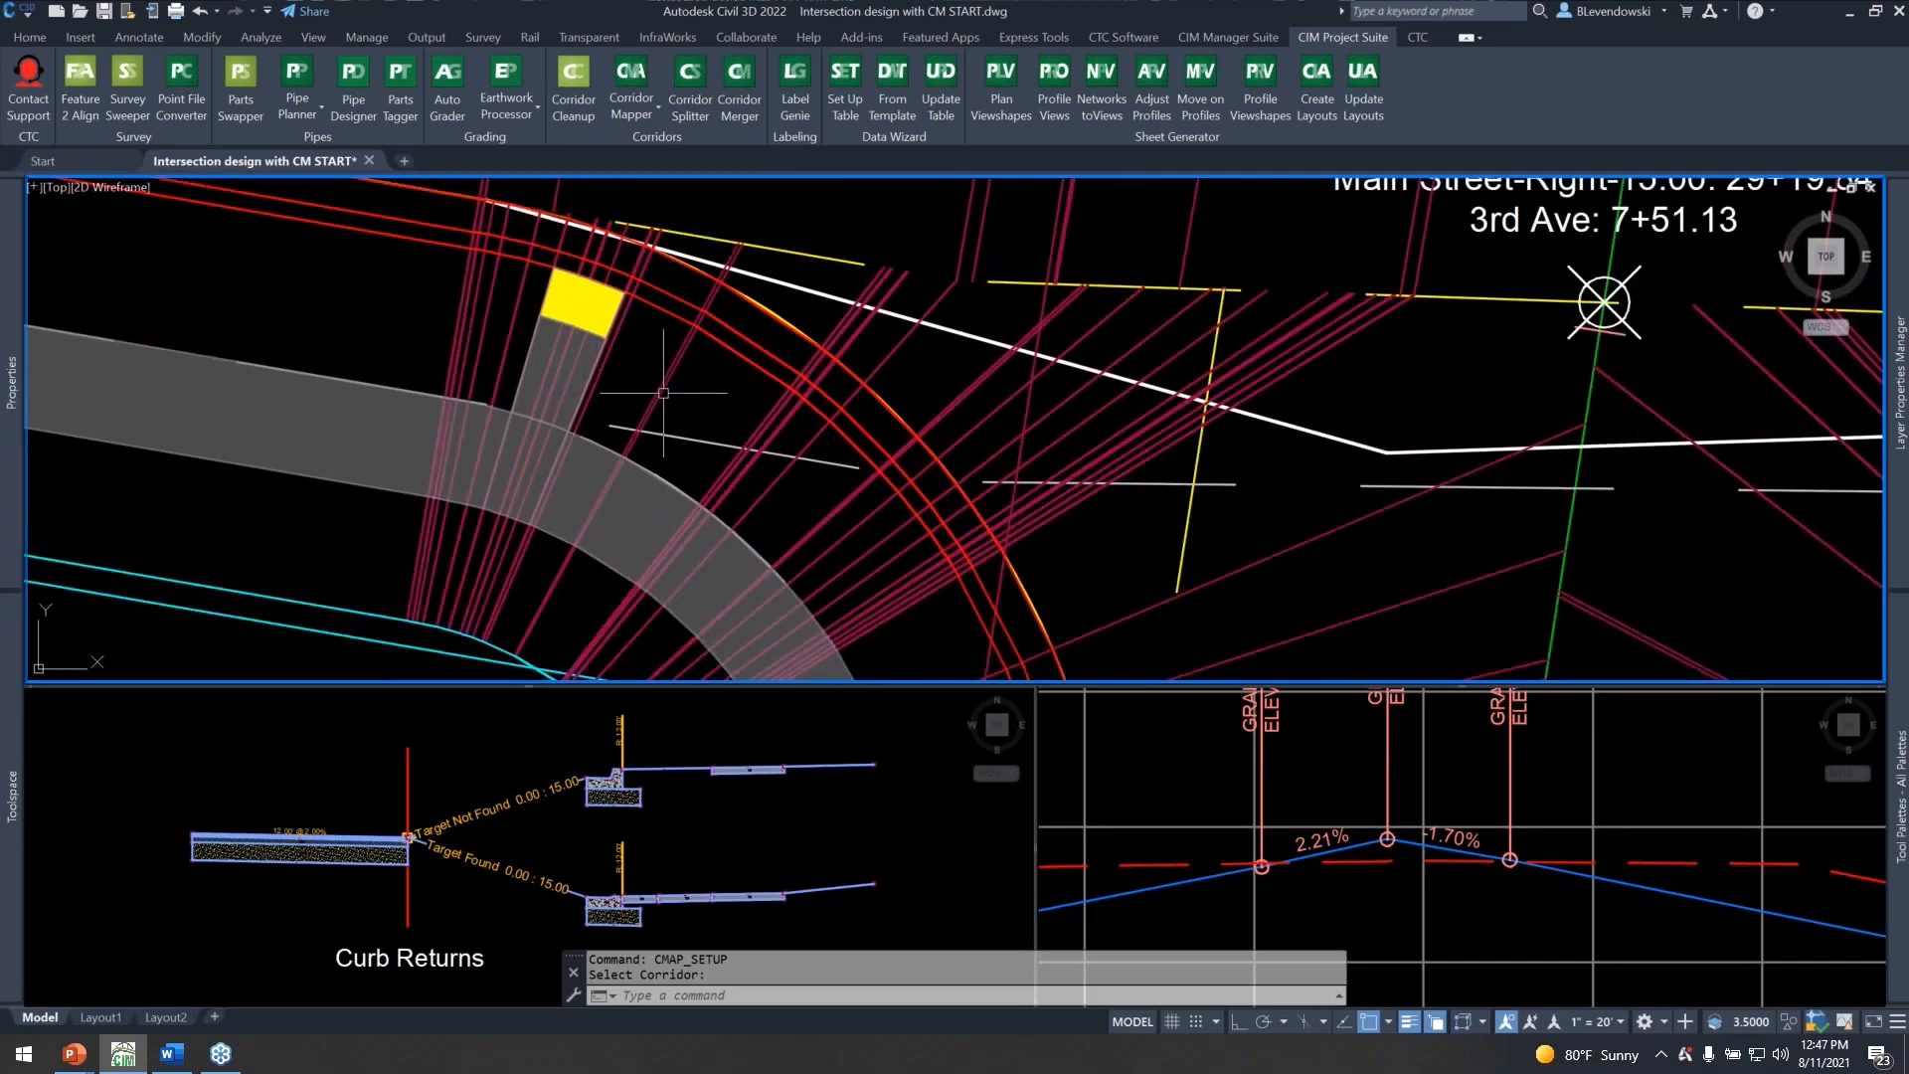
scroll(663, 393, down, 2)
middle_drag(708, 413, 562, 360)
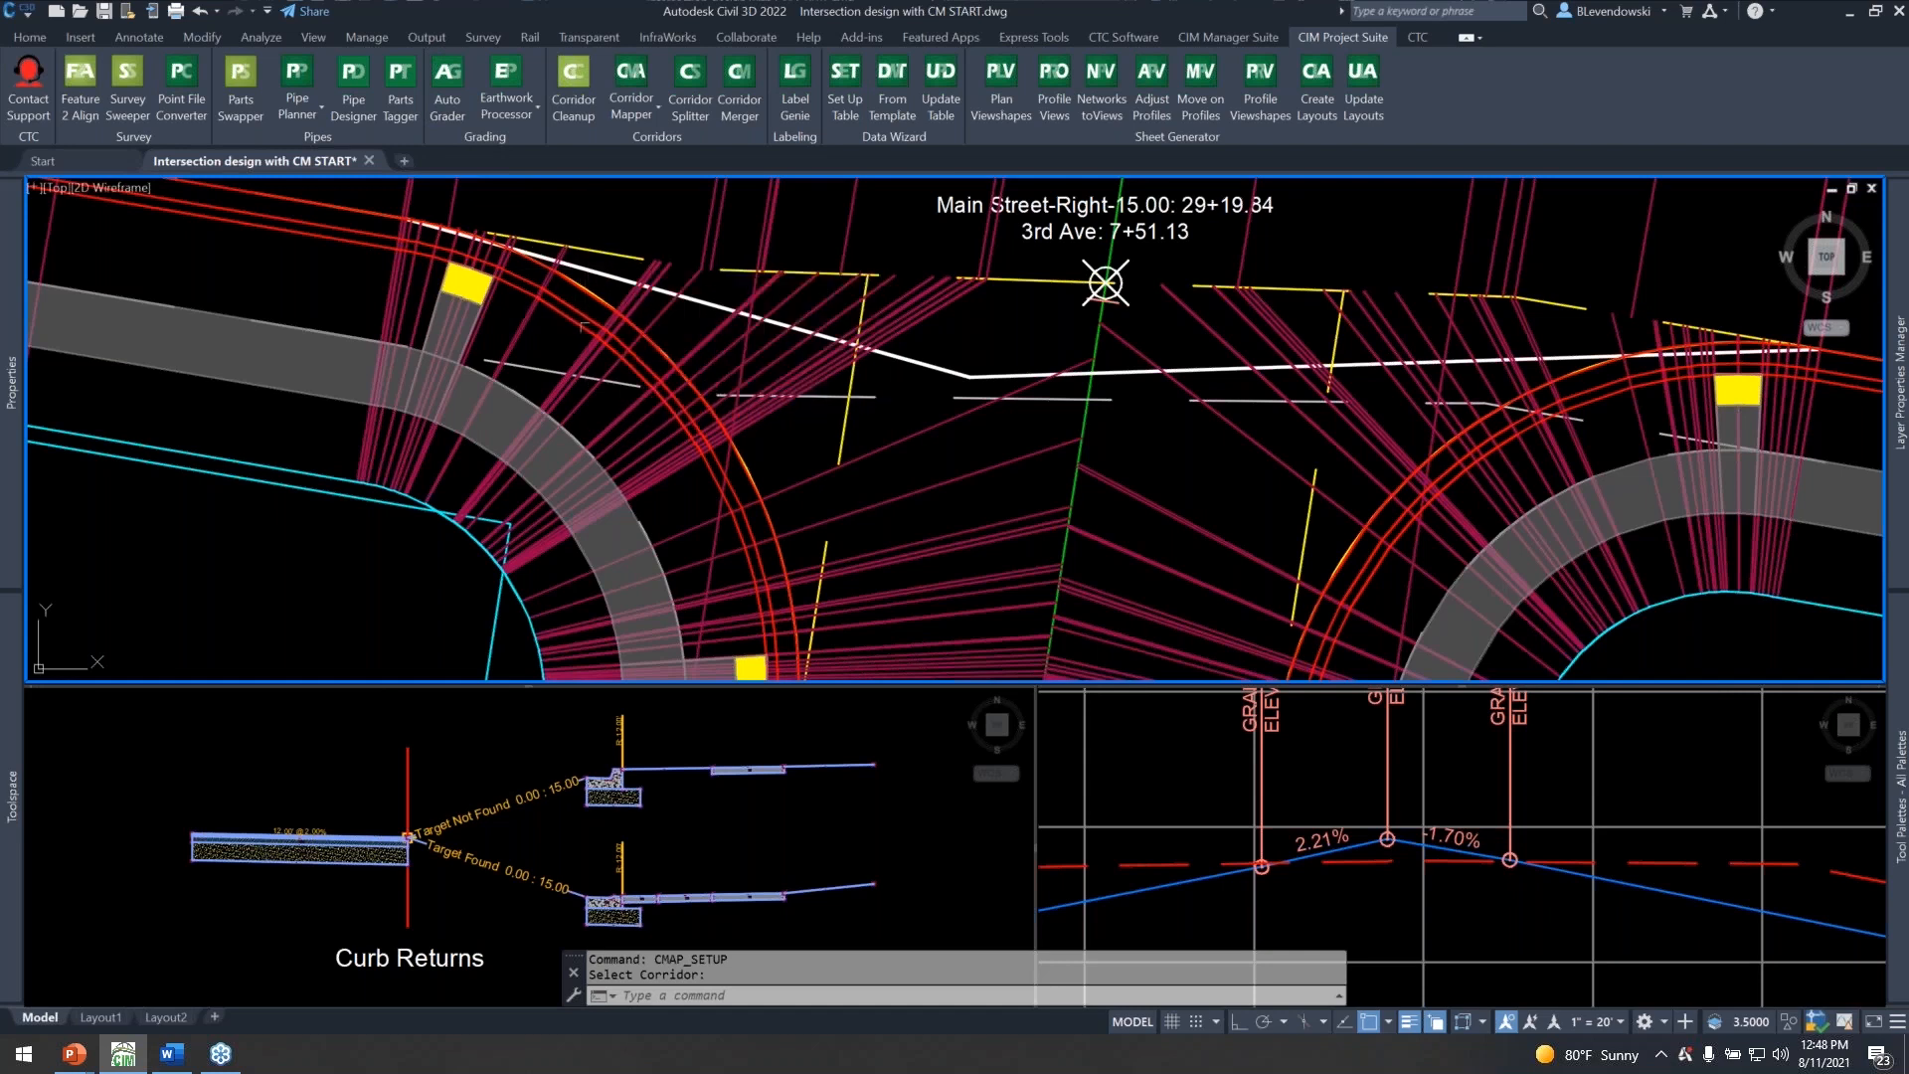
middle_drag(559, 354, 619, 381)
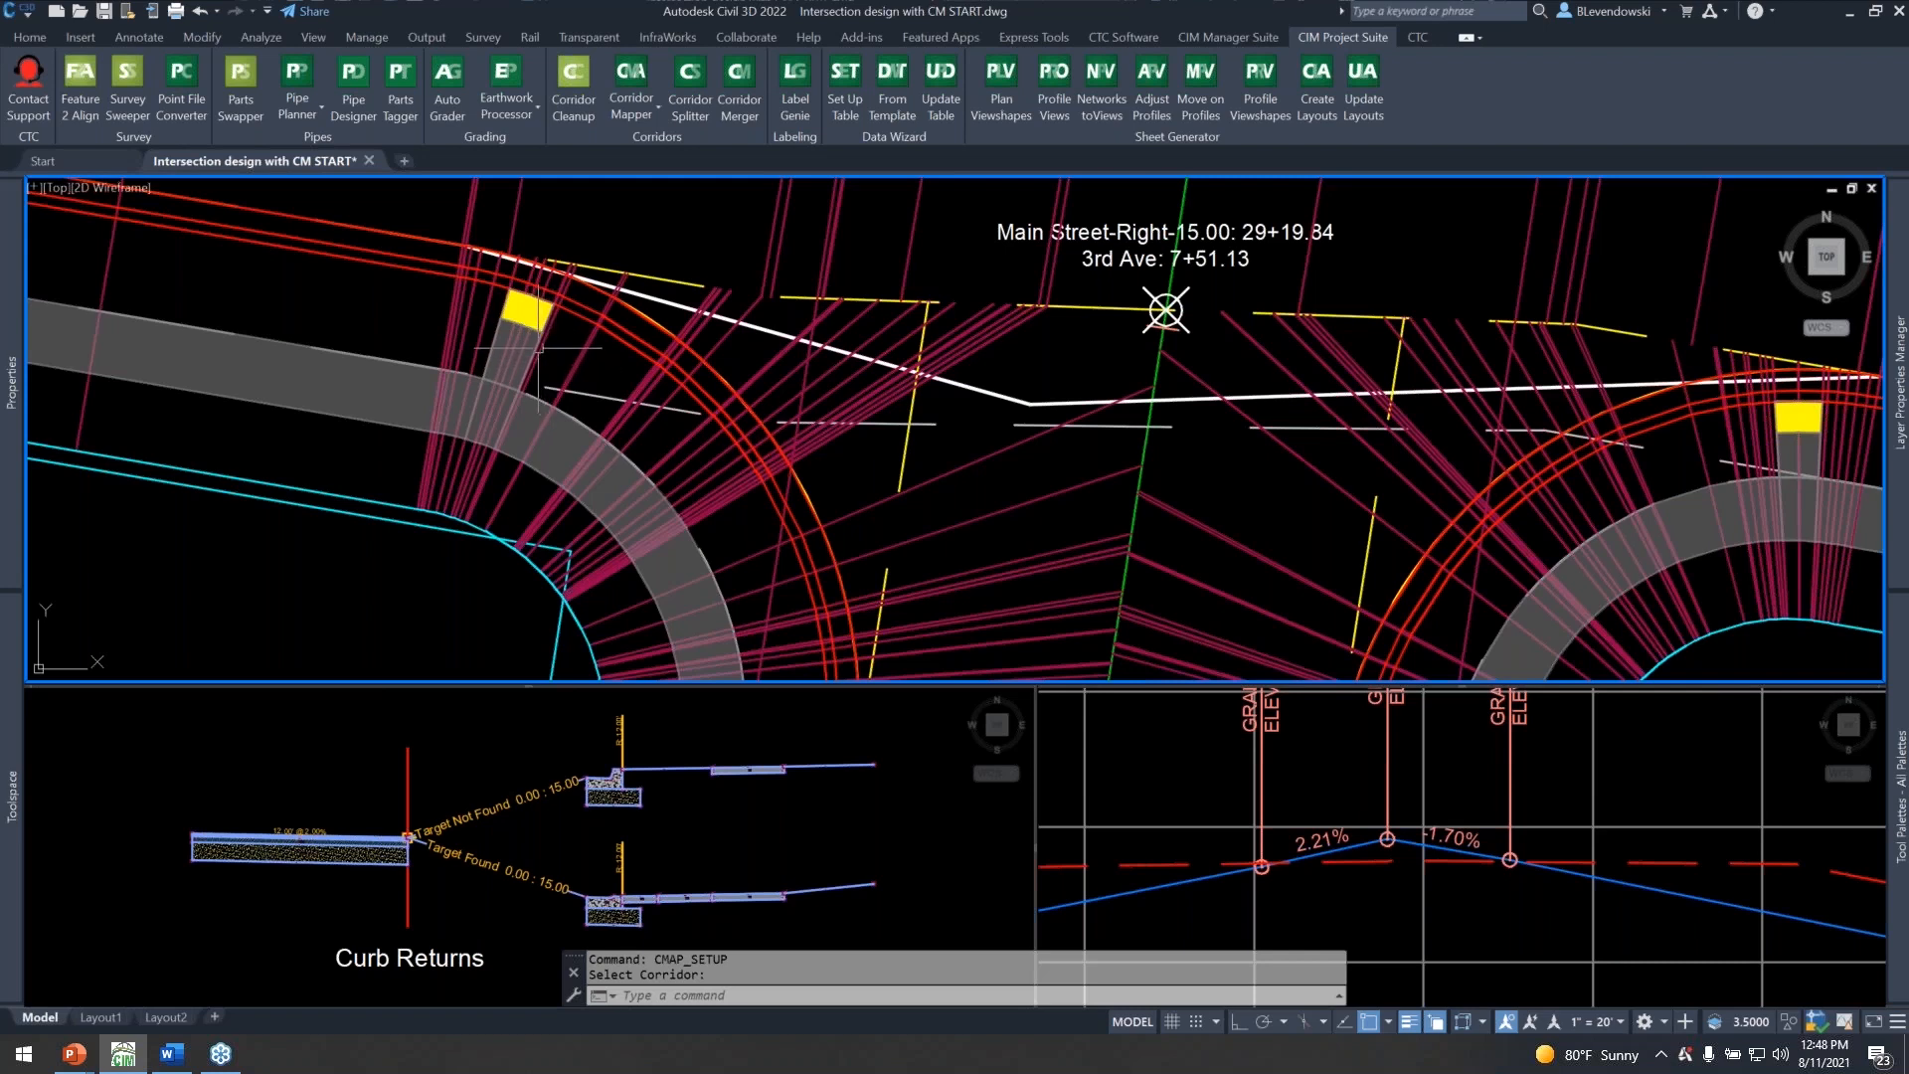
scroll(552, 370, up, 4)
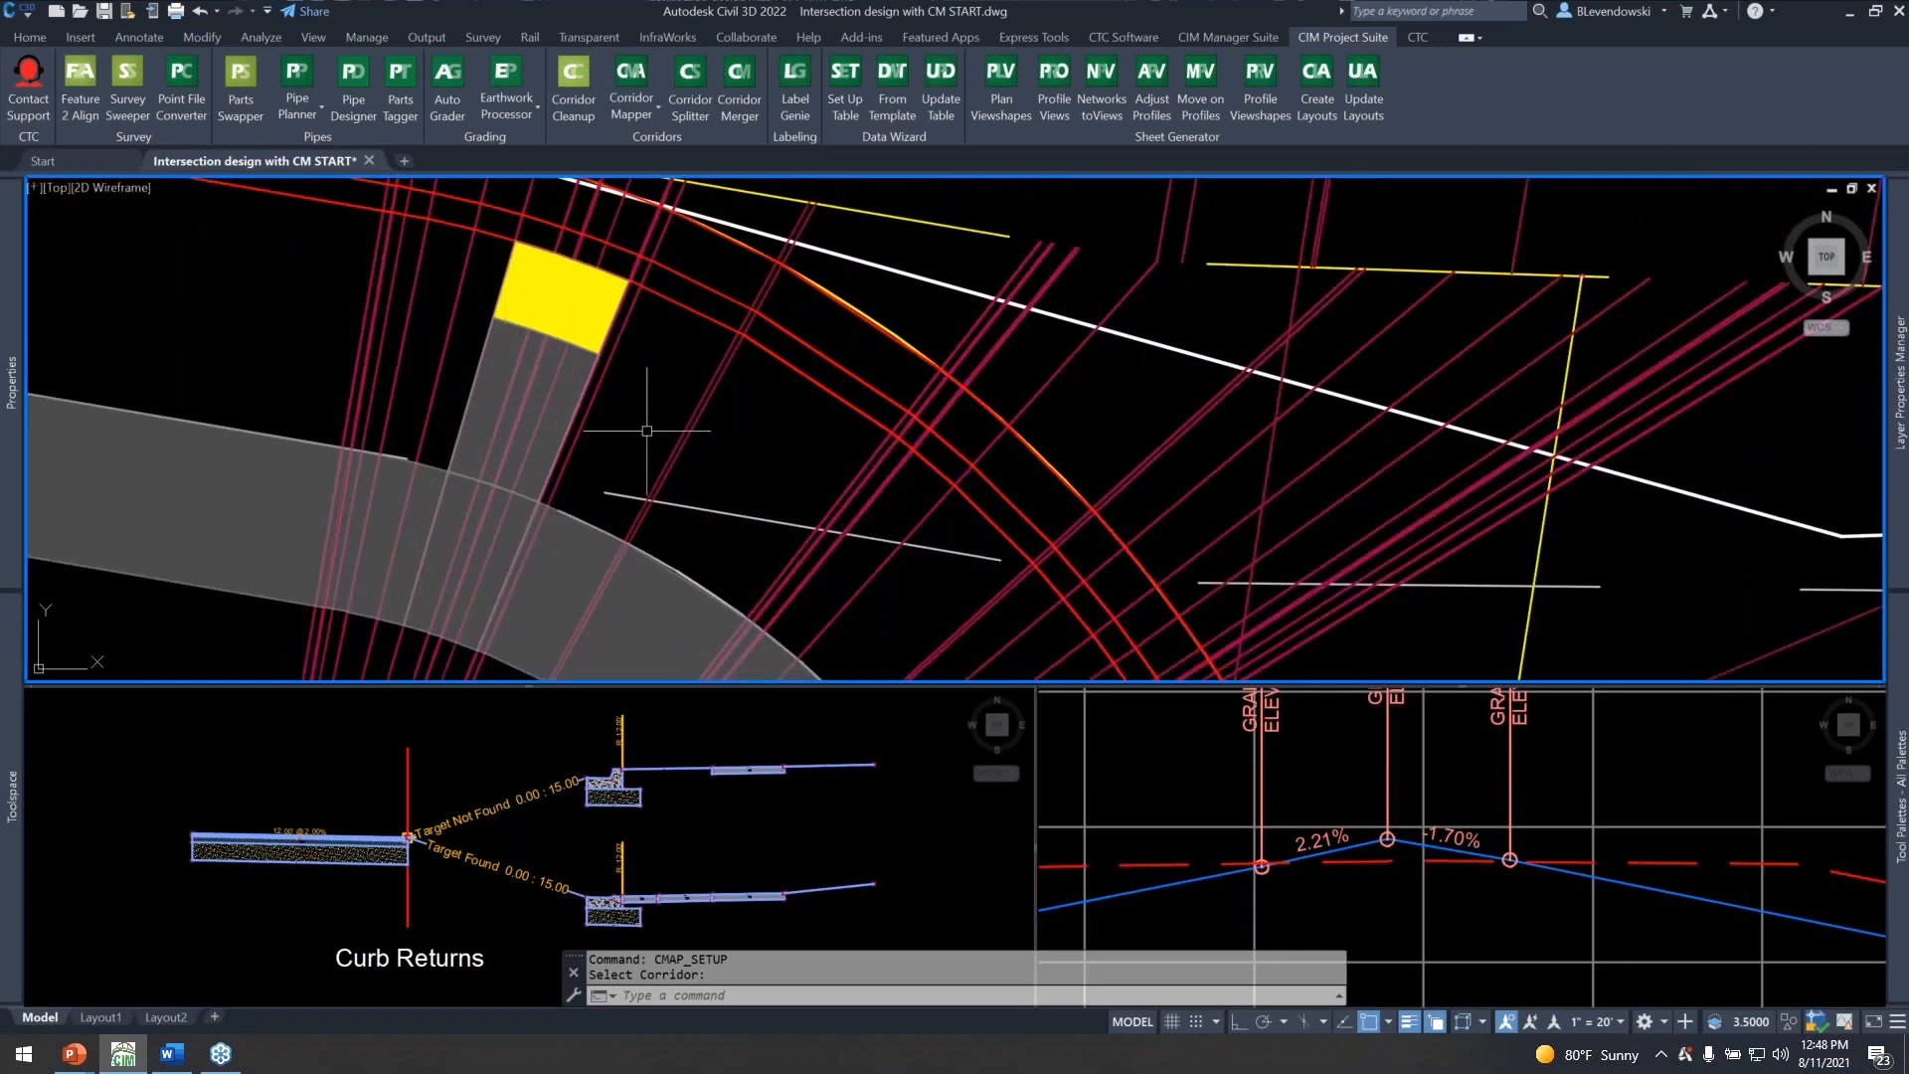
Examine the corridor sections and BLVD target lines around both southern curb returns of the 3rd Ave intersection in plan view.
scroll(647, 407, down, 2)
middle_drag(681, 399, 561, 341)
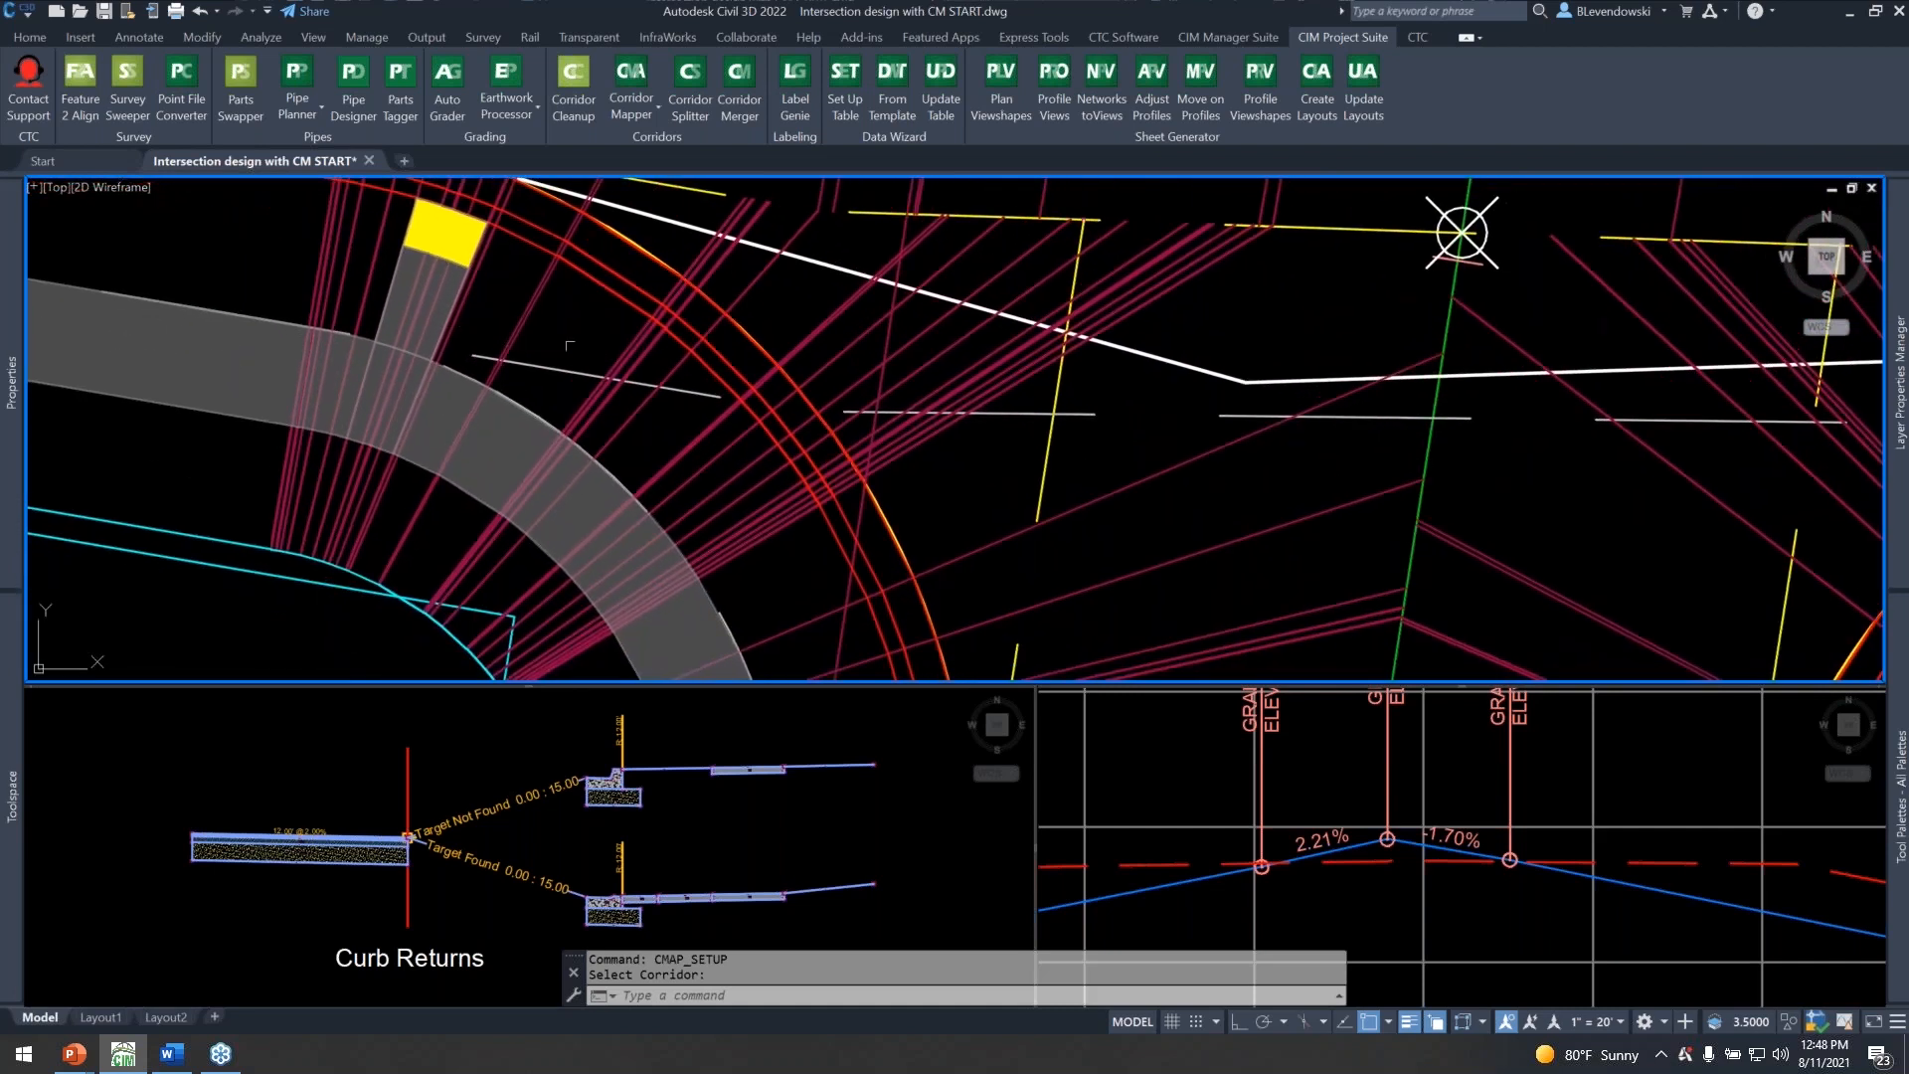
scroll(561, 341, down, 2)
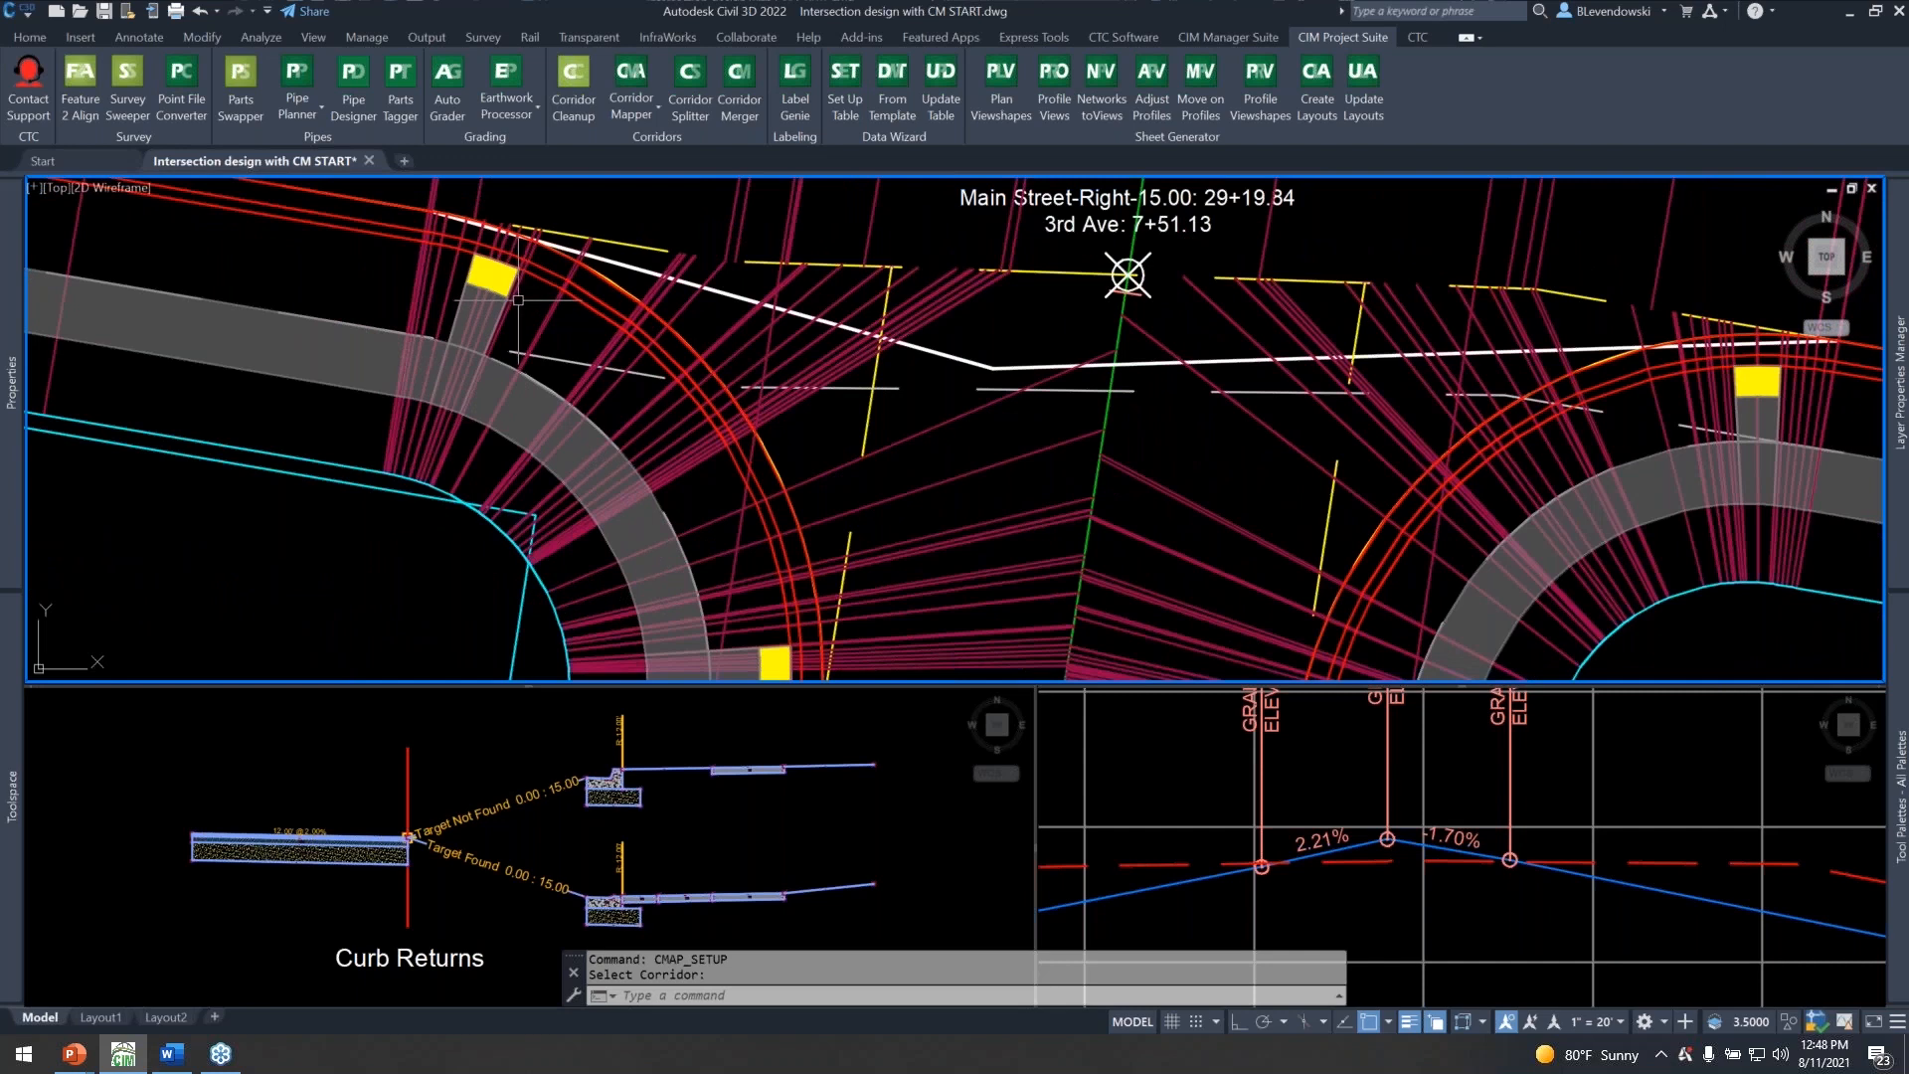
middle_drag(615, 350, 427, 328)
middle_drag(666, 413, 791, 397)
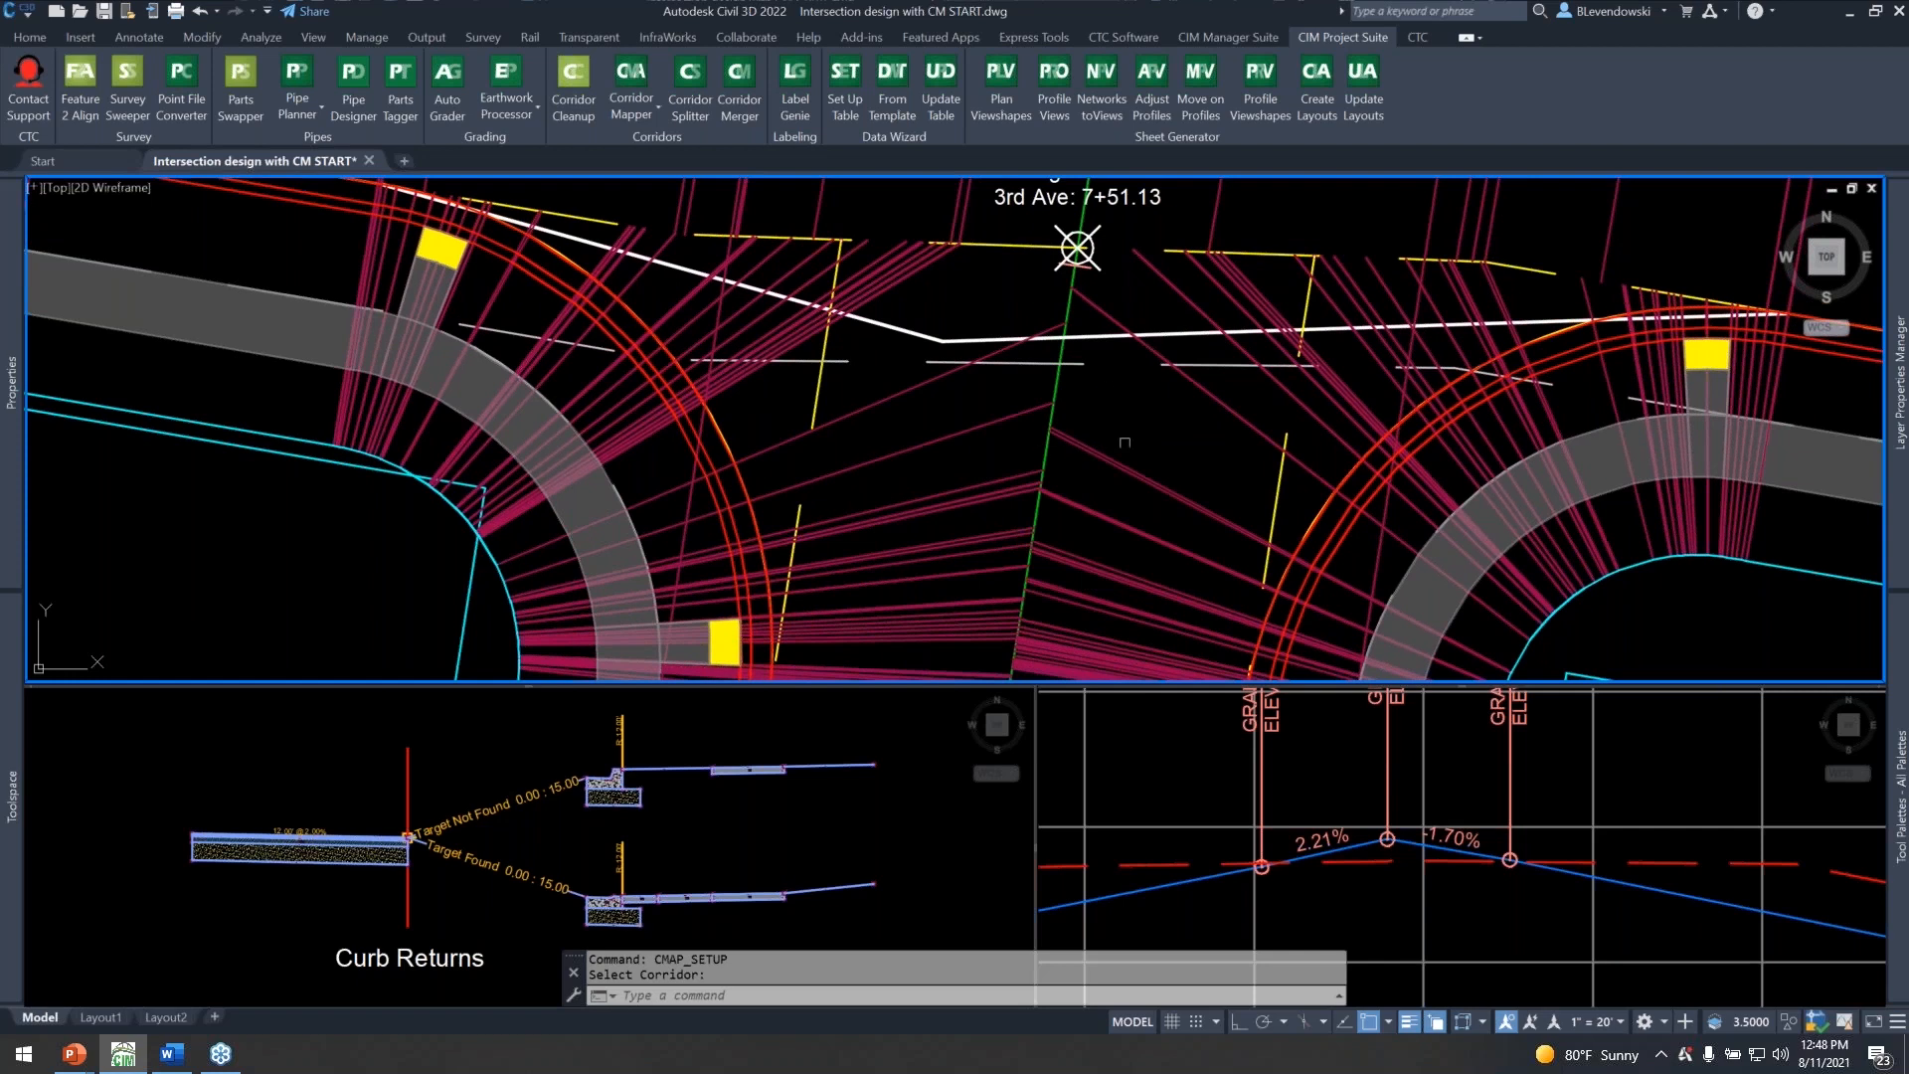
middle_drag(1184, 543, 895, 392)
middle_drag(630, 423, 925, 468)
middle_drag(731, 275, 916, 496)
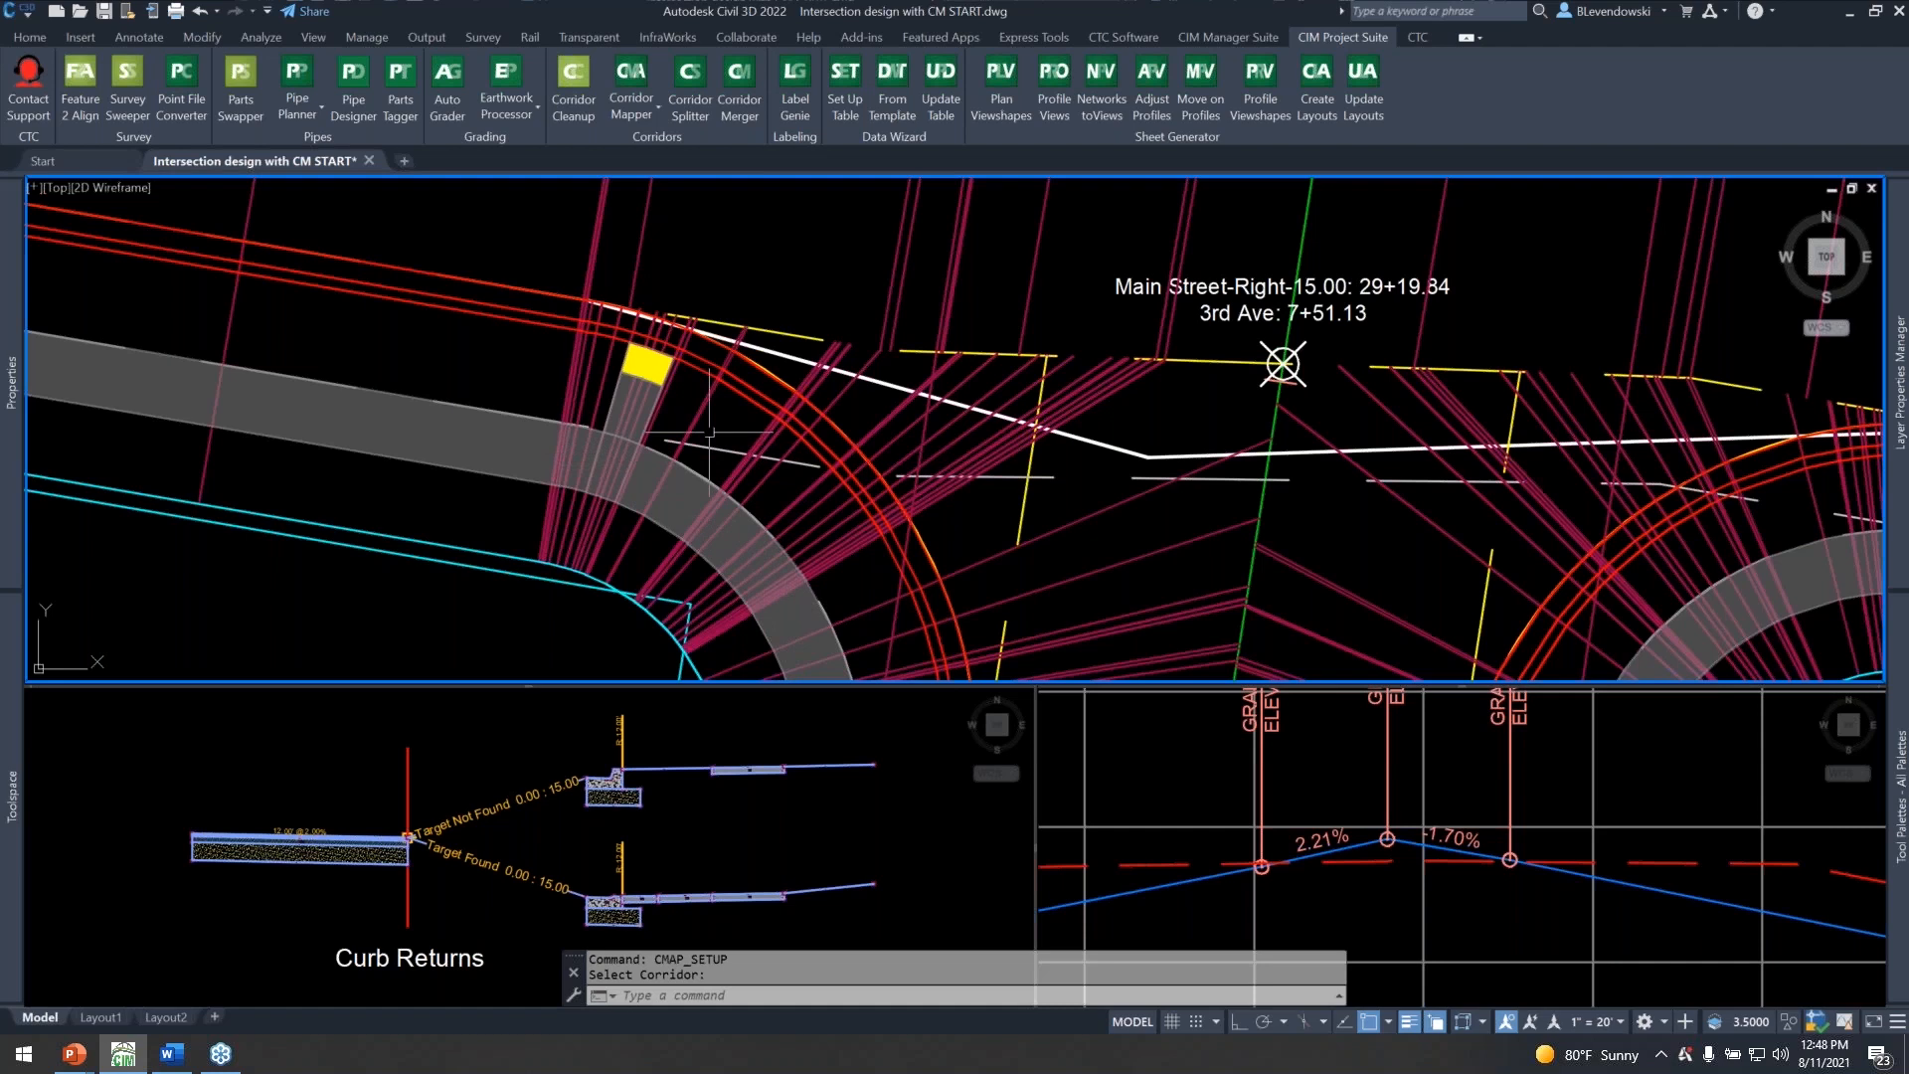
scroll(673, 360, up, 2)
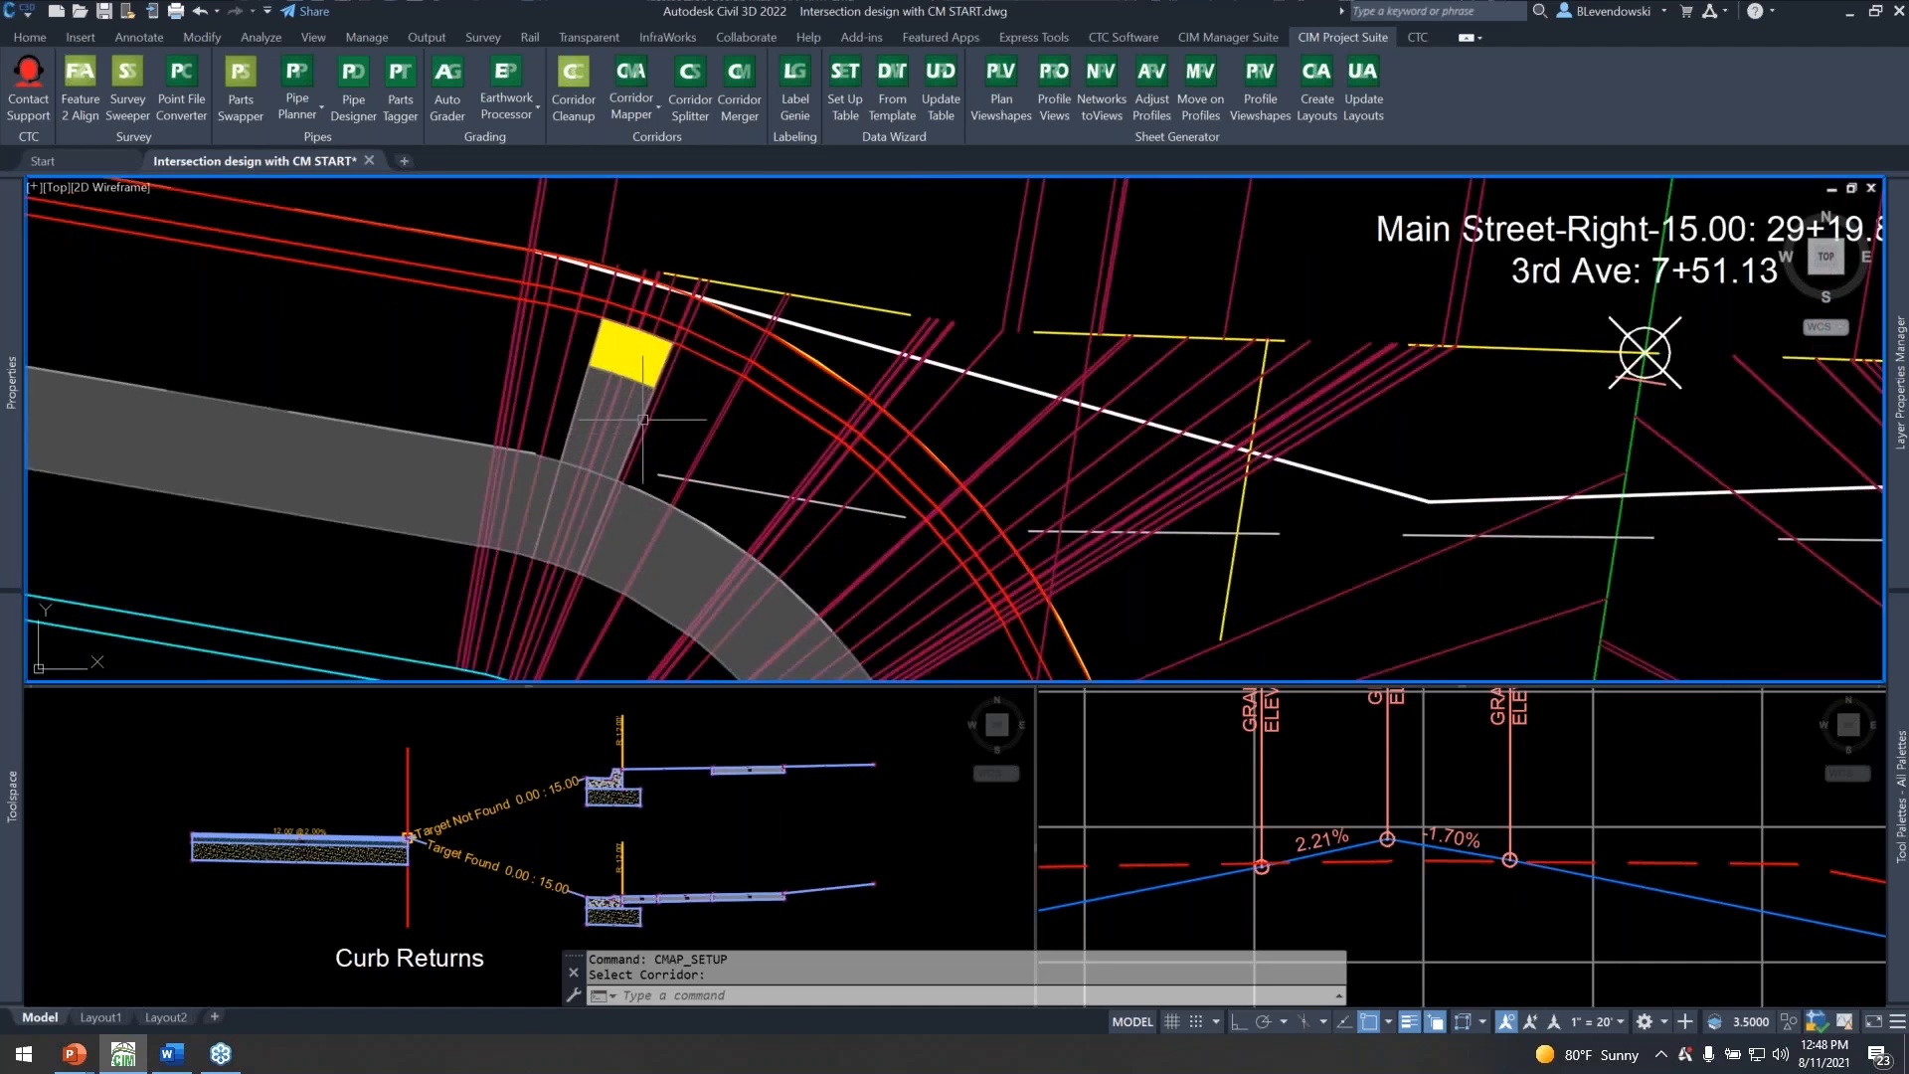
middle_drag(681, 423, 636, 405)
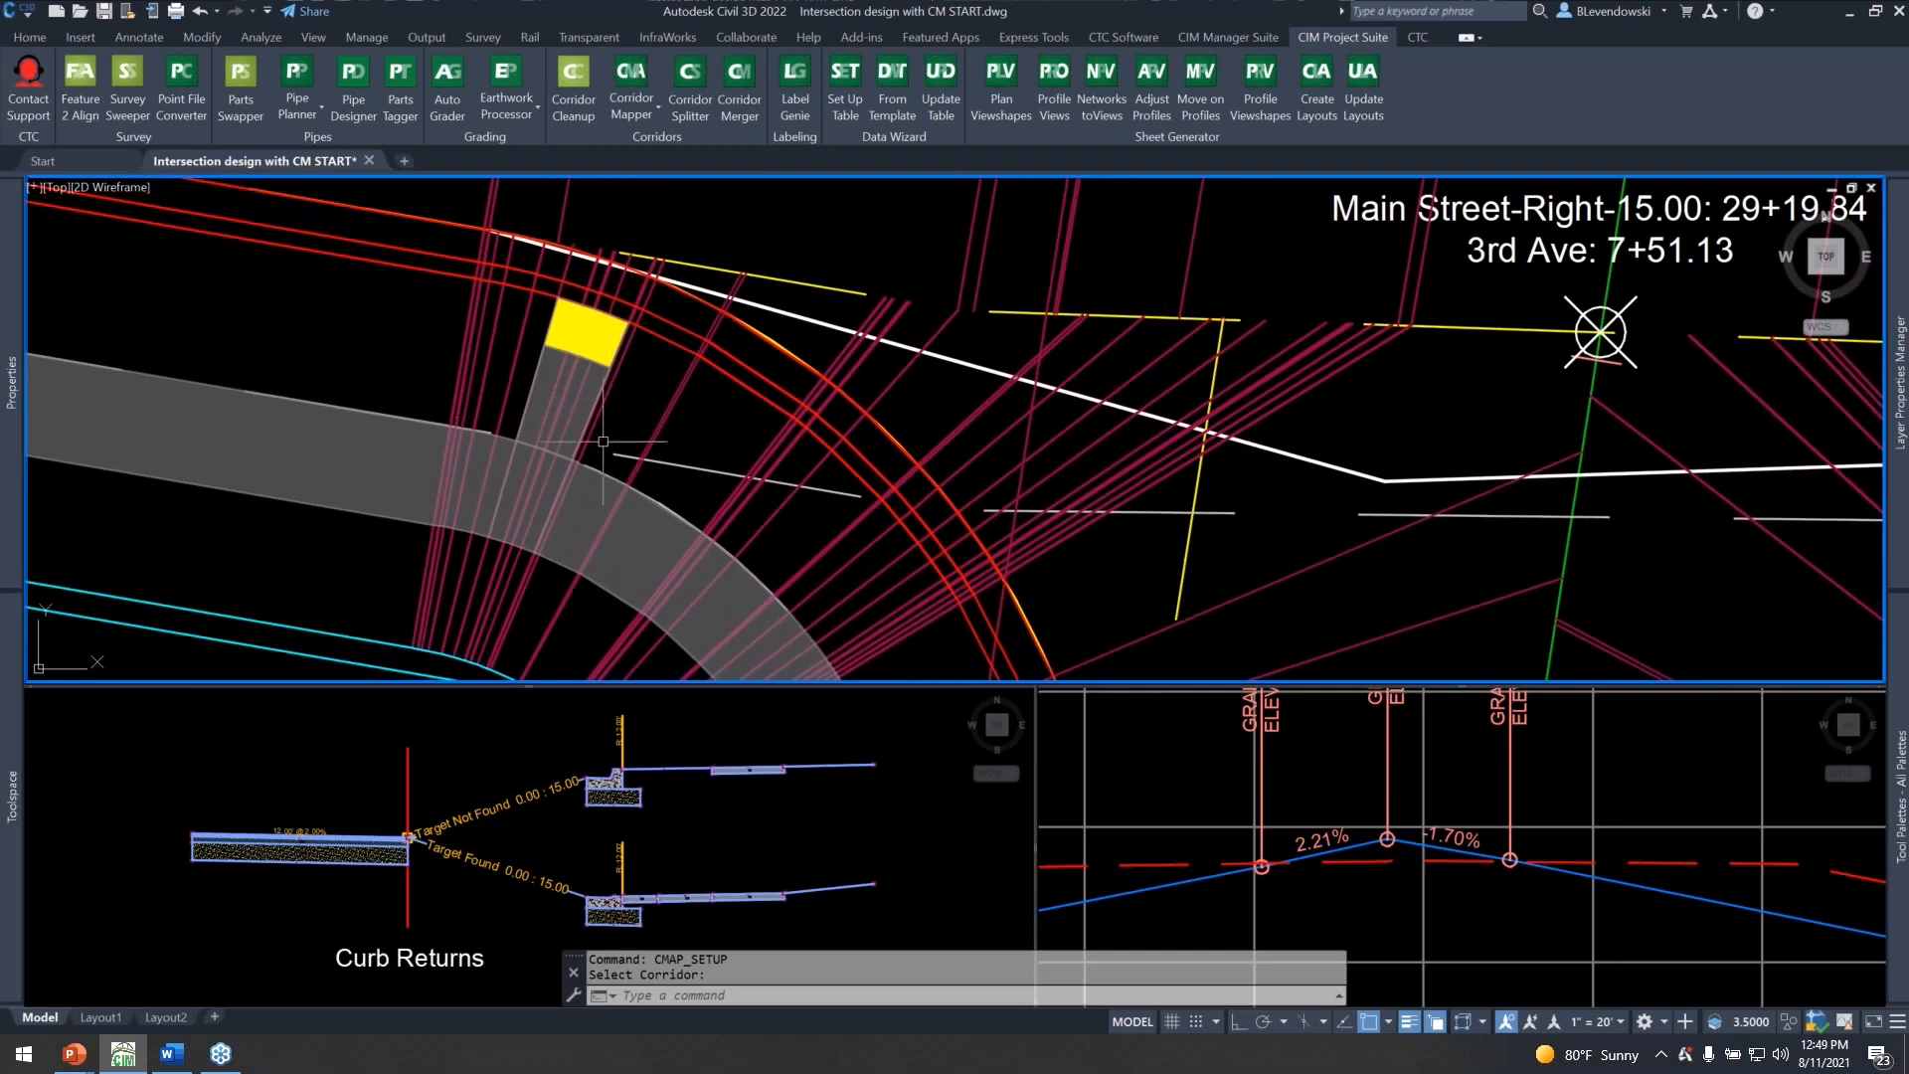
Inspect the properties of the upper ROW subassembly in the Curb Returns assembly, clear the selection and return to the plan view.
click(521, 756)
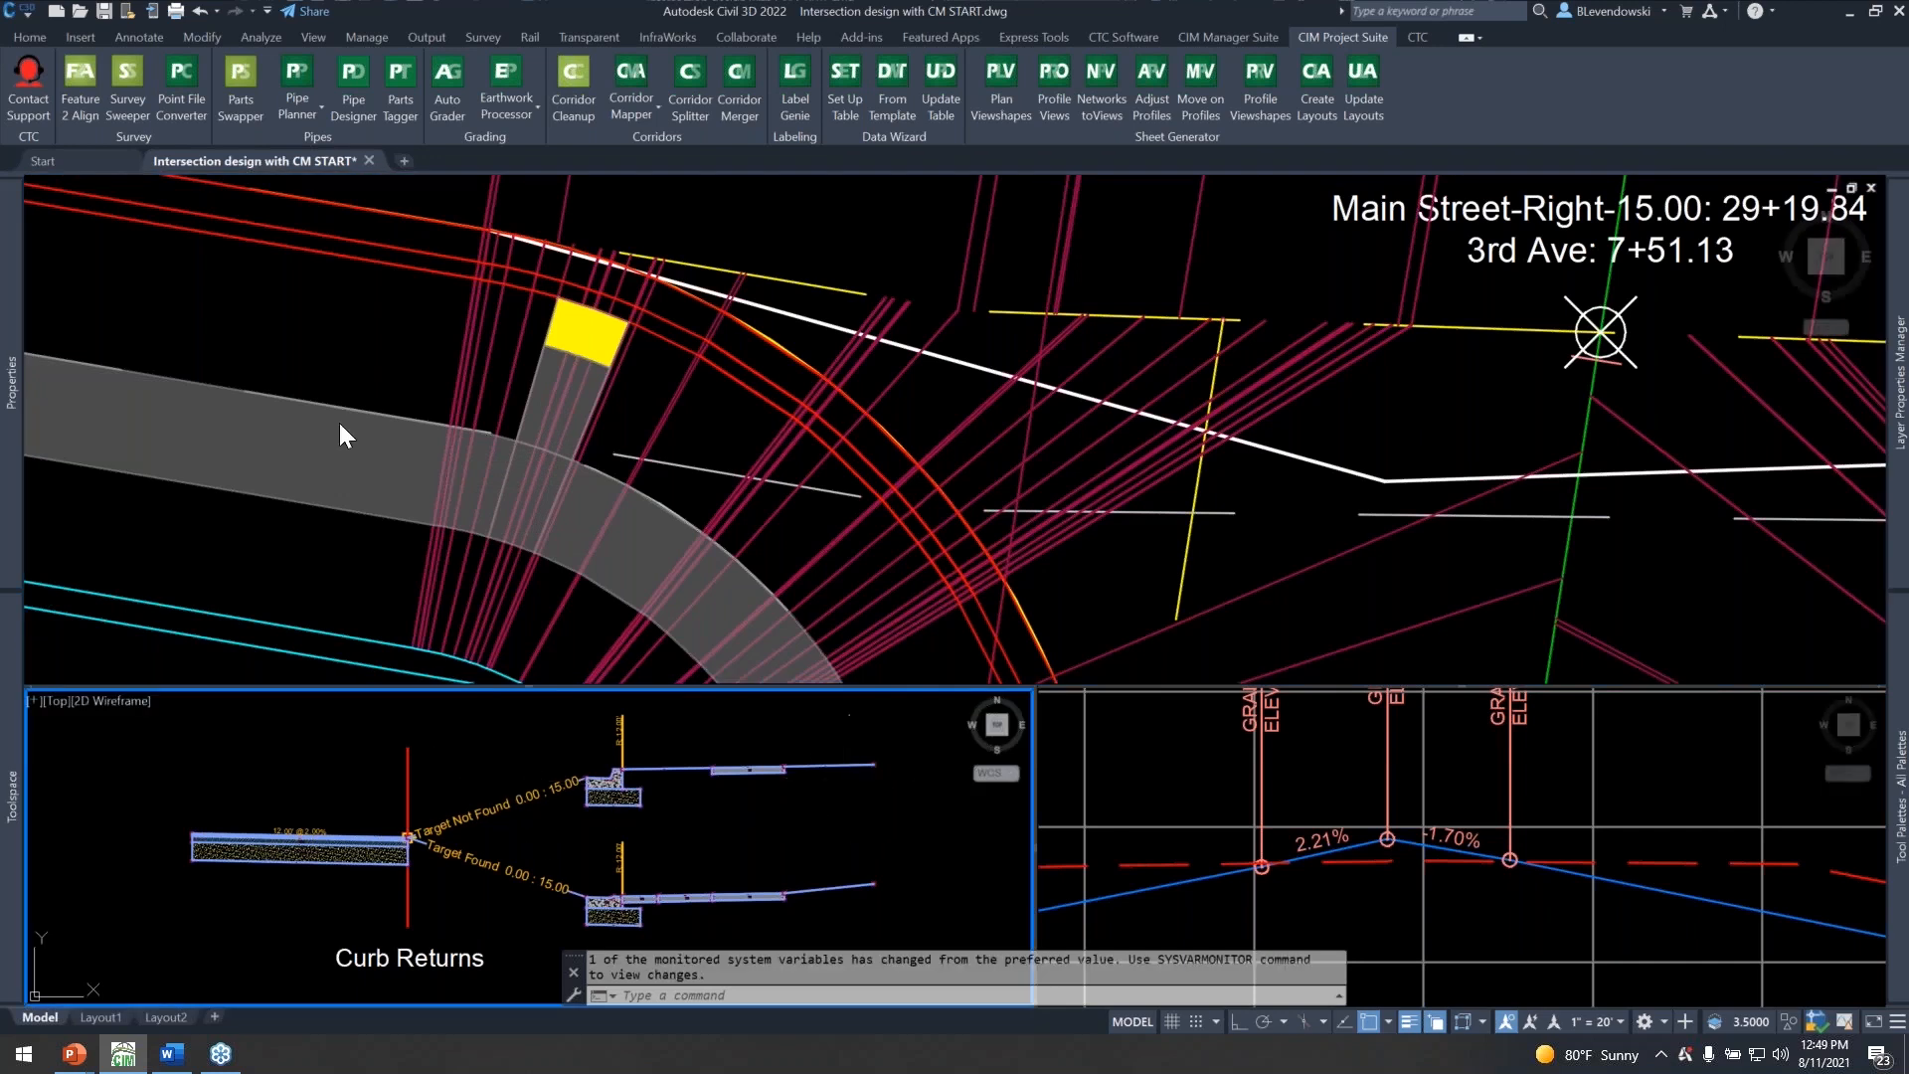
click(770, 767)
mouse_move(12, 458)
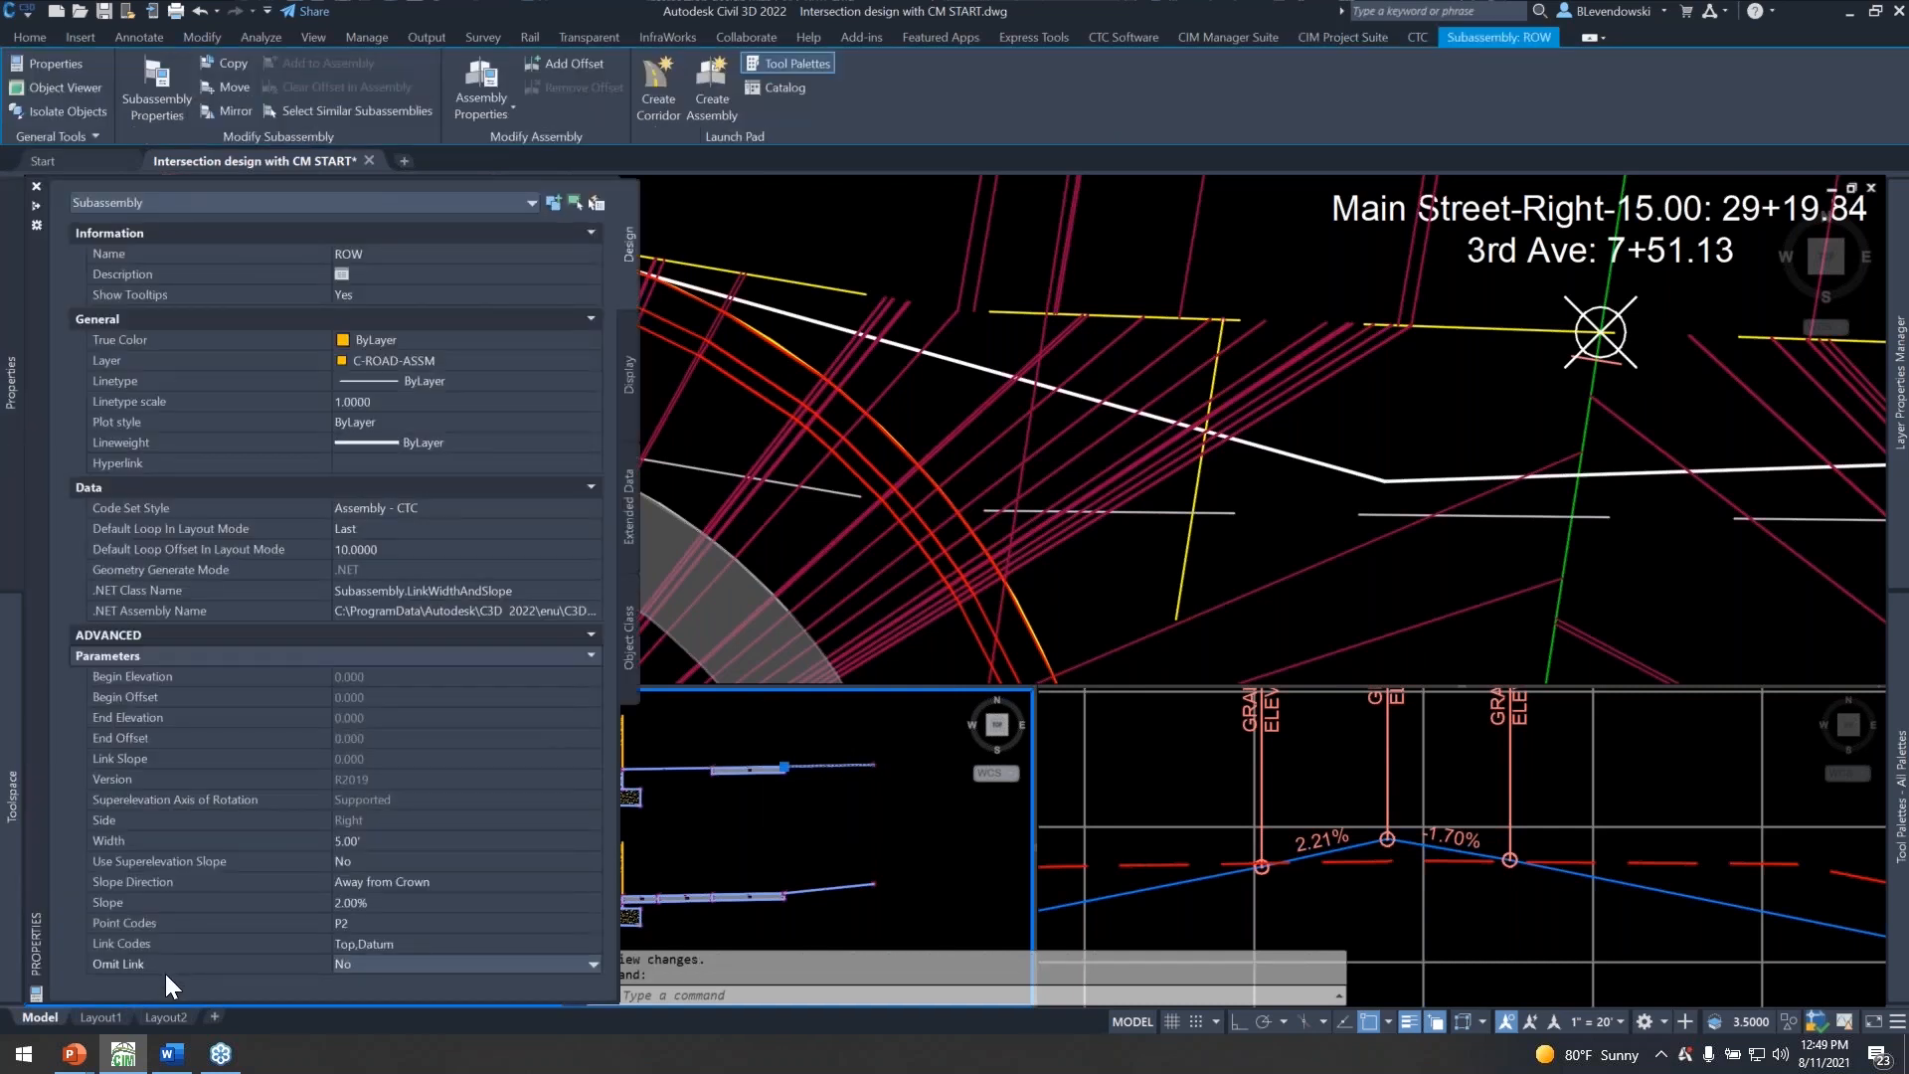
key(Escape)
key(Escape)
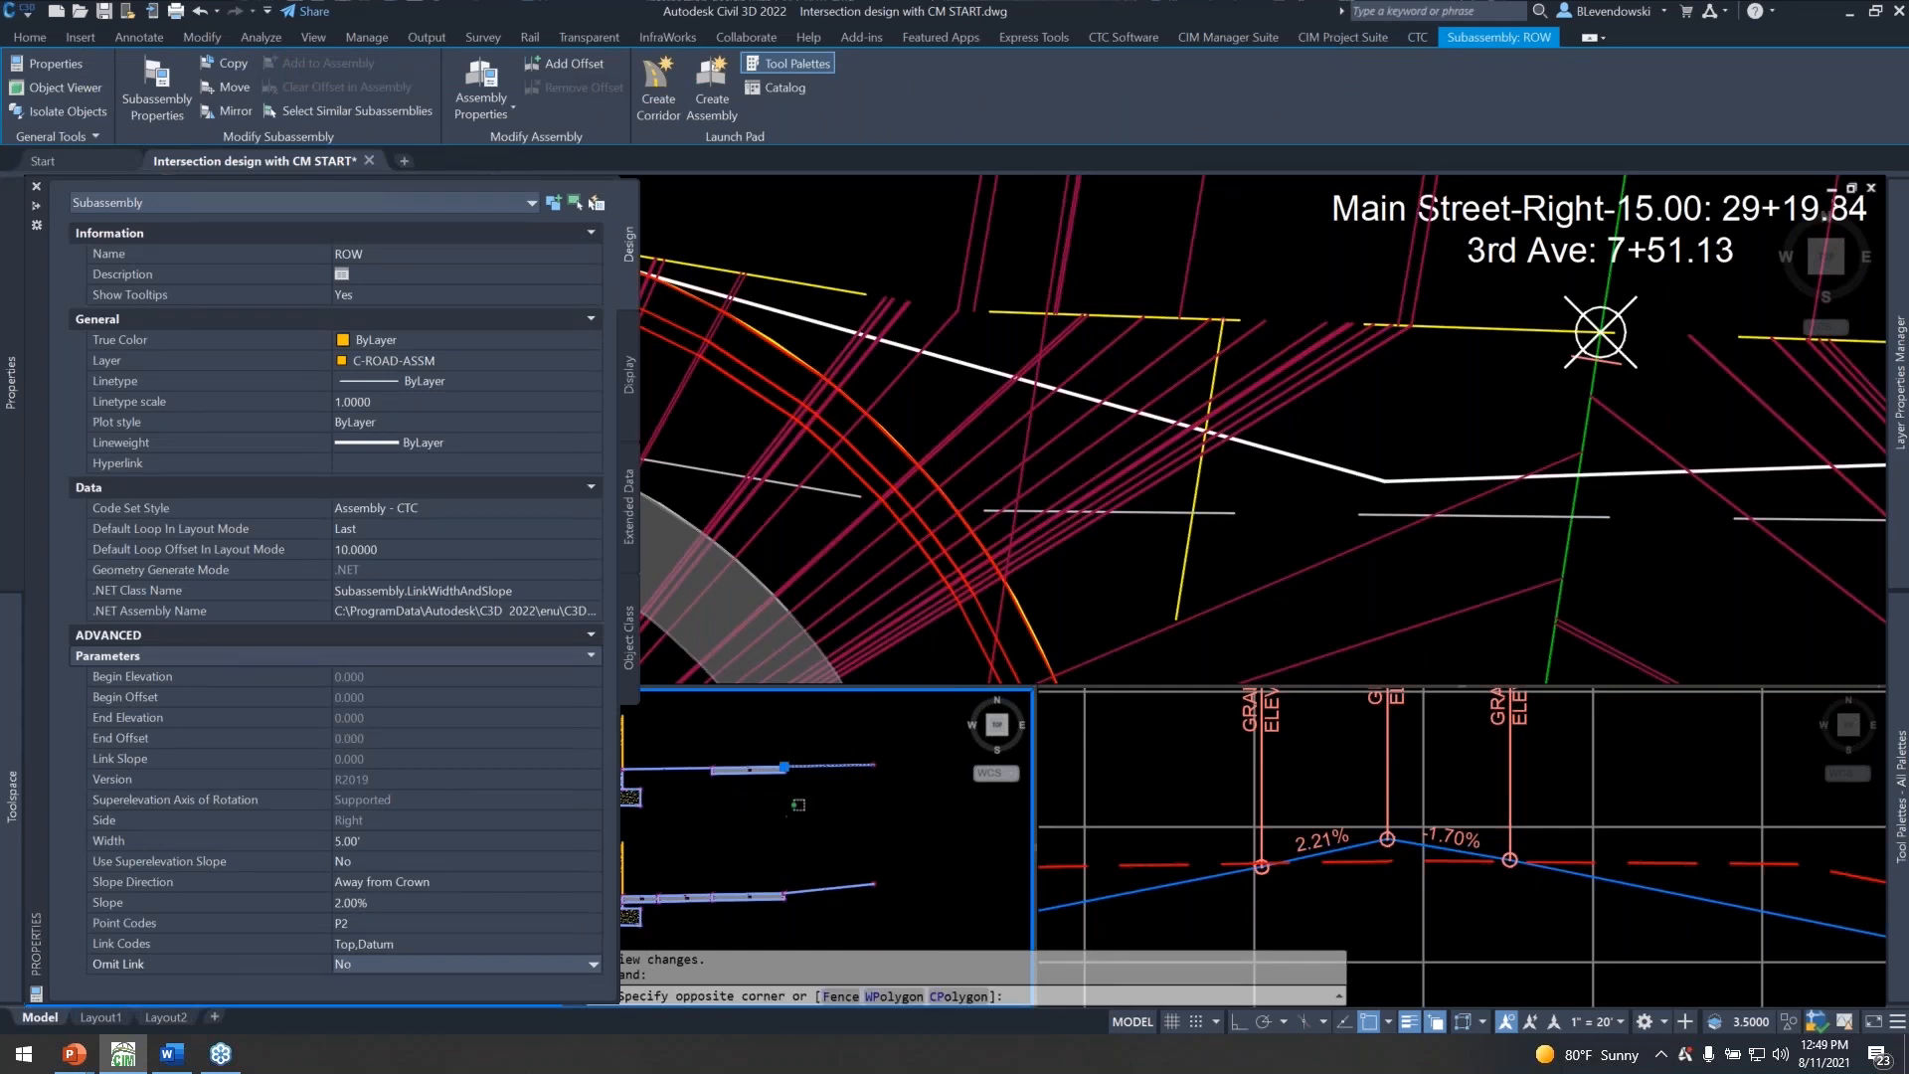
click(400, 378)
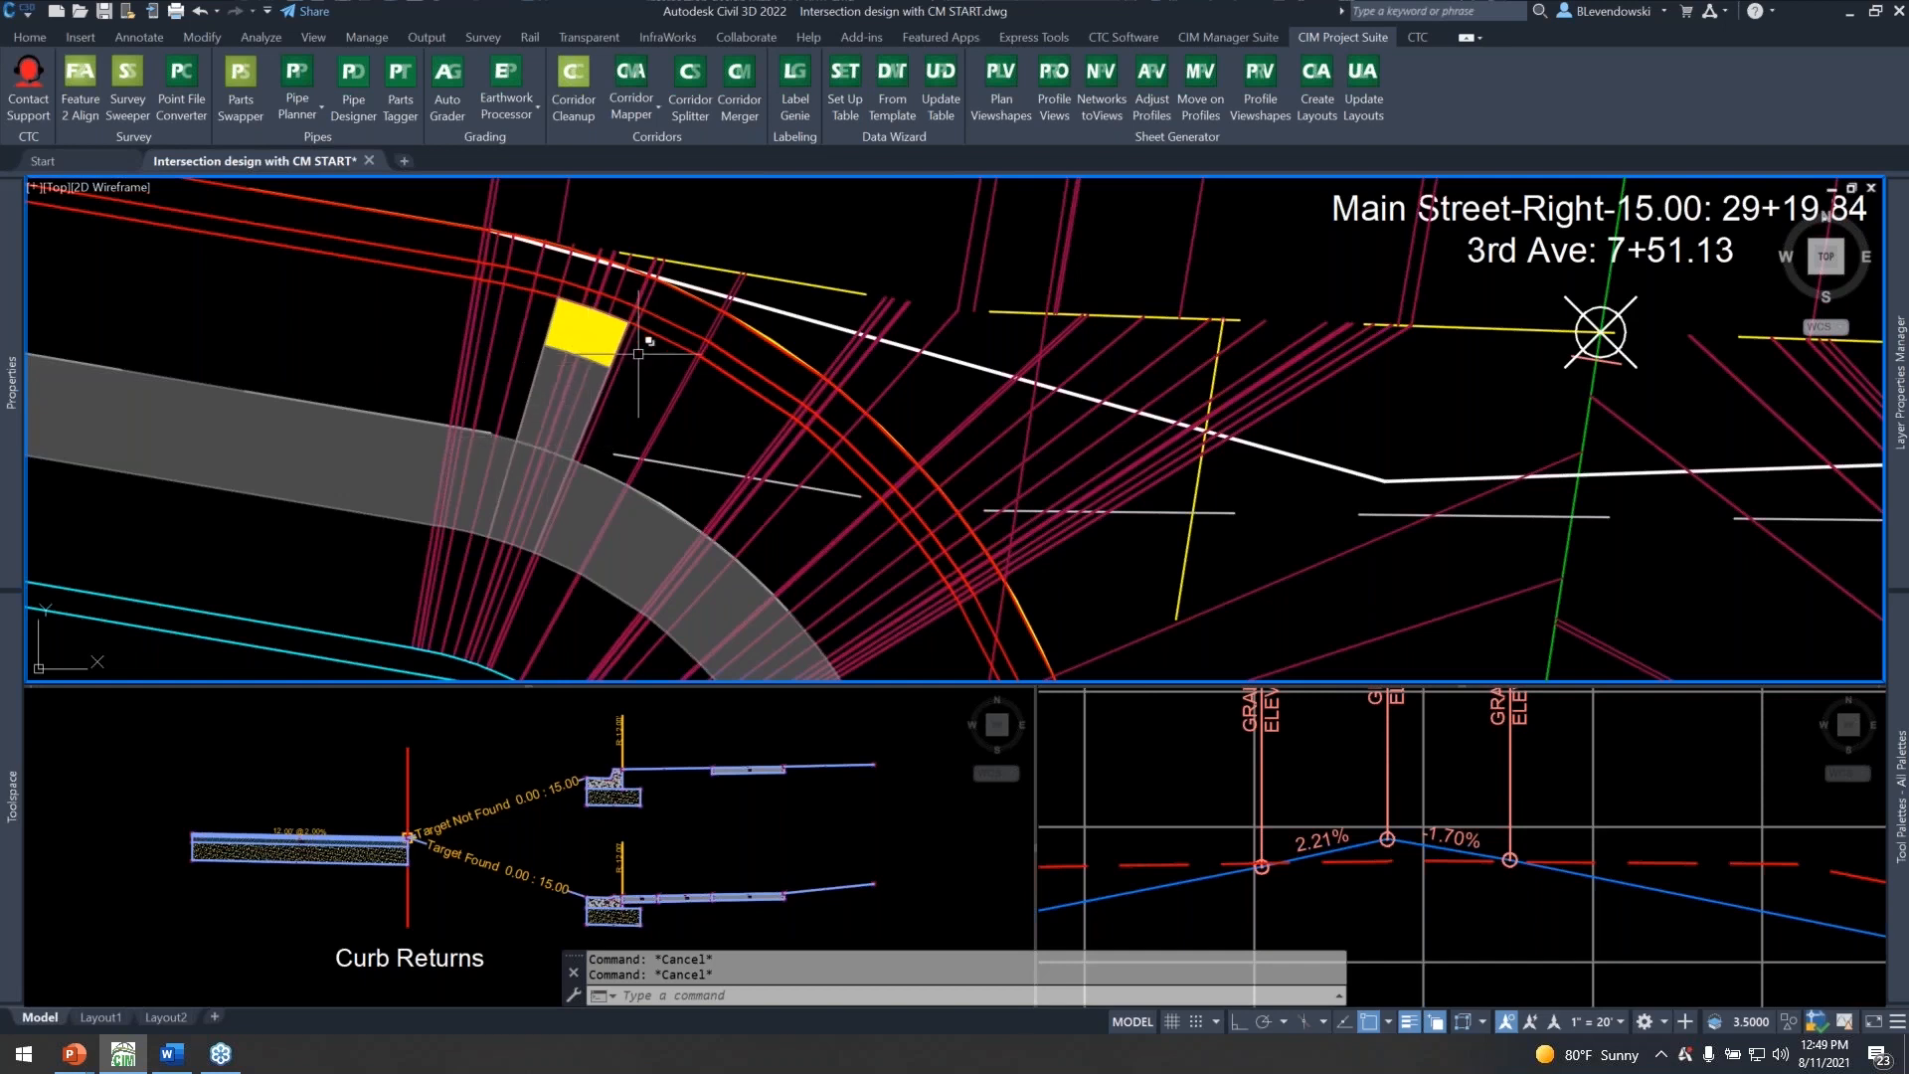
Compare the pedestrian ramps and corridor sections at the southern and northern curb returns of the 3rd Ave intersection.
middle_drag(735, 456, 656, 454)
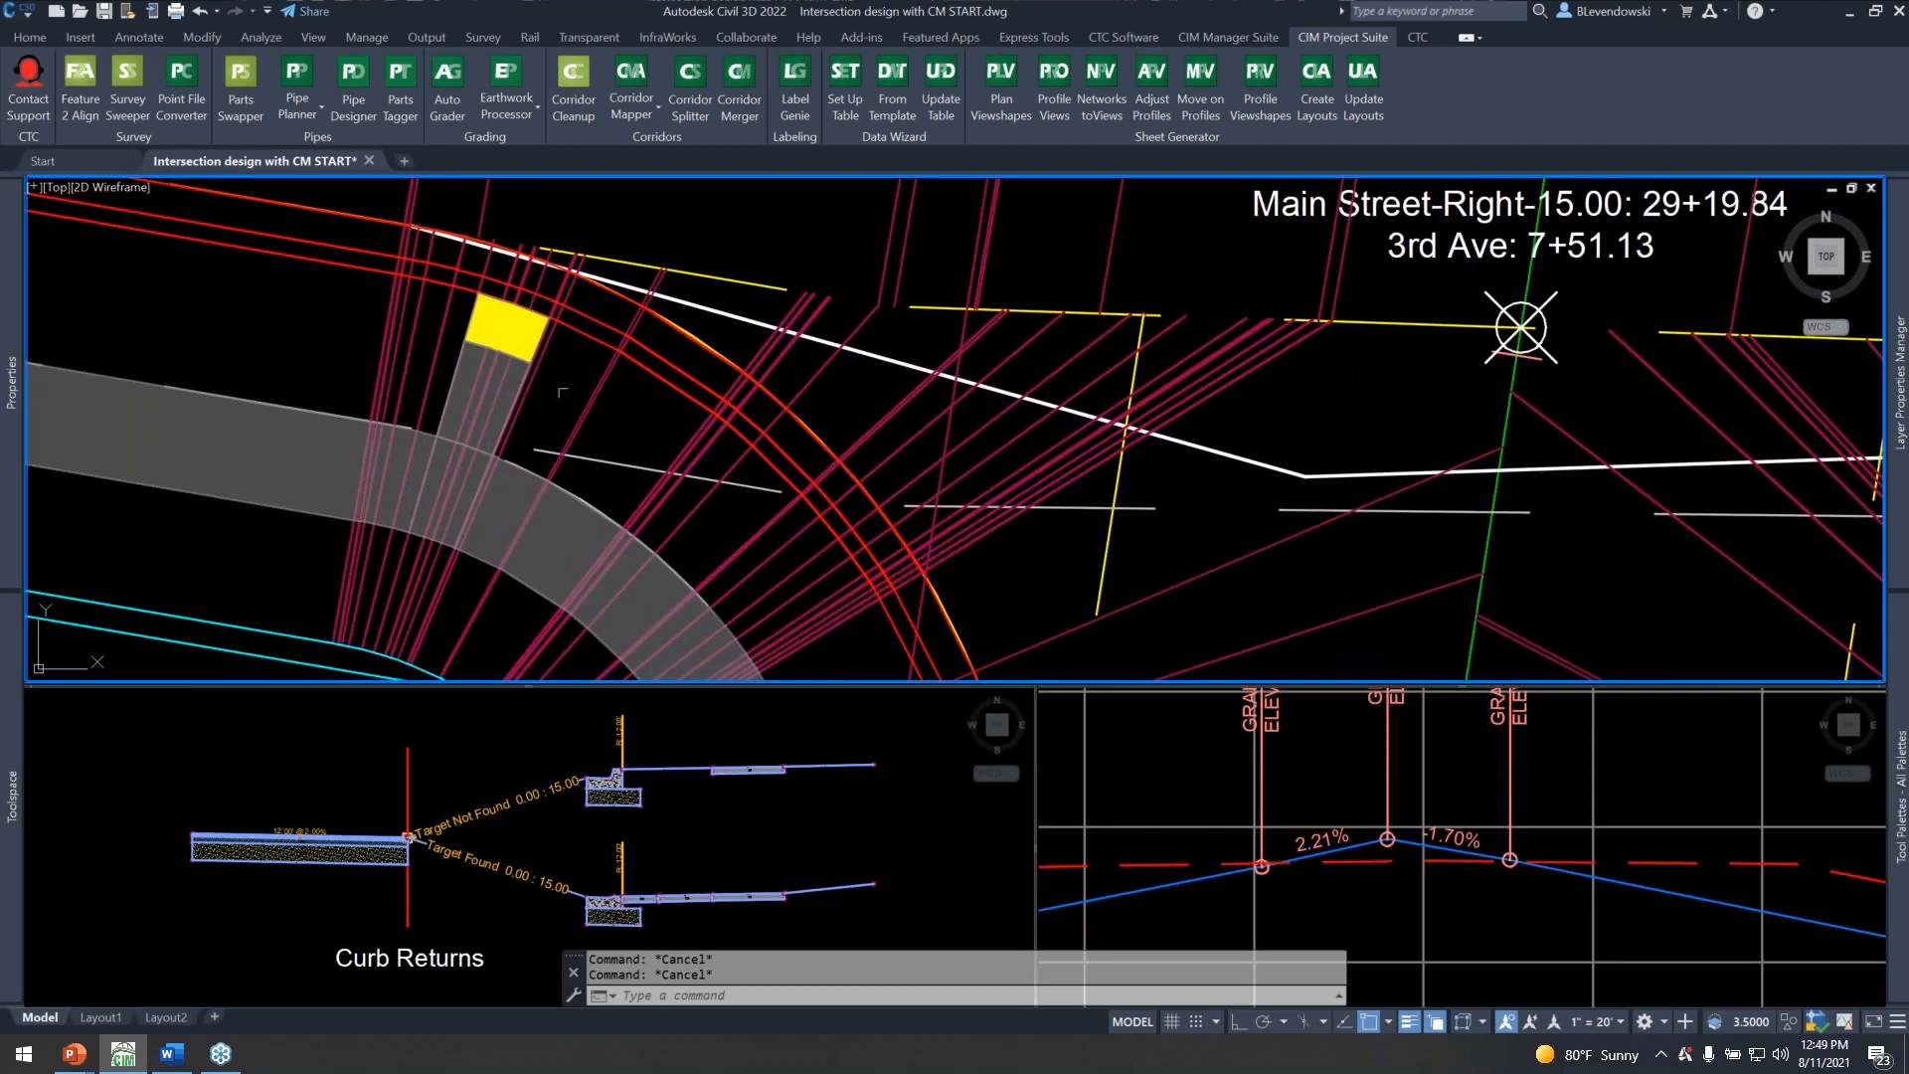
mouse_move(563, 393)
scroll(601, 362, down, 1)
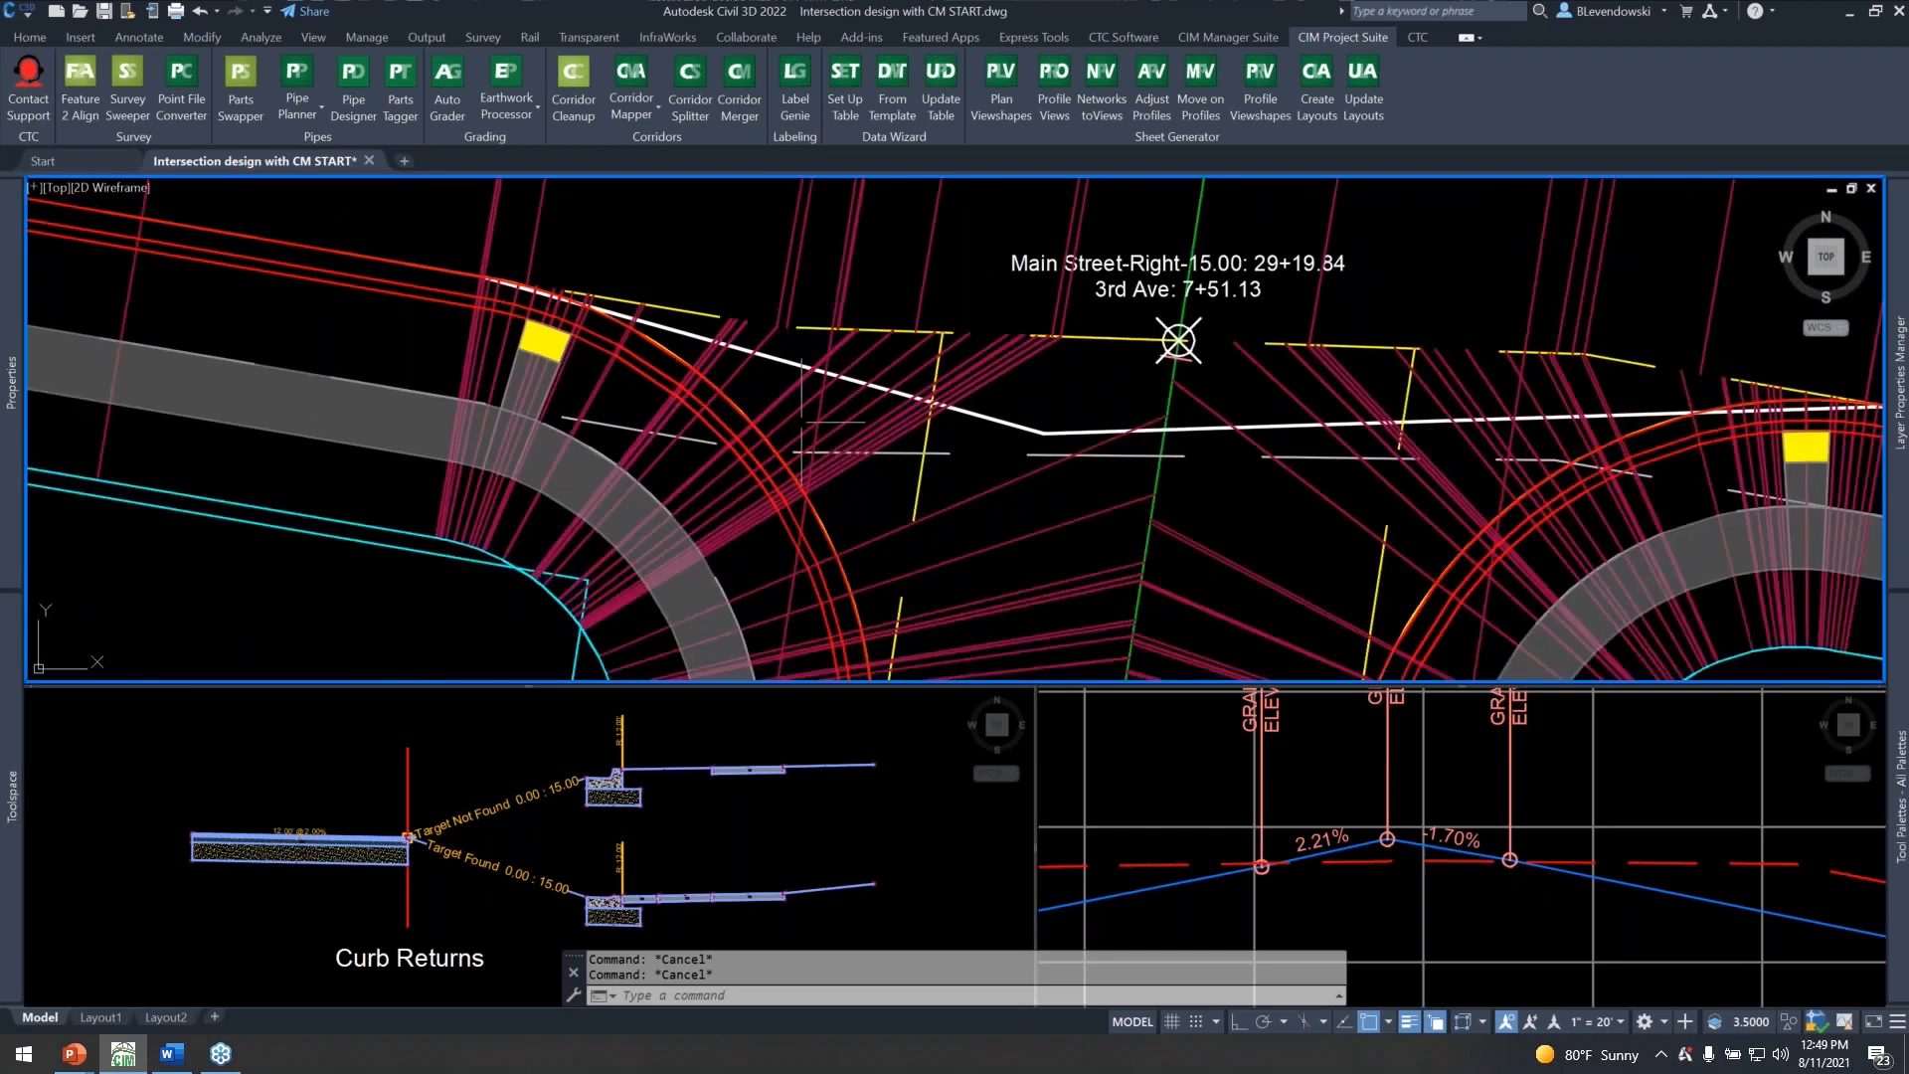
scroll(770, 432, down, 1)
middle_drag(1154, 507, 727, 384)
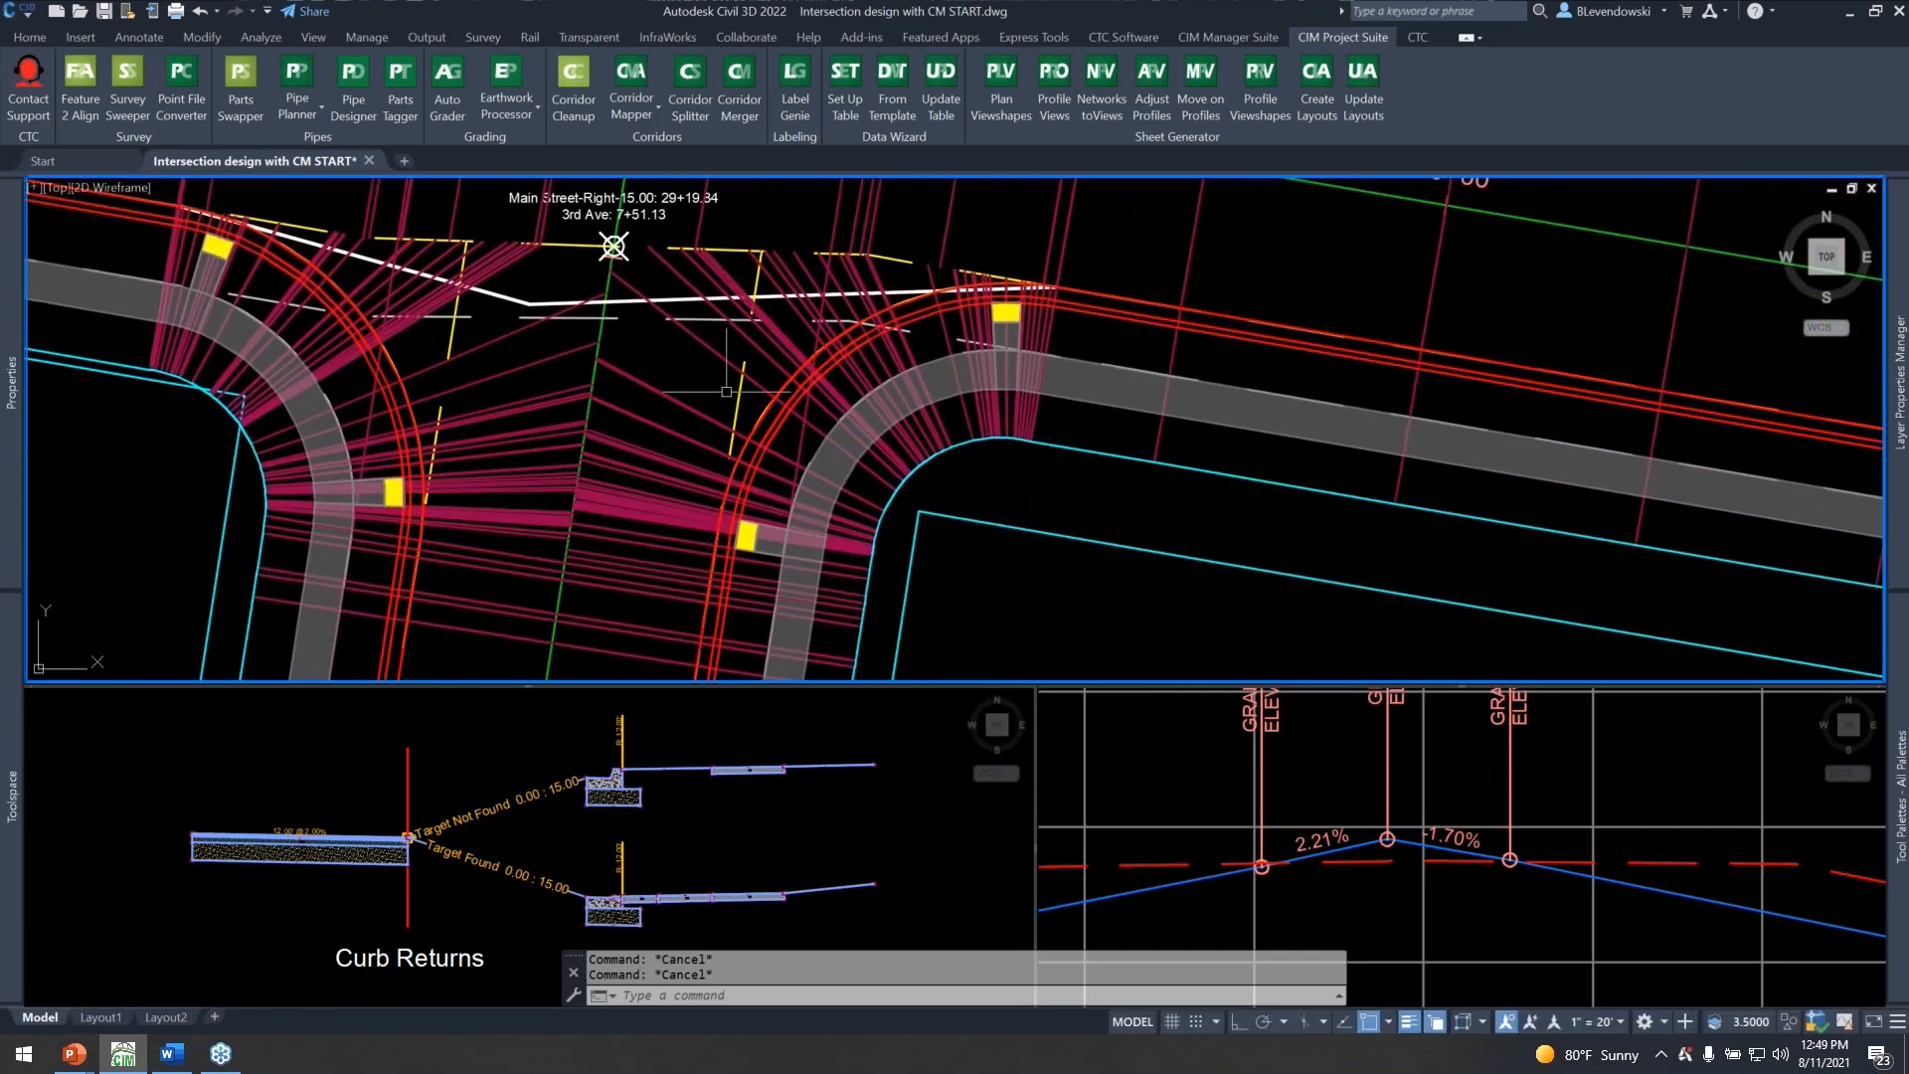
middle_drag(710, 204, 886, 641)
middle_drag(933, 464, 787, 662)
middle_drag(813, 382, 849, 443)
middle_drag(770, 591, 974, 411)
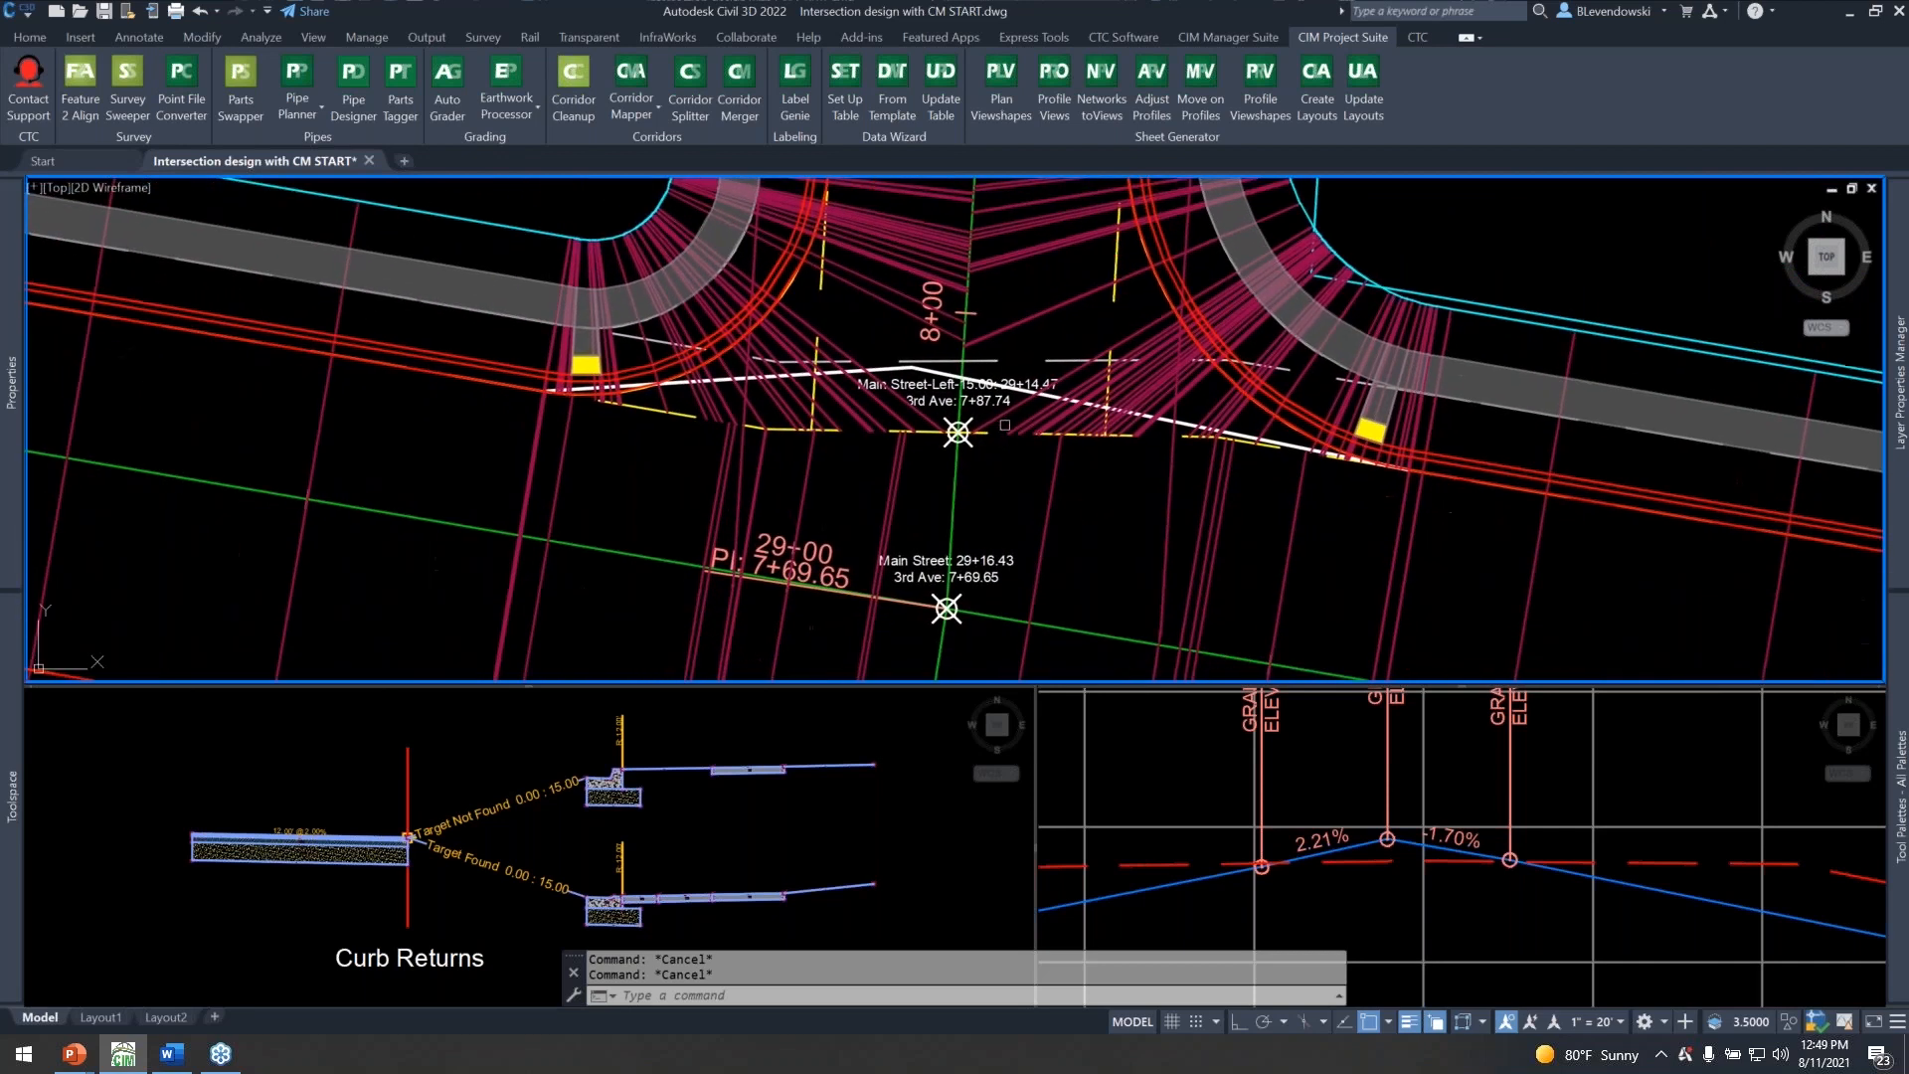
middle_drag(845, 496, 716, 502)
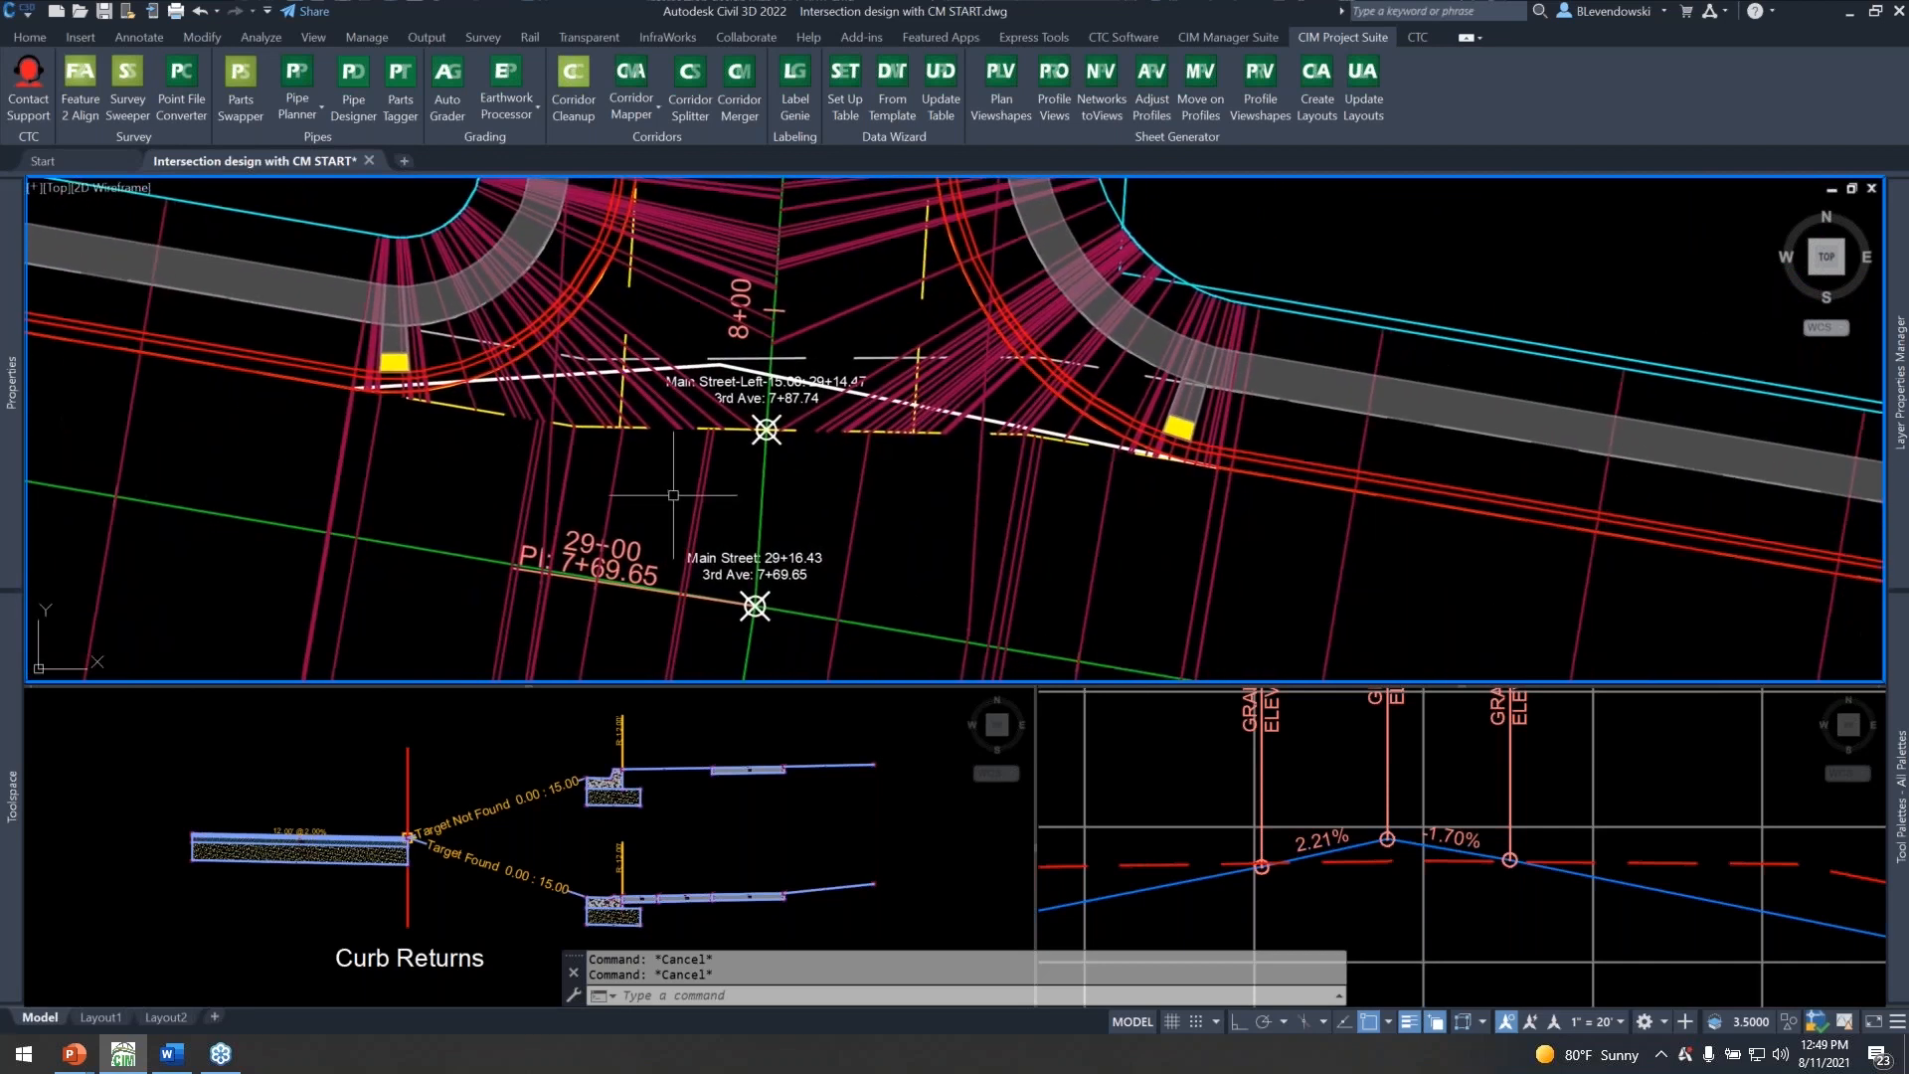
Examine the whole 3rd Ave intersection and the tie-in of its southern curb returns to the Main Street corridor.
scroll(668, 348, down, 4)
scroll(647, 498, up, 4)
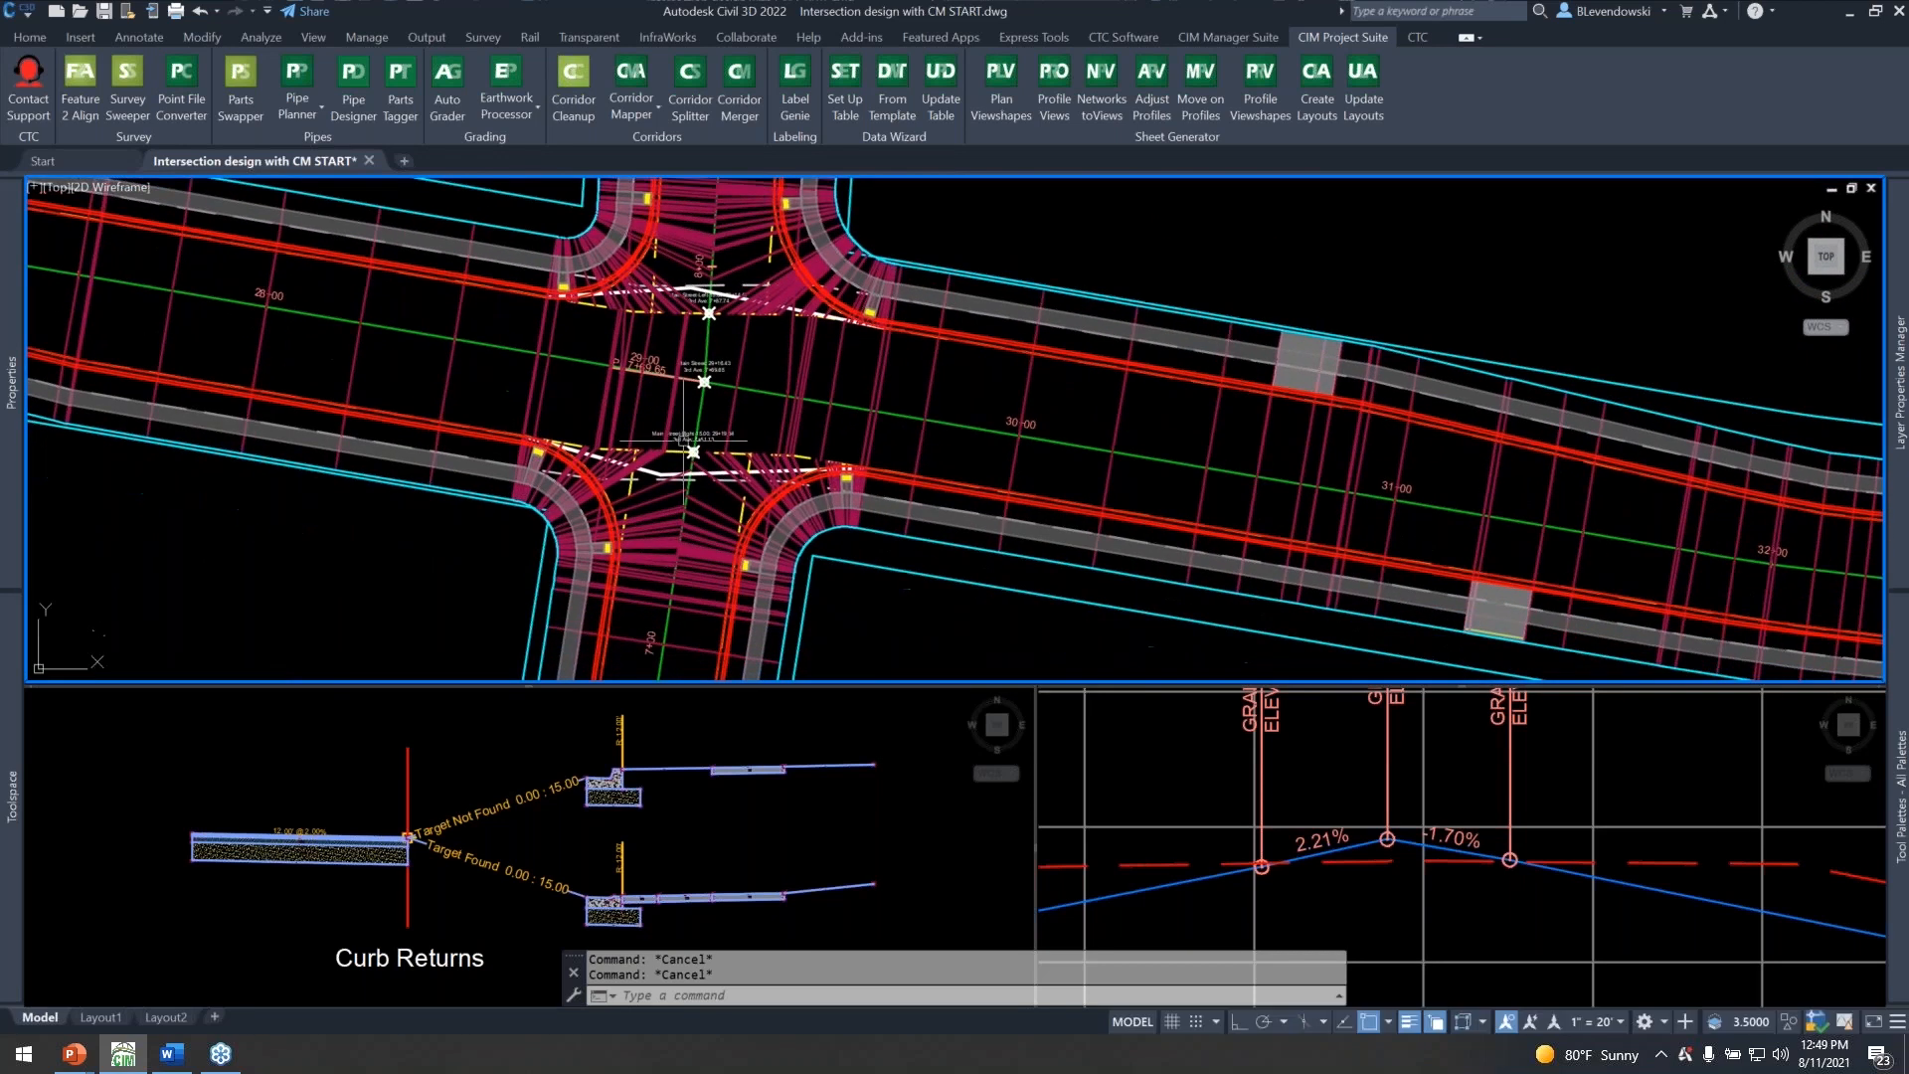
middle_drag(680, 448, 714, 506)
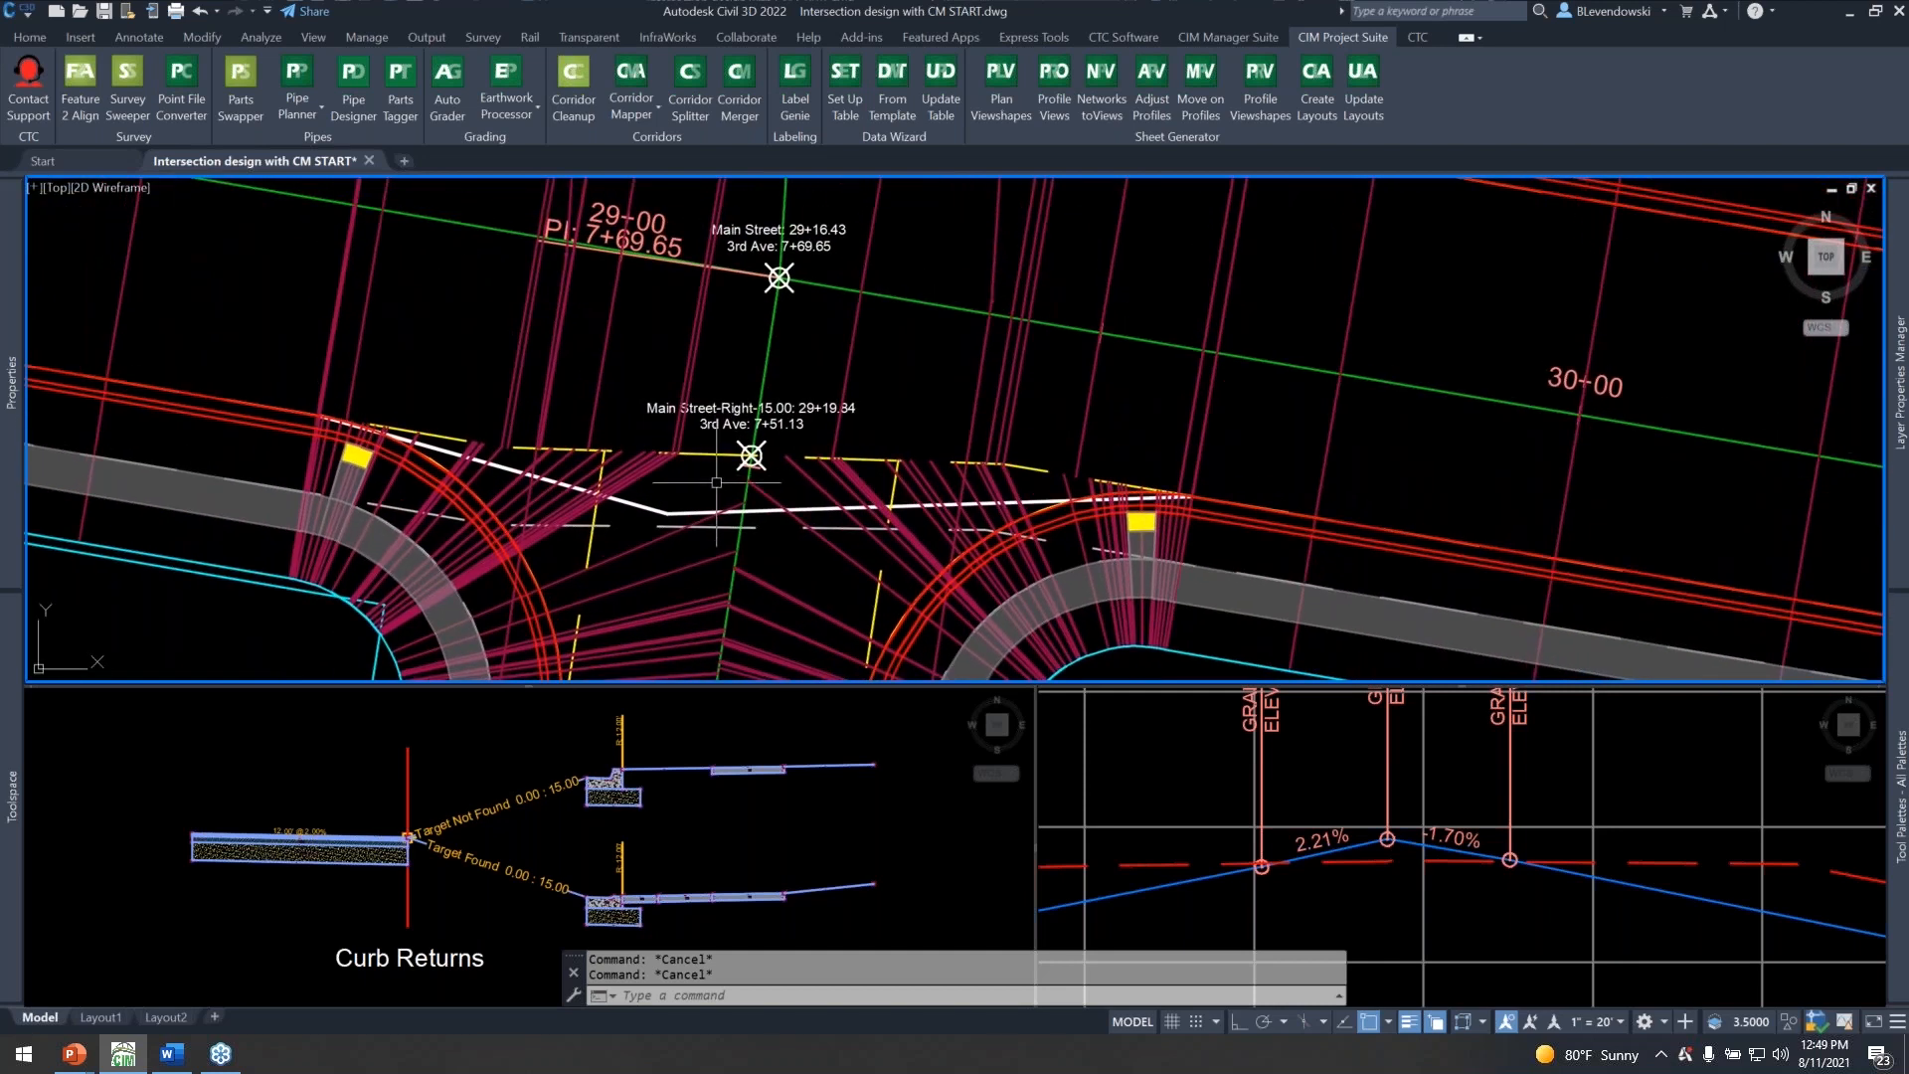
mouse_move(716, 483)
scroll(1042, 441, down, 2)
scroll(806, 465, up, 2)
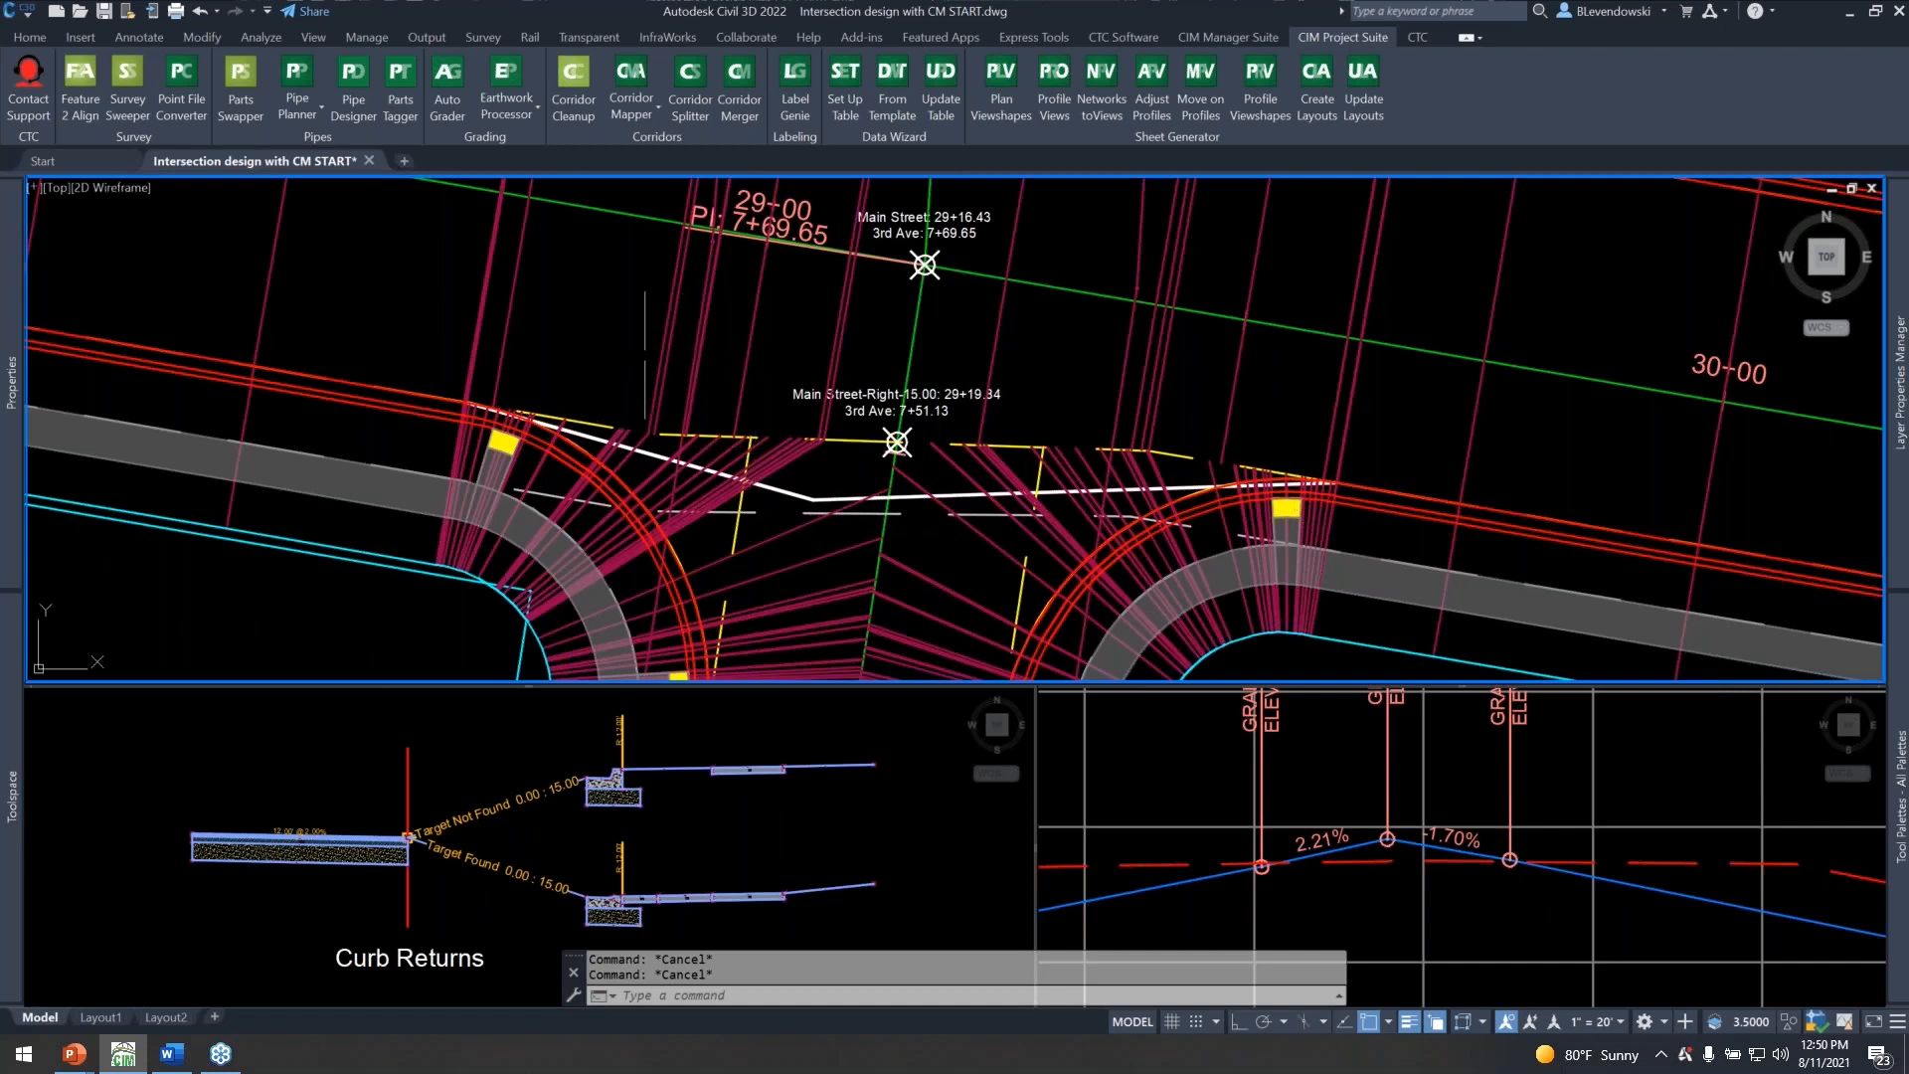
mouse_move(591, 345)
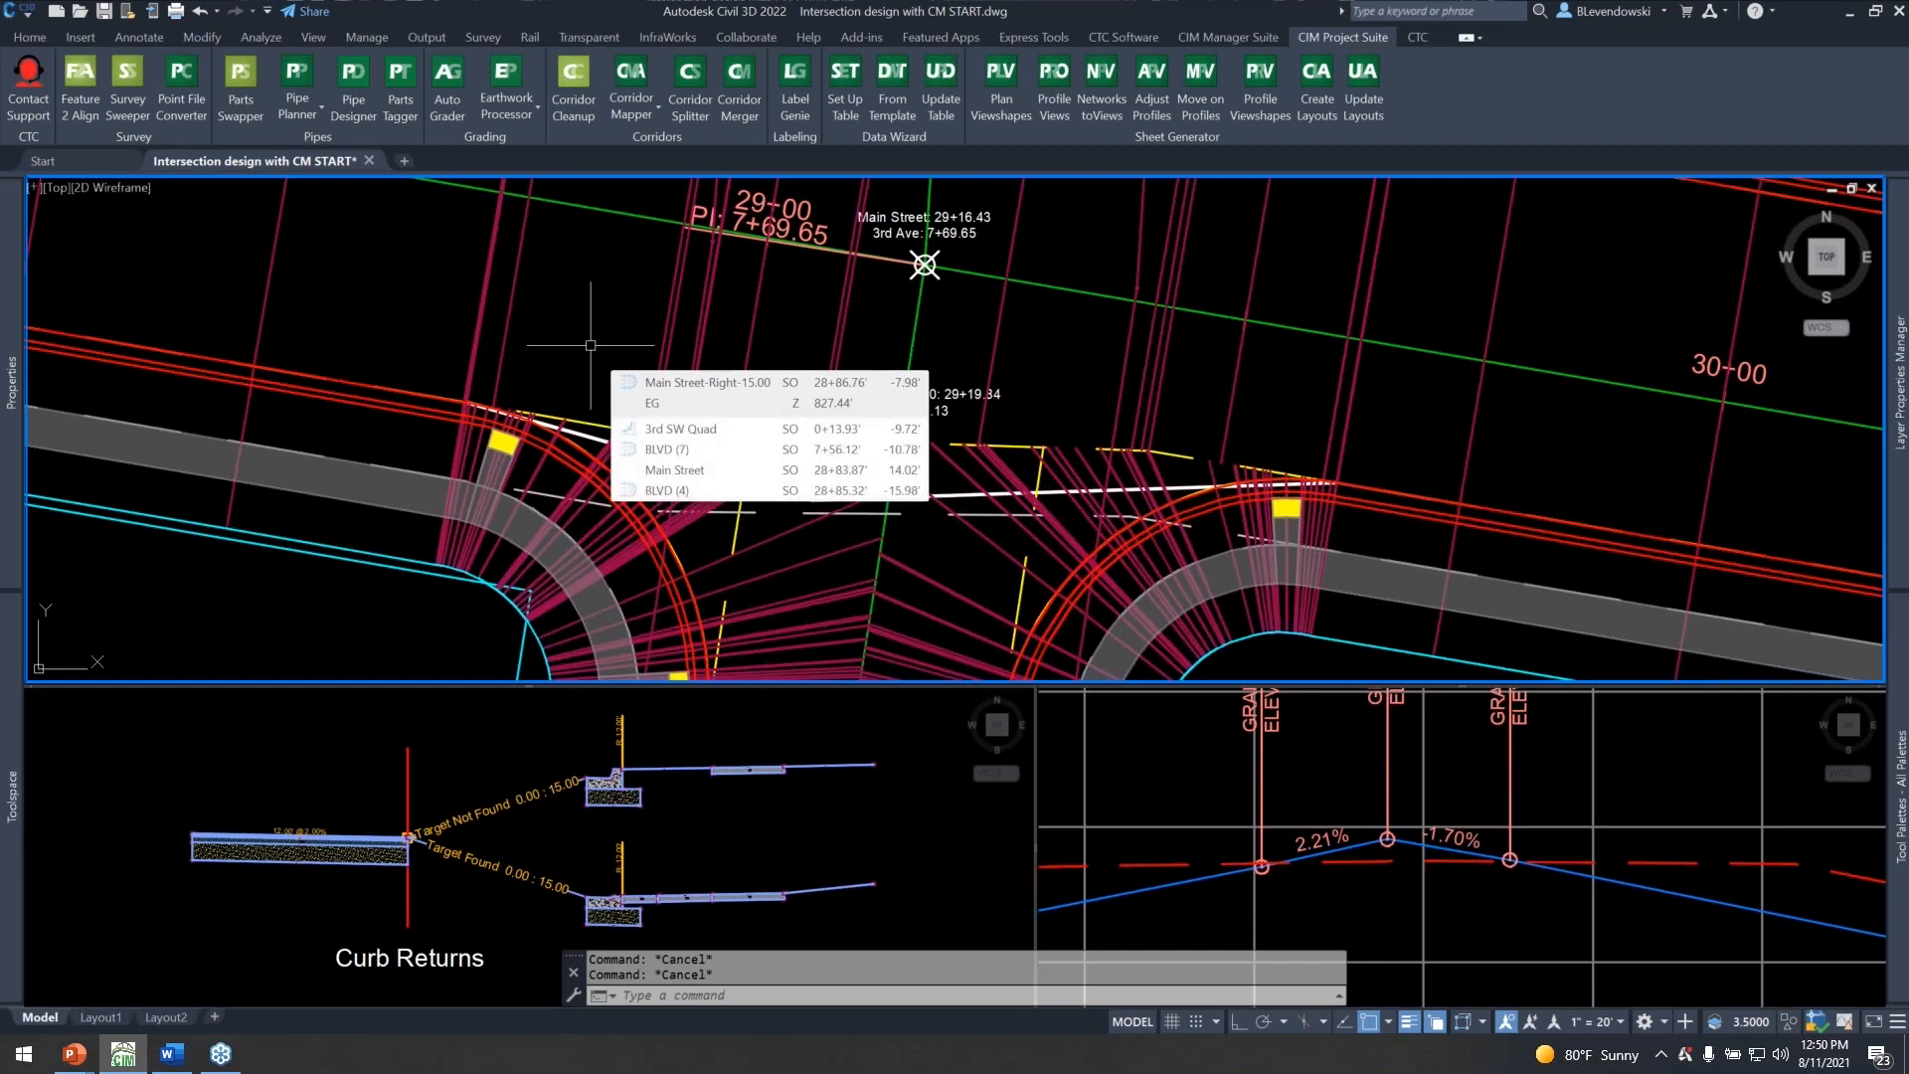
scroll(591, 345, down, 4)
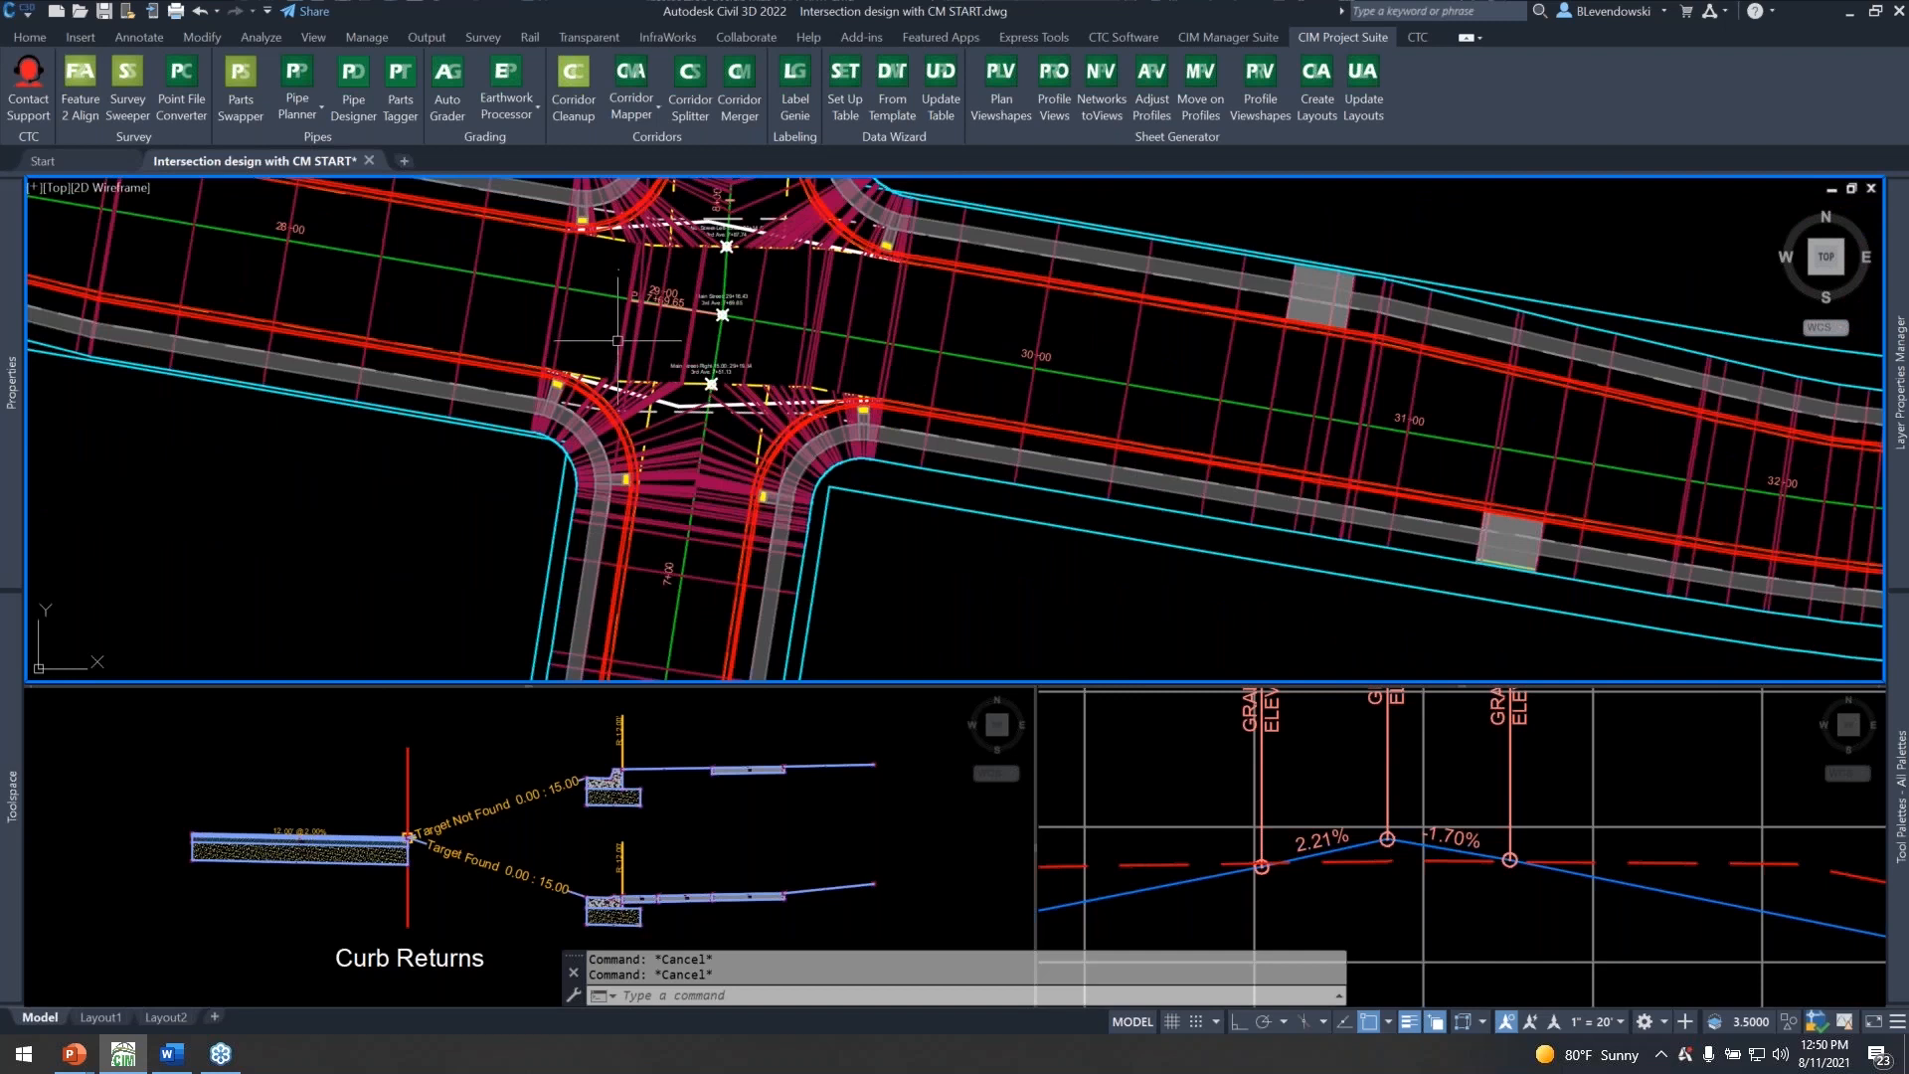
scroll(614, 357, up, 2)
scroll(614, 357, up, 1)
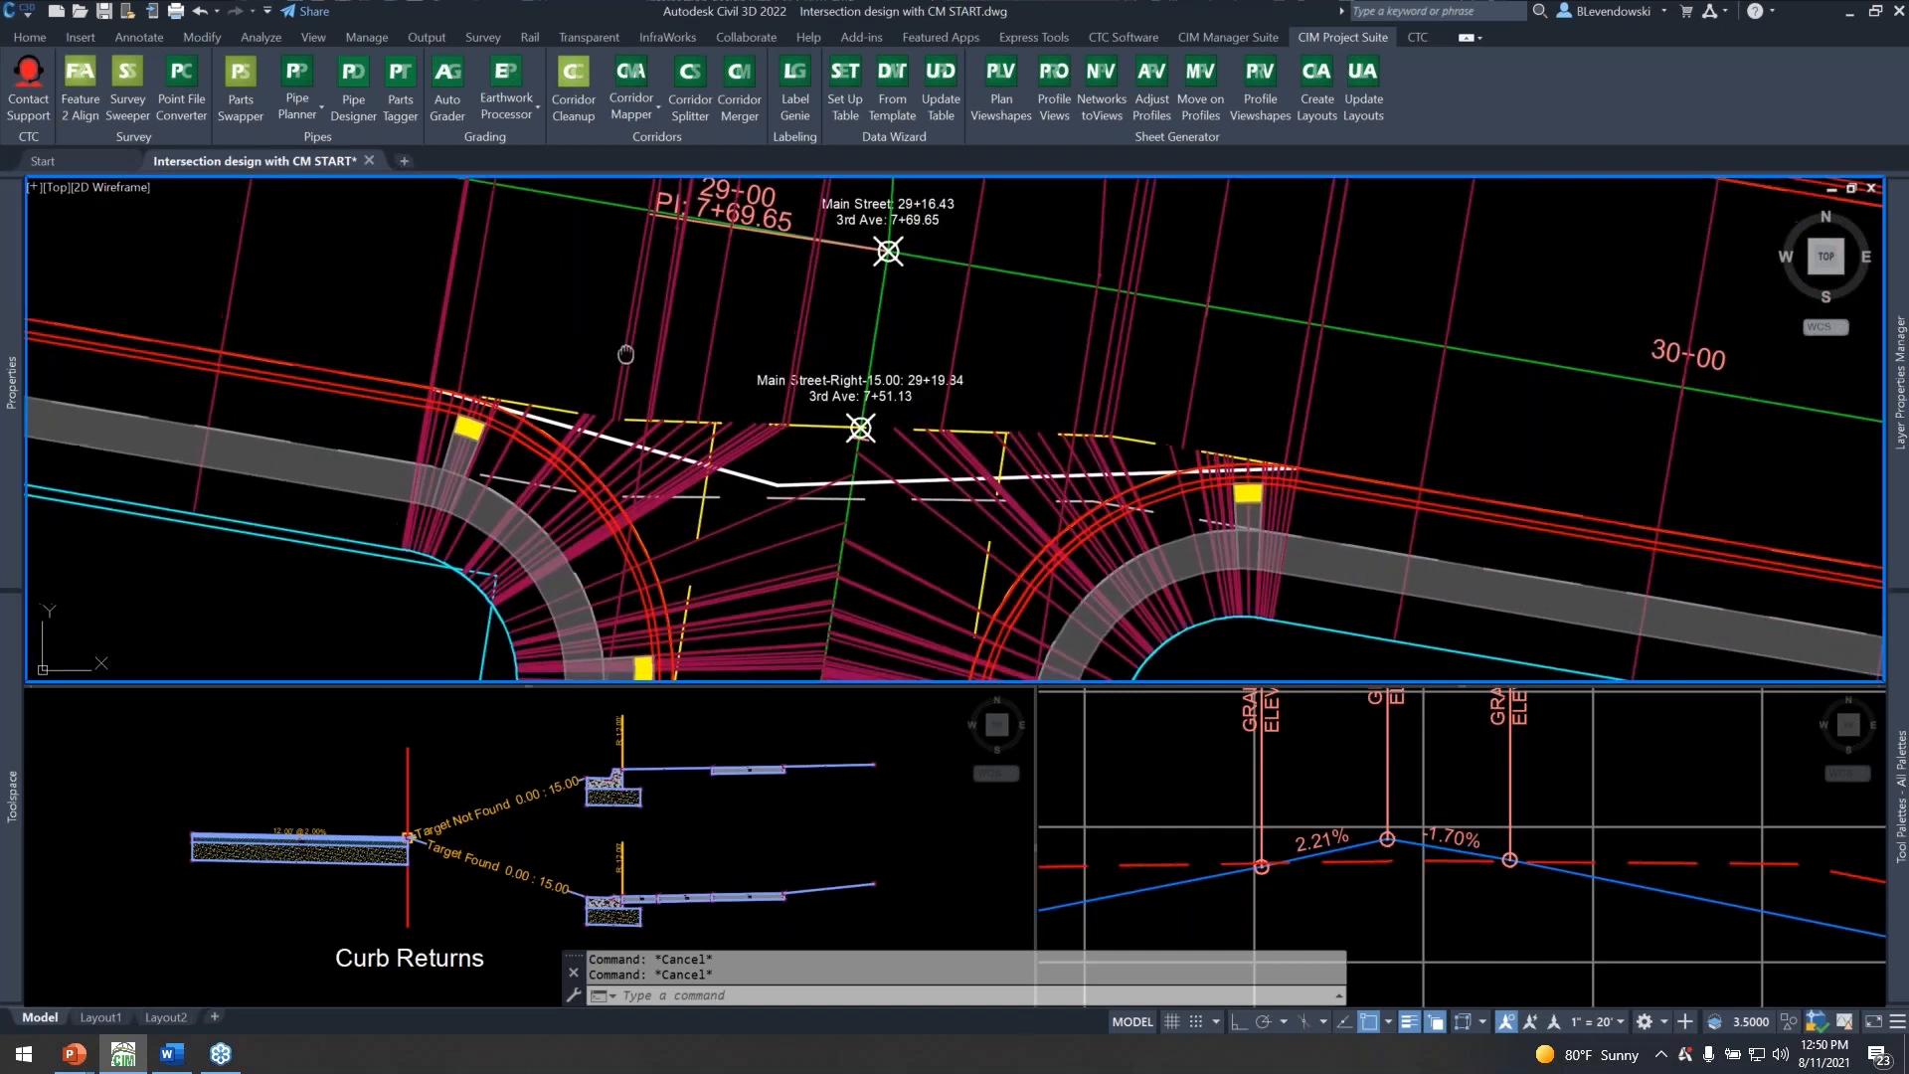
Reopen Corridor Mapper for the Main Street corridor, show object-based targeting and review the width and offset target rows down to the LANE rows.
scroll(418, 405, up, 1)
text(cms)
key(Return)
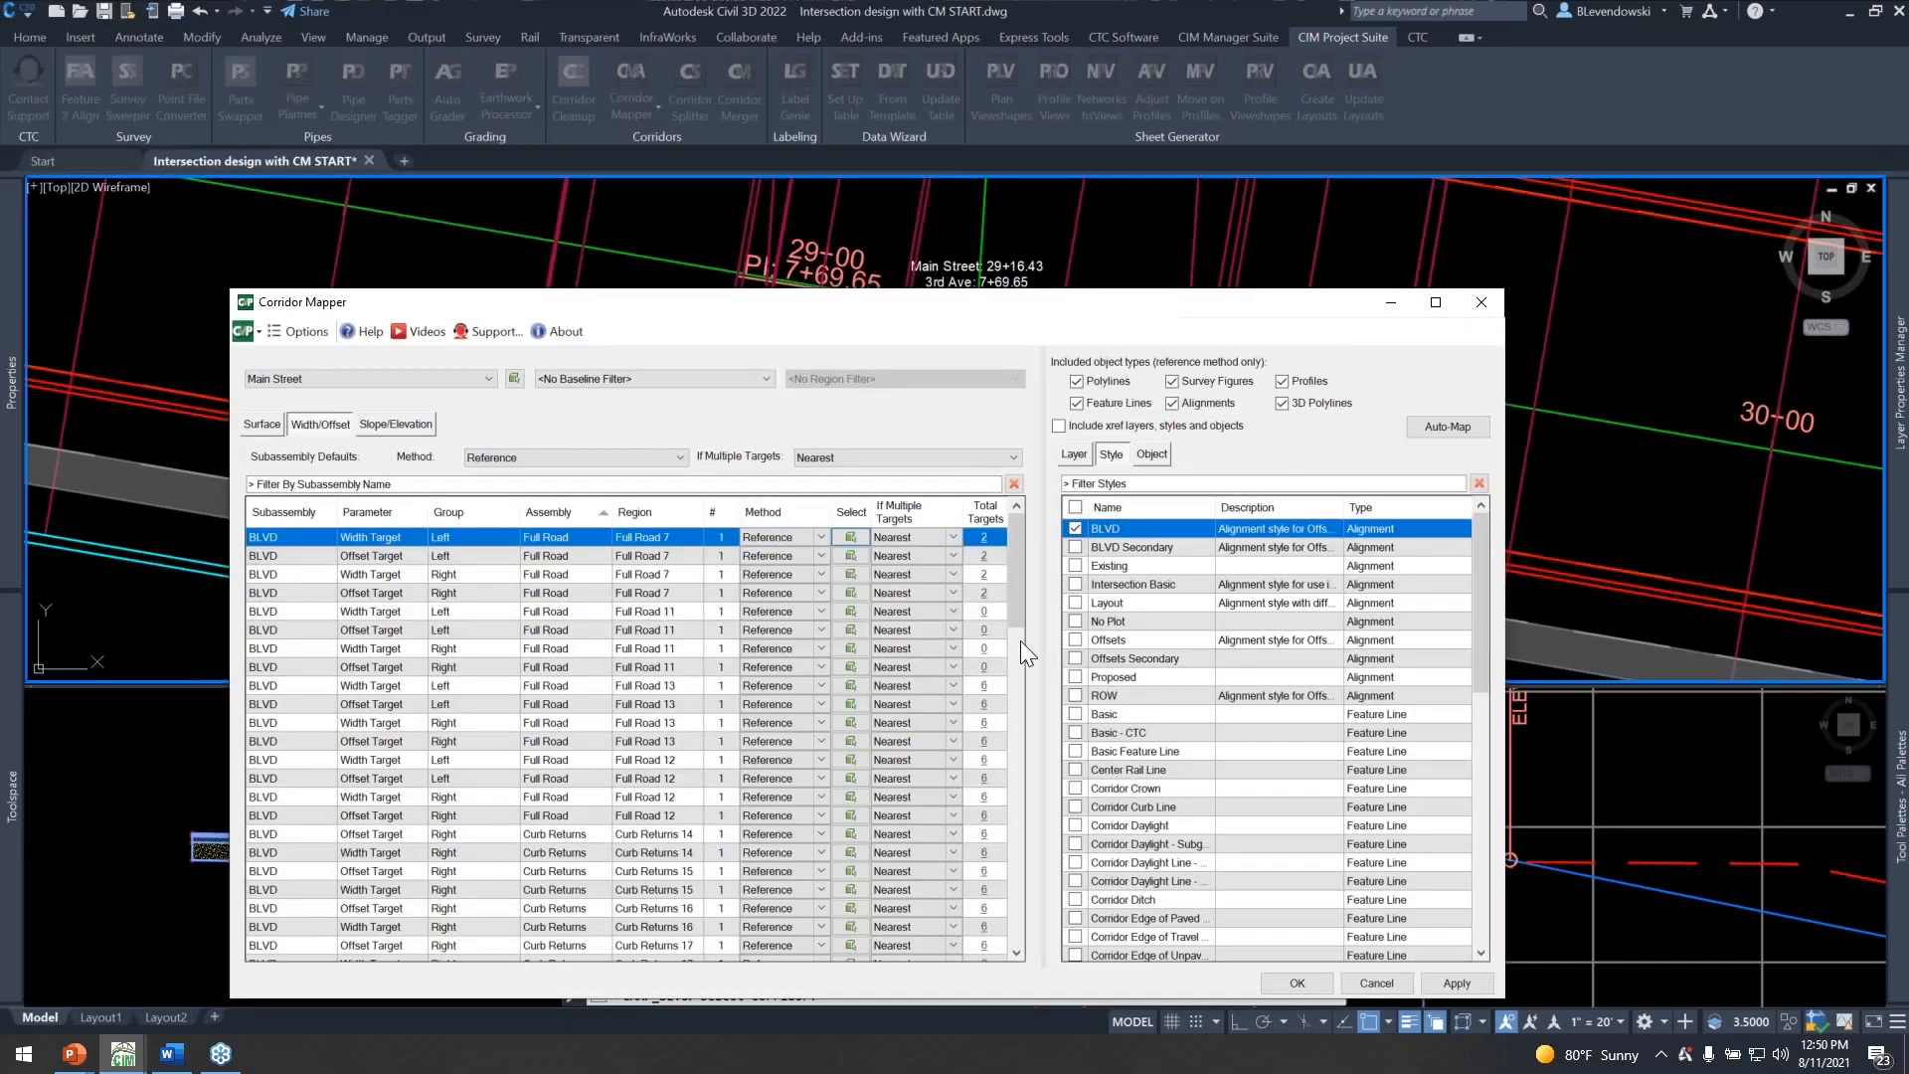
click(1154, 458)
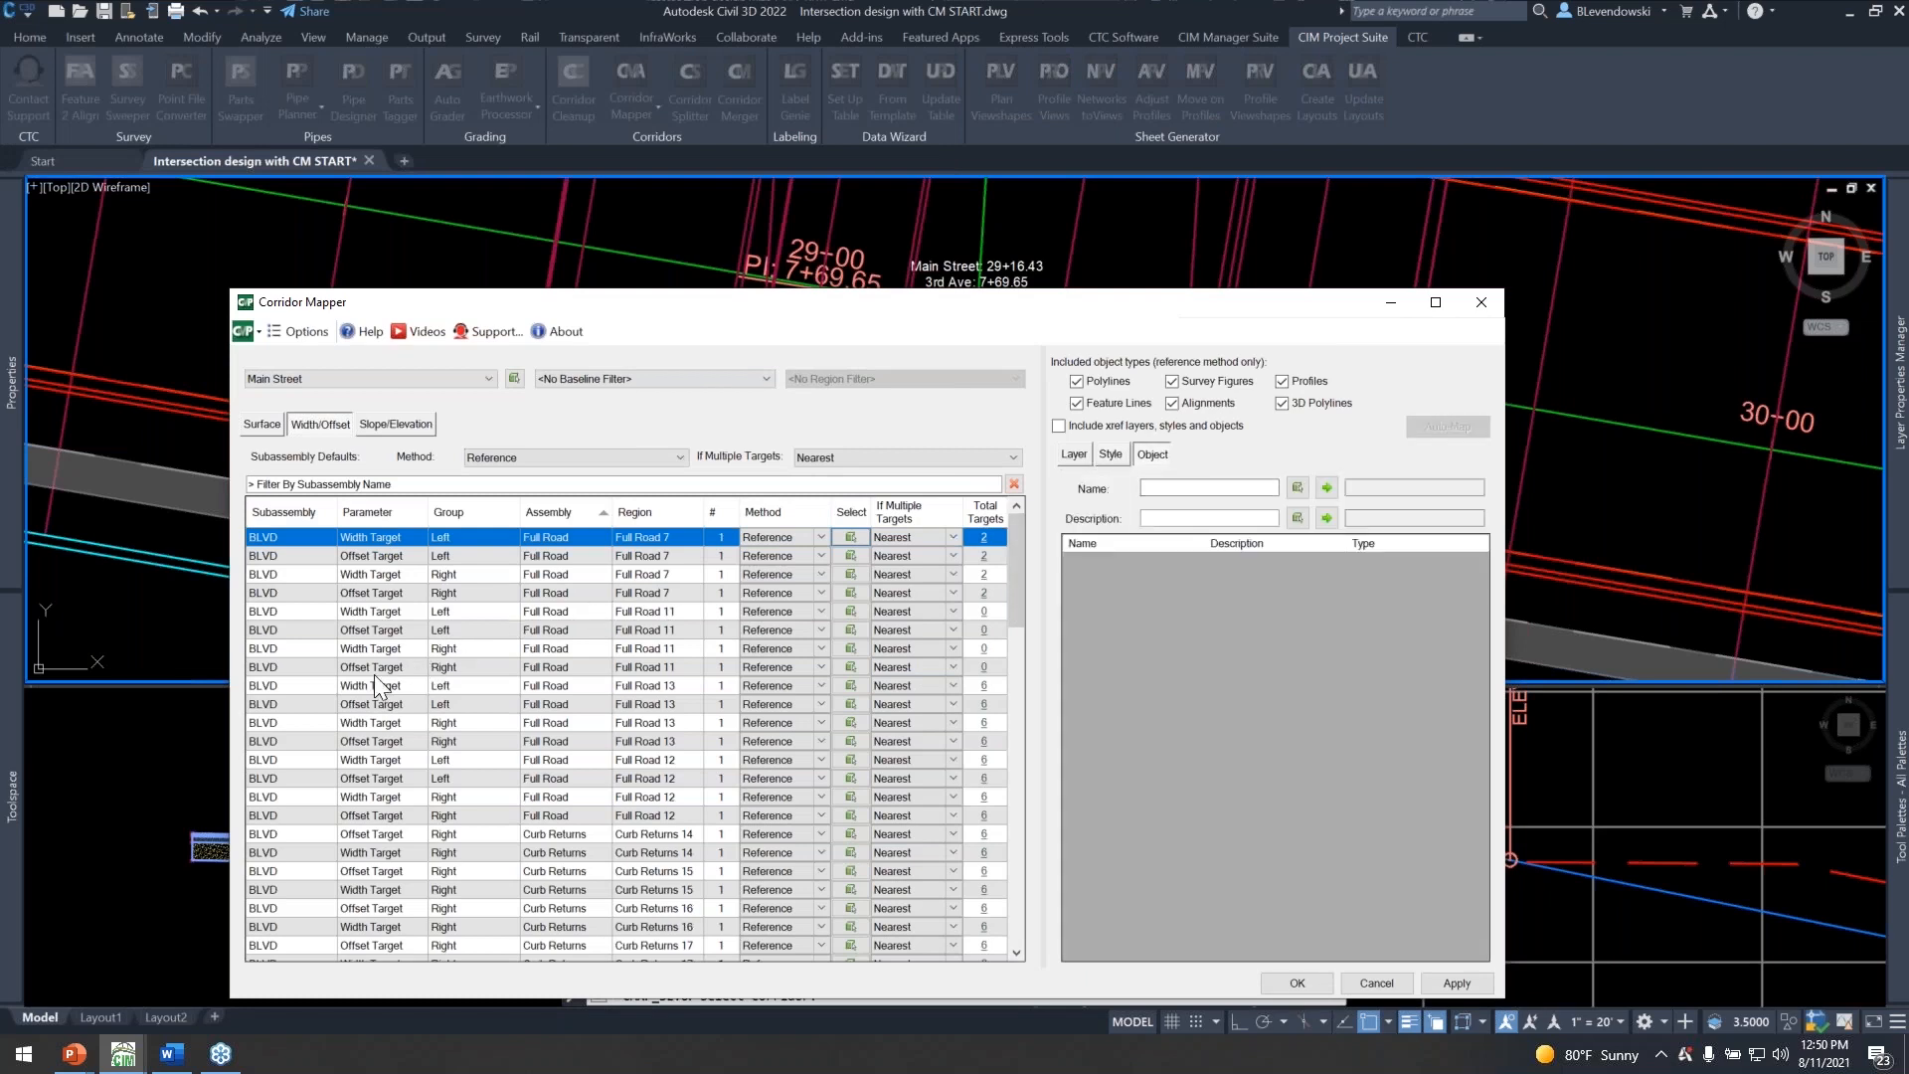
scroll(373, 744, down, 5)
scroll(437, 800, down, 12)
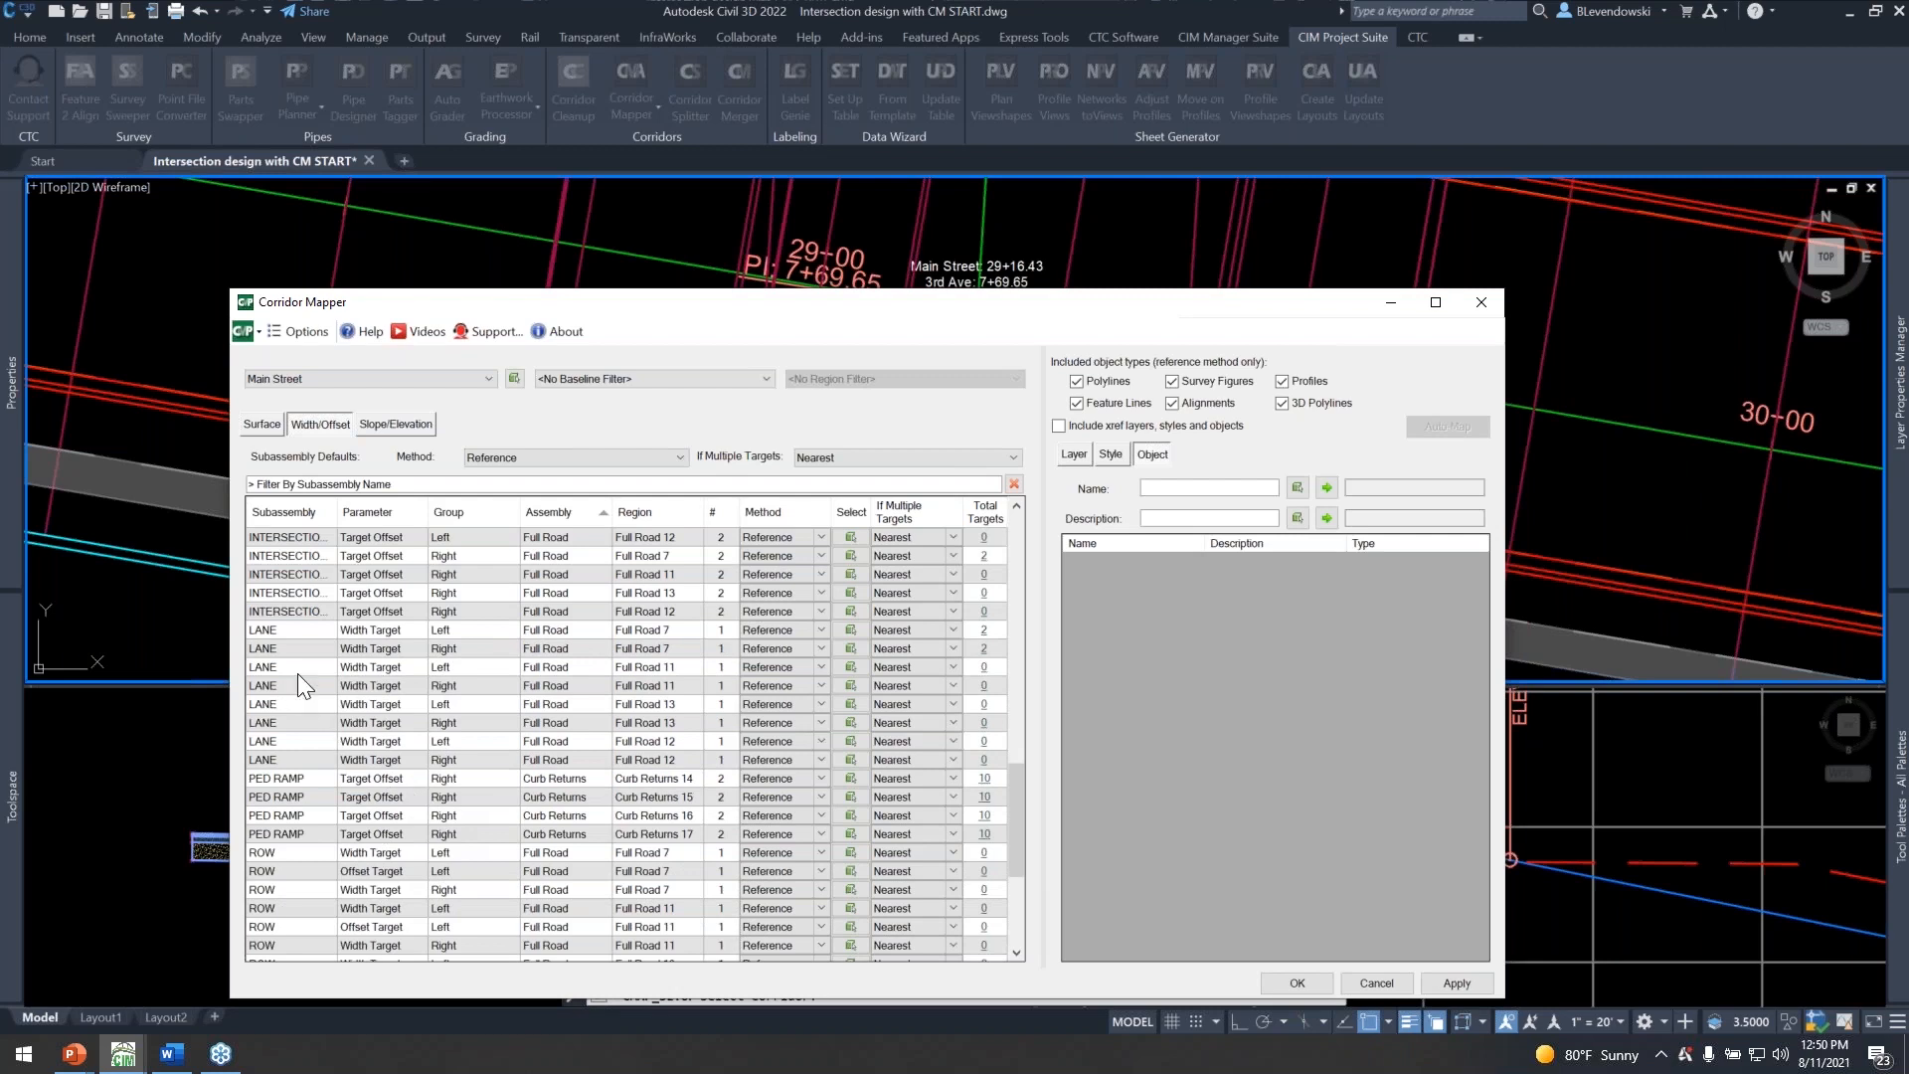
click(299, 671)
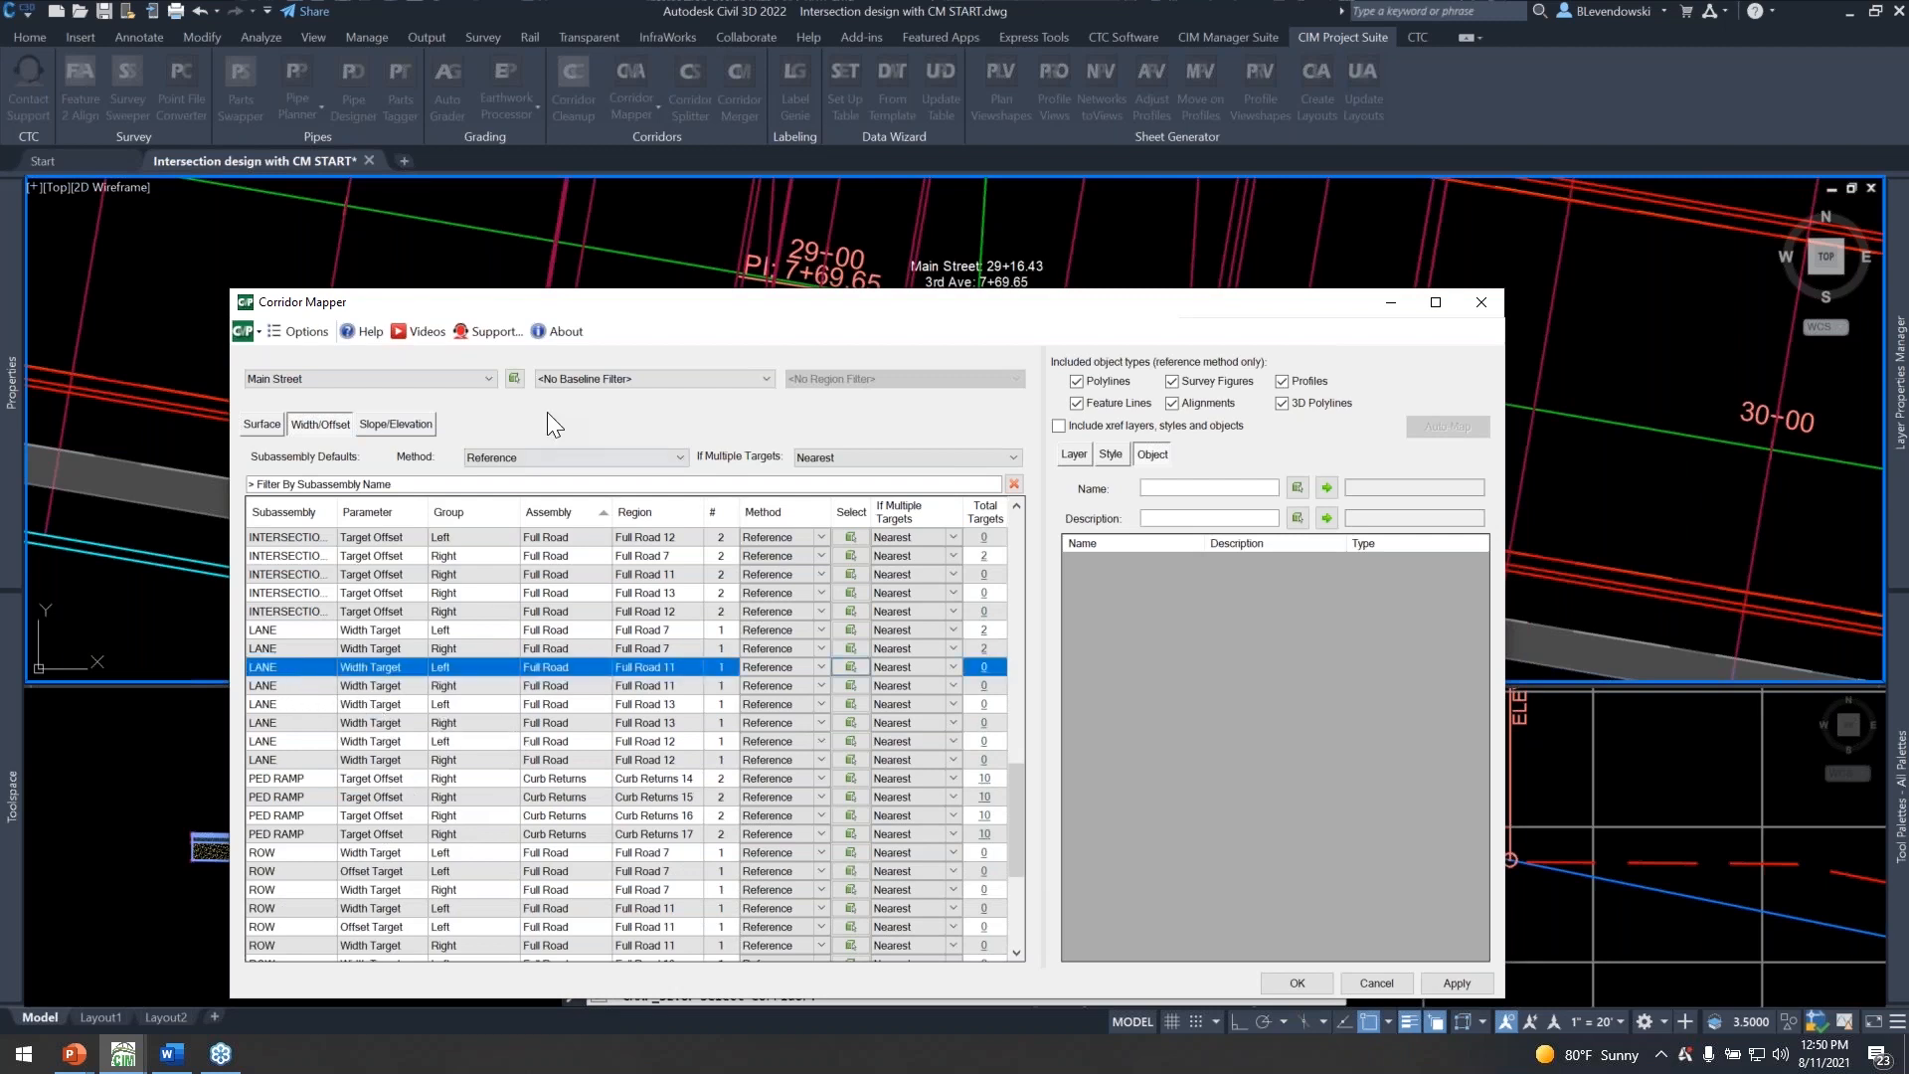
Filter the targets by the 3rd SW Quad baseline, check the PED RAMP row and remove the baseline filter.
click(622, 379)
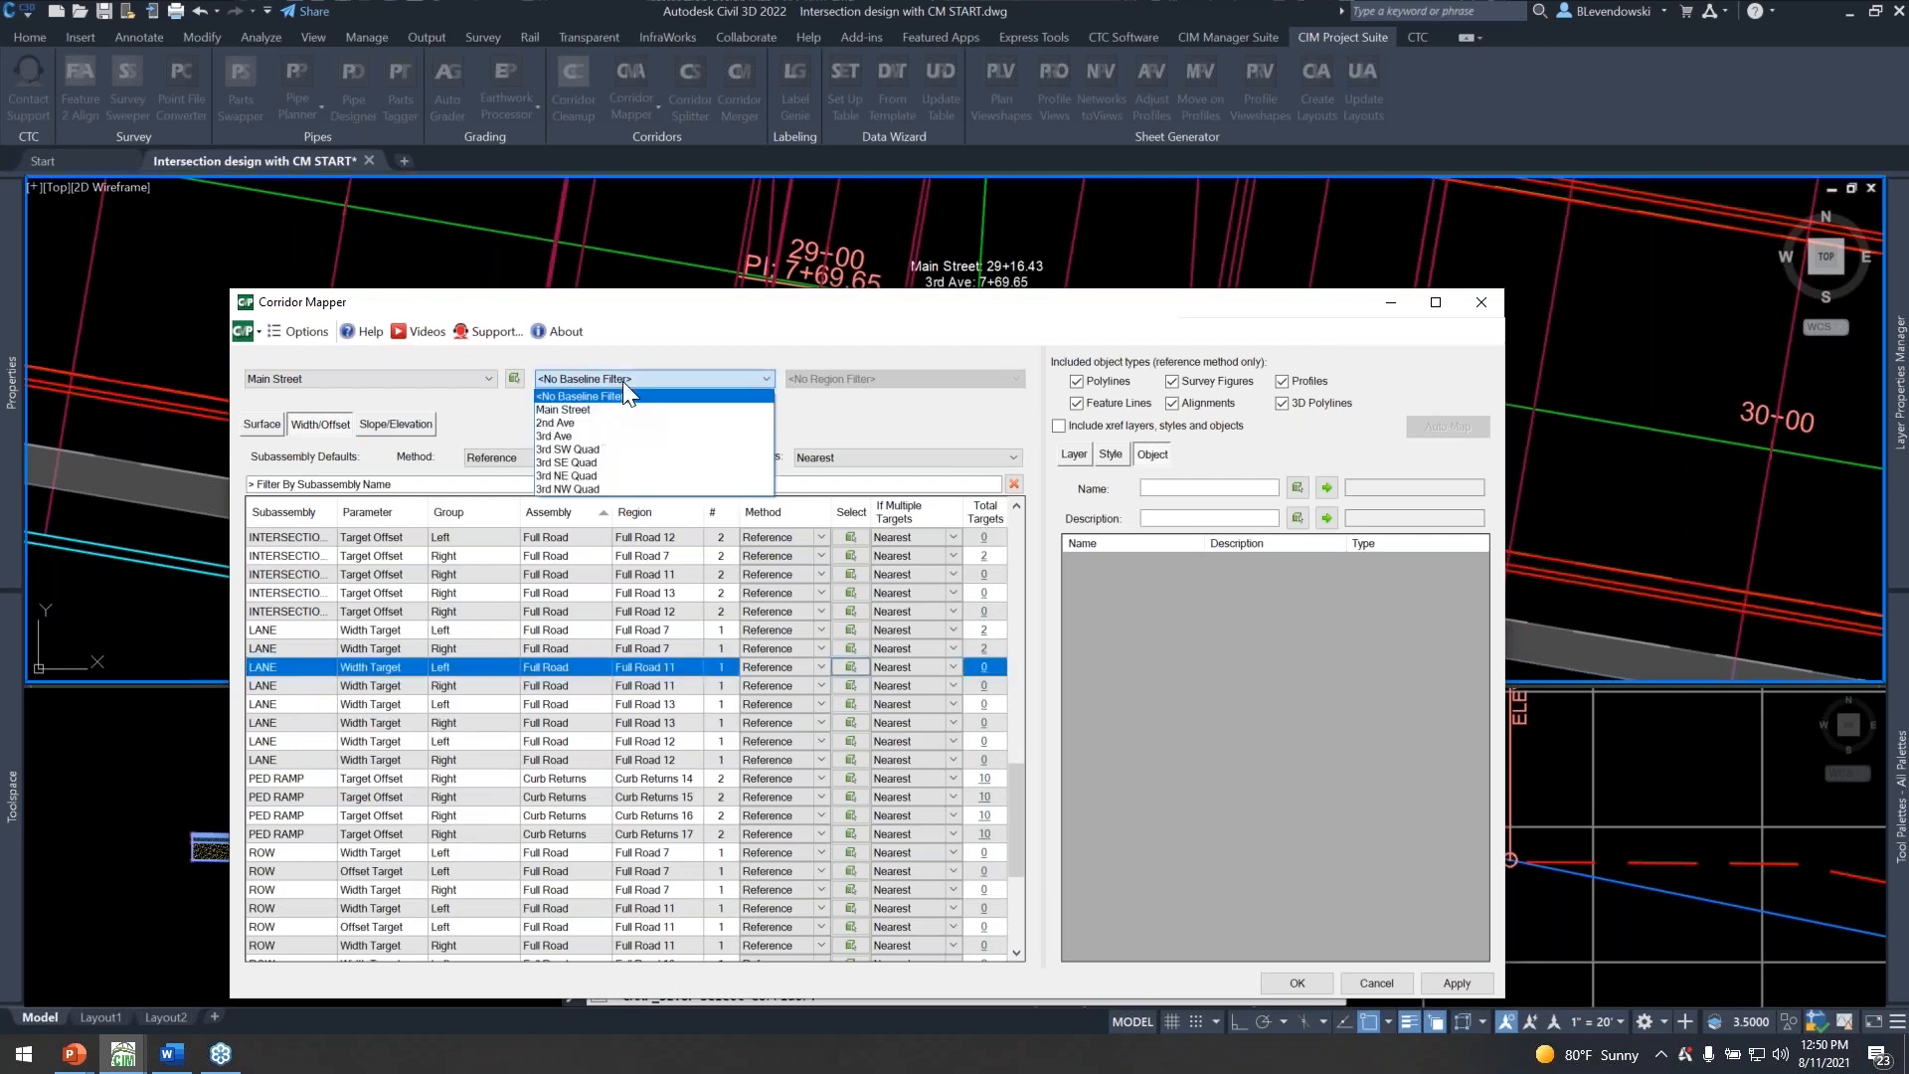
click(587, 448)
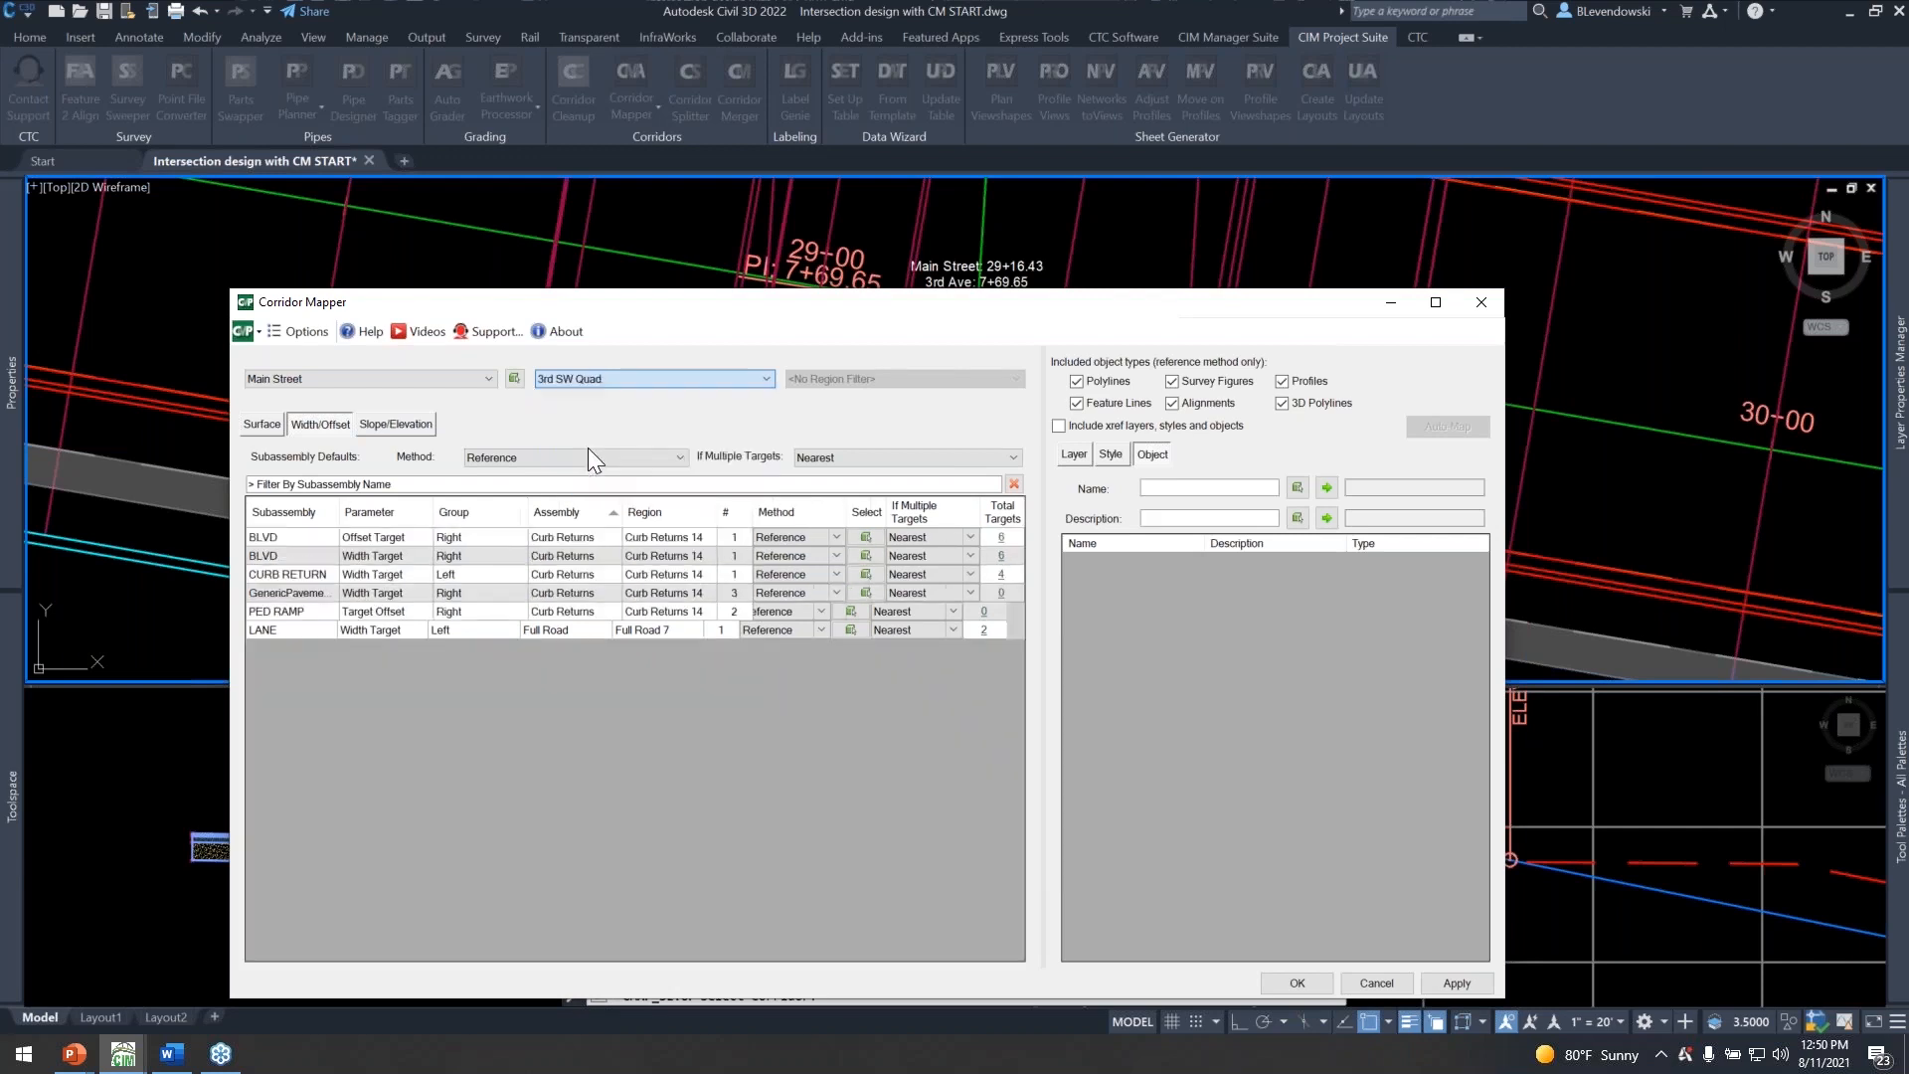
click(295, 610)
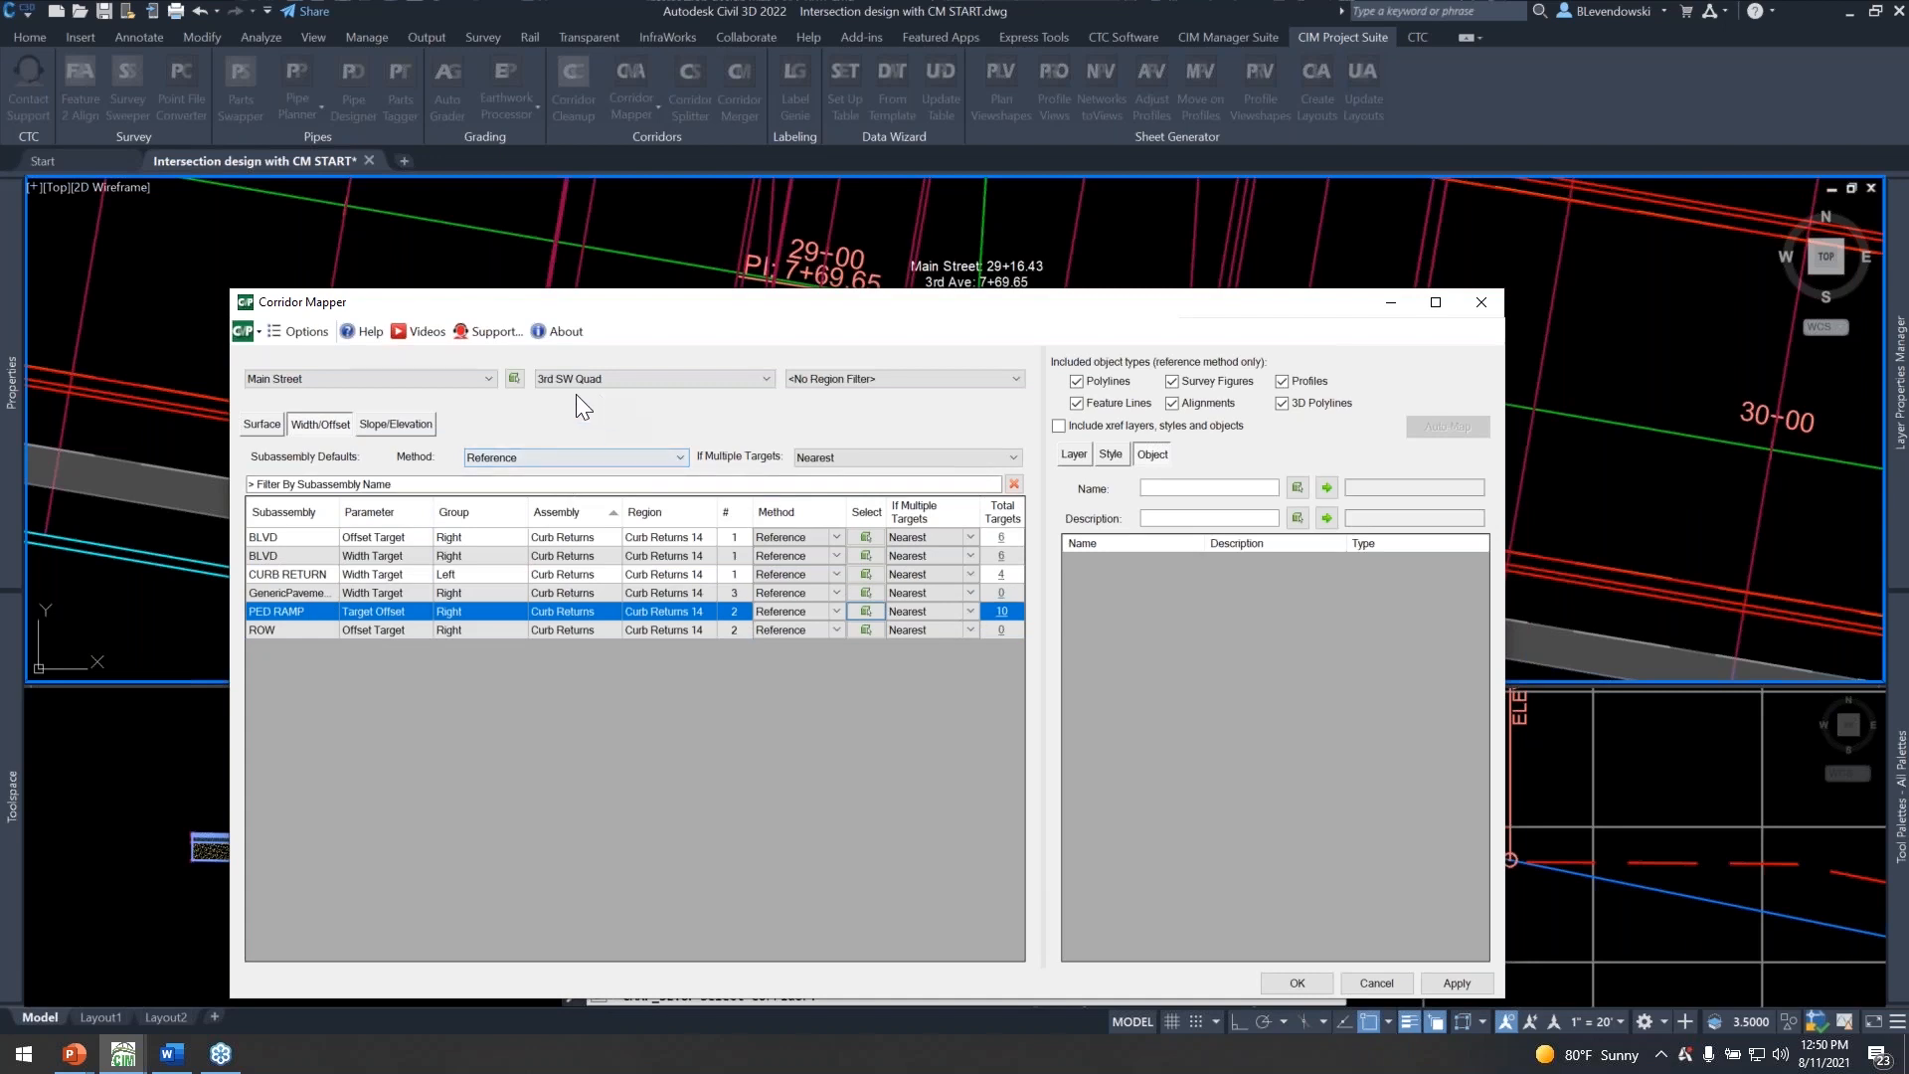
click(630, 374)
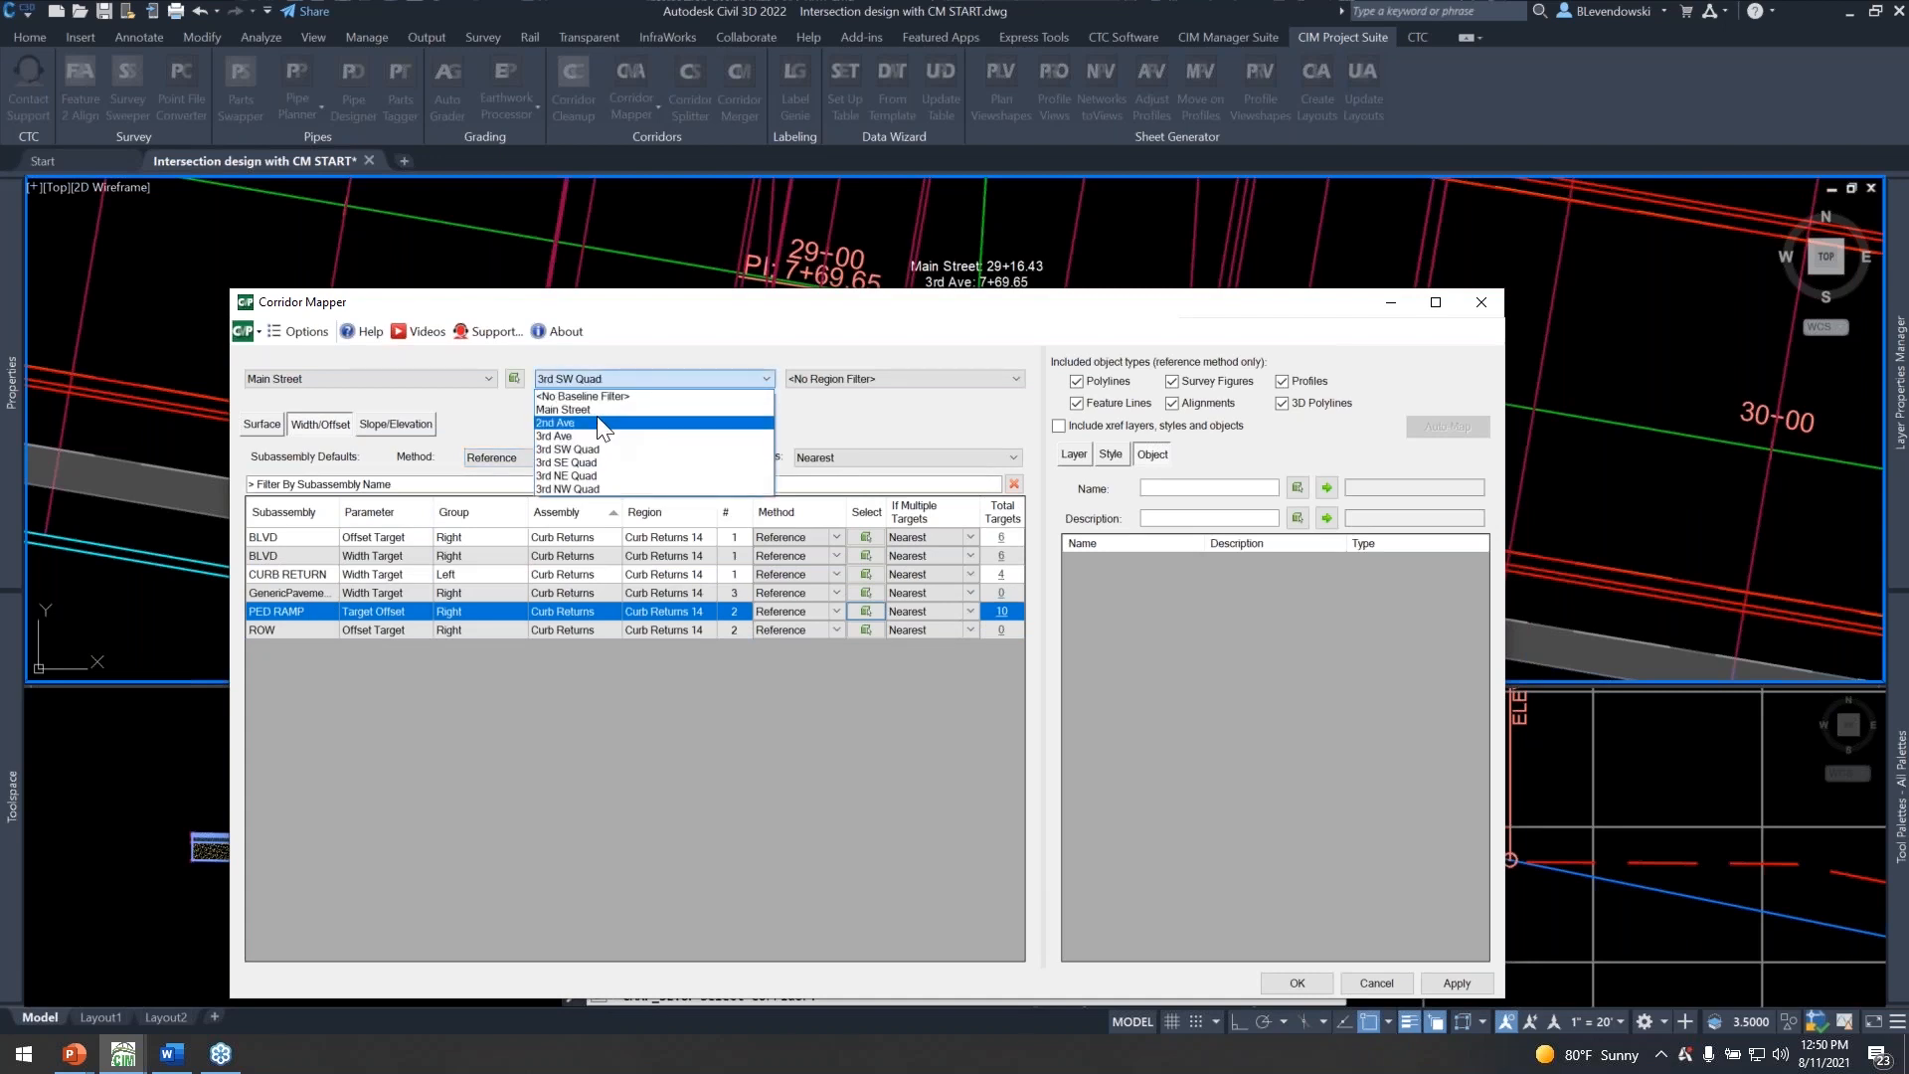
click(587, 396)
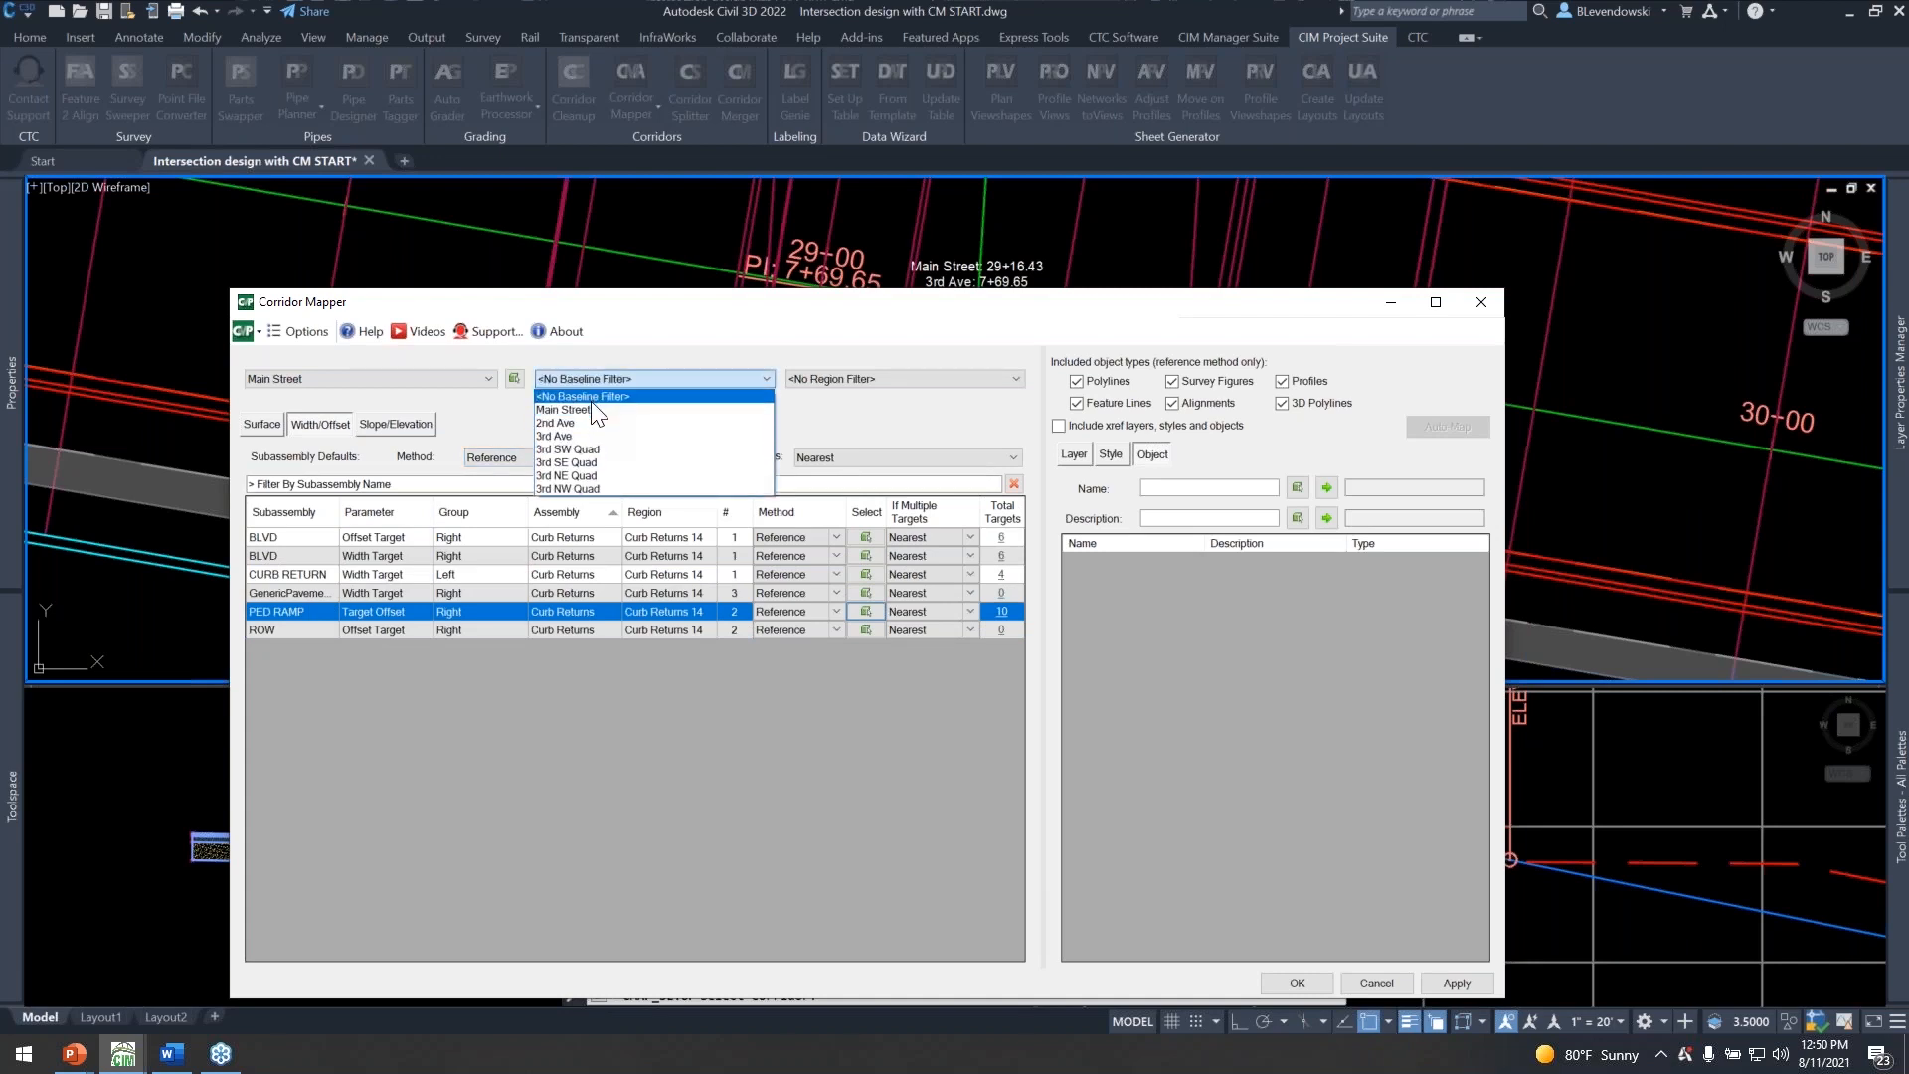
scroll(291, 866, down, 13)
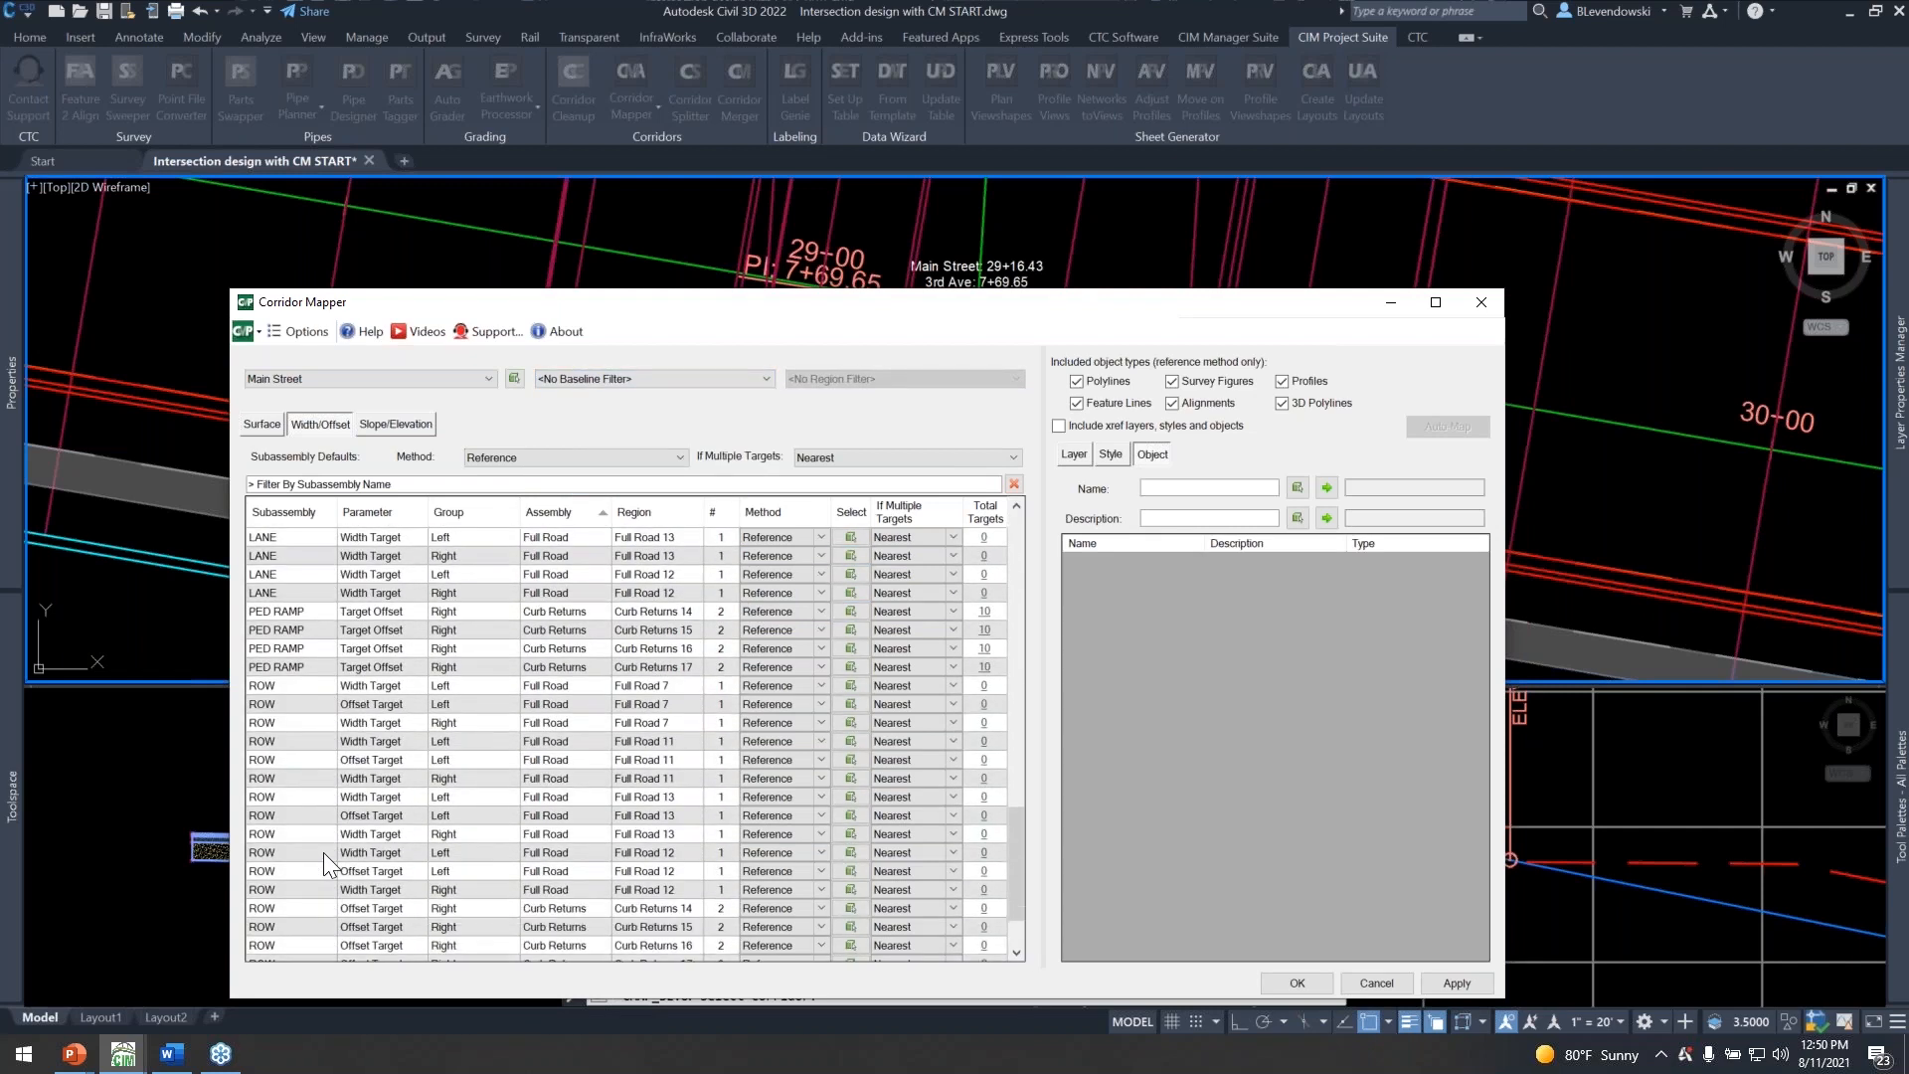
scroll(328, 696, up, 8)
Filter the subassemblies by "curb" and the target objects by description "curb return", review the matches and close Corridor Mapper without applying.
click(332, 484)
text(curb)
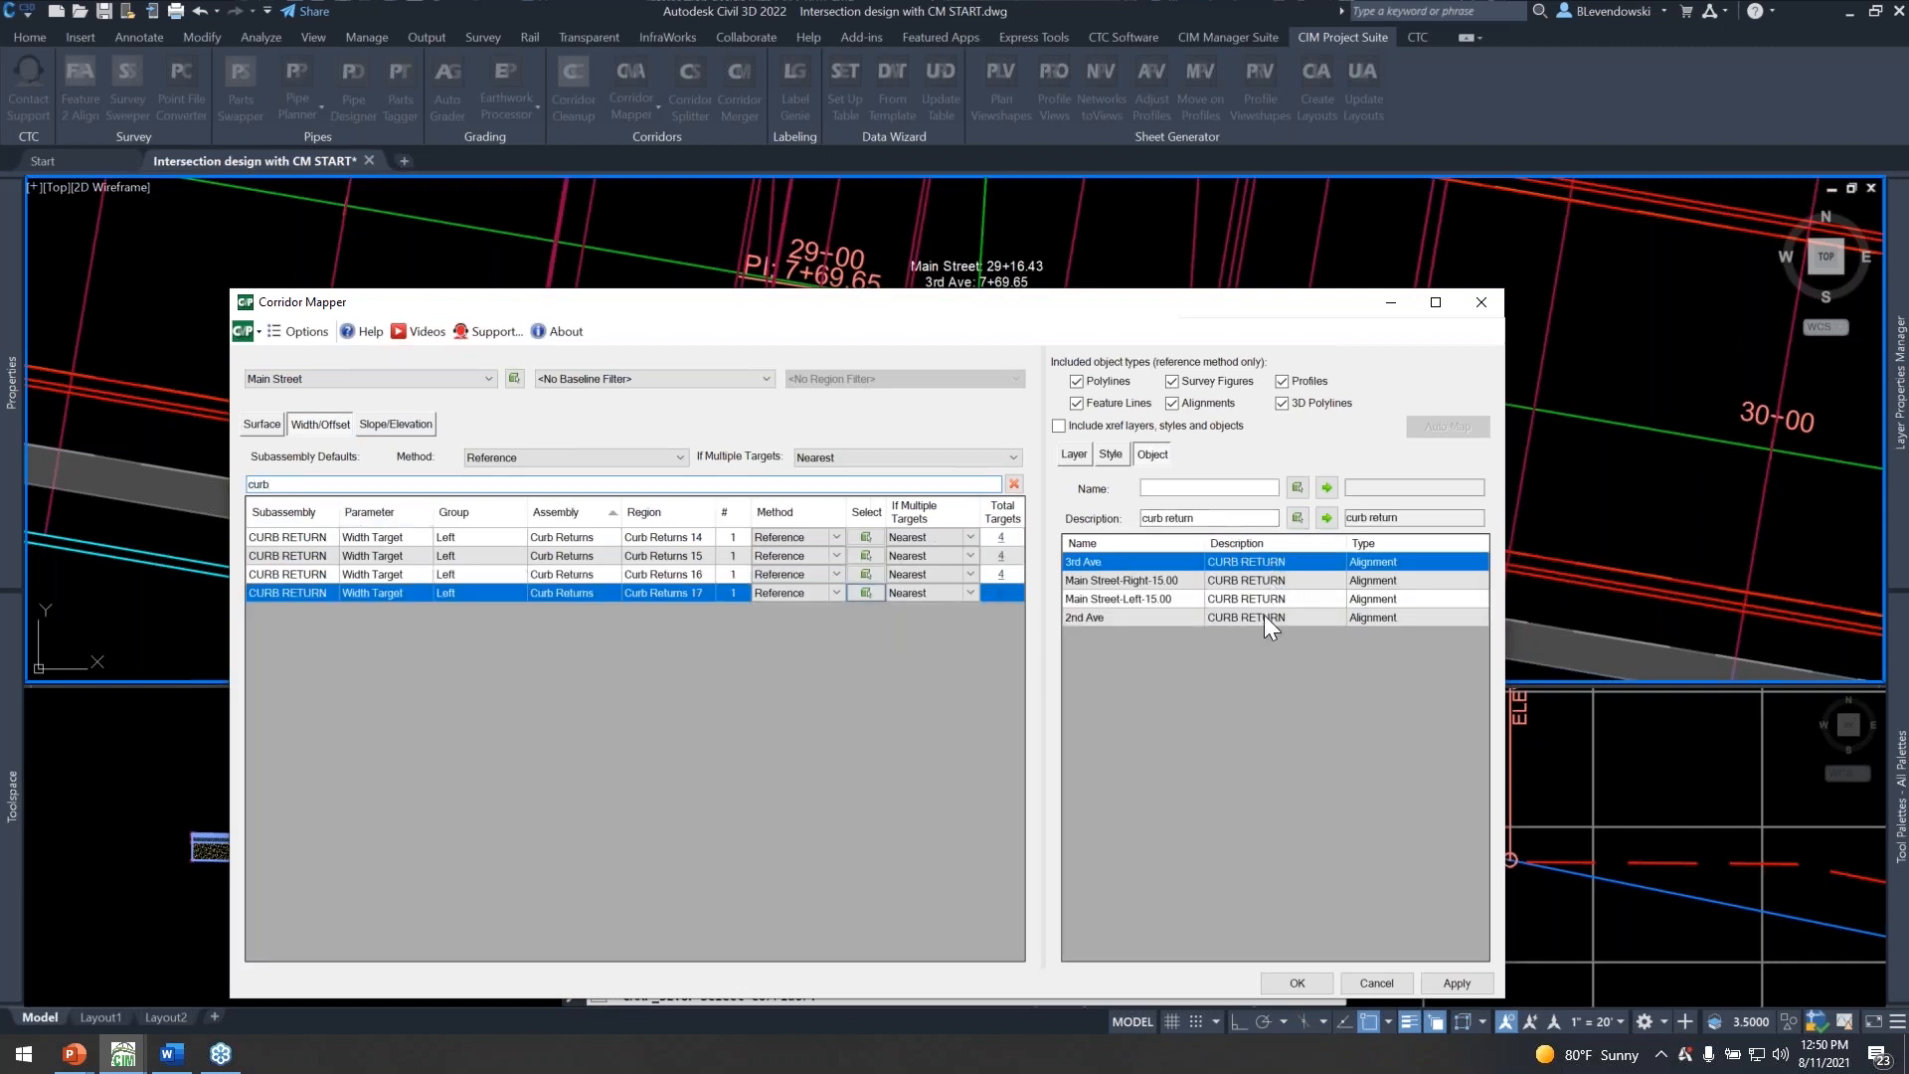
drag(998, 310, 985, 200)
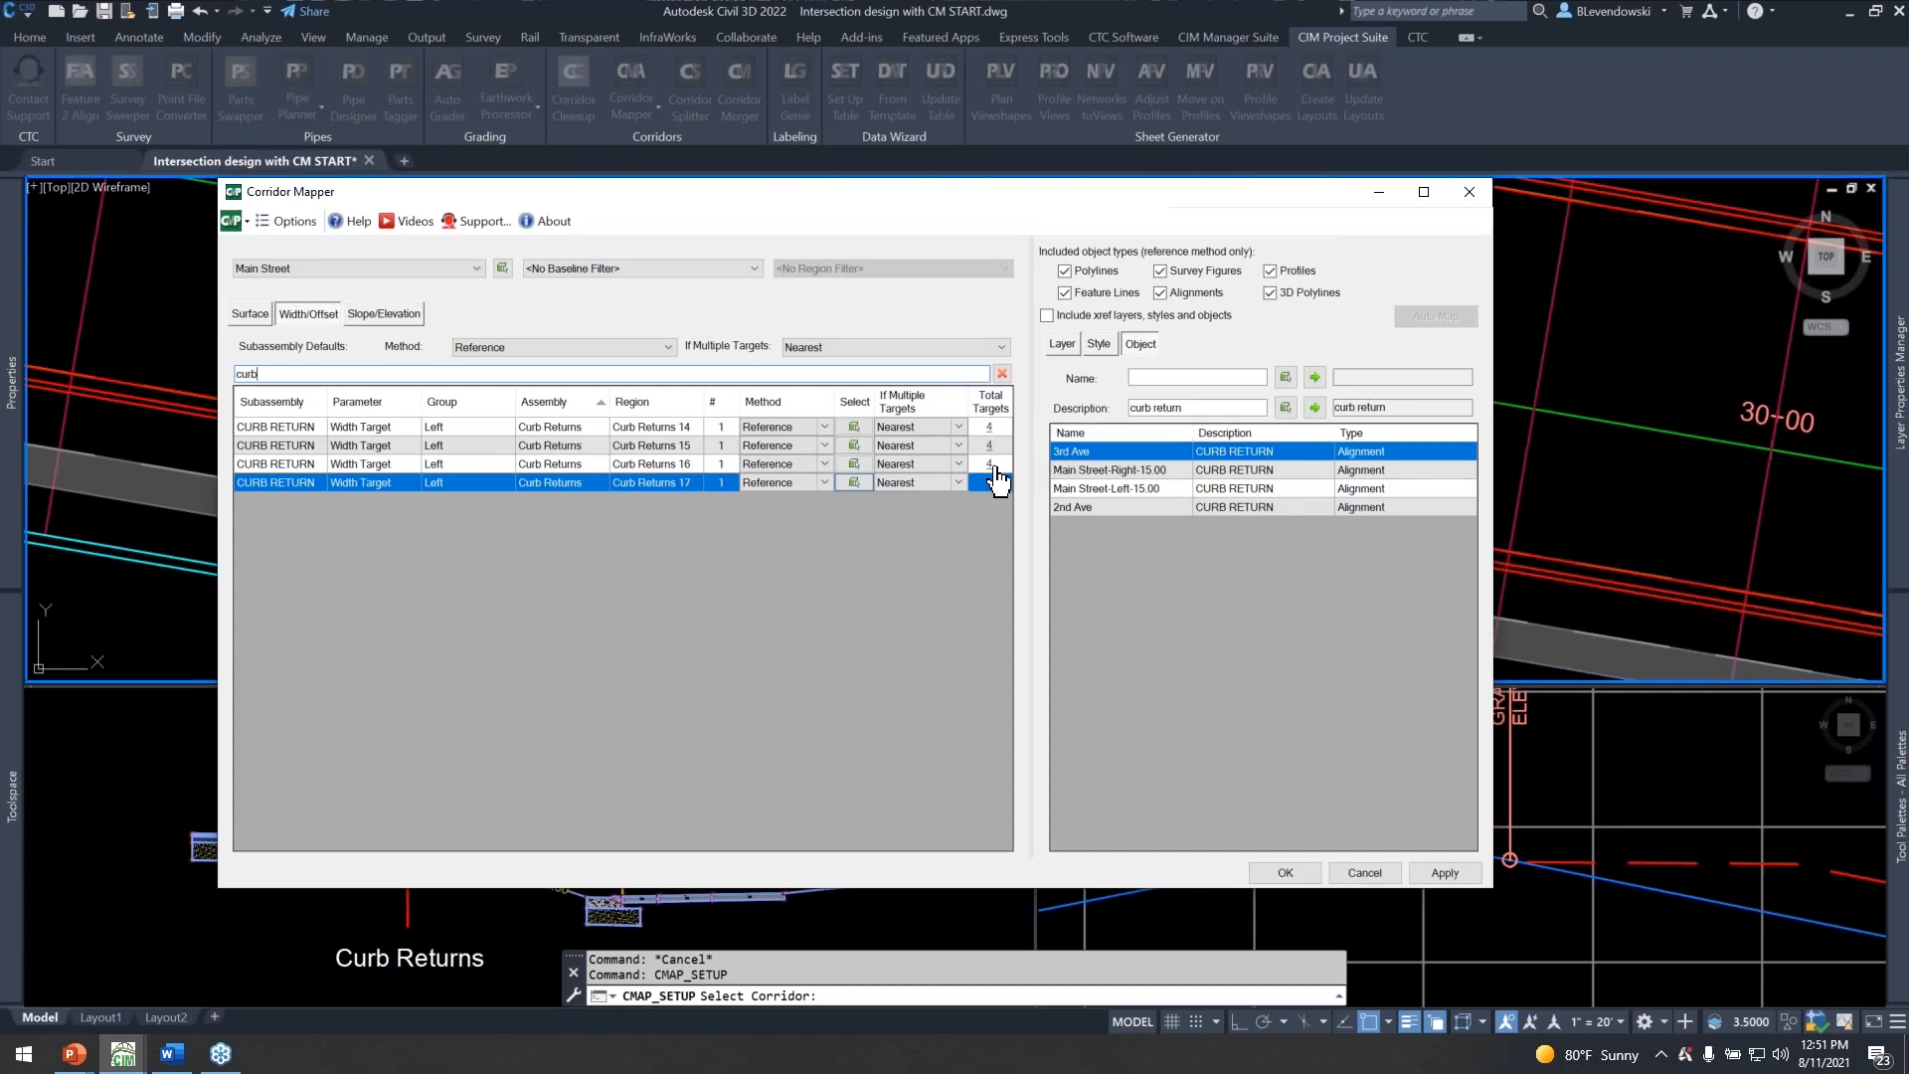
drag(983, 199, 920, 220)
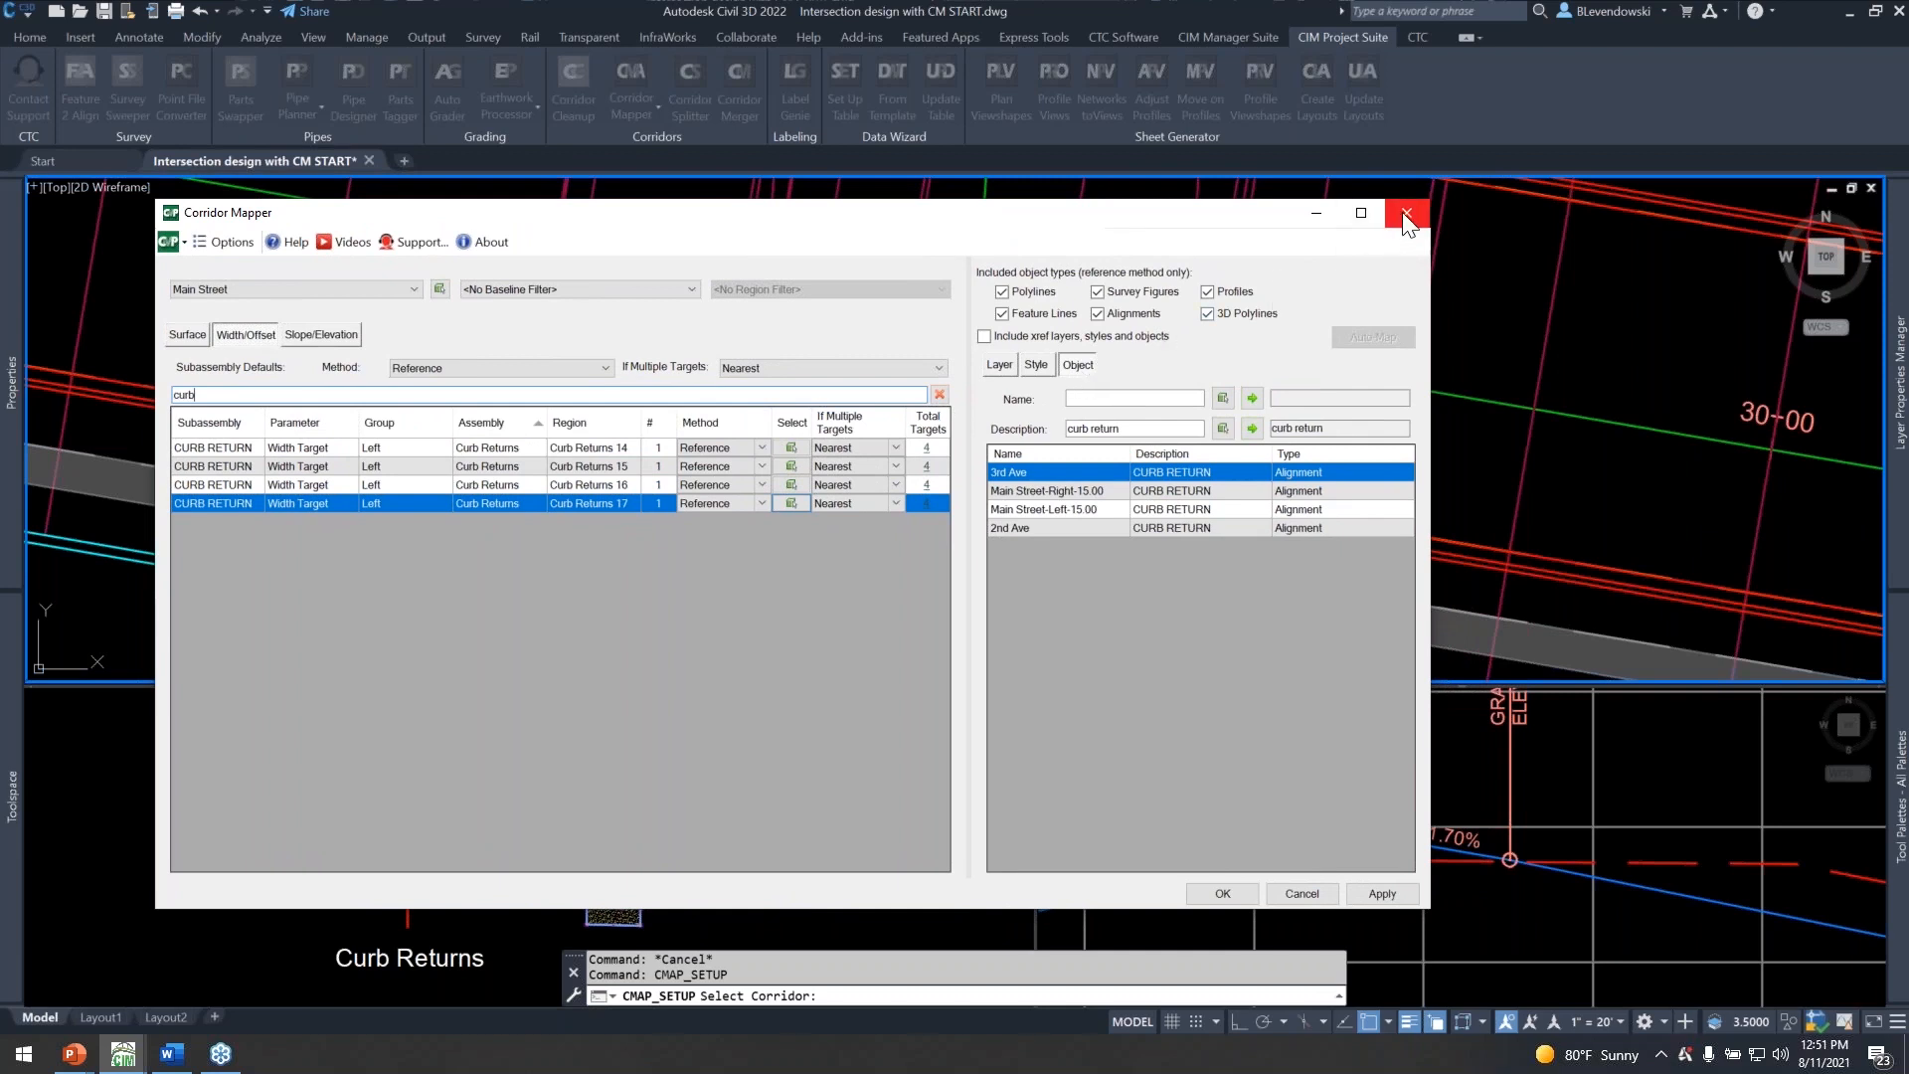
click(1405, 213)
scroll(866, 493, down, 4)
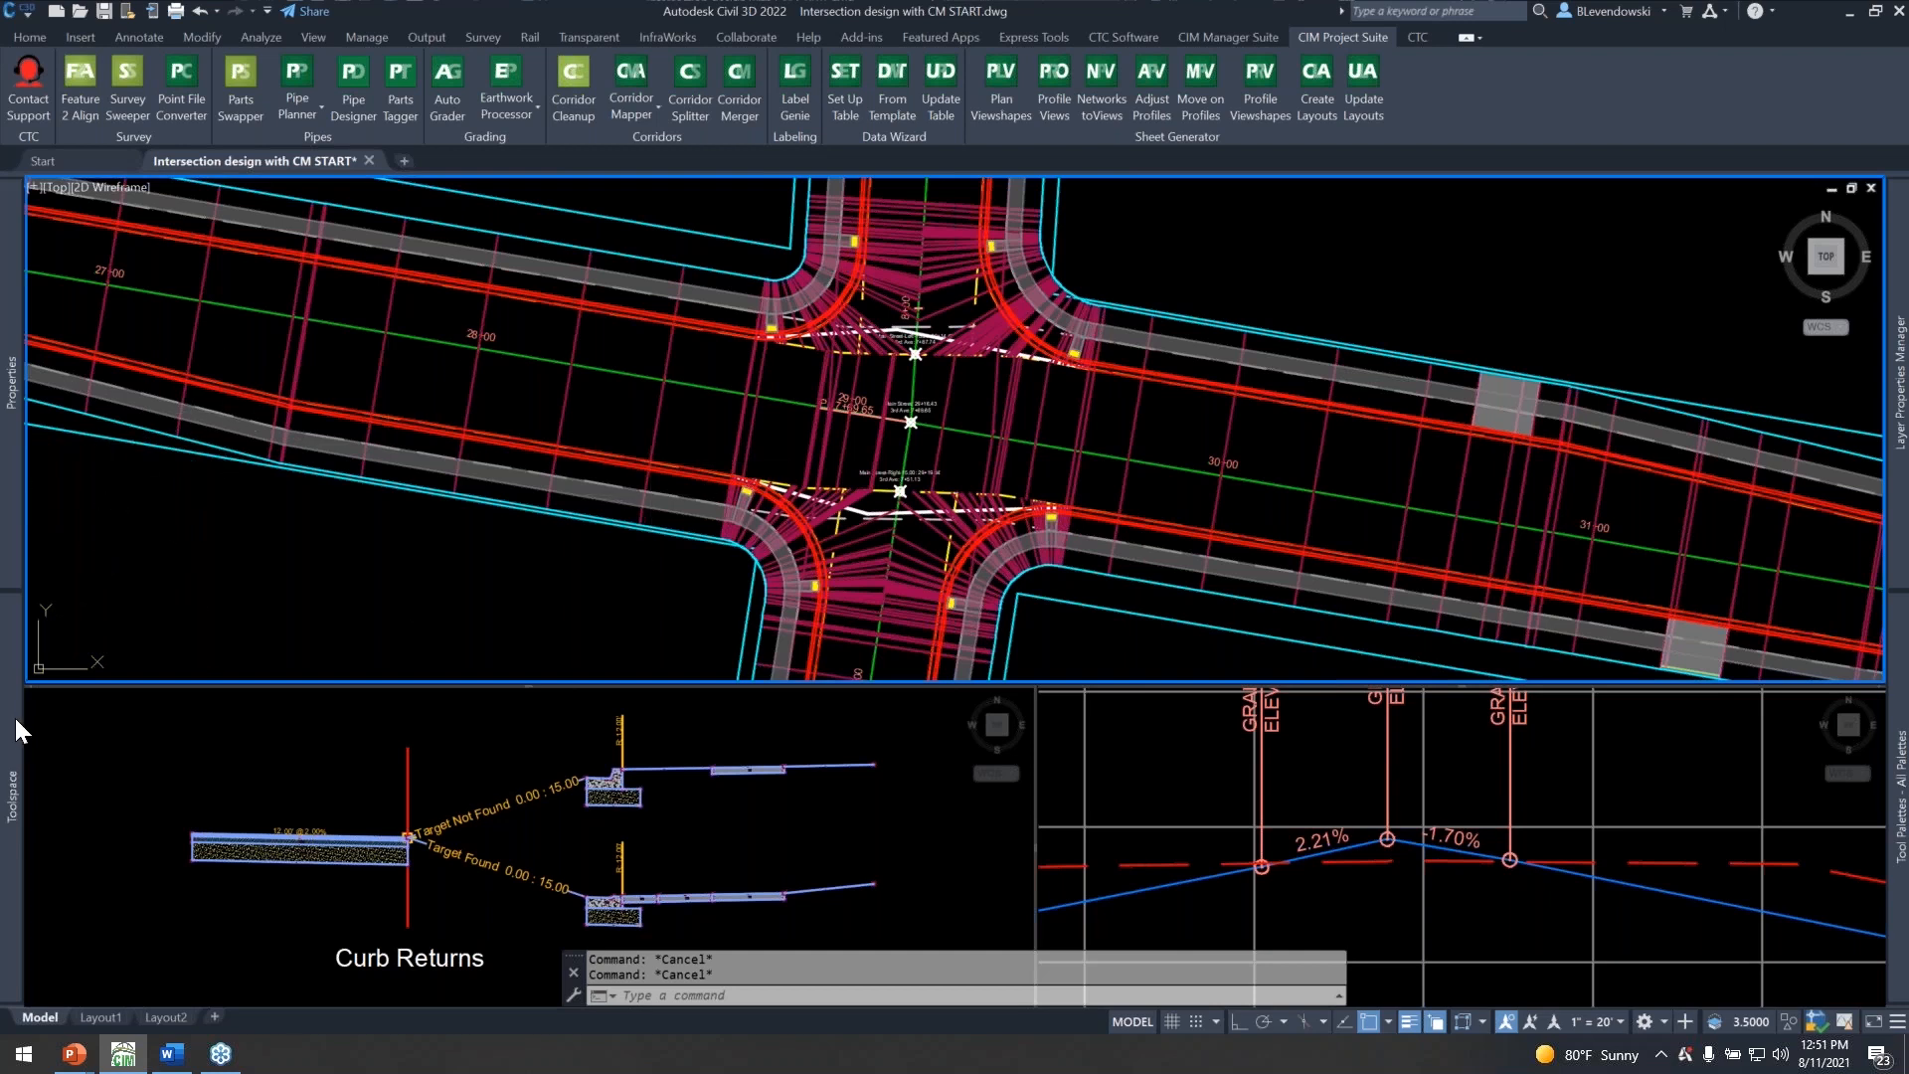
Browse the centerline alignments to the 2nd Ave profiles and check the fg (1) profile.
mouse_move(12, 720)
click(448, 249)
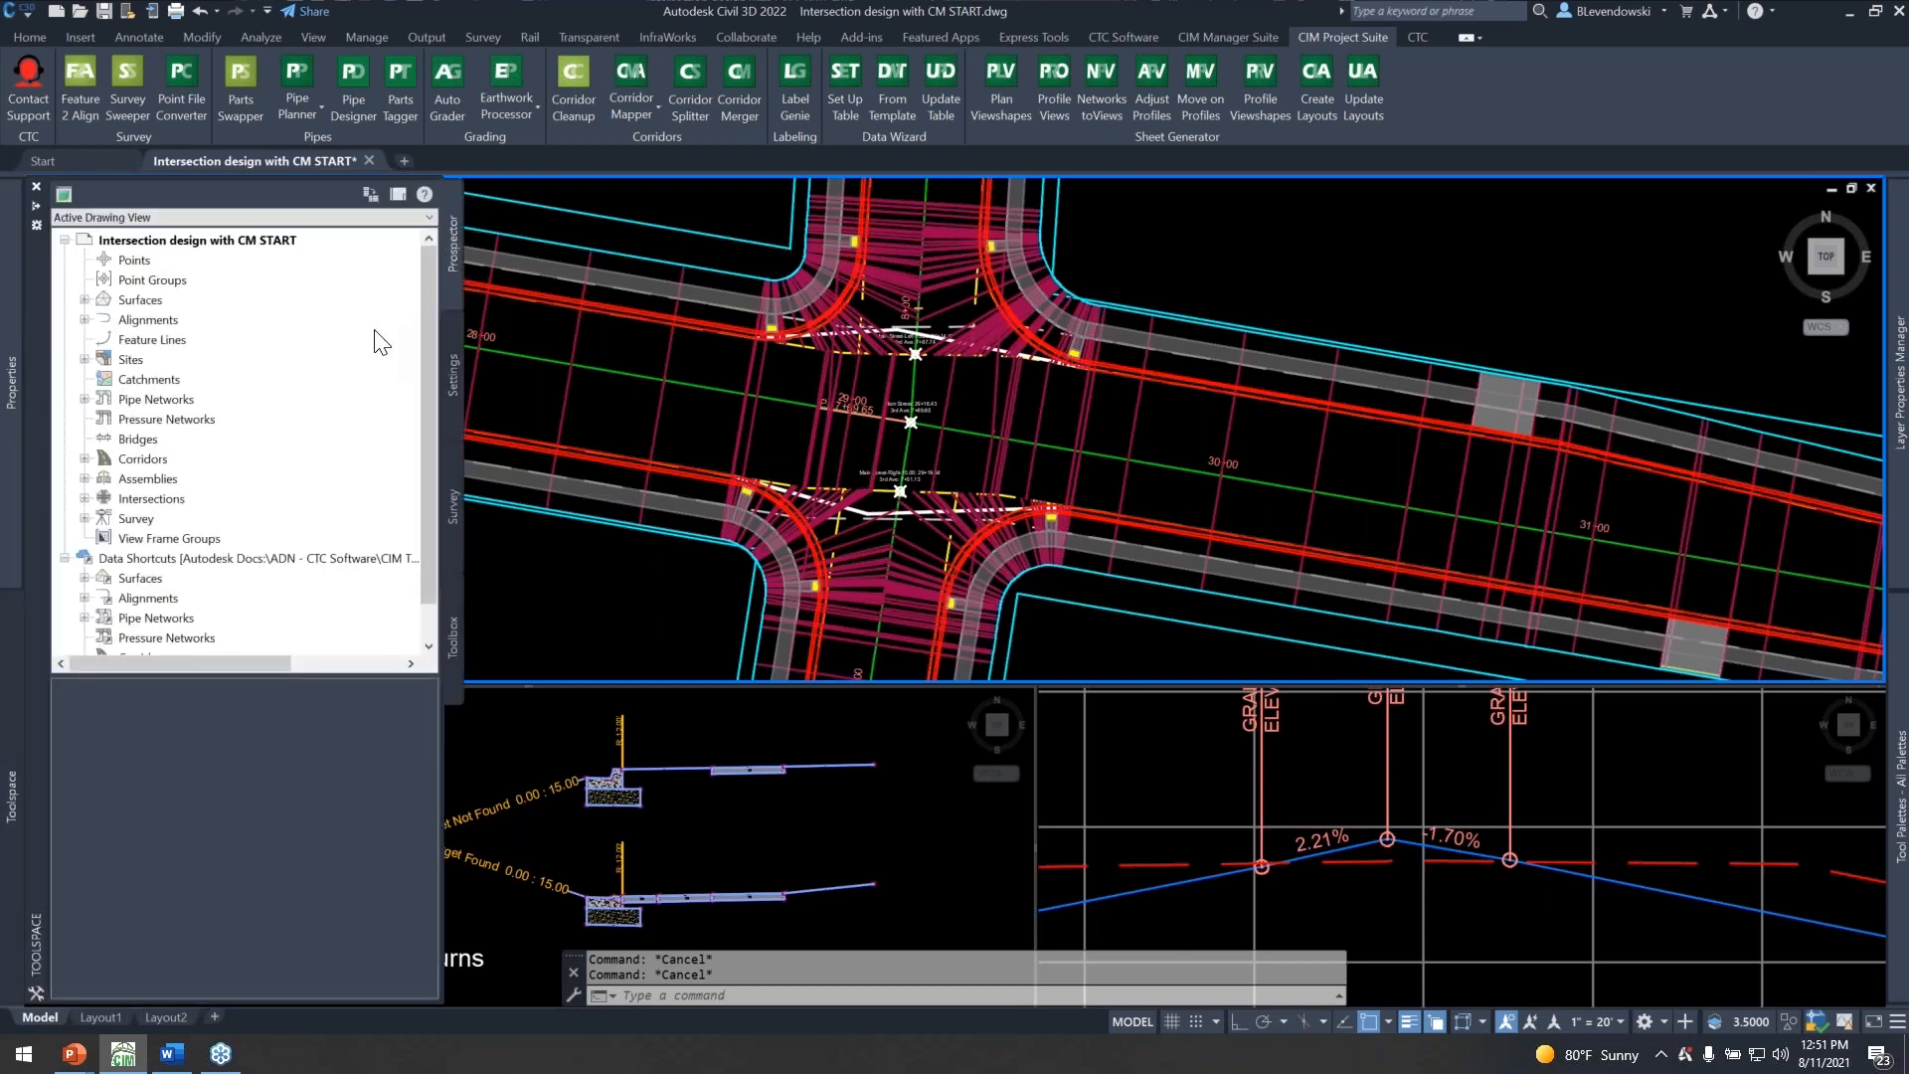
double_click(148, 319)
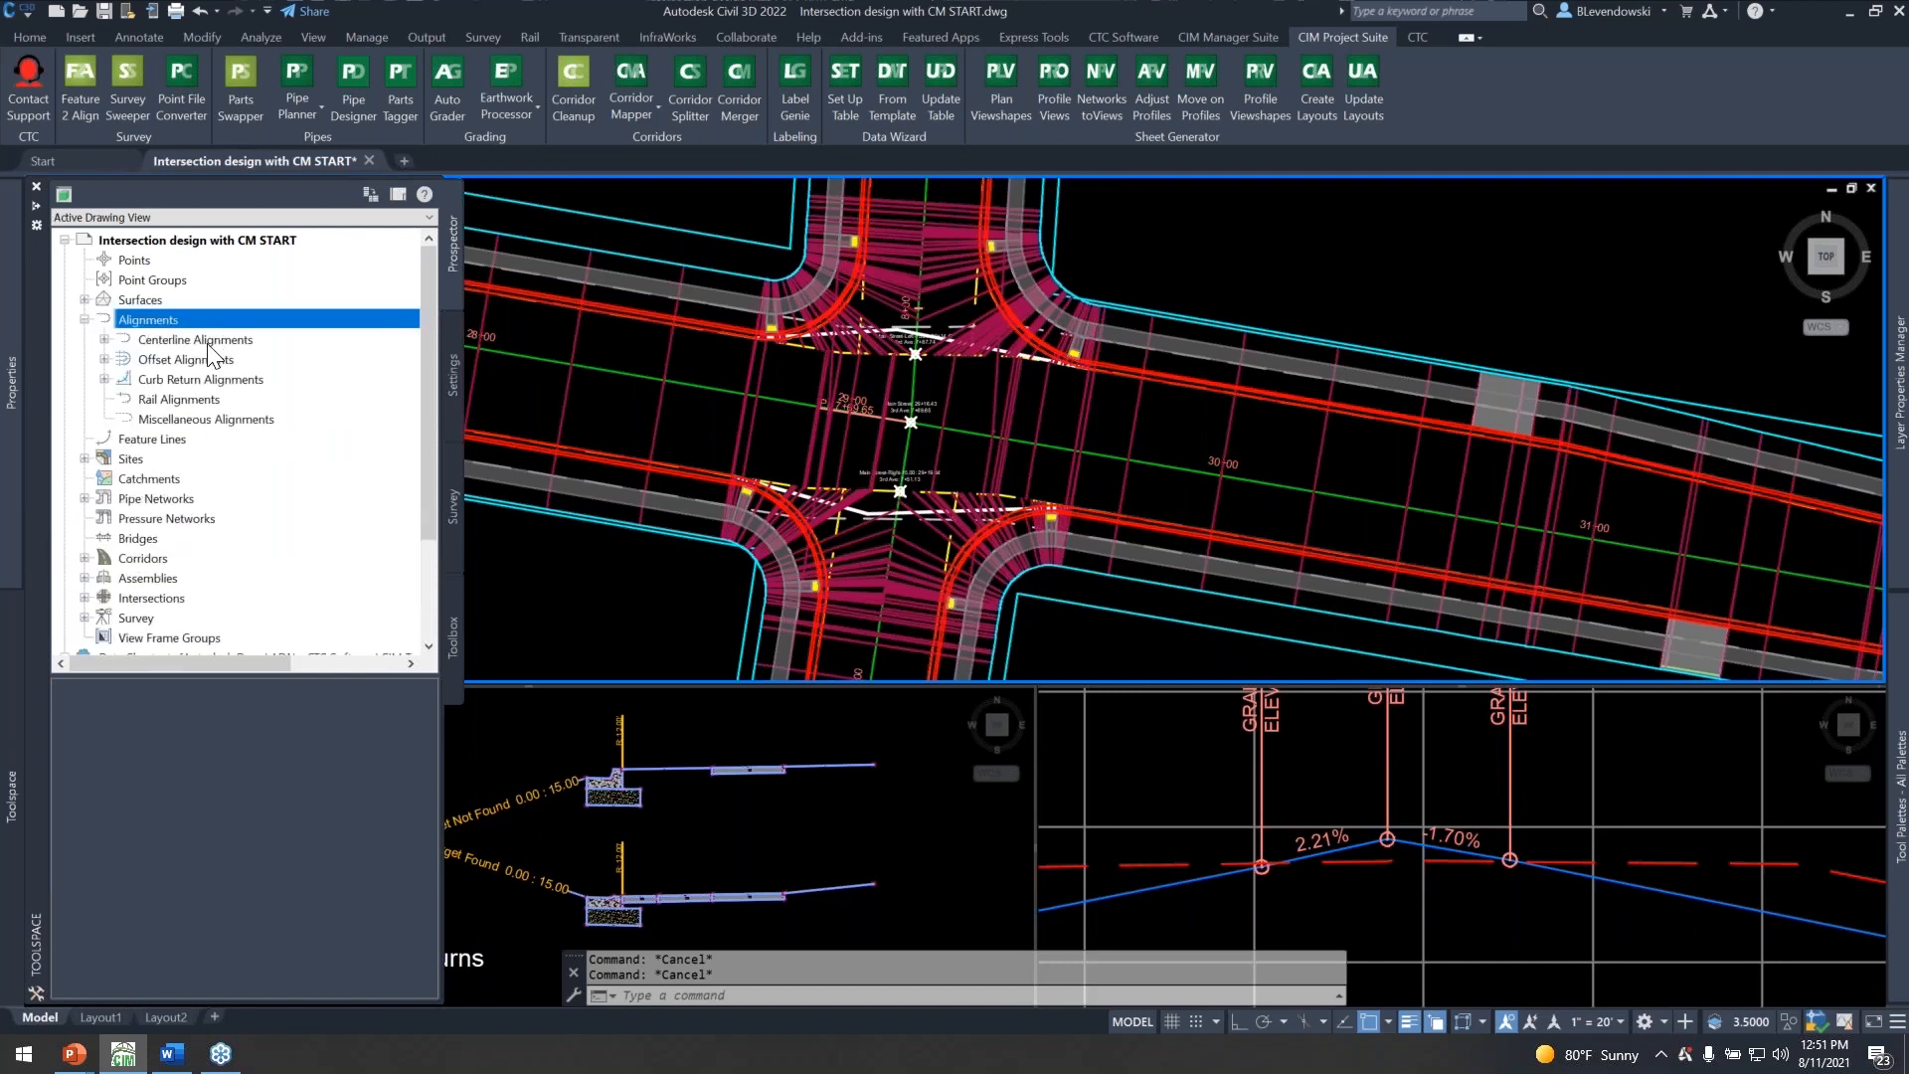
double_click(176, 342)
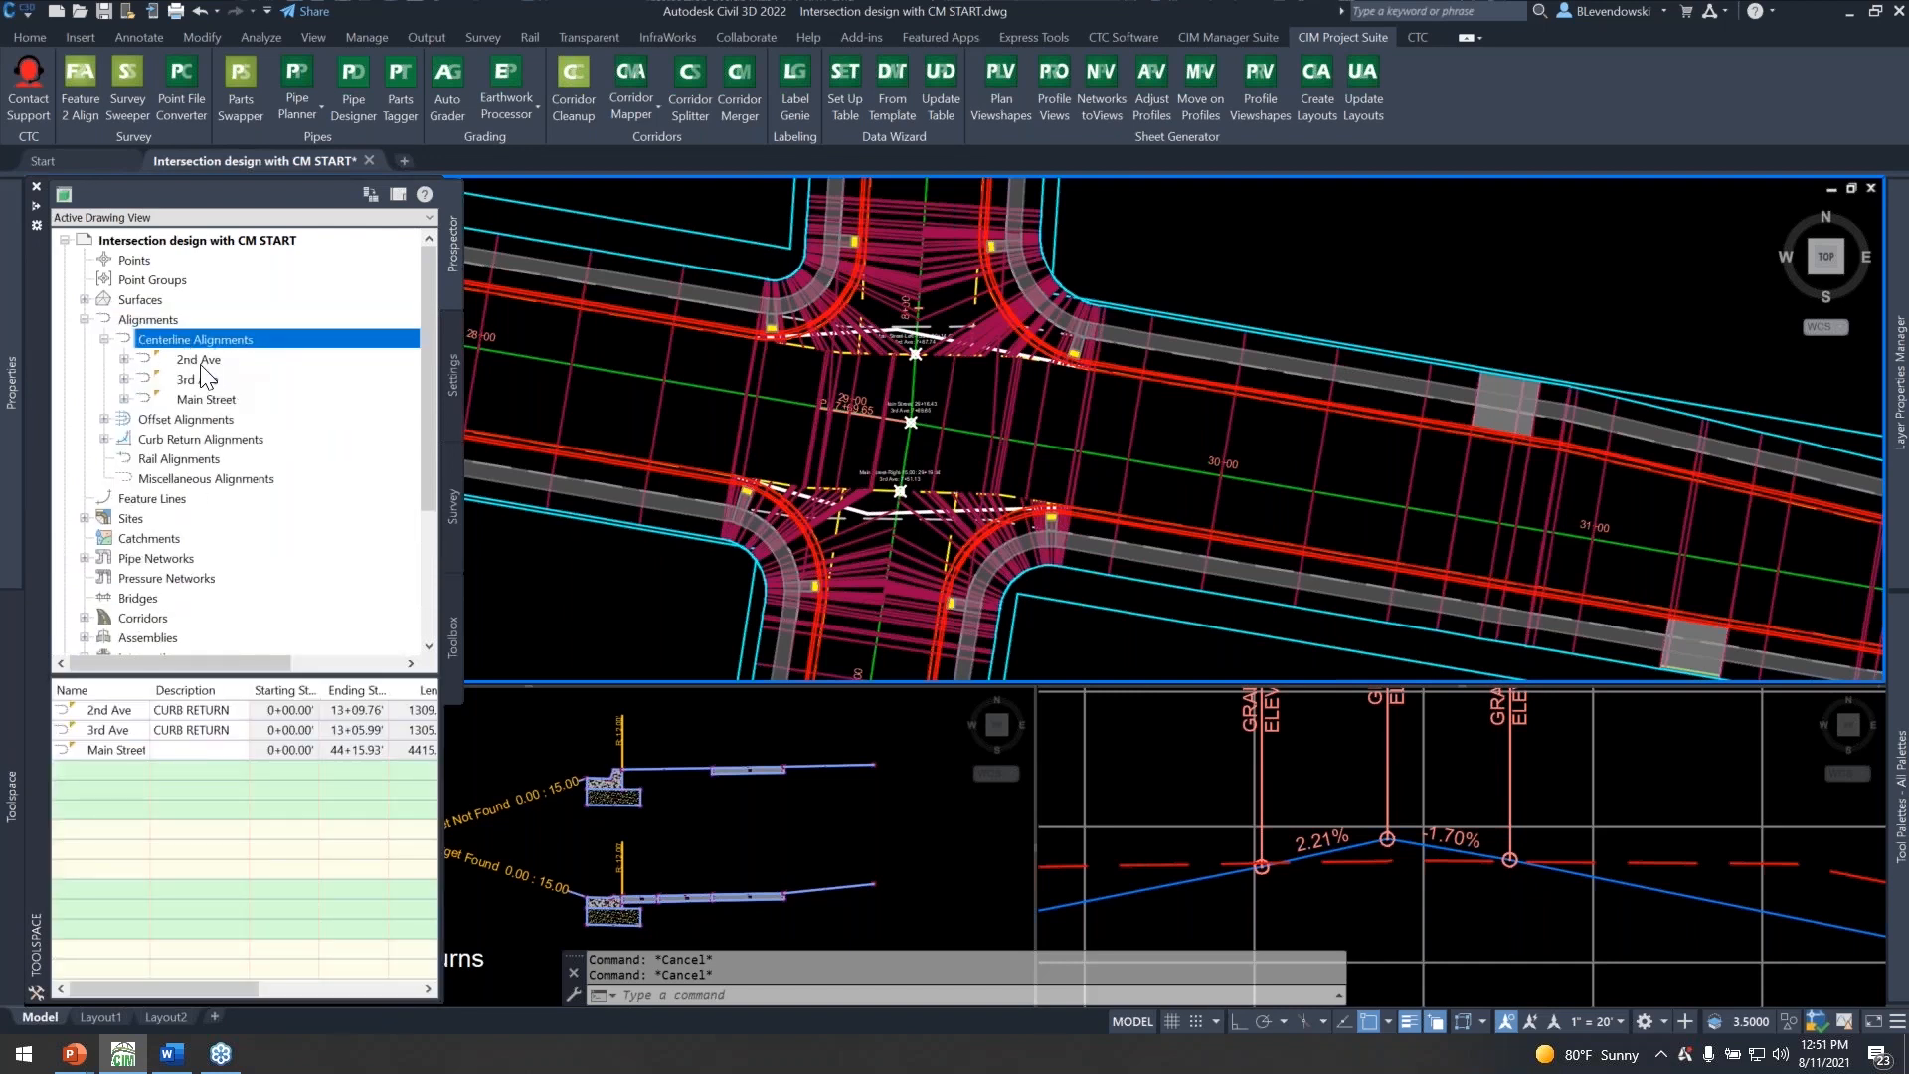
double_click(193, 360)
double_click(198, 398)
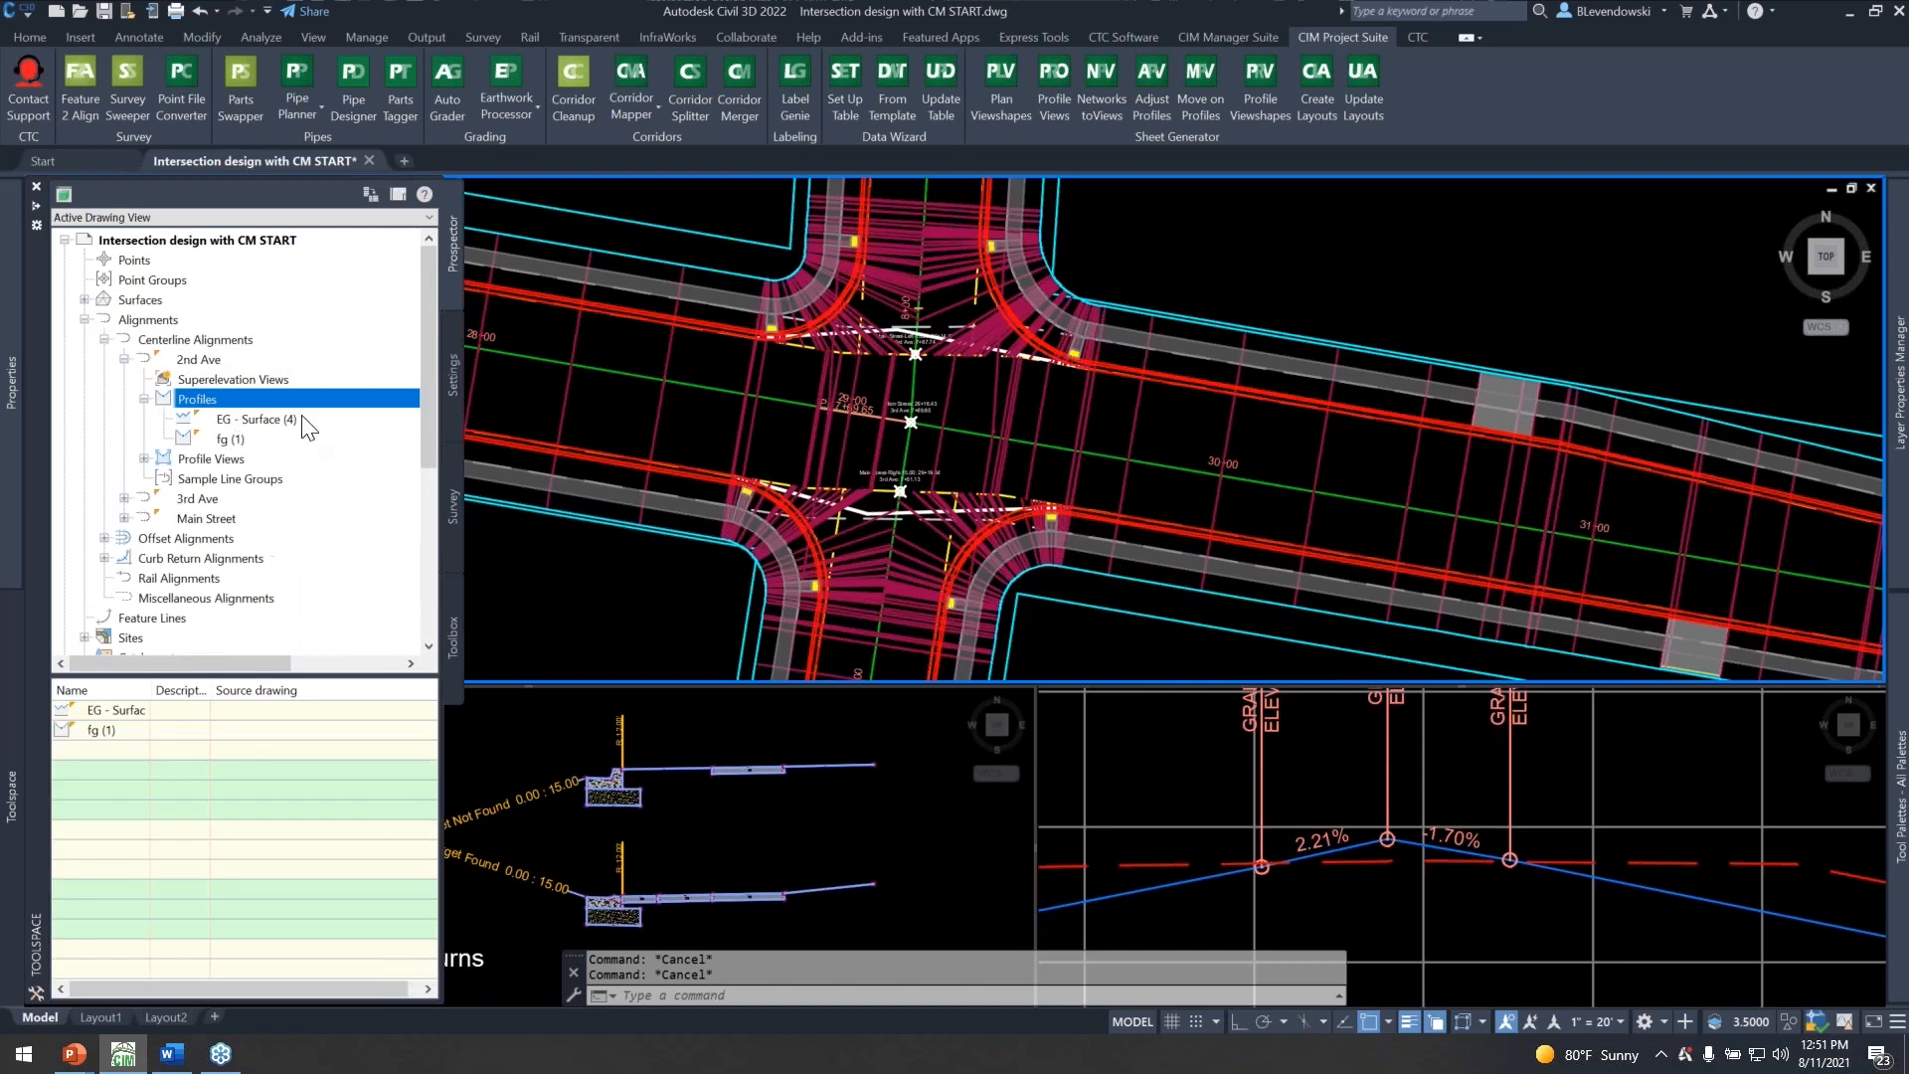
click(228, 438)
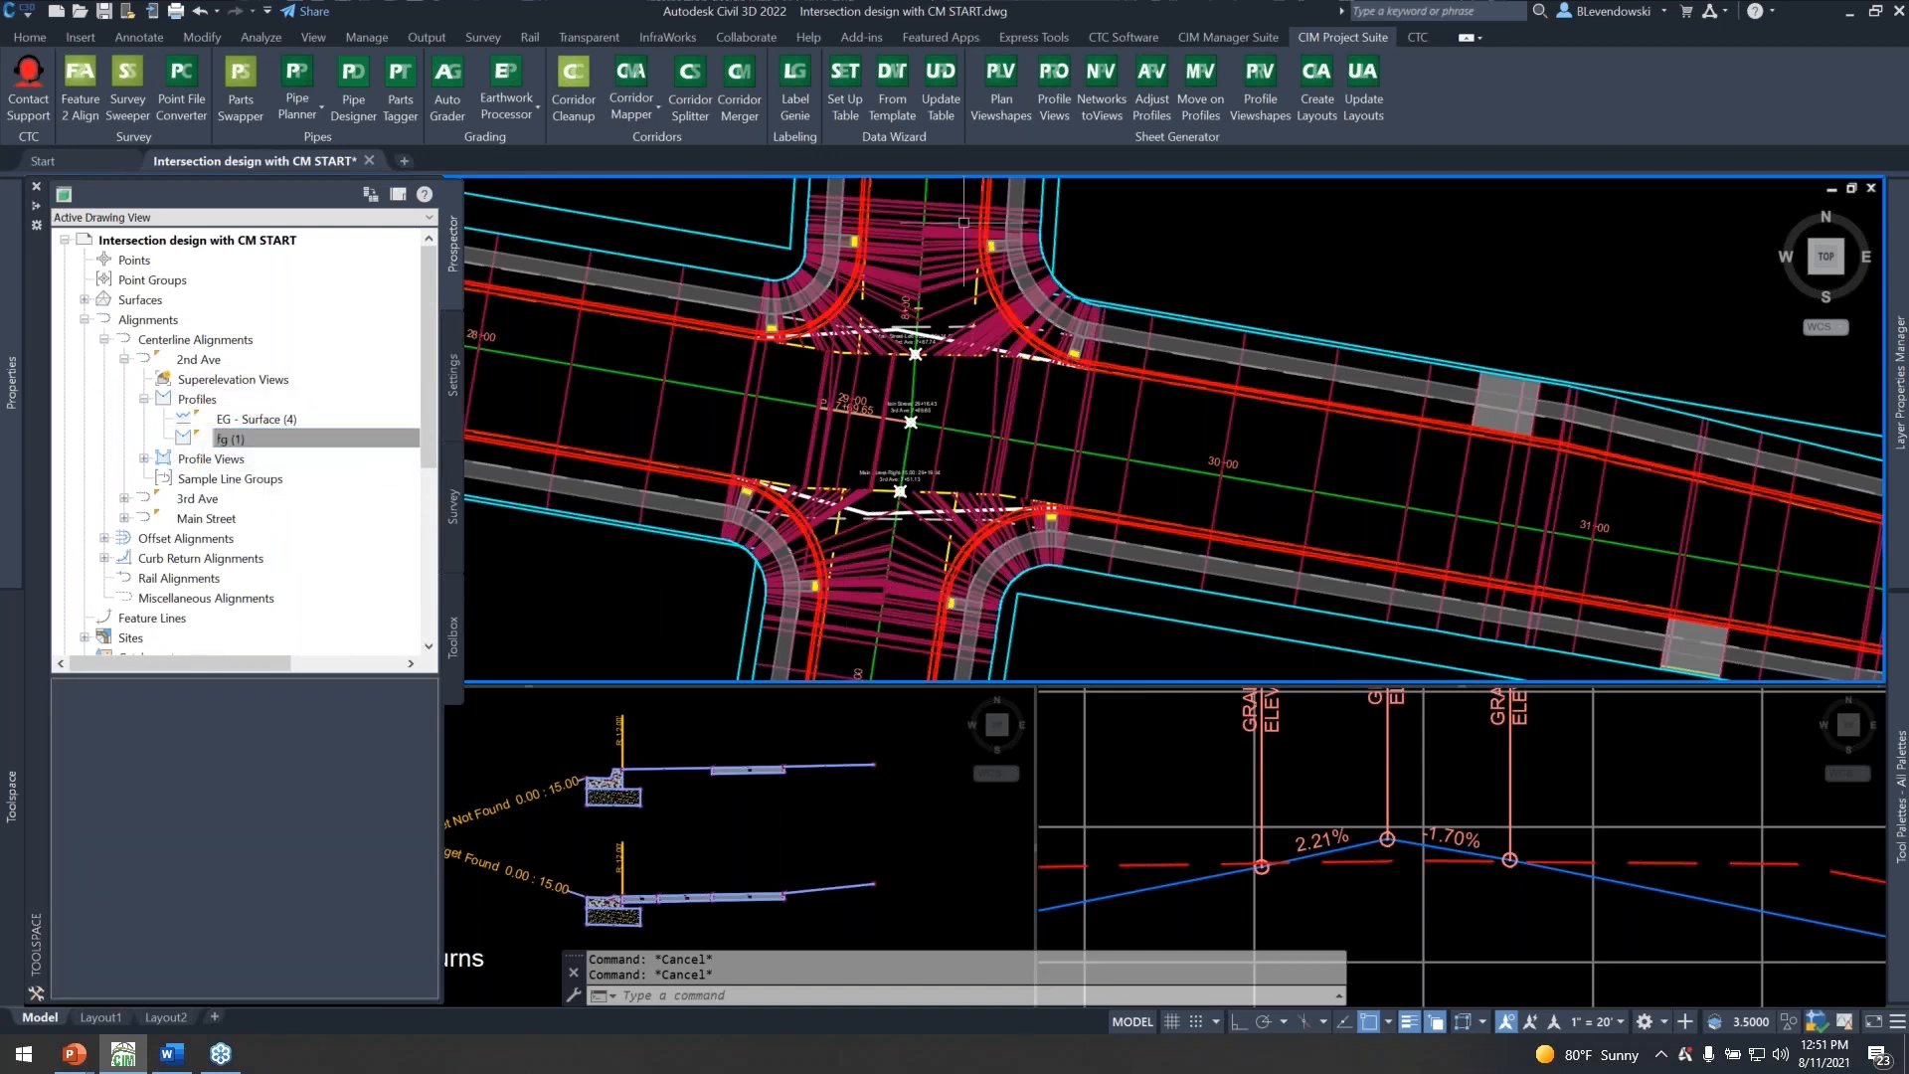
Open the properties of the 3rd Ave fg profile, check its description and close the properties.
double_click(189, 498)
double_click(199, 538)
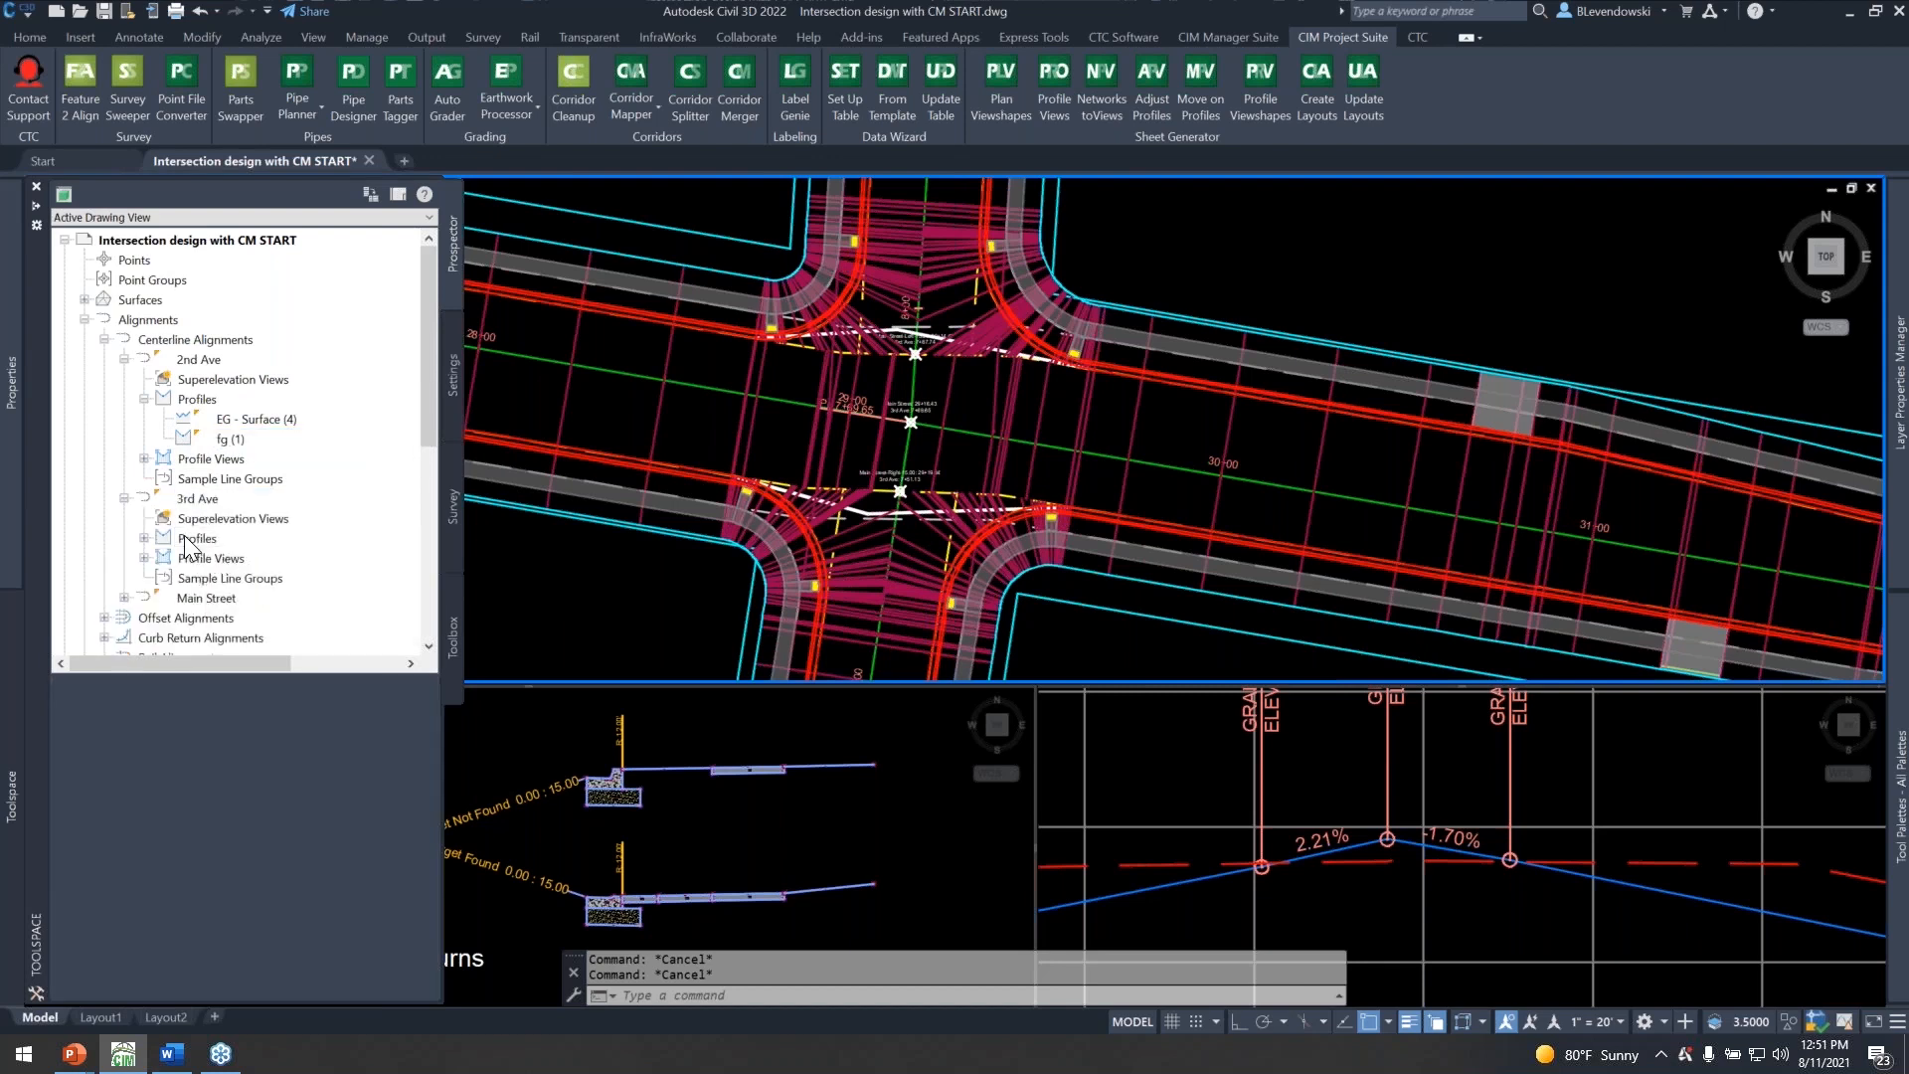
click(223, 579)
right_click(223, 587)
click(258, 590)
drag(1031, 595, 945, 591)
click(1050, 605)
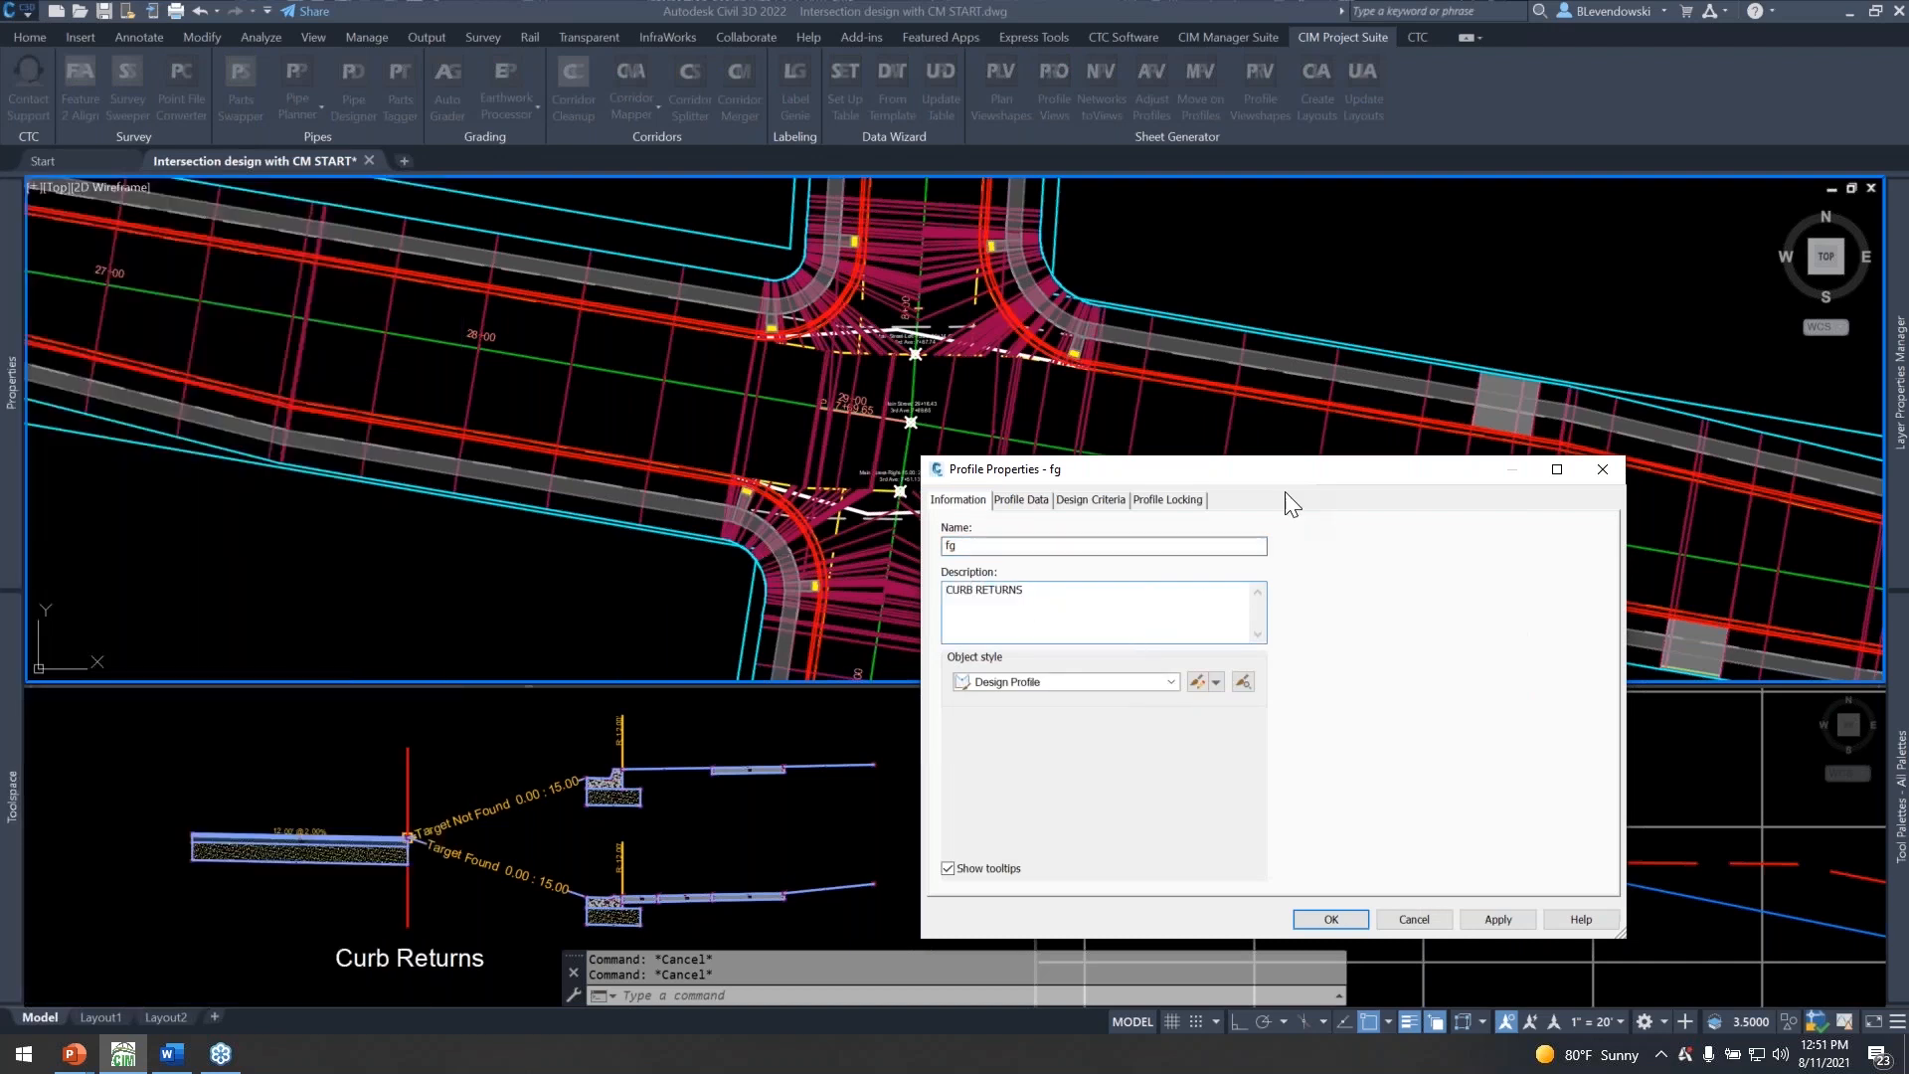
drag(1281, 469, 1200, 304)
click(1245, 744)
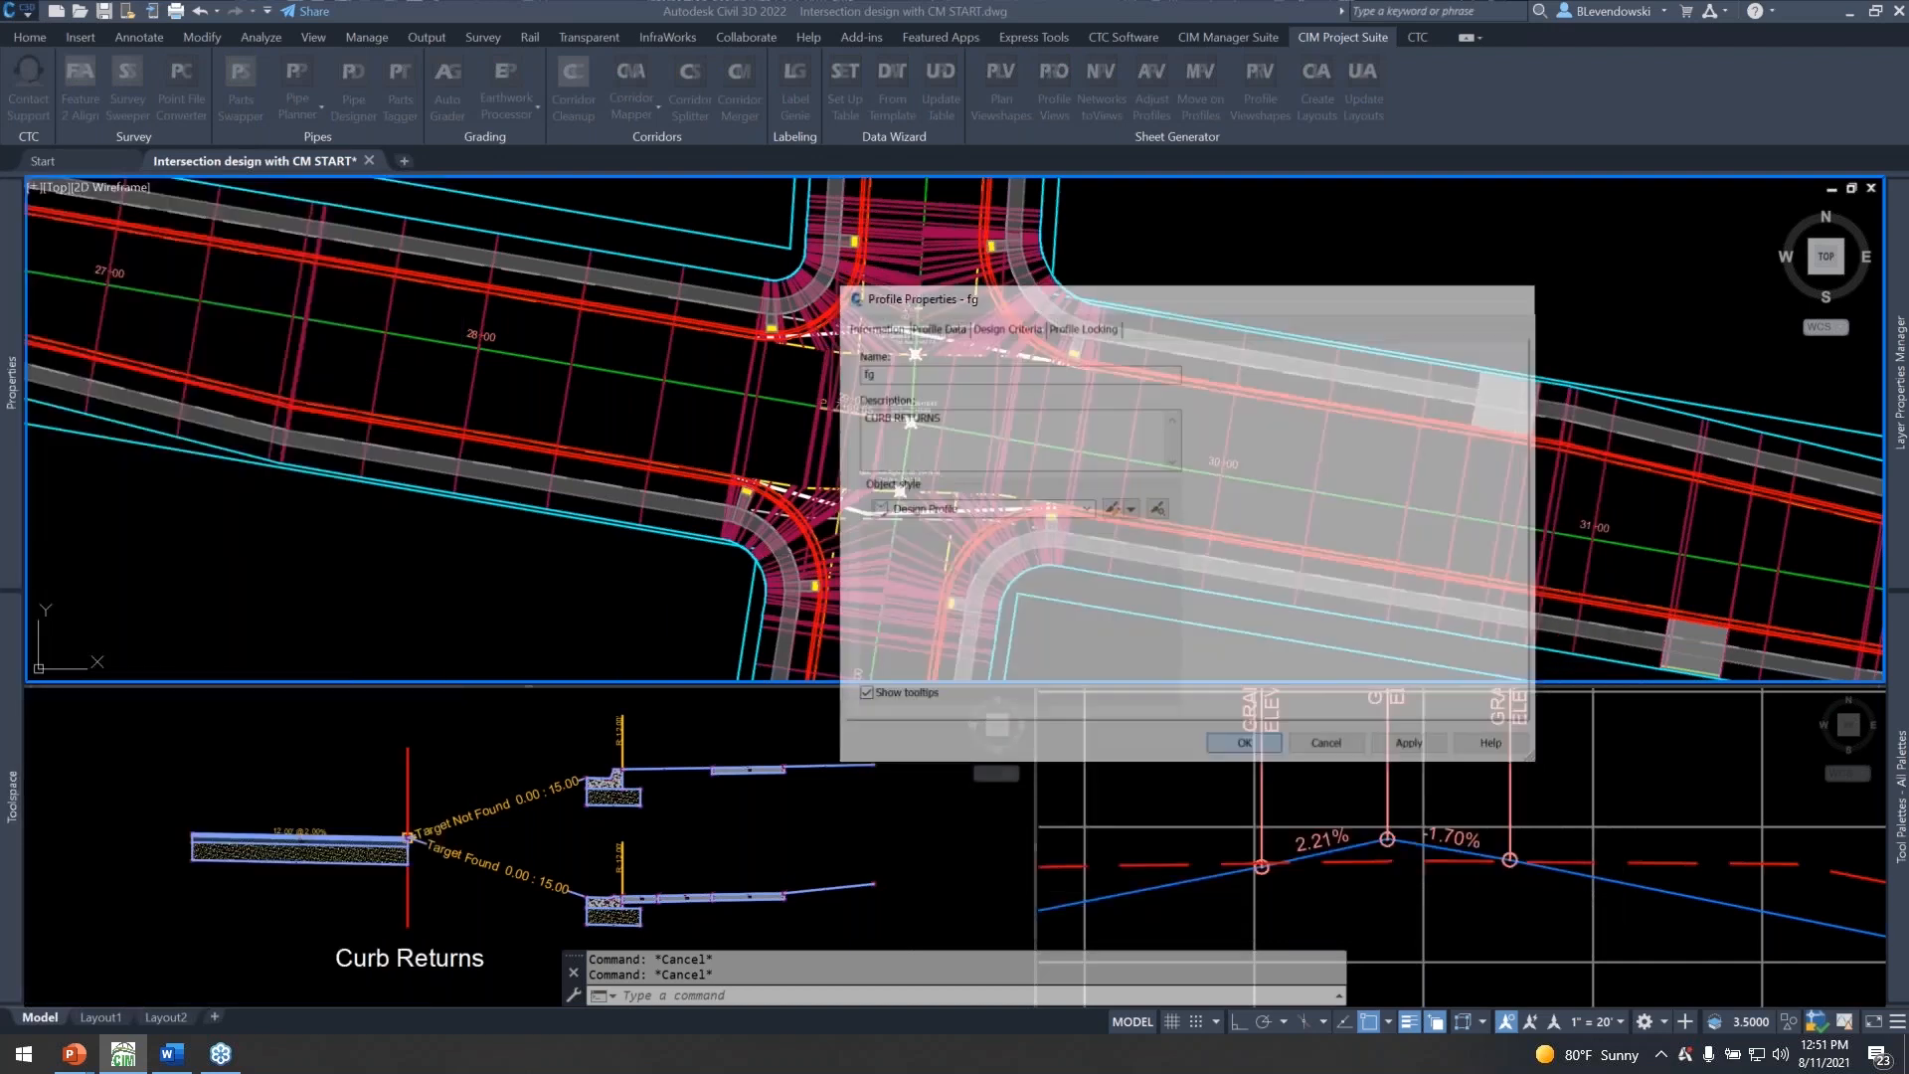
key(Escape)
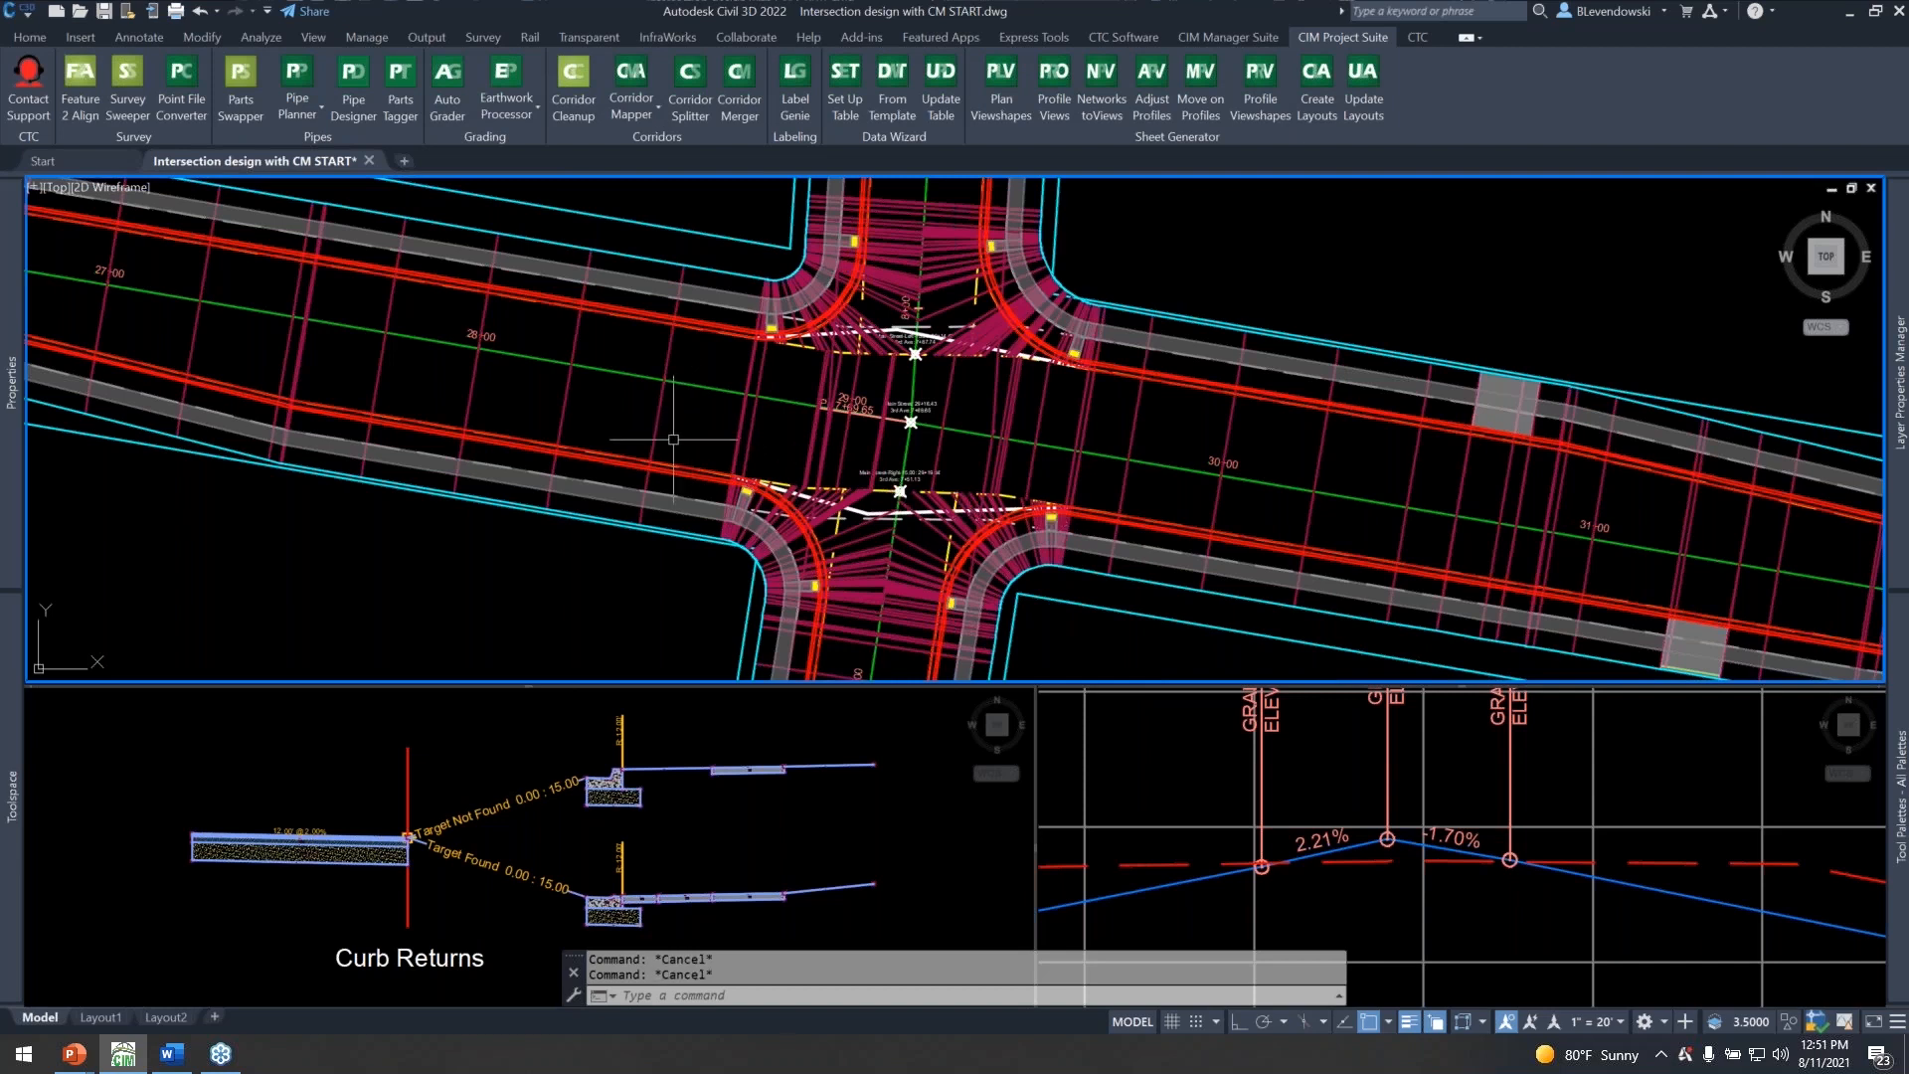
Run CMAP_SETUP on the Main Street corridor, filter the slope/elevation targets by "curb" and select all the CURB RETURN rows.
text(CMAP_SETUP)
key(Return)
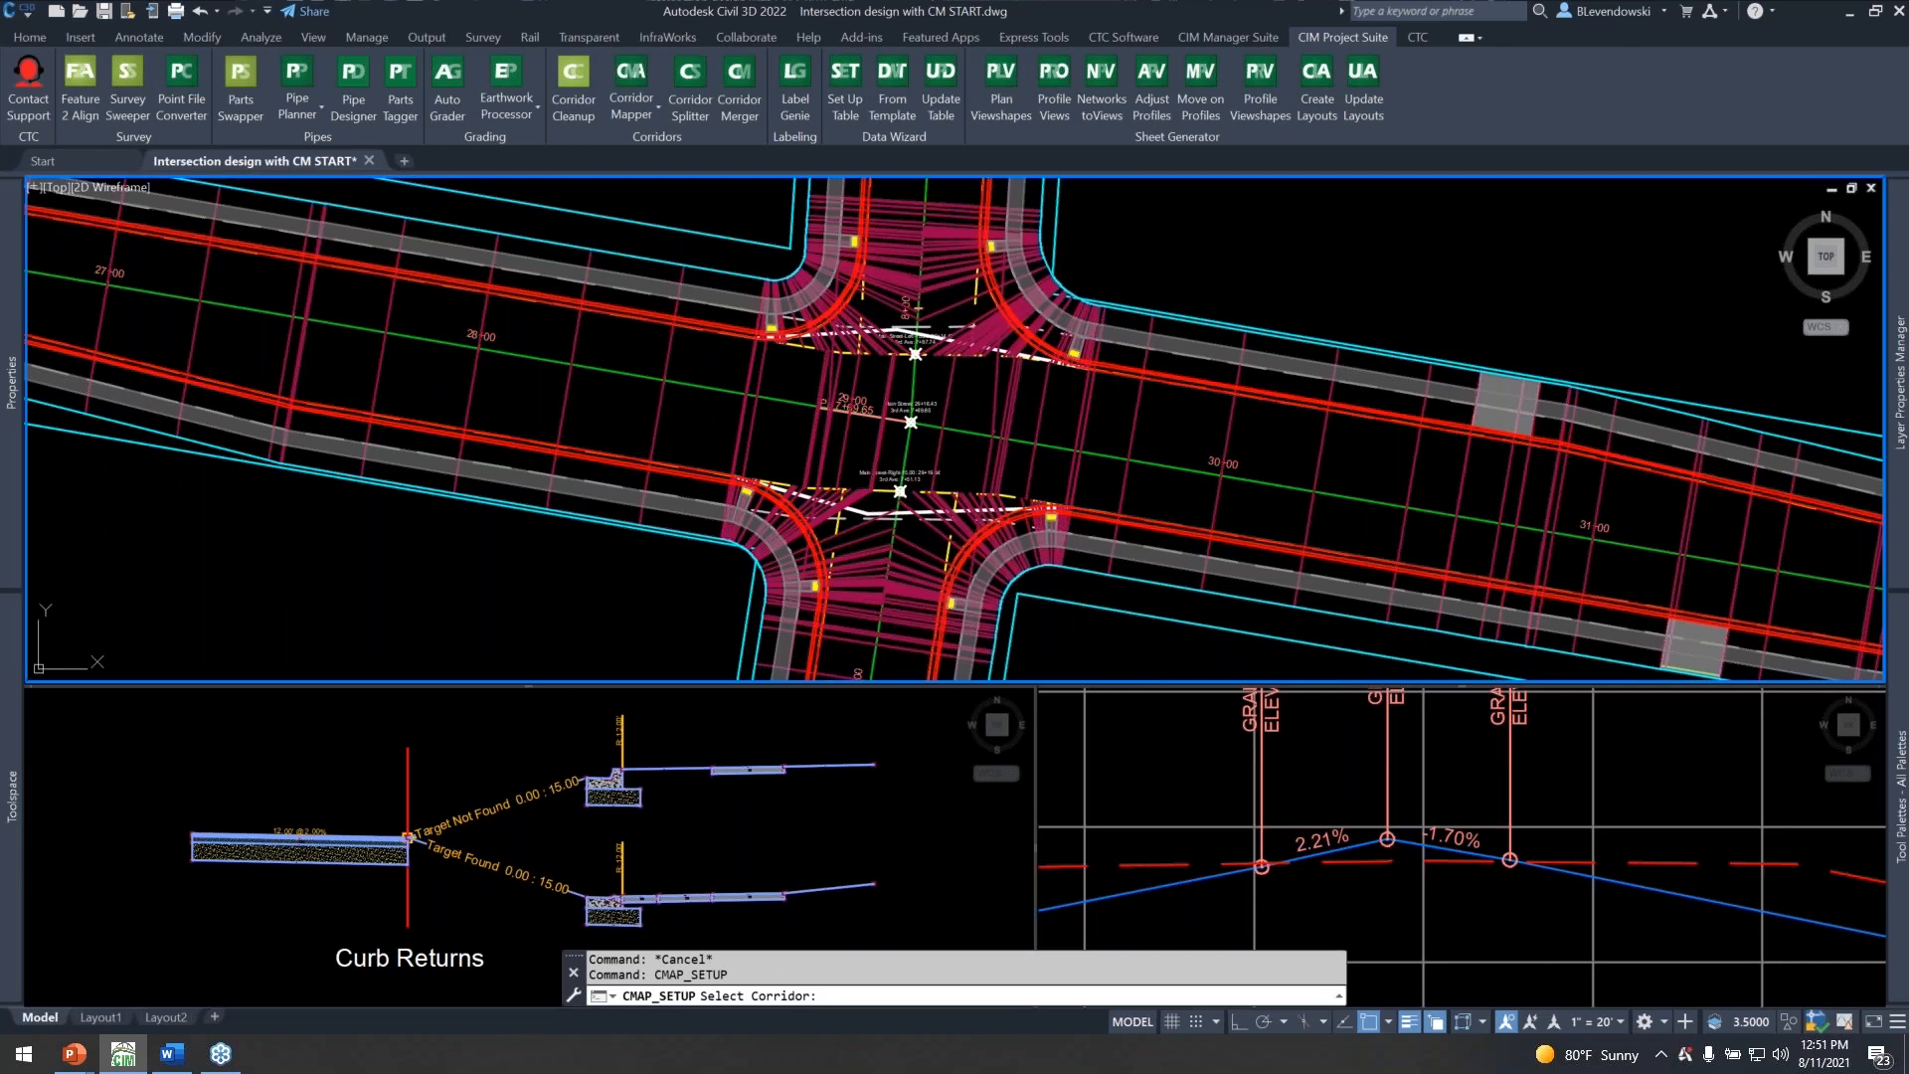
click(301, 334)
click(305, 394)
text(curb)
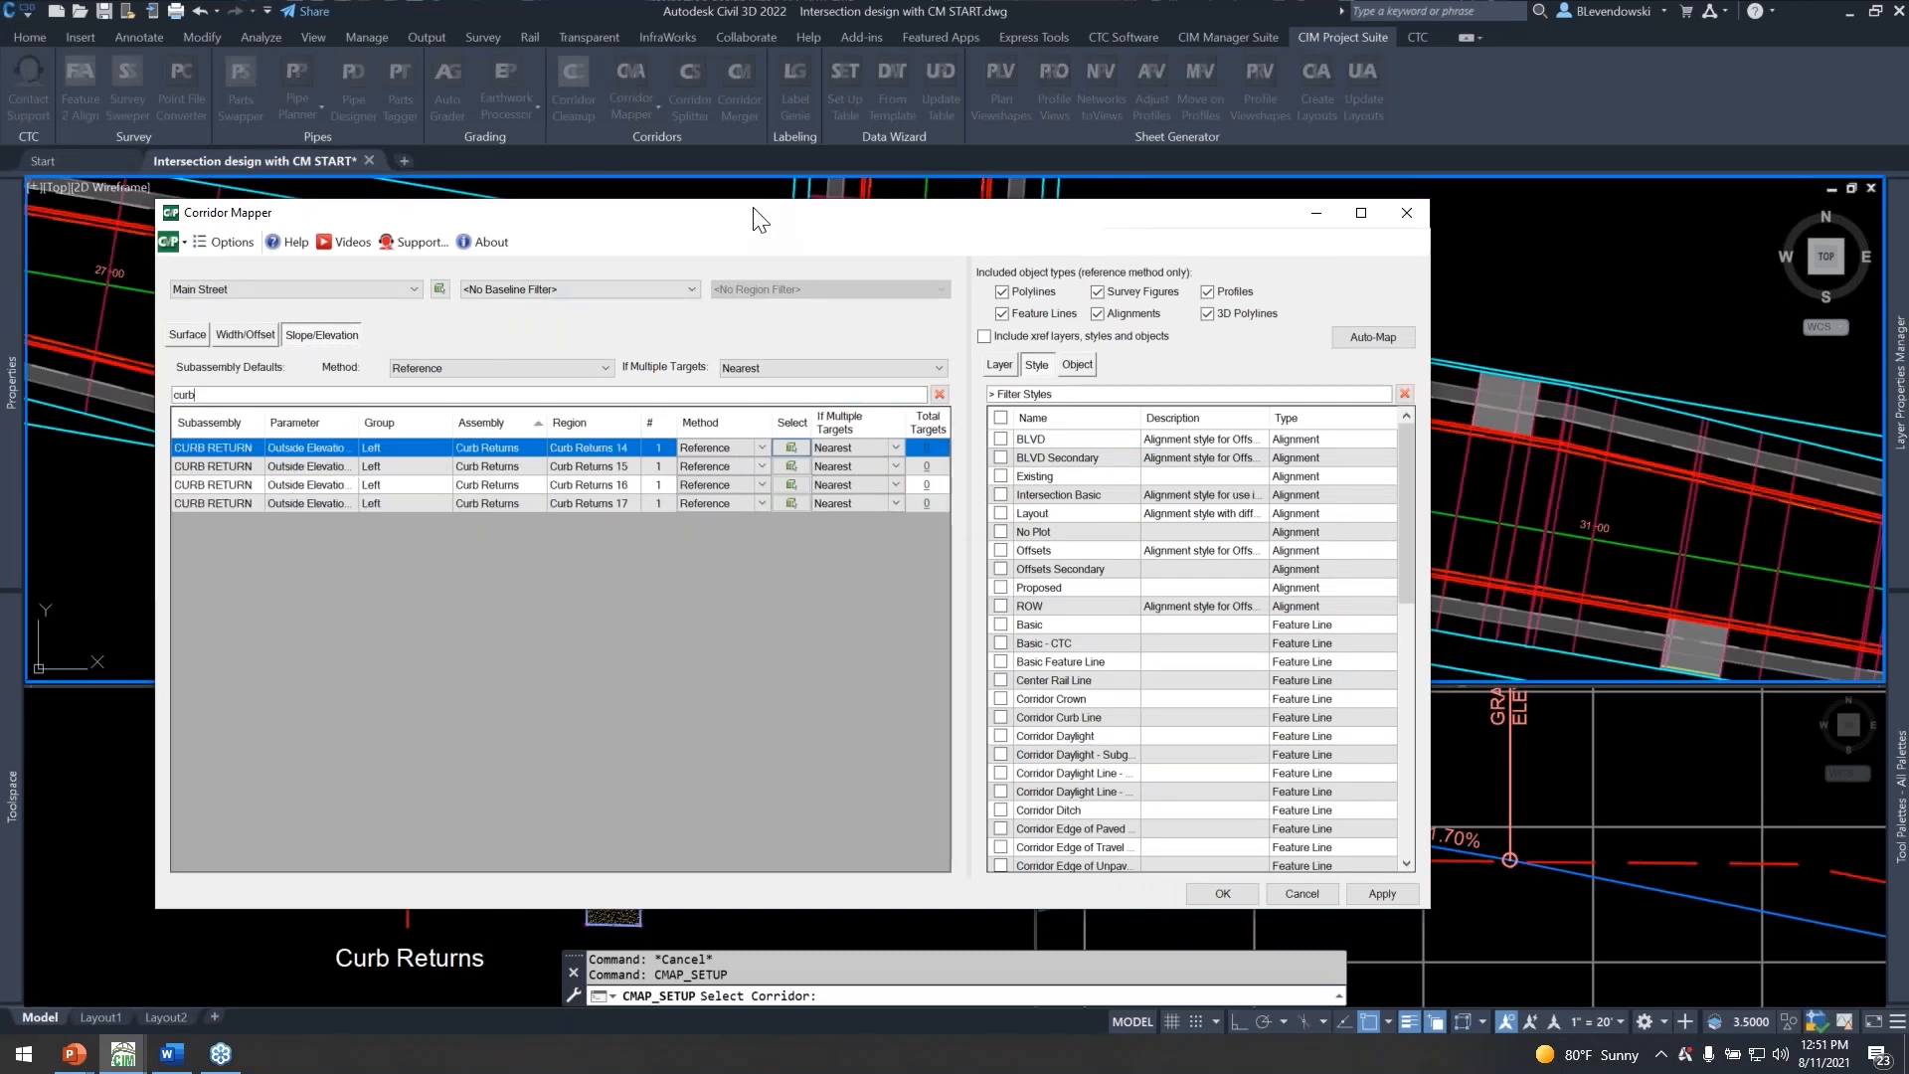
mouse_move(753, 212)
mouse_down()
mouse_move(796, 432)
mouse_move(771, 818)
mouse_move(984, 960)
mouse_up()
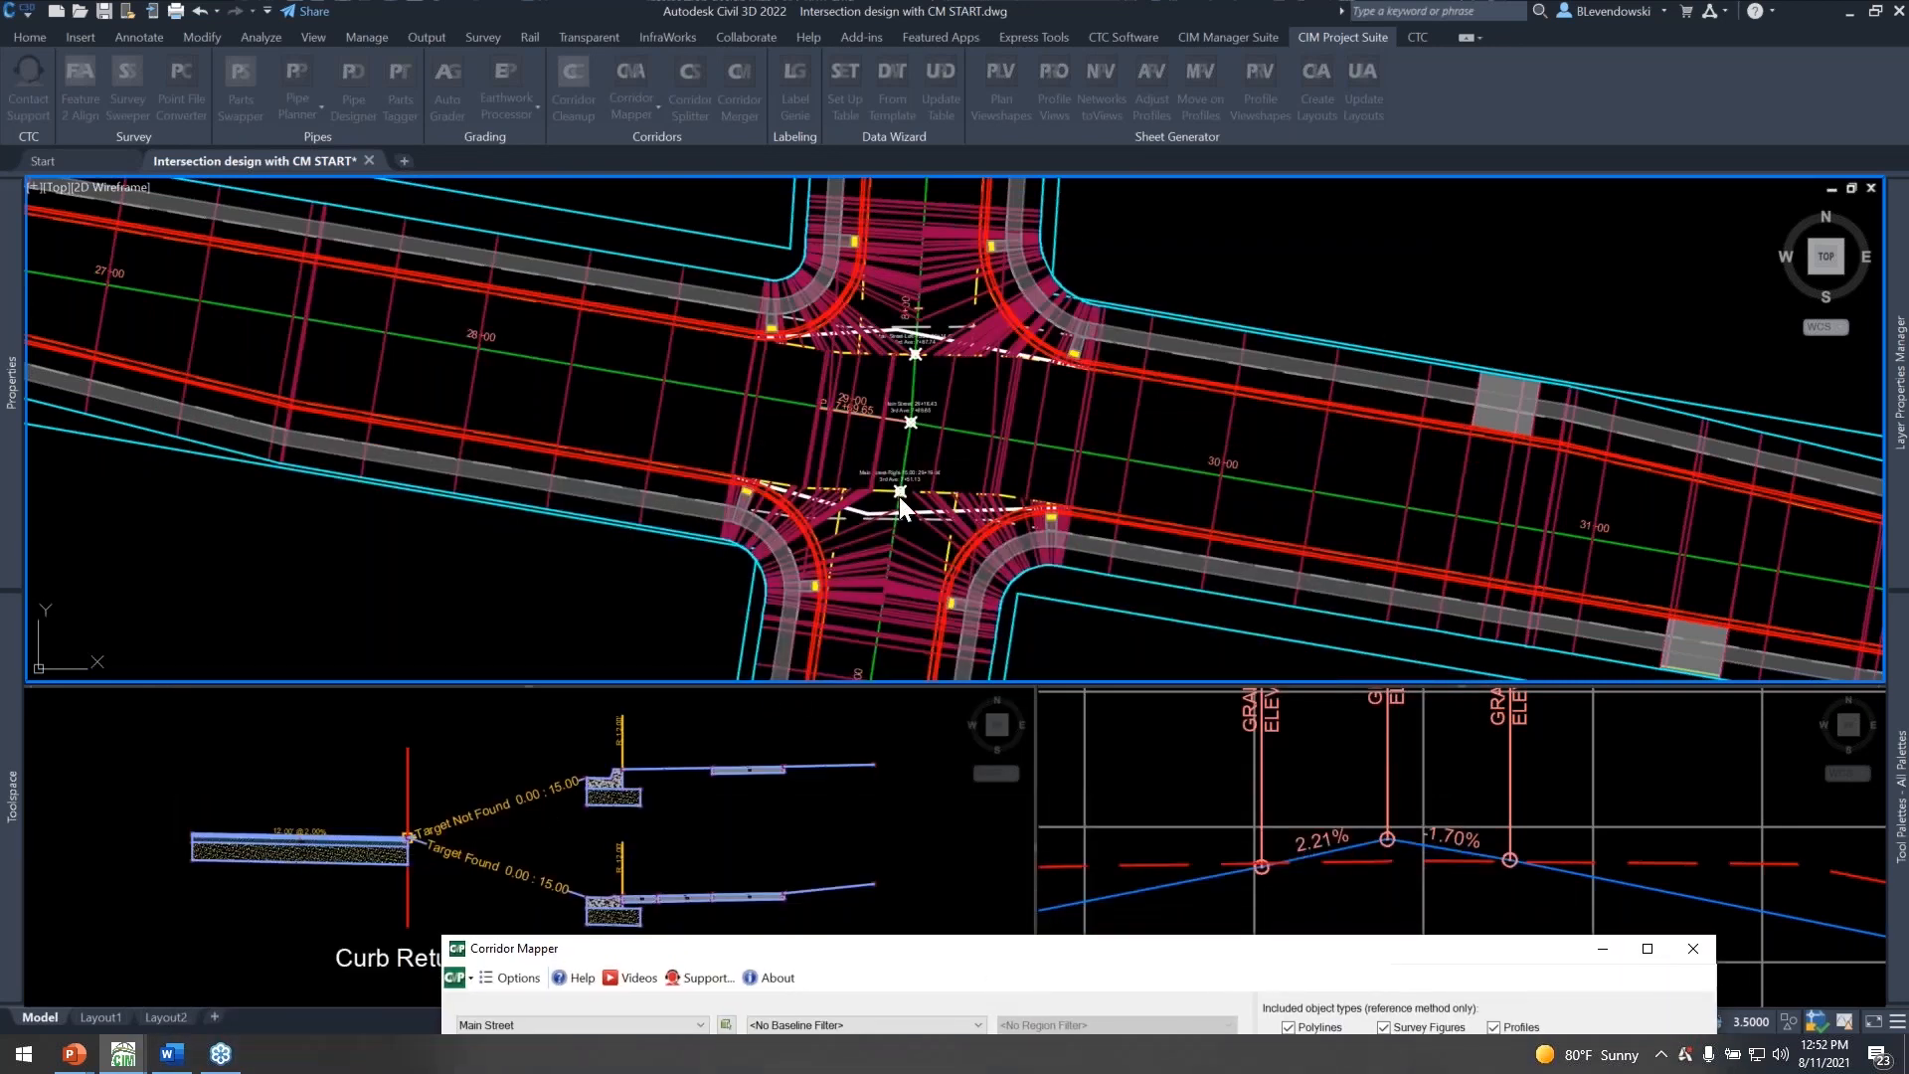
drag(1091, 963, 891, 234)
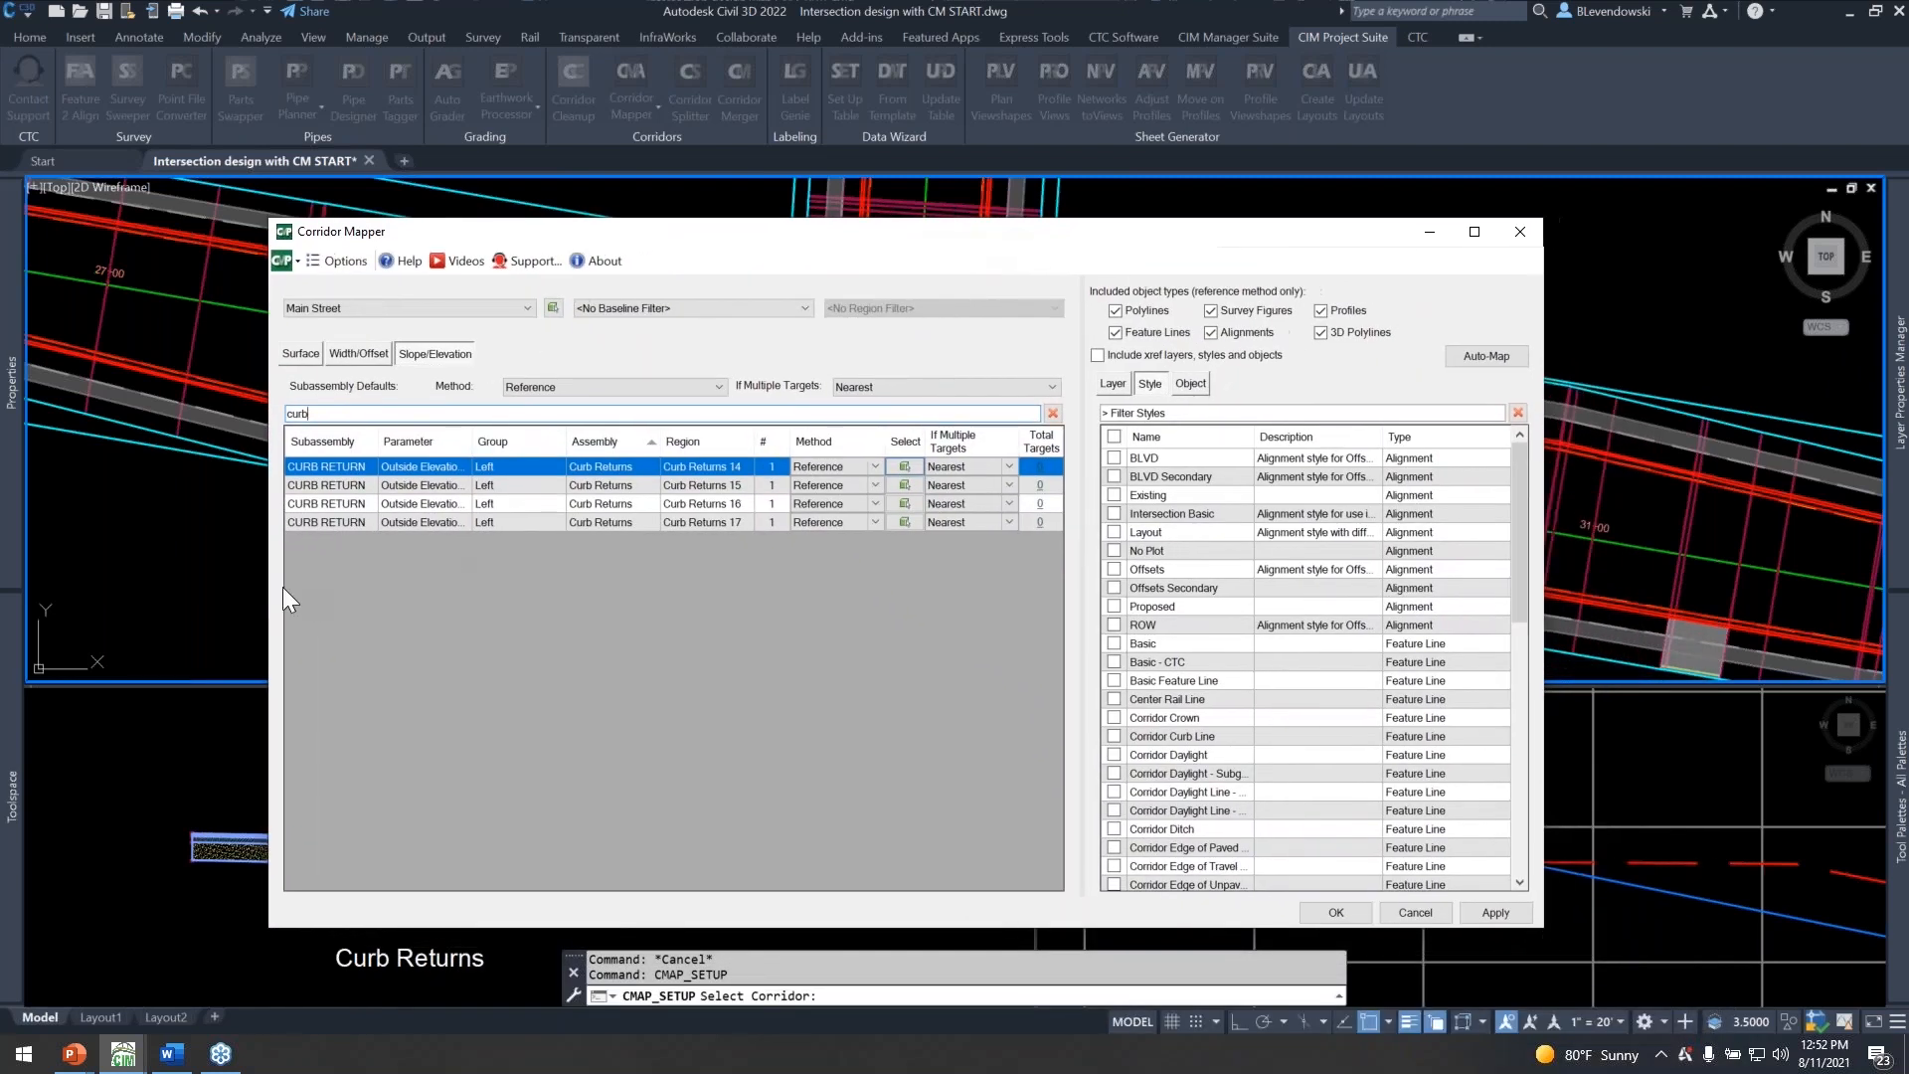
shift+click(328, 519)
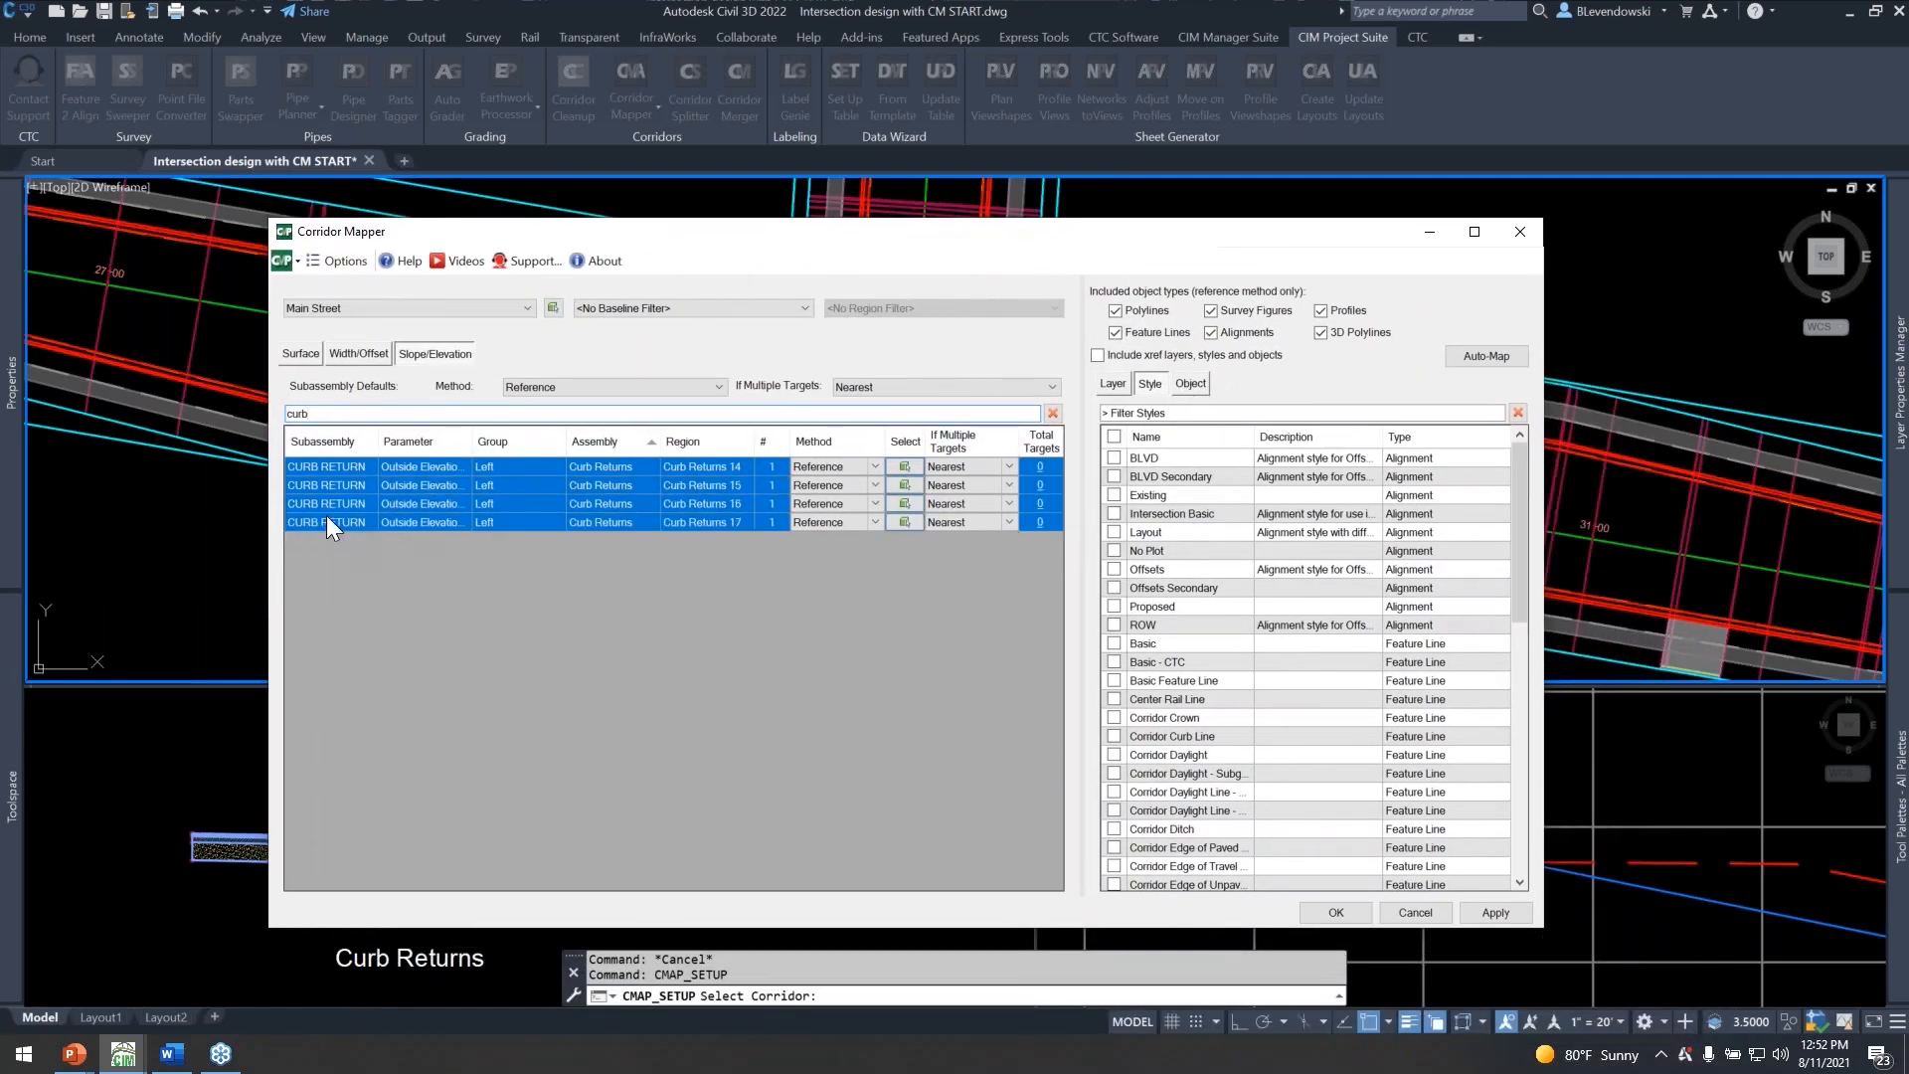
Target the selected CURB RETURN elevation rows to the objects with description "curb returns" and apply the mapping.
click(1190, 383)
text(c)
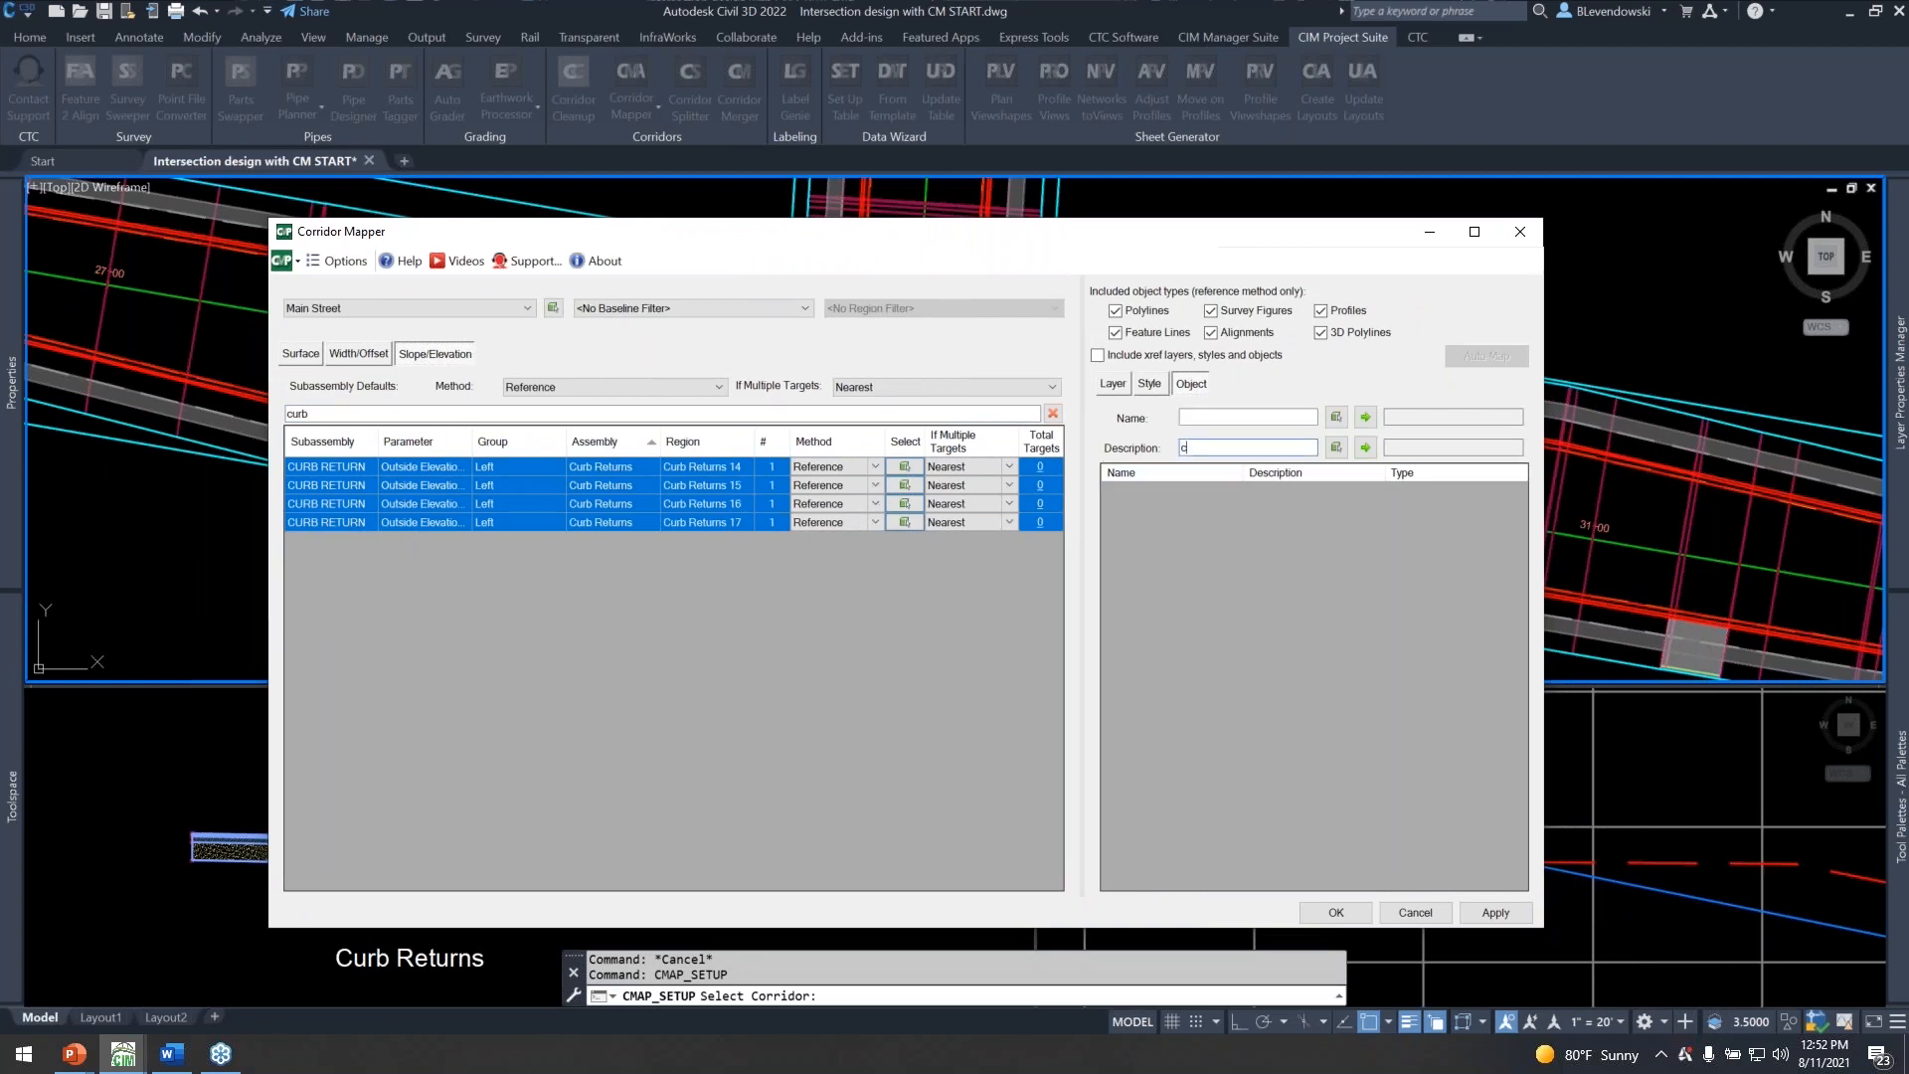
text(urb returns)
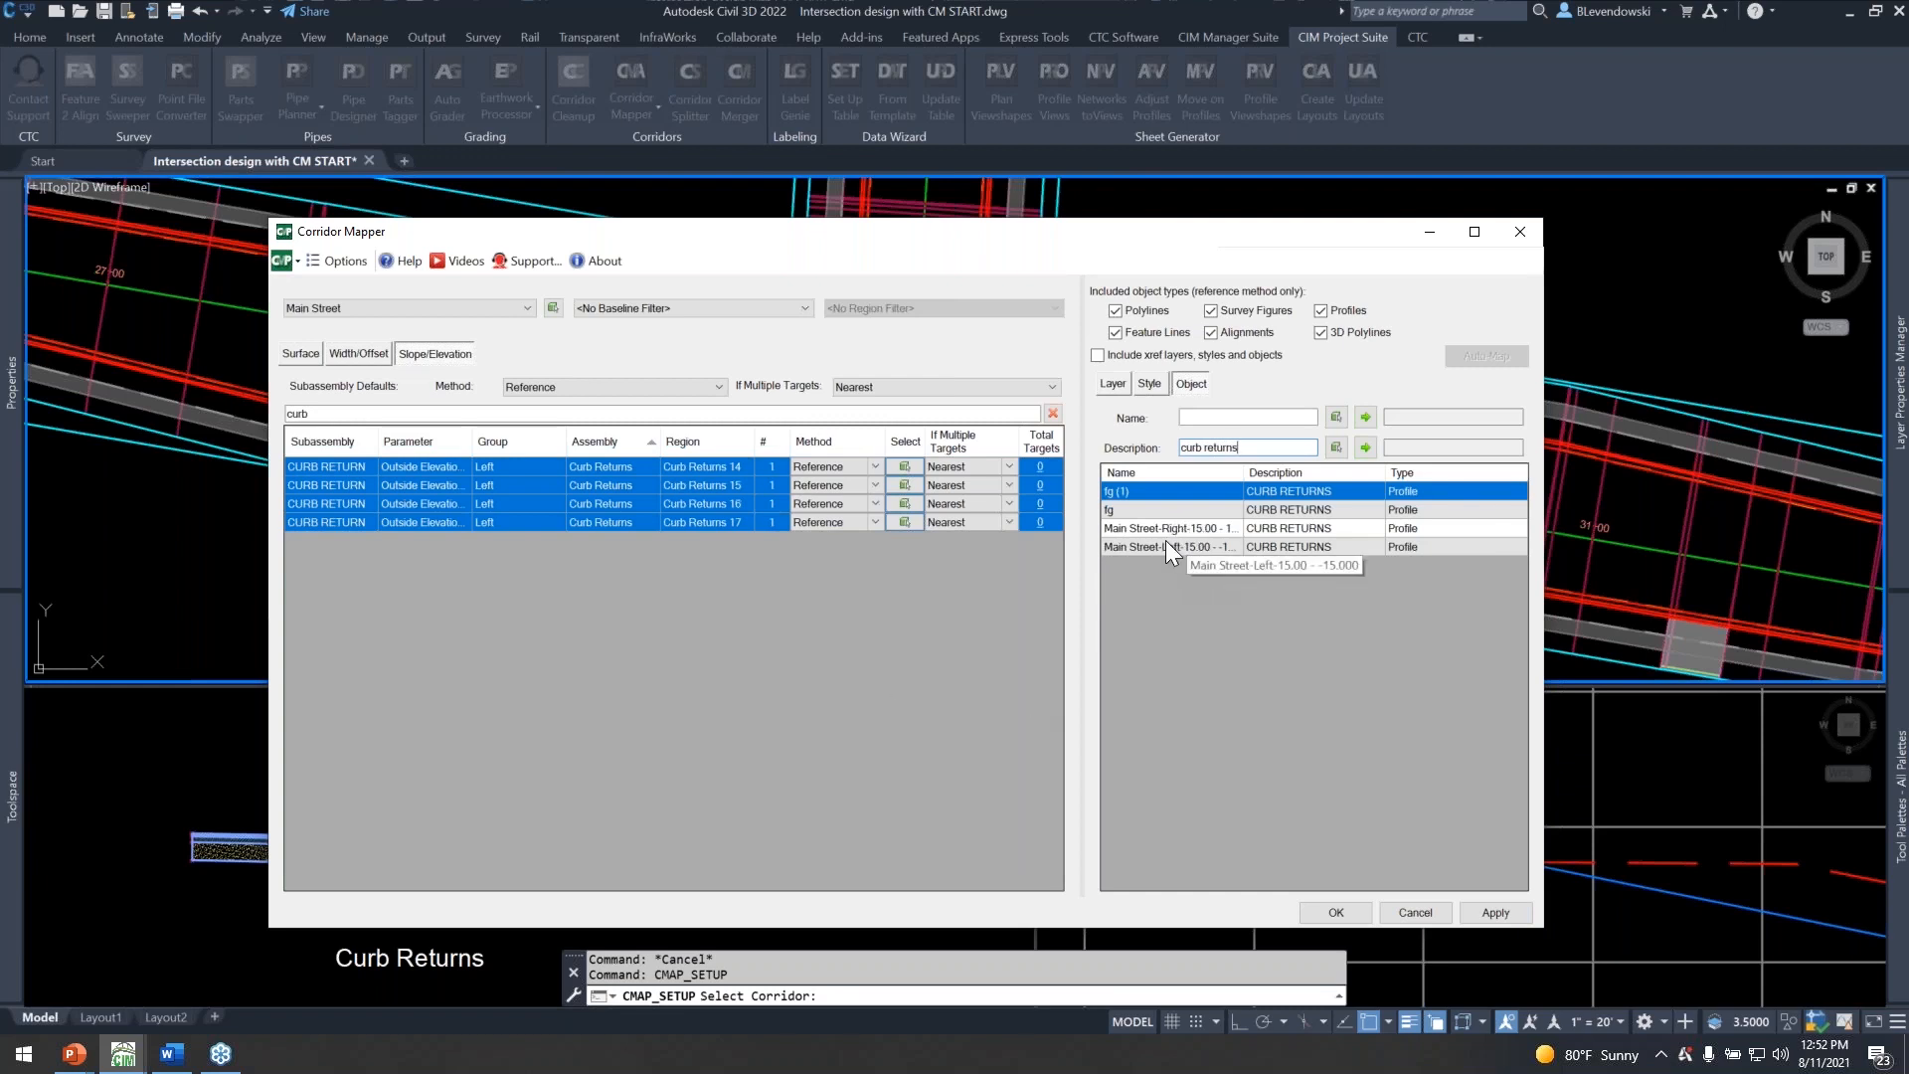
key(ctrl)
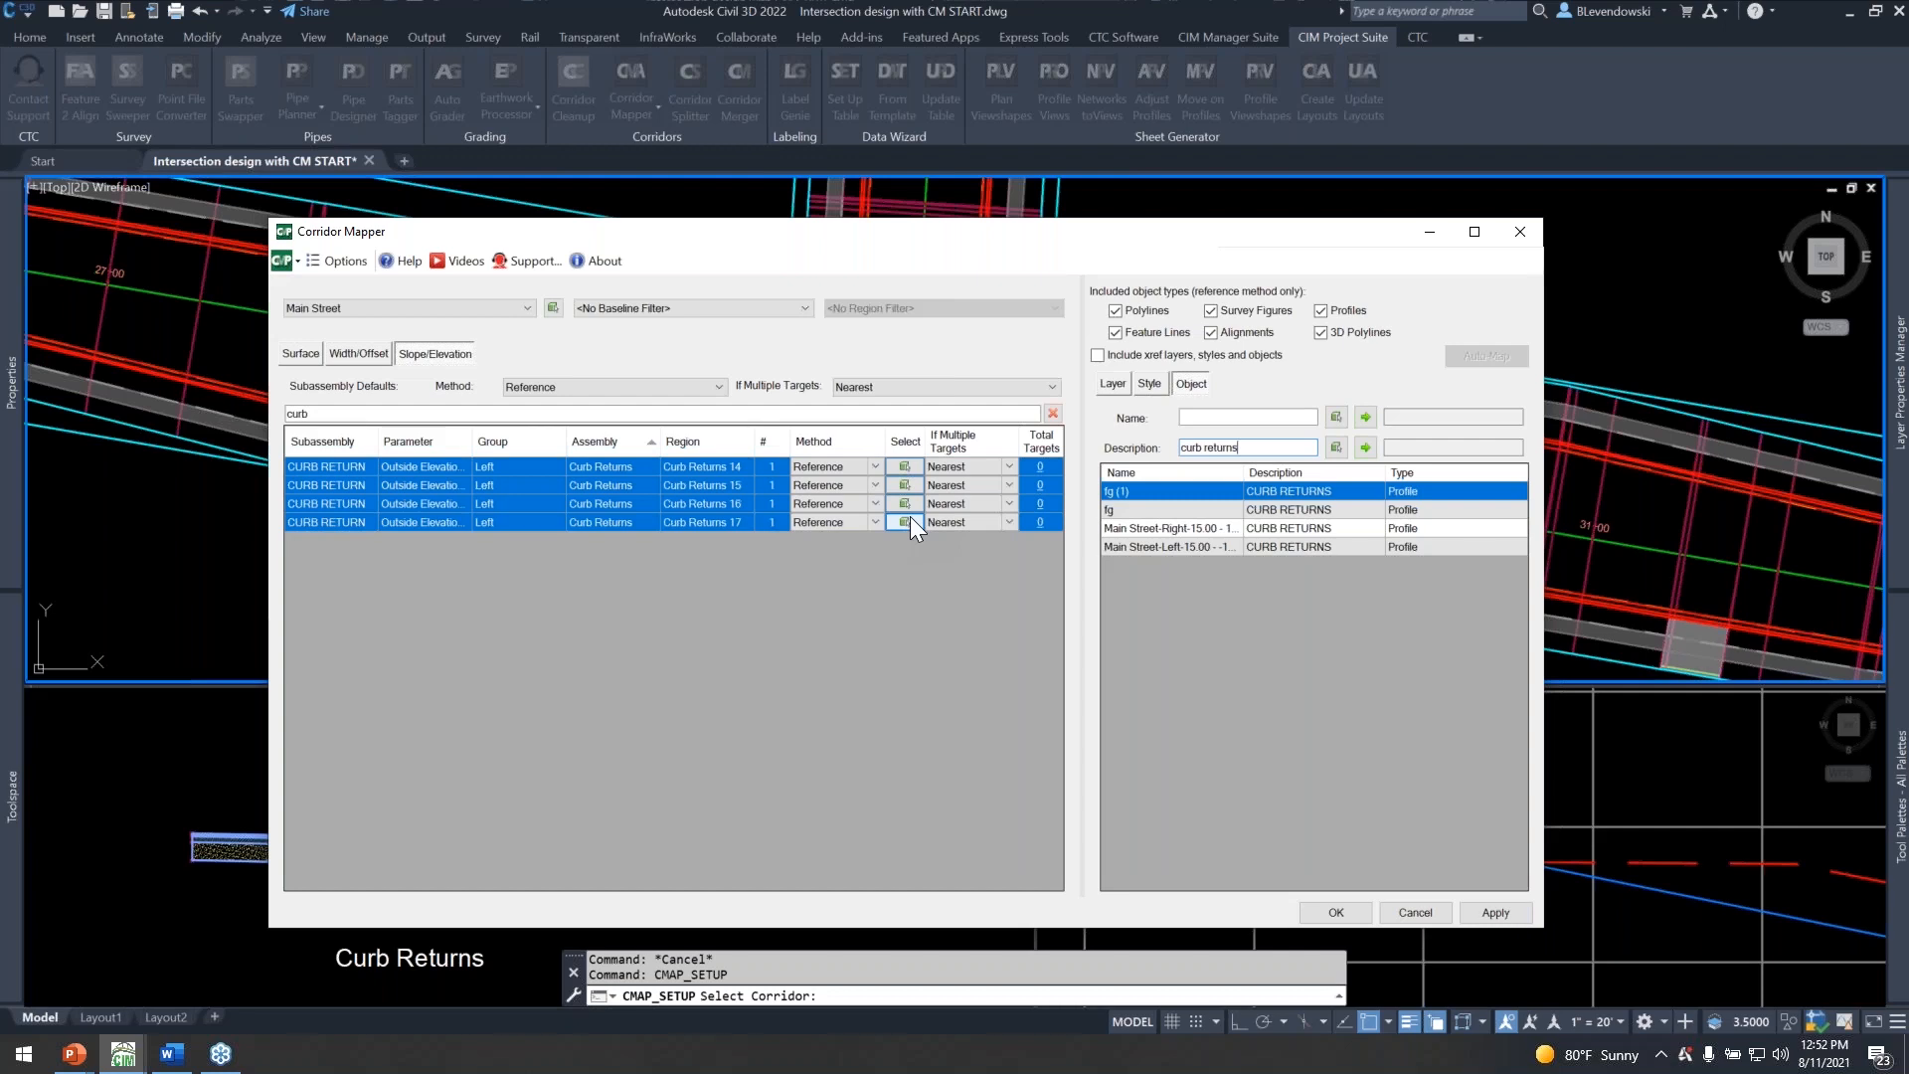
click(1200, 418)
click(1331, 909)
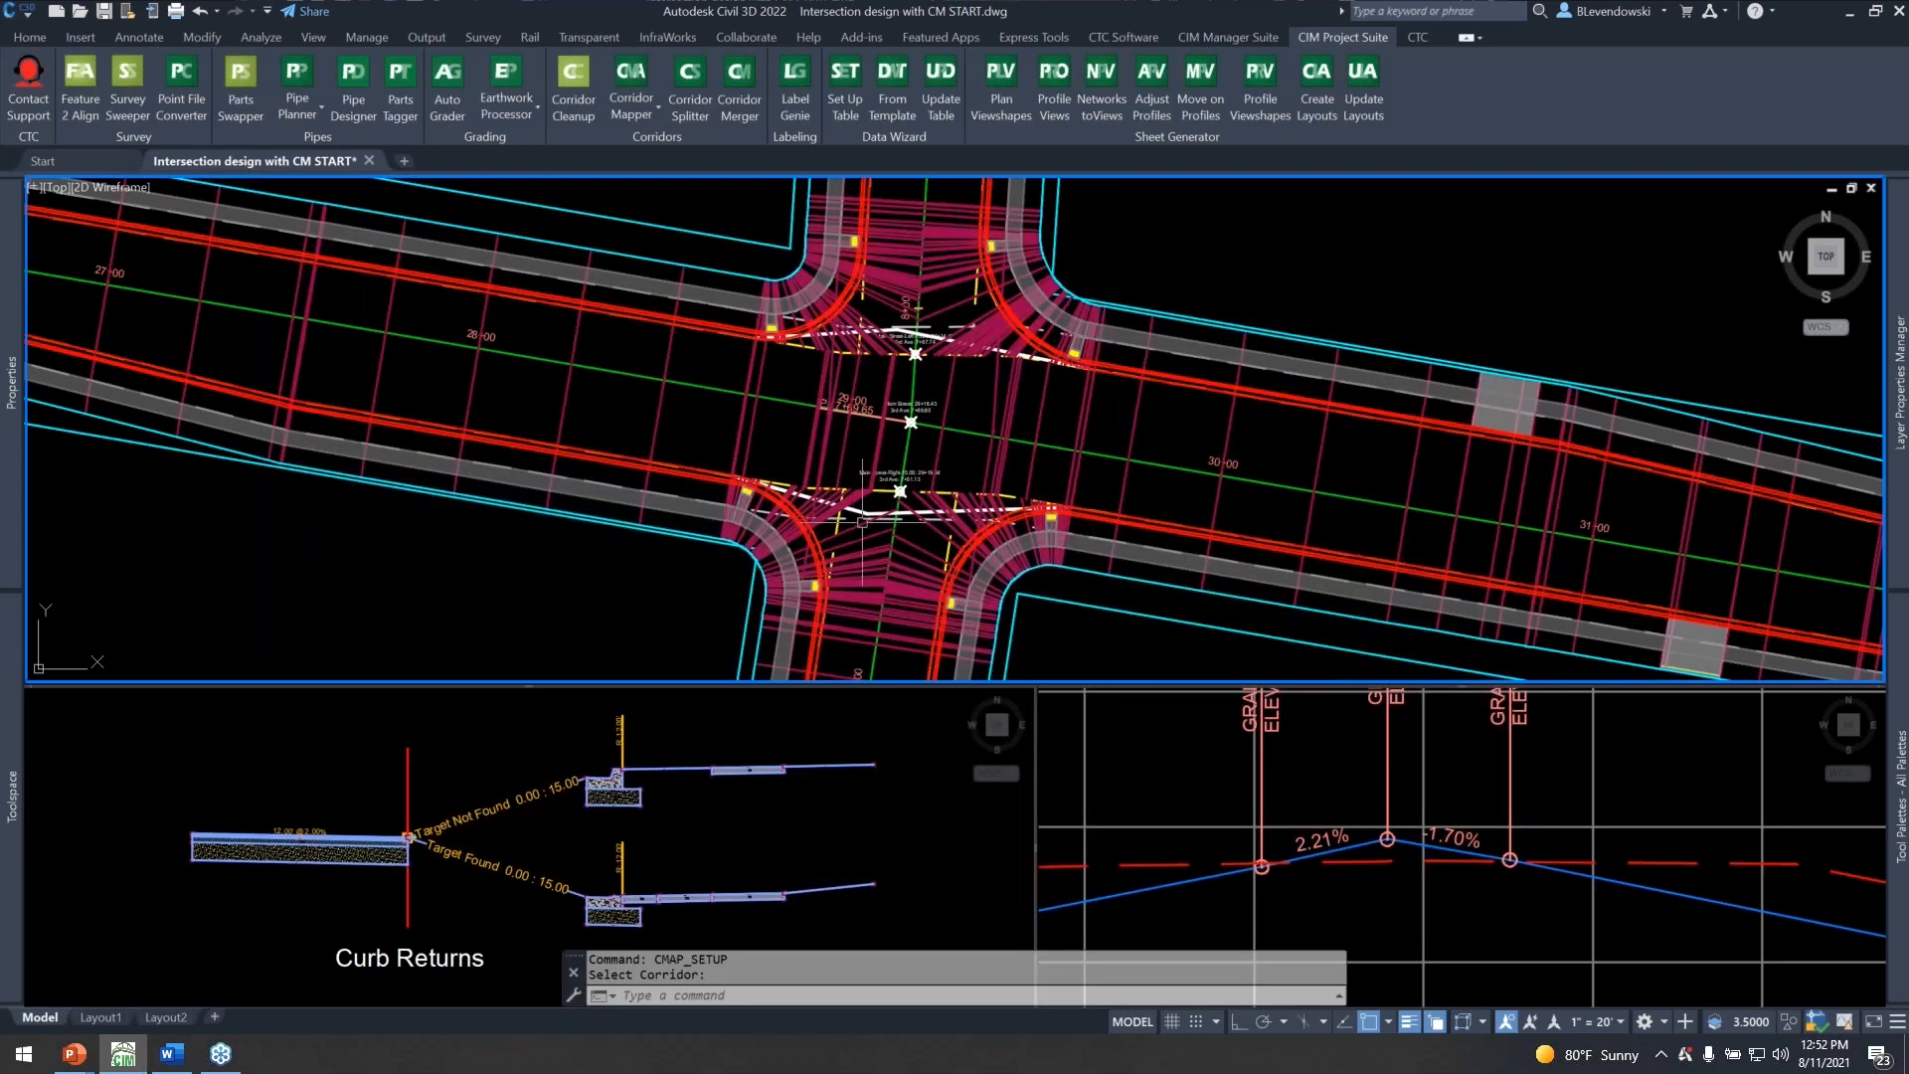
Open the target mapping of the Curb Returns 15 region, review its width, offset and elevation targets, and close it without changes.
scroll(915, 562, up, 2)
key(Escape)
key(Escape)
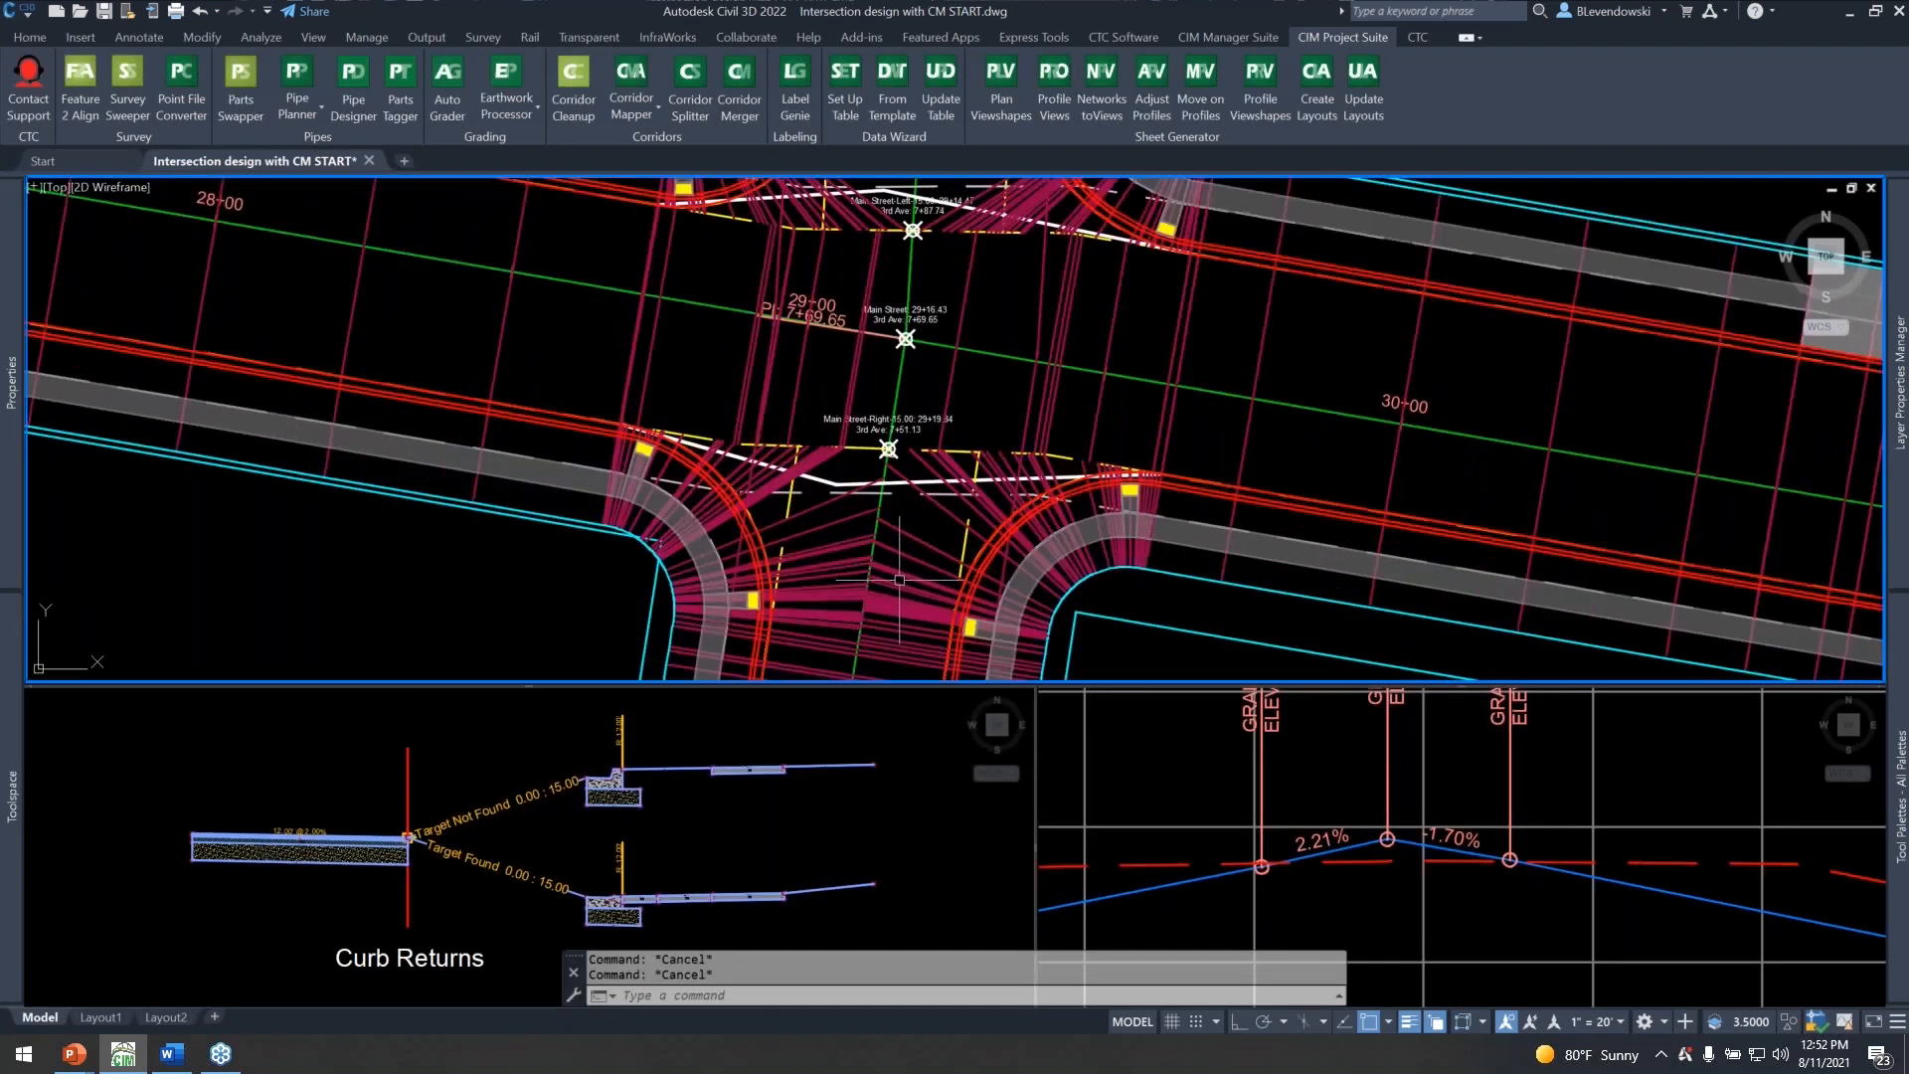
scroll(909, 559, down, 3)
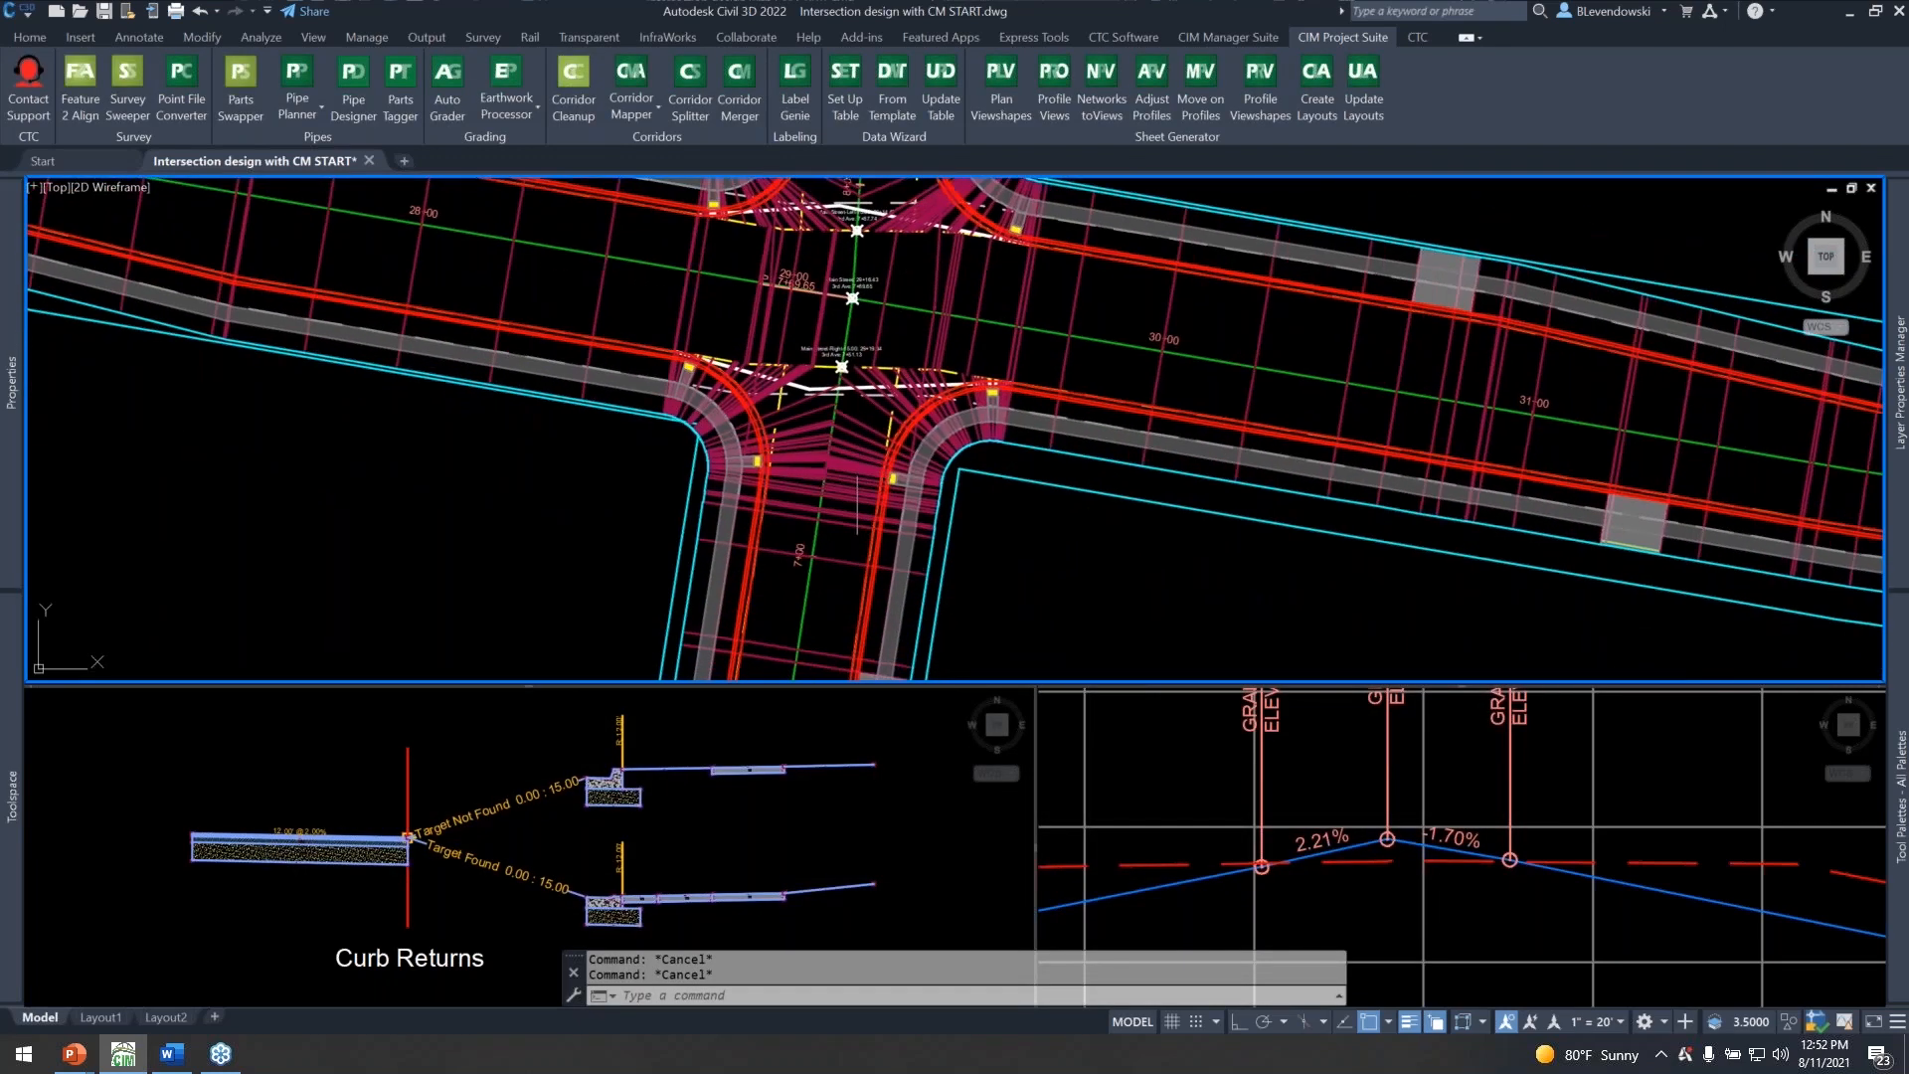
click(839, 423)
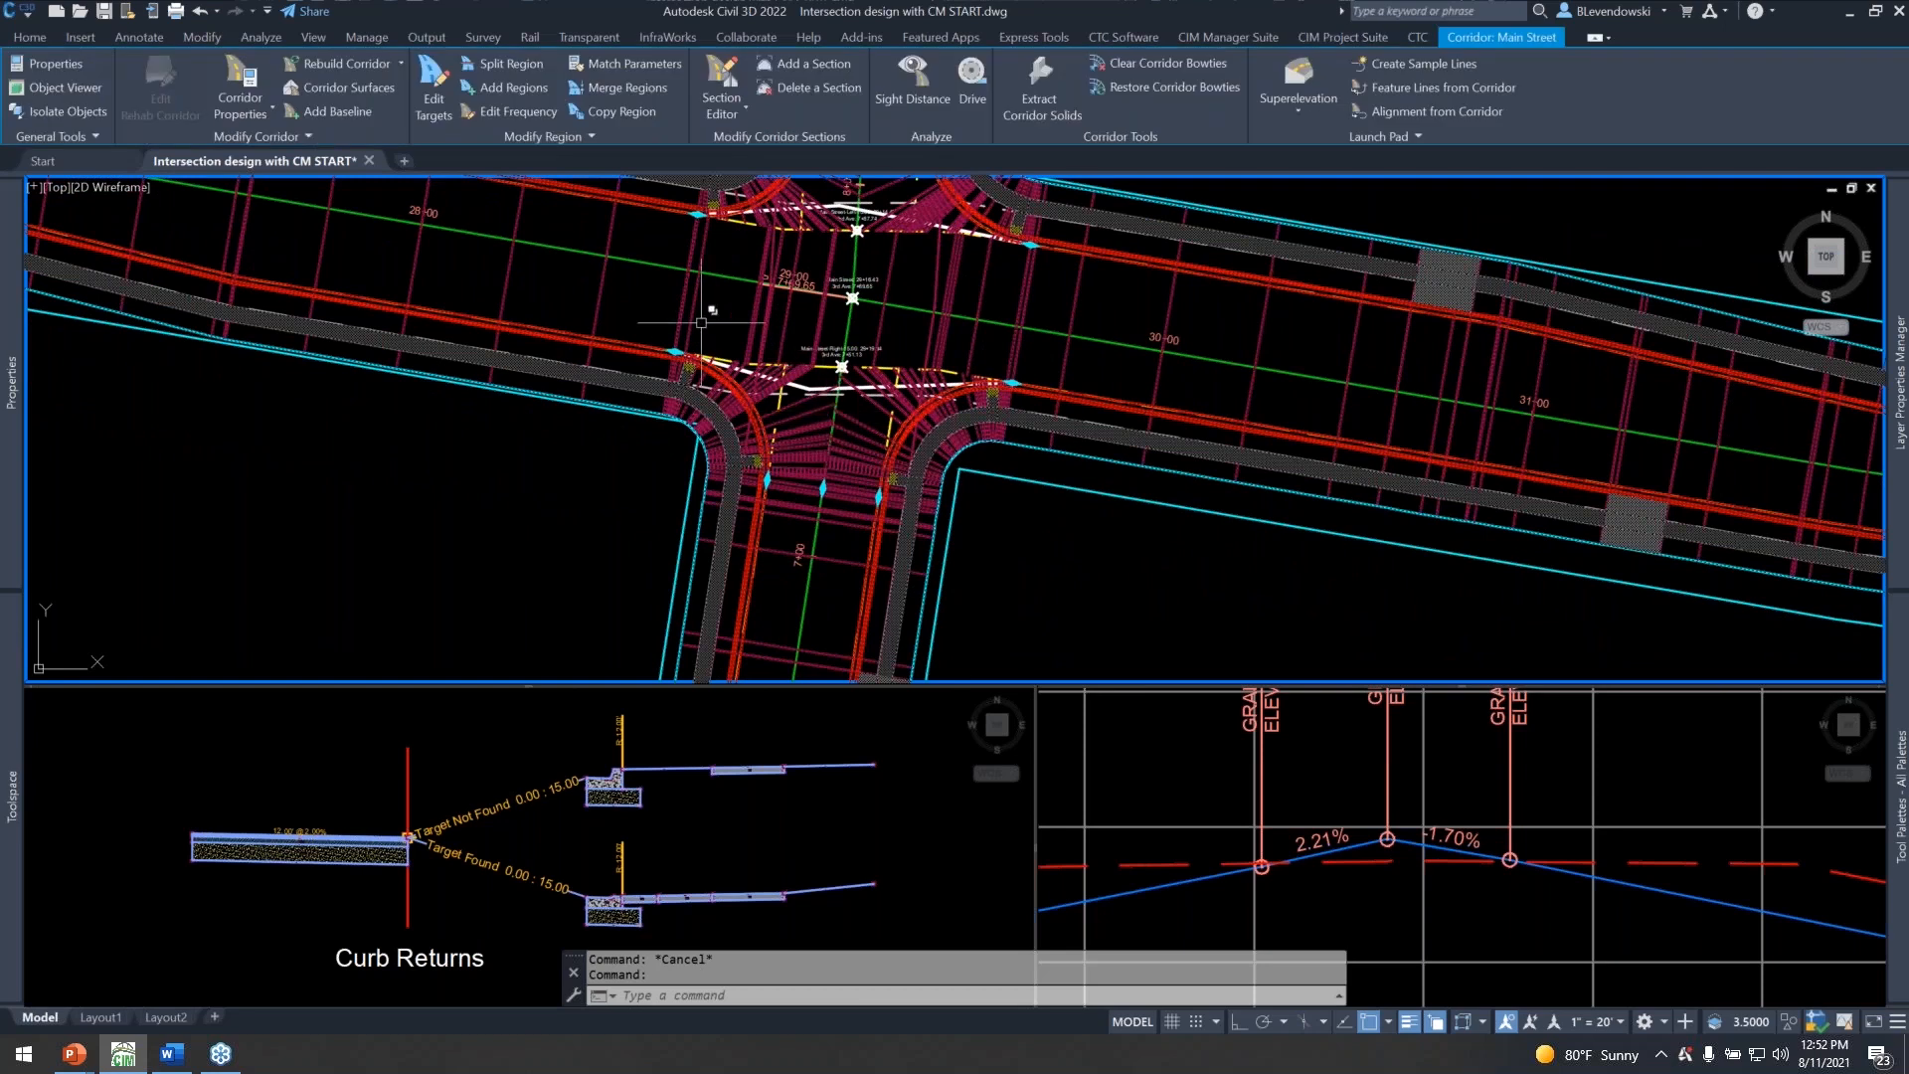
click(437, 104)
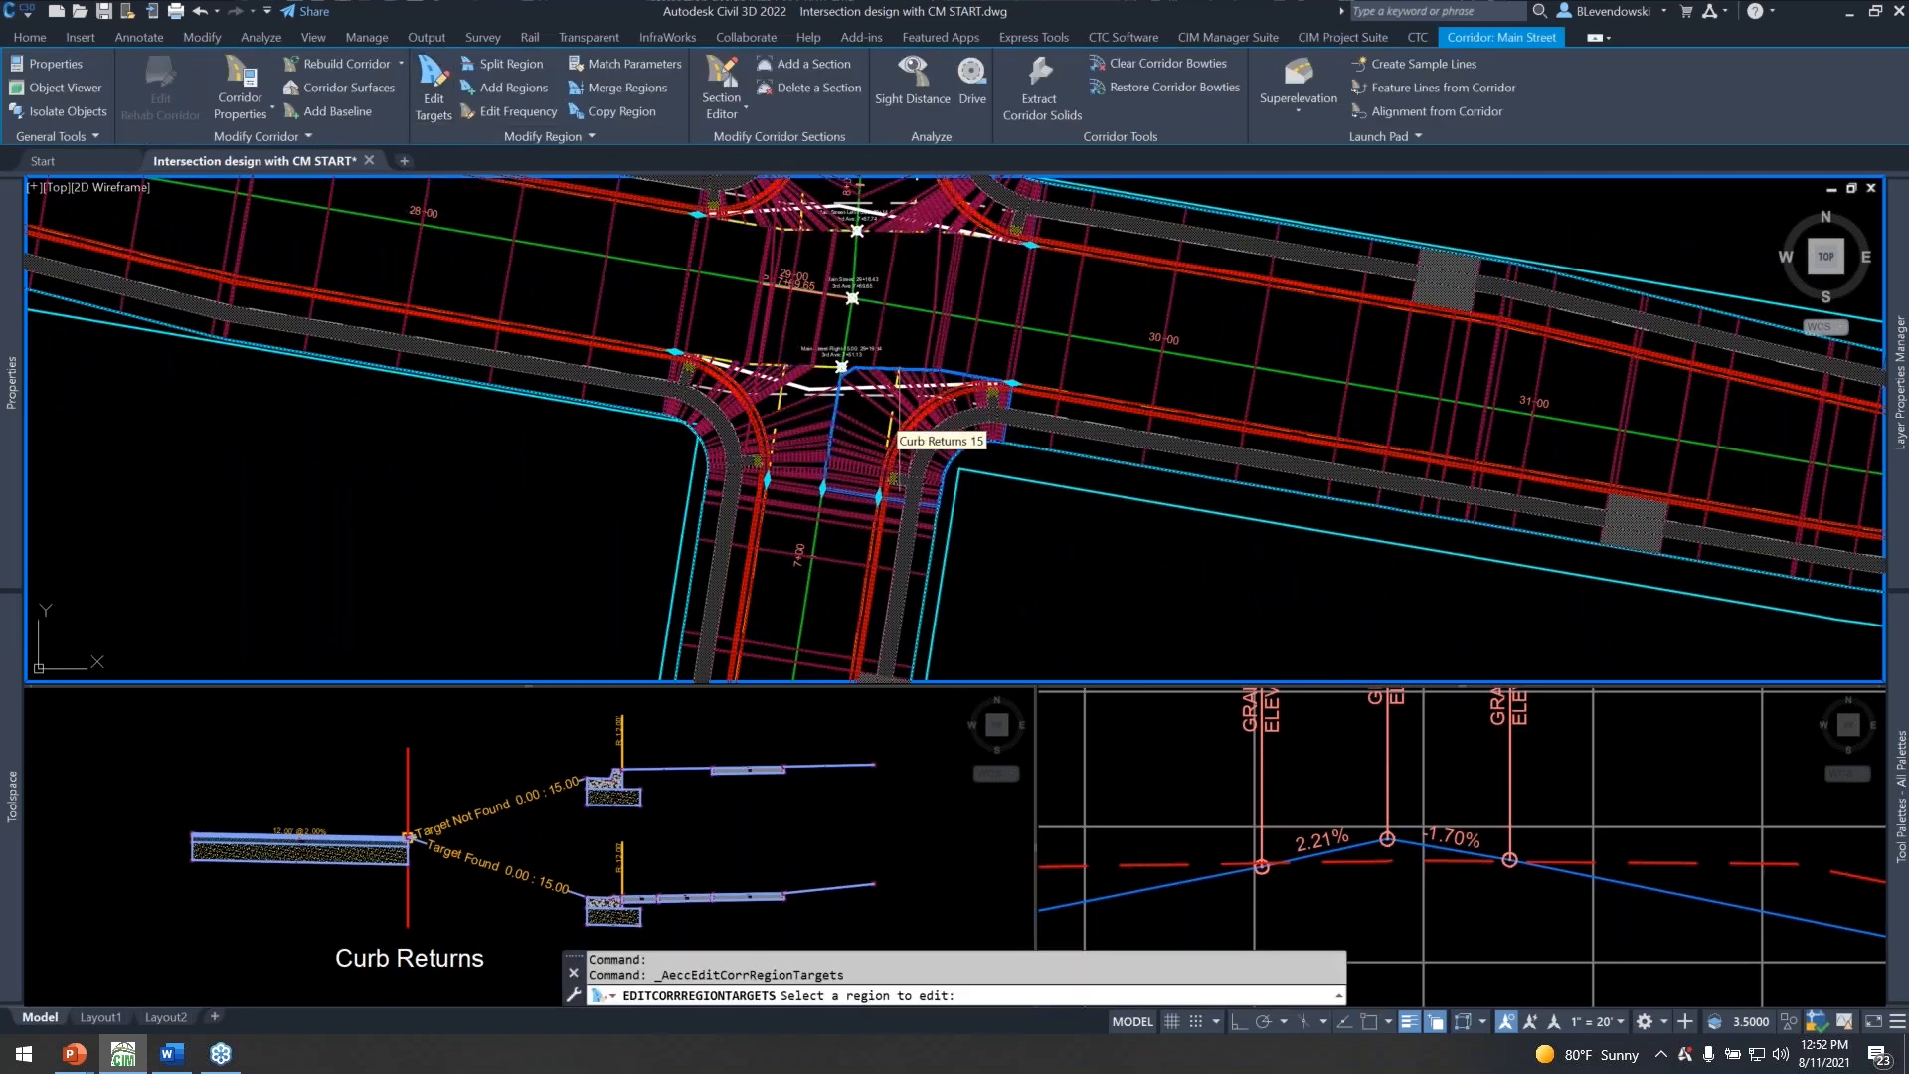
click(969, 460)
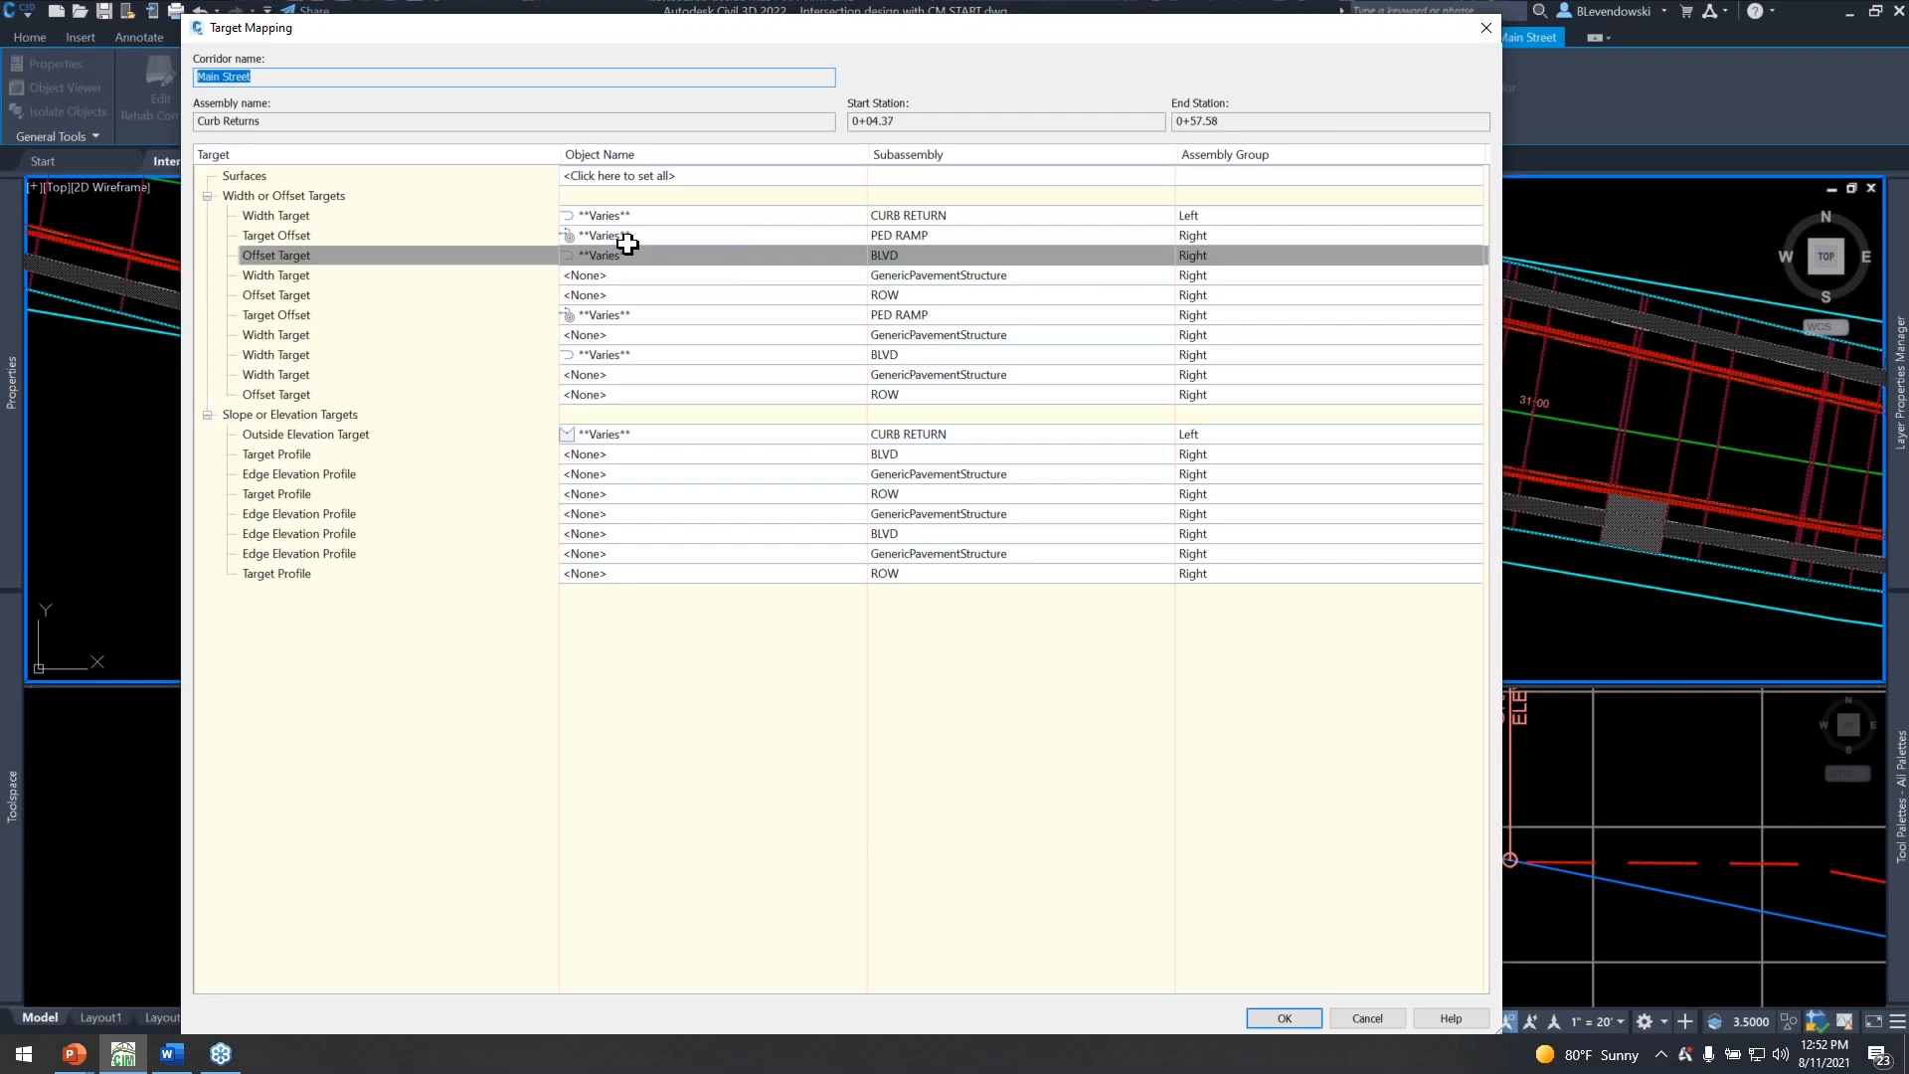
drag(762, 26, 782, 166)
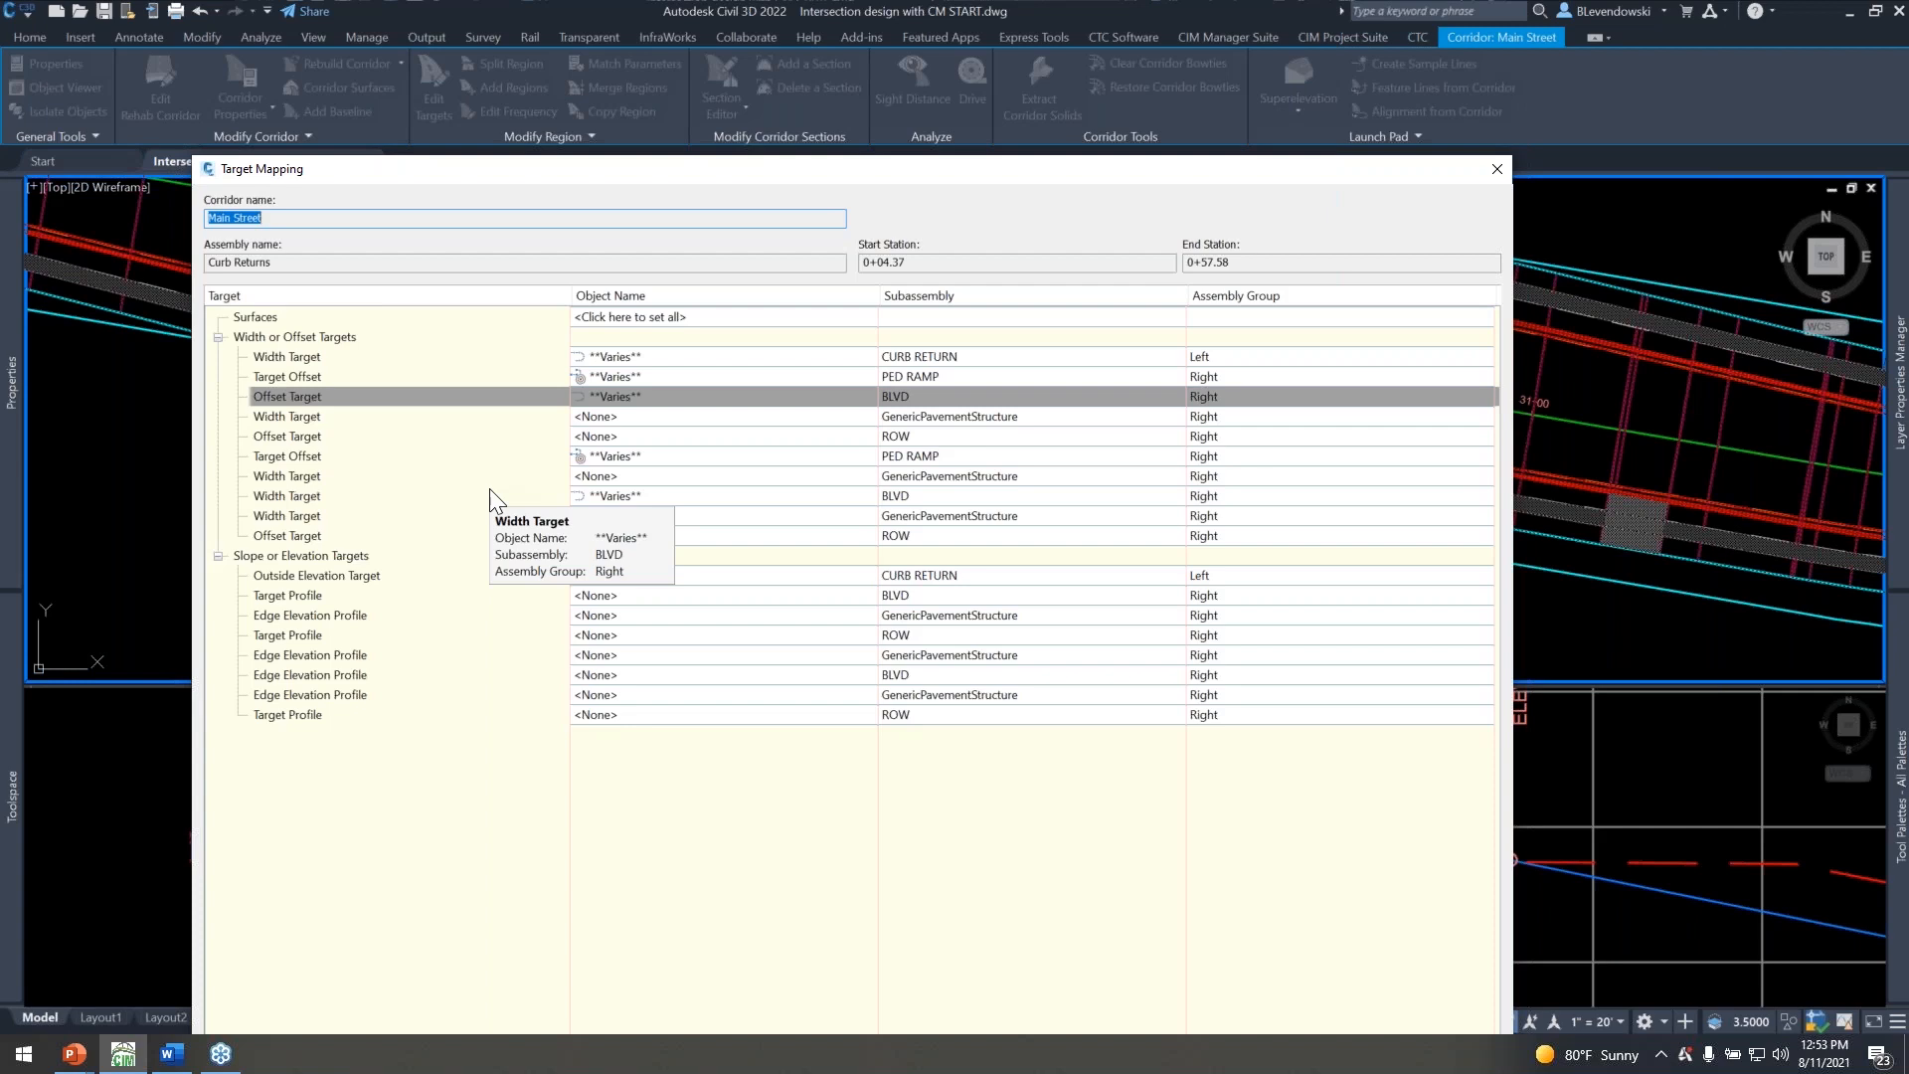
drag(874, 169, 940, 82)
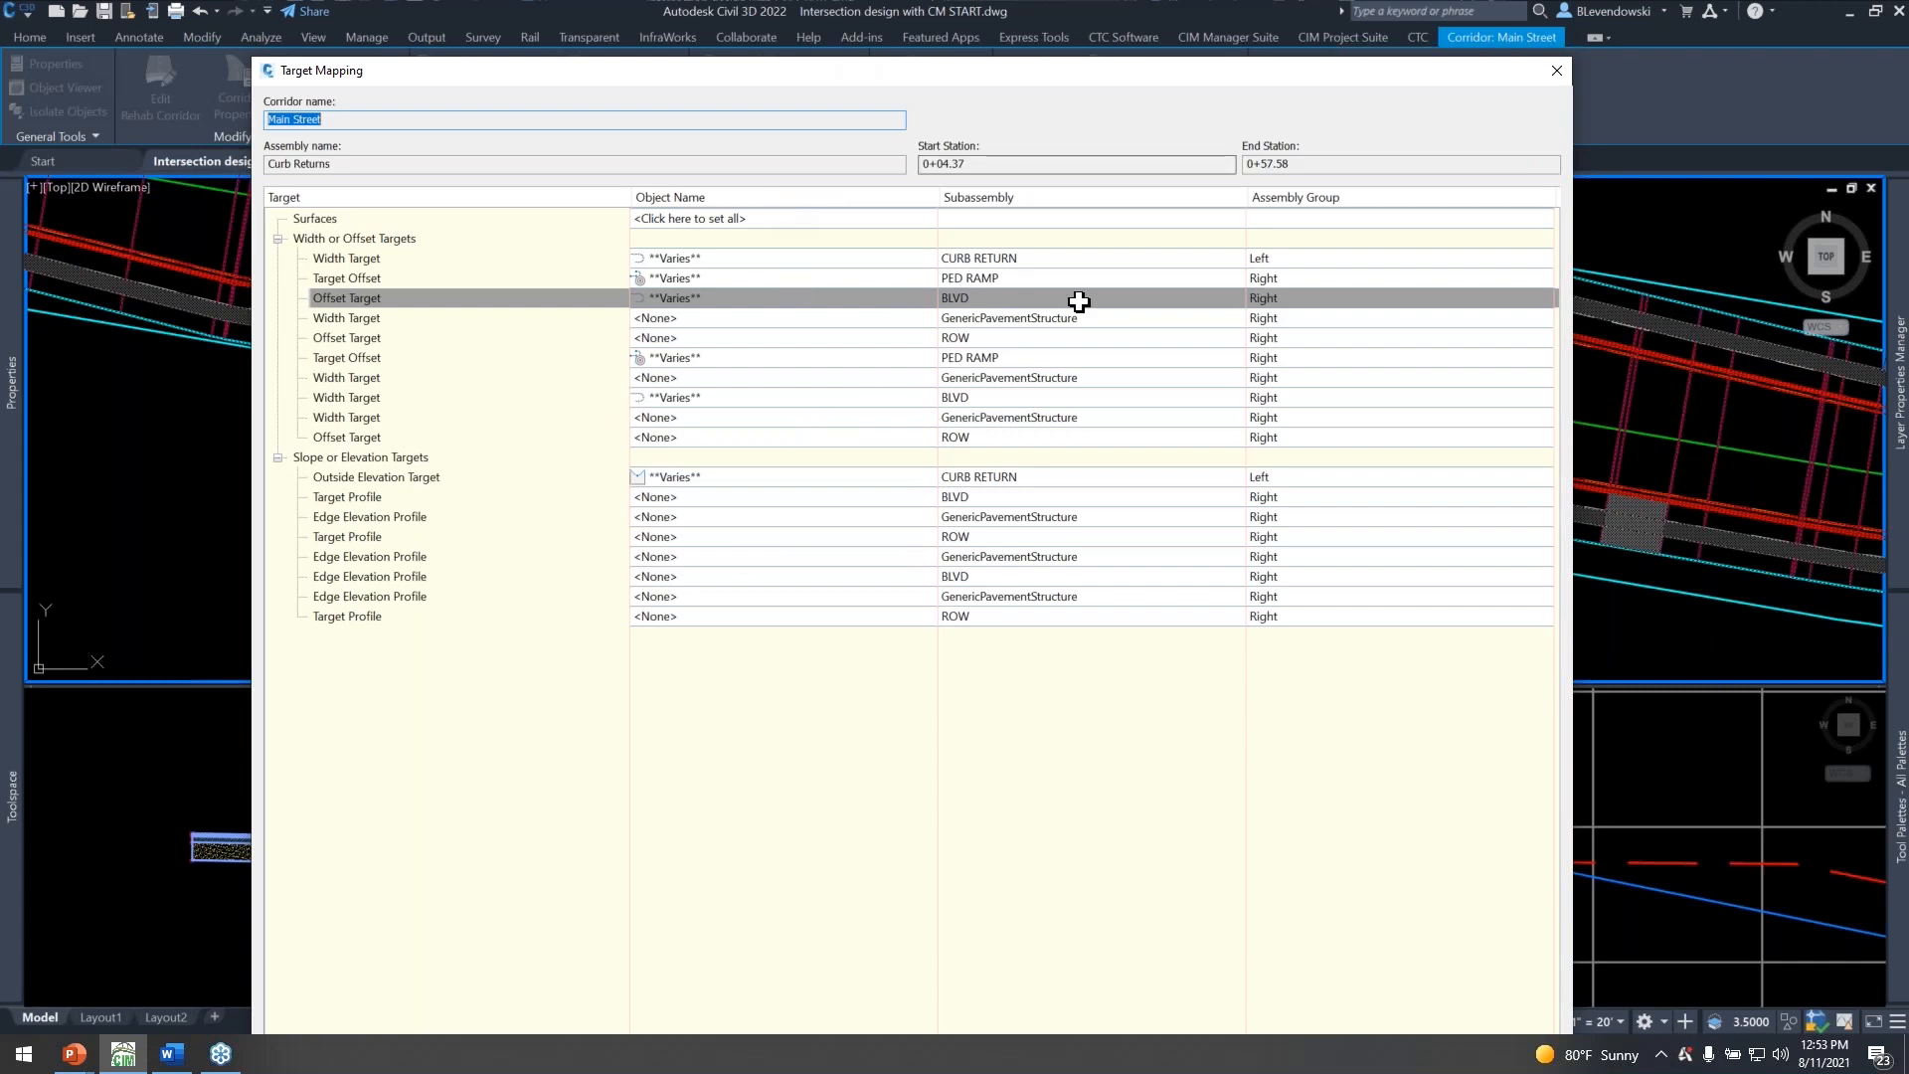
click(1556, 72)
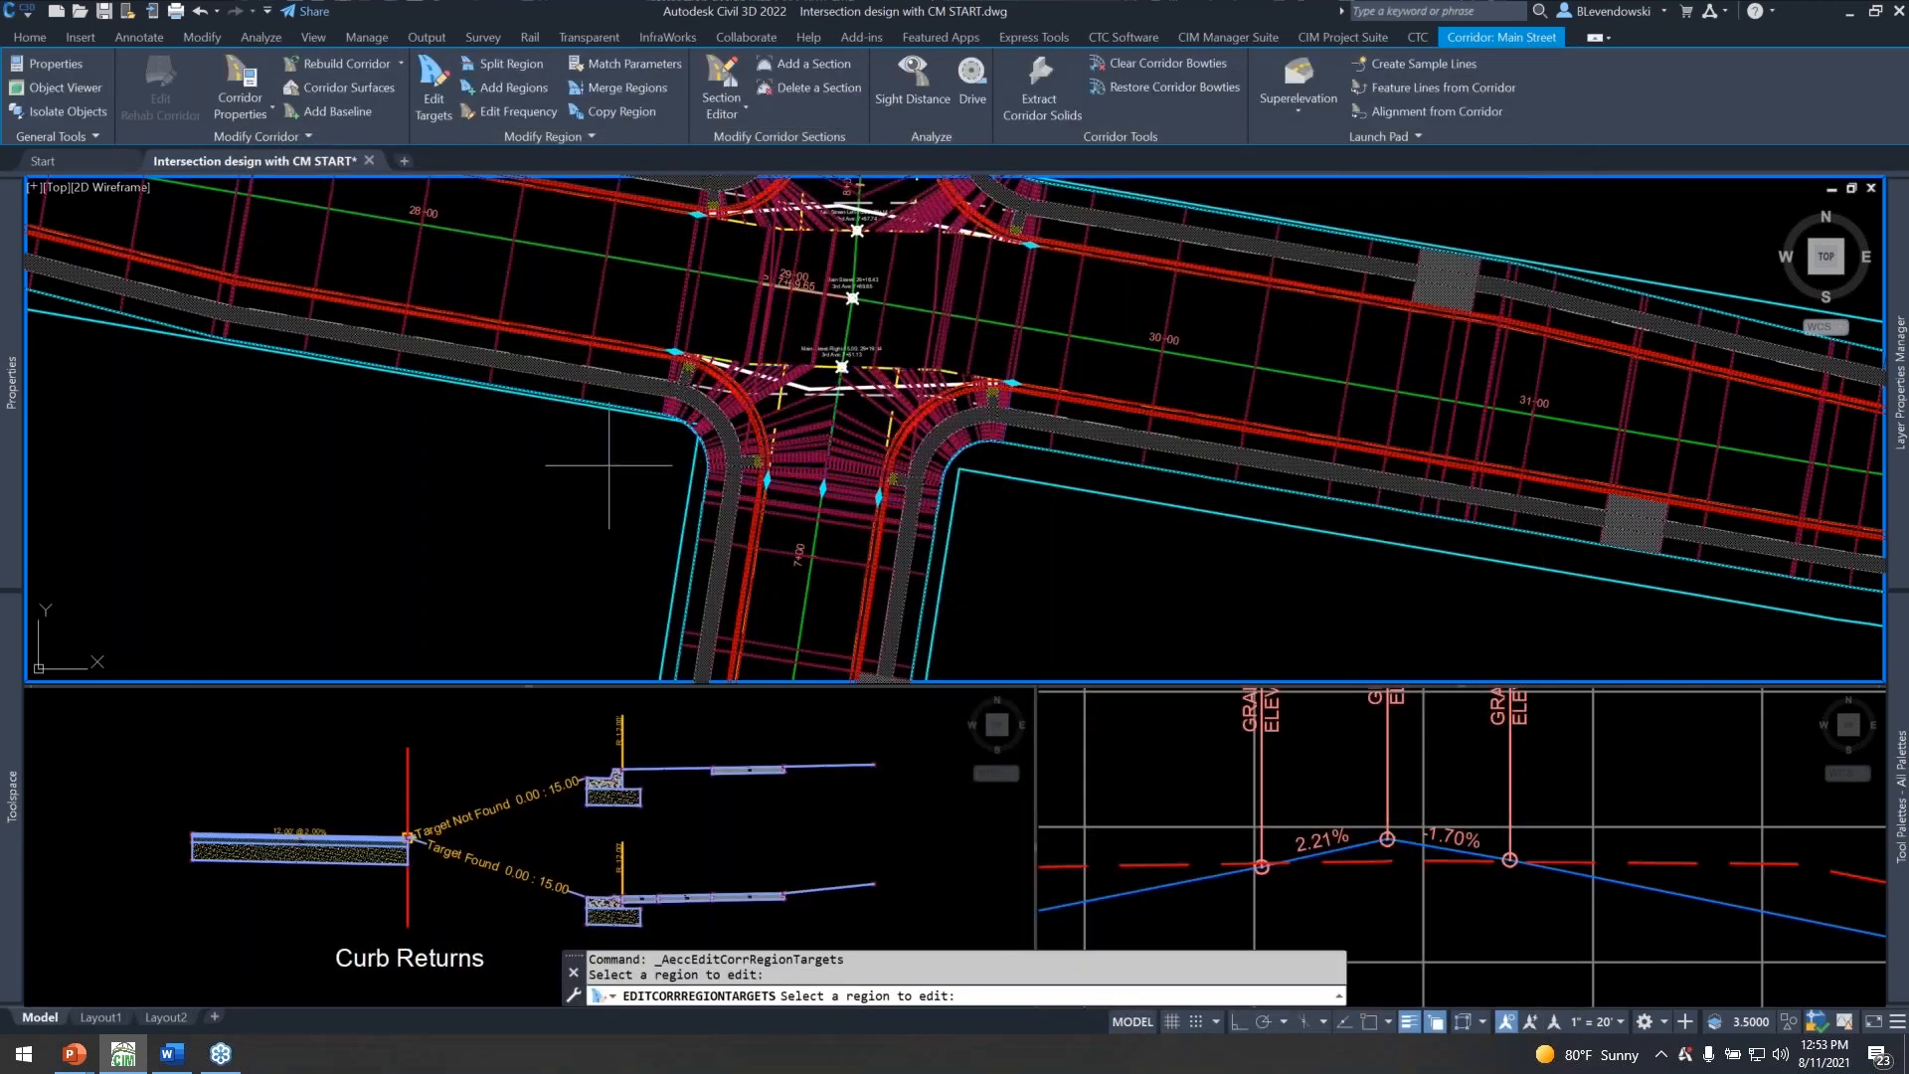
key(Escape)
key(Escape)
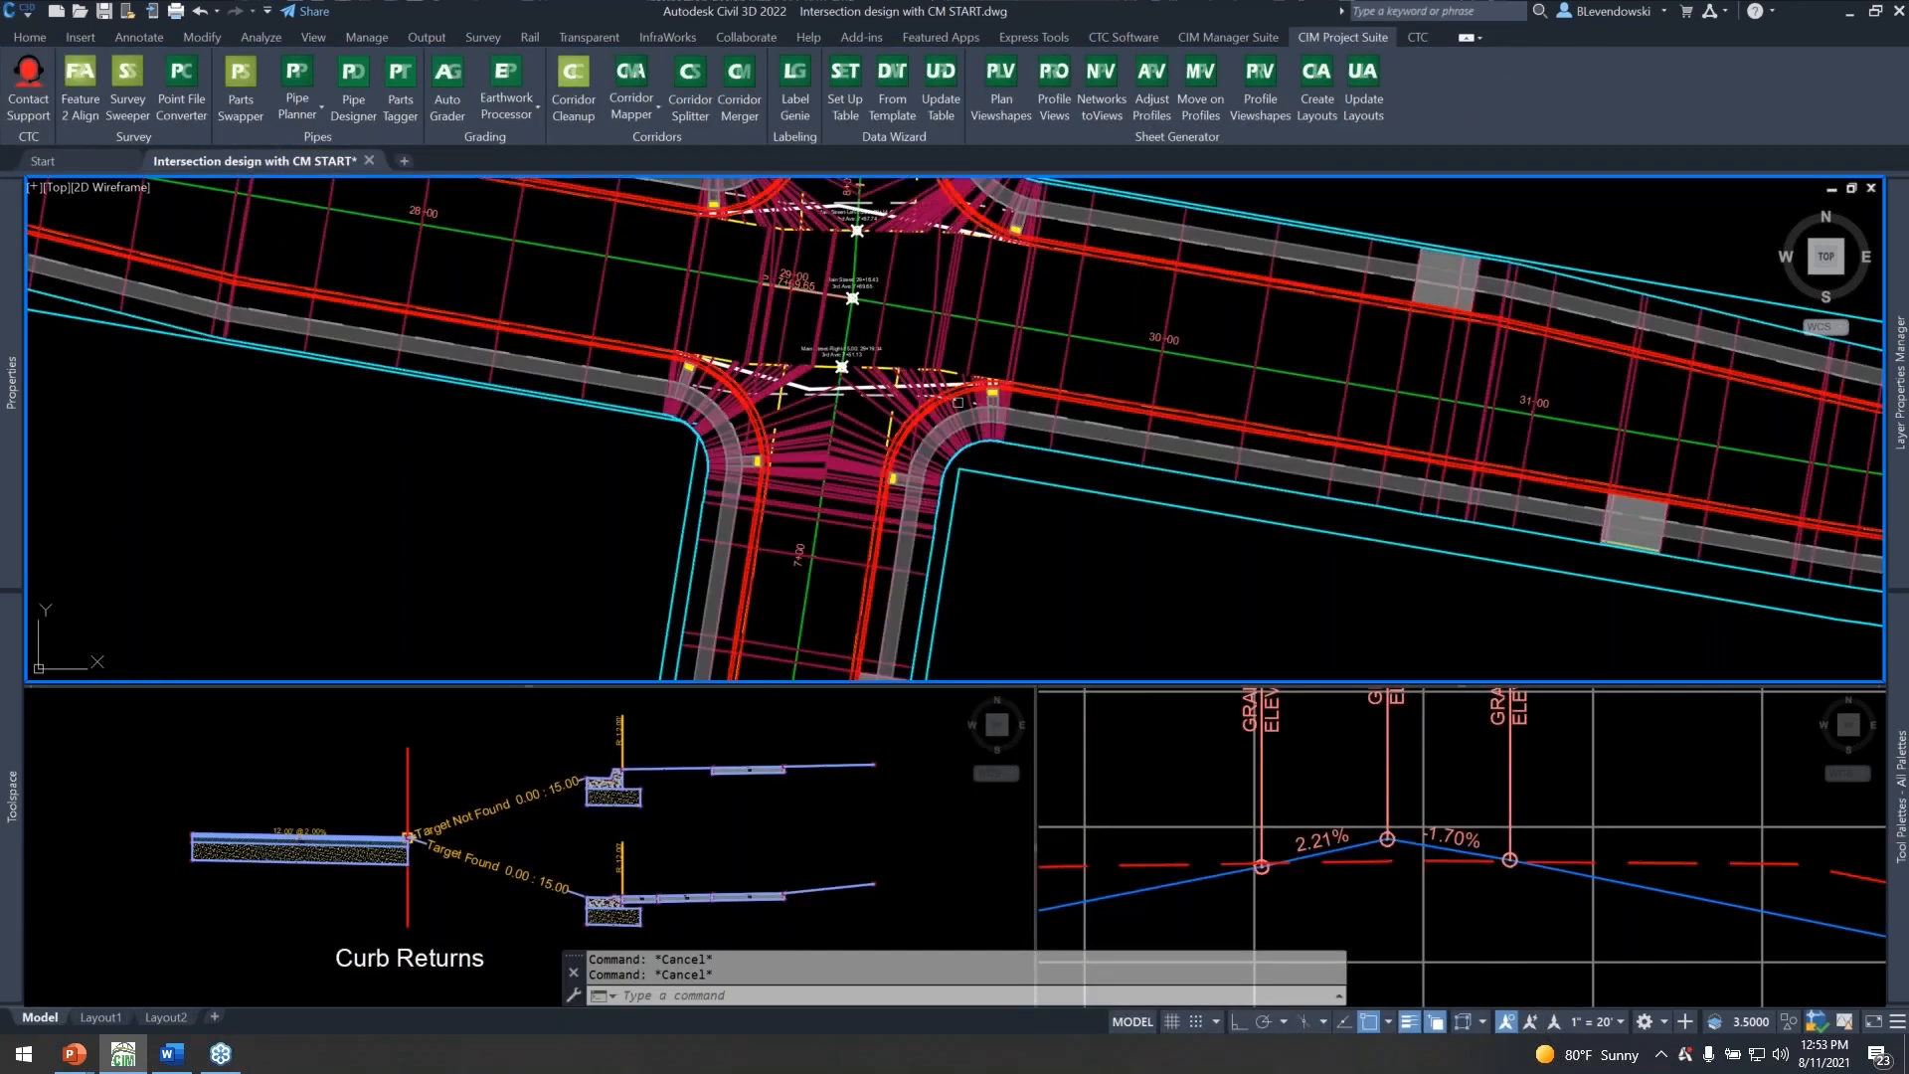
Examine the 3rd Ave intersection's corridor and the outer feature line at its northwest corner, clearing the selection when done.
middle_drag(882, 330, 751, 339)
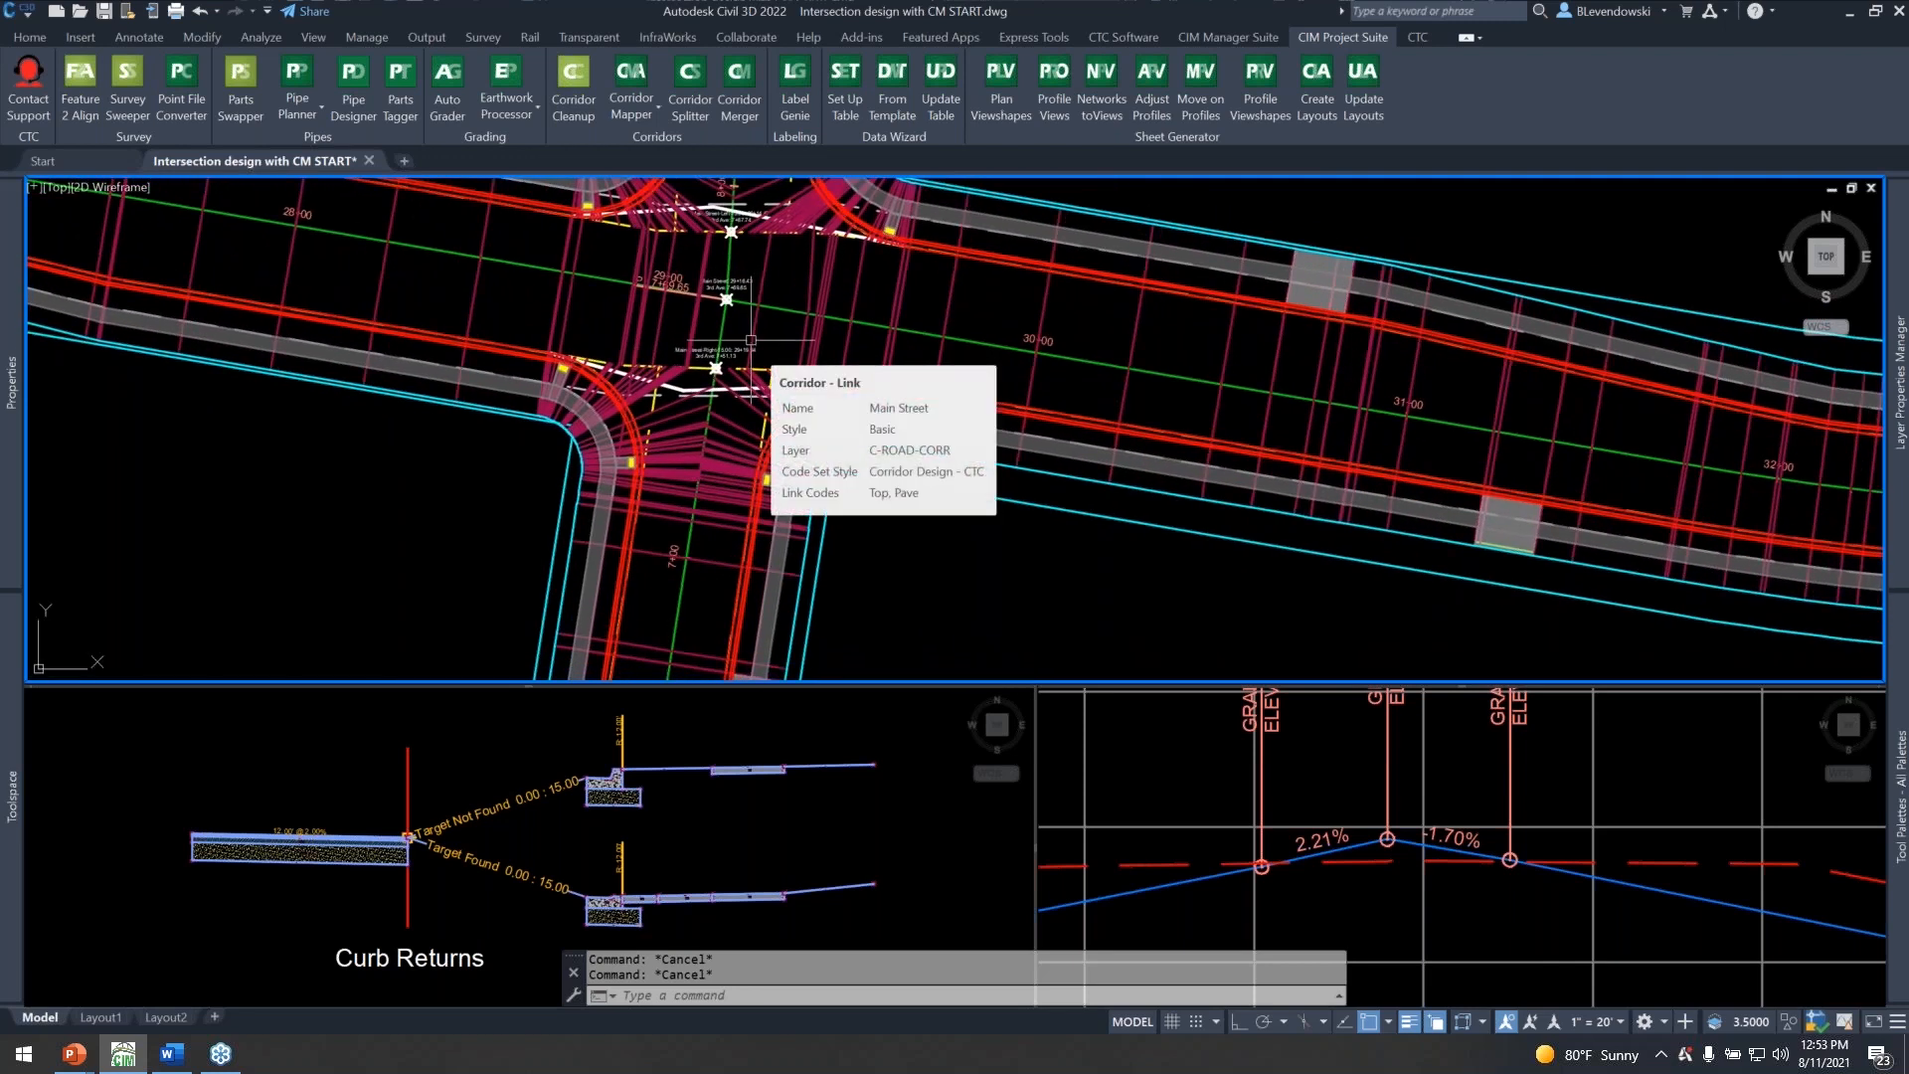
middle_drag(1001, 302, 1091, 405)
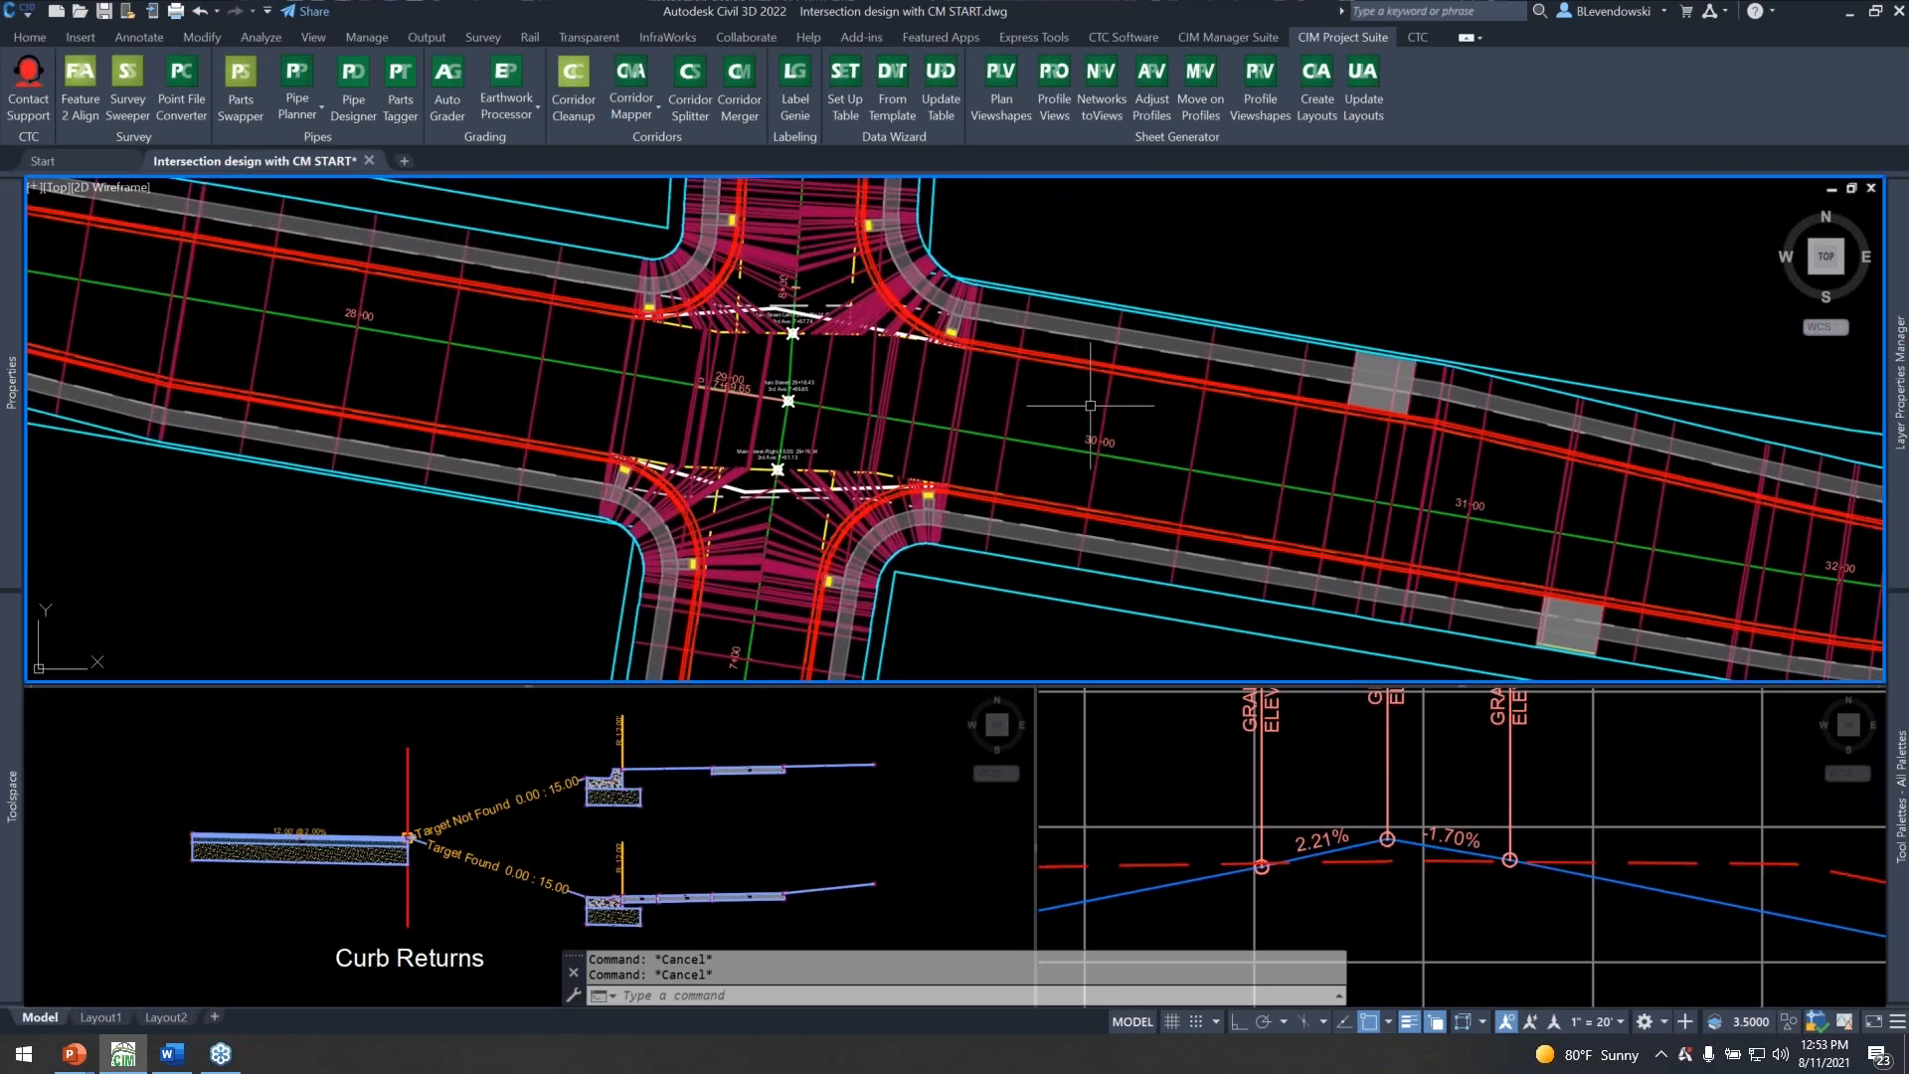
middle_drag(536, 543, 631, 533)
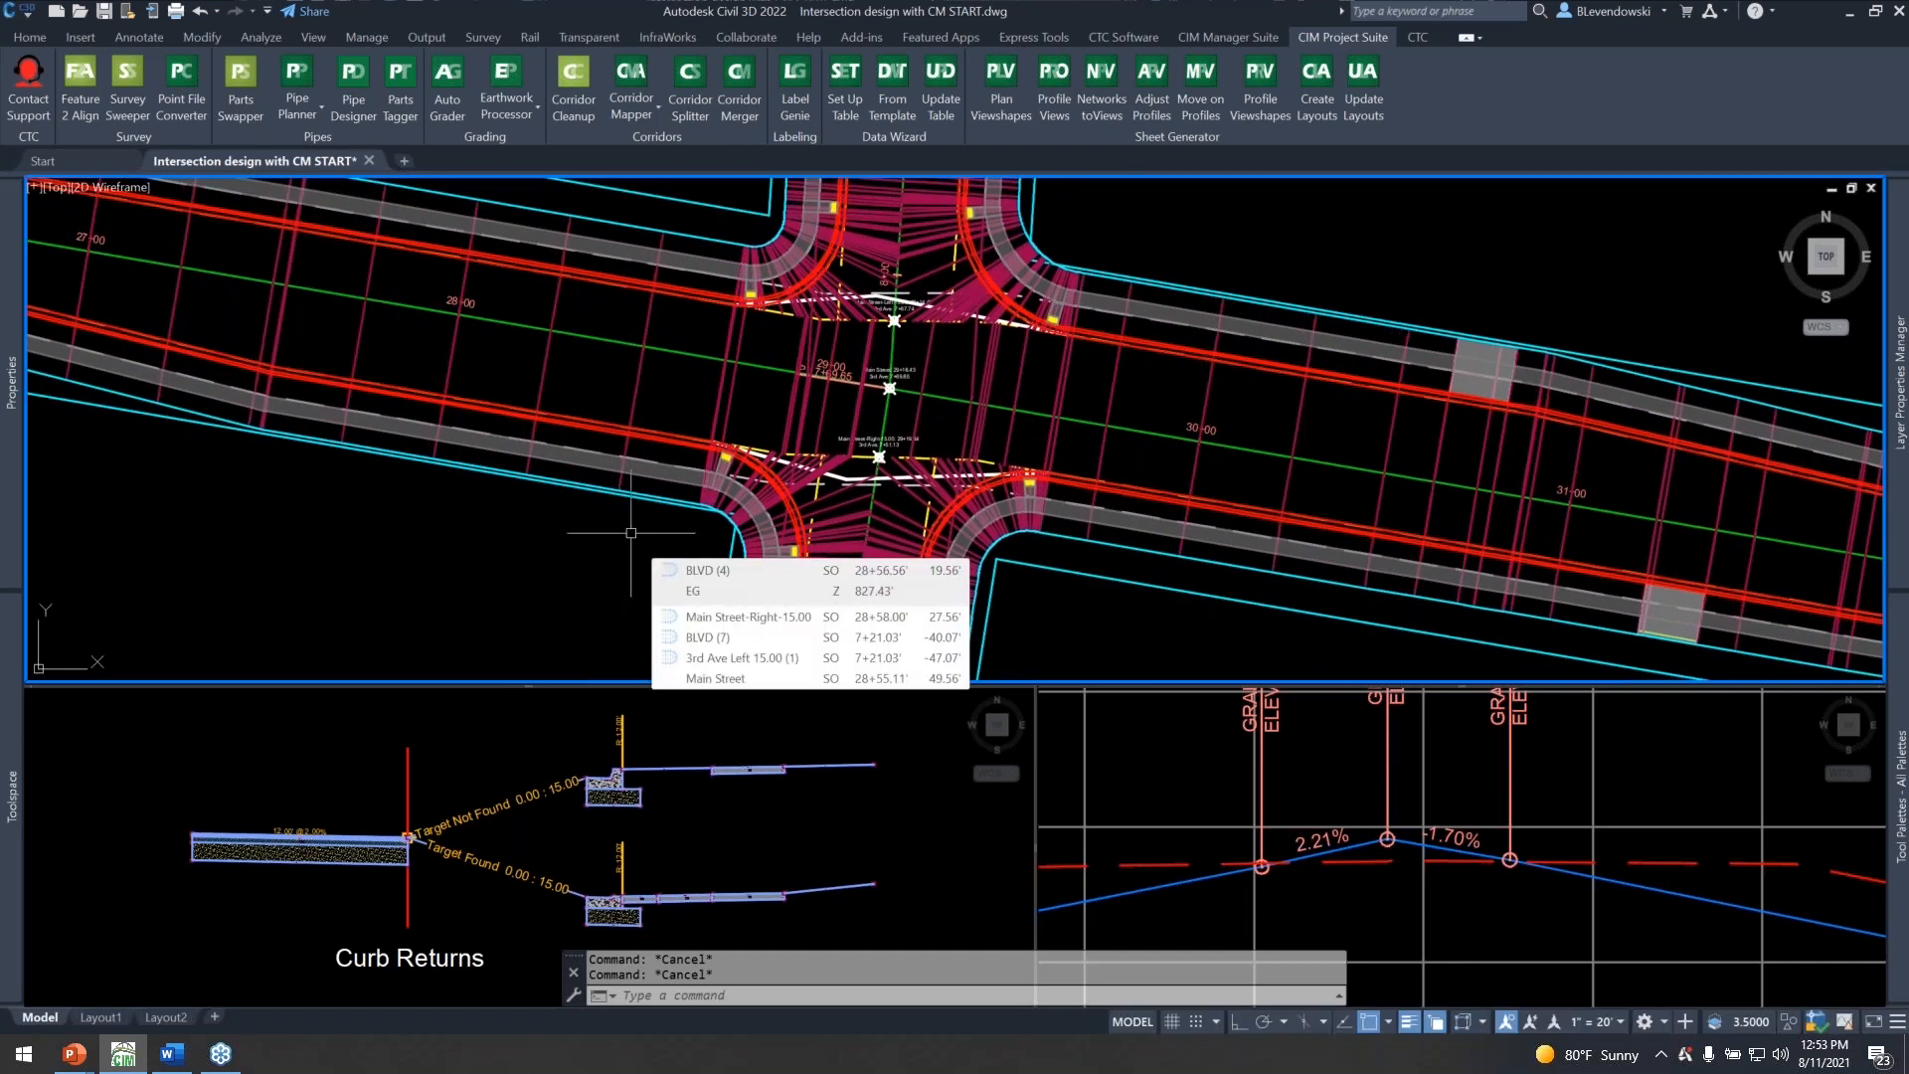
scroll(949, 559, down, 2)
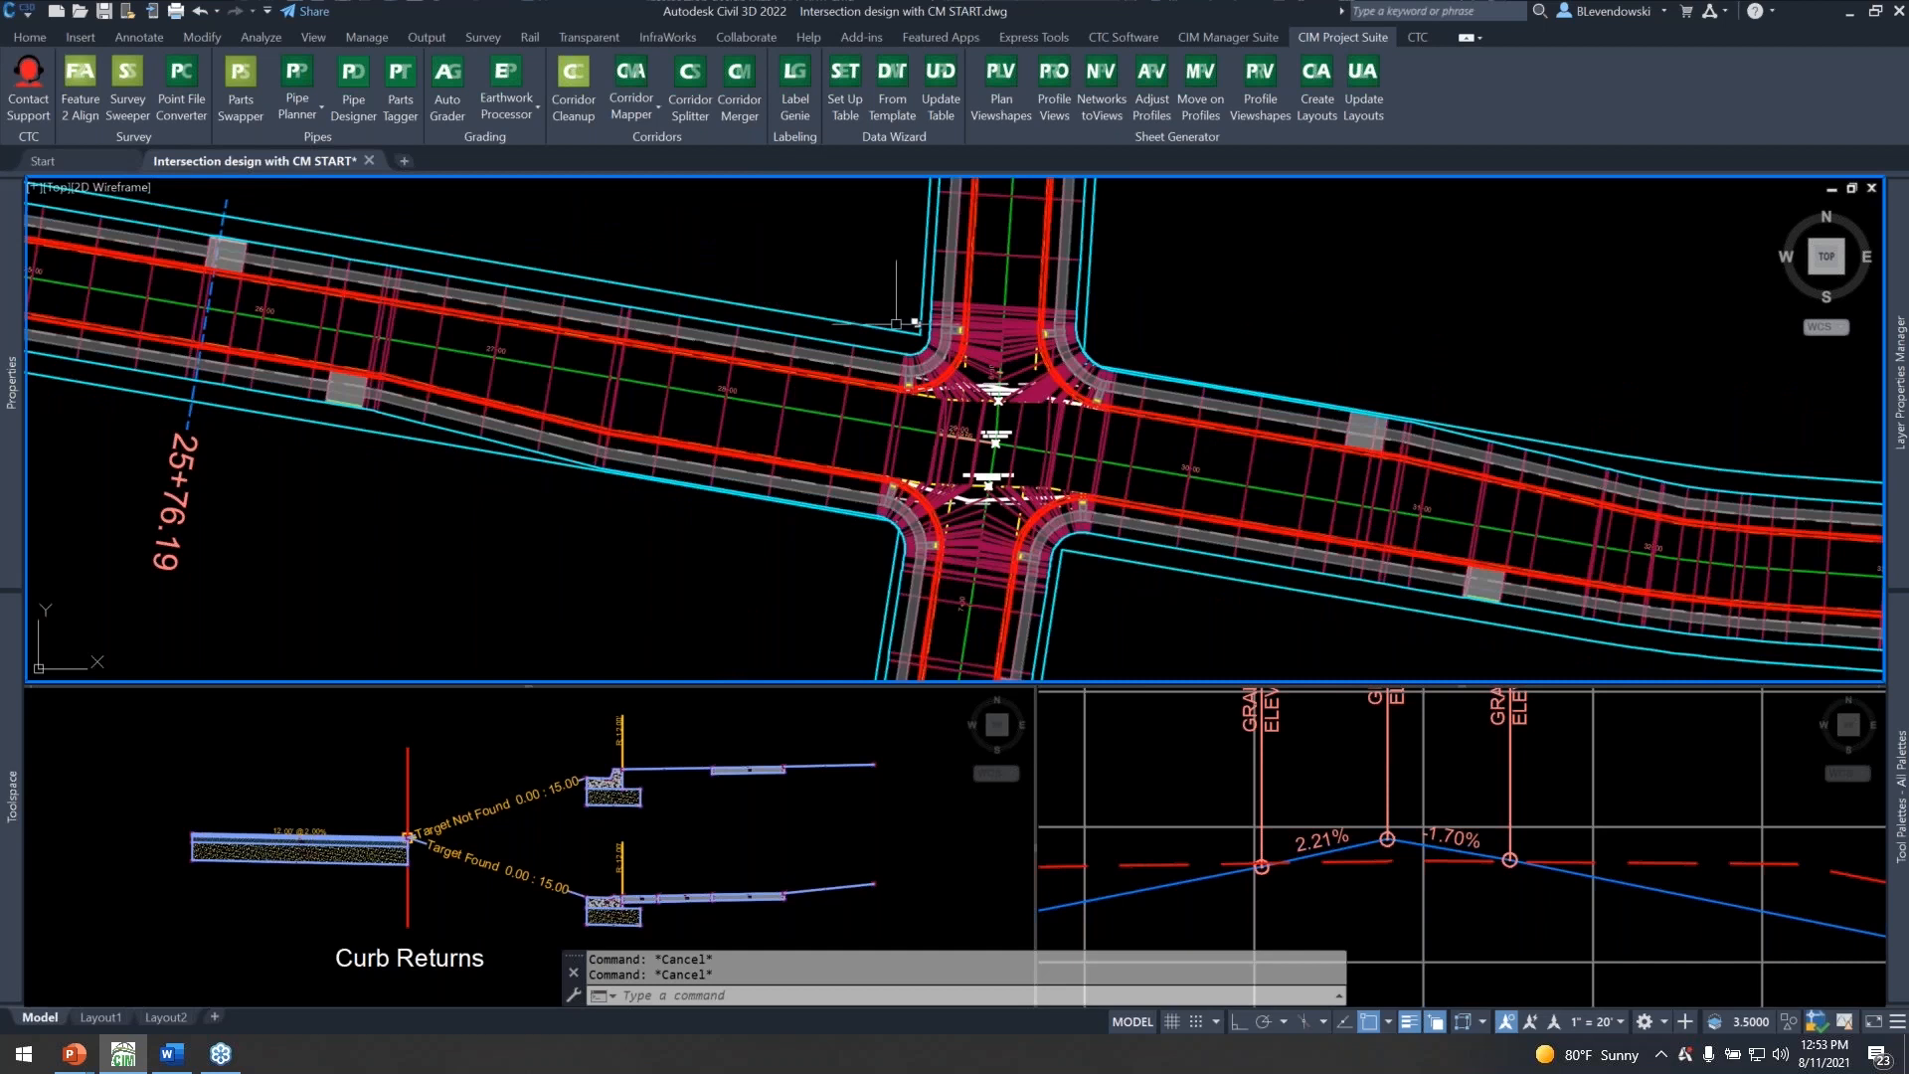
scroll(900, 299, up, 4)
click(847, 318)
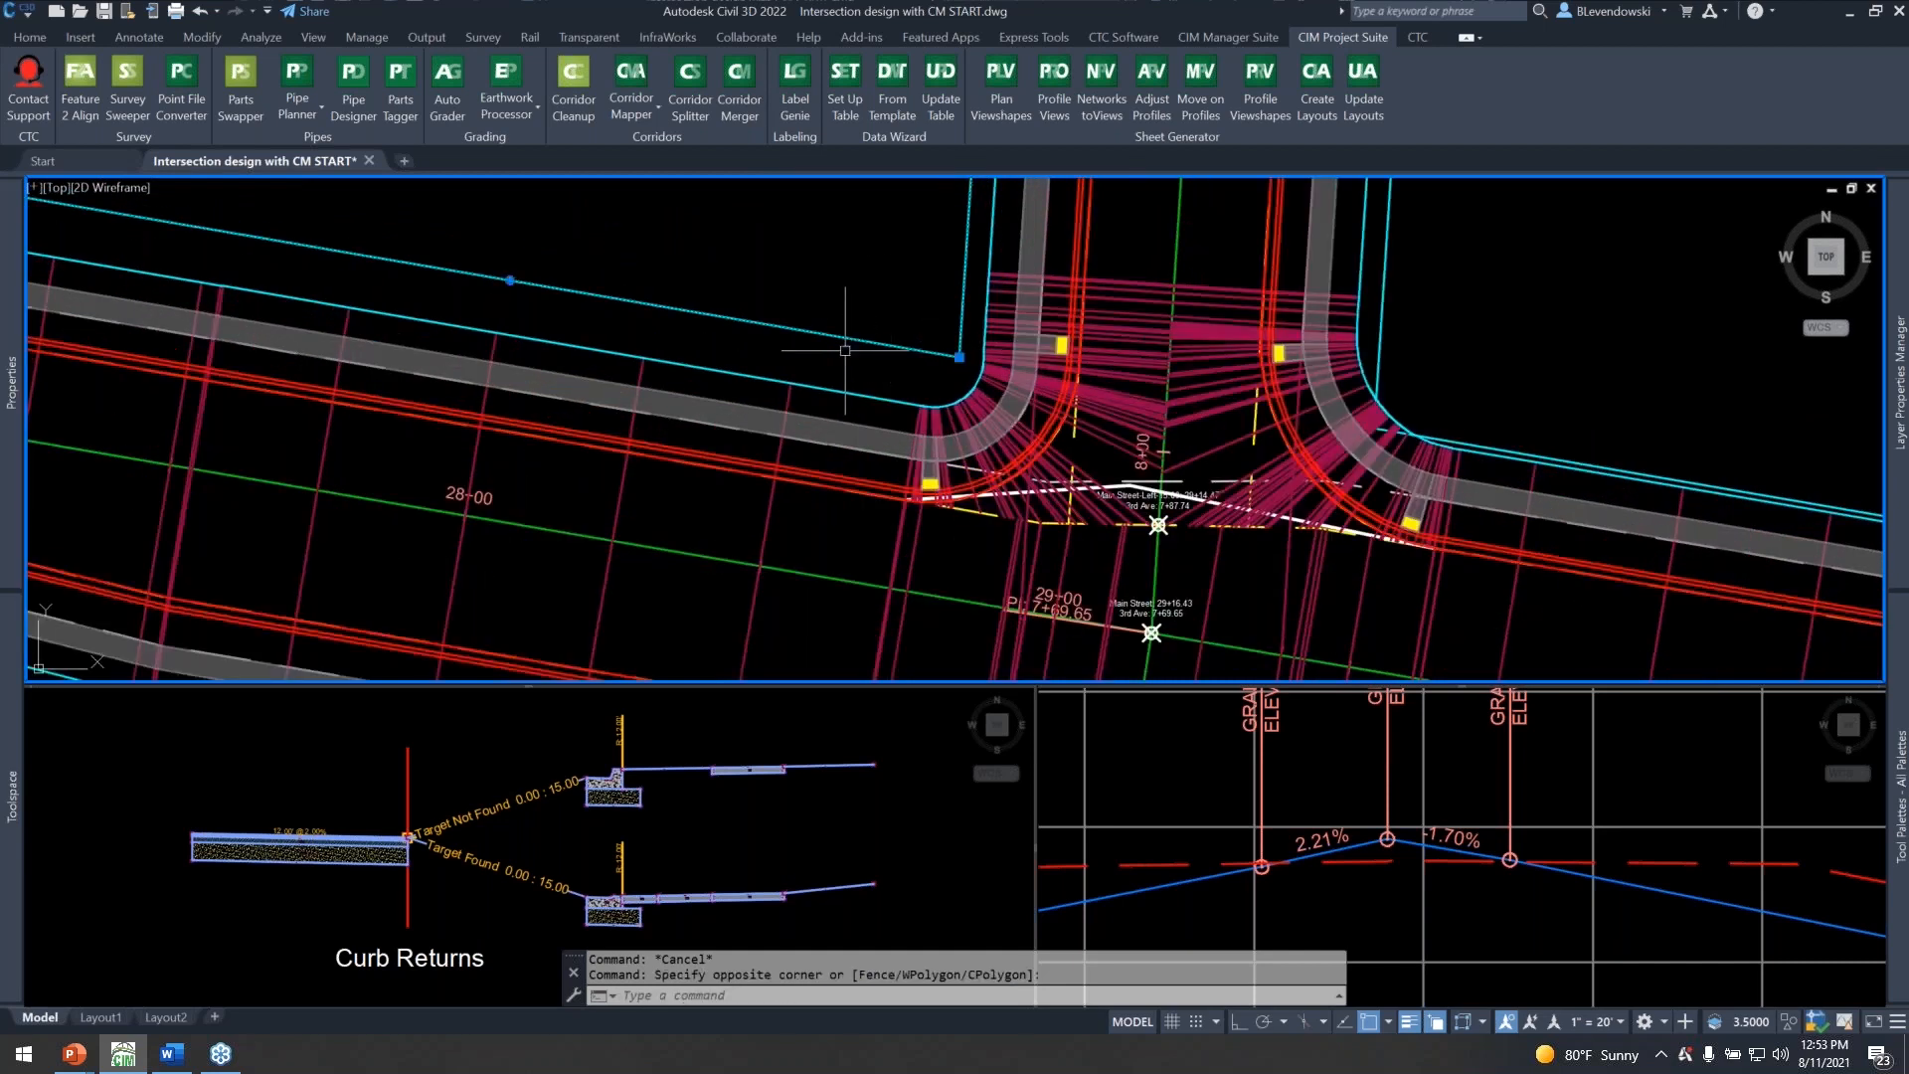
click(468, 290)
middle_drag(885, 404, 881, 271)
mouse_move(780, 593)
middle_down()
mouse_move(816, 394)
mouse_move(787, 558)
middle_up()
middle_drag(1059, 195, 1000, 424)
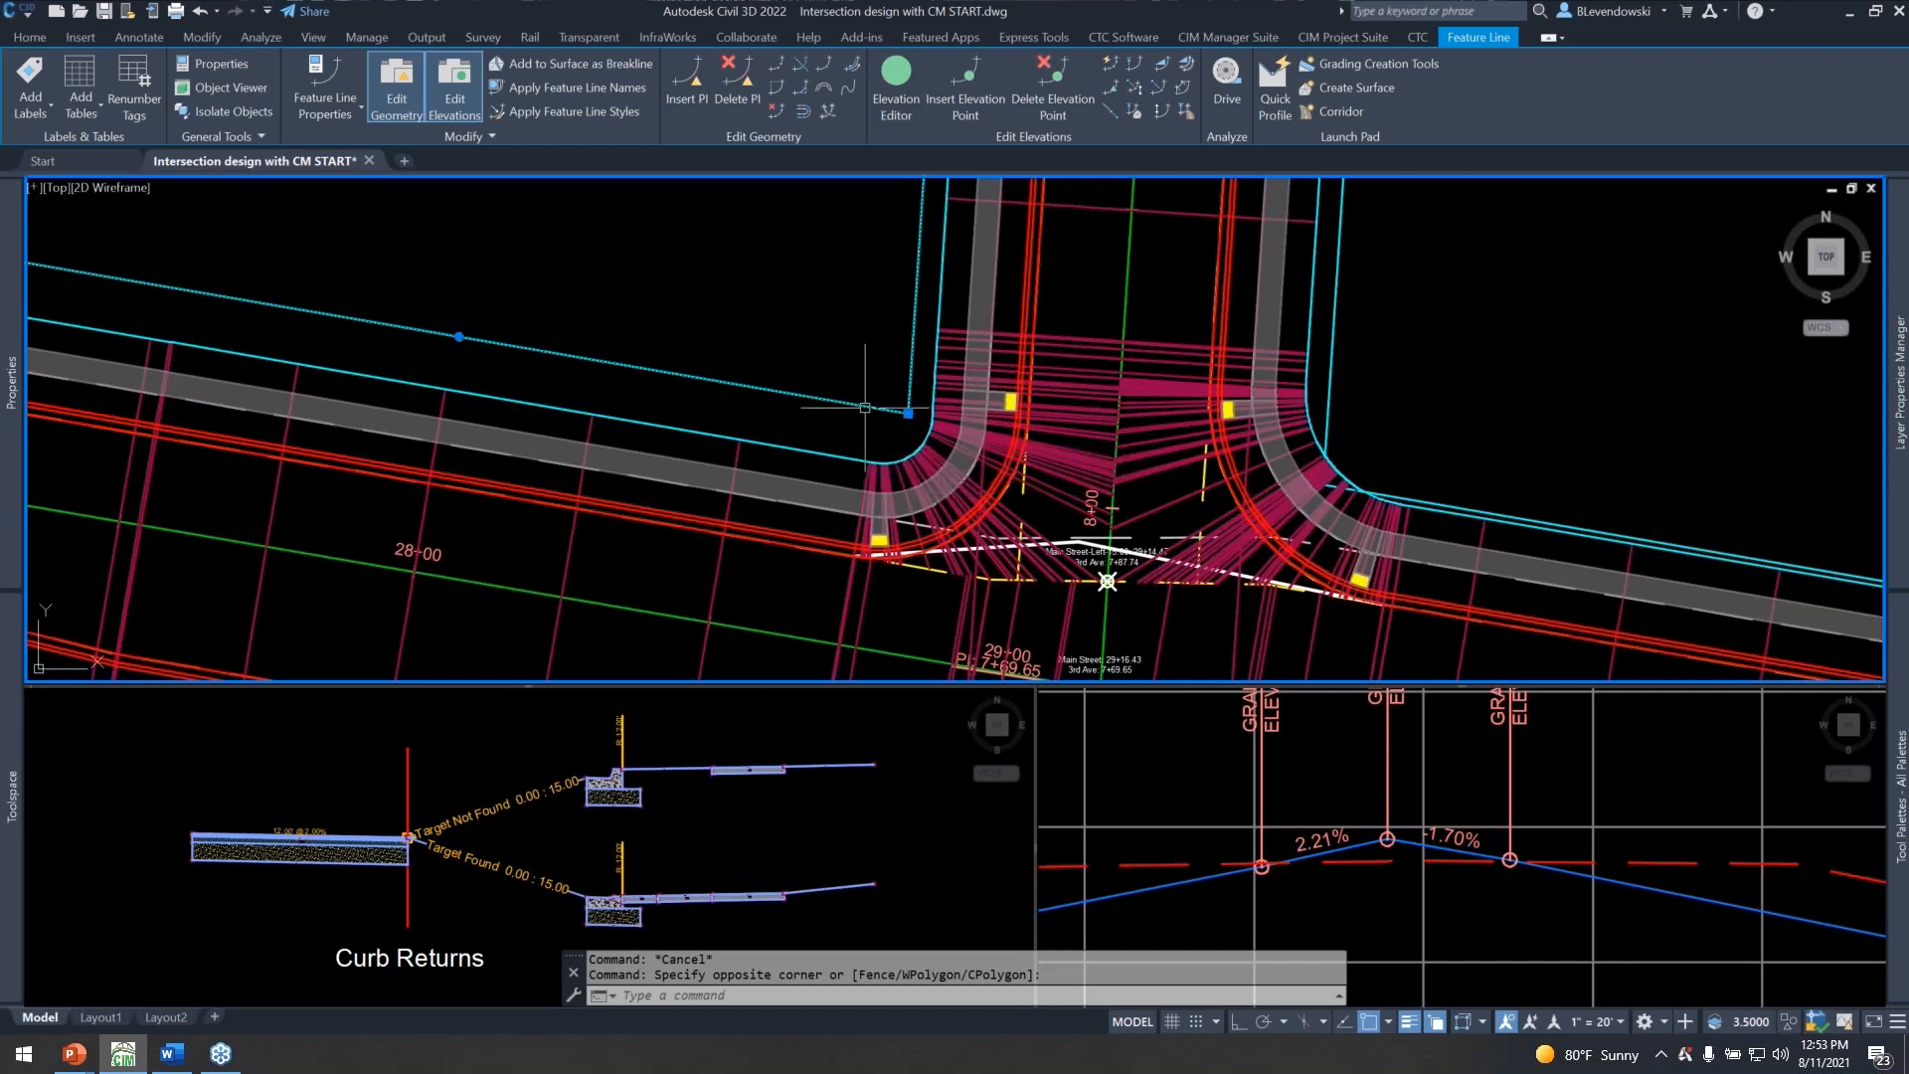
scroll(865, 408, down, 2)
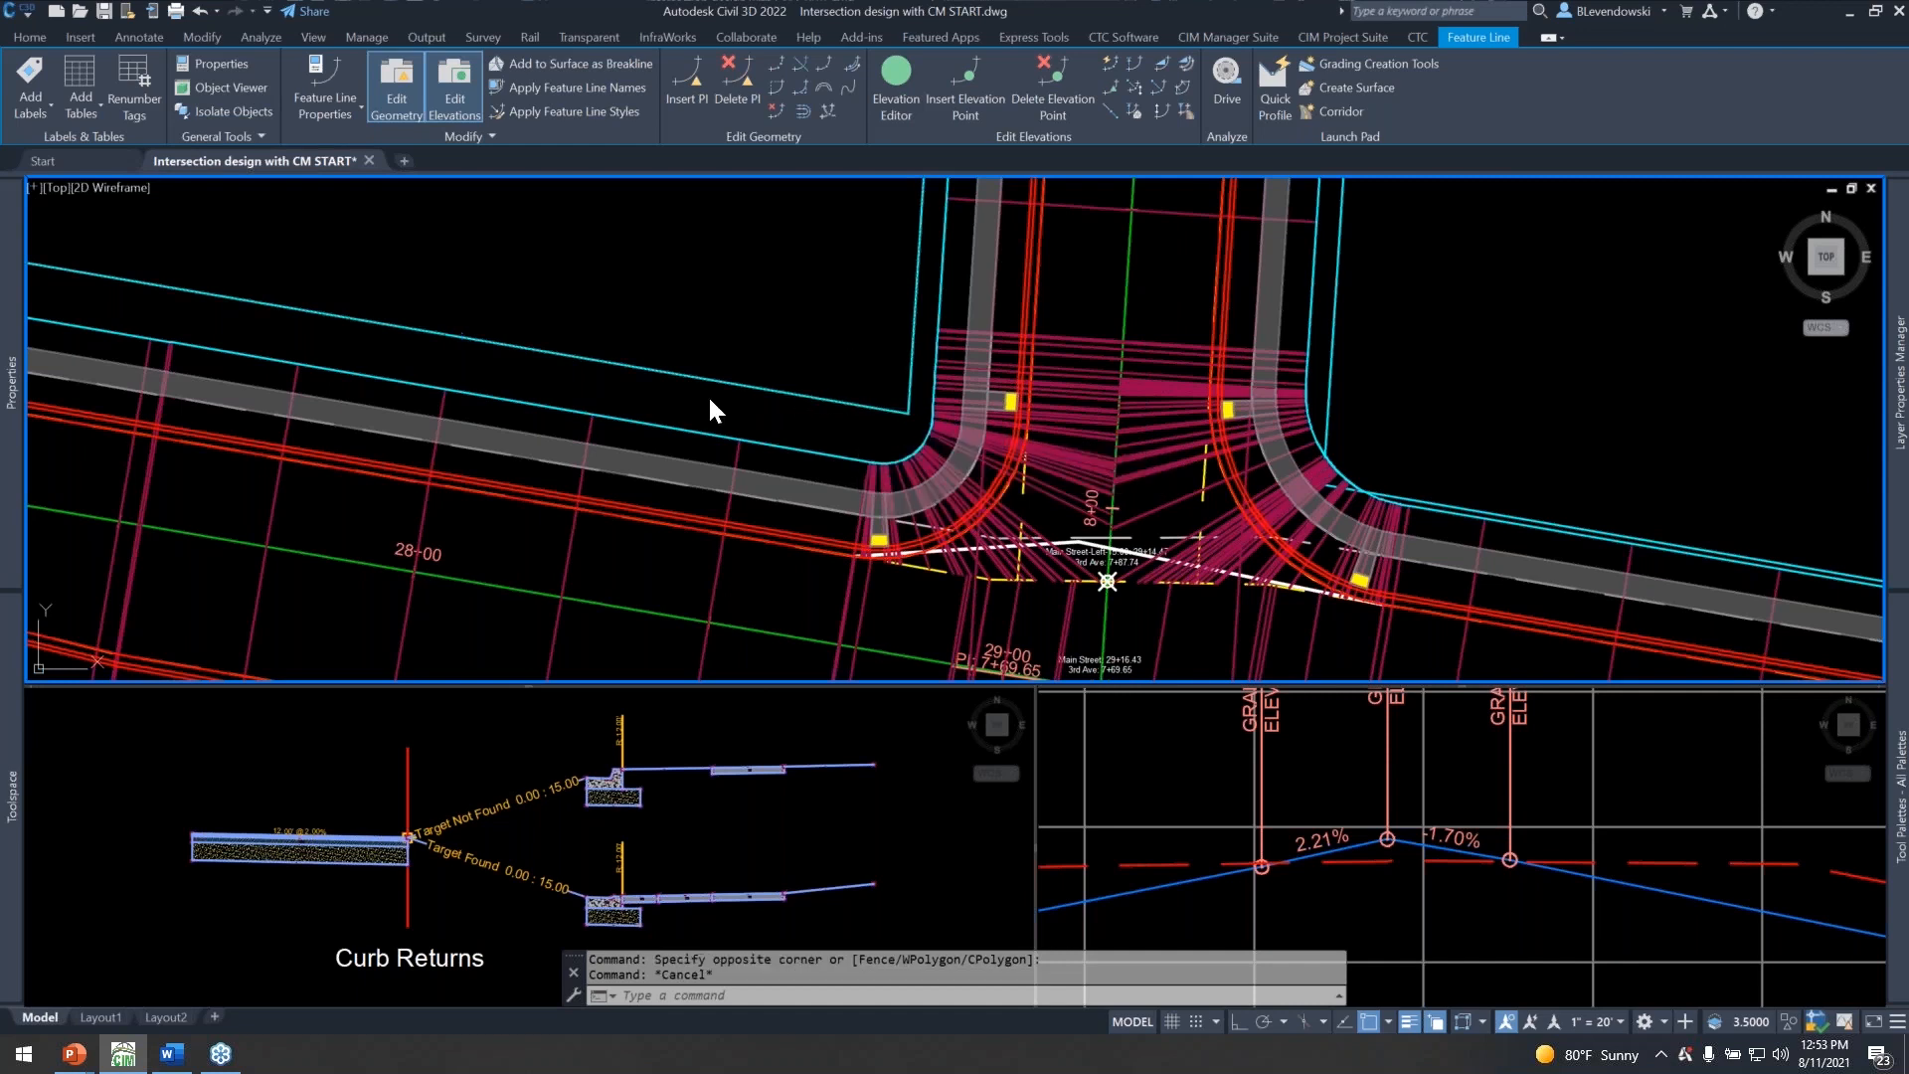
key(Escape)
middle_drag(895, 394, 866, 366)
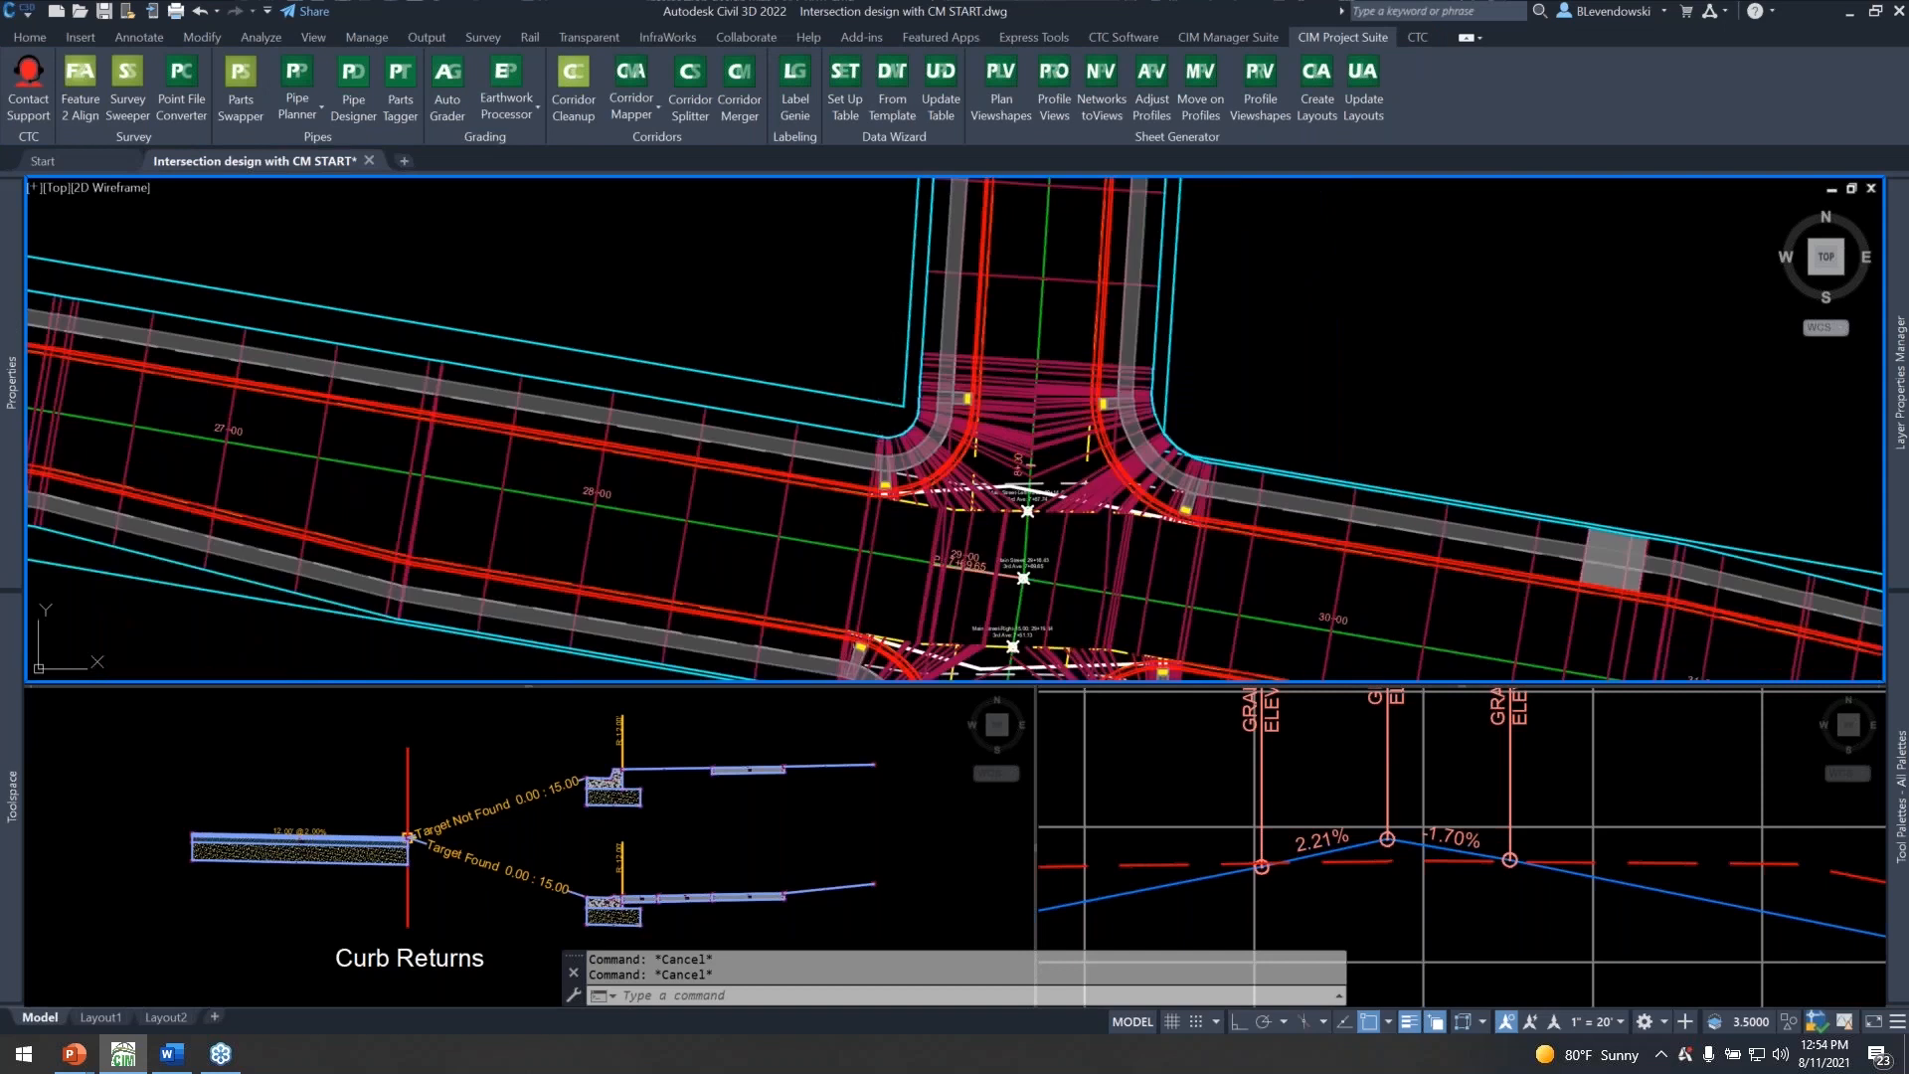
Examine the outermost subassemblies of the Curb Returns assembly, clearing the selection when done.
click(731, 718)
scroll(796, 895, down, 2)
scroll(805, 909, up, 5)
click(785, 901)
click(696, 842)
middle_drag(775, 857, 723, 1000)
click(723, 851)
click(631, 791)
scroll(646, 814, down, 8)
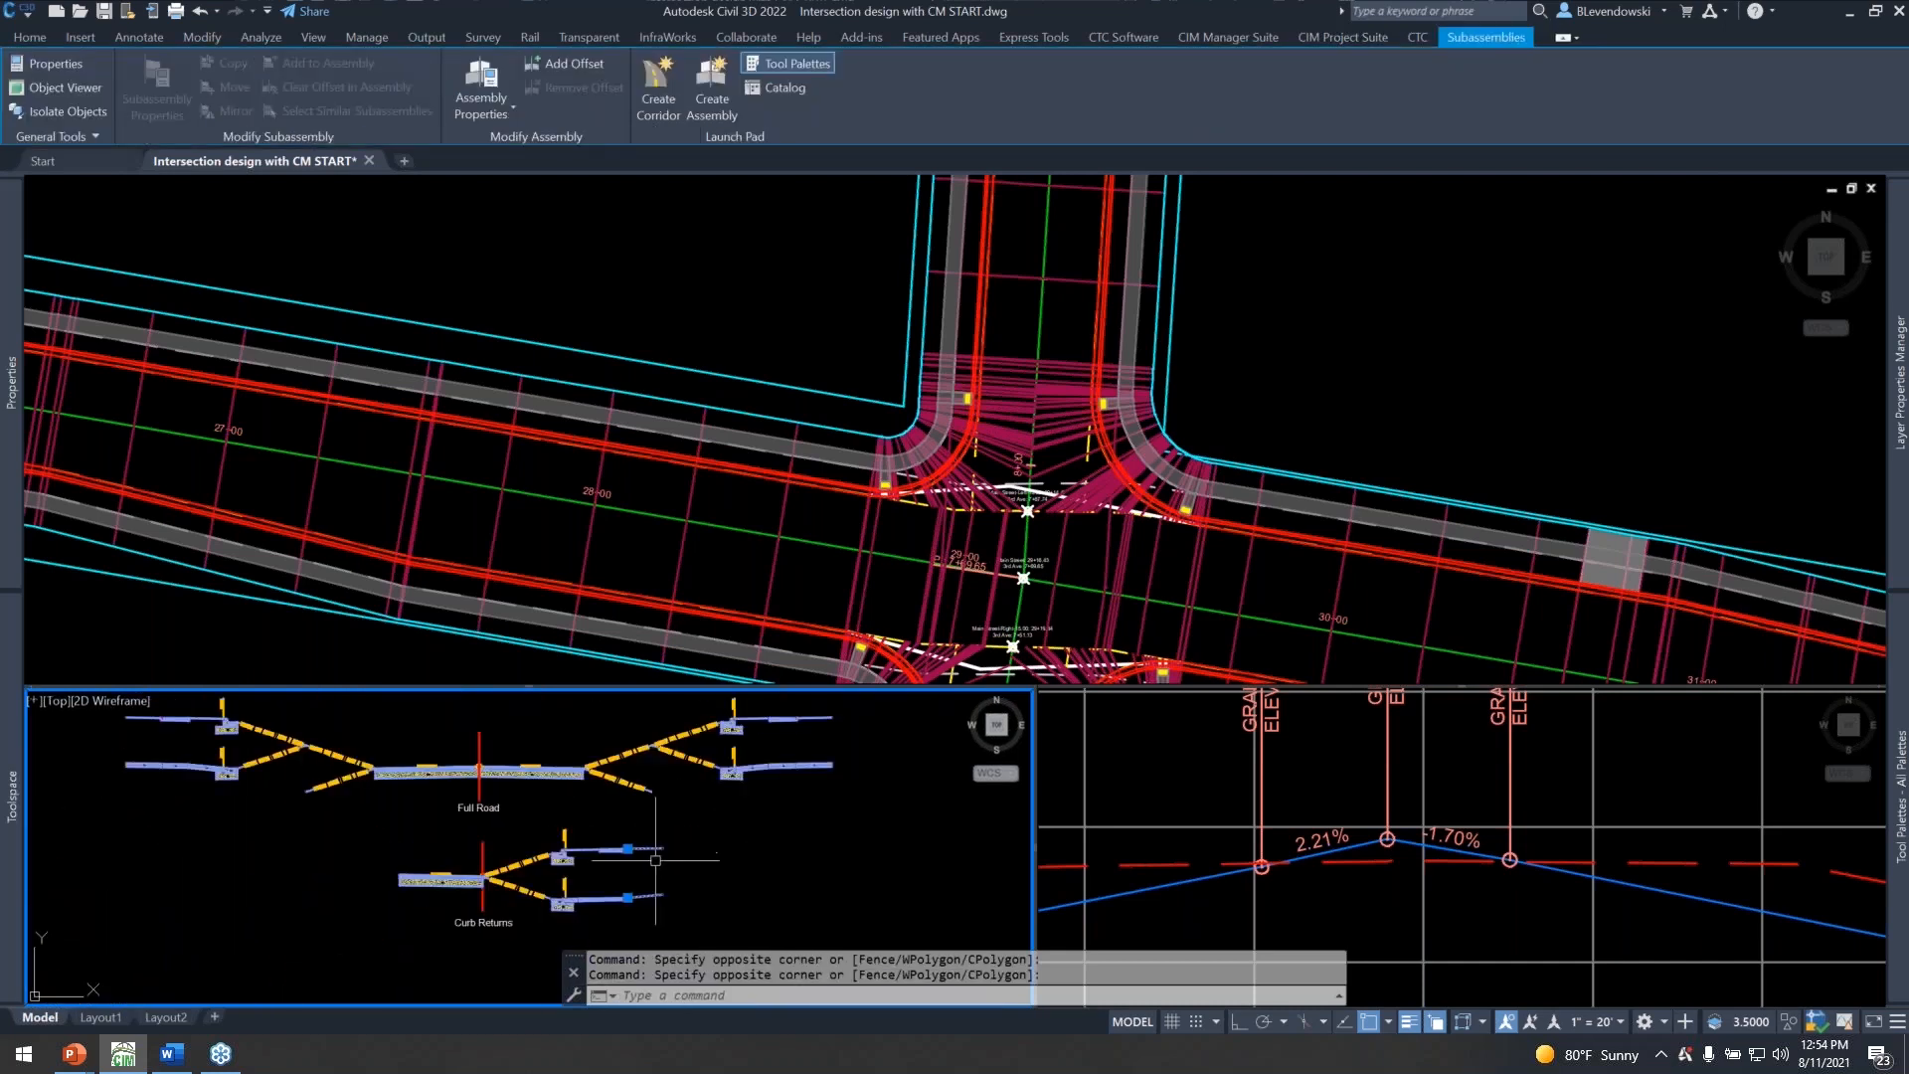
scroll(762, 795, up, 6)
key(Escape)
key(Escape)
Examine the outermost ROW subassemblies of the Full Road assembly and clear the selection.
click(793, 838)
click(742, 796)
middle_drag(830, 769, 803, 871)
key(Escape)
click(748, 820)
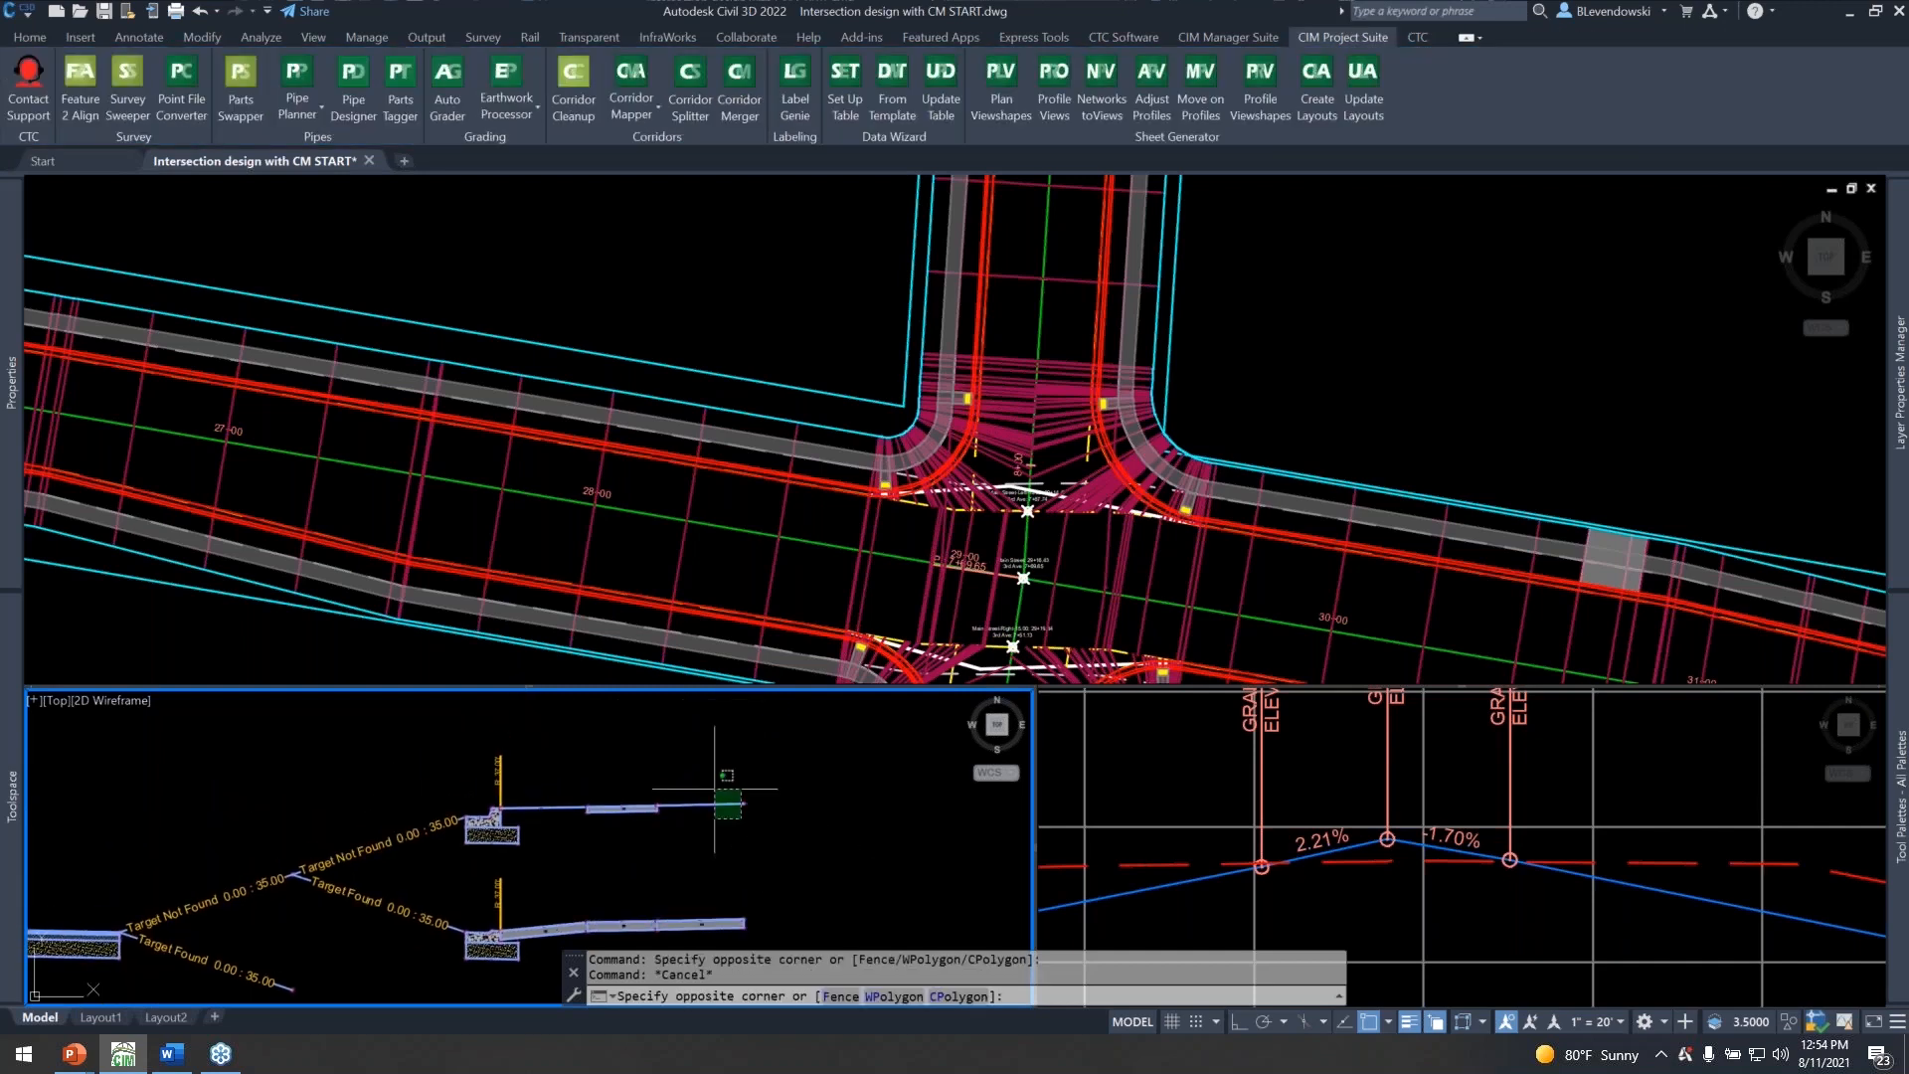
click(717, 789)
scroll(760, 827, down, 6)
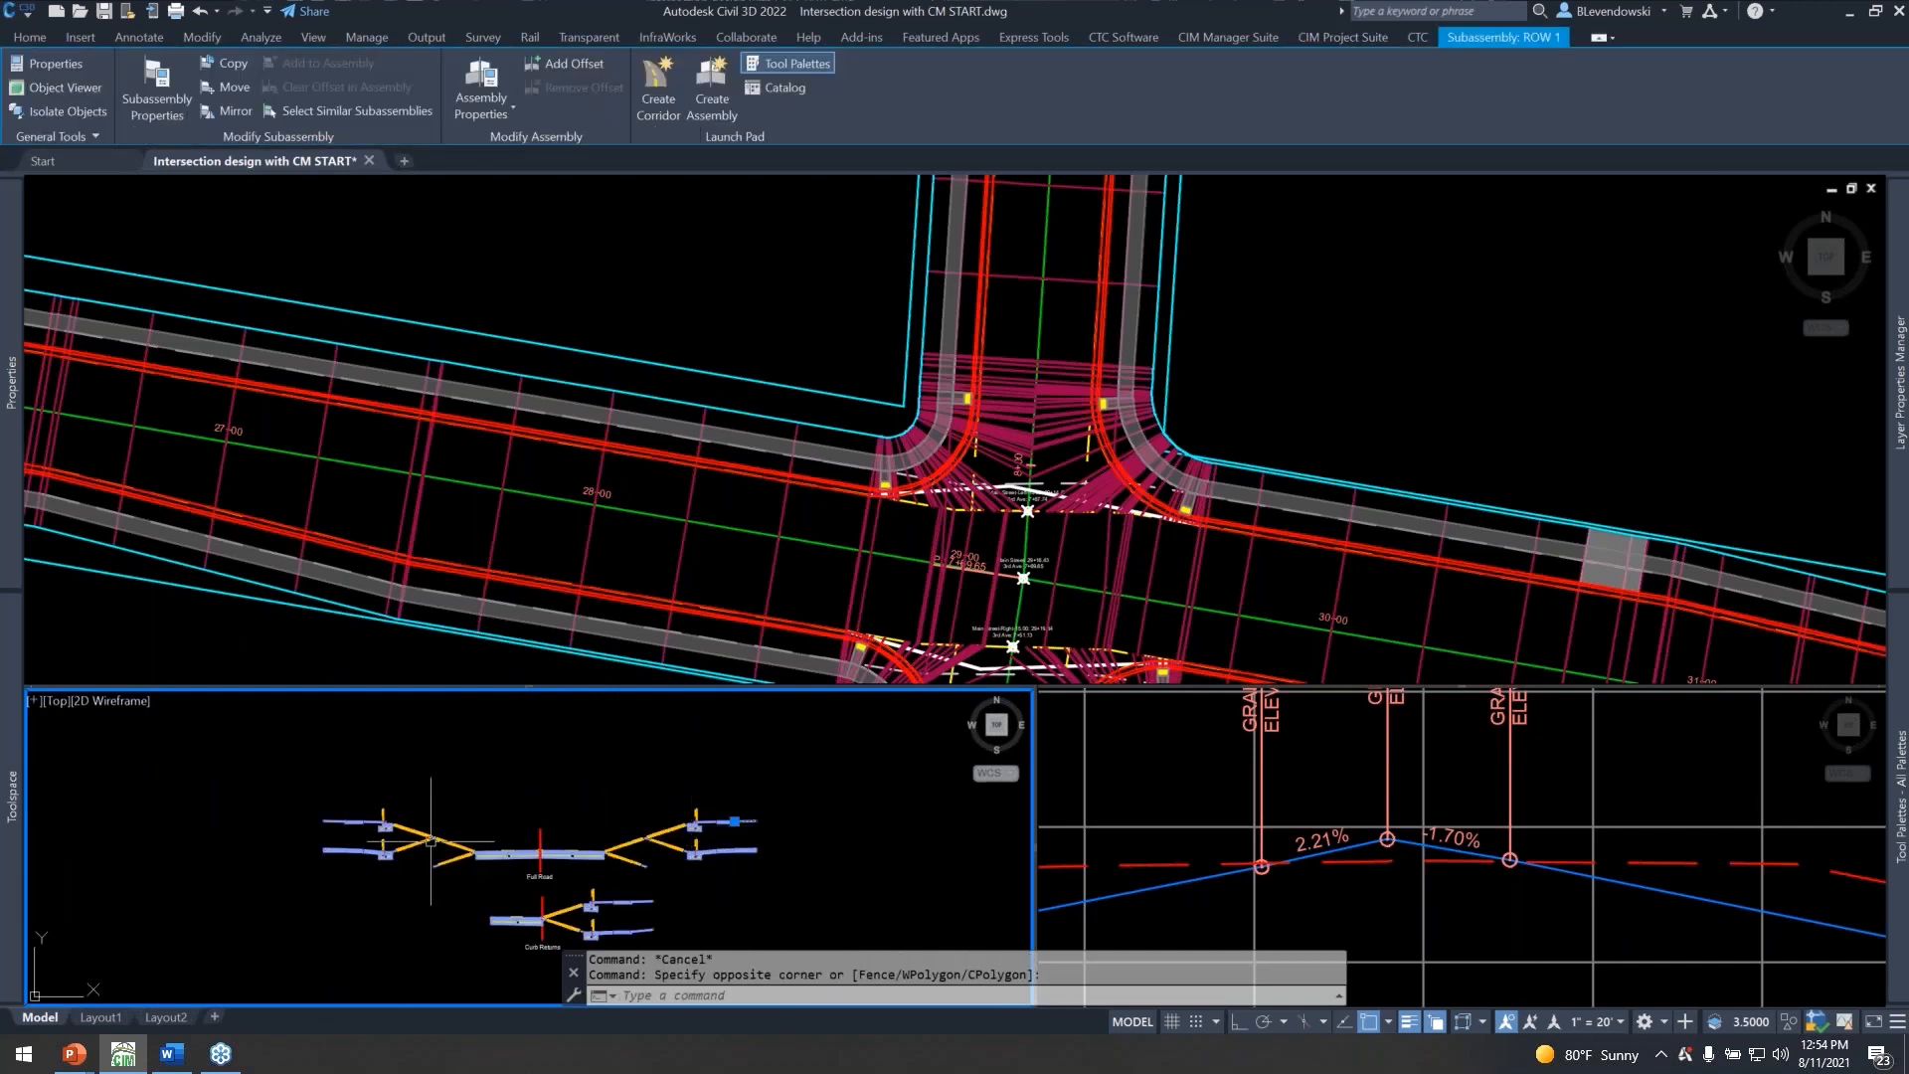
click(835, 325)
key(Escape)
key(Escape)
Inspect the extent of the outer right-of-way feature line northwest of the 3rd Ave intersection, clearing the selection when done.
click(771, 381)
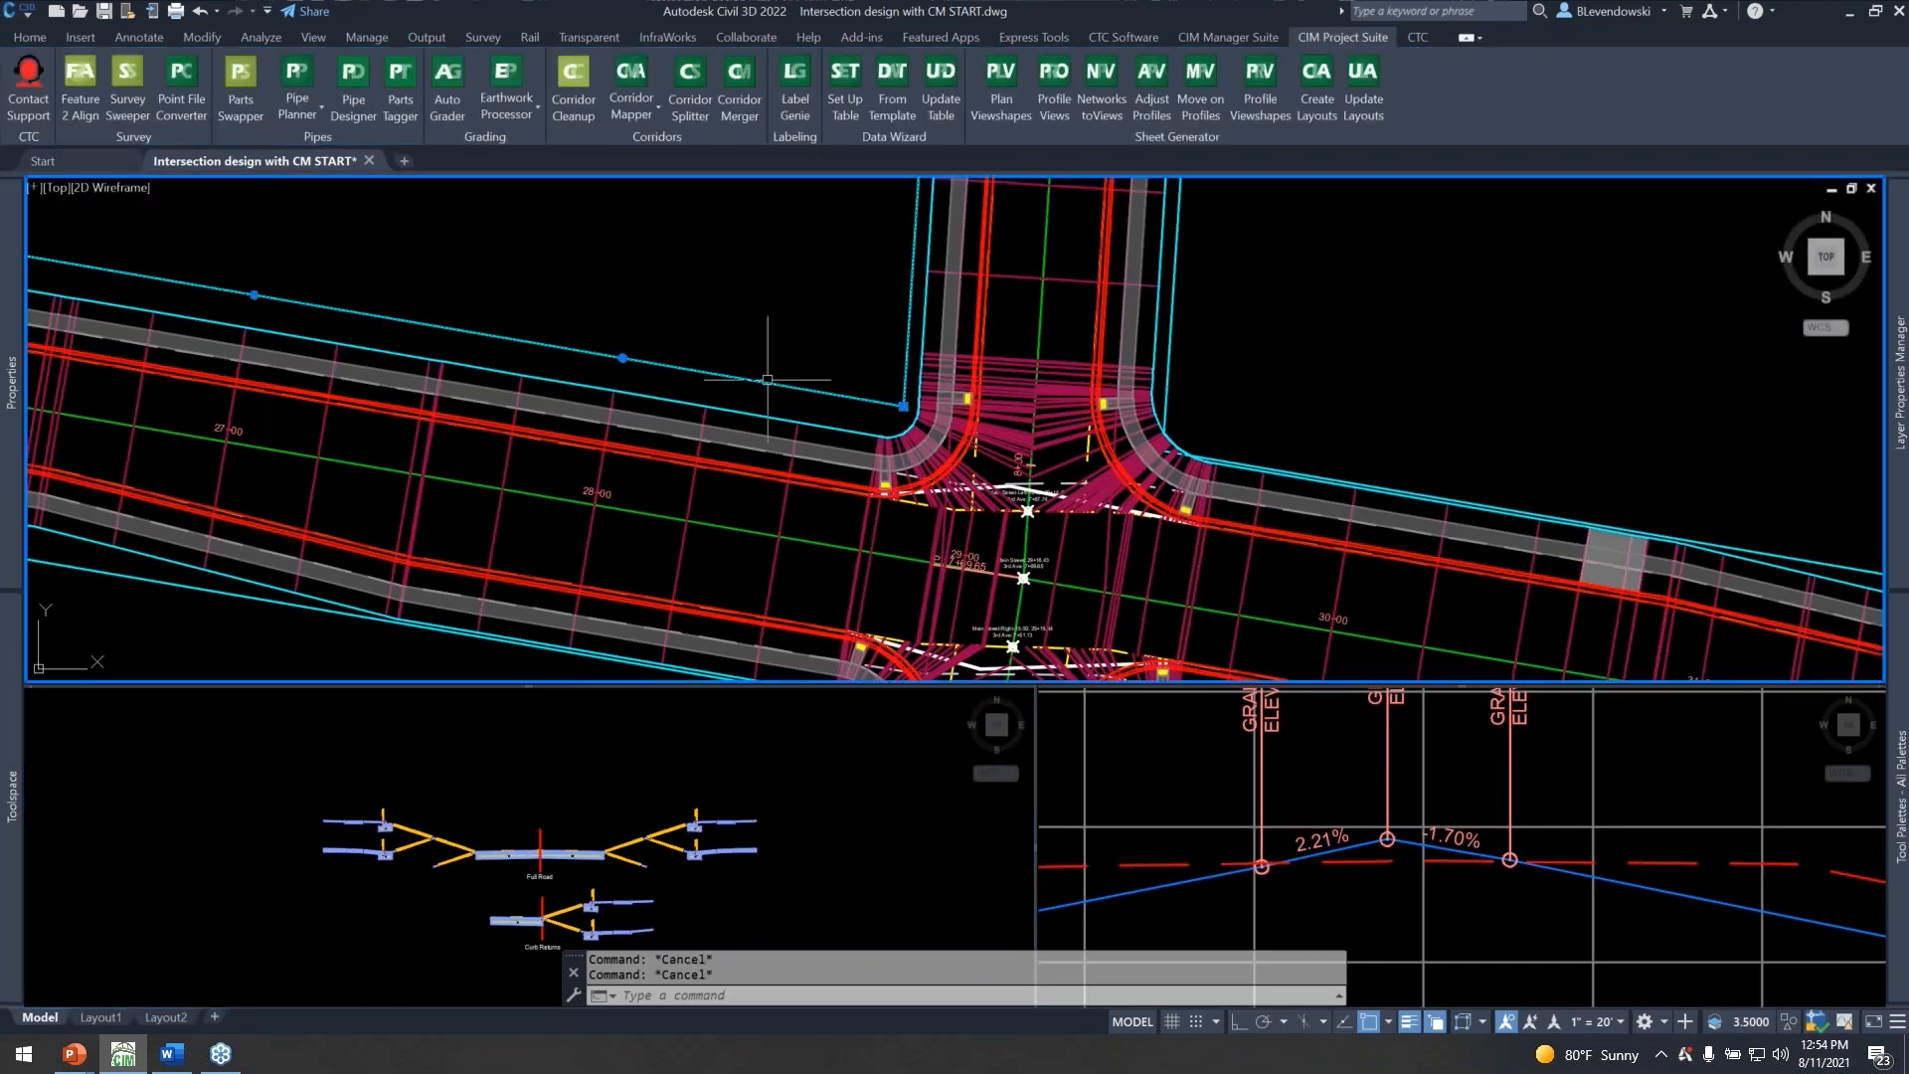
scroll(845, 403, down, 5)
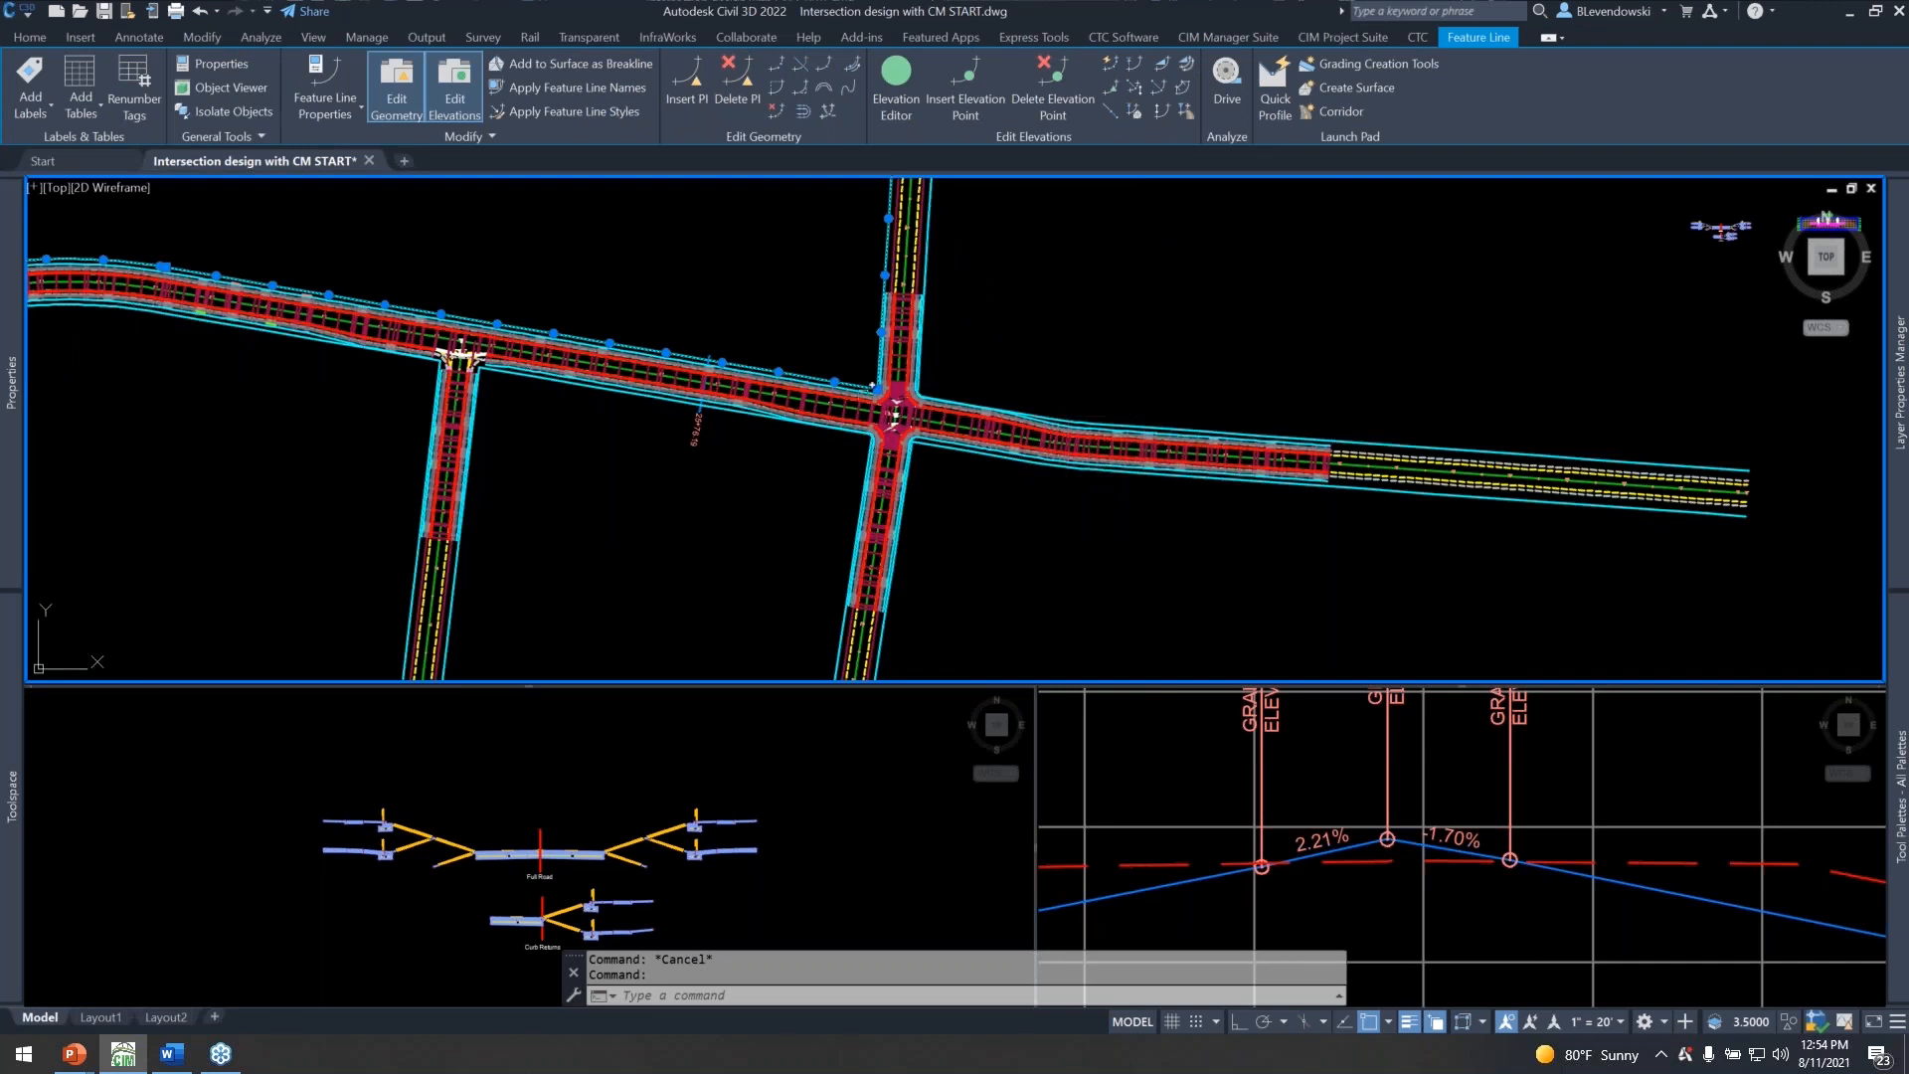
key(Escape)
scroll(872, 395, up, 6)
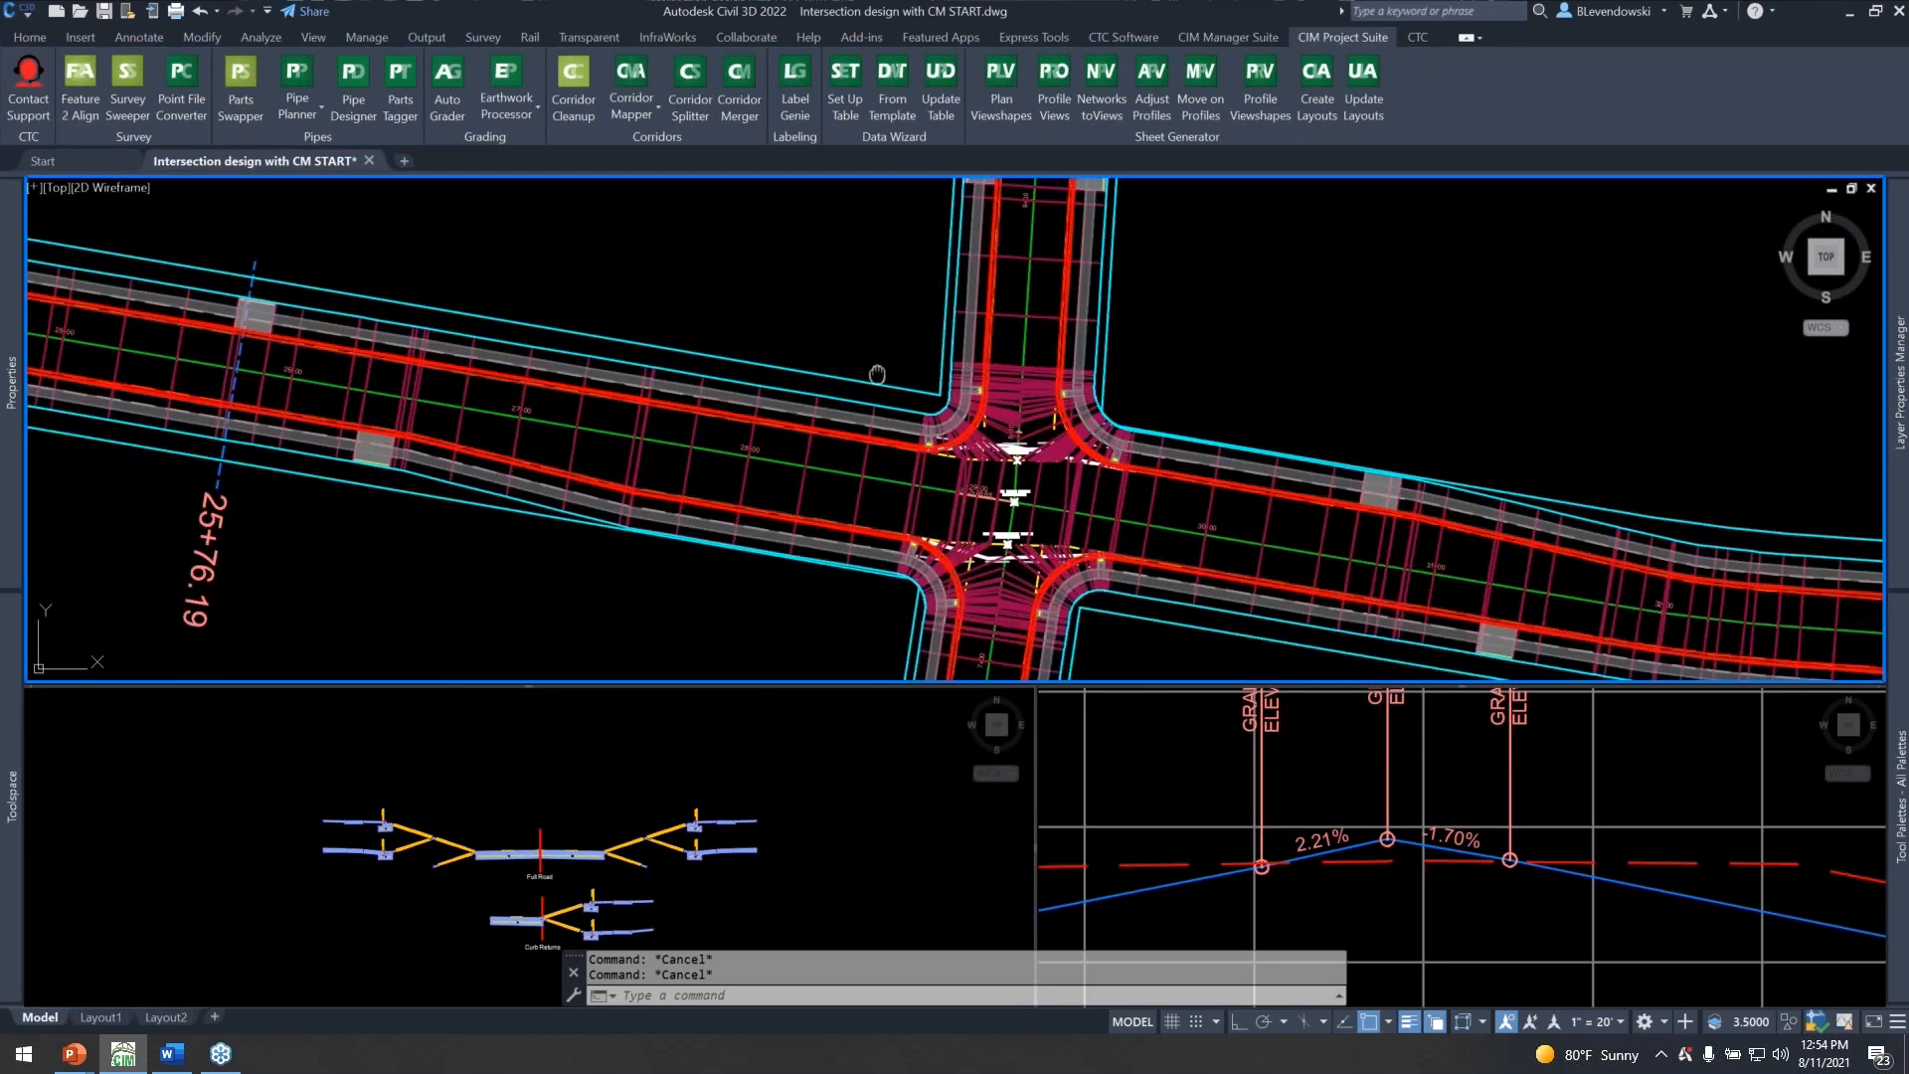
Run CMAP_SETUP on the Main Street corridor and filter its width/offset targets by "row".
middle_drag(872, 388, 763, 398)
text(cmap)
key(Return)
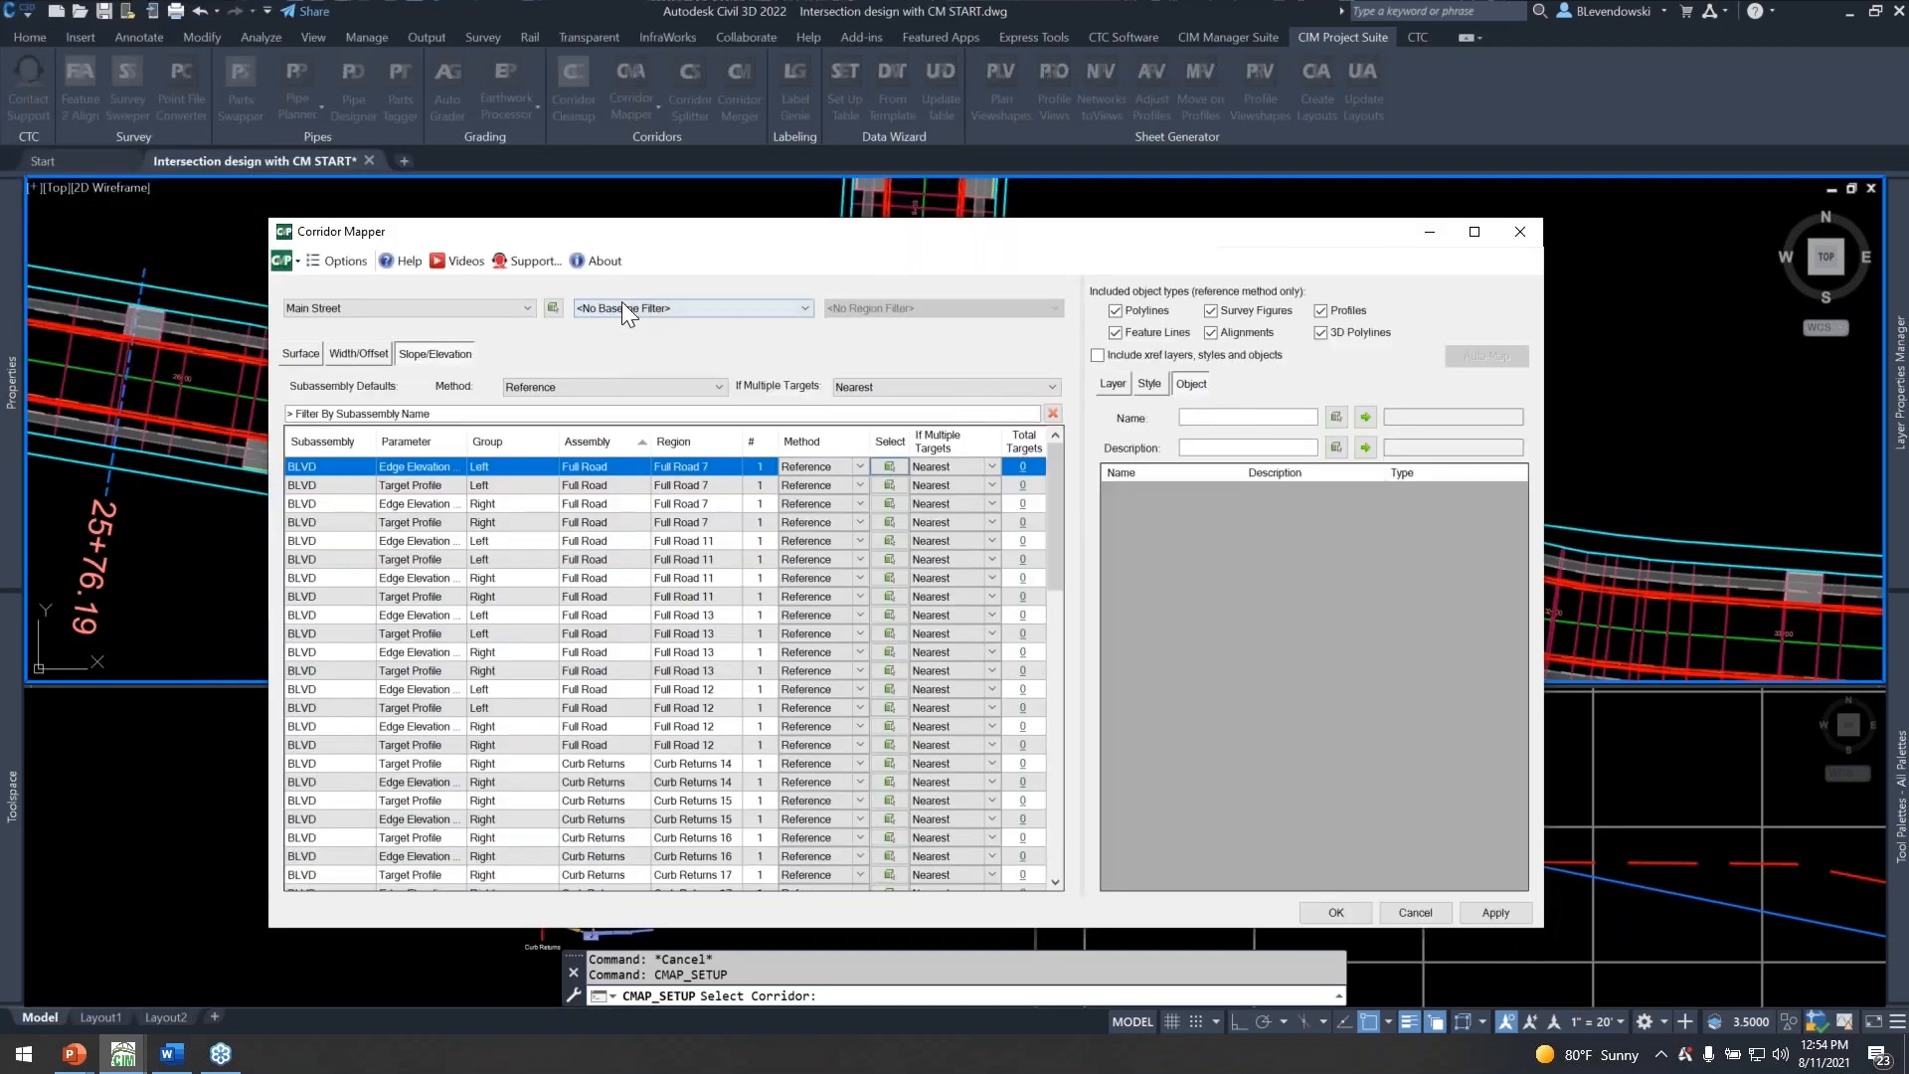
click(361, 349)
click(435, 413)
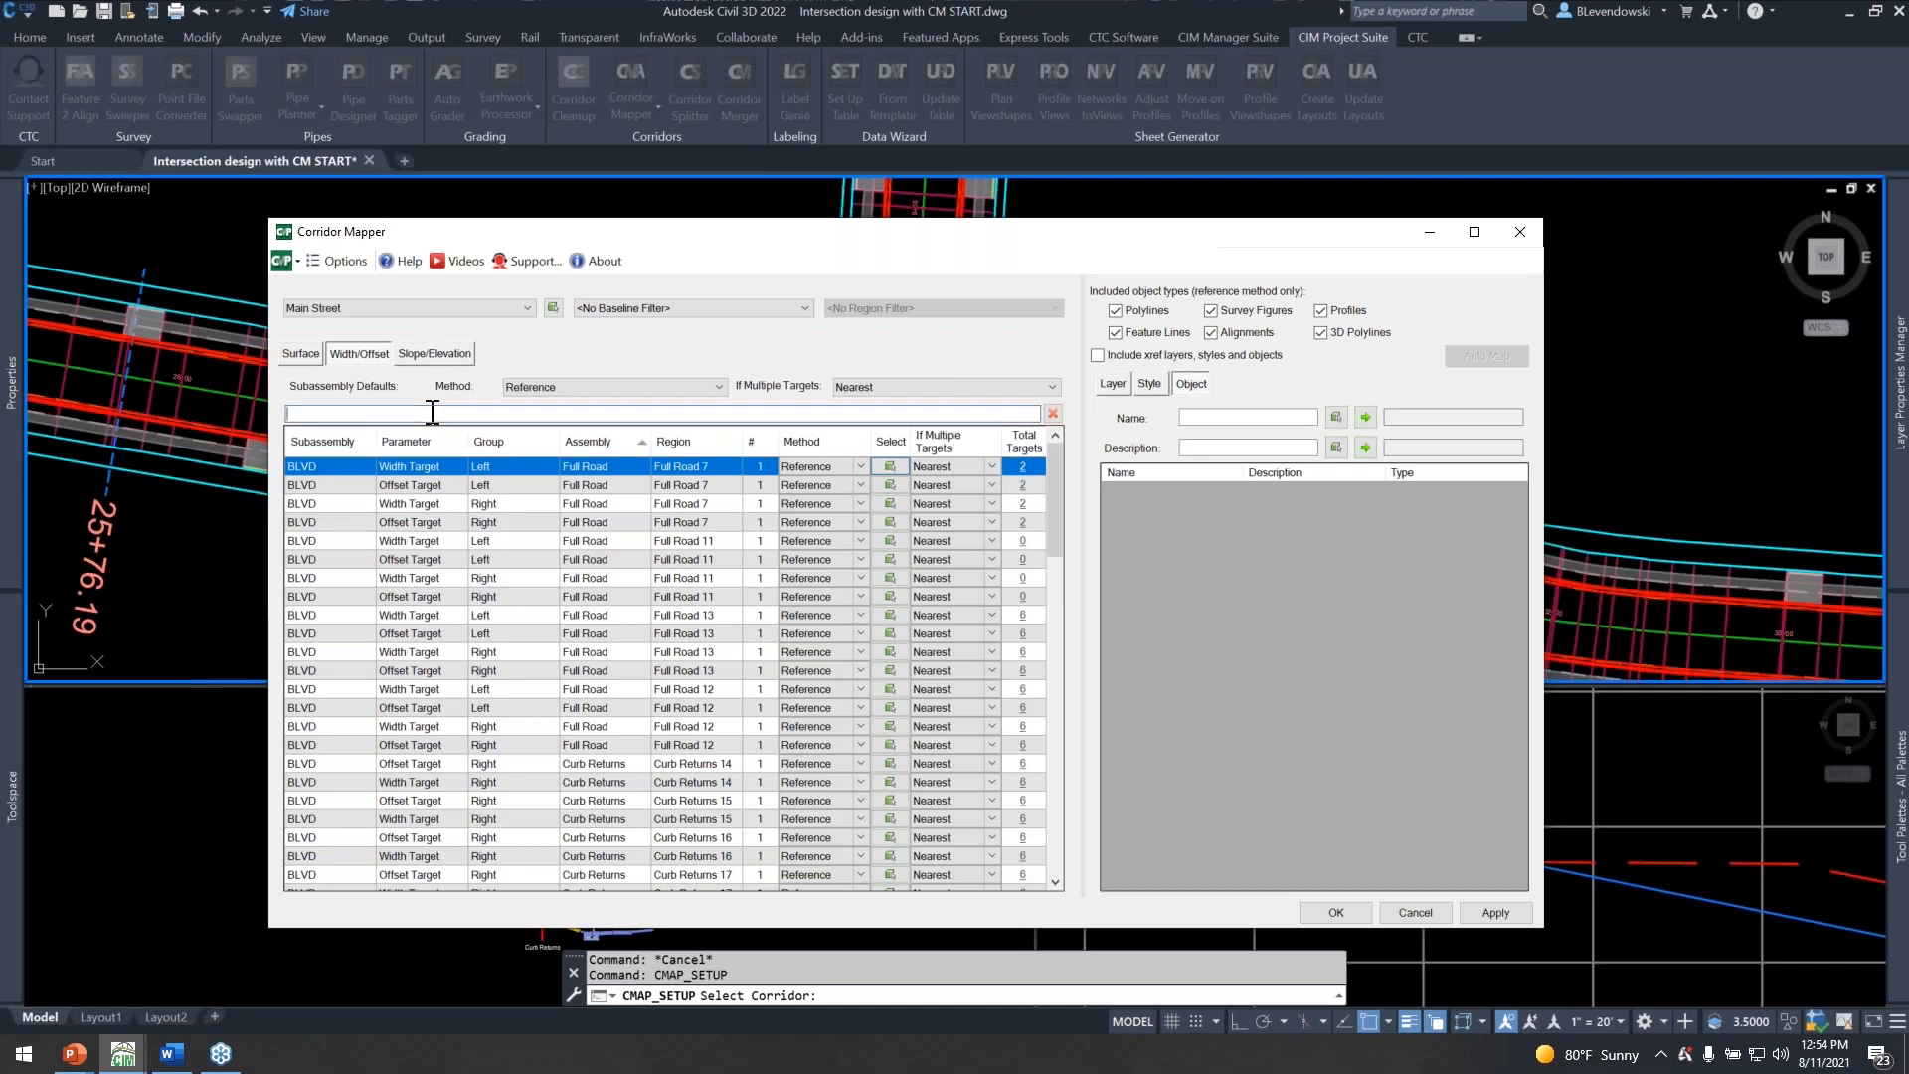
text(row)
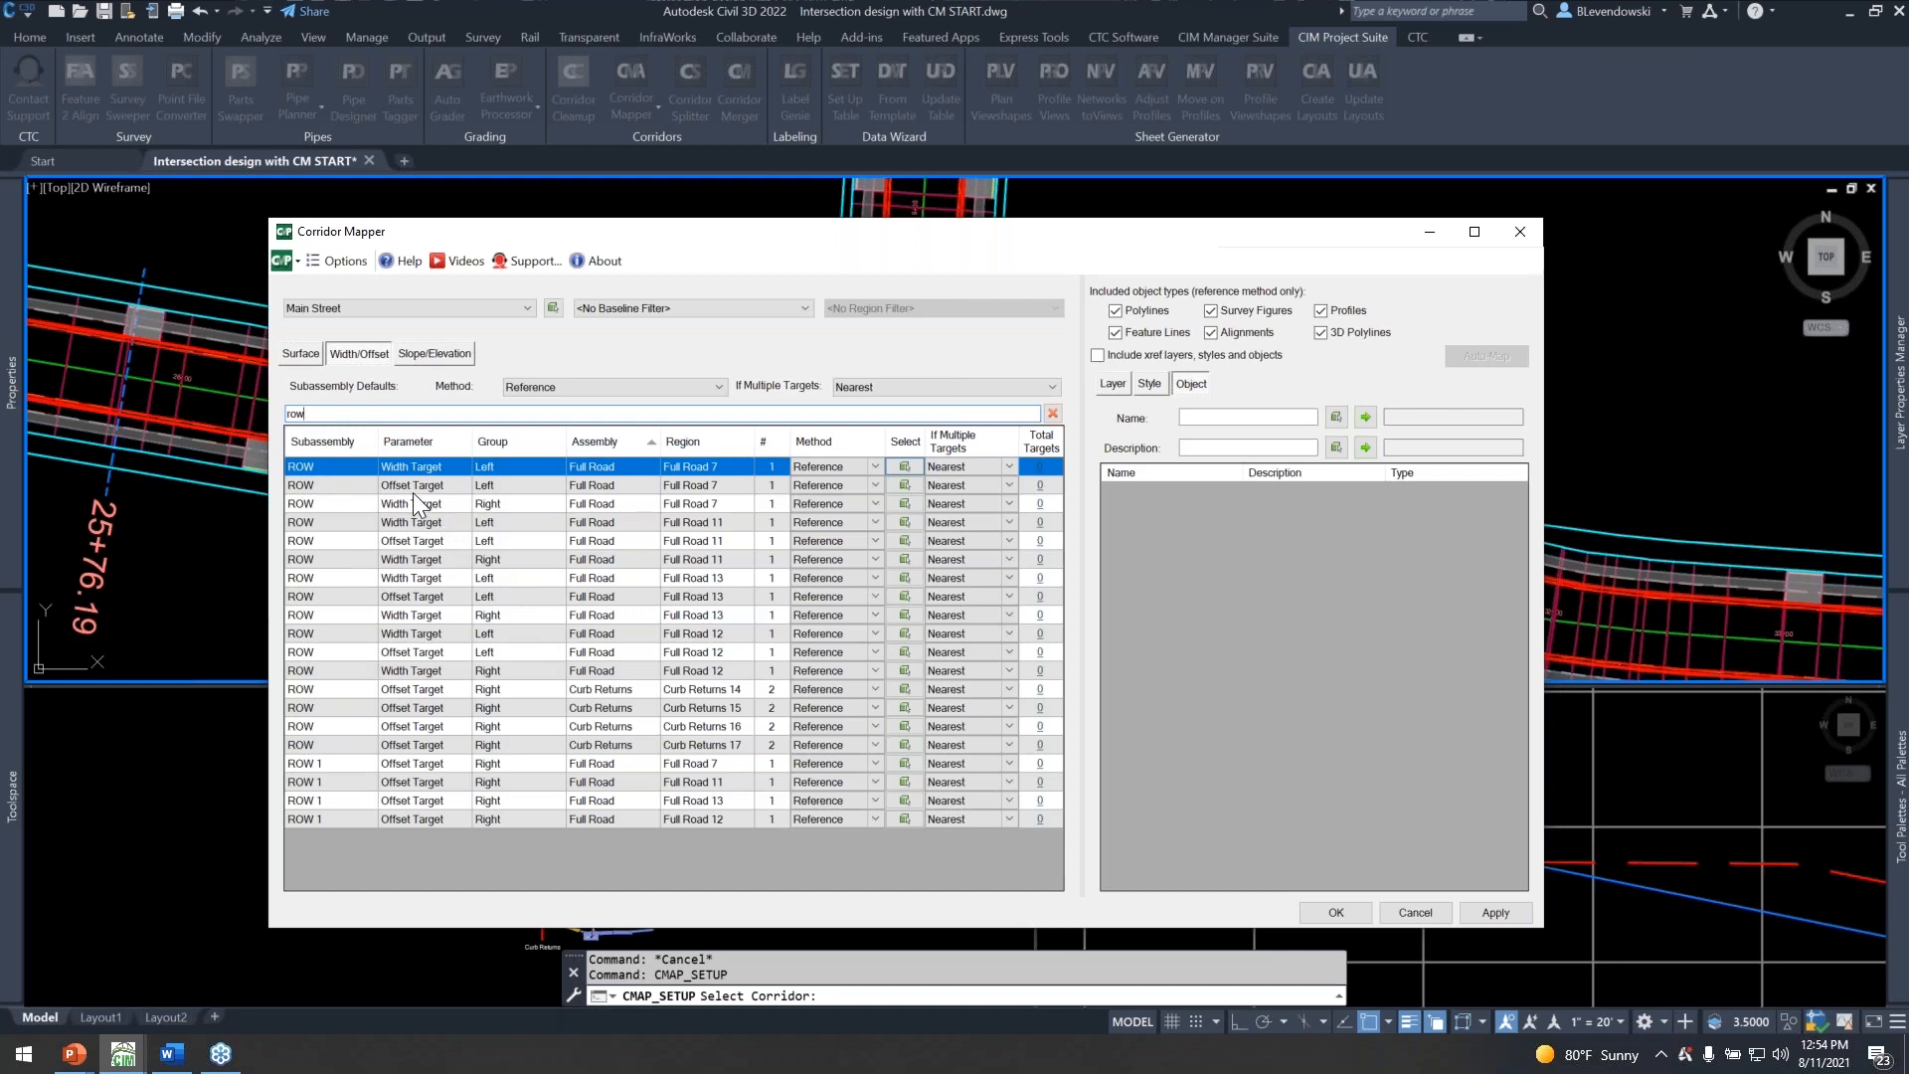
mouse_move(863, 243)
mouse_down()
mouse_move(1105, 665)
mouse_move(1061, 281)
mouse_up()
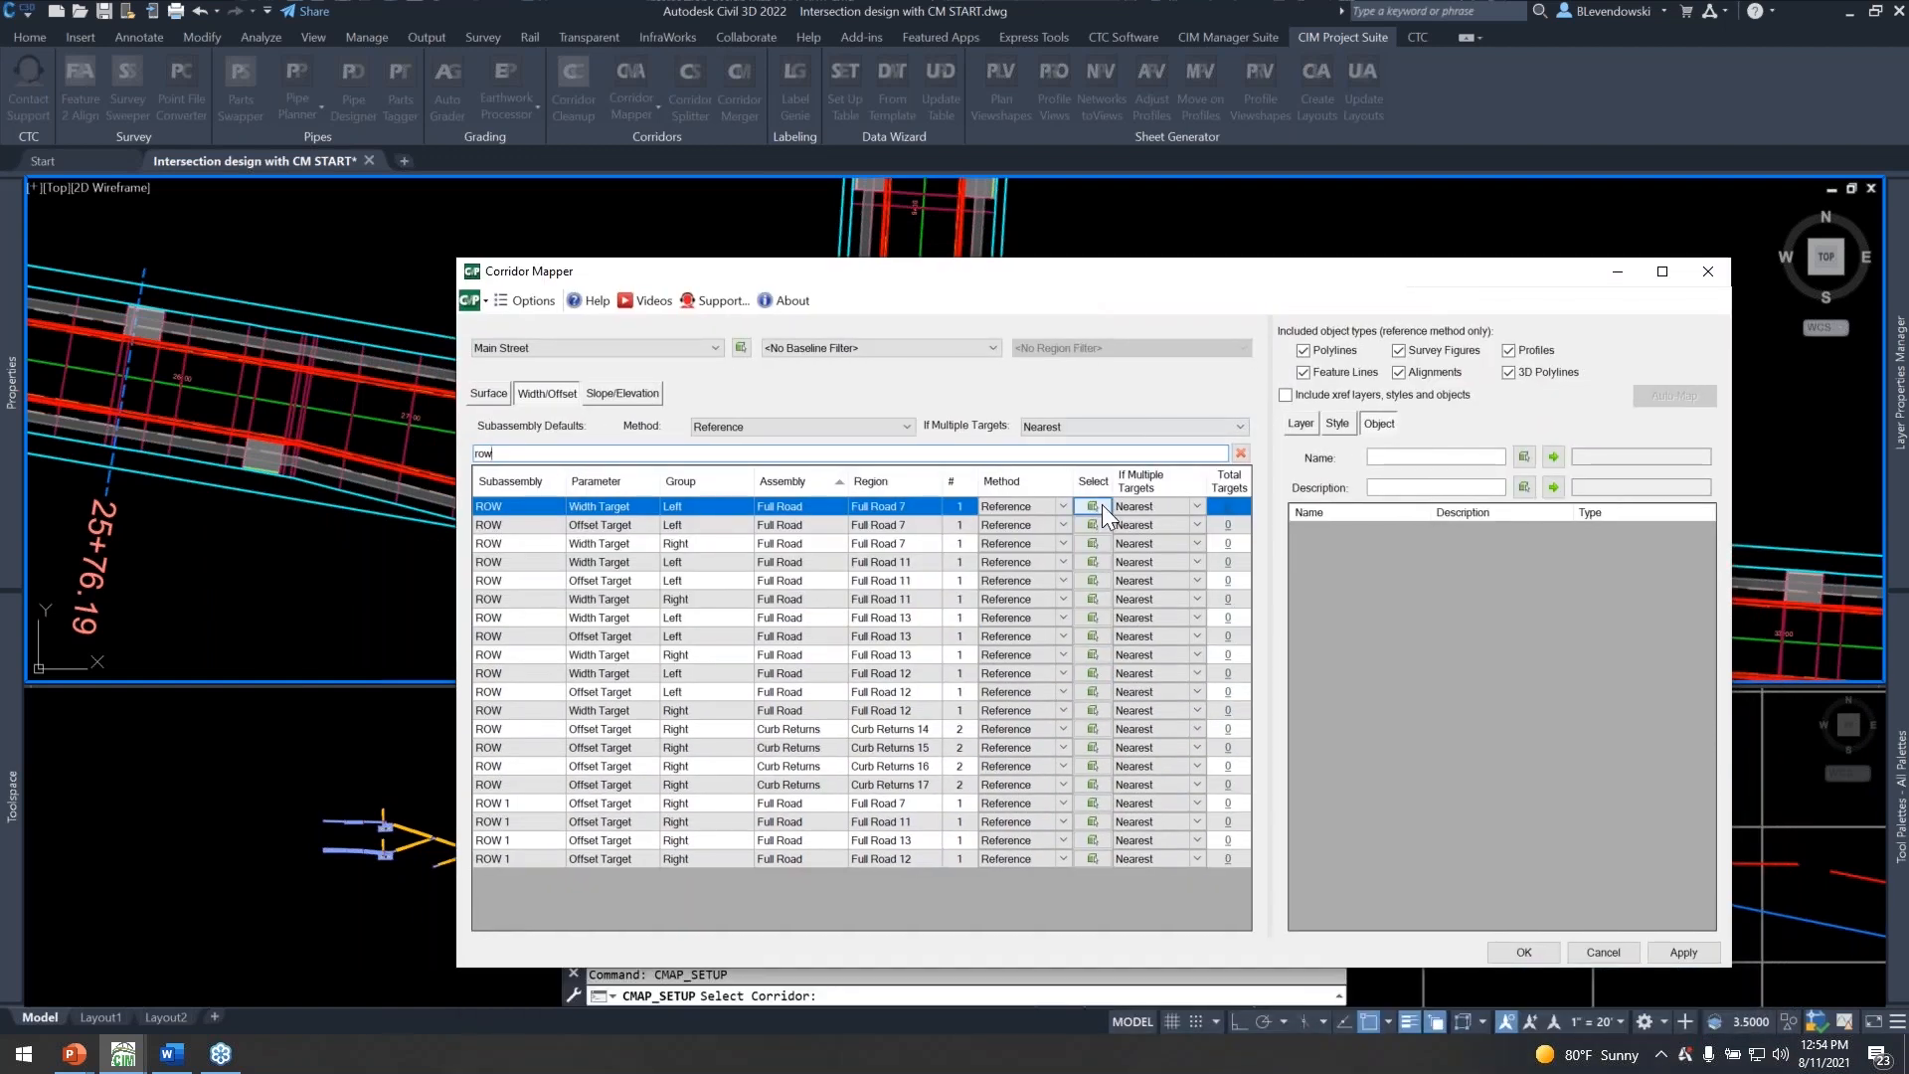
Pick the right-of-way feature lines along both sides of the roads as targets for the left ROW Width Target of Full Road 7.
click(1094, 507)
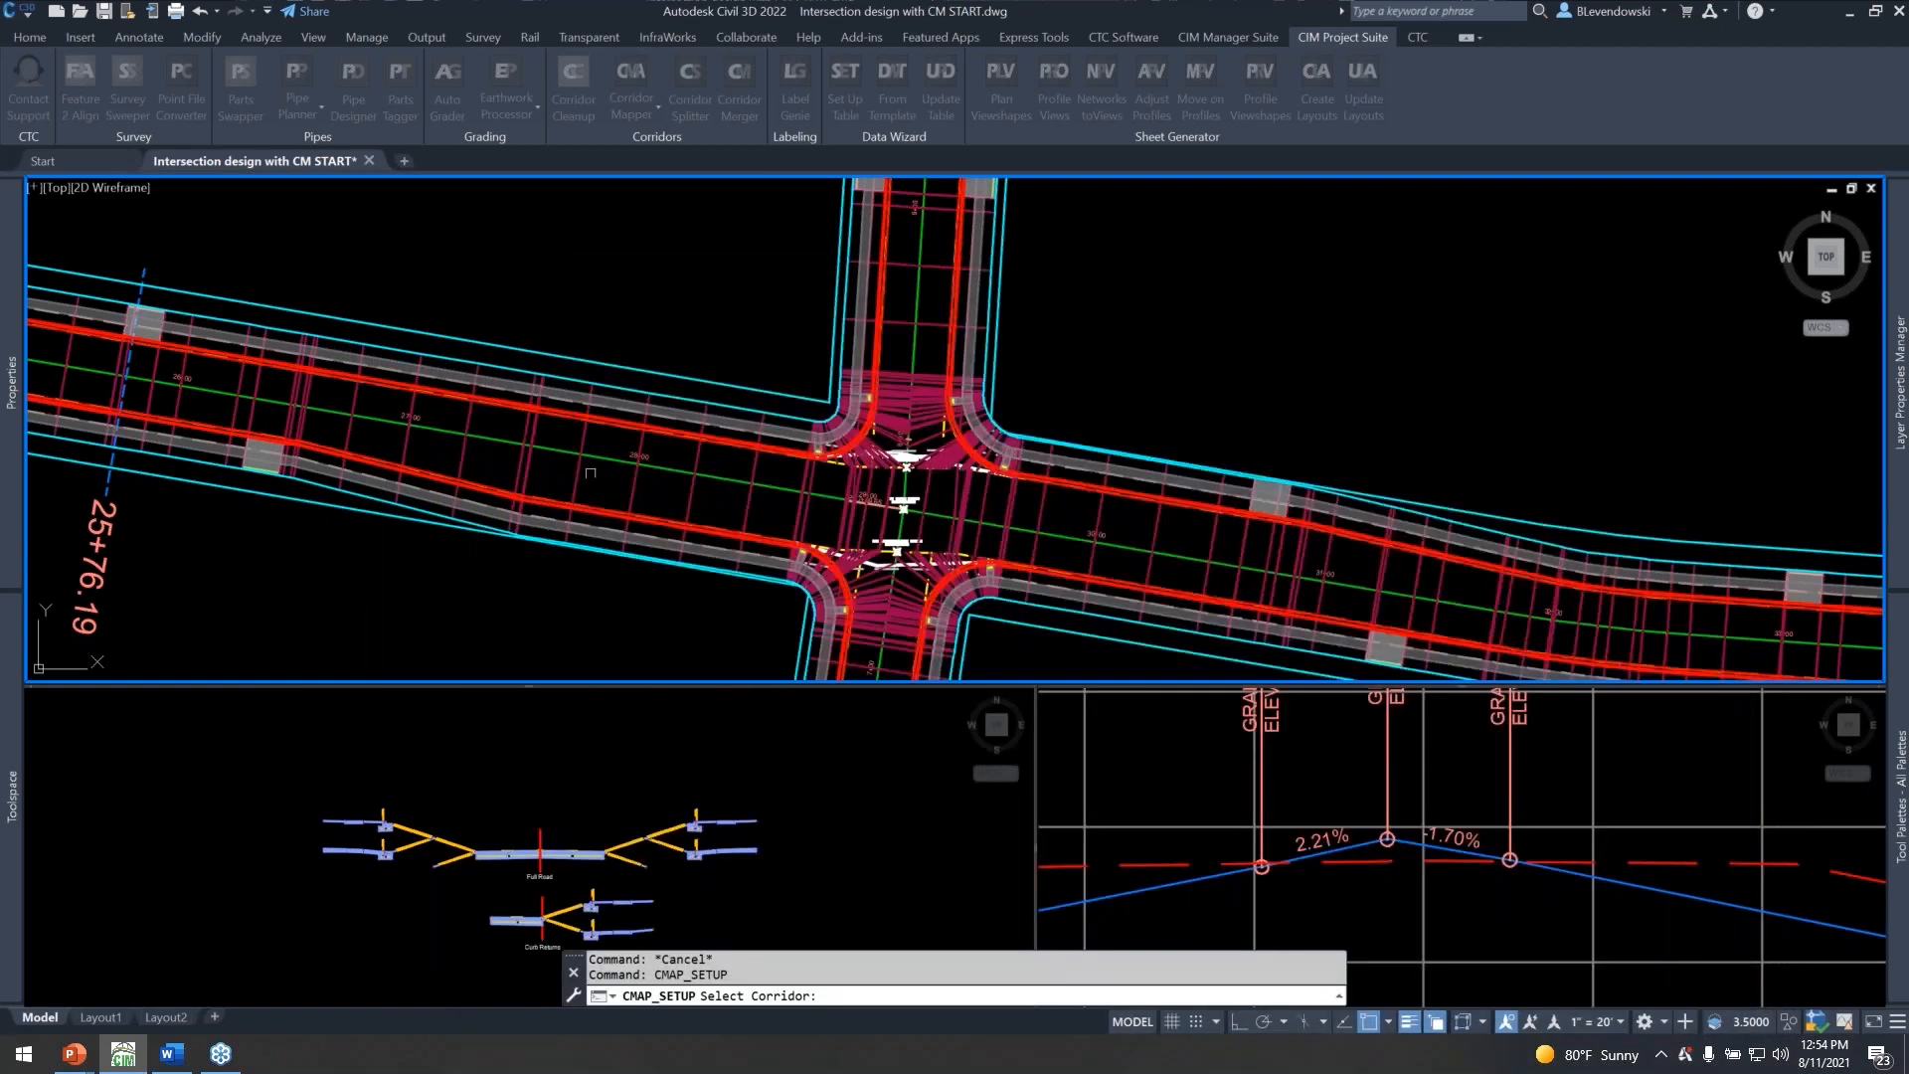
click(727, 385)
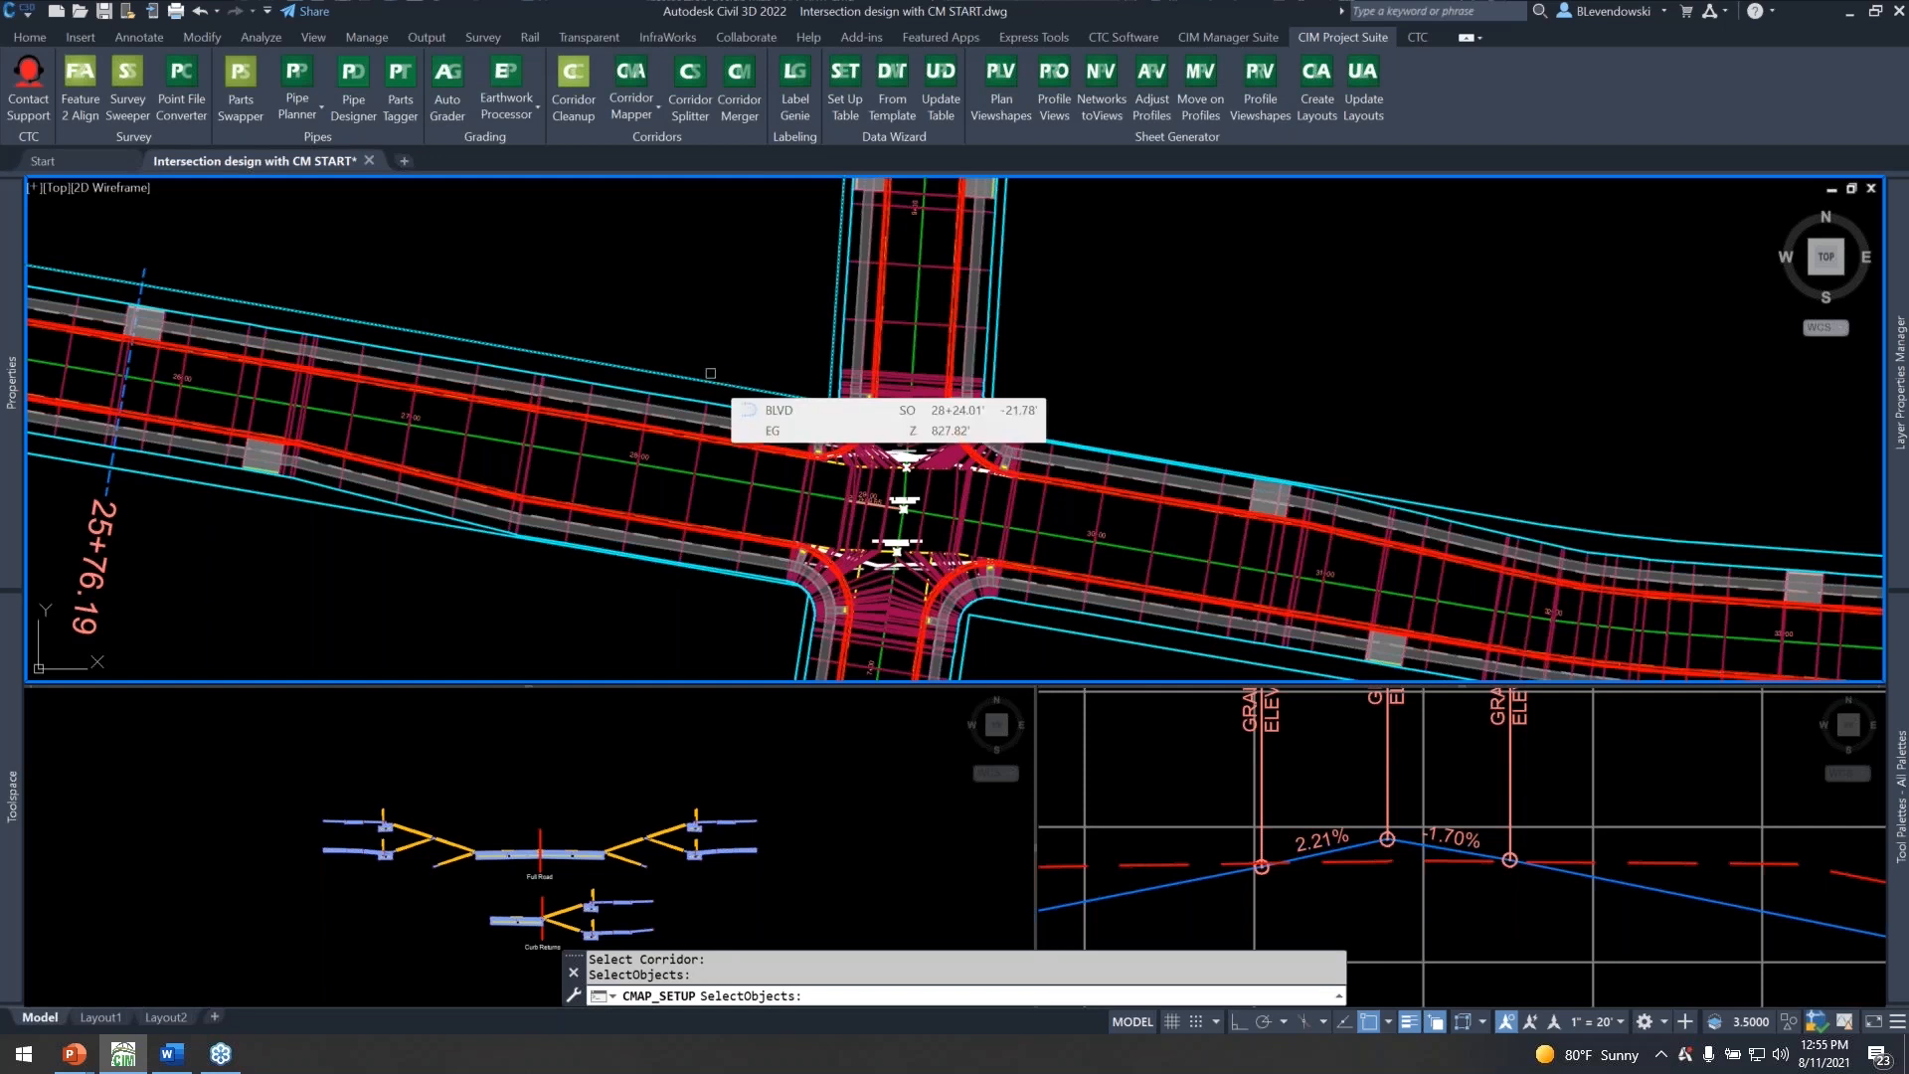
click(996, 356)
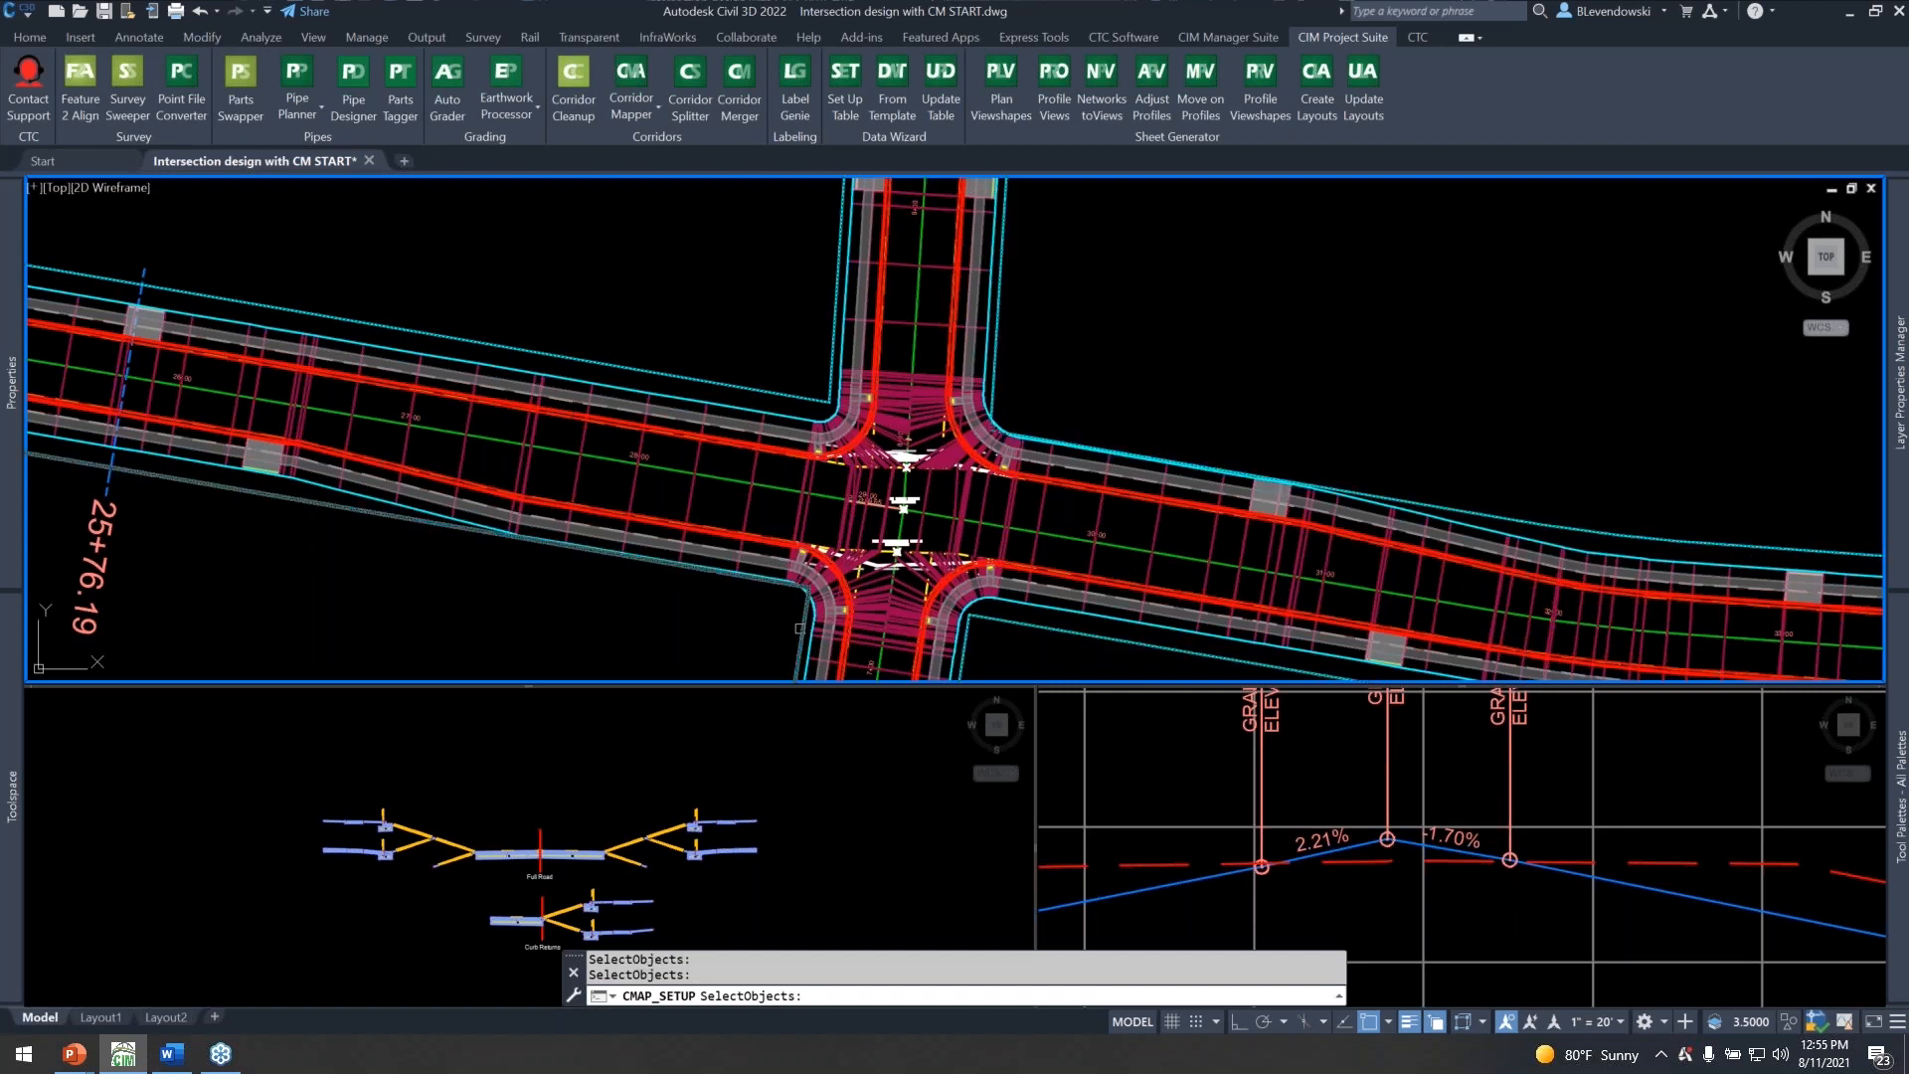
scroll(1223, 386, down, 5)
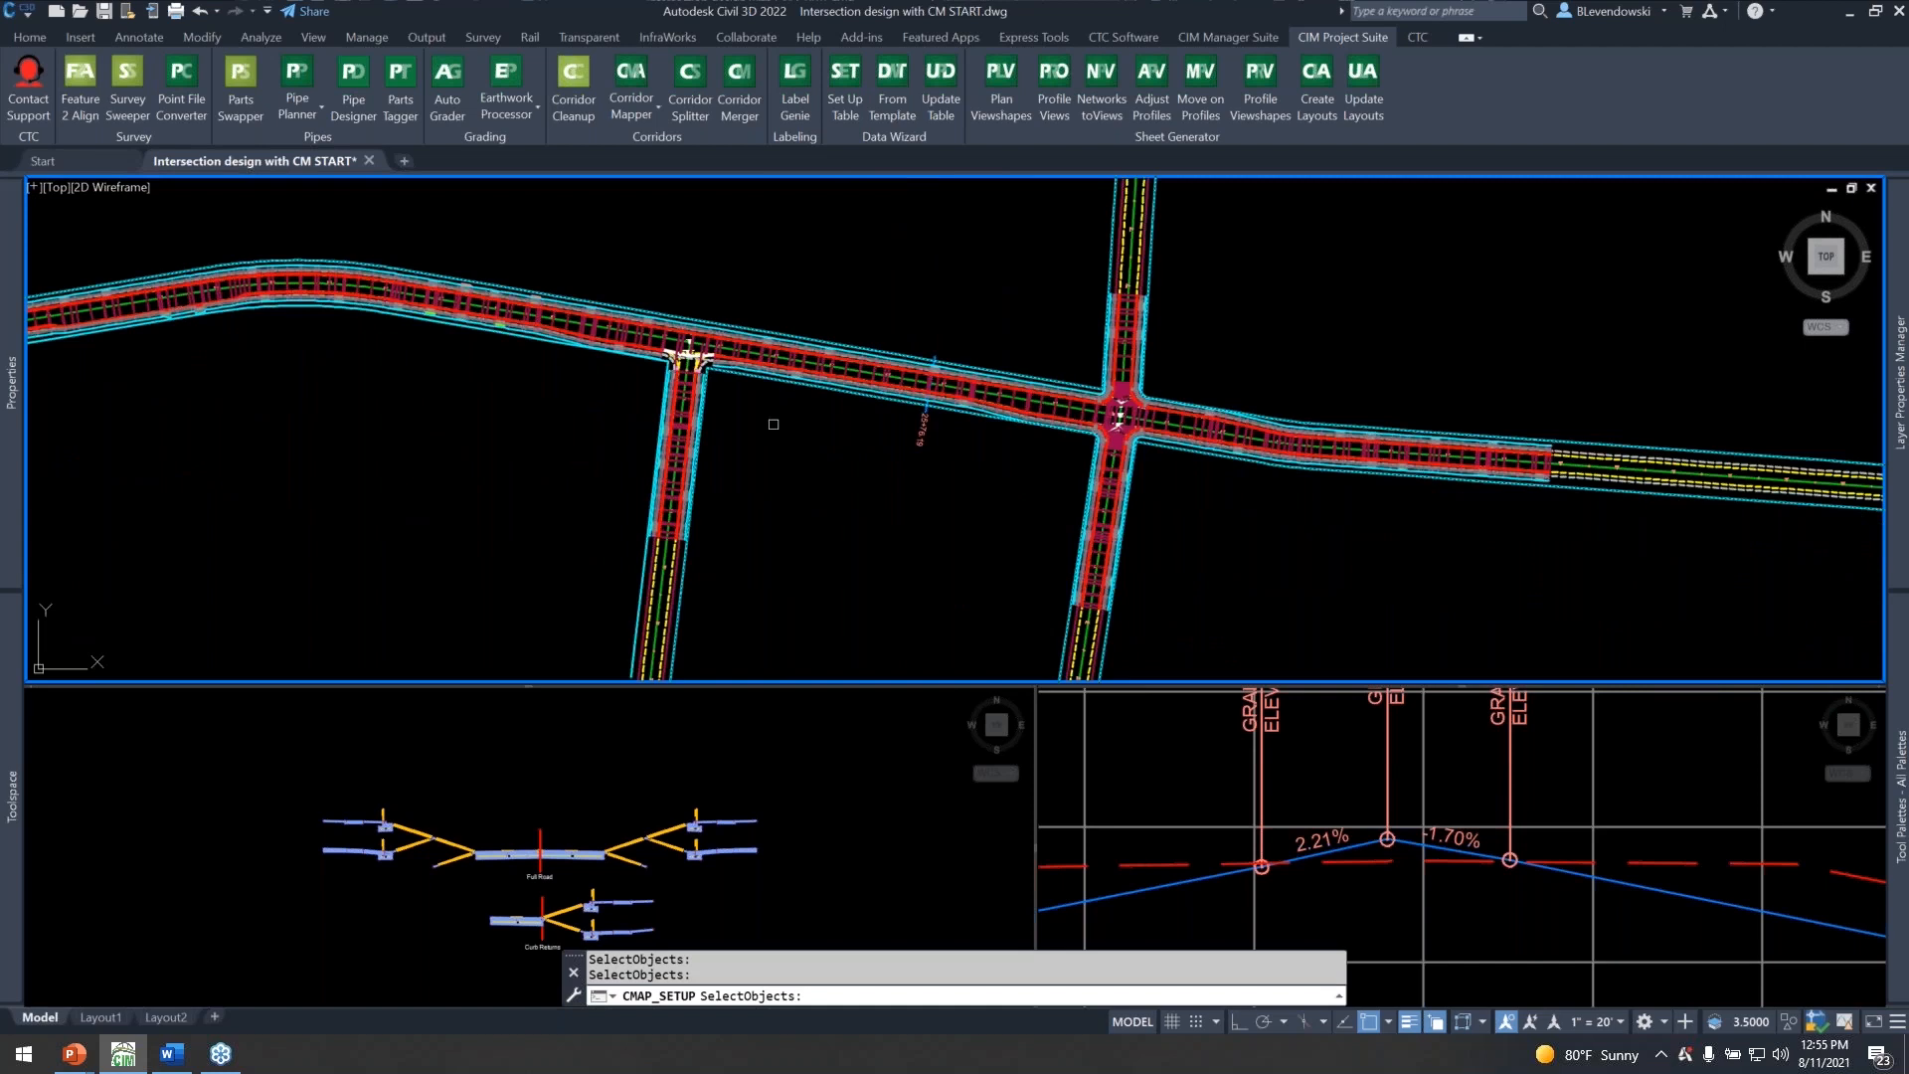
scroll(617, 360, up, 6)
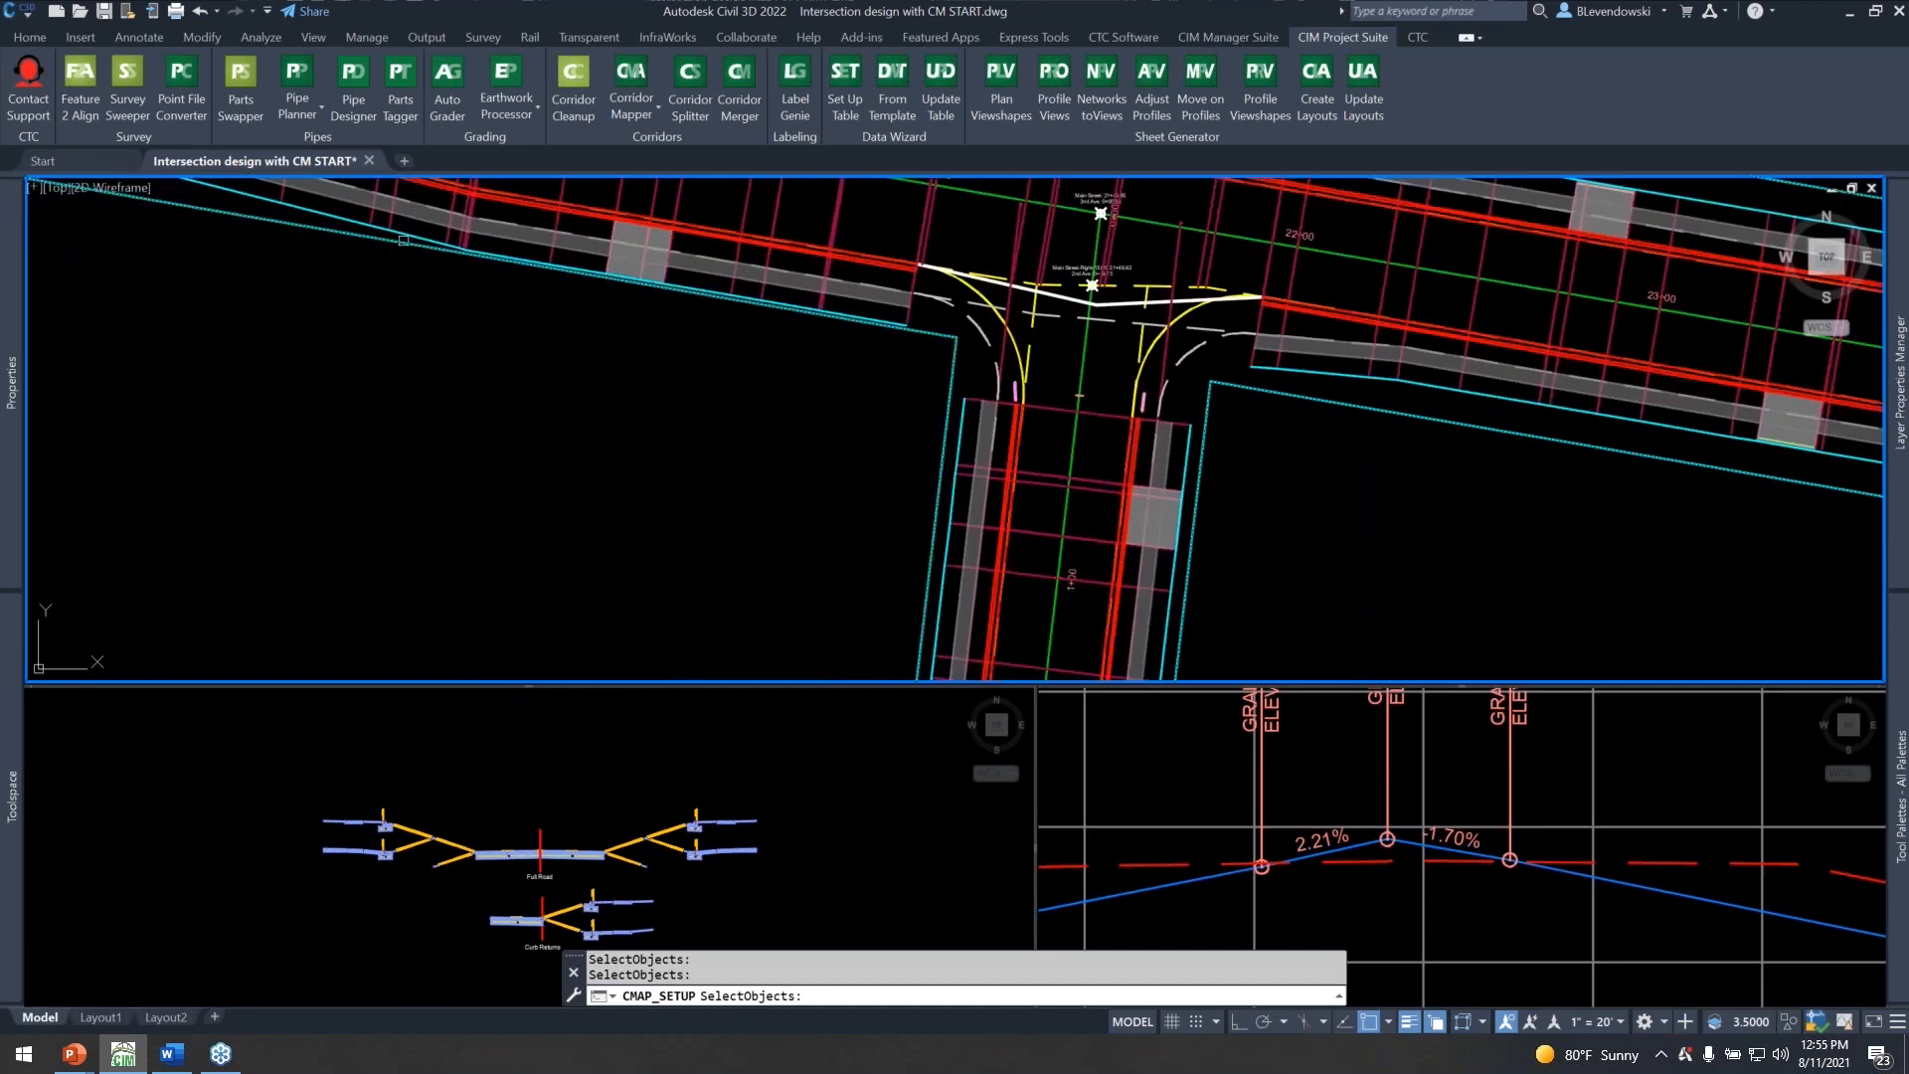
scroll(724, 491, down, 5)
middle_drag(1204, 464, 563, 354)
scroll(939, 438, up, 5)
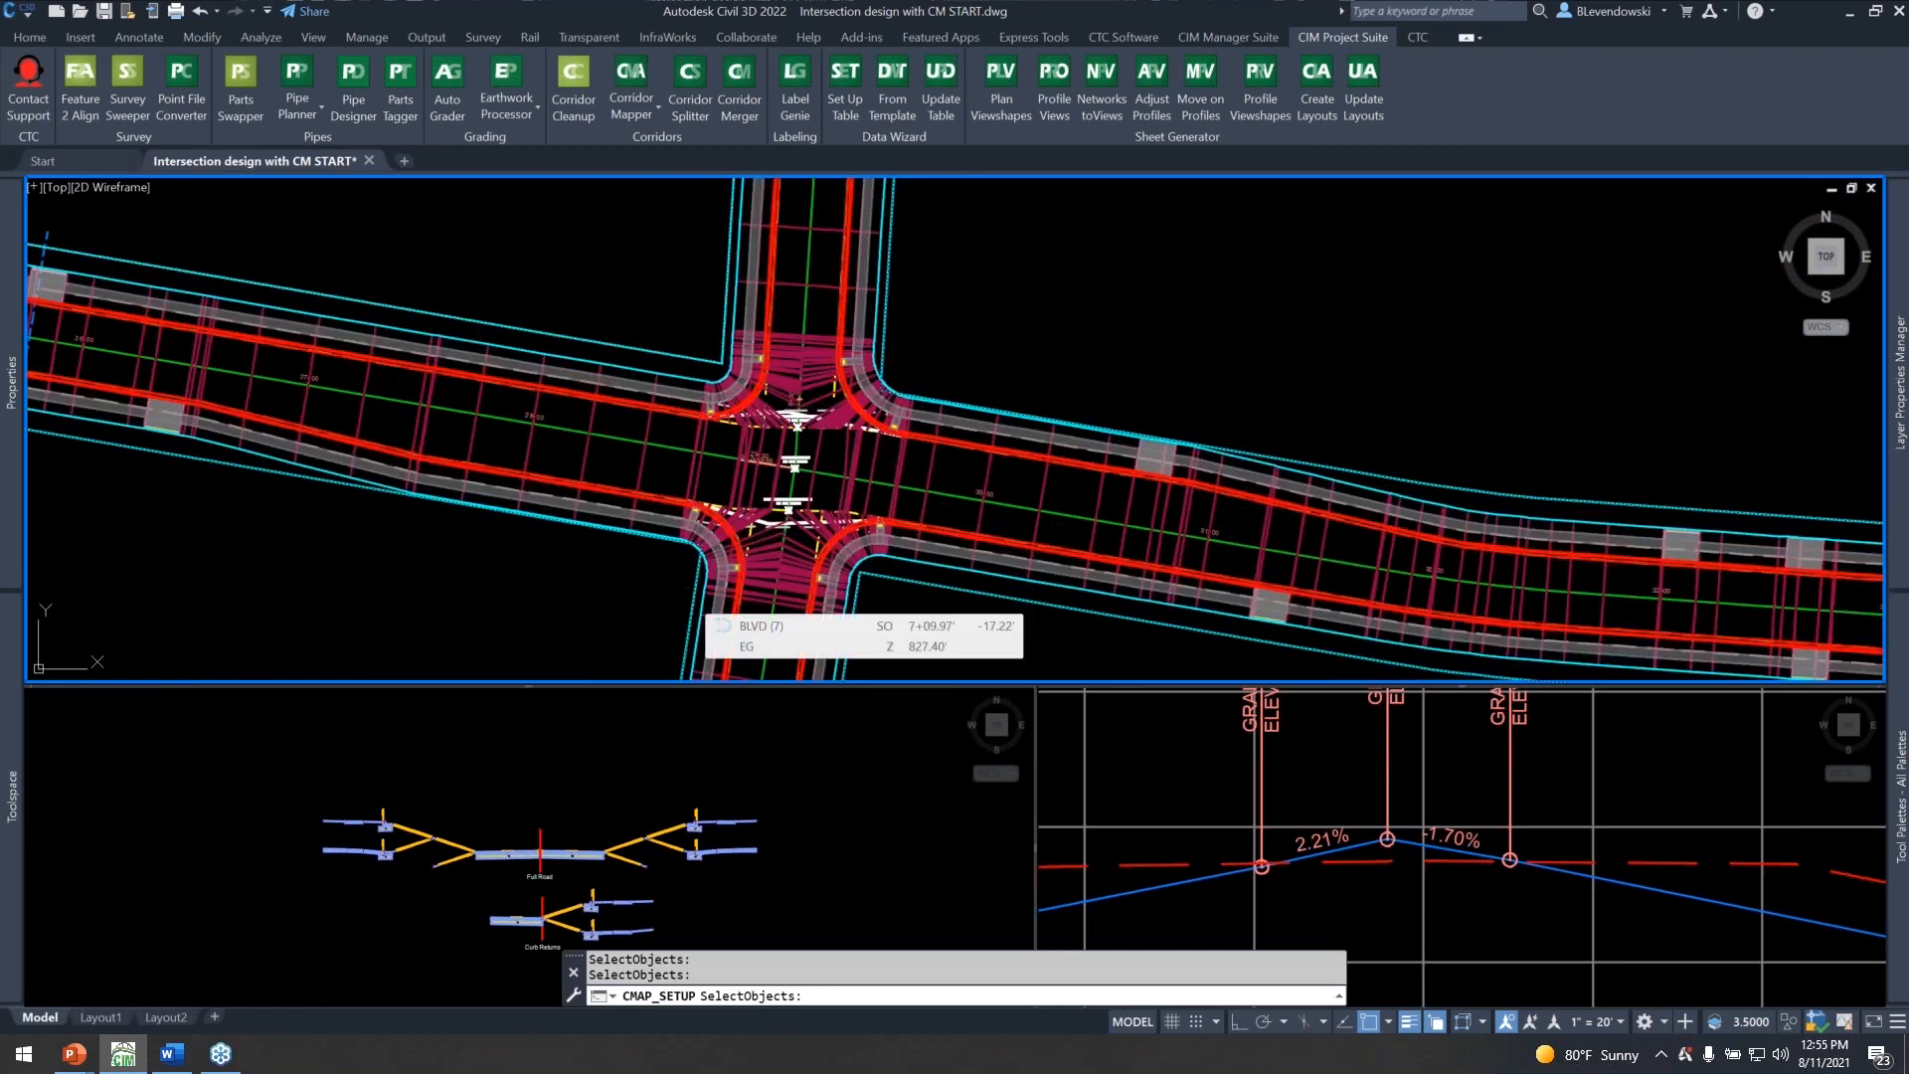
key(Return)
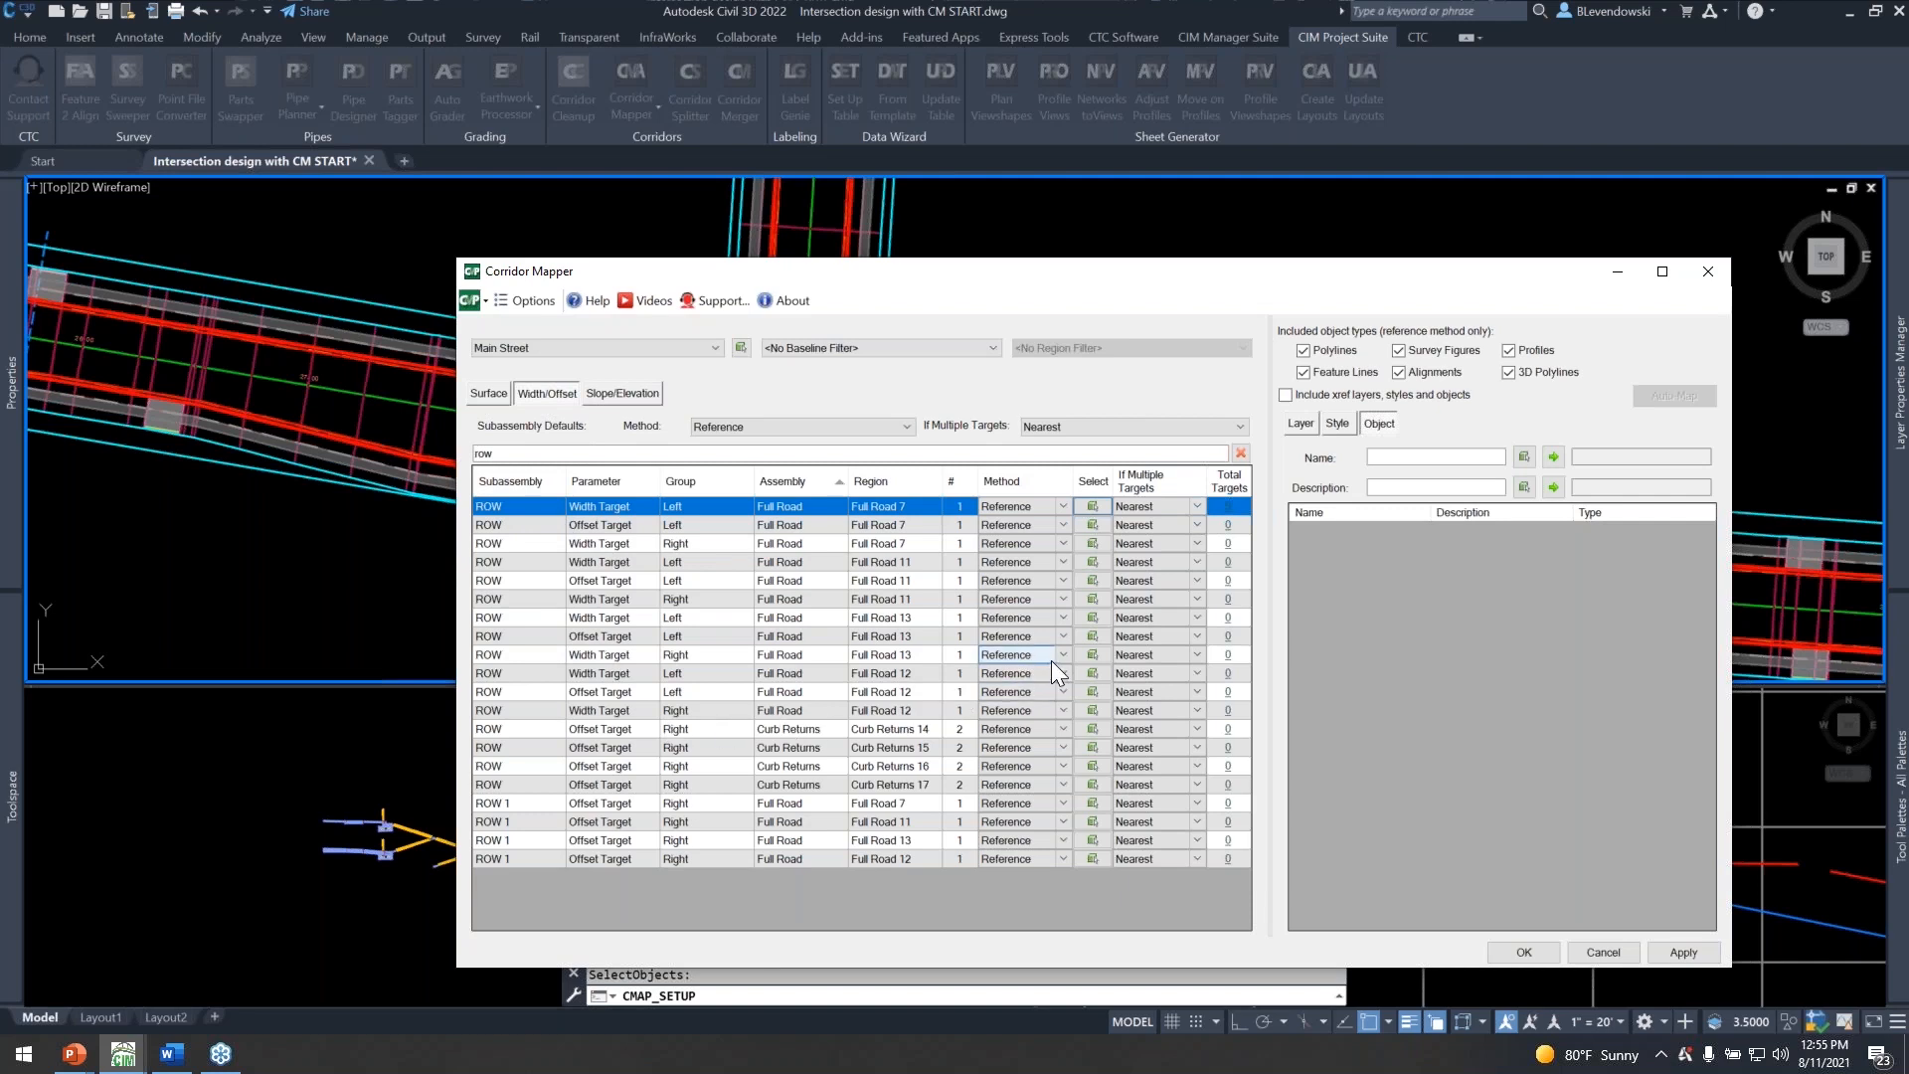
Review the feature lines assigned to the left ROW Width Target of Full Road 7 and close the target list.
click(1231, 511)
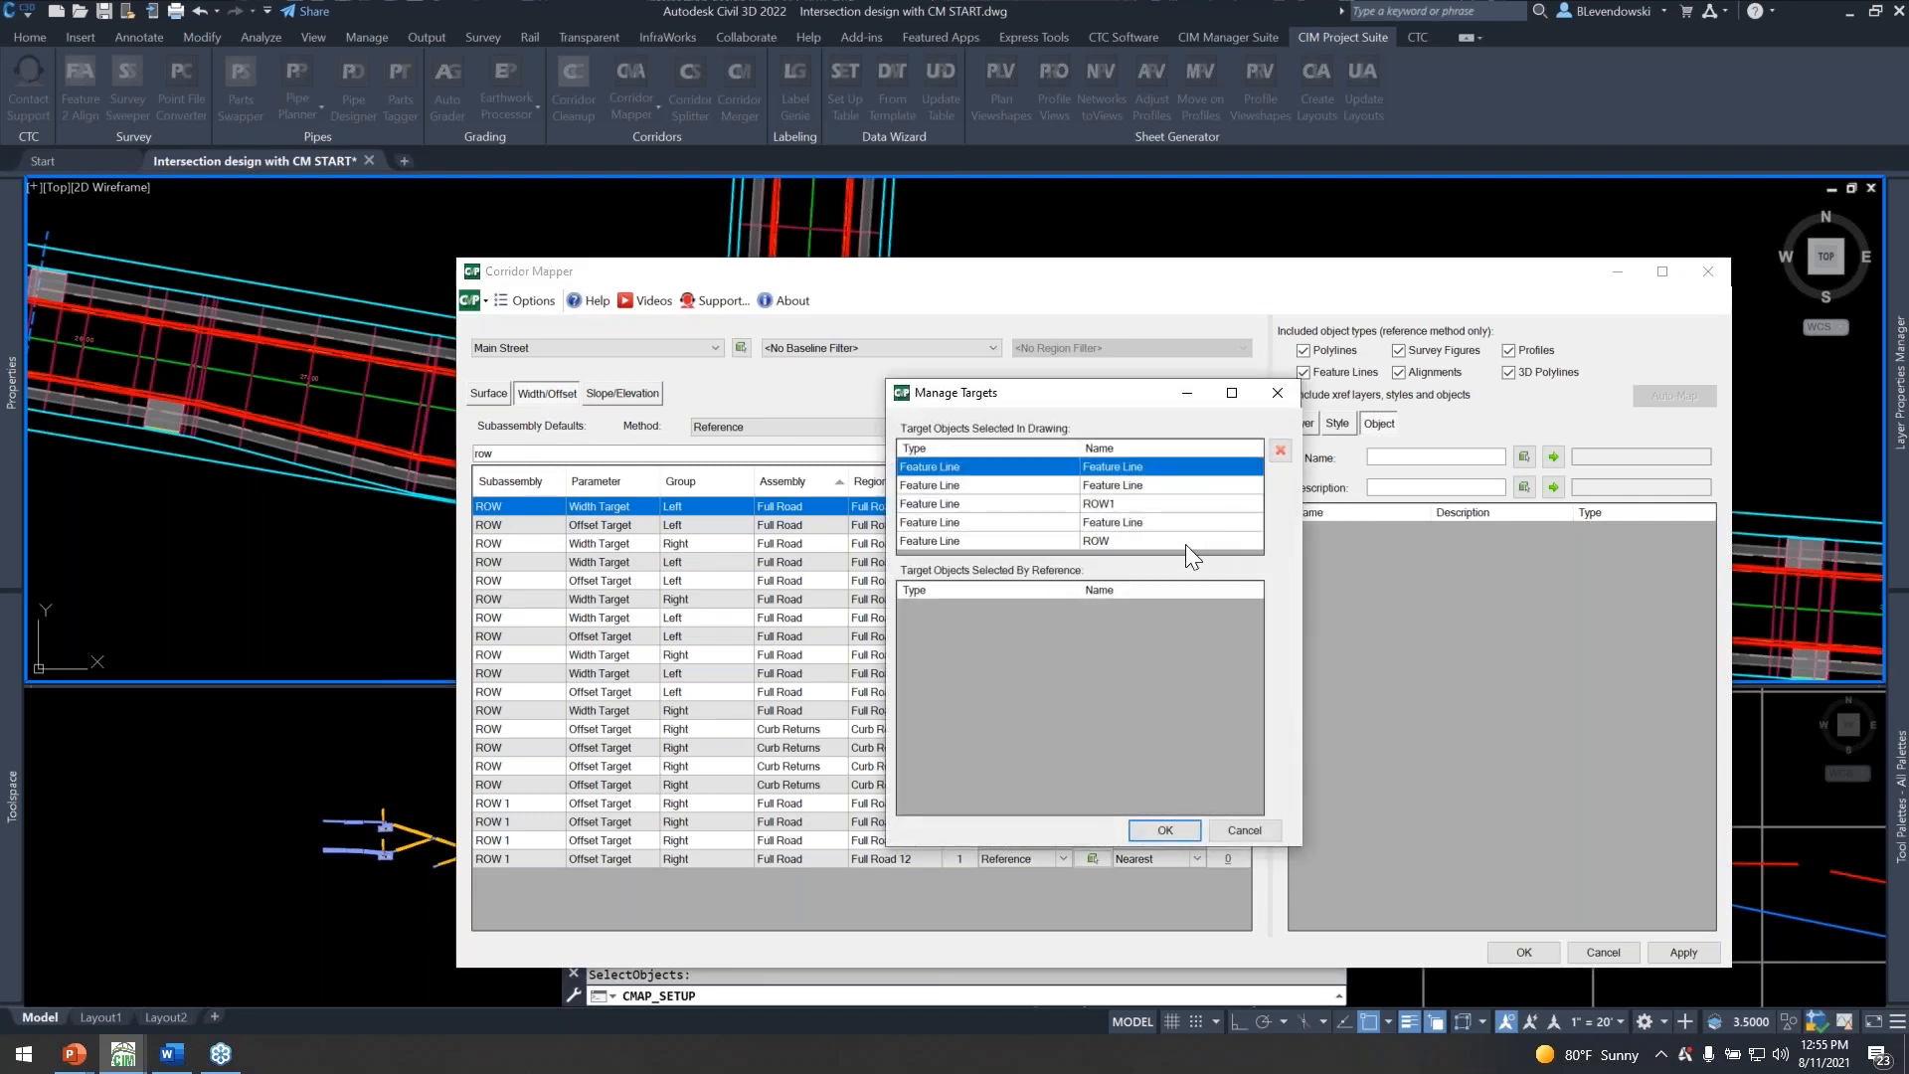
drag(1065, 394, 1010, 302)
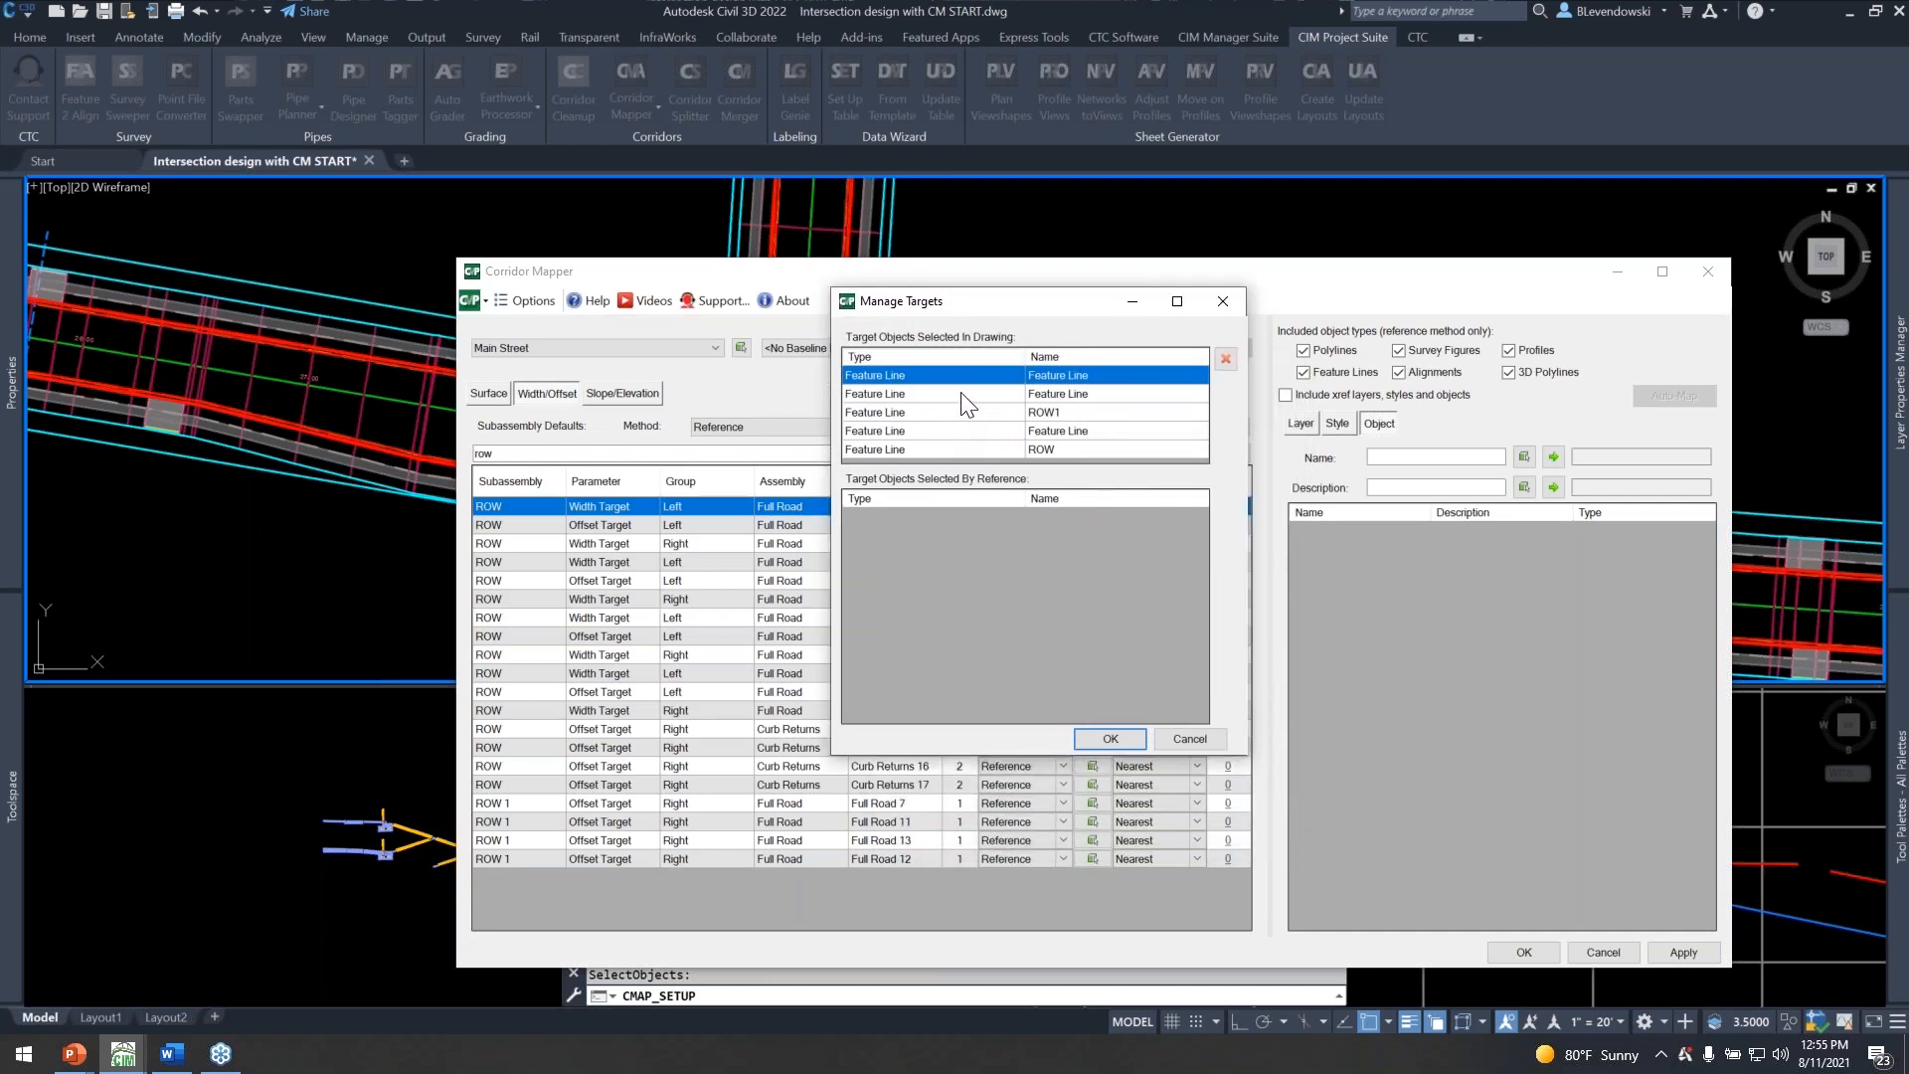
click(970, 395)
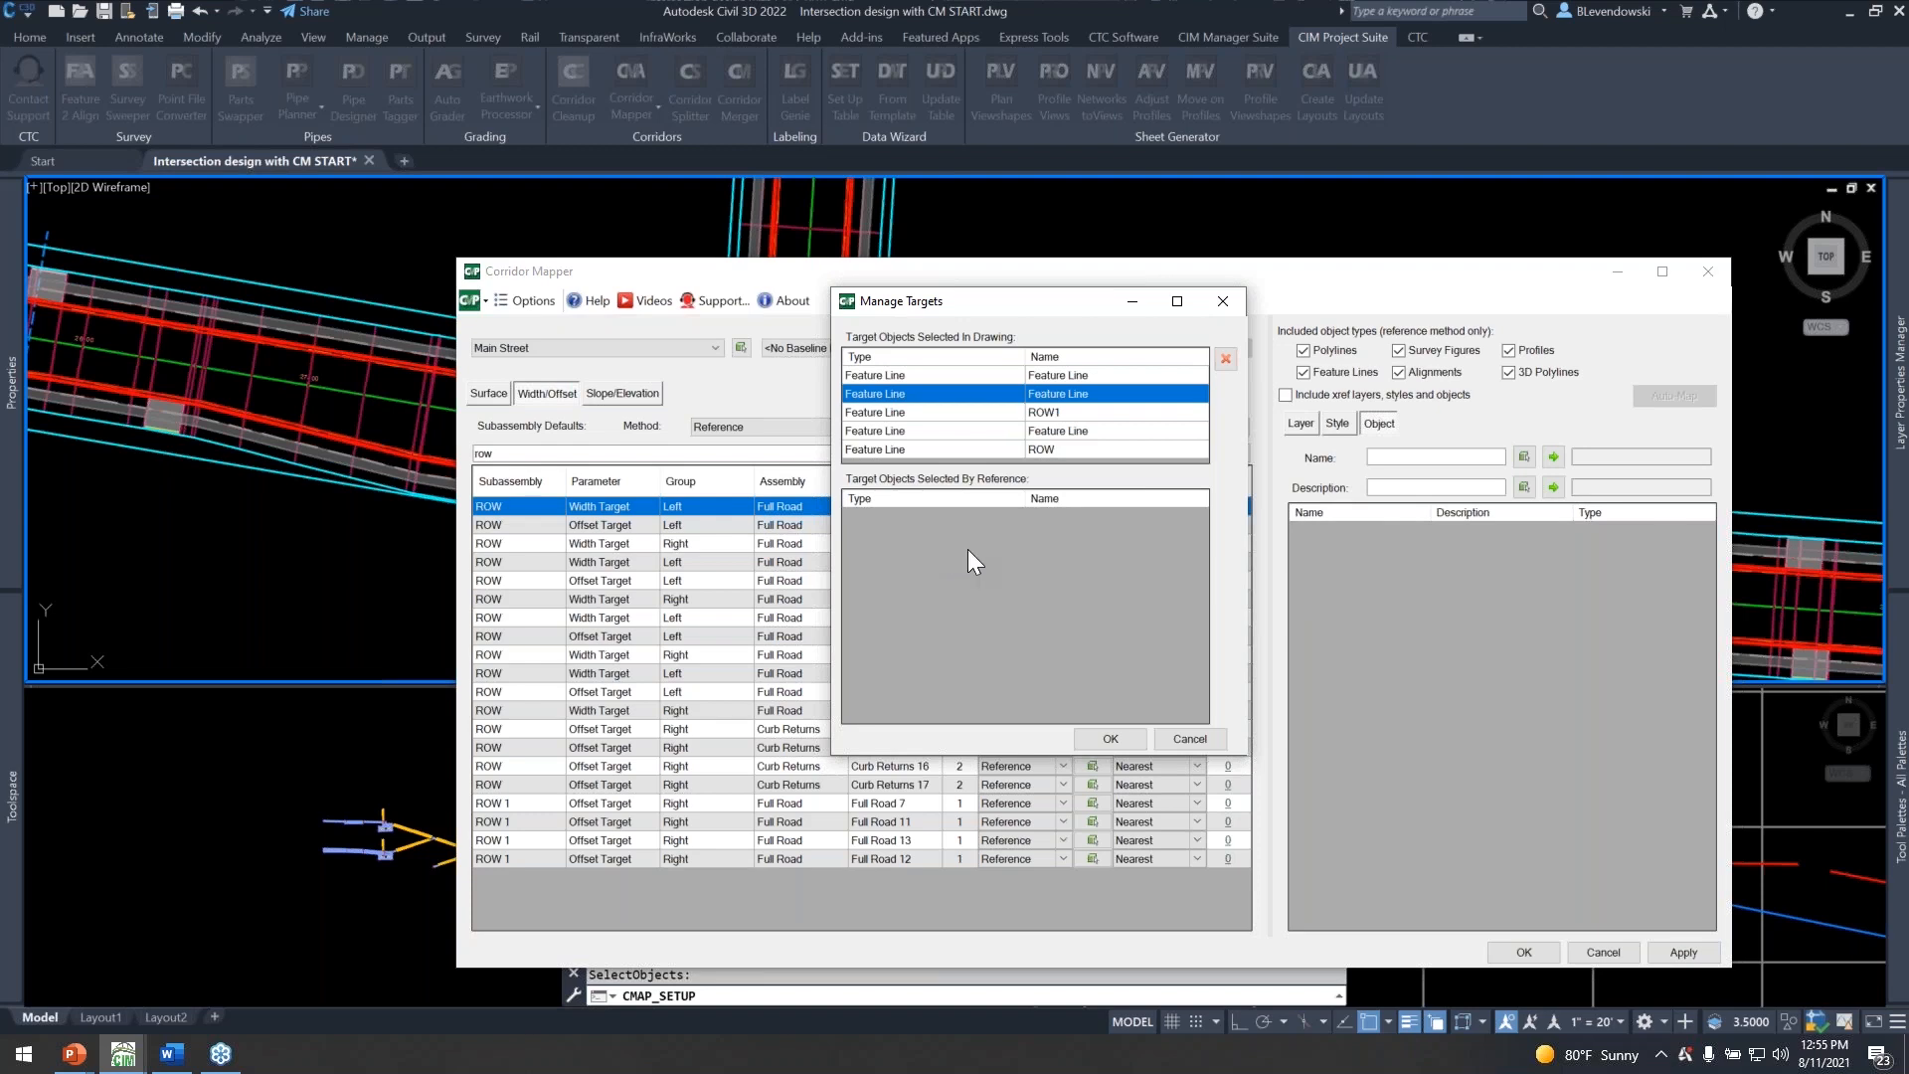
click(1111, 739)
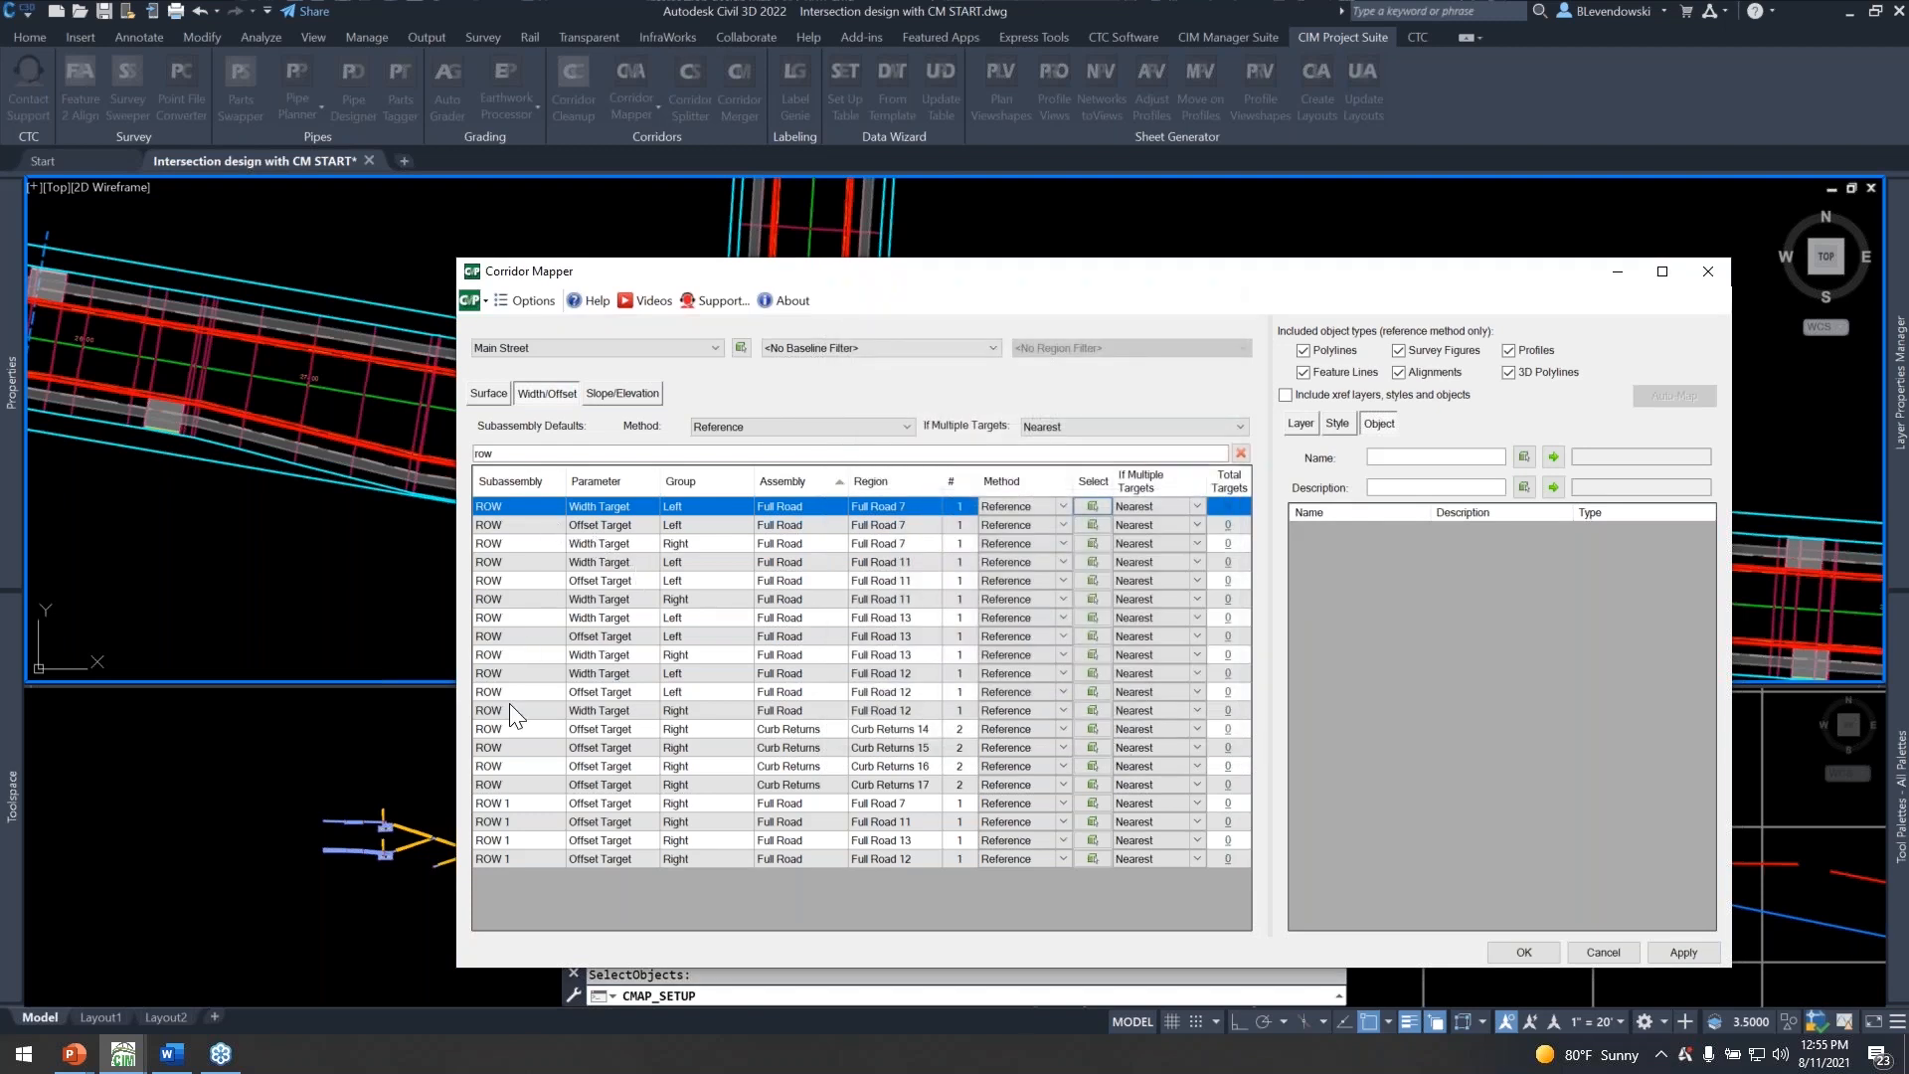
drag(1012, 271, 1018, 202)
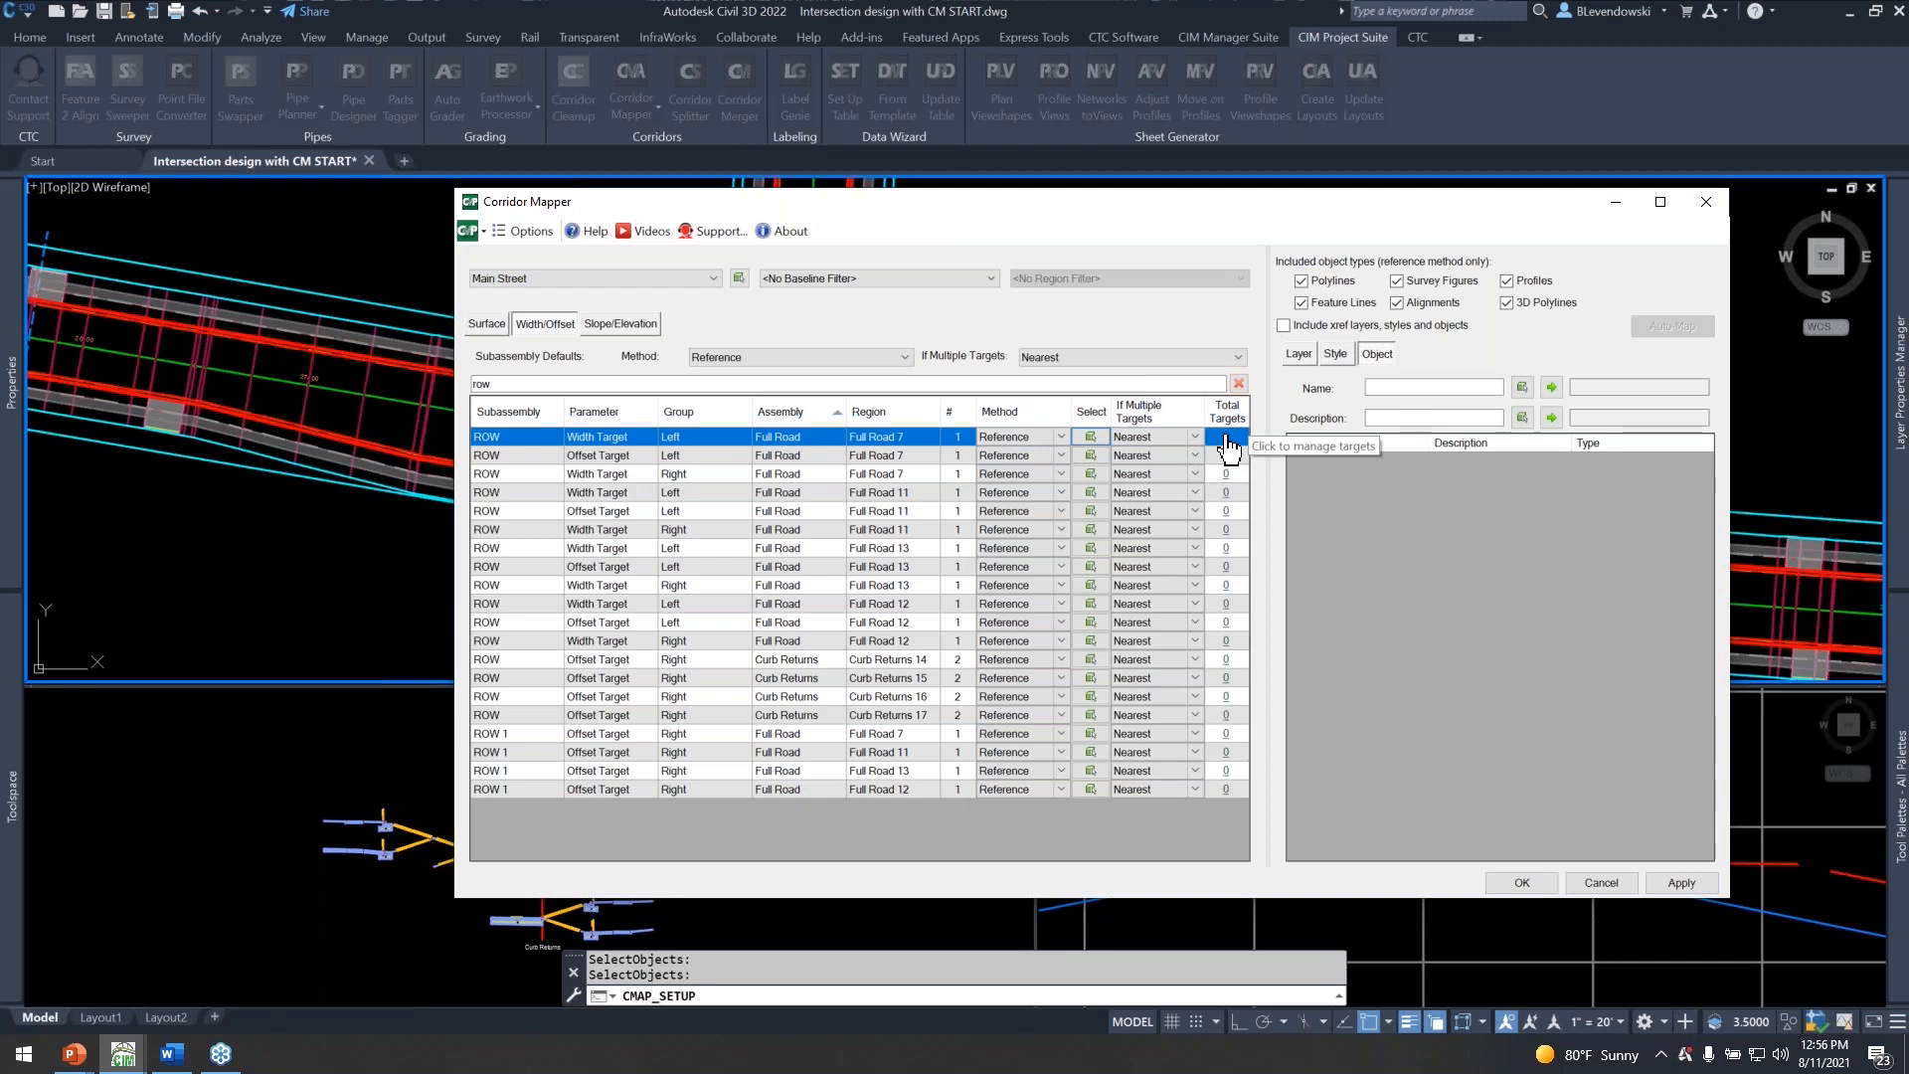
Select all remaining ROW and ROW 1 rows below the first one and set their mapping method to Mirror.
click(505, 460)
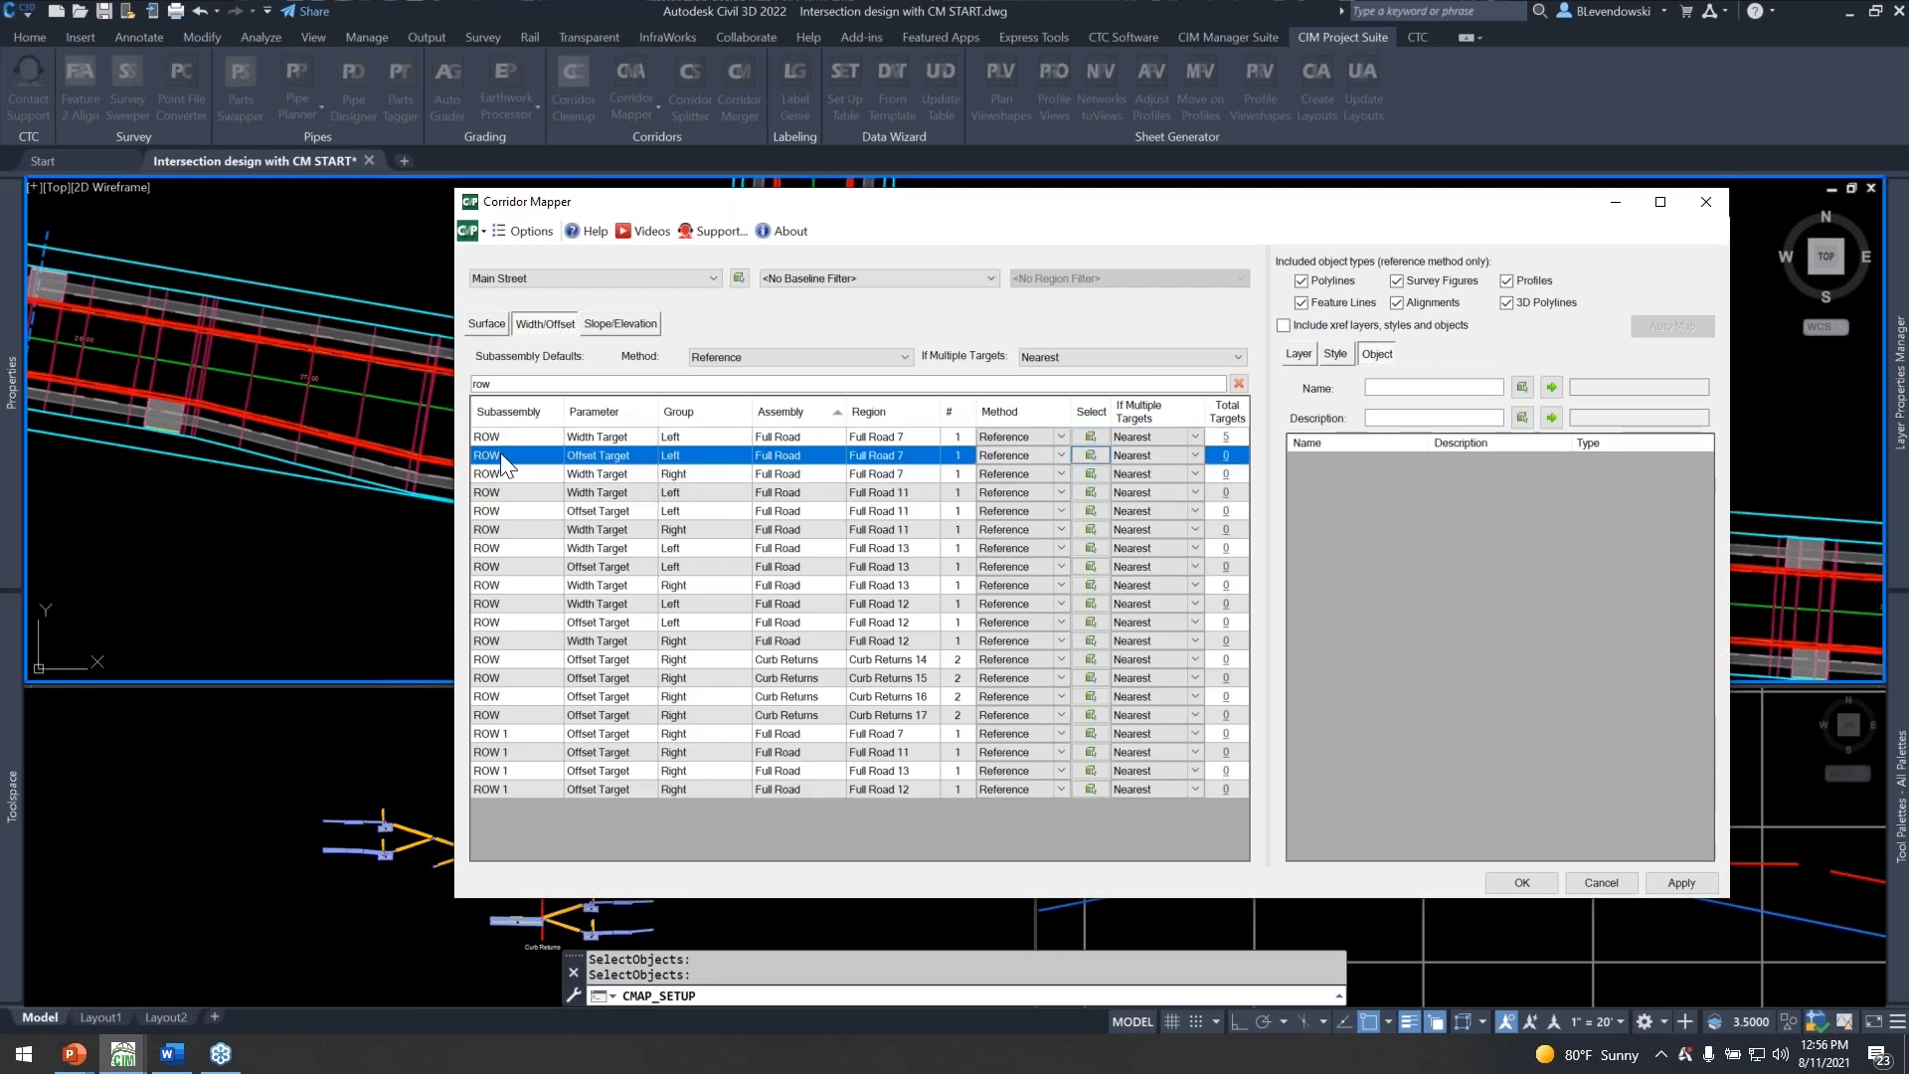
shift+click(527, 786)
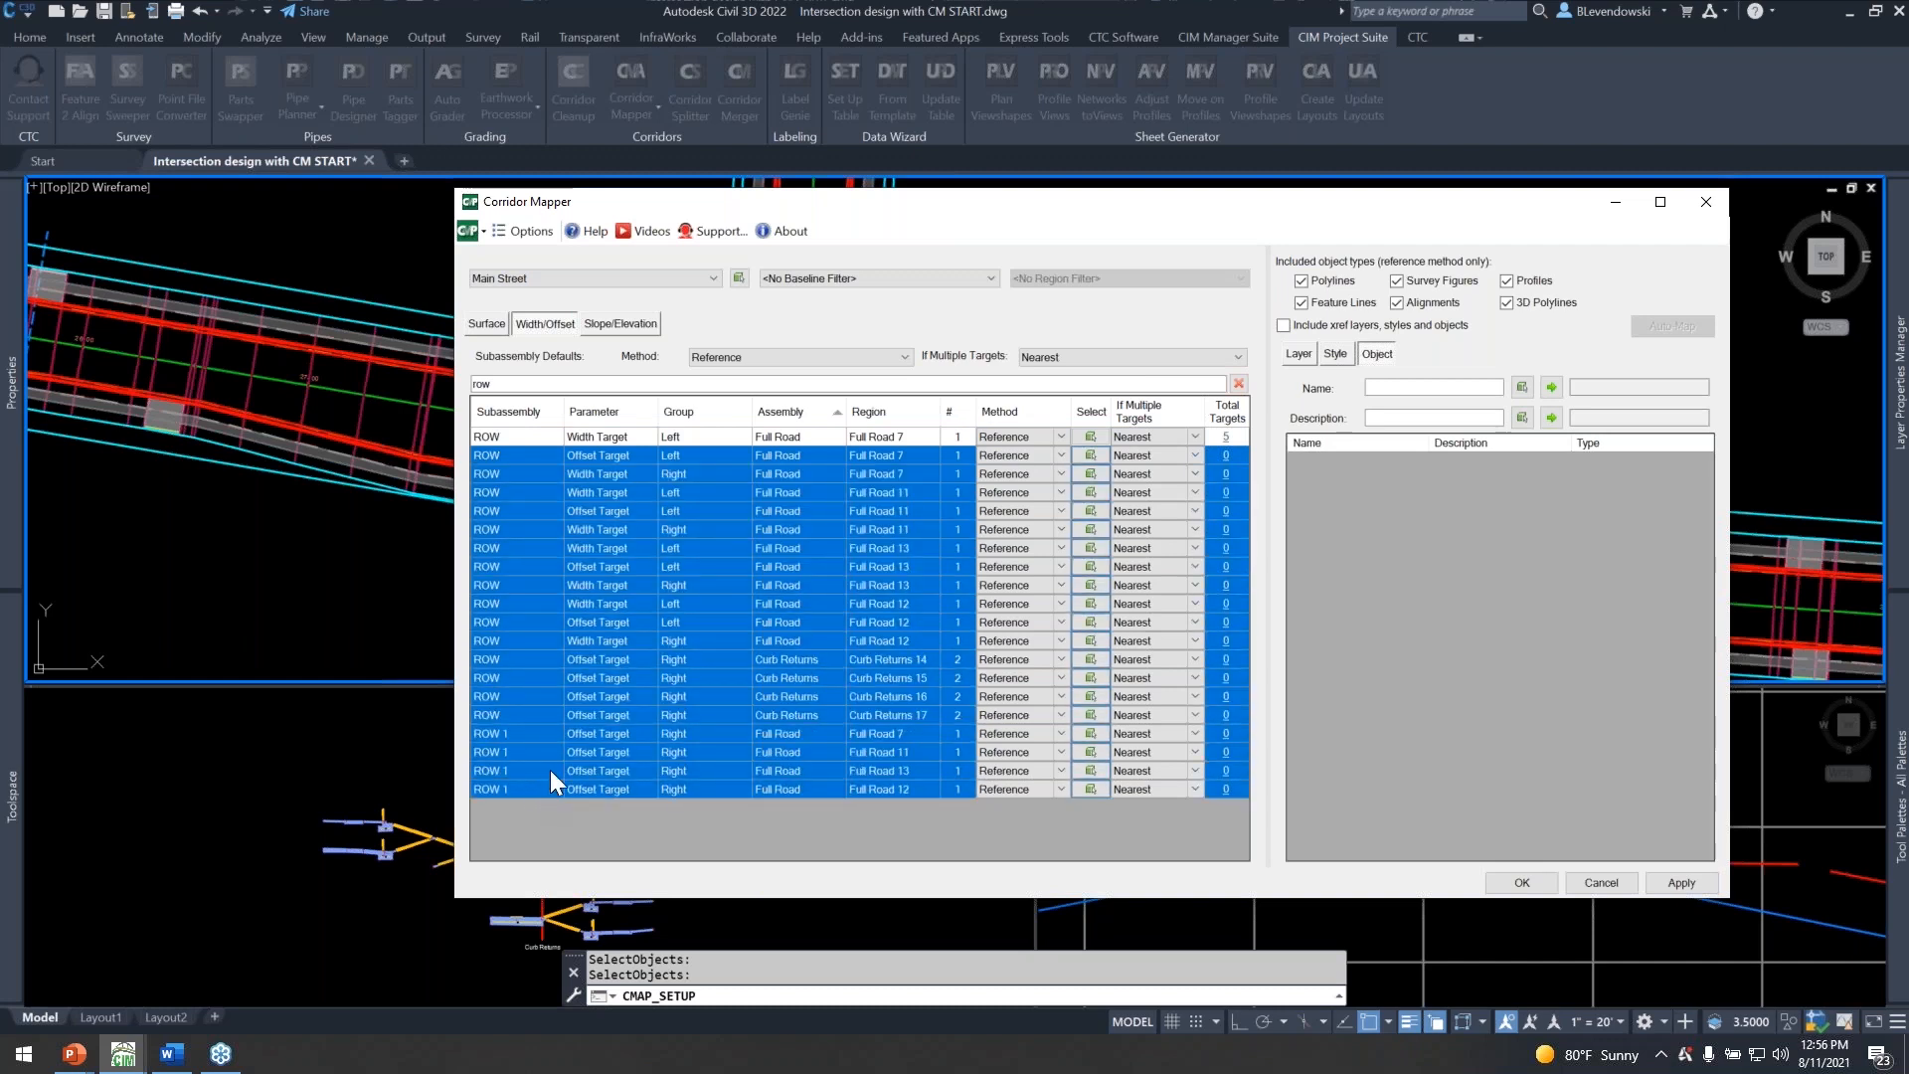
click(1060, 455)
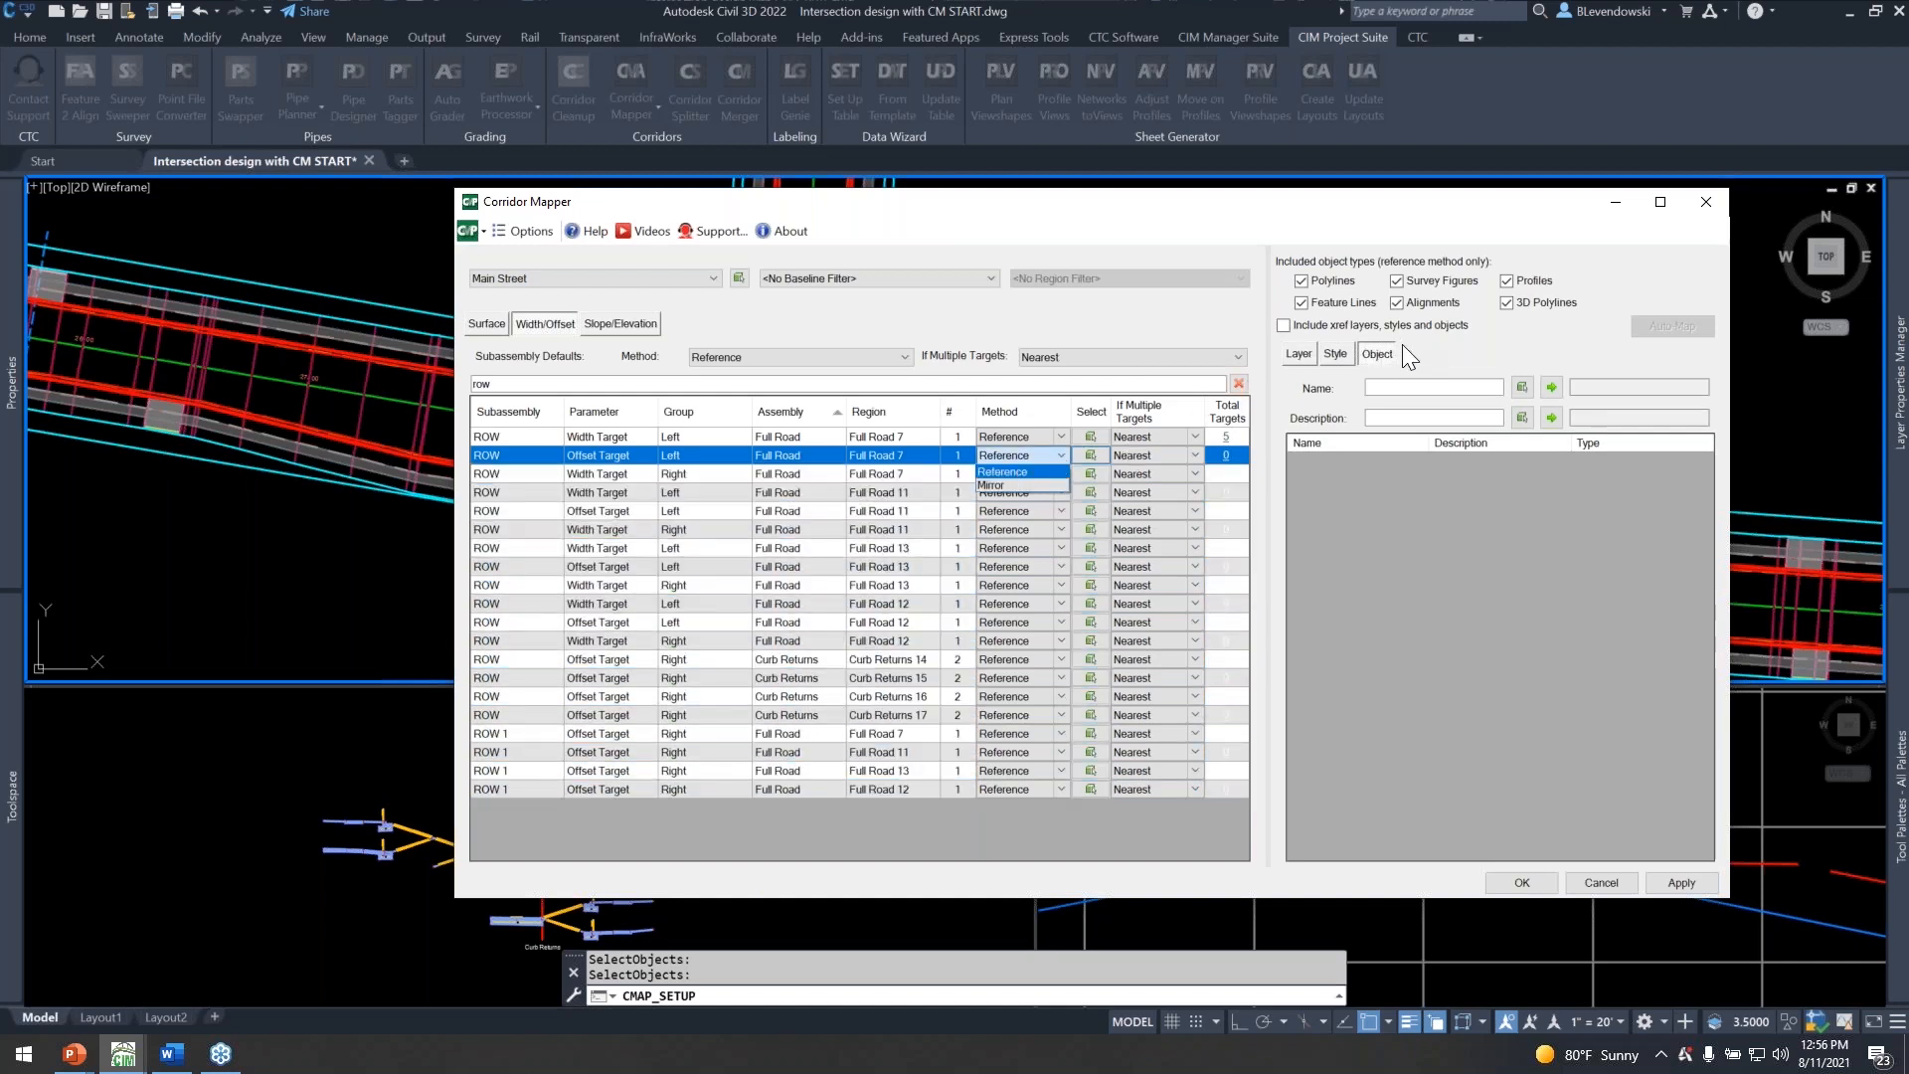
click(1006, 484)
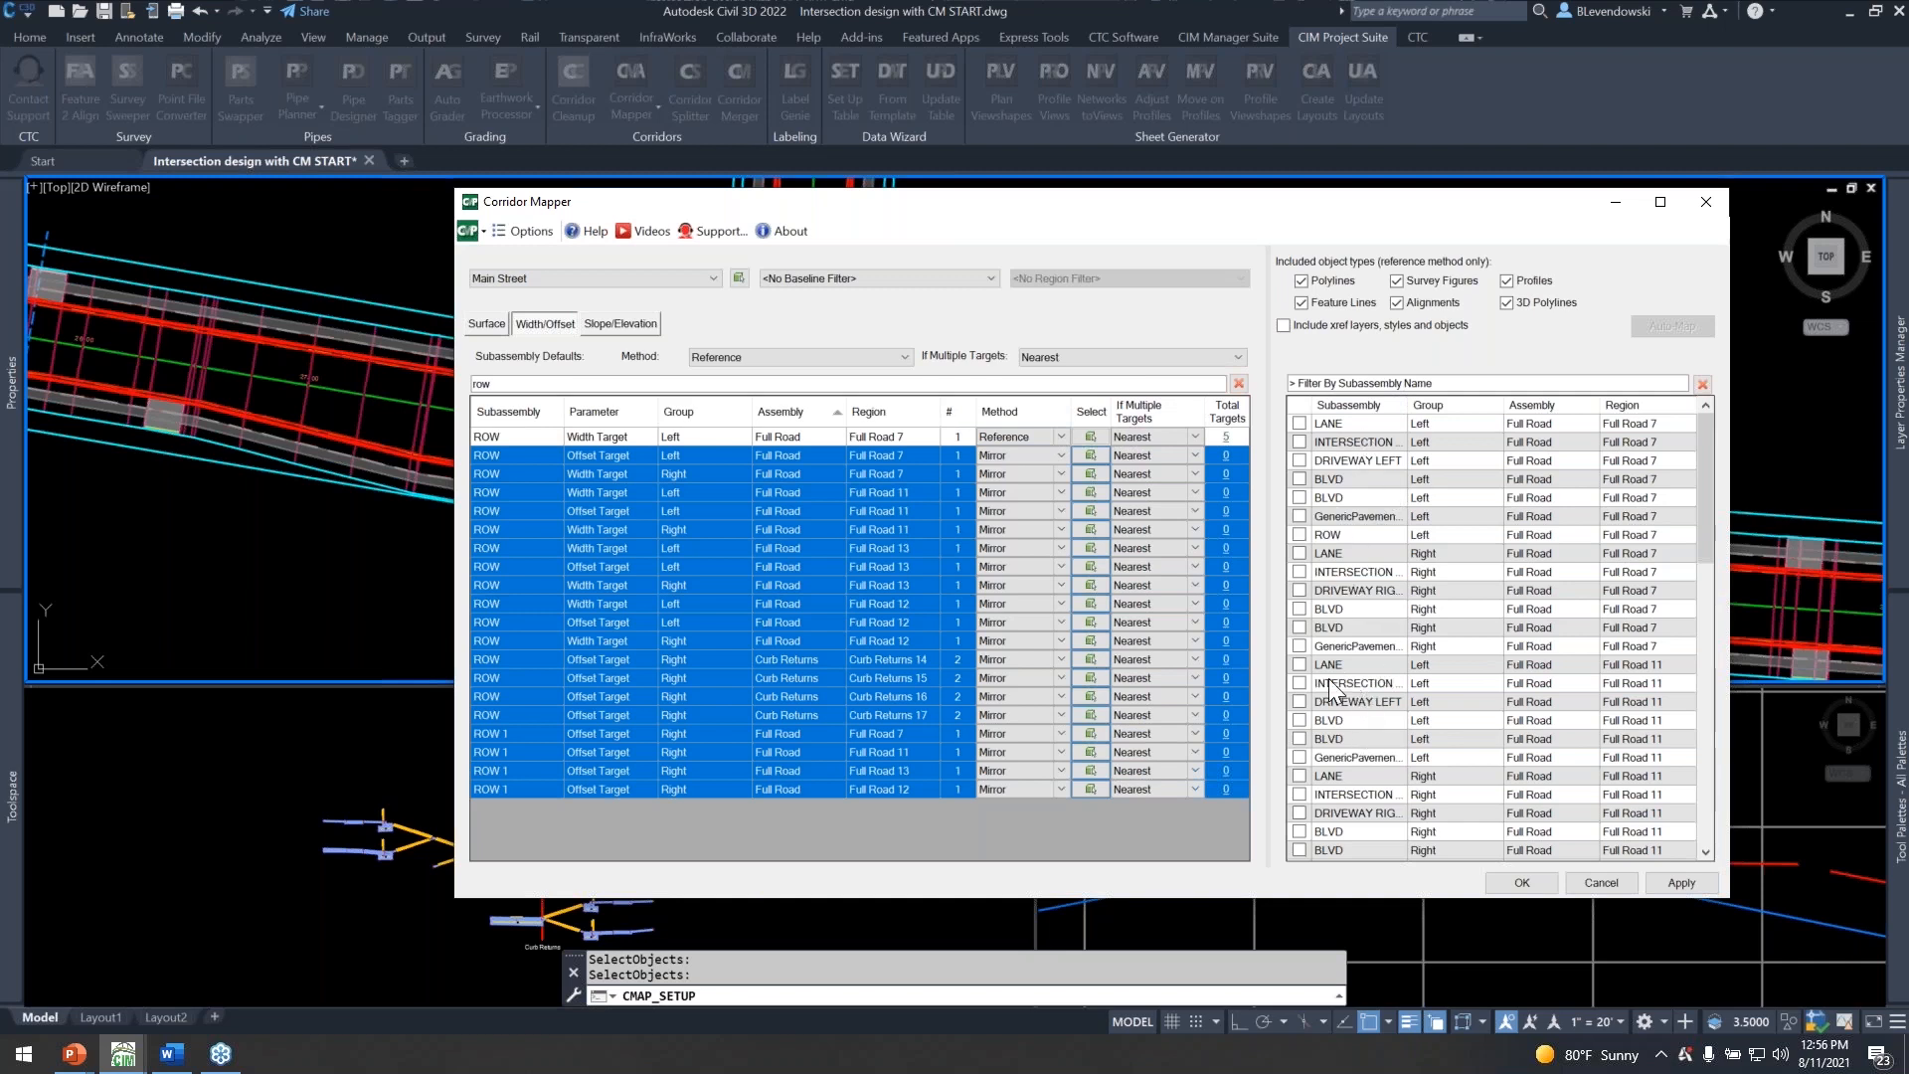
Filter the mirror sources by "row" and mirror the left ROW targets of Full Road 7 to the selected rows.
click(1360, 384)
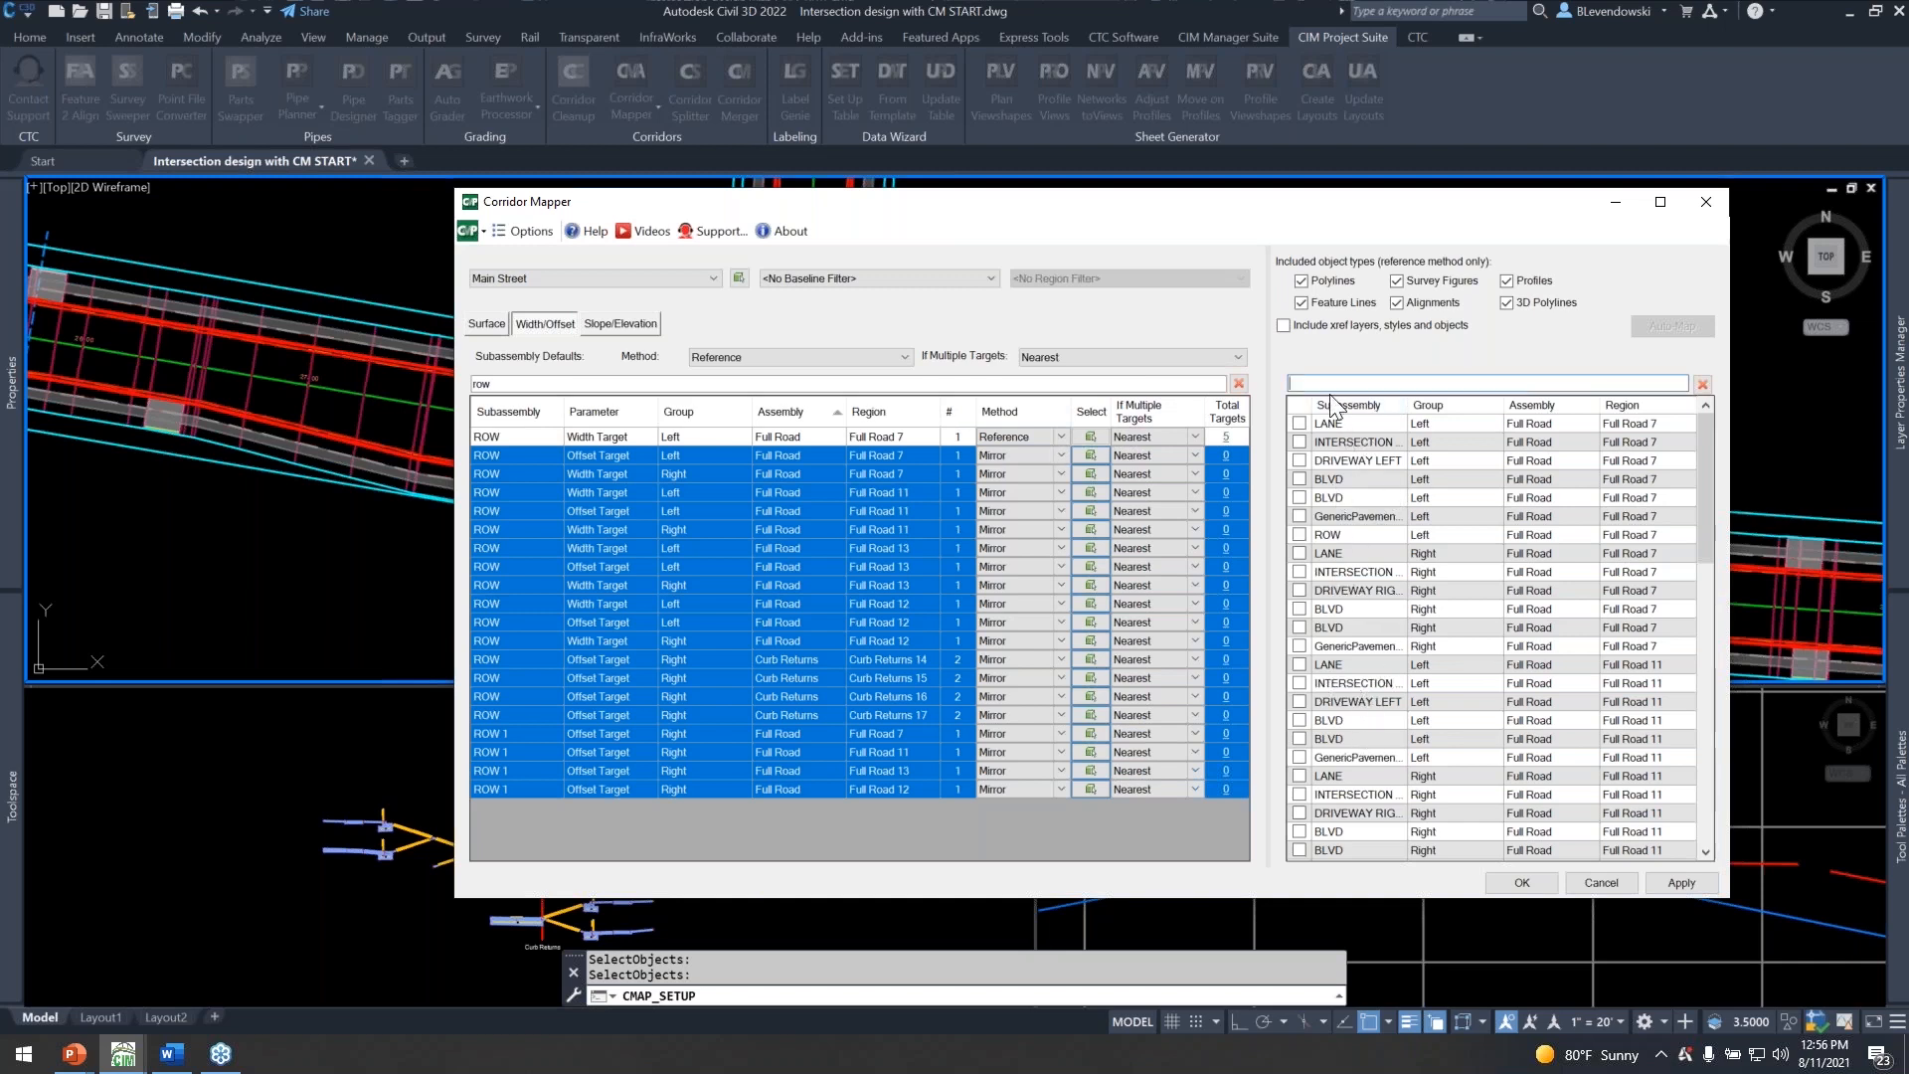
text(row)
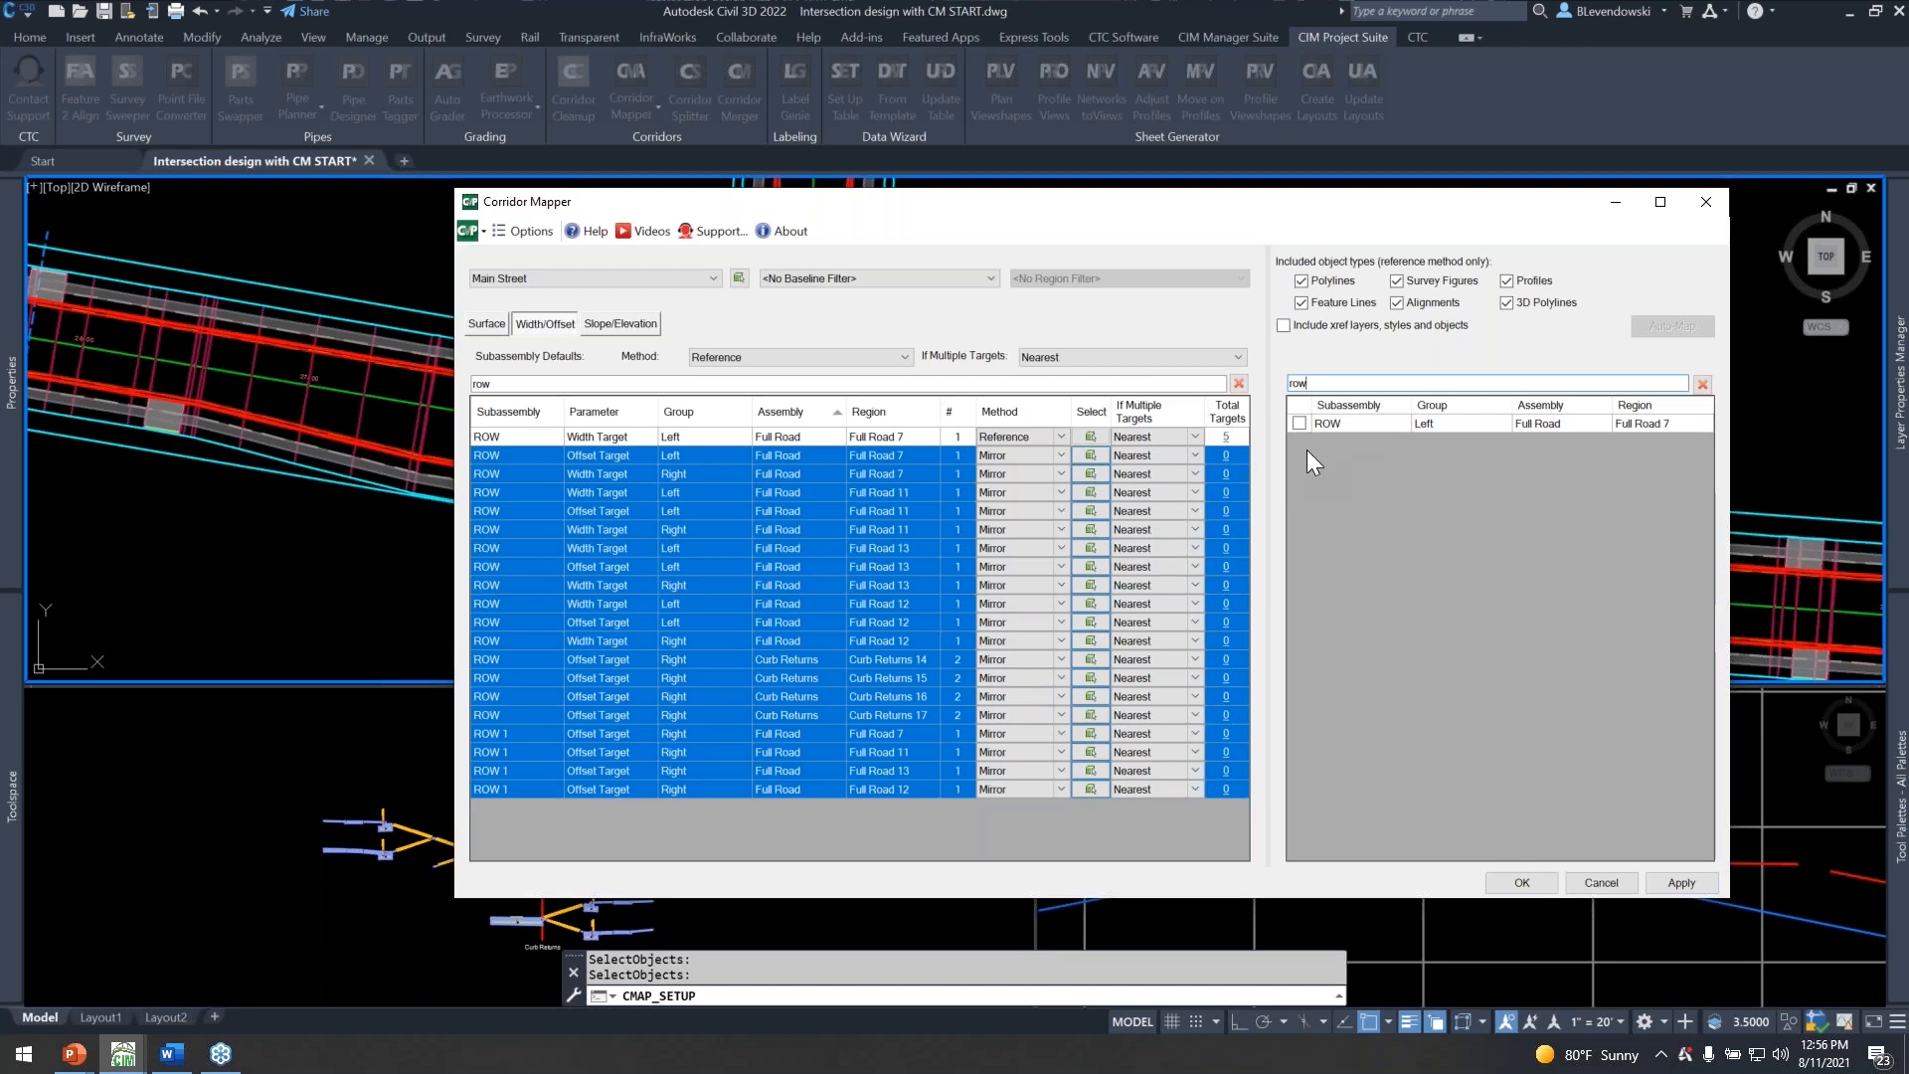
key(ctrl)
click(1298, 423)
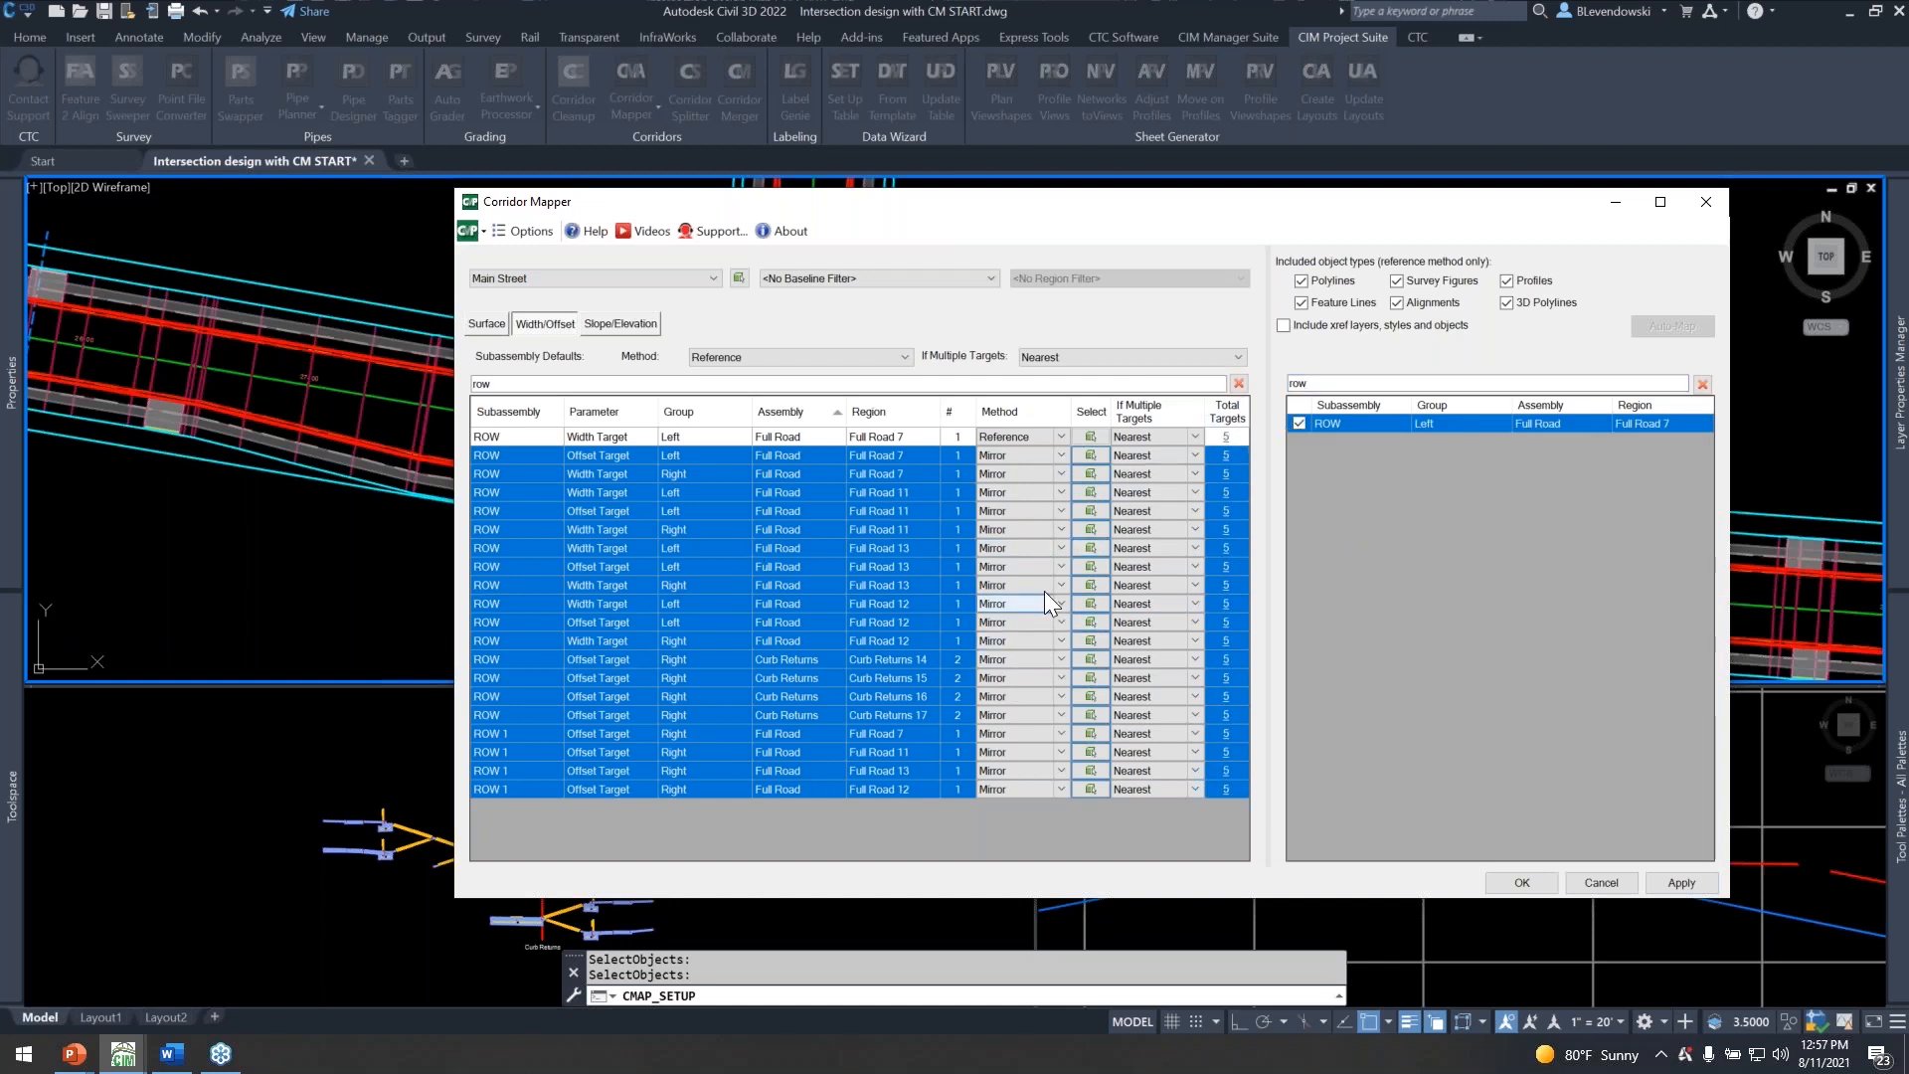
Review the intersection plan behind the mapper dialog and the mapper options, including target confirmation, and close the options.
mouse_move(1099, 211)
mouse_down()
mouse_move(909, 550)
mouse_move(909, 678)
mouse_move(812, 631)
mouse_move(938, 213)
mouse_up()
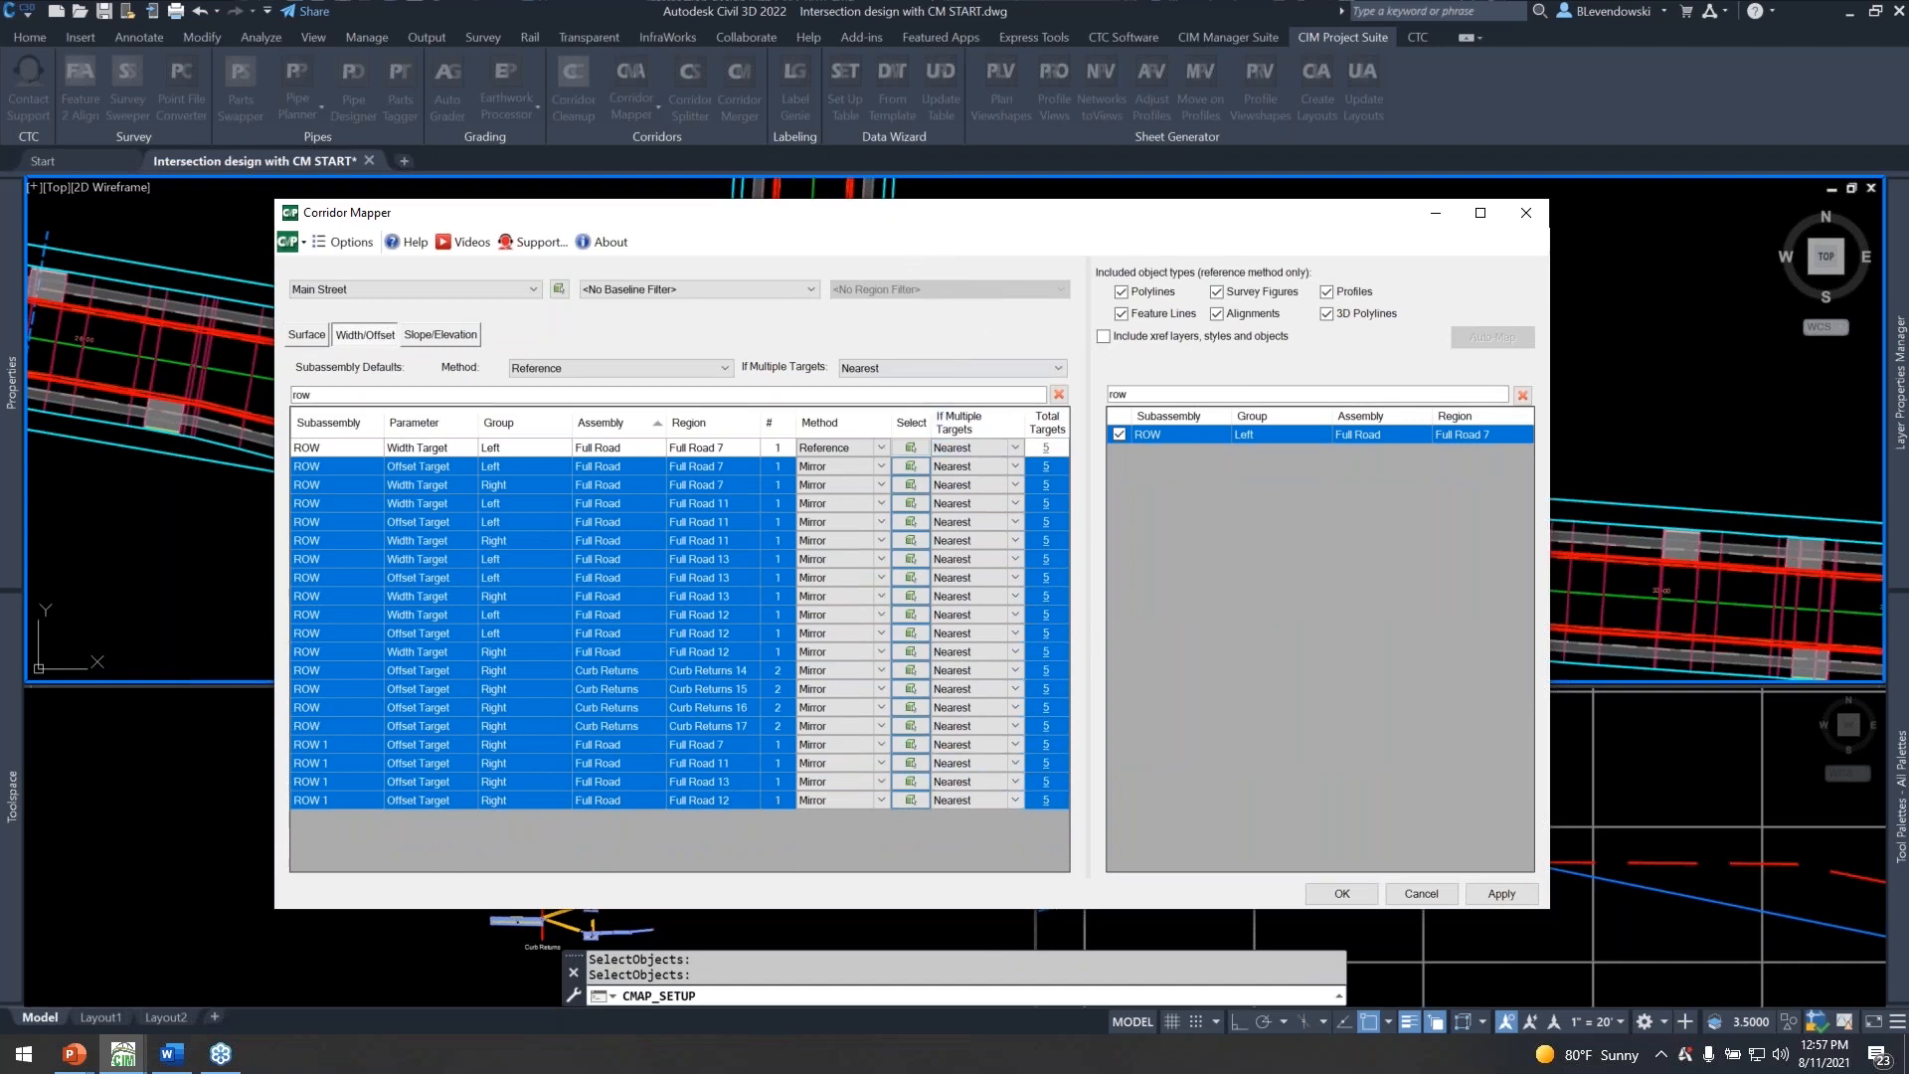
click(981, 426)
mouse_move(979, 213)
mouse_down()
mouse_move(1109, 547)
mouse_move(1074, 596)
mouse_up()
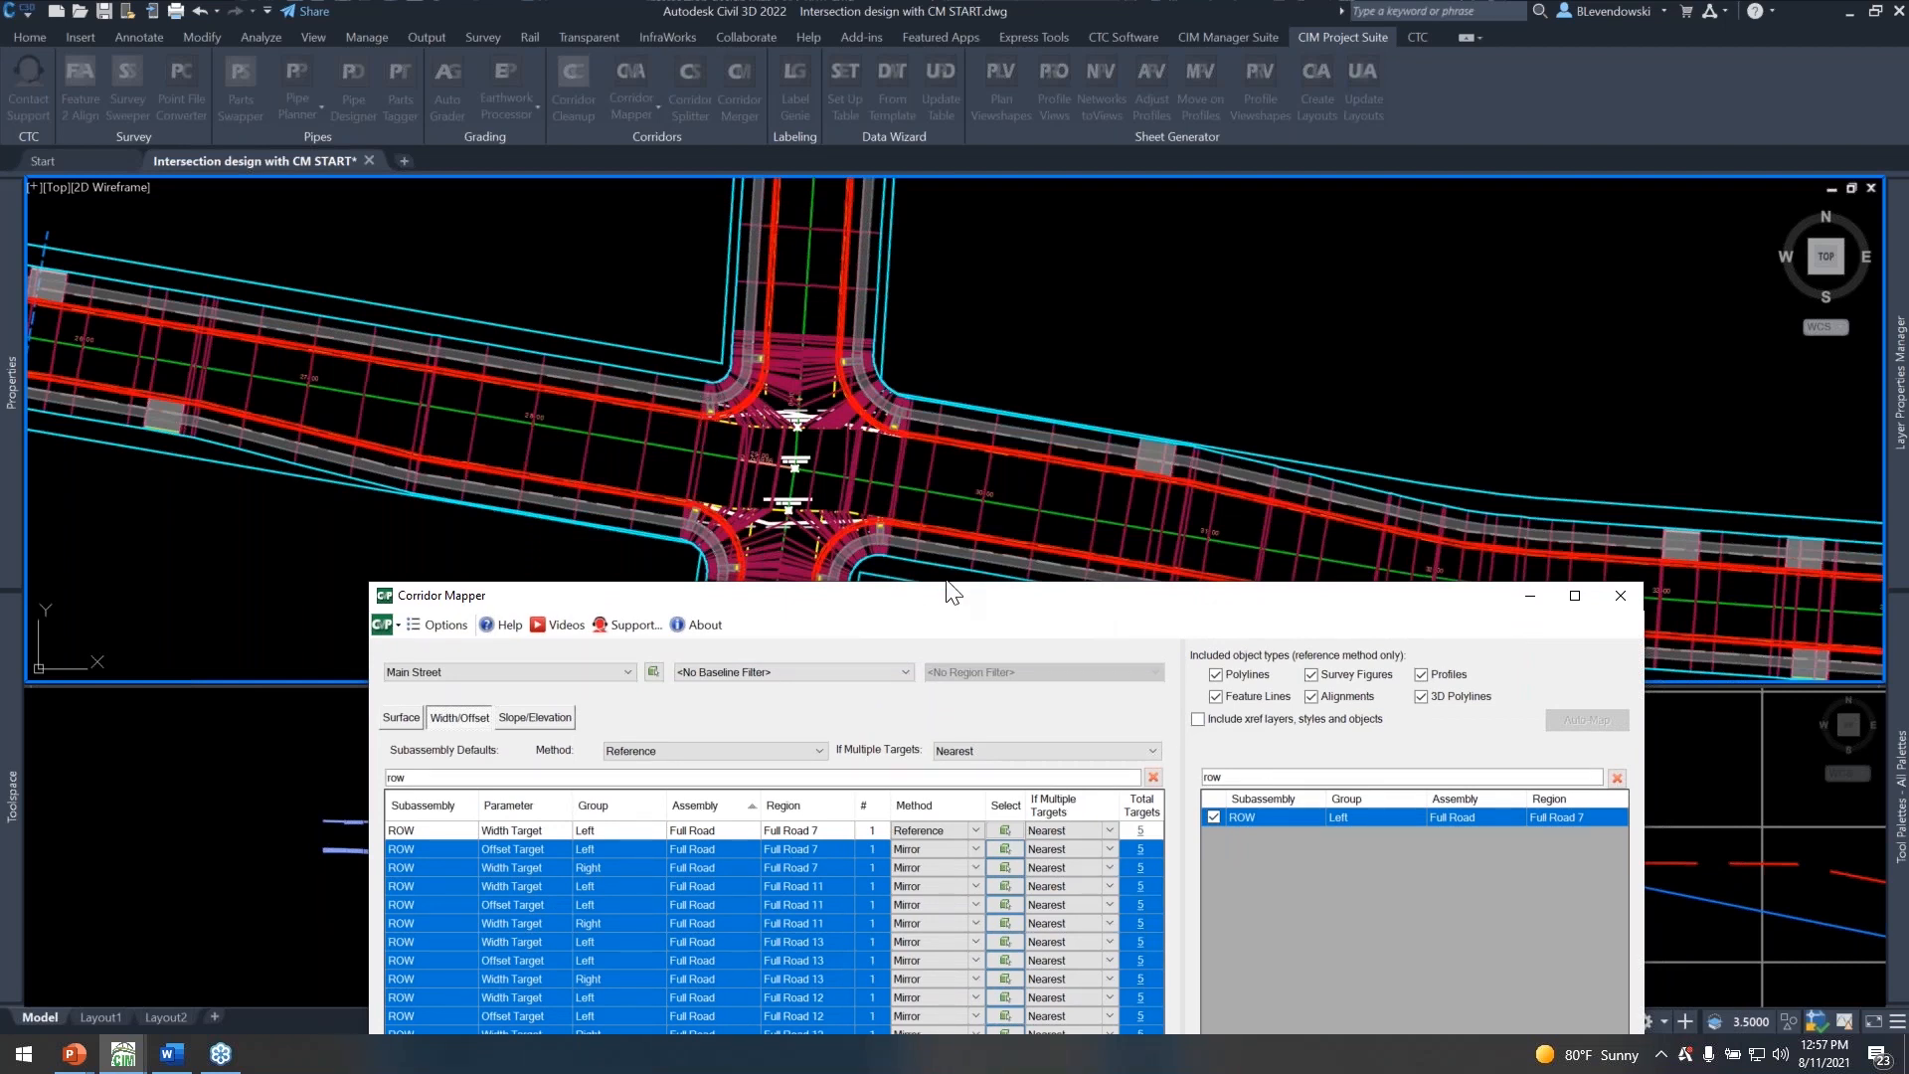
drag(993, 596, 957, 189)
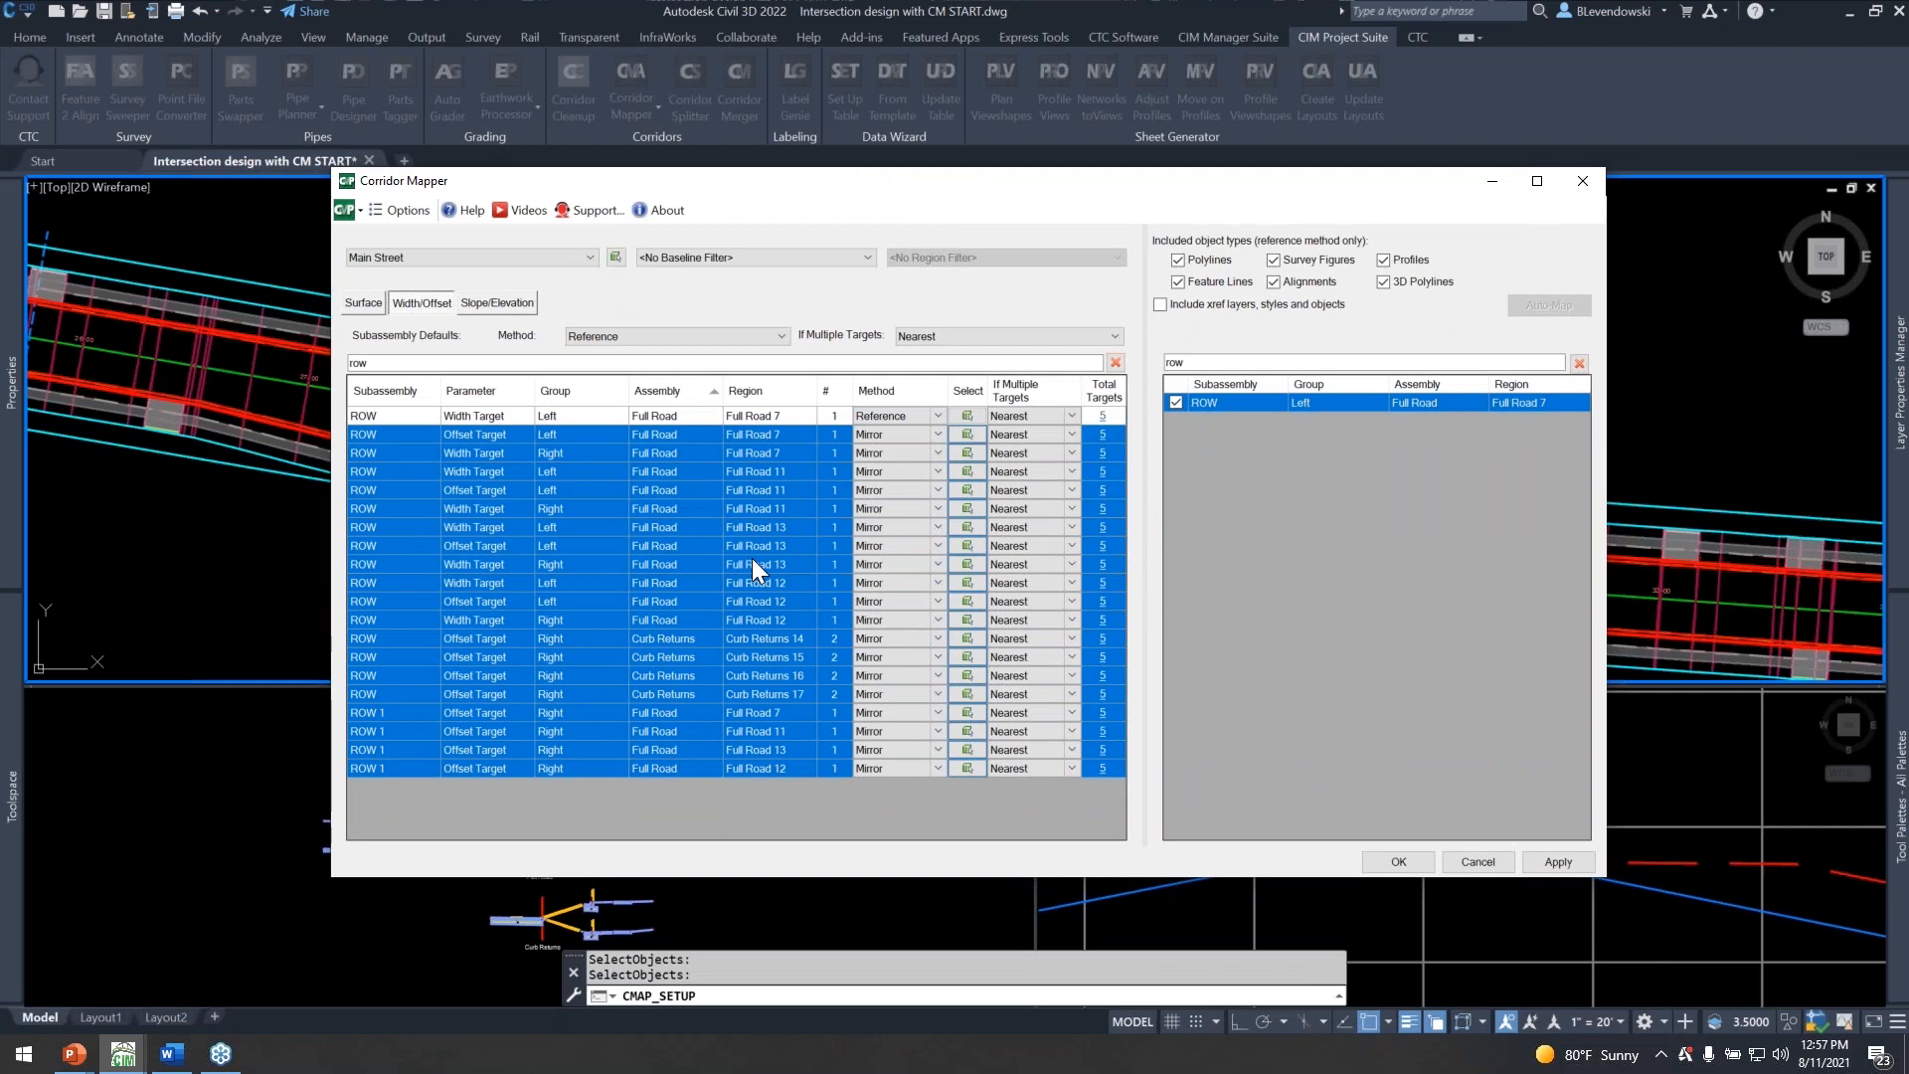
click(404, 209)
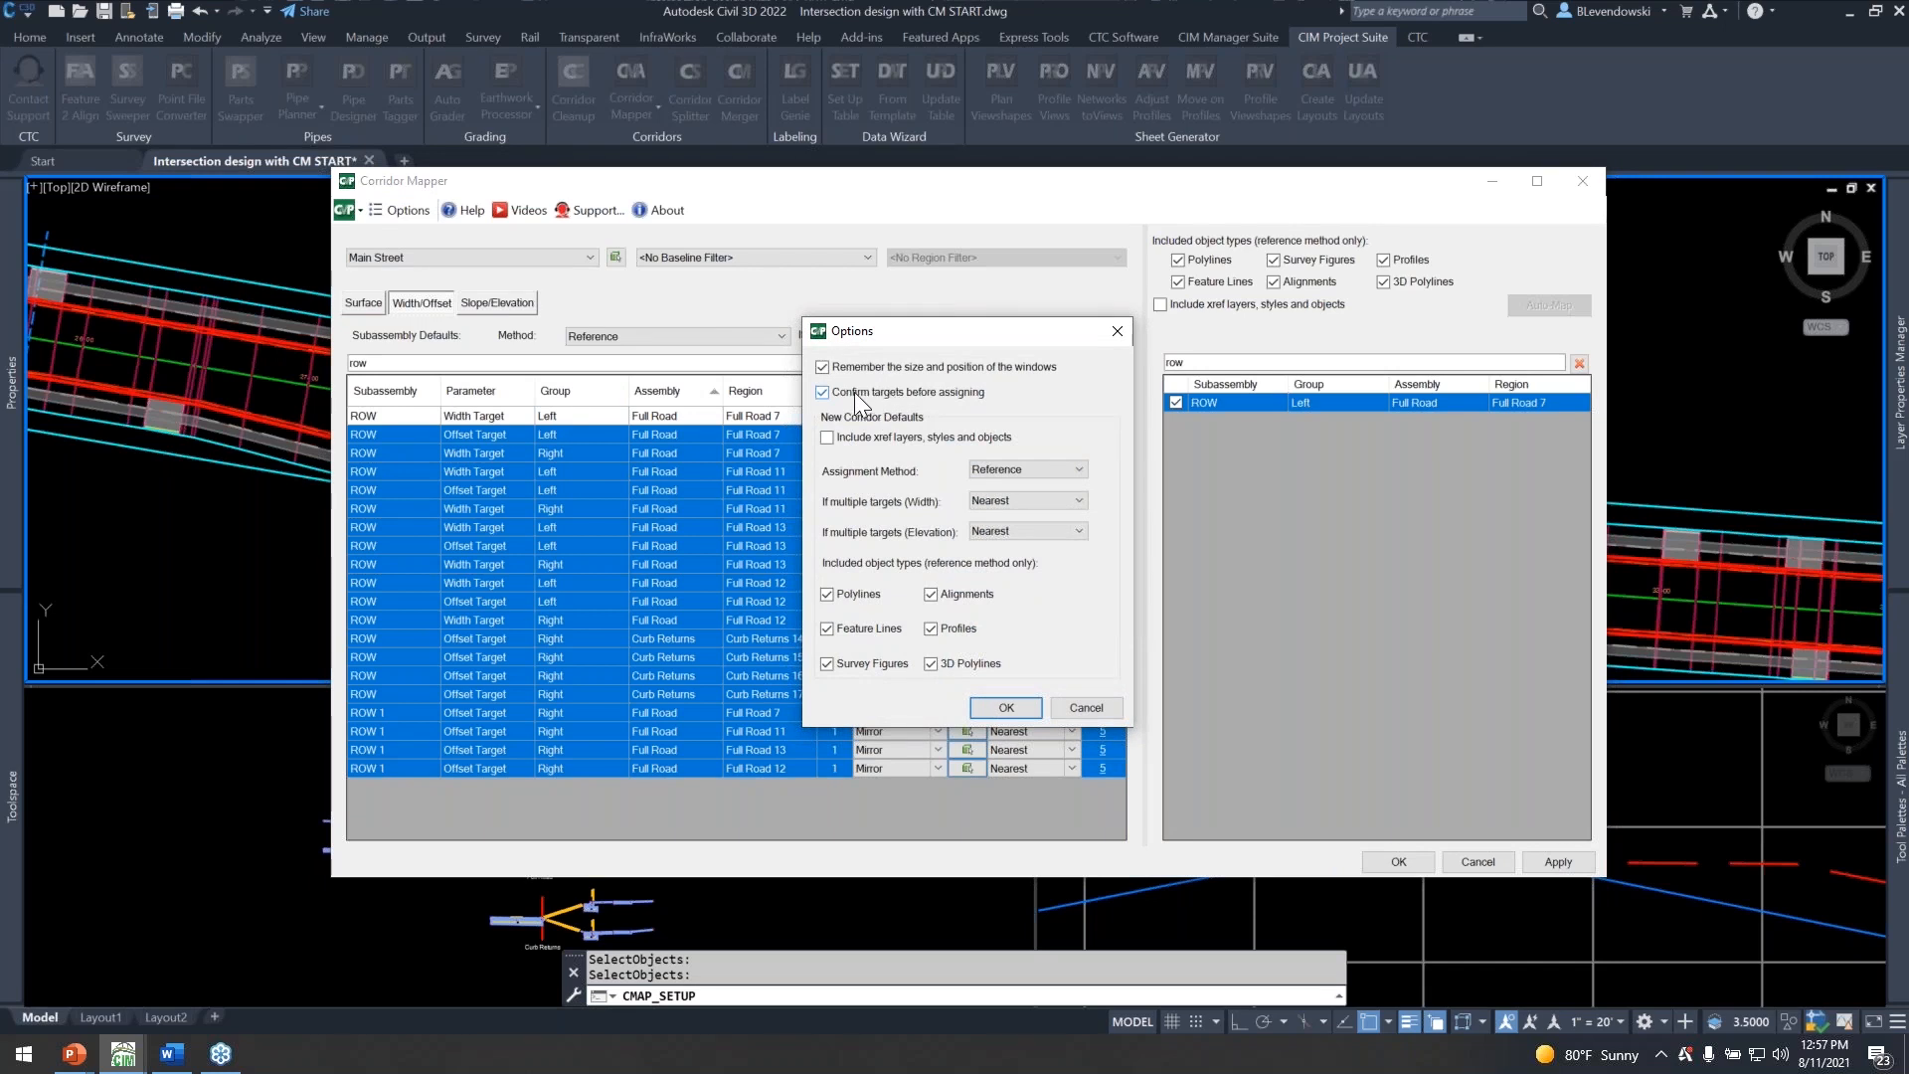
click(1002, 707)
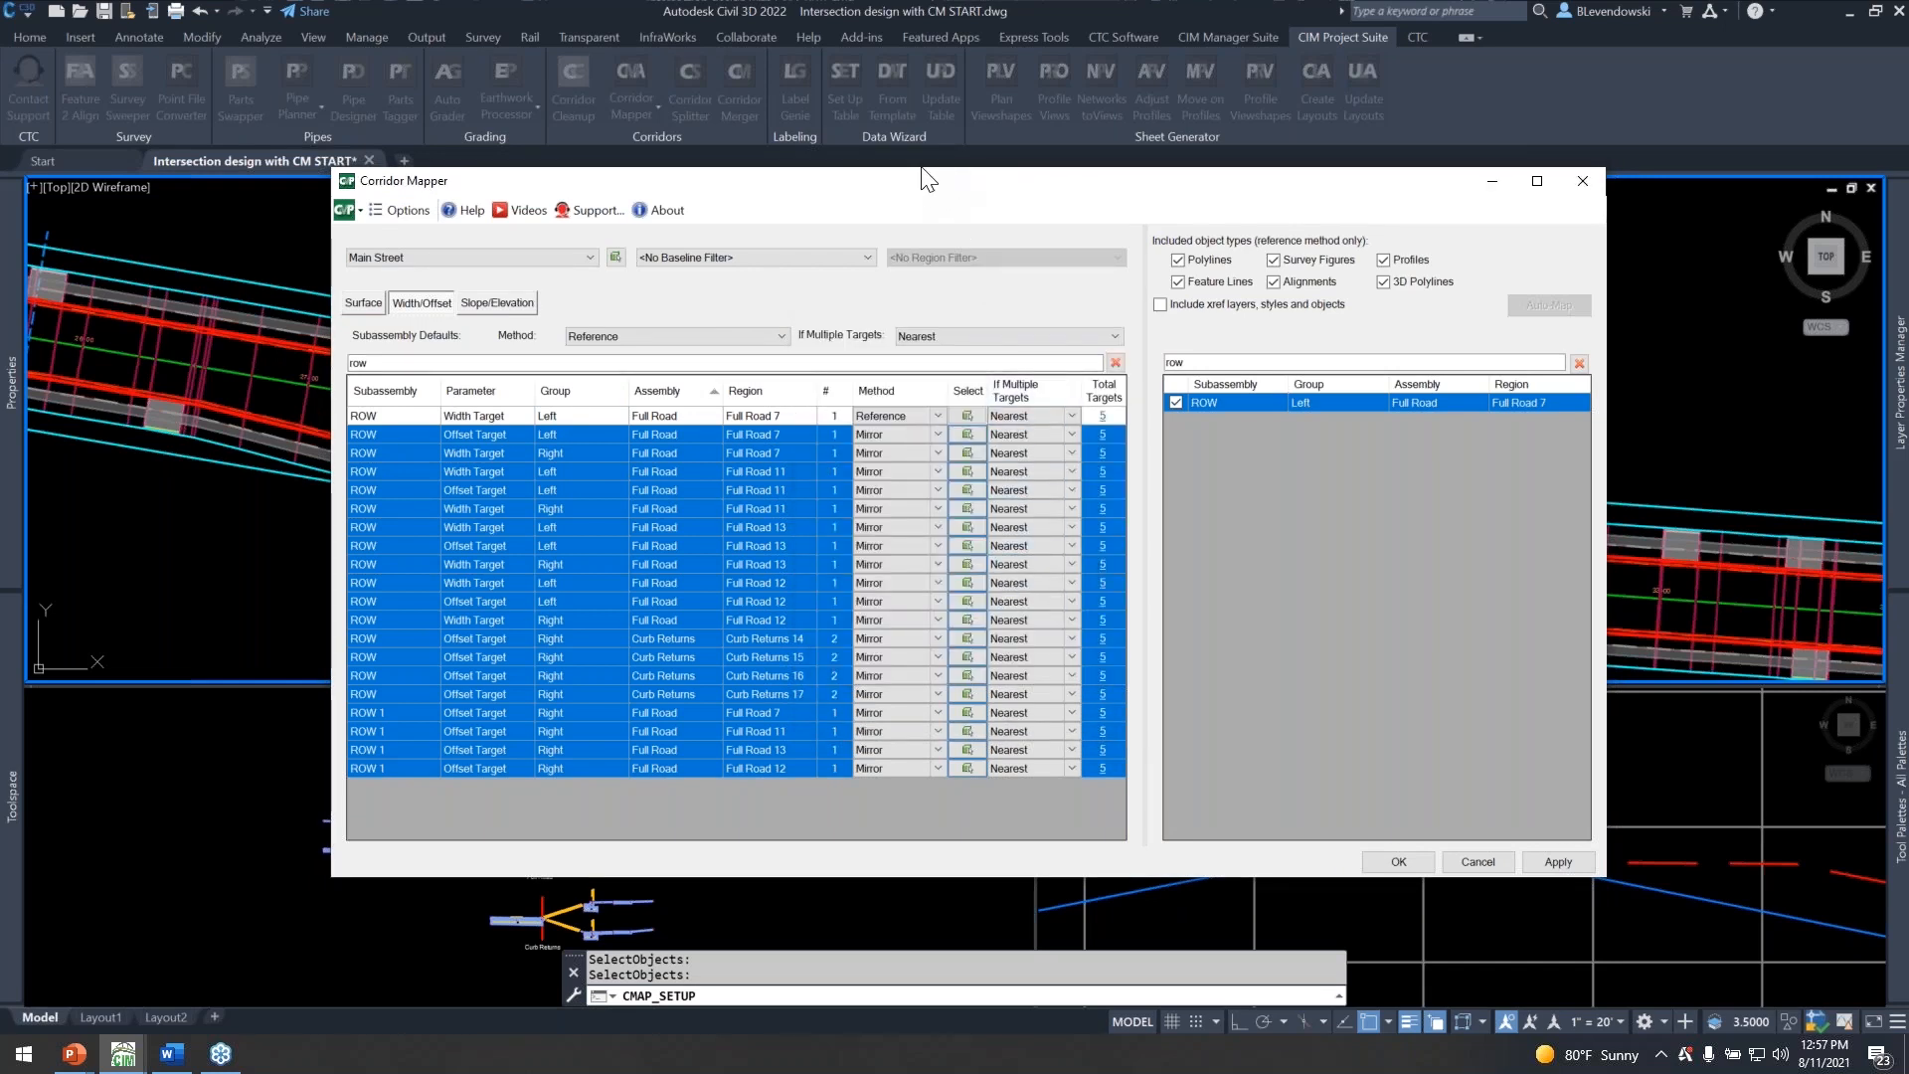
Accept the mirrored ROW mappings and confirm mapping the listed width, offset, slope and elevation targets to the Main Street corridor.
drag(930, 180, 894, 110)
click(1362, 792)
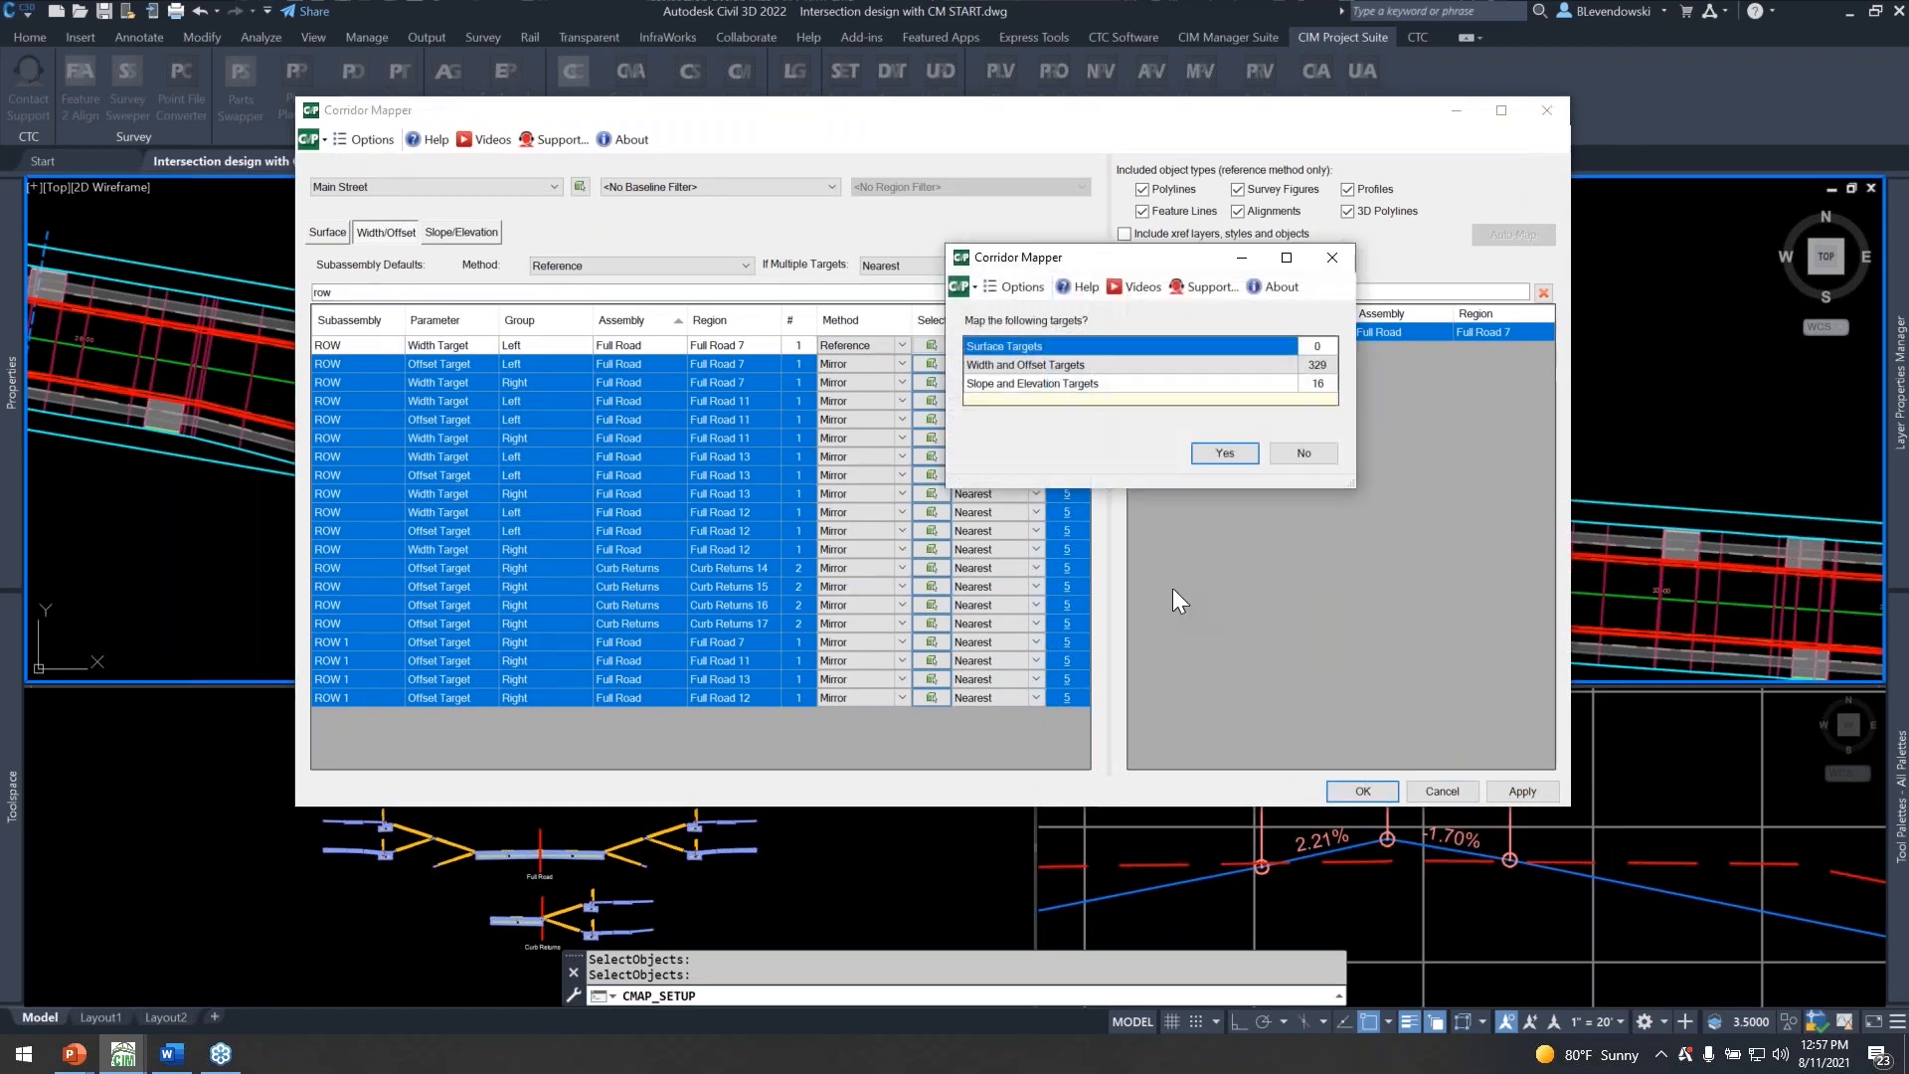
drag(1128, 264, 709, 305)
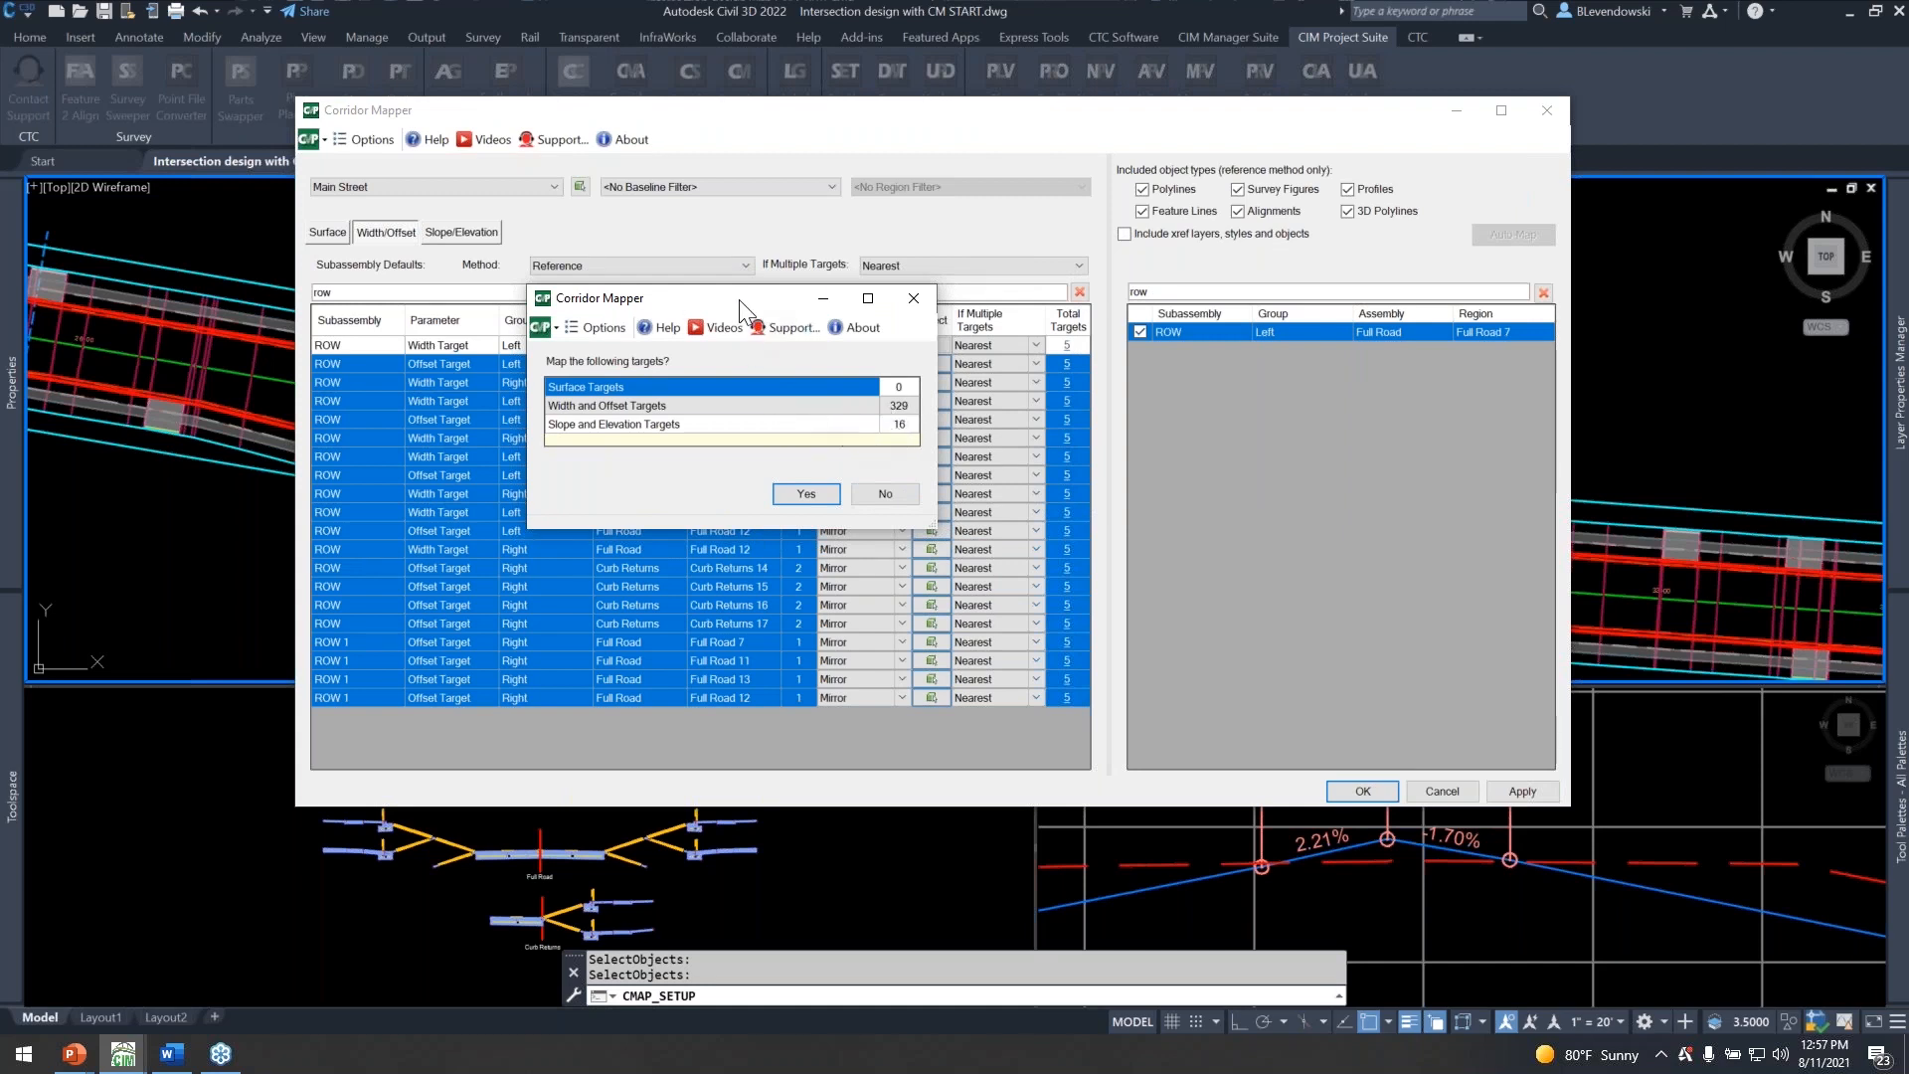
drag(722, 300, 726, 361)
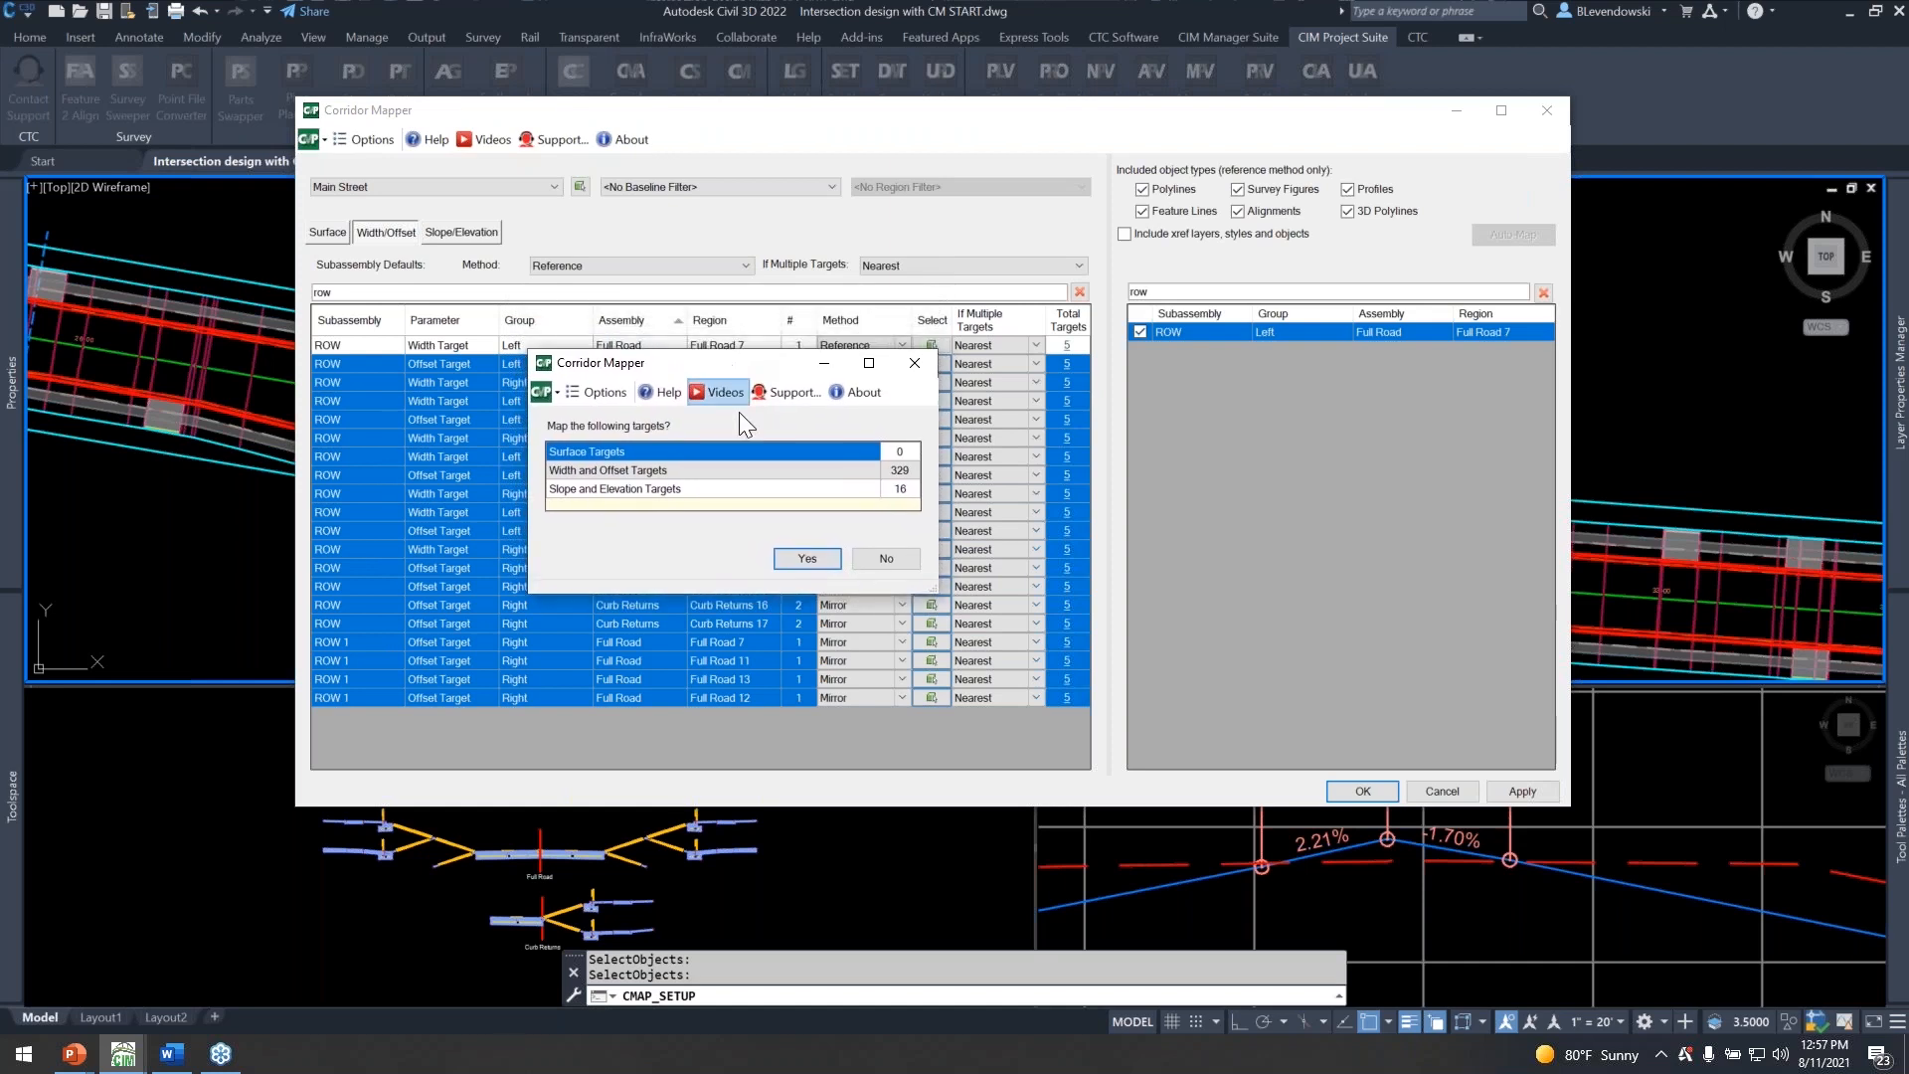
click(806, 560)
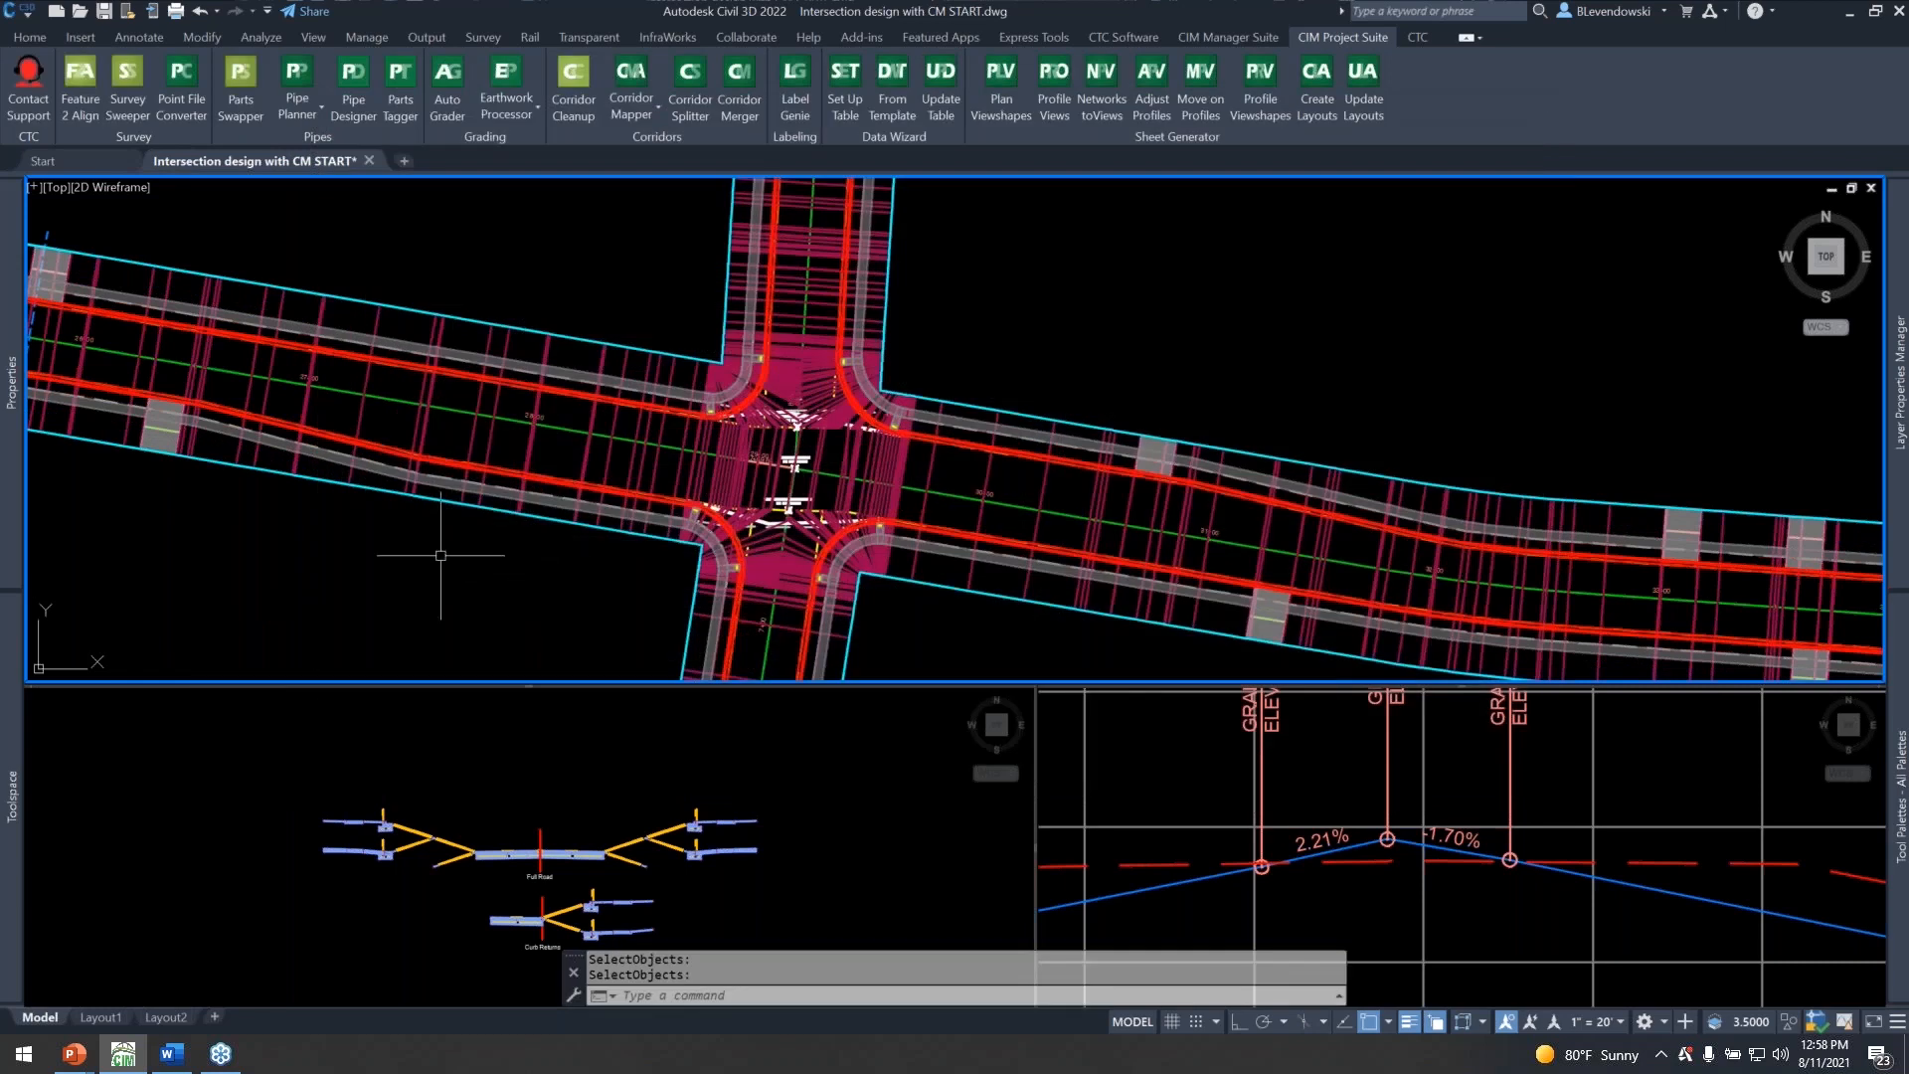
Restart Corridor Mapper for Main Street and filter the slope and elevation targets by "row".
middle_drag(483, 571, 1035, 581)
scroll(702, 453, up, 2)
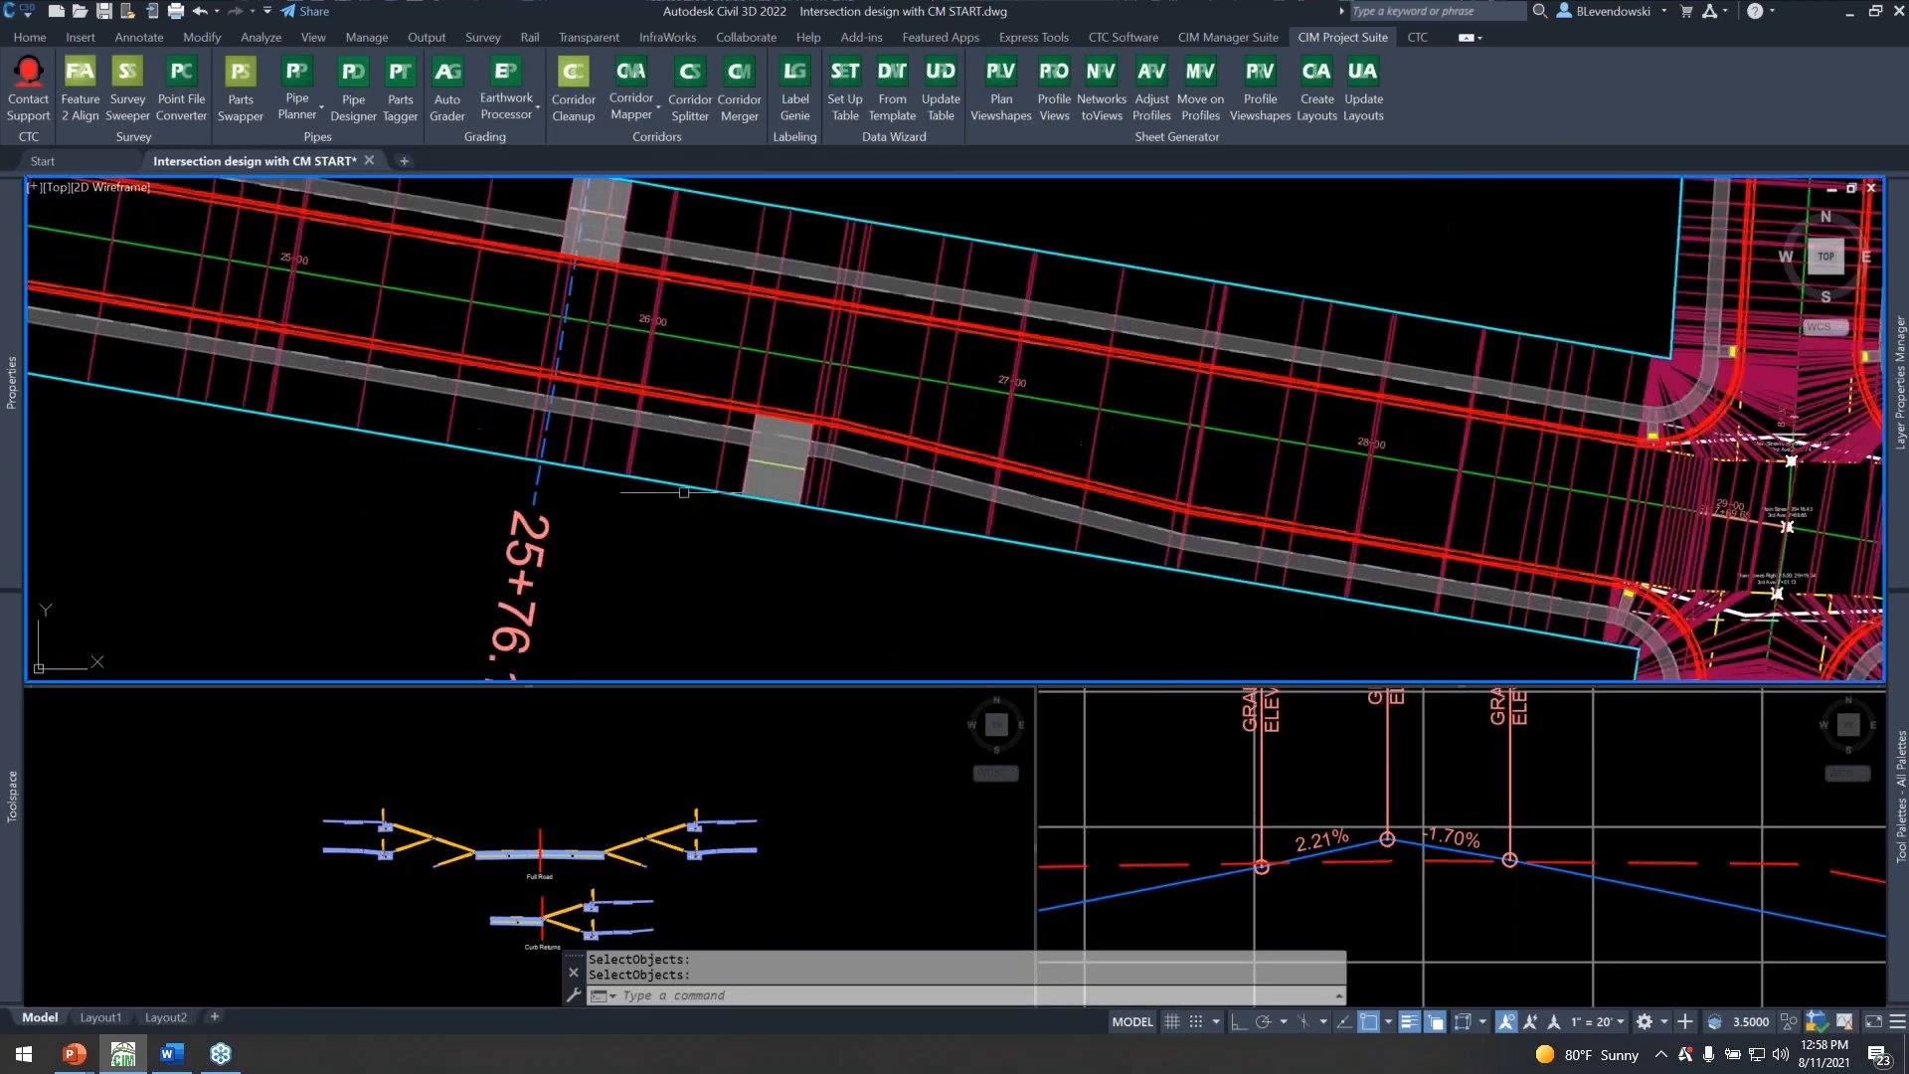
key(Return)
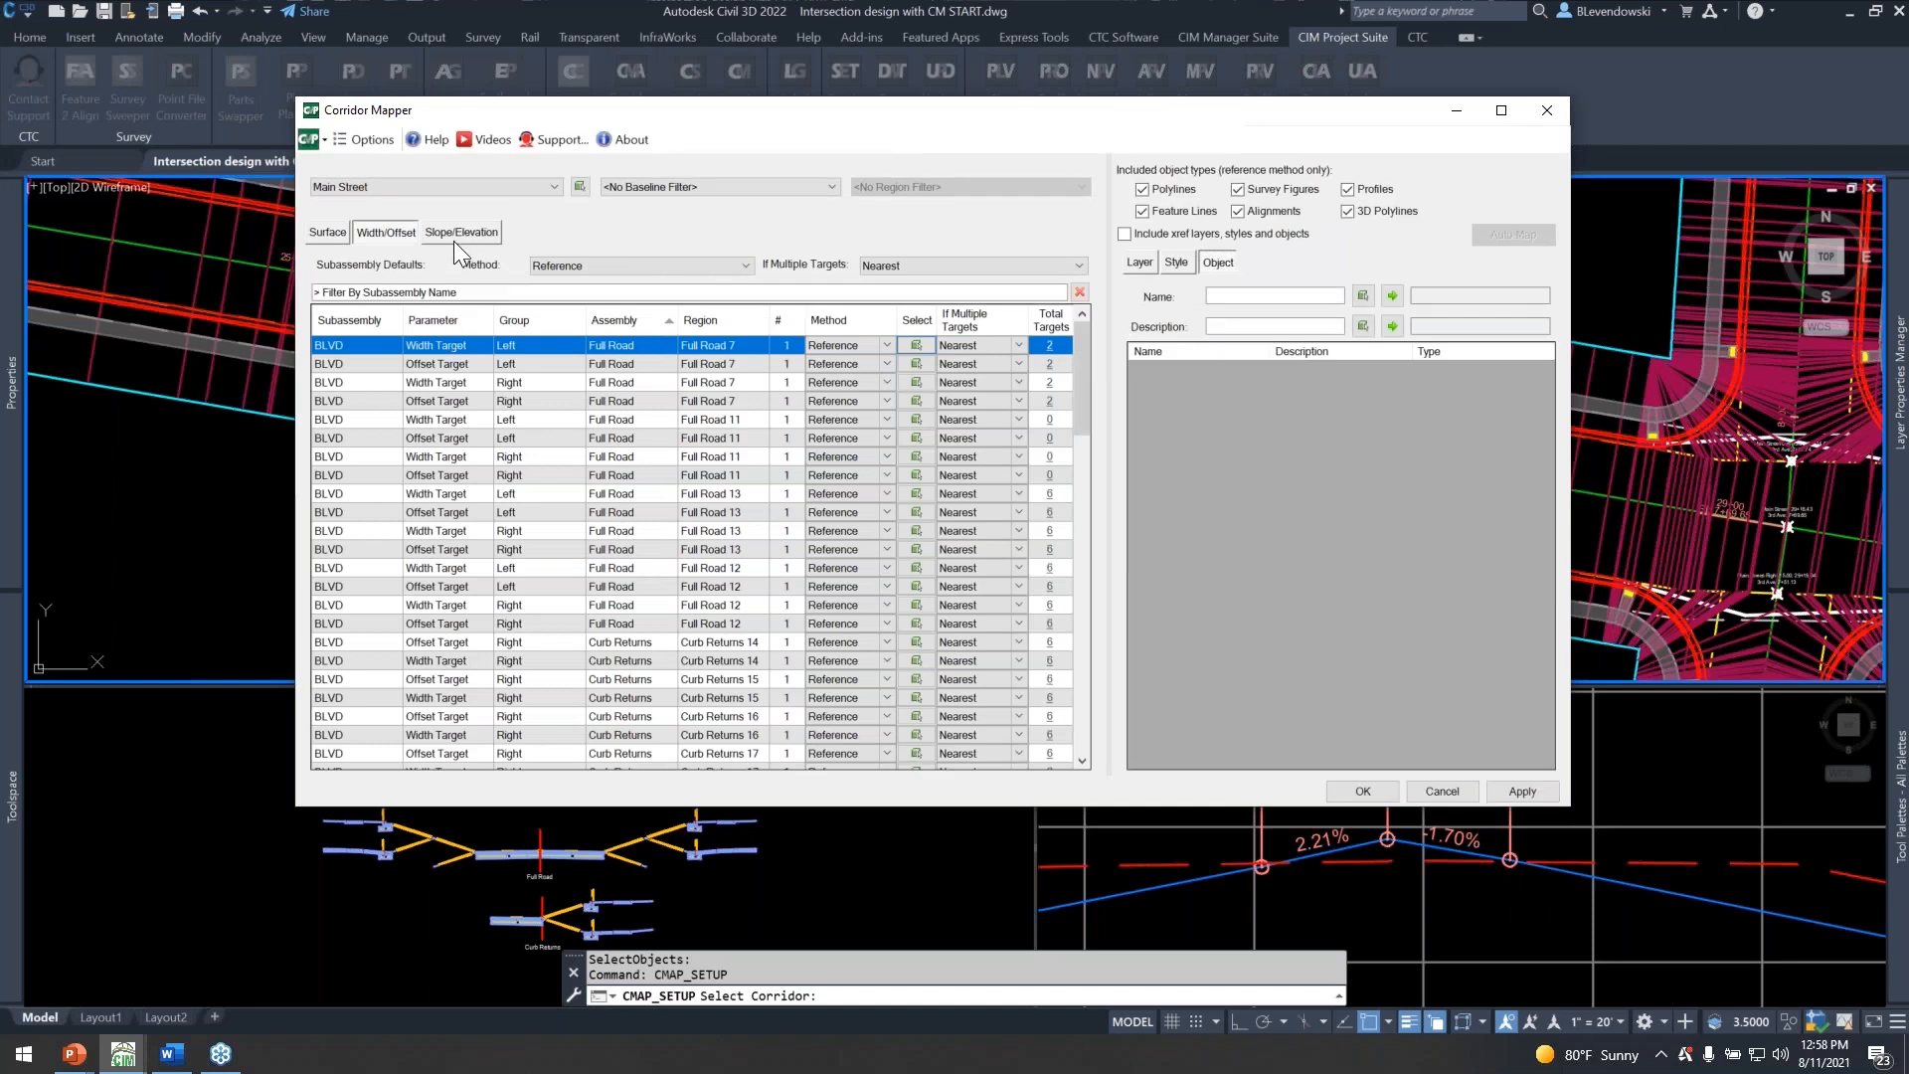
click(456, 232)
click(432, 283)
text(row)
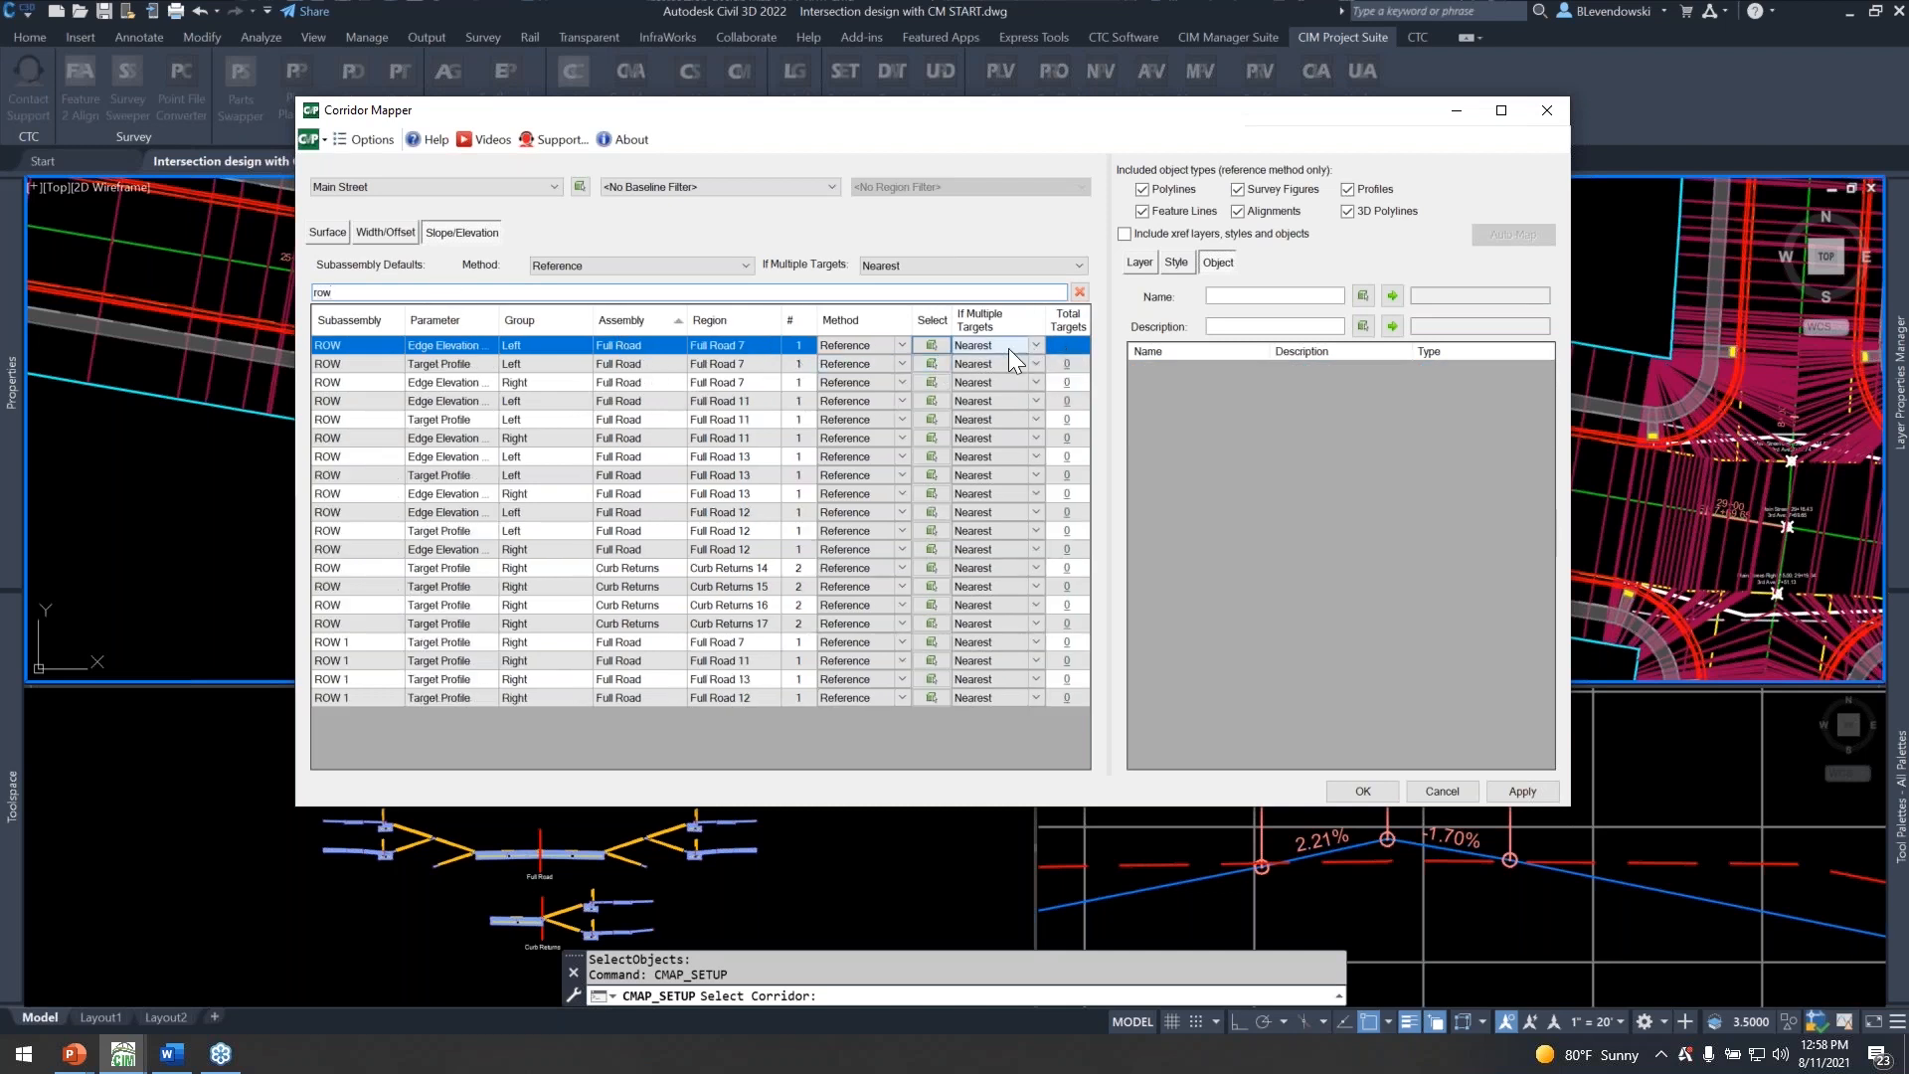
Assign the cyan ROW feature lines along both sides of Main Street and beyond the intersection to the left ROW Edge Elevation Profile of Full Road 7.
click(939, 346)
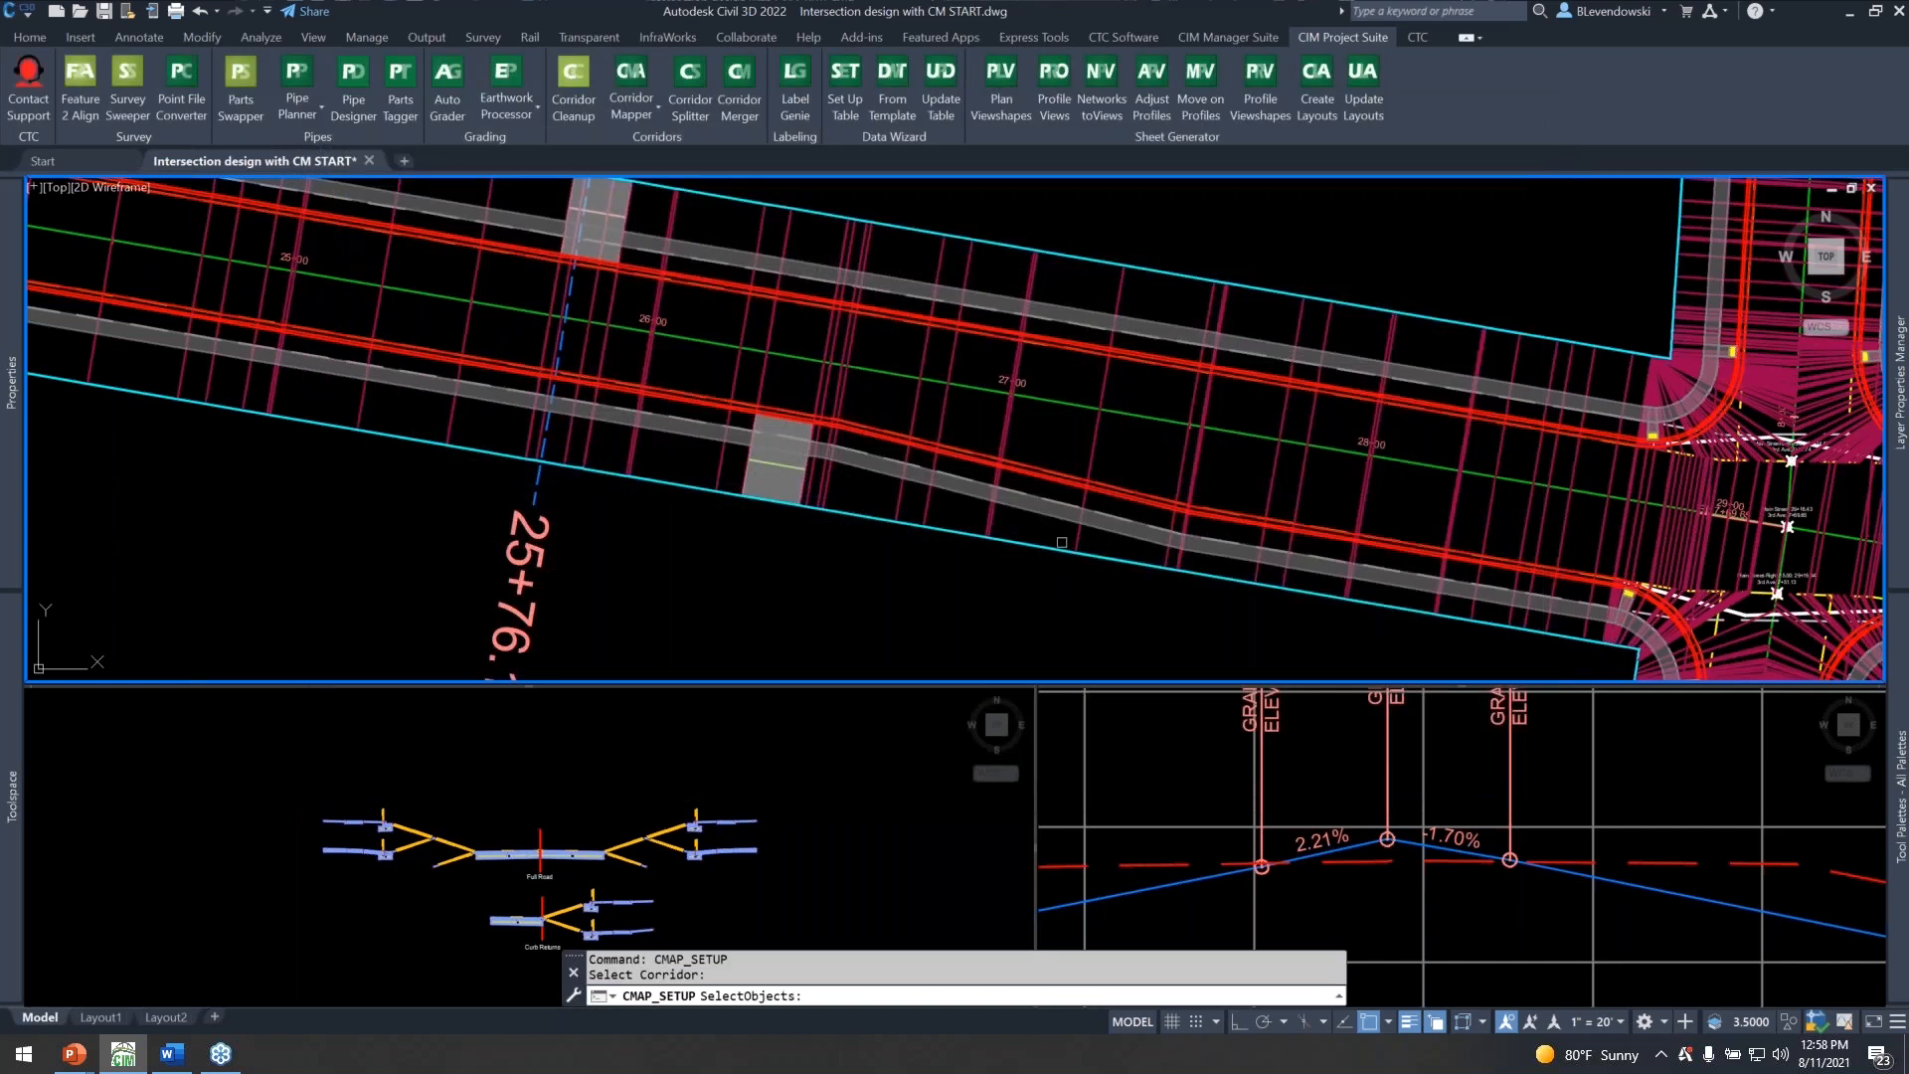
click(1023, 537)
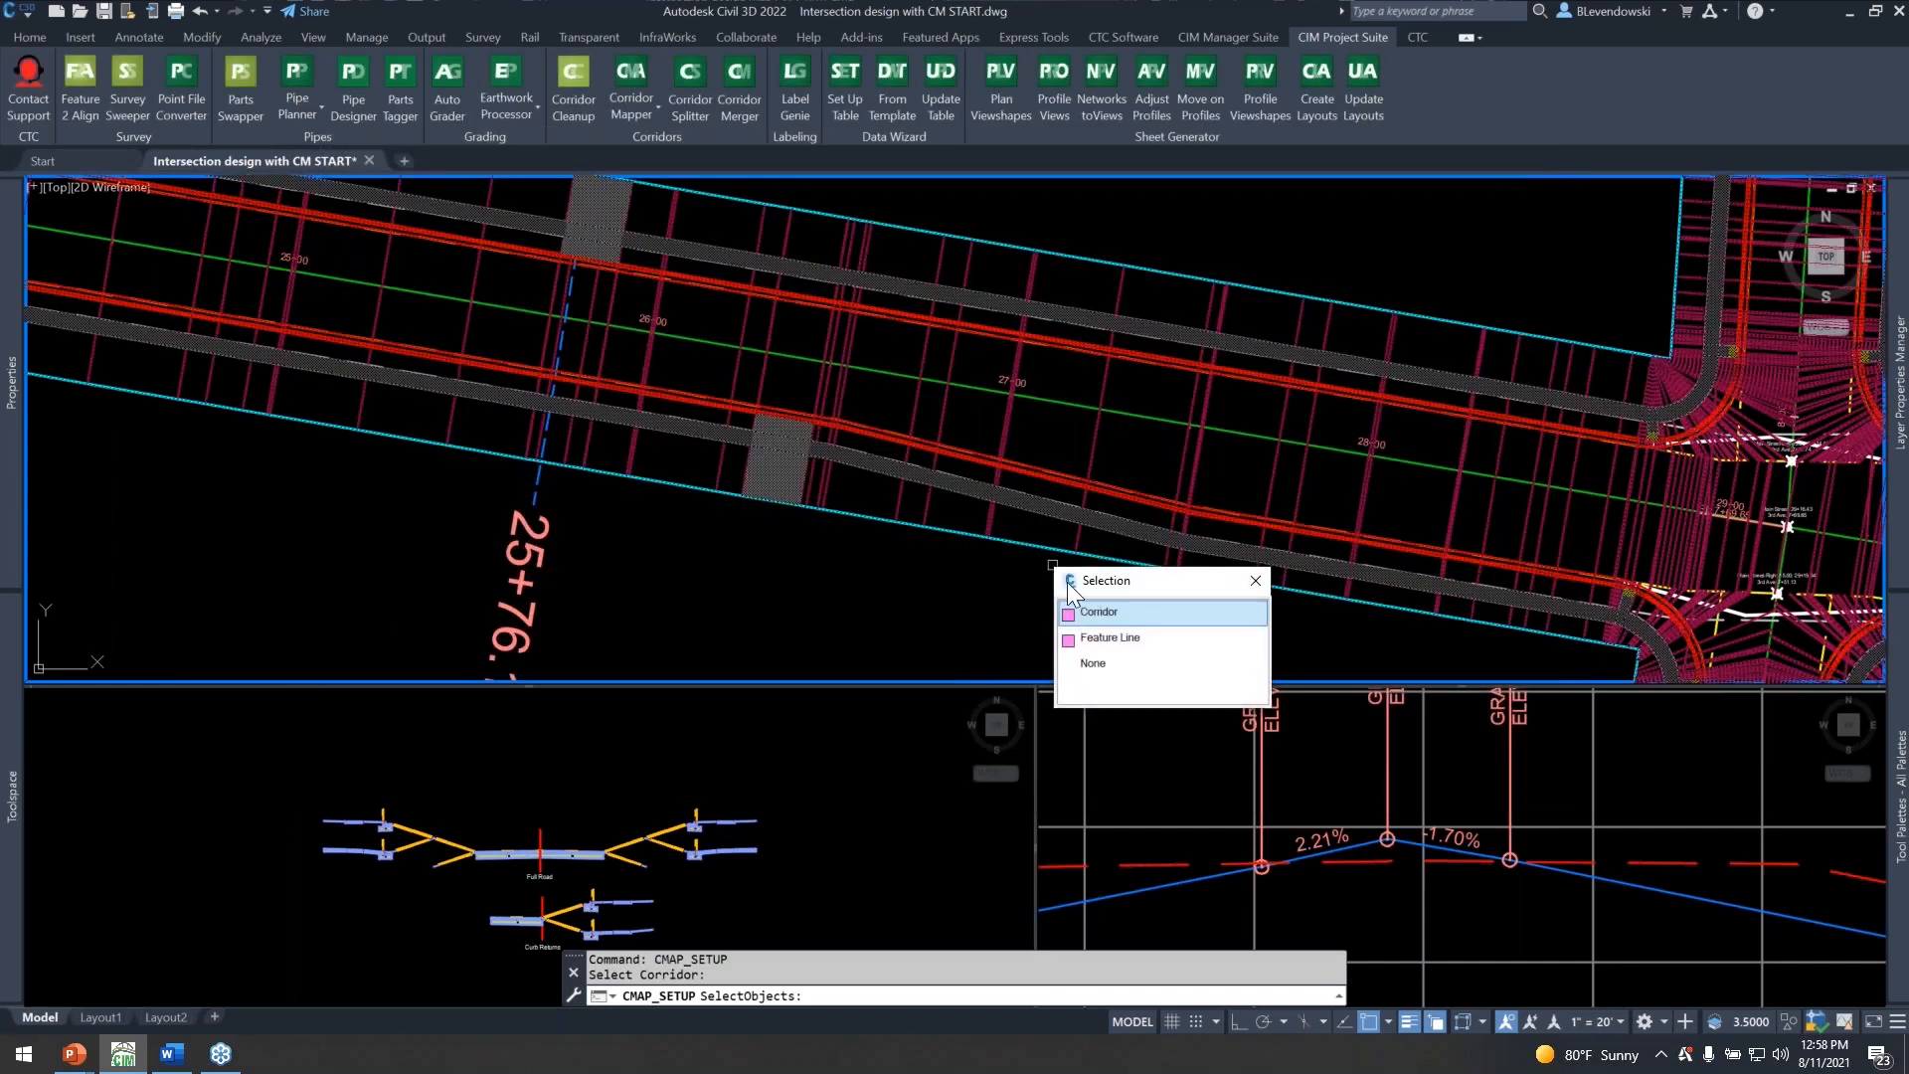
click(1097, 623)
click(1181, 269)
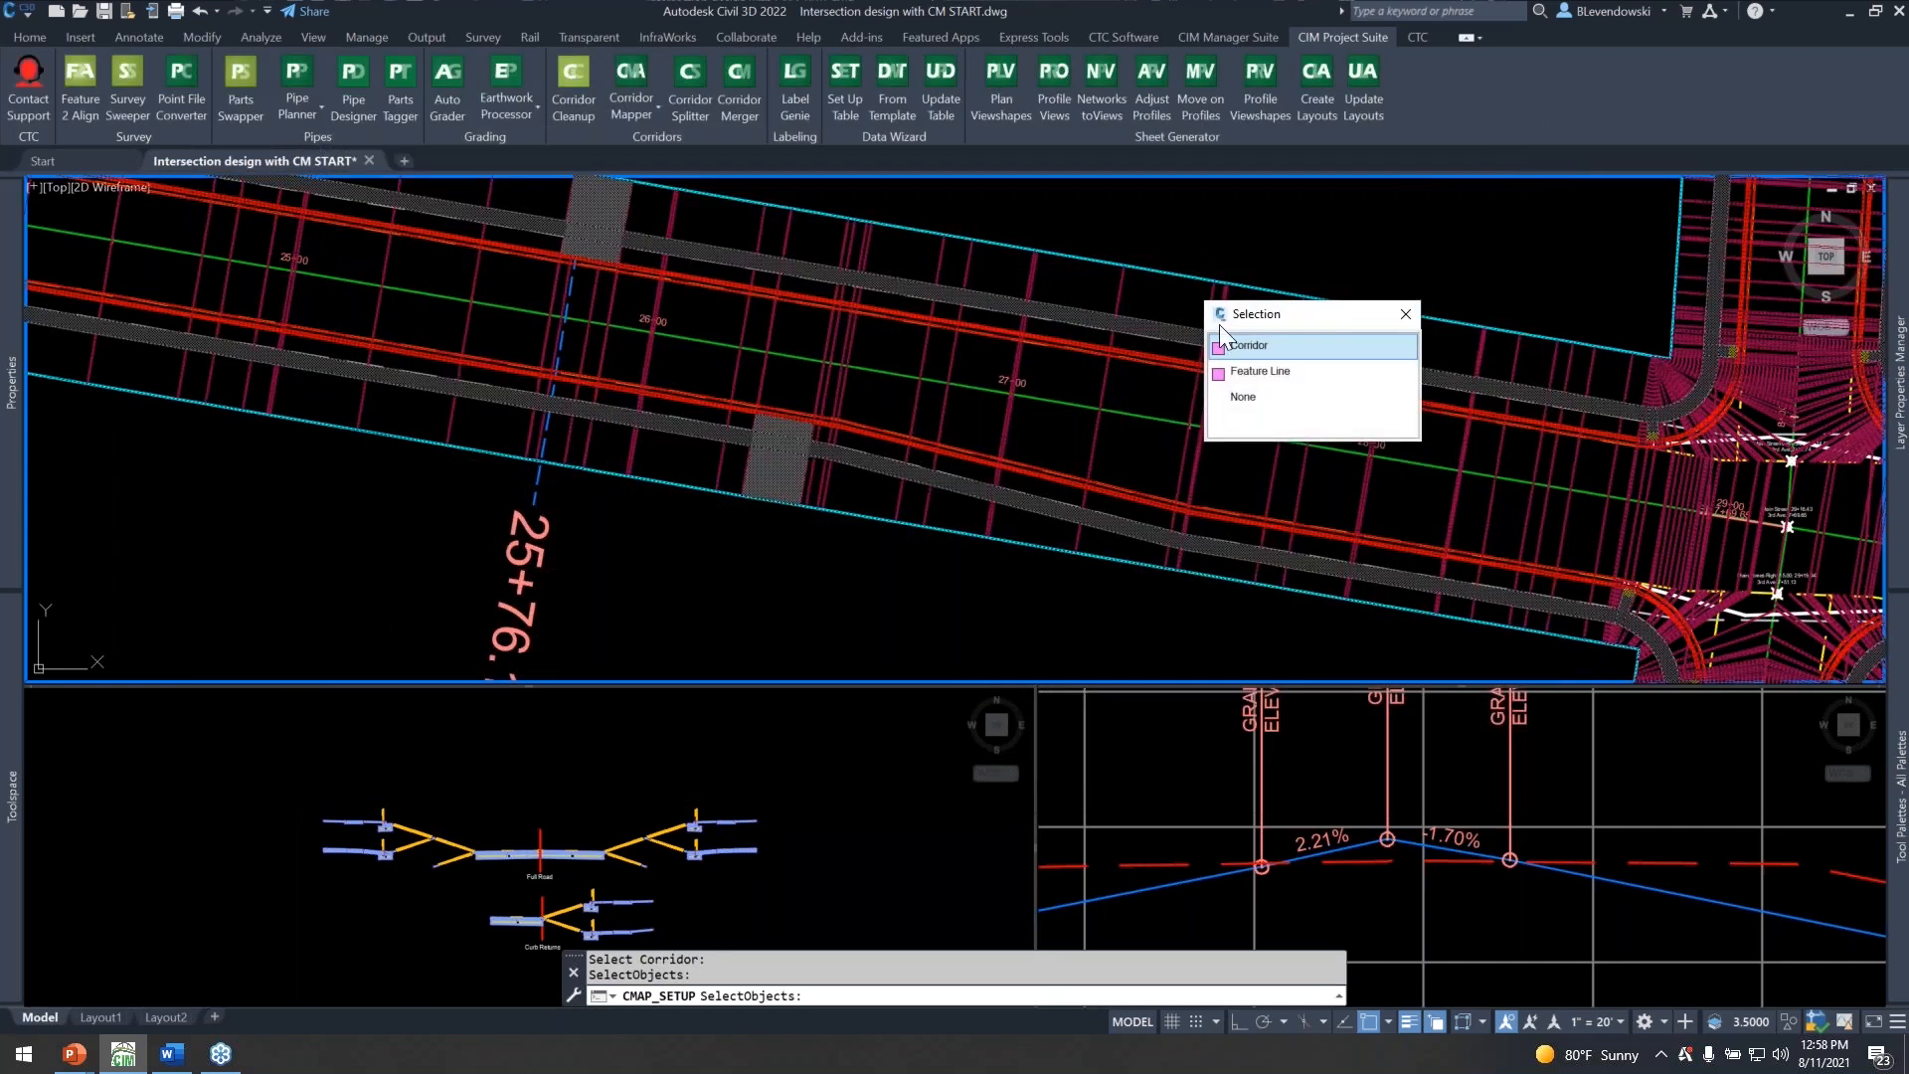
click(1247, 367)
scroll(828, 401, down, 4)
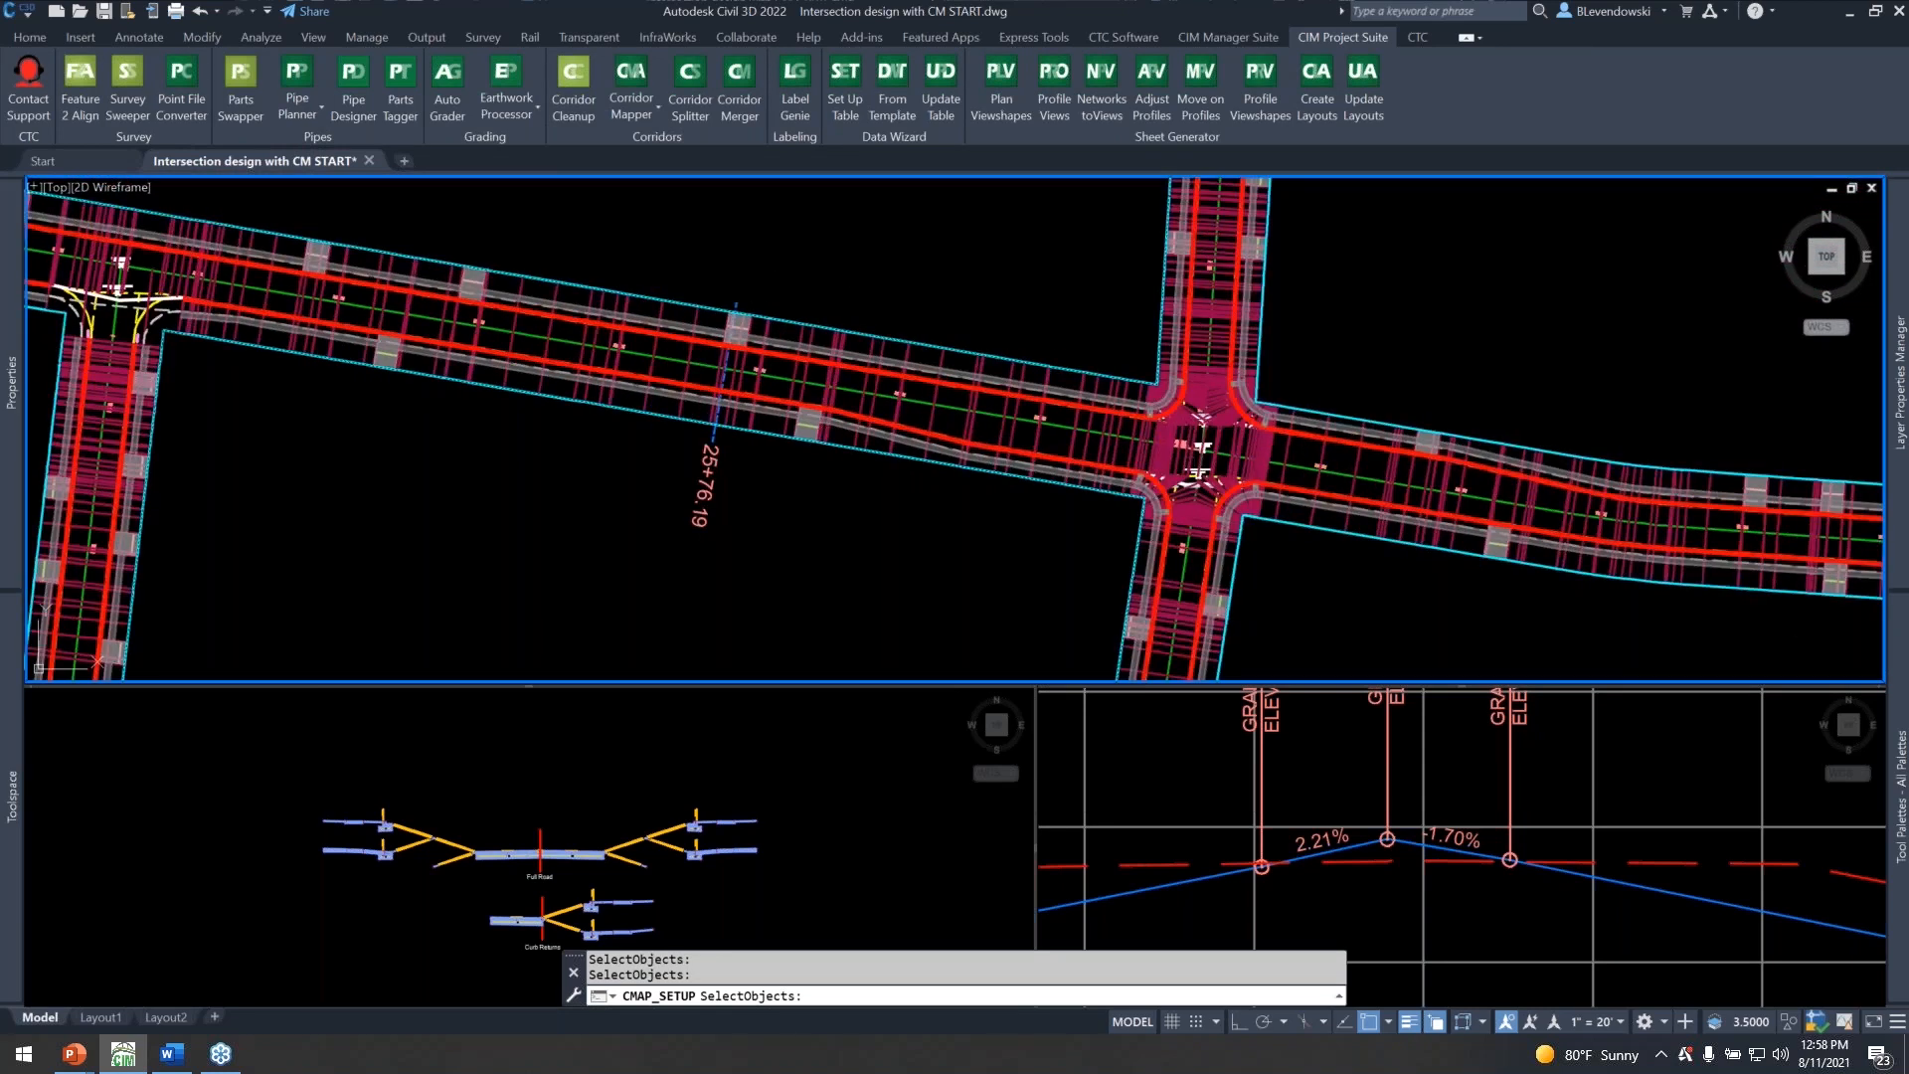
scroll(1376, 462, up, 4)
click(1376, 462)
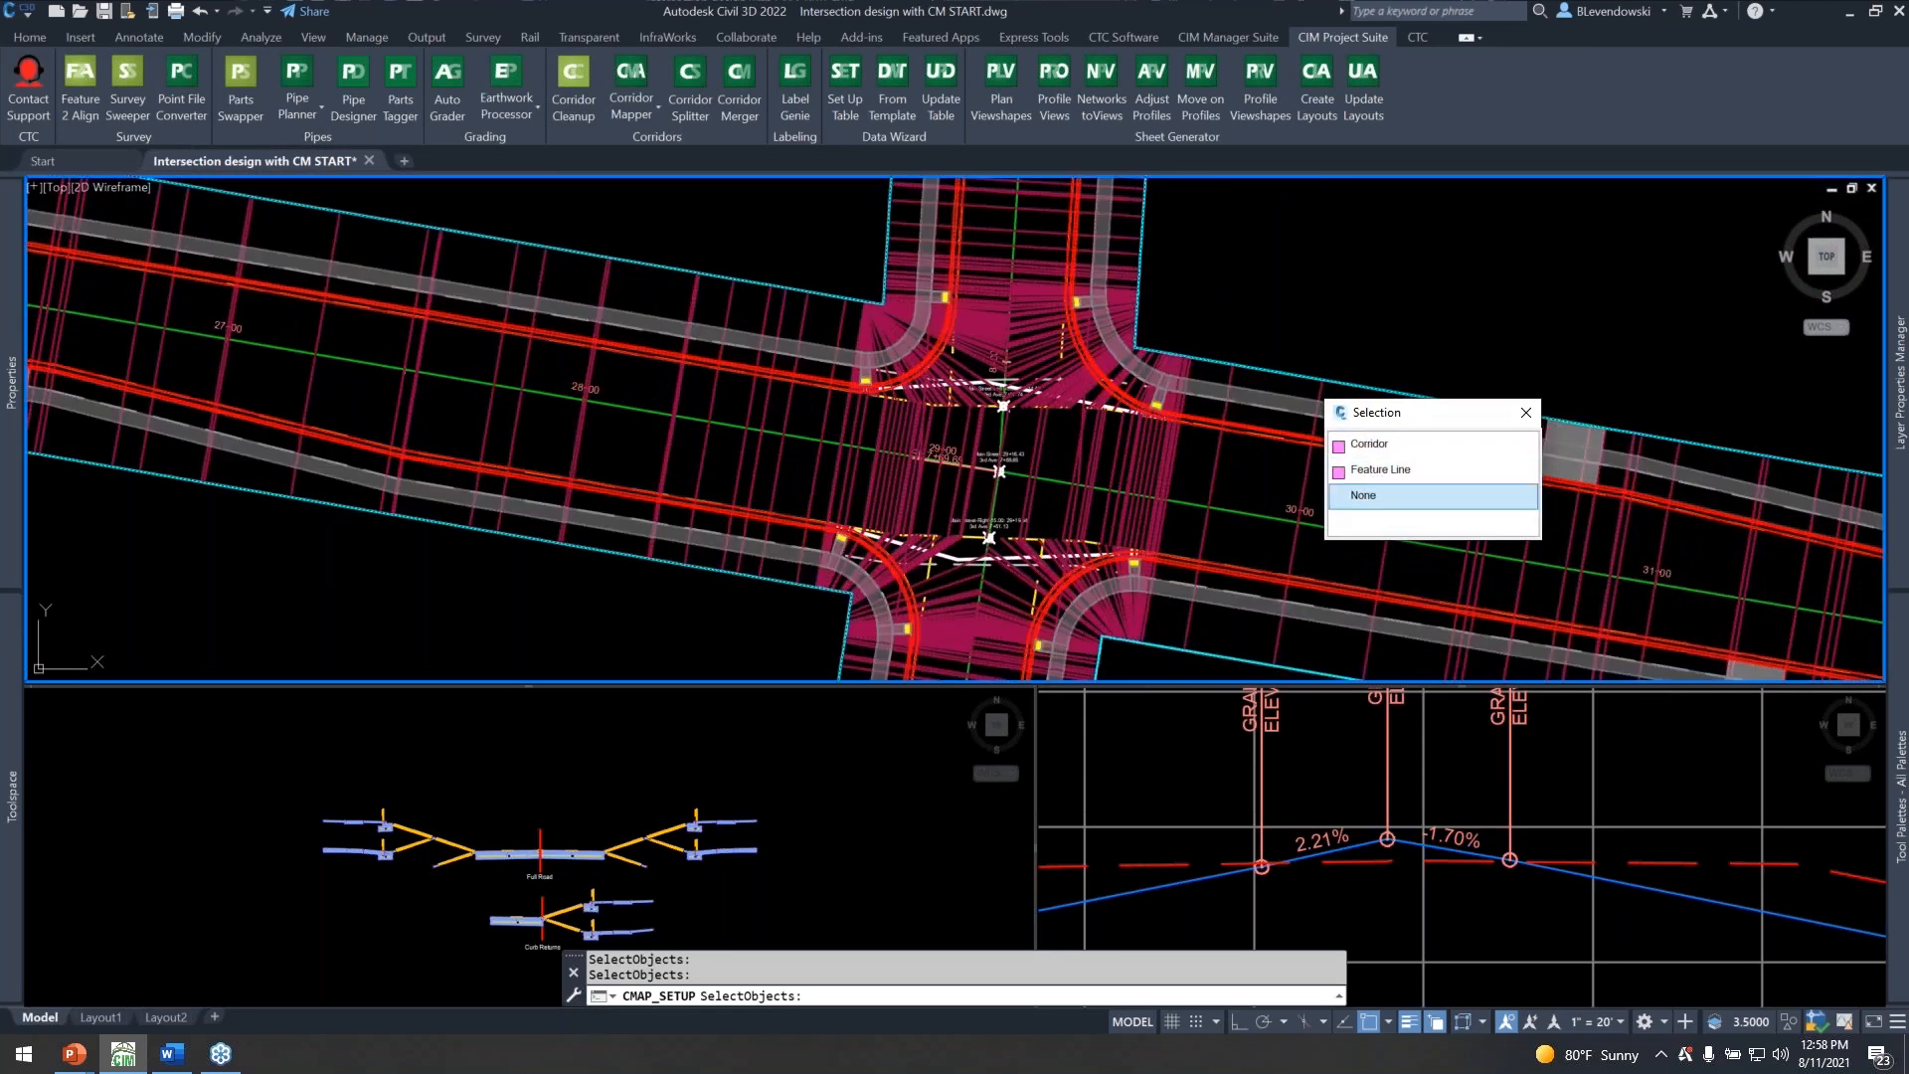
drag(1370, 413, 1295, 700)
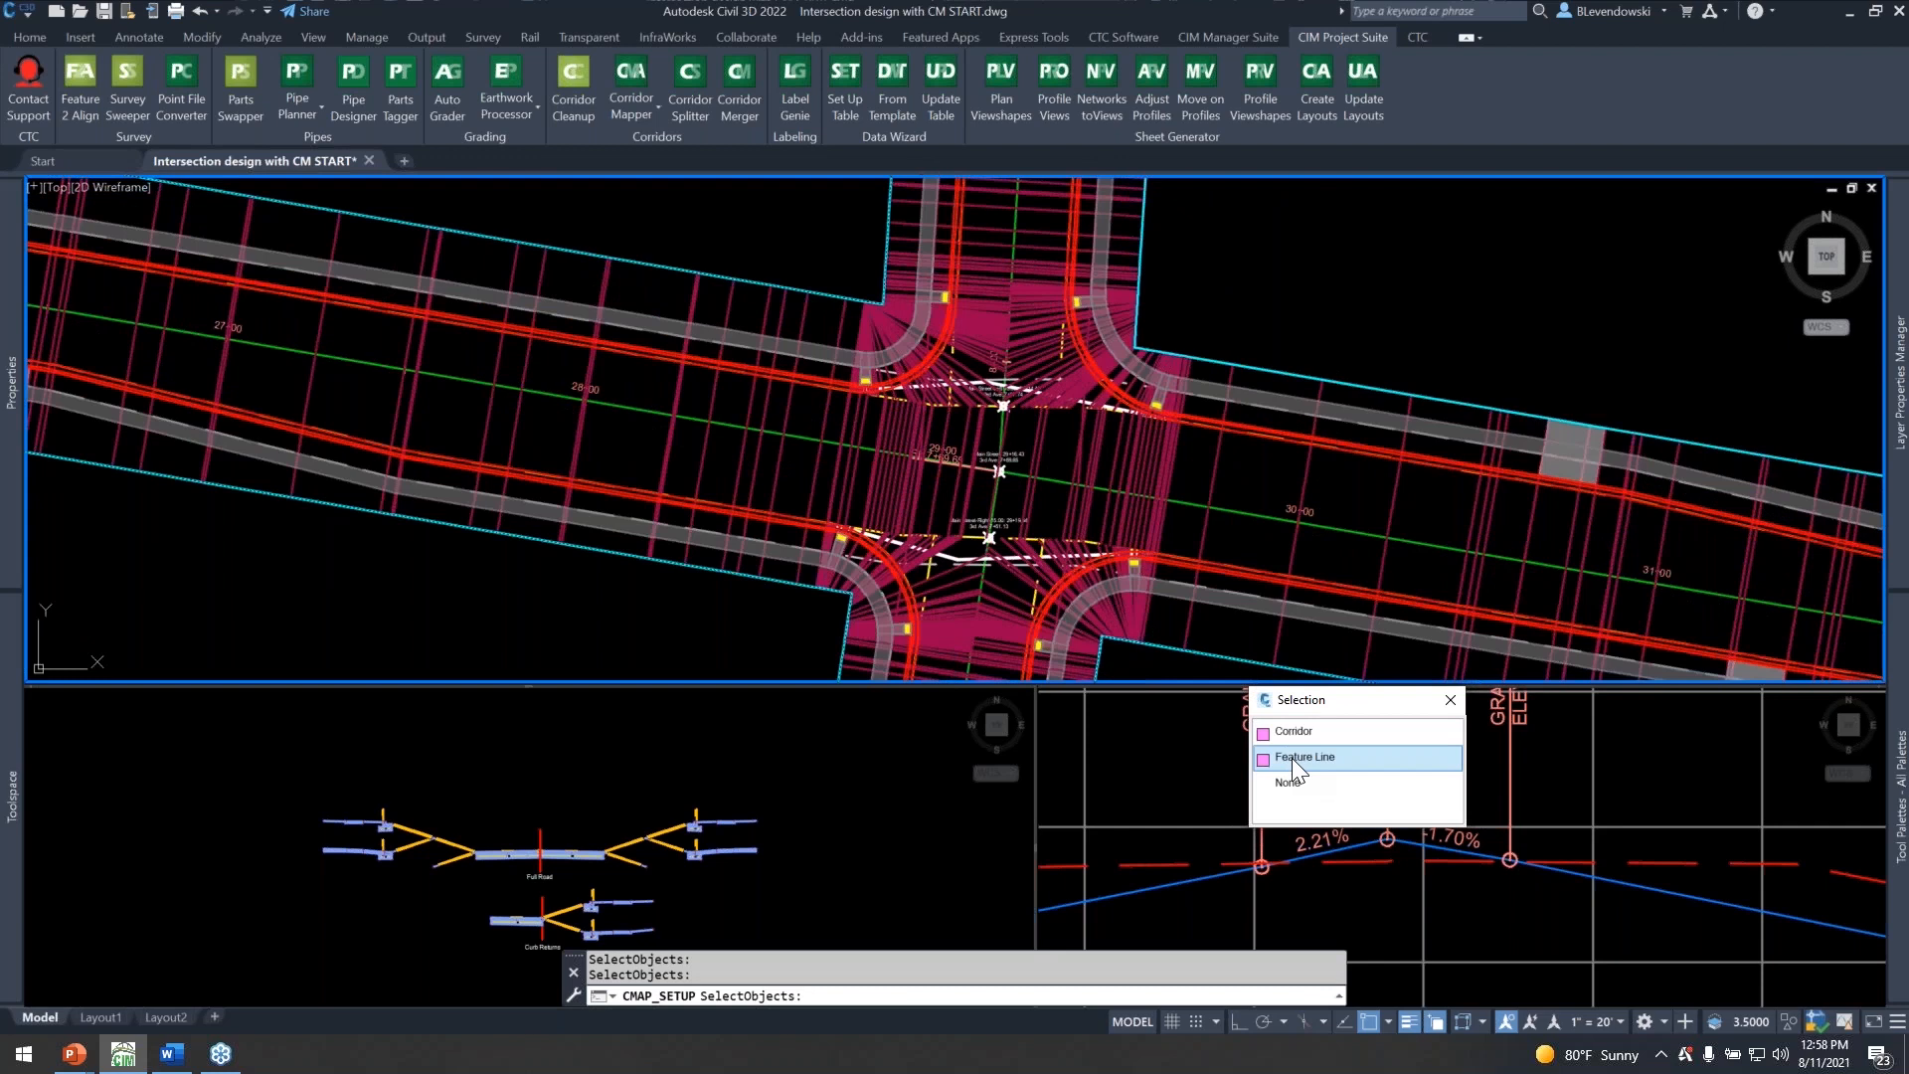
click(1292, 758)
scroll(776, 363, down, 4)
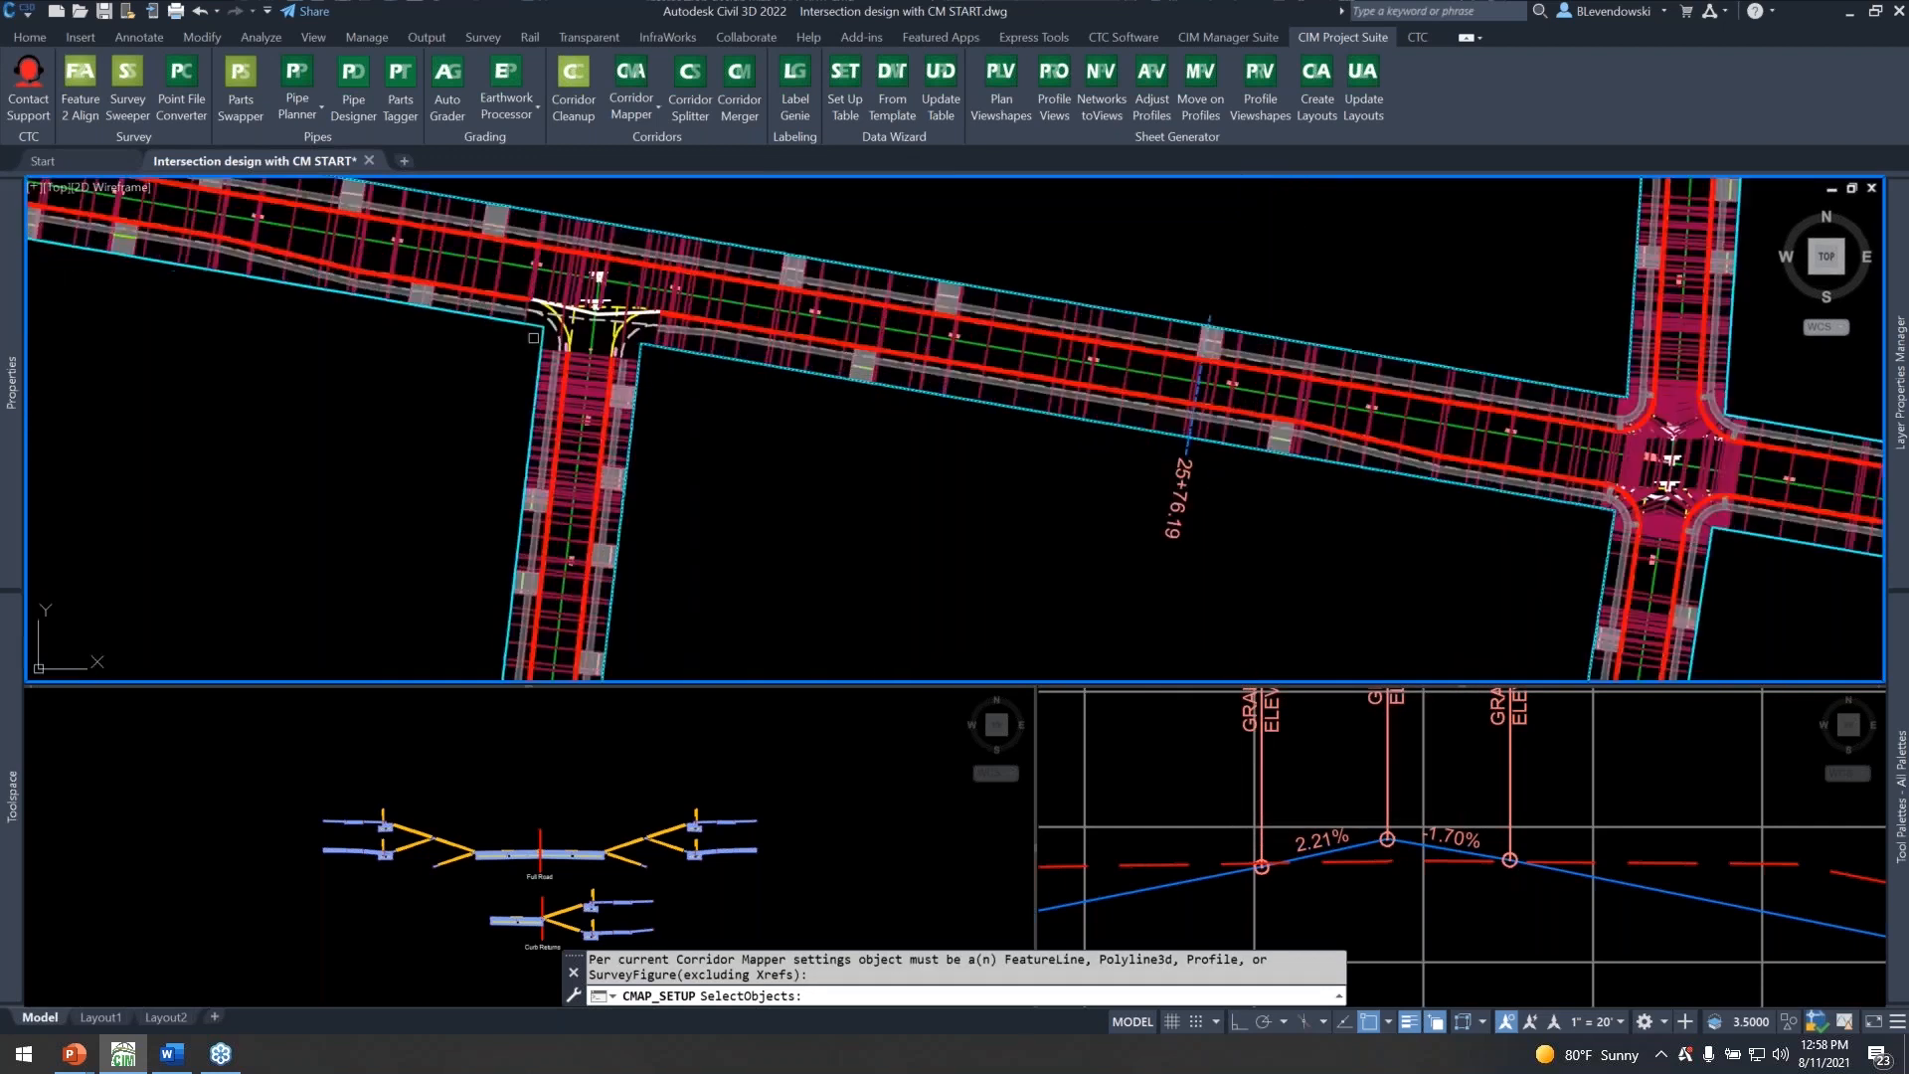
scroll(534, 338, up, 4)
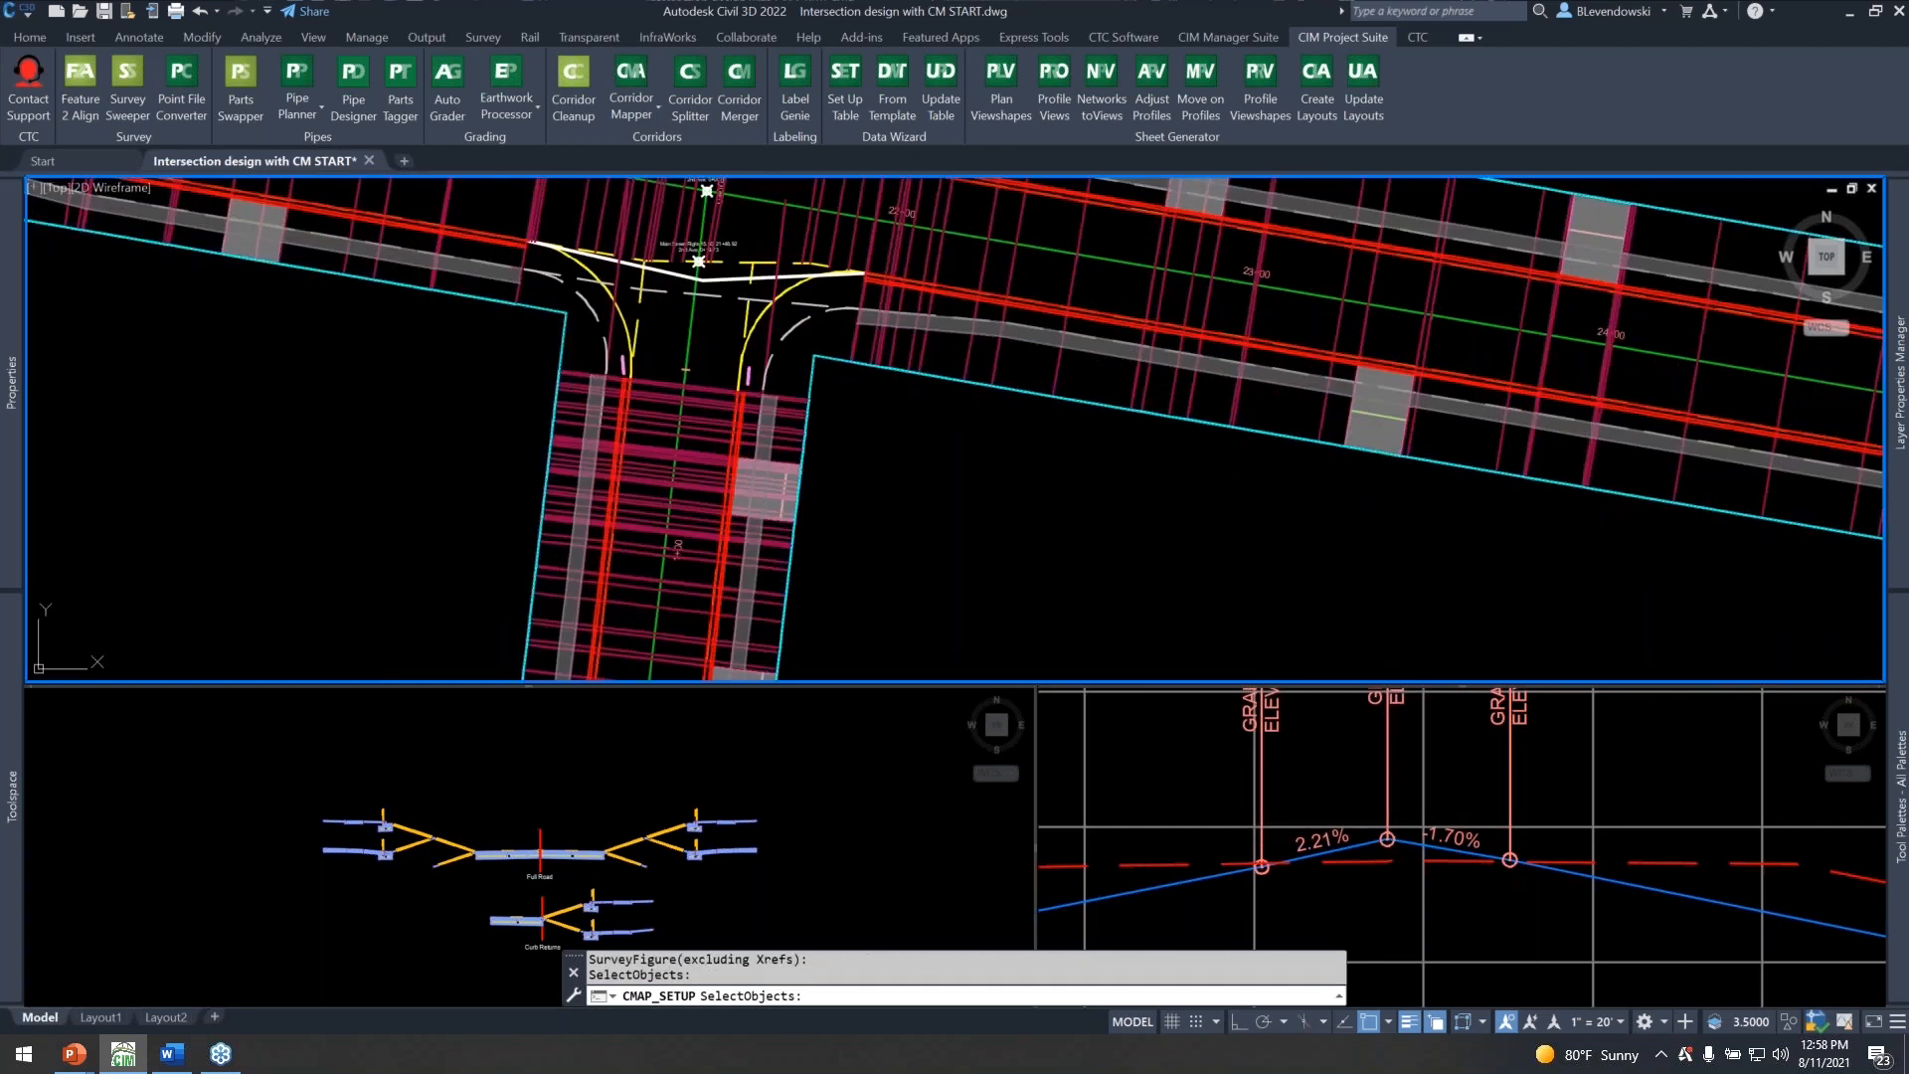
key(Return)
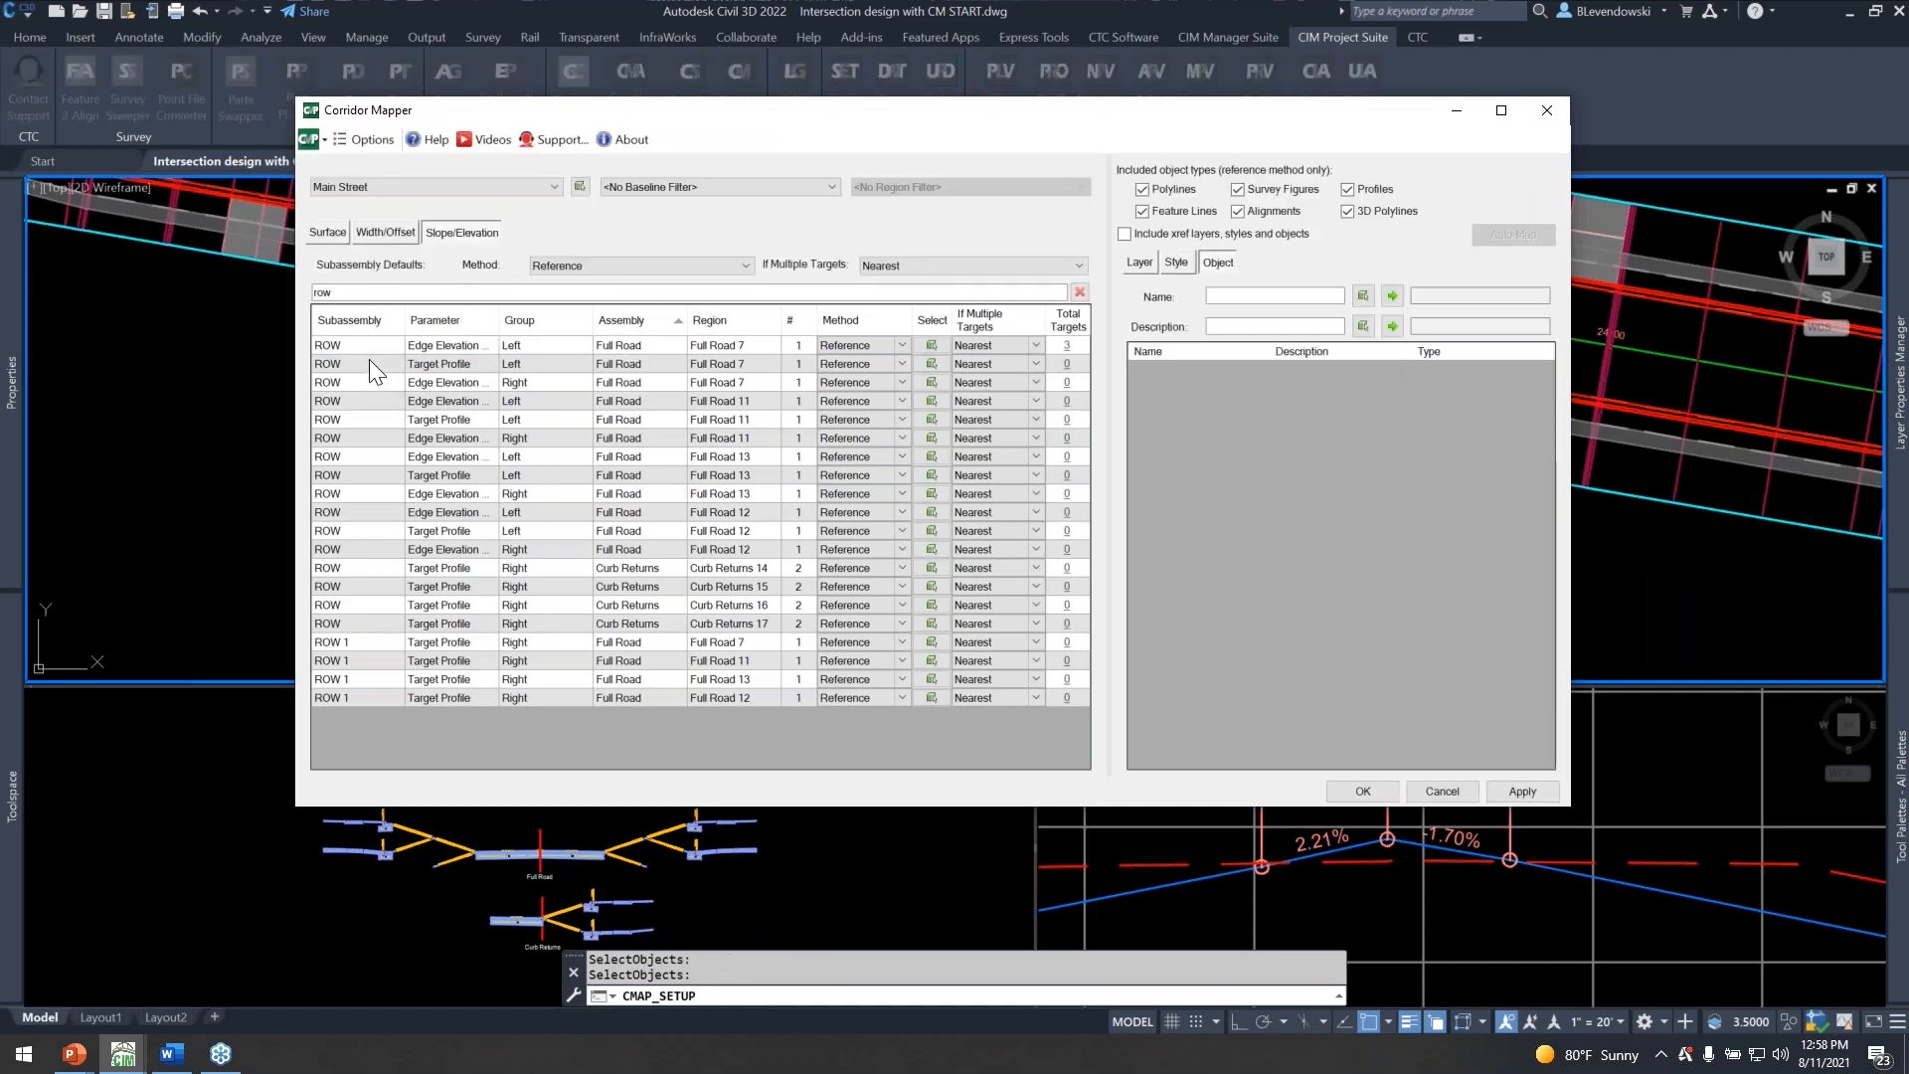
Select all ROW and ROW 1 elevation rows below the first one and set their mapping method to Mirror.
click(368, 363)
shift+click(374, 696)
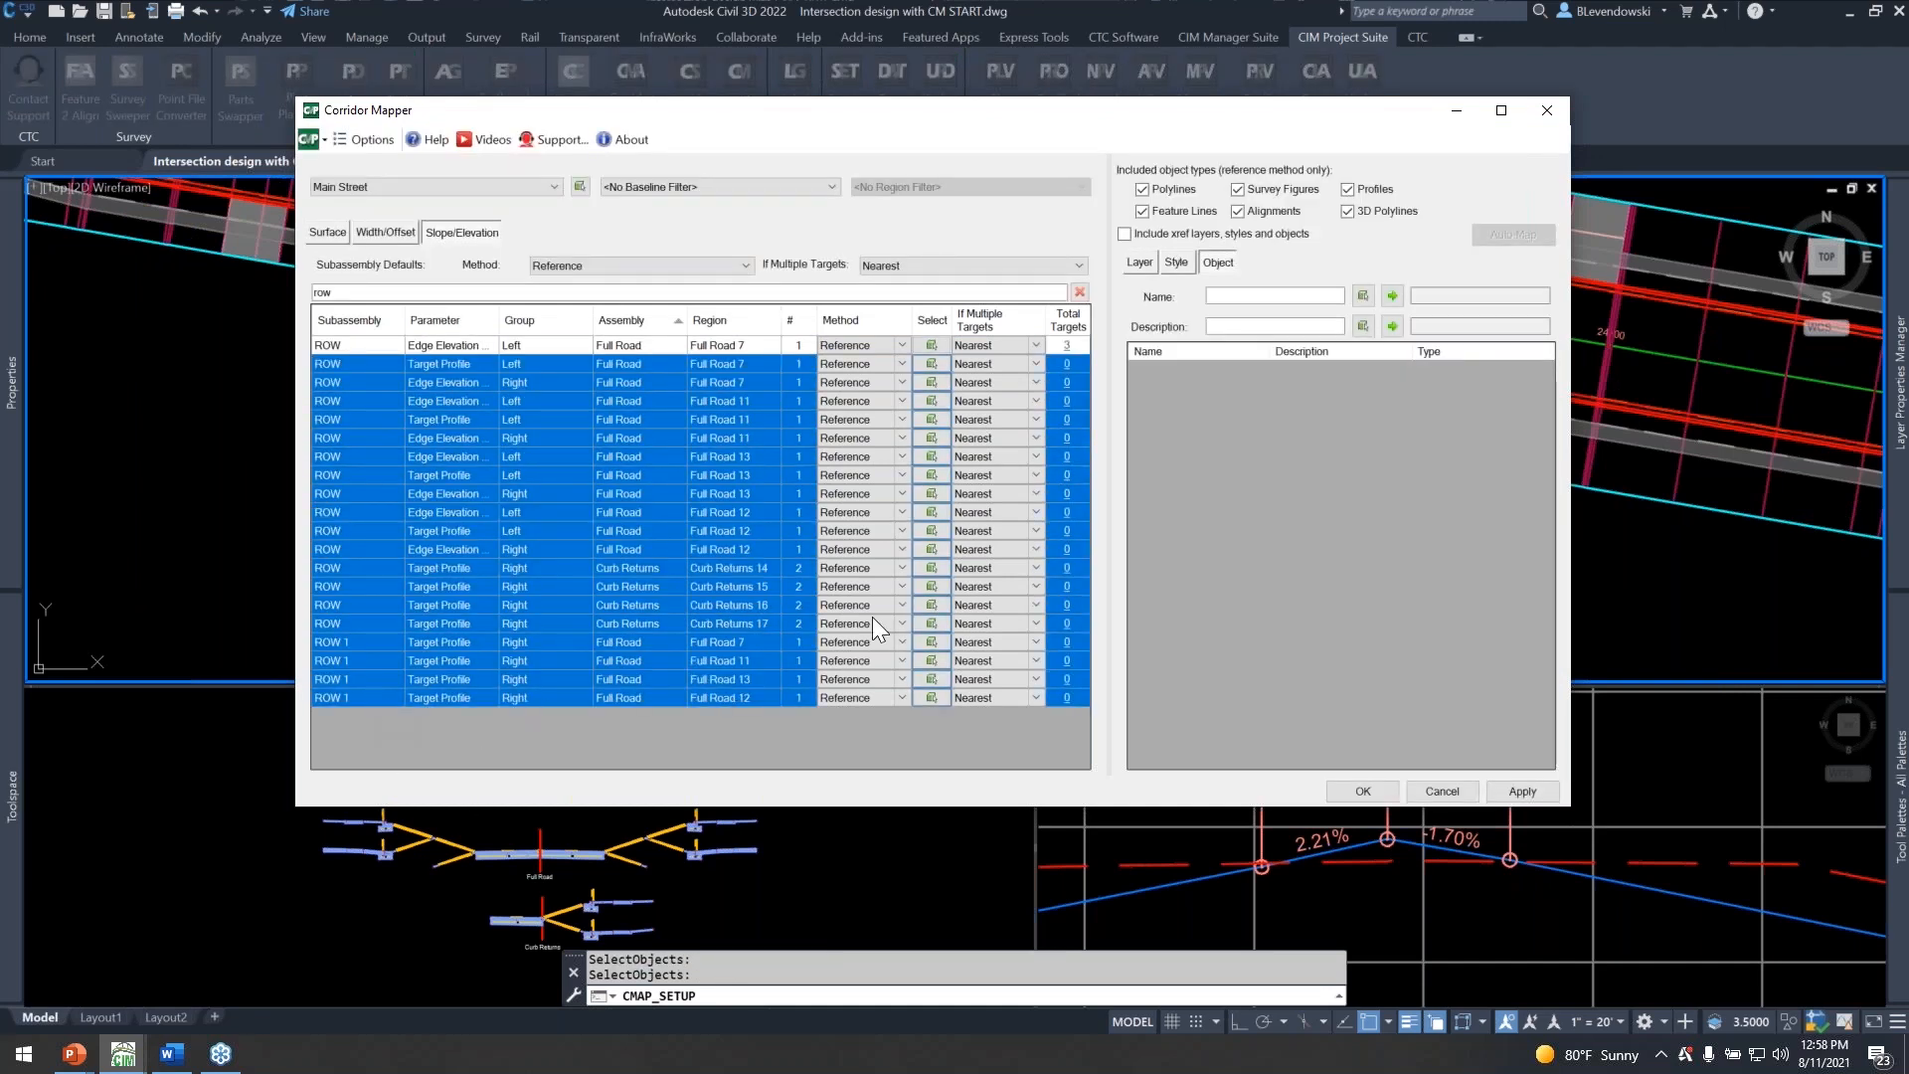
click(900, 364)
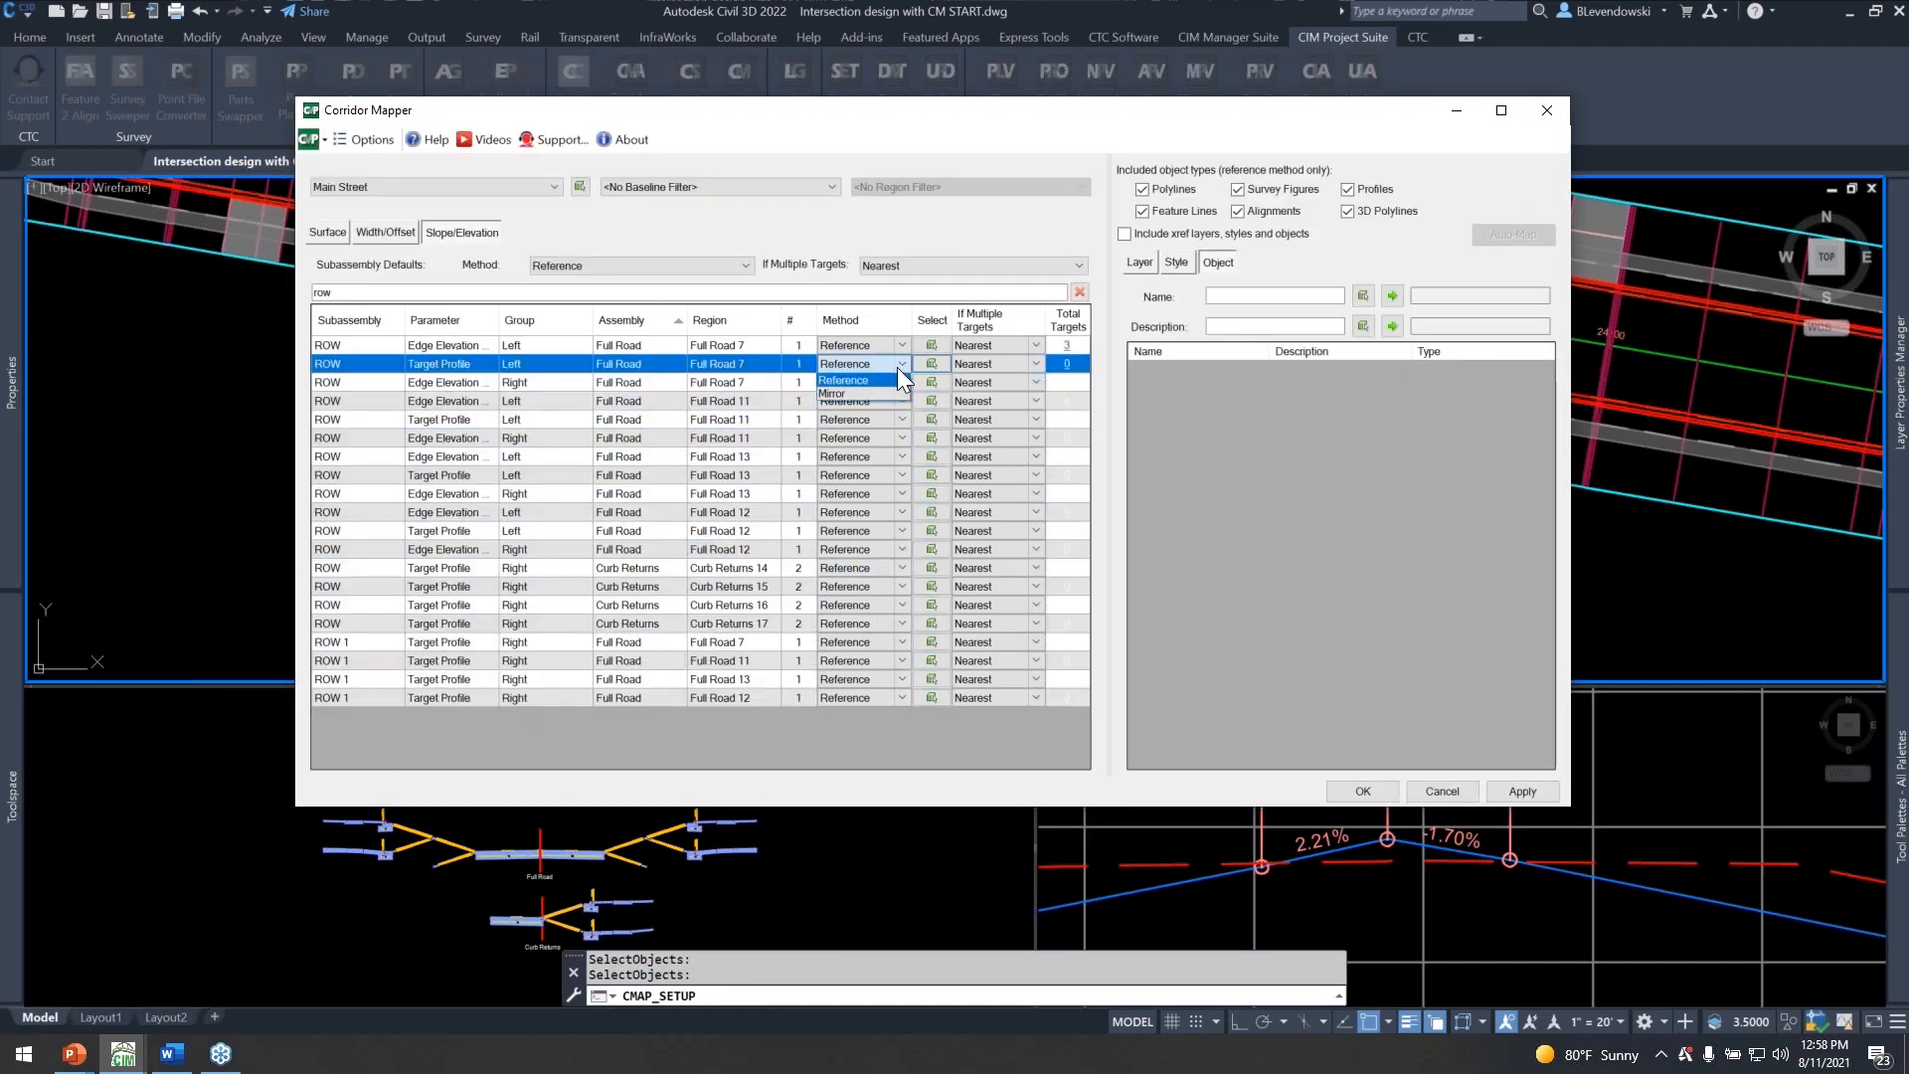
click(856, 396)
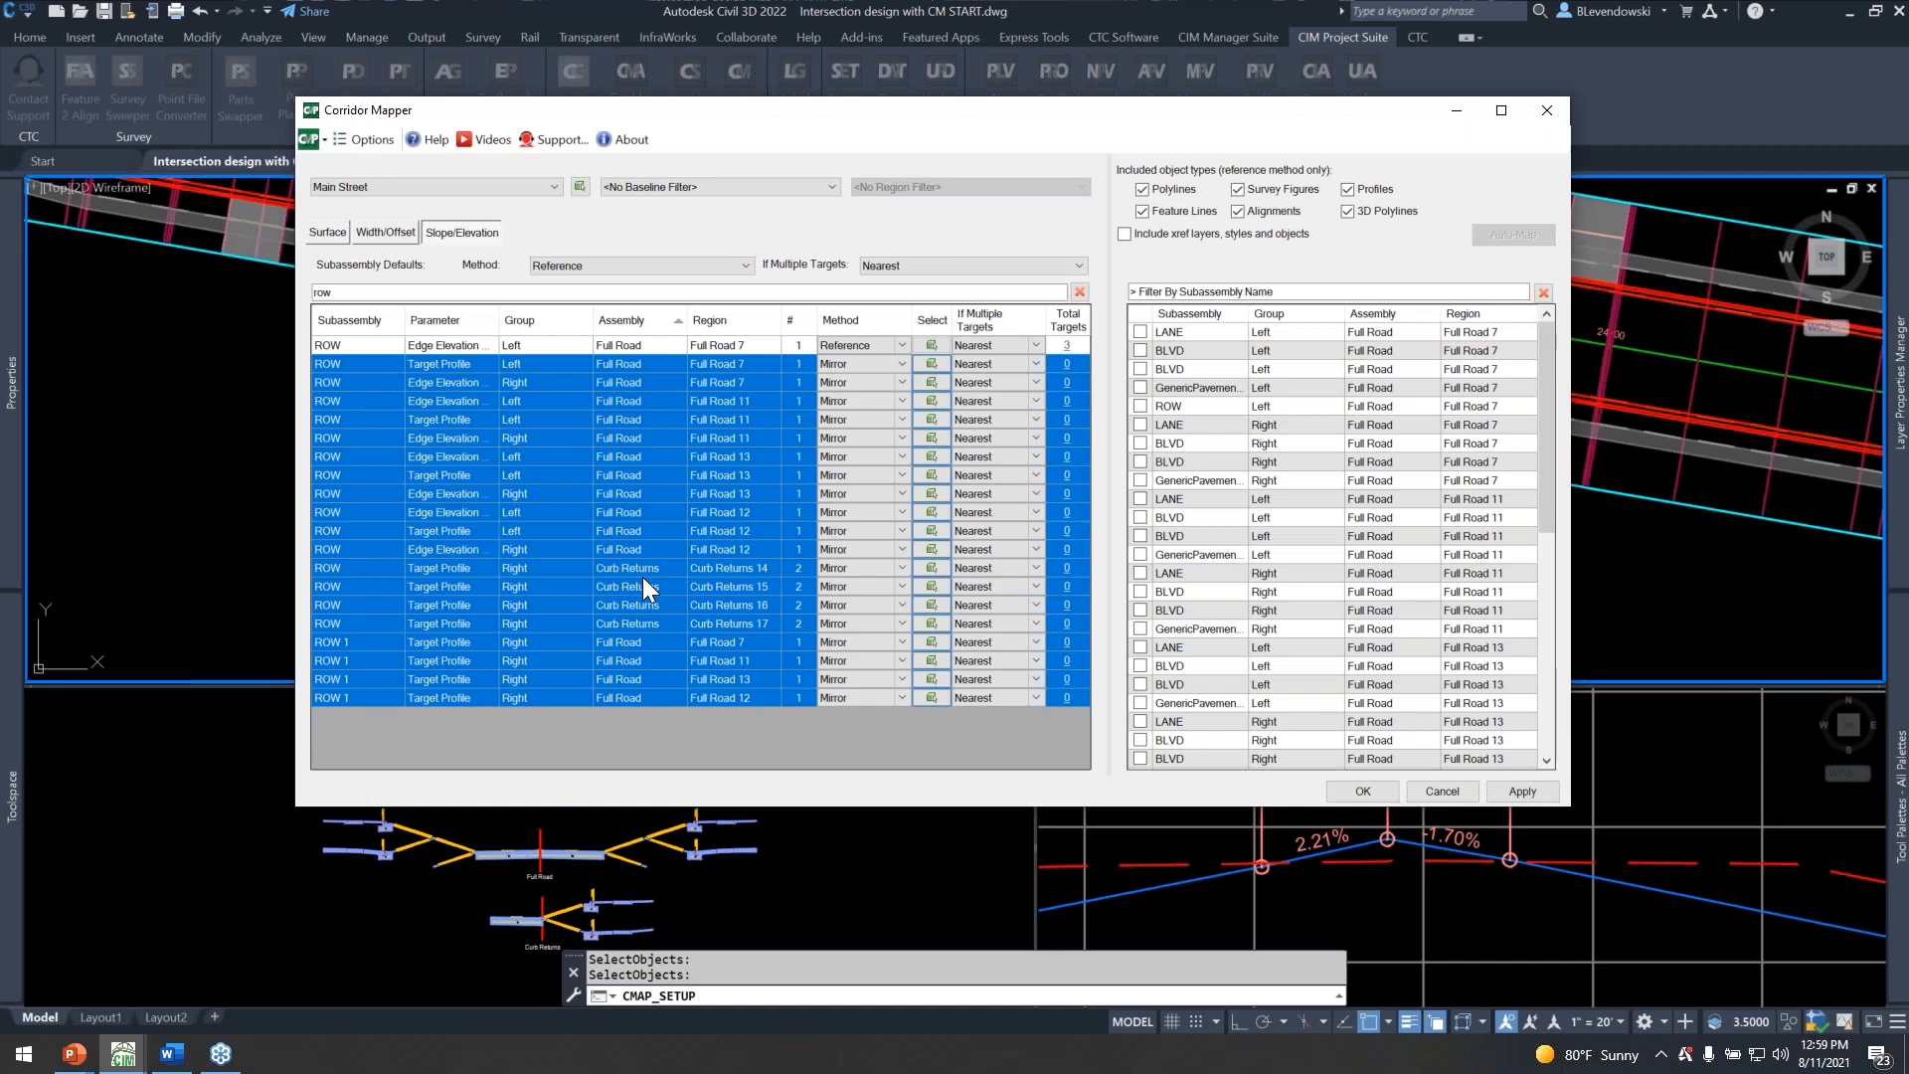
Filter the mirror sources by "row", mirror the left ROW elevation targets of Full Road 7 to the selected rows, and confirm the mapping.
click(1174, 292)
text(w)
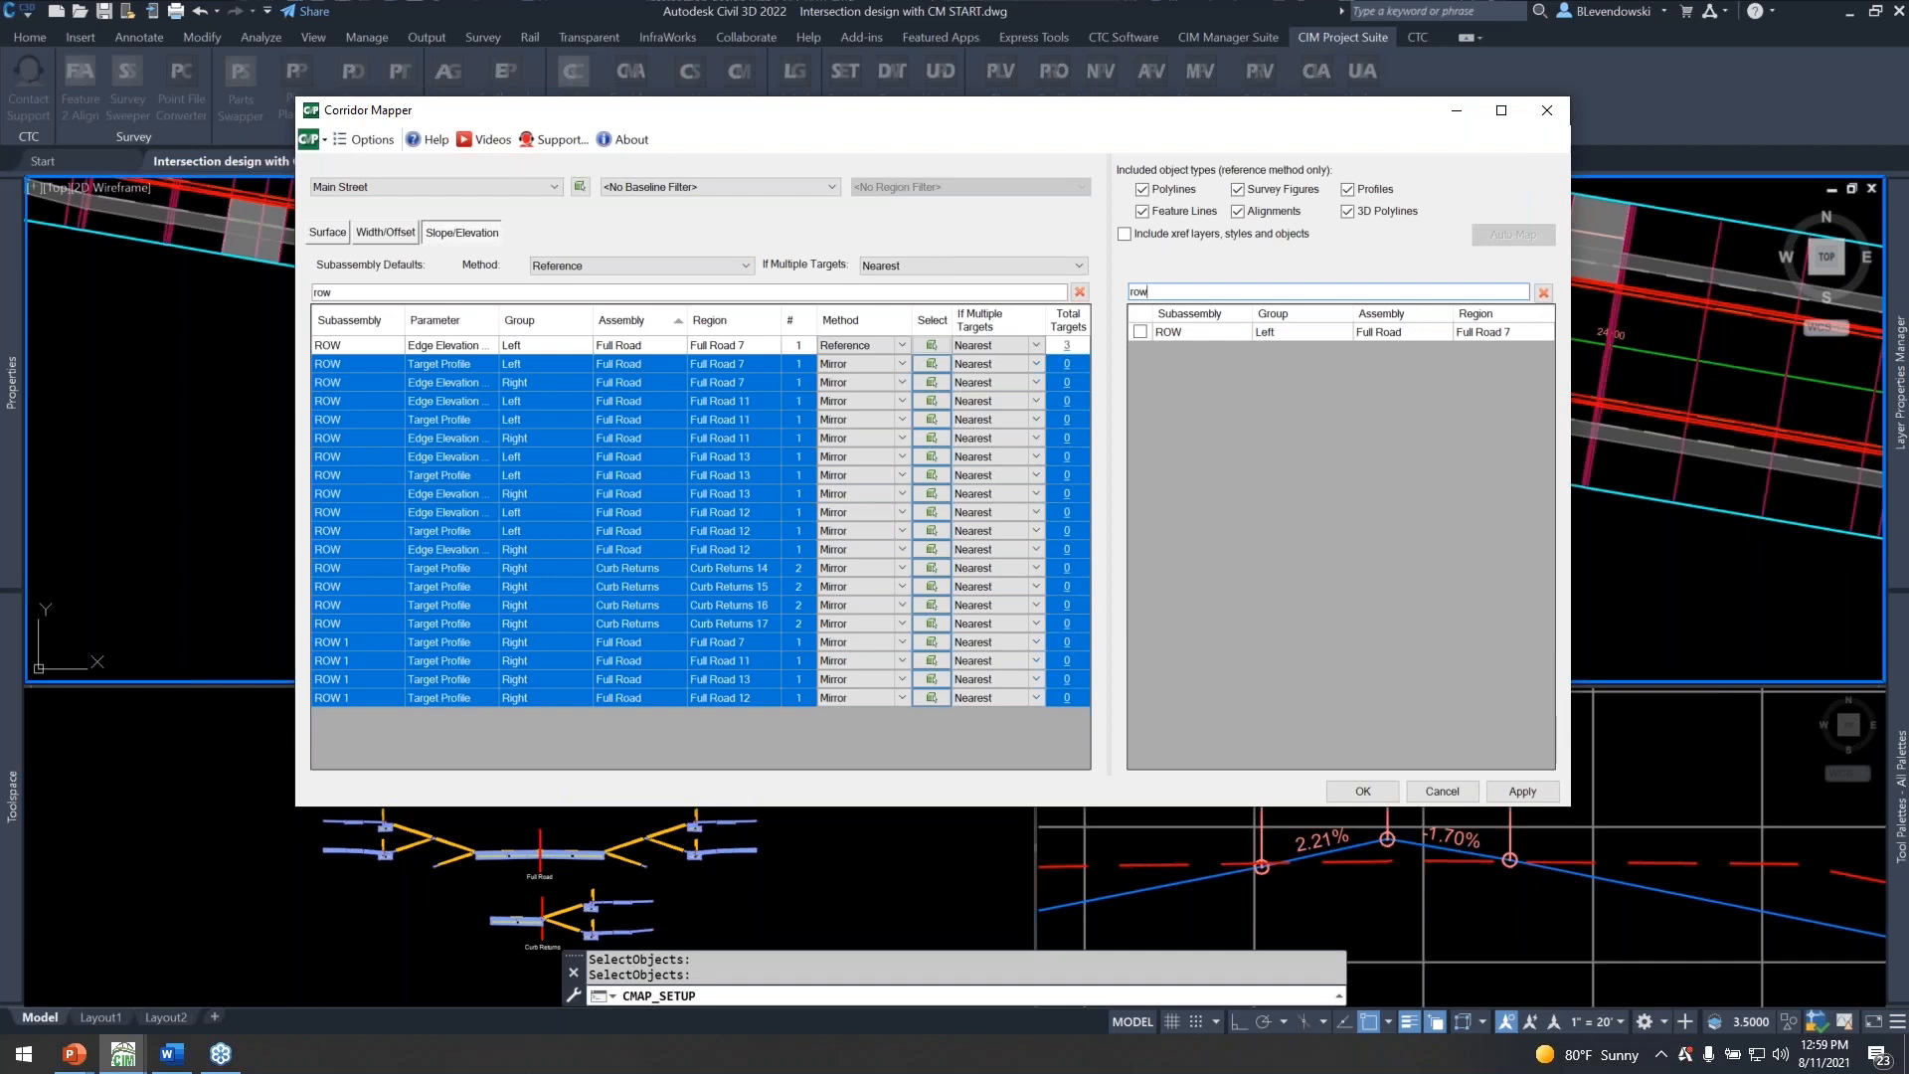
click(1140, 331)
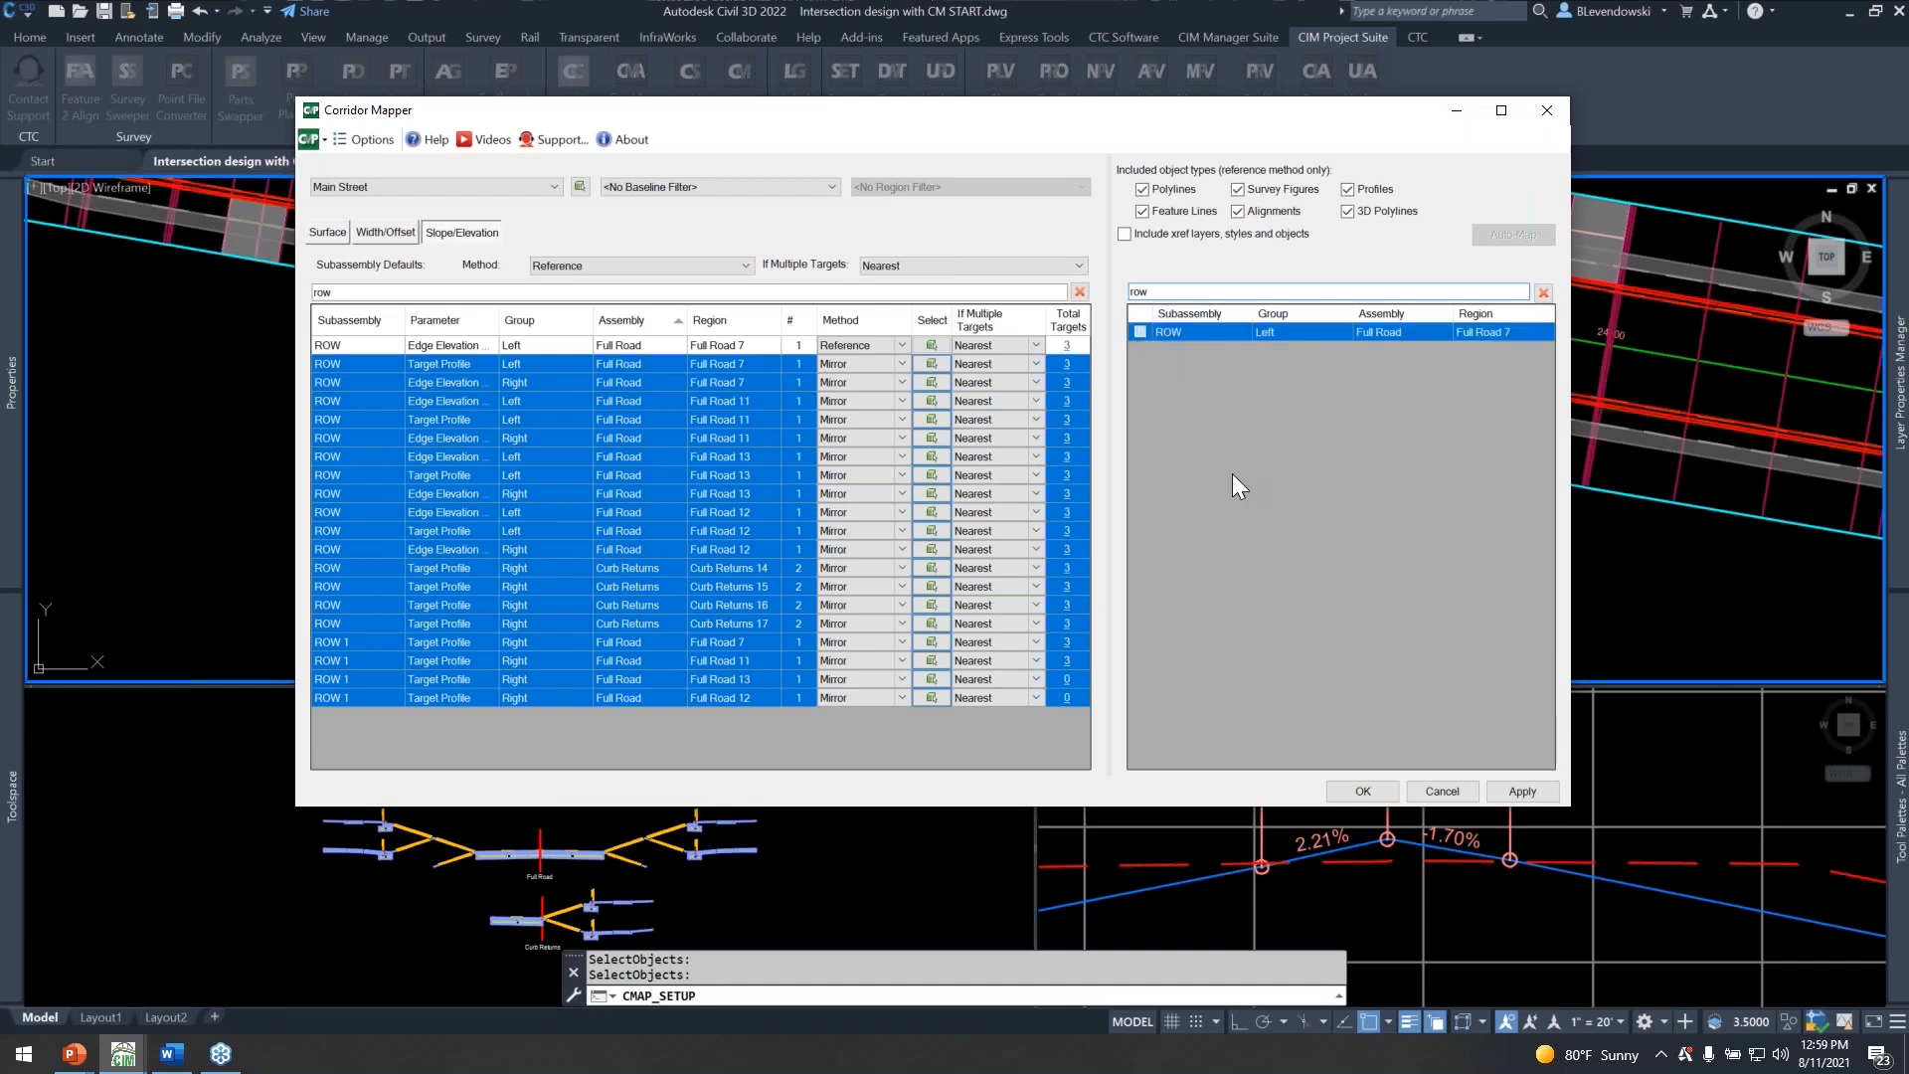
click(1360, 793)
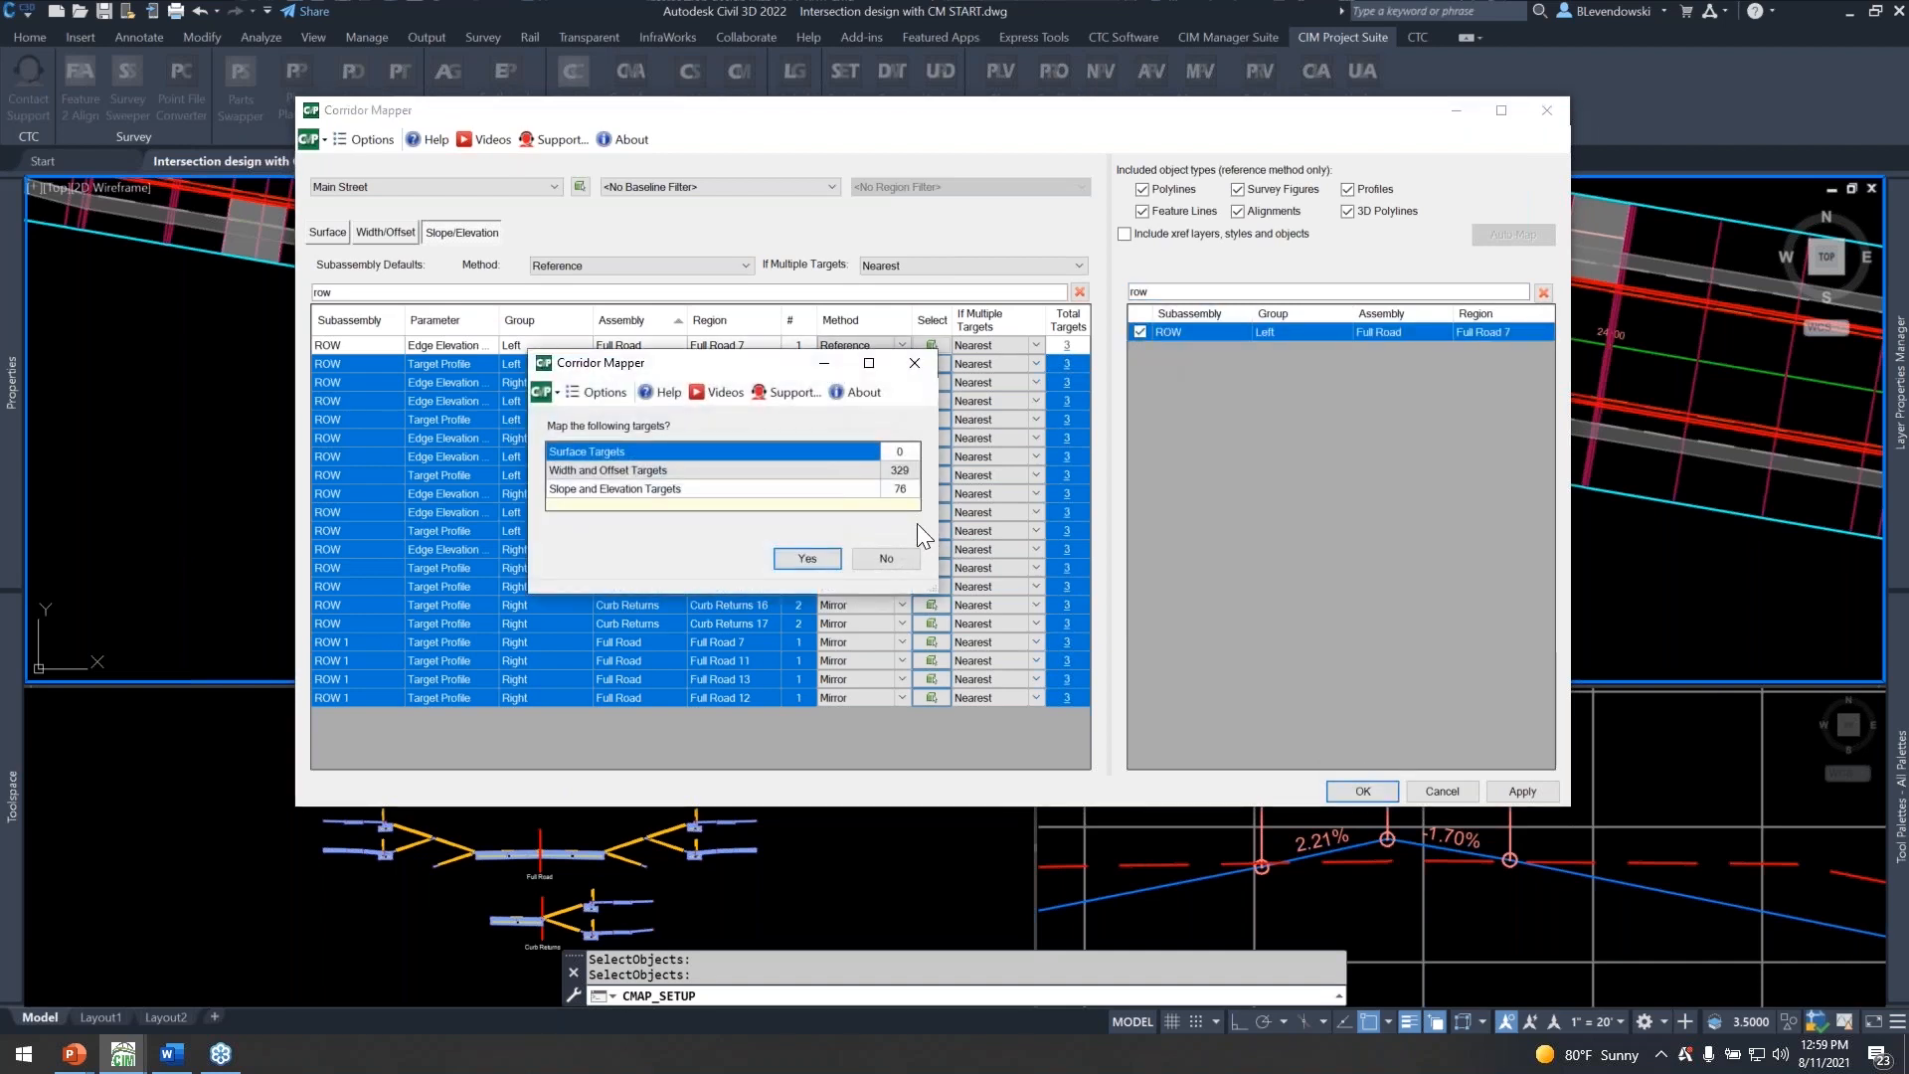
click(808, 558)
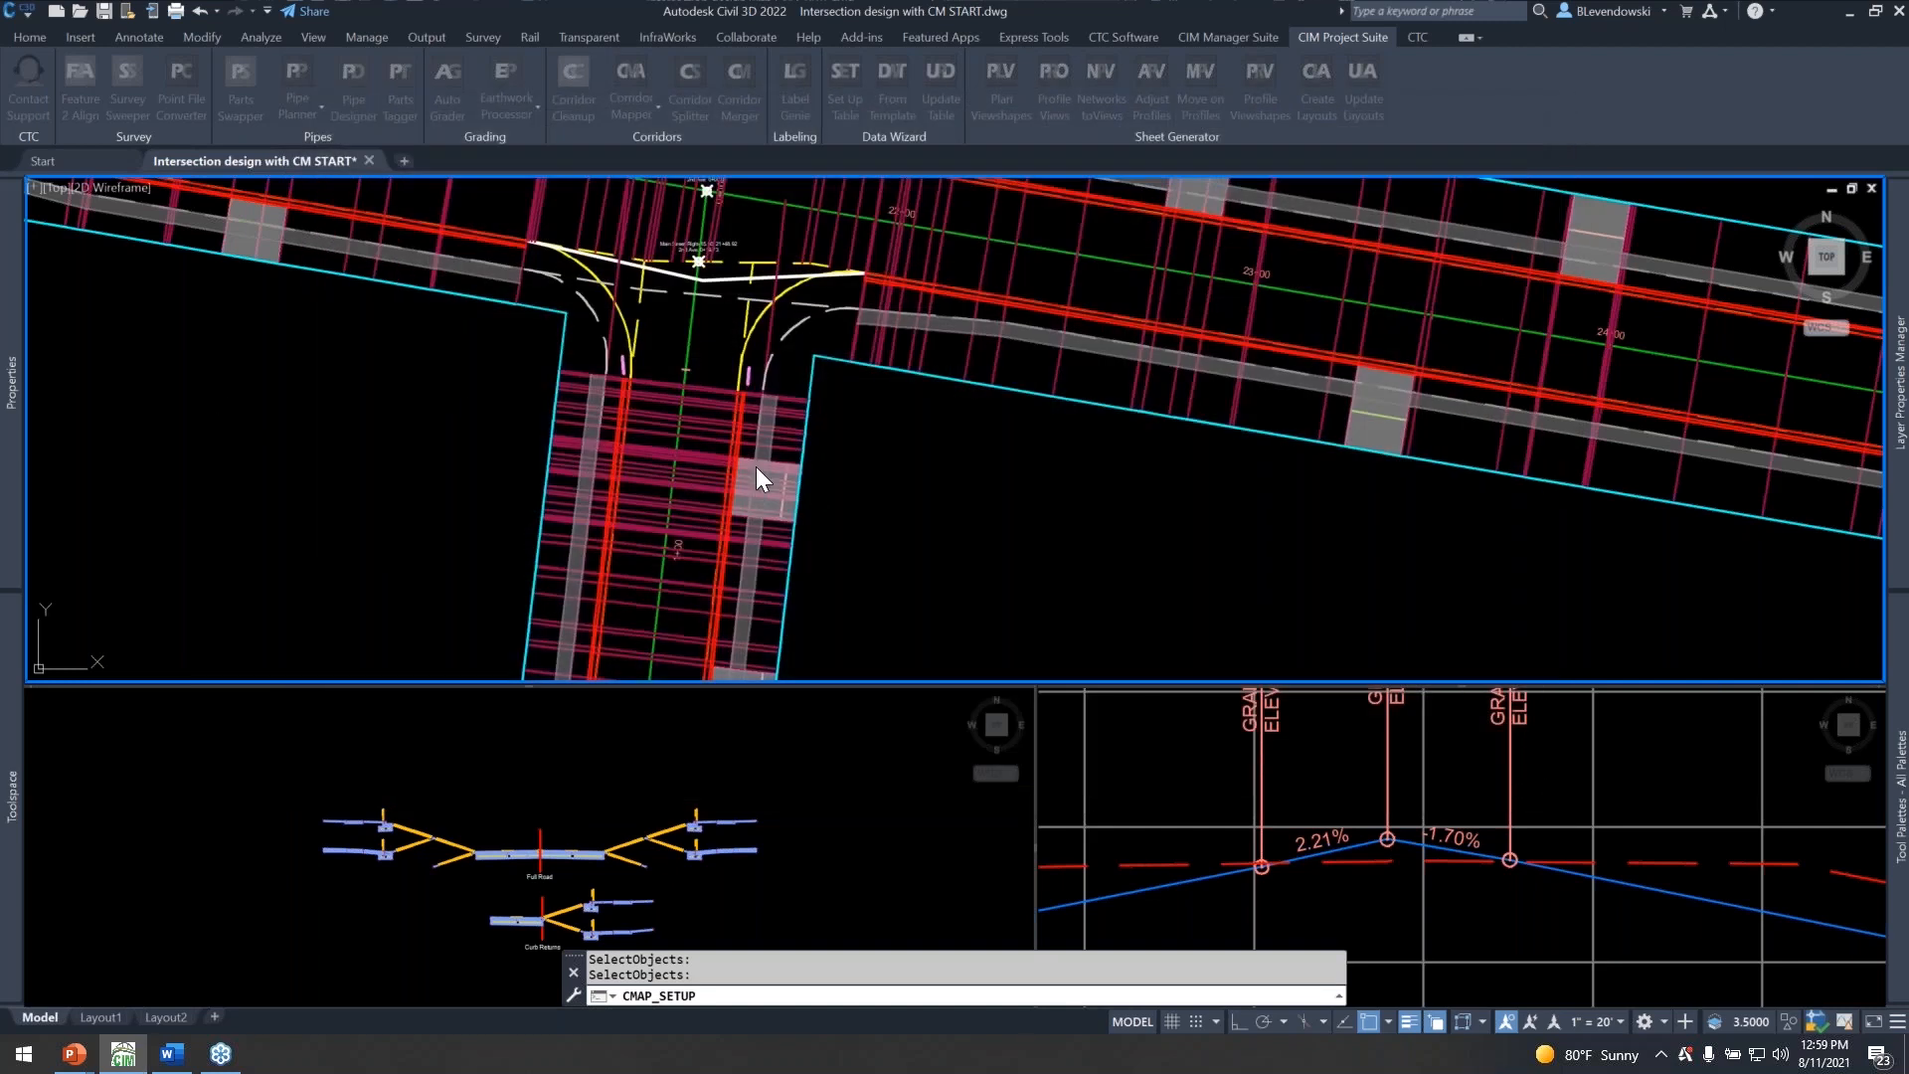
Examine the remapped Main Street corridor in plan along its ROW lines, driveways and boulevards.
click(376, 422)
middle_drag(270, 405, 1397, 674)
scroll(1134, 544, down, 4)
key(Escape)
key(Escape)
key(Escape)
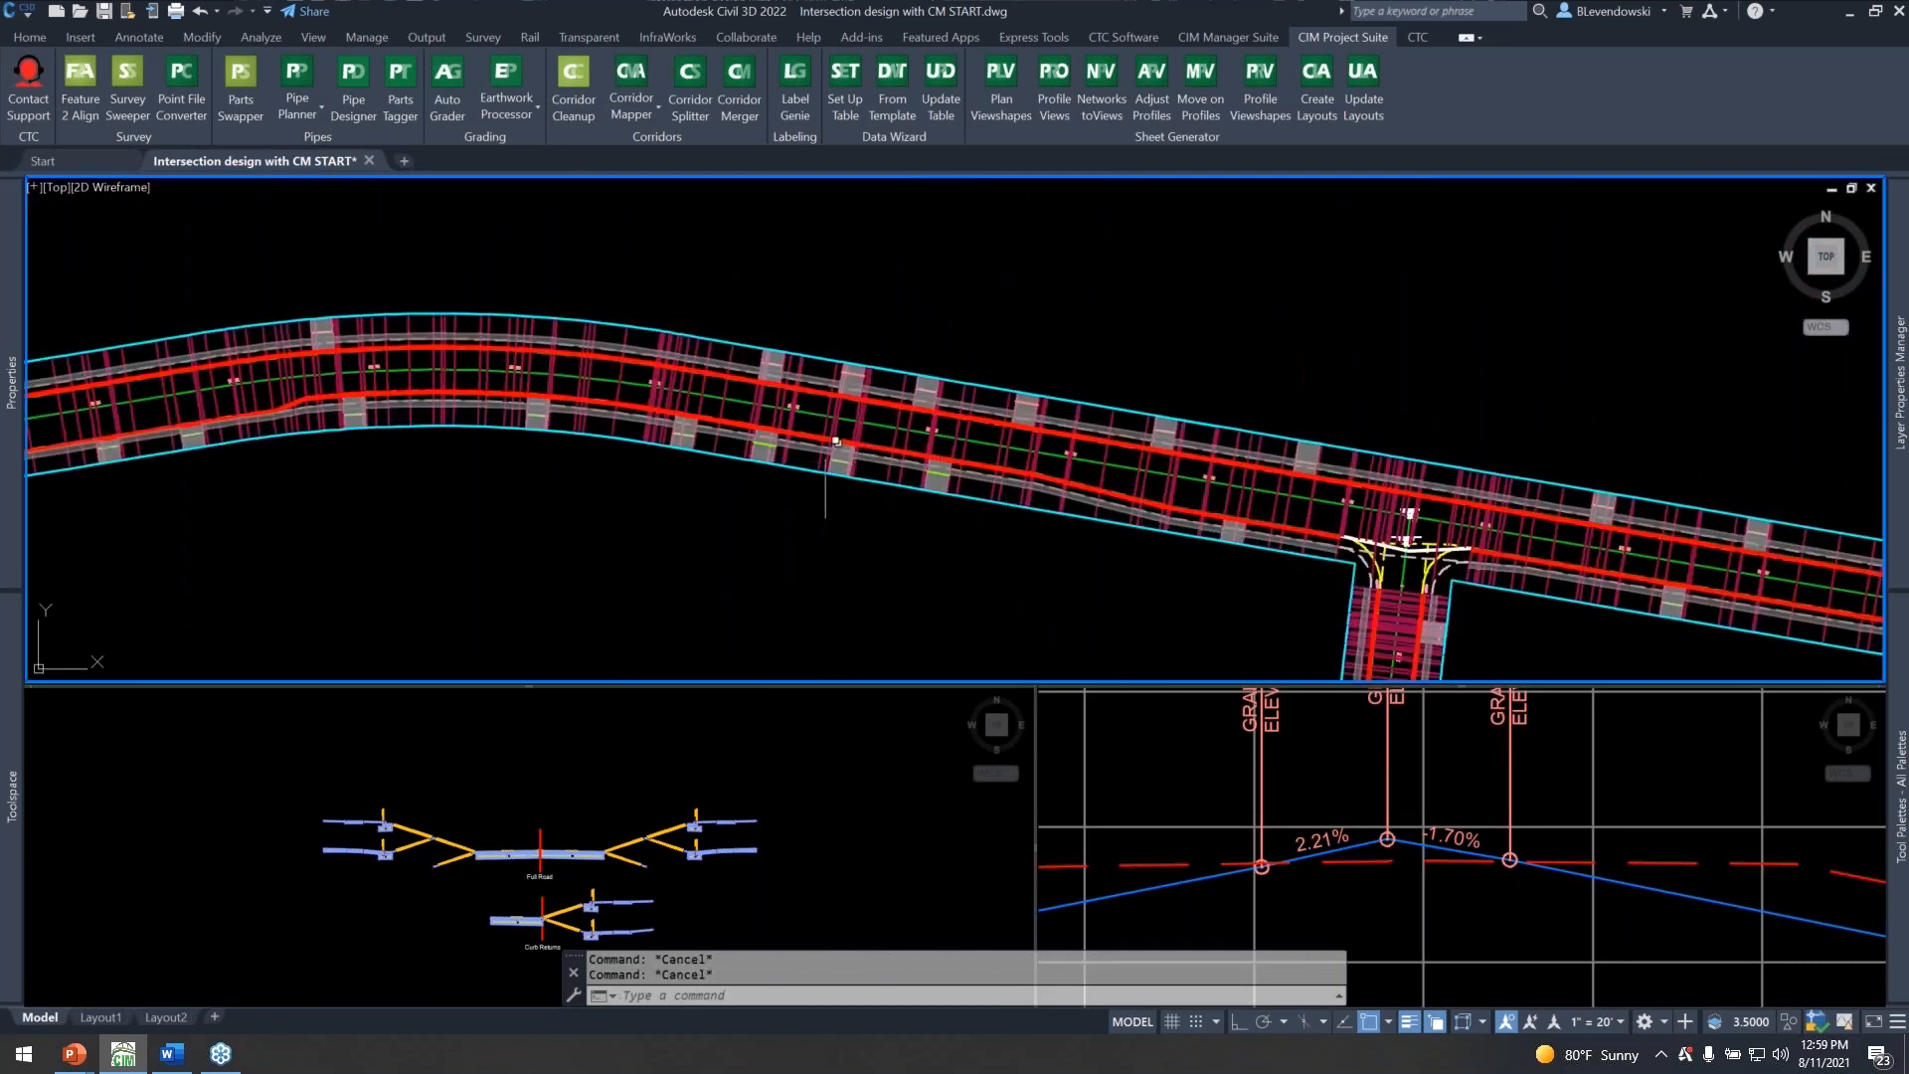
scroll(804, 447, up, 4)
middle_drag(1121, 384, 655, 376)
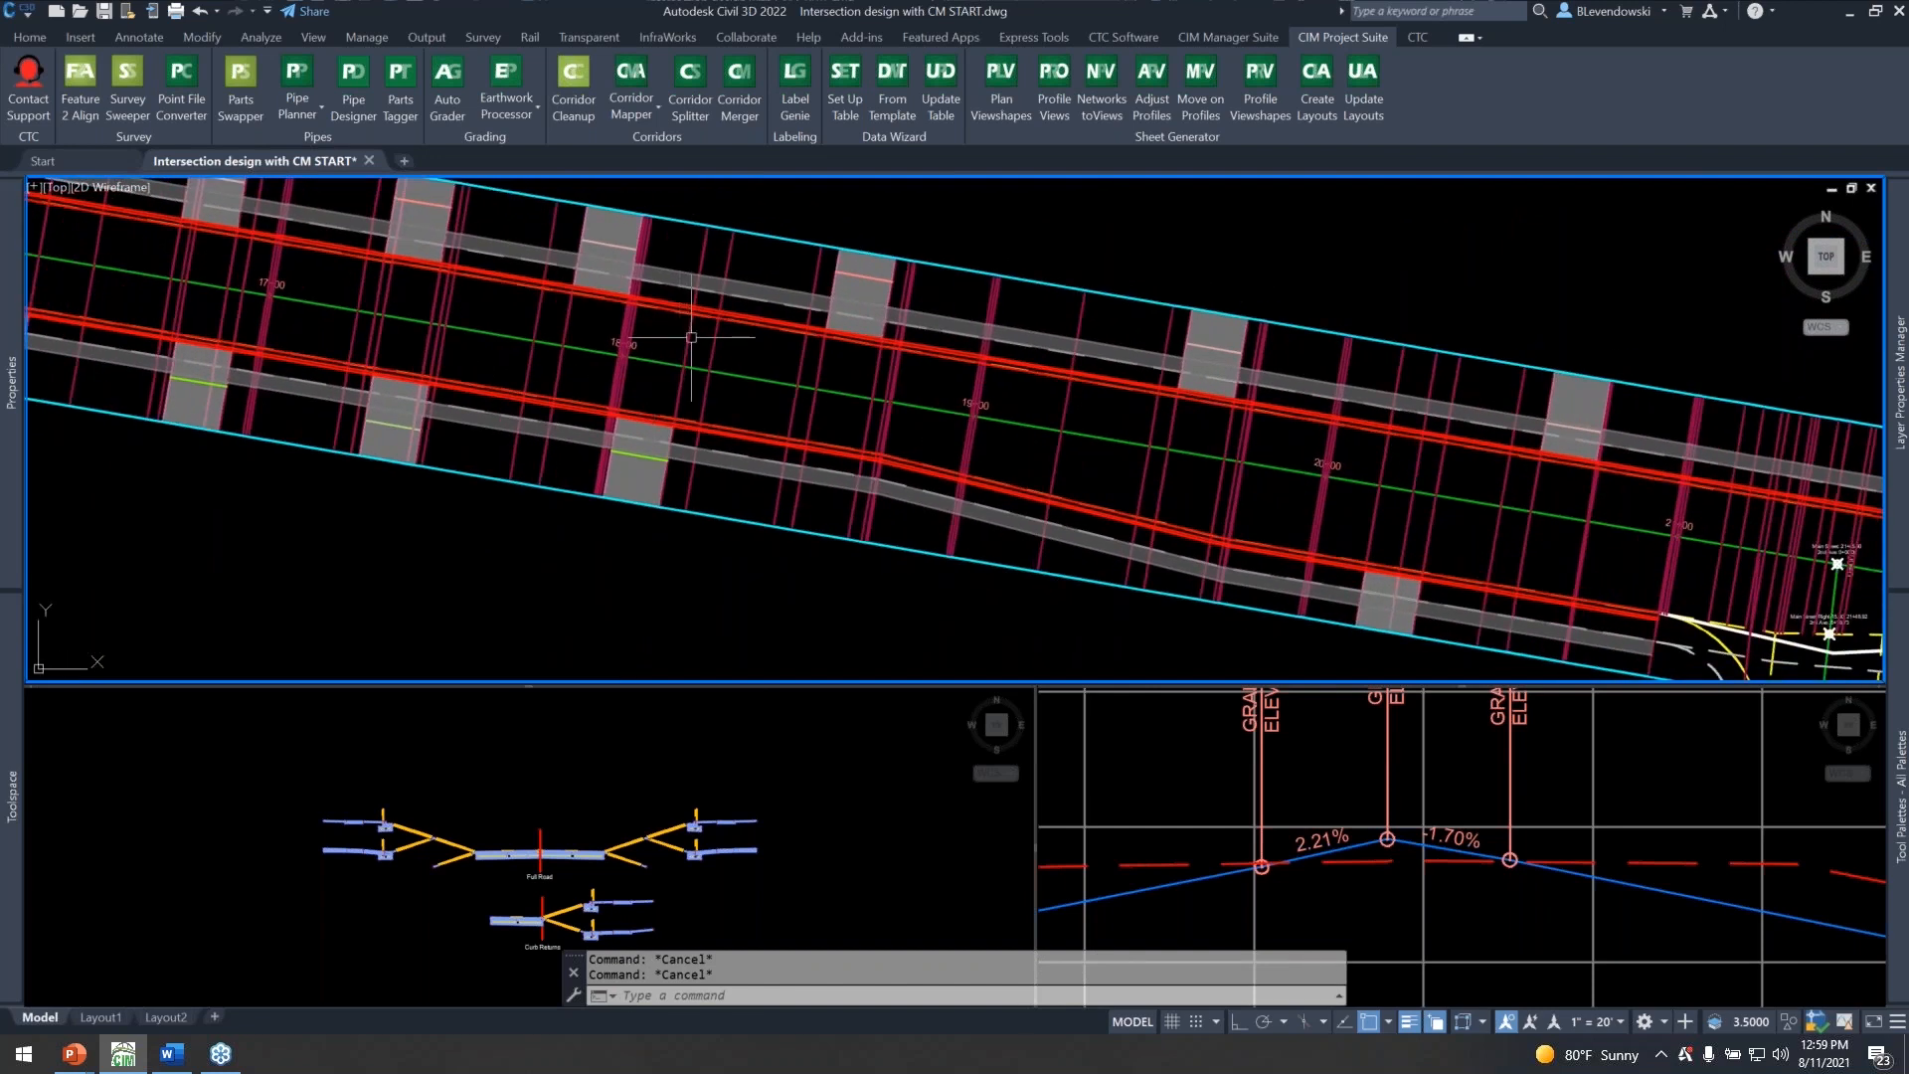
Reopen Corridor Mapper for Main Street, maximize it, and review the total width and offset targets assigned to each subassembly.
text(cmap)
key(Return)
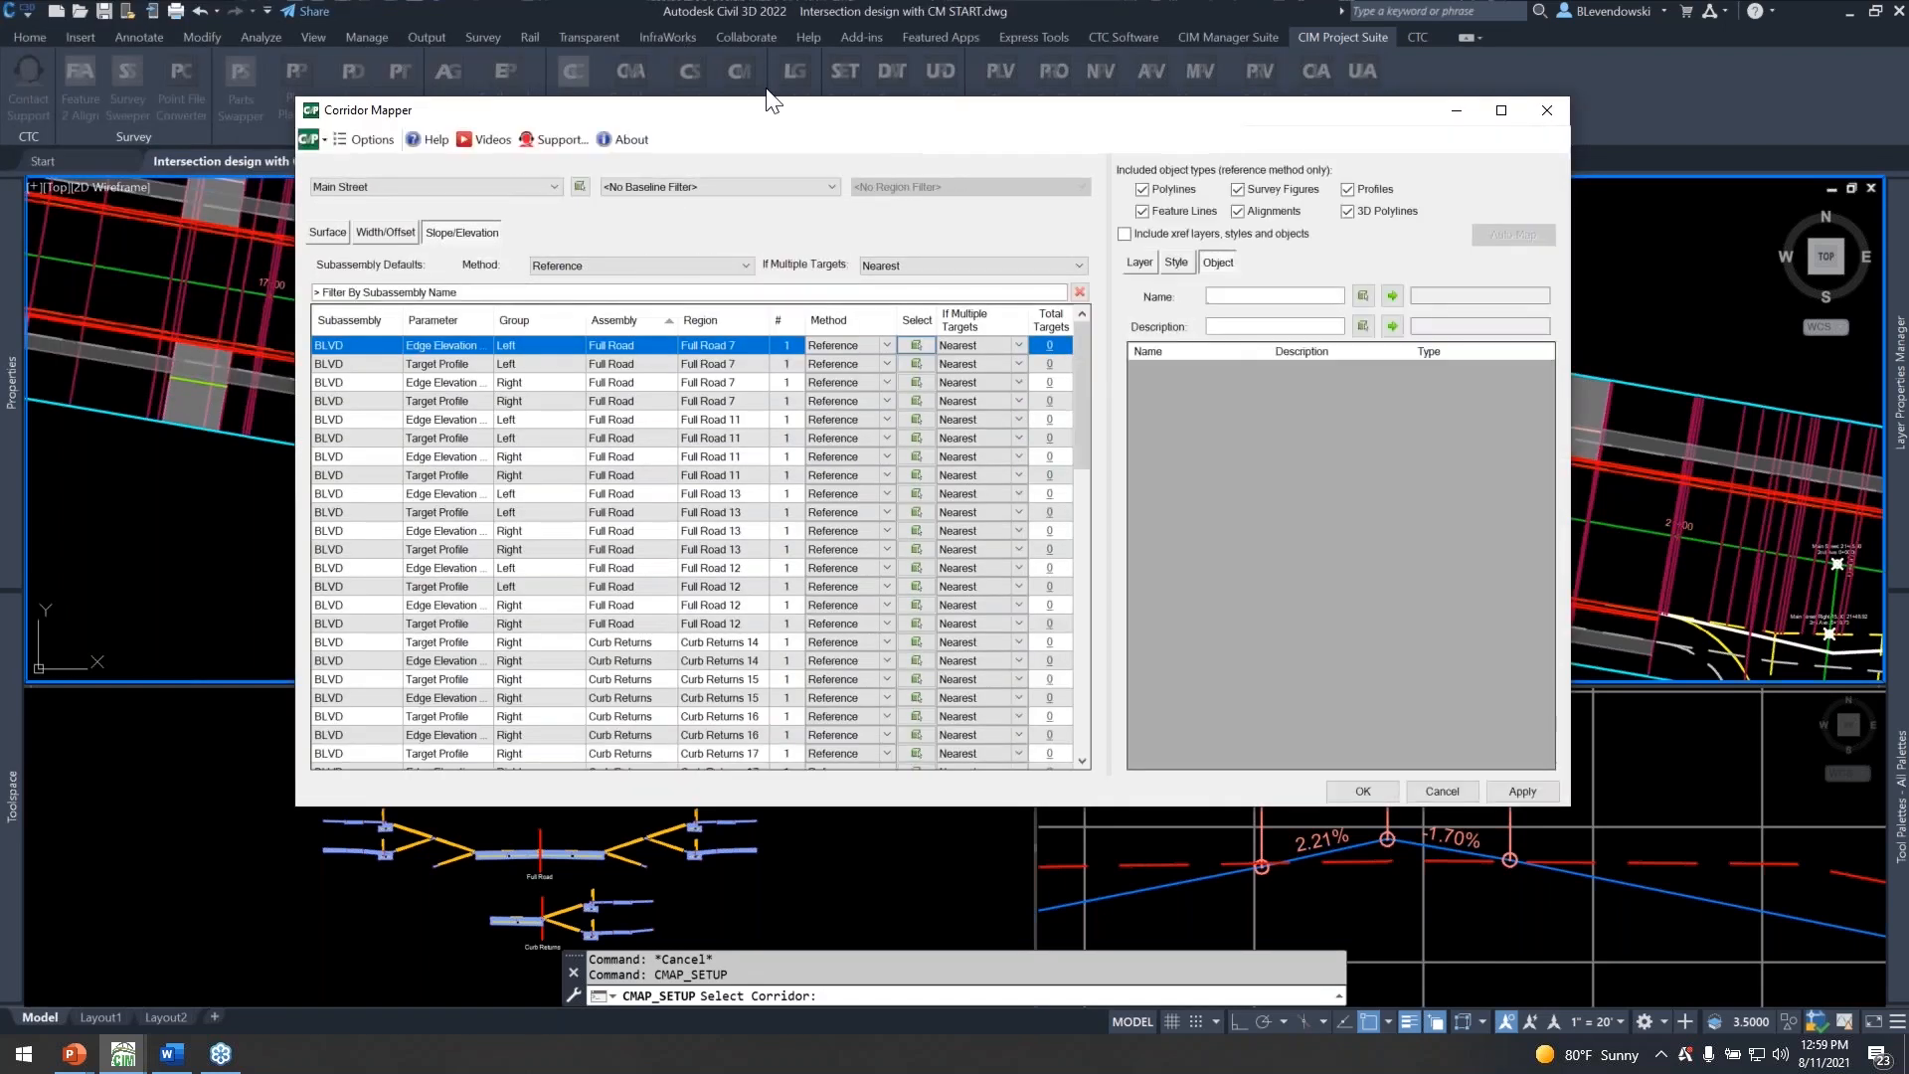
drag(815, 115, 752, 2)
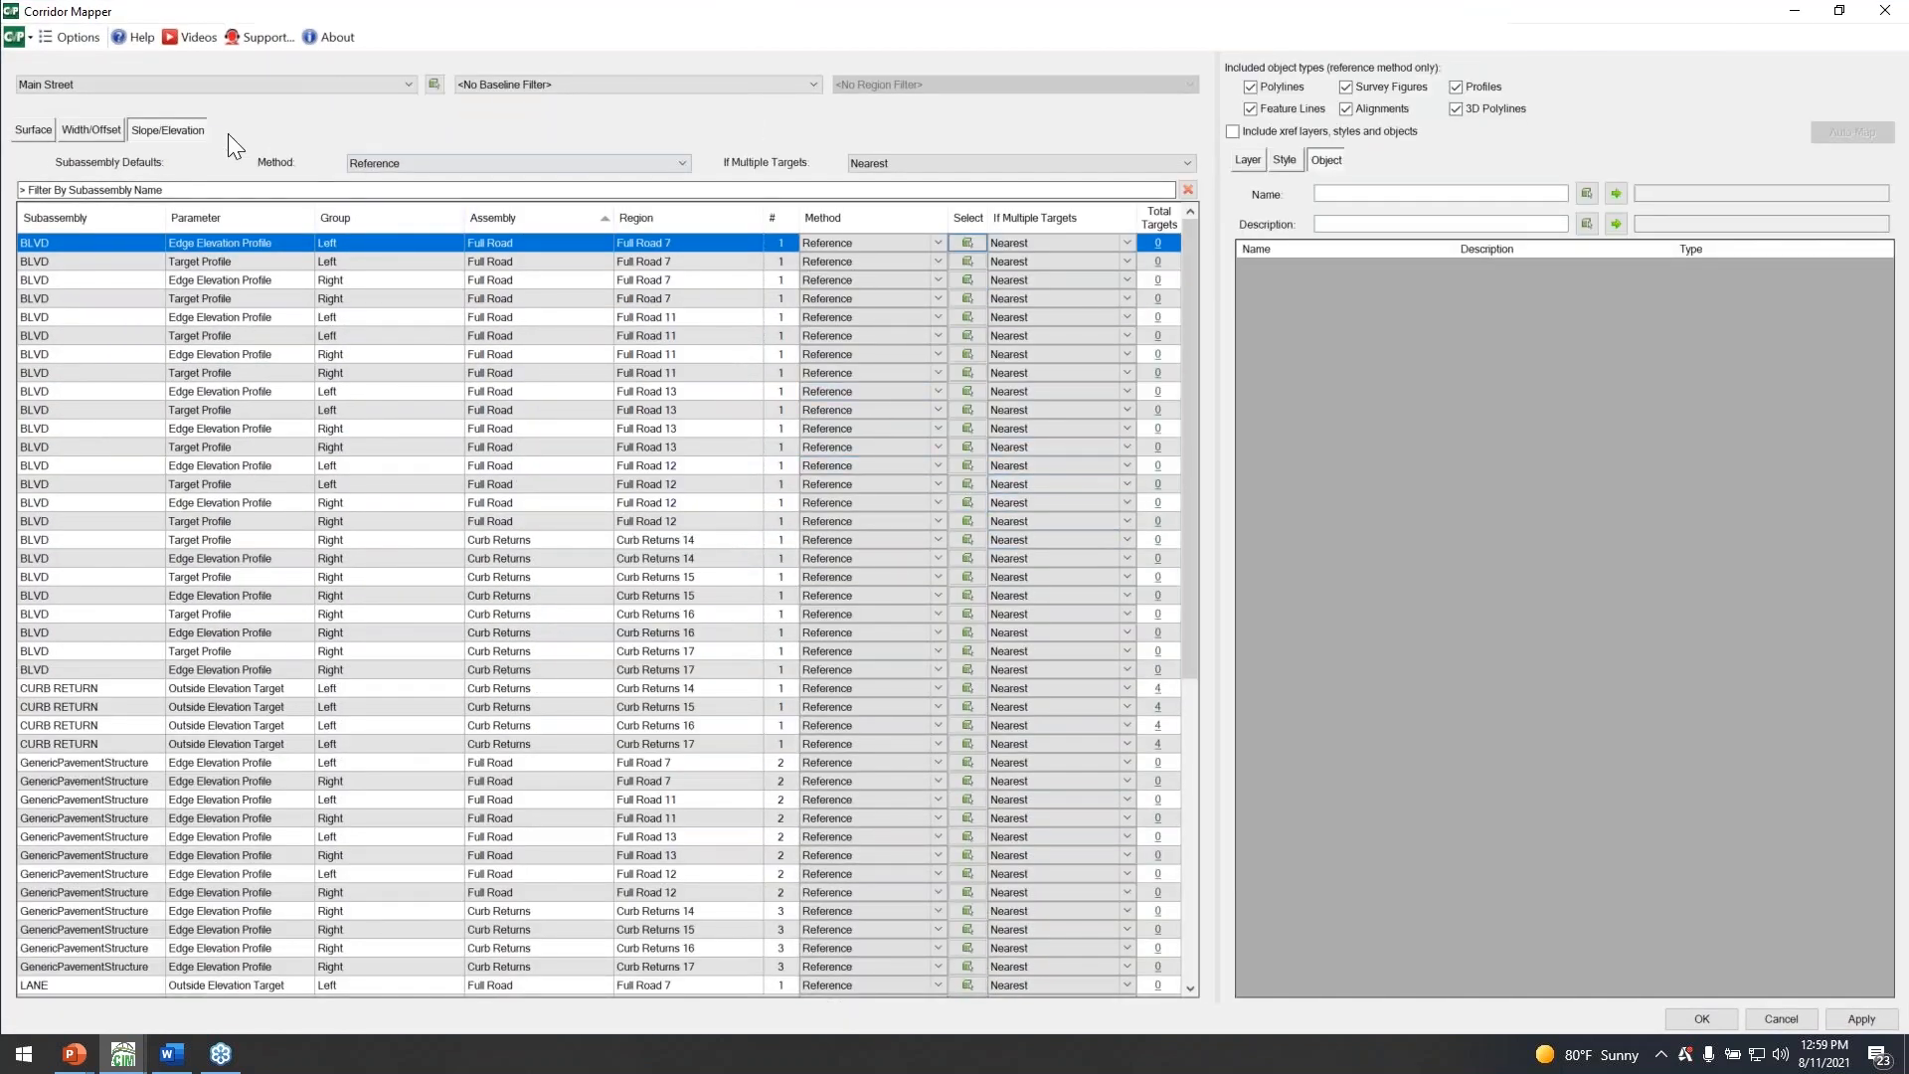
click(107, 127)
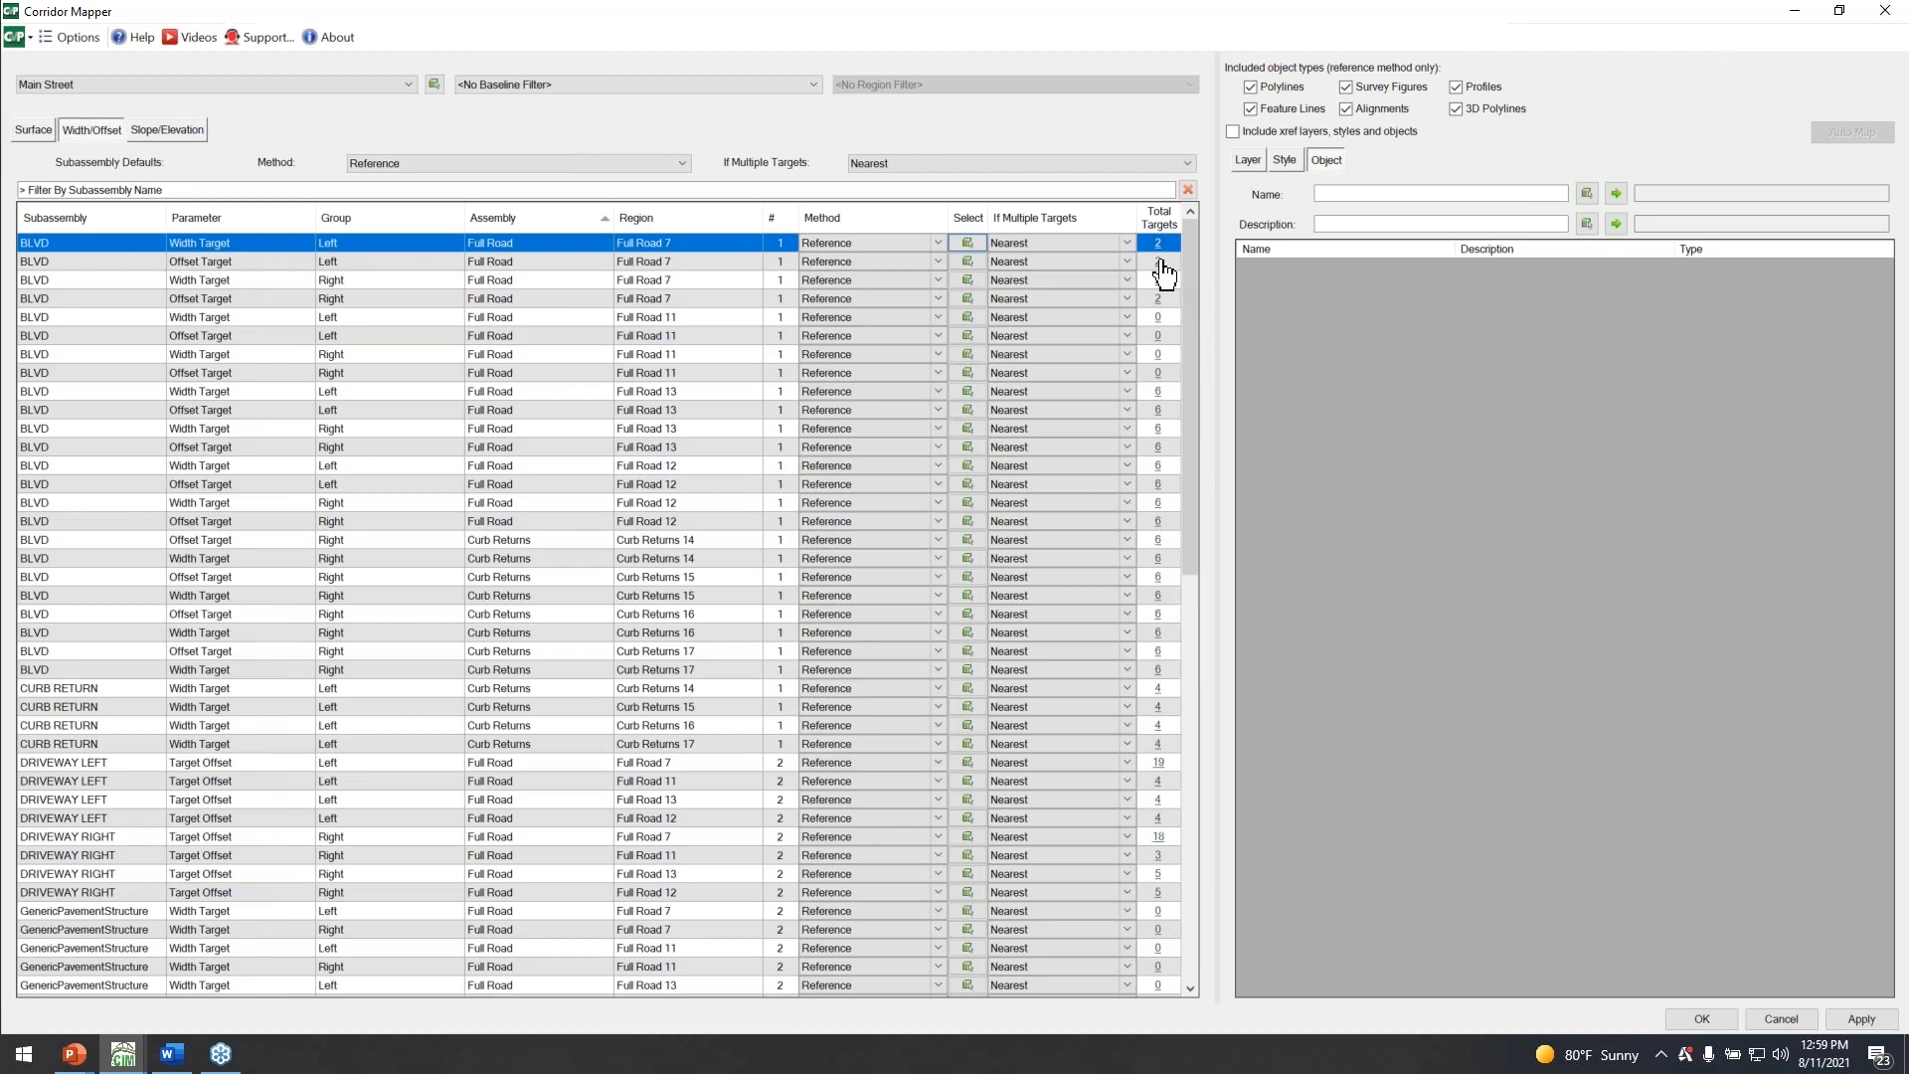
scroll(1176, 539, down, 12)
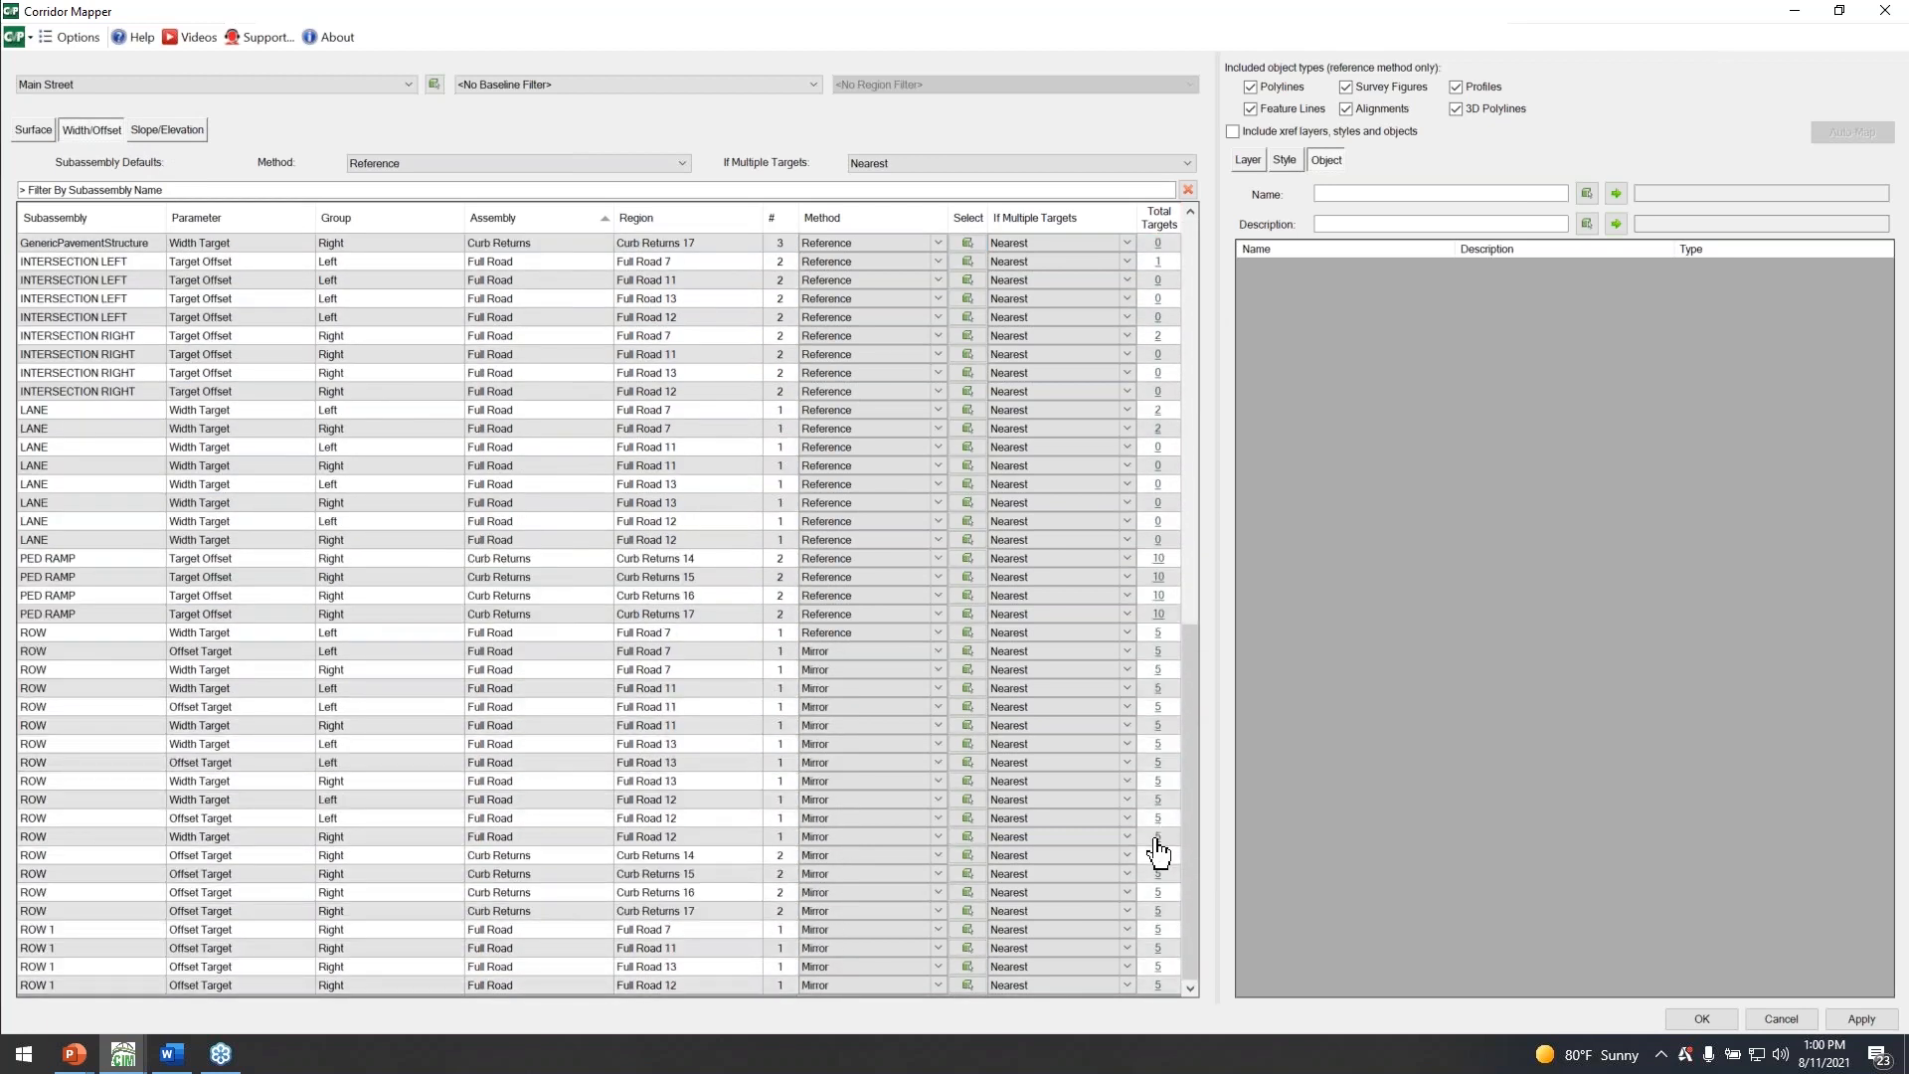
scroll(1144, 875, up, 6)
scroll(1142, 867, up, 7)
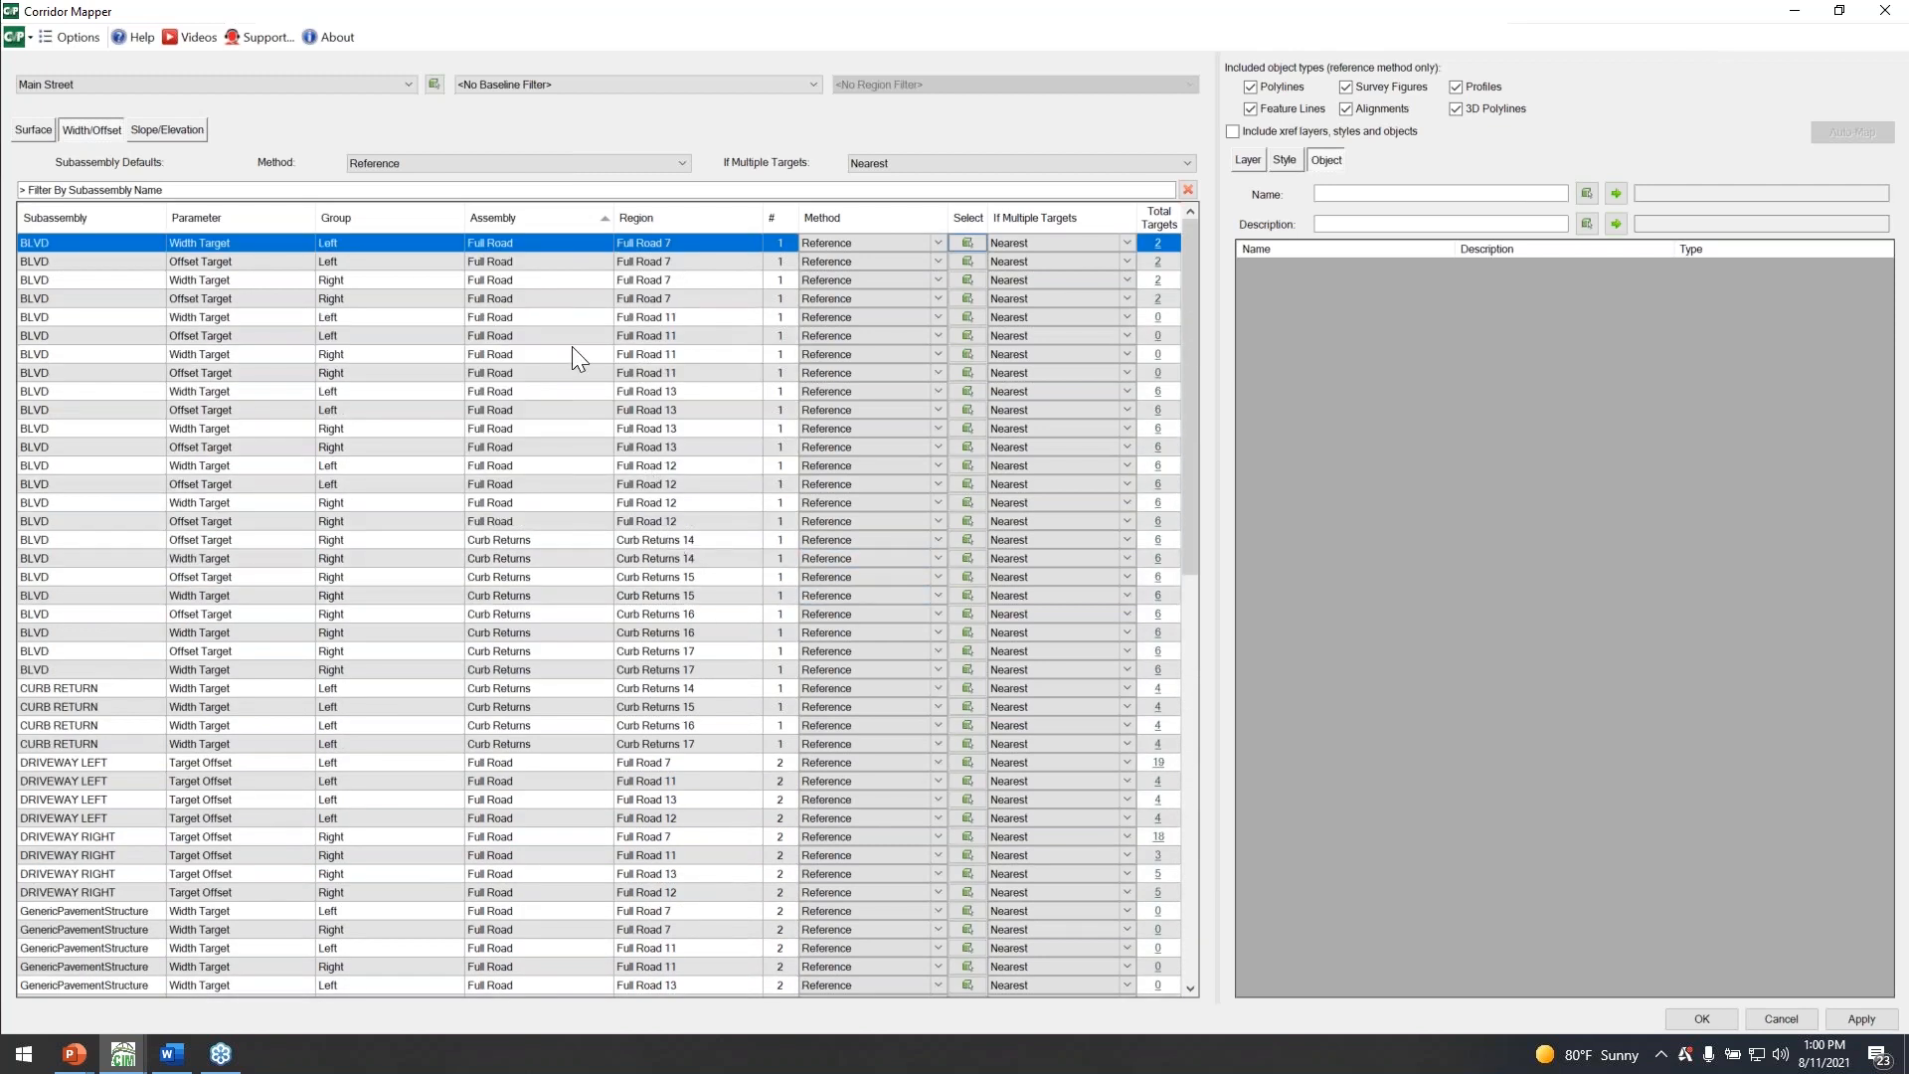
Review the subassembly and baseline filters and the layer, style and object mapping options, and close Corridor Mapper without remapping.
click(161, 189)
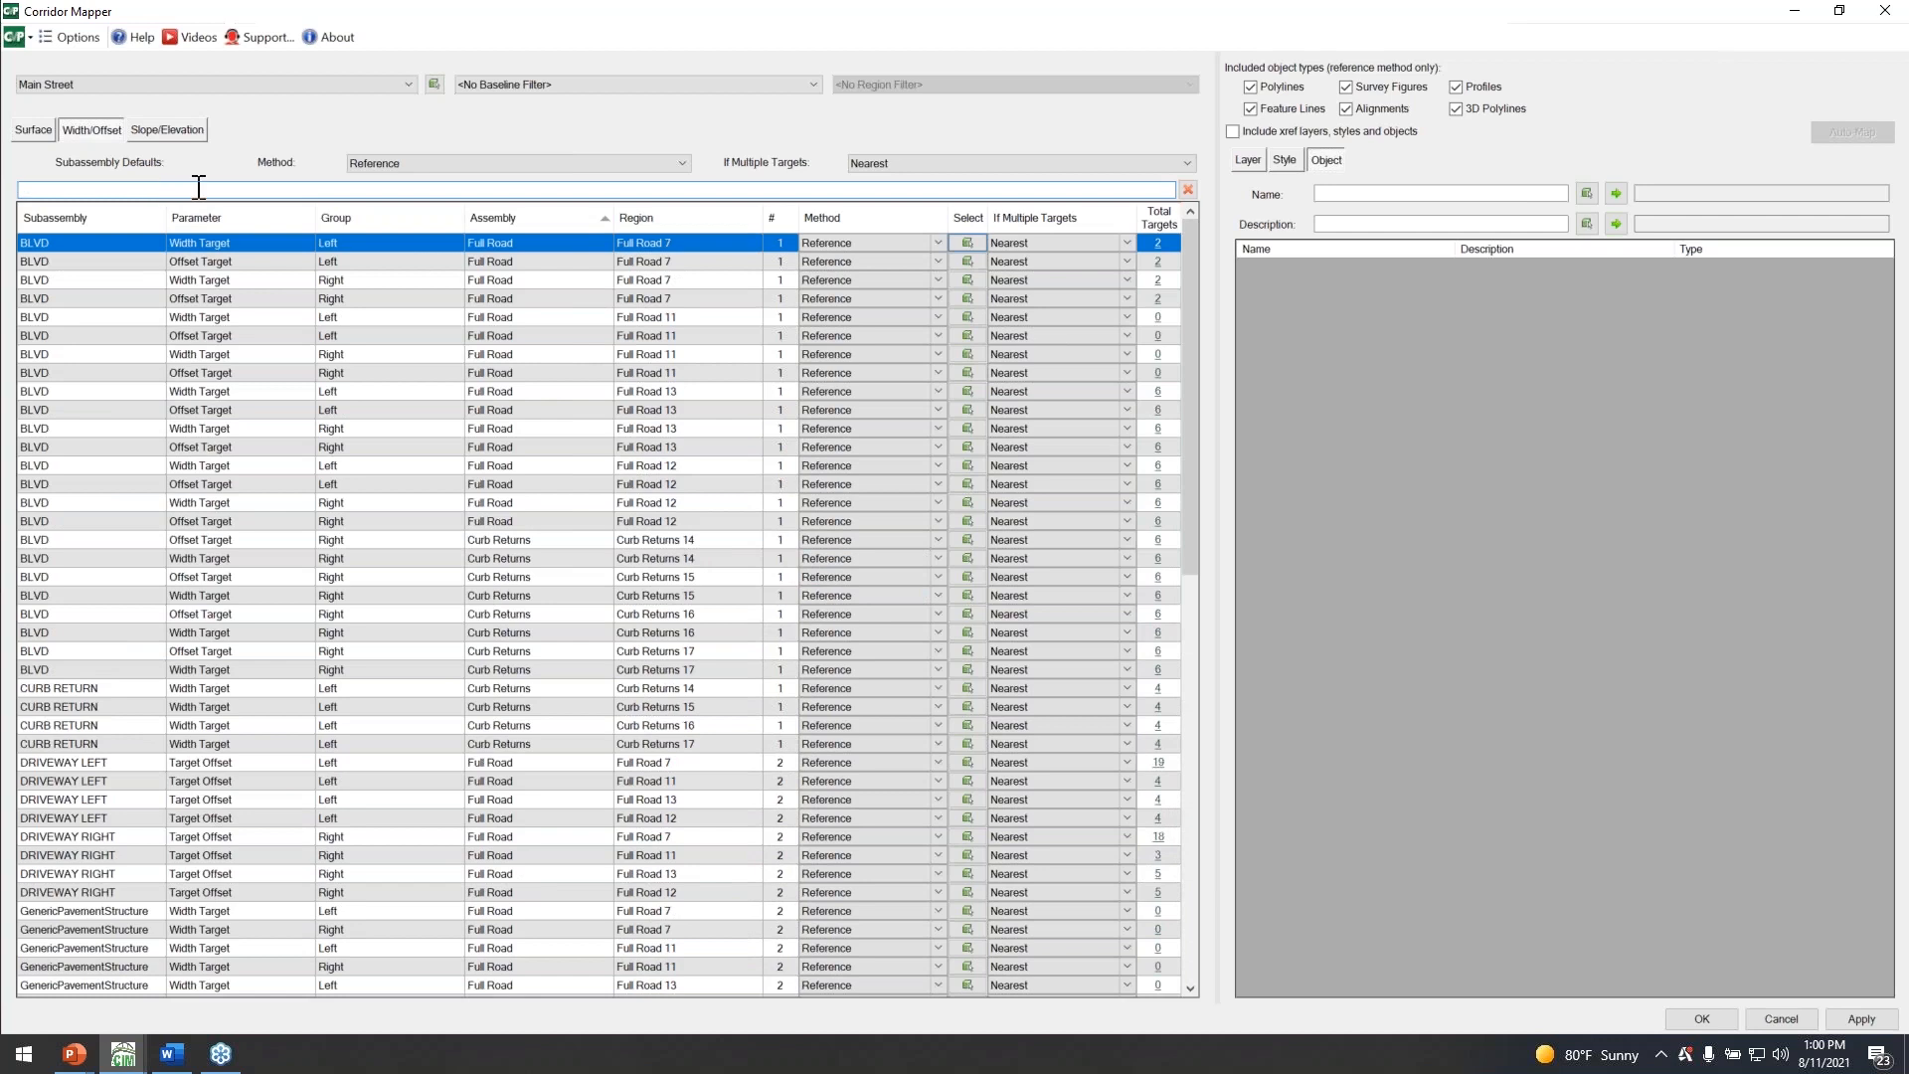
click(549, 84)
click(574, 45)
click(1248, 161)
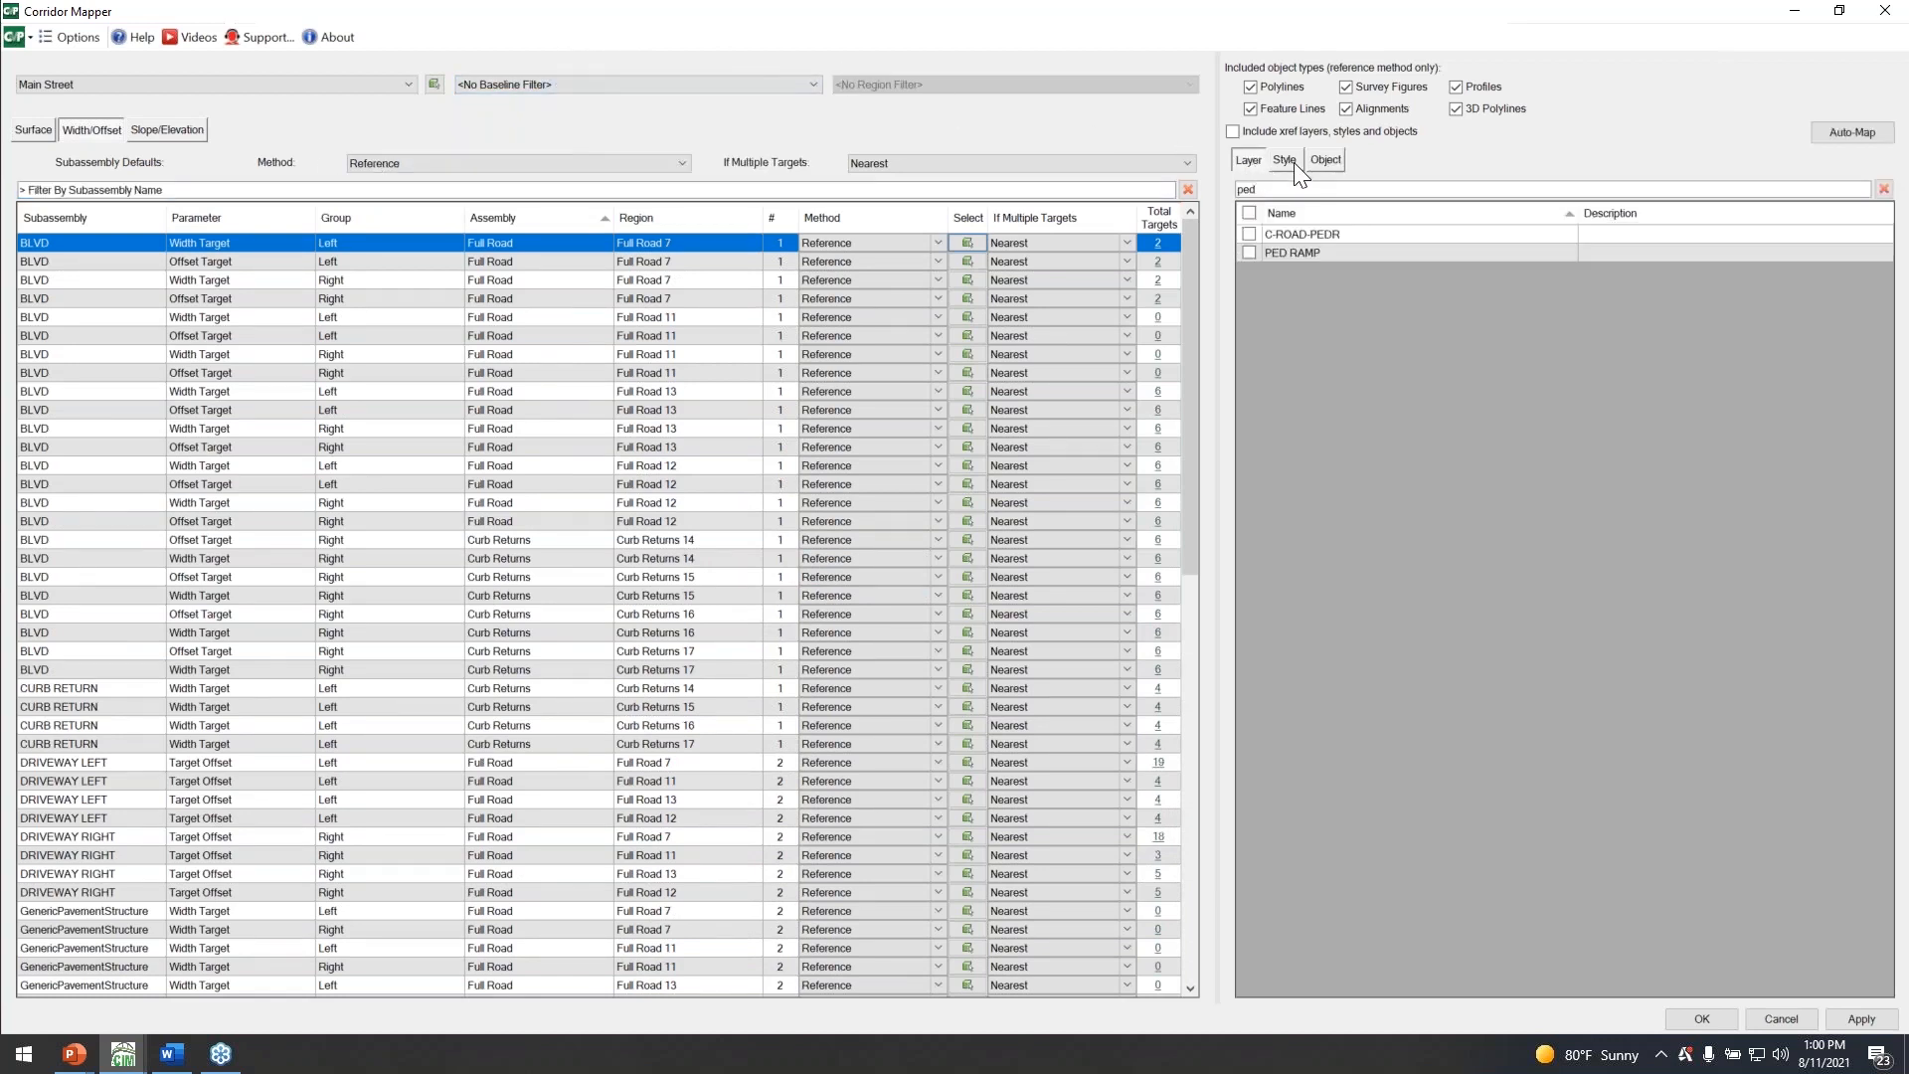
click(1288, 160)
click(1327, 160)
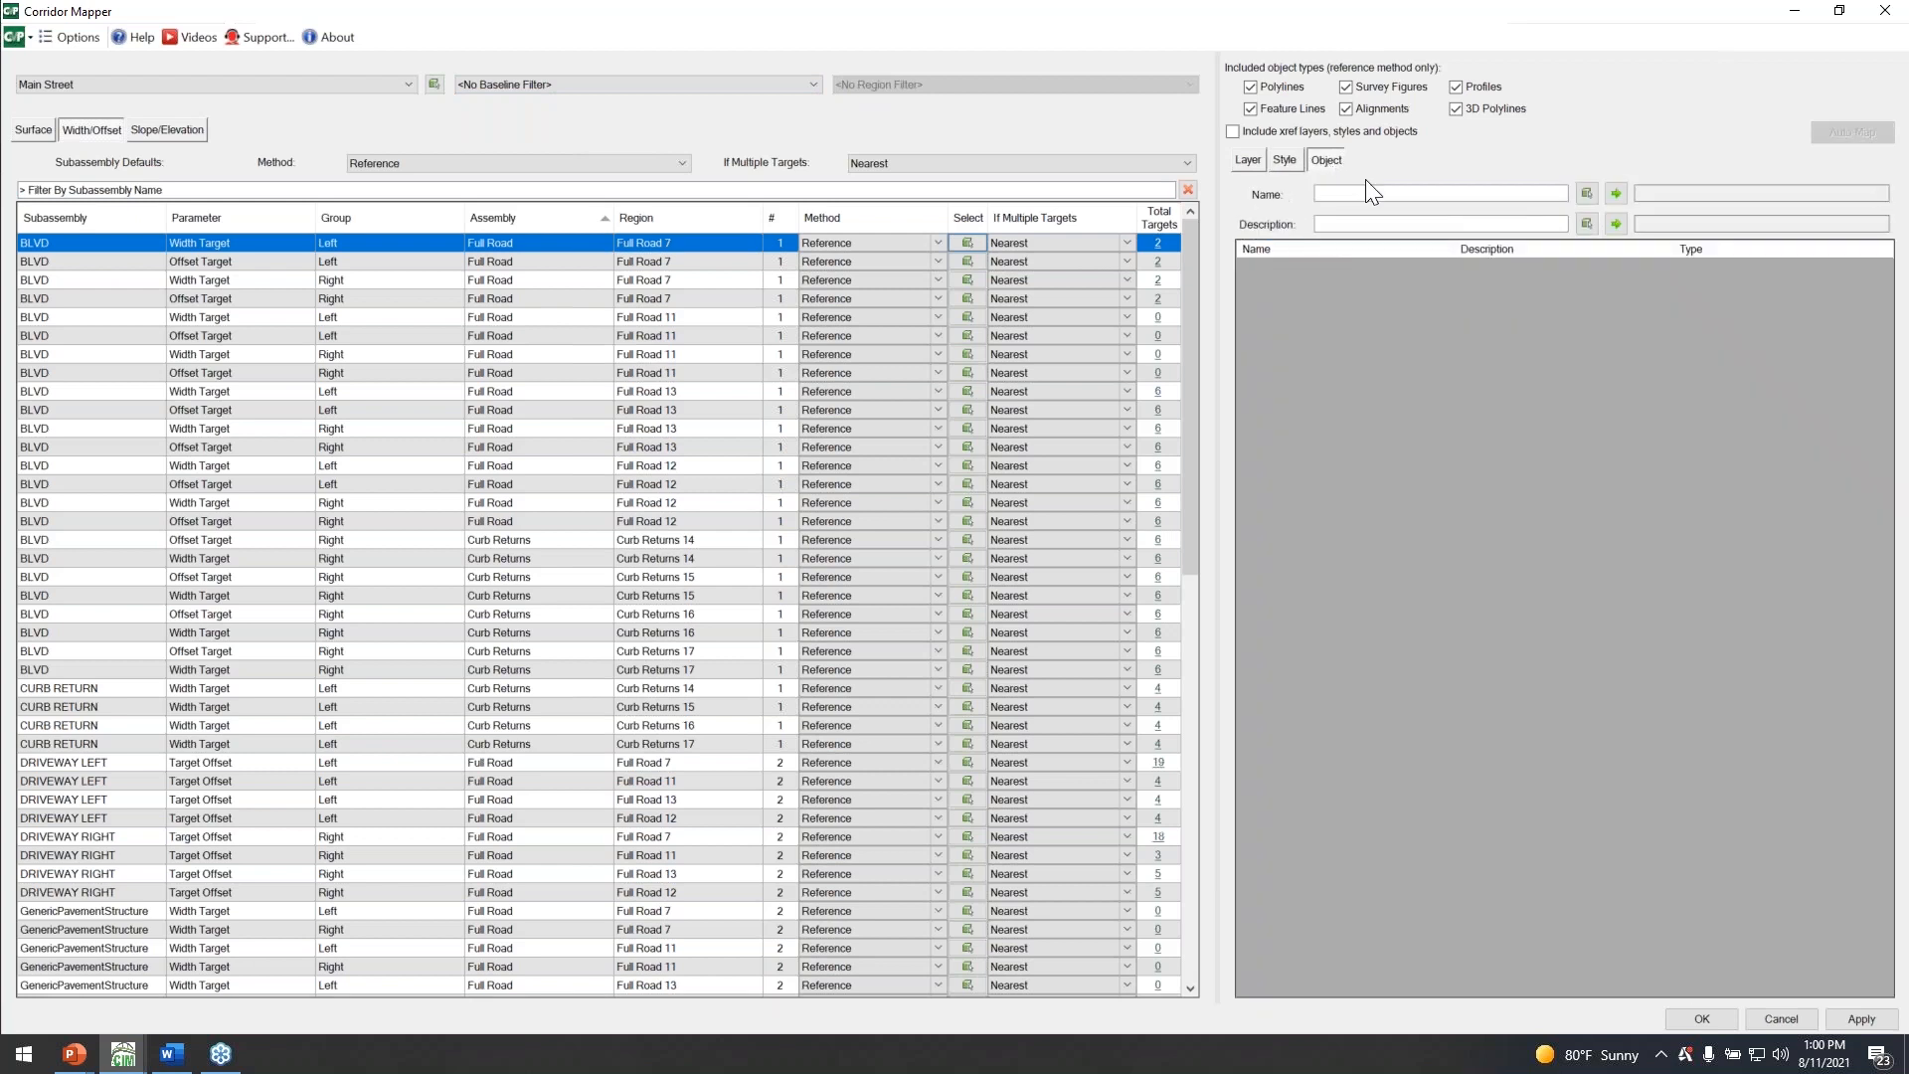
click(1253, 160)
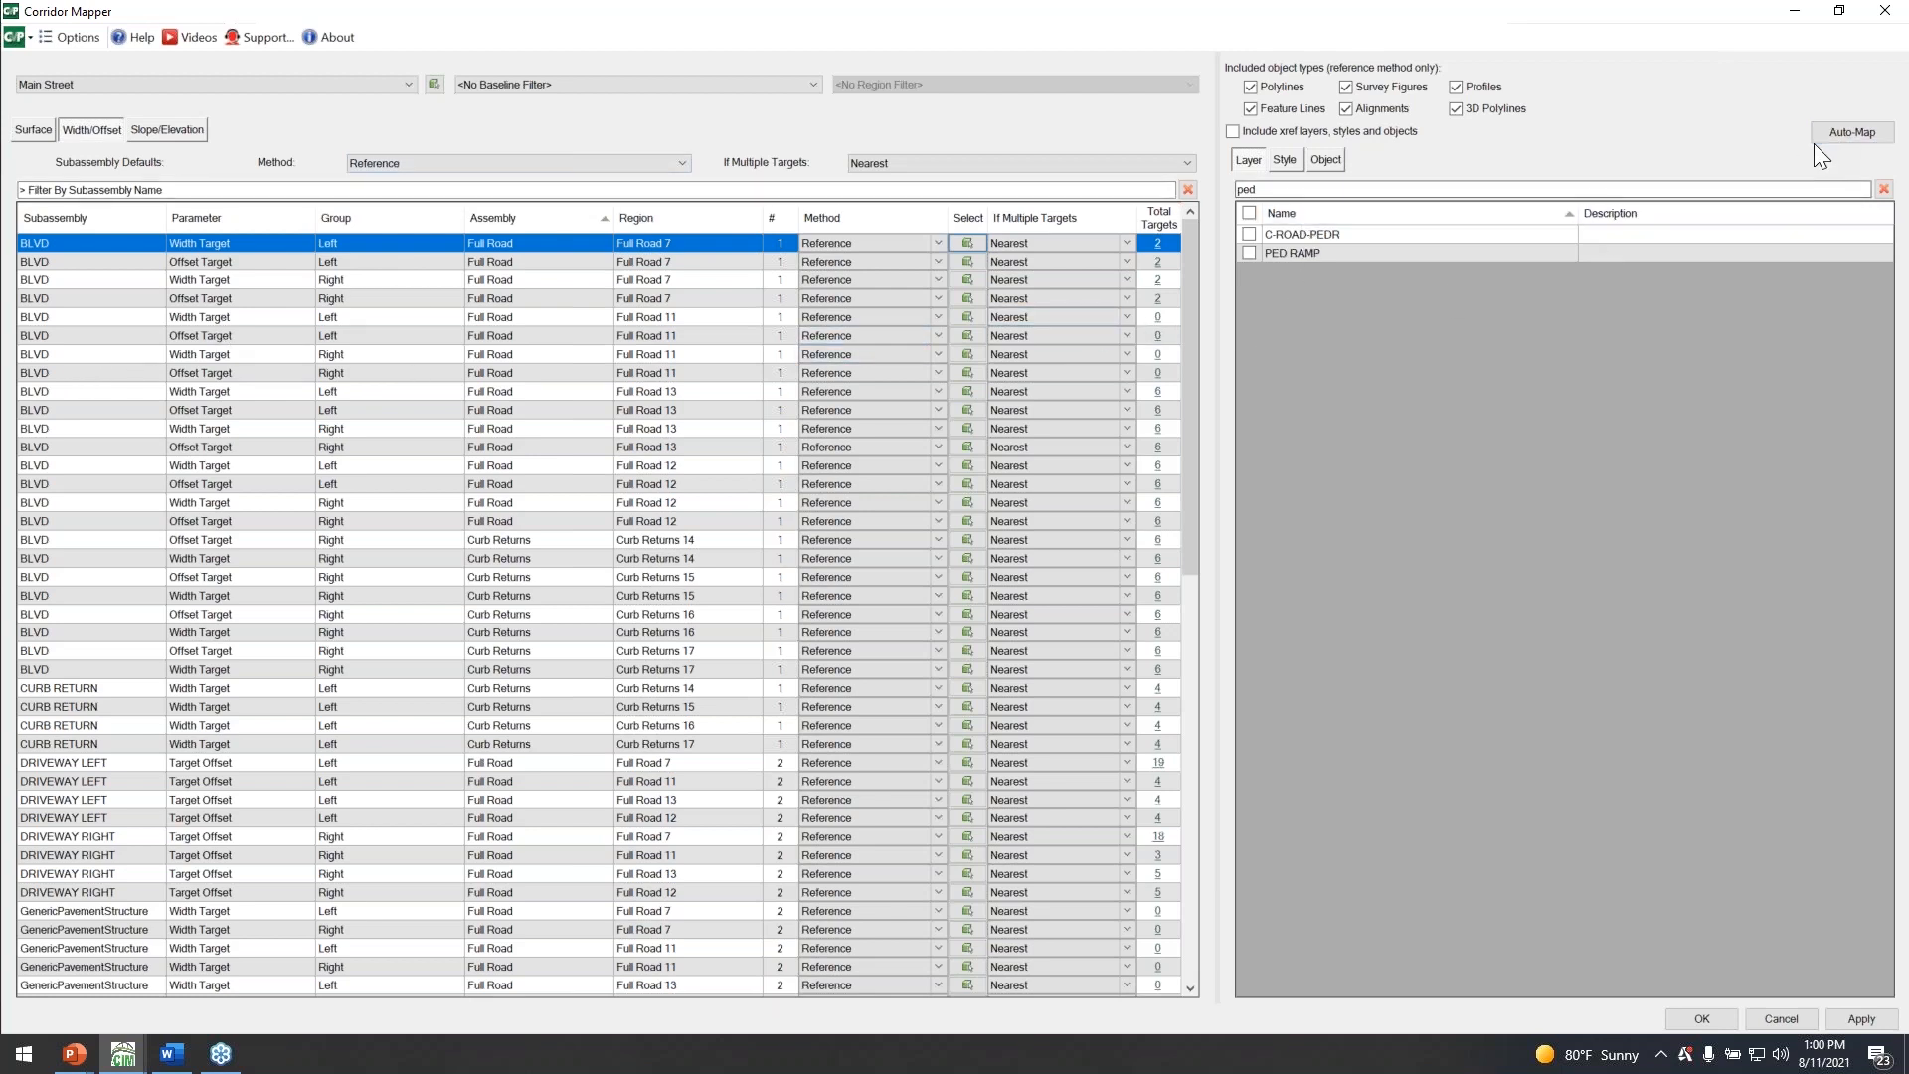
click(1249, 253)
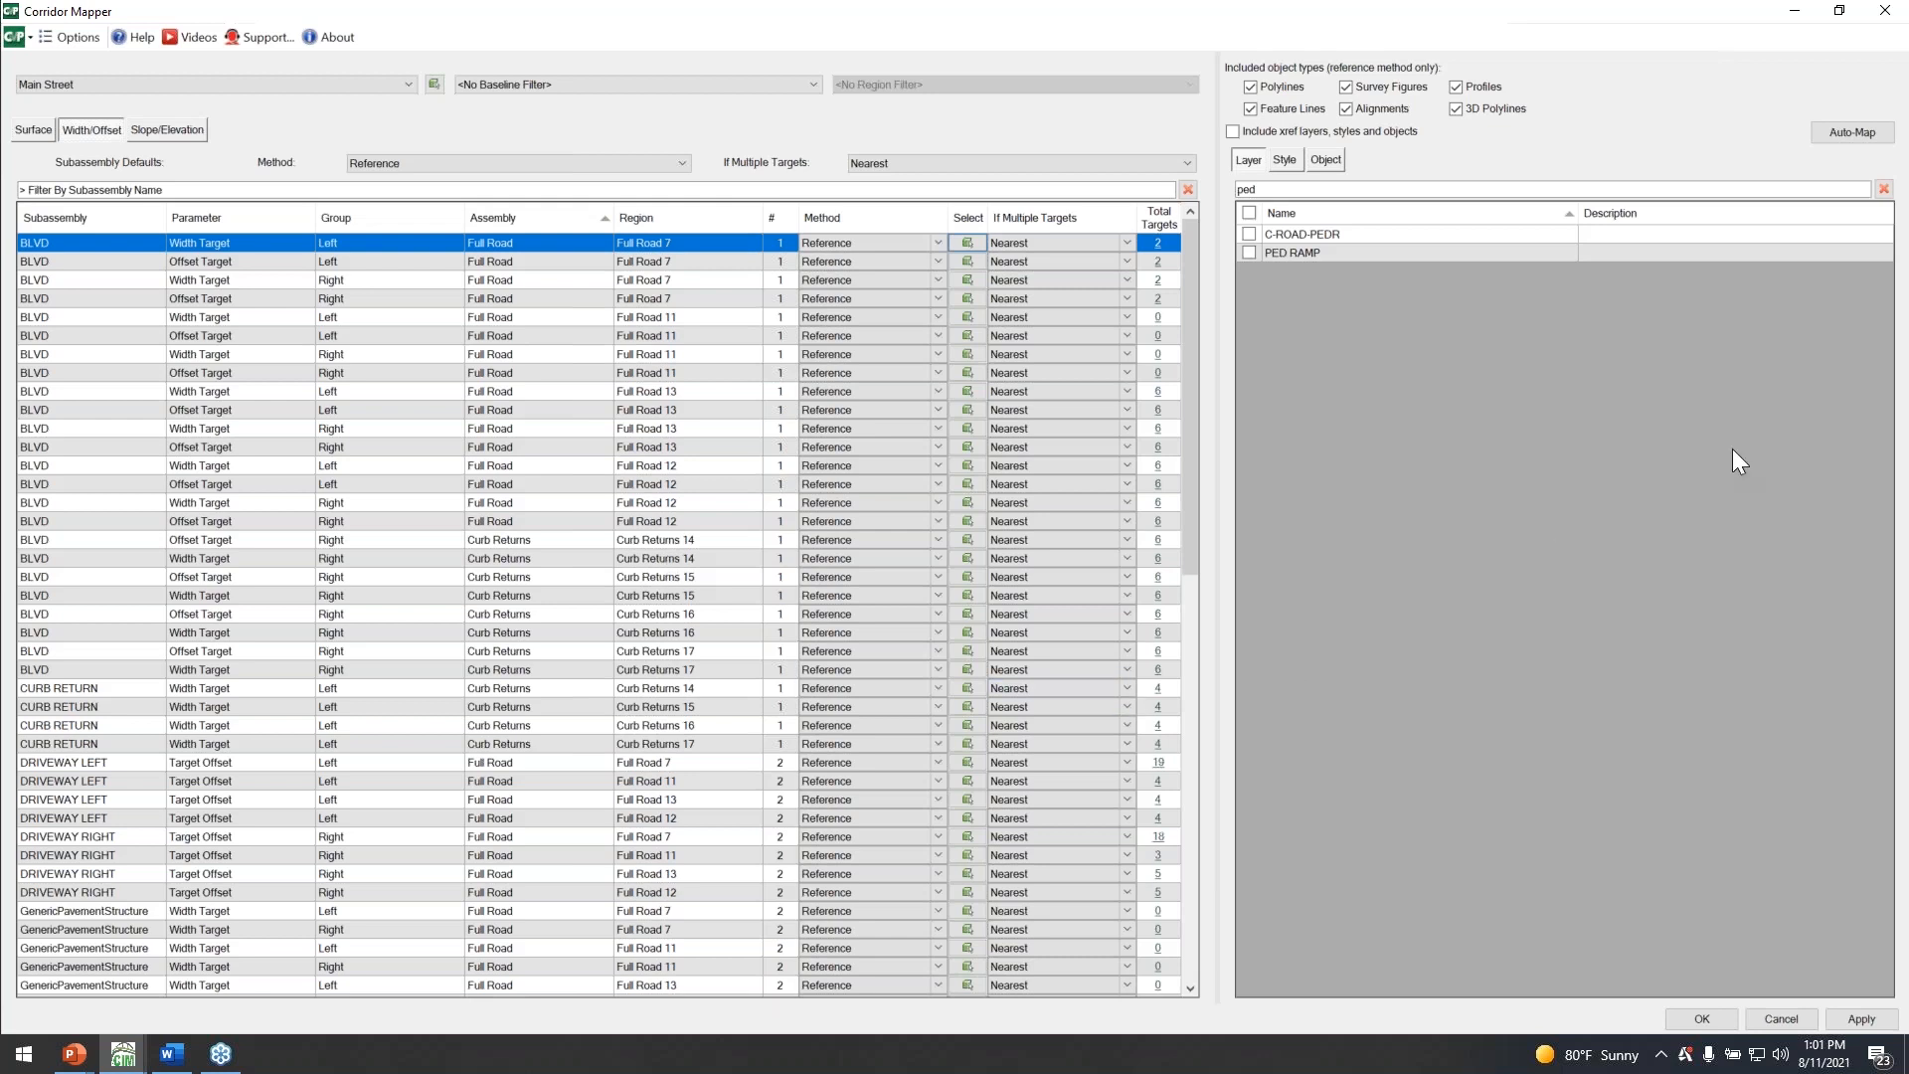
click(1885, 14)
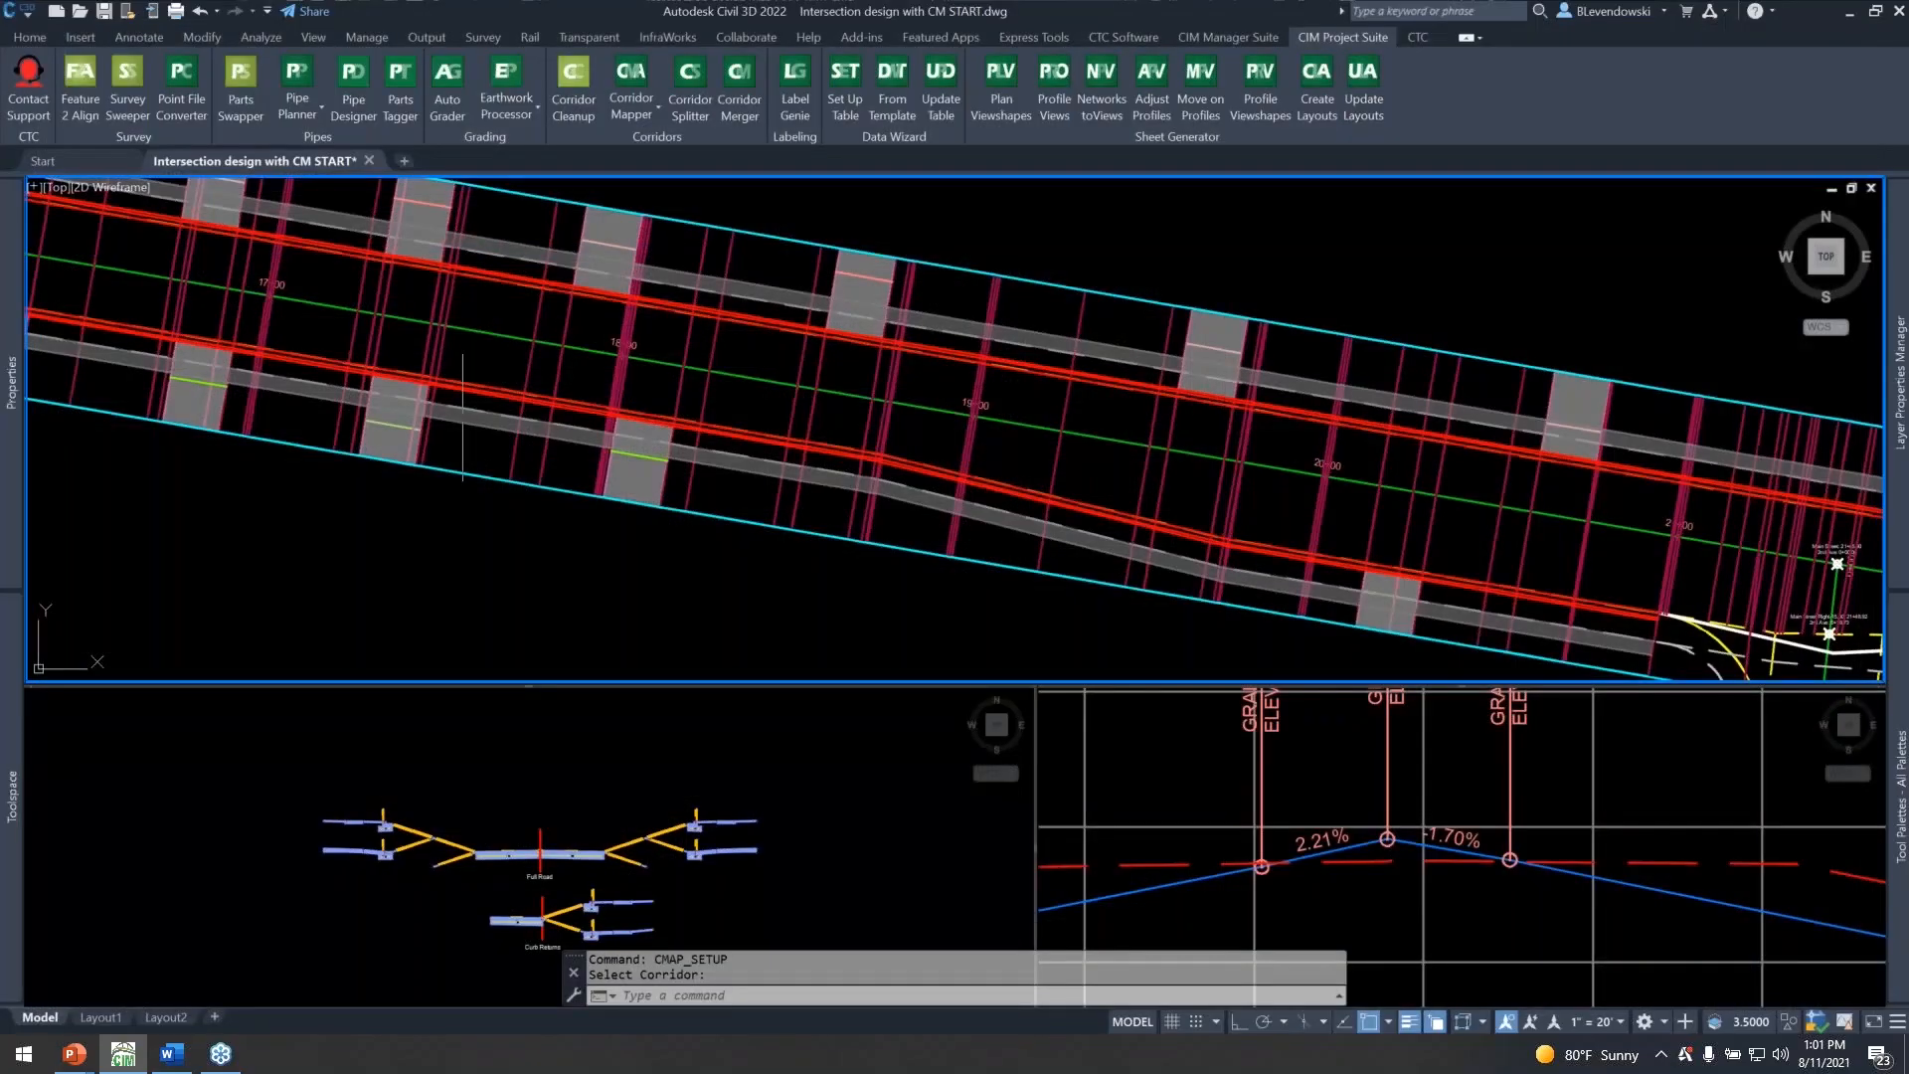
Examine the Main Street corridor in plan along its driveways and around the intersection's curb returns, boulevards and ROW lines.
middle_drag(1116, 507, 103, 372)
middle_drag(864, 503, 491, 411)
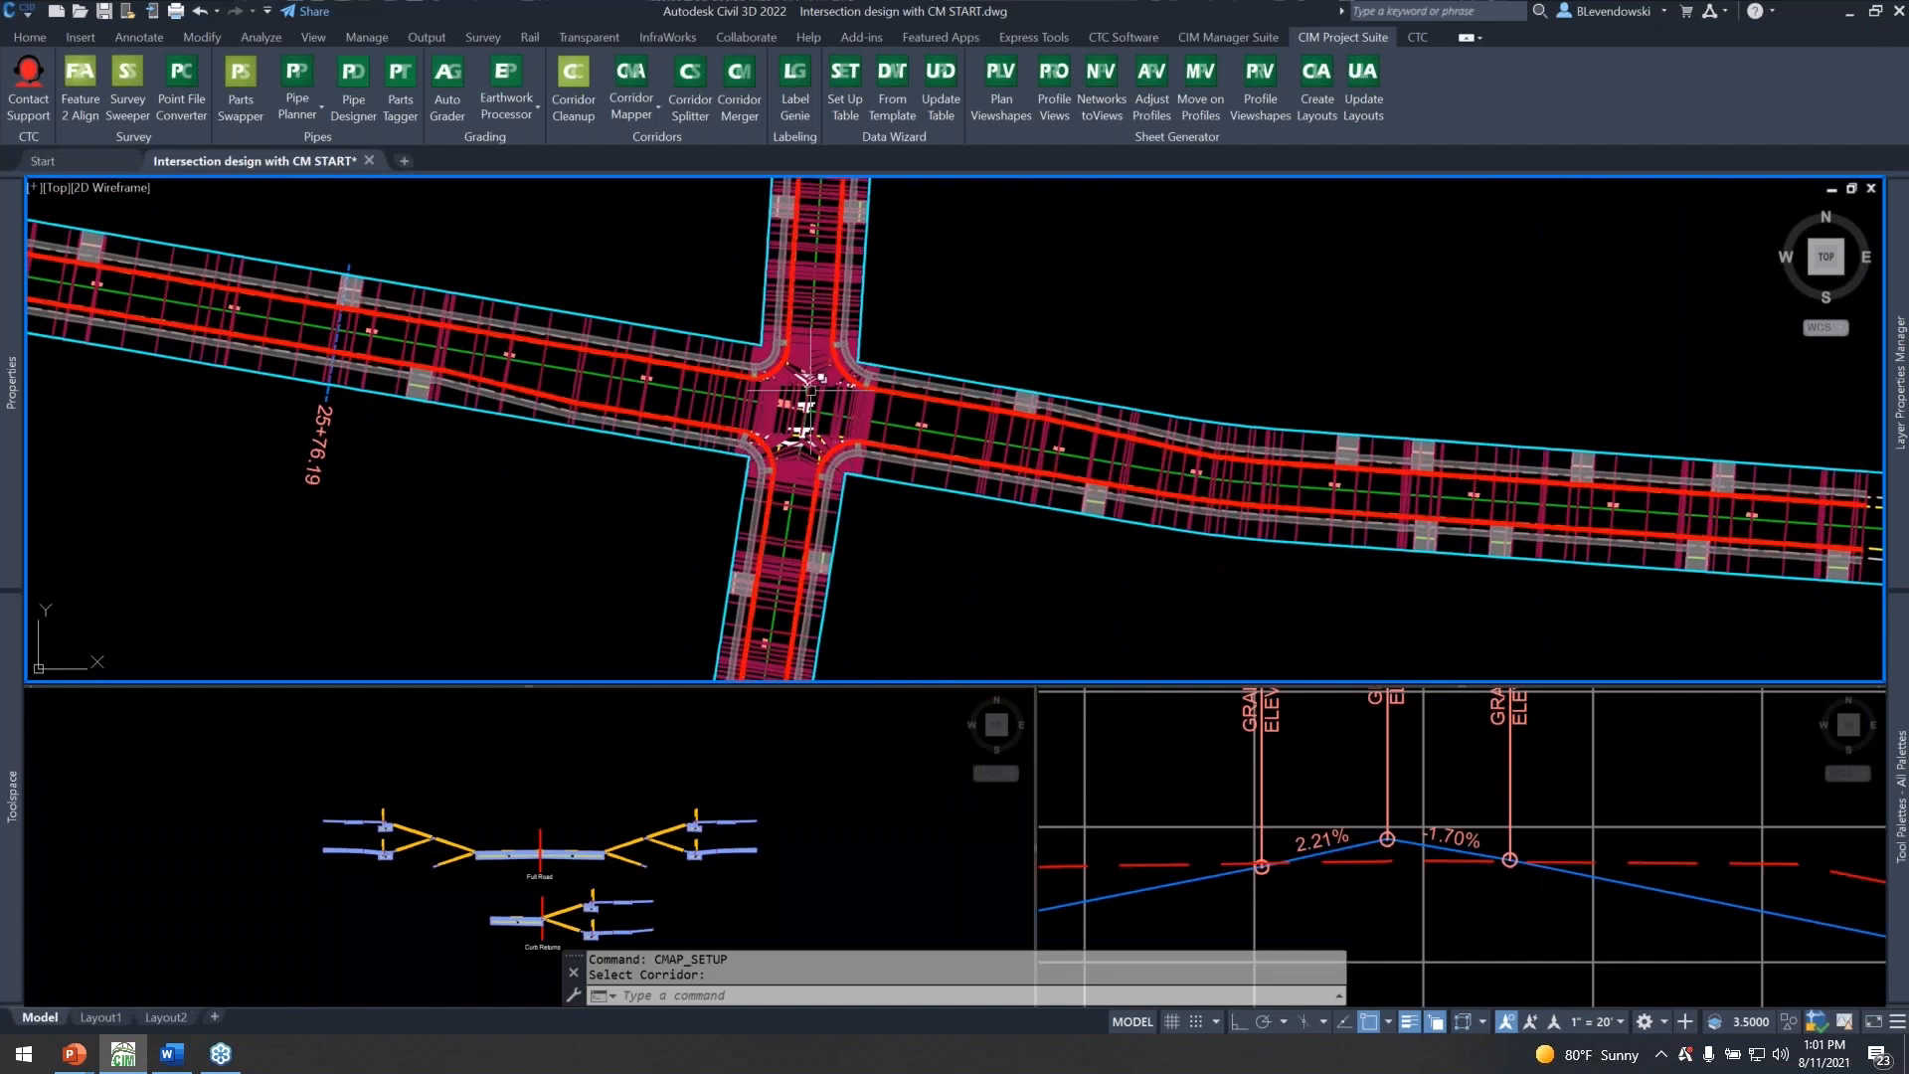
scroll(807, 391, up, 2)
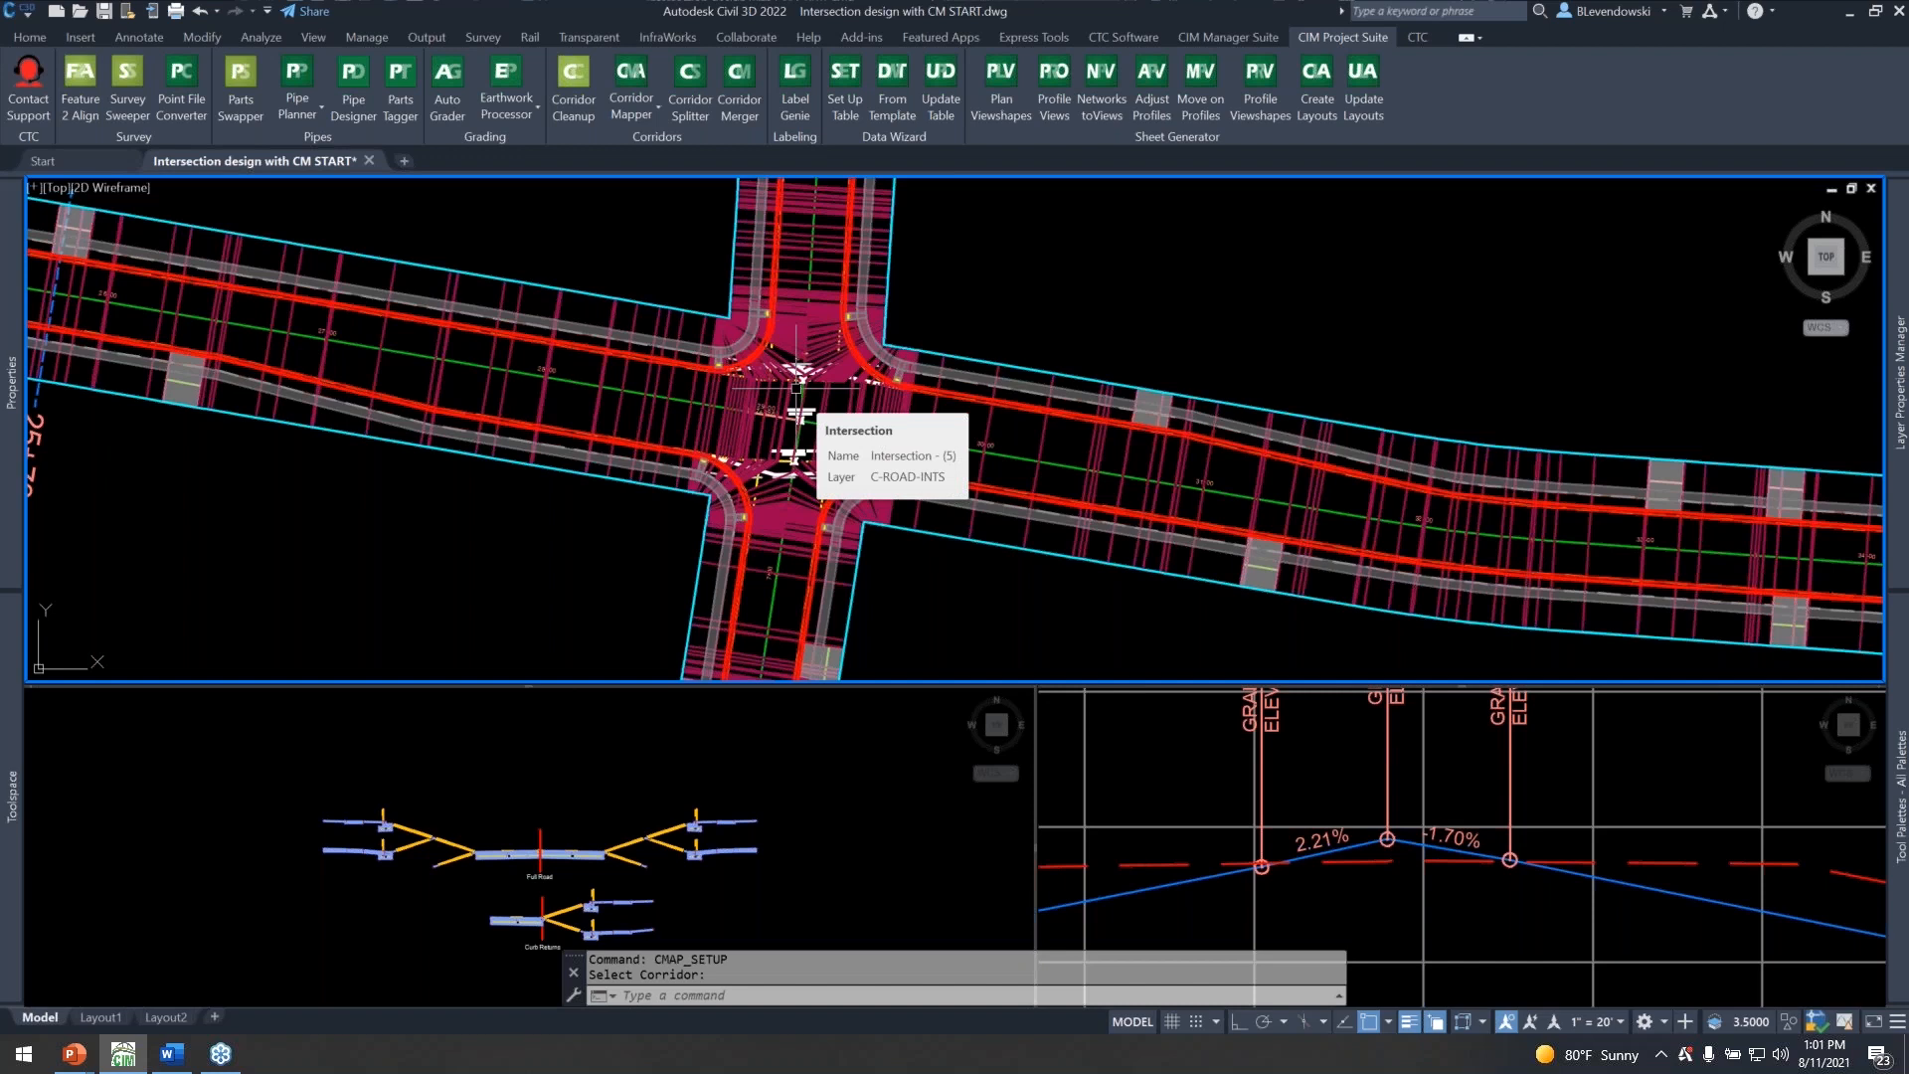
scroll(752, 394, up, 2)
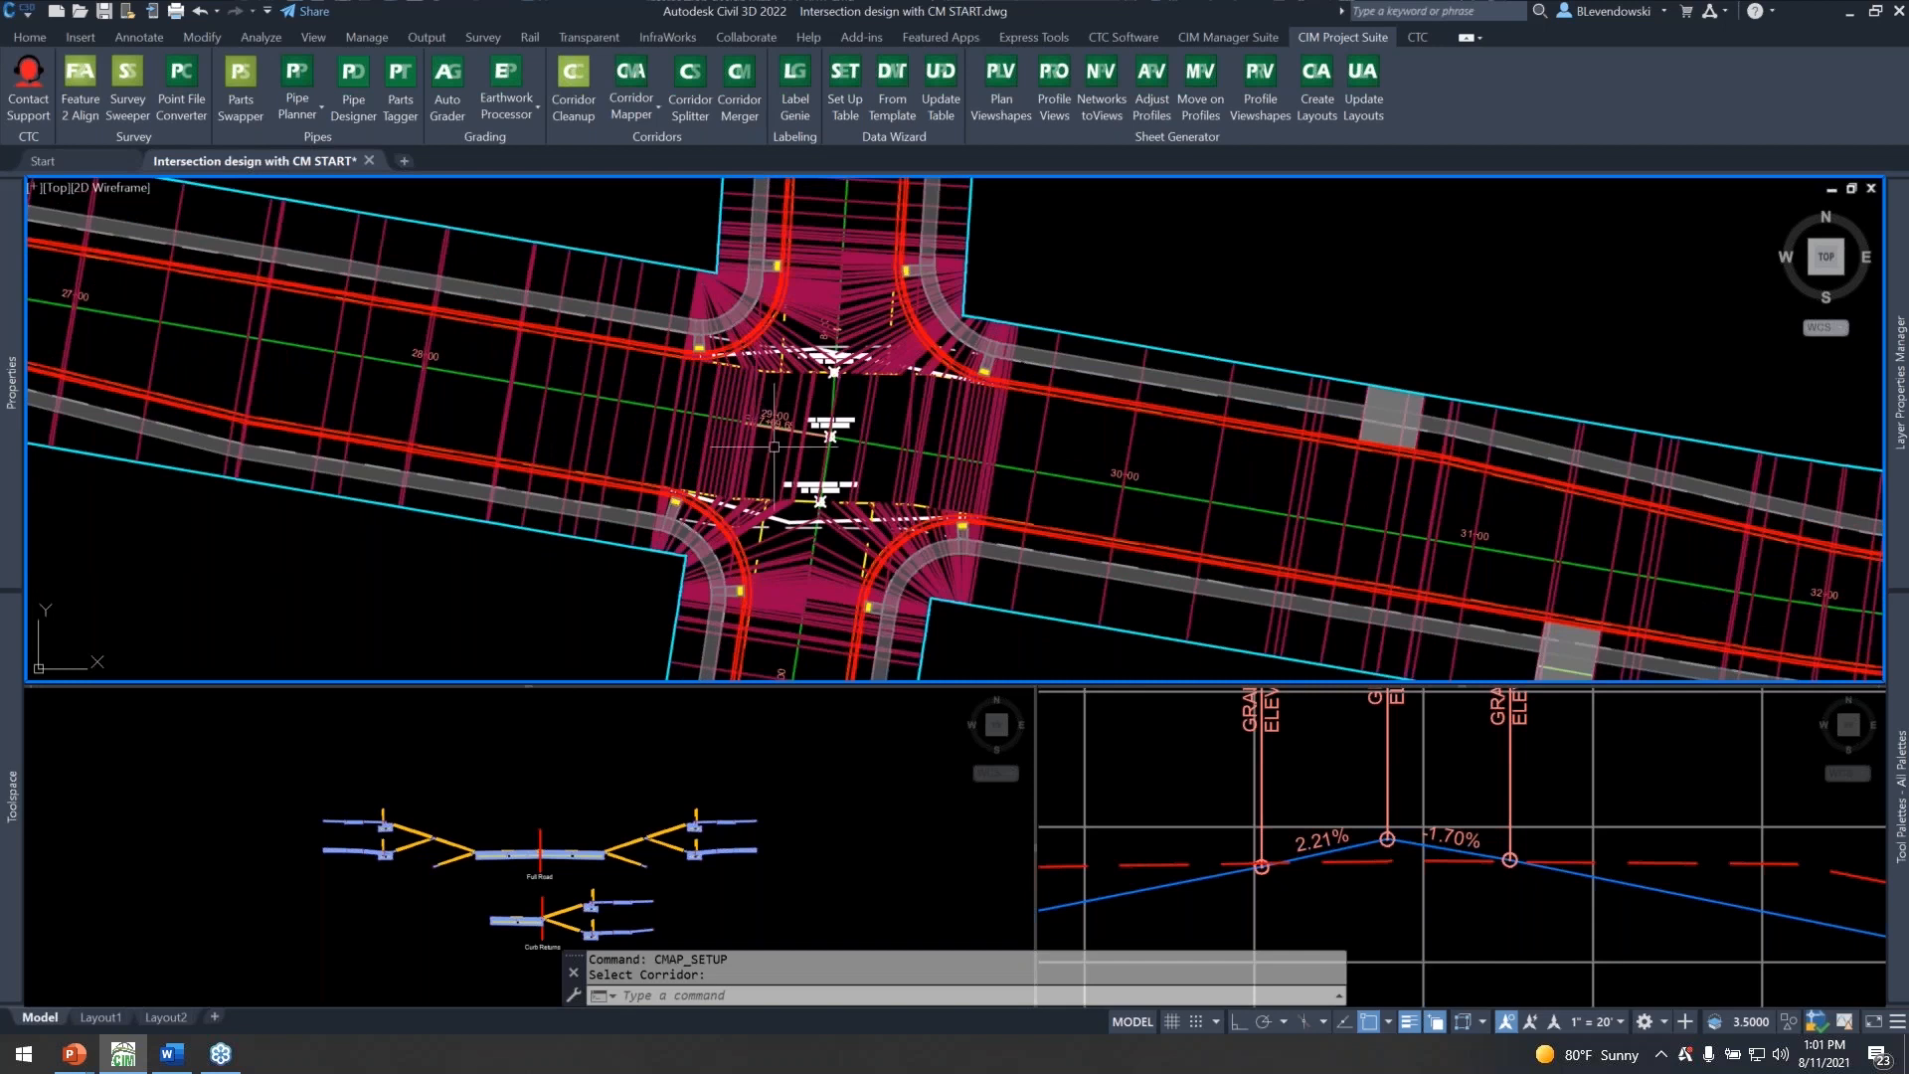
middle_drag(970, 431, 773, 460)
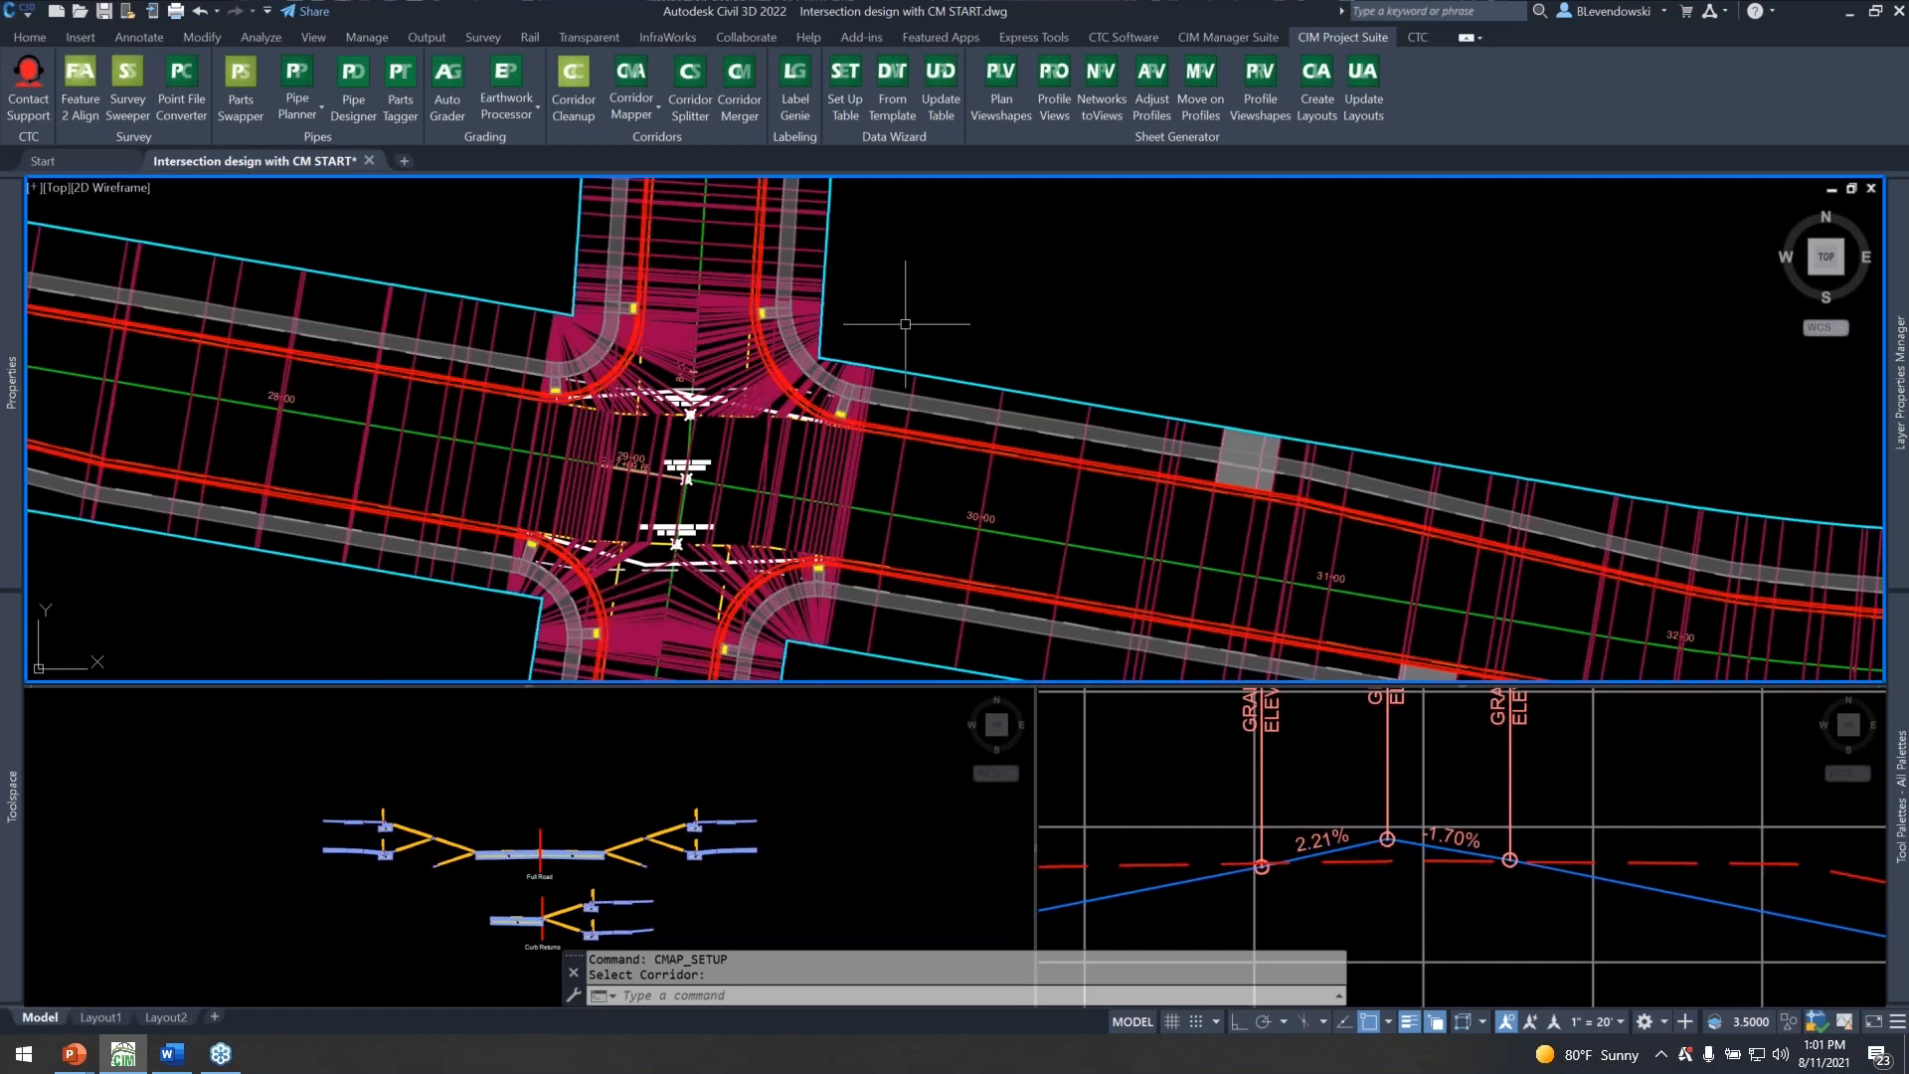
middle_drag(869, 343, 942, 316)
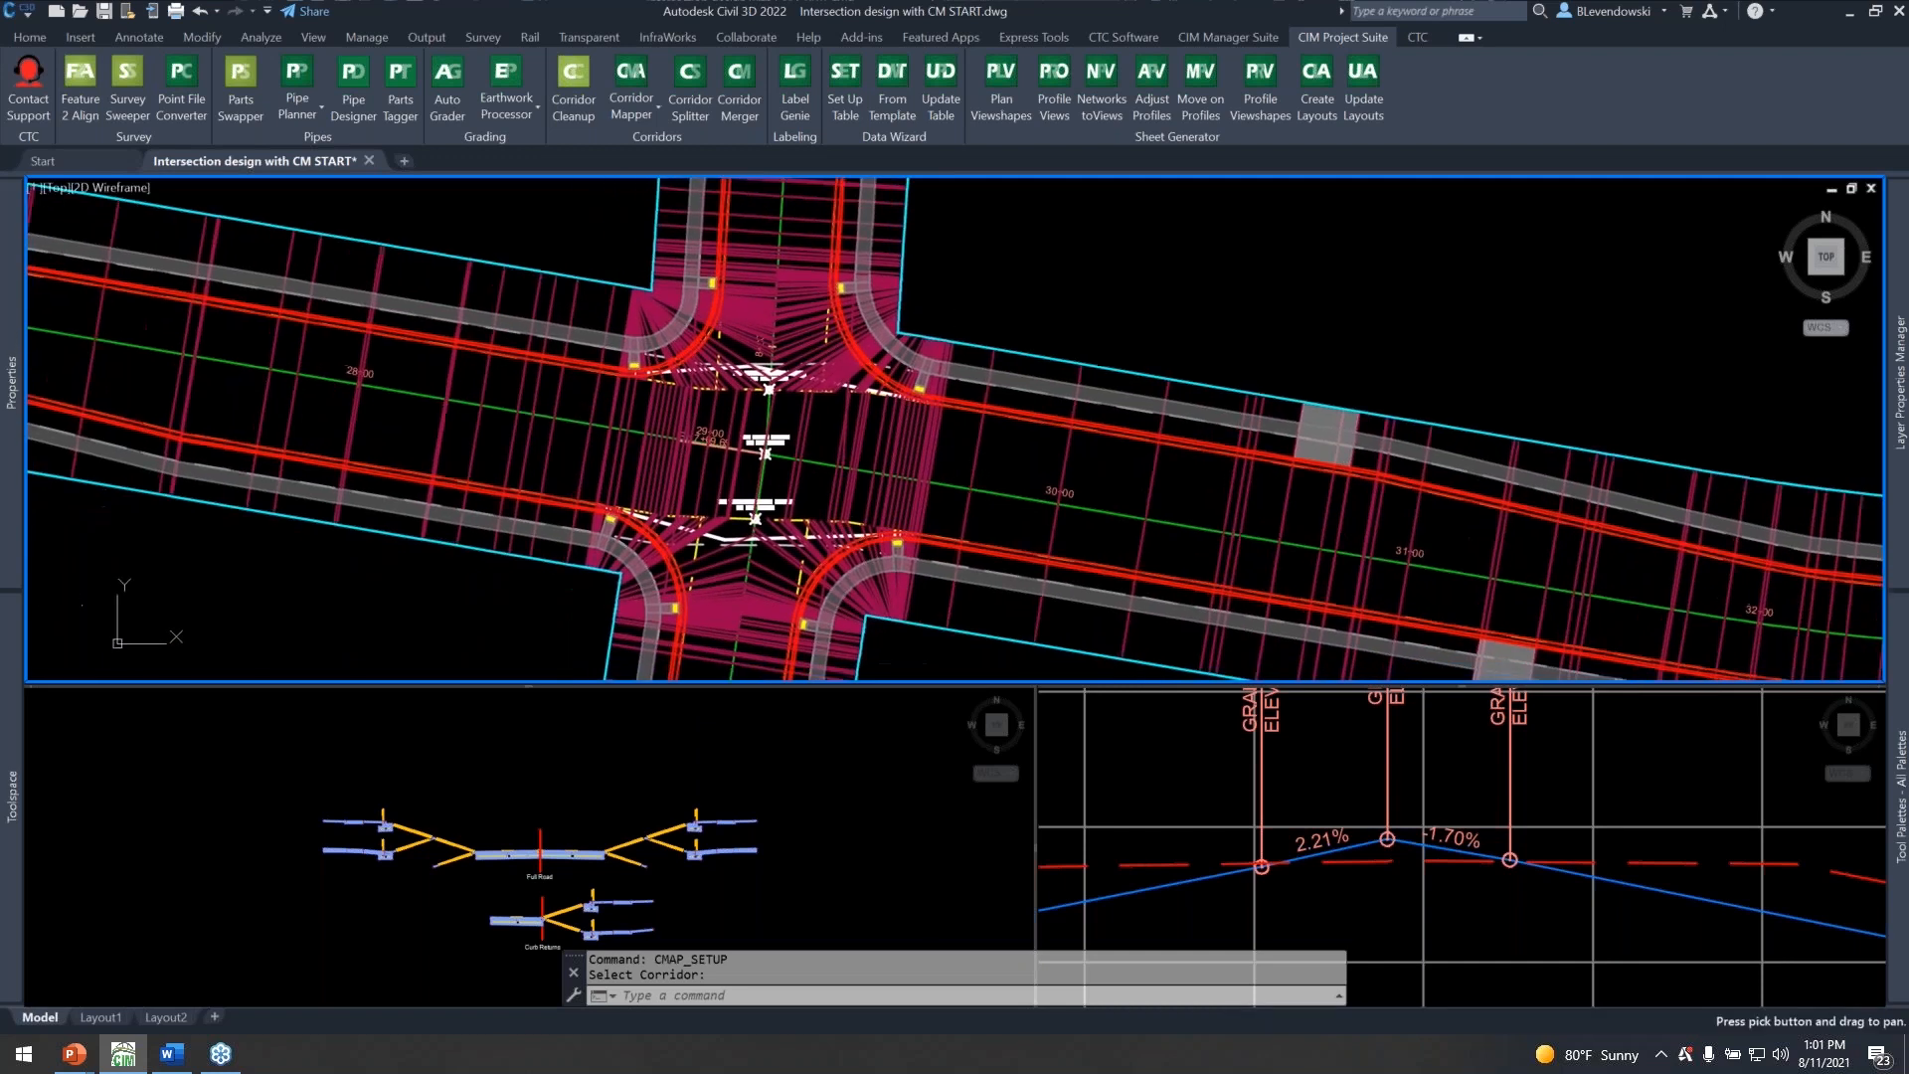
middle_drag(1111, 489, 971, 439)
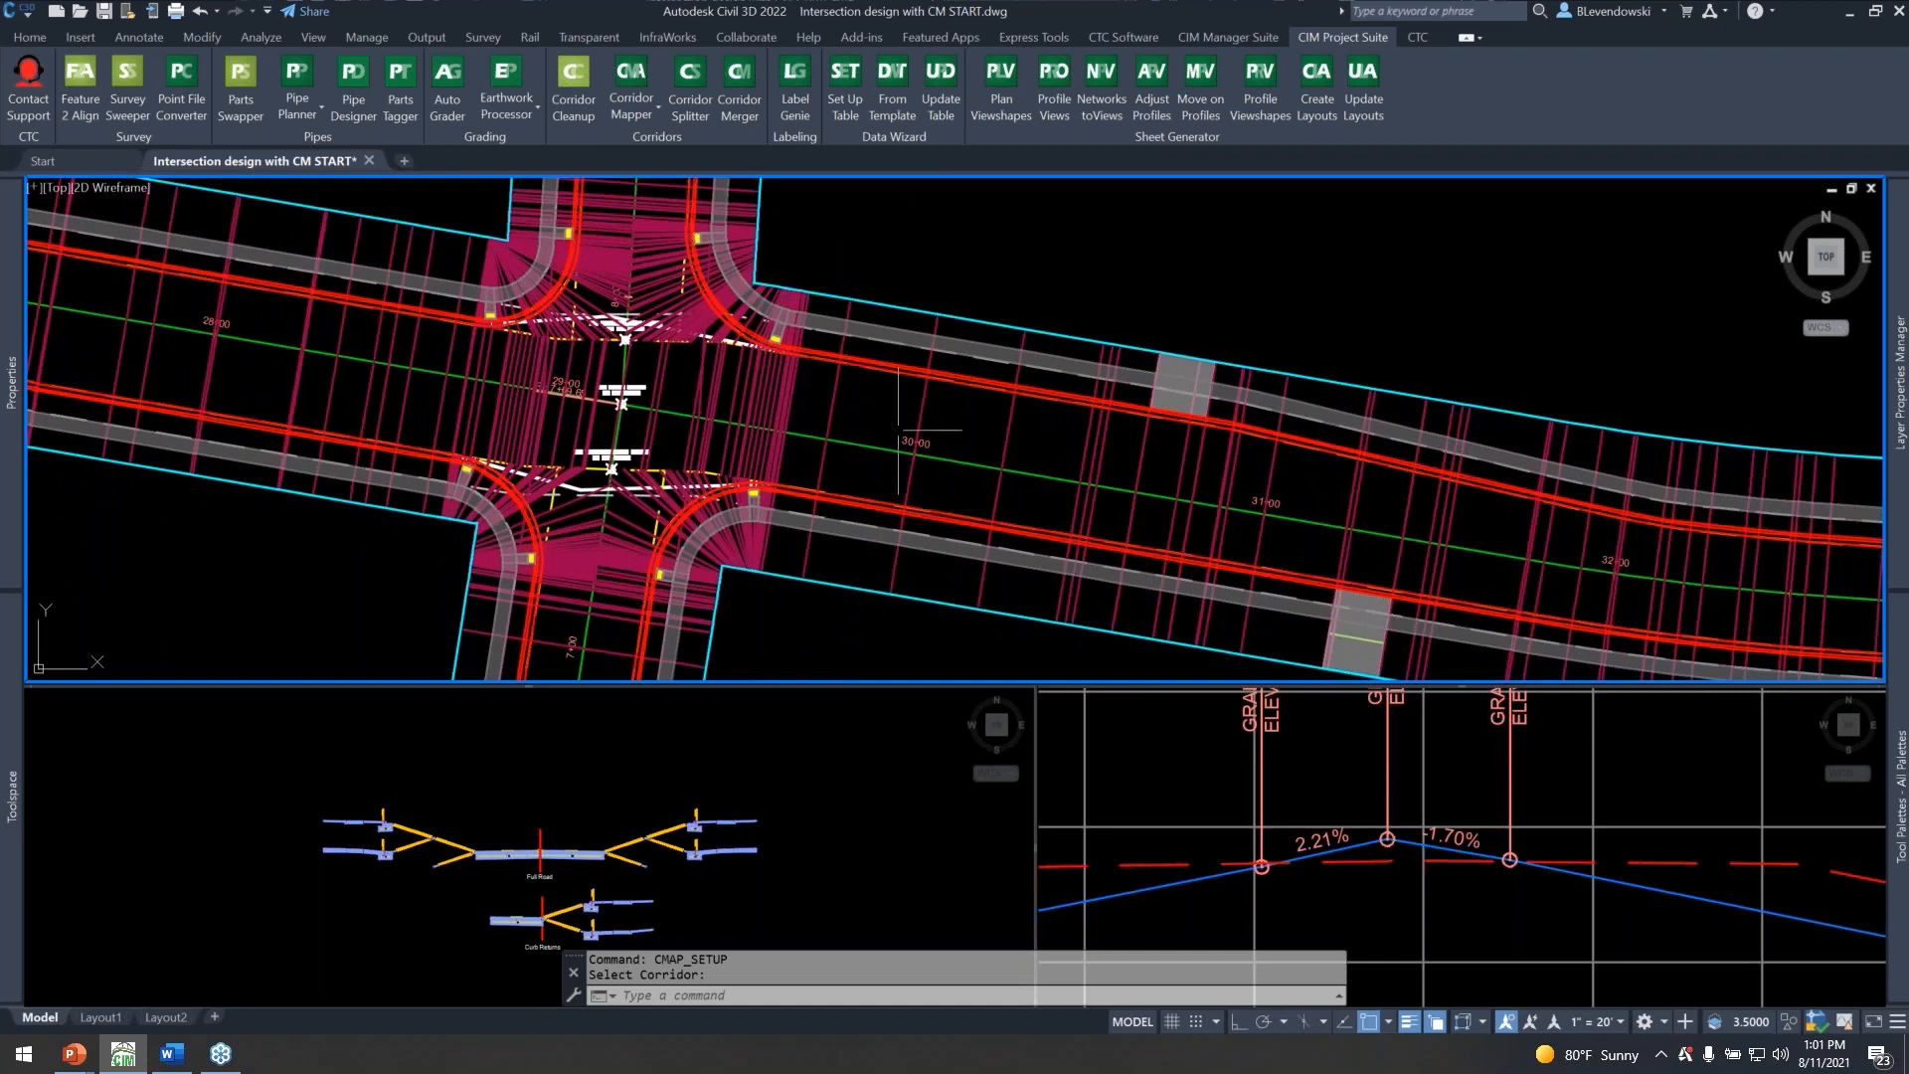
mouse_move(1045, 319)
middle_down()
mouse_move(924, 309)
mouse_move(865, 375)
mouse_move(1061, 375)
middle_up()
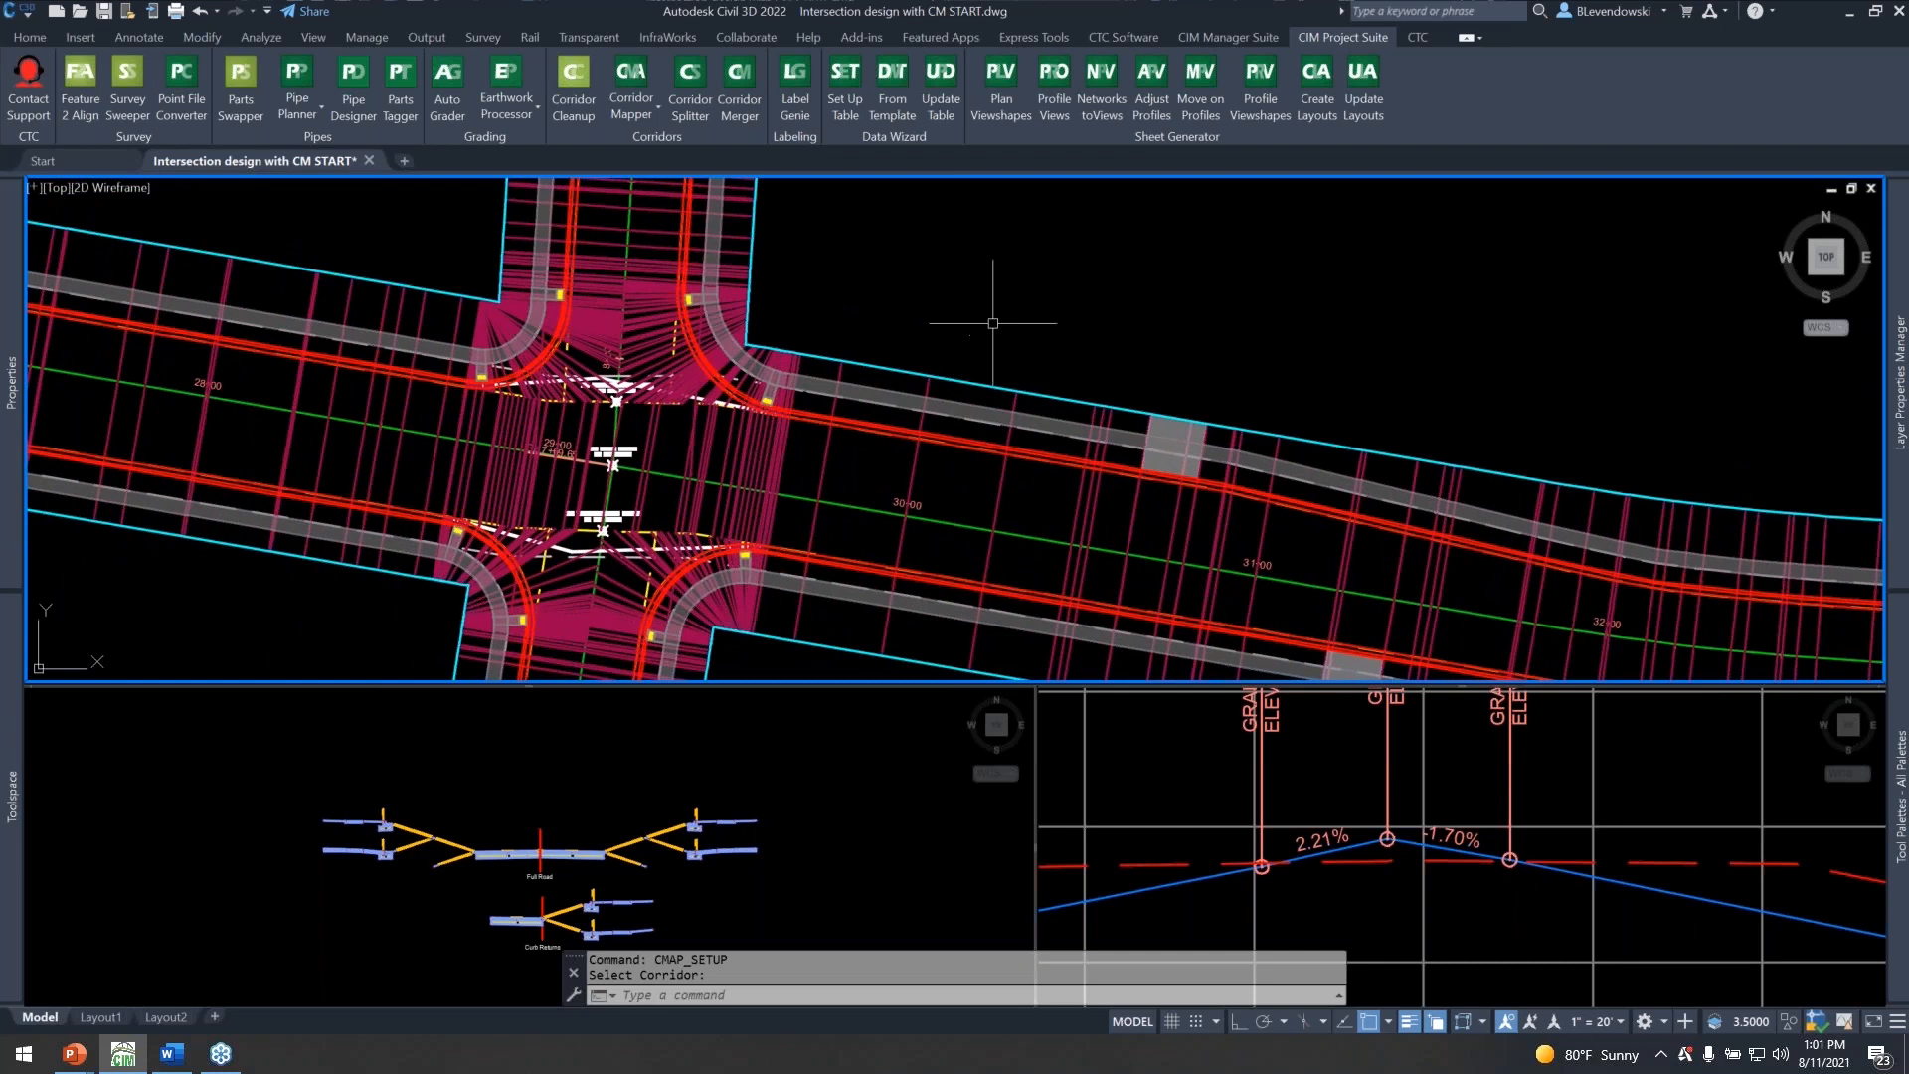
Switch to the running PowerPoint slide show at the Corridor Mapper slide on surface targeting.
key(alt+Tab)
key(alt+Tab)
key(alt+Tab)
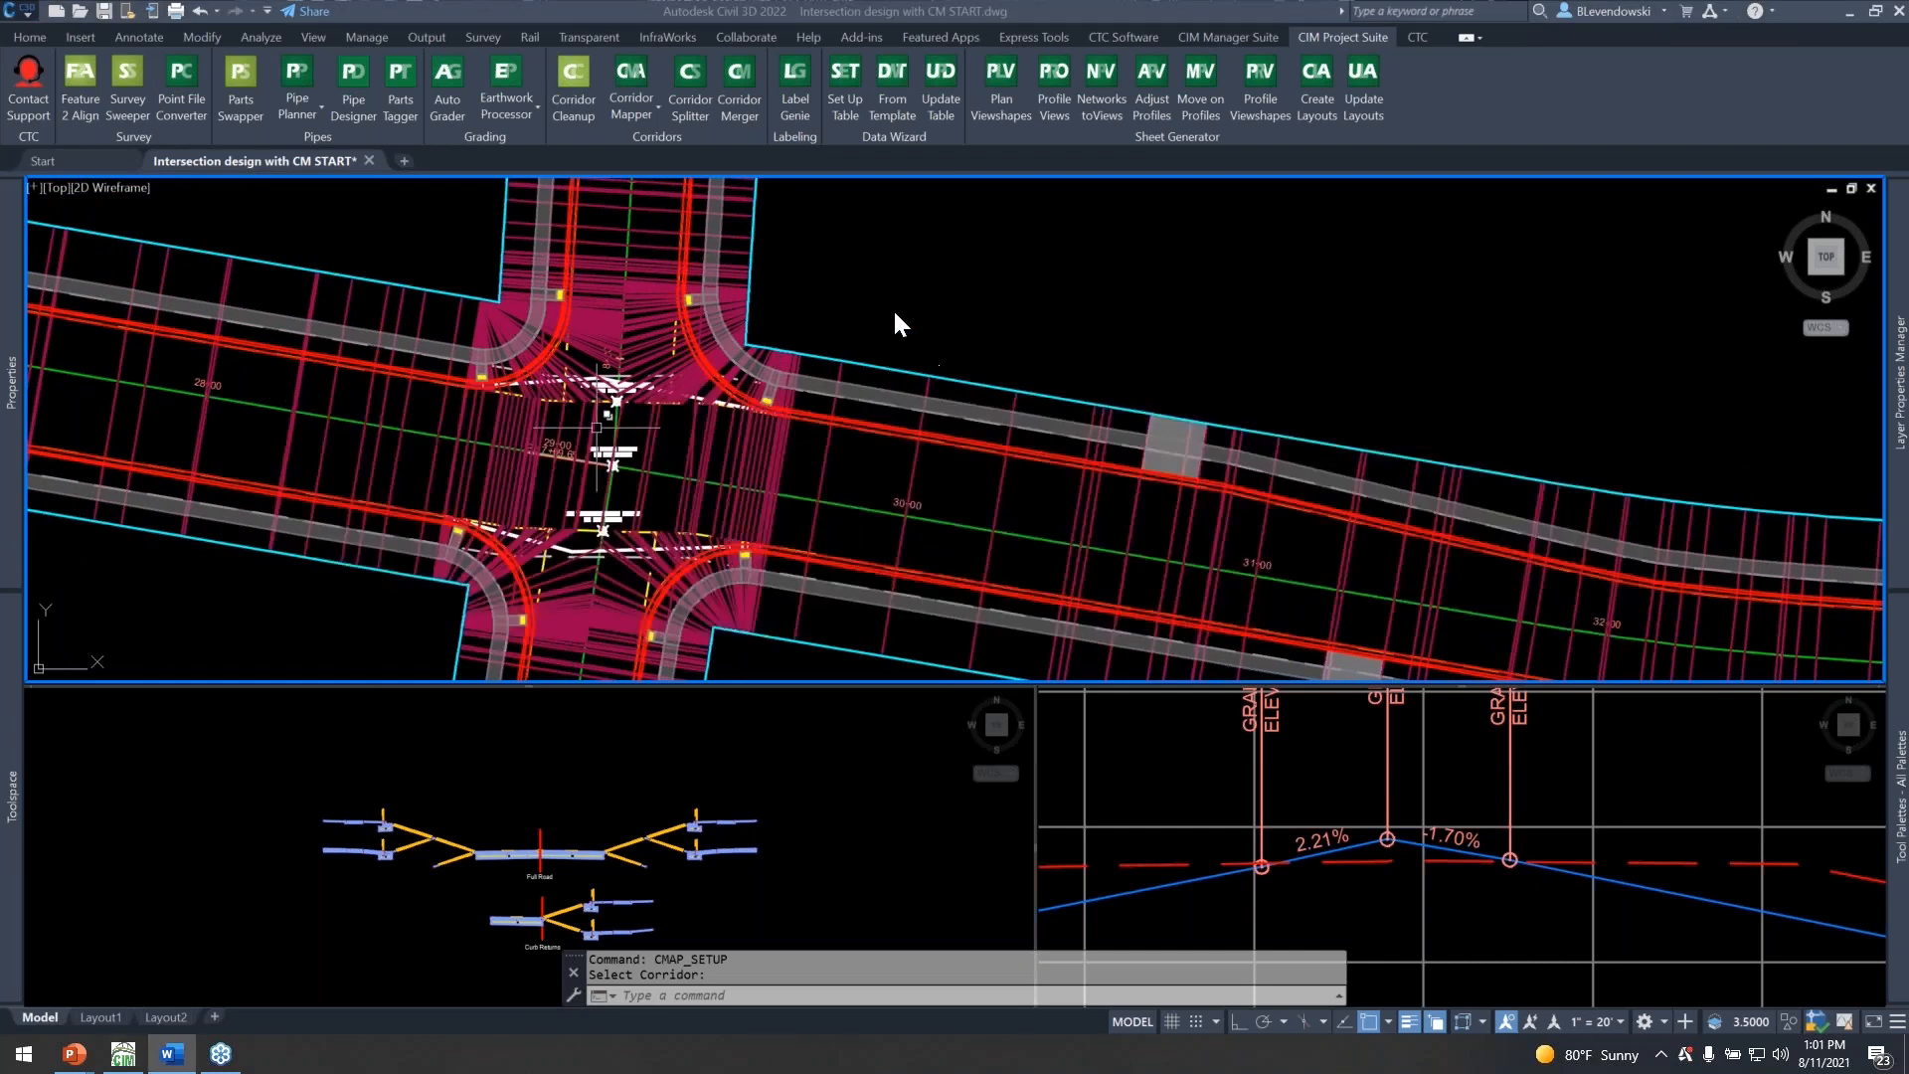
key(alt+Tab)
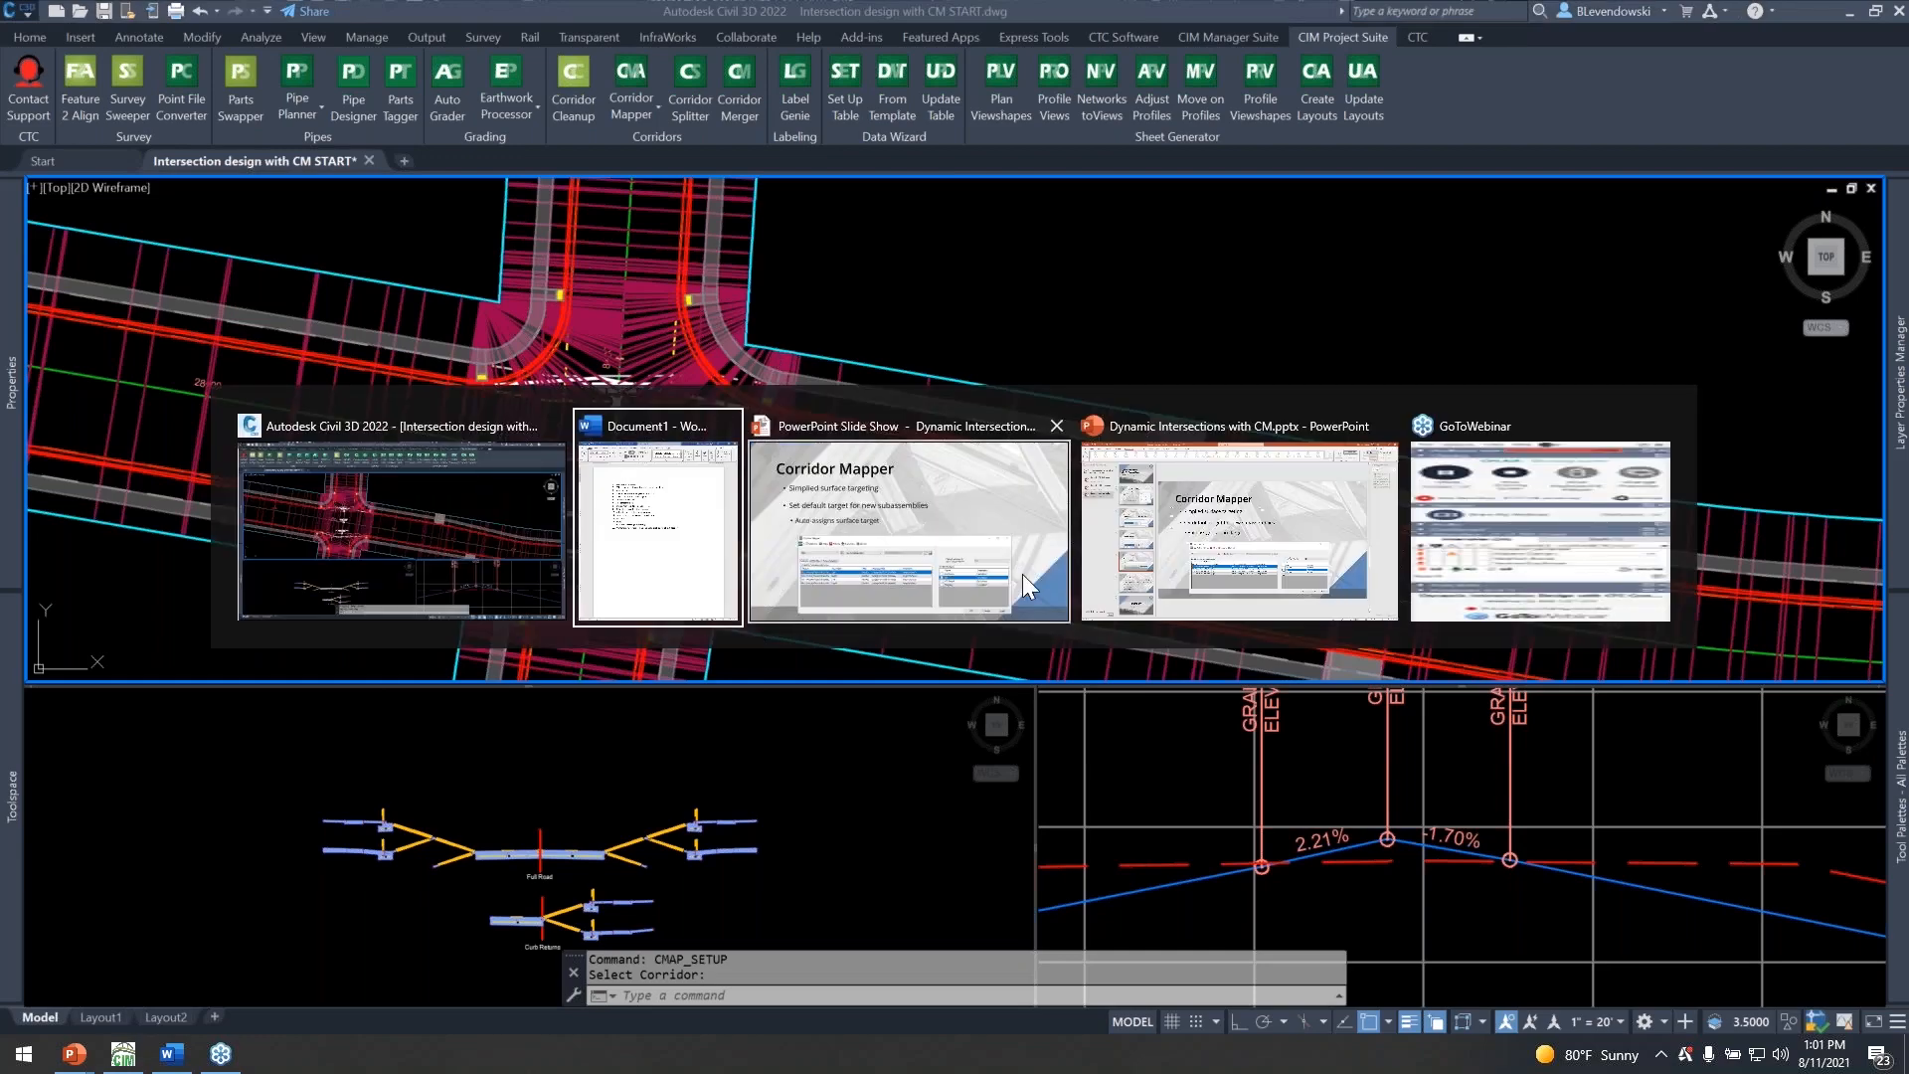
click(917, 537)
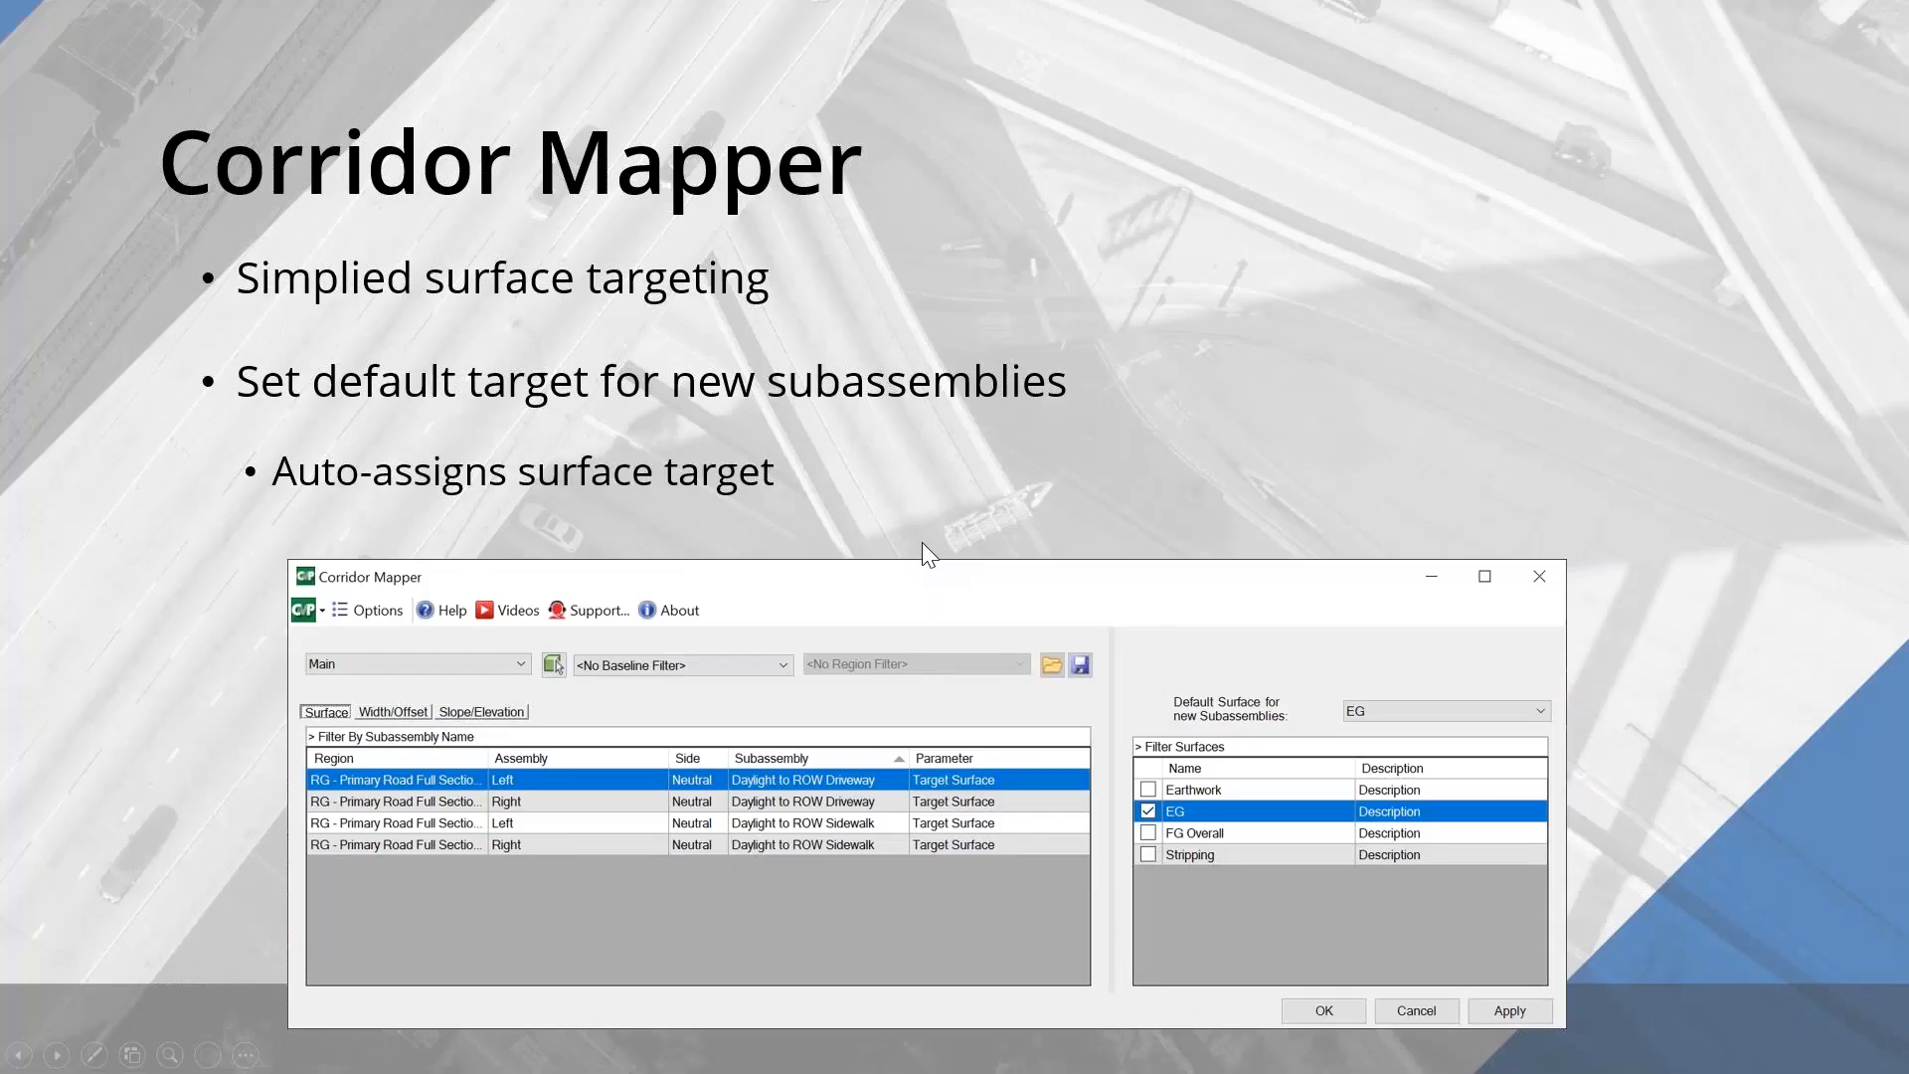